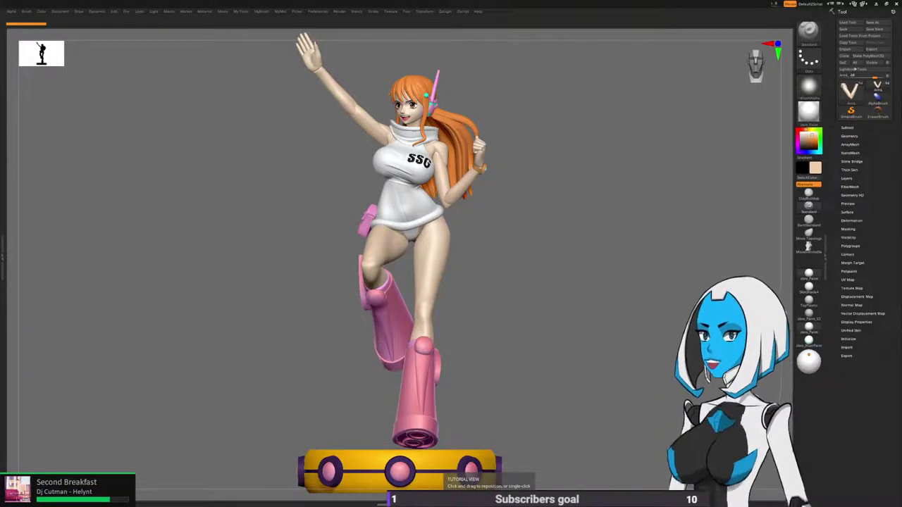
# Place a canvas snapshot of the figure's front close-up and frame the full live model beside it.
pyautogui.moveTo(490, 452); pyautogui.dragTo(553, 431)
pyautogui.moveTo(639, 406)
pyautogui.keyDown('alt'); pyautogui.mouseDown()
pyautogui.moveTo(606, 437)
pyautogui.moveTo(694, 422)
pyautogui.moveTo(690, 433)
pyautogui.moveTo(644, 408)
pyautogui.mouseUp(); pyautogui.keyUp('alt')
pyautogui.moveTo(272, 481); pyautogui.dragTo(266, 481)
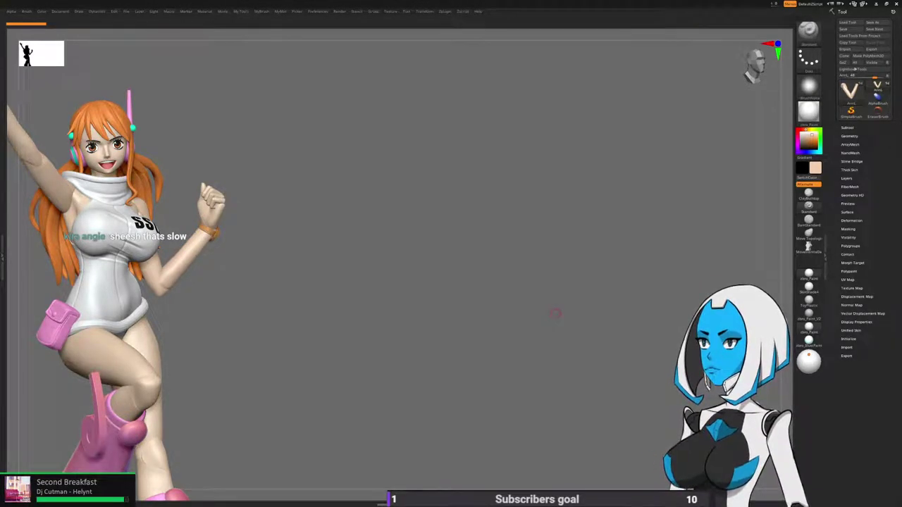
pyautogui.hotkey('shift', 's')
pyautogui.keyDown('alt'); pyautogui.moveTo(555, 313); pyautogui.dragTo(595, 243); pyautogui.keyUp('alt')
pyautogui.moveTo(594, 282)
pyautogui.mouseDown()
pyautogui.moveTo(546, 276)
pyautogui.moveTo(547, 284)
pyautogui.mouseUp()
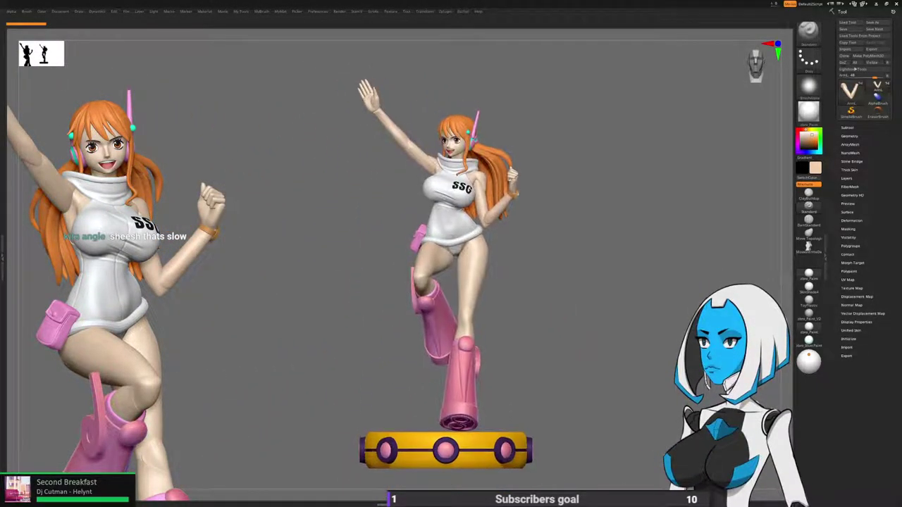
# Open the subtool list and examine the figure's overall pose and proportions from the front, side and back.
pyautogui.click(847, 127)
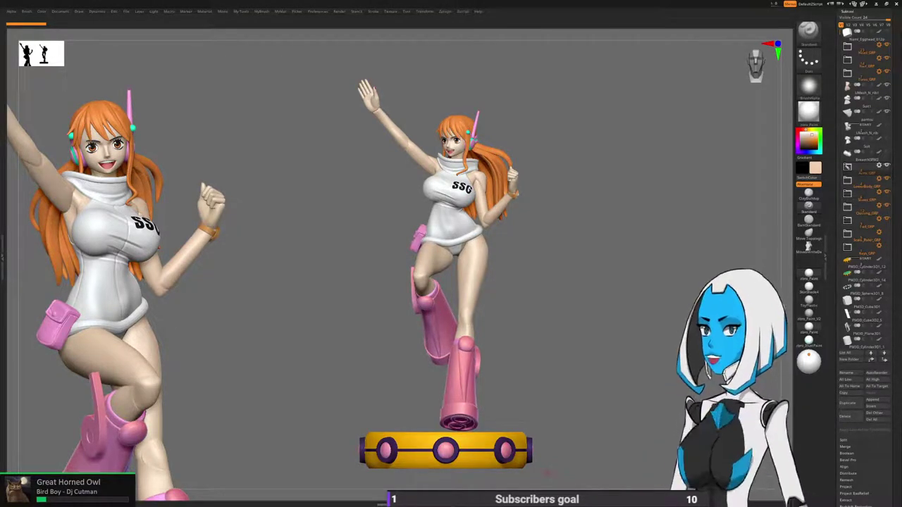
pyautogui.moveTo(246, 197); pyautogui.dragTo(383, 191)
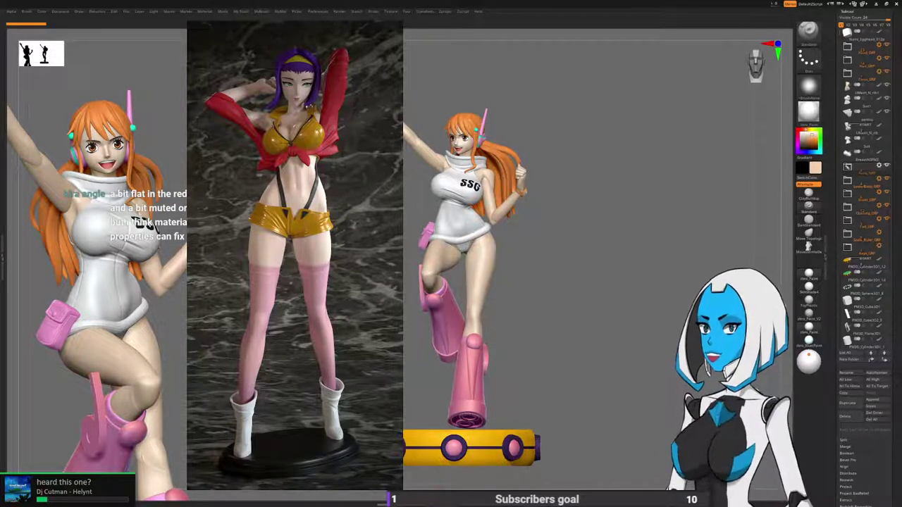
pyautogui.moveTo(308, 105)
pyautogui.mouseDown()
pyautogui.moveTo(331, 121)
pyautogui.moveTo(298, 114)
pyautogui.moveTo(307, 106)
pyautogui.mouseUp()
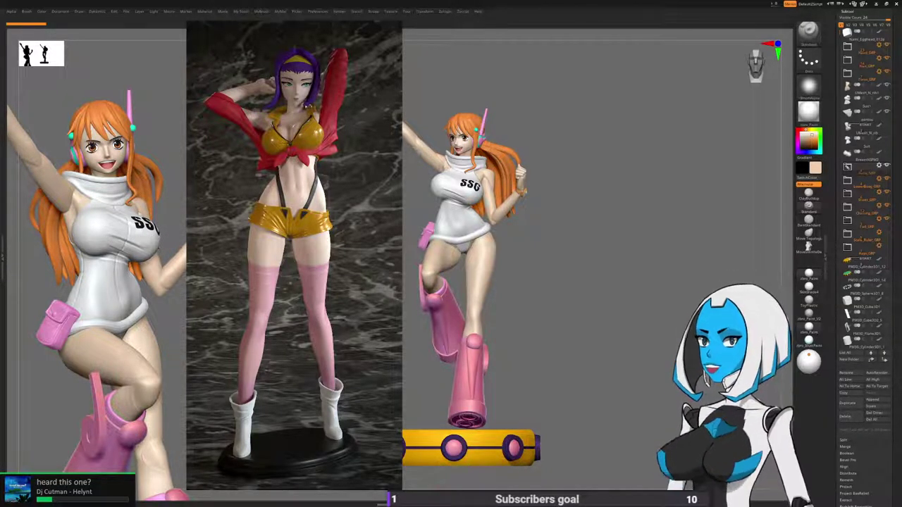
pyautogui.press('Escape')
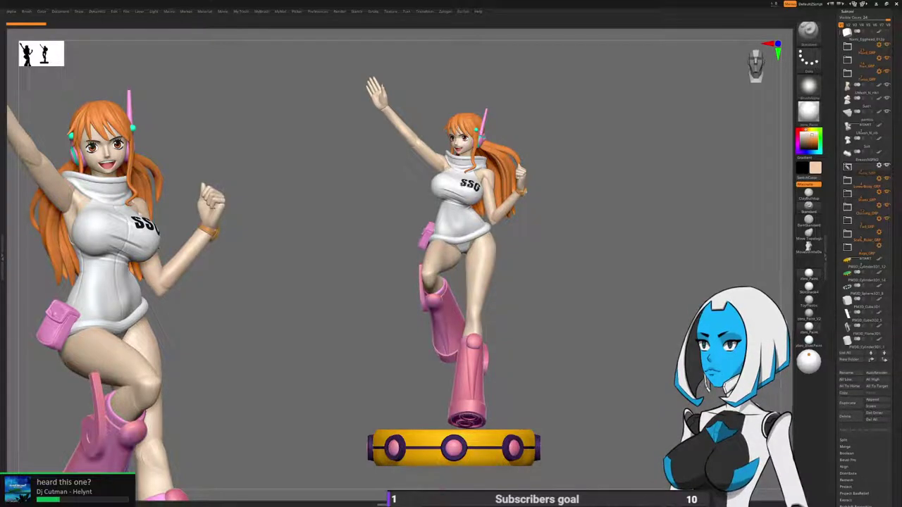
pyautogui.moveTo(33, 291); pyautogui.dragTo(416, 326)
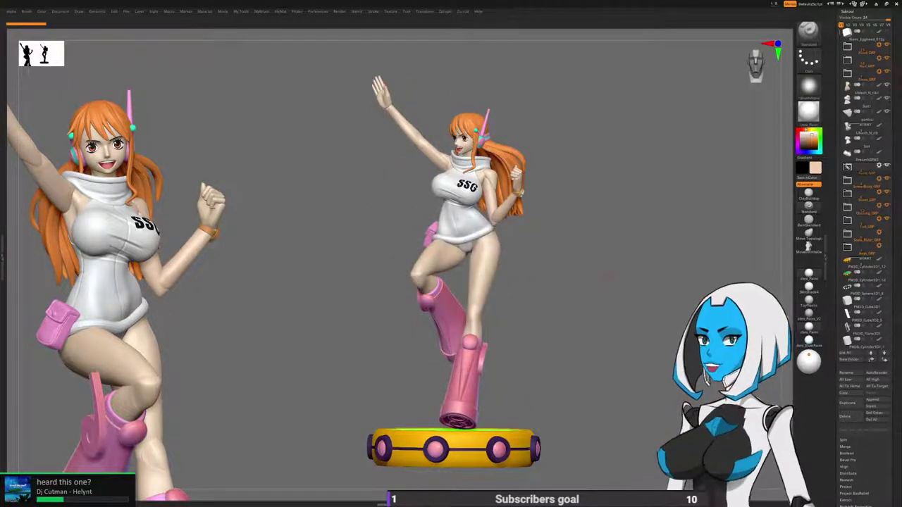
pyautogui.moveTo(607, 275); pyautogui.dragTo(634, 353)
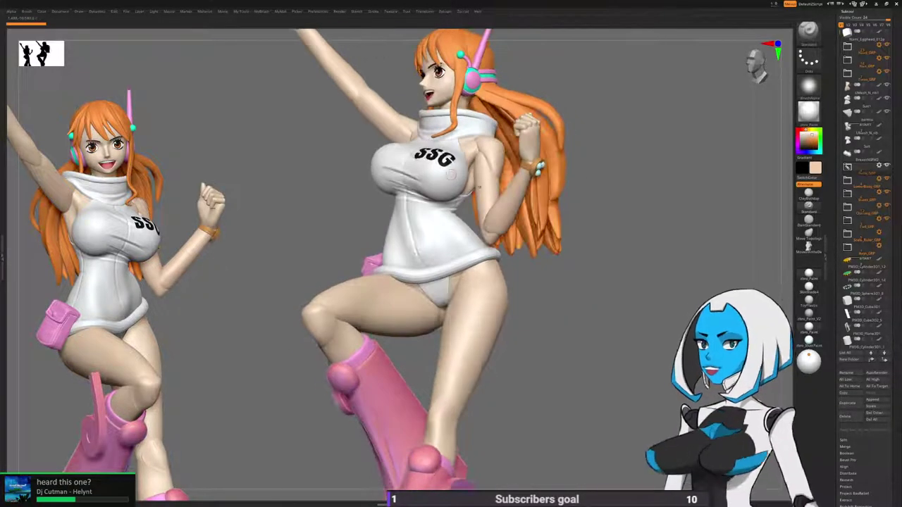
pyautogui.moveTo(374, 224); pyautogui.dragTo(418, 219, button='right')
pyautogui.keyDown('alt'); pyautogui.click(417, 219); pyautogui.keyUp('alt')
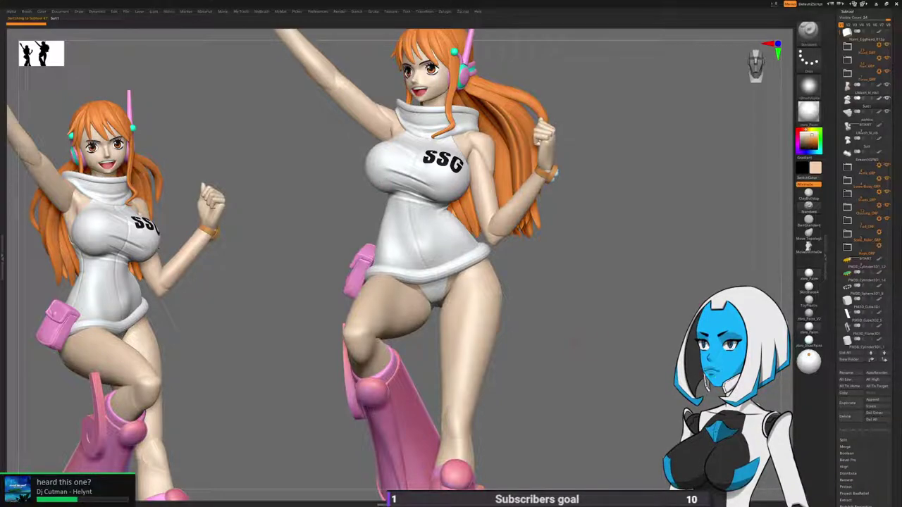
pyautogui.keyDown('ctrl'); pyautogui.moveTo(525, 274); pyautogui.dragTo(518, 190, button='right'); pyautogui.keyUp('ctrl')
pyautogui.moveTo(564, 268); pyautogui.dragTo(409, 254, button='right')
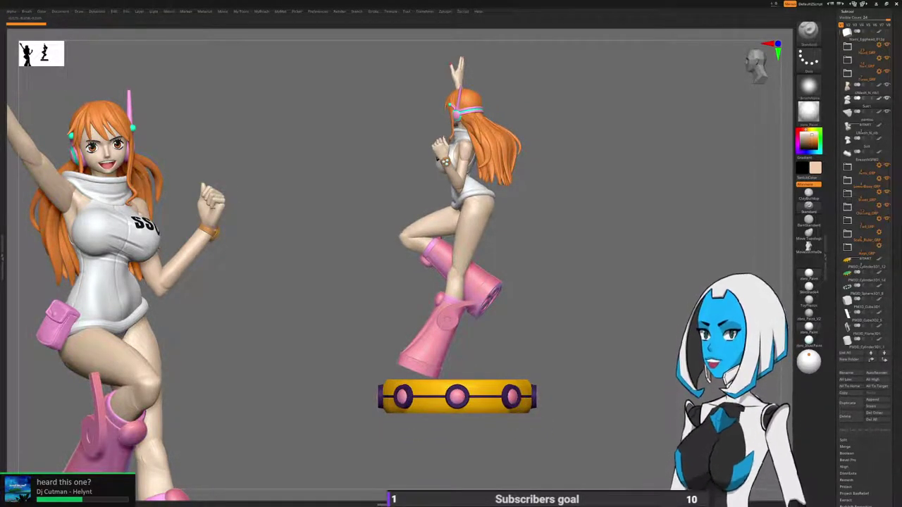
pyautogui.moveTo(712, 336); pyautogui.dragTo(595, 345, button='right')
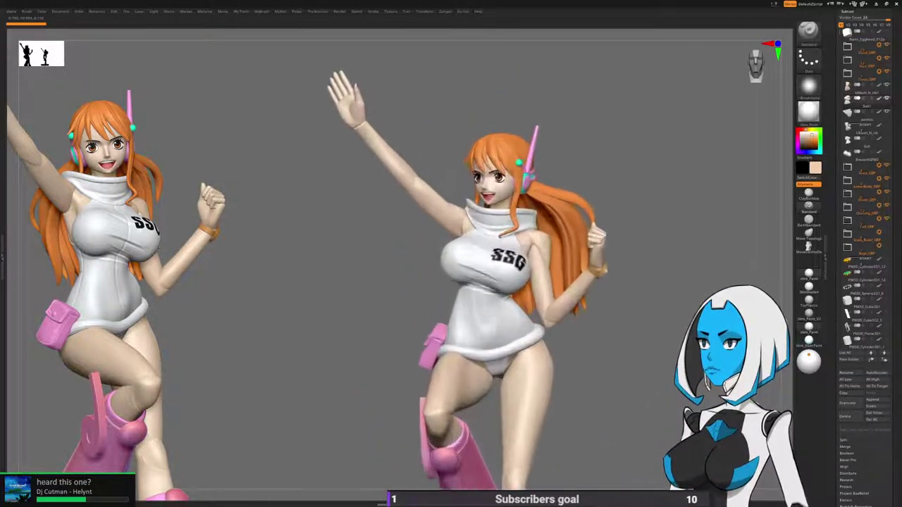
# Choose the Move brush, then make the raised arm in the expanded arms folder the active subtool.
pyautogui.keyDown('alt'); pyautogui.click(369, 189); pyautogui.keyUp('alt')
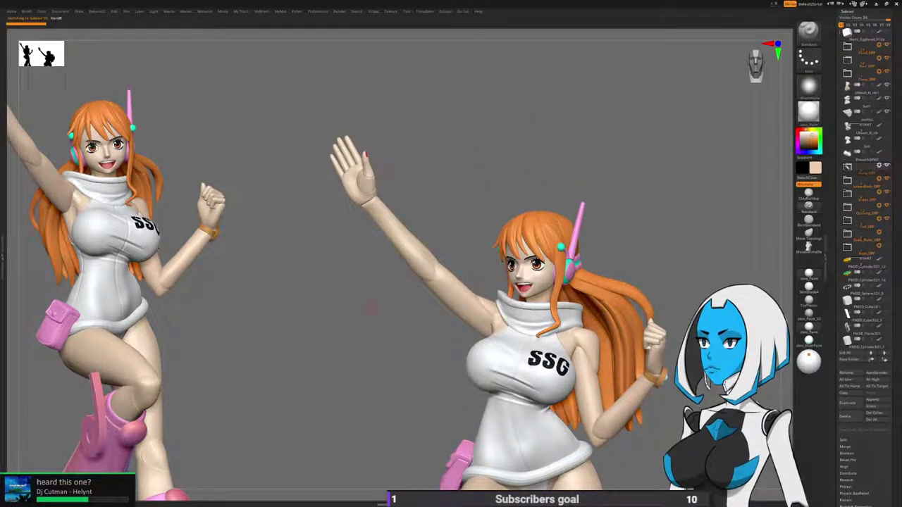
pyautogui.moveTo(371, 308); pyautogui.dragTo(415, 300)
pyautogui.moveTo(384, 243); pyautogui.dragTo(426, 320)
pyautogui.moveTo(427, 282); pyautogui.dragTo(525, 282)
pyautogui.keyDown('alt'); pyautogui.moveTo(493, 247); pyautogui.dragTo(463, 254); pyautogui.keyUp('alt')
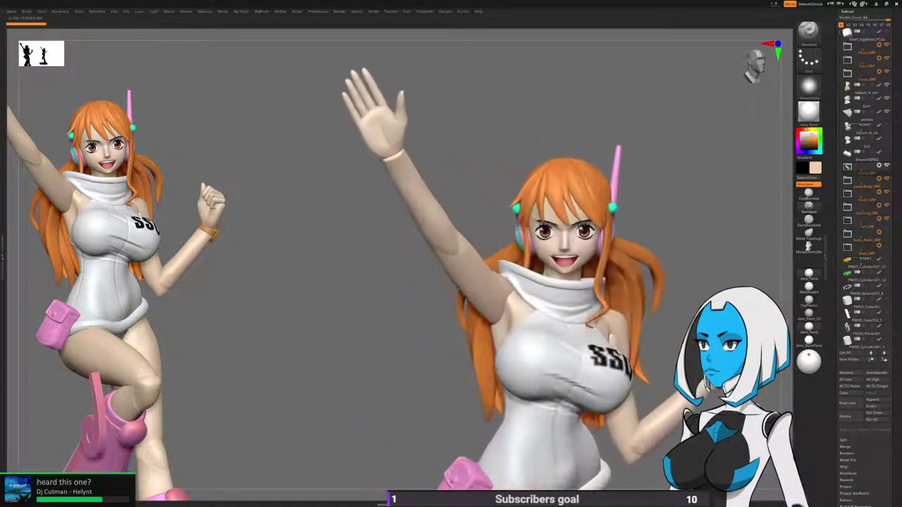
pyautogui.press('b')
pyautogui.click(443, 238)
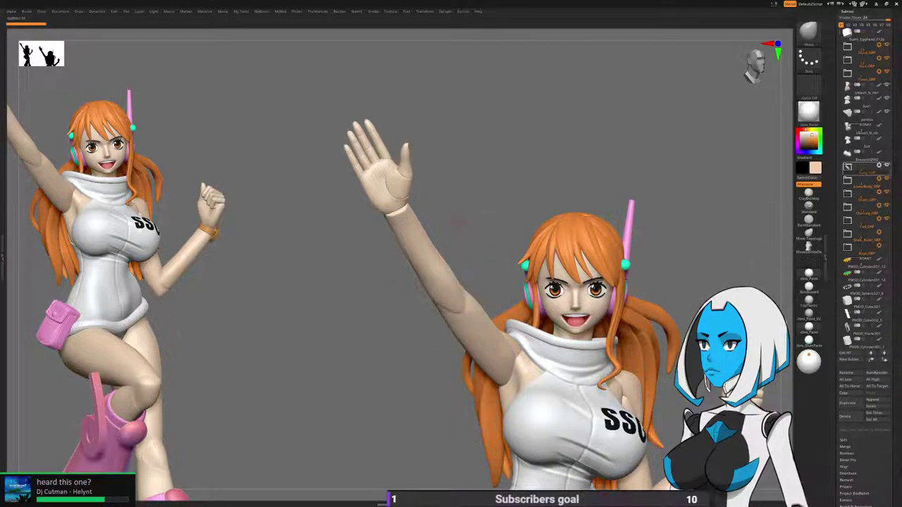
pyautogui.click(847, 167)
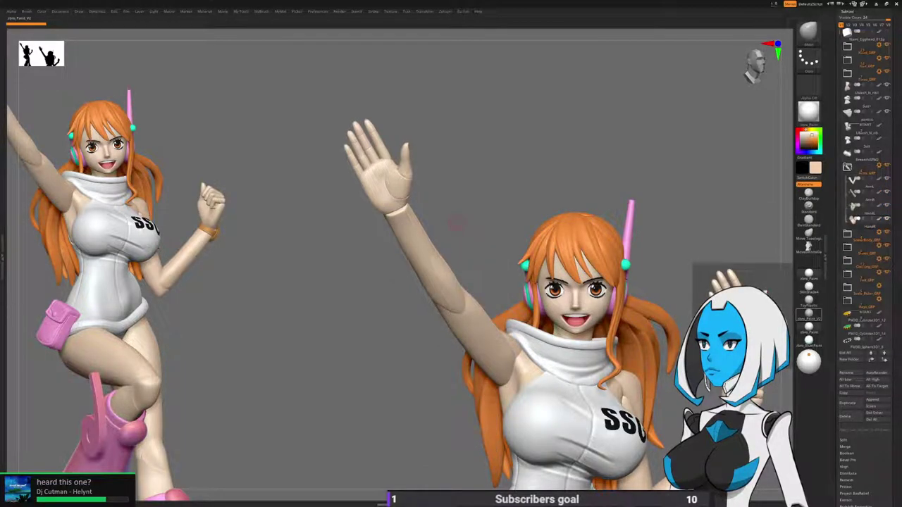
pyautogui.keyDown('alt'); pyautogui.click(420, 245); pyautogui.keyUp('alt')
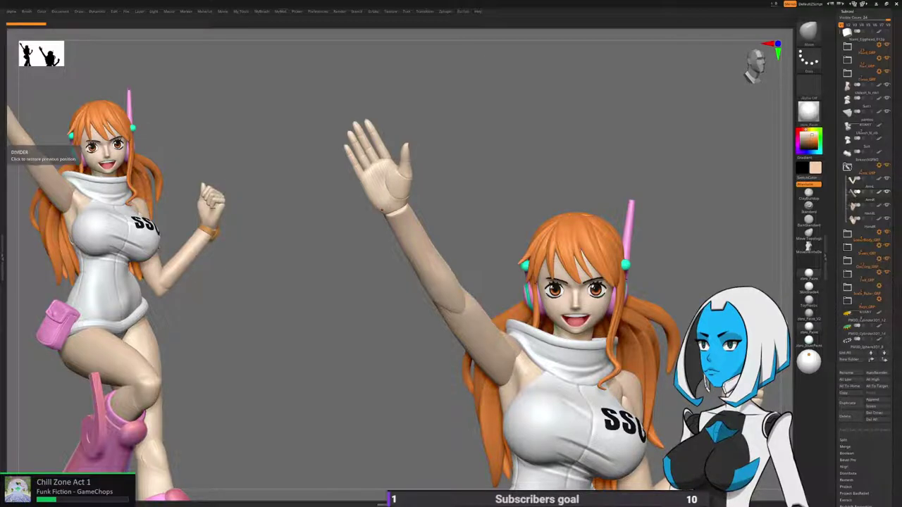
# Drop the raised arm to its lowest subdivision level in the geometry settings.
pyautogui.moveTo(296, 282); pyautogui.dragTo(540, 150)
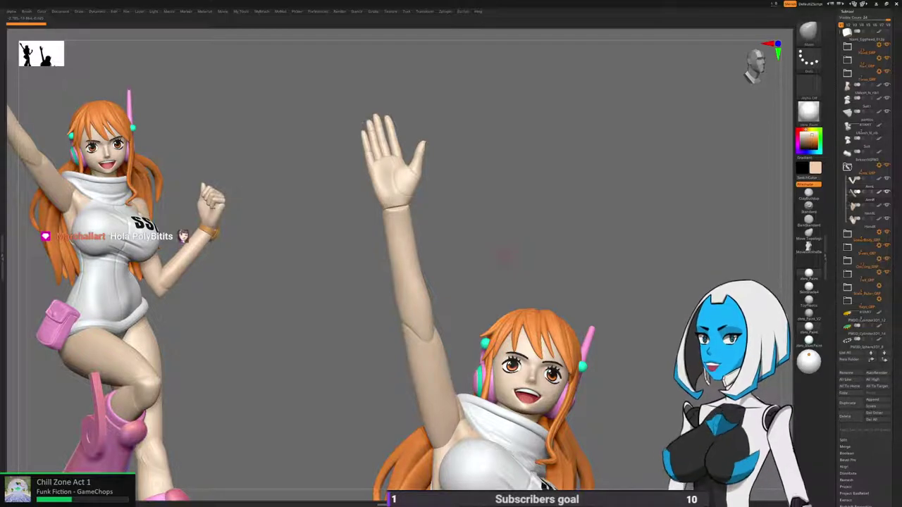
pyautogui.moveTo(502, 257); pyautogui.dragTo(546, 214)
pyautogui.moveTo(877, 475); pyautogui.dragTo(877, 206)
pyautogui.click(849, 249)
pyautogui.click(841, 263)
pyautogui.moveTo(543, 186); pyautogui.dragTo(438, 226)
# Adjust the Move brush size and reshape the raised forearm's silhouette near the wrist, working from several angles.
pyautogui.press('space')
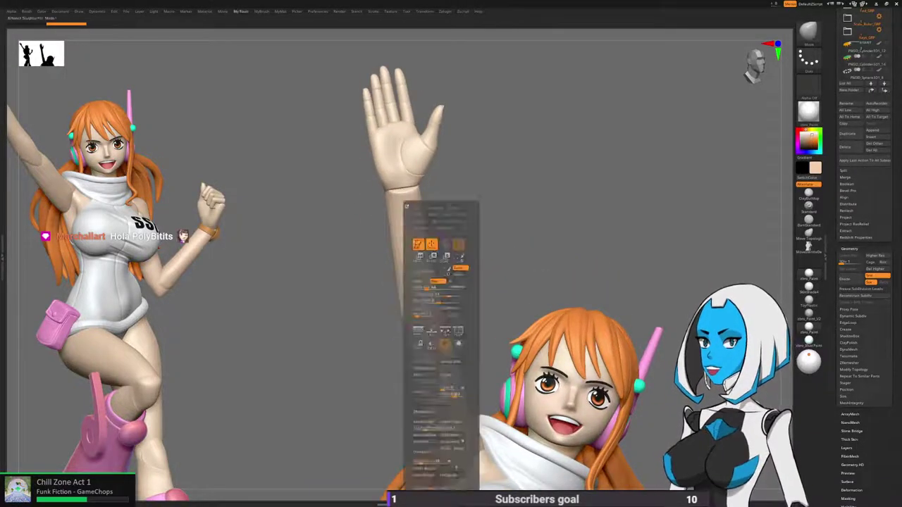
pyautogui.moveTo(509, 185); pyautogui.dragTo(483, 192)
pyautogui.moveTo(479, 159)
pyautogui.keyDown('alt'); pyautogui.mouseDown()
pyautogui.moveTo(465, 185)
pyautogui.moveTo(509, 196)
pyautogui.moveTo(461, 201)
pyautogui.moveTo(473, 202)
pyautogui.moveTo(417, 235)
pyautogui.mouseUp(); pyautogui.keyUp('alt')
pyautogui.moveTo(486, 211)
pyautogui.mouseDown()
pyautogui.moveTo(563, 224)
pyautogui.moveTo(504, 220)
pyautogui.mouseUp()
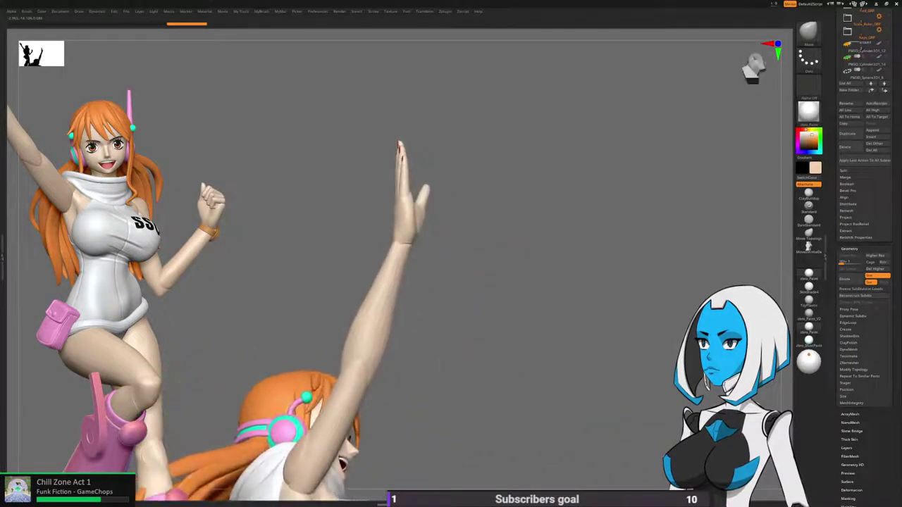
pyautogui.keyDown('alt'); pyautogui.moveTo(493, 281); pyautogui.dragTo(544, 212); pyautogui.keyUp('alt')
pyautogui.moveTo(529, 260); pyautogui.dragTo(496, 250)
pyautogui.press('space')
pyautogui.click(509, 288)
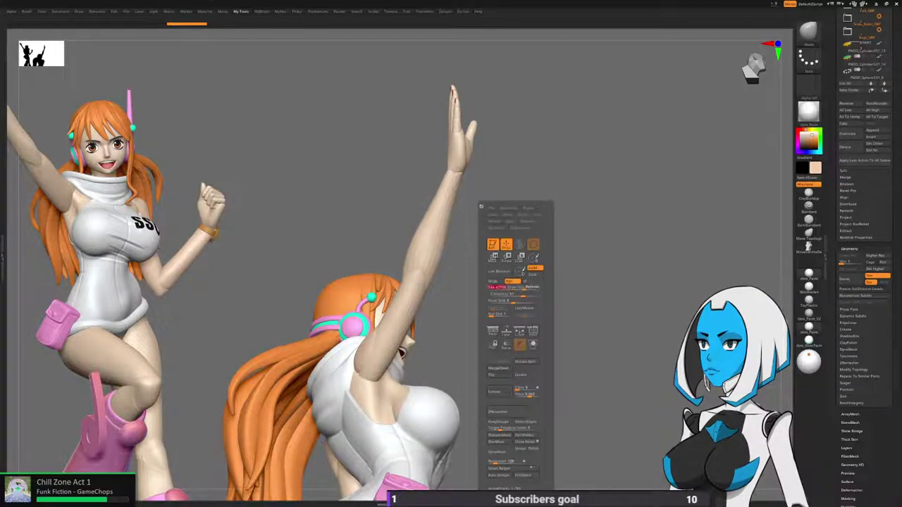
pyautogui.moveTo(488, 212); pyautogui.dragTo(471, 213)
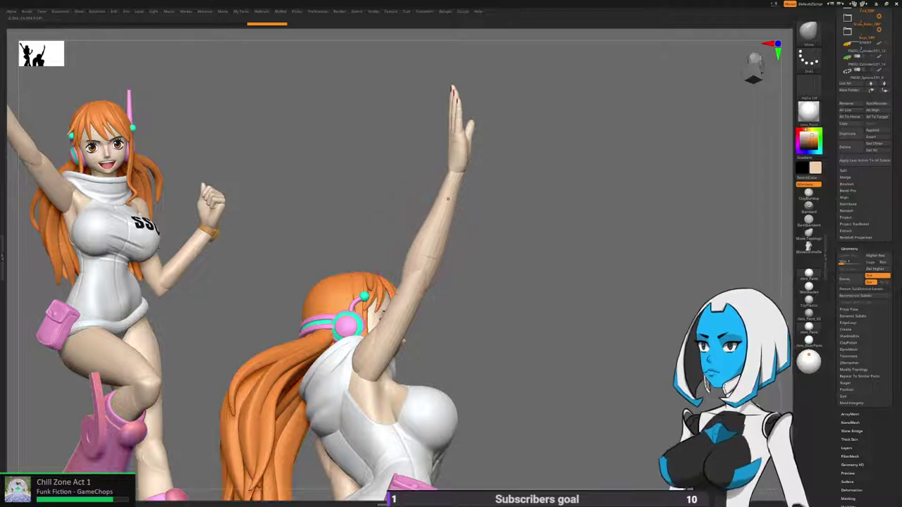
pyautogui.moveTo(535, 211); pyautogui.dragTo(655, 204)
pyautogui.moveTo(539, 201); pyautogui.dragTo(502, 218)
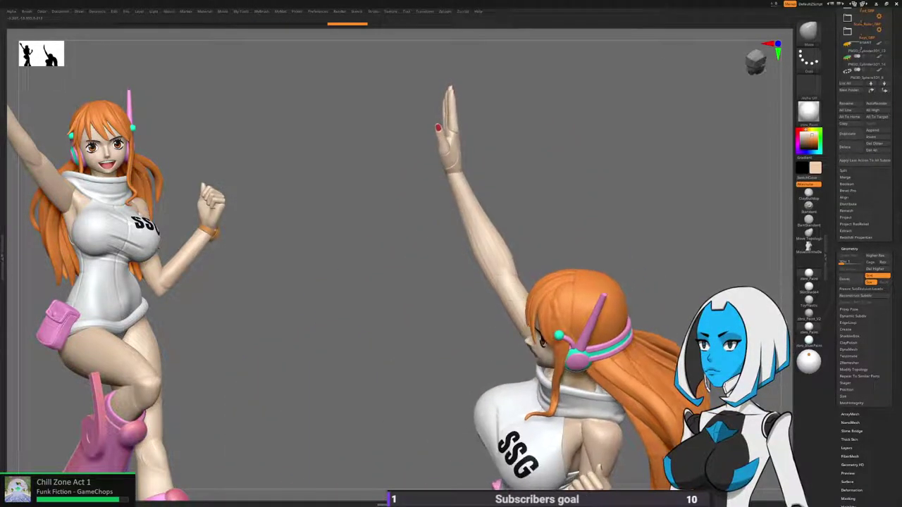
# Resize the Move brush and refine the forearm's contour between the elbow and the wrist.
pyautogui.press('space')
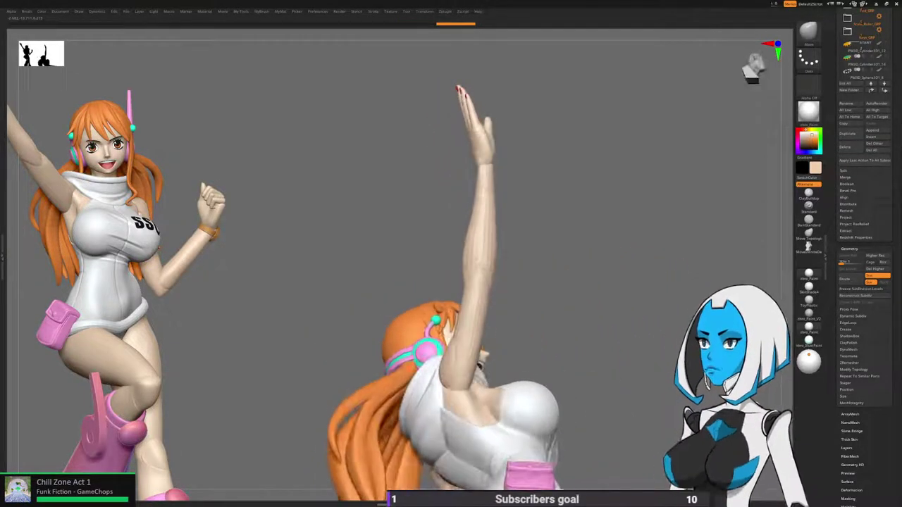
pyautogui.moveTo(538, 273)
pyautogui.mouseDown()
pyautogui.moveTo(503, 318)
pyautogui.moveTo(521, 314)
pyautogui.mouseUp()
pyautogui.press('space')
pyautogui.moveTo(494, 288); pyautogui.dragTo(501, 288)
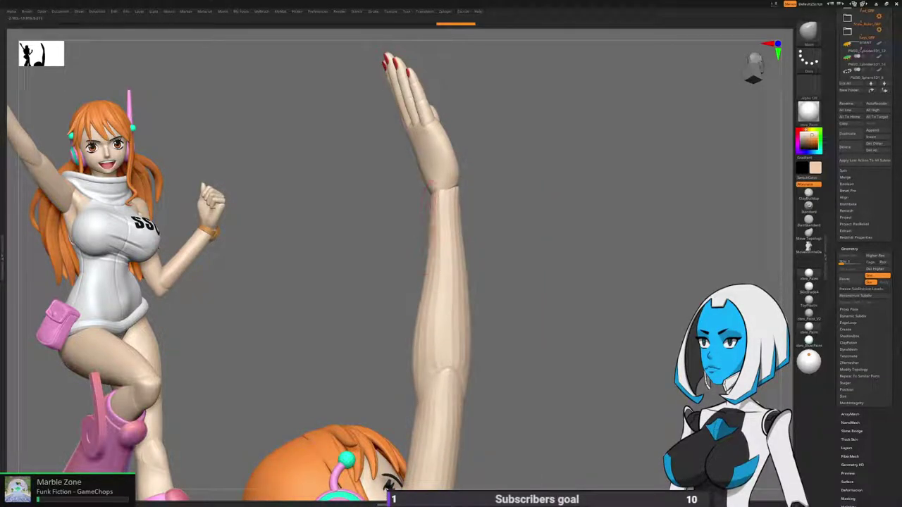
pyautogui.moveTo(425, 279); pyautogui.dragTo(429, 277)
pyautogui.moveTo(471, 211); pyautogui.dragTo(482, 195)
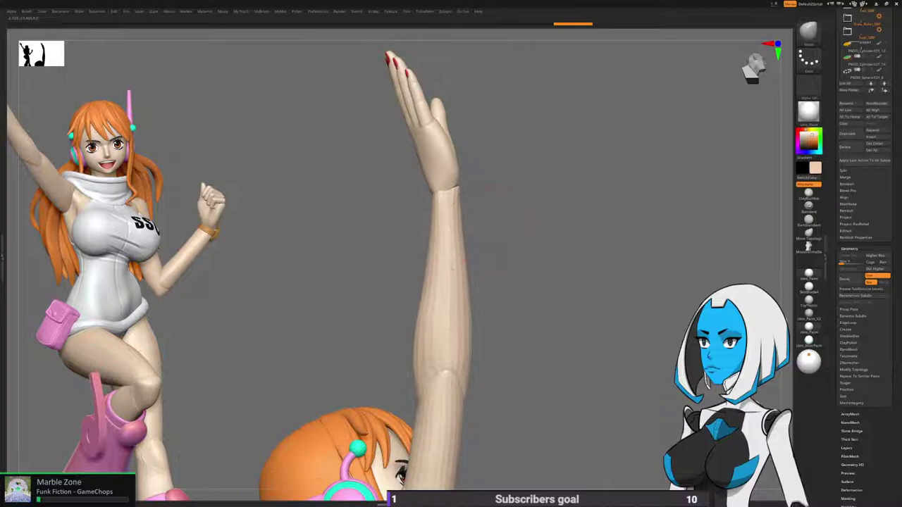
pyautogui.moveTo(458, 229); pyautogui.dragTo(462, 227)
# Switch the masking brush to MaskLasso and clear the trial mask on the raised forearm.
pyautogui.moveTo(517, 211); pyautogui.dragTo(599, 260, button='right')
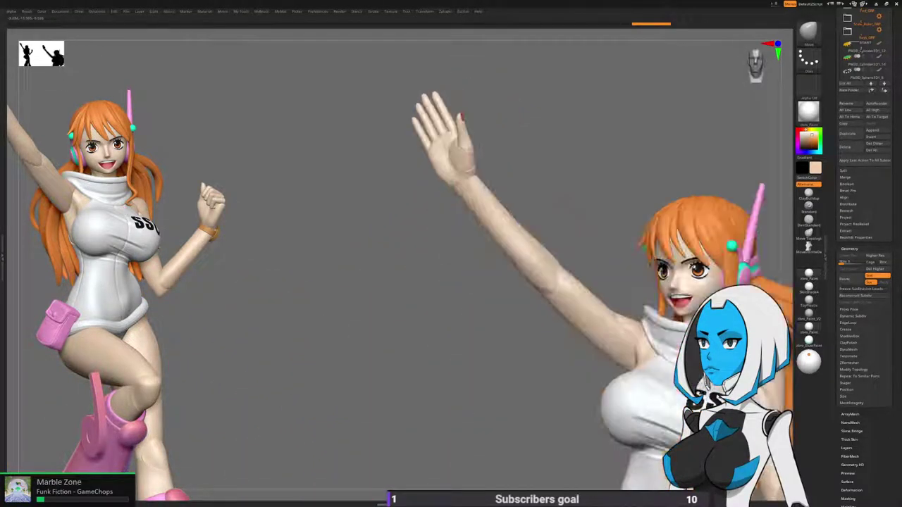
pyautogui.moveTo(472, 271); pyautogui.dragTo(495, 256, button='right')
pyautogui.moveTo(502, 260)
pyautogui.keyDown('ctrl'); pyautogui.mouseDown()
pyautogui.moveTo(360, 137)
pyautogui.moveTo(453, 79)
pyautogui.mouseUp(); pyautogui.keyUp('ctrl')
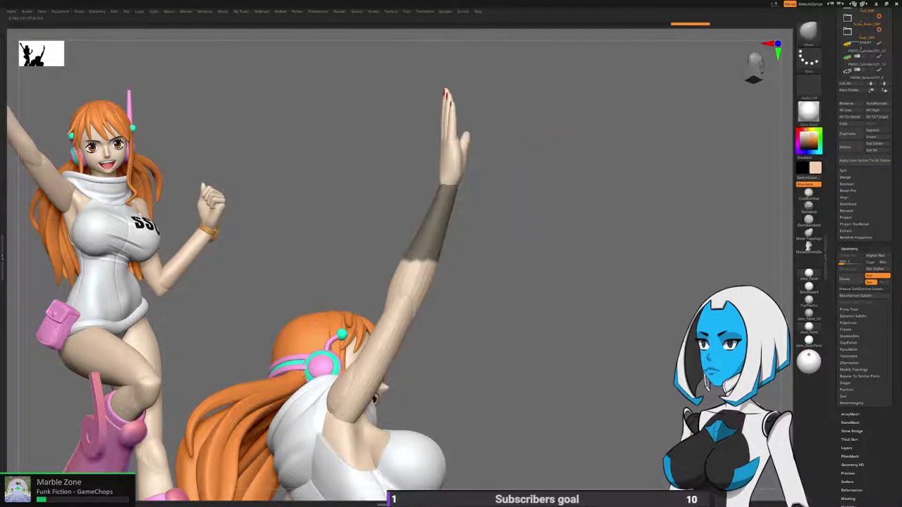
pyautogui.press('space')
pyautogui.click(515, 411)
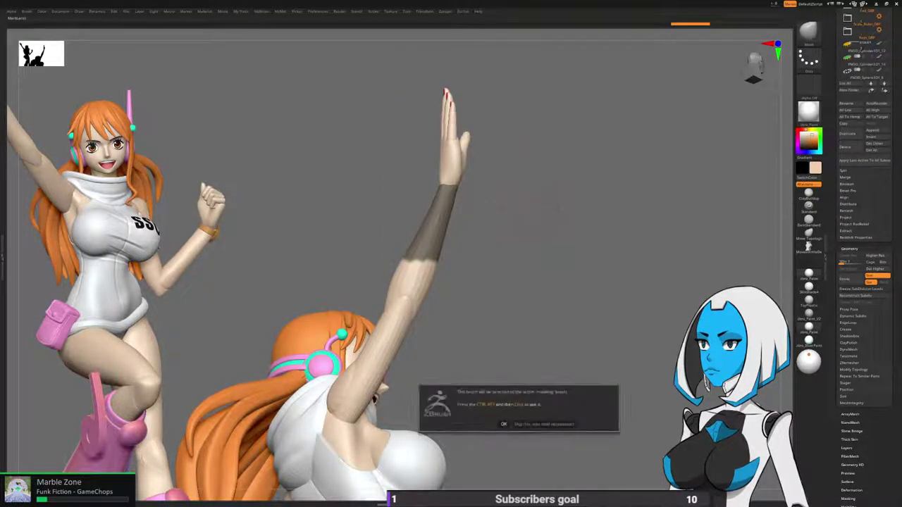
pyautogui.click(503, 425)
pyautogui.keyDown('ctrl'); pyautogui.moveTo(505, 294); pyautogui.dragTo(493, 324); pyautogui.keyUp('ctrl')
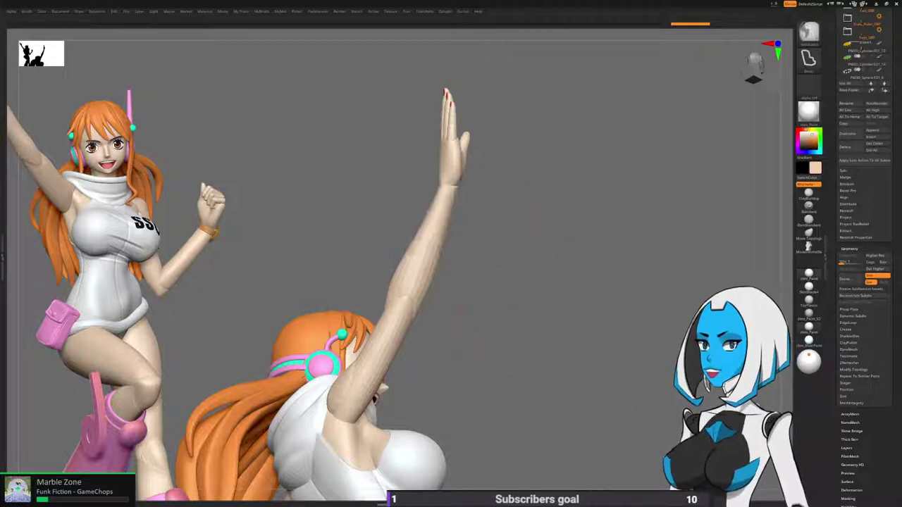
# Build a softened lasso mask over the raised arm that leaves only the wrist end of the forearm free.
pyautogui.moveTo(521, 251)
pyautogui.keyDown('ctrl'); pyautogui.mouseDown()
pyautogui.moveTo(367, 215)
pyautogui.moveTo(598, 95)
pyautogui.mouseUp(); pyautogui.keyUp('ctrl')
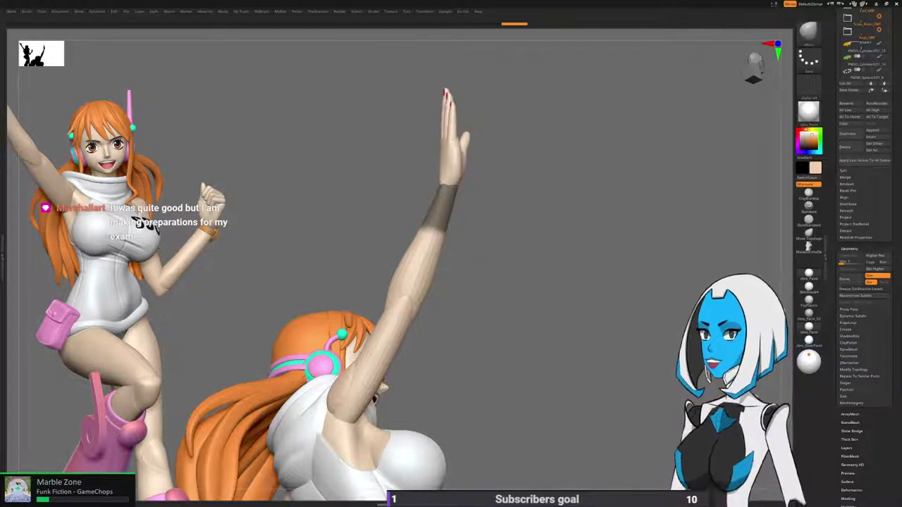
pyautogui.press('space')
pyautogui.click(526, 441)
pyautogui.click(526, 441)
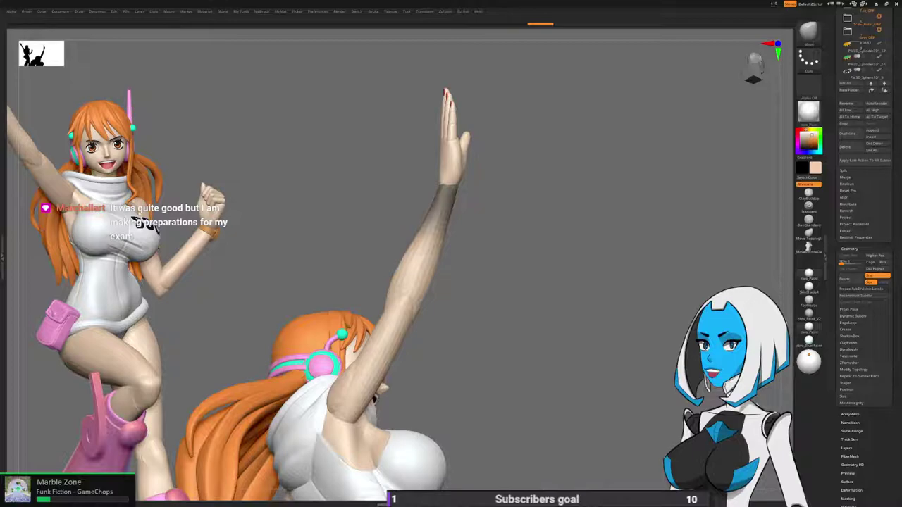
pyautogui.keyDown('ctrl'); pyautogui.click(500, 335); pyautogui.keyUp('ctrl')
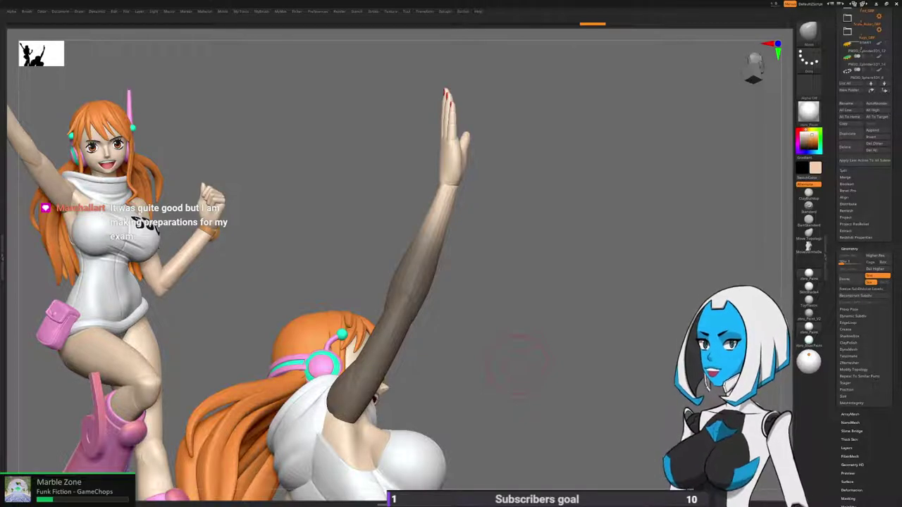
pyautogui.moveTo(520, 366); pyautogui.dragTo(338, 383)
pyautogui.moveTo(506, 224); pyautogui.dragTo(470, 251)
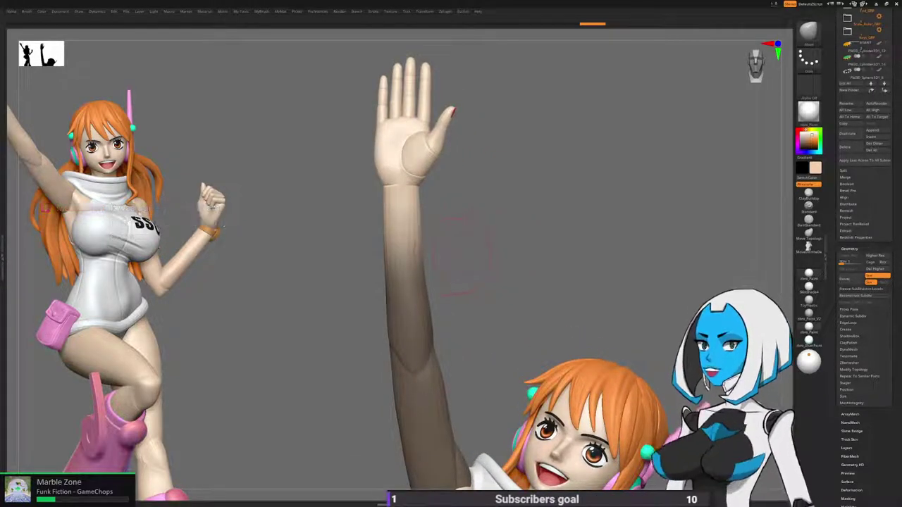
# Adjust the unmasked wrist end of the forearm with the transform gizmo to line it up with the hand.
pyautogui.press('w')
pyautogui.moveTo(493, 257); pyautogui.dragTo(570, 247)
pyautogui.keyDown('alt'); pyautogui.moveTo(487, 231); pyautogui.dragTo(471, 230); pyautogui.keyUp('alt')
pyautogui.moveTo(549, 246); pyautogui.dragTo(479, 288)
pyautogui.moveTo(440, 242); pyautogui.dragTo(424, 243)
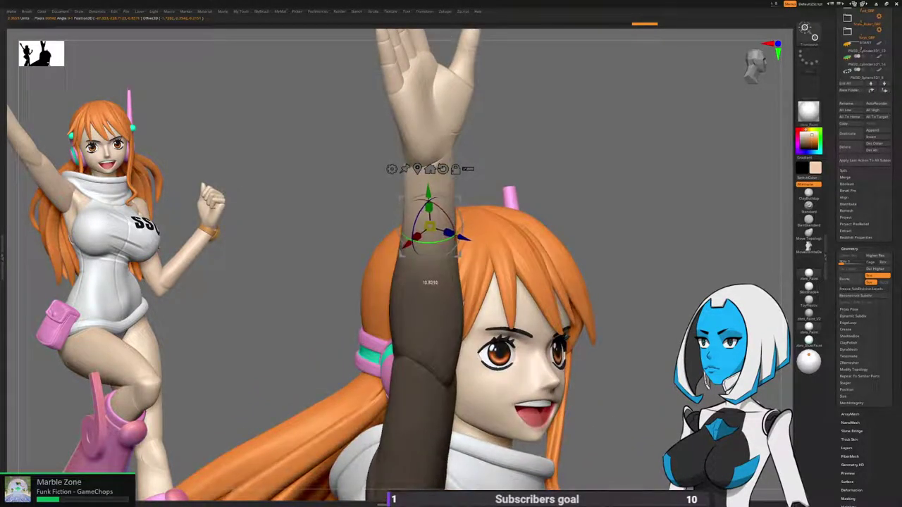
pyautogui.press('q')
pyautogui.moveTo(549, 247); pyautogui.dragTo(493, 236)
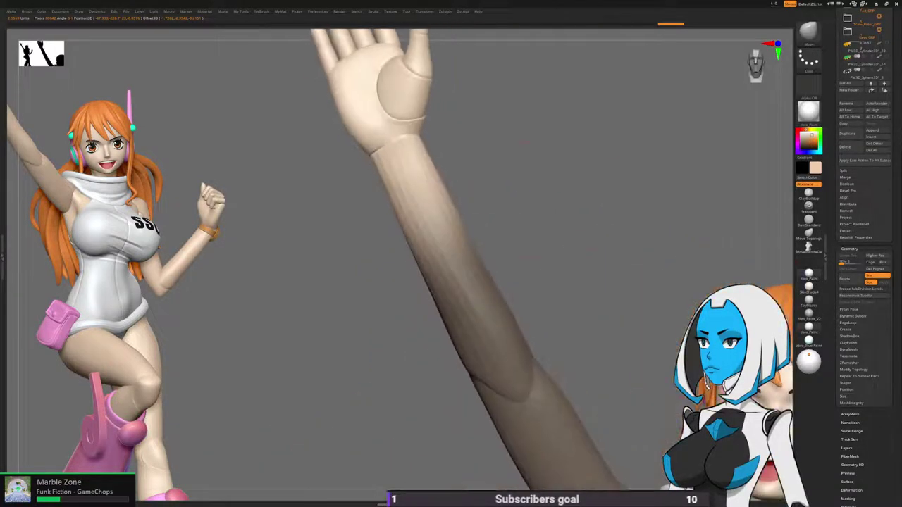
# Clear the mask on the raised arm and reshape the wrist end of the forearm to meet the base of the hand.
pyautogui.keyDown('ctrl'); pyautogui.moveTo(516, 185); pyautogui.dragTo(539, 237); pyautogui.keyUp('ctrl')
pyautogui.moveTo(532, 169)
pyautogui.keyDown('alt'); pyautogui.mouseDown()
pyautogui.moveTo(553, 204)
pyautogui.moveTo(587, 145)
pyautogui.moveTo(602, 190)
pyautogui.moveTo(571, 184)
pyautogui.mouseUp(); pyautogui.keyUp('alt')
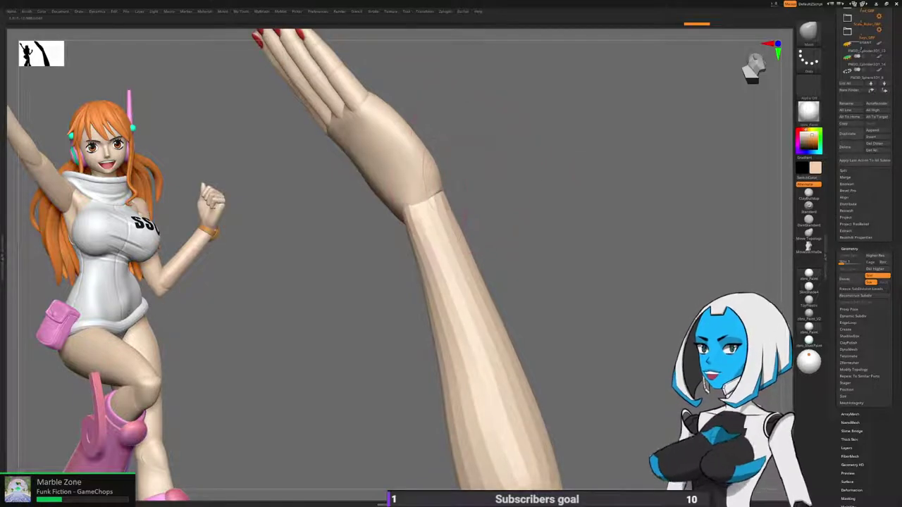
pyautogui.moveTo(443, 230); pyautogui.dragTo(483, 187)
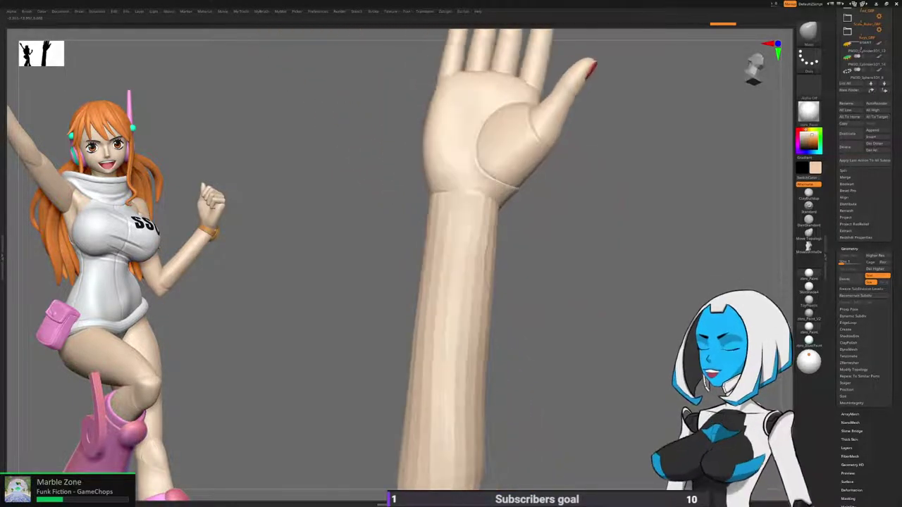
pyautogui.moveTo(556, 229); pyautogui.dragTo(496, 231)
pyautogui.moveTo(423, 228); pyautogui.dragTo(455, 228)
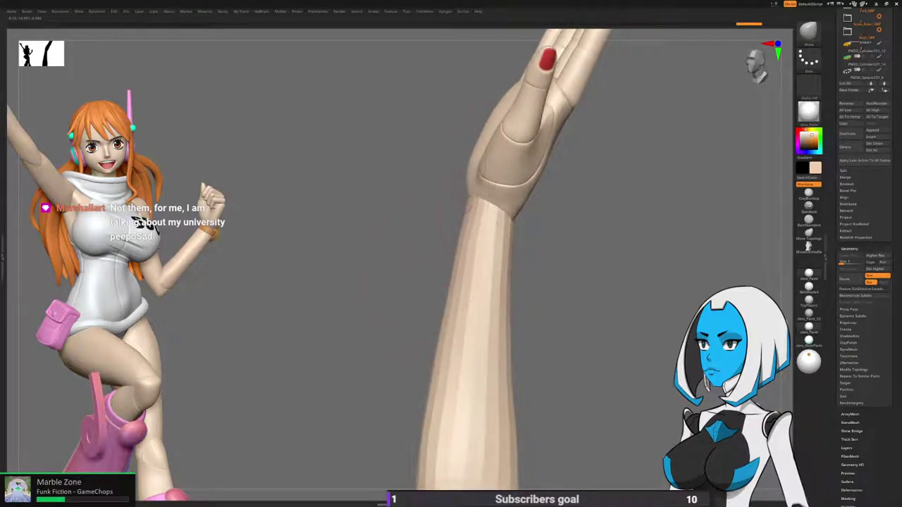
# Adjust the brush settings and refine the thumb side of the forearm just below the wrist.
pyautogui.press('space')
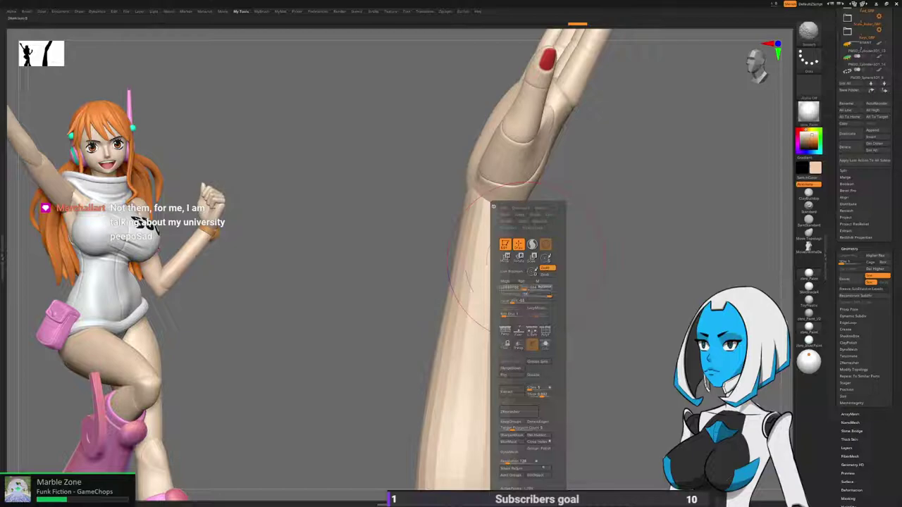
pyautogui.press('space')
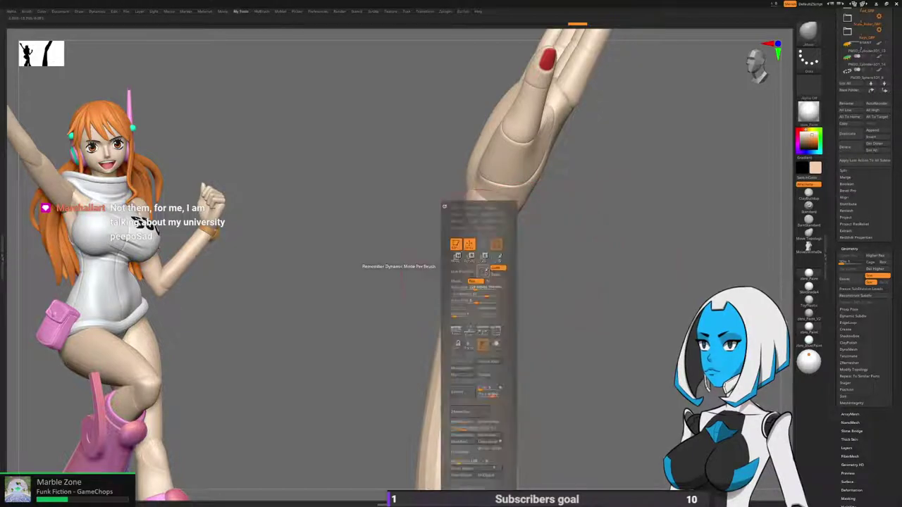
pyautogui.moveTo(409, 250)
pyautogui.mouseDown()
pyautogui.moveTo(550, 246)
pyautogui.moveTo(553, 148)
pyautogui.moveTo(493, 159)
pyautogui.moveTo(518, 158)
pyautogui.mouseUp()
pyautogui.moveTo(518, 267); pyautogui.dragTo(550, 317)
pyautogui.moveTo(463, 250); pyautogui.dragTo(466, 251)
# Adjust the Move brush's draw size and refine the forearm's silhouette between the wrist and the elbow from behind.
pyautogui.press('space')
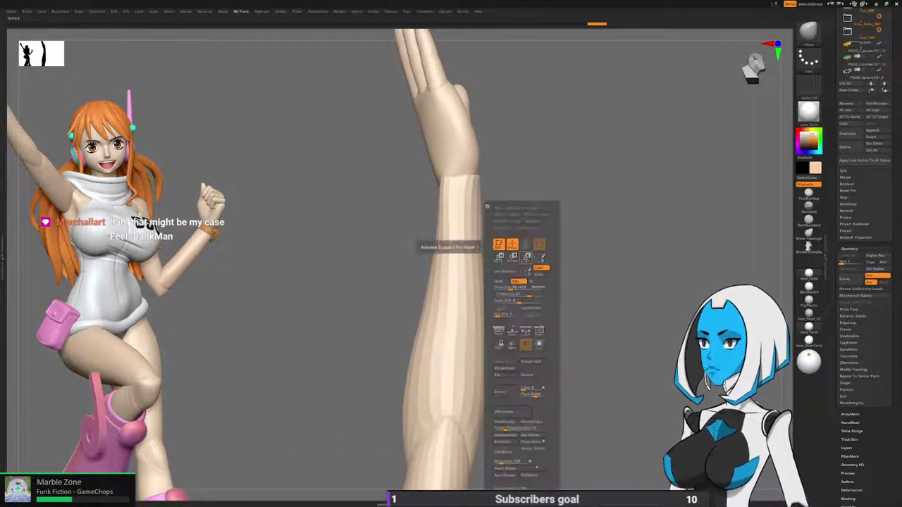
pyautogui.click(518, 287)
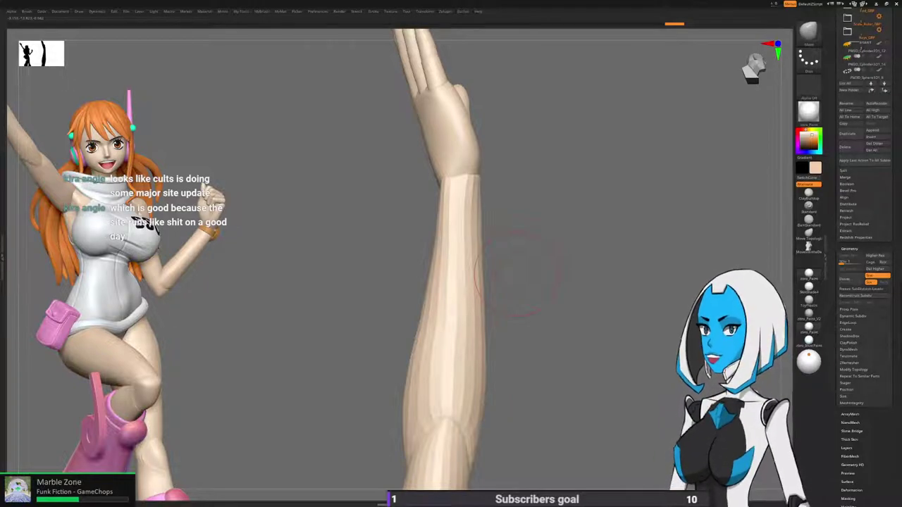
pyautogui.moveTo(515, 158); pyautogui.dragTo(525, 169)
pyautogui.keyDown('alt'); pyautogui.moveTo(530, 298); pyautogui.dragTo(479, 346); pyautogui.keyUp('alt')
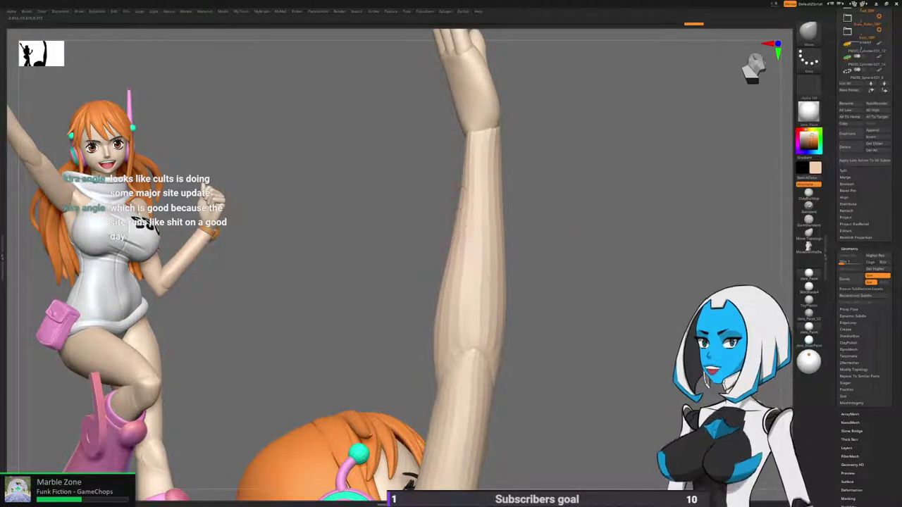
pyautogui.moveTo(542, 309); pyautogui.dragTo(539, 273)
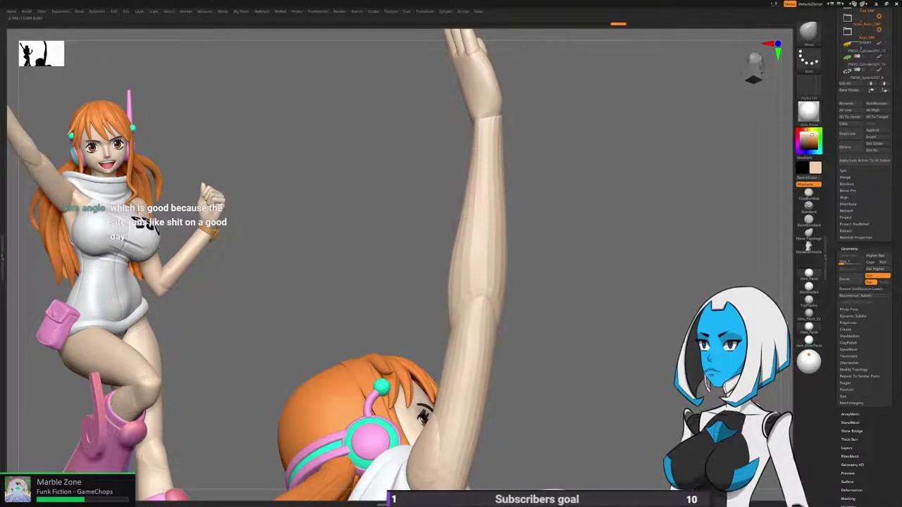
pyautogui.moveTo(620, 281); pyautogui.dragTo(482, 246)
pyautogui.moveTo(395, 281); pyautogui.dragTo(458, 429)
# Make the raised hand the active subtool and reshape the heel of its palm around the wrist joint.
pyautogui.keyDown('alt'); pyautogui.click(488, 184); pyautogui.keyUp('alt')
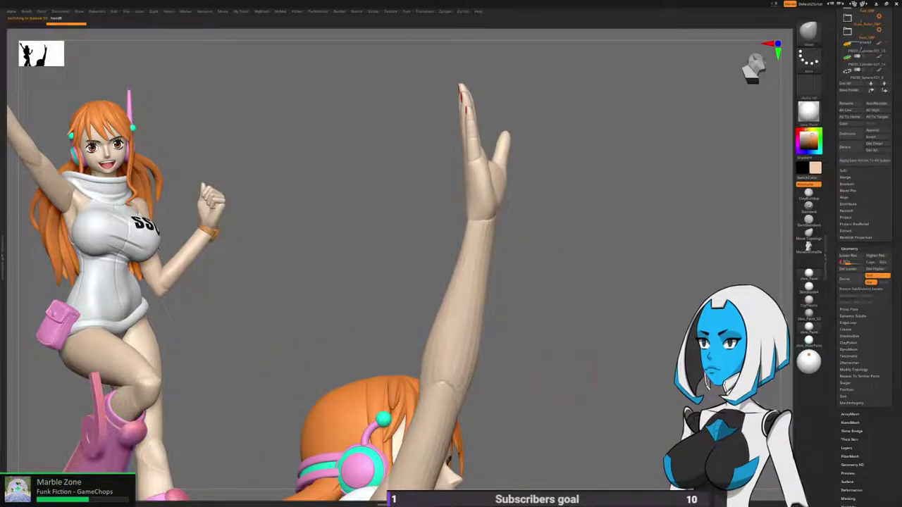
pyautogui.moveTo(488, 205)
pyautogui.keyDown('ctrl'); pyautogui.mouseDown(button='right')
pyautogui.moveTo(492, 243)
pyautogui.moveTo(510, 245)
pyautogui.moveTo(476, 250)
pyautogui.moveTo(489, 232)
pyautogui.moveTo(477, 231)
pyautogui.mouseUp(button='right'); pyautogui.keyUp('ctrl')
pyautogui.moveTo(479, 234); pyautogui.dragTo(445, 260)
pyautogui.moveTo(496, 245); pyautogui.dragTo(476, 236, button='right')
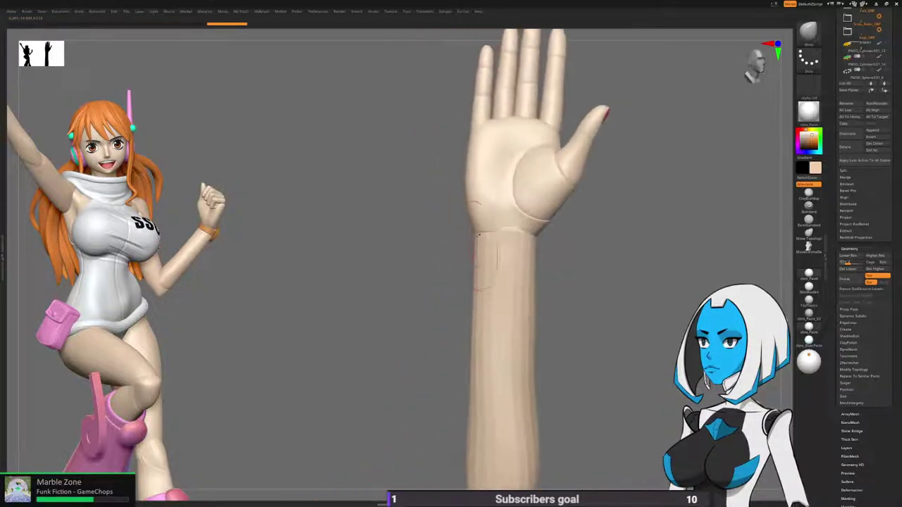
pyautogui.moveTo(456, 262); pyautogui.dragTo(506, 257)
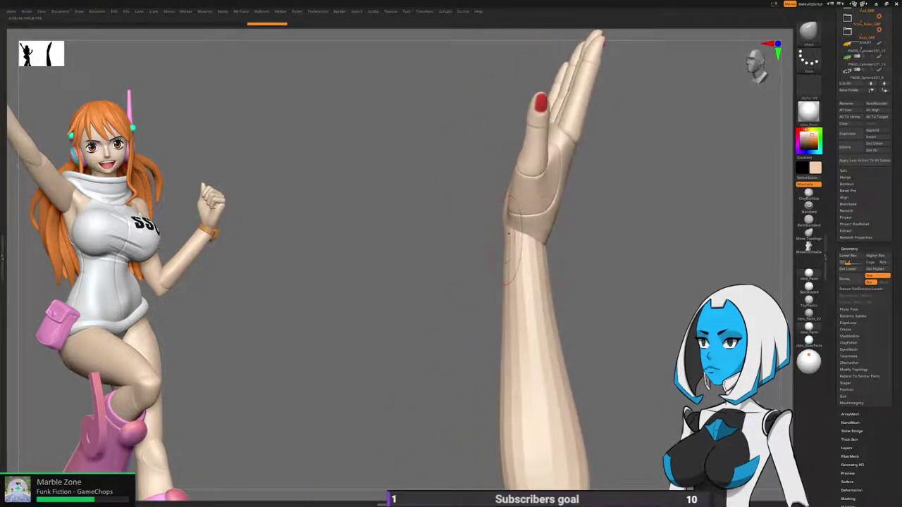
pyautogui.moveTo(508, 194); pyautogui.dragTo(470, 261)
# Refine the little-finger side of the raised hand's base with the Move brush so it flows into the wrist.
pyautogui.moveTo(578, 281); pyautogui.dragTo(529, 229)
pyautogui.moveTo(533, 339); pyautogui.dragTo(698, 309)
pyautogui.moveTo(571, 111)
pyautogui.mouseDown()
pyautogui.moveTo(610, 246)
pyautogui.moveTo(520, 227)
pyautogui.moveTo(533, 243)
pyautogui.mouseUp()
pyautogui.moveTo(564, 238); pyautogui.dragTo(486, 235, button='right')
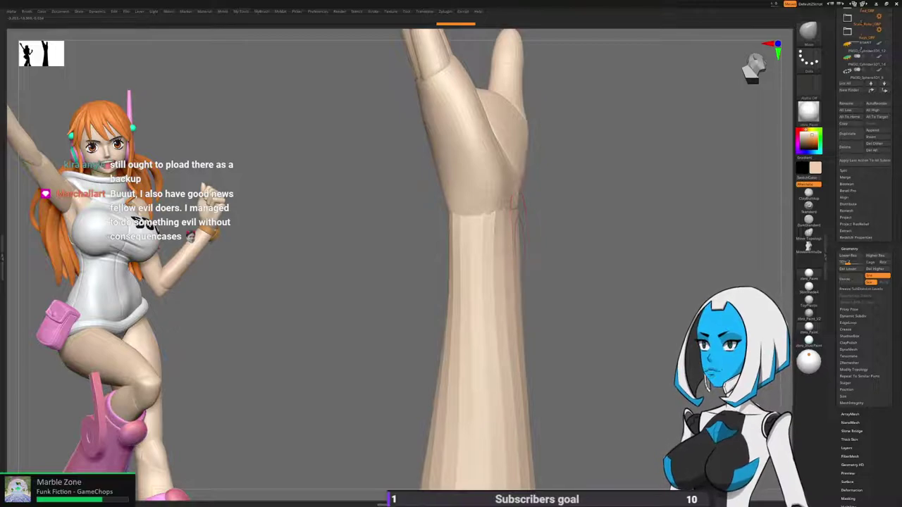
pyautogui.moveTo(563, 250); pyautogui.dragTo(572, 206)
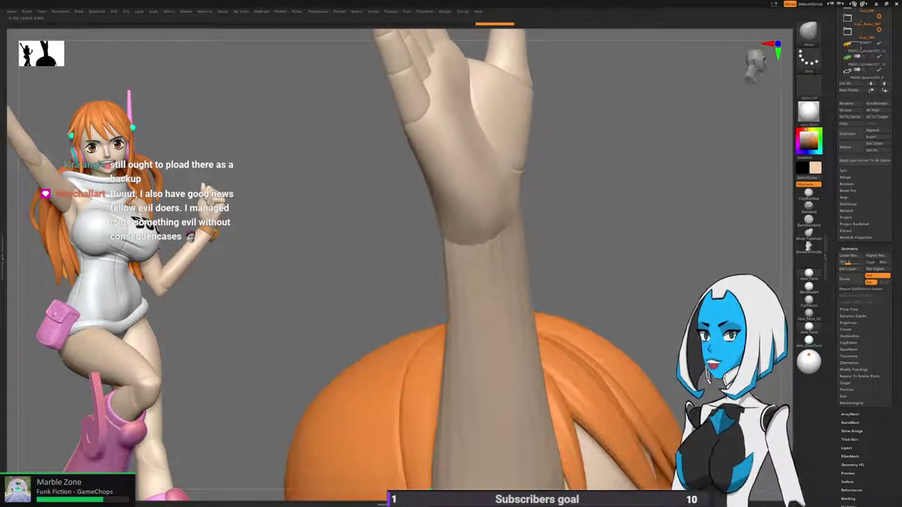
pyautogui.press('space')
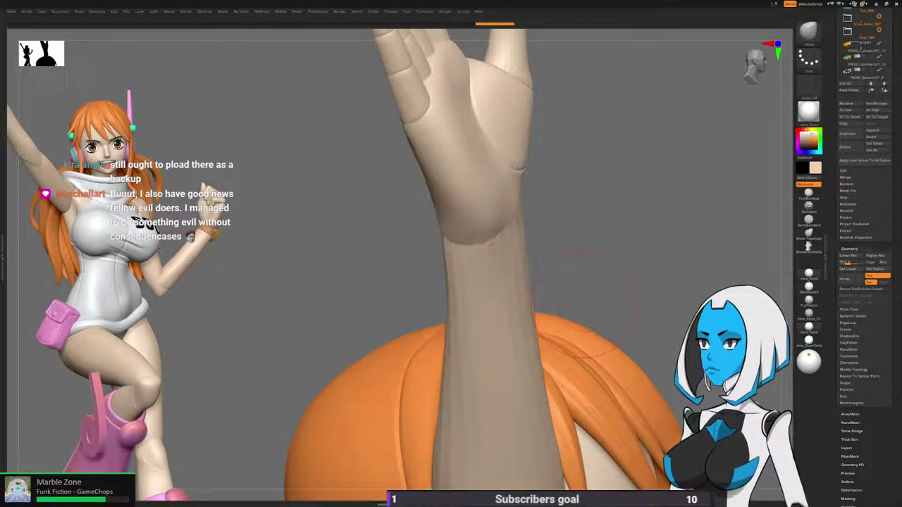
pyautogui.moveTo(581, 305); pyautogui.dragTo(499, 192)
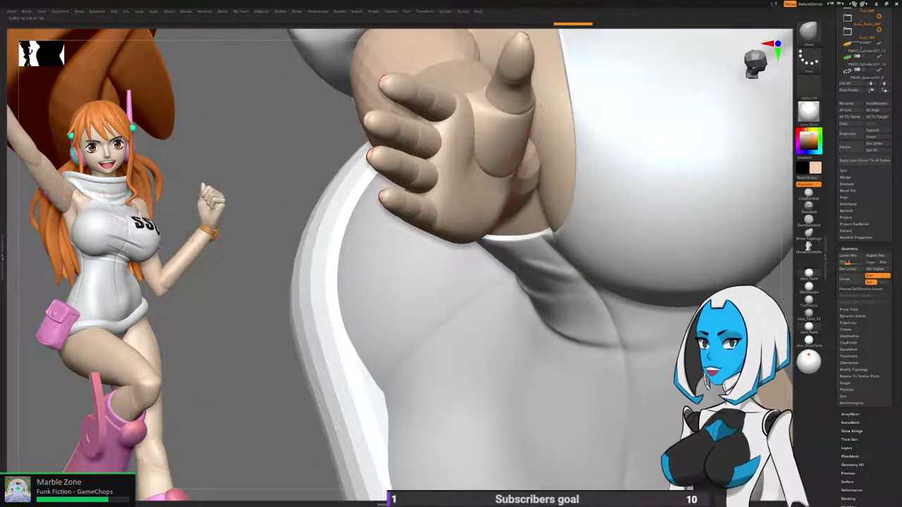
# Adjust the curve of the raised hand's heel where it overlaps the end of the forearm.
pyautogui.moveTo(495, 236); pyautogui.dragTo(593, 243, button='right')
pyautogui.keyDown('alt'); pyautogui.click(444, 303); pyautogui.keyUp('alt')
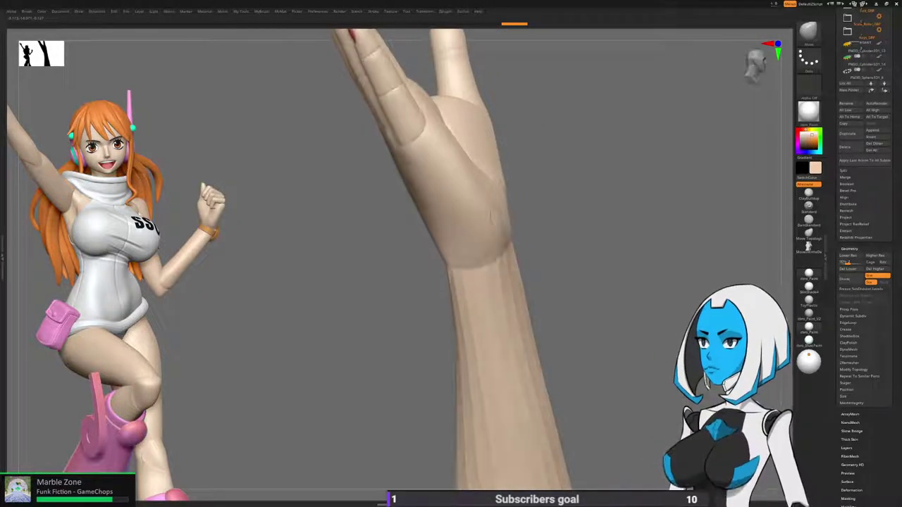
pyautogui.moveTo(508, 208)
pyautogui.mouseDown(button='right')
pyautogui.moveTo(525, 282)
pyautogui.moveTo(503, 264)
pyautogui.mouseUp(button='right')
pyautogui.moveTo(504, 225); pyautogui.dragTo(498, 219)
pyautogui.moveTo(499, 218)
pyautogui.mouseDown(button='right')
pyautogui.moveTo(513, 212)
pyautogui.moveTo(496, 280)
pyautogui.moveTo(503, 212)
pyautogui.moveTo(517, 204)
pyautogui.moveTo(398, 208)
pyautogui.moveTo(412, 209)
pyautogui.mouseUp(button='right')
pyautogui.moveTo(450, 48); pyautogui.dragTo(467, 53)
pyautogui.moveTo(510, 191); pyautogui.dragTo(486, 204, button='right')
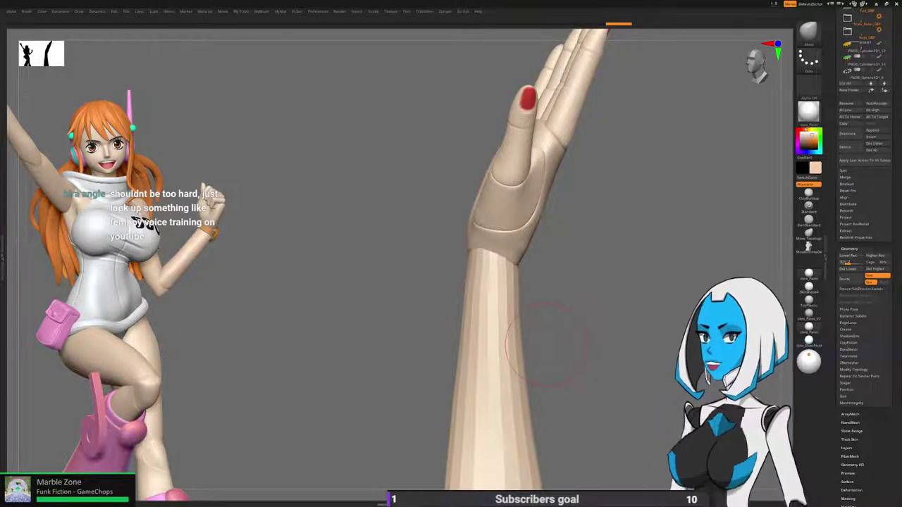
# Refine the base of the thumb and the thumb-side outline of the raised hand near the wrist.
pyautogui.moveTo(547, 345); pyautogui.dragTo(553, 300, button='right')
pyautogui.moveTo(458, 302)
pyautogui.mouseDown(button='right')
pyautogui.moveTo(602, 258)
pyautogui.moveTo(620, 243)
pyautogui.moveTo(588, 215)
pyautogui.moveTo(585, 257)
pyautogui.mouseUp(button='right')
pyautogui.moveTo(517, 210); pyautogui.dragTo(524, 208)
pyautogui.moveTo(613, 218); pyautogui.dragTo(508, 212, button='right')
pyautogui.moveTo(512, 206); pyautogui.dragTo(467, 180)
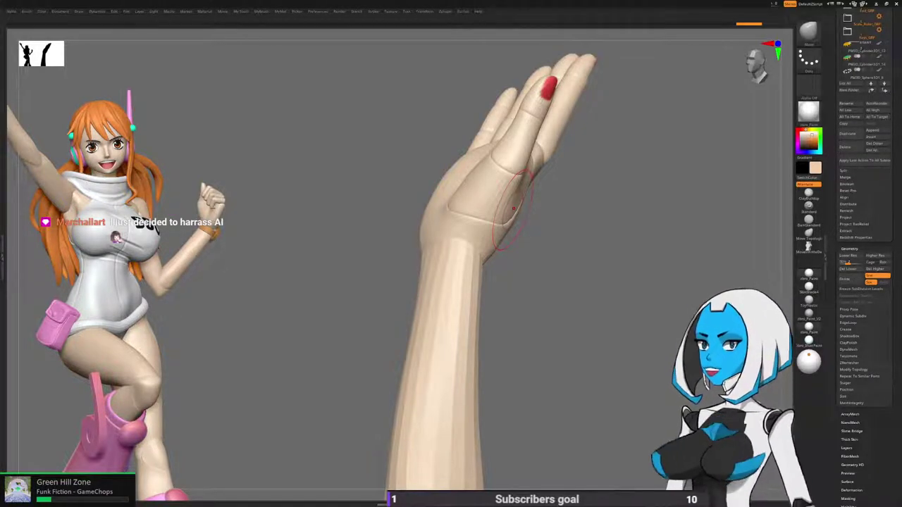
pyautogui.moveTo(658, 254); pyautogui.dragTo(543, 212)
pyautogui.moveTo(331, 281); pyautogui.dragTo(458, 381)
pyautogui.moveTo(553, 274)
pyautogui.mouseDown()
pyautogui.moveTo(547, 227)
pyautogui.moveTo(535, 243)
pyautogui.mouseUp()
# Switch back to the raised arm, resize the Move brush and fit the wrist end and elbow contour to the hand.
pyautogui.keyDown('alt'); pyautogui.click(489, 232); pyautogui.keyUp('alt')
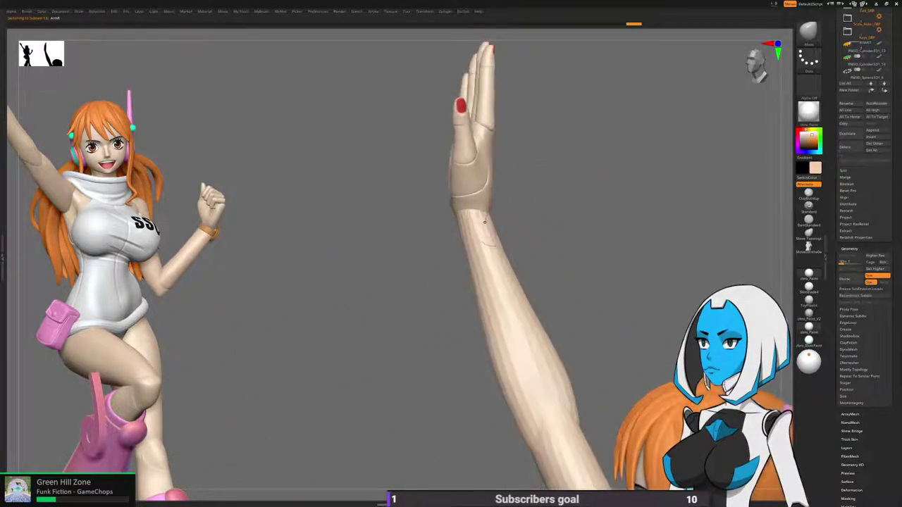
pyautogui.press('space')
pyautogui.moveTo(478, 288); pyautogui.dragTo(475, 287)
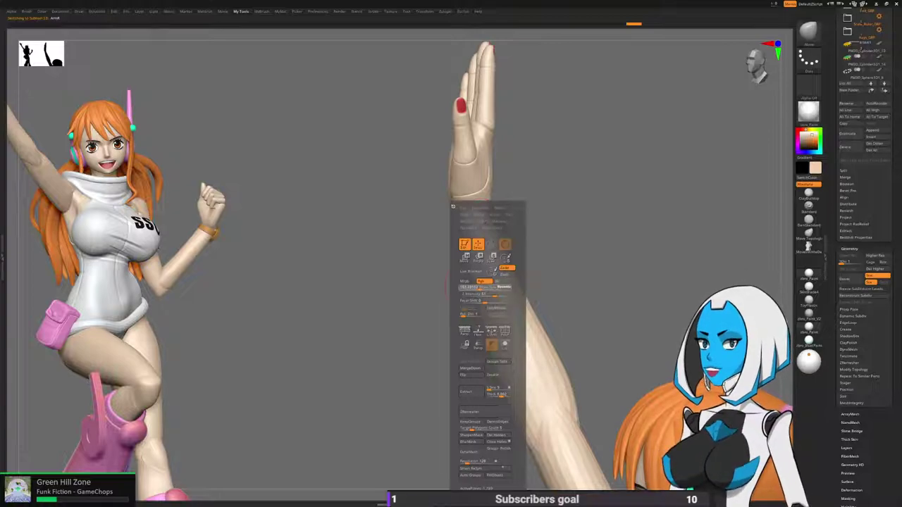
pyautogui.moveTo(486, 220); pyautogui.dragTo(487, 211)
pyautogui.moveTo(500, 247); pyautogui.dragTo(502, 249)
pyautogui.moveTo(530, 450); pyautogui.dragTo(534, 448)
pyautogui.moveTo(427, 296); pyautogui.dragTo(451, 294)
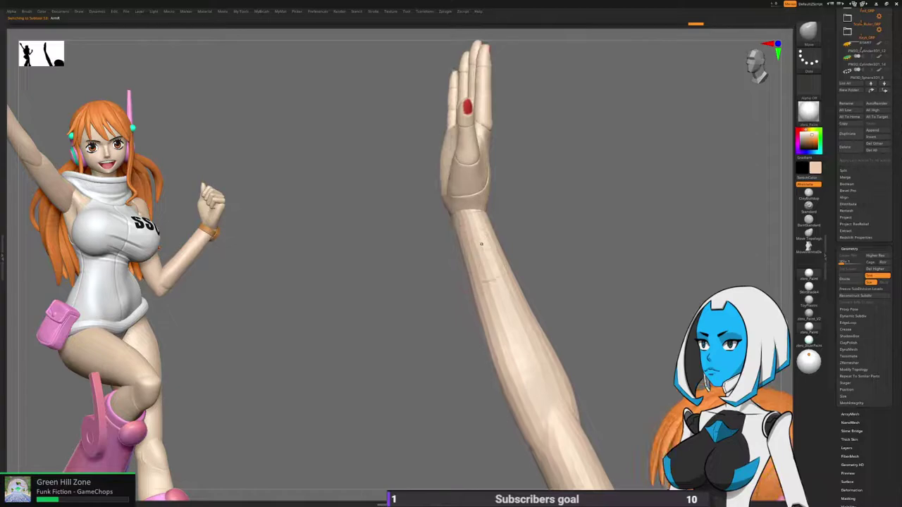
# Adjust the Smooth brush settings and even out the forearm surface from the wrist down to the elbow.
pyautogui.press('space')
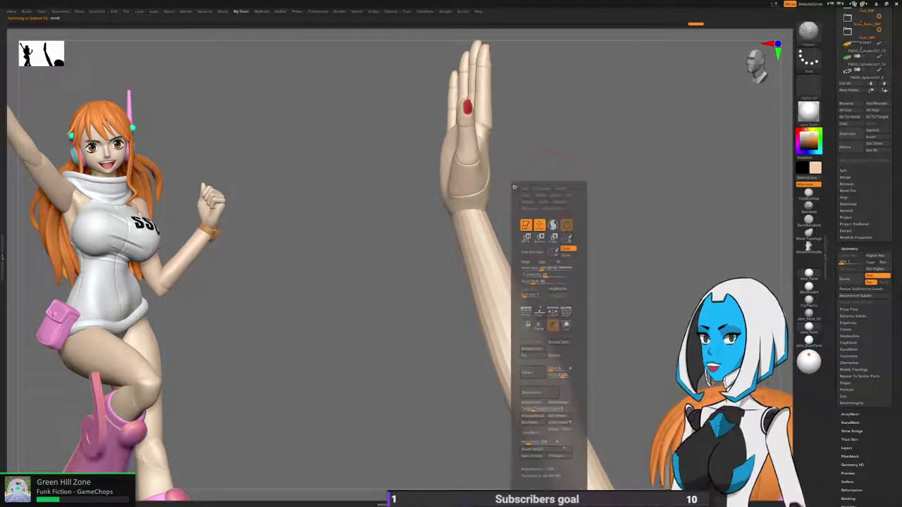
pyautogui.moveTo(514, 187)
pyautogui.mouseDown()
pyautogui.moveTo(634, 176)
pyautogui.moveTo(620, 166)
pyautogui.mouseUp()
pyautogui.moveTo(546, 170); pyautogui.dragTo(559, 225)
pyautogui.moveTo(512, 260); pyautogui.dragTo(498, 409)
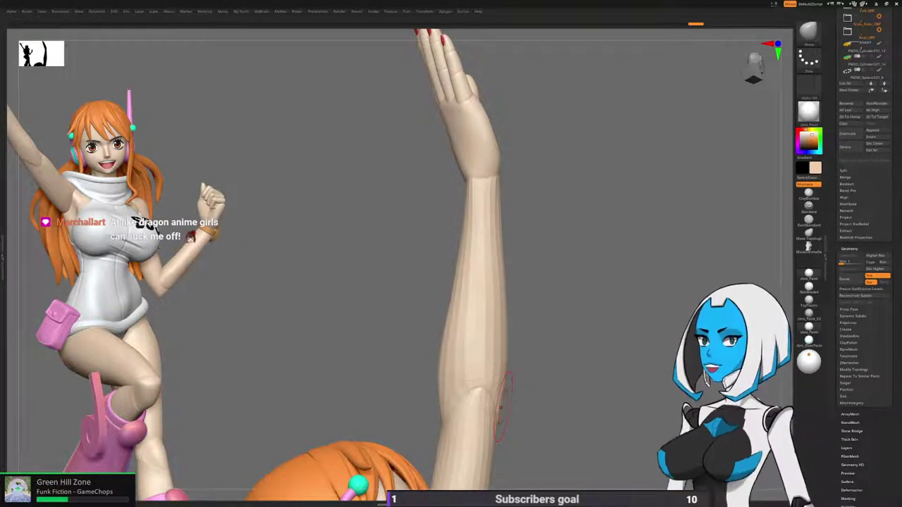
# Resize the brush and refine the outer edge of the forearm just below the wrist.
pyautogui.moveTo(564, 268); pyautogui.dragTo(581, 222)
pyautogui.press('space')
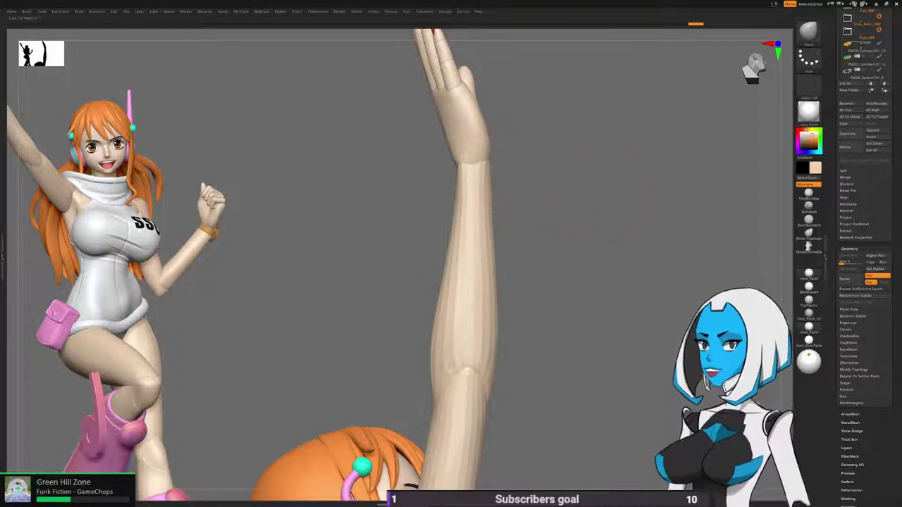
pyautogui.moveTo(532, 220)
pyautogui.mouseDown()
pyautogui.moveTo(462, 203)
pyautogui.moveTo(495, 189)
pyautogui.mouseUp()
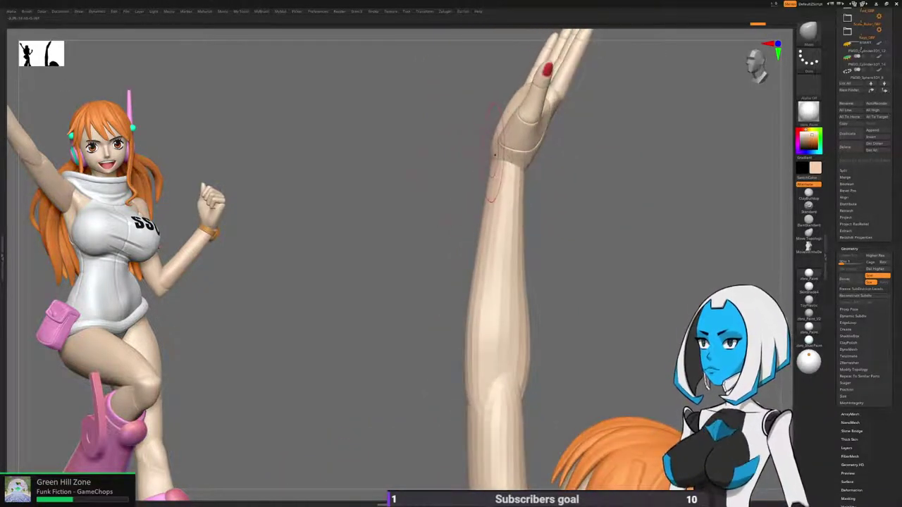
pyautogui.moveTo(556, 243)
pyautogui.mouseDown()
pyautogui.moveTo(438, 247)
pyautogui.moveTo(546, 245)
pyautogui.mouseUp()
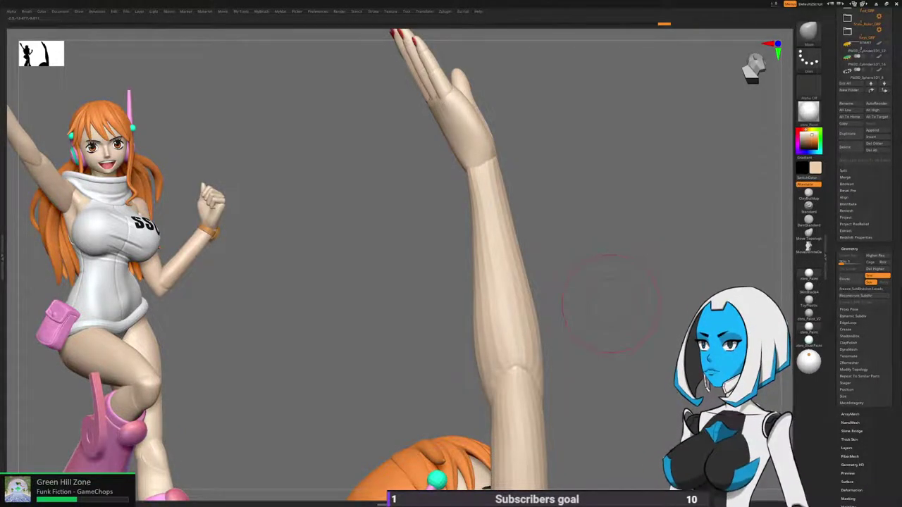
# Isolate and mask the raised forearm, show the whole arm again and invert the mask to protect the upper arm.
pyautogui.moveTo(611, 303); pyautogui.dragTo(574, 257, button='right')
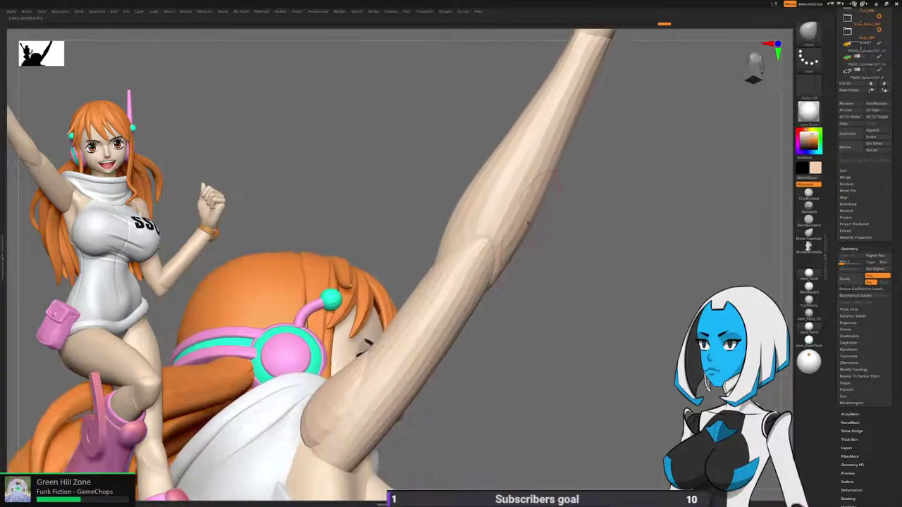
pyautogui.keyDown('ctrl'); pyautogui.keyDown('shift'); pyautogui.click(529, 223); pyautogui.keyUp('shift'); pyautogui.keyUp('ctrl')
pyautogui.keyDown('ctrl'); pyautogui.click(550, 248); pyautogui.keyUp('ctrl')
pyautogui.keyDown('ctrl'); pyautogui.keyDown('shift'); pyautogui.click(548, 253); pyautogui.keyUp('shift'); pyautogui.keyUp('ctrl')
pyautogui.keyDown('ctrl'); pyautogui.click(547, 259); pyautogui.keyUp('ctrl')
# Reshape the unmasked forearm near the elbow with the Move brush, and clear the mask.
pyautogui.moveTo(532, 282); pyautogui.dragTo(530, 305, button='right')
pyautogui.moveTo(520, 238); pyautogui.dragTo(522, 229)
pyautogui.moveTo(564, 281)
pyautogui.keyDown('ctrl'); pyautogui.mouseDown(button='right')
pyautogui.moveTo(562, 239)
pyautogui.moveTo(606, 243)
pyautogui.mouseUp(button='right'); pyautogui.keyUp('ctrl')
pyautogui.keyDown('ctrl'); pyautogui.moveTo(620, 229); pyautogui.dragTo(638, 247); pyautogui.keyUp('ctrl')
# Check the raised arm against the full figure, adjust the Smooth brush settings and soften the back of the elbow.
pyautogui.moveTo(634, 243); pyautogui.dragTo(433, 212, button='right')
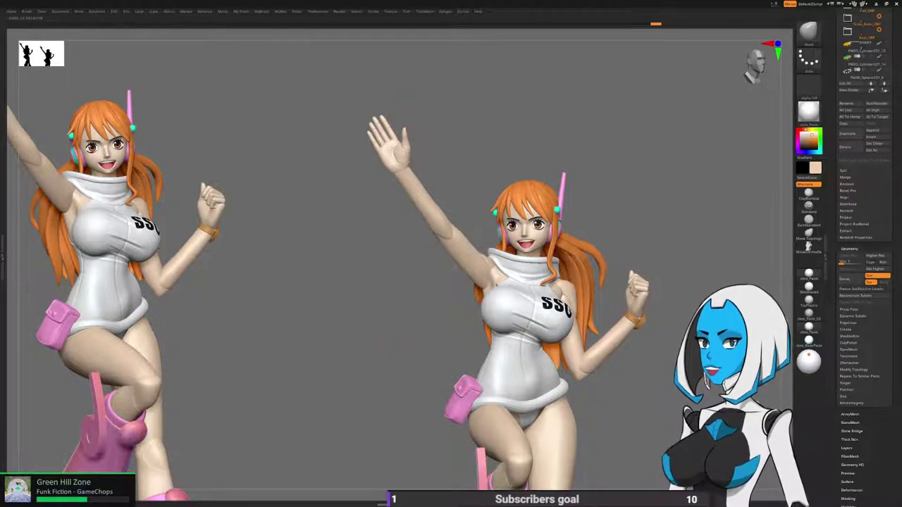
pyautogui.moveTo(655, 290); pyautogui.dragTo(486, 290)
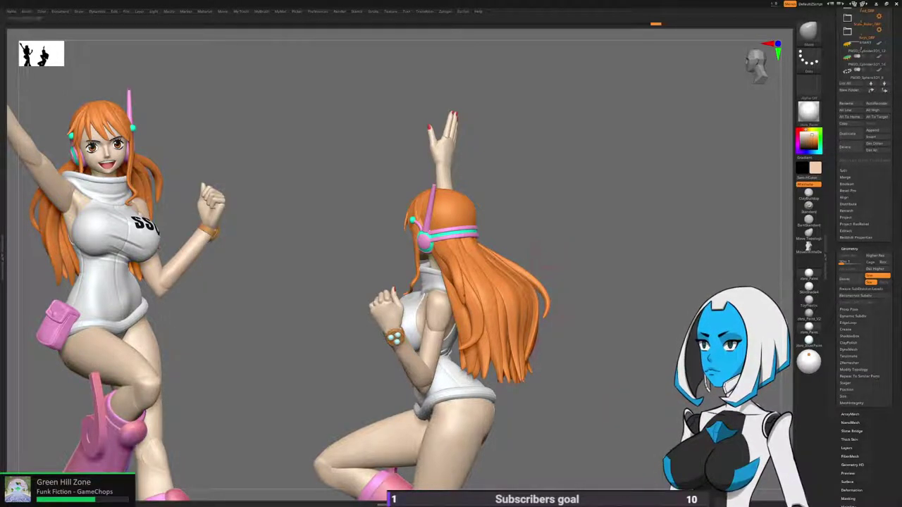
pyautogui.moveTo(553, 248)
pyautogui.mouseDown()
pyautogui.moveTo(451, 260)
pyautogui.moveTo(557, 303)
pyautogui.moveTo(486, 296)
pyautogui.moveTo(507, 345)
pyautogui.moveTo(528, 324)
pyautogui.moveTo(525, 303)
pyautogui.moveTo(528, 363)
pyautogui.moveTo(520, 345)
pyautogui.mouseUp()
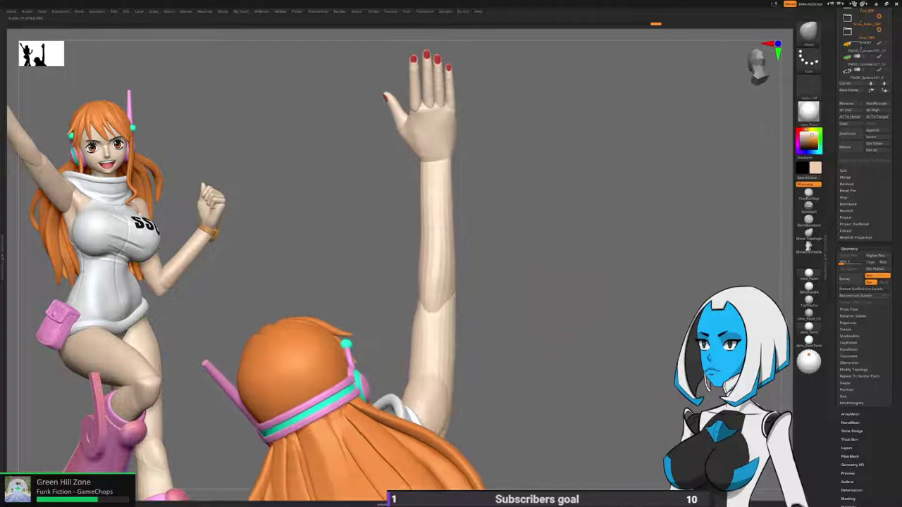
pyautogui.moveTo(486, 201)
pyautogui.mouseDown()
pyautogui.moveTo(501, 204)
pyautogui.moveTo(493, 201)
pyautogui.mouseUp()
pyautogui.press('space')
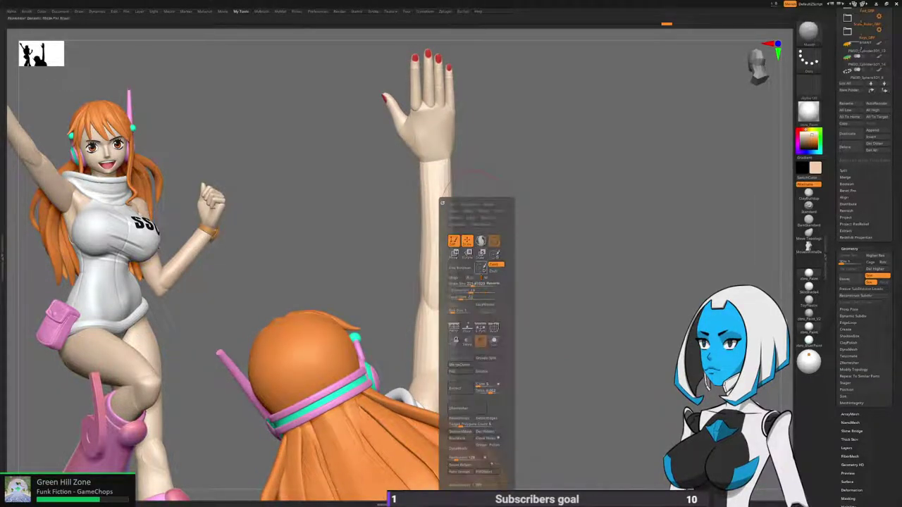
pyautogui.moveTo(431, 306); pyautogui.dragTo(436, 296)
# Refine the thumb-side edge of the wrist and forearm from the back with the Move brush.
pyautogui.moveTo(496, 296); pyautogui.dragTo(486, 289)
pyautogui.moveTo(395, 176); pyautogui.dragTo(423, 159)
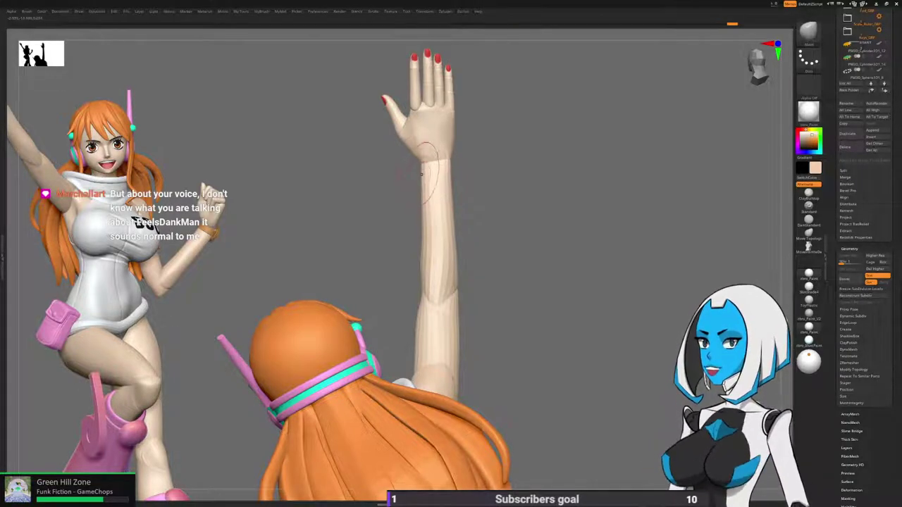
pyautogui.moveTo(422, 176); pyautogui.dragTo(425, 176)
pyautogui.moveTo(466, 243)
pyautogui.mouseDown()
pyautogui.moveTo(468, 266)
pyautogui.moveTo(426, 208)
pyautogui.moveTo(432, 183)
pyautogui.mouseUp()
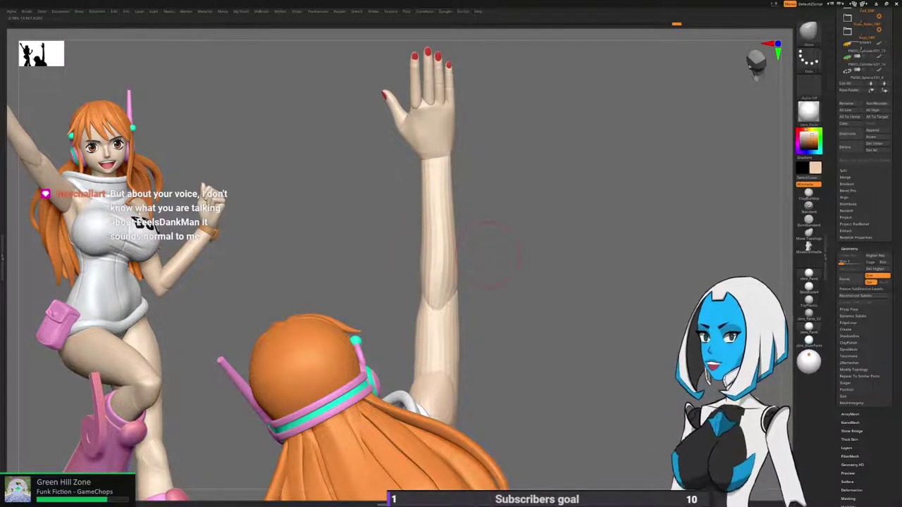
pyautogui.moveTo(487, 255)
pyautogui.mouseDown()
pyautogui.moveTo(493, 228)
pyautogui.moveTo(488, 241)
pyautogui.mouseUp()
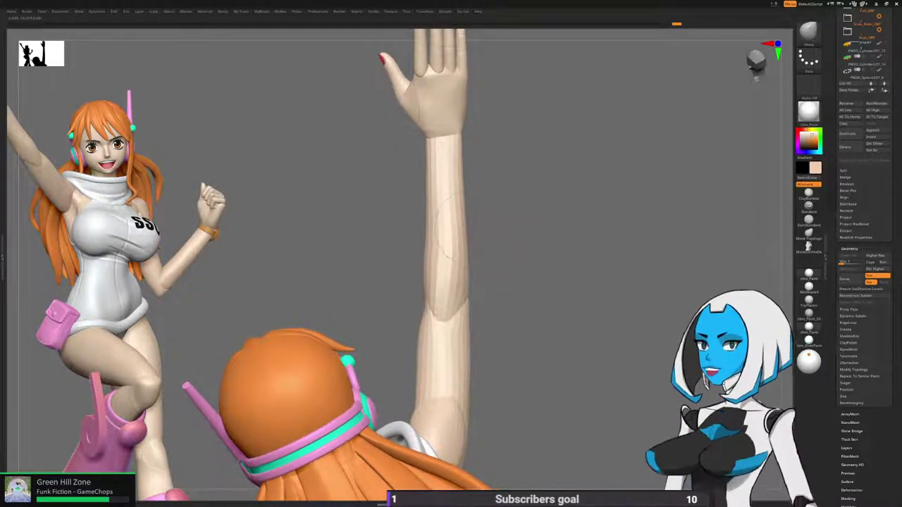
# Reshape the back of the raised forearm just below the wrist with the Move brush and smooth its middle section.
pyautogui.moveTo(434, 180); pyautogui.dragTo(428, 179)
pyautogui.moveTo(476, 175); pyautogui.dragTo(489, 162)
pyautogui.moveTo(430, 141); pyautogui.dragTo(460, 163)
pyautogui.moveTo(483, 169); pyautogui.dragTo(488, 171)
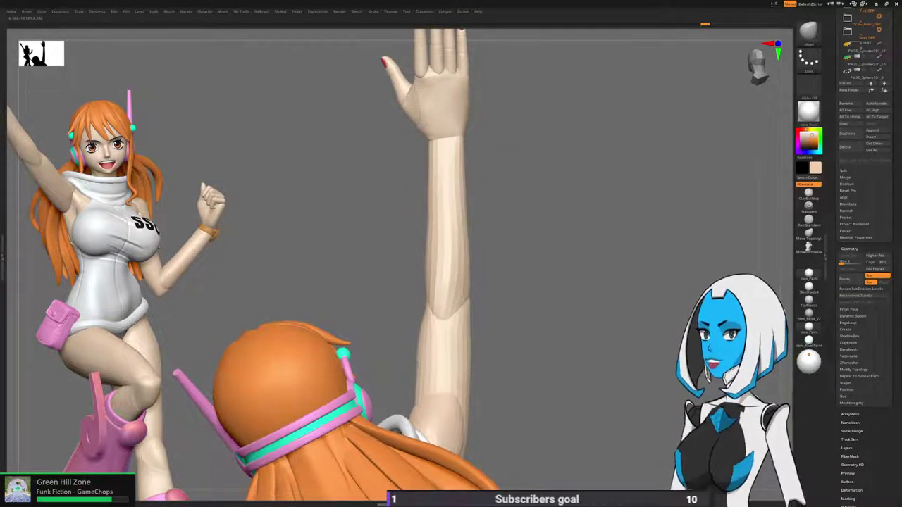
pyautogui.moveTo(430, 167); pyautogui.dragTo(432, 166)
pyautogui.moveTo(431, 146); pyautogui.dragTo(431, 157)
pyautogui.moveTo(442, 240)
pyautogui.keyDown('shift'); pyautogui.mouseDown()
pyautogui.moveTo(441, 158)
pyautogui.moveTo(443, 188)
pyautogui.mouseUp(); pyautogui.keyUp('shift')
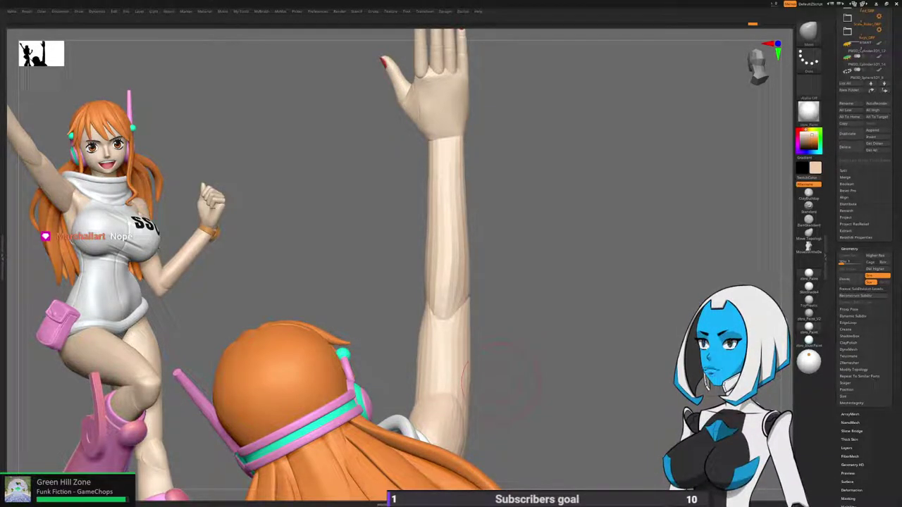
# Nudge the thumb-side contour where the forearm meets the wrist, and raise the arm's subdivision level.
pyautogui.moveTo(499, 395); pyautogui.dragTo(508, 397)
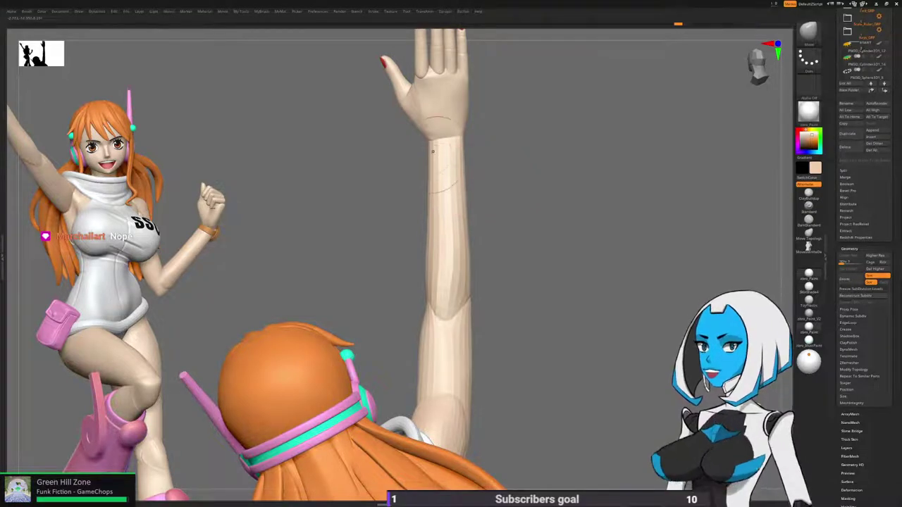
pyautogui.moveTo(433, 155); pyautogui.dragTo(434, 168)
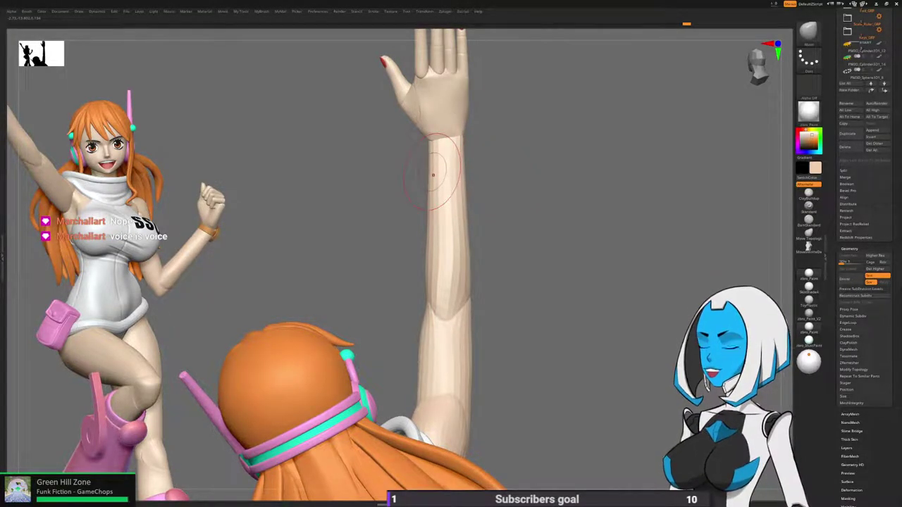
pyautogui.moveTo(611, 204)
pyautogui.mouseDown()
pyautogui.moveTo(493, 218)
pyautogui.moveTo(494, 236)
pyautogui.moveTo(473, 184)
pyautogui.mouseUp()
pyautogui.moveTo(429, 155); pyautogui.dragTo(428, 143, button='right')
pyautogui.press('d')
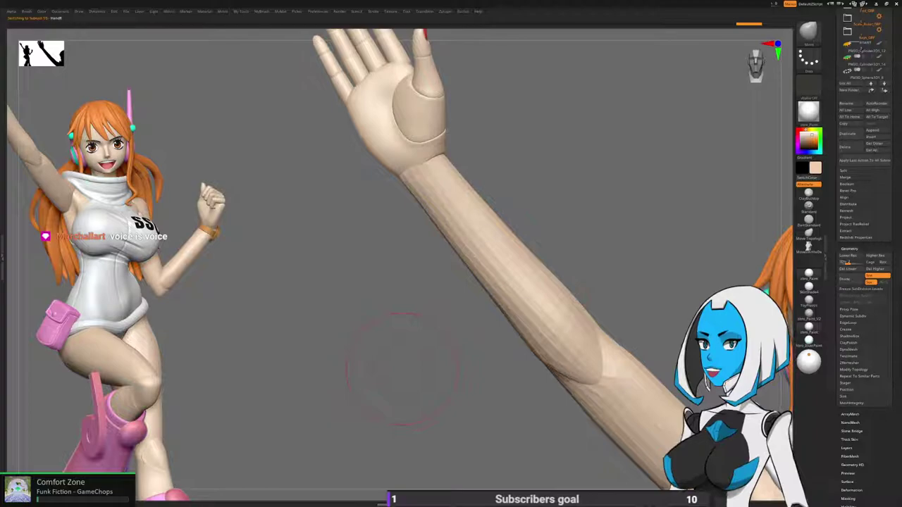
# Shift the open hand slightly at the wrist with the transform gizmo to align it with the forearm.
pyautogui.keyDown('ctrl'); pyautogui.moveTo(402, 368); pyautogui.dragTo(463, 331, button='right'); pyautogui.keyUp('ctrl')
pyautogui.press('2')
pyautogui.press('w')
pyautogui.moveTo(427, 219); pyautogui.dragTo(424, 220)
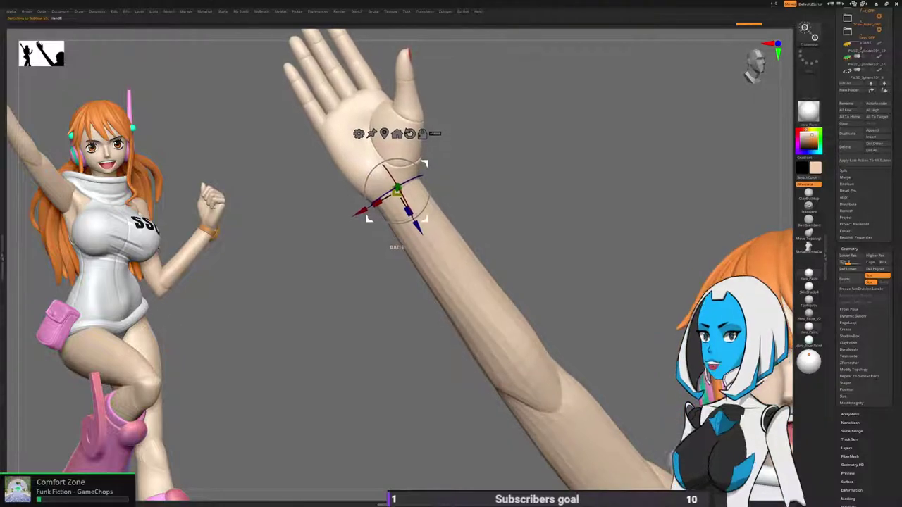
pyautogui.press('q')
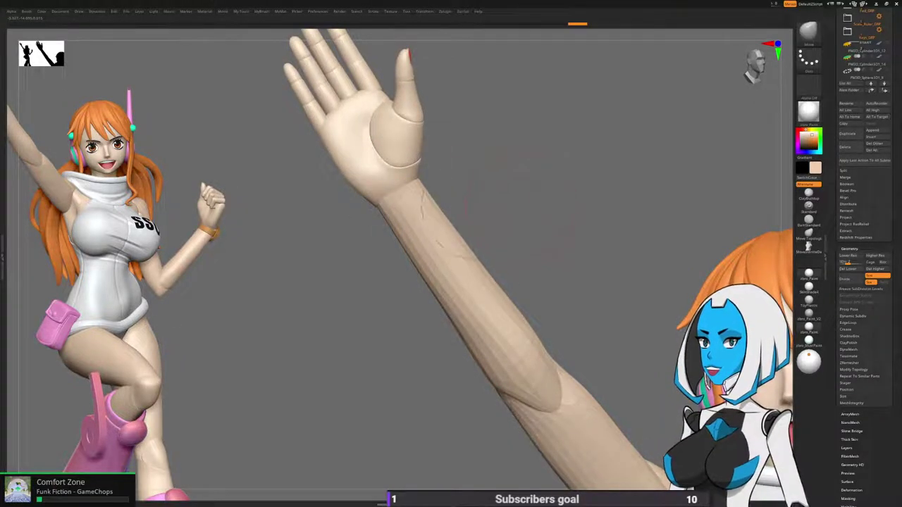
pyautogui.press('w')
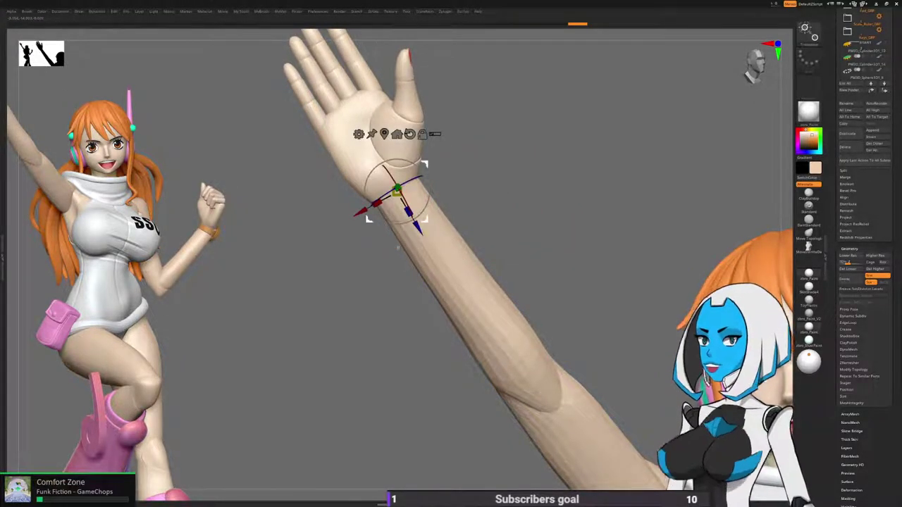
pyautogui.moveTo(426, 219); pyautogui.dragTo(427, 219)
pyautogui.press('q')
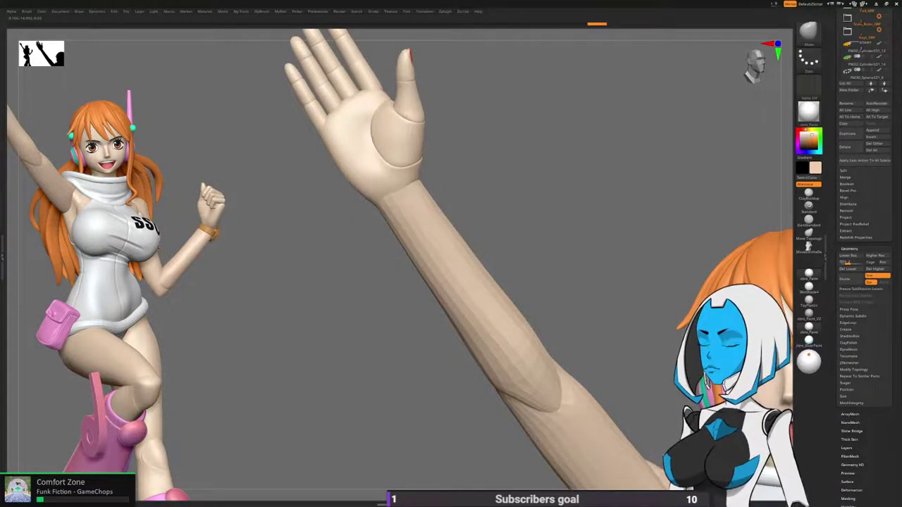
# Examine the raised arm and open hand against the full figure from the front and the back.
pyautogui.keyDown('ctrl'); pyautogui.moveTo(493, 247); pyautogui.dragTo(493, 155, button='right'); pyautogui.keyUp('ctrl')
pyautogui.keyDown('alt'); pyautogui.moveTo(494, 155); pyautogui.dragTo(496, 56, button='right'); pyautogui.keyUp('alt')
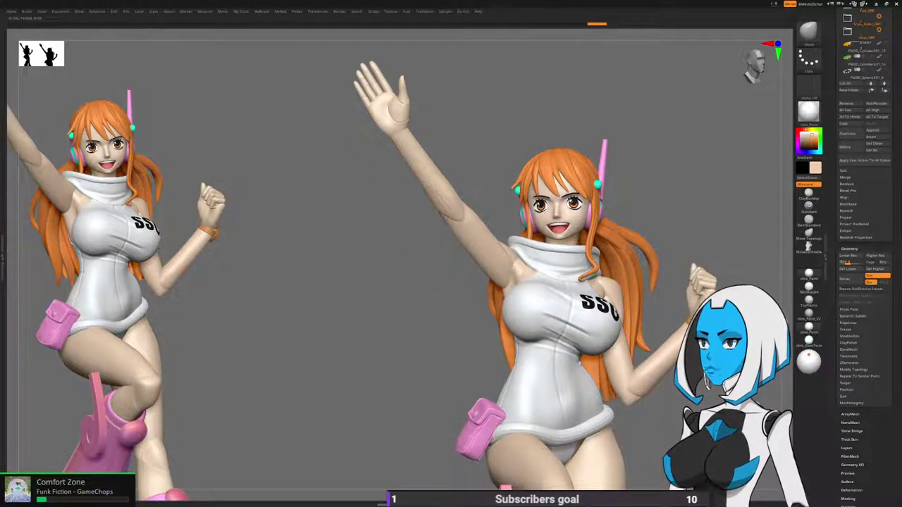
pyautogui.moveTo(451, 282); pyautogui.dragTo(419, 260, button='right')
pyautogui.moveTo(353, 275); pyautogui.dragTo(577, 305, button='right')
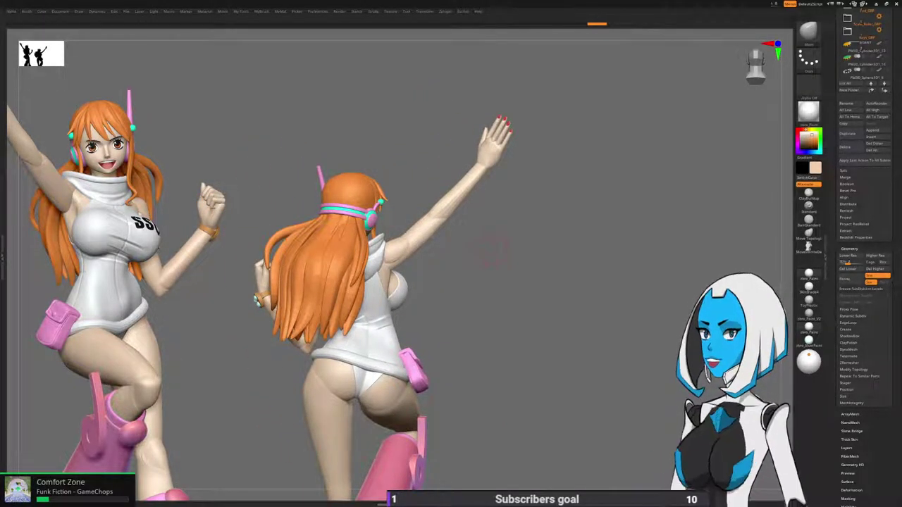
pyautogui.moveTo(493, 252); pyautogui.dragTo(624, 257, button='right')
pyautogui.moveTo(423, 240); pyautogui.dragTo(433, 259, button='right')
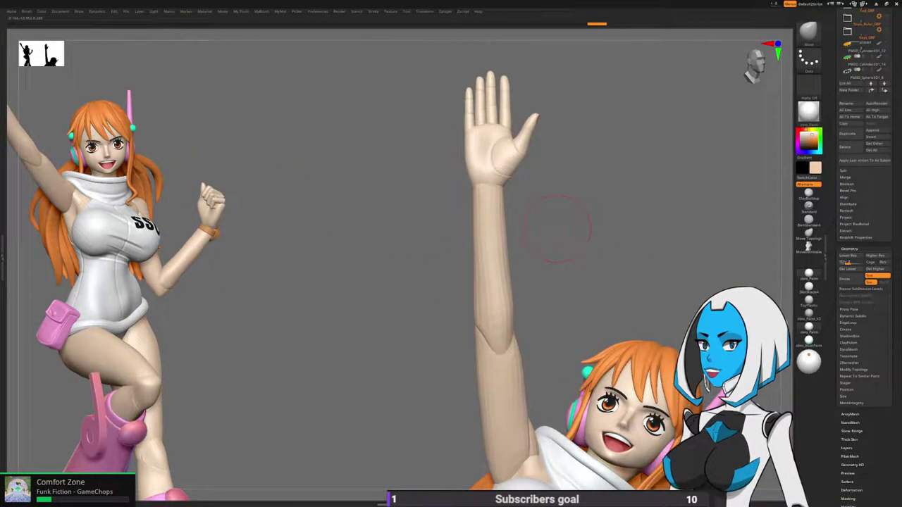
pyautogui.moveTo(560, 229); pyautogui.dragTo(634, 247, button='right')
# Refine the base of the open hand and the adjoining wrist from the back with the Move brush.
pyautogui.moveTo(480, 203)
pyautogui.keyDown('ctrl'); pyautogui.mouseDown(button='right')
pyautogui.moveTo(482, 236)
pyautogui.moveTo(483, 199)
pyautogui.mouseUp(button='right'); pyautogui.keyUp('ctrl')
pyautogui.press('space')
pyautogui.moveTo(487, 282); pyautogui.dragTo(473, 281)
pyautogui.moveTo(482, 220)
pyautogui.mouseDown(button='right')
pyautogui.moveTo(485, 201)
pyautogui.moveTo(467, 202)
pyautogui.mouseUp(button='right')
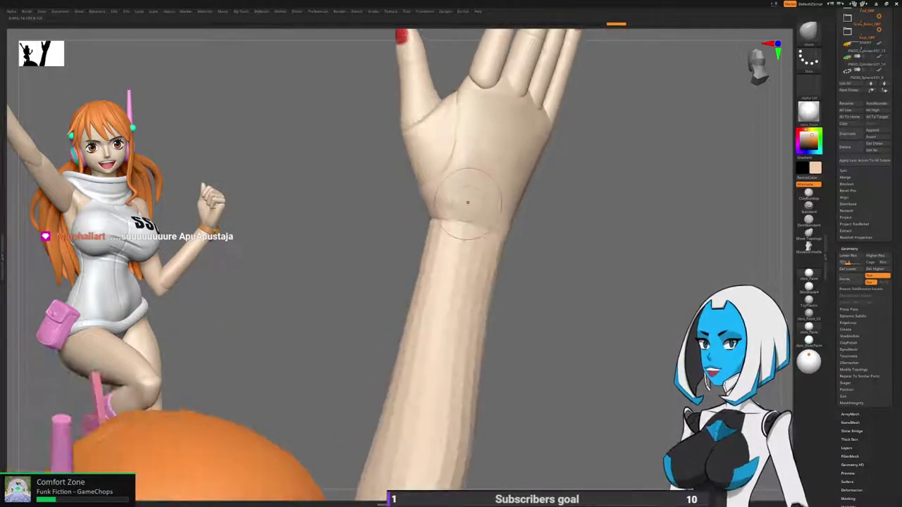
pyautogui.press('space')
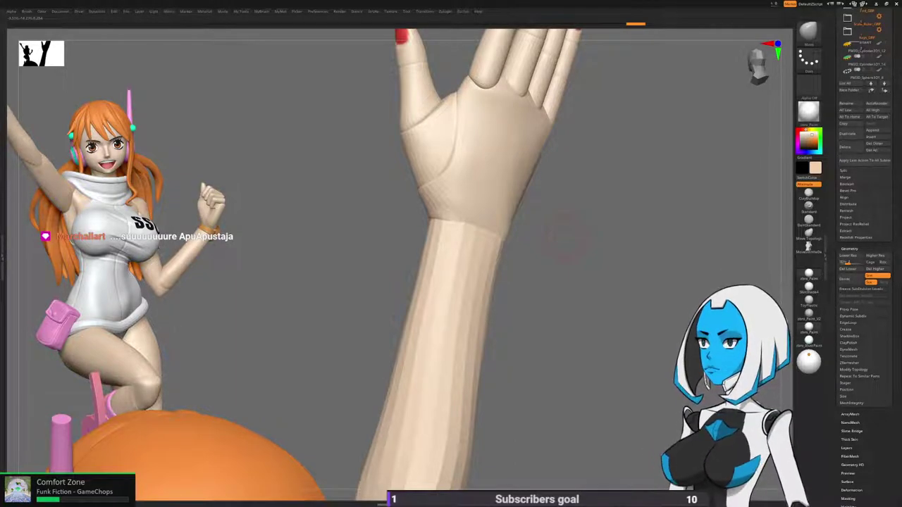
pyautogui.moveTo(563, 237); pyautogui.dragTo(374, 257)
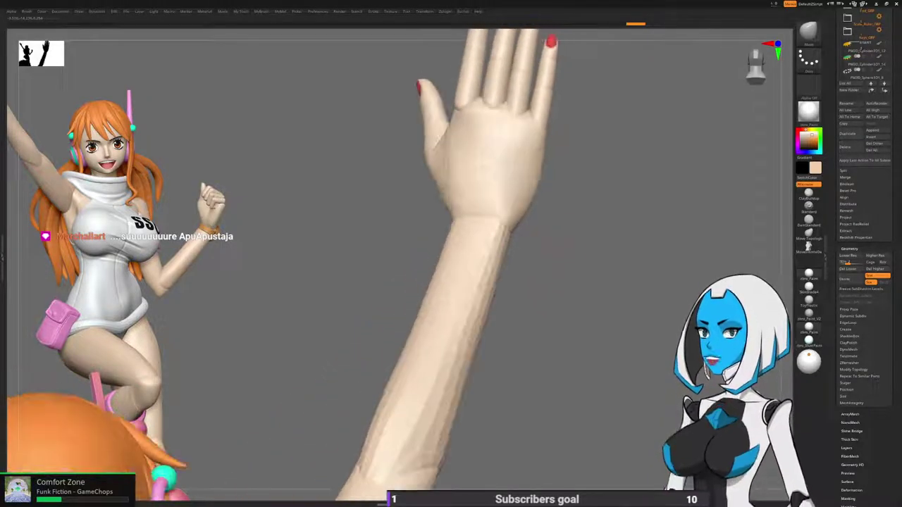
pyautogui.press('space')
pyautogui.moveTo(480, 241); pyautogui.dragTo(478, 262)
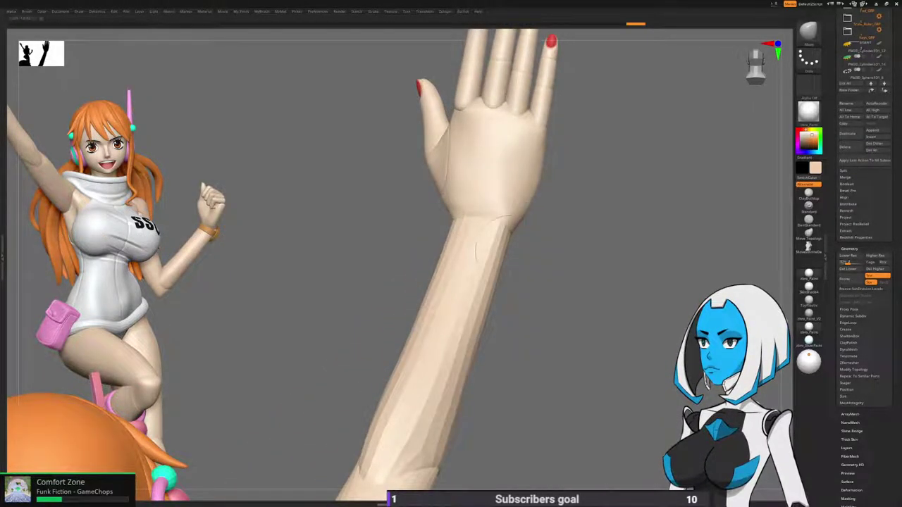
# Review the raised arm's silhouette and hand proportions on the whole figure from several front angles.
pyautogui.moveTo(530, 235); pyautogui.dragTo(712, 178)
pyautogui.keyDown('alt'); pyautogui.moveTo(655, 239); pyautogui.dragTo(476, 132); pyautogui.keyUp('alt')
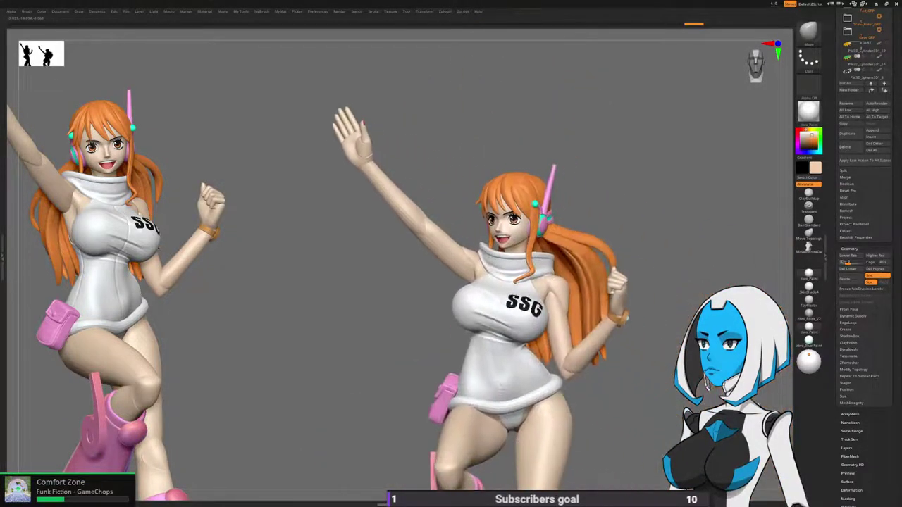
pyautogui.keyDown('alt'); pyautogui.moveTo(367, 243); pyautogui.dragTo(317, 271); pyautogui.keyUp('alt')
pyautogui.moveTo(461, 246); pyautogui.dragTo(454, 293)
pyautogui.moveTo(461, 232); pyautogui.dragTo(518, 173)
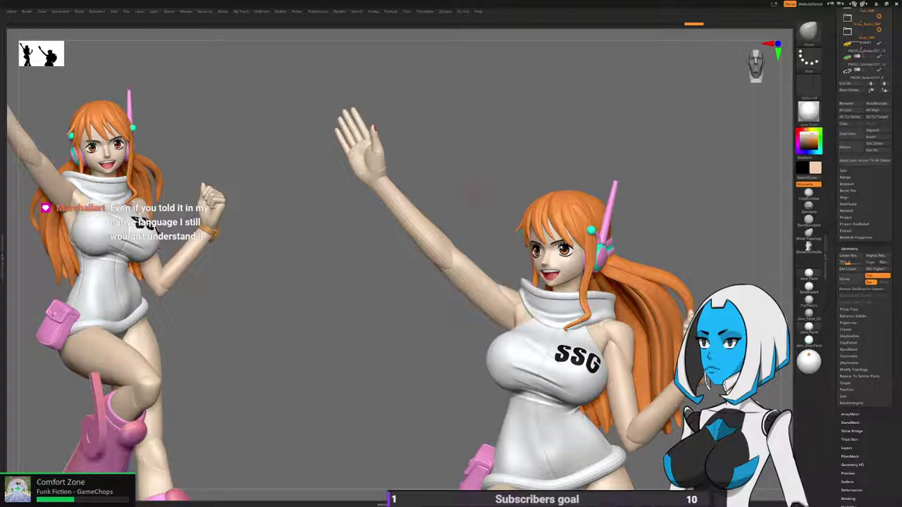
pyautogui.moveTo(595, 121); pyautogui.dragTo(693, 129)
pyautogui.moveTo(521, 166); pyautogui.dragTo(398, 169)
pyautogui.keyDown('alt'); pyautogui.moveTo(317, 232); pyautogui.dragTo(269, 175); pyautogui.keyUp('alt')
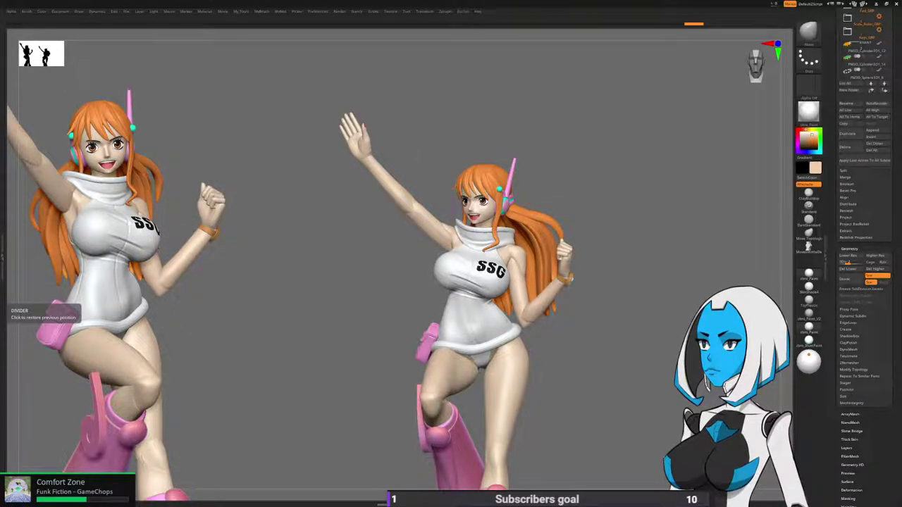
# Isolate the open hand and mask everything except the index finger.
pyautogui.moveTo(605, 240); pyautogui.dragTo(494, 317)
pyautogui.moveTo(507, 381); pyautogui.dragTo(395, 386)
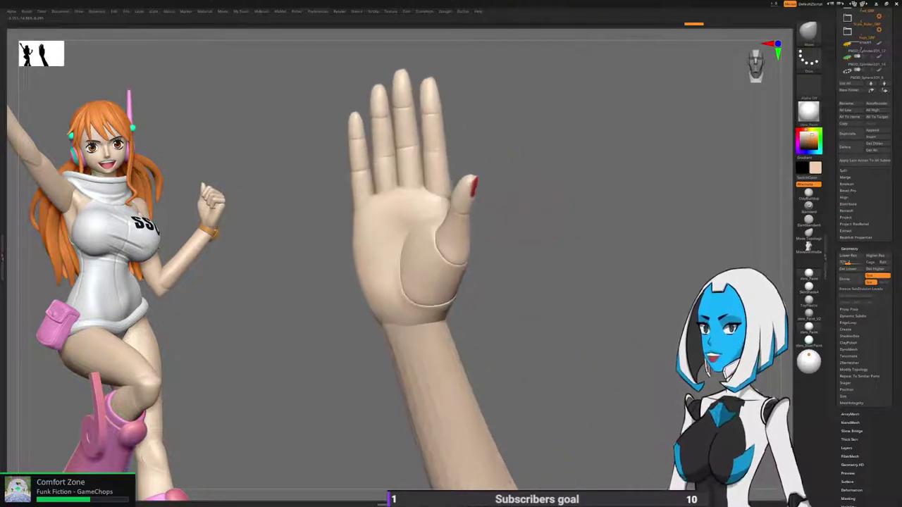
pyautogui.press('space')
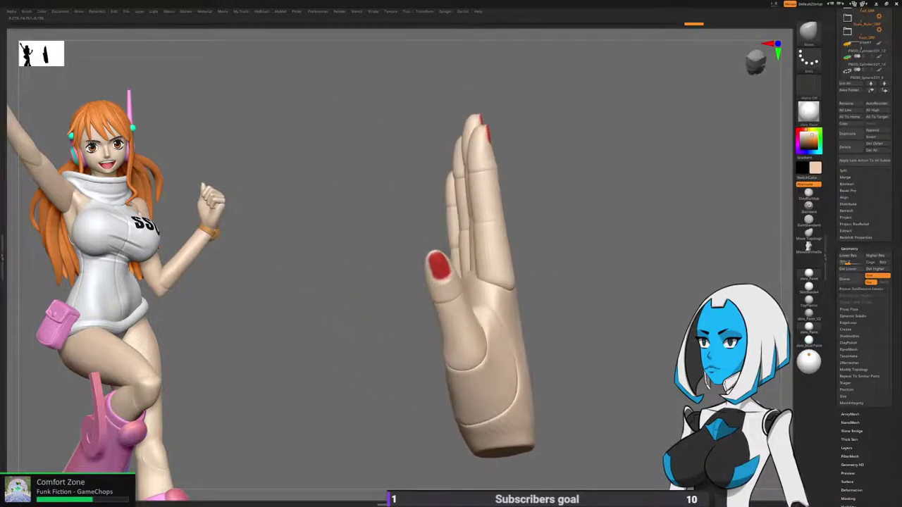
pyautogui.keyDown('ctrl'); pyautogui.keyDown('shift'); pyautogui.click(501, 262); pyautogui.keyUp('shift'); pyautogui.keyUp('ctrl')
pyautogui.keyDown('ctrl'); pyautogui.keyDown('shift'); pyautogui.moveTo(548, 233); pyautogui.dragTo(542, 251); pyautogui.keyUp('shift'); pyautogui.keyUp('ctrl')
pyautogui.keyDown('ctrl'); pyautogui.keyDown('shift'); pyautogui.click(487, 191); pyautogui.keyUp('shift'); pyautogui.keyUp('ctrl')
pyautogui.keyDown('ctrl'); pyautogui.keyDown('shift'); pyautogui.click(482, 157); pyautogui.keyUp('shift'); pyautogui.keyUp('ctrl')
pyautogui.keyDown('ctrl'); pyautogui.click(550, 209); pyautogui.keyUp('ctrl')
pyautogui.keyDown('ctrl'); pyautogui.keyDown('shift'); pyautogui.click(551, 209); pyautogui.keyUp('shift'); pyautogui.keyUp('ctrl')
pyautogui.moveTo(599, 232); pyautogui.dragTo(424, 240)
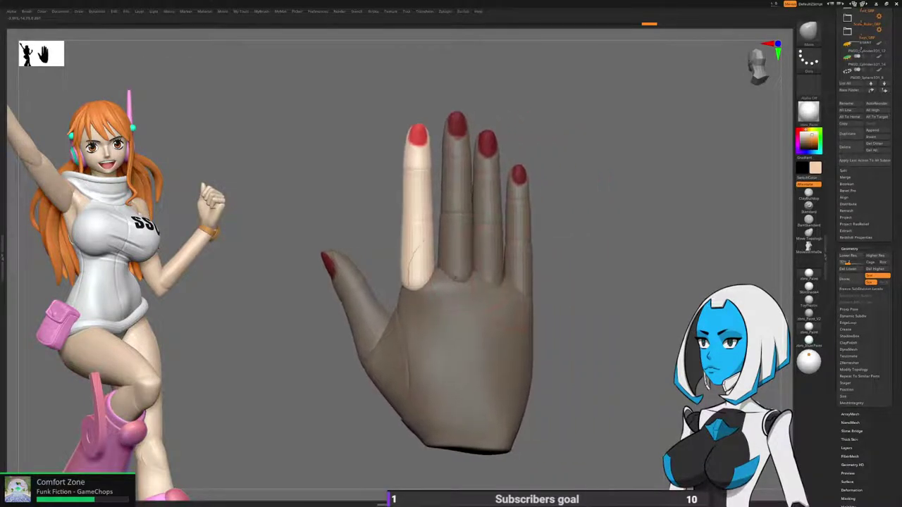
# Adjust the pose of the unmasked index finger from its base with the transform gizmo.
pyautogui.press('w')
pyautogui.click(415, 271)
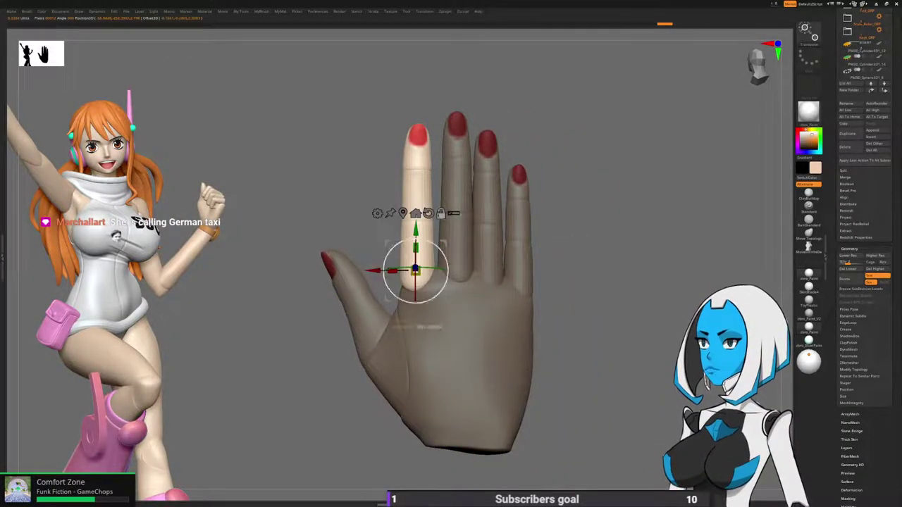
pyautogui.moveTo(572, 236); pyautogui.dragTo(655, 238)
pyautogui.moveTo(474, 245)
pyautogui.keyDown('alt'); pyautogui.mouseDown()
pyautogui.moveTo(462, 247)
pyautogui.moveTo(462, 260)
pyautogui.moveTo(463, 247)
pyautogui.mouseUp(); pyautogui.keyUp('alt')
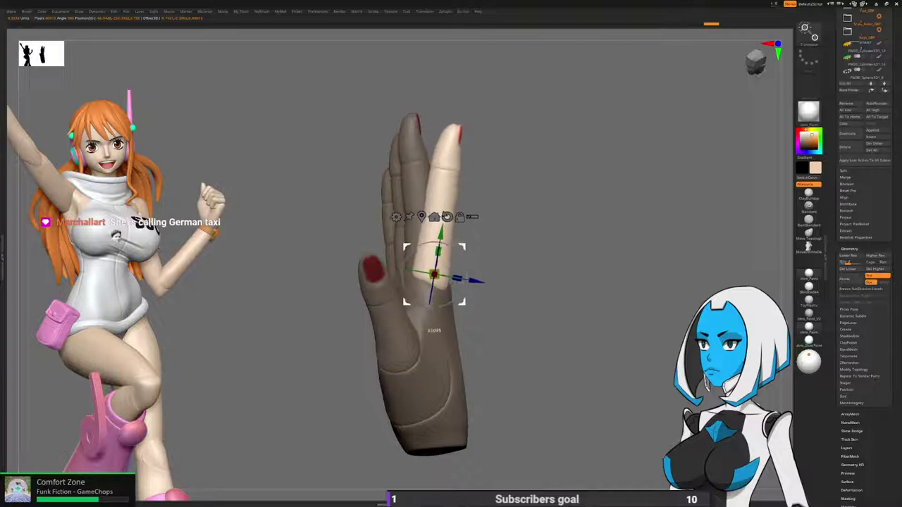
pyautogui.moveTo(637, 243); pyautogui.dragTo(535, 243)
pyautogui.moveTo(457, 255); pyautogui.dragTo(466, 248)
pyautogui.press('q')
# Change the mask on the open hand so that only the middle finger is left editable.
pyautogui.moveTo(620, 247)
pyautogui.mouseDown()
pyautogui.moveTo(532, 246)
pyautogui.moveTo(620, 250)
pyautogui.moveTo(621, 263)
pyautogui.mouseUp()
pyautogui.keyDown('ctrl'); pyautogui.keyDown('shift'); pyautogui.click(481, 246); pyautogui.keyUp('shift'); pyautogui.keyUp('ctrl')
pyautogui.keyDown('ctrl'); pyautogui.keyDown('shift'); pyautogui.click(480, 246); pyautogui.keyUp('shift'); pyautogui.keyUp('ctrl')
pyautogui.keyDown('ctrl'); pyautogui.keyDown('shift'); pyautogui.click(488, 200); pyautogui.keyUp('shift'); pyautogui.keyUp('ctrl')
pyautogui.keyDown('ctrl'); pyautogui.keyDown('shift'); pyautogui.click(497, 157); pyautogui.keyUp('shift'); pyautogui.keyUp('ctrl')
pyautogui.keyDown('ctrl'); pyautogui.click(612, 171); pyautogui.keyUp('ctrl')
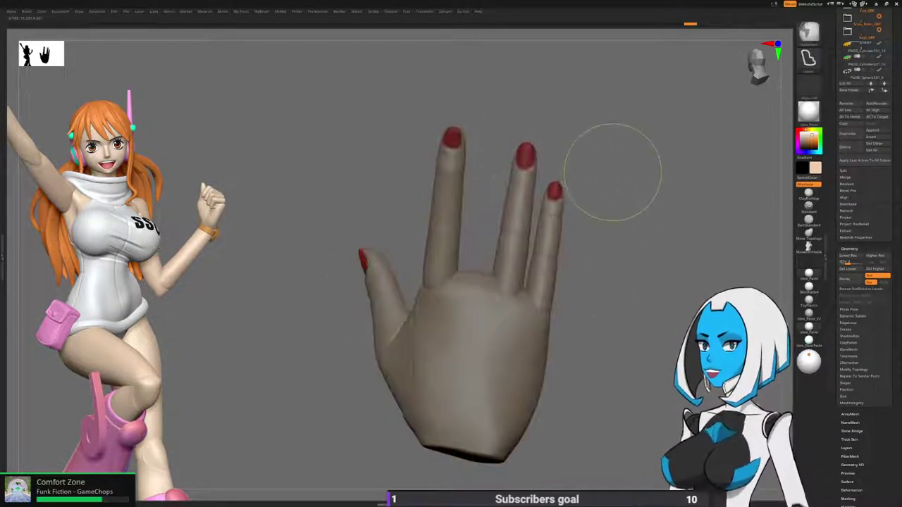
pyautogui.keyDown('ctrl'); pyautogui.keyDown('shift'); pyautogui.click(612, 171); pyautogui.keyUp('shift'); pyautogui.keyUp('ctrl')
# Place the gizmo at the base of the middle finger and adjust the finger's angle relative to its neighbours.
pyautogui.press('w')
pyautogui.moveTo(486, 259); pyautogui.dragTo(386, 314, button='right')
pyautogui.keyDown('alt'); pyautogui.click(443, 322); pyautogui.keyUp('alt')
pyautogui.keyDown('alt'); pyautogui.moveTo(403, 311); pyautogui.dragTo(418, 316); pyautogui.keyUp('alt')
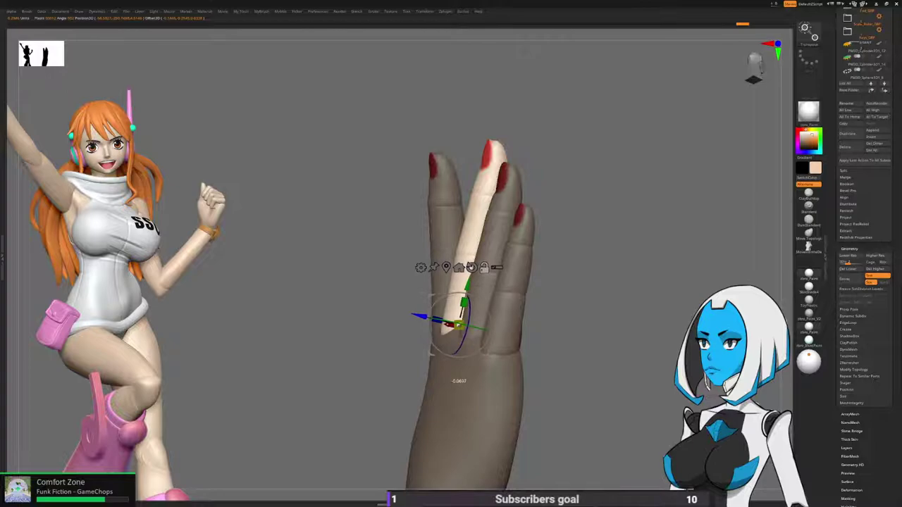
pyautogui.moveTo(463, 295); pyautogui.dragTo(457, 295)
pyautogui.moveTo(465, 323); pyautogui.dragTo(582, 321, button='right')
pyautogui.press('q')
# Show the whole figure again and clear the mask from the open hand.
pyautogui.moveTo(583, 394)
pyautogui.keyDown('ctrl'); pyautogui.mouseDown(button='right')
pyautogui.moveTo(582, 366)
pyautogui.moveTo(612, 365)
pyautogui.mouseUp(button='right'); pyautogui.keyUp('ctrl')
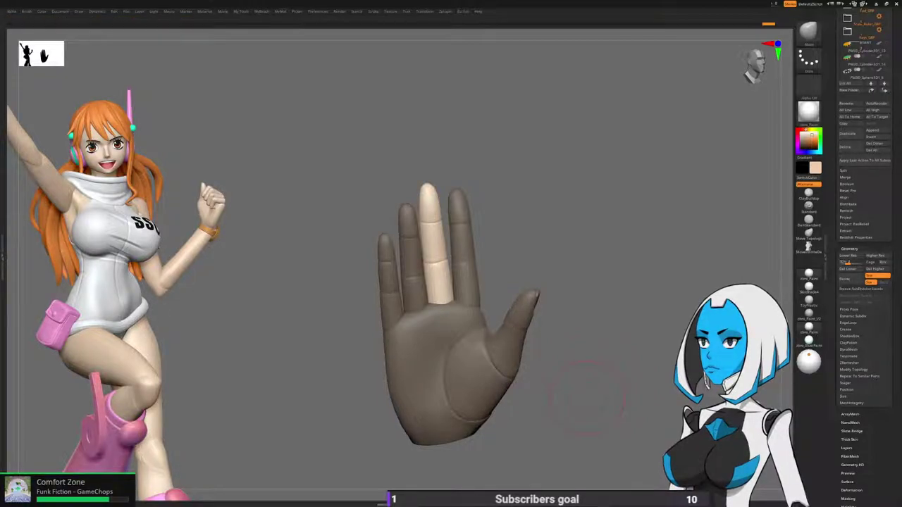
pyautogui.keyDown('ctrl'); pyautogui.moveTo(561, 320); pyautogui.dragTo(558, 282, button='right'); pyautogui.keyUp('ctrl')
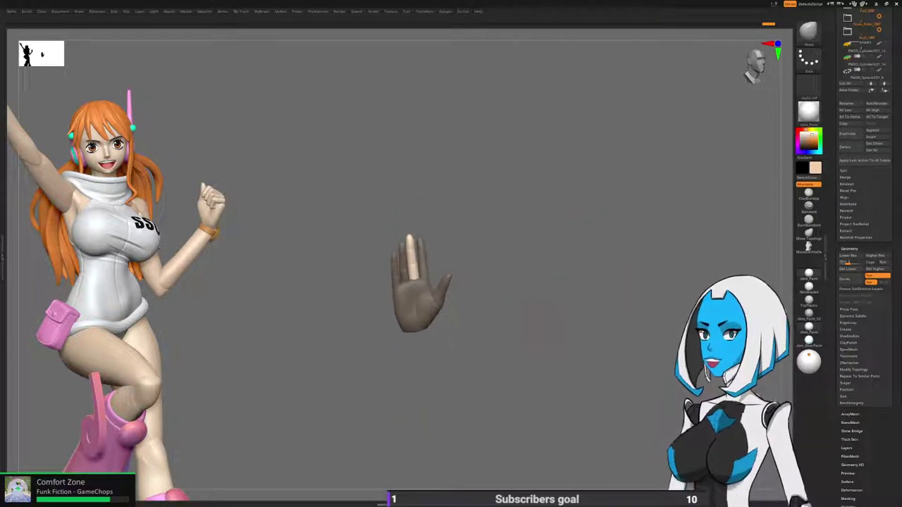
pyautogui.press('space')
pyautogui.click(571, 345)
pyautogui.keyDown('ctrl'); pyautogui.moveTo(571, 338); pyautogui.dragTo(522, 299, button='right'); pyautogui.keyUp('ctrl')
pyautogui.keyDown('ctrl'); pyautogui.moveTo(522, 246); pyautogui.dragTo(542, 268); pyautogui.keyUp('ctrl')
pyautogui.keyDown('alt'); pyautogui.moveTo(543, 282); pyautogui.dragTo(537, 203, button='right'); pyautogui.keyUp('alt')
# Duplicate the clenched hand of the bent arm and delete the copy's lower subdivision levels.
pyautogui.keyDown('alt'); pyautogui.click(574, 316); pyautogui.keyUp('alt')
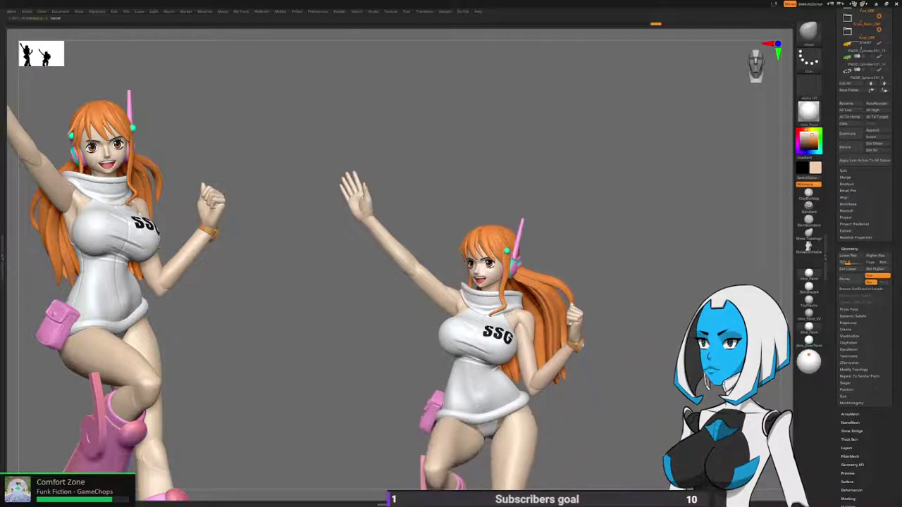
pyautogui.moveTo(834, 137); pyautogui.dragTo(834, 277)
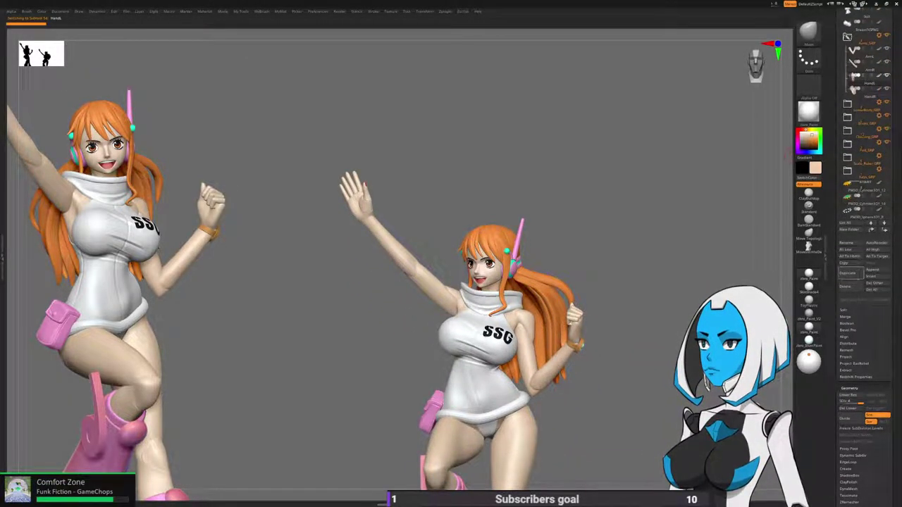
pyautogui.click(849, 273)
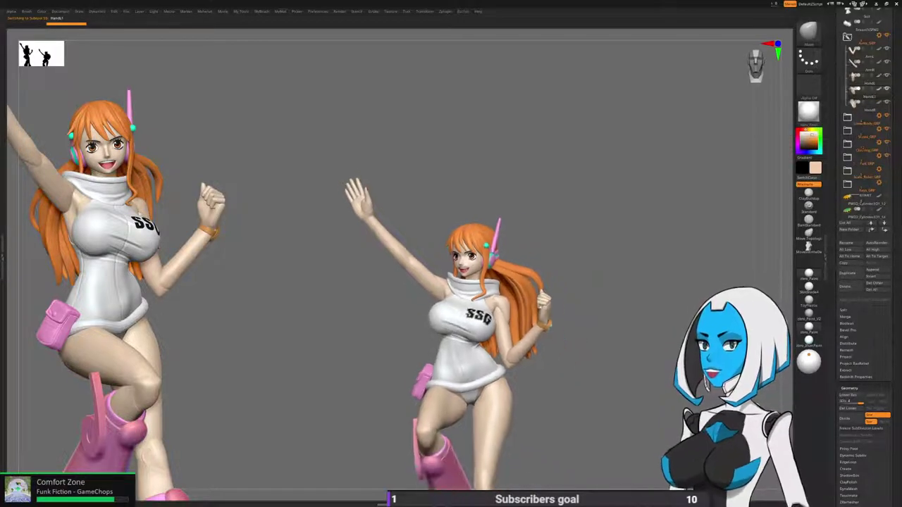
pyautogui.click(850, 408)
# Mirror the duplicated clenched hand over to the raised arm's side of the figure.
pyautogui.moveTo(835, 415); pyautogui.dragTo(836, 128)
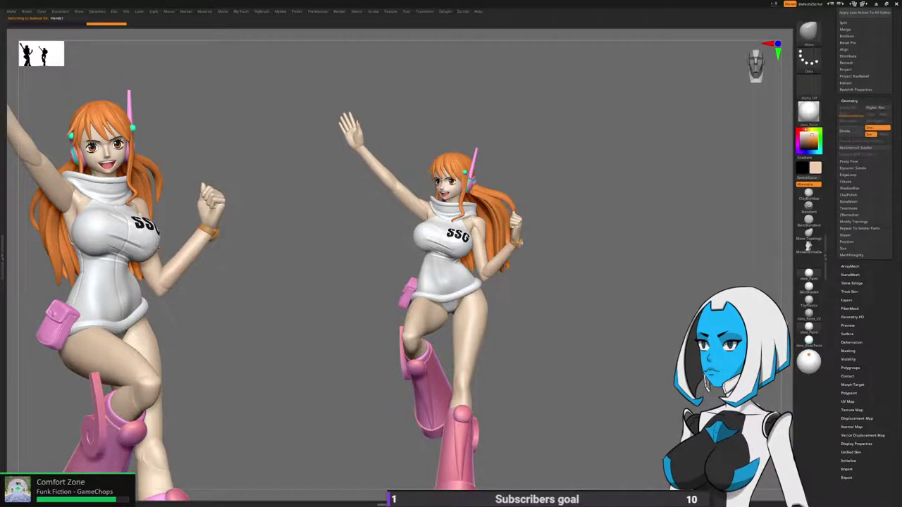
pyautogui.click(851, 342)
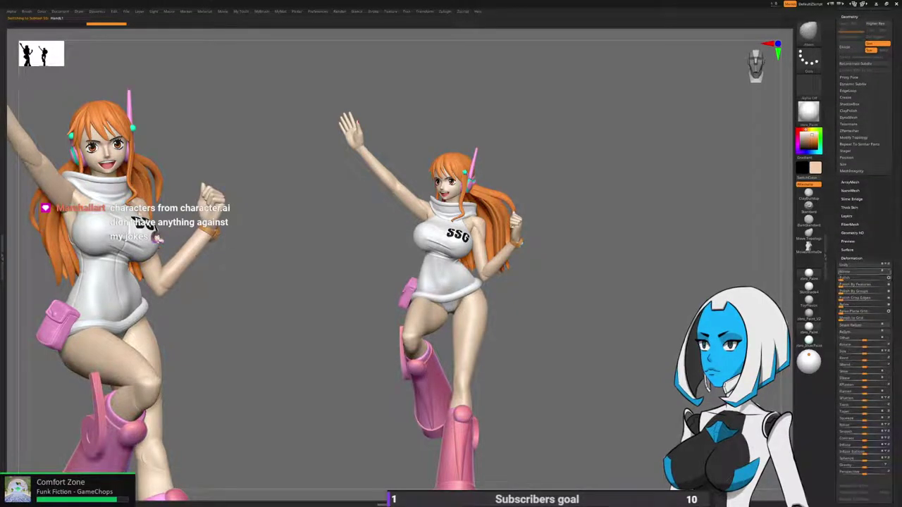
pyautogui.press('w')
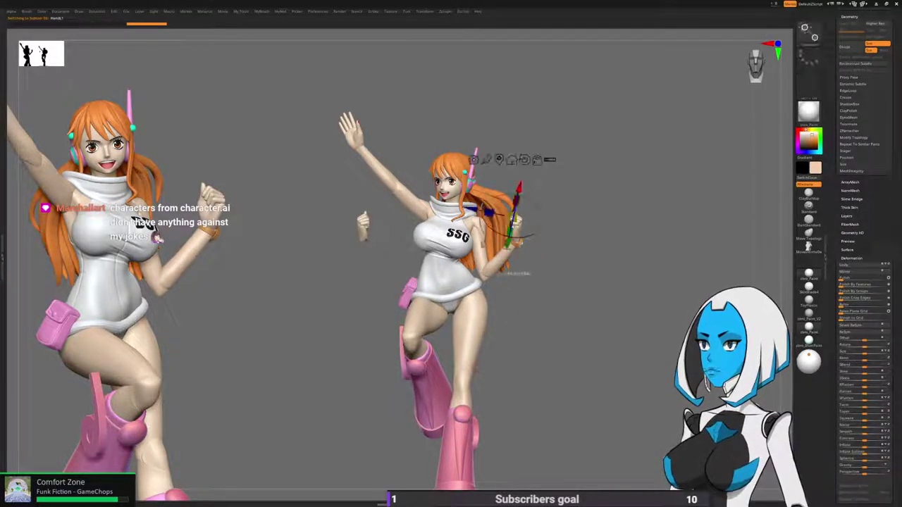
# Move the mirrored clenched hand close to the raised forearm and place the gizmo at its wrist end.
pyautogui.click(499, 160)
pyautogui.keyDown('alt'); pyautogui.moveTo(391, 198); pyautogui.dragTo(384, 142); pyautogui.keyUp('alt')
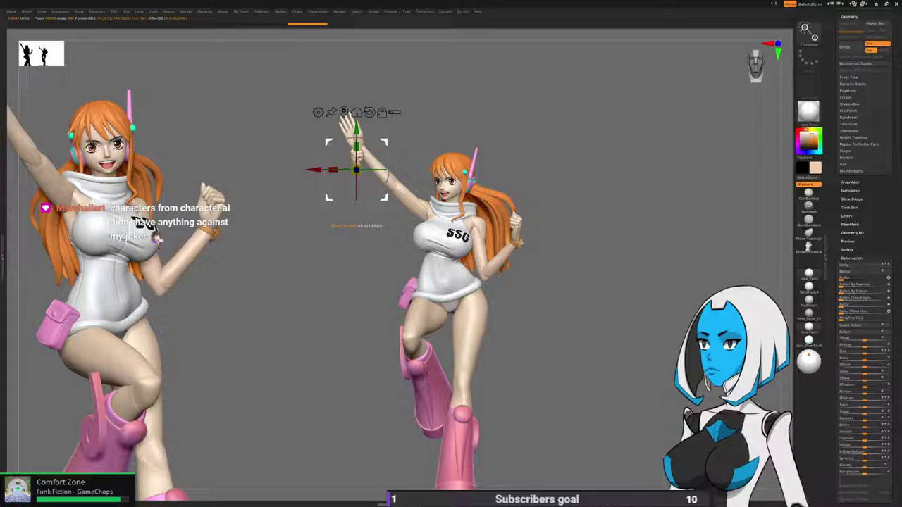
pyautogui.keyDown('ctrl'); pyautogui.moveTo(358, 169); pyautogui.dragTo(535, 258, button='right'); pyautogui.keyUp('ctrl')
pyautogui.keyDown('alt'); pyautogui.moveTo(451, 257); pyautogui.dragTo(574, 331, button='right'); pyautogui.keyUp('alt')
pyautogui.keyDown('alt'); pyautogui.moveTo(500, 223); pyautogui.dragTo(479, 232); pyautogui.keyUp('alt')
pyautogui.keyDown('alt'); pyautogui.moveTo(506, 261); pyautogui.dragTo(503, 262); pyautogui.keyUp('alt')
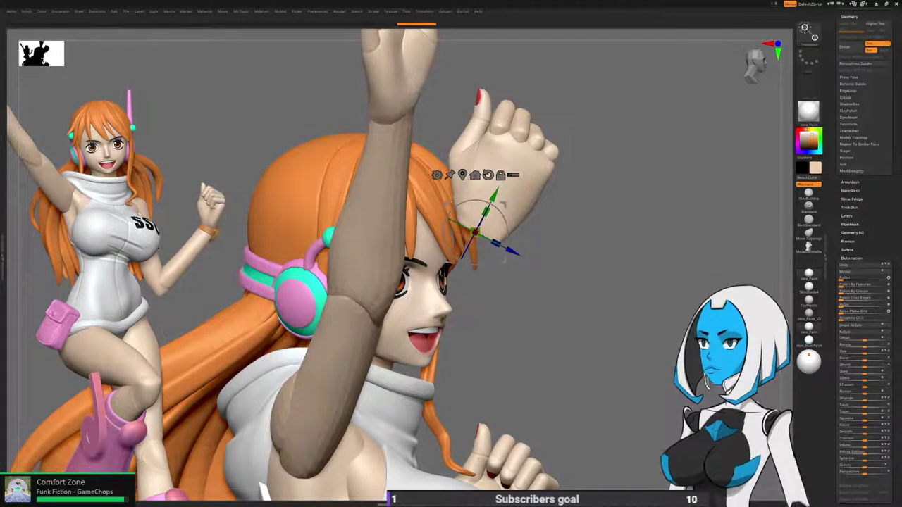
# Move the mirrored clenched hand onto the raised arm's wrist and turn it in line with the forearm.
pyautogui.moveTo(446, 205); pyautogui.dragTo(359, 82)
pyautogui.moveTo(360, 81); pyautogui.dragTo(358, 243, button='right')
pyautogui.moveTo(384, 142); pyautogui.dragTo(355, 93)
pyautogui.moveTo(329, 303); pyautogui.dragTo(409, 120, button='right')
pyautogui.keyDown('alt'); pyautogui.moveTo(409, 120); pyautogui.dragTo(433, 263, button='right'); pyautogui.keyUp('alt')
pyautogui.moveTo(497, 272); pyautogui.dragTo(530, 296, button='right')
pyautogui.moveTo(507, 248); pyautogui.dragTo(478, 301)
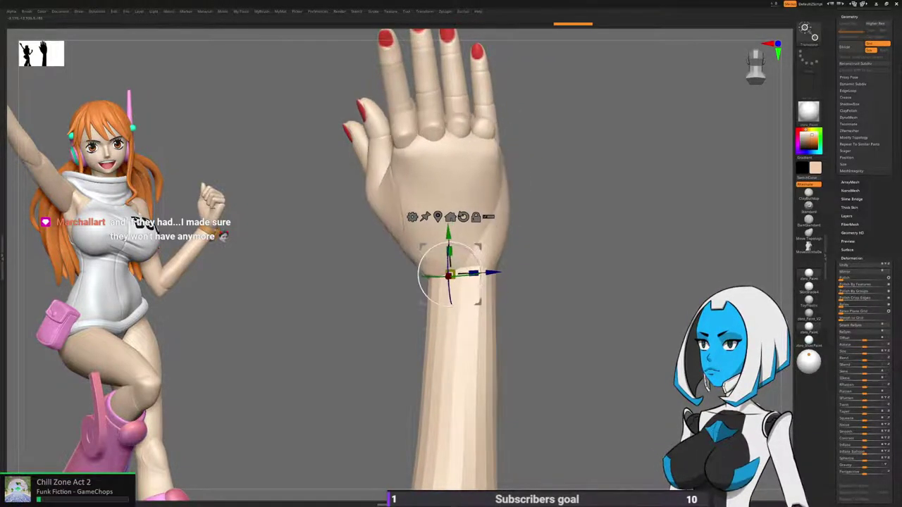
# Isolate the clenched hand and centre the gizmo on the flat cut face of its wrist.
pyautogui.moveTo(482, 302); pyautogui.dragTo(555, 298, button='right')
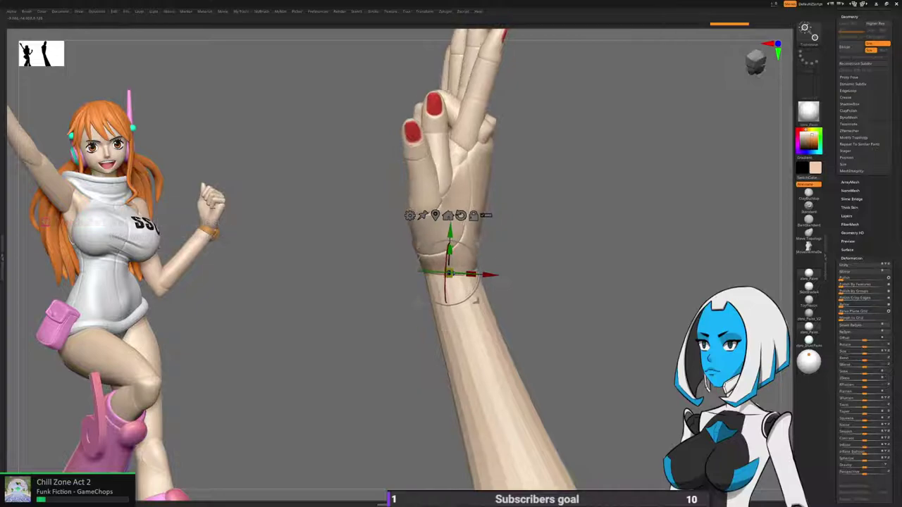
pyautogui.moveTo(481, 303); pyautogui.dragTo(553, 305, button='right')
pyautogui.press('space')
pyautogui.click(532, 345)
pyautogui.moveTo(493, 339); pyautogui.dragTo(492, 309, button='right')
pyautogui.press('space')
pyautogui.click(573, 344)
pyautogui.moveTo(565, 334)
pyautogui.mouseDown(button='right')
pyautogui.moveTo(562, 284)
pyautogui.moveTo(563, 321)
pyautogui.mouseUp(button='right')
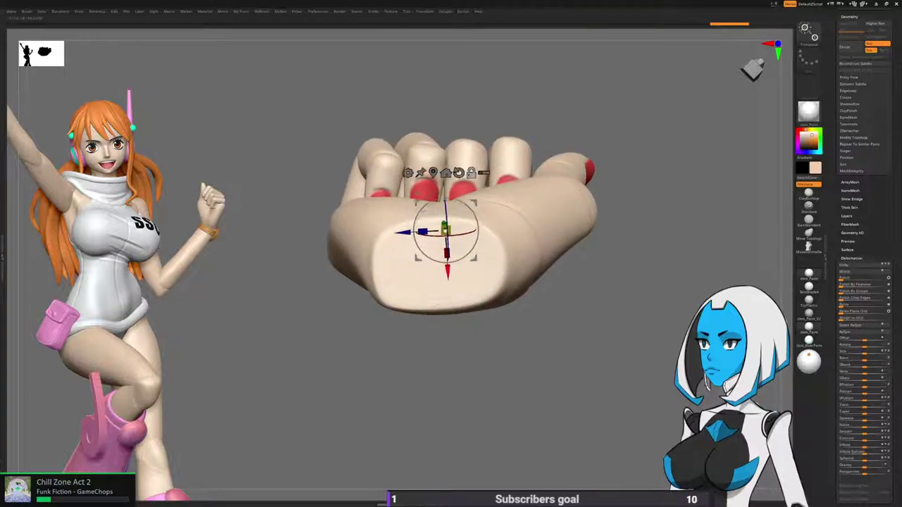
pyautogui.keyDown('alt'); pyautogui.click(439, 263); pyautogui.keyUp('alt')
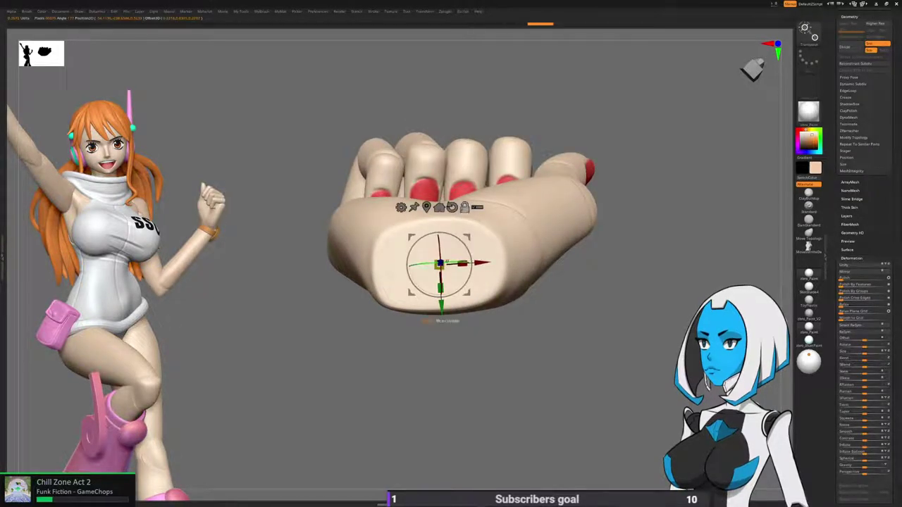
pyautogui.keyDown('alt'); pyautogui.moveTo(441, 306); pyautogui.dragTo(442, 313); pyautogui.keyUp('alt')
pyautogui.moveTo(442, 314); pyautogui.dragTo(465, 346, button='right')
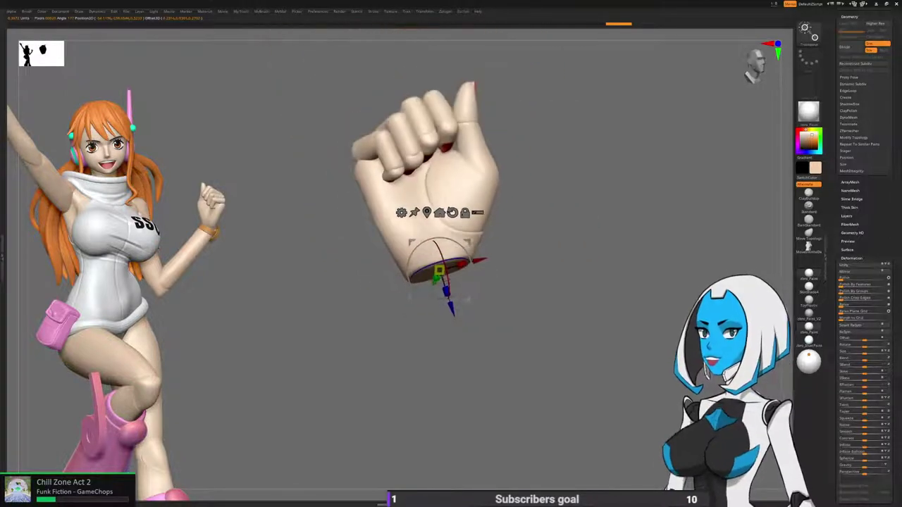
# Show the other parts as transparent and align the clenched hand with the end of the raised forearm.
pyautogui.press('space')
pyautogui.click(576, 345)
pyautogui.moveTo(577, 344); pyautogui.dragTo(578, 388, button='right')
pyautogui.moveTo(451, 296); pyautogui.dragTo(466, 298, button='right')
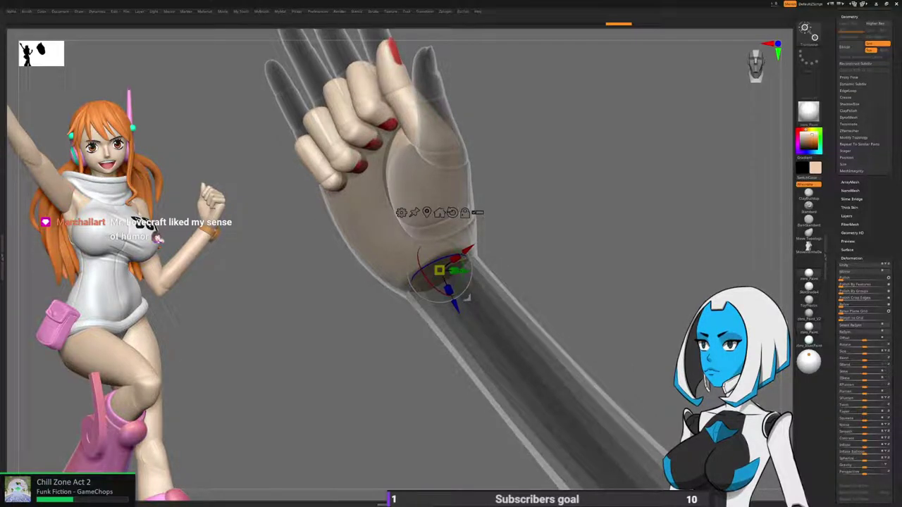
pyautogui.moveTo(563, 212)
pyautogui.mouseDown()
pyautogui.moveTo(638, 211)
pyautogui.moveTo(560, 215)
pyautogui.mouseUp()
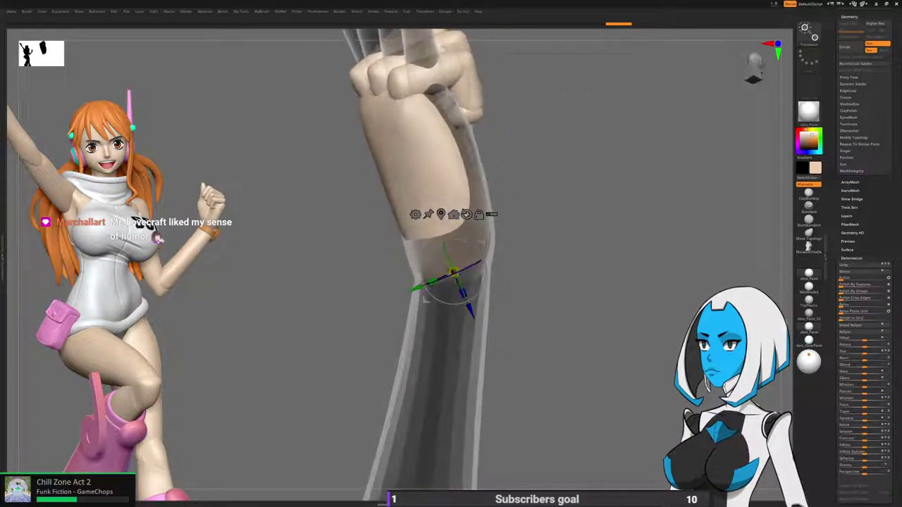
pyautogui.moveTo(451, 323); pyautogui.dragTo(454, 322)
pyautogui.moveTo(564, 214); pyautogui.dragTo(638, 211)
pyautogui.moveTo(483, 269); pyautogui.dragTo(482, 261)
pyautogui.moveTo(613, 211)
pyautogui.mouseDown()
pyautogui.moveTo(599, 211)
pyautogui.moveTo(599, 183)
pyautogui.mouseUp()
# Hide the raised arm's open hand so that only the clenched hand remains at the wrist.
pyautogui.press('q')
pyautogui.moveTo(889, 211); pyautogui.dragTo(889, 310)
pyautogui.moveTo(889, 141); pyautogui.dragTo(889, 461)
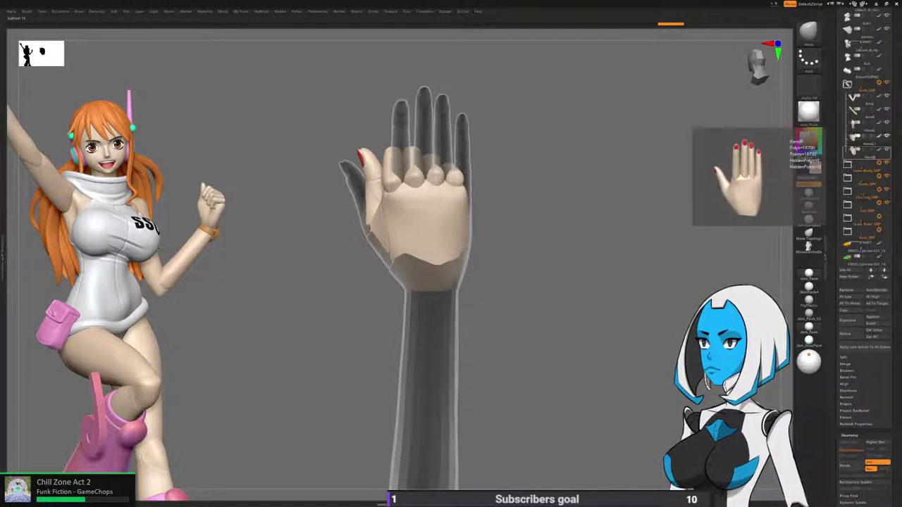
pyautogui.click(887, 149)
# Fine-tune the clenched hand's position on the end of the forearm and turn off the transparent display.
pyautogui.moveTo(528, 331); pyautogui.dragTo(631, 332)
pyautogui.moveTo(557, 325); pyautogui.dragTo(640, 339)
pyautogui.press('w')
pyautogui.keyDown('alt'); pyautogui.moveTo(524, 340); pyautogui.dragTo(529, 370); pyautogui.keyUp('alt')
pyautogui.moveTo(475, 292); pyautogui.dragTo(472, 284)
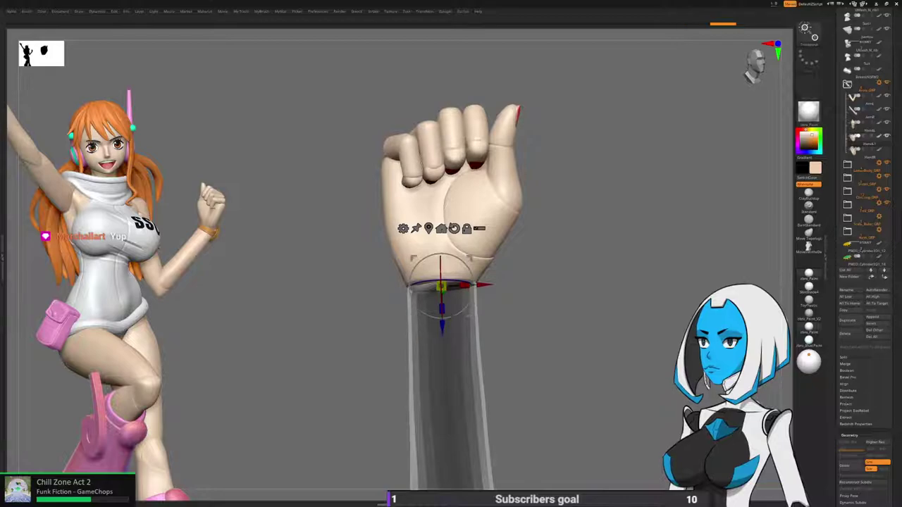
pyautogui.press('space')
pyautogui.click(530, 344)
# Adjust the clenched hand's tilt at the wrist so it sits naturally on the raised forearm.
pyautogui.moveTo(620, 338); pyautogui.dragTo(500, 339)
pyautogui.moveTo(563, 338); pyautogui.dragTo(397, 329)
pyautogui.keyDown('alt'); pyautogui.moveTo(528, 317); pyautogui.dragTo(560, 165); pyautogui.keyUp('alt')
pyautogui.keyDown('alt'); pyautogui.moveTo(549, 281); pyautogui.dragTo(546, 169); pyautogui.keyUp('alt')
pyautogui.moveTo(546, 212); pyautogui.dragTo(493, 226)
pyautogui.keyDown('alt'); pyautogui.moveTo(549, 261); pyautogui.dragTo(486, 321); pyautogui.keyUp('alt')
pyautogui.moveTo(592, 225); pyautogui.dragTo(523, 253)
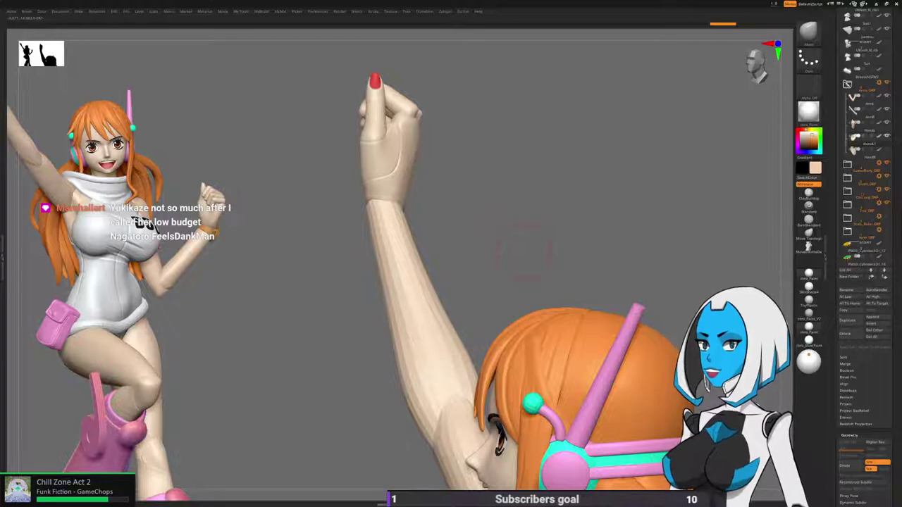
pyautogui.moveTo(524, 252); pyautogui.dragTo(513, 228)
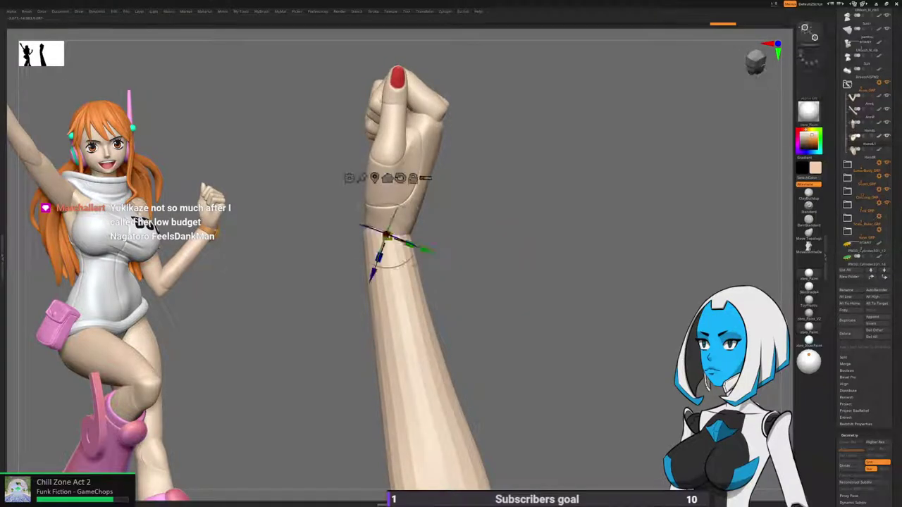
pyautogui.moveTo(417, 223); pyautogui.dragTo(415, 210)
pyautogui.moveTo(486, 232); pyautogui.dragTo(546, 238)
pyautogui.moveTo(379, 278)
pyautogui.mouseDown()
pyautogui.moveTo(386, 289)
pyautogui.moveTo(373, 294)
pyautogui.mouseUp()
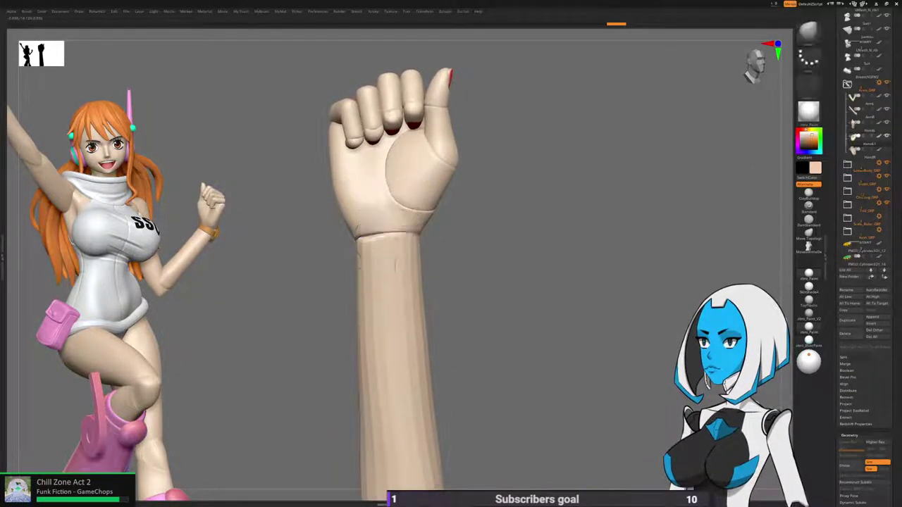
# Select the raised arm and reshape the wrist end of its forearm with the Move brush to meet the clenched hand.
pyautogui.moveTo(507, 281); pyautogui.dragTo(613, 255)
pyautogui.press('1')
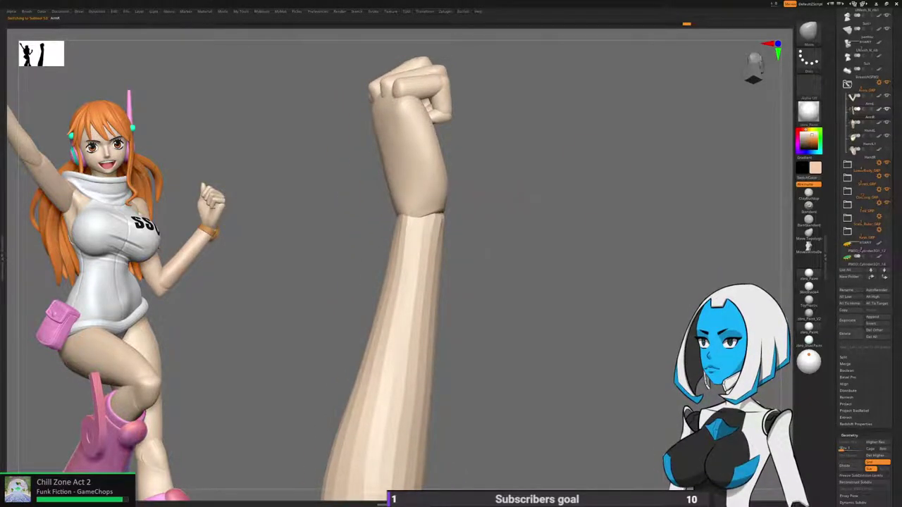
pyautogui.press('2')
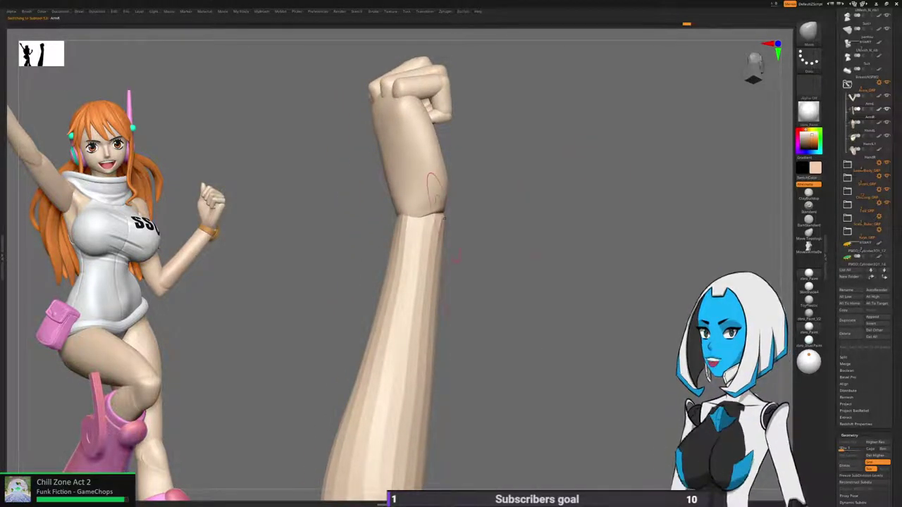
pyautogui.moveTo(524, 236); pyautogui.dragTo(449, 255)
pyautogui.moveTo(461, 252); pyautogui.dragTo(486, 213, button='right')
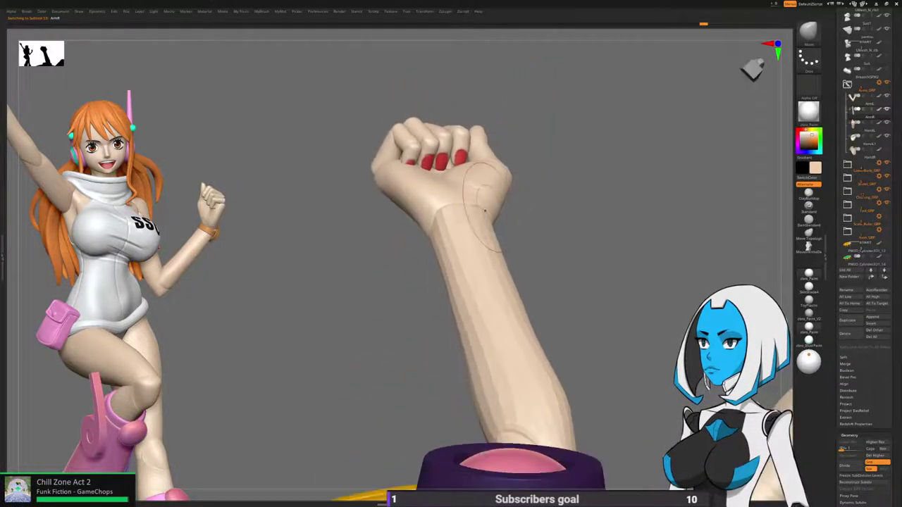
pyautogui.moveTo(467, 184); pyautogui.dragTo(474, 206)
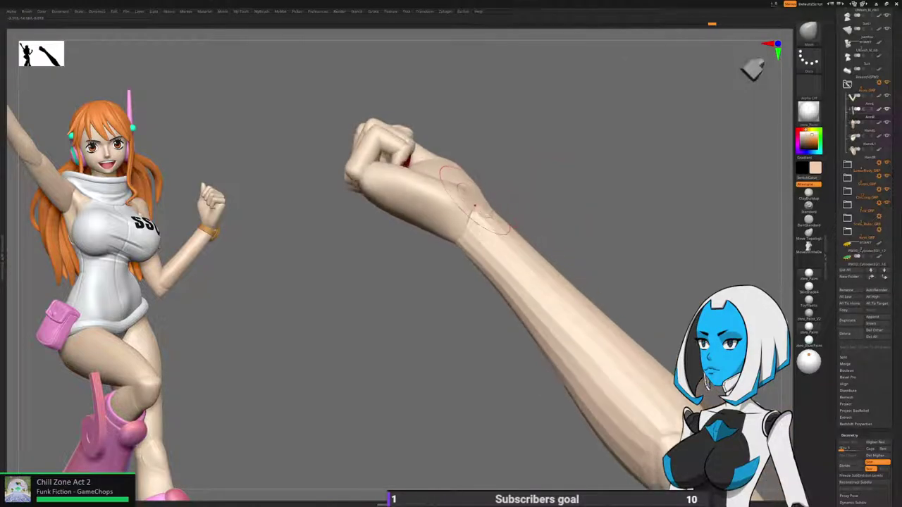
pyautogui.moveTo(486, 211)
pyautogui.mouseDown(button='right')
pyautogui.moveTo(504, 224)
pyautogui.moveTo(493, 216)
pyautogui.moveTo(518, 207)
pyautogui.mouseUp(button='right')
pyautogui.moveTo(509, 201); pyautogui.dragTo(534, 221)
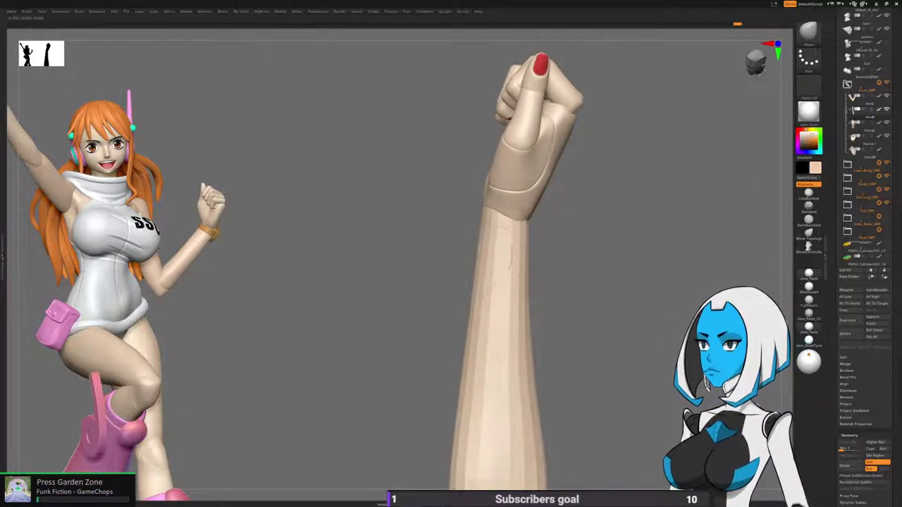
pyautogui.moveTo(534, 221); pyautogui.dragTo(527, 224, button='right')
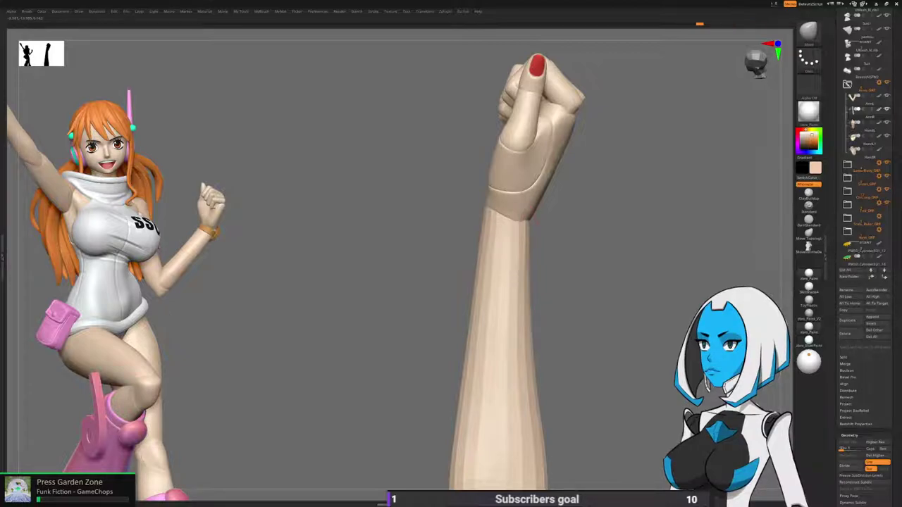
pyautogui.moveTo(528, 269); pyautogui.dragTo(457, 279, button='right')
pyautogui.moveTo(500, 271); pyautogui.dragTo(493, 271)
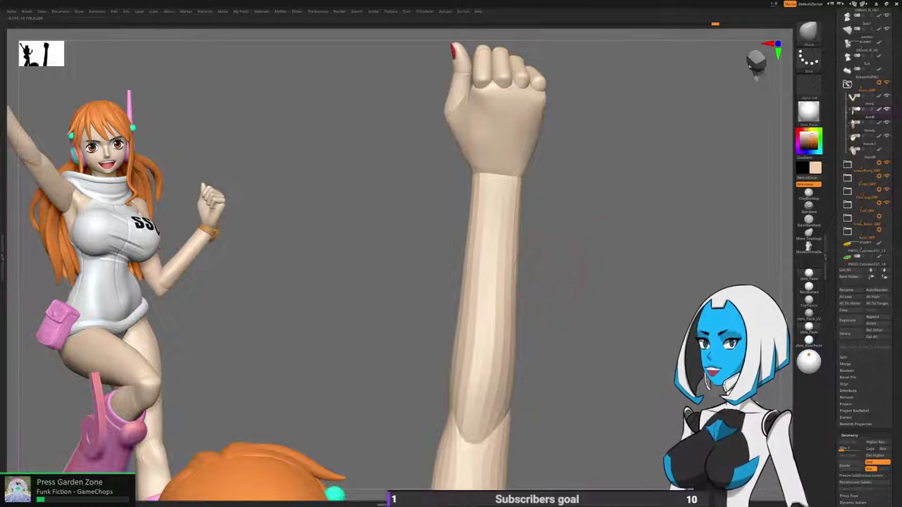
# Examine the raised arm and its clenched hand on the whole figure from the front and back.
pyautogui.moveTo(590, 281); pyautogui.dragTo(620, 310)
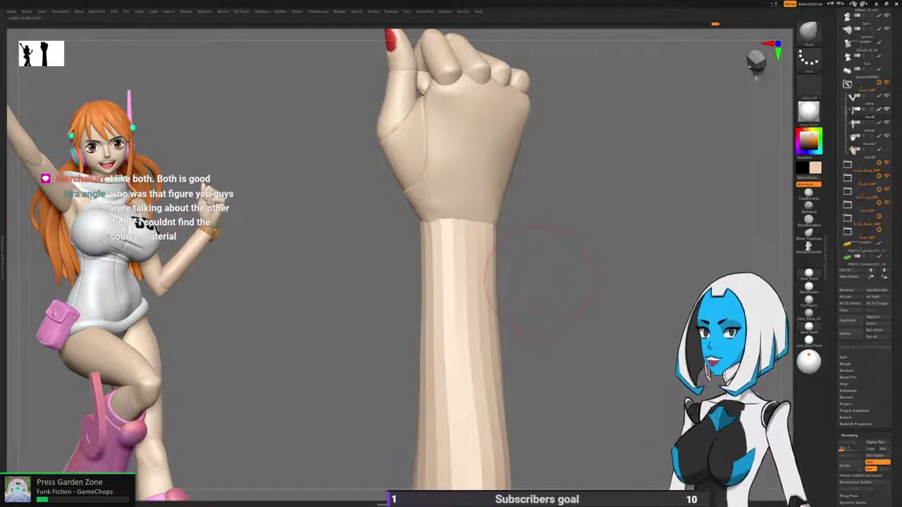
pyautogui.moveTo(540, 279); pyautogui.dragTo(617, 317)
pyautogui.moveTo(499, 289)
pyautogui.mouseDown()
pyautogui.moveTo(449, 293)
pyautogui.moveTo(444, 233)
pyautogui.moveTo(518, 237)
pyautogui.moveTo(412, 227)
pyautogui.mouseUp()
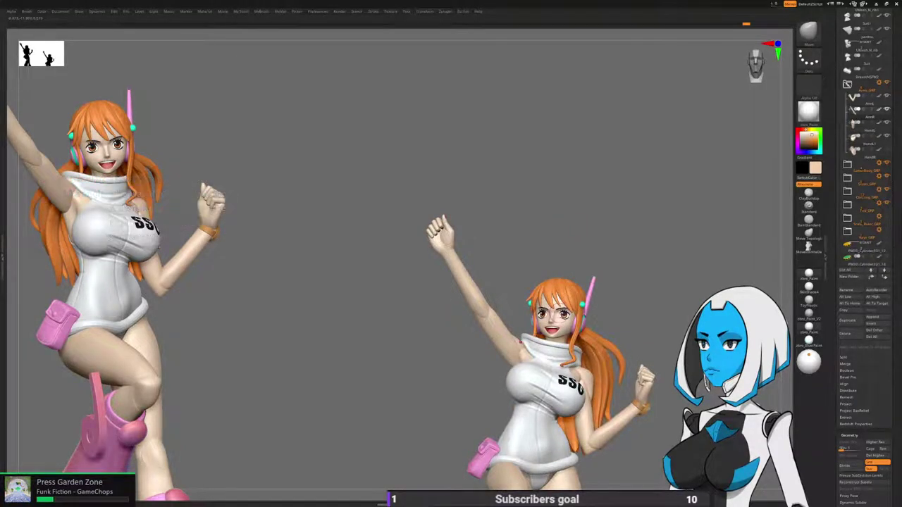
pyautogui.moveTo(520, 342)
pyautogui.mouseDown()
pyautogui.moveTo(503, 341)
pyautogui.moveTo(606, 341)
pyautogui.moveTo(521, 341)
pyautogui.moveTo(538, 342)
pyautogui.mouseUp()
pyautogui.keyDown('alt'); pyautogui.moveTo(352, 232); pyautogui.dragTo(483, 306); pyautogui.keyUp('alt')
pyautogui.moveTo(486, 243)
pyautogui.mouseDown()
pyautogui.moveTo(474, 243)
pyautogui.moveTo(514, 222)
pyautogui.moveTo(514, 257)
pyautogui.moveTo(491, 241)
pyautogui.mouseUp()
pyautogui.moveTo(517, 334)
pyautogui.mouseDown(button='right')
pyautogui.moveTo(613, 342)
pyautogui.moveTo(527, 345)
pyautogui.mouseUp(button='right')
pyautogui.moveTo(451, 122); pyautogui.dragTo(474, 126)
pyautogui.moveTo(423, 162); pyautogui.dragTo(585, 168)
pyautogui.moveTo(507, 167); pyautogui.dragTo(586, 168)
pyautogui.moveTo(507, 141); pyautogui.dragTo(425, 244)
pyautogui.moveTo(605, 365); pyautogui.dragTo(550, 307)
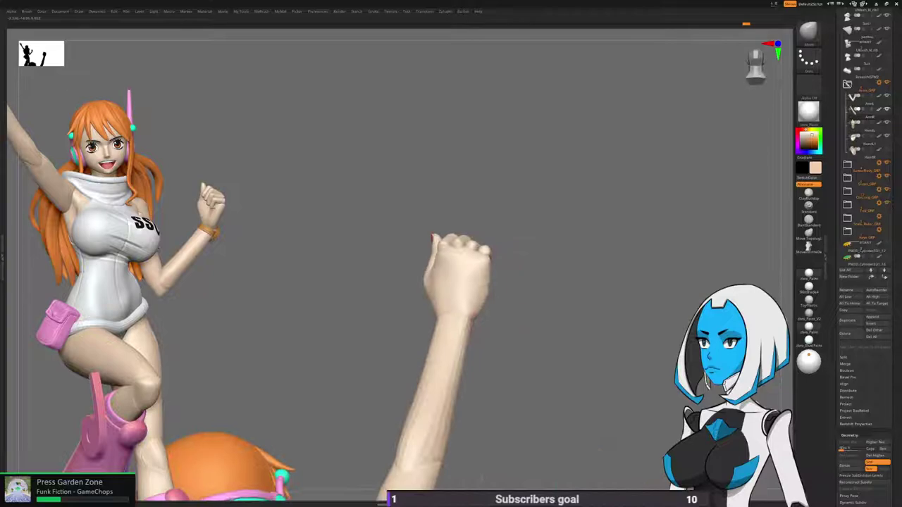
pyautogui.moveTo(512, 394); pyautogui.dragTo(501, 312)
pyautogui.moveTo(366, 409); pyautogui.dragTo(409, 410)
# Select the raised arm's clenched hand, reconstruct its lower subdivision levels and isolate it.
pyautogui.keyDown('alt'); pyautogui.moveTo(408, 352); pyautogui.dragTo(381, 405); pyautogui.keyUp('alt')
pyautogui.keyDown('alt'); pyautogui.click(429, 338); pyautogui.keyUp('alt')
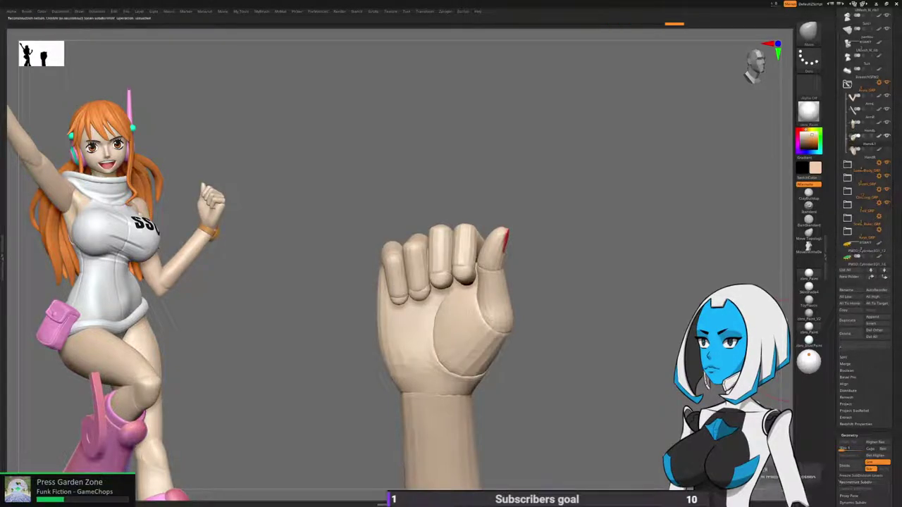
pyautogui.press('space')
pyautogui.click(475, 344)
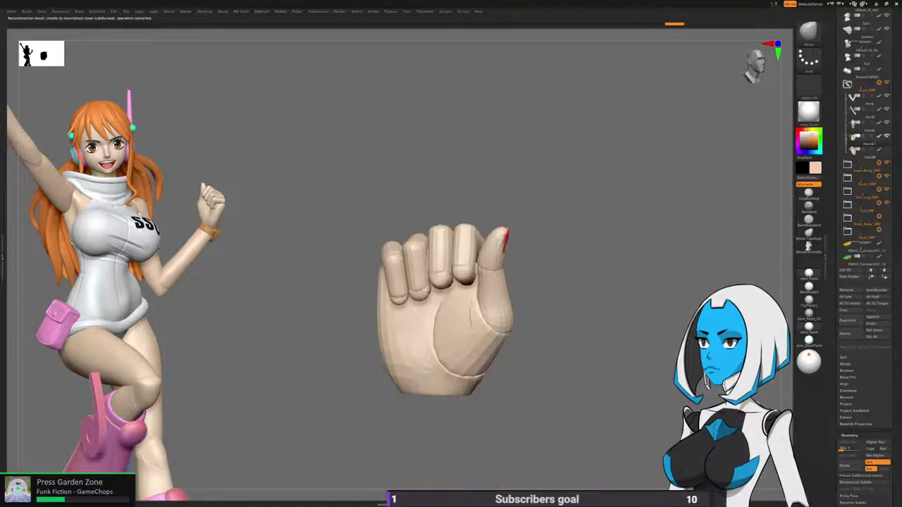
pyautogui.moveTo(476, 345)
pyautogui.keyDown('alt'); pyautogui.mouseDown(button='right')
pyautogui.moveTo(478, 317)
pyautogui.moveTo(455, 305)
pyautogui.moveTo(451, 285)
pyautogui.mouseUp(button='right'); pyautogui.keyUp('alt')
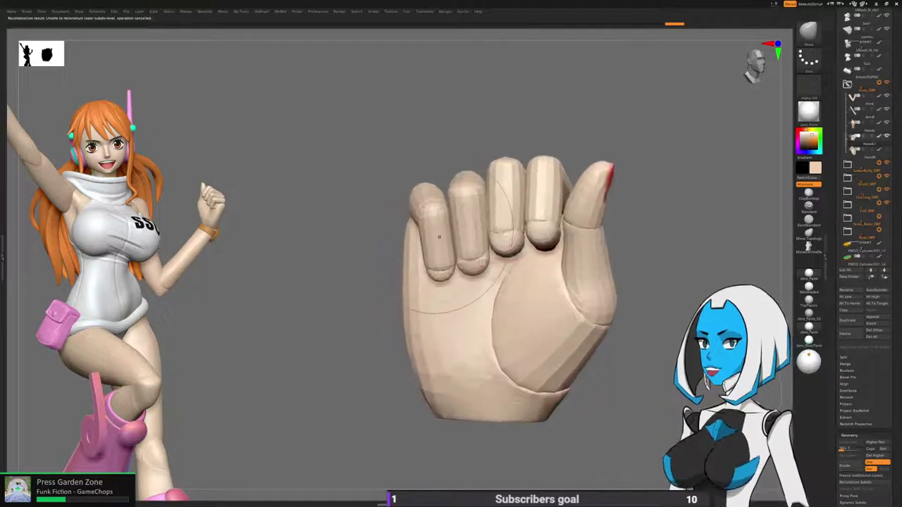
# Mask the clenched hand so that only the little finger is left editable.
pyautogui.keyDown('ctrl'); pyautogui.keyDown('shift'); pyautogui.click(427, 201); pyautogui.keyUp('shift'); pyautogui.keyUp('ctrl')
pyautogui.keyDown('ctrl'); pyautogui.keyDown('shift'); pyautogui.moveTo(382, 242); pyautogui.dragTo(391, 255); pyautogui.keyUp('shift'); pyautogui.keyUp('ctrl')
pyautogui.keyDown('ctrl'); pyautogui.keyDown('shift'); pyautogui.click(437, 242); pyautogui.keyUp('shift'); pyautogui.keyUp('ctrl')
pyautogui.keyDown('ctrl'); pyautogui.keyDown('shift'); pyautogui.click(441, 271); pyautogui.keyUp('shift'); pyautogui.keyUp('ctrl')
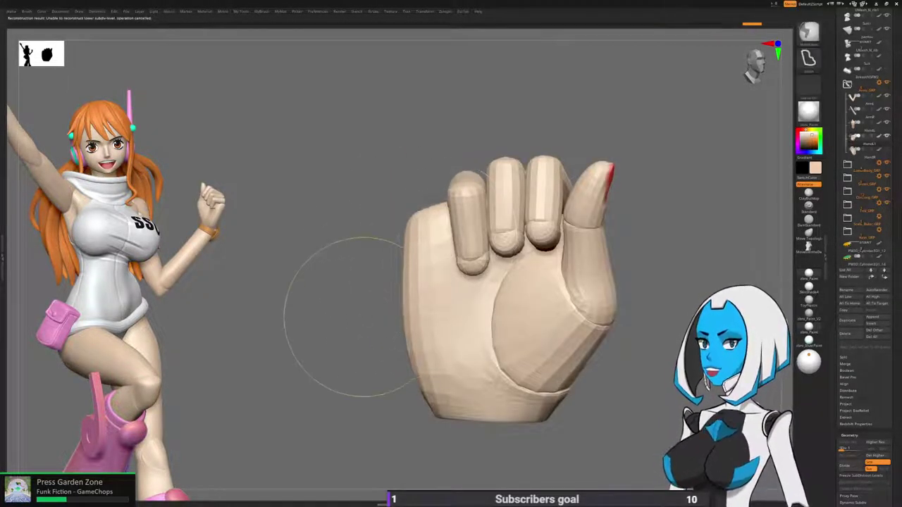
pyautogui.keyDown('ctrl'); pyautogui.click(361, 323); pyautogui.keyUp('ctrl')
pyautogui.keyDown('ctrl'); pyautogui.keyDown('shift'); pyautogui.click(358, 321); pyautogui.keyUp('shift'); pyautogui.keyUp('ctrl')
# Place the gizmo at the base of the little finger and adjust the finger's angle beside its neighbours.
pyautogui.moveTo(358, 321)
pyautogui.mouseDown(button='right')
pyautogui.moveTo(374, 394)
pyautogui.moveTo(384, 401)
pyautogui.moveTo(367, 400)
pyautogui.mouseUp(button='right')
pyautogui.press('w')
pyautogui.keyDown('alt'); pyautogui.click(414, 197); pyautogui.keyUp('alt')
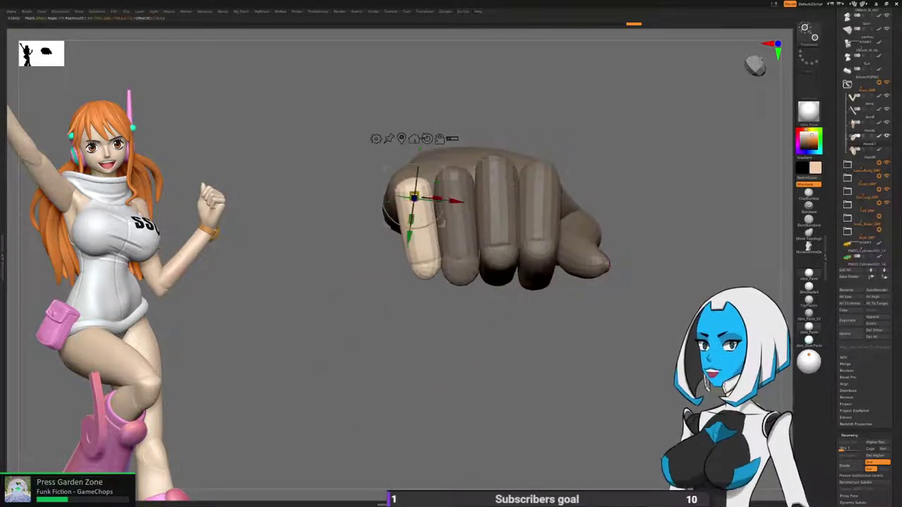
pyautogui.moveTo(443, 168); pyautogui.dragTo(449, 186)
pyautogui.press('q')
pyautogui.keyDown('alt'); pyautogui.moveTo(524, 370); pyautogui.dragTo(486, 370, button='right'); pyautogui.keyUp('alt')
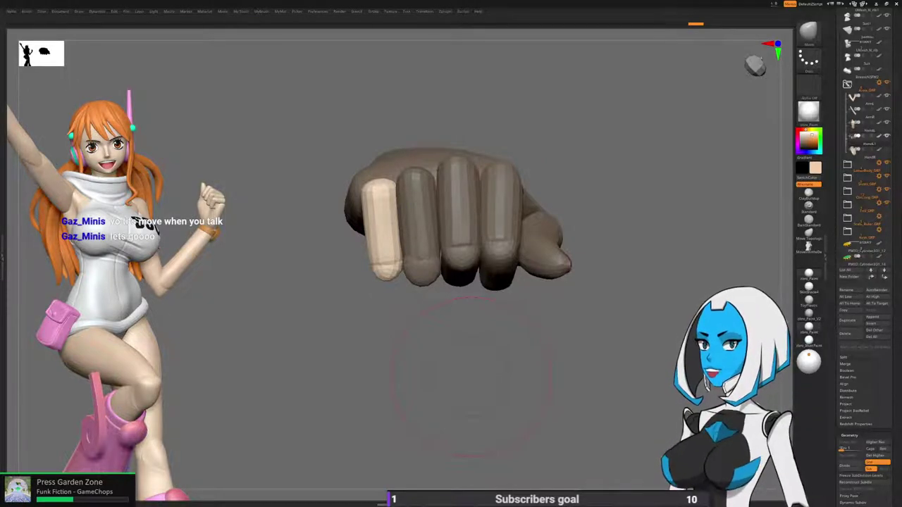
pyautogui.moveTo(471, 377); pyautogui.dragTo(665, 285)
pyautogui.keyDown('alt'); pyautogui.moveTo(657, 207); pyautogui.dragTo(698, 192); pyautogui.keyUp('alt')
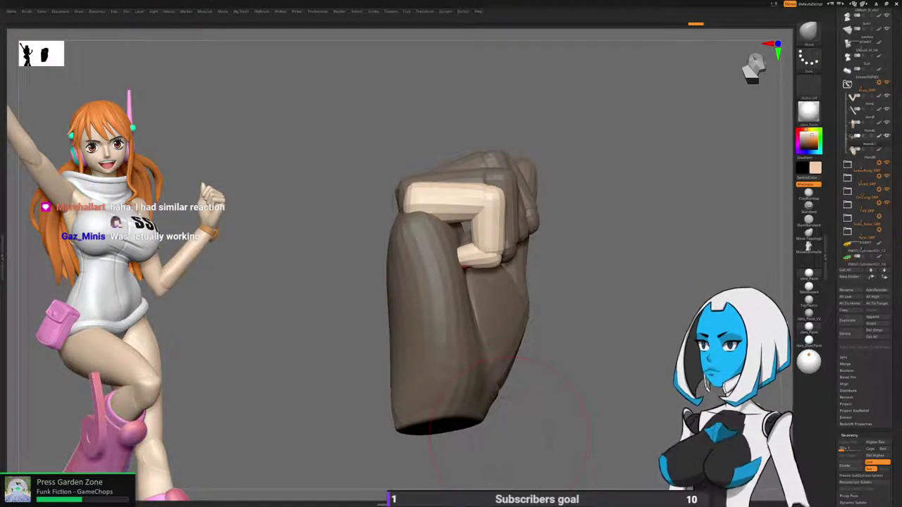
pyautogui.moveTo(508, 441); pyautogui.dragTo(352, 438)
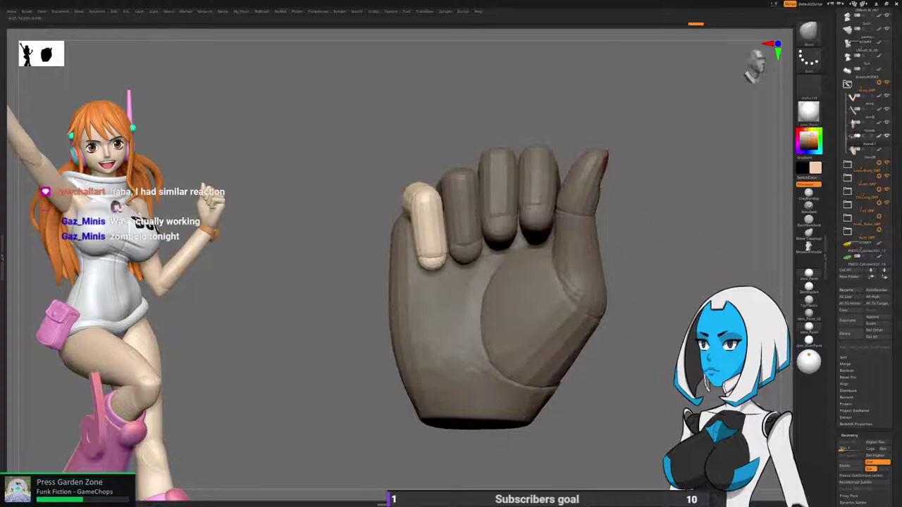
# Mask the clenched hand so that only the ring finger is left editable.
pyautogui.moveTo(352, 338); pyautogui.dragTo(360, 451)
pyautogui.moveTo(595, 339); pyautogui.dragTo(415, 388)
pyautogui.keyDown('ctrl'); pyautogui.moveTo(421, 348); pyautogui.dragTo(421, 373); pyautogui.keyUp('ctrl')
pyautogui.keyDown('ctrl'); pyautogui.keyDown('shift'); pyautogui.click(431, 238); pyautogui.keyUp('shift'); pyautogui.keyUp('ctrl')
pyautogui.keyDown('ctrl'); pyautogui.keyDown('shift'); pyautogui.moveTo(420, 326); pyautogui.dragTo(427, 338); pyautogui.keyUp('shift'); pyautogui.keyUp('ctrl')
pyautogui.keyDown('ctrl'); pyautogui.keyDown('shift'); pyautogui.click(431, 275); pyautogui.keyUp('shift'); pyautogui.keyUp('ctrl')
pyautogui.keyDown('ctrl'); pyautogui.keyDown('shift'); pyautogui.click(434, 250); pyautogui.keyUp('shift'); pyautogui.keyUp('ctrl')
pyautogui.keyDown('ctrl'); pyautogui.click(429, 342); pyautogui.keyUp('ctrl')
pyautogui.keyDown('ctrl'); pyautogui.keyDown('shift'); pyautogui.click(435, 356); pyautogui.keyUp('shift'); pyautogui.keyUp('ctrl')
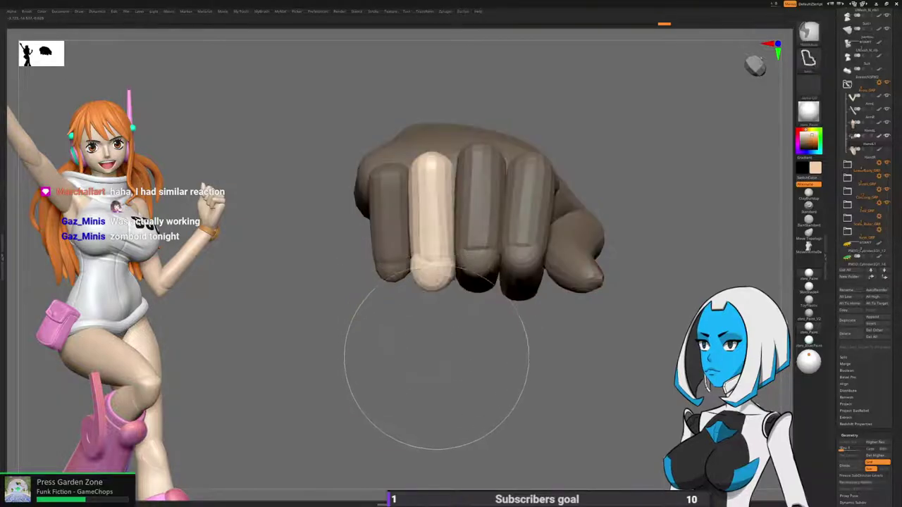
# Place the gizmo at the ring finger's base knuckle and align its pivot with the finger.
pyautogui.press('w')
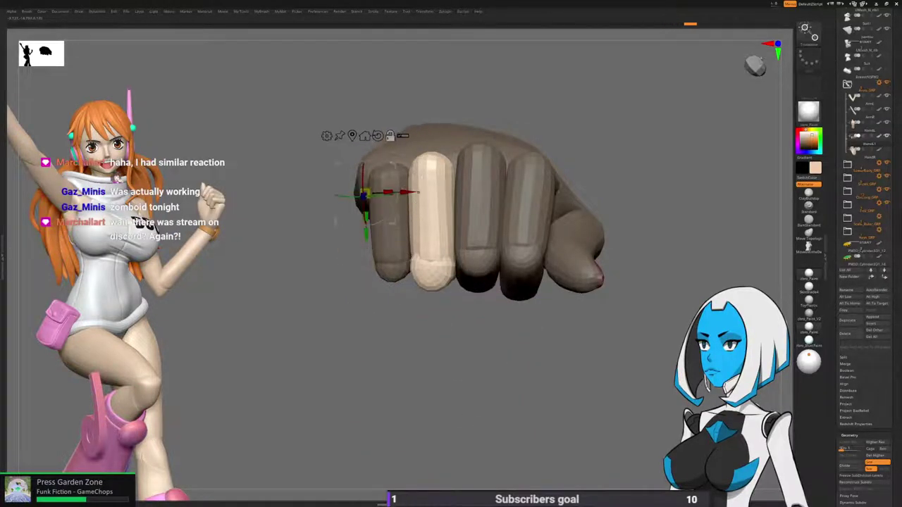
pyautogui.keyDown('alt'); pyautogui.click(427, 177); pyautogui.keyUp('alt')
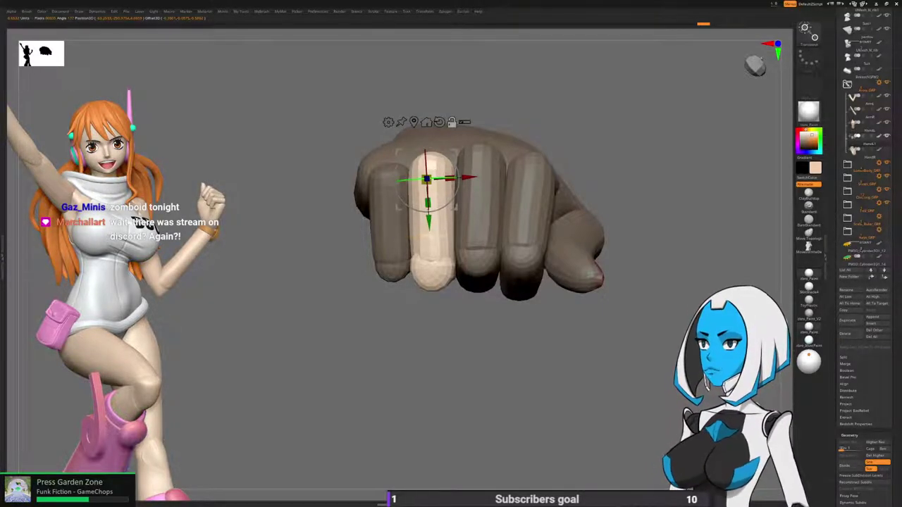
pyautogui.keyDown('alt'); pyautogui.moveTo(400, 207); pyautogui.dragTo(405, 198); pyautogui.keyUp('alt')
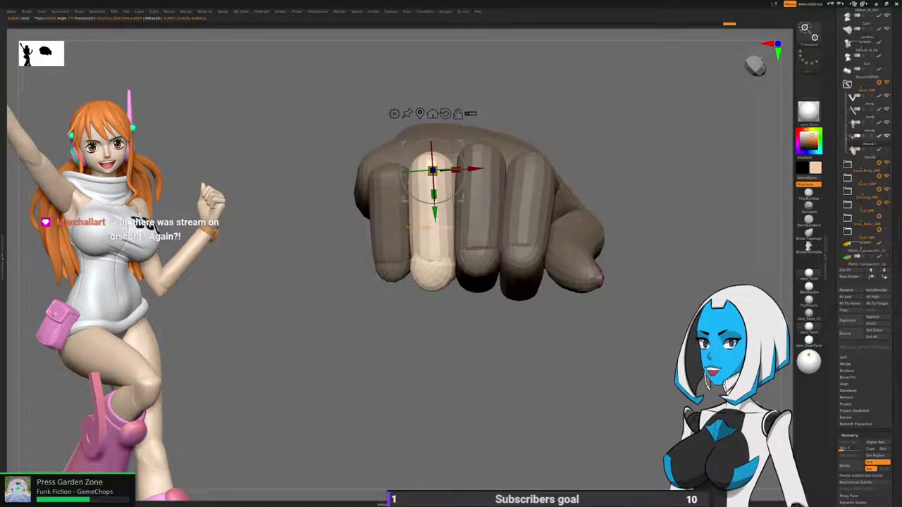
pyautogui.press('q')
# Nudge the fingers' base knuckles on the back of the hand with a smaller Move Topological brush.
pyautogui.moveTo(493, 415)
pyautogui.mouseDown()
pyautogui.moveTo(525, 313)
pyautogui.moveTo(544, 326)
pyautogui.moveTo(541, 319)
pyautogui.moveTo(533, 341)
pyautogui.moveTo(549, 350)
pyautogui.mouseUp()
pyautogui.moveTo(517, 245); pyautogui.dragTo(578, 285)
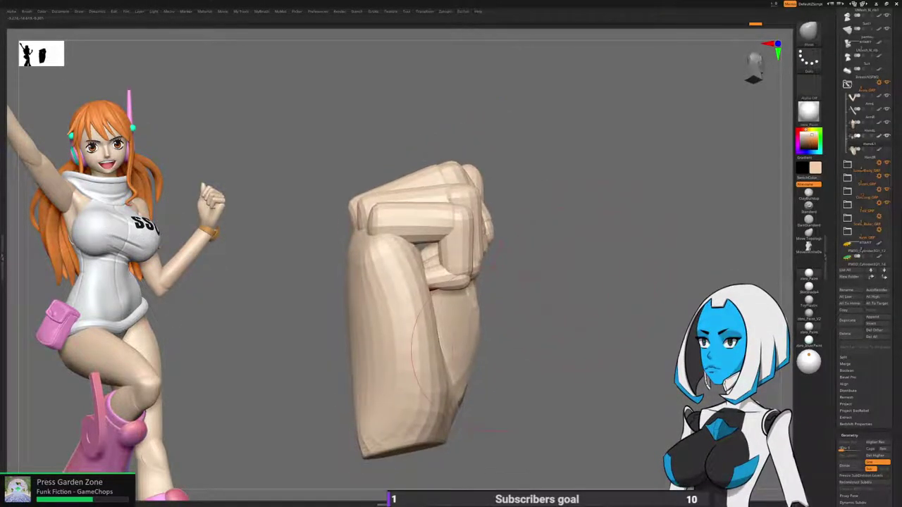
pyautogui.moveTo(493, 350); pyautogui.dragTo(525, 344)
pyautogui.press('b')
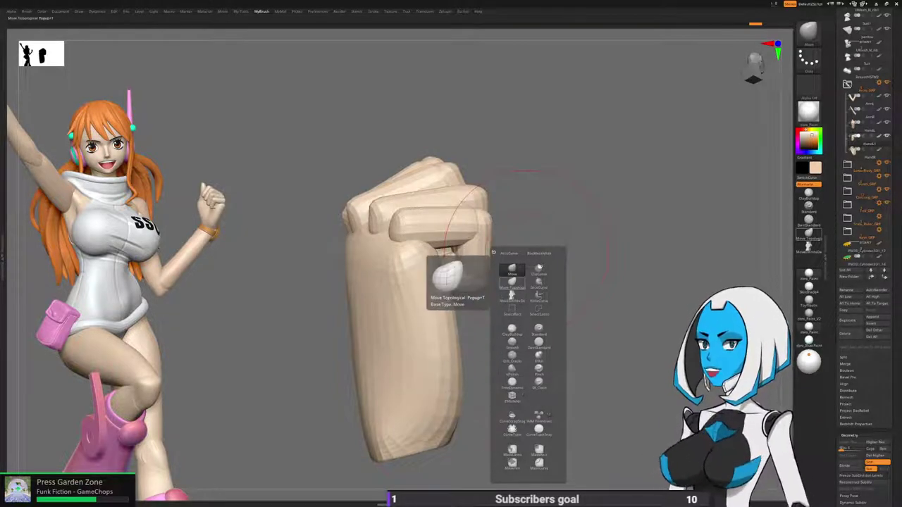
pyautogui.click(512, 269)
pyautogui.press('space')
pyautogui.moveTo(516, 288); pyautogui.dragTo(503, 288)
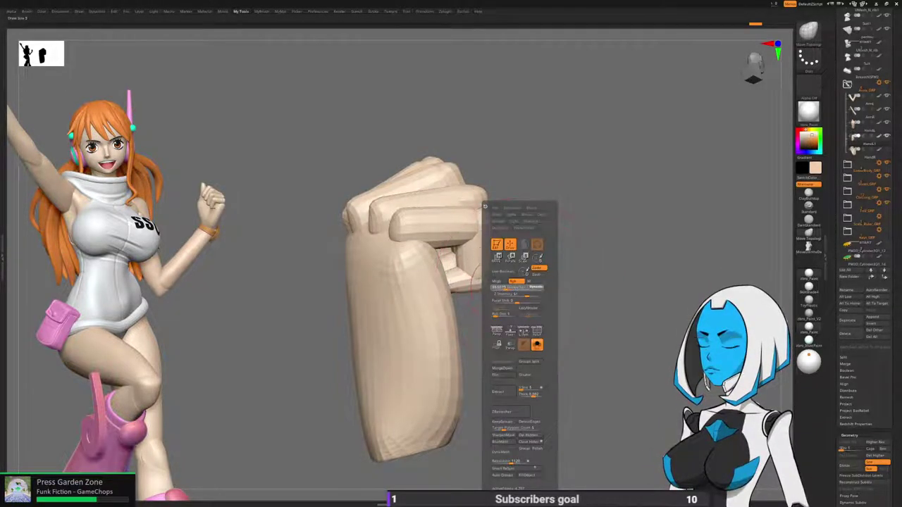
pyautogui.moveTo(324, 308); pyautogui.dragTo(282, 312)
pyautogui.moveTo(550, 282)
pyautogui.mouseDown()
pyautogui.moveTo(591, 276)
pyautogui.moveTo(414, 276)
pyautogui.mouseUp()
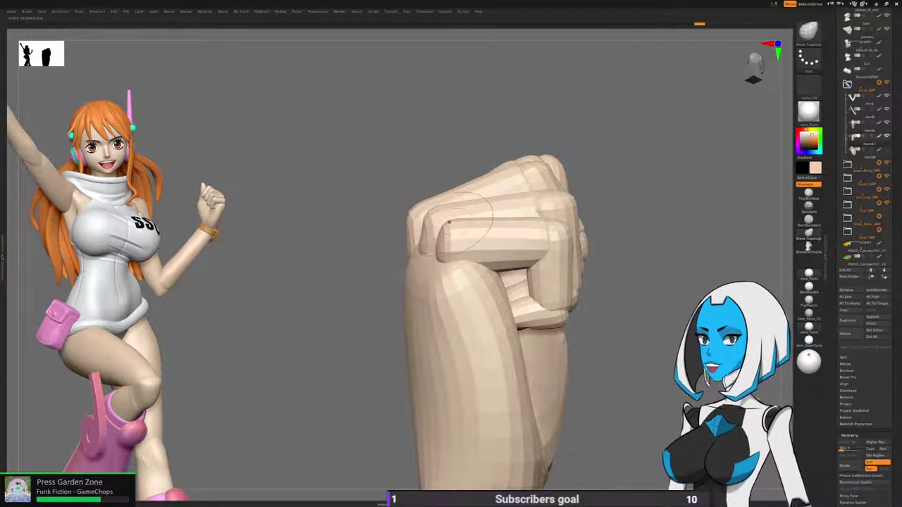
pyautogui.moveTo(431, 235); pyautogui.dragTo(424, 244)
pyautogui.moveTo(353, 282)
pyautogui.mouseDown()
pyautogui.moveTo(436, 264)
pyautogui.moveTo(532, 262)
pyautogui.mouseUp()
pyautogui.moveTo(362, 282); pyautogui.dragTo(352, 283)
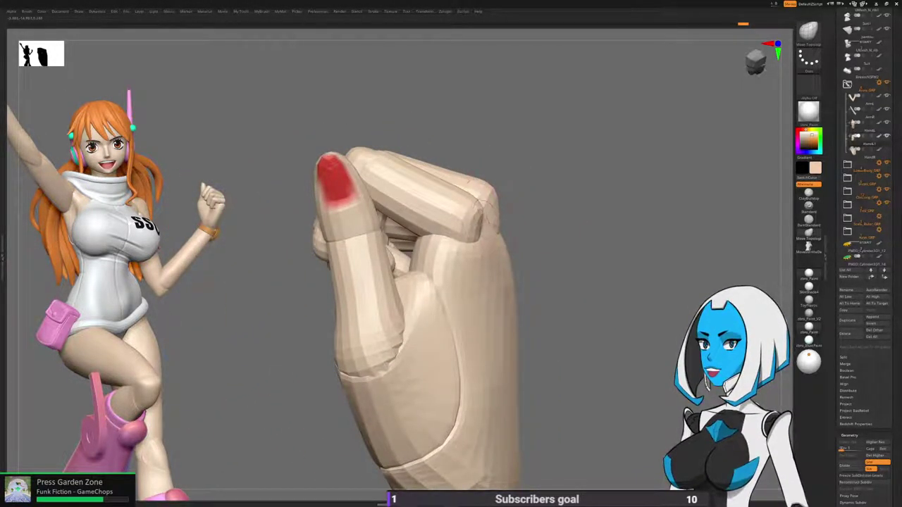
pyautogui.moveTo(352, 283); pyautogui.dragTo(344, 283)
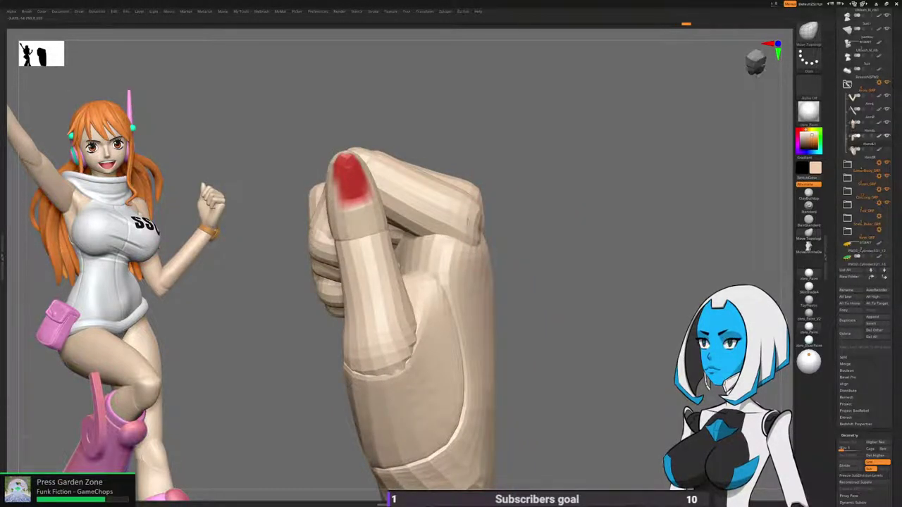
# Mask everything except the thumb, place the gizmo at the thumb's base and adjust its angle.
pyautogui.moveTo(520, 370)
pyautogui.keyDown('alt'); pyautogui.mouseDown()
pyautogui.moveTo(508, 317)
pyautogui.moveTo(515, 370)
pyautogui.moveTo(556, 373)
pyautogui.moveTo(553, 344)
pyautogui.moveTo(534, 340)
pyautogui.moveTo(538, 331)
pyautogui.moveTo(468, 239)
pyautogui.mouseUp(); pyautogui.keyUp('alt')
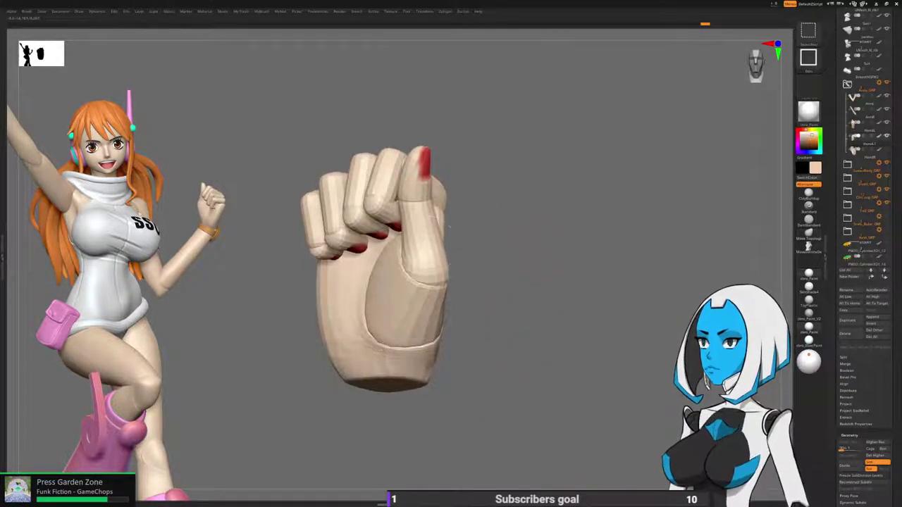
pyautogui.keyDown('ctrl'); pyautogui.keyDown('shift'); pyautogui.doubleClick(427, 185); pyautogui.keyUp('shift'); pyautogui.keyUp('ctrl')
pyautogui.keyDown('ctrl'); pyautogui.click(485, 204); pyautogui.keyUp('ctrl')
pyautogui.keyDown('ctrl'); pyautogui.keyDown('shift'); pyautogui.click(501, 217); pyautogui.keyUp('shift'); pyautogui.keyUp('ctrl')
pyautogui.moveTo(581, 285); pyautogui.dragTo(532, 313)
pyautogui.press('w')
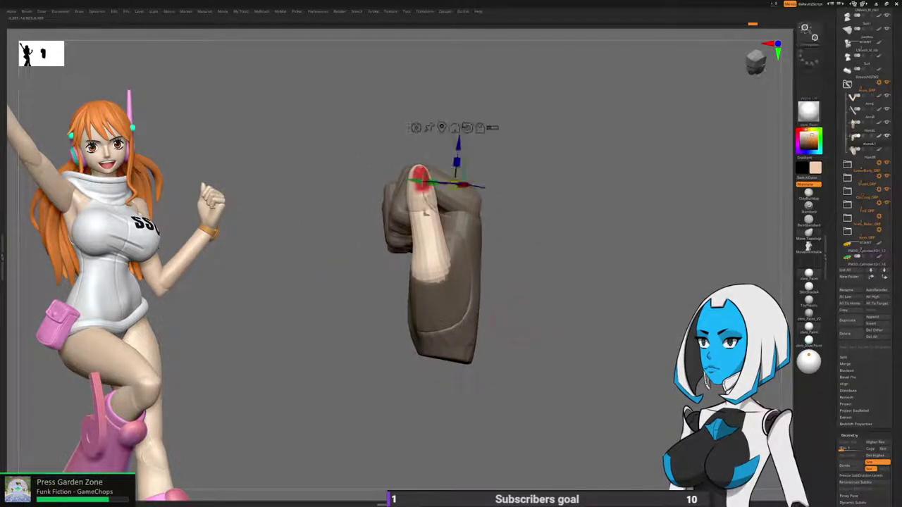
pyautogui.keyDown('alt'); pyautogui.click(431, 255); pyautogui.keyUp('alt')
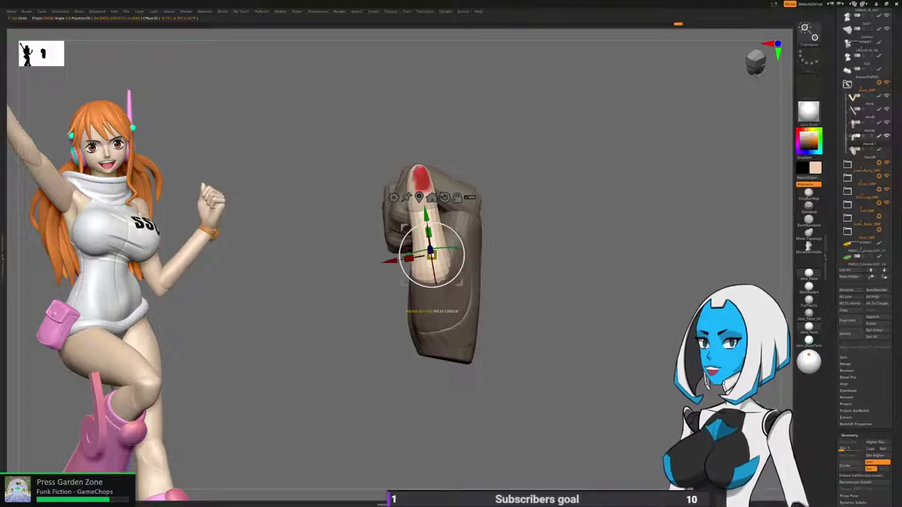
pyautogui.press('q')
# Mask the hand again so that only the little finger with all its segments is editable.
pyautogui.moveTo(501, 266)
pyautogui.mouseDown()
pyautogui.moveTo(568, 259)
pyautogui.moveTo(602, 268)
pyautogui.moveTo(592, 254)
pyautogui.mouseUp()
pyautogui.moveTo(596, 222)
pyautogui.keyDown('alt'); pyautogui.mouseDown()
pyautogui.moveTo(563, 262)
pyautogui.moveTo(548, 263)
pyautogui.mouseUp(); pyautogui.keyUp('alt')
pyautogui.keyDown('ctrl'); pyautogui.keyDown('shift'); pyautogui.click(450, 230); pyautogui.keyUp('shift'); pyautogui.keyUp('ctrl')
pyautogui.keyDown('ctrl'); pyautogui.keyDown('shift'); pyautogui.moveTo(502, 247); pyautogui.dragTo(513, 251); pyautogui.keyUp('shift'); pyautogui.keyUp('ctrl')
pyautogui.keyDown('ctrl'); pyautogui.keyDown('shift'); pyautogui.click(473, 255); pyautogui.keyUp('shift'); pyautogui.keyUp('ctrl')
pyautogui.keyDown('ctrl'); pyautogui.keyDown('shift'); pyautogui.click(469, 294); pyautogui.keyUp('shift'); pyautogui.keyUp('ctrl')
pyautogui.keyDown('ctrl'); pyautogui.click(550, 293); pyautogui.keyUp('ctrl')
pyautogui.keyDown('ctrl'); pyautogui.keyDown('shift'); pyautogui.click(550, 294); pyautogui.keyUp('shift'); pyautogui.keyUp('ctrl')
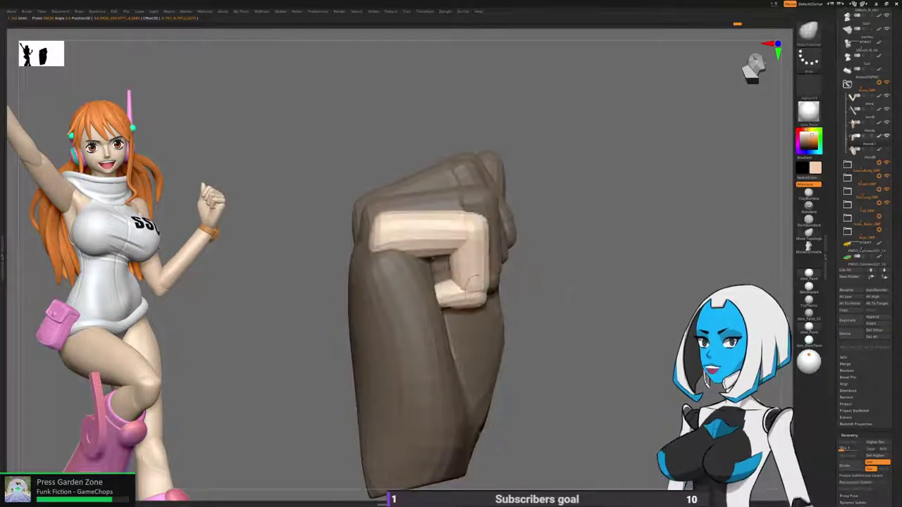
# Place the gizmo at the little finger's base knuckle and tilt the finger slightly down toward the palm.
pyautogui.press('w')
pyautogui.keyDown('alt'); pyautogui.click(386, 229); pyautogui.keyUp('alt')
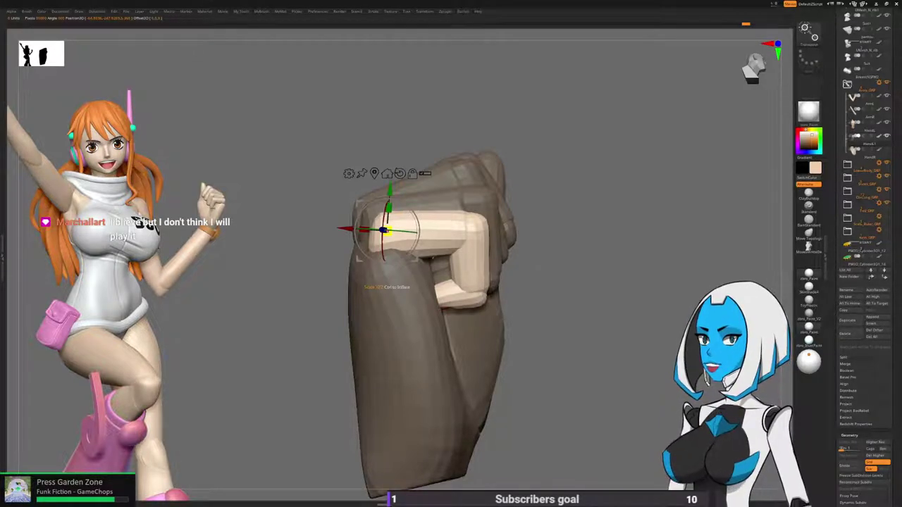
pyautogui.moveTo(557, 282)
pyautogui.mouseDown()
pyautogui.moveTo(535, 285)
pyautogui.moveTo(567, 280)
pyautogui.mouseUp()
pyautogui.moveTo(418, 238); pyautogui.dragTo(416, 245)
pyautogui.moveTo(394, 193); pyautogui.dragTo(395, 191)
pyautogui.press('q')
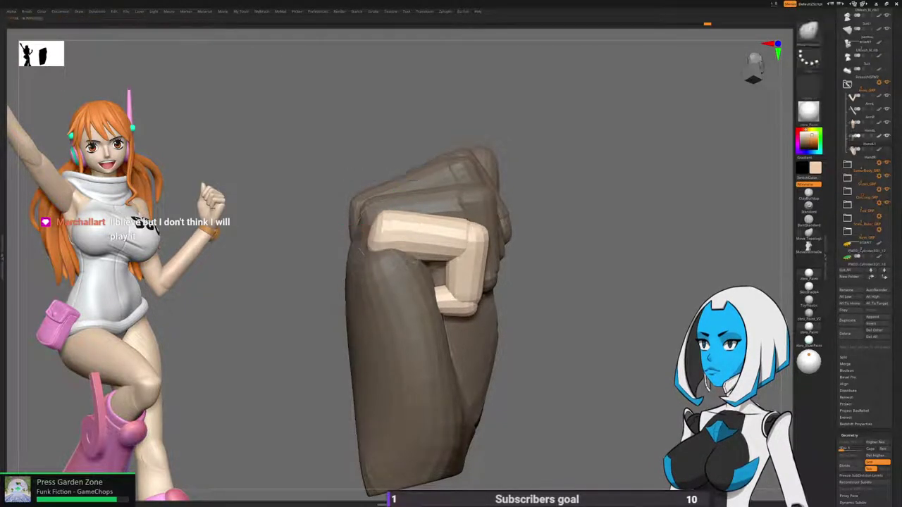
# Clear the mask and remask the hand to leave all segments of the ring finger editable.
pyautogui.keyDown('ctrl'); pyautogui.moveTo(547, 247); pyautogui.dragTo(554, 252); pyautogui.keyUp('ctrl')
pyautogui.keyDown('ctrl'); pyautogui.keyDown('shift'); pyautogui.click(455, 199); pyautogui.keyUp('shift'); pyautogui.keyUp('ctrl')
pyautogui.keyDown('ctrl'); pyautogui.keyDown('shift'); pyautogui.moveTo(499, 238); pyautogui.dragTo(509, 246); pyautogui.keyUp('shift'); pyautogui.keyUp('ctrl')
pyautogui.keyDown('ctrl'); pyautogui.keyDown('shift'); pyautogui.click(493, 236); pyautogui.keyUp('shift'); pyautogui.keyUp('ctrl')
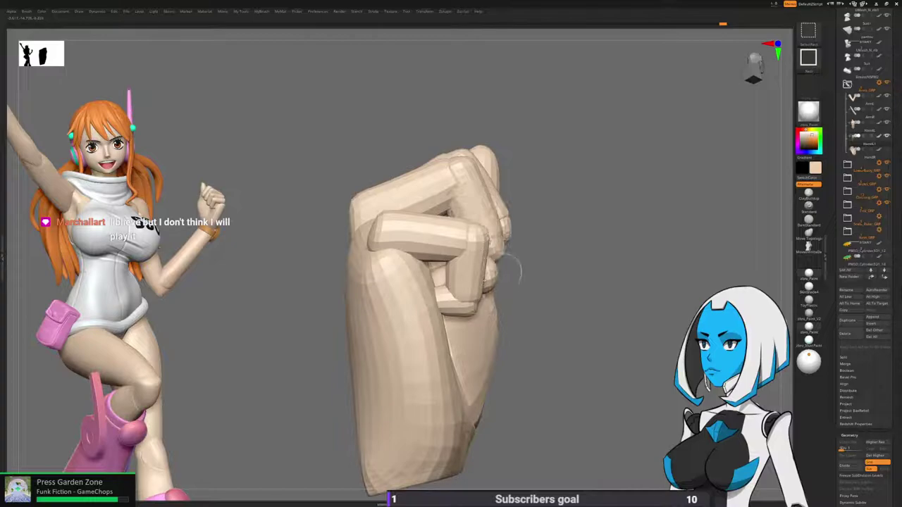
pyautogui.keyDown('ctrl'); pyautogui.keyDown('shift'); pyautogui.click(491, 280); pyautogui.keyUp('shift'); pyautogui.keyUp('ctrl')
pyautogui.keyDown('ctrl'); pyautogui.click(537, 292); pyautogui.keyUp('ctrl')
pyautogui.keyDown('ctrl'); pyautogui.keyDown('shift'); pyautogui.click(537, 290); pyautogui.keyUp('shift'); pyautogui.keyUp('ctrl')
# Centre the gizmo on the ring finger's base knuckle and rotate the finger down toward the little finger's angle.
pyautogui.press('w')
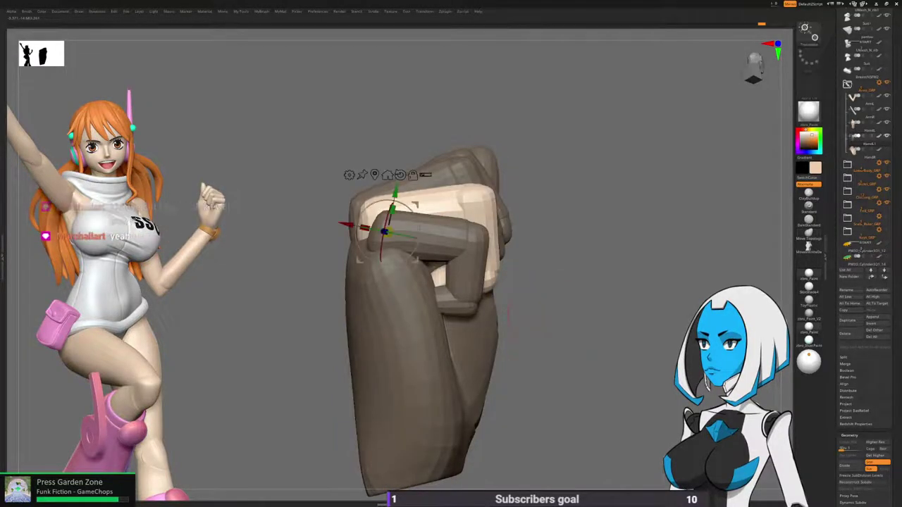
pyautogui.moveTo(543, 224); pyautogui.dragTo(413, 176)
pyautogui.click(322, 230)
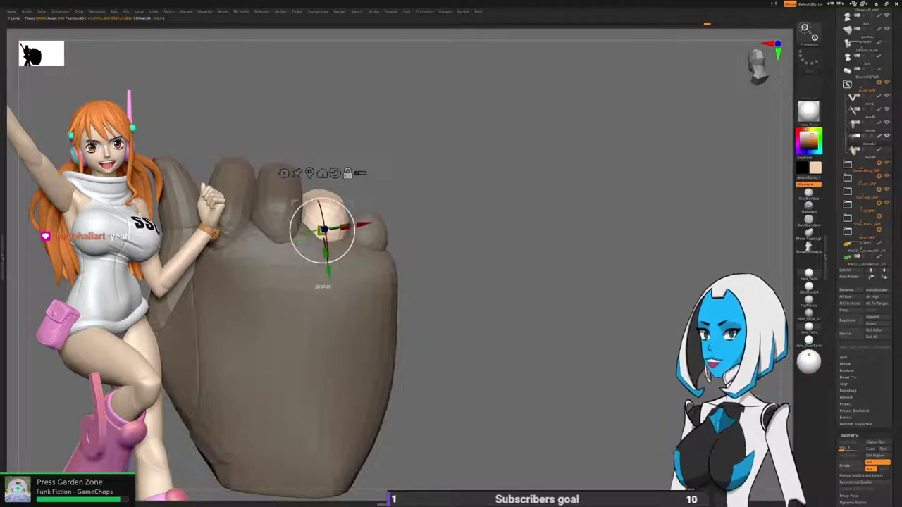
pyautogui.moveTo(549, 261); pyautogui.dragTo(357, 261)
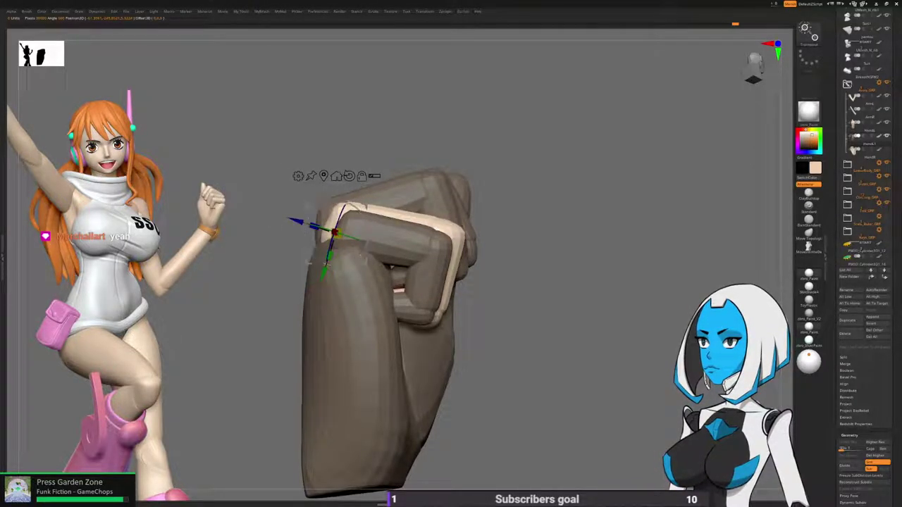
pyautogui.press('q')
# Clear the mask and remask the hand so that only the middle finger is editable.
pyautogui.moveTo(493, 336)
pyautogui.mouseDown()
pyautogui.moveTo(626, 337)
pyautogui.moveTo(613, 325)
pyautogui.mouseUp()
pyautogui.keyDown('ctrl'); pyautogui.moveTo(580, 227); pyautogui.dragTo(593, 243); pyautogui.keyUp('ctrl')
pyautogui.keyDown('ctrl'); pyautogui.keyDown('shift'); pyautogui.click(431, 210); pyautogui.keyUp('shift'); pyautogui.keyUp('ctrl')
pyautogui.keyDown('ctrl'); pyautogui.keyDown('shift'); pyautogui.moveTo(552, 197); pyautogui.dragTo(562, 208); pyautogui.keyUp('shift'); pyautogui.keyUp('ctrl')
pyautogui.moveTo(575, 178); pyautogui.dragTo(567, 267)
pyautogui.keyDown('ctrl'); pyautogui.keyDown('shift'); pyautogui.click(453, 138); pyautogui.keyUp('shift'); pyautogui.keyUp('ctrl')
pyautogui.keyDown('ctrl'); pyautogui.click(625, 223); pyautogui.keyUp('ctrl')
pyautogui.keyDown('ctrl'); pyautogui.keyDown('shift'); pyautogui.click(628, 223); pyautogui.keyUp('shift'); pyautogui.keyUp('ctrl')
pyautogui.moveTo(628, 223); pyautogui.dragTo(610, 278)
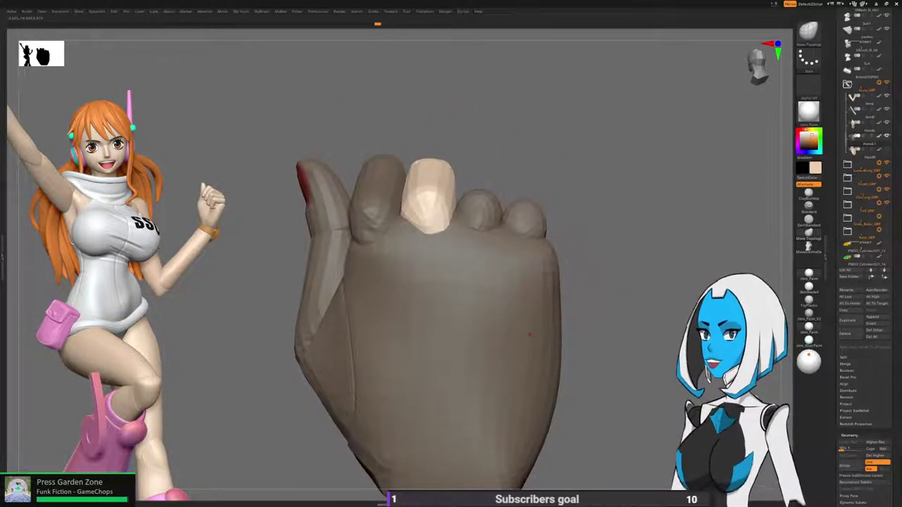
# Place the gizmo at the middle finger's base knuckle, then lower and rotate the finger toward the palm.
pyautogui.press('w')
pyautogui.keyDown('alt'); pyautogui.click(424, 218); pyautogui.keyUp('alt')
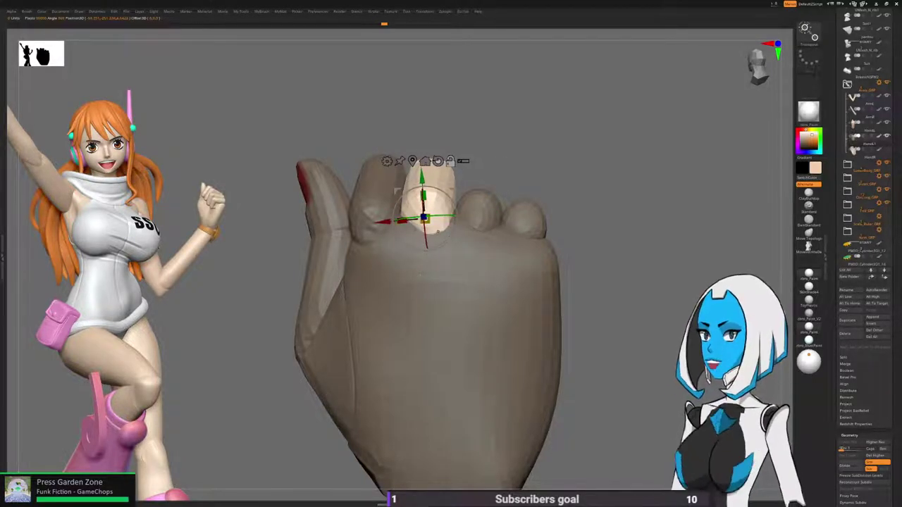
pyautogui.moveTo(610, 247); pyautogui.dragTo(466, 250)
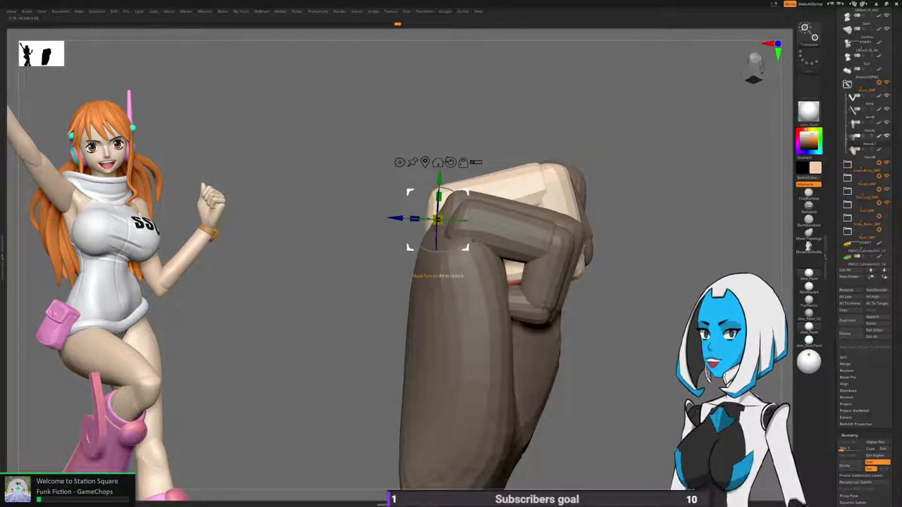
pyautogui.moveTo(436, 219); pyautogui.dragTo(428, 236)
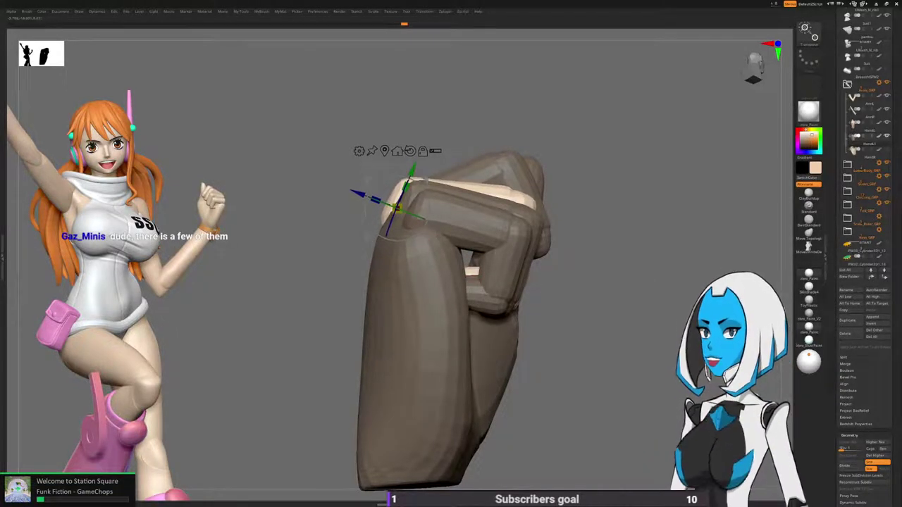
pyautogui.press('q')
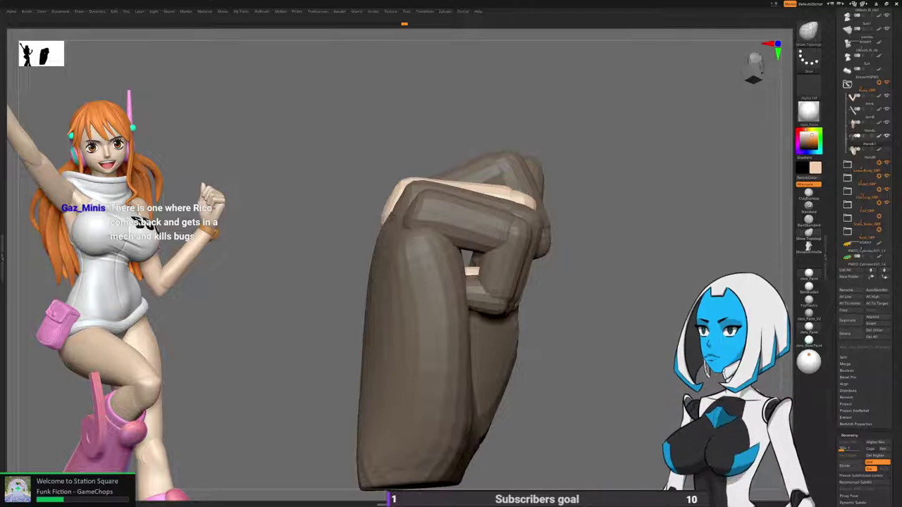
# Mask everything except the index finger and rotate the finger about its base knuckle to follow its neighbours.
pyautogui.moveTo(711, 218)
pyautogui.mouseDown()
pyautogui.moveTo(641, 229)
pyautogui.moveTo(598, 194)
pyautogui.moveTo(596, 211)
pyautogui.mouseUp()
pyautogui.moveTo(592, 308); pyautogui.dragTo(574, 279)
pyautogui.keyDown('ctrl'); pyautogui.keyDown('shift'); pyautogui.click(474, 208); pyautogui.keyUp('shift'); pyautogui.keyUp('ctrl')
pyautogui.keyDown('ctrl'); pyautogui.keyDown('shift'); pyautogui.click(474, 209); pyautogui.keyUp('shift'); pyautogui.keyUp('ctrl')
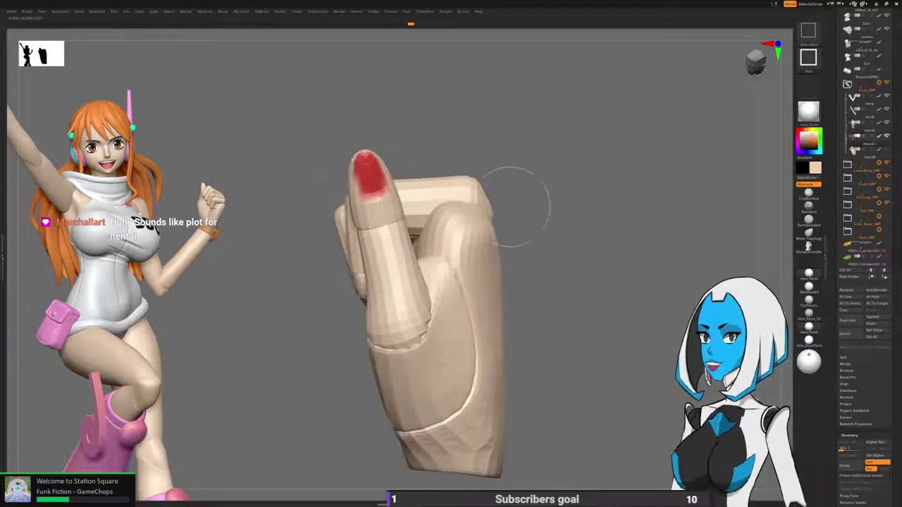
pyautogui.keyDown('ctrl'); pyautogui.click(553, 275); pyautogui.keyUp('ctrl')
pyautogui.keyDown('ctrl'); pyautogui.keyDown('shift'); pyautogui.click(555, 282); pyautogui.keyUp('shift'); pyautogui.keyUp('ctrl')
pyautogui.press('w')
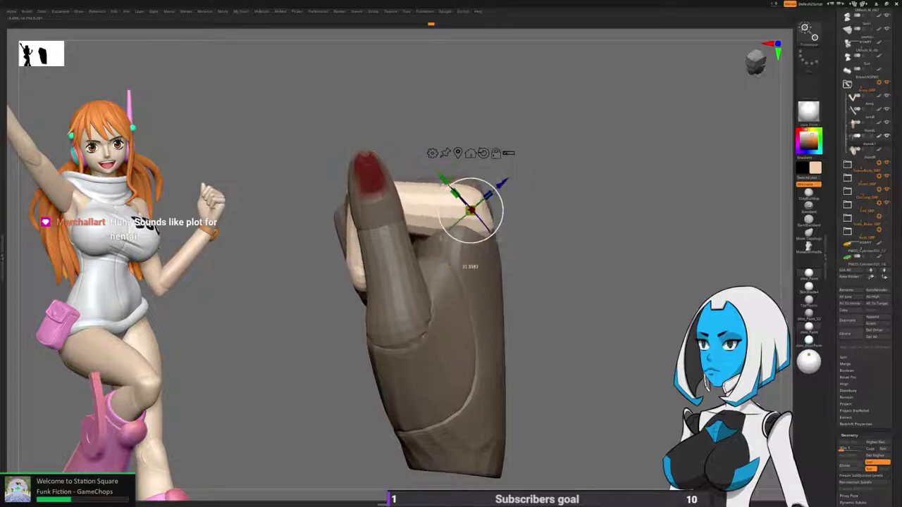
pyautogui.press('q')
# Mask the hand so that only the thumb above its base joint is editable.
pyautogui.moveTo(563, 281)
pyautogui.mouseDown()
pyautogui.moveTo(493, 285)
pyautogui.moveTo(486, 352)
pyautogui.moveTo(468, 355)
pyautogui.mouseUp()
pyautogui.keyDown('alt'); pyautogui.moveTo(493, 310); pyautogui.dragTo(645, 313); pyautogui.keyUp('alt')
pyautogui.moveTo(578, 465)
pyautogui.mouseDown()
pyautogui.moveTo(578, 233)
pyautogui.moveTo(589, 243)
pyautogui.moveTo(579, 240)
pyautogui.moveTo(610, 187)
pyautogui.moveTo(483, 196)
pyautogui.moveTo(325, 178)
pyautogui.mouseUp()
pyautogui.keyDown('ctrl'); pyautogui.keyDown('shift'); pyautogui.click(516, 229); pyautogui.keyUp('shift'); pyautogui.keyUp('ctrl')
pyautogui.keyDown('ctrl'); pyautogui.keyDown('shift'); pyautogui.click(527, 155); pyautogui.keyUp('shift'); pyautogui.keyUp('ctrl')
pyautogui.keyDown('ctrl'); pyautogui.click(592, 224); pyautogui.keyUp('ctrl')
pyautogui.keyDown('ctrl'); pyautogui.keyDown('shift'); pyautogui.click(594, 226); pyautogui.keyUp('shift'); pyautogui.keyUp('ctrl')
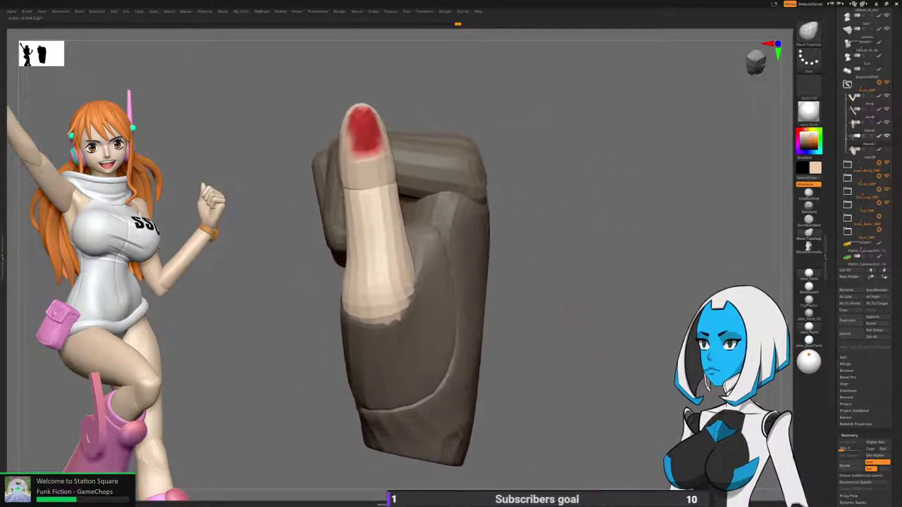
# Place the gizmo at the thumb's base joint and rotate the thumb outward from the curled fingers.
pyautogui.press('w')
pyautogui.keyDown('alt'); pyautogui.click(376, 283); pyautogui.keyUp('alt')
pyautogui.moveTo(363, 254)
pyautogui.mouseDown()
pyautogui.moveTo(345, 262)
pyautogui.moveTo(342, 252)
pyautogui.mouseUp()
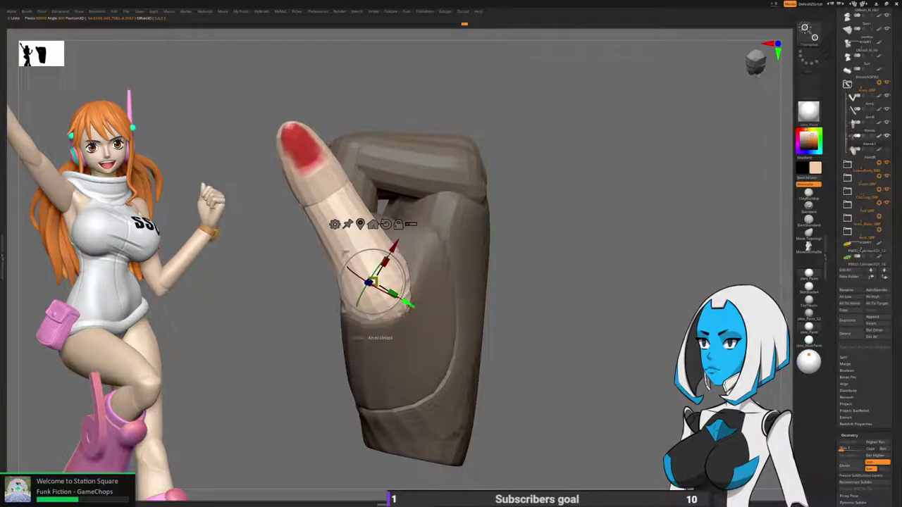
pyautogui.press('q')
# Mask the thumb's lower segment so that only the thumb tip is editable.
pyautogui.moveTo(461, 211)
pyautogui.mouseDown()
pyautogui.moveTo(732, 211)
pyautogui.moveTo(690, 217)
pyautogui.mouseUp()
pyautogui.keyDown('ctrl'); pyautogui.keyDown('shift'); pyautogui.click(566, 248); pyautogui.keyUp('shift'); pyautogui.keyUp('ctrl')
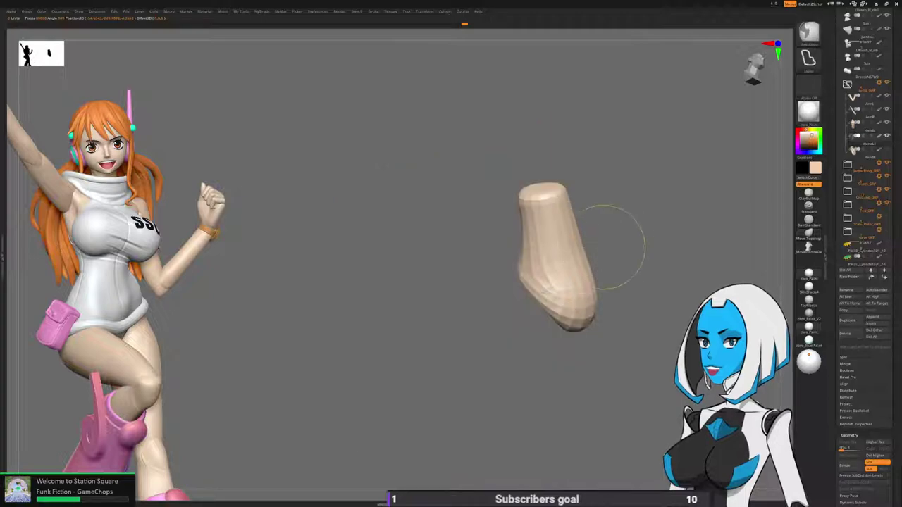
pyautogui.keyDown('ctrl'); pyautogui.click(600, 248); pyautogui.keyUp('ctrl')
pyautogui.keyDown('ctrl'); pyautogui.keyDown('shift'); pyautogui.click(623, 248); pyautogui.keyUp('shift'); pyautogui.keyUp('ctrl')
pyautogui.moveTo(627, 229)
pyautogui.mouseDown()
pyautogui.moveTo(451, 216)
pyautogui.moveTo(554, 216)
pyautogui.moveTo(541, 217)
pyautogui.mouseUp()
# Move the gizmo to the thumb's upper joint and bend the tip across the curled fingers.
pyautogui.press('w')
pyautogui.keyDown('alt'); pyautogui.click(511, 269); pyautogui.keyUp('alt')
pyautogui.moveTo(451, 225); pyautogui.dragTo(556, 227)
pyautogui.keyDown('alt'); pyautogui.moveTo(599, 268); pyautogui.dragTo(612, 249); pyautogui.keyUp('alt')
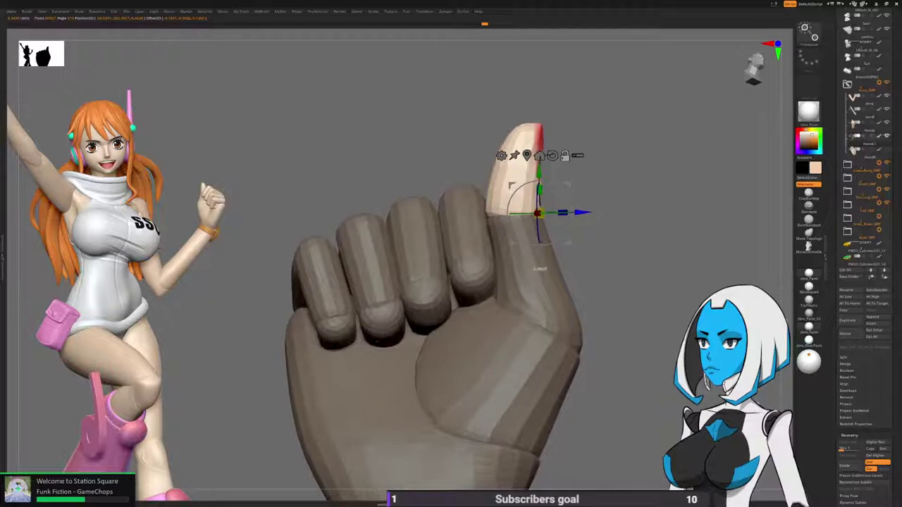
pyautogui.moveTo(542, 268); pyautogui.dragTo(503, 263)
pyautogui.press('q')
# Show the rest of the figure to check the clenched hand on the raised arm, then isolate the hand again.
pyautogui.moveTo(606, 282)
pyautogui.keyDown('alt'); pyautogui.mouseDown()
pyautogui.moveTo(606, 204)
pyautogui.moveTo(607, 344)
pyautogui.moveTo(596, 243)
pyautogui.moveTo(557, 239)
pyautogui.mouseUp(); pyautogui.keyUp('alt')
pyautogui.press('space')
pyautogui.click(626, 346)
pyautogui.keyDown('alt'); pyautogui.moveTo(606, 338); pyautogui.dragTo(658, 338); pyautogui.keyUp('alt')
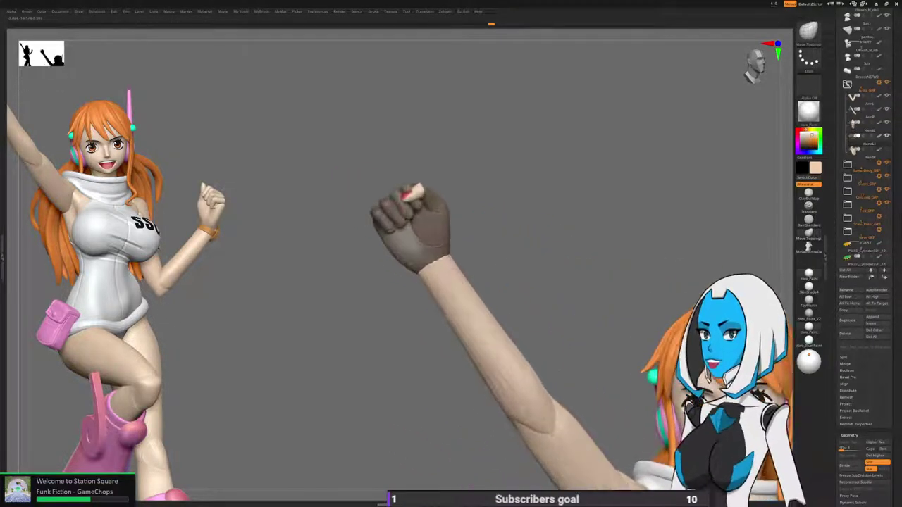
pyautogui.press('space')
pyautogui.click(562, 343)
pyautogui.moveTo(549, 331); pyautogui.dragTo(564, 310)
pyautogui.keyDown('alt'); pyautogui.moveTo(560, 240); pyautogui.dragTo(563, 310); pyautogui.keyUp('alt')
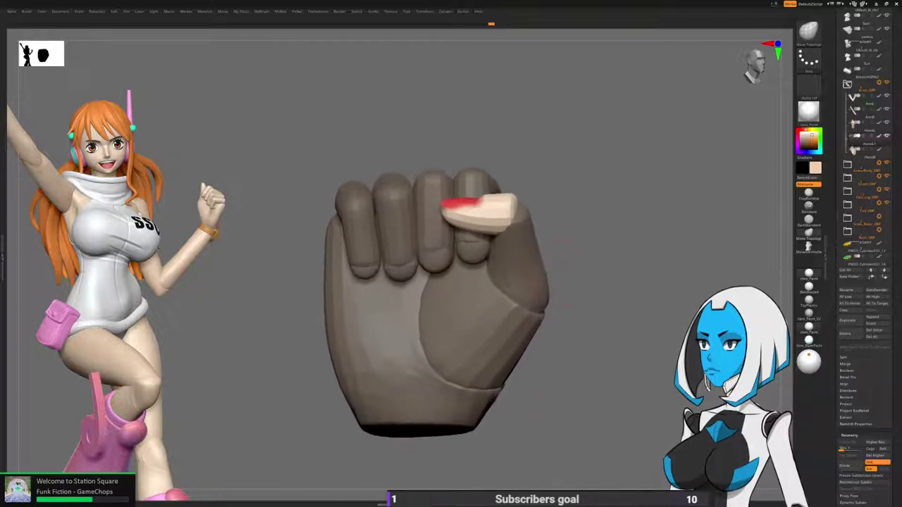
# Clear the mask, protect the fingers and thumb, and adjust the palm's outer edge below the little finger with the Move brush.
pyautogui.keyDown('ctrl'); pyautogui.moveTo(575, 260); pyautogui.dragTo(592, 279); pyautogui.keyUp('ctrl')
pyautogui.moveTo(592, 278); pyautogui.dragTo(405, 253)
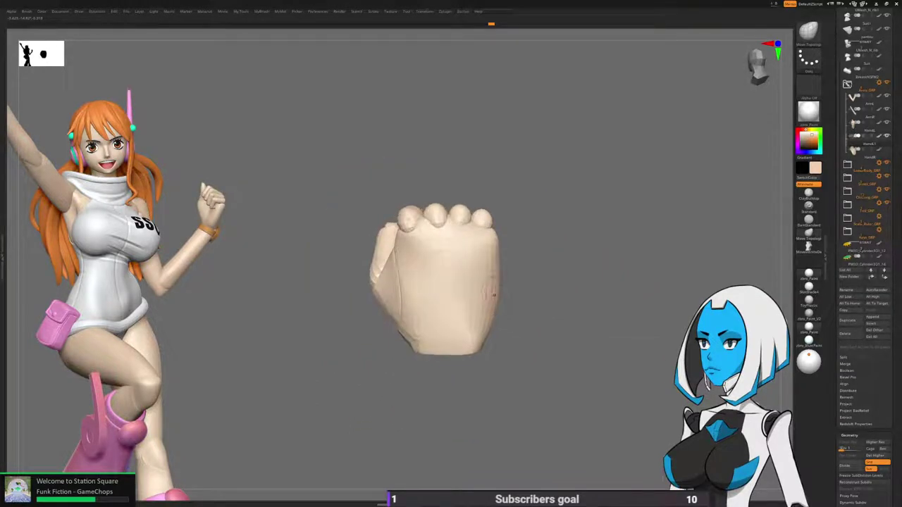
pyautogui.press('b')
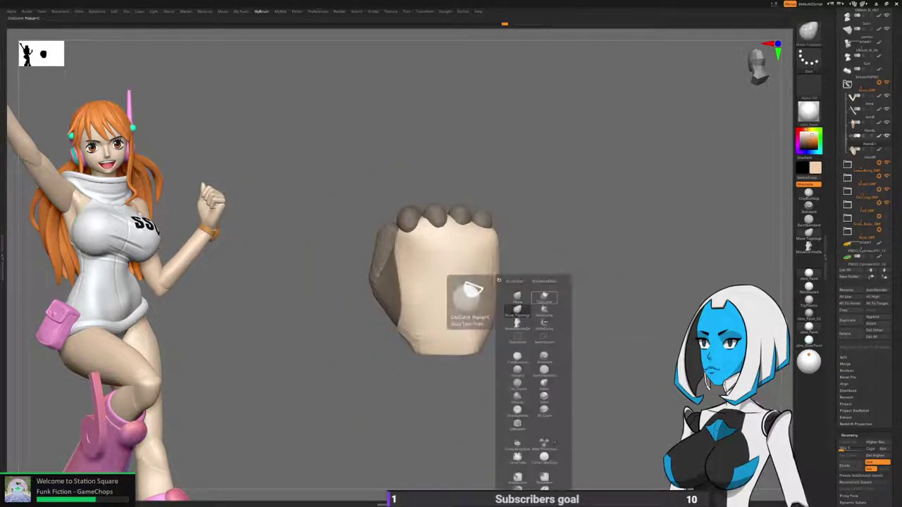
pyautogui.click(517, 298)
pyautogui.press('space')
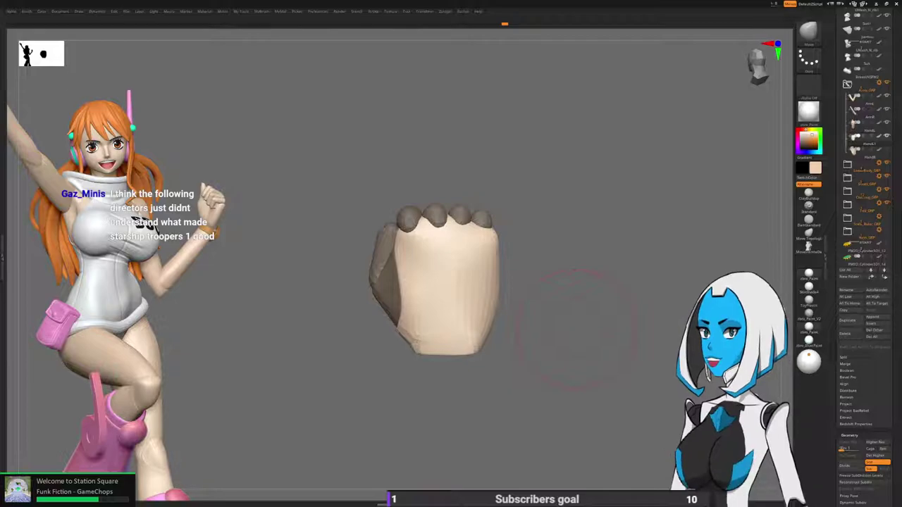
pyautogui.moveTo(505, 239); pyautogui.dragTo(491, 238)
pyautogui.moveTo(542, 267)
pyautogui.keyDown('shift'); pyautogui.mouseDown()
pyautogui.moveTo(553, 267)
pyautogui.moveTo(513, 271)
pyautogui.moveTo(506, 282)
pyautogui.moveTo(537, 296)
pyautogui.mouseUp(); pyautogui.keyUp('shift')
# Reshape the side profile of the back of the hand down to the wrist with a resized Move brush.
pyautogui.moveTo(421, 305); pyautogui.dragTo(519, 259)
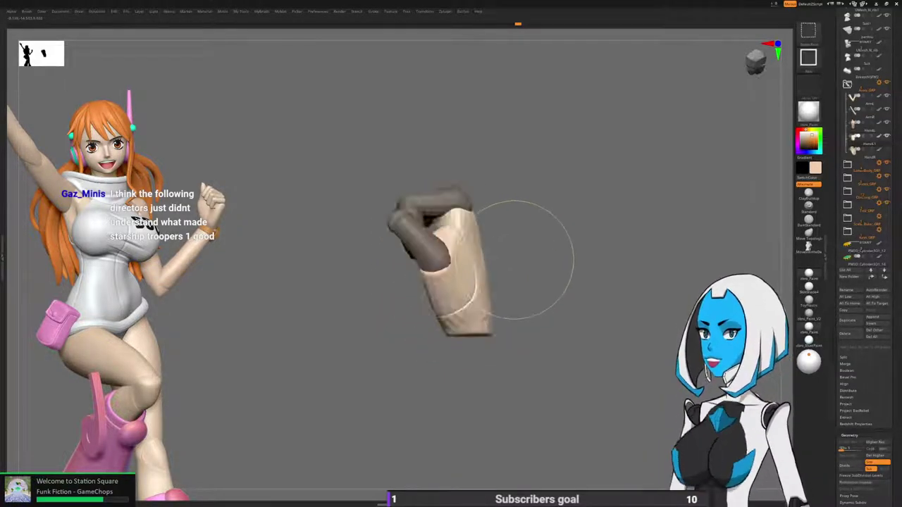
pyautogui.press('space')
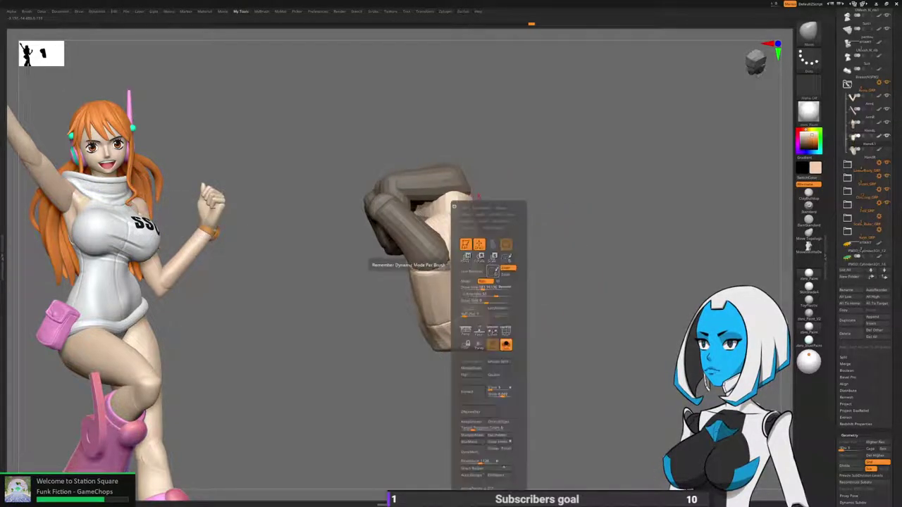
pyautogui.click(486, 287)
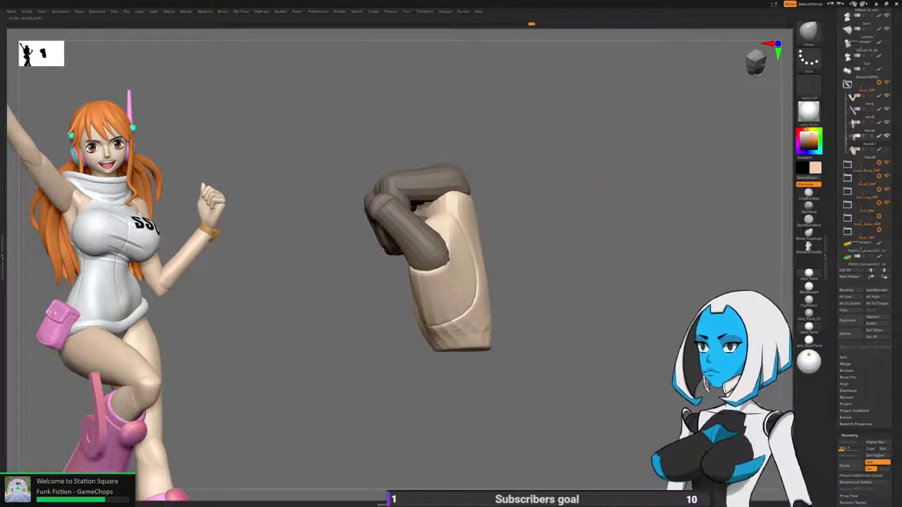
pyautogui.moveTo(481, 270); pyautogui.dragTo(485, 272)
pyautogui.moveTo(487, 304); pyautogui.dragTo(489, 303)
pyautogui.moveTo(537, 333); pyautogui.dragTo(517, 336)
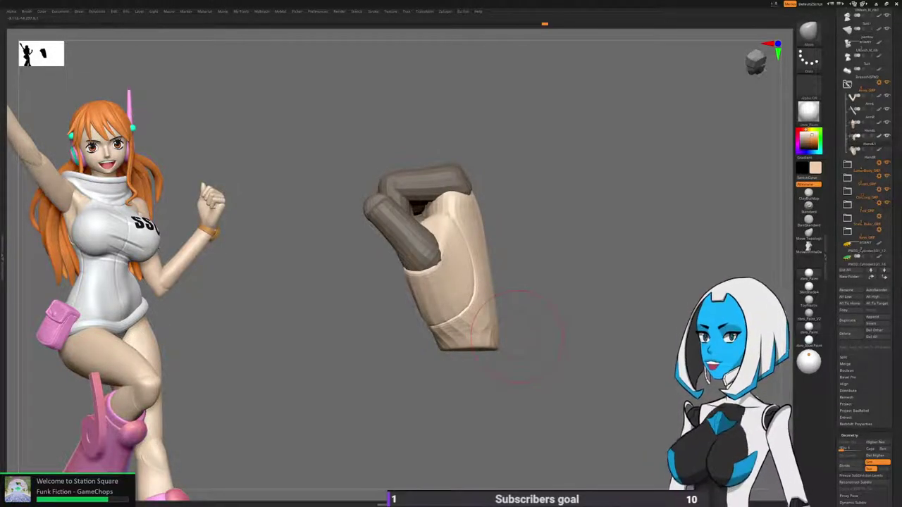
pyautogui.moveTo(516, 337); pyautogui.dragTo(486, 326)
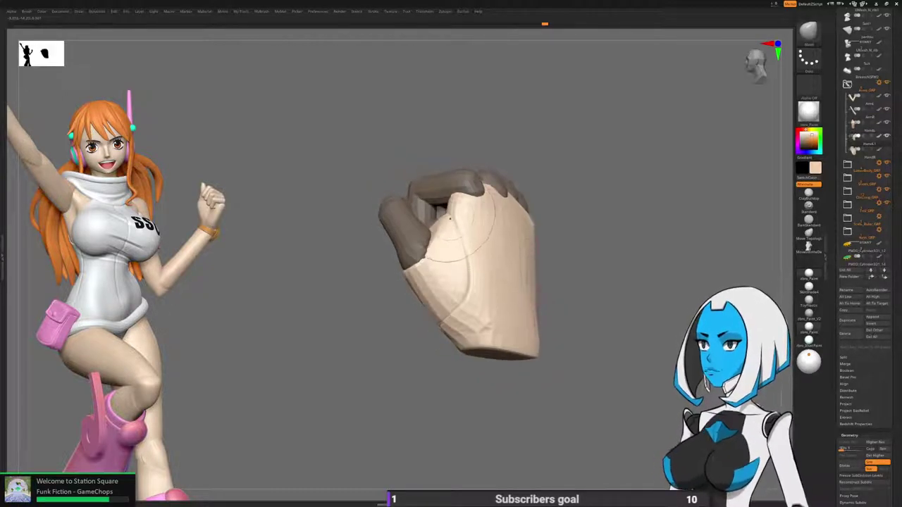
# Refine the thumb side of the palm and the lower back of the hand toward the wrist.
pyautogui.keyDown('alt'); pyautogui.moveTo(536, 352); pyautogui.dragTo(539, 373); pyautogui.keyUp('alt')
pyautogui.moveTo(592, 352); pyautogui.dragTo(567, 350)
pyautogui.moveTo(379, 346); pyautogui.dragTo(407, 279)
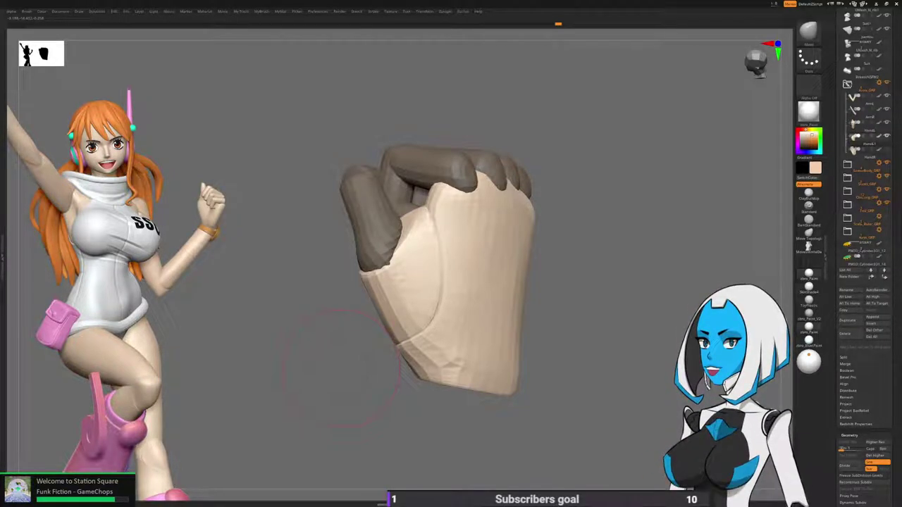
pyautogui.moveTo(338, 364); pyautogui.dragTo(305, 361)
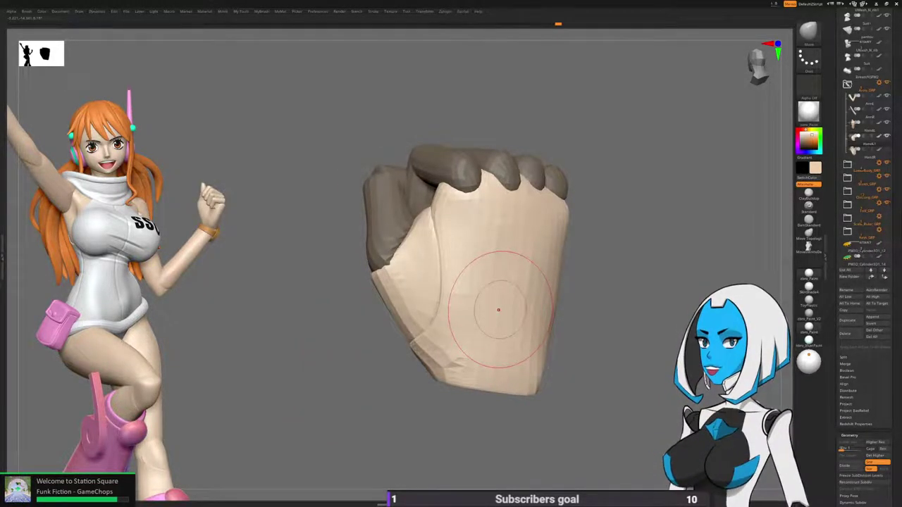
pyautogui.moveTo(498, 310)
pyautogui.keyDown('ctrl'); pyautogui.mouseDown(button='right')
pyautogui.moveTo(471, 298)
pyautogui.moveTo(491, 306)
pyautogui.mouseUp(button='right'); pyautogui.keyUp('ctrl')
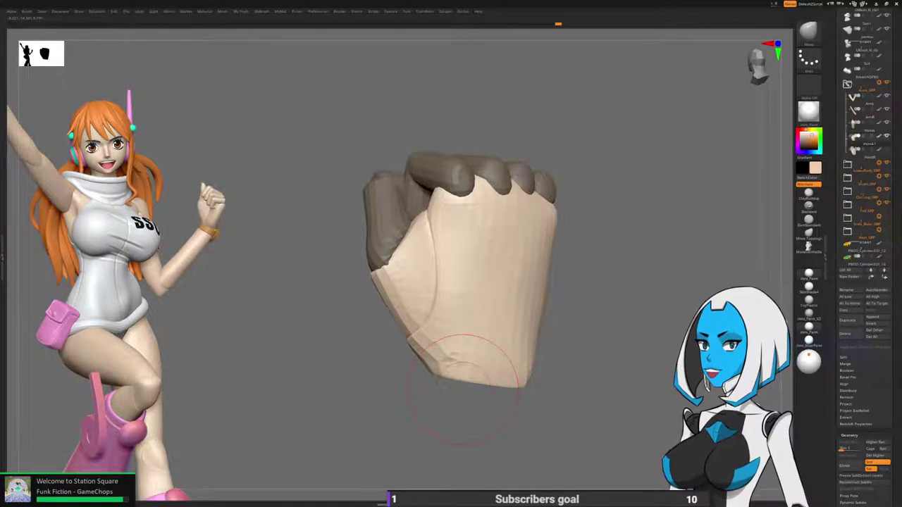
pyautogui.moveTo(463, 389); pyautogui.dragTo(427, 293)
# Mask everything except the thumb mound, and reshape and smooth its surface between the thumb and the back of the hand.
pyautogui.keyDown('ctrl'); pyautogui.moveTo(350, 330); pyautogui.dragTo(290, 413); pyautogui.keyUp('ctrl')
pyautogui.keyDown('ctrl'); pyautogui.keyDown('shift'); pyautogui.click(402, 303); pyautogui.keyUp('shift'); pyautogui.keyUp('ctrl')
pyautogui.keyDown('ctrl'); pyautogui.click(351, 352); pyautogui.keyUp('ctrl')
pyautogui.keyDown('ctrl'); pyautogui.keyDown('shift'); pyautogui.click(348, 356); pyautogui.keyUp('shift'); pyautogui.keyUp('ctrl')
pyautogui.keyDown('ctrl'); pyautogui.click(347, 357); pyautogui.keyUp('ctrl')
pyautogui.moveTo(394, 272); pyautogui.dragTo(421, 262, button='right')
pyautogui.moveTo(419, 246); pyautogui.dragTo(426, 214)
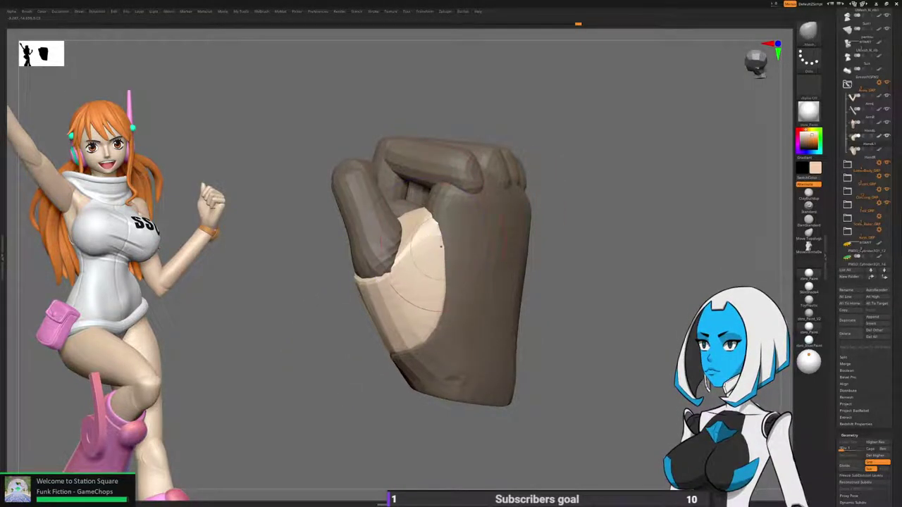
pyautogui.press('space')
pyautogui.moveTo(437, 287); pyautogui.dragTo(427, 235)
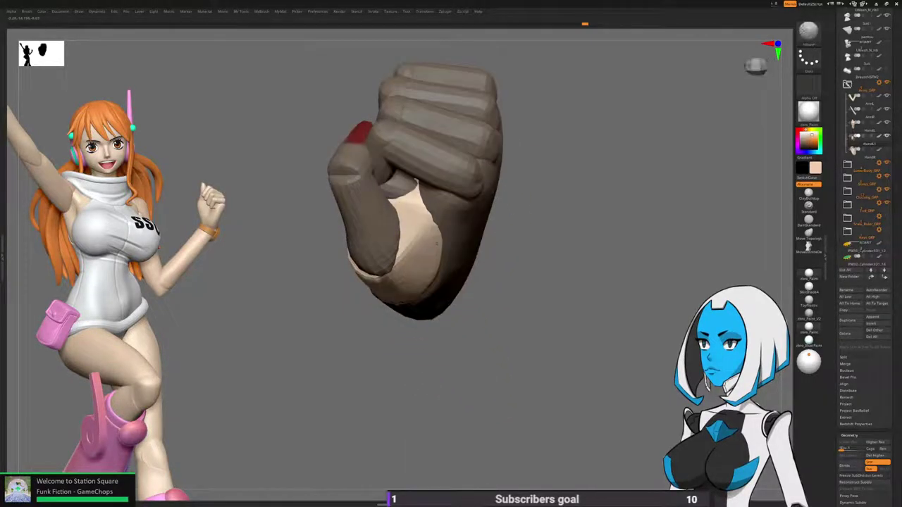
# Mask all but the ring and little fingers, place the gizmo on the back of the hand and adjust both fingers' position.
pyautogui.moveTo(428, 338); pyautogui.dragTo(342, 280)
pyautogui.moveTo(405, 363); pyautogui.dragTo(431, 312)
pyautogui.keyDown('ctrl'); pyautogui.keyDown('shift'); pyautogui.click(438, 169); pyautogui.keyUp('shift'); pyautogui.keyUp('ctrl')
pyautogui.keyDown('ctrl'); pyautogui.keyDown('shift'); pyautogui.moveTo(502, 164); pyautogui.dragTo(520, 192); pyautogui.keyUp('shift'); pyautogui.keyUp('ctrl')
pyautogui.moveTo(446, 151)
pyautogui.mouseDown()
pyautogui.moveTo(421, 156)
pyautogui.moveTo(342, 232)
pyautogui.moveTo(500, 209)
pyautogui.moveTo(507, 246)
pyautogui.moveTo(585, 262)
pyautogui.mouseUp()
pyautogui.press('w')
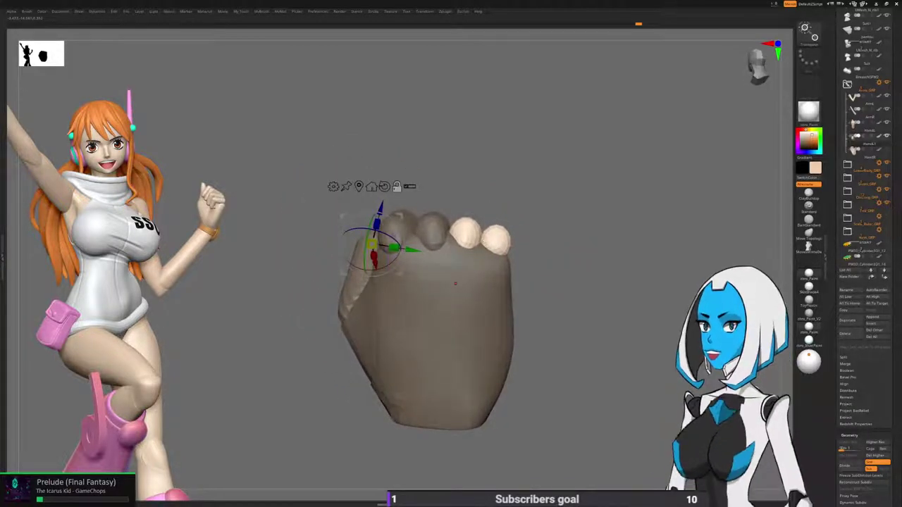
pyautogui.click(457, 285)
pyautogui.moveTo(457, 285); pyautogui.dragTo(455, 287)
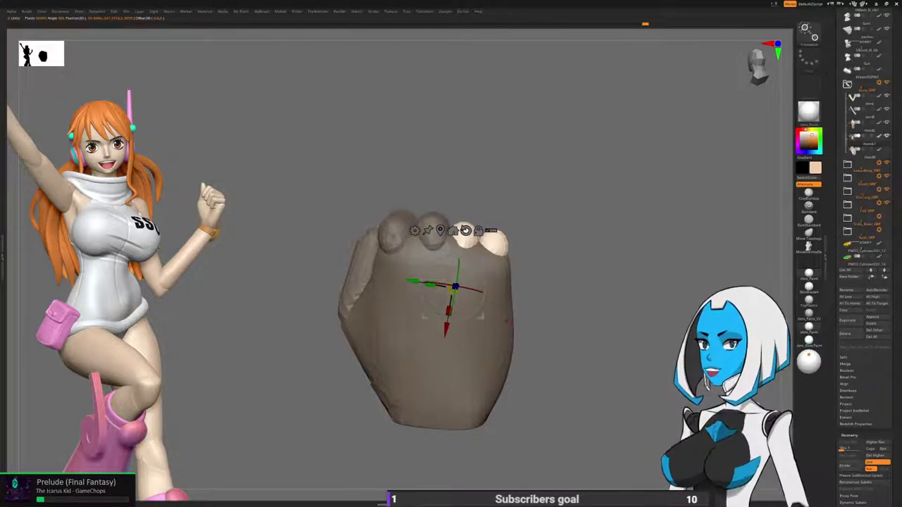
# Extend the mask over the ring finger so that only the little finger is editable.
pyautogui.press('q')
pyautogui.moveTo(505, 194); pyautogui.dragTo(493, 296)
pyautogui.keyDown('ctrl'); pyautogui.keyDown('shift'); pyautogui.click(493, 210); pyautogui.keyUp('shift'); pyautogui.keyUp('ctrl')
pyautogui.keyDown('ctrl'); pyautogui.keyDown('shift'); pyautogui.click(493, 210); pyautogui.keyUp('shift'); pyautogui.keyUp('ctrl')
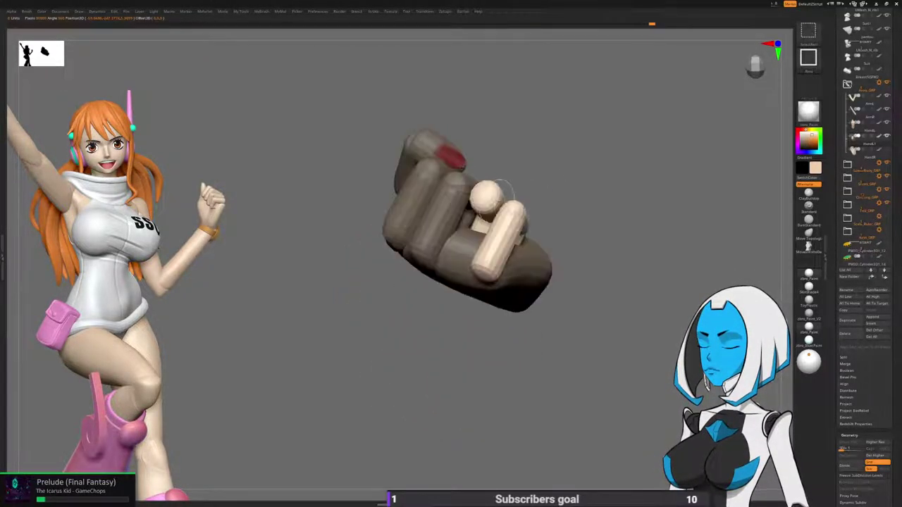
pyautogui.keyDown('ctrl'); pyautogui.keyDown('shift'); pyautogui.click(493, 201); pyautogui.keyUp('shift'); pyautogui.keyUp('ctrl')
pyautogui.keyDown('ctrl'); pyautogui.keyDown('shift'); pyautogui.moveTo(577, 229); pyautogui.dragTo(589, 243); pyautogui.keyUp('shift'); pyautogui.keyUp('ctrl')
pyautogui.keyDown('ctrl'); pyautogui.click(592, 246); pyautogui.keyUp('ctrl')
pyautogui.keyDown('ctrl'); pyautogui.keyDown('shift'); pyautogui.click(598, 256); pyautogui.keyUp('shift'); pyautogui.keyUp('ctrl')
pyautogui.moveTo(554, 401)
pyautogui.mouseDown()
pyautogui.moveTo(572, 271)
pyautogui.moveTo(549, 262)
pyautogui.mouseUp()
# Place the gizmo at the little finger's base knuckle and adjust the finger's fit against the hand.
pyautogui.press('w')
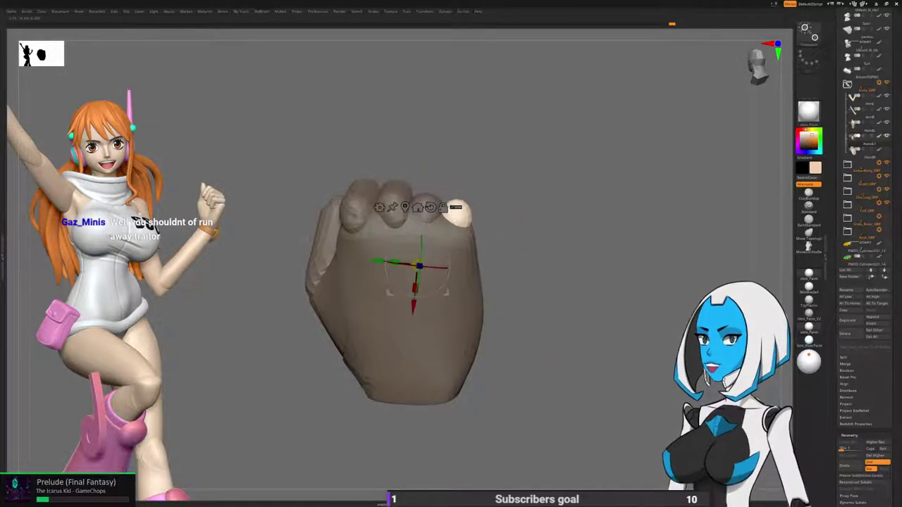
pyautogui.click(456, 213)
pyautogui.moveTo(523, 250); pyautogui.dragTo(386, 286)
pyautogui.moveTo(459, 227); pyautogui.dragTo(458, 229)
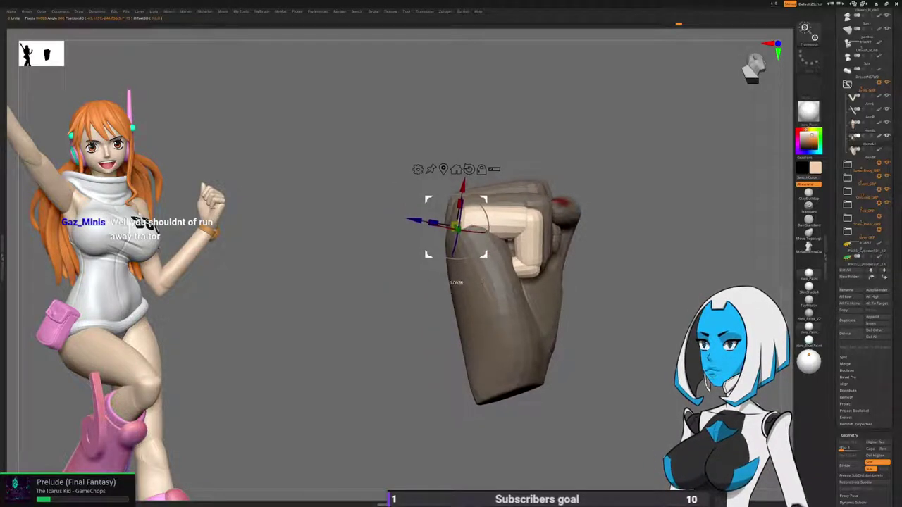
# Mask the fingers, thumb and thumb mound so that only the main palm and back of the hand are editable.
pyautogui.press('q')
pyautogui.moveTo(402, 309); pyautogui.dragTo(539, 331)
pyautogui.keyDown('ctrl'); pyautogui.keyDown('shift'); pyautogui.click(454, 317); pyautogui.keyUp('shift'); pyautogui.keyUp('ctrl')
pyautogui.keyDown('ctrl'); pyautogui.click(511, 319); pyautogui.keyUp('ctrl')
pyautogui.keyDown('ctrl'); pyautogui.keyDown('shift'); pyautogui.click(515, 322); pyautogui.keyUp('shift'); pyautogui.keyUp('ctrl')
pyautogui.keyDown('ctrl'); pyautogui.click(523, 320); pyautogui.keyUp('ctrl')
# Pull the knuckle line and outer edge of the hand to fit the repositioned little finger with the Move brush.
pyautogui.press('m')
pyautogui.click(511, 322)
pyautogui.press('space')
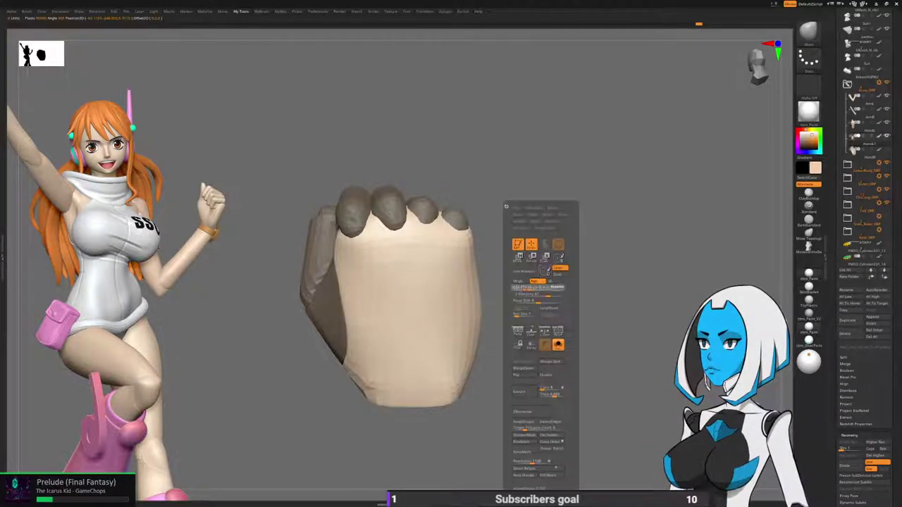
pyautogui.moveTo(520, 217); pyautogui.dragTo(503, 219)
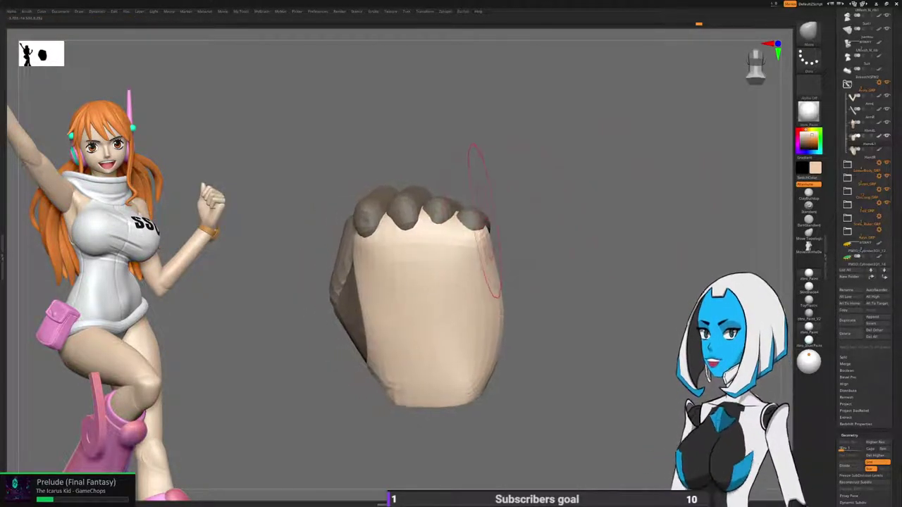
pyautogui.moveTo(443, 210); pyautogui.dragTo(445, 214)
pyautogui.moveTo(530, 317); pyautogui.dragTo(530, 309)
# Round the little-finger side of the hand and adjust the back of the hand near the knuckles with a resized brush.
pyautogui.press('space')
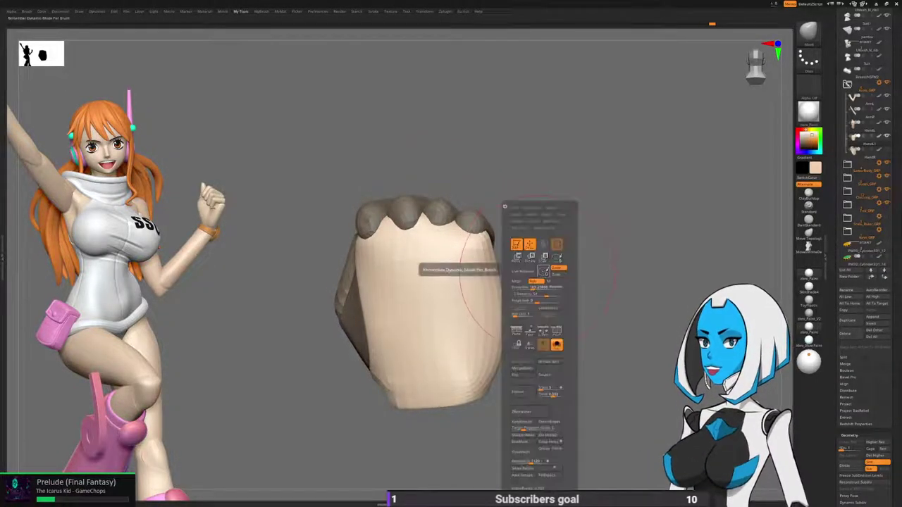
pyautogui.moveTo(572, 281); pyautogui.dragTo(516, 253)
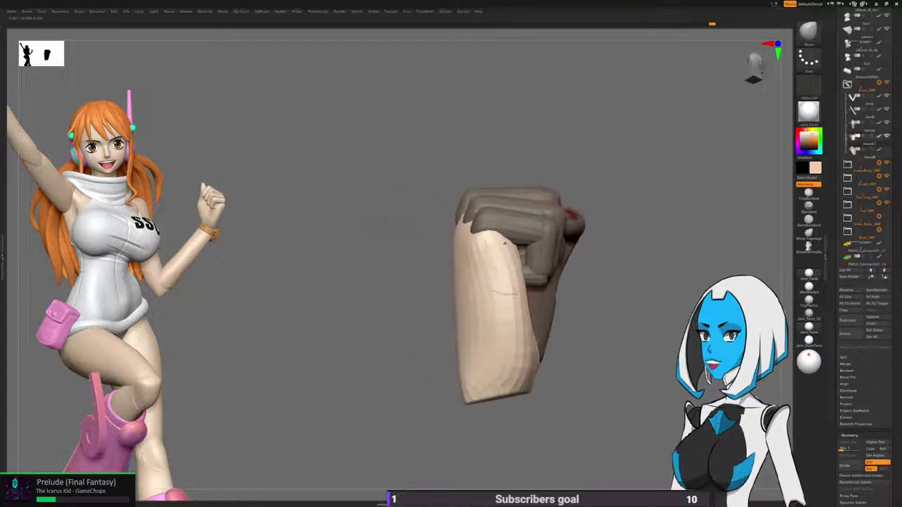
pyautogui.moveTo(423, 309)
pyautogui.mouseDown()
pyautogui.moveTo(445, 298)
pyautogui.moveTo(427, 309)
pyautogui.mouseUp()
pyautogui.moveTo(608, 244)
pyautogui.mouseDown()
pyautogui.moveTo(582, 310)
pyautogui.moveTo(549, 295)
pyautogui.mouseUp()
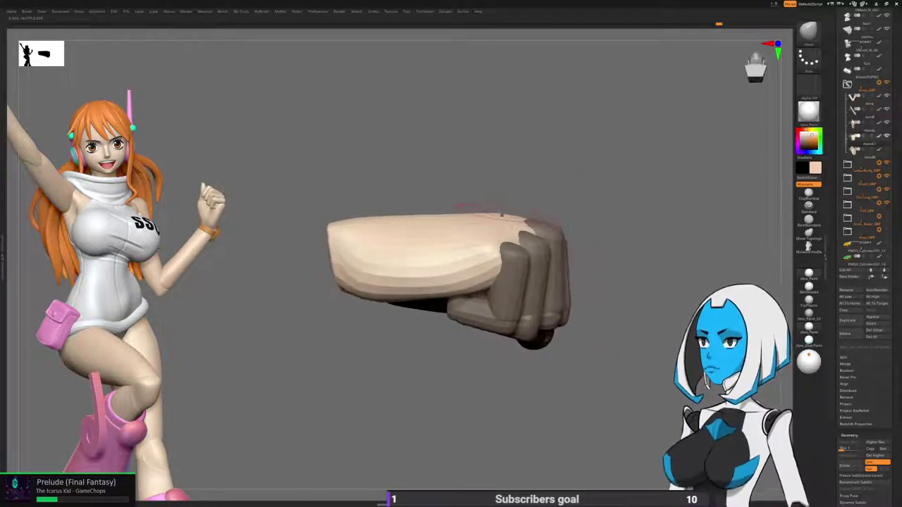
pyautogui.moveTo(607, 282); pyautogui.dragTo(521, 279)
pyautogui.moveTo(553, 334); pyautogui.dragTo(556, 334)
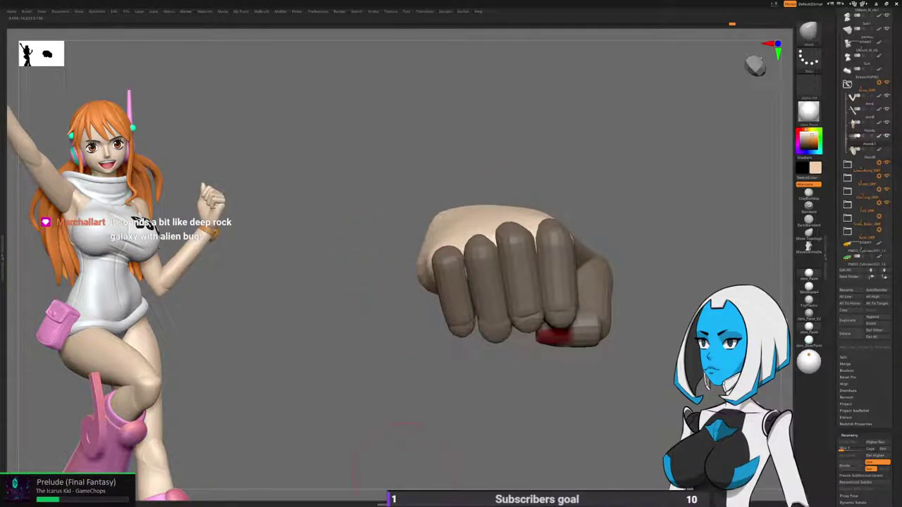
# Shape and smooth the back of the hand where it meets the finger knuckles.
pyautogui.moveTo(403, 473)
pyautogui.mouseDown()
pyautogui.moveTo(425, 471)
pyautogui.moveTo(395, 479)
pyautogui.moveTo(486, 470)
pyautogui.mouseUp()
pyautogui.moveTo(451, 268); pyautogui.dragTo(500, 221)
pyautogui.moveTo(476, 242); pyautogui.dragTo(572, 169, button='right')
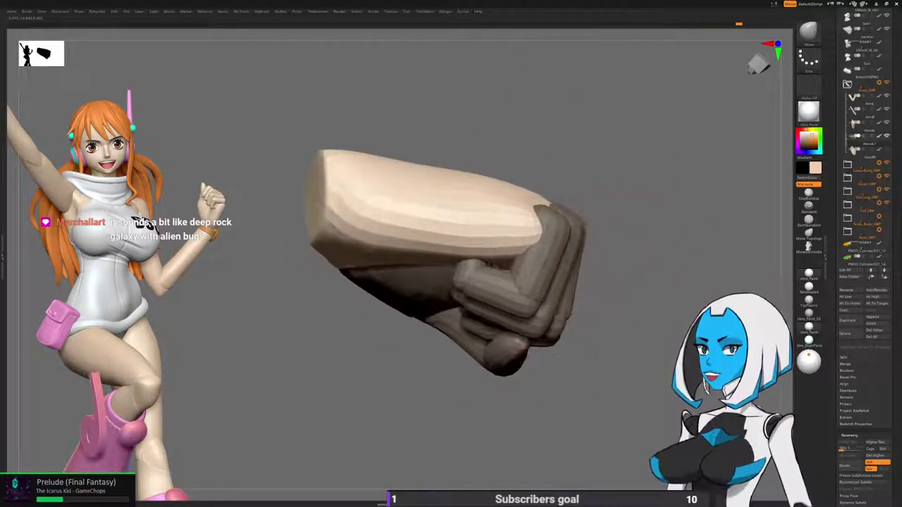
pyautogui.moveTo(533, 227); pyautogui.dragTo(470, 205, button='right')
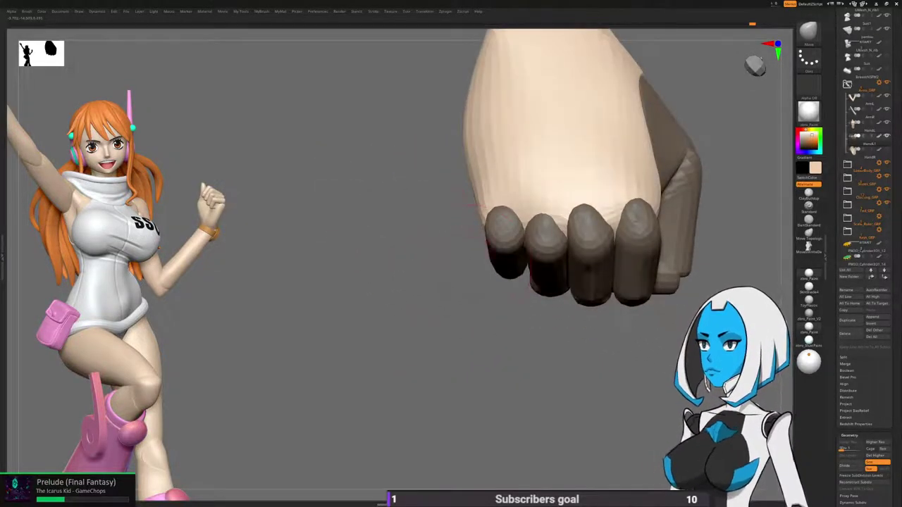
pyautogui.moveTo(472, 209); pyautogui.dragTo(546, 293)
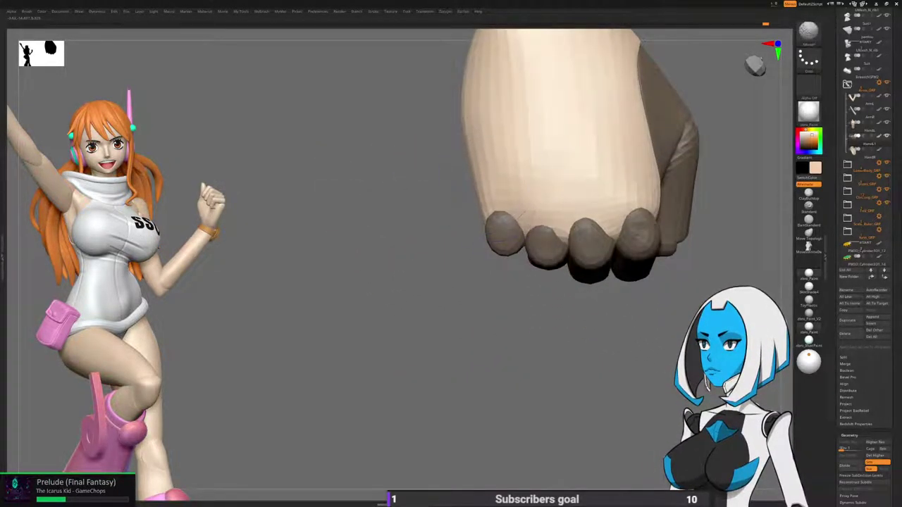
pyautogui.moveTo(491, 187); pyautogui.dragTo(511, 192)
pyautogui.keyDown('alt'); pyautogui.moveTo(533, 196); pyautogui.dragTo(428, 207, button='right'); pyautogui.keyUp('alt')
pyautogui.keyDown('ctrl'); pyautogui.moveTo(564, 431); pyautogui.dragTo(538, 386, button='right'); pyautogui.keyUp('ctrl')
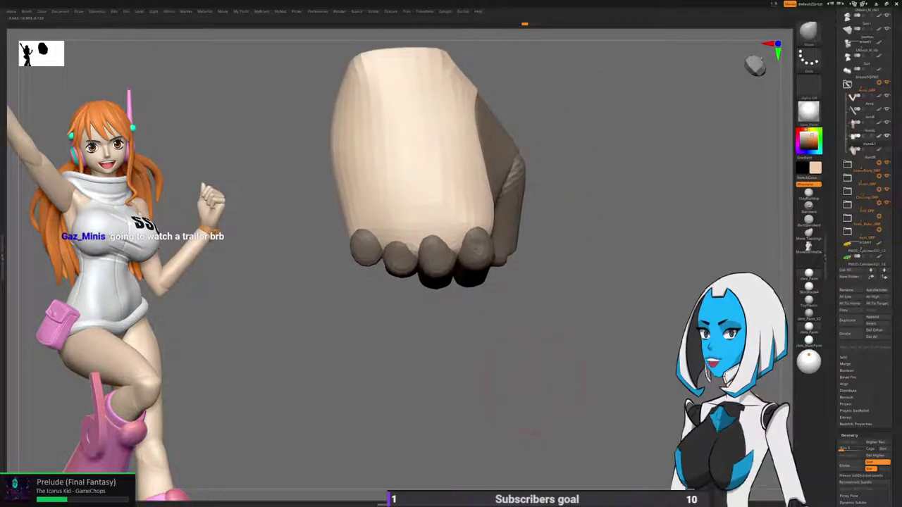
# Redo the mask over the fingers and thumb, leaving the back of the hand and the thumb mound editable.
pyautogui.keyDown('ctrl'); pyautogui.moveTo(534, 373); pyautogui.dragTo(509, 328); pyautogui.keyUp('ctrl')
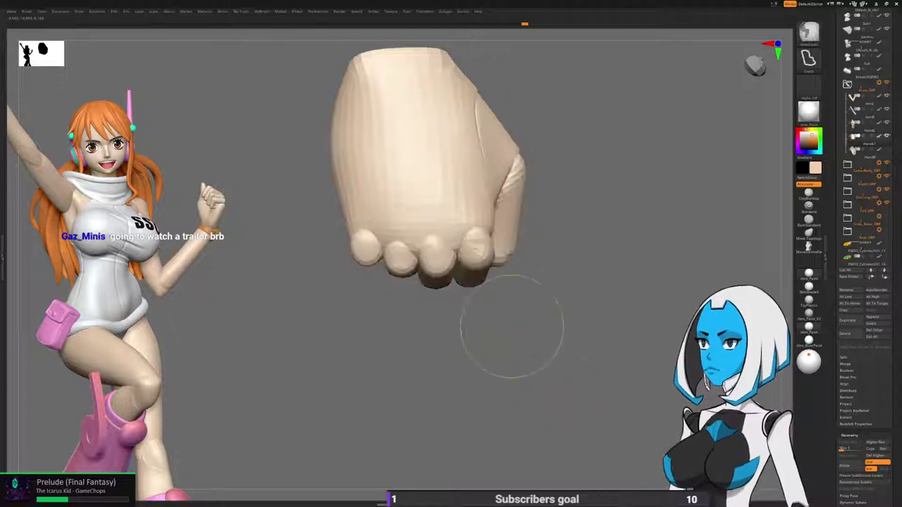
pyautogui.moveTo(509, 328); pyautogui.dragTo(479, 334, button='right')
pyautogui.keyDown('ctrl'); pyautogui.keyDown('shift'); pyautogui.click(462, 204); pyautogui.keyUp('shift'); pyautogui.keyUp('ctrl')
pyautogui.keyDown('ctrl'); pyautogui.click(541, 324); pyautogui.keyUp('ctrl')
pyautogui.keyDown('ctrl'); pyautogui.keyDown('shift'); pyautogui.click(543, 326); pyautogui.keyUp('shift'); pyautogui.keyUp('ctrl')
pyautogui.keyDown('ctrl'); pyautogui.click(543, 326); pyautogui.keyUp('ctrl')
pyautogui.moveTo(543, 326); pyautogui.dragTo(560, 368, button='right')
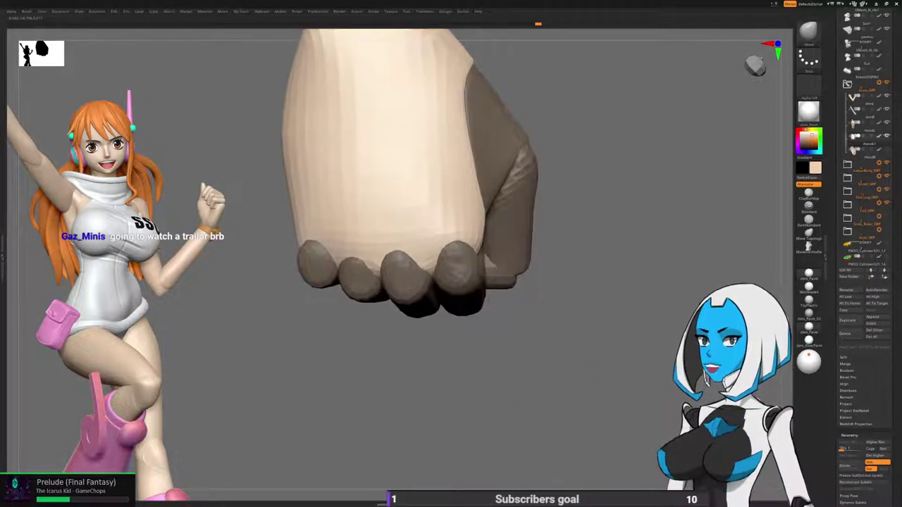
pyautogui.keyDown('ctrl'); pyautogui.keyDown('shift'); pyautogui.click(503, 173); pyautogui.keyUp('shift'); pyautogui.keyUp('ctrl')
pyautogui.keyDown('ctrl'); pyautogui.click(585, 200); pyautogui.keyUp('ctrl')
pyautogui.keyDown('ctrl'); pyautogui.keyDown('shift'); pyautogui.click(585, 212); pyautogui.keyUp('shift'); pyautogui.keyUp('ctrl')
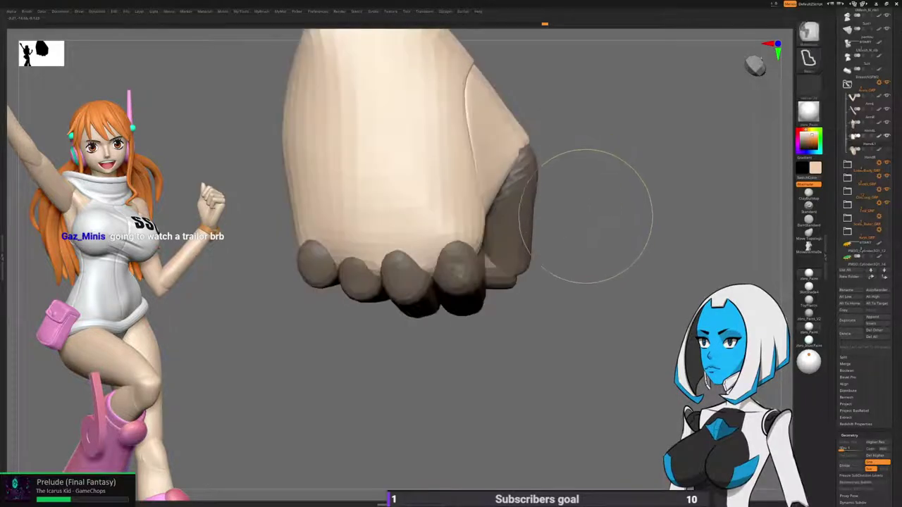
pyautogui.moveTo(586, 213); pyautogui.dragTo(555, 213, button='right')
# Shape the web between the index knuckle and the thumb mound with a resized Move brush and smooth it.
pyautogui.press('space')
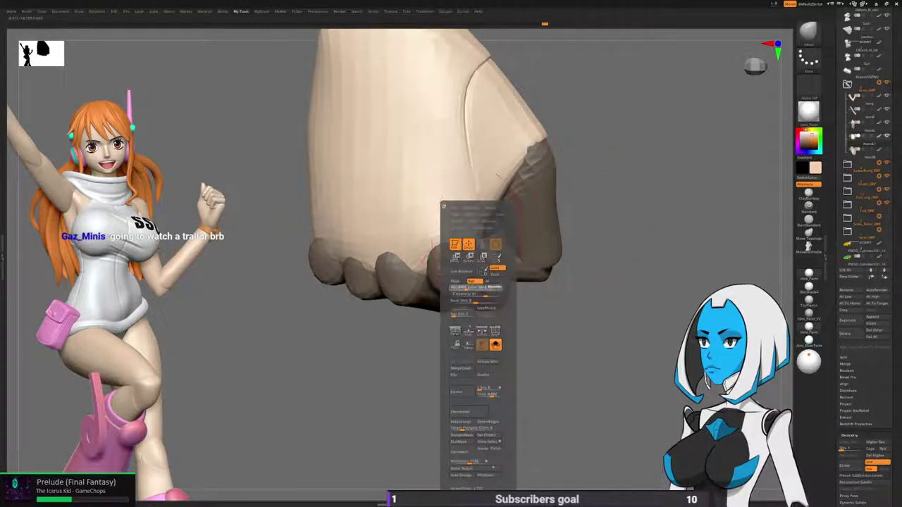
pyautogui.moveTo(475, 245); pyautogui.dragTo(470, 234, button='right')
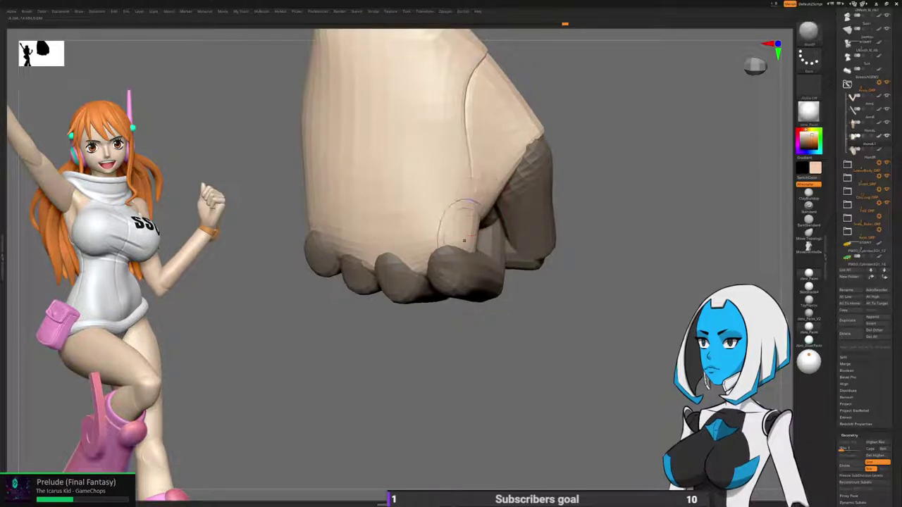
pyautogui.moveTo(486, 282)
pyautogui.mouseDown(button='right')
pyautogui.moveTo(532, 271)
pyautogui.moveTo(535, 331)
pyautogui.moveTo(509, 342)
pyautogui.moveTo(495, 374)
pyautogui.moveTo(527, 199)
pyautogui.mouseUp(button='right')
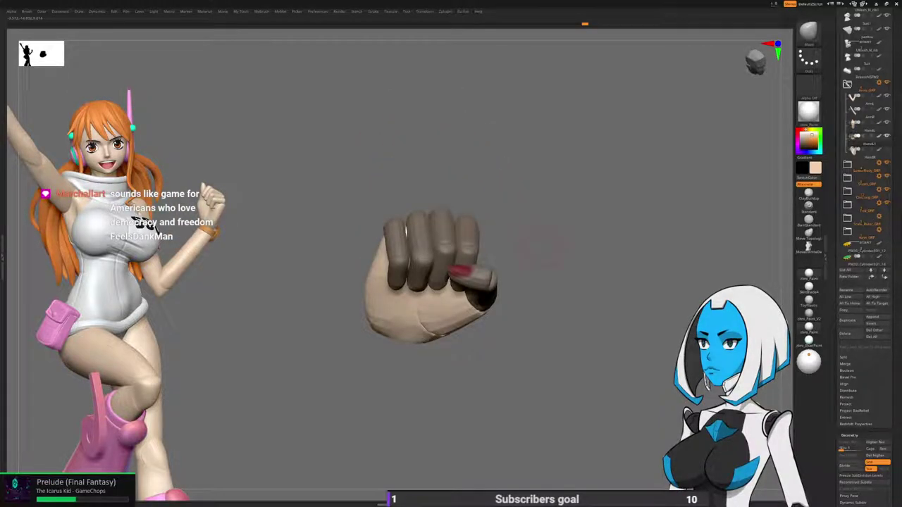
# Clear the mask and mask the rest of the hand so that only the whole little finger is editable.
pyautogui.moveTo(538, 246); pyautogui.dragTo(534, 305, button='right')
pyautogui.keyDown('ctrl'); pyautogui.moveTo(569, 282); pyautogui.dragTo(557, 296); pyautogui.keyUp('ctrl')
pyautogui.keyDown('ctrl'); pyautogui.keyDown('shift'); pyautogui.click(367, 245); pyautogui.keyUp('shift'); pyautogui.keyUp('ctrl')
pyautogui.keyDown('ctrl'); pyautogui.keyDown('shift'); pyautogui.moveTo(345, 274); pyautogui.dragTo(333, 287); pyautogui.keyUp('shift'); pyautogui.keyUp('ctrl')
pyautogui.keyDown('ctrl'); pyautogui.keyDown('shift'); pyautogui.click(361, 218); pyautogui.keyUp('shift'); pyautogui.keyUp('ctrl')
pyautogui.keyDown('ctrl'); pyautogui.keyDown('shift'); pyautogui.click(355, 193); pyautogui.keyUp('shift'); pyautogui.keyUp('ctrl')
pyautogui.keyDown('ctrl'); pyautogui.click(290, 316); pyautogui.keyUp('ctrl')
pyautogui.keyDown('ctrl'); pyautogui.keyDown('shift'); pyautogui.click(300, 319); pyautogui.keyUp('shift'); pyautogui.keyUp('ctrl')
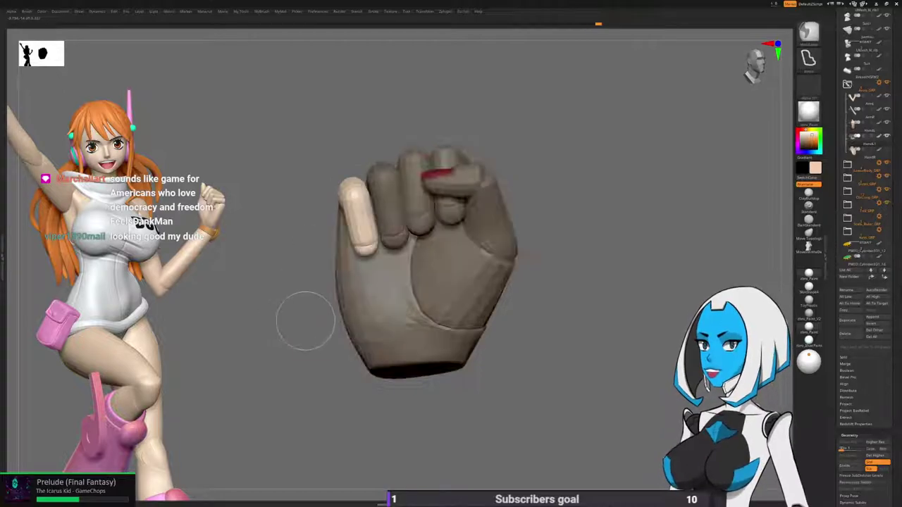
# Adjust the isolated little finger's position beside the ring finger with the transform gizmo, checking it from the side.
pyautogui.press('w')
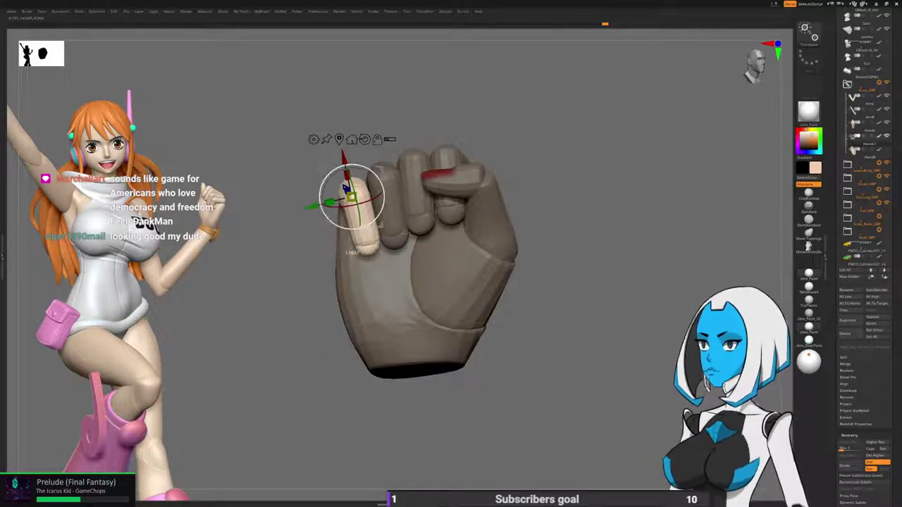
pyautogui.press('q')
pyautogui.moveTo(282, 310)
pyautogui.mouseDown()
pyautogui.moveTo(352, 312)
pyautogui.moveTo(354, 283)
pyautogui.mouseUp()
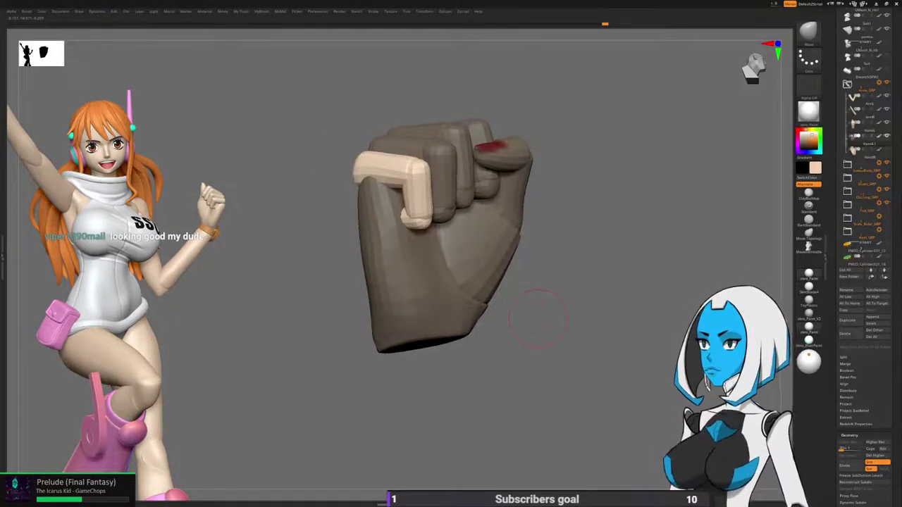
pyautogui.moveTo(549, 322); pyautogui.dragTo(553, 360)
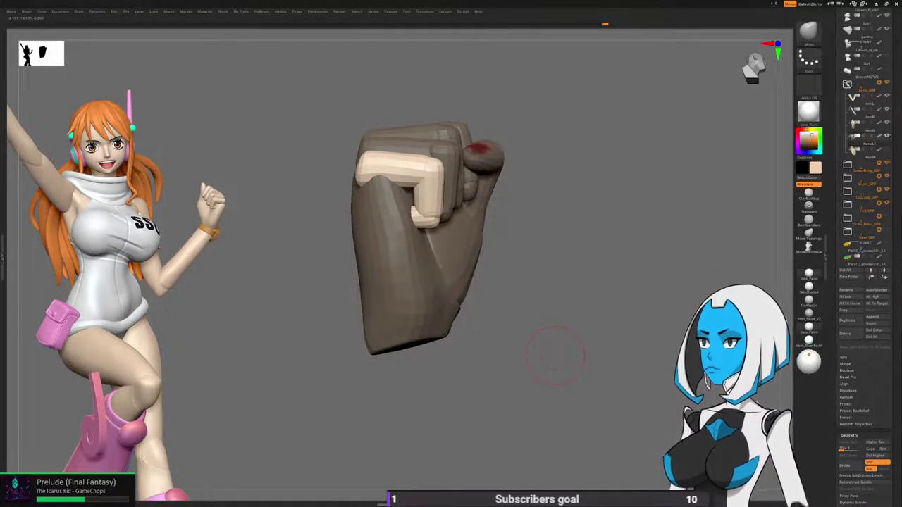
pyautogui.moveTo(554, 356); pyautogui.dragTo(535, 296)
# Mask the fingers and thumb so only the palm and back of the hand stay editable, and refine that shape with the Move brush.
pyautogui.keyDown('ctrl'); pyautogui.click(527, 244); pyautogui.keyUp('ctrl')
pyautogui.moveTo(442, 374); pyautogui.dragTo(557, 338)
pyautogui.press('space')
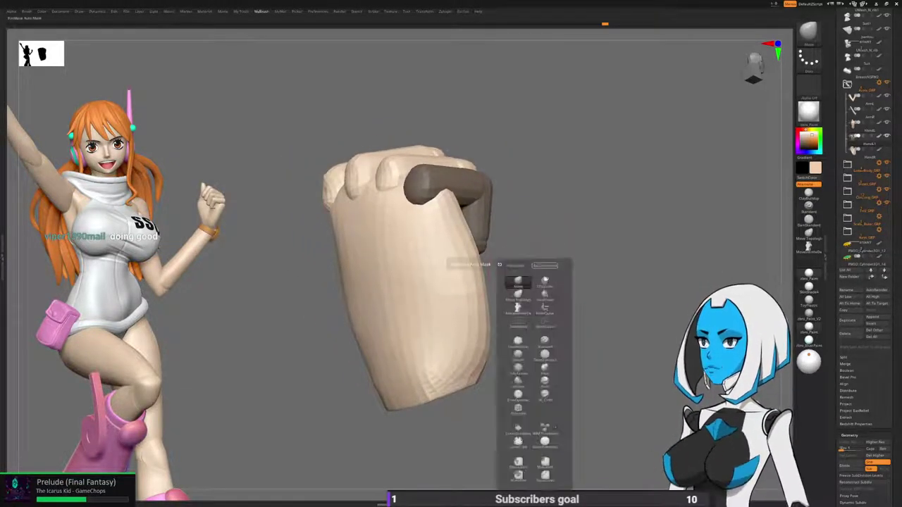
pyautogui.click(518, 282)
pyautogui.keyDown('ctrl'); pyautogui.moveTo(519, 247); pyautogui.dragTo(518, 218); pyautogui.keyUp('ctrl')
pyautogui.keyDown('ctrl'); pyautogui.keyDown('shift'); pyautogui.click(461, 278); pyautogui.keyUp('shift'); pyautogui.keyUp('ctrl')
pyautogui.keyDown('ctrl'); pyautogui.click(518, 278); pyautogui.keyUp('ctrl')
pyautogui.keyDown('ctrl'); pyautogui.keyDown('shift'); pyautogui.click(518, 279); pyautogui.keyUp('shift'); pyautogui.keyUp('ctrl')
pyautogui.keyDown('ctrl'); pyautogui.click(519, 275); pyautogui.keyUp('ctrl')
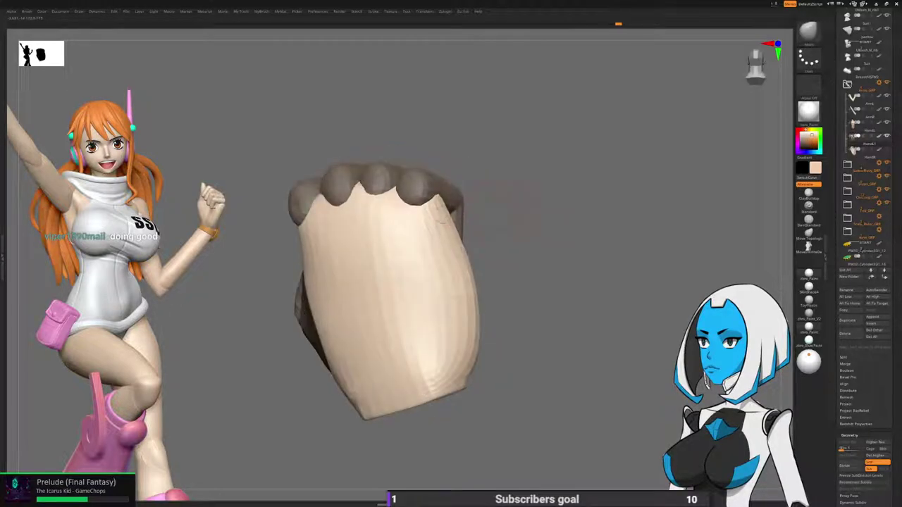
pyautogui.moveTo(431, 161); pyautogui.dragTo(475, 180)
pyautogui.keyDown('alt'); pyautogui.moveTo(373, 366); pyautogui.dragTo(378, 384); pyautogui.keyUp('alt')
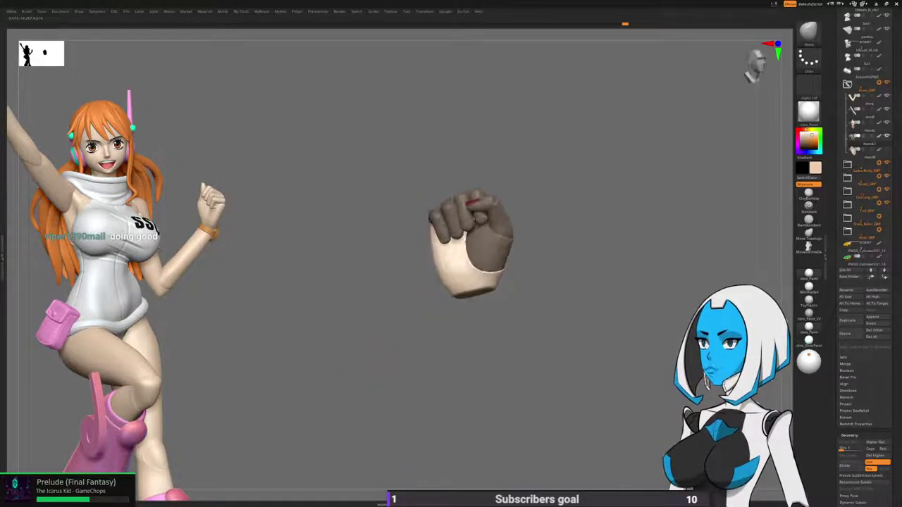
# Clear the mask and mask the rest of the hand so that only the thumb's finger segments are editable.
pyautogui.moveTo(392, 338)
pyautogui.keyDown('ctrl'); pyautogui.mouseDown()
pyautogui.moveTo(409, 346)
pyautogui.moveTo(424, 384)
pyautogui.mouseUp(); pyautogui.keyUp('ctrl')
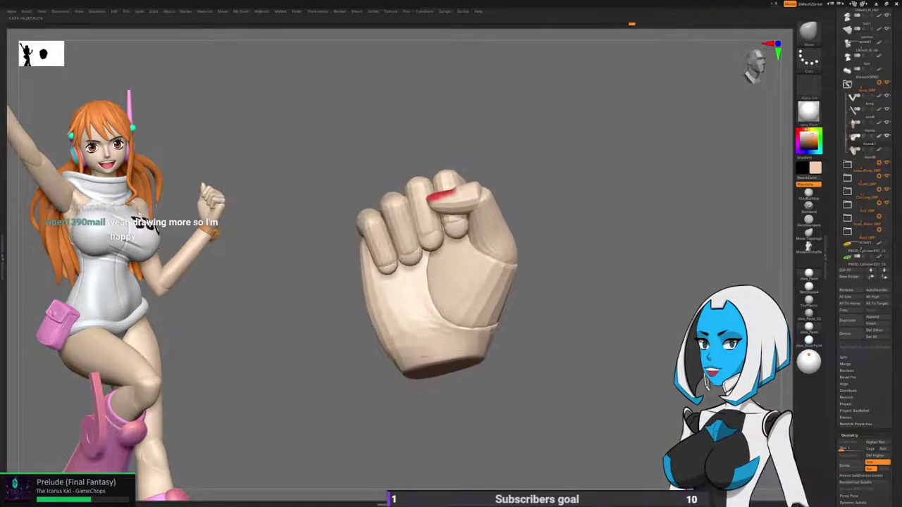
pyautogui.keyDown('ctrl'); pyautogui.keyDown('shift'); pyautogui.click(502, 236); pyautogui.keyUp('shift'); pyautogui.keyUp('ctrl')
pyautogui.keyDown('ctrl'); pyautogui.keyDown('shift'); pyautogui.moveTo(545, 202); pyautogui.dragTo(551, 210); pyautogui.keyUp('shift'); pyautogui.keyUp('ctrl')
pyautogui.keyDown('ctrl'); pyautogui.keyDown('shift'); pyautogui.click(477, 195); pyautogui.keyUp('shift'); pyautogui.keyUp('ctrl')
pyautogui.keyDown('ctrl'); pyautogui.click(540, 223); pyautogui.keyUp('ctrl')
pyautogui.keyDown('ctrl'); pyautogui.keyDown('shift'); pyautogui.click(534, 236); pyautogui.keyUp('shift'); pyautogui.keyUp('ctrl')
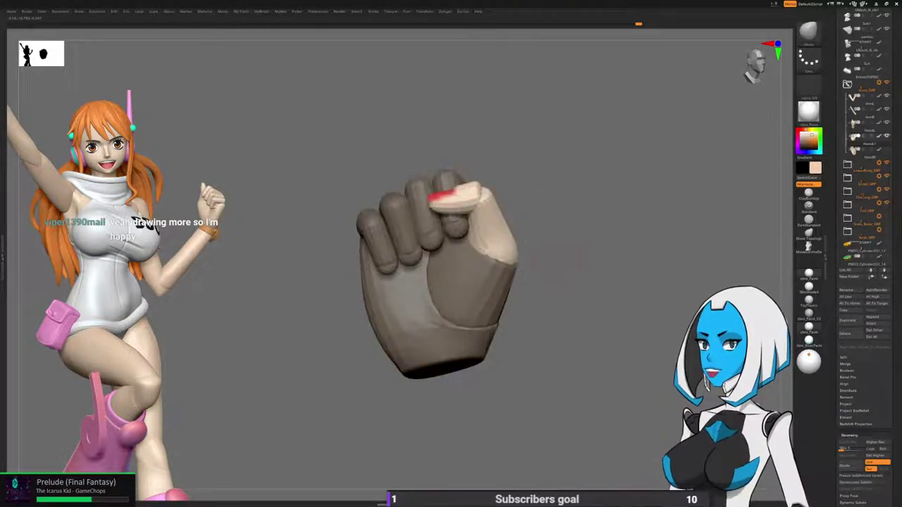
# Place the transform gizmo at the thumb's base joint and adjust the thumb's pose against the fingers.
pyautogui.press('w')
pyautogui.moveTo(556, 262); pyautogui.dragTo(537, 224)
pyautogui.click(479, 270)
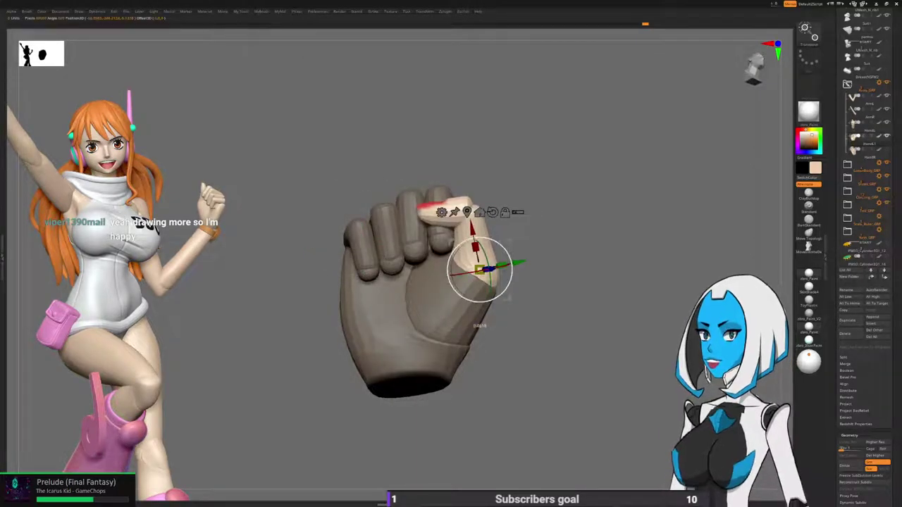
pyautogui.press('q')
pyautogui.moveTo(563, 265); pyautogui.dragTo(573, 353)
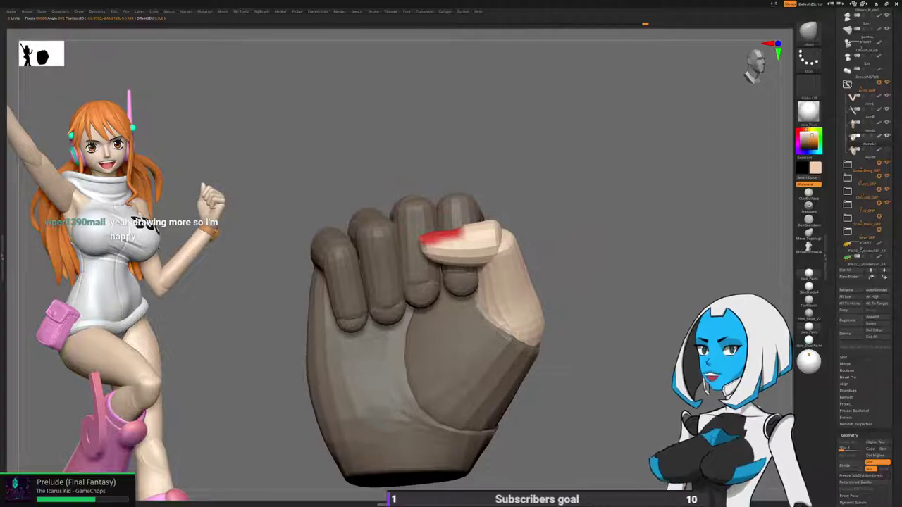
# Clear the mask and mask the rest of the hand so that only the whole middle finger is editable.
pyautogui.keyDown('ctrl'); pyautogui.moveTo(567, 251); pyautogui.dragTo(583, 269); pyautogui.keyUp('ctrl')
pyautogui.keyDown('ctrl'); pyautogui.keyDown('shift'); pyautogui.click(422, 293); pyautogui.keyUp('shift'); pyautogui.keyUp('ctrl')
pyautogui.keyDown('ctrl'); pyautogui.keyDown('shift'); pyautogui.click(421, 293); pyautogui.keyUp('shift'); pyautogui.keyUp('ctrl')
pyautogui.keyDown('ctrl'); pyautogui.keyDown('shift'); pyautogui.click(418, 216); pyautogui.keyUp('shift'); pyautogui.keyUp('ctrl')
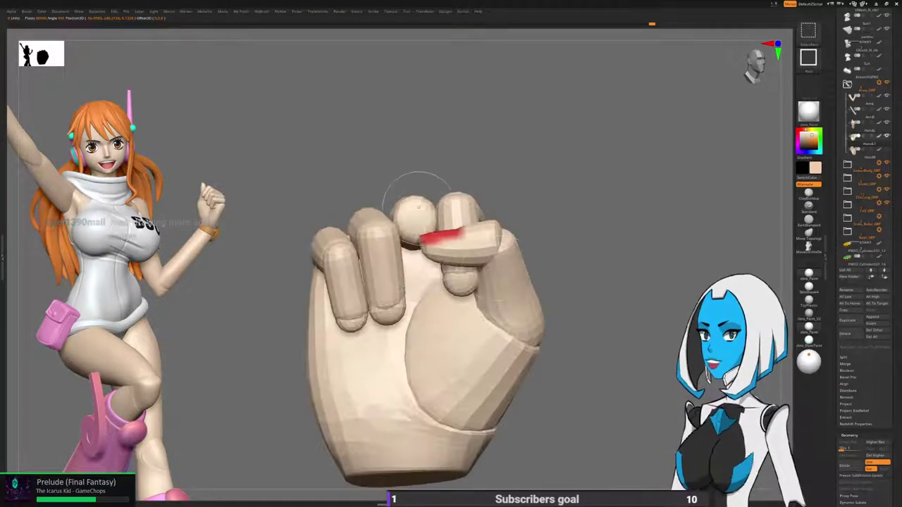
pyautogui.keyDown('ctrl'); pyautogui.keyDown('shift'); pyautogui.click(419, 209); pyautogui.keyUp('shift'); pyautogui.keyUp('ctrl')
pyautogui.keyDown('ctrl'); pyautogui.click(557, 209); pyautogui.keyUp('ctrl')
pyautogui.keyDown('ctrl'); pyautogui.keyDown('shift'); pyautogui.click(566, 208); pyautogui.keyUp('shift'); pyautogui.keyUp('ctrl')
# Centre the transform gizmo on the middle finger's upper joint and reposition the finger so it lines up with its neighbours.
pyautogui.moveTo(565, 209)
pyautogui.mouseDown()
pyautogui.moveTo(587, 222)
pyautogui.moveTo(590, 303)
pyautogui.mouseUp()
pyautogui.press('w')
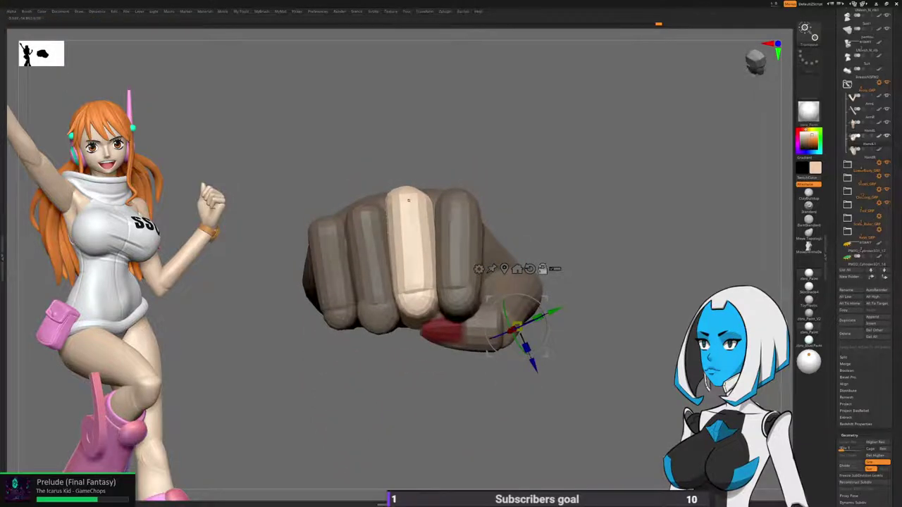
pyautogui.keyDown('alt'); pyautogui.click(408, 200); pyautogui.keyUp('alt')
pyautogui.moveTo(497, 176); pyautogui.dragTo(500, 96)
pyautogui.keyDown('alt'); pyautogui.moveTo(404, 161); pyautogui.dragTo(405, 173); pyautogui.keyUp('alt')
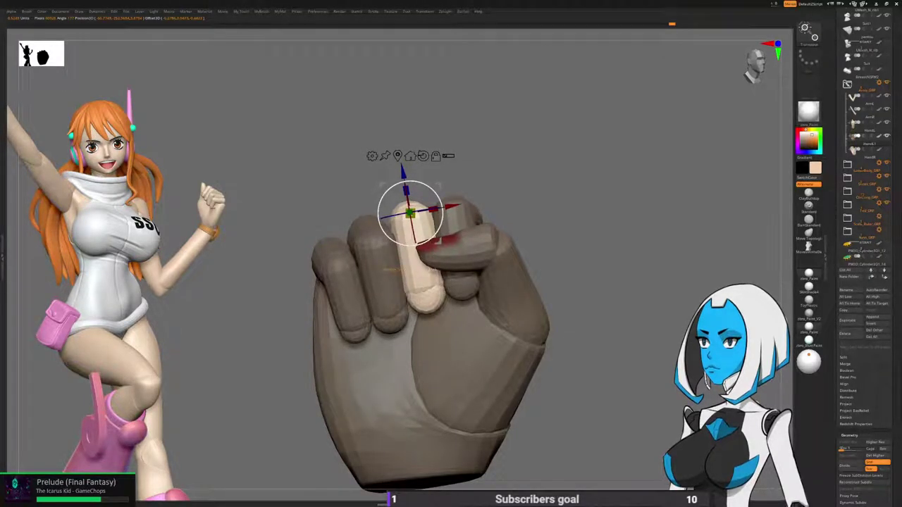
pyautogui.press('q')
pyautogui.moveTo(542, 310)
pyautogui.keyDown('alt'); pyautogui.mouseDown()
pyautogui.moveTo(527, 262)
pyautogui.moveTo(448, 235)
pyautogui.moveTo(523, 296)
pyautogui.moveTo(509, 262)
pyautogui.moveTo(572, 296)
pyautogui.moveTo(577, 270)
pyautogui.moveTo(588, 299)
pyautogui.mouseUp(); pyautogui.keyUp('alt')
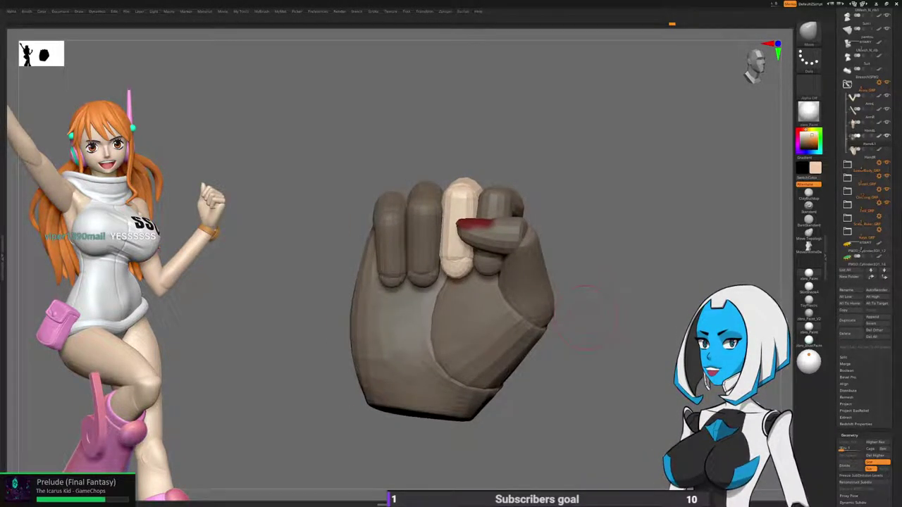
pyautogui.moveTo(586, 319); pyautogui.dragTo(628, 204)
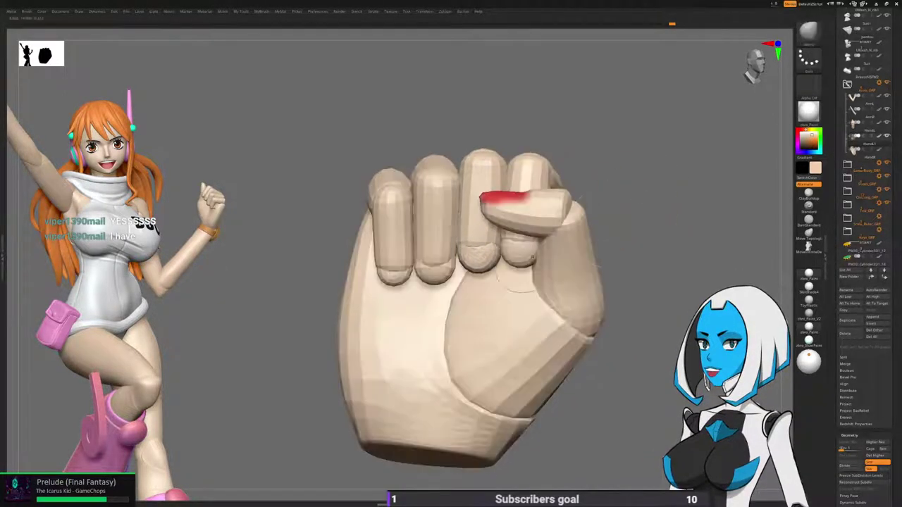
# Mask the rest of the hand so that only the whole ring finger is editable.
pyautogui.keyDown('ctrl'); pyautogui.keyDown('shift'); pyautogui.click(435, 271); pyautogui.keyUp('shift'); pyautogui.keyUp('ctrl')
pyautogui.keyDown('ctrl'); pyautogui.keyDown('shift'); pyautogui.moveTo(494, 238); pyautogui.dragTo(512, 255); pyautogui.keyUp('shift'); pyautogui.keyUp('ctrl')
pyautogui.keyDown('ctrl'); pyautogui.keyDown('shift'); pyautogui.click(435, 236); pyautogui.keyUp('shift'); pyautogui.keyUp('ctrl')
pyautogui.keyDown('ctrl'); pyautogui.keyDown('shift'); pyautogui.click(437, 197); pyautogui.keyUp('shift'); pyautogui.keyUp('ctrl')
pyautogui.keyDown('ctrl'); pyautogui.click(634, 182); pyautogui.keyUp('ctrl')
pyautogui.keyDown('ctrl'); pyautogui.keyDown('shift'); pyautogui.click(637, 182); pyautogui.keyUp('shift'); pyautogui.keyUp('ctrl')
# Place the transform gizmo on the ring finger's knuckle end and reposition the finger between the little and middle fingers.
pyautogui.moveTo(638, 183); pyautogui.dragTo(648, 211)
pyautogui.press('w')
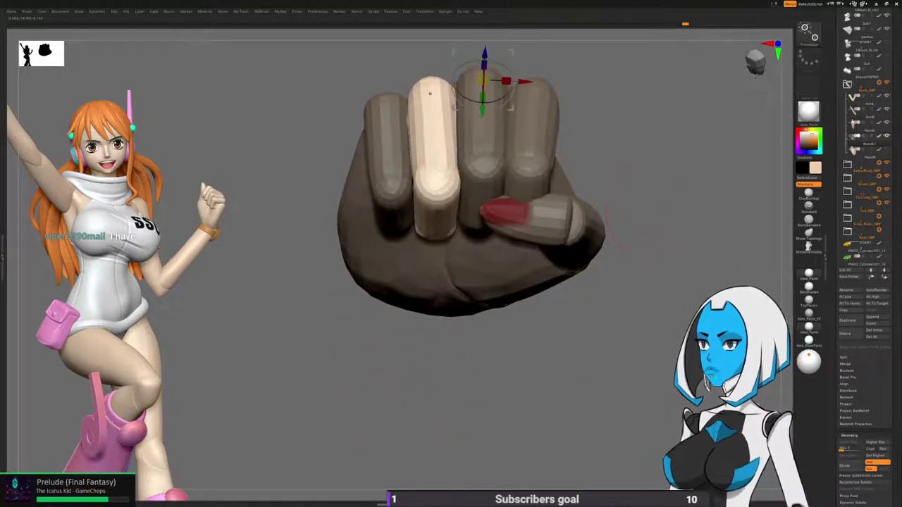
pyautogui.click(429, 93)
pyautogui.keyDown('alt'); pyautogui.moveTo(634, 162); pyautogui.dragTo(616, 166); pyautogui.keyUp('alt')
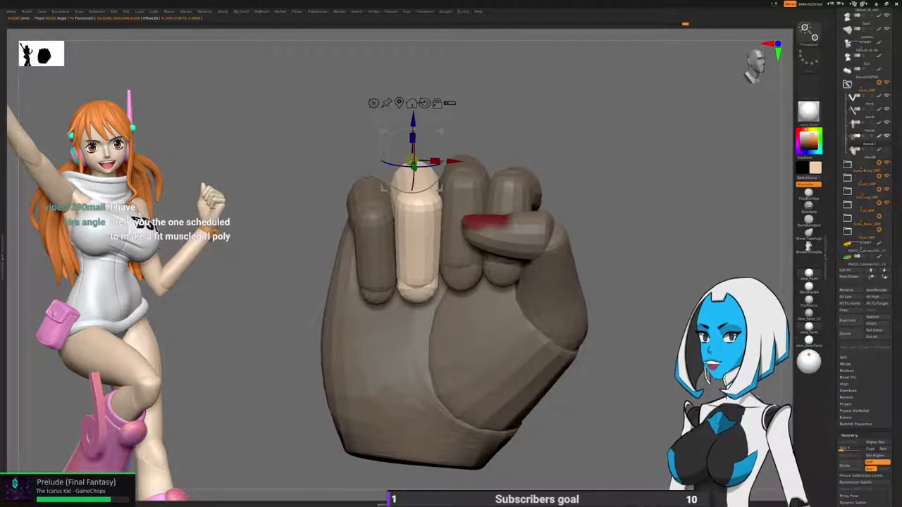
pyautogui.moveTo(620, 212); pyautogui.dragTo(620, 189)
pyautogui.keyDown('alt'); pyautogui.moveTo(412, 161); pyautogui.dragTo(433, 159); pyautogui.keyUp('alt')
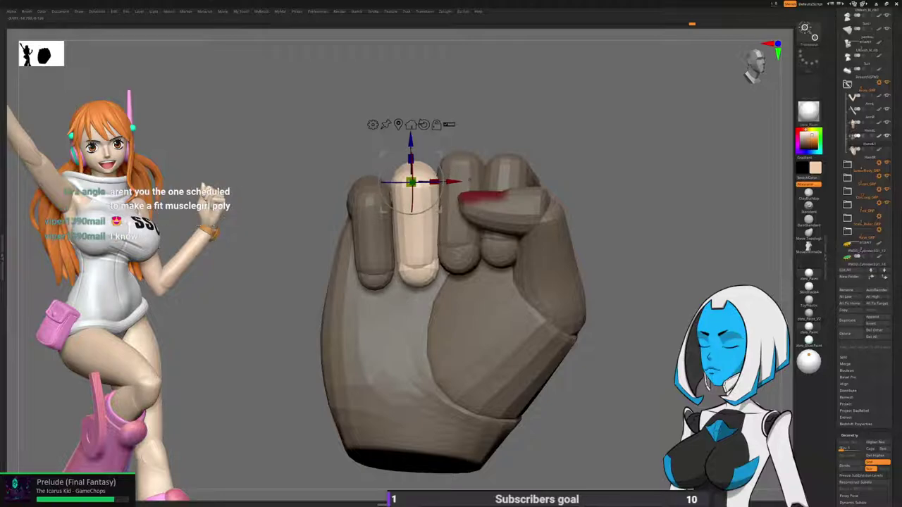
pyautogui.press('q')
pyautogui.moveTo(696, 281)
pyautogui.keyDown('alt'); pyautogui.mouseDown()
pyautogui.moveTo(697, 263)
pyautogui.moveTo(680, 255)
pyautogui.mouseUp(); pyautogui.keyUp('alt')
# Clear the ring finger's mask and isolate the little finger in its place.
pyautogui.keyDown('ctrl'); pyautogui.moveTo(602, 237); pyautogui.dragTo(585, 225); pyautogui.keyUp('ctrl')
pyautogui.keyDown('ctrl'); pyautogui.keyDown('shift'); pyautogui.click(376, 212); pyautogui.keyUp('shift'); pyautogui.keyUp('ctrl')
pyautogui.keyDown('ctrl'); pyautogui.keyDown('shift'); pyautogui.click(412, 141); pyautogui.keyUp('shift'); pyautogui.keyUp('ctrl')
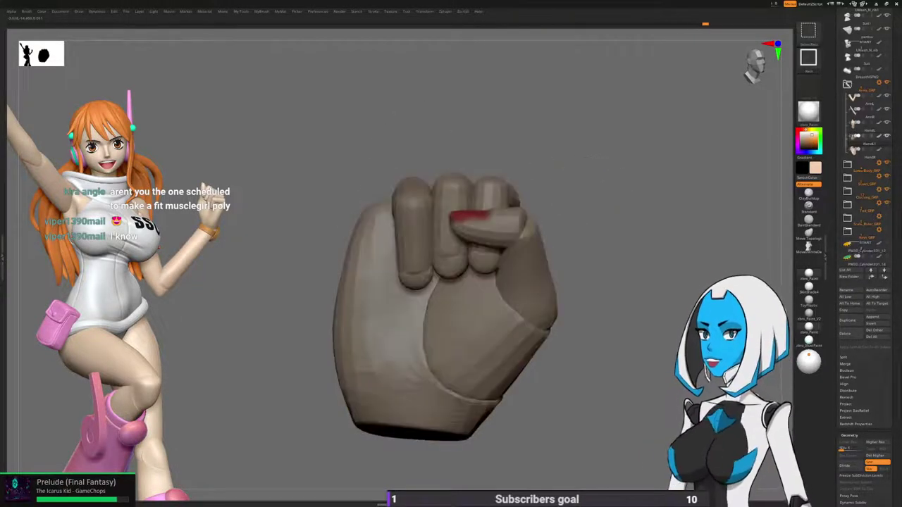
# Centre the transform gizmo on the little finger's upper joint and move and tilt the finger to fit beside the ring finger.
pyautogui.moveTo(591, 233); pyautogui.dragTo(593, 320)
pyautogui.press('w')
pyautogui.keyDown('alt'); pyautogui.moveTo(412, 207); pyautogui.dragTo(410, 144); pyautogui.keyUp('alt')
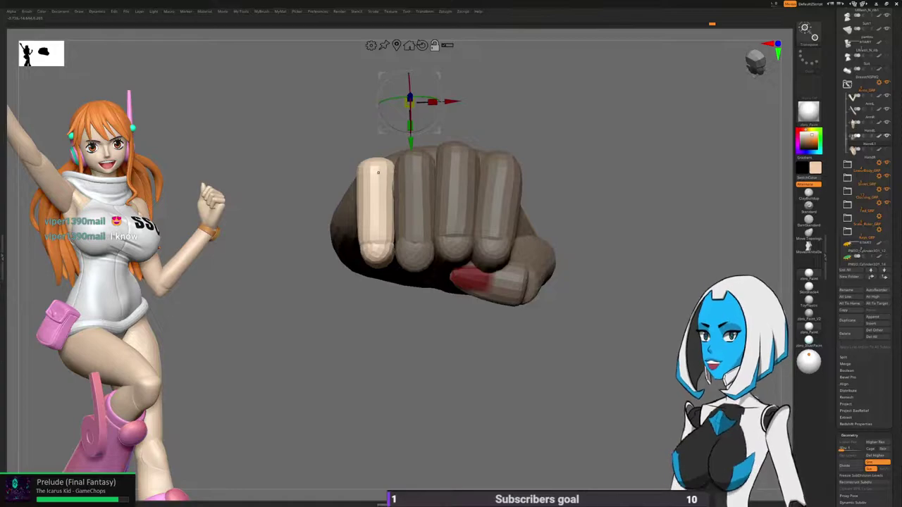
pyautogui.click(377, 172)
pyautogui.keyDown('alt'); pyautogui.moveTo(417, 172); pyautogui.dragTo(411, 172); pyautogui.keyUp('alt')
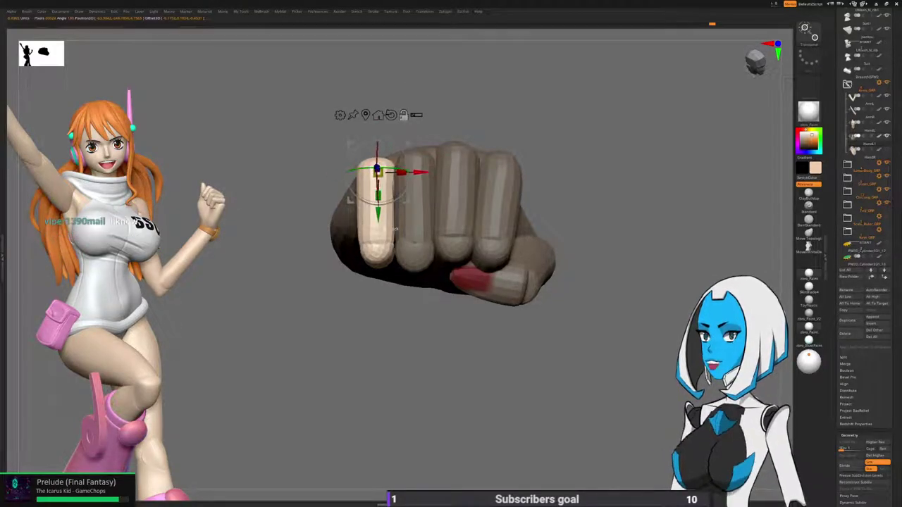
pyautogui.moveTo(593, 310); pyautogui.dragTo(590, 227)
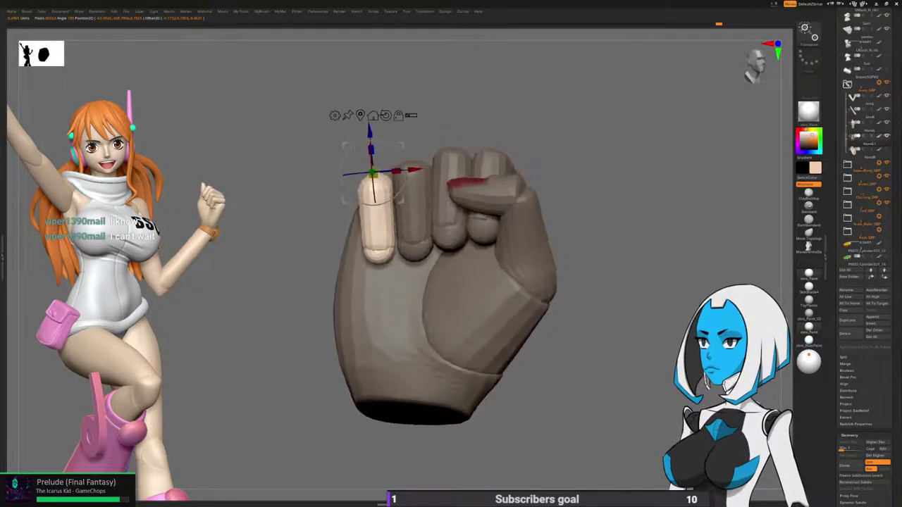
pyautogui.keyDown('alt'); pyautogui.moveTo(370, 132); pyautogui.dragTo(370, 142); pyautogui.keyUp('alt')
pyautogui.moveTo(402, 200); pyautogui.dragTo(404, 197)
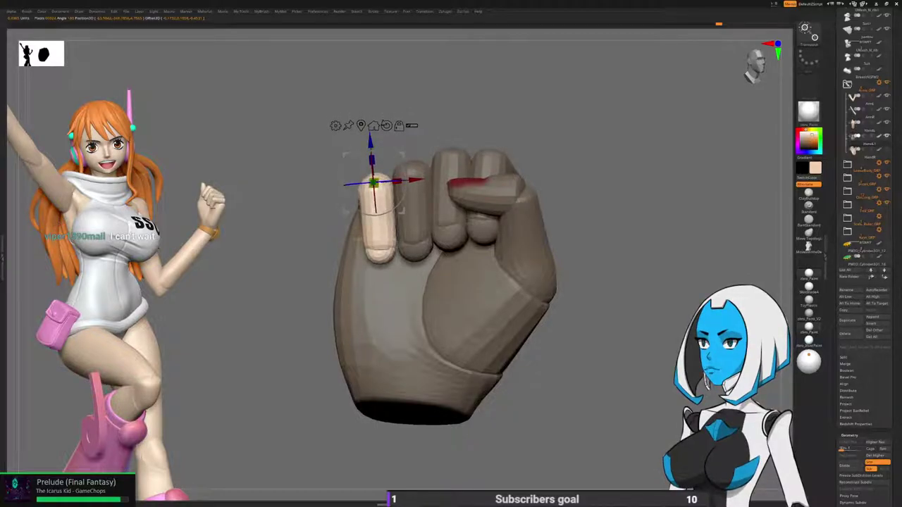
pyautogui.press('q')
# Show the rest of the figure and examine the raised fist against the whole pose from several angles.
pyautogui.moveTo(517, 422)
pyautogui.keyDown('alt'); pyautogui.mouseDown()
pyautogui.moveTo(510, 356)
pyautogui.moveTo(511, 369)
pyautogui.moveTo(491, 377)
pyautogui.moveTo(560, 376)
pyautogui.mouseUp(); pyautogui.keyUp('alt')
pyautogui.keyDown('alt'); pyautogui.moveTo(493, 402); pyautogui.dragTo(560, 376); pyautogui.keyUp('alt')
pyautogui.keyDown('alt'); pyautogui.moveTo(525, 352); pyautogui.dragTo(579, 370); pyautogui.keyUp('alt')
pyautogui.moveTo(493, 303); pyautogui.dragTo(543, 310)
pyautogui.keyDown('alt'); pyautogui.moveTo(525, 353); pyautogui.dragTo(524, 296); pyautogui.keyUp('alt')
pyautogui.press('space')
pyautogui.click(558, 345)
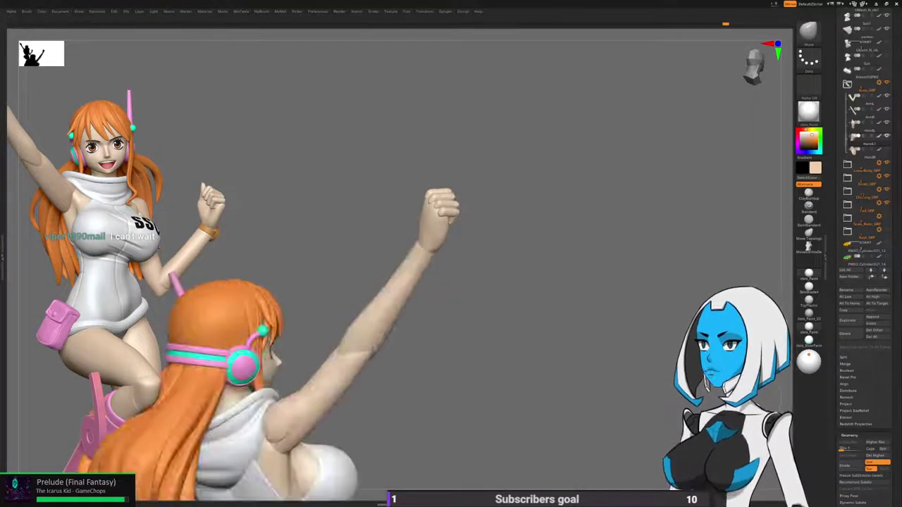
pyautogui.keyDown('alt'); pyautogui.moveTo(549, 345); pyautogui.dragTo(538, 282); pyautogui.keyUp('alt')
pyautogui.moveTo(394, 317); pyautogui.dragTo(549, 271)
pyautogui.moveTo(550, 303)
pyautogui.mouseDown()
pyautogui.moveTo(458, 303)
pyautogui.moveTo(539, 296)
pyautogui.mouseUp()
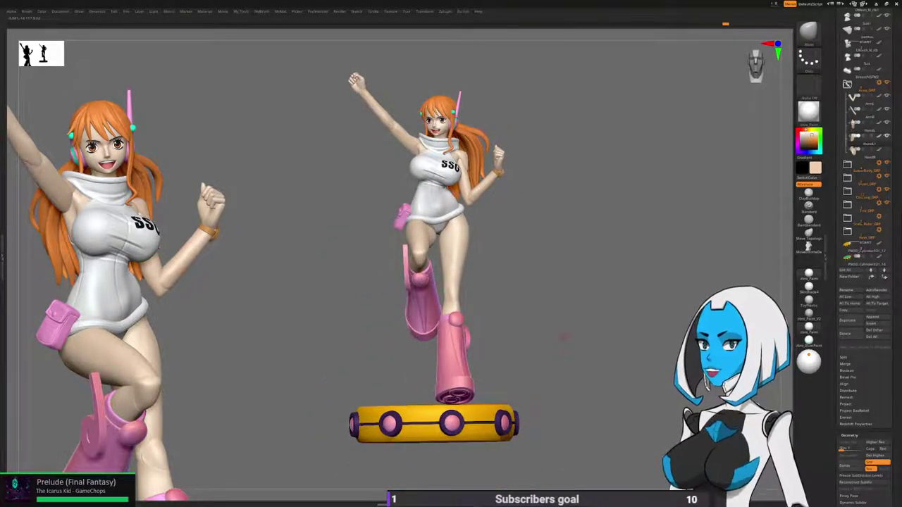
pyautogui.keyDown('alt'); pyautogui.moveTo(539, 296); pyautogui.dragTo(541, 349); pyautogui.keyUp('alt')
pyautogui.moveTo(486, 416)
pyautogui.mouseDown()
pyautogui.moveTo(529, 426)
pyautogui.moveTo(471, 415)
pyautogui.mouseUp()
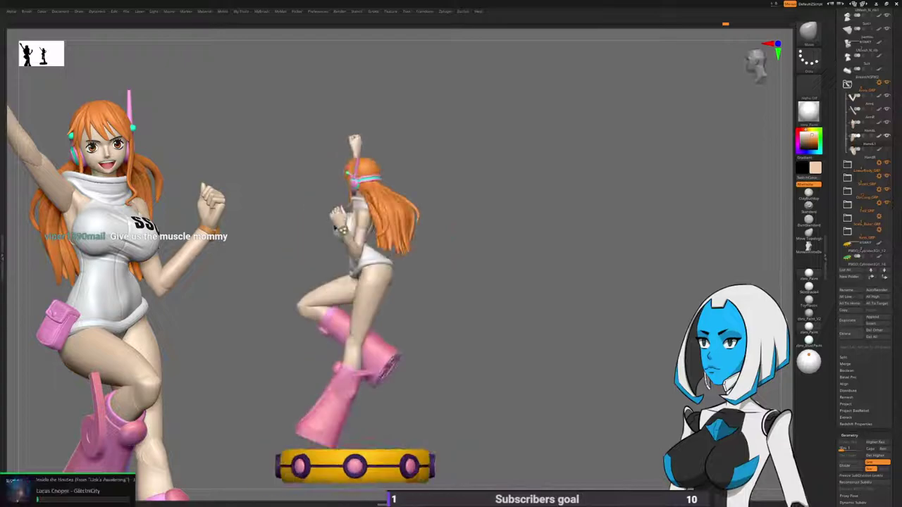
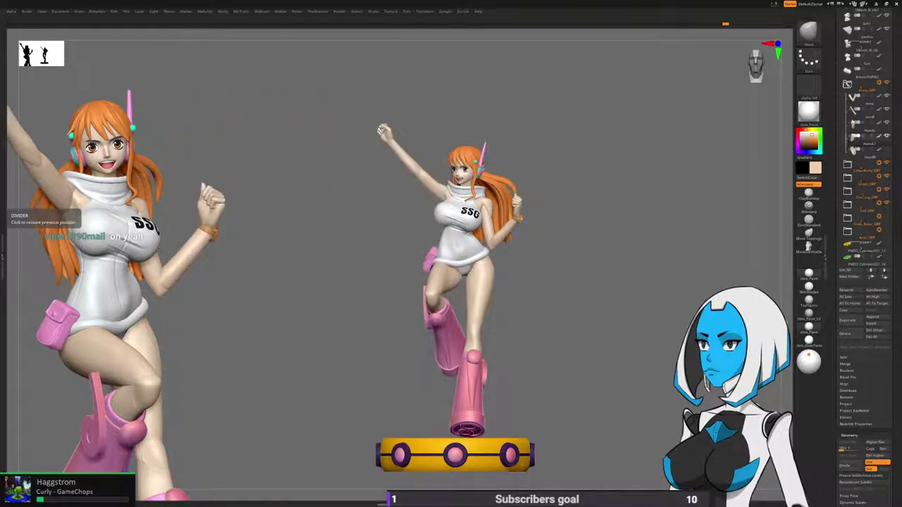
# Examine the little-finger side of the raised fist and its wrist up close, and compare it with the full pose.
pyautogui.moveTo(512, 392); pyautogui.dragTo(564, 372)
pyautogui.scroll(5, 564, 371)
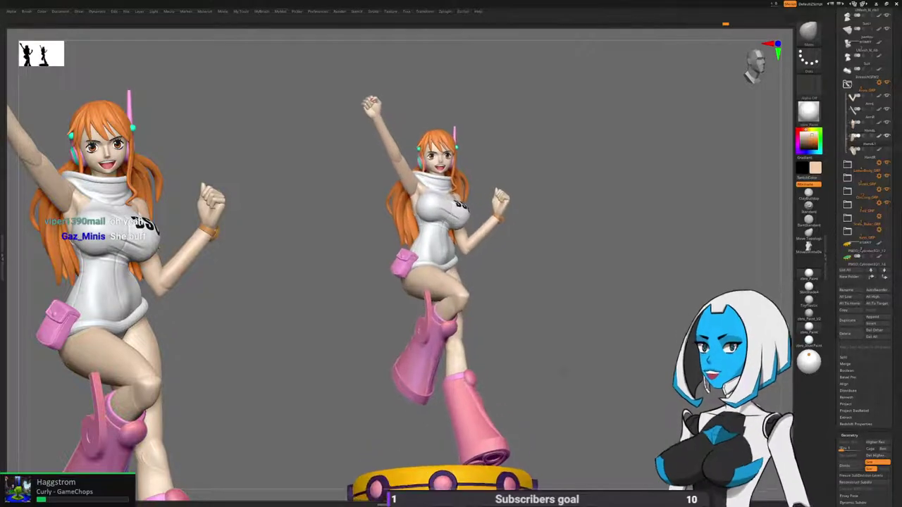
pyautogui.scroll(1, 564, 371)
pyautogui.keyDown('alt'); pyautogui.moveTo(563, 372); pyautogui.dragTo(394, 409); pyautogui.keyUp('alt')
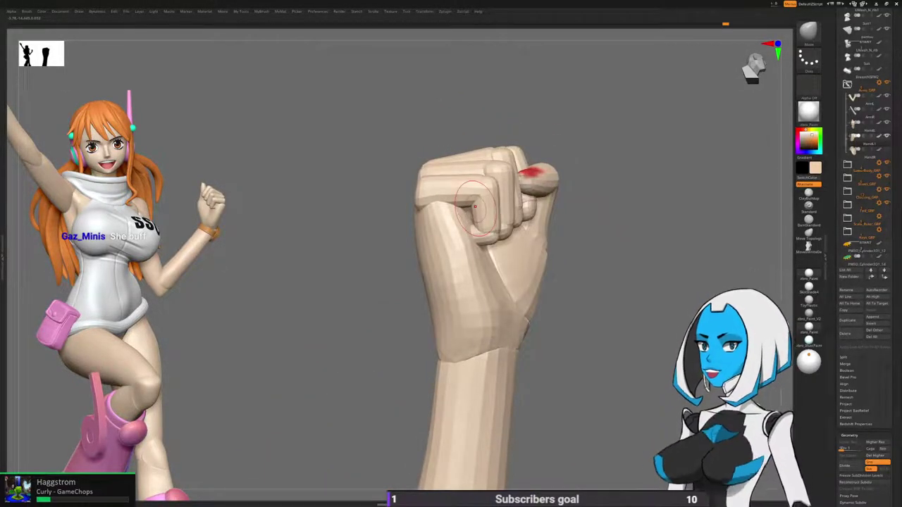
pyautogui.moveTo(352, 282); pyautogui.dragTo(479, 285)
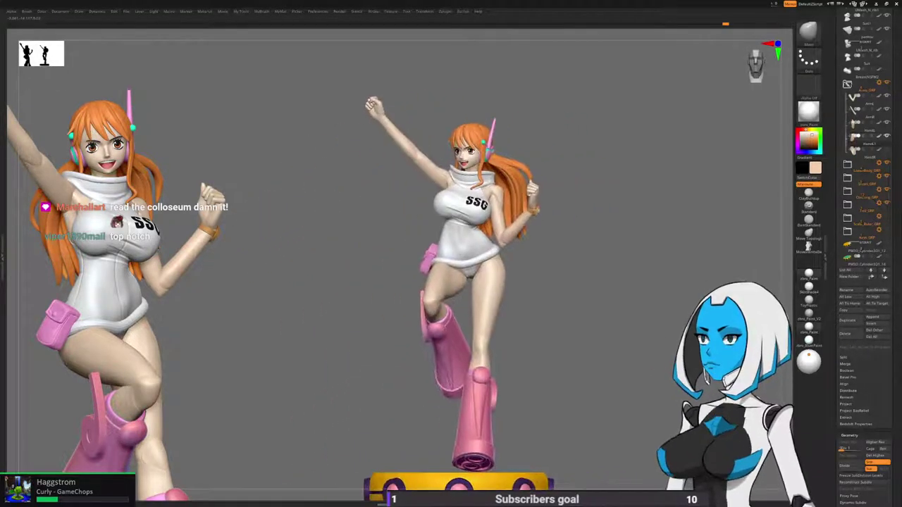
pyautogui.keyDown('alt'); pyautogui.moveTo(376, 114); pyautogui.dragTo(470, 204, button='right'); pyautogui.keyUp('alt')
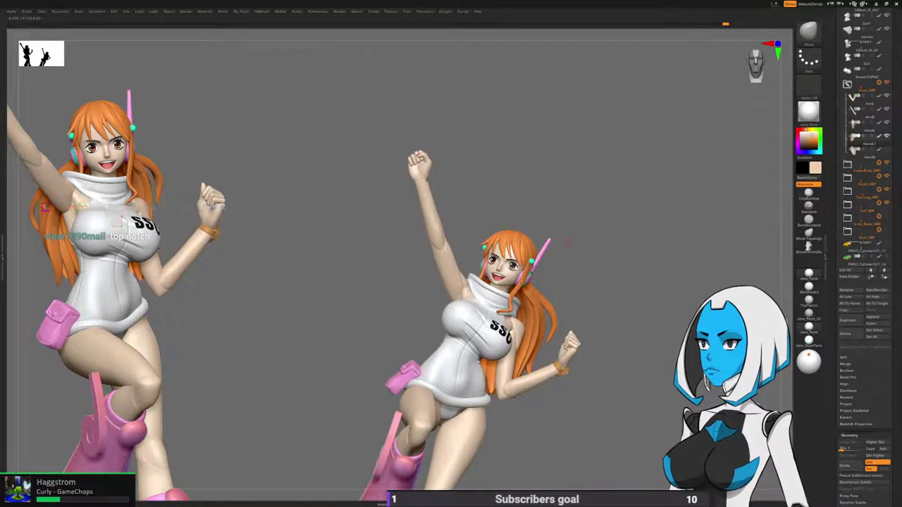
# Isolate the raised hand and mask its fingers and thumb, leaving only the palm and back of the hand editable.
pyautogui.press('space')
pyautogui.click(537, 276)
pyautogui.keyDown('alt'); pyautogui.moveTo(521, 236); pyautogui.dragTo(556, 338); pyautogui.keyUp('alt')
pyautogui.moveTo(574, 277)
pyautogui.mouseDown()
pyautogui.moveTo(638, 250)
pyautogui.moveTo(623, 207)
pyautogui.mouseUp()
pyautogui.keyDown('ctrl'); pyautogui.keyDown('shift'); pyautogui.click(473, 285); pyautogui.keyUp('shift'); pyautogui.keyUp('ctrl')
pyautogui.keyDown('ctrl'); pyautogui.click(609, 286); pyautogui.keyUp('ctrl')
pyautogui.keyDown('ctrl'); pyautogui.keyDown('shift'); pyautogui.click(609, 287); pyautogui.keyUp('shift'); pyautogui.keyUp('ctrl')
pyautogui.keyDown('ctrl'); pyautogui.click(604, 293); pyautogui.keyUp('ctrl')
# Reshape the outer edge of the hand below the little finger with the Move brush.
pyautogui.moveTo(604, 293); pyautogui.dragTo(656, 286)
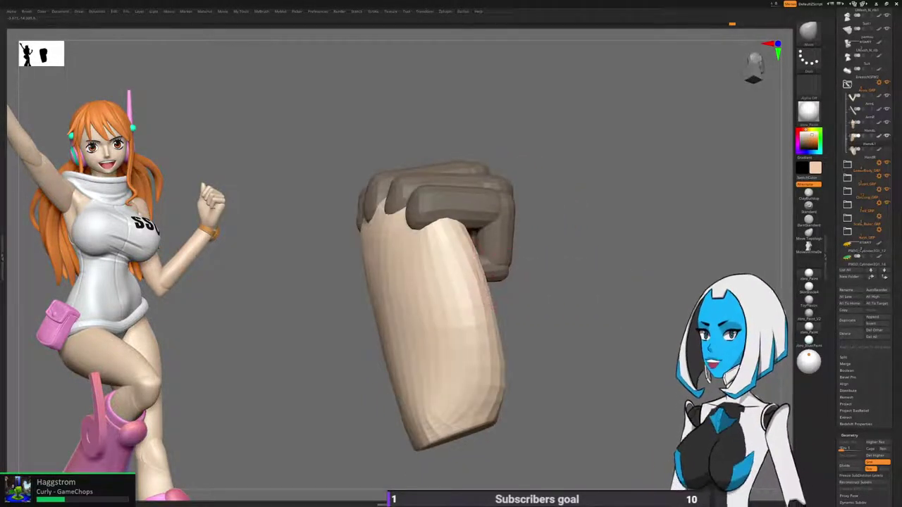
pyautogui.moveTo(557, 278); pyautogui.dragTo(495, 274)
pyautogui.moveTo(486, 279); pyautogui.dragTo(490, 279, button='right')
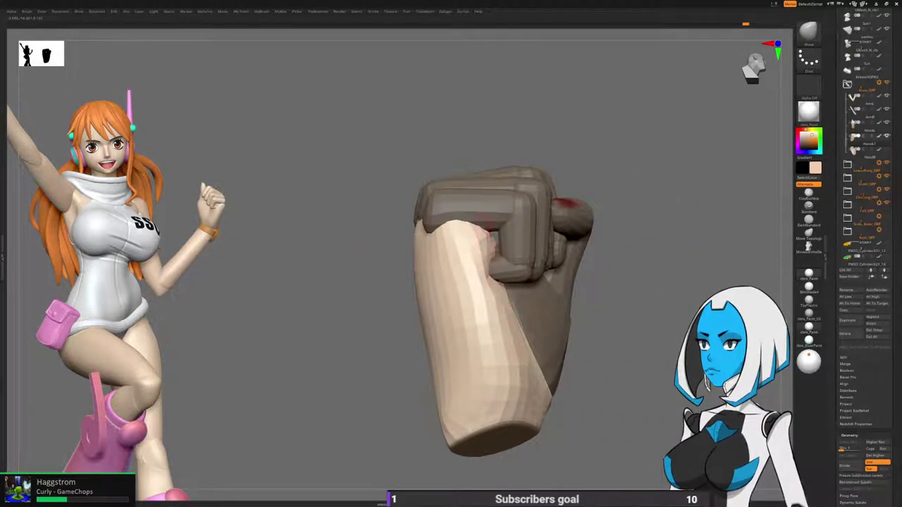
pyautogui.moveTo(491, 268); pyautogui.dragTo(389, 310, button='right')
pyautogui.keyDown('alt'); pyautogui.moveTo(541, 284); pyautogui.dragTo(435, 173, button='right'); pyautogui.keyUp('alt')
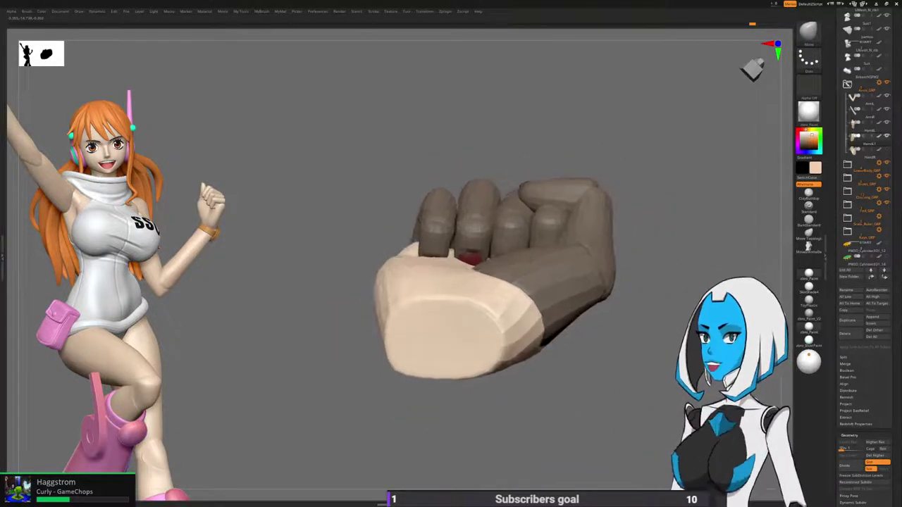
# Adjust the position of the four unmasked fingers with the transform gizmo and raise the hand to a higher subdivision level.
pyautogui.moveTo(564, 232)
pyautogui.mouseDown()
pyautogui.moveTo(547, 265)
pyautogui.moveTo(594, 232)
pyautogui.moveTo(603, 236)
pyautogui.mouseUp()
pyautogui.press('w')
pyautogui.click(403, 221)
pyautogui.moveTo(563, 274); pyautogui.dragTo(452, 231)
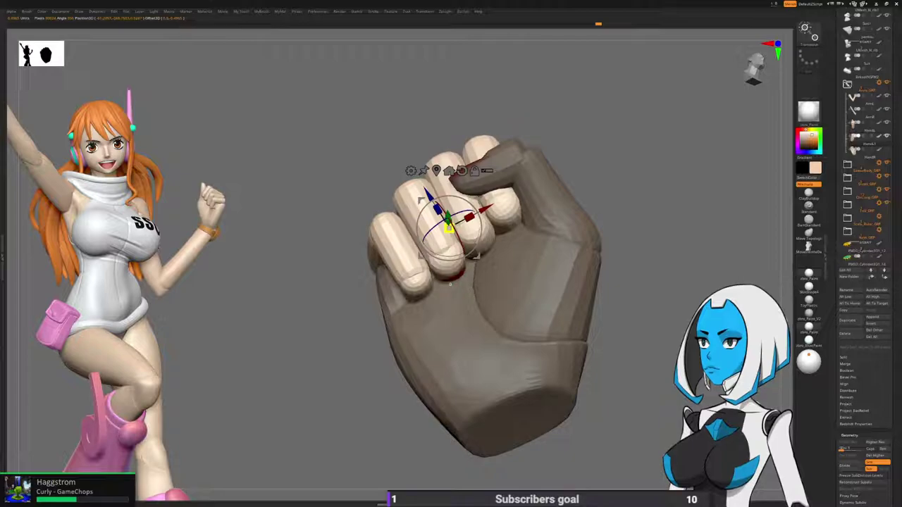
pyautogui.press('space')
pyautogui.click(590, 323)
pyautogui.moveTo(620, 317)
pyautogui.keyDown('alt'); pyautogui.mouseDown()
pyautogui.moveTo(614, 264)
pyautogui.moveTo(592, 246)
pyautogui.moveTo(581, 272)
pyautogui.moveTo(594, 352)
pyautogui.moveTo(539, 304)
pyautogui.moveTo(761, 310)
pyautogui.moveTo(715, 307)
pyautogui.moveTo(644, 367)
pyautogui.mouseUp(); pyautogui.keyUp('alt')
pyautogui.press('d')
pyautogui.press('d')
pyautogui.press('d')
pyautogui.moveTo(584, 310); pyautogui.dragTo(698, 283)
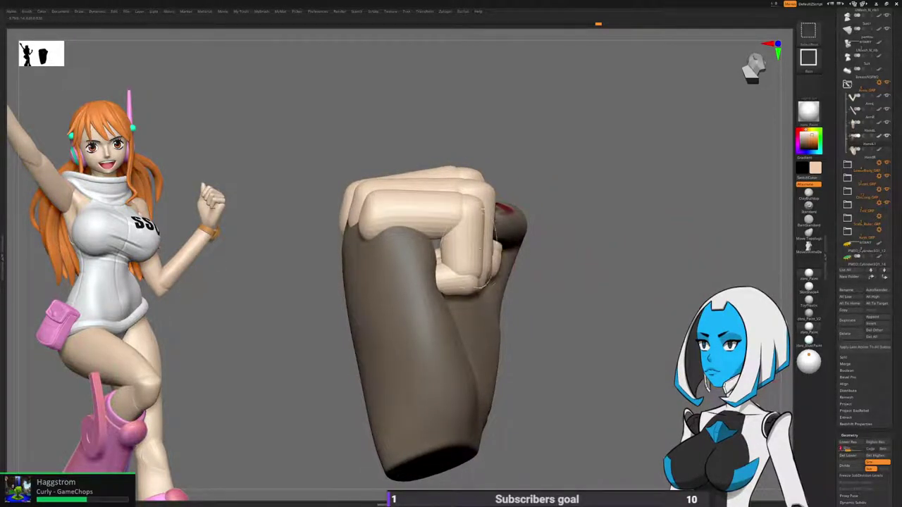
# Mask everything except the little finger's middle and end segments and reposition them against the palm with the gizmo.
pyautogui.keyDown('ctrl'); pyautogui.moveTo(557, 229); pyautogui.dragTo(574, 247); pyautogui.keyUp('ctrl')
pyautogui.keyDown('ctrl'); pyautogui.keyDown('shift'); pyautogui.click(465, 259); pyautogui.keyUp('shift'); pyautogui.keyUp('ctrl')
pyautogui.keyDown('ctrl'); pyautogui.keyDown('shift'); pyautogui.moveTo(495, 241); pyautogui.dragTo(514, 255); pyautogui.keyUp('shift'); pyautogui.keyUp('ctrl')
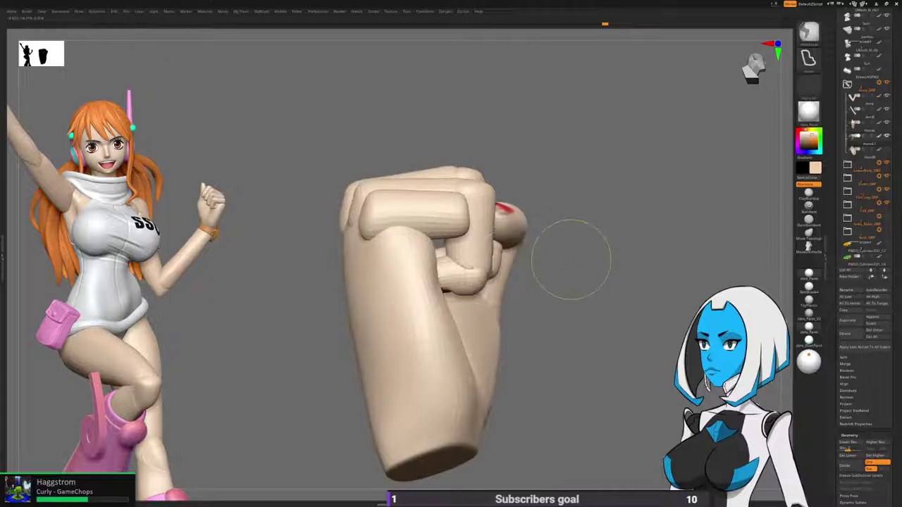
pyautogui.keyDown('ctrl'); pyautogui.click(570, 259); pyautogui.keyUp('ctrl')
pyautogui.keyDown('ctrl'); pyautogui.keyDown('shift'); pyautogui.click(579, 259); pyautogui.keyUp('shift'); pyautogui.keyUp('ctrl')
pyautogui.moveTo(582, 261); pyautogui.dragTo(513, 258)
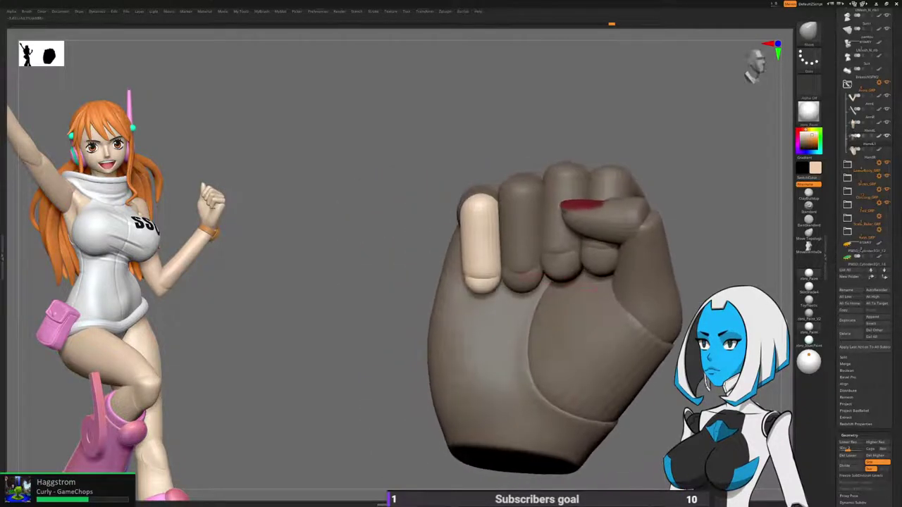
pyautogui.press('w')
pyautogui.click(478, 214)
pyautogui.moveTo(384, 261); pyautogui.dragTo(469, 270)
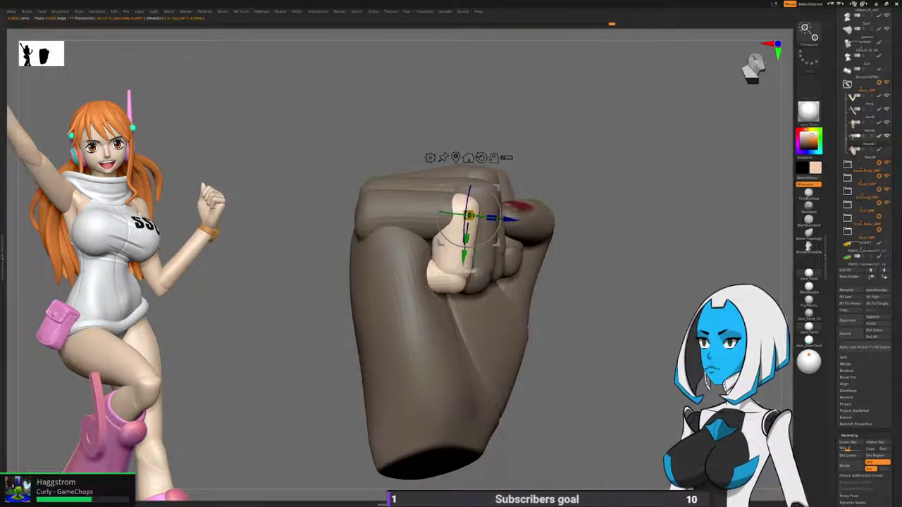
pyautogui.press('q')
pyautogui.moveTo(465, 272); pyautogui.dragTo(366, 281, button='right')
# Mask everything except the ring finger's middle and end segments and shift them slightly with the gizmo.
pyautogui.keyDown('ctrl'); pyautogui.moveTo(339, 303); pyautogui.dragTo(317, 323); pyautogui.keyUp('ctrl')
pyautogui.keyDown('ctrl'); pyautogui.keyDown('shift'); pyautogui.click(504, 232); pyautogui.keyUp('shift'); pyautogui.keyUp('ctrl')
pyautogui.keyDown('ctrl'); pyautogui.keyDown('shift'); pyautogui.click(503, 236); pyautogui.keyUp('shift'); pyautogui.keyUp('ctrl')
pyautogui.keyDown('ctrl'); pyautogui.keyDown('shift'); pyautogui.click(502, 280); pyautogui.keyUp('shift'); pyautogui.keyUp('ctrl')
pyautogui.keyDown('ctrl'); pyautogui.click(348, 348); pyautogui.keyUp('ctrl')
pyautogui.keyDown('ctrl'); pyautogui.keyDown('shift'); pyautogui.click(348, 348); pyautogui.keyUp('shift'); pyautogui.keyUp('ctrl')
pyautogui.press('w')
pyautogui.keyDown('alt'); pyautogui.moveTo(468, 217); pyautogui.dragTo(424, 214); pyautogui.keyUp('alt')
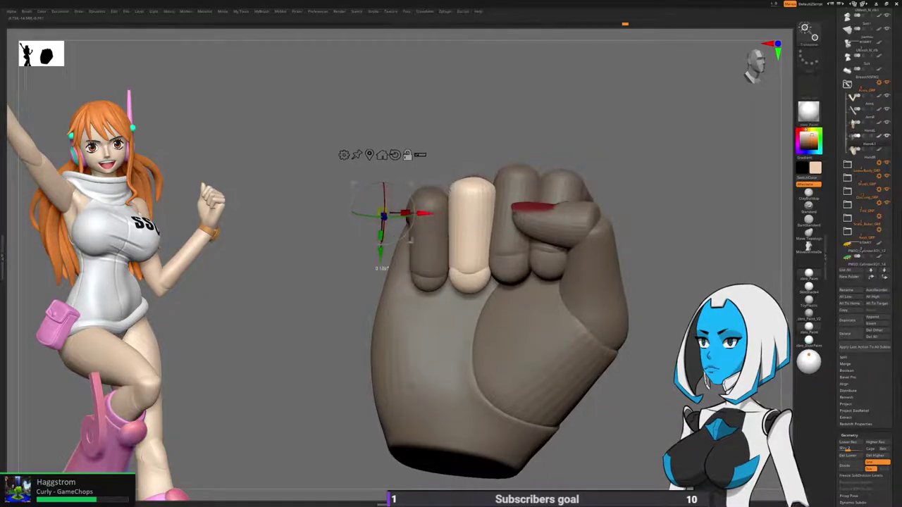
pyautogui.click(471, 205)
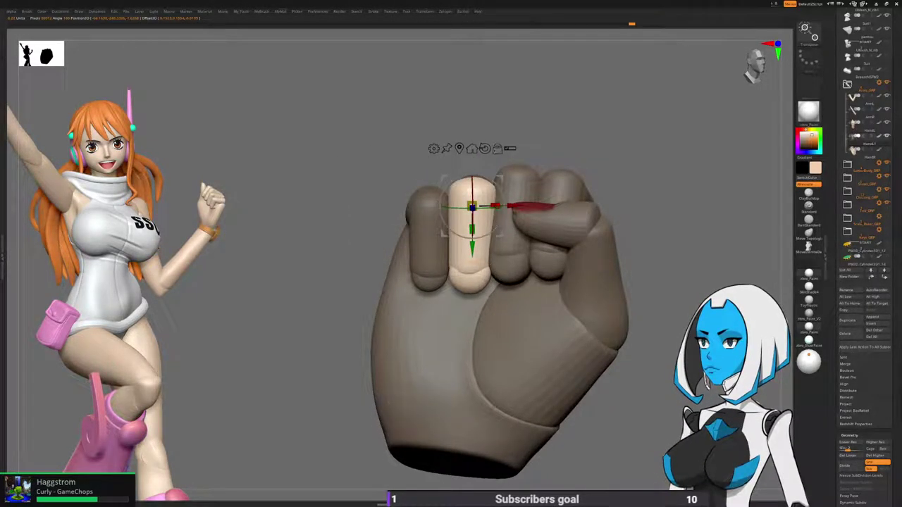
pyautogui.moveTo(310, 328); pyautogui.dragTo(384, 328)
pyautogui.moveTo(310, 309); pyautogui.dragTo(286, 345)
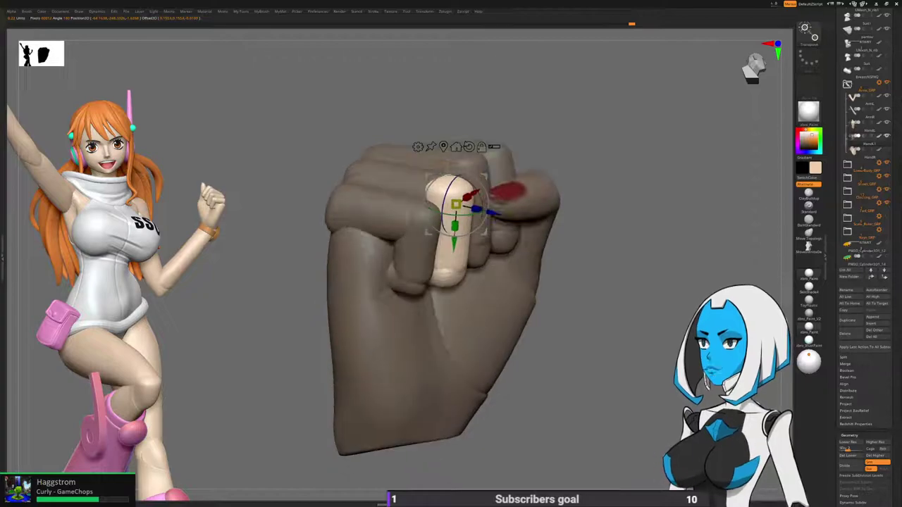
pyautogui.moveTo(592, 310); pyautogui.dragTo(599, 290)
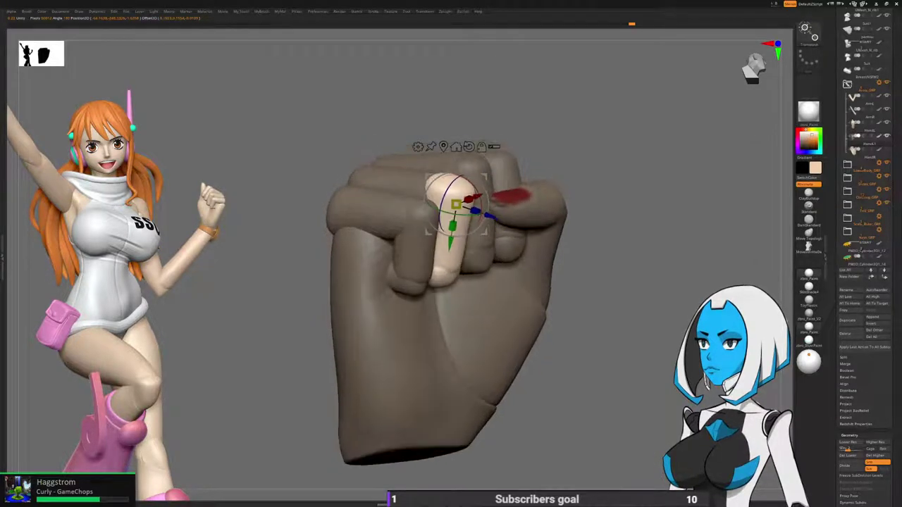
pyautogui.moveTo(450, 243); pyautogui.dragTo(450, 245)
pyautogui.press('q')
pyautogui.moveTo(613, 309)
pyautogui.mouseDown()
pyautogui.moveTo(553, 286)
pyautogui.moveTo(502, 306)
pyautogui.mouseUp()
# Leave only the middle finger's middle and end segments unmasked and move them into line with the neighbouring fingers.
pyautogui.keyDown('ctrl'); pyautogui.moveTo(588, 180); pyautogui.dragTo(583, 249); pyautogui.keyUp('ctrl')
pyautogui.keyDown('ctrl'); pyautogui.keyDown('shift'); pyautogui.click(446, 240); pyautogui.keyUp('shift'); pyautogui.keyUp('ctrl')
pyautogui.keyDown('ctrl'); pyautogui.keyDown('shift'); pyautogui.click(446, 283); pyautogui.keyUp('shift'); pyautogui.keyUp('ctrl')
pyautogui.keyDown('ctrl'); pyautogui.click(596, 211); pyautogui.keyUp('ctrl')
pyautogui.keyDown('ctrl'); pyautogui.keyDown('shift'); pyautogui.click(599, 211); pyautogui.keyUp('shift'); pyautogui.keyUp('ctrl')
pyautogui.press('w')
pyautogui.keyDown('alt'); pyautogui.click(445, 200); pyautogui.keyUp('alt')
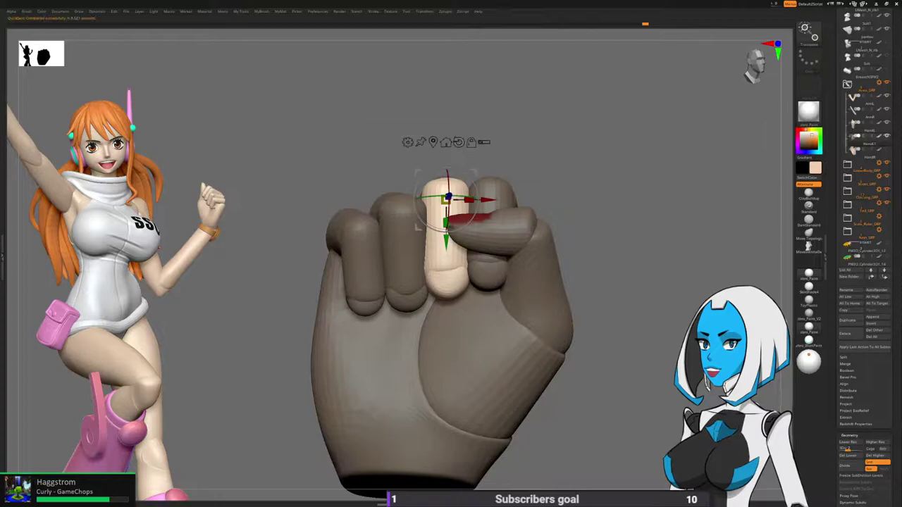
pyautogui.moveTo(620, 183); pyautogui.dragTo(620, 342)
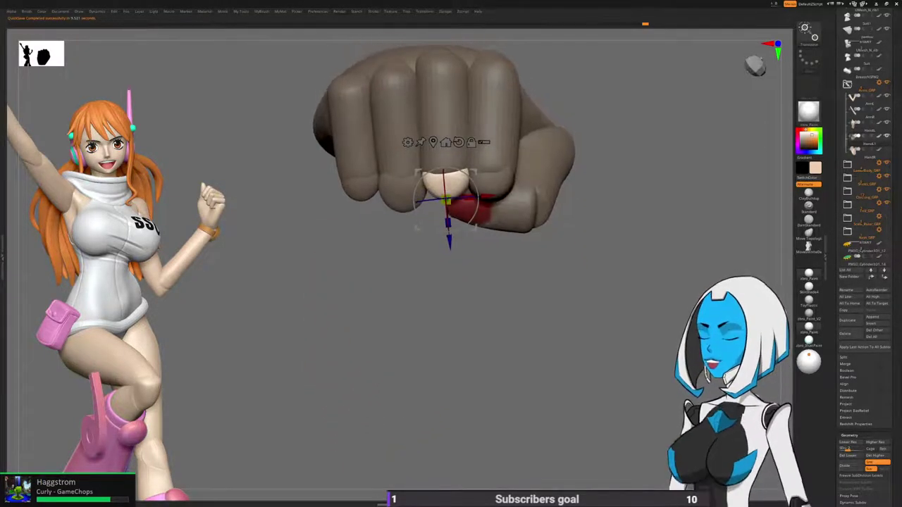
pyautogui.moveTo(447, 242); pyautogui.dragTo(448, 227)
pyautogui.moveTo(620, 296); pyautogui.dragTo(715, 217)
pyautogui.moveTo(453, 224); pyautogui.dragTo(450, 216)
pyautogui.moveTo(471, 184); pyautogui.dragTo(490, 182)
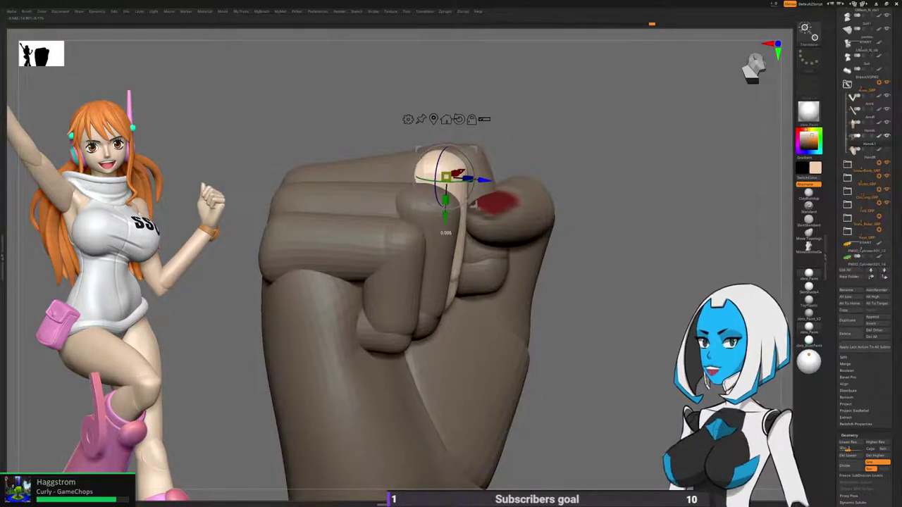
# Reshape the unmasked knuckle of the middle finger with a resized Move brush.
pyautogui.press('q')
pyautogui.moveTo(606, 247)
pyautogui.mouseDown()
pyautogui.moveTo(680, 252)
pyautogui.moveTo(726, 271)
pyautogui.moveTo(739, 317)
pyautogui.mouseUp()
pyautogui.press('space')
pyautogui.click(442, 256)
pyautogui.press('space')
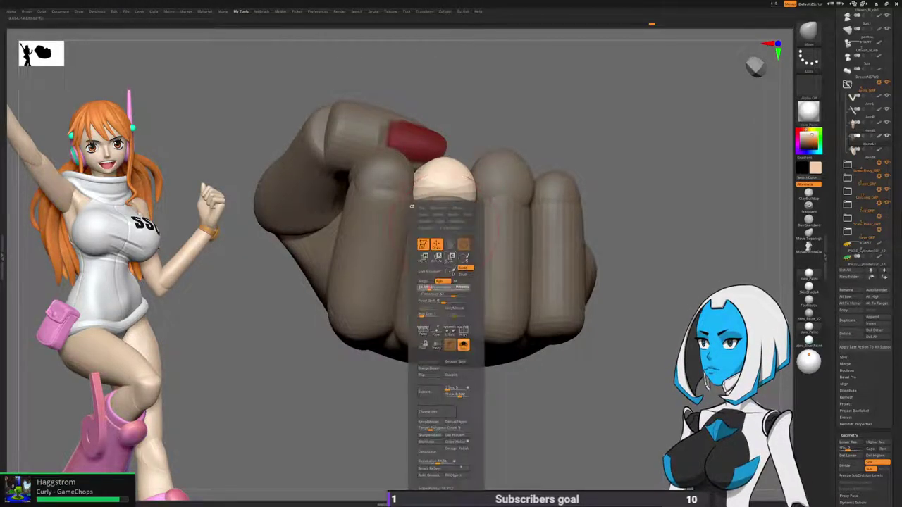
pyautogui.moveTo(444, 224); pyautogui.dragTo(460, 213, button='right')
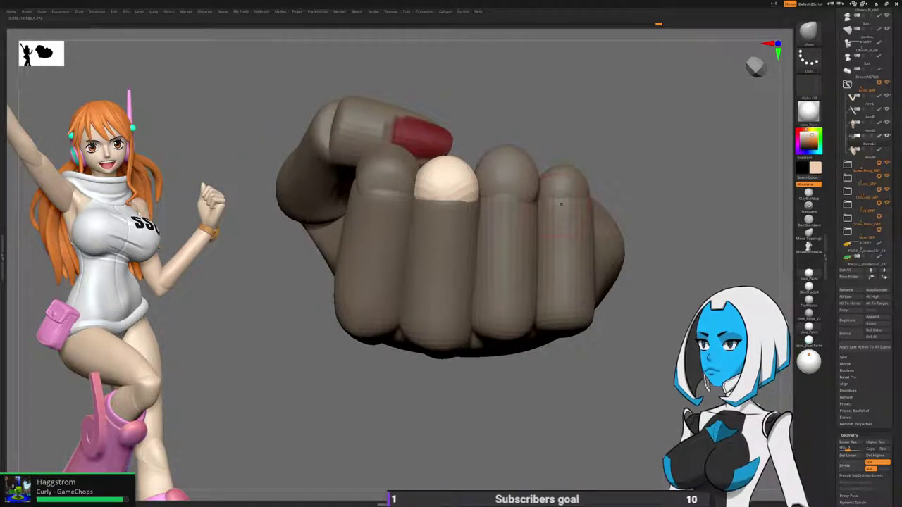
pyautogui.moveTo(567, 203); pyautogui.dragTo(627, 232, button='right')
# Mask everything except the index finger's middle and end segments and move them slightly with the gizmo.
pyautogui.keyDown('ctrl'); pyautogui.moveTo(610, 224); pyautogui.dragTo(627, 243); pyautogui.keyUp('ctrl')
pyautogui.keyDown('ctrl'); pyautogui.keyDown('shift'); pyautogui.click(459, 210); pyautogui.keyUp('shift'); pyautogui.keyUp('ctrl')
pyautogui.keyDown('ctrl'); pyautogui.keyDown('shift'); pyautogui.moveTo(549, 195); pyautogui.dragTo(552, 208); pyautogui.keyUp('shift'); pyautogui.keyUp('ctrl')
pyautogui.hotkey('ctrl', 'a')
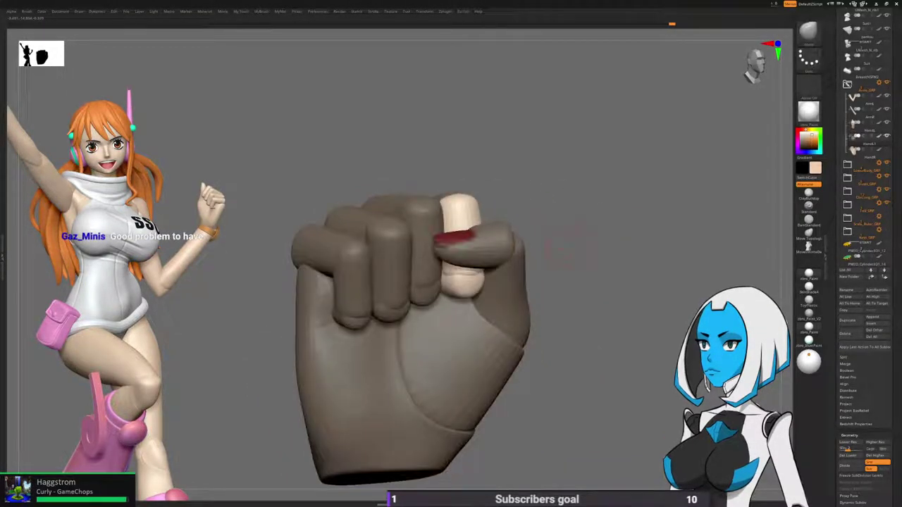
pyautogui.moveTo(574, 247)
pyautogui.mouseDown(button='right')
pyautogui.moveTo(592, 248)
pyautogui.moveTo(596, 238)
pyautogui.mouseUp(button='right')
pyautogui.press('w')
pyautogui.moveTo(450, 240); pyautogui.dragTo(336, 248, button='right')
pyautogui.keyDown('alt'); pyautogui.click(430, 247); pyautogui.keyUp('alt')
pyautogui.keyDown('alt'); pyautogui.moveTo(386, 247); pyautogui.dragTo(399, 247); pyautogui.keyUp('alt')
pyautogui.moveTo(400, 247); pyautogui.dragTo(489, 248, button='right')
pyautogui.moveTo(448, 272); pyautogui.dragTo(448, 264)
pyautogui.moveTo(448, 263); pyautogui.dragTo(361, 265, button='right')
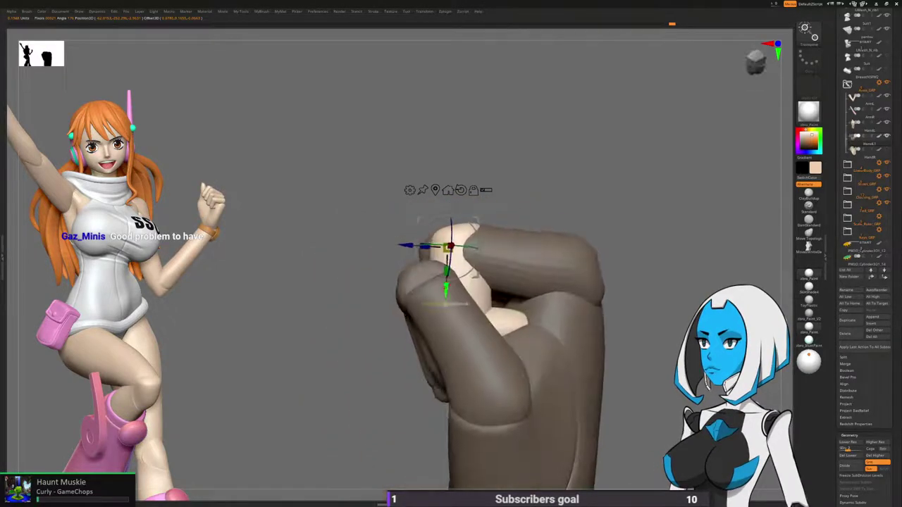
pyautogui.press('q')
# Adjust the bend of the index finger's outer segments from the thumb side with a resized Move brush.
pyautogui.moveTo(488, 250); pyautogui.dragTo(520, 246, button='right')
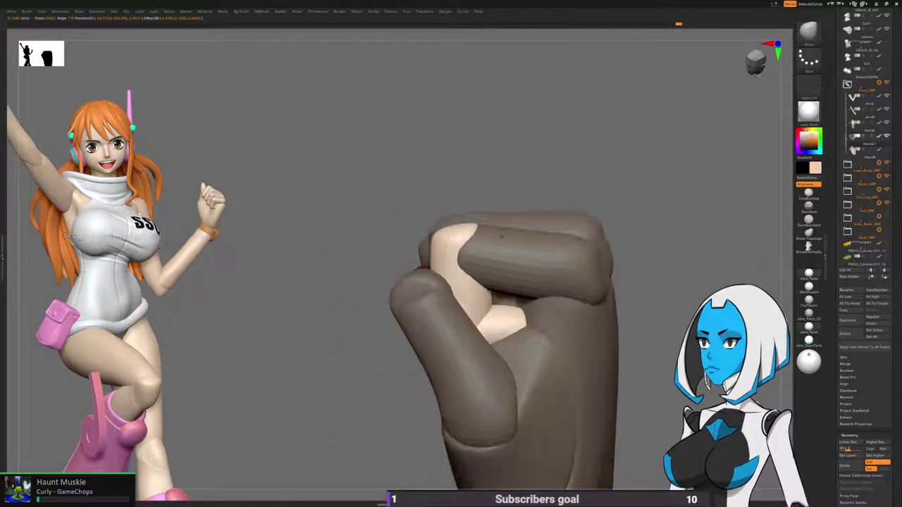
pyautogui.press('space')
pyautogui.moveTo(495, 288); pyautogui.dragTo(497, 287)
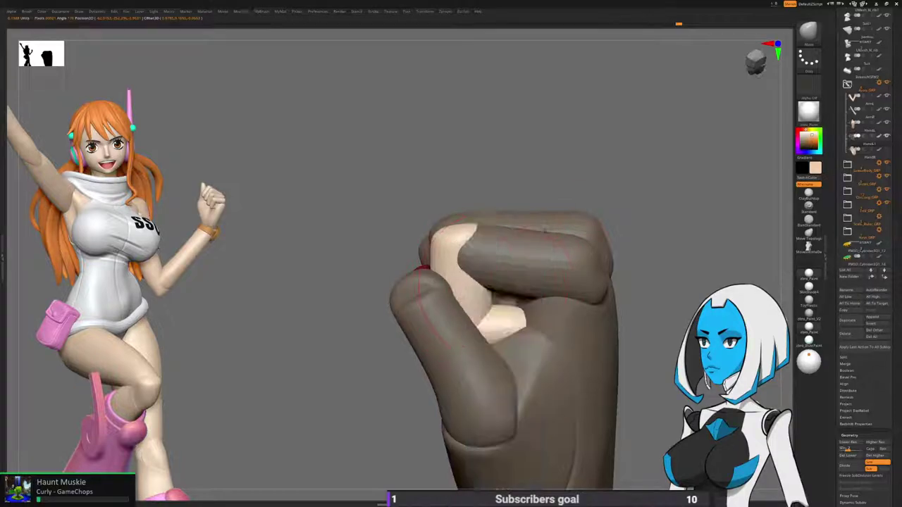
pyautogui.moveTo(424, 268)
pyautogui.mouseDown(button='right')
pyautogui.moveTo(438, 248)
pyautogui.moveTo(579, 272)
pyautogui.moveTo(599, 257)
pyautogui.mouseUp(button='right')
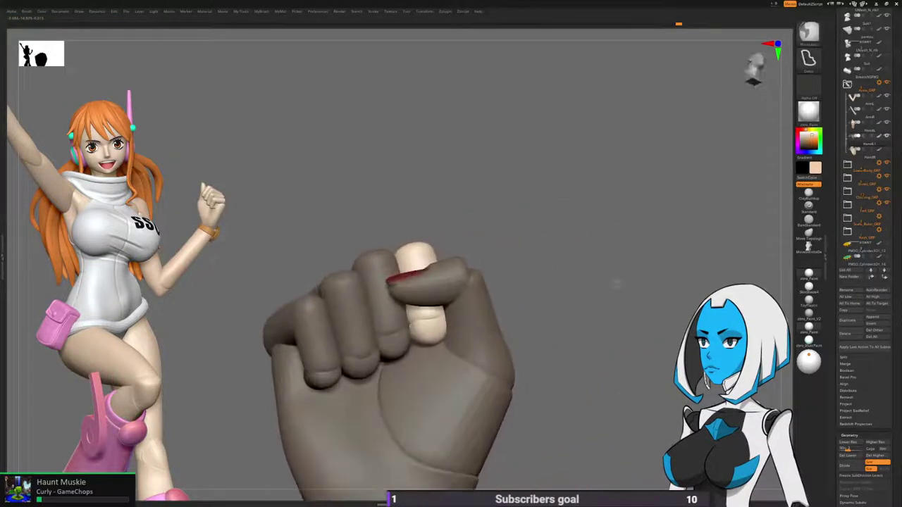
# Mask everything except the thumb's end segment and reshape it around the joint with the Move brush.
pyautogui.keyDown('ctrl'); pyautogui.moveTo(618, 284); pyautogui.dragTo(634, 303); pyautogui.keyUp('ctrl')
pyautogui.moveTo(627, 303)
pyautogui.keyDown('ctrl'); pyautogui.mouseDown(button='right')
pyautogui.moveTo(617, 271)
pyautogui.moveTo(606, 282)
pyautogui.mouseUp(button='right'); pyautogui.keyUp('ctrl')
pyautogui.moveTo(606, 281)
pyautogui.keyDown('alt'); pyautogui.mouseDown(button='right')
pyautogui.moveTo(627, 253)
pyautogui.moveTo(613, 310)
pyautogui.moveTo(616, 356)
pyautogui.mouseUp(button='right'); pyautogui.keyUp('alt')
pyautogui.keyDown('ctrl'); pyautogui.keyDown('shift'); pyautogui.click(486, 232); pyautogui.keyUp('shift'); pyautogui.keyUp('ctrl')
pyautogui.keyDown('ctrl'); pyautogui.click(596, 202); pyautogui.keyUp('ctrl')
pyautogui.keyDown('ctrl'); pyautogui.keyDown('shift'); pyautogui.click(598, 201); pyautogui.keyUp('shift'); pyautogui.keyUp('ctrl')
pyautogui.keyDown('ctrl'); pyautogui.click(602, 200); pyautogui.keyUp('ctrl')
pyautogui.moveTo(602, 200); pyautogui.dragTo(521, 176, button='right')
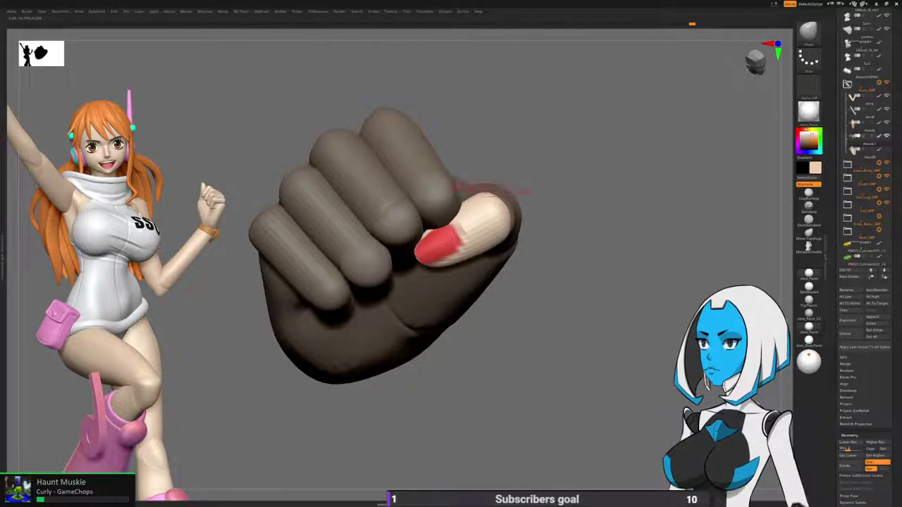
pyautogui.moveTo(485, 198); pyautogui.dragTo(537, 187)
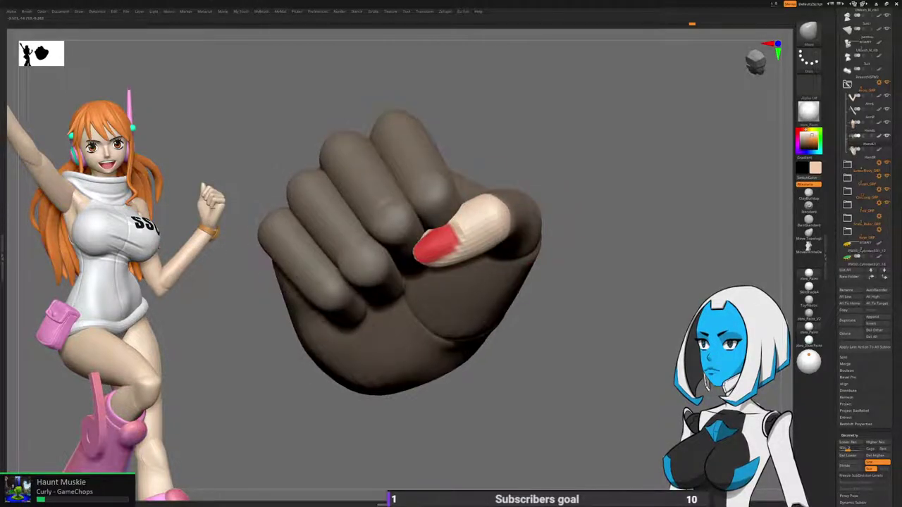
pyautogui.moveTo(556, 198); pyautogui.dragTo(584, 243)
pyautogui.press('space')
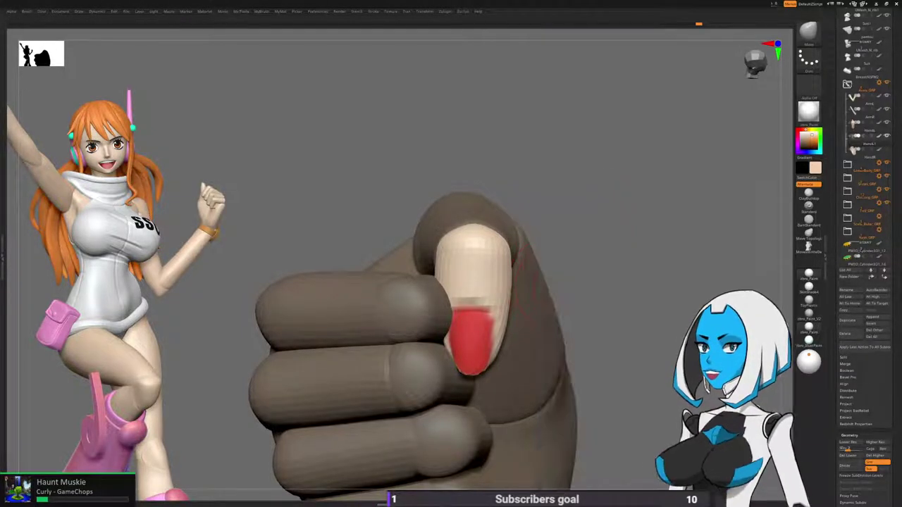
pyautogui.moveTo(483, 199); pyautogui.dragTo(547, 253)
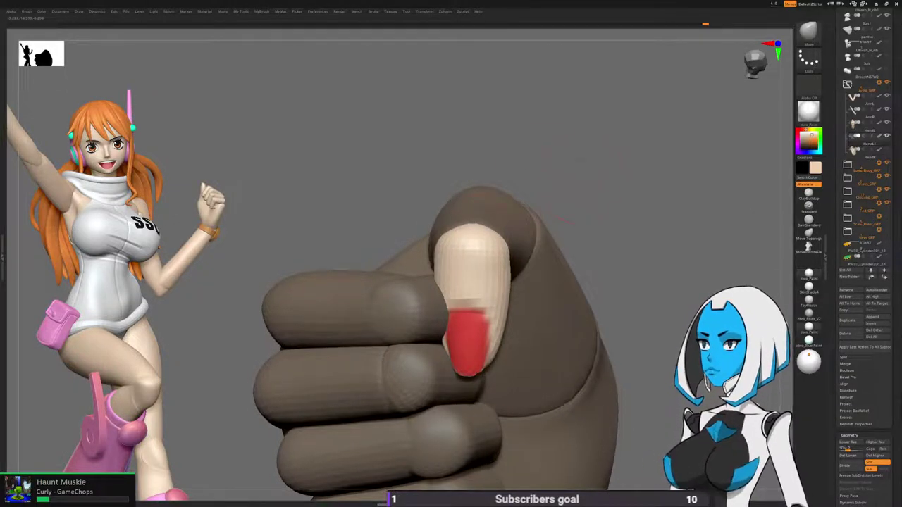
pyautogui.moveTo(561, 221); pyautogui.dragTo(600, 222)
pyautogui.moveTo(577, 178); pyautogui.dragTo(566, 214)
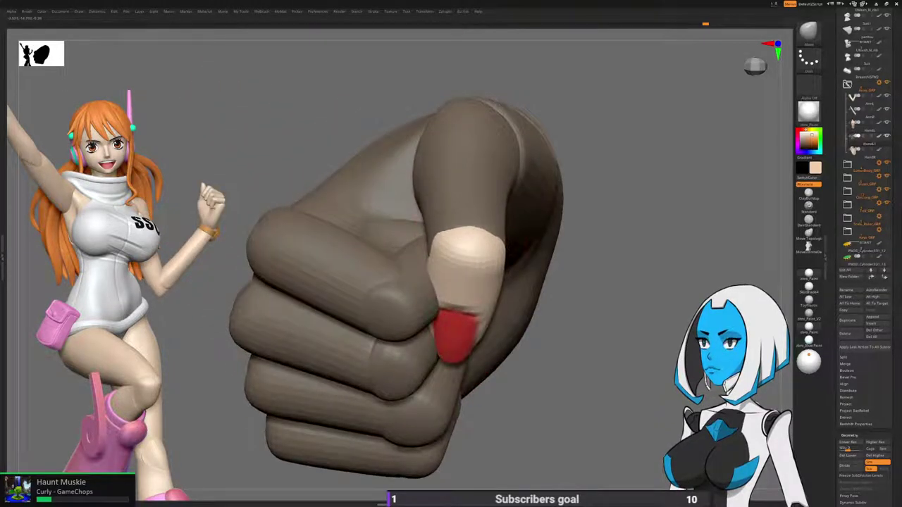
# Mask everything except the index finger's base segment, then reshape and smooth it at a lower subdivision level.
pyautogui.moveTo(553, 285); pyautogui.dragTo(518, 262)
pyautogui.moveTo(585, 282)
pyautogui.keyDown('alt'); pyautogui.mouseDown()
pyautogui.moveTo(581, 204)
pyautogui.moveTo(606, 303)
pyautogui.moveTo(567, 282)
pyautogui.mouseUp(); pyautogui.keyUp('alt')
pyautogui.keyDown('alt'); pyautogui.moveTo(567, 338); pyautogui.dragTo(493, 394); pyautogui.keyUp('alt')
pyautogui.keyDown('alt'); pyautogui.moveTo(582, 296); pyautogui.dragTo(575, 384); pyautogui.keyUp('alt')
pyautogui.moveTo(609, 317); pyautogui.dragTo(613, 359)
pyautogui.keyDown('ctrl'); pyautogui.keyDown('shift'); pyautogui.click(546, 180); pyautogui.keyUp('shift'); pyautogui.keyUp('ctrl')
pyautogui.keyDown('ctrl'); pyautogui.click(615, 164); pyautogui.keyUp('ctrl')
pyautogui.keyDown('ctrl'); pyautogui.keyDown('shift'); pyautogui.click(631, 160); pyautogui.keyUp('shift'); pyautogui.keyUp('ctrl')
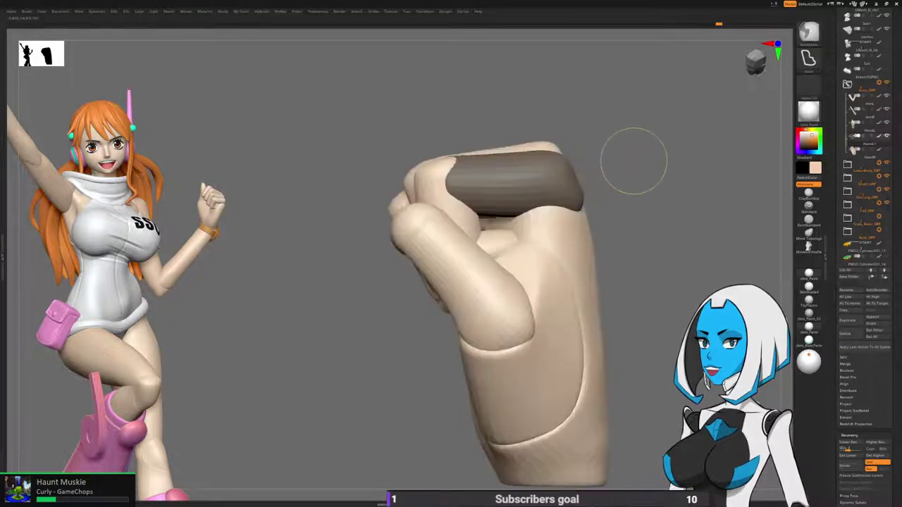
pyautogui.moveTo(632, 161); pyautogui.dragTo(609, 162)
pyautogui.hotkey('shift', 'd')
pyautogui.keyDown('ctrl'); pyautogui.click(610, 160); pyautogui.keyUp('ctrl')
pyautogui.moveTo(428, 207); pyautogui.dragTo(438, 205)
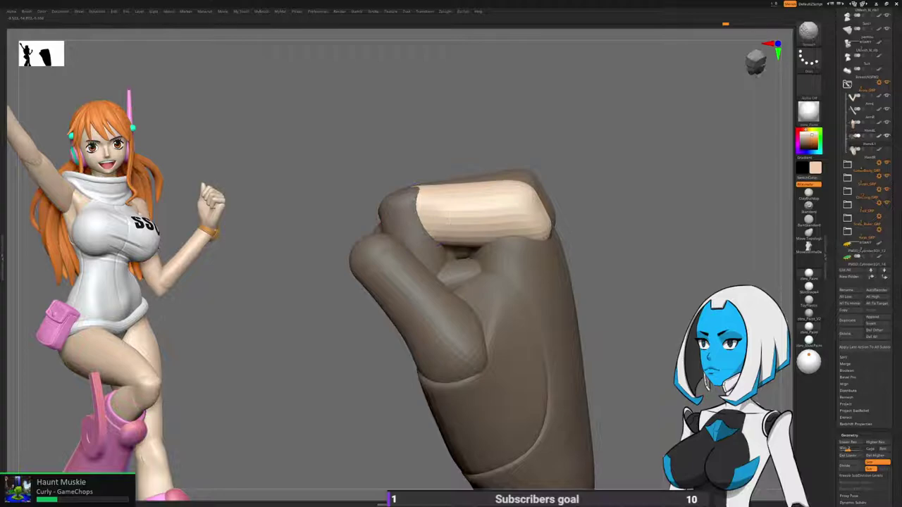
pyautogui.moveTo(620, 224); pyautogui.dragTo(602, 232)
# Mask everything except the ring finger's base segment and adjust its knuckle with the Move brush.
pyautogui.keyDown('ctrl'); pyautogui.moveTo(599, 231); pyautogui.dragTo(556, 218); pyautogui.keyUp('ctrl')
pyautogui.moveTo(564, 357); pyautogui.dragTo(525, 334)
pyautogui.keyDown('ctrl'); pyautogui.keyDown('shift'); pyautogui.click(491, 199); pyautogui.keyUp('shift'); pyautogui.keyUp('ctrl')
pyautogui.keyDown('ctrl'); pyautogui.keyDown('shift'); pyautogui.click(539, 168); pyautogui.keyUp('shift'); pyautogui.keyUp('ctrl')
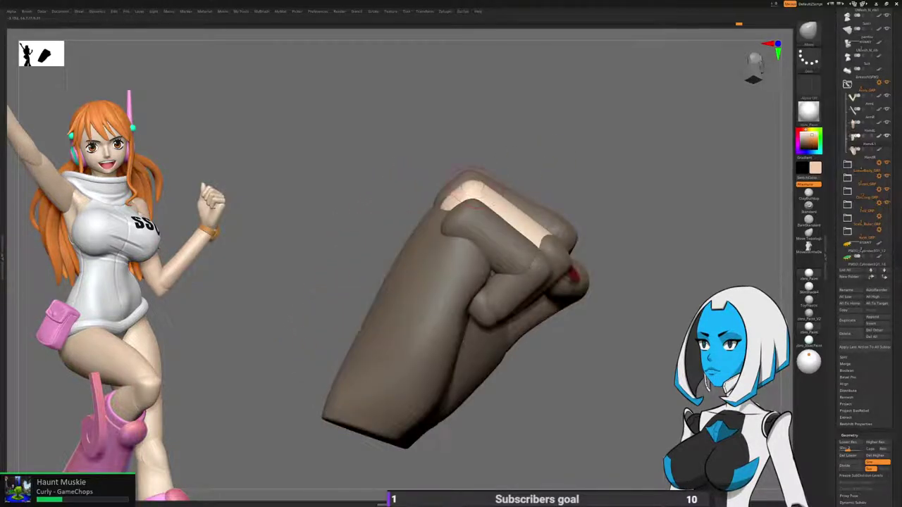
pyautogui.moveTo(518, 148); pyautogui.dragTo(542, 156)
# Leave only the middle finger's base segment unmasked and smooth its knuckle.
pyautogui.keyDown('ctrl'); pyautogui.keyDown('shift'); pyautogui.click(476, 177); pyautogui.keyUp('shift'); pyautogui.keyUp('ctrl')
pyautogui.keyDown('ctrl'); pyautogui.click(501, 143); pyautogui.keyUp('ctrl')
pyautogui.keyDown('ctrl'); pyautogui.keyDown('shift'); pyautogui.click(521, 138); pyautogui.keyUp('shift'); pyautogui.keyUp('ctrl')
pyautogui.keyDown('ctrl'); pyautogui.click(525, 139); pyautogui.keyUp('ctrl')
pyautogui.moveTo(476, 191); pyautogui.dragTo(520, 191, button='right')
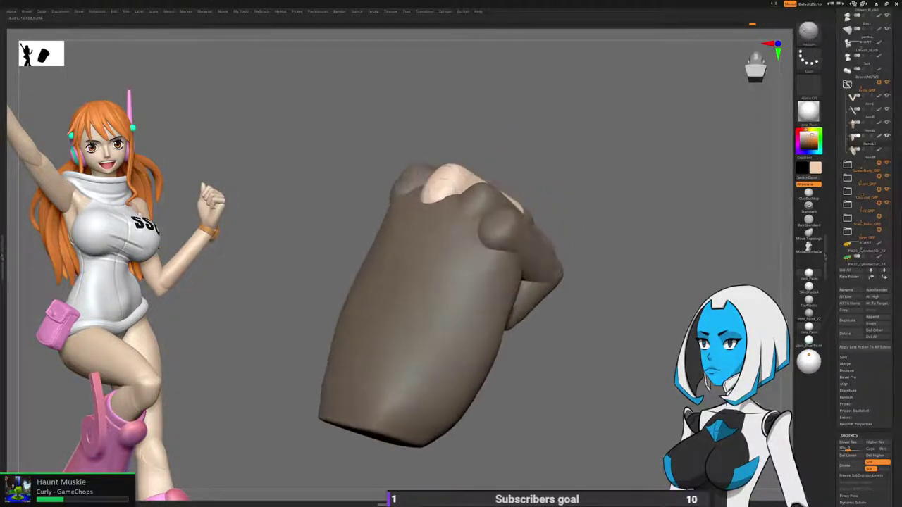
pyautogui.moveTo(510, 141); pyautogui.dragTo(444, 161)
# Leave only the index finger's base segment unmasked, then smooth its knuckle and refine it with the Move brush.
pyautogui.moveTo(431, 186); pyautogui.dragTo(509, 175, button='right')
pyautogui.keyDown('ctrl'); pyautogui.moveTo(465, 138); pyautogui.dragTo(480, 149); pyautogui.keyUp('ctrl')
pyautogui.keyDown('ctrl'); pyautogui.keyDown('shift'); pyautogui.click(392, 192); pyautogui.keyUp('shift'); pyautogui.keyUp('ctrl')
pyautogui.keyDown('ctrl'); pyautogui.click(482, 151); pyautogui.keyUp('ctrl')
pyautogui.keyDown('ctrl'); pyautogui.keyDown('shift'); pyautogui.click(482, 151); pyautogui.keyUp('shift'); pyautogui.keyUp('ctrl')
pyautogui.keyDown('ctrl'); pyautogui.click(483, 149); pyautogui.keyUp('ctrl')
pyautogui.moveTo(483, 150); pyautogui.dragTo(535, 155, button='right')
pyautogui.moveTo(422, 183)
pyautogui.keyDown('shift'); pyautogui.mouseDown()
pyautogui.moveTo(417, 173)
pyautogui.moveTo(423, 184)
pyautogui.mouseUp(); pyautogui.keyUp('shift')
pyautogui.moveTo(486, 177)
pyautogui.mouseDown(button='right')
pyautogui.moveTo(417, 183)
pyautogui.moveTo(458, 181)
pyautogui.mouseUp(button='right')
pyautogui.moveTo(450, 187); pyautogui.dragTo(427, 189)
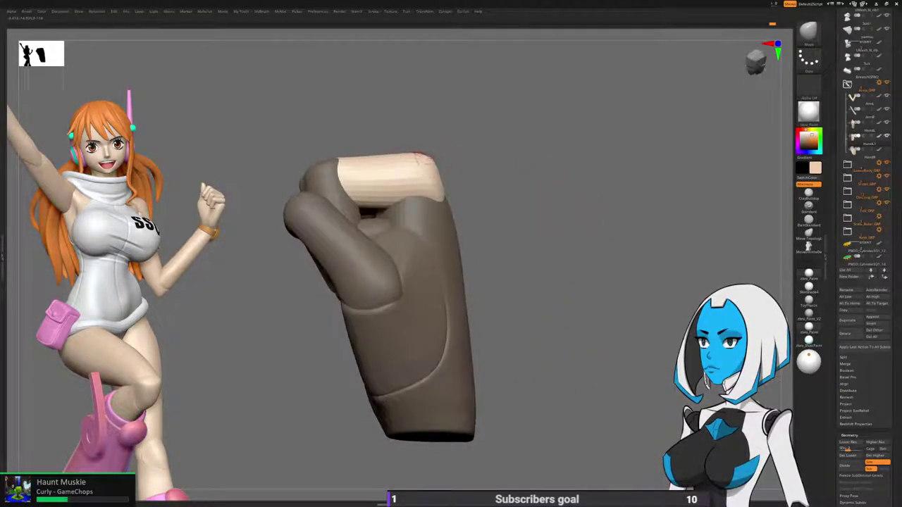
# Mask everything except the thumb segment between its tip and the palm and smooth that segment near its lower joint.
pyautogui.keyDown('ctrl'); pyautogui.moveTo(525, 211); pyautogui.dragTo(555, 237); pyautogui.keyUp('ctrl')
pyautogui.keyDown('ctrl'); pyautogui.moveTo(556, 237); pyautogui.dragTo(535, 183, button='right'); pyautogui.keyUp('ctrl')
pyautogui.moveTo(493, 212); pyautogui.dragTo(588, 215, button='right')
pyautogui.keyDown('ctrl'); pyautogui.moveTo(572, 320); pyautogui.dragTo(592, 320, button='right'); pyautogui.keyUp('ctrl')
pyautogui.moveTo(468, 144); pyautogui.dragTo(468, 215)
pyautogui.keyDown('ctrl'); pyautogui.keyDown('shift'); pyautogui.click(468, 214); pyautogui.keyUp('shift'); pyautogui.keyUp('ctrl')
pyautogui.keyDown('ctrl'); pyautogui.click(547, 227); pyautogui.keyUp('ctrl')
pyautogui.keyDown('ctrl'); pyautogui.keyDown('shift'); pyautogui.click(552, 231); pyautogui.keyUp('shift'); pyautogui.keyUp('ctrl')
pyautogui.keyDown('ctrl'); pyautogui.click(555, 235); pyautogui.keyUp('ctrl')
pyautogui.keyDown('ctrl'); pyautogui.moveTo(556, 236); pyautogui.dragTo(500, 246, button='right'); pyautogui.keyUp('ctrl')
pyautogui.press('space')
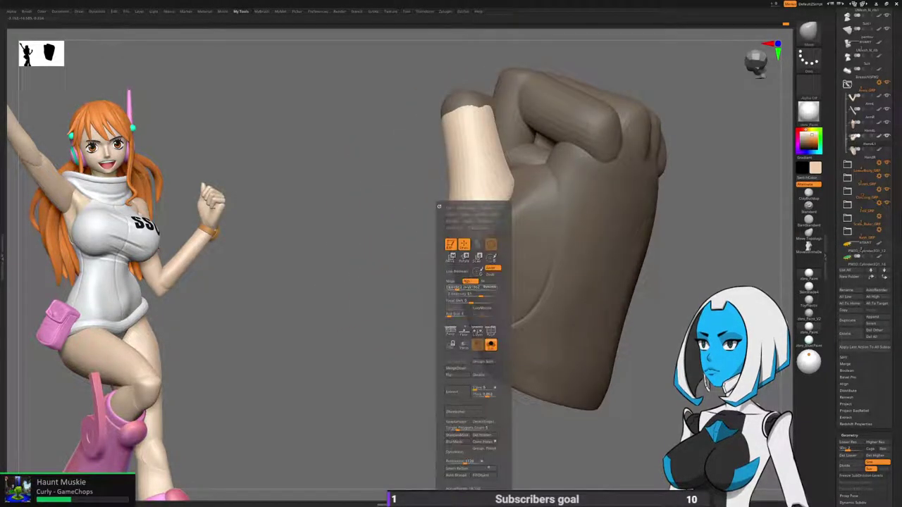
pyautogui.moveTo(460, 288); pyautogui.dragTo(486, 288, button='right')
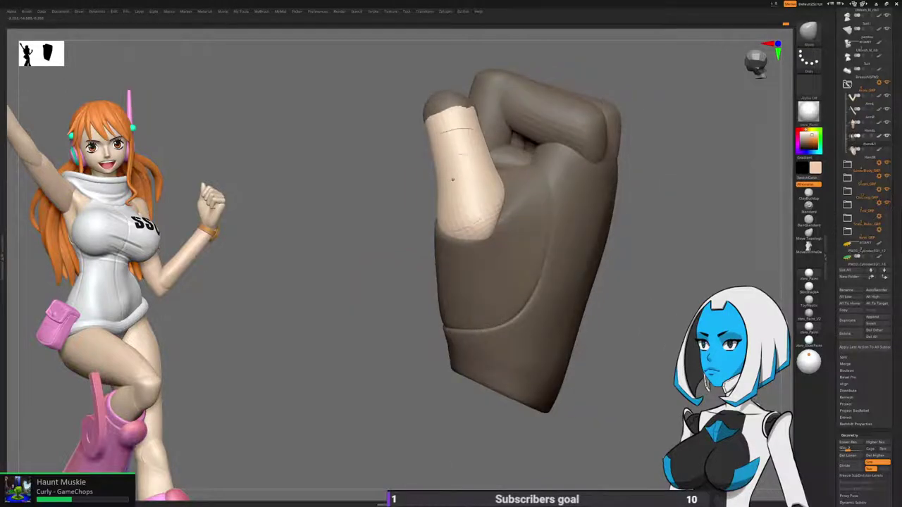
pyautogui.moveTo(471, 209)
pyautogui.keyDown('shift'); pyautogui.mouseDown()
pyautogui.moveTo(479, 225)
pyautogui.moveTo(513, 214)
pyautogui.mouseUp(); pyautogui.keyUp('shift')
pyautogui.moveTo(512, 214); pyautogui.dragTo(583, 188, button='right')
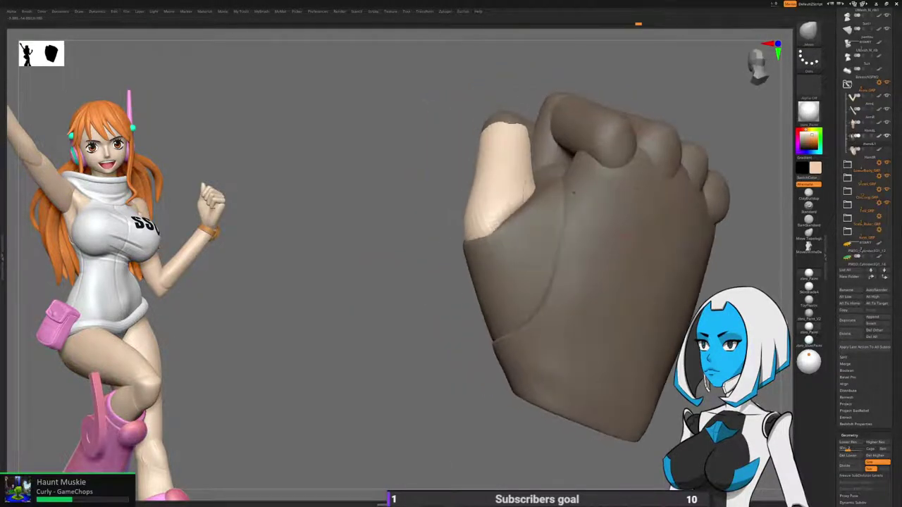
# Pull the outer contour of the thumb's lower joint into shape with the Move brush from the back of the hand.
pyautogui.moveTo(509, 212); pyautogui.dragTo(516, 261, button='right')
pyautogui.moveTo(496, 226); pyautogui.dragTo(491, 231)
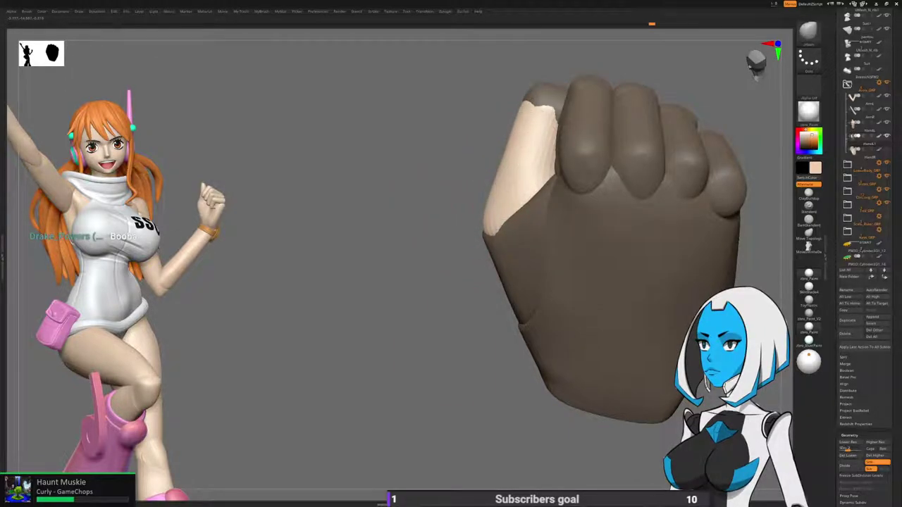
pyautogui.keyDown('ctrl'); pyautogui.moveTo(494, 231); pyautogui.dragTo(494, 191, button='right'); pyautogui.keyUp('ctrl')
pyautogui.moveTo(493, 190); pyautogui.dragTo(592, 204, button='right')
pyautogui.moveTo(569, 261); pyautogui.dragTo(598, 287, button='right')
# Clear the mask, display the polygroup colours and isolate the three segments of the little finger.
pyautogui.keyDown('ctrl'); pyautogui.moveTo(599, 287); pyautogui.dragTo(616, 303); pyautogui.keyUp('ctrl')
pyautogui.moveTo(616, 303); pyautogui.dragTo(634, 317, button='right')
pyautogui.press('space')
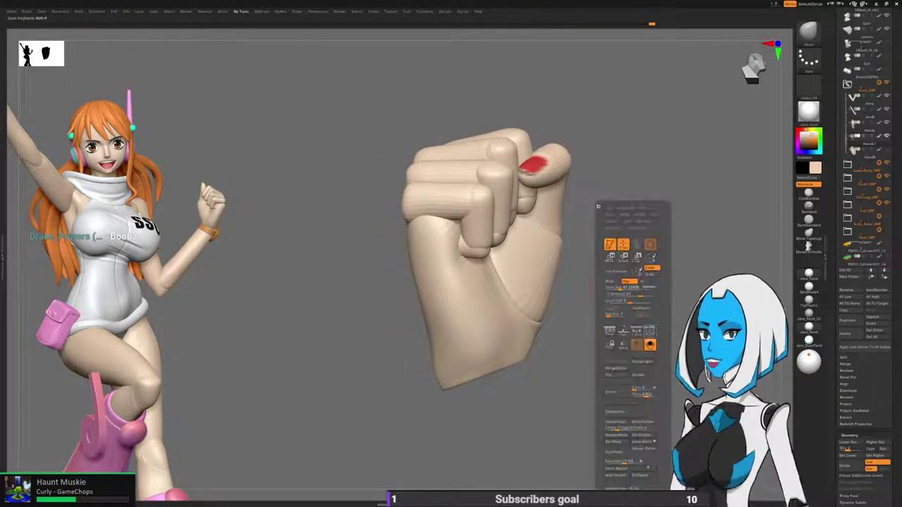
pyautogui.click(647, 344)
pyautogui.moveTo(620, 246); pyautogui.dragTo(599, 224, button='right')
pyautogui.keyDown('ctrl'); pyautogui.keyDown('shift'); pyautogui.click(459, 243); pyautogui.keyUp('shift'); pyautogui.keyUp('ctrl')
pyautogui.keyDown('ctrl'); pyautogui.keyDown('shift'); pyautogui.moveTo(565, 199); pyautogui.dragTo(587, 225); pyautogui.keyUp('shift'); pyautogui.keyUp('ctrl')
pyautogui.keyDown('ctrl'); pyautogui.keyDown('shift'); pyautogui.click(459, 214); pyautogui.keyUp('shift'); pyautogui.keyUp('ctrl')
pyautogui.keyDown('ctrl'); pyautogui.keyDown('shift'); pyautogui.click(426, 194); pyautogui.keyUp('shift'); pyautogui.keyUp('ctrl')
pyautogui.keyDown('ctrl'); pyautogui.keyDown('shift'); pyautogui.moveTo(624, 191); pyautogui.dragTo(661, 291); pyautogui.keyUp('shift'); pyautogui.keyUp('ctrl')
pyautogui.keyDown('alt'); pyautogui.moveTo(634, 406); pyautogui.dragTo(624, 396, button='right'); pyautogui.keyUp('alt')
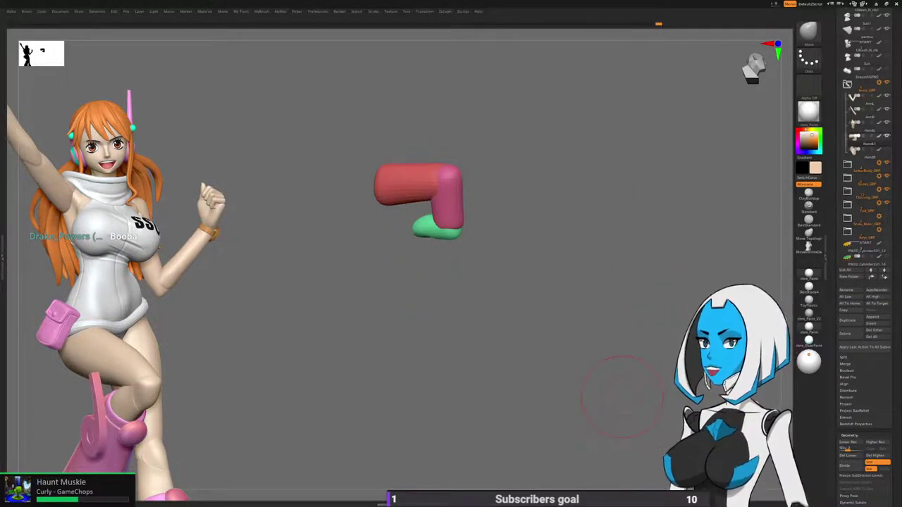
# Assign new polygroups to the segments of the isolated little finger and open the polygroup options.
pyautogui.scroll(-10, 865, 282)
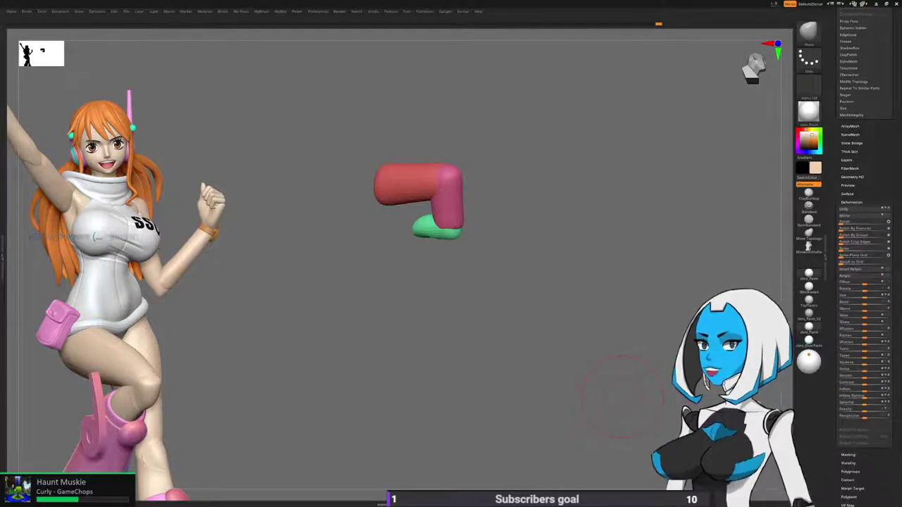
pyautogui.scroll(-8, 864, 261)
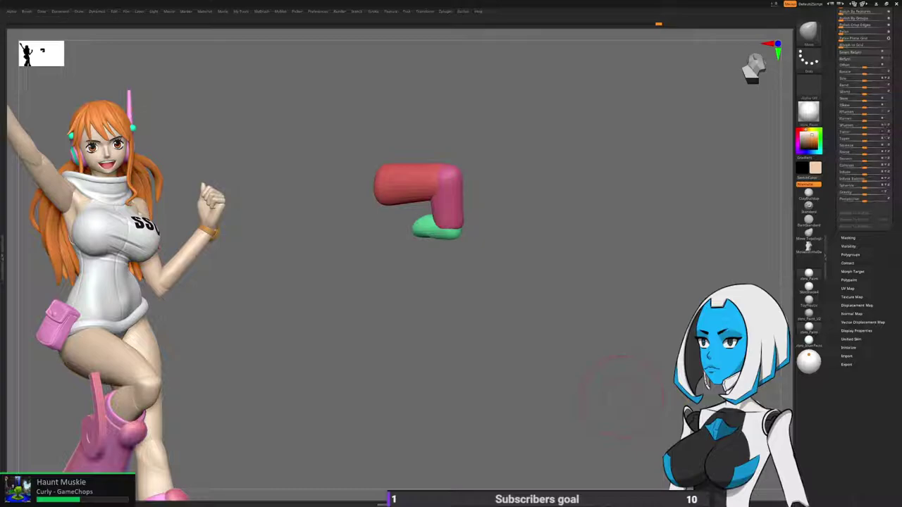
pyautogui.press('space')
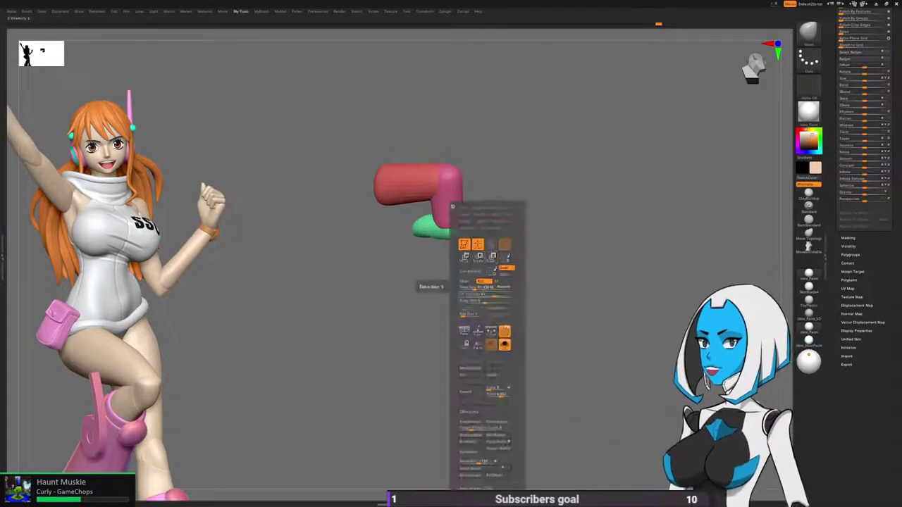
pyautogui.click(475, 473)
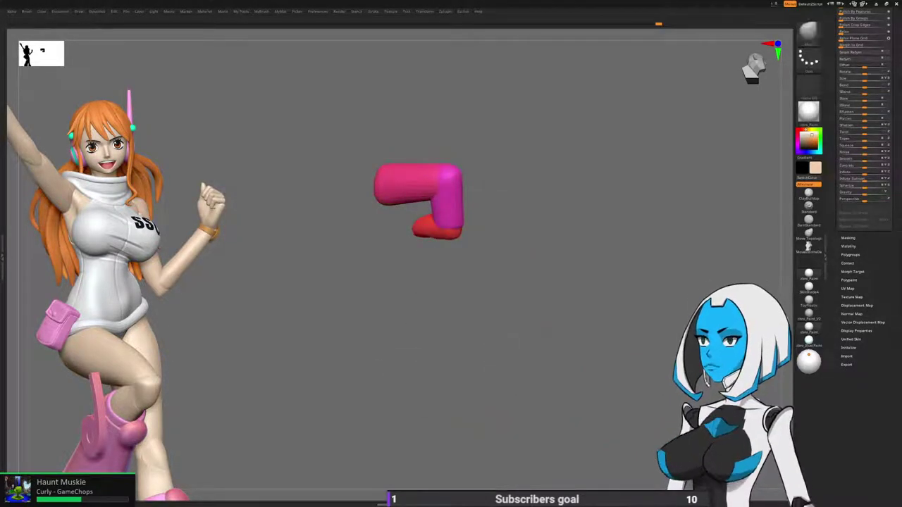
pyautogui.click(849, 255)
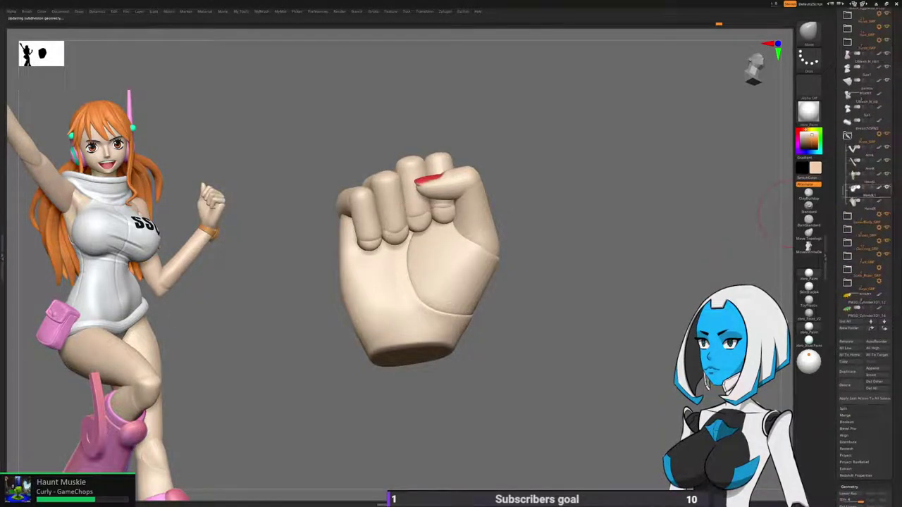
# Duplicate the clenched hand subtool and pick up the skin colour from the copy.
pyautogui.click(849, 371)
pyautogui.moveTo(470, 249); pyautogui.dragTo(533, 251, button='right')
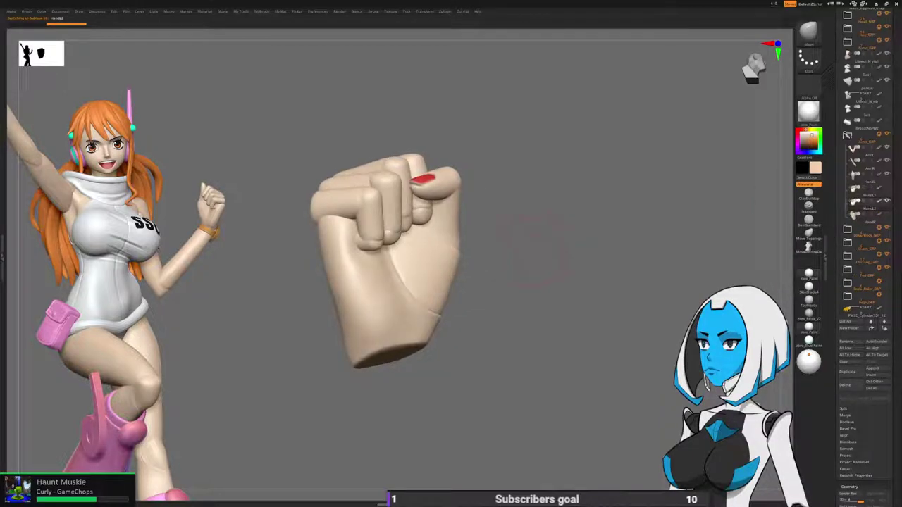
pyautogui.press('c')
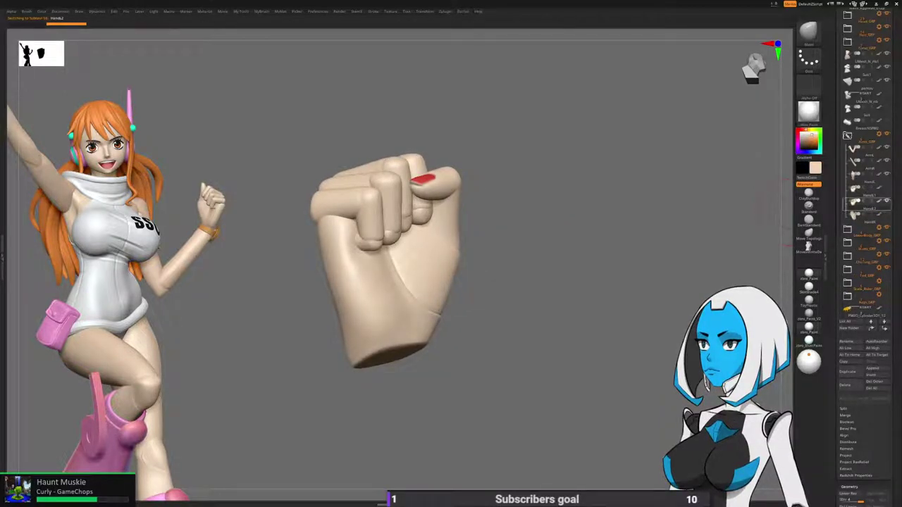
# Give the duplicated hand, including the nail, a uniform skin colour and convert it to a DynaMesh.
pyautogui.press('space')
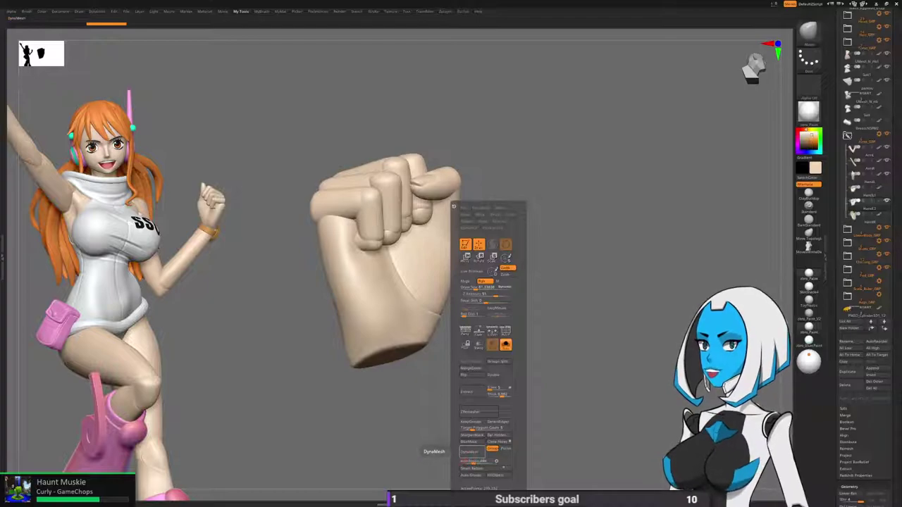
pyautogui.click(469, 452)
pyautogui.click(454, 468)
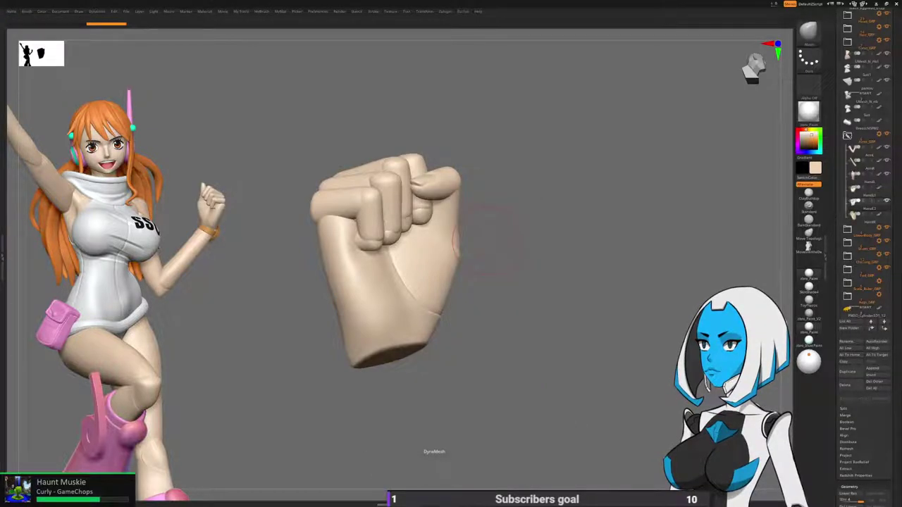
pyautogui.press('space')
pyautogui.click(441, 271)
# Isolate the little finger of the DynaMesh hand.
pyautogui.moveTo(443, 271); pyautogui.dragTo(452, 270, button='right')
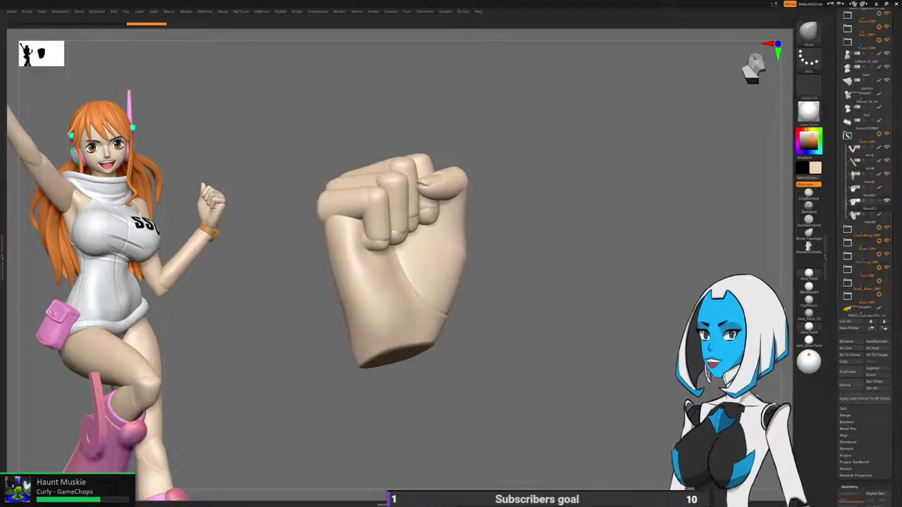
pyautogui.keyDown('alt'); pyautogui.moveTo(525, 279); pyautogui.dragTo(634, 282, button='right'); pyautogui.keyUp('alt')
pyautogui.moveTo(422, 265); pyautogui.dragTo(534, 258, button='right')
pyautogui.press('space')
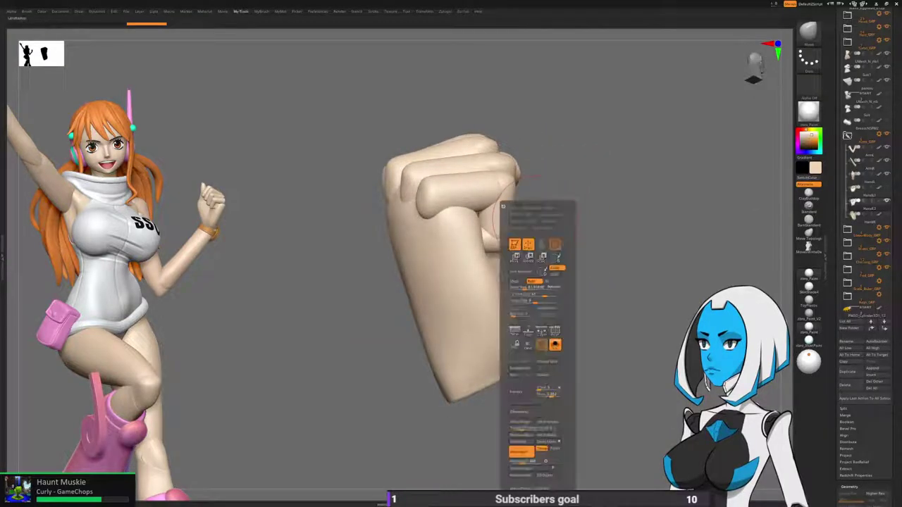
pyautogui.moveTo(585, 218); pyautogui.dragTo(571, 211, button='right')
pyautogui.keyDown('ctrl'); pyautogui.keyDown('shift'); pyautogui.click(516, 187); pyautogui.keyUp('shift'); pyautogui.keyUp('ctrl')
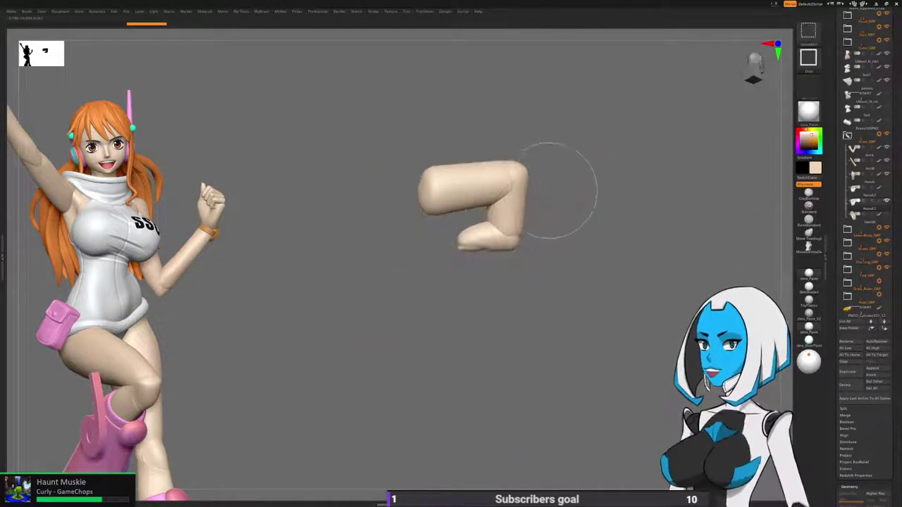
# Load the Smooth Stronger brush from the LightBox brush library as the smoothing brush.
pyautogui.click(318, 11)
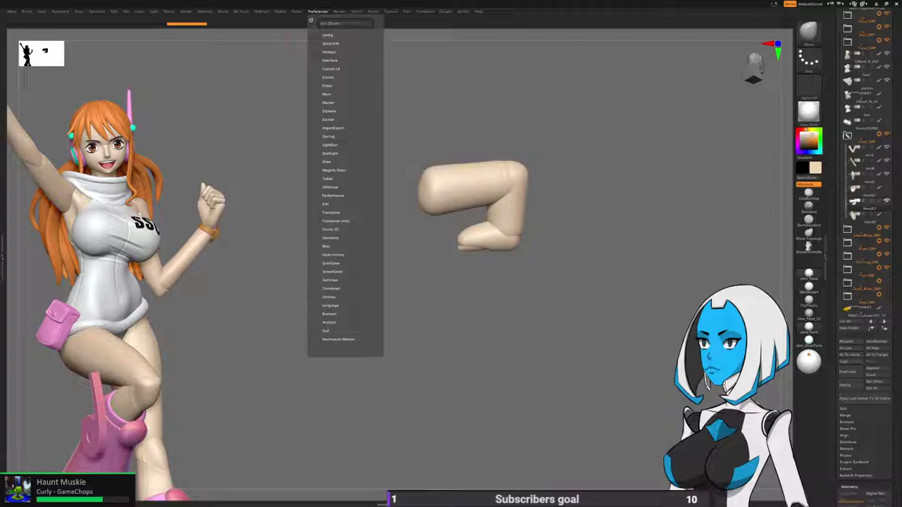
pyautogui.click(329, 145)
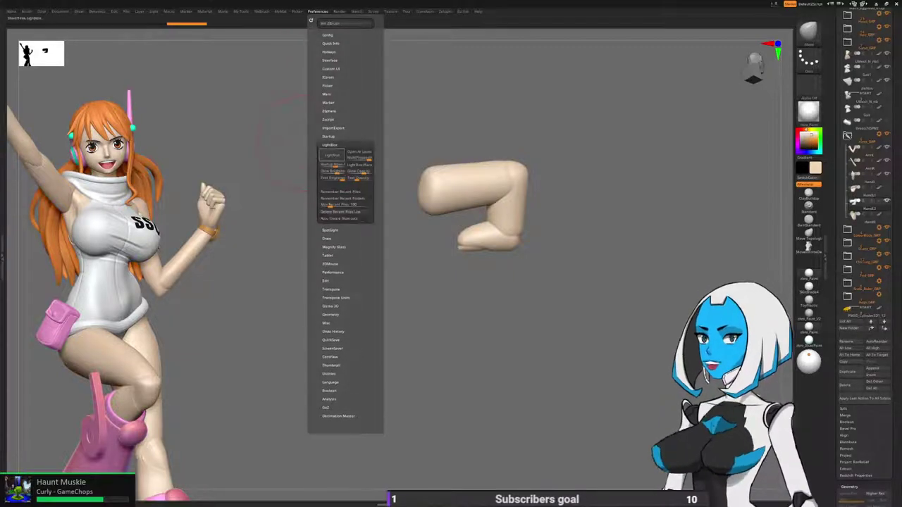
pyautogui.click(332, 154)
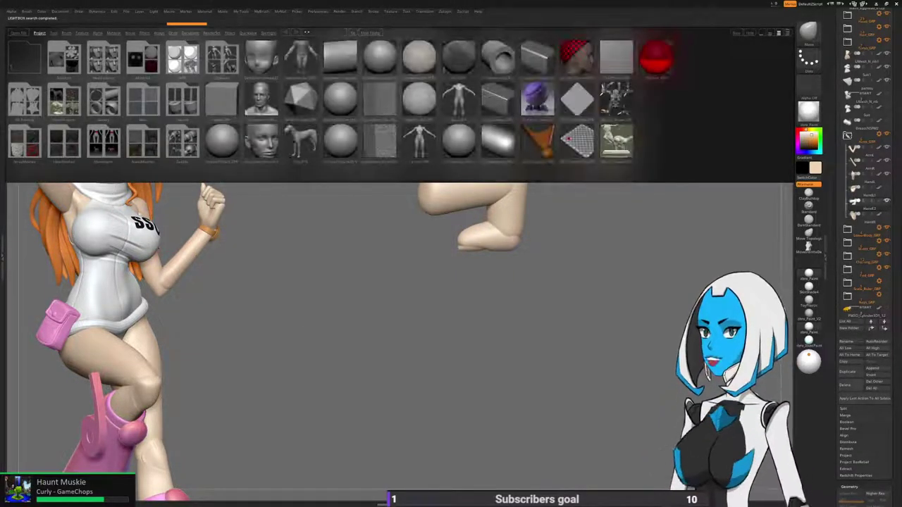
pyautogui.click(67, 34)
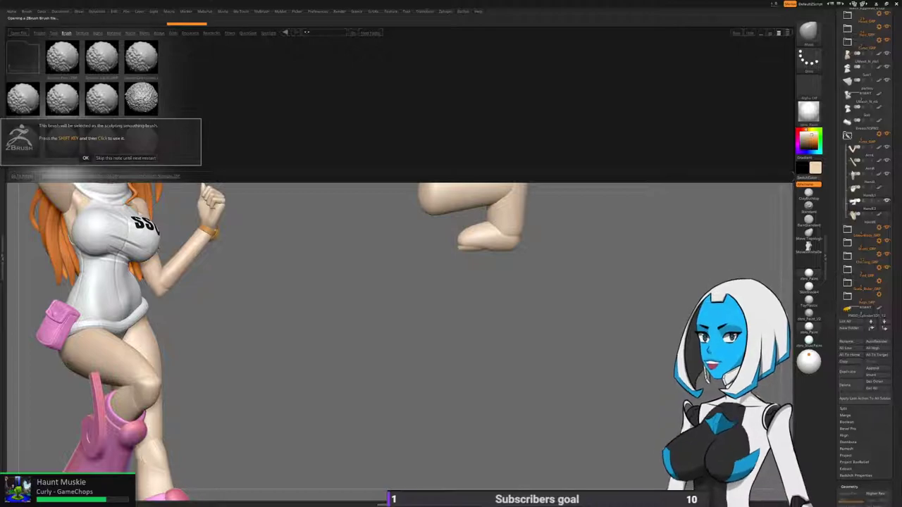
pyautogui.doubleClick(25, 139)
pyautogui.press('space')
# Smooth away the crease between the little finger's base and middle segments.
pyautogui.moveTo(563, 257)
pyautogui.mouseDown()
pyautogui.moveTo(556, 214)
pyautogui.moveTo(543, 215)
pyautogui.moveTo(548, 221)
pyautogui.mouseUp()
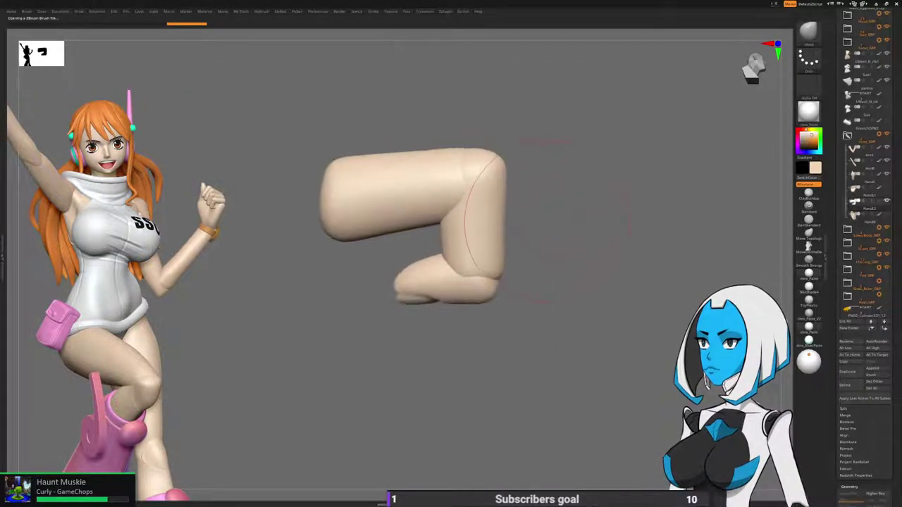
pyautogui.press('space')
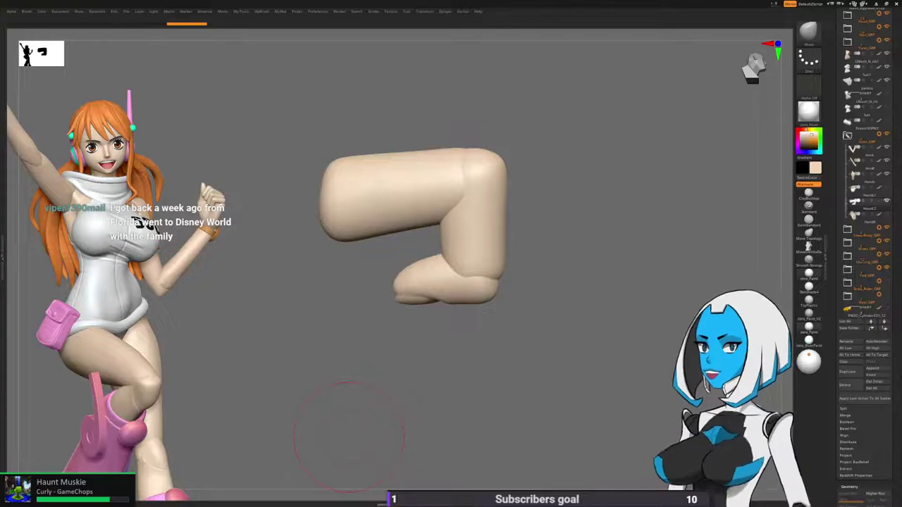
pyautogui.moveTo(348, 437); pyautogui.dragTo(342, 437)
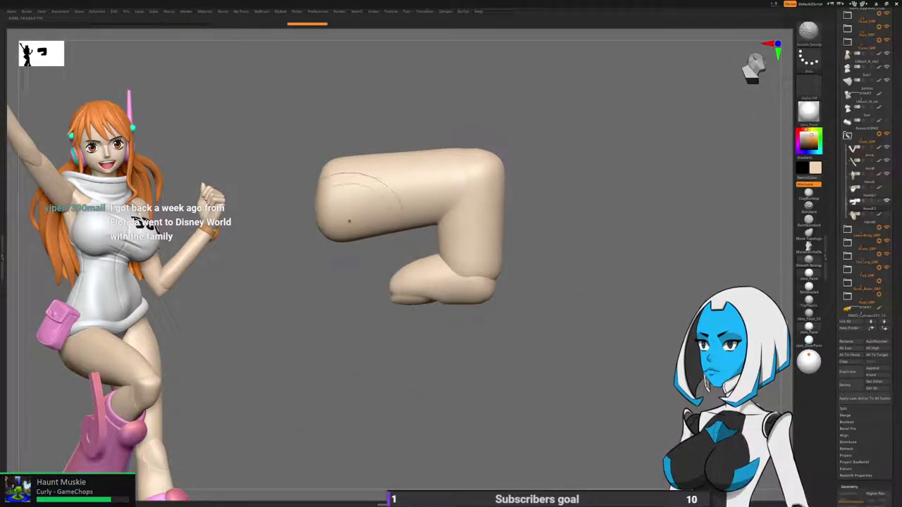
pyautogui.moveTo(510, 146); pyautogui.dragTo(395, 169)
pyautogui.moveTo(479, 282); pyautogui.dragTo(451, 282)
# Blend the little finger's middle segment into its fingertip by smoothing the joint on the far side.
pyautogui.press('space')
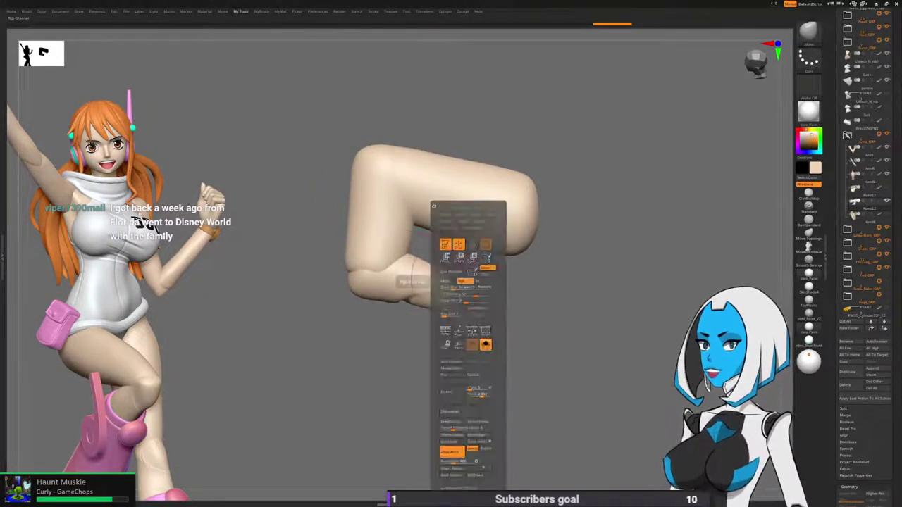
pyautogui.moveTo(466, 287); pyautogui.dragTo(469, 287)
pyautogui.moveTo(358, 405)
pyautogui.mouseDown()
pyautogui.moveTo(278, 401)
pyautogui.moveTo(321, 396)
pyautogui.mouseUp()
pyautogui.keyDown('shift'); pyautogui.moveTo(389, 271); pyautogui.dragTo(416, 269); pyautogui.keyUp('shift')
pyautogui.moveTo(519, 274)
pyautogui.mouseDown()
pyautogui.moveTo(451, 274)
pyautogui.moveTo(428, 259)
pyautogui.mouseUp()
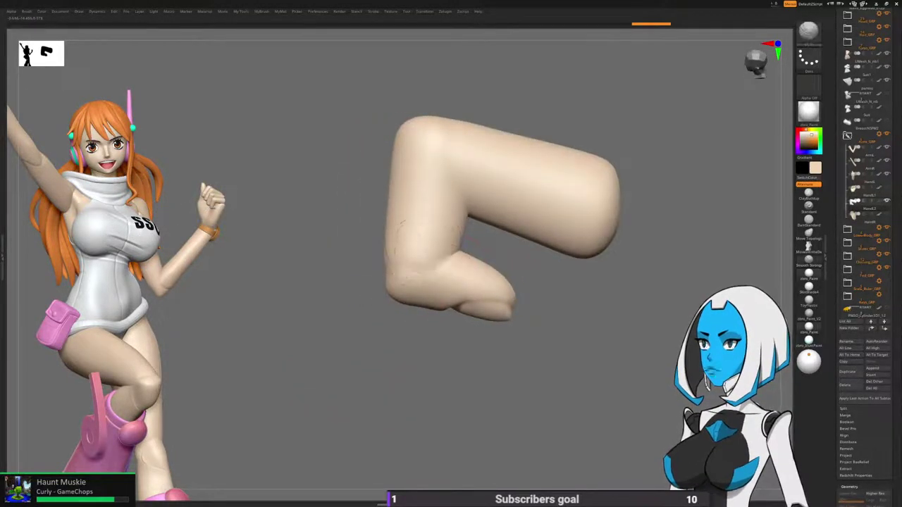
# Smooth the rest of the little finger's fingertip joint from both sides into a continuous bend.
pyautogui.moveTo(398, 310); pyautogui.dragTo(492, 266)
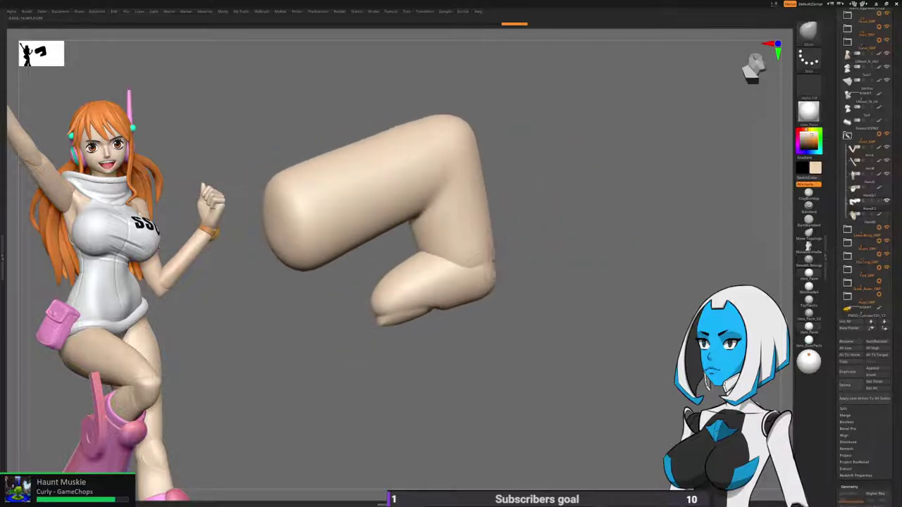
pyautogui.moveTo(556, 282); pyautogui.dragTo(521, 279)
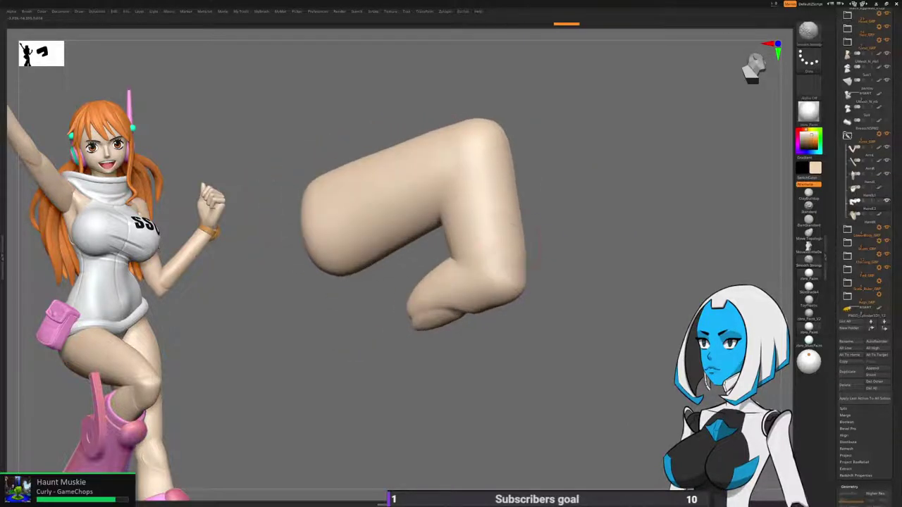
pyautogui.moveTo(579, 272)
pyautogui.keyDown('shift'); pyautogui.mouseDown()
pyautogui.moveTo(416, 279)
pyautogui.moveTo(422, 287)
pyautogui.mouseUp(); pyautogui.keyUp('shift')
pyautogui.moveTo(458, 335)
pyautogui.keyDown('alt'); pyautogui.mouseDown()
pyautogui.moveTo(410, 301)
pyautogui.moveTo(423, 324)
pyautogui.mouseUp(); pyautogui.keyUp('alt')
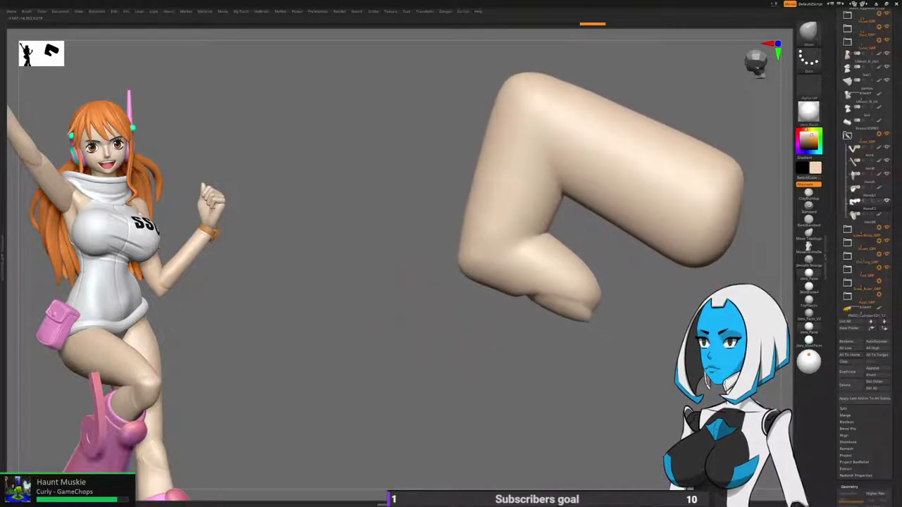
pyautogui.keyDown('alt'); pyautogui.moveTo(496, 315); pyautogui.dragTo(451, 346); pyautogui.keyUp('alt')
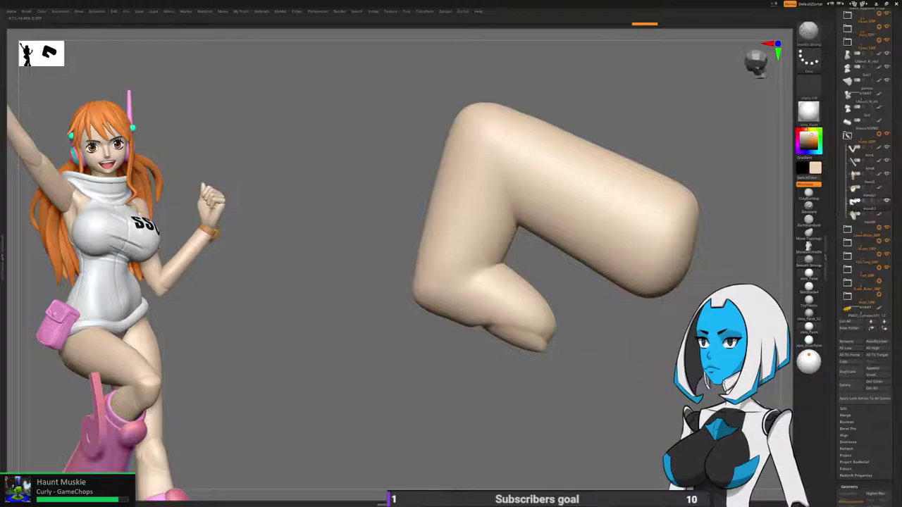
# Even out the little finger's base segment and inner bends, working from its knuckle end and palm side.
pyautogui.moveTo(363, 384); pyautogui.dragTo(405, 346)
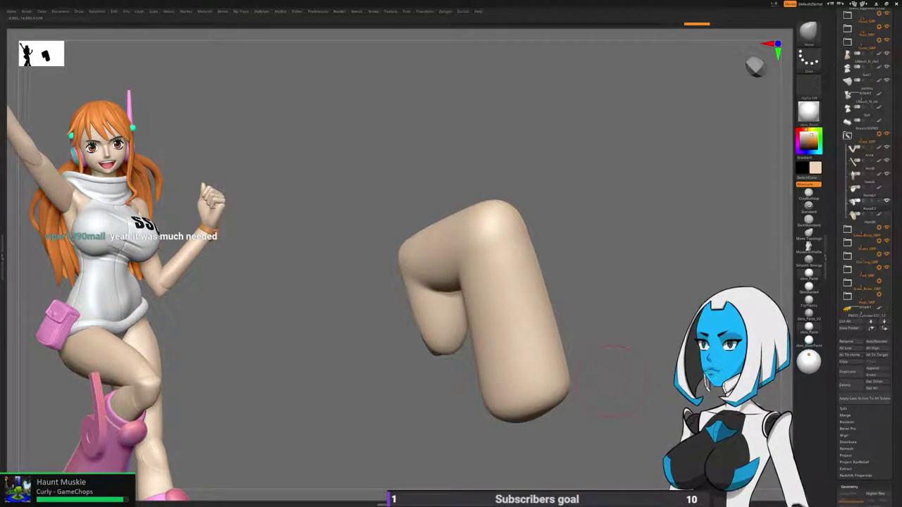
pyautogui.moveTo(616, 382); pyautogui.dragTo(659, 370)
pyautogui.moveTo(579, 386)
pyautogui.mouseDown()
pyautogui.moveTo(449, 189)
pyautogui.moveTo(435, 191)
pyautogui.moveTo(431, 217)
pyautogui.mouseUp()
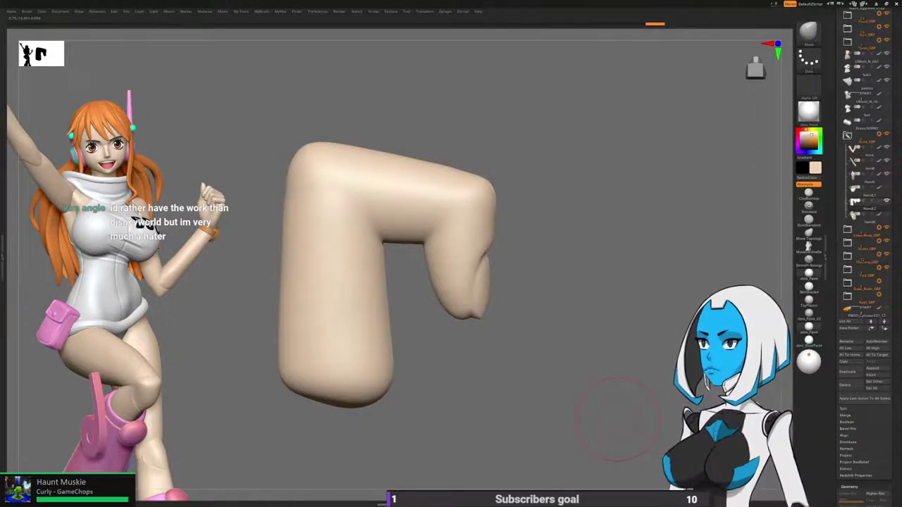
pyautogui.moveTo(578, 412)
pyautogui.mouseDown()
pyautogui.moveTo(599, 409)
pyautogui.moveTo(560, 230)
pyautogui.moveTo(539, 295)
pyautogui.mouseUp()
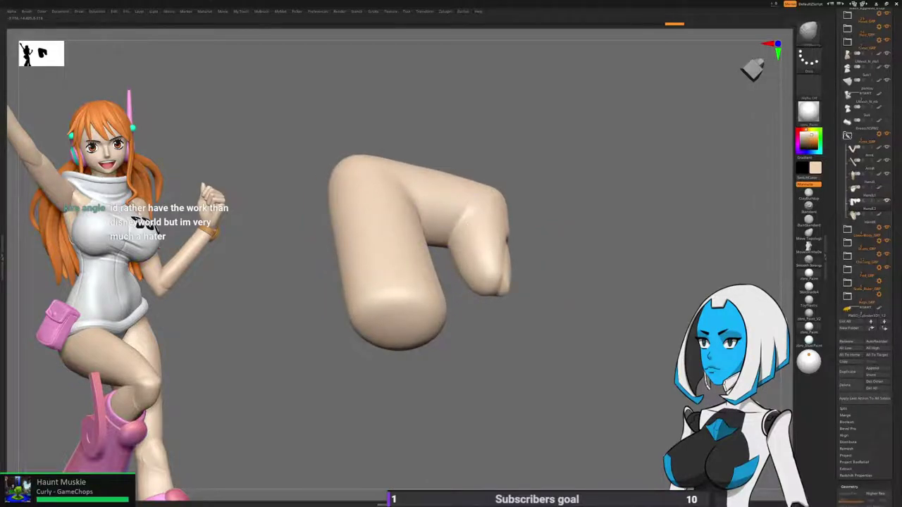
pyautogui.moveTo(486, 359); pyautogui.dragTo(433, 244)
pyautogui.moveTo(549, 282)
pyautogui.mouseDown()
pyautogui.moveTo(496, 243)
pyautogui.moveTo(572, 224)
pyautogui.mouseUp()
# Isolate the next finger of the hand and smooth the joint between its base and middle segments.
pyautogui.moveTo(549, 169); pyautogui.dragTo(606, 190)
pyautogui.keyDown('ctrl'); pyautogui.keyDown('shift'); pyautogui.click(549, 183); pyautogui.keyUp('shift'); pyautogui.keyUp('ctrl')
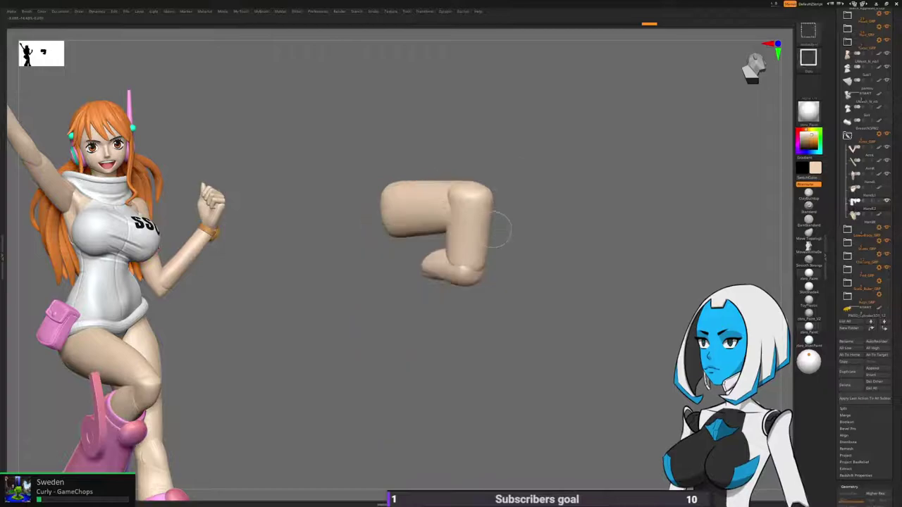
pyautogui.moveTo(451, 232); pyautogui.dragTo(409, 233, button='right')
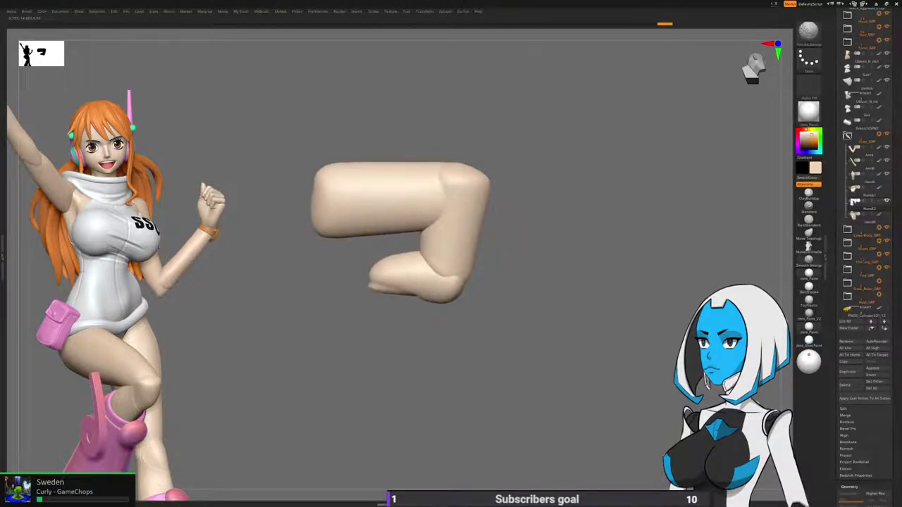
pyautogui.moveTo(499, 172)
pyautogui.mouseDown()
pyautogui.moveTo(473, 263)
pyautogui.moveTo(448, 299)
pyautogui.moveTo(528, 215)
pyautogui.moveTo(539, 252)
pyautogui.moveTo(463, 310)
pyautogui.mouseUp()
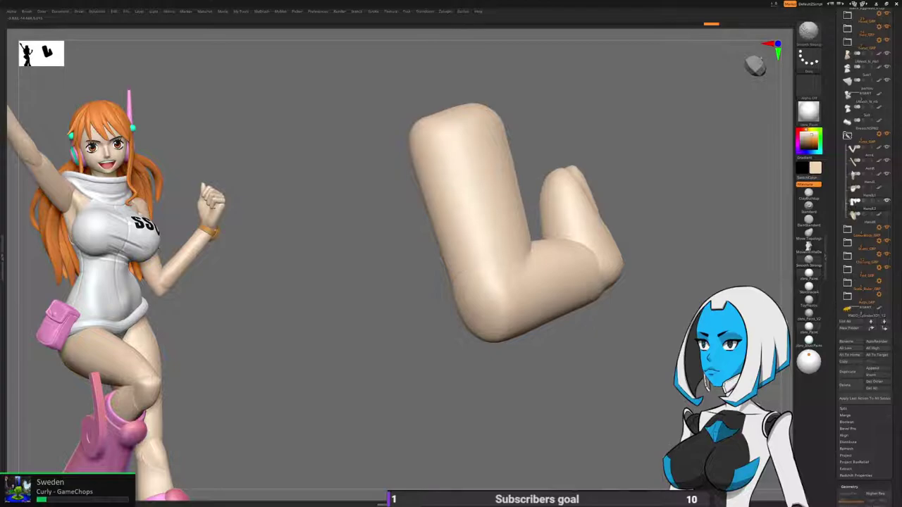
# Smooth the second finger's remaining joint creases around the middle bend and fingertip.
pyautogui.moveTo(457, 366)
pyautogui.mouseDown()
pyautogui.moveTo(525, 363)
pyautogui.moveTo(533, 372)
pyautogui.mouseUp()
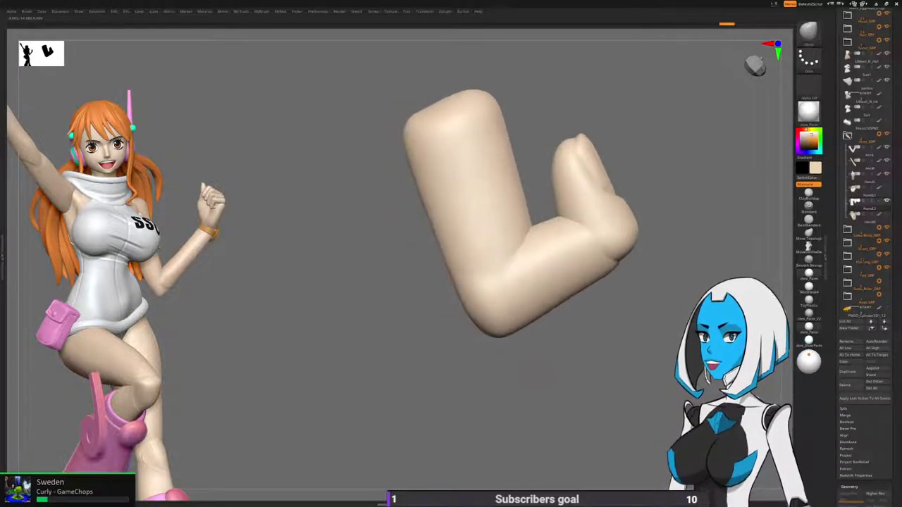
pyautogui.keyDown('alt'); pyautogui.moveTo(599, 391); pyautogui.dragTo(521, 406); pyautogui.keyUp('alt')
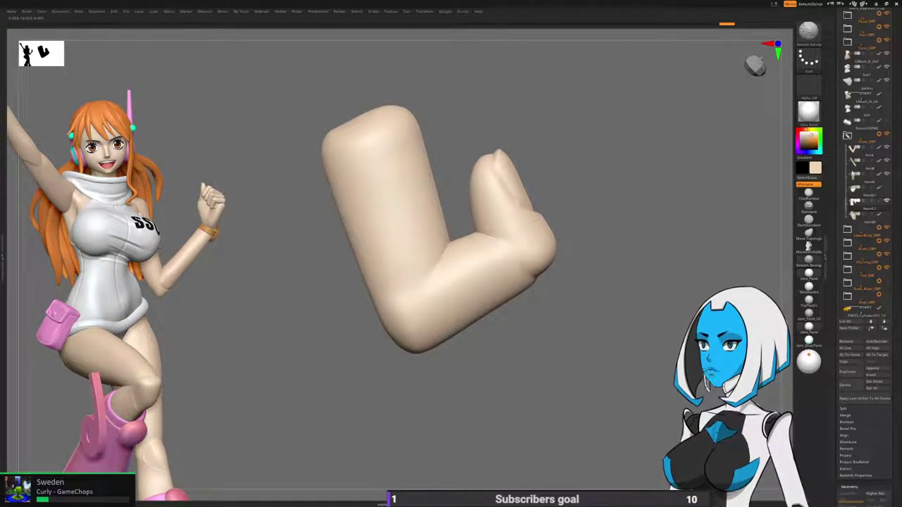
pyautogui.moveTo(437, 395); pyautogui.dragTo(529, 407)
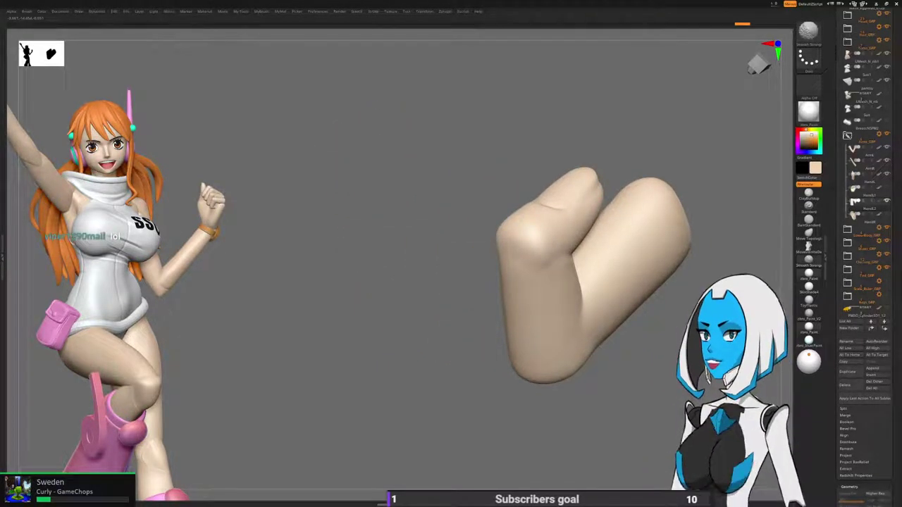
pyautogui.moveTo(483, 380)
pyautogui.mouseDown()
pyautogui.moveTo(419, 394)
pyautogui.moveTo(397, 370)
pyautogui.moveTo(331, 394)
pyautogui.mouseUp()
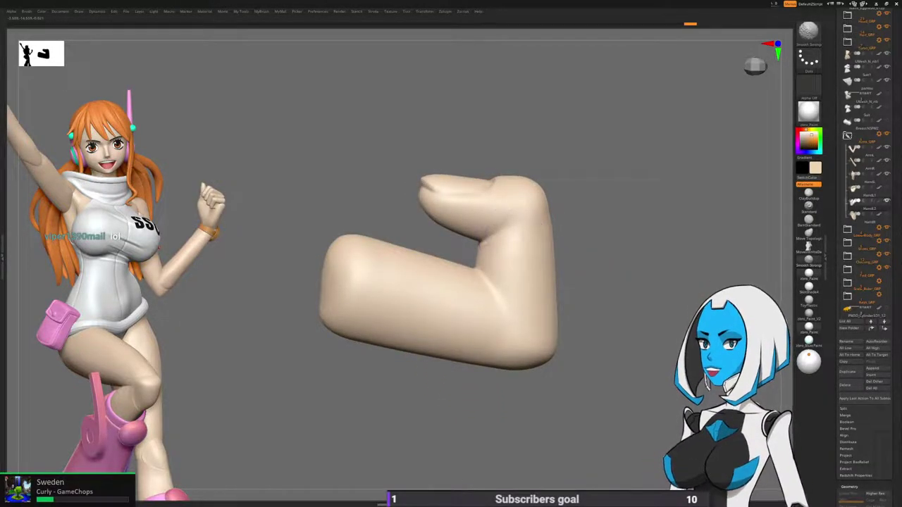
# Nudge the outer corner of the second finger's fingertip bend into shape with the infinite-depth Move brush.
pyautogui.moveTo(394, 401); pyautogui.dragTo(534, 372)
pyautogui.moveTo(534, 372); pyautogui.dragTo(584, 374)
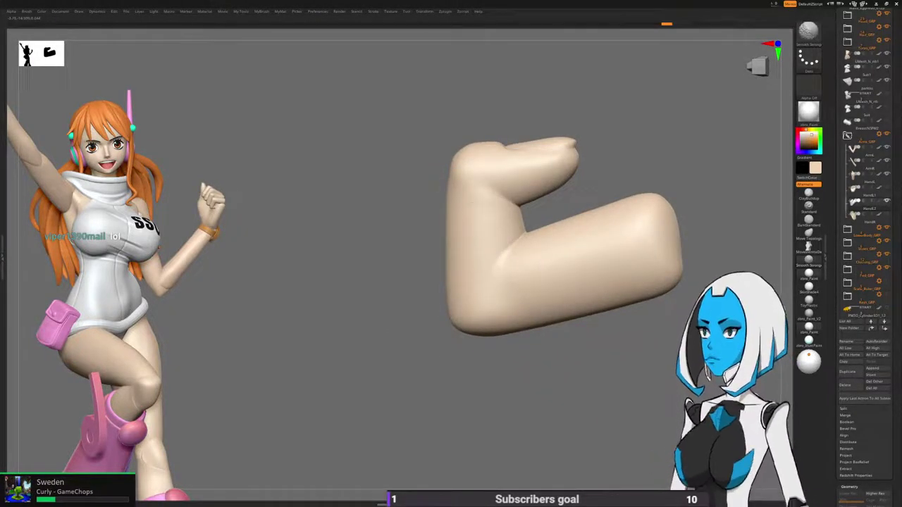
pyautogui.moveTo(535, 386)
pyautogui.keyDown('alt'); pyautogui.mouseDown()
pyautogui.moveTo(529, 366)
pyautogui.moveTo(472, 373)
pyautogui.moveTo(486, 373)
pyautogui.moveTo(503, 457)
pyautogui.mouseUp(); pyautogui.keyUp('alt')
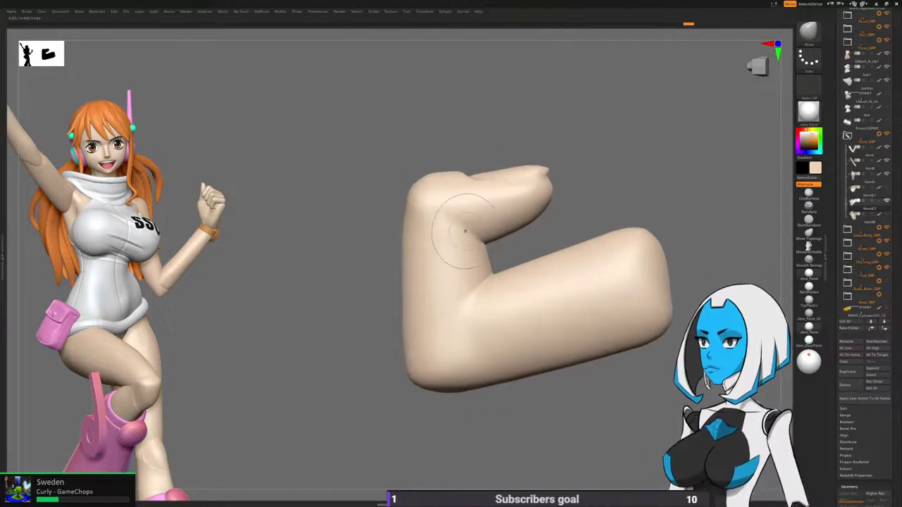
pyautogui.press('b')
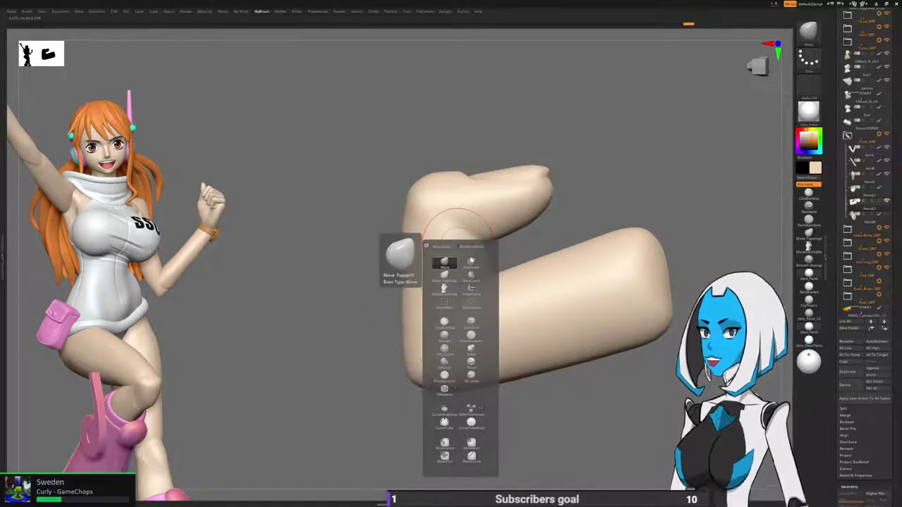
pyautogui.click(443, 289)
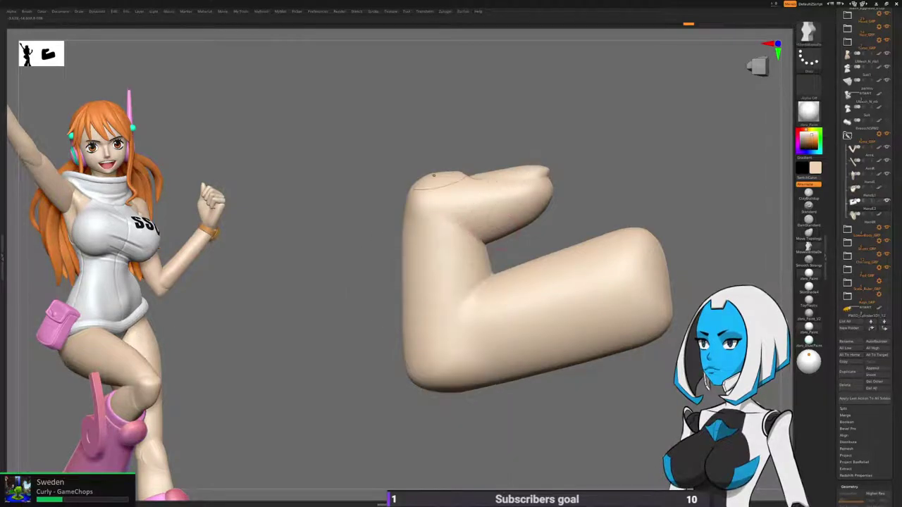
pyautogui.moveTo(421, 183); pyautogui.dragTo(424, 187)
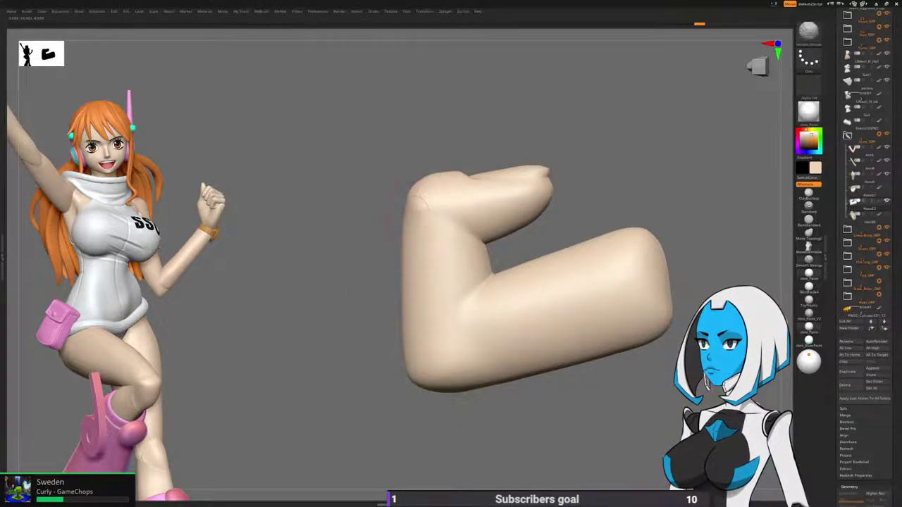
# Adjust the side contour of the second finger around its fingertip bend with a resized Move brush.
pyautogui.moveTo(396, 377)
pyautogui.mouseDown()
pyautogui.moveTo(405, 448)
pyautogui.moveTo(458, 458)
pyautogui.mouseUp()
pyautogui.moveTo(599, 383)
pyautogui.mouseDown()
pyautogui.moveTo(642, 223)
pyautogui.moveTo(611, 232)
pyautogui.moveTo(606, 221)
pyautogui.moveTo(610, 231)
pyautogui.mouseUp()
pyautogui.press('b')
pyautogui.click(539, 255)
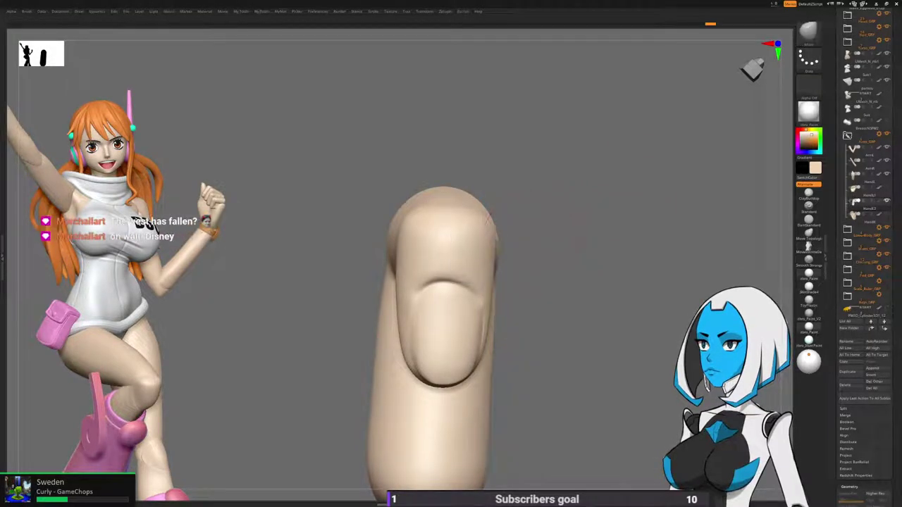
pyautogui.moveTo(502, 215)
pyautogui.mouseDown()
pyautogui.moveTo(495, 217)
pyautogui.moveTo(522, 271)
pyautogui.moveTo(537, 409)
pyautogui.moveTo(546, 398)
pyautogui.mouseUp()
pyautogui.moveTo(548, 260)
pyautogui.mouseDown()
pyautogui.moveTo(533, 341)
pyautogui.moveTo(527, 260)
pyautogui.moveTo(509, 243)
pyautogui.moveTo(528, 249)
pyautogui.mouseUp()
pyautogui.press('space')
pyautogui.moveTo(507, 287); pyautogui.dragTo(510, 287)
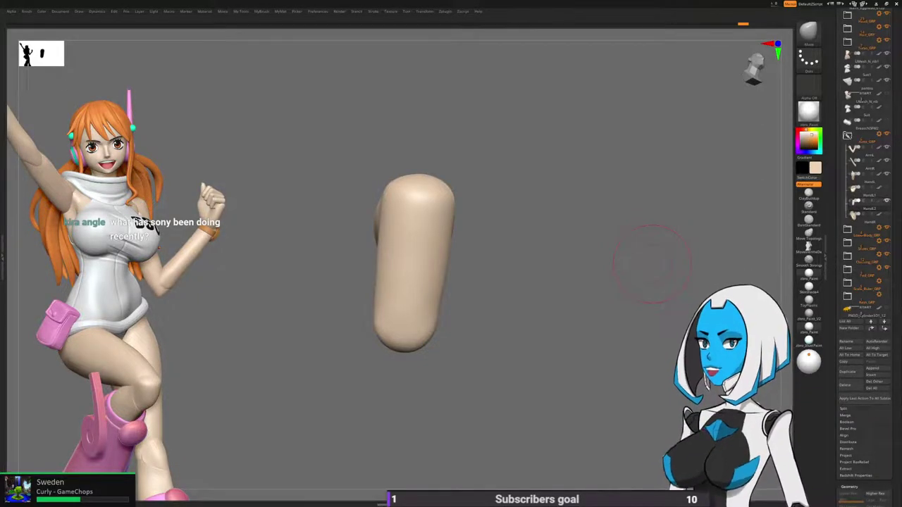
# Smooth the back of the second finger and reshape the side of its middle bend with the Move brush.
pyautogui.moveTo(652, 272)
pyautogui.mouseDown()
pyautogui.moveTo(612, 270)
pyautogui.moveTo(640, 267)
pyautogui.moveTo(535, 224)
pyautogui.moveTo(511, 242)
pyautogui.mouseUp()
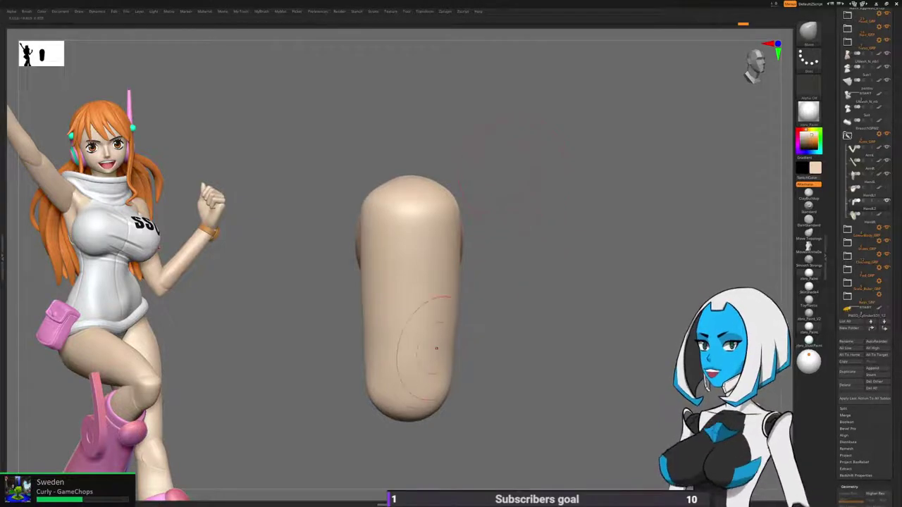
pyautogui.moveTo(502, 373); pyautogui.dragTo(530, 310)
pyautogui.moveTo(528, 361)
pyautogui.mouseDown()
pyautogui.moveTo(534, 288)
pyautogui.moveTo(593, 286)
pyautogui.mouseUp()
pyautogui.moveTo(455, 302)
pyautogui.keyDown('shift'); pyautogui.mouseDown()
pyautogui.moveTo(468, 287)
pyautogui.moveTo(510, 298)
pyautogui.mouseUp(); pyautogui.keyUp('shift')
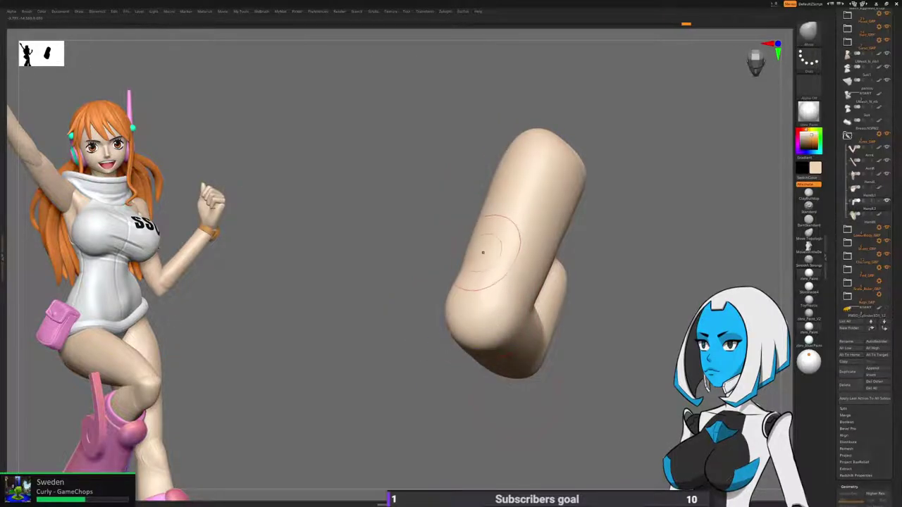
pyautogui.press('b')
pyautogui.click(468, 279)
pyautogui.moveTo(620, 299)
pyautogui.mouseDown()
pyautogui.moveTo(633, 337)
pyautogui.moveTo(627, 271)
pyautogui.moveTo(576, 245)
pyautogui.moveTo(573, 271)
pyautogui.mouseUp()
pyautogui.moveTo(477, 227); pyautogui.dragTo(459, 231)
pyautogui.moveTo(459, 284); pyautogui.dragTo(456, 257)
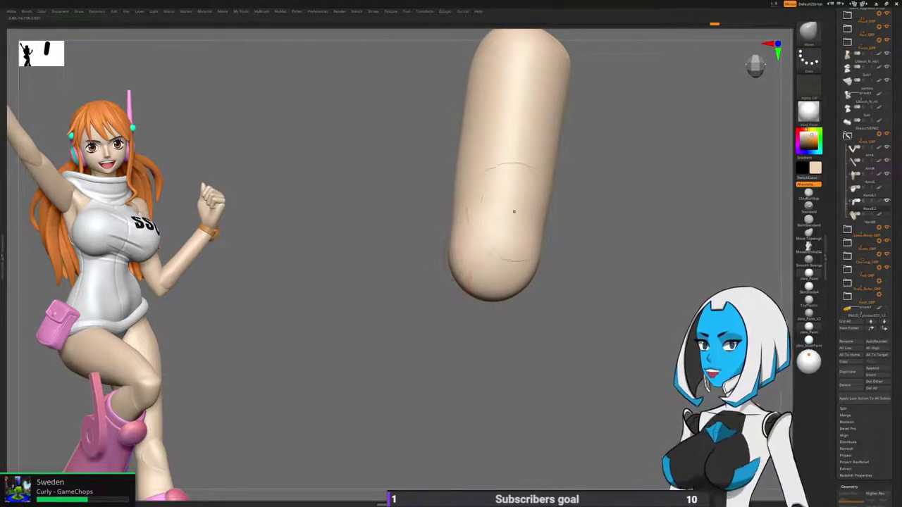
# Even out both side outlines of the second finger's base segment and smooth its rounded joint end.
pyautogui.moveTo(582, 268); pyautogui.dragTo(591, 269)
pyautogui.moveTo(535, 290); pyautogui.dragTo(564, 273)
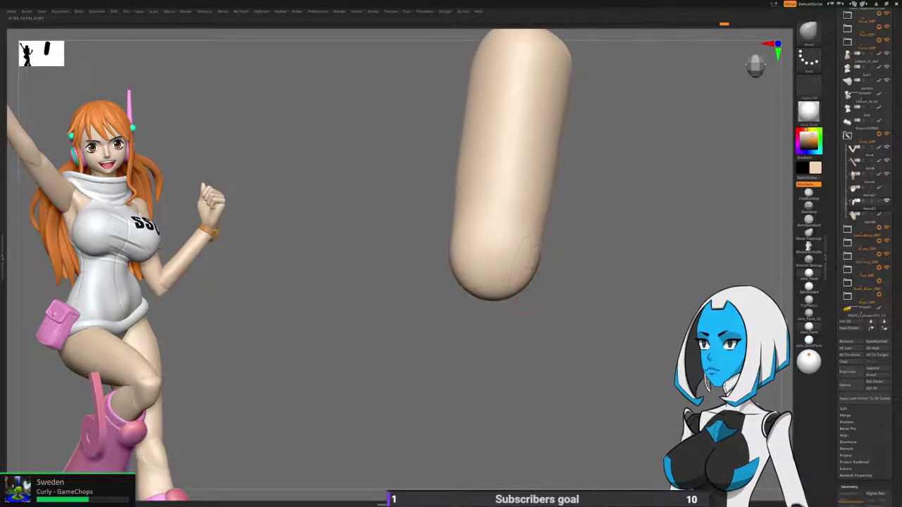
pyautogui.moveTo(457, 203); pyautogui.dragTo(470, 105)
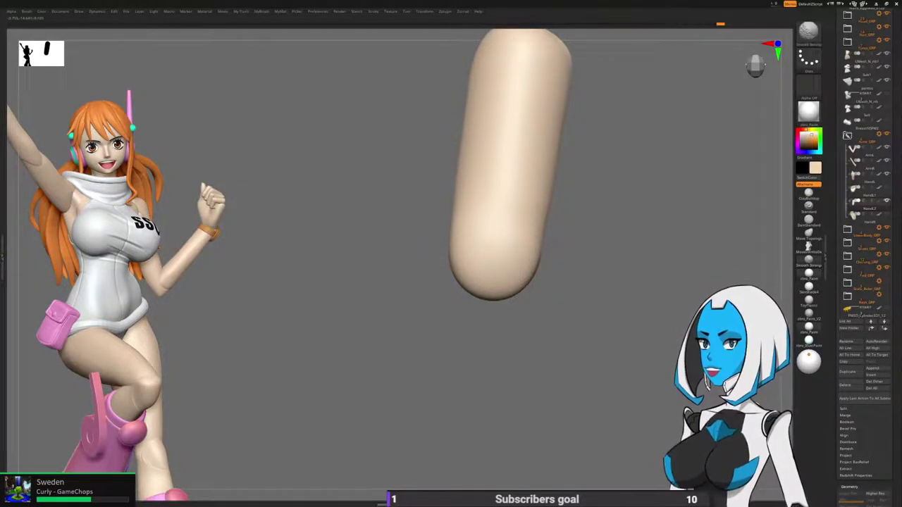
pyautogui.keyDown('shift'); pyautogui.moveTo(535, 218); pyautogui.dragTo(523, 264); pyautogui.keyUp('shift')
pyautogui.keyDown('shift'); pyautogui.moveTo(485, 201); pyautogui.dragTo(470, 276); pyautogui.keyUp('shift')
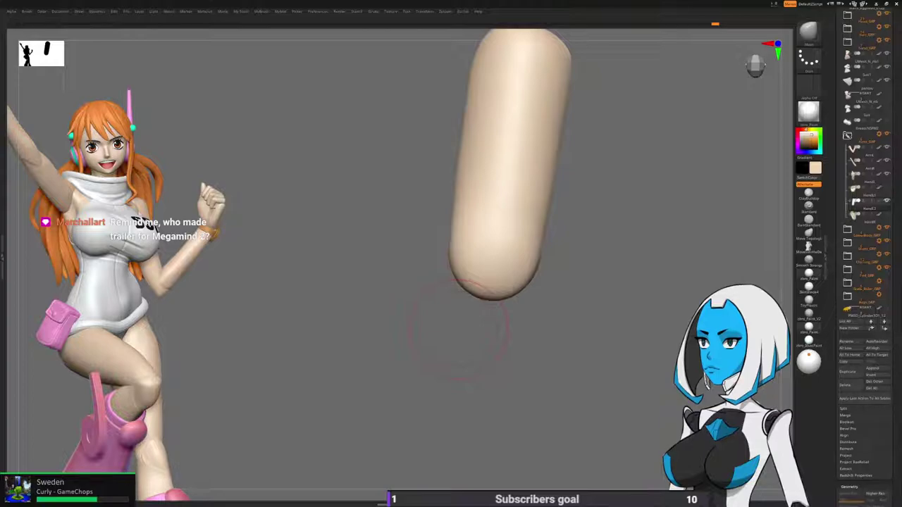
# Soften the edges around the second finger's nail with a smaller brush and check the finger from the side.
pyautogui.moveTo(459, 331); pyautogui.dragTo(435, 292)
pyautogui.moveTo(676, 172)
pyautogui.keyDown('alt'); pyautogui.mouseDown()
pyautogui.moveTo(619, 198)
pyautogui.moveTo(643, 182)
pyautogui.moveTo(636, 180)
pyautogui.mouseUp(); pyautogui.keyUp('alt')
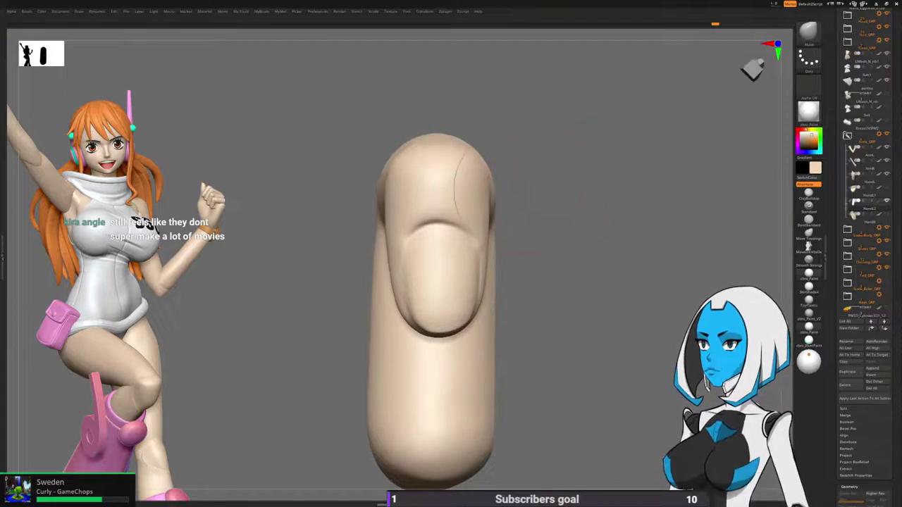
pyautogui.press('space')
pyautogui.moveTo(512, 286); pyautogui.dragTo(506, 286)
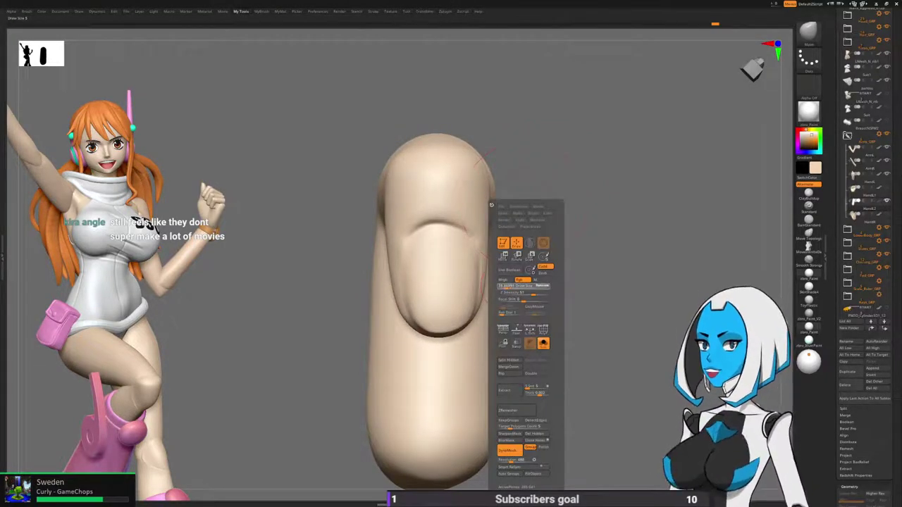
pyautogui.moveTo(406, 271)
pyautogui.keyDown('shift'); pyautogui.mouseDown()
pyautogui.moveTo(417, 318)
pyautogui.moveTo(488, 283)
pyautogui.moveTo(488, 254)
pyautogui.mouseUp(); pyautogui.keyUp('shift')
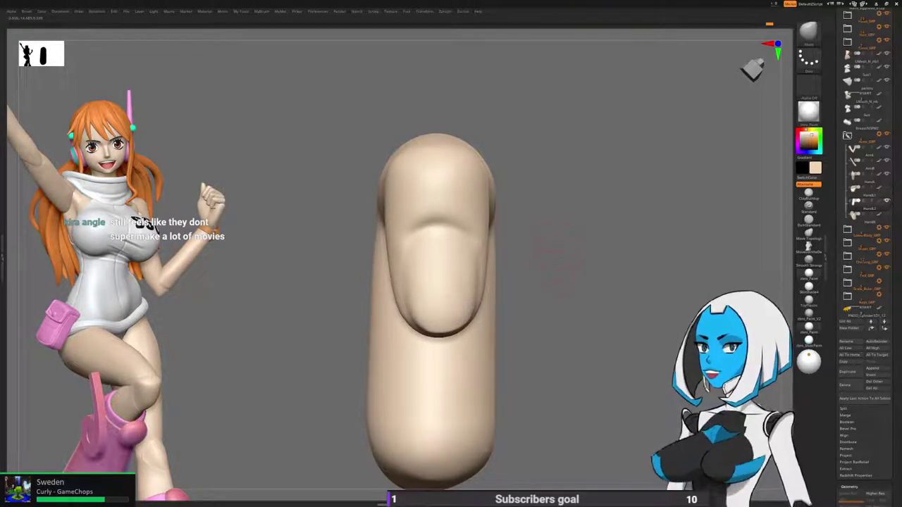
pyautogui.keyDown('alt'); pyautogui.moveTo(550, 274); pyautogui.dragTo(538, 247); pyautogui.keyUp('alt')
pyautogui.moveTo(486, 299); pyautogui.dragTo(535, 286)
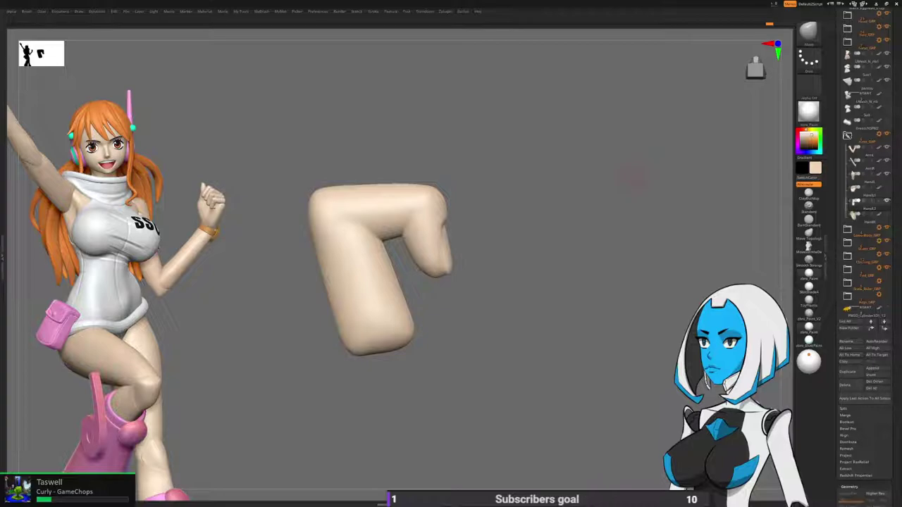
# Isolate the third finger of the hand and smooth the crease at its fingertip joint from both sides.
pyautogui.moveTo(516, 294)
pyautogui.mouseDown()
pyautogui.moveTo(556, 310)
pyautogui.moveTo(531, 336)
pyautogui.moveTo(560, 415)
pyautogui.mouseUp()
pyautogui.keyDown('ctrl'); pyautogui.keyDown('shift'); pyautogui.click(528, 336); pyautogui.keyUp('shift'); pyautogui.keyUp('ctrl')
pyautogui.keyDown('ctrl'); pyautogui.keyDown('shift'); pyautogui.click(451, 151); pyautogui.keyUp('shift'); pyautogui.keyUp('ctrl')
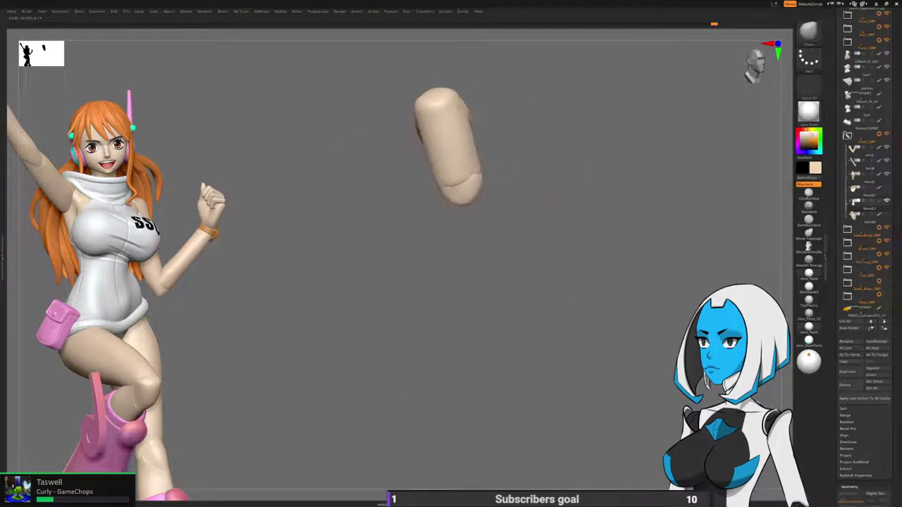
pyautogui.keyDown('alt'); pyautogui.moveTo(525, 126); pyautogui.dragTo(541, 227); pyautogui.keyUp('alt')
pyautogui.moveTo(504, 282)
pyautogui.mouseDown()
pyautogui.moveTo(542, 298)
pyautogui.moveTo(523, 267)
pyautogui.moveTo(527, 243)
pyautogui.moveTo(495, 264)
pyautogui.moveTo(483, 286)
pyautogui.mouseUp()
pyautogui.press('space')
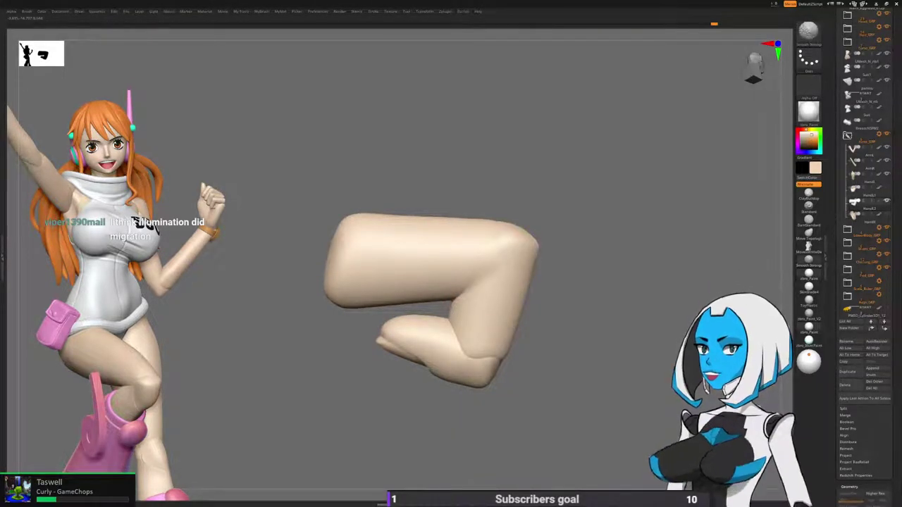
pyautogui.moveTo(634, 271); pyautogui.dragTo(480, 260)
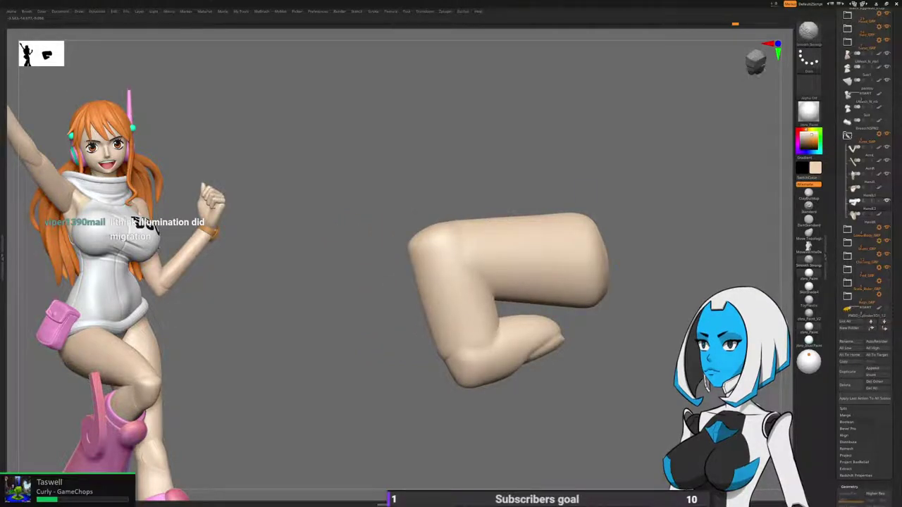
pyautogui.moveTo(486, 267)
pyautogui.mouseDown(button='right')
pyautogui.moveTo(632, 268)
pyautogui.moveTo(472, 225)
pyautogui.moveTo(486, 282)
pyautogui.mouseUp(button='right')
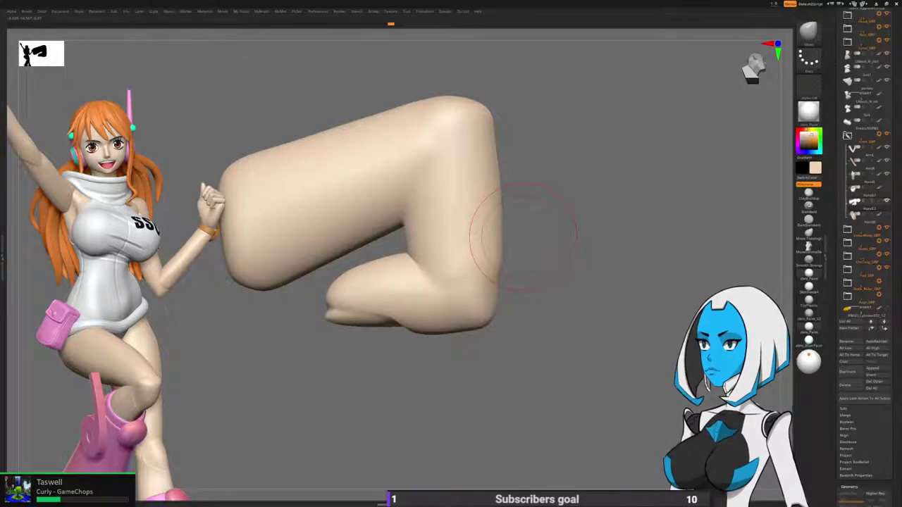
pyautogui.moveTo(522, 236); pyautogui.dragTo(510, 292)
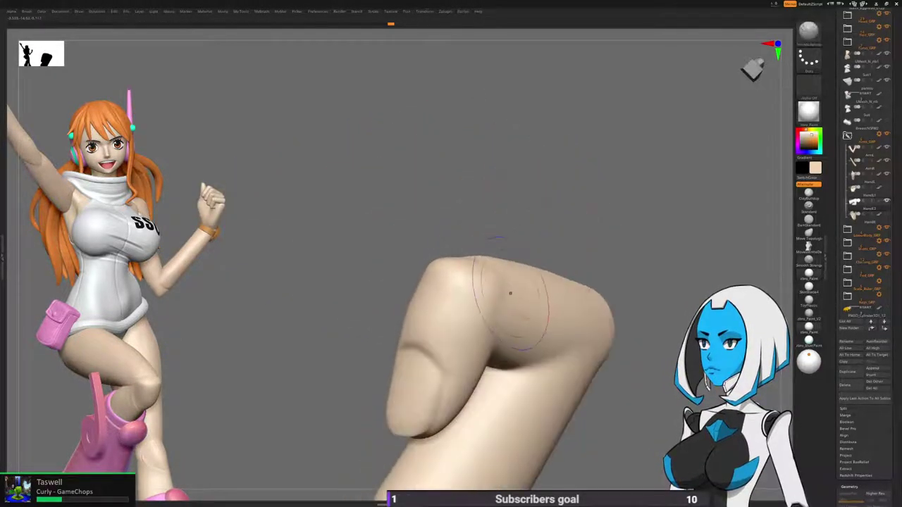
# Flatten the outer contour of the third finger's middle segment with the Move brush and smooth it toward the middle bend.
pyautogui.moveTo(556, 185); pyautogui.dragTo(628, 204)
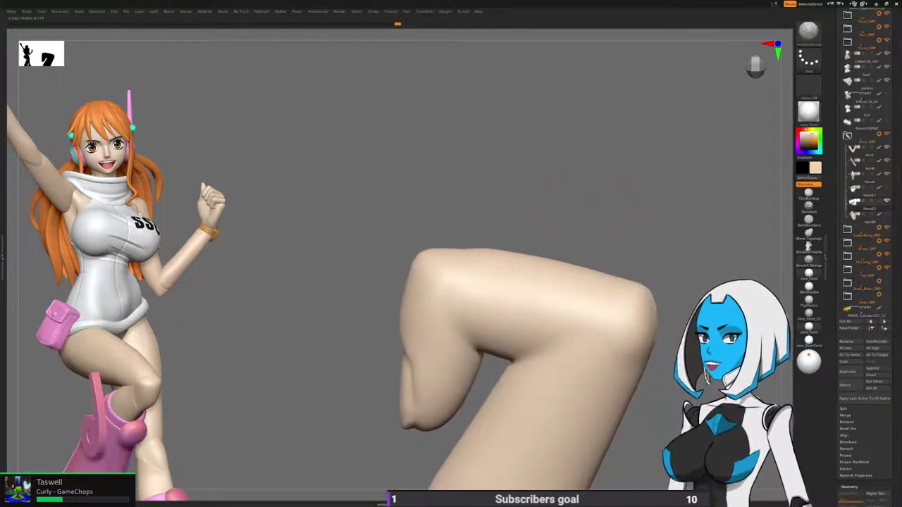
pyautogui.moveTo(503, 204); pyautogui.dragTo(513, 215)
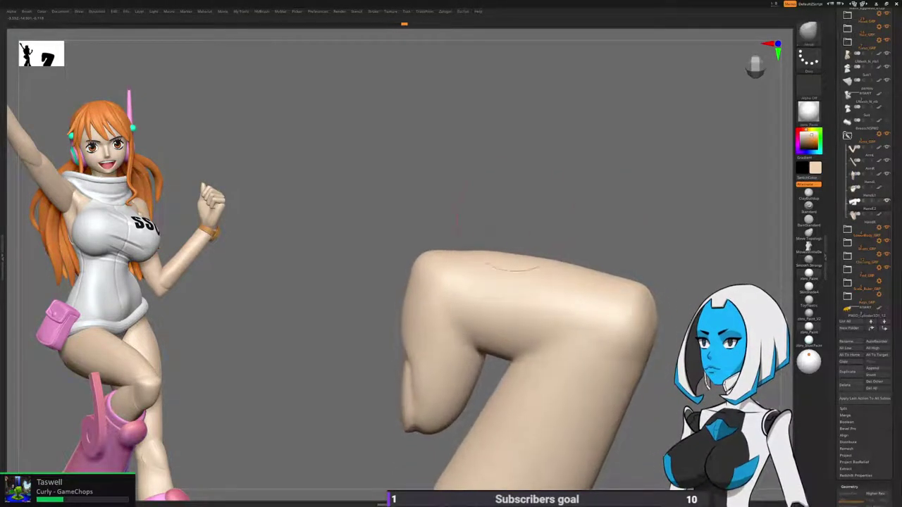
pyautogui.press('space')
pyautogui.moveTo(514, 192); pyautogui.dragTo(508, 186)
pyautogui.moveTo(462, 254); pyautogui.dragTo(463, 248)
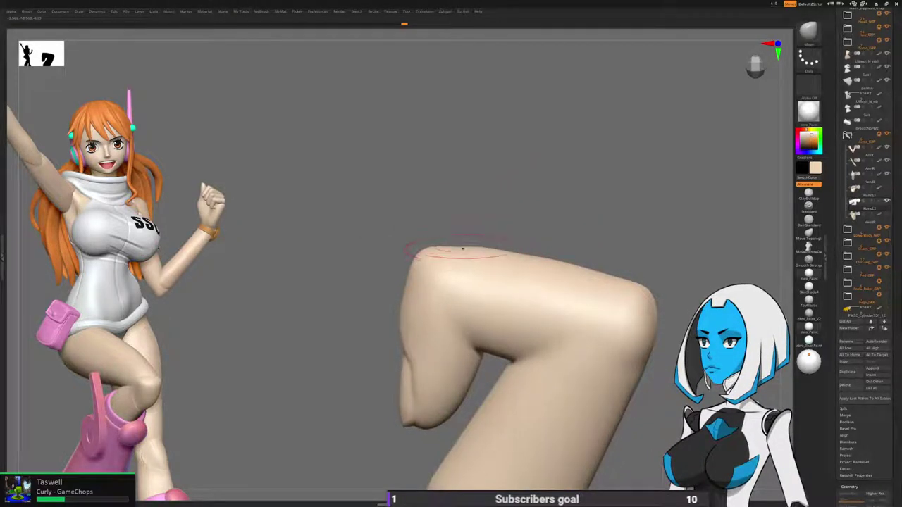
pyautogui.keyDown('shift'); pyautogui.moveTo(549, 262); pyautogui.dragTo(613, 278); pyautogui.keyUp('shift')
# Refine the third finger's middle bend and smooth the back of its middle segment down to the fingertip joint.
pyautogui.moveTo(602, 199)
pyautogui.mouseDown()
pyautogui.moveTo(615, 201)
pyautogui.moveTo(571, 230)
pyautogui.moveTo(541, 296)
pyautogui.moveTo(533, 282)
pyautogui.moveTo(462, 292)
pyautogui.mouseUp()
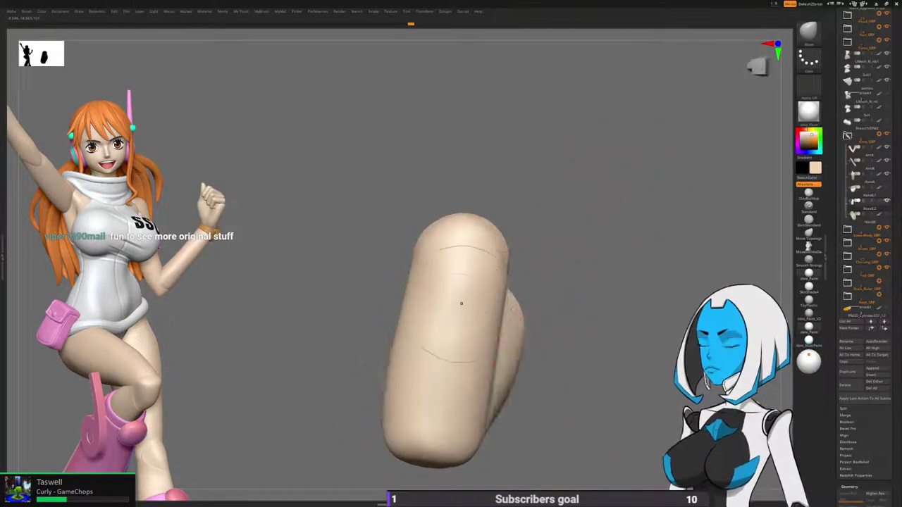
pyautogui.moveTo(546, 384); pyautogui.dragTo(549, 317)
pyautogui.moveTo(584, 275)
pyautogui.mouseDown()
pyautogui.moveTo(586, 211)
pyautogui.moveTo(659, 215)
pyautogui.mouseUp()
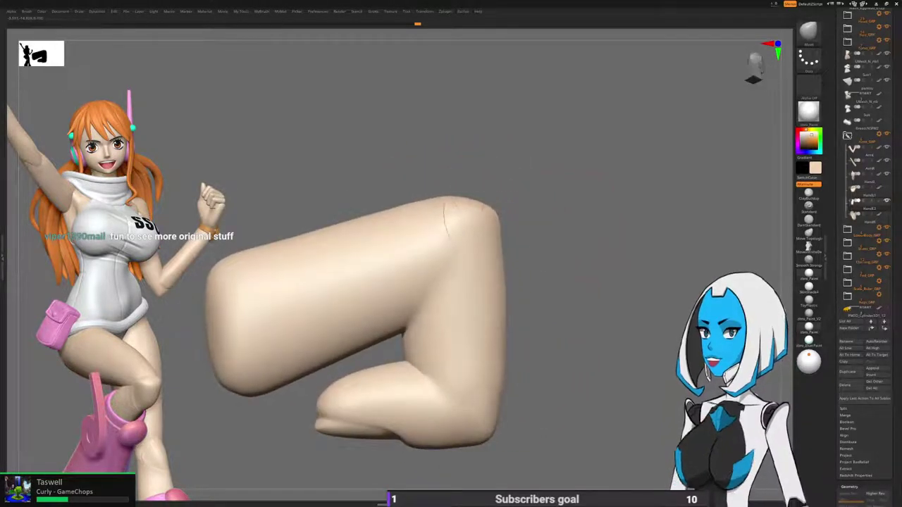
pyautogui.moveTo(543, 209); pyautogui.dragTo(553, 243)
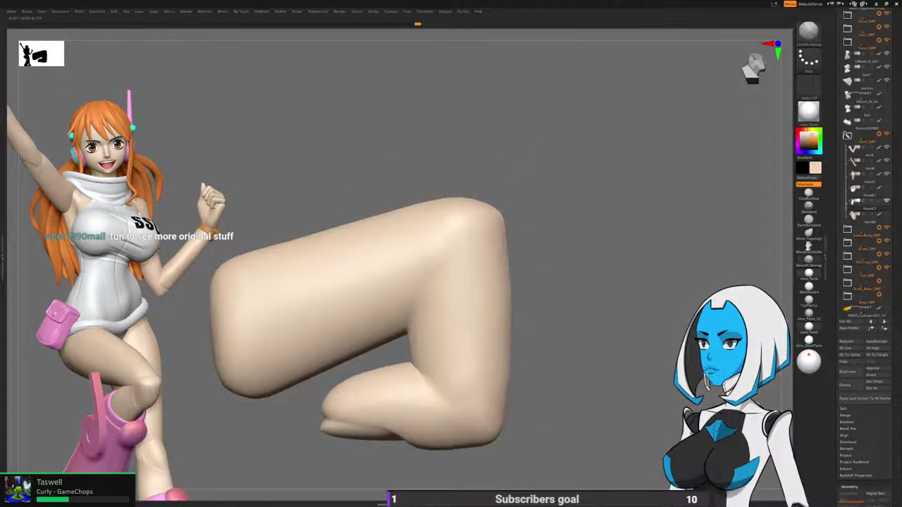
pyautogui.keyDown('shift'); pyautogui.moveTo(484, 331); pyautogui.dragTo(495, 388); pyautogui.keyUp('shift')
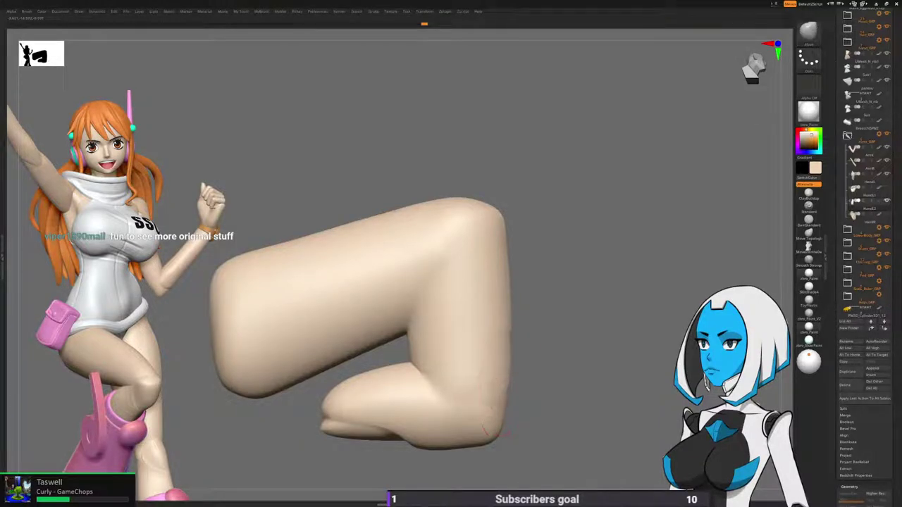
pyautogui.keyDown('shift'); pyautogui.moveTo(490, 346); pyautogui.dragTo(492, 426); pyautogui.keyUp('shift')
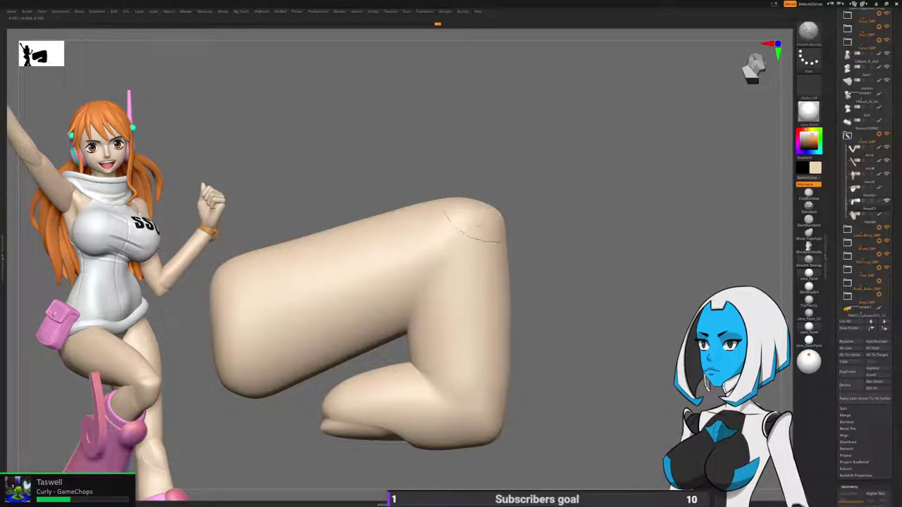
# Refine the outer contour of the third finger's fingertip joint and middle segment with the Move brush from several angles.
pyautogui.moveTo(552, 165); pyautogui.dragTo(546, 162)
pyautogui.moveTo(529, 296)
pyautogui.mouseDown()
pyautogui.moveTo(573, 192)
pyautogui.moveTo(521, 233)
pyautogui.mouseUp()
pyautogui.moveTo(596, 269)
pyautogui.mouseDown()
pyautogui.moveTo(597, 289)
pyautogui.moveTo(578, 211)
pyautogui.mouseUp()
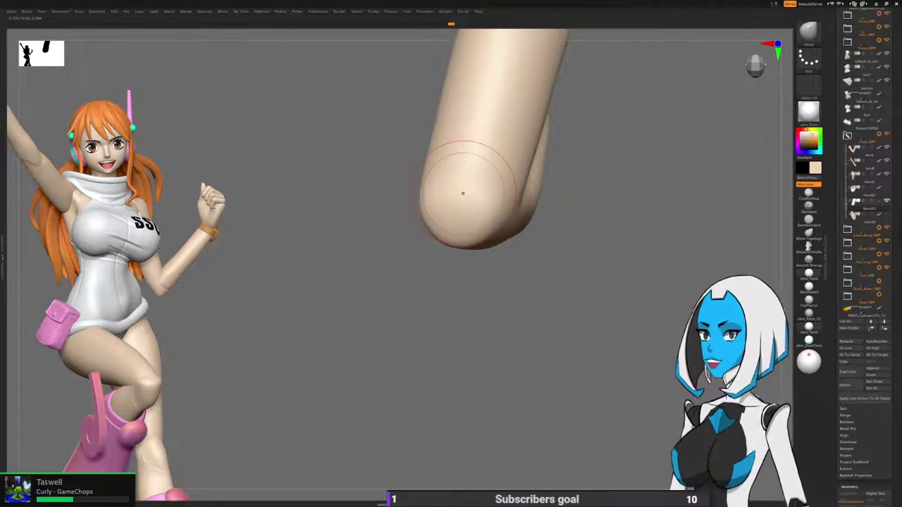
pyautogui.moveTo(463, 193)
pyautogui.mouseDown(button='right')
pyautogui.moveTo(457, 215)
pyautogui.moveTo(384, 231)
pyautogui.mouseUp(button='right')
pyautogui.moveTo(582, 258); pyautogui.dragTo(549, 262, button='right')
pyautogui.moveTo(599, 268); pyautogui.dragTo(560, 238)
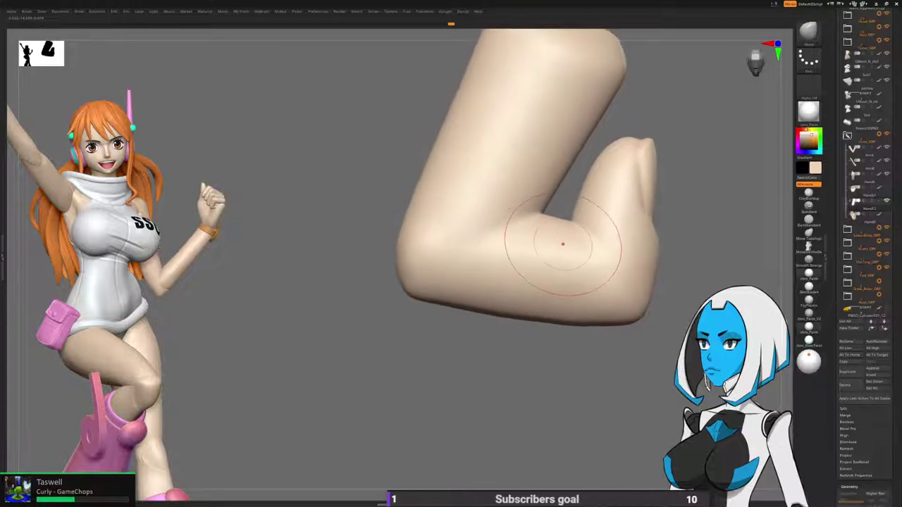
pyautogui.press('space')
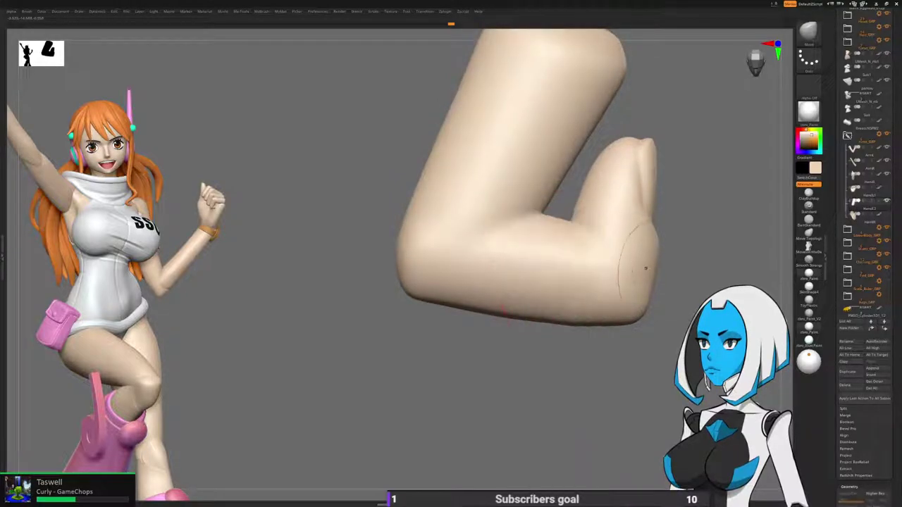
pyautogui.moveTo(465, 246)
pyautogui.keyDown('alt'); pyautogui.mouseDown(button='right')
pyautogui.moveTo(398, 227)
pyautogui.moveTo(390, 211)
pyautogui.mouseUp(button='right'); pyautogui.keyUp('alt')
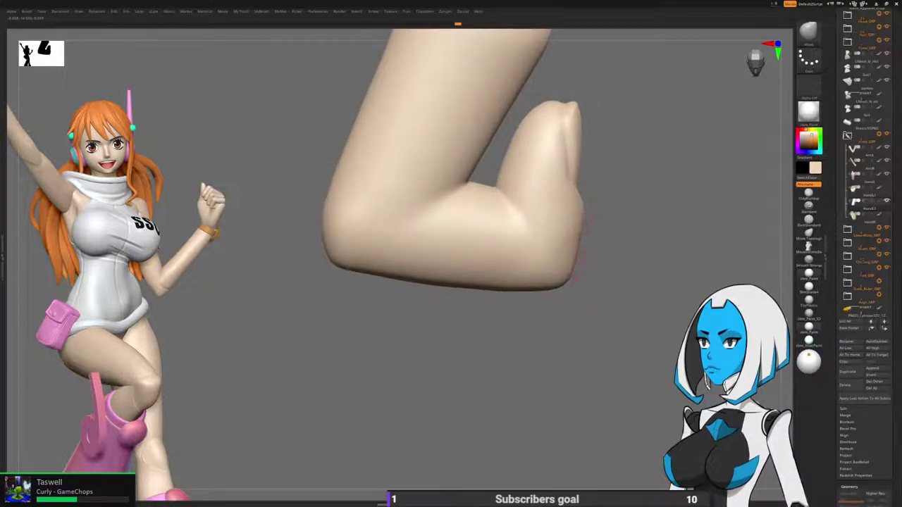
# Adjust the knuckle contour at the third finger's middle bend and smooth the surface across the bend.
pyautogui.press('b')
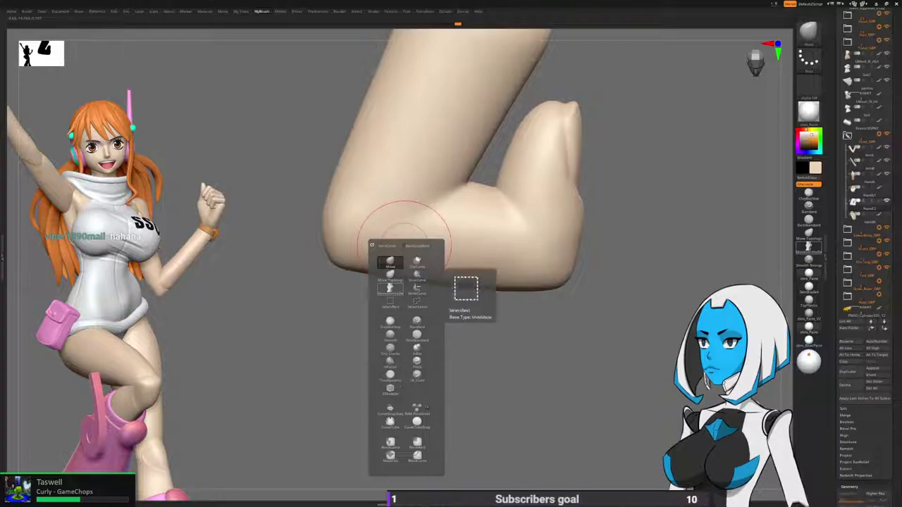
pyautogui.click(389, 287)
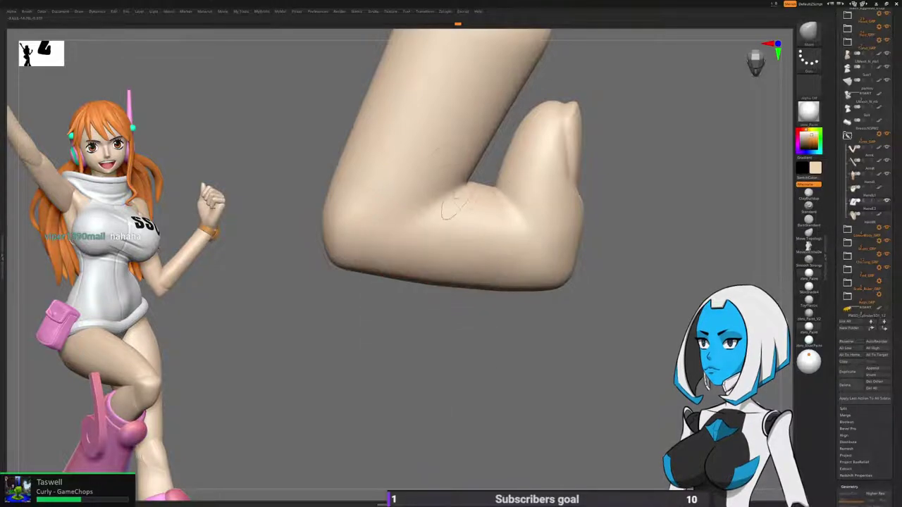
pyautogui.press('space')
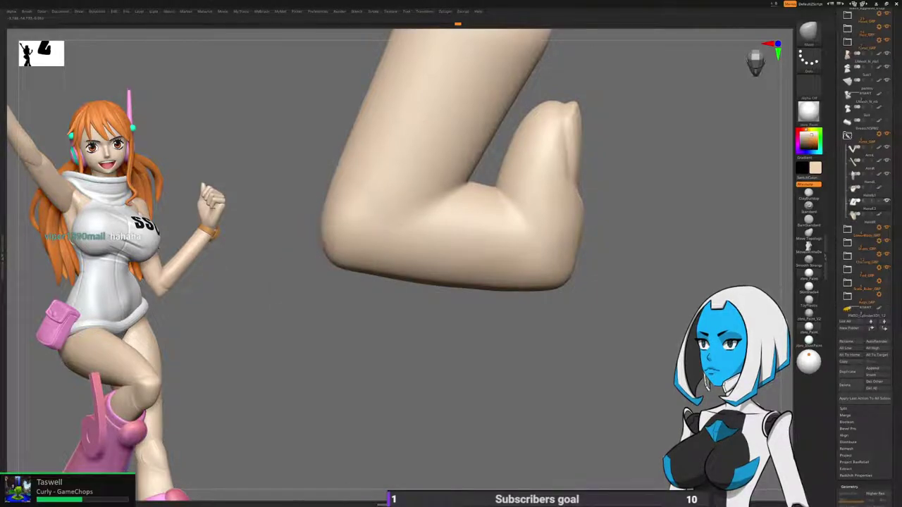
pyautogui.press('shift')
pyautogui.moveTo(272, 306)
pyautogui.mouseDown()
pyautogui.moveTo(409, 289)
pyautogui.moveTo(506, 253)
pyautogui.moveTo(479, 268)
pyautogui.moveTo(504, 314)
pyautogui.mouseUp()
pyautogui.keyDown('shift'); pyautogui.moveTo(412, 221); pyautogui.dragTo(437, 247); pyautogui.keyUp('shift')
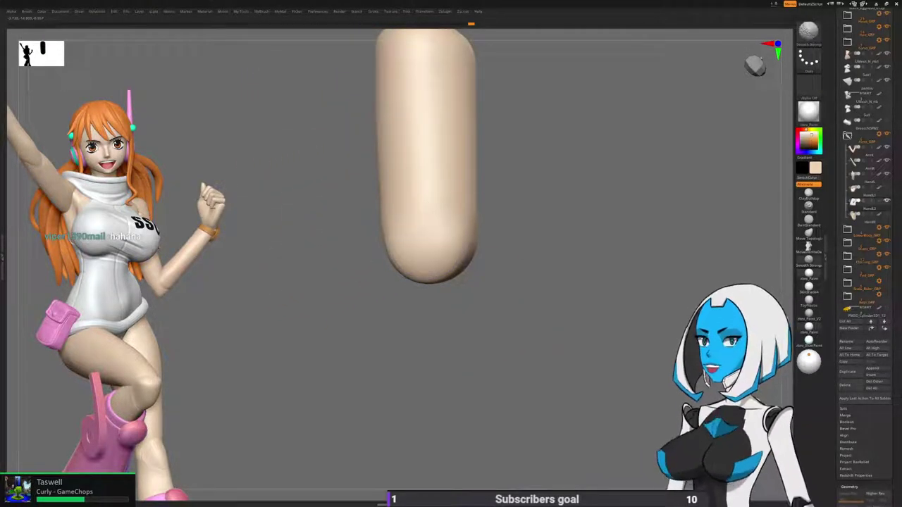
# Smooth the rounded back of the third finger's middle bend from the front and the opposite side.
pyautogui.moveTo(507, 289); pyautogui.dragTo(649, 282)
pyautogui.moveTo(431, 243); pyautogui.dragTo(431, 255)
pyautogui.moveTo(436, 317); pyautogui.dragTo(431, 317)
pyautogui.keyDown('alt'); pyautogui.moveTo(578, 232); pyautogui.dragTo(595, 188); pyautogui.keyUp('alt')
pyautogui.keyDown('ctrl'); pyautogui.keyDown('shift'); pyautogui.click(527, 201); pyautogui.keyUp('shift'); pyautogui.keyUp('ctrl')
pyautogui.press('Down')
pyautogui.press('Down')
pyautogui.press('Down')
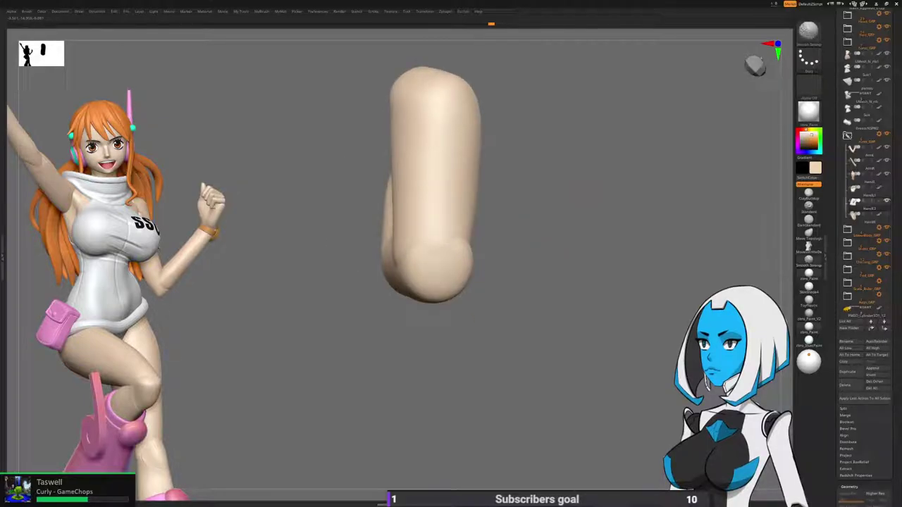
pyautogui.press('Down')
pyautogui.press('Down')
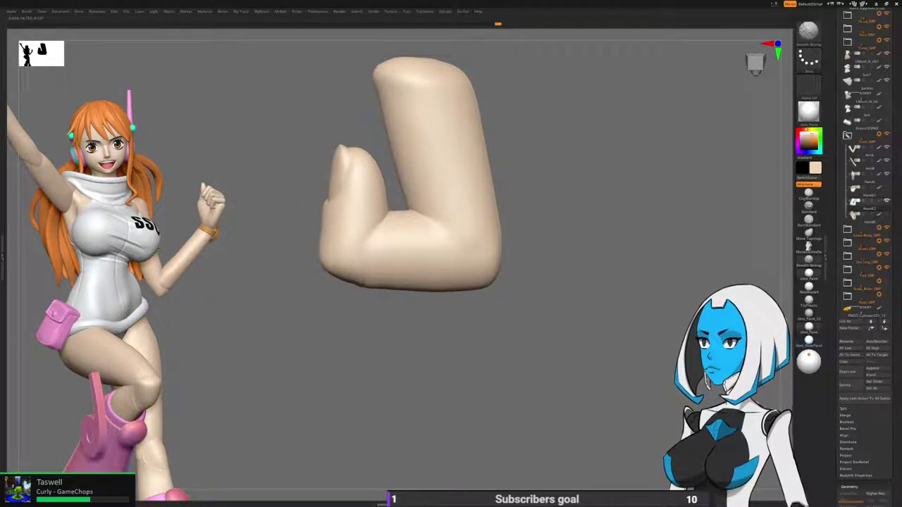
# Smooth the inner folds and lower contour of the third finger between its middle bend and fingertip joint.
pyautogui.moveTo(469, 345); pyautogui.dragTo(384, 330)
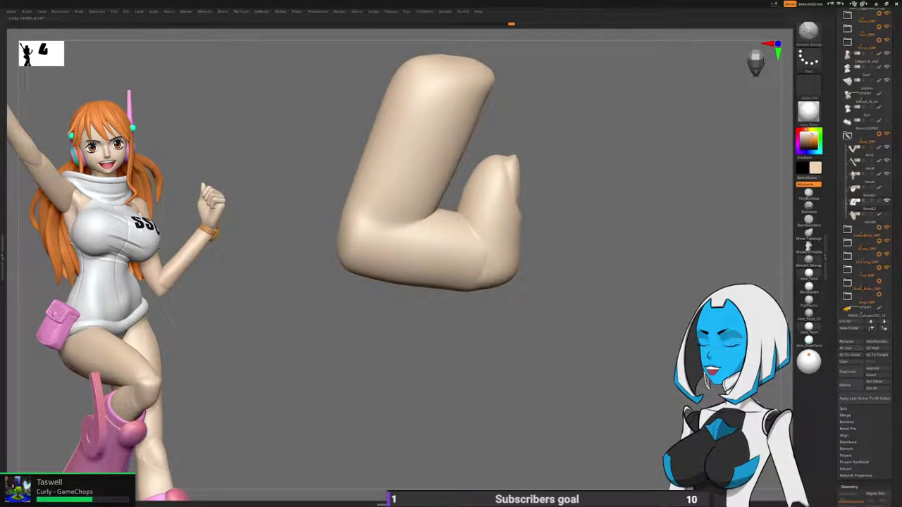
pyautogui.keyDown('shift'); pyautogui.moveTo(450, 223); pyautogui.dragTo(452, 220); pyautogui.keyUp('shift')
pyautogui.moveTo(395, 334); pyautogui.dragTo(483, 343)
pyautogui.moveTo(441, 229)
pyautogui.keyDown('shift'); pyautogui.mouseDown()
pyautogui.moveTo(450, 226)
pyautogui.moveTo(440, 255)
pyautogui.mouseUp(); pyautogui.keyUp('shift')
pyautogui.moveTo(423, 332)
pyautogui.mouseDown()
pyautogui.moveTo(441, 352)
pyautogui.moveTo(479, 352)
pyautogui.moveTo(493, 336)
pyautogui.mouseUp()
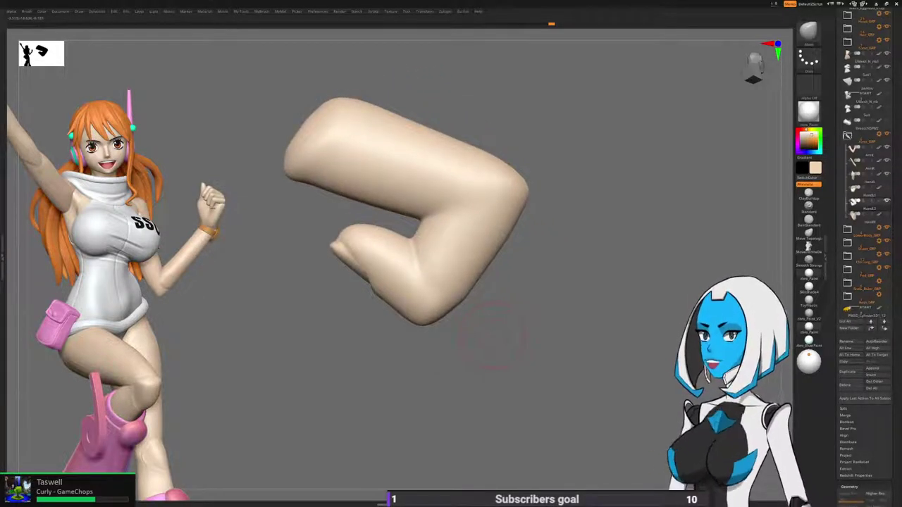
# Smooth and refine the back and outer side of the isolated bent finger from several angles.
pyautogui.moveTo(493, 337)
pyautogui.mouseDown()
pyautogui.moveTo(502, 352)
pyautogui.moveTo(520, 354)
pyautogui.mouseUp()
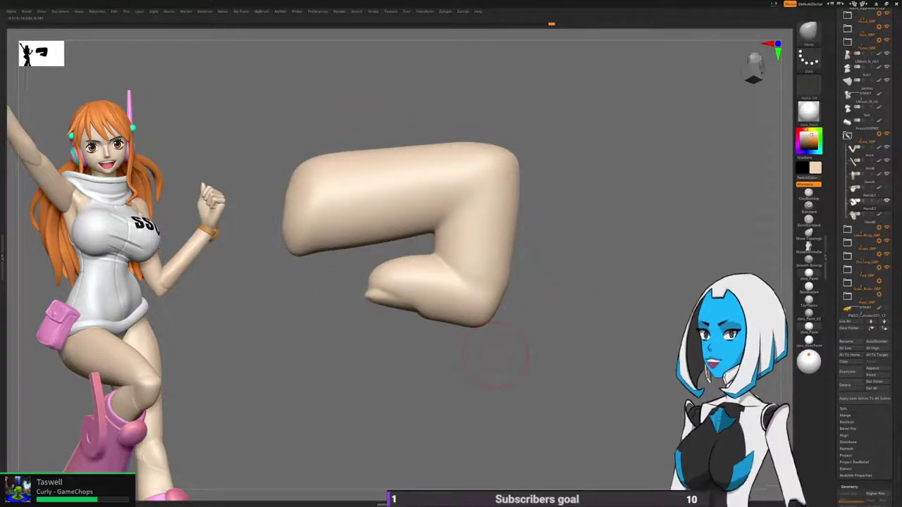
pyautogui.keyDown('alt'); pyautogui.moveTo(495, 355); pyautogui.dragTo(501, 369); pyautogui.keyUp('alt')
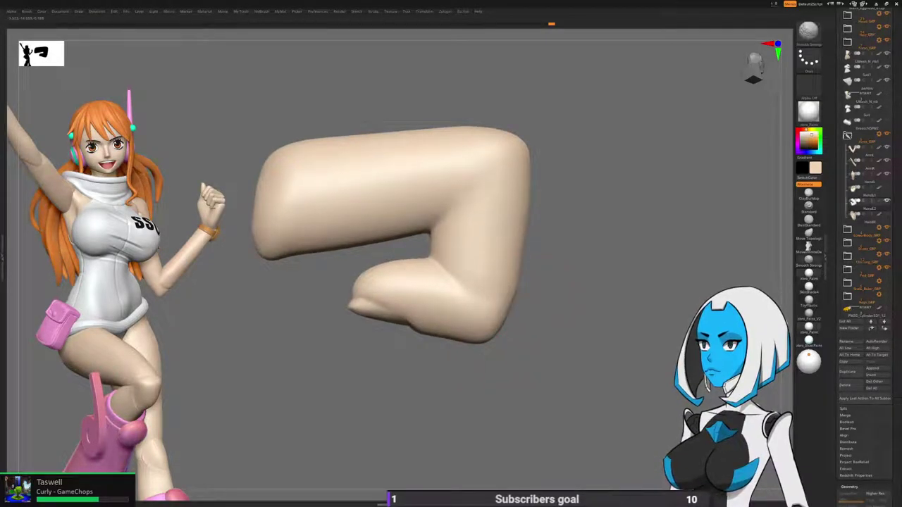
pyautogui.moveTo(501, 369); pyautogui.dragTo(402, 367)
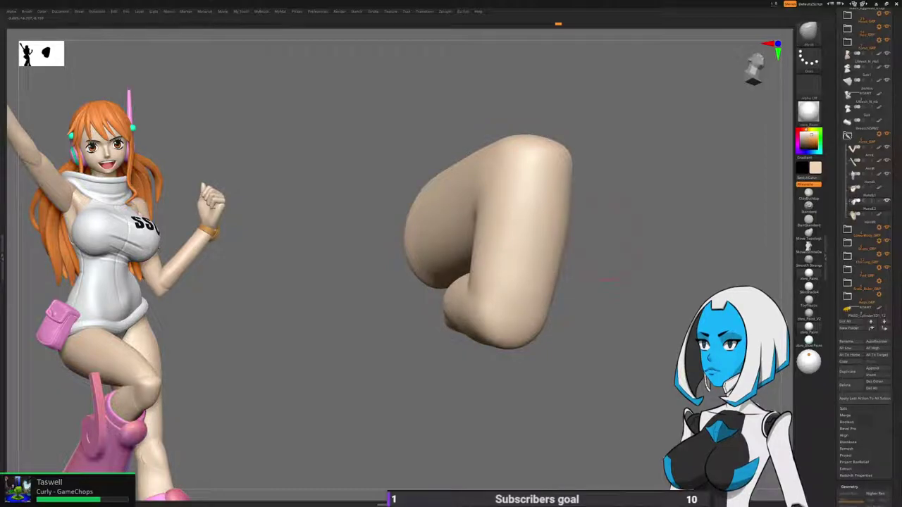
pyautogui.moveTo(599, 277); pyautogui.dragTo(484, 243)
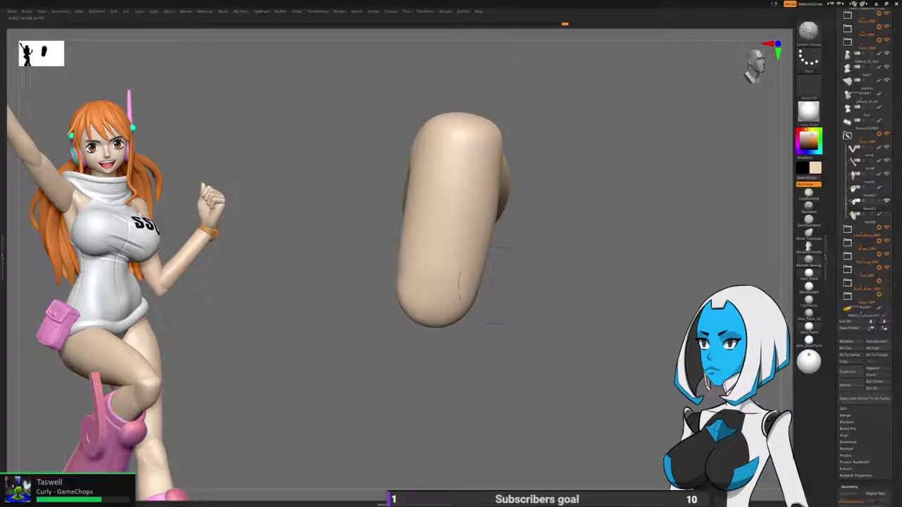
pyautogui.moveTo(579, 321); pyautogui.dragTo(538, 306)
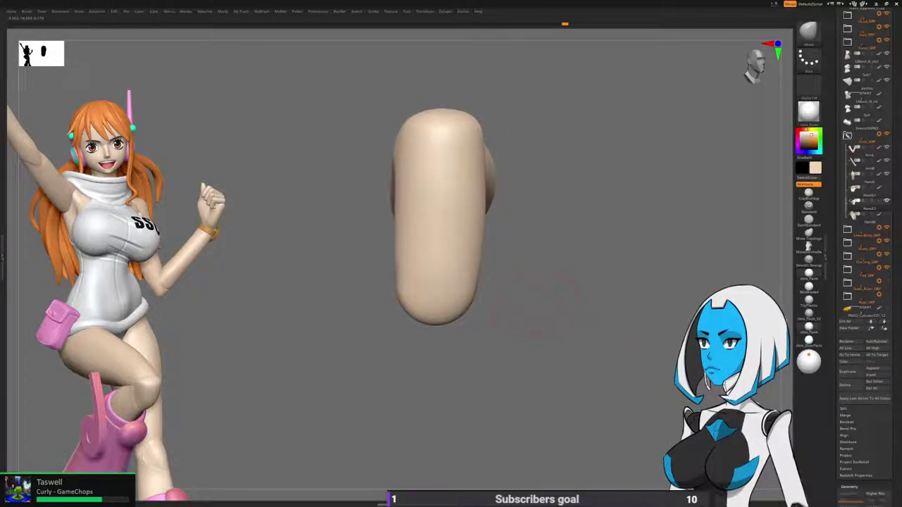
# Even out the silhouette of the finger's middle segment with a resized Move brush.
pyautogui.press('b')
pyautogui.press('space')
pyautogui.moveTo(507, 288); pyautogui.dragTo(534, 288)
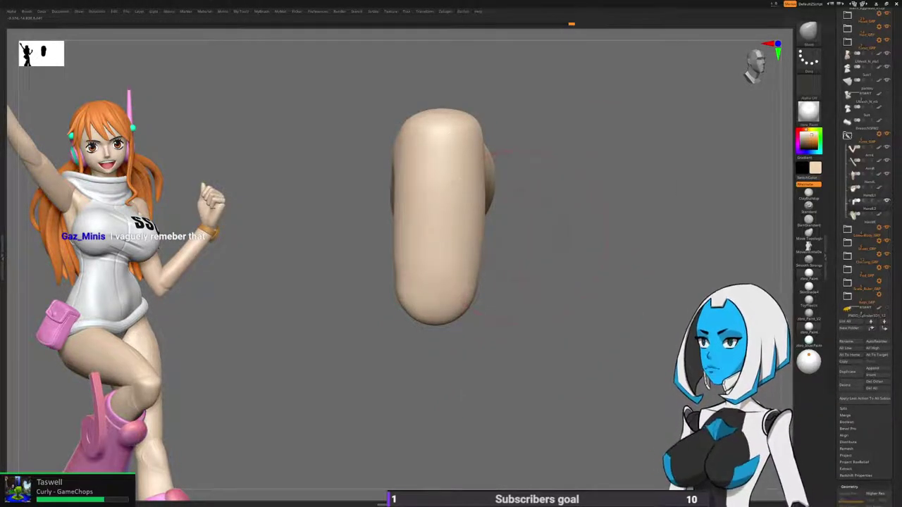
pyautogui.moveTo(442, 429); pyautogui.dragTo(444, 395)
pyautogui.moveTo(531, 238); pyautogui.dragTo(537, 235)
# Adjust the side contours of the finger's tip and base with the Move brush at a new size.
pyautogui.press('space')
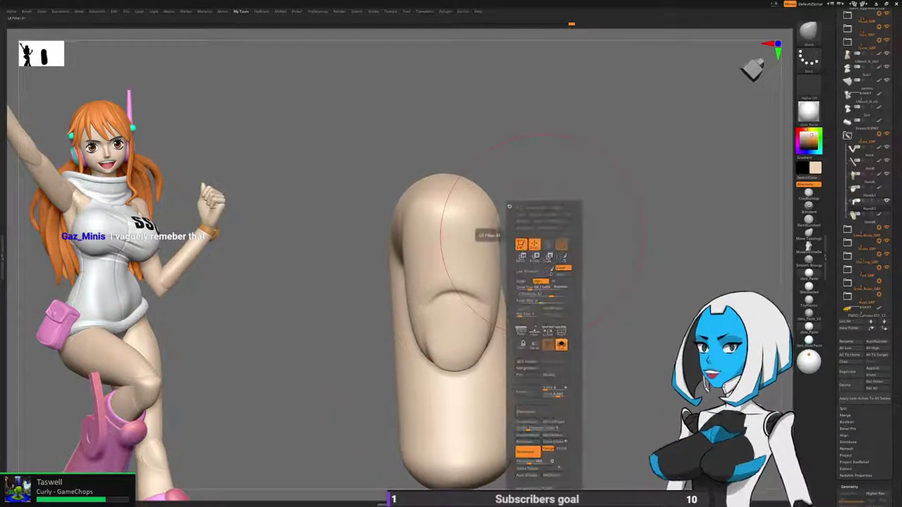
pyautogui.moveTo(536, 287); pyautogui.dragTo(523, 288)
pyautogui.moveTo(542, 234); pyautogui.dragTo(518, 262)
pyautogui.moveTo(365, 213); pyautogui.dragTo(402, 208)
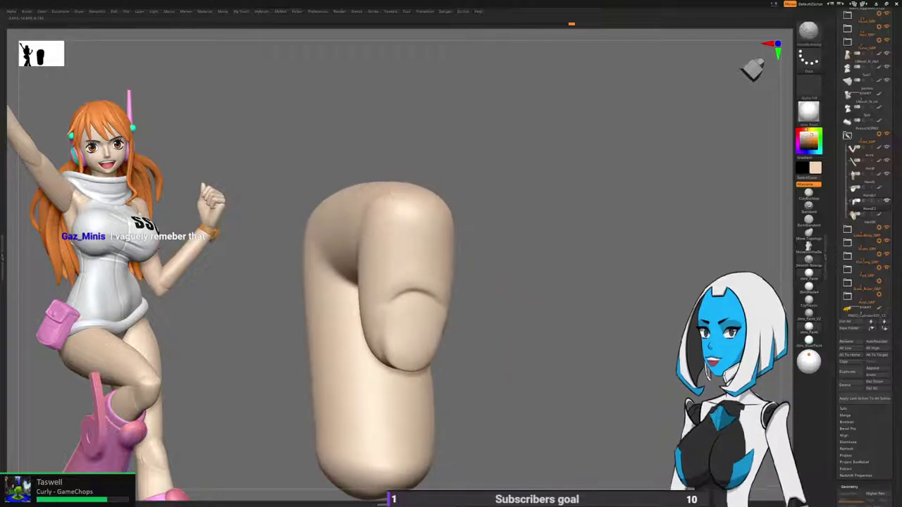
pyautogui.moveTo(507, 211)
pyautogui.mouseDown()
pyautogui.moveTo(458, 210)
pyautogui.moveTo(455, 227)
pyautogui.mouseUp()
pyautogui.moveTo(514, 232)
pyautogui.mouseDown()
pyautogui.moveTo(560, 204)
pyautogui.moveTo(565, 223)
pyautogui.mouseUp()
# Refine the fingertip around the nail with the Move brush and soften the nail crease.
pyautogui.press('space')
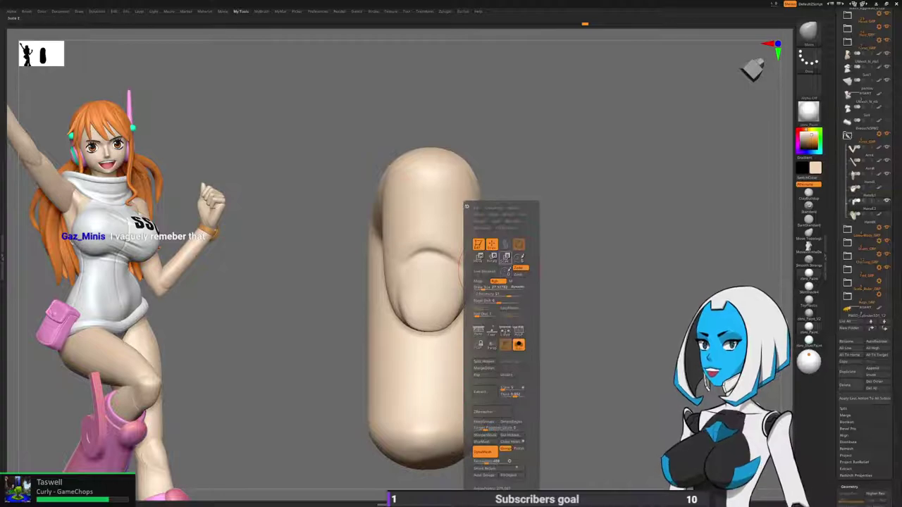
pyautogui.moveTo(498, 287); pyautogui.dragTo(494, 280)
pyautogui.keyDown('shift'); pyautogui.moveTo(417, 263); pyautogui.dragTo(439, 260); pyautogui.keyUp('shift')
pyautogui.moveTo(493, 308); pyautogui.dragTo(610, 286)
pyautogui.keyDown('shift'); pyautogui.moveTo(381, 238); pyautogui.dragTo(374, 255); pyautogui.keyUp('shift')
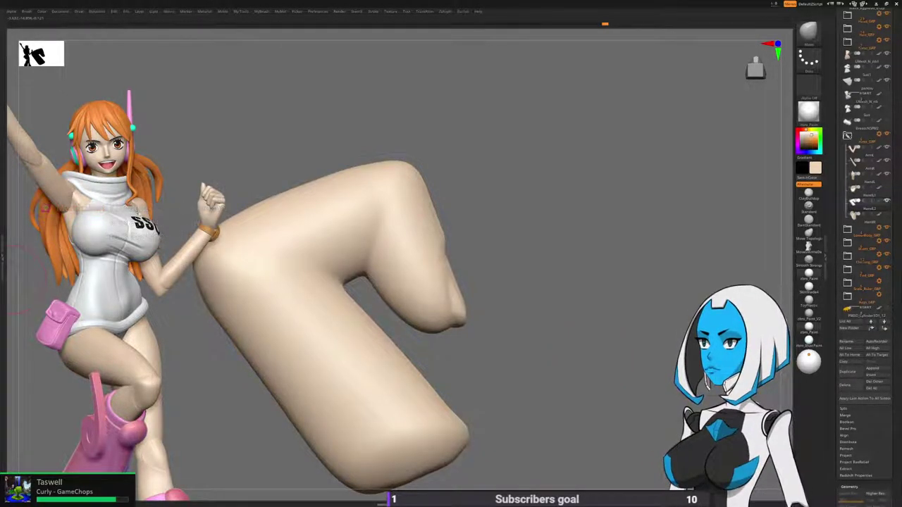
pyautogui.moveTo(634, 280); pyautogui.dragTo(482, 282)
pyautogui.moveTo(599, 303); pyautogui.dragTo(532, 303)
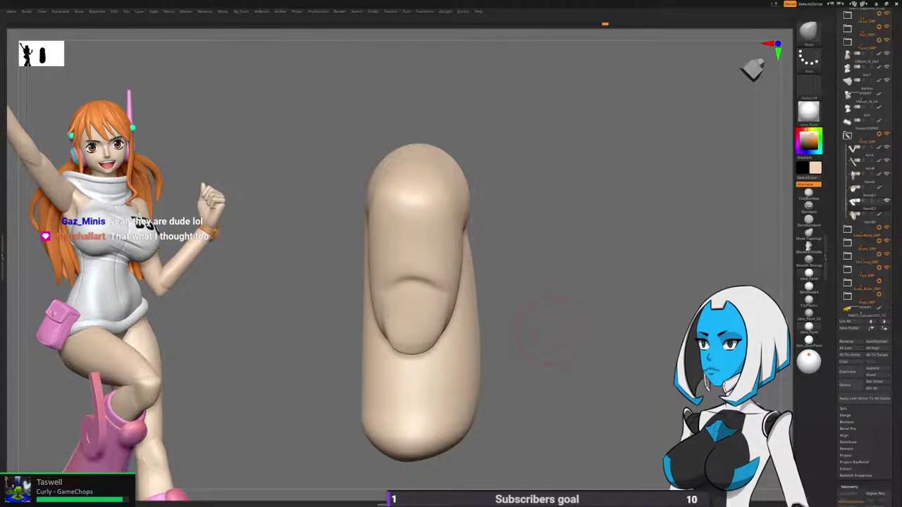
pyautogui.moveTo(543, 334); pyautogui.dragTo(564, 338)
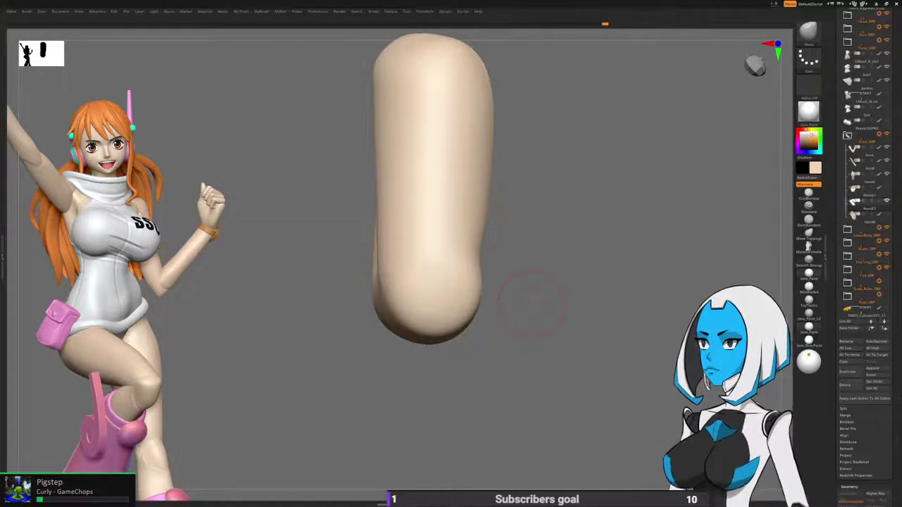
pyautogui.moveTo(533, 307); pyautogui.dragTo(559, 256)
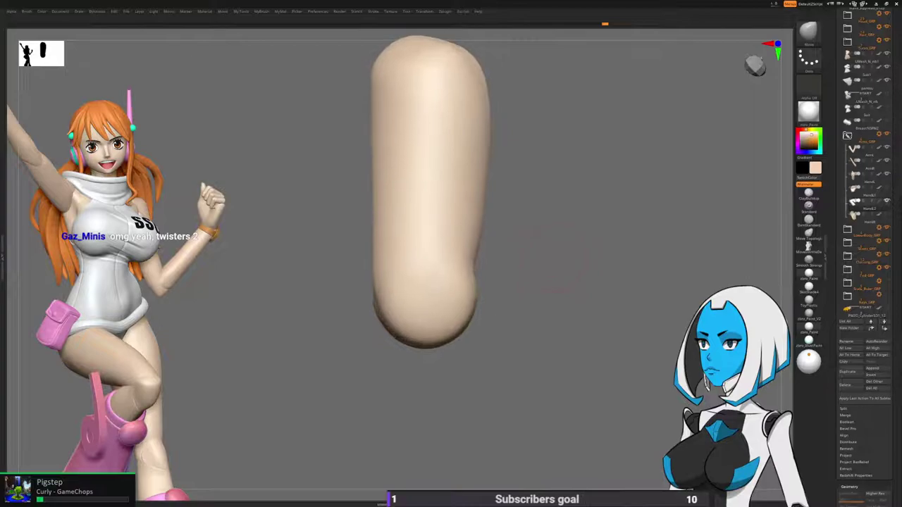
# Build up volume around the finger's bent knuckle and adjoining side with the ClayBuildup brush.
pyautogui.press('1')
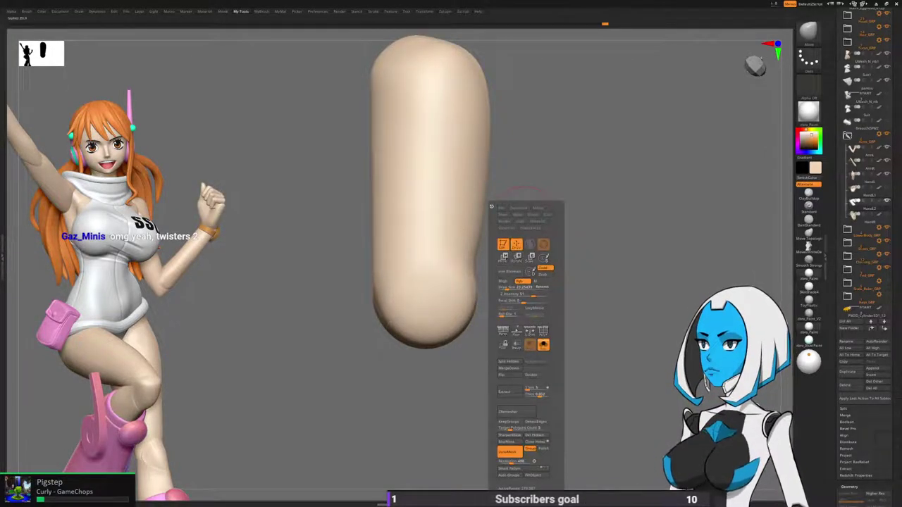
pyautogui.press('2')
pyautogui.click(521, 297)
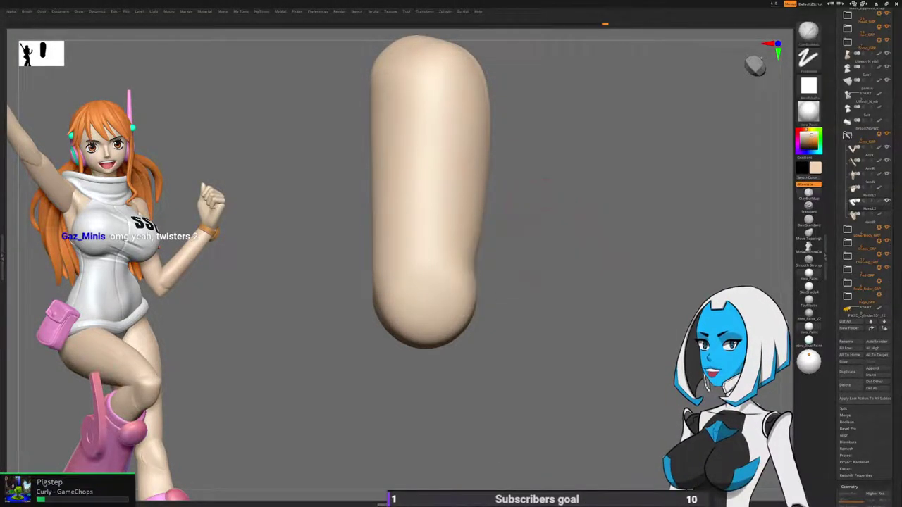
pyautogui.press('space')
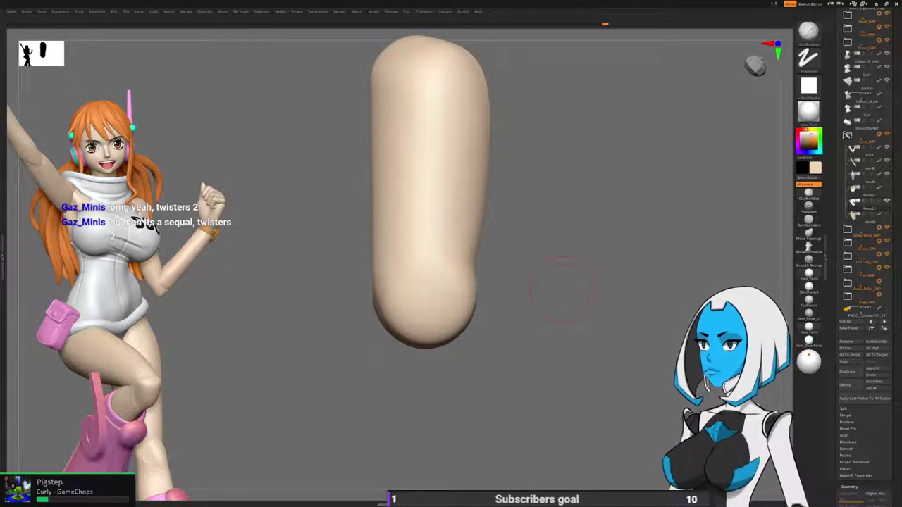
pyautogui.moveTo(564, 289)
pyautogui.mouseDown()
pyautogui.moveTo(574, 282)
pyautogui.moveTo(560, 310)
pyautogui.moveTo(532, 236)
pyautogui.mouseUp()
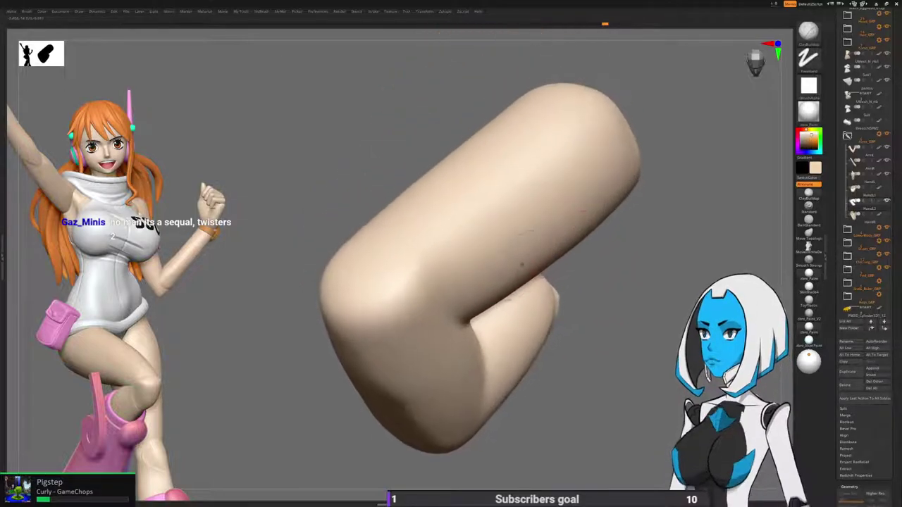
pyautogui.press('space')
pyautogui.moveTo(423, 288); pyautogui.dragTo(428, 287)
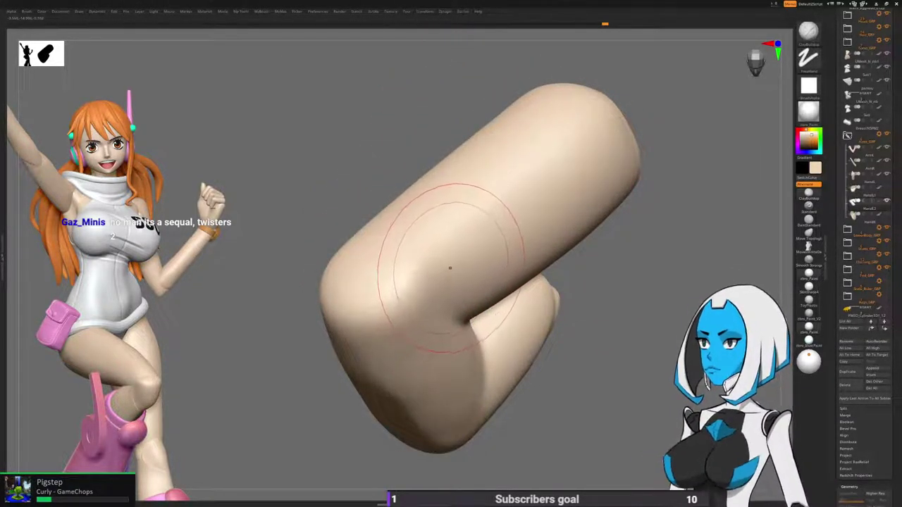
pyautogui.press('space')
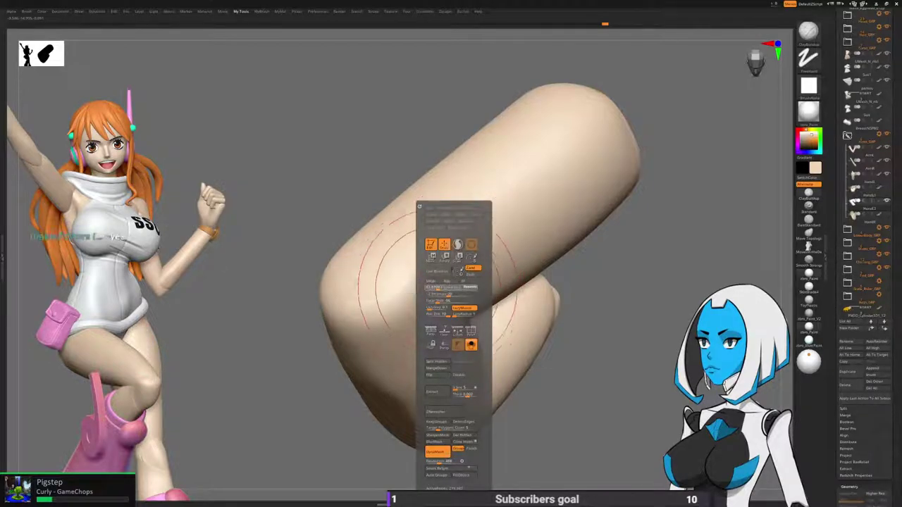
pyautogui.moveTo(446, 266)
pyautogui.mouseDown()
pyautogui.moveTo(470, 251)
pyautogui.moveTo(462, 270)
pyautogui.moveTo(474, 303)
pyautogui.moveTo(445, 285)
pyautogui.moveTo(470, 317)
pyautogui.mouseUp()
pyautogui.moveTo(557, 367)
pyautogui.mouseDown()
pyautogui.moveTo(609, 374)
pyautogui.moveTo(655, 359)
pyautogui.mouseUp()
pyautogui.moveTo(486, 309); pyautogui.dragTo(577, 370)
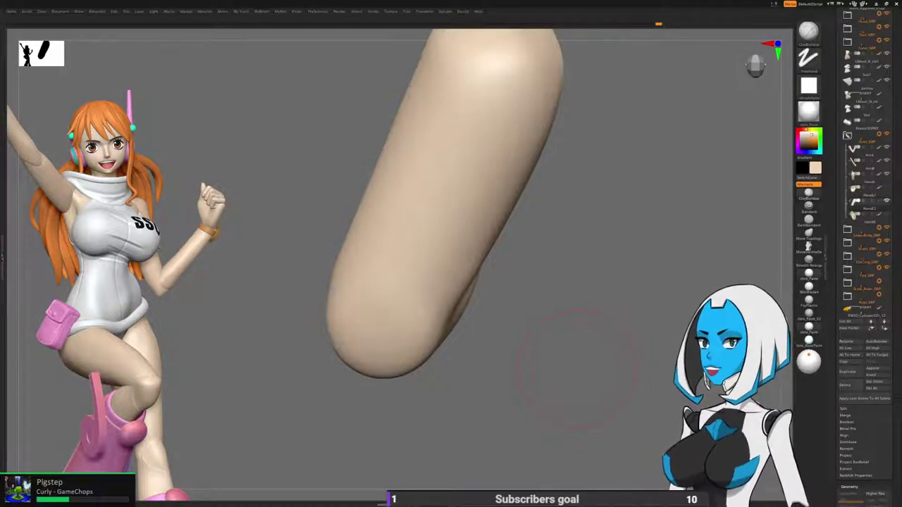
# Tuck in the side of the finger's lower knuckle with a resized Move brush.
pyautogui.moveTo(579, 351); pyautogui.dragTo(538, 278)
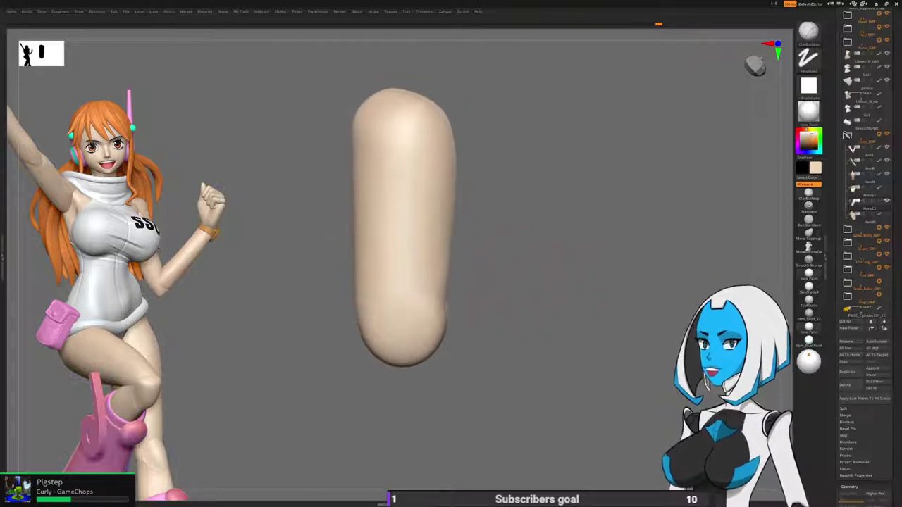
pyautogui.press('1')
pyautogui.click(500, 300)
pyautogui.press('space')
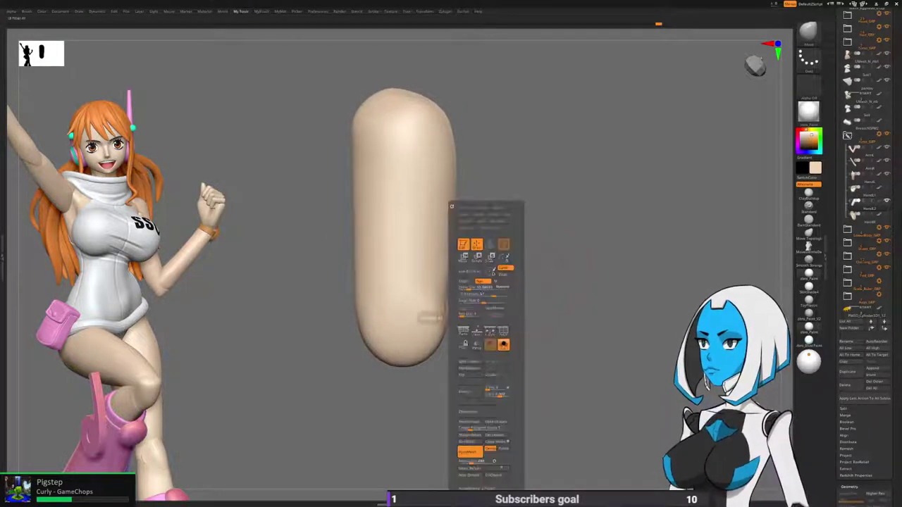
pyautogui.moveTo(463, 287); pyautogui.dragTo(468, 287)
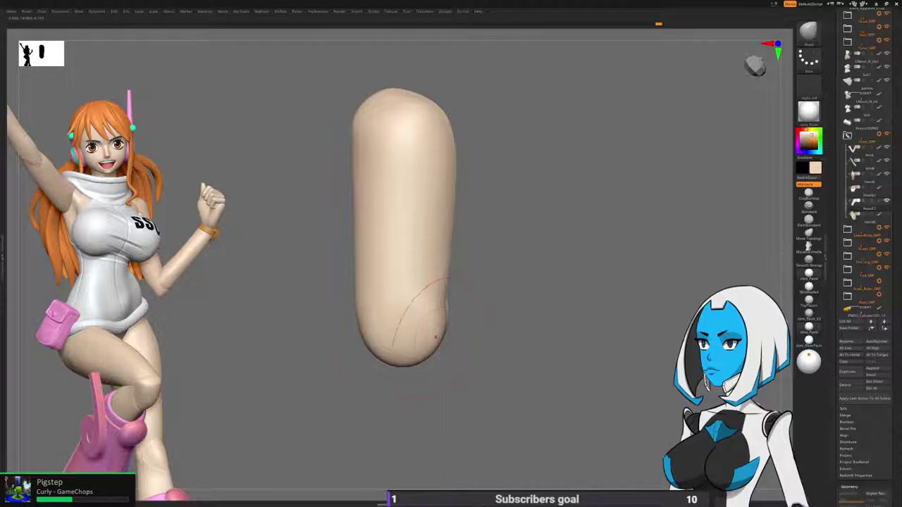
pyautogui.rightClick(437, 289)
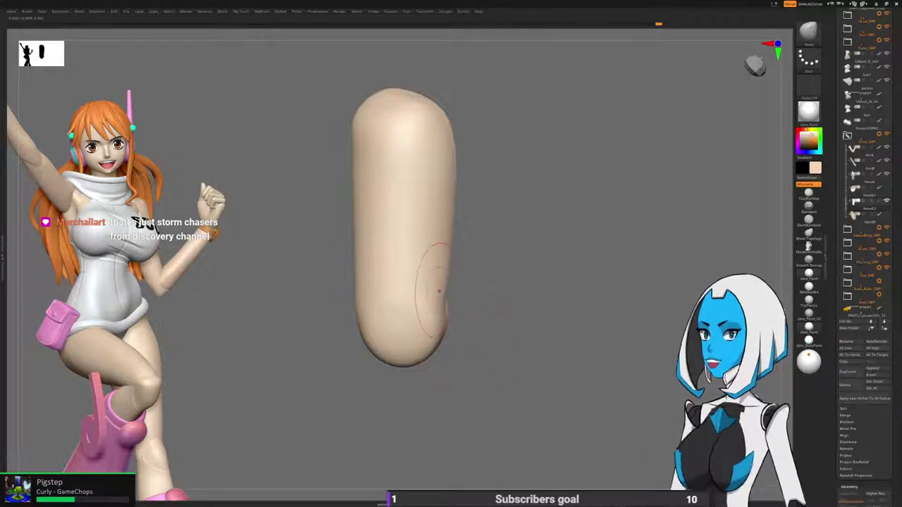
pyautogui.moveTo(448, 304); pyautogui.dragTo(443, 308)
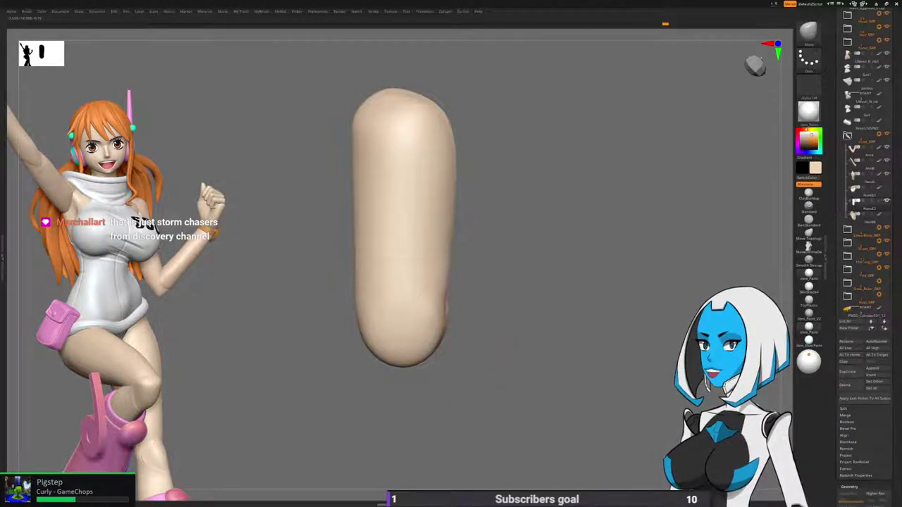
# Unhide the rest of the fist and isolate the thumb.
pyautogui.moveTo(533, 441)
pyautogui.keyDown('alt'); pyautogui.mouseDown()
pyautogui.moveTo(528, 349)
pyautogui.moveTo(541, 243)
pyautogui.mouseUp(); pyautogui.keyUp('alt')
pyautogui.keyDown('ctrl'); pyautogui.keyDown('shift'); pyautogui.click(528, 348); pyautogui.keyUp('shift'); pyautogui.keyUp('ctrl')
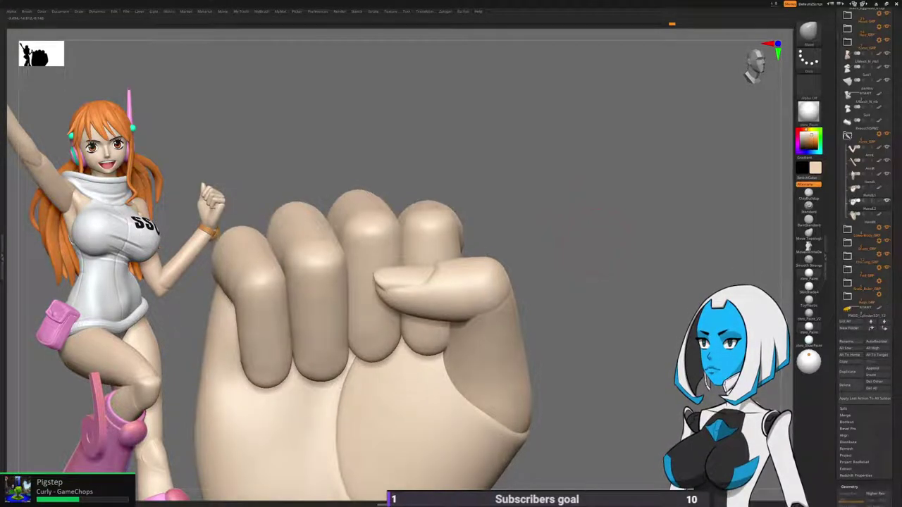
pyautogui.moveTo(581, 250); pyautogui.dragTo(581, 211)
pyautogui.keyDown('alt'); pyautogui.moveTo(560, 341); pyautogui.dragTo(551, 303); pyautogui.keyUp('alt')
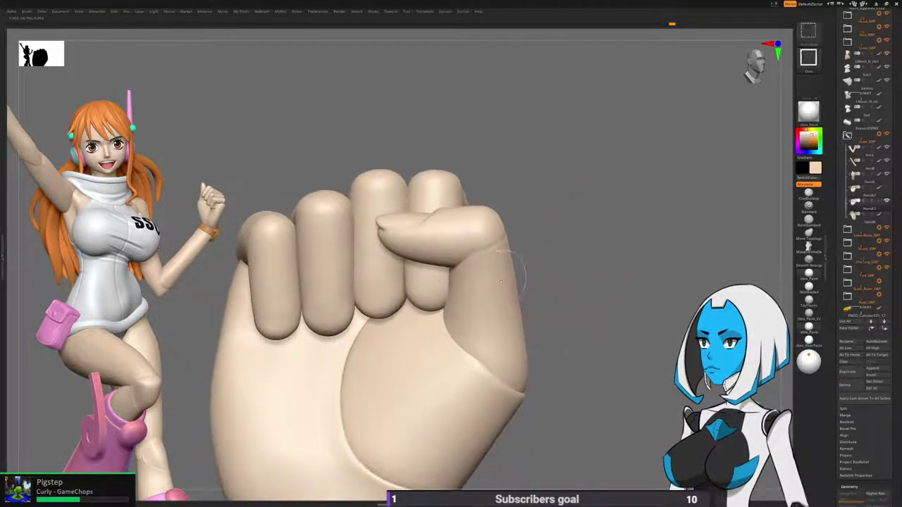
pyautogui.keyDown('ctrl'); pyautogui.keyDown('shift'); pyautogui.click(501, 262); pyautogui.keyUp('shift'); pyautogui.keyUp('ctrl')
# Smooth the thumb's knuckle and reshape its lower segment from both sides.
pyautogui.keyDown('shift'); pyautogui.moveTo(485, 258); pyautogui.dragTo(487, 253); pyautogui.keyUp('shift')
pyautogui.moveTo(588, 272)
pyautogui.mouseDown()
pyautogui.moveTo(511, 256)
pyautogui.moveTo(563, 282)
pyautogui.mouseUp()
pyautogui.moveTo(524, 250); pyautogui.dragTo(534, 261, button='right')
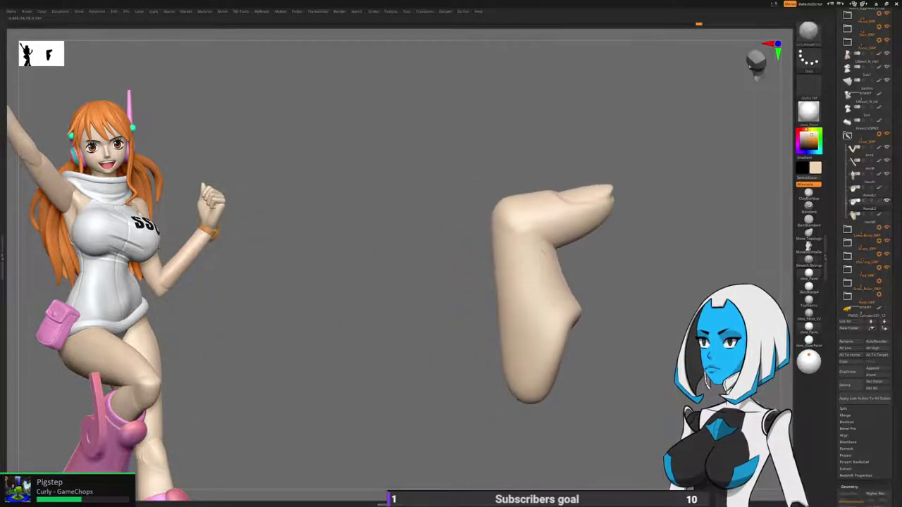
pyautogui.moveTo(509, 310); pyautogui.dragTo(473, 273, button='right')
pyautogui.keyDown('shift'); pyautogui.moveTo(473, 273); pyautogui.dragTo(466, 248); pyautogui.keyUp('shift')
pyautogui.moveTo(487, 268); pyautogui.dragTo(471, 262, button='right')
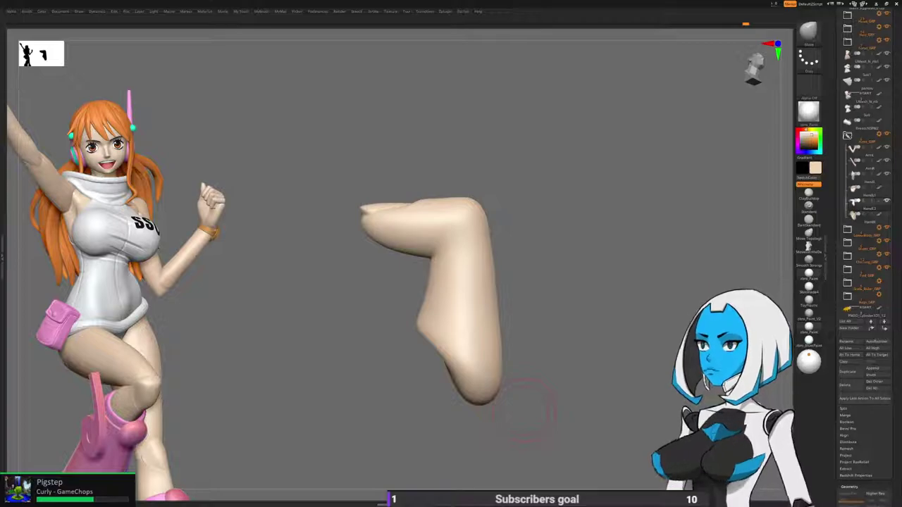
pyautogui.moveTo(524, 317); pyautogui.dragTo(542, 282, button='right')
# Toggle Solo mode off and on, and unhide the rest of the hand around the thumb.
pyautogui.press('space')
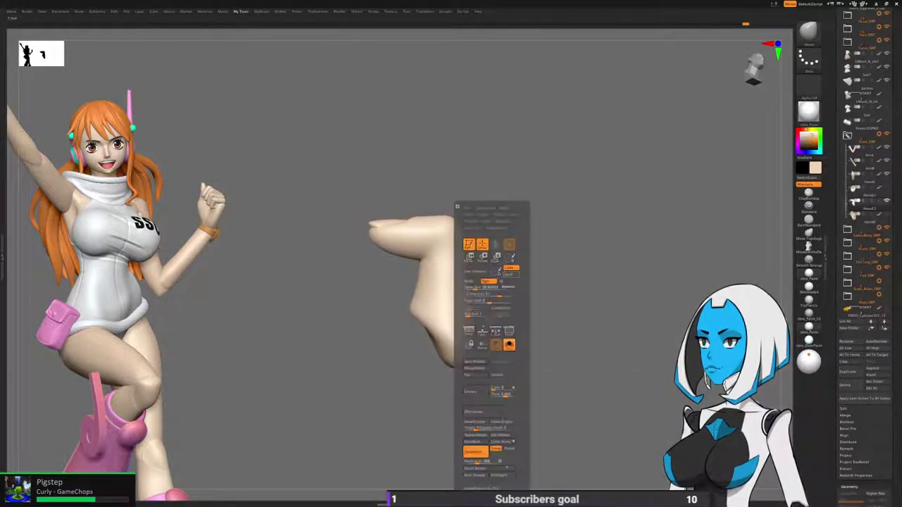
pyautogui.click(509, 344)
pyautogui.press('space')
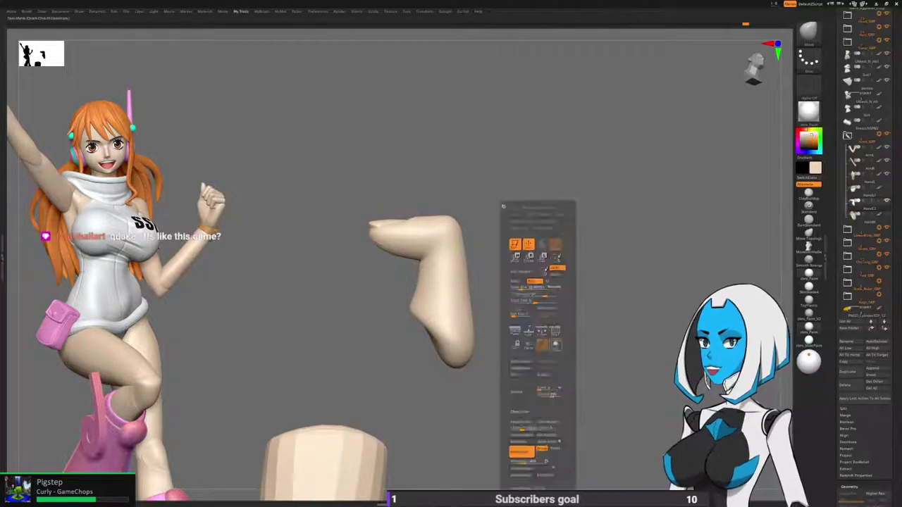
pyautogui.click(555, 345)
pyautogui.keyDown('ctrl'); pyautogui.keyDown('shift'); pyautogui.click(561, 331); pyautogui.keyUp('shift'); pyautogui.keyUp('ctrl')
pyautogui.moveTo(566, 334); pyautogui.dragTo(585, 333)
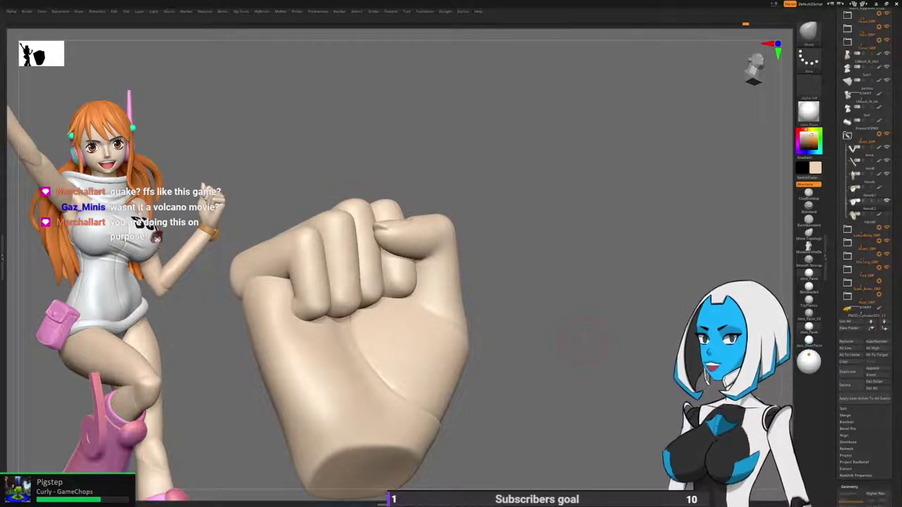
# Isolate the ring finger of the fist and touch up its rounded base segment from both sides.
pyautogui.moveTo(586, 326); pyautogui.dragTo(563, 299)
pyautogui.moveTo(396, 243)
pyautogui.keyDown('alt'); pyautogui.mouseDown(button='right')
pyautogui.moveTo(423, 206)
pyautogui.moveTo(415, 227)
pyautogui.moveTo(437, 209)
pyautogui.mouseUp(button='right'); pyautogui.keyUp('alt')
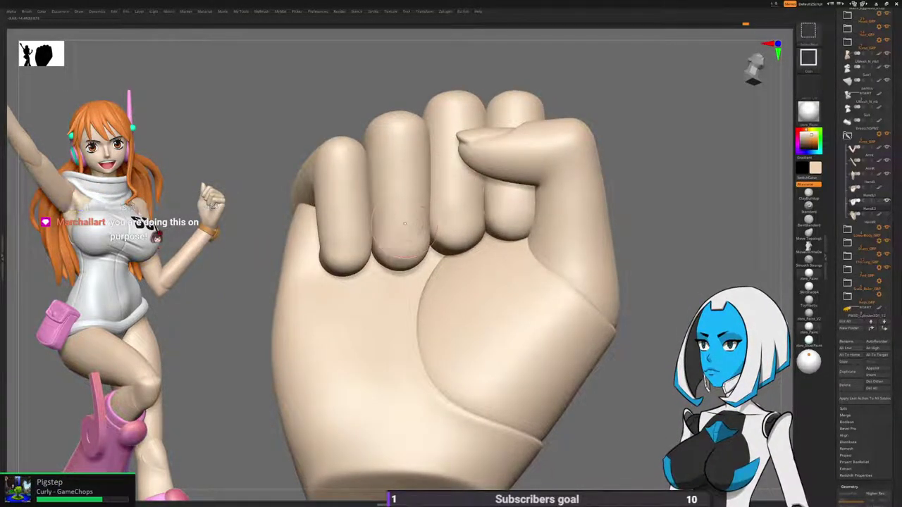
pyautogui.keyDown('ctrl'); pyautogui.keyDown('shift'); pyautogui.click(405, 222); pyautogui.keyUp('shift'); pyautogui.keyUp('ctrl')
pyautogui.moveTo(385, 155); pyautogui.dragTo(486, 160, button='right')
pyautogui.keyDown('ctrl'); pyautogui.moveTo(458, 370); pyautogui.dragTo(454, 381, button='right'); pyautogui.keyUp('ctrl')
pyautogui.moveTo(451, 381); pyautogui.dragTo(382, 222)
pyautogui.moveTo(438, 134); pyautogui.dragTo(592, 169)
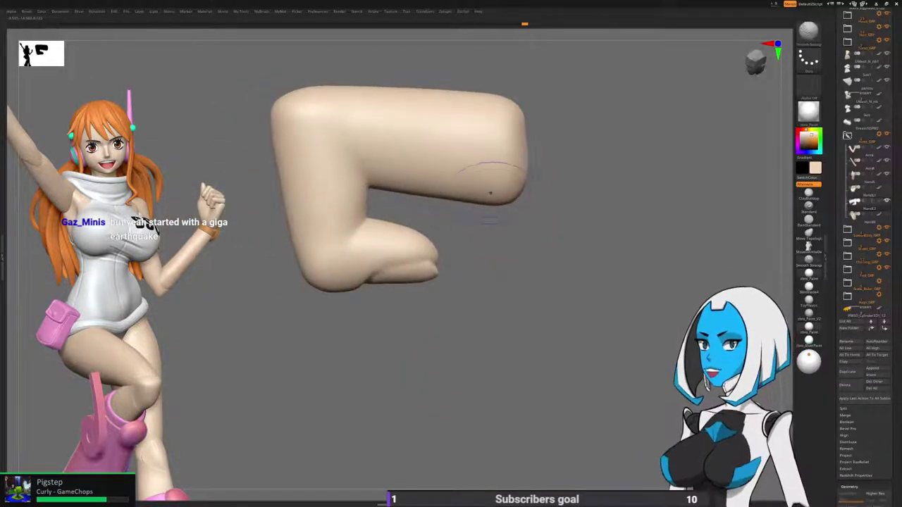
pyautogui.moveTo(592, 309); pyautogui.dragTo(489, 380)
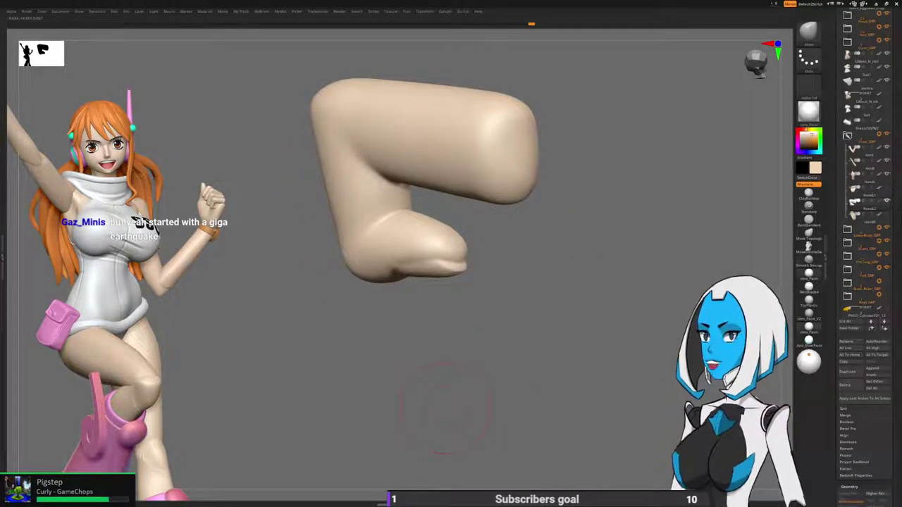
pyautogui.moveTo(445, 409); pyautogui.dragTo(342, 352)
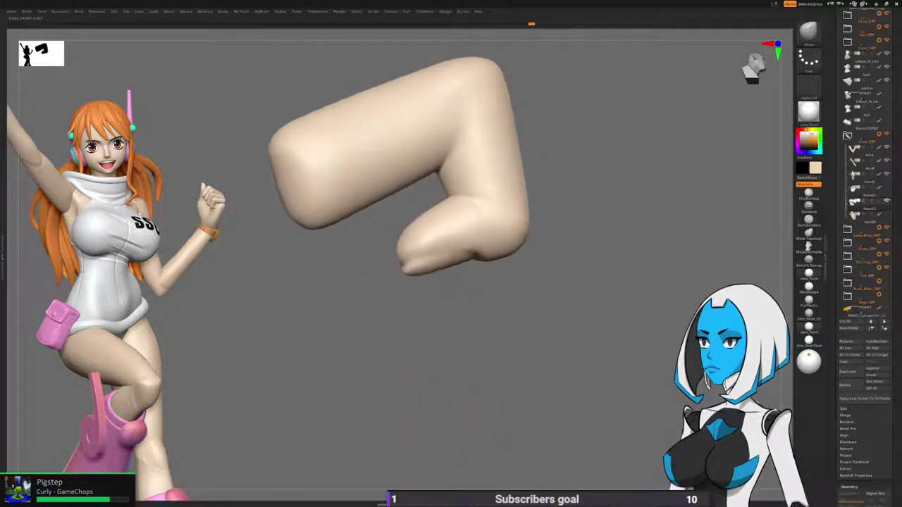
# Choose the DamStandard brush and try to define the inner crease of the isolated finger's bend.
pyautogui.press('b')
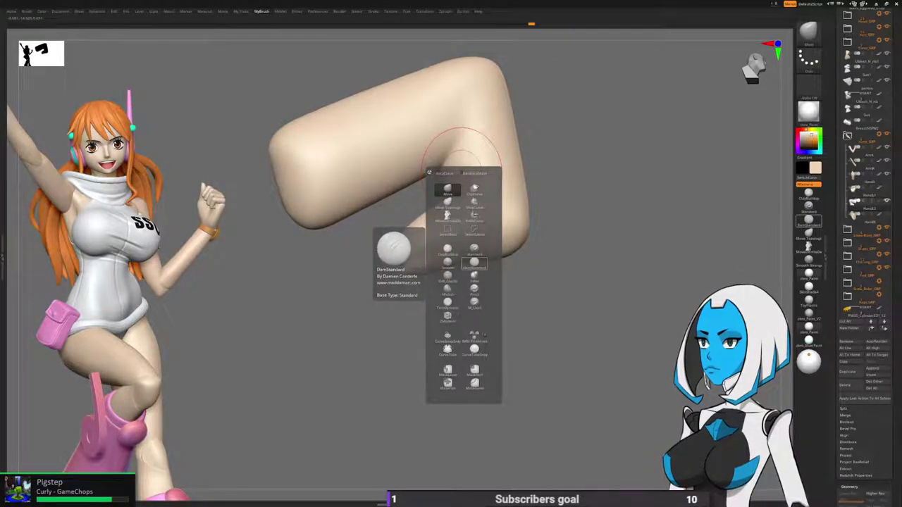
pyautogui.click(474, 264)
pyautogui.keyDown('ctrl'); pyautogui.moveTo(472, 169); pyautogui.dragTo(479, 195, button='right'); pyautogui.keyUp('ctrl')
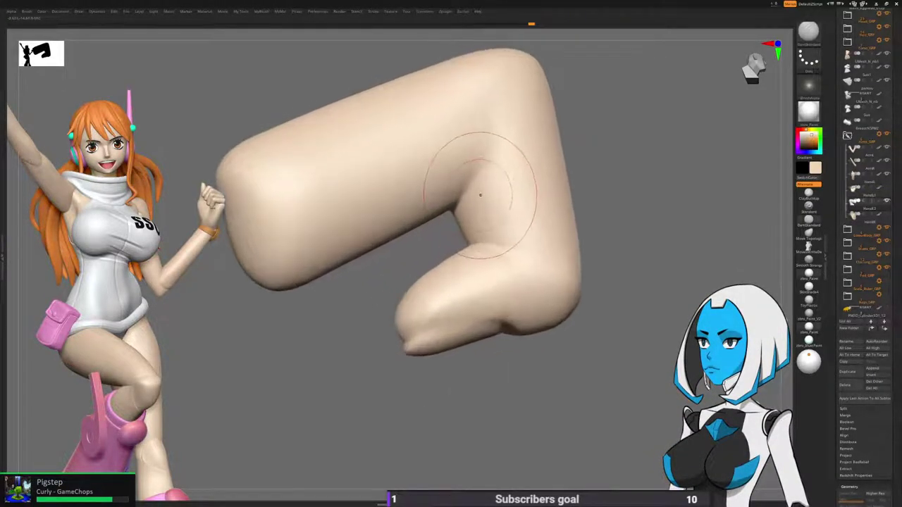
pyautogui.press('space')
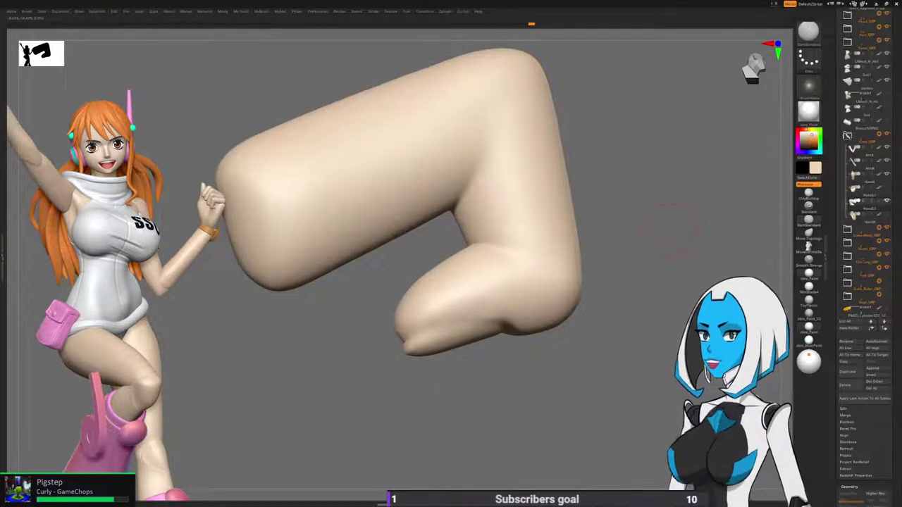
pyautogui.moveTo(483, 181)
pyautogui.mouseDown(button='right')
pyautogui.moveTo(528, 164)
pyautogui.moveTo(527, 134)
pyautogui.mouseUp(button='right')
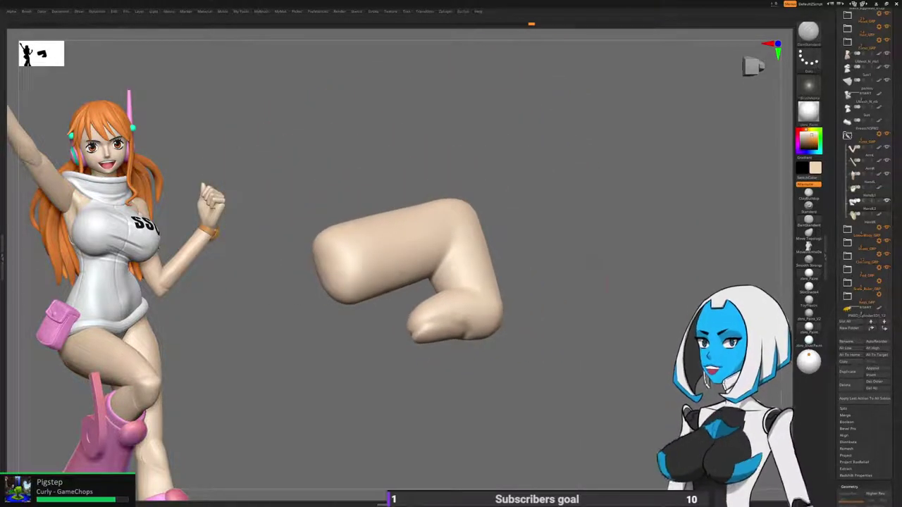
# Unhide the rest of the fist and examine it from the pinky side and the back of the hand.
pyautogui.keyDown('ctrl'); pyautogui.keyDown('shift'); pyautogui.click(555, 321); pyautogui.keyUp('shift'); pyautogui.keyUp('ctrl')
pyautogui.keyDown('ctrl'); pyautogui.moveTo(588, 299); pyautogui.dragTo(610, 284, button='right'); pyautogui.keyUp('ctrl')
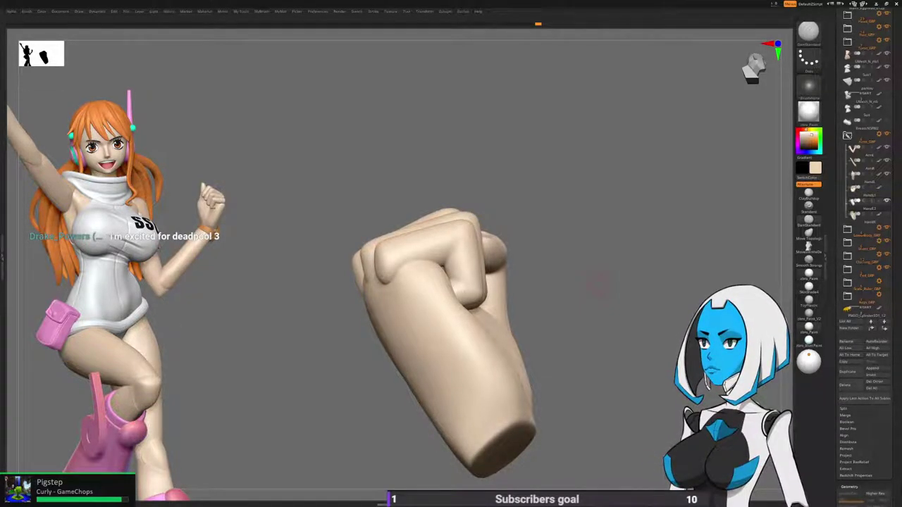
pyautogui.moveTo(482, 245); pyautogui.dragTo(380, 264, button='right')
pyautogui.moveTo(605, 264); pyautogui.dragTo(518, 248, button='right')
pyautogui.moveTo(456, 416); pyautogui.dragTo(467, 414, button='right')
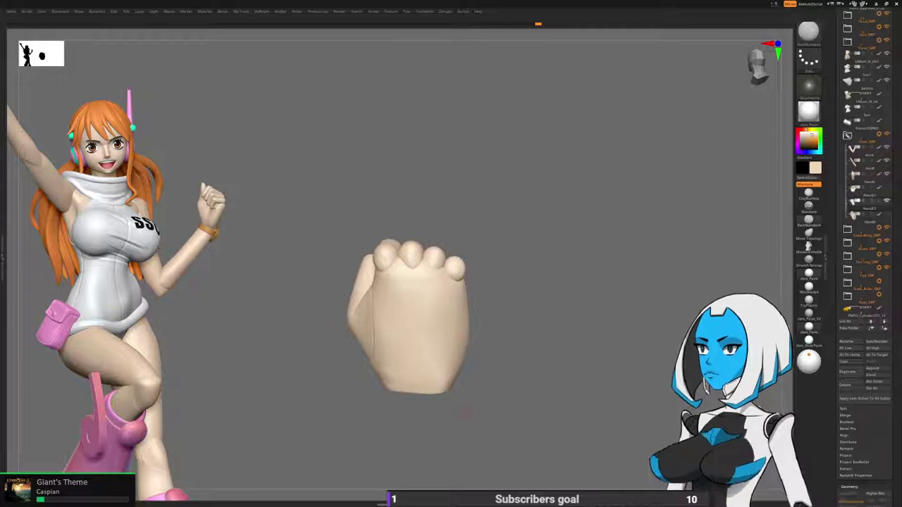
pyautogui.moveTo(466, 415)
pyautogui.mouseDown()
pyautogui.moveTo(557, 268)
pyautogui.moveTo(564, 289)
pyautogui.moveTo(617, 246)
pyautogui.moveTo(623, 325)
pyautogui.mouseUp()
pyautogui.moveTo(623, 326); pyautogui.dragTo(694, 310)
pyautogui.moveTo(452, 221); pyautogui.dragTo(457, 238)
pyautogui.moveTo(498, 195); pyautogui.dragTo(431, 209)
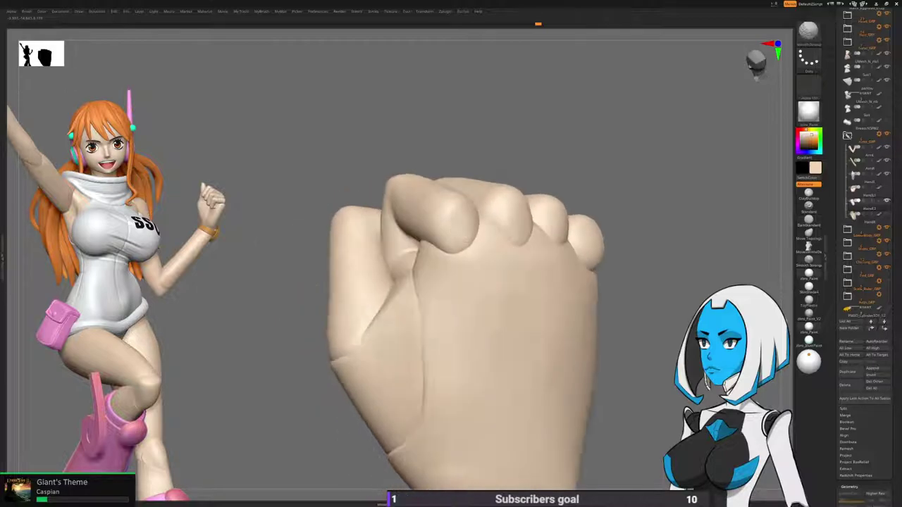
# Adjust the DamStandard brush's draw size for the index knuckle on the back of the hand.
pyautogui.moveTo(461, 249); pyautogui.dragTo(449, 248)
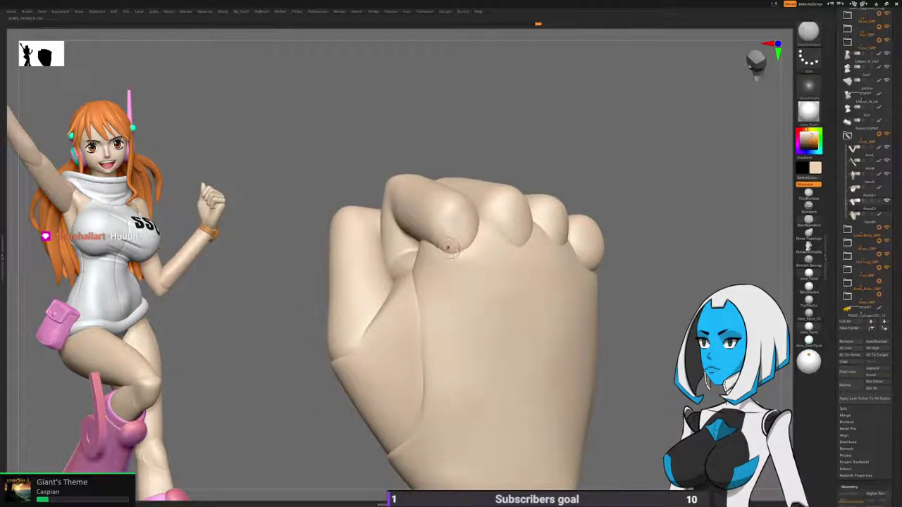
pyautogui.press('space')
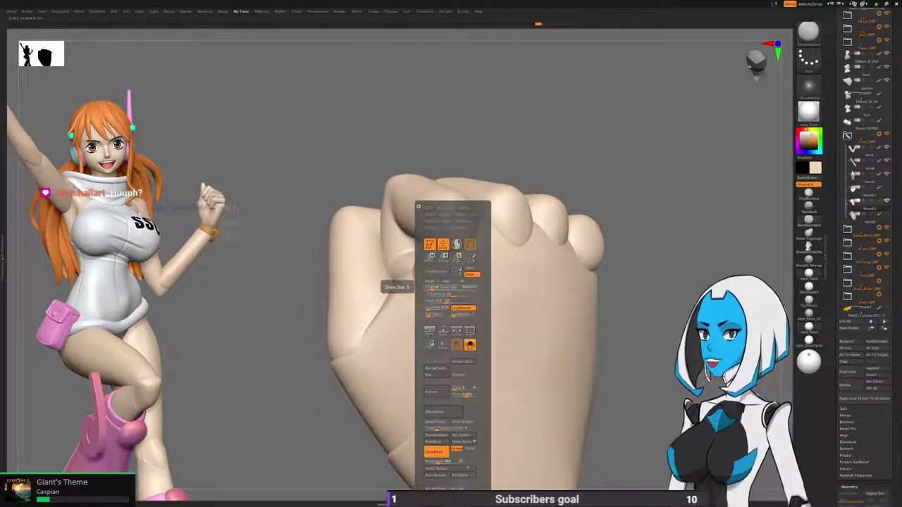
pyautogui.moveTo(432, 287); pyautogui.dragTo(437, 287)
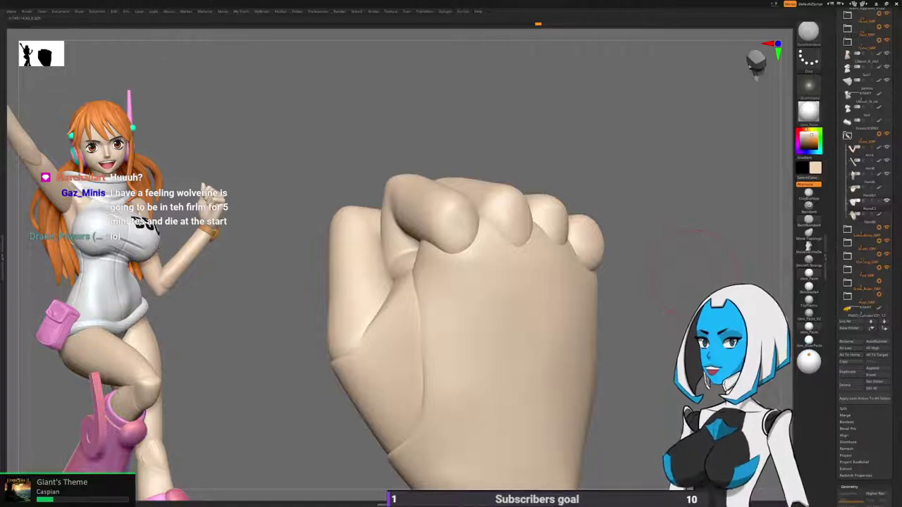
# Turn Solo mode off and back on to check the front of the fist against the body.
pyautogui.moveTo(693, 272)
pyautogui.mouseDown()
pyautogui.moveTo(768, 278)
pyautogui.moveTo(779, 295)
pyautogui.mouseUp()
pyautogui.moveTo(310, 212)
pyautogui.mouseDown()
pyautogui.moveTo(445, 193)
pyautogui.moveTo(500, 208)
pyautogui.moveTo(606, 261)
pyautogui.moveTo(553, 282)
pyautogui.mouseUp()
pyautogui.press('space')
pyautogui.click(568, 344)
pyautogui.press('space')
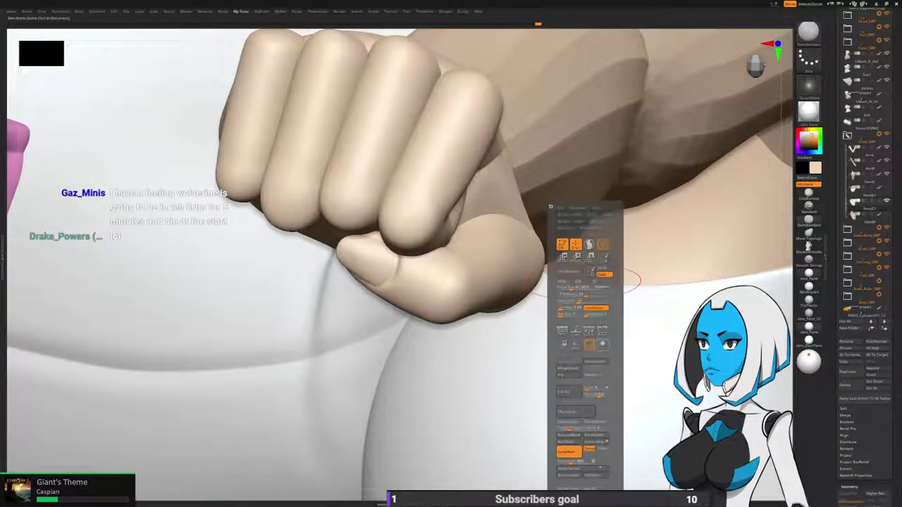
pyautogui.click(602, 344)
# Switch to the Move brush and adjust the thumb-facing side of the index finger.
pyautogui.moveTo(474, 198); pyautogui.dragTo(465, 203)
pyautogui.moveTo(564, 282)
pyautogui.mouseDown()
pyautogui.moveTo(620, 233)
pyautogui.moveTo(599, 226)
pyautogui.moveTo(592, 264)
pyautogui.moveTo(581, 271)
pyautogui.moveTo(595, 267)
pyautogui.mouseUp()
pyautogui.moveTo(567, 184); pyautogui.dragTo(552, 178)
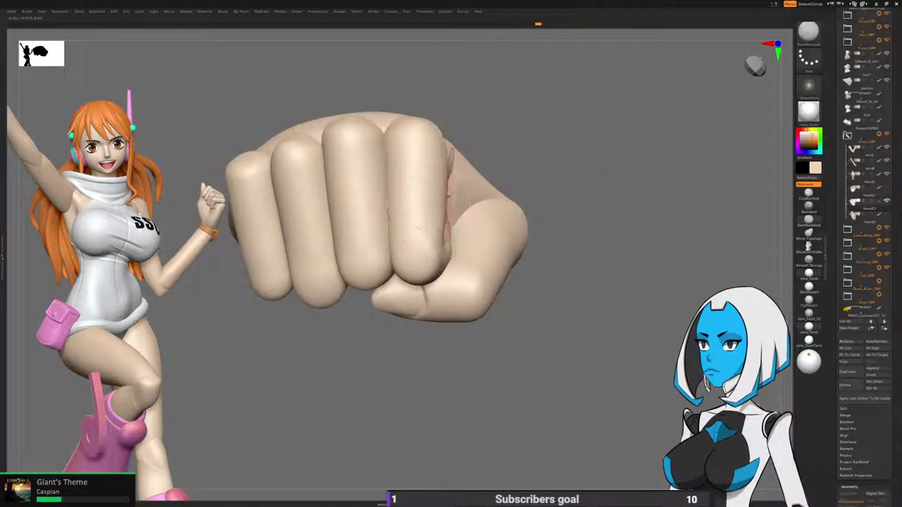
pyautogui.press('space')
pyautogui.click(438, 209)
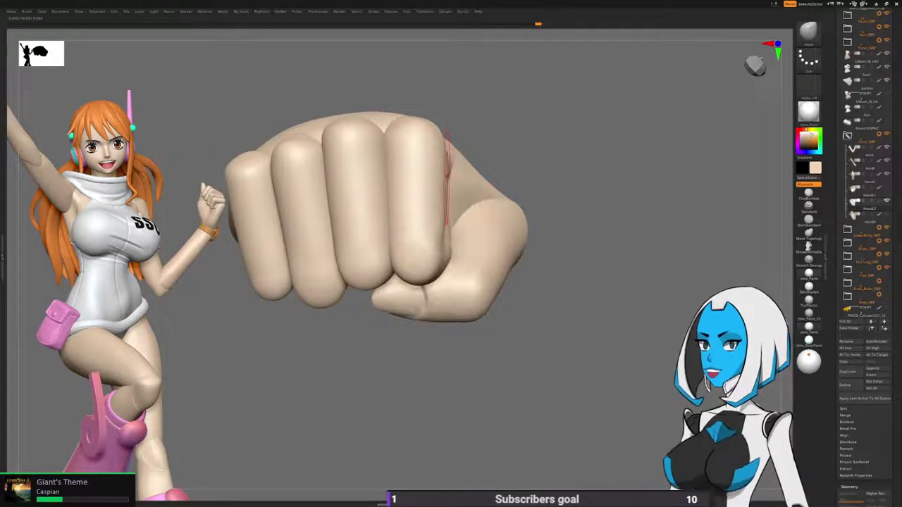
pyautogui.press('space')
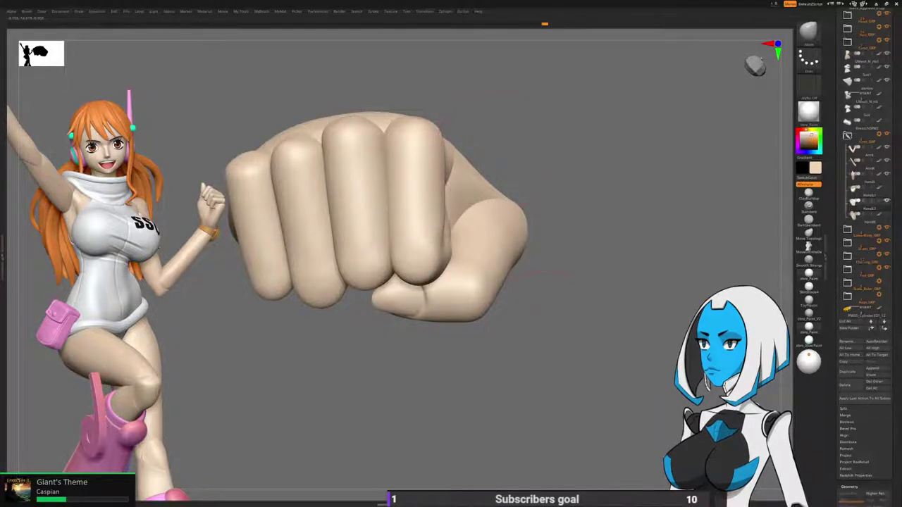
# Isolate the index finger and touch up its front contour with Move and smoothing strokes.
pyautogui.moveTo(546, 330)
pyautogui.mouseDown()
pyautogui.moveTo(590, 331)
pyautogui.moveTo(572, 325)
pyautogui.moveTo(591, 323)
pyautogui.mouseUp()
pyautogui.moveTo(529, 204)
pyautogui.mouseDown()
pyautogui.moveTo(520, 285)
pyautogui.moveTo(528, 211)
pyautogui.moveTo(572, 224)
pyautogui.moveTo(556, 234)
pyautogui.moveTo(551, 176)
pyautogui.mouseUp()
pyautogui.moveTo(515, 396)
pyautogui.mouseDown()
pyautogui.moveTo(519, 438)
pyautogui.moveTo(518, 415)
pyautogui.moveTo(518, 431)
pyautogui.moveTo(486, 371)
pyautogui.moveTo(487, 403)
pyautogui.moveTo(516, 397)
pyautogui.moveTo(541, 262)
pyautogui.moveTo(486, 268)
pyautogui.moveTo(447, 285)
pyautogui.moveTo(493, 401)
pyautogui.moveTo(479, 338)
pyautogui.moveTo(507, 334)
pyautogui.moveTo(493, 381)
pyautogui.moveTo(503, 381)
pyautogui.mouseUp()
pyautogui.moveTo(465, 268); pyautogui.dragTo(463, 243)
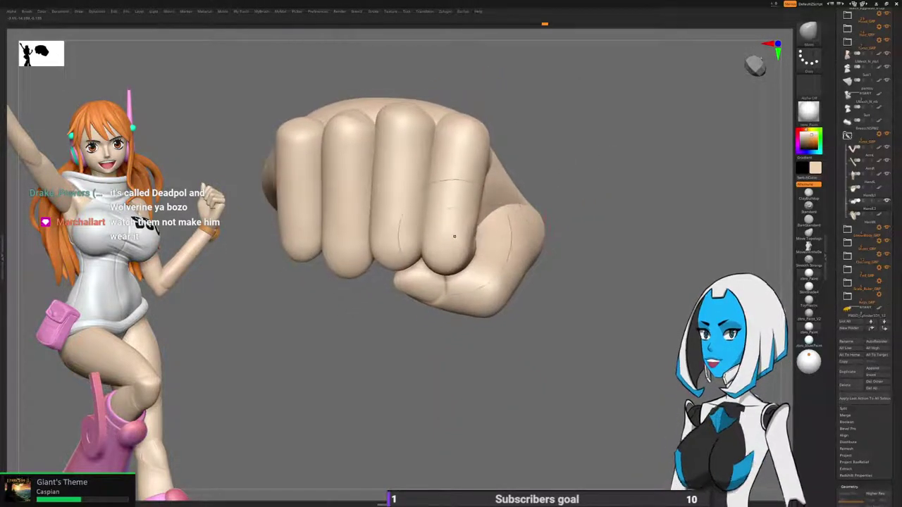
pyautogui.keyDown('ctrl'); pyautogui.keyDown('shift'); pyautogui.click(463, 239); pyautogui.keyUp('shift'); pyautogui.keyUp('ctrl')
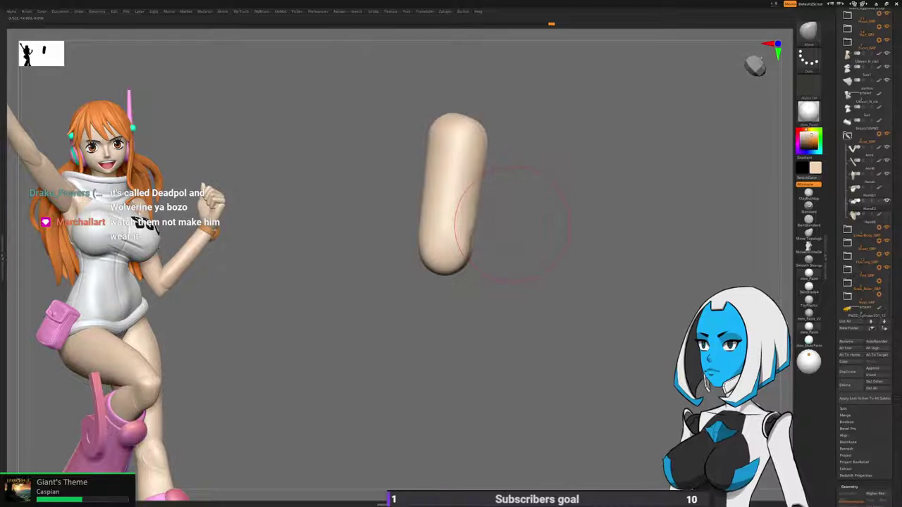
pyautogui.press('2')
pyautogui.press('1')
pyautogui.moveTo(518, 287)
pyautogui.mouseDown()
pyautogui.moveTo(509, 288)
pyautogui.moveTo(498, 317)
pyautogui.mouseUp()
pyautogui.keyDown('shift'); pyautogui.moveTo(489, 213); pyautogui.dragTo(481, 239); pyautogui.keyUp('shift')
pyautogui.moveTo(440, 106); pyautogui.dragTo(434, 107)
pyautogui.keyDown('shift'); pyautogui.moveTo(432, 183); pyautogui.dragTo(431, 212); pyautogui.keyUp('shift')
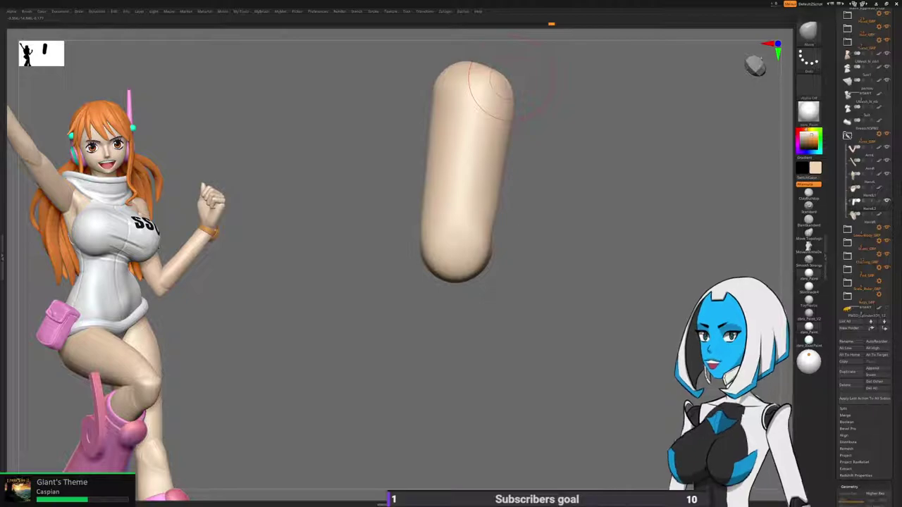
# Unhide the whole fist and isolate the bent finger from a side view.
pyautogui.keyDown('ctrl'); pyautogui.keyDown('shift'); pyautogui.click(493, 359); pyautogui.keyUp('shift'); pyautogui.keyUp('ctrl')
pyautogui.moveTo(591, 346); pyautogui.dragTo(627, 169)
pyautogui.moveTo(627, 317); pyautogui.dragTo(503, 311)
pyautogui.keyDown('ctrl'); pyautogui.keyDown('shift'); pyautogui.click(463, 204); pyautogui.keyUp('shift'); pyautogui.keyUp('ctrl')
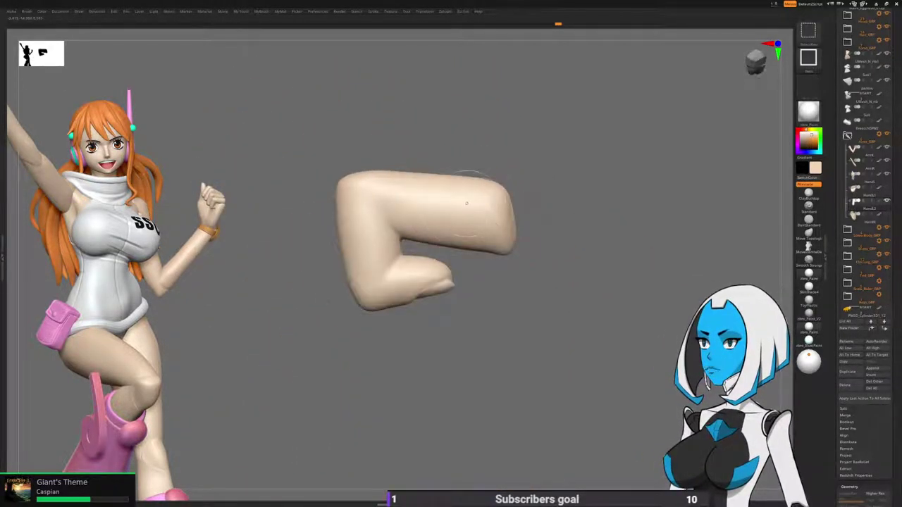
# Choose the DamStandard brush and mask the folded lower segment of the isolated finger.
pyautogui.press('b')
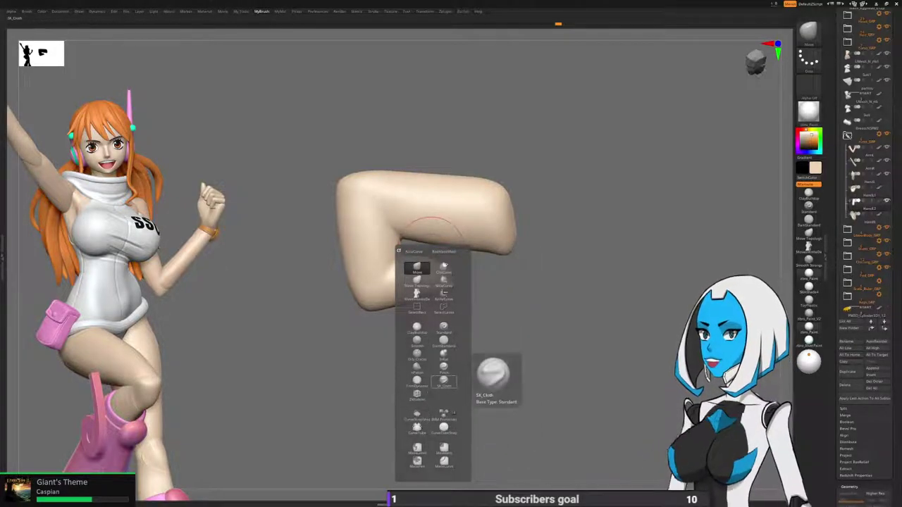
pyautogui.click(443, 341)
pyautogui.moveTo(424, 242)
pyautogui.keyDown('alt'); pyautogui.mouseDown(button='right')
pyautogui.moveTo(428, 234)
pyautogui.moveTo(447, 245)
pyautogui.mouseUp(button='right'); pyautogui.keyUp('alt')
pyautogui.moveTo(450, 274)
pyautogui.keyDown('ctrl'); pyautogui.mouseDown()
pyautogui.moveTo(422, 274)
pyautogui.moveTo(462, 391)
pyautogui.moveTo(550, 299)
pyautogui.mouseUp(); pyautogui.keyUp('ctrl')
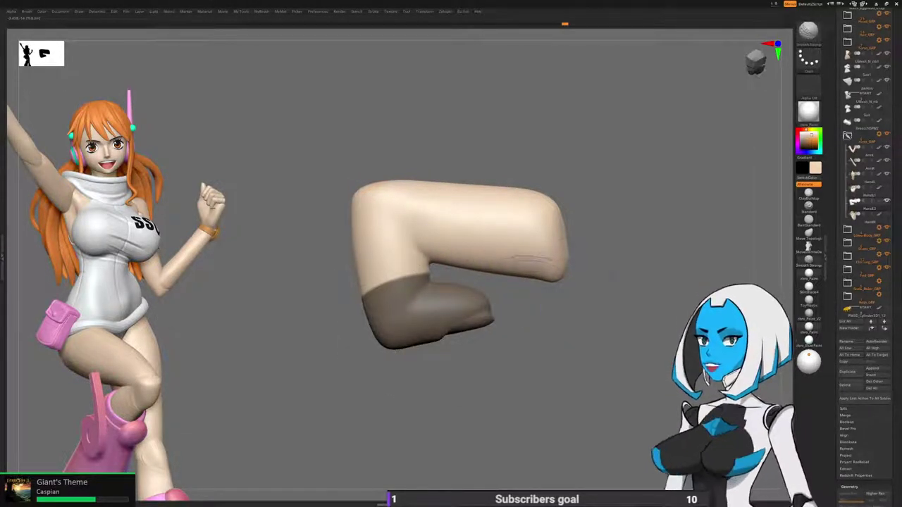
pyautogui.moveTo(539, 275); pyautogui.dragTo(561, 321, button='right')
pyautogui.moveTo(472, 347); pyautogui.dragTo(381, 385, button='right')
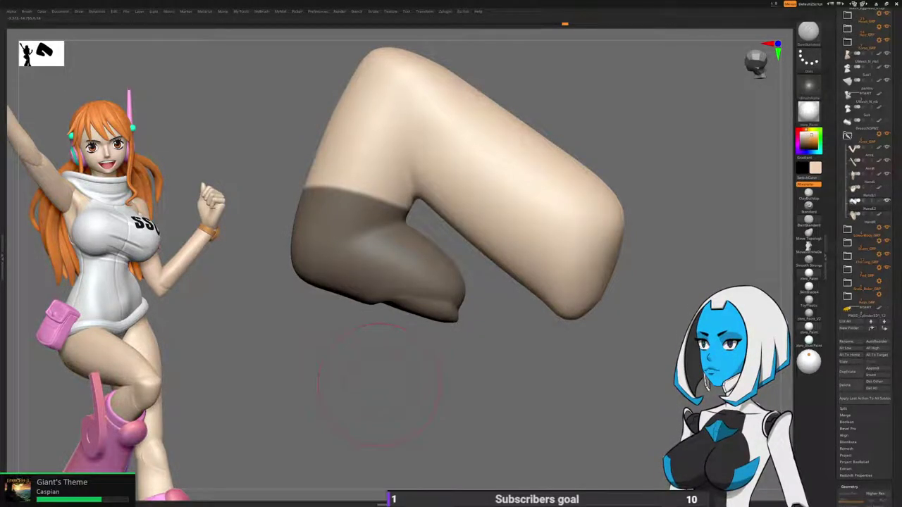
# Refine the mask over the finger's folded segment and soften its edge near the inner bend.
pyautogui.keyDown('ctrl'); pyautogui.click(377, 256); pyautogui.keyUp('ctrl')
pyautogui.moveTo(378, 255); pyautogui.dragTo(399, 219, button='right')
pyautogui.press('space')
pyautogui.click(403, 236)
pyautogui.moveTo(356, 290); pyautogui.dragTo(358, 338, button='right')
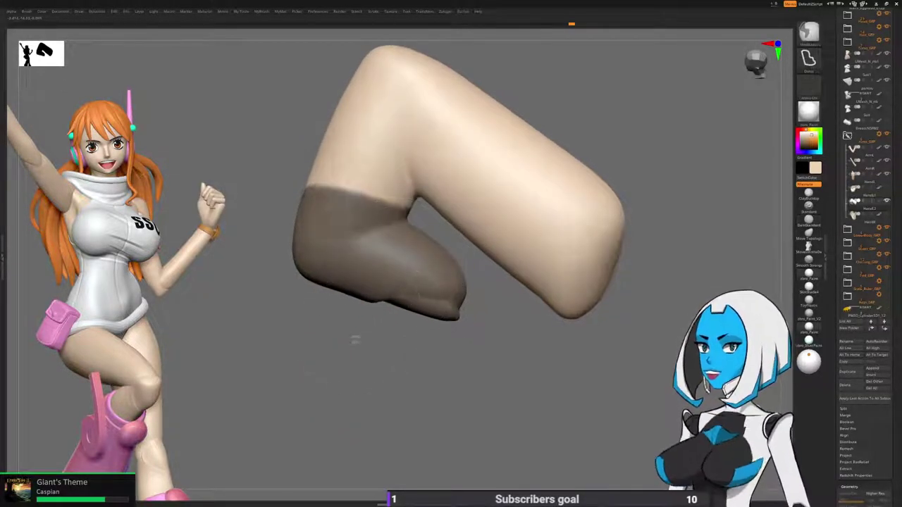
pyautogui.keyDown('ctrl'); pyautogui.moveTo(358, 337); pyautogui.dragTo(365, 342); pyautogui.keyUp('ctrl')
pyautogui.moveTo(414, 217)
pyautogui.keyDown('ctrl'); pyautogui.mouseDown()
pyautogui.moveTo(279, 221)
pyautogui.moveTo(489, 369)
pyautogui.moveTo(509, 304)
pyautogui.moveTo(432, 228)
pyautogui.mouseUp(); pyautogui.keyUp('ctrl')
pyautogui.keyDown('ctrl'); pyautogui.click(406, 276); pyautogui.keyUp('ctrl')
# Return to the DamStandard brush and reduce its draw size to about 21 for the inner-bend crease.
pyautogui.moveTo(407, 276); pyautogui.dragTo(408, 234, button='right')
pyautogui.moveTo(394, 324); pyautogui.dragTo(422, 212, button='right')
pyautogui.press('space')
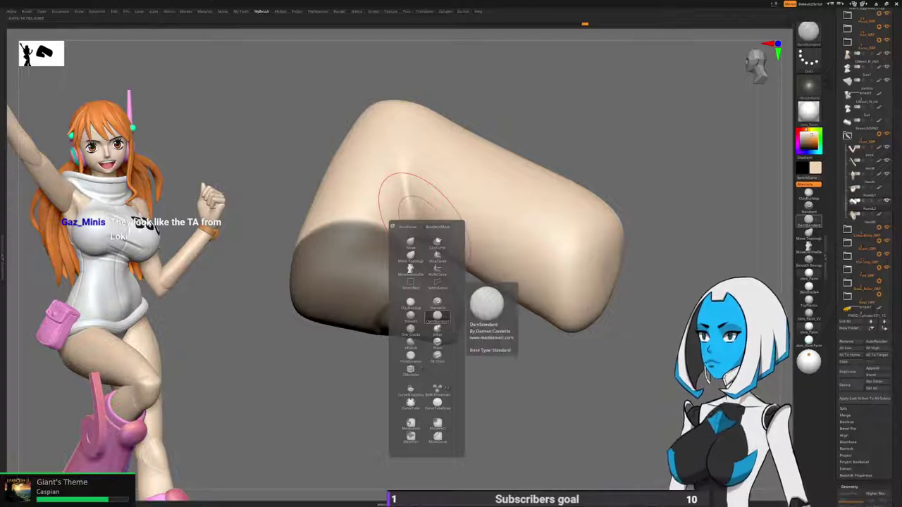
pyautogui.click(438, 318)
pyautogui.press('space')
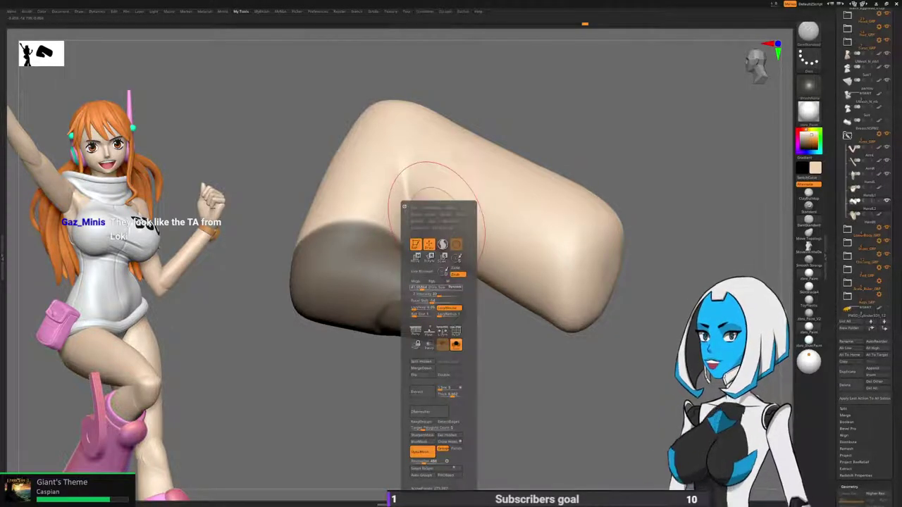
pyautogui.moveTo(424, 287); pyautogui.dragTo(418, 287)
# Try deepening the crease above the finger's inner bend and undo the last stroke.
pyautogui.moveTo(592, 79); pyautogui.dragTo(583, 125, button='right')
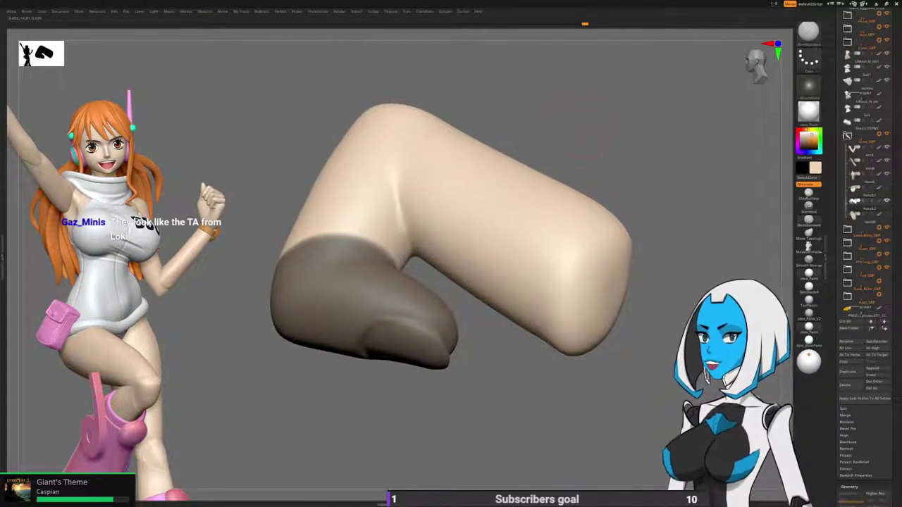
pyautogui.moveTo(583, 127); pyautogui.dragTo(590, 127)
pyautogui.moveTo(399, 181); pyautogui.dragTo(401, 190)
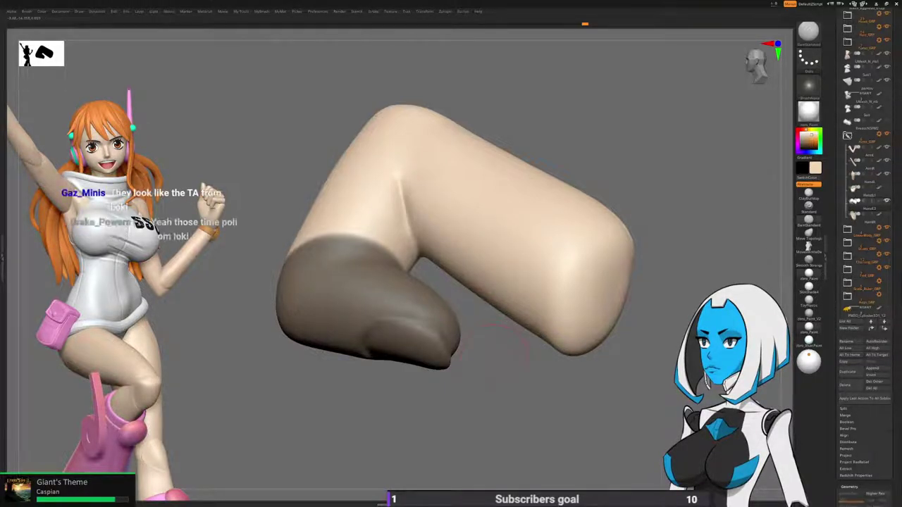
pyautogui.hotkey('ctrl', 'z')
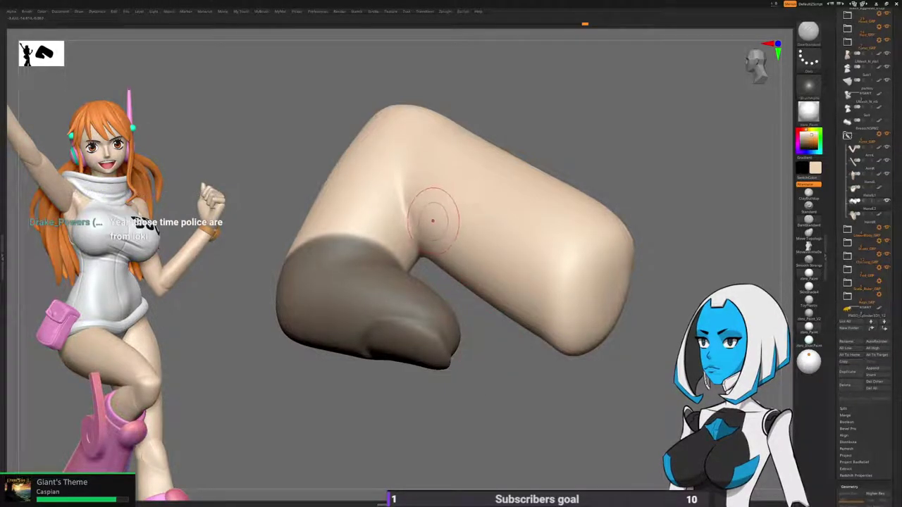
# Review the brush choices and adjust the DamStandard stroke settings for the finger crease.
pyautogui.press('1')
pyautogui.press('2')
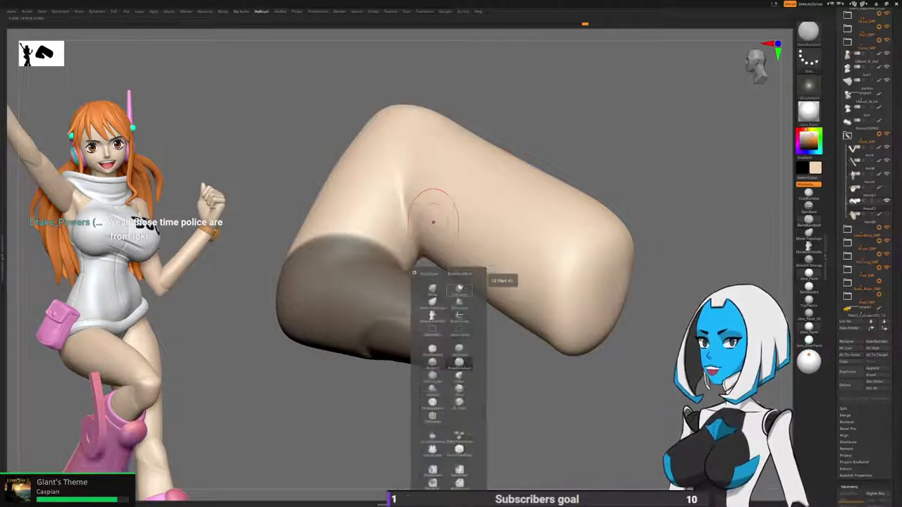
pyautogui.press('space')
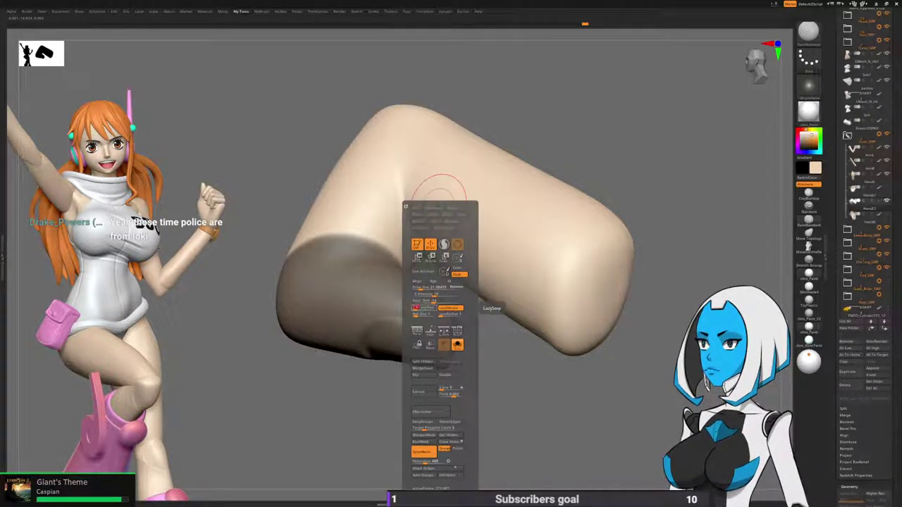
# Recarve the crease at the finger's inner bend with the DamStandard brush, undoing the first stroke and adjusting the draw size.
pyautogui.moveTo(402, 199); pyautogui.dragTo(394, 207, button='right')
pyautogui.moveTo(400, 183); pyautogui.dragTo(419, 231)
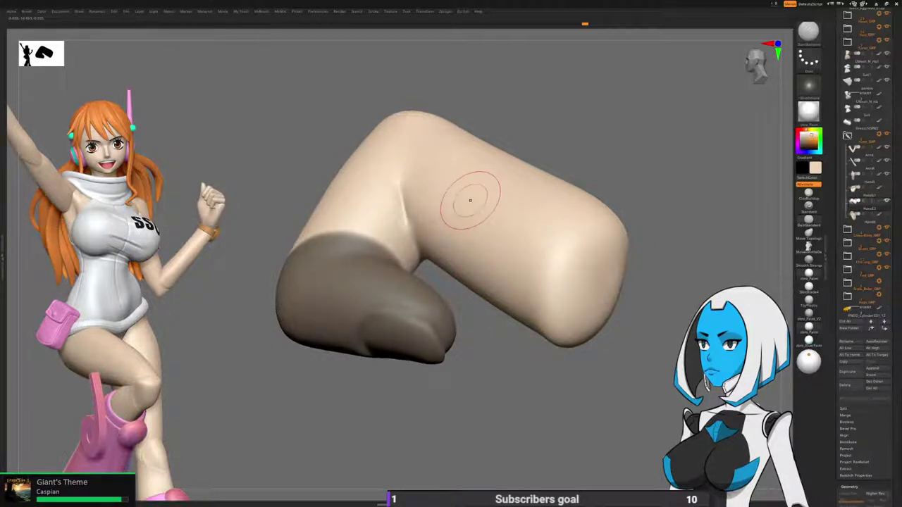
pyautogui.hotkey('ctrl', 'z')
pyautogui.press('space')
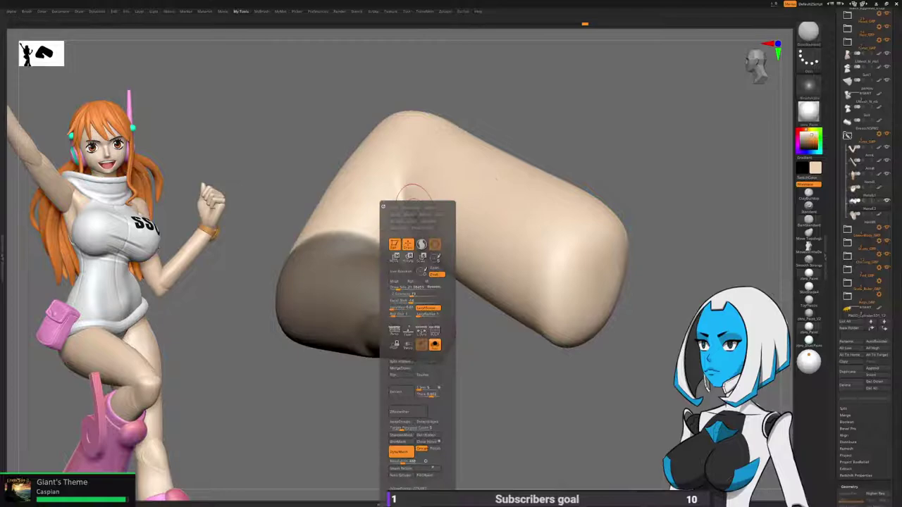
pyautogui.moveTo(399, 288); pyautogui.dragTo(403, 288)
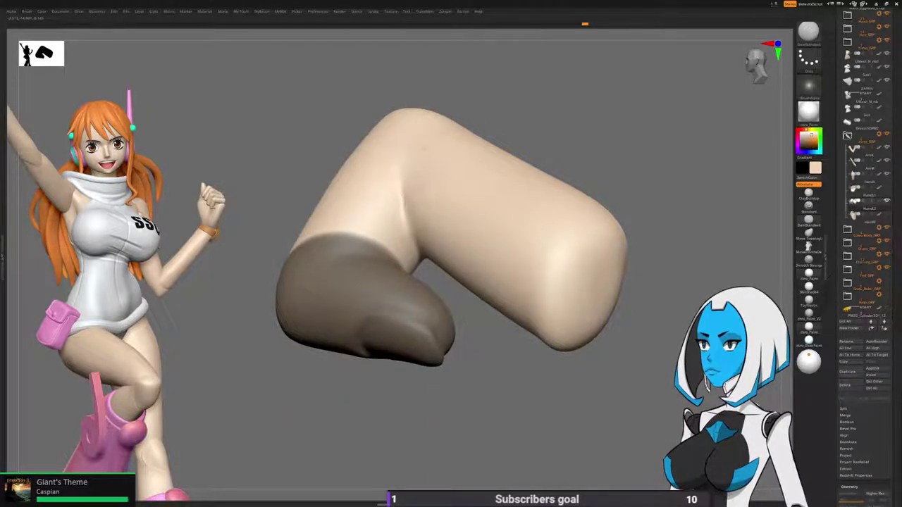
# Invert the mask to expose the finger's folded tip segment, and clear the mask from the finger after working on it.
pyautogui.moveTo(448, 395)
pyautogui.mouseDown()
pyautogui.moveTo(447, 405)
pyautogui.moveTo(444, 366)
pyautogui.moveTo(451, 387)
pyautogui.mouseUp()
pyautogui.keyDown('ctrl'); pyautogui.click(451, 388); pyautogui.keyUp('ctrl')
pyautogui.keyDown('ctrl'); pyautogui.moveTo(437, 257); pyautogui.dragTo(446, 272); pyautogui.keyUp('ctrl')
pyautogui.moveTo(408, 214)
pyautogui.keyDown('ctrl'); pyautogui.mouseDown()
pyautogui.moveTo(377, 67)
pyautogui.moveTo(556, 324)
pyautogui.mouseUp(); pyautogui.keyUp('ctrl')
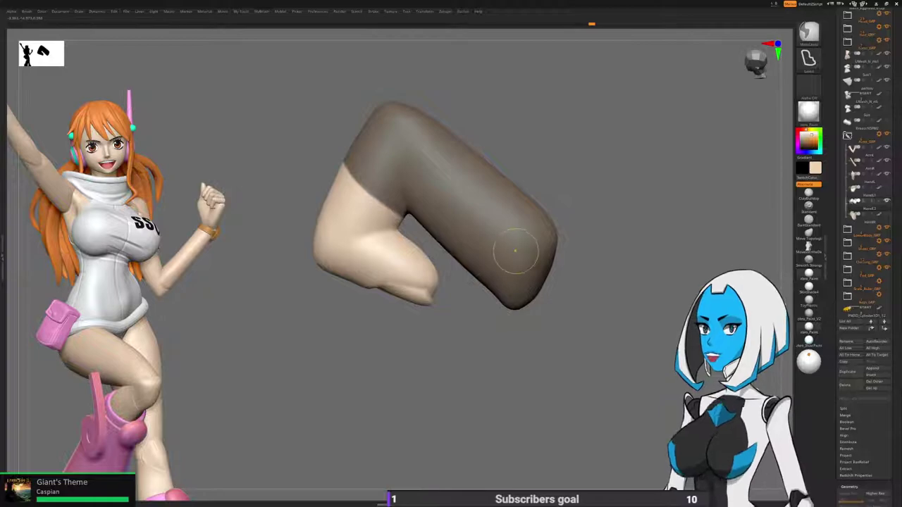
pyautogui.moveTo(428, 354)
pyautogui.keyDown('alt'); pyautogui.mouseDown()
pyautogui.moveTo(451, 386)
pyautogui.moveTo(438, 388)
pyautogui.mouseUp(); pyautogui.keyUp('alt')
pyautogui.moveTo(448, 243); pyautogui.dragTo(377, 249)
pyautogui.moveTo(535, 384); pyautogui.dragTo(352, 386)
pyautogui.moveTo(451, 381); pyautogui.dragTo(431, 375)
pyautogui.moveTo(563, 204)
pyautogui.keyDown('alt'); pyautogui.mouseDown()
pyautogui.moveTo(588, 231)
pyautogui.moveTo(598, 194)
pyautogui.moveTo(598, 204)
pyautogui.mouseUp(); pyautogui.keyUp('alt')
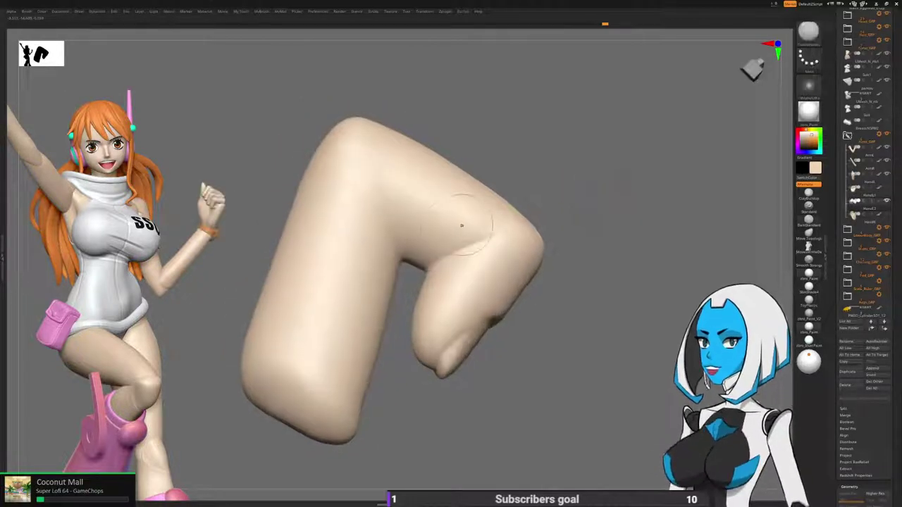
# End the isolation of the finger and show all the hidden parts of the fist again.
pyautogui.moveTo(465, 409); pyautogui.dragTo(609, 338)
pyautogui.press('space')
pyautogui.click(561, 343)
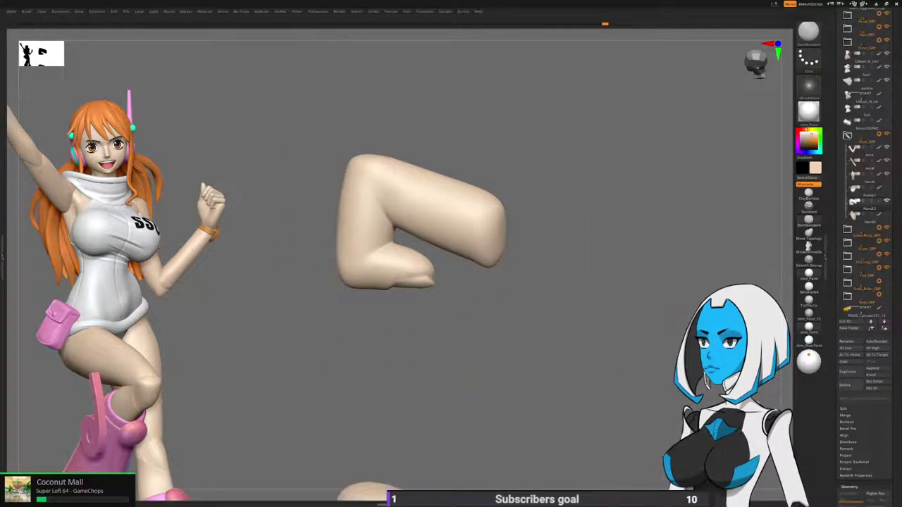
pyautogui.press('space')
pyautogui.click(578, 343)
pyautogui.keyDown('ctrl'); pyautogui.keyDown('shift'); pyautogui.click(507, 394); pyautogui.keyUp('shift'); pyautogui.keyUp('ctrl')
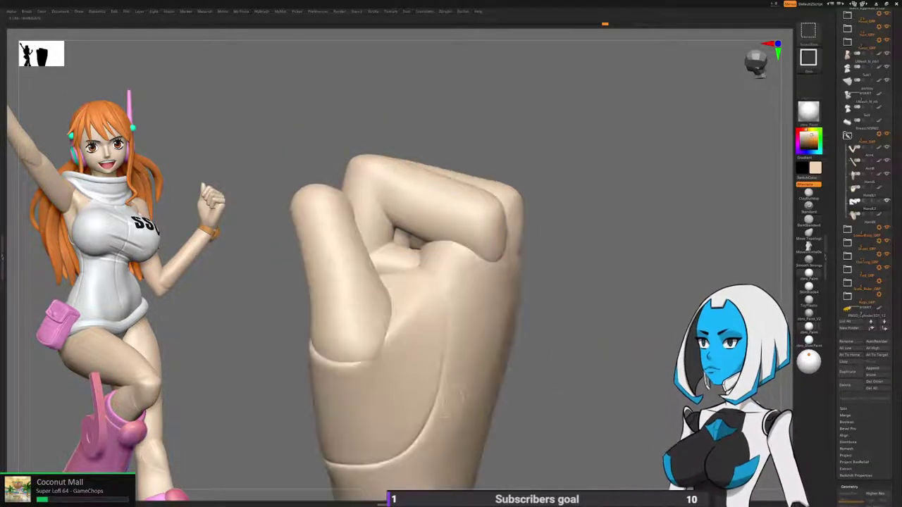
# Smooth the index finger's inner bend and soften the seam between the thumb base and the back of the hand.
pyautogui.moveTo(447, 407)
pyautogui.mouseDown(button='right')
pyautogui.moveTo(518, 401)
pyautogui.moveTo(451, 398)
pyautogui.mouseUp(button='right')
pyautogui.keyDown('ctrl'); pyautogui.moveTo(422, 268); pyautogui.dragTo(407, 210, button='right'); pyautogui.keyUp('ctrl')
pyautogui.moveTo(407, 210)
pyautogui.keyDown('shift'); pyautogui.mouseDown()
pyautogui.moveTo(393, 202)
pyautogui.moveTo(398, 208)
pyautogui.mouseUp(); pyautogui.keyUp('shift')
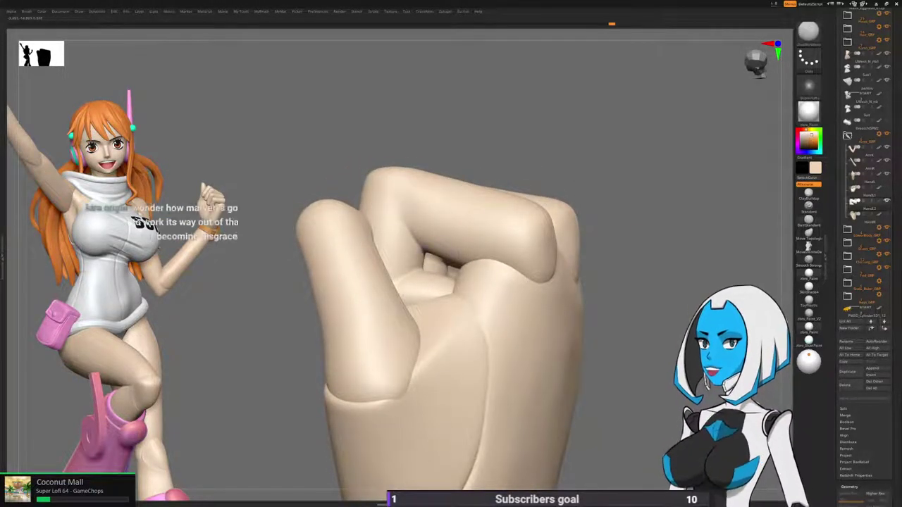
pyautogui.moveTo(398, 207); pyautogui.dragTo(360, 219, button='right')
pyautogui.keyDown('ctrl'); pyautogui.moveTo(491, 272); pyautogui.dragTo(467, 322, button='right'); pyautogui.keyUp('ctrl')
pyautogui.keyDown('alt'); pyautogui.moveTo(466, 323); pyautogui.dragTo(490, 274, button='right'); pyautogui.keyUp('alt')
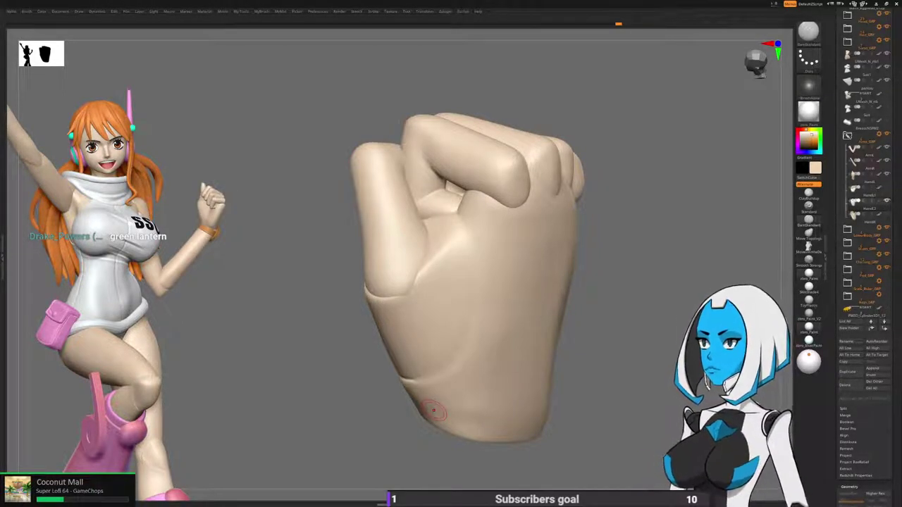
# Isolate the palm section of the fist by hiding the fingers and thumb.
pyautogui.moveTo(363, 417); pyautogui.dragTo(431, 276)
pyautogui.press('space')
pyautogui.click(452, 345)
pyautogui.moveTo(558, 257); pyautogui.dragTo(562, 285)
pyautogui.press('space')
pyautogui.click(580, 345)
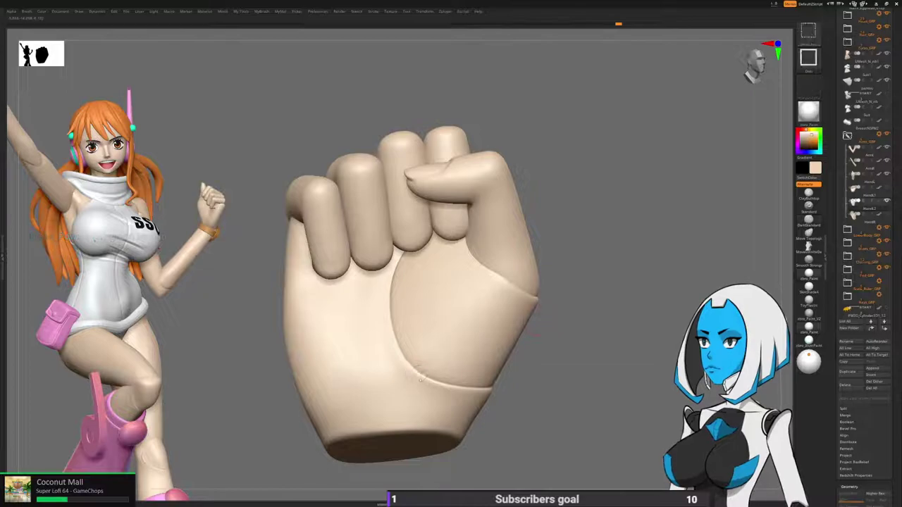
pyautogui.keyDown('ctrl'); pyautogui.keyDown('shift'); pyautogui.click(448, 367); pyautogui.keyUp('shift'); pyautogui.keyUp('ctrl')
pyautogui.moveTo(549, 381)
pyautogui.keyDown('alt'); pyautogui.mouseDown()
pyautogui.moveTo(562, 310)
pyautogui.moveTo(551, 335)
pyautogui.mouseUp(); pyautogui.keyUp('alt')
# Enlarge the brush and smooth the hard seam around the thumb mound on the palm.
pyautogui.press('space')
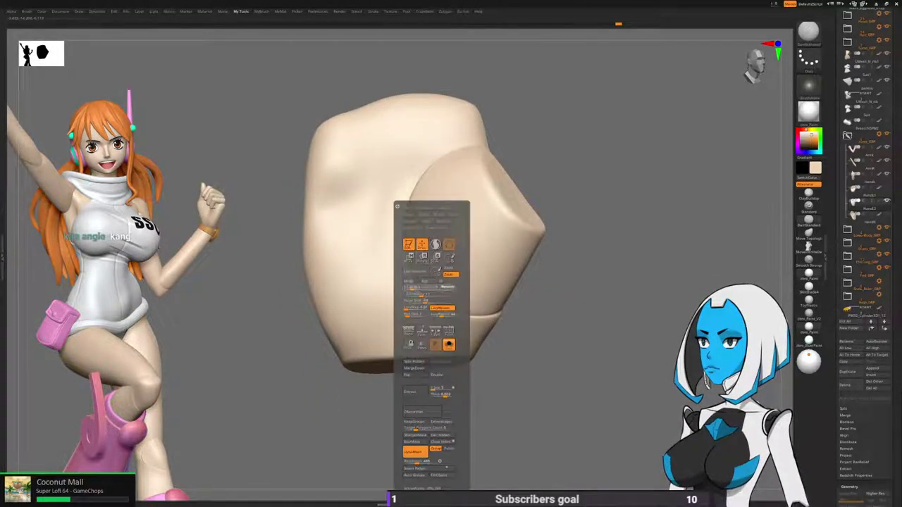
pyautogui.moveTo(413, 287); pyautogui.dragTo(418, 287)
pyautogui.keyDown('alt'); pyautogui.moveTo(563, 310); pyautogui.dragTo(575, 333); pyautogui.keyUp('alt')
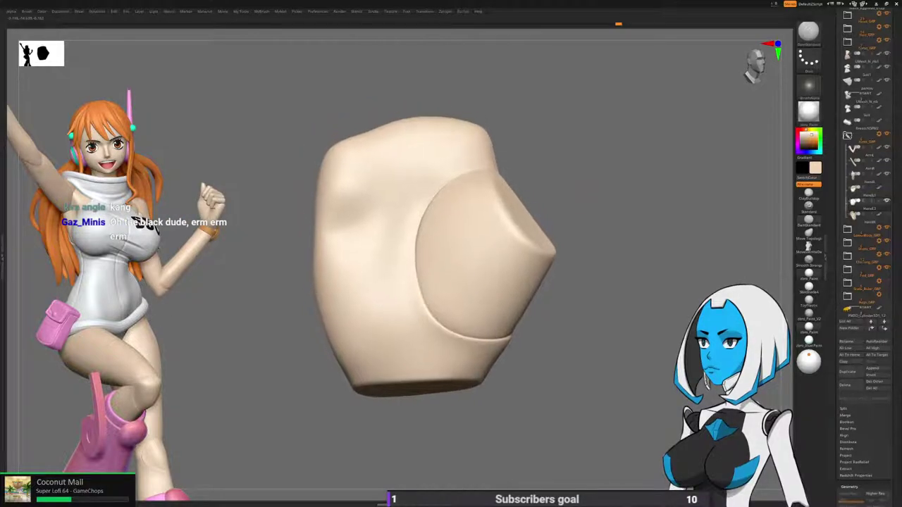
pyautogui.moveTo(607, 223); pyautogui.dragTo(596, 227)
pyautogui.moveTo(442, 207)
pyautogui.keyDown('shift'); pyautogui.mouseDown()
pyautogui.moveTo(424, 303)
pyautogui.moveTo(497, 339)
pyautogui.moveTo(536, 343)
pyautogui.mouseUp(); pyautogui.keyUp('shift')
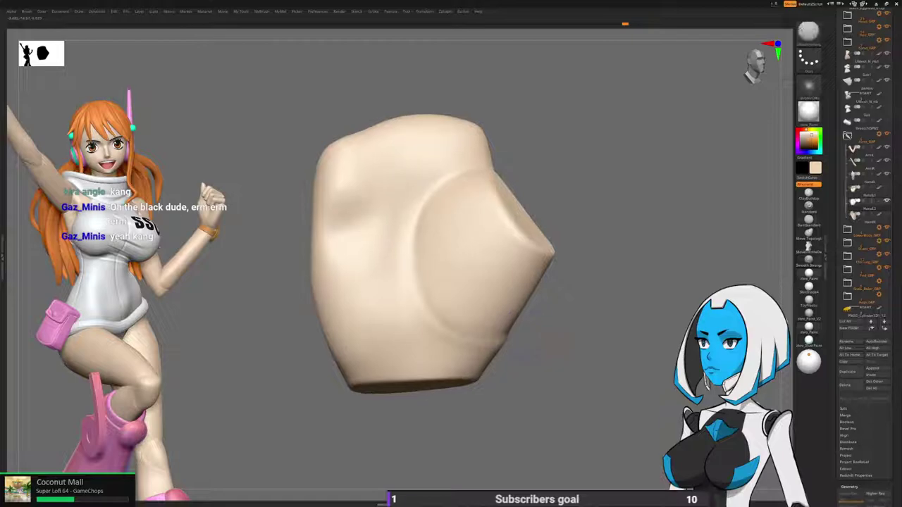
pyautogui.keyDown('shift'); pyautogui.moveTo(392, 285); pyautogui.dragTo(434, 178); pyautogui.keyUp('shift')
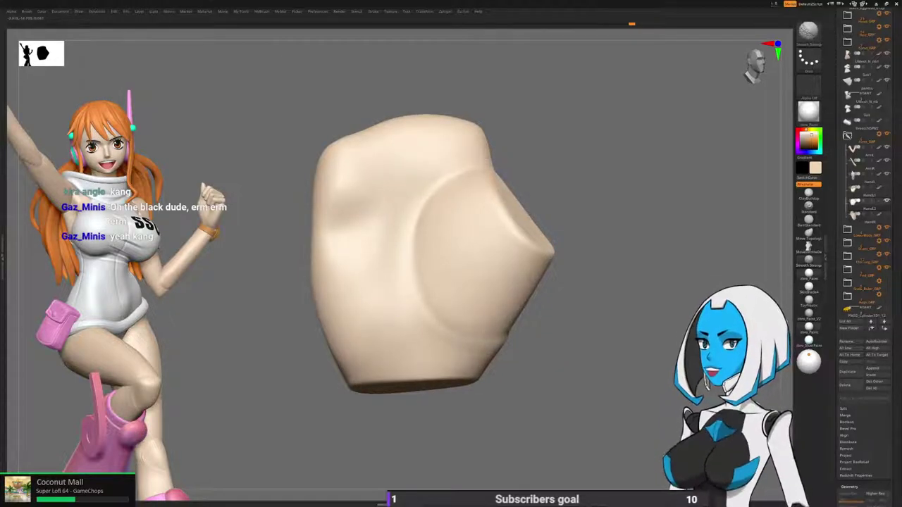
pyautogui.keyDown('shift'); pyautogui.moveTo(451, 320); pyautogui.dragTo(498, 339); pyautogui.keyUp('shift')
# Smooth the rest of the thumb mound's seam along the thumb side and near the wrist cut.
pyautogui.moveTo(599, 329)
pyautogui.mouseDown()
pyautogui.moveTo(525, 347)
pyautogui.moveTo(511, 338)
pyautogui.mouseUp()
pyautogui.moveTo(586, 346)
pyautogui.mouseDown()
pyautogui.moveTo(570, 328)
pyautogui.moveTo(493, 307)
pyautogui.mouseUp()
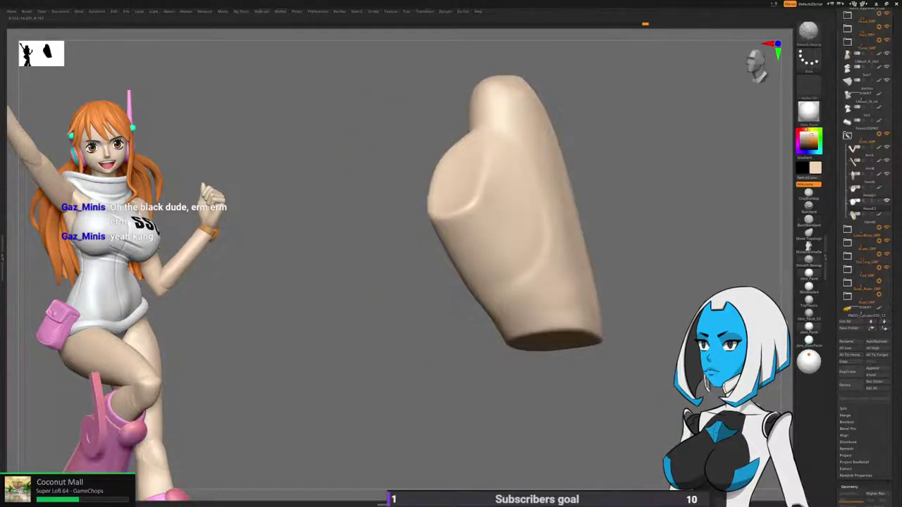
pyautogui.moveTo(645, 246); pyautogui.dragTo(583, 308)
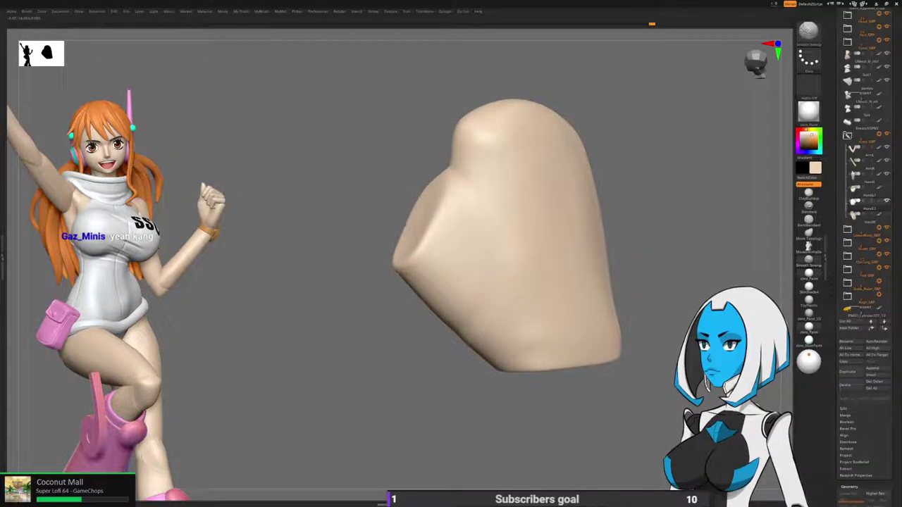
pyautogui.keyDown('shift'); pyautogui.moveTo(575, 367); pyautogui.dragTo(525, 370); pyautogui.keyUp('shift')
pyautogui.moveTo(415, 384); pyautogui.dragTo(509, 354)
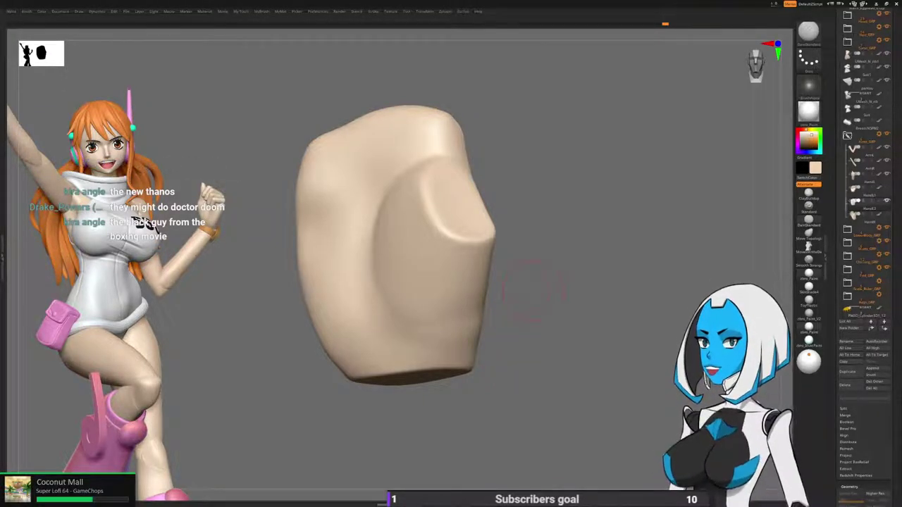
pyautogui.moveTo(533, 290)
pyautogui.mouseDown()
pyautogui.moveTo(550, 259)
pyautogui.moveTo(569, 248)
pyautogui.moveTo(464, 302)
pyautogui.mouseUp()
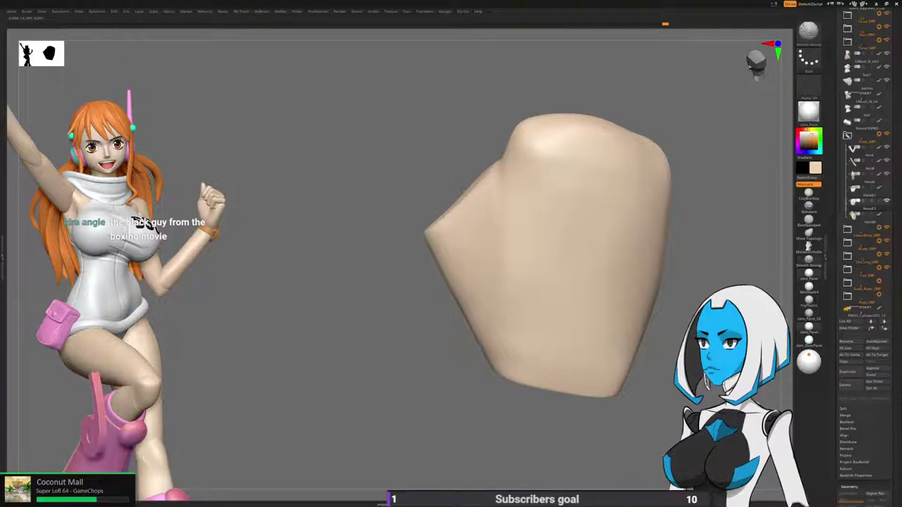
# Show the whole fist again and smooth the palm surface just below the thumb's base joint.
pyautogui.keyDown('ctrl'); pyautogui.keyDown('shift'); pyautogui.click(367, 303); pyautogui.keyUp('shift'); pyautogui.keyUp('ctrl')
pyautogui.keyDown('alt'); pyautogui.moveTo(366, 302); pyautogui.dragTo(324, 312); pyautogui.keyUp('alt')
pyautogui.moveTo(324, 312); pyautogui.dragTo(306, 314)
pyautogui.moveTo(462, 317); pyautogui.dragTo(433, 320)
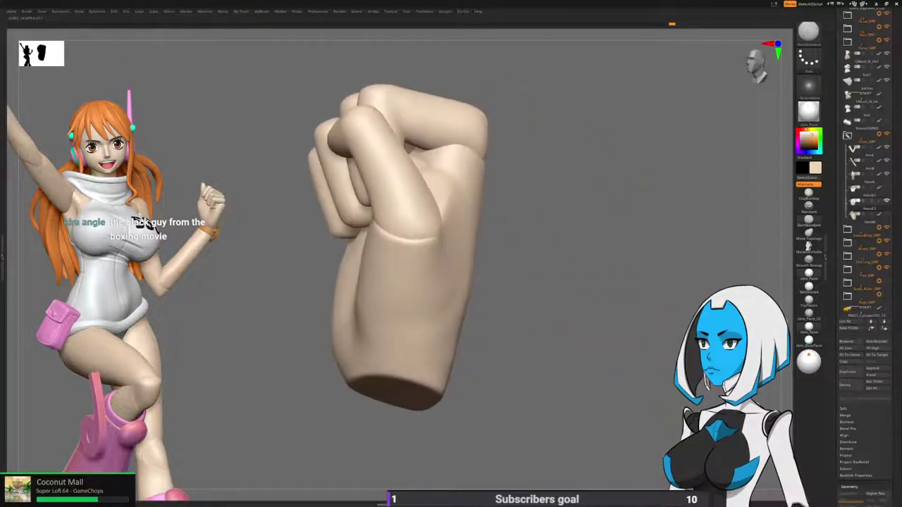
pyautogui.keyDown('shift'); pyautogui.moveTo(408, 254); pyautogui.dragTo(414, 254); pyautogui.keyUp('shift')
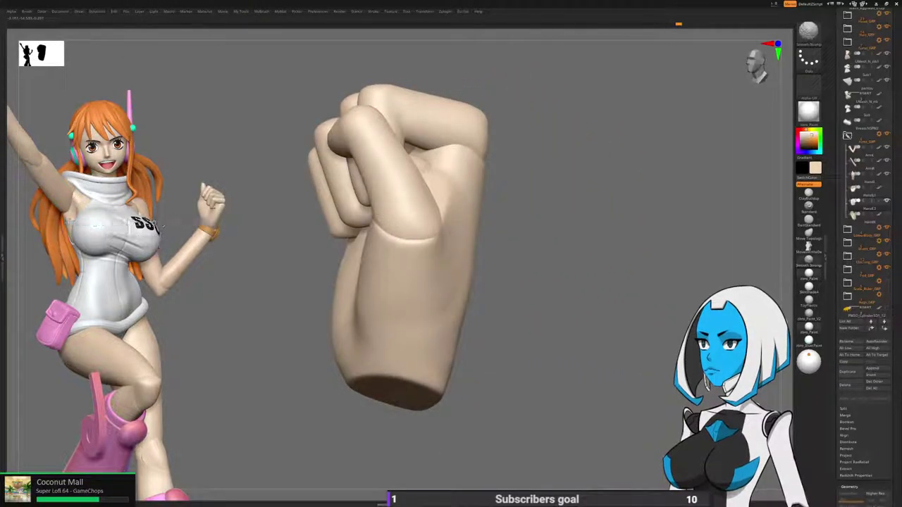
pyautogui.moveTo(508, 289); pyautogui.dragTo(606, 282)
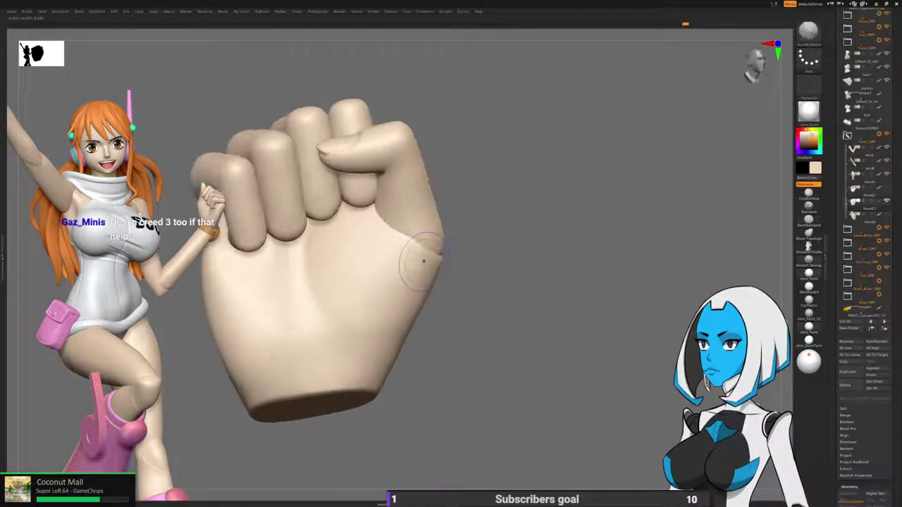
pyautogui.keyDown('shift'); pyautogui.moveTo(412, 267); pyautogui.dragTo(440, 259); pyautogui.keyUp('shift')
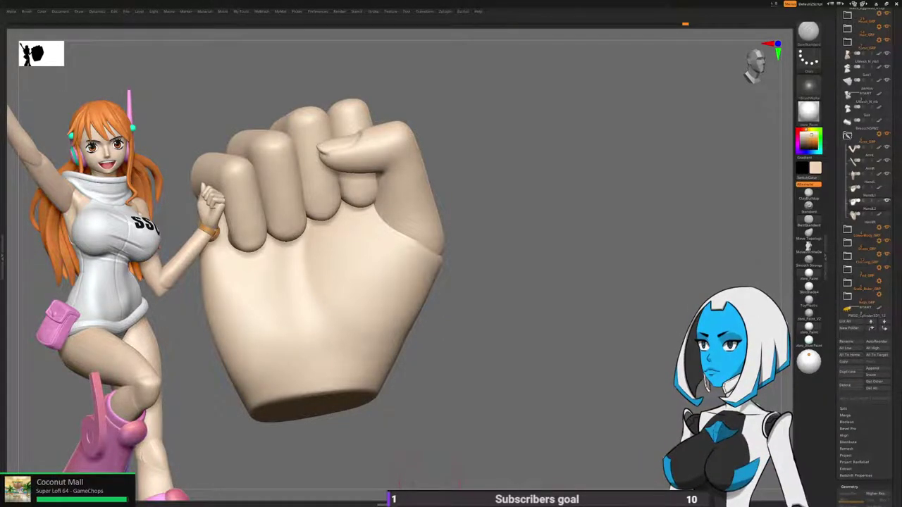
# Smooth the thumb mound and the transition into the palm, working from several angles.
pyautogui.moveTo(634, 190); pyautogui.dragTo(602, 190)
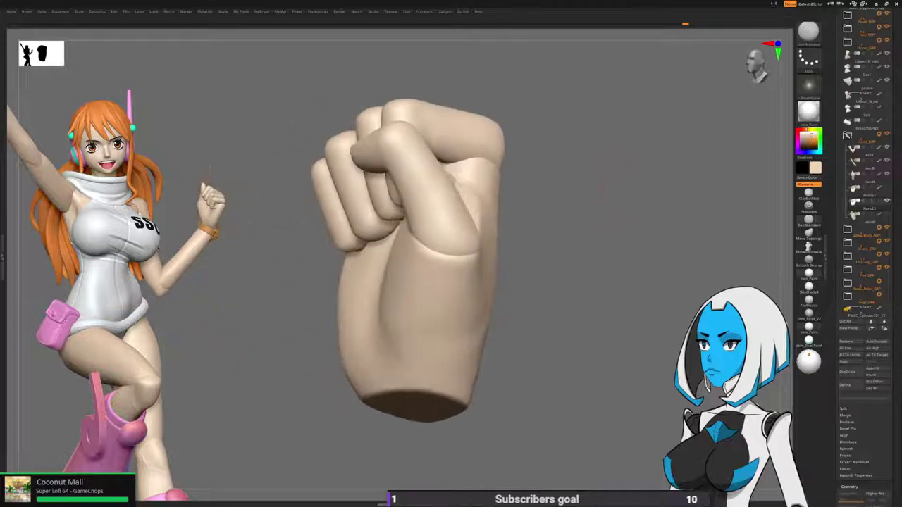
pyautogui.moveTo(525, 305); pyautogui.dragTo(417, 270, button='right')
pyautogui.keyDown('shift'); pyautogui.moveTo(409, 280); pyautogui.dragTo(396, 286); pyautogui.keyUp('shift')
pyautogui.moveTo(396, 286); pyautogui.dragTo(454, 268, button='right')
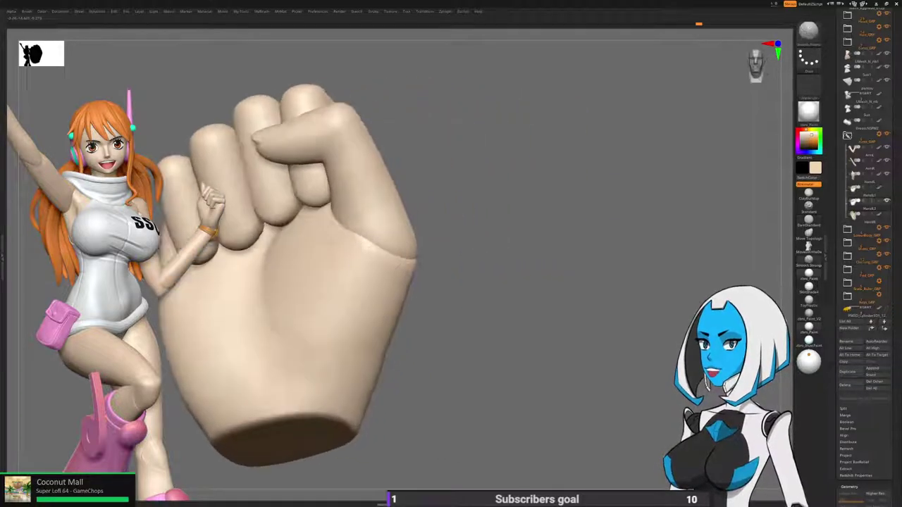
pyautogui.keyDown('shift'); pyautogui.moveTo(324, 265); pyautogui.dragTo(324, 293); pyautogui.keyUp('shift')
pyautogui.moveTo(318, 279); pyautogui.dragTo(398, 308, button='right')
pyautogui.moveTo(336, 328)
pyautogui.mouseDown(button='right')
pyautogui.moveTo(405, 310)
pyautogui.moveTo(408, 373)
pyautogui.moveTo(465, 362)
pyautogui.mouseUp(button='right')
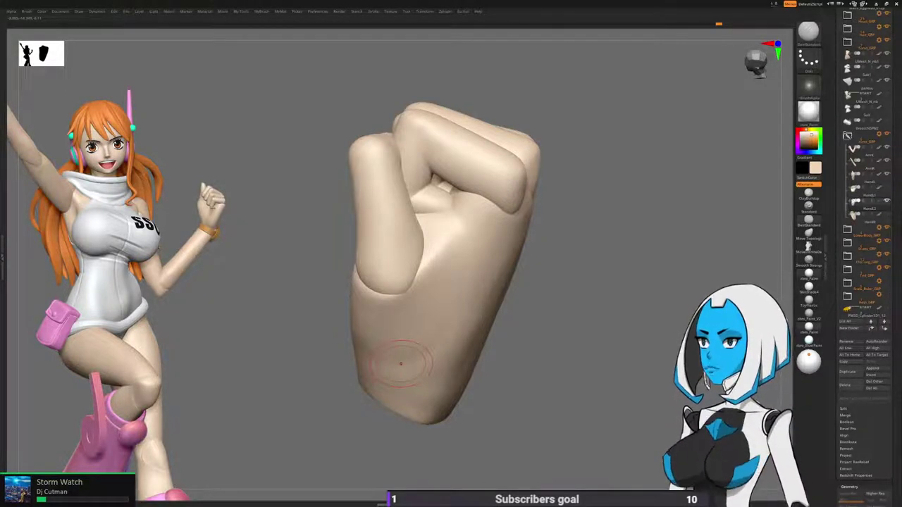
pyautogui.moveTo(401, 364); pyautogui.dragTo(324, 348, button='right')
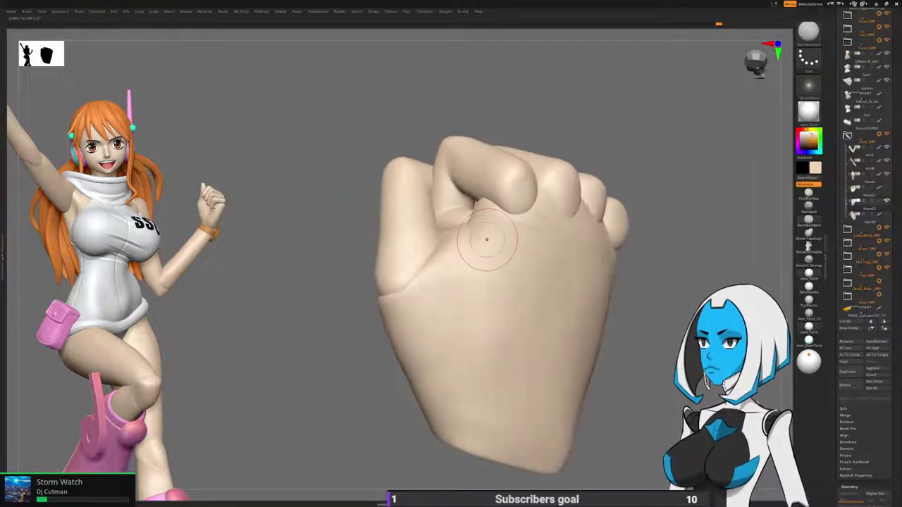
# Switch to the Move brush and adjust the contour of the back of the hand toward the wrist.
pyautogui.press('space')
pyautogui.click(446, 238)
pyautogui.moveTo(403, 450)
pyautogui.mouseDown(button='right')
pyautogui.moveTo(405, 402)
pyautogui.moveTo(437, 364)
pyautogui.moveTo(533, 374)
pyautogui.moveTo(535, 275)
pyautogui.mouseUp(button='right')
pyautogui.press('space')
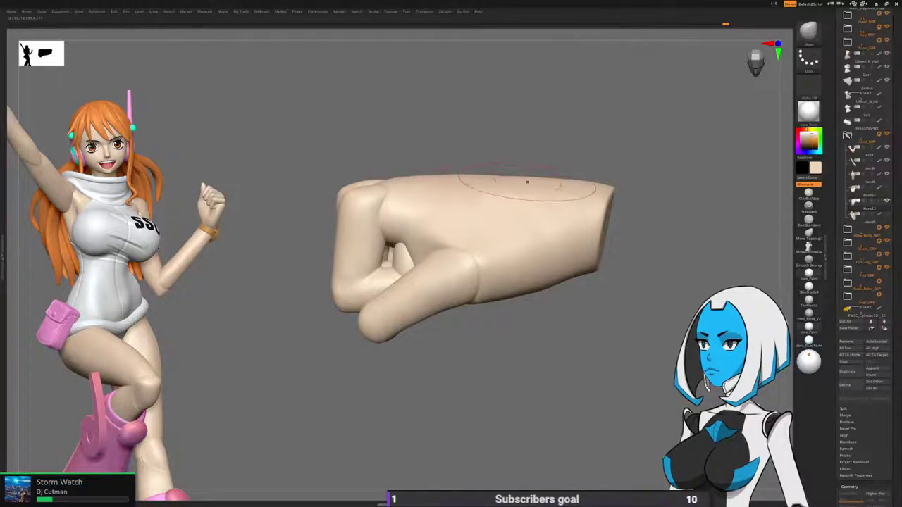
pyautogui.moveTo(506, 163); pyautogui.dragTo(563, 116)
pyautogui.moveTo(507, 338); pyautogui.dragTo(543, 267)
pyautogui.moveTo(736, 377); pyautogui.dragTo(736, 384)
# Return to the DamStandard brush, reduce its draw size and isolate the palm section to crease it under the little finger.
pyautogui.press('b')
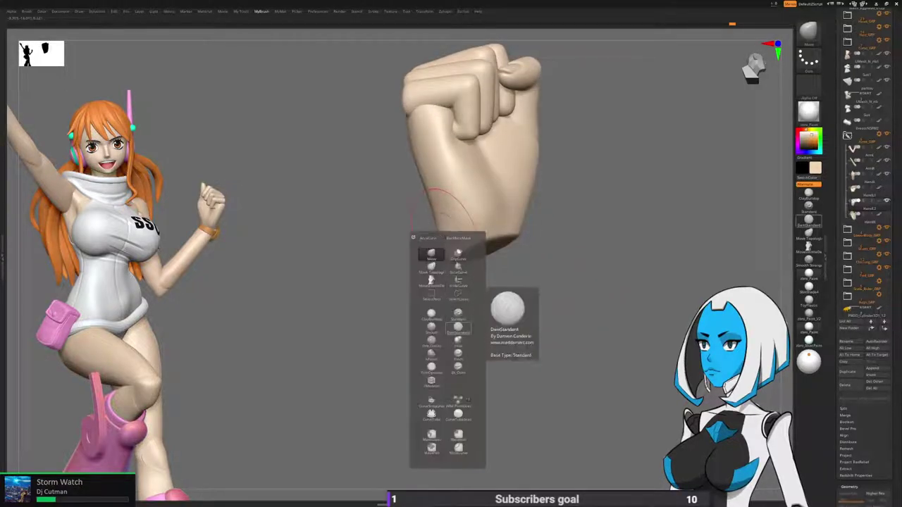
pyautogui.click(458, 328)
pyautogui.keyDown('ctrl'); pyautogui.moveTo(497, 186); pyautogui.dragTo(496, 211, button='right'); pyautogui.keyUp('ctrl')
pyautogui.press('space')
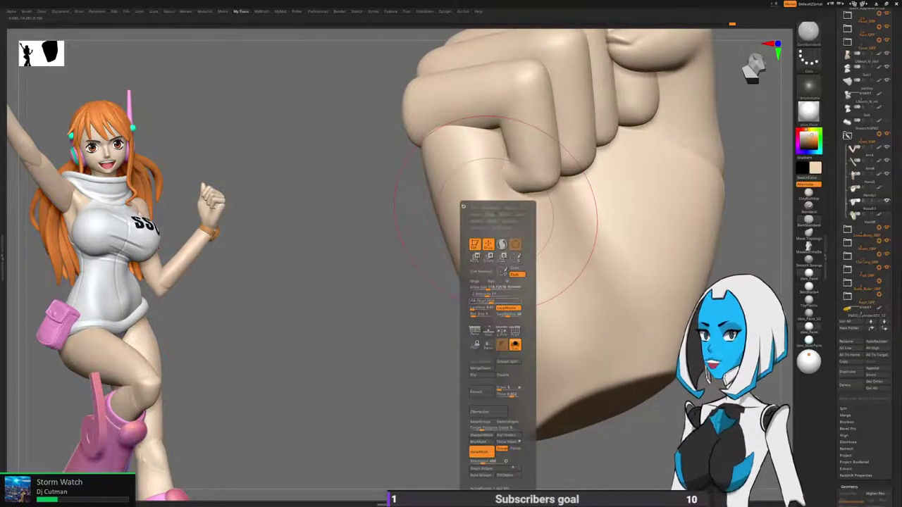
pyautogui.moveTo(493, 286); pyautogui.dragTo(486, 286)
pyautogui.keyDown('ctrl'); pyautogui.keyDown('shift'); pyautogui.click(554, 227); pyautogui.keyUp('shift'); pyautogui.keyUp('ctrl')
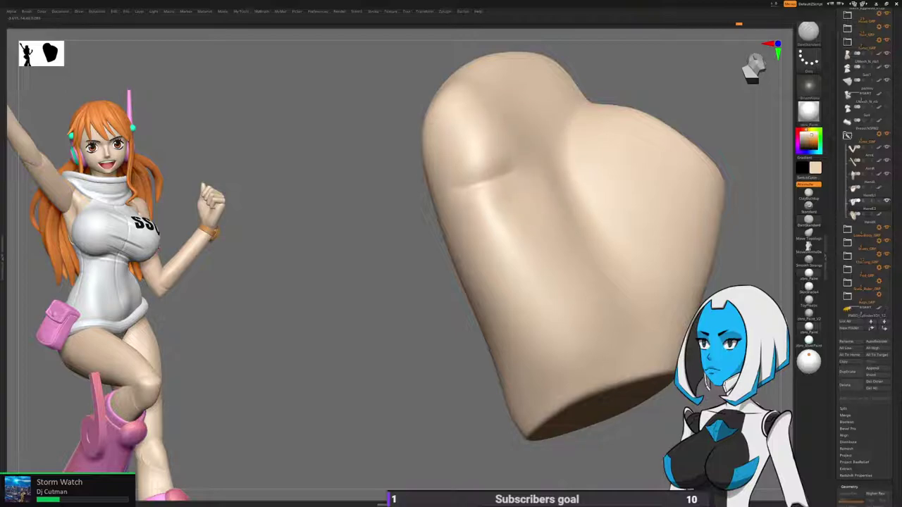
# Soften the crease on the palm beneath the little finger's knuckle and show the whole fist again.
pyautogui.keyDown('shift'); pyautogui.moveTo(468, 183); pyautogui.dragTo(513, 167); pyautogui.keyUp('shift')
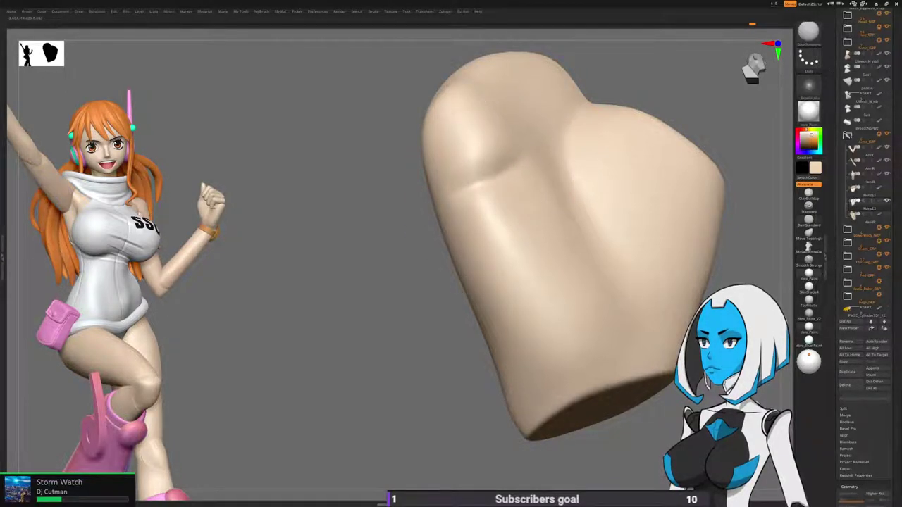
pyautogui.keyDown('shift'); pyautogui.moveTo(516, 154); pyautogui.dragTo(521, 148); pyautogui.keyUp('shift')
pyautogui.moveTo(338, 211)
pyautogui.mouseDown()
pyautogui.moveTo(475, 214)
pyautogui.moveTo(338, 205)
pyautogui.mouseUp()
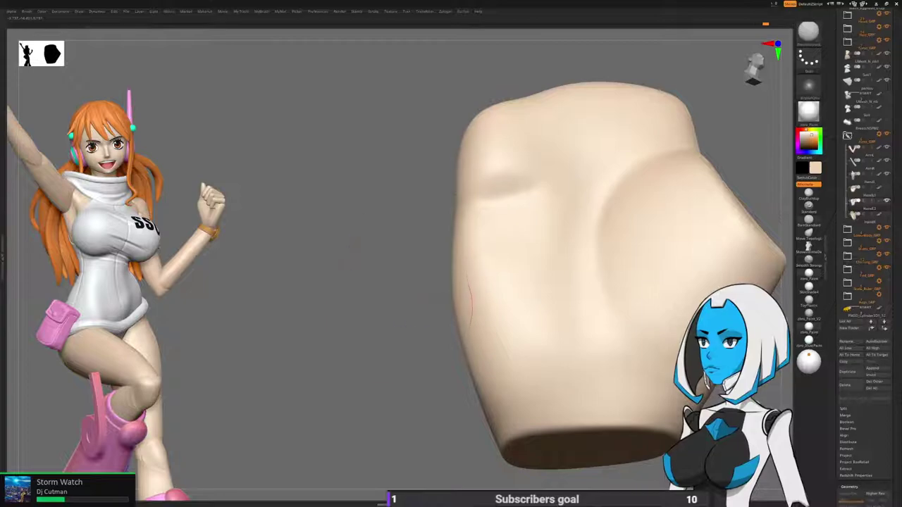
pyautogui.keyDown('ctrl'); pyautogui.keyDown('shift'); pyautogui.click(394, 301); pyautogui.keyUp('shift'); pyautogui.keyUp('ctrl')
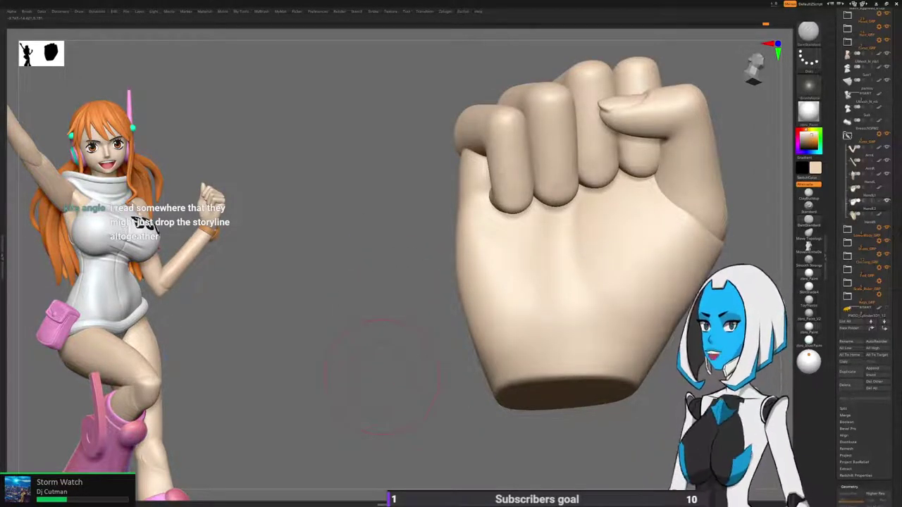
# Switch to the Move brush and mask all fingers and the thumb, leaving only the palm section editable.
pyautogui.moveTo(382, 377); pyautogui.dragTo(523, 202)
pyautogui.moveTo(521, 202)
pyautogui.keyDown('alt'); pyautogui.mouseDown(button='right')
pyautogui.moveTo(474, 236)
pyautogui.moveTo(386, 245)
pyautogui.moveTo(441, 245)
pyautogui.mouseUp(button='right'); pyautogui.keyUp('alt')
pyautogui.press('space')
pyautogui.click(474, 231)
pyautogui.keyDown('ctrl'); pyautogui.keyDown('shift'); pyautogui.click(447, 244); pyautogui.keyUp('shift'); pyautogui.keyUp('ctrl')
pyautogui.keyDown('ctrl'); pyautogui.click(542, 194); pyautogui.keyUp('ctrl')
pyautogui.keyDown('ctrl'); pyautogui.keyDown('shift'); pyautogui.click(548, 196); pyautogui.keyUp('shift'); pyautogui.keyUp('ctrl')
pyautogui.keyDown('ctrl'); pyautogui.click(548, 196); pyautogui.keyUp('ctrl')
pyautogui.moveTo(548, 195); pyautogui.dragTo(593, 185, button='right')
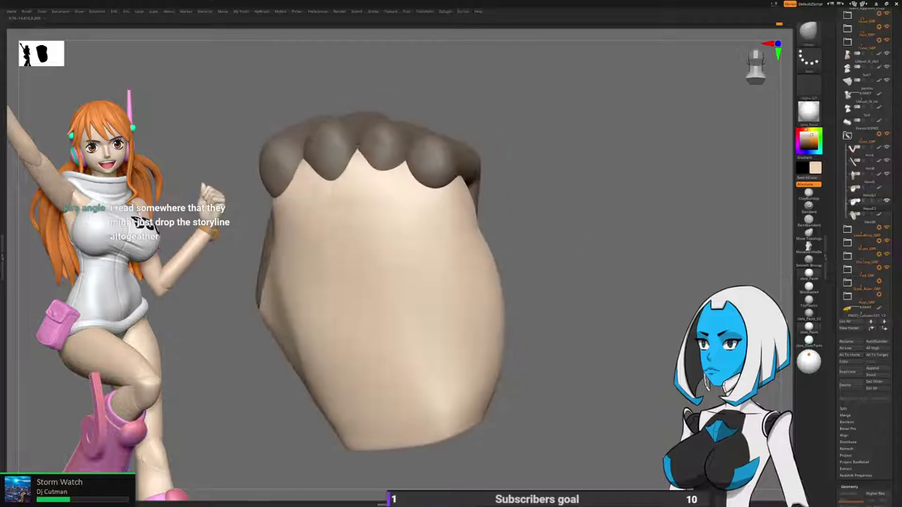
pyautogui.moveTo(487, 220); pyautogui.dragTo(440, 250, button='right')
pyautogui.moveTo(448, 282); pyautogui.dragTo(479, 272, button='right')
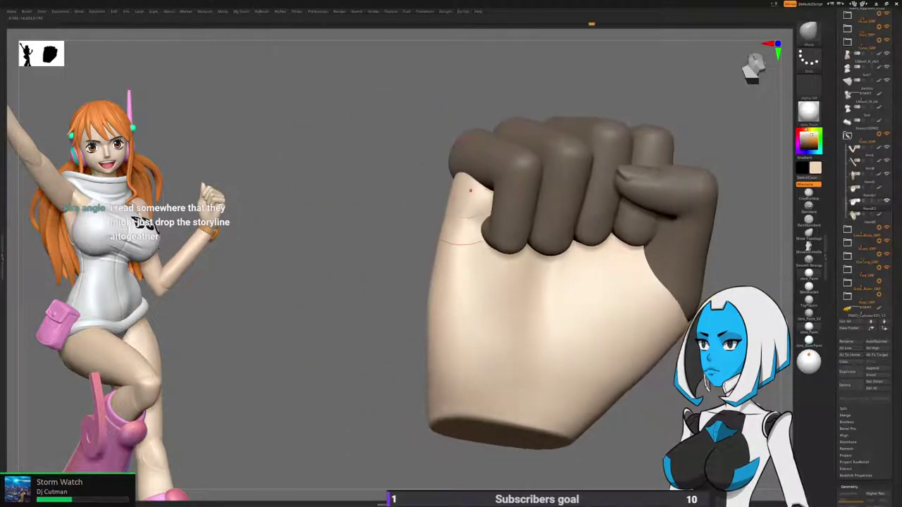
# Adjust the Move brush's draw size and reshape the unmasked palm section along its outer edge and the back of the hand.
pyautogui.press('space')
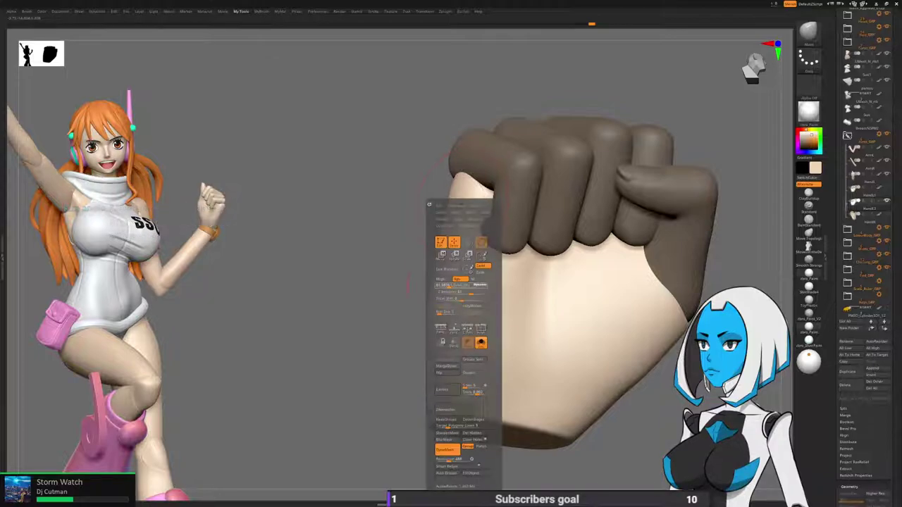
pyautogui.moveTo(449, 285); pyautogui.dragTo(447, 286)
pyautogui.moveTo(448, 275)
pyautogui.mouseDown(button='right')
pyautogui.moveTo(431, 229)
pyautogui.moveTo(444, 204)
pyautogui.mouseUp(button='right')
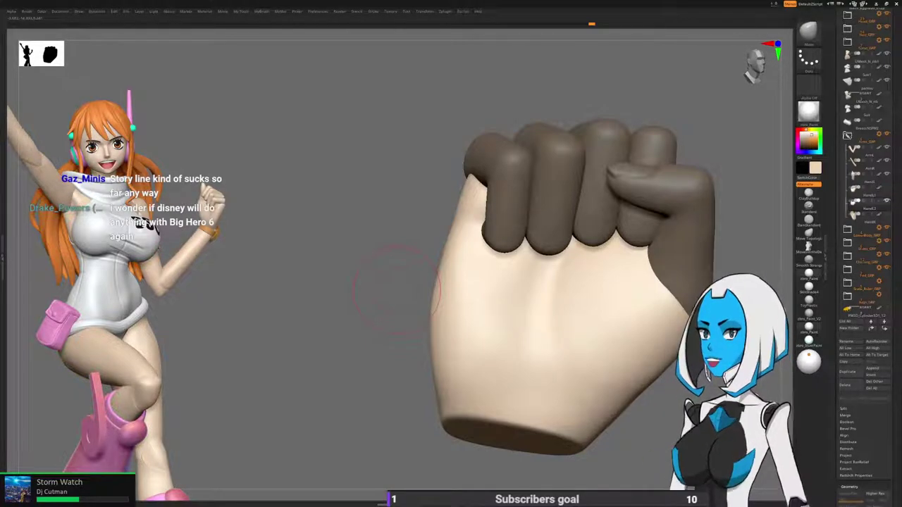
pyautogui.moveTo(397, 291); pyautogui.dragTo(474, 239)
pyautogui.moveTo(374, 169)
pyautogui.mouseDown()
pyautogui.moveTo(553, 200)
pyautogui.moveTo(604, 177)
pyautogui.mouseUp()
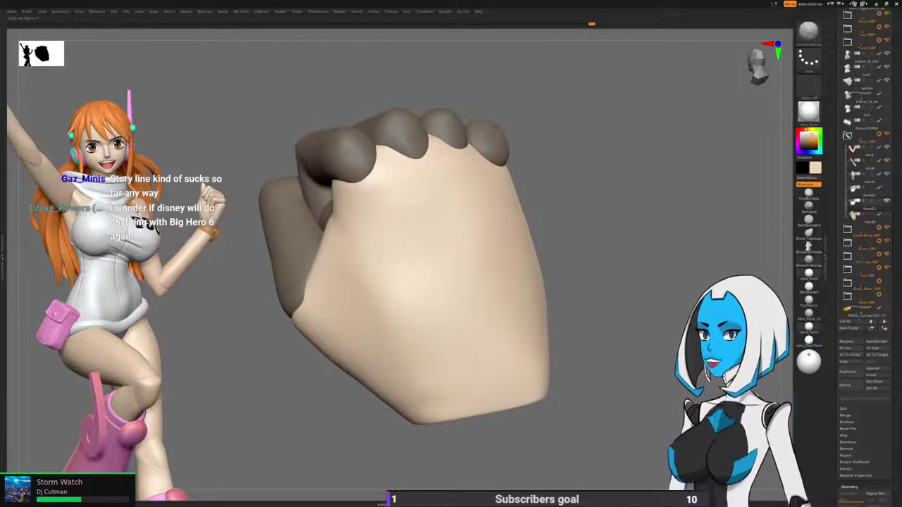
pyautogui.moveTo(669, 225)
pyautogui.mouseDown()
pyautogui.moveTo(595, 222)
pyautogui.moveTo(596, 234)
pyautogui.moveTo(557, 259)
pyautogui.moveTo(644, 264)
pyautogui.mouseUp()
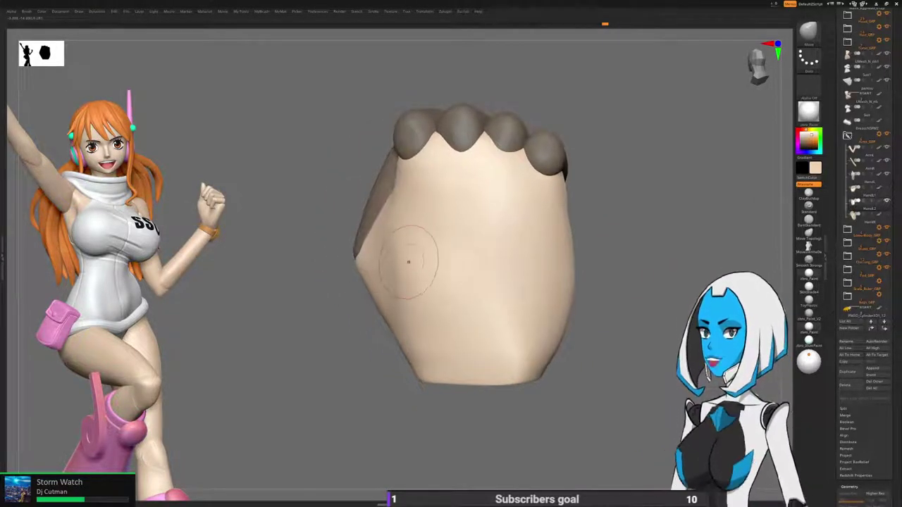
# Refine the palm's contour on the thumb side with a resized Move brush and clear the mask from the fingers.
pyautogui.press('space')
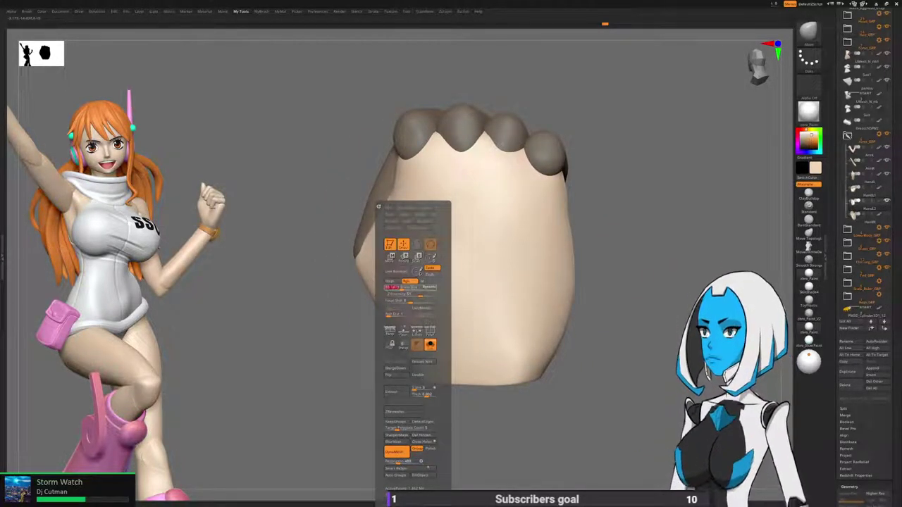
pyautogui.moveTo(341, 285); pyautogui.dragTo(307, 269)
pyautogui.moveTo(361, 258)
pyautogui.mouseDown()
pyautogui.moveTo(441, 276)
pyautogui.moveTo(466, 258)
pyautogui.mouseUp()
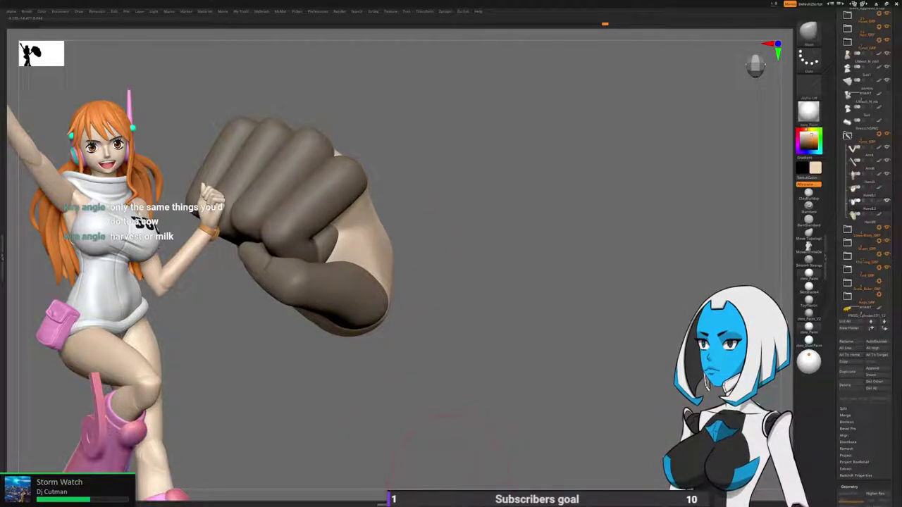
pyautogui.moveTo(525, 357); pyautogui.dragTo(402, 362)
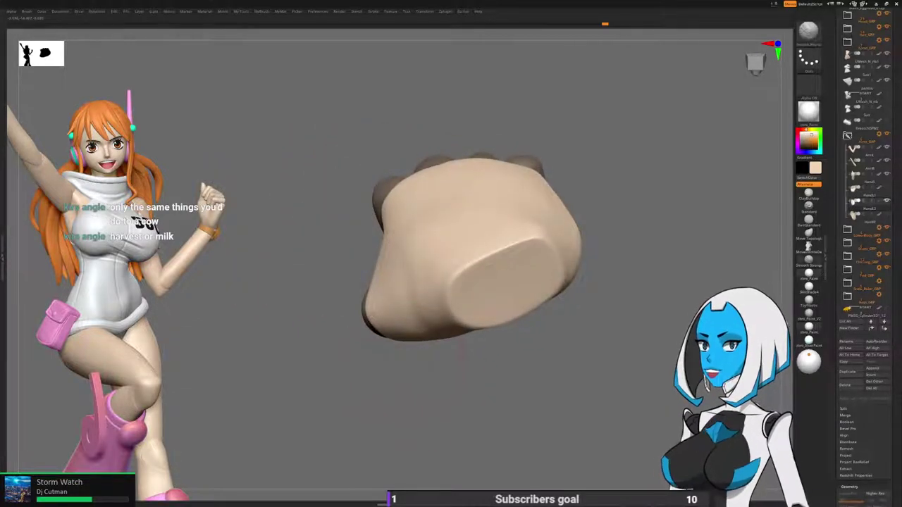
pyautogui.moveTo(384, 349); pyautogui.dragTo(531, 335)
pyautogui.moveTo(518, 345); pyautogui.dragTo(453, 412)
# Switch to the Inflate brush and build up the palm around the base of the index finger and the thumb web.
pyautogui.press('b')
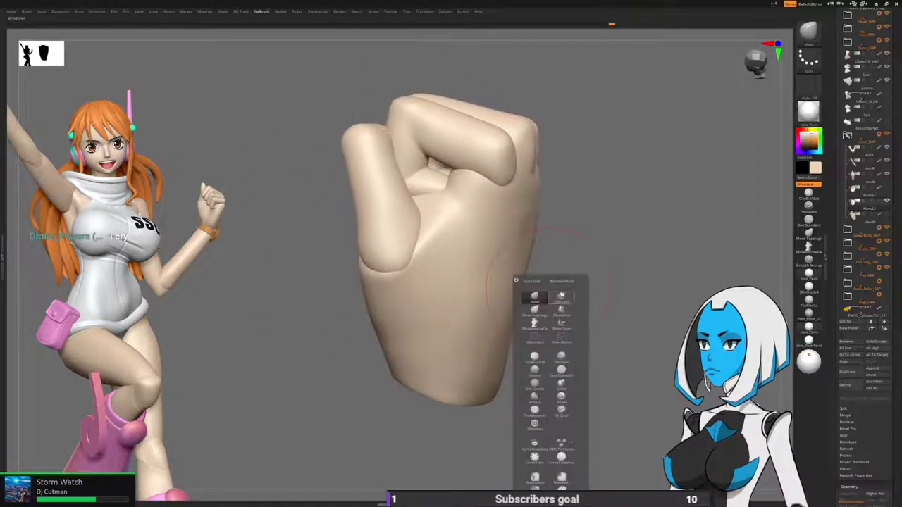
pyautogui.click(560, 384)
pyautogui.press('space')
pyautogui.click(562, 294)
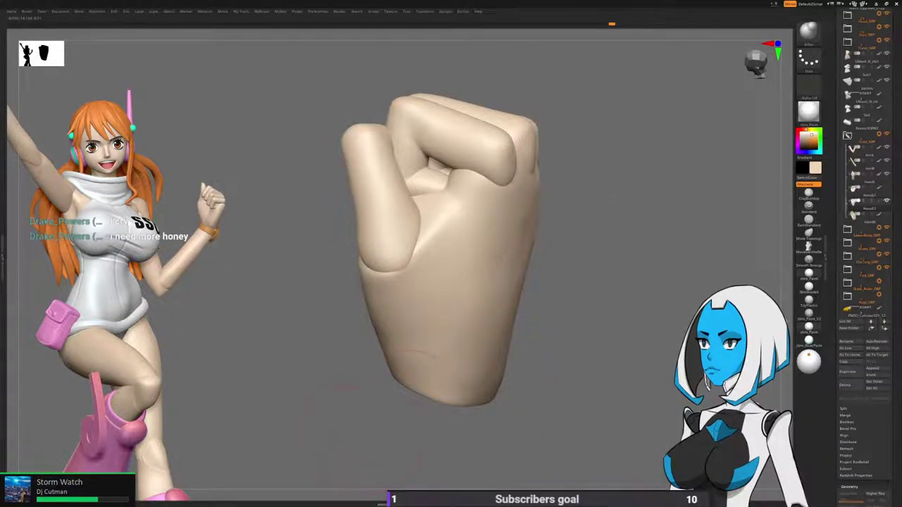
pyautogui.moveTo(401, 425); pyautogui.dragTo(457, 243)
pyautogui.moveTo(473, 247); pyautogui.dragTo(443, 238, button='right')
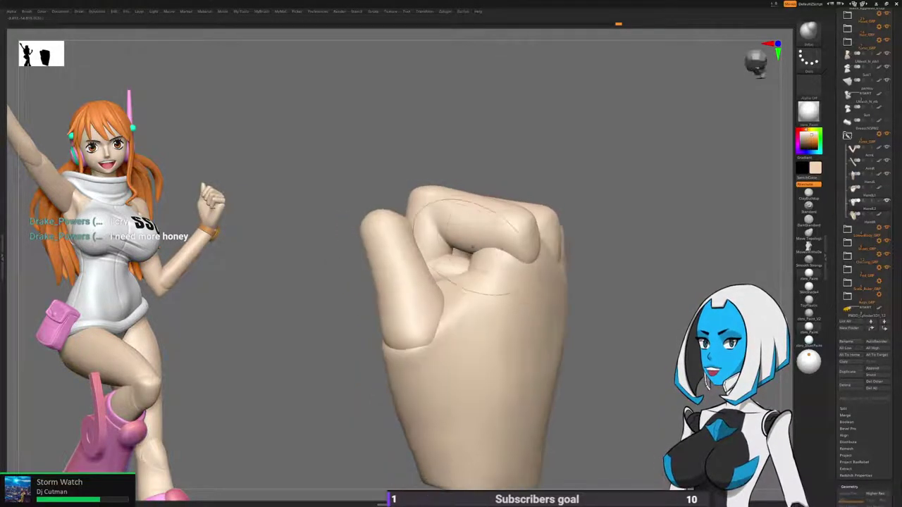
pyautogui.moveTo(441, 236); pyautogui.dragTo(468, 253)
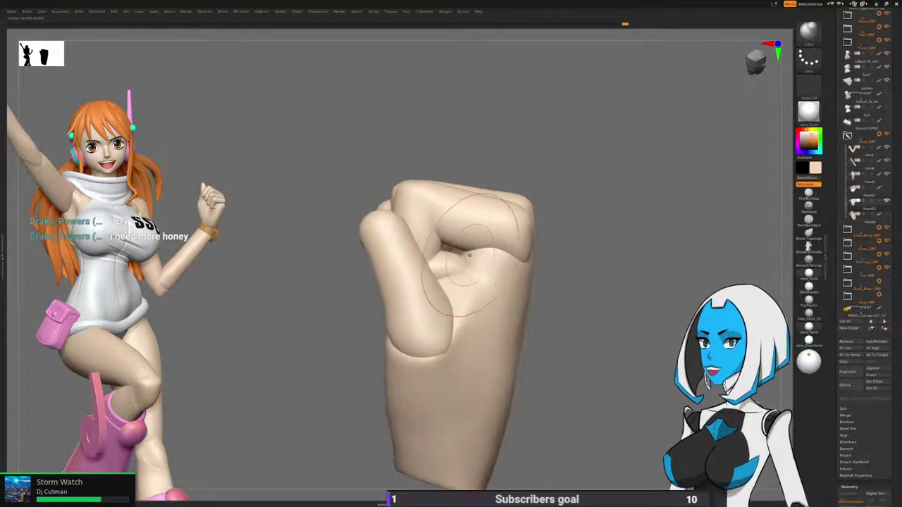
pyautogui.moveTo(488, 216); pyautogui.dragTo(468, 282, button='right')
# Fill out and smooth the fold where the curled index finger meets the palm.
pyautogui.press('space')
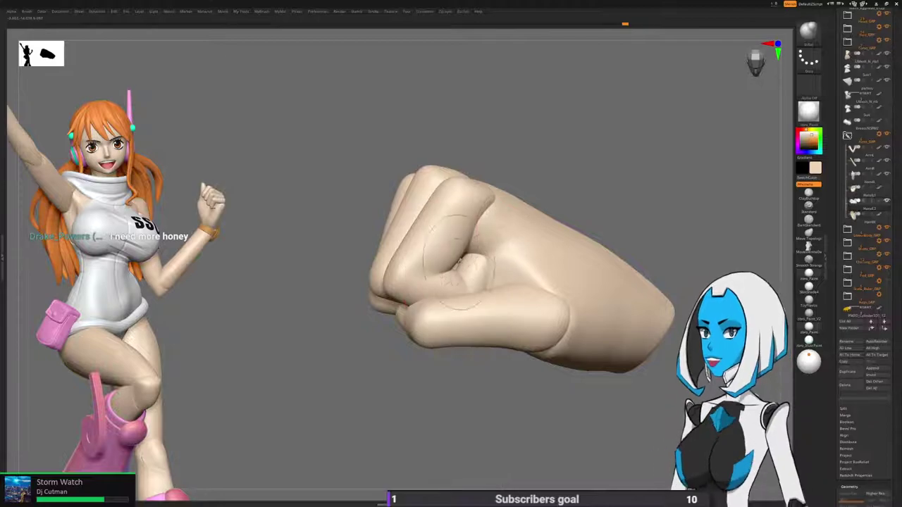
pyautogui.moveTo(487, 233); pyautogui.dragTo(476, 241, button='right')
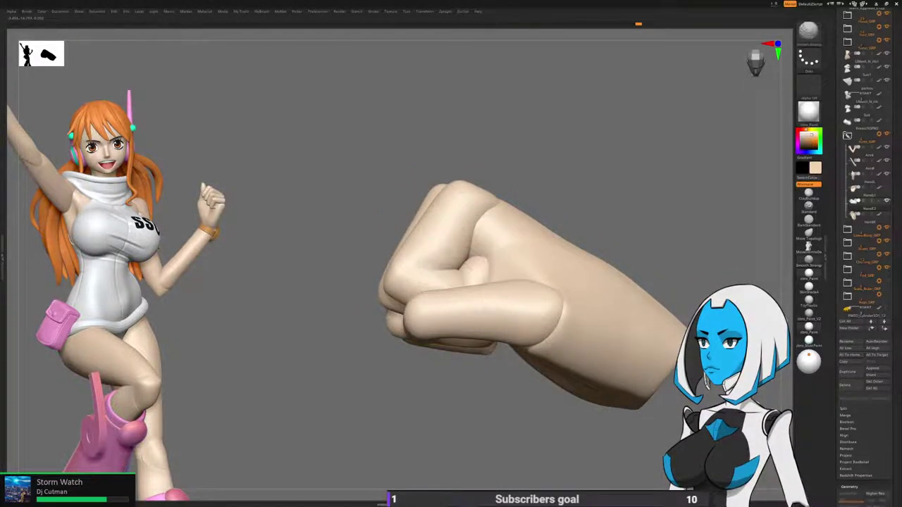
pyautogui.moveTo(475, 241); pyautogui.dragTo(468, 265)
pyautogui.moveTo(455, 272); pyautogui.dragTo(338, 327, button='right')
pyautogui.moveTo(563, 296)
pyautogui.keyDown('ctrl'); pyautogui.mouseDown(button='right')
pyautogui.moveTo(563, 232)
pyautogui.moveTo(620, 236)
pyautogui.moveTo(568, 259)
pyautogui.moveTo(541, 256)
pyautogui.mouseUp(button='right'); pyautogui.keyUp('ctrl')
# Isolate the index finger, mask its lower part and blur the mask edge.
pyautogui.keyDown('ctrl'); pyautogui.keyDown('shift'); pyautogui.click(463, 240); pyautogui.keyUp('shift'); pyautogui.keyUp('ctrl')
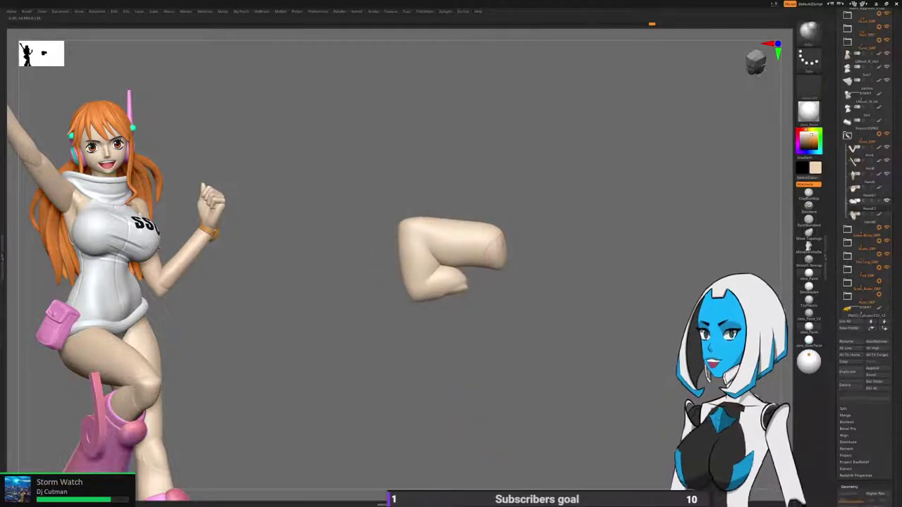
pyautogui.moveTo(353, 241)
pyautogui.keyDown('ctrl'); pyautogui.mouseDown()
pyautogui.moveTo(503, 244)
pyautogui.moveTo(355, 267)
pyautogui.moveTo(353, 253)
pyautogui.mouseUp(); pyautogui.keyUp('ctrl')
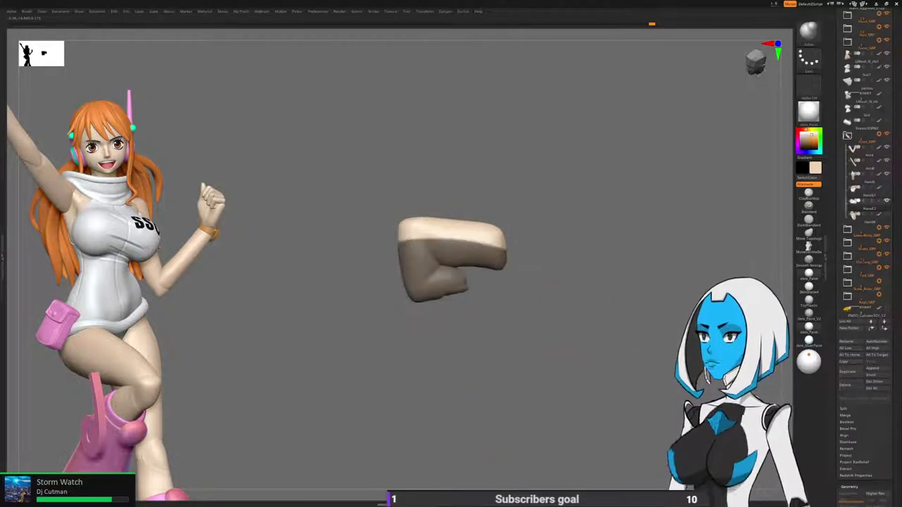
pyautogui.press('space')
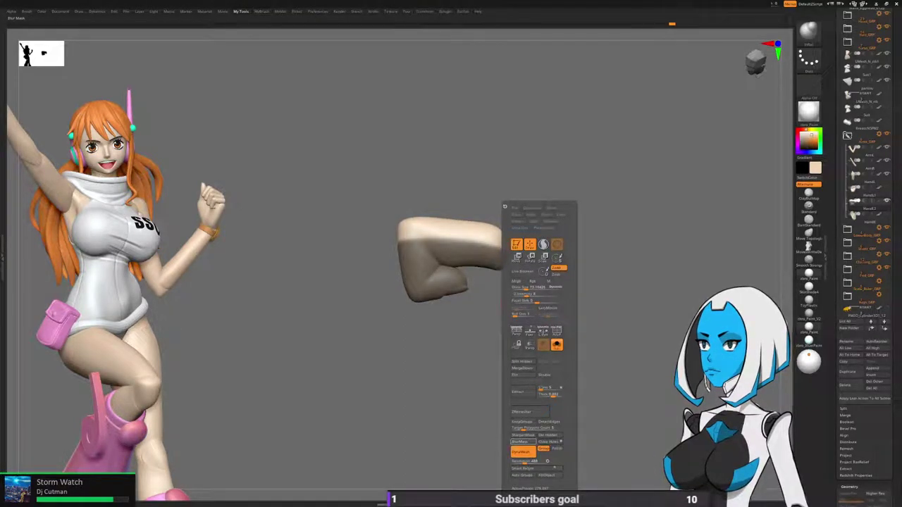
pyautogui.click(521, 441)
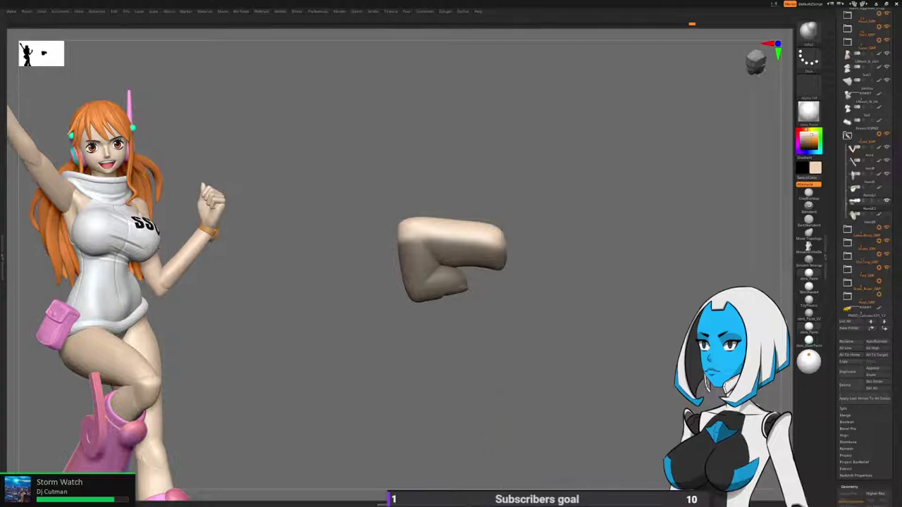
# Switch to the Move brush and reshape the unmasked upper contour of the index finger between the knuckle and the middle joint.
pyautogui.press('b')
pyautogui.click(442, 324)
pyautogui.press('space')
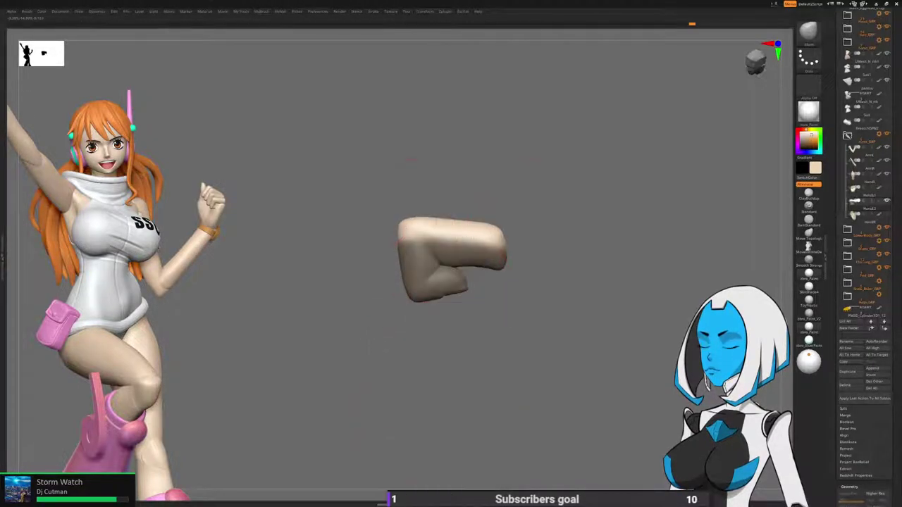
pyautogui.moveTo(441, 217); pyautogui.dragTo(438, 225)
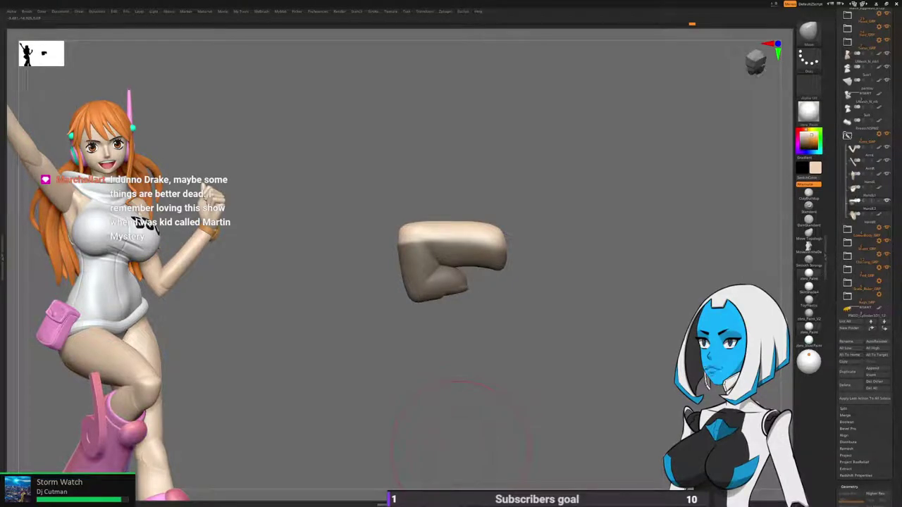
pyautogui.moveTo(458, 447); pyautogui.dragTo(493, 442)
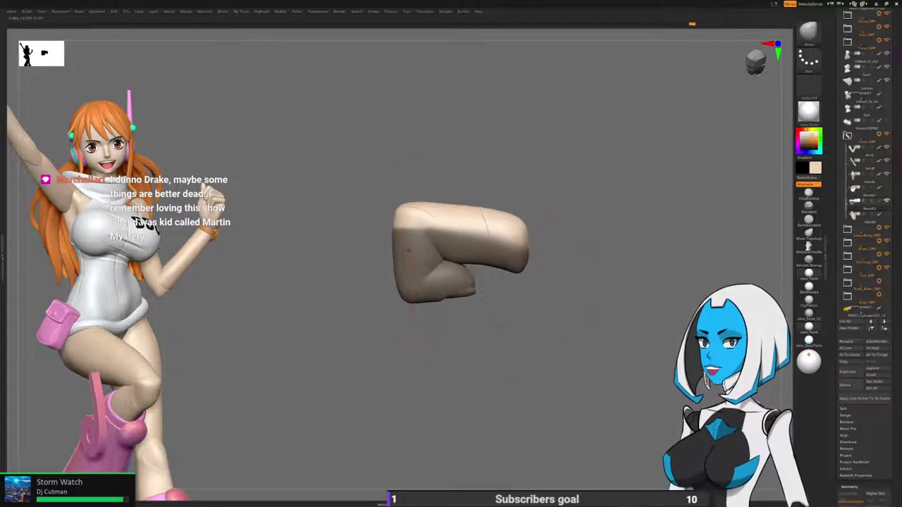
pyautogui.press('space')
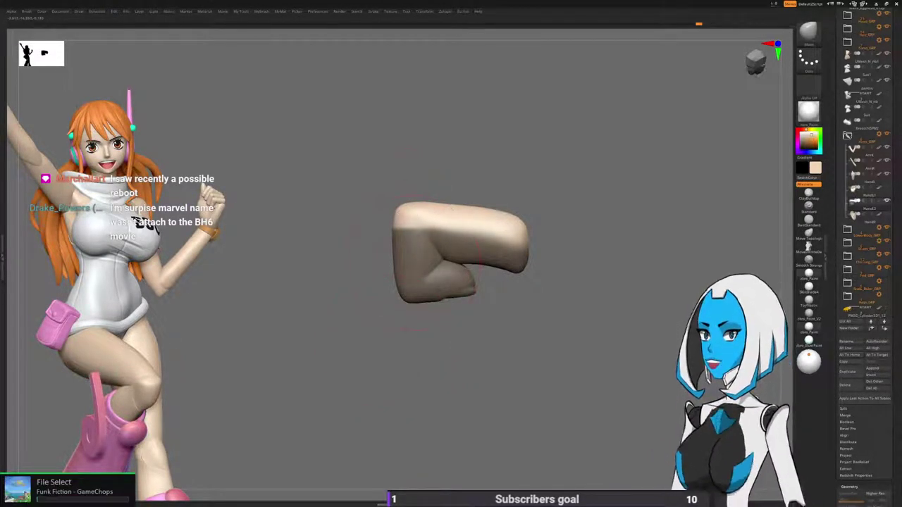
pyautogui.moveTo(414, 205); pyautogui.dragTo(412, 210)
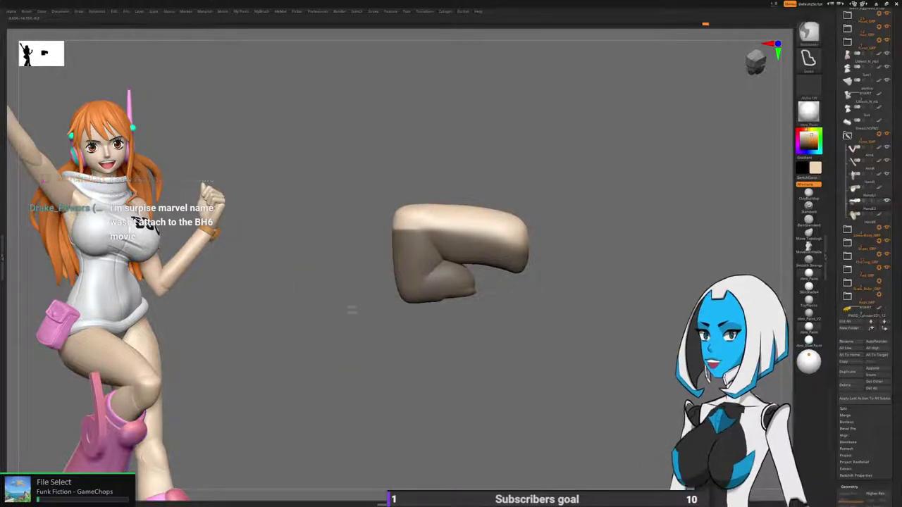
# Clear the mask and refine the index finger's bent middle joint, smoothing its surface from both sides.
pyautogui.keyDown('ctrl'); pyautogui.moveTo(347, 307); pyautogui.dragTo(356, 312); pyautogui.keyUp('ctrl')
pyautogui.moveTo(350, 310); pyautogui.dragTo(310, 307)
pyautogui.moveTo(430, 245)
pyautogui.keyDown('ctrl'); pyautogui.mouseDown(button='right')
pyautogui.moveTo(416, 275)
pyautogui.moveTo(426, 269)
pyautogui.mouseUp(button='right'); pyautogui.keyUp('ctrl')
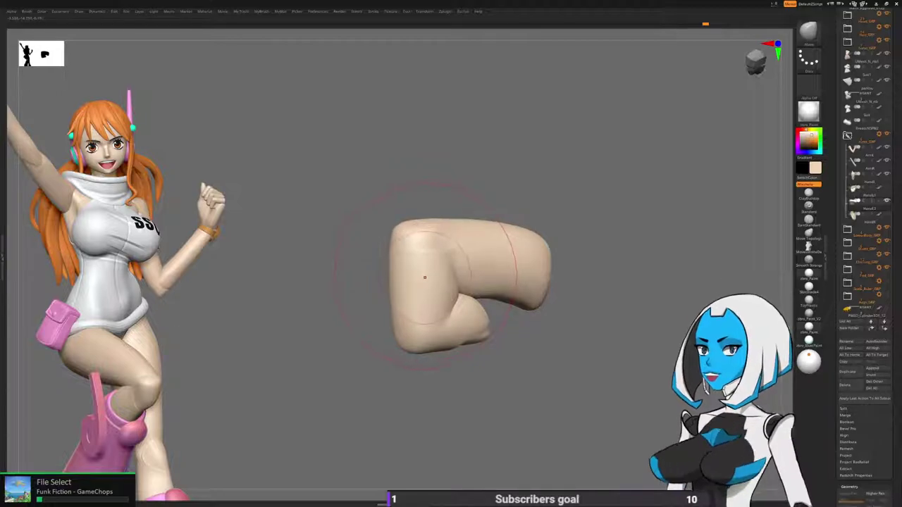
pyautogui.press('space')
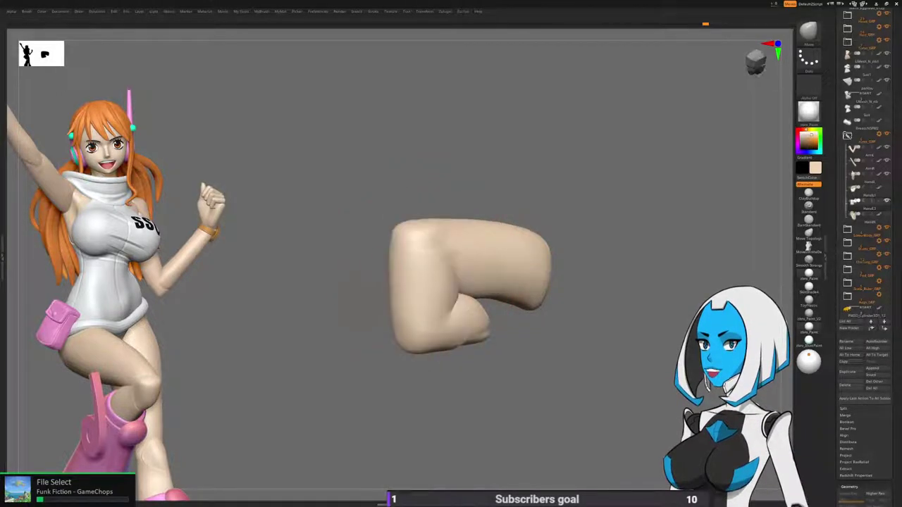
pyautogui.moveTo(405, 283); pyautogui.dragTo(410, 267, button='right')
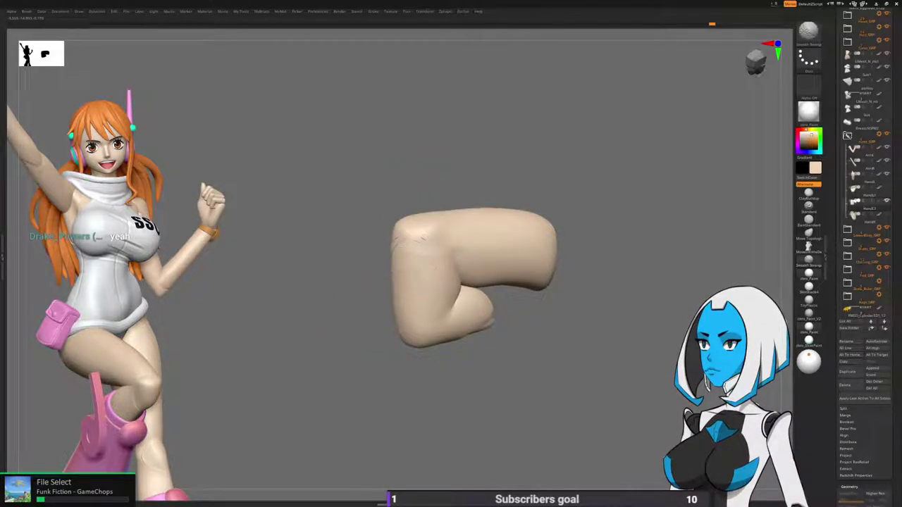
pyautogui.moveTo(412, 278); pyautogui.dragTo(400, 276)
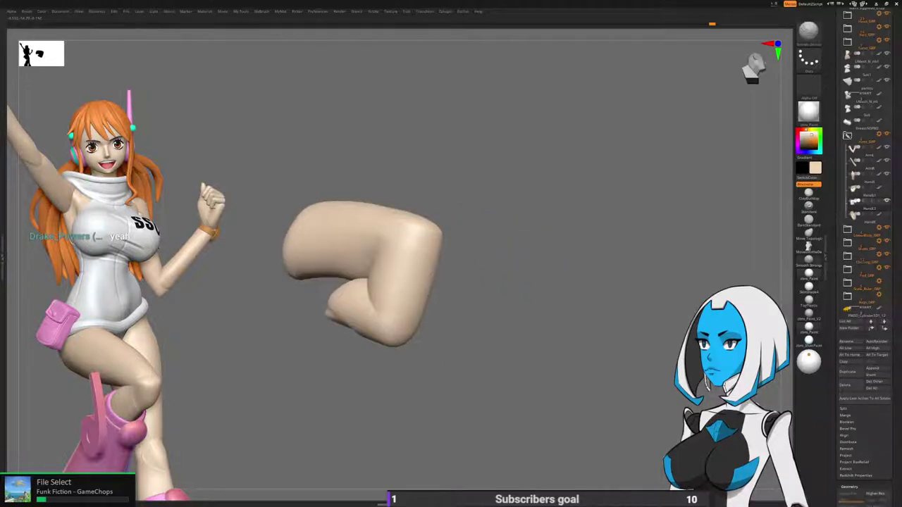
pyautogui.moveTo(480, 303); pyautogui.dragTo(548, 301)
pyautogui.keyDown('shift'); pyautogui.moveTo(479, 236); pyautogui.dragTo(498, 232); pyautogui.keyUp('shift')
# Smooth the outer corner of the index finger's middle joint and check the isolated finger from several angles.
pyautogui.moveTo(471, 352)
pyautogui.keyDown('alt'); pyautogui.mouseDown()
pyautogui.moveTo(468, 323)
pyautogui.moveTo(374, 317)
pyautogui.mouseUp(); pyautogui.keyUp('alt')
pyautogui.moveTo(563, 352)
pyautogui.keyDown('alt'); pyautogui.mouseDown()
pyautogui.moveTo(505, 334)
pyautogui.moveTo(525, 340)
pyautogui.moveTo(438, 346)
pyautogui.mouseUp(); pyautogui.keyUp('alt')
pyautogui.keyDown('ctrl'); pyautogui.moveTo(425, 225); pyautogui.dragTo(446, 242, button='right'); pyautogui.keyUp('ctrl')
pyautogui.moveTo(446, 242)
pyautogui.keyDown('shift'); pyautogui.mouseDown()
pyautogui.moveTo(443, 229)
pyautogui.moveTo(421, 238)
pyautogui.mouseUp(); pyautogui.keyUp('shift')
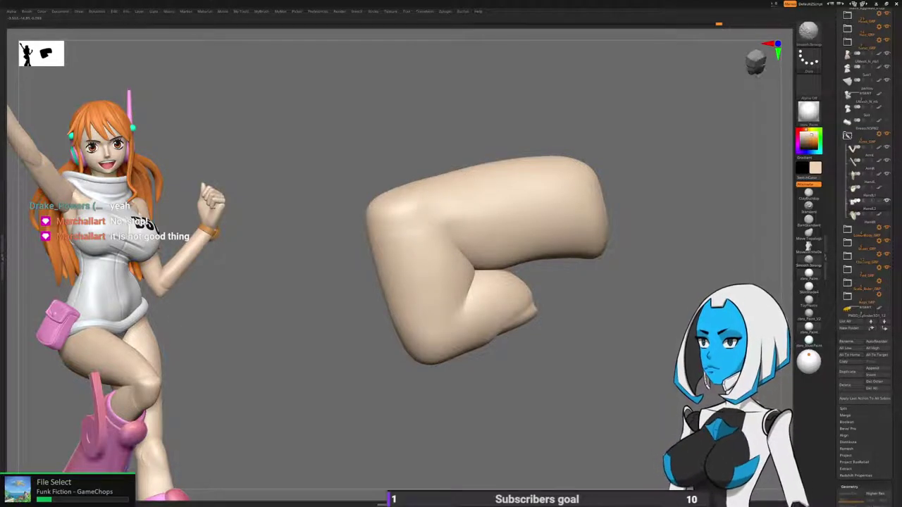
pyautogui.moveTo(298, 316)
pyautogui.mouseDown()
pyautogui.moveTo(334, 331)
pyautogui.moveTo(514, 249)
pyautogui.mouseUp()
pyautogui.moveTo(599, 317); pyautogui.dragTo(380, 310)
pyautogui.keyDown('alt'); pyautogui.moveTo(591, 338); pyautogui.dragTo(486, 240); pyautogui.keyUp('alt')
# Show the whole fist and mask everything except the index finger.
pyautogui.keyDown('ctrl'); pyautogui.keyDown('shift'); pyautogui.click(556, 282); pyautogui.keyUp('shift'); pyautogui.keyUp('ctrl')
pyautogui.moveTo(556, 281); pyautogui.dragTo(599, 276)
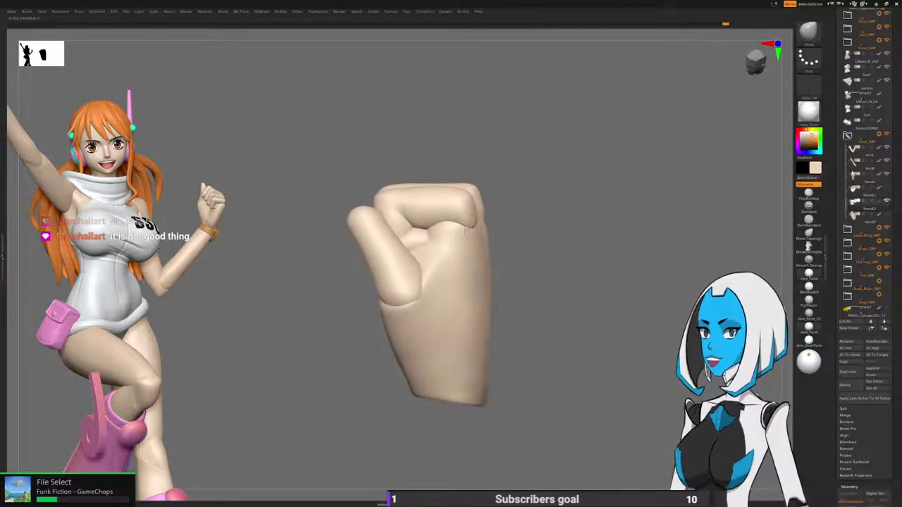
pyautogui.keyDown('ctrl'); pyautogui.keyDown('shift'); pyautogui.click(451, 210); pyautogui.keyUp('shift'); pyautogui.keyUp('ctrl')
pyautogui.moveTo(543, 234); pyautogui.dragTo(532, 243)
pyautogui.keyDown('ctrl'); pyautogui.click(530, 243); pyautogui.keyUp('ctrl')
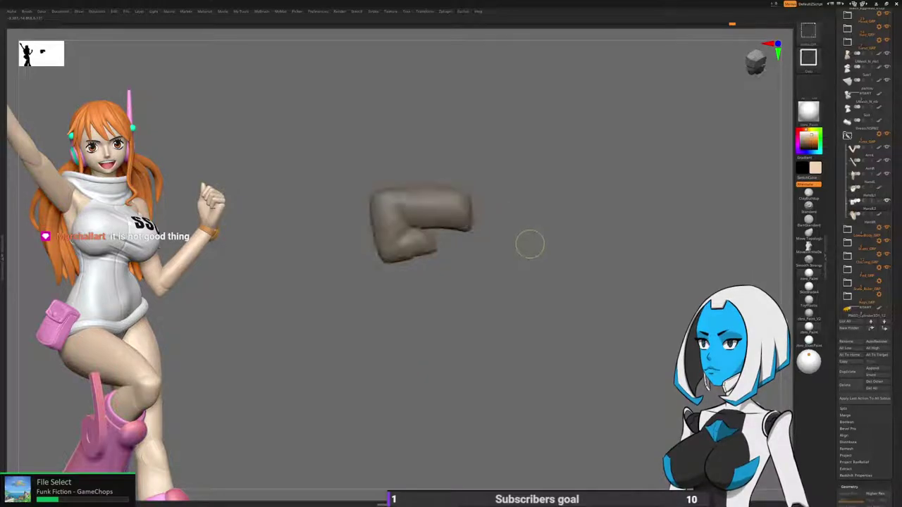
pyautogui.keyDown('ctrl'); pyautogui.keyDown('shift'); pyautogui.click(530, 243); pyautogui.keyUp('shift'); pyautogui.keyUp('ctrl')
pyautogui.keyDown('ctrl'); pyautogui.click(536, 244); pyautogui.keyUp('ctrl')
# Adjust the unmasked index finger's position and contour against the other fingers with a resized Move brush.
pyautogui.press('b')
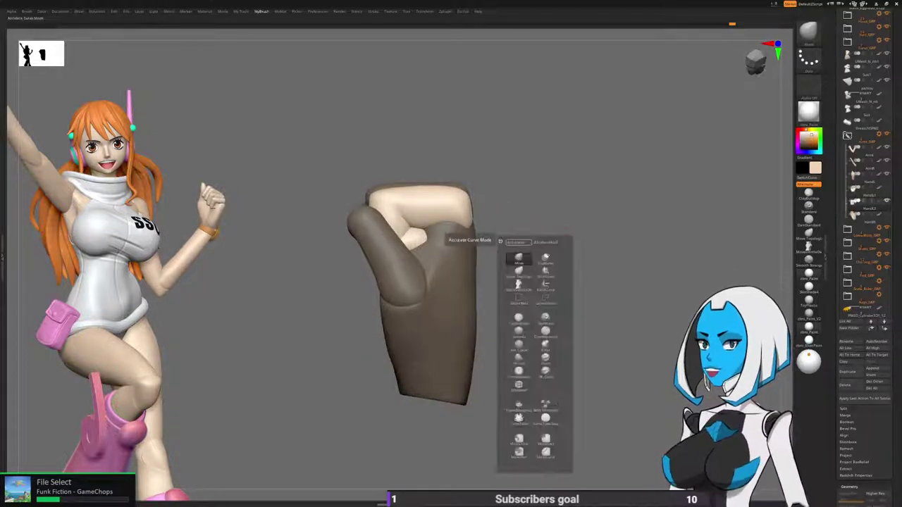
pyautogui.press('space')
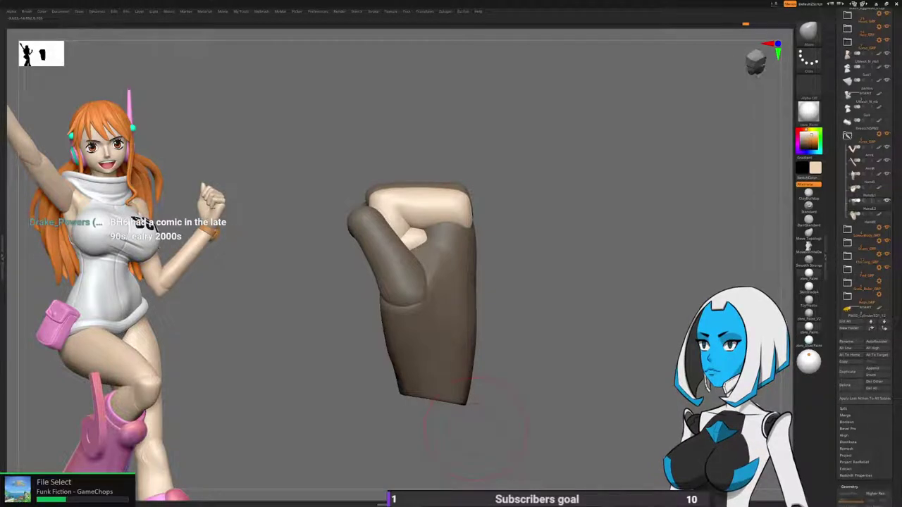
pyautogui.moveTo(558, 312); pyautogui.dragTo(465, 307)
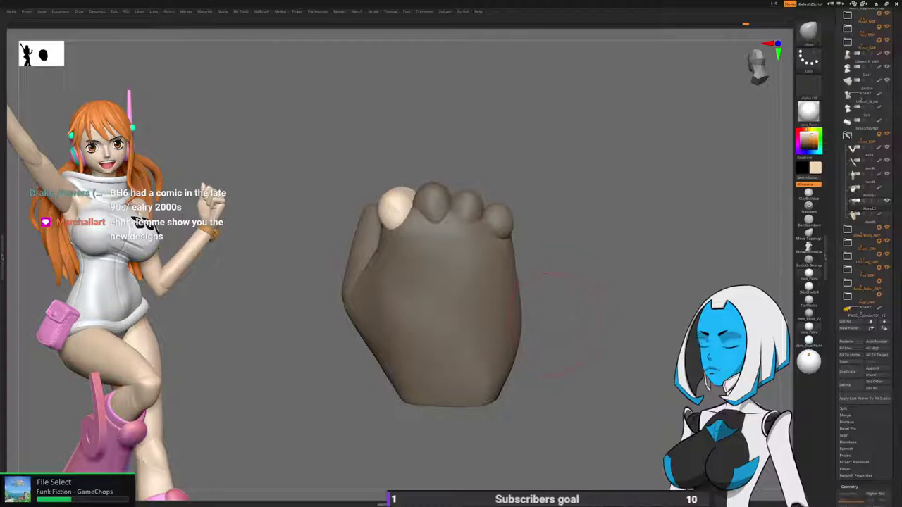
pyautogui.moveTo(560, 277); pyautogui.dragTo(558, 288)
# Clear the mask and mask the whole fist except the middle finger.
pyautogui.keyDown('ctrl'); pyautogui.click(554, 284); pyautogui.keyUp('ctrl')
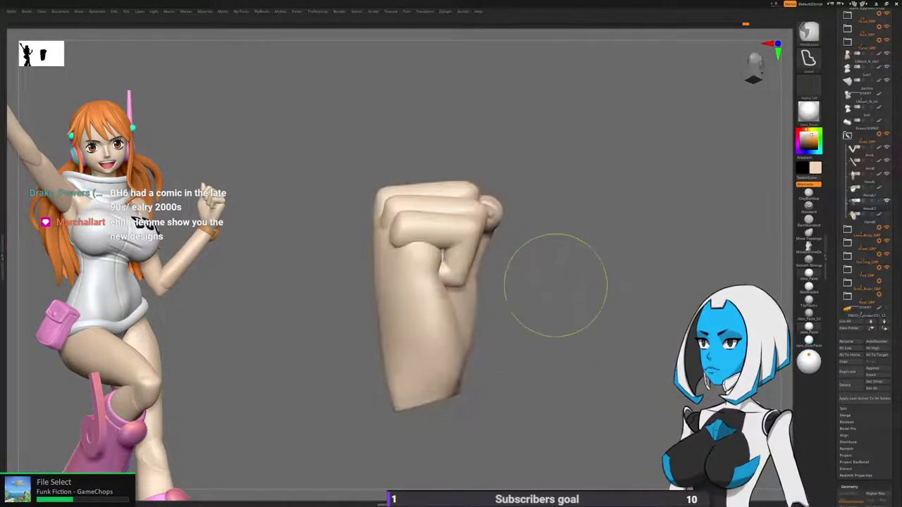
pyautogui.keyDown('ctrl'); pyautogui.keyDown('shift'); pyautogui.click(440, 189); pyautogui.keyUp('shift'); pyautogui.keyUp('ctrl')
pyautogui.keyDown('ctrl'); pyautogui.click(526, 171); pyautogui.keyUp('ctrl')
pyautogui.moveTo(527, 171); pyautogui.dragTo(520, 169)
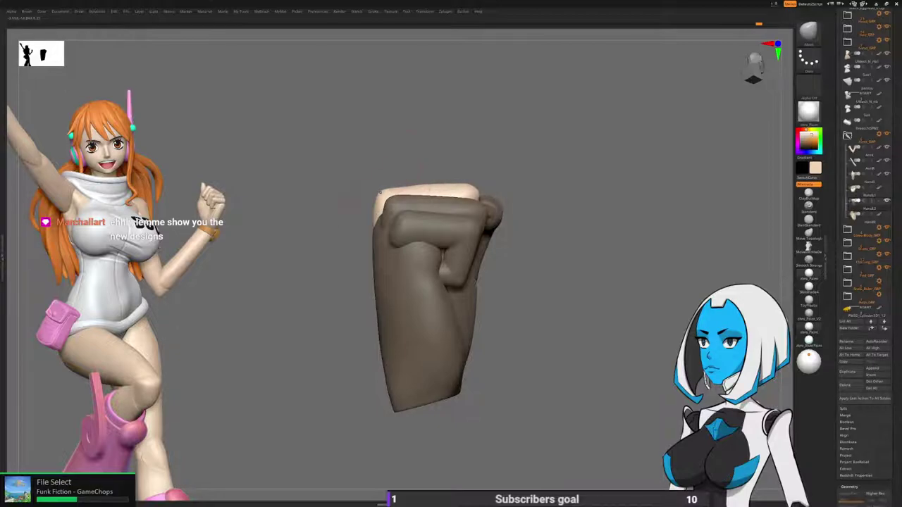
pyautogui.moveTo(422, 197); pyautogui.dragTo(468, 257, button='right')
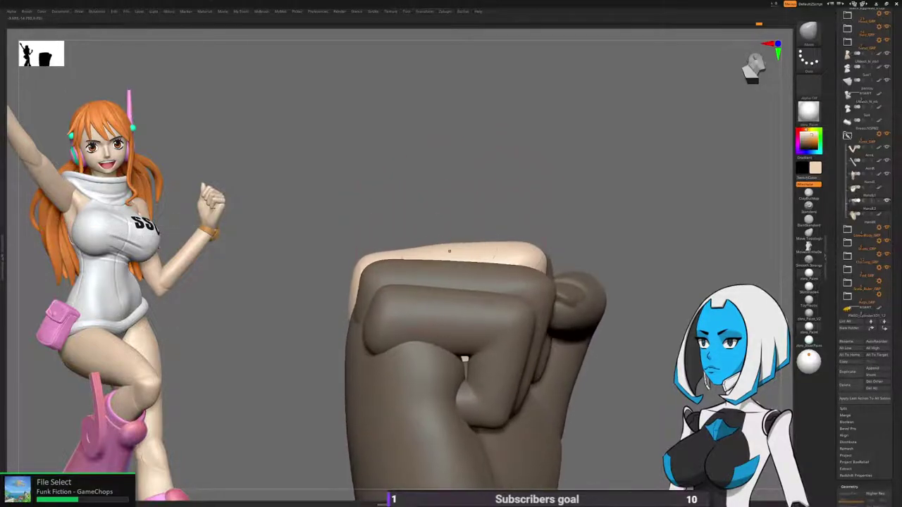
# Adjust the unmasked middle finger's upper contour against the neighbouring fingers with a resized Move brush.
pyautogui.press('space')
pyautogui.moveTo(446, 288); pyautogui.dragTo(436, 288)
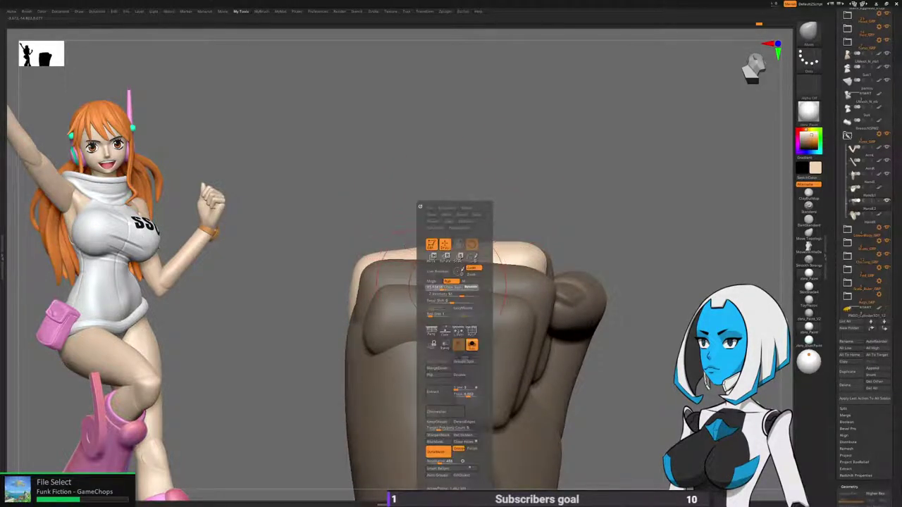
pyautogui.moveTo(431, 252); pyautogui.dragTo(436, 258)
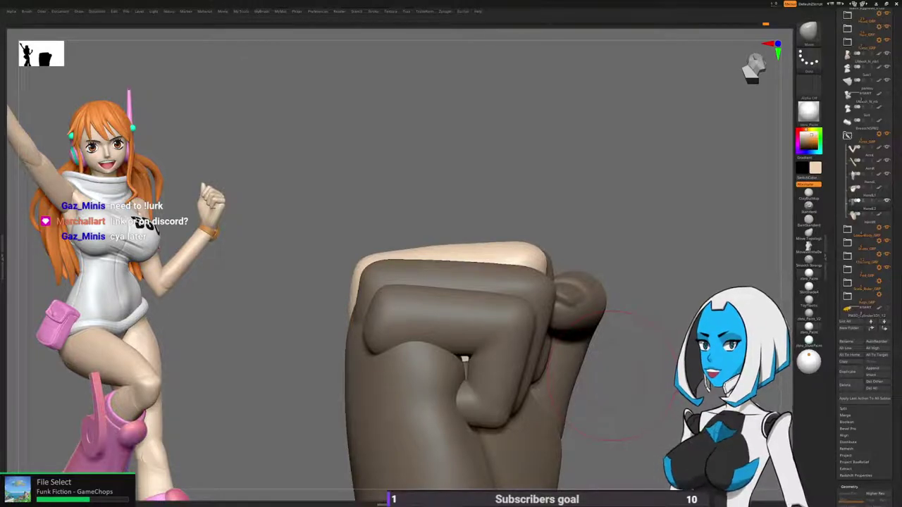
pyautogui.moveTo(612, 377); pyautogui.dragTo(620, 380)
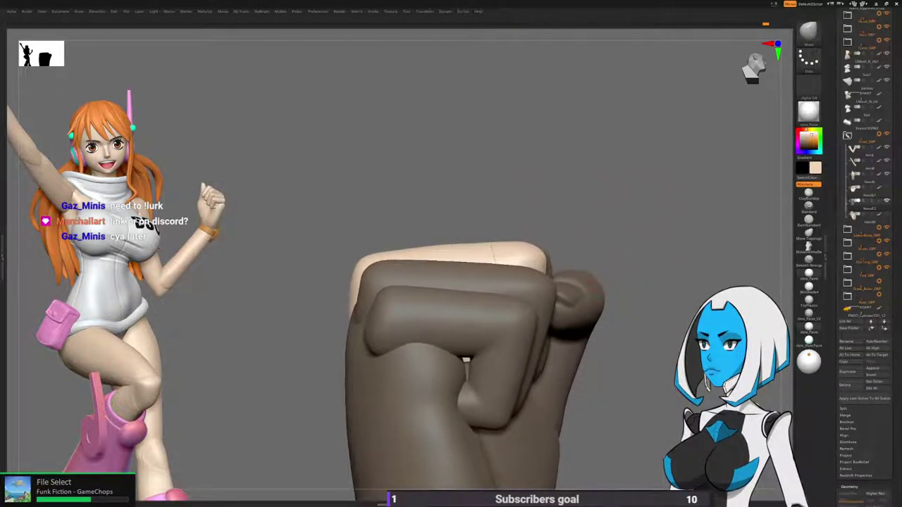
pyautogui.press('space')
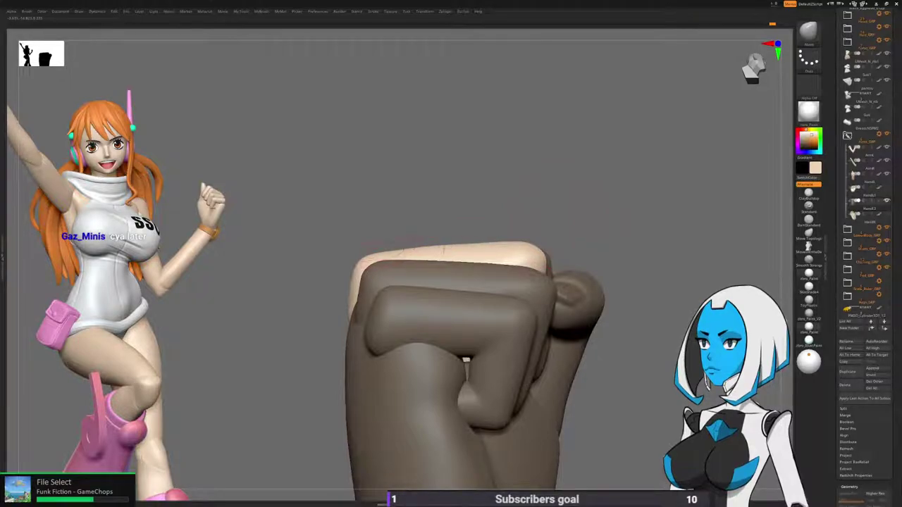
pyautogui.press('space')
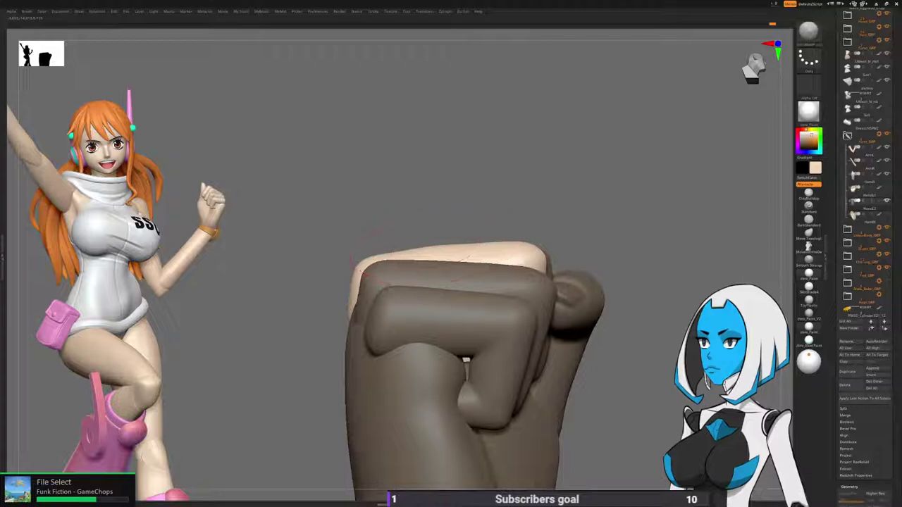
pyautogui.press('space')
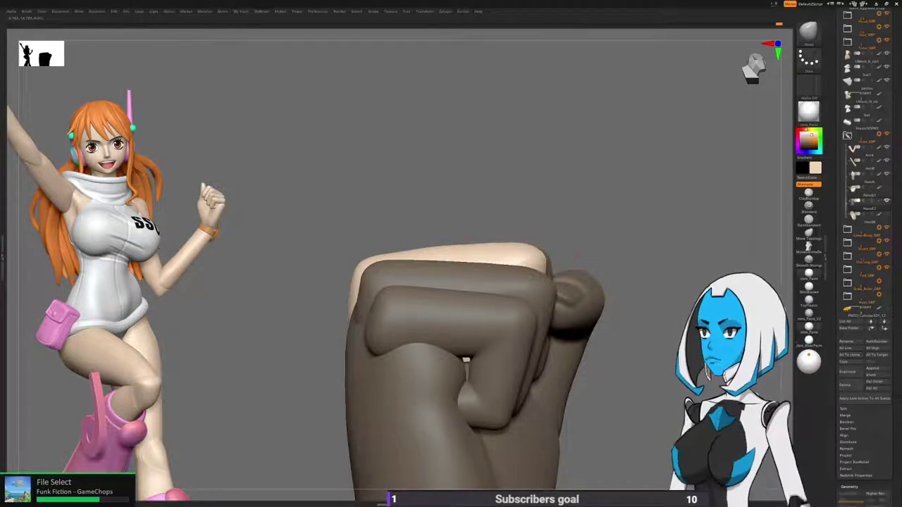
# Clear the mask and check the whole fist from the palm side and the little-finger side.
pyautogui.moveTo(620, 212); pyautogui.dragTo(577, 201)
pyautogui.moveTo(651, 204); pyautogui.dragTo(587, 214)
pyautogui.keyDown('ctrl'); pyautogui.moveTo(648, 225); pyautogui.dragTo(612, 243); pyautogui.keyUp('ctrl')
pyautogui.moveTo(535, 185); pyautogui.dragTo(549, 186)
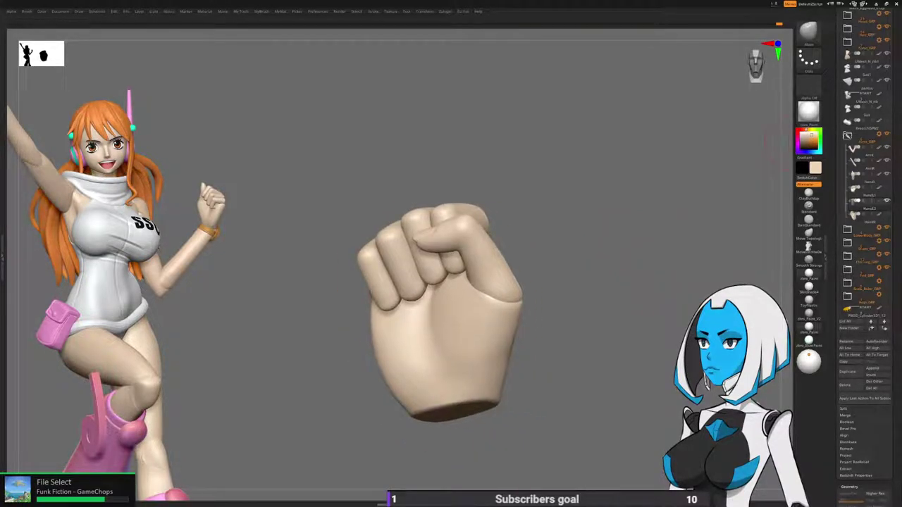
pyautogui.keyDown('ctrl'); pyautogui.click(614, 327); pyautogui.keyUp('ctrl')
pyautogui.keyDown('ctrl'); pyautogui.click(618, 324); pyautogui.keyUp('ctrl')
pyautogui.moveTo(620, 321)
pyautogui.mouseDown()
pyautogui.moveTo(673, 345)
pyautogui.moveTo(708, 335)
pyautogui.moveTo(680, 337)
pyautogui.mouseUp()
pyautogui.moveTo(558, 280); pyautogui.dragTo(527, 390)
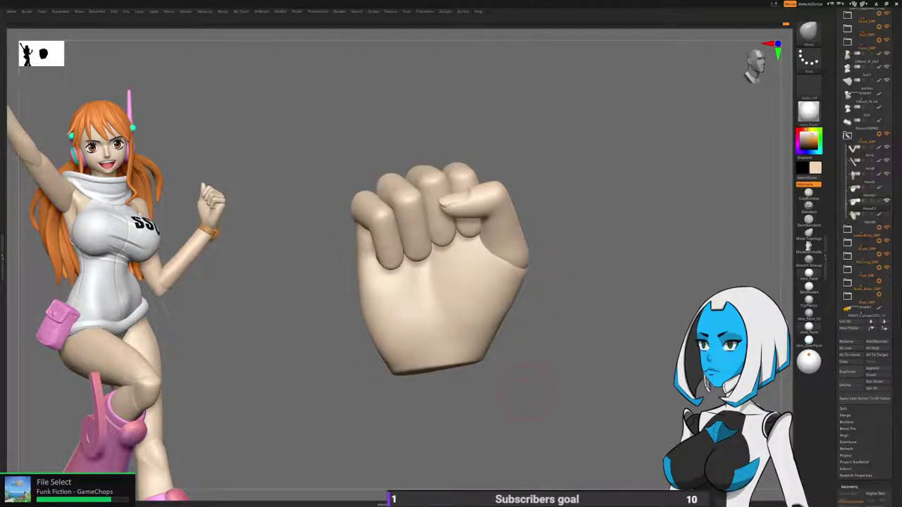
pyautogui.moveTo(527, 393)
pyautogui.mouseDown()
pyautogui.moveTo(538, 391)
pyautogui.moveTo(565, 338)
pyautogui.mouseUp()
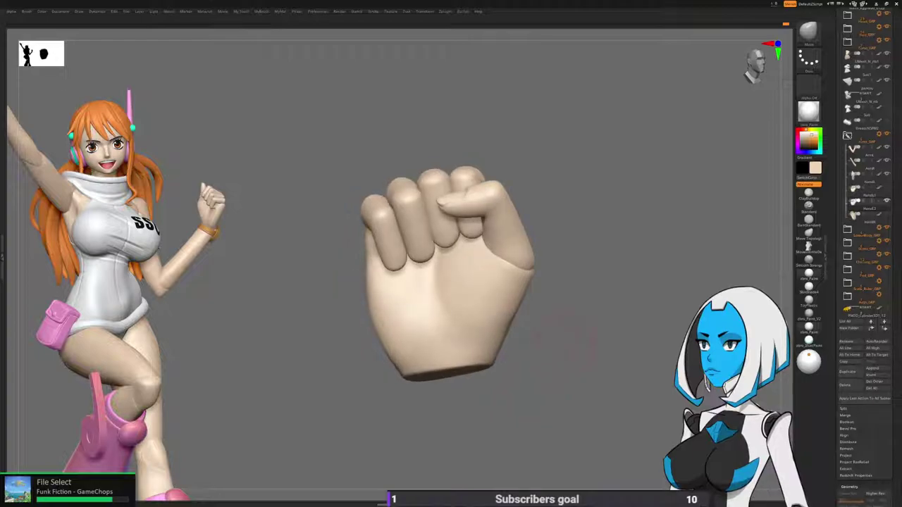
pyautogui.moveTo(542, 379); pyautogui.dragTo(597, 276)
pyautogui.keyDown('alt'); pyautogui.moveTo(496, 303); pyautogui.dragTo(525, 353); pyautogui.keyUp('alt')
pyautogui.moveTo(564, 317); pyautogui.dragTo(493, 303)
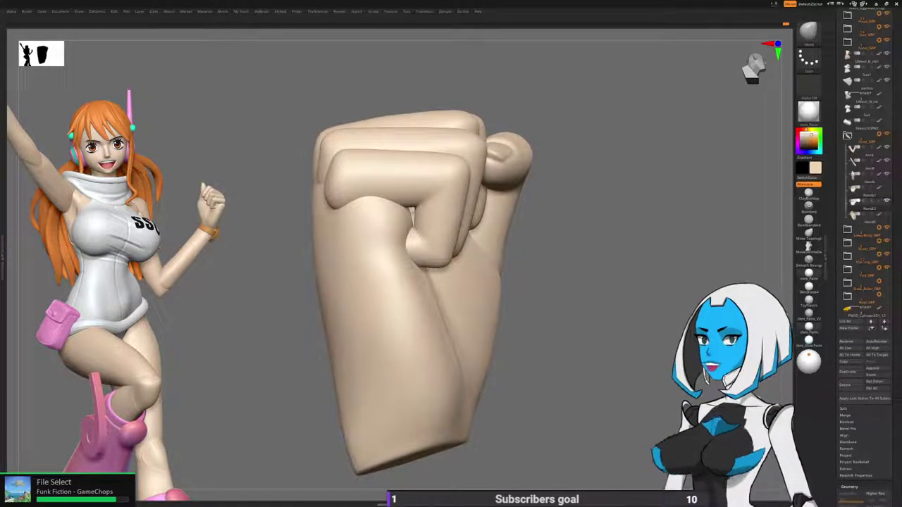
# Mask all the fingers and the thumb, leaving only the palm and back of the hand unmasked.
pyautogui.keyDown('ctrl'); pyautogui.keyDown('shift'); pyautogui.click(411, 300); pyautogui.keyUp('shift'); pyautogui.keyUp('ctrl')
pyautogui.keyDown('ctrl'); pyautogui.click(542, 283); pyautogui.keyUp('ctrl')
pyautogui.keyDown('ctrl'); pyautogui.keyDown('shift'); pyautogui.click(565, 282); pyautogui.keyUp('shift'); pyautogui.keyUp('ctrl')
pyautogui.press('space')
pyautogui.click(429, 286)
pyautogui.keyDown('ctrl'); pyautogui.click(574, 256); pyautogui.keyUp('ctrl')
pyautogui.moveTo(574, 256); pyautogui.dragTo(681, 260)
# Shape and smooth the unmasked hand below the little finger, working from both the back and the palm side.
pyautogui.moveTo(530, 240); pyautogui.dragTo(468, 202)
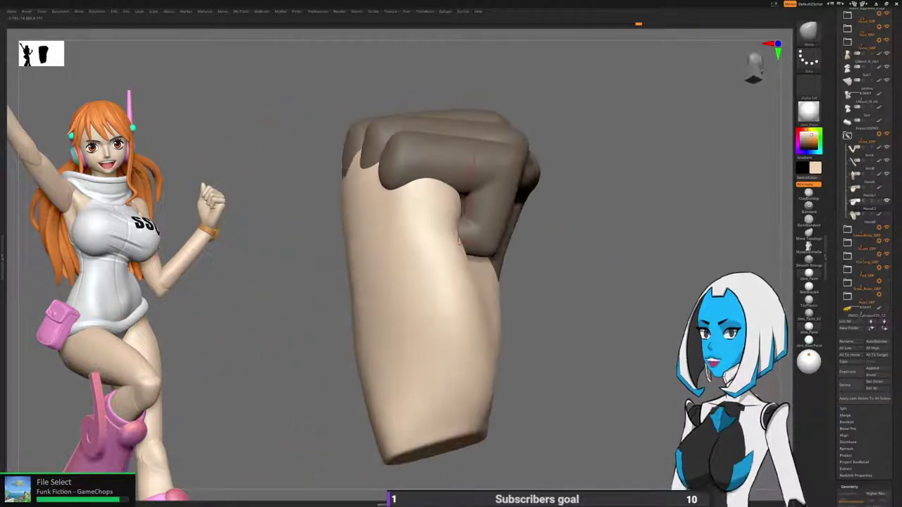
pyautogui.moveTo(465, 201); pyautogui.dragTo(429, 208, button='right')
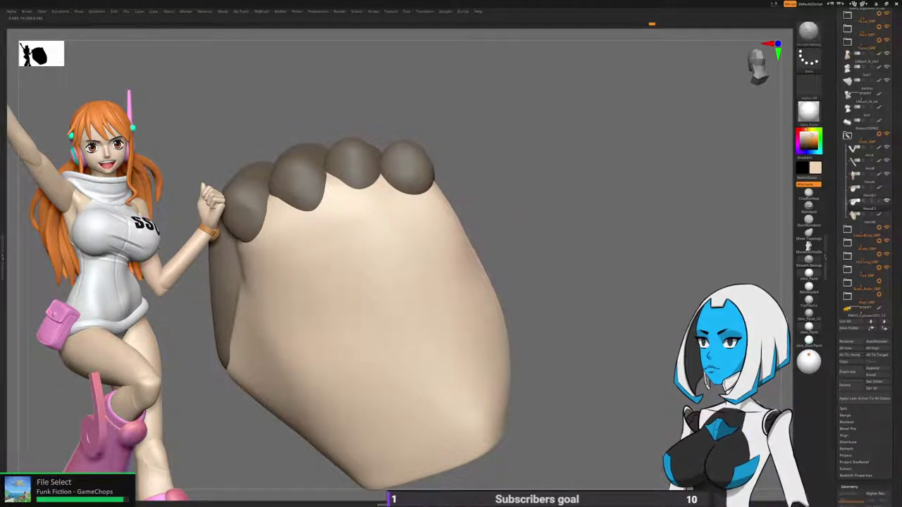
pyautogui.moveTo(507, 313)
pyautogui.mouseDown(button='right')
pyautogui.moveTo(448, 265)
pyautogui.moveTo(390, 293)
pyautogui.moveTo(391, 305)
pyautogui.mouseUp(button='right')
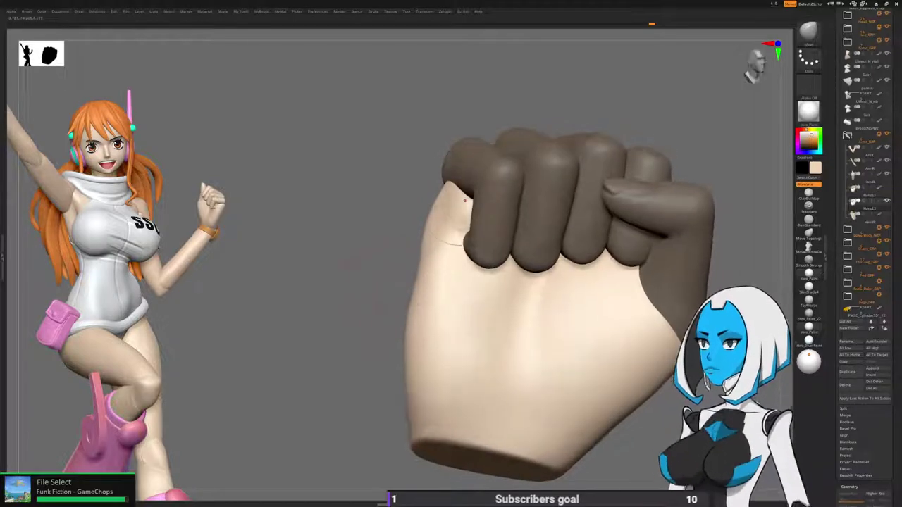
pyautogui.moveTo(386, 271); pyautogui.dragTo(389, 290, button='right')
pyautogui.moveTo(434, 265); pyautogui.dragTo(352, 278)
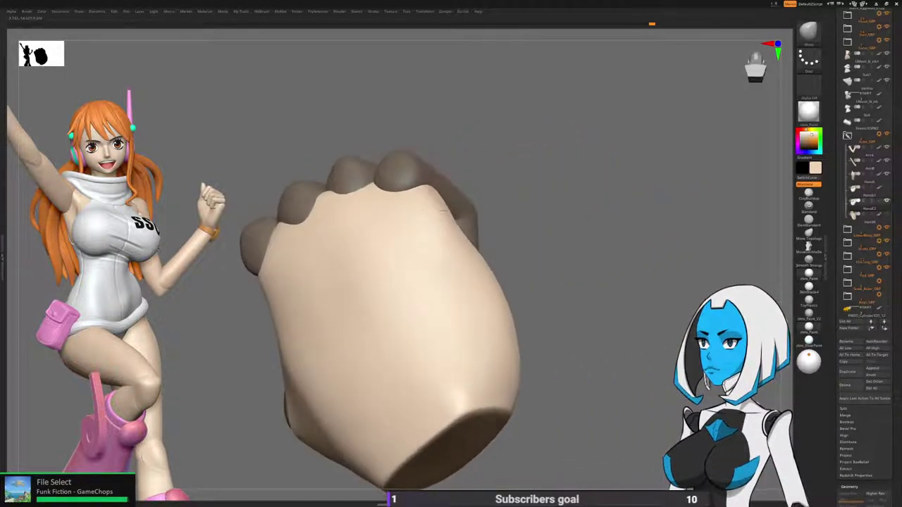
pyautogui.moveTo(454, 194); pyautogui.dragTo(431, 199, button='right')
pyautogui.moveTo(409, 151); pyautogui.dragTo(449, 221)
pyautogui.moveTo(448, 218); pyautogui.dragTo(409, 261, button='right')
pyautogui.moveTo(405, 308); pyautogui.dragTo(389, 315, button='right')
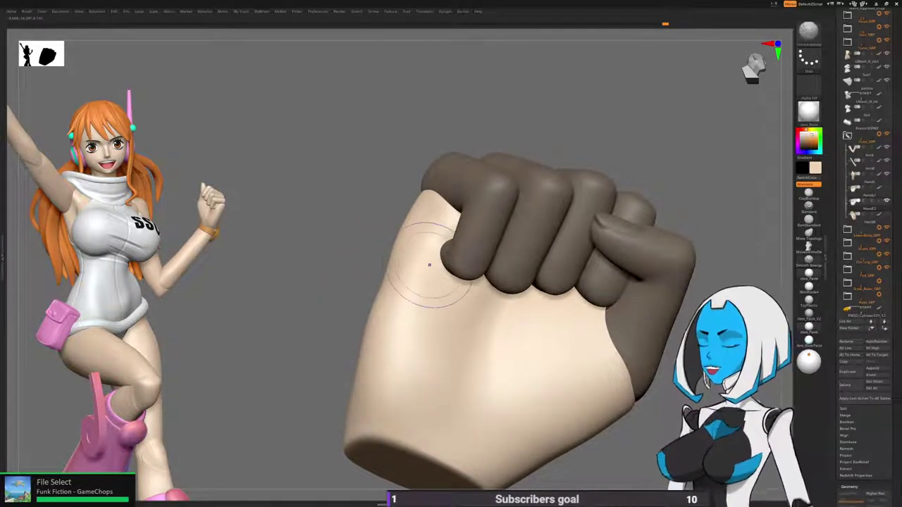
pyautogui.moveTo(427, 263); pyautogui.dragTo(477, 241, button='right')
pyautogui.moveTo(435, 243); pyautogui.dragTo(454, 240)
pyautogui.moveTo(433, 268); pyautogui.dragTo(423, 355)
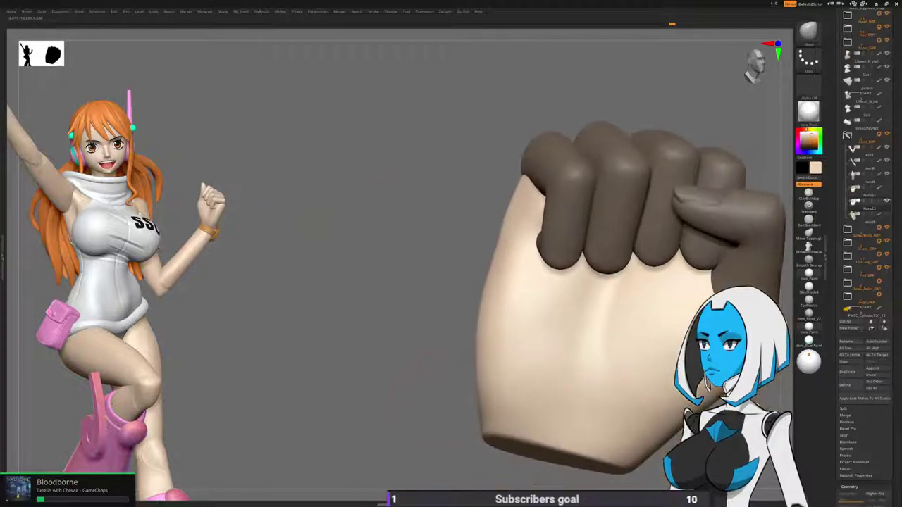
# Adjust the palm's outer silhouette beside the curled little finger with a resized Move brush.
pyautogui.press('space')
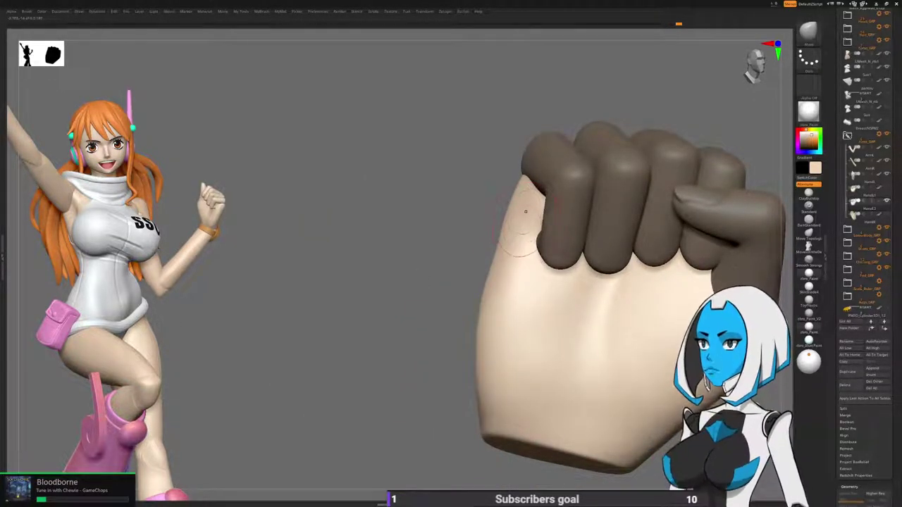
pyautogui.moveTo(432, 342); pyautogui.dragTo(581, 313)
pyautogui.moveTo(506, 228); pyautogui.dragTo(502, 231)
pyautogui.moveTo(584, 282)
pyautogui.mouseDown()
pyautogui.moveTo(430, 285)
pyautogui.moveTo(393, 248)
pyautogui.mouseUp()
pyautogui.moveTo(415, 370)
pyautogui.mouseDown()
pyautogui.moveTo(398, 368)
pyautogui.moveTo(364, 427)
pyautogui.mouseUp()
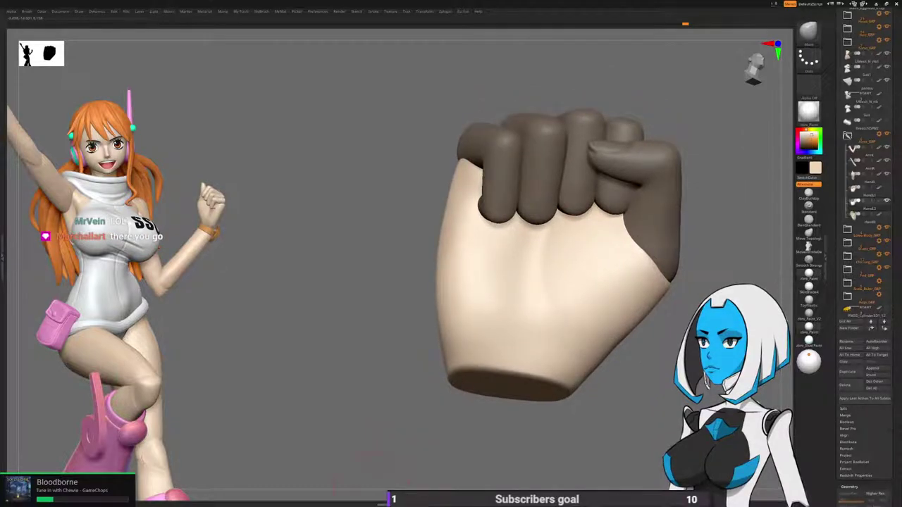
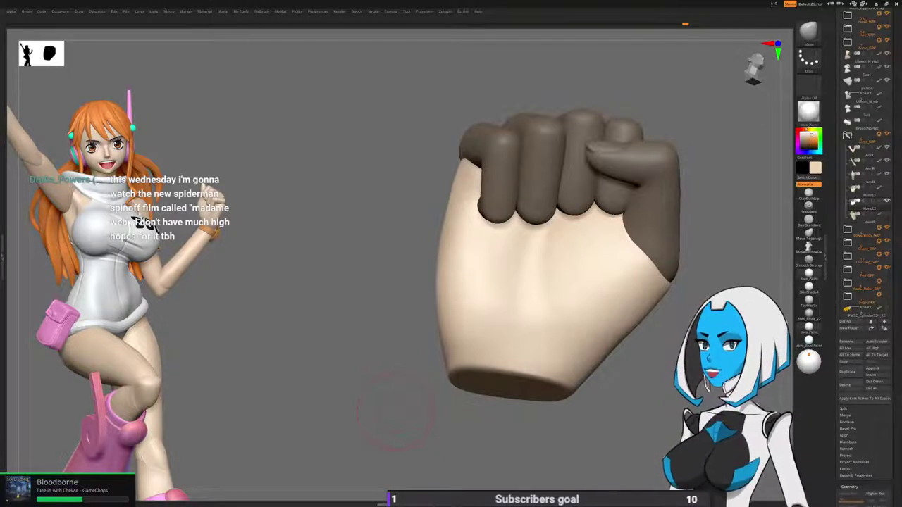
# Refine and smooth the heel-side edge of the palm under the little finger, checking it from several angles.
pyautogui.moveTo(402, 412); pyautogui.dragTo(458, 395)
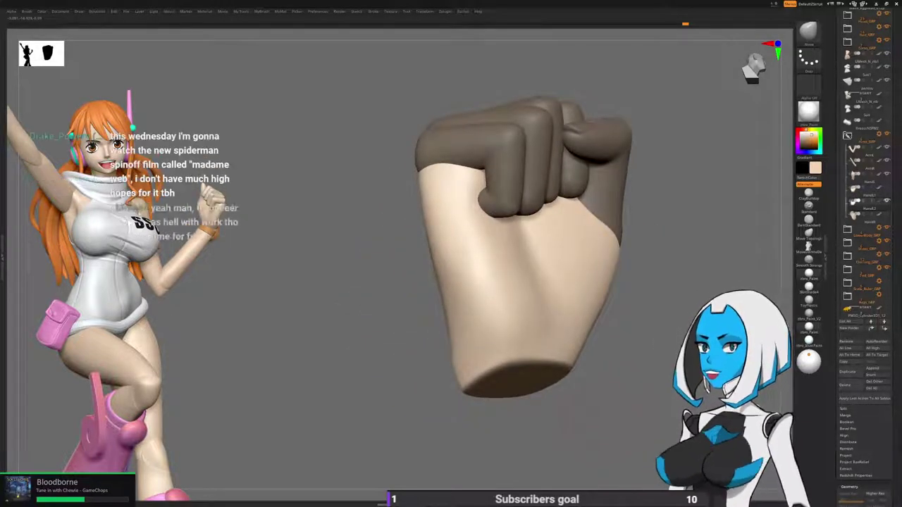
pyautogui.moveTo(519, 418)
pyautogui.mouseDown()
pyautogui.moveTo(539, 427)
pyautogui.moveTo(444, 443)
pyautogui.mouseUp()
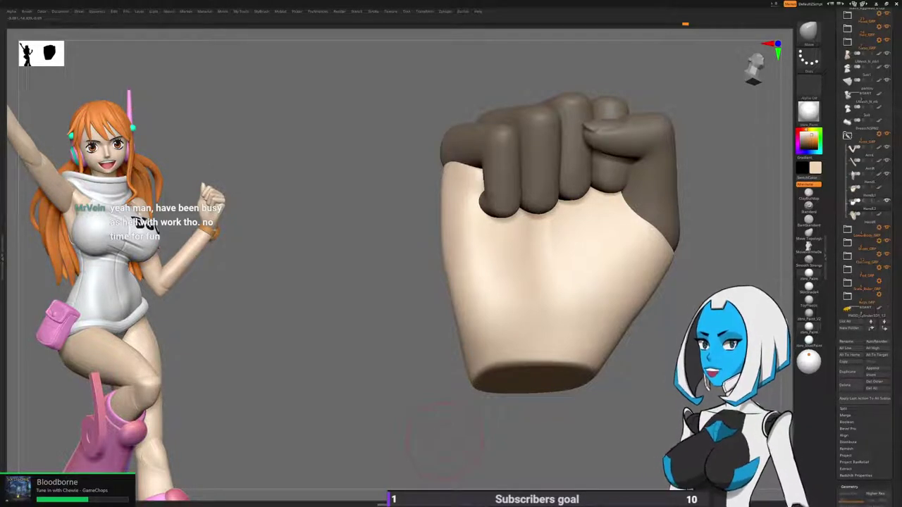
pyautogui.moveTo(444, 440); pyautogui.dragTo(363, 435)
pyautogui.moveTo(363, 395)
pyautogui.keyDown('alt'); pyautogui.mouseDown()
pyautogui.moveTo(363, 450)
pyautogui.moveTo(268, 436)
pyautogui.mouseUp(); pyautogui.keyUp('alt')
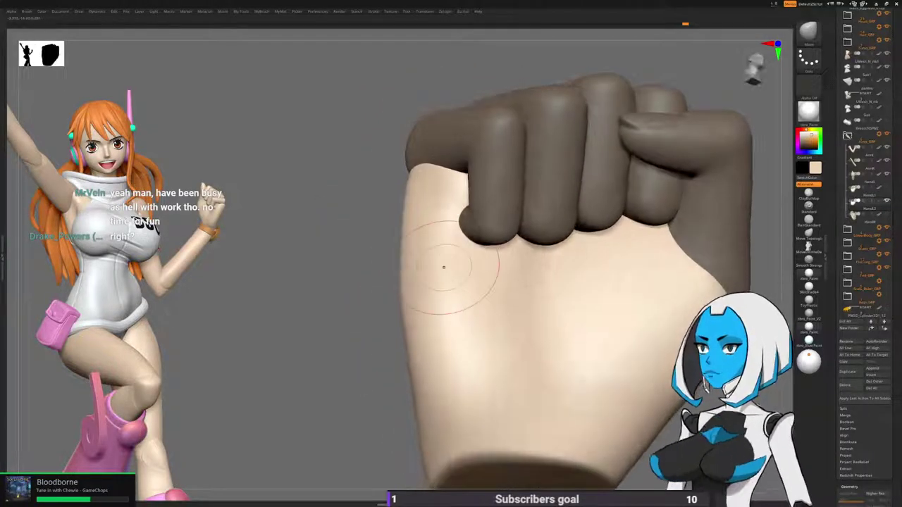
pyautogui.moveTo(359, 352)
pyautogui.keyDown('alt'); pyautogui.mouseDown()
pyautogui.moveTo(347, 274)
pyautogui.moveTo(343, 345)
pyautogui.moveTo(337, 335)
pyautogui.moveTo(535, 359)
pyautogui.moveTo(375, 361)
pyautogui.mouseUp(); pyautogui.keyUp('alt')
pyautogui.moveTo(451, 352)
pyautogui.mouseDown()
pyautogui.moveTo(486, 310)
pyautogui.moveTo(471, 287)
pyautogui.moveTo(381, 275)
pyautogui.moveTo(391, 184)
pyautogui.moveTo(366, 166)
pyautogui.moveTo(324, 162)
pyautogui.mouseUp()
pyautogui.press('space')
pyautogui.keyDown('shift'); pyautogui.moveTo(338, 236); pyautogui.dragTo(356, 243); pyautogui.keyUp('shift')
pyautogui.moveTo(331, 169); pyautogui.dragTo(366, 243)
pyautogui.moveTo(421, 283); pyautogui.dragTo(391, 324)
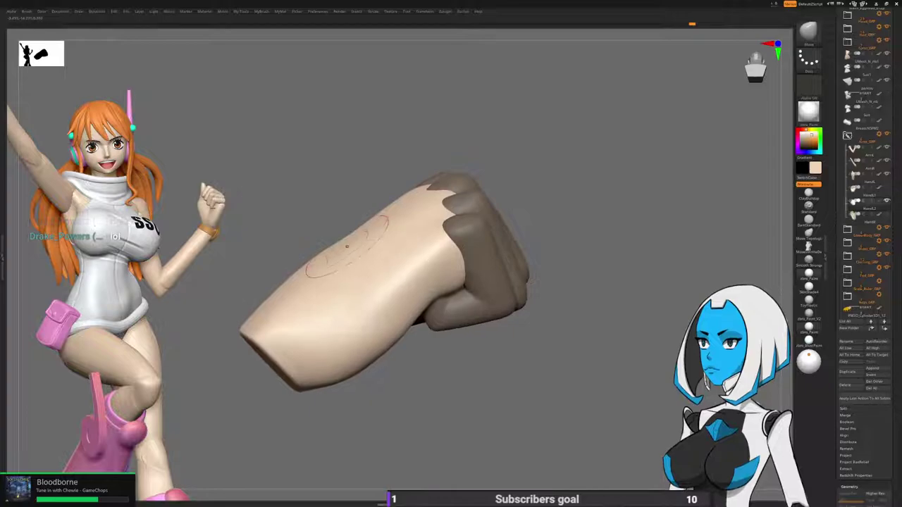
# Reshape the profile of the back of the hand from the little-finger and thumb sides with a resized Move brush.
pyautogui.press('space')
pyautogui.moveTo(342, 287); pyautogui.dragTo(351, 287)
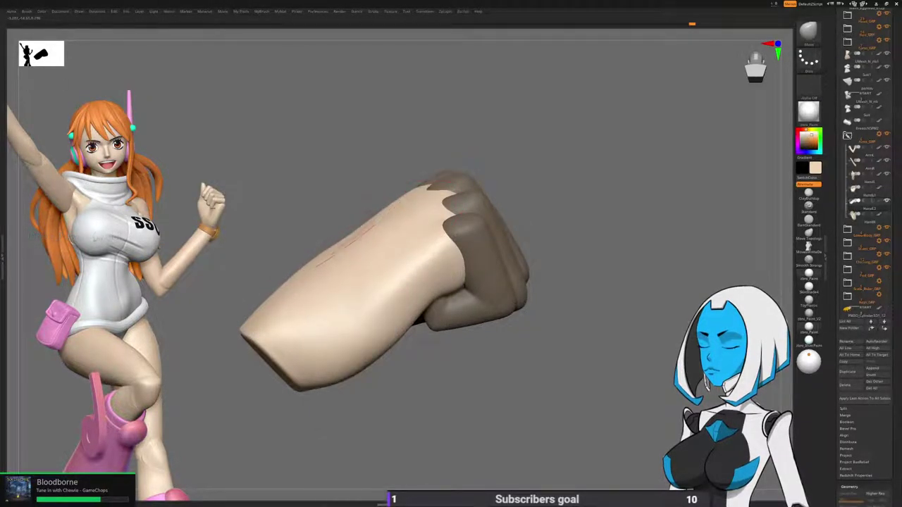
pyautogui.moveTo(353, 227); pyautogui.dragTo(426, 213)
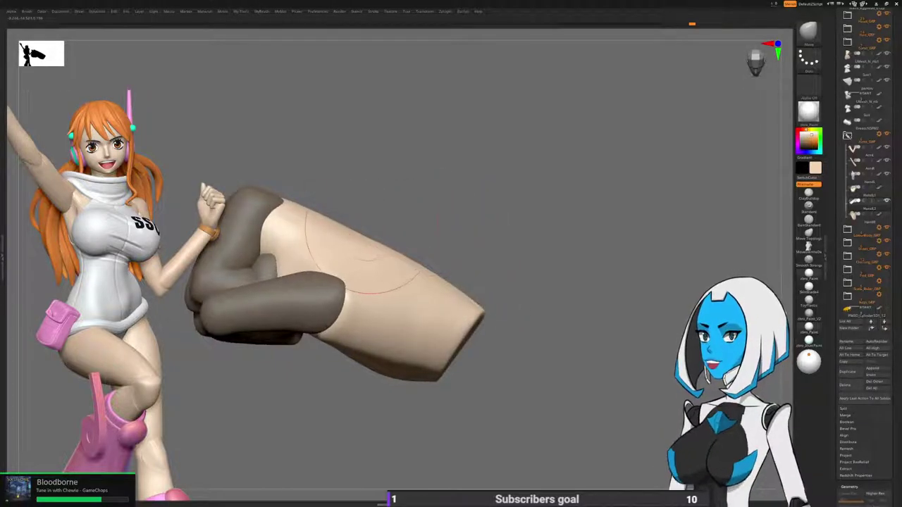
pyautogui.press('space')
pyautogui.moveTo(366, 288); pyautogui.dragTo(357, 287)
pyautogui.moveTo(376, 222); pyautogui.dragTo(465, 205)
pyautogui.moveTo(458, 258)
pyautogui.mouseDown()
pyautogui.moveTo(372, 258)
pyautogui.moveTo(349, 248)
pyautogui.mouseUp()
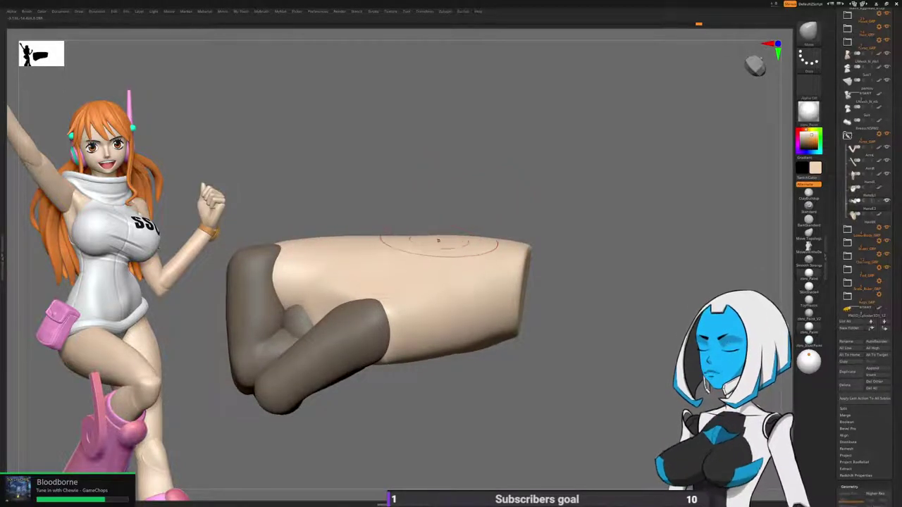
# Flatten the thumb side of the back of the hand with the TrimDynamic brush and smooth the surface.
pyautogui.moveTo(557, 243); pyautogui.dragTo(574, 303)
pyautogui.moveTo(518, 268); pyautogui.dragTo(483, 295)
pyautogui.press('b')
pyautogui.click(474, 412)
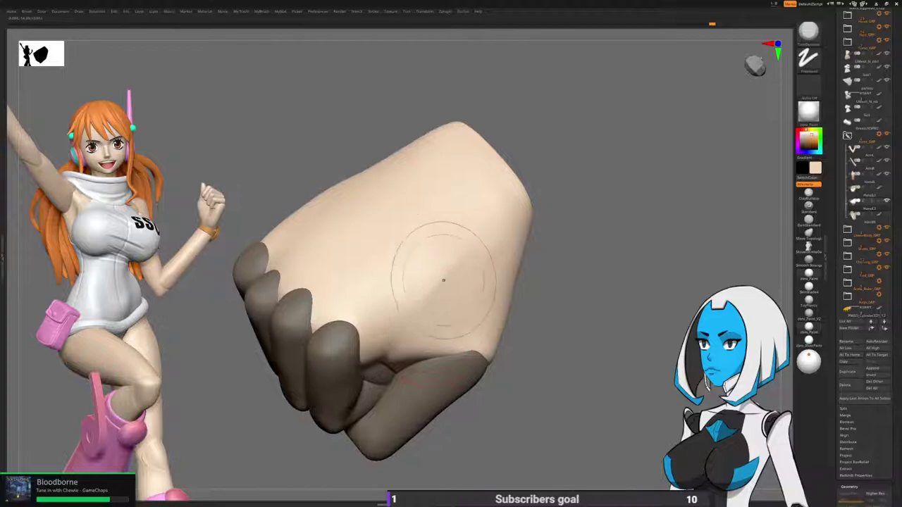
pyautogui.moveTo(441, 263)
pyautogui.mouseDown()
pyautogui.moveTo(503, 233)
pyautogui.moveTo(472, 282)
pyautogui.mouseUp()
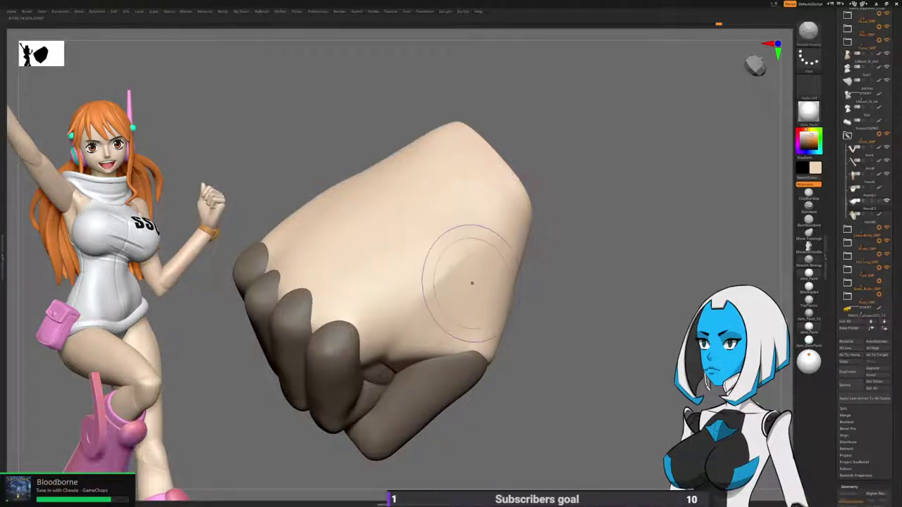
pyautogui.moveTo(594, 303)
pyautogui.mouseDown()
pyautogui.moveTo(607, 232)
pyautogui.moveTo(623, 247)
pyautogui.moveTo(628, 283)
pyautogui.moveTo(603, 331)
pyautogui.moveTo(622, 282)
pyautogui.moveTo(589, 290)
pyautogui.mouseUp()
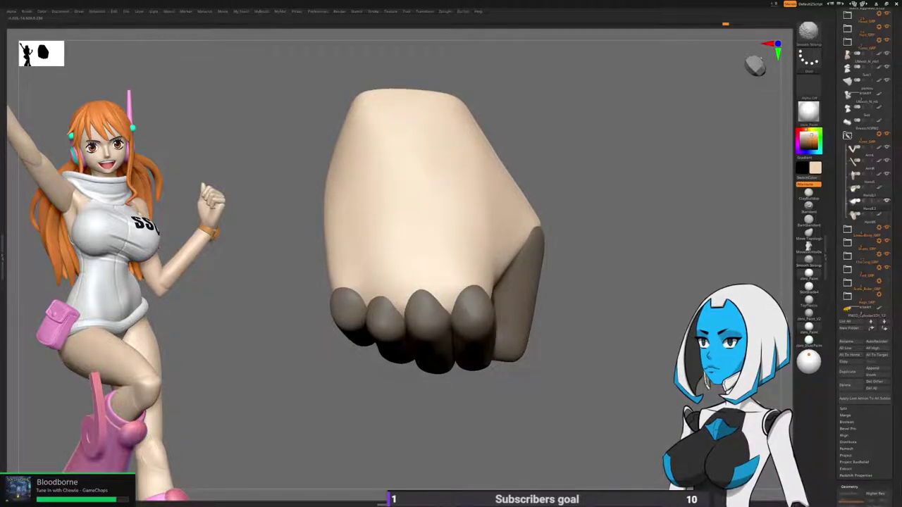
# Raise the side profile of the back of the hand slightly towards the wrist with the Move brush.
pyautogui.moveTo(599, 338)
pyautogui.mouseDown()
pyautogui.moveTo(603, 275)
pyautogui.moveTo(652, 286)
pyautogui.moveTo(644, 289)
pyautogui.moveTo(681, 277)
pyautogui.mouseUp()
pyautogui.moveTo(638, 371); pyautogui.dragTo(641, 368)
pyautogui.press('space')
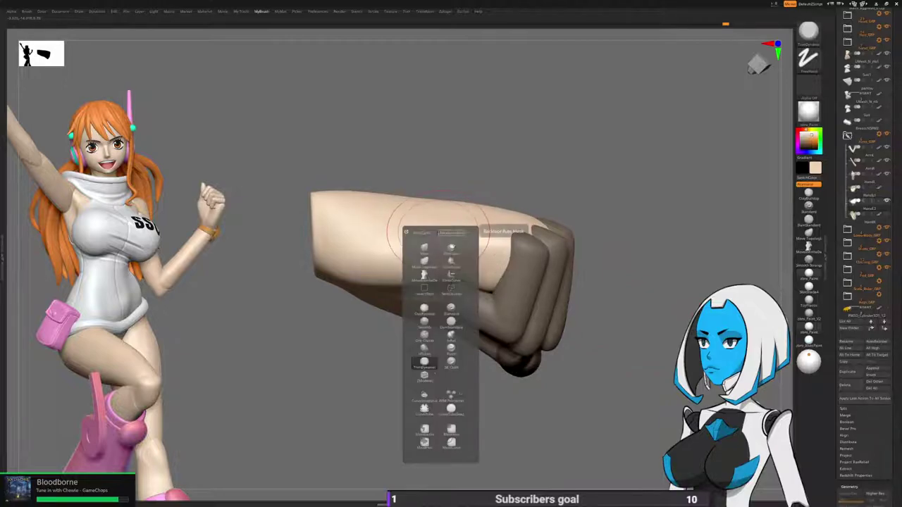
pyautogui.click(451, 246)
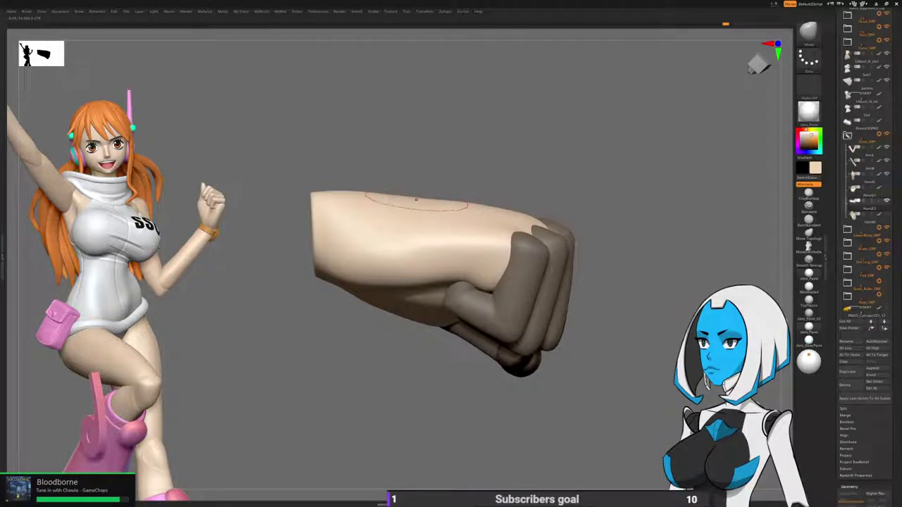
pyautogui.moveTo(430, 179); pyautogui.dragTo(432, 191)
pyautogui.press('space')
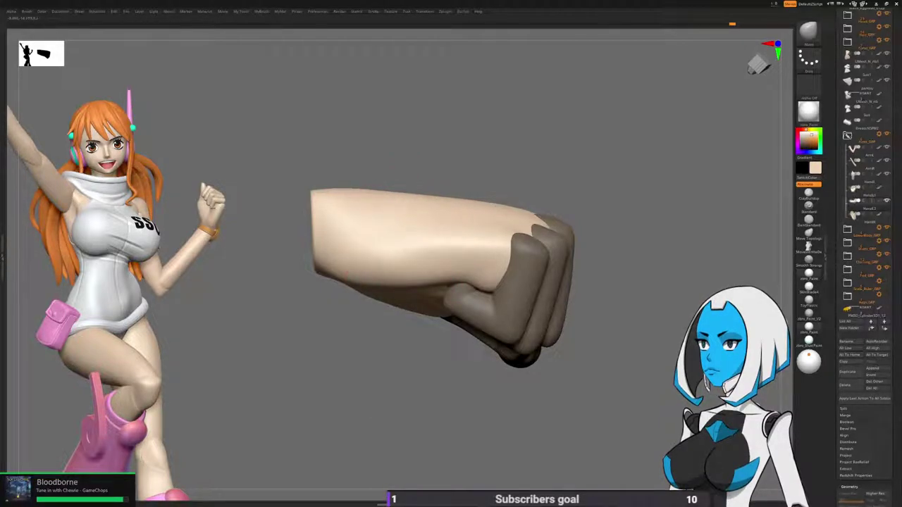
pyautogui.moveTo(394, 331); pyautogui.dragTo(517, 440)
pyautogui.moveTo(503, 229); pyautogui.dragTo(404, 178)
# Build up the back of the hand behind the little-finger knuckle with the ClayBuildup brush and smooth the strokes.
pyautogui.press('b')
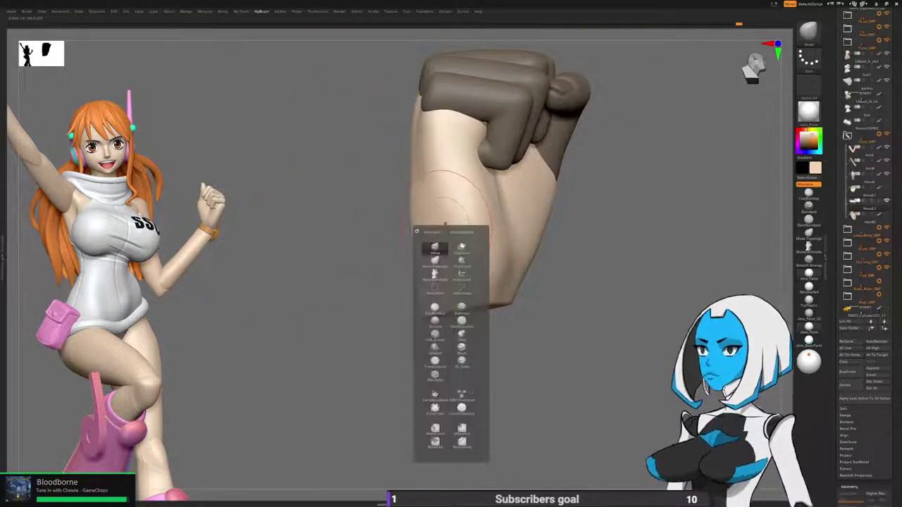
pyautogui.click(435, 308)
pyautogui.moveTo(395, 338); pyautogui.dragTo(457, 289)
pyautogui.moveTo(458, 289); pyautogui.dragTo(479, 254, button='right')
pyautogui.rightClick(479, 240)
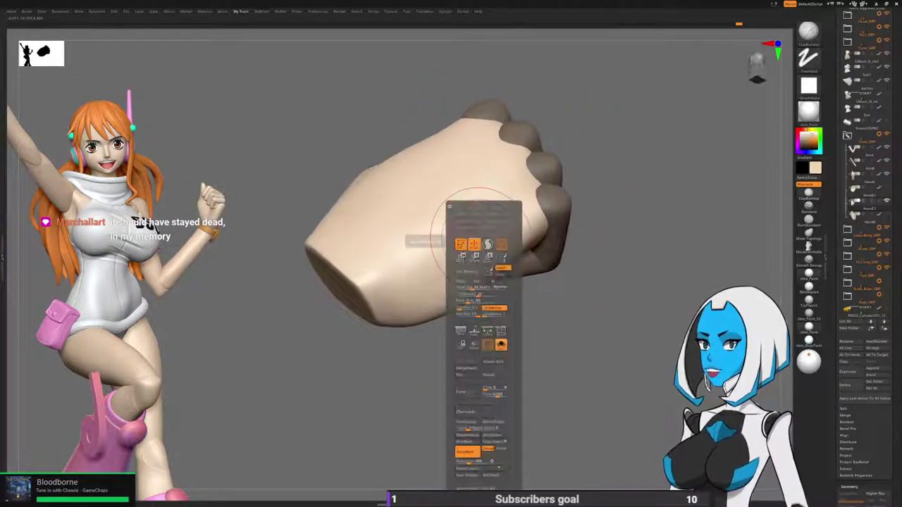
pyautogui.click(478, 287)
pyautogui.moveTo(502, 239); pyautogui.dragTo(516, 303, button='right')
pyautogui.moveTo(513, 338); pyautogui.dragTo(525, 351)
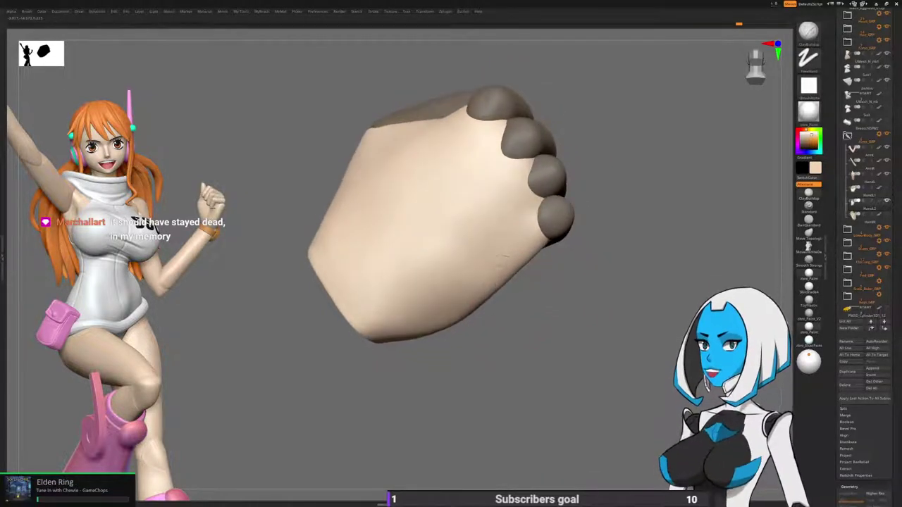
pyautogui.moveTo(498, 243); pyautogui.dragTo(467, 265)
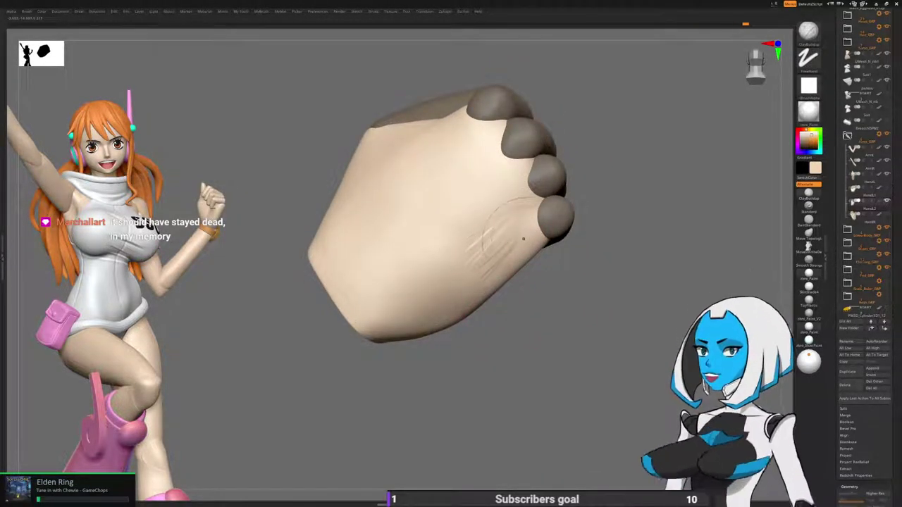
pyautogui.keyDown('shift'); pyautogui.moveTo(483, 232); pyautogui.dragTo(486, 243); pyautogui.keyUp('shift')
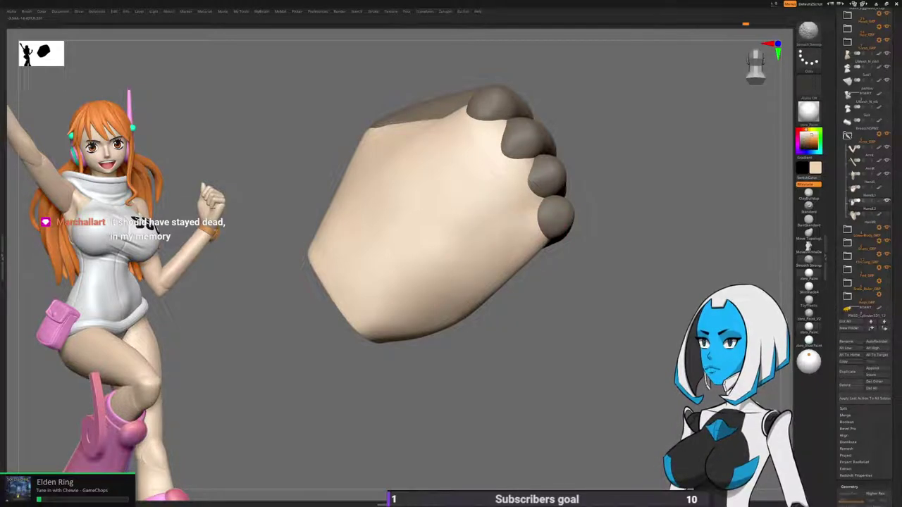
# Renew the mask so all the fingers and the thumb are protected and only the palm body stays editable.
pyautogui.moveTo(451, 362); pyautogui.dragTo(490, 276)
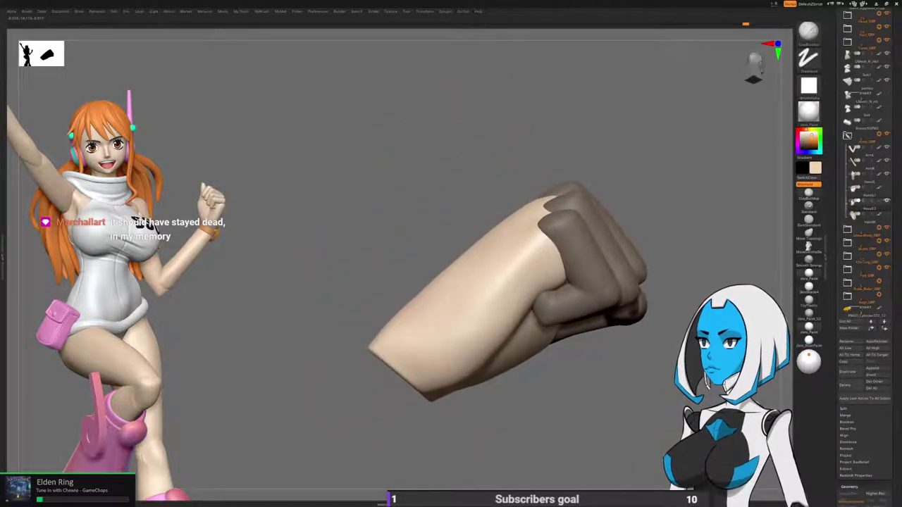
pyautogui.keyDown('alt'); pyautogui.moveTo(451, 367); pyautogui.dragTo(451, 345); pyautogui.keyUp('alt')
pyautogui.keyDown('alt'); pyautogui.moveTo(310, 416); pyautogui.dragTo(343, 392); pyautogui.keyUp('alt')
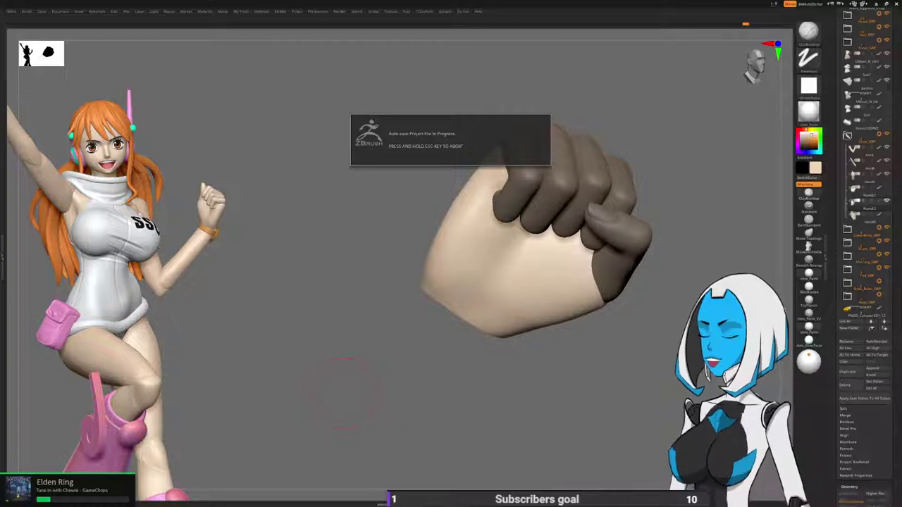
pyautogui.moveTo(343, 392); pyautogui.dragTo(530, 238)
pyautogui.keyDown('alt'); pyautogui.moveTo(578, 282); pyautogui.dragTo(631, 293); pyautogui.keyUp('alt')
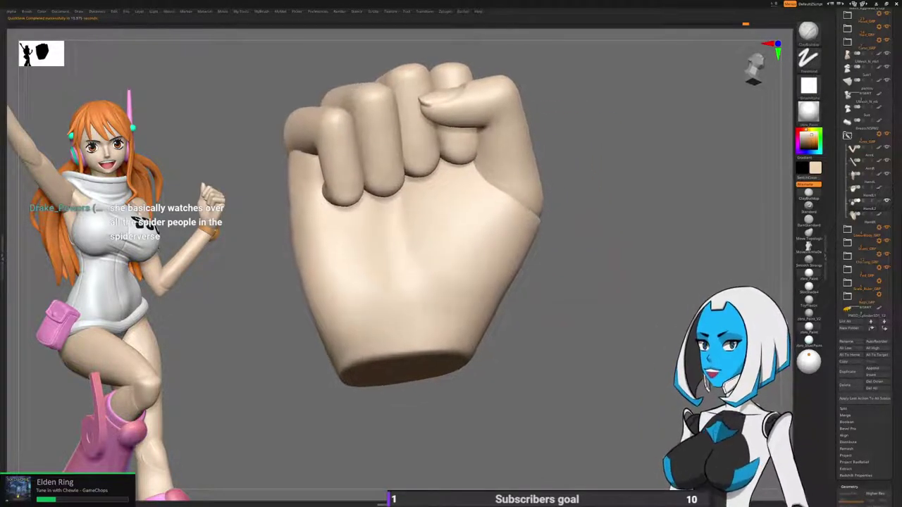
pyautogui.keyDown('ctrl'); pyautogui.keyDown('shift'); pyautogui.click(517, 265); pyautogui.keyUp('shift'); pyautogui.keyUp('ctrl')
pyautogui.keyDown('ctrl'); pyautogui.click(553, 271); pyautogui.keyUp('ctrl')
pyautogui.keyDown('ctrl'); pyautogui.keyDown('shift'); pyautogui.click(562, 276); pyautogui.keyUp('shift'); pyautogui.keyUp('ctrl')
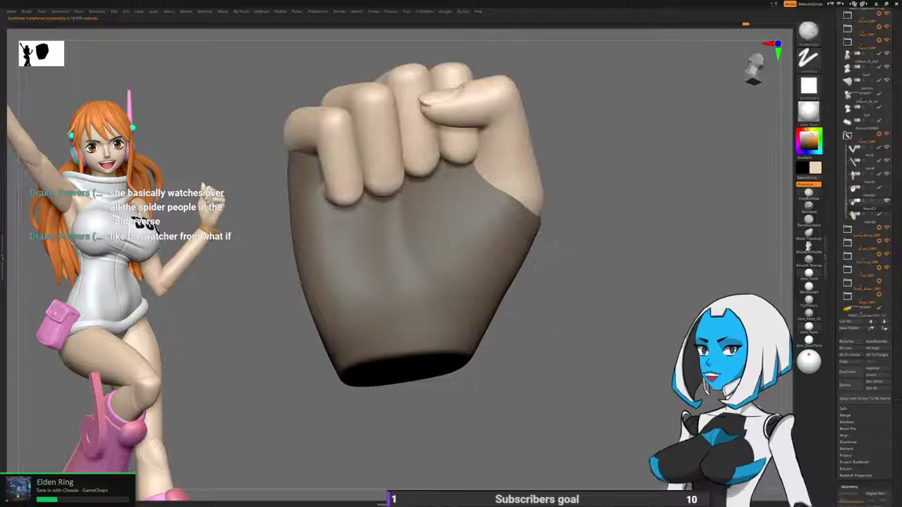
pyautogui.keyDown('ctrl'); pyautogui.click(563, 282); pyautogui.keyUp('ctrl')
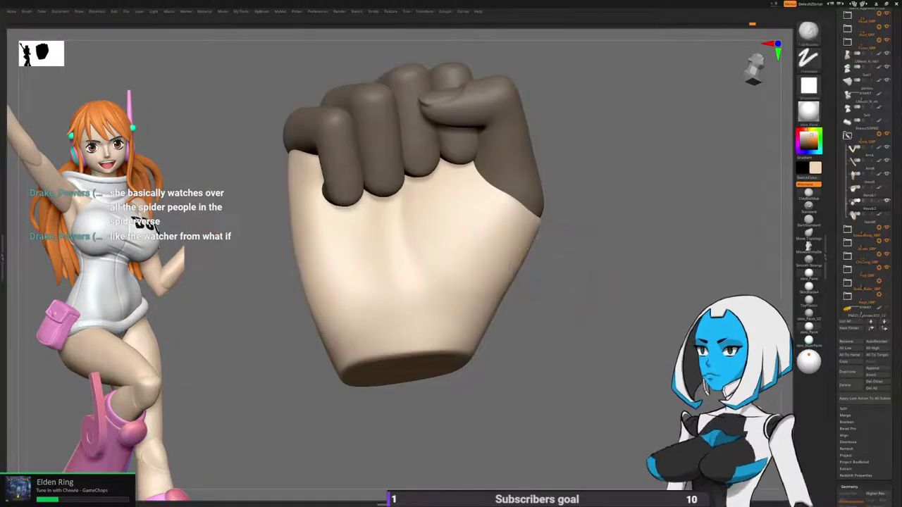
# Refine the palm's side contour below the thumb base with a resized Move brush and smooth it.
pyautogui.press('space')
pyautogui.press('b')
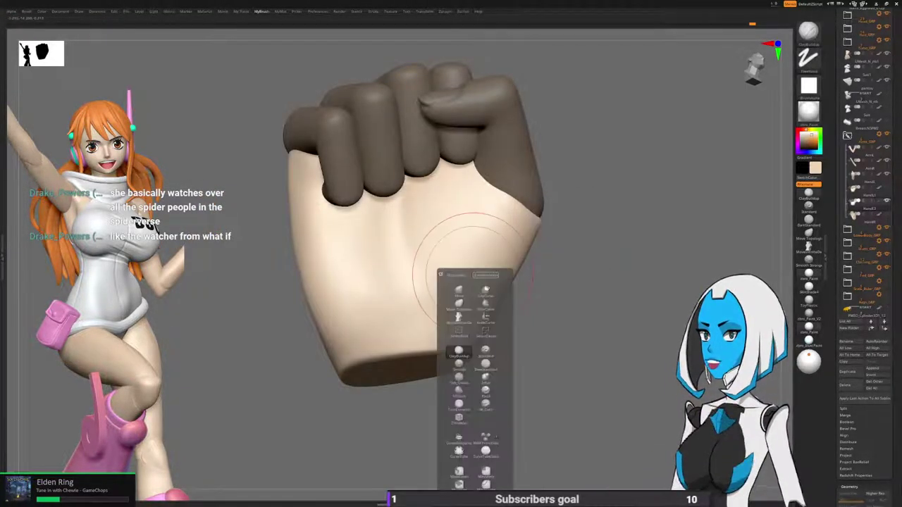
pyautogui.moveTo(546, 248); pyautogui.dragTo(536, 288)
pyautogui.press('space')
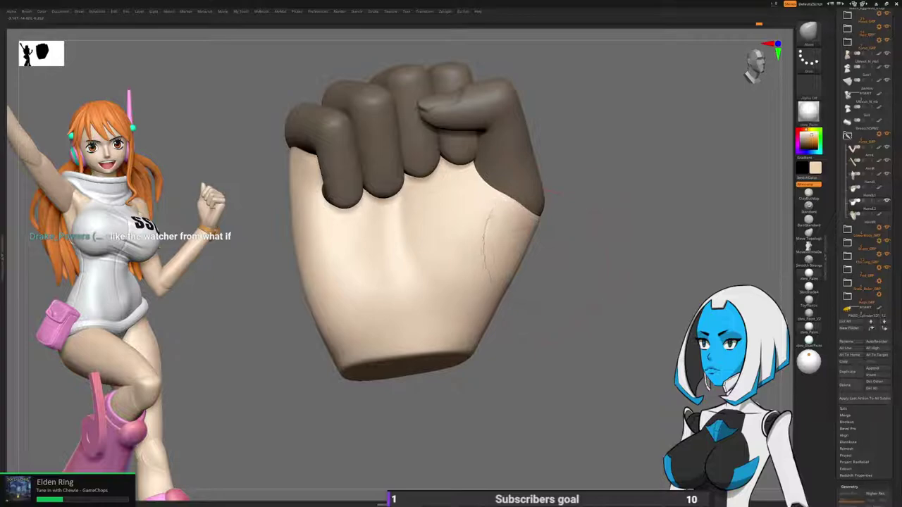
pyautogui.press('space')
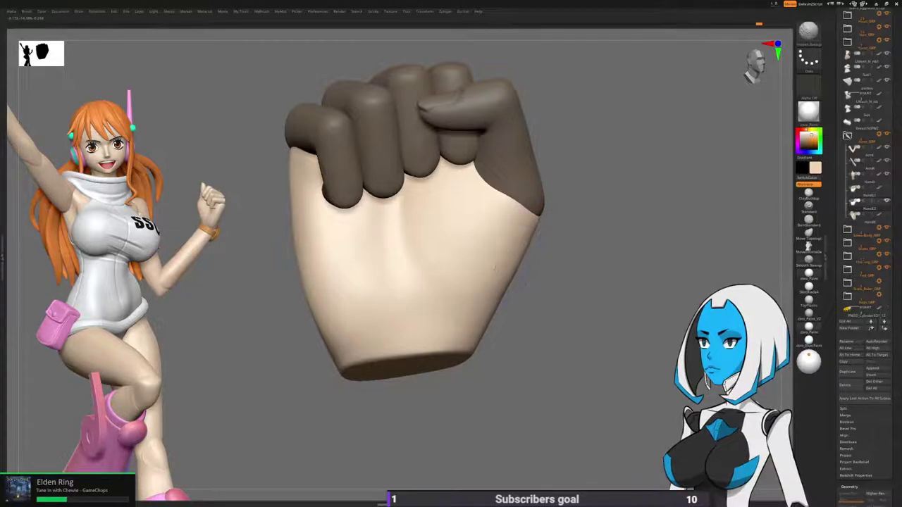
pyautogui.moveTo(574, 289); pyautogui.dragTo(451, 226)
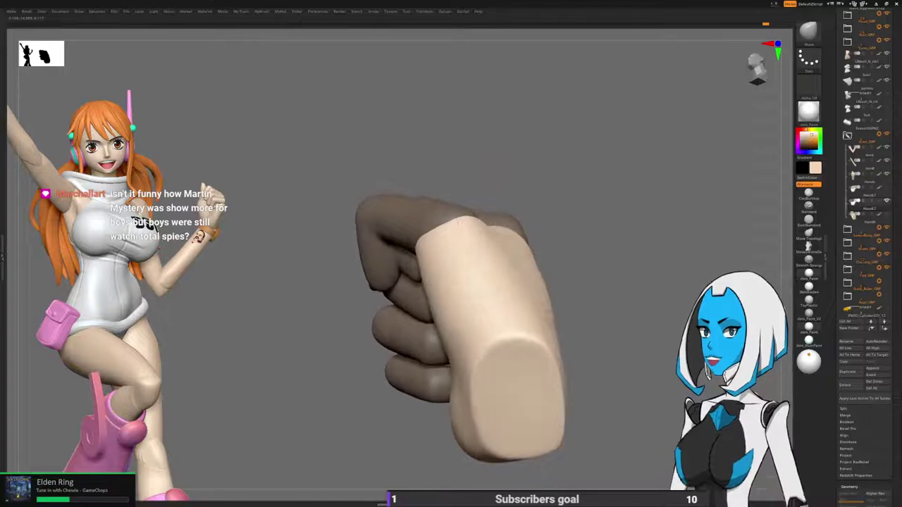
# Clear the mask and check the whole fist from the knuckle, palm and little-finger sides.
pyautogui.moveTo(482, 230); pyautogui.dragTo(261, 275, button='right')
pyautogui.keyDown('ctrl'); pyautogui.moveTo(352, 327); pyautogui.dragTo(374, 344); pyautogui.keyUp('ctrl')
pyautogui.moveTo(374, 344); pyautogui.dragTo(339, 348, button='right')
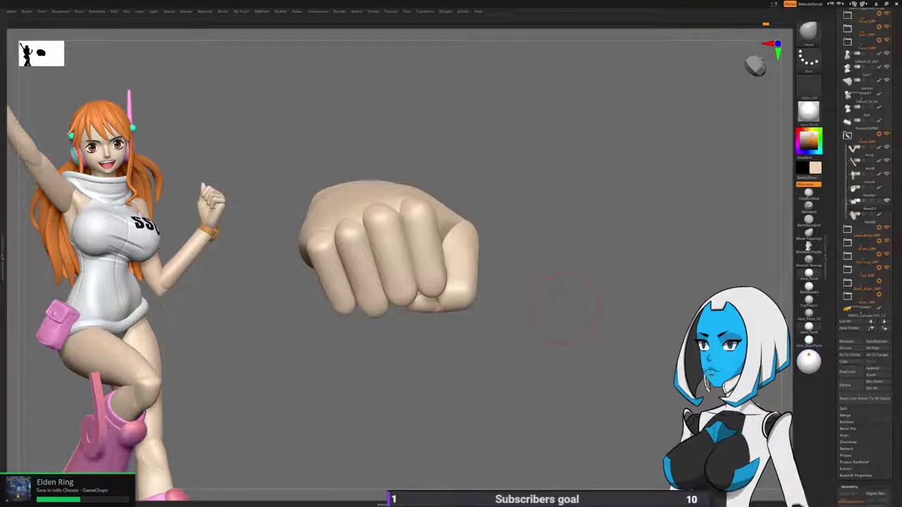
pyautogui.moveTo(566, 308); pyautogui.dragTo(591, 218, button='right')
pyautogui.moveTo(576, 304); pyautogui.dragTo(565, 311)
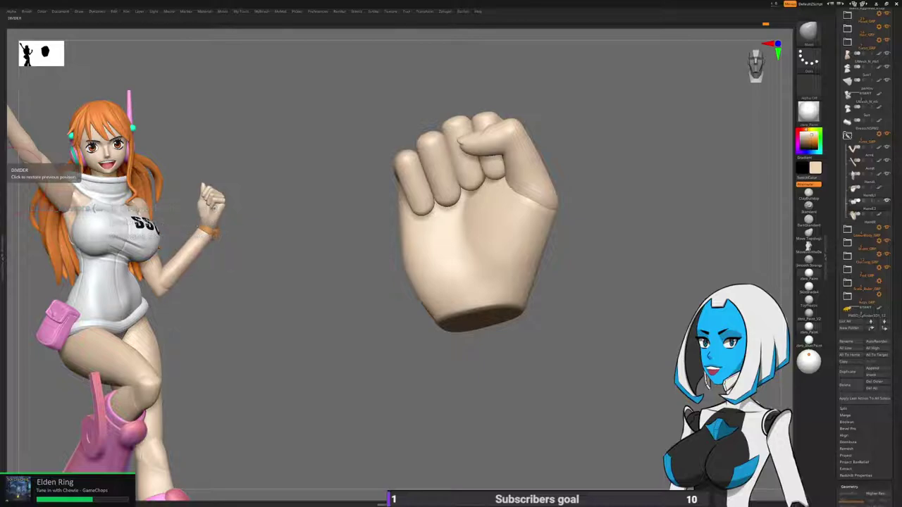
pyautogui.moveTo(366, 275); pyautogui.dragTo(537, 250)
pyautogui.press('space')
pyautogui.click(461, 443)
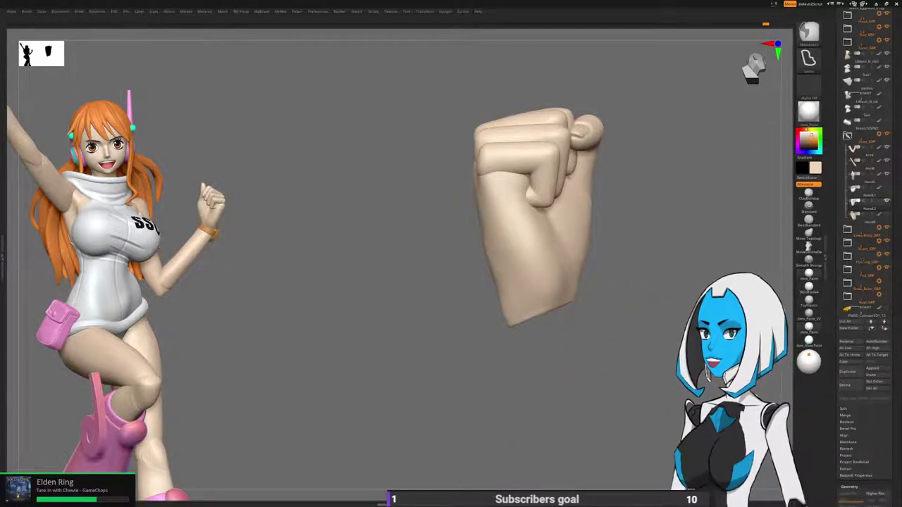
pyautogui.moveTo(554, 445); pyautogui.dragTo(620, 438)
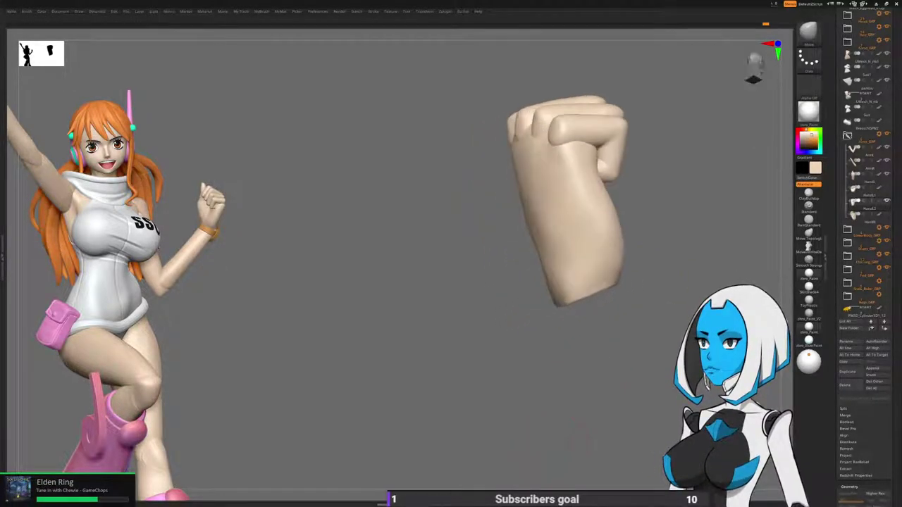
pyautogui.keyDown('alt'); pyautogui.moveTo(596, 156); pyautogui.dragTo(597, 217, button='right'); pyautogui.keyUp('alt')
# Adjust the shape of the hand's edge beneath the little-finger knuckle with a resized Move brush.
pyautogui.press('space')
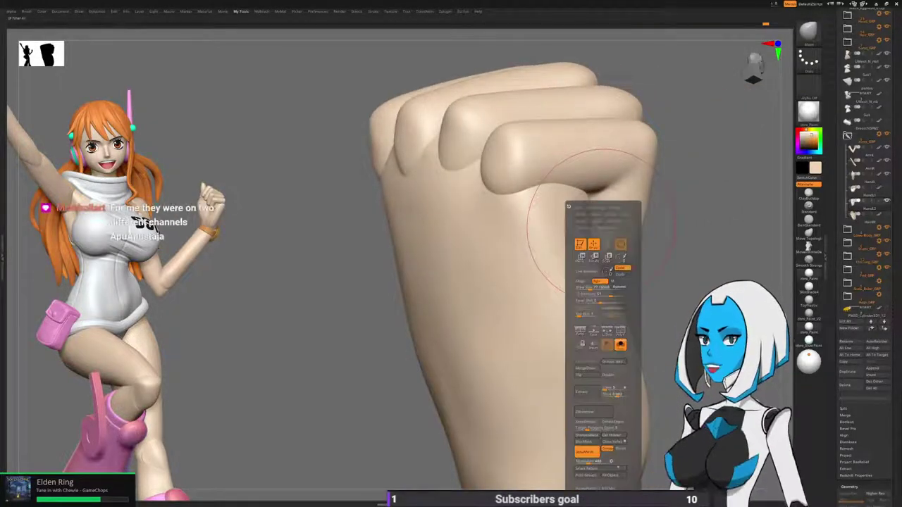
pyautogui.keyDown('alt'); pyautogui.moveTo(533, 439); pyautogui.dragTo(481, 447, button='right'); pyautogui.keyUp('alt')
pyautogui.moveTo(481, 447); pyautogui.dragTo(498, 449, button='right')
pyautogui.moveTo(498, 220); pyautogui.dragTo(586, 221, button='right')
pyautogui.keyDown('ctrl'); pyautogui.click(588, 267); pyautogui.keyUp('ctrl')
pyautogui.keyDown('ctrl'); pyautogui.click(582, 269); pyautogui.keyUp('ctrl')
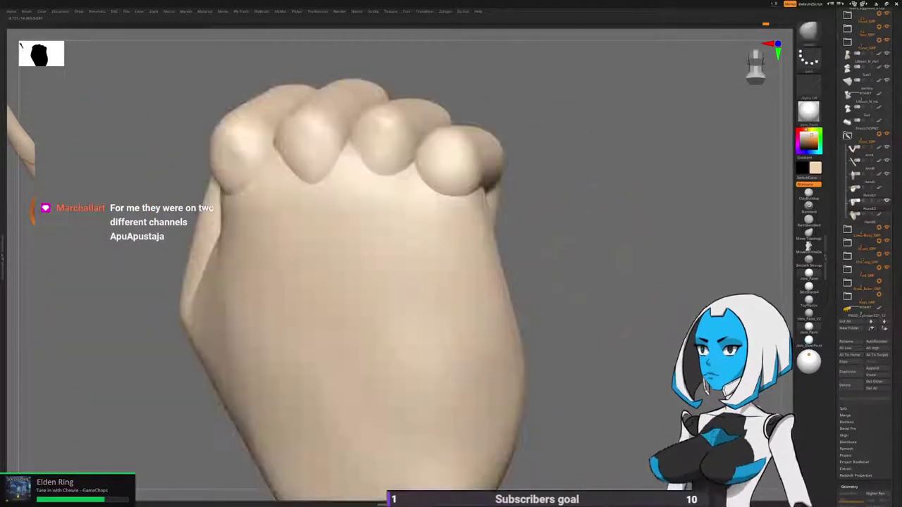
pyautogui.moveTo(626, 269); pyautogui.dragTo(580, 267, button='right')
pyautogui.press('space')
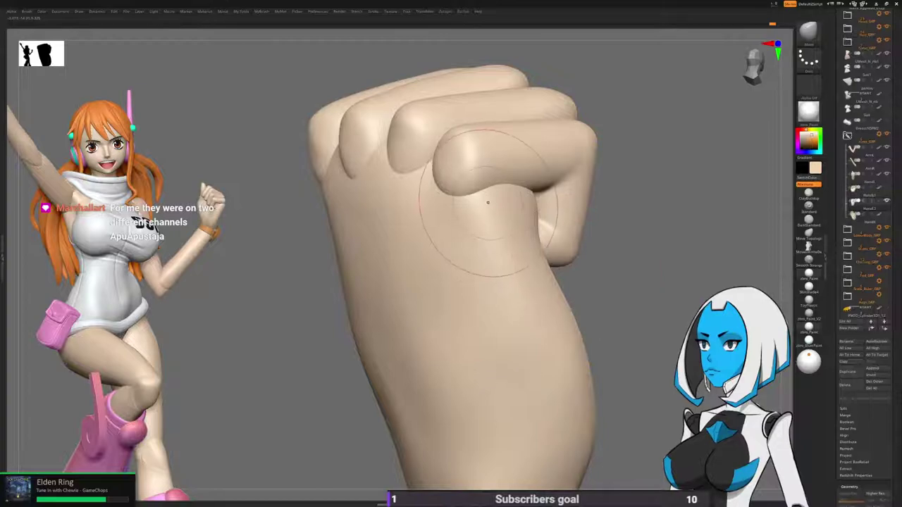
pyautogui.press('space')
pyautogui.moveTo(474, 284); pyautogui.dragTo(467, 284)
pyautogui.moveTo(508, 352)
pyautogui.mouseDown(button='right')
pyautogui.moveTo(573, 286)
pyautogui.moveTo(529, 237)
pyautogui.mouseUp(button='right')
pyautogui.moveTo(438, 268); pyautogui.dragTo(539, 278, button='right')
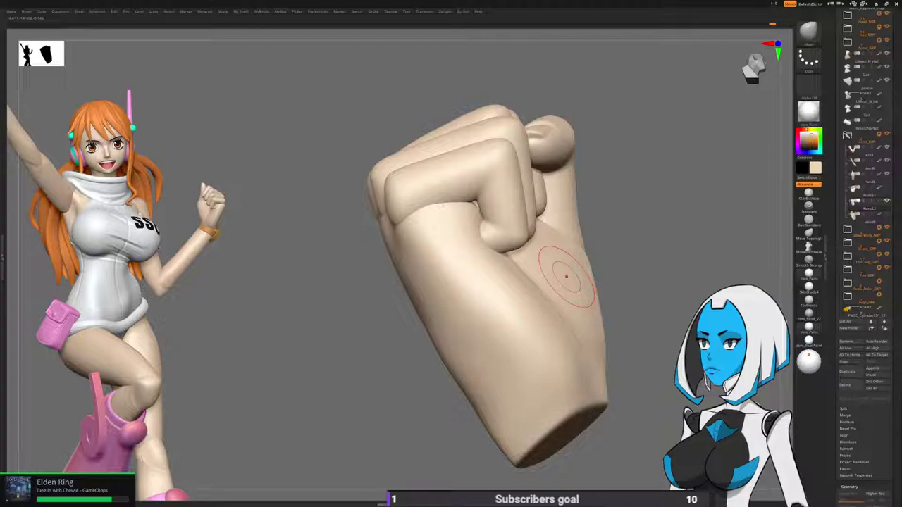
# Isolate the little finger, refine the crease inside its bend with a resized DamStandard brush, and show the whole hand again.
pyautogui.press('space')
pyautogui.click(472, 257)
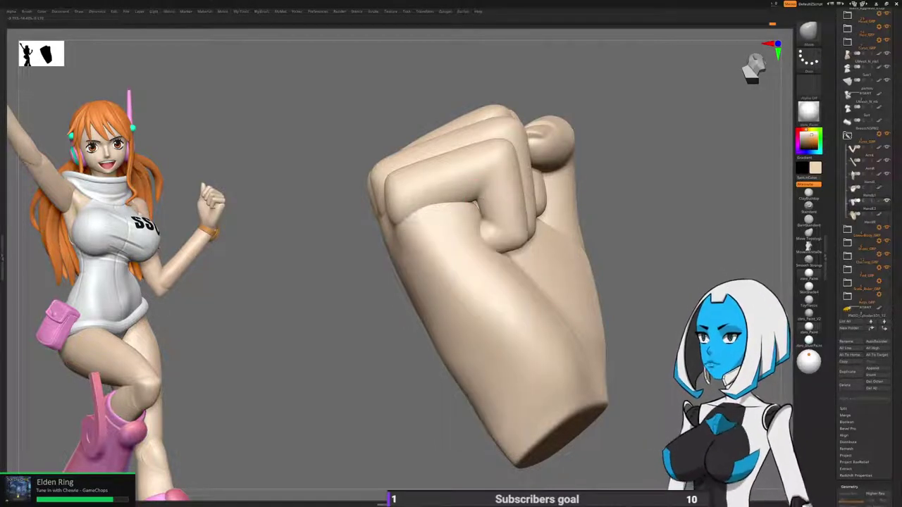
pyautogui.keyDown('ctrl'); pyautogui.keyDown('shift'); pyautogui.click(499, 205); pyautogui.keyUp('shift'); pyautogui.keyUp('ctrl')
pyautogui.press('space')
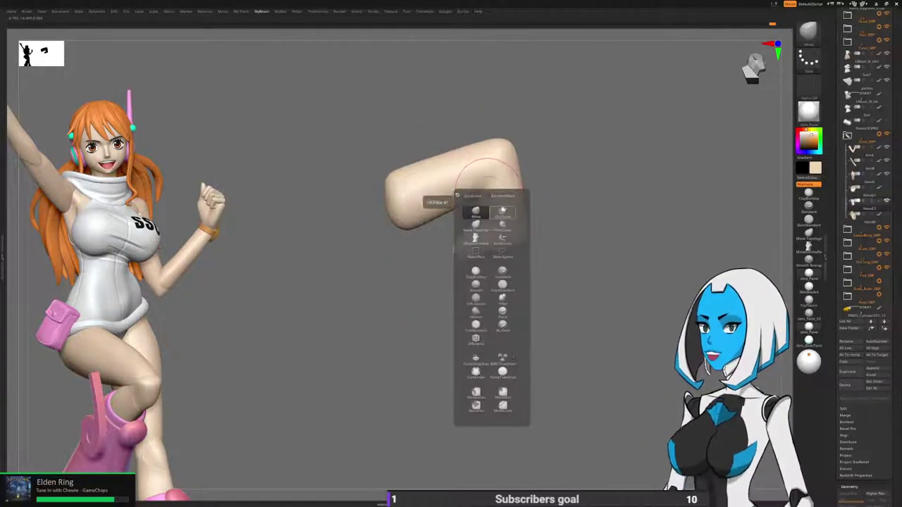
pyautogui.click(477, 296)
pyautogui.moveTo(509, 203)
pyautogui.keyDown('ctrl'); pyautogui.mouseDown(button='right')
pyautogui.moveTo(487, 209)
pyautogui.moveTo(501, 215)
pyautogui.mouseUp(button='right'); pyautogui.keyUp('ctrl')
pyautogui.press('space')
pyautogui.moveTo(498, 287); pyautogui.dragTo(487, 287)
pyautogui.moveTo(535, 222)
pyautogui.mouseDown(button='right')
pyautogui.moveTo(514, 201)
pyautogui.moveTo(514, 243)
pyautogui.moveTo(585, 277)
pyautogui.moveTo(470, 257)
pyautogui.moveTo(394, 262)
pyautogui.moveTo(518, 261)
pyautogui.moveTo(539, 236)
pyautogui.mouseUp(button='right')
pyautogui.keyDown('ctrl'); pyautogui.keyDown('shift'); pyautogui.click(563, 243); pyautogui.keyUp('shift'); pyautogui.keyUp('ctrl')
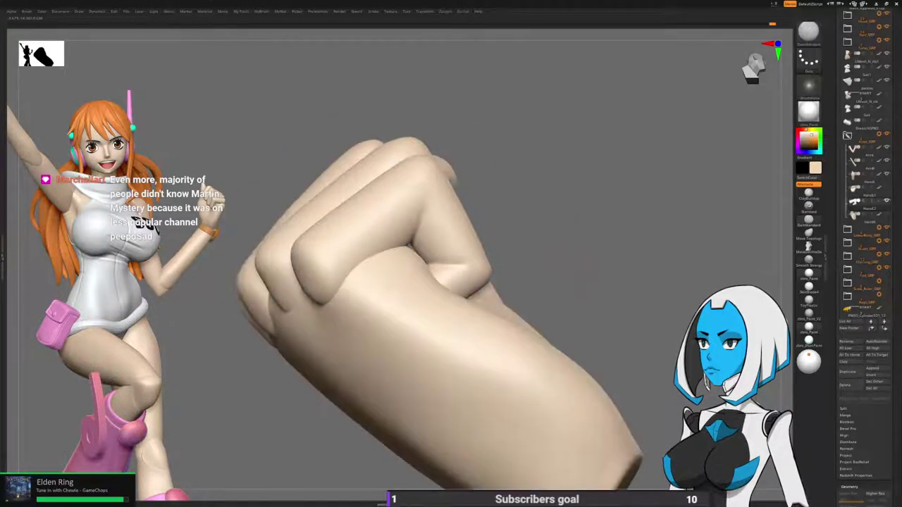
pyautogui.moveTo(464, 265)
pyautogui.mouseDown(button='right')
pyautogui.moveTo(292, 268)
pyautogui.moveTo(401, 279)
pyautogui.moveTo(546, 261)
pyautogui.mouseUp(button='right')
# Use the Inflate brush to fill out the area where the little and ring fingertips meet the palm.
pyautogui.press('b')
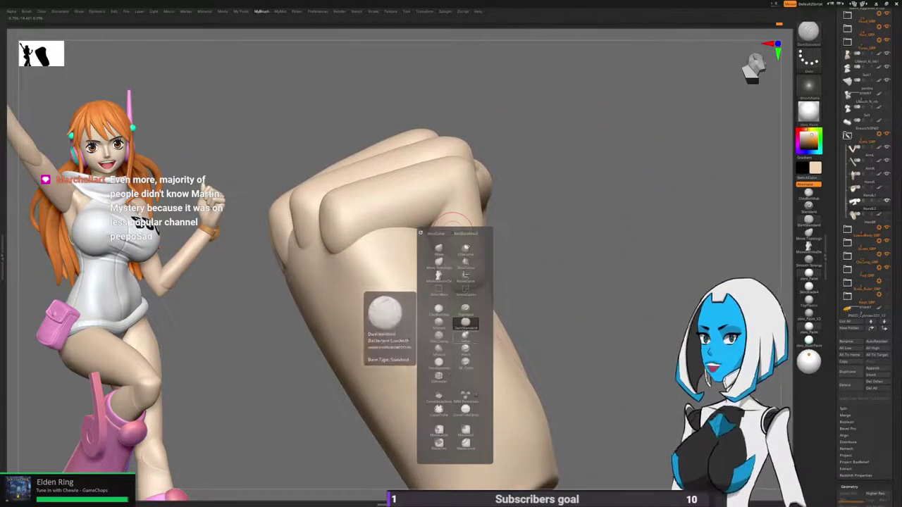
pyautogui.click(465, 334)
pyautogui.press('space')
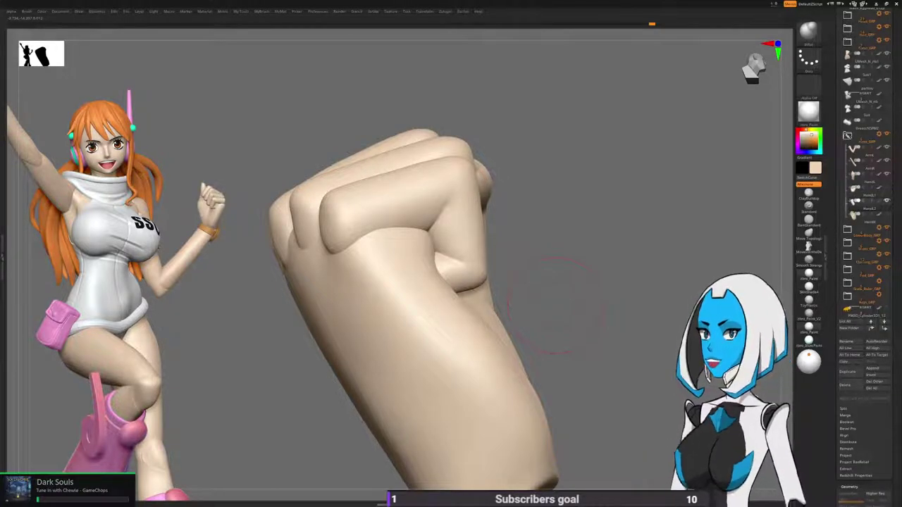
pyautogui.moveTo(556, 306)
pyautogui.mouseDown()
pyautogui.moveTo(472, 299)
pyautogui.moveTo(546, 296)
pyautogui.moveTo(581, 279)
pyautogui.mouseUp()
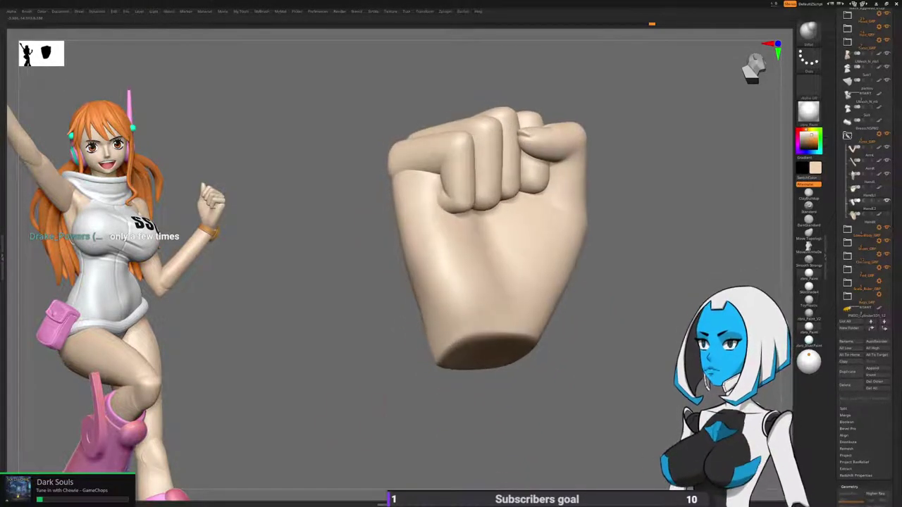
pyautogui.moveTo(507, 259)
pyautogui.mouseDown(button='right')
pyautogui.moveTo(467, 282)
pyautogui.moveTo(429, 282)
pyautogui.mouseUp(button='right')
pyautogui.moveTo(451, 331); pyautogui.dragTo(459, 280, button='right')
pyautogui.moveTo(458, 280); pyautogui.dragTo(453, 292)
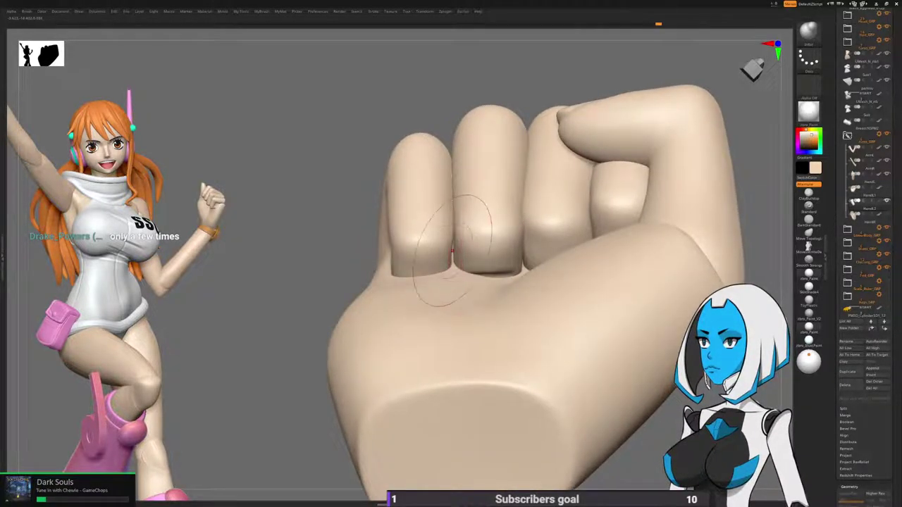
pyautogui.moveTo(529, 250)
pyautogui.keyDown('alt'); pyautogui.mouseDown(button='right')
pyautogui.moveTo(502, 324)
pyautogui.moveTo(493, 386)
pyautogui.moveTo(441, 375)
pyautogui.moveTo(425, 329)
pyautogui.moveTo(499, 400)
pyautogui.moveTo(592, 391)
pyautogui.moveTo(586, 410)
pyautogui.moveTo(534, 436)
pyautogui.mouseUp(button='right'); pyautogui.keyUp('alt')
pyautogui.moveTo(489, 226); pyautogui.dragTo(507, 233)
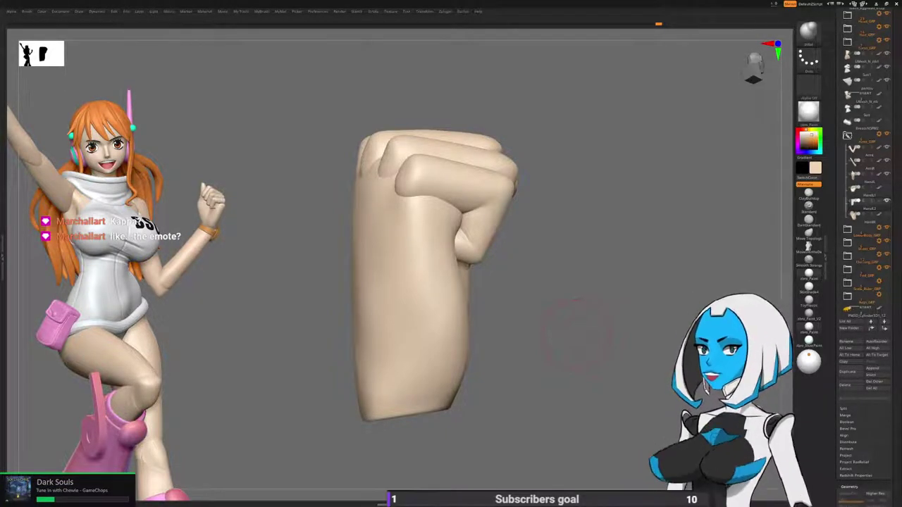
# Touch up the little-finger side of the hand with a resized Inflate brush and smooth the surface below its knuckle.
pyautogui.moveTo(578, 335); pyautogui.dragTo(595, 337)
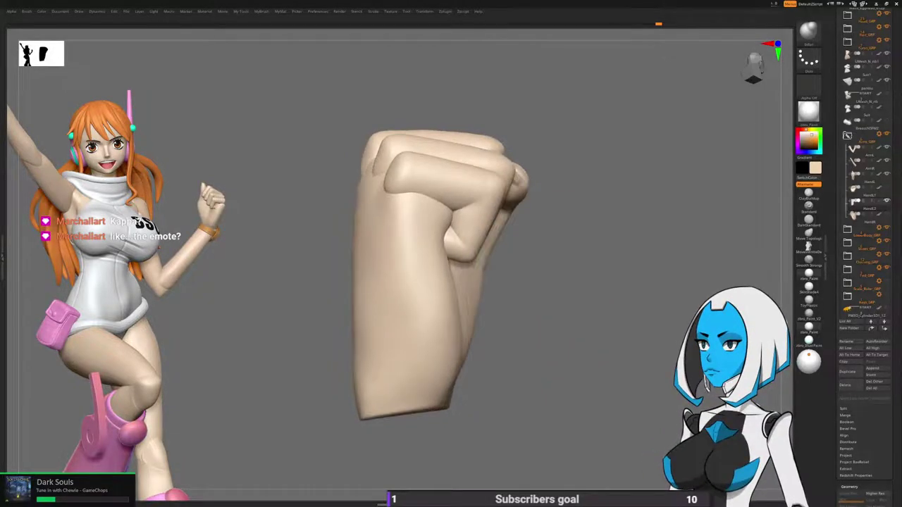
pyautogui.press('space')
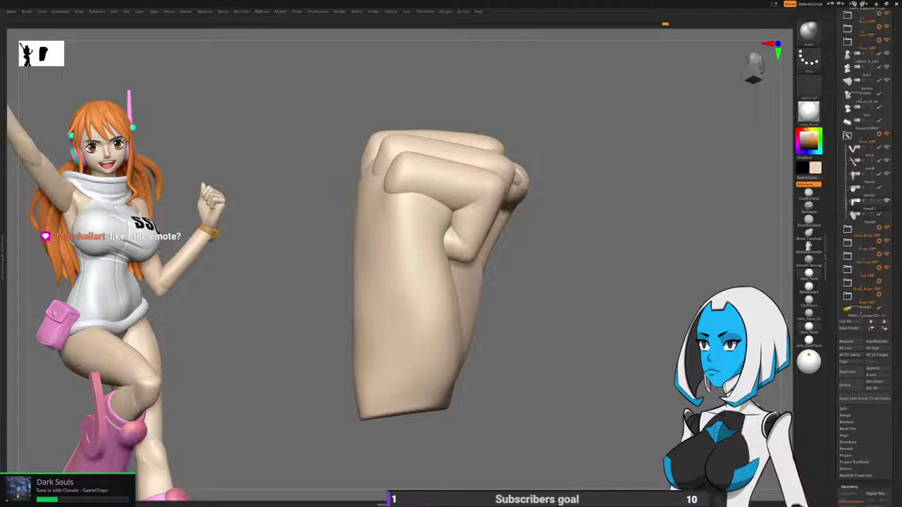
pyautogui.keyDown('ctrl'); pyautogui.moveTo(593, 291); pyautogui.dragTo(545, 406); pyautogui.keyUp('ctrl')
pyautogui.moveTo(525, 451); pyautogui.dragTo(611, 442, button='right')
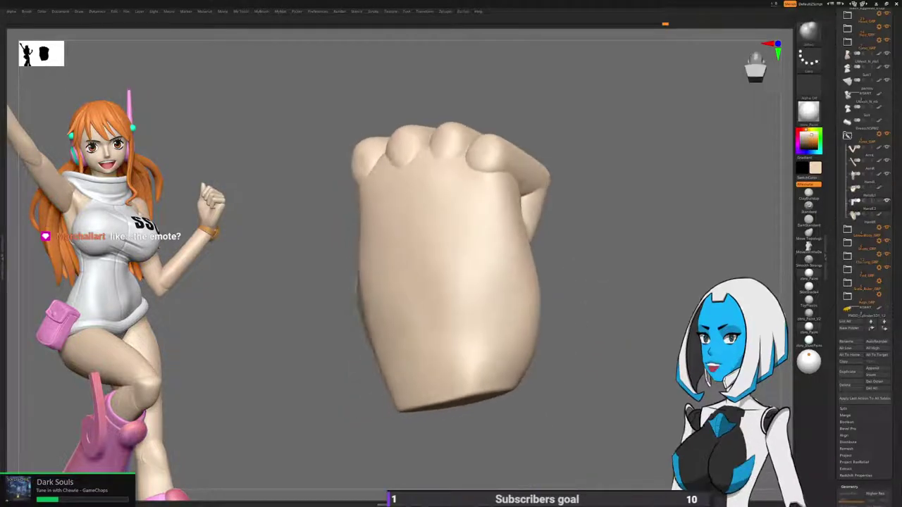
pyautogui.moveTo(503, 185)
pyautogui.mouseDown(button='right')
pyautogui.moveTo(513, 191)
pyautogui.moveTo(499, 199)
pyautogui.mouseUp(button='right')
pyautogui.moveTo(496, 199)
pyautogui.keyDown('shift'); pyautogui.mouseDown()
pyautogui.moveTo(538, 196)
pyautogui.moveTo(546, 224)
pyautogui.mouseUp(); pyautogui.keyUp('shift')
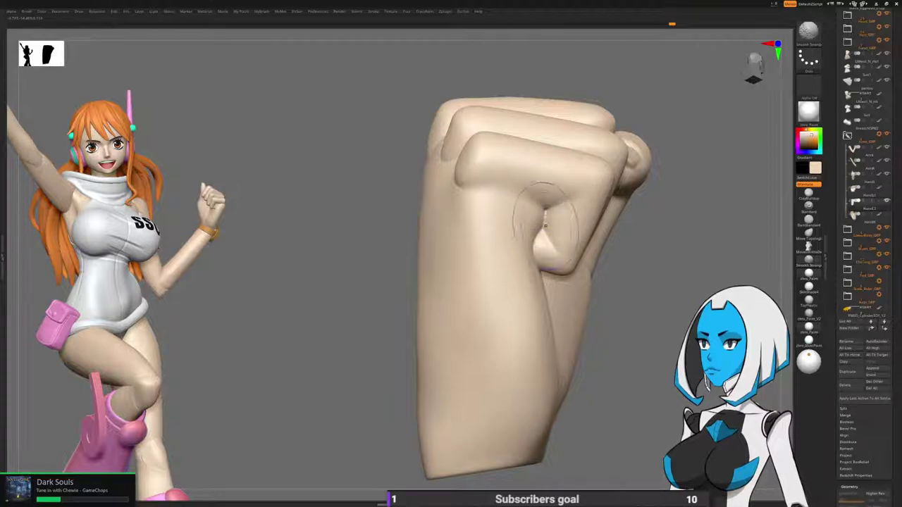
pyautogui.moveTo(444, 195)
pyautogui.mouseDown(button='right')
pyautogui.moveTo(533, 217)
pyautogui.moveTo(533, 191)
pyautogui.moveTo(570, 212)
pyautogui.mouseUp(button='right')
pyautogui.moveTo(570, 211)
pyautogui.keyDown('ctrl'); pyautogui.mouseDown(button='right')
pyautogui.moveTo(569, 197)
pyautogui.moveTo(534, 217)
pyautogui.mouseUp(button='right'); pyautogui.keyUp('ctrl')
pyautogui.keyDown('shift'); pyautogui.moveTo(489, 212); pyautogui.dragTo(500, 205); pyautogui.keyUp('shift')
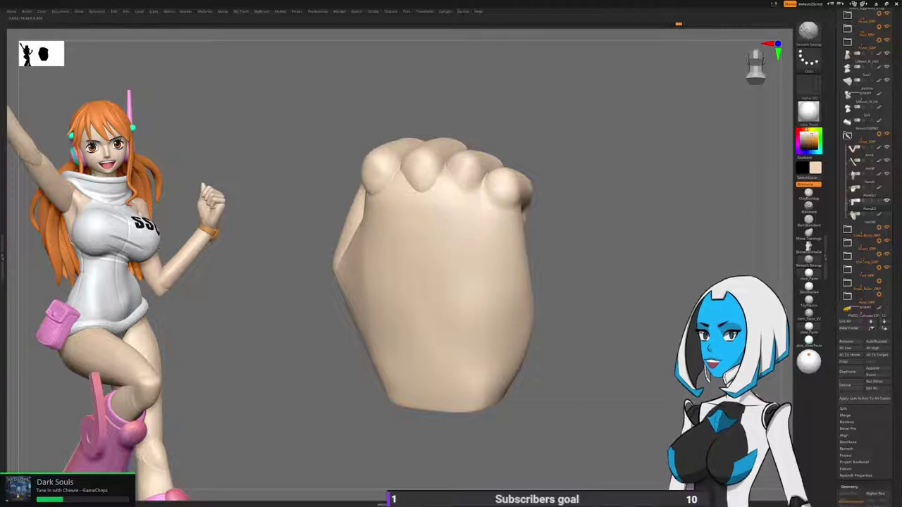
# Smooth the back of the hand around the index-finger knuckle.
pyautogui.moveTo(403, 185)
pyautogui.keyDown('shift'); pyautogui.mouseDown()
pyautogui.moveTo(386, 203)
pyautogui.moveTo(380, 196)
pyautogui.mouseUp(); pyautogui.keyUp('shift')
pyautogui.keyDown('alt'); pyautogui.moveTo(381, 196); pyautogui.dragTo(385, 240, button='right'); pyautogui.keyUp('alt')
pyautogui.moveTo(384, 239)
pyautogui.mouseDown(button='right')
pyautogui.moveTo(458, 236)
pyautogui.moveTo(502, 220)
pyautogui.mouseUp(button='right')
pyautogui.keyDown('shift'); pyautogui.moveTo(389, 213); pyautogui.dragTo(399, 214); pyautogui.keyUp('shift')
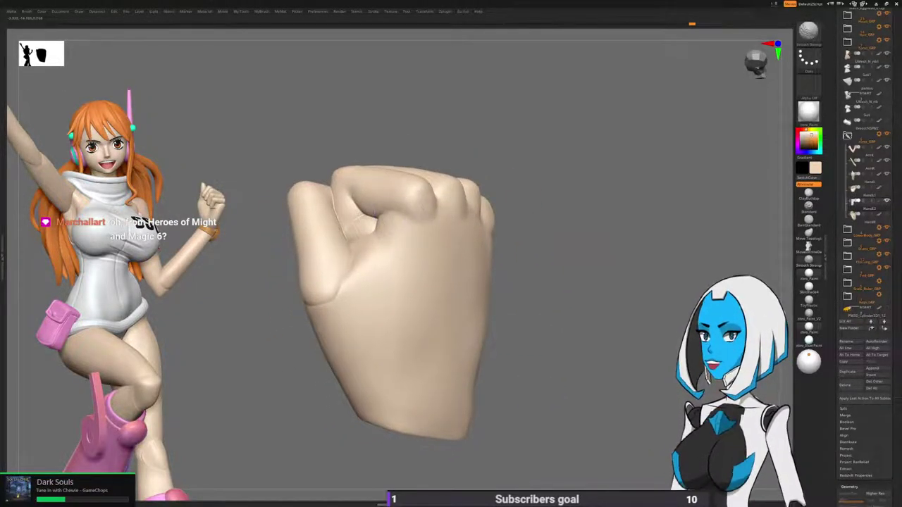
# Smooth the web between the thumb and index finger and the base of the thumb on the palm side.
pyautogui.moveTo(381, 328); pyautogui.dragTo(437, 334, button='right')
pyautogui.moveTo(437, 334)
pyautogui.keyDown('alt'); pyautogui.mouseDown(button='right')
pyautogui.moveTo(458, 300)
pyautogui.moveTo(496, 283)
pyautogui.mouseUp(button='right'); pyautogui.keyUp('alt')
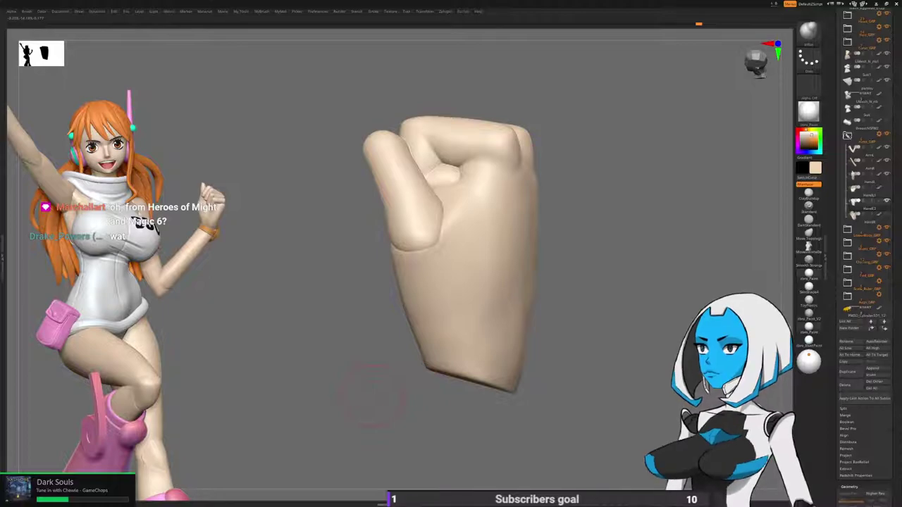
pyautogui.keyDown('alt'); pyautogui.moveTo(384, 395); pyautogui.dragTo(396, 409, button='right'); pyautogui.keyUp('alt')
pyautogui.keyDown('shift'); pyautogui.moveTo(463, 205); pyautogui.dragTo(437, 253); pyautogui.keyUp('shift')
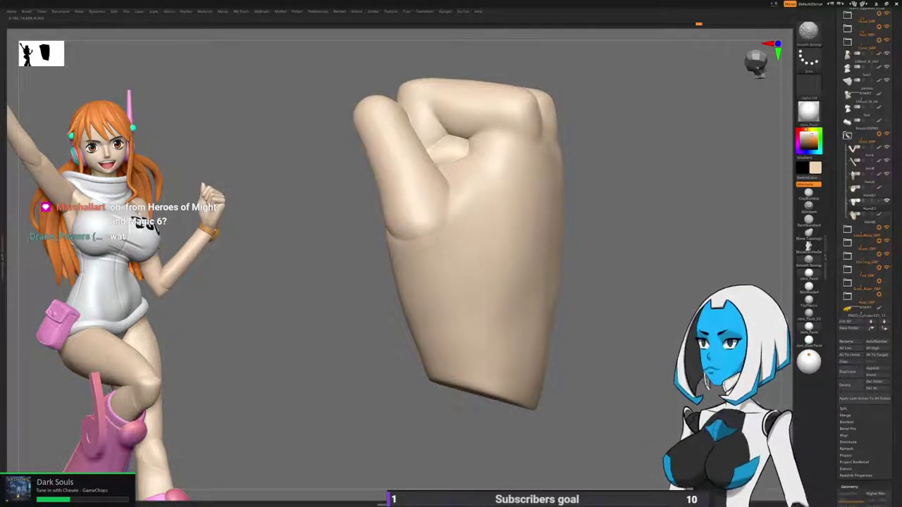
pyautogui.moveTo(331, 261)
pyautogui.mouseDown(button='right')
pyautogui.moveTo(412, 241)
pyautogui.moveTo(452, 212)
pyautogui.moveTo(444, 222)
pyautogui.mouseUp(button='right')
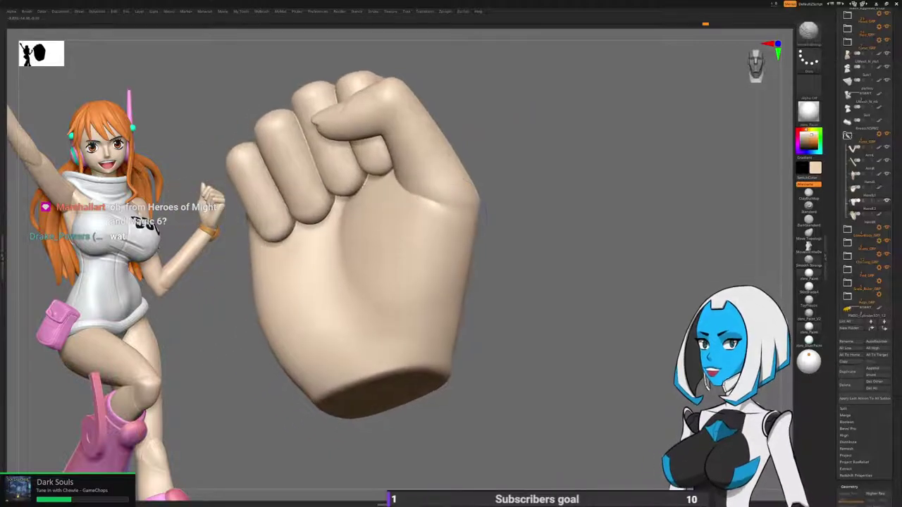
pyautogui.keyDown('shift'); pyautogui.moveTo(421, 195); pyautogui.dragTo(455, 196); pyautogui.keyUp('shift')
# Touch up the seam between the curled little and ring fingers with a resized Inflate brush and smooth it.
pyautogui.keyDown('alt'); pyautogui.moveTo(451, 205); pyautogui.dragTo(524, 222, button='right'); pyautogui.keyUp('alt')
pyautogui.moveTo(423, 232)
pyautogui.mouseDown(button='right')
pyautogui.moveTo(467, 242)
pyautogui.moveTo(524, 285)
pyautogui.mouseUp(button='right')
pyautogui.moveTo(500, 247)
pyautogui.mouseDown(button='right')
pyautogui.moveTo(475, 232)
pyautogui.moveTo(452, 238)
pyautogui.moveTo(461, 220)
pyautogui.mouseUp(button='right')
pyautogui.press('space')
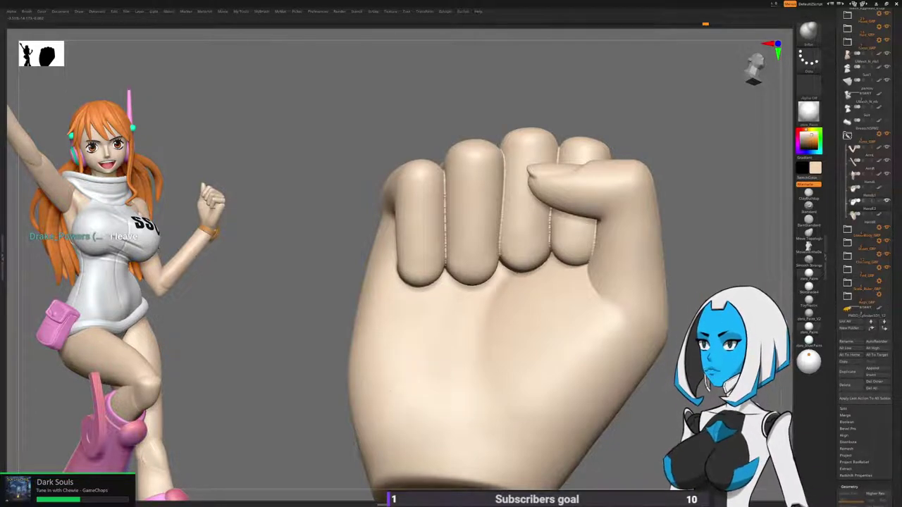
pyautogui.moveTo(414, 372); pyautogui.dragTo(417, 414, button='right')
pyautogui.moveTo(664, 317); pyautogui.dragTo(666, 363, button='right')
pyautogui.moveTo(437, 128)
pyautogui.keyDown('shift'); pyautogui.mouseDown()
pyautogui.moveTo(427, 113)
pyautogui.moveTo(439, 162)
pyautogui.mouseUp(); pyautogui.keyUp('shift')
pyautogui.moveTo(446, 182)
pyautogui.mouseDown(button='right')
pyautogui.moveTo(448, 217)
pyautogui.moveTo(448, 192)
pyautogui.mouseUp(button='right')
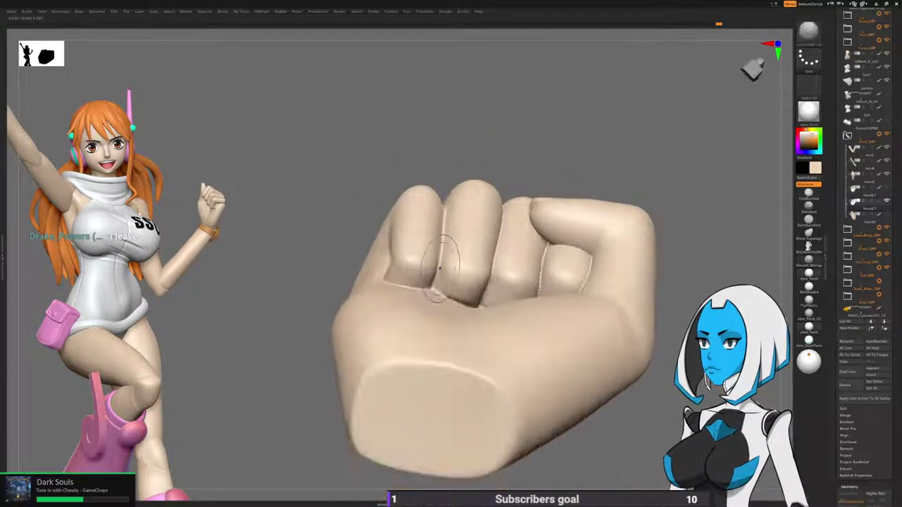
# Smooth the area beneath the curled index finger where it meets the thumb, checking the front of the fist.
pyautogui.moveTo(519, 207)
pyautogui.mouseDown(button='right')
pyautogui.moveTo(506, 229)
pyautogui.moveTo(464, 253)
pyautogui.mouseUp(button='right')
pyautogui.moveTo(493, 197); pyautogui.dragTo(521, 216, button='right')
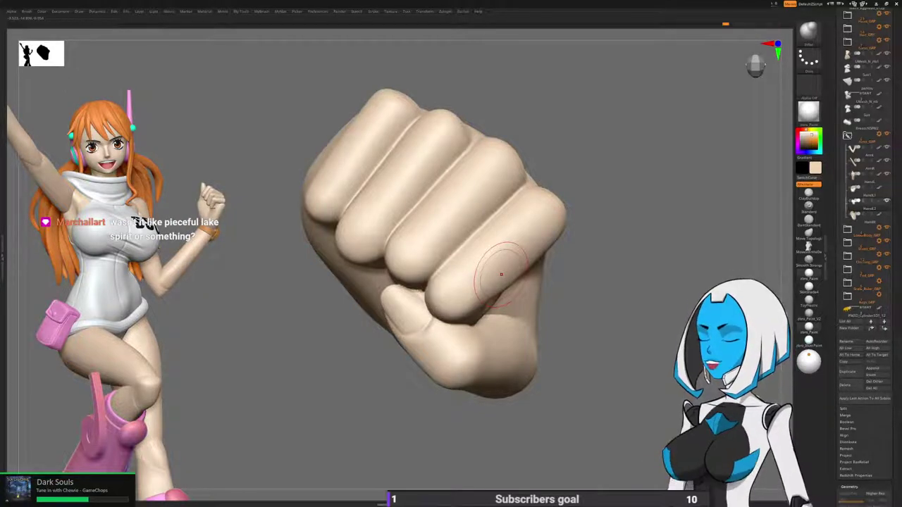
pyautogui.moveTo(501, 274); pyautogui.dragTo(486, 296, button='right')
pyautogui.moveTo(487, 299)
pyautogui.keyDown('shift'); pyautogui.mouseDown()
pyautogui.moveTo(525, 315)
pyautogui.moveTo(517, 354)
pyautogui.mouseUp(); pyautogui.keyUp('shift')
pyautogui.moveTo(579, 303)
pyautogui.keyDown('alt'); pyautogui.mouseDown(button='right')
pyautogui.moveTo(525, 245)
pyautogui.moveTo(530, 263)
pyautogui.mouseUp(button='right'); pyautogui.keyUp('alt')
pyautogui.keyDown('shift'); pyautogui.moveTo(530, 263); pyautogui.dragTo(533, 279); pyautogui.keyUp('shift')
pyautogui.moveTo(525, 257); pyautogui.dragTo(486, 310, button='right')
pyautogui.moveTo(386, 220)
pyautogui.keyDown('shift'); pyautogui.mouseDown()
pyautogui.moveTo(431, 320)
pyautogui.moveTo(376, 203)
pyautogui.mouseUp(); pyautogui.keyUp('shift')
pyautogui.moveTo(380, 220)
pyautogui.mouseDown(button='right')
pyautogui.moveTo(402, 296)
pyautogui.moveTo(416, 310)
pyautogui.mouseUp(button='right')
pyautogui.moveTo(405, 207); pyautogui.dragTo(432, 174, button='right')
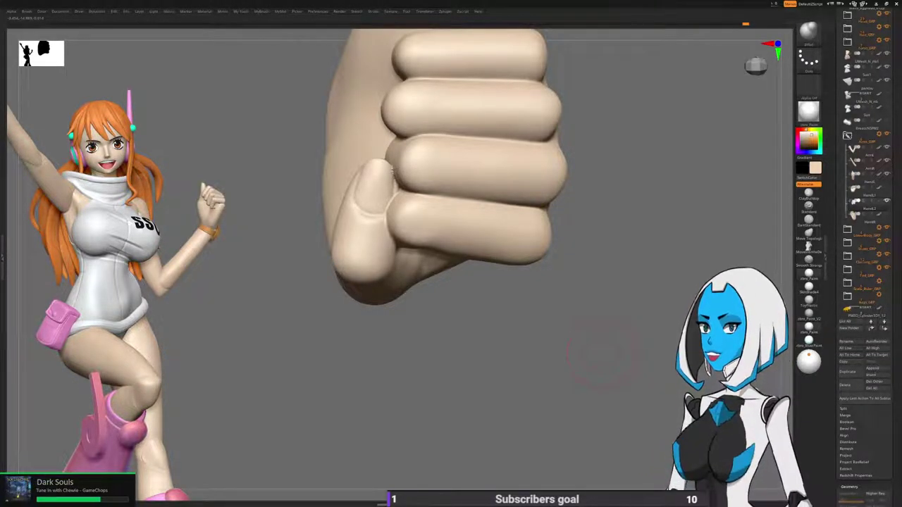
# Refine the contact between the thumb and the curled index and middle fingers with a smaller Inflate brush.
pyautogui.moveTo(450, 359)
pyautogui.mouseDown()
pyautogui.moveTo(465, 366)
pyautogui.moveTo(515, 352)
pyautogui.moveTo(525, 338)
pyautogui.moveTo(557, 367)
pyautogui.moveTo(560, 408)
pyautogui.mouseUp()
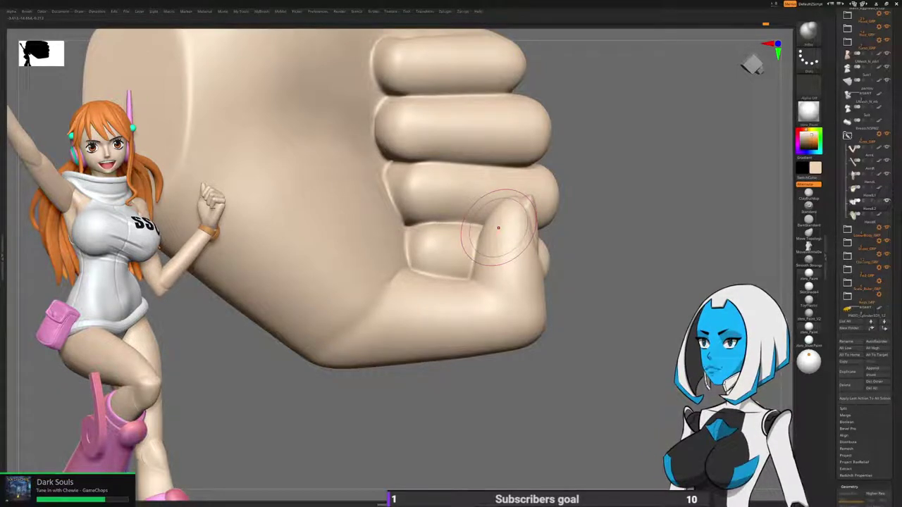
pyautogui.moveTo(498, 228); pyautogui.dragTo(593, 303, button='right')
pyautogui.moveTo(465, 208)
pyautogui.keyDown('ctrl'); pyautogui.mouseDown(button='right')
pyautogui.moveTo(467, 254)
pyautogui.moveTo(450, 211)
pyautogui.mouseUp(button='right'); pyautogui.keyUp('ctrl')
pyautogui.press('space')
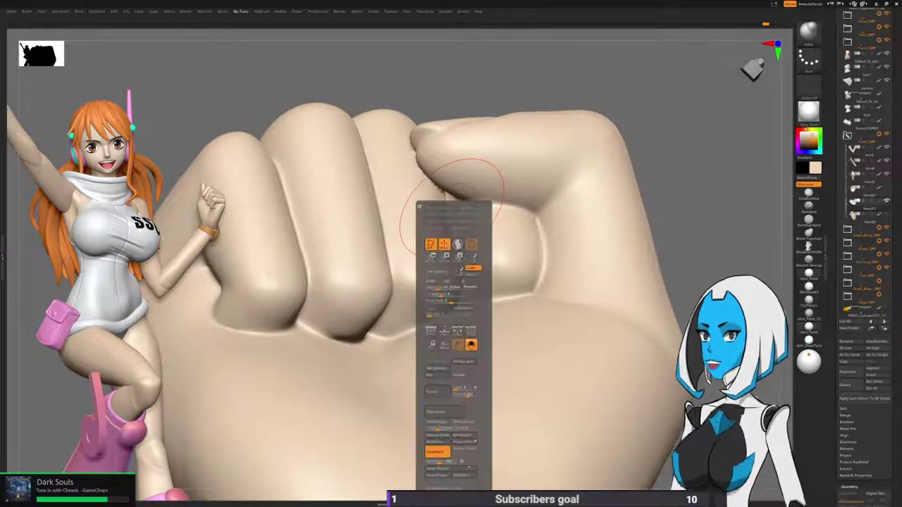
pyautogui.moveTo(438, 287); pyautogui.dragTo(432, 287)
pyautogui.moveTo(496, 195); pyautogui.dragTo(487, 157, button='right')
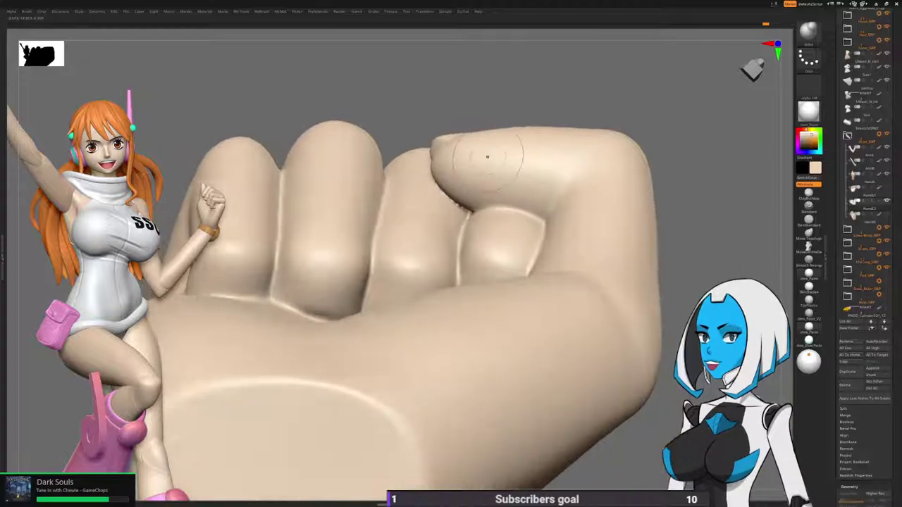
pyautogui.moveTo(489, 191); pyautogui.dragTo(583, 223)
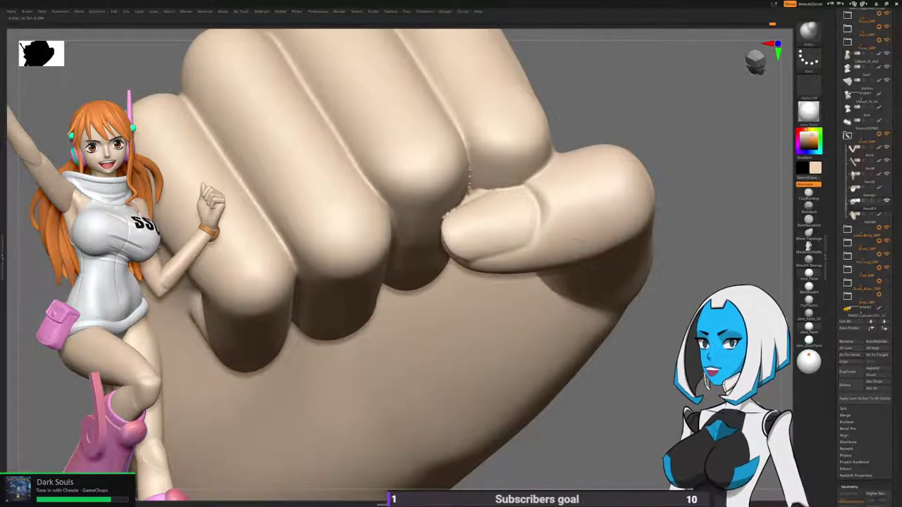
# Smooth the thumb tip around the nail where it tucks under the index and middle fingers.
pyautogui.moveTo(499, 215); pyautogui.dragTo(501, 242, button='right')
pyautogui.moveTo(480, 209)
pyautogui.keyDown('shift'); pyautogui.mouseDown()
pyautogui.moveTo(465, 191)
pyautogui.moveTo(458, 220)
pyautogui.mouseUp(); pyautogui.keyUp('shift')
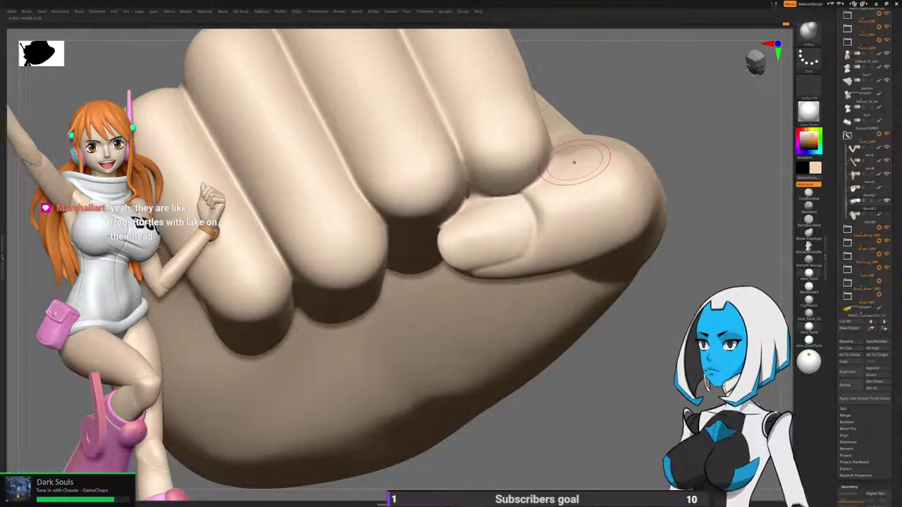
pyautogui.moveTo(574, 162)
pyautogui.keyDown('ctrl'); pyautogui.mouseDown(button='right')
pyautogui.moveTo(574, 198)
pyautogui.moveTo(518, 260)
pyautogui.moveTo(499, 262)
pyautogui.mouseUp(button='right'); pyautogui.keyUp('ctrl')
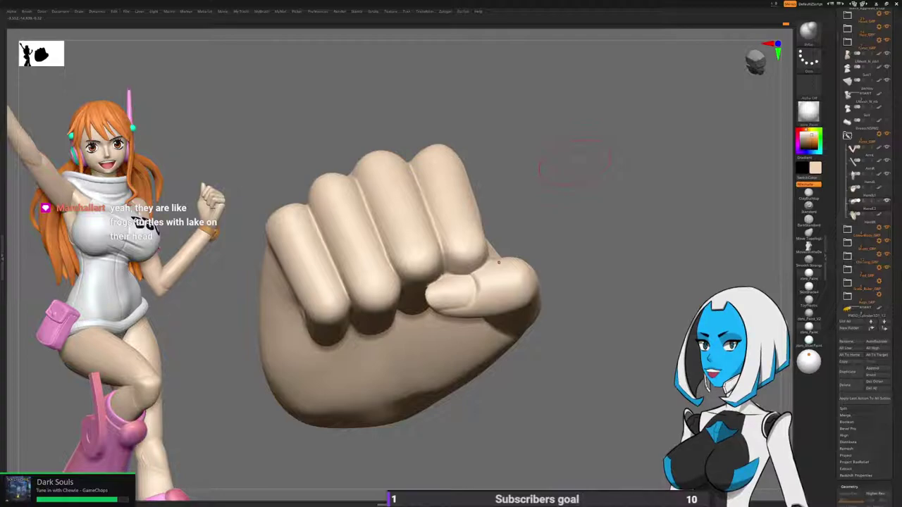
pyautogui.keyDown('ctrl'); pyautogui.moveTo(498, 262); pyautogui.dragTo(500, 216, button='right'); pyautogui.keyUp('ctrl')
# Turn on Sculptris Pro and adjust the Inflate brush to refine the junction between the thumb and the index fingertip.
pyautogui.press('1')
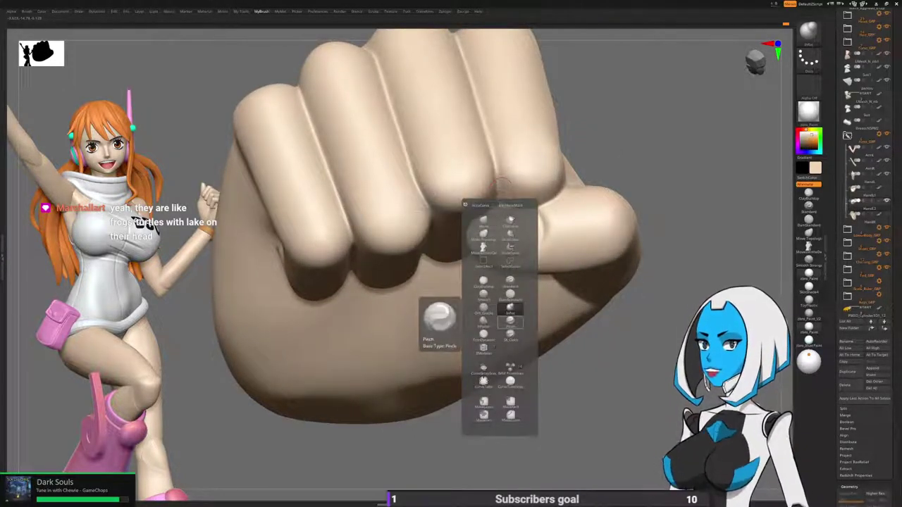
pyautogui.click(510, 335)
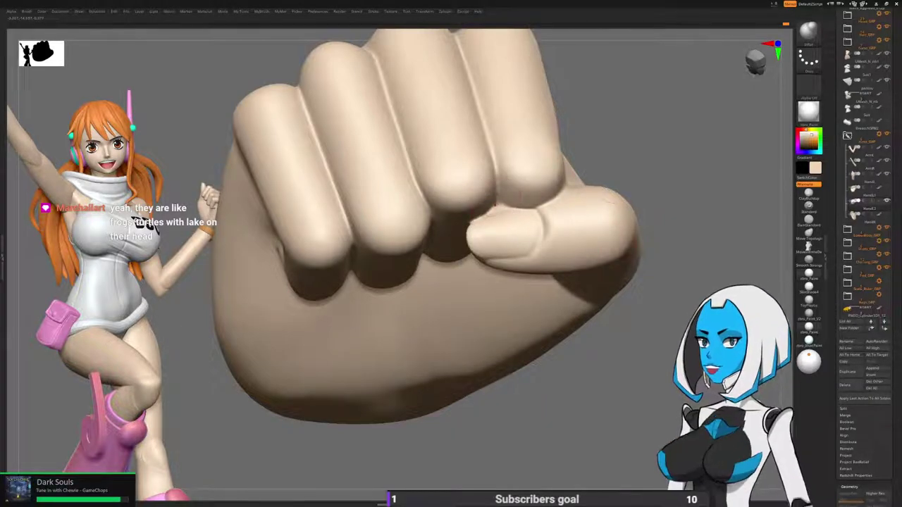
pyautogui.press('space')
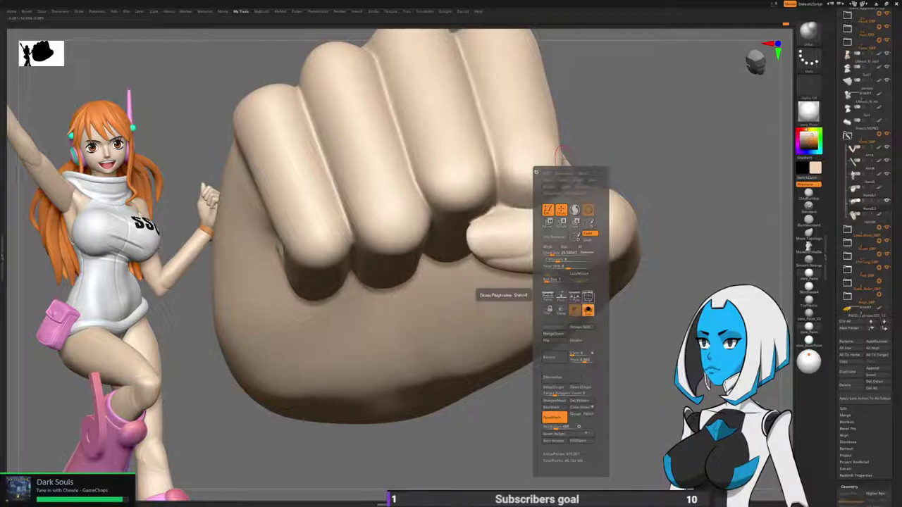
pyautogui.click(574, 210)
pyautogui.keyDown('ctrl'); pyautogui.moveTo(526, 228); pyautogui.dragTo(508, 209, button='right'); pyautogui.keyUp('ctrl')
pyautogui.press('space')
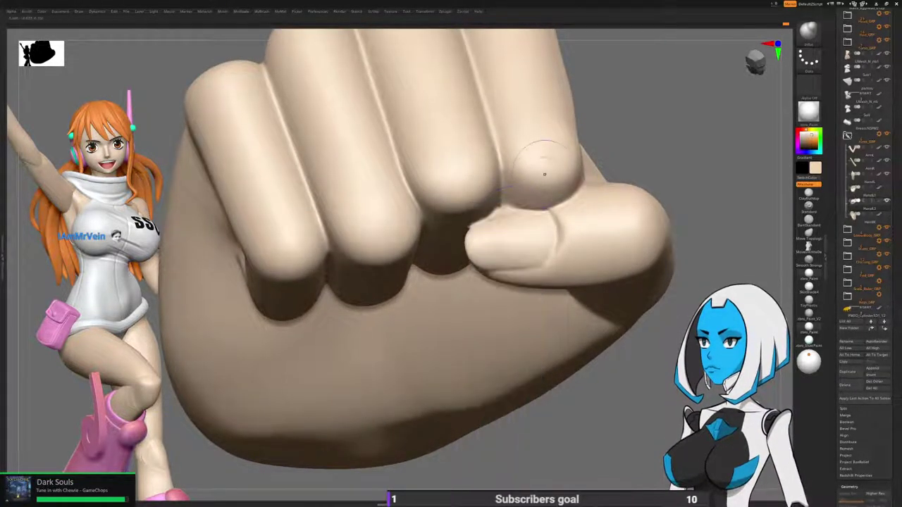
pyautogui.press('space')
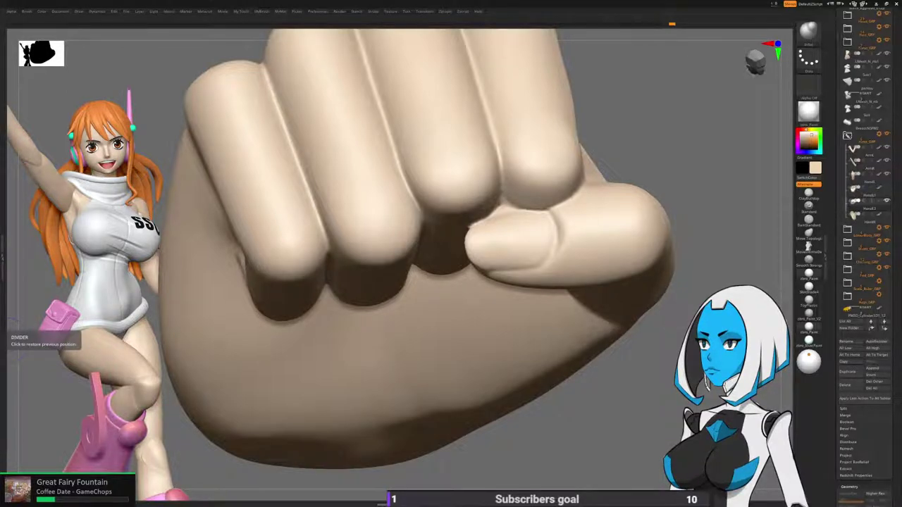
# Smooth the crease where the underside of the thumb meets the curled middle and index fingertips.
pyautogui.moveTo(634, 401); pyautogui.dragTo(643, 272, button='right')
pyautogui.moveTo(514, 243); pyautogui.dragTo(510, 212, button='right')
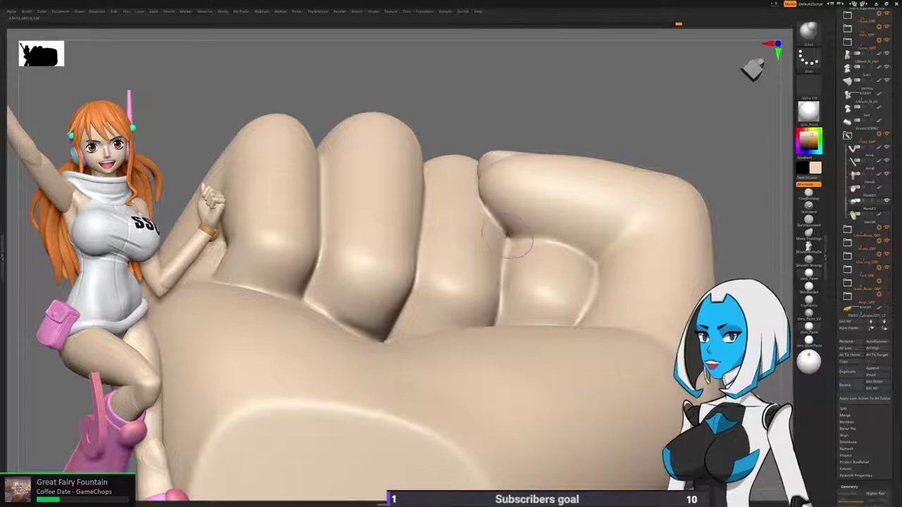
pyautogui.rightClick(487, 206)
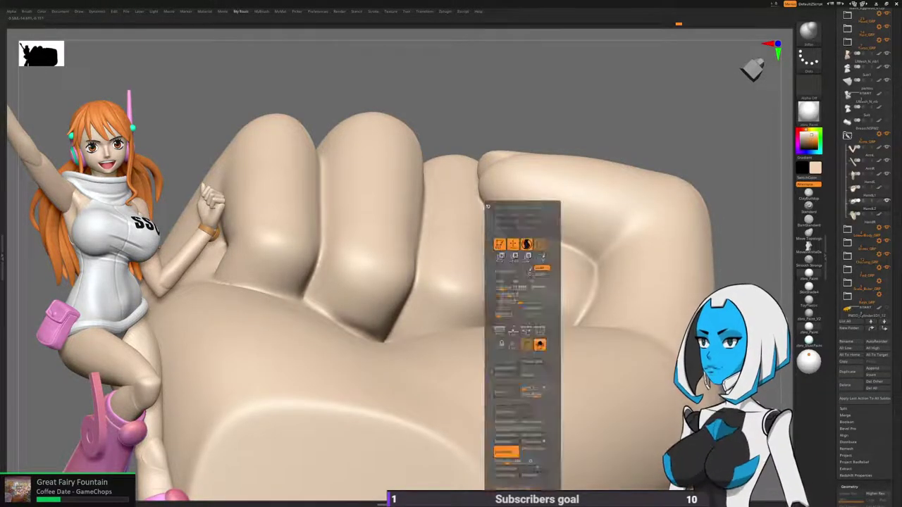
pyautogui.keyDown('shift'); pyautogui.moveTo(513, 241); pyautogui.dragTo(512, 230); pyautogui.keyUp('shift')
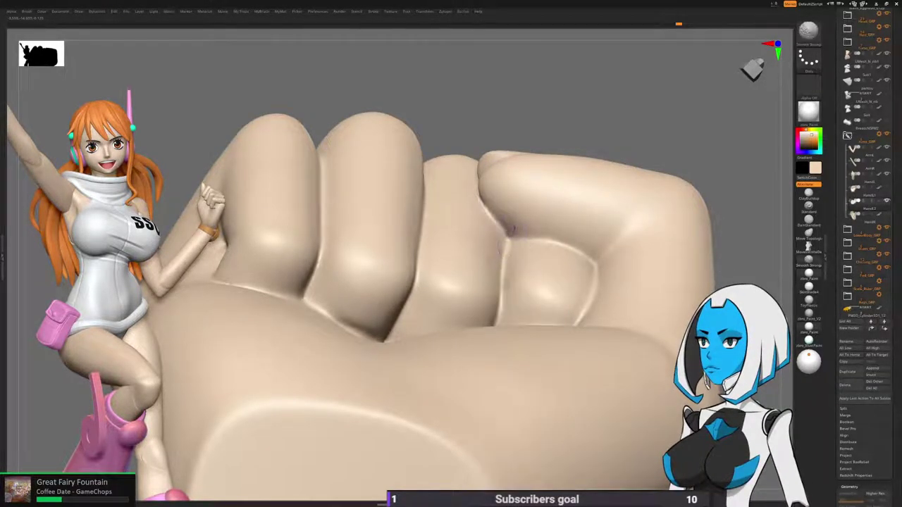
pyautogui.moveTo(619, 367)
pyautogui.keyDown('ctrl'); pyautogui.mouseDown(button='right')
pyautogui.moveTo(648, 386)
pyautogui.moveTo(583, 324)
pyautogui.moveTo(518, 377)
pyautogui.moveTo(572, 317)
pyautogui.mouseUp(button='right'); pyautogui.keyUp('ctrl')
pyautogui.keyDown('ctrl'); pyautogui.moveTo(448, 217); pyautogui.dragTo(460, 290, button='right'); pyautogui.keyUp('ctrl')
pyautogui.moveTo(460, 290); pyautogui.dragTo(562, 286, button='right')
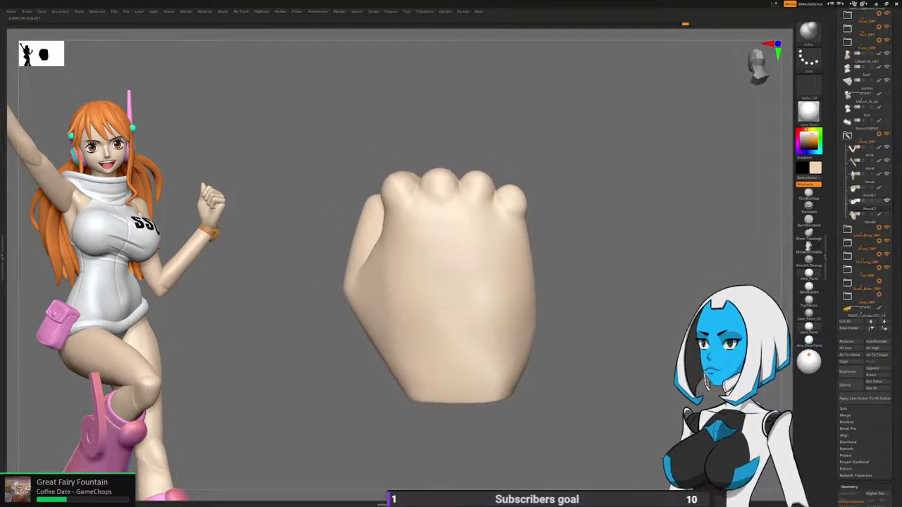
# Reshape the contour of the hand below the index-finger knuckle with a resized Move brush.
pyautogui.press('space')
pyautogui.click(438, 254)
pyautogui.moveTo(424, 216)
pyautogui.keyDown('alt'); pyautogui.mouseDown(button='right')
pyautogui.moveTo(456, 222)
pyautogui.moveTo(513, 200)
pyautogui.mouseUp(button='right'); pyautogui.keyUp('alt')
pyautogui.press('space')
pyautogui.click(508, 282)
pyautogui.keyDown('alt'); pyautogui.moveTo(533, 201); pyautogui.dragTo(447, 205, button='right'); pyautogui.keyUp('alt')
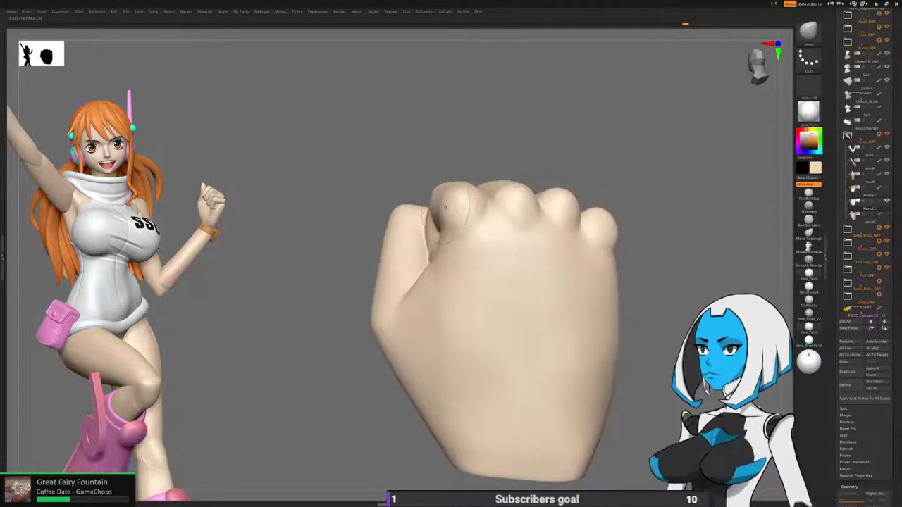
pyautogui.moveTo(434, 267); pyautogui.dragTo(435, 246)
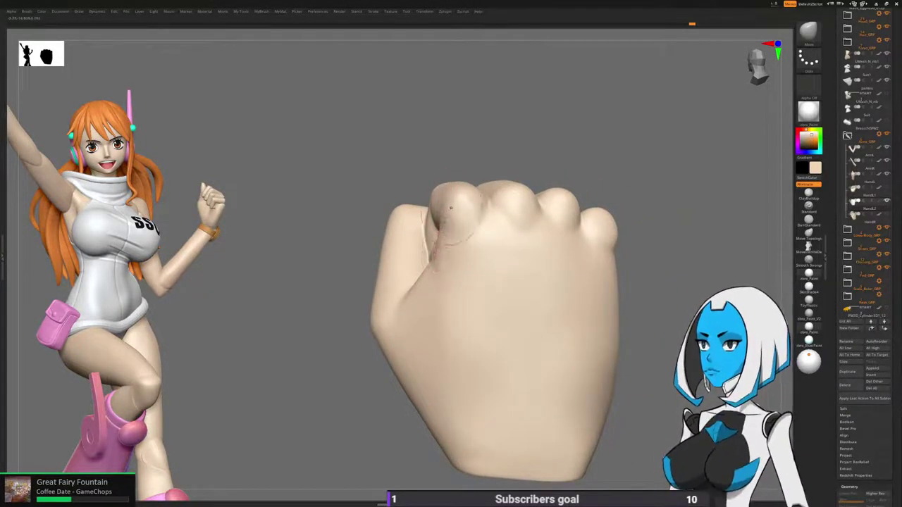
pyautogui.moveTo(448, 210); pyautogui.dragTo(446, 167, button='right')
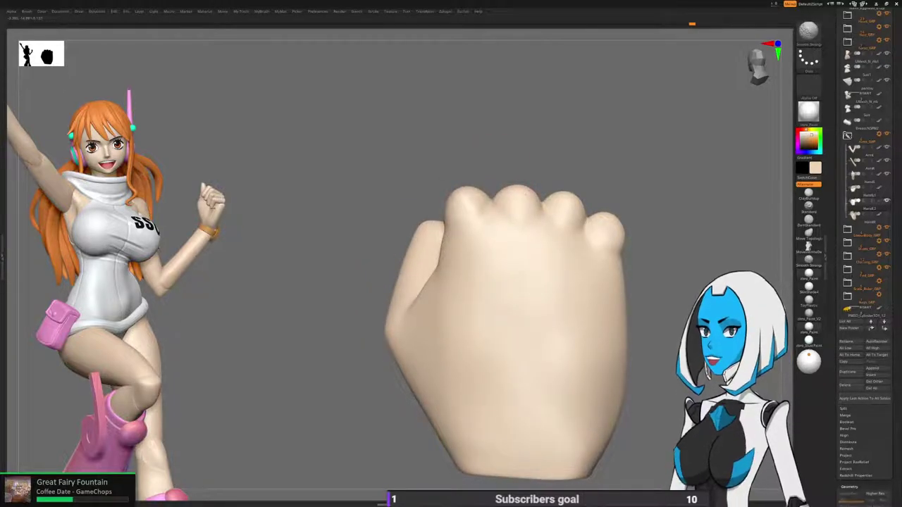
pyautogui.press('space')
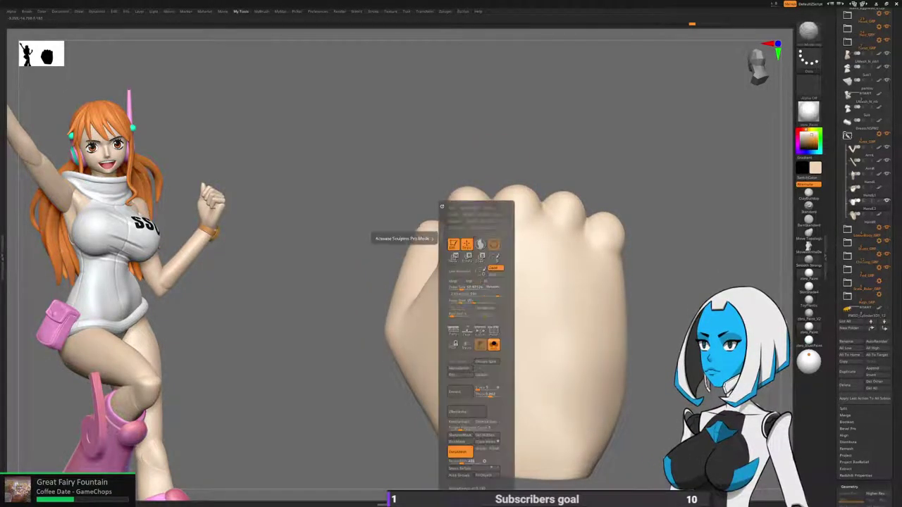
pyautogui.moveTo(476, 234); pyautogui.dragTo(436, 226, button='right')
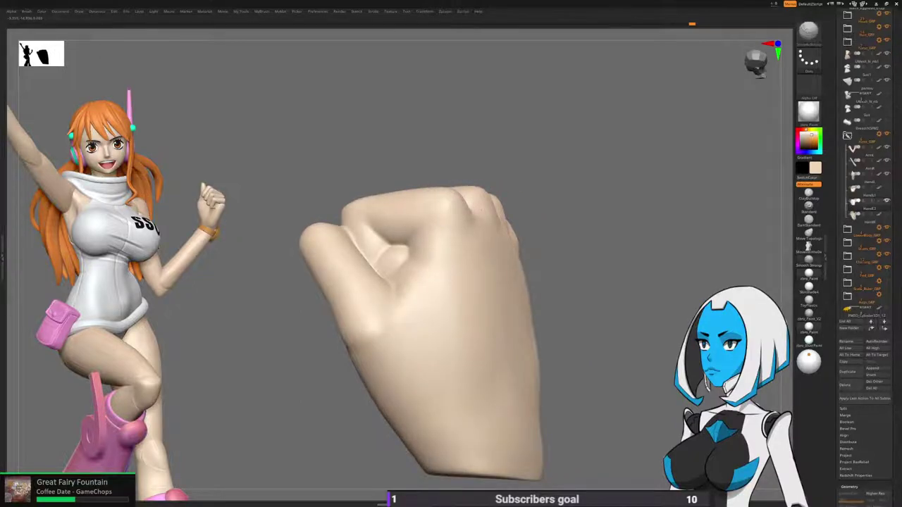
# Smooth the thumb-side edge of the back of the hand between the index knuckle and the thumb.
pyautogui.moveTo(482, 209); pyautogui.dragTo(533, 213, button='right')
pyautogui.moveTo(438, 220); pyautogui.dragTo(498, 276, button='right')
pyautogui.moveTo(502, 233)
pyautogui.mouseDown(button='right')
pyautogui.moveTo(475, 382)
pyautogui.moveTo(417, 381)
pyautogui.moveTo(453, 338)
pyautogui.mouseUp(button='right')
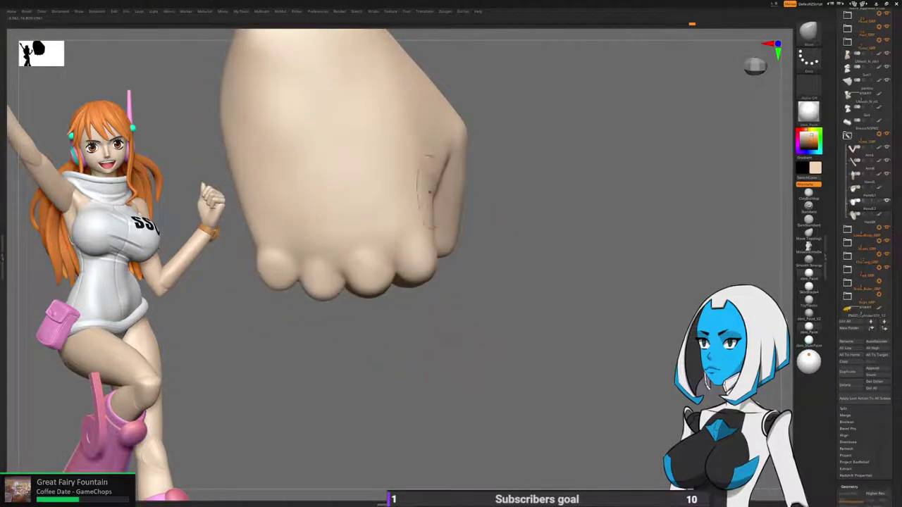
pyautogui.keyDown('shift'); pyautogui.moveTo(406, 221); pyautogui.dragTo(429, 224); pyautogui.keyUp('shift')
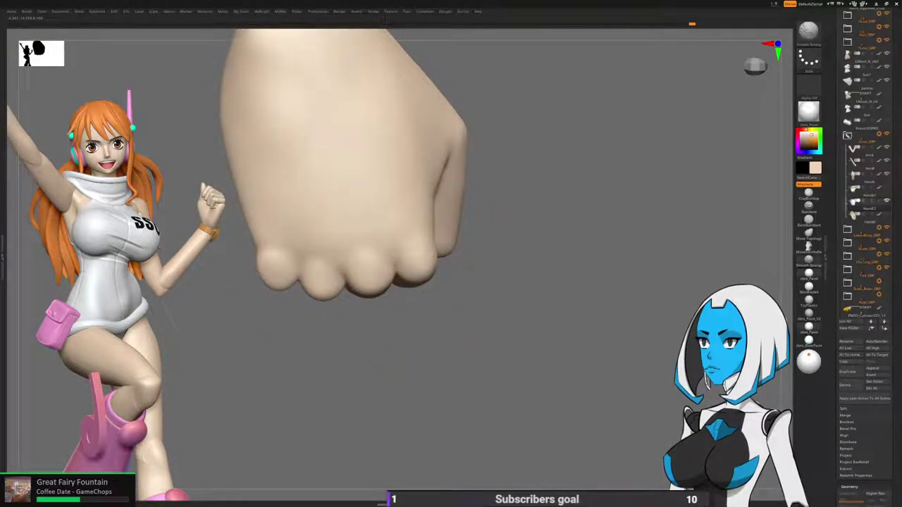
pyautogui.moveTo(509, 352); pyautogui.dragTo(539, 292, button='right')
pyautogui.keyDown('shift'); pyautogui.moveTo(472, 178); pyautogui.dragTo(468, 143); pyautogui.keyUp('shift')
pyautogui.moveTo(470, 339)
pyautogui.mouseDown(button='right')
pyautogui.moveTo(452, 210)
pyautogui.moveTo(456, 276)
pyautogui.moveTo(511, 296)
pyautogui.mouseUp(button='right')
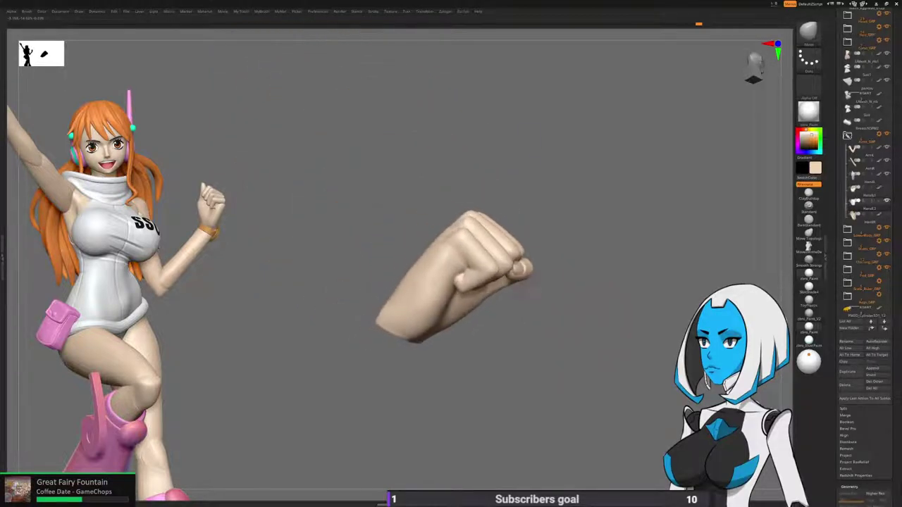
# Build up the ridges behind the middle and ring knuckles with a resized ClayBuildup brush.
pyautogui.press('space')
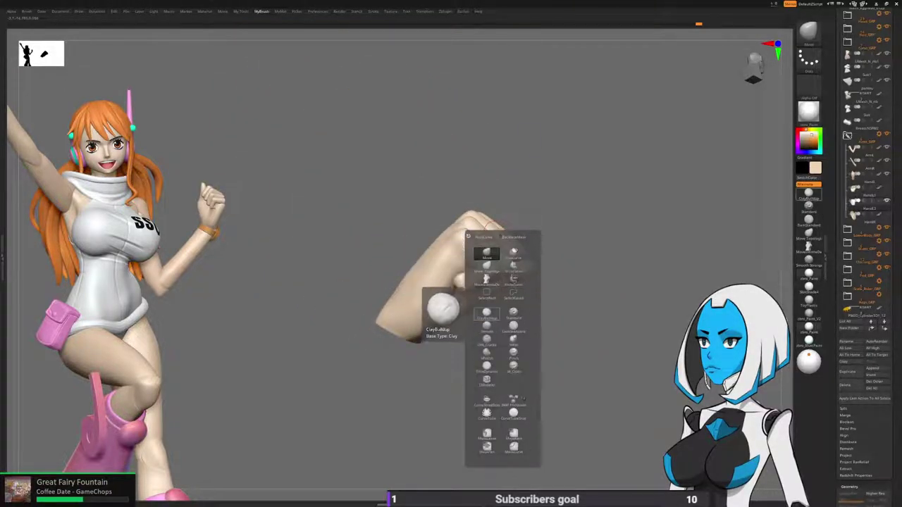
pyautogui.click(487, 314)
pyautogui.moveTo(486, 229)
pyautogui.mouseDown(button='right')
pyautogui.moveTo(505, 253)
pyautogui.moveTo(628, 263)
pyautogui.mouseUp(button='right')
pyautogui.press('space')
pyautogui.rightClick(620, 258)
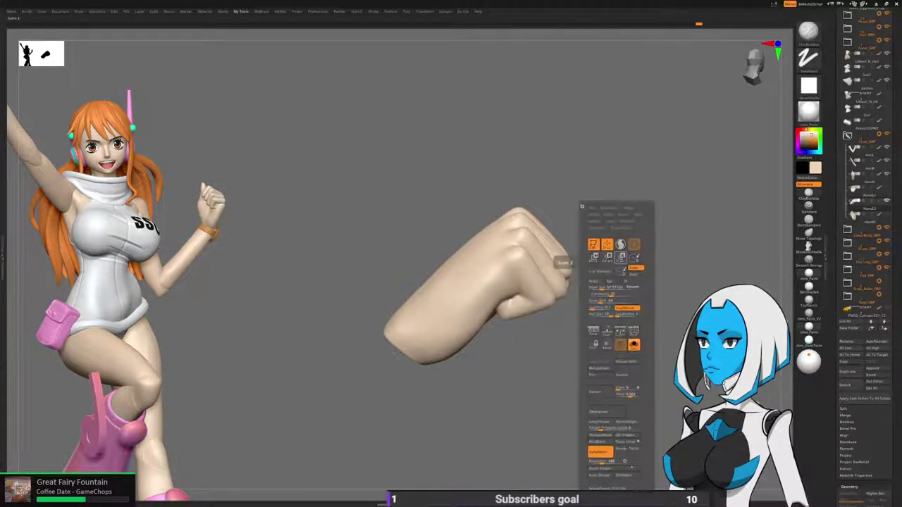
pyautogui.keyDown('ctrl'); pyautogui.moveTo(465, 310); pyautogui.dragTo(528, 271, button='right'); pyautogui.keyUp('ctrl')
pyautogui.moveTo(529, 271); pyautogui.dragTo(535, 331, button='right')
pyautogui.moveTo(472, 317); pyautogui.dragTo(514, 249, button='right')
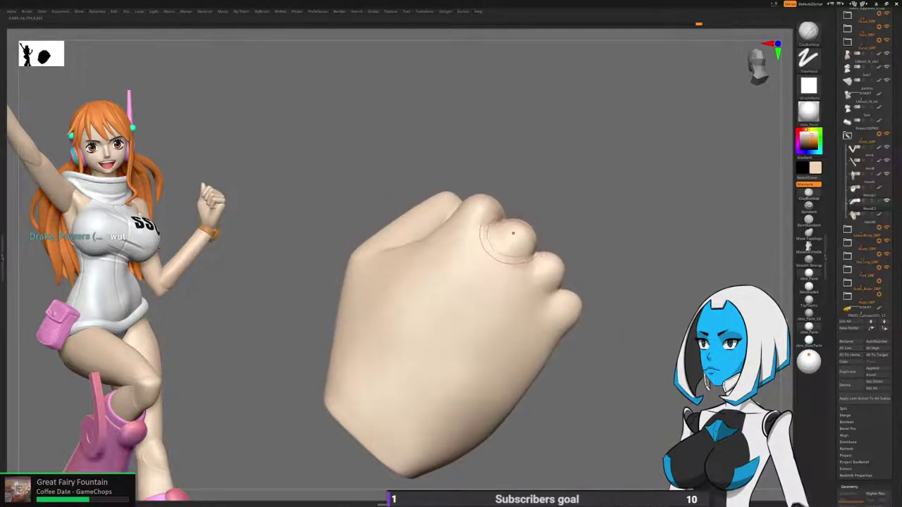
pyautogui.moveTo(512, 228)
pyautogui.mouseDown()
pyautogui.moveTo(496, 257)
pyautogui.moveTo(503, 251)
pyautogui.mouseUp()
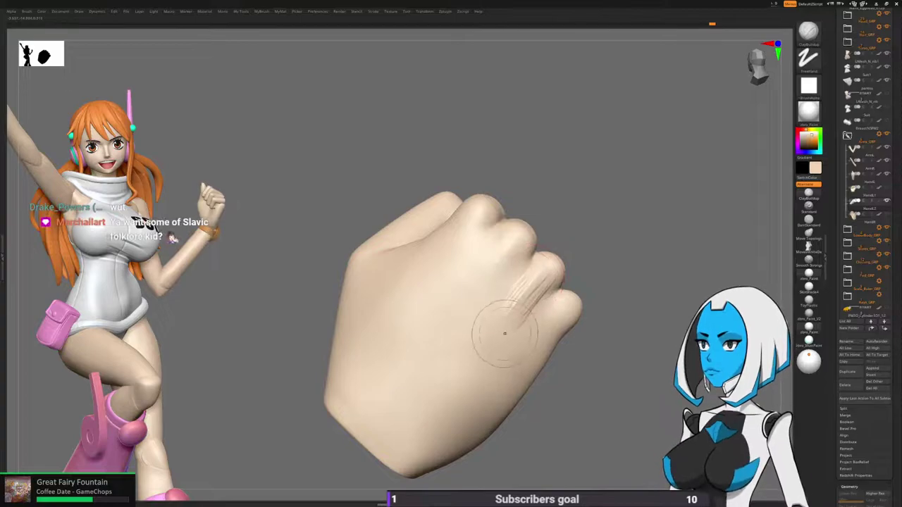
# Smooth the ring-knuckle ridge and build up and blend a matching ridge behind the little-finger knuckle.
pyautogui.press('shift')
pyautogui.moveTo(599, 444)
pyautogui.keyDown('alt'); pyautogui.mouseDown()
pyautogui.moveTo(574, 399)
pyautogui.moveTo(576, 410)
pyautogui.mouseUp(); pyautogui.keyUp('alt')
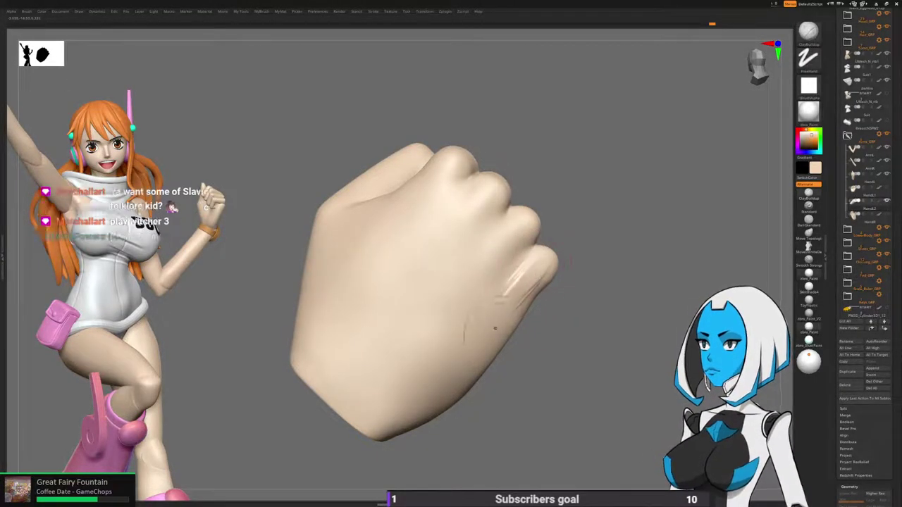
pyautogui.press('shift')
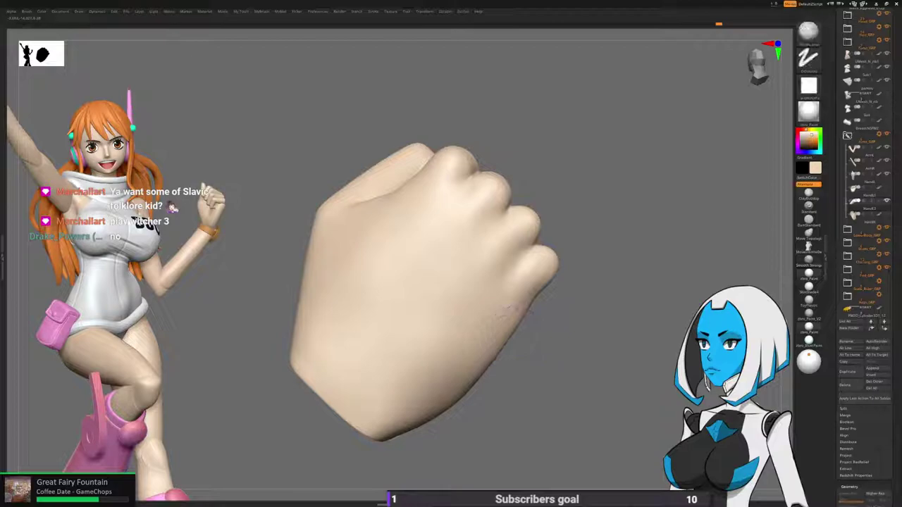
pyautogui.moveTo(584, 380)
pyautogui.mouseDown()
pyautogui.moveTo(584, 348)
pyautogui.moveTo(522, 327)
pyautogui.mouseUp()
# Build up the ridge behind the index knuckle and smooth it into the thumb-side edge of the back of the hand.
pyautogui.moveTo(521, 328)
pyautogui.mouseDown(button='right')
pyautogui.moveTo(547, 386)
pyautogui.moveTo(523, 366)
pyautogui.moveTo(523, 412)
pyautogui.mouseUp(button='right')
pyautogui.moveTo(380, 337); pyautogui.dragTo(454, 305, button='right')
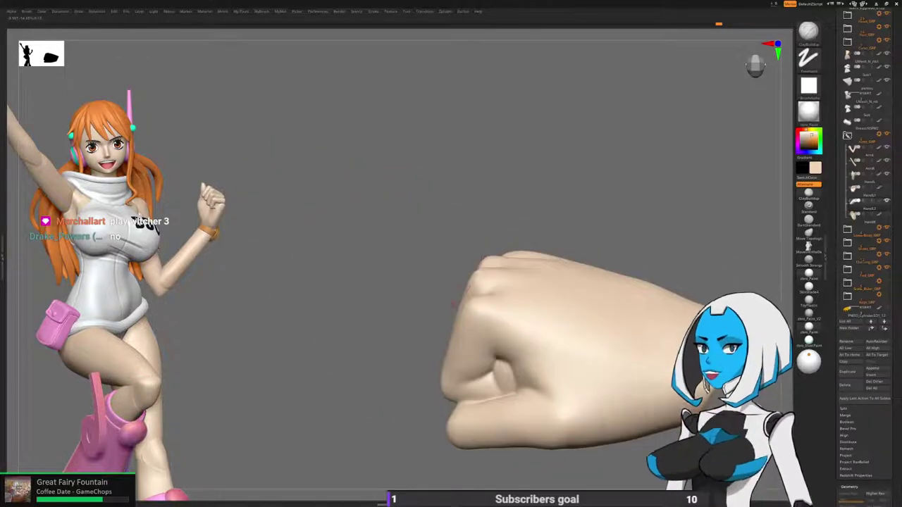
pyautogui.moveTo(395, 394)
pyautogui.keyDown('ctrl'); pyautogui.mouseDown(button='right')
pyautogui.moveTo(373, 370)
pyautogui.moveTo(368, 383)
pyautogui.moveTo(405, 391)
pyautogui.moveTo(423, 430)
pyautogui.moveTo(435, 394)
pyautogui.moveTo(445, 416)
pyautogui.mouseUp(button='right'); pyautogui.keyUp('ctrl')
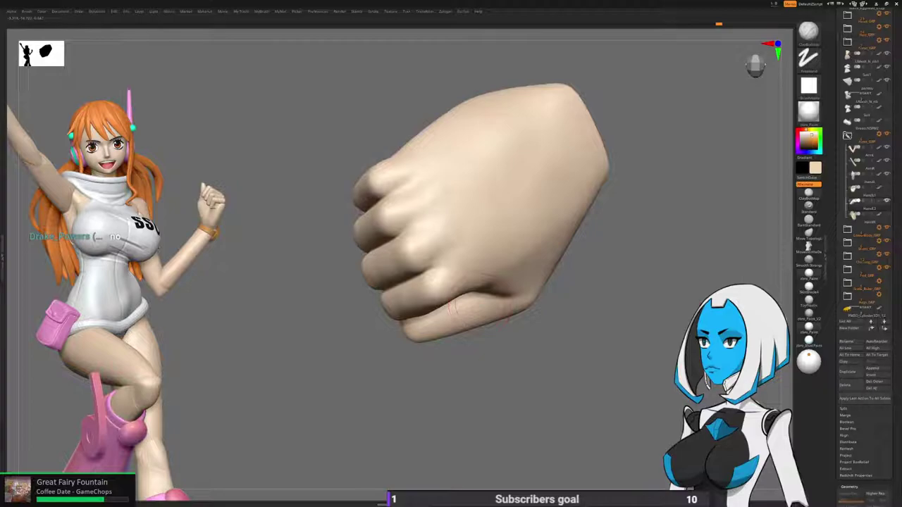
pyautogui.moveTo(458, 353)
pyautogui.mouseDown()
pyautogui.moveTo(471, 405)
pyautogui.moveTo(457, 417)
pyautogui.mouseUp()
pyautogui.moveTo(430, 286); pyautogui.dragTo(445, 280, button='right')
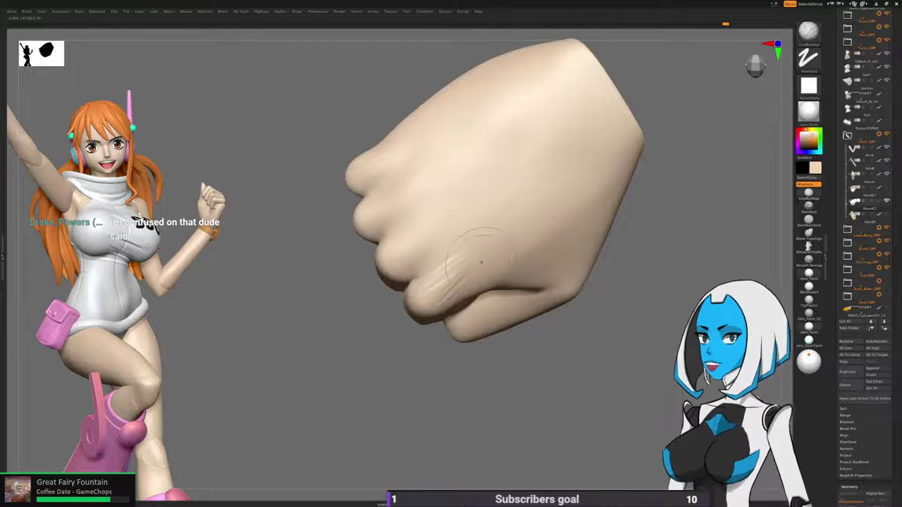
pyautogui.moveTo(468, 268)
pyautogui.mouseDown()
pyautogui.moveTo(443, 284)
pyautogui.moveTo(452, 288)
pyautogui.mouseUp()
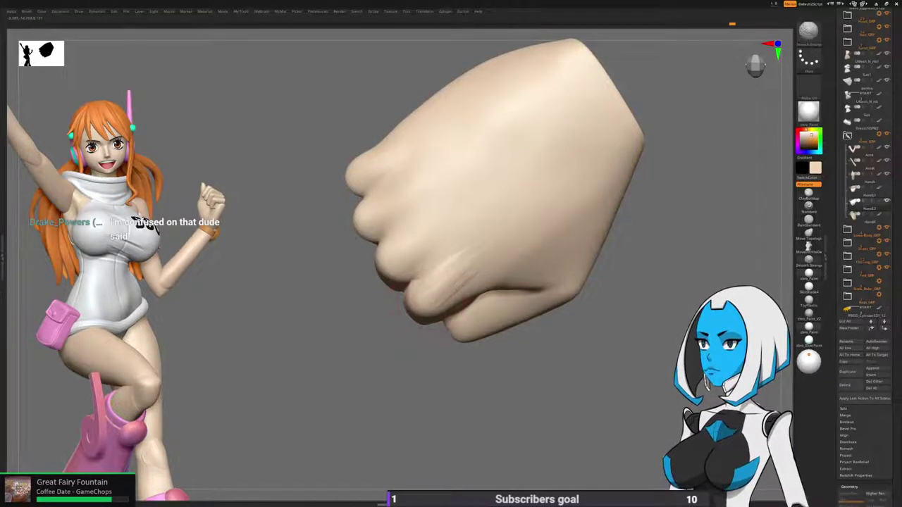
pyautogui.moveTo(543, 254); pyautogui.dragTo(517, 275, button='right')
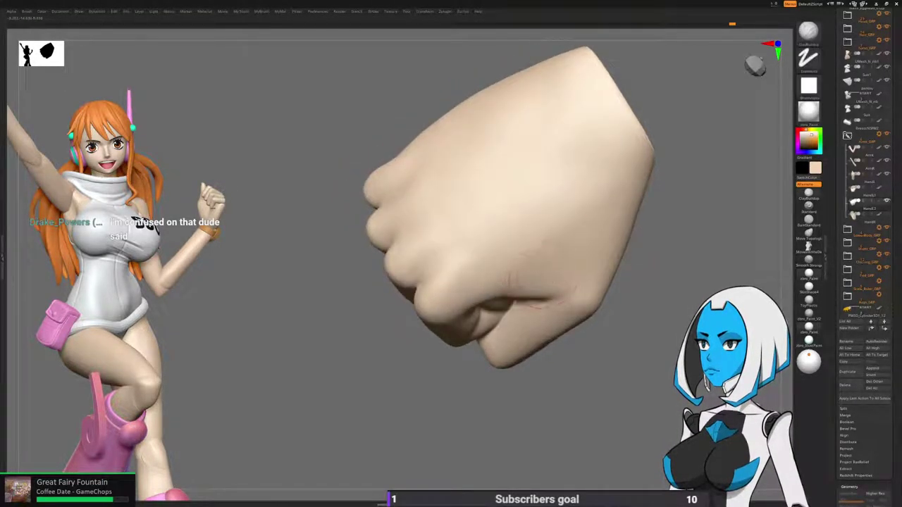
pyautogui.press('shift')
# Lasso-mask the thumb, index and middle-finger side of the fist and soften the mask edge.
pyautogui.moveTo(397, 424)
pyautogui.mouseDown(button='right')
pyautogui.moveTo(423, 338)
pyautogui.moveTo(486, 381)
pyautogui.mouseUp(button='right')
pyautogui.moveTo(441, 331); pyautogui.dragTo(624, 271, button='right')
pyautogui.moveTo(514, 222); pyautogui.dragTo(585, 280)
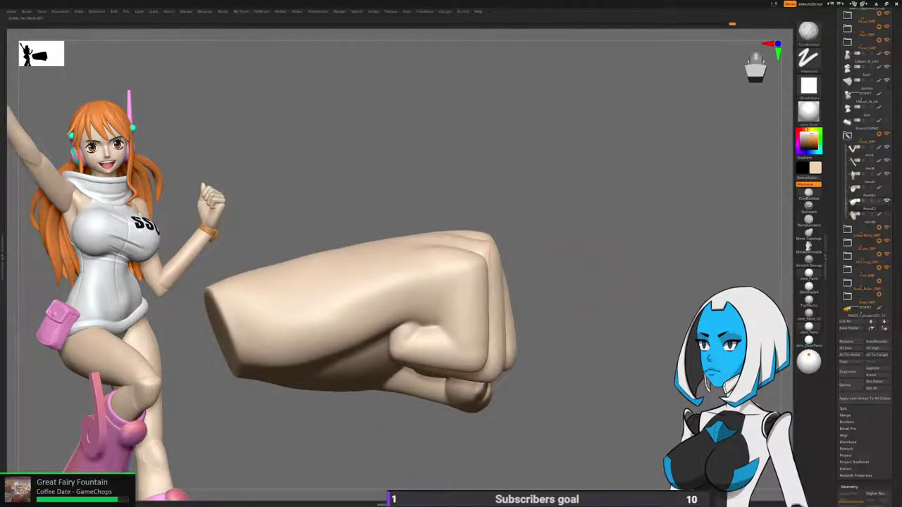
pyautogui.rightClick(528, 253)
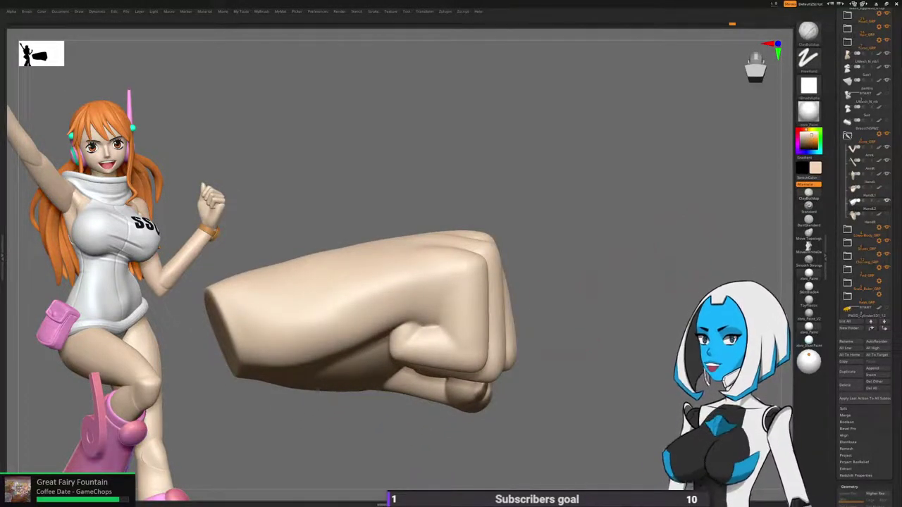
pyautogui.moveTo(563, 304)
pyautogui.mouseDown()
pyautogui.moveTo(578, 282)
pyautogui.moveTo(567, 271)
pyautogui.moveTo(587, 277)
pyautogui.mouseUp()
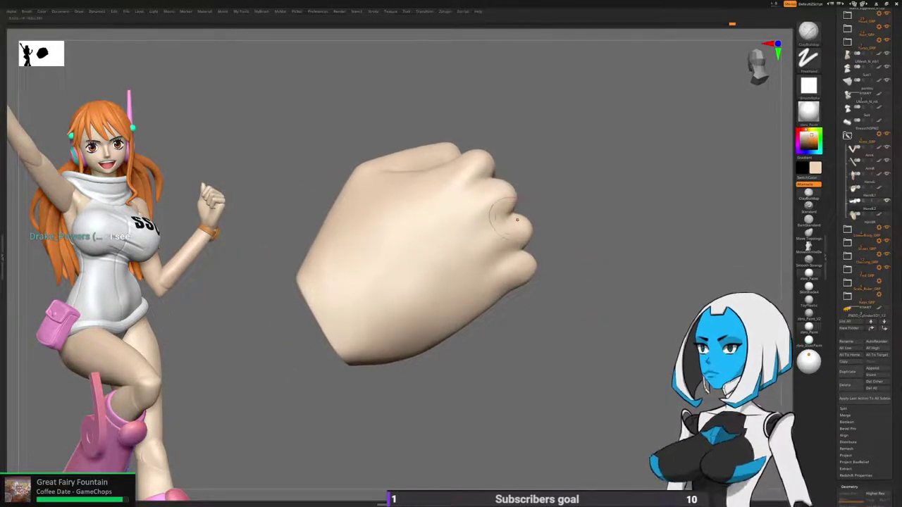
pyautogui.moveTo(517, 211)
pyautogui.keyDown('ctrl'); pyautogui.mouseDown()
pyautogui.moveTo(275, 209)
pyautogui.moveTo(520, 134)
pyautogui.moveTo(326, 246)
pyautogui.moveTo(541, 106)
pyautogui.mouseUp(); pyautogui.keyUp('ctrl')
pyautogui.moveTo(585, 167)
pyautogui.mouseDown()
pyautogui.moveTo(588, 102)
pyautogui.moveTo(585, 123)
pyautogui.mouseUp()
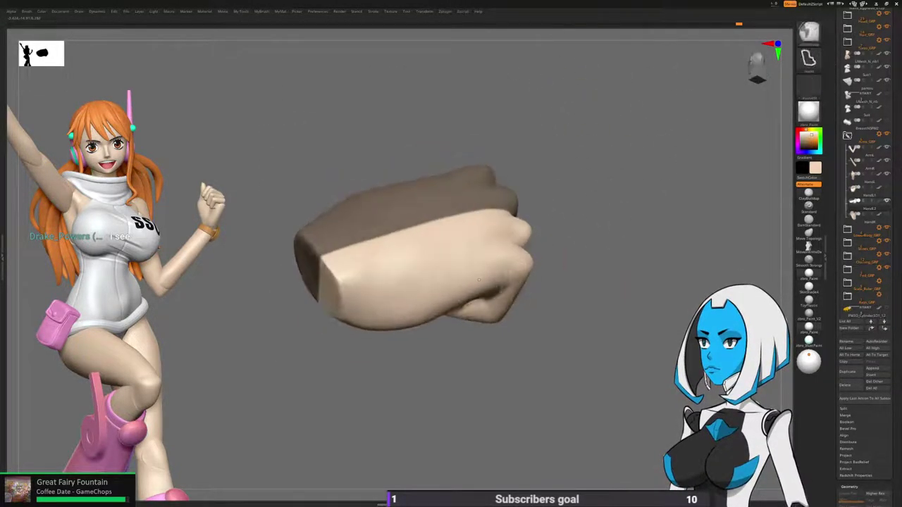
pyautogui.keyDown('ctrl'); pyautogui.click(474, 306); pyautogui.keyUp('ctrl')
# Build up and smooth the recess between the curled little finger and the outer edge of the palm.
pyautogui.moveTo(599, 310)
pyautogui.mouseDown()
pyautogui.moveTo(607, 366)
pyautogui.moveTo(604, 306)
pyautogui.mouseUp()
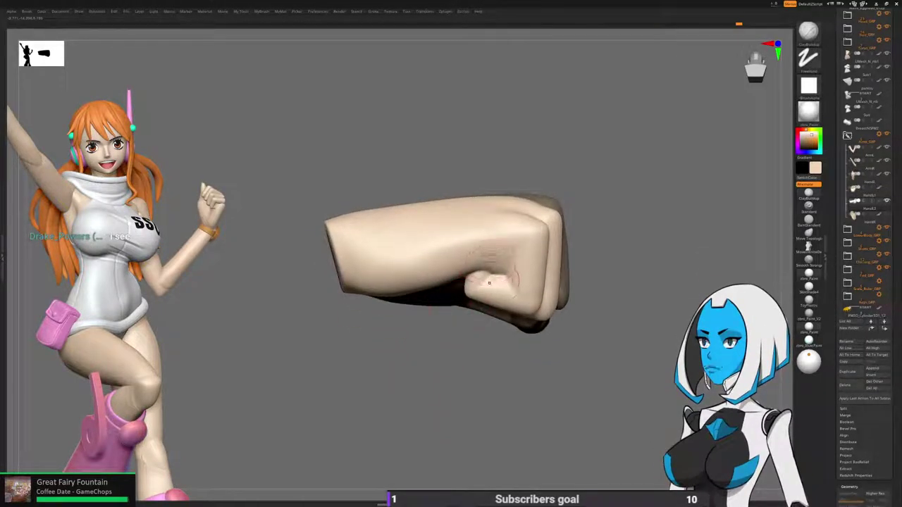
pyautogui.press('space')
pyautogui.click(486, 275)
pyautogui.moveTo(603, 321); pyautogui.dragTo(602, 232)
pyautogui.press('space')
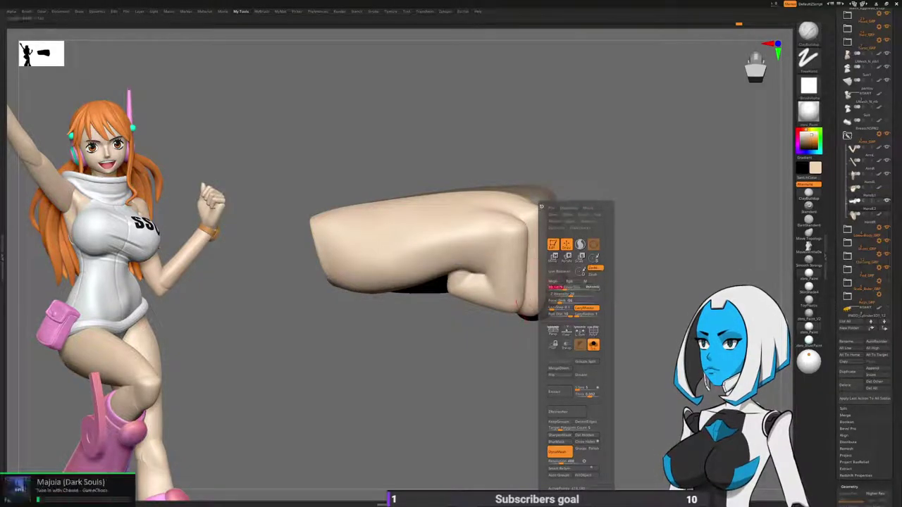
# Reshape the little-finger knuckle and outer side of the fist with the Move brush.
pyautogui.press('space')
pyautogui.click(443, 280)
pyautogui.moveTo(592, 282); pyautogui.dragTo(612, 283)
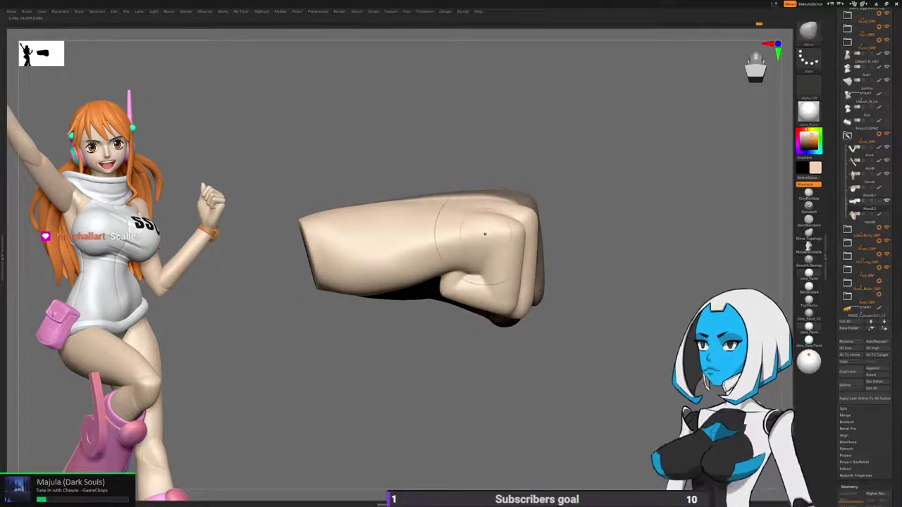
pyautogui.moveTo(563, 239); pyautogui.dragTo(564, 324)
# Smooth and even out the back of the hand behind the ring and little-finger knuckles.
pyautogui.keyDown('shift'); pyautogui.moveTo(447, 210); pyautogui.dragTo(438, 216); pyautogui.keyUp('shift')
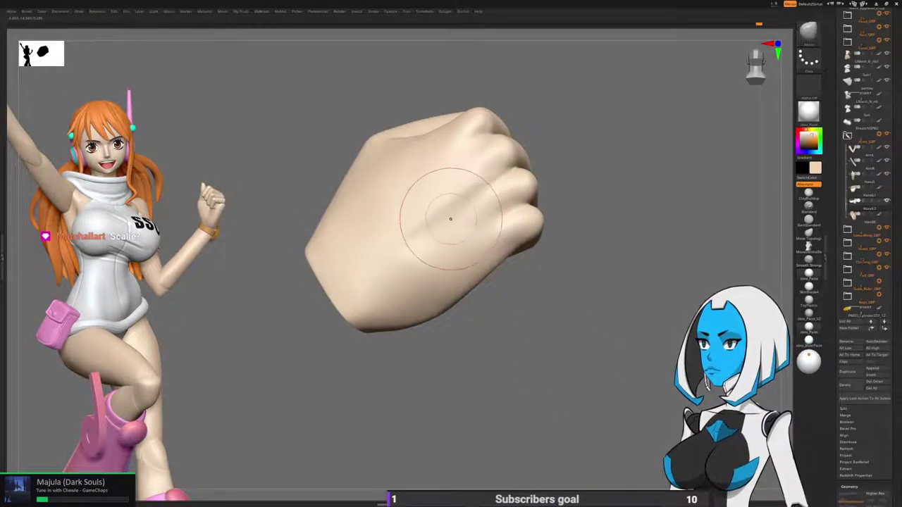
pyautogui.press('space')
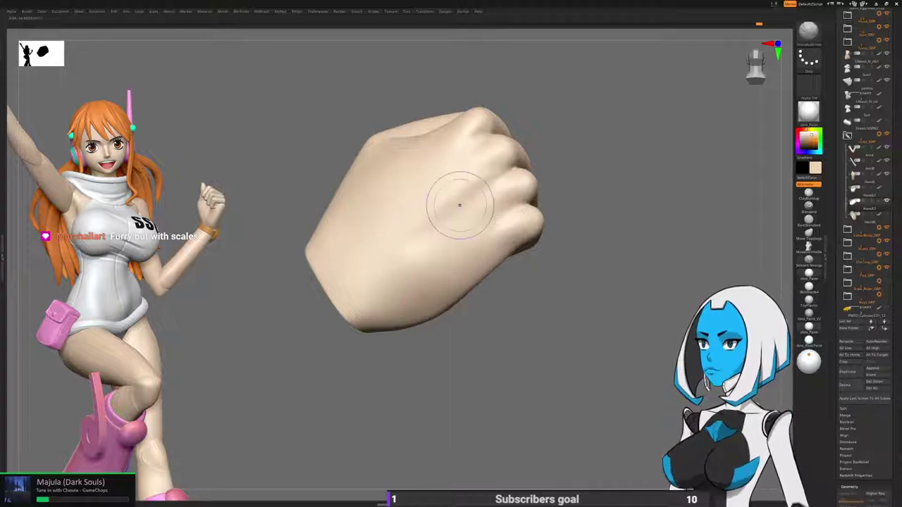
pyautogui.moveTo(422, 347)
pyautogui.mouseDown()
pyautogui.moveTo(438, 296)
pyautogui.moveTo(458, 271)
pyautogui.moveTo(423, 257)
pyautogui.moveTo(412, 264)
pyautogui.moveTo(424, 416)
pyautogui.moveTo(463, 386)
pyautogui.moveTo(462, 370)
pyautogui.mouseUp()
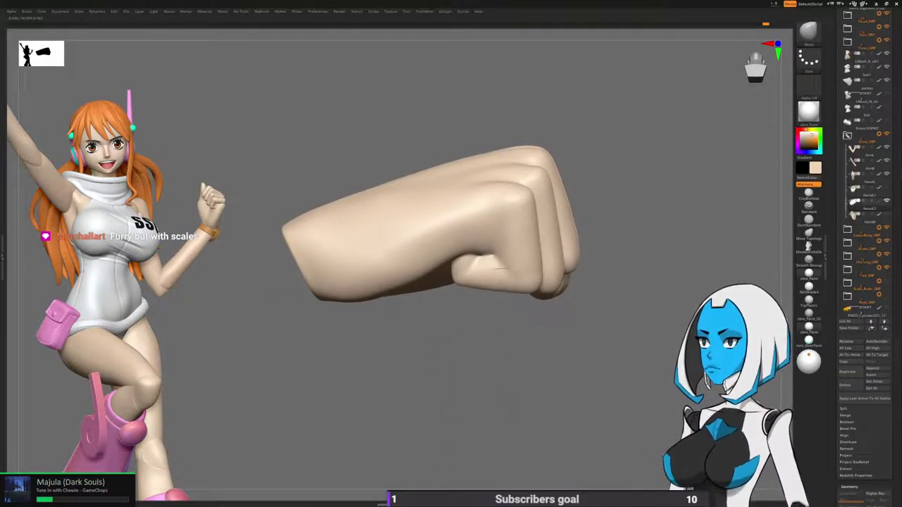
# Refine the knuckle line seen from the little-finger side by moving and smoothing the ring and middle knuckle contours.
pyautogui.keyDown('shift'); pyautogui.moveTo(488, 161); pyautogui.dragTo(471, 168); pyautogui.keyUp('shift')
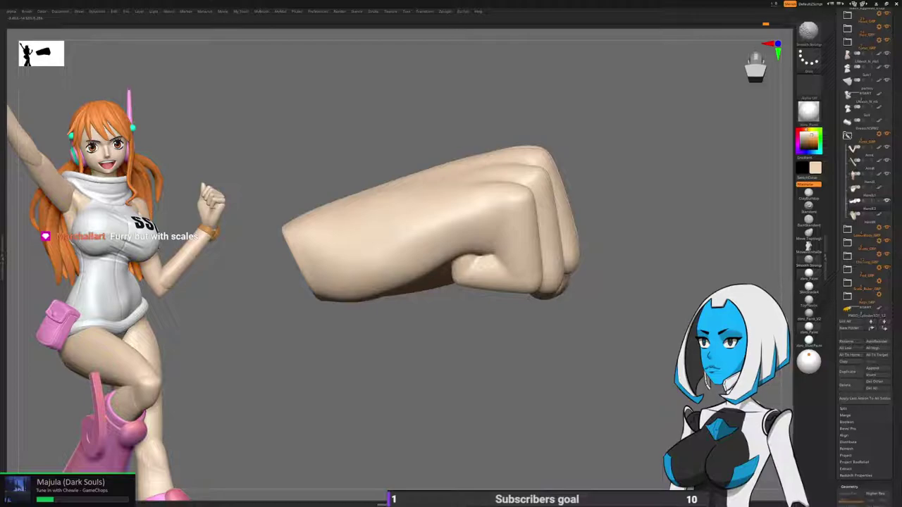
pyautogui.moveTo(416, 352)
pyautogui.mouseDown()
pyautogui.moveTo(471, 335)
pyautogui.moveTo(432, 340)
pyautogui.mouseUp()
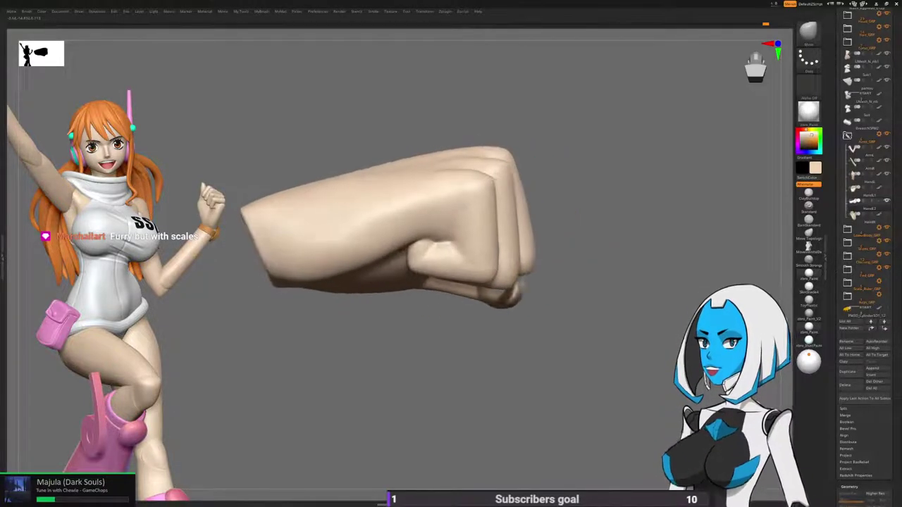
pyautogui.moveTo(597, 141); pyautogui.dragTo(578, 142)
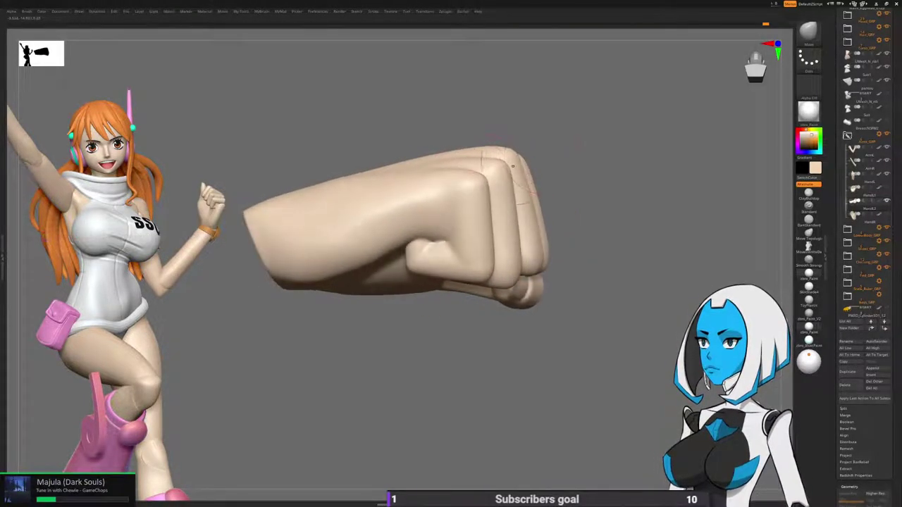
pyautogui.moveTo(495, 164); pyautogui.dragTo(434, 173)
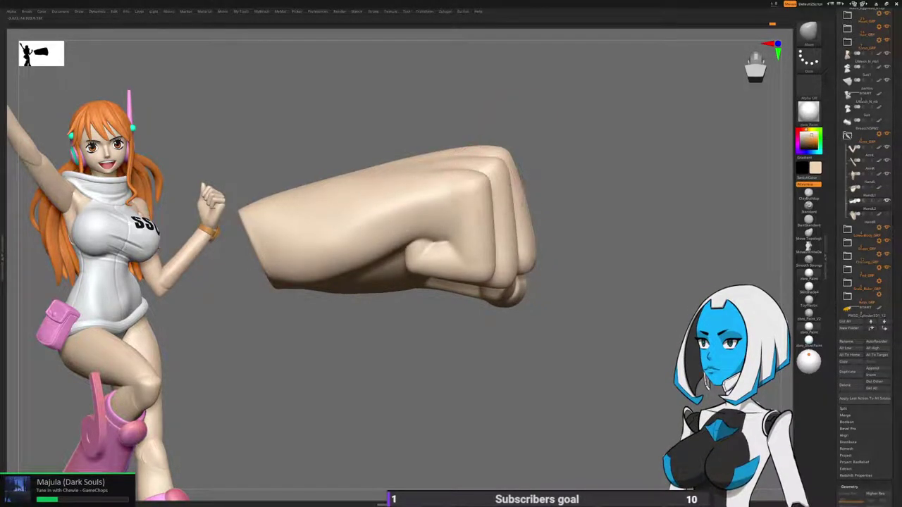
pyautogui.moveTo(416, 346); pyautogui.dragTo(439, 338)
pyautogui.moveTo(445, 241); pyautogui.dragTo(440, 236)
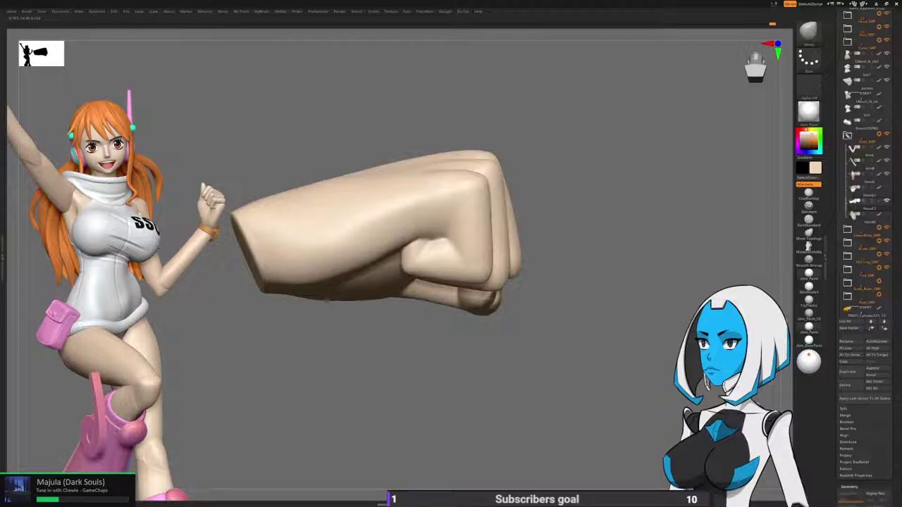
# Carve the fold between the curled little finger and the palm edge with a resized DamStandard brush.
pyautogui.moveTo(555, 252)
pyautogui.mouseDown()
pyautogui.moveTo(450, 288)
pyautogui.moveTo(409, 272)
pyautogui.moveTo(412, 246)
pyautogui.mouseUp()
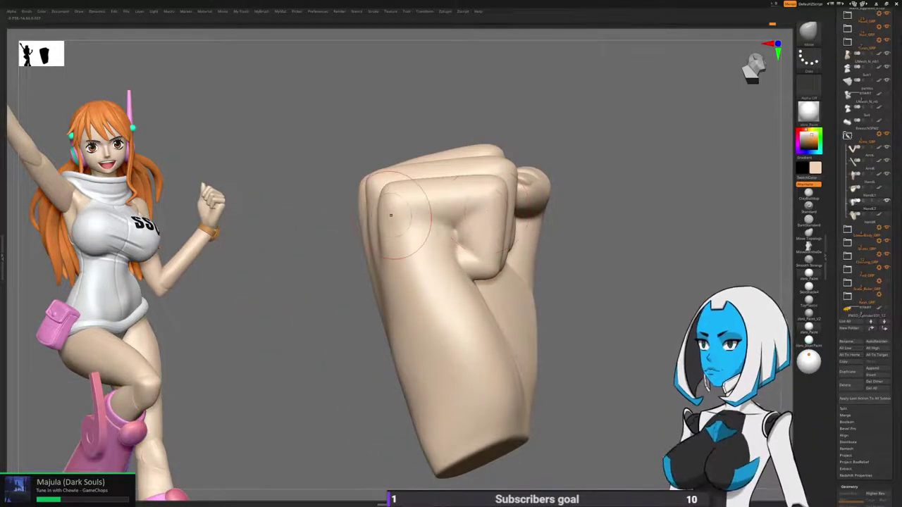
pyautogui.press('b')
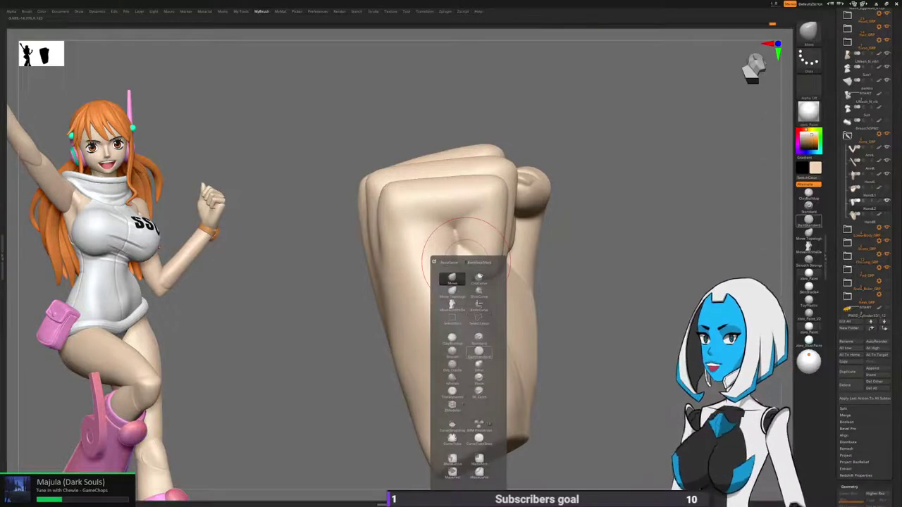
pyautogui.click(479, 351)
pyautogui.press('space')
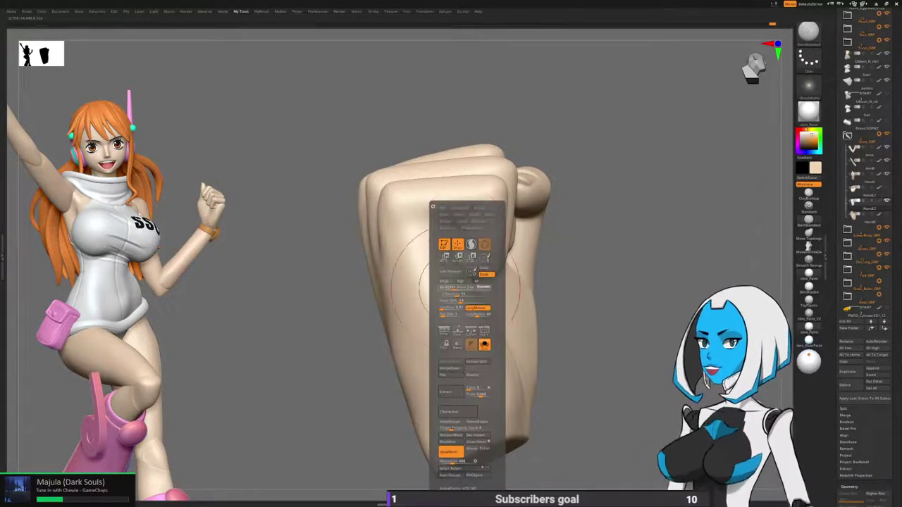
pyautogui.moveTo(455, 288); pyautogui.dragTo(453, 287)
pyautogui.keyDown('ctrl'); pyautogui.moveTo(468, 206); pyautogui.dragTo(469, 227, button='right'); pyautogui.keyUp('ctrl')
pyautogui.press('space')
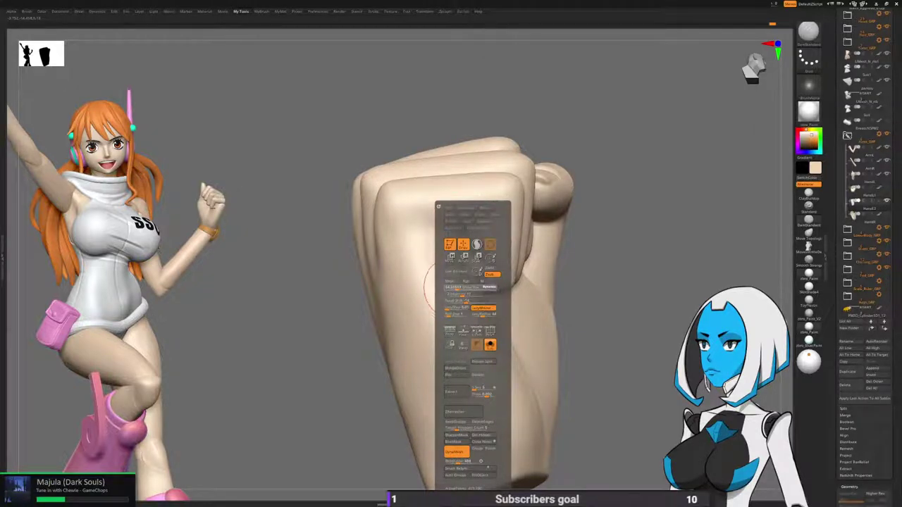
pyautogui.moveTo(456, 288); pyautogui.dragTo(457, 287)
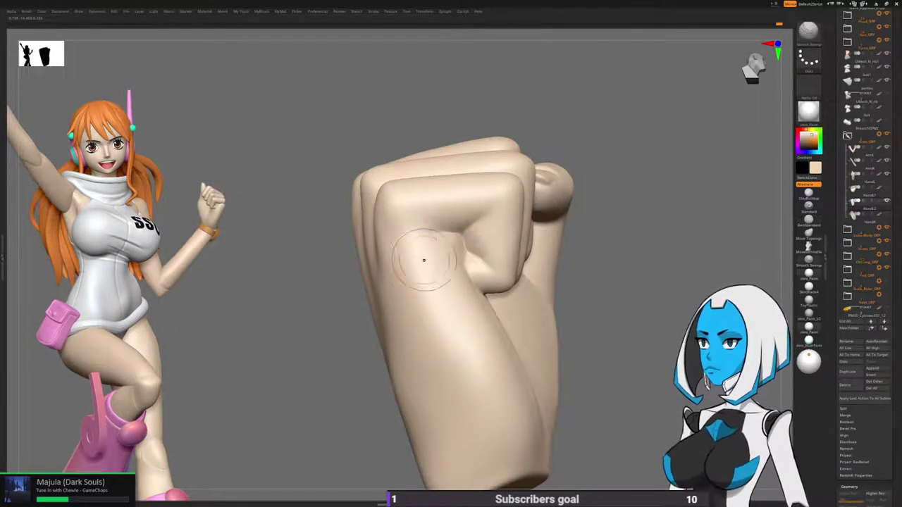
# Smooth the little-finger fold and the outer side of the hand down towards the wrist.
pyautogui.moveTo(466, 255); pyautogui.dragTo(464, 282, button='right')
pyautogui.keyDown('shift'); pyautogui.moveTo(473, 268); pyautogui.dragTo(451, 229); pyautogui.keyUp('shift')
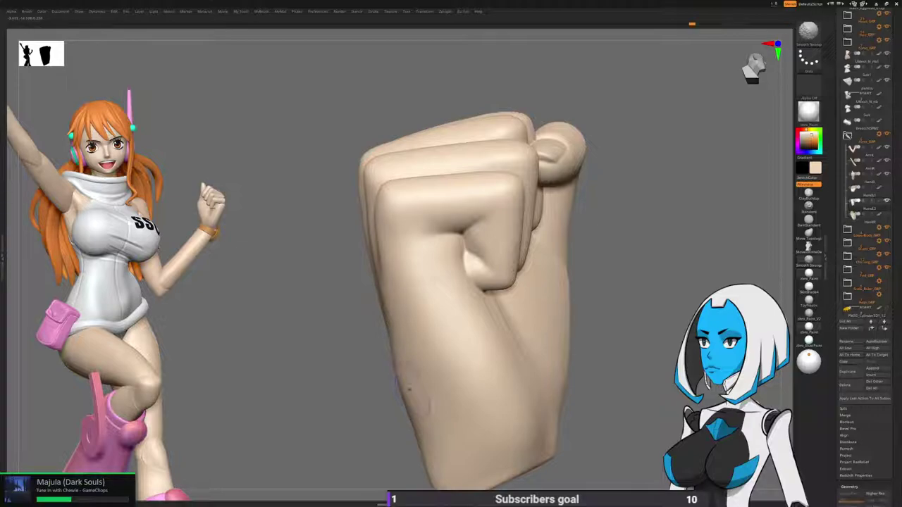
pyautogui.moveTo(561, 444)
pyautogui.keyDown('ctrl'); pyautogui.mouseDown(button='right')
pyautogui.moveTo(554, 368)
pyautogui.moveTo(493, 368)
pyautogui.mouseUp(button='right'); pyautogui.keyUp('ctrl')
pyautogui.moveTo(541, 383); pyautogui.dragTo(560, 415, button='right')
# Undo the last edit and mask the palm and the other curled fingers, leaving the little finger and outer hand edge free.
pyautogui.moveTo(468, 270)
pyautogui.mouseDown(button='right')
pyautogui.moveTo(479, 352)
pyautogui.moveTo(474, 345)
pyautogui.mouseUp(button='right')
pyautogui.hotkey('ctrl', 'z')
pyautogui.moveTo(497, 200)
pyautogui.mouseDown()
pyautogui.moveTo(476, 187)
pyautogui.moveTo(422, 49)
pyautogui.moveTo(610, 82)
pyautogui.mouseUp()
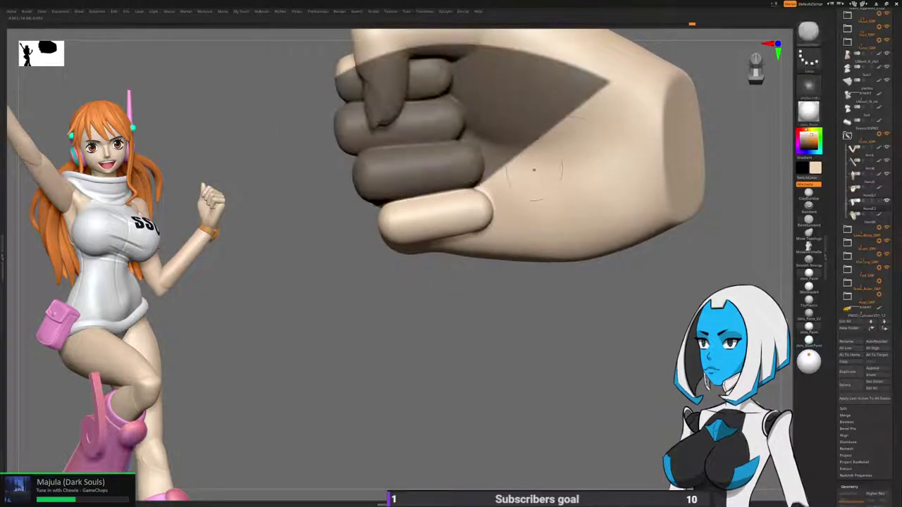
pyautogui.keyDown('ctrl'); pyautogui.click(379, 305); pyautogui.keyUp('ctrl')
pyautogui.keyDown('ctrl'); pyautogui.click(416, 299); pyautogui.keyUp('ctrl')
pyautogui.moveTo(416, 299)
pyautogui.mouseDown(button='right')
pyautogui.moveTo(445, 248)
pyautogui.moveTo(431, 266)
pyautogui.moveTo(448, 251)
pyautogui.moveTo(460, 262)
pyautogui.mouseUp(button='right')
# Reshape the fold between the curled little finger and the outer hand edge with the Move brush, and clear the mask.
pyautogui.press('b')
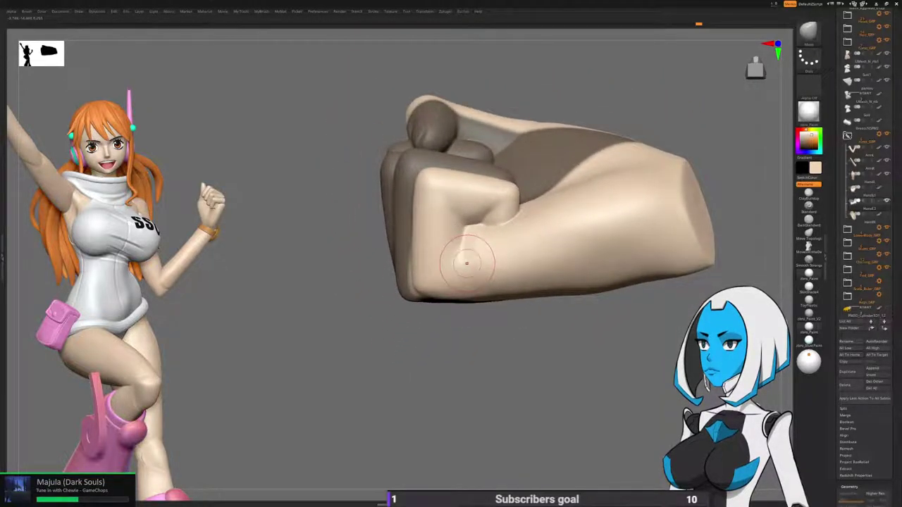
pyautogui.moveTo(484, 246)
pyautogui.mouseDown()
pyautogui.moveTo(490, 235)
pyautogui.moveTo(474, 226)
pyautogui.mouseUp()
pyautogui.press('space')
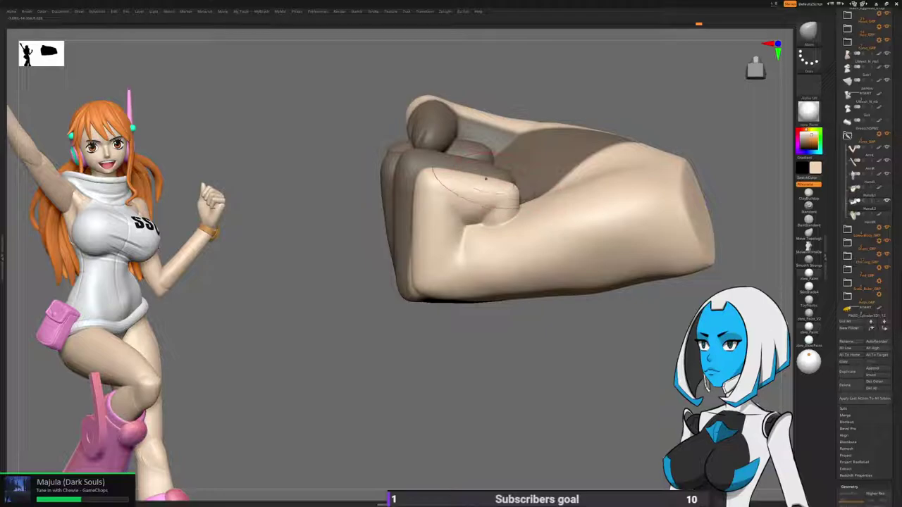
pyautogui.keyDown('ctrl'); pyautogui.moveTo(455, 363); pyautogui.dragTo(548, 437); pyautogui.keyUp('ctrl')
pyautogui.keyDown('alt'); pyautogui.moveTo(507, 409); pyautogui.dragTo(592, 327); pyautogui.keyUp('alt')
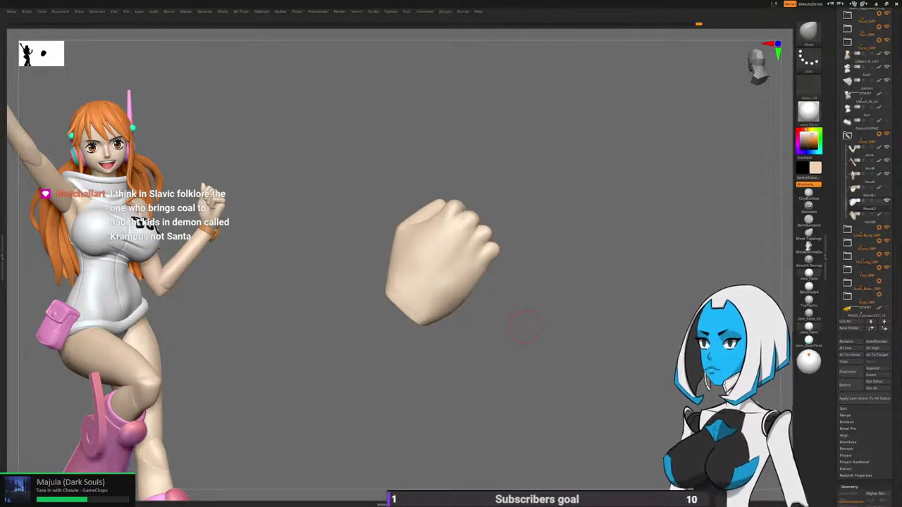
# Adjust the curled fingers and the little-finger fold from the palm and outer sides of the fist with a resized Move brush.
pyautogui.moveTo(525, 327); pyautogui.dragTo(596, 250)
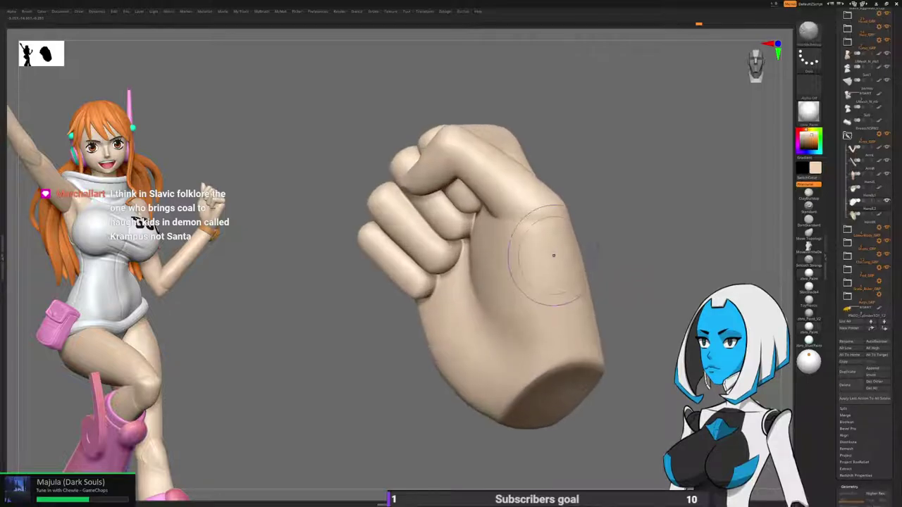
pyautogui.moveTo(662, 297); pyautogui.dragTo(594, 265)
pyautogui.press('space')
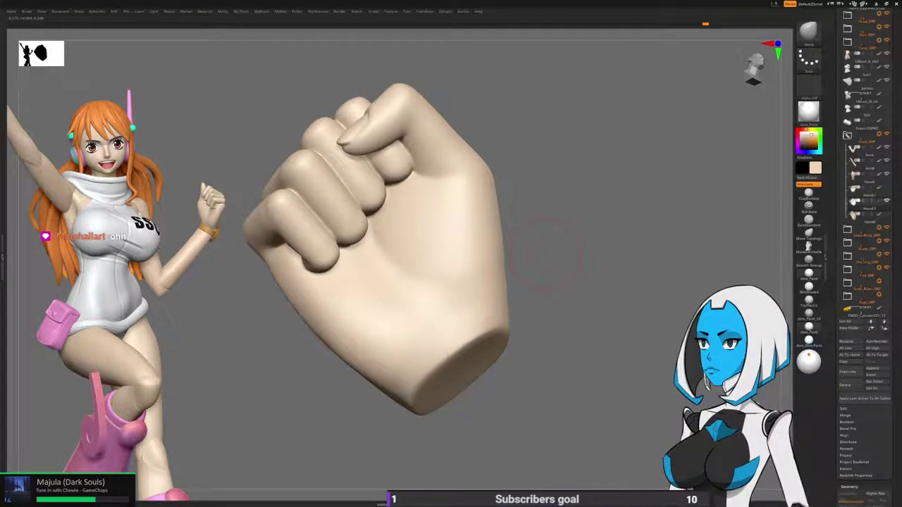
pyautogui.moveTo(547, 253); pyautogui.dragTo(560, 271)
pyautogui.keyDown('alt'); pyautogui.moveTo(383, 180); pyautogui.dragTo(514, 229, button='right'); pyautogui.keyUp('alt')
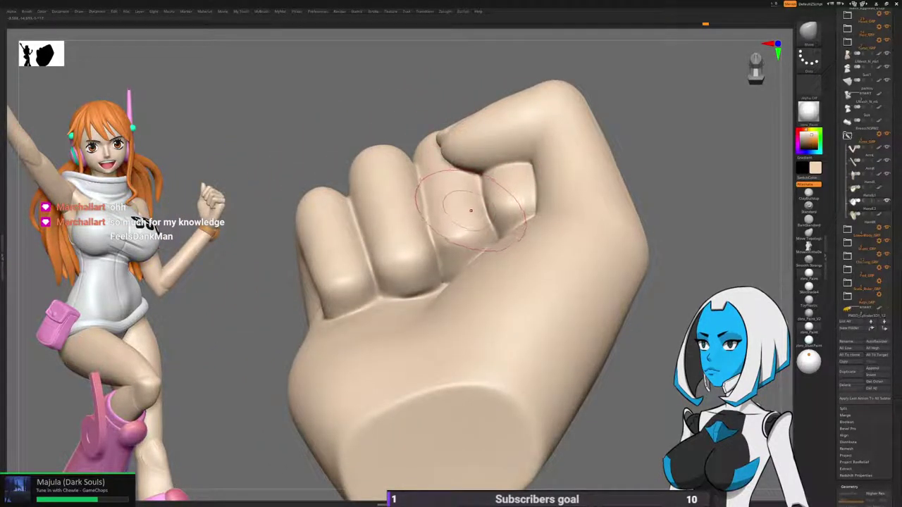
pyautogui.press('space')
pyautogui.moveTo(451, 289); pyautogui.dragTo(479, 218, button='right')
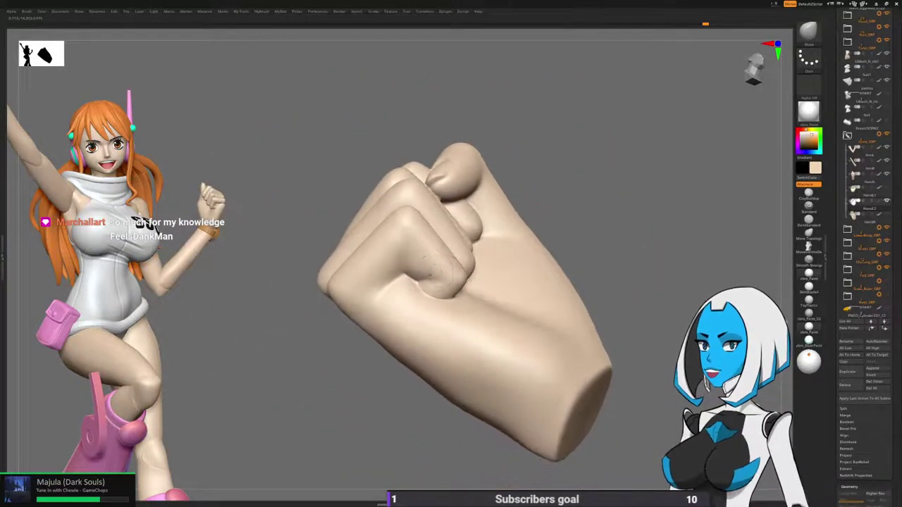
pyautogui.moveTo(462, 208)
pyautogui.mouseDown()
pyautogui.moveTo(474, 242)
pyautogui.moveTo(477, 211)
pyautogui.mouseUp()
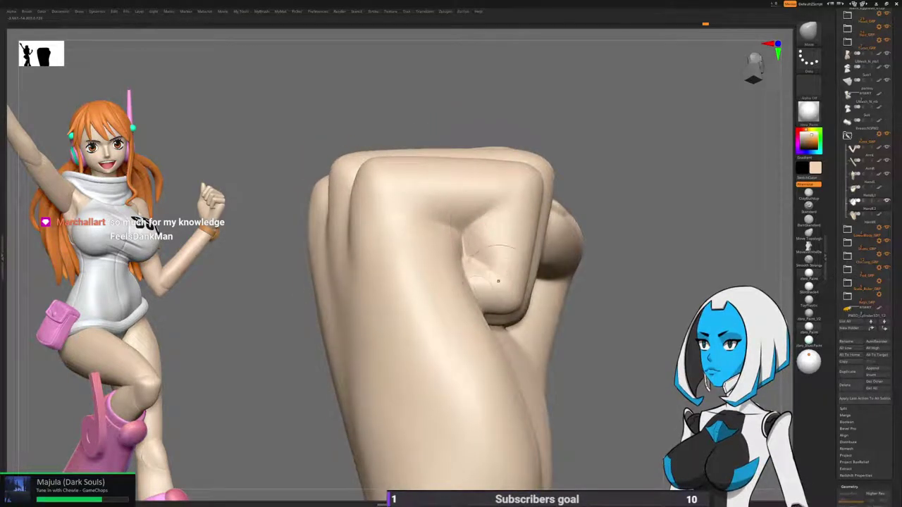
pyautogui.keyDown('ctrl'); pyautogui.moveTo(604, 301); pyautogui.dragTo(516, 364, button='right'); pyautogui.keyUp('ctrl')
pyautogui.moveTo(516, 211)
pyautogui.mouseDown(button='right')
pyautogui.moveTo(520, 276)
pyautogui.moveTo(486, 278)
pyautogui.moveTo(454, 253)
pyautogui.moveTo(467, 310)
pyautogui.mouseUp(button='right')
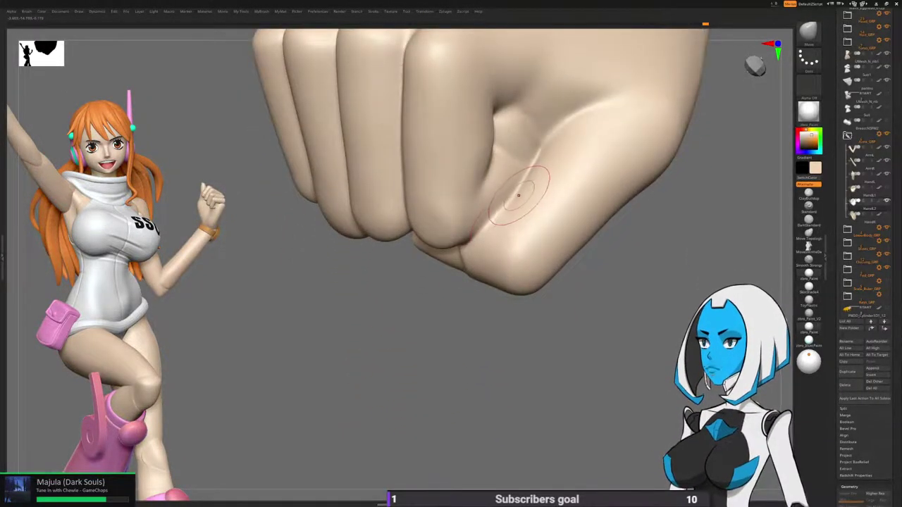
# Carve the crease where the thumb meets the curled index finger with a resized DamStandard brush.
pyautogui.press('b')
pyautogui.press('space')
pyautogui.press('b')
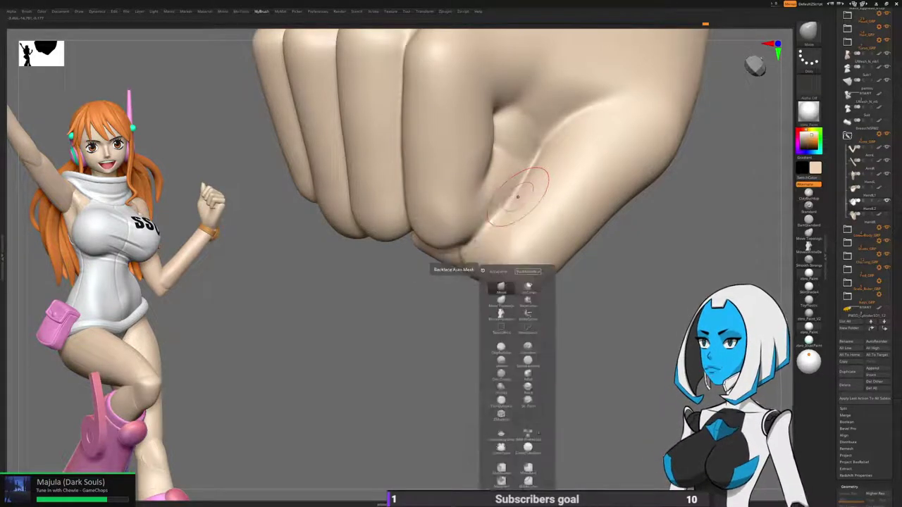
pyautogui.click(527, 360)
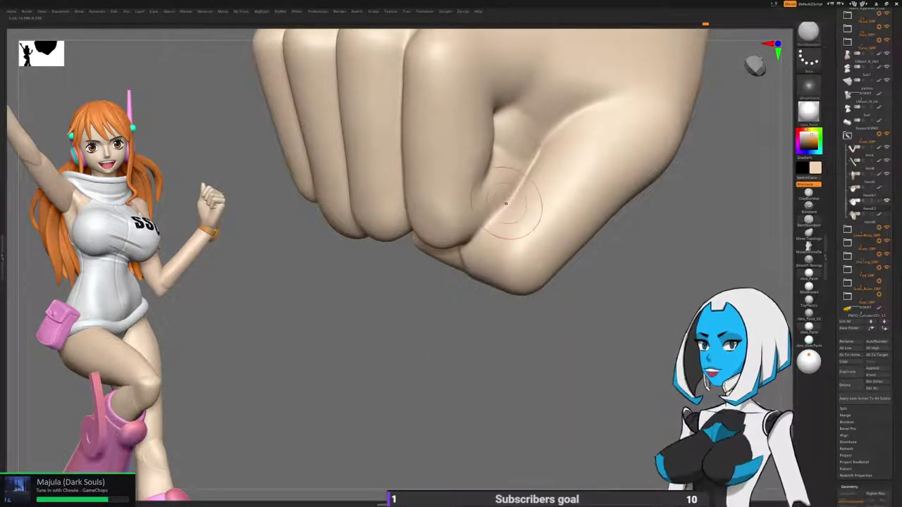
pyautogui.press('space')
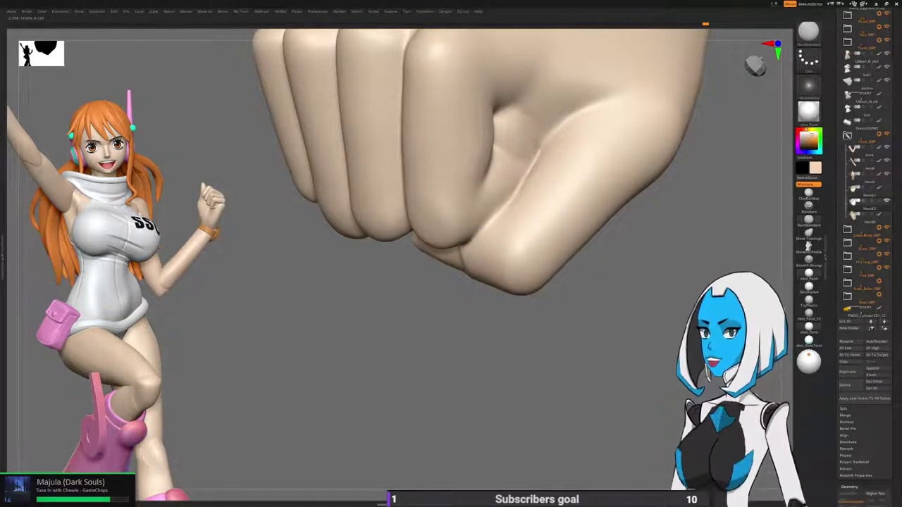
pyautogui.moveTo(420, 352)
pyautogui.mouseDown()
pyautogui.moveTo(518, 127)
pyautogui.moveTo(533, 217)
pyautogui.moveTo(519, 201)
pyautogui.moveTo(519, 177)
pyautogui.moveTo(489, 183)
pyautogui.moveTo(471, 176)
pyautogui.mouseUp()
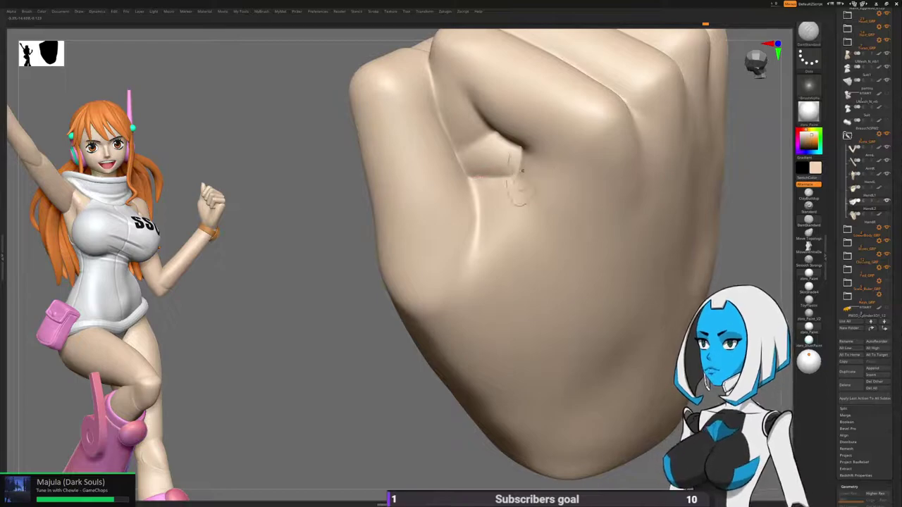
# Sharpen the folds inside the hollow between the thumb and the curled index finger.
pyautogui.moveTo(527, 170); pyautogui.dragTo(443, 133)
pyautogui.moveTo(464, 191)
pyautogui.mouseDown(button='right')
pyautogui.moveTo(503, 169)
pyautogui.moveTo(493, 134)
pyautogui.moveTo(536, 141)
pyautogui.mouseUp(button='right')
pyautogui.moveTo(525, 183)
pyautogui.mouseDown(button='right')
pyautogui.moveTo(501, 216)
pyautogui.moveTo(503, 246)
pyautogui.moveTo(448, 165)
pyautogui.moveTo(468, 141)
pyautogui.mouseUp(button='right')
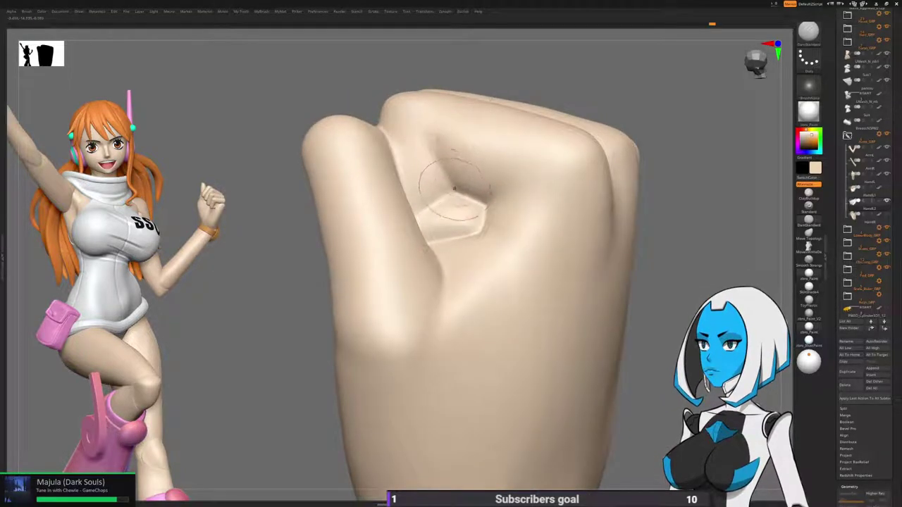
pyautogui.moveTo(509, 205); pyautogui.dragTo(502, 173, button='right')
pyautogui.moveTo(502, 173); pyautogui.dragTo(525, 185, button='right')
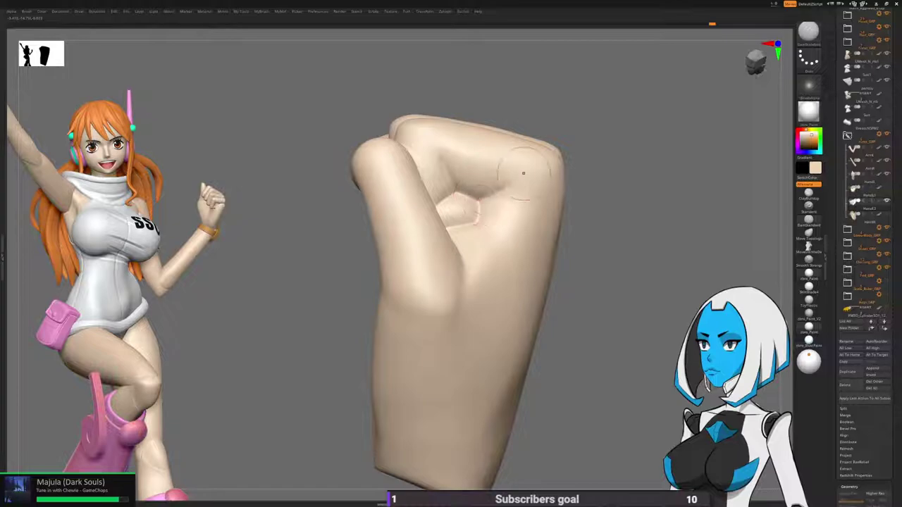
pyautogui.keyDown('ctrl'); pyautogui.moveTo(579, 296); pyautogui.dragTo(589, 258, button='right'); pyautogui.keyUp('ctrl')
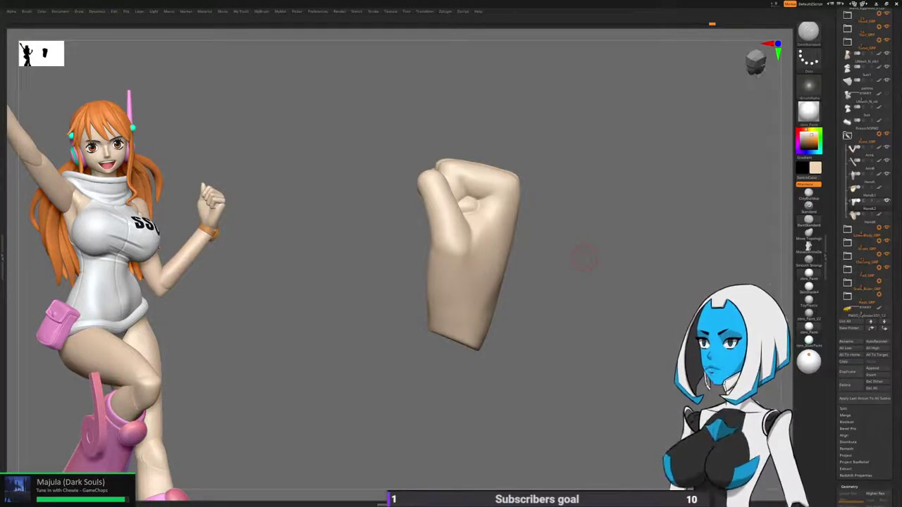
# Refine and smooth the surface from the thumb web across the back of the hand with a resized brush.
pyautogui.moveTo(584, 257); pyautogui.dragTo(546, 294)
pyautogui.moveTo(460, 231); pyautogui.dragTo(455, 274, button='right')
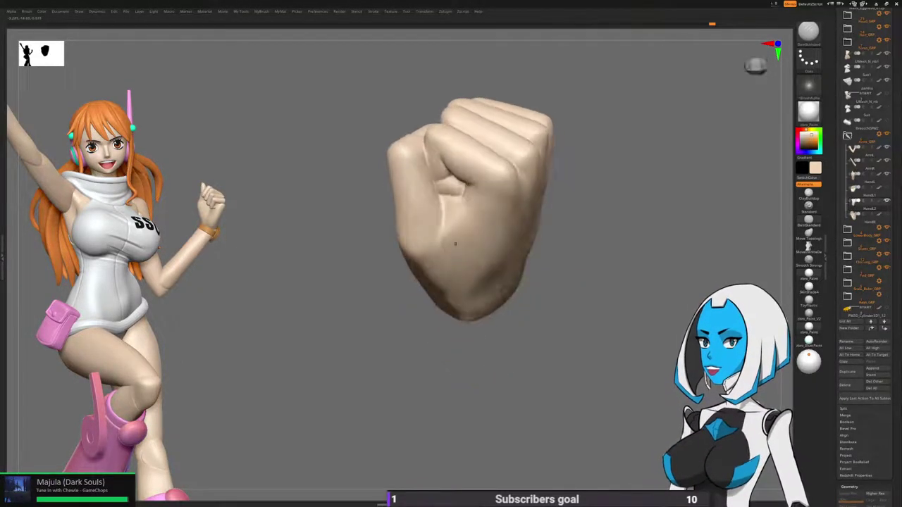
pyautogui.moveTo(455, 243)
pyautogui.keyDown('ctrl'); pyautogui.mouseDown(button='right')
pyautogui.moveTo(456, 276)
pyautogui.moveTo(459, 236)
pyautogui.mouseUp(button='right'); pyautogui.keyUp('ctrl')
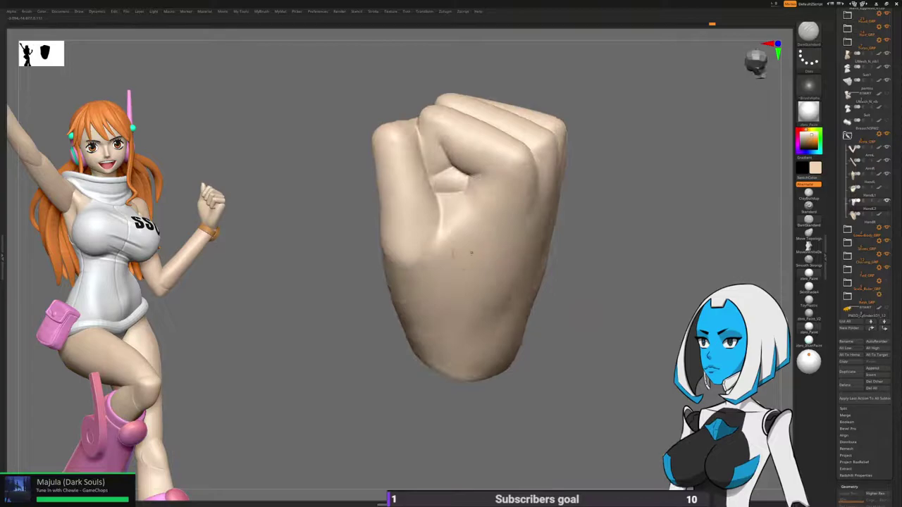
pyautogui.press('space')
pyautogui.moveTo(442, 288); pyautogui.dragTo(439, 287)
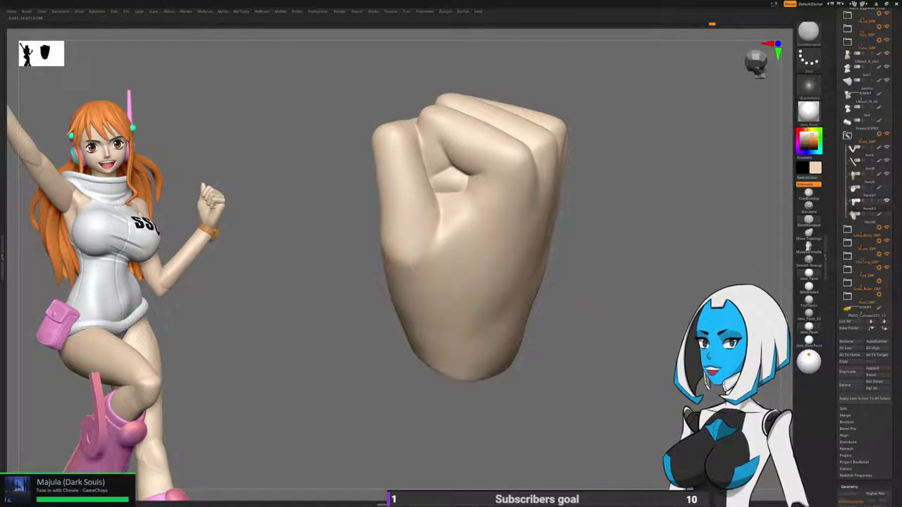
pyautogui.press('shift')
pyautogui.moveTo(460, 342)
pyautogui.mouseDown(button='right')
pyautogui.moveTo(467, 300)
pyautogui.moveTo(524, 296)
pyautogui.moveTo(528, 355)
pyautogui.moveTo(461, 352)
pyautogui.mouseUp(button='right')
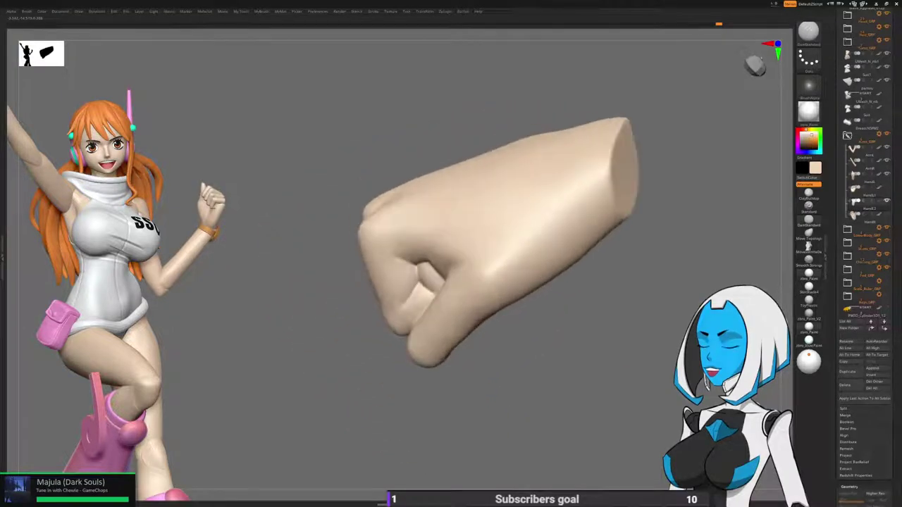
# Build up the thumb base towards the wrist with a resized ClayBuildup brush and blend it by smoothing.
pyautogui.press('b')
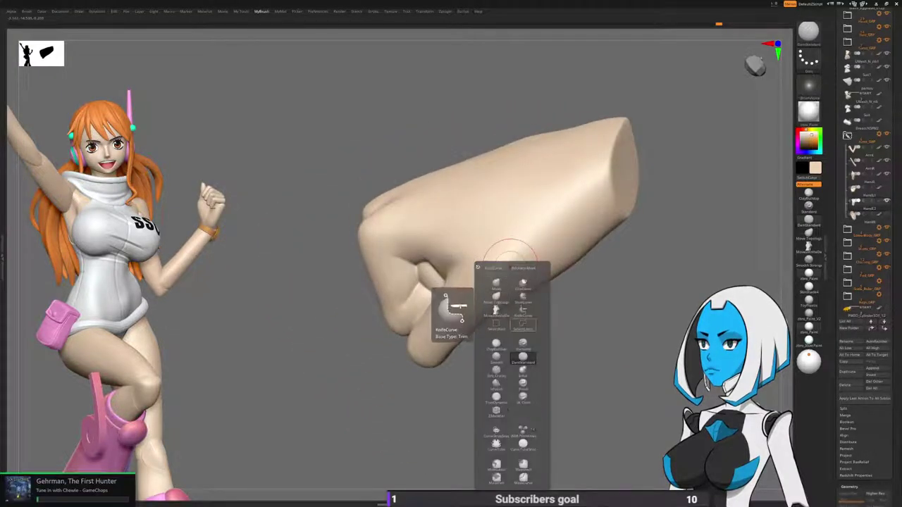
pyautogui.click(496, 344)
pyautogui.press('space')
pyautogui.moveTo(491, 287); pyautogui.dragTo(550, 231)
pyautogui.moveTo(491, 268)
pyautogui.mouseDown()
pyautogui.moveTo(588, 214)
pyautogui.moveTo(534, 241)
pyautogui.moveTo(569, 244)
pyautogui.mouseUp()
pyautogui.moveTo(582, 303); pyautogui.dragTo(629, 312)
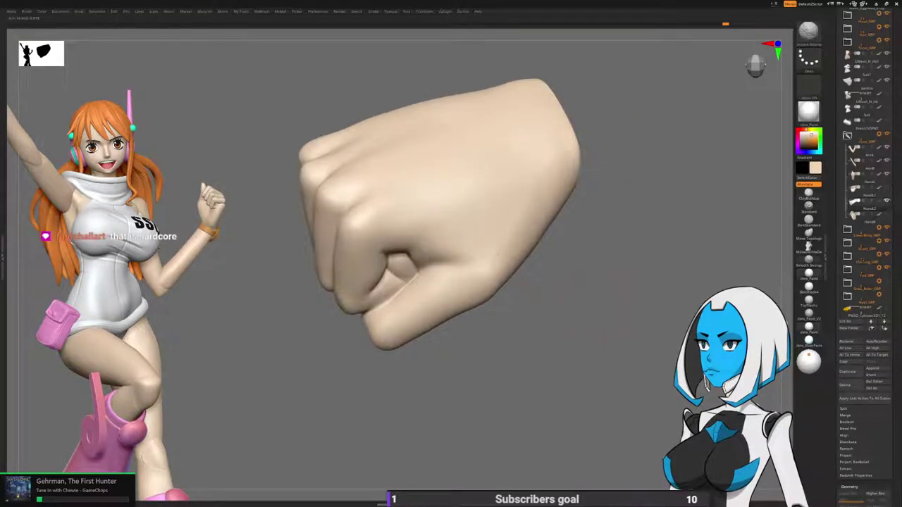
# Return to the full figure, then select and isolate the hand version made of separate finger and palm parts.
pyautogui.moveTo(523, 428)
pyautogui.keyDown('alt'); pyautogui.mouseDown()
pyautogui.moveTo(609, 317)
pyautogui.moveTo(655, 345)
pyautogui.mouseUp(); pyautogui.keyUp('alt')
pyautogui.moveTo(426, 151); pyautogui.dragTo(544, 278)
pyautogui.press('space')
pyautogui.click(568, 344)
pyautogui.keyDown('alt'); pyautogui.moveTo(568, 345); pyautogui.dragTo(597, 156); pyautogui.keyUp('alt')
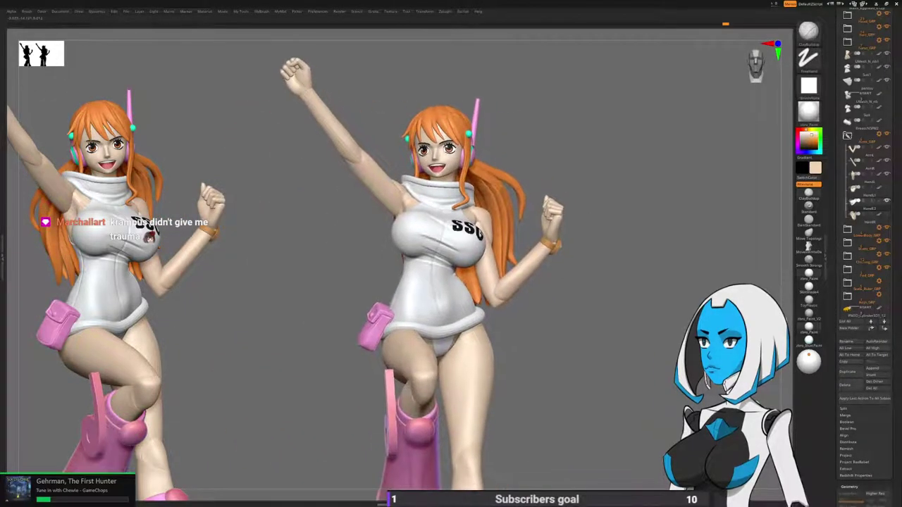
pyautogui.click(850, 371)
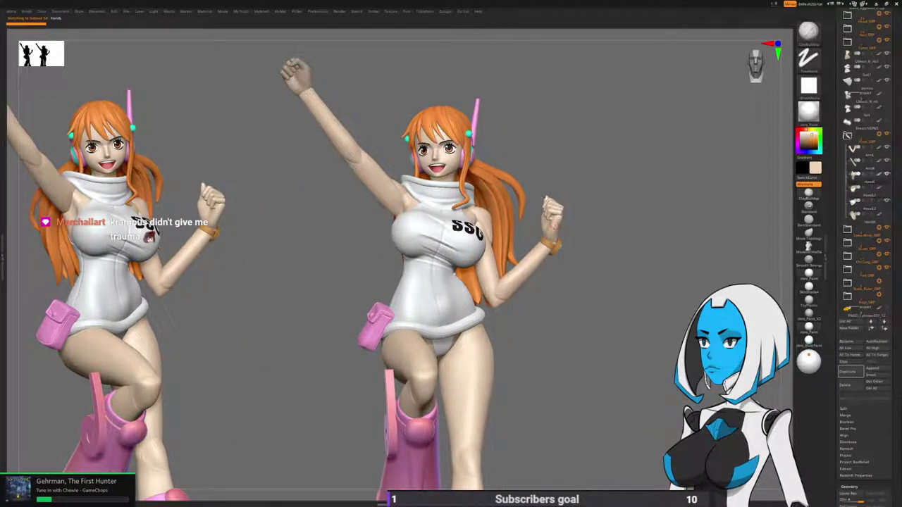
pyautogui.press('space')
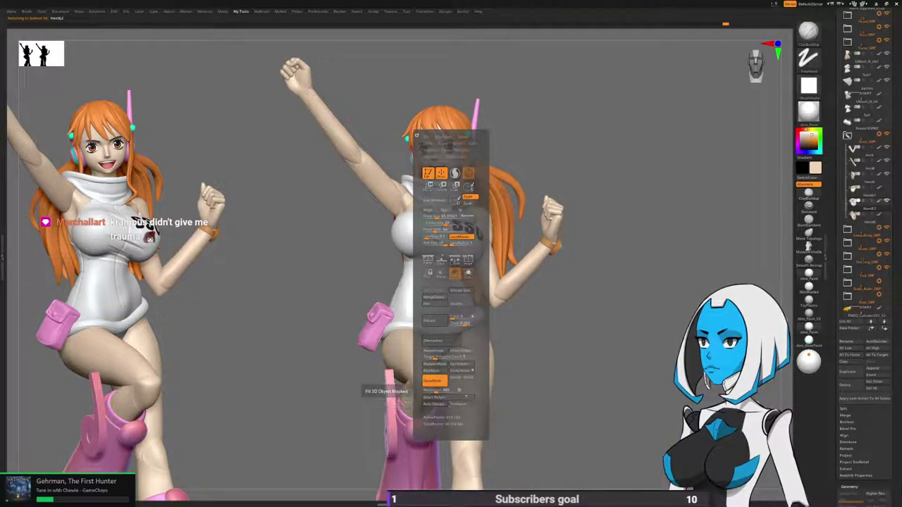
pyautogui.keyDown('alt'); pyautogui.click(555, 227); pyautogui.keyUp('alt')
pyautogui.press('space')
pyautogui.click(627, 345)
pyautogui.keyDown('alt'); pyautogui.moveTo(614, 261); pyautogui.dragTo(476, 317); pyautogui.keyUp('alt')
# Mask the palm and curled fingers of the segmented hand, leaving the thumb segments free.
pyautogui.moveTo(588, 303); pyautogui.dragTo(572, 273)
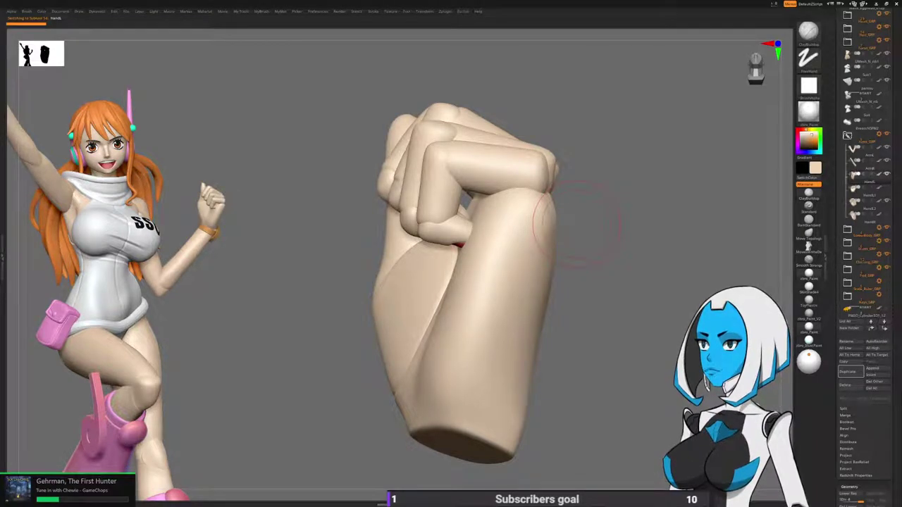
pyautogui.moveTo(576, 224); pyautogui.dragTo(673, 231)
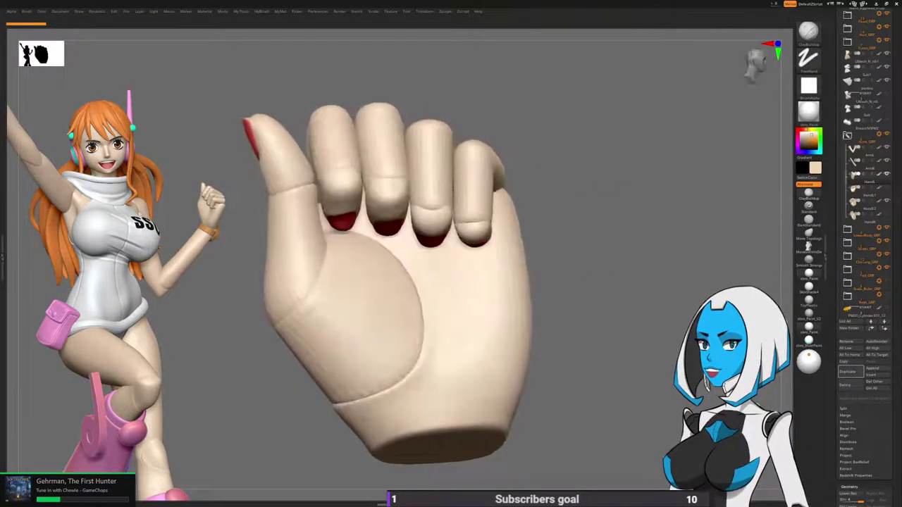
pyautogui.moveTo(550, 260); pyautogui.dragTo(557, 303)
pyautogui.keyDown('alt'); pyautogui.moveTo(589, 237); pyautogui.dragTo(584, 204); pyautogui.keyUp('alt')
pyautogui.moveTo(580, 307); pyautogui.dragTo(650, 245)
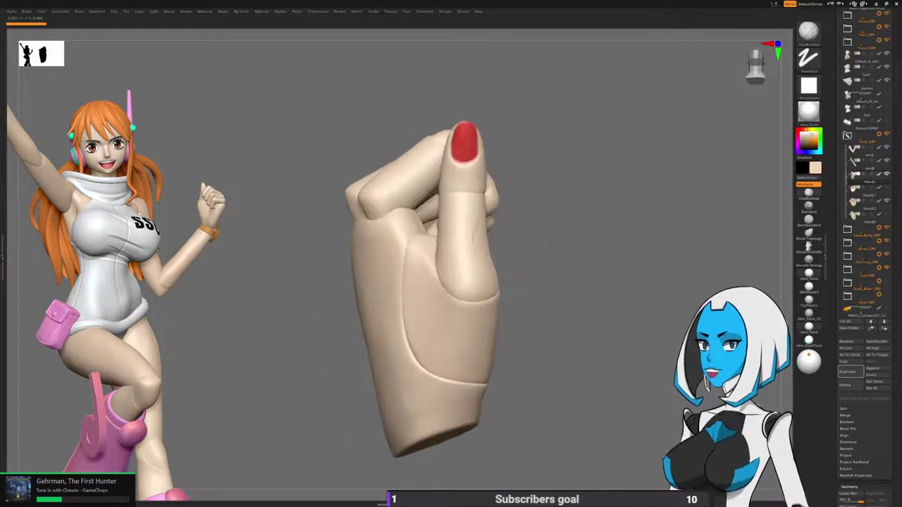
pyautogui.keyDown('ctrl'); pyautogui.keyDown('shift'); pyautogui.click(461, 225); pyautogui.keyUp('shift'); pyautogui.keyUp('ctrl')
pyautogui.moveTo(545, 217)
pyautogui.keyDown('ctrl'); pyautogui.keyDown('shift'); pyautogui.mouseDown()
pyautogui.moveTo(476, 206)
pyautogui.moveTo(489, 204)
pyautogui.mouseUp(); pyautogui.keyUp('shift'); pyautogui.keyUp('ctrl')
pyautogui.keyDown('ctrl'); pyautogui.keyDown('shift'); pyautogui.click(469, 173); pyautogui.keyUp('shift'); pyautogui.keyUp('ctrl')
pyautogui.keyDown('ctrl'); pyautogui.click(545, 200); pyautogui.keyUp('ctrl')
pyautogui.keyDown('ctrl'); pyautogui.keyDown('shift'); pyautogui.click(547, 201); pyautogui.keyUp('shift'); pyautogui.keyUp('ctrl')
# Reposition the thumb closer to the curled fingers with the transform gizmo and clear the mask.
pyautogui.press('w')
pyautogui.keyDown('alt'); pyautogui.click(457, 274); pyautogui.keyUp('alt')
pyautogui.moveTo(481, 254); pyautogui.dragTo(487, 251)
pyautogui.moveTo(487, 251); pyautogui.dragTo(586, 255, button='right')
pyautogui.keyDown('alt'); pyautogui.moveTo(493, 275); pyautogui.dragTo(538, 257, button='right'); pyautogui.keyUp('alt')
pyautogui.press('q')
pyautogui.moveTo(495, 250); pyautogui.dragTo(491, 247)
pyautogui.moveTo(491, 247)
pyautogui.mouseDown(button='right')
pyautogui.moveTo(445, 241)
pyautogui.moveTo(443, 211)
pyautogui.moveTo(567, 217)
pyautogui.mouseUp(button='right')
pyautogui.press('q')
pyautogui.moveTo(579, 268)
pyautogui.mouseDown(button='right')
pyautogui.moveTo(595, 282)
pyautogui.moveTo(564, 260)
pyautogui.mouseUp(button='right')
pyautogui.moveTo(563, 260); pyautogui.dragTo(572, 262, button='right')
pyautogui.keyDown('ctrl'); pyautogui.moveTo(575, 237); pyautogui.dragTo(593, 255); pyautogui.keyUp('ctrl')
pyautogui.moveTo(593, 255); pyautogui.dragTo(586, 292, button='right')
# Hide the segments of the four curled fingers, mask the palm and thumb, and show the whole hand again.
pyautogui.keyDown('ctrl'); pyautogui.keyDown('shift'); pyautogui.click(523, 221); pyautogui.keyUp('shift'); pyautogui.keyUp('ctrl')
pyautogui.keyDown('ctrl'); pyautogui.keyDown('shift'); pyautogui.click(522, 220); pyautogui.keyUp('shift'); pyautogui.keyUp('ctrl')
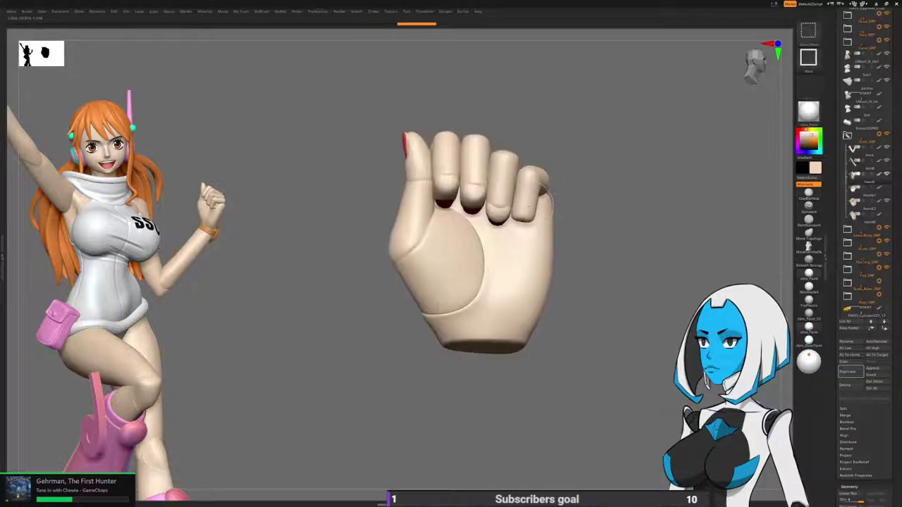
pyautogui.keyDown('ctrl'); pyautogui.keyDown('shift'); pyautogui.click(525, 194); pyautogui.keyUp('shift'); pyautogui.keyUp('ctrl')
pyautogui.keyDown('ctrl'); pyautogui.keyDown('shift'); pyautogui.click(524, 173); pyautogui.keyUp('shift'); pyautogui.keyUp('ctrl')
pyautogui.keyDown('ctrl'); pyautogui.keyDown('shift'); pyautogui.click(503, 174); pyautogui.keyUp('shift'); pyautogui.keyUp('ctrl')
pyautogui.keyDown('ctrl'); pyautogui.keyDown('shift'); pyautogui.click(478, 160); pyautogui.keyUp('shift'); pyautogui.keyUp('ctrl')
pyautogui.keyDown('ctrl'); pyautogui.keyDown('shift'); pyautogui.click(473, 194); pyautogui.keyUp('shift'); pyautogui.keyUp('ctrl')
pyautogui.keyDown('ctrl'); pyautogui.keyDown('shift'); pyautogui.click(475, 168); pyautogui.keyUp('shift'); pyautogui.keyUp('ctrl')
pyautogui.keyDown('ctrl'); pyautogui.keyDown('shift'); pyautogui.click(449, 159); pyautogui.keyUp('shift'); pyautogui.keyUp('ctrl')
pyautogui.keyDown('ctrl'); pyautogui.keyDown('shift'); pyautogui.click(448, 187); pyautogui.keyUp('shift'); pyautogui.keyUp('ctrl')
pyautogui.keyDown('ctrl'); pyautogui.keyDown('shift'); pyautogui.click(449, 160); pyautogui.keyUp('shift'); pyautogui.keyUp('ctrl')
pyautogui.keyDown('ctrl'); pyautogui.click(575, 155); pyautogui.keyUp('ctrl')
pyautogui.keyDown('ctrl'); pyautogui.keyDown('shift'); pyautogui.click(579, 157); pyautogui.keyUp('shift'); pyautogui.keyUp('ctrl')
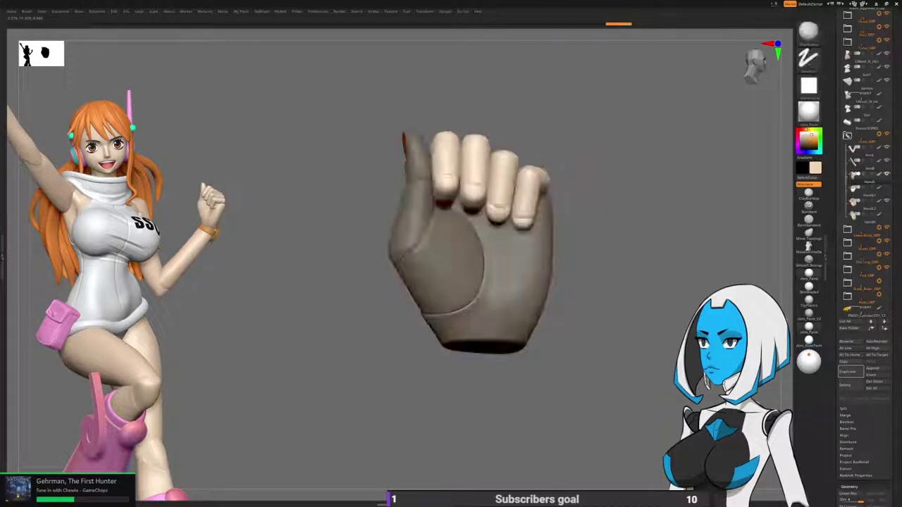
# Switch the hand to a lower subdivision level and place and orient the transform gizmo on the unmasked curled fingers.
pyautogui.click(849, 487)
pyautogui.click(846, 452)
pyautogui.moveTo(630, 310); pyautogui.dragTo(620, 327)
pyautogui.press('w')
pyautogui.press('y')
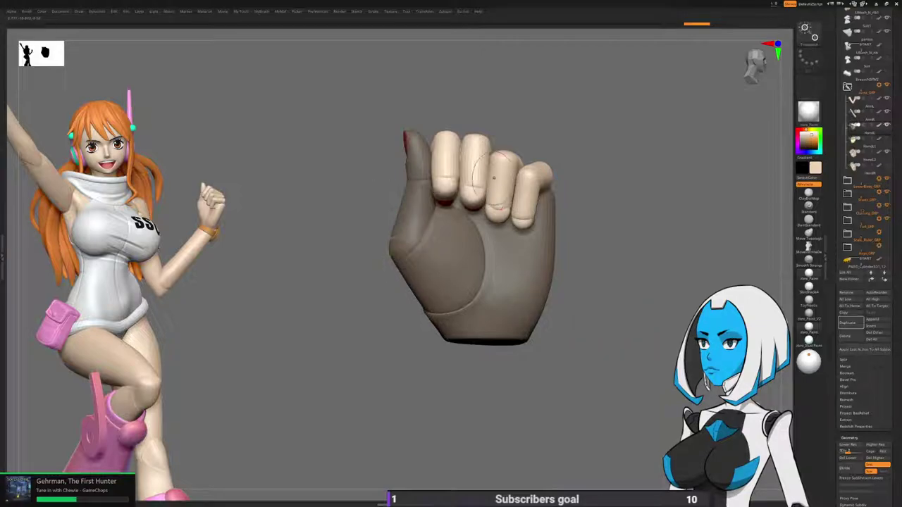
pyautogui.press('w')
pyautogui.keyDown('alt'); pyautogui.click(494, 180); pyautogui.keyUp('alt')
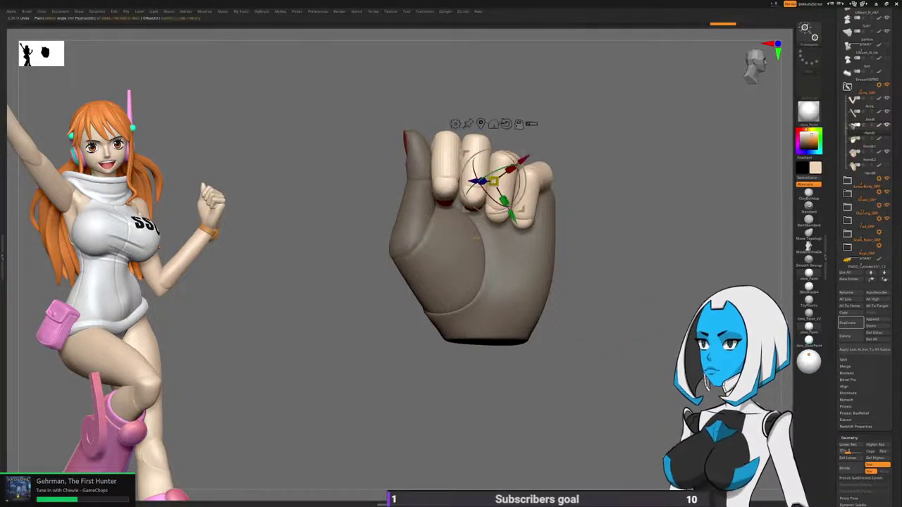
pyautogui.keyDown('alt'); pyautogui.click(496, 182); pyautogui.keyUp('alt')
pyautogui.keyDown('alt'); pyautogui.moveTo(478, 146); pyautogui.dragTo(475, 138); pyautogui.keyUp('alt')
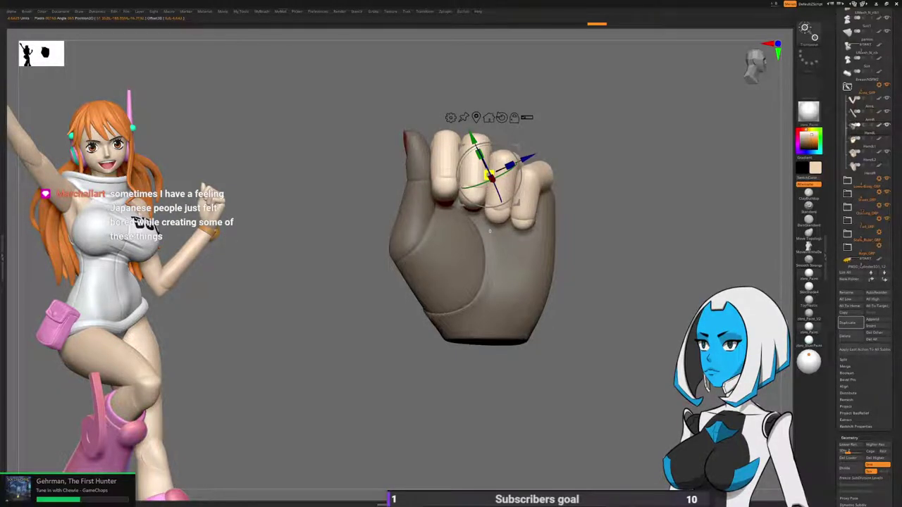
pyautogui.press('q')
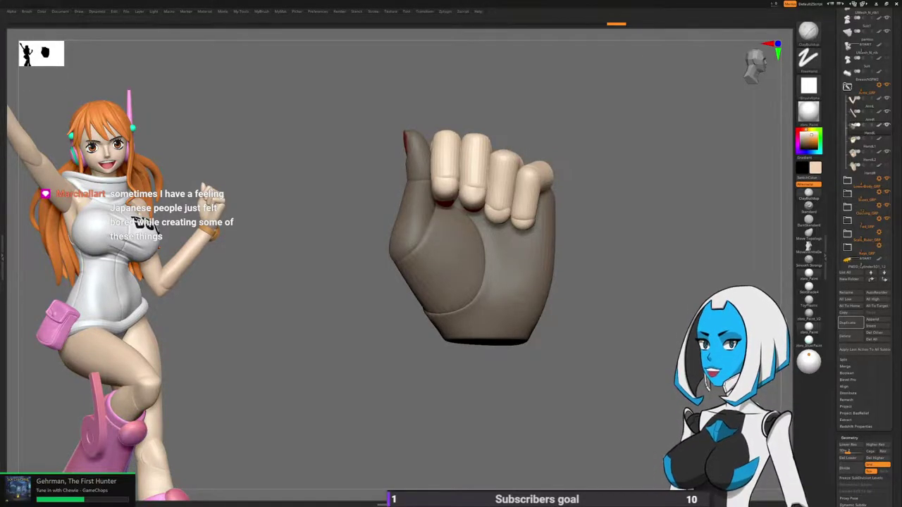
pyautogui.moveTo(606, 296); pyautogui.dragTo(415, 352, button='right')
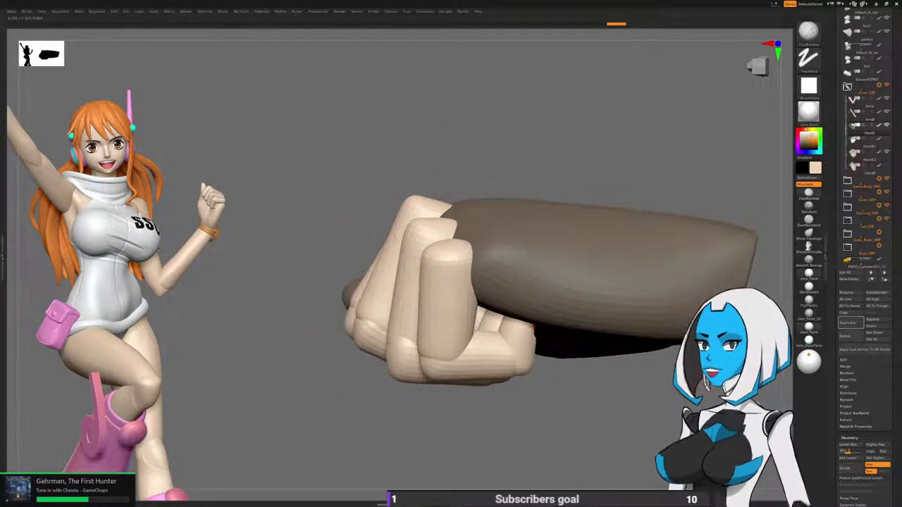
# Clear the old mask and mask the whole hand except the first segment of the middle finger.
pyautogui.keyDown('ctrl'); pyautogui.moveTo(300, 327); pyautogui.dragTo(317, 349); pyautogui.keyUp('ctrl')
pyautogui.keyDown('ctrl'); pyautogui.keyDown('shift'); pyautogui.click(386, 276); pyautogui.keyUp('shift'); pyautogui.keyUp('ctrl')
pyautogui.keyDown('ctrl'); pyautogui.click(294, 342); pyautogui.keyUp('ctrl')
pyautogui.keyDown('ctrl'); pyautogui.keyDown('shift'); pyautogui.click(288, 344); pyautogui.keyUp('shift'); pyautogui.keyUp('ctrl')
pyautogui.keyDown('ctrl'); pyautogui.click(288, 342); pyautogui.keyUp('ctrl')
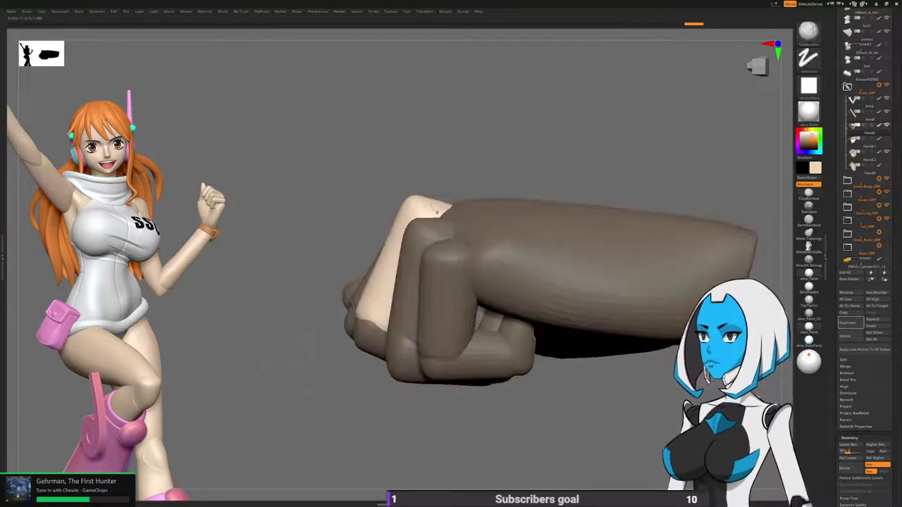
# Pick the Move brush and smooth the middle finger's first segment from its knuckle down its length.
pyautogui.keyDown('alt'); pyautogui.moveTo(417, 205); pyautogui.dragTo(430, 204); pyautogui.keyUp('alt')
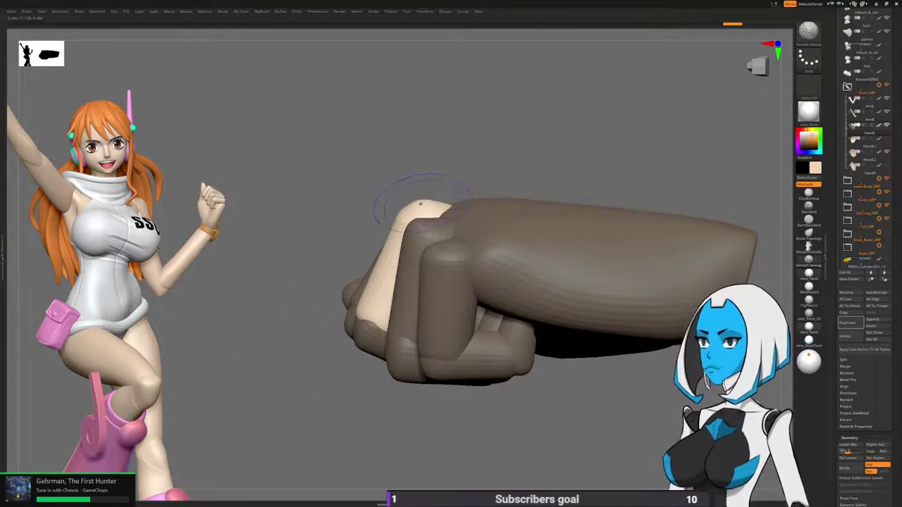
pyautogui.press('b')
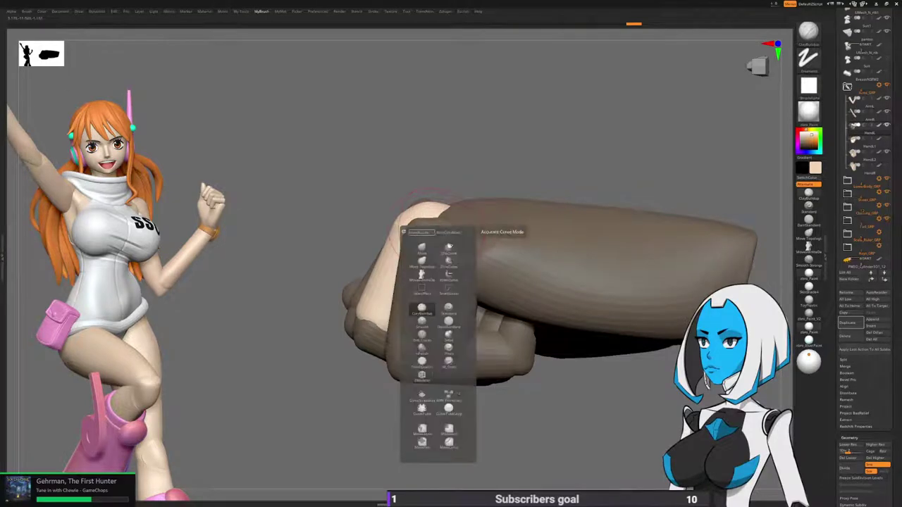
pyautogui.click(445, 247)
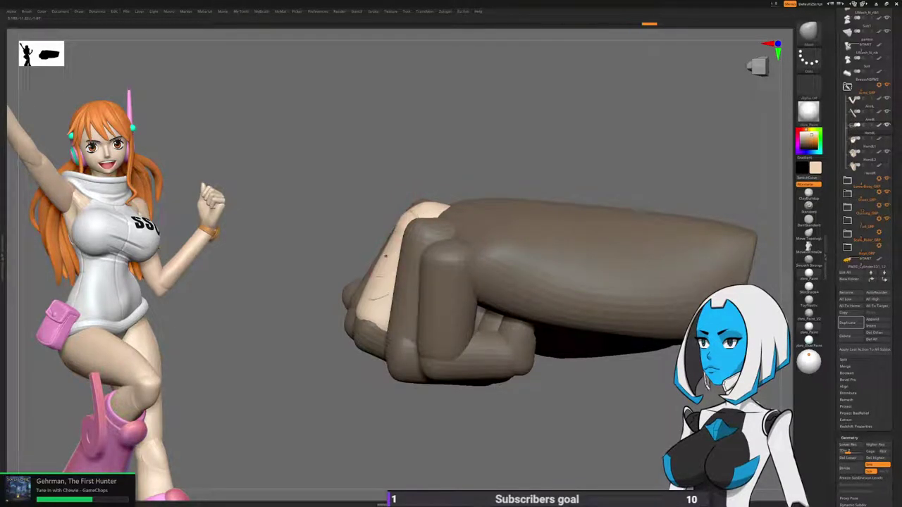
pyautogui.press('space')
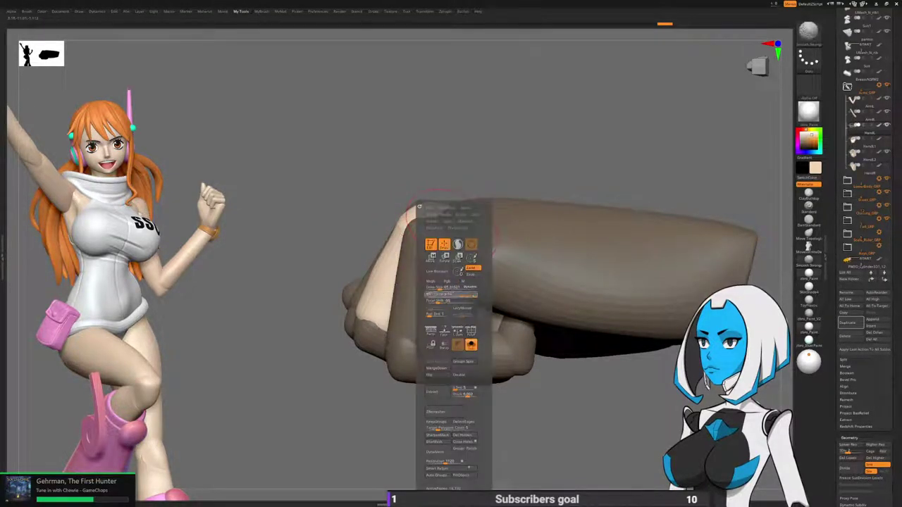
pyautogui.moveTo(398, 225)
pyautogui.keyDown('shift'); pyautogui.mouseDown()
pyautogui.moveTo(425, 187)
pyautogui.moveTo(377, 312)
pyautogui.mouseUp(); pyautogui.keyUp('shift')
pyautogui.moveTo(303, 240)
pyautogui.mouseDown()
pyautogui.moveTo(310, 366)
pyautogui.moveTo(315, 352)
pyautogui.moveTo(331, 281)
pyautogui.moveTo(261, 289)
pyautogui.moveTo(268, 346)
pyautogui.mouseUp()
pyautogui.moveTo(496, 233); pyautogui.dragTo(464, 310, button='right')
pyautogui.moveTo(444, 243)
pyautogui.keyDown('shift'); pyautogui.mouseDown()
pyautogui.moveTo(452, 245)
pyautogui.moveTo(398, 244)
pyautogui.mouseUp(); pyautogui.keyUp('shift')
# Adjust the brush size and reshape the middle finger's knuckle where it meets the back of the hand.
pyautogui.moveTo(418, 265)
pyautogui.mouseDown(button='right')
pyautogui.moveTo(424, 204)
pyautogui.moveTo(503, 209)
pyautogui.moveTo(487, 234)
pyautogui.moveTo(520, 231)
pyautogui.mouseUp(button='right')
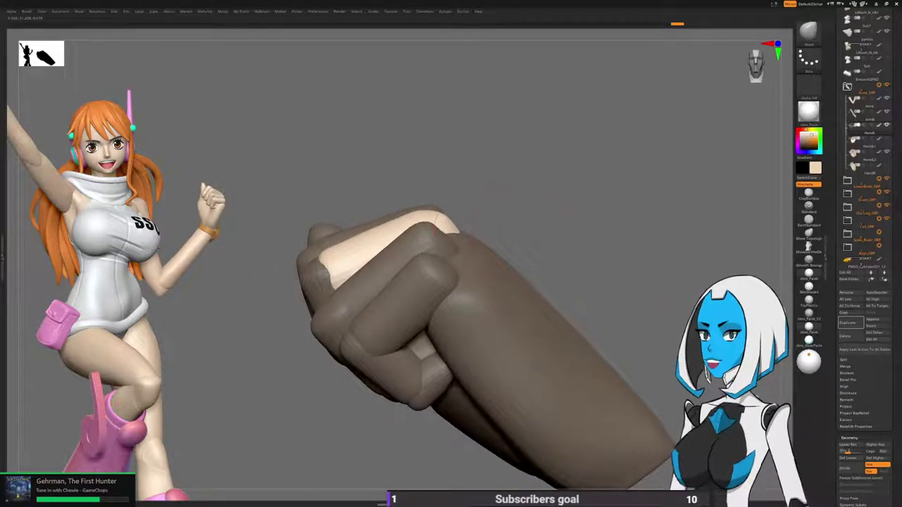
pyautogui.press('space')
pyautogui.click(472, 287)
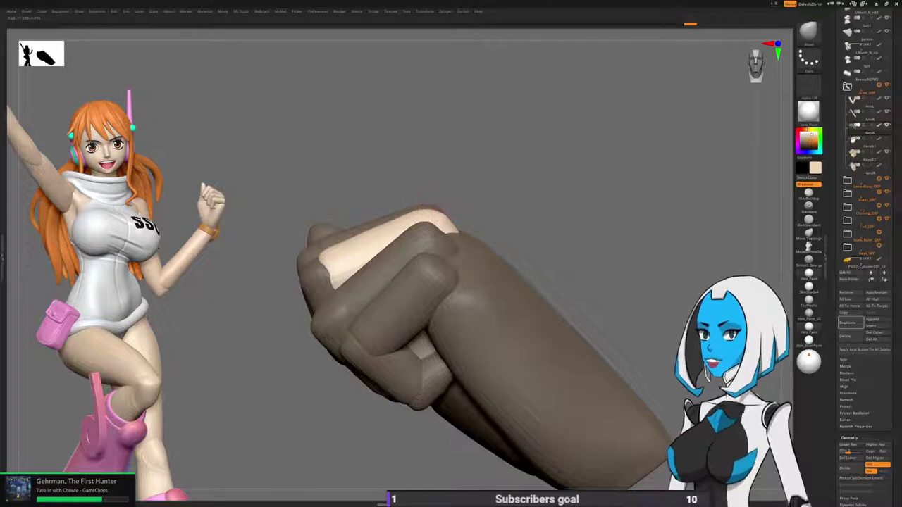
pyautogui.moveTo(435, 215); pyautogui.dragTo(453, 224)
pyautogui.moveTo(535, 253); pyautogui.dragTo(556, 184)
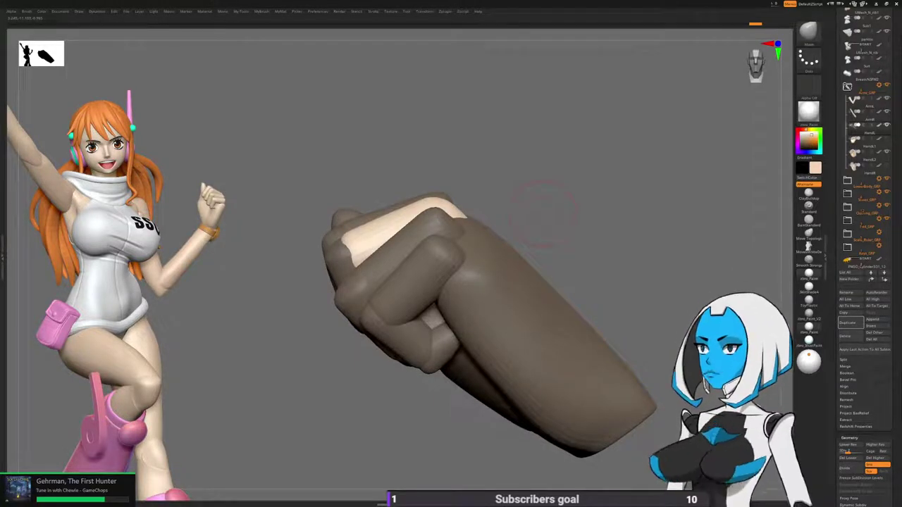
pyautogui.keyDown('alt'); pyautogui.moveTo(541, 213); pyautogui.dragTo(555, 192); pyautogui.keyUp('alt')
# Move the mask so that only the first segment of the ring finger is free.
pyautogui.keyDown('ctrl'); pyautogui.moveTo(327, 348); pyautogui.dragTo(342, 365); pyautogui.keyUp('ctrl')
pyautogui.keyDown('ctrl'); pyautogui.keyDown('shift'); pyautogui.click(413, 224); pyautogui.keyUp('shift'); pyautogui.keyUp('ctrl')
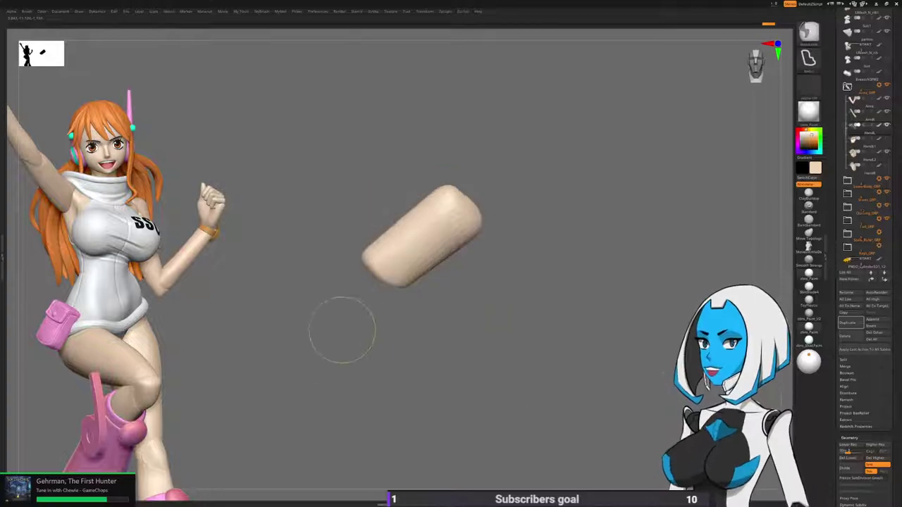
pyautogui.keyDown('ctrl'); pyautogui.click(336, 349); pyautogui.keyUp('ctrl')
pyautogui.keyDown('ctrl'); pyautogui.keyDown('shift'); pyautogui.click(337, 343); pyautogui.keyUp('shift'); pyautogui.keyUp('ctrl')
pyautogui.keyDown('ctrl'); pyautogui.click(509, 148); pyautogui.keyUp('ctrl')
# Smooth the ring finger's knuckle and pull its end into a rounder shape with the Move brush.
pyautogui.moveTo(443, 192)
pyautogui.keyDown('shift'); pyautogui.mouseDown()
pyautogui.moveTo(428, 201)
pyautogui.moveTo(450, 191)
pyautogui.moveTo(467, 195)
pyautogui.mouseUp(); pyautogui.keyUp('shift')
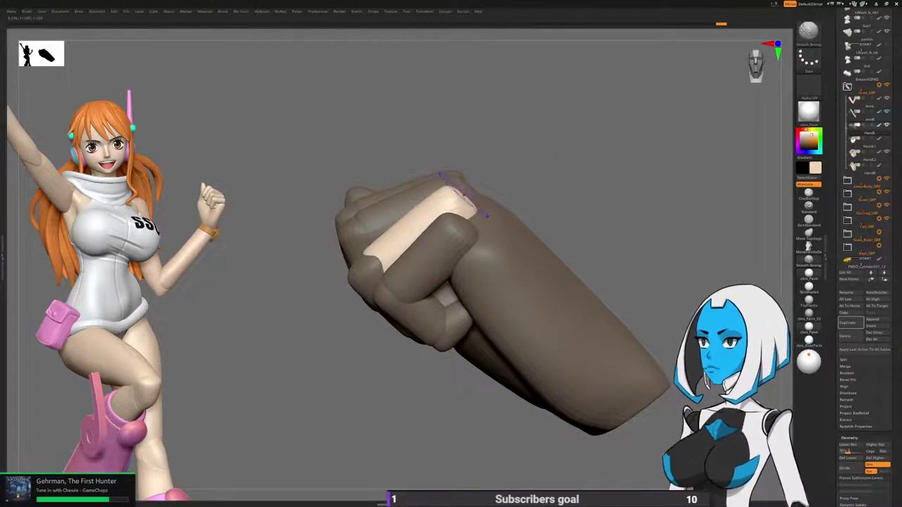
pyautogui.moveTo(551, 169); pyautogui.dragTo(530, 164)
pyautogui.moveTo(465, 205); pyautogui.dragTo(473, 200)
pyautogui.moveTo(525, 169)
pyautogui.mouseDown()
pyautogui.moveTo(563, 174)
pyautogui.moveTo(541, 176)
pyautogui.mouseUp()
pyautogui.moveTo(467, 204); pyautogui.dragTo(472, 200)
pyautogui.moveTo(542, 176); pyautogui.dragTo(534, 149)
pyautogui.moveTo(462, 205); pyautogui.dragTo(467, 201)
pyautogui.moveTo(563, 176)
pyautogui.mouseDown()
pyautogui.moveTo(549, 185)
pyautogui.moveTo(579, 200)
pyautogui.moveTo(612, 198)
pyautogui.mouseUp()
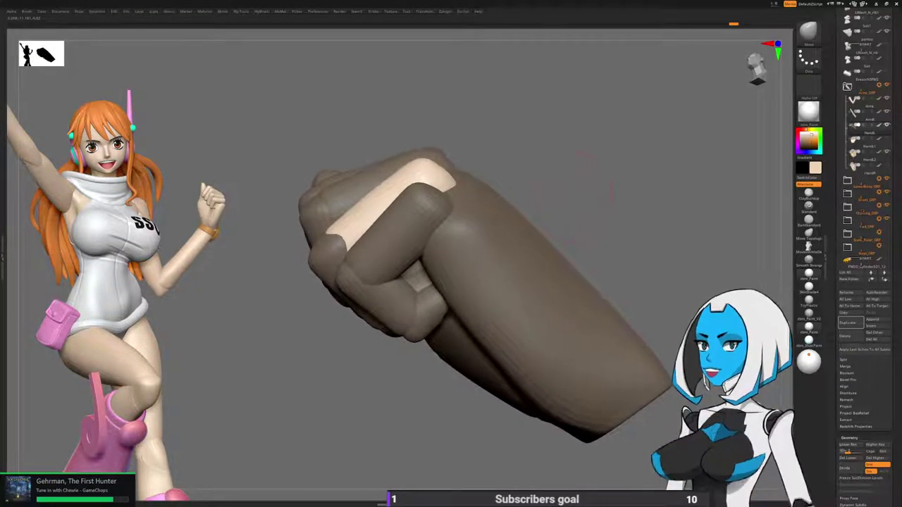
# Move the mask so that only the first segment of the little finger is free.
pyautogui.keyDown('ctrl'); pyautogui.moveTo(568, 176); pyautogui.dragTo(581, 189); pyautogui.keyUp('ctrl')
pyautogui.keyDown('ctrl'); pyautogui.keyDown('shift'); pyautogui.click(444, 224); pyautogui.keyUp('shift'); pyautogui.keyUp('ctrl')
pyautogui.keyDown('ctrl'); pyautogui.click(534, 190); pyautogui.keyUp('ctrl')
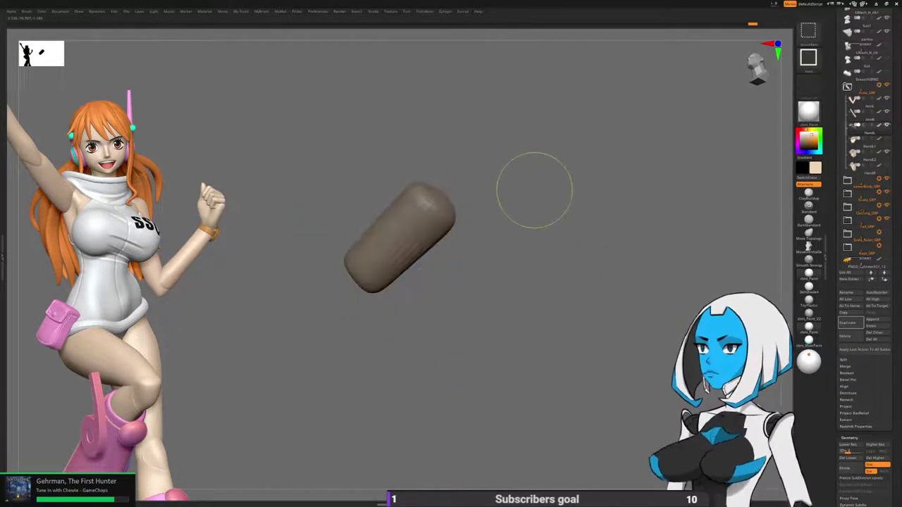
pyautogui.keyDown('ctrl'); pyautogui.keyDown('shift'); pyautogui.click(533, 190); pyautogui.keyUp('shift'); pyautogui.keyUp('ctrl')
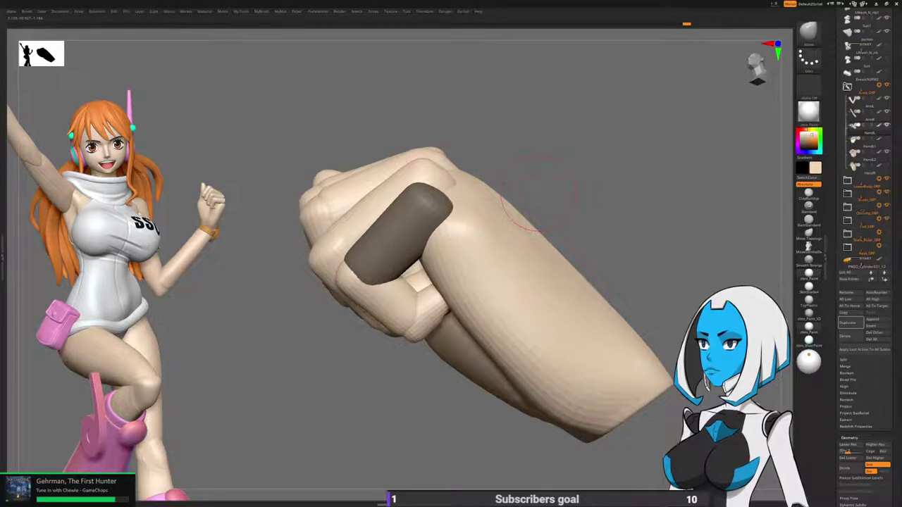
pyautogui.keyDown('ctrl'); pyautogui.click(560, 185); pyautogui.keyUp('ctrl')
# Reshape the little finger's knuckle with the Move brush, working from several angles around the fist.
pyautogui.moveTo(431, 204); pyautogui.dragTo(457, 204)
pyautogui.moveTo(447, 141); pyautogui.dragTo(370, 388)
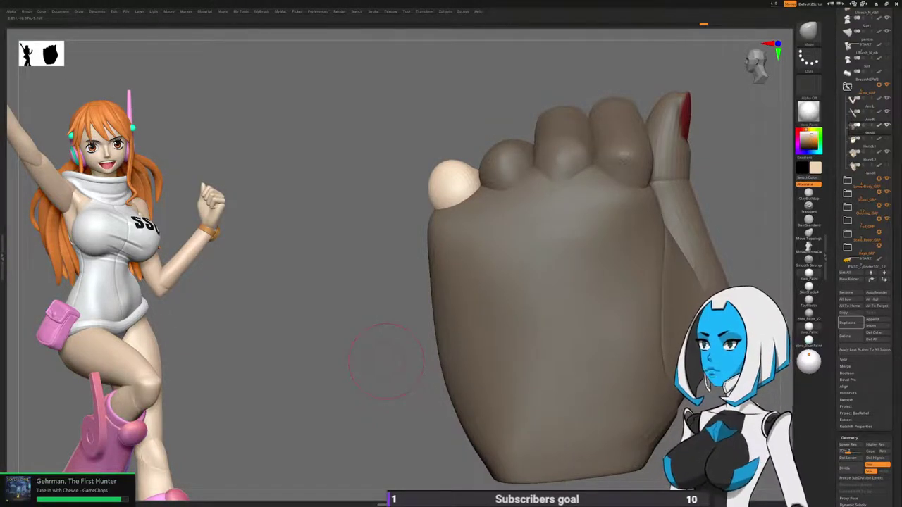
pyautogui.moveTo(386, 361); pyautogui.dragTo(387, 461)
pyautogui.moveTo(448, 189); pyautogui.dragTo(445, 175)
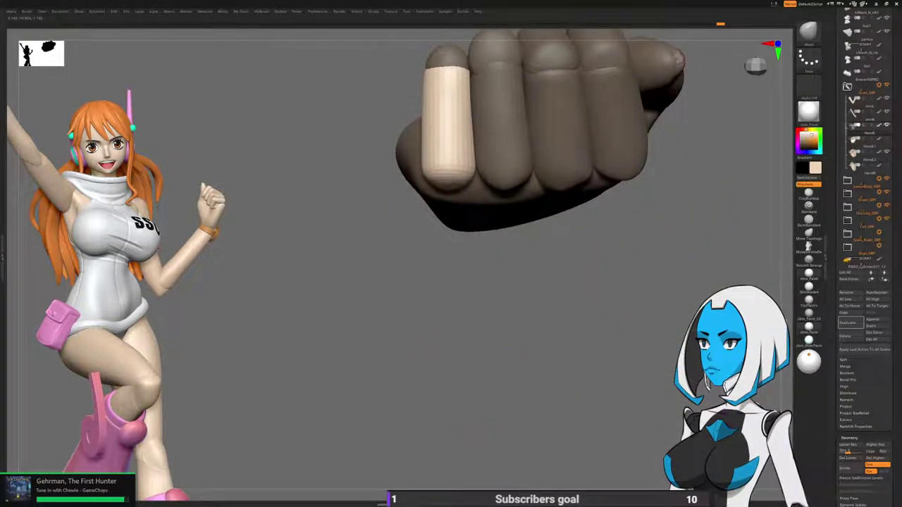
pyautogui.moveTo(394, 416); pyautogui.dragTo(414, 290)
pyautogui.moveTo(455, 218); pyautogui.dragTo(383, 276)
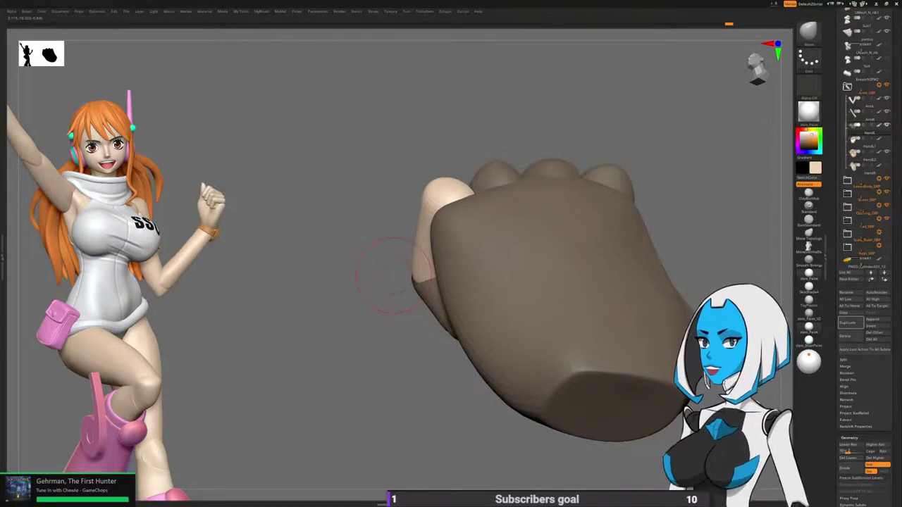
pyautogui.moveTo(393, 275); pyautogui.dragTo(473, 255)
# Refine the little finger's knuckle contour with short Move brush strokes beside the edge of the palm.
pyautogui.moveTo(423, 233); pyautogui.dragTo(457, 210, button='right')
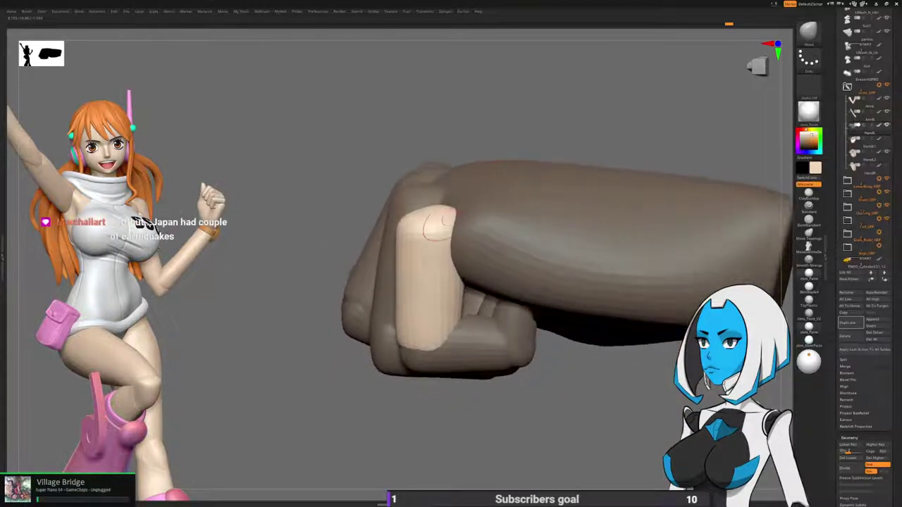
pyautogui.keyDown('alt'); pyautogui.moveTo(531, 225); pyautogui.dragTo(503, 197, button='right'); pyautogui.keyUp('alt')
pyautogui.moveTo(422, 193); pyautogui.dragTo(415, 189)
pyautogui.moveTo(414, 189); pyautogui.dragTo(517, 307, button='right')
pyautogui.moveTo(403, 193); pyautogui.dragTo(397, 186)
pyautogui.moveTo(529, 302)
pyautogui.keyDown('ctrl'); pyautogui.mouseDown(button='right')
pyautogui.moveTo(523, 176)
pyautogui.moveTo(533, 261)
pyautogui.moveTo(613, 272)
pyautogui.moveTo(610, 339)
pyautogui.moveTo(598, 313)
pyautogui.moveTo(648, 317)
pyautogui.mouseUp(button='right'); pyautogui.keyUp('ctrl')
# Isolate the middle finger's first segment, show the hand again, nudge that knuckle, and clear the mask.
pyautogui.keyDown('ctrl'); pyautogui.moveTo(634, 310); pyautogui.dragTo(651, 327); pyautogui.keyUp('ctrl')
pyautogui.keyDown('ctrl'); pyautogui.keyDown('shift'); pyautogui.click(443, 271); pyautogui.keyUp('shift'); pyautogui.keyUp('ctrl')
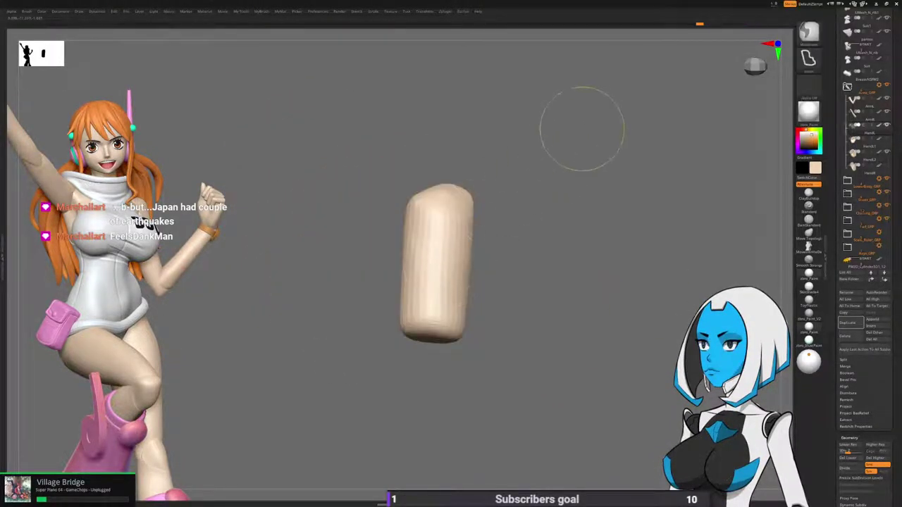
pyautogui.keyDown('ctrl'); pyautogui.keyDown('shift'); pyautogui.click(586, 125); pyautogui.keyUp('shift'); pyautogui.keyUp('ctrl')
pyautogui.moveTo(434, 173); pyautogui.dragTo(434, 178)
pyautogui.keyDown('ctrl'); pyautogui.moveTo(673, 113); pyautogui.dragTo(697, 123); pyautogui.keyUp('ctrl')
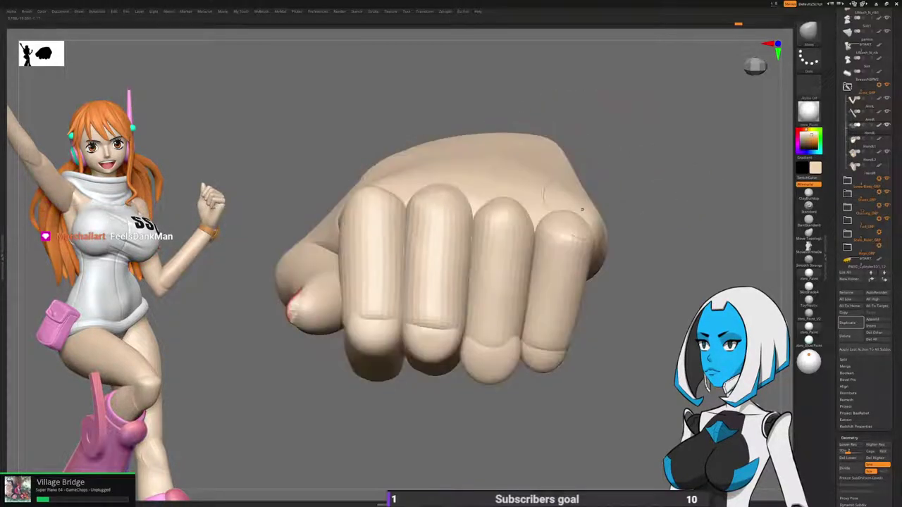
# Mask the whole hand except the first segment of the index finger.
pyautogui.keyDown('ctrl'); pyautogui.keyDown('shift'); pyautogui.click(381, 245); pyautogui.keyUp('shift'); pyautogui.keyUp('ctrl')
pyautogui.keyDown('ctrl'); pyautogui.click(443, 150); pyautogui.keyUp('ctrl')
pyautogui.keyDown('ctrl'); pyautogui.keyDown('shift'); pyautogui.click(443, 149); pyautogui.keyUp('shift'); pyautogui.keyUp('ctrl')
pyautogui.keyDown('ctrl'); pyautogui.click(442, 134); pyautogui.keyUp('ctrl')
# Reshape the index finger's knuckle from the front of the fist and smooth its top.
pyautogui.moveTo(441, 132); pyautogui.dragTo(415, 166, button='right')
pyautogui.moveTo(394, 168); pyautogui.dragTo(398, 176)
pyautogui.moveTo(403, 193); pyautogui.dragTo(411, 163, button='right')
pyautogui.moveTo(398, 176); pyautogui.dragTo(385, 170)
pyautogui.moveTo(389, 185)
pyautogui.mouseDown(button='right')
pyautogui.moveTo(493, 144)
pyautogui.moveTo(599, 151)
pyautogui.moveTo(634, 166)
pyautogui.mouseUp(button='right')
pyautogui.moveTo(663, 304); pyautogui.dragTo(605, 240, button='right')
pyautogui.keyDown('shift'); pyautogui.moveTo(438, 191); pyautogui.dragTo(461, 184); pyautogui.keyUp('shift')
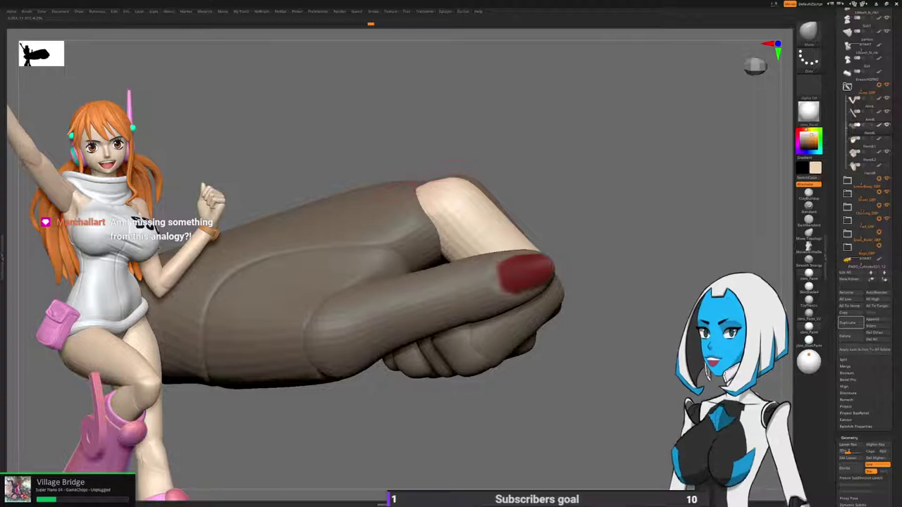
# Adjust the brush size and refine the index finger's knuckle profile from the thumb side.
pyautogui.moveTo(427, 190); pyautogui.dragTo(433, 194)
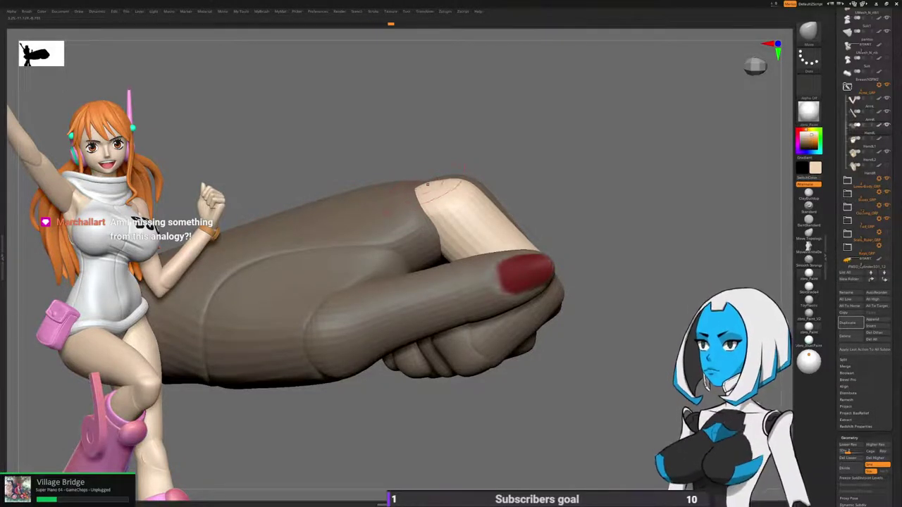
pyautogui.moveTo(467, 194)
pyautogui.mouseDown(button='right')
pyautogui.moveTo(470, 207)
pyautogui.moveTo(486, 206)
pyautogui.mouseUp(button='right')
pyautogui.press('space')
pyautogui.moveTo(511, 254); pyautogui.dragTo(508, 254)
pyautogui.moveTo(478, 257); pyautogui.dragTo(476, 240, button='right')
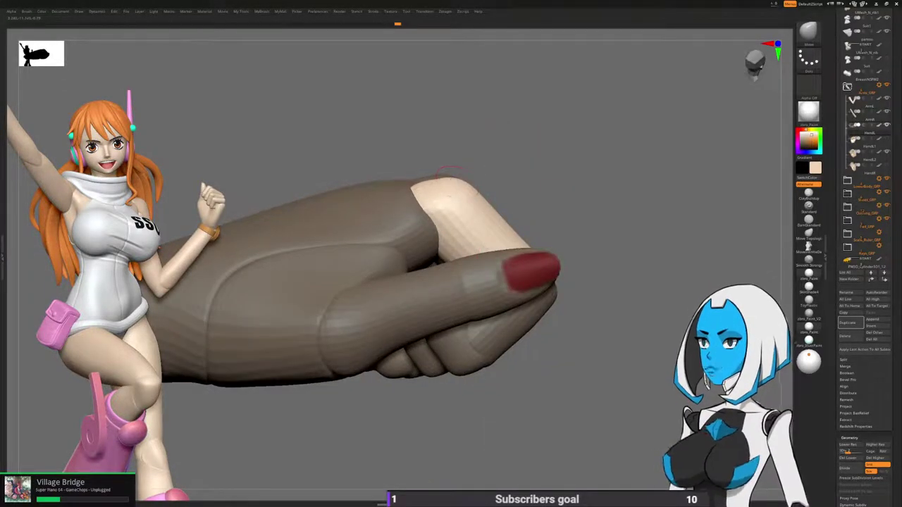
pyautogui.moveTo(431, 191); pyautogui.dragTo(432, 185)
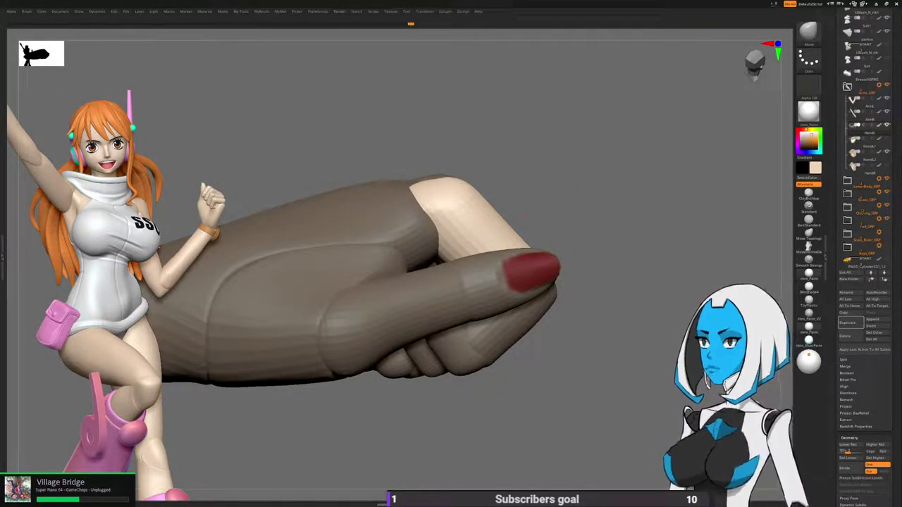
# Correct the index finger's knuckle where it joins the palm and even out its top from the front.
pyautogui.keyDown('alt'); pyautogui.moveTo(521, 215); pyautogui.dragTo(565, 200); pyautogui.keyUp('alt')
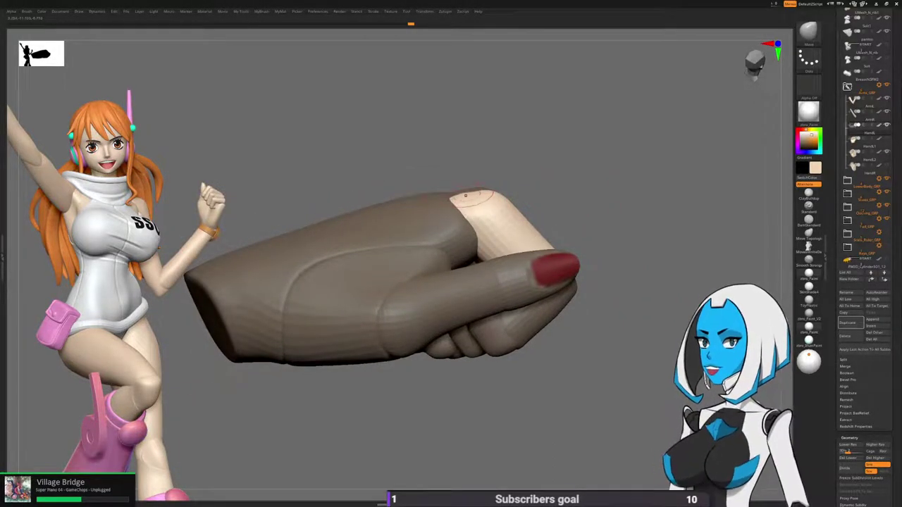
pyautogui.moveTo(469, 197); pyautogui.dragTo(473, 196)
pyautogui.moveTo(535, 172)
pyautogui.mouseDown()
pyautogui.moveTo(422, 188)
pyautogui.moveTo(345, 239)
pyautogui.moveTo(405, 292)
pyautogui.moveTo(374, 303)
pyautogui.mouseUp()
pyautogui.moveTo(416, 120); pyautogui.dragTo(438, 185, button='right')
pyautogui.moveTo(444, 173); pyautogui.dragTo(438, 181)
pyautogui.moveTo(475, 345)
pyautogui.mouseDown()
pyautogui.moveTo(463, 352)
pyautogui.moveTo(466, 377)
pyautogui.moveTo(493, 384)
pyautogui.mouseUp()
# Move the mask from the middle finger's first segment to the rest of the hand, leaving only that segment free.
pyautogui.keyDown('ctrl'); pyautogui.click(463, 354); pyautogui.keyUp('ctrl')
pyautogui.keyDown('ctrl'); pyautogui.keyDown('shift'); pyautogui.click(453, 246); pyautogui.keyUp('shift'); pyautogui.keyUp('ctrl')
pyautogui.keyDown('ctrl'); pyautogui.click(455, 353); pyautogui.keyUp('ctrl')
pyautogui.keyDown('ctrl'); pyautogui.keyDown('shift'); pyautogui.click(461, 353); pyautogui.keyUp('shift'); pyautogui.keyUp('ctrl')
pyautogui.keyDown('ctrl'); pyautogui.click(462, 354); pyautogui.keyUp('ctrl')
# Reshape the top of the middle finger's knuckle with the Move brush, working from the front of the fist.
pyautogui.moveTo(465, 356); pyautogui.dragTo(454, 402)
pyautogui.moveTo(433, 254); pyautogui.dragTo(431, 264)
pyautogui.moveTo(427, 373)
pyautogui.mouseDown()
pyautogui.moveTo(419, 394)
pyautogui.moveTo(436, 338)
pyautogui.mouseUp()
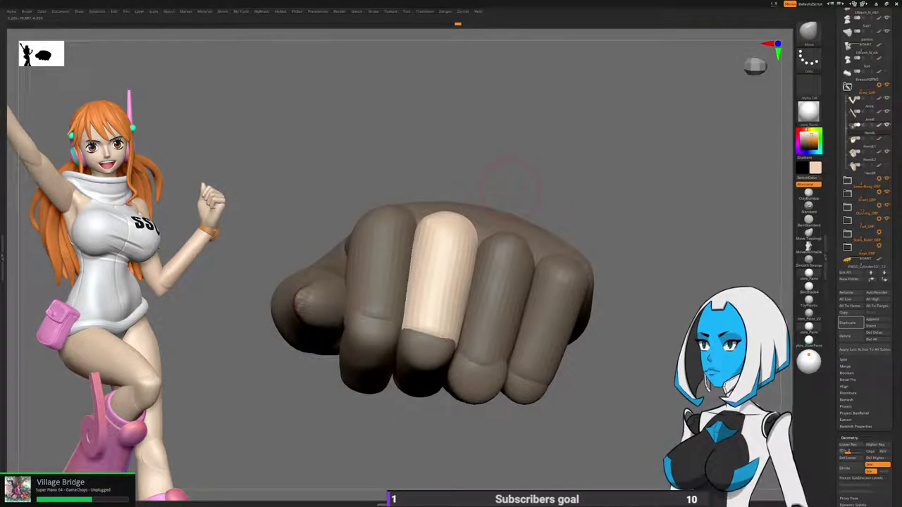
pyautogui.moveTo(511, 186)
pyautogui.mouseDown()
pyautogui.moveTo(655, 257)
pyautogui.moveTo(651, 224)
pyautogui.mouseUp()
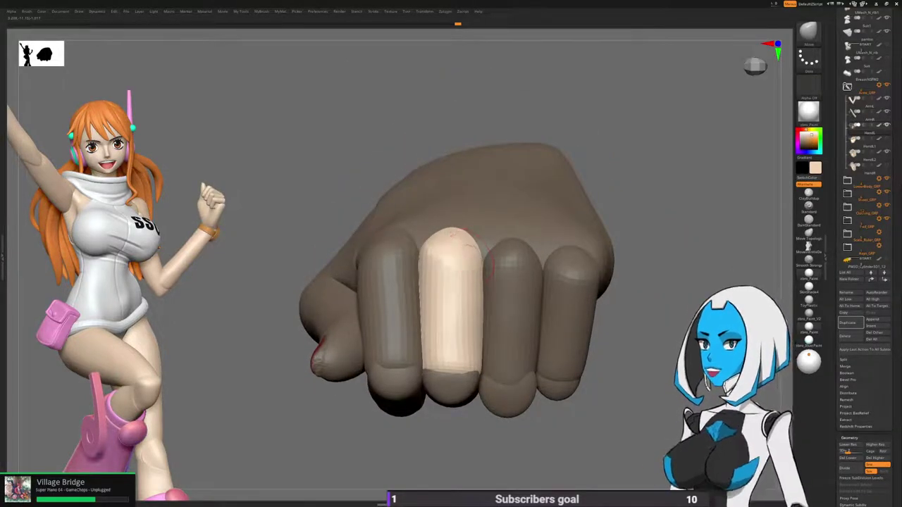
pyautogui.moveTo(644, 224); pyautogui.dragTo(647, 254)
pyautogui.moveTo(448, 243); pyautogui.dragTo(449, 235)
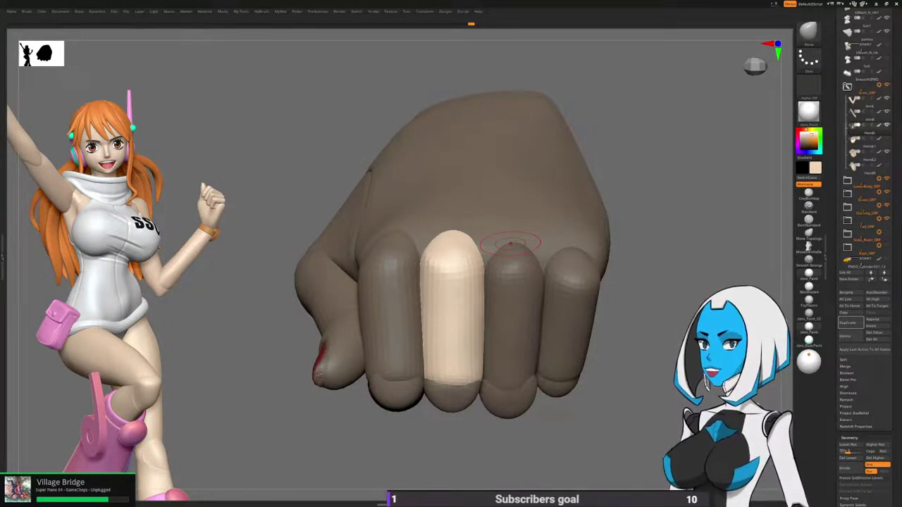
# Mask the whole hand except the first segment of the ring finger.
pyautogui.moveTo(657, 261)
pyautogui.mouseDown()
pyautogui.moveTo(652, 211)
pyautogui.moveTo(635, 201)
pyautogui.moveTo(588, 259)
pyautogui.moveTo(622, 242)
pyautogui.moveTo(613, 231)
pyautogui.mouseUp()
pyautogui.keyDown('ctrl'); pyautogui.click(635, 203); pyautogui.keyUp('ctrl')
pyautogui.keyDown('ctrl'); pyautogui.keyDown('shift'); pyautogui.click(513, 261); pyautogui.keyUp('shift'); pyautogui.keyUp('ctrl')
pyautogui.keyDown('ctrl'); pyautogui.click(616, 240); pyautogui.keyUp('ctrl')
pyautogui.keyDown('ctrl'); pyautogui.keyDown('shift'); pyautogui.click(623, 245); pyautogui.keyUp('shift'); pyautogui.keyUp('ctrl')
pyautogui.keyDown('ctrl'); pyautogui.click(624, 245); pyautogui.keyUp('ctrl')
# Adjust the brush size and refine the top of the ring finger's knuckle with the Move brush.
pyautogui.moveTo(473, 235); pyautogui.dragTo(476, 236, button='right')
pyautogui.moveTo(501, 176); pyautogui.dragTo(507, 215, button='right')
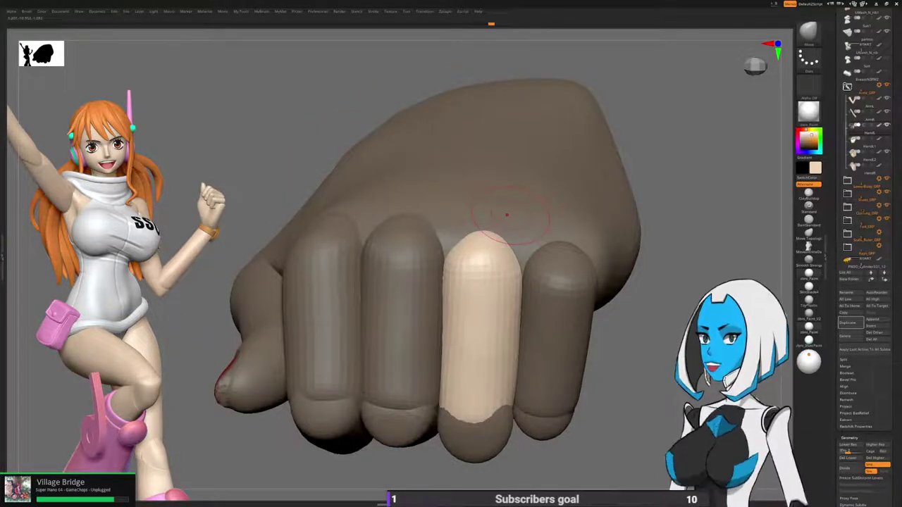
pyautogui.moveTo(506, 215); pyautogui.dragTo(666, 219)
pyautogui.press('space')
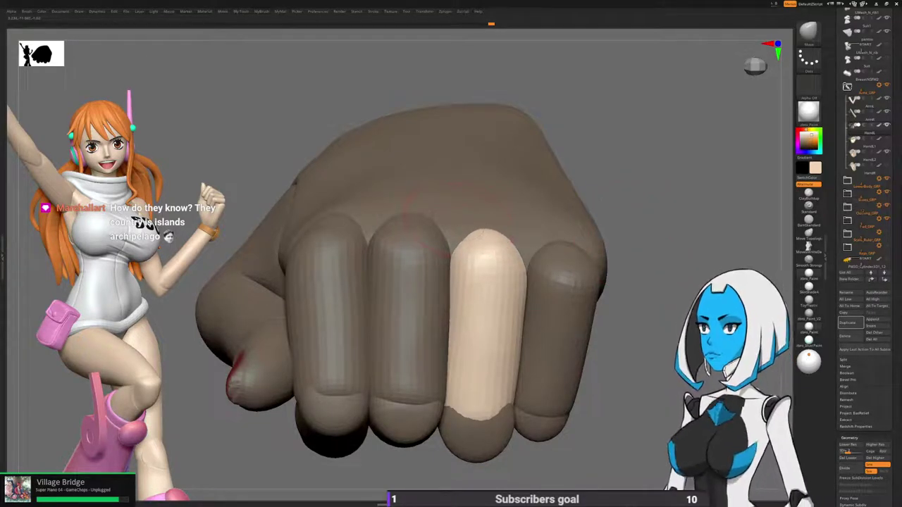
pyautogui.moveTo(501, 231); pyautogui.dragTo(455, 233, button='right')
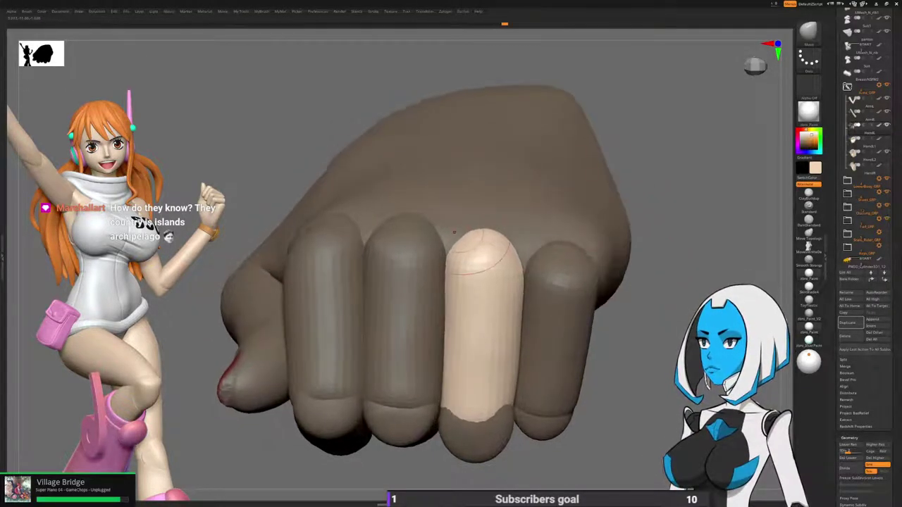
# Mask the whole hand except the first segment of the little finger.
pyautogui.keyDown('ctrl'); pyautogui.moveTo(634, 271); pyautogui.dragTo(648, 290); pyautogui.keyUp('ctrl')
pyautogui.keyDown('ctrl'); pyautogui.keyDown('shift'); pyautogui.click(569, 303); pyautogui.keyUp('shift'); pyautogui.keyUp('ctrl')
pyautogui.keyDown('ctrl'); pyautogui.click(652, 294); pyautogui.keyUp('ctrl')
pyautogui.keyDown('ctrl'); pyautogui.keyDown('shift'); pyautogui.click(665, 299); pyautogui.keyUp('shift'); pyautogui.keyUp('ctrl')
pyautogui.keyDown('ctrl'); pyautogui.click(671, 300); pyautogui.keyUp('ctrl')
# Reshape the little finger's first segment from the side with the Move brush and smooth its outer edge.
pyautogui.keyDown('alt'); pyautogui.moveTo(671, 296); pyautogui.dragTo(510, 227, button='right'); pyautogui.keyUp('alt')
pyautogui.moveTo(503, 303); pyautogui.dragTo(497, 299)
pyautogui.moveTo(498, 298)
pyautogui.mouseDown(button='right')
pyautogui.moveTo(486, 240)
pyautogui.moveTo(507, 236)
pyautogui.moveTo(475, 240)
pyautogui.mouseUp(button='right')
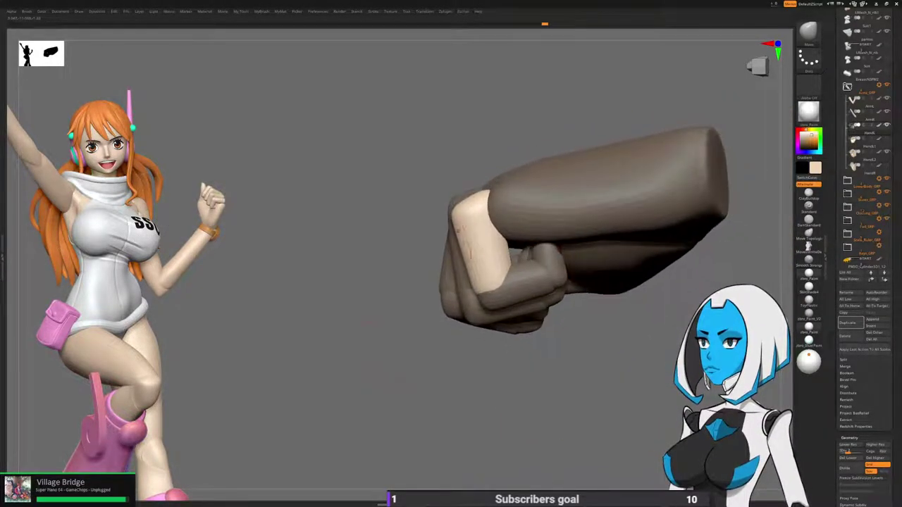
pyautogui.press('space')
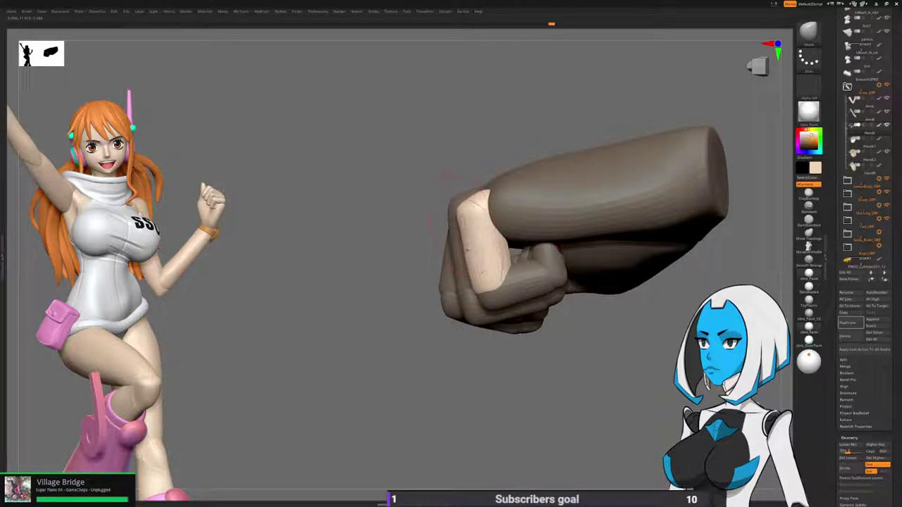
pyautogui.moveTo(466, 244)
pyautogui.keyDown('shift'); pyautogui.mouseDown()
pyautogui.moveTo(467, 262)
pyautogui.moveTo(407, 283)
pyautogui.mouseUp(); pyautogui.keyUp('shift')
# Shift the free area from the little finger to the ring finger's first segment, masking everything else.
pyautogui.keyDown('ctrl'); pyautogui.keyDown('shift'); pyautogui.click(455, 252); pyautogui.keyUp('shift'); pyautogui.keyUp('ctrl')
pyautogui.keyDown('ctrl'); pyautogui.click(419, 295); pyautogui.keyUp('ctrl')
pyautogui.keyDown('ctrl'); pyautogui.keyDown('shift'); pyautogui.click(407, 306); pyautogui.keyUp('shift'); pyautogui.keyUp('ctrl')
pyautogui.keyDown('ctrl'); pyautogui.click(407, 307); pyautogui.keyUp('ctrl')
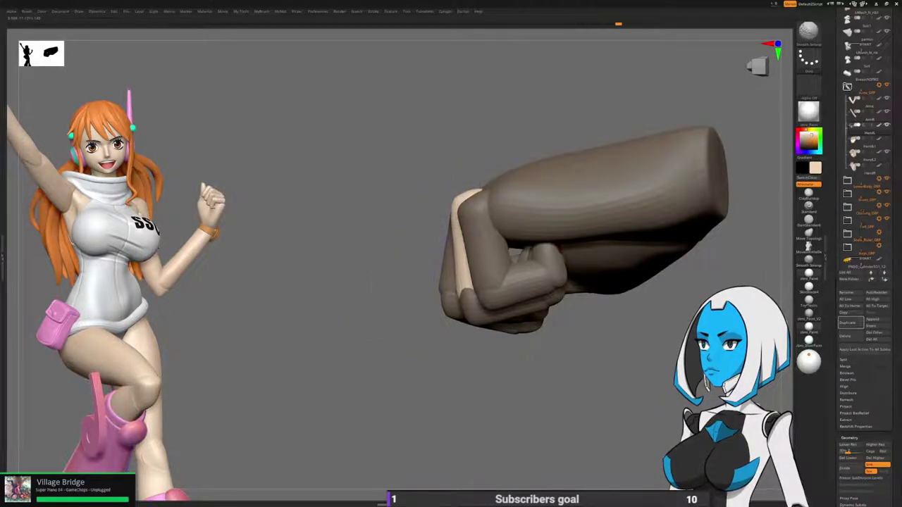
# Clear the ring finger's masking setup and mask everything except the middle finger's first segment.
pyautogui.keyDown('ctrl'); pyautogui.moveTo(394, 359); pyautogui.dragTo(415, 380); pyautogui.keyUp('ctrl')
pyautogui.moveTo(366, 366); pyautogui.dragTo(416, 366)
pyautogui.keyDown('ctrl'); pyautogui.keyDown('shift'); pyautogui.click(434, 247); pyautogui.keyUp('shift'); pyautogui.keyUp('ctrl')
pyautogui.keyDown('ctrl'); pyautogui.click(396, 371); pyautogui.keyUp('ctrl')
pyautogui.keyDown('ctrl'); pyautogui.keyDown('shift'); pyautogui.click(396, 370); pyautogui.keyUp('shift'); pyautogui.keyUp('ctrl')
pyautogui.keyDown('ctrl'); pyautogui.click(396, 371); pyautogui.keyUp('ctrl')
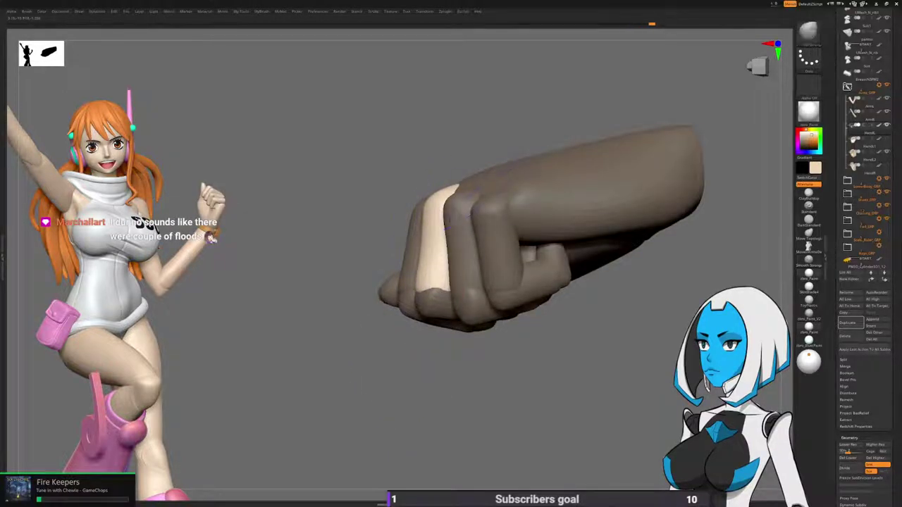
pyautogui.keyDown('alt'); pyautogui.moveTo(430, 400); pyautogui.dragTo(416, 368); pyautogui.keyUp('alt')
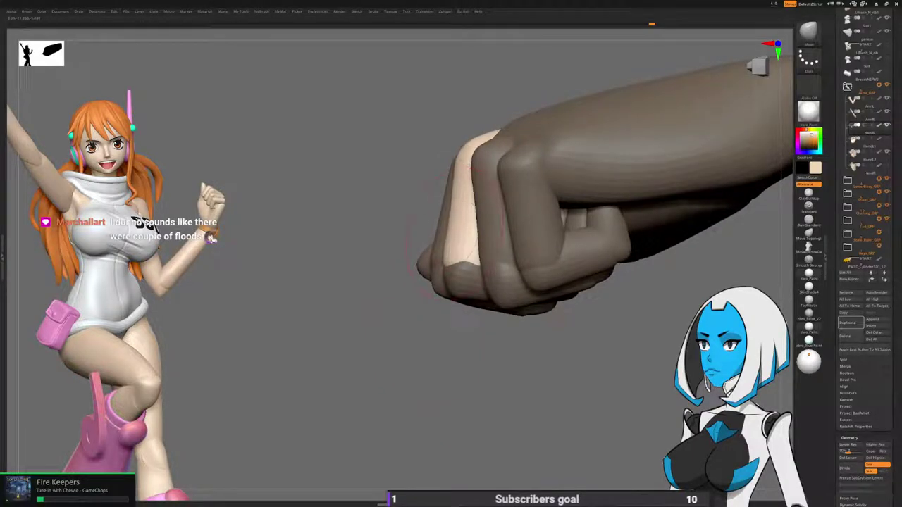
# Switch the free area to the index finger's first segment, masking the rest of the hand.
pyautogui.moveTo(451, 338); pyautogui.dragTo(619, 353)
pyautogui.keyDown('ctrl'); pyautogui.keyDown('shift'); pyautogui.click(490, 176); pyautogui.keyUp('shift'); pyautogui.keyUp('ctrl')
pyautogui.keyDown('ctrl'); pyautogui.click(569, 205); pyautogui.keyUp('ctrl')
pyautogui.keyDown('ctrl'); pyautogui.keyDown('shift'); pyautogui.click(562, 205); pyautogui.keyUp('shift'); pyautogui.keyUp('ctrl')
pyautogui.keyDown('ctrl'); pyautogui.click(539, 204); pyautogui.keyUp('ctrl')
# Reshape the index finger's first segment around its knuckle with the Move brush and smooth its surface.
pyautogui.moveTo(570, 204); pyautogui.dragTo(579, 204)
pyautogui.moveTo(501, 152); pyautogui.dragTo(504, 154)
pyautogui.moveTo(504, 204); pyautogui.dragTo(508, 203)
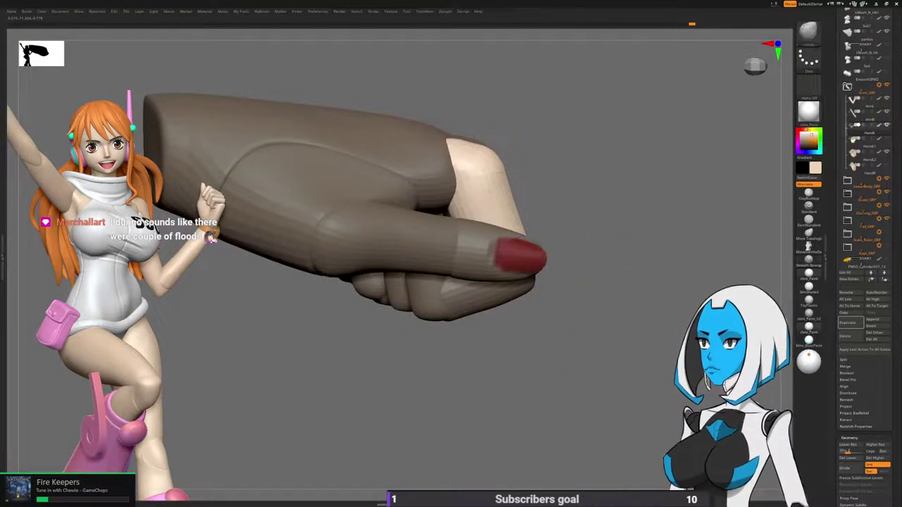
pyautogui.moveTo(606, 338); pyautogui.dragTo(493, 332)
pyautogui.moveTo(503, 158); pyautogui.dragTo(503, 154)
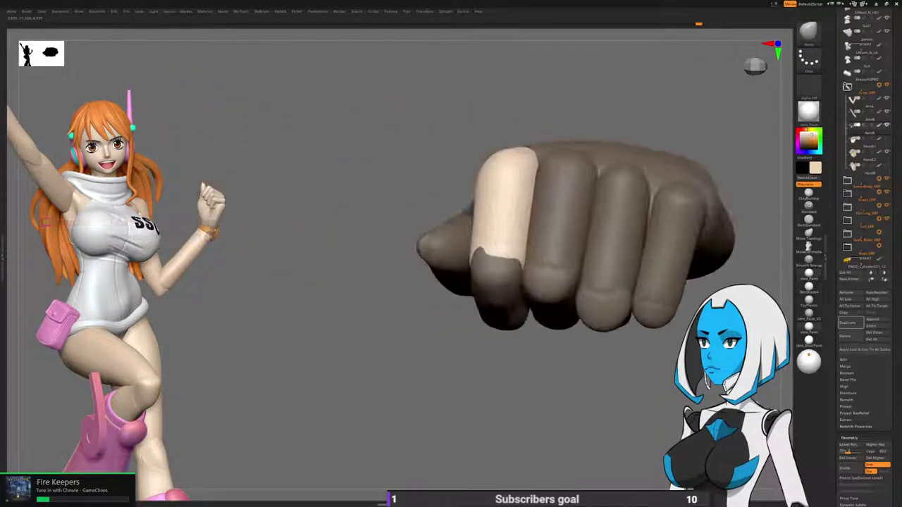
pyautogui.moveTo(450, 338); pyautogui.dragTo(458, 384)
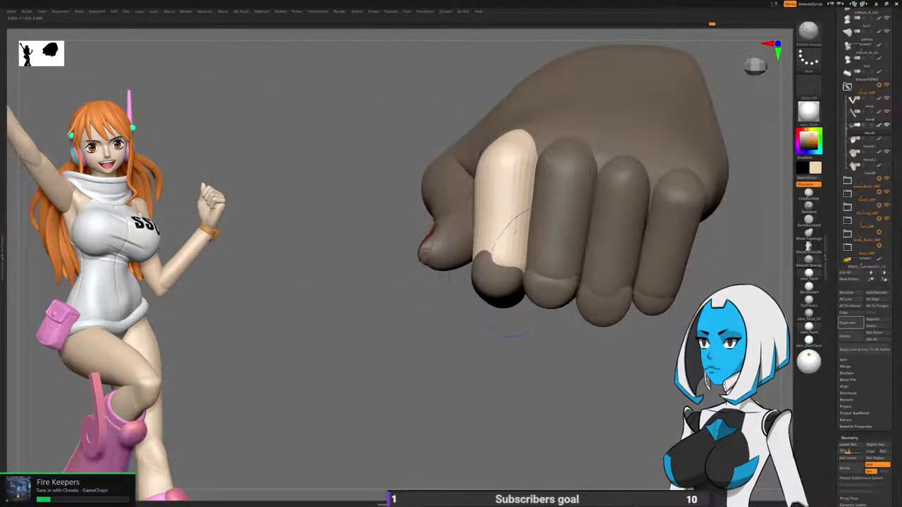
# With only the whole little finger unmasked, centre the transform gizmo on its base knuckle and adjust the finger's angle slightly.
pyautogui.keyDown('alt'); pyautogui.moveTo(599, 346); pyautogui.dragTo(550, 183); pyautogui.keyUp('alt')
pyautogui.keyDown('alt'); pyautogui.moveTo(606, 169); pyautogui.dragTo(634, 138); pyautogui.keyUp('alt')
pyautogui.moveTo(563, 245); pyautogui.dragTo(599, 279)
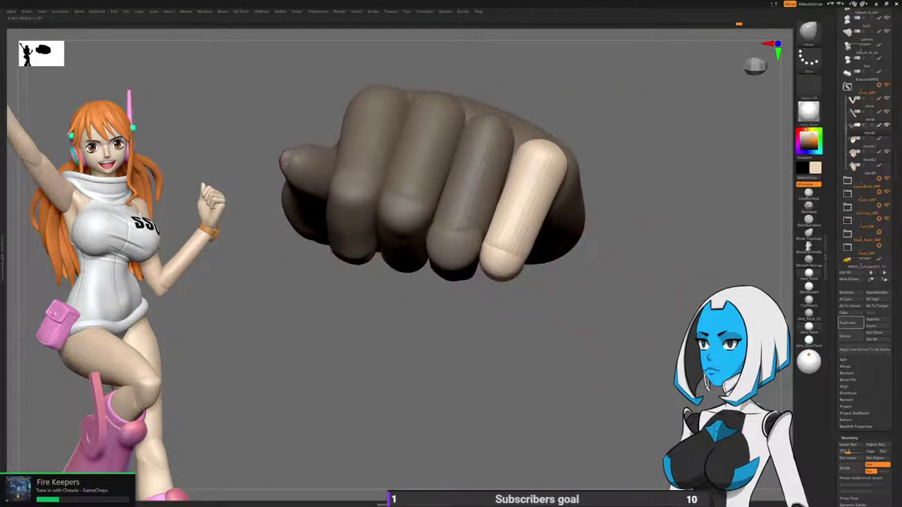
pyautogui.press('w')
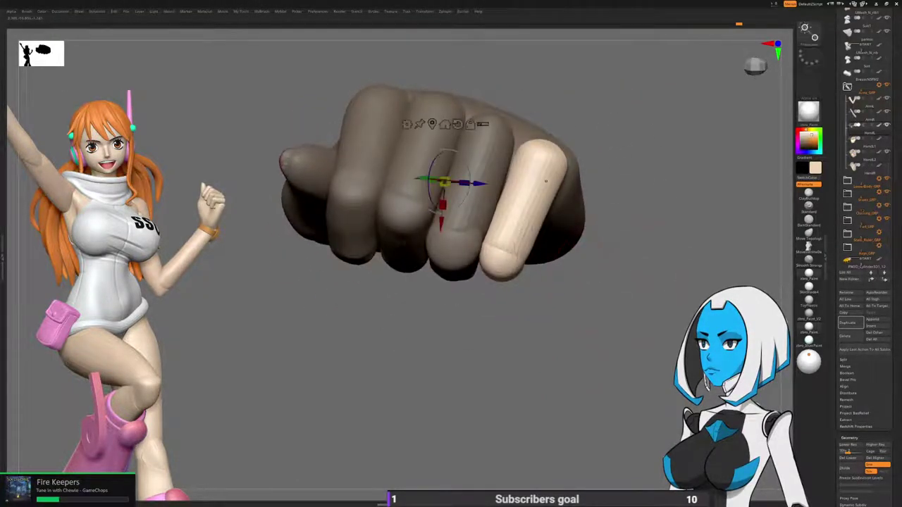
pyautogui.keyDown('alt'); pyautogui.click(539, 171); pyautogui.keyUp('alt')
pyautogui.moveTo(574, 188); pyautogui.dragTo(563, 182)
pyautogui.moveTo(620, 282); pyautogui.dragTo(608, 127)
pyautogui.moveTo(626, 232); pyautogui.dragTo(614, 295)
pyautogui.keyDown('alt'); pyautogui.moveTo(614, 295); pyautogui.dragTo(530, 352); pyautogui.keyUp('alt')
pyautogui.moveTo(572, 282); pyautogui.dragTo(582, 212)
pyautogui.moveTo(465, 255); pyautogui.dragTo(456, 256)
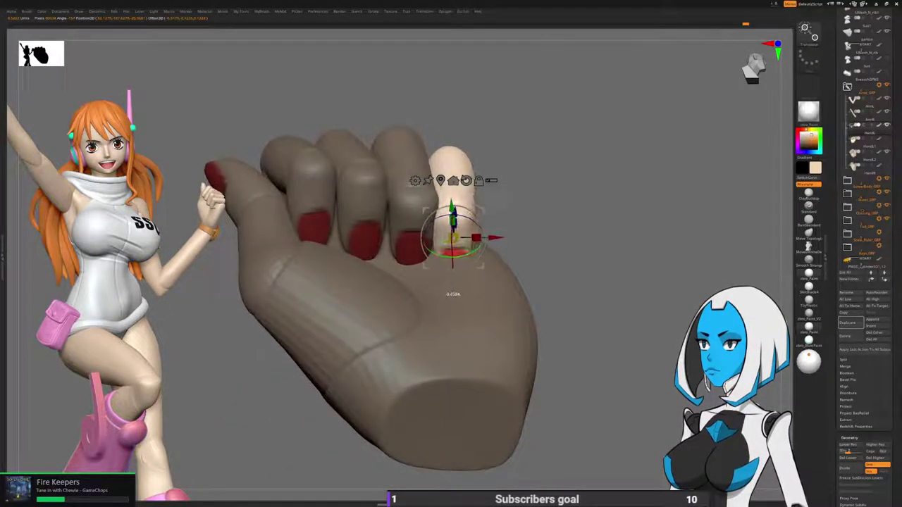
# Clear the little finger's masking setup and mask the whole hand except all segments of the ring finger.
pyautogui.moveTo(573, 233); pyautogui.dragTo(622, 281)
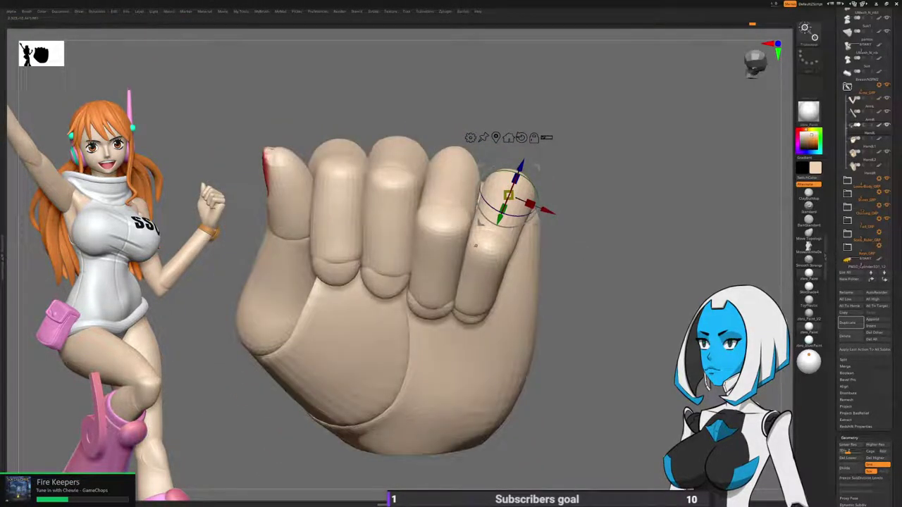
pyautogui.press('q')
pyautogui.keyDown('ctrl'); pyautogui.keyDown('shift'); pyautogui.click(453, 186); pyautogui.keyUp('shift'); pyautogui.keyUp('ctrl')
pyautogui.keyDown('ctrl'); pyautogui.keyDown('shift'); pyautogui.moveTo(524, 141); pyautogui.dragTo(535, 157); pyautogui.keyUp('shift'); pyautogui.keyUp('ctrl')
pyautogui.keyDown('ctrl'); pyautogui.keyDown('shift'); pyautogui.click(439, 255); pyautogui.keyUp('shift'); pyautogui.keyUp('ctrl')
pyautogui.keyDown('ctrl'); pyautogui.keyDown('shift'); pyautogui.click(432, 296); pyautogui.keyUp('shift'); pyautogui.keyUp('ctrl')
pyautogui.keyDown('ctrl'); pyautogui.click(583, 245); pyautogui.keyUp('ctrl')
pyautogui.keyDown('ctrl'); pyautogui.keyDown('shift'); pyautogui.click(579, 239); pyautogui.keyUp('shift'); pyautogui.keyUp('ctrl')
pyautogui.moveTo(578, 243); pyautogui.dragTo(578, 334)
# Centre the transform gizmo on the ring finger's base knuckle and rotate the whole finger slightly.
pyautogui.press('w')
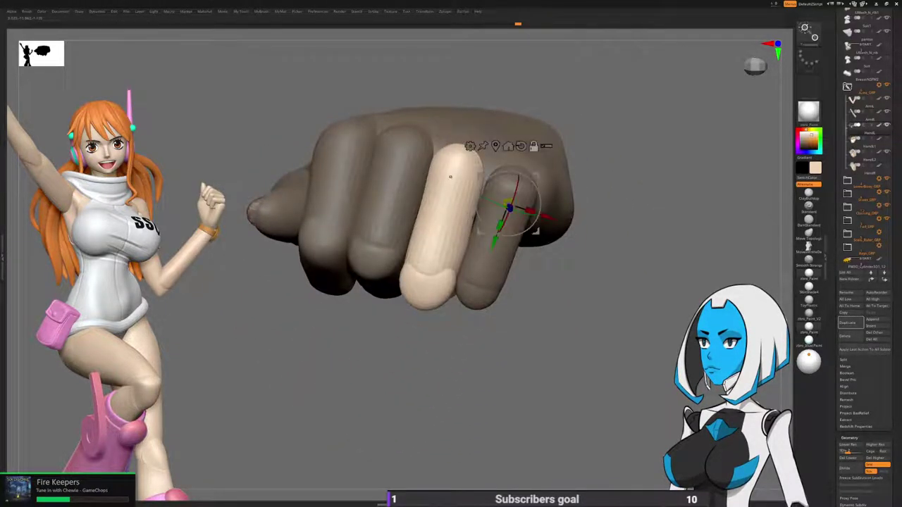
pyautogui.click(450, 176)
pyautogui.moveTo(475, 194)
pyautogui.keyDown('alt'); pyautogui.mouseDown()
pyautogui.moveTo(469, 201)
pyautogui.moveTo(474, 195)
pyautogui.mouseUp(); pyautogui.keyUp('alt')
pyautogui.moveTo(564, 332); pyautogui.dragTo(569, 185)
pyautogui.keyDown('alt'); pyautogui.moveTo(453, 159); pyautogui.dragTo(451, 175); pyautogui.keyUp('alt')
pyautogui.moveTo(567, 282); pyautogui.dragTo(567, 187)
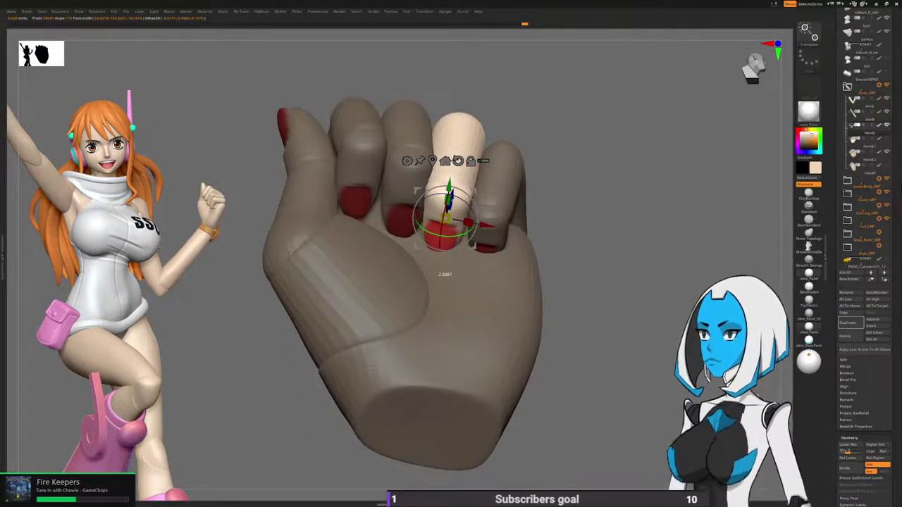
# Isolate the middle finger's segments and mask everything else on the hand.
pyautogui.press('q')
pyautogui.moveTo(567, 218)
pyautogui.mouseDown()
pyautogui.moveTo(566, 331)
pyautogui.moveTo(592, 269)
pyautogui.moveTo(591, 238)
pyautogui.mouseUp()
pyautogui.keyDown('ctrl'); pyautogui.keyDown('shift'); pyautogui.click(420, 191); pyautogui.keyUp('shift'); pyautogui.keyUp('ctrl')
pyautogui.keyDown('ctrl'); pyautogui.keyDown('shift'); pyautogui.click(419, 205); pyautogui.keyUp('shift'); pyautogui.keyUp('ctrl')
pyautogui.keyDown('ctrl'); pyautogui.keyDown('shift'); pyautogui.click(415, 239); pyautogui.keyUp('shift'); pyautogui.keyUp('ctrl')
pyautogui.keyDown('ctrl'); pyautogui.keyDown('shift'); pyautogui.click(415, 305); pyautogui.keyUp('shift'); pyautogui.keyUp('ctrl')
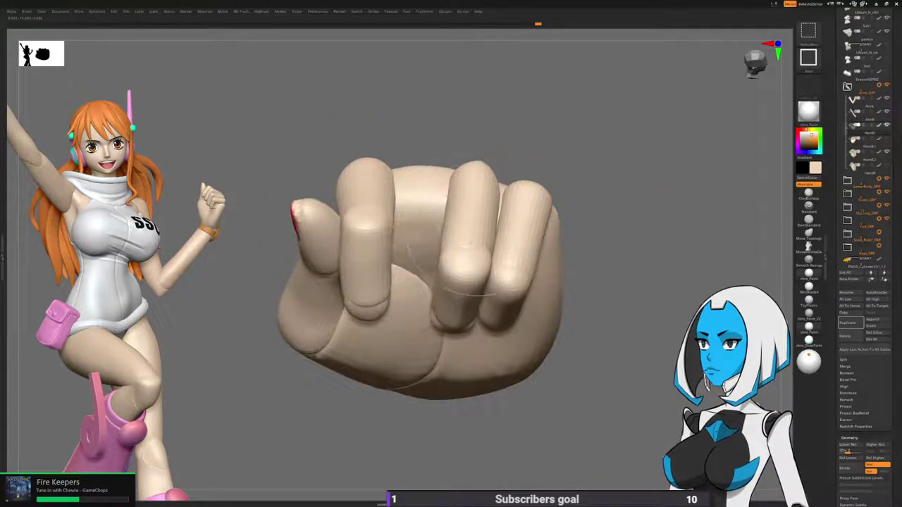
pyautogui.keyDown('ctrl'); pyautogui.moveTo(641, 128); pyautogui.dragTo(262, 413); pyautogui.keyUp('ctrl')
pyautogui.keyDown('ctrl'); pyautogui.keyDown('shift'); pyautogui.click(262, 413); pyautogui.keyUp('shift'); pyautogui.keyUp('ctrl')
# Centre the transform gizmo on the middle finger's base knuckle and rotate the whole finger slightly.
pyautogui.press('w')
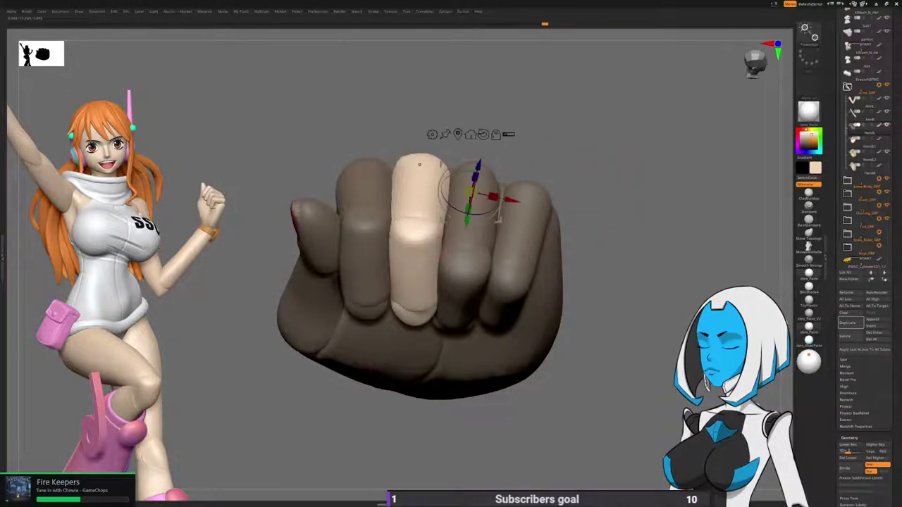
pyautogui.keyDown('alt'); pyautogui.click(419, 160); pyautogui.keyUp('alt')
pyautogui.moveTo(598, 282); pyautogui.dragTo(598, 201)
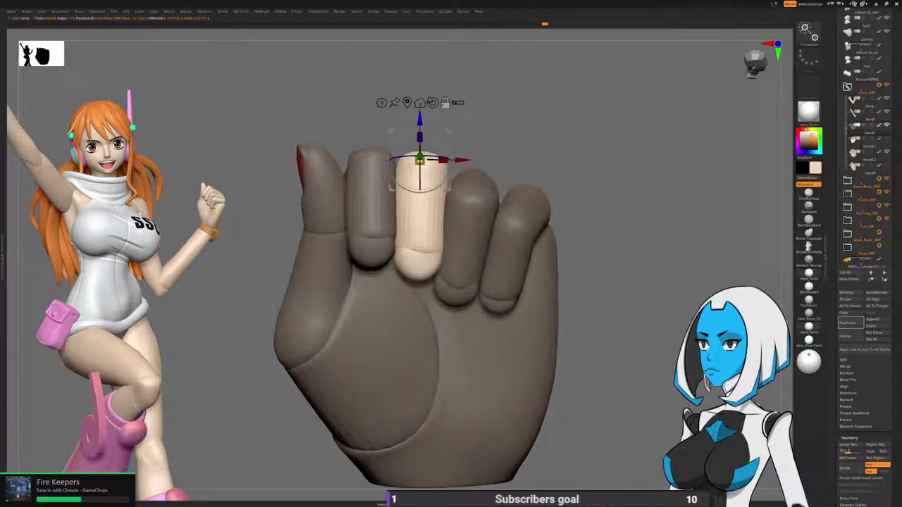
pyautogui.keyDown('alt'); pyautogui.moveTo(419, 120); pyautogui.dragTo(419, 140); pyautogui.keyUp('alt')
pyautogui.moveTo(599, 282); pyautogui.dragTo(599, 201)
pyautogui.moveTo(422, 195); pyautogui.dragTo(412, 194)
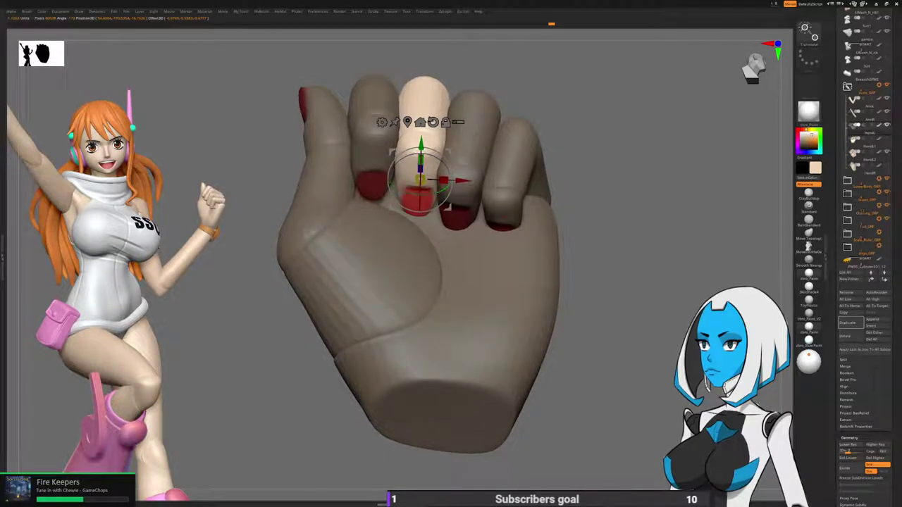
pyautogui.press('q')
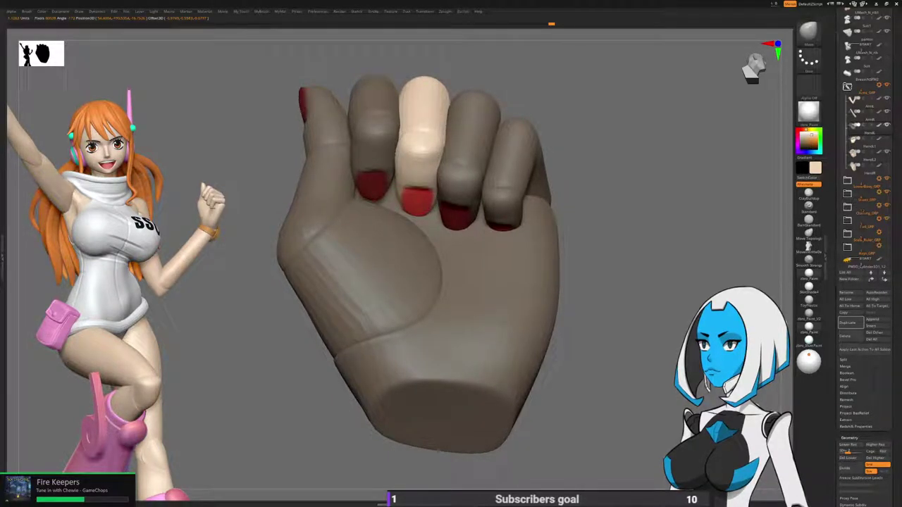
# Mask every part of the fist except the little finger.
pyautogui.moveTo(599, 282); pyautogui.dragTo(613, 205)
pyautogui.moveTo(613, 166)
pyautogui.keyDown('alt'); pyautogui.mouseDown()
pyautogui.moveTo(620, 243)
pyautogui.moveTo(588, 226)
pyautogui.moveTo(568, 228)
pyautogui.mouseUp(); pyautogui.keyUp('alt')
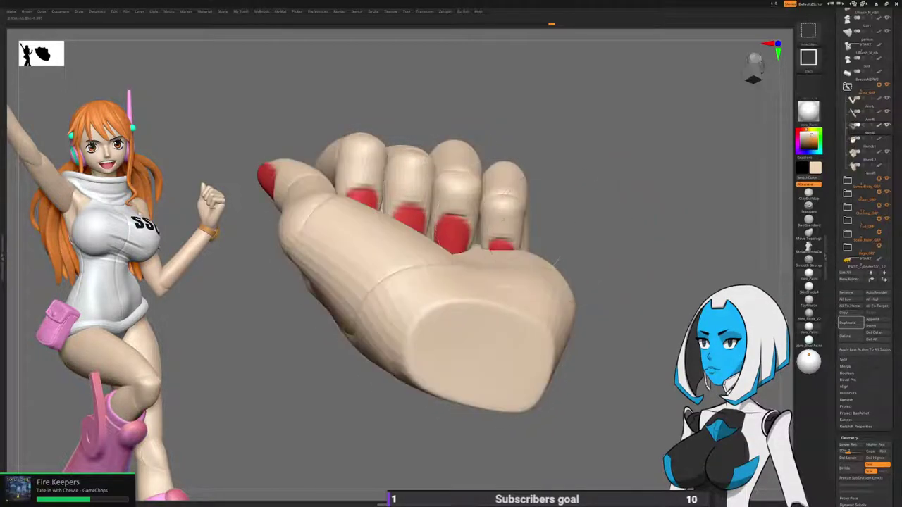
pyautogui.keyDown('ctrl'); pyautogui.keyDown('shift'); pyautogui.click(503, 202); pyautogui.keyUp('shift'); pyautogui.keyUp('ctrl')
pyautogui.keyDown('ctrl'); pyautogui.keyDown('shift'); pyautogui.moveTo(542, 197); pyautogui.dragTo(548, 189); pyautogui.keyUp('shift'); pyautogui.keyUp('ctrl')
pyautogui.keyDown('ctrl'); pyautogui.click(566, 227); pyautogui.keyUp('ctrl')
pyautogui.keyDown('ctrl'); pyautogui.keyDown('shift'); pyautogui.click(565, 228); pyautogui.keyUp('shift'); pyautogui.keyUp('ctrl')
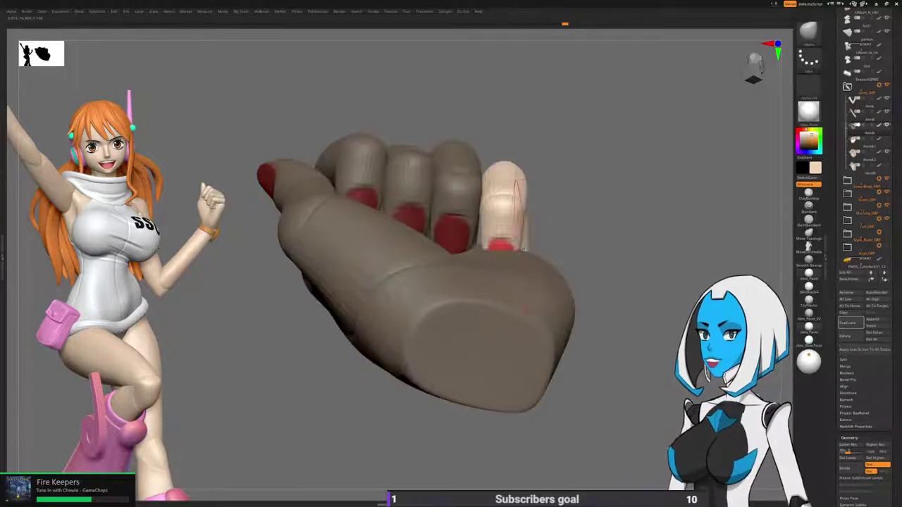
# Nudge the unmasked little finger sideways with the transform gizmo, adjusting it from both the palm and knuckle sides.
pyautogui.press('w')
pyautogui.click(502, 244)
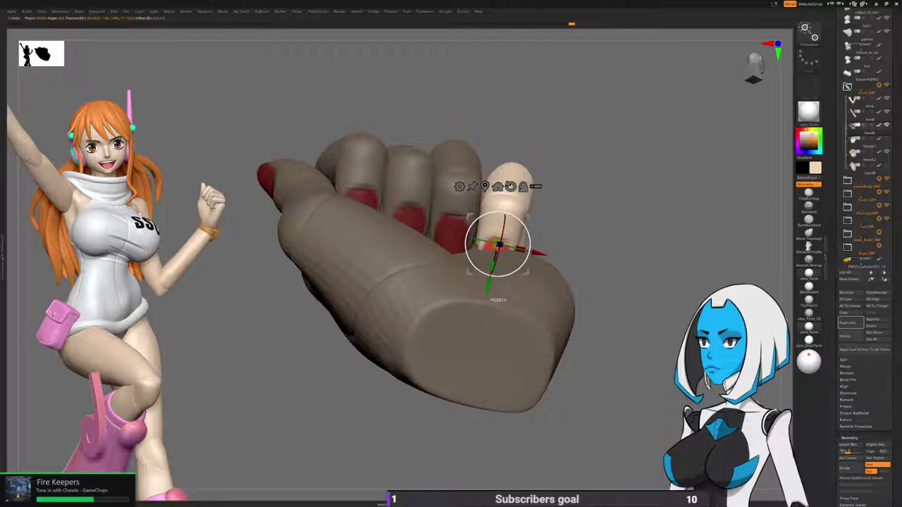
pyautogui.moveTo(538, 251); pyautogui.dragTo(533, 250)
pyautogui.press('q')
pyautogui.moveTo(627, 155)
pyautogui.mouseDown()
pyautogui.moveTo(630, 310)
pyautogui.moveTo(620, 327)
pyautogui.moveTo(602, 327)
pyautogui.mouseUp()
pyautogui.press('w')
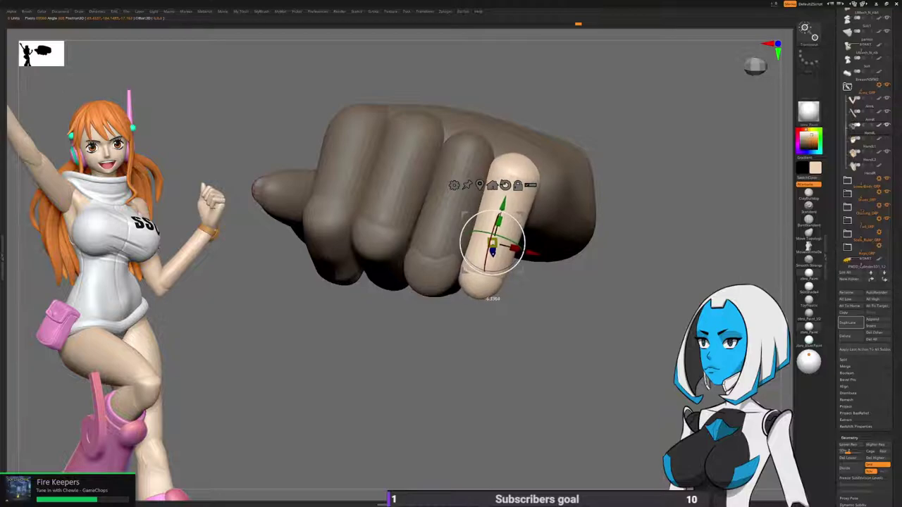
pyautogui.moveTo(533, 252); pyautogui.dragTo(536, 253)
# Mask all the fingers and the thumb, leaving only the main palm piece editable.
pyautogui.press('q')
pyautogui.moveTo(606, 324)
pyautogui.mouseDown()
pyautogui.moveTo(620, 165)
pyautogui.moveTo(630, 161)
pyautogui.moveTo(614, 211)
pyautogui.moveTo(613, 190)
pyautogui.moveTo(623, 243)
pyautogui.moveTo(528, 289)
pyautogui.moveTo(409, 367)
pyautogui.moveTo(417, 375)
pyautogui.moveTo(455, 320)
pyautogui.mouseUp()
pyautogui.keyDown('ctrl'); pyautogui.keyDown('shift'); pyautogui.click(484, 313); pyautogui.keyUp('shift'); pyautogui.keyUp('ctrl')
pyautogui.keyDown('ctrl'); pyautogui.click(429, 345); pyautogui.keyUp('ctrl')
pyautogui.keyDown('ctrl'); pyautogui.keyDown('shift'); pyautogui.click(429, 349); pyautogui.keyUp('shift'); pyautogui.keyUp('ctrl')
pyautogui.keyDown('ctrl'); pyautogui.click(429, 349); pyautogui.keyUp('ctrl')
pyautogui.moveTo(444, 204); pyautogui.dragTo(574, 159)
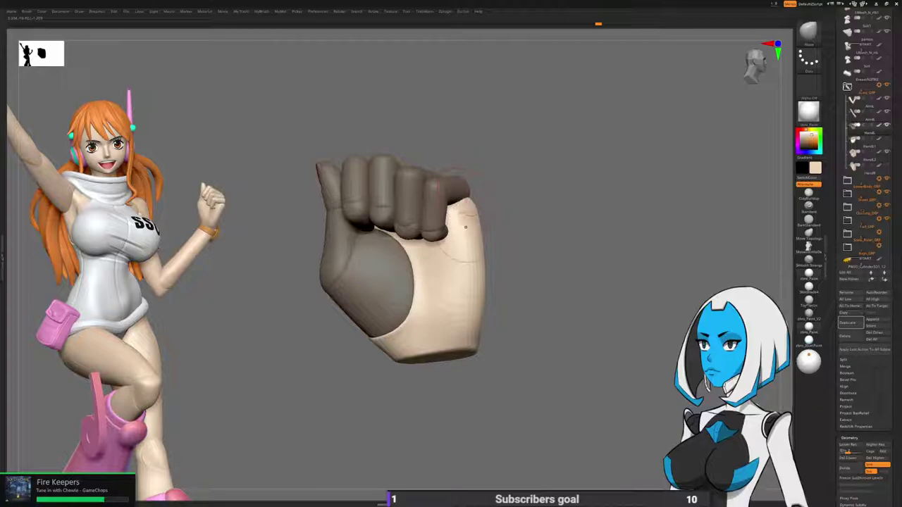
# Try reshaping the outer edge of the palm below the little finger at the current subdivision level.
pyautogui.moveTo(493, 176); pyautogui.dragTo(490, 207)
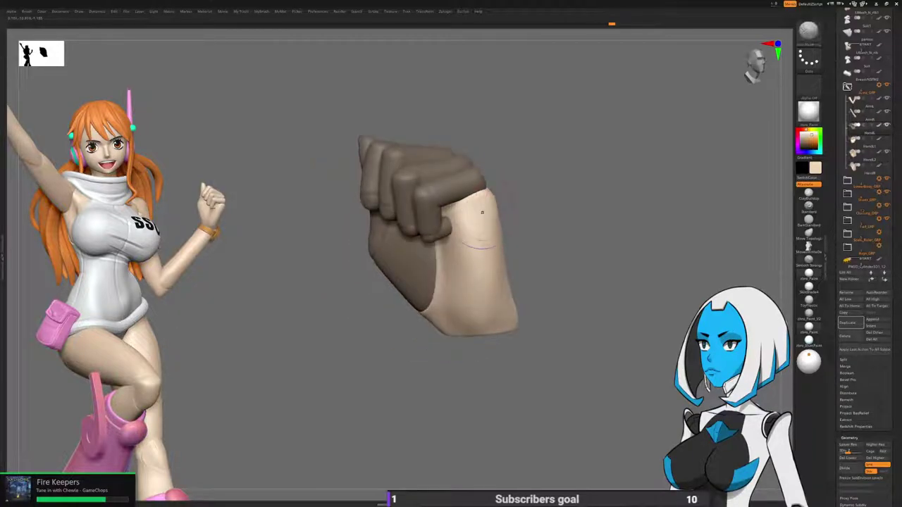
pyautogui.moveTo(578, 264); pyautogui.dragTo(493, 235)
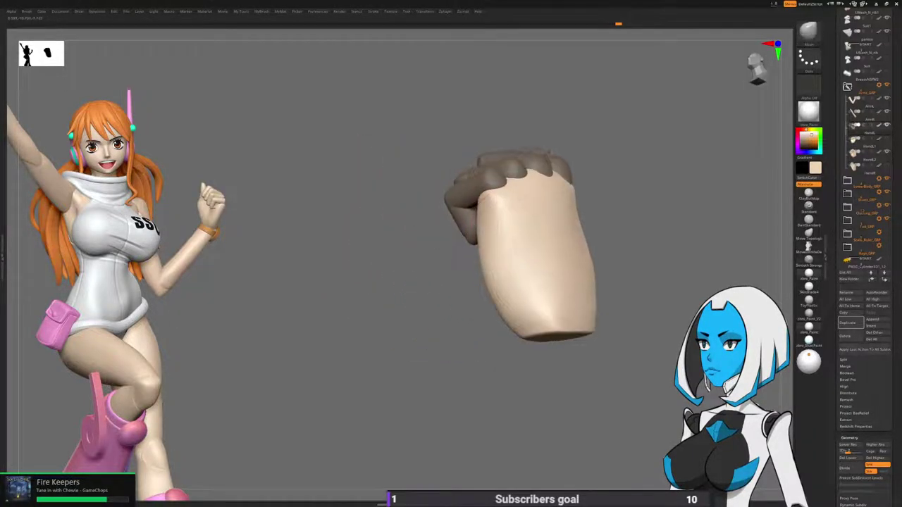
pyautogui.moveTo(546, 173); pyautogui.dragTo(500, 194, button='right')
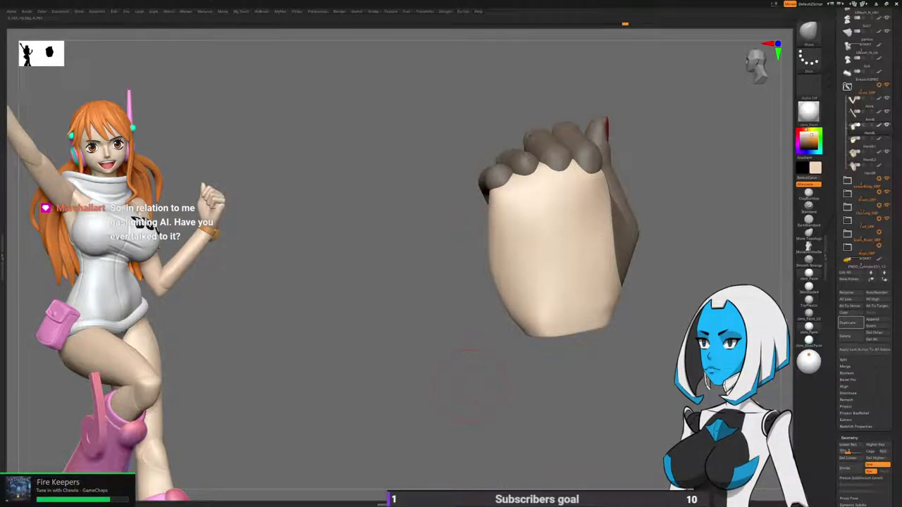
pyautogui.moveTo(465, 384); pyautogui.dragTo(541, 233)
pyautogui.press('space')
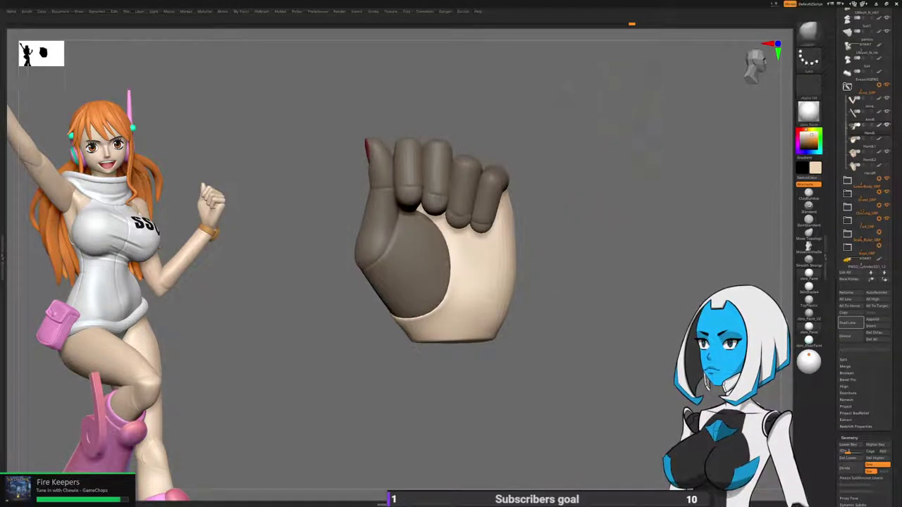
# Undo the palm reshaping and its masking, back to the state with only the little finger unmasked.
pyautogui.hotkey('ctrl', 'z')
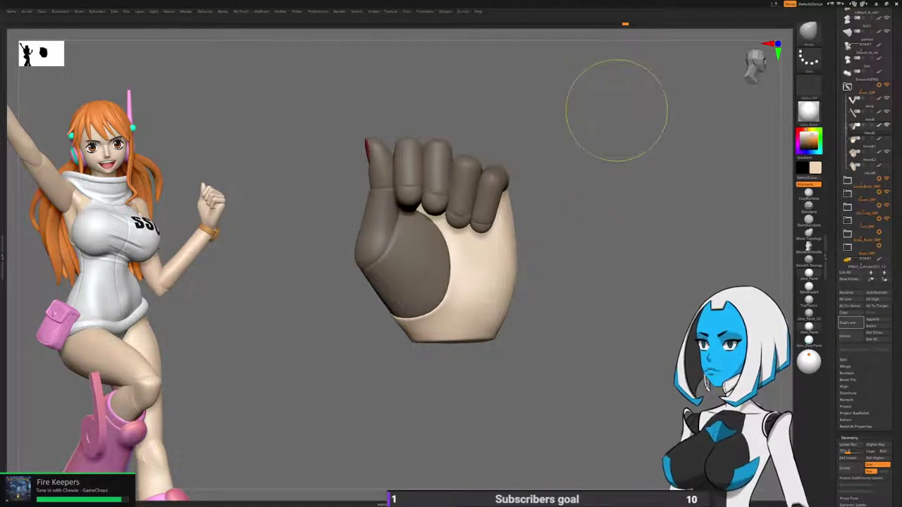
pyautogui.hotkey('ctrl', 'z')
pyautogui.hotkey('ctrl', 'z')
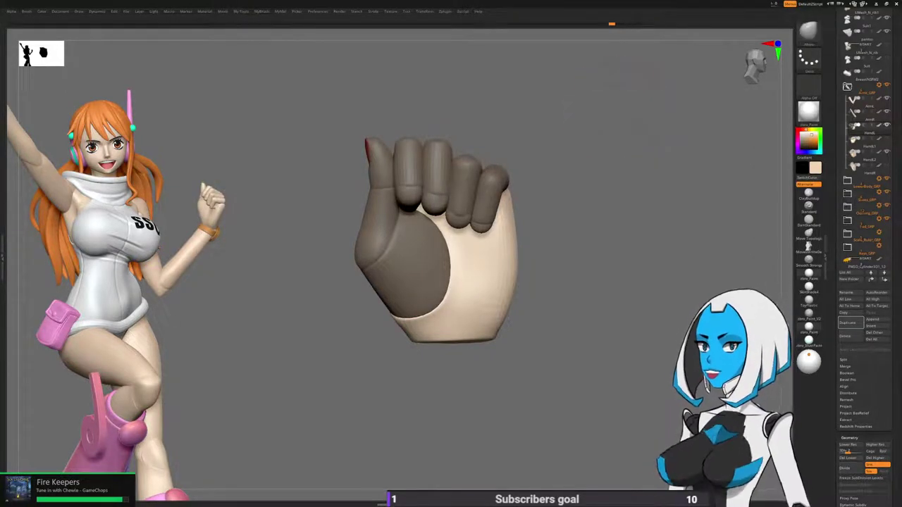
pyautogui.hotkey('ctrl', 'z')
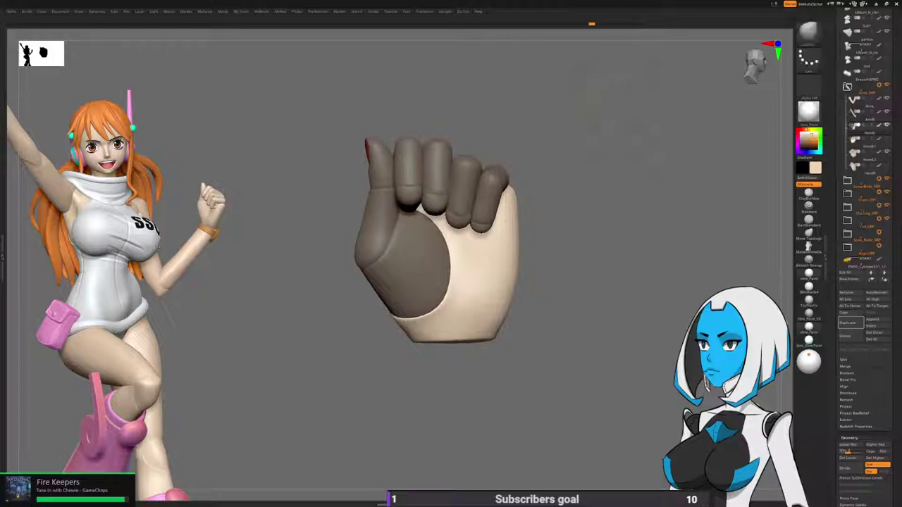
pyautogui.hotkey('ctrl', 'z')
pyautogui.hotkey('ctrl', 'z')
pyautogui.hotkey('ctrl', 'z')
pyautogui.hotkey('ctrl', 'z')
pyautogui.hotkey('ctrl', 'z')
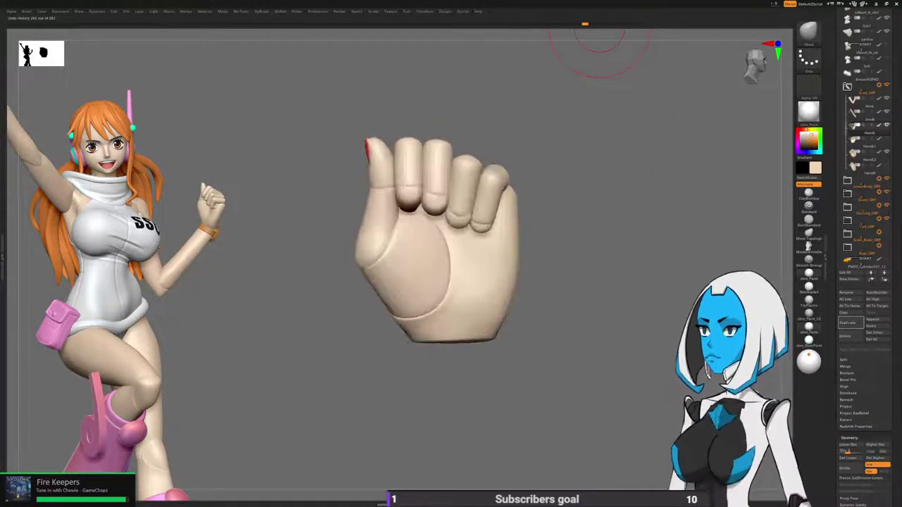
pyautogui.hotkey('ctrl', 'z')
pyautogui.hotkey('ctrl', 'shift', 'z')
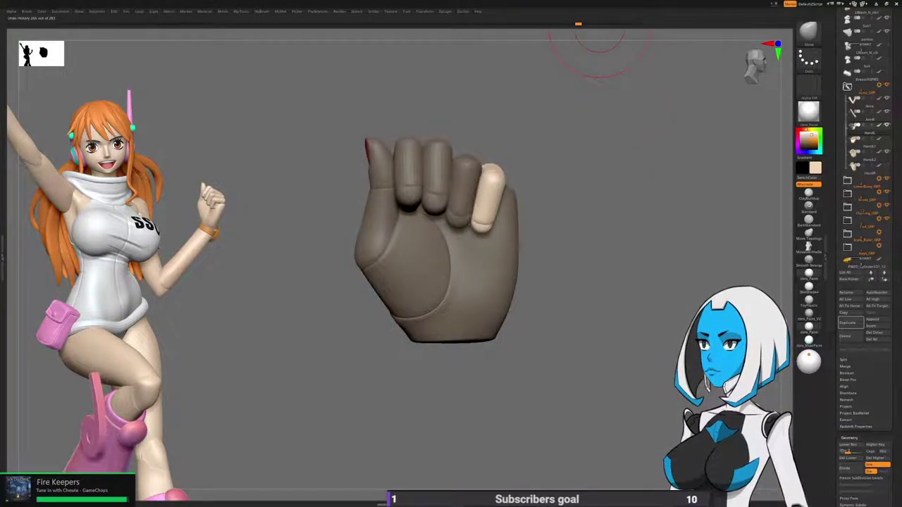
# Mask the fingers and thumb so only the main palm piece is editable, and set the subdivision level to 1.
pyautogui.moveTo(612, 88); pyautogui.dragTo(588, 333)
pyautogui.keyDown('ctrl'); pyautogui.moveTo(572, 286); pyautogui.dragTo(581, 298); pyautogui.keyUp('ctrl')
pyautogui.click(577, 321)
pyautogui.keyDown('ctrl'); pyautogui.keyDown('shift'); pyautogui.click(522, 220); pyautogui.keyUp('shift'); pyautogui.keyUp('ctrl')
pyautogui.keyDown('ctrl'); pyautogui.click(553, 261); pyautogui.keyUp('ctrl')
pyautogui.keyDown('ctrl'); pyautogui.keyDown('shift'); pyautogui.click(558, 269); pyautogui.keyUp('shift'); pyautogui.keyUp('ctrl')
pyautogui.keyDown('ctrl'); pyautogui.click(560, 270); pyautogui.keyUp('ctrl')
pyautogui.click(845, 451)
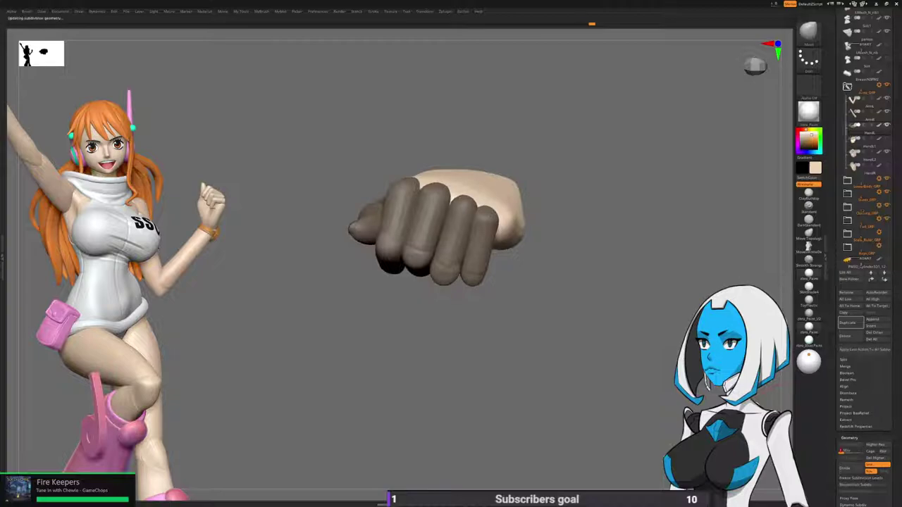
# Pull the palm's upper outer corner into shape beneath the little finger with the Move brush.
pyautogui.moveTo(572, 310); pyautogui.dragTo(561, 192)
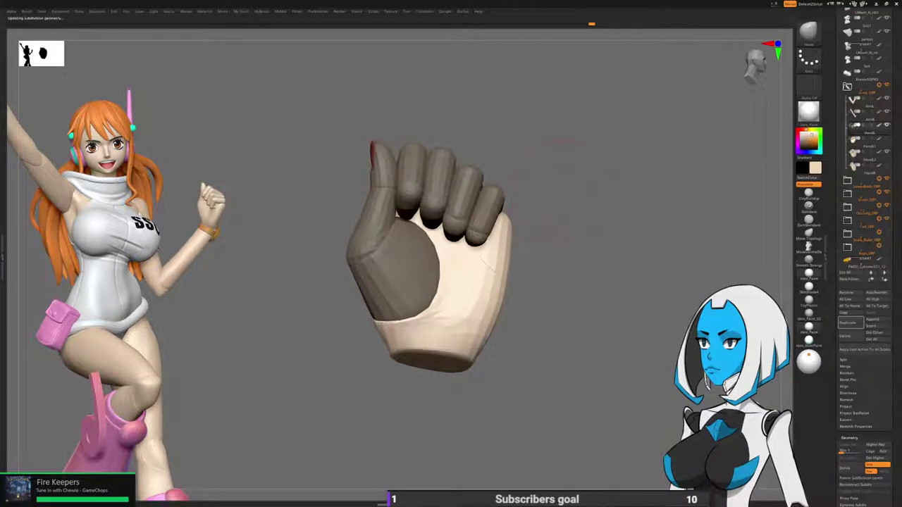
pyautogui.press('space')
pyautogui.moveTo(557, 267); pyautogui.dragTo(559, 328)
pyautogui.press('space')
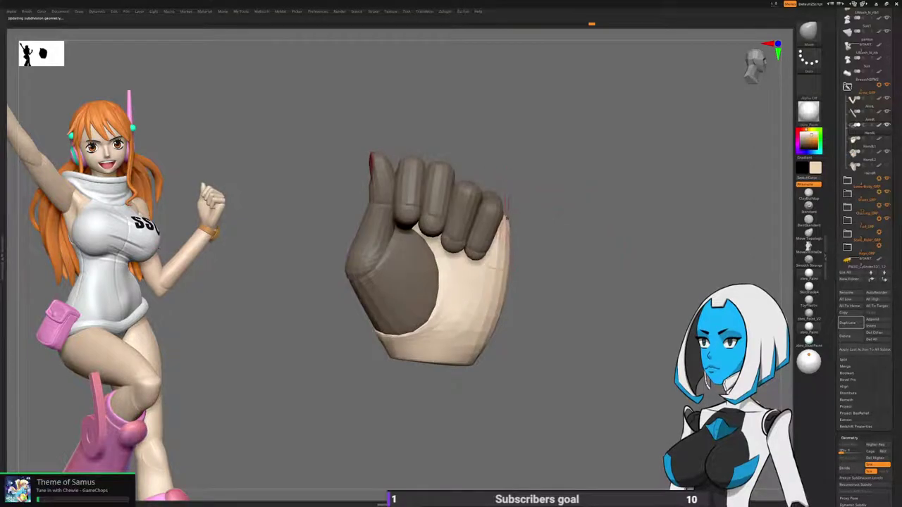
pyautogui.moveTo(563, 225); pyautogui.dragTo(510, 219)
pyautogui.moveTo(598, 233); pyautogui.dragTo(524, 243)
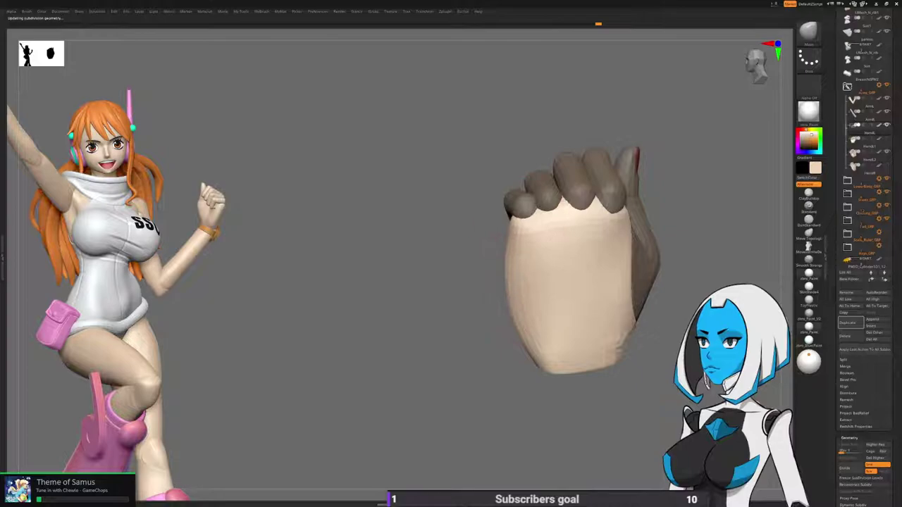
# Adjust the outer side of the palm along the back of the hand and the heel with the Move brush.
pyautogui.moveTo(471, 280); pyautogui.dragTo(496, 292)
pyautogui.keyDown('alt'); pyautogui.moveTo(493, 294); pyautogui.dragTo(415, 295, button='right'); pyautogui.keyUp('alt')
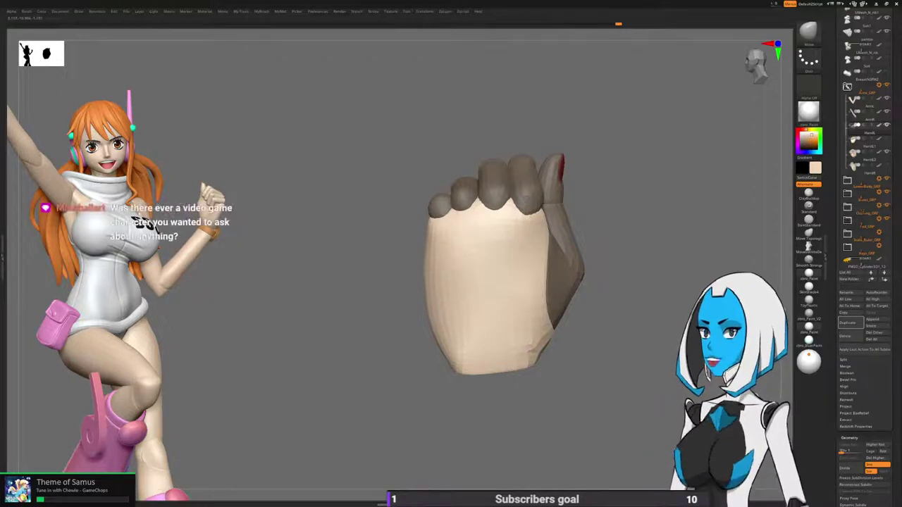
pyautogui.moveTo(465, 314); pyautogui.dragTo(407, 317, button='right')
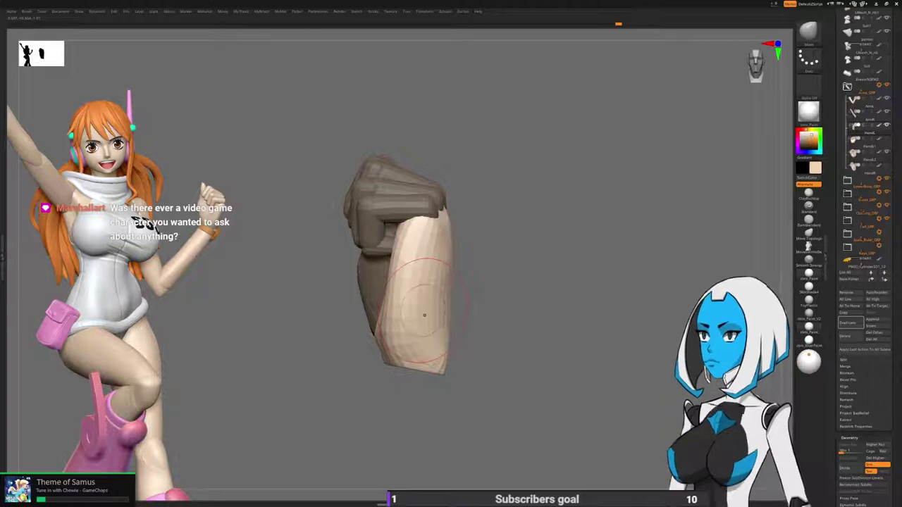
pyautogui.moveTo(425, 314); pyautogui.dragTo(494, 281, button='right')
pyautogui.press('space')
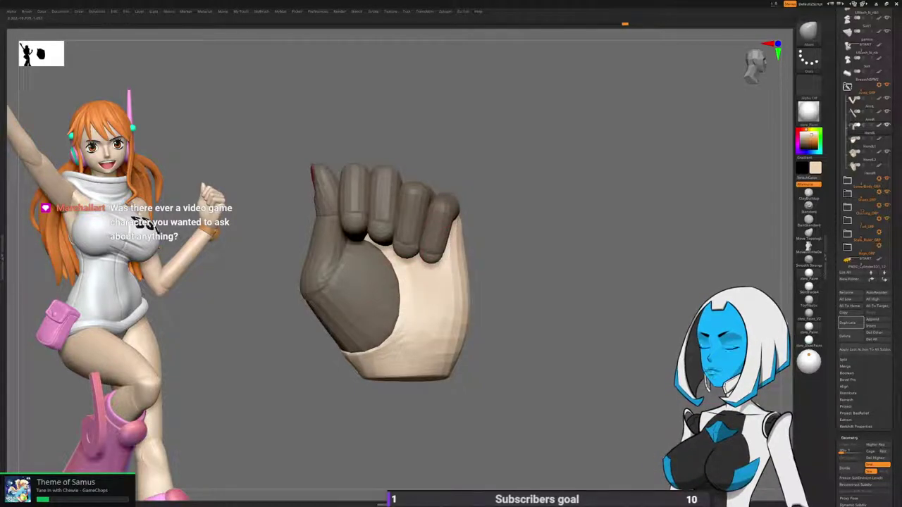
# Refine the palm's outer contour between the little finger and the wrist.
pyautogui.moveTo(496, 224); pyautogui.dragTo(472, 233, button='right')
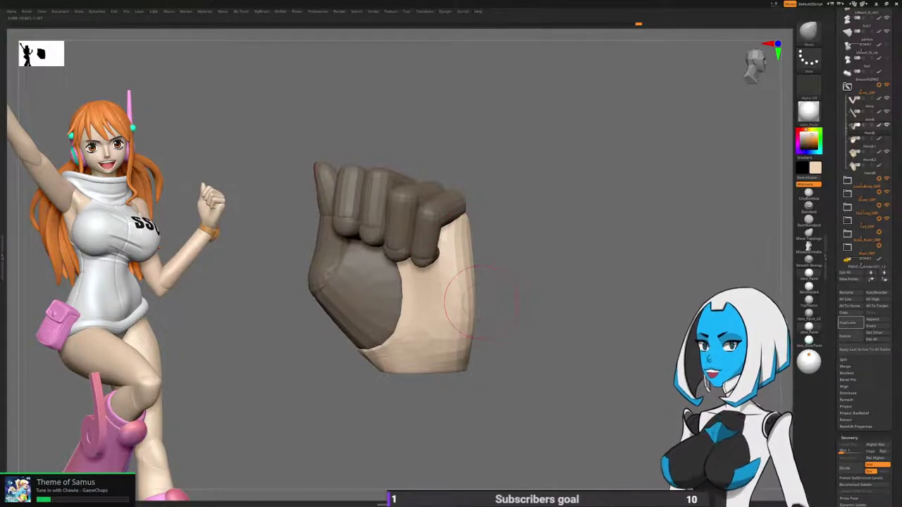
pyautogui.moveTo(479, 301); pyautogui.dragTo(518, 280, button='right')
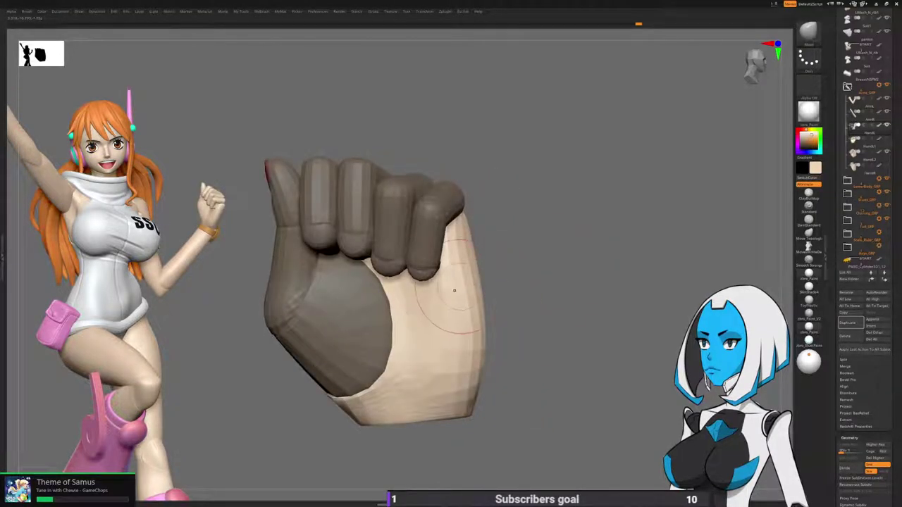
pyautogui.moveTo(451, 276); pyautogui.dragTo(310, 271, button='right')
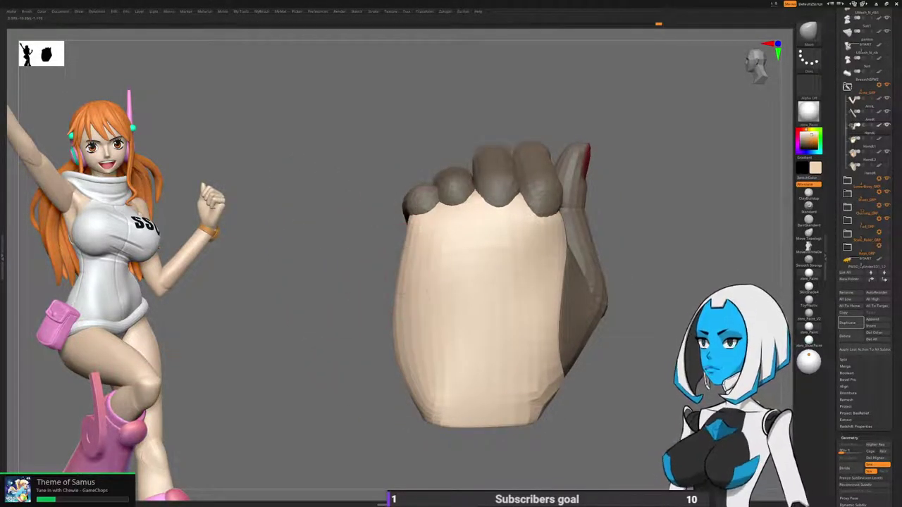
pyautogui.keyDown('alt'); pyautogui.moveTo(343, 413); pyautogui.dragTo(530, 279, button='right'); pyautogui.keyUp('alt')
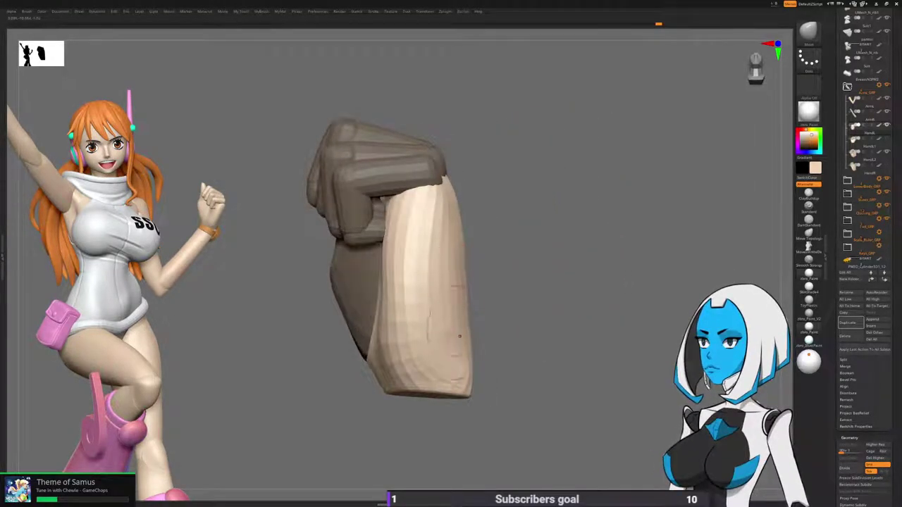
# Reshape the outer edge of the back of the hand and the palm's rim under the little finger.
pyautogui.moveTo(435, 364); pyautogui.dragTo(352, 296, button='right')
pyautogui.moveTo(430, 282)
pyautogui.keyDown('ctrl'); pyautogui.mouseDown(button='right')
pyautogui.moveTo(441, 326)
pyautogui.moveTo(458, 306)
pyautogui.mouseUp(button='right'); pyautogui.keyUp('ctrl')
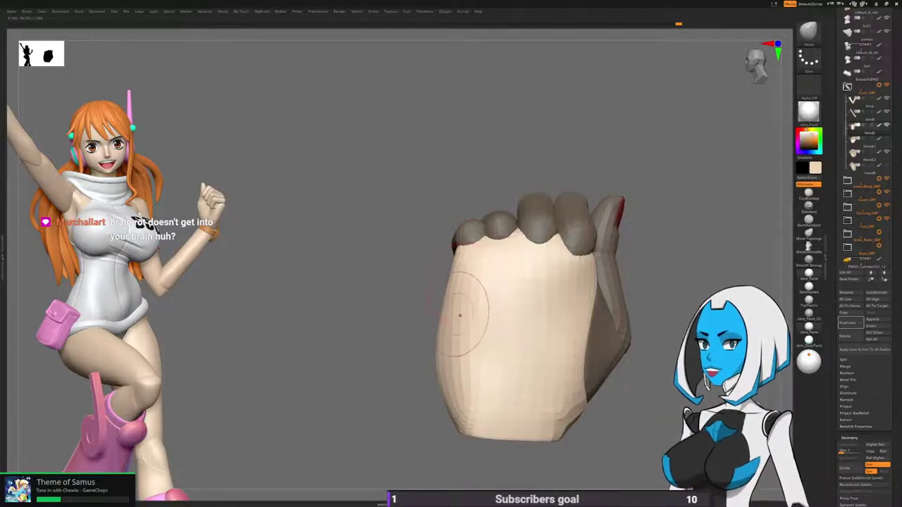
pyautogui.moveTo(438, 414); pyautogui.dragTo(592, 405, button='right')
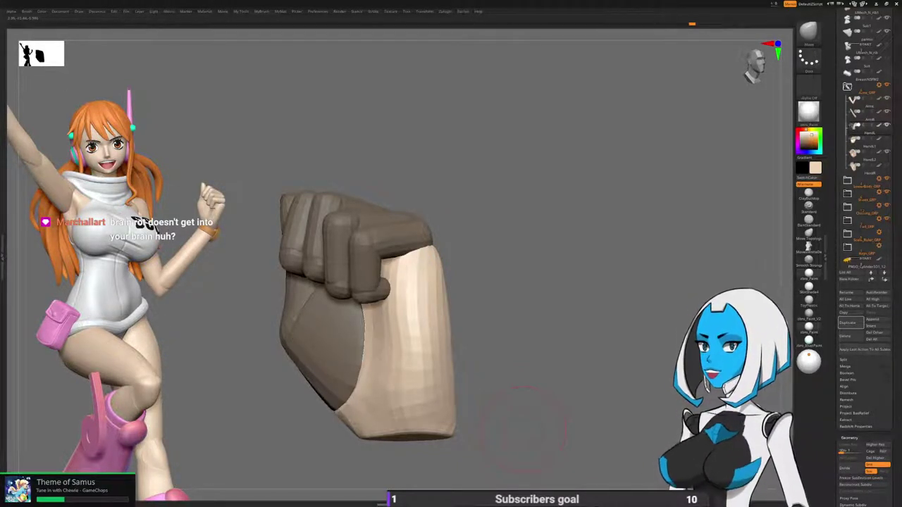
pyautogui.moveTo(524, 428); pyautogui.dragTo(486, 292, button='right')
pyautogui.moveTo(496, 252); pyautogui.dragTo(502, 229, button='right')
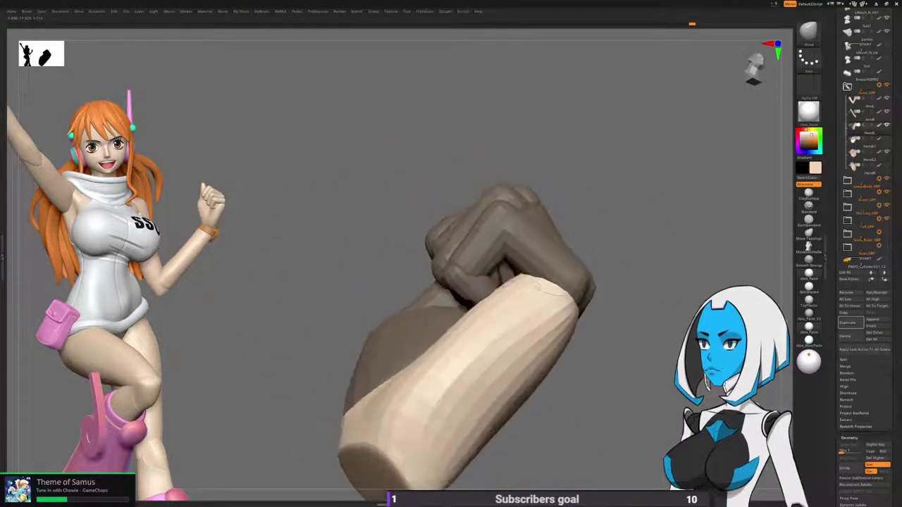
# Clear the mask from the hand and raise its subdivision level again.
pyautogui.keyDown('ctrl'); pyautogui.moveTo(620, 303); pyautogui.dragTo(648, 331); pyautogui.keyUp('ctrl')
pyautogui.hotkey('ctrl', 'd')
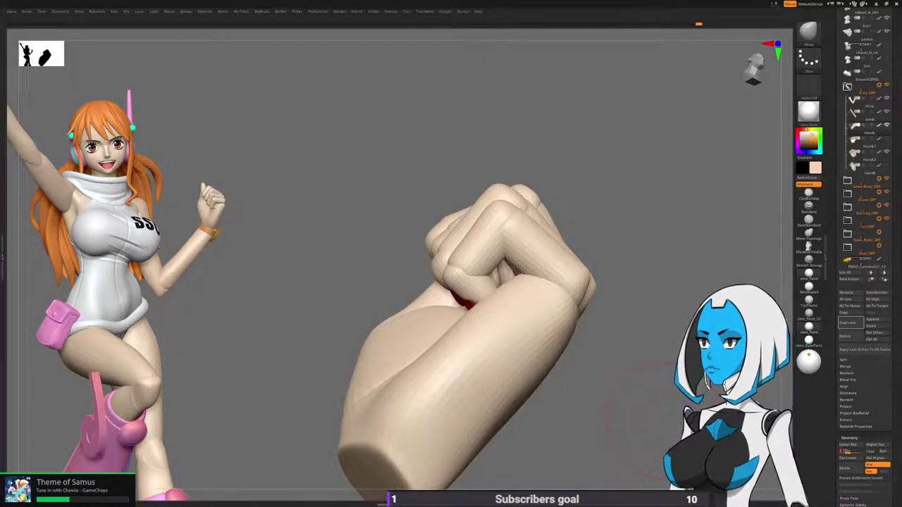
# Mask the hand except for the little finger's middle and tip segments.
pyautogui.moveTo(660, 416); pyautogui.dragTo(574, 398, button='right')
pyautogui.keyDown('ctrl'); pyautogui.keyDown('shift'); pyautogui.click(375, 196); pyautogui.keyUp('shift'); pyautogui.keyUp('ctrl')
pyautogui.keyDown('ctrl'); pyautogui.keyDown('shift'); pyautogui.moveTo(520, 162); pyautogui.dragTo(531, 185); pyautogui.keyUp('shift'); pyautogui.keyUp('ctrl')
pyautogui.keyDown('ctrl'); pyautogui.keyDown('shift'); pyautogui.click(374, 234); pyautogui.keyUp('shift'); pyautogui.keyUp('ctrl')
pyautogui.keyDown('ctrl'); pyautogui.click(549, 210); pyautogui.keyUp('ctrl')
pyautogui.keyDown('ctrl'); pyautogui.keyDown('shift'); pyautogui.click(548, 211); pyautogui.keyUp('shift'); pyautogui.keyUp('ctrl')
# Place the gizmo pivot at the little finger's bend and adjust the pose of its middle and tip segments.
pyautogui.press('w')
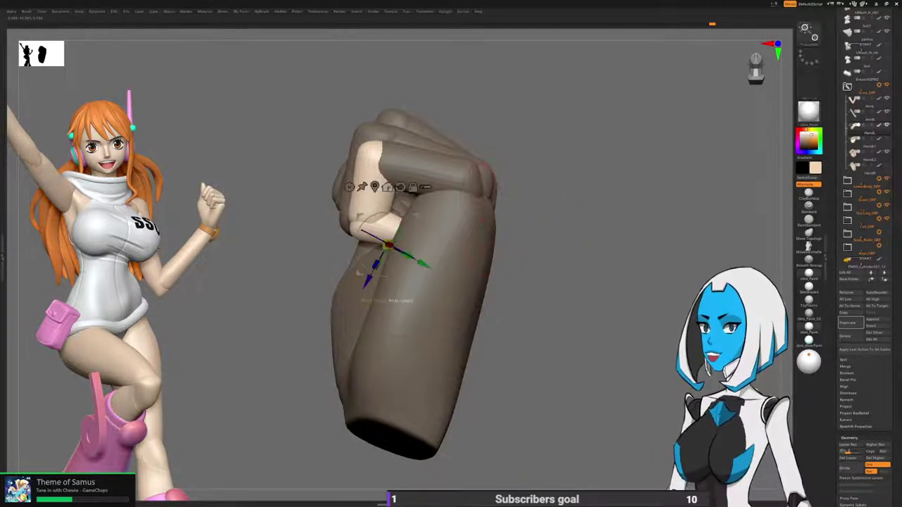
pyautogui.keyDown('alt'); pyautogui.click(374, 166); pyautogui.keyUp('alt')
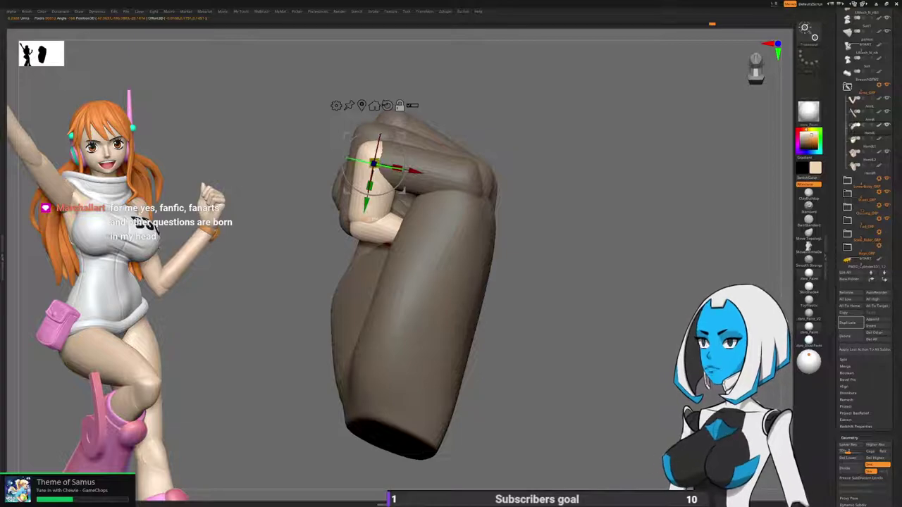
pyautogui.moveTo(403, 191); pyautogui.dragTo(404, 194)
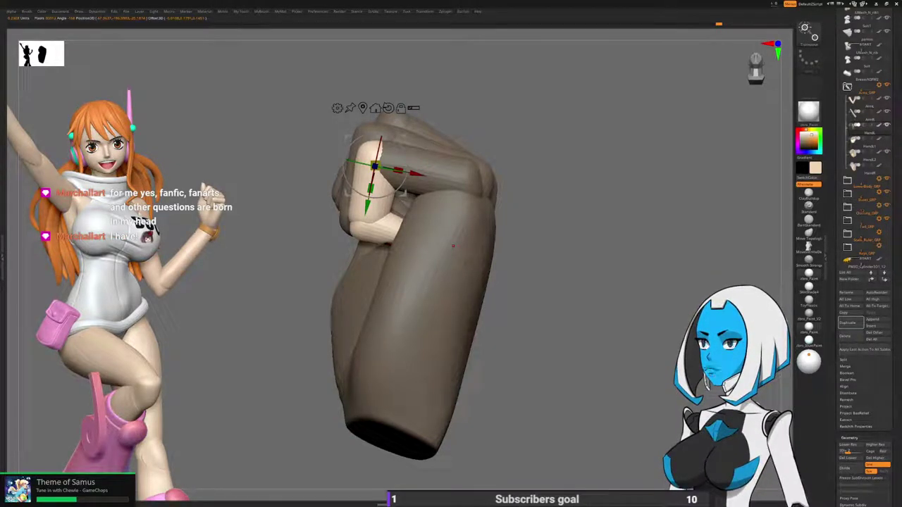
pyautogui.moveTo(408, 157); pyautogui.dragTo(407, 168)
# Leave only the little finger's tip segment unmasked and adjust its pose from its joint with the gizmo.
pyautogui.press('q')
pyautogui.moveTo(407, 167); pyautogui.dragTo(402, 200, button='right')
pyautogui.keyDown('ctrl'); pyautogui.keyDown('shift'); pyautogui.click(368, 217); pyautogui.keyUp('shift'); pyautogui.keyUp('ctrl')
pyautogui.keyDown('ctrl'); pyautogui.click(295, 304); pyautogui.keyUp('ctrl')
pyautogui.keyDown('ctrl'); pyautogui.keyDown('shift'); pyautogui.click(294, 303); pyautogui.keyUp('shift'); pyautogui.keyUp('ctrl')
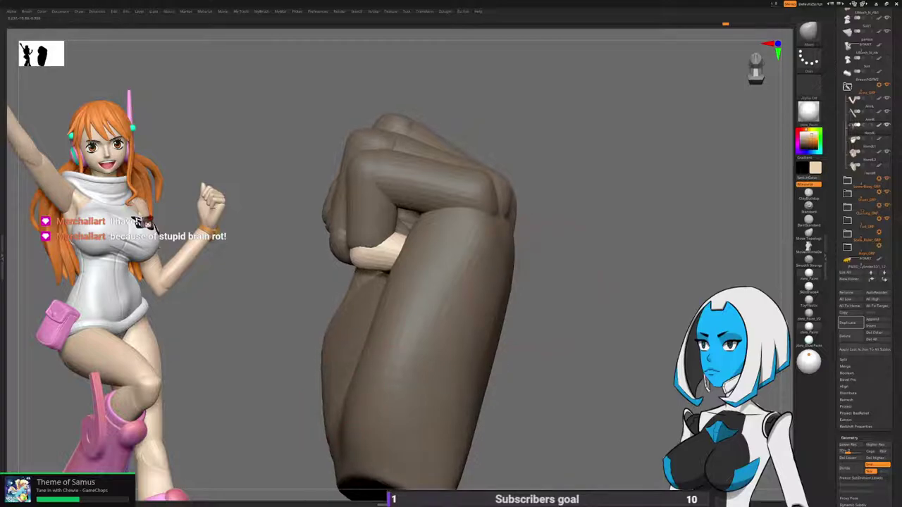
pyautogui.press('w')
pyautogui.moveTo(368, 184); pyautogui.dragTo(393, 223)
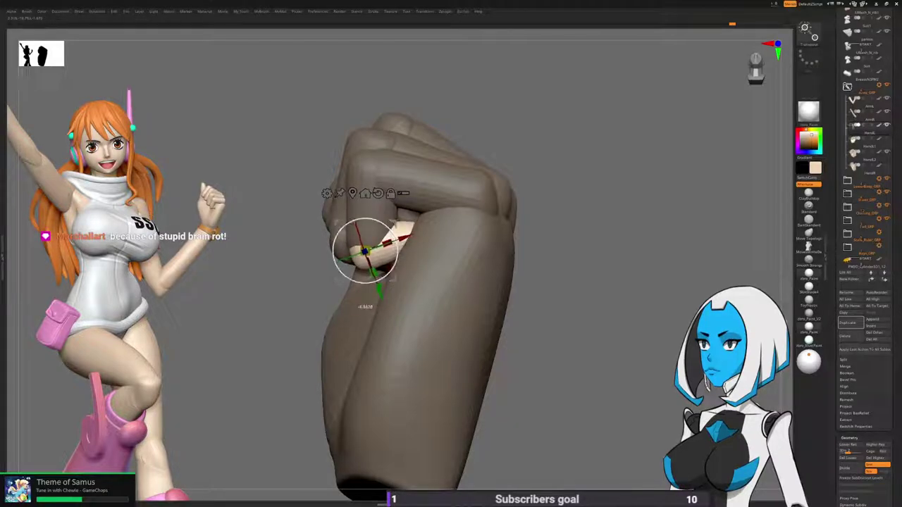
# Mask the hand except for the ring finger's middle and tip segments.
pyautogui.press('q')
pyautogui.keyDown('ctrl'); pyautogui.keyDown('shift'); pyautogui.click(341, 211); pyautogui.keyUp('shift'); pyautogui.keyUp('ctrl')
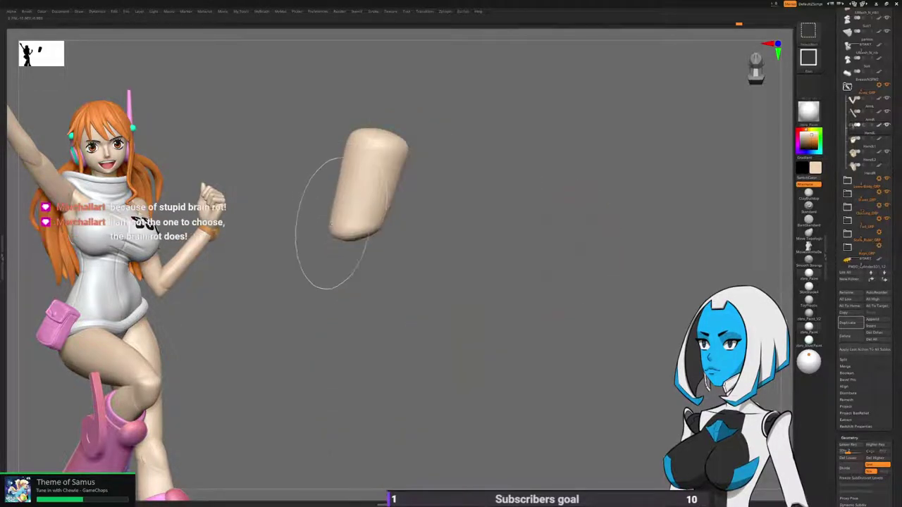
pyautogui.keyDown('ctrl'); pyautogui.keyDown('shift'); pyautogui.click(341, 214); pyautogui.keyUp('shift'); pyautogui.keyUp('ctrl')
pyautogui.keyDown('ctrl'); pyautogui.keyDown('shift'); pyautogui.click(343, 246); pyautogui.keyUp('shift'); pyautogui.keyUp('ctrl')
pyautogui.keyDown('ctrl'); pyautogui.click(307, 293); pyautogui.keyUp('ctrl')
pyautogui.keyDown('ctrl'); pyautogui.keyDown('shift'); pyautogui.click(313, 292); pyautogui.keyUp('shift'); pyautogui.keyUp('ctrl')
pyautogui.press('r')
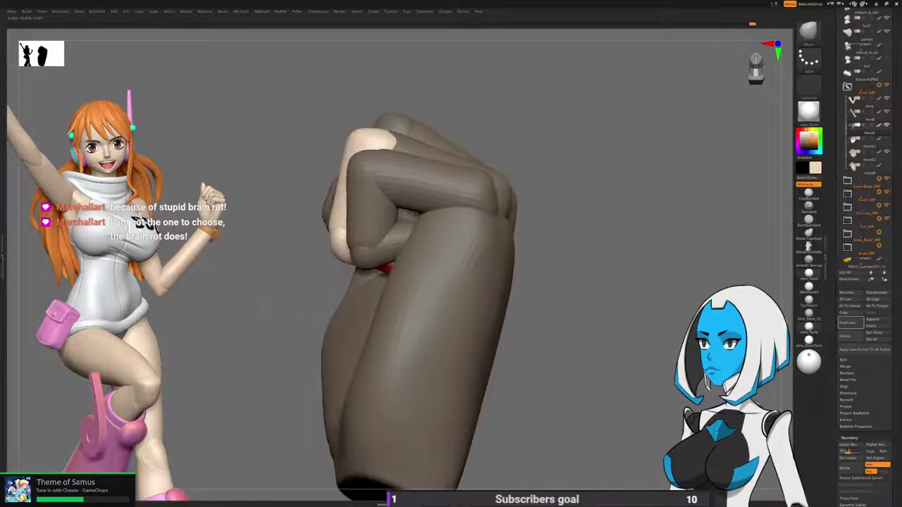
# Place the gizmo pivot at the ring finger's bend and adjust the pose of its middle and tip segments.
pyautogui.moveTo(274, 320)
pyautogui.mouseDown()
pyautogui.moveTo(423, 303)
pyautogui.moveTo(496, 308)
pyautogui.moveTo(534, 290)
pyautogui.mouseUp()
pyautogui.press('w')
pyautogui.moveTo(440, 109)
pyautogui.mouseDown()
pyautogui.moveTo(430, 186)
pyautogui.moveTo(457, 186)
pyautogui.mouseUp()
pyautogui.keyDown('alt'); pyautogui.click(432, 153); pyautogui.keyUp('alt')
pyautogui.click(459, 98)
pyautogui.moveTo(585, 212); pyautogui.dragTo(492, 212)
pyautogui.moveTo(415, 183)
pyautogui.mouseDown()
pyautogui.moveTo(441, 192)
pyautogui.moveTo(440, 167)
pyautogui.moveTo(440, 183)
pyautogui.mouseUp()
pyautogui.press('q')
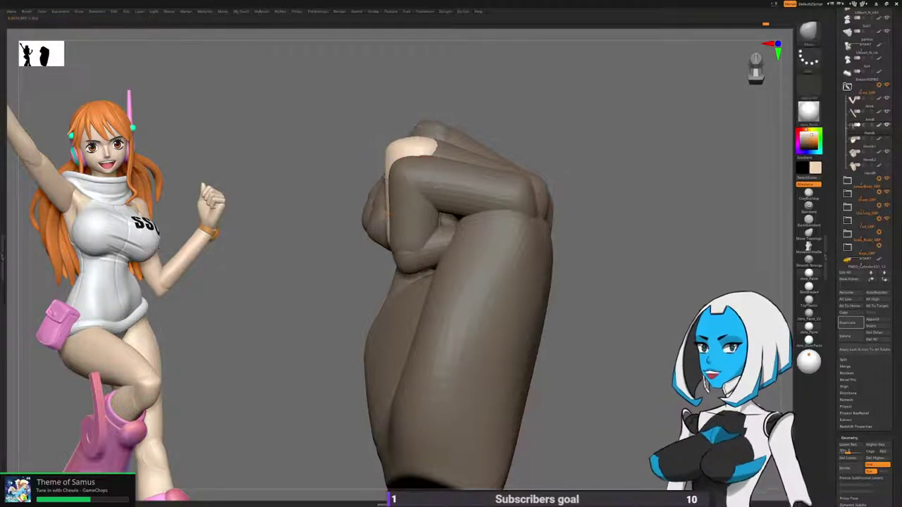
# Leave only the ring finger's tip segment unmasked and adjust its pose from its joint with the gizmo.
pyautogui.moveTo(567, 169); pyautogui.dragTo(694, 173)
pyautogui.keyDown('ctrl'); pyautogui.keyDown('shift'); pyautogui.click(412, 215); pyautogui.keyUp('shift'); pyautogui.keyUp('ctrl')
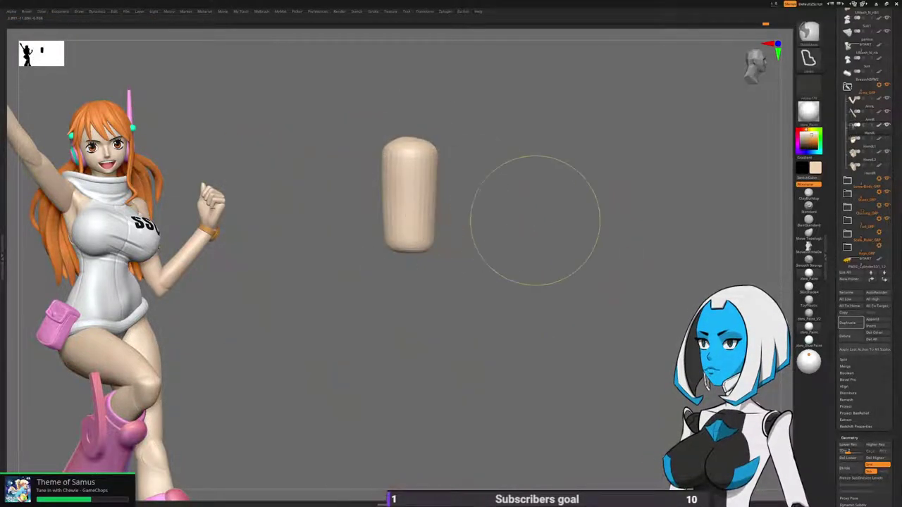
pyautogui.keyDown('ctrl'); pyautogui.click(533, 217); pyautogui.keyUp('ctrl')
pyautogui.keyDown('ctrl'); pyautogui.keyDown('shift'); pyautogui.click(534, 218); pyautogui.keyUp('shift'); pyautogui.keyUp('ctrl')
pyautogui.press('w')
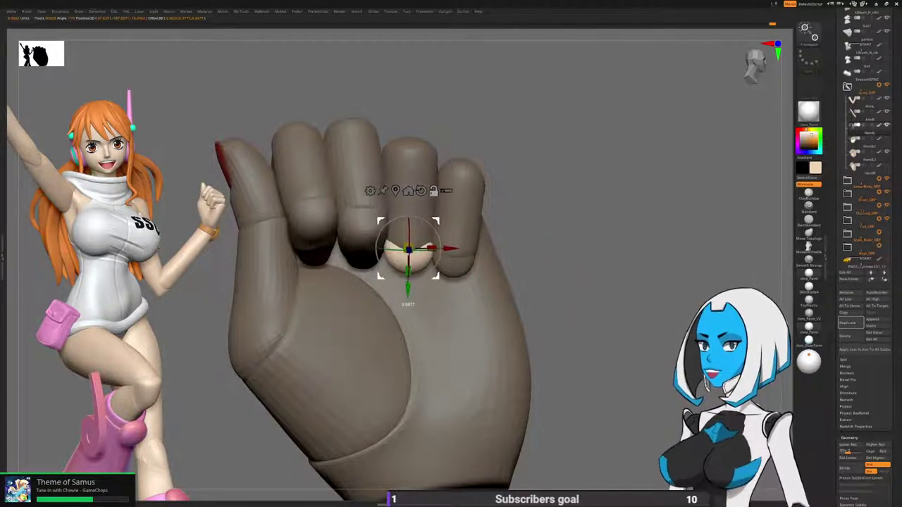
pyautogui.moveTo(599, 239); pyautogui.dragTo(409, 201)
pyautogui.moveTo(423, 248); pyautogui.dragTo(446, 251)
pyautogui.press('q')
pyautogui.moveTo(598, 247)
pyautogui.mouseDown()
pyautogui.moveTo(732, 247)
pyautogui.moveTo(747, 257)
pyautogui.moveTo(736, 240)
pyautogui.moveTo(705, 272)
pyautogui.moveTo(652, 257)
pyautogui.moveTo(631, 263)
pyautogui.mouseUp()
# Place the gizmo pivot at the middle finger's bend and mask everything except that finger's middle and tip segments.
pyautogui.keyDown('ctrl'); pyautogui.moveTo(602, 243); pyautogui.dragTo(575, 264); pyautogui.keyUp('ctrl')
pyautogui.keyDown('ctrl'); pyautogui.keyDown('shift'); pyautogui.click(387, 175); pyautogui.keyUp('shift'); pyautogui.keyUp('ctrl')
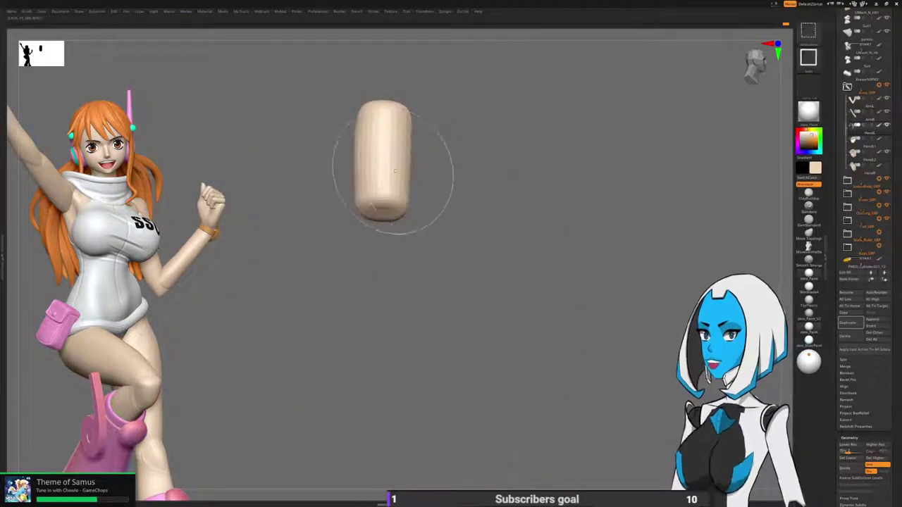
pyautogui.keyDown('ctrl'); pyautogui.keyDown('shift'); pyautogui.click(387, 175); pyautogui.keyUp('shift'); pyautogui.keyUp('ctrl')
pyautogui.keyDown('ctrl'); pyautogui.keyDown('shift'); pyautogui.click(382, 217); pyautogui.keyUp('shift'); pyautogui.keyUp('ctrl')
pyautogui.press('w')
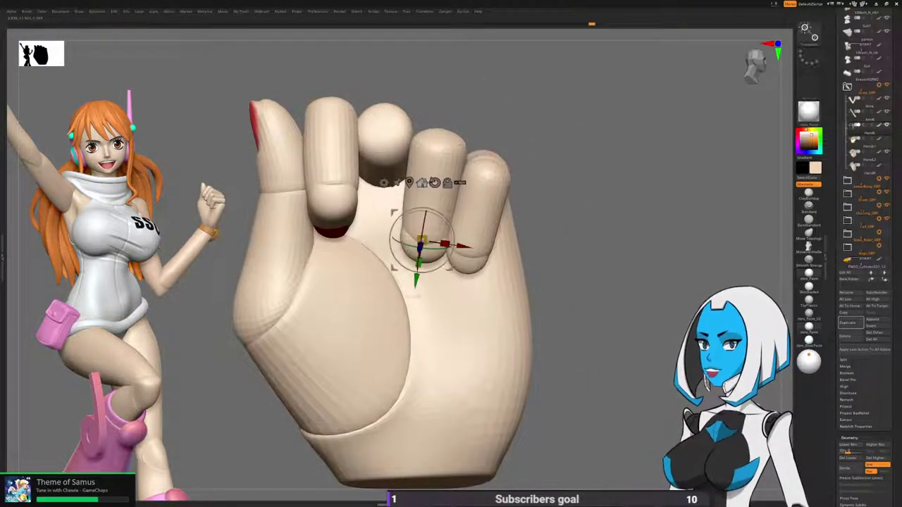
pyautogui.click(380, 126)
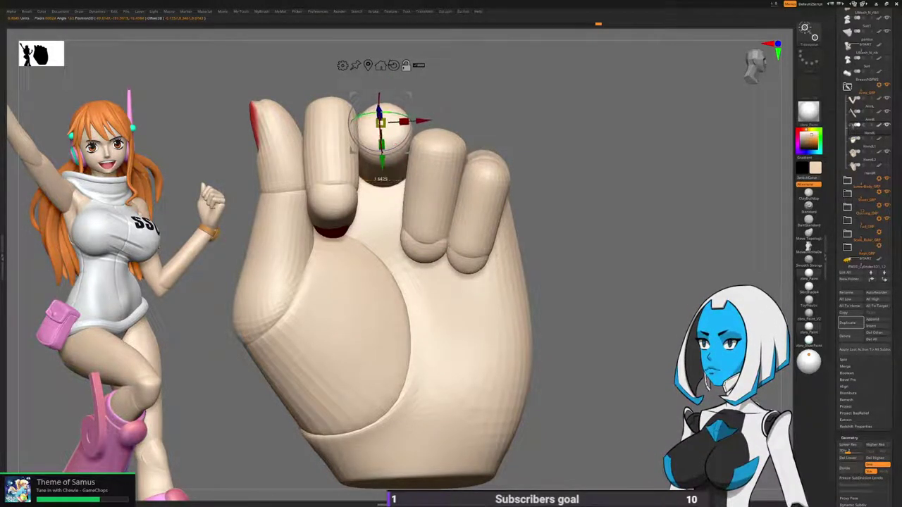
pyautogui.keyDown('alt'); pyautogui.moveTo(381, 123); pyautogui.dragTo(383, 126); pyautogui.keyUp('alt')
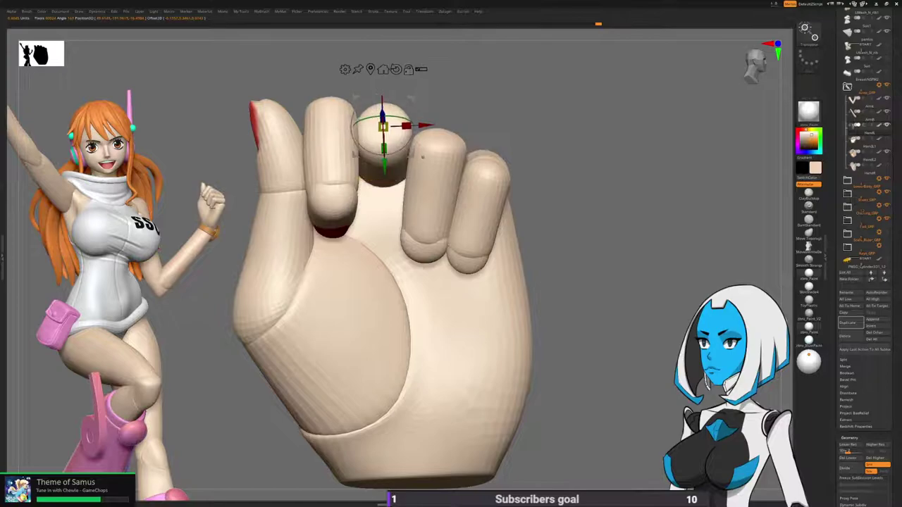
pyautogui.press('q')
pyautogui.keyDown('ctrl'); pyautogui.click(584, 280); pyautogui.keyUp('ctrl')
pyautogui.keyDown('ctrl'); pyautogui.keyDown('shift'); pyautogui.click(581, 296); pyautogui.keyUp('shift'); pyautogui.keyUp('ctrl')
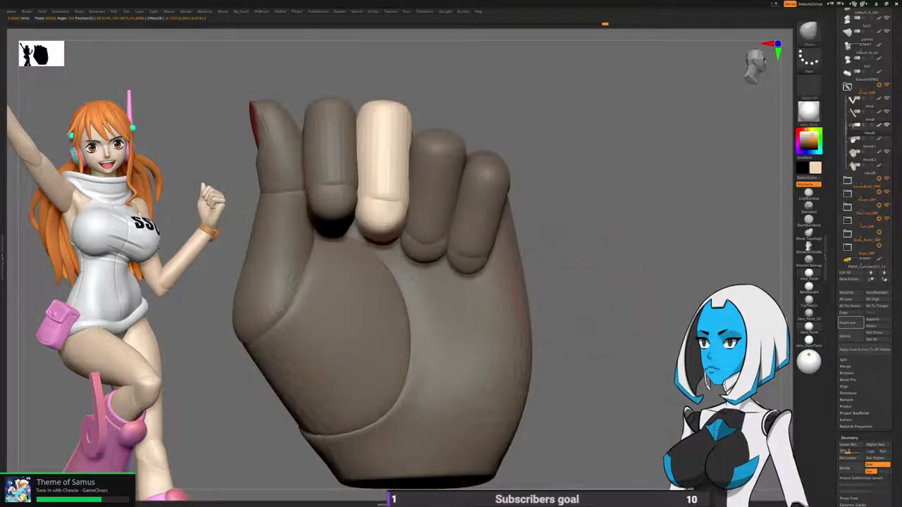
# Adjust the brush size and reshape the bend of the middle finger's unmasked segments with the Move brush.
pyautogui.press('w')
pyautogui.moveTo(599, 281); pyautogui.dragTo(445, 284)
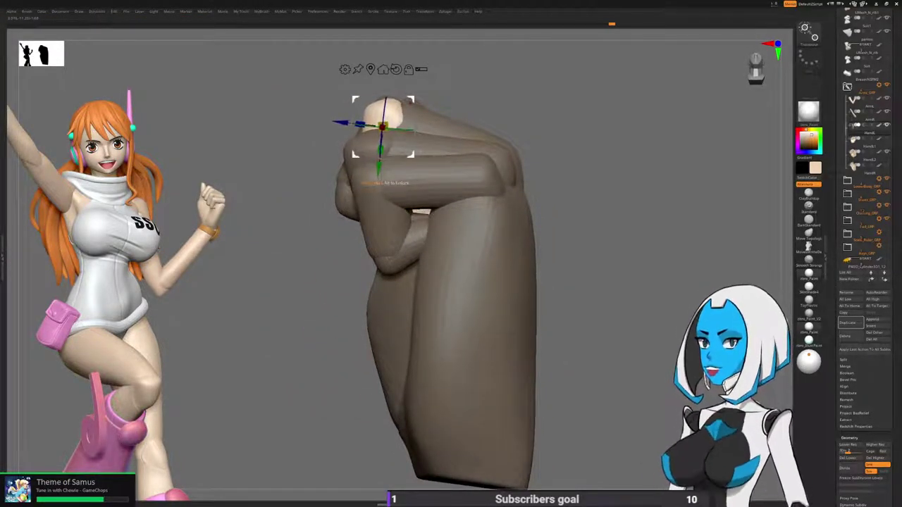
pyautogui.press('q')
pyautogui.moveTo(599, 240); pyautogui.dragTo(599, 374)
pyautogui.press('space')
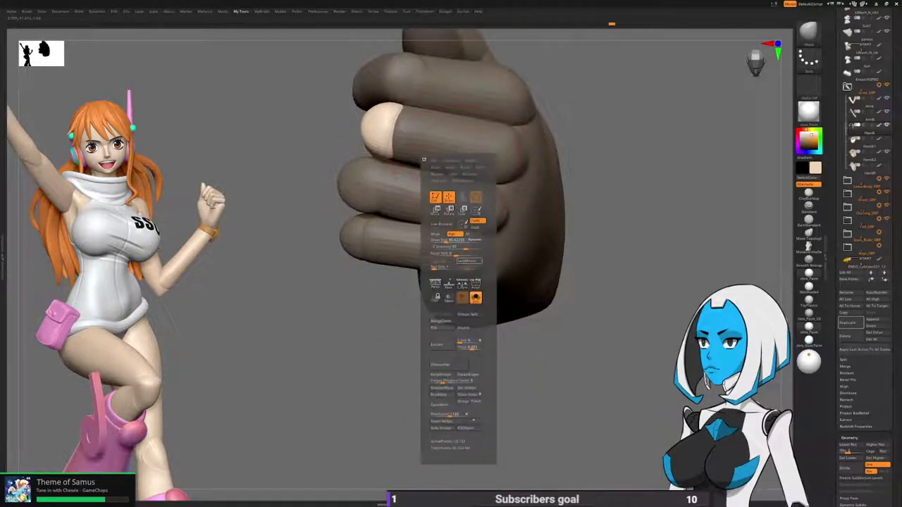
pyautogui.press('b')
pyautogui.press('space')
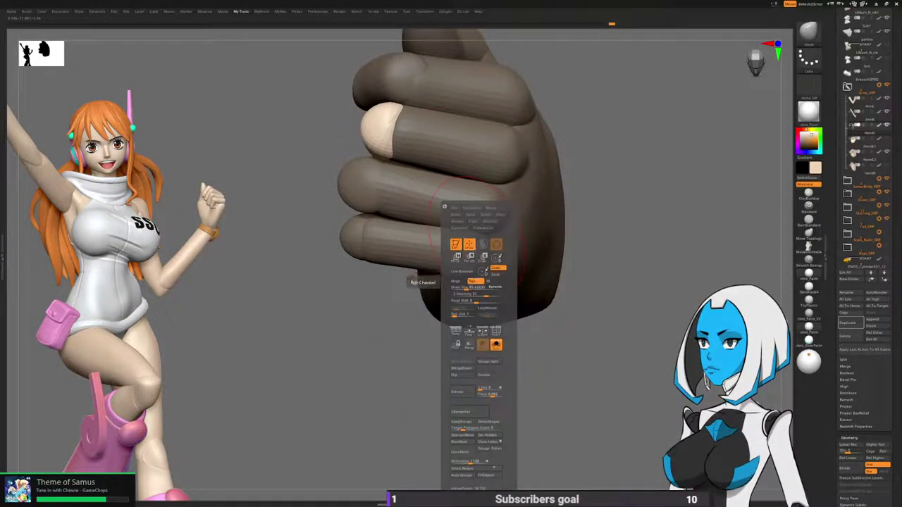
pyautogui.click(467, 288)
pyautogui.moveTo(599, 282)
pyautogui.mouseDown()
pyautogui.moveTo(599, 373)
pyautogui.moveTo(549, 394)
pyautogui.moveTo(578, 352)
pyautogui.moveTo(584, 409)
pyautogui.moveTo(595, 416)
pyautogui.moveTo(585, 384)
pyautogui.mouseUp()
pyautogui.moveTo(375, 187)
pyautogui.mouseDown()
pyautogui.moveTo(379, 210)
pyautogui.moveTo(359, 214)
pyautogui.mouseUp()
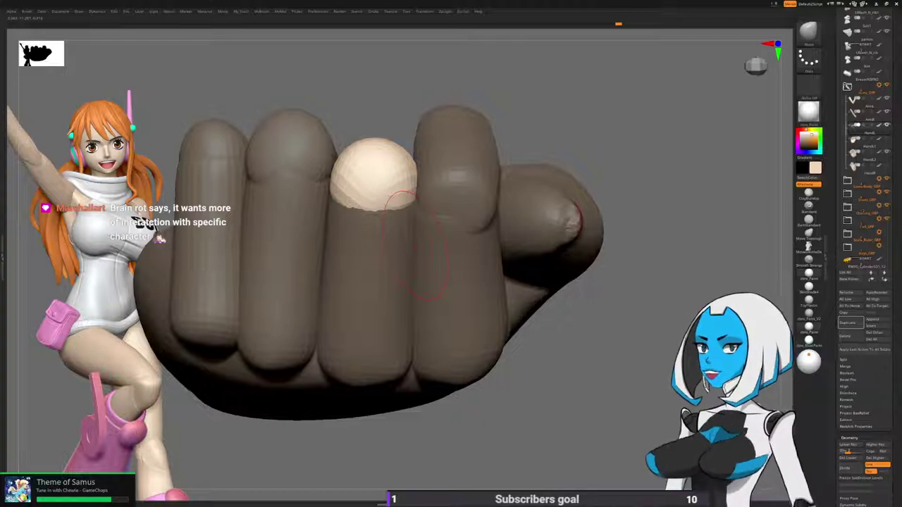
pyautogui.moveTo(416, 245); pyautogui.dragTo(539, 172, button='right')
pyautogui.moveTo(493, 212); pyautogui.dragTo(409, 218, button='right')
pyautogui.keyDown('ctrl'); pyautogui.moveTo(472, 193); pyautogui.dragTo(419, 233, button='right'); pyautogui.keyUp('ctrl')
pyautogui.moveTo(356, 395); pyautogui.dragTo(342, 362, button='right')
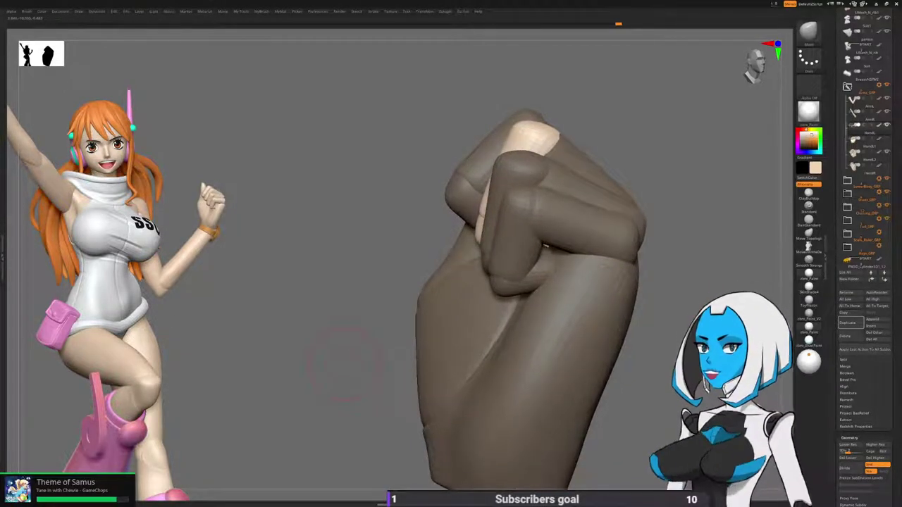
pyautogui.moveTo(345, 366); pyautogui.dragTo(416, 363, button='right')
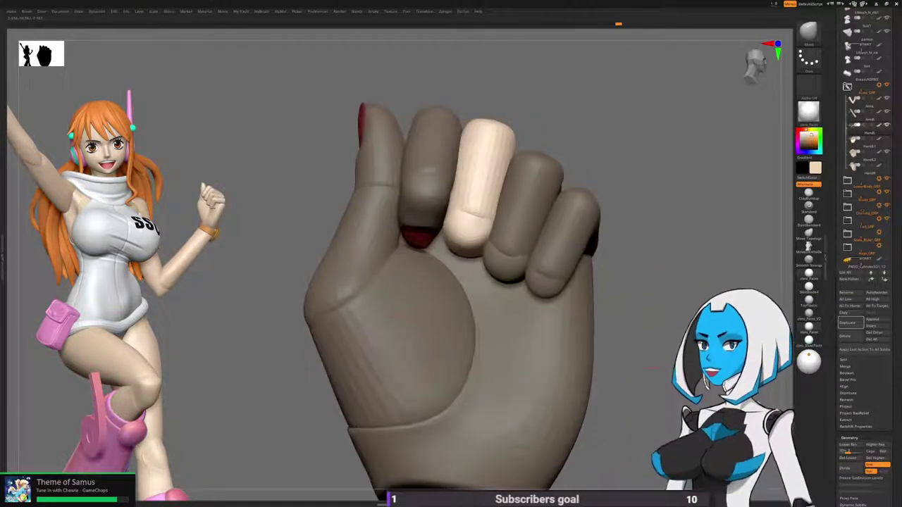
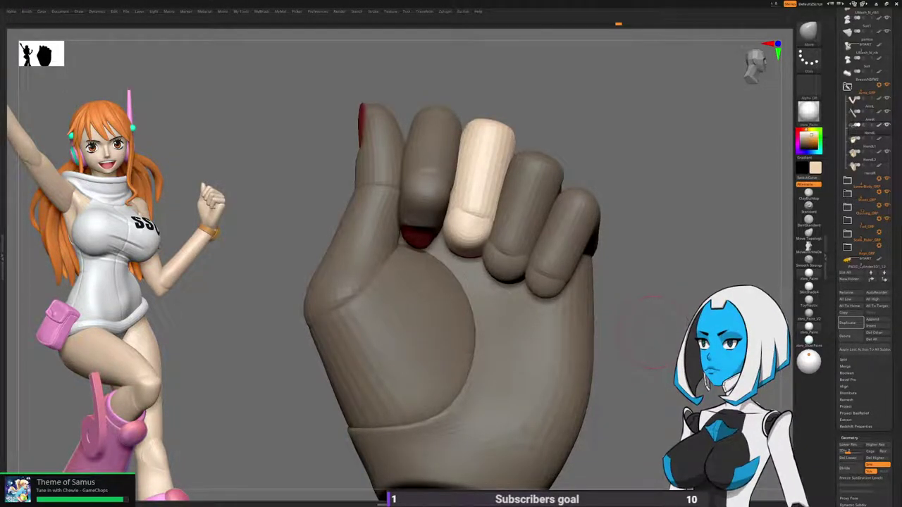
# Place the gizmo pivot at the index finger's bend and mask everything except that finger's middle and tip segments.
pyautogui.moveTo(659, 253); pyautogui.dragTo(673, 201)
pyautogui.keyDown('ctrl'); pyautogui.keyDown('shift'); pyautogui.click(431, 144); pyautogui.keyUp('shift'); pyautogui.keyUp('ctrl')
pyautogui.keyDown('ctrl'); pyautogui.keyDown('shift'); pyautogui.moveTo(542, 97); pyautogui.dragTo(556, 113); pyautogui.keyUp('shift'); pyautogui.keyUp('ctrl')
pyautogui.keyDown('ctrl'); pyautogui.keyDown('shift'); pyautogui.click(426, 197); pyautogui.keyUp('shift'); pyautogui.keyUp('ctrl')
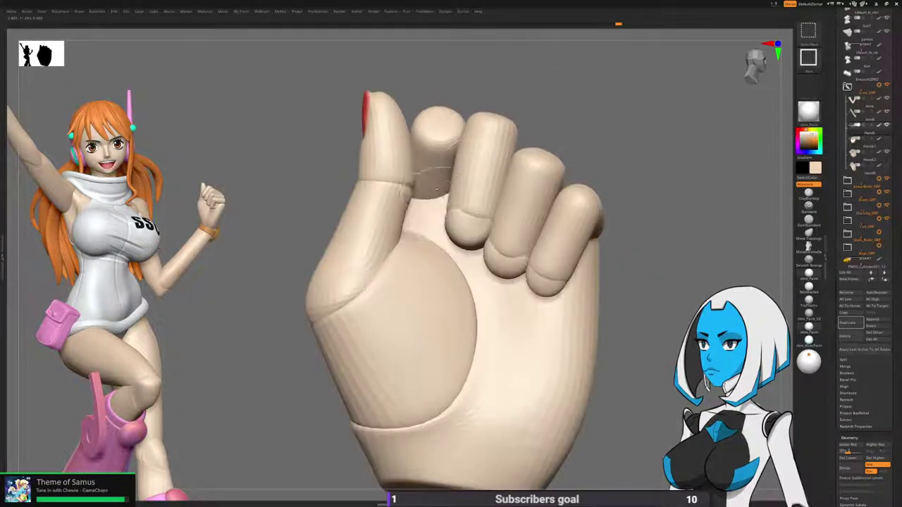
pyautogui.press('w')
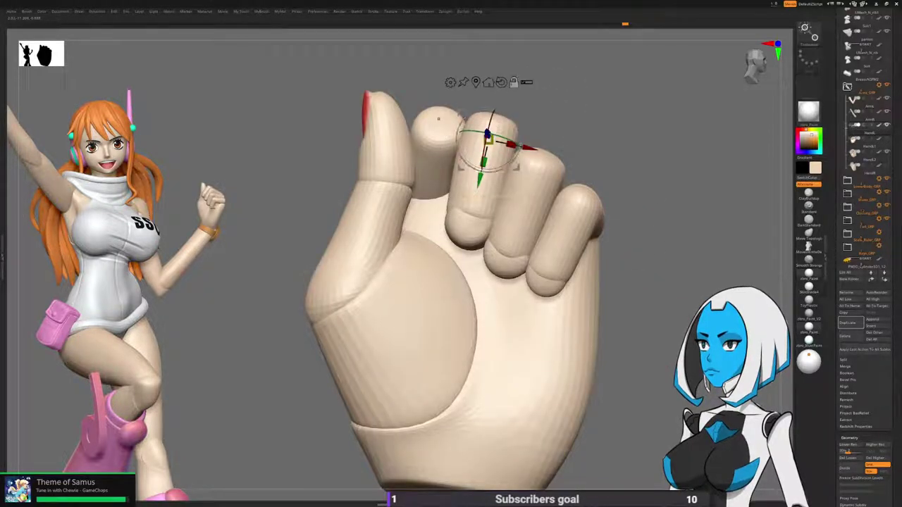
pyautogui.click(438, 119)
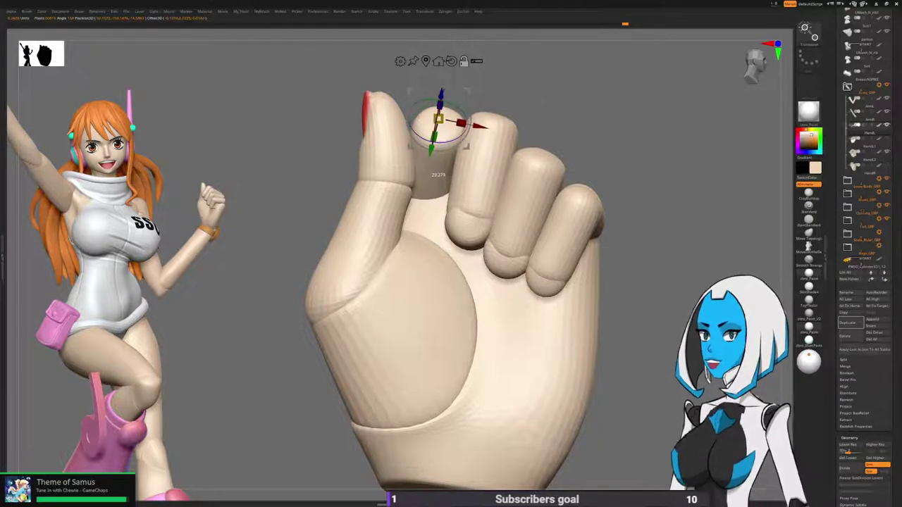
pyautogui.moveTo(481, 126); pyautogui.dragTo(483, 126)
pyautogui.moveTo(442, 94); pyautogui.dragTo(442, 98)
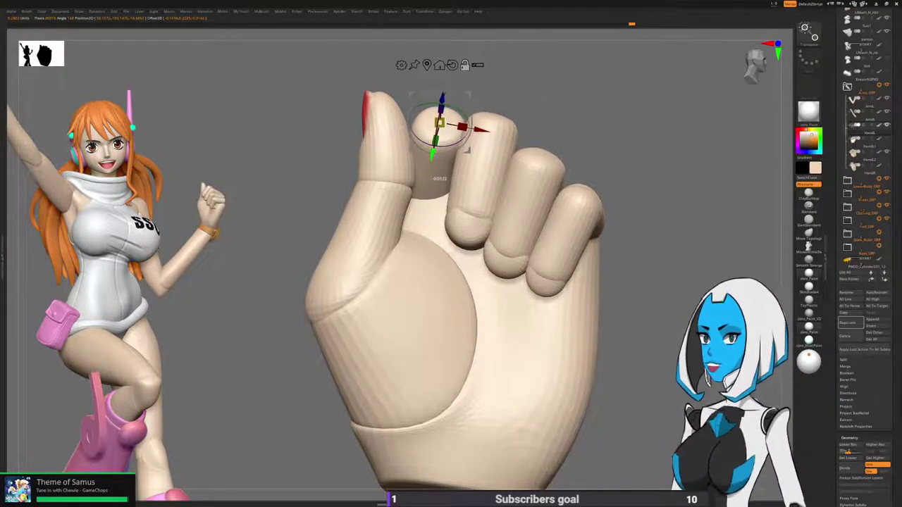
pyautogui.press('q')
pyautogui.keyDown('ctrl'); pyautogui.click(645, 286); pyautogui.keyUp('ctrl')
pyautogui.keyDown('ctrl'); pyautogui.keyDown('shift'); pyautogui.click(646, 286); pyautogui.keyUp('shift'); pyautogui.keyUp('ctrl')
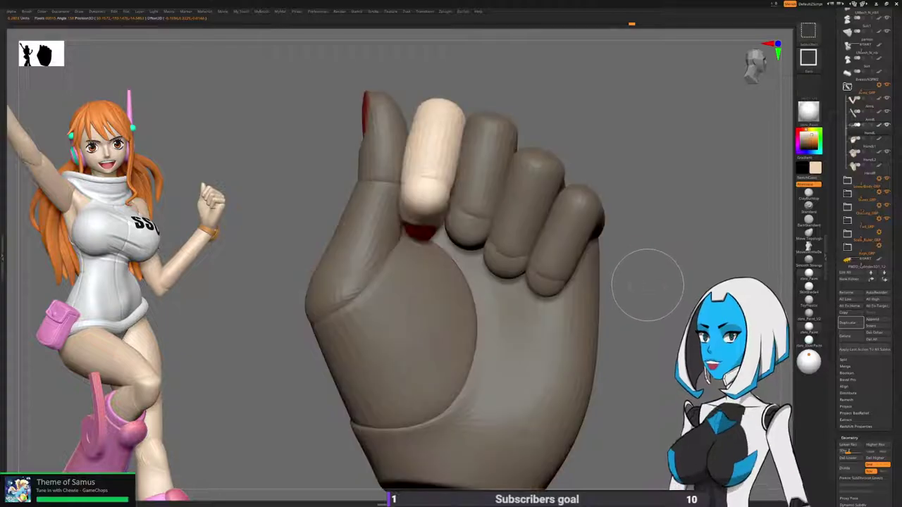
# Adjust the pose of the index finger's middle and tip segments with the gizmo and check the fist's shape.
pyautogui.press('w')
pyautogui.moveTo(624, 317); pyautogui.dragTo(701, 324)
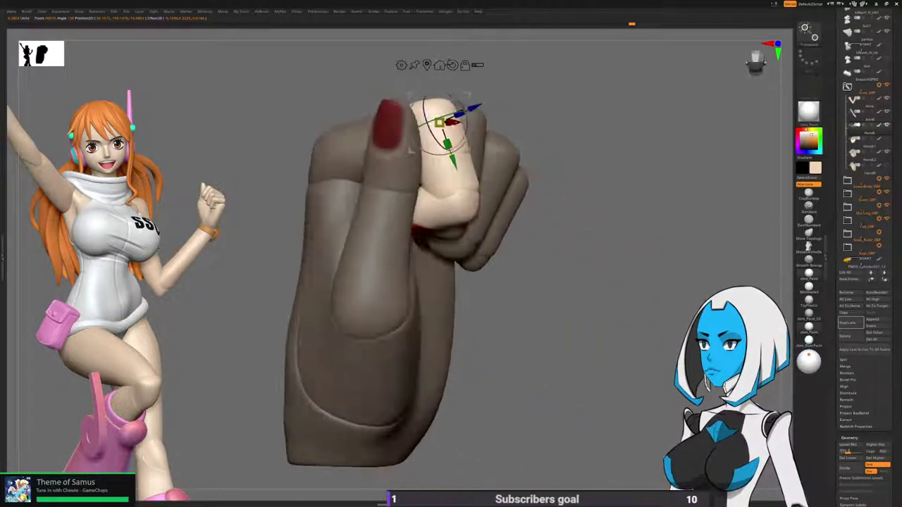
pyautogui.moveTo(466, 114); pyautogui.dragTo(468, 129)
pyautogui.moveTo(620, 303); pyautogui.dragTo(660, 306)
pyautogui.moveTo(446, 162); pyautogui.dragTo(447, 167)
pyautogui.press('q')
pyautogui.moveTo(634, 304)
pyautogui.mouseDown()
pyautogui.moveTo(485, 308)
pyautogui.moveTo(613, 268)
pyautogui.mouseUp()
pyautogui.moveTo(613, 268); pyautogui.dragTo(687, 255)
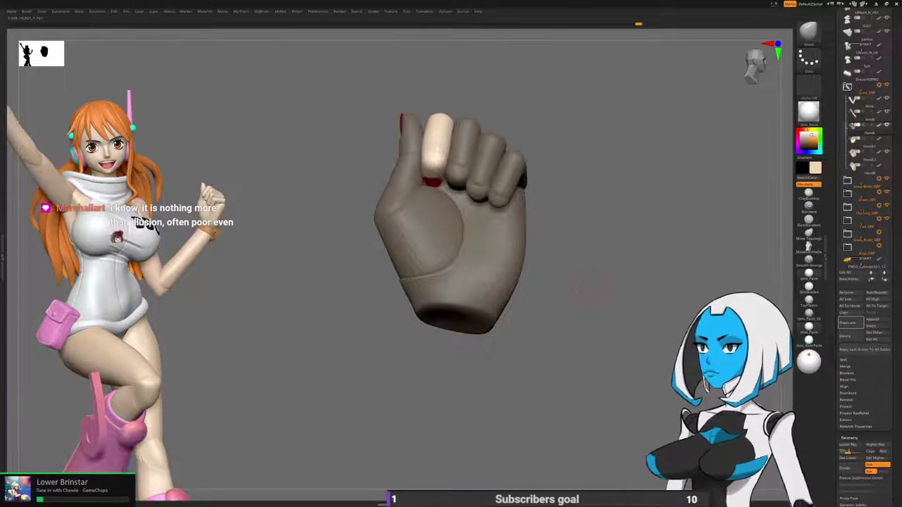
pyautogui.moveTo(590, 292); pyautogui.dragTo(627, 281)
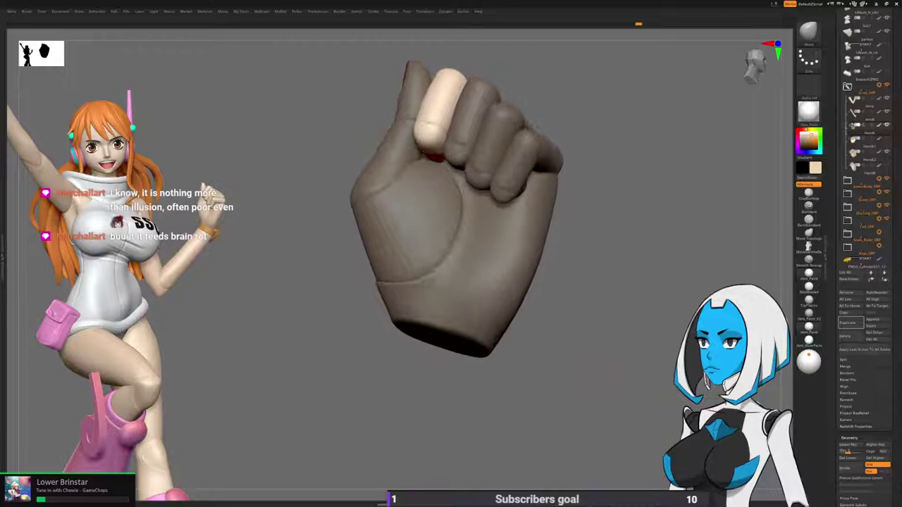
pyautogui.moveTo(599, 377); pyautogui.dragTo(592, 430)
# Clear the mask and mask the hand again except for the whole ring finger.
pyautogui.keyDown('ctrl'); pyautogui.moveTo(614, 244); pyautogui.dragTo(629, 262); pyautogui.keyUp('ctrl')
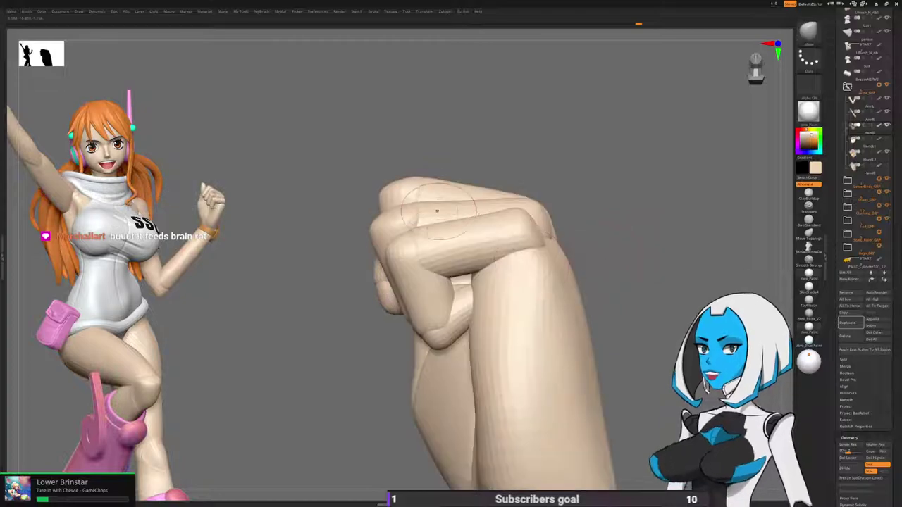
pyautogui.keyDown('ctrl'); pyautogui.keyDown('shift'); pyautogui.click(486, 206); pyautogui.keyUp('shift'); pyautogui.keyUp('ctrl')
pyautogui.keyDown('ctrl'); pyautogui.keyDown('shift'); pyautogui.click(594, 191); pyautogui.keyUp('shift'); pyautogui.keyUp('ctrl')
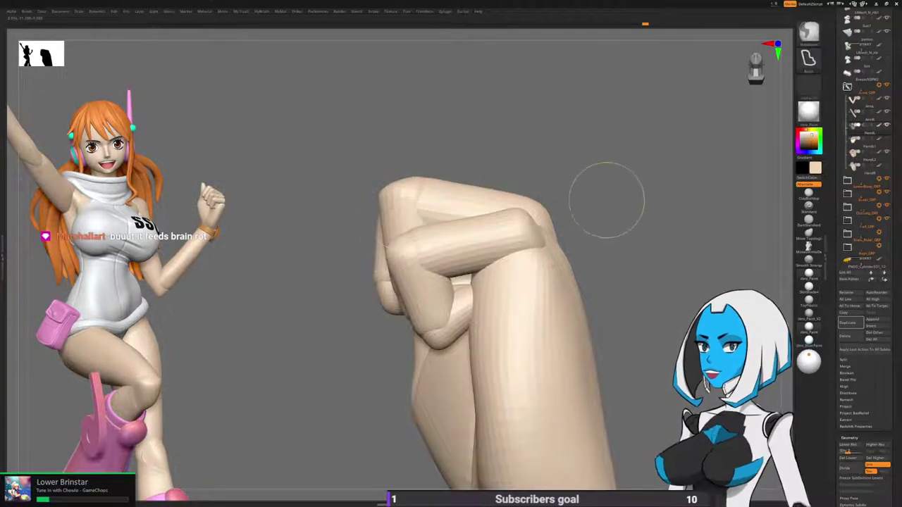
pyautogui.keyDown('ctrl'); pyautogui.click(620, 203); pyautogui.keyUp('ctrl')
# Adjust the brush size and refine the ring finger's bend and sides with the Move brush.
pyautogui.press('2')
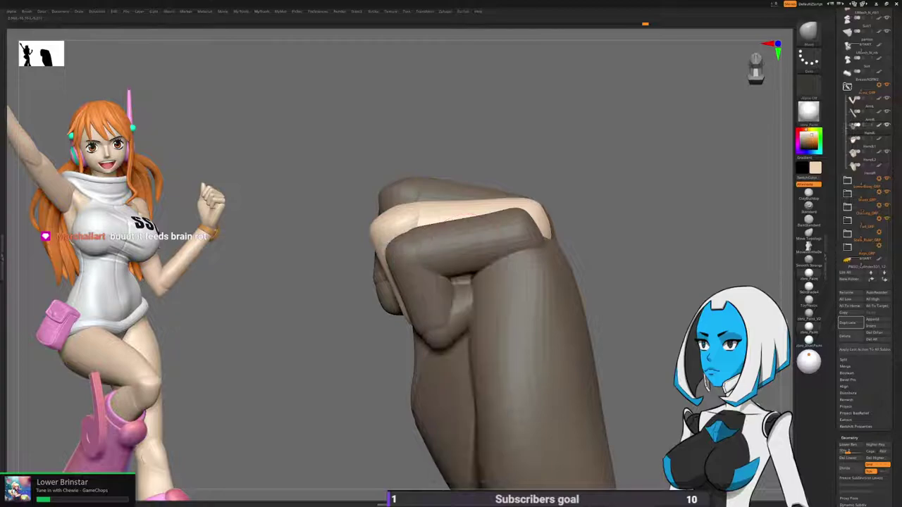
pyautogui.press('1')
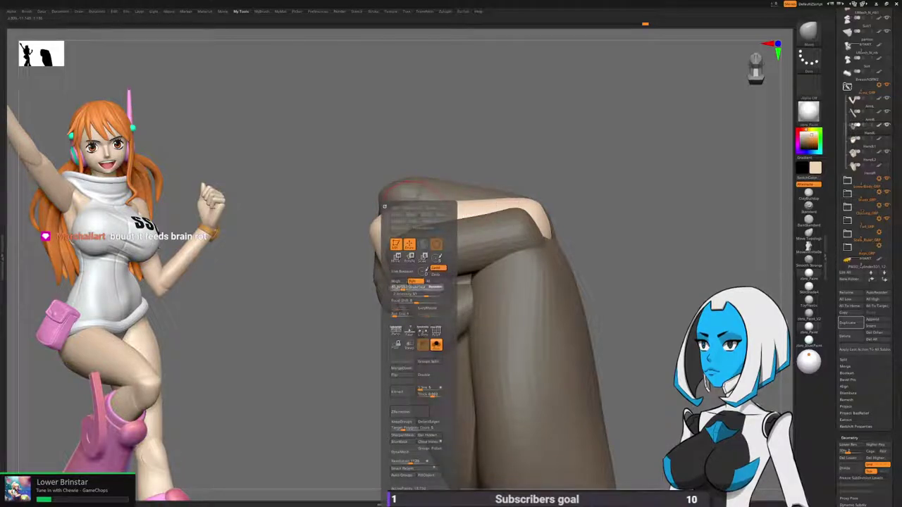
pyautogui.moveTo(394, 224); pyautogui.dragTo(400, 220)
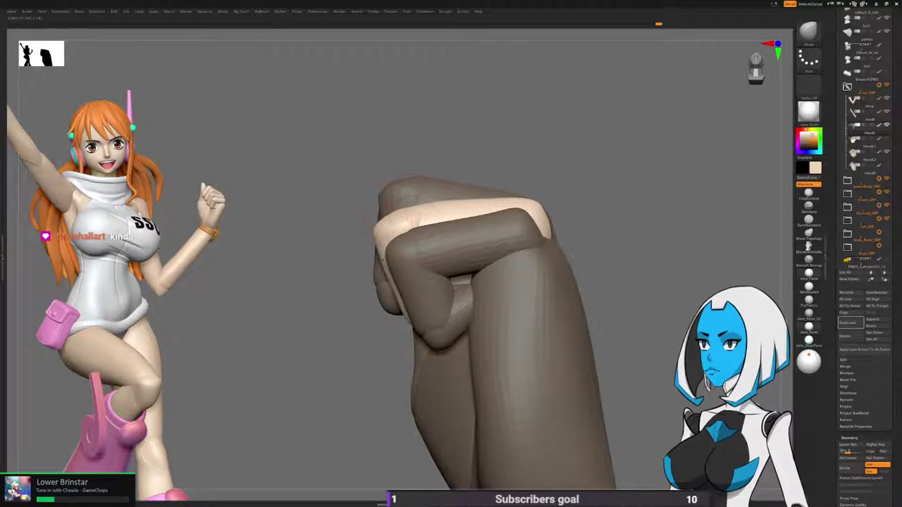
pyautogui.moveTo(610, 212); pyautogui.dragTo(704, 158)
pyautogui.moveTo(525, 359); pyautogui.dragTo(523, 451)
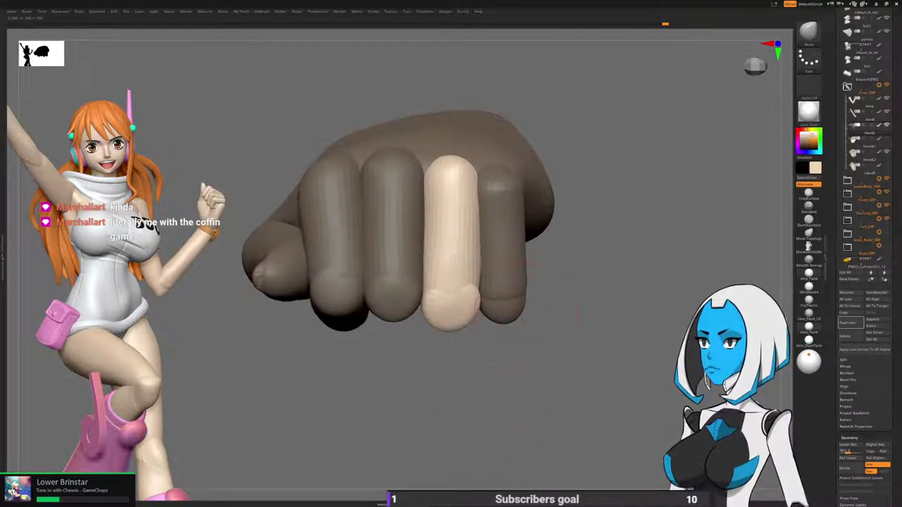
pyautogui.moveTo(529, 313); pyautogui.dragTo(517, 312)
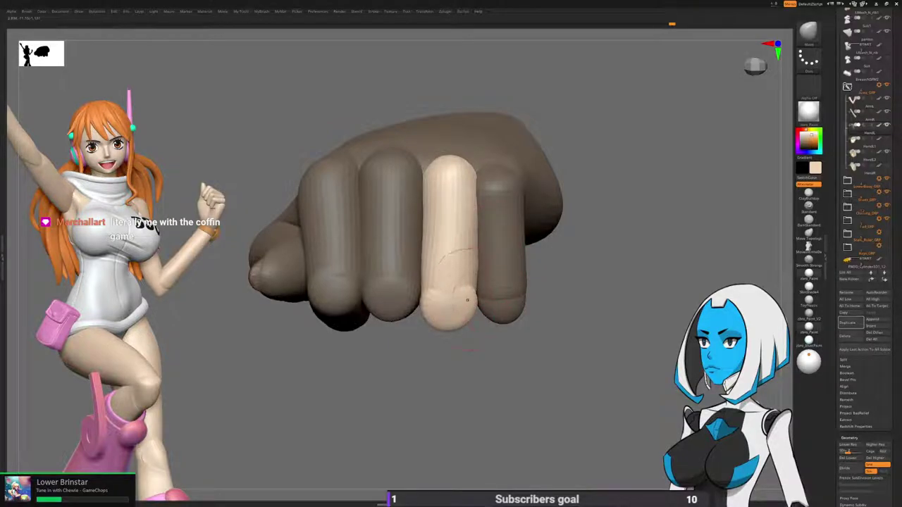
pyautogui.moveTo(528, 367); pyautogui.dragTo(532, 246)
pyautogui.keyDown('alt'); pyautogui.moveTo(531, 310); pyautogui.dragTo(579, 317); pyautogui.keyUp('alt')
# Clear the mask from the hand and isolate the ring finger's segments.
pyautogui.keyDown('ctrl'); pyautogui.moveTo(495, 232); pyautogui.dragTo(498, 240); pyautogui.keyUp('ctrl')
pyautogui.keyDown('ctrl'); pyautogui.keyDown('shift'); pyautogui.click(455, 258); pyautogui.keyUp('shift'); pyautogui.keyUp('ctrl')
pyautogui.keyDown('ctrl'); pyautogui.keyDown('shift'); pyautogui.click(455, 245); pyautogui.keyUp('shift'); pyautogui.keyUp('ctrl')
pyautogui.keyDown('ctrl'); pyautogui.keyDown('shift'); pyautogui.click(438, 316); pyautogui.keyUp('shift'); pyautogui.keyUp('ctrl')
pyautogui.keyDown('ctrl'); pyautogui.keyDown('shift'); pyautogui.click(500, 226); pyautogui.keyUp('shift'); pyautogui.keyUp('ctrl')
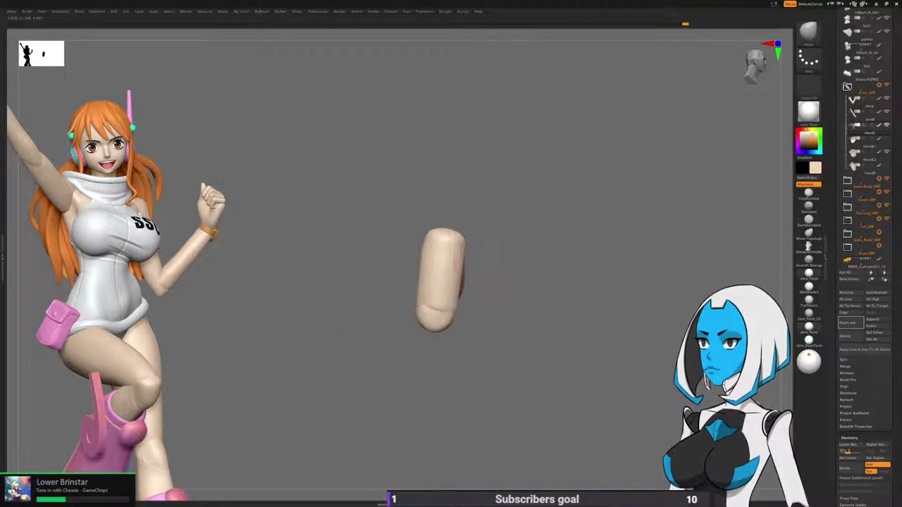
# Flatten the ring finger's bent knuckle from several sides with a resized TrimDynamic brush, undoing the last stroke.
pyautogui.press('b')
pyautogui.click(476, 397)
pyautogui.keyDown('alt'); pyautogui.moveTo(543, 282); pyautogui.dragTo(515, 254); pyautogui.keyUp('alt')
pyautogui.press('space')
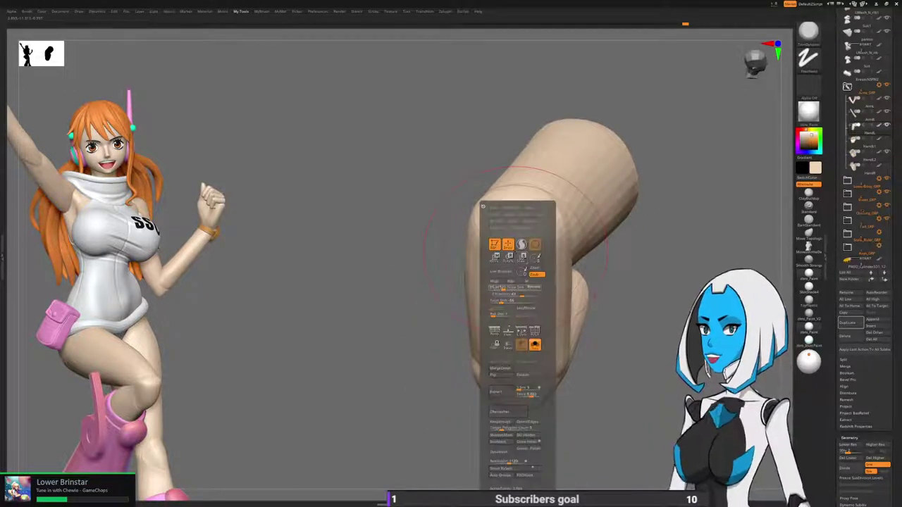
pyautogui.moveTo(503, 288); pyautogui.dragTo(498, 287)
pyautogui.moveTo(524, 239)
pyautogui.keyDown('alt'); pyautogui.mouseDown(button='right')
pyautogui.moveTo(504, 257)
pyautogui.moveTo(509, 290)
pyautogui.mouseUp(button='right'); pyautogui.keyUp('alt')
pyautogui.moveTo(542, 236)
pyautogui.mouseDown()
pyautogui.moveTo(533, 235)
pyautogui.moveTo(544, 227)
pyautogui.moveTo(524, 233)
pyautogui.mouseUp()
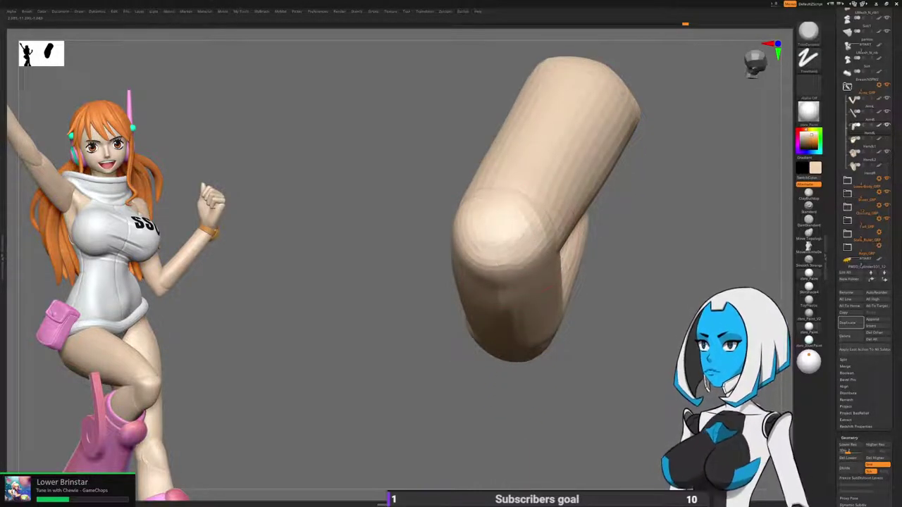
pyautogui.moveTo(549, 287); pyautogui.dragTo(472, 270, button='right')
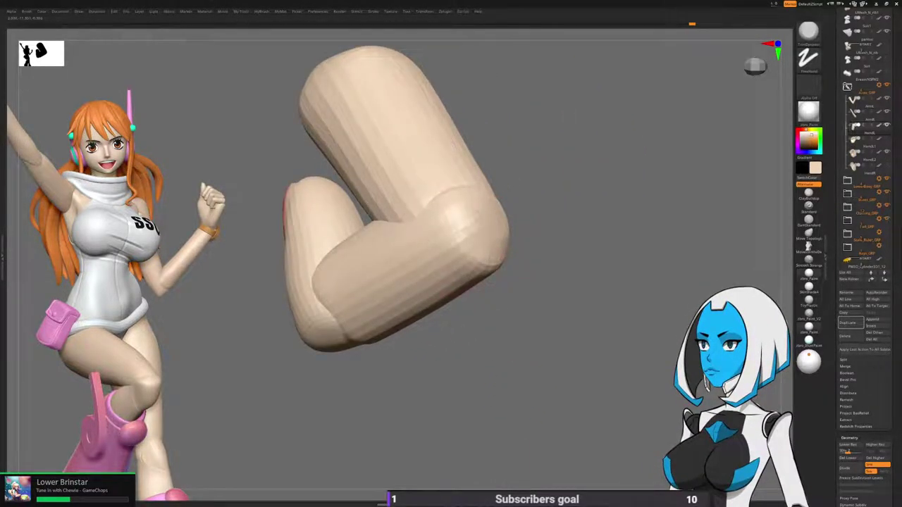
pyautogui.moveTo(453, 226); pyautogui.dragTo(427, 248)
pyautogui.moveTo(437, 282); pyautogui.dragTo(438, 223, button='right')
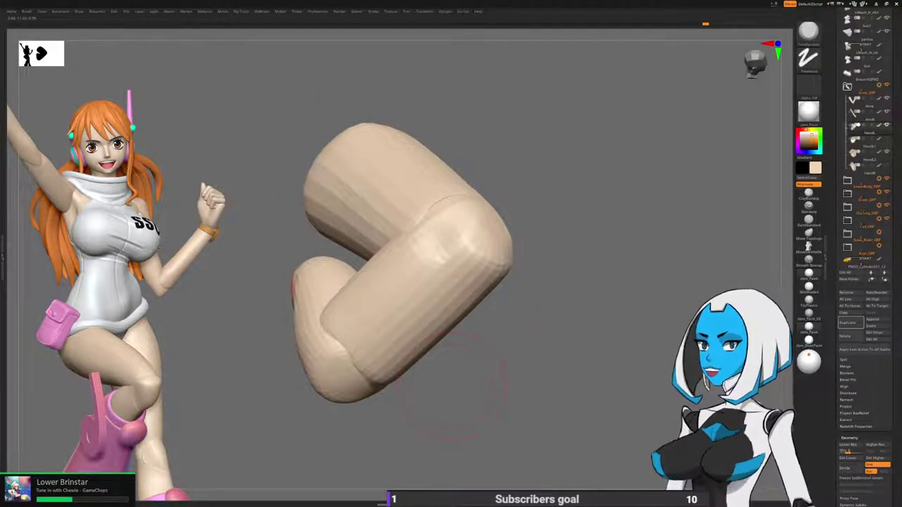
pyautogui.hotkey('ctrl', 'z')
pyautogui.moveTo(452, 384)
pyautogui.mouseDown(button='right')
pyautogui.moveTo(373, 374)
pyautogui.moveTo(377, 282)
pyautogui.moveTo(414, 285)
pyautogui.mouseUp(button='right')
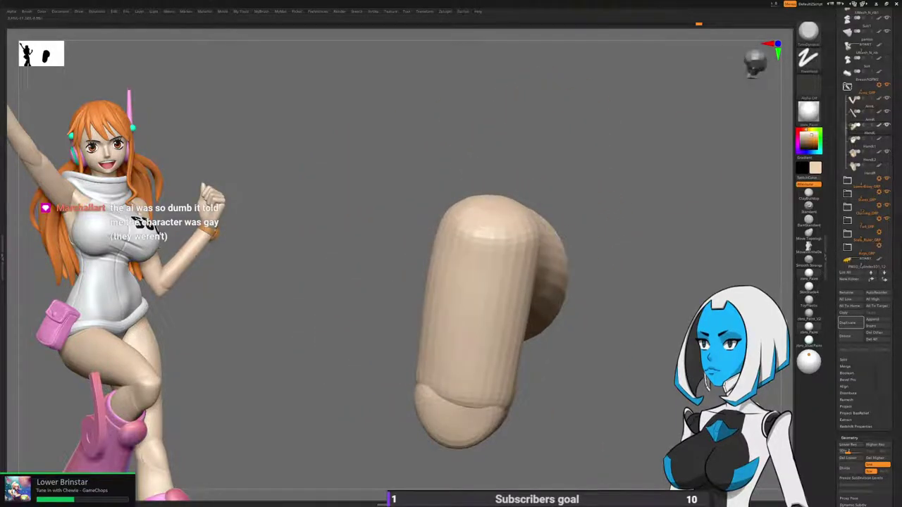
# Try reshaping the front edge of the ring finger's knuckle with a different sculpting brush, and undo the stroke.
pyautogui.press('b')
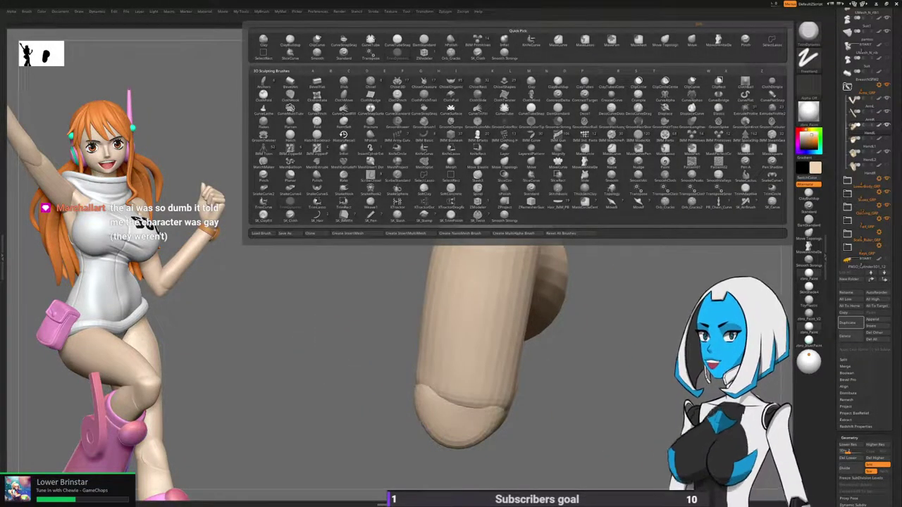
pyautogui.click(451, 216)
pyautogui.moveTo(612, 276); pyautogui.dragTo(500, 271, button='right')
pyautogui.moveTo(503, 238)
pyautogui.mouseDown()
pyautogui.moveTo(544, 233)
pyautogui.moveTo(505, 241)
pyautogui.mouseUp()
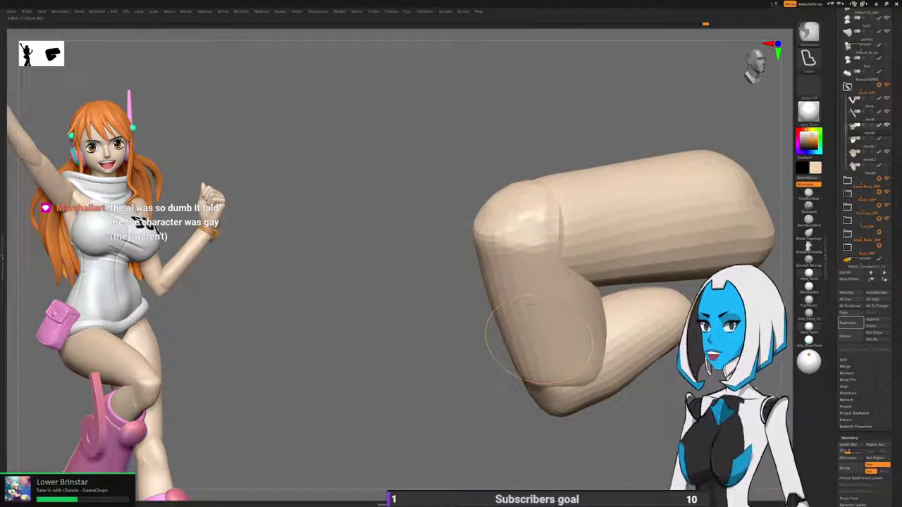
pyautogui.hotkey('ctrl', 'z')
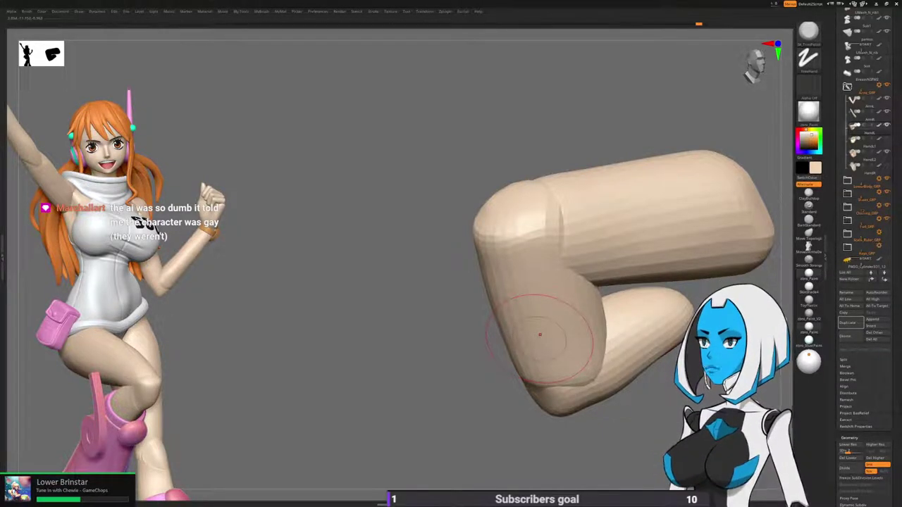
# Try filling the crease beside the ring finger's knuckle with the SK_ClayFill brush, adjusting its size and intensity.
pyautogui.press('b')
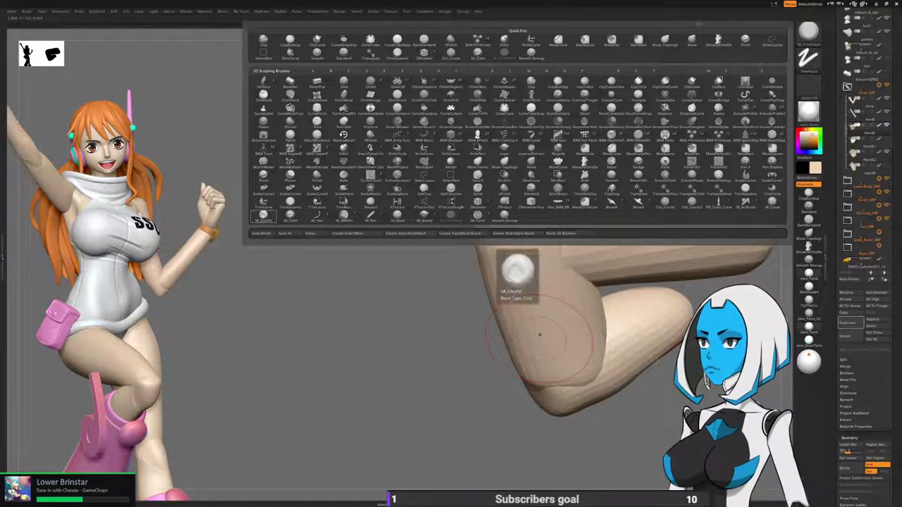
pyautogui.click(450, 54)
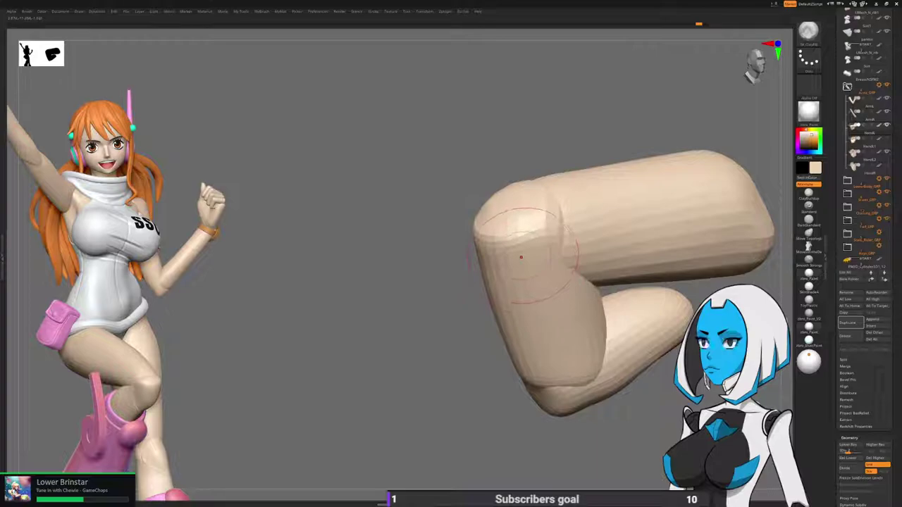
pyautogui.press('space')
pyautogui.moveTo(530, 288); pyautogui.dragTo(503, 288)
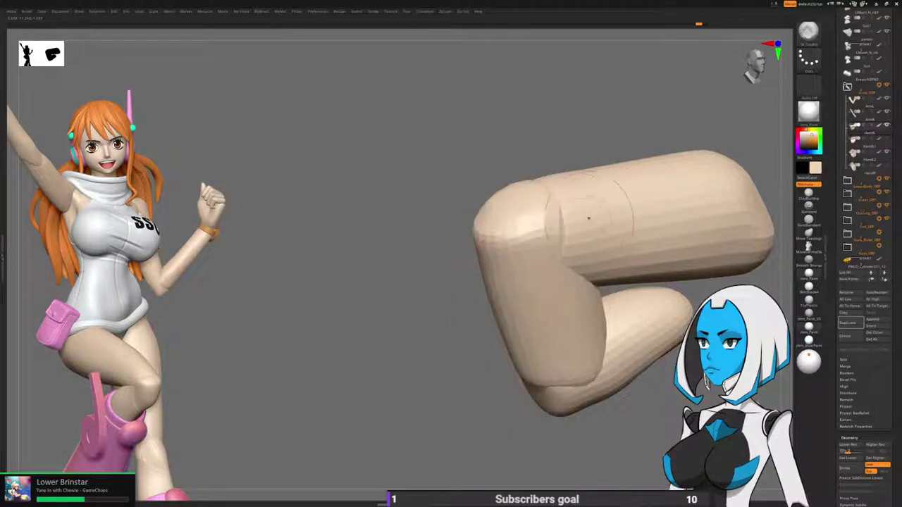
pyautogui.moveTo(598, 215); pyautogui.dragTo(582, 251, button='right')
pyautogui.moveTo(534, 238); pyautogui.dragTo(553, 219)
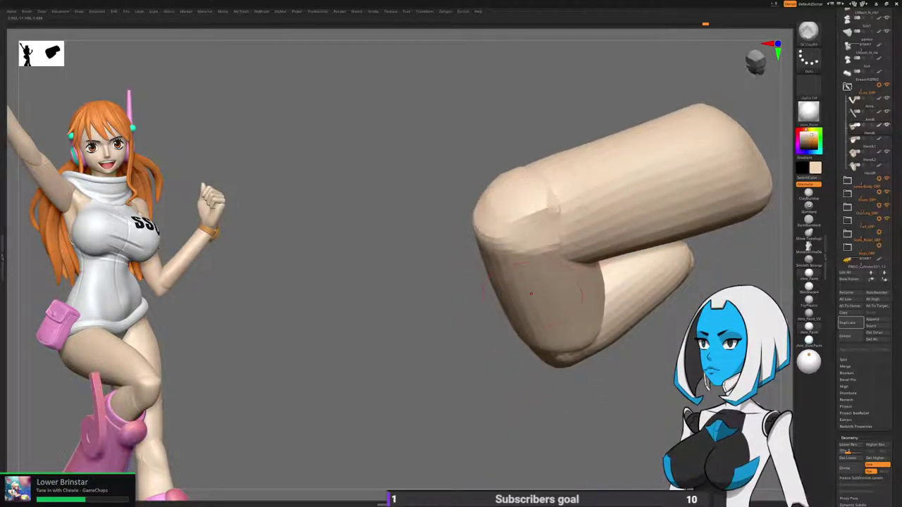
pyautogui.hotkey('ctrl', 'z')
pyautogui.press('space')
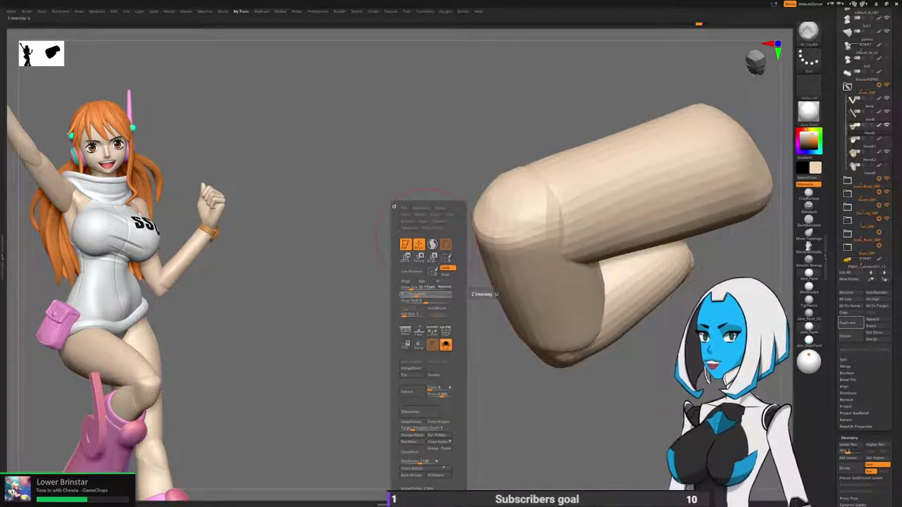
pyautogui.moveTo(518, 225); pyautogui.dragTo(549, 214)
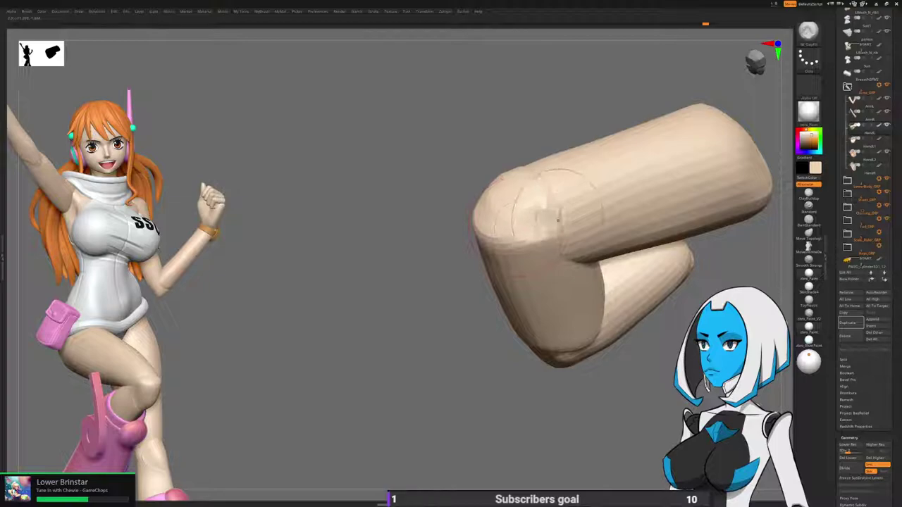
pyautogui.moveTo(619, 317); pyautogui.dragTo(448, 337)
pyautogui.moveTo(493, 366)
pyautogui.mouseDown()
pyautogui.moveTo(538, 378)
pyautogui.moveTo(613, 316)
pyautogui.mouseUp()
pyautogui.hotkey('ctrl', 'z')
# Raise the ring finger's subdivision level and start building up its knuckle with a smaller ClayBuildup brush.
pyautogui.keyDown('alt'); pyautogui.moveTo(483, 395); pyautogui.dragTo(386, 430); pyautogui.keyUp('alt')
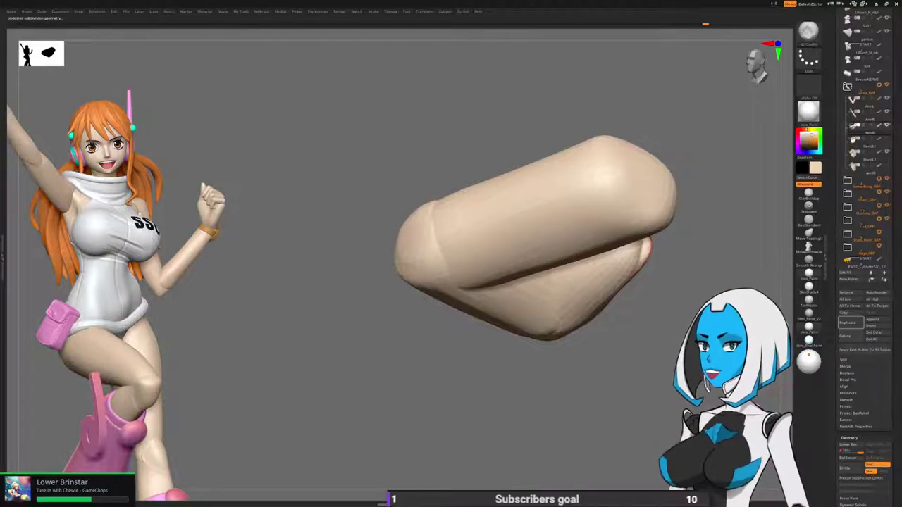
pyautogui.moveTo(450, 366); pyautogui.dragTo(423, 338)
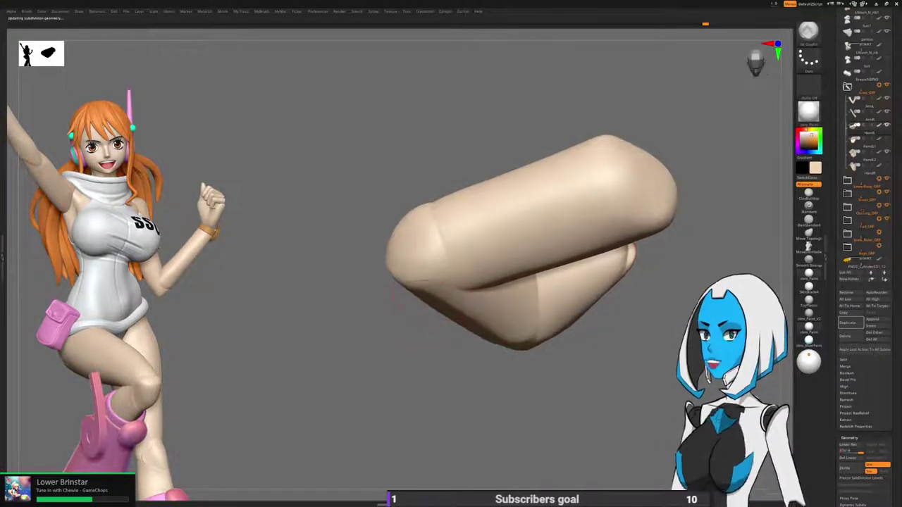
pyautogui.press('b')
pyautogui.click(426, 357)
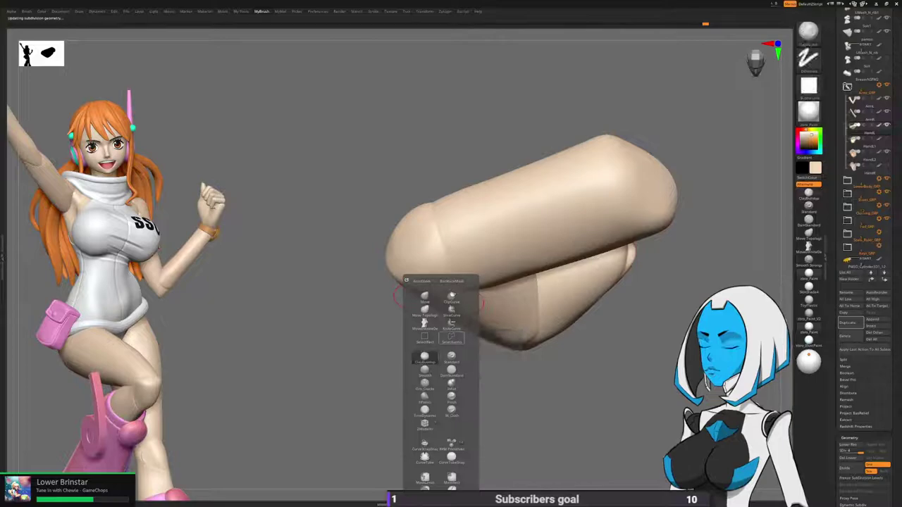
pyautogui.press('space')
pyautogui.moveTo(455, 288); pyautogui.dragTo(442, 287)
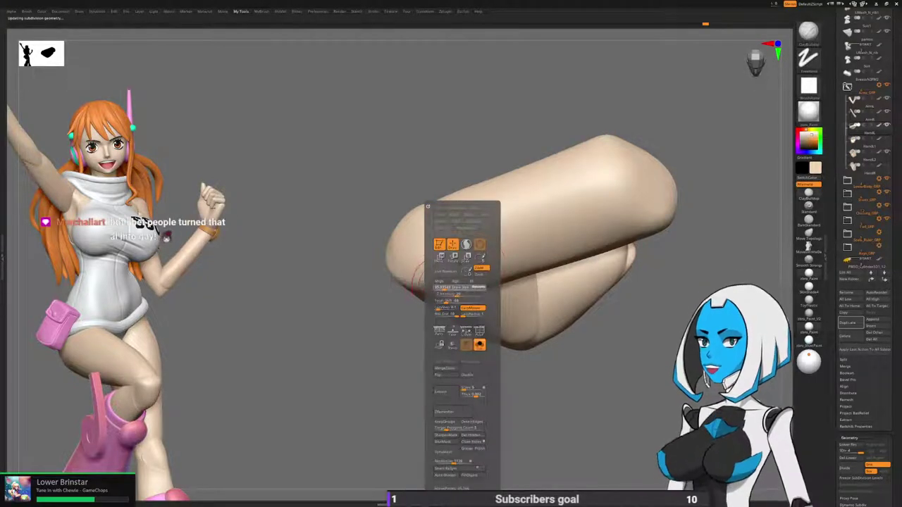
pyautogui.moveTo(423, 250); pyautogui.dragTo(435, 262, button='right')
pyautogui.moveTo(437, 259); pyautogui.dragTo(433, 269)
pyautogui.moveTo(434, 270); pyautogui.dragTo(452, 267, button='right')
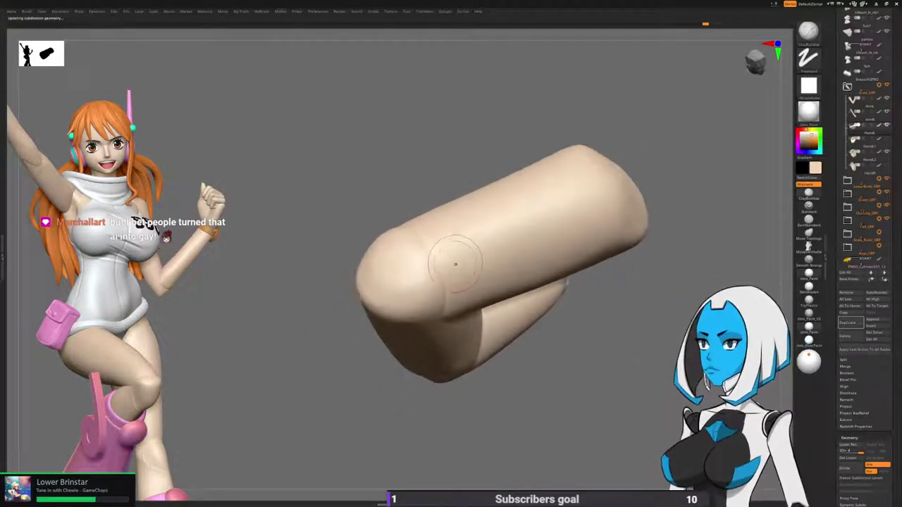
# Add clay across the crease between the ring finger's knuckle and first segment, and smooth the strokes.
pyautogui.moveTo(436, 269); pyautogui.dragTo(510, 234)
pyautogui.moveTo(446, 265); pyautogui.dragTo(467, 292, button='right')
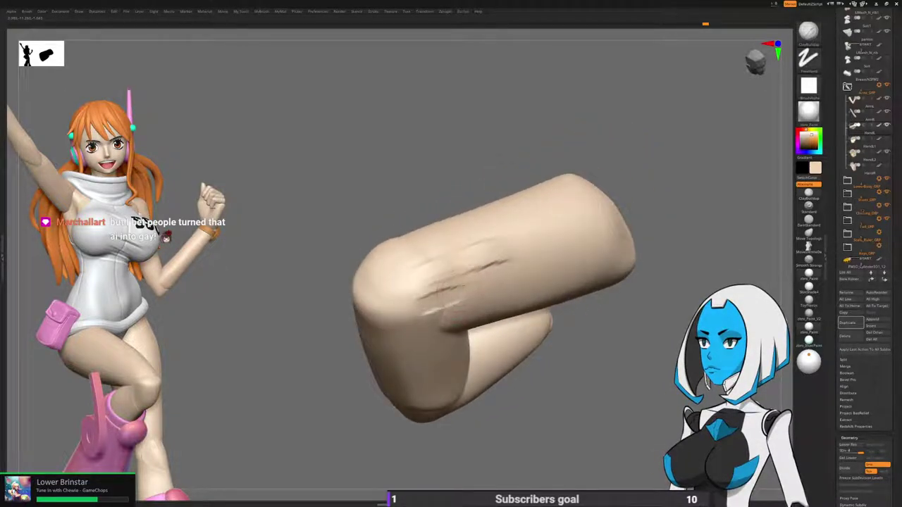
pyautogui.keyDown('shift'); pyautogui.moveTo(400, 301); pyautogui.dragTo(447, 273); pyautogui.keyUp('shift')
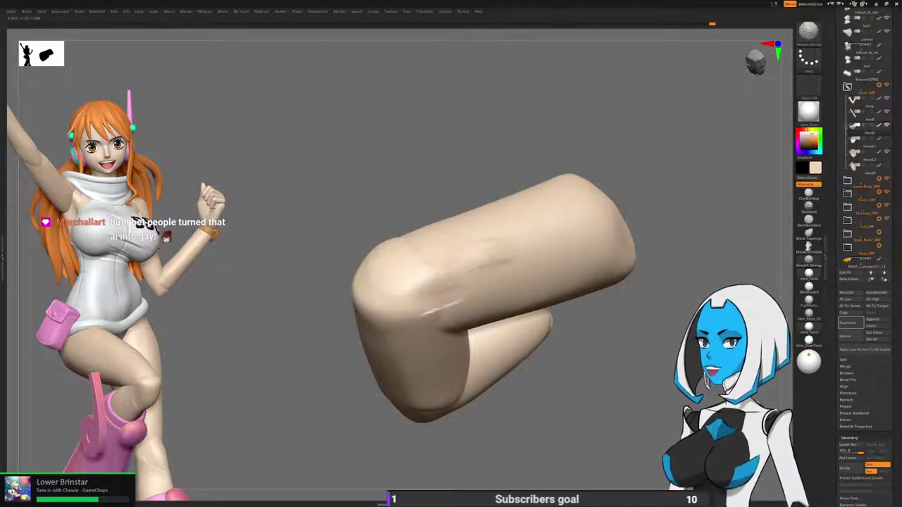
pyautogui.moveTo(451, 296)
pyautogui.mouseDown(button='right')
pyautogui.moveTo(430, 352)
pyautogui.moveTo(352, 468)
pyautogui.mouseUp(button='right')
pyautogui.moveTo(547, 324)
pyautogui.mouseDown(button='right')
pyautogui.moveTo(593, 361)
pyautogui.moveTo(585, 408)
pyautogui.mouseUp(button='right')
# Adjust the ClayBuildup brush and build up the opposite side of the ring finger's knuckle, smoothing it into the neighbouring segments.
pyautogui.press('space')
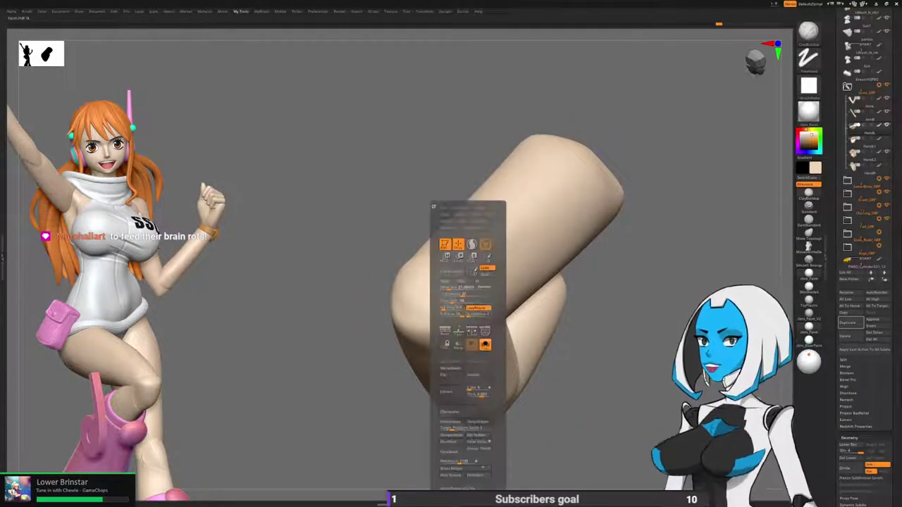
pyautogui.moveTo(454, 286); pyautogui.dragTo(437, 310, button='right')
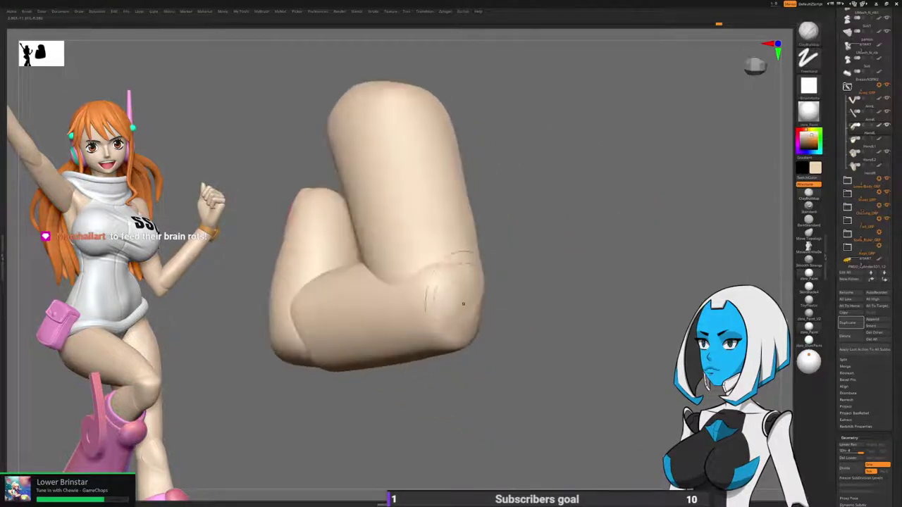
pyautogui.moveTo(434, 273)
pyautogui.mouseDown()
pyautogui.moveTo(421, 296)
pyautogui.moveTo(431, 272)
pyautogui.mouseUp()
pyautogui.moveTo(474, 285); pyautogui.dragTo(416, 276, button='right')
pyautogui.moveTo(475, 258)
pyautogui.keyDown('shift'); pyautogui.mouseDown()
pyautogui.moveTo(465, 289)
pyautogui.moveTo(462, 282)
pyautogui.mouseUp(); pyautogui.keyUp('shift')
pyautogui.moveTo(461, 282); pyautogui.dragTo(416, 275, button='right')
pyautogui.press('shift')
pyautogui.moveTo(493, 268)
pyautogui.mouseDown(button='right')
pyautogui.moveTo(506, 285)
pyautogui.moveTo(560, 279)
pyautogui.moveTo(526, 275)
pyautogui.mouseUp(button='right')
pyautogui.moveTo(457, 281); pyautogui.dragTo(462, 321, button='right')
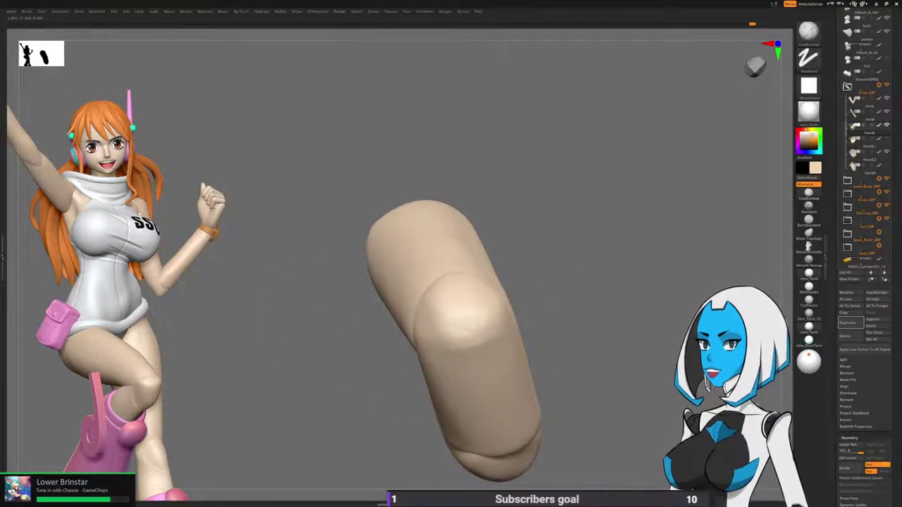
# Blend the remaining creases around the ring finger's joints with ClayBuildup and smoothing, and show the whole hand again.
pyautogui.press('shift')
pyautogui.moveTo(505, 274)
pyautogui.mouseDown(button='right')
pyautogui.moveTo(567, 264)
pyautogui.moveTo(586, 248)
pyautogui.moveTo(574, 247)
pyautogui.moveTo(592, 324)
pyautogui.mouseUp(button='right')
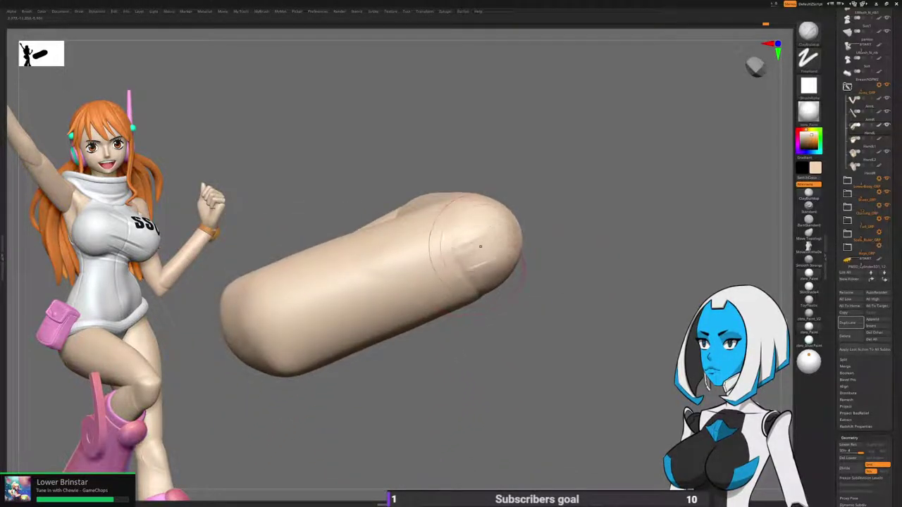
pyautogui.press('shift')
pyautogui.moveTo(438, 308); pyautogui.dragTo(421, 188, button='right')
pyautogui.moveTo(485, 327); pyautogui.dragTo(521, 342, button='right')
pyautogui.press('shift')
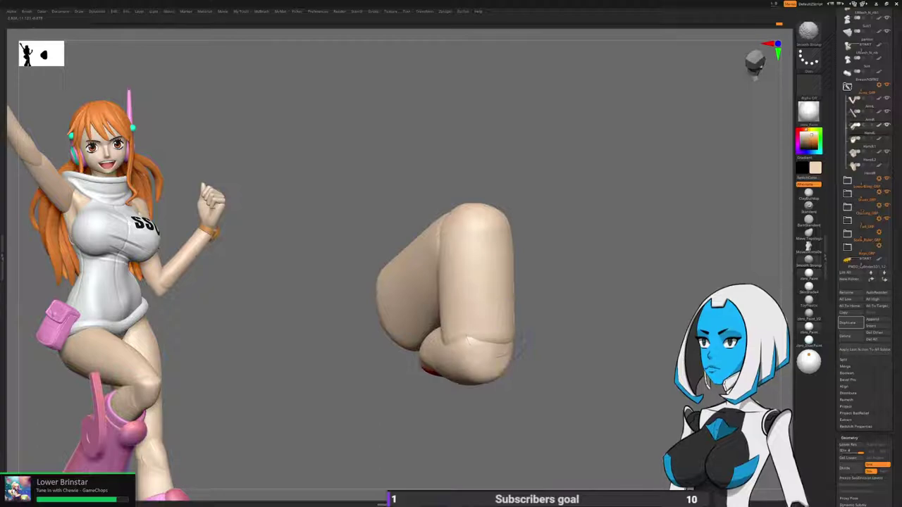
pyautogui.keyDown('shift'); pyautogui.moveTo(527, 382); pyautogui.dragTo(431, 393, button='right'); pyautogui.keyUp('shift')
pyautogui.keyDown('ctrl'); pyautogui.keyDown('shift'); pyautogui.click(457, 376); pyautogui.keyUp('shift'); pyautogui.keyUp('ctrl')
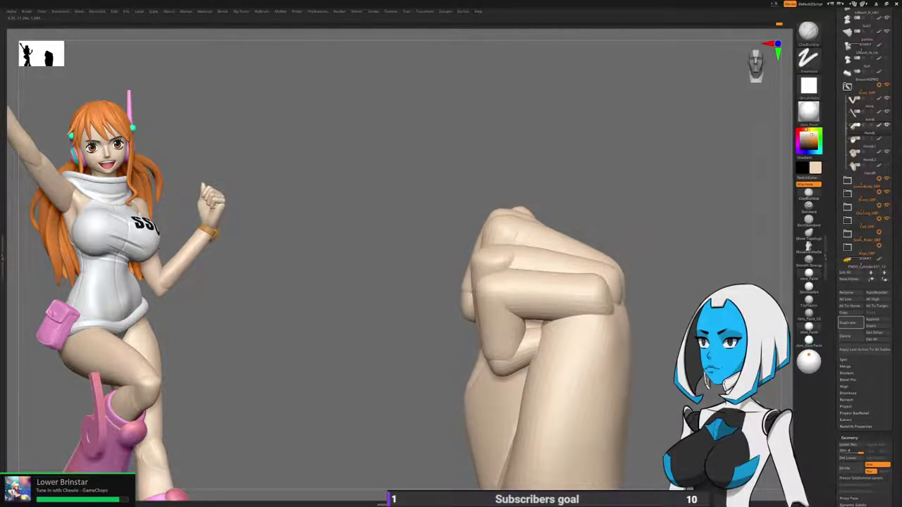
# Isolate the middle finger at a lower subdivision level and mask everything except its middle segment.
pyautogui.keyDown('ctrl'); pyautogui.keyDown('shift'); pyautogui.click(533, 234); pyautogui.keyUp('shift'); pyautogui.keyUp('ctrl')
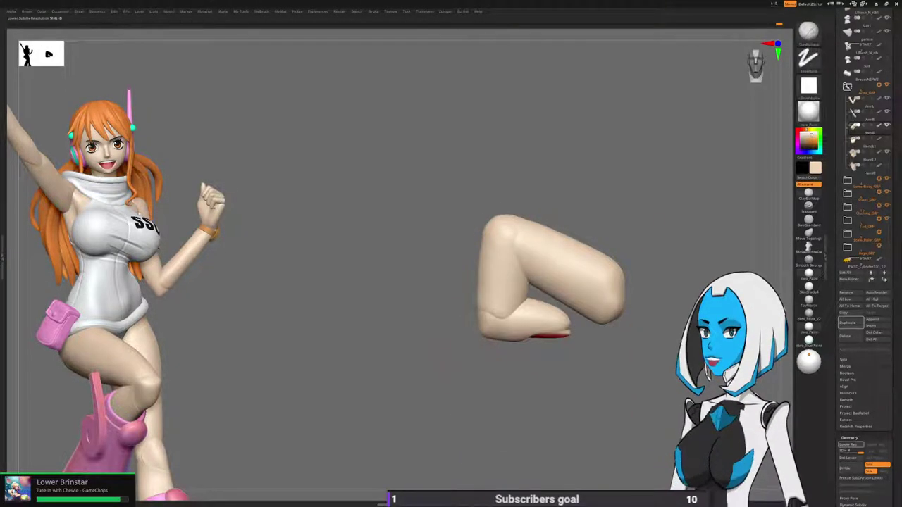
pyautogui.keyDown('alt'); pyautogui.moveTo(474, 389); pyautogui.dragTo(439, 410, button='right'); pyautogui.keyUp('alt')
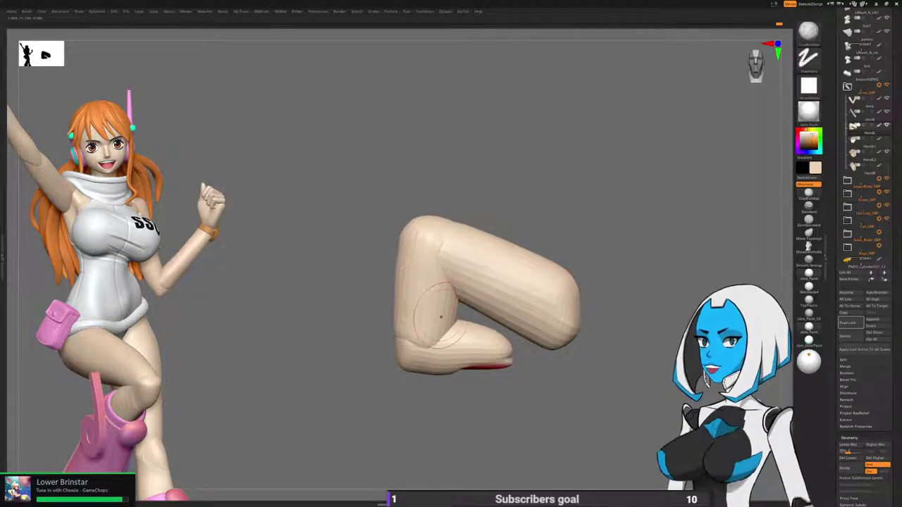
pyautogui.press('w')
pyautogui.click(422, 301)
pyautogui.keyDown('alt'); pyautogui.moveTo(421, 303); pyautogui.dragTo(270, 414); pyautogui.keyUp('alt')
pyautogui.keyDown('ctrl'); pyautogui.click(425, 306); pyautogui.keyUp('ctrl')
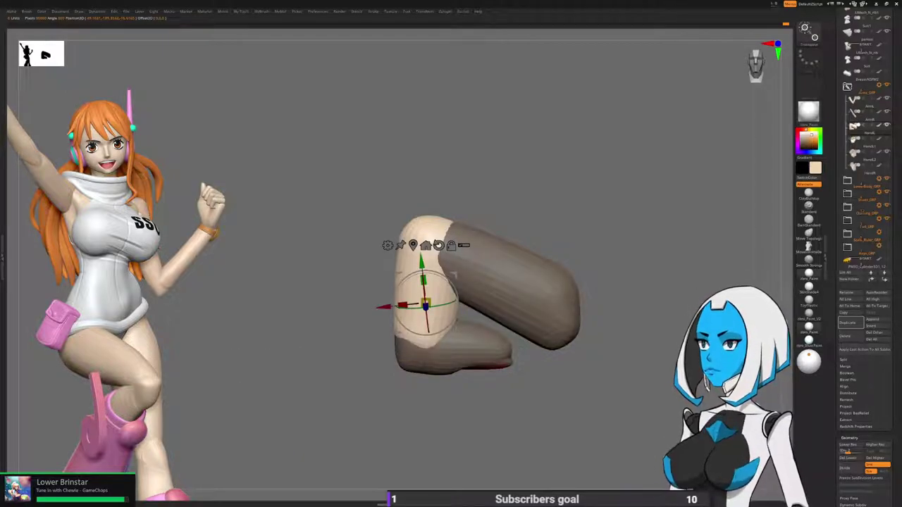
# Reshape the middle finger's unmasked middle segment with a large Move brush and clear the mask.
pyautogui.press('q')
pyautogui.press('space')
pyautogui.press('1')
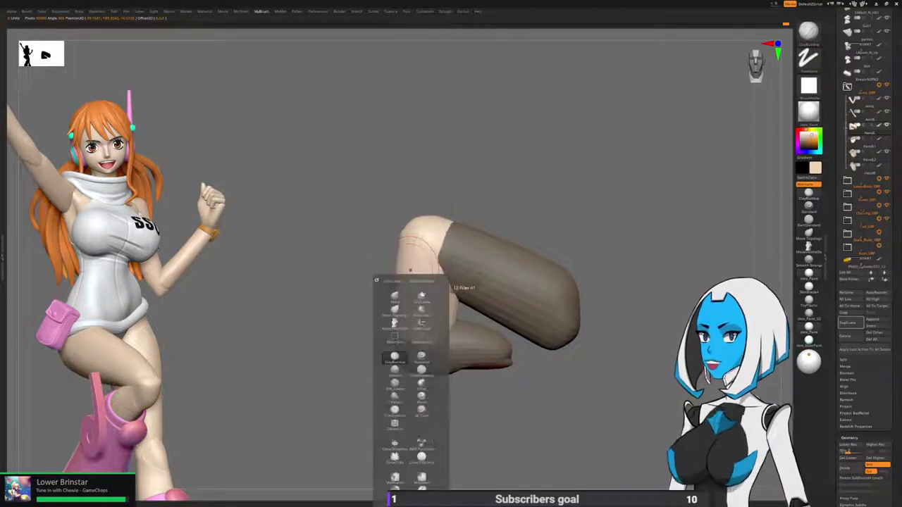
pyautogui.click(424, 298)
pyautogui.press('space')
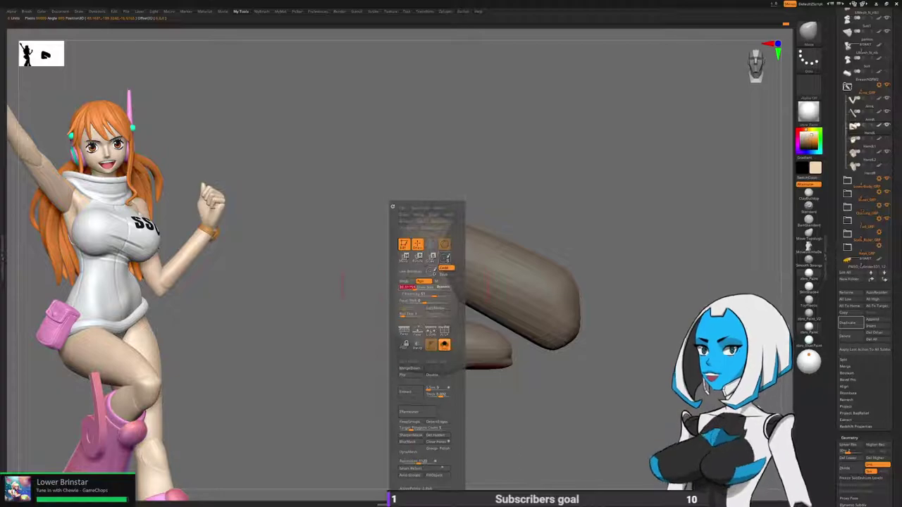
pyautogui.moveTo(372, 265); pyautogui.dragTo(564, 262)
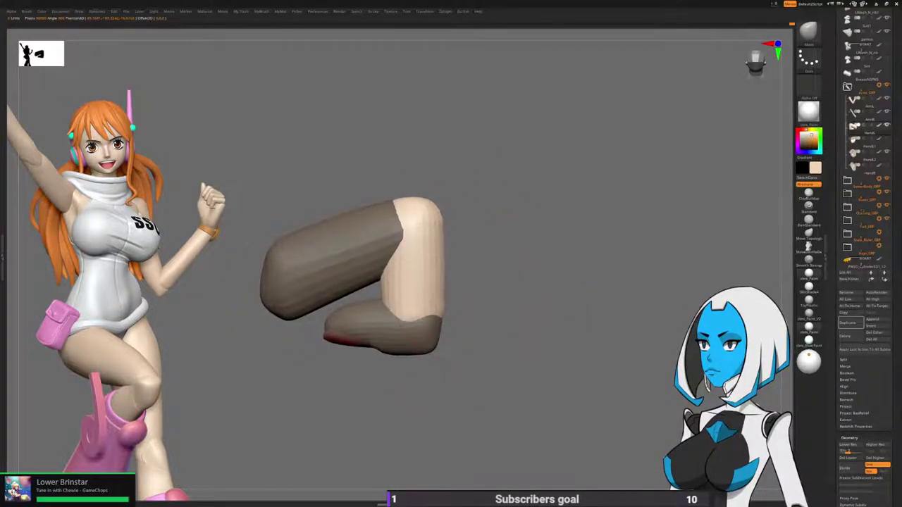
pyautogui.keyDown('ctrl'); pyautogui.moveTo(525, 338); pyautogui.dragTo(550, 368); pyautogui.keyUp('ctrl')
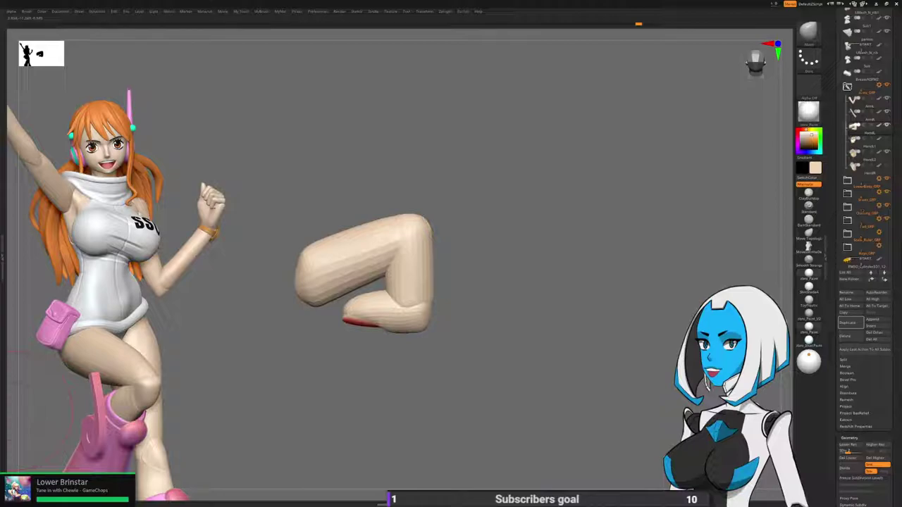
# Show the whole hand again and isolate the next finger's segments.
pyautogui.moveTo(486, 374)
pyautogui.mouseDown()
pyautogui.moveTo(493, 416)
pyautogui.moveTo(504, 380)
pyautogui.moveTo(493, 356)
pyautogui.moveTo(430, 360)
pyautogui.moveTo(451, 373)
pyautogui.moveTo(457, 356)
pyautogui.moveTo(469, 437)
pyautogui.moveTo(486, 429)
pyautogui.moveTo(479, 345)
pyautogui.moveTo(380, 338)
pyautogui.moveTo(360, 360)
pyautogui.mouseUp()
pyautogui.keyDown('ctrl'); pyautogui.keyDown('shift'); pyautogui.click(505, 353); pyautogui.keyUp('shift'); pyautogui.keyUp('ctrl')
pyautogui.keyDown('ctrl'); pyautogui.keyDown('shift'); pyautogui.click(468, 244); pyautogui.keyUp('shift'); pyautogui.keyUp('ctrl')
pyautogui.keyDown('ctrl'); pyautogui.click(575, 241); pyautogui.keyUp('ctrl')
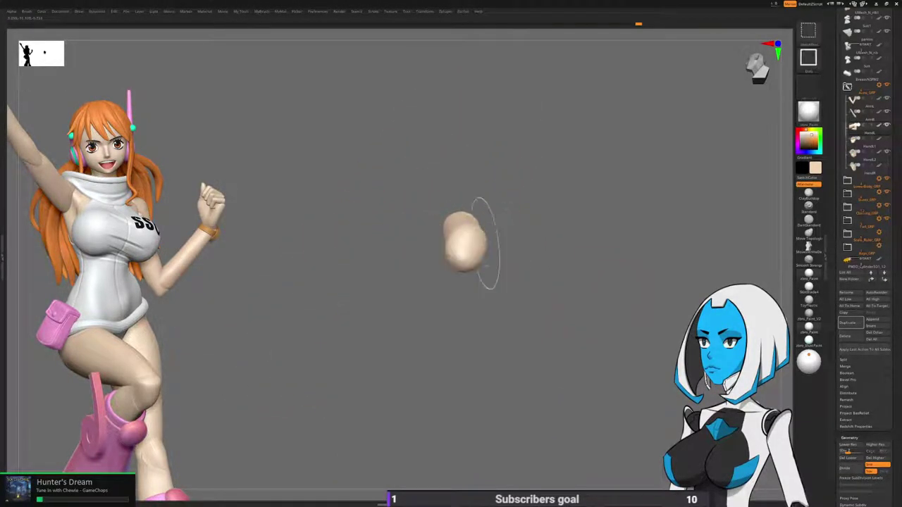
# Show the whole hand again and mask everything except the main palm piece.
pyautogui.keyDown('ctrl'); pyautogui.keyDown('shift'); pyautogui.click(579, 241); pyautogui.keyUp('shift'); pyautogui.keyUp('ctrl')
pyautogui.keyDown('ctrl'); pyautogui.click(585, 243); pyautogui.keyUp('ctrl')
pyautogui.moveTo(569, 255); pyautogui.dragTo(460, 266)
pyautogui.keyDown('ctrl'); pyautogui.moveTo(460, 265); pyautogui.dragTo(465, 297, button='right'); pyautogui.keyUp('ctrl')
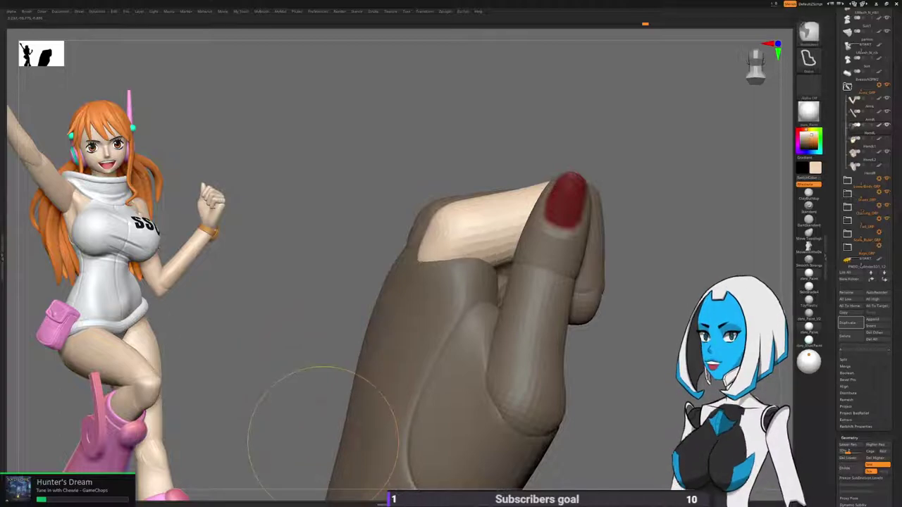
pyautogui.keyDown('ctrl'); pyautogui.moveTo(296, 350); pyautogui.dragTo(316, 377); pyautogui.keyUp('ctrl')
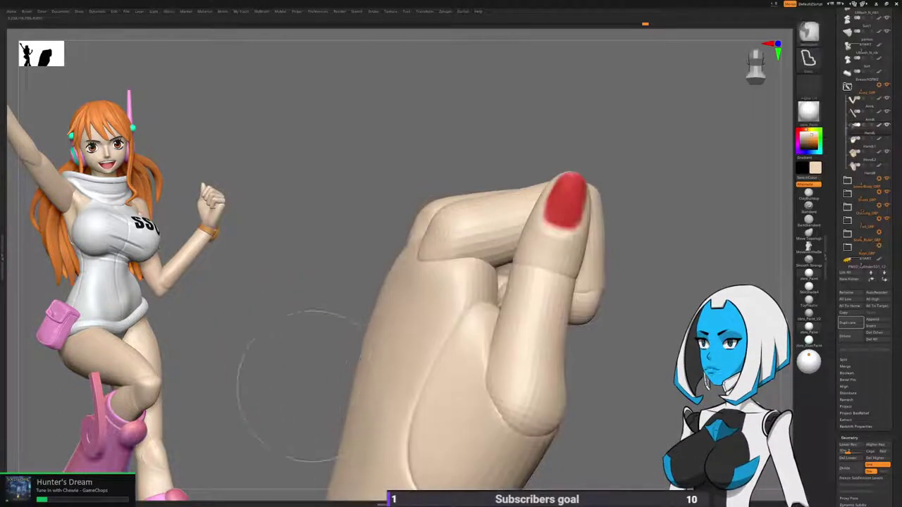
pyautogui.keyDown('ctrl'); pyautogui.keyDown('shift'); pyautogui.click(375, 366); pyautogui.keyUp('shift'); pyautogui.keyUp('ctrl')
pyautogui.keyDown('ctrl'); pyautogui.click(283, 404); pyautogui.keyUp('ctrl')
pyautogui.keyDown('ctrl'); pyautogui.keyDown('shift'); pyautogui.click(283, 404); pyautogui.keyUp('shift'); pyautogui.keyUp('ctrl')
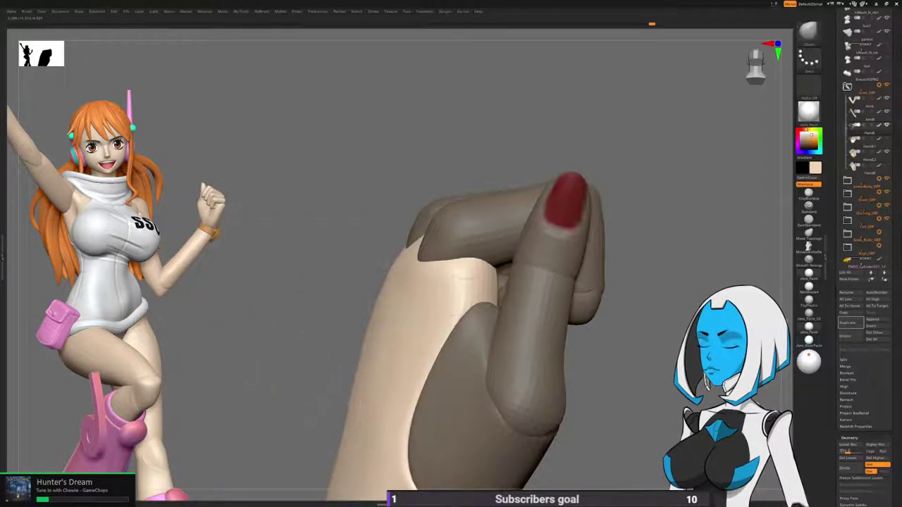
# Clear the mask, flatten the isolated index finger segment with TrimDynamic and smoothing, and show the whole hand again.
pyautogui.moveTo(468, 227); pyautogui.dragTo(486, 227, button='right')
pyautogui.keyDown('ctrl'); pyautogui.click(580, 233); pyautogui.keyUp('ctrl')
pyautogui.keyDown('ctrl'); pyautogui.keyDown('shift'); pyautogui.click(479, 226); pyautogui.keyUp('shift'); pyautogui.keyUp('ctrl')
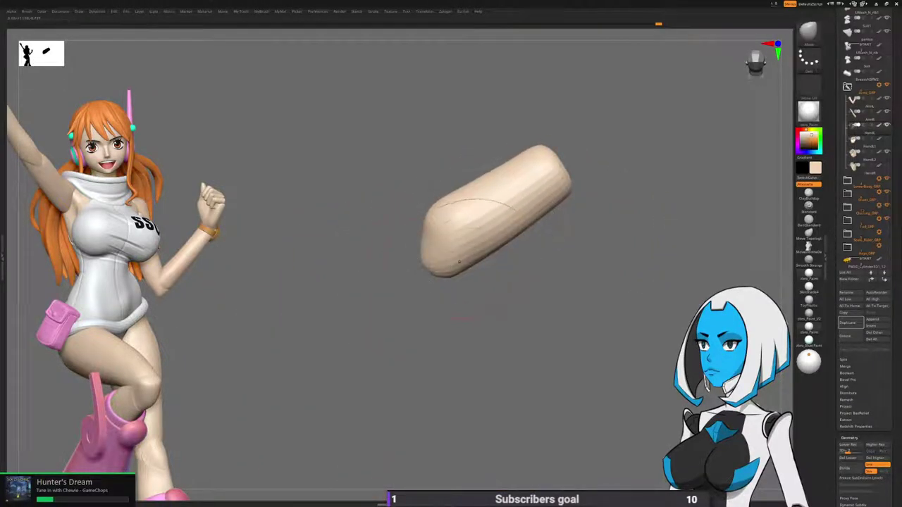
pyautogui.press('space')
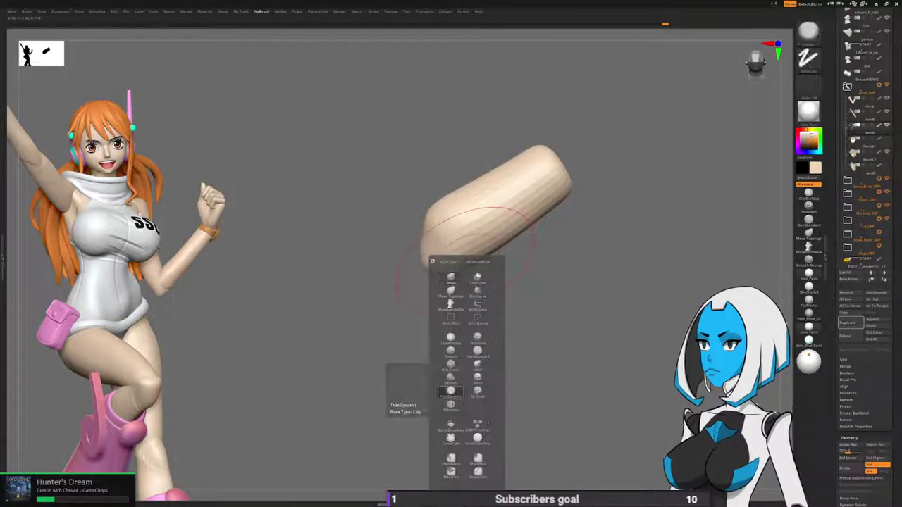
pyautogui.click(448, 390)
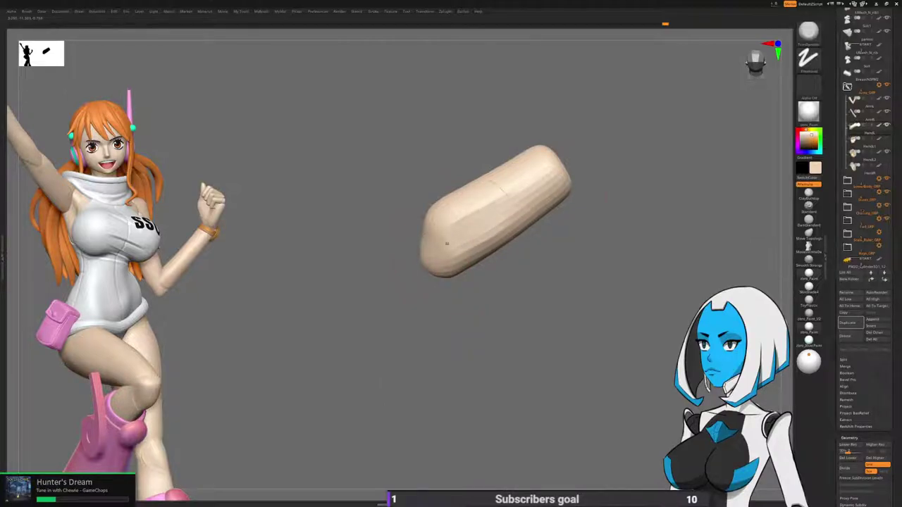
pyautogui.press('shift')
pyautogui.keyDown('ctrl'); pyautogui.keyDown('shift'); pyautogui.click(489, 338); pyautogui.keyUp('shift'); pyautogui.keyUp('ctrl')
pyautogui.moveTo(490, 338); pyautogui.dragTo(597, 327, button='right')
pyautogui.moveTo(521, 291); pyautogui.dragTo(694, 407, button='right')
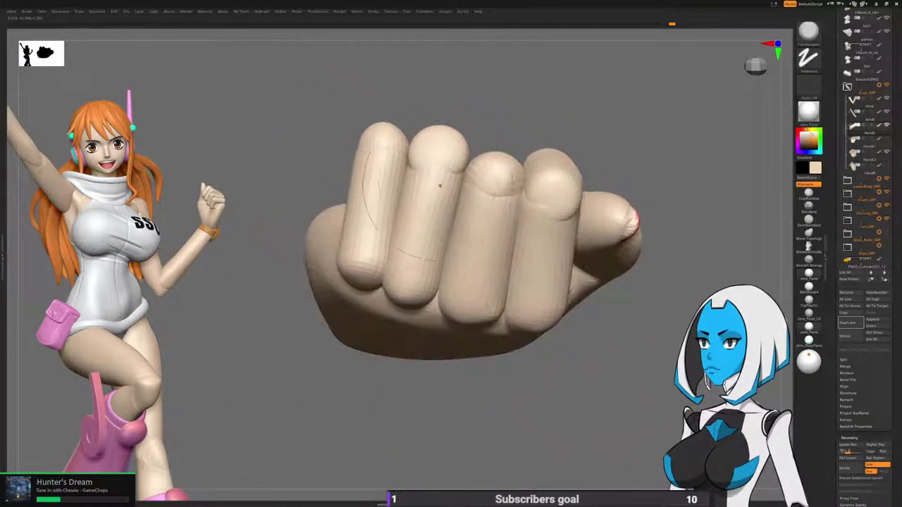
# Isolate the ring finger's segments and mask everything except its middle segment.
pyautogui.keyDown('ctrl'); pyautogui.keyDown('shift'); pyautogui.click(440, 155); pyautogui.keyUp('shift'); pyautogui.keyUp('ctrl')
pyautogui.keyDown('ctrl'); pyautogui.keyDown('shift'); pyautogui.click(489, 116); pyautogui.keyUp('shift'); pyautogui.keyUp('ctrl')
pyautogui.keyDown('ctrl'); pyautogui.keyDown('shift'); pyautogui.moveTo(467, 135); pyautogui.dragTo(486, 151); pyautogui.keyUp('shift'); pyautogui.keyUp('ctrl')
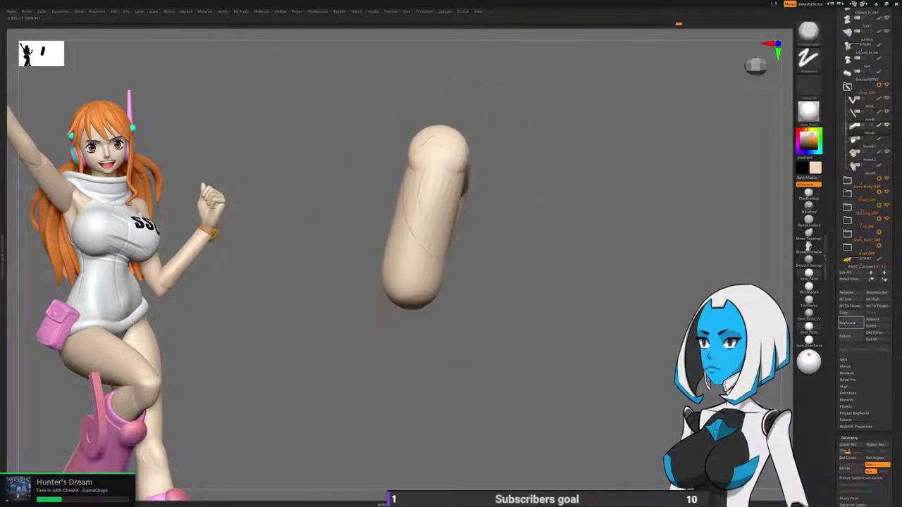
pyautogui.moveTo(504, 169); pyautogui.dragTo(444, 179, button='right')
pyautogui.press('w')
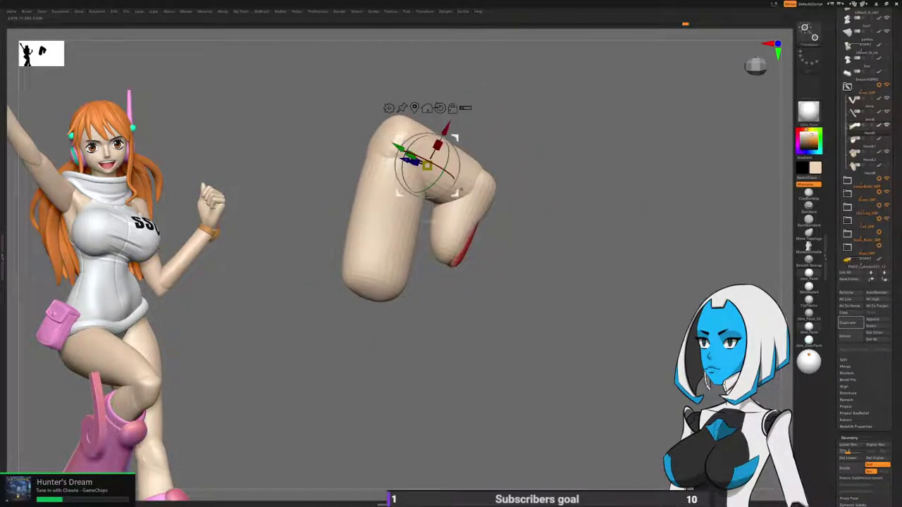
pyautogui.keyDown('ctrl'); pyautogui.click(458, 172); pyautogui.keyUp('ctrl')
pyautogui.keyDown('alt'); pyautogui.click(465, 180); pyautogui.keyUp('alt')
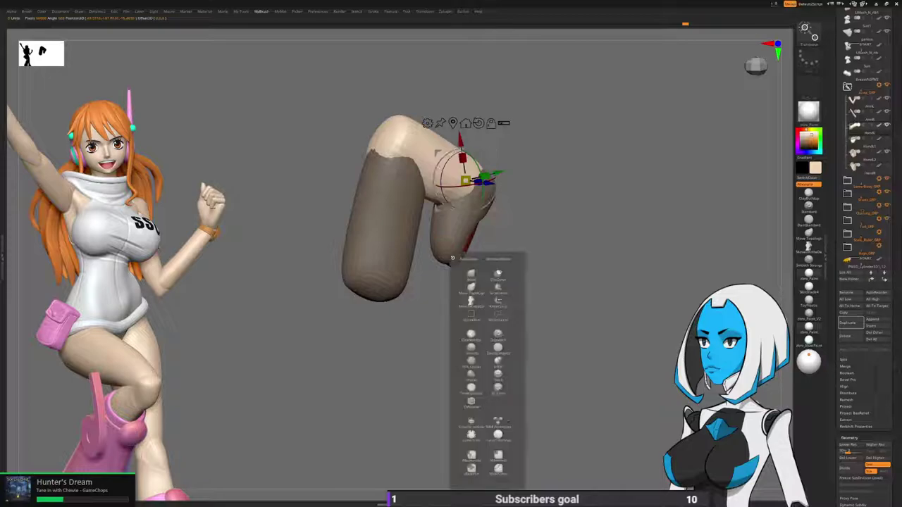
# Reshape the ring finger's unmasked middle segment with the Move brush.
pyautogui.press('space')
pyautogui.press('q')
pyautogui.press('space')
pyautogui.click(454, 271)
pyautogui.moveTo(606, 232)
pyautogui.keyDown('alt'); pyautogui.mouseDown()
pyautogui.moveTo(623, 249)
pyautogui.moveTo(637, 306)
pyautogui.moveTo(598, 335)
pyautogui.moveTo(653, 334)
pyautogui.mouseUp(); pyautogui.keyUp('alt')
pyautogui.press('space')
pyautogui.moveTo(429, 286)
pyautogui.mouseDown()
pyautogui.moveTo(378, 207)
pyautogui.moveTo(378, 224)
pyautogui.mouseUp()
pyautogui.moveTo(479, 264)
pyautogui.mouseDown()
pyautogui.moveTo(518, 204)
pyautogui.moveTo(536, 232)
pyautogui.mouseUp()
pyautogui.moveTo(485, 172)
pyautogui.keyDown('shift'); pyautogui.mouseDown()
pyautogui.moveTo(470, 176)
pyautogui.moveTo(484, 125)
pyautogui.mouseUp(); pyautogui.keyUp('shift')
pyautogui.moveTo(525, 205); pyautogui.dragTo(458, 211)
pyautogui.moveTo(391, 285)
pyautogui.mouseDown()
pyautogui.moveTo(394, 299)
pyautogui.moveTo(317, 267)
pyautogui.moveTo(303, 201)
pyautogui.moveTo(320, 138)
pyautogui.moveTo(327, 289)
pyautogui.moveTo(407, 262)
pyautogui.mouseUp()
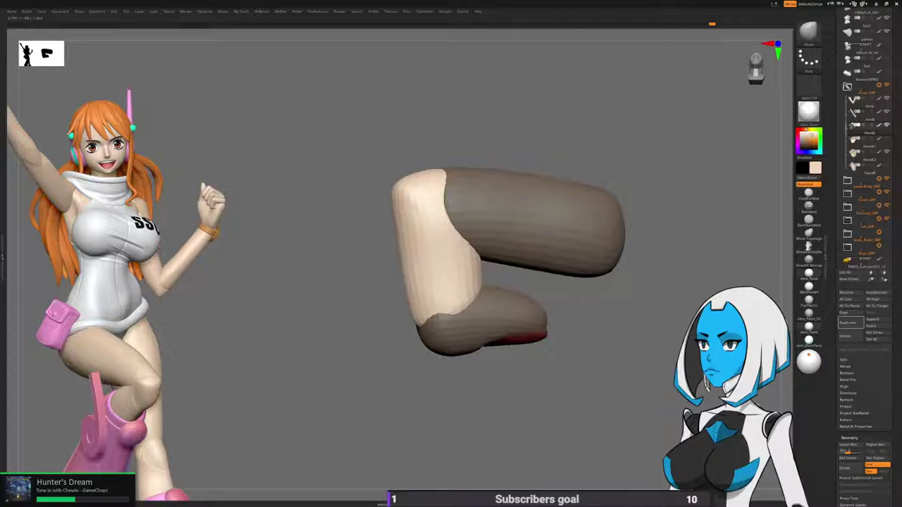
pyautogui.keyDown('alt'); pyautogui.moveTo(413, 324); pyautogui.dragTo(394, 317); pyautogui.keyUp('alt')
pyautogui.moveTo(394, 317); pyautogui.dragTo(386, 417)
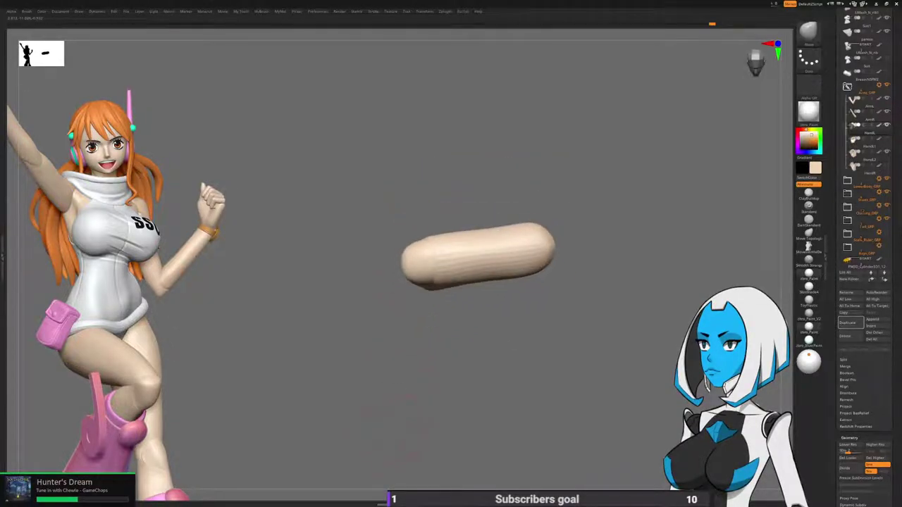
# Show the whole hand again, then isolate the middle finger with only its middle segment unmasked.
pyautogui.keyDown('ctrl'); pyautogui.keyDown('shift'); pyautogui.click(386, 417); pyautogui.keyUp('shift'); pyautogui.keyUp('ctrl')
pyautogui.moveTo(423, 391); pyautogui.dragTo(410, 306)
pyautogui.keyDown('ctrl'); pyautogui.keyDown('shift'); pyautogui.click(410, 311); pyautogui.keyUp('shift'); pyautogui.keyUp('ctrl')
pyautogui.keyDown('ctrl'); pyautogui.keyDown('shift'); pyautogui.click(410, 312); pyautogui.keyUp('shift'); pyautogui.keyUp('ctrl')
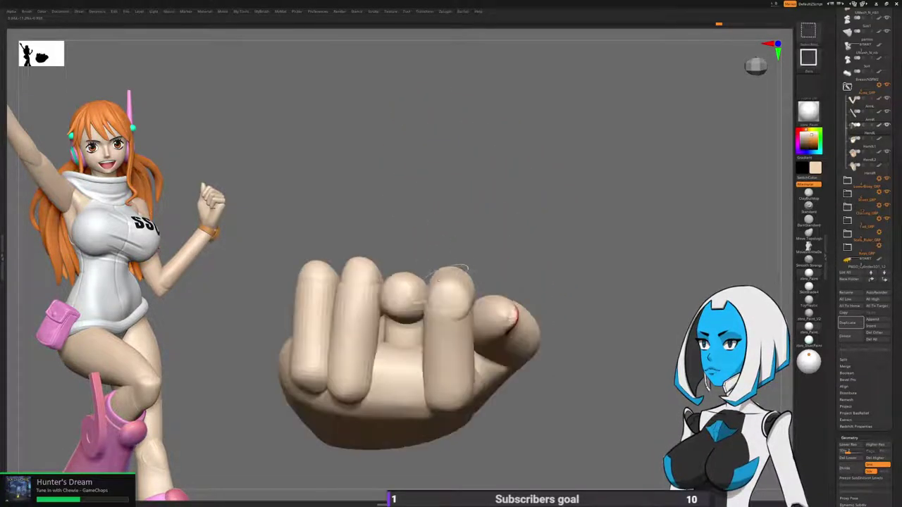
pyautogui.keyDown('ctrl'); pyautogui.keyDown('shift'); pyautogui.click(498, 254); pyautogui.keyUp('shift'); pyautogui.keyUp('ctrl')
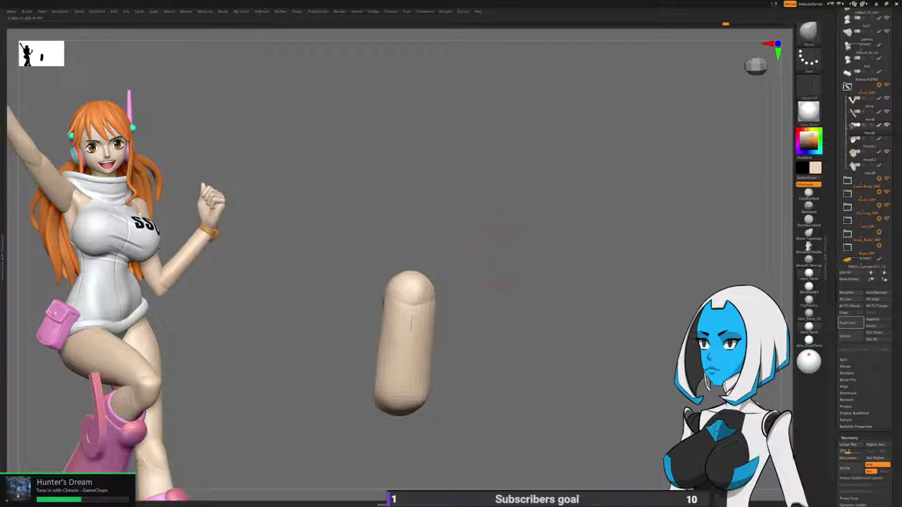
pyautogui.press('w')
pyautogui.keyDown('ctrl'); pyautogui.moveTo(412, 275); pyautogui.dragTo(420, 292); pyautogui.keyUp('ctrl')
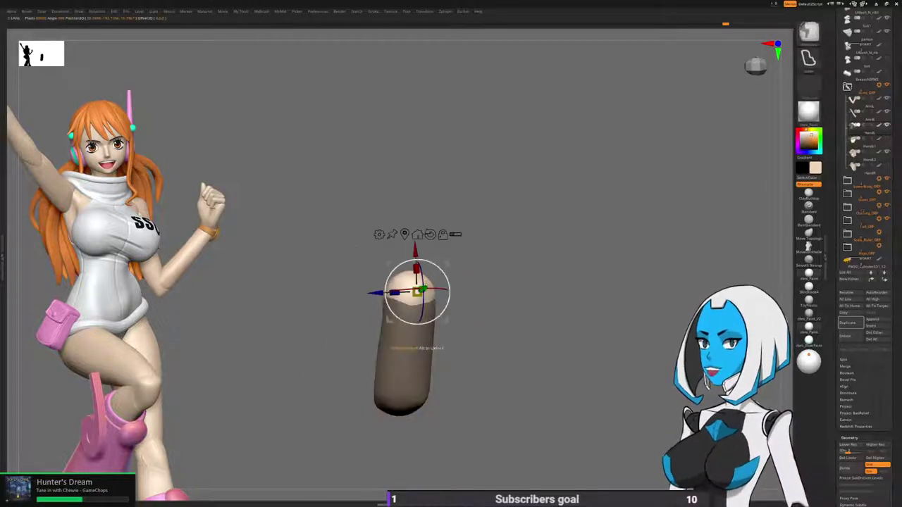
pyautogui.press('q')
pyautogui.keyDown('ctrl'); pyautogui.moveTo(479, 243); pyautogui.dragTo(483, 303, button='right'); pyautogui.keyUp('ctrl')
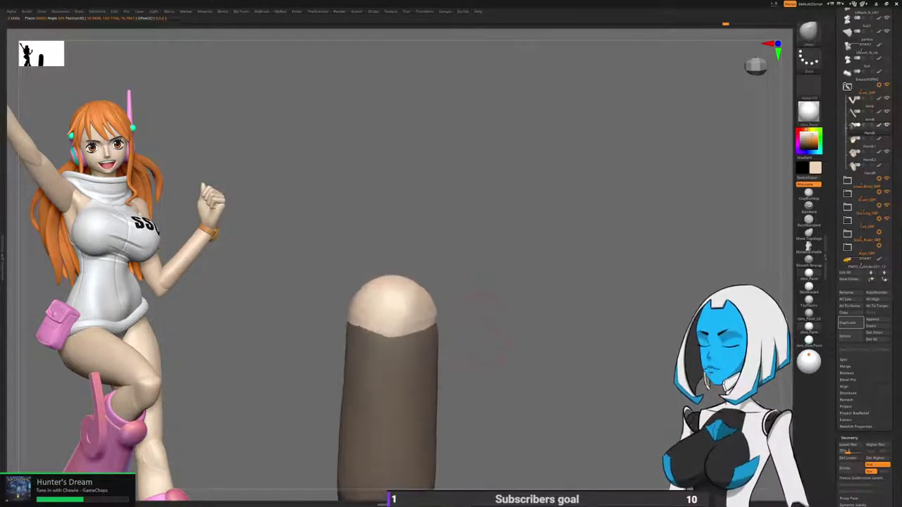
# Reshape and smooth the middle finger's middle segment, clear the mask, and show the whole hand again.
pyautogui.press('space')
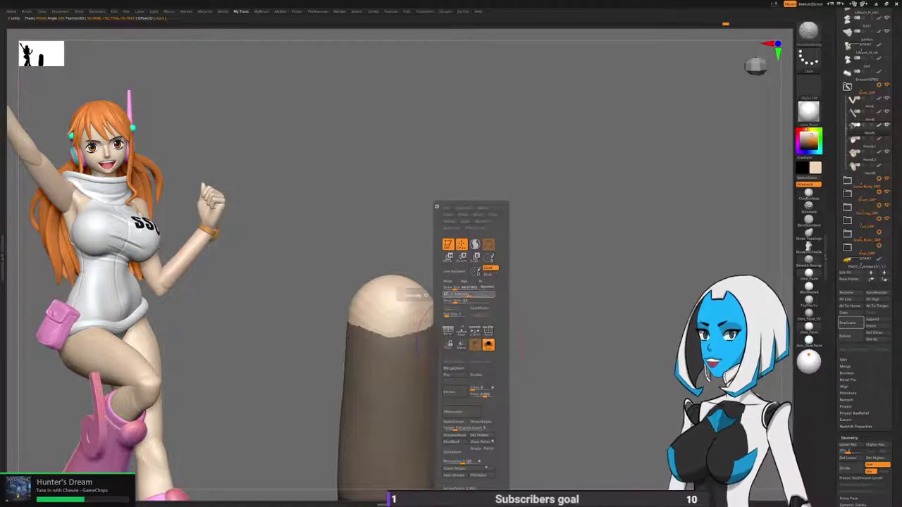
pyautogui.moveTo(430, 343); pyautogui.dragTo(370, 354, button='right')
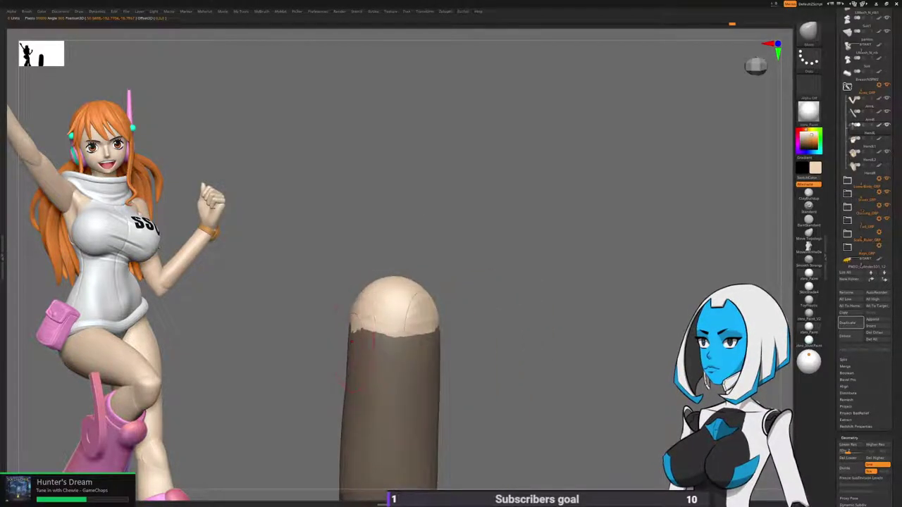
pyautogui.moveTo(440, 276)
pyautogui.mouseDown(button='right')
pyautogui.moveTo(489, 261)
pyautogui.moveTo(465, 268)
pyautogui.moveTo(459, 359)
pyautogui.moveTo(489, 328)
pyautogui.mouseUp(button='right')
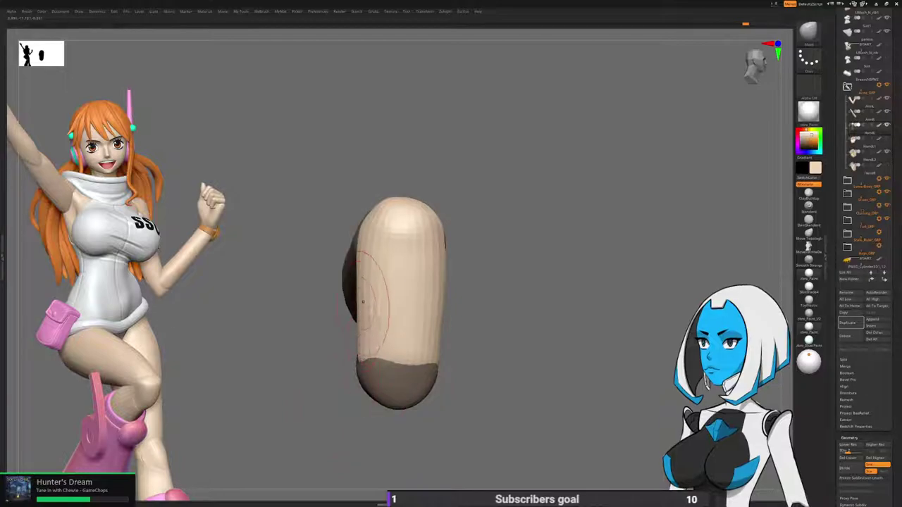
pyautogui.moveTo(364, 299); pyautogui.dragTo(314, 300, button='right')
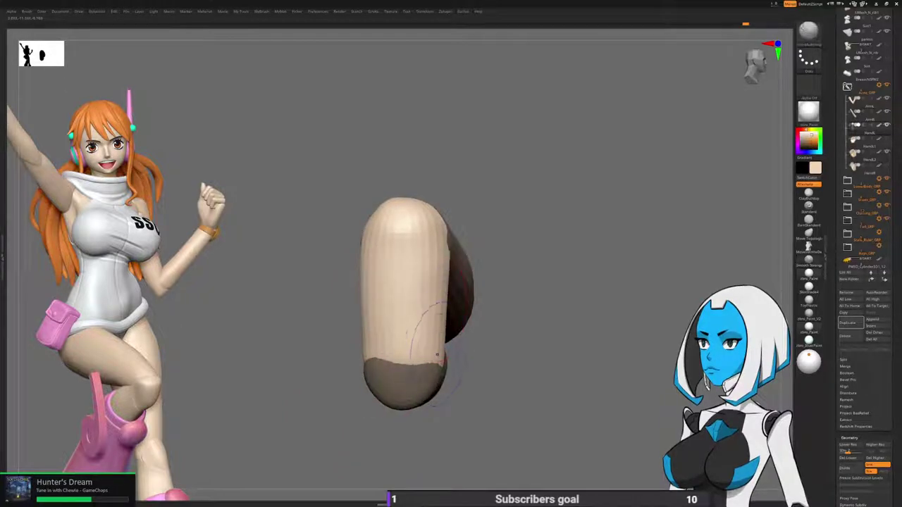
pyautogui.moveTo(493, 416)
pyautogui.mouseDown(button='right')
pyautogui.moveTo(529, 414)
pyautogui.moveTo(520, 414)
pyautogui.mouseUp(button='right')
pyautogui.keyDown('ctrl'); pyautogui.moveTo(493, 384); pyautogui.dragTo(532, 426); pyautogui.keyUp('ctrl')
pyautogui.moveTo(531, 427)
pyautogui.keyDown('ctrl'); pyautogui.mouseDown(button='right')
pyautogui.moveTo(518, 366)
pyautogui.moveTo(515, 431)
pyautogui.moveTo(502, 436)
pyautogui.moveTo(524, 423)
pyautogui.mouseUp(button='right'); pyautogui.keyUp('ctrl')
pyautogui.keyDown('ctrl'); pyautogui.keyDown('shift'); pyautogui.click(513, 362); pyautogui.keyUp('shift'); pyautogui.keyUp('ctrl')
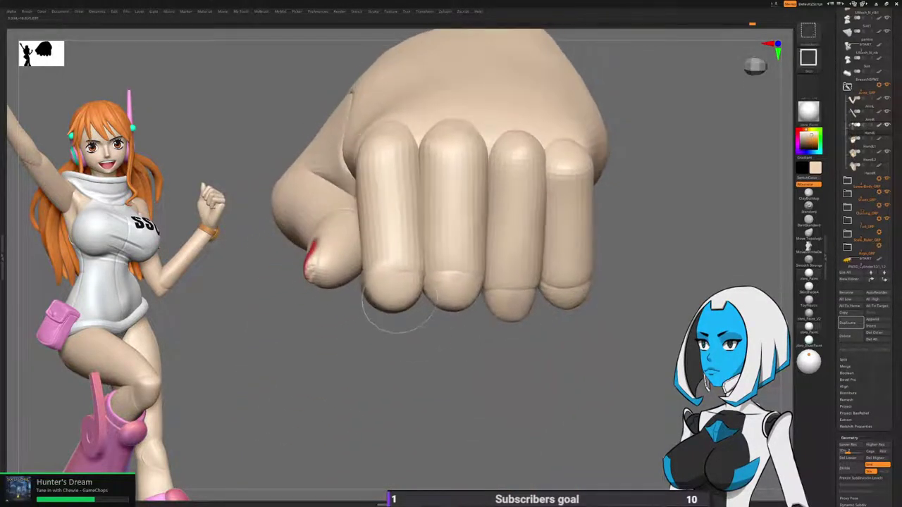
# Isolate the index finger's segments and smooth the knuckle joint.
pyautogui.keyDown('ctrl'); pyautogui.keyDown('shift'); pyautogui.click(387, 288); pyautogui.keyUp('shift'); pyautogui.keyUp('ctrl')
pyautogui.moveTo(412, 390); pyautogui.dragTo(513, 315, button='right')
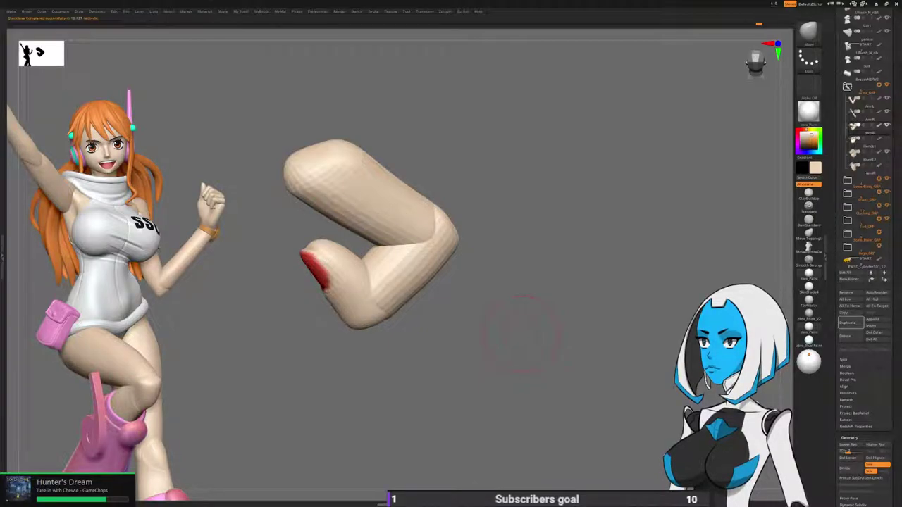
pyautogui.moveTo(527, 333)
pyautogui.mouseDown()
pyautogui.moveTo(466, 326)
pyautogui.moveTo(468, 352)
pyautogui.mouseUp()
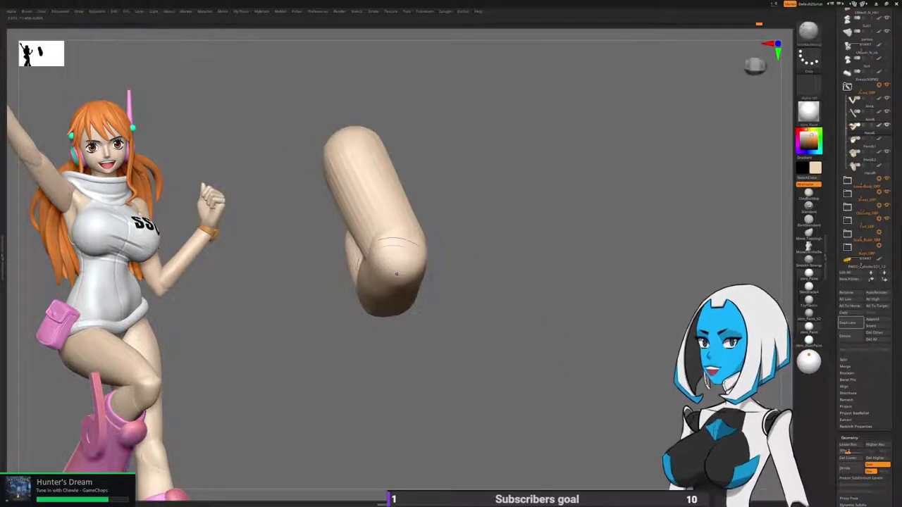
pyautogui.moveTo(392, 268); pyautogui.dragTo(386, 258)
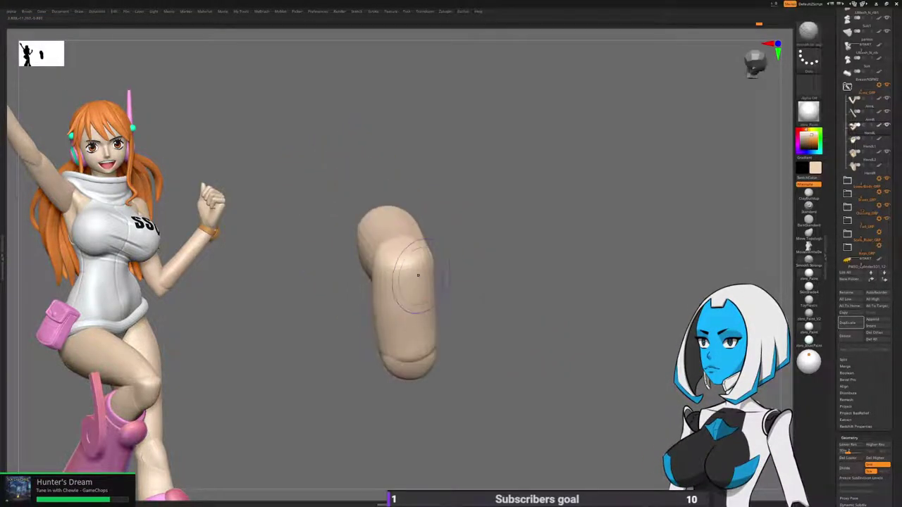
# Mask all of the index finger except its middle segment and reshape the knuckle end with the Move brush.
pyautogui.press('w')
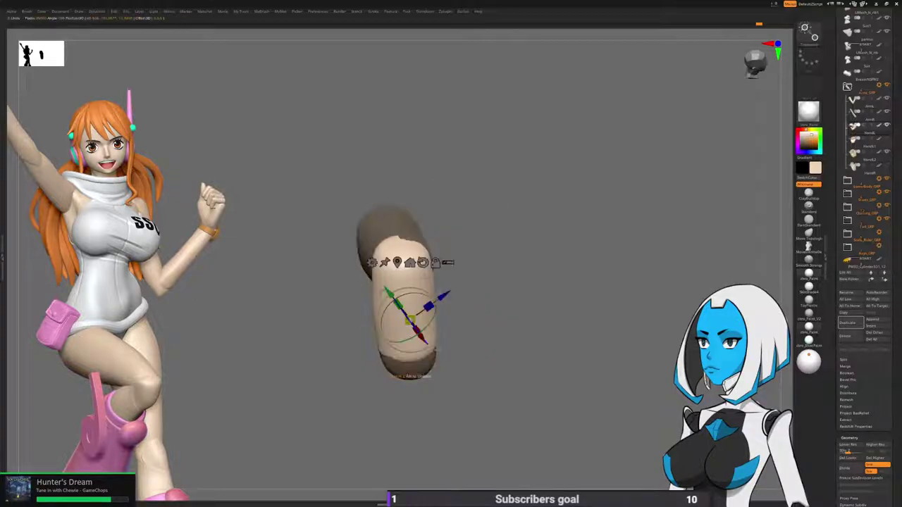
pyautogui.press('q')
pyautogui.moveTo(486, 342)
pyautogui.mouseDown()
pyautogui.moveTo(535, 324)
pyautogui.moveTo(518, 278)
pyautogui.moveTo(470, 299)
pyautogui.moveTo(553, 252)
pyautogui.moveTo(482, 274)
pyautogui.mouseUp()
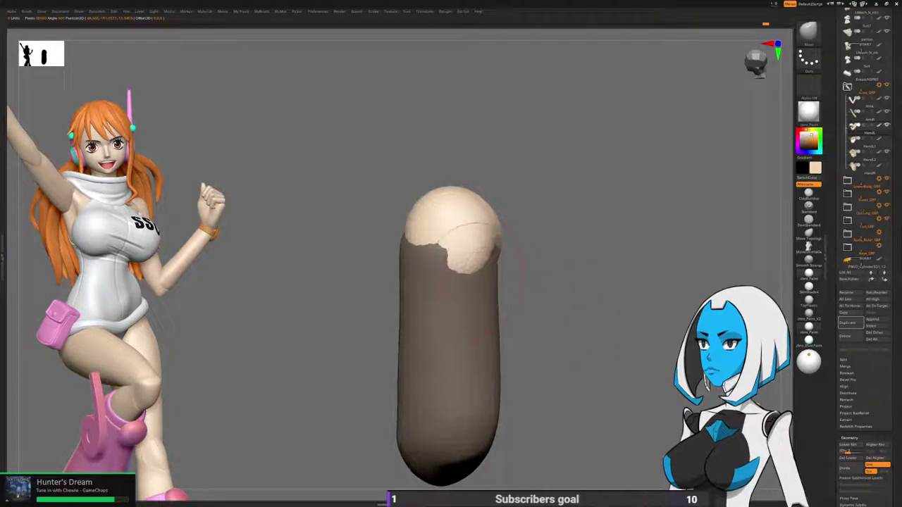
pyautogui.moveTo(564, 272); pyautogui.dragTo(571, 296)
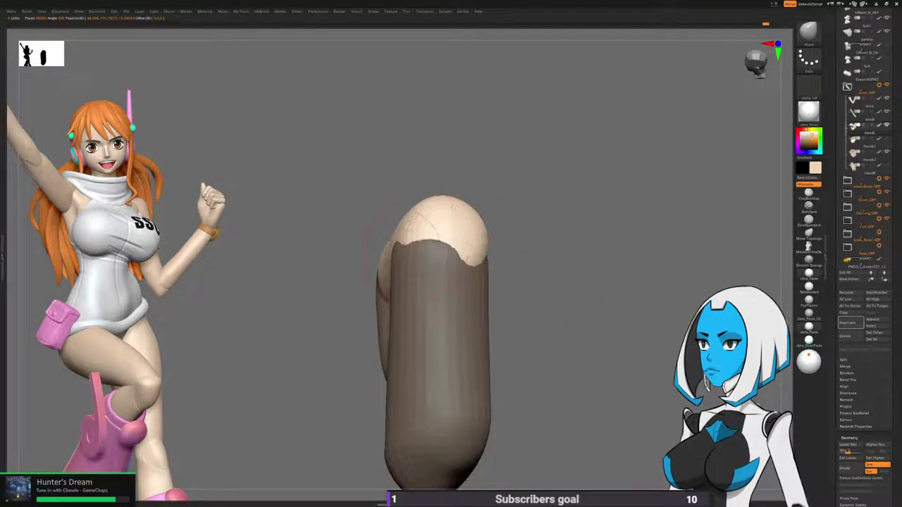
pyautogui.moveTo(415, 248); pyautogui.dragTo(467, 257)
pyautogui.moveTo(486, 262)
pyautogui.mouseDown(button='right')
pyautogui.moveTo(472, 257)
pyautogui.moveTo(510, 246)
pyautogui.moveTo(501, 234)
pyautogui.moveTo(429, 257)
pyautogui.mouseUp(button='right')
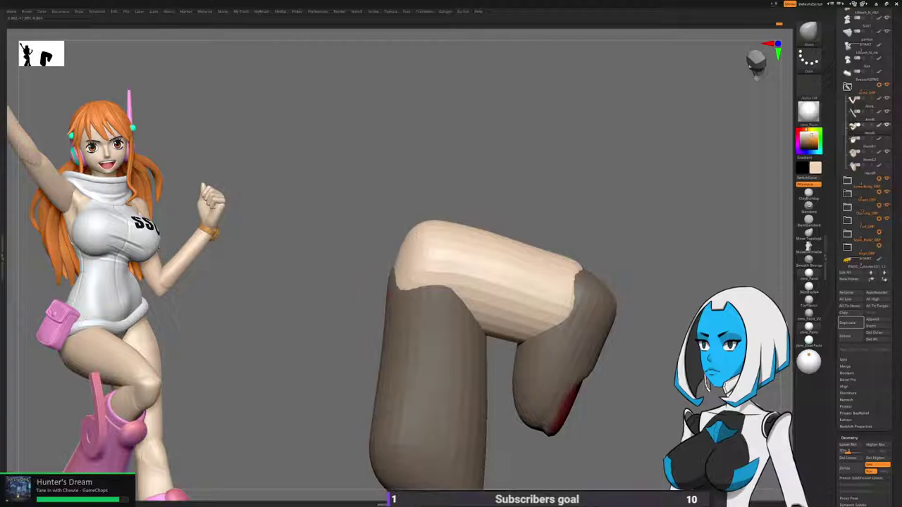
# Invert the mask and adjust the index finger's base segment around the knuckle with the Move brush.
pyautogui.keyDown('ctrl'); pyautogui.click(384, 275); pyautogui.keyUp('ctrl')
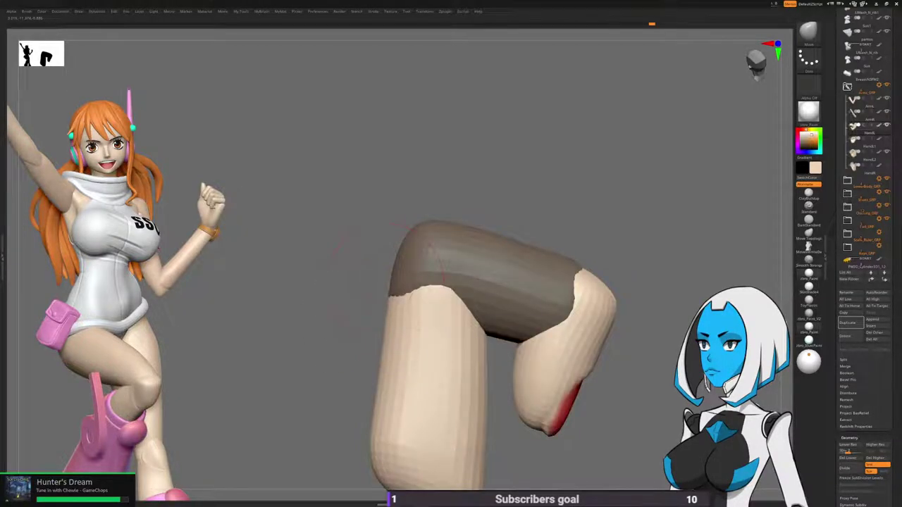
pyautogui.keyDown('ctrl'); pyautogui.click(340, 368); pyautogui.keyUp('ctrl')
pyautogui.moveTo(310, 338); pyautogui.dragTo(522, 339)
pyautogui.keyDown('ctrl'); pyautogui.click(493, 298); pyautogui.keyUp('ctrl')
pyautogui.moveTo(493, 298)
pyautogui.mouseDown()
pyautogui.moveTo(376, 295)
pyautogui.moveTo(493, 310)
pyautogui.moveTo(508, 323)
pyautogui.mouseUp()
pyautogui.keyDown('alt'); pyautogui.moveTo(508, 323); pyautogui.dragTo(556, 276); pyautogui.keyUp('alt')
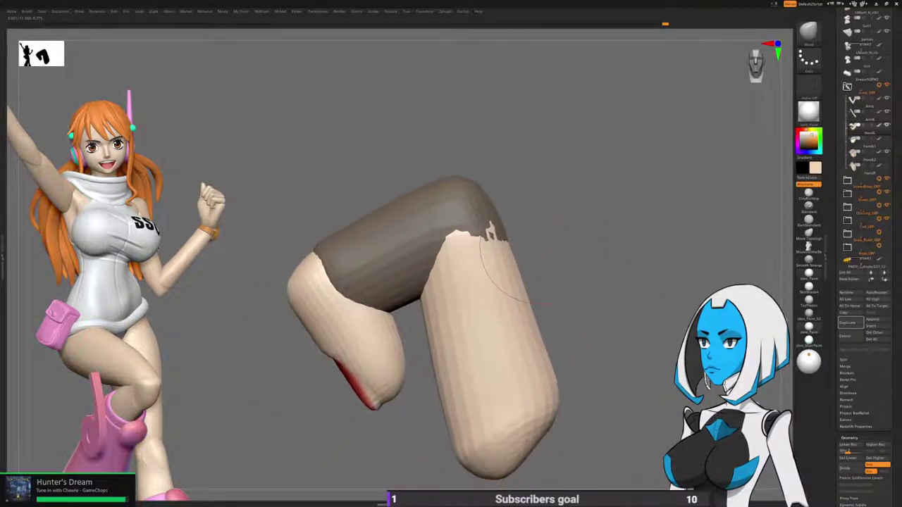
# Invert the mask again, refine the sides of the index finger's middle segment, and show the whole unmasked hand.
pyautogui.keyDown('ctrl'); pyautogui.click(556, 275); pyautogui.keyUp('ctrl')
pyautogui.moveTo(354, 269); pyautogui.dragTo(321, 270)
pyautogui.moveTo(373, 238)
pyautogui.mouseDown()
pyautogui.moveTo(458, 258)
pyautogui.moveTo(481, 310)
pyautogui.moveTo(497, 310)
pyautogui.mouseUp()
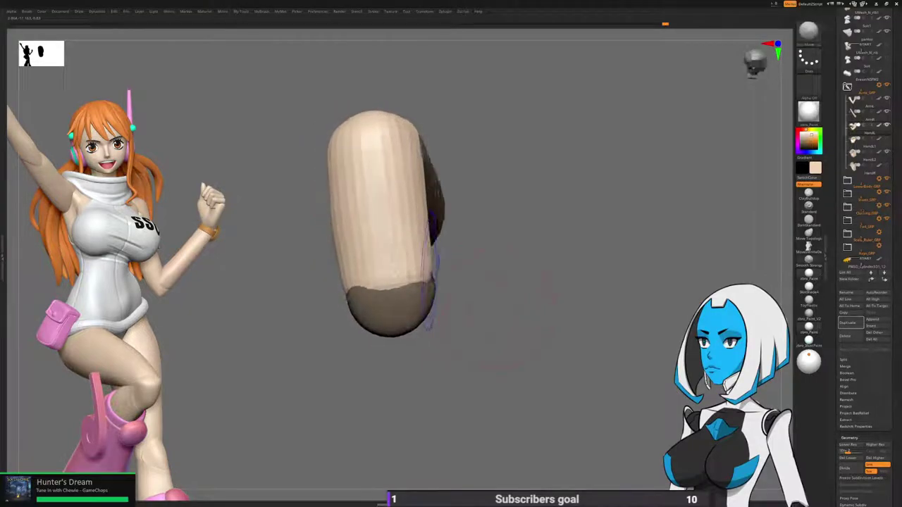
pyautogui.moveTo(455, 266)
pyautogui.mouseDown()
pyautogui.moveTo(502, 299)
pyautogui.moveTo(454, 260)
pyautogui.mouseUp()
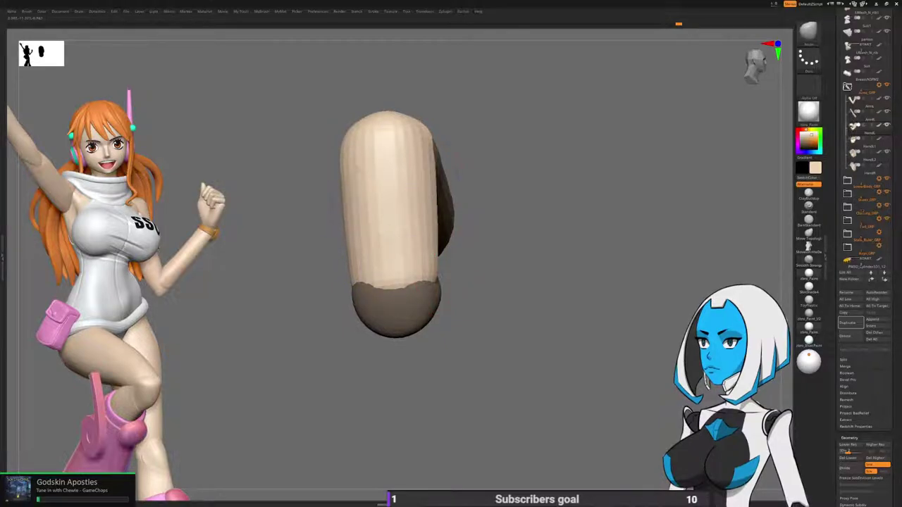
pyautogui.moveTo(347, 228); pyautogui.dragTo(430, 211)
pyautogui.moveTo(599, 300); pyautogui.dragTo(483, 311)
pyautogui.moveTo(395, 355); pyautogui.dragTo(486, 360)
pyautogui.keyDown('ctrl'); pyautogui.moveTo(430, 344); pyautogui.dragTo(473, 396); pyautogui.keyUp('ctrl')
pyautogui.keyDown('ctrl'); pyautogui.keyDown('shift'); pyautogui.click(474, 396); pyautogui.keyUp('shift'); pyautogui.keyUp('ctrl')
pyautogui.moveTo(310, 352); pyautogui.dragTo(345, 303)
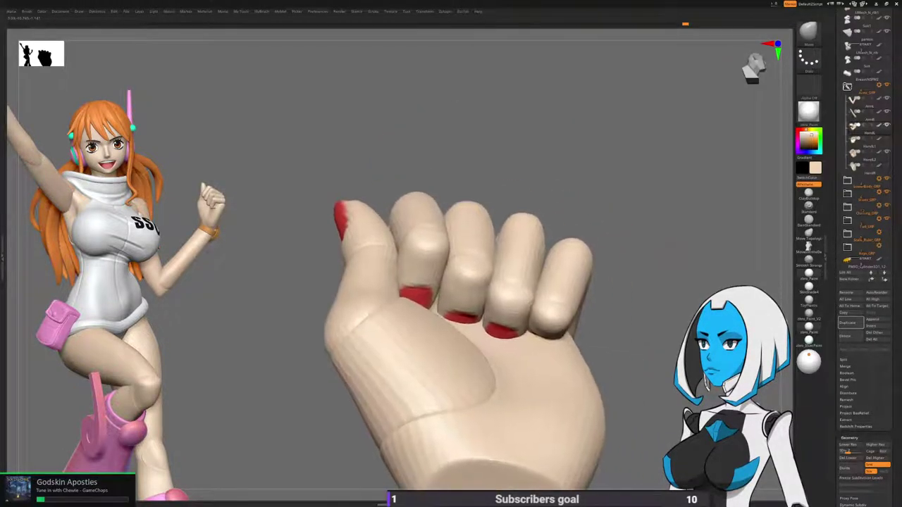
# Isolate the index finger's segments and mask everything except the fingertip with its nail.
pyautogui.keyDown('ctrl'); pyautogui.keyDown('shift'); pyautogui.click(424, 240); pyautogui.keyUp('shift'); pyautogui.keyUp('ctrl')
pyautogui.keyDown('ctrl'); pyautogui.keyDown('shift'); pyautogui.moveTo(501, 157); pyautogui.dragTo(530, 185); pyautogui.keyUp('shift'); pyautogui.keyUp('ctrl')
pyautogui.keyDown('ctrl'); pyautogui.keyDown('shift'); pyautogui.moveTo(508, 149); pyautogui.dragTo(585, 185); pyautogui.keyUp('shift'); pyautogui.keyUp('ctrl')
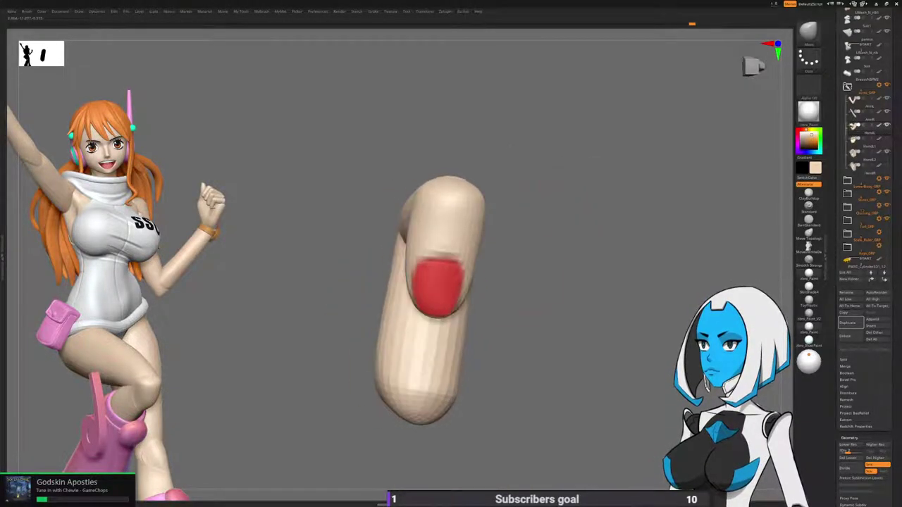
pyautogui.press('w')
pyautogui.keyDown('ctrl'); pyautogui.click(449, 266); pyautogui.keyUp('ctrl')
pyautogui.press('q')
pyautogui.moveTo(564, 226)
pyautogui.mouseDown()
pyautogui.moveTo(456, 220)
pyautogui.moveTo(455, 229)
pyautogui.moveTo(464, 167)
pyautogui.moveTo(484, 235)
pyautogui.moveTo(521, 281)
pyautogui.mouseUp()
pyautogui.keyDown('alt'); pyautogui.moveTo(521, 282); pyautogui.dragTo(549, 314); pyautogui.keyUp('alt')
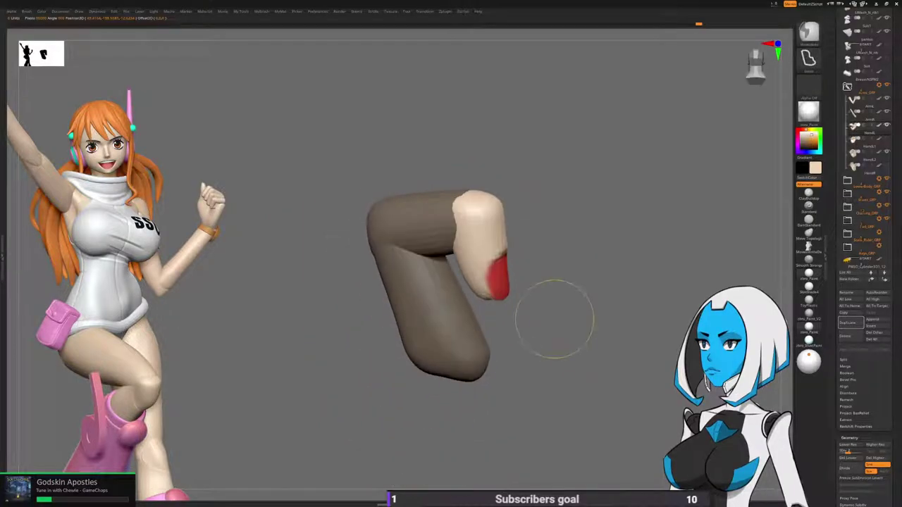
# Show the whole hand, clear the mask, and isolate the next finger's middle segment and fingertip.
pyautogui.keyDown('ctrl'); pyautogui.keyDown('shift'); pyautogui.click(553, 318); pyautogui.keyUp('shift'); pyautogui.keyUp('ctrl')
pyautogui.keyDown('ctrl'); pyautogui.moveTo(658, 189); pyautogui.dragTo(618, 197); pyautogui.keyUp('ctrl')
pyautogui.keyDown('ctrl'); pyautogui.keyDown('shift'); pyautogui.click(525, 221); pyautogui.keyUp('shift'); pyautogui.keyUp('ctrl')
pyautogui.keyDown('ctrl'); pyautogui.keyDown('shift'); pyautogui.moveTo(628, 147); pyautogui.dragTo(615, 161); pyautogui.keyUp('shift'); pyautogui.keyUp('ctrl')
pyautogui.keyDown('ctrl'); pyautogui.keyDown('shift'); pyautogui.click(517, 203); pyautogui.keyUp('shift'); pyautogui.keyUp('ctrl')
pyautogui.keyDown('ctrl'); pyautogui.keyDown('shift'); pyautogui.moveTo(525, 135); pyautogui.dragTo(567, 271); pyautogui.keyUp('shift'); pyautogui.keyUp('ctrl')
pyautogui.press('w')
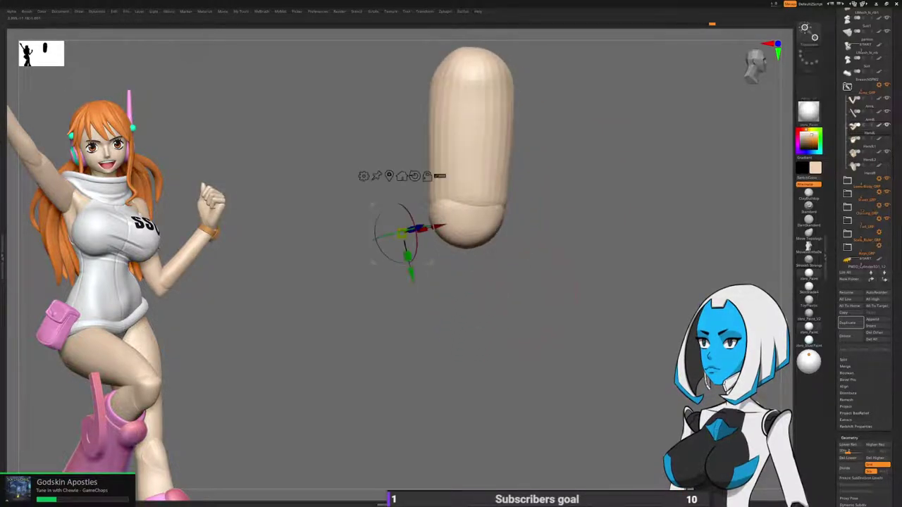
# Mask the middle segment to reshape the fingertip around its joint with the Move brush, and restore the whole unmasked hand.
pyautogui.keyDown('ctrl'); pyautogui.click(471, 224); pyautogui.keyUp('ctrl')
pyautogui.moveTo(539, 288); pyautogui.dragTo(450, 309)
pyautogui.moveTo(513, 205); pyautogui.dragTo(517, 213)
pyautogui.moveTo(377, 308)
pyautogui.mouseDown()
pyautogui.moveTo(454, 310)
pyautogui.moveTo(461, 395)
pyautogui.moveTo(521, 345)
pyautogui.moveTo(577, 363)
pyautogui.moveTo(602, 384)
pyautogui.mouseUp()
pyautogui.keyDown('ctrl'); pyautogui.keyDown('shift'); pyautogui.click(603, 384); pyautogui.keyUp('shift'); pyautogui.keyUp('ctrl')
pyautogui.moveTo(595, 369); pyautogui.dragTo(604, 259, button='right')
pyautogui.keyDown('ctrl'); pyautogui.moveTo(603, 258); pyautogui.dragTo(611, 268); pyautogui.keyUp('ctrl')
# Isolate the following finger's middle segment and fingertip, and smooth the surface of the middle segment.
pyautogui.keyDown('ctrl'); pyautogui.keyDown('shift'); pyautogui.click(431, 219); pyautogui.keyUp('shift'); pyautogui.keyUp('ctrl')
pyautogui.keyDown('ctrl'); pyautogui.keyDown('shift'); pyautogui.click(431, 219); pyautogui.keyUp('shift'); pyautogui.keyUp('ctrl')
pyautogui.keyDown('ctrl'); pyautogui.keyDown('shift'); pyautogui.click(434, 176); pyautogui.keyUp('shift'); pyautogui.keyUp('ctrl')
pyautogui.keyDown('ctrl'); pyautogui.keyDown('shift'); pyautogui.moveTo(564, 218); pyautogui.dragTo(599, 248); pyautogui.keyUp('shift'); pyautogui.keyUp('ctrl')
pyautogui.moveTo(599, 249); pyautogui.dragTo(539, 240, button='right')
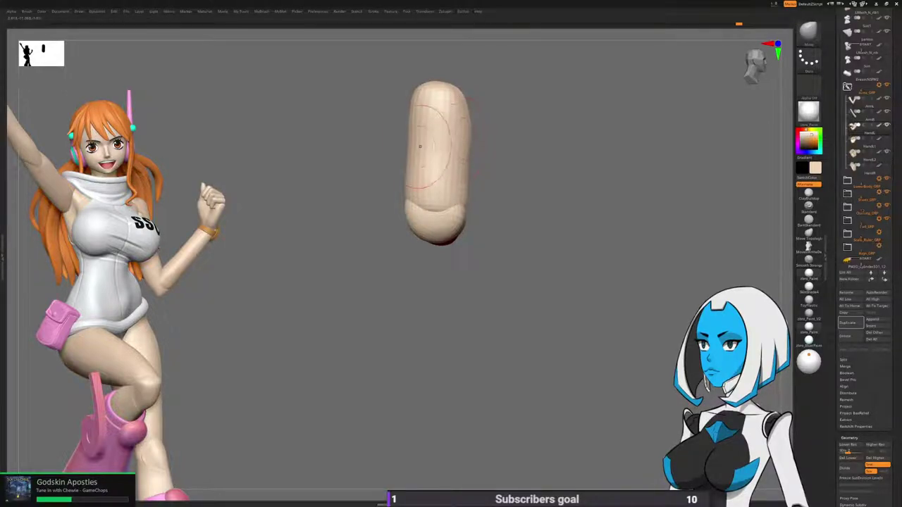
pyautogui.press('space')
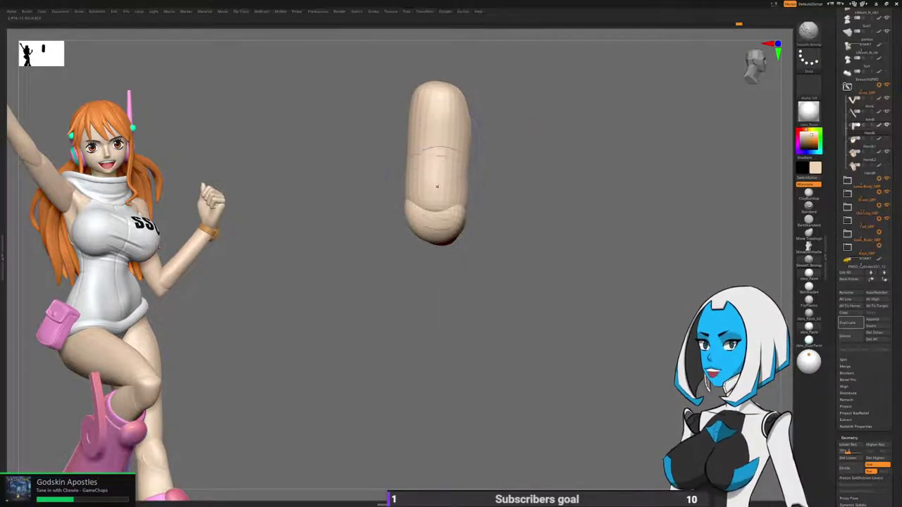
pyautogui.moveTo(437, 181); pyautogui.dragTo(517, 180, button='right')
pyautogui.keyDown('shift'); pyautogui.moveTo(454, 149); pyautogui.dragTo(413, 171); pyautogui.keyUp('shift')
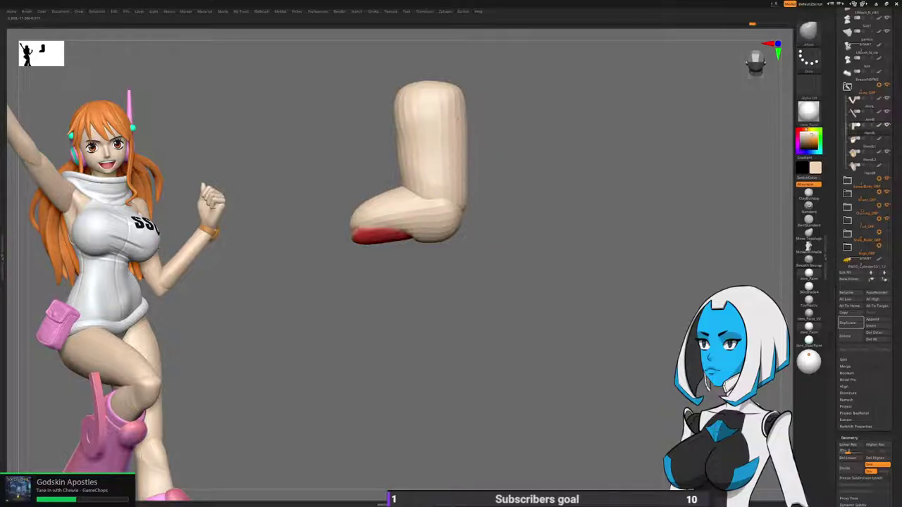
# Mask the finger's middle segment and reshape the sides of the fingertip with the Move brush.
pyautogui.moveTo(520, 201); pyautogui.dragTo(465, 220, button='right')
pyautogui.press('w')
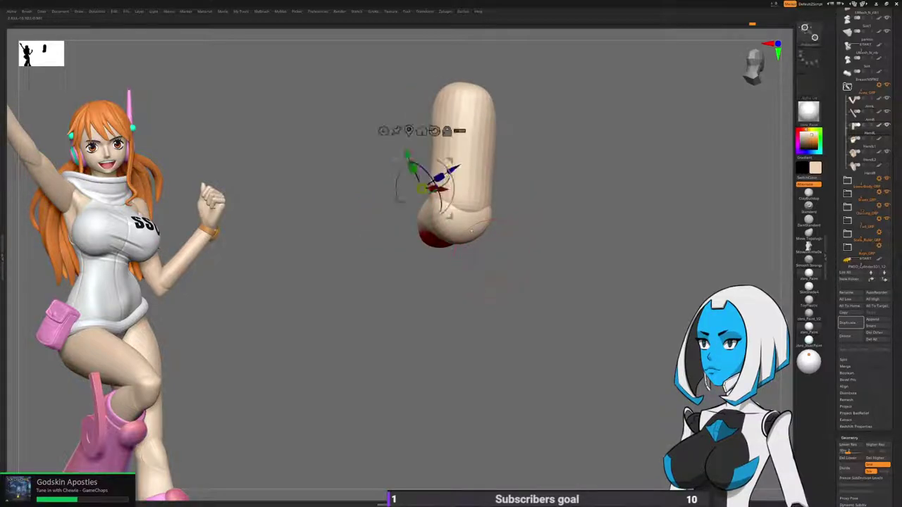
pyautogui.keyDown('ctrl'); pyautogui.click(467, 224); pyautogui.keyUp('ctrl')
pyautogui.moveTo(499, 257); pyautogui.dragTo(547, 226, button='right')
pyautogui.press('q')
pyautogui.moveTo(552, 224); pyautogui.dragTo(402, 319)
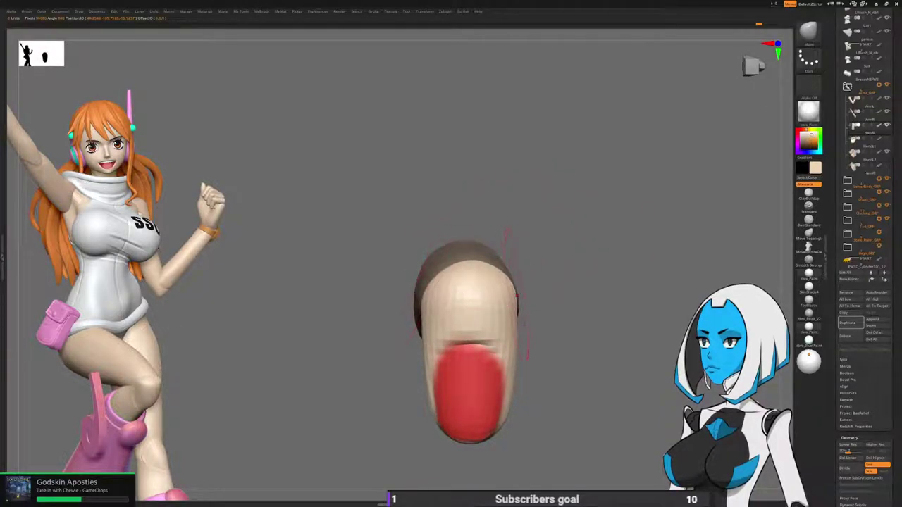
pyautogui.moveTo(461, 261); pyautogui.dragTo(462, 360, button='right')
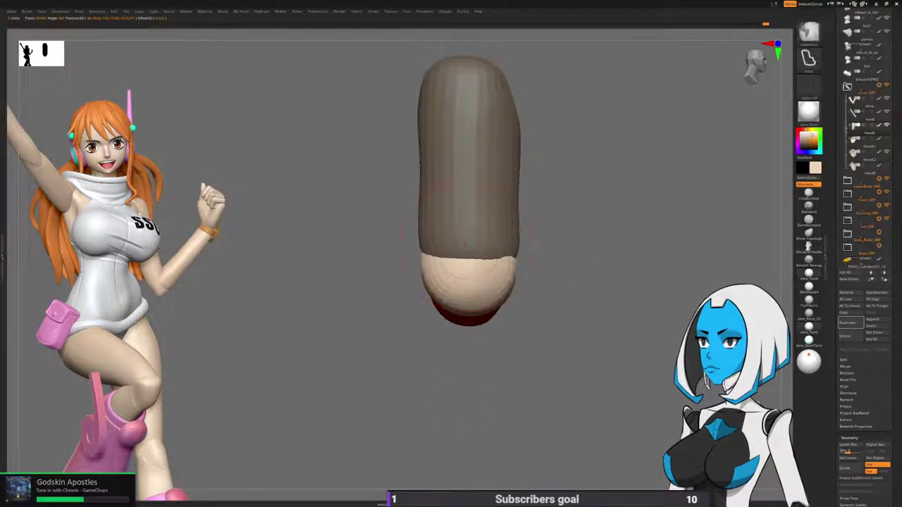
# Invert the mask and reshape the finger's middle segment from all sides with the Move brush.
pyautogui.keyDown('ctrl'); pyautogui.click(541, 225); pyautogui.keyUp('ctrl')
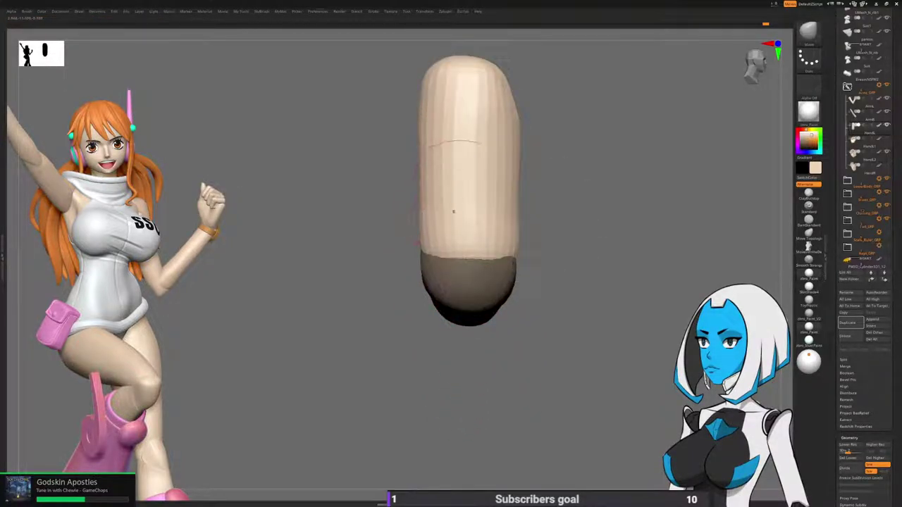
pyautogui.moveTo(516, 246); pyautogui.dragTo(534, 234, button='right')
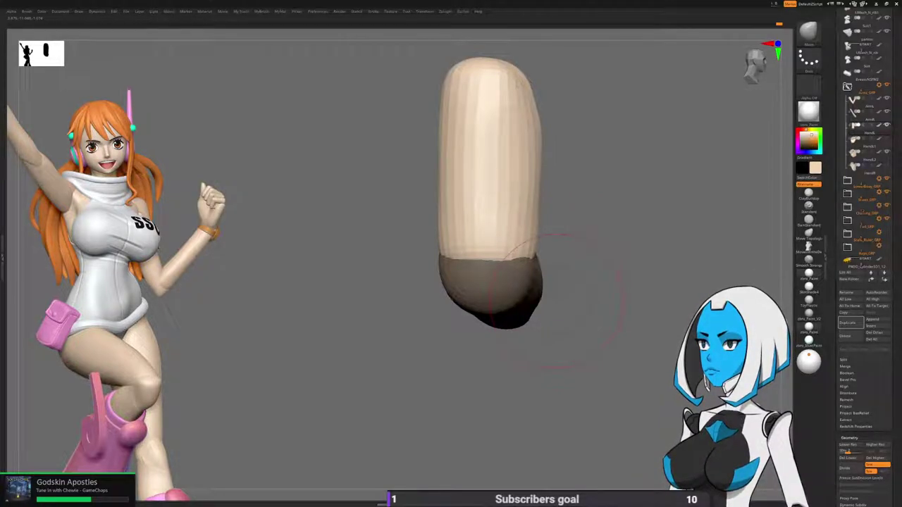
pyautogui.moveTo(557, 302)
pyautogui.mouseDown()
pyautogui.moveTo(574, 307)
pyautogui.moveTo(540, 363)
pyautogui.mouseUp()
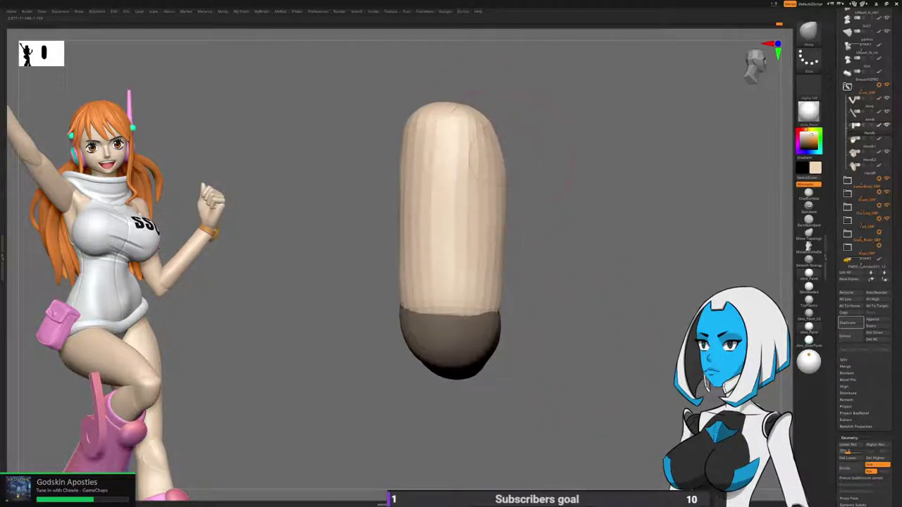
pyautogui.moveTo(520, 189); pyautogui.dragTo(630, 208)
pyautogui.moveTo(451, 219); pyautogui.dragTo(466, 222)
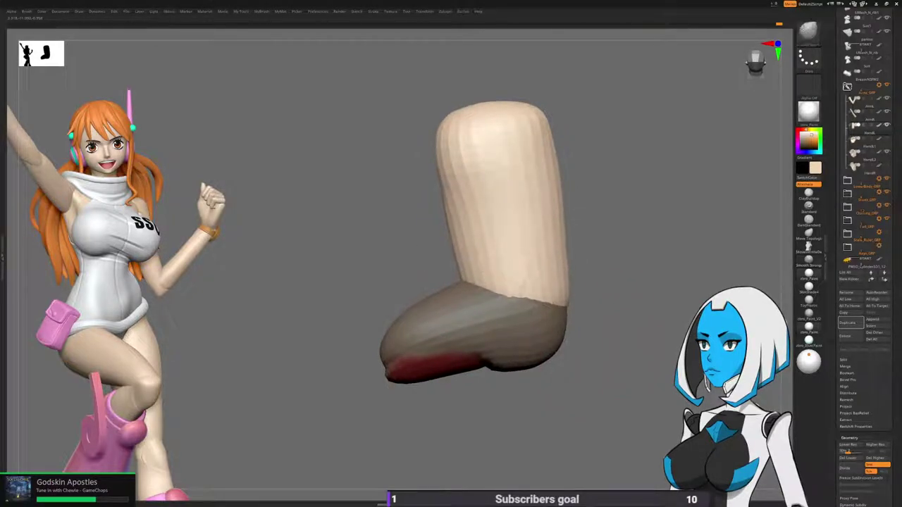
pyautogui.moveTo(574, 323); pyautogui.dragTo(593, 320)
pyautogui.moveTo(416, 227)
pyautogui.mouseDown()
pyautogui.moveTo(543, 229)
pyautogui.moveTo(500, 242)
pyautogui.mouseUp()
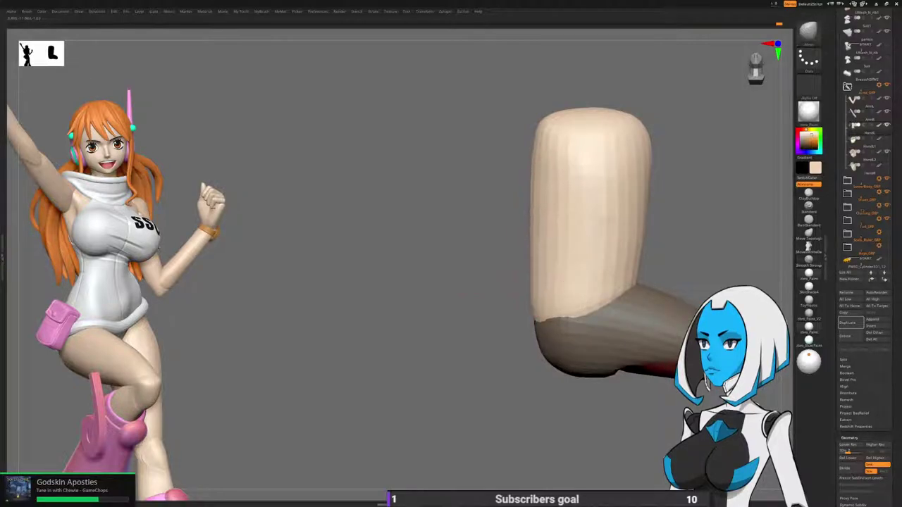
pyautogui.moveTo(676, 190)
pyautogui.keyDown('alt'); pyautogui.mouseDown()
pyautogui.moveTo(619, 177)
pyautogui.moveTo(638, 151)
pyautogui.mouseUp(); pyautogui.keyUp('alt')
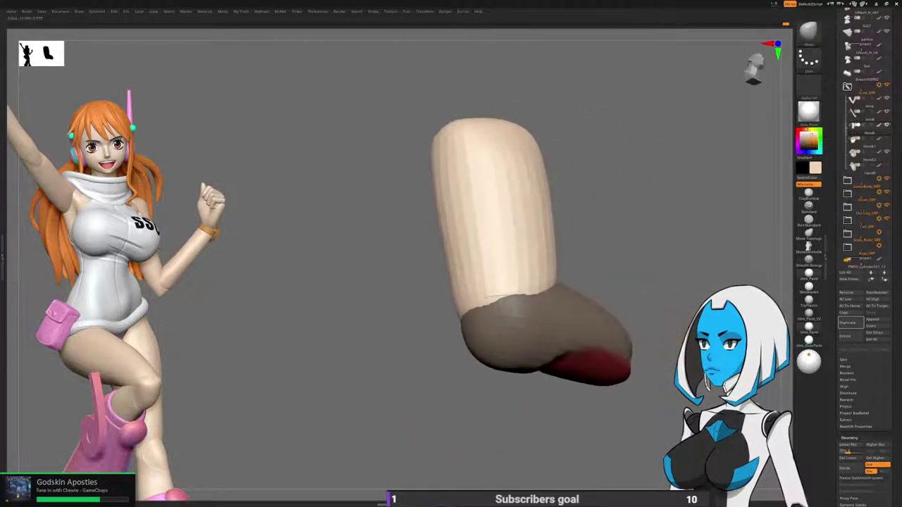
pyautogui.moveTo(620, 183)
pyautogui.mouseDown()
pyautogui.moveTo(678, 211)
pyautogui.moveTo(694, 189)
pyautogui.moveTo(698, 205)
pyautogui.mouseUp()
pyautogui.moveTo(537, 391)
pyautogui.keyDown('alt'); pyautogui.mouseDown()
pyautogui.moveTo(538, 435)
pyautogui.moveTo(529, 410)
pyautogui.mouseUp(); pyautogui.keyUp('alt')
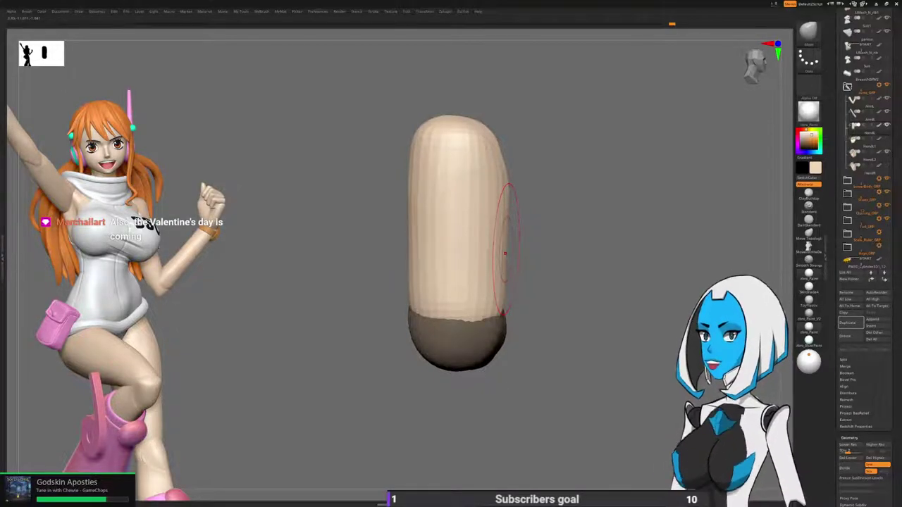
# Undo the last change and refine the knuckle end of the fingertip with the middle segment masked.
pyautogui.moveTo(572, 381); pyautogui.dragTo(569, 203)
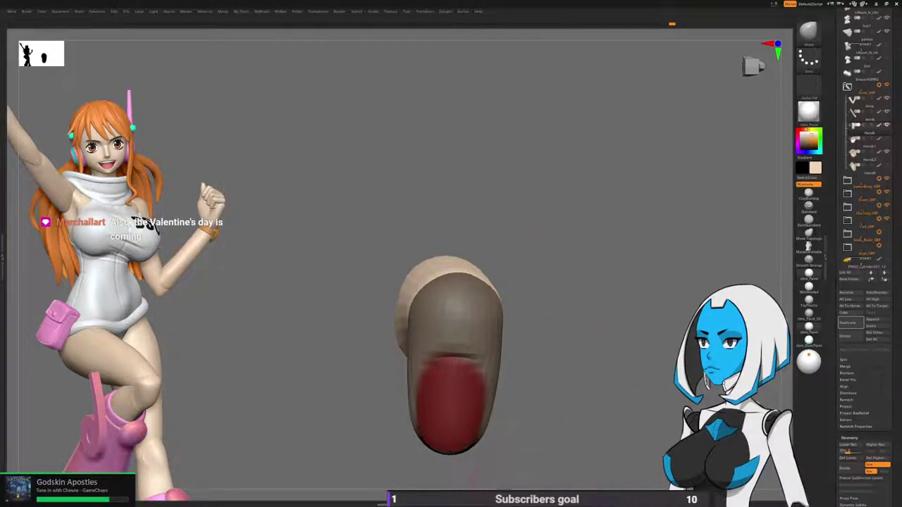
pyautogui.hotkey('ctrl', 'z')
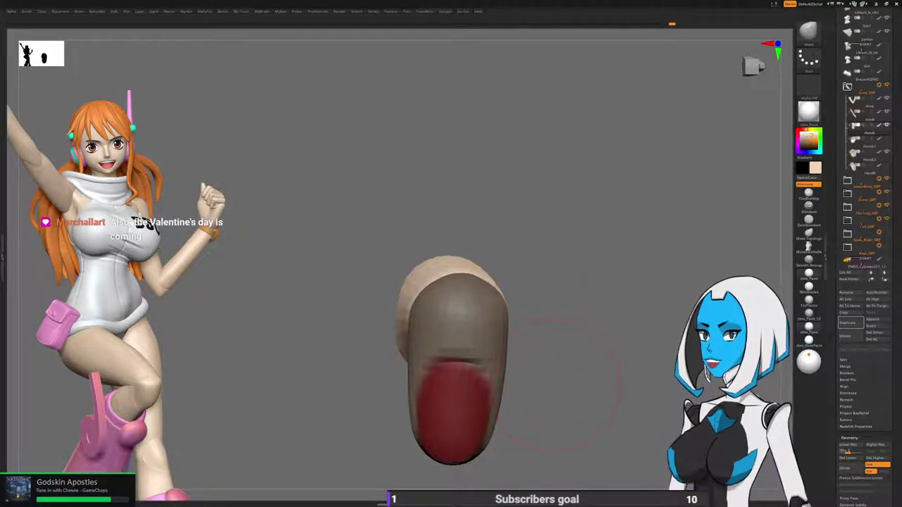
pyautogui.moveTo(555, 386)
pyautogui.mouseDown()
pyautogui.moveTo(605, 331)
pyautogui.moveTo(493, 312)
pyautogui.mouseUp()
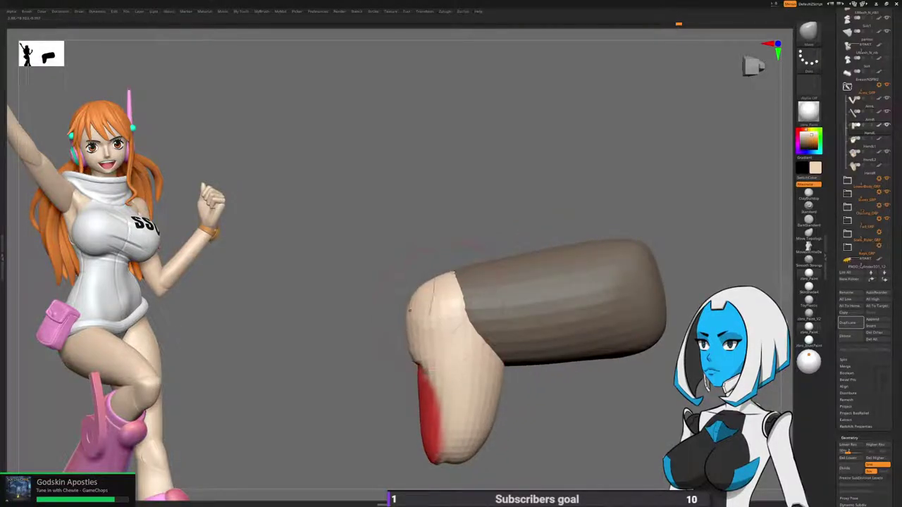
pyautogui.moveTo(426, 327)
pyautogui.mouseDown()
pyautogui.moveTo(592, 321)
pyautogui.moveTo(517, 380)
pyautogui.moveTo(479, 317)
pyautogui.moveTo(518, 319)
pyautogui.mouseUp()
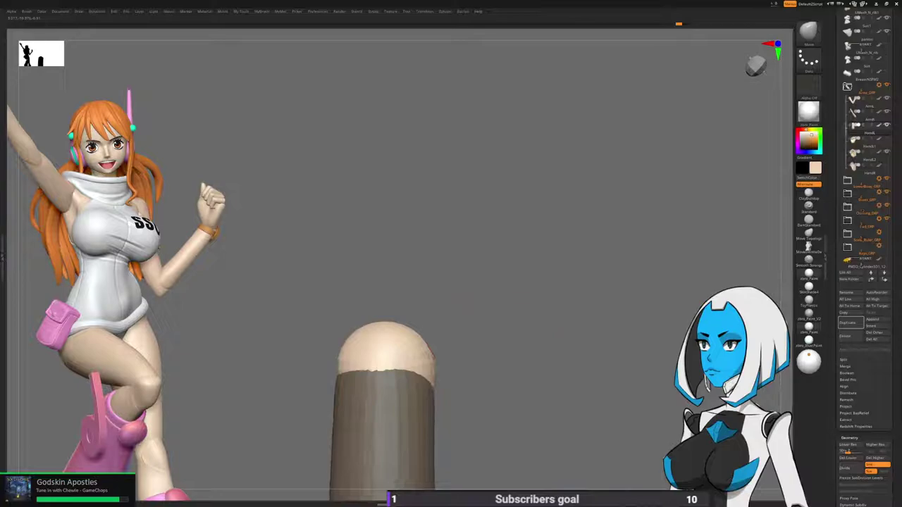
pyautogui.press('space')
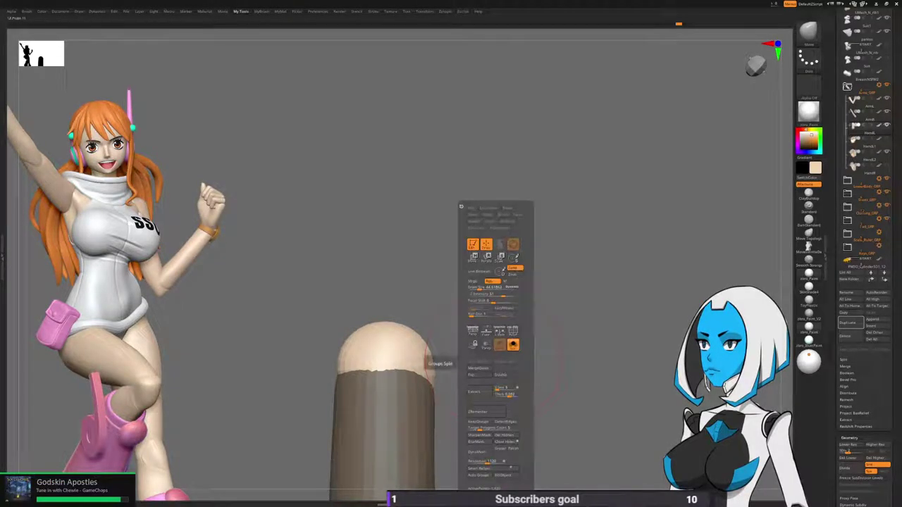
pyautogui.moveTo(494, 380); pyautogui.dragTo(423, 338)
# Show the whole hand and mask everything except the thumb's lower segment.
pyautogui.moveTo(535, 339); pyautogui.dragTo(606, 435)
pyautogui.keyDown('ctrl'); pyautogui.keyDown('shift'); pyautogui.click(567, 371); pyautogui.keyUp('shift'); pyautogui.keyUp('ctrl')
pyautogui.keyDown('ctrl'); pyautogui.moveTo(612, 370); pyautogui.dragTo(621, 379); pyautogui.keyUp('ctrl')
pyautogui.moveTo(556, 373); pyautogui.dragTo(637, 409)
pyautogui.keyDown('ctrl'); pyautogui.keyDown('shift'); pyautogui.click(500, 302); pyautogui.keyUp('shift'); pyautogui.keyUp('ctrl')
pyautogui.keyDown('ctrl'); pyautogui.click(575, 320); pyautogui.keyUp('ctrl')
pyautogui.keyDown('ctrl'); pyautogui.keyDown('shift'); pyautogui.click(582, 334); pyautogui.keyUp('shift'); pyautogui.keyUp('ctrl')
pyautogui.keyDown('ctrl'); pyautogui.click(584, 335); pyautogui.keyUp('ctrl')
# Reshape the thumb's lower segment around its base joint with the Move brush, and invert the mask.
pyautogui.moveTo(584, 335)
pyautogui.mouseDown()
pyautogui.moveTo(620, 340)
pyautogui.moveTo(634, 356)
pyautogui.moveTo(634, 305)
pyautogui.mouseUp()
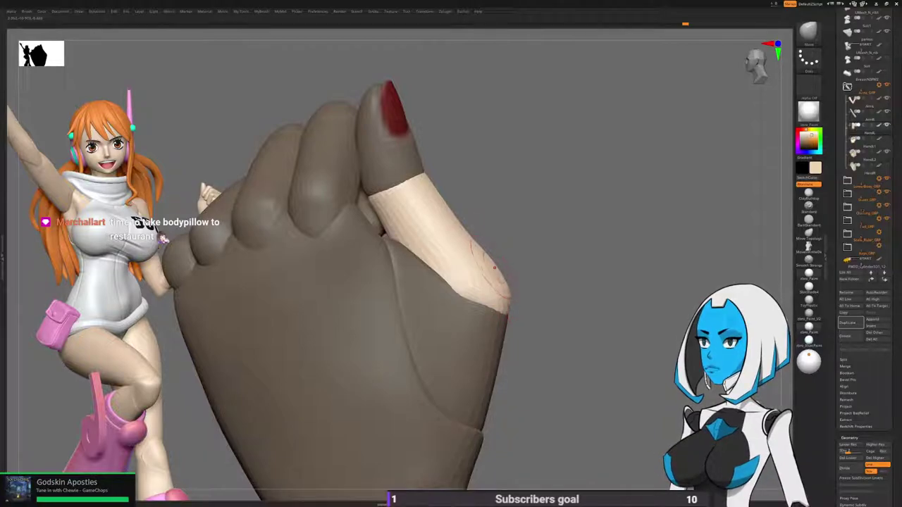
pyautogui.moveTo(620, 325); pyautogui.dragTo(504, 329)
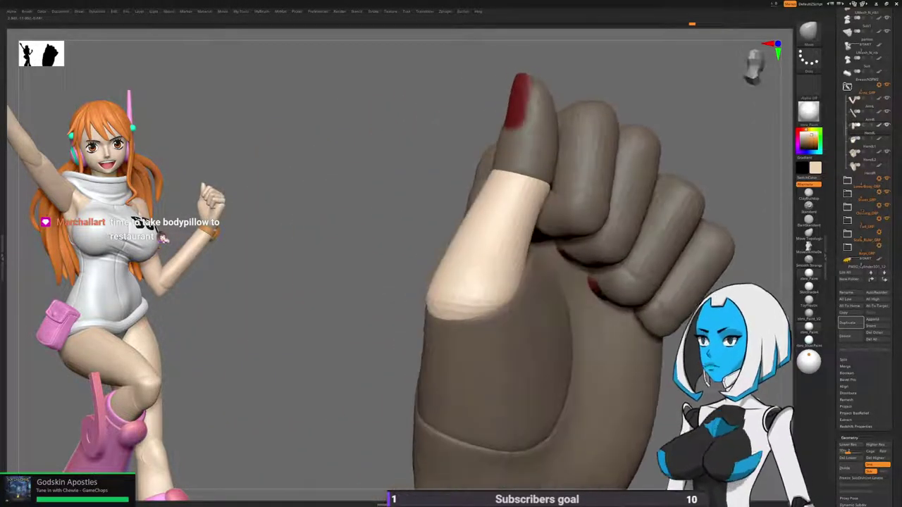
pyautogui.moveTo(315, 392); pyautogui.dragTo(386, 394)
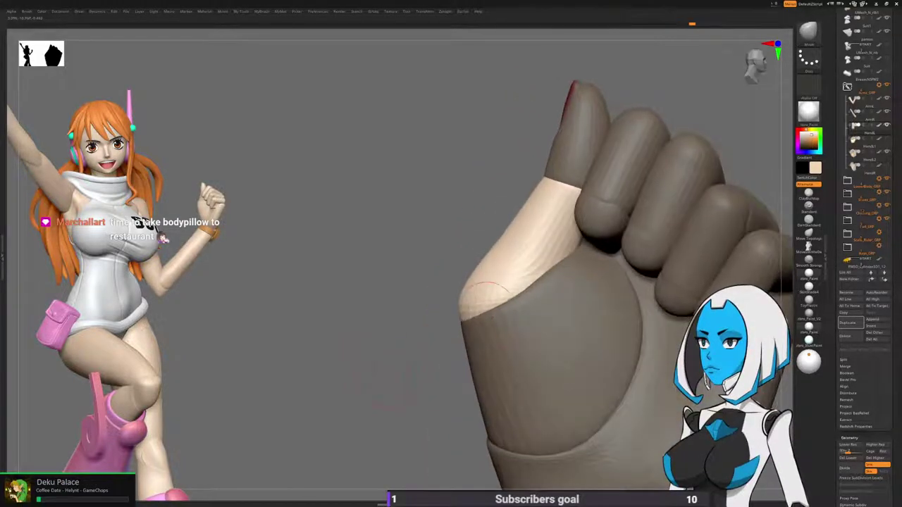
pyautogui.moveTo(763, 340); pyautogui.dragTo(695, 341)
pyautogui.keyDown('ctrl'); pyautogui.click(695, 342); pyautogui.keyUp('ctrl')
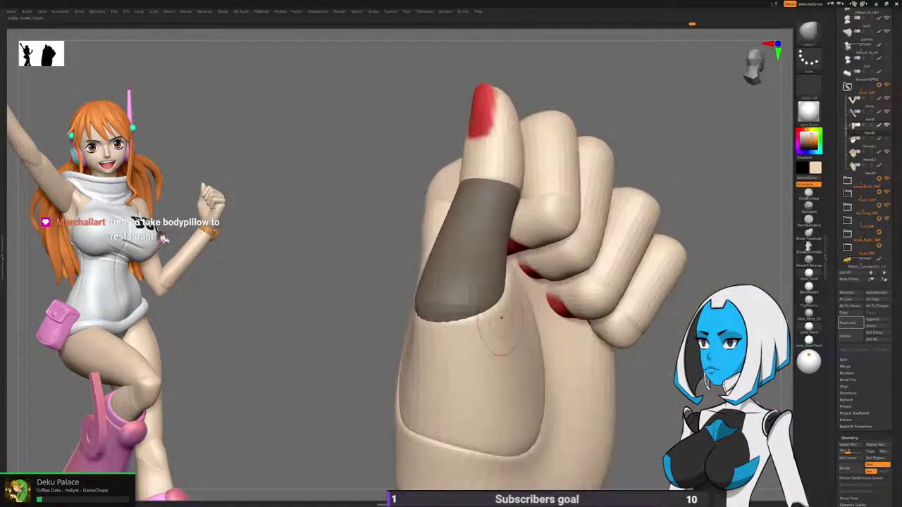
pyautogui.moveTo(694, 366); pyautogui.dragTo(738, 374)
# Turn the masked thumb segment into its own polygroup and isolate the thumb's lower segment and tip.
pyautogui.hotkey('ctrl', 'w')
pyautogui.keyDown('ctrl'); pyautogui.keyDown('shift'); pyautogui.click(483, 262); pyautogui.keyUp('shift'); pyautogui.keyUp('ctrl')
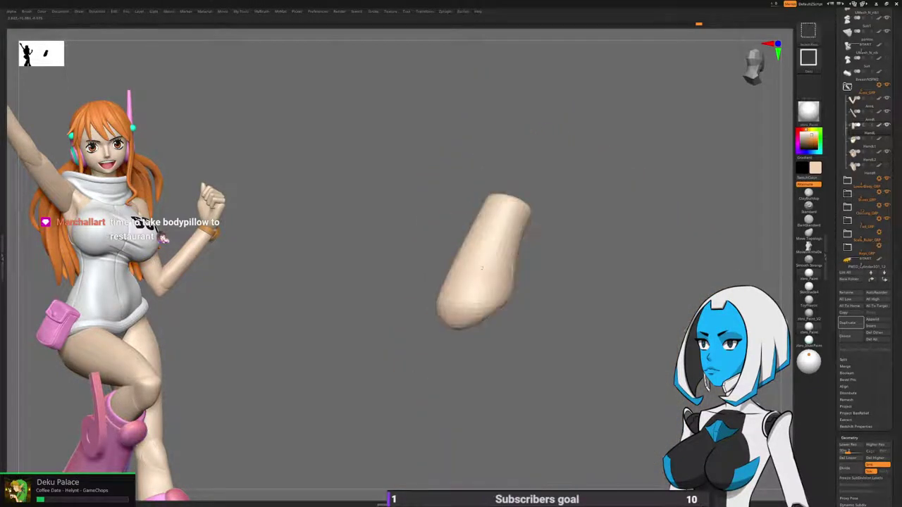
pyautogui.keyDown('ctrl'); pyautogui.keyDown('shift'); pyautogui.click(483, 262); pyautogui.keyUp('shift'); pyautogui.keyUp('ctrl')
pyautogui.keyDown('ctrl'); pyautogui.keyDown('shift'); pyautogui.click(512, 178); pyautogui.keyUp('shift'); pyautogui.keyUp('ctrl')
pyautogui.moveTo(381, 292)
pyautogui.keyDown('ctrl'); pyautogui.keyDown('shift'); pyautogui.mouseDown()
pyautogui.moveTo(393, 306)
pyautogui.moveTo(345, 299)
pyautogui.moveTo(352, 304)
pyautogui.mouseUp(); pyautogui.keyUp('shift'); pyautogui.keyUp('ctrl')
pyautogui.keyDown('alt'); pyautogui.moveTo(353, 305); pyautogui.dragTo(317, 394); pyautogui.keyUp('alt')
pyautogui.keyDown('ctrl'); pyautogui.keyDown('shift'); pyautogui.click(460, 287); pyautogui.keyUp('shift'); pyautogui.keyUp('ctrl')
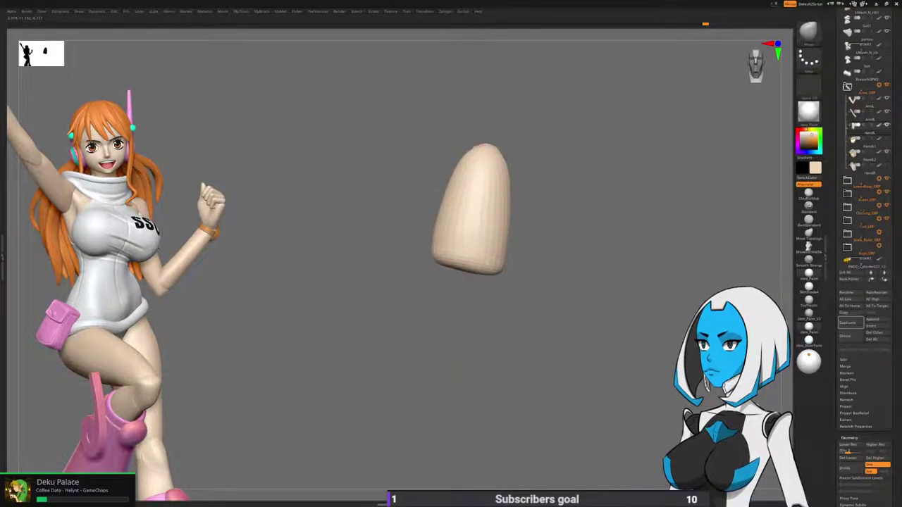
pyautogui.hotkey('ctrl', 'z')
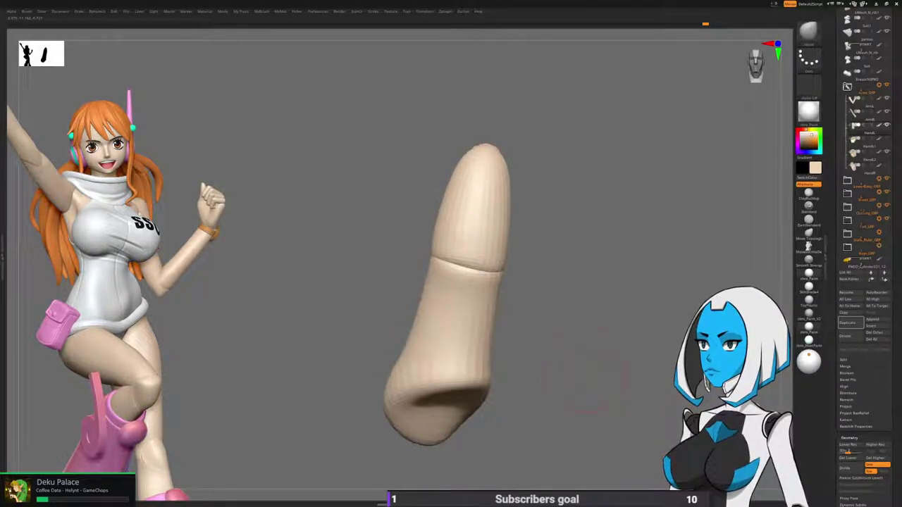
# Mask the thumb tip and reshape the upper end of the lower segment where it meets the tip.
pyautogui.press('w')
pyautogui.keyDown('ctrl'); pyautogui.click(468, 342); pyautogui.keyUp('ctrl')
pyautogui.press('q')
pyautogui.moveTo(380, 422)
pyautogui.mouseDown()
pyautogui.moveTo(406, 388)
pyautogui.moveTo(426, 384)
pyautogui.moveTo(395, 384)
pyautogui.mouseUp()
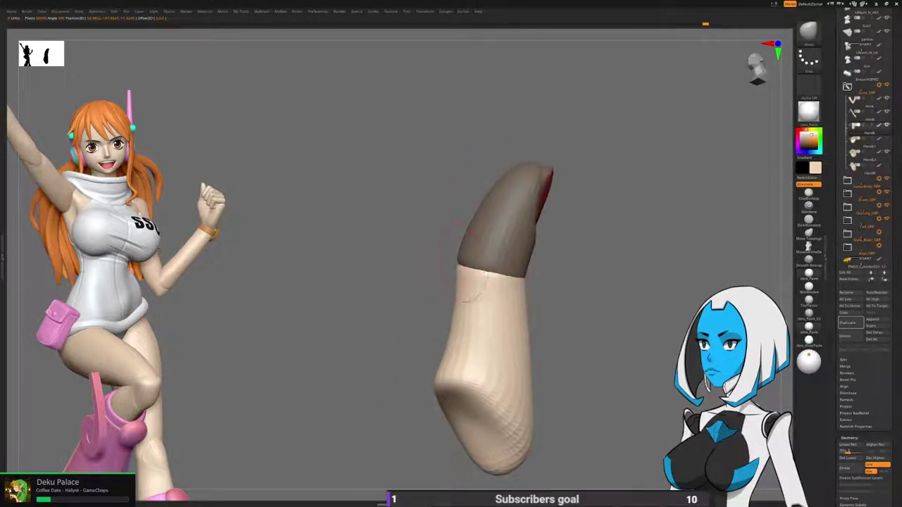
pyautogui.moveTo(395, 282); pyautogui.dragTo(497, 263)
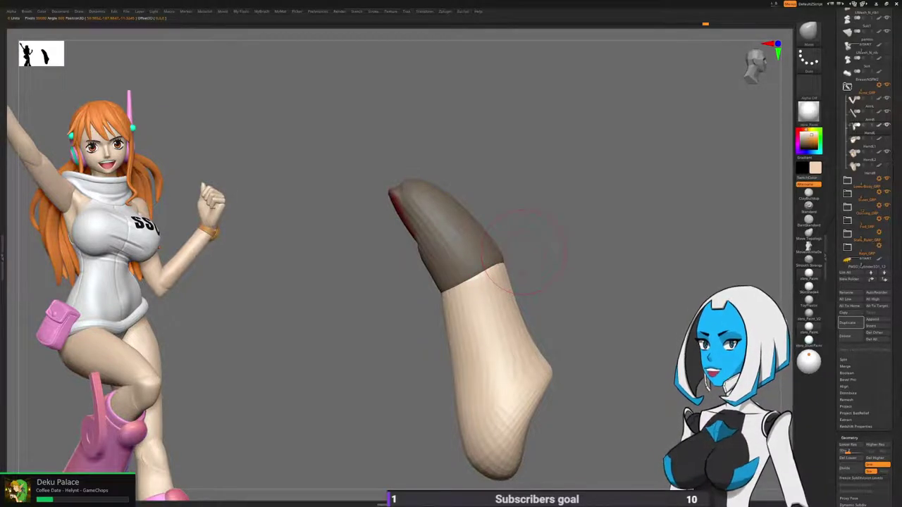
pyautogui.moveTo(525, 252)
pyautogui.mouseDown()
pyautogui.moveTo(560, 262)
pyautogui.moveTo(601, 315)
pyautogui.moveTo(577, 310)
pyautogui.mouseUp()
pyautogui.moveTo(485, 281); pyautogui.dragTo(493, 276)
pyautogui.moveTo(579, 298); pyautogui.dragTo(511, 301)
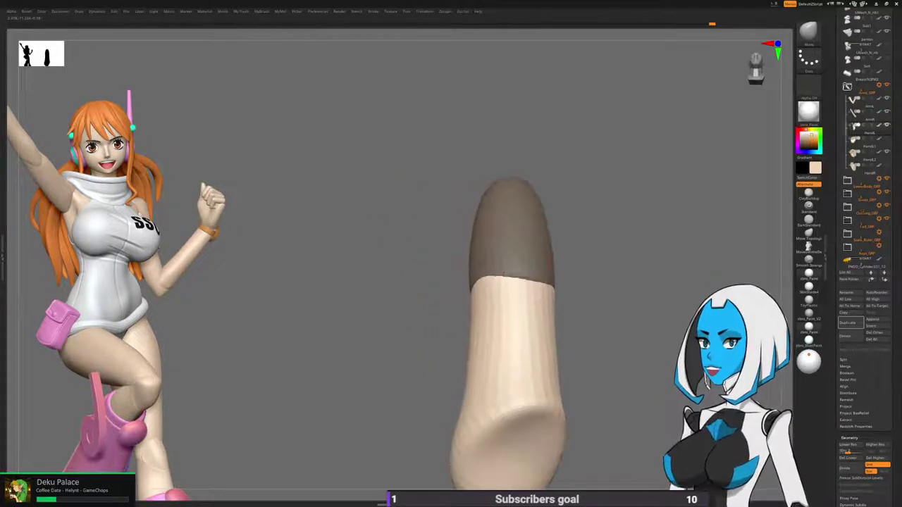
pyautogui.moveTo(517, 250); pyautogui.dragTo(509, 258)
# Invert the mask to adjust the thumb tip near its joint, and restore the whole unmasked hand.
pyautogui.keyDown('ctrl'); pyautogui.click(425, 312); pyautogui.keyUp('ctrl')
pyautogui.moveTo(422, 313); pyautogui.dragTo(468, 335)
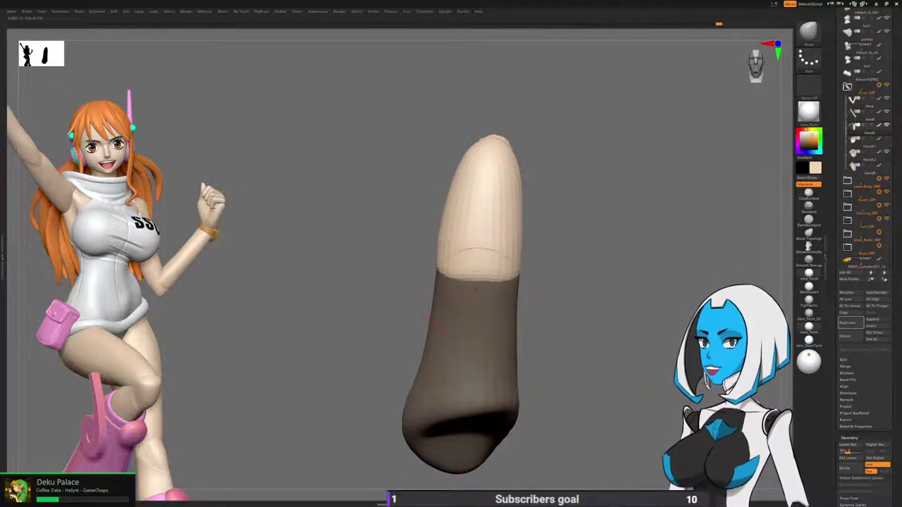
pyautogui.moveTo(486, 268)
pyautogui.mouseDown()
pyautogui.moveTo(503, 258)
pyautogui.moveTo(563, 271)
pyautogui.mouseUp()
pyautogui.keyDown('ctrl'); pyautogui.click(546, 342); pyautogui.keyUp('ctrl')
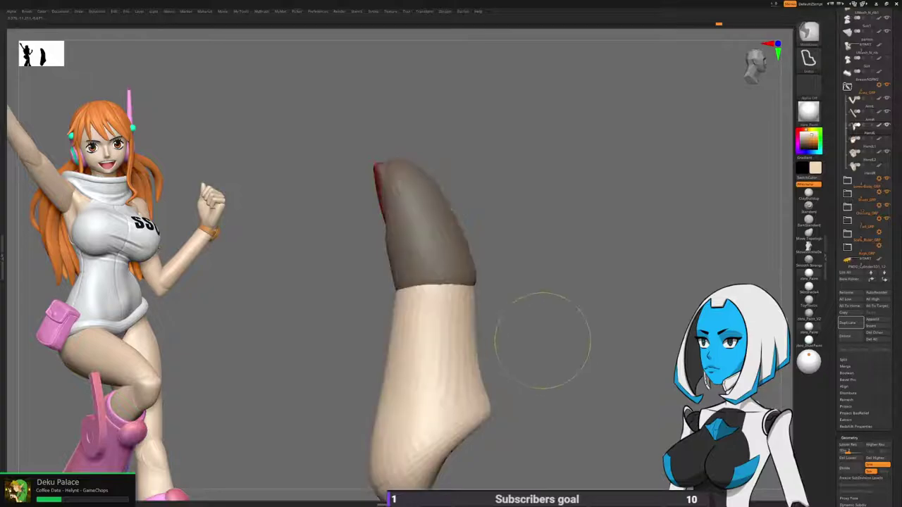
pyautogui.moveTo(565, 338); pyautogui.dragTo(592, 331, button='right')
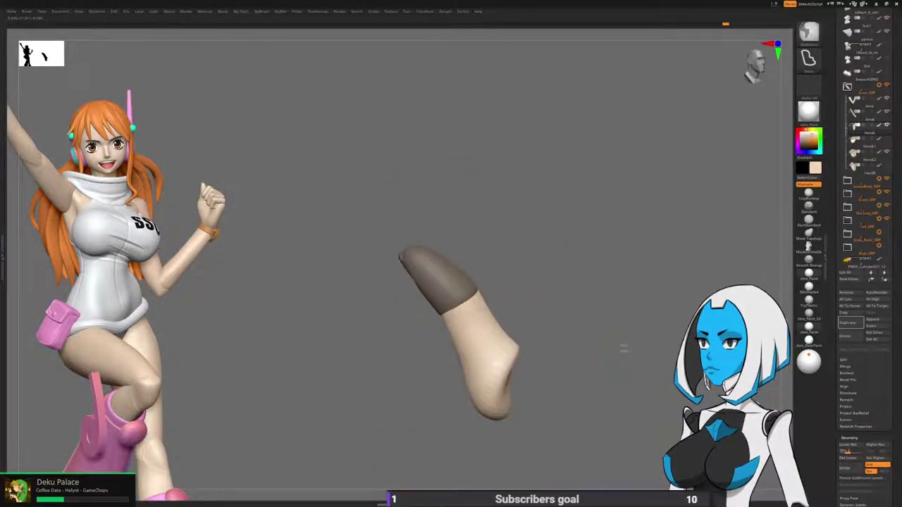
pyautogui.keyDown('ctrl'); pyautogui.moveTo(599, 346); pyautogui.dragTo(633, 388); pyautogui.keyUp('ctrl')
pyautogui.keyDown('ctrl'); pyautogui.keyDown('shift'); pyautogui.click(633, 370); pyautogui.keyUp('shift'); pyautogui.keyUp('ctrl')
pyautogui.moveTo(637, 359); pyautogui.dragTo(625, 339, button='right')
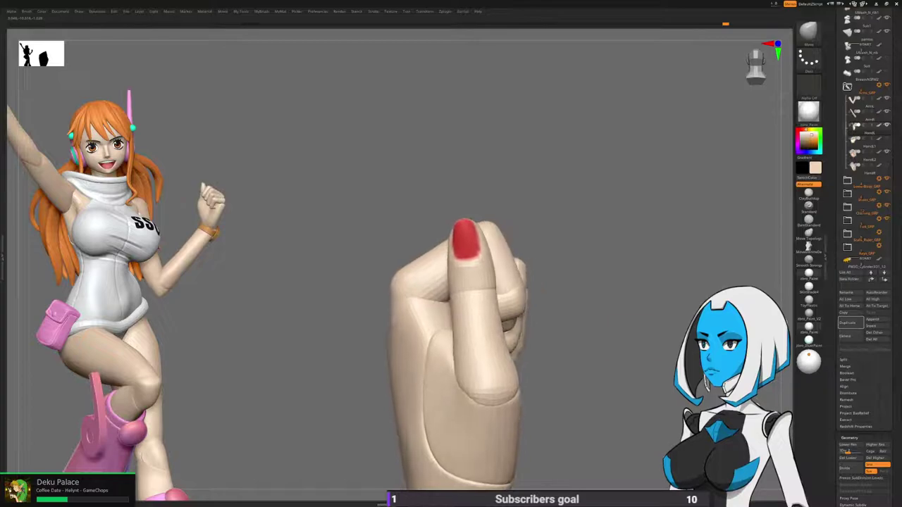
# Mask the entire hand except the thumb's lower segment and tip, hiding both while masking the rest.
pyautogui.keyDown('ctrl'); pyautogui.keyDown('shift'); pyautogui.click(493, 339); pyautogui.keyUp('shift'); pyautogui.keyUp('ctrl')
pyautogui.keyDown('ctrl'); pyautogui.keyDown('shift'); pyautogui.moveTo(538, 338); pyautogui.dragTo(552, 347); pyautogui.keyUp('shift'); pyautogui.keyUp('ctrl')
pyautogui.keyDown('ctrl'); pyautogui.keyDown('shift'); pyautogui.click(482, 278); pyautogui.keyUp('shift'); pyautogui.keyUp('ctrl')
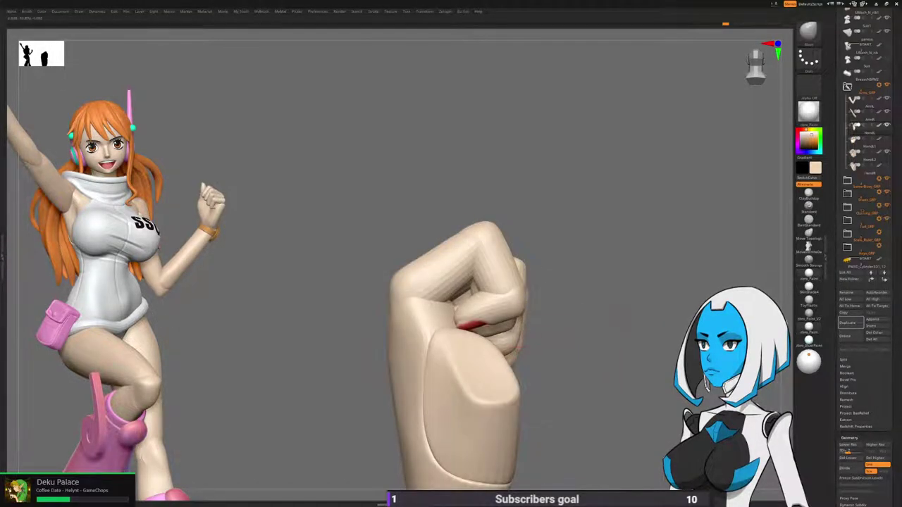
pyautogui.press('w')
pyautogui.click(501, 287)
pyautogui.click(486, 374)
pyautogui.press('q')
pyautogui.keyDown('ctrl'); pyautogui.click(579, 348); pyautogui.keyUp('ctrl')
pyautogui.keyDown('ctrl'); pyautogui.keyDown('shift'); pyautogui.click(579, 349); pyautogui.keyUp('shift'); pyautogui.keyUp('ctrl')
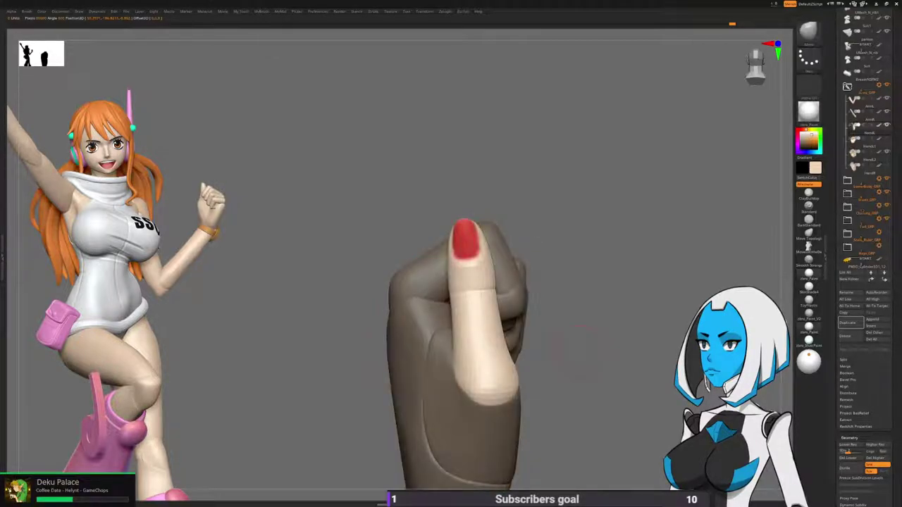
# Rotate the thumb's unmasked lower segment and tip about the base joint, then clear the mask from the hand.
pyautogui.press('w')
pyautogui.moveTo(516, 389); pyautogui.dragTo(520, 380)
pyautogui.moveTo(579, 349); pyautogui.dragTo(651, 349)
pyautogui.moveTo(515, 388); pyautogui.dragTo(516, 387)
pyautogui.moveTo(624, 352); pyautogui.dragTo(570, 352)
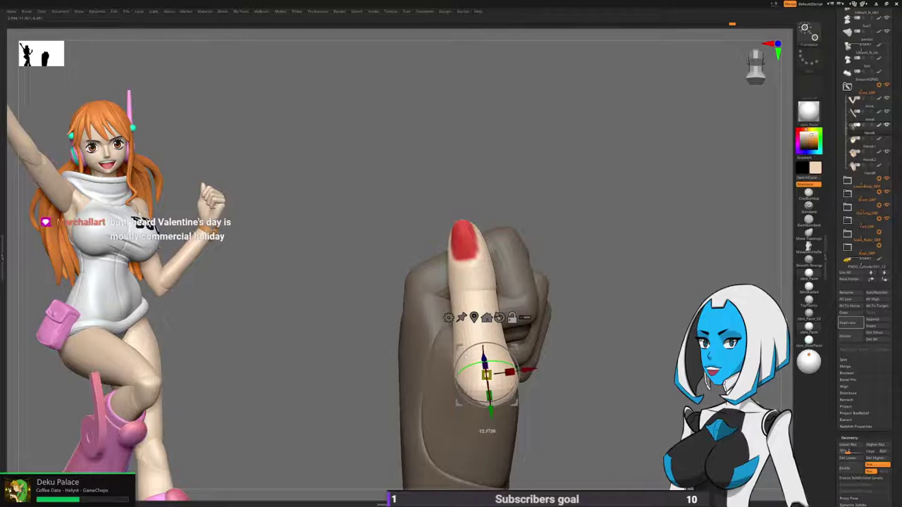
pyautogui.moveTo(483, 406); pyautogui.dragTo(483, 407)
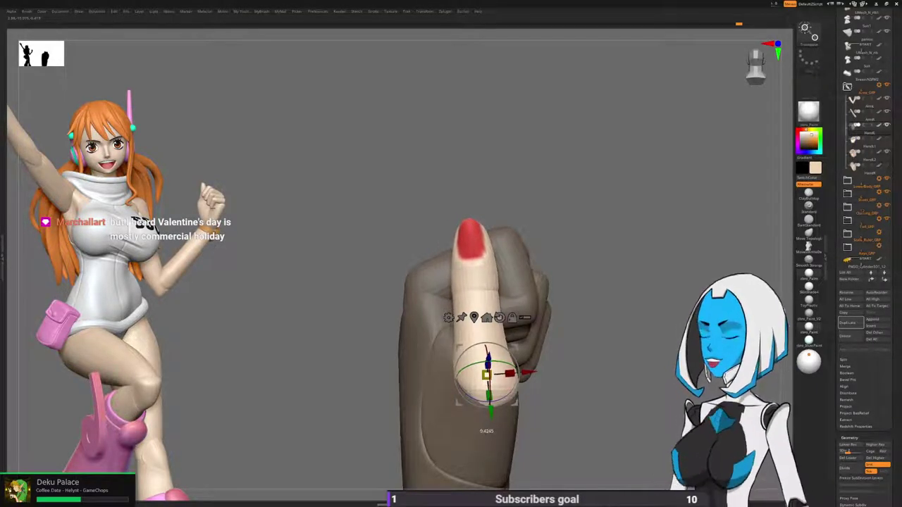
pyautogui.press('q')
pyautogui.moveTo(603, 428)
pyautogui.mouseDown()
pyautogui.moveTo(578, 396)
pyautogui.moveTo(635, 395)
pyautogui.mouseUp()
pyautogui.moveTo(574, 391); pyautogui.dragTo(542, 393)
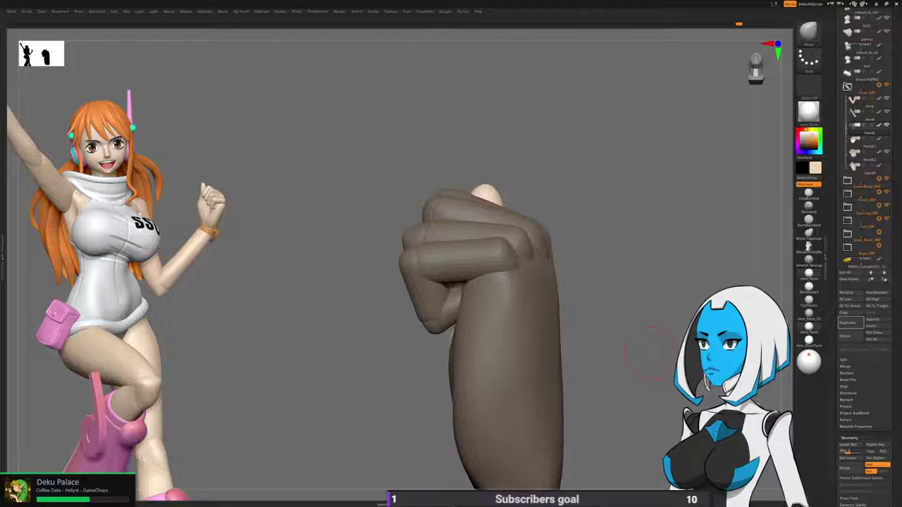
pyautogui.moveTo(650, 353)
pyautogui.mouseDown()
pyautogui.moveTo(691, 327)
pyautogui.moveTo(649, 328)
pyautogui.moveTo(693, 310)
pyautogui.moveTo(581, 259)
pyautogui.moveTo(632, 381)
pyautogui.mouseUp()
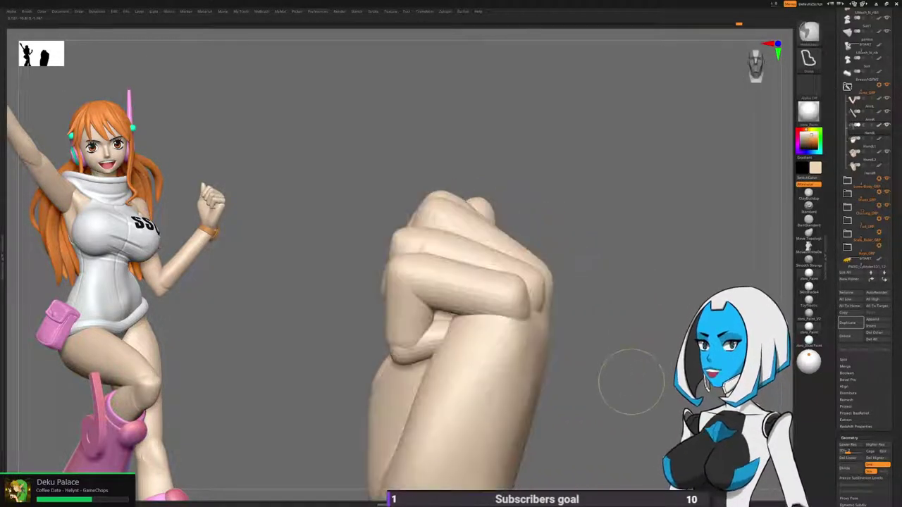
# Adjust the Inflat brush settings and swell the four curled fingers and their knuckles from the back and palm sides.
pyautogui.press('space')
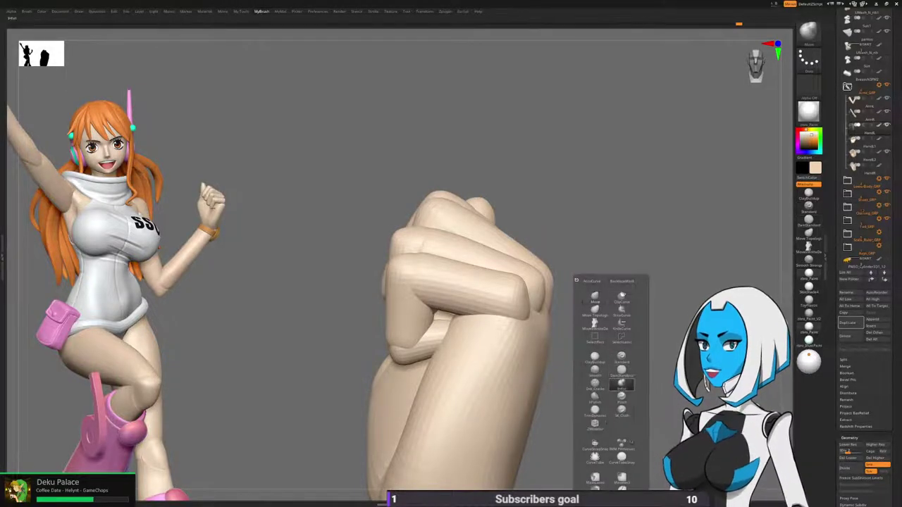
pyautogui.click(622, 383)
pyautogui.press('space')
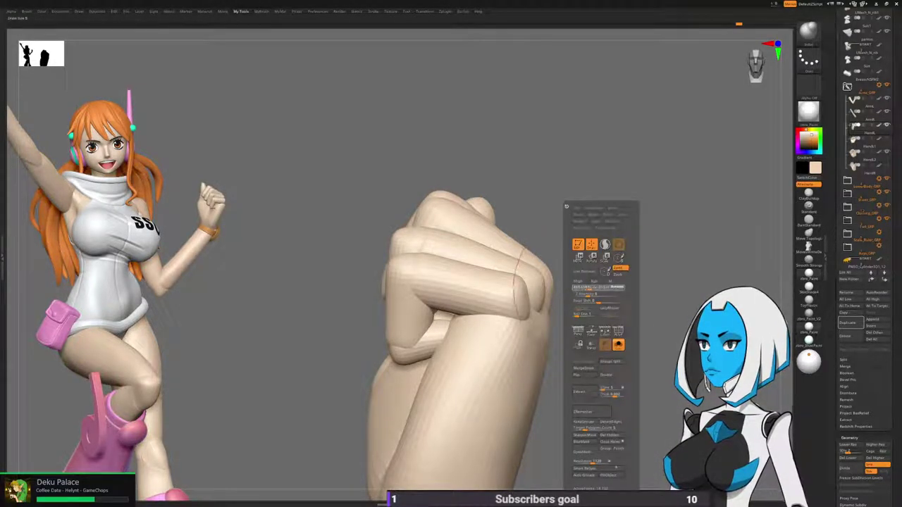
pyautogui.moveTo(603, 287)
pyautogui.mouseDown()
pyautogui.moveTo(634, 307)
pyautogui.moveTo(598, 315)
pyautogui.moveTo(614, 314)
pyautogui.mouseUp()
pyautogui.moveTo(465, 317)
pyautogui.mouseDown(button='right')
pyautogui.moveTo(493, 314)
pyautogui.moveTo(412, 311)
pyautogui.mouseUp(button='right')
pyautogui.moveTo(533, 310); pyautogui.dragTo(511, 312, button='right')
pyautogui.moveTo(451, 311); pyautogui.dragTo(553, 304, button='right')
pyautogui.moveTo(493, 303); pyautogui.dragTo(448, 377, button='right')
pyautogui.moveTo(392, 330)
pyautogui.mouseDown(button='right')
pyautogui.moveTo(365, 288)
pyautogui.moveTo(421, 309)
pyautogui.moveTo(453, 272)
pyautogui.moveTo(406, 296)
pyautogui.moveTo(381, 335)
pyautogui.mouseUp(button='right')
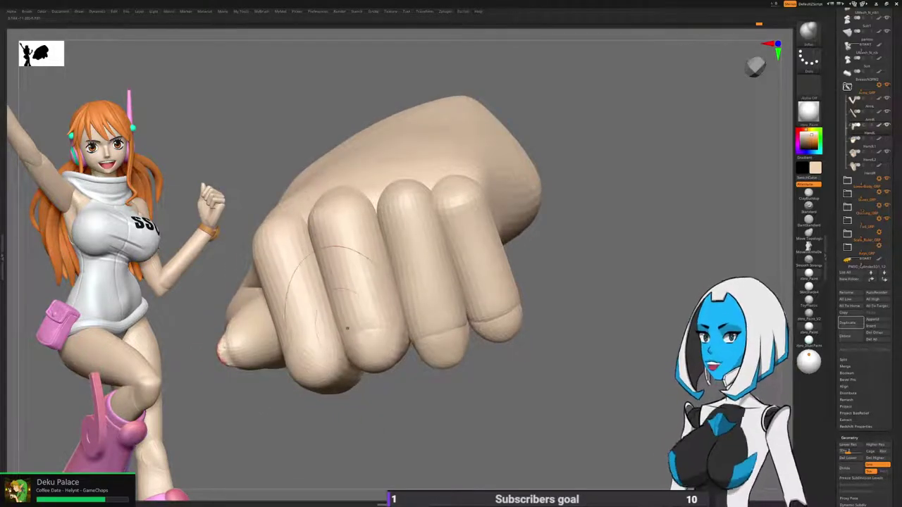
pyautogui.moveTo(317, 256); pyautogui.dragTo(413, 380, button='right')
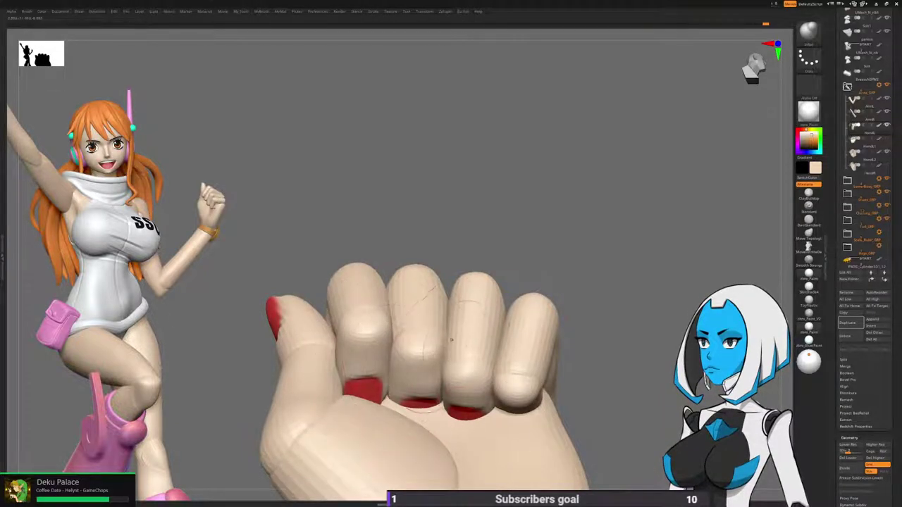
pyautogui.press('space')
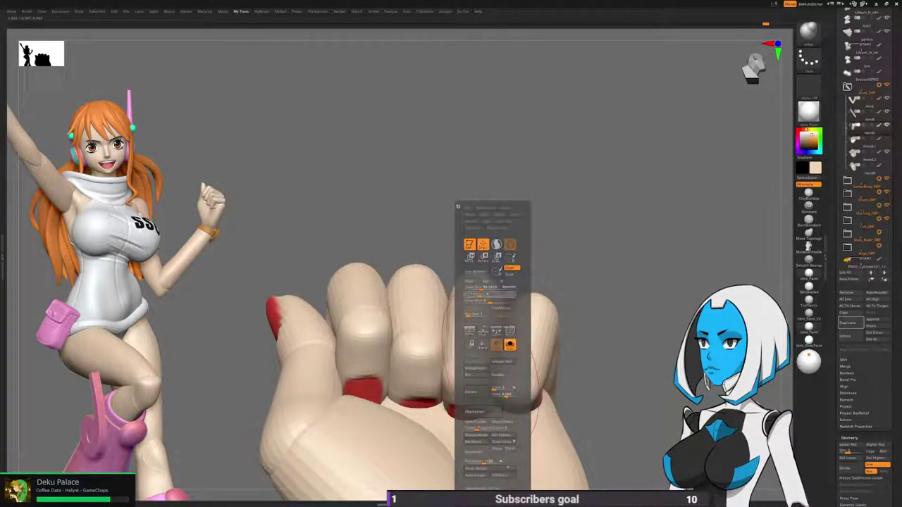
pyautogui.moveTo(493, 381); pyautogui.dragTo(597, 338, button='right')
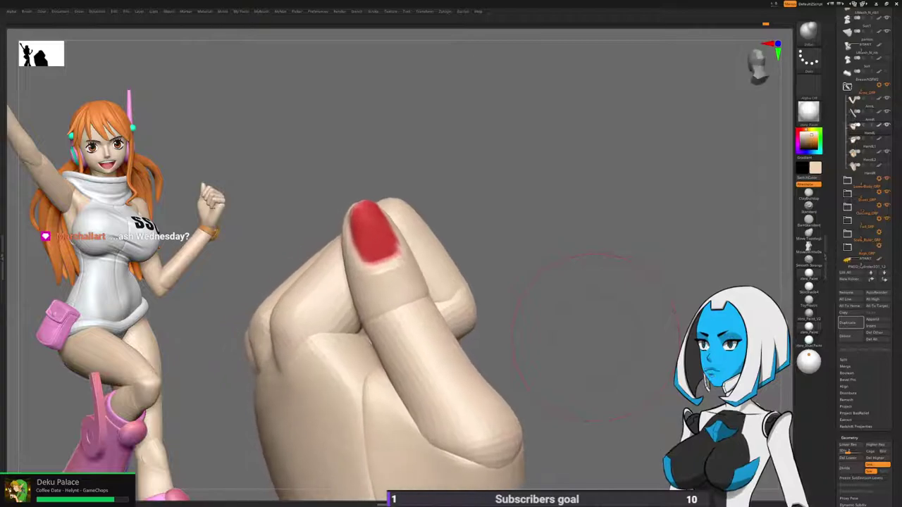
# Hide the thumb's lower segment and tip, and inflate the index finger's segments around the bend.
pyautogui.keyDown('ctrl'); pyautogui.keyDown('shift'); pyautogui.click(469, 393); pyautogui.keyUp('shift'); pyautogui.keyUp('ctrl')
pyautogui.keyDown('ctrl'); pyautogui.keyDown('shift'); pyautogui.moveTo(547, 352); pyautogui.dragTo(557, 369); pyautogui.keyUp('shift'); pyautogui.keyUp('ctrl')
pyautogui.keyDown('ctrl'); pyautogui.keyDown('shift'); pyautogui.click(405, 287); pyautogui.keyUp('shift'); pyautogui.keyUp('ctrl')
pyautogui.moveTo(560, 290); pyautogui.dragTo(534, 303, button='right')
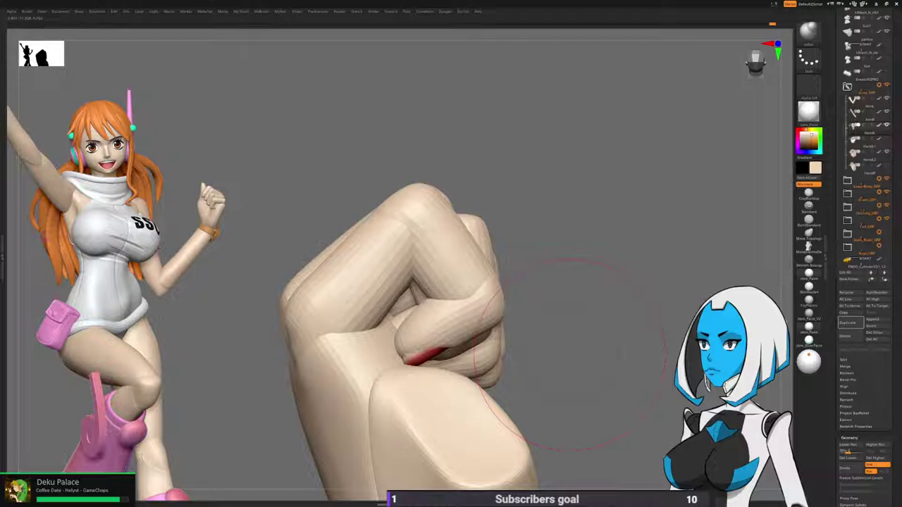
pyautogui.keyDown('alt'); pyautogui.moveTo(568, 262); pyautogui.dragTo(590, 272); pyautogui.keyUp('alt')
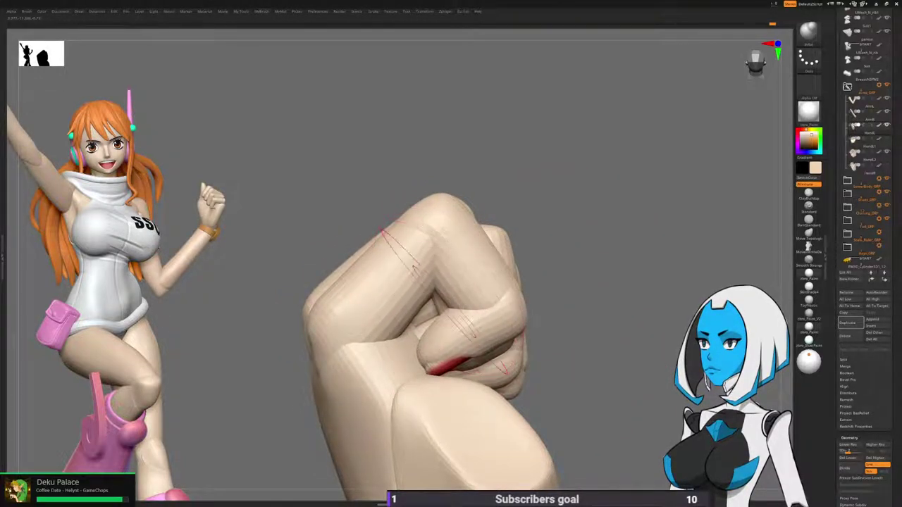
pyautogui.moveTo(541, 278); pyautogui.dragTo(597, 289)
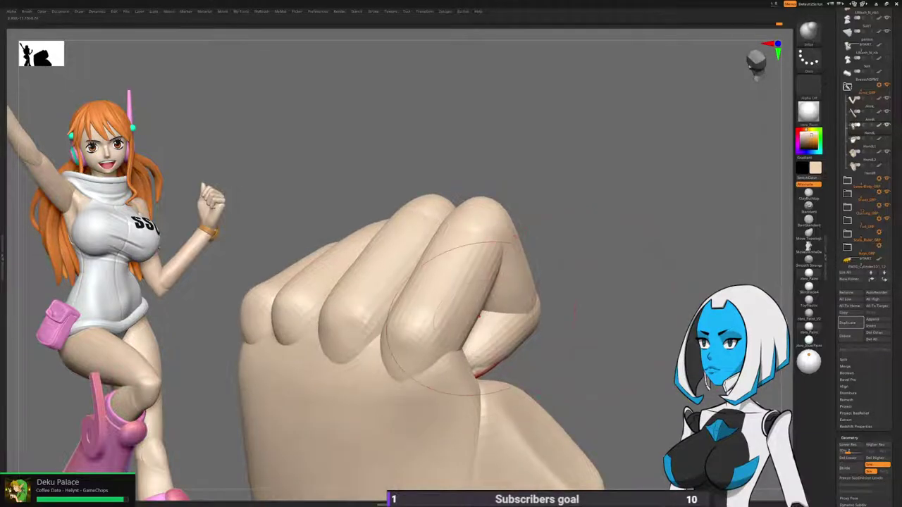
pyautogui.moveTo(477, 334); pyautogui.dragTo(551, 320)
pyautogui.press('space')
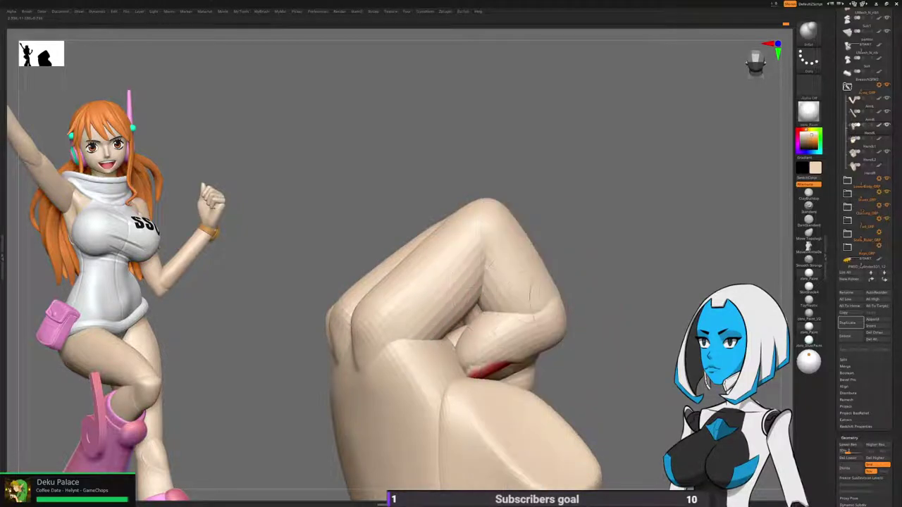
# Restore the hidden thumb segments to inflate the gap between thumb and palm, and hide them again.
pyautogui.keyDown('ctrl'); pyautogui.keyDown('shift'); pyautogui.click(601, 271); pyautogui.keyUp('shift'); pyautogui.keyUp('ctrl')
pyautogui.moveTo(602, 272); pyautogui.dragTo(655, 281)
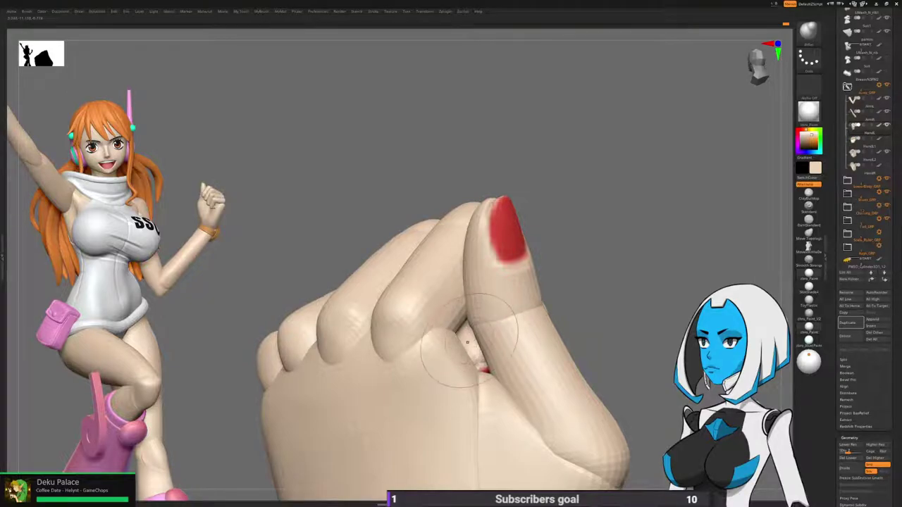
pyautogui.moveTo(481, 322); pyautogui.dragTo(462, 332, button='right')
pyautogui.press('space')
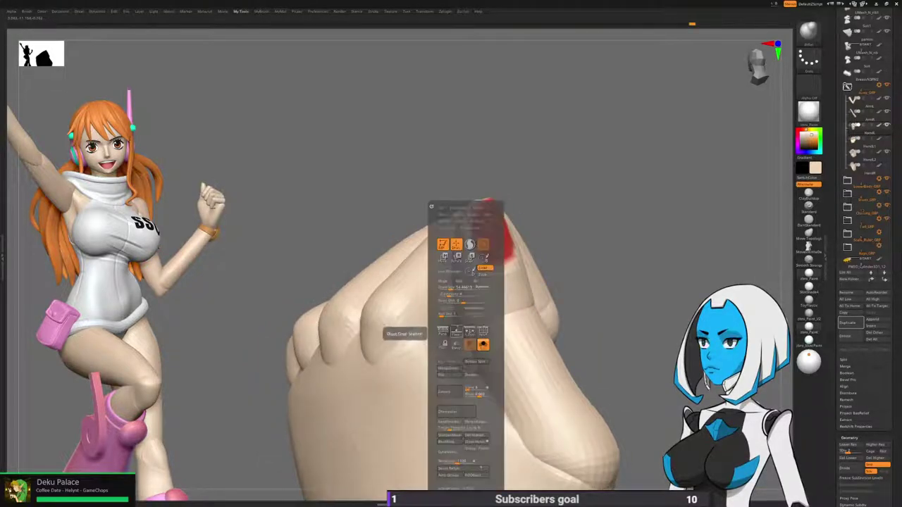
pyautogui.moveTo(518, 320); pyautogui.dragTo(479, 303, button='right')
pyautogui.keyDown('ctrl'); pyautogui.keyDown('shift'); pyautogui.click(496, 359); pyautogui.keyUp('shift'); pyautogui.keyUp('ctrl')
pyautogui.keyDown('ctrl'); pyautogui.keyDown('shift'); pyautogui.click(543, 338); pyautogui.keyUp('shift'); pyautogui.keyUp('ctrl')
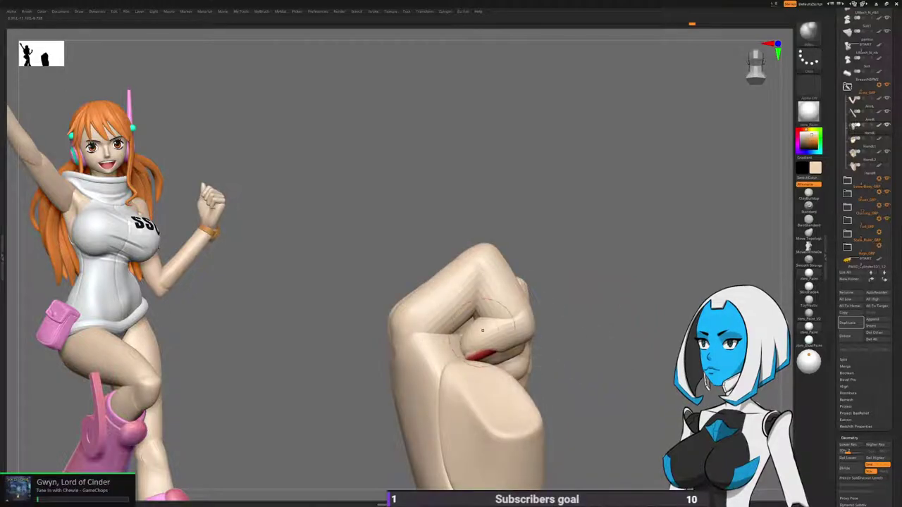
# Mask everything except the main palm section, reshape its edge below the index finger with the Move brush, and clear the mask.
pyautogui.press('w')
pyautogui.keyDown('ctrl'); pyautogui.click(422, 380); pyautogui.keyUp('ctrl')
pyautogui.press('q')
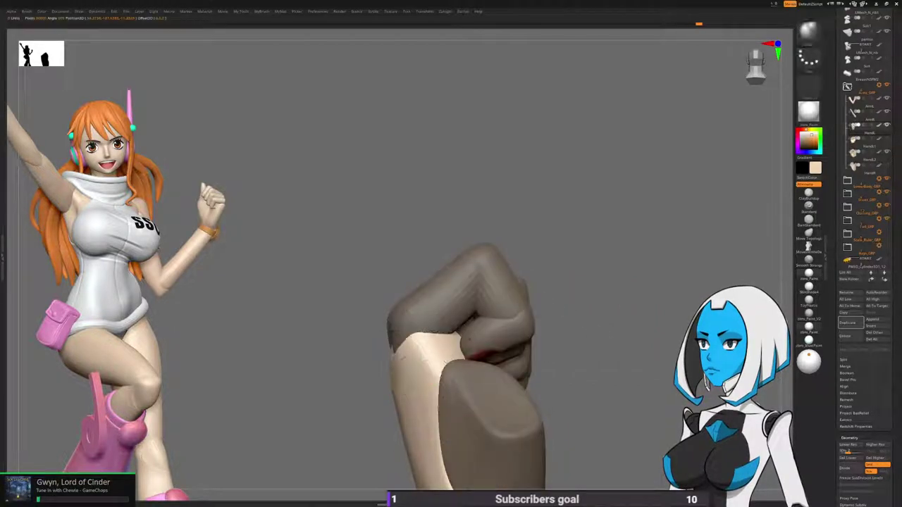
pyautogui.press('b')
pyautogui.click(475, 299)
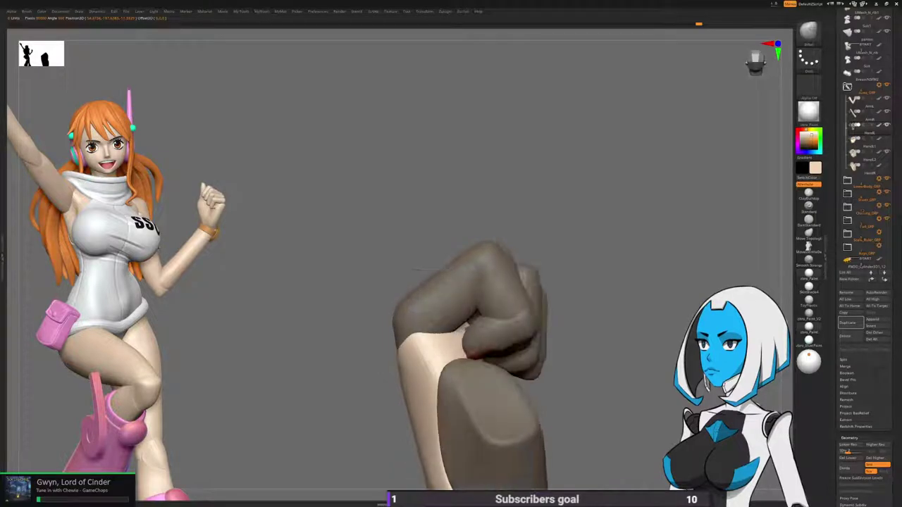
pyautogui.moveTo(581, 331)
pyautogui.mouseDown()
pyautogui.moveTo(579, 306)
pyautogui.moveTo(585, 366)
pyautogui.mouseUp()
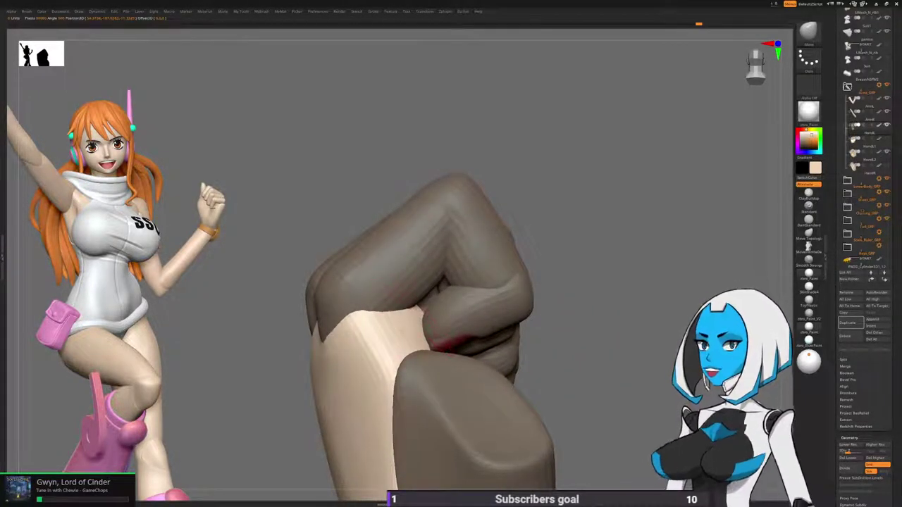
pyautogui.moveTo(425, 308); pyautogui.dragTo(438, 327, button='right')
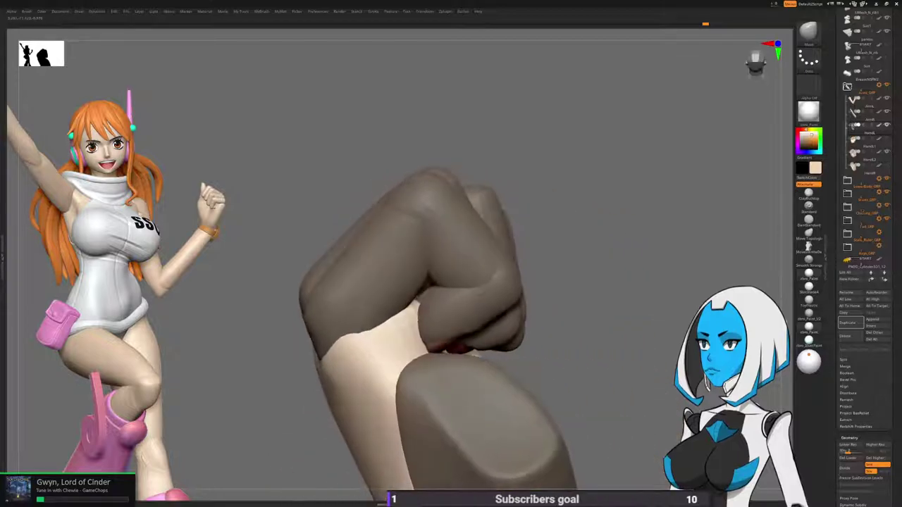
pyautogui.keyDown('ctrl'); pyautogui.moveTo(610, 320); pyautogui.dragTo(617, 326); pyautogui.keyUp('ctrl')
pyautogui.moveTo(610, 324); pyautogui.dragTo(574, 331, button='right')
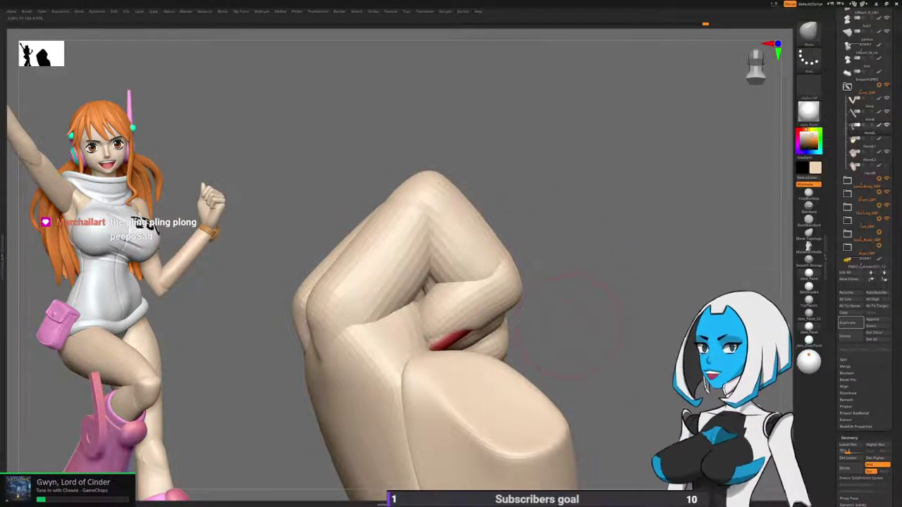
# Inflate the index finger and the adjoining palm around the opening inside the curled finger.
pyautogui.press('b')
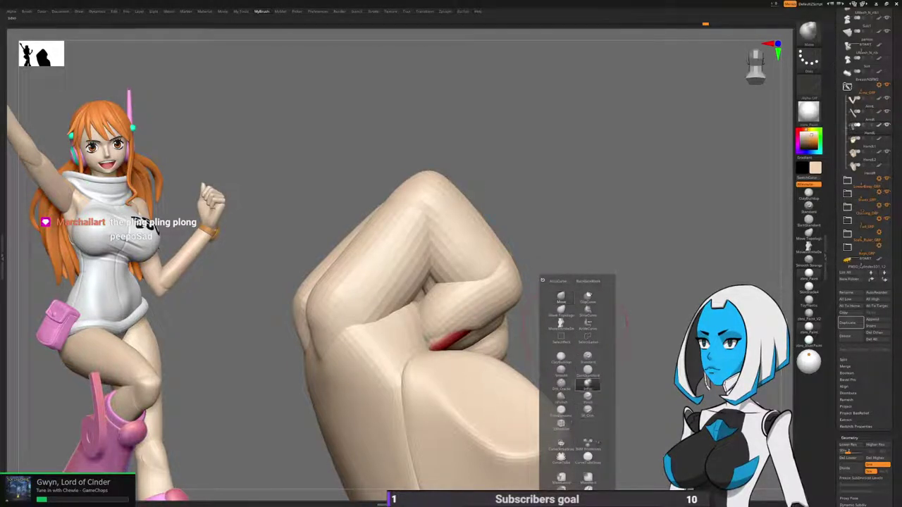
pyautogui.click(588, 382)
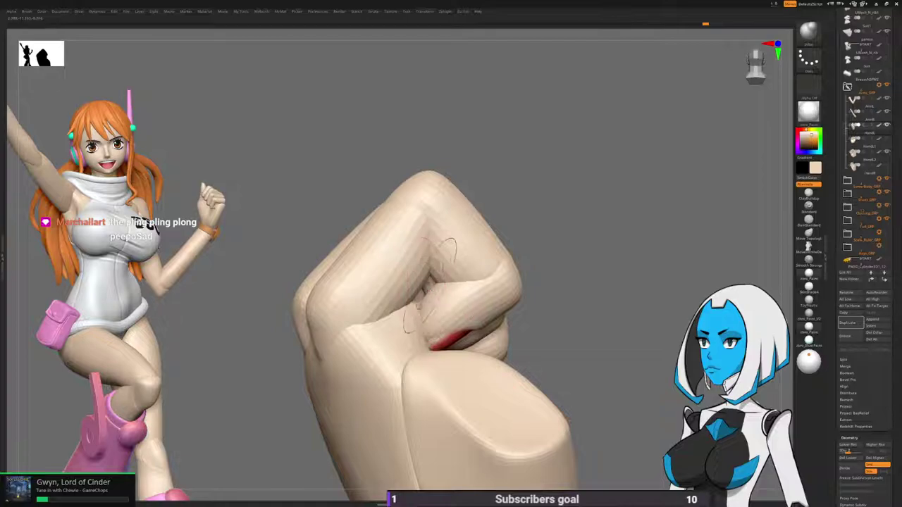
pyautogui.moveTo(444, 292); pyautogui.dragTo(467, 247, button='right')
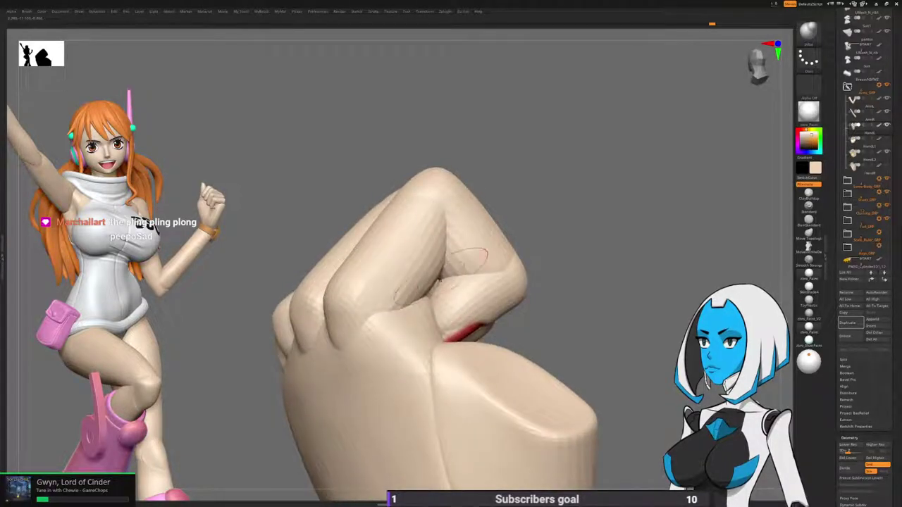
pyautogui.moveTo(392, 282); pyautogui.dragTo(482, 247)
pyautogui.moveTo(481, 247)
pyautogui.mouseDown(button='right')
pyautogui.moveTo(452, 250)
pyautogui.moveTo(466, 258)
pyautogui.mouseUp(button='right')
# Restore the thumb segments and inflate the web area between the thumb and the index knuckle.
pyautogui.keyDown('ctrl'); pyautogui.keyDown('shift'); pyautogui.click(644, 316); pyautogui.keyUp('shift'); pyautogui.keyUp('ctrl')
pyautogui.moveTo(641, 316); pyautogui.dragTo(706, 300, button='right')
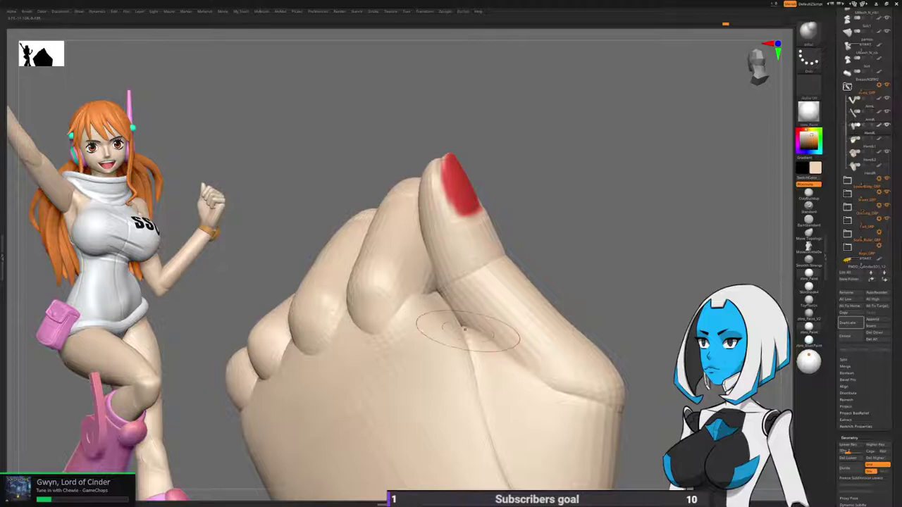
pyautogui.keyDown('ctrl'); pyautogui.moveTo(438, 272); pyautogui.dragTo(423, 232, button='right'); pyautogui.keyUp('ctrl')
pyautogui.moveTo(423, 232); pyautogui.dragTo(468, 246, button='right')
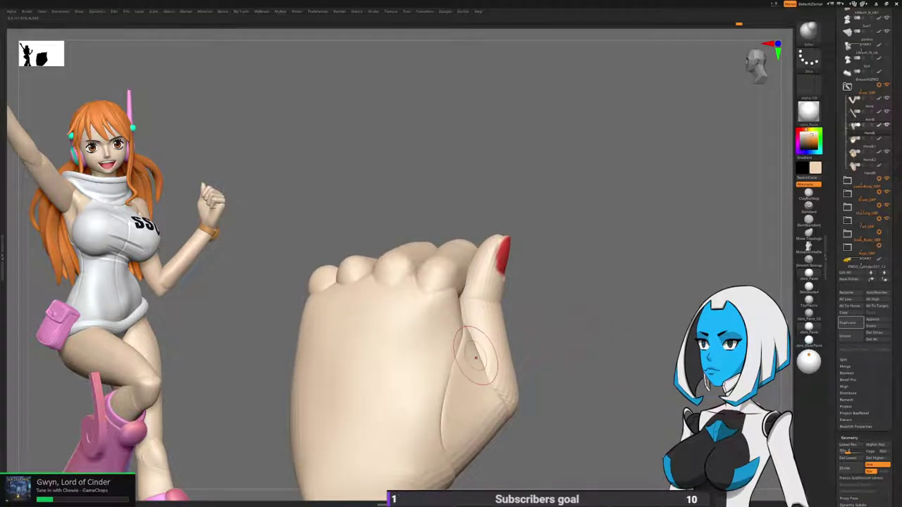
# Isolate the thumb's base segment, reshape its end near the palm with the Move brush, and restore the whole hand.
pyautogui.press('b')
pyautogui.click(461, 410)
pyautogui.moveTo(549, 345); pyautogui.dragTo(509, 338, button='right')
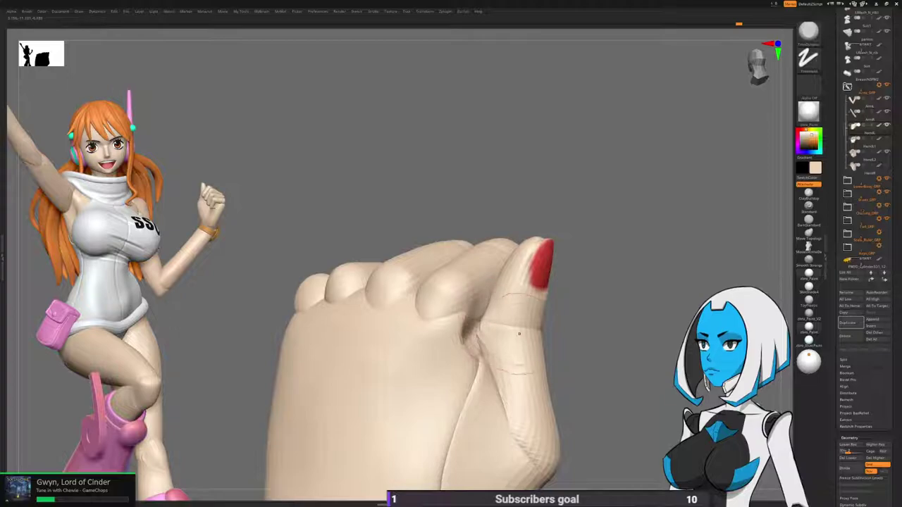
pyautogui.keyDown('ctrl'); pyautogui.moveTo(617, 368); pyautogui.dragTo(613, 338); pyautogui.keyUp('ctrl')
pyautogui.moveTo(452, 367)
pyautogui.mouseDown(button='right')
pyautogui.moveTo(474, 329)
pyautogui.moveTo(558, 407)
pyautogui.mouseUp(button='right')
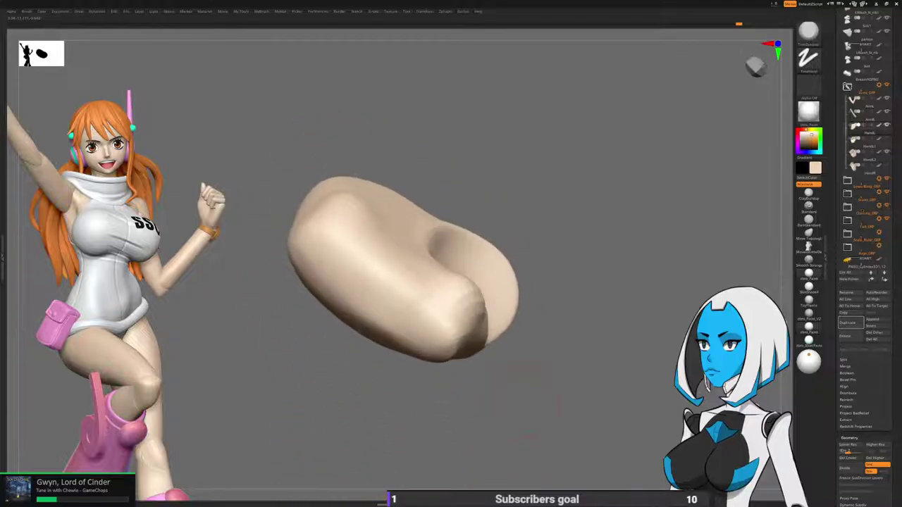
pyautogui.press('b')
pyautogui.click(507, 299)
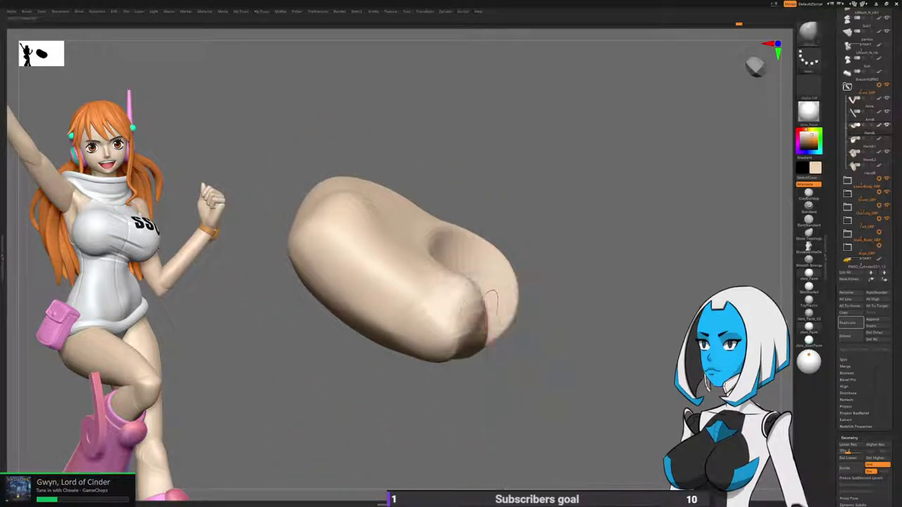
pyautogui.moveTo(491, 310); pyautogui.dragTo(508, 328, button='right')
pyautogui.keyDown('ctrl'); pyautogui.keyDown('shift'); pyautogui.click(561, 330); pyautogui.keyUp('shift'); pyautogui.keyUp('ctrl')
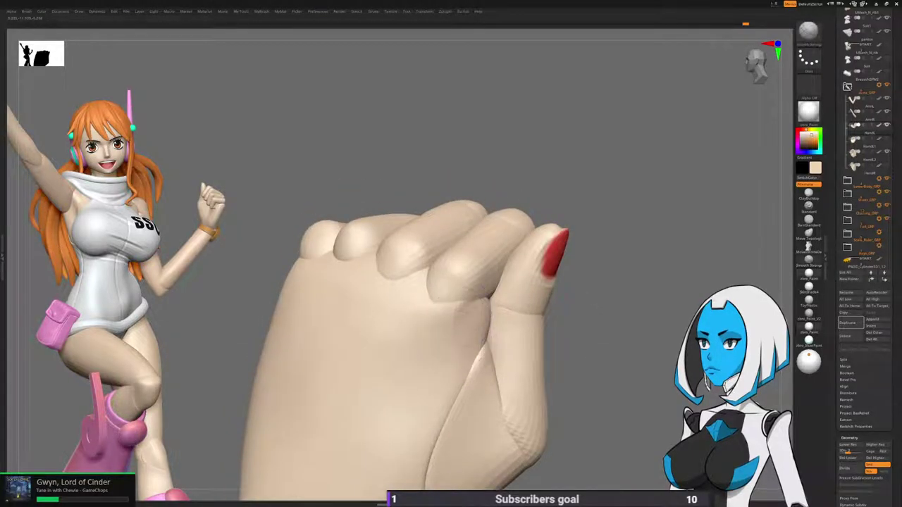
# Isolate the main hand section to mask everything else, leaving only the back of the hand and wrist unmasked.
pyautogui.moveTo(463, 354); pyautogui.dragTo(455, 372, button='right')
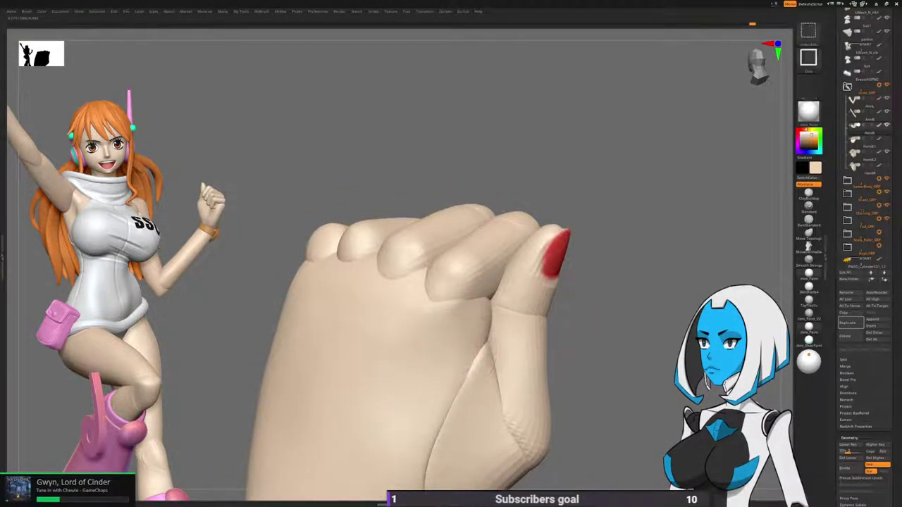
pyautogui.keyDown('ctrl'); pyautogui.keyDown('shift'); pyautogui.click(450, 355); pyautogui.keyUp('shift'); pyautogui.keyUp('ctrl')
pyautogui.keyDown('ctrl'); pyautogui.click(572, 326); pyautogui.keyUp('ctrl')
pyautogui.keyDown('ctrl'); pyautogui.keyDown('shift'); pyautogui.click(584, 324); pyautogui.keyUp('shift'); pyautogui.keyUp('ctrl')
pyautogui.keyDown('ctrl'); pyautogui.click(608, 316); pyautogui.keyUp('ctrl')
# Smooth the unmasked back of the hand beside the index knuckle and adjust the Move brush for its pinky side.
pyautogui.moveTo(608, 317); pyautogui.dragTo(588, 301, button='right')
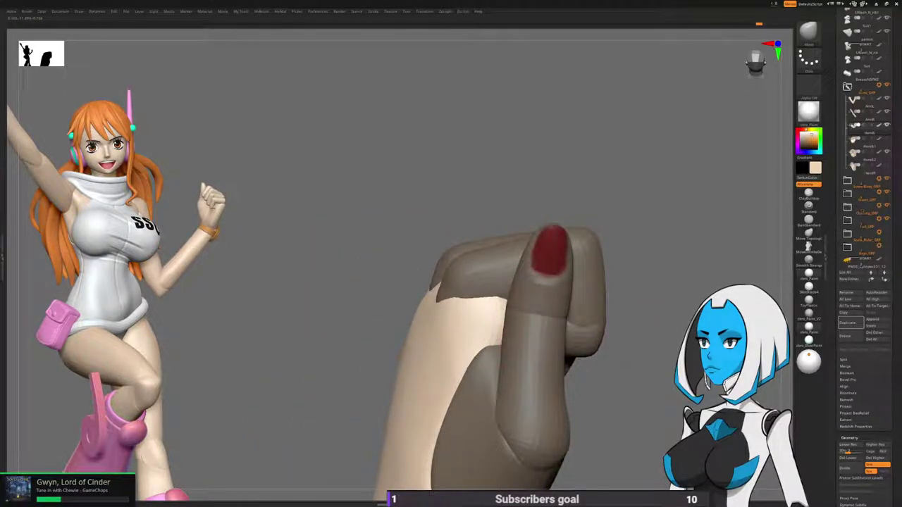
pyautogui.moveTo(588, 301); pyautogui.dragTo(598, 301, button='right')
pyautogui.keyDown('shift'); pyautogui.moveTo(477, 324); pyautogui.dragTo(456, 335); pyautogui.keyUp('shift')
pyautogui.keyDown('ctrl'); pyautogui.moveTo(598, 301); pyautogui.dragTo(639, 316, button='right'); pyautogui.keyUp('ctrl')
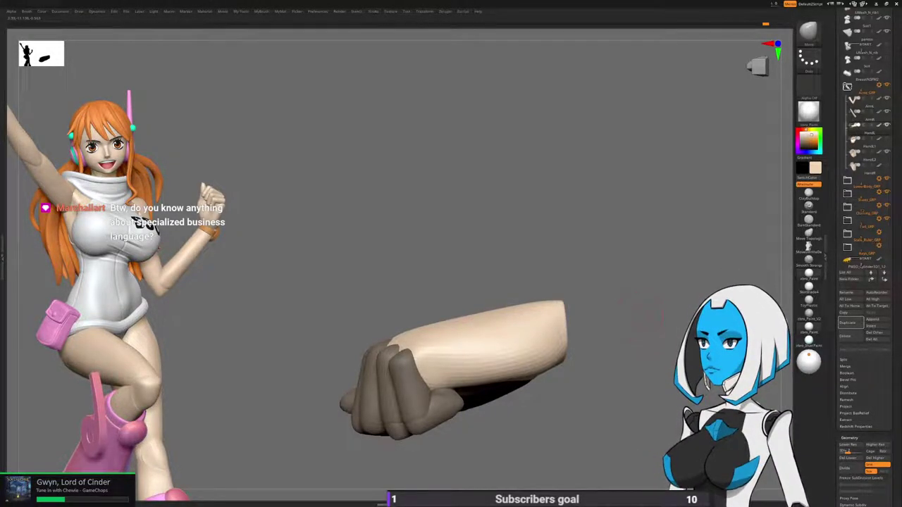
pyautogui.moveTo(621, 341); pyautogui.dragTo(630, 386)
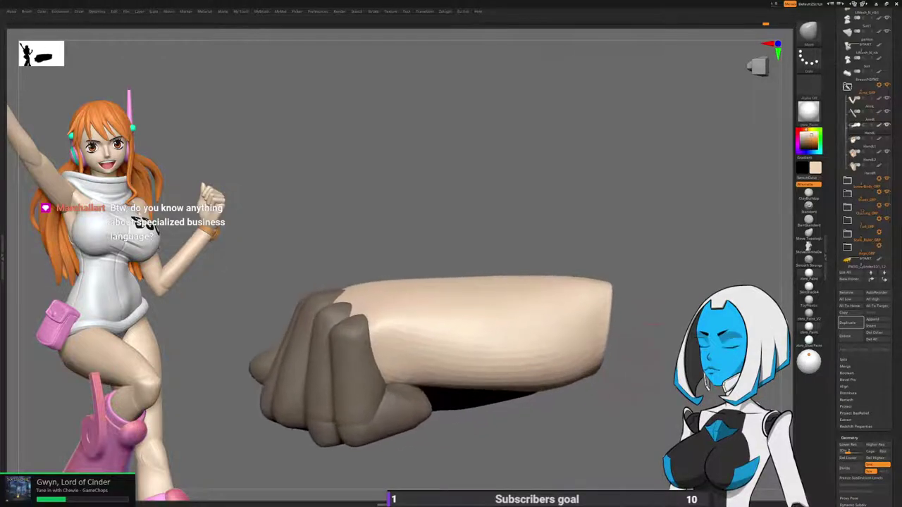
pyautogui.press('b')
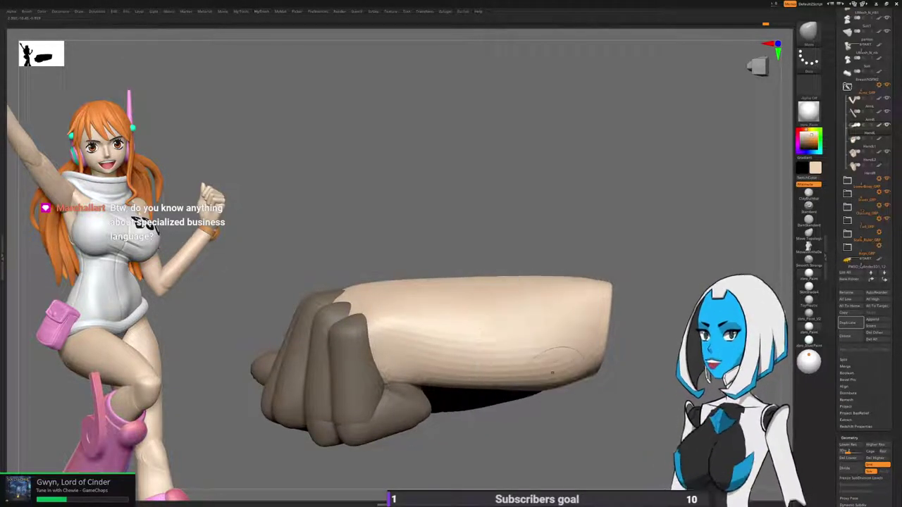
pyautogui.press('space')
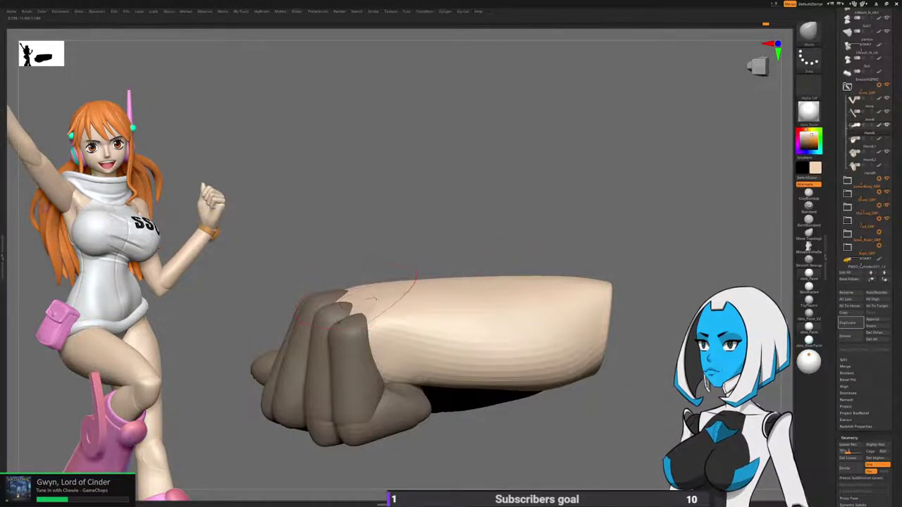
# Isolate the ring finger's base segment to mask the rest of the hand, and prepare the Move brush for it.
pyautogui.keyDown('ctrl'); pyautogui.moveTo(432, 257); pyautogui.dragTo(447, 243); pyautogui.keyUp('ctrl')
pyautogui.keyDown('ctrl'); pyautogui.keyDown('shift'); pyautogui.click(334, 334); pyautogui.keyUp('shift'); pyautogui.keyUp('ctrl')
pyautogui.keyDown('ctrl'); pyautogui.click(417, 258); pyautogui.keyUp('ctrl')
pyautogui.keyDown('ctrl'); pyautogui.keyDown('shift'); pyautogui.click(416, 259); pyautogui.keyUp('shift'); pyautogui.keyUp('ctrl')
pyautogui.keyDown('ctrl'); pyautogui.click(416, 260); pyautogui.keyUp('ctrl')
pyautogui.press('space')
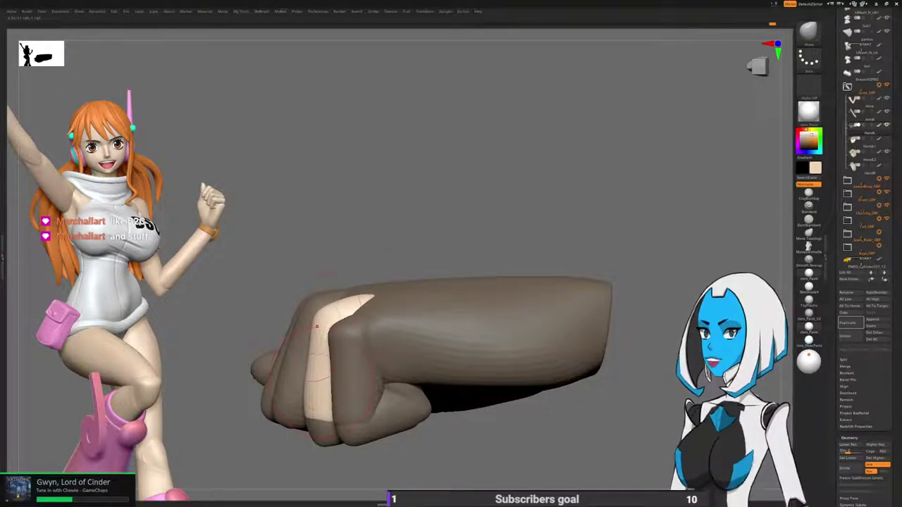
# Clear the mask and isolate the pinky's base segment so that only it stays unmasked in the whole hand.
pyautogui.keyDown('ctrl'); pyautogui.moveTo(461, 435); pyautogui.dragTo(479, 450); pyautogui.keyUp('ctrl')
pyautogui.keyDown('ctrl'); pyautogui.keyDown('shift'); pyautogui.click(357, 381); pyautogui.keyUp('shift'); pyautogui.keyUp('ctrl')
pyautogui.keyDown('ctrl'); pyautogui.click(411, 465); pyautogui.keyUp('ctrl')
pyautogui.keyDown('ctrl'); pyautogui.keyDown('shift'); pyautogui.click(381, 308); pyautogui.keyUp('shift'); pyautogui.keyUp('ctrl')
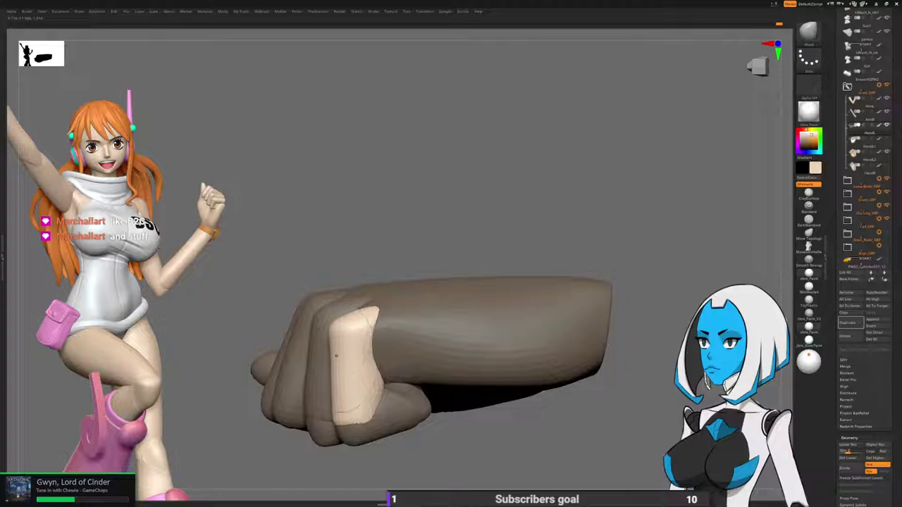
pyautogui.moveTo(384, 287); pyautogui.dragTo(509, 324, button='right')
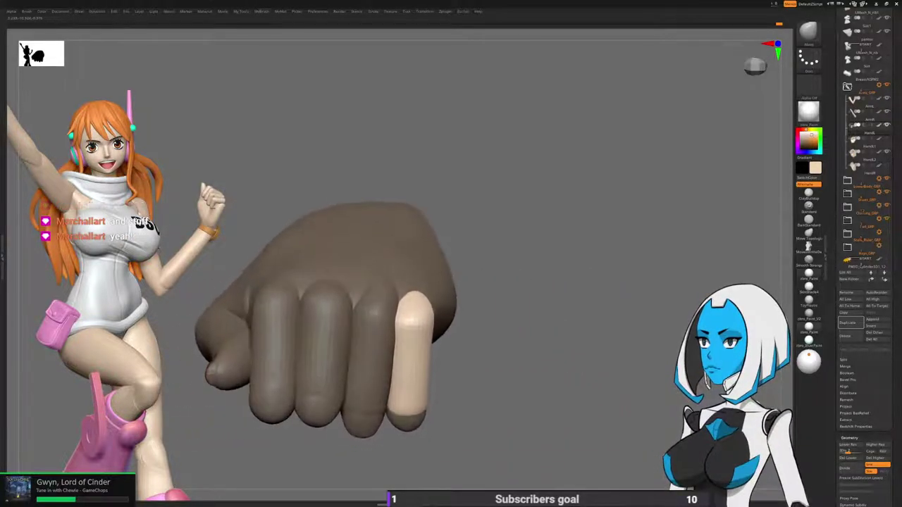
# Switch the unmasked area back to the ring finger's base segment, masking the rest of the restored hand.
pyautogui.keyDown('ctrl'); pyautogui.moveTo(462, 322); pyautogui.dragTo(461, 332); pyautogui.keyUp('ctrl')
pyautogui.keyDown('ctrl'); pyautogui.keyDown('shift'); pyautogui.click(370, 328); pyautogui.keyUp('shift'); pyautogui.keyUp('ctrl')
pyautogui.keyDown('ctrl'); pyautogui.click(482, 342); pyautogui.keyUp('ctrl')
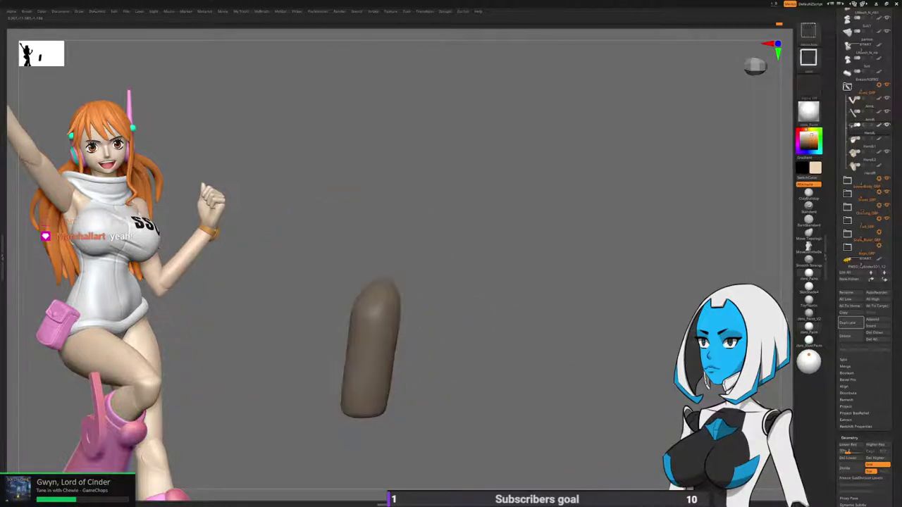
pyautogui.keyDown('ctrl'); pyautogui.keyDown('shift'); pyautogui.click(496, 341); pyautogui.keyUp('shift'); pyautogui.keyUp('ctrl')
pyautogui.keyDown('ctrl'); pyautogui.click(496, 341); pyautogui.keyUp('ctrl')
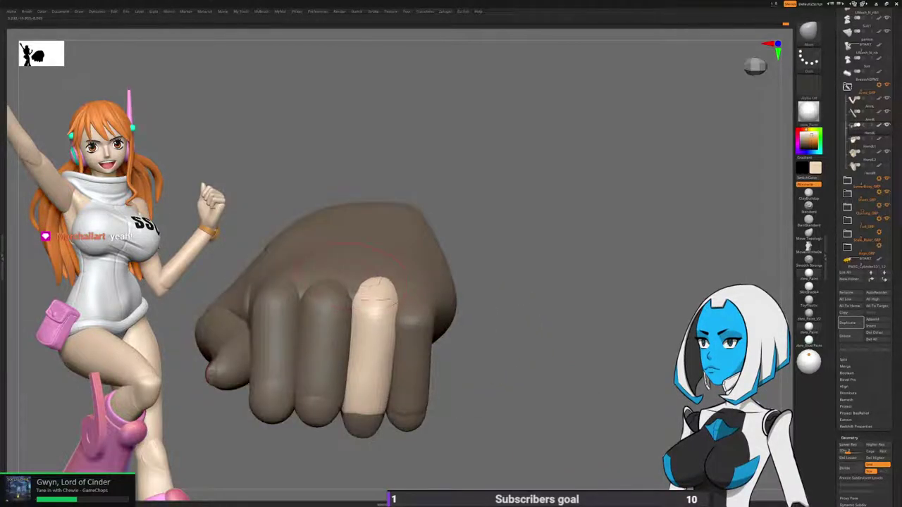
# Leave only the index finger's base segment unmasked and reshape its knuckle with a resized Move brush.
pyautogui.moveTo(356, 303)
pyautogui.mouseDown(button='right')
pyautogui.moveTo(343, 306)
pyautogui.moveTo(401, 297)
pyautogui.moveTo(525, 306)
pyautogui.moveTo(557, 356)
pyautogui.moveTo(581, 352)
pyautogui.moveTo(599, 408)
pyautogui.mouseUp(button='right')
pyautogui.keyDown('ctrl'); pyautogui.moveTo(599, 324); pyautogui.dragTo(570, 348); pyautogui.keyUp('ctrl')
pyautogui.keyDown('ctrl'); pyautogui.keyDown('shift'); pyautogui.click(528, 331); pyautogui.keyUp('shift'); pyautogui.keyUp('ctrl')
pyautogui.keyDown('ctrl'); pyautogui.click(572, 331); pyautogui.keyUp('ctrl')
pyautogui.keyDown('ctrl'); pyautogui.keyDown('shift'); pyautogui.click(573, 331); pyautogui.keyUp('shift'); pyautogui.keyUp('ctrl')
pyautogui.keyDown('ctrl'); pyautogui.click(573, 331); pyautogui.keyUp('ctrl')
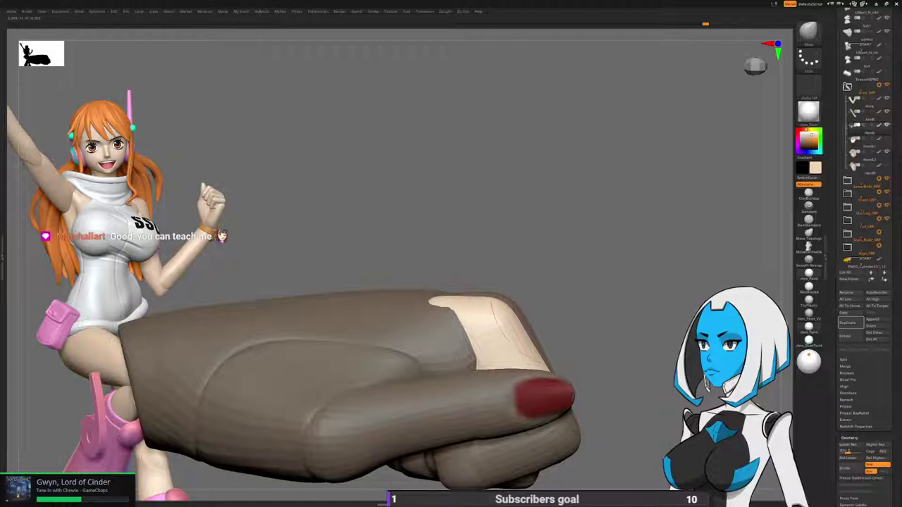
pyautogui.press('space')
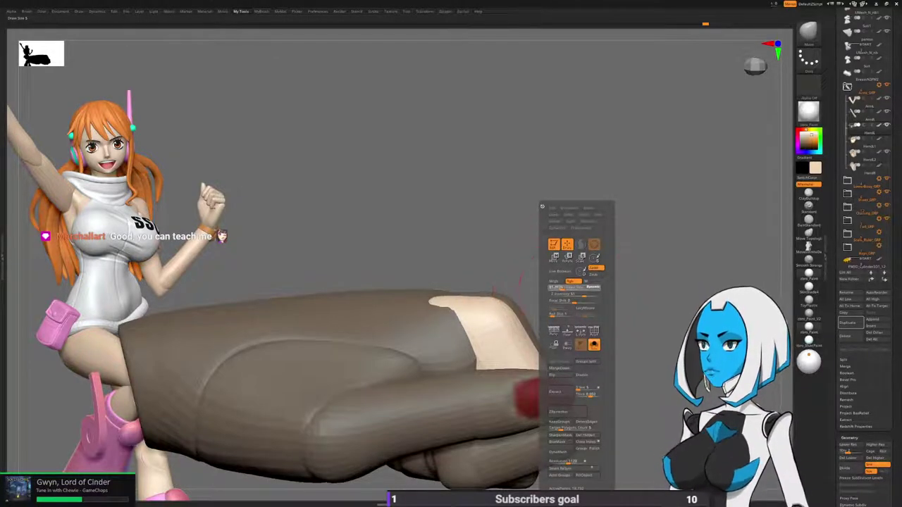
pyautogui.moveTo(562, 287); pyautogui.dragTo(567, 288)
pyautogui.moveTo(502, 302); pyautogui.dragTo(511, 294)
# Clear the mask to free the whole hand and reshape the pinky and ring knuckles where they meet the back of the hand.
pyautogui.keyDown('ctrl'); pyautogui.moveTo(556, 310); pyautogui.dragTo(560, 377, button='right'); pyautogui.keyUp('ctrl')
pyautogui.keyDown('ctrl'); pyautogui.moveTo(578, 373); pyautogui.dragTo(598, 387); pyautogui.keyUp('ctrl')
pyautogui.keyDown('ctrl'); pyautogui.click(574, 268); pyautogui.keyUp('ctrl')
pyautogui.keyDown('ctrl'); pyautogui.keyDown('shift'); pyautogui.click(608, 279); pyautogui.keyUp('shift'); pyautogui.keyUp('ctrl')
pyautogui.keyDown('ctrl'); pyautogui.click(610, 279); pyautogui.keyUp('ctrl')
pyautogui.moveTo(610, 280); pyautogui.dragTo(707, 259)
pyautogui.moveTo(463, 238); pyautogui.dragTo(486, 367)
pyautogui.moveTo(683, 310); pyautogui.dragTo(707, 314)
pyautogui.moveTo(458, 401)
pyautogui.keyDown('ctrl'); pyautogui.mouseDown()
pyautogui.moveTo(468, 476)
pyautogui.moveTo(471, 398)
pyautogui.moveTo(467, 407)
pyautogui.mouseUp(); pyautogui.keyUp('ctrl')
pyautogui.moveTo(402, 360)
pyautogui.mouseDown()
pyautogui.moveTo(479, 338)
pyautogui.moveTo(473, 353)
pyautogui.moveTo(511, 272)
pyautogui.moveTo(494, 237)
pyautogui.mouseUp()
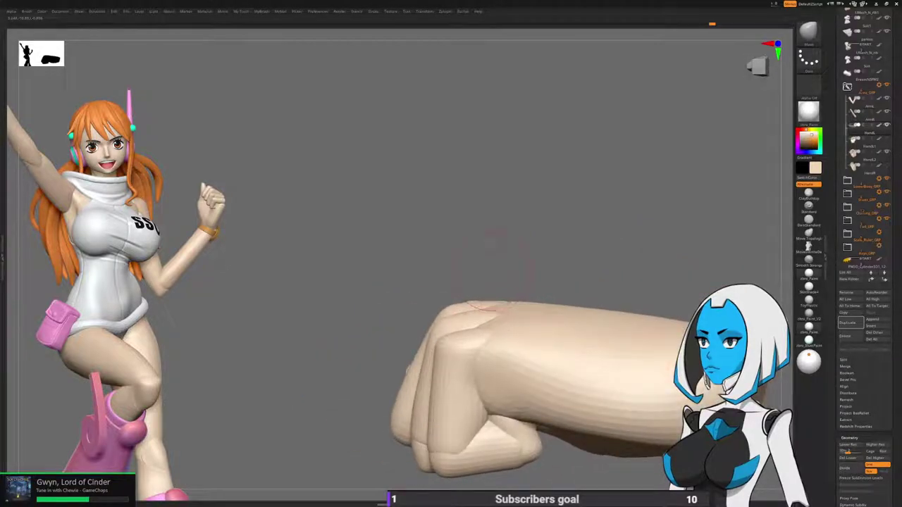
pyautogui.moveTo(485, 290); pyautogui.dragTo(491, 269)
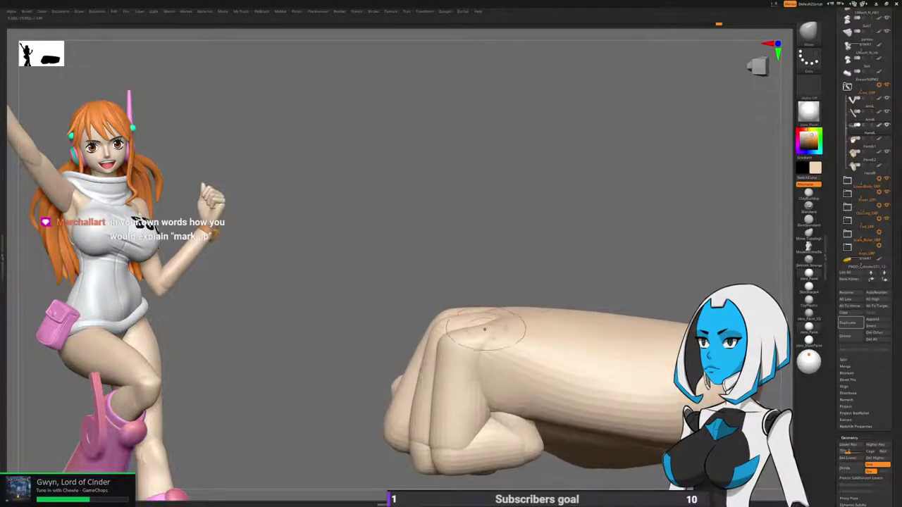
pyautogui.moveTo(447, 353); pyautogui.dragTo(446, 372)
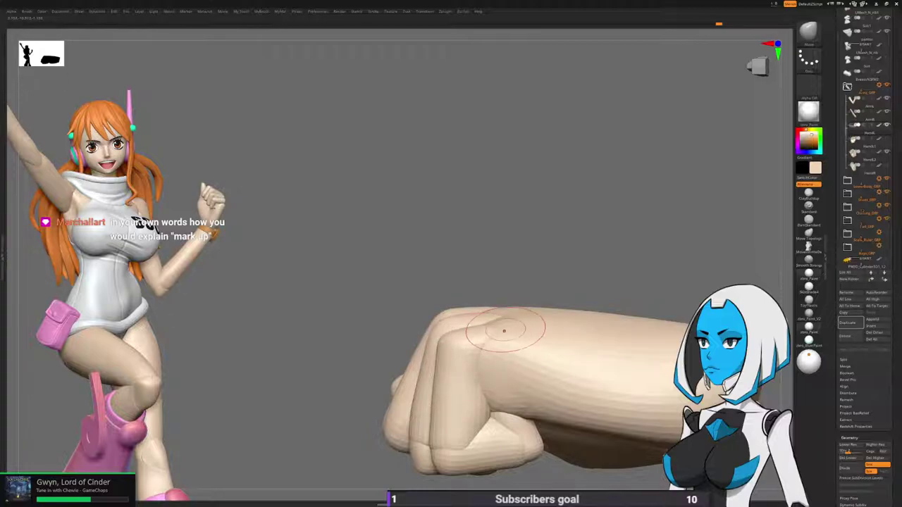
pyautogui.moveTo(504, 331); pyautogui.dragTo(436, 315)
# Isolate the thumb's base segment to mask the rest of the hand, and adjust the Move brush size.
pyautogui.moveTo(505, 329); pyautogui.dragTo(346, 337, button='right')
pyautogui.keyDown('ctrl'); pyautogui.keyDown('shift'); pyautogui.click(560, 346); pyautogui.keyUp('shift'); pyautogui.keyUp('ctrl')
pyautogui.keyDown('ctrl'); pyautogui.click(607, 362); pyautogui.keyUp('ctrl')
pyautogui.keyDown('ctrl'); pyautogui.keyDown('shift'); pyautogui.click(610, 364); pyautogui.keyUp('shift'); pyautogui.keyUp('ctrl')
pyautogui.keyDown('ctrl'); pyautogui.click(610, 364); pyautogui.keyUp('ctrl')
pyautogui.moveTo(610, 365)
pyautogui.mouseDown(button='right')
pyautogui.moveTo(517, 352)
pyautogui.moveTo(564, 352)
pyautogui.moveTo(572, 342)
pyautogui.moveTo(542, 350)
pyautogui.mouseUp(button='right')
pyautogui.press('space')
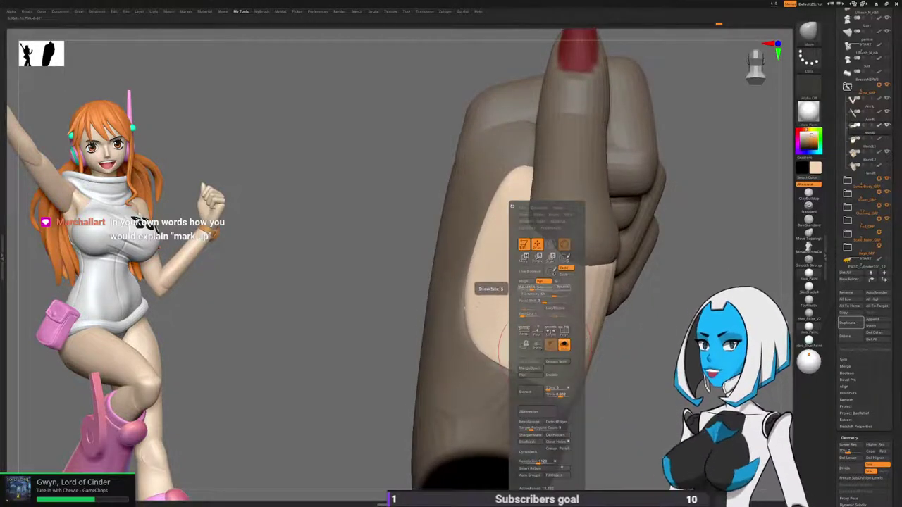
pyautogui.moveTo(537, 287); pyautogui.dragTo(540, 288)
# Reshape the thumb's base segment from the thumb, palm and wrist sides with the Move brush.
pyautogui.moveTo(540, 296); pyautogui.dragTo(564, 313, button='right')
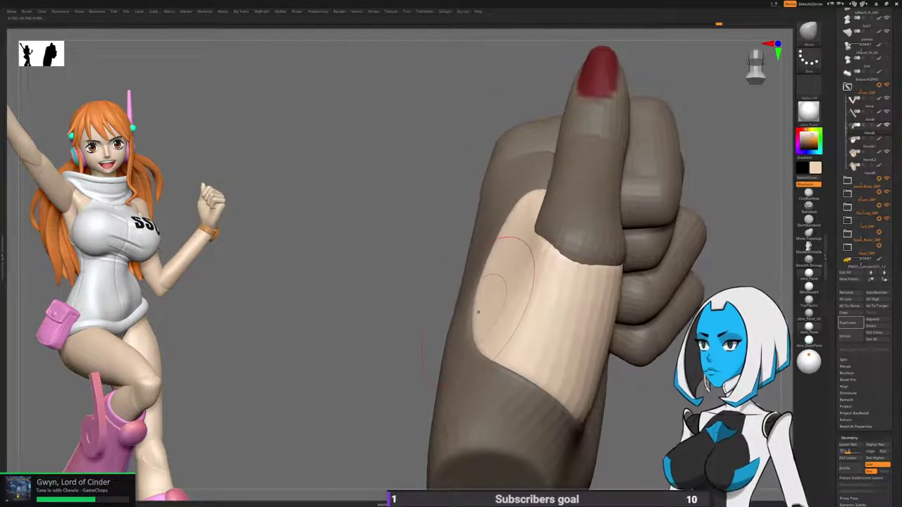
pyautogui.moveTo(489, 321); pyautogui.dragTo(511, 332, button='right')
pyautogui.moveTo(511, 332); pyautogui.dragTo(516, 330)
pyautogui.moveTo(516, 329)
pyautogui.mouseDown(button='right')
pyautogui.moveTo(518, 340)
pyautogui.moveTo(505, 338)
pyautogui.mouseUp(button='right')
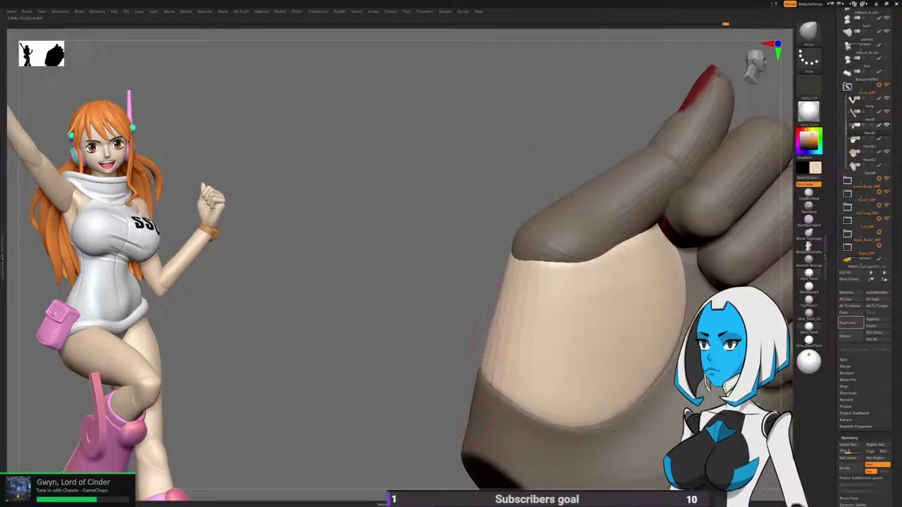
pyautogui.moveTo(517, 377)
pyautogui.mouseDown(button='right')
pyautogui.moveTo(493, 362)
pyautogui.moveTo(504, 373)
pyautogui.moveTo(484, 281)
pyautogui.moveTo(499, 280)
pyautogui.mouseUp(button='right')
pyautogui.moveTo(476, 275); pyautogui.dragTo(553, 291)
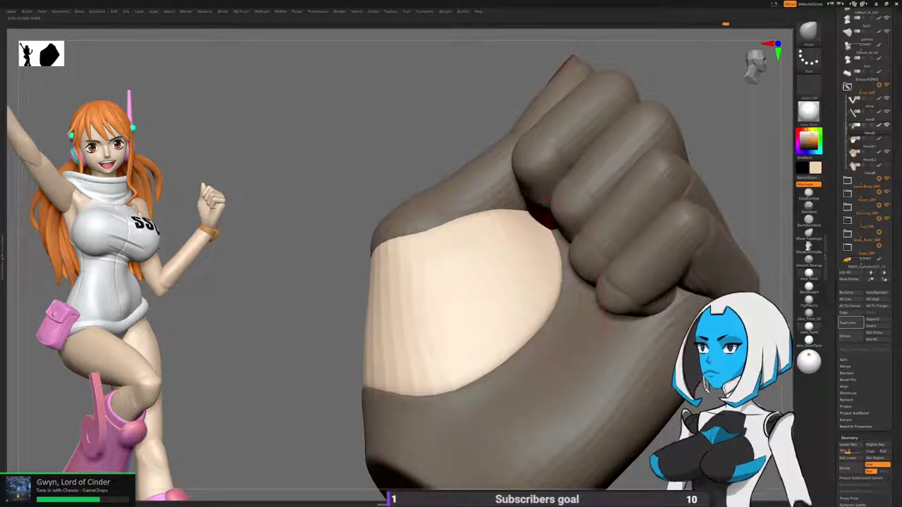
pyautogui.moveTo(550, 307); pyautogui.dragTo(597, 356, button='right')
pyautogui.moveTo(562, 372); pyautogui.dragTo(483, 339)
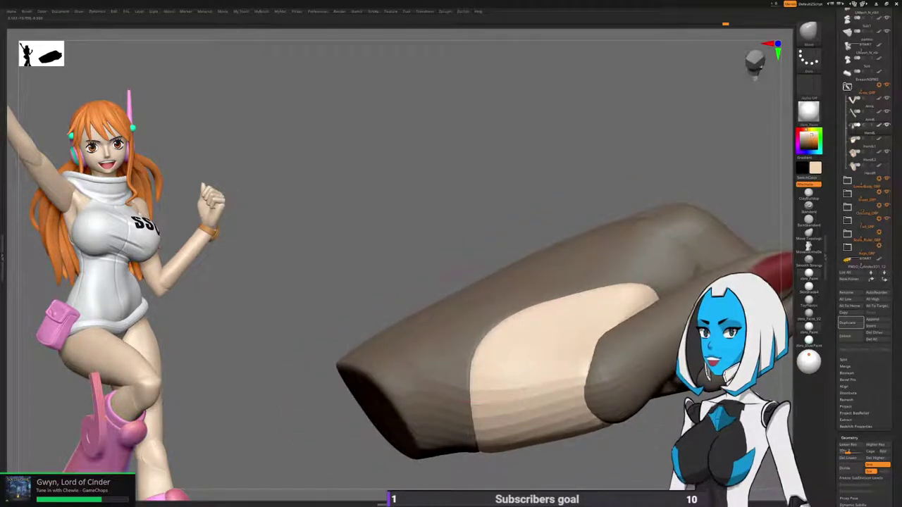
pyautogui.moveTo(549, 299); pyautogui.dragTo(588, 352)
# Mask the fingers and outer thumb, refine the back of the hand near the index knuckle, and clear the mask.
pyautogui.hotkey('ctrl', 'w')
pyautogui.moveTo(640, 435); pyautogui.dragTo(614, 366)
pyautogui.keyDown('ctrl'); pyautogui.keyDown('shift'); pyautogui.click(576, 424); pyautogui.keyUp('shift'); pyautogui.keyUp('ctrl')
pyautogui.keyDown('ctrl'); pyautogui.keyDown('shift'); pyautogui.moveTo(576, 425); pyautogui.dragTo(599, 430); pyautogui.keyUp('shift'); pyautogui.keyUp('ctrl')
pyautogui.keyDown('ctrl'); pyautogui.keyDown('shift'); pyautogui.click(525, 438); pyautogui.keyUp('shift'); pyautogui.keyUp('ctrl')
pyautogui.keyDown('ctrl'); pyautogui.click(545, 450); pyautogui.keyUp('ctrl')
pyautogui.keyDown('ctrl'); pyautogui.keyDown('shift'); pyautogui.click(547, 450); pyautogui.keyUp('shift'); pyautogui.keyUp('ctrl')
pyautogui.moveTo(545, 376); pyautogui.dragTo(509, 340, button='right')
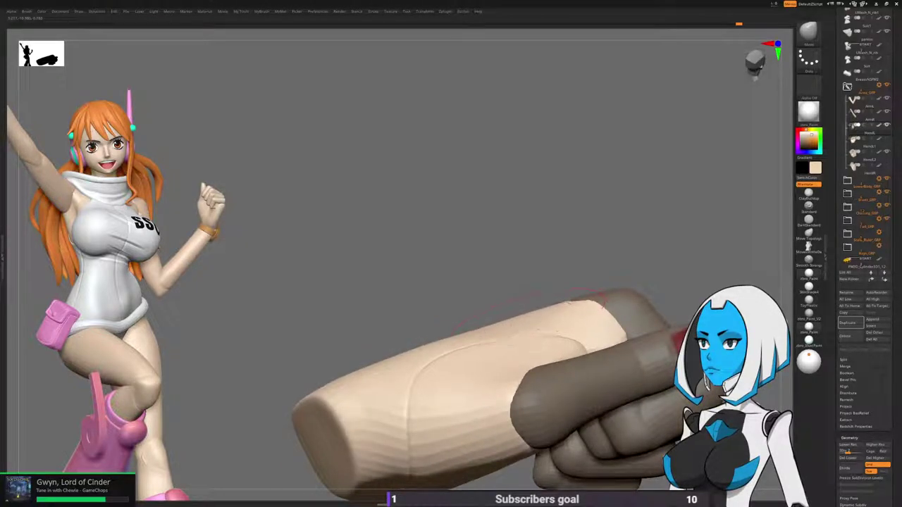
pyautogui.moveTo(486, 322)
pyautogui.mouseDown(button='right')
pyautogui.moveTo(590, 310)
pyautogui.moveTo(586, 282)
pyautogui.moveTo(582, 367)
pyautogui.moveTo(618, 374)
pyautogui.moveTo(607, 386)
pyautogui.moveTo(602, 365)
pyautogui.mouseUp(button='right')
pyautogui.keyDown('ctrl'); pyautogui.moveTo(590, 363); pyautogui.dragTo(598, 381); pyautogui.keyUp('ctrl')
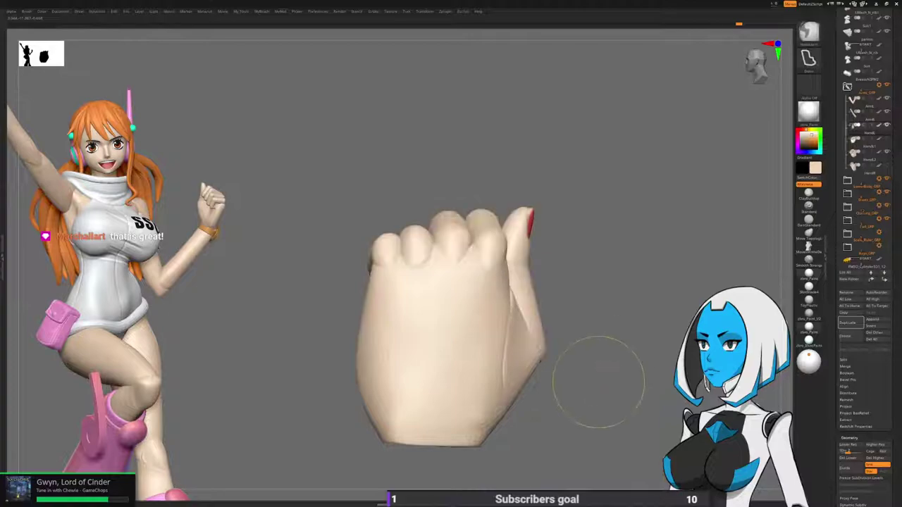
# Raise the hand to its highest subdivision level and turn off Solo mode to show the whole figure.
pyautogui.keyDown('ctrl'); pyautogui.moveTo(593, 391); pyautogui.dragTo(612, 337, button='right'); pyautogui.keyUp('ctrl')
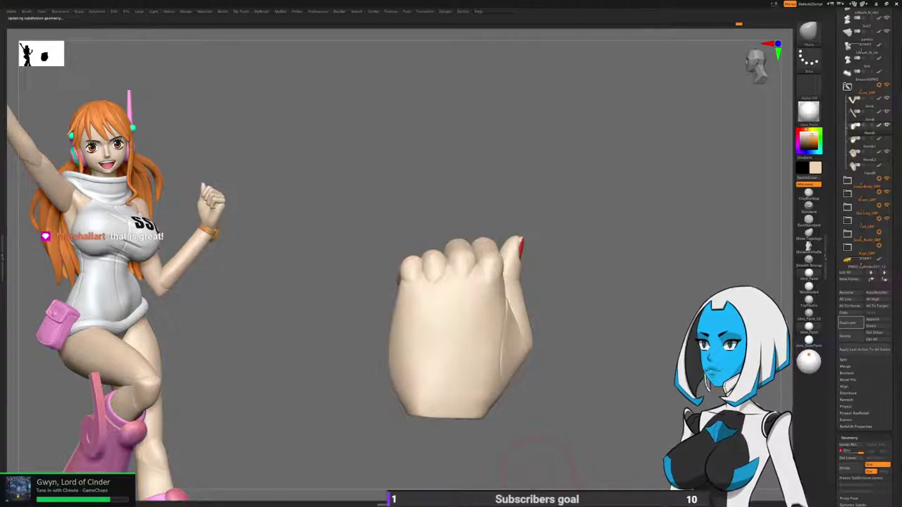
pyautogui.moveTo(539, 469)
pyautogui.mouseDown(button='right')
pyautogui.moveTo(592, 451)
pyautogui.moveTo(654, 391)
pyautogui.mouseUp(button='right')
pyautogui.press('space')
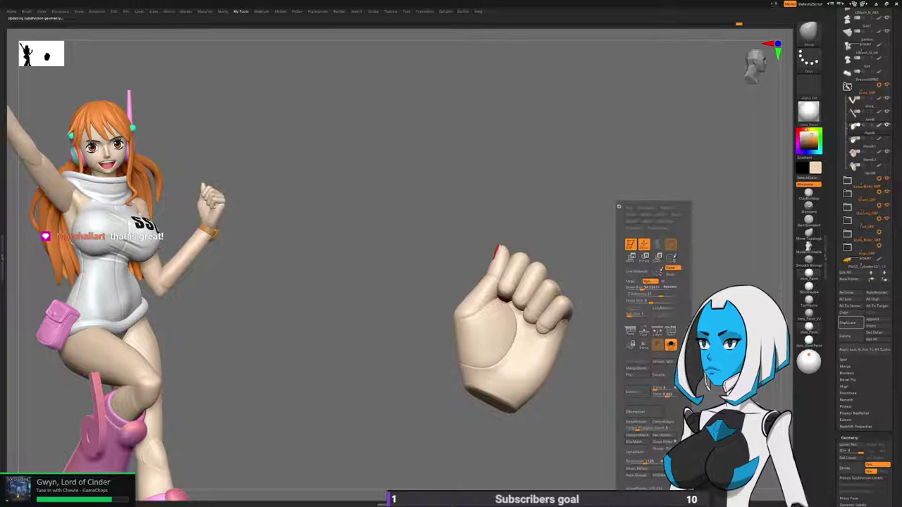
pyautogui.click(671, 345)
pyautogui.keyDown('ctrl'); pyautogui.moveTo(671, 345); pyautogui.dragTo(518, 233, button='right'); pyautogui.keyUp('ctrl')
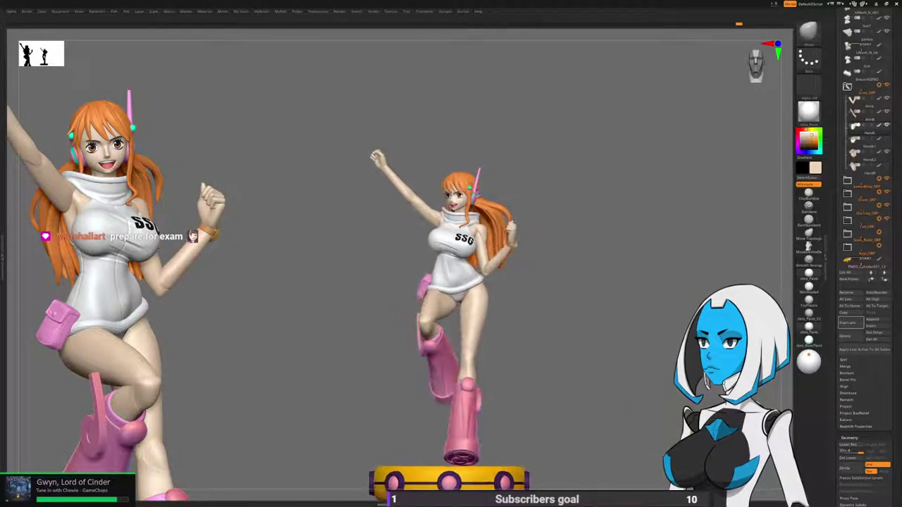
# Save the file and duplicate the clenched hand's subtool.
pyautogui.moveTo(834, 282); pyautogui.dragTo(834, 479)
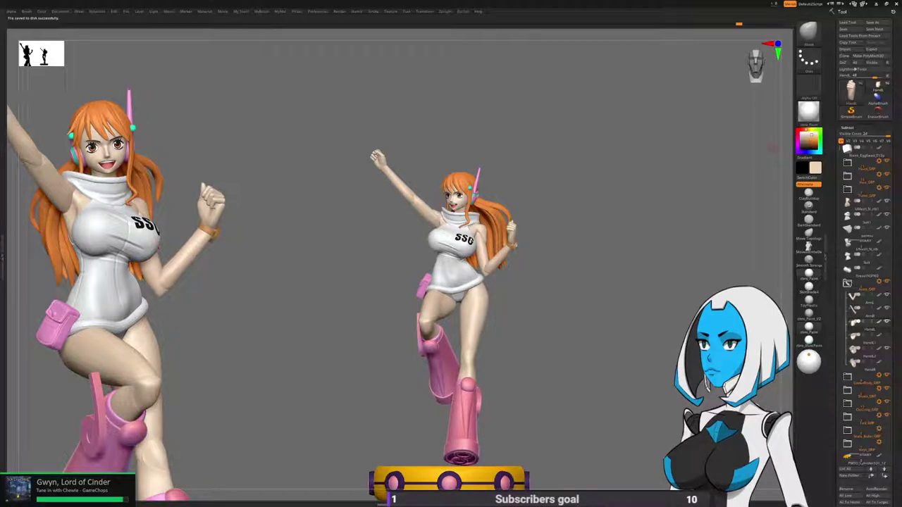
pyautogui.moveTo(648, 282); pyautogui.dragTo(571, 285)
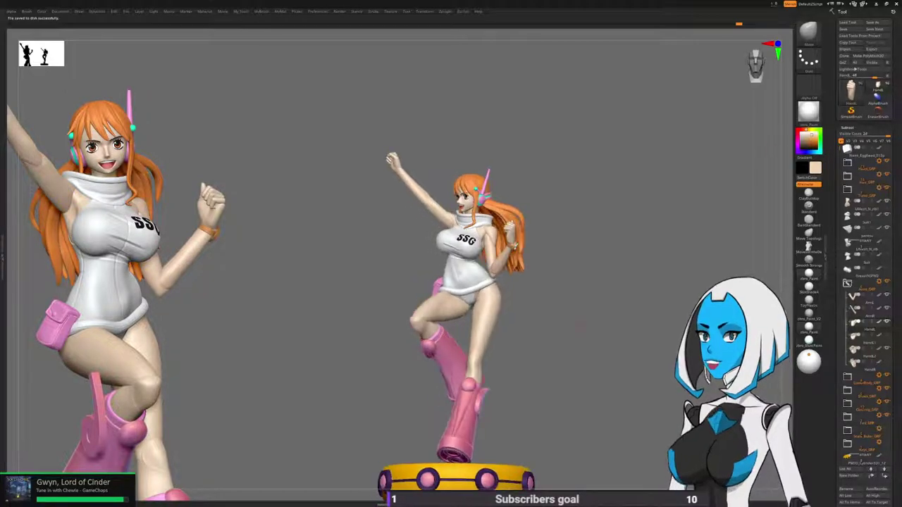
pyautogui.keyDown('alt'); pyautogui.moveTo(613, 317); pyautogui.dragTo(594, 371); pyautogui.keyUp('alt')
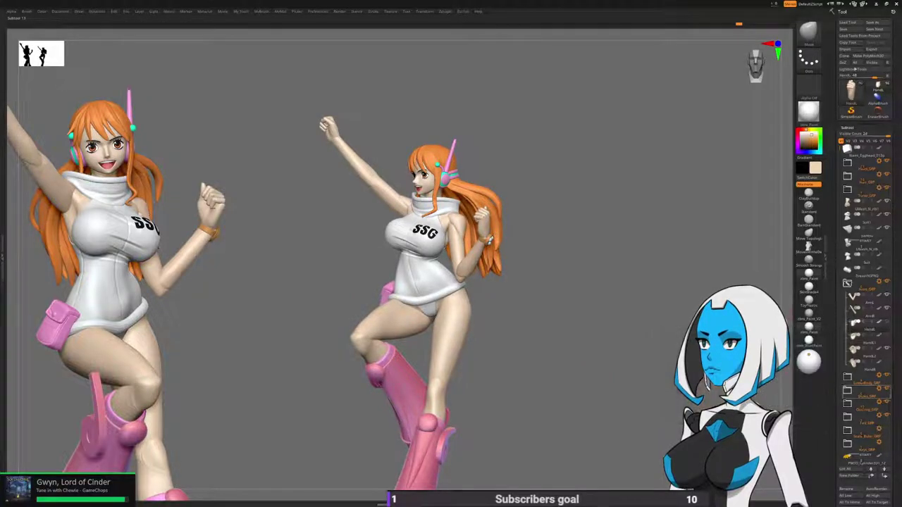
pyautogui.moveTo(848, 501); pyautogui.dragTo(848, 441)
pyautogui.click(847, 459)
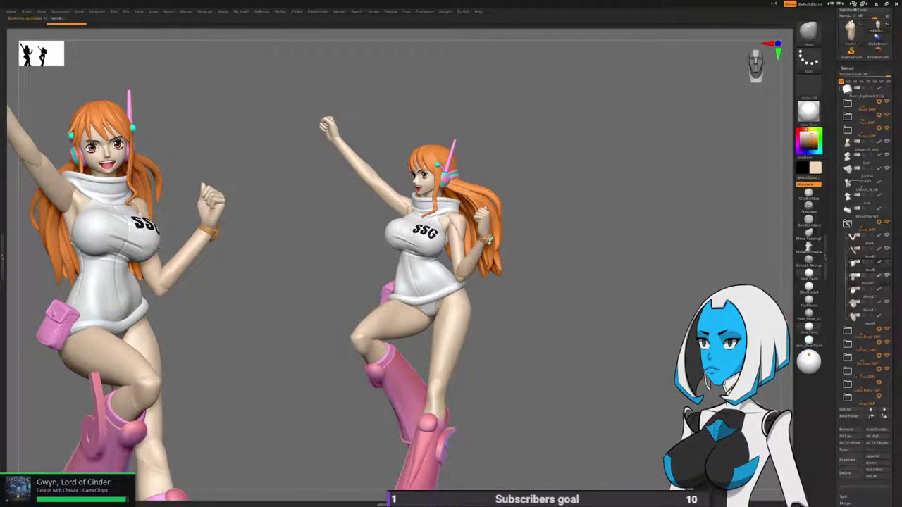
# Select the duplicated hand, show it in Solo mode, and display its polygroup colors.
pyautogui.press('space')
pyautogui.click(565, 343)
pyautogui.moveTo(566, 345)
pyautogui.mouseDown()
pyautogui.moveTo(599, 356)
pyautogui.moveTo(604, 401)
pyautogui.moveTo(512, 330)
pyautogui.moveTo(576, 342)
pyautogui.moveTo(615, 363)
pyautogui.moveTo(658, 346)
pyautogui.mouseUp()
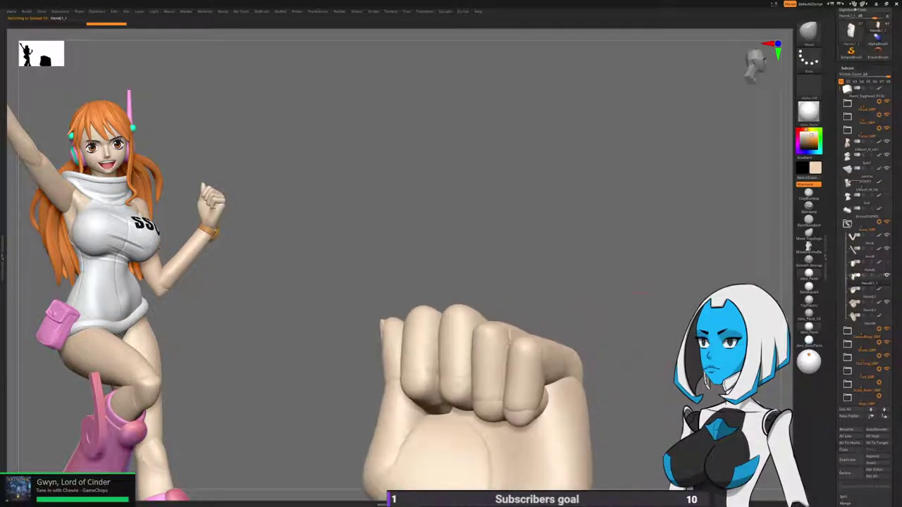
pyautogui.press('space')
pyautogui.click(661, 331)
pyautogui.click(657, 327)
# Show only the pinky's segments, combine them into one polygroup with GroupVisible, and restore the whole hand.
pyautogui.keyDown('alt'); pyautogui.moveTo(634, 352); pyautogui.dragTo(631, 183); pyautogui.keyUp('alt')
pyautogui.moveTo(632, 183); pyautogui.dragTo(654, 331)
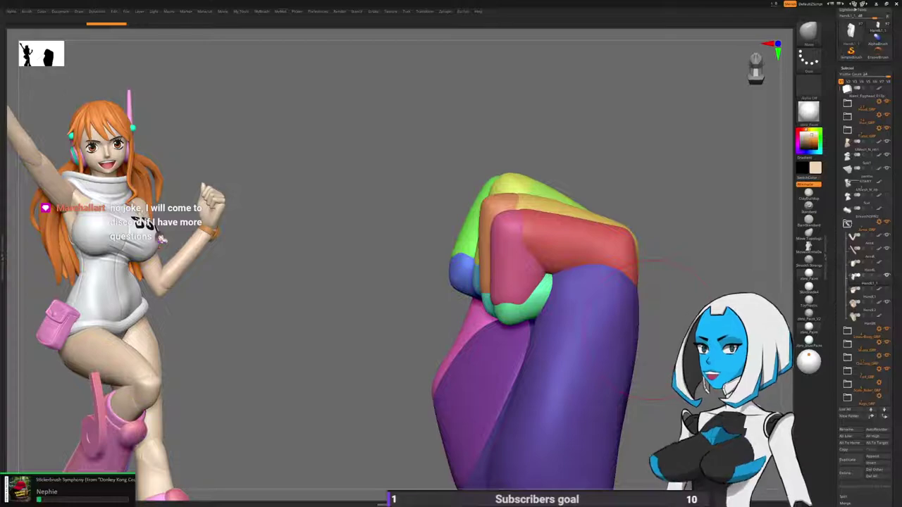
pyautogui.moveTo(687, 328); pyautogui.dragTo(538, 262)
pyautogui.keyDown('ctrl'); pyautogui.keyDown('shift'); pyautogui.click(539, 262); pyautogui.keyUp('shift'); pyautogui.keyUp('ctrl')
pyautogui.keyDown('ctrl'); pyautogui.keyDown('shift'); pyautogui.moveTo(640, 242); pyautogui.dragTo(666, 282); pyautogui.keyUp('shift'); pyautogui.keyUp('ctrl')
pyautogui.keyDown('ctrl'); pyautogui.keyDown('shift'); pyautogui.click(488, 276); pyautogui.keyUp('shift'); pyautogui.keyUp('ctrl')
pyautogui.keyDown('ctrl'); pyautogui.keyDown('shift'); pyautogui.click(493, 310); pyautogui.keyUp('shift'); pyautogui.keyUp('ctrl')
pyautogui.scroll(-15, 864, 282)
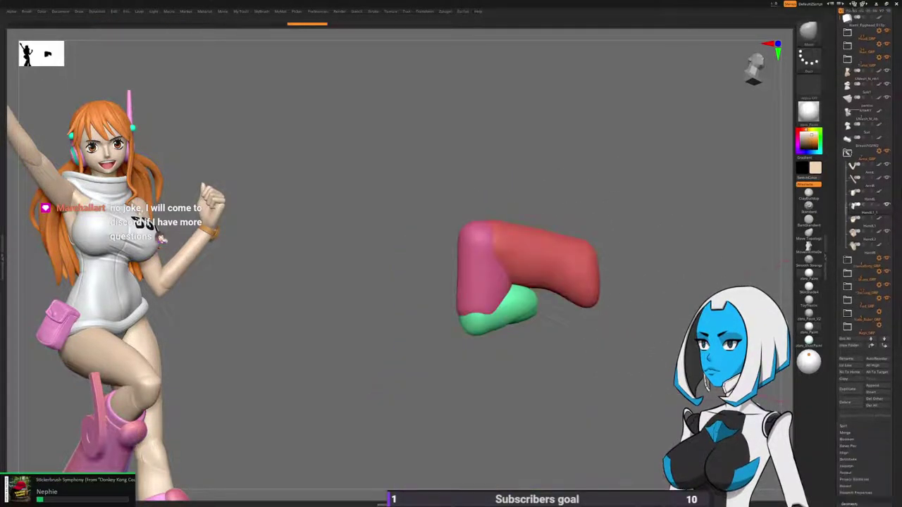
pyautogui.scroll(-8, 865, 282)
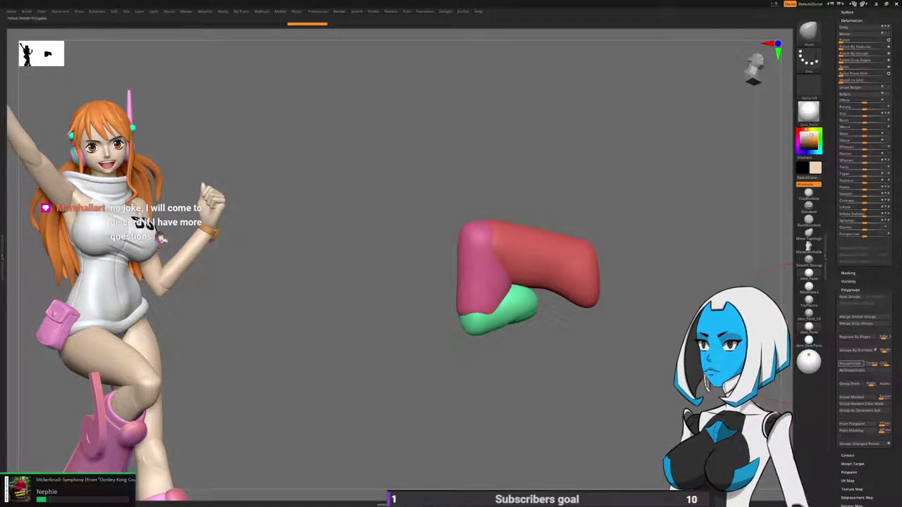
pyautogui.click(851, 364)
pyautogui.keyDown('ctrl'); pyautogui.keyDown('shift'); pyautogui.click(642, 395); pyautogui.keyUp('shift'); pyautogui.keyUp('ctrl')
# Isolate the ring finger's segments, combine them into one polygroup with GroupVisible, and restore the whole hand.
pyautogui.moveTo(641, 367); pyautogui.dragTo(704, 365)
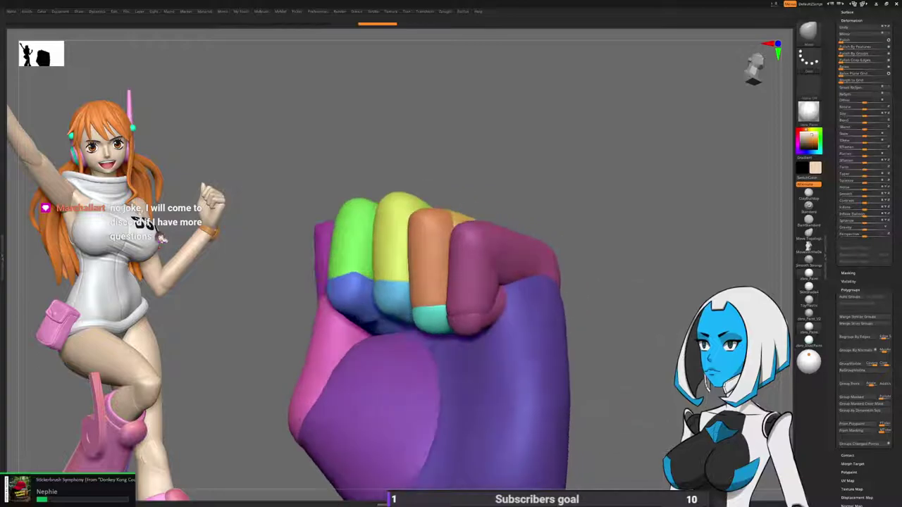
pyautogui.keyDown('ctrl'); pyautogui.keyDown('shift'); pyautogui.click(433, 322); pyautogui.keyUp('shift'); pyautogui.keyUp('ctrl')
pyautogui.keyDown('ctrl'); pyautogui.keyDown('shift'); pyautogui.moveTo(528, 282); pyautogui.dragTo(555, 266); pyautogui.keyUp('shift'); pyautogui.keyUp('ctrl')
pyautogui.keyDown('ctrl'); pyautogui.keyDown('shift'); pyautogui.click(428, 275); pyautogui.keyUp('shift'); pyautogui.keyUp('ctrl')
pyautogui.keyDown('ctrl'); pyautogui.keyDown('shift'); pyautogui.click(451, 219); pyautogui.keyUp('shift'); pyautogui.keyUp('ctrl')
pyautogui.keyDown('ctrl'); pyautogui.keyDown('shift'); pyautogui.moveTo(509, 200); pyautogui.dragTo(606, 259); pyautogui.keyUp('shift'); pyautogui.keyUp('ctrl')
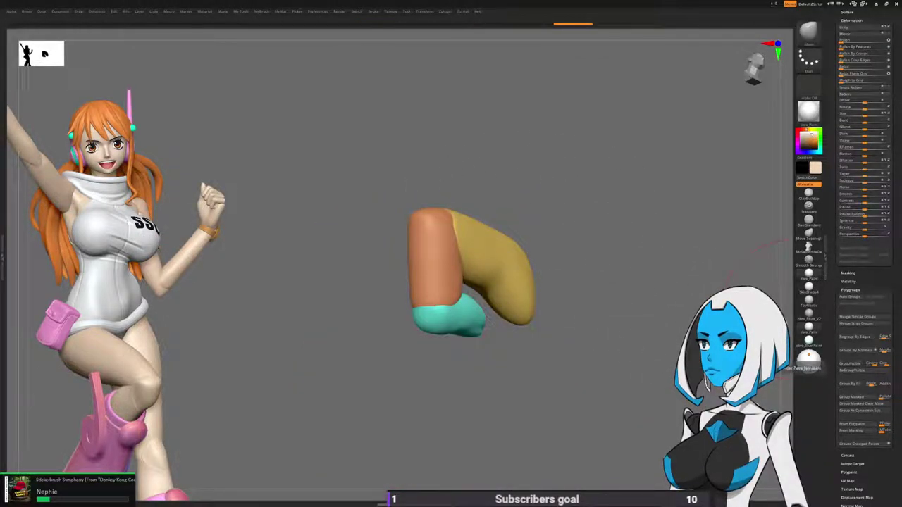
pyautogui.click(850, 364)
pyautogui.keyDown('ctrl'); pyautogui.keyDown('shift'); pyautogui.click(636, 377); pyautogui.keyUp('shift'); pyautogui.keyUp('ctrl')
# Isolate the middle finger's segments, merge them into a single polygroup with GroupVisible, and show the full hand again.
pyautogui.keyDown('ctrl'); pyautogui.keyDown('shift'); pyautogui.click(395, 303); pyautogui.keyUp('shift'); pyautogui.keyUp('ctrl')
pyautogui.keyDown('ctrl'); pyautogui.keyDown('shift'); pyautogui.moveTo(583, 223); pyautogui.dragTo(653, 285); pyautogui.keyUp('shift'); pyautogui.keyUp('ctrl')
pyautogui.keyDown('ctrl'); pyautogui.keyDown('shift'); pyautogui.click(396, 261); pyautogui.keyUp('shift'); pyautogui.keyUp('ctrl')
pyautogui.keyDown('ctrl'); pyautogui.keyDown('shift'); pyautogui.click(414, 225); pyautogui.keyUp('shift'); pyautogui.keyUp('ctrl')
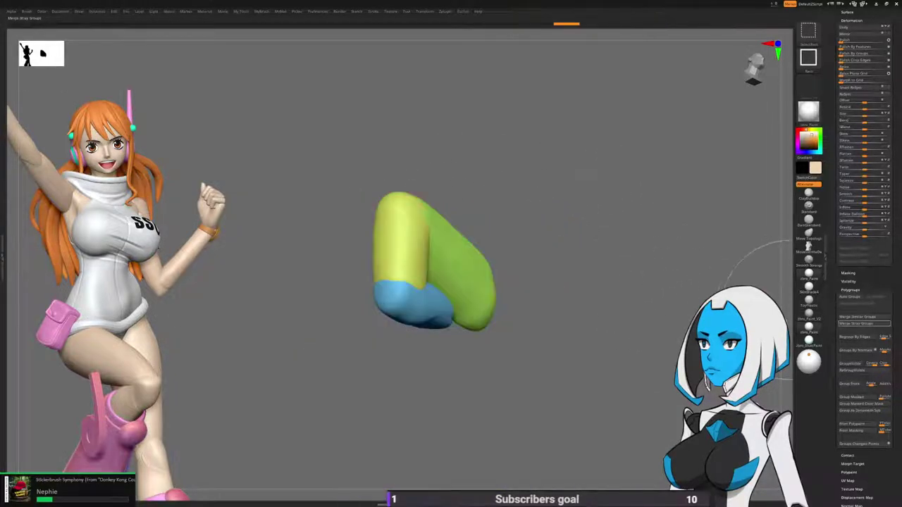
pyautogui.click(850, 364)
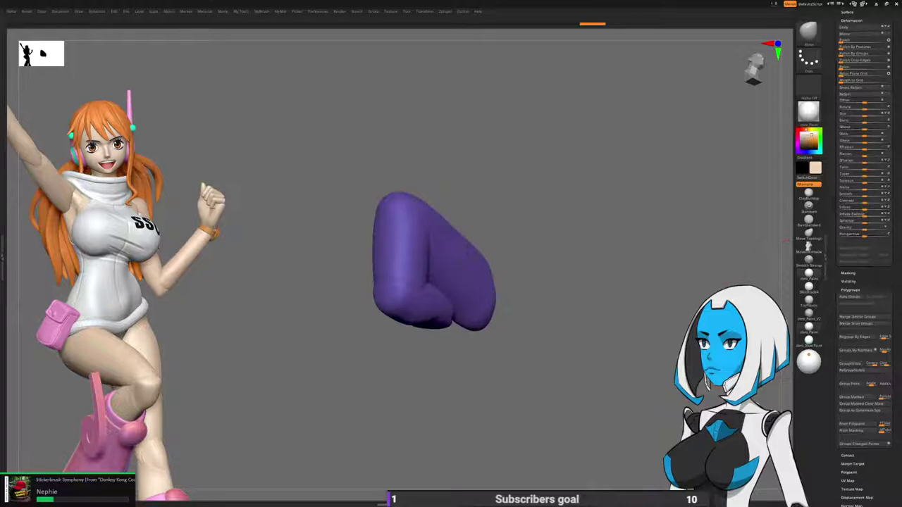
pyautogui.keyDown('ctrl'); pyautogui.keyDown('shift'); pyautogui.click(725, 421); pyautogui.keyUp('shift'); pyautogui.keyUp('ctrl')
# Isolate the index finger's segments, group them as one polygroup with GroupVisible, and bring back the rest of the hand.
pyautogui.moveTo(739, 427); pyautogui.dragTo(764, 384)
pyautogui.keyDown('ctrl'); pyautogui.keyDown('shift'); pyautogui.click(372, 288); pyautogui.keyUp('shift'); pyautogui.keyUp('ctrl')
pyautogui.keyDown('ctrl'); pyautogui.keyDown('shift'); pyautogui.click(372, 286); pyautogui.keyUp('shift'); pyautogui.keyUp('ctrl')
pyautogui.keyDown('ctrl'); pyautogui.keyDown('shift'); pyautogui.click(352, 243); pyautogui.keyUp('shift'); pyautogui.keyUp('ctrl')
pyautogui.keyDown('ctrl'); pyautogui.keyDown('shift'); pyautogui.click(342, 238); pyautogui.keyUp('shift'); pyautogui.keyUp('ctrl')
pyautogui.keyDown('ctrl'); pyautogui.keyDown('shift'); pyautogui.moveTo(574, 282); pyautogui.dragTo(620, 310); pyautogui.keyUp('shift'); pyautogui.keyUp('ctrl')
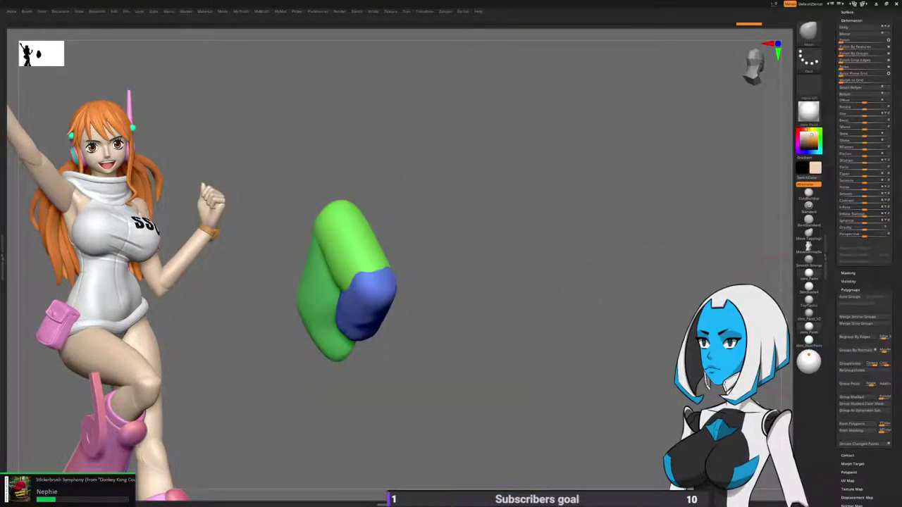
pyautogui.click(850, 364)
pyautogui.keyDown('ctrl'); pyautogui.keyDown('shift'); pyautogui.click(746, 426); pyautogui.keyUp('shift'); pyautogui.keyUp('ctrl')
# Show only the thumb's segments, combine them into one polygroup, and unhide the whole hand.
pyautogui.keyDown('ctrl'); pyautogui.keyDown('shift'); pyautogui.click(338, 369); pyautogui.keyUp('shift'); pyautogui.keyUp('ctrl')
pyautogui.keyDown('ctrl'); pyautogui.keyDown('shift'); pyautogui.click(337, 366); pyautogui.keyUp('shift'); pyautogui.keyUp('ctrl')
pyautogui.keyDown('ctrl'); pyautogui.keyDown('shift'); pyautogui.click(305, 285); pyautogui.keyUp('shift'); pyautogui.keyUp('ctrl')
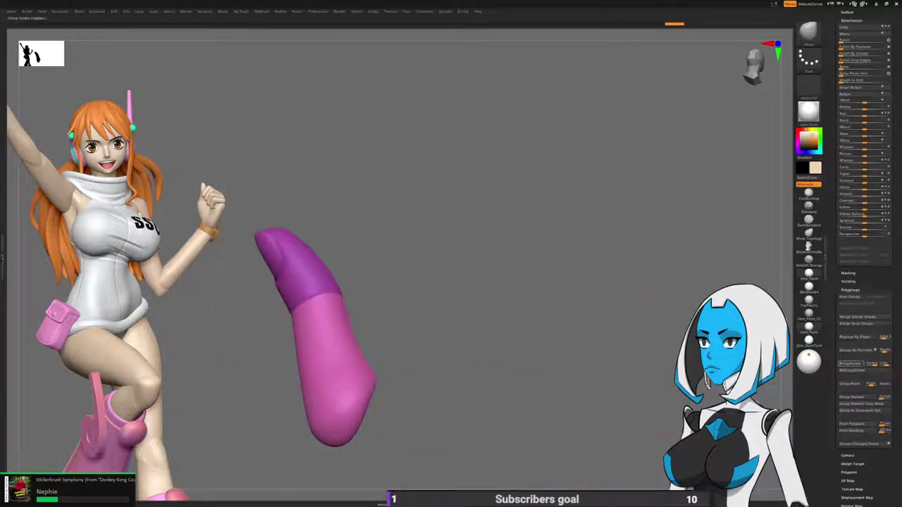
pyautogui.hotkey('ctrl', 'w')
pyautogui.keyDown('ctrl'); pyautogui.keyDown('shift'); pyautogui.click(624, 388); pyautogui.keyUp('shift'); pyautogui.keyUp('ctrl')
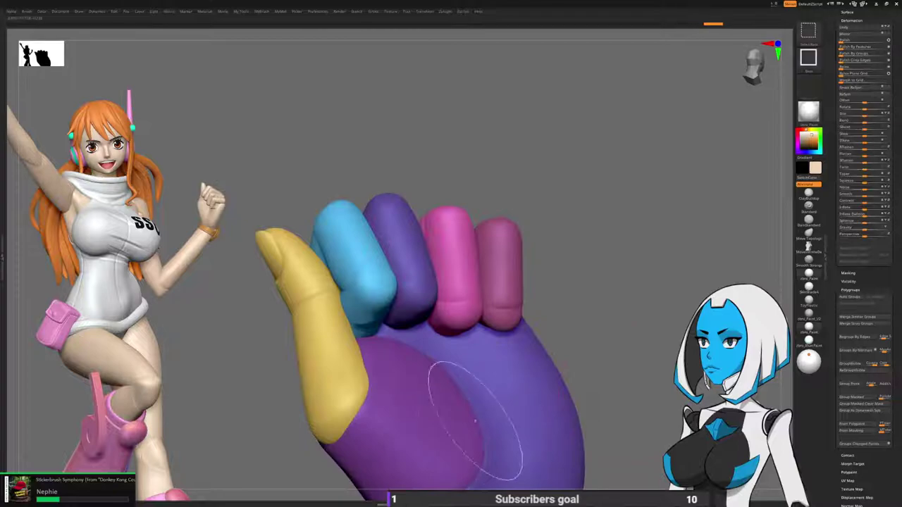
# Isolate the palm and thumb-base pieces, unify them into one polygroup with GroupVisible, and restore the fingers.
pyautogui.keyDown('ctrl'); pyautogui.keyDown('shift'); pyautogui.click(458, 404); pyautogui.keyUp('shift'); pyautogui.keyUp('ctrl')
pyautogui.keyDown('ctrl'); pyautogui.keyDown('shift'); pyautogui.click(554, 384); pyautogui.keyUp('shift'); pyautogui.keyUp('ctrl')
pyautogui.keyDown('ctrl'); pyautogui.keyDown('shift'); pyautogui.moveTo(588, 356); pyautogui.dragTo(609, 394); pyautogui.keyUp('shift'); pyautogui.keyUp('ctrl')
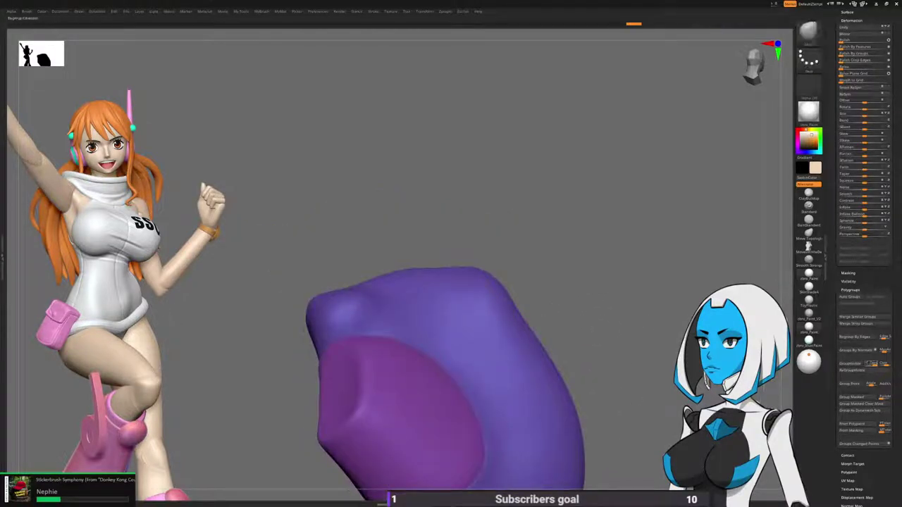
pyautogui.click(850, 364)
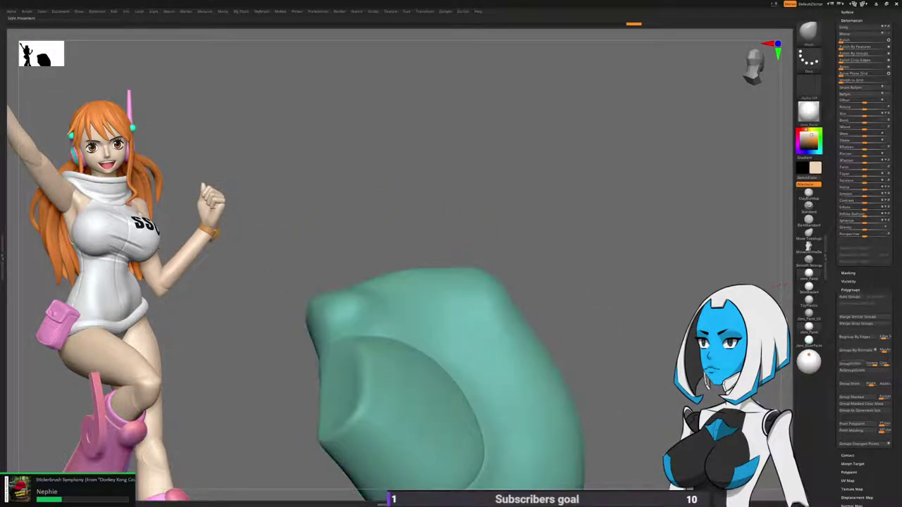
pyautogui.keyDown('ctrl'); pyautogui.keyDown('shift'); pyautogui.click(604, 333); pyautogui.keyUp('shift'); pyautogui.keyUp('ctrl')
# Turn off the polygroup colors so the hand shows in its plain skin tone.
pyautogui.moveTo(621, 358); pyautogui.dragTo(560, 359)
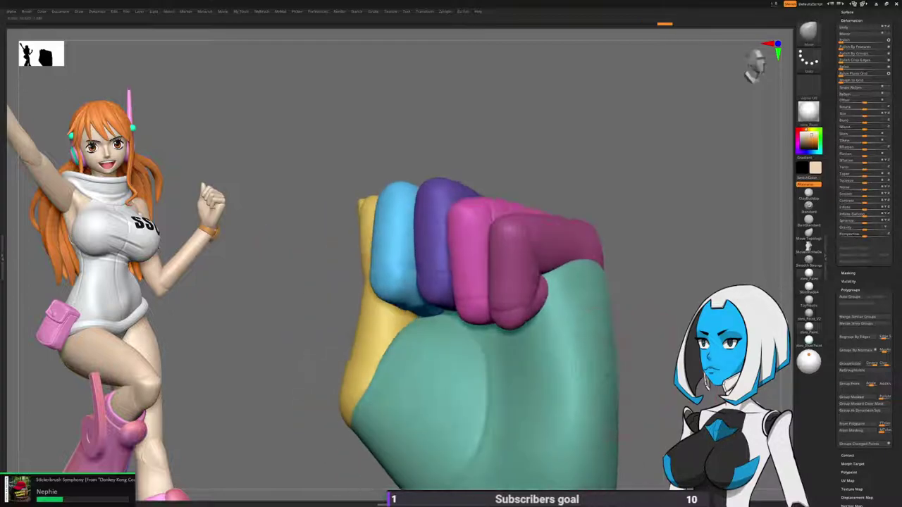
pyautogui.press('space')
pyautogui.click(643, 331)
pyautogui.click(644, 331)
pyautogui.moveTo(634, 405); pyautogui.dragTo(601, 365)
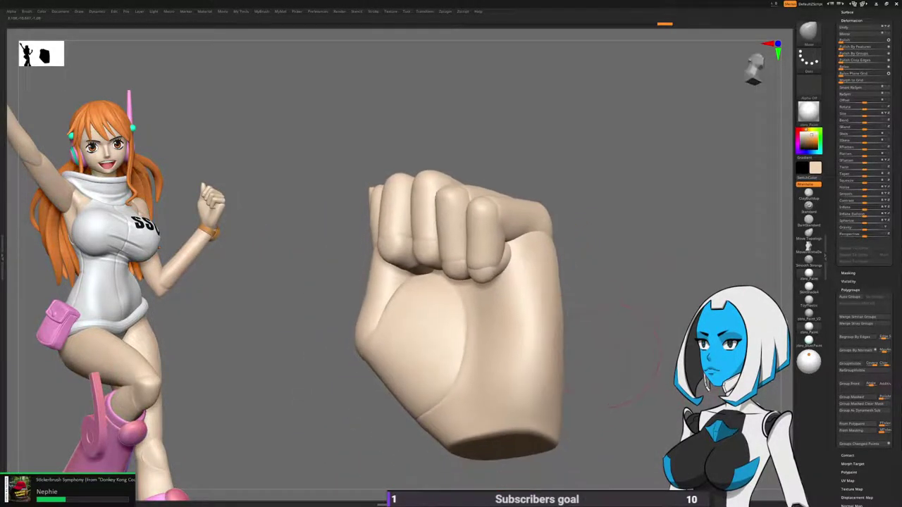
# Try fusing the hand's parts with DynaMesh at different resolutions.
pyautogui.press('space')
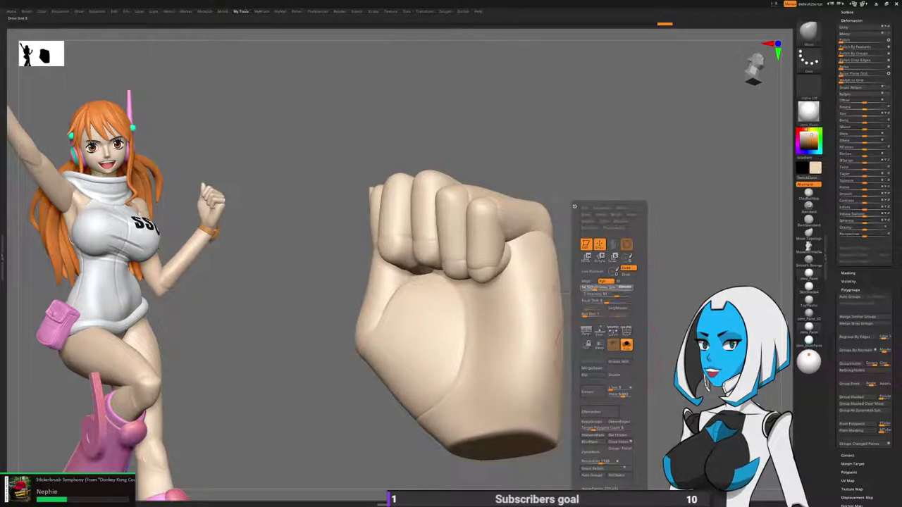
pyautogui.press('space')
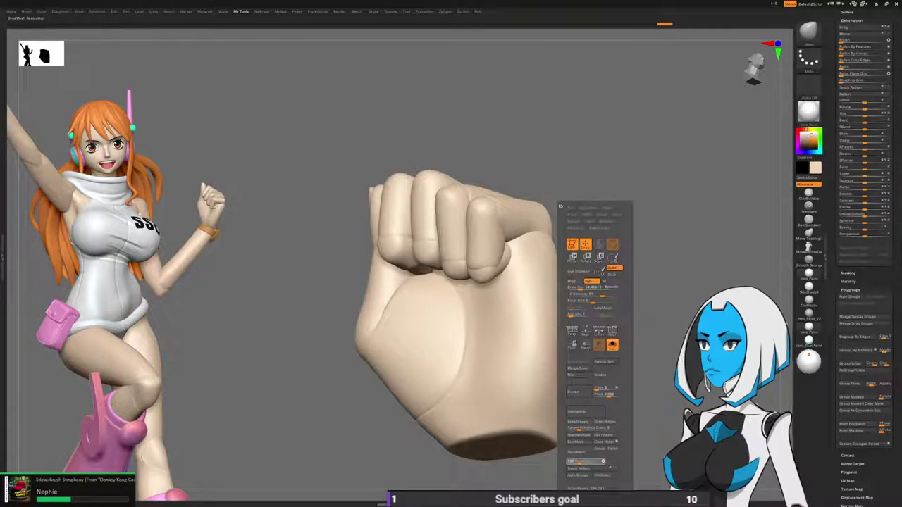
pyautogui.click(578, 452)
pyautogui.click(558, 469)
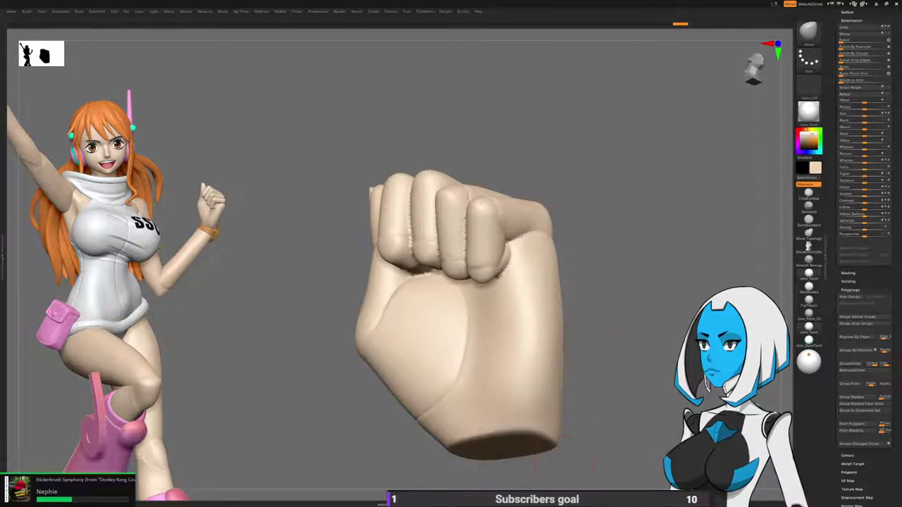
pyautogui.press('space')
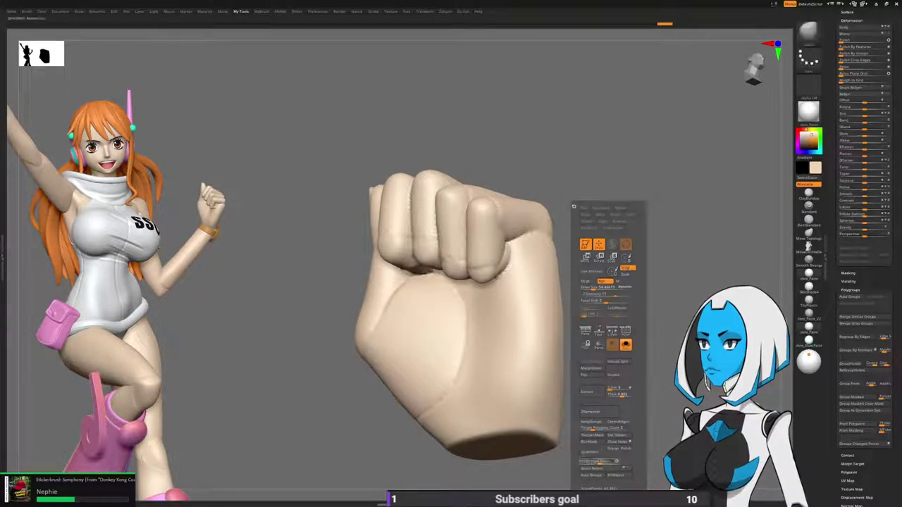
pyautogui.click(591, 452)
pyautogui.click(575, 468)
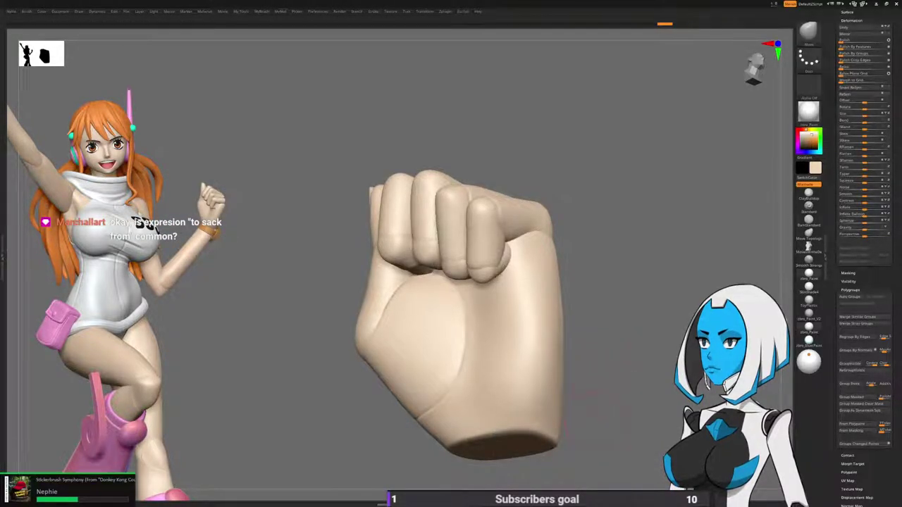
# Adjust the DynaMesh resolution and DynaMesh the hand into one continuous mesh that keeps clean edges between the fingers.
pyautogui.press('2')
pyautogui.press('1')
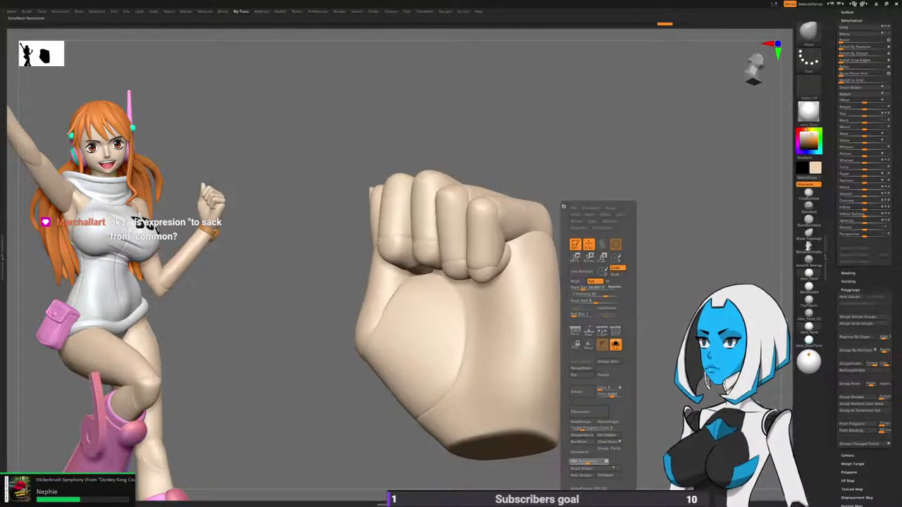
pyautogui.click(582, 452)
pyautogui.click(565, 469)
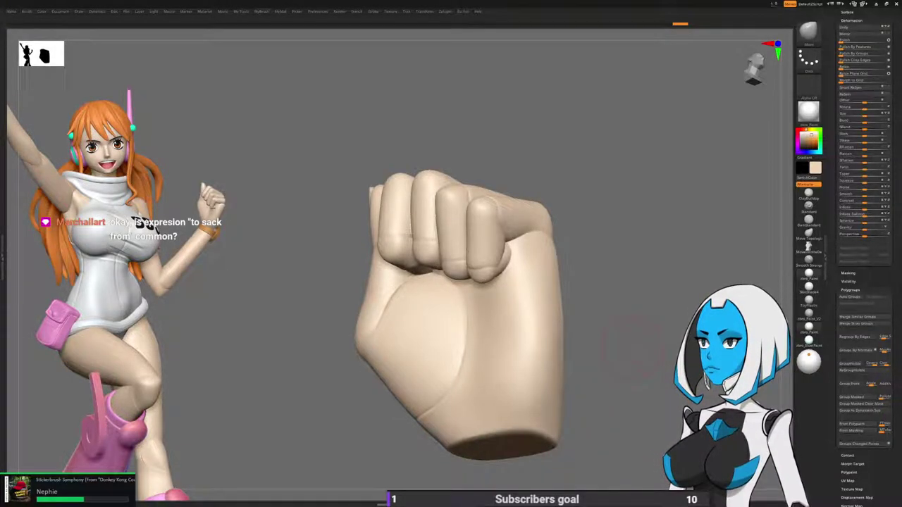
# Smooth out the pinky's joint seams and its transition into the side of the palm.
pyautogui.moveTo(632, 348)
pyautogui.mouseDown()
pyautogui.moveTo(621, 357)
pyautogui.moveTo(625, 377)
pyautogui.moveTo(611, 368)
pyautogui.moveTo(629, 350)
pyautogui.moveTo(592, 345)
pyautogui.mouseUp()
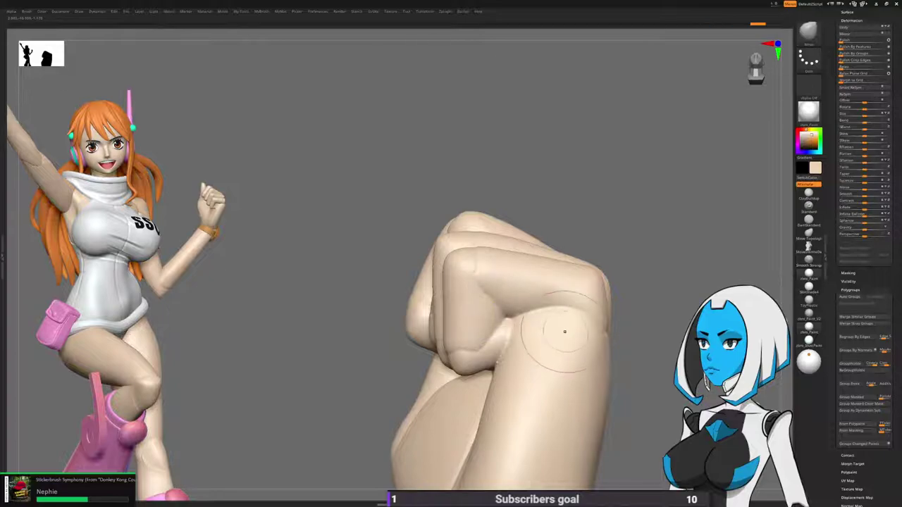
pyautogui.press('space')
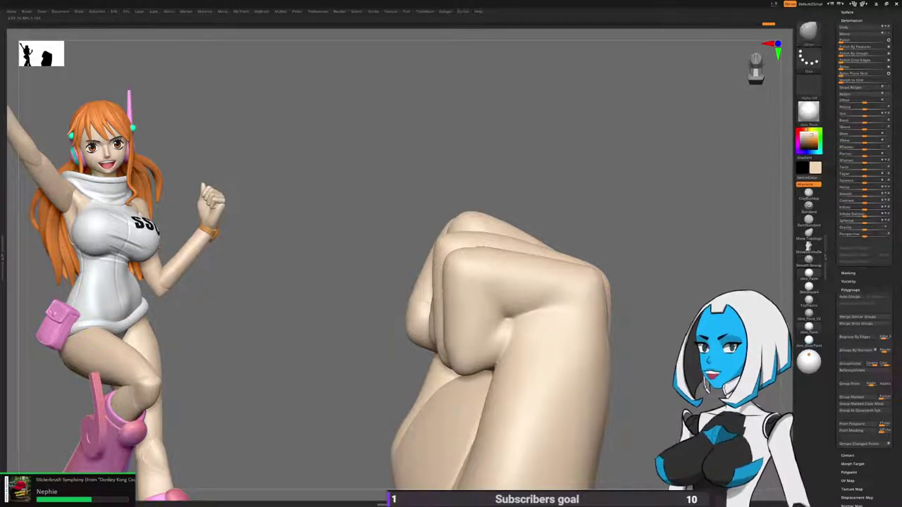
pyautogui.moveTo(652, 306); pyautogui.dragTo(584, 326, button='right')
pyautogui.moveTo(536, 303)
pyautogui.mouseDown(button='right')
pyautogui.moveTo(665, 307)
pyautogui.moveTo(673, 359)
pyautogui.mouseUp(button='right')
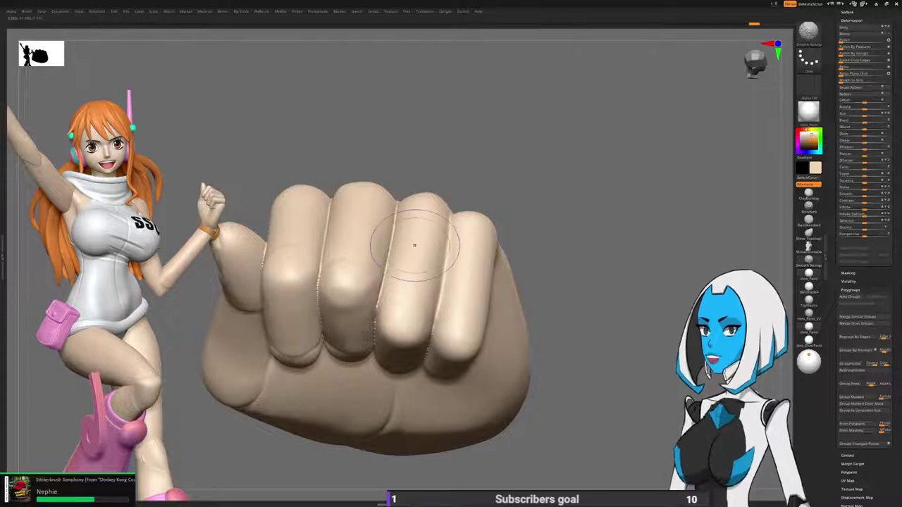
# Smooth the joint seams on the ring, middle and index fingers with the stronger Smooth brush.
pyautogui.moveTo(453, 305)
pyautogui.mouseDown(button='right')
pyautogui.moveTo(454, 236)
pyautogui.moveTo(486, 215)
pyautogui.moveTo(496, 229)
pyautogui.mouseUp(button='right')
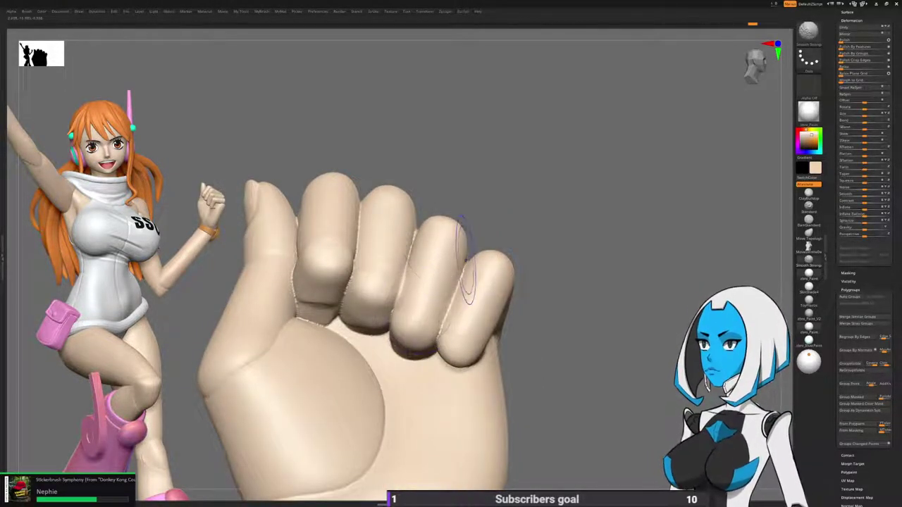
pyautogui.moveTo(465, 265); pyautogui.dragTo(518, 332, button='right')
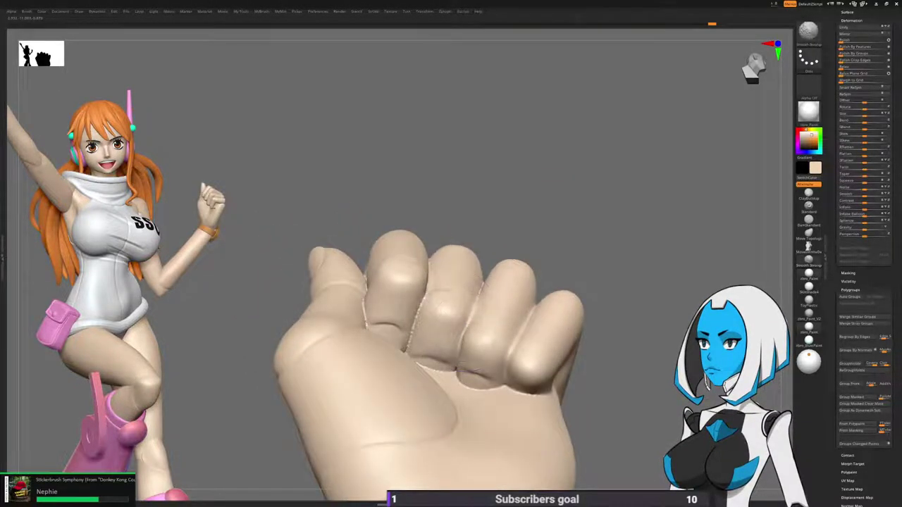
pyautogui.moveTo(442, 282); pyautogui.dragTo(452, 356, button='right')
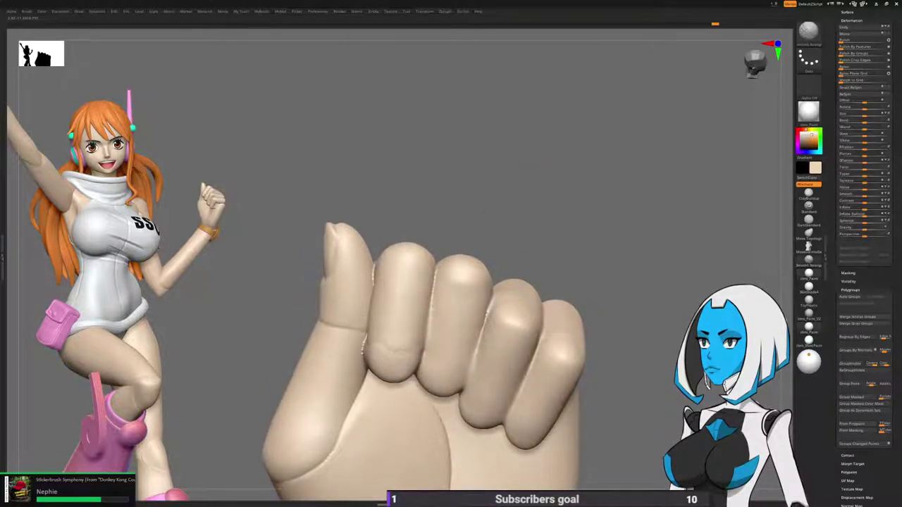
pyautogui.moveTo(443, 357); pyautogui.dragTo(488, 275, button='right')
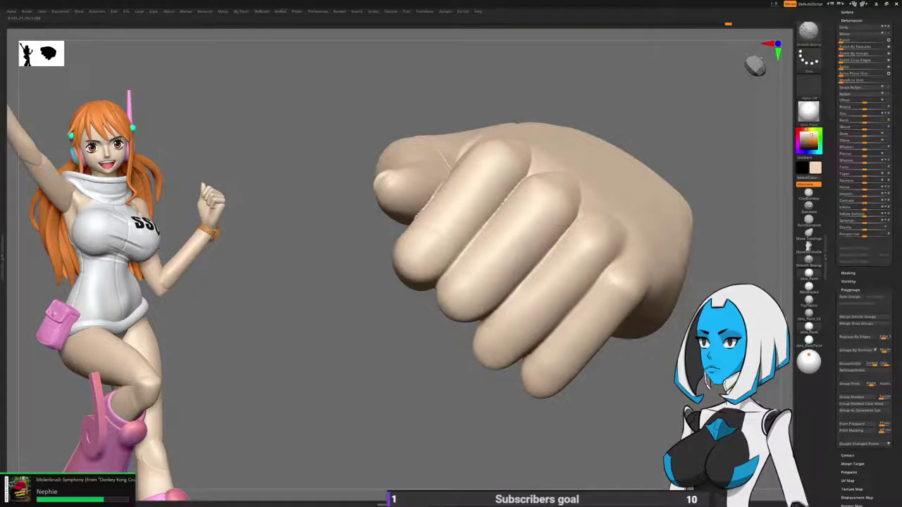
# Blend the knuckles into the back of the hand by smoothing the seams where the fingers begin.
pyautogui.moveTo(426, 307)
pyautogui.keyDown('alt'); pyautogui.mouseDown(button='right')
pyautogui.moveTo(384, 347)
pyautogui.moveTo(352, 348)
pyautogui.mouseUp(button='right'); pyautogui.keyUp('alt')
pyautogui.moveTo(493, 176)
pyautogui.mouseDown(button='right')
pyautogui.moveTo(525, 247)
pyautogui.moveTo(557, 264)
pyautogui.mouseUp(button='right')
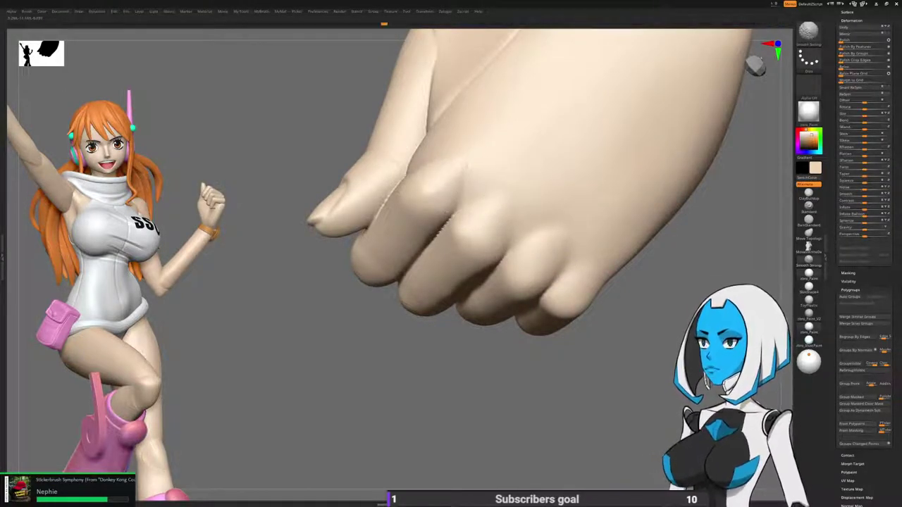
pyautogui.moveTo(440, 239); pyautogui.dragTo(459, 323, button='right')
pyautogui.moveTo(689, 289); pyautogui.dragTo(701, 398, button='right')
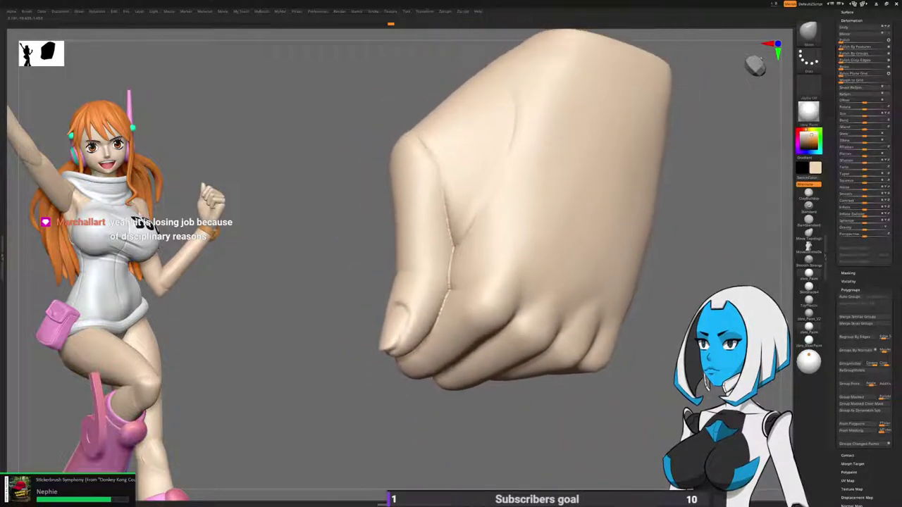
# Smooth the seams between thumb, index finger and back of the hand, and soften the thumb pad's edge on the palm.
pyautogui.moveTo(419, 278); pyautogui.dragTo(408, 278, button='right')
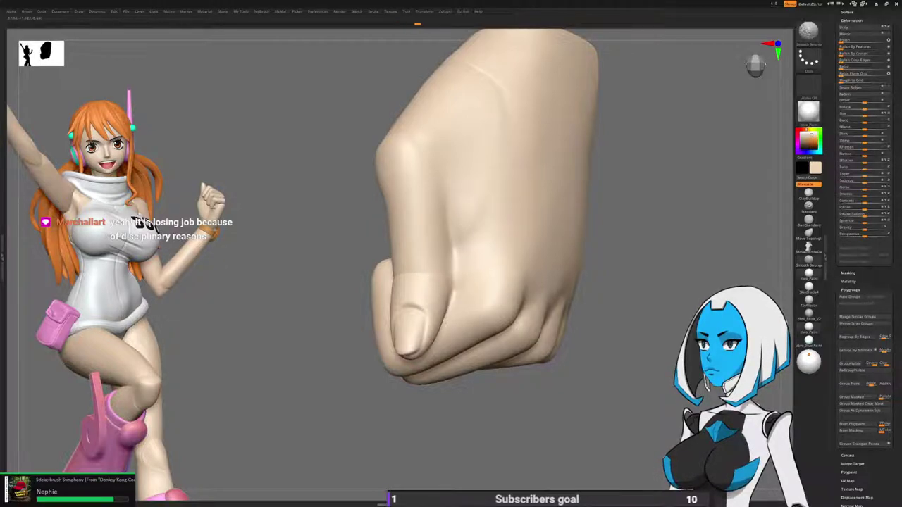
pyautogui.moveTo(494, 315); pyautogui.dragTo(479, 349, button='right')
pyautogui.keyDown('shift'); pyautogui.moveTo(487, 352); pyautogui.dragTo(467, 377); pyautogui.keyUp('shift')
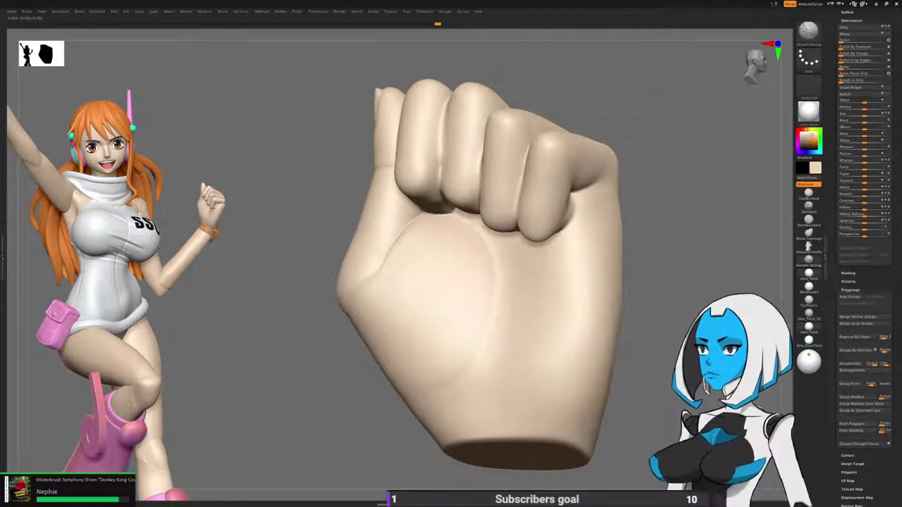
# Smooth away the creases at the thumb's joint and base so it flows into the palm.
pyautogui.moveTo(384, 297); pyautogui.dragTo(437, 300, button='right')
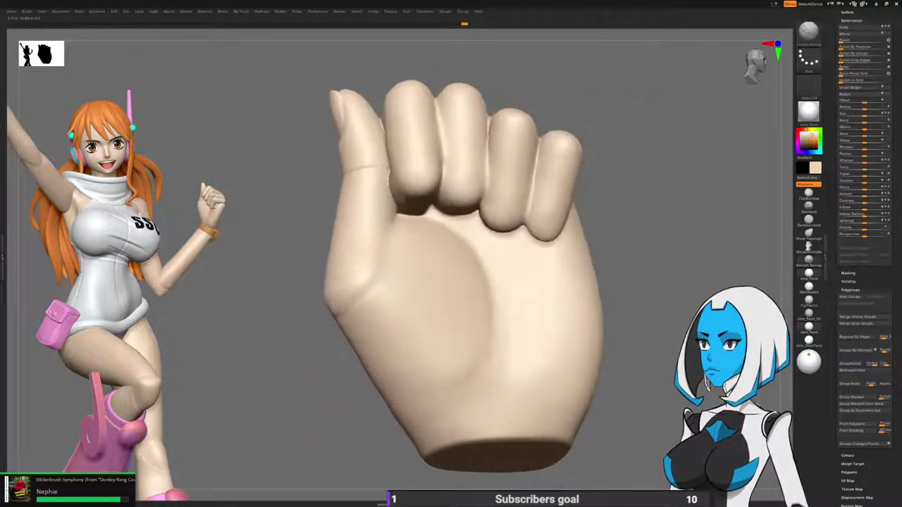
pyautogui.moveTo(571, 293); pyautogui.dragTo(481, 284, button='right')
pyautogui.moveTo(439, 249)
pyautogui.keyDown('shift'); pyautogui.mouseDown()
pyautogui.moveTo(439, 261)
pyautogui.moveTo(451, 210)
pyautogui.moveTo(398, 245)
pyautogui.moveTo(416, 259)
pyautogui.mouseUp(); pyautogui.keyUp('shift')
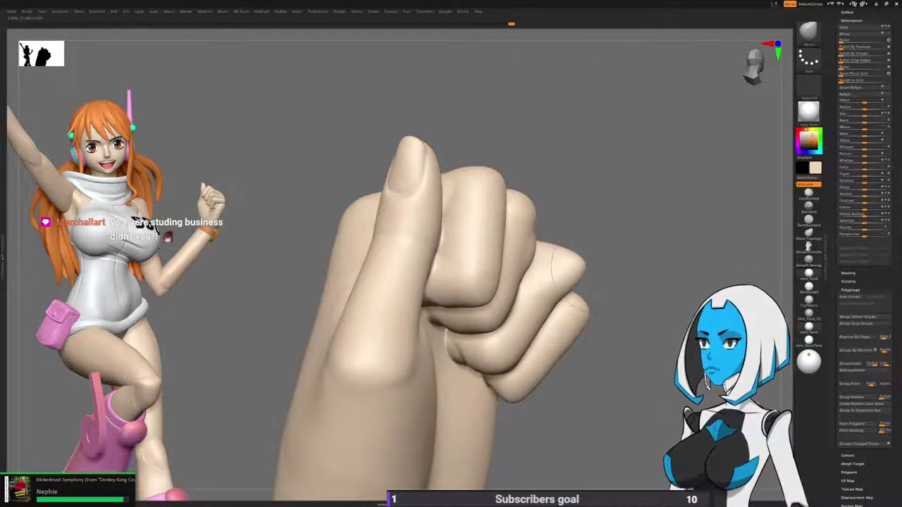
# Soften the remaining transitions around the thumb's base and between the curled fingers, checking the fist from several angles.
pyautogui.moveTo(603, 271); pyautogui.dragTo(560, 267, button='right')
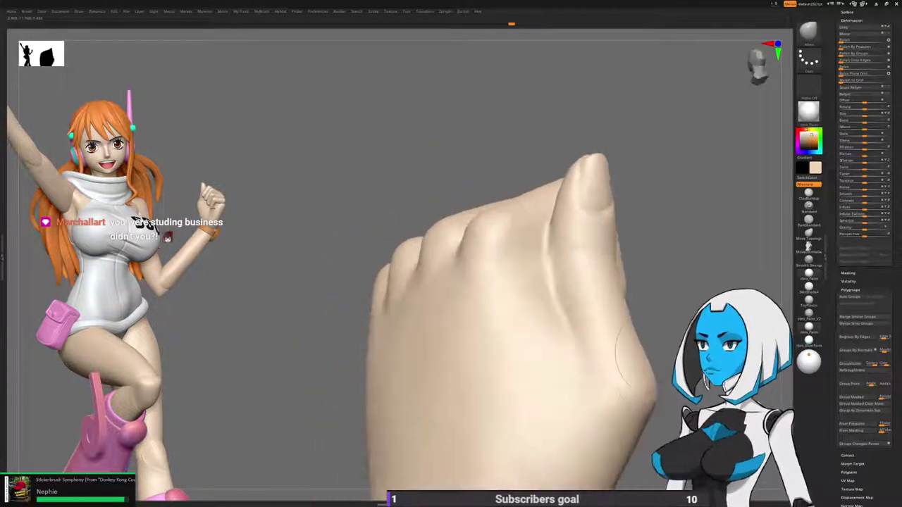
pyautogui.keyDown('shift'); pyautogui.moveTo(557, 267); pyautogui.dragTo(557, 259); pyautogui.keyUp('shift')
pyautogui.moveTo(556, 258)
pyautogui.keyDown('alt'); pyautogui.mouseDown(button='right')
pyautogui.moveTo(492, 270)
pyautogui.moveTo(598, 282)
pyautogui.moveTo(517, 284)
pyautogui.mouseUp(button='right'); pyautogui.keyUp('alt')
pyautogui.moveTo(465, 262); pyautogui.dragTo(437, 261, button='right')
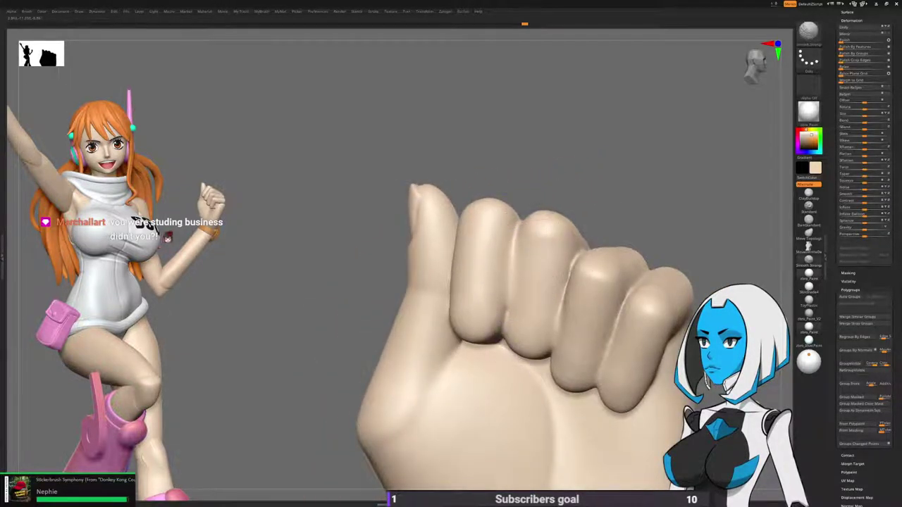
pyautogui.moveTo(574, 265); pyautogui.dragTo(518, 348, button='right')
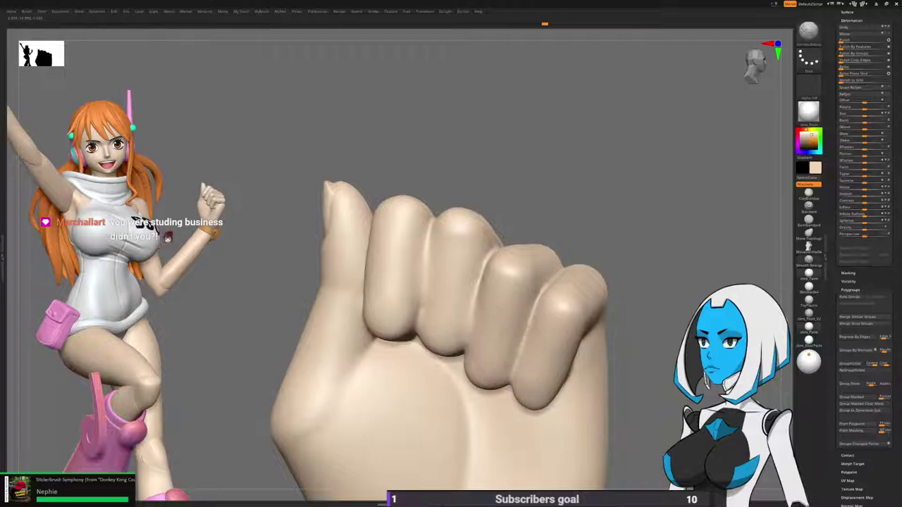
pyautogui.moveTo(598, 290); pyautogui.dragTo(631, 296, button='right')
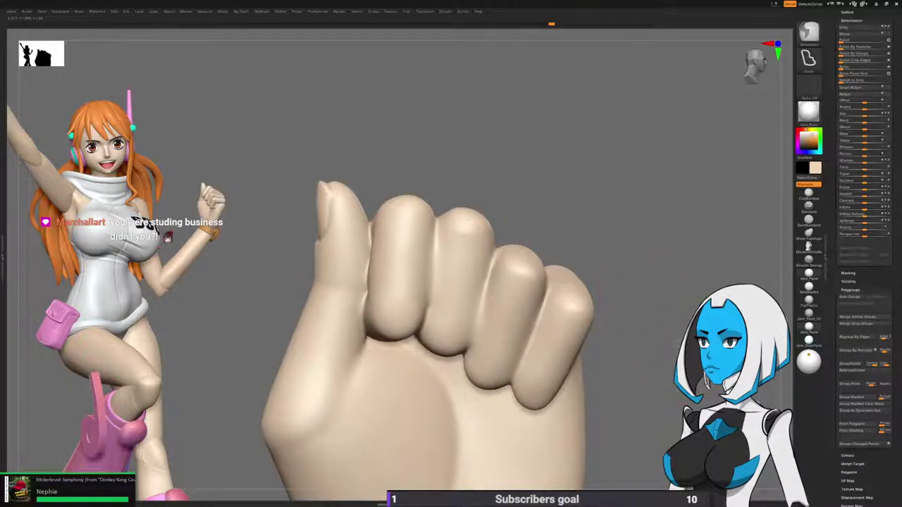
# Fill the gap where the ring fingertip meets the palm with the Inflat brush and soften the crease there.
pyautogui.moveTo(660, 400); pyautogui.dragTo(656, 289, button='right')
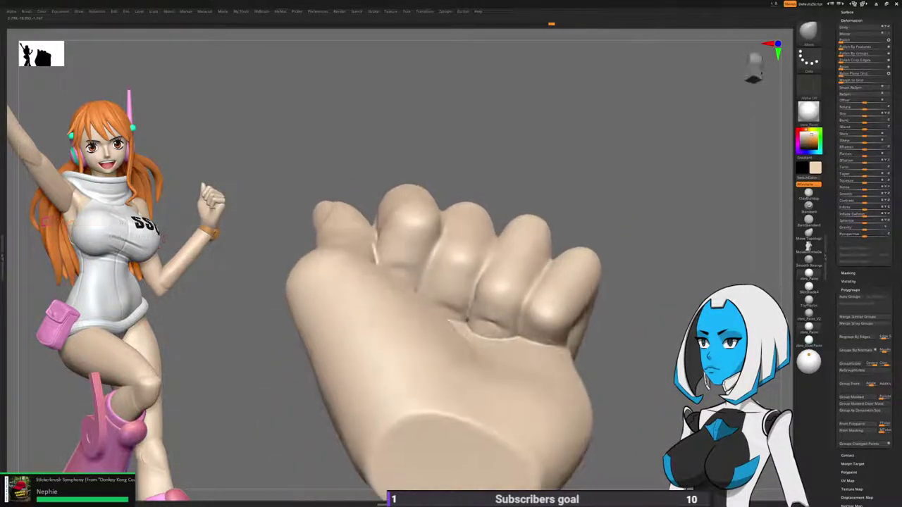
pyautogui.moveTo(549, 373); pyautogui.dragTo(576, 359, button='right')
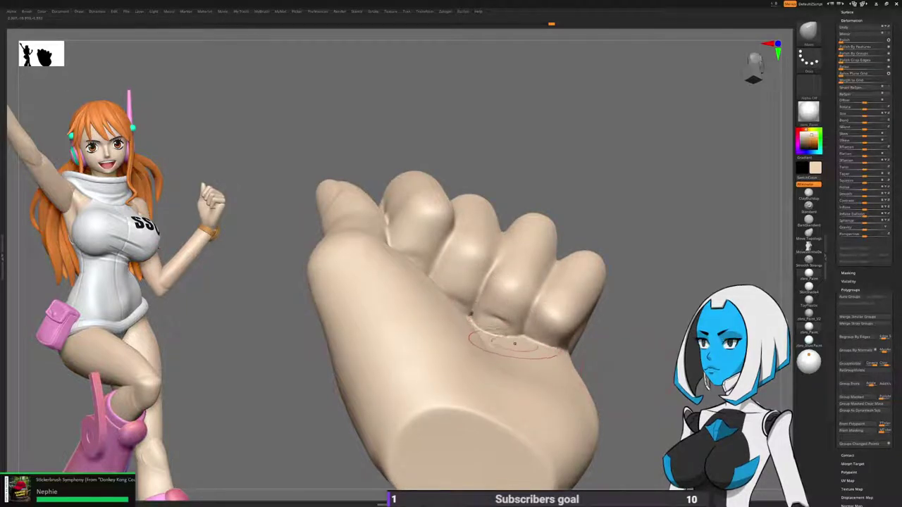
pyautogui.moveTo(524, 383)
pyautogui.keyDown('ctrl'); pyautogui.mouseDown(button='right')
pyautogui.moveTo(501, 328)
pyautogui.moveTo(525, 334)
pyautogui.mouseUp(button='right'); pyautogui.keyUp('ctrl')
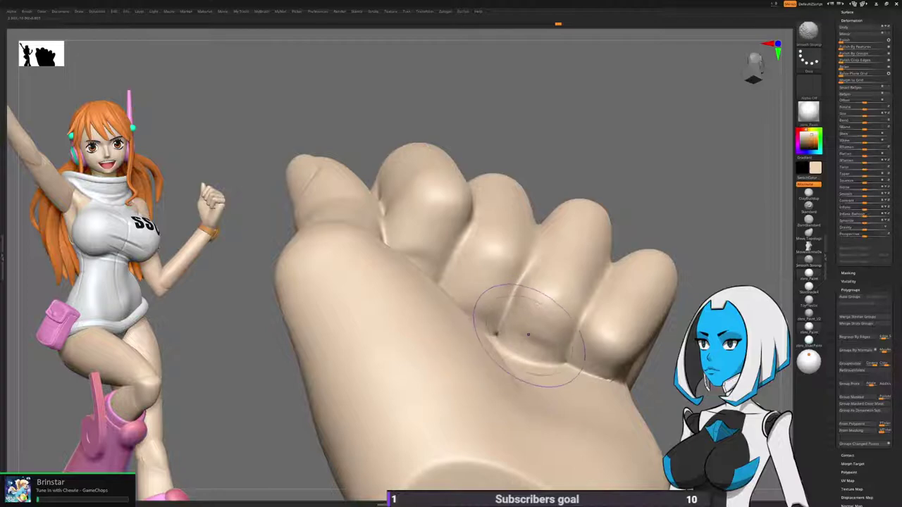
pyautogui.press('b')
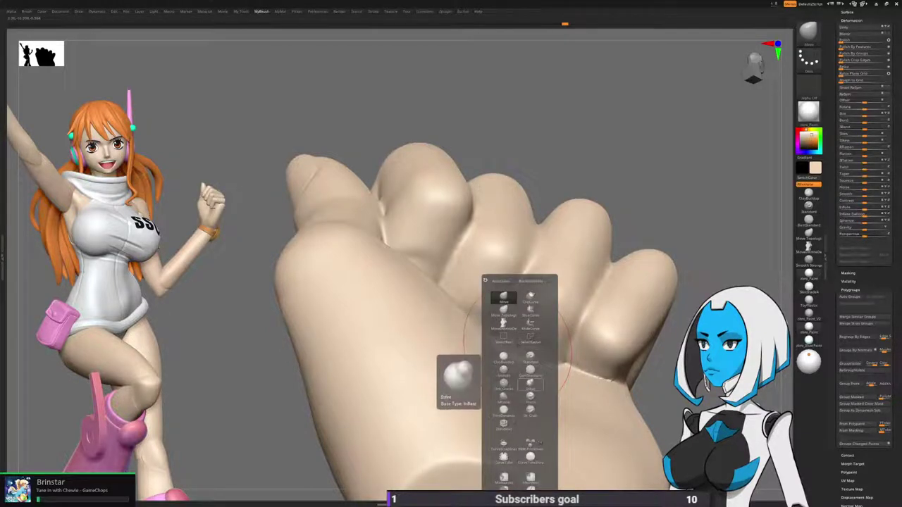
pyautogui.click(529, 381)
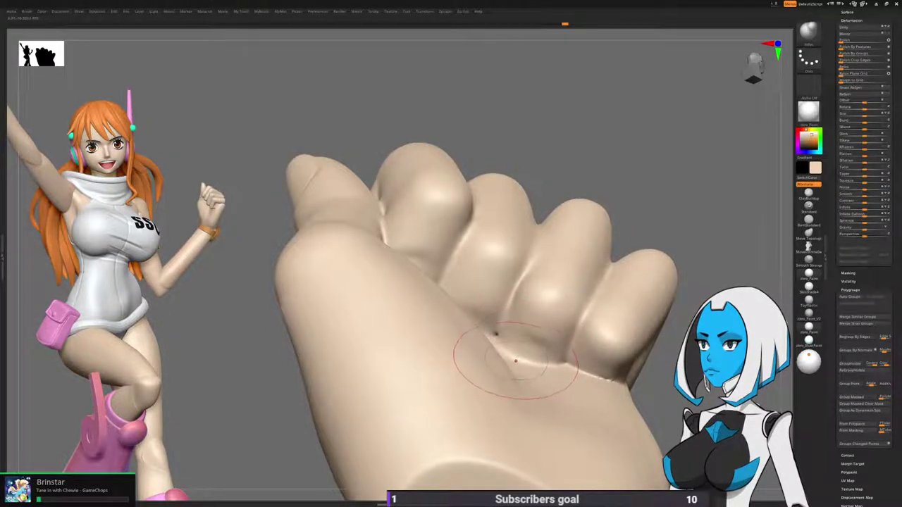
pyautogui.press('space')
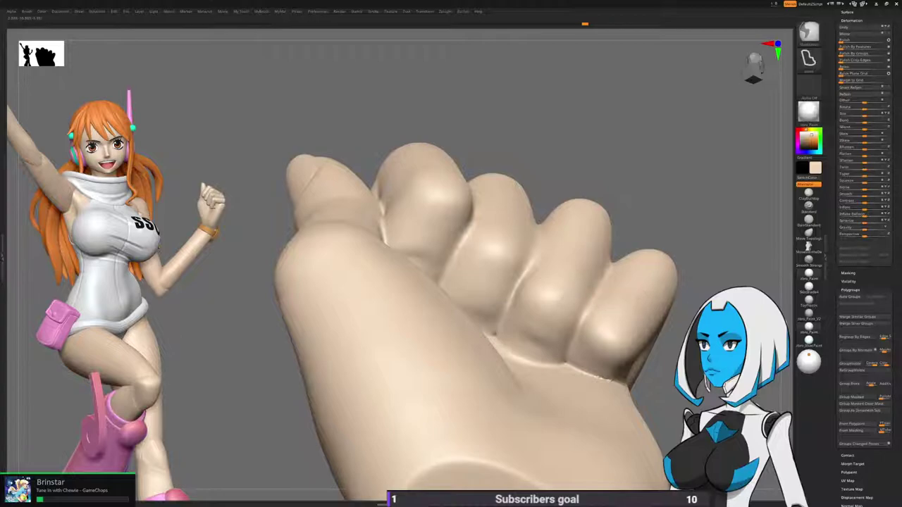
# Smooth the seam between the thumb and index finger and soften the little finger's knuckle on the back of the hand.
pyautogui.moveTo(657, 345)
pyautogui.mouseDown()
pyautogui.moveTo(640, 433)
pyautogui.moveTo(614, 431)
pyautogui.mouseUp()
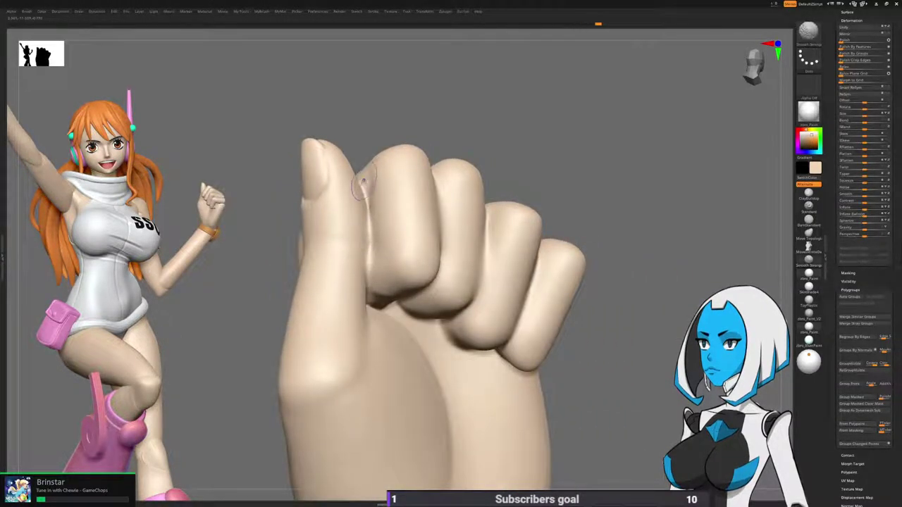
pyautogui.moveTo(540, 308)
pyautogui.mouseDown(button='right')
pyautogui.moveTo(371, 317)
pyautogui.moveTo(338, 338)
pyautogui.moveTo(331, 233)
pyautogui.mouseUp(button='right')
pyautogui.moveTo(332, 281); pyautogui.dragTo(271, 324, button='right')
pyautogui.moveTo(271, 281); pyautogui.dragTo(292, 334, button='right')
pyautogui.keyDown('alt'); pyautogui.moveTo(458, 359); pyautogui.dragTo(447, 292, button='right'); pyautogui.keyUp('alt')
pyautogui.moveTo(447, 292); pyautogui.dragTo(521, 352, button='right')
pyautogui.press('space')
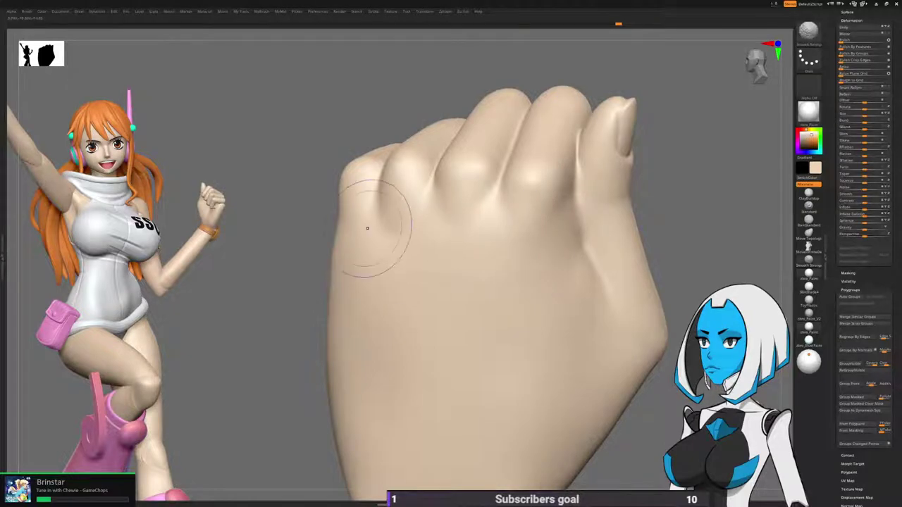
# Build up tendon ridges behind the little and ring finger knuckles with the ClayBuildup brush and smooth them into the hand.
pyautogui.press('b')
pyautogui.click(567, 358)
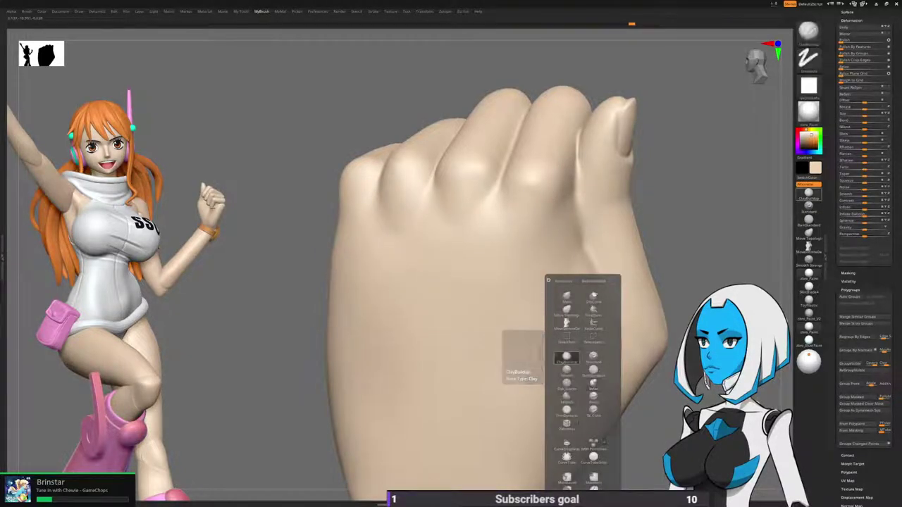
pyautogui.moveTo(564, 331)
pyautogui.mouseDown(button='right')
pyautogui.moveTo(524, 345)
pyautogui.moveTo(517, 370)
pyautogui.moveTo(534, 375)
pyautogui.moveTo(520, 407)
pyautogui.mouseUp(button='right')
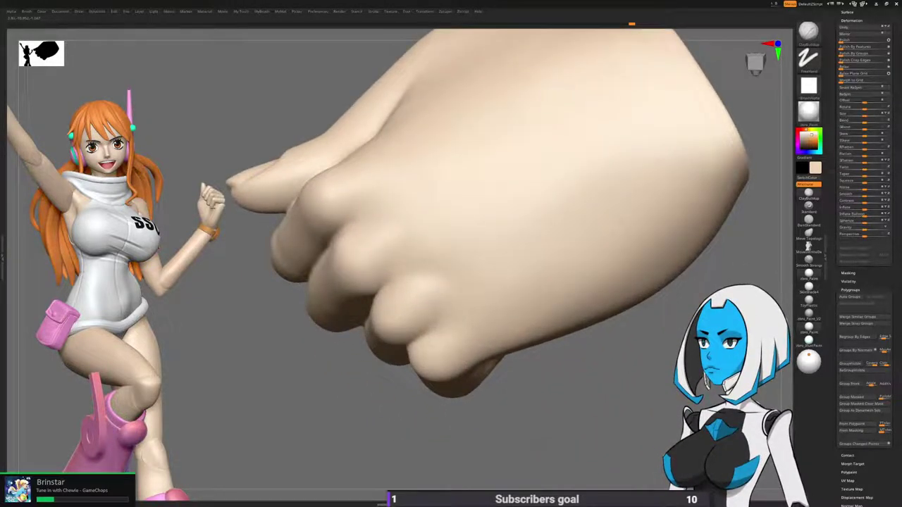
pyautogui.press('shift')
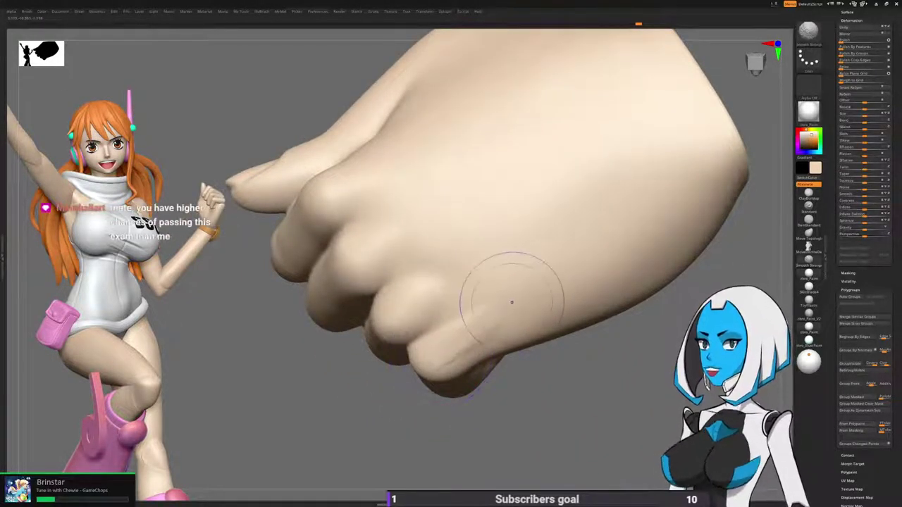
pyautogui.keyDown('ctrl'); pyautogui.moveTo(596, 366); pyautogui.dragTo(596, 368, button='right'); pyautogui.keyUp('ctrl')
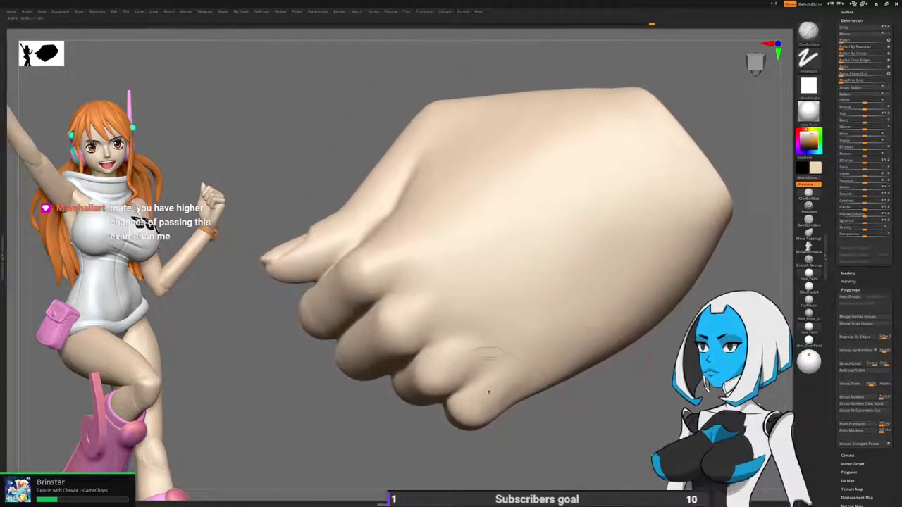
pyautogui.moveTo(465, 348); pyautogui.dragTo(536, 299)
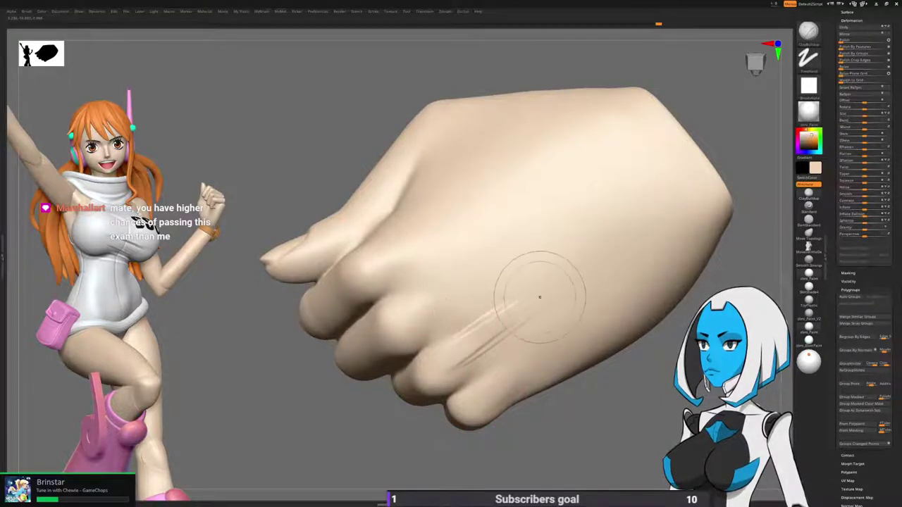
pyautogui.moveTo(487, 343); pyautogui.dragTo(529, 297)
pyautogui.keyDown('shift'); pyautogui.moveTo(443, 368); pyautogui.dragTo(495, 334); pyautogui.keyUp('shift')
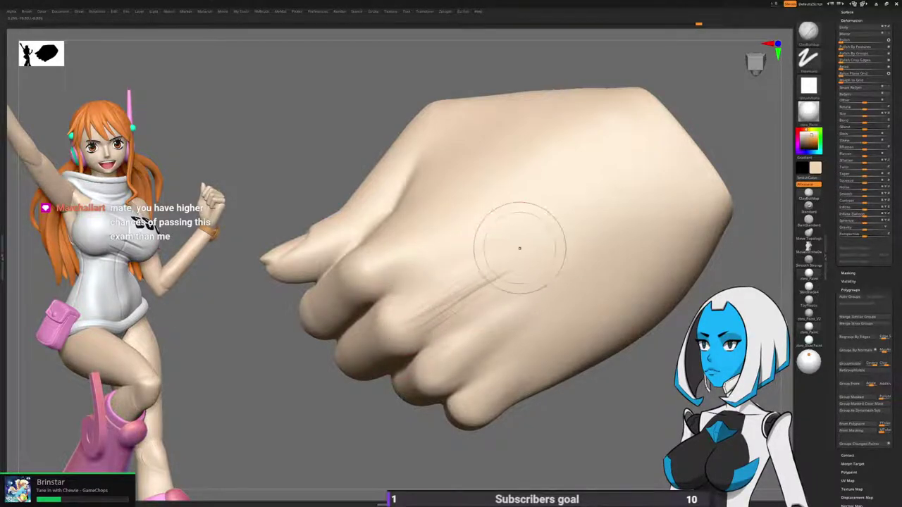
# Add clay ridges from the middle and index knuckles across the back of the hand and smooth the strokes.
pyautogui.moveTo(403, 326); pyautogui.dragTo(503, 266)
pyautogui.keyDown('shift'); pyautogui.moveTo(451, 328); pyautogui.dragTo(529, 239); pyautogui.keyUp('shift')
pyautogui.moveTo(529, 239); pyautogui.dragTo(546, 217, button='right')
pyautogui.moveTo(466, 372); pyautogui.dragTo(523, 318)
pyautogui.keyDown('shift'); pyautogui.moveTo(466, 369); pyautogui.dragTo(494, 342); pyautogui.keyUp('shift')
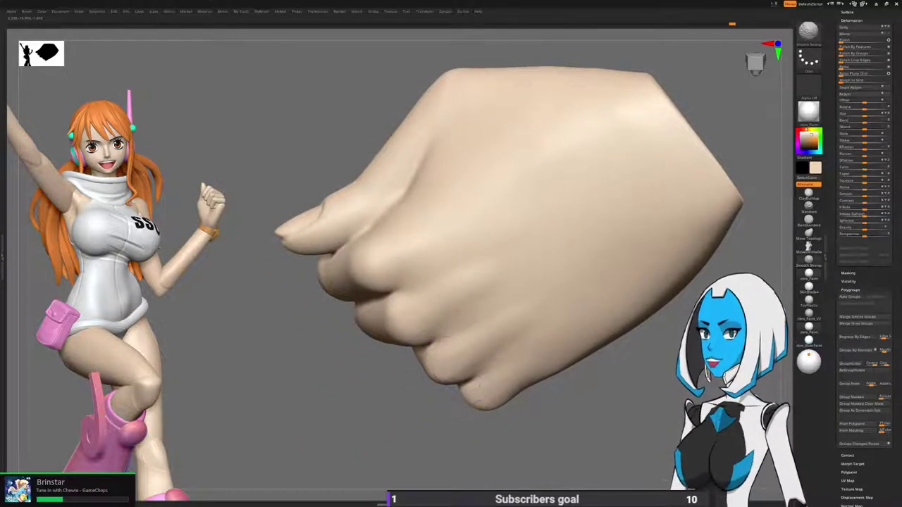
pyautogui.moveTo(384, 266); pyautogui.dragTo(483, 229)
pyautogui.moveTo(416, 246); pyautogui.dragTo(472, 224)
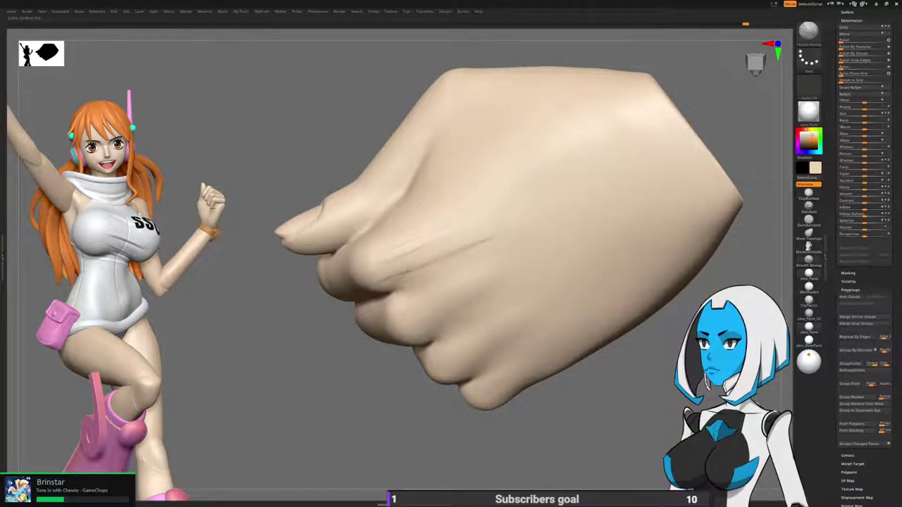
pyautogui.moveTo(493, 402); pyautogui.dragTo(479, 310, button='right')
pyautogui.moveTo(402, 330); pyautogui.dragTo(401, 355)
pyautogui.moveTo(479, 374)
pyautogui.mouseDown(button='right')
pyautogui.moveTo(493, 339)
pyautogui.moveTo(509, 361)
pyautogui.moveTo(499, 372)
pyautogui.moveTo(507, 381)
pyautogui.mouseUp(button='right')
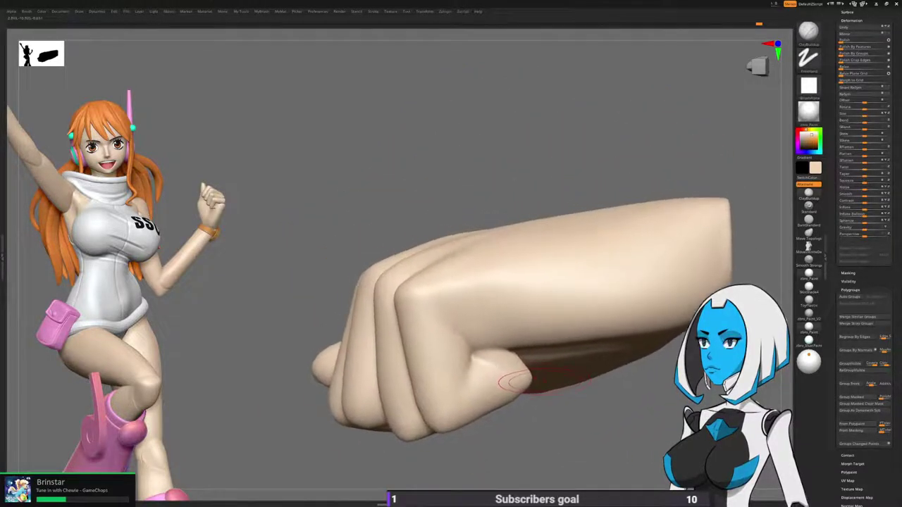
# Reshape the knuckle line, back of the hand and curled fingers with the Move brush in side view.
pyautogui.press('b')
pyautogui.click(530, 298)
pyautogui.moveTo(592, 285); pyautogui.dragTo(597, 239, button='right')
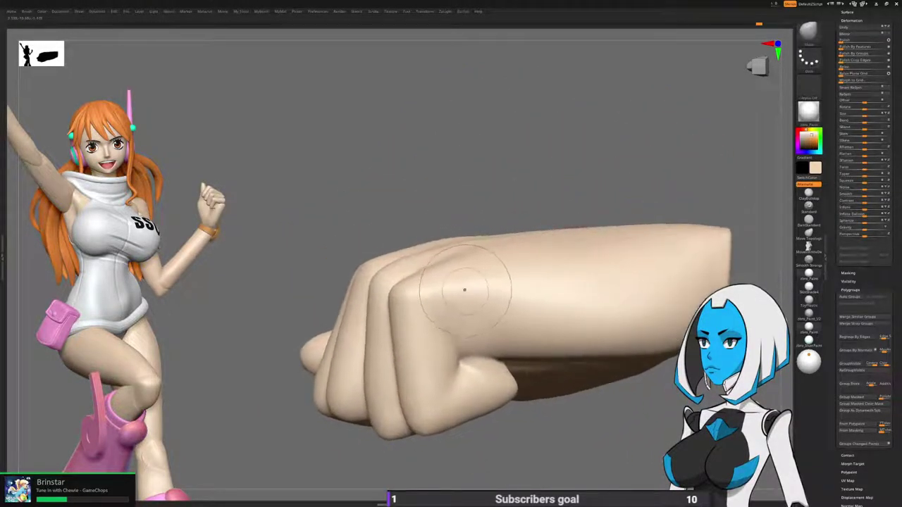
pyautogui.press('space')
pyautogui.moveTo(451, 288); pyautogui.dragTo(457, 289)
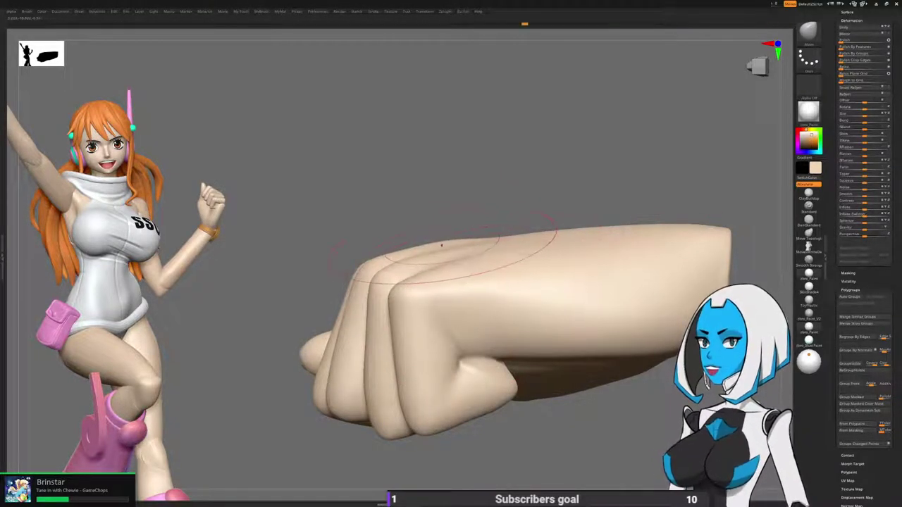
pyautogui.press('space')
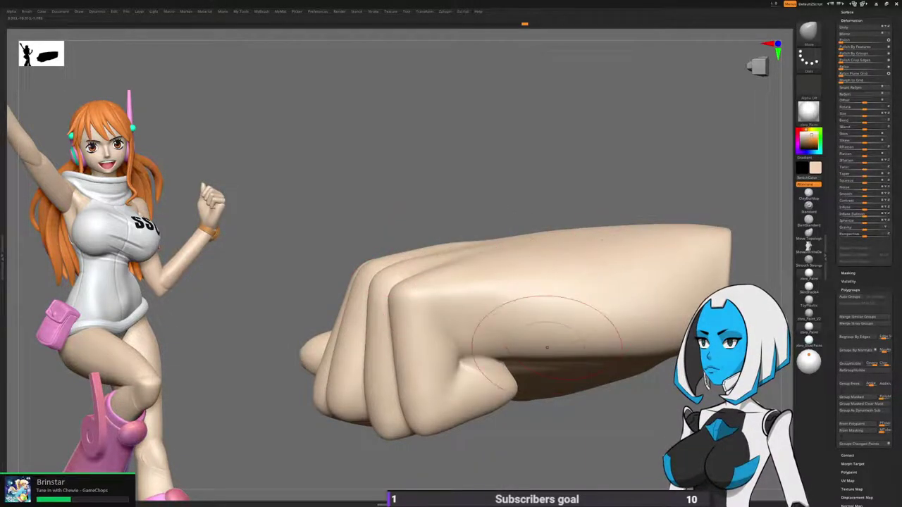
pyautogui.moveTo(547, 347); pyautogui.dragTo(546, 351)
pyautogui.moveTo(584, 429); pyautogui.dragTo(576, 430)
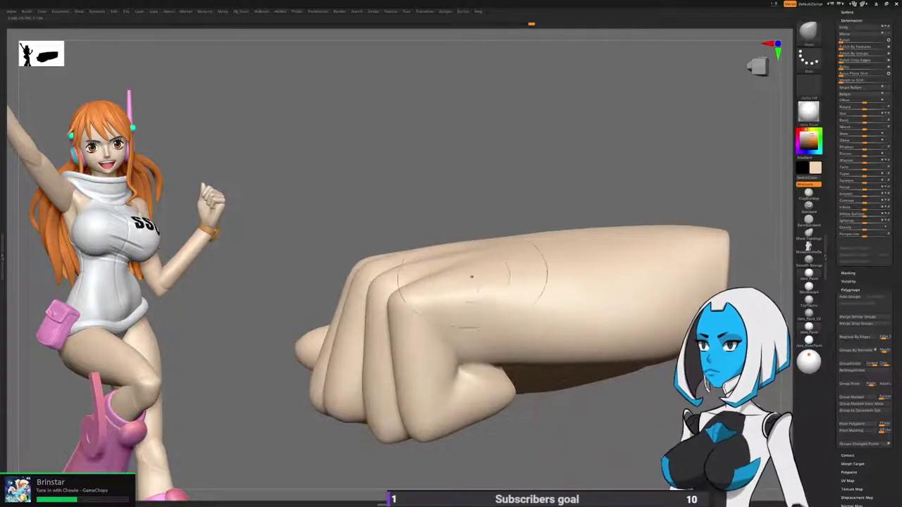
pyautogui.press('space')
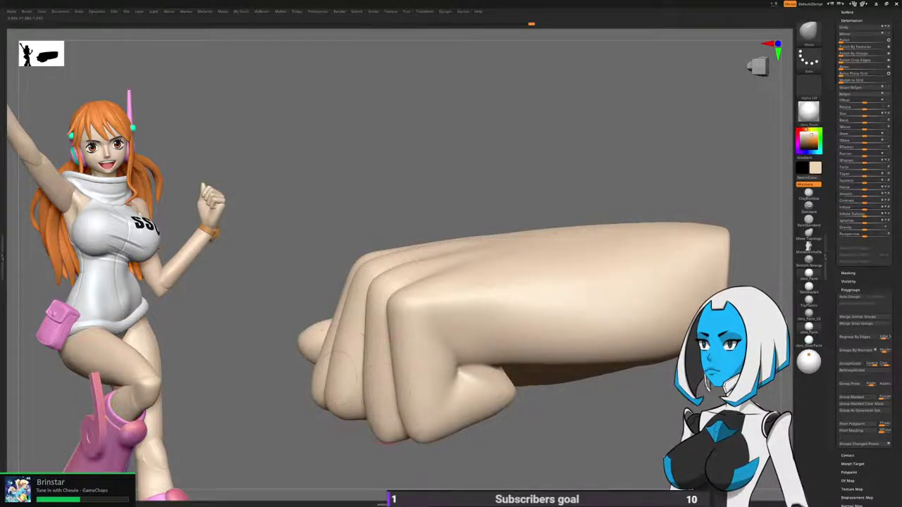
pyautogui.moveTo(377, 345); pyautogui.dragTo(363, 342, button='right')
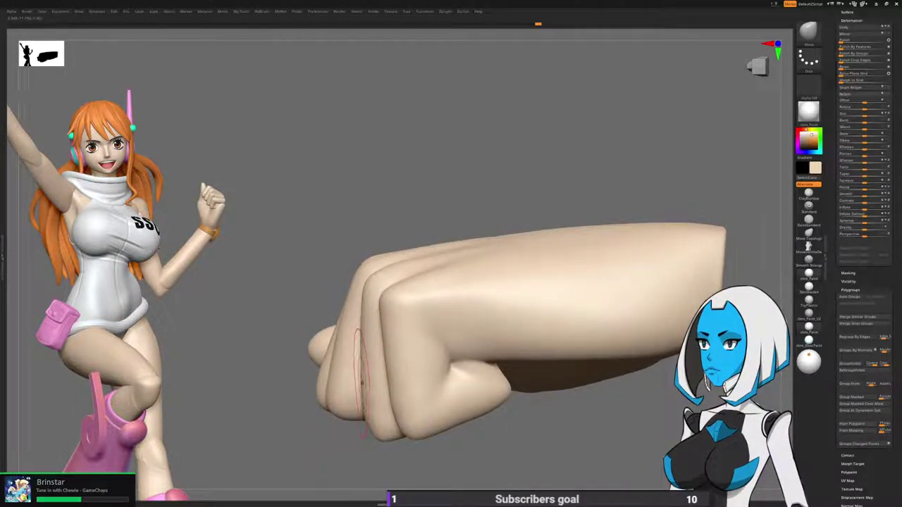
pyautogui.moveTo(515, 441)
pyautogui.mouseDown()
pyautogui.moveTo(610, 405)
pyautogui.moveTo(745, 407)
pyautogui.mouseUp()
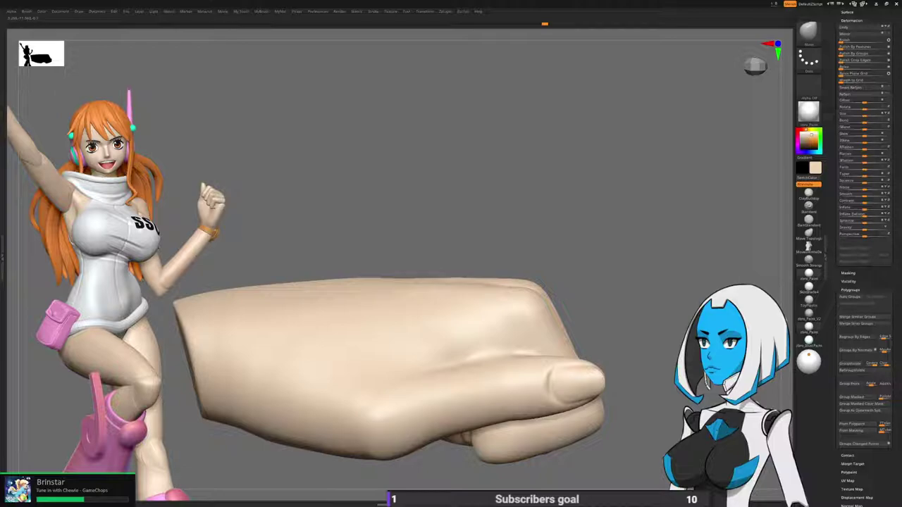
# Carve sharper grooves between the curled fingers along the front of the fist with a small DamStandard brush.
pyautogui.press('b')
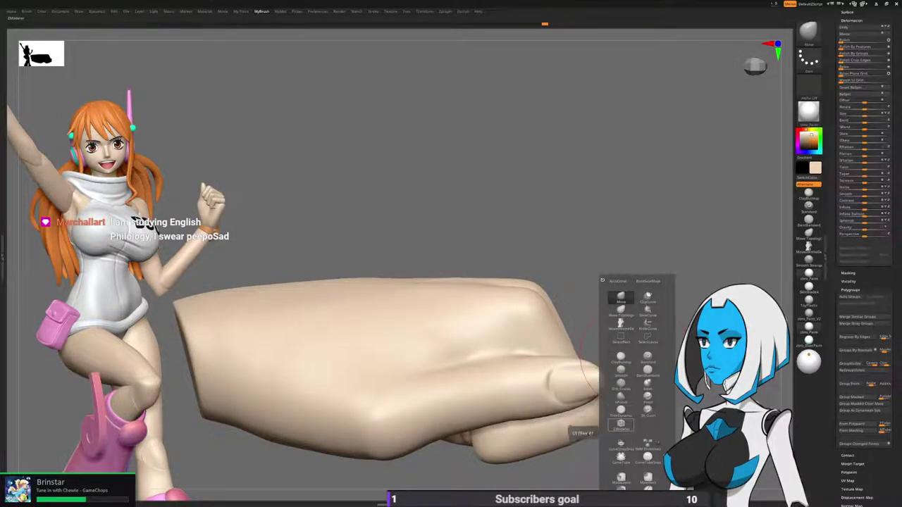
pyautogui.click(648, 370)
pyautogui.moveTo(549, 406); pyautogui.dragTo(587, 344, button='right')
pyautogui.moveTo(587, 344); pyautogui.dragTo(564, 347)
pyautogui.press('space')
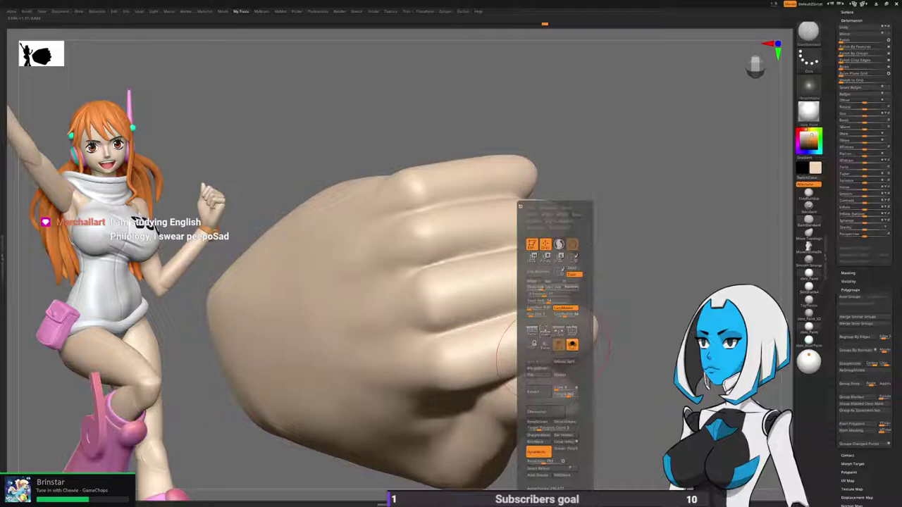
pyautogui.moveTo(627, 317); pyautogui.dragTo(645, 316)
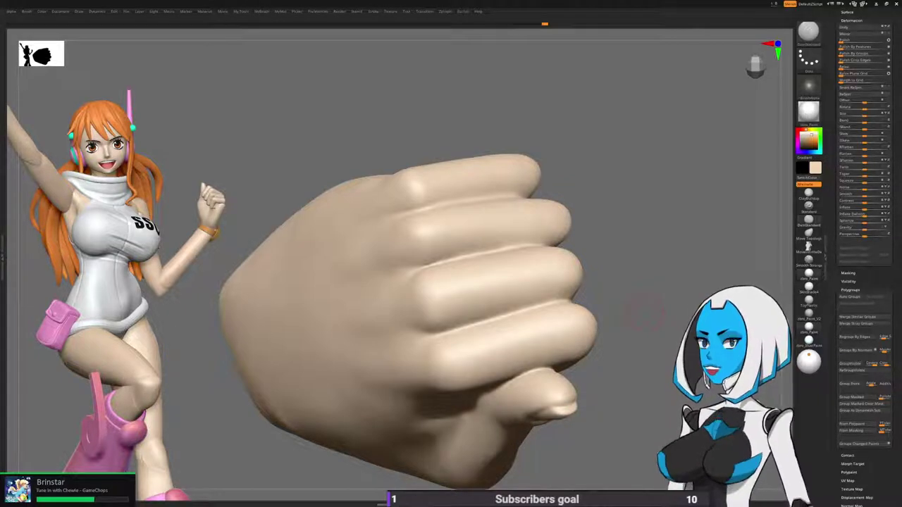
pyautogui.moveTo(544, 314)
pyautogui.mouseDown(button='right')
pyautogui.moveTo(506, 353)
pyautogui.moveTo(477, 354)
pyautogui.moveTo(428, 293)
pyautogui.mouseUp(button='right')
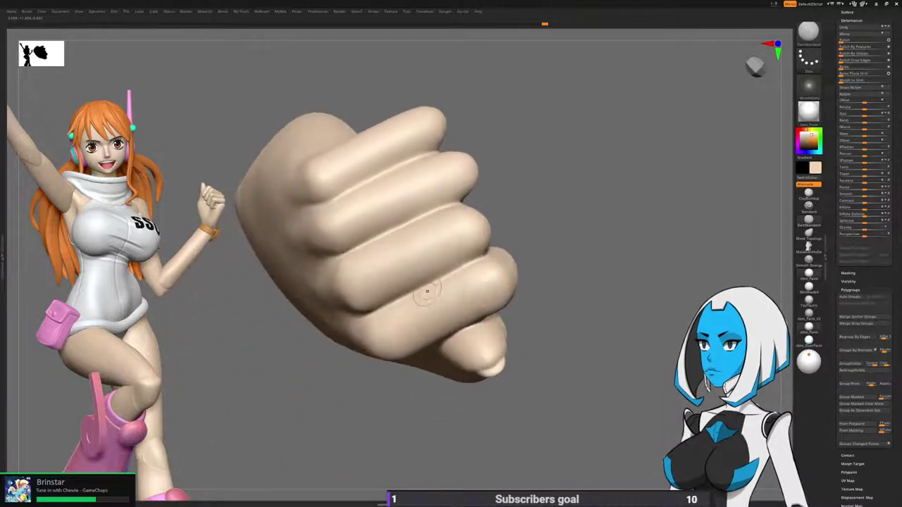
pyautogui.press('space')
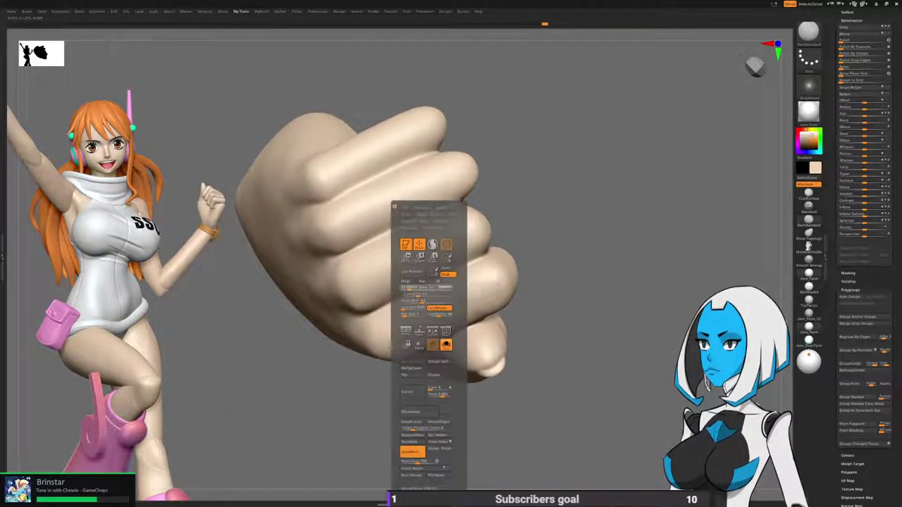
pyautogui.moveTo(507, 252); pyautogui.dragTo(498, 240, button='right')
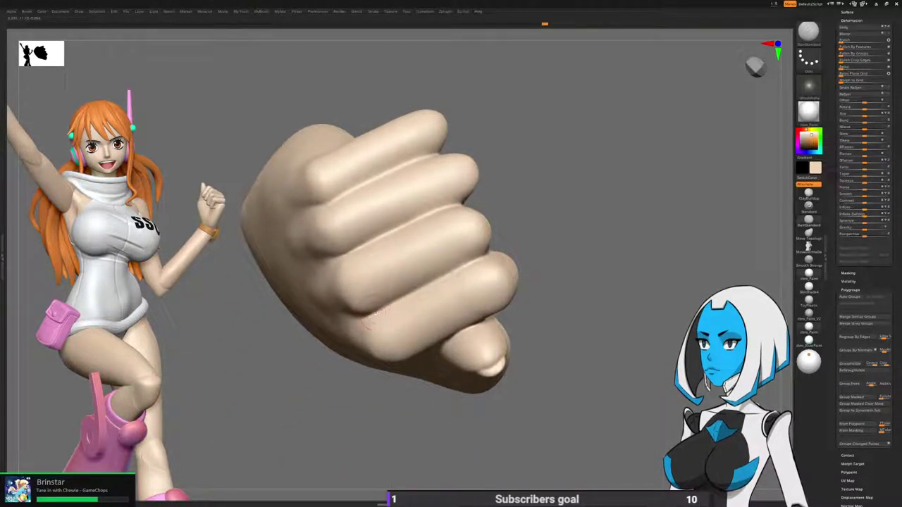
pyautogui.moveTo(478, 259); pyautogui.dragTo(446, 246, button='right')
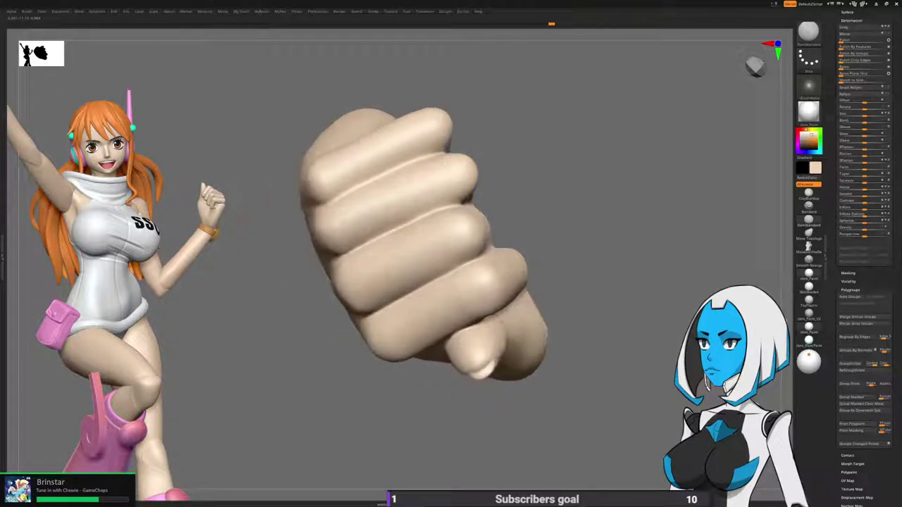
# Deepen the creases between the curled fingertips and where they meet the palm with the DamStandard brush.
pyautogui.press('space')
pyautogui.press('Return')
pyautogui.moveTo(634, 271); pyautogui.dragTo(557, 258, button='right')
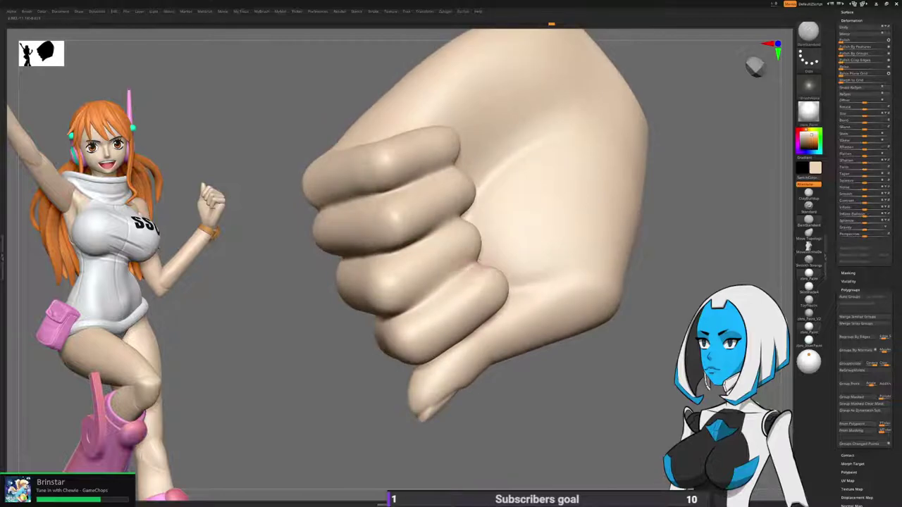
pyautogui.moveTo(451, 282); pyautogui.dragTo(410, 308)
pyautogui.moveTo(557, 282)
pyautogui.mouseDown(button='right')
pyautogui.moveTo(465, 289)
pyautogui.moveTo(447, 279)
pyautogui.mouseUp(button='right')
pyautogui.moveTo(518, 247)
pyautogui.mouseDown()
pyautogui.moveTo(504, 259)
pyautogui.moveTo(488, 258)
pyautogui.mouseUp()
pyautogui.moveTo(468, 275); pyautogui.dragTo(535, 278, button='right')
pyautogui.moveTo(480, 288)
pyautogui.mouseDown(button='right')
pyautogui.moveTo(478, 265)
pyautogui.moveTo(416, 268)
pyautogui.mouseUp(button='right')
pyautogui.moveTo(458, 288)
pyautogui.mouseDown(button='right')
pyautogui.moveTo(484, 319)
pyautogui.moveTo(464, 239)
pyautogui.mouseUp(button='right')
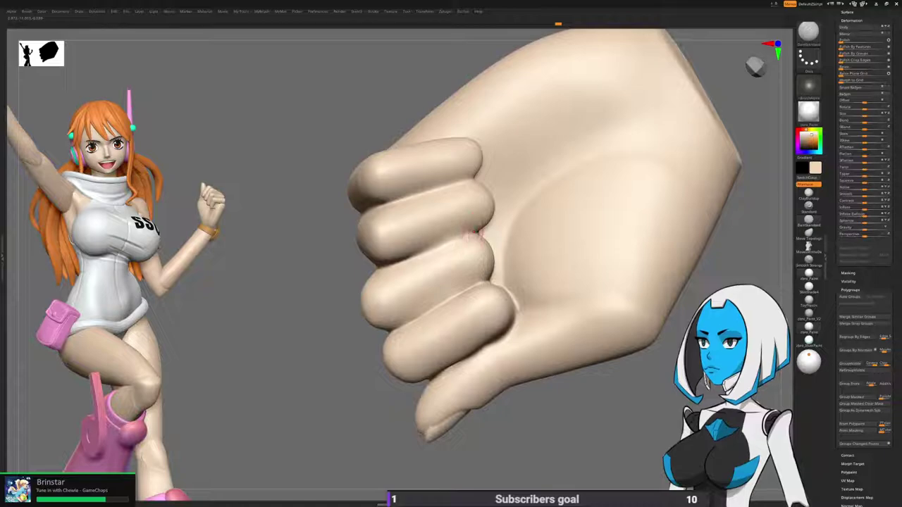
pyautogui.moveTo(518, 303); pyautogui.dragTo(467, 352, button='right')
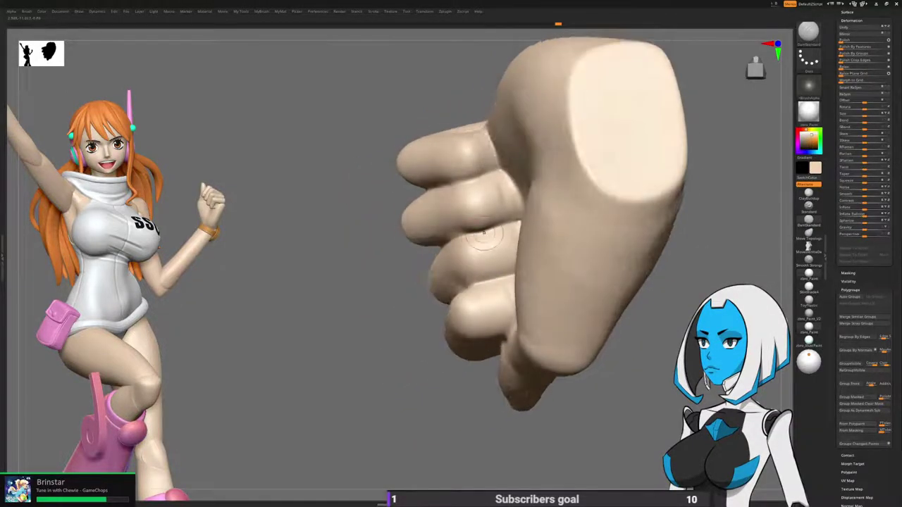
pyautogui.moveTo(482, 234); pyautogui.dragTo(506, 232, button='right')
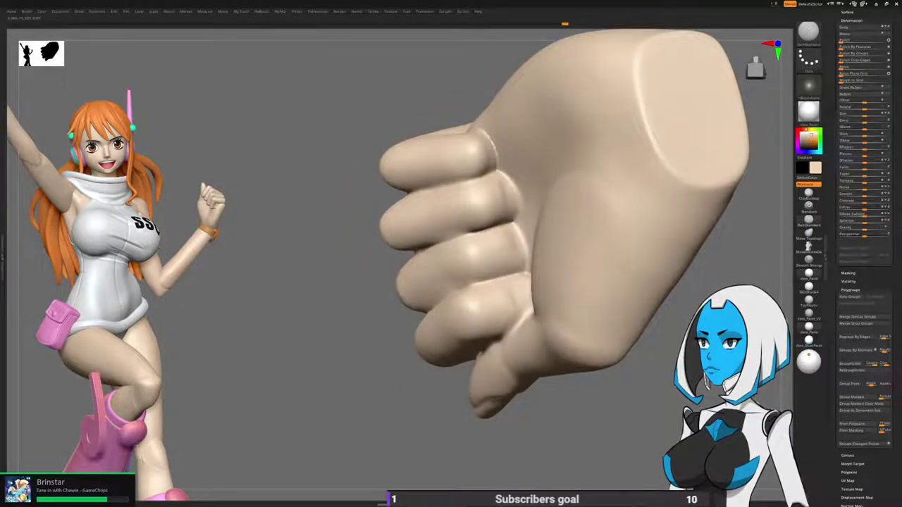
# Switch to the Move brush and size it for reshaping the curled fingers along the front of the fist.
pyautogui.moveTo(476, 205); pyautogui.dragTo(549, 206, button='right')
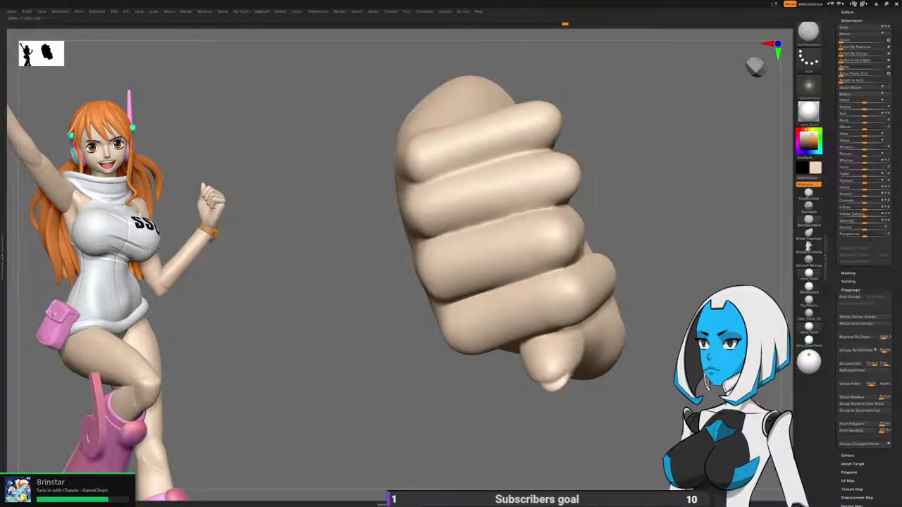
pyautogui.moveTo(524, 163)
pyautogui.mouseDown(button='right')
pyautogui.moveTo(606, 268)
pyautogui.moveTo(581, 310)
pyautogui.moveTo(518, 321)
pyautogui.mouseUp(button='right')
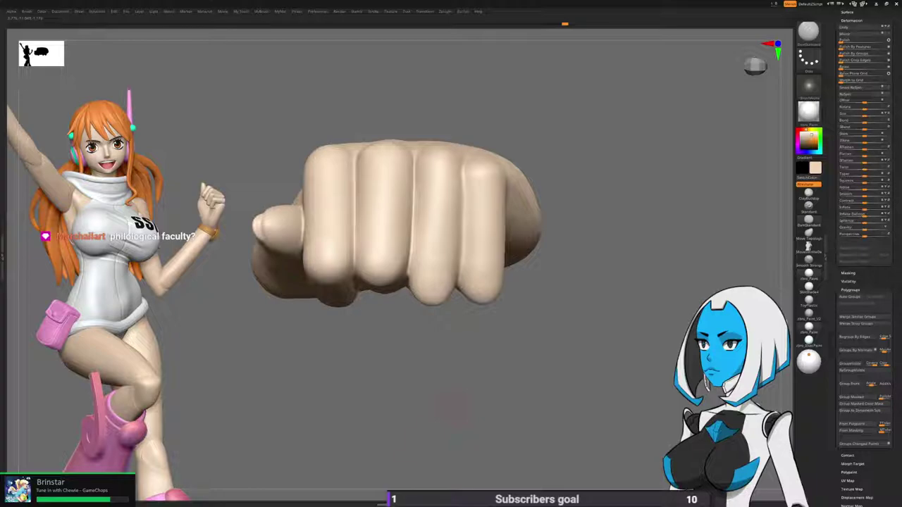
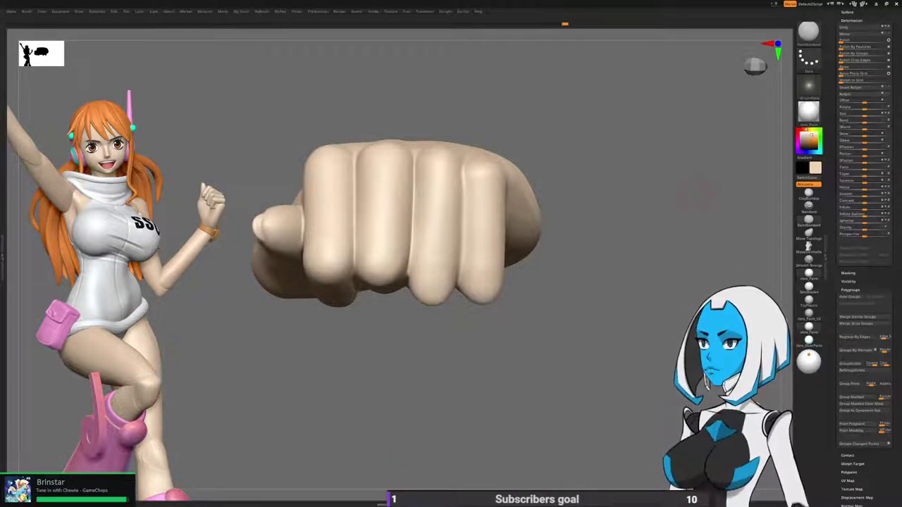
pyautogui.moveTo(698, 193); pyautogui.dragTo(690, 229)
pyautogui.moveTo(505, 366); pyautogui.dragTo(422, 338)
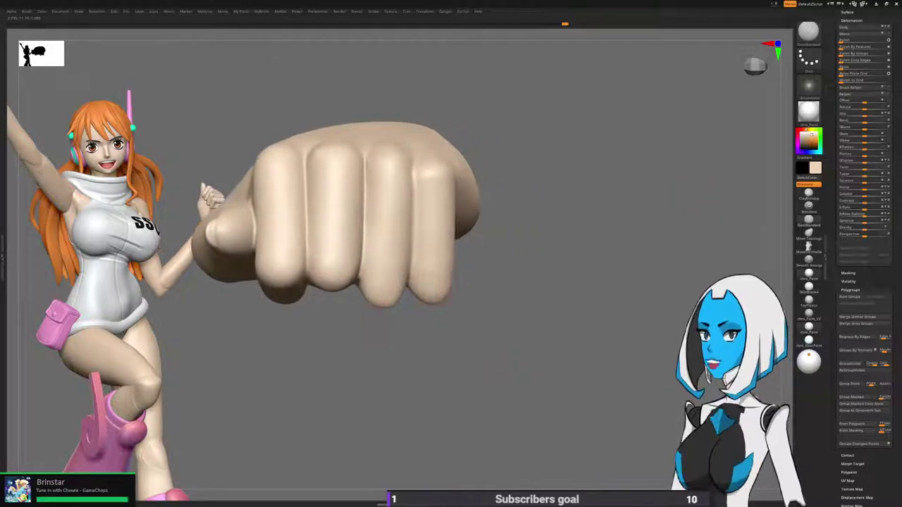
pyautogui.moveTo(380, 315); pyautogui.dragTo(405, 319)
pyautogui.moveTo(410, 267); pyautogui.dragTo(429, 267)
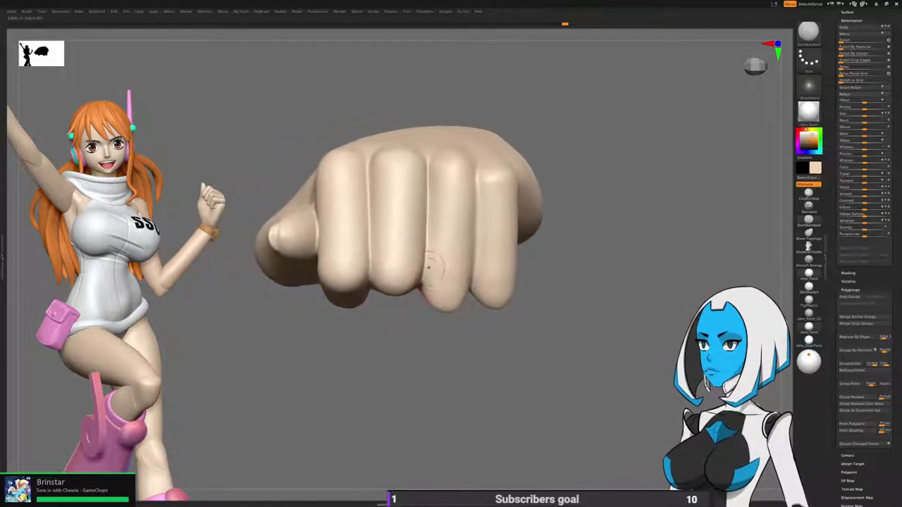
pyautogui.press('b')
pyautogui.click(414, 276)
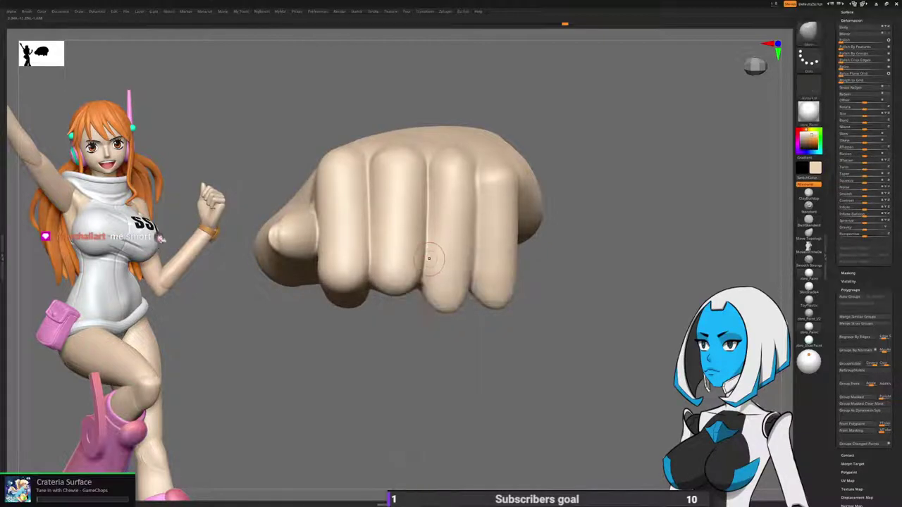
pyautogui.press('space')
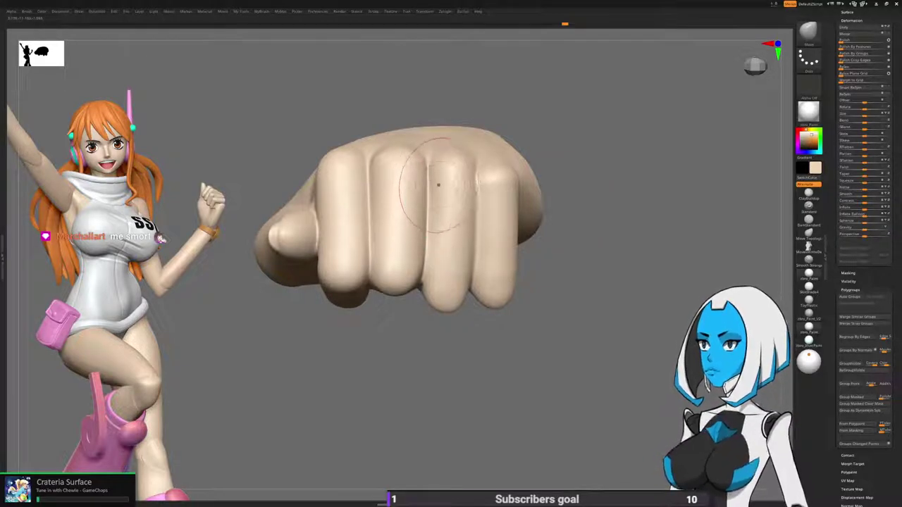
pyautogui.moveTo(568, 183); pyautogui.dragTo(570, 180)
# Mask the ring- and little-finger side of the fist and blur the mask edge for a soft transition.
pyautogui.moveTo(457, 94)
pyautogui.keyDown('ctrl'); pyautogui.mouseDown()
pyautogui.moveTo(446, 271)
pyautogui.moveTo(617, 252)
pyautogui.moveTo(602, 134)
pyautogui.mouseUp(); pyautogui.keyUp('ctrl')
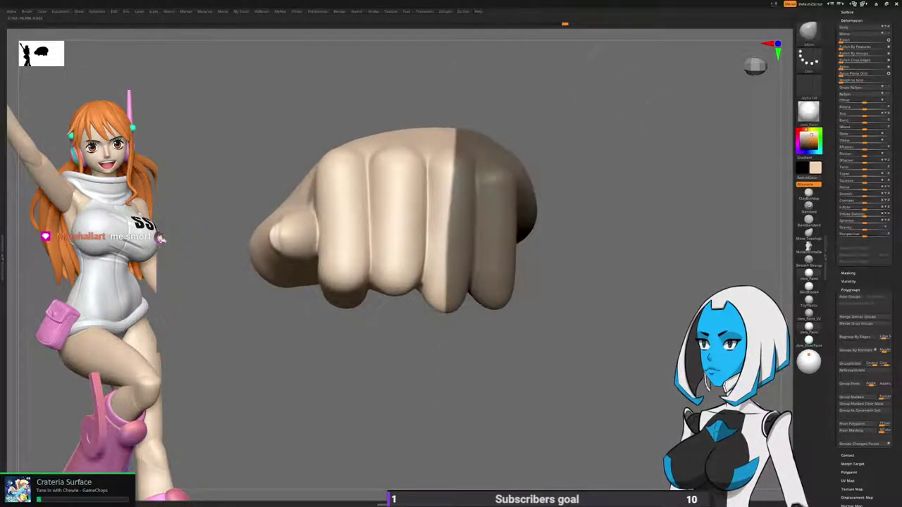
pyautogui.moveTo(563, 260); pyautogui.dragTo(571, 263)
pyautogui.keyDown('ctrl'); pyautogui.click(572, 264); pyautogui.keyUp('ctrl')
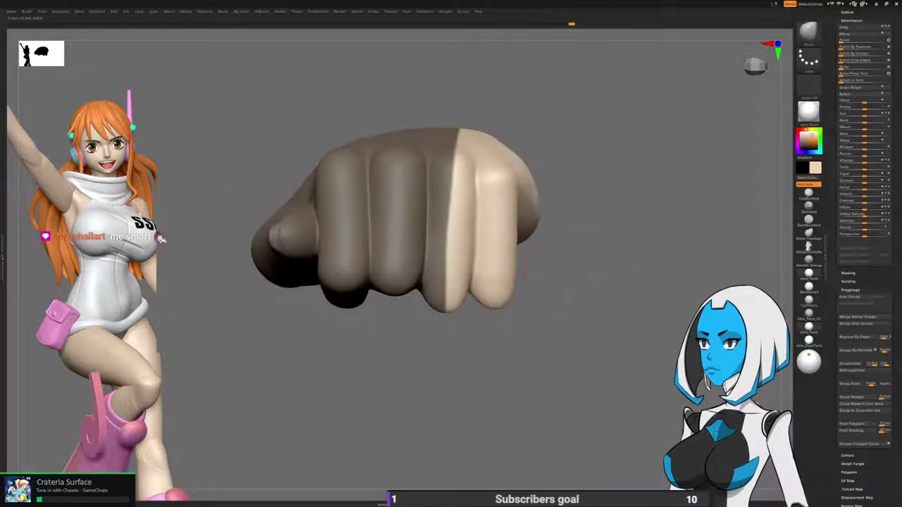
pyautogui.press('space')
pyautogui.click(545, 441)
pyautogui.click(544, 441)
pyautogui.click(544, 442)
pyautogui.keyDown('ctrl'); pyautogui.click(470, 385); pyautogui.keyUp('ctrl')
# Enlarge the Move brush and adjust the unmasked index- and middle-finger side of the fist.
pyautogui.press('space')
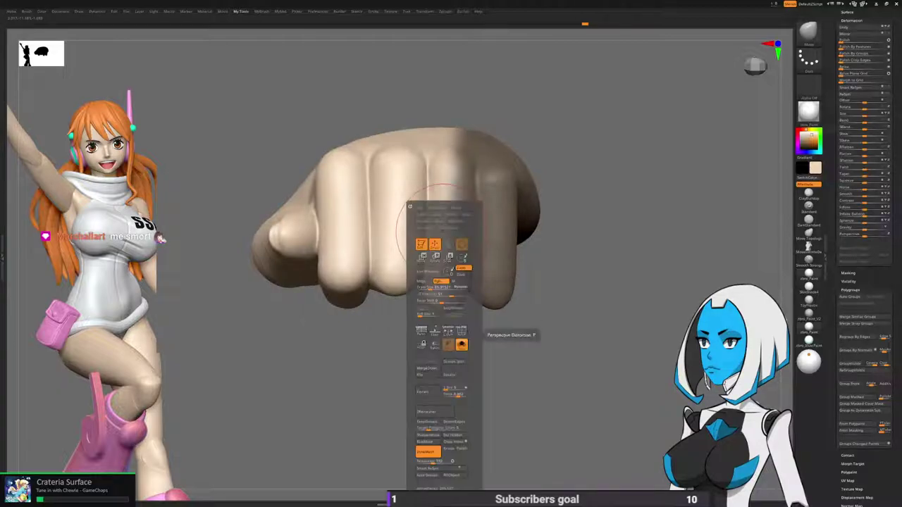
pyautogui.press('space')
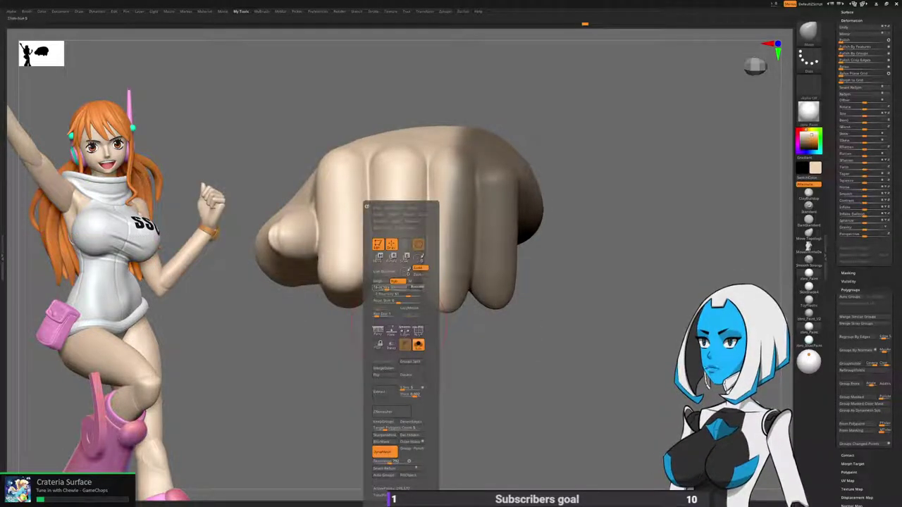
pyautogui.moveTo(395, 287); pyautogui.dragTo(396, 287)
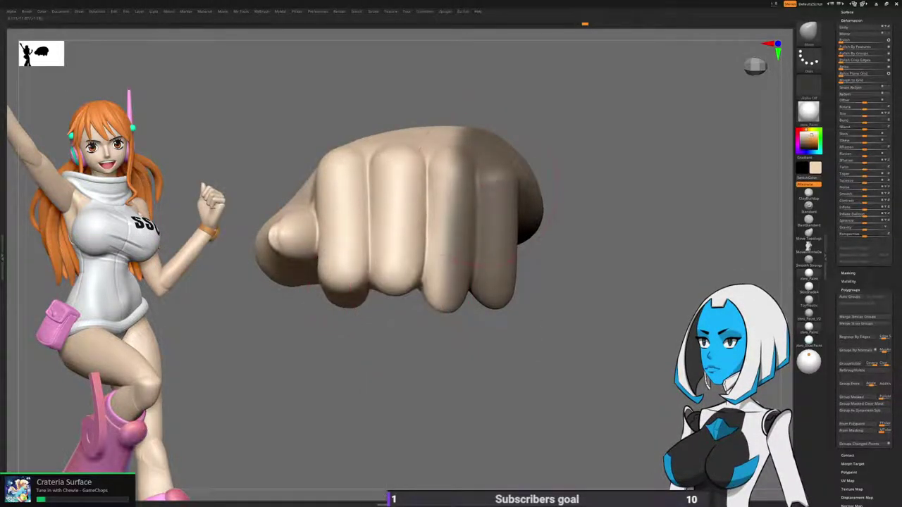
pyautogui.moveTo(453, 233); pyautogui.dragTo(449, 235)
pyautogui.moveTo(451, 272); pyautogui.dragTo(449, 274)
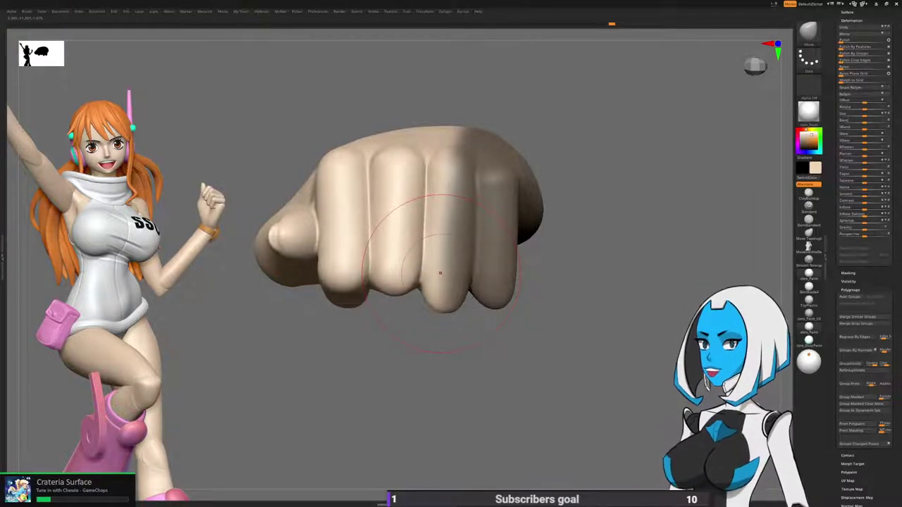
pyautogui.moveTo(441, 273); pyautogui.dragTo(428, 273, button='right')
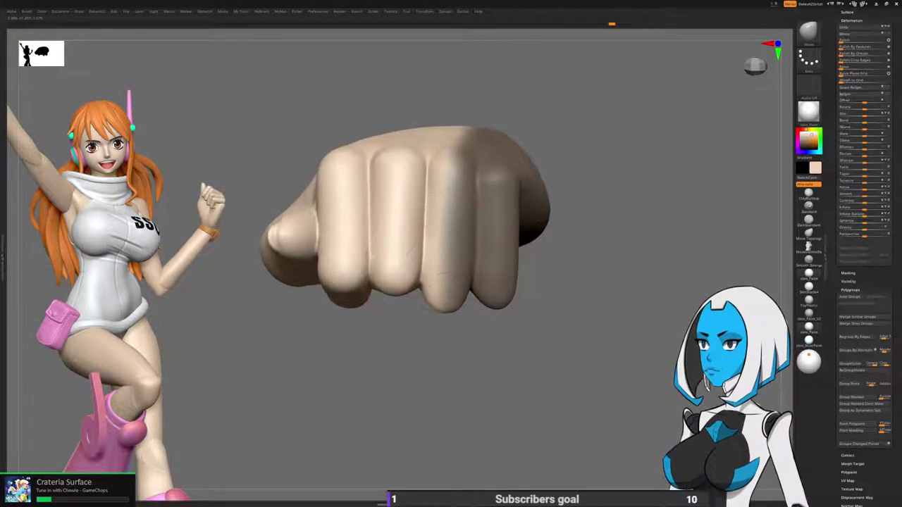
pyautogui.moveTo(449, 342); pyautogui.dragTo(444, 347, button='right')
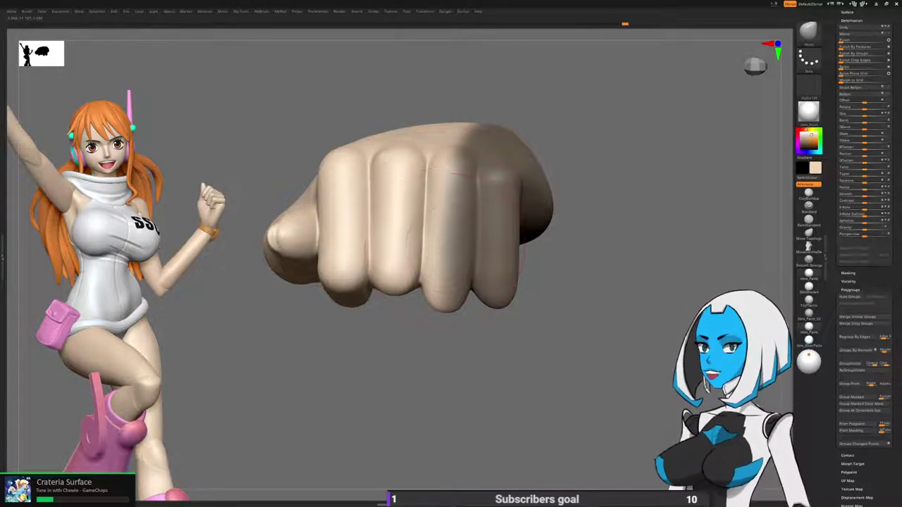
# Remask the fist so the ring finger is isolated by a blurred, inverted mask.
pyautogui.keyDown('alt'); pyautogui.moveTo(454, 342); pyautogui.dragTo(507, 395, button='right'); pyautogui.keyUp('alt')
pyautogui.keyDown('ctrl'); pyautogui.click(458, 363); pyautogui.keyUp('ctrl')
pyautogui.moveTo(426, 240); pyautogui.dragTo(430, 299, button='right')
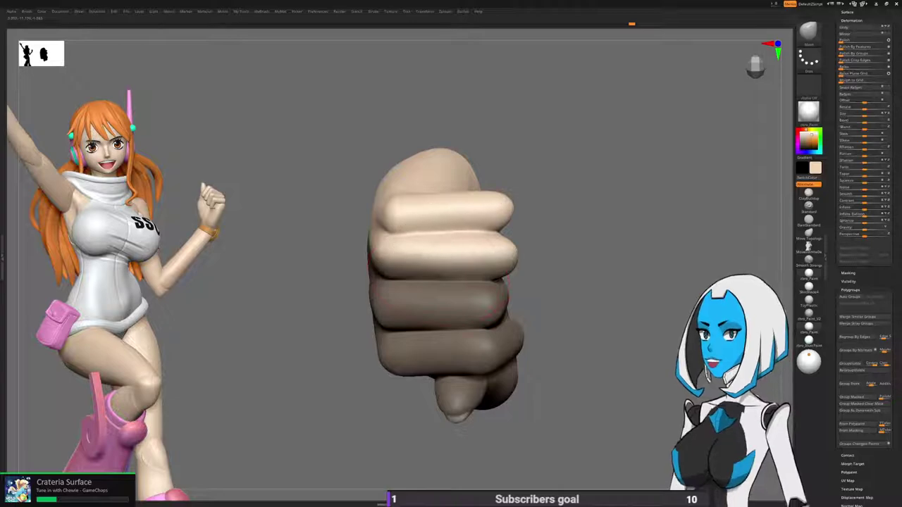
pyautogui.moveTo(525, 205)
pyautogui.keyDown('ctrl'); pyautogui.keyDown('shift'); pyautogui.mouseDown()
pyautogui.moveTo(278, 190)
pyautogui.moveTo(748, 185)
pyautogui.moveTo(648, 243)
pyautogui.mouseUp(); pyautogui.keyUp('shift'); pyautogui.keyUp('ctrl')
pyautogui.keyDown('ctrl'); pyautogui.click(592, 272); pyautogui.keyUp('ctrl')
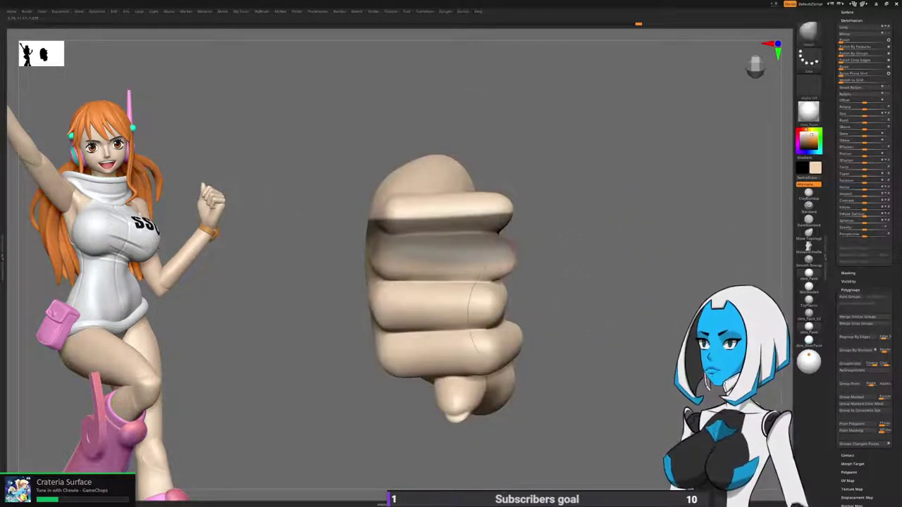
pyautogui.press('space')
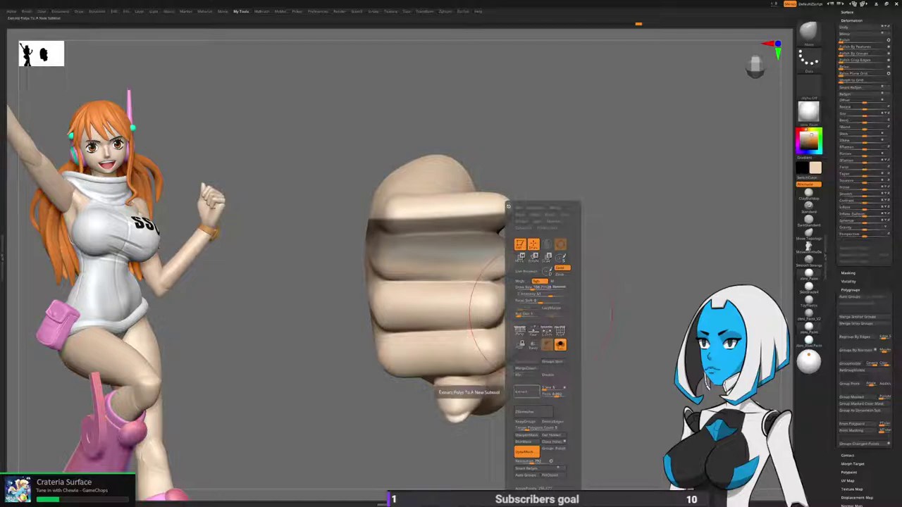
pyautogui.click(523, 442)
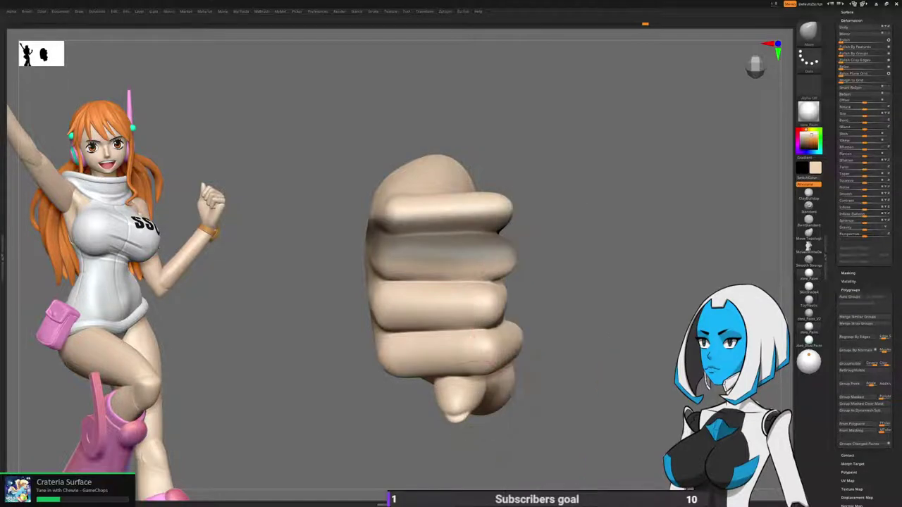
pyautogui.keyDown('ctrl'); pyautogui.click(405, 423); pyautogui.keyUp('ctrl')
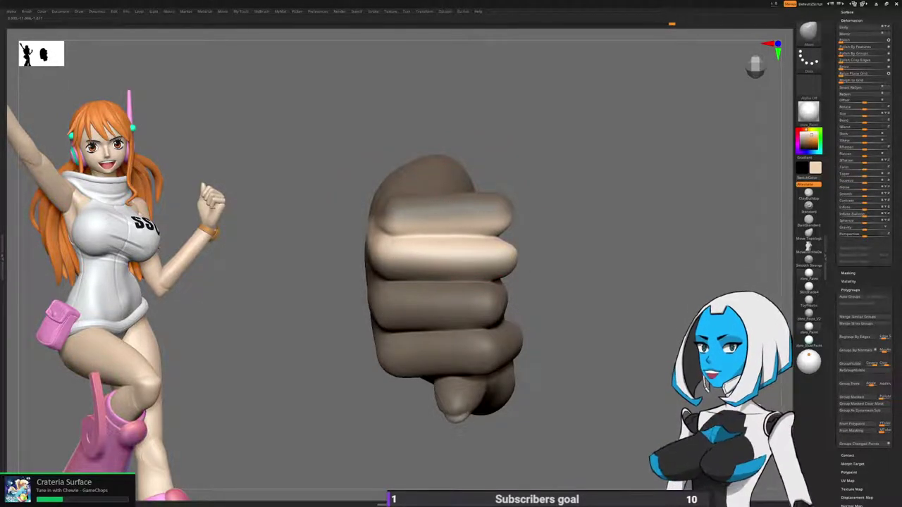
# Reposition the ring and little fingers with the Move brush through the soft mask, and clear the mask.
pyautogui.moveTo(572, 402); pyautogui.dragTo(540, 373)
pyautogui.moveTo(522, 185); pyautogui.dragTo(442, 225)
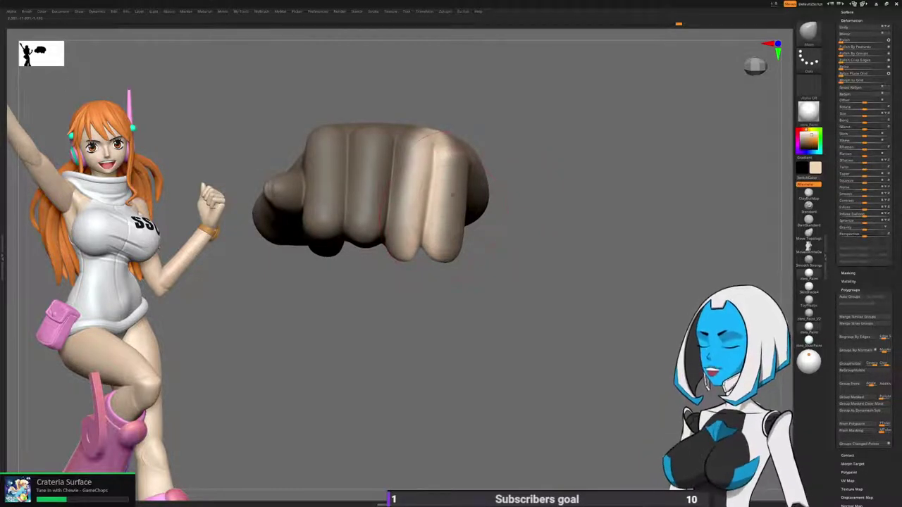
pyautogui.press('ctrl')
pyautogui.moveTo(496, 368)
pyautogui.keyDown('ctrl'); pyautogui.mouseDown()
pyautogui.moveTo(491, 403)
pyautogui.moveTo(501, 410)
pyautogui.moveTo(486, 400)
pyautogui.moveTo(556, 338)
pyautogui.moveTo(599, 255)
pyautogui.moveTo(557, 264)
pyautogui.moveTo(502, 241)
pyautogui.mouseUp(); pyautogui.keyUp('ctrl')
pyautogui.press('space')
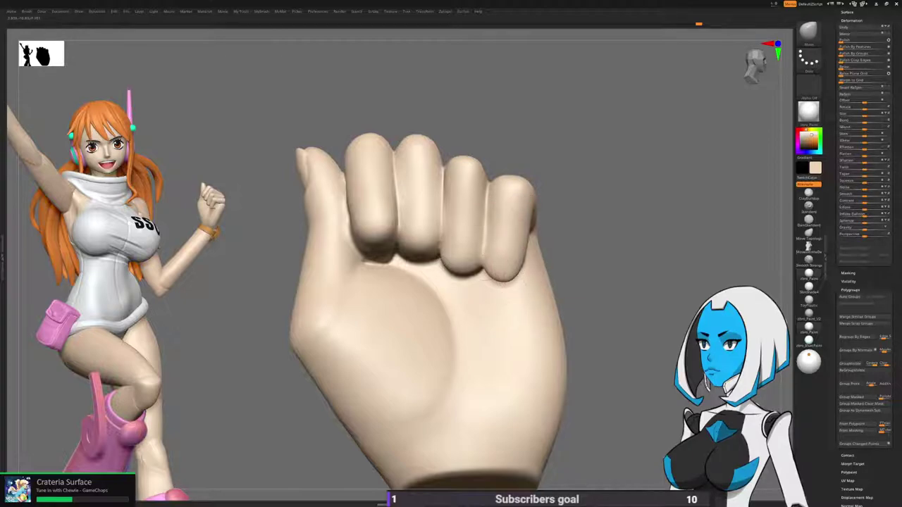
# Refine the folded crease on the outer side of the little finger with the DamStandard brush.
pyautogui.moveTo(548, 342); pyautogui.dragTo(413, 215, button='right')
pyautogui.press('b')
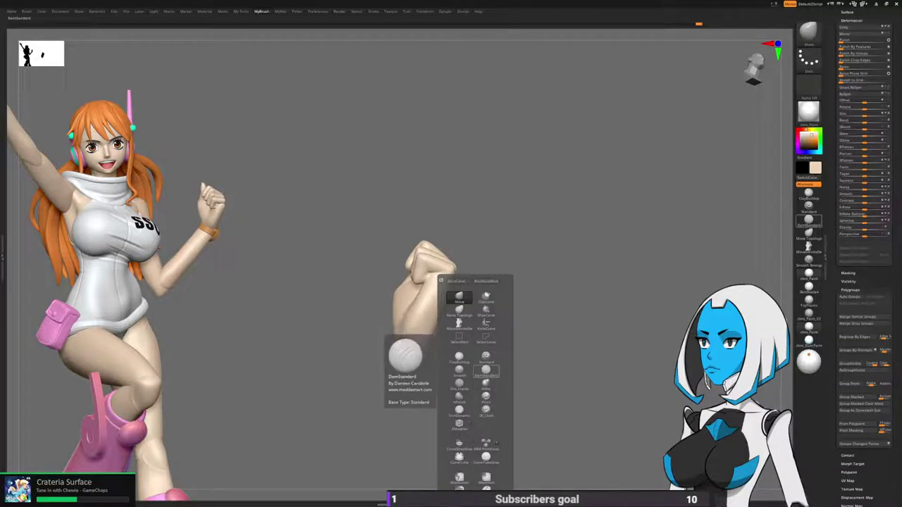
pyautogui.click(486, 396)
pyautogui.scroll(5, 493, 296)
pyautogui.moveTo(530, 297); pyautogui.dragTo(484, 327, button='right')
pyautogui.press('space')
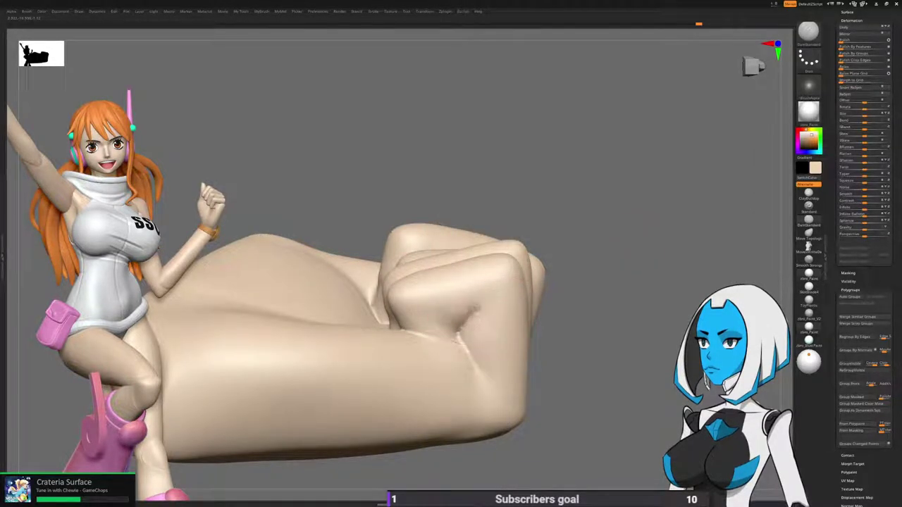
pyautogui.moveTo(454, 310); pyautogui.dragTo(462, 364, button='right')
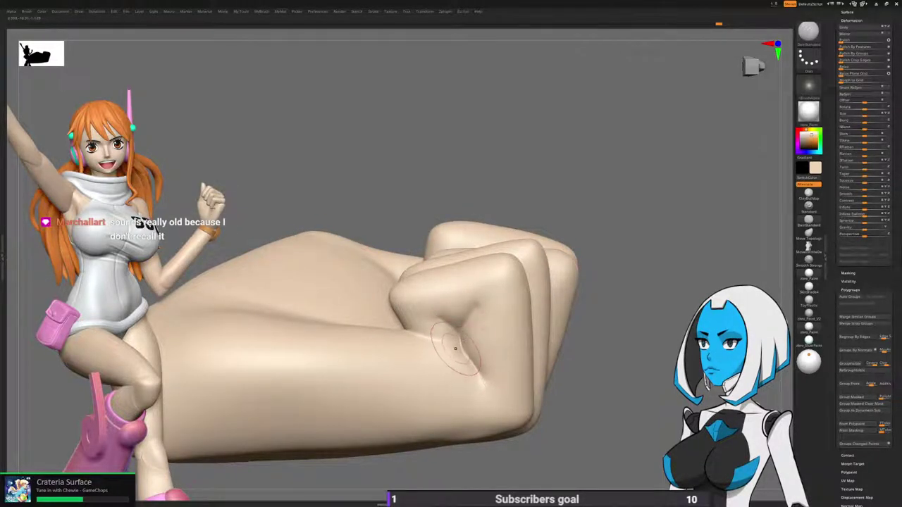
pyautogui.moveTo(446, 371)
pyautogui.mouseDown(button='right')
pyautogui.moveTo(471, 353)
pyautogui.moveTo(473, 274)
pyautogui.moveTo(462, 284)
pyautogui.moveTo(461, 326)
pyautogui.mouseUp(button='right')
pyautogui.moveTo(465, 282); pyautogui.dragTo(469, 288, button='right')
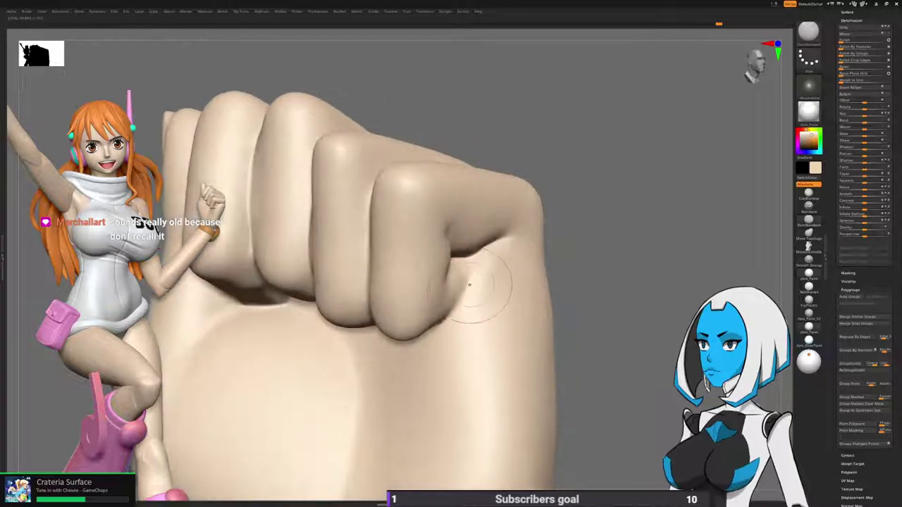
# Sharpen the creases between the curled fingertips, the palm and the thumb with DamStandard, smoothing rough spots.
pyautogui.keyDown('ctrl'); pyautogui.moveTo(562, 352); pyautogui.dragTo(581, 324, button='right'); pyautogui.keyUp('ctrl')
pyautogui.moveTo(345, 271)
pyautogui.keyDown('alt'); pyautogui.mouseDown(button='right')
pyautogui.moveTo(534, 255)
pyautogui.moveTo(514, 185)
pyautogui.mouseUp(button='right'); pyautogui.keyUp('alt')
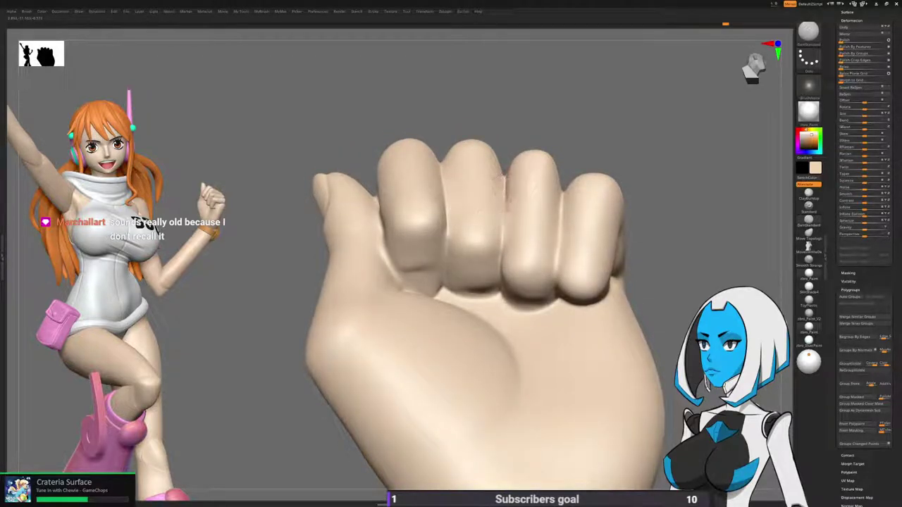
pyautogui.moveTo(502, 237); pyautogui.dragTo(513, 264, button='right')
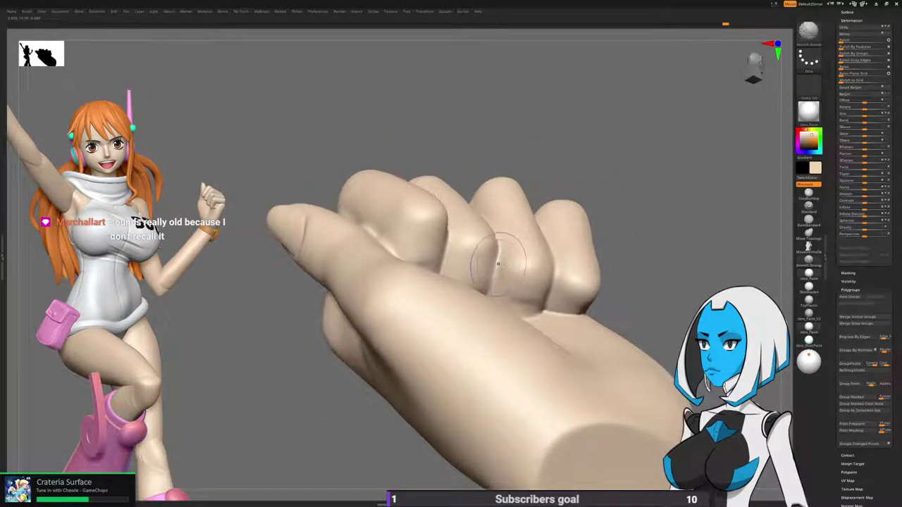
pyautogui.moveTo(498, 265); pyautogui.dragTo(455, 255, button='right')
pyautogui.moveTo(587, 275); pyautogui.dragTo(432, 191, button='right')
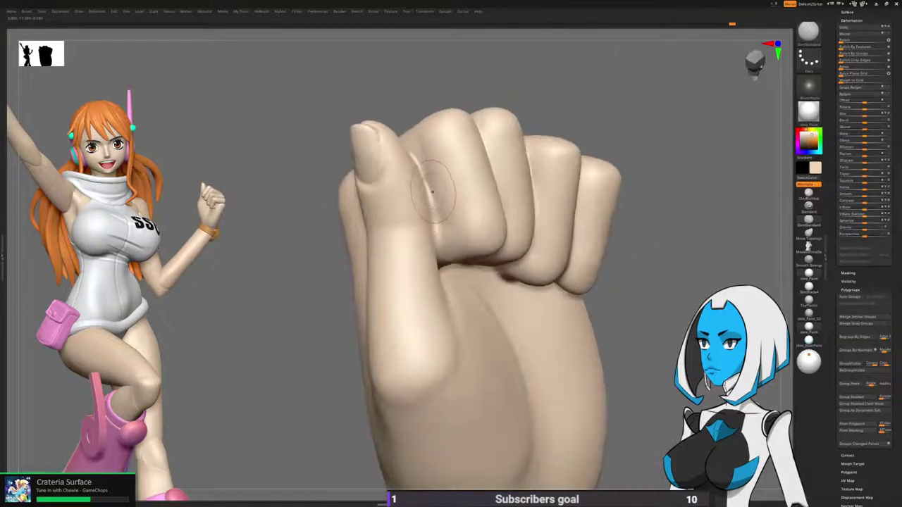
pyautogui.moveTo(419, 258); pyautogui.dragTo(451, 271, button='right')
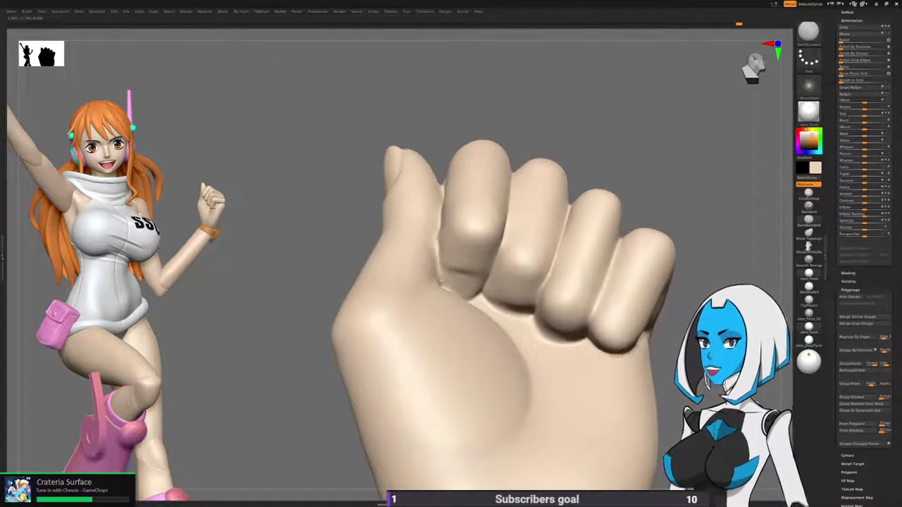
# Carve the crease between the thumb and the back of the hand below the index knuckle, and smooth its lower end.
pyautogui.moveTo(360, 289); pyautogui.dragTo(451, 227, button='right')
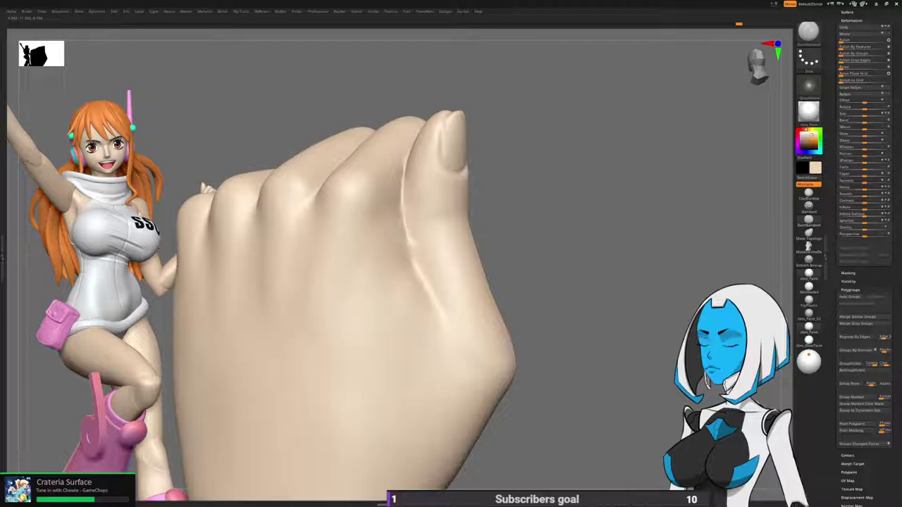
pyautogui.moveTo(467, 306); pyautogui.dragTo(441, 216, button='right')
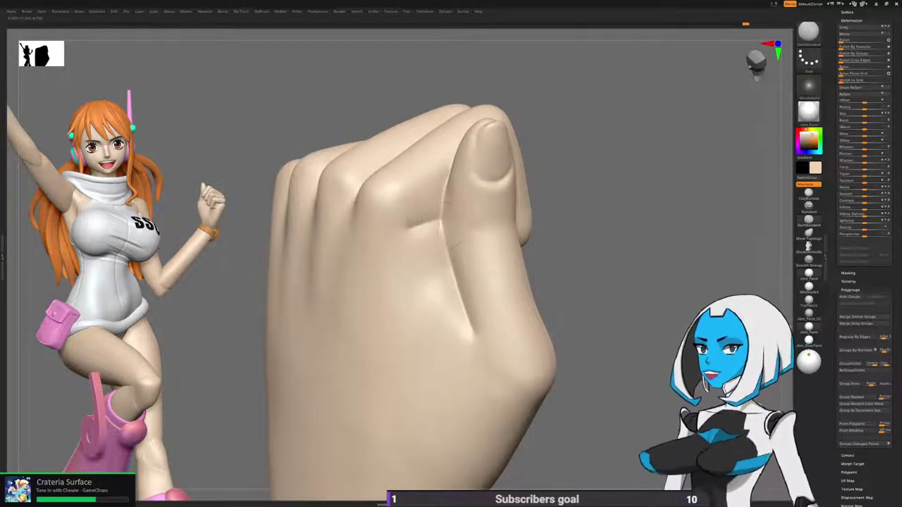
pyautogui.keyDown('shift'); pyautogui.moveTo(485, 313); pyautogui.dragTo(461, 315); pyautogui.keyUp('shift')
pyautogui.keyDown('ctrl'); pyautogui.moveTo(461, 316); pyautogui.dragTo(431, 204, button='right'); pyautogui.keyUp('ctrl')
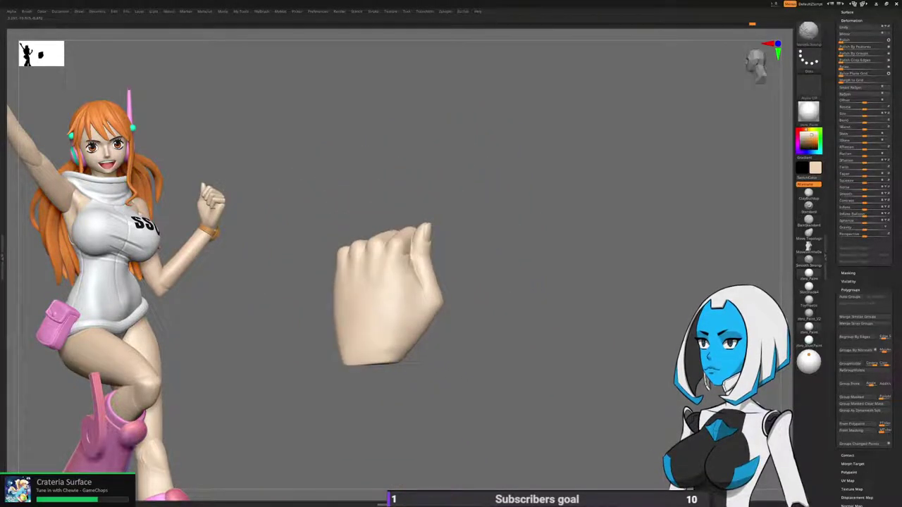
# Select the DamStandard brush, display the whole figure to check the fist, and bring the subtool list into view.
pyautogui.press('b')
pyautogui.press('d')
pyautogui.press('s')
pyautogui.moveTo(428, 350)
pyautogui.mouseDown(button='right')
pyautogui.moveTo(476, 368)
pyautogui.moveTo(503, 362)
pyautogui.moveTo(508, 338)
pyautogui.moveTo(570, 337)
pyautogui.moveTo(543, 345)
pyautogui.moveTo(546, 281)
pyautogui.moveTo(518, 303)
pyautogui.moveTo(533, 297)
pyautogui.moveTo(537, 345)
pyautogui.mouseUp(button='right')
pyautogui.rightClick(542, 345)
pyautogui.click(560, 345)
pyautogui.moveTo(537, 345); pyautogui.dragTo(384, 337, button='right')
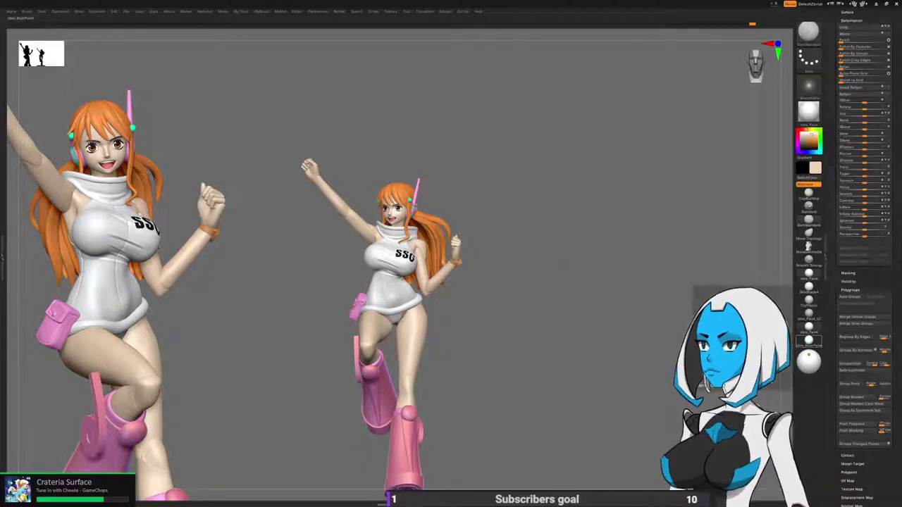
pyautogui.scroll(10, 877, 257)
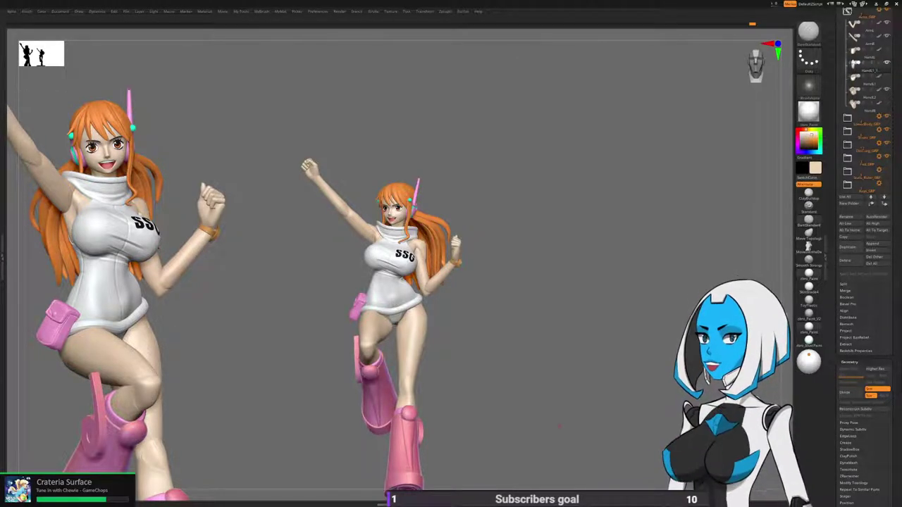
# Frame the whole figure on its base, save the file, and collapse the arms folder in the subtool list.
pyautogui.moveTo(535, 310); pyautogui.dragTo(562, 232, button='right')
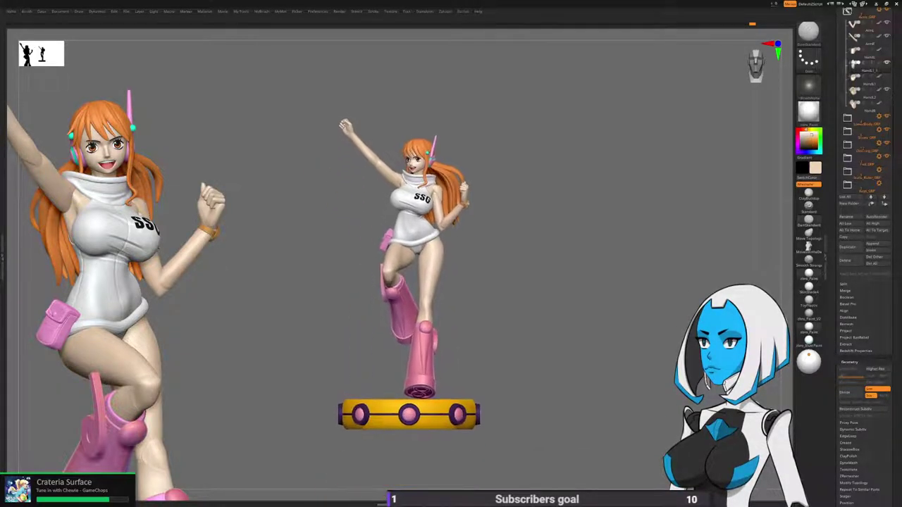
pyautogui.moveTo(895, 162); pyautogui.dragTo(895, 435)
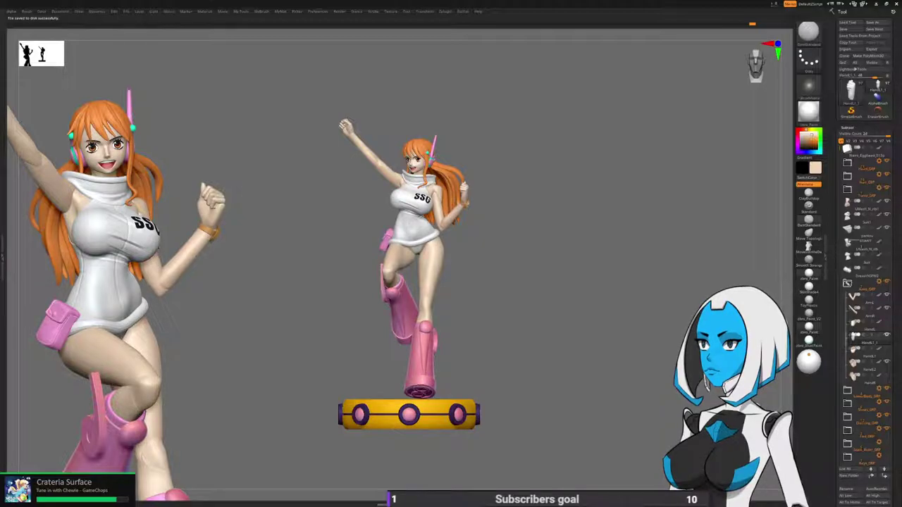
pyautogui.moveTo(557, 282); pyautogui.dragTo(550, 282)
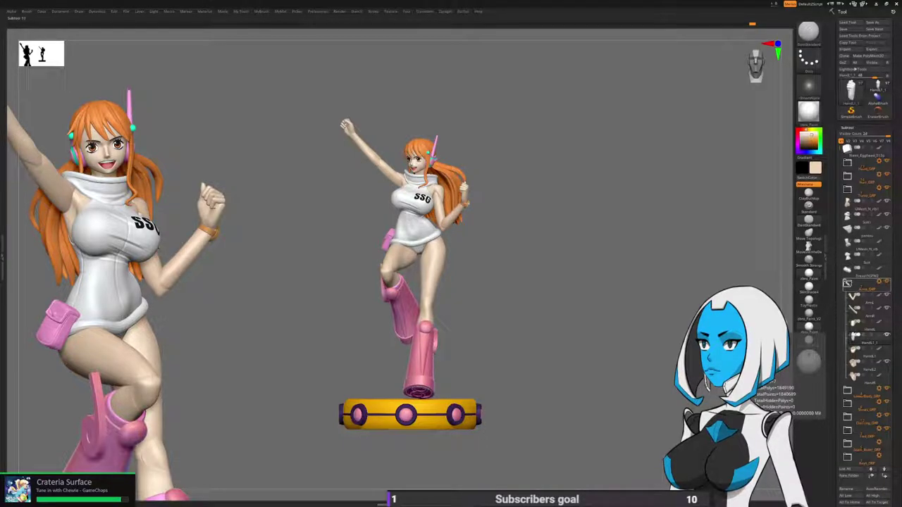
pyautogui.click(847, 283)
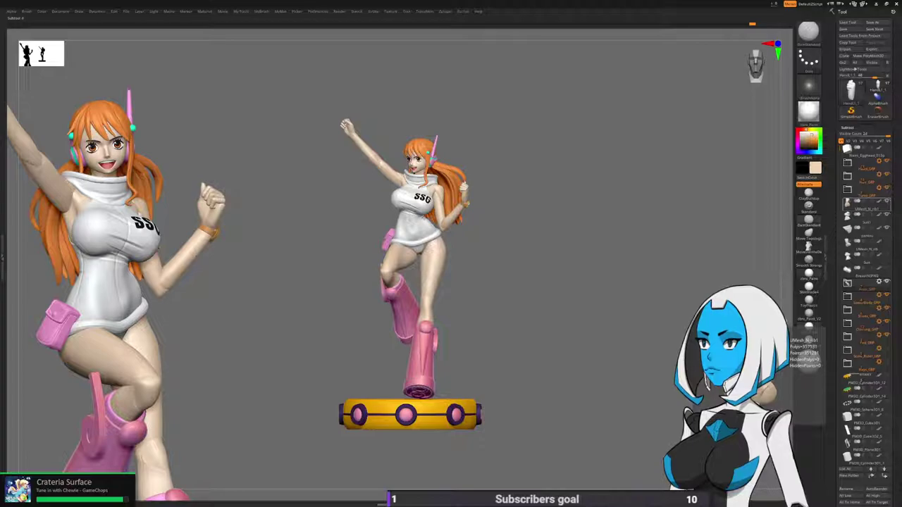
# Duplicate the torso body mesh with the copy placed above the head folder, and hide the white suit covering it.
pyautogui.click(858, 205)
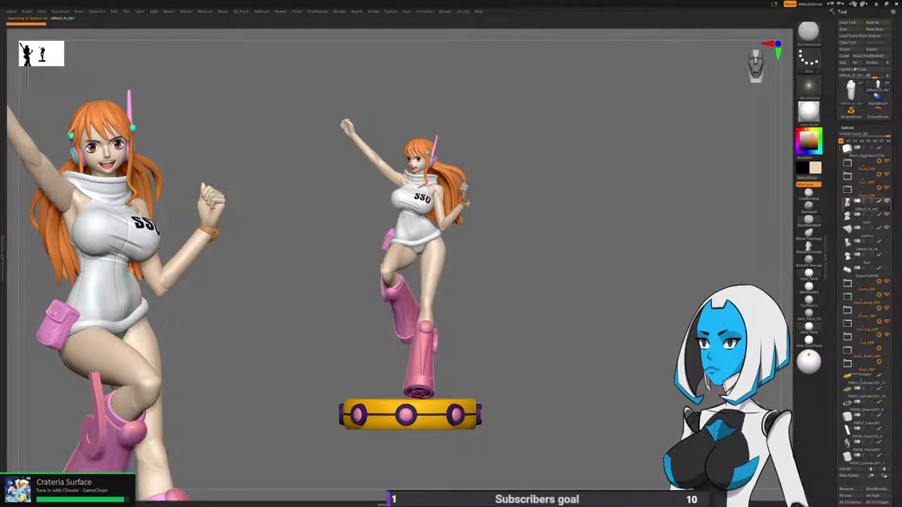
pyautogui.scroll(-2, 865, 253)
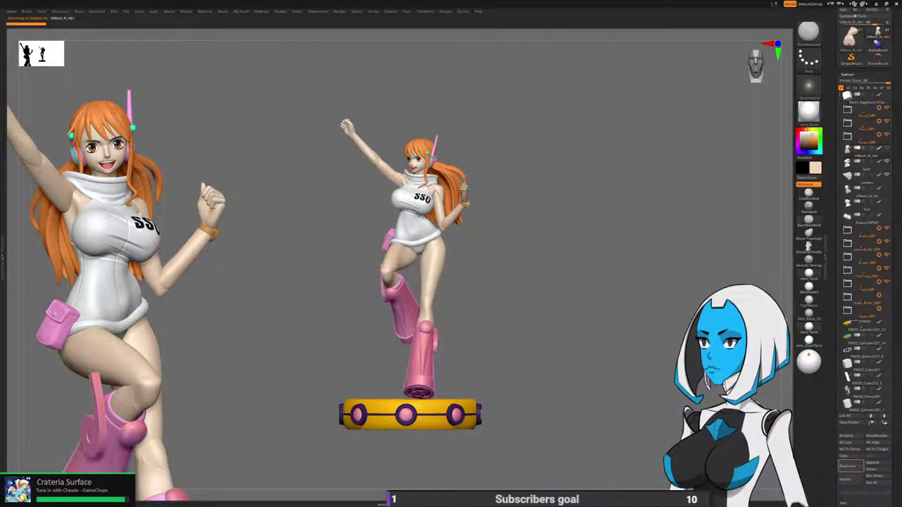
pyautogui.moveTo(867, 107); pyautogui.dragTo(867, 106)
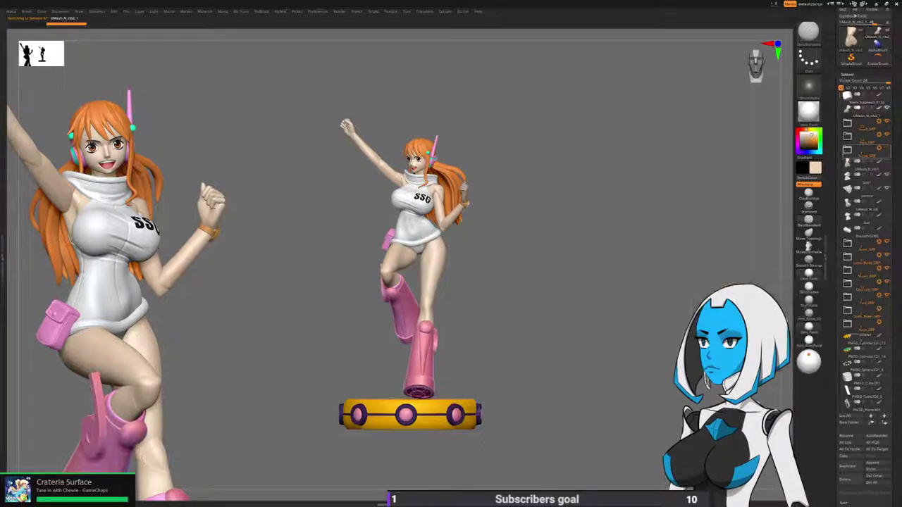
pyautogui.click(887, 175)
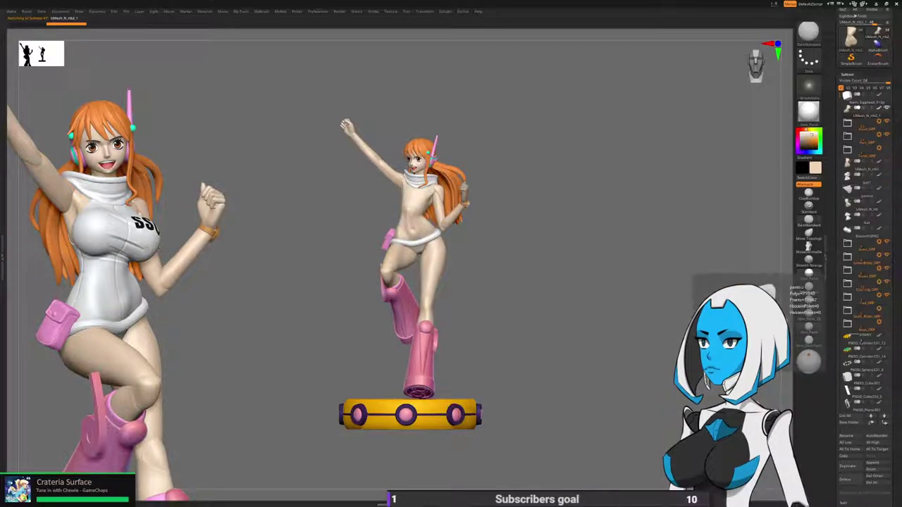
# Hide the clothing, head, hair and round base folders so only the bare body and boots are shown.
pyautogui.click(887, 282)
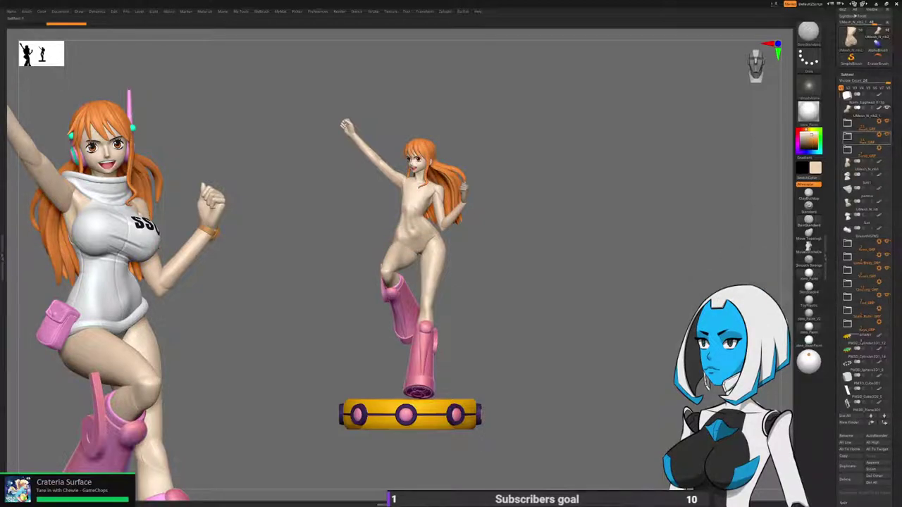
pyautogui.click(887, 134)
pyautogui.click(887, 121)
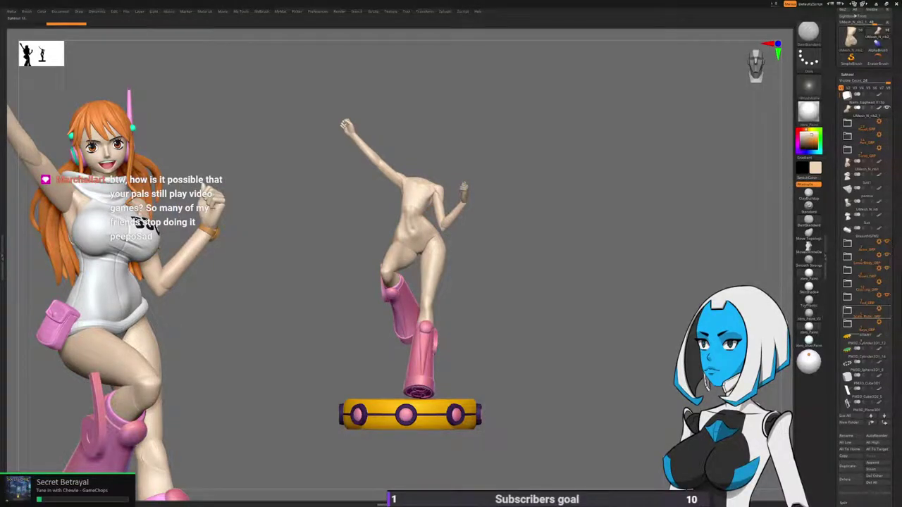
pyautogui.click(887, 295)
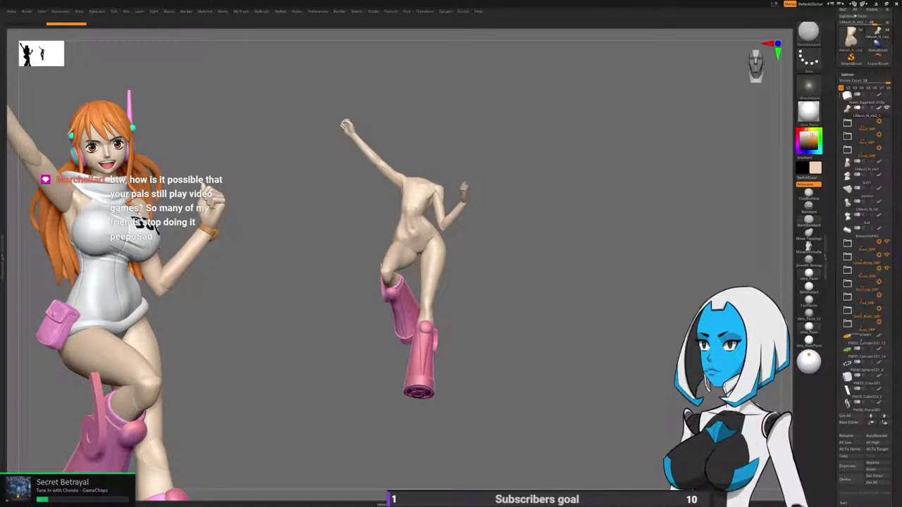
# Activate the torso mesh and adjust its surface around the front of the hip with the Move brush.
pyautogui.moveTo(549, 268); pyautogui.dragTo(465, 272)
pyautogui.moveTo(353, 233); pyautogui.dragTo(372, 180)
pyautogui.keyDown('alt'); pyautogui.click(416, 181); pyautogui.keyUp('alt')
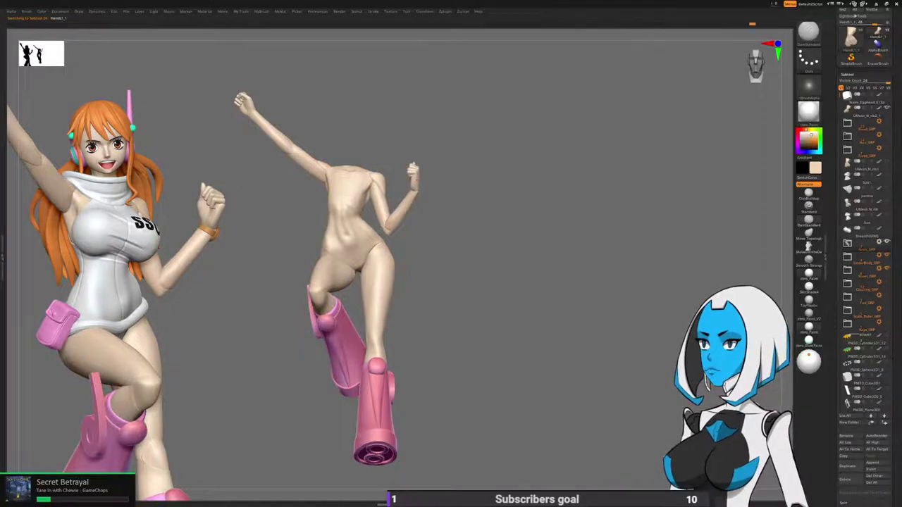
pyautogui.press('space')
pyautogui.moveTo(486, 282); pyautogui.dragTo(454, 285)
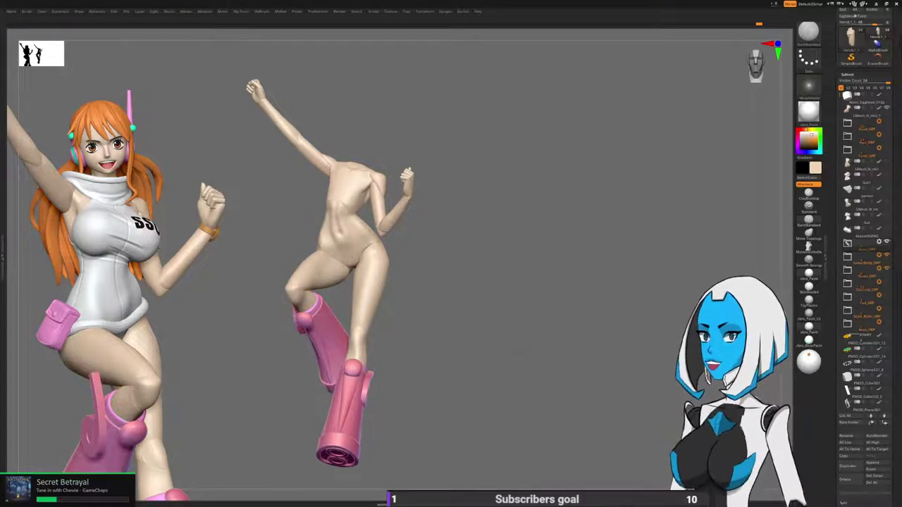
pyautogui.moveTo(515, 353); pyautogui.dragTo(537, 358)
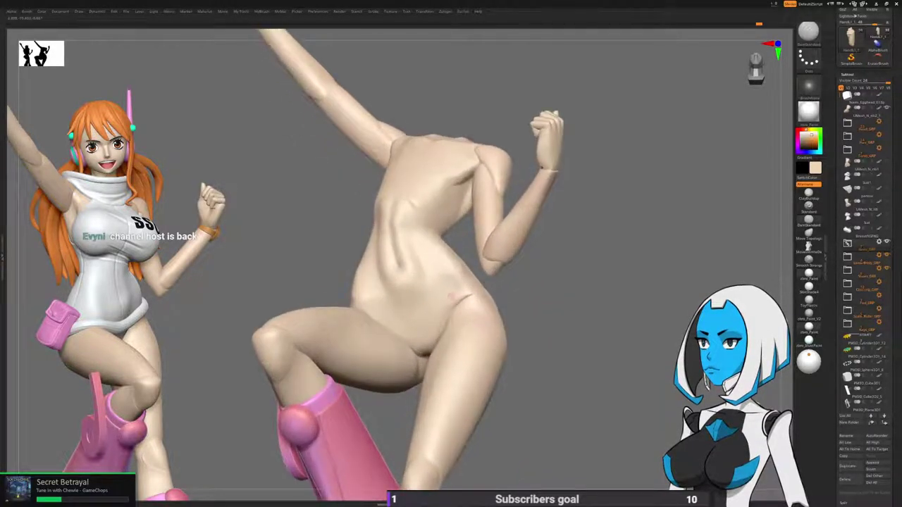
pyautogui.press('space')
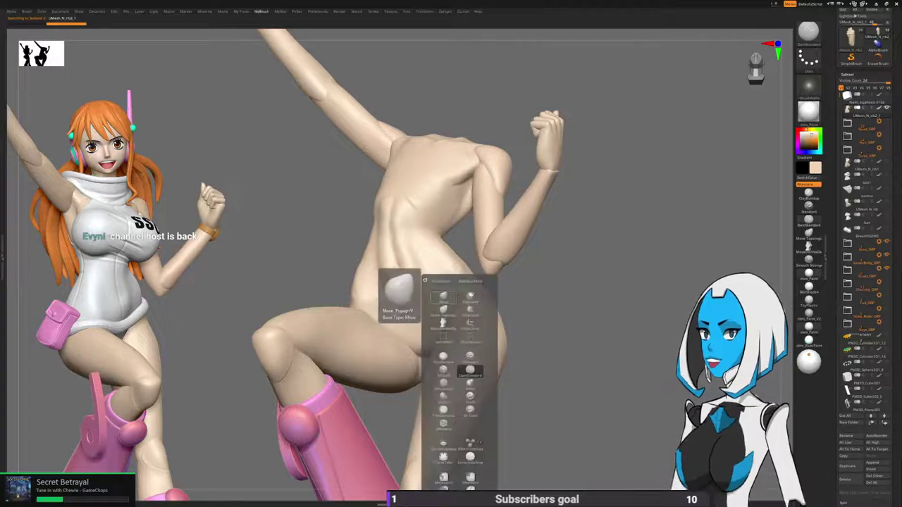
pyautogui.click(447, 295)
pyautogui.moveTo(556, 326)
pyautogui.mouseDown()
pyautogui.moveTo(483, 312)
pyautogui.moveTo(443, 279)
pyautogui.moveTo(426, 288)
pyautogui.mouseUp()
pyautogui.press('space')
pyautogui.moveTo(504, 325); pyautogui.dragTo(526, 312)
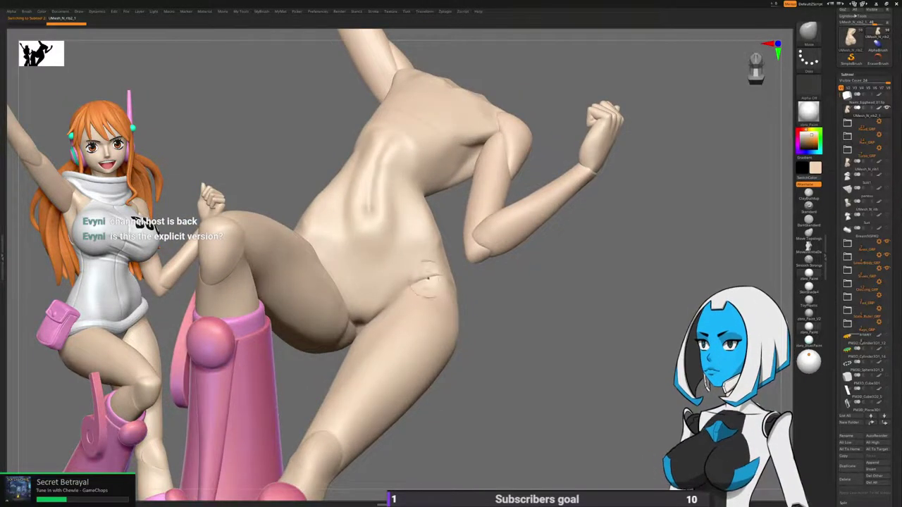
pyautogui.moveTo(430, 278)
pyautogui.mouseDown(button='right')
pyautogui.moveTo(395, 284)
pyautogui.moveTo(417, 319)
pyautogui.moveTo(486, 323)
pyautogui.mouseUp(button='right')
pyautogui.moveTo(479, 291); pyautogui.dragTo(495, 281)
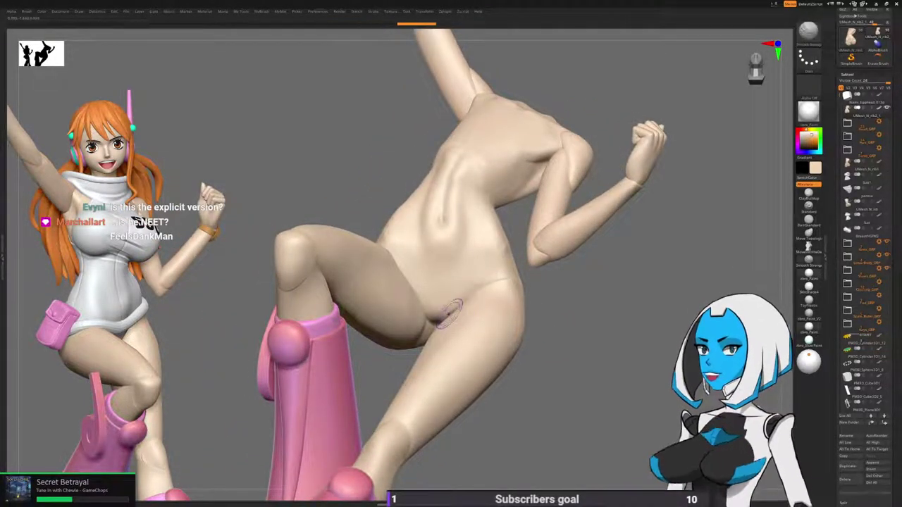
pyautogui.moveTo(468, 300); pyautogui.dragTo(513, 301, button='right')
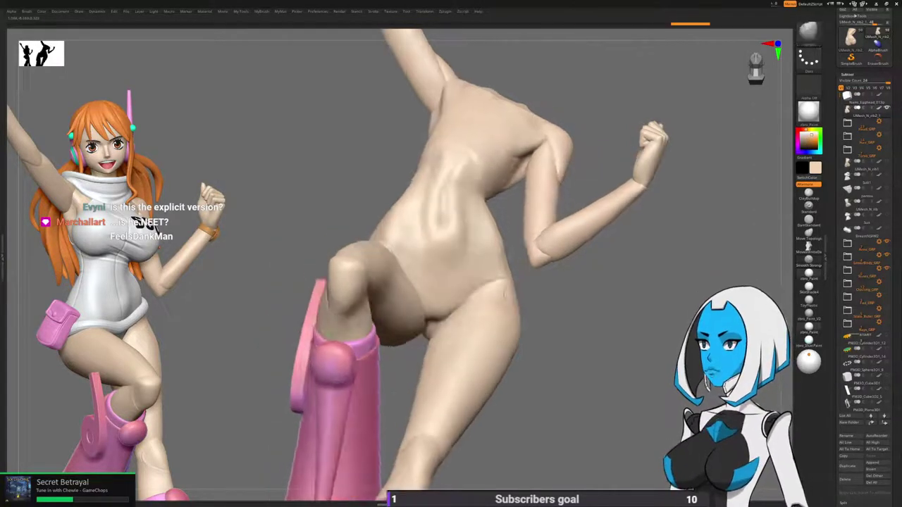
pyautogui.keyDown('ctrl'); pyautogui.moveTo(555, 368); pyautogui.dragTo(534, 341, button='right'); pyautogui.keyUp('ctrl')
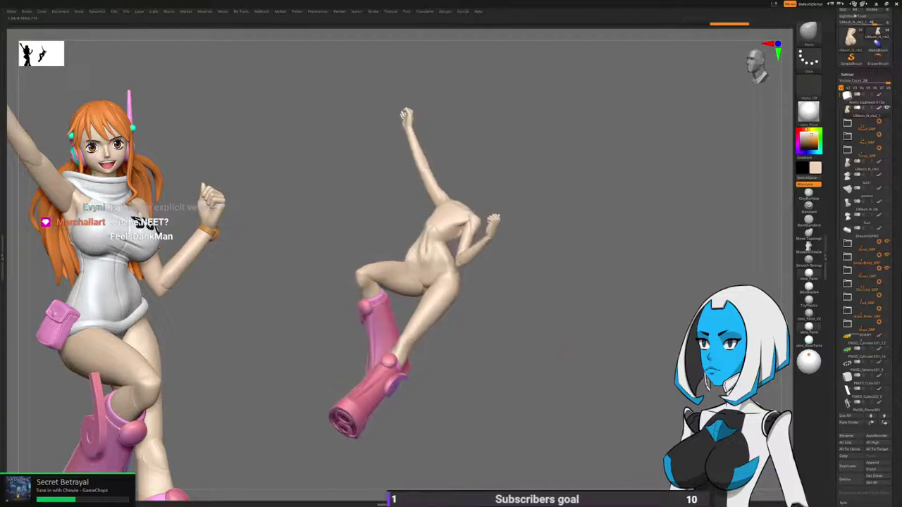
# Select the bent arm's hand mesh and shift it slightly to adjust how it sits on the wrist.
pyautogui.click(846, 243)
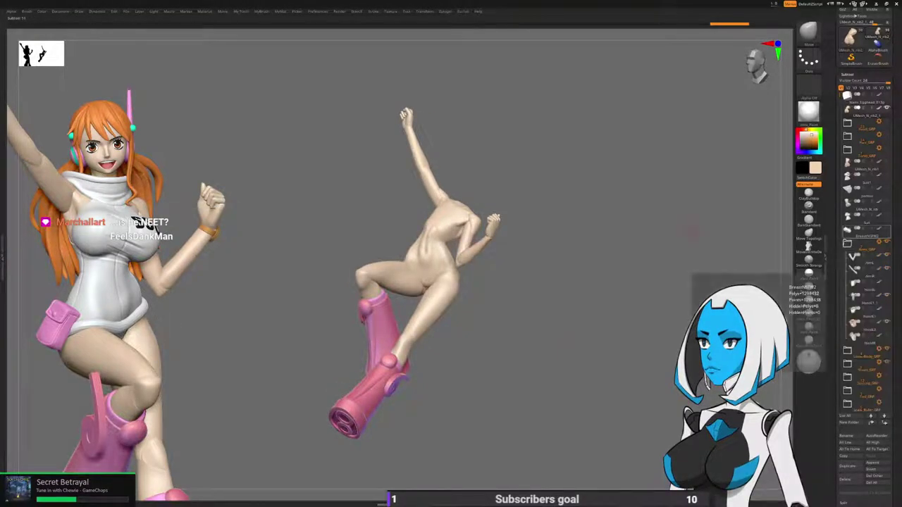
pyautogui.click(847, 243)
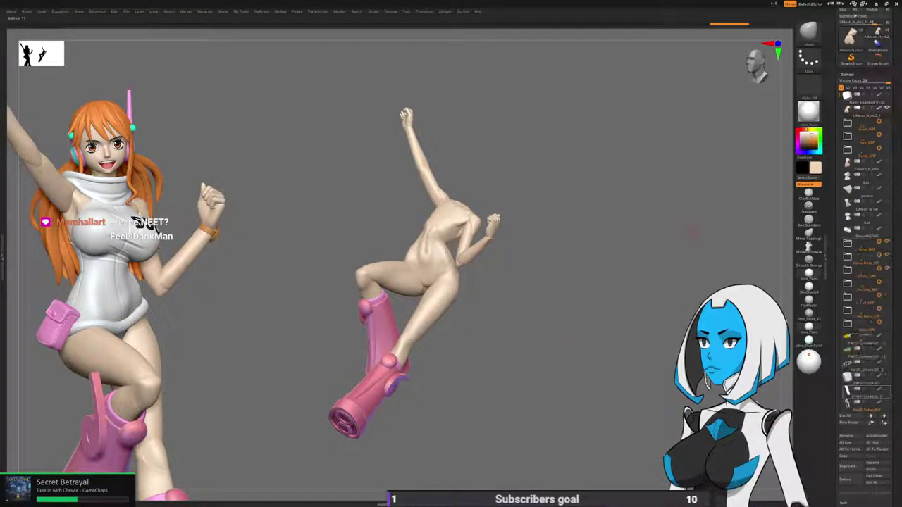
pyautogui.moveTo(695, 226); pyautogui.dragTo(599, 232)
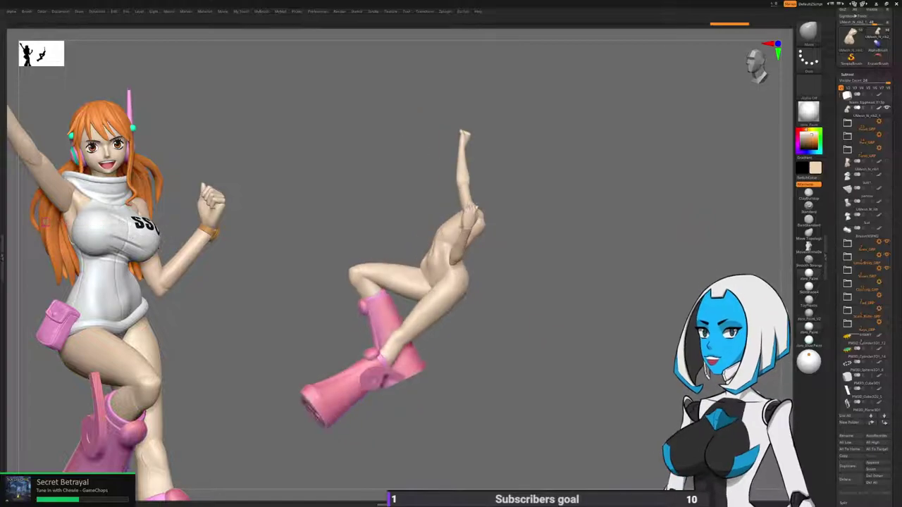
pyautogui.keyDown('alt'); pyautogui.moveTo(534, 332); pyautogui.dragTo(598, 232); pyautogui.keyUp('alt')
pyautogui.keyDown('alt'); pyautogui.click(554, 287); pyautogui.keyUp('alt')
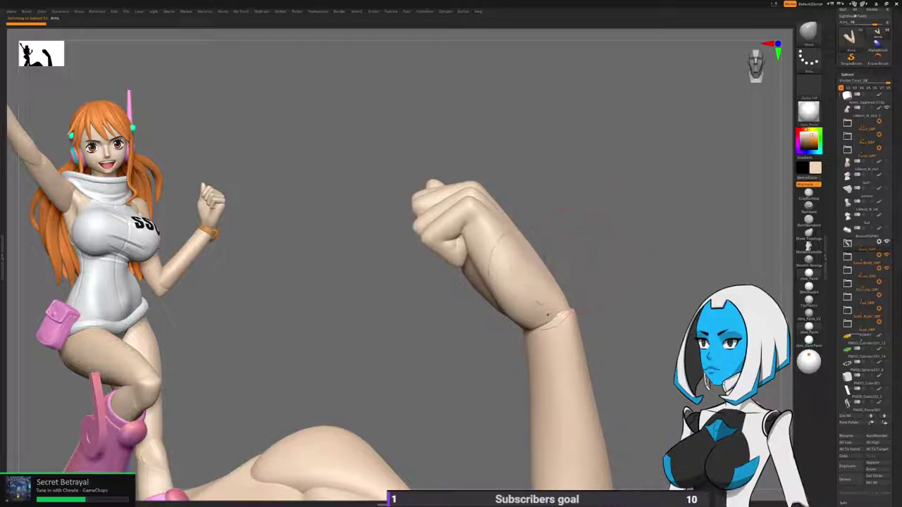
pyautogui.press('w')
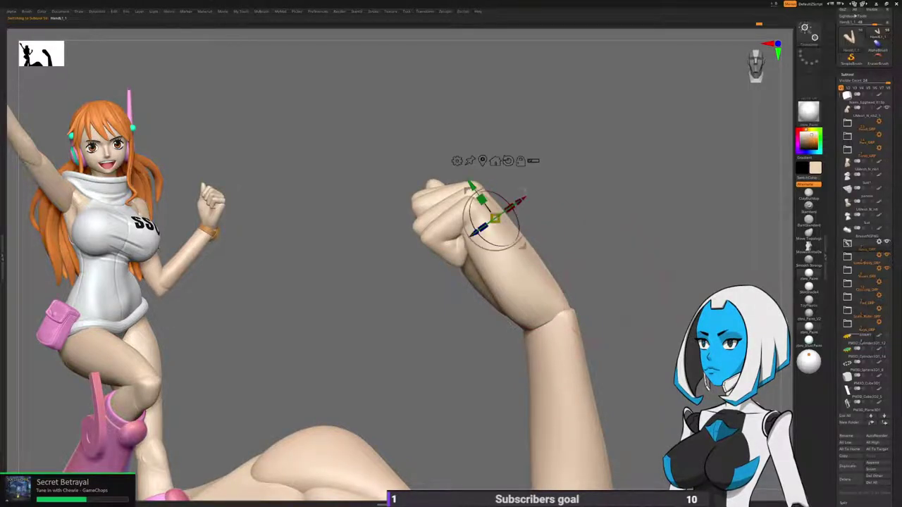
pyautogui.moveTo(527, 247); pyautogui.dragTo(530, 245)
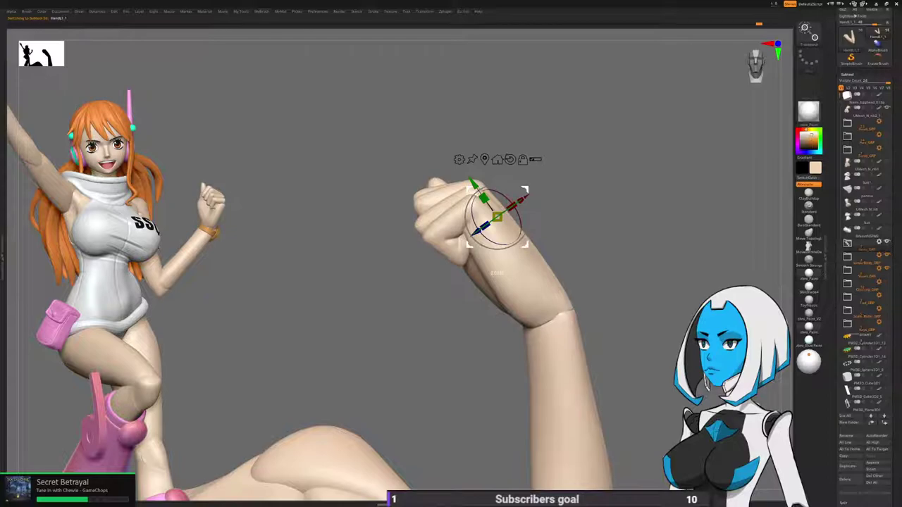
pyautogui.press('q')
# Union the arms folder into one mesh with Boolean Folder and move the resulting mesh directly below the torso mesh.
pyautogui.keyDown('alt'); pyautogui.moveTo(624, 373); pyautogui.dragTo(606, 316); pyautogui.keyUp('alt')
pyautogui.moveTo(634, 345)
pyautogui.mouseDown()
pyautogui.moveTo(613, 338)
pyautogui.moveTo(637, 345)
pyautogui.mouseUp()
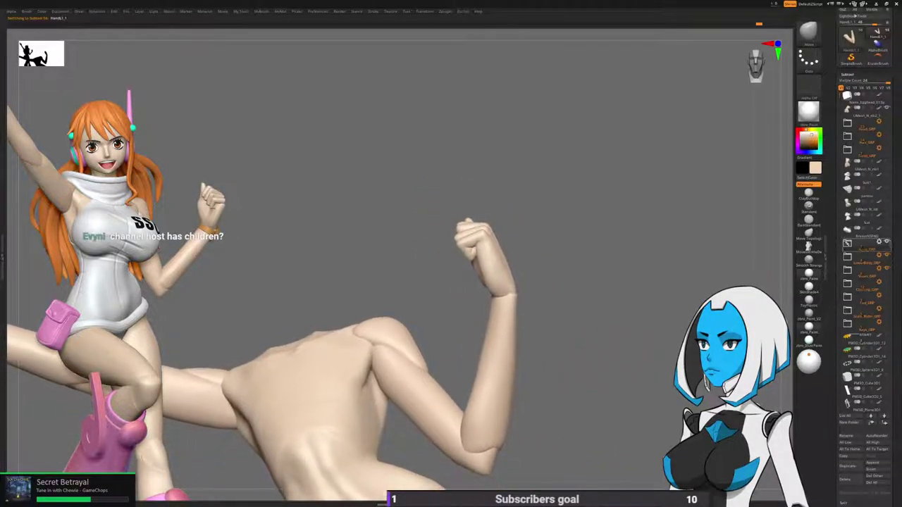
pyautogui.keyDown('alt'); pyautogui.moveTo(761, 261); pyautogui.dragTo(733, 208); pyautogui.keyUp('alt')
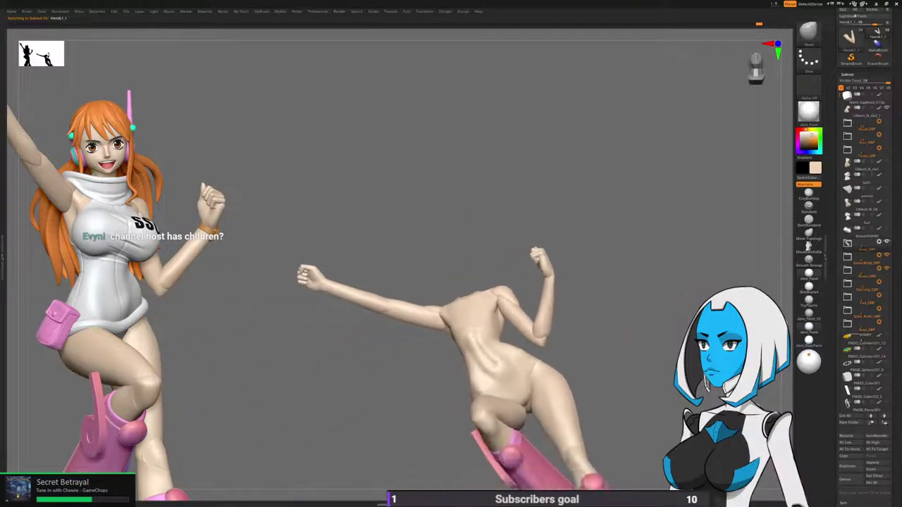
pyautogui.moveTo(669, 352); pyautogui.dragTo(564, 324)
pyautogui.click(878, 242)
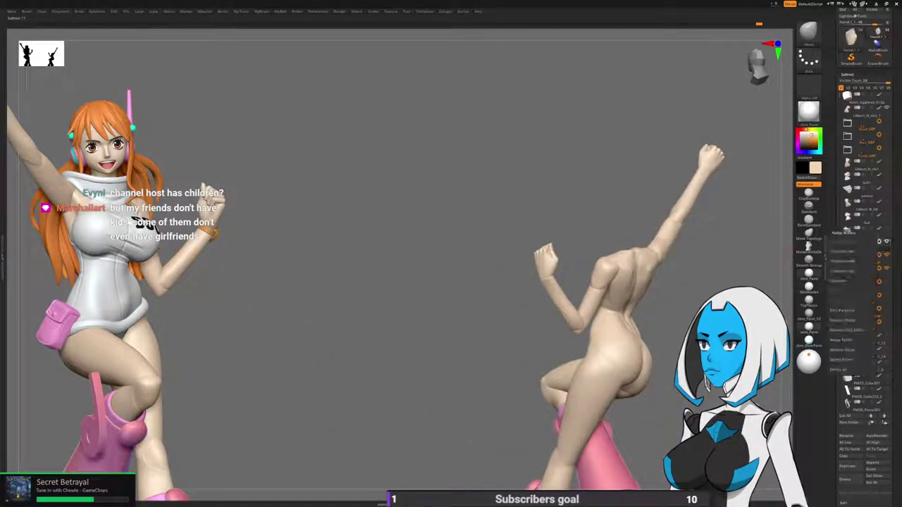
pyautogui.click(849, 320)
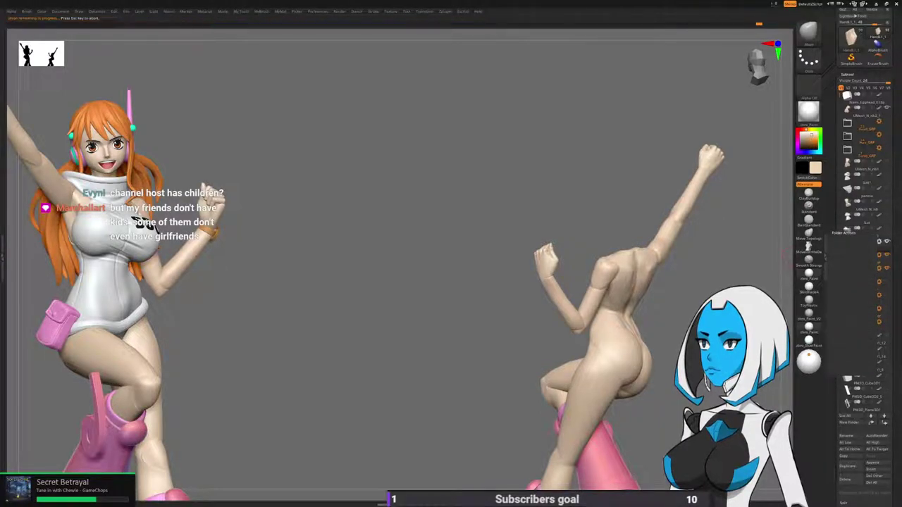
pyautogui.moveTo(865, 258); pyautogui.dragTo(865, 119)
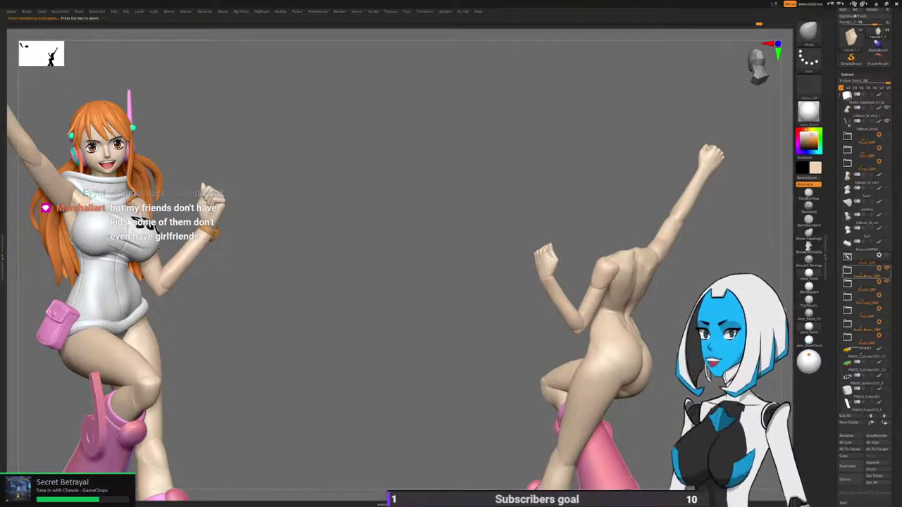
# Union the lower body folder into one mesh with Boolean Folder and place the result below the merged arms mesh.
pyautogui.click(848, 270)
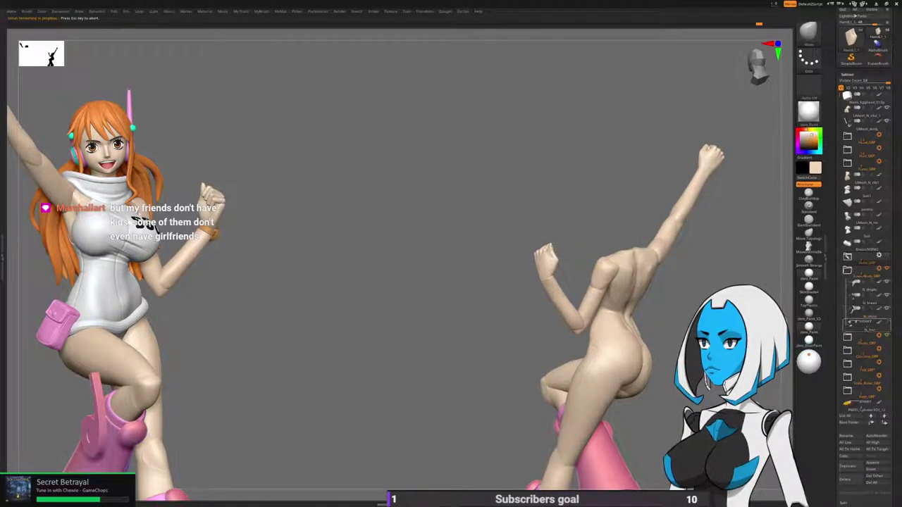
pyautogui.click(847, 270)
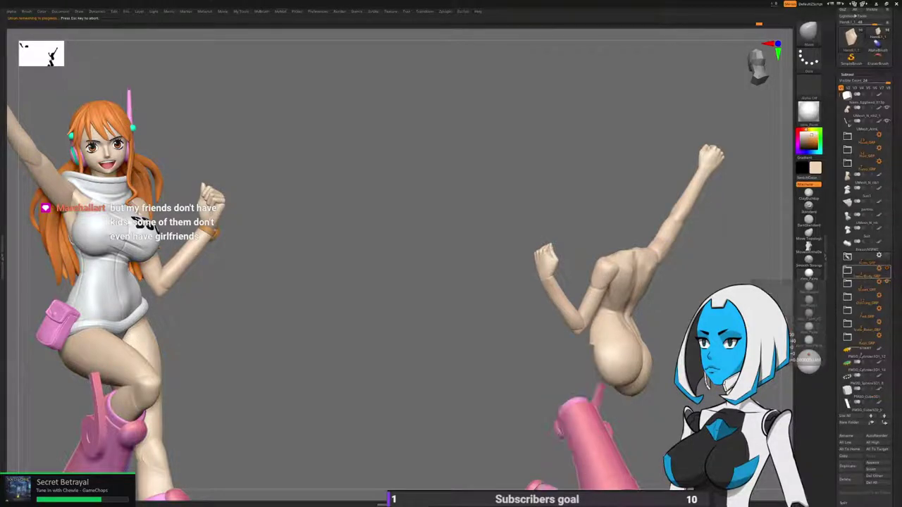
pyautogui.click(878, 256)
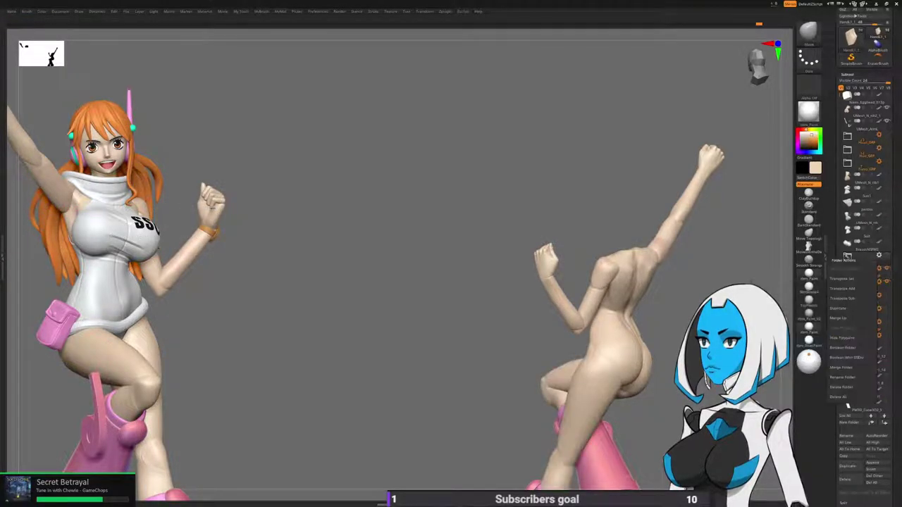
pyautogui.click(851, 348)
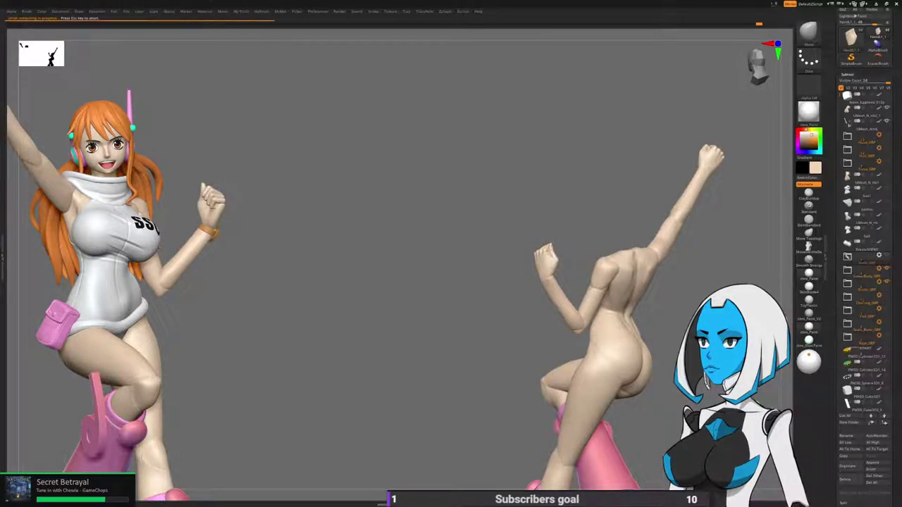
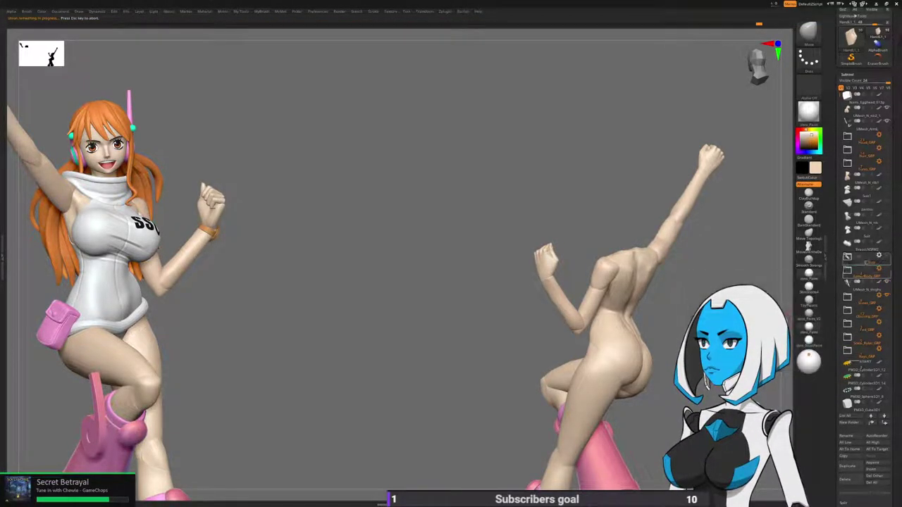
pyautogui.moveTo(866, 134); pyautogui.dragTo(866, 128)
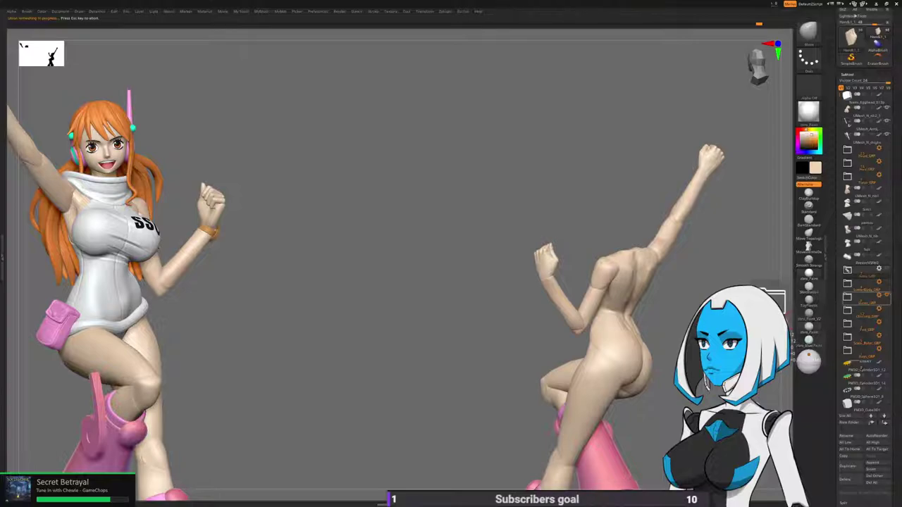
# Hide the boots folder and check the merged arms and legs against the torso from several angles.
pyautogui.click(886, 296)
pyautogui.keyDown('alt'); pyautogui.moveTo(535, 325); pyautogui.dragTo(422, 309); pyautogui.keyUp('alt')
pyautogui.moveTo(474, 303); pyautogui.dragTo(469, 354, button='right')
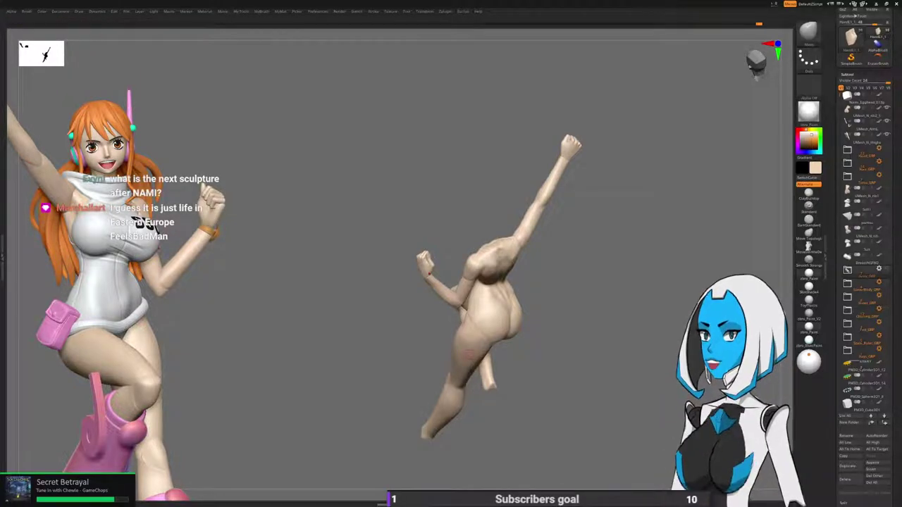
pyautogui.moveTo(469, 354)
pyautogui.mouseDown(button='right')
pyautogui.moveTo(466, 377)
pyautogui.moveTo(481, 358)
pyautogui.moveTo(470, 354)
pyautogui.mouseUp(button='right')
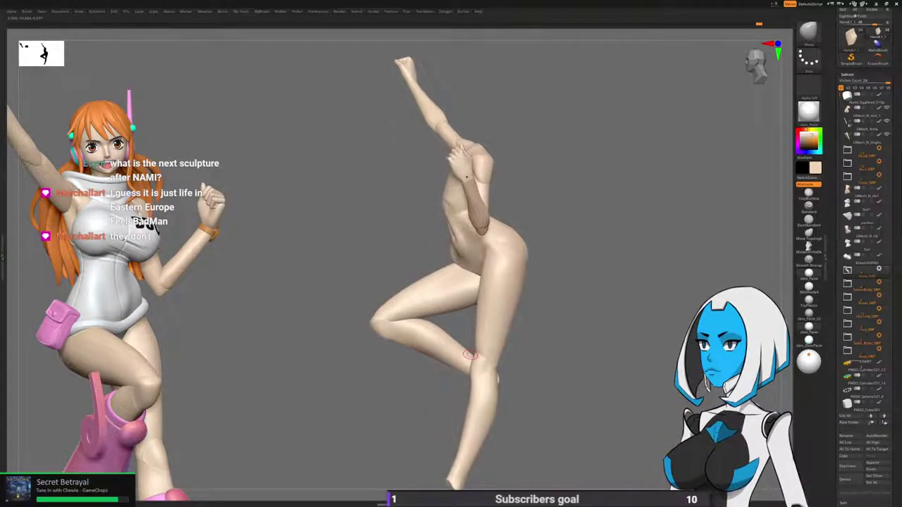
pyautogui.moveTo(470, 354); pyautogui.dragTo(472, 377, button='right')
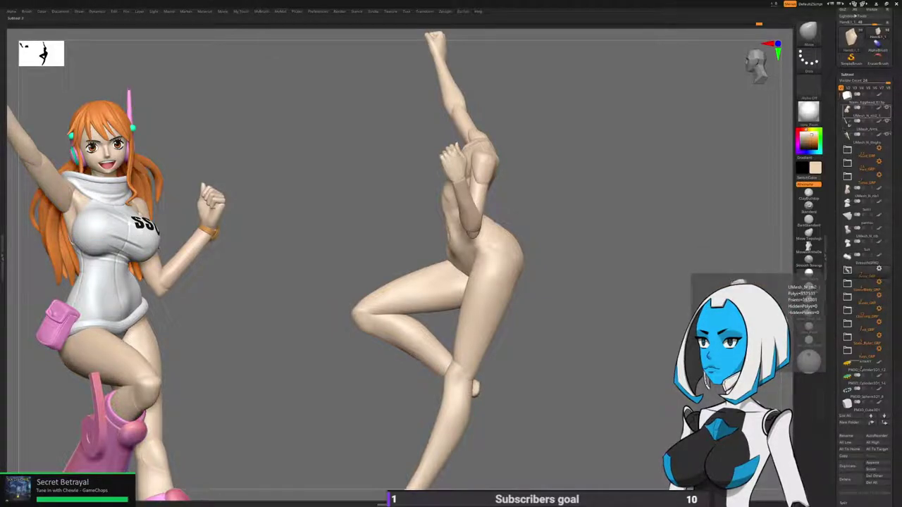
# Select the torso mesh and display the body meshes in plain grey instead of their skin colour.
pyautogui.click(865, 112)
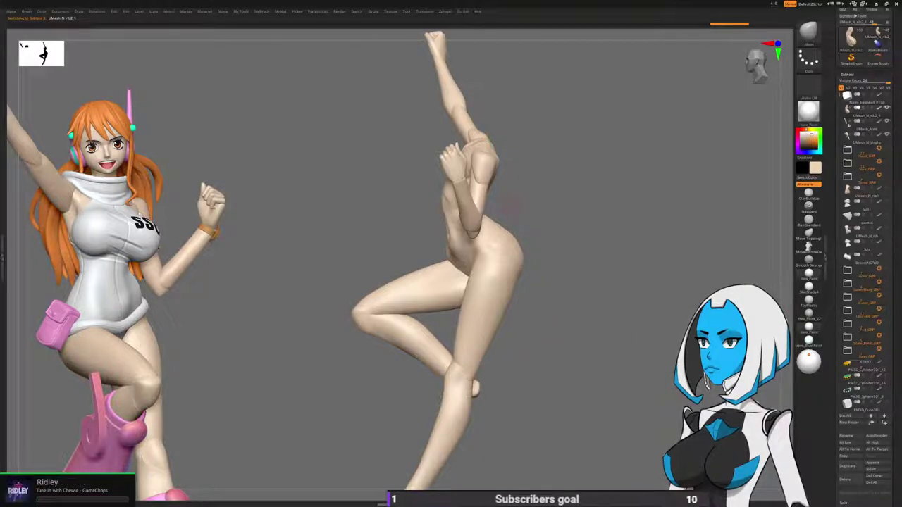
pyautogui.press('space')
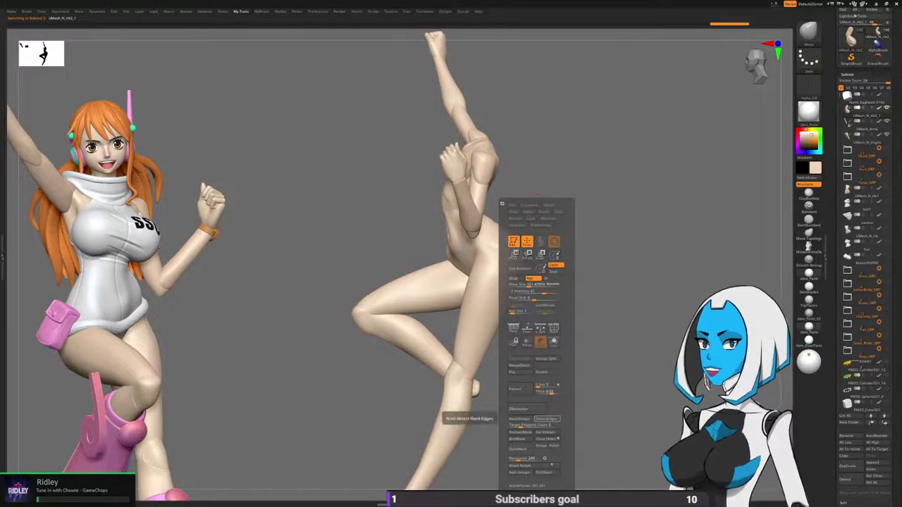
pyautogui.click(547, 432)
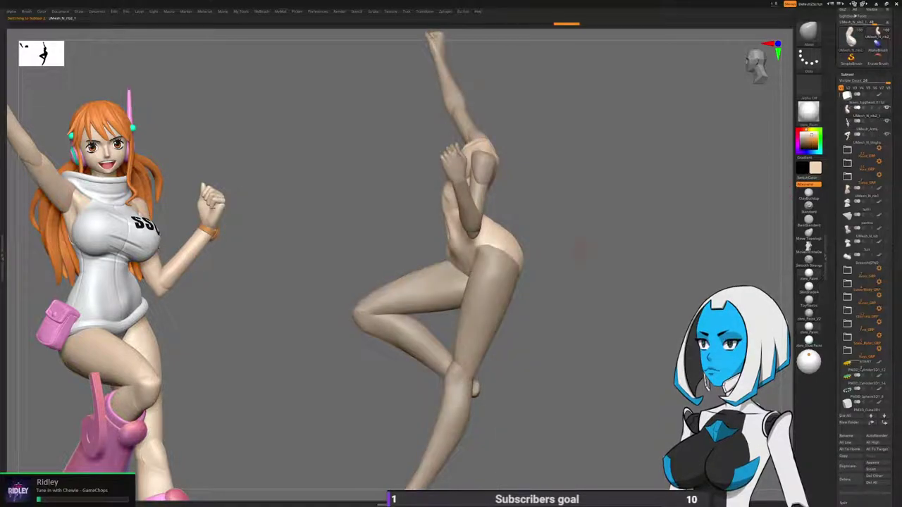
pyautogui.press('space')
pyautogui.click(456, 282)
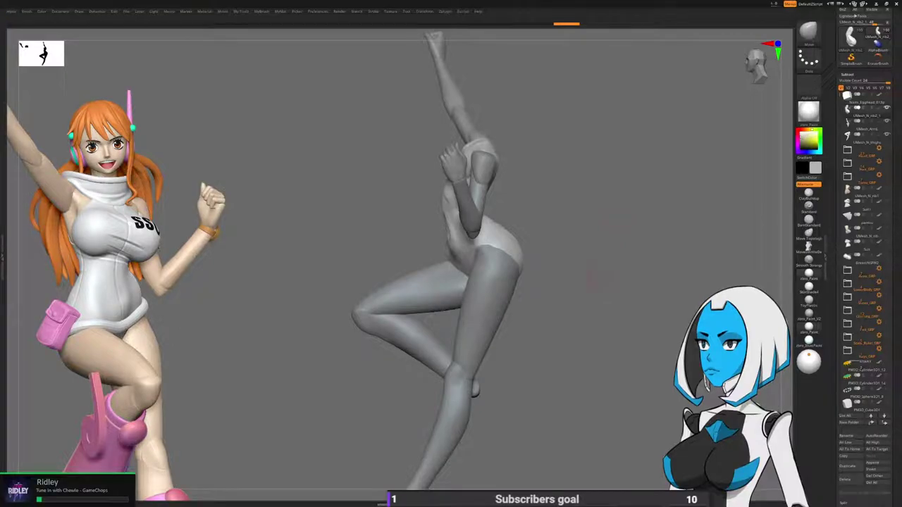
# Merge the arms mesh and the legs mesh down into the torso mesh.
pyautogui.press('space')
pyautogui.click(451, 295)
pyautogui.moveTo(557, 282); pyautogui.dragTo(599, 284)
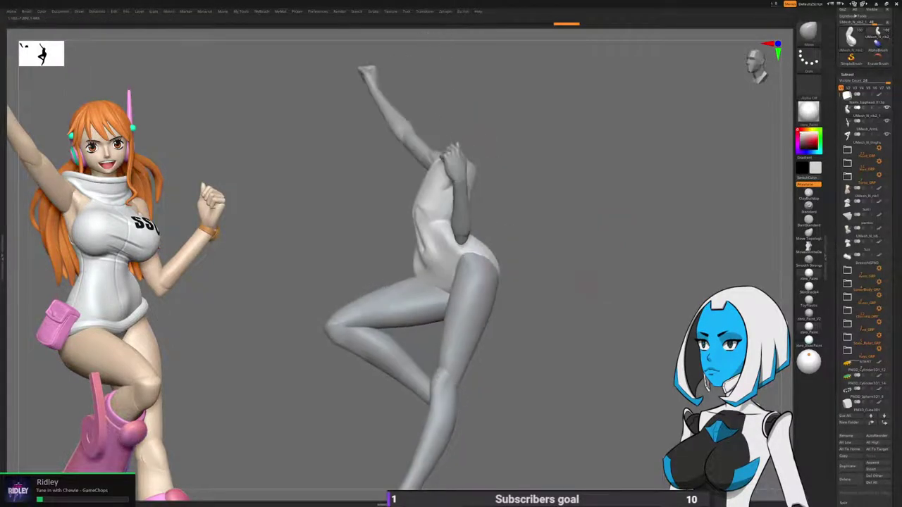
pyautogui.press('space')
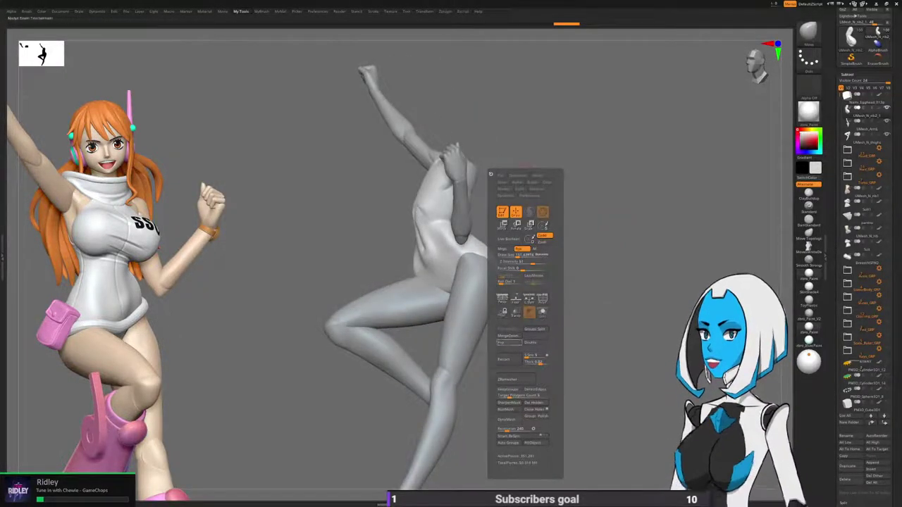
pyautogui.click(513, 336)
pyautogui.click(525, 351)
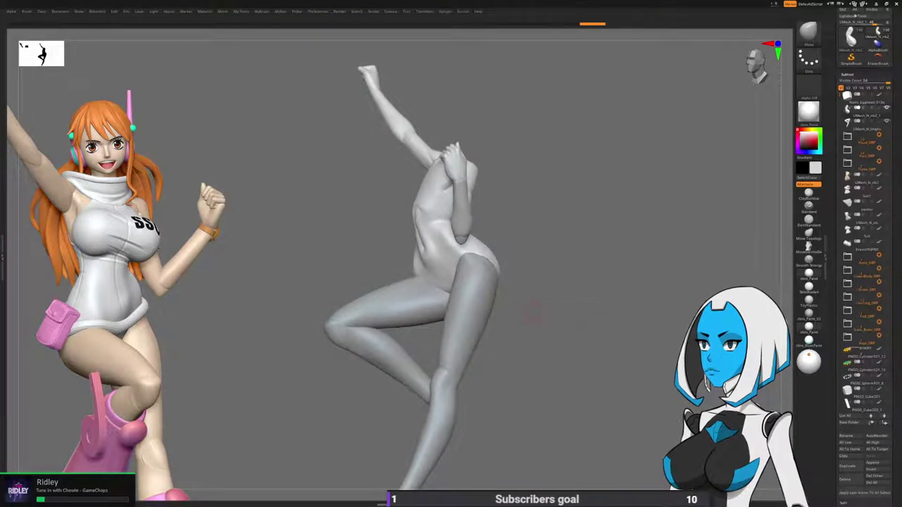
pyautogui.press('space')
pyautogui.click(519, 367)
pyautogui.click(531, 381)
pyautogui.moveTo(529, 369); pyautogui.dragTo(599, 365)
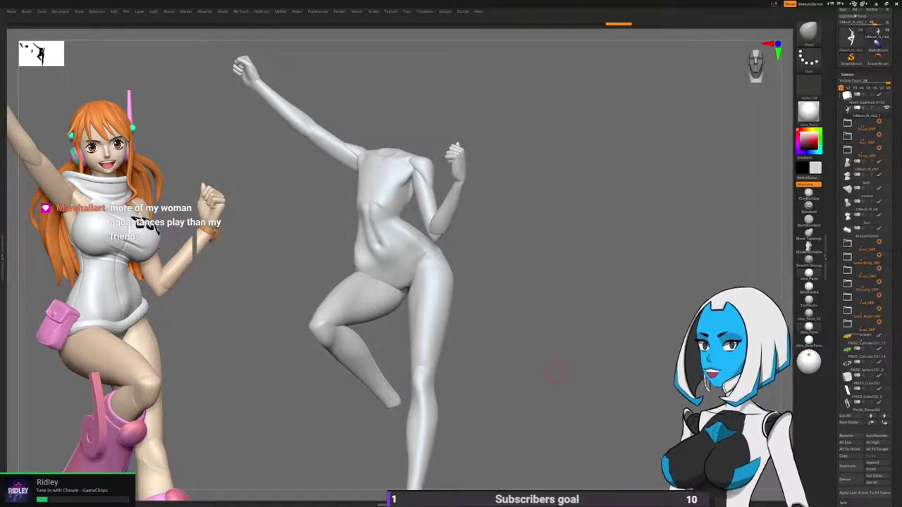
# Duplicate the merged body mesh and display the copy's polygroups in colour.
pyautogui.keyDown('alt'); pyautogui.moveTo(556, 370); pyautogui.dragTo(530, 322); pyautogui.keyUp('alt')
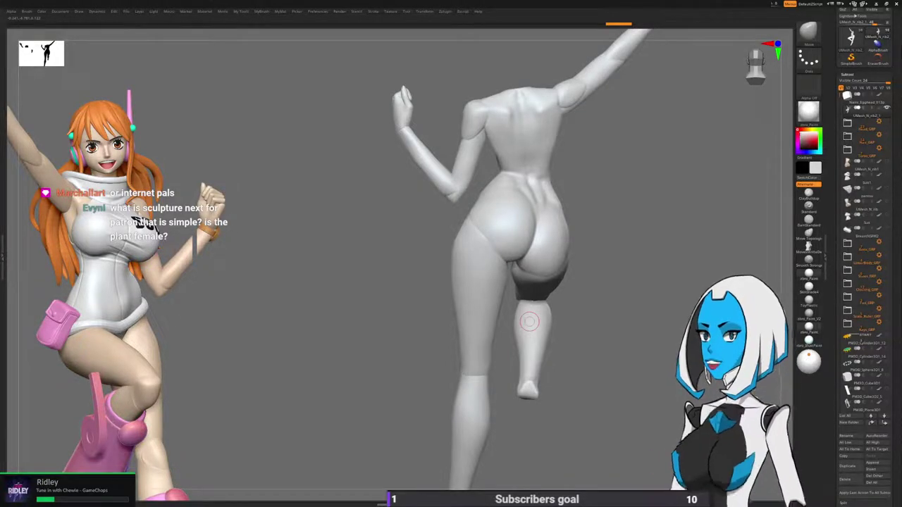
pyautogui.moveTo(529, 321)
pyautogui.mouseDown(button='right')
pyautogui.moveTo(613, 307)
pyautogui.moveTo(628, 330)
pyautogui.mouseUp(button='right')
pyautogui.moveTo(338, 285); pyautogui.dragTo(542, 349, button='right')
pyautogui.moveTo(542, 348)
pyautogui.mouseDown()
pyautogui.moveTo(554, 352)
pyautogui.moveTo(544, 342)
pyautogui.moveTo(544, 351)
pyautogui.mouseUp()
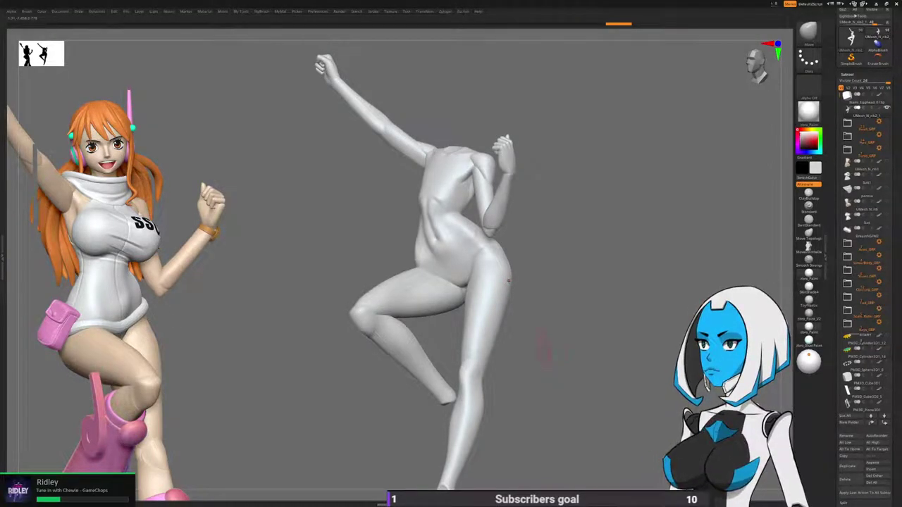
pyautogui.moveTo(541, 345); pyautogui.dragTo(462, 159)
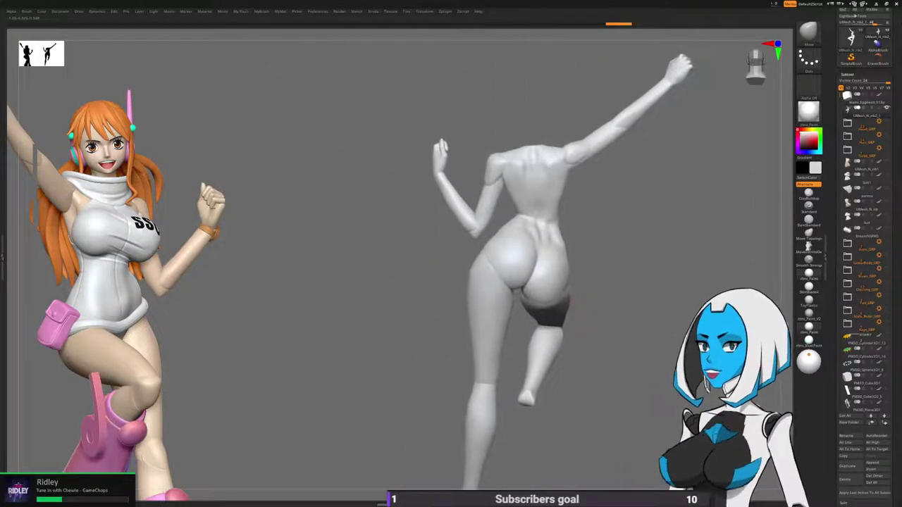
pyautogui.moveTo(589, 377)
pyautogui.mouseDown()
pyautogui.moveTo(539, 244)
pyautogui.moveTo(573, 263)
pyautogui.moveTo(554, 288)
pyautogui.moveTo(345, 309)
pyautogui.moveTo(303, 282)
pyautogui.moveTo(292, 289)
pyautogui.moveTo(279, 231)
pyautogui.mouseUp()
pyautogui.click(850, 466)
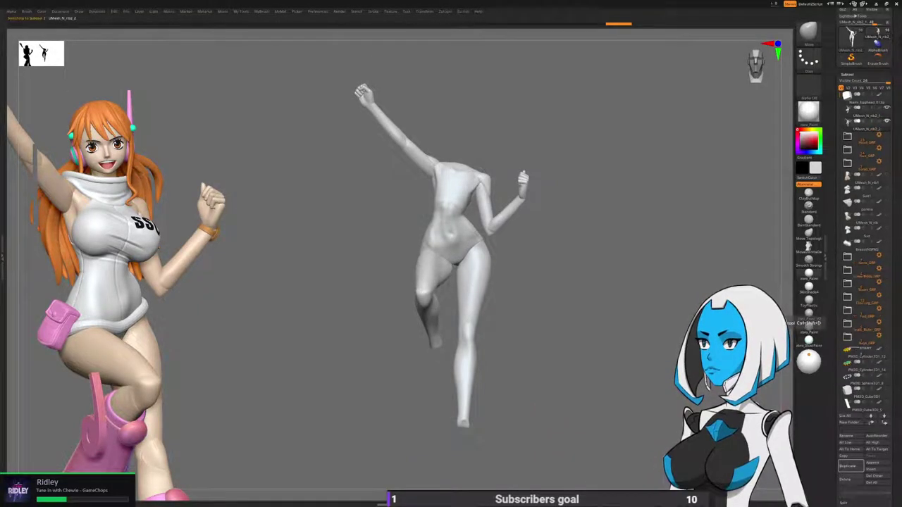
pyautogui.moveTo(548, 294); pyautogui.dragTo(539, 294)
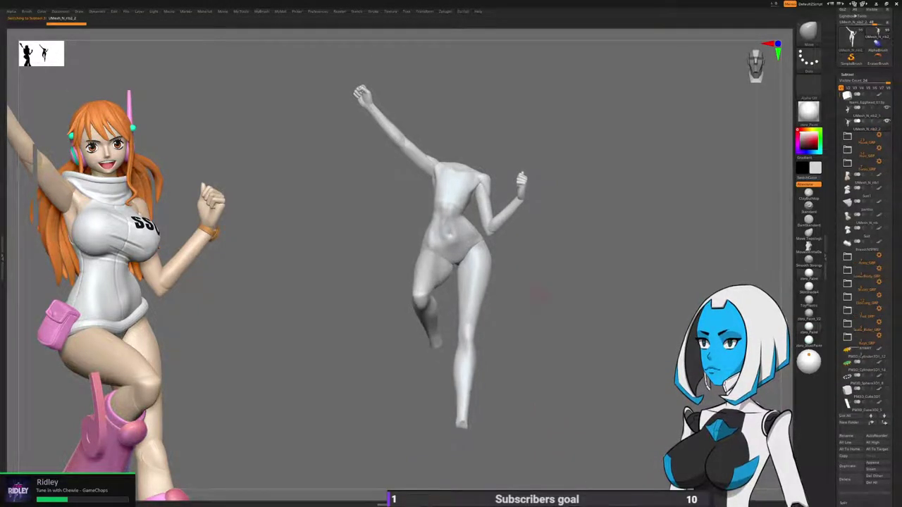
pyautogui.press('space')
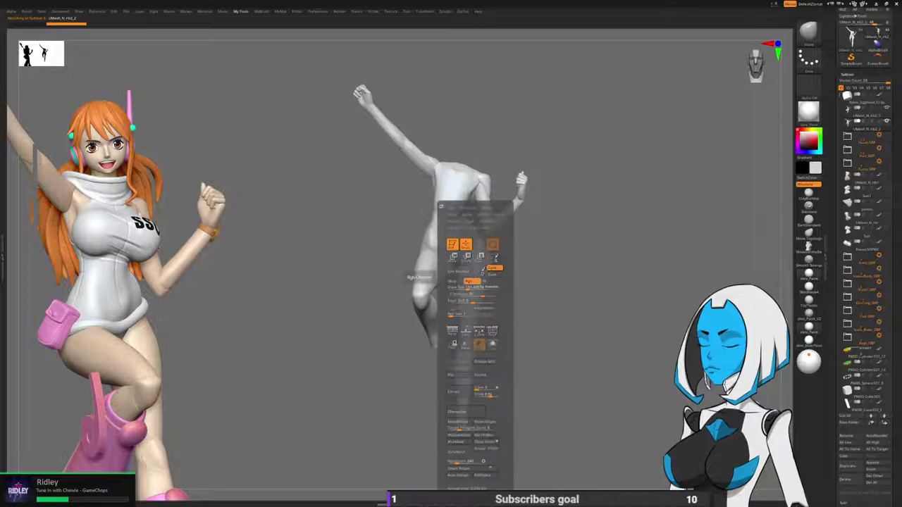
pyautogui.click(491, 344)
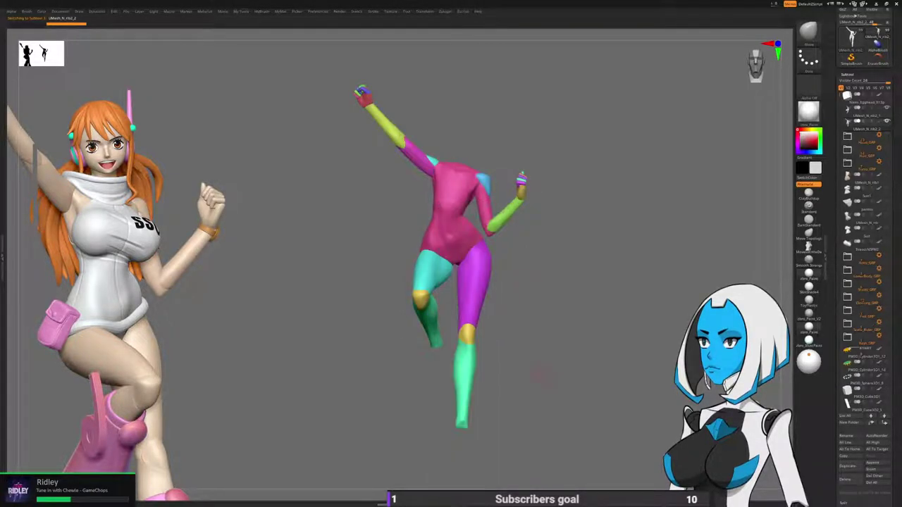
# Isolate the finger and thumb polygroups of the raised hand, hiding the rest of the body.
pyautogui.moveTo(540, 375); pyautogui.dragTo(578, 352)
pyautogui.keyDown('ctrl'); pyautogui.moveTo(386, 266); pyautogui.dragTo(391, 271, button='right'); pyautogui.keyUp('ctrl')
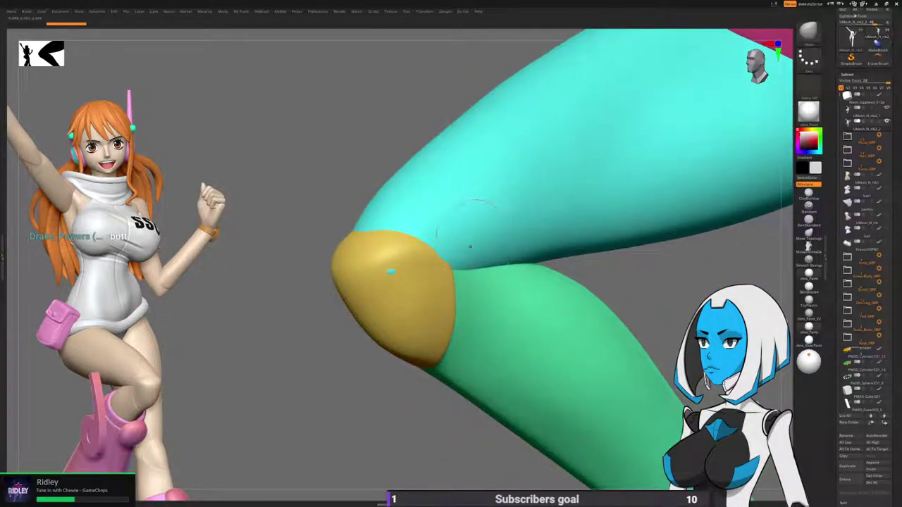
pyautogui.press('f')
pyautogui.keyDown('alt'); pyautogui.moveTo(317, 212); pyautogui.dragTo(362, 358); pyautogui.keyUp('alt')
pyautogui.moveTo(314, 150); pyautogui.dragTo(447, 178)
pyautogui.keyDown('ctrl'); pyautogui.moveTo(447, 178); pyautogui.dragTo(451, 268, button='right'); pyautogui.keyUp('ctrl')
pyautogui.keyDown('ctrl'); pyautogui.keyDown('shift'); pyautogui.click(424, 192); pyautogui.keyUp('shift'); pyautogui.keyUp('ctrl')
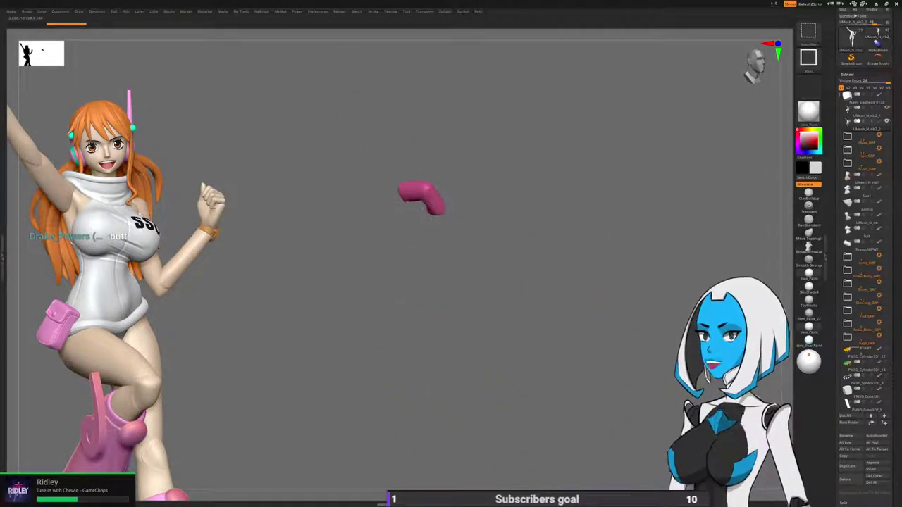
pyautogui.keyDown('ctrl'); pyautogui.keyDown('shift'); pyautogui.click(425, 192); pyautogui.keyUp('shift'); pyautogui.keyUp('ctrl')
pyautogui.keyDown('ctrl'); pyautogui.keyDown('shift'); pyautogui.click(431, 175); pyautogui.keyUp('shift'); pyautogui.keyUp('ctrl')
pyautogui.keyDown('ctrl'); pyautogui.keyDown('shift'); pyautogui.click(438, 159); pyautogui.keyUp('shift'); pyautogui.keyUp('ctrl')
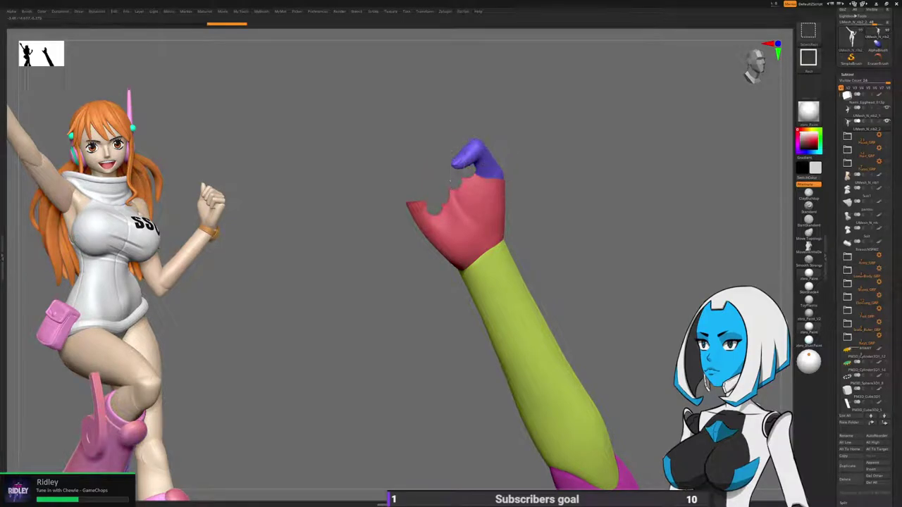
pyautogui.keyDown('ctrl'); pyautogui.keyDown('shift'); pyautogui.click(409, 322); pyautogui.keyUp('shift'); pyautogui.keyUp('ctrl')
# Combine the isolated fingers and thumb of the raised hand into one polygroup and show the whole body again.
pyautogui.scroll(-10, 864, 267)
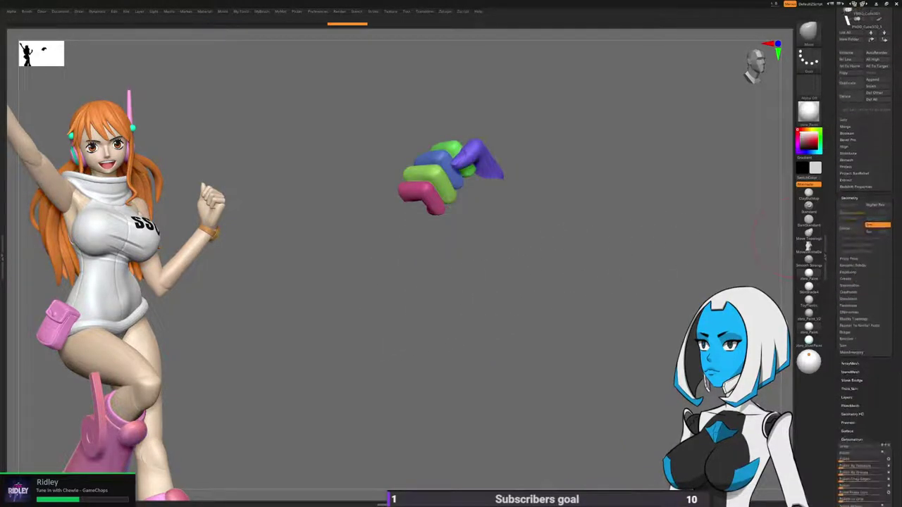
pyautogui.scroll(-5, 865, 268)
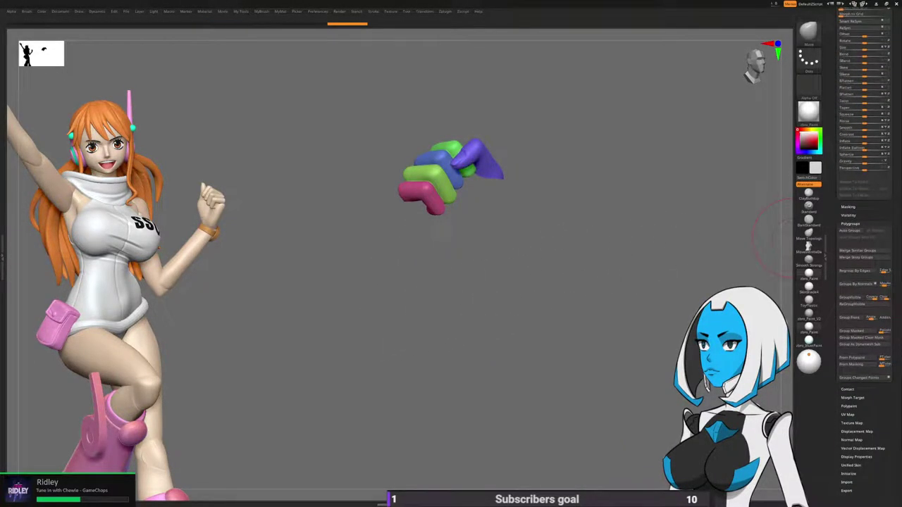
pyautogui.click(850, 297)
pyautogui.keyDown('ctrl'); pyautogui.keyDown('shift'); pyautogui.click(645, 354); pyautogui.keyUp('shift'); pyautogui.keyUp('ctrl')
# Isolate the raised arm's forearm, upper arm and shoulder, group them as one polygroup, and show the whole body again.
pyautogui.keyDown('ctrl'); pyautogui.moveTo(568, 373); pyautogui.dragTo(503, 176, button='right'); pyautogui.keyUp('ctrl')
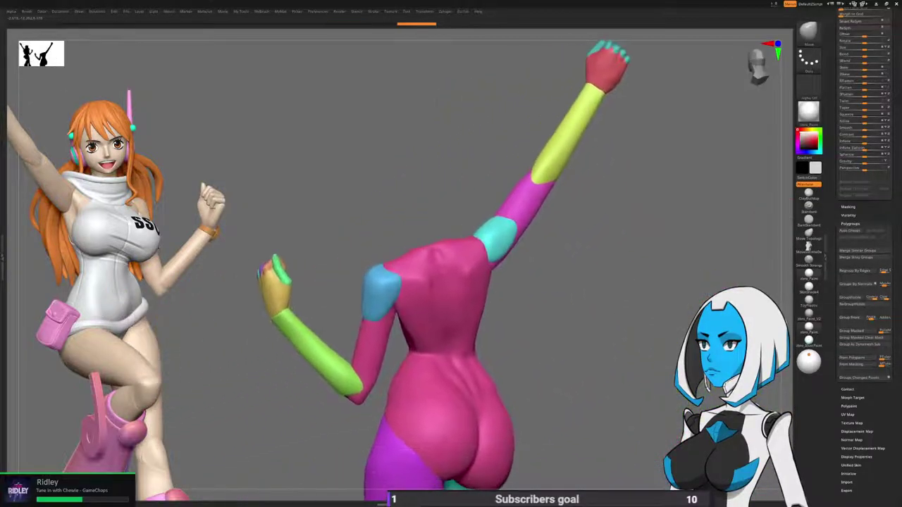
pyautogui.keyDown('ctrl'); pyautogui.keyDown('shift'); pyautogui.click(566, 143); pyautogui.keyUp('shift'); pyautogui.keyUp('ctrl')
pyautogui.keyDown('ctrl'); pyautogui.keyDown('shift'); pyautogui.moveTo(595, 168); pyautogui.dragTo(605, 199); pyautogui.keyUp('shift'); pyautogui.keyUp('ctrl')
pyautogui.keyDown('ctrl'); pyautogui.keyDown('shift'); pyautogui.click(527, 200); pyautogui.keyUp('shift'); pyautogui.keyUp('ctrl')
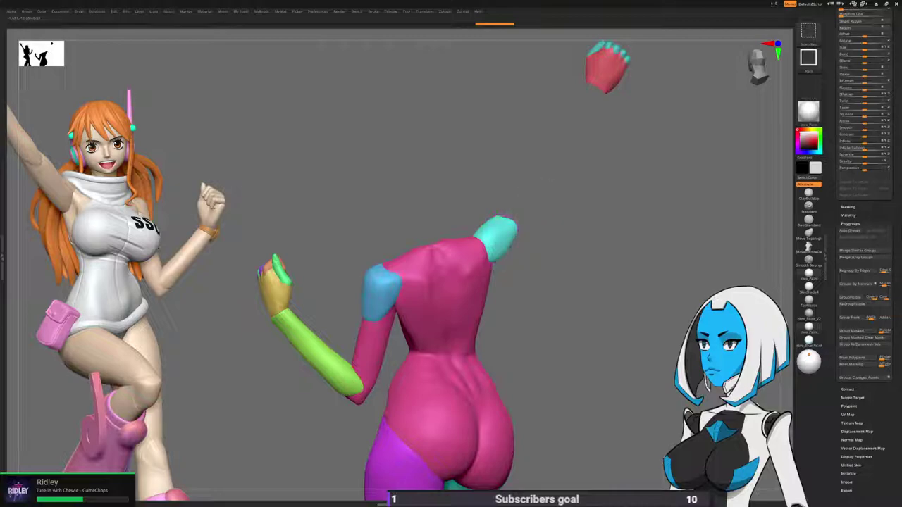
pyautogui.keyDown('ctrl'); pyautogui.keyDown('shift'); pyautogui.click(498, 239); pyautogui.keyUp('shift'); pyautogui.keyUp('ctrl')
pyautogui.keyDown('ctrl'); pyautogui.keyDown('shift'); pyautogui.moveTo(576, 236); pyautogui.dragTo(583, 293); pyautogui.keyUp('shift'); pyautogui.keyUp('ctrl')
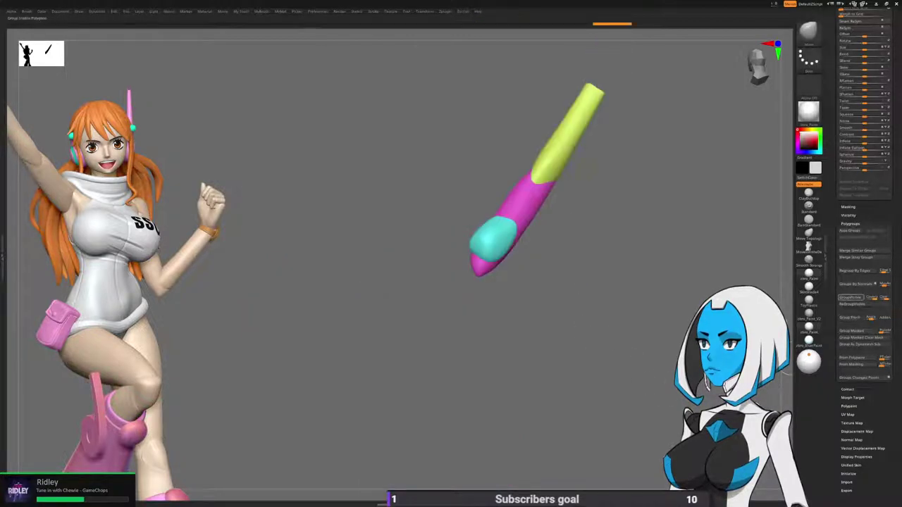
pyautogui.click(851, 297)
pyautogui.keyDown('ctrl'); pyautogui.keyDown('shift'); pyautogui.click(563, 352); pyautogui.keyUp('shift'); pyautogui.keyUp('ctrl')
pyautogui.keyDown('alt'); pyautogui.moveTo(521, 345); pyautogui.dragTo(571, 296, button='right'); pyautogui.keyUp('alt')
pyautogui.moveTo(570, 296); pyautogui.dragTo(486, 218, button='right')
pyautogui.keyDown('ctrl'); pyautogui.keyDown('shift'); pyautogui.click(481, 207); pyautogui.keyUp('shift'); pyautogui.keyUp('ctrl')
pyautogui.keyDown('ctrl'); pyautogui.keyDown('shift'); pyautogui.moveTo(392, 328); pyautogui.dragTo(419, 369); pyautogui.keyUp('shift'); pyautogui.keyUp('ctrl')
pyautogui.keyDown('ctrl'); pyautogui.keyDown('shift'); pyautogui.click(508, 296); pyautogui.keyUp('shift'); pyautogui.keyUp('ctrl')
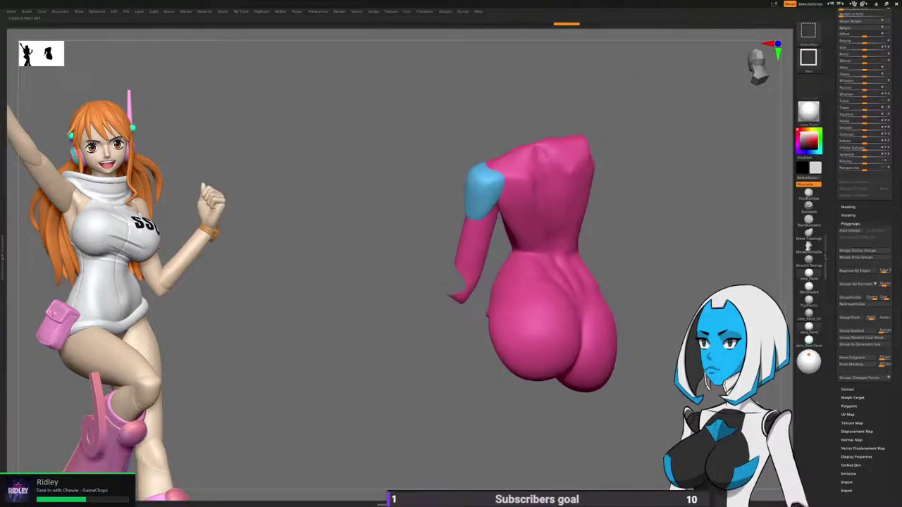
pyautogui.hotkey('shift', 'f')
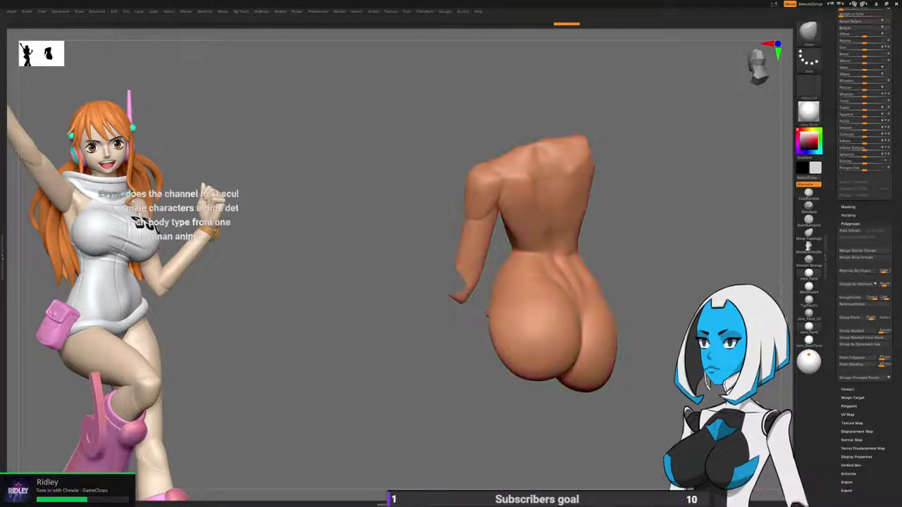
pyautogui.hotkey('shift', 'f')
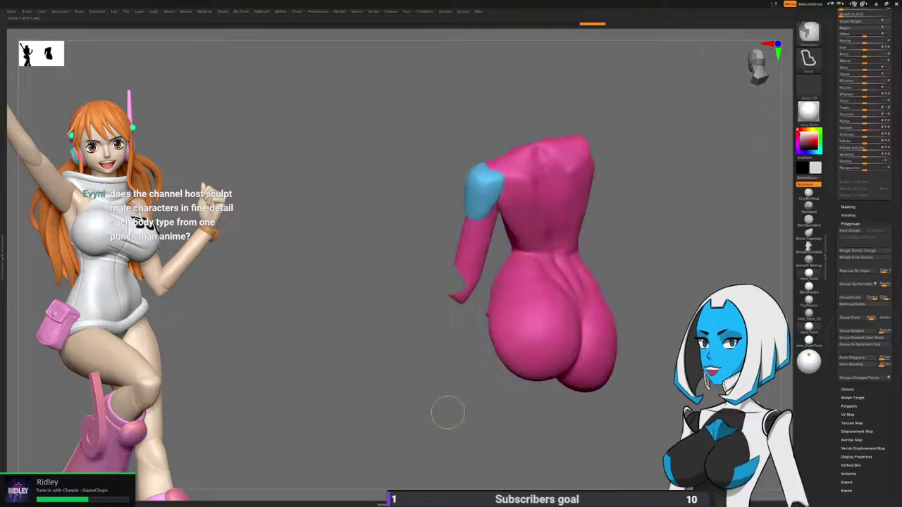
pyautogui.keyDown('ctrl'); pyautogui.keyDown('shift'); pyautogui.click(448, 412); pyautogui.keyUp('shift'); pyautogui.keyUp('ctrl')
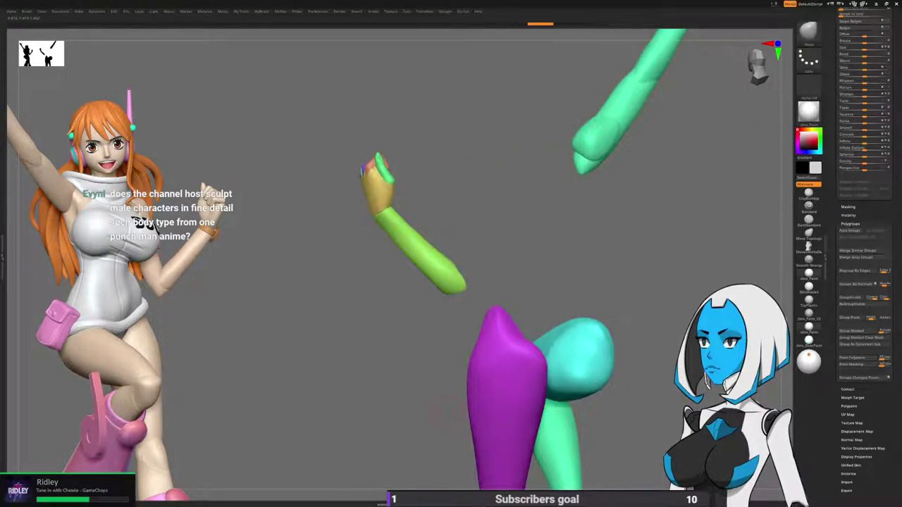
pyautogui.keyDown('ctrl'); pyautogui.keyDown('shift'); pyautogui.click(452, 321); pyautogui.keyUp('shift'); pyautogui.keyUp('ctrl')
pyautogui.keyDown('ctrl'); pyautogui.keyDown('shift'); pyautogui.click(502, 304); pyautogui.keyUp('shift'); pyautogui.keyUp('ctrl')
pyautogui.moveTo(445, 384); pyautogui.dragTo(495, 444)
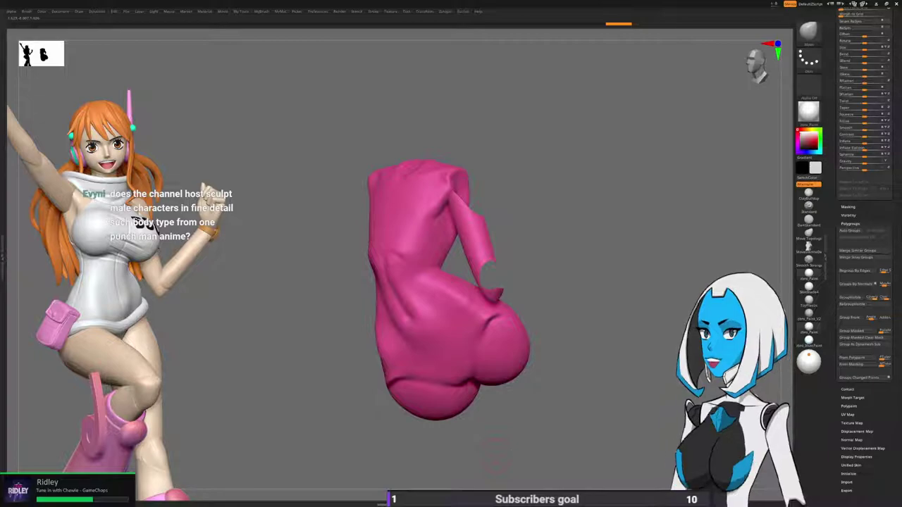
pyautogui.keyDown('ctrl'); pyautogui.keyDown('shift'); pyautogui.click(588, 410); pyautogui.keyUp('shift'); pyautogui.keyUp('ctrl')
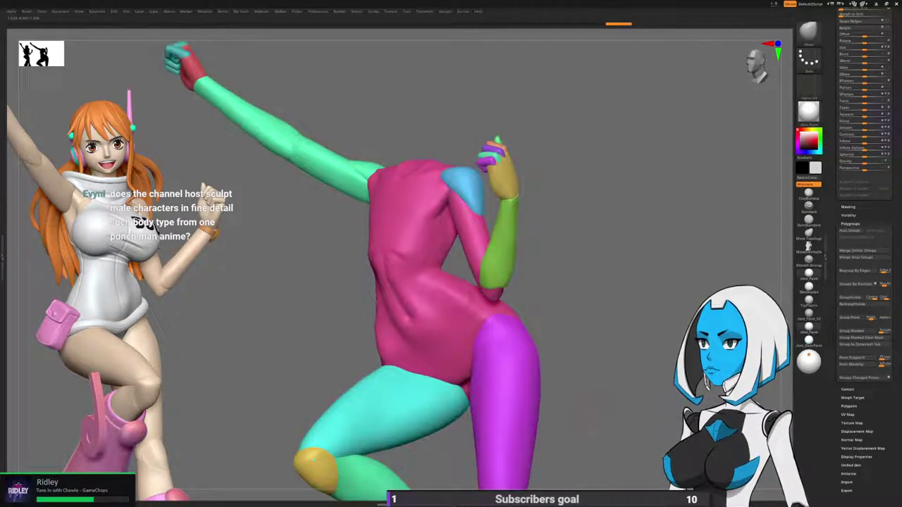
# Isolate the torso with the bent arm's upper arm and shoulder, group them as one polygroup, and unhide the rest.
pyautogui.moveTo(588, 410)
pyautogui.keyDown('ctrl'); pyautogui.mouseDown(button='right')
pyautogui.moveTo(644, 413)
pyautogui.moveTo(591, 408)
pyautogui.mouseUp(button='right'); pyautogui.keyUp('ctrl')
pyautogui.moveTo(588, 407); pyautogui.dragTo(575, 403)
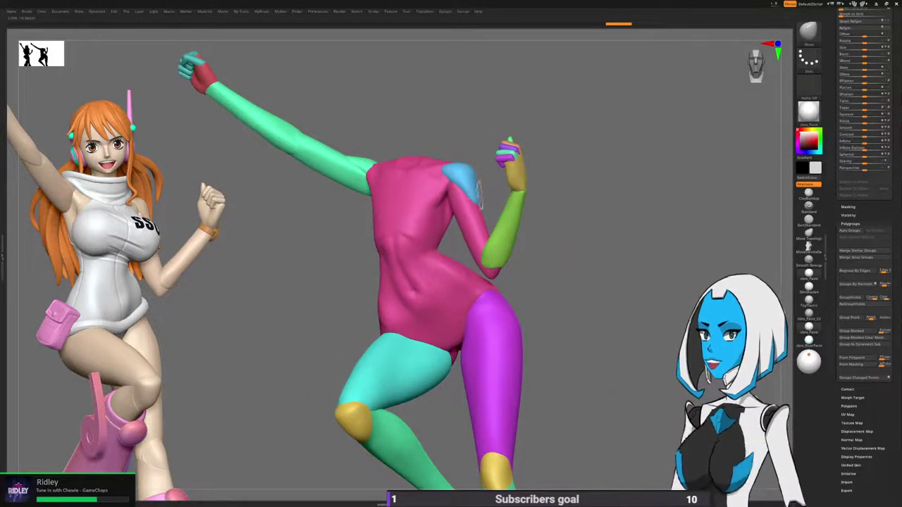
pyautogui.keyDown('ctrl'); pyautogui.keyDown('shift'); pyautogui.click(463, 182); pyautogui.keyUp('shift'); pyautogui.keyUp('ctrl')
pyautogui.keyDown('ctrl'); pyautogui.keyDown('shift'); pyautogui.moveTo(577, 190); pyautogui.dragTo(594, 238); pyautogui.keyUp('shift'); pyautogui.keyUp('ctrl')
pyautogui.keyDown('ctrl'); pyautogui.keyDown('shift'); pyautogui.click(472, 212); pyautogui.keyUp('shift'); pyautogui.keyUp('ctrl')
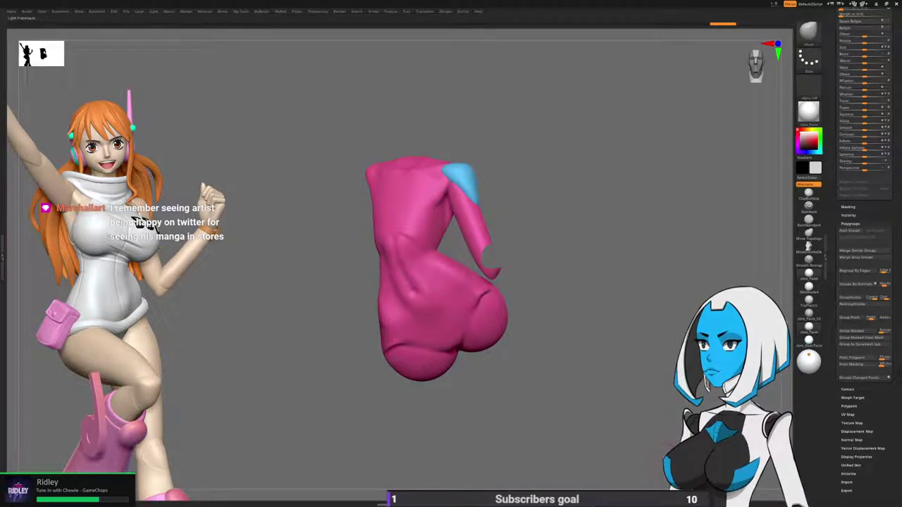
pyautogui.click(850, 297)
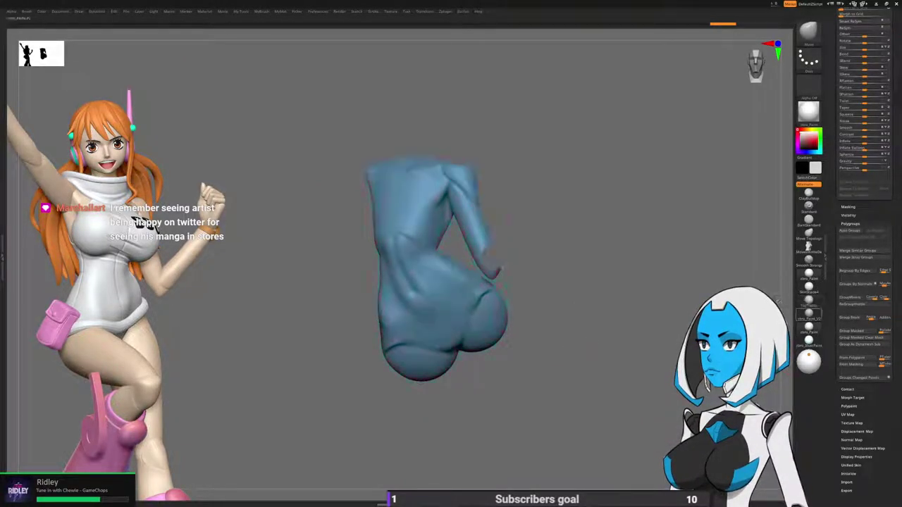
pyautogui.keyDown('ctrl'); pyautogui.keyDown('shift'); pyautogui.click(597, 348); pyautogui.keyUp('shift'); pyautogui.keyUp('ctrl')
pyautogui.moveTo(597, 348); pyautogui.dragTo(629, 338)
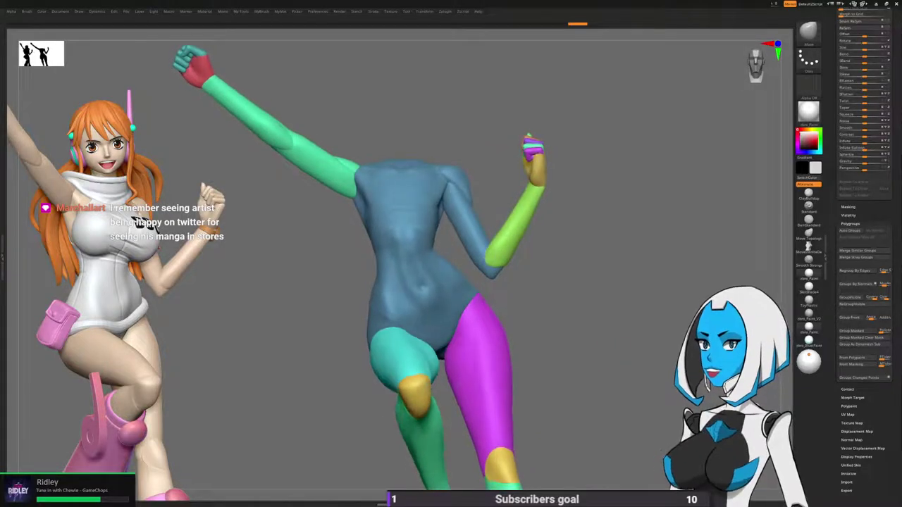
# Isolate the bent arm's fingers and thumb, combine them into one polygroup, and show the whole body again.
pyautogui.moveTo(569, 185); pyautogui.dragTo(557, 310)
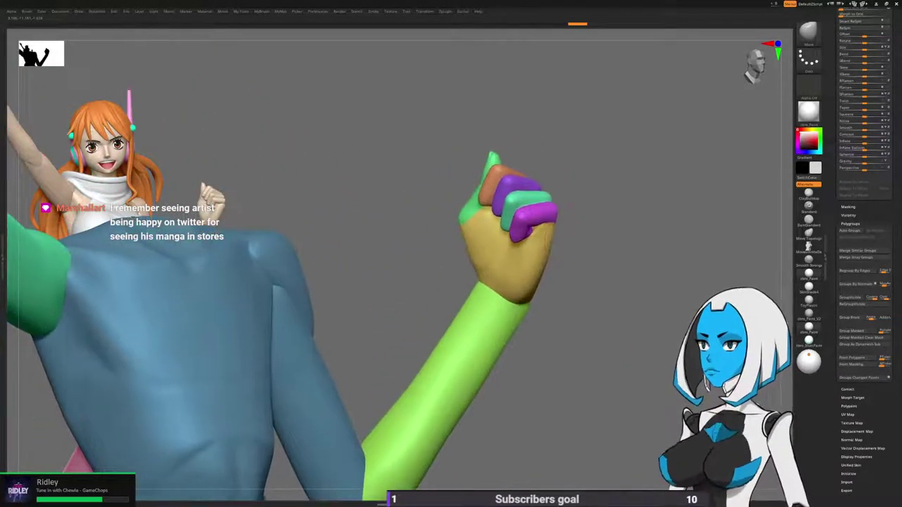
pyautogui.moveTo(570, 262); pyautogui.dragTo(600, 255)
pyautogui.keyDown('ctrl'); pyautogui.keyDown('shift'); pyautogui.click(532, 216); pyautogui.keyUp('shift'); pyautogui.keyUp('ctrl')
pyautogui.keyDown('ctrl'); pyautogui.keyDown('shift'); pyautogui.moveTo(597, 198); pyautogui.dragTo(623, 224); pyautogui.keyUp('shift'); pyautogui.keyUp('ctrl')
pyautogui.keyDown('ctrl'); pyautogui.keyDown('shift'); pyautogui.click(499, 183); pyautogui.keyUp('shift'); pyautogui.keyUp('ctrl')
pyautogui.keyDown('ctrl'); pyautogui.keyDown('shift'); pyautogui.click(471, 198); pyautogui.keyUp('shift'); pyautogui.keyUp('ctrl')
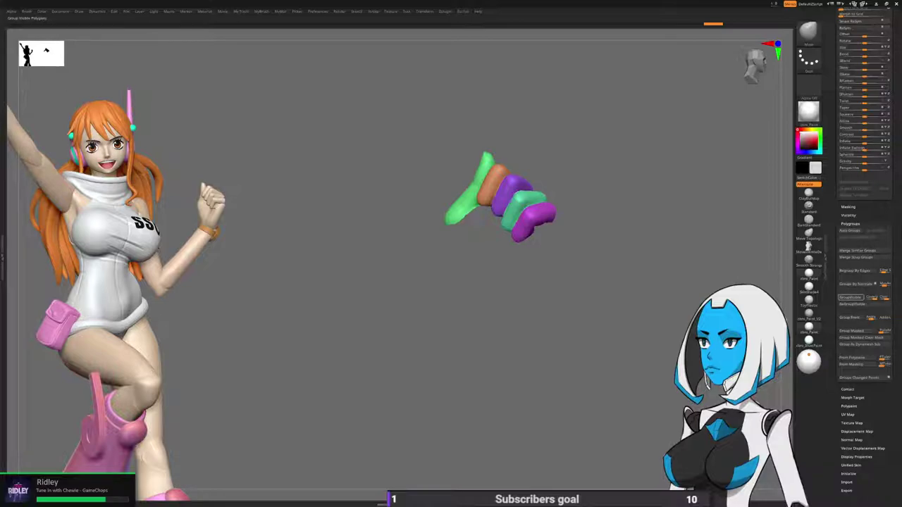
pyautogui.click(850, 298)
pyautogui.keyDown('ctrl'); pyautogui.keyDown('shift'); pyautogui.click(611, 276); pyautogui.keyUp('shift'); pyautogui.keyUp('ctrl')
# Isolate the torso polygroup and mask the bent arm's upper arm, with the mask edge cleaned up around the shoulder and armpit.
pyautogui.moveTo(612, 281); pyautogui.dragTo(589, 229)
pyautogui.keyDown('ctrl'); pyautogui.keyDown('shift'); pyautogui.click(406, 263); pyautogui.keyUp('shift'); pyautogui.keyUp('ctrl')
pyautogui.keyDown('alt'); pyautogui.moveTo(416, 223); pyautogui.dragTo(466, 183); pyautogui.keyUp('alt')
pyautogui.keyDown('alt'); pyautogui.moveTo(455, 183); pyautogui.dragTo(458, 232, button='right'); pyautogui.keyUp('alt')
pyautogui.moveTo(458, 232); pyautogui.dragTo(429, 248, button='right')
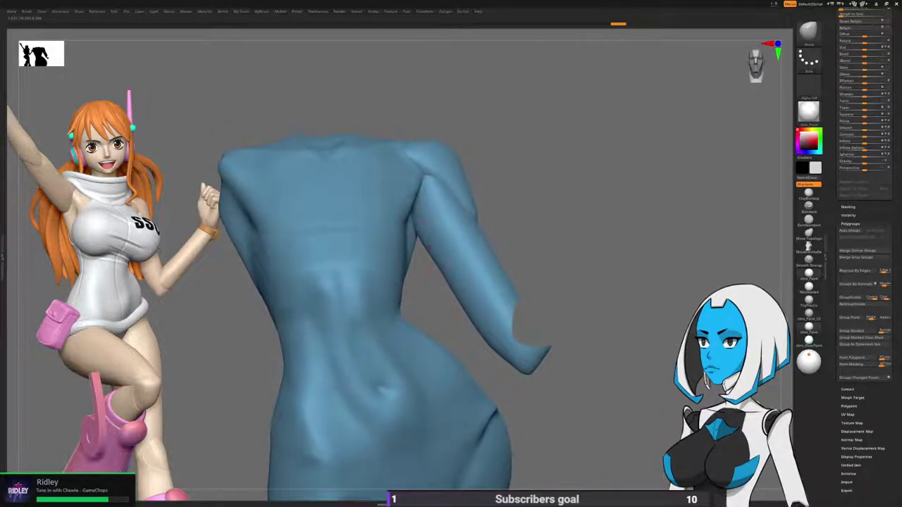
pyautogui.moveTo(414, 187)
pyautogui.keyDown('ctrl'); pyautogui.mouseDown()
pyautogui.moveTo(542, 204)
pyautogui.moveTo(458, 384)
pyautogui.moveTo(431, 295)
pyautogui.moveTo(423, 211)
pyautogui.mouseUp(); pyautogui.keyUp('ctrl')
pyautogui.moveTo(478, 257); pyautogui.dragTo(377, 247, button='right')
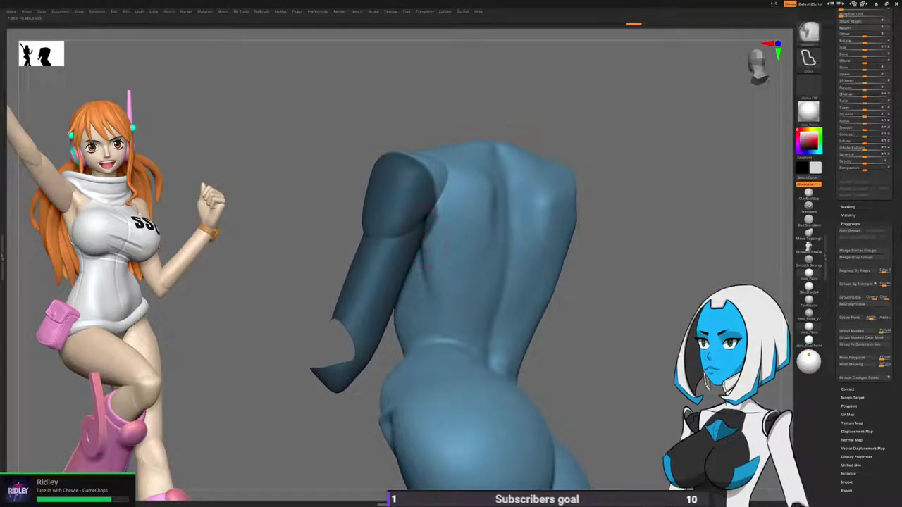
pyautogui.moveTo(427, 236)
pyautogui.keyDown('ctrl'); pyautogui.keyDown('alt'); pyautogui.mouseDown()
pyautogui.moveTo(515, 169)
pyautogui.moveTo(493, 383)
pyautogui.moveTo(458, 331)
pyautogui.mouseUp(); pyautogui.keyUp('alt'); pyautogui.keyUp('ctrl')
pyautogui.moveTo(465, 324)
pyautogui.mouseDown(button='right')
pyautogui.moveTo(430, 246)
pyautogui.moveTo(402, 211)
pyautogui.moveTo(422, 133)
pyautogui.moveTo(444, 151)
pyautogui.moveTo(415, 261)
pyautogui.moveTo(430, 310)
pyautogui.moveTo(402, 296)
pyautogui.mouseUp(button='right')
pyautogui.moveTo(507, 267); pyautogui.dragTo(565, 309)
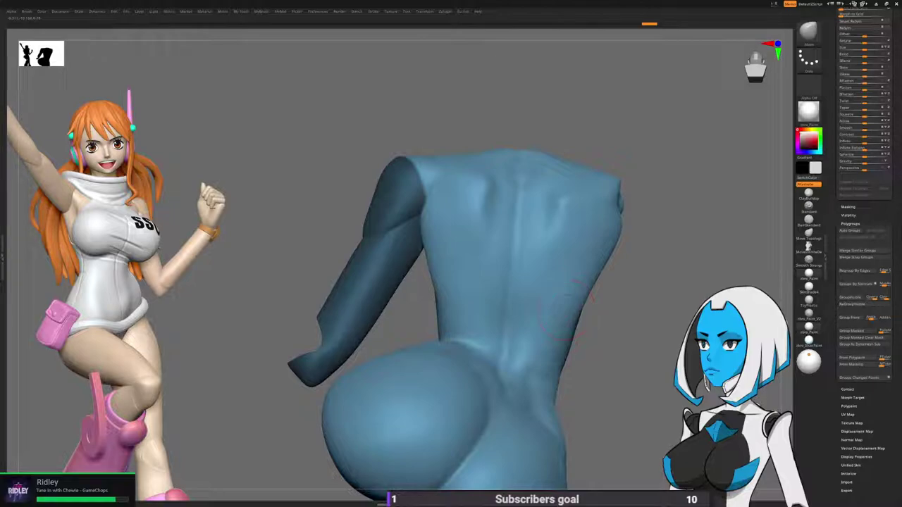
pyautogui.keyDown('ctrl'); pyautogui.moveTo(422, 247); pyautogui.dragTo(429, 299, button='right'); pyautogui.keyUp('ctrl')
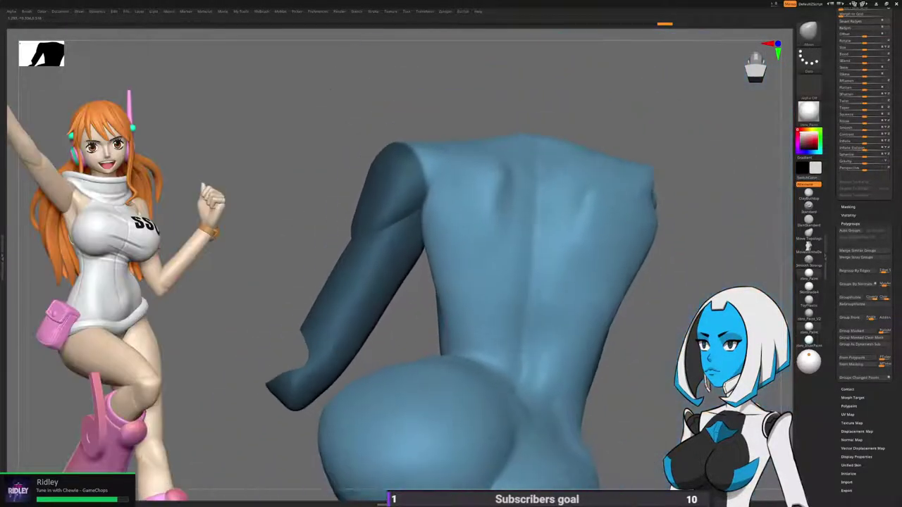
pyautogui.moveTo(599, 240); pyautogui.dragTo(556, 211)
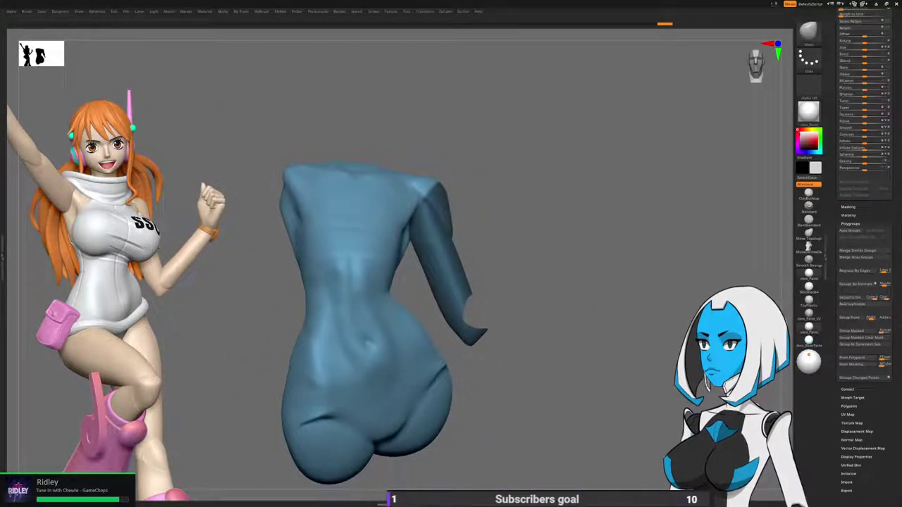
# Group the masked upper arm of the bent arm as its own polygroup, show the whole body and clear the mask.
pyautogui.click(852, 331)
pyautogui.keyDown('ctrl'); pyautogui.keyDown('shift'); pyautogui.click(604, 352); pyautogui.keyUp('shift'); pyautogui.keyUp('ctrl')
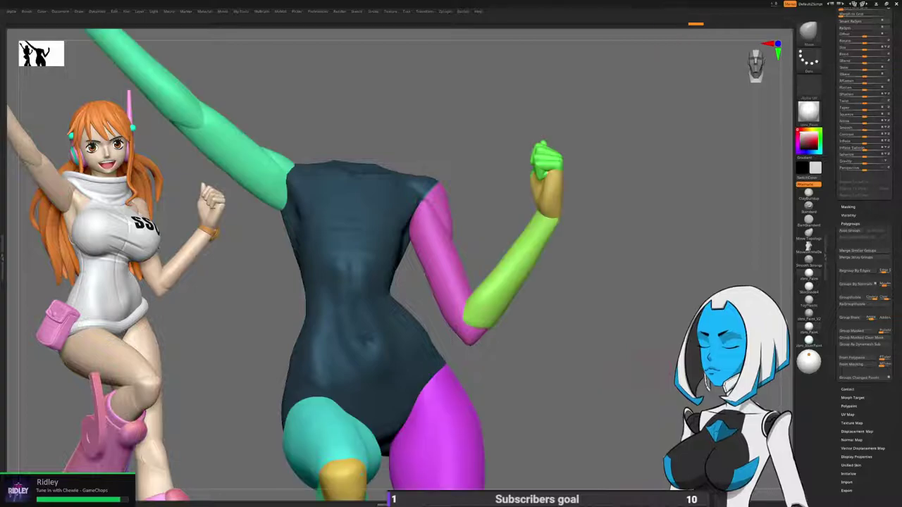
pyautogui.moveTo(604, 352)
pyautogui.keyDown('ctrl'); pyautogui.mouseDown()
pyautogui.moveTo(620, 378)
pyautogui.moveTo(585, 345)
pyautogui.moveTo(560, 357)
pyautogui.moveTo(584, 377)
pyautogui.moveTo(555, 378)
pyautogui.moveTo(553, 236)
pyautogui.mouseUp(); pyautogui.keyUp('ctrl')
pyautogui.moveTo(554, 362); pyautogui.dragTo(568, 361)
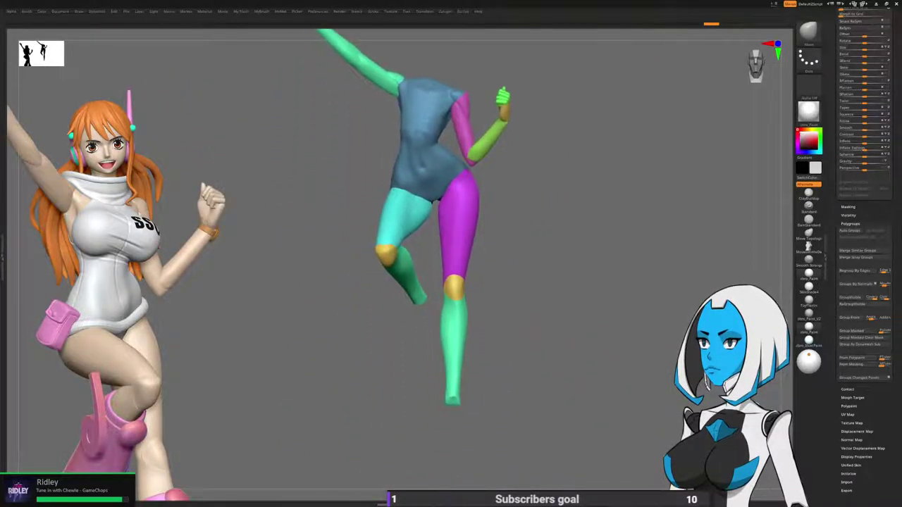
# Isolate the straight leg's thigh, knee and lower leg together with the bent leg's knee and lower leg.
pyautogui.keyDown('ctrl'); pyautogui.keyDown('shift'); pyautogui.click(461, 241); pyautogui.keyUp('shift'); pyautogui.keyUp('ctrl')
pyautogui.keyDown('ctrl'); pyautogui.keyDown('shift'); pyautogui.moveTo(515, 228); pyautogui.dragTo(514, 250); pyautogui.keyUp('shift'); pyautogui.keyUp('ctrl')
pyautogui.keyDown('ctrl'); pyautogui.keyDown('shift'); pyautogui.click(455, 285); pyautogui.keyUp('shift'); pyautogui.keyUp('ctrl')
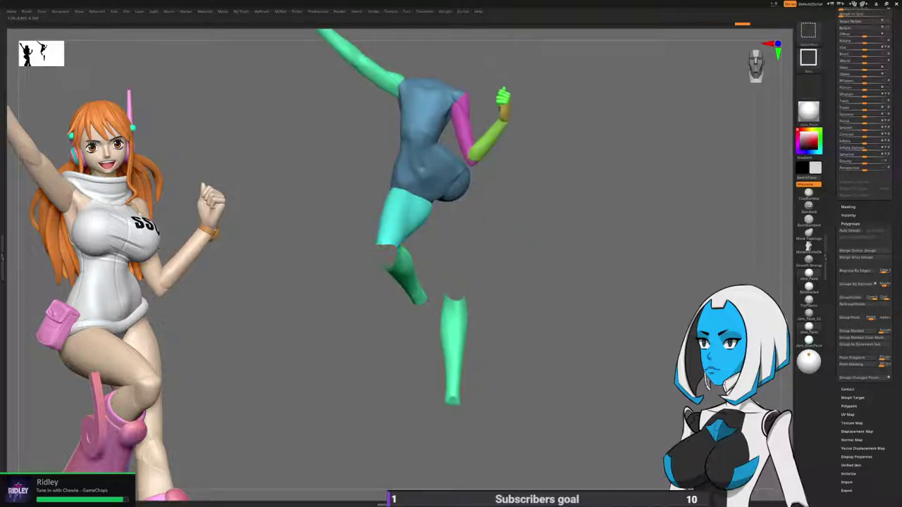
pyautogui.keyDown('ctrl'); pyautogui.keyDown('shift'); pyautogui.click(455, 321); pyautogui.keyUp('shift'); pyautogui.keyUp('ctrl')
pyautogui.keyDown('ctrl'); pyautogui.keyDown('shift'); pyautogui.click(543, 292); pyautogui.keyUp('shift'); pyautogui.keyUp('ctrl')
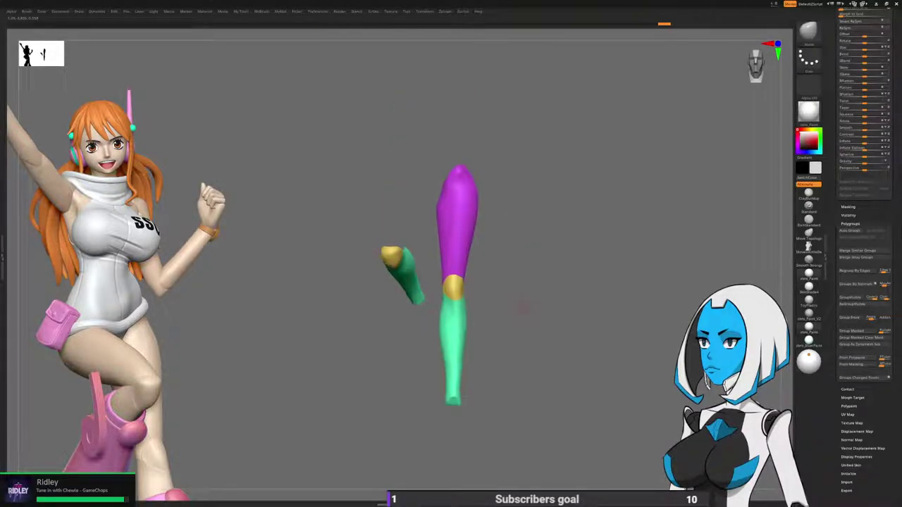
# Group the masked straight leg as one polygroup and the bent leg's knee and lower leg as another, and show the whole body.
pyautogui.moveTo(422, 118)
pyautogui.keyDown('ctrl'); pyautogui.mouseDown()
pyautogui.moveTo(493, 296)
pyautogui.moveTo(405, 394)
pyautogui.moveTo(423, 124)
pyautogui.mouseUp(); pyautogui.keyUp('ctrl')
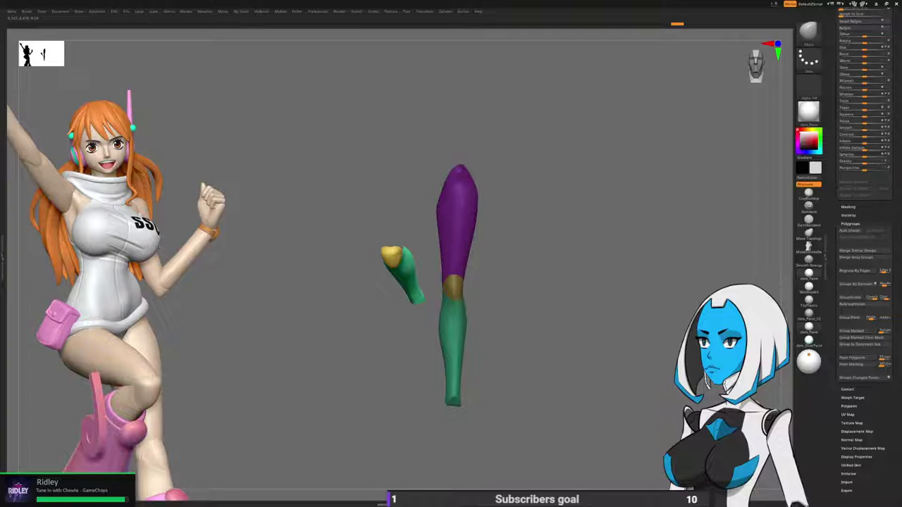
pyautogui.click(851, 330)
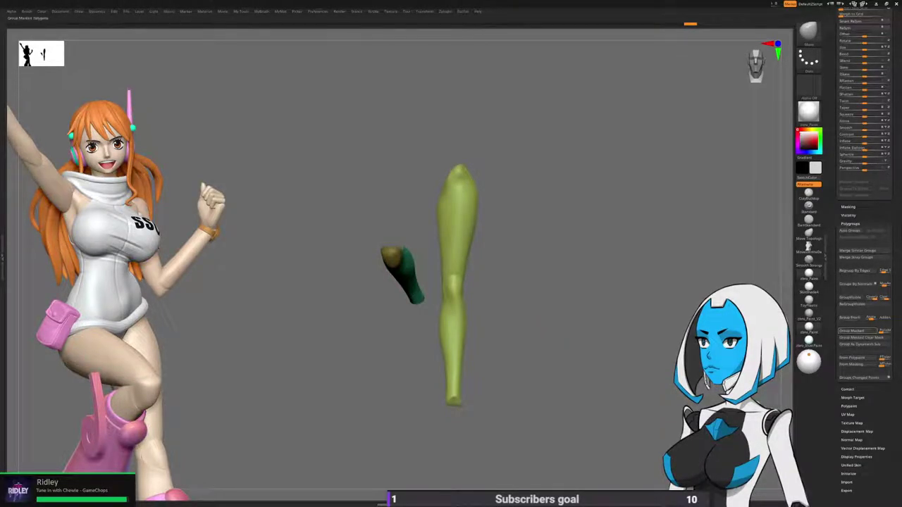
pyautogui.click(861, 337)
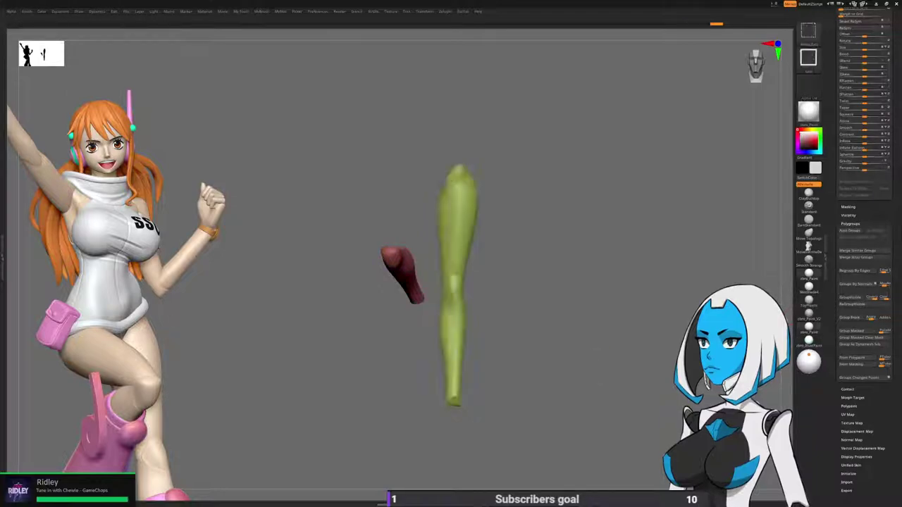
pyautogui.keyDown('ctrl'); pyautogui.keyDown('shift'); pyautogui.click(595, 356); pyautogui.keyUp('shift'); pyautogui.keyUp('ctrl')
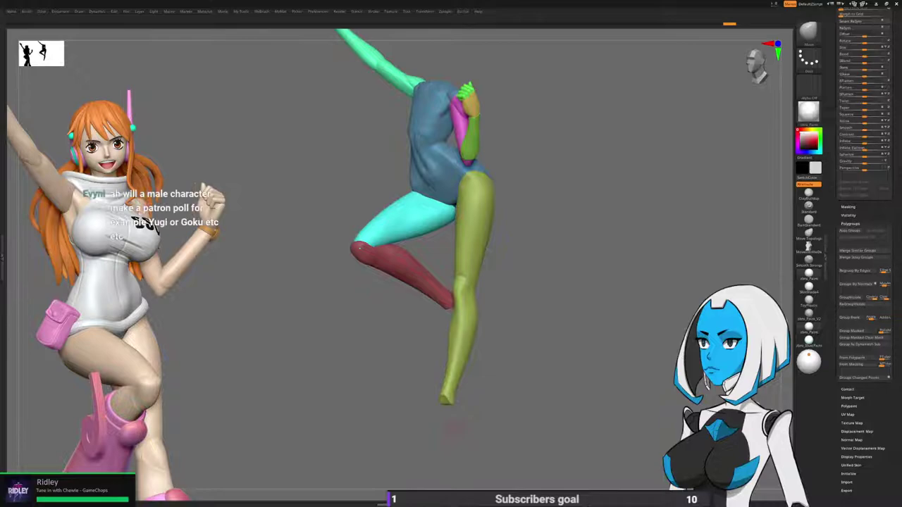
# Isolate the bent leg's thigh polygroup and use the SelectLasso brush to leave only the stray patch on the knee visible.
pyautogui.moveTo(455, 429)
pyautogui.keyDown('alt'); pyautogui.mouseDown()
pyautogui.moveTo(471, 429)
pyautogui.moveTo(447, 434)
pyautogui.mouseUp(); pyautogui.keyUp('alt')
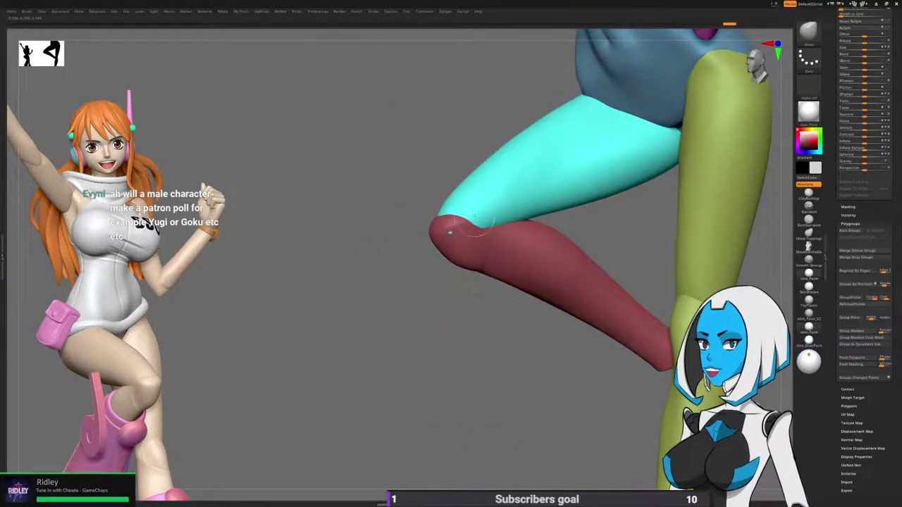
pyautogui.keyDown('ctrl'); pyautogui.keyDown('shift'); pyautogui.click(475, 210); pyautogui.keyUp('shift'); pyautogui.keyUp('ctrl')
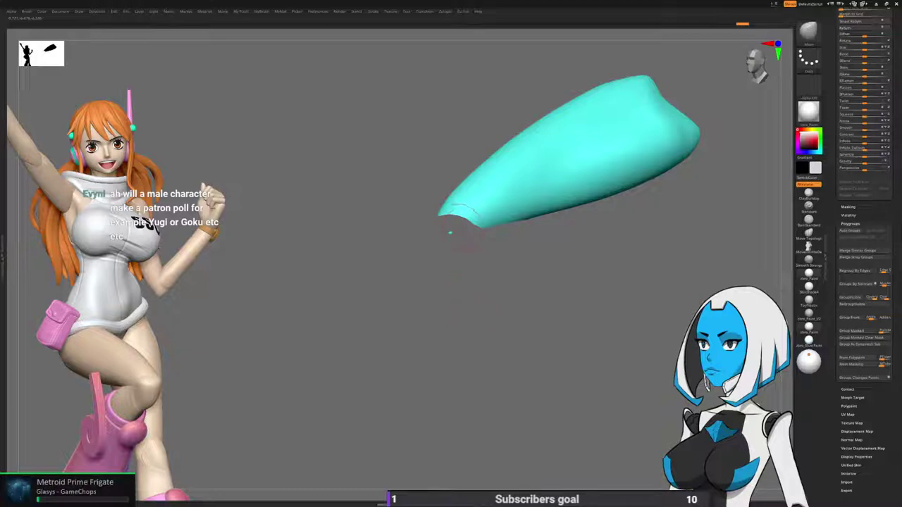
pyautogui.press('b')
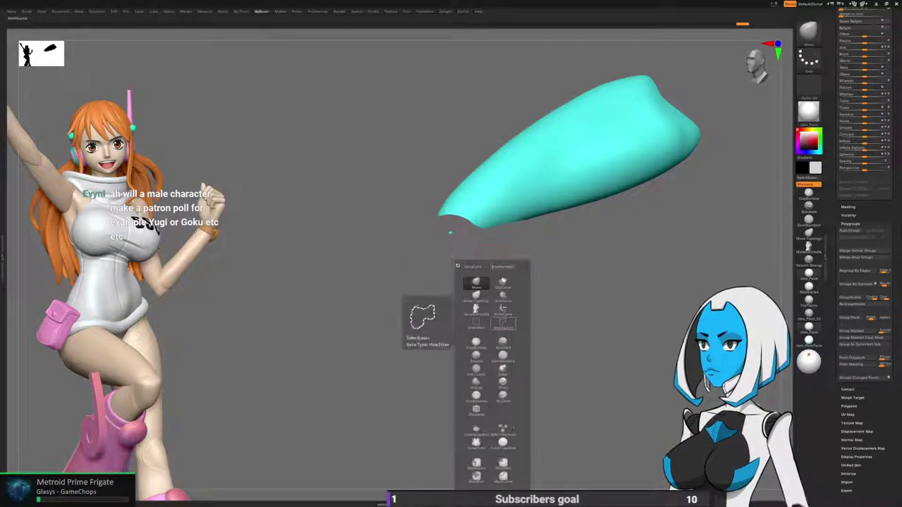
pyautogui.click(502, 323)
pyautogui.click(529, 343)
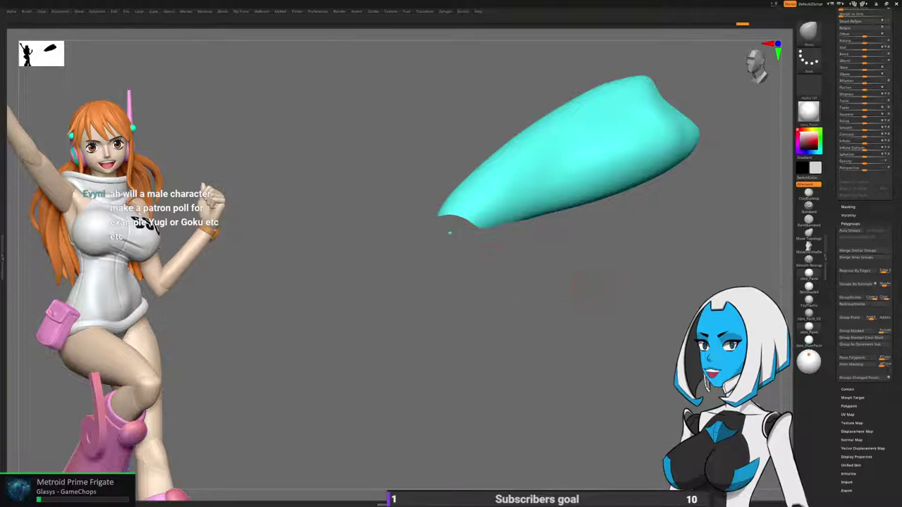
pyautogui.keyDown('alt'); pyautogui.moveTo(590, 291); pyautogui.dragTo(539, 332); pyautogui.keyUp('alt')
pyautogui.moveTo(398, 273)
pyautogui.keyDown('ctrl'); pyautogui.keyDown('shift'); pyautogui.mouseDown()
pyautogui.moveTo(620, 78)
pyautogui.moveTo(584, 314)
pyautogui.moveTo(426, 310)
pyautogui.moveTo(398, 272)
pyautogui.mouseUp(); pyautogui.keyUp('shift'); pyautogui.keyUp('ctrl')
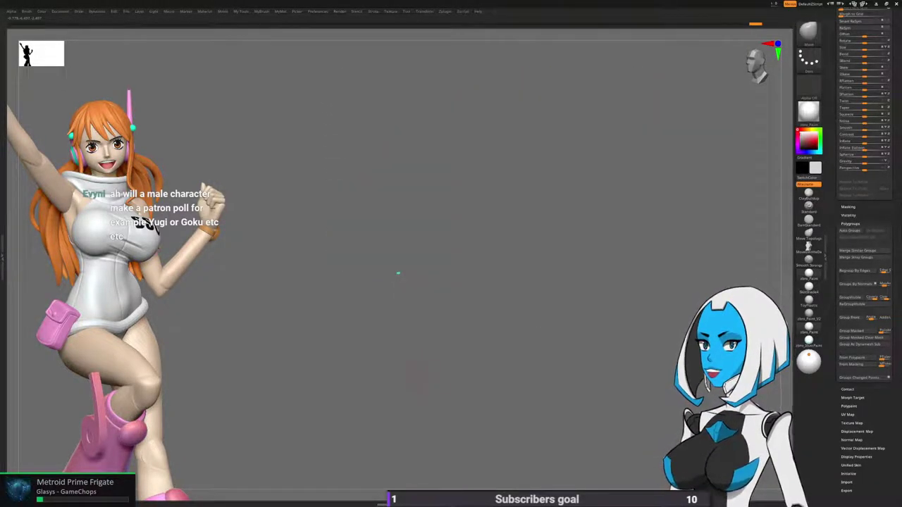
# Isolate the bent leg's knee and lower leg with the stray patch, group them as one polygroup, and show the whole body again.
pyautogui.keyDown('ctrl'); pyautogui.keyDown('shift'); pyautogui.click(398, 273); pyautogui.keyUp('shift'); pyautogui.keyUp('ctrl')
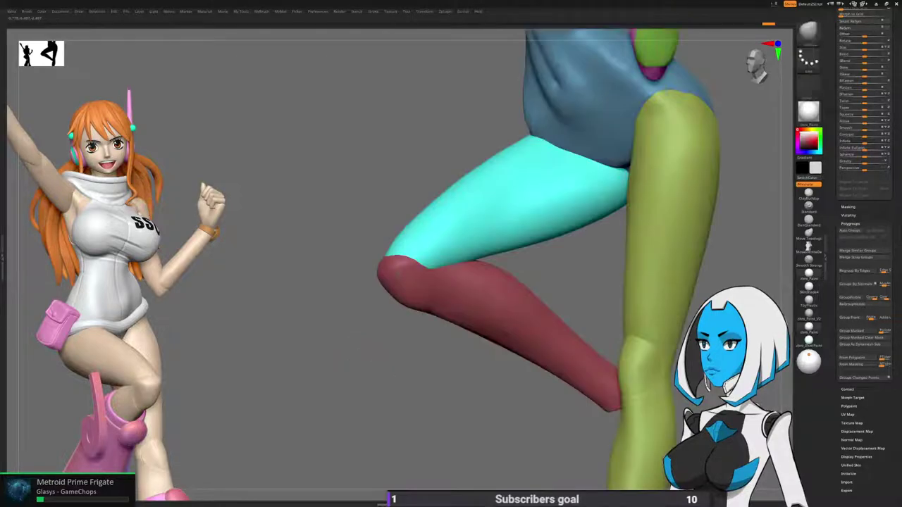
pyautogui.press('space')
pyautogui.click(363, 338)
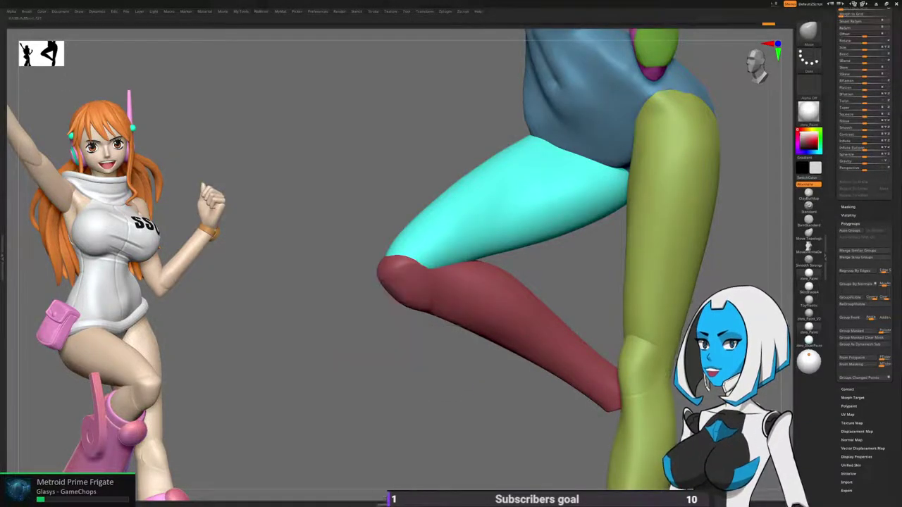
pyautogui.keyDown('ctrl'); pyautogui.keyDown('shift'); pyautogui.click(451, 308); pyautogui.keyUp('shift'); pyautogui.keyUp('ctrl')
pyautogui.keyDown('ctrl'); pyautogui.keyDown('shift'); pyautogui.moveTo(377, 389); pyautogui.dragTo(379, 397); pyautogui.keyUp('shift'); pyautogui.keyUp('ctrl')
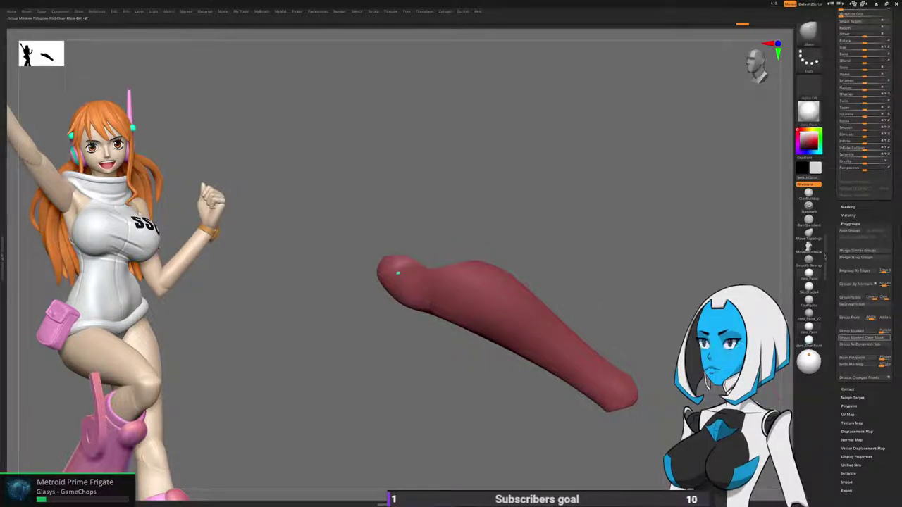
pyautogui.click(849, 297)
pyautogui.keyDown('ctrl'); pyautogui.keyDown('shift'); pyautogui.click(606, 239); pyautogui.keyUp('shift'); pyautogui.keyUp('ctrl')
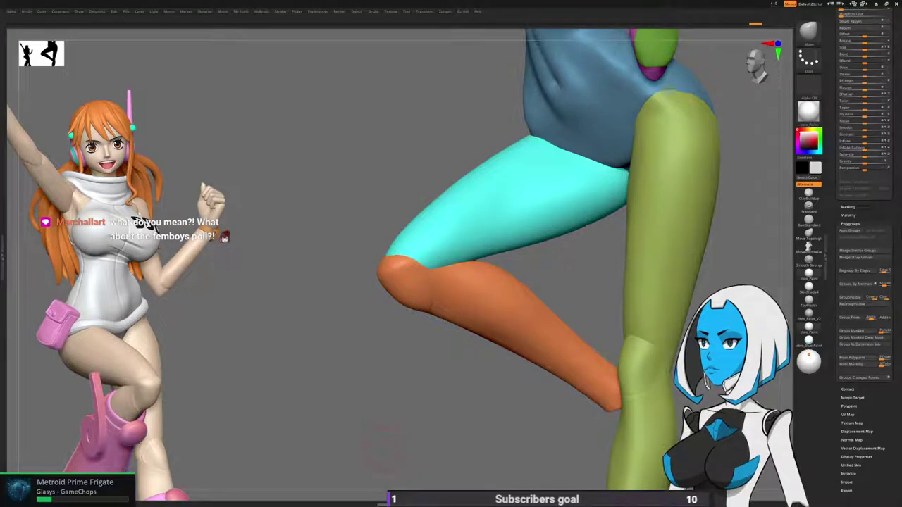
# Turn off the PolyFrame display and apply DynaMesh to the merged body.
pyautogui.keyDown('ctrl'); pyautogui.moveTo(451, 373); pyautogui.dragTo(451, 226, button='right'); pyautogui.keyUp('ctrl')
pyautogui.moveTo(560, 362); pyautogui.dragTo(596, 341, button='right')
pyautogui.press('space')
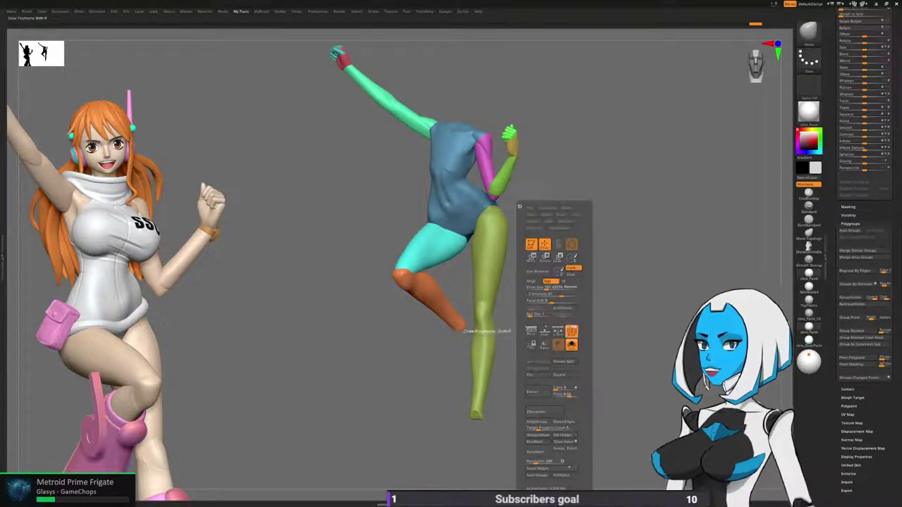
pyautogui.click(571, 331)
pyautogui.keyDown('ctrl'); pyautogui.moveTo(604, 310); pyautogui.dragTo(607, 339, button='right'); pyautogui.keyUp('ctrl')
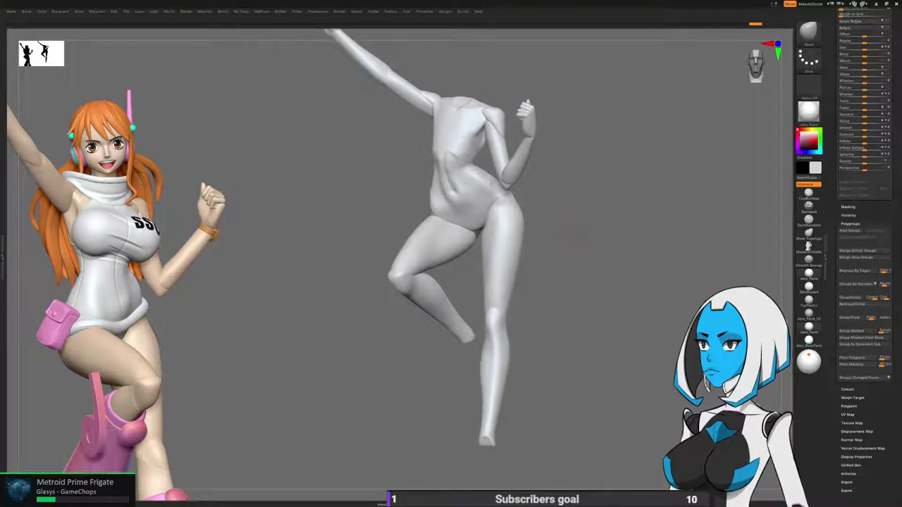
pyautogui.press('space')
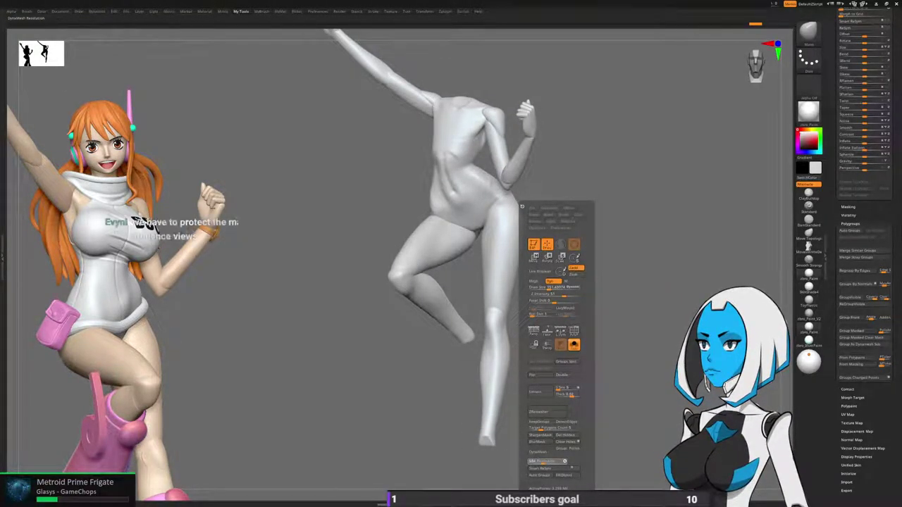
pyautogui.click(544, 452)
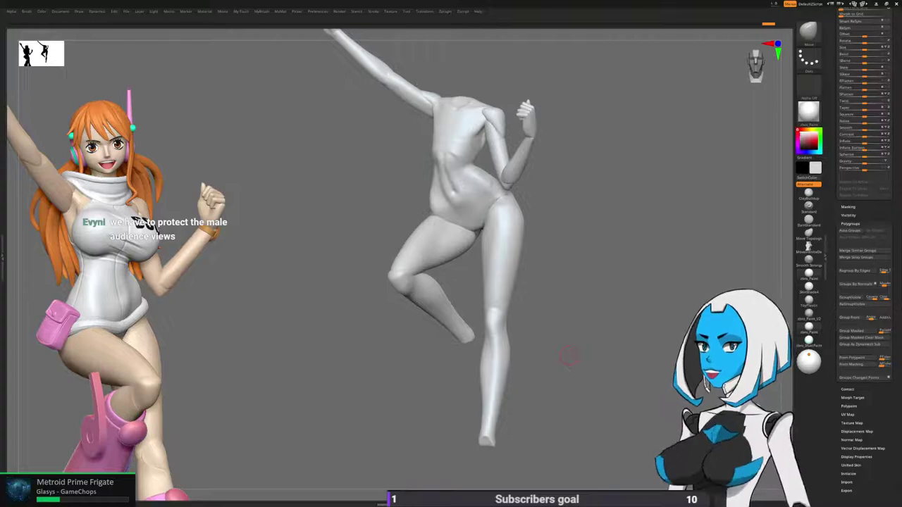
pyautogui.press('space')
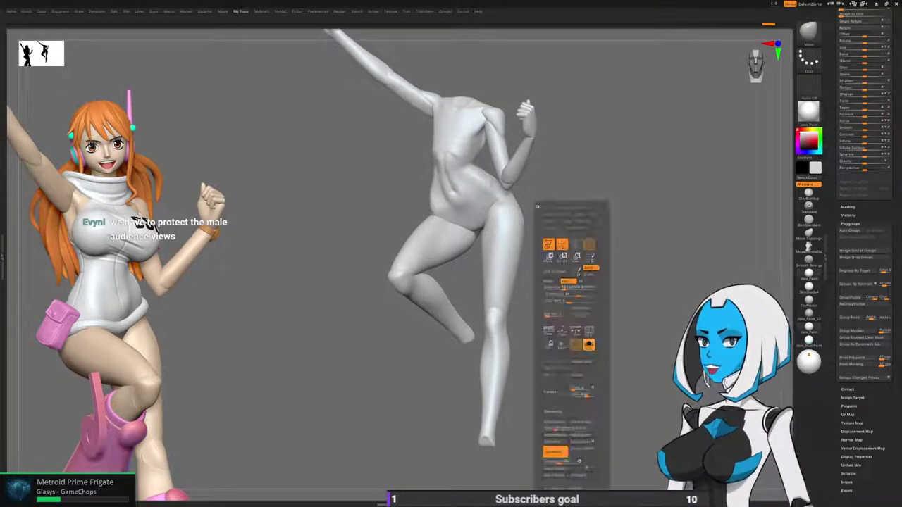
# Smooth the wrist seam of the raised arm all around where the hand meets the forearm.
pyautogui.keyDown('alt'); pyautogui.moveTo(620, 140); pyautogui.dragTo(637, 250); pyautogui.keyUp('alt')
pyautogui.moveTo(637, 250); pyautogui.dragTo(549, 250, button='right')
pyautogui.moveTo(634, 345); pyautogui.dragTo(523, 282, button='right')
pyautogui.keyDown('alt'); pyautogui.moveTo(705, 134); pyautogui.dragTo(562, 262, button='right'); pyautogui.keyUp('alt')
pyautogui.press('space')
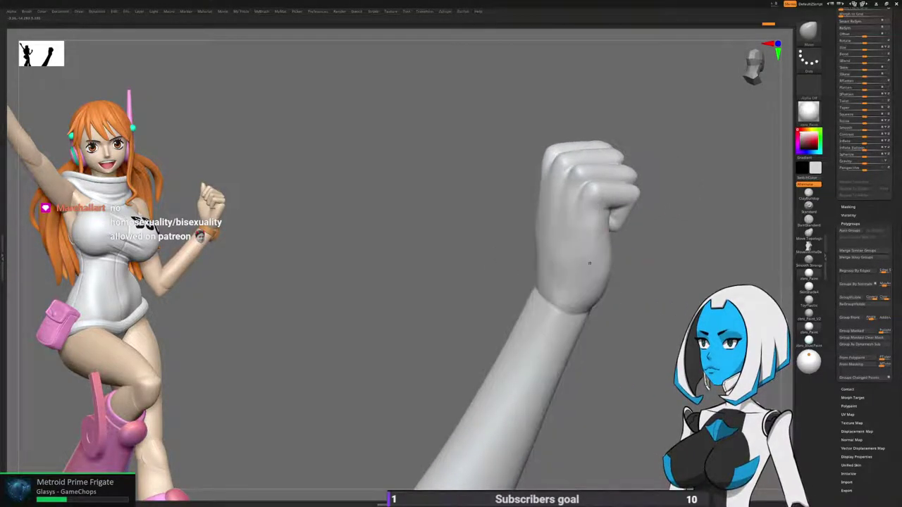
pyautogui.keyDown('alt'); pyautogui.click(552, 331); pyautogui.keyUp('alt')
pyautogui.moveTo(634, 303); pyautogui.dragTo(576, 273, button='right')
pyautogui.keyDown('shift'); pyautogui.moveTo(534, 288); pyautogui.dragTo(514, 289); pyautogui.keyUp('shift')
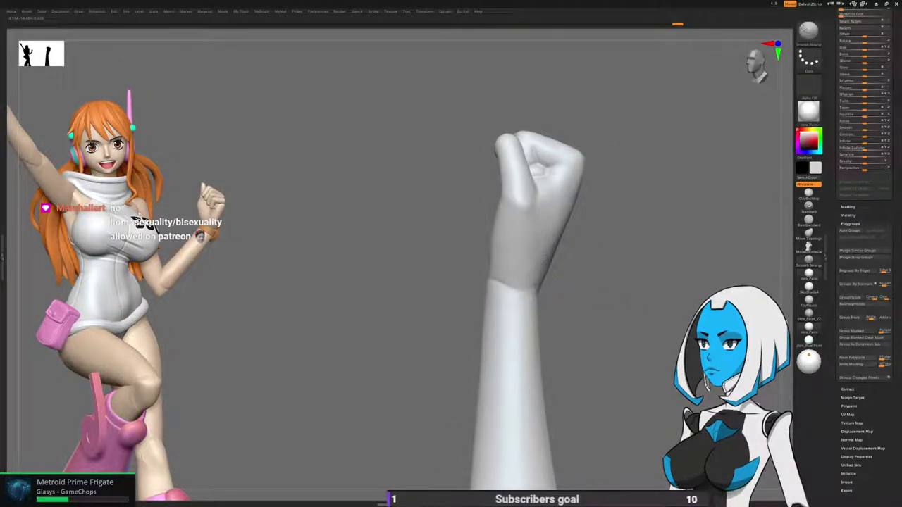
pyautogui.moveTo(556, 300); pyautogui.dragTo(634, 296, button='right')
pyautogui.moveTo(458, 282)
pyautogui.keyDown('shift'); pyautogui.mouseDown()
pyautogui.moveTo(473, 278)
pyautogui.moveTo(447, 317)
pyautogui.mouseUp(); pyautogui.keyUp('shift')
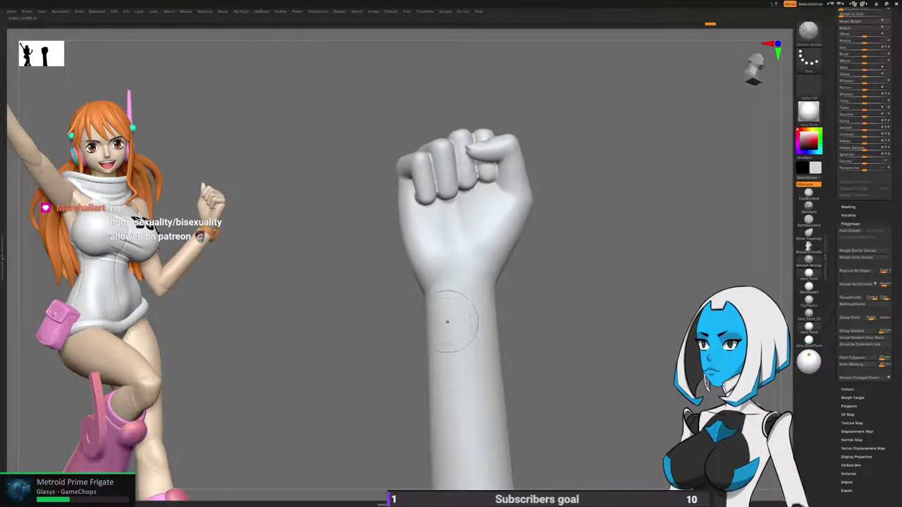
pyautogui.moveTo(528, 310); pyautogui.dragTo(605, 306, button='right')
pyautogui.press('shift')
# Refine the raised arm's elbow contour with the Move brush where the forearm meets the upper arm.
pyautogui.moveTo(507, 338)
pyautogui.mouseDown(button='right')
pyautogui.moveTo(557, 310)
pyautogui.moveTo(557, 275)
pyautogui.moveTo(605, 296)
pyautogui.mouseUp(button='right')
pyautogui.keyDown('alt'); pyautogui.moveTo(564, 395); pyautogui.dragTo(557, 282, button='right'); pyautogui.keyUp('alt')
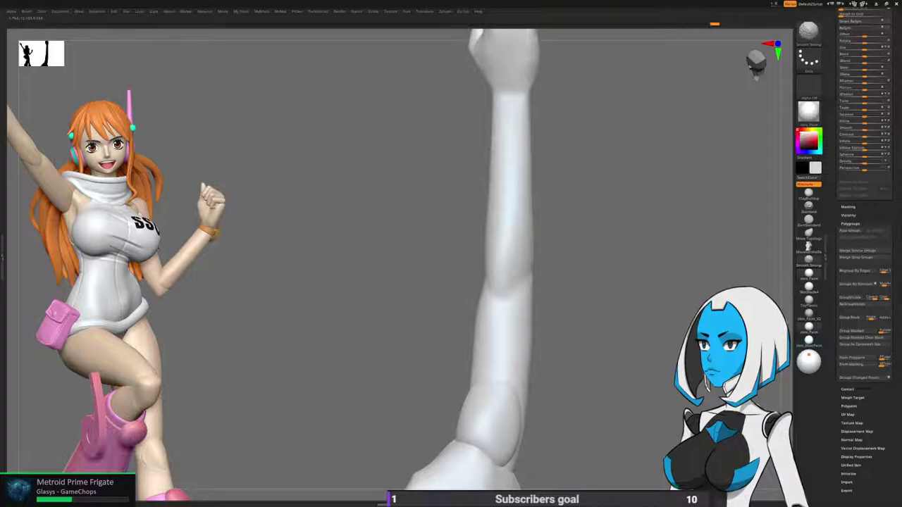
pyautogui.moveTo(539, 310); pyautogui.dragTo(588, 317, button='right')
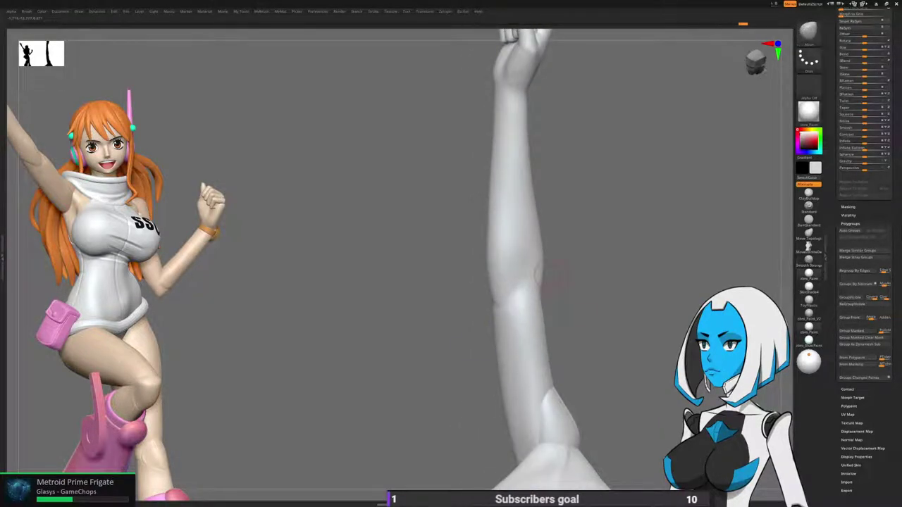
pyautogui.press('space')
pyautogui.moveTo(558, 289); pyautogui.dragTo(544, 288)
pyautogui.moveTo(564, 289)
pyautogui.mouseDown(button='right')
pyautogui.moveTo(606, 271)
pyautogui.moveTo(533, 261)
pyautogui.moveTo(561, 275)
pyautogui.mouseUp(button='right')
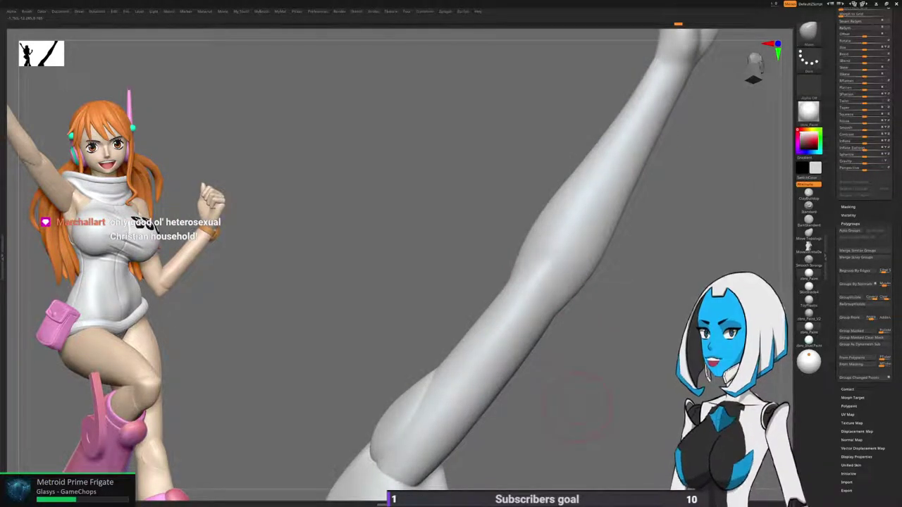
# Smooth the raised arm's shoulder seam around the back and front where the upper arm joins the torso.
pyautogui.moveTo(578, 408)
pyautogui.mouseDown(button='right')
pyautogui.moveTo(578, 365)
pyautogui.moveTo(604, 414)
pyautogui.moveTo(637, 408)
pyautogui.mouseUp(button='right')
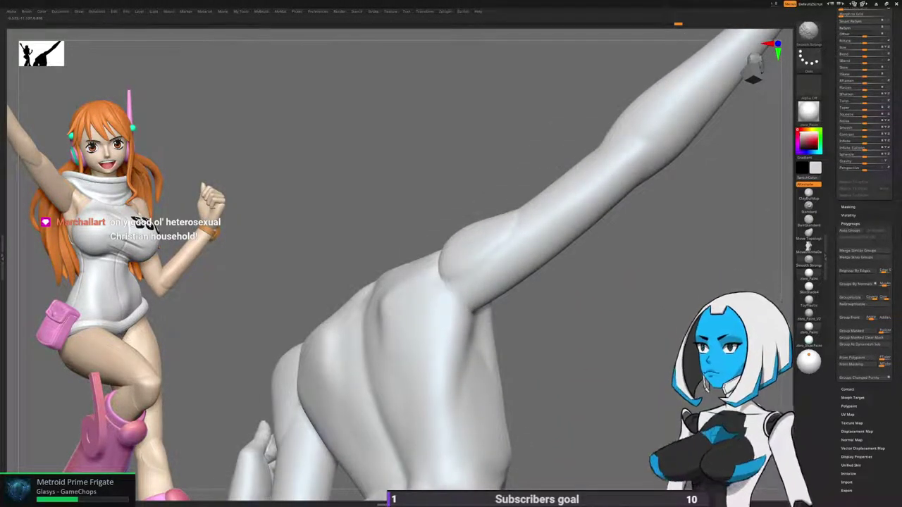
pyautogui.moveTo(563, 394); pyautogui.dragTo(623, 384, button='right')
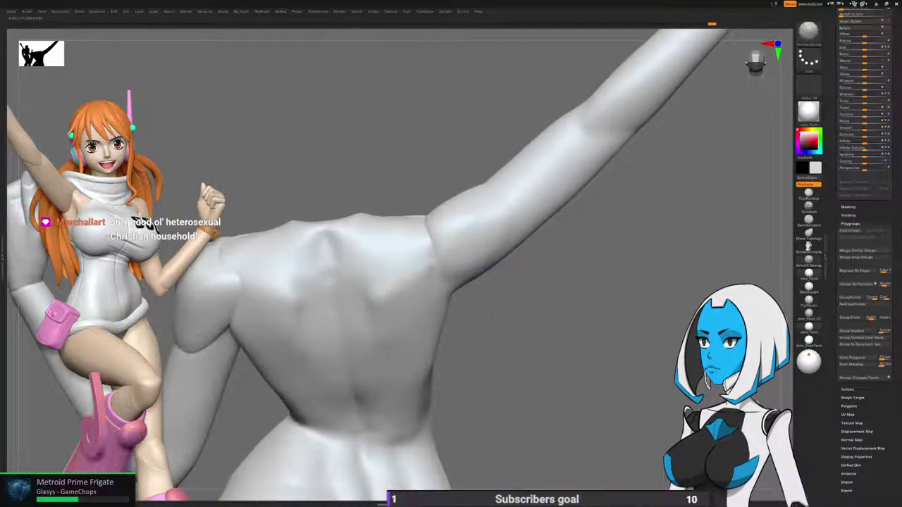
pyautogui.moveTo(528, 215); pyautogui.dragTo(519, 283, button='right')
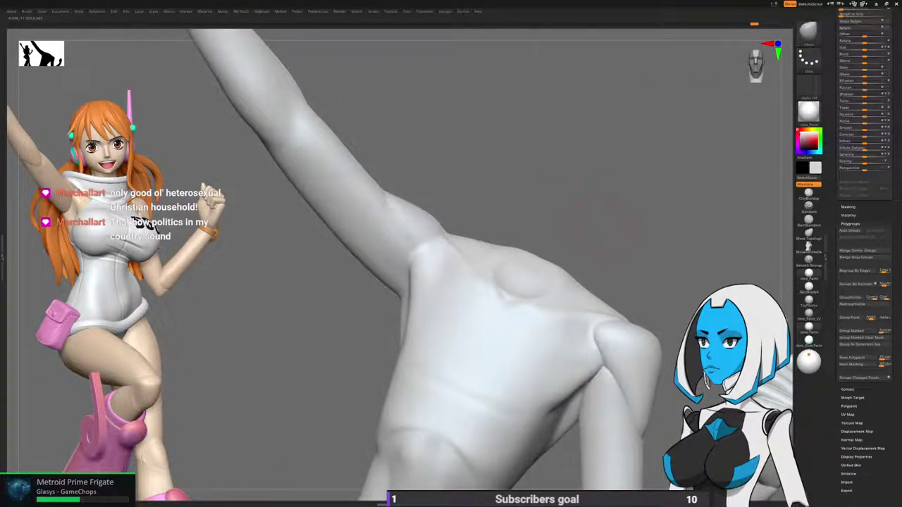
pyautogui.moveTo(607, 276); pyautogui.dragTo(433, 226, button='right')
# Smooth the bent arm's shoulder and armpit seam where the arm joins the chest and back.
pyautogui.moveTo(352, 233)
pyautogui.mouseDown(button='right')
pyautogui.moveTo(700, 215)
pyautogui.moveTo(479, 225)
pyautogui.mouseUp(button='right')
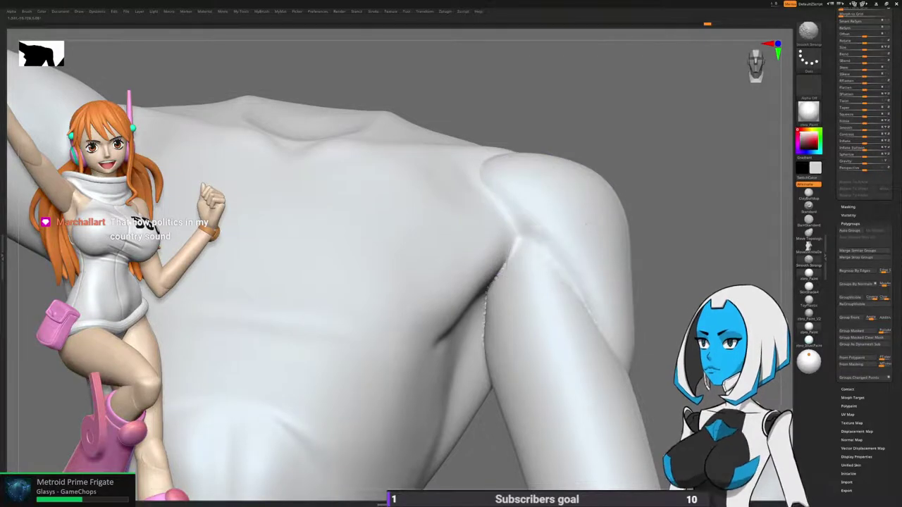
pyautogui.moveTo(604, 331)
pyautogui.mouseDown(button='right')
pyautogui.moveTo(620, 324)
pyautogui.moveTo(579, 282)
pyautogui.mouseUp(button='right')
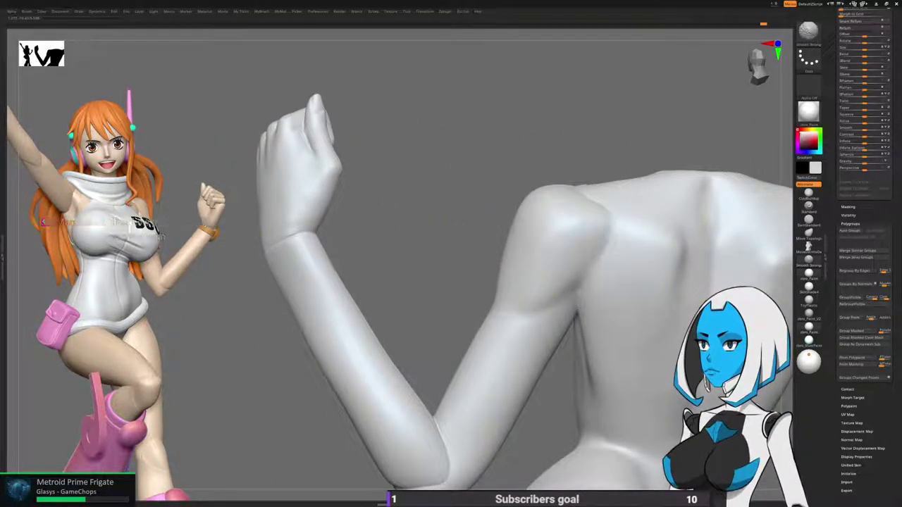
pyautogui.moveTo(591, 169); pyautogui.dragTo(600, 179, button='right')
# Smooth the bent arm's elbow seam on the back and inner side where the forearm meets the upper arm.
pyautogui.moveTo(538, 299)
pyautogui.mouseDown(button='right')
pyautogui.moveTo(533, 283)
pyautogui.moveTo(524, 331)
pyautogui.moveTo(538, 270)
pyautogui.mouseUp(button='right')
pyautogui.moveTo(509, 310)
pyautogui.keyDown('alt'); pyautogui.mouseDown(button='right')
pyautogui.moveTo(510, 270)
pyautogui.moveTo(584, 132)
pyautogui.mouseUp(button='right'); pyautogui.keyUp('alt')
pyautogui.keyDown('ctrl'); pyautogui.moveTo(544, 233); pyautogui.dragTo(515, 194, button='right'); pyautogui.keyUp('ctrl')
pyautogui.moveTo(484, 297)
pyautogui.keyDown('ctrl'); pyautogui.mouseDown(button='right')
pyautogui.moveTo(486, 339)
pyautogui.moveTo(536, 266)
pyautogui.moveTo(522, 255)
pyautogui.mouseUp(button='right'); pyautogui.keyUp('ctrl')
pyautogui.keyDown('shift'); pyautogui.moveTo(525, 256); pyautogui.dragTo(525, 224); pyautogui.keyUp('shift')
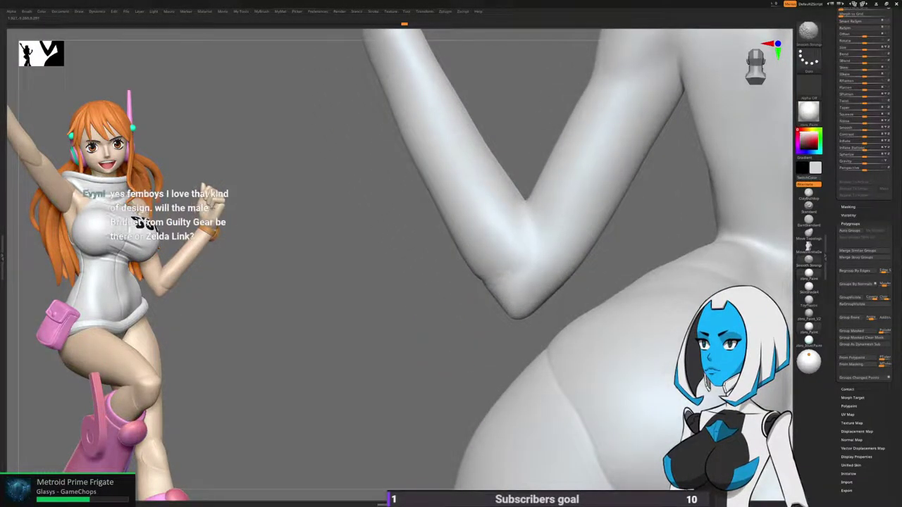
pyautogui.moveTo(455, 324); pyautogui.dragTo(599, 288, button='right')
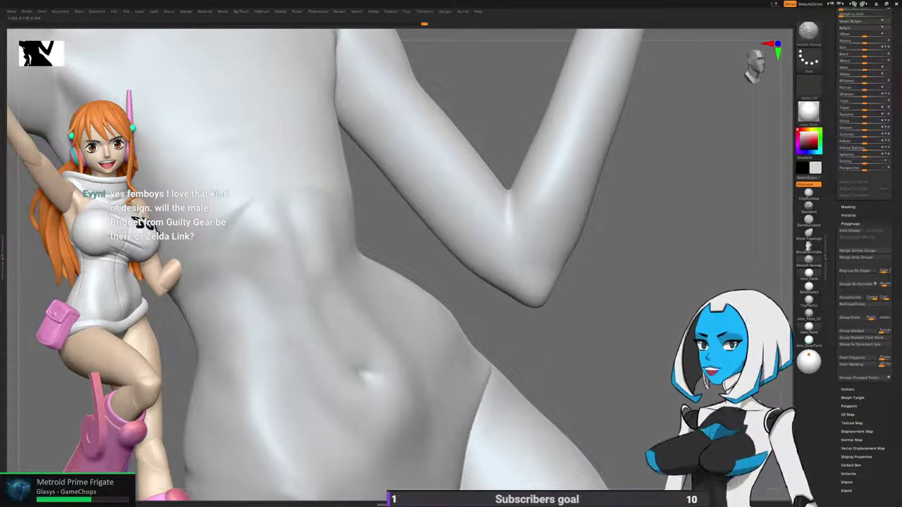
pyautogui.keyDown('ctrl'); pyautogui.moveTo(570, 296); pyautogui.dragTo(563, 232, button='right'); pyautogui.keyUp('ctrl')
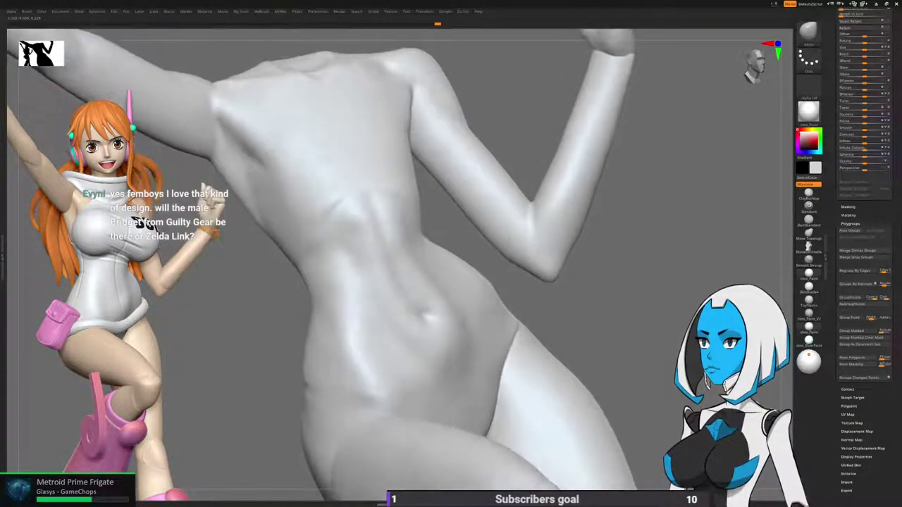
# Adjust the brush size and smooth the bent arm's wrist seam all around between the fist and the forearm.
pyautogui.moveTo(602, 286)
pyautogui.keyDown('alt'); pyautogui.mouseDown(button='right')
pyautogui.moveTo(532, 430)
pyautogui.moveTo(493, 435)
pyautogui.mouseUp(button='right'); pyautogui.keyUp('alt')
pyautogui.moveTo(387, 282); pyautogui.dragTo(539, 317, button='right')
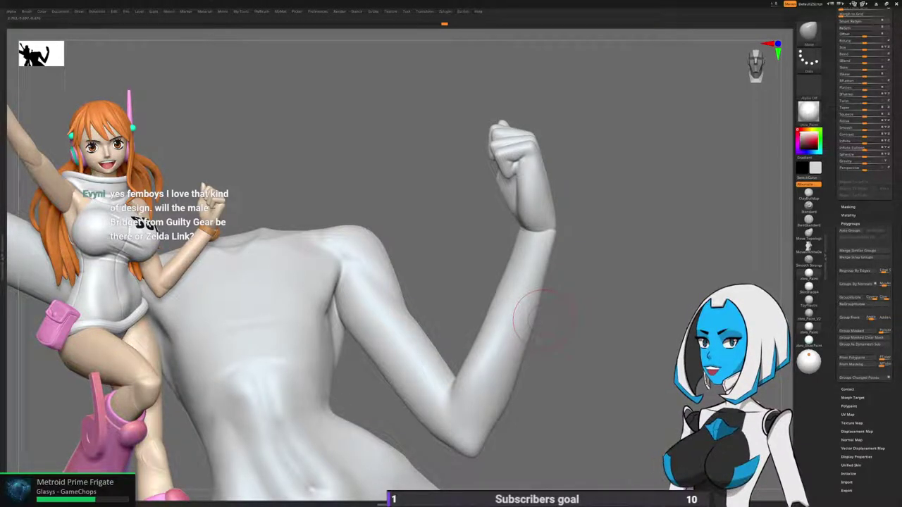
pyautogui.moveTo(544, 319); pyautogui.dragTo(563, 263, button='right')
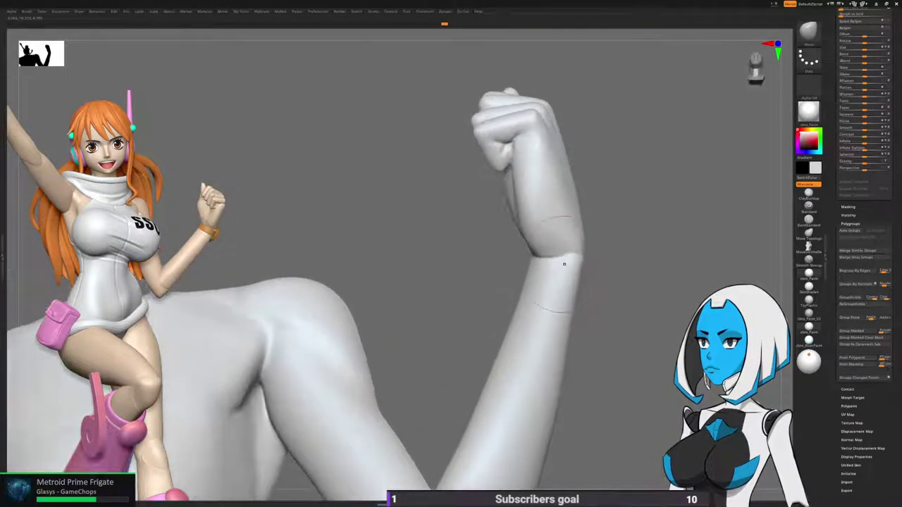
pyautogui.press('space')
pyautogui.moveTo(572, 282); pyautogui.dragTo(565, 253)
pyautogui.moveTo(564, 264); pyautogui.dragTo(590, 272, button='right')
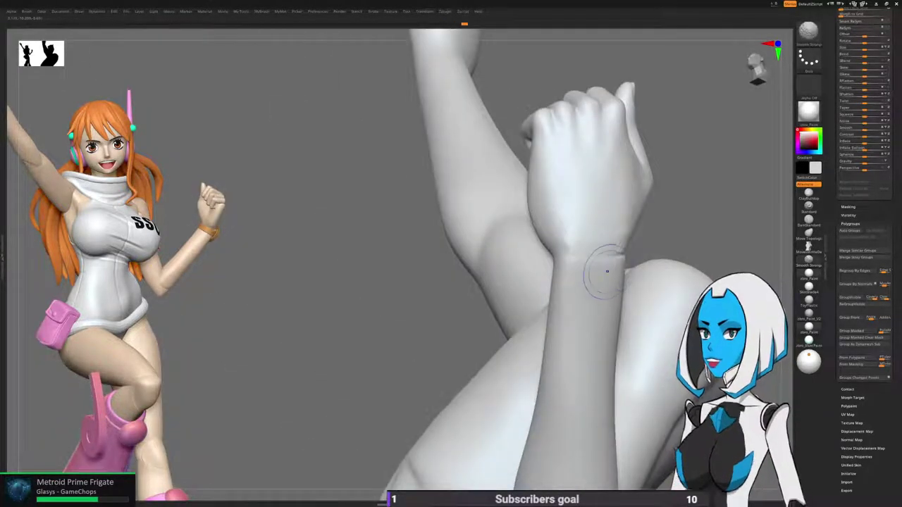
pyautogui.moveTo(688, 238); pyautogui.dragTo(497, 266, button='right')
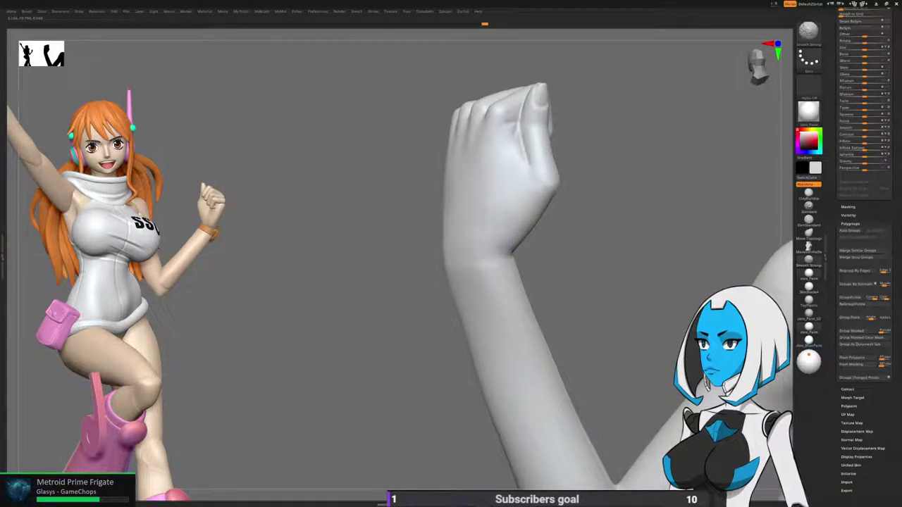
pyautogui.keyDown('shift'); pyautogui.moveTo(501, 269); pyautogui.dragTo(510, 285); pyautogui.keyUp('shift')
pyautogui.moveTo(584, 278)
pyautogui.mouseDown(button='right')
pyautogui.moveTo(505, 283)
pyautogui.moveTo(542, 224)
pyautogui.mouseUp(button='right')
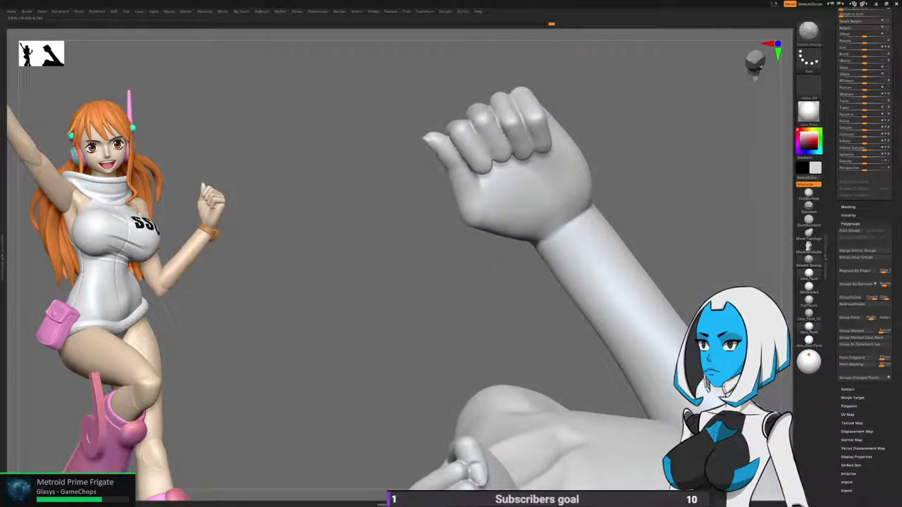
pyautogui.moveTo(610, 282); pyautogui.dragTo(550, 236, button='right')
pyautogui.moveTo(517, 291)
pyautogui.mouseDown(button='right')
pyautogui.moveTo(556, 281)
pyautogui.moveTo(549, 268)
pyautogui.moveTo(514, 264)
pyautogui.moveTo(542, 271)
pyautogui.moveTo(585, 257)
pyautogui.moveTo(563, 289)
pyautogui.mouseUp(button='right')
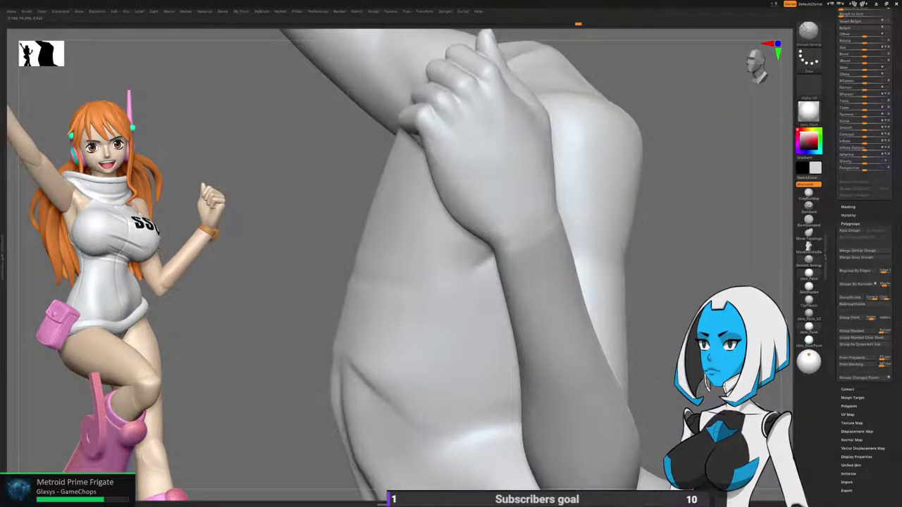
pyautogui.moveTo(568, 239); pyautogui.dragTo(517, 224, button='right')
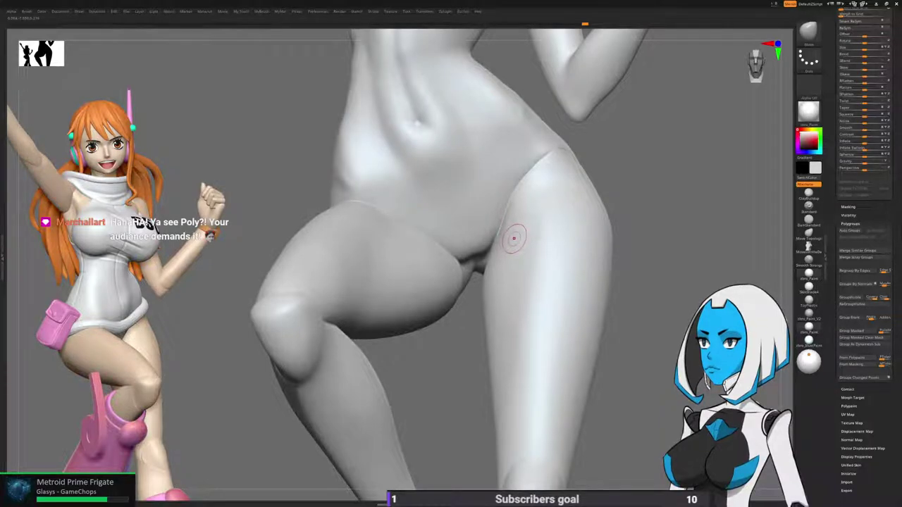
# Resize the brush and smooth the standing leg's front hip seam from the outer hip down to the groin.
pyautogui.press('space')
pyautogui.click(507, 287)
pyautogui.moveTo(518, 271); pyautogui.dragTo(557, 271, button='right')
pyautogui.keyDown('shift'); pyautogui.moveTo(530, 159); pyautogui.dragTo(487, 227); pyautogui.keyUp('shift')
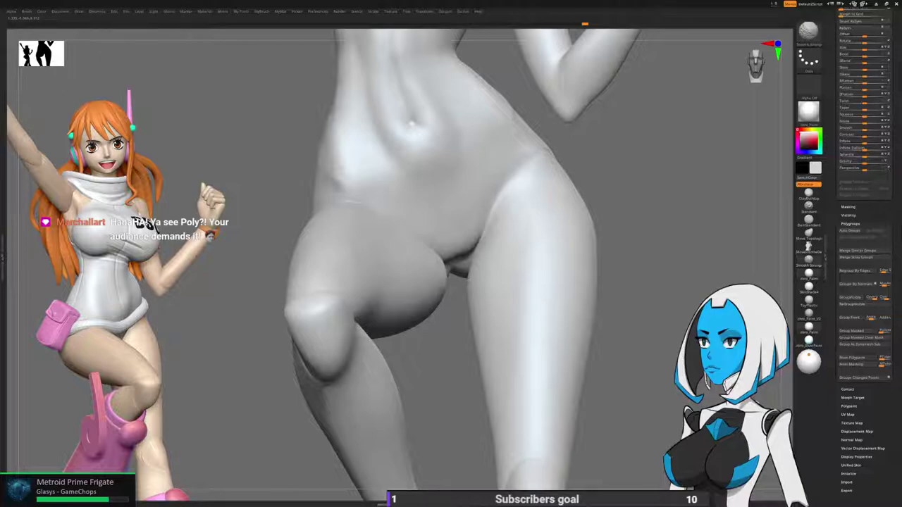
pyautogui.moveTo(627, 189); pyautogui.dragTo(565, 169, button='right')
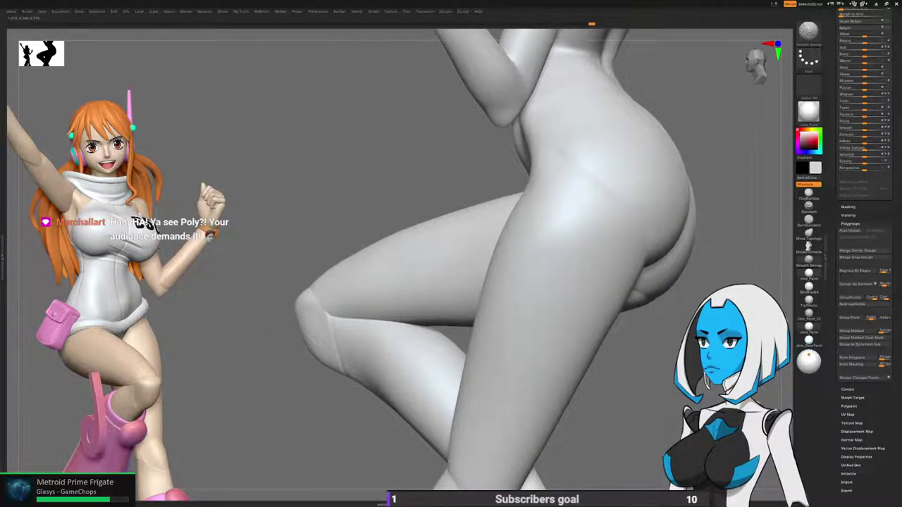
# Smooth the standing leg's seam across the outer hip and beneath the buttock.
pyautogui.keyDown('alt'); pyautogui.moveTo(660, 218); pyautogui.dragTo(593, 227, button='right'); pyautogui.keyUp('alt')
pyautogui.moveTo(666, 285); pyautogui.dragTo(592, 274, button='right')
pyautogui.keyDown('shift'); pyautogui.moveTo(526, 197); pyautogui.dragTo(511, 233); pyautogui.keyUp('shift')
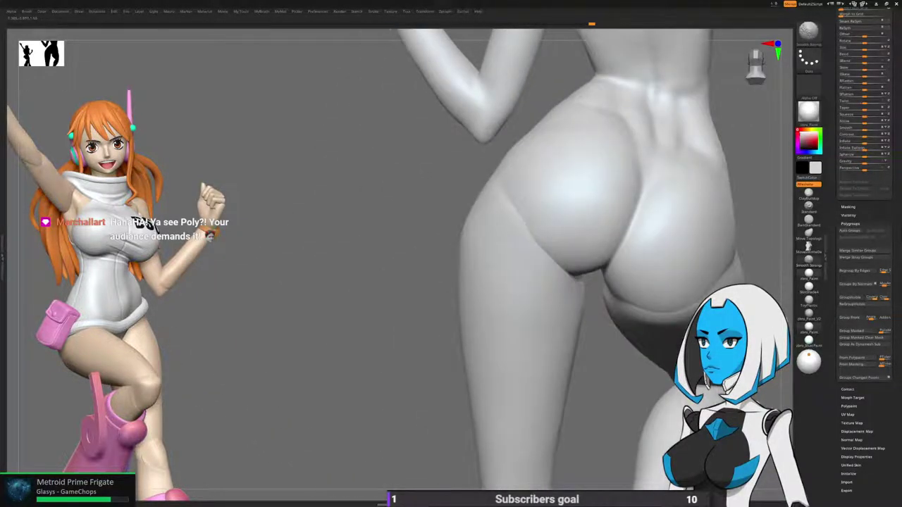
pyautogui.moveTo(634, 282); pyautogui.dragTo(546, 278, button='right')
# Adjust the brush size and smooth the bent leg's seam beneath the buttock and along the back of the hip.
pyautogui.moveTo(619, 299); pyautogui.dragTo(493, 296, button='right')
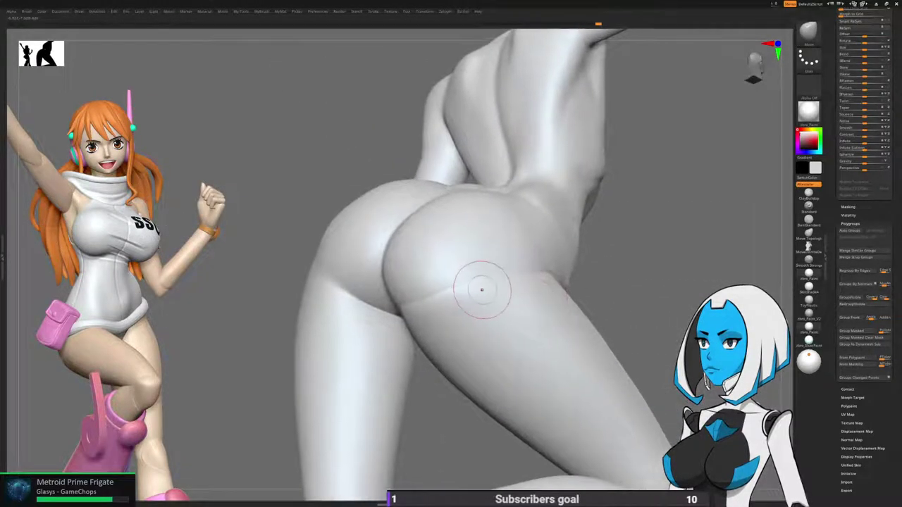
pyautogui.press('space')
pyautogui.moveTo(483, 289); pyautogui.dragTo(491, 288)
pyautogui.moveTo(483, 290); pyautogui.dragTo(499, 265, button='right')
pyautogui.keyDown('shift'); pyautogui.moveTo(526, 263); pyautogui.dragTo(558, 246); pyautogui.keyUp('shift')
pyautogui.moveTo(464, 291); pyautogui.dragTo(563, 243, button='right')
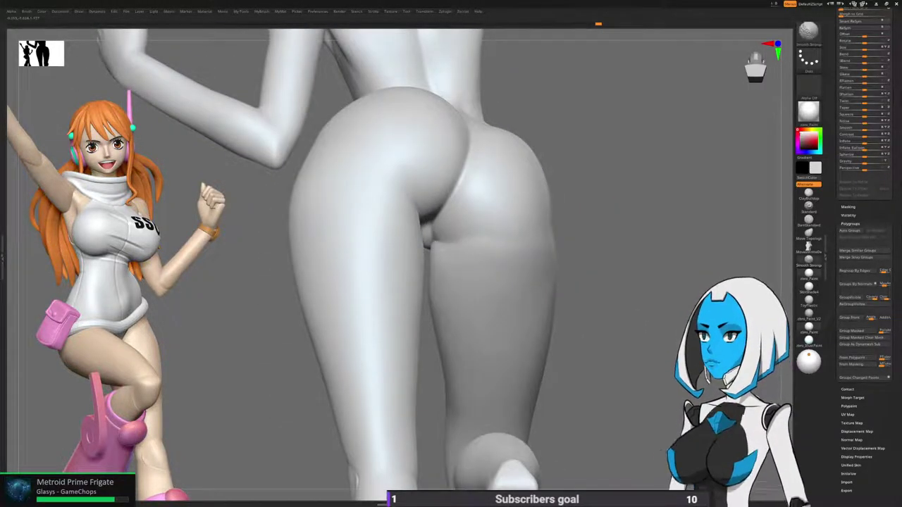
pyautogui.keyDown('shift'); pyautogui.moveTo(473, 243); pyautogui.dragTo(486, 245); pyautogui.keyUp('shift')
pyautogui.moveTo(486, 245); pyautogui.dragTo(416, 234, button='right')
pyautogui.moveTo(652, 247); pyautogui.dragTo(599, 243, button='right')
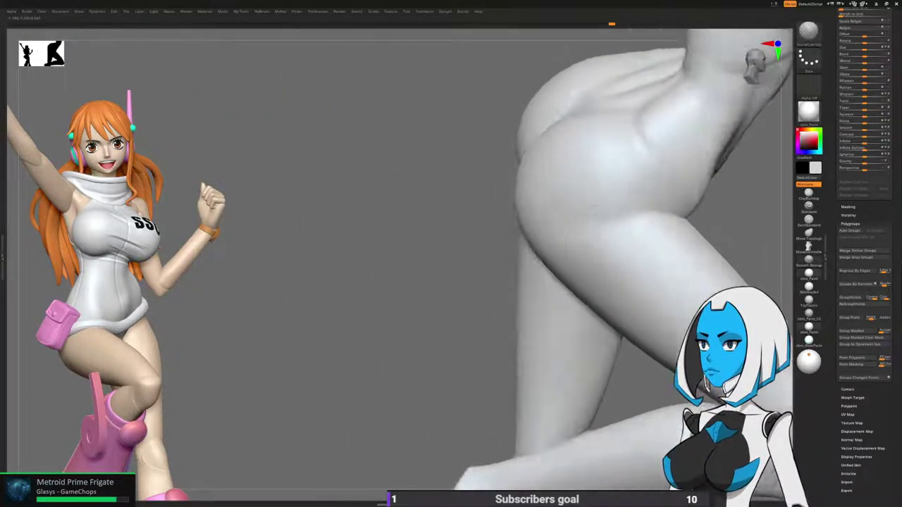
# Smooth the bent leg's front hip crease between the thigh and the lower abdomen, out to the outer hip.
pyautogui.moveTo(717, 243)
pyautogui.keyDown('alt'); pyautogui.mouseDown(button='right')
pyautogui.moveTo(485, 243)
pyautogui.moveTo(451, 155)
pyautogui.mouseUp(button='right'); pyautogui.keyUp('alt')
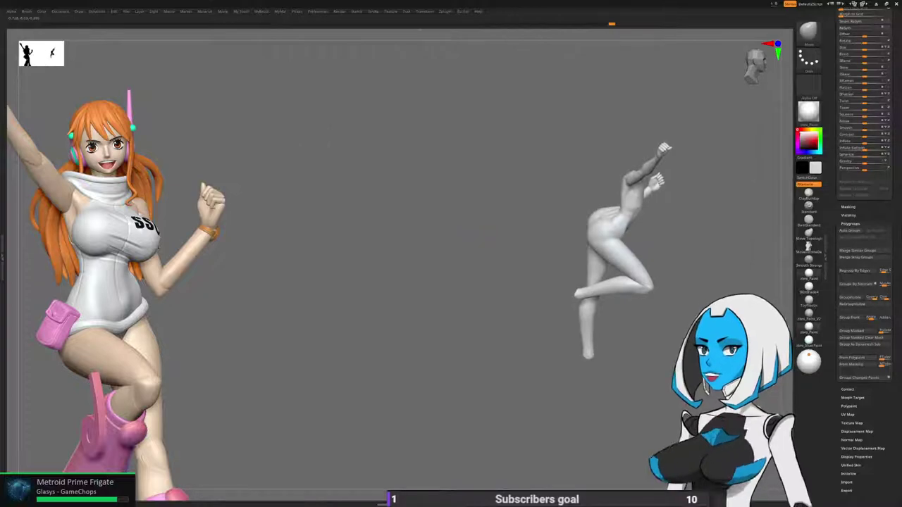
pyautogui.press('f')
pyautogui.moveTo(547, 362); pyautogui.dragTo(458, 331, button='right')
pyautogui.moveTo(456, 258)
pyautogui.mouseDown(button='right')
pyautogui.moveTo(435, 269)
pyautogui.moveTo(461, 252)
pyautogui.moveTo(446, 226)
pyautogui.mouseUp(button='right')
pyautogui.keyDown('shift'); pyautogui.moveTo(427, 213); pyautogui.dragTo(488, 234); pyautogui.keyUp('shift')
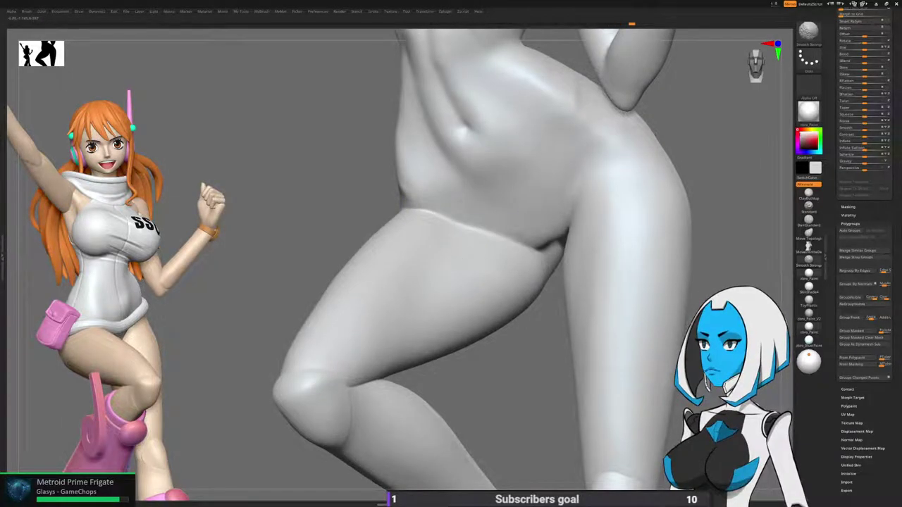
pyautogui.moveTo(414, 212); pyautogui.dragTo(483, 242)
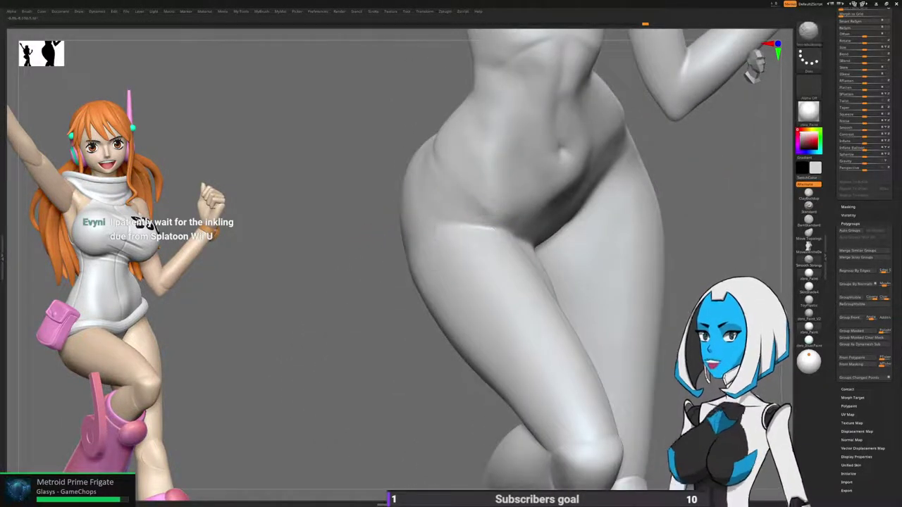
pyautogui.keyDown('shift'); pyautogui.moveTo(417, 201); pyautogui.dragTo(429, 253); pyautogui.keyUp('shift')
# Reshape the bent leg's buttock and outer thigh contour with the Move brush, adjusting the brush size for the strokes.
pyautogui.moveTo(407, 215)
pyautogui.mouseDown(button='right')
pyautogui.moveTo(486, 215)
pyautogui.moveTo(591, 236)
pyautogui.moveTo(620, 222)
pyautogui.mouseUp(button='right')
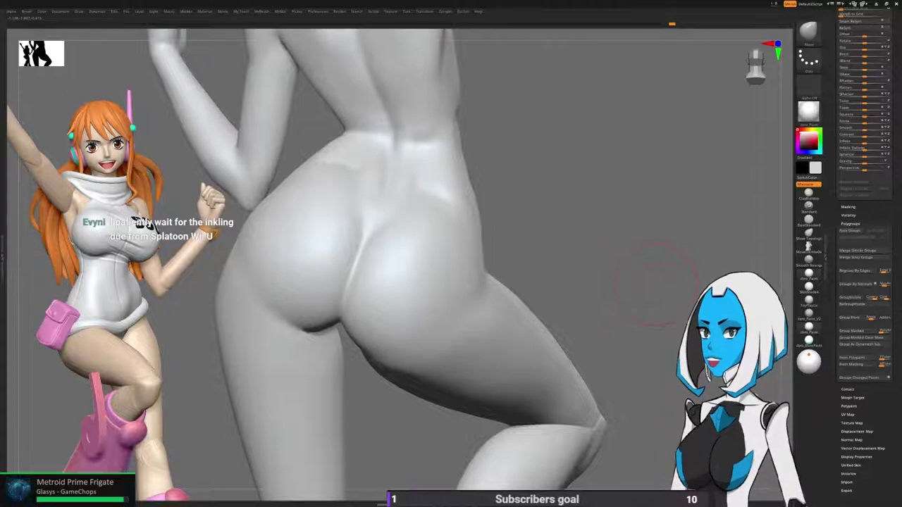
pyautogui.moveTo(655, 282); pyautogui.dragTo(541, 271)
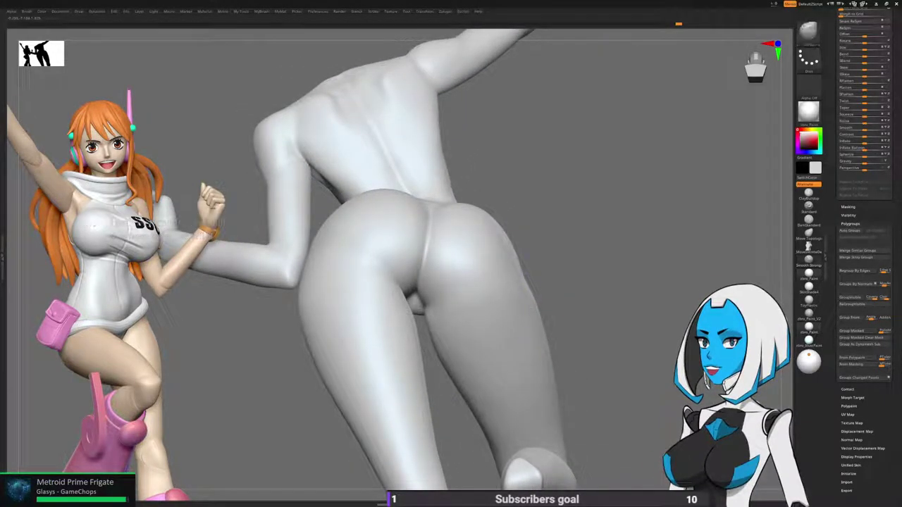
pyautogui.press('space')
pyautogui.press('space')
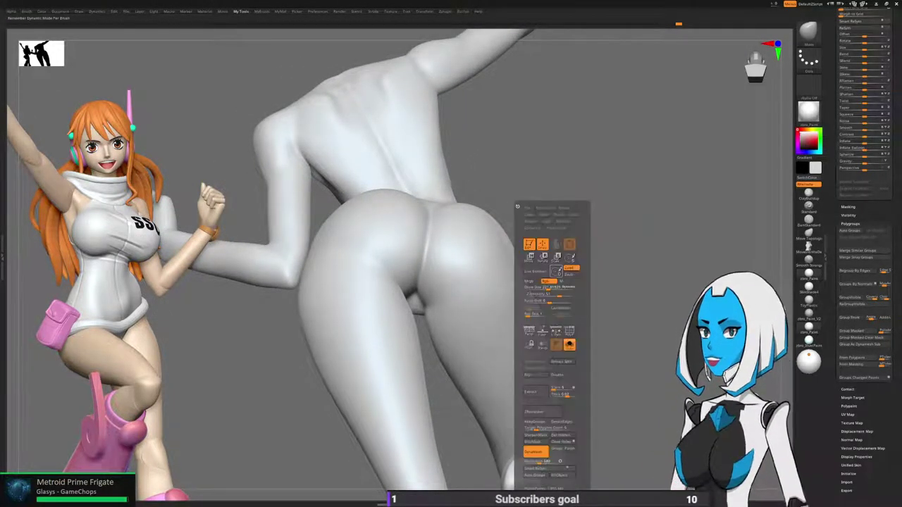
pyautogui.moveTo(549, 288)
pyautogui.mouseDown()
pyautogui.moveTo(541, 281)
pyautogui.moveTo(586, 295)
pyautogui.moveTo(598, 308)
pyautogui.mouseUp()
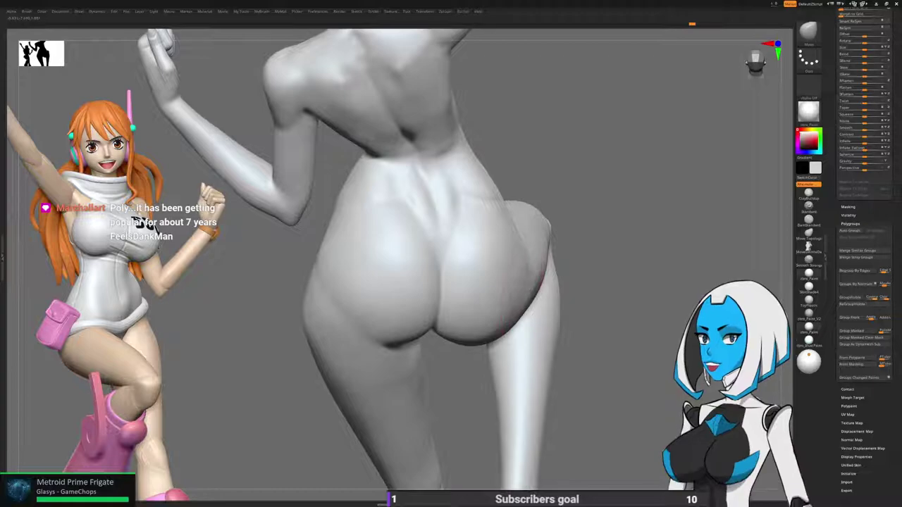
pyautogui.moveTo(527, 286)
pyautogui.mouseDown()
pyautogui.moveTo(581, 279)
pyautogui.moveTo(596, 294)
pyautogui.moveTo(572, 240)
pyautogui.moveTo(576, 264)
pyautogui.moveTo(560, 269)
pyautogui.mouseUp()
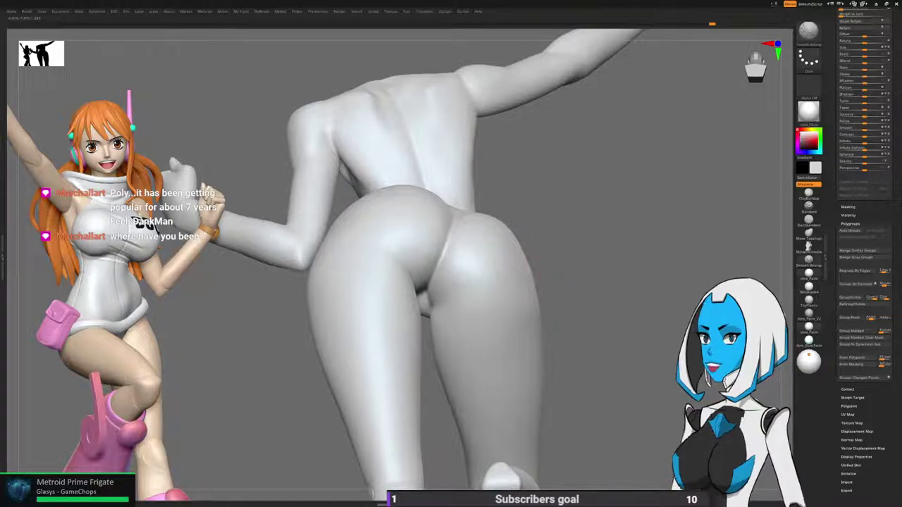
pyautogui.moveTo(599, 288)
pyautogui.keyDown('alt'); pyautogui.mouseDown()
pyautogui.moveTo(591, 310)
pyautogui.moveTo(572, 282)
pyautogui.moveTo(586, 263)
pyautogui.moveTo(548, 272)
pyautogui.moveTo(543, 282)
pyautogui.mouseUp(); pyautogui.keyUp('alt')
pyautogui.moveTo(539, 373); pyautogui.dragTo(441, 363)
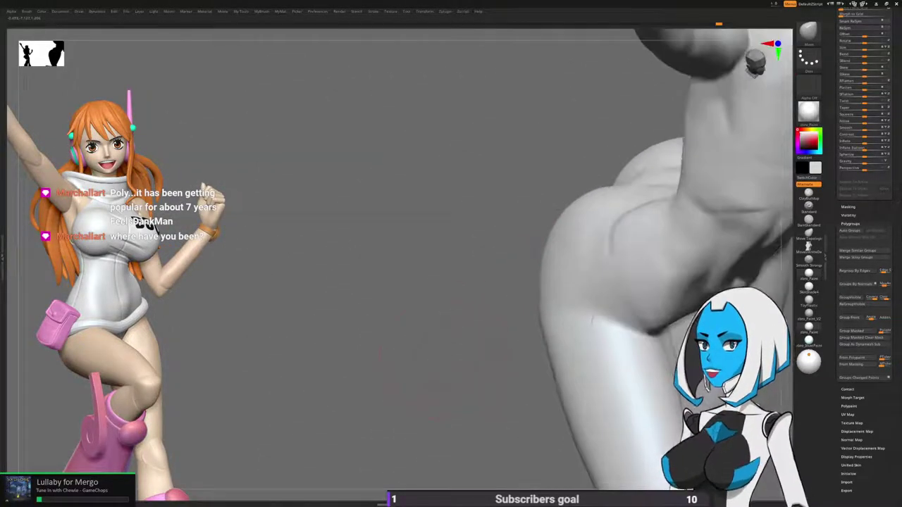
# Refine the outer hip contour with the Move brush where the bent leg's buttock flows into the thigh.
pyautogui.moveTo(540, 310)
pyautogui.mouseDown()
pyautogui.moveTo(539, 281)
pyautogui.moveTo(574, 264)
pyautogui.moveTo(569, 287)
pyautogui.mouseUp()
pyautogui.press('space')
pyautogui.moveTo(609, 247); pyautogui.dragTo(553, 229)
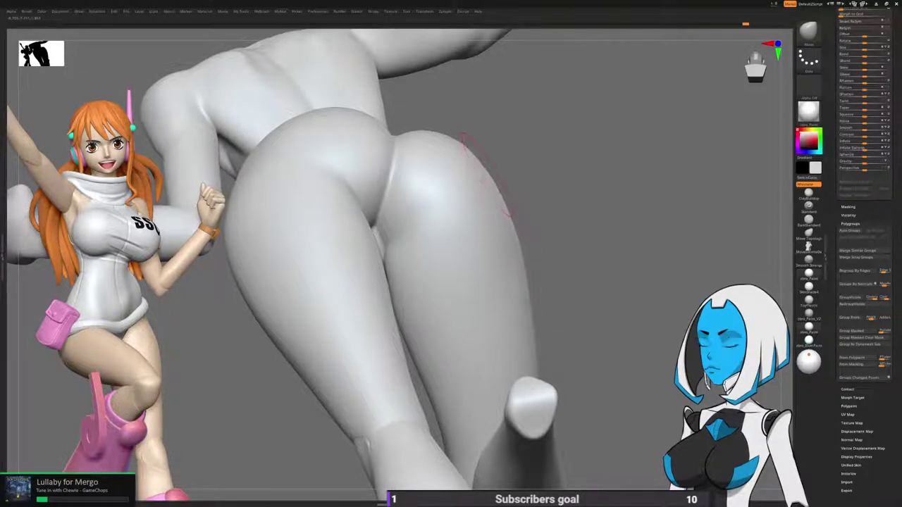
pyautogui.moveTo(610, 247)
pyautogui.keyDown('alt'); pyautogui.mouseDown()
pyautogui.moveTo(599, 218)
pyautogui.moveTo(595, 295)
pyautogui.moveTo(581, 317)
pyautogui.moveTo(549, 317)
pyautogui.mouseUp(); pyautogui.keyUp('alt')
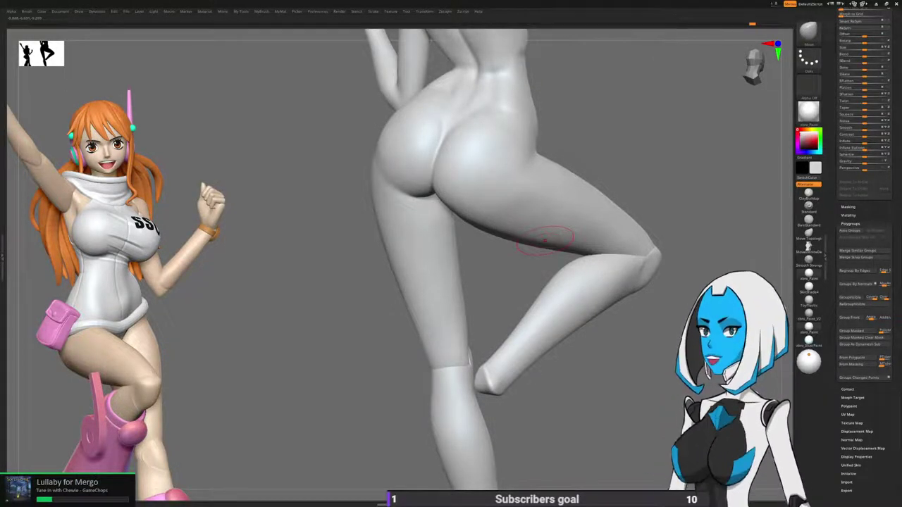
# Adjust the underside and back contour of the bent leg's thigh with the Move brush.
pyautogui.moveTo(595, 309); pyautogui.dragTo(650, 312)
pyautogui.moveTo(584, 220); pyautogui.dragTo(615, 149)
pyautogui.moveTo(536, 208); pyautogui.dragTo(540, 197)
pyautogui.press('space')
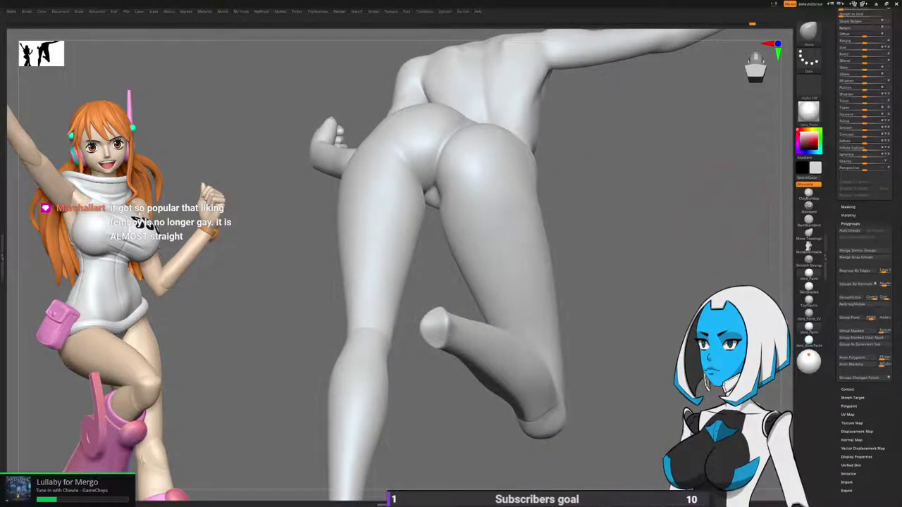
# Reshape and smooth the standing leg's outer hip contour beside the buttock.
pyautogui.moveTo(606, 260); pyautogui.dragTo(455, 198)
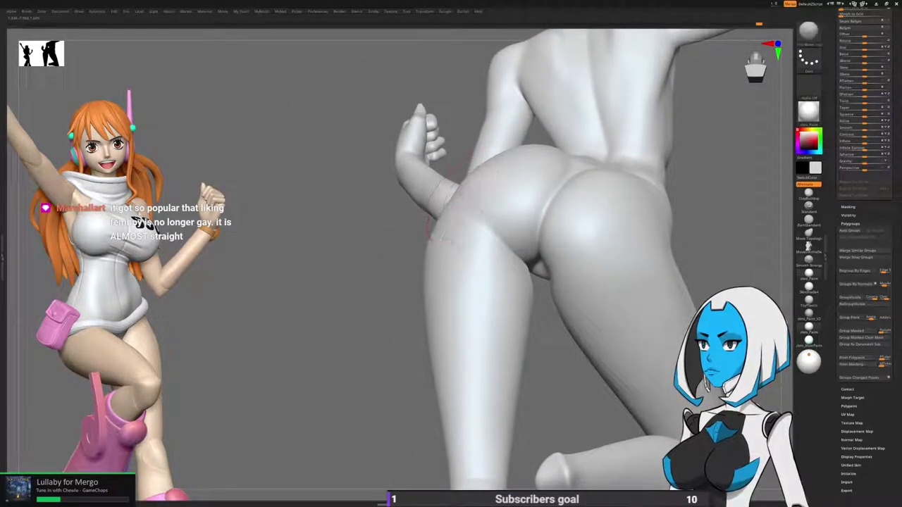
pyautogui.moveTo(400, 241); pyautogui.dragTo(424, 210)
pyautogui.moveTo(370, 247); pyautogui.dragTo(448, 172)
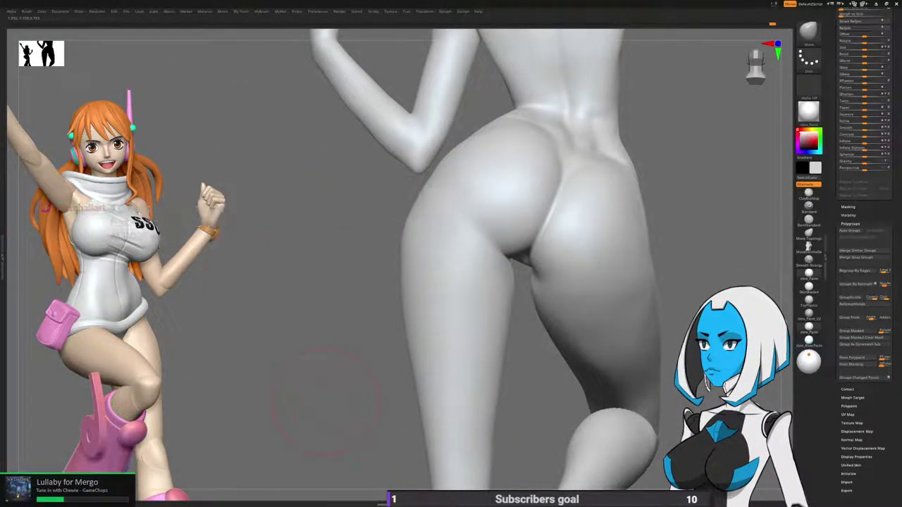
# Mask the bent arm beside the hip to protect it, and undo the last stroke.
pyautogui.moveTo(326, 401)
pyautogui.mouseDown()
pyautogui.moveTo(516, 178)
pyautogui.moveTo(469, 205)
pyautogui.mouseUp()
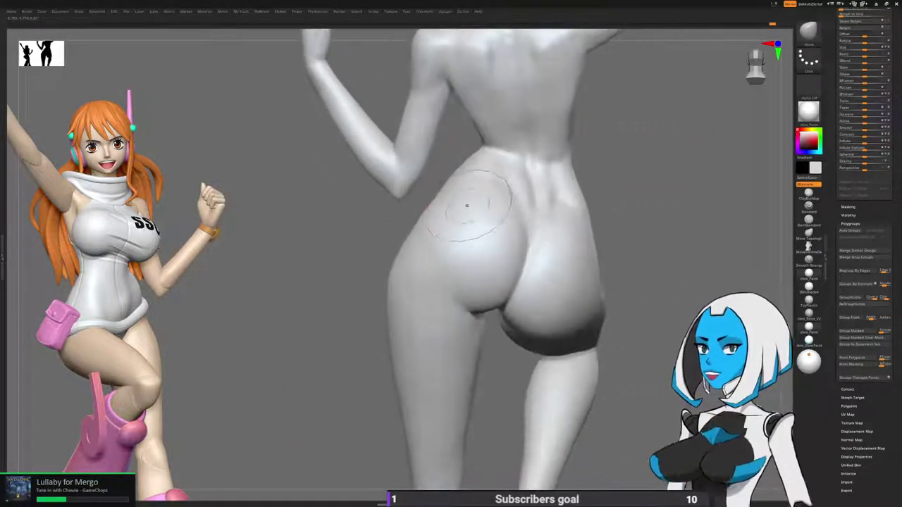
pyautogui.moveTo(386, 238)
pyautogui.keyDown('ctrl'); pyautogui.mouseDown()
pyautogui.moveTo(485, 63)
pyautogui.moveTo(262, 214)
pyautogui.mouseUp(); pyautogui.keyUp('ctrl')
pyautogui.moveTo(481, 246)
pyautogui.mouseDown(button='right')
pyautogui.moveTo(443, 247)
pyautogui.moveTo(417, 262)
pyautogui.mouseUp(button='right')
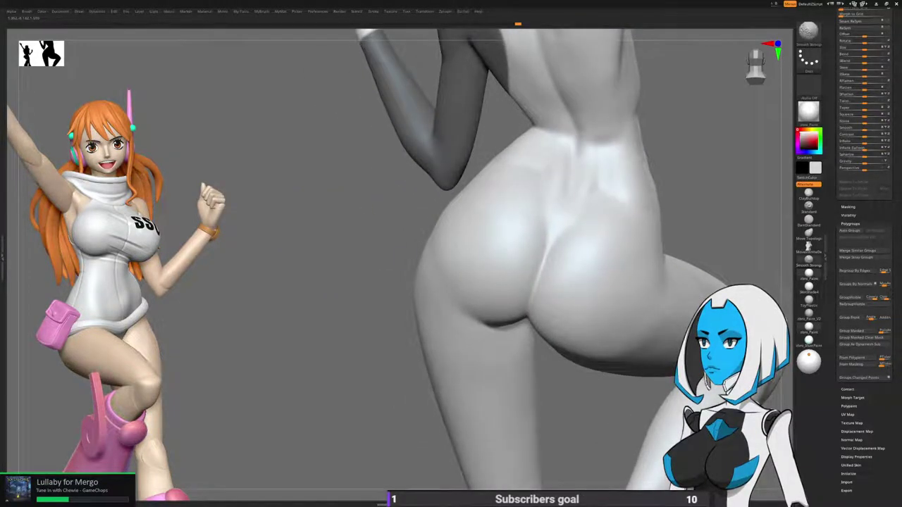
pyautogui.hotkey('ctrl', 'z')
# Build up the standing leg's outer hip and lower buttock with the ClayBuildup brush and smooth the strokes.
pyautogui.press('b')
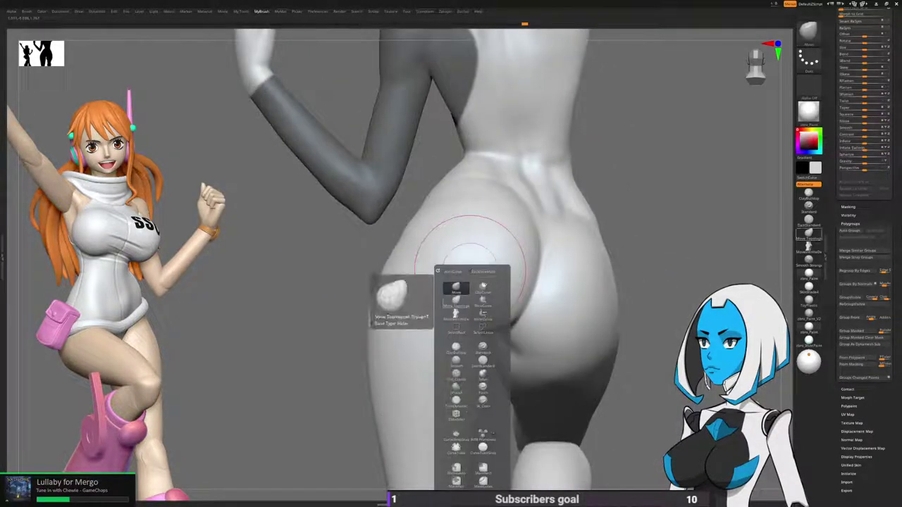
pyautogui.click(455, 349)
pyautogui.moveTo(553, 249)
pyautogui.mouseDown(button='right')
pyautogui.moveTo(599, 262)
pyautogui.moveTo(563, 295)
pyautogui.moveTo(501, 331)
pyautogui.mouseUp(button='right')
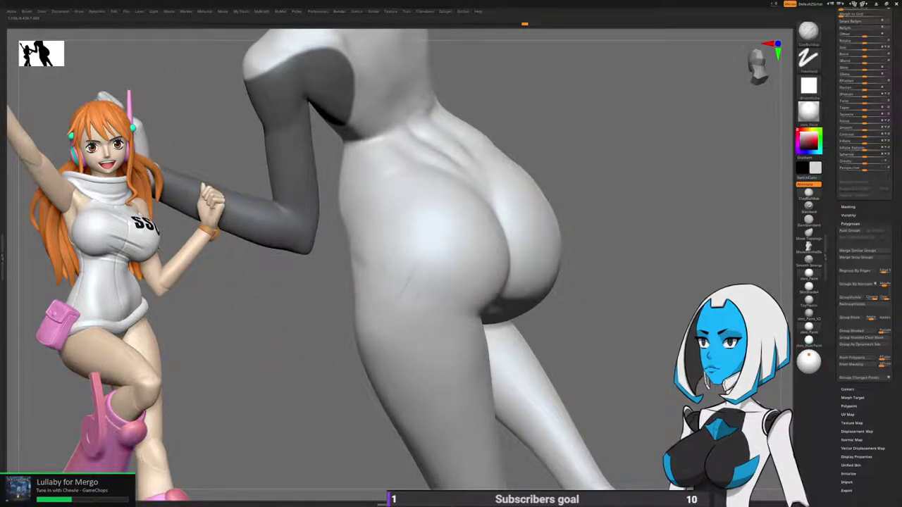
pyautogui.moveTo(421, 286)
pyautogui.mouseDown()
pyautogui.moveTo(463, 262)
pyautogui.moveTo(462, 271)
pyautogui.mouseUp()
pyautogui.moveTo(423, 307)
pyautogui.keyDown('shift'); pyautogui.mouseDown()
pyautogui.moveTo(442, 283)
pyautogui.moveTo(428, 307)
pyautogui.moveTo(438, 296)
pyautogui.mouseUp(); pyautogui.keyUp('shift')
pyautogui.moveTo(694, 271); pyautogui.dragTo(620, 281)
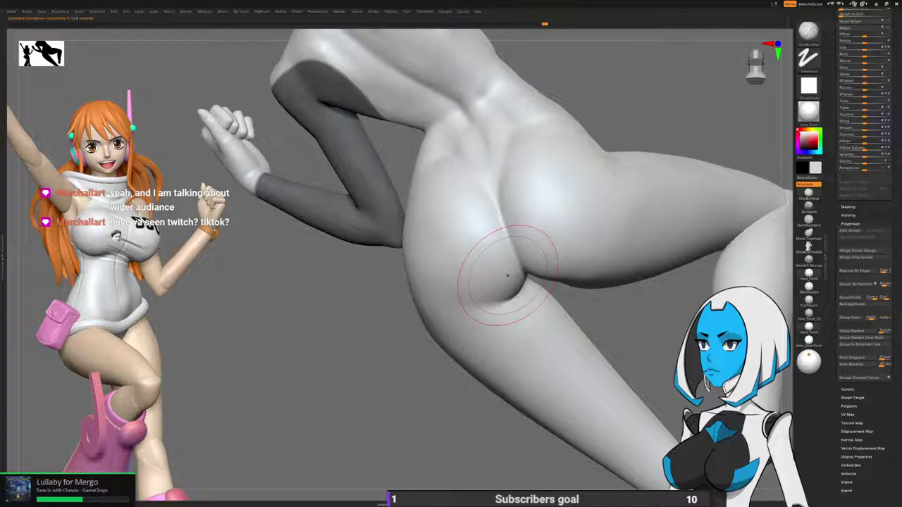
# Add clay where the standing leg's outer hip meets the buttock fold, adjusting the brush size, and blend it smooth.
pyautogui.moveTo(507, 274)
pyautogui.mouseDown(button='right')
pyautogui.moveTo(483, 282)
pyautogui.moveTo(493, 298)
pyautogui.moveTo(493, 258)
pyautogui.moveTo(542, 253)
pyautogui.moveTo(483, 178)
pyautogui.moveTo(469, 203)
pyautogui.mouseUp(button='right')
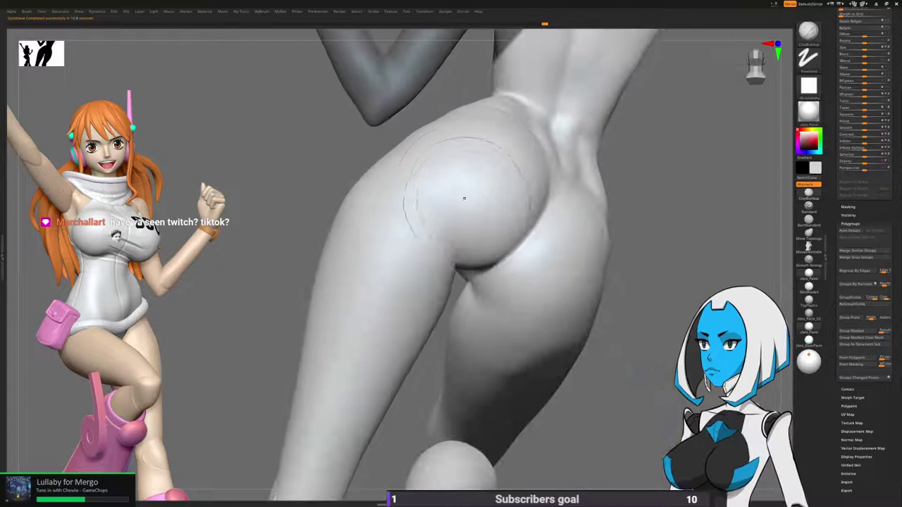
pyautogui.moveTo(481, 93); pyautogui.dragTo(463, 215, button='right')
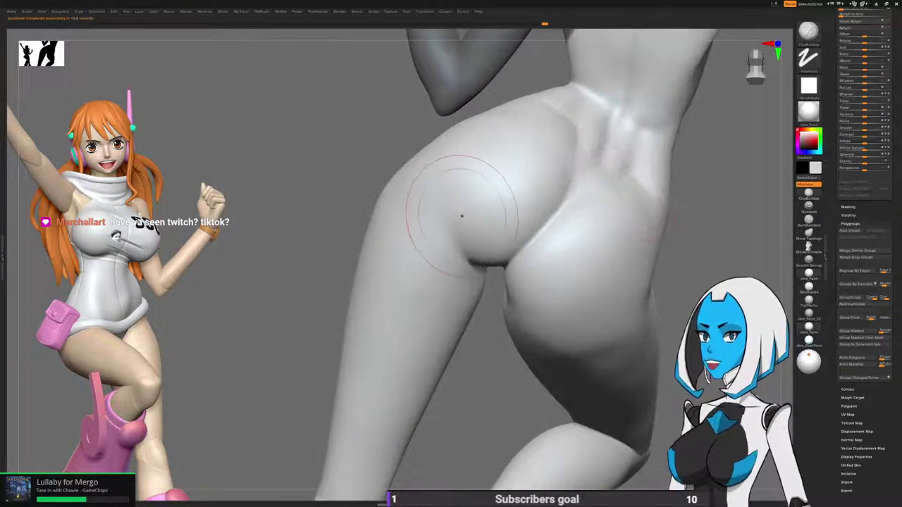
pyautogui.press('space')
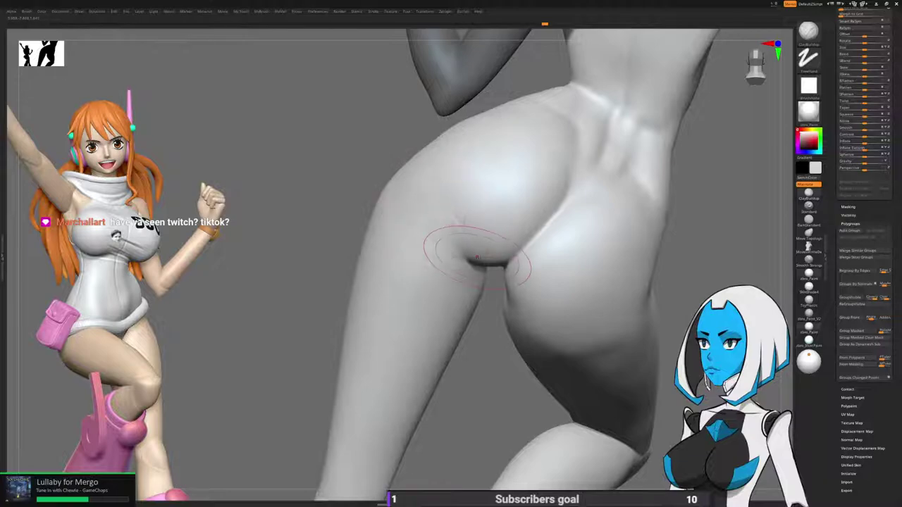
pyautogui.moveTo(411, 197); pyautogui.dragTo(415, 188)
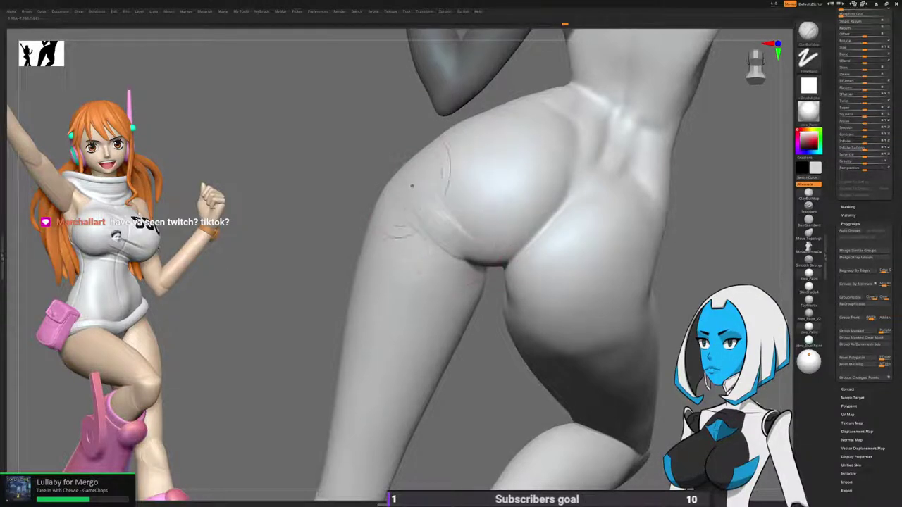
pyautogui.keyDown('shift'); pyautogui.moveTo(462, 228); pyautogui.dragTo(444, 216); pyautogui.keyUp('shift')
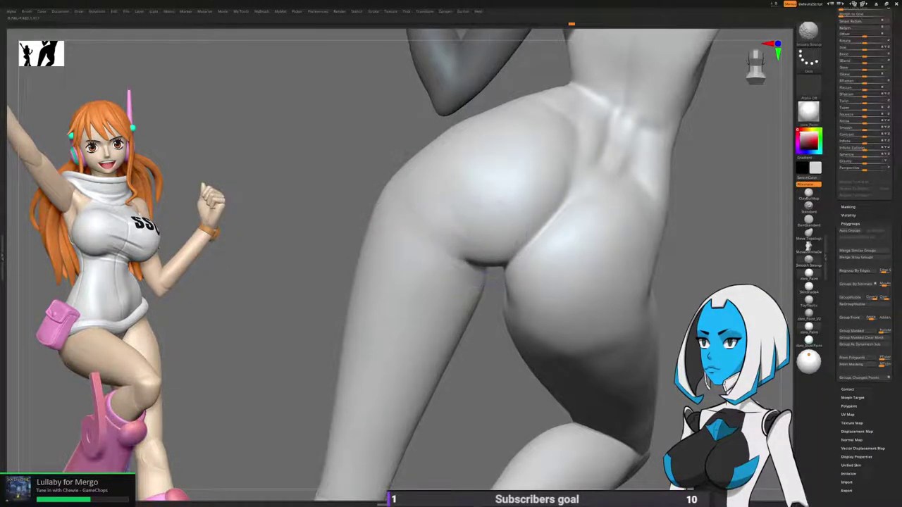
pyautogui.moveTo(438, 253); pyautogui.dragTo(486, 229, button='right')
# Layer ClayBuildup strokes across the standing leg's lower buttock and upper thigh at an adjusted brush size, and smooth them.
pyautogui.moveTo(471, 263)
pyautogui.mouseDown(button='right')
pyautogui.moveTo(550, 257)
pyautogui.moveTo(651, 278)
pyautogui.moveTo(707, 278)
pyautogui.mouseUp(button='right')
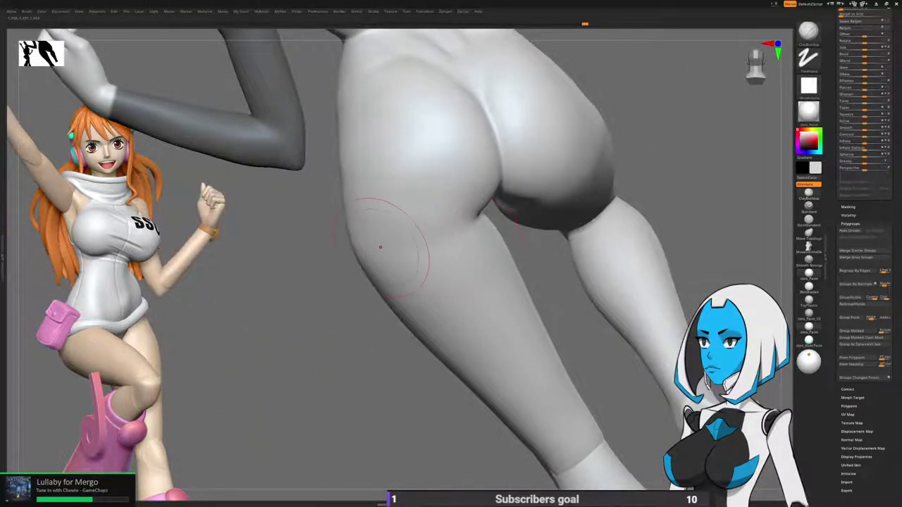
pyautogui.press('space')
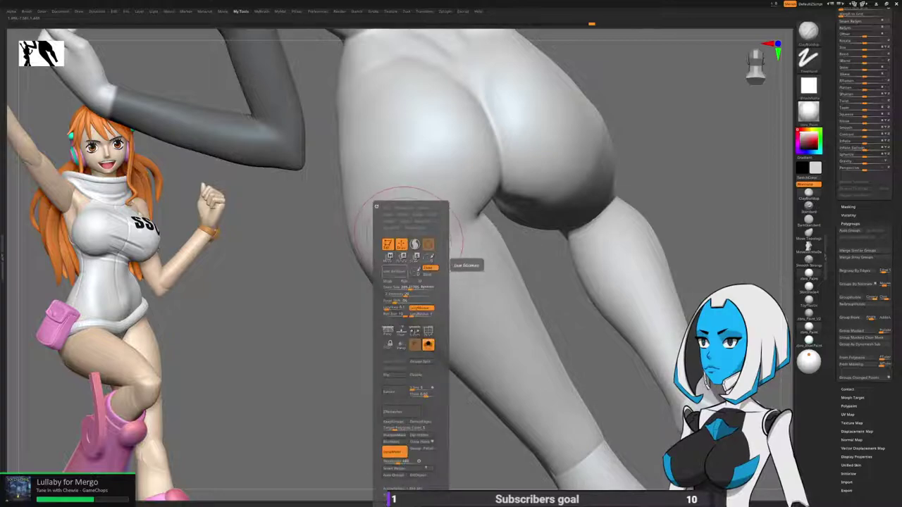
pyautogui.moveTo(410, 288); pyautogui.dragTo(413, 288)
pyautogui.moveTo(453, 228)
pyautogui.mouseDown()
pyautogui.moveTo(411, 235)
pyautogui.moveTo(429, 202)
pyautogui.moveTo(382, 235)
pyautogui.mouseUp()
pyautogui.moveTo(397, 207); pyautogui.dragTo(376, 216)
pyautogui.moveTo(393, 192); pyautogui.dragTo(370, 200)
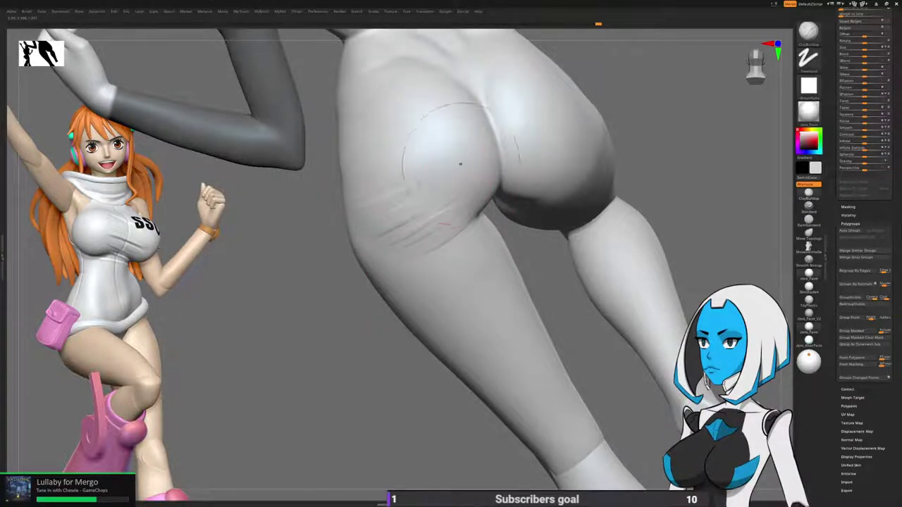
pyautogui.moveTo(425, 203)
pyautogui.mouseDown()
pyautogui.moveTo(388, 218)
pyautogui.moveTo(427, 233)
pyautogui.mouseUp()
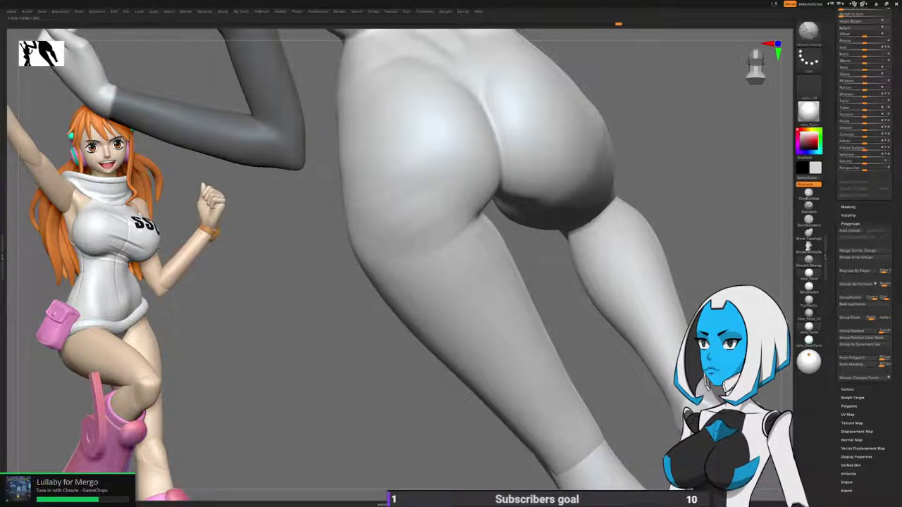
# Build up clay along the crease under the standing leg's buttock.
pyautogui.moveTo(280, 337)
pyautogui.mouseDown()
pyautogui.moveTo(345, 355)
pyautogui.moveTo(253, 356)
pyautogui.mouseUp()
pyautogui.moveTo(329, 240); pyautogui.dragTo(303, 240)
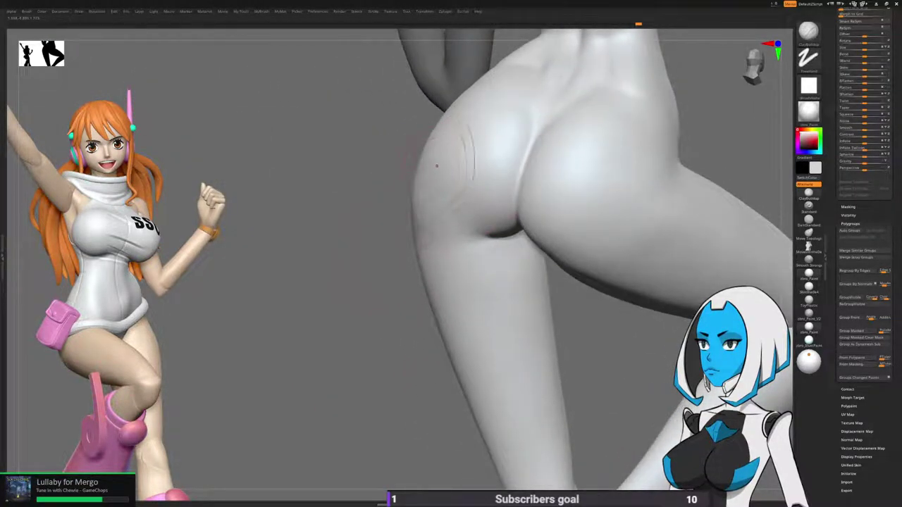
pyautogui.moveTo(440, 230); pyautogui.dragTo(493, 205)
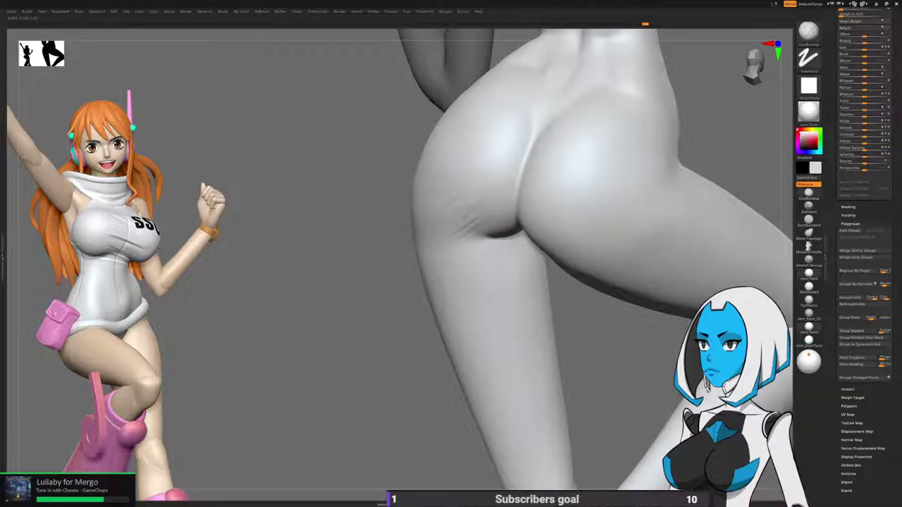
pyautogui.moveTo(331, 275); pyautogui.dragTo(388, 281)
# Clear the old mask, then mask the bent leg's buttock and thigh together with the bent arm.
pyautogui.moveTo(513, 227)
pyautogui.keyDown('ctrl'); pyautogui.mouseDown()
pyautogui.moveTo(675, 116)
pyautogui.moveTo(557, 289)
pyautogui.mouseUp(); pyautogui.keyUp('ctrl')
pyautogui.keyDown('ctrl'); pyautogui.moveTo(660, 146); pyautogui.dragTo(643, 156); pyautogui.keyUp('ctrl')
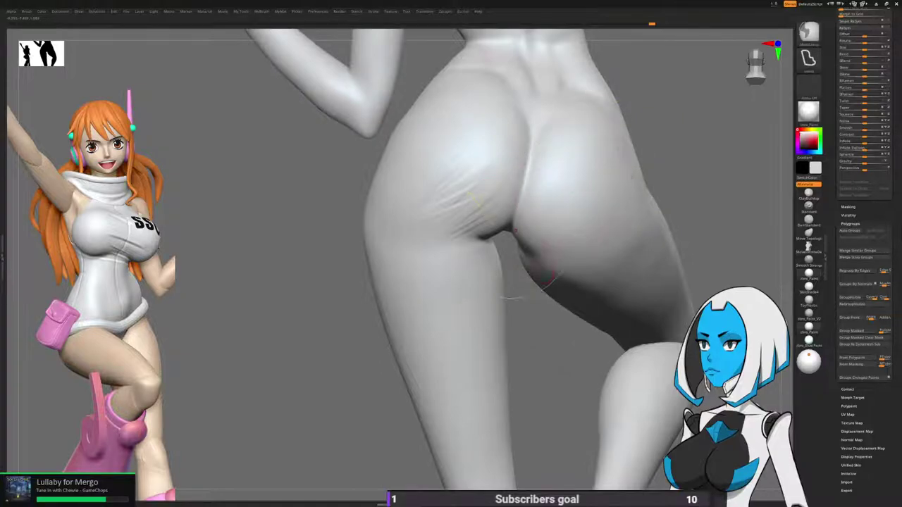
pyautogui.moveTo(521, 240)
pyautogui.keyDown('ctrl'); pyautogui.mouseDown()
pyautogui.moveTo(687, 183)
pyautogui.moveTo(563, 67)
pyautogui.moveTo(536, 112)
pyautogui.moveTo(510, 229)
pyautogui.moveTo(634, 105)
pyautogui.moveTo(687, 332)
pyautogui.moveTo(612, 356)
pyautogui.mouseUp(); pyautogui.keyUp('ctrl')
pyautogui.hotkey('ctrl', 'z')
pyautogui.moveTo(360, 169)
pyautogui.keyDown('ctrl'); pyautogui.mouseDown()
pyautogui.moveTo(265, 166)
pyautogui.moveTo(278, 174)
pyautogui.mouseUp(); pyautogui.keyUp('ctrl')
pyautogui.keyDown('alt'); pyautogui.moveTo(402, 263); pyautogui.dragTo(412, 395, button='right'); pyautogui.keyUp('alt')
pyautogui.keyDown('ctrl'); pyautogui.moveTo(412, 394); pyautogui.dragTo(433, 300, button='right'); pyautogui.keyUp('ctrl')
pyautogui.press('ctrl')
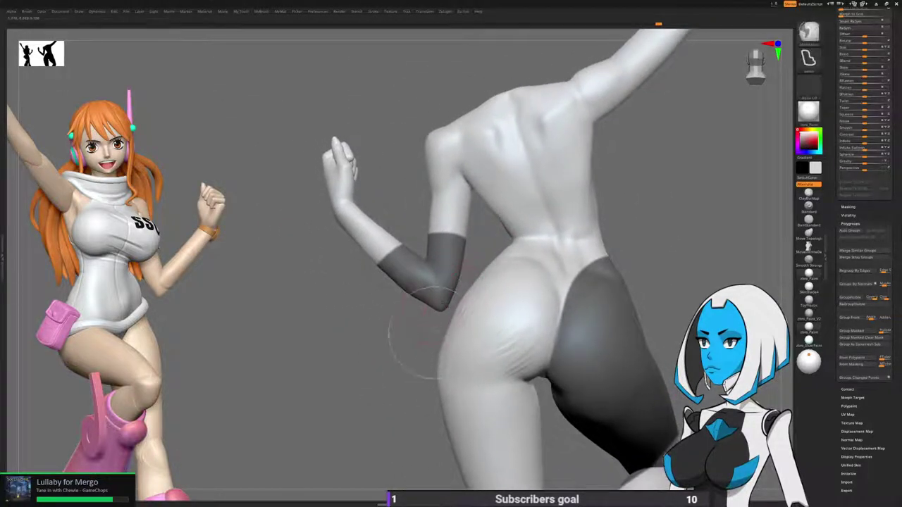
pyautogui.moveTo(440, 302)
pyautogui.keyDown('ctrl'); pyautogui.mouseDown()
pyautogui.moveTo(479, 236)
pyautogui.moveTo(373, 106)
pyautogui.moveTo(281, 267)
pyautogui.moveTo(440, 310)
pyautogui.mouseUp(); pyautogui.keyUp('ctrl')
# Smooth the standing leg's lower buttock and gluteal fold, then clear the mask from the body.
pyautogui.moveTo(553, 350); pyautogui.dragTo(513, 266, button='right')
pyautogui.keyDown('shift'); pyautogui.moveTo(563, 266); pyautogui.dragTo(514, 248); pyautogui.keyUp('shift')
pyautogui.moveTo(522, 247)
pyautogui.mouseDown(button='right')
pyautogui.moveTo(539, 152)
pyautogui.moveTo(666, 212)
pyautogui.moveTo(588, 229)
pyautogui.moveTo(570, 253)
pyautogui.mouseUp(button='right')
pyautogui.keyDown('shift'); pyautogui.moveTo(566, 262); pyautogui.dragTo(486, 266); pyautogui.keyUp('shift')
pyautogui.moveTo(486, 266)
pyautogui.mouseDown(button='right')
pyautogui.moveTo(504, 151)
pyautogui.moveTo(496, 141)
pyautogui.moveTo(486, 243)
pyautogui.mouseUp(button='right')
pyautogui.moveTo(532, 261)
pyautogui.mouseDown(button='right')
pyautogui.moveTo(507, 282)
pyautogui.moveTo(471, 257)
pyautogui.mouseUp(button='right')
pyautogui.press('space')
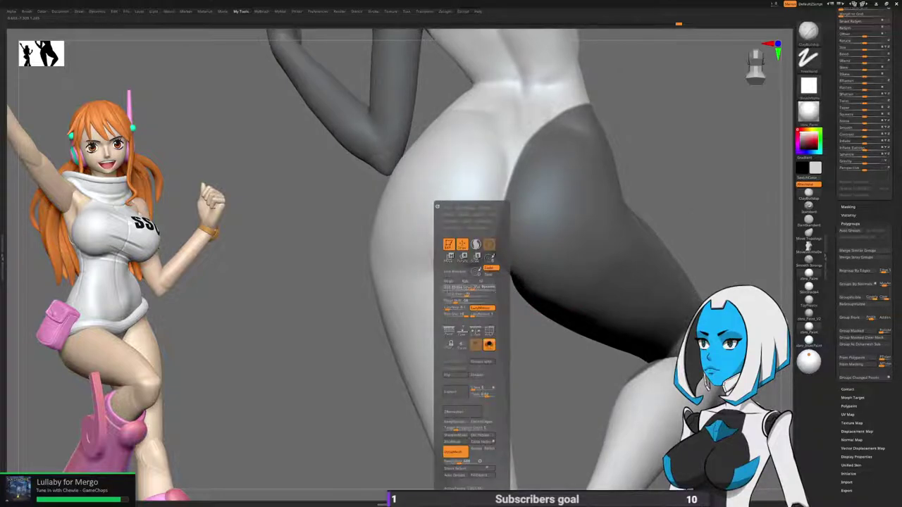
pyautogui.press('shift')
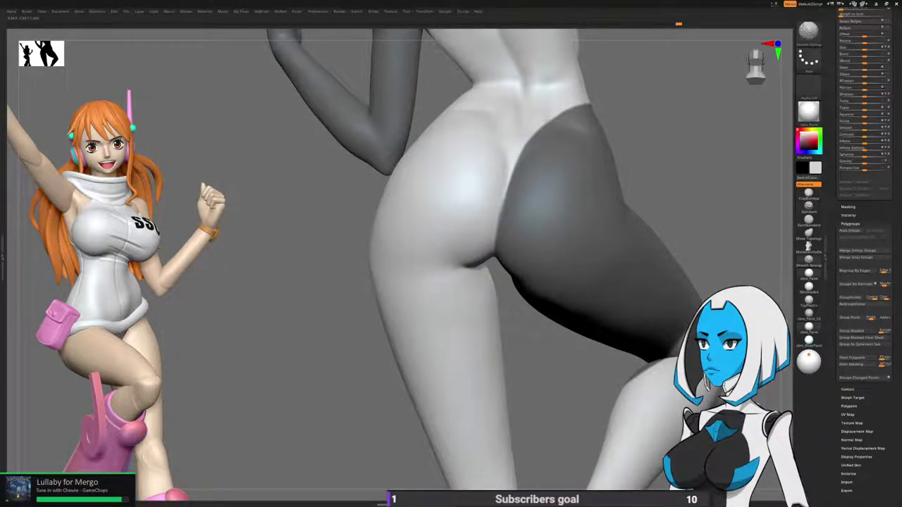
pyautogui.keyDown('alt'); pyautogui.moveTo(530, 326); pyautogui.dragTo(530, 247, button='right'); pyautogui.keyUp('alt')
pyautogui.keyDown('ctrl'); pyautogui.moveTo(627, 210); pyautogui.dragTo(648, 229); pyautogui.keyUp('ctrl')
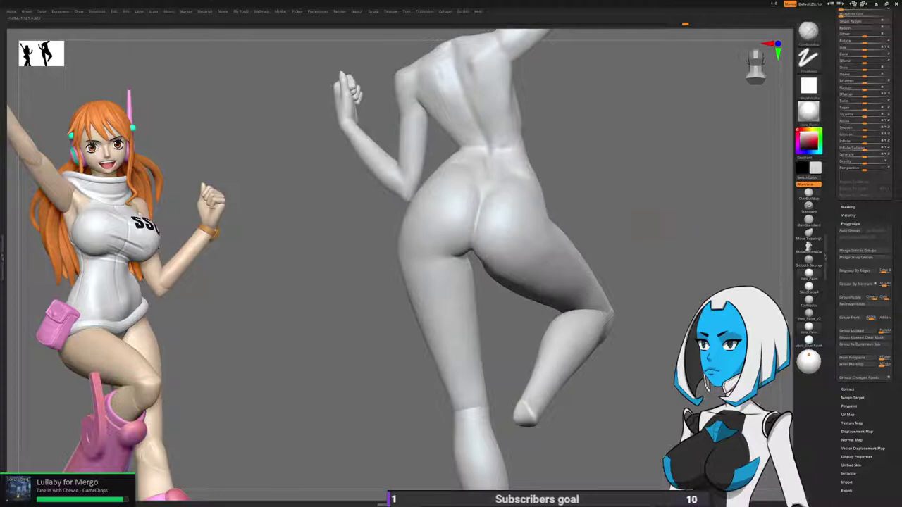
# Build up the back of the bent leg's thigh with ClayBuildup at an adjusted brush size, and smooth it.
pyautogui.keyDown('alt'); pyautogui.moveTo(617, 222); pyautogui.dragTo(587, 223, button='right'); pyautogui.keyUp('alt')
pyautogui.moveTo(508, 221)
pyautogui.keyDown('ctrl'); pyautogui.mouseDown(button='right')
pyautogui.moveTo(539, 210)
pyautogui.moveTo(603, 222)
pyautogui.moveTo(597, 229)
pyautogui.mouseUp(button='right'); pyautogui.keyUp('ctrl')
pyautogui.moveTo(523, 285)
pyautogui.mouseDown(button='right')
pyautogui.moveTo(491, 250)
pyautogui.moveTo(504, 296)
pyautogui.mouseUp(button='right')
pyautogui.press('space')
pyautogui.moveTo(488, 296); pyautogui.dragTo(496, 297)
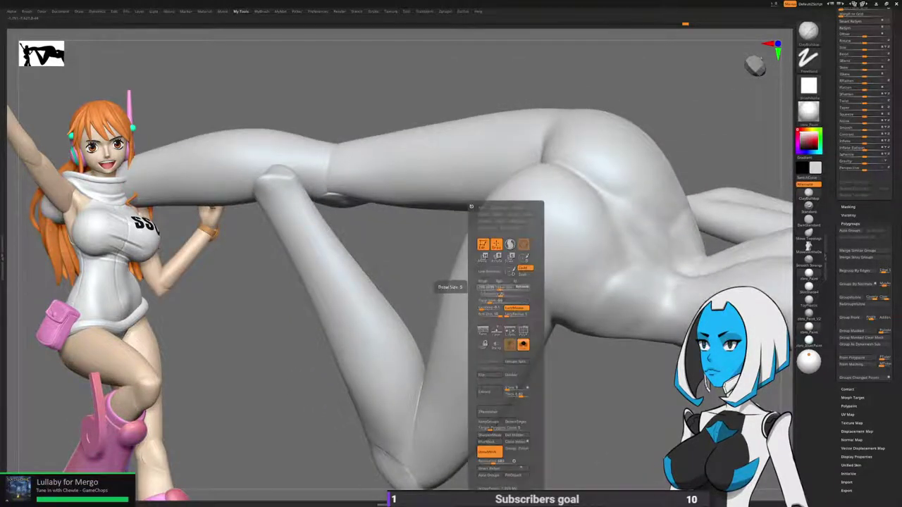
pyautogui.moveTo(614, 218); pyautogui.dragTo(437, 316, button='right')
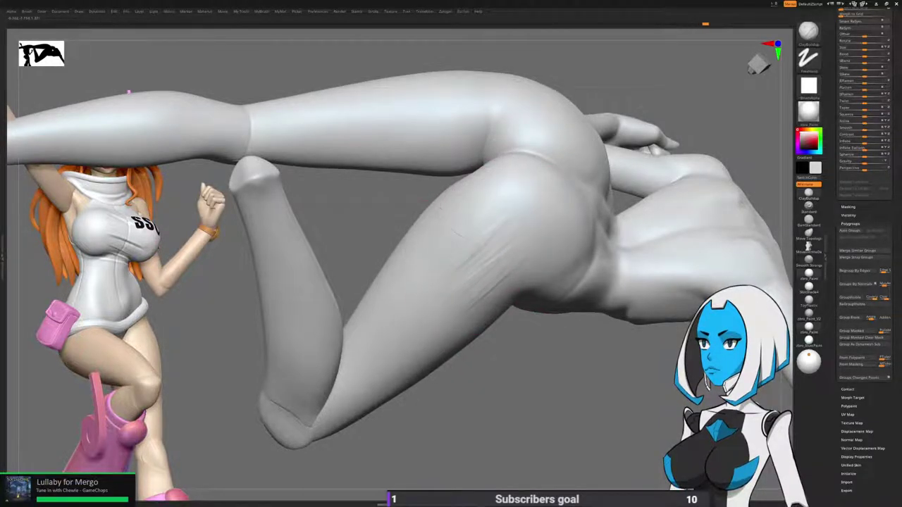
pyautogui.keyDown('shift'); pyautogui.moveTo(417, 270); pyautogui.dragTo(494, 212); pyautogui.keyUp('shift')
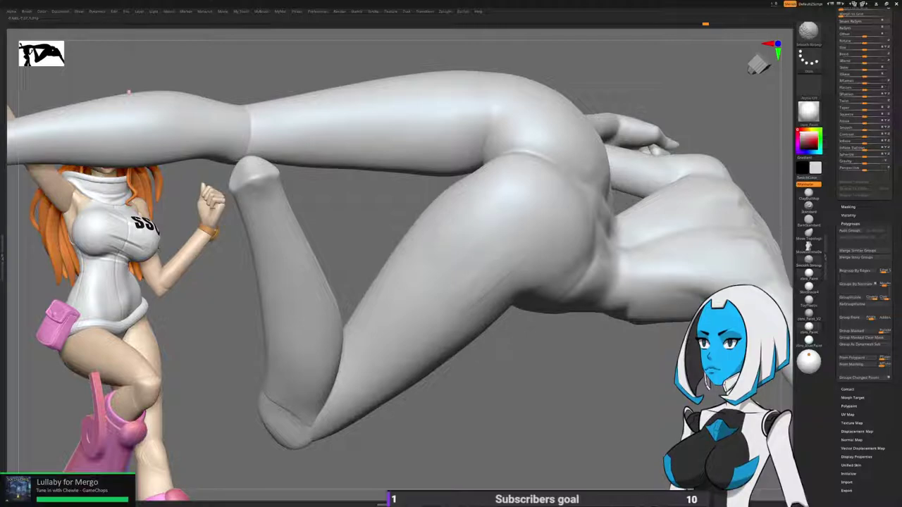
pyautogui.moveTo(498, 451)
pyautogui.mouseDown()
pyautogui.moveTo(486, 310)
pyautogui.moveTo(521, 338)
pyautogui.moveTo(550, 394)
pyautogui.moveTo(577, 401)
pyautogui.mouseUp()
pyautogui.keyDown('alt'); pyautogui.moveTo(577, 310); pyautogui.dragTo(552, 388); pyautogui.keyUp('alt')
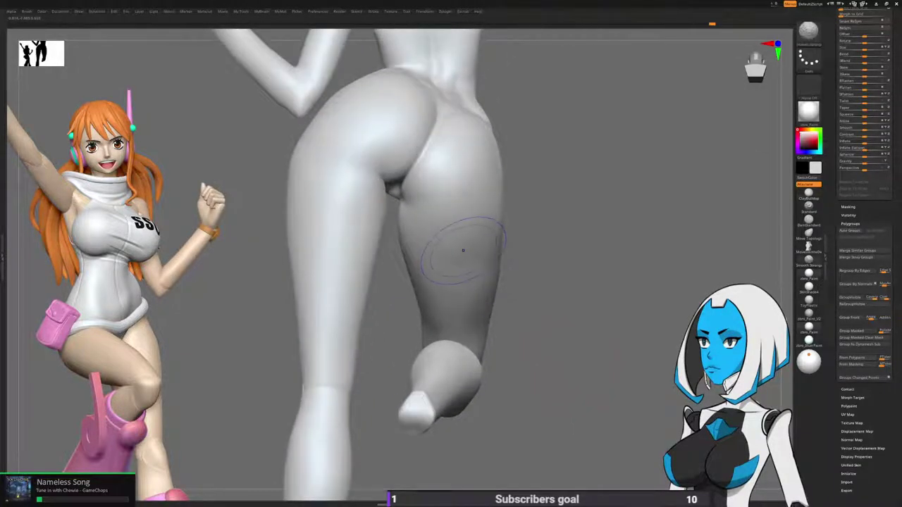
pyautogui.moveTo(462, 247)
pyautogui.mouseDown()
pyautogui.moveTo(444, 260)
pyautogui.moveTo(450, 232)
pyautogui.mouseUp()
# Smooth the bent leg's knee and the adjoining front of the thigh from both sides.
pyautogui.moveTo(705, 261); pyautogui.dragTo(524, 286)
pyautogui.keyDown('alt'); pyautogui.moveTo(549, 324); pyautogui.dragTo(555, 380); pyautogui.keyUp('alt')
pyautogui.keyDown('shift'); pyautogui.moveTo(517, 246); pyautogui.dragTo(567, 312); pyautogui.keyUp('shift')
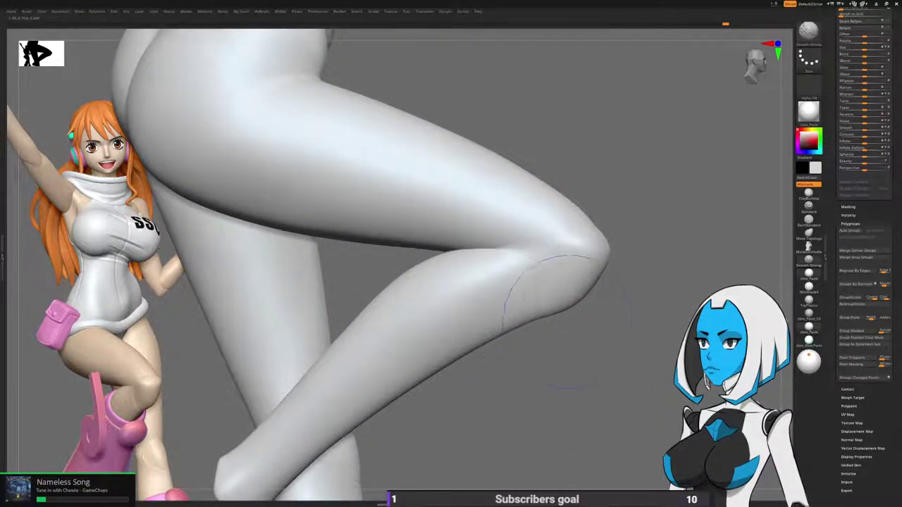
pyautogui.moveTo(655, 331); pyautogui.dragTo(451, 317)
pyautogui.keyDown('shift'); pyautogui.moveTo(620, 222); pyautogui.dragTo(634, 266); pyautogui.keyUp('shift')
pyautogui.moveTo(588, 232)
pyautogui.keyDown('shift'); pyautogui.mouseDown()
pyautogui.moveTo(598, 202)
pyautogui.moveTo(620, 219)
pyautogui.mouseUp(); pyautogui.keyUp('shift')
pyautogui.moveTo(493, 317); pyautogui.dragTo(384, 317)
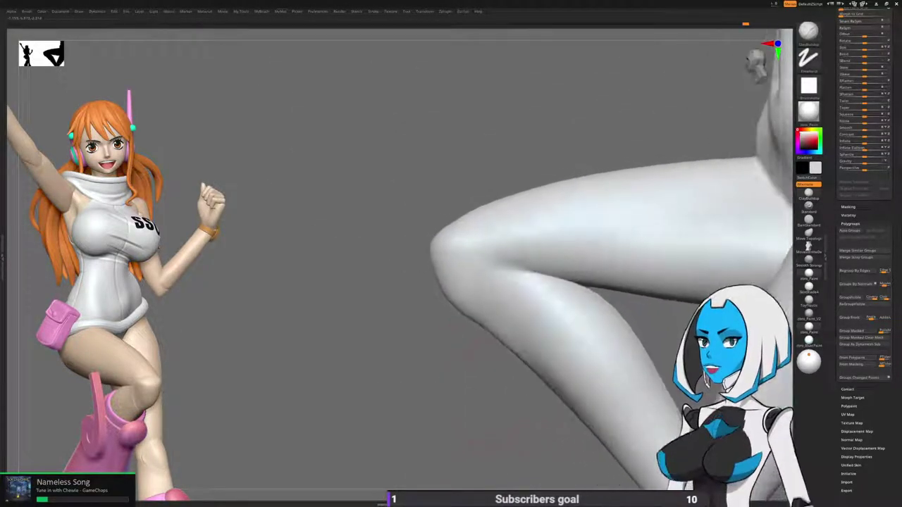
pyautogui.press('shift')
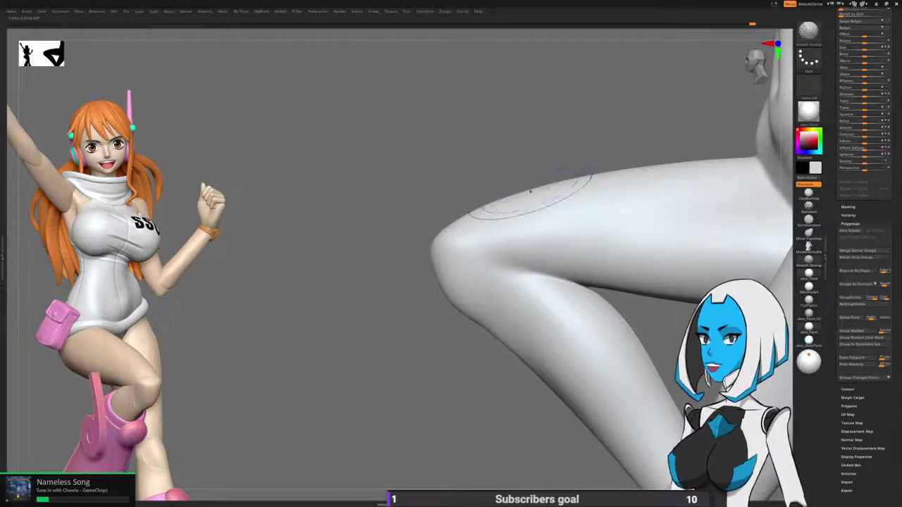
# Refine the front of the standing leg's knee with ClayBuildup at an adjusted brush size and smooth the kneecap.
pyautogui.keyDown('alt'); pyautogui.moveTo(395, 373); pyautogui.dragTo(395, 282); pyautogui.keyUp('alt')
pyautogui.moveTo(535, 380)
pyautogui.mouseDown()
pyautogui.moveTo(588, 394)
pyautogui.moveTo(556, 431)
pyautogui.mouseUp()
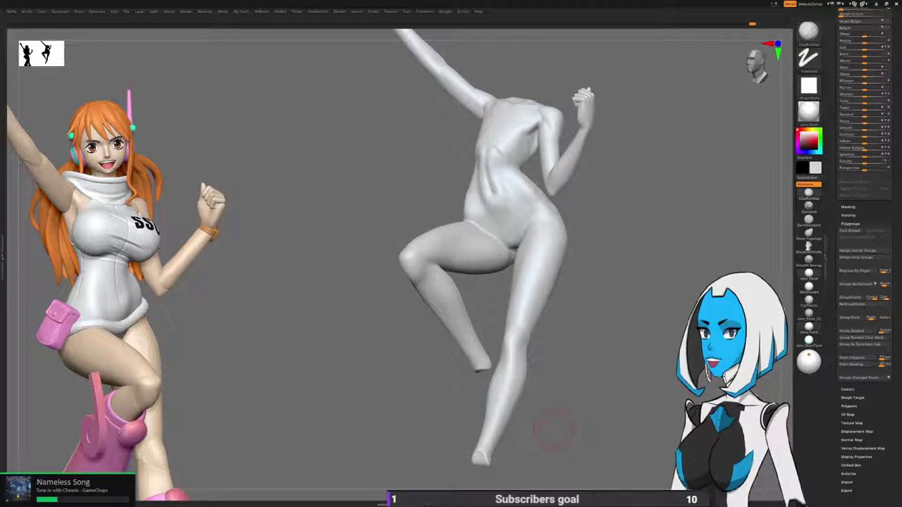
pyautogui.moveTo(553, 430); pyautogui.dragTo(623, 426)
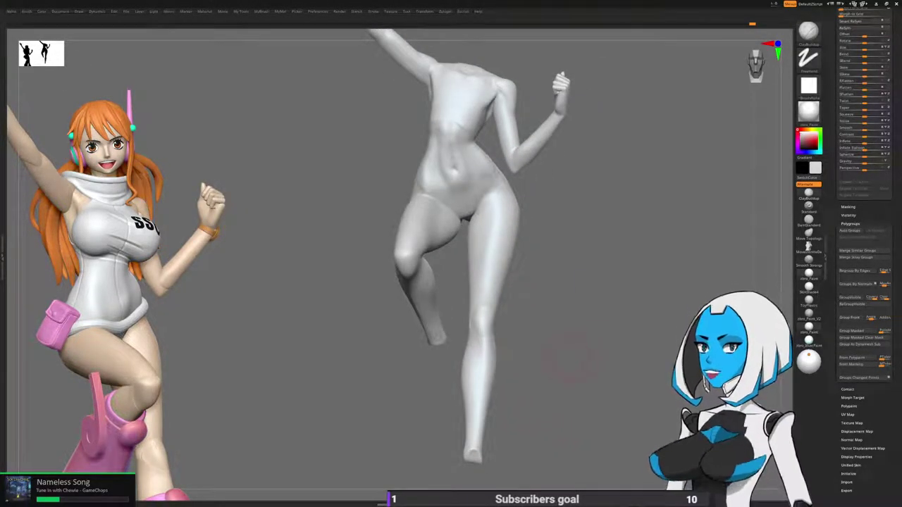
pyautogui.keyDown('alt'); pyautogui.moveTo(546, 351); pyautogui.dragTo(488, 240); pyautogui.keyUp('alt')
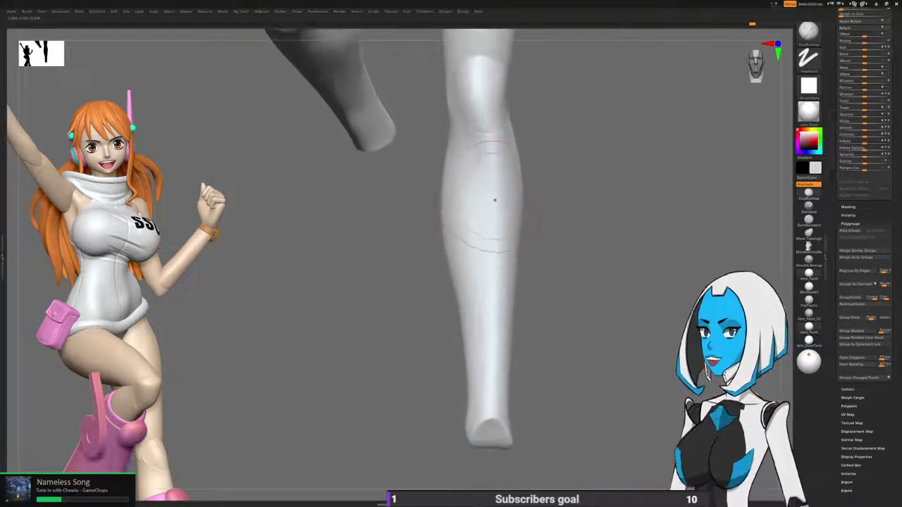
pyautogui.moveTo(492, 198); pyautogui.dragTo(489, 220)
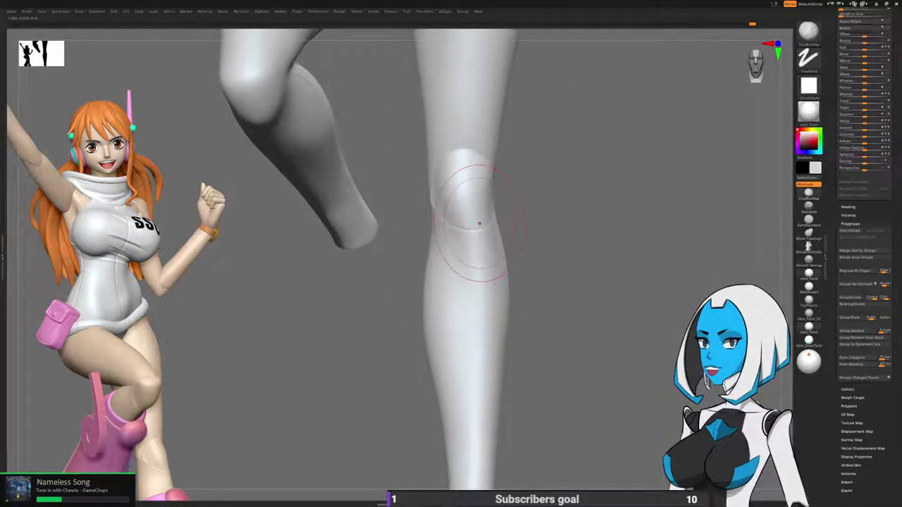
pyautogui.press('space')
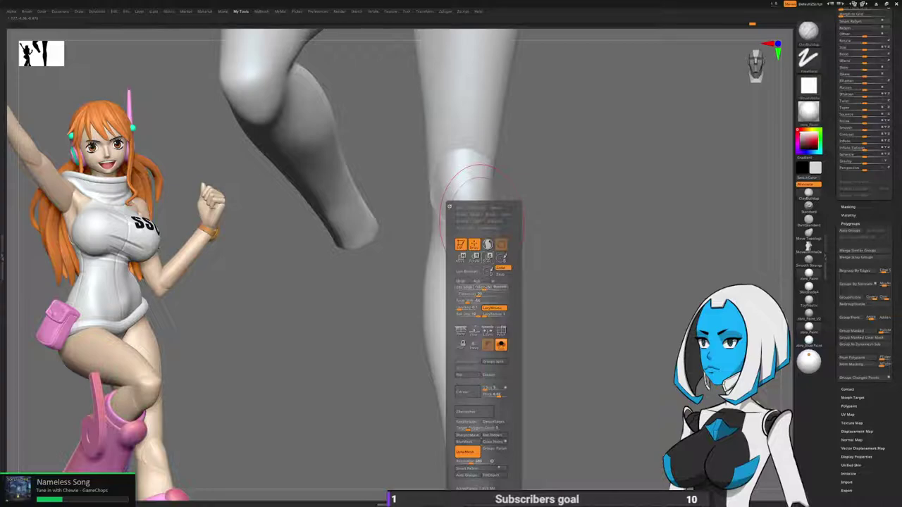
pyautogui.press('shift')
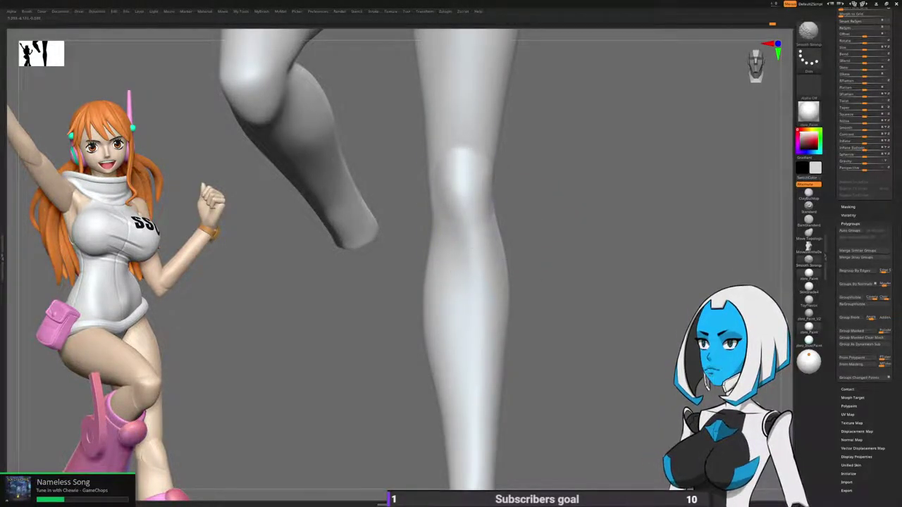
# Smooth the standing leg's lower knee and upper shin from several angles.
pyautogui.moveTo(577, 208)
pyautogui.mouseDown()
pyautogui.moveTo(505, 205)
pyautogui.moveTo(516, 222)
pyautogui.moveTo(534, 211)
pyautogui.mouseUp()
pyautogui.moveTo(607, 310)
pyautogui.keyDown('alt'); pyautogui.mouseDown()
pyautogui.moveTo(598, 233)
pyautogui.moveTo(711, 239)
pyautogui.mouseUp(); pyautogui.keyUp('alt')
pyautogui.moveTo(599, 233)
pyautogui.keyDown('alt'); pyautogui.mouseDown()
pyautogui.moveTo(599, 271)
pyautogui.moveTo(563, 271)
pyautogui.mouseUp(); pyautogui.keyUp('alt')
pyautogui.keyDown('shift'); pyautogui.moveTo(477, 206); pyautogui.dragTo(484, 229); pyautogui.keyUp('shift')
pyautogui.moveTo(557, 247)
pyautogui.keyDown('alt'); pyautogui.mouseDown()
pyautogui.moveTo(637, 302)
pyautogui.moveTo(612, 243)
pyautogui.moveTo(609, 289)
pyautogui.moveTo(546, 272)
pyautogui.mouseUp(); pyautogui.keyUp('alt')
pyautogui.keyDown('alt'); pyautogui.moveTo(537, 222); pyautogui.dragTo(522, 239); pyautogui.keyUp('alt')
pyautogui.moveTo(581, 265); pyautogui.dragTo(546, 261)
pyautogui.keyDown('shift'); pyautogui.moveTo(473, 241); pyautogui.dragTo(477, 257); pyautogui.keyUp('shift')
pyautogui.moveTo(553, 271); pyautogui.dragTo(528, 265)
# Reshape the bent leg's knee with the Move brush from both sides and smooth its upper edge.
pyautogui.press('space')
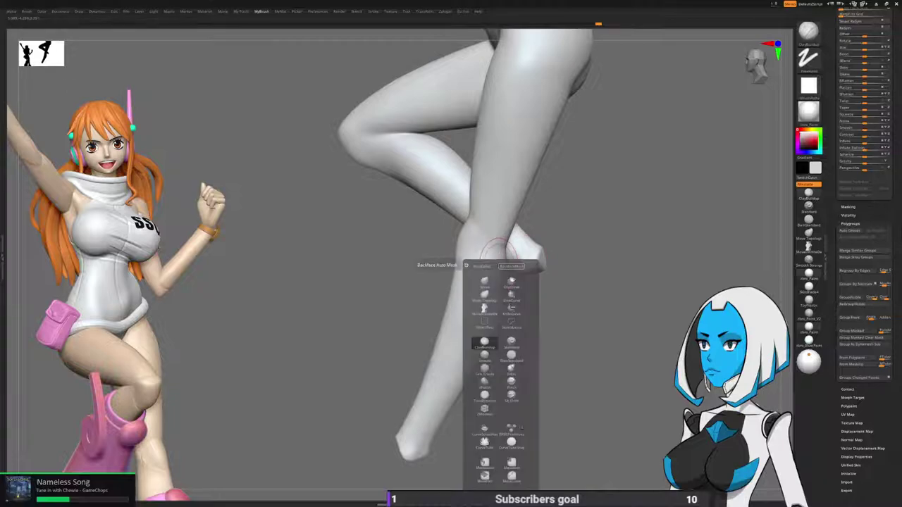
pyautogui.click(484, 282)
pyautogui.press('space')
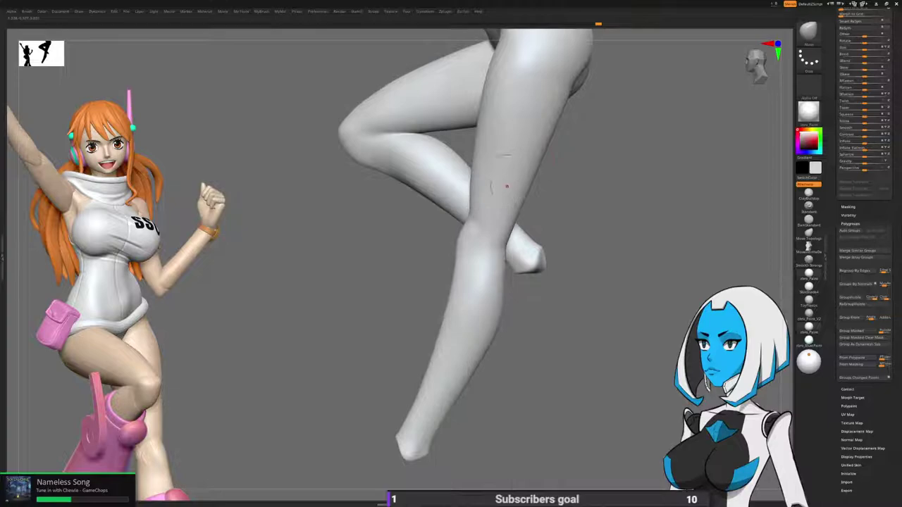
pyautogui.keyDown('alt'); pyautogui.moveTo(395, 282); pyautogui.dragTo(469, 337); pyautogui.keyUp('alt')
pyautogui.moveTo(451, 229); pyautogui.dragTo(454, 219)
pyautogui.moveTo(338, 233); pyautogui.dragTo(561, 237)
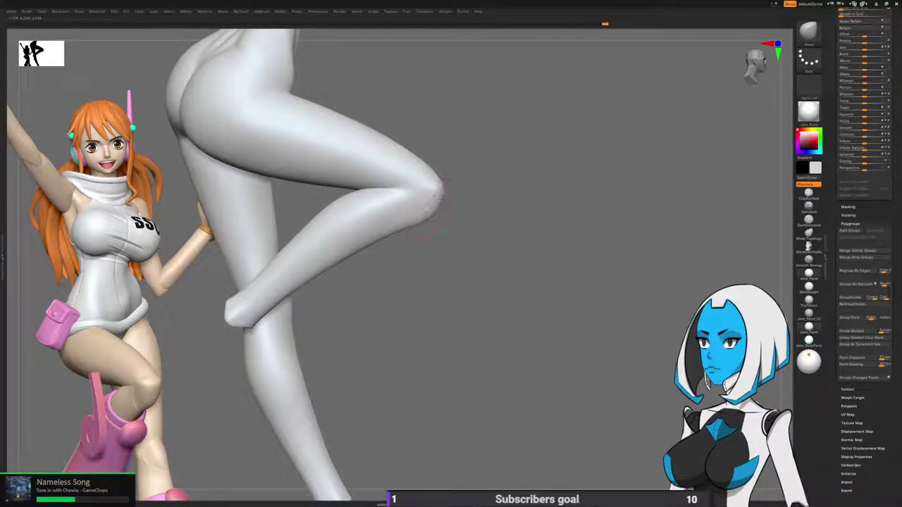
pyautogui.moveTo(426, 226); pyautogui.dragTo(442, 227)
pyautogui.keyDown('shift'); pyautogui.moveTo(429, 177); pyautogui.dragTo(423, 173); pyautogui.keyUp('shift')
# Smooth the lower back creases above the buttocks.
pyautogui.keyDown('alt'); pyautogui.moveTo(479, 281); pyautogui.dragTo(493, 233); pyautogui.keyUp('alt')
pyautogui.moveTo(535, 352); pyautogui.dragTo(444, 365)
pyautogui.moveTo(539, 197); pyautogui.dragTo(486, 366)
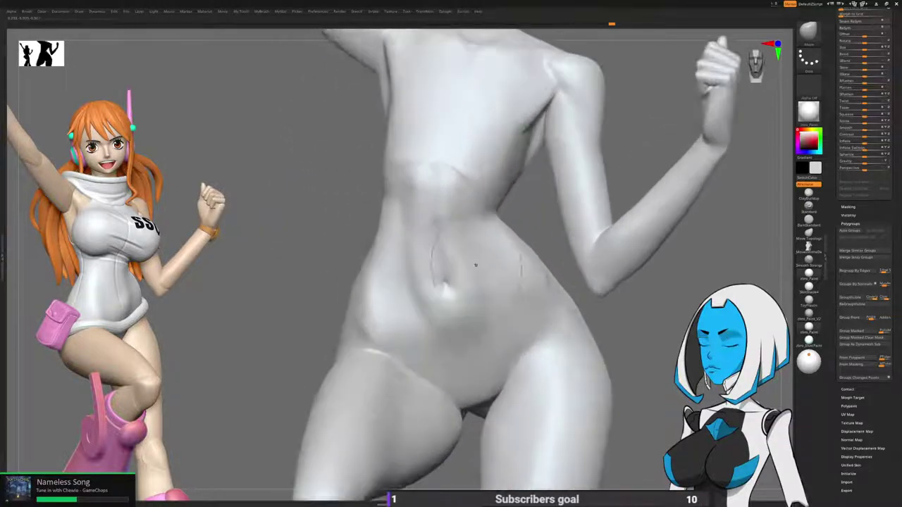
pyautogui.moveTo(486, 267); pyautogui.dragTo(605, 271)
pyautogui.moveTo(592, 310); pyautogui.dragTo(592, 232)
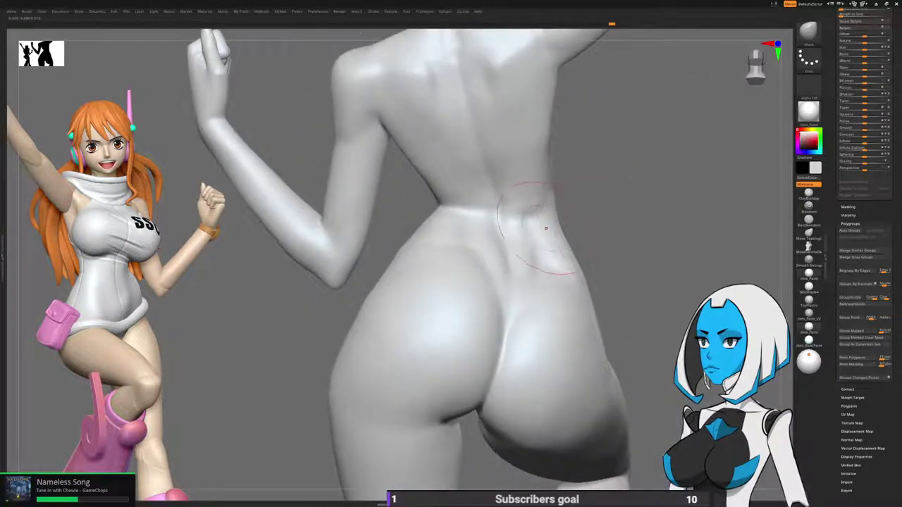
pyautogui.press('space')
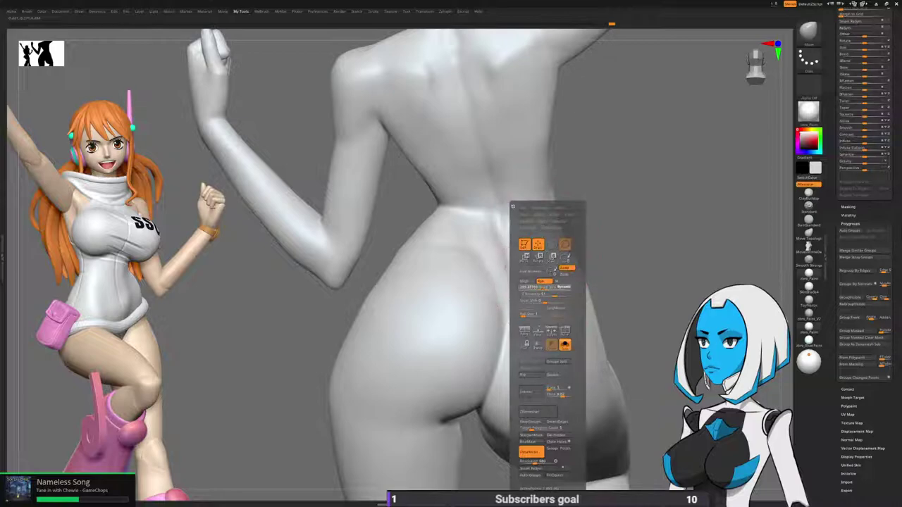
pyautogui.keyDown('alt'); pyautogui.moveTo(546, 172); pyautogui.dragTo(545, 209); pyautogui.keyUp('alt')
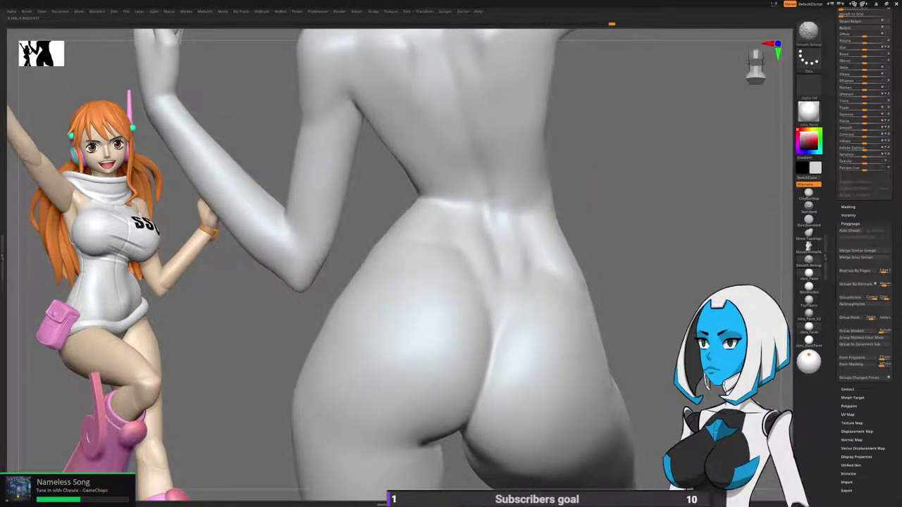
# Smooth the lowered arm's armpit and the hollow at the base of the neck.
pyautogui.moveTo(662, 232)
pyautogui.keyDown('alt'); pyautogui.mouseDown()
pyautogui.moveTo(662, 194)
pyautogui.moveTo(521, 212)
pyautogui.moveTo(324, 212)
pyautogui.mouseUp(); pyautogui.keyUp('alt')
pyautogui.moveTo(598, 153)
pyautogui.mouseDown(button='right')
pyautogui.moveTo(525, 162)
pyautogui.moveTo(529, 191)
pyautogui.moveTo(496, 169)
pyautogui.mouseUp(button='right')
pyautogui.keyDown('shift'); pyautogui.moveTo(493, 134); pyautogui.dragTo(497, 148); pyautogui.keyUp('shift')
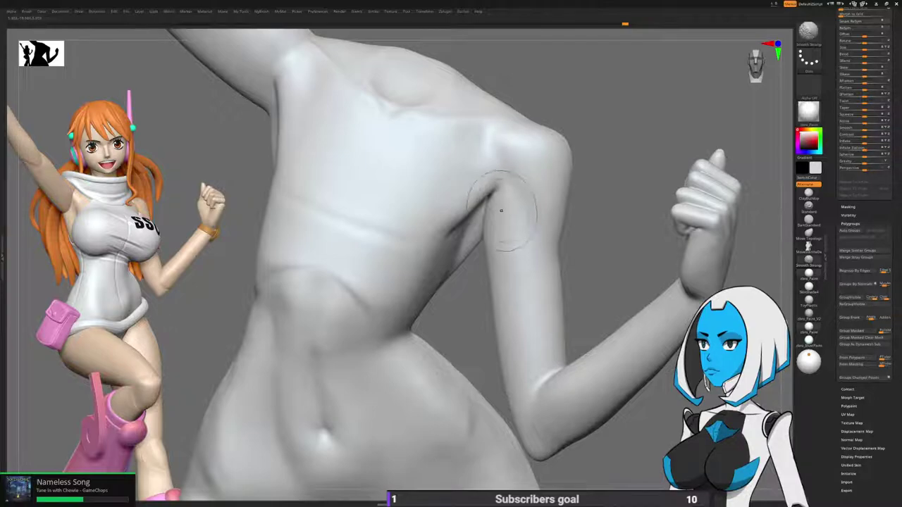
pyautogui.keyDown('shift'); pyautogui.moveTo(471, 222); pyautogui.dragTo(472, 218); pyautogui.keyUp('shift')
pyautogui.moveTo(472, 218)
pyautogui.keyDown('ctrl'); pyautogui.mouseDown(button='right')
pyautogui.moveTo(468, 189)
pyautogui.moveTo(454, 180)
pyautogui.moveTo(525, 256)
pyautogui.moveTo(547, 246)
pyautogui.mouseUp(button='right'); pyautogui.keyUp('ctrl')
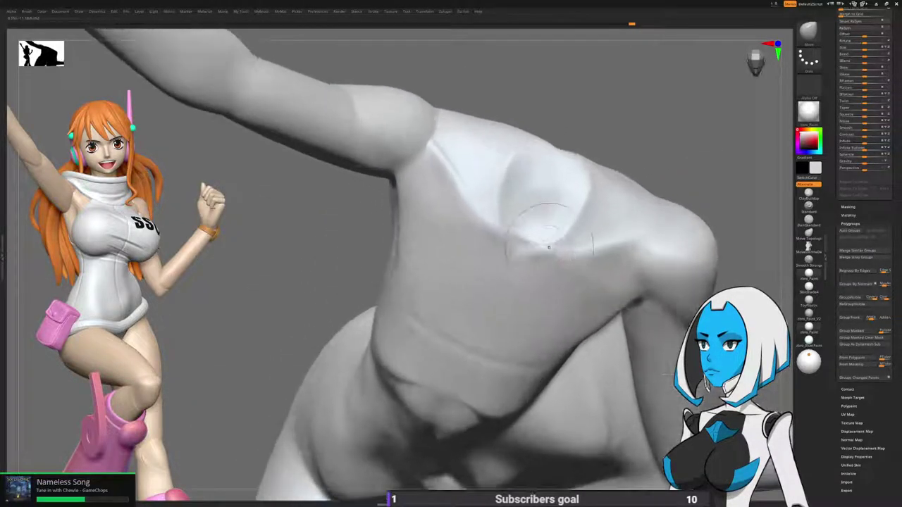
pyautogui.keyDown('shift'); pyautogui.moveTo(562, 221); pyautogui.dragTo(572, 204); pyautogui.keyUp('shift')
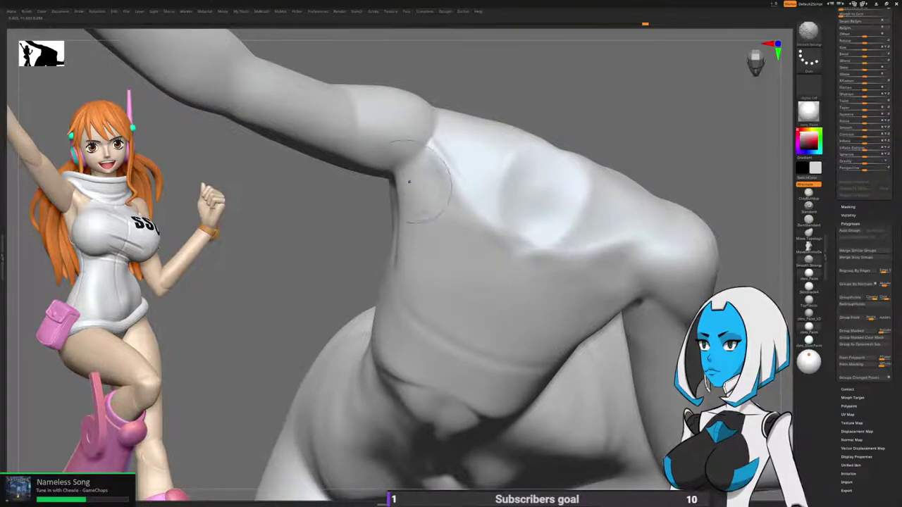
# Hide the lowered arm's upper arm, forearm and hand to clear the view of the hip.
pyautogui.keyDown('ctrl'); pyautogui.moveTo(697, 225); pyautogui.dragTo(711, 46, button='right'); pyautogui.keyUp('ctrl')
pyautogui.moveTo(529, 248); pyautogui.dragTo(546, 253, button='right')
pyautogui.keyDown('ctrl'); pyautogui.keyDown('shift'); pyautogui.click(518, 243); pyautogui.keyUp('shift'); pyautogui.keyUp('ctrl')
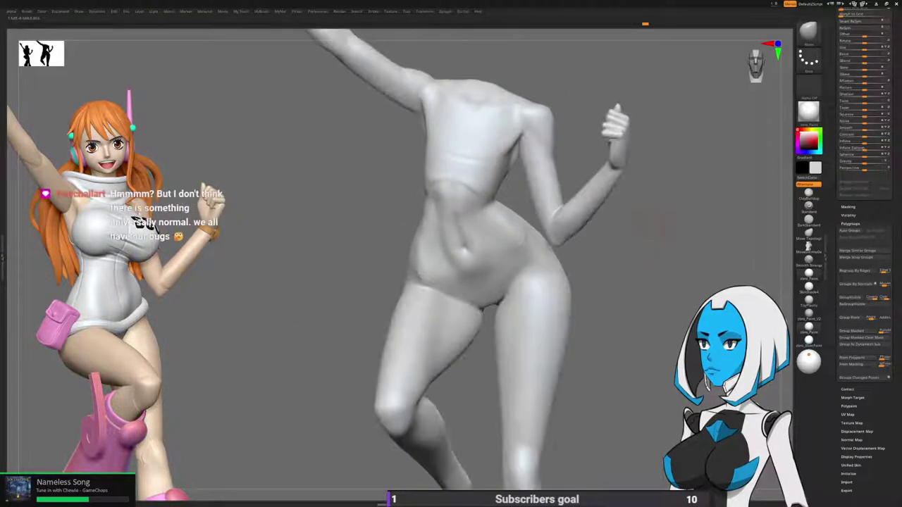
pyautogui.keyDown('ctrl'); pyautogui.keyDown('shift'); pyautogui.click(545, 185); pyautogui.keyUp('shift'); pyautogui.keyUp('ctrl')
pyautogui.keyDown('ctrl'); pyautogui.keyDown('shift'); pyautogui.click(616, 156); pyautogui.keyUp('shift'); pyautogui.keyUp('ctrl')
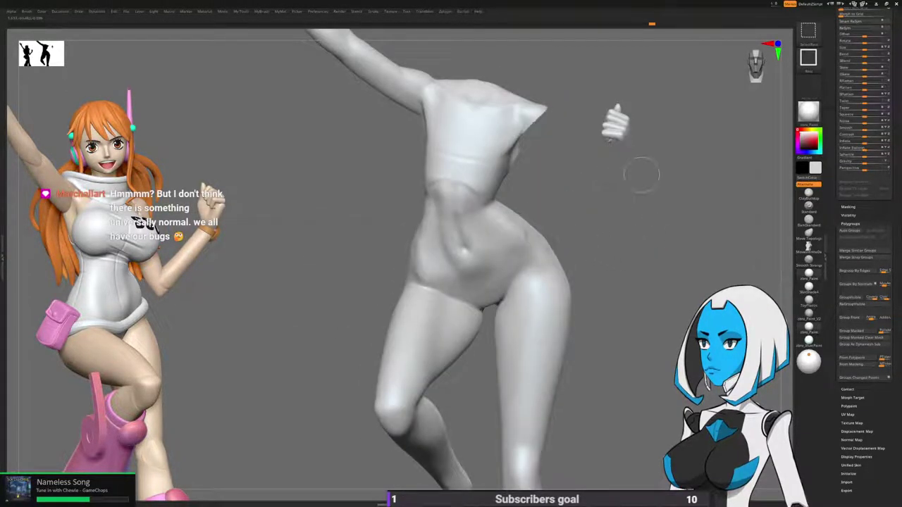
pyautogui.keyDown('ctrl'); pyautogui.keyDown('shift'); pyautogui.moveTo(588, 82); pyautogui.dragTo(661, 176); pyautogui.keyUp('shift'); pyautogui.keyUp('ctrl')
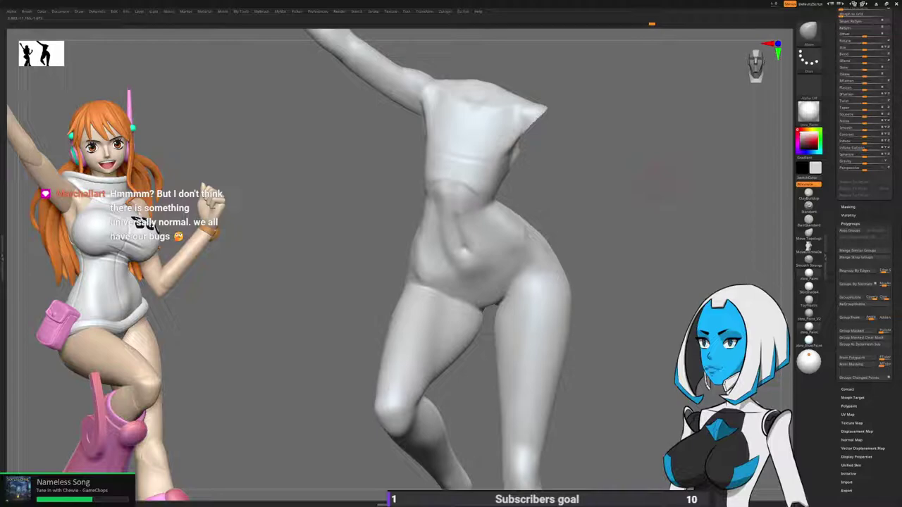
# Refine and smooth the waist and outer hip above the standing leg and the lower abdomen.
pyautogui.moveTo(660, 181)
pyautogui.mouseDown(button='right')
pyautogui.moveTo(531, 301)
pyautogui.moveTo(493, 310)
pyautogui.moveTo(513, 246)
pyautogui.mouseUp(button='right')
pyautogui.keyDown('shift'); pyautogui.moveTo(519, 195); pyautogui.dragTo(532, 209); pyautogui.keyUp('shift')
pyautogui.moveTo(535, 212); pyautogui.dragTo(634, 184, button='right')
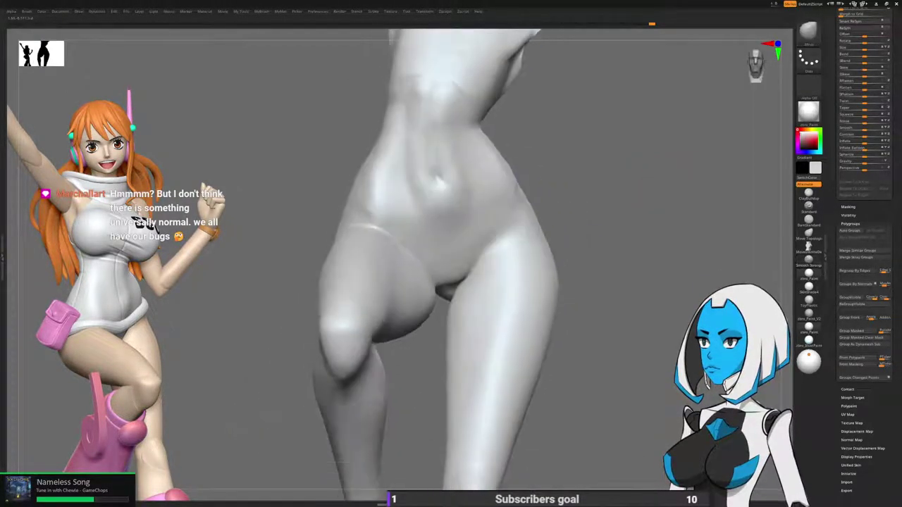
pyautogui.keyDown('shift'); pyautogui.moveTo(487, 249); pyautogui.dragTo(412, 244); pyautogui.keyUp('shift')
pyautogui.moveTo(462, 263); pyautogui.dragTo(551, 207)
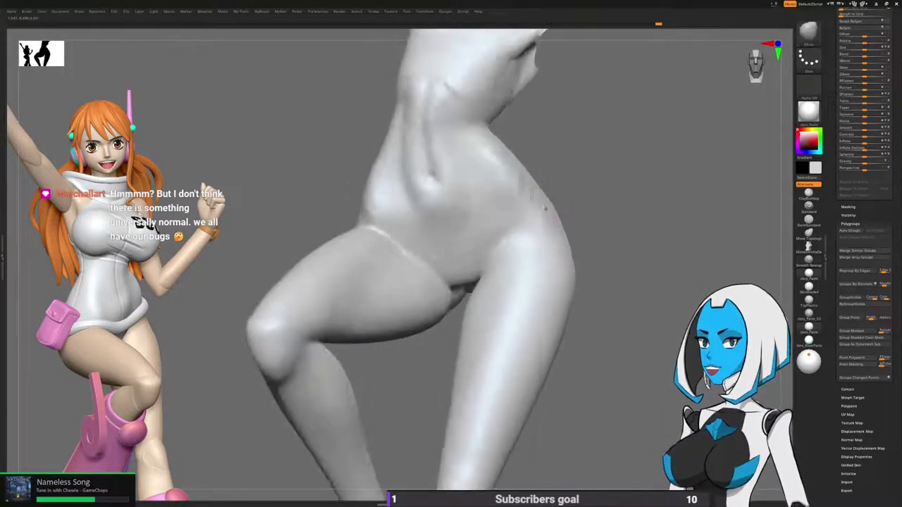
pyautogui.moveTo(577, 177); pyautogui.dragTo(529, 197, button='right')
pyautogui.moveTo(627, 171); pyautogui.dragTo(521, 155, button='right')
pyautogui.moveTo(550, 218)
pyautogui.mouseDown(button='right')
pyautogui.moveTo(634, 224)
pyautogui.moveTo(563, 220)
pyautogui.moveTo(564, 243)
pyautogui.moveTo(641, 233)
pyautogui.mouseUp(button='right')
# Unhide the full body and select the merged body subtool.
pyautogui.keyDown('ctrl'); pyautogui.keyDown('shift'); pyautogui.click(637, 236); pyautogui.keyUp('shift'); pyautogui.keyUp('ctrl')
pyautogui.moveTo(832, 151); pyautogui.dragTo(833, 451)
pyautogui.moveTo(577, 296); pyautogui.dragTo(694, 285, button='right')
pyautogui.keyDown('ctrl'); pyautogui.moveTo(694, 285); pyautogui.dragTo(689, 229, button='right'); pyautogui.keyUp('ctrl')
pyautogui.moveTo(832, 123); pyautogui.dragTo(833, 263)
pyautogui.scroll(3, 864, 254)
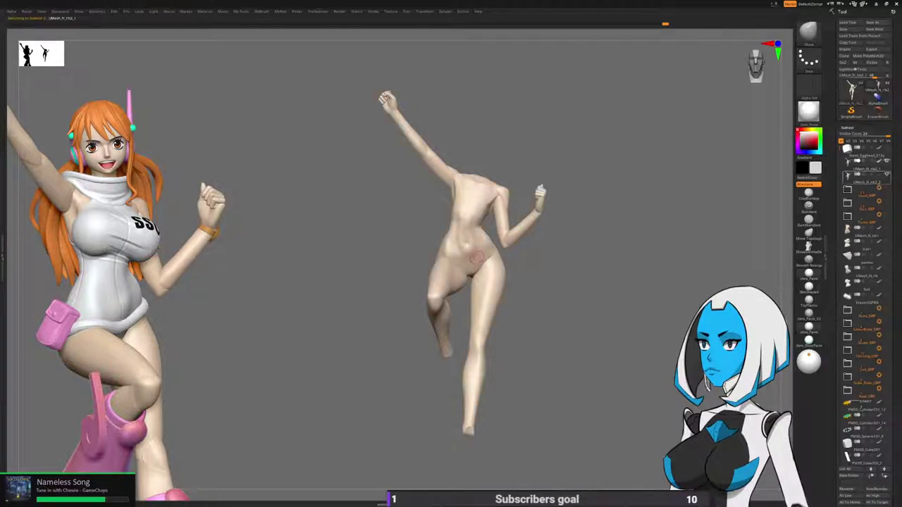
pyautogui.click(866, 177)
# Mask everything except the raised fist's fingers and turn off DynaMesh for the body.
pyautogui.moveTo(479, 145)
pyautogui.keyDown('alt'); pyautogui.mouseDown()
pyautogui.moveTo(479, 227)
pyautogui.moveTo(469, 181)
pyautogui.moveTo(387, 171)
pyautogui.moveTo(391, 165)
pyautogui.moveTo(413, 174)
pyautogui.moveTo(427, 197)
pyautogui.mouseUp(); pyautogui.keyUp('alt')
pyautogui.moveTo(509, 177)
pyautogui.mouseDown()
pyautogui.moveTo(542, 162)
pyautogui.moveTo(367, 291)
pyautogui.moveTo(568, 77)
pyautogui.mouseUp()
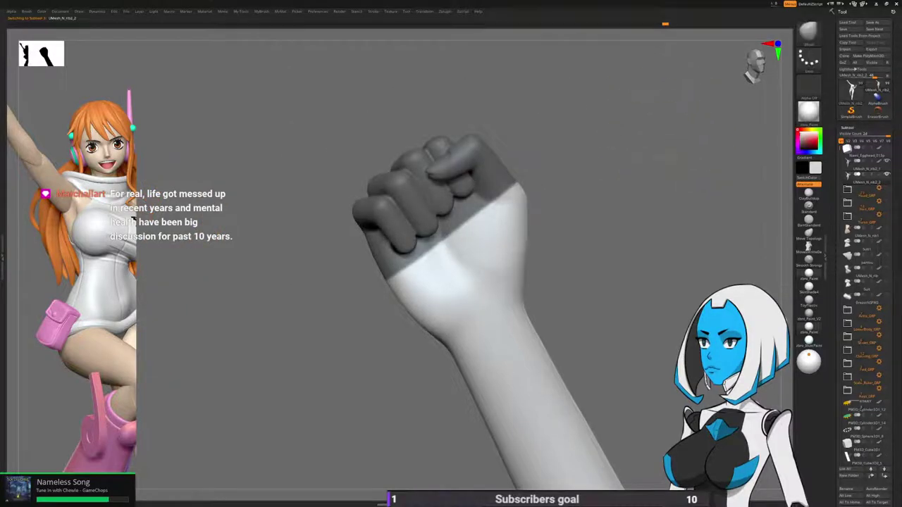
pyautogui.keyDown('ctrl'); pyautogui.click(593, 263); pyautogui.keyUp('ctrl')
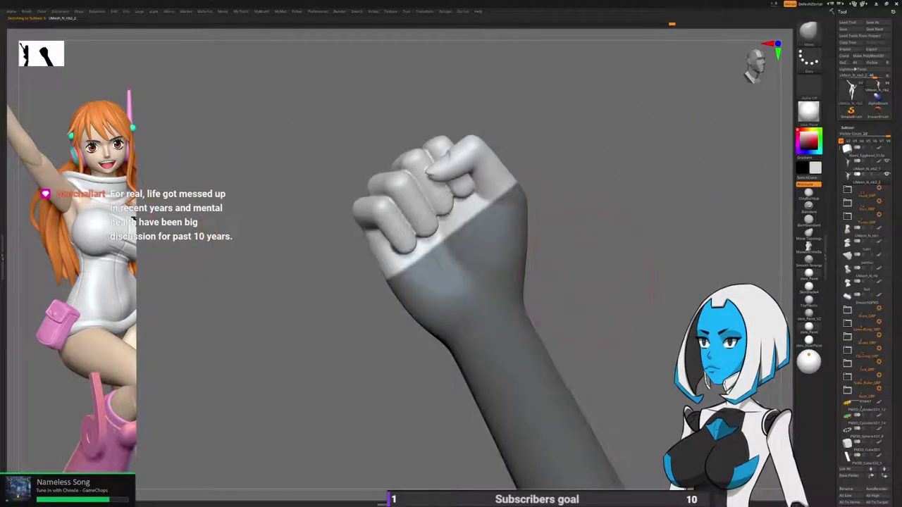
pyautogui.press('space')
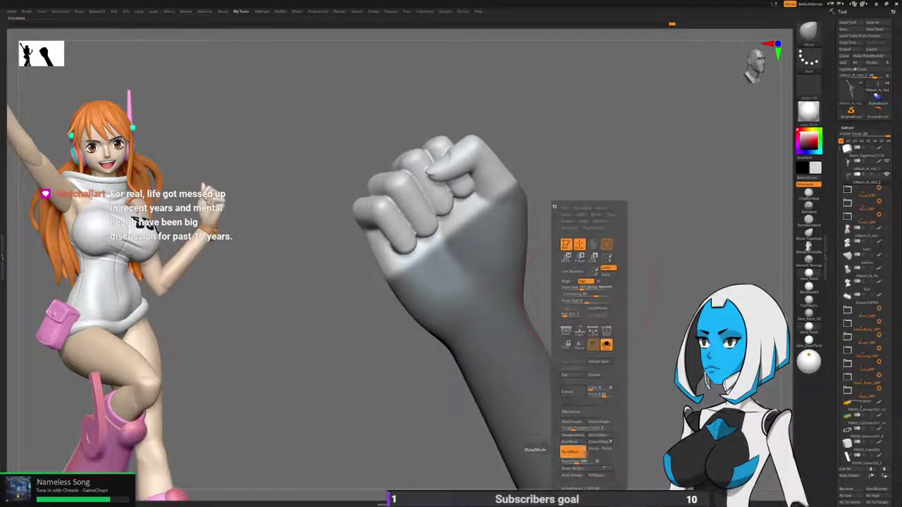
pyautogui.click(572, 451)
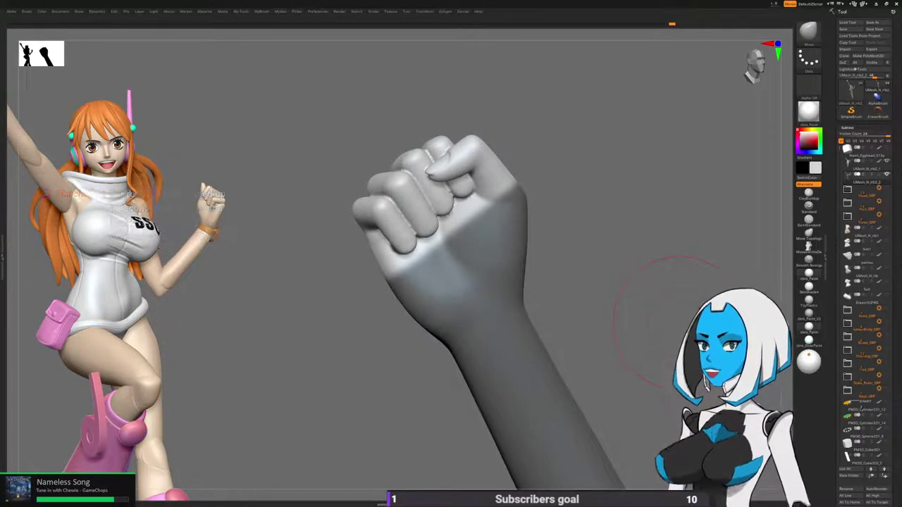
# Blur the mask edge across the raised hand below the fingers.
pyautogui.moveTo(613, 309); pyautogui.dragTo(561, 257)
pyautogui.press('space')
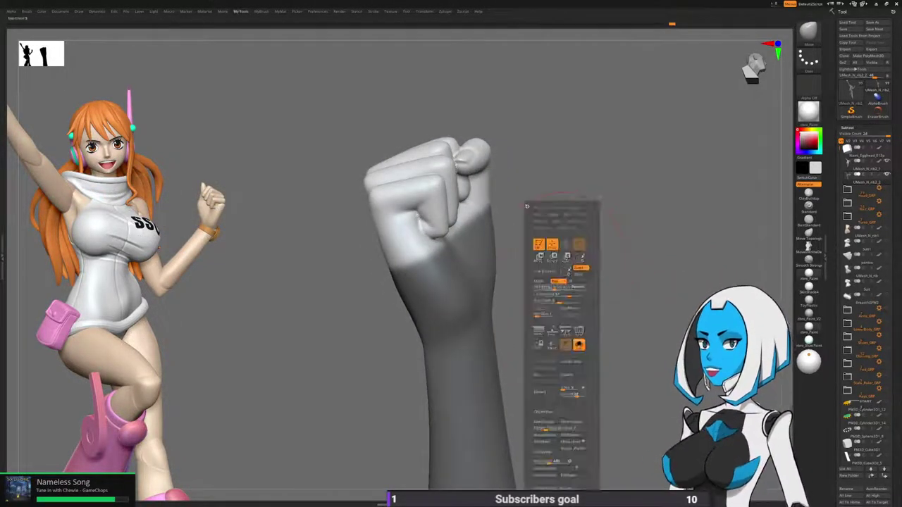
pyautogui.click(544, 442)
# Adjust the projection distance and run ProjectAll on the raised fist's unmasked fingers.
pyautogui.moveTo(834, 388); pyautogui.dragTo(834, 63)
pyautogui.scroll(-3, 864, 253)
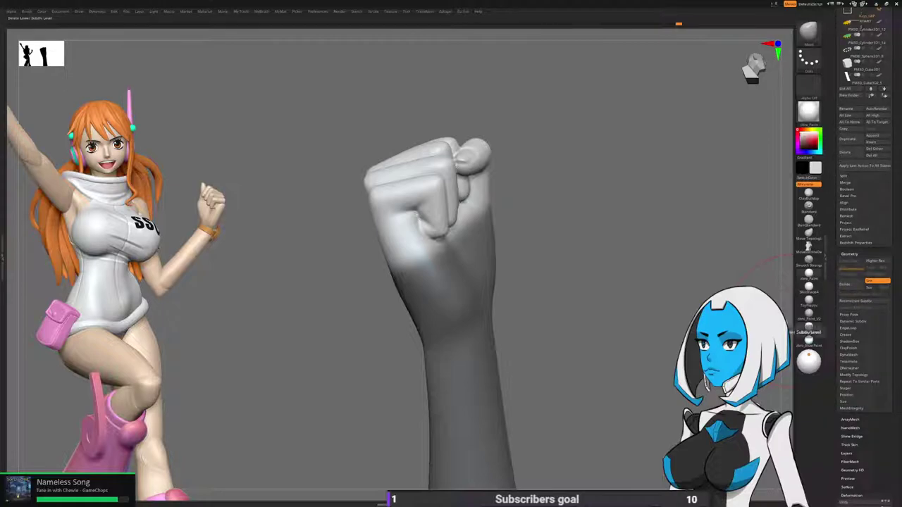
pyautogui.moveTo(581, 310); pyautogui.dragTo(558, 225)
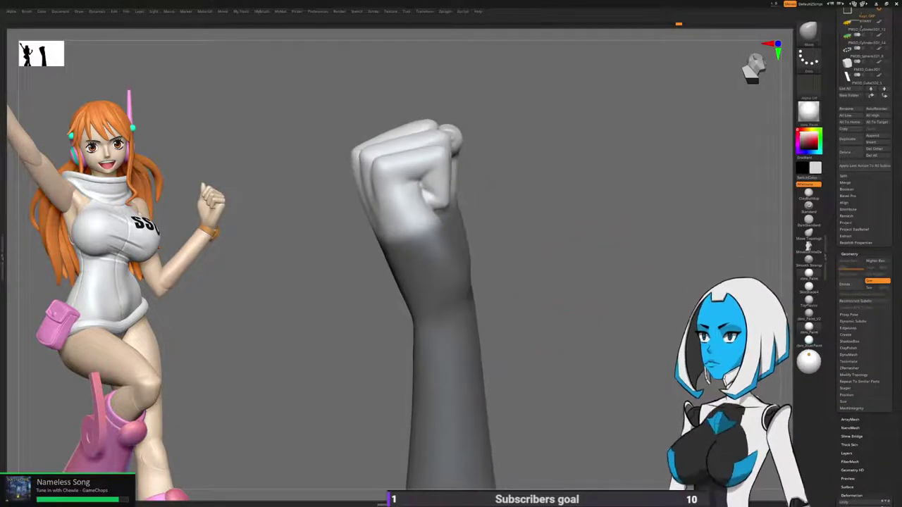
pyautogui.press('space')
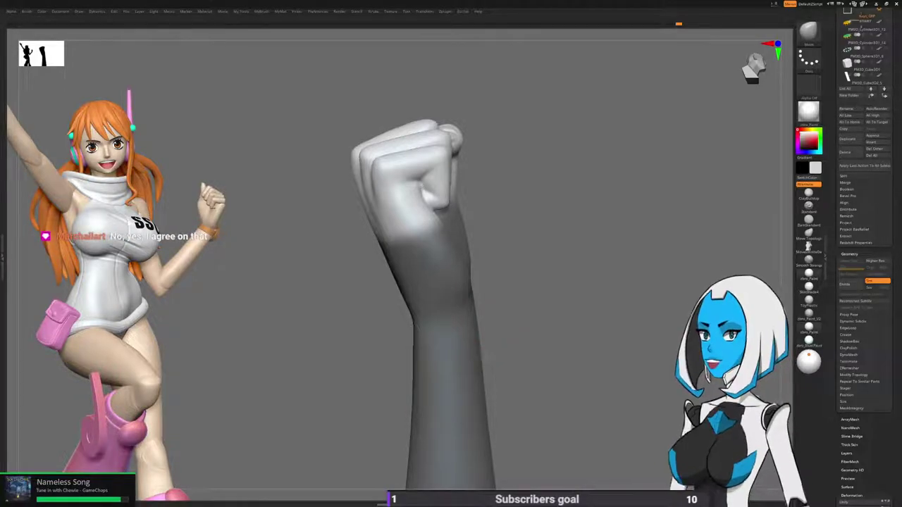
pyautogui.keyDown('shift'); pyautogui.click(845, 222); pyautogui.keyUp('shift')
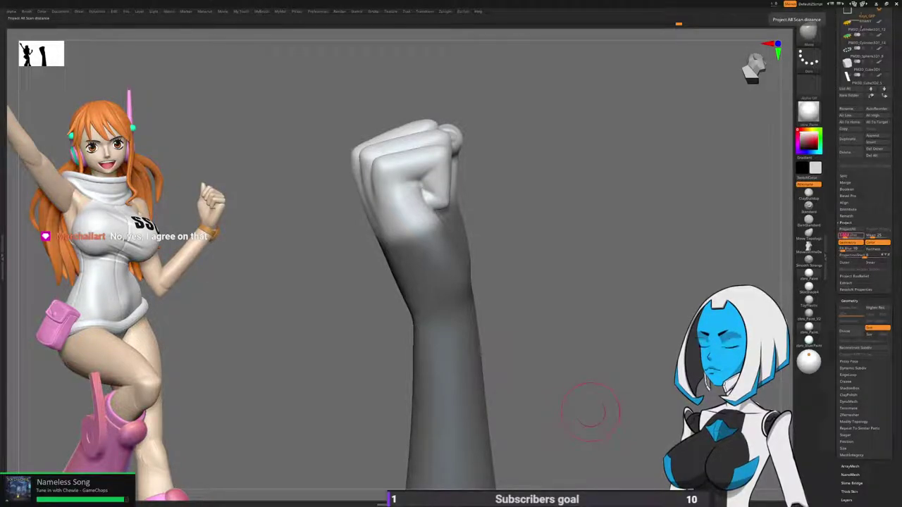
pyautogui.click(849, 235)
pyautogui.click(764, 244)
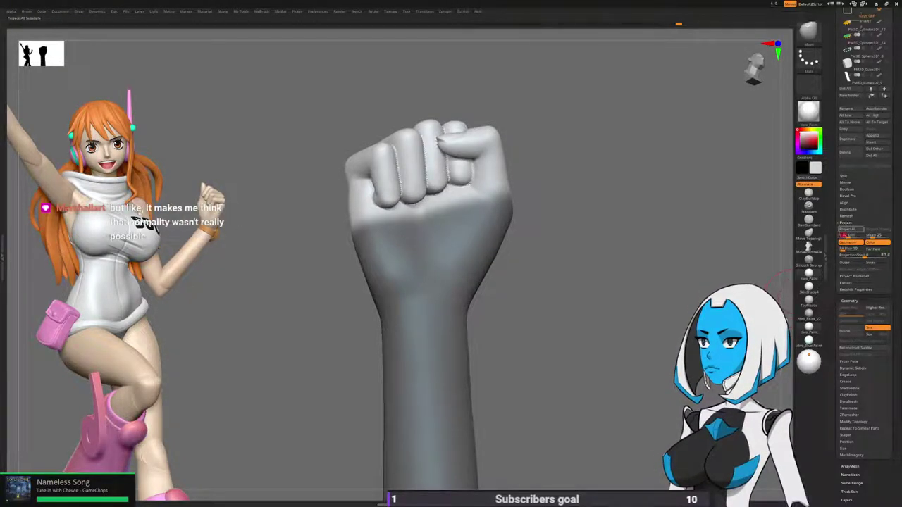
pyautogui.click(850, 229)
pyautogui.click(764, 244)
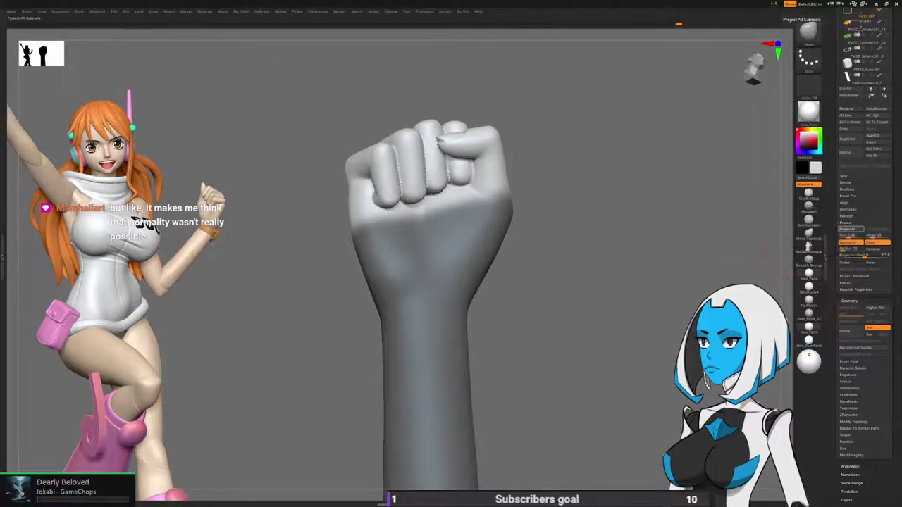
# Check the projected raised fist from several sides and clear the mask from the body.
pyautogui.moveTo(539, 337); pyautogui.dragTo(579, 416)
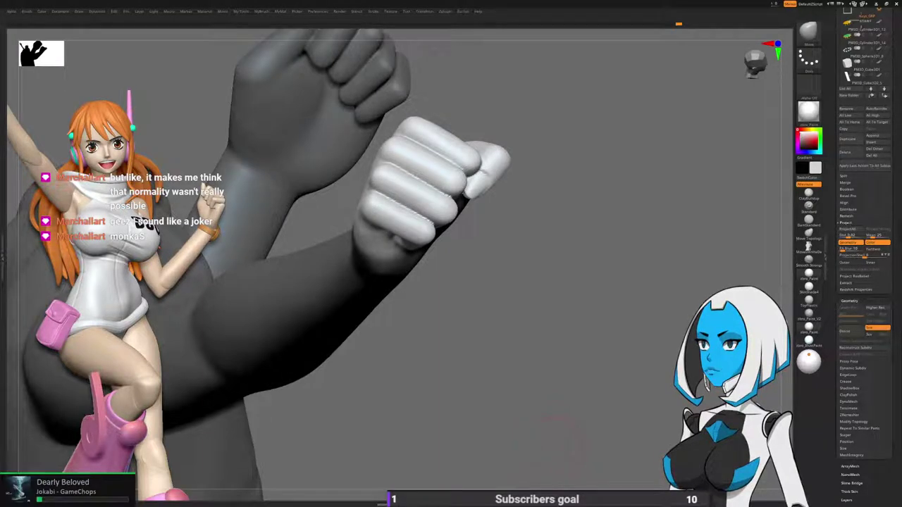
pyautogui.moveTo(556, 448); pyautogui.dragTo(525, 373)
pyautogui.keyDown('ctrl'); pyautogui.moveTo(380, 359); pyautogui.dragTo(374, 303); pyautogui.keyUp('ctrl')
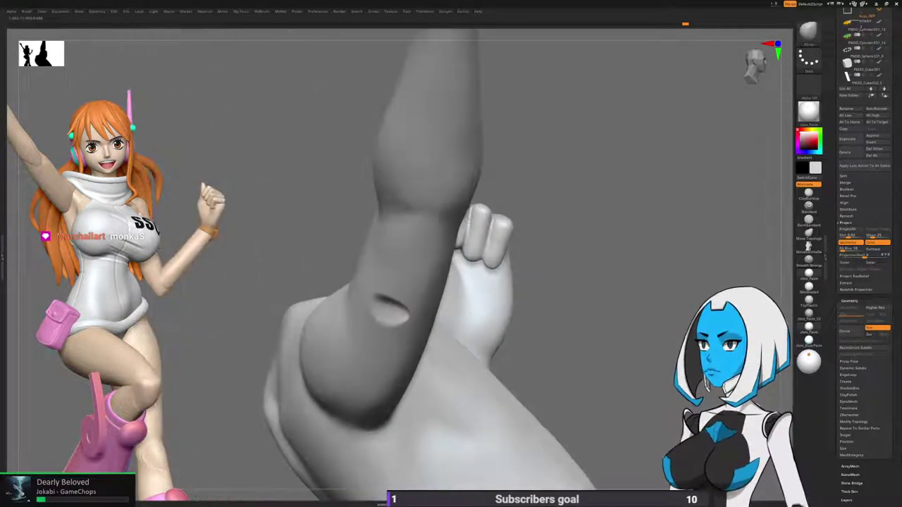
pyautogui.hotkey('ctrl', 'z')
# Smooth the lowered arm's hand around the thumb base and wrist.
pyautogui.moveTo(454, 290); pyautogui.dragTo(345, 282, button='right')
pyautogui.moveTo(402, 246); pyautogui.dragTo(476, 261)
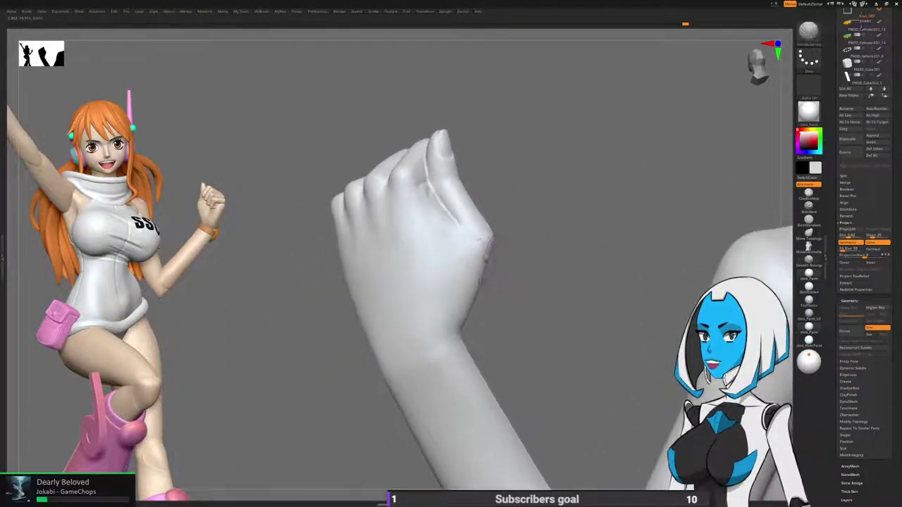
pyautogui.keyDown('ctrl'); pyautogui.moveTo(483, 300); pyautogui.dragTo(417, 219, button='right'); pyautogui.keyUp('ctrl')
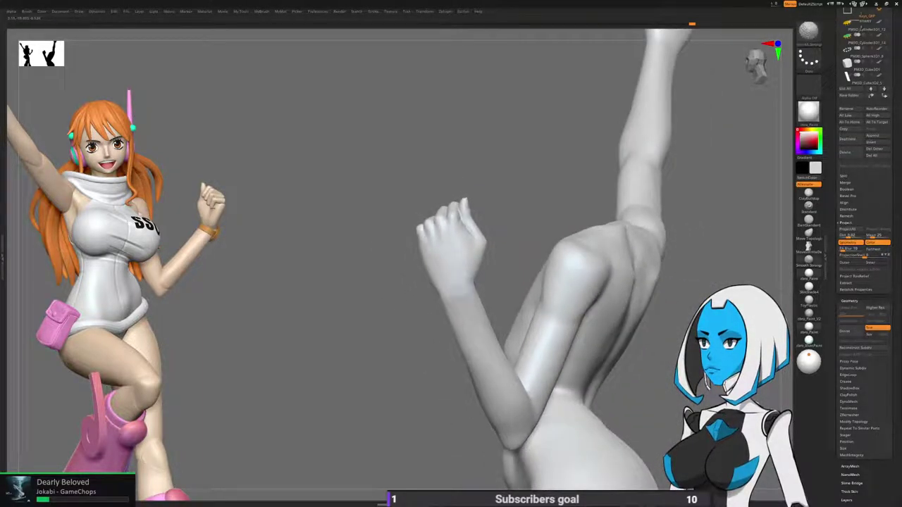
pyautogui.moveTo(449, 319); pyautogui.dragTo(200, 319, button='right')
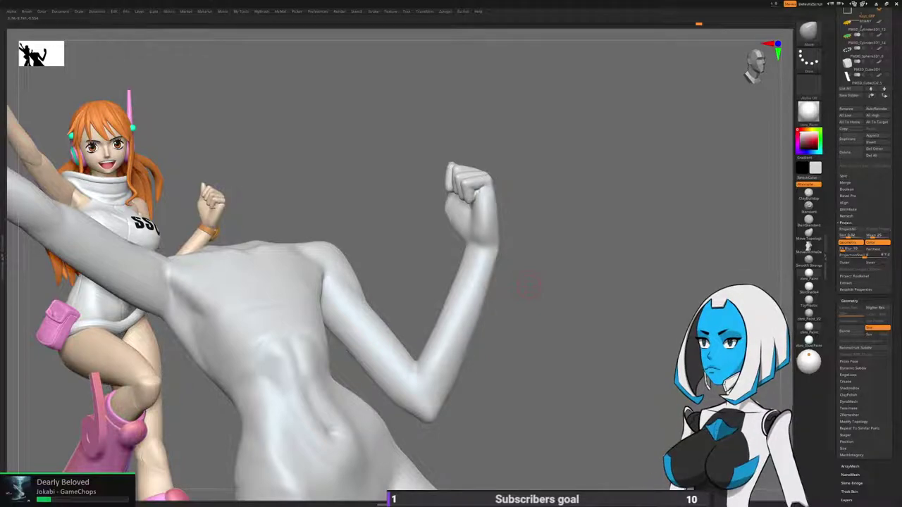
# Mask the lowered arm's fingers, then blur and invert the mask so only the fingers stay editable.
pyautogui.moveTo(530, 286); pyautogui.dragTo(518, 287)
pyautogui.moveTo(464, 200)
pyautogui.mouseDown()
pyautogui.moveTo(515, 216)
pyautogui.moveTo(395, 169)
pyautogui.moveTo(539, 210)
pyautogui.mouseUp()
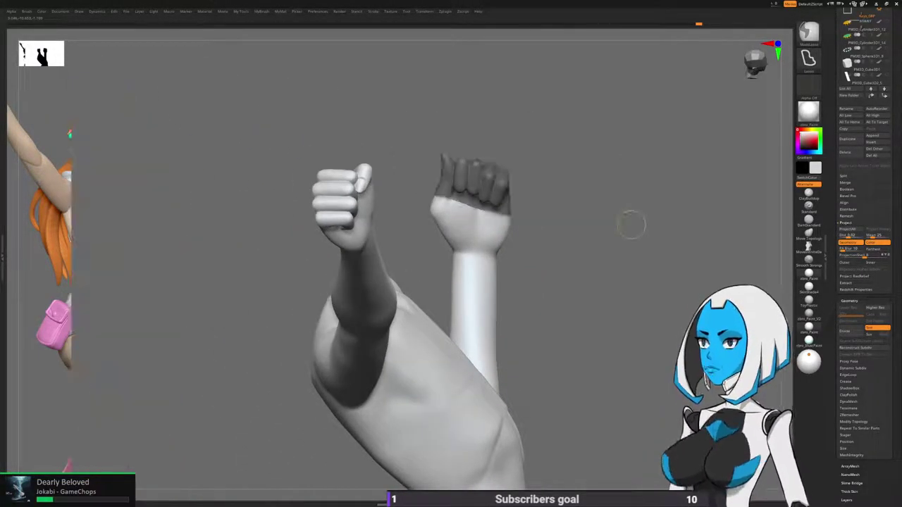
pyautogui.moveTo(627, 243); pyautogui.dragTo(586, 254)
pyautogui.press('space')
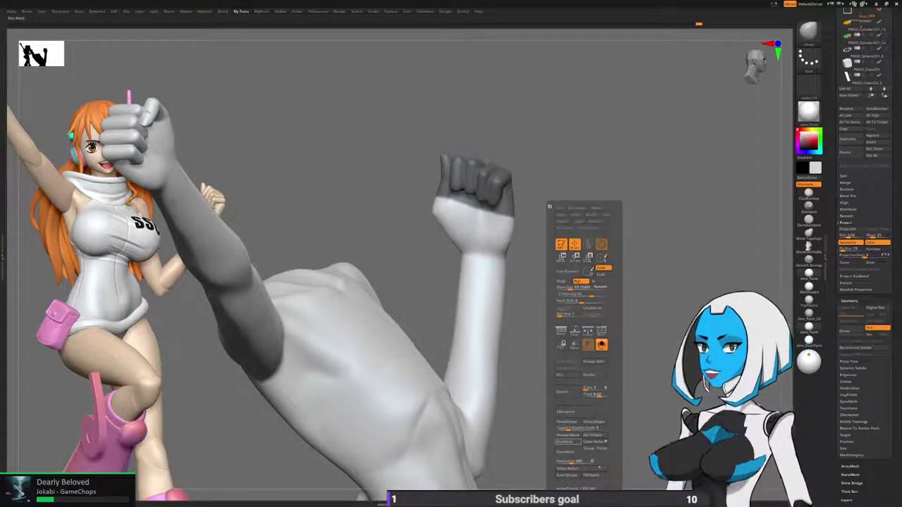
pyautogui.keyDown('ctrl'); pyautogui.click(627, 324); pyautogui.keyUp('ctrl')
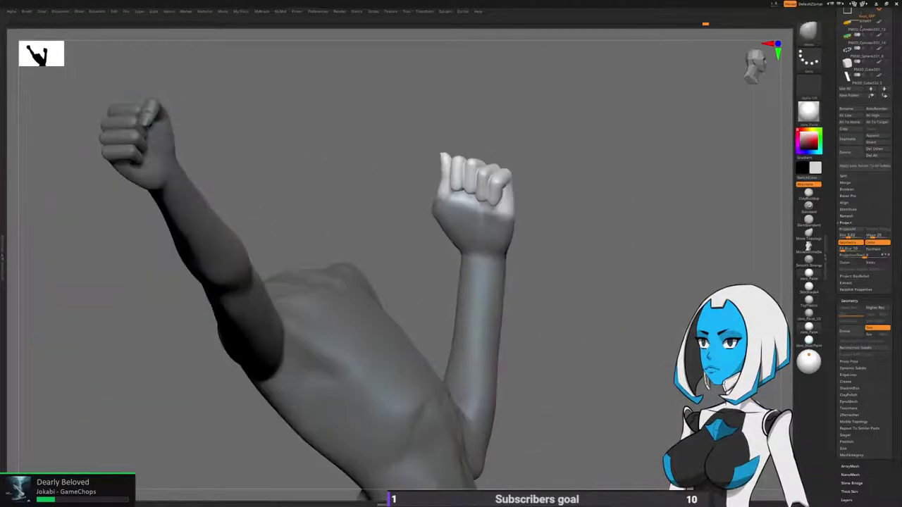
# Run ProjectAll on the lowered arm's unmasked fingers, then clear the mask from the body.
pyautogui.moveTo(780, 265); pyautogui.dragTo(705, 278)
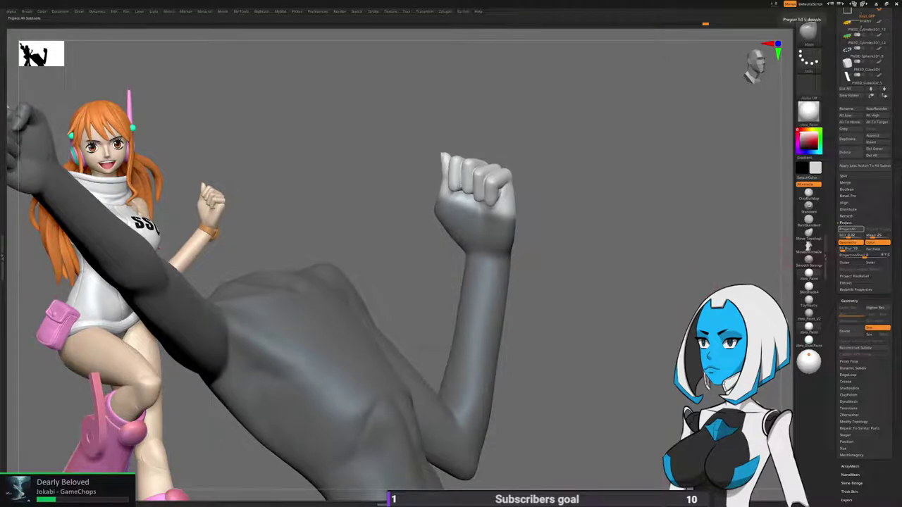
pyautogui.click(847, 230)
pyautogui.click(764, 245)
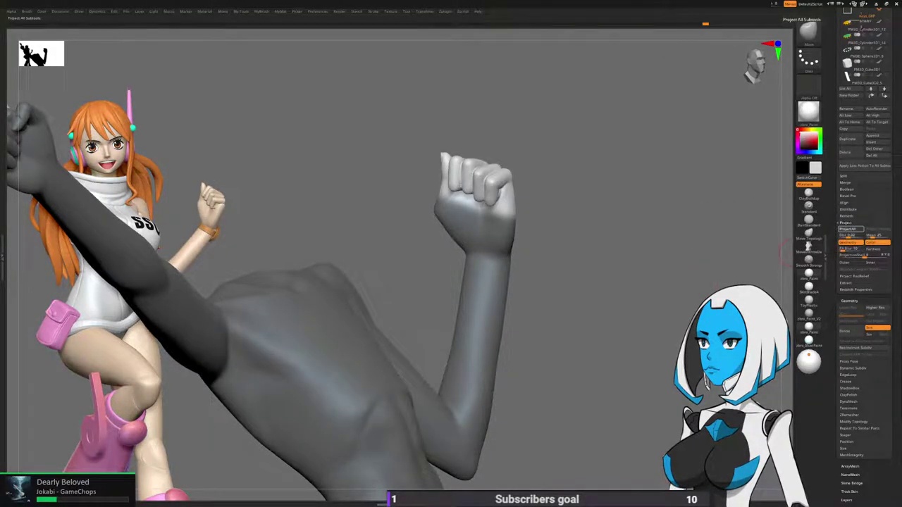
pyautogui.moveTo(783, 251); pyautogui.dragTo(705, 262)
pyautogui.keyDown('alt'); pyautogui.moveTo(633, 205); pyautogui.dragTo(557, 233); pyautogui.keyUp('alt')
pyautogui.keyDown('alt'); pyautogui.moveTo(620, 246); pyautogui.dragTo(571, 254); pyautogui.keyUp('alt')
# Refine the contour at the lowered fist's thumb base with a resized Move brush.
pyautogui.hotkey('shift', 's')
pyautogui.press('1')
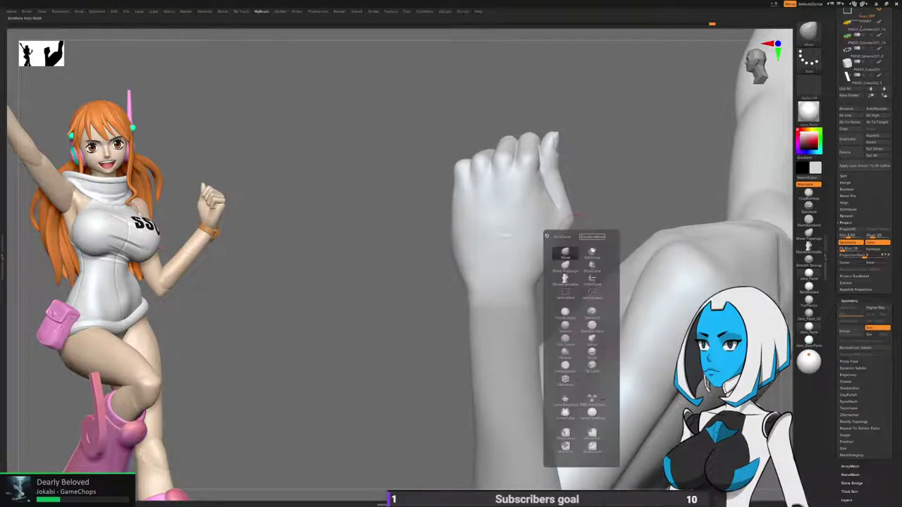
pyautogui.click(563, 252)
pyautogui.press('2')
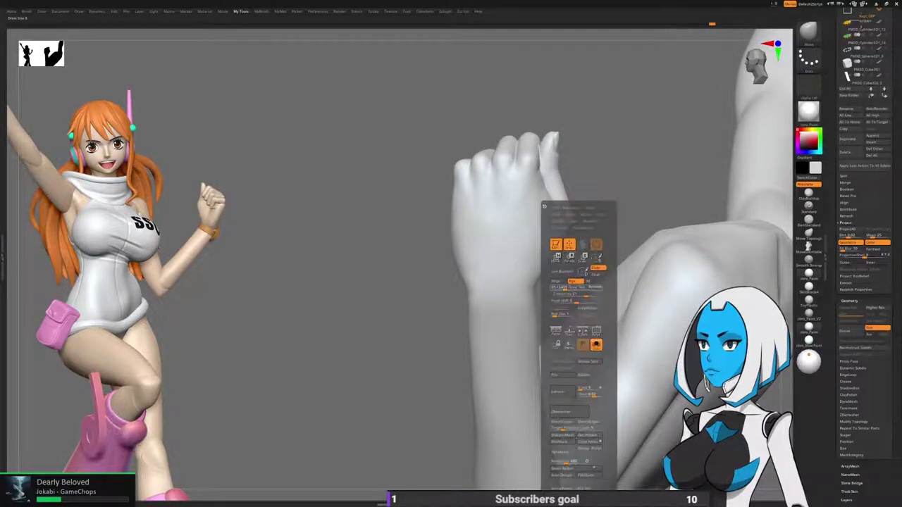
pyautogui.moveTo(562, 288); pyautogui.dragTo(565, 287)
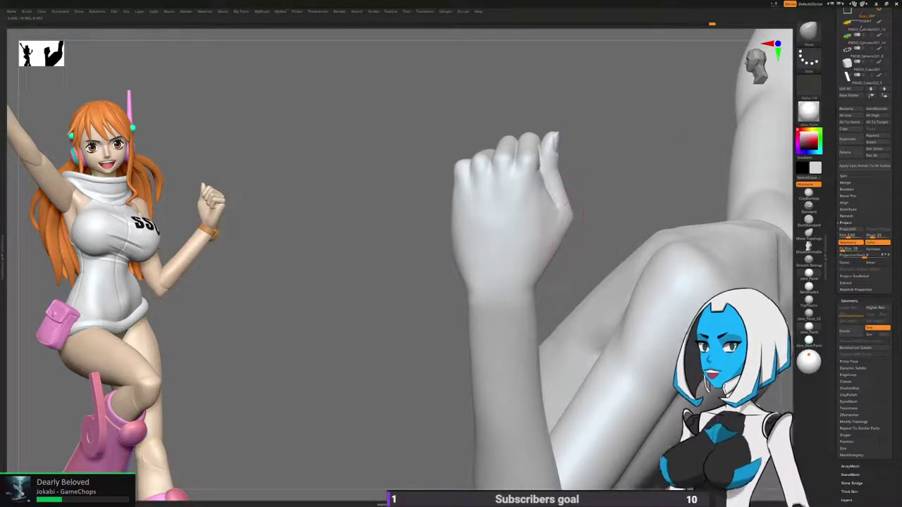
pyautogui.moveTo(558, 240); pyautogui.dragTo(551, 235)
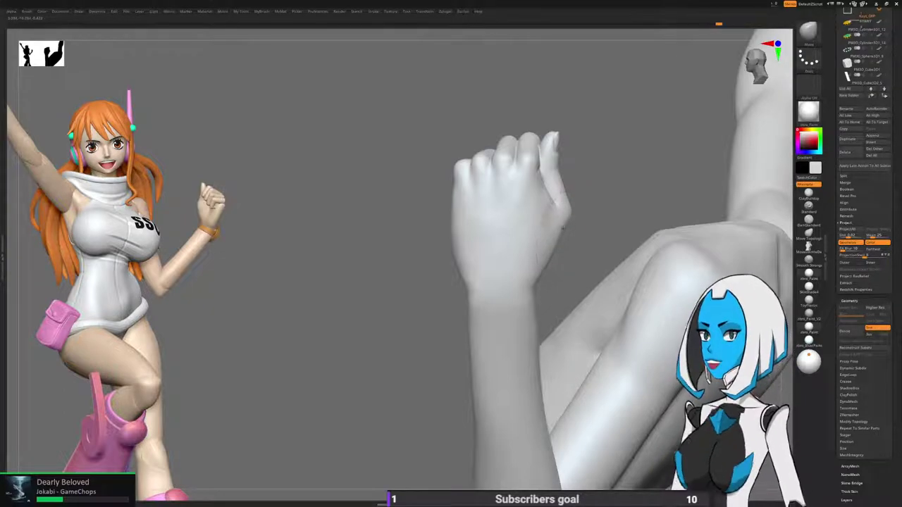
# Shape and smooth the back of the lowered hand's outline between the thumb base and the wrist.
pyautogui.keyDown('alt'); pyautogui.moveTo(572, 169); pyautogui.dragTo(563, 238); pyautogui.keyUp('alt')
pyautogui.keyDown('ctrl'); pyautogui.moveTo(542, 247); pyautogui.dragTo(489, 225, button='right'); pyautogui.keyUp('ctrl')
pyautogui.press('space')
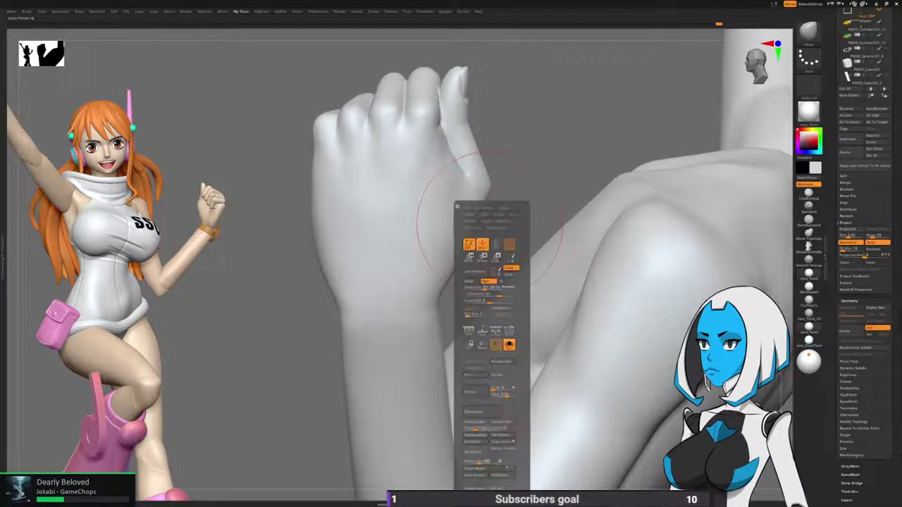
pyautogui.press('space')
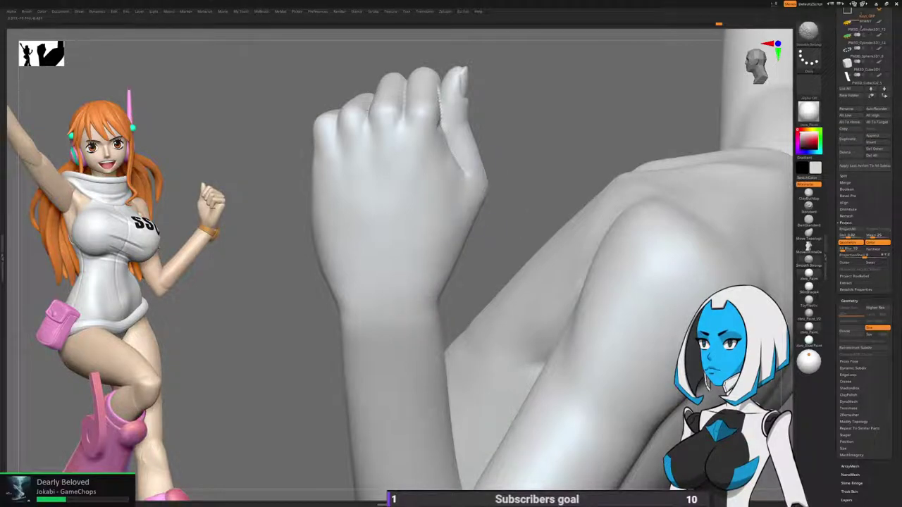
pyautogui.moveTo(605, 176); pyautogui.dragTo(490, 204)
pyautogui.moveTo(486, 251)
pyautogui.mouseDown()
pyautogui.moveTo(458, 247)
pyautogui.moveTo(437, 176)
pyautogui.mouseUp()
# Compare both fists from several sides and reshape the palm-side thumb base of the lowered fist with the Move brush.
pyautogui.moveTo(606, 268); pyautogui.dragTo(593, 255)
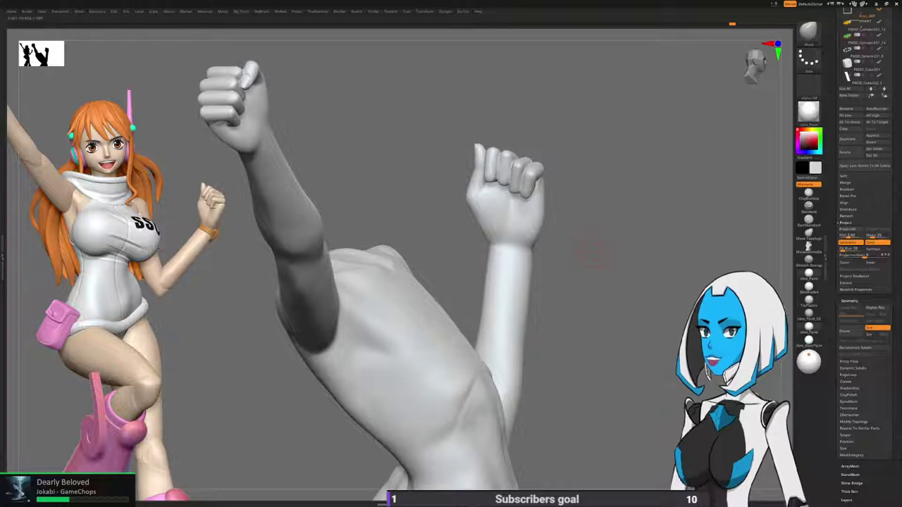
pyautogui.moveTo(593, 255); pyautogui.dragTo(574, 243)
pyautogui.keyDown('alt'); pyautogui.moveTo(500, 219); pyautogui.dragTo(451, 228); pyautogui.keyUp('alt')
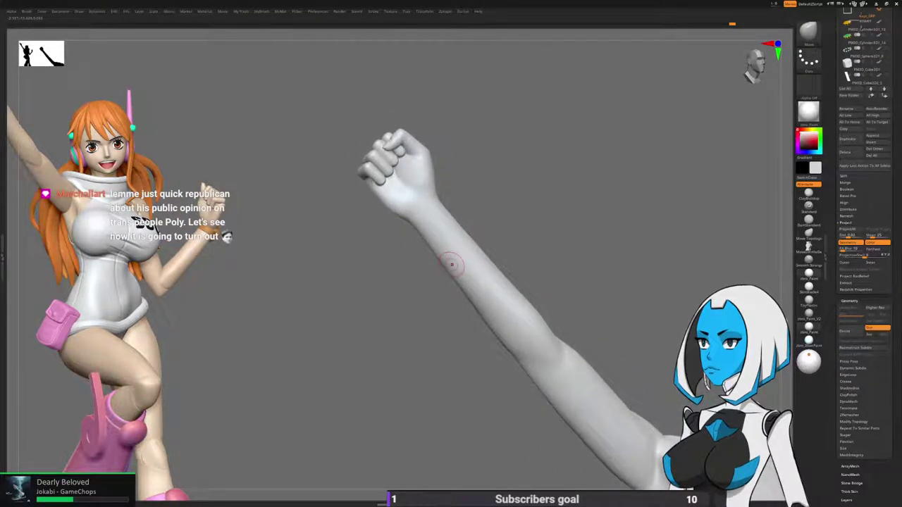
pyautogui.moveTo(451, 264); pyautogui.dragTo(627, 318)
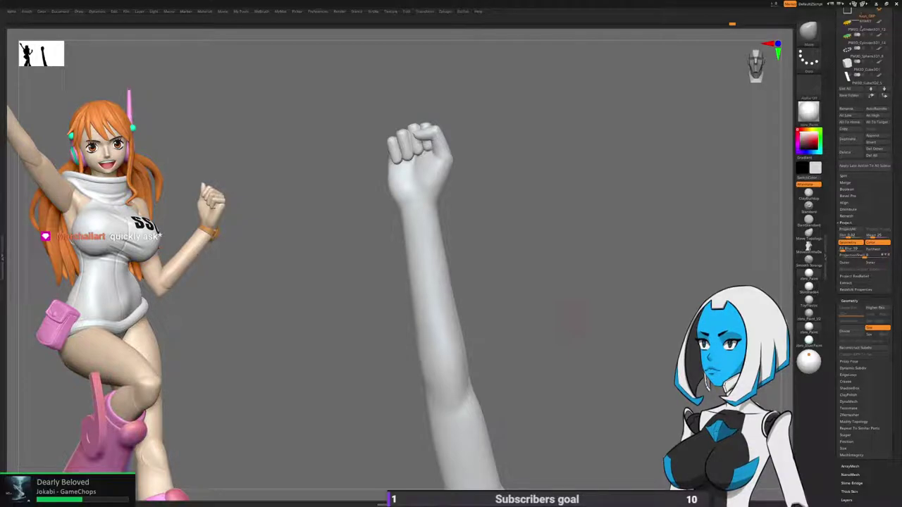
pyautogui.moveTo(572, 321); pyautogui.dragTo(565, 244)
pyautogui.keyDown('ctrl'); pyautogui.moveTo(516, 255); pyautogui.dragTo(509, 236, button='right'); pyautogui.keyUp('ctrl')
pyautogui.press('1')
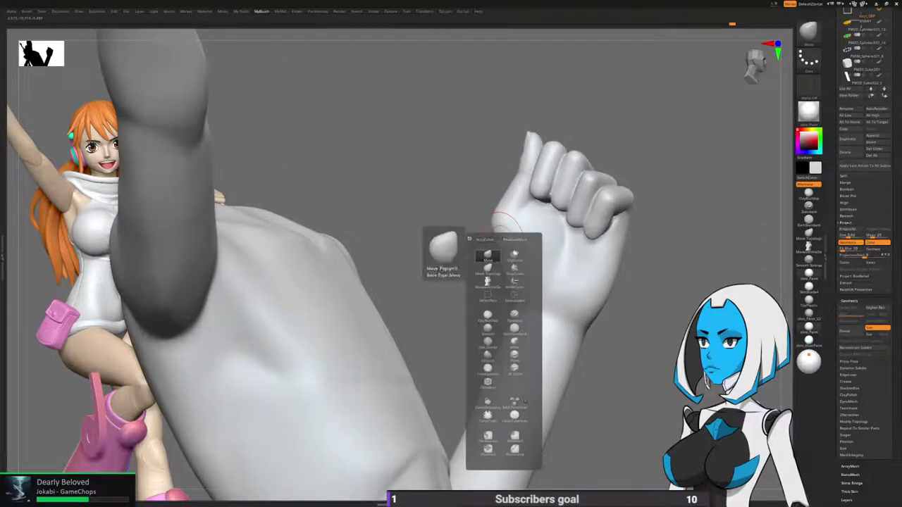
pyautogui.press('space')
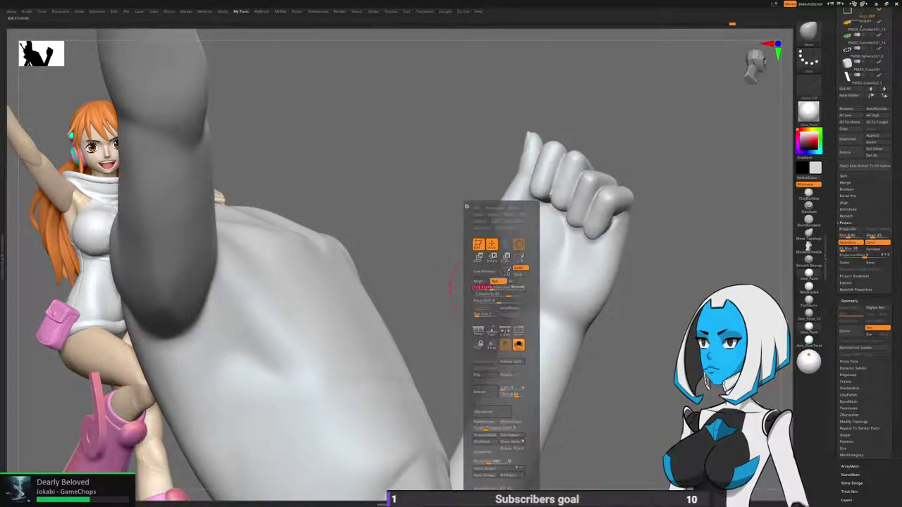
pyautogui.moveTo(454, 285); pyautogui.dragTo(497, 225)
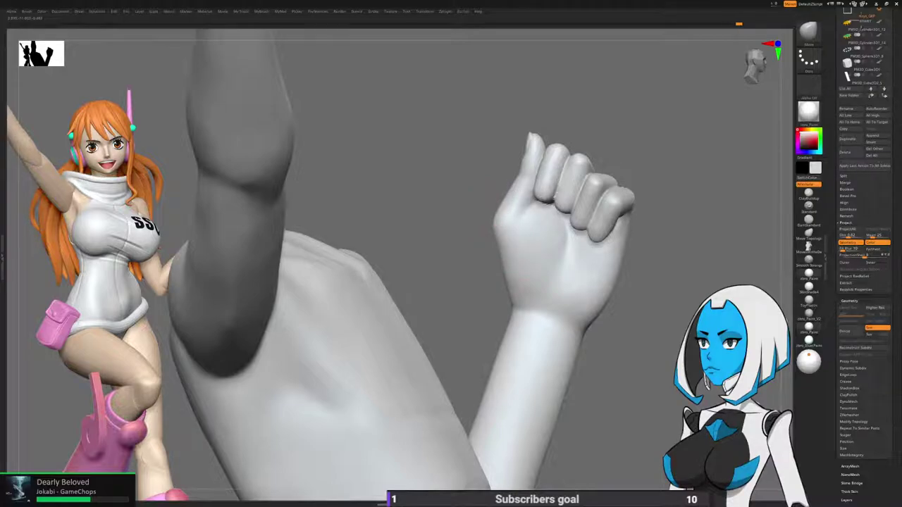
pyautogui.moveTo(508, 259); pyautogui.dragTo(516, 254)
# Adjust the heel of the lowered hand and its transition into the wrist from the side.
pyautogui.moveTo(429, 285); pyautogui.dragTo(552, 302, button='right')
pyautogui.moveTo(552, 303)
pyautogui.mouseDown()
pyautogui.moveTo(492, 302)
pyautogui.moveTo(521, 282)
pyautogui.moveTo(554, 289)
pyautogui.mouseUp()
pyautogui.press('space')
pyautogui.moveTo(592, 239); pyautogui.dragTo(538, 217, button='right')
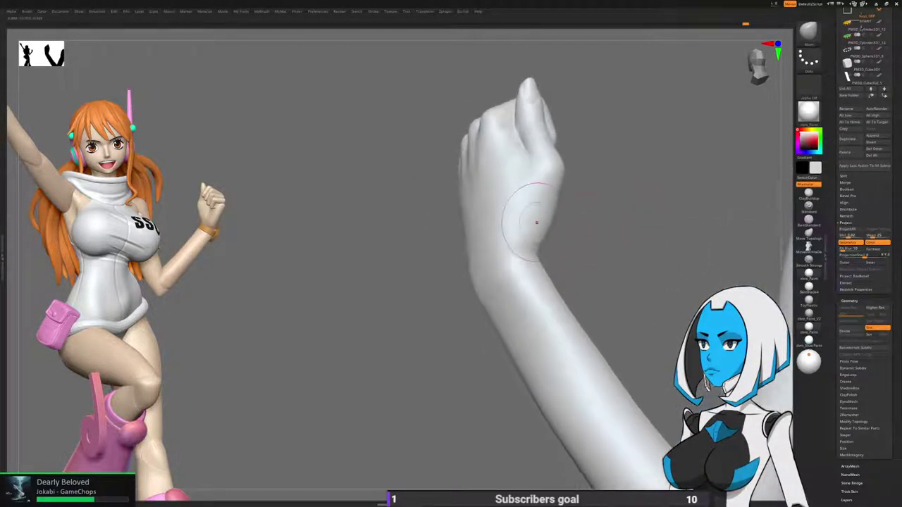
pyautogui.press('space')
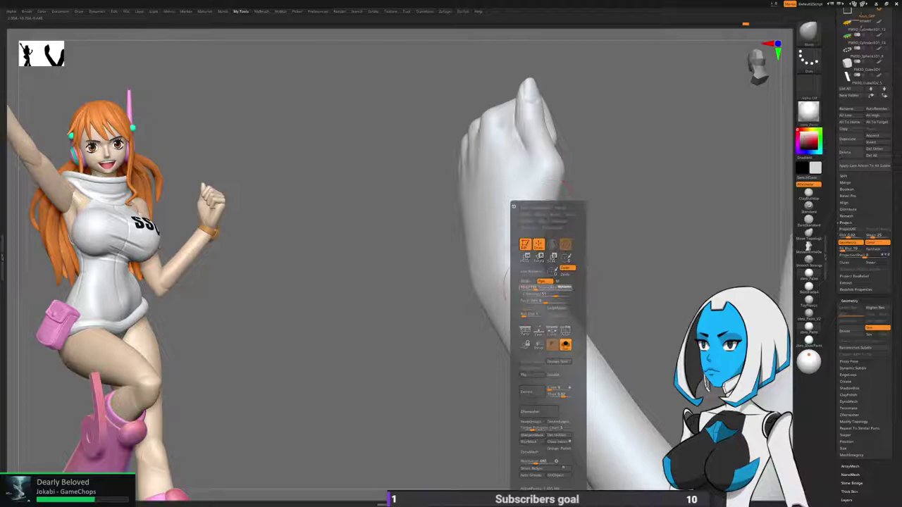
pyautogui.moveTo(548, 206)
pyautogui.keyDown('ctrl'); pyautogui.mouseDown(button='right')
pyautogui.moveTo(541, 156)
pyautogui.moveTo(614, 163)
pyautogui.moveTo(610, 112)
pyautogui.moveTo(634, 141)
pyautogui.moveTo(628, 106)
pyautogui.mouseUp(button='right'); pyautogui.keyUp('ctrl')
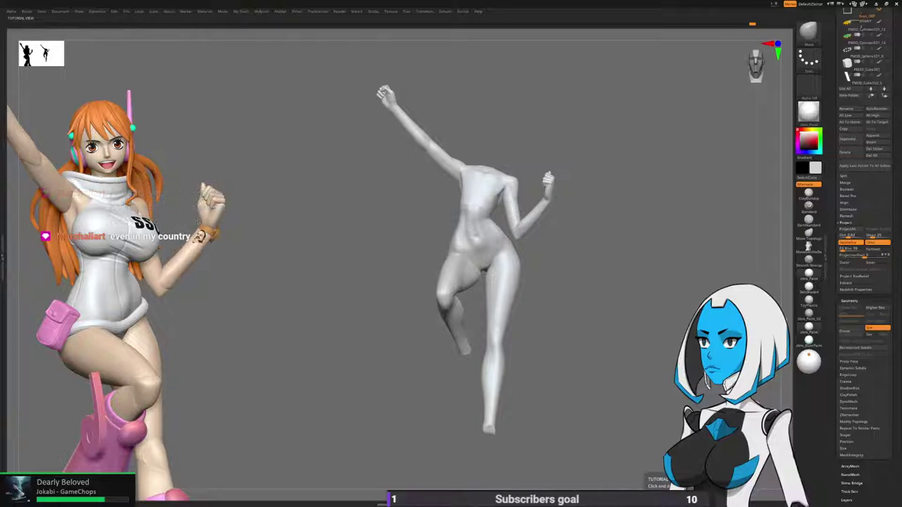
# Turn off Solo mode and make the head and hair folders visible around the merged body.
pyautogui.moveTo(871, 201); pyautogui.dragTo(871, 216)
pyautogui.scroll(8, 864, 253)
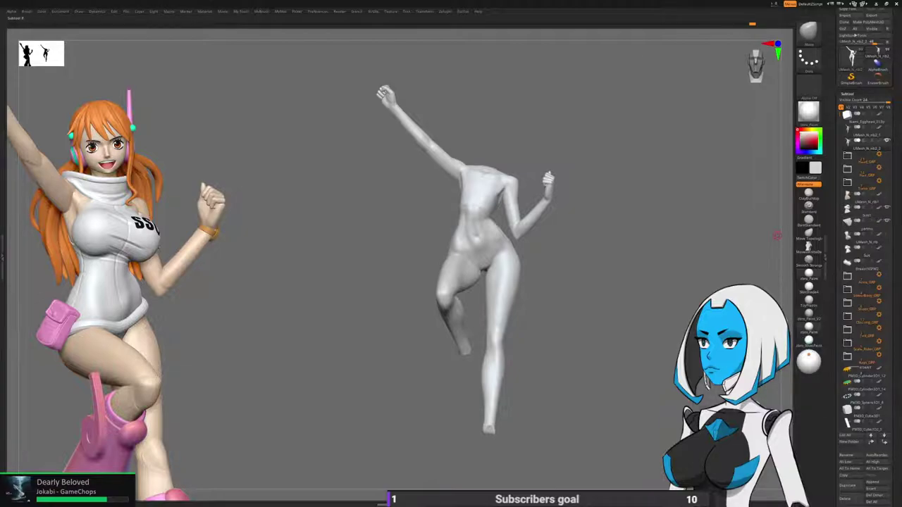
pyautogui.press('p')
pyautogui.press('space')
pyautogui.click(663, 344)
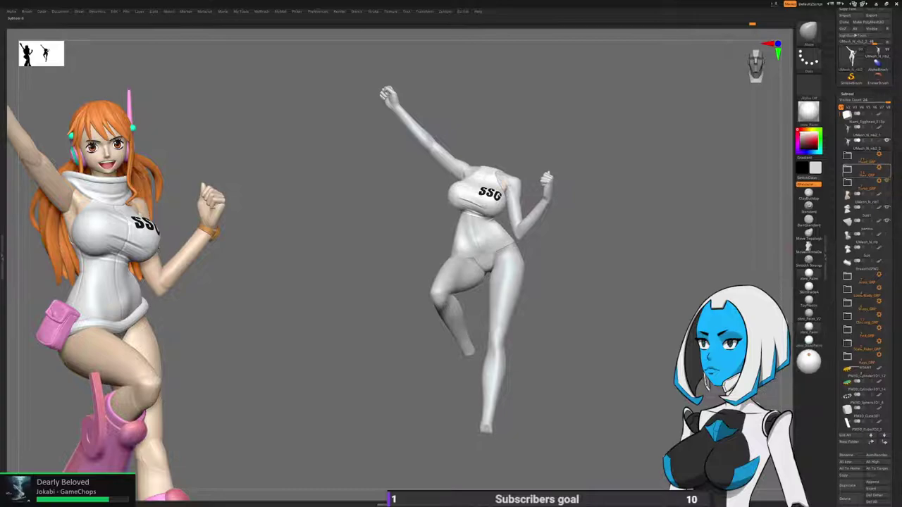
pyautogui.click(887, 168)
pyautogui.click(886, 154)
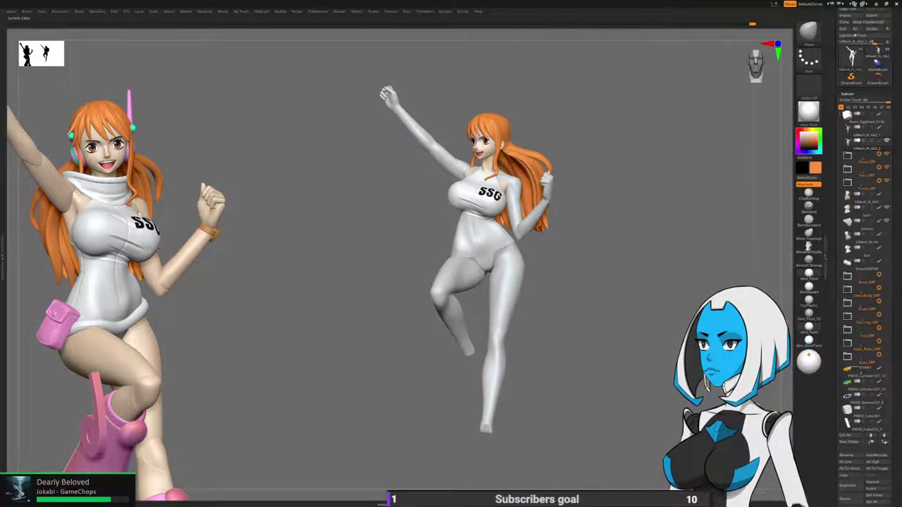
# Colour the merged body in the skin tone and show the boots and clothing folders.
pyautogui.press('space')
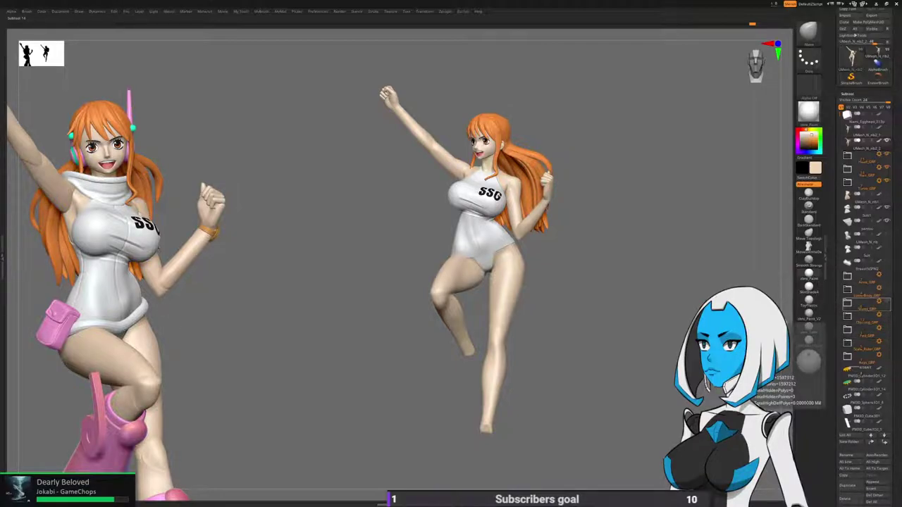
pyautogui.click(886, 301)
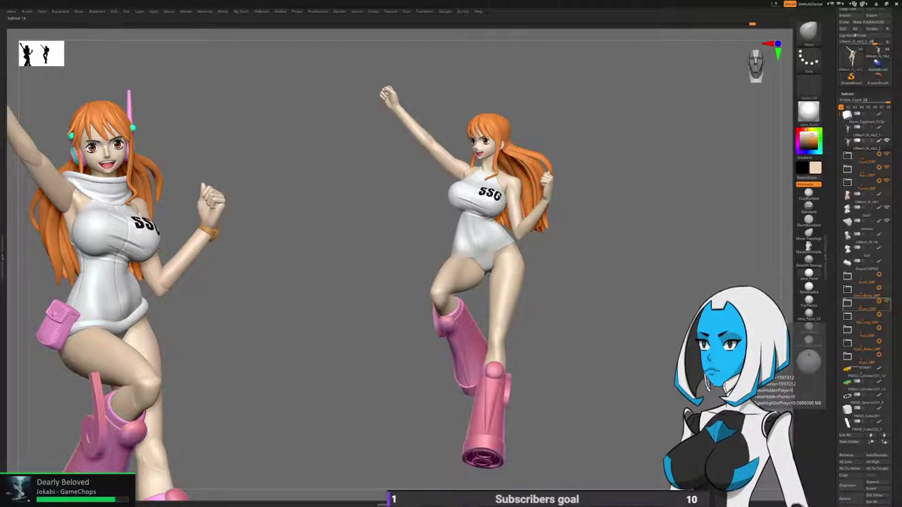
pyautogui.click(887, 315)
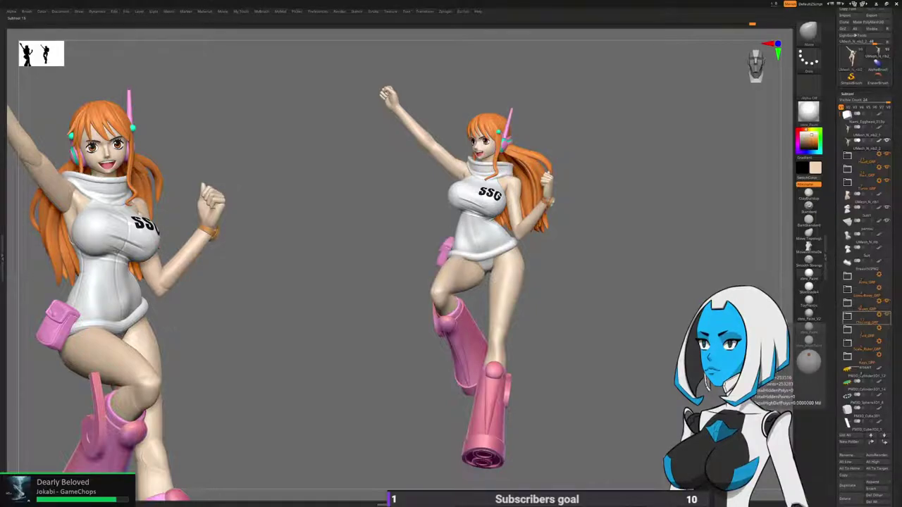
# Examine the fully assembled figure's pose and silhouette from the front, sides, back and below.
pyautogui.moveTo(634, 282); pyautogui.dragTo(556, 282)
pyautogui.moveTo(634, 282); pyautogui.dragTo(514, 282)
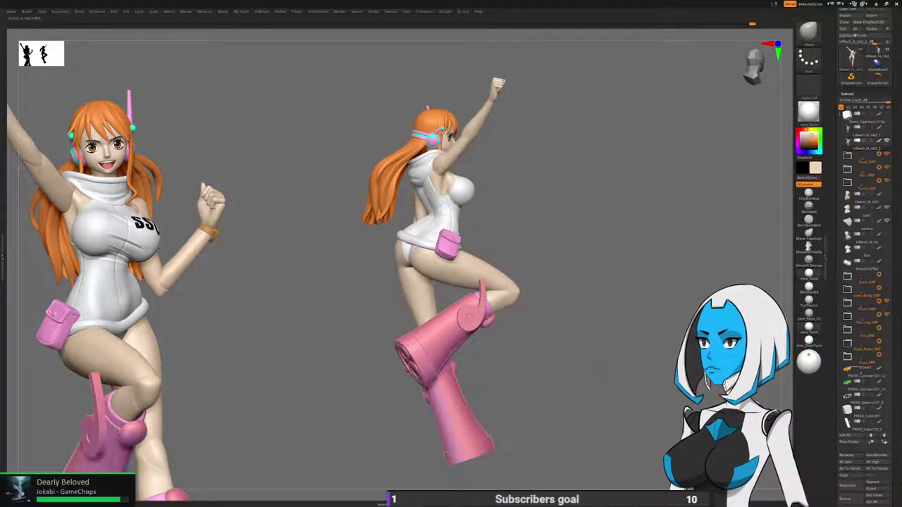
pyautogui.moveTo(601, 369); pyautogui.dragTo(437, 356)
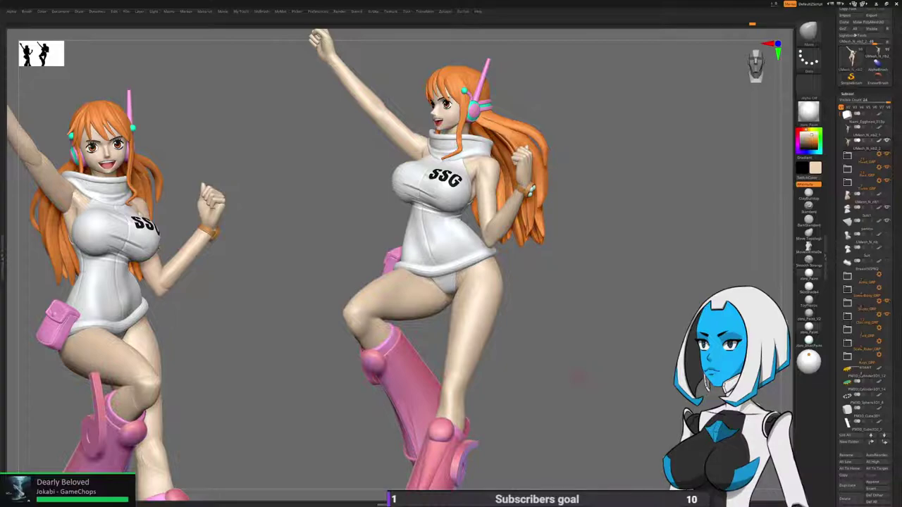
pyautogui.moveTo(578, 377); pyautogui.dragTo(402, 324)
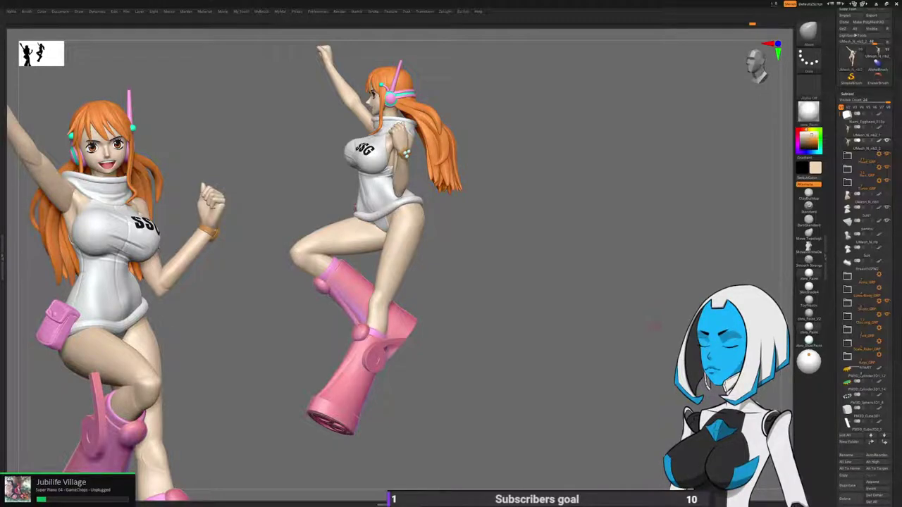
pyautogui.moveTo(652, 326); pyautogui.dragTo(564, 334)
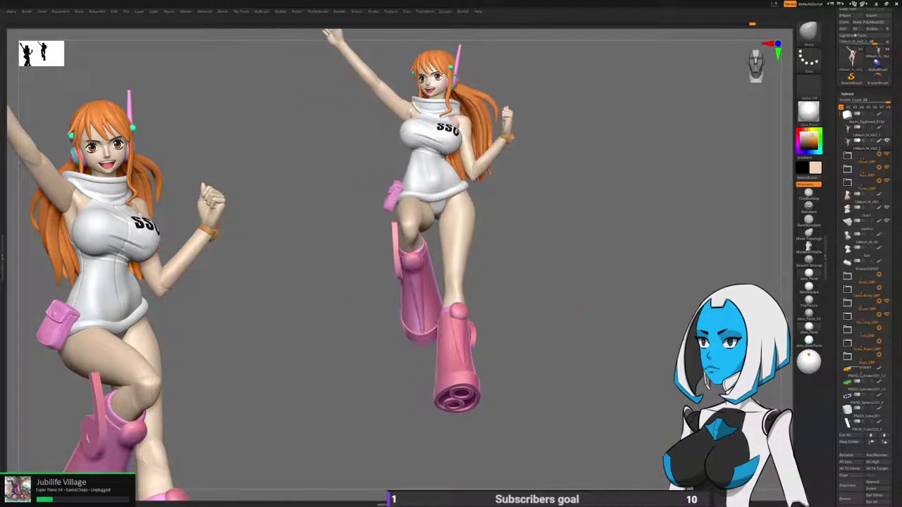
pyautogui.moveTo(431, 229); pyautogui.dragTo(435, 232)
pyautogui.moveTo(524, 324); pyautogui.dragTo(523, 325)
pyautogui.moveTo(453, 236); pyautogui.dragTo(459, 239)
pyautogui.moveTo(522, 326); pyautogui.dragTo(526, 326)
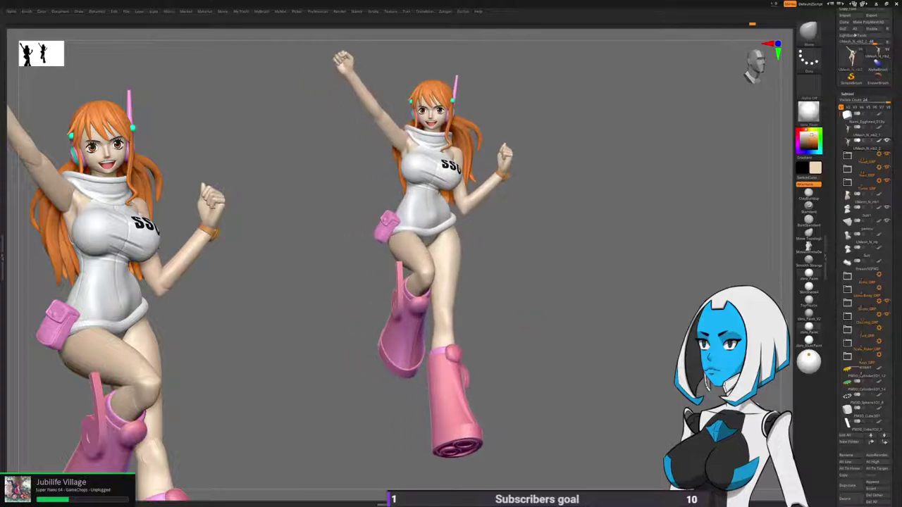
# Isolate the merged body without its skin colour and inspect the torso, shoulders and arms.
pyautogui.press('space')
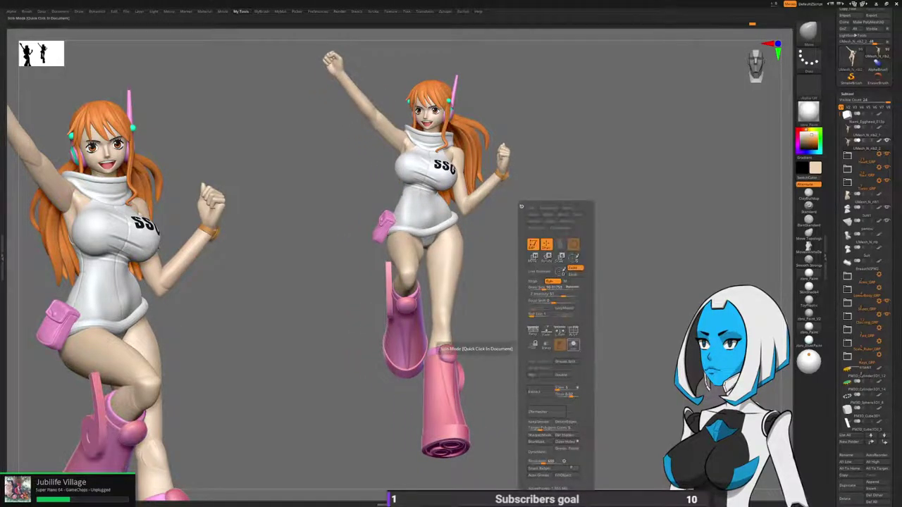
pyautogui.click(559, 344)
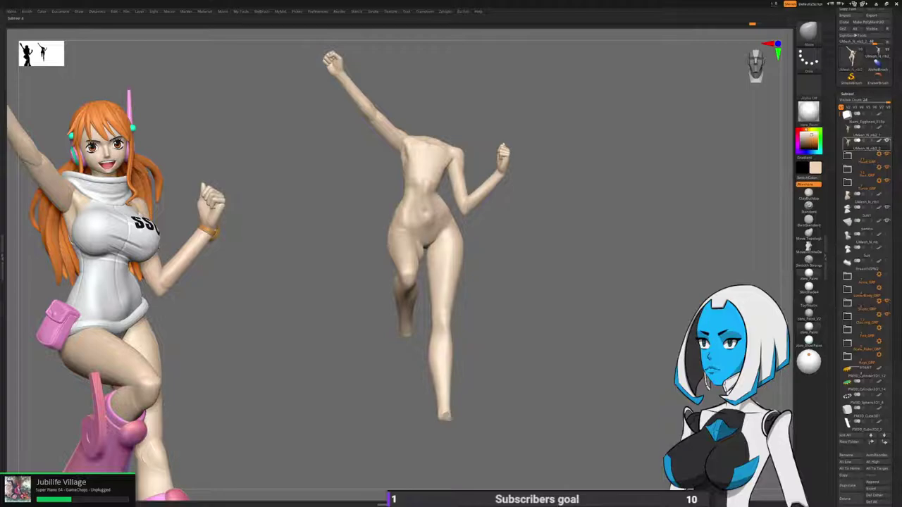
pyautogui.press('space')
pyautogui.moveTo(461, 295); pyautogui.dragTo(450, 297)
pyautogui.keyDown('ctrl'); pyautogui.moveTo(422, 155); pyautogui.dragTo(481, 284, button='right'); pyautogui.keyUp('ctrl')
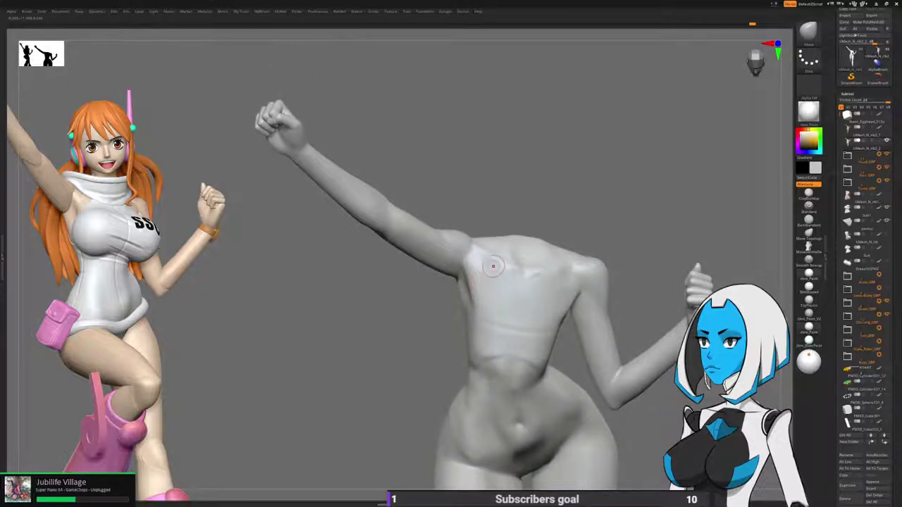
pyautogui.moveTo(551, 370); pyautogui.dragTo(539, 327, button='right')
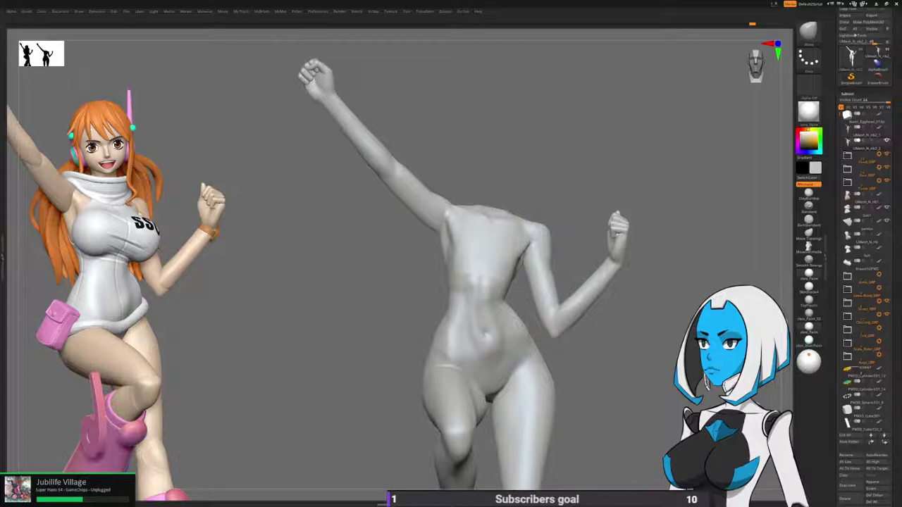
# Show the skin-coloured body together with all other parts again and save the file.
pyautogui.press('space')
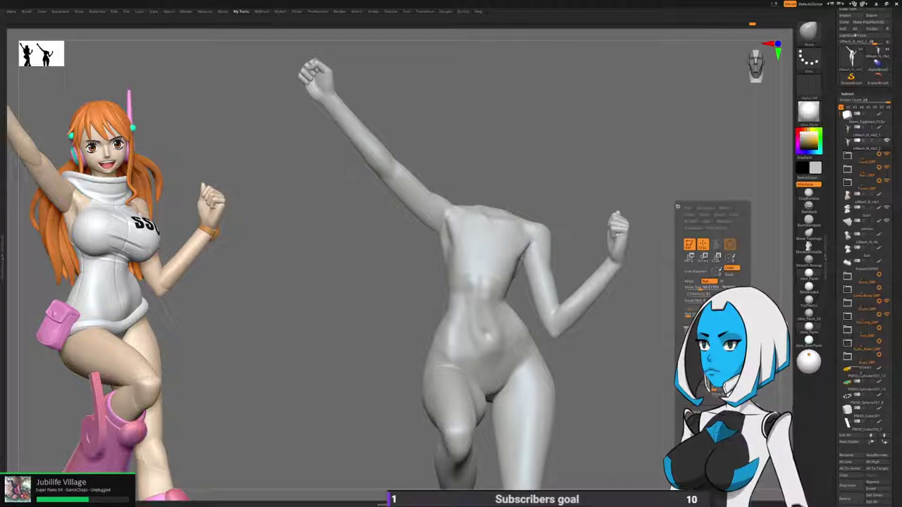
pyautogui.press('space')
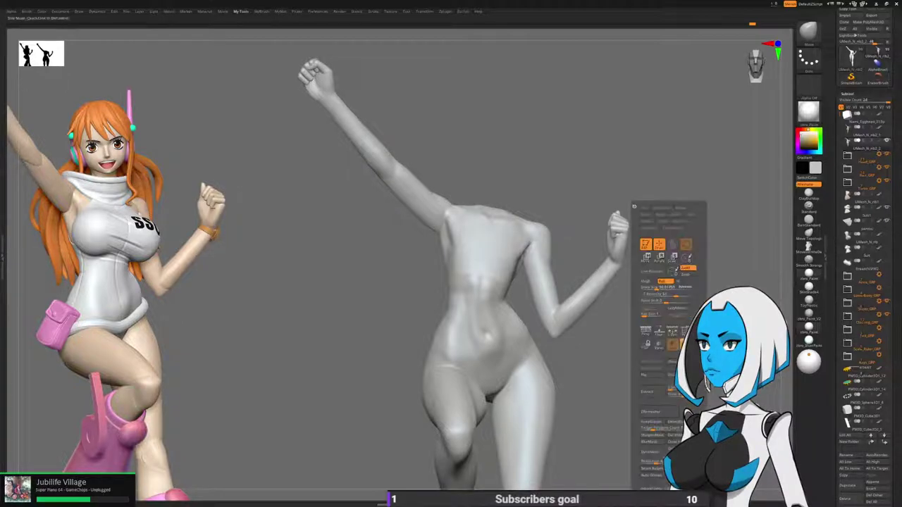
pyautogui.click(655, 243)
pyautogui.click(879, 140)
pyautogui.keyDown('ctrl'); pyautogui.moveTo(704, 169); pyautogui.dragTo(676, 101, button='right'); pyautogui.keyUp('ctrl')
pyautogui.moveTo(833, 63); pyautogui.dragTo(833, 97)
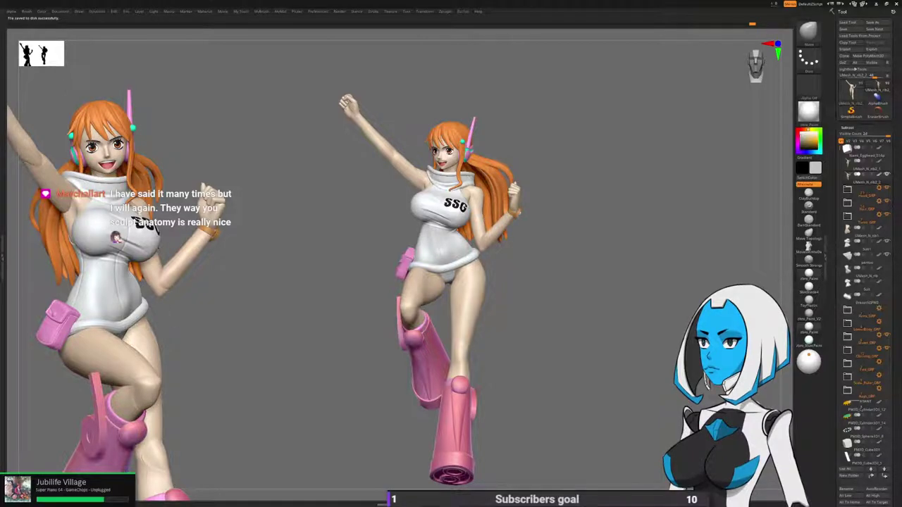
# Duplicate the BreastNSFW chest mesh from the torso folder and place the copy below the merged body in the subtool list.
pyautogui.moveTo(606, 282); pyautogui.dragTo(605, 341)
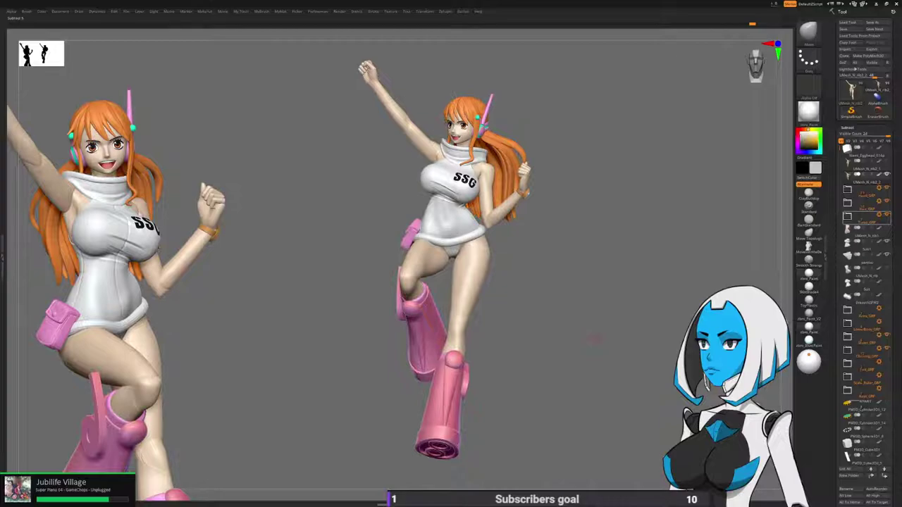
pyautogui.click(848, 216)
pyautogui.moveTo(866, 285)
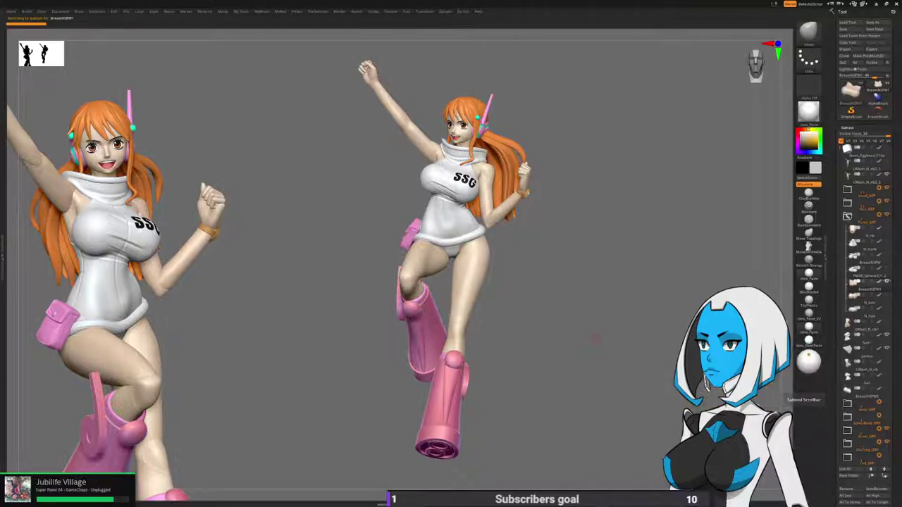
pyautogui.click(867, 288)
pyautogui.click(849, 482)
pyautogui.click(866, 259)
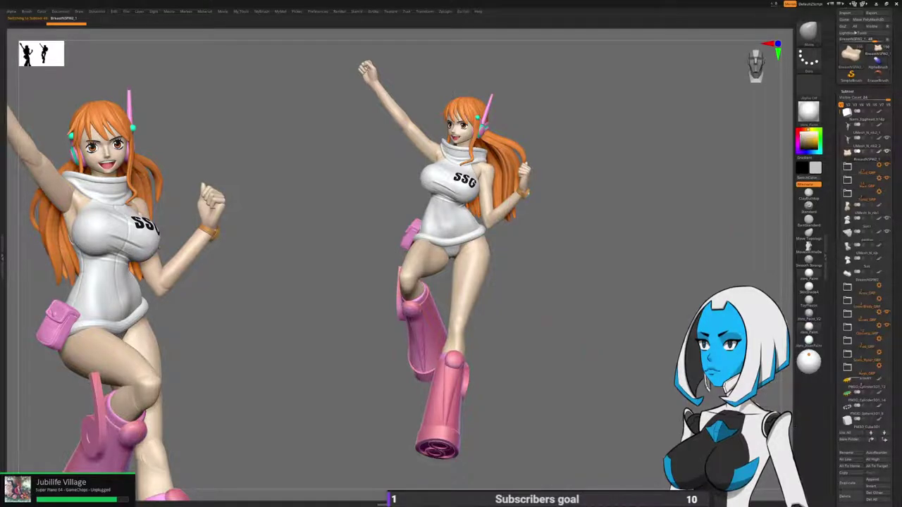
# Isolate the copied chest mesh, hide the polygroup connecting its two rounded forms, and try to delete the hidden part.
pyautogui.press('space')
pyautogui.click(586, 345)
pyautogui.moveTo(518, 296); pyautogui.dragTo(529, 331)
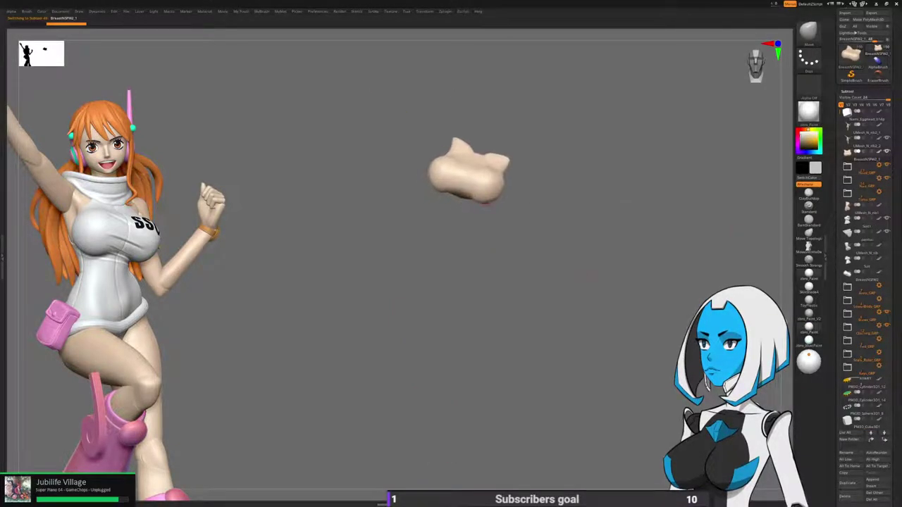
pyautogui.keyDown('ctrl'); pyautogui.keyDown('shift'); pyautogui.click(466, 185); pyautogui.keyUp('shift'); pyautogui.keyUp('ctrl')
pyautogui.keyDown('ctrl'); pyautogui.keyDown('shift'); pyautogui.moveTo(556, 224); pyautogui.dragTo(577, 249); pyautogui.keyUp('shift'); pyautogui.keyUp('ctrl')
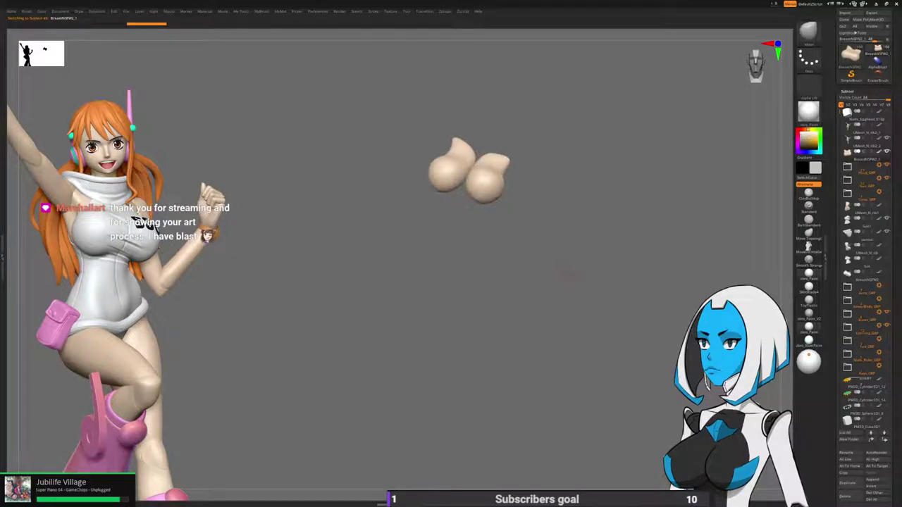
pyautogui.press('space')
pyautogui.click(579, 436)
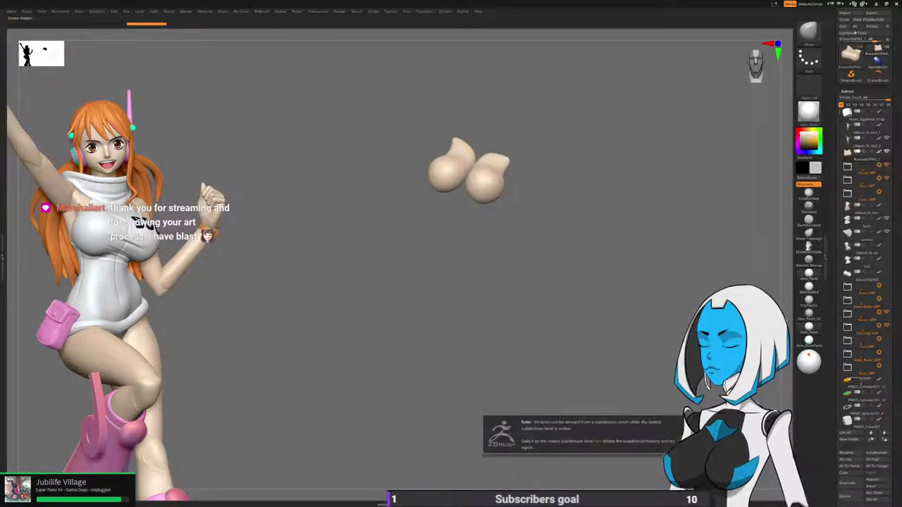
# Delete the copy's extra subdivision levels and hidden geometry, reconstruct its subdivision levels, and show all parts again.
pyautogui.moveTo(893, 395); pyautogui.dragTo(893, 246)
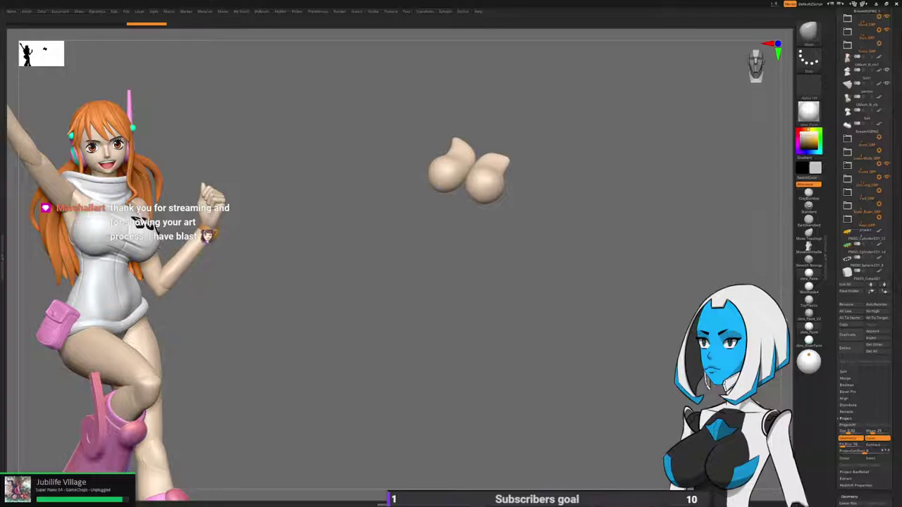
pyautogui.scroll(-2, 865, 257)
pyautogui.click(850, 461)
pyautogui.press('space')
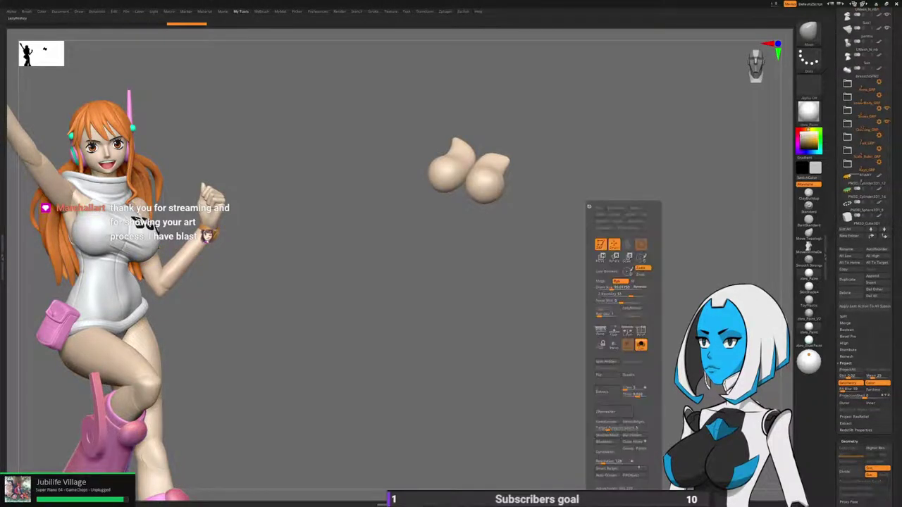
pyautogui.click(633, 435)
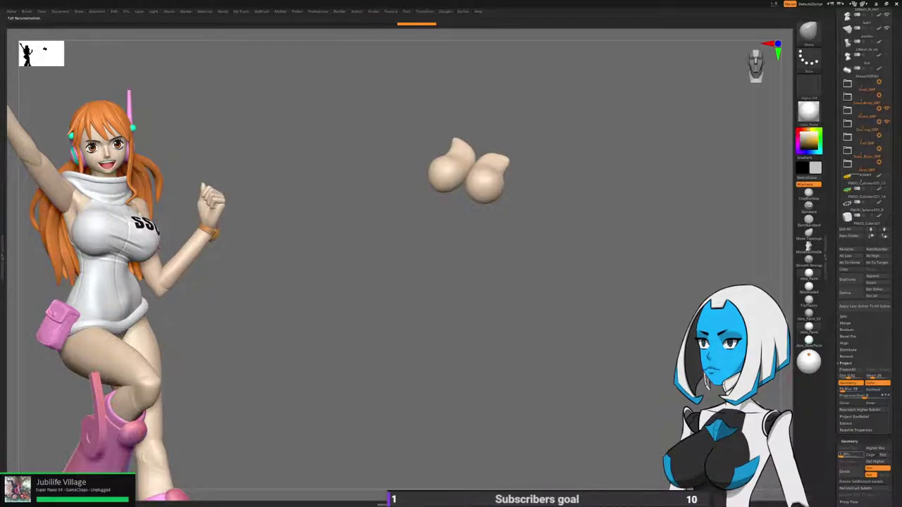
pyautogui.press('space')
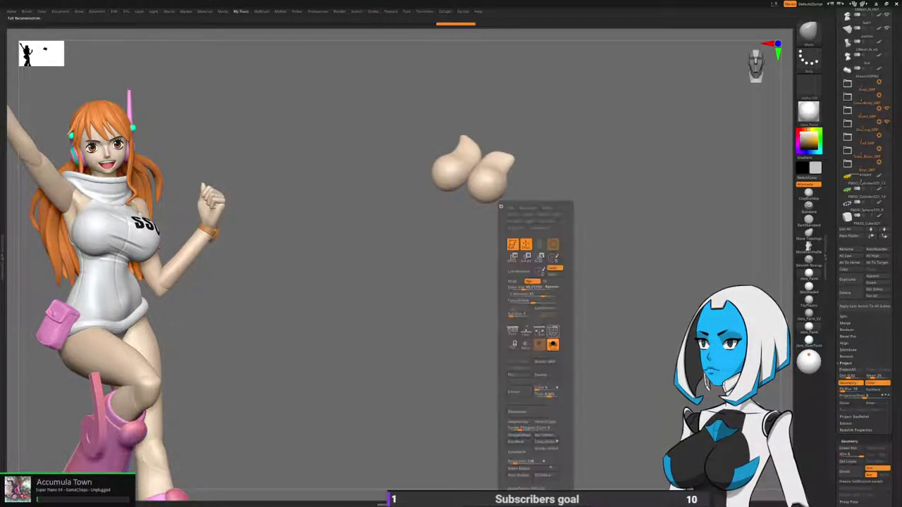
pyautogui.click(553, 343)
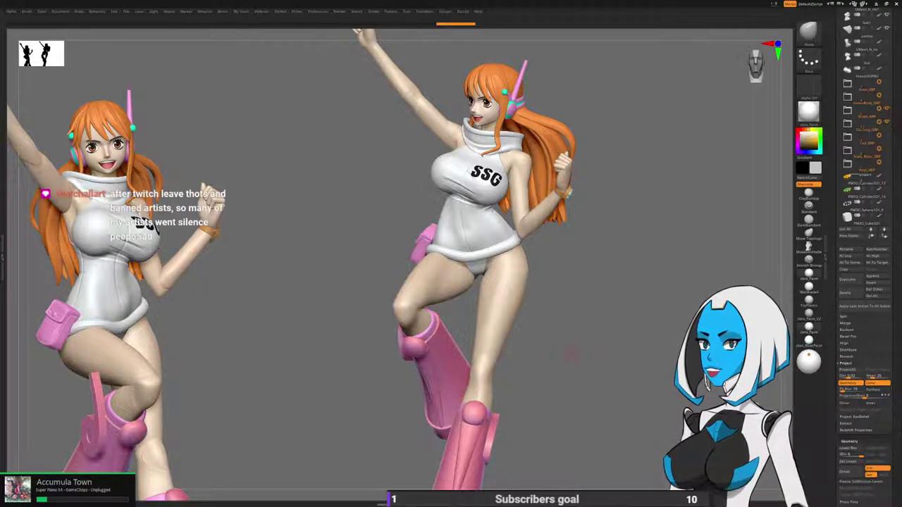
# Examine the assembled figure's pose and proportions from the front and both sides.
pyautogui.moveTo(570, 352); pyautogui.dragTo(620, 289)
pyautogui.moveTo(578, 317); pyautogui.dragTo(631, 288)
pyautogui.moveTo(631, 289); pyautogui.dragTo(581, 292)
pyautogui.moveTo(840, 282); pyautogui.dragTo(840, 417)
pyautogui.moveTo(840, 317); pyautogui.dragTo(841, 391)
pyautogui.moveTo(610, 334); pyautogui.dragTo(553, 332)
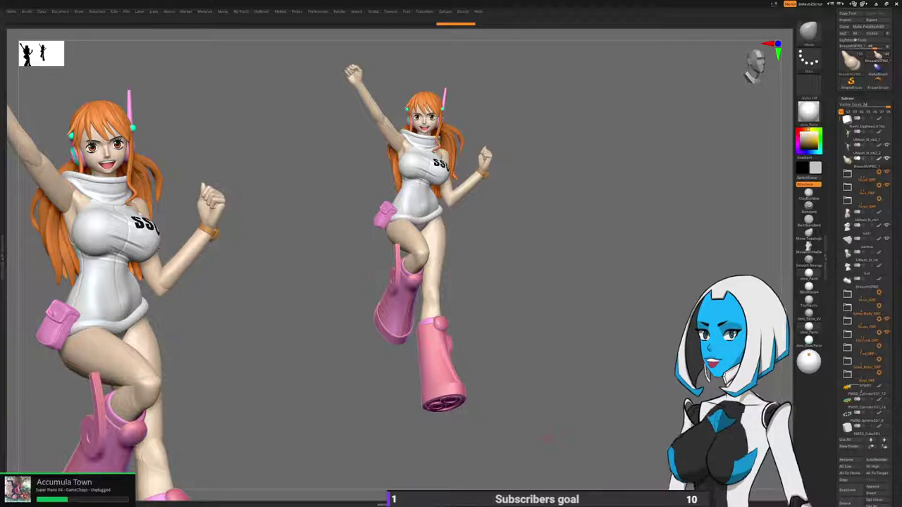
pyautogui.moveTo(548, 438); pyautogui.dragTo(479, 438)
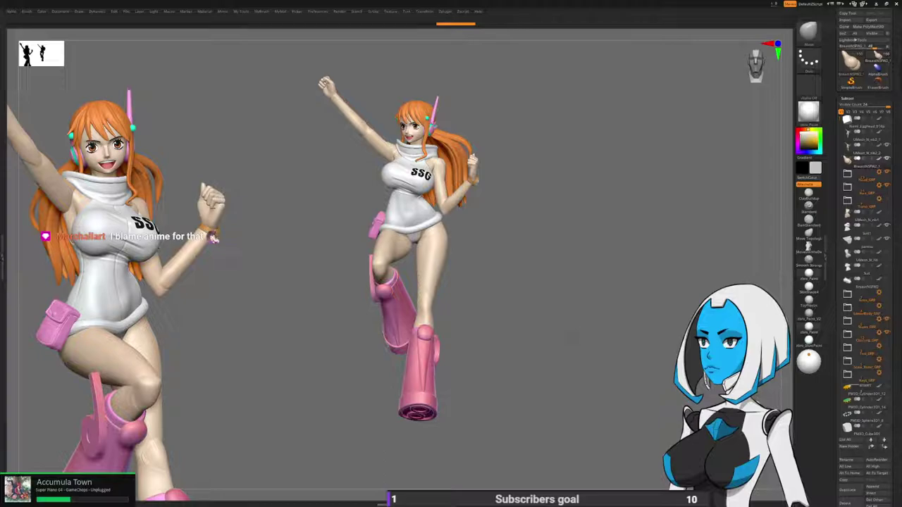
# Hide the clothing, boots, suit, hair and head so only the merged body and copied chest mesh remain.
pyautogui.click(887, 333)
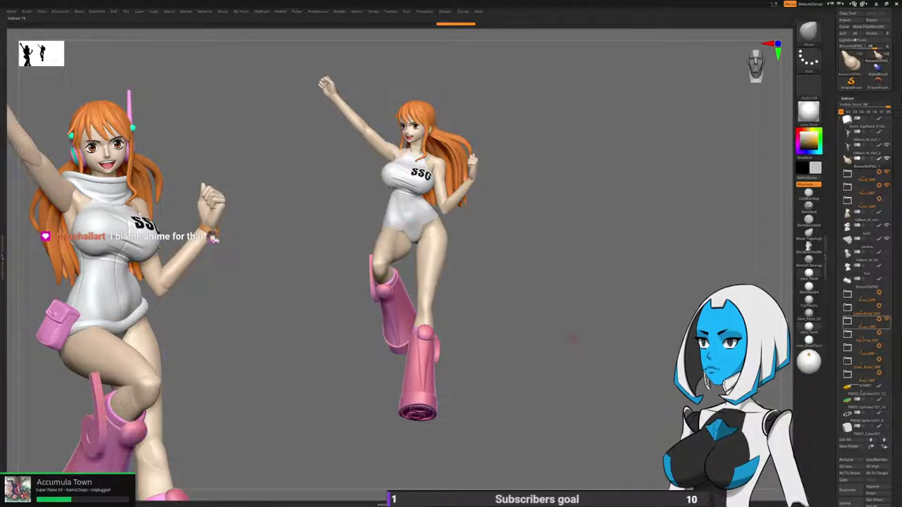
pyautogui.click(886, 320)
pyautogui.click(887, 225)
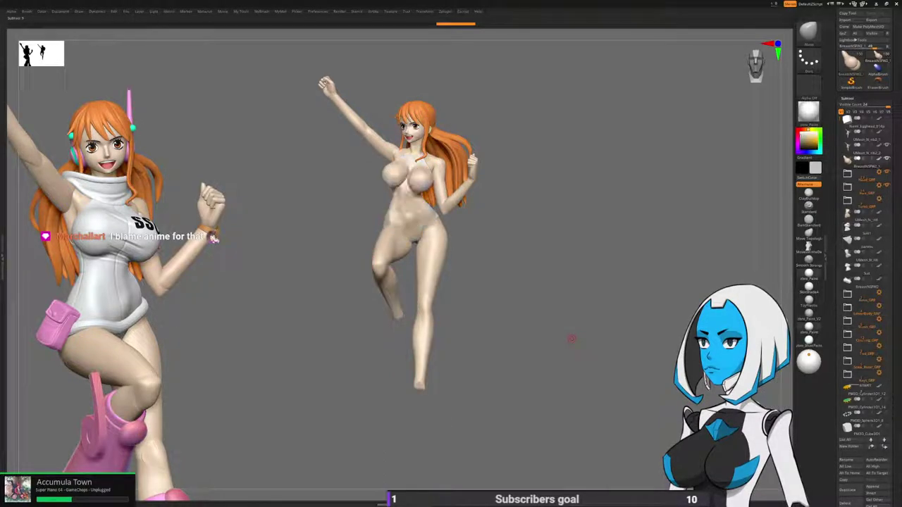
pyautogui.click(887, 185)
pyautogui.click(887, 172)
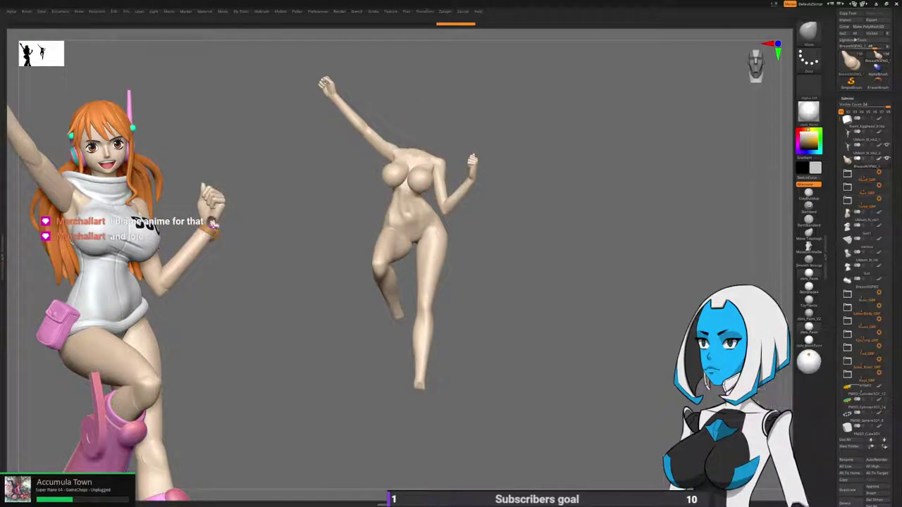
# Make a Boolean mesh from the merged body and the copied chest mesh.
pyautogui.click(865, 149)
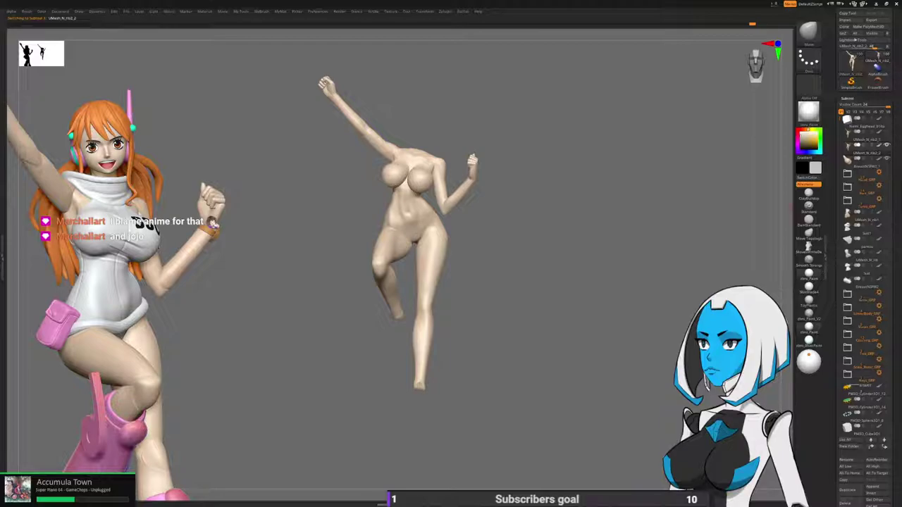
pyautogui.scroll(-3, 865, 253)
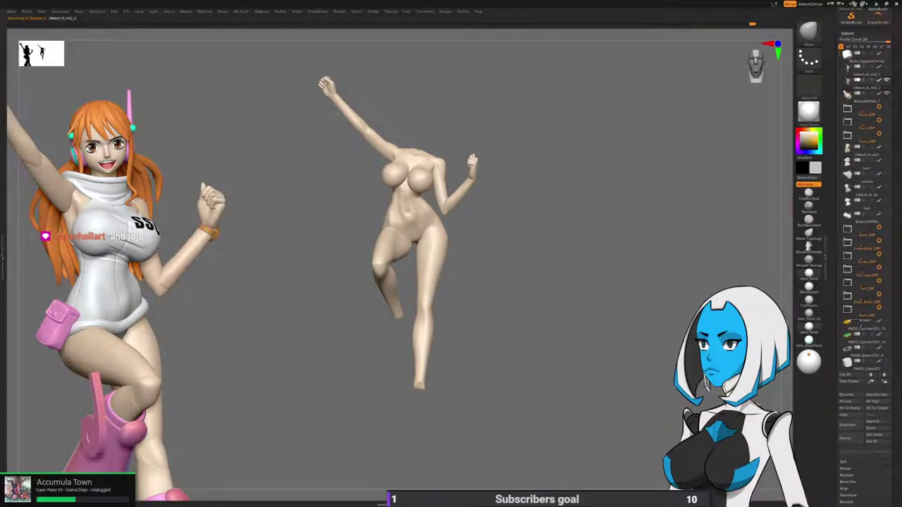
pyautogui.moveTo(522, 338); pyautogui.dragTo(612, 344)
pyautogui.press('space')
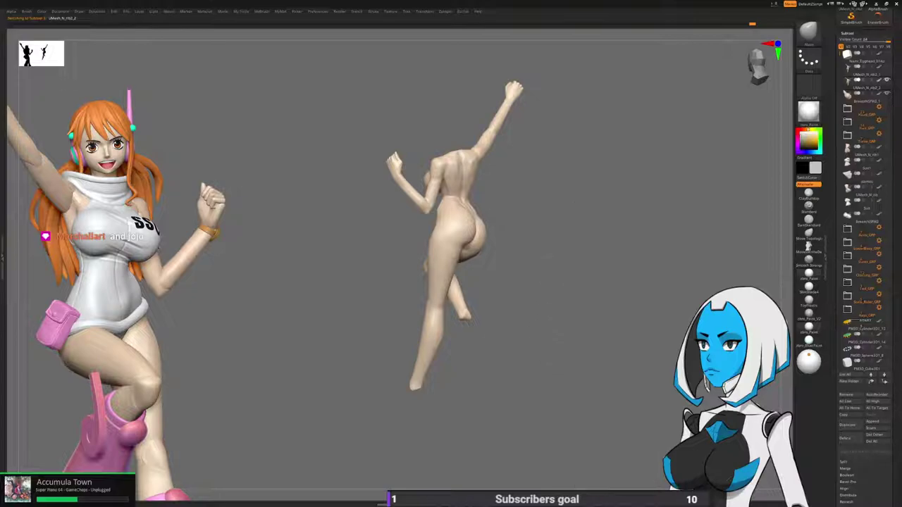
pyautogui.scroll(-3, 865, 282)
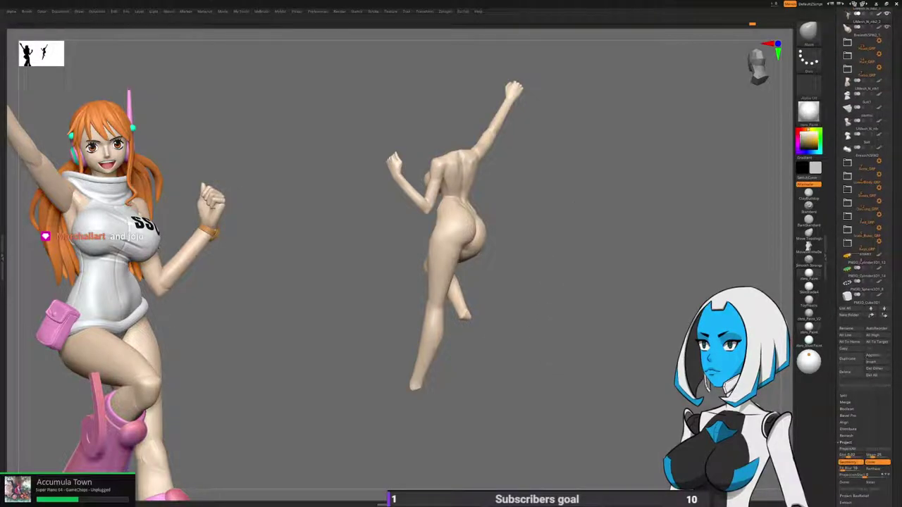
pyautogui.click(847, 409)
pyautogui.click(856, 415)
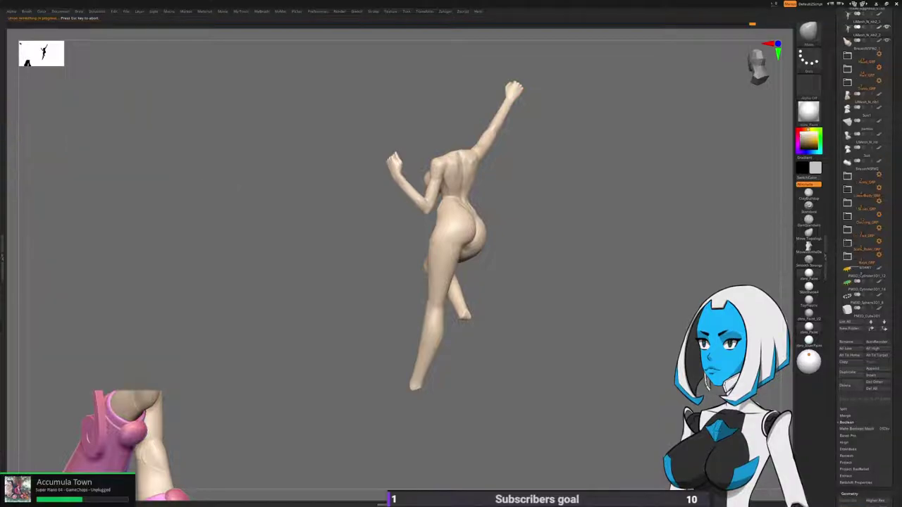
# Append the Boolean result as a new subtool and move it up beneath the copied chest mesh.
pyautogui.click(874, 368)
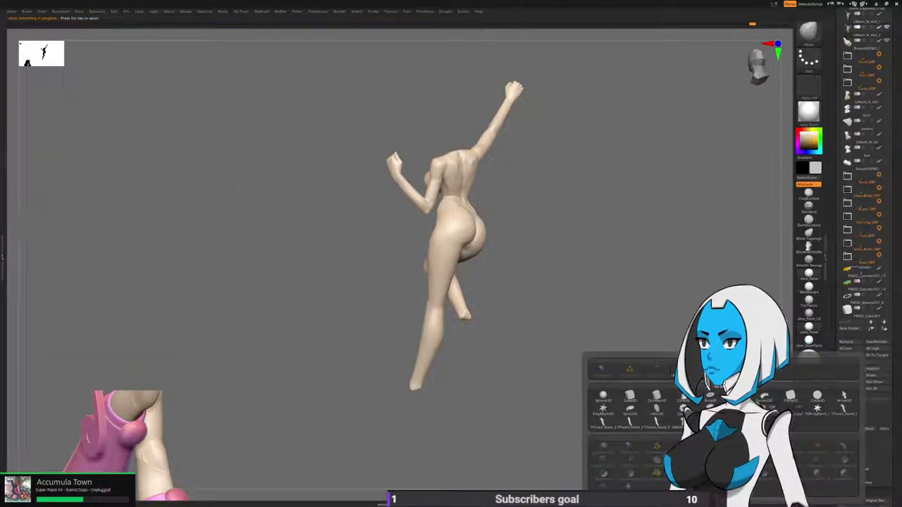
pyautogui.moveTo(891, 137); pyautogui.dragTo(891, 165)
pyautogui.scroll(-9, 866, 167)
pyautogui.click(867, 285)
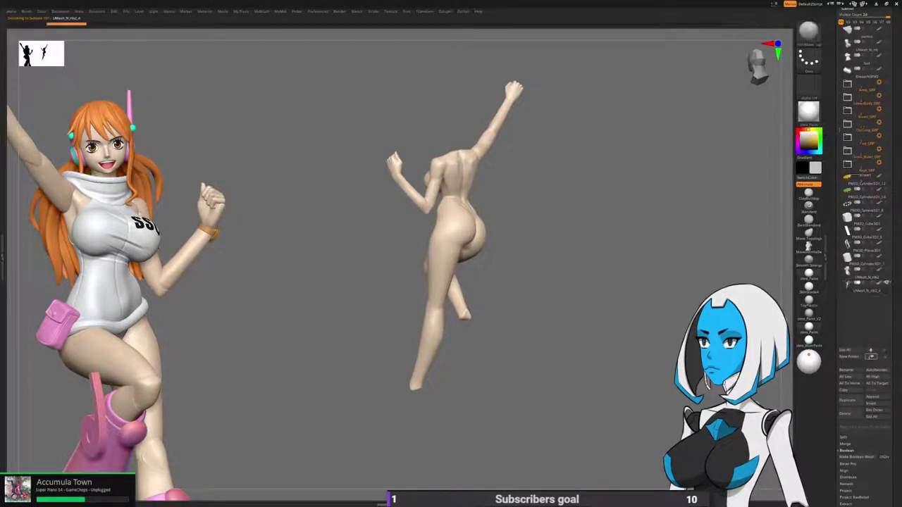
pyautogui.keyDown('shift'); pyautogui.click(870, 356); pyautogui.keyUp('shift')
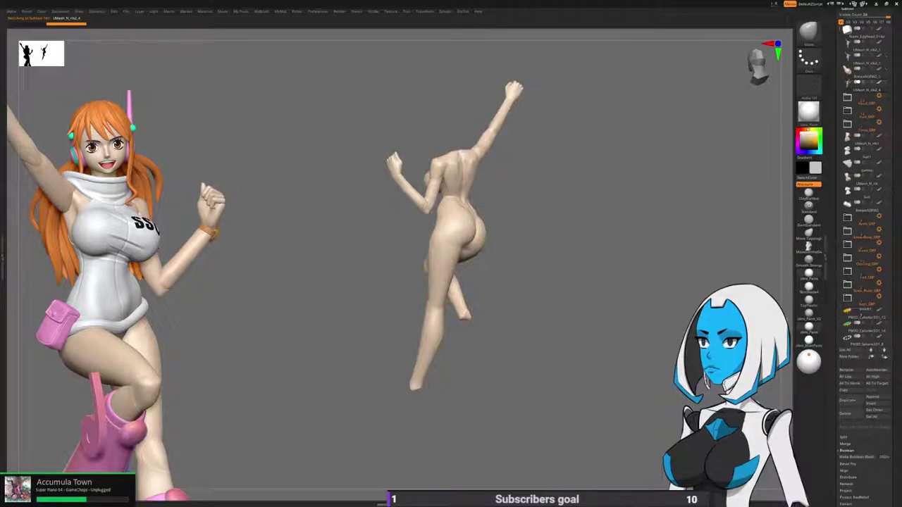
# Turn off the skin colour on the Boolean body and inspect its polygroups around the chest and arms.
pyautogui.moveTo(564, 239); pyautogui.dragTo(648, 239)
pyautogui.click(879, 83)
pyautogui.moveTo(564, 239)
pyautogui.mouseDown()
pyautogui.moveTo(641, 239)
pyautogui.moveTo(648, 282)
pyautogui.mouseUp()
pyautogui.moveTo(536, 212)
pyautogui.keyDown('ctrl'); pyautogui.mouseDown(button='right')
pyautogui.moveTo(543, 258)
pyautogui.moveTo(561, 242)
pyautogui.moveTo(561, 215)
pyautogui.mouseUp(button='right'); pyautogui.keyUp('ctrl')
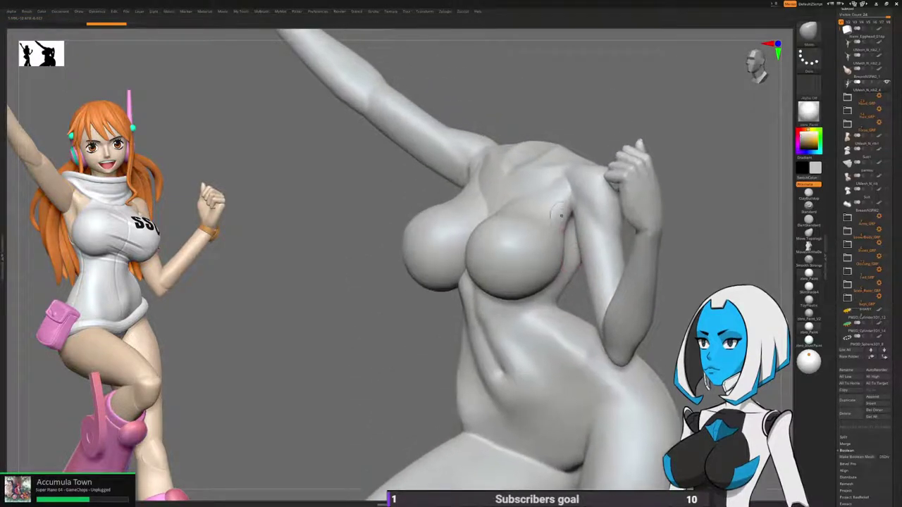
pyautogui.press('space')
pyautogui.click(566, 331)
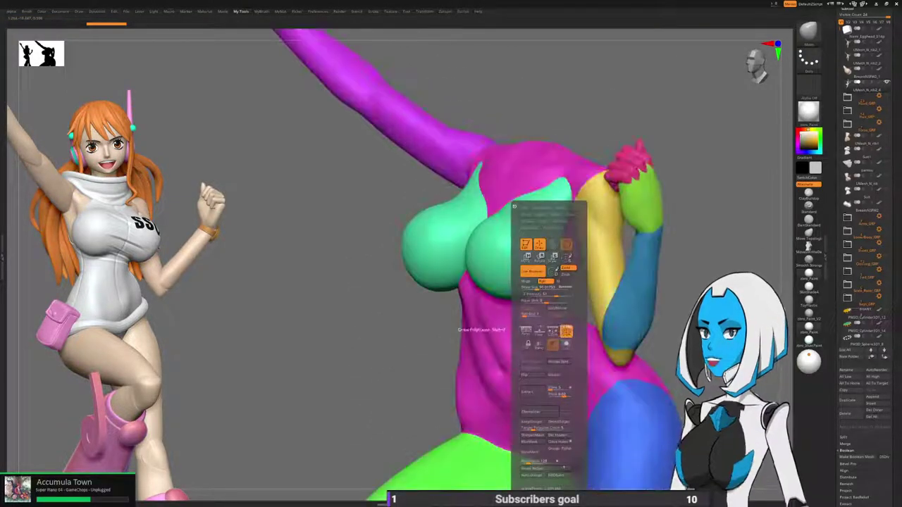
pyautogui.keyDown('ctrl'); pyautogui.moveTo(493, 275); pyautogui.dragTo(491, 255, button='right'); pyautogui.keyUp('ctrl')
pyautogui.moveTo(380, 310)
pyautogui.mouseDown(button='right')
pyautogui.moveTo(517, 306)
pyautogui.moveTo(432, 303)
pyautogui.mouseUp(button='right')
pyautogui.moveTo(637, 405); pyautogui.dragTo(602, 391, button='right')
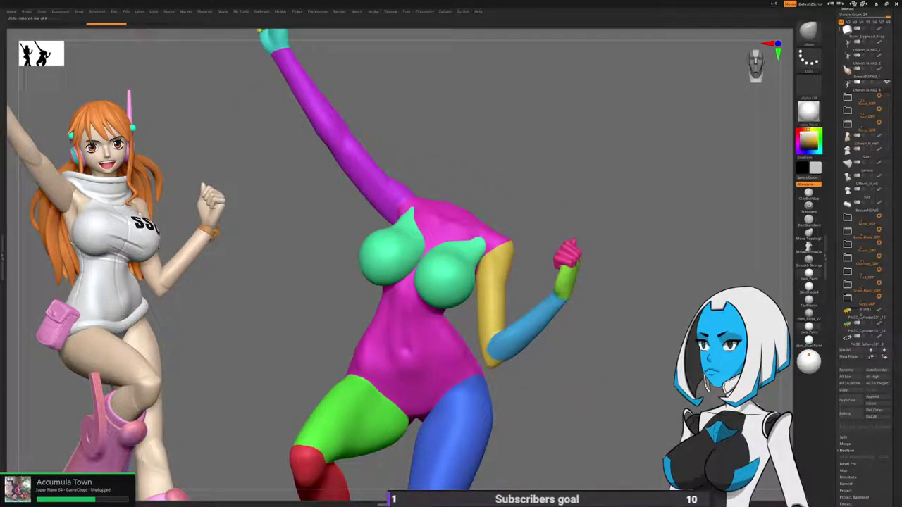
# Turn off the polygroup display and fuse the Boolean body into one continuous mesh with DynaMesh.
pyautogui.moveTo(607, 394)
pyautogui.mouseDown(button='right')
pyautogui.moveTo(599, 373)
pyautogui.moveTo(581, 370)
pyautogui.moveTo(579, 335)
pyautogui.moveTo(568, 321)
pyautogui.mouseUp(button='right')
pyautogui.press('space')
pyautogui.click(595, 332)
pyautogui.moveTo(567, 323); pyautogui.dragTo(561, 329)
pyautogui.press('space')
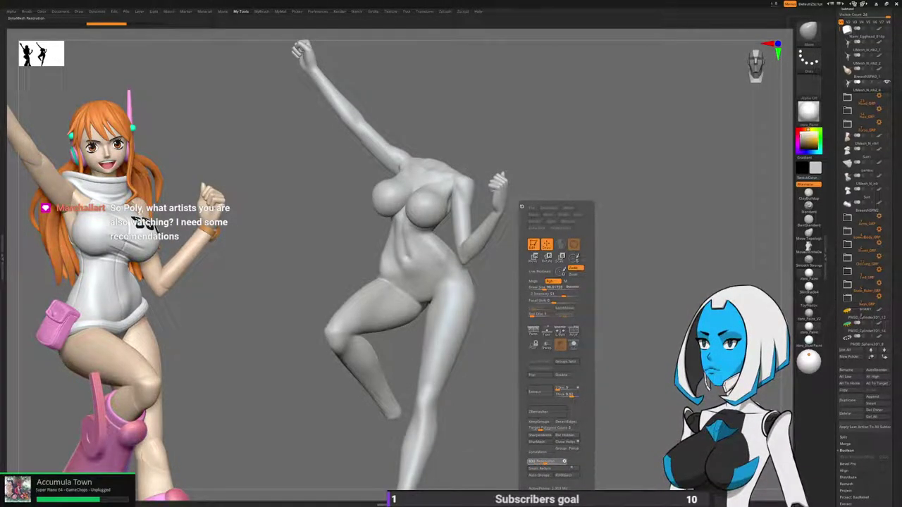
pyautogui.click(539, 453)
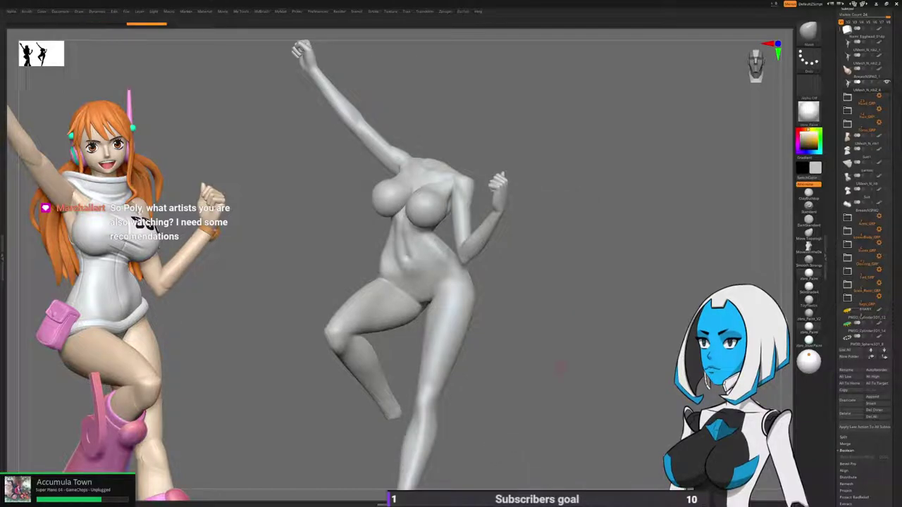
pyautogui.press('space')
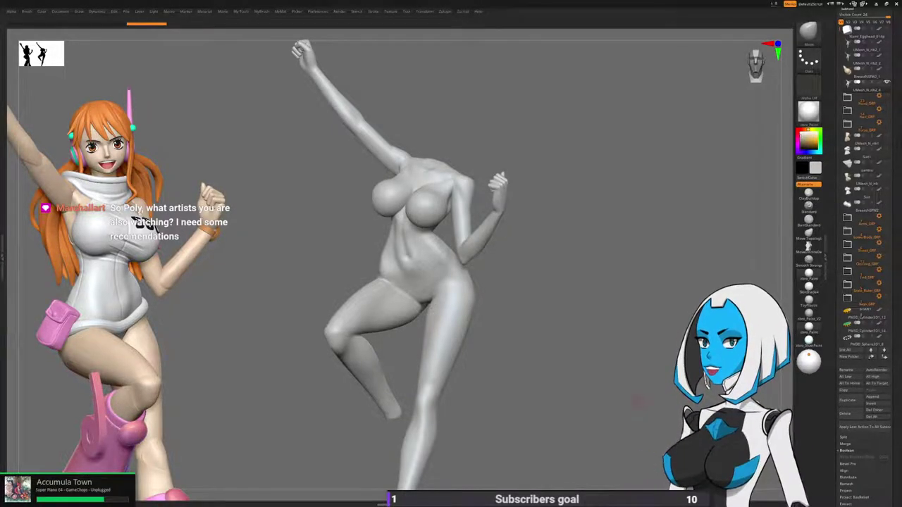
# Smooth the fused body's front shoulder and collarbone area above the breasts.
pyautogui.moveTo(639, 402); pyautogui.dragTo(606, 479)
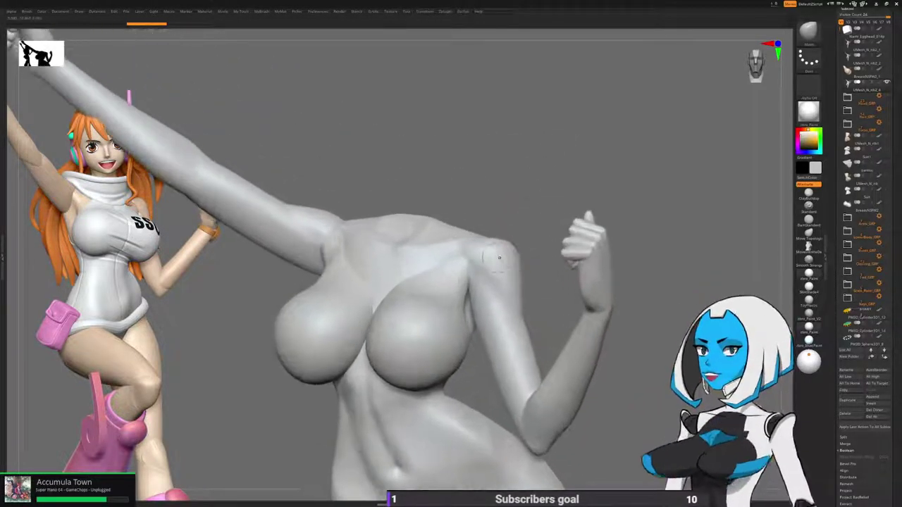
pyautogui.moveTo(606, 422); pyautogui.dragTo(623, 416)
pyautogui.moveTo(451, 268)
pyautogui.keyDown('ctrl'); pyautogui.mouseDown(button='right')
pyautogui.moveTo(517, 286)
pyautogui.moveTo(556, 278)
pyautogui.mouseUp(button='right'); pyautogui.keyUp('ctrl')
pyautogui.keyDown('shift'); pyautogui.moveTo(571, 270); pyautogui.dragTo(570, 252); pyautogui.keyUp('shift')
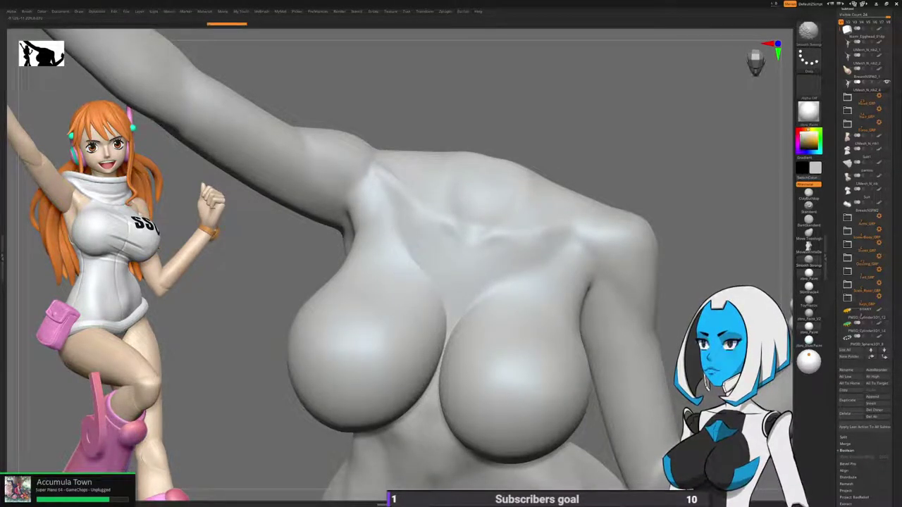
pyautogui.moveTo(638, 264)
pyautogui.mouseDown(button='right')
pyautogui.moveTo(554, 275)
pyautogui.moveTo(557, 258)
pyautogui.moveTo(533, 276)
pyautogui.moveTo(551, 303)
pyautogui.mouseUp(button='right')
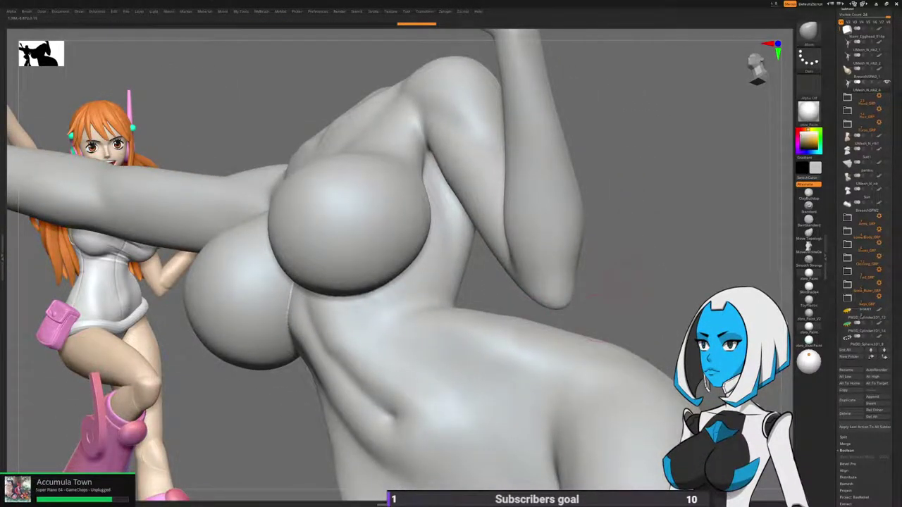
pyautogui.keyDown('ctrl'); pyautogui.moveTo(598, 320); pyautogui.dragTo(582, 298, button='right'); pyautogui.keyUp('ctrl')
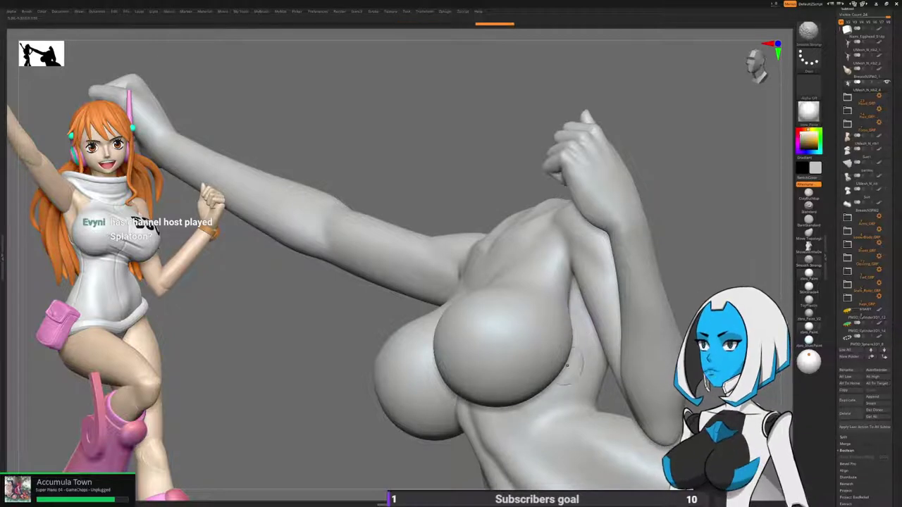
# Smooth the join between the breast and the ribcage beneath the raised arm, from the armpit down to the underside.
pyautogui.hotkey('ctrl', 'shift', 'z')
pyautogui.moveTo(522, 376)
pyautogui.mouseDown(button='right')
pyautogui.moveTo(551, 321)
pyautogui.moveTo(557, 281)
pyautogui.moveTo(489, 254)
pyautogui.mouseUp(button='right')
pyautogui.keyDown('shift'); pyautogui.moveTo(489, 254); pyautogui.dragTo(475, 259); pyautogui.keyUp('shift')
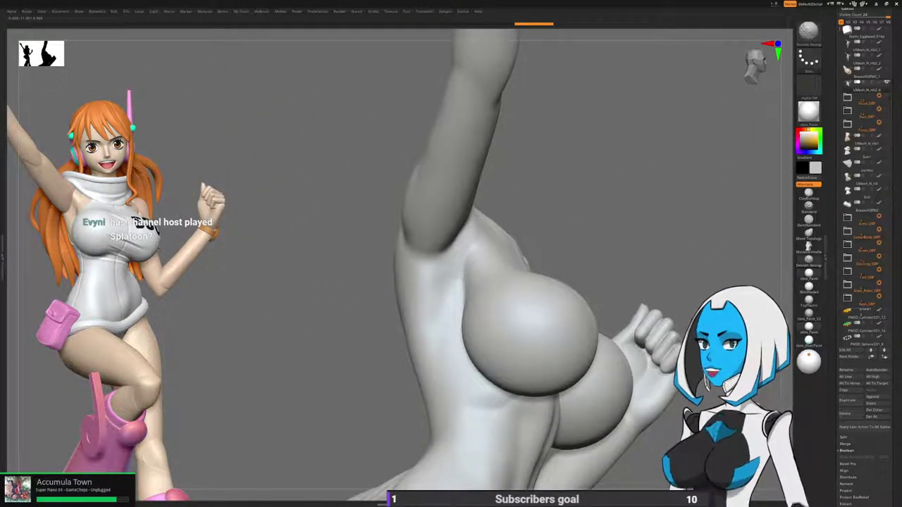
pyautogui.keyDown('shift'); pyautogui.moveTo(464, 324); pyautogui.dragTo(468, 358); pyautogui.keyUp('shift')
pyautogui.moveTo(467, 343); pyautogui.dragTo(447, 325, button='right')
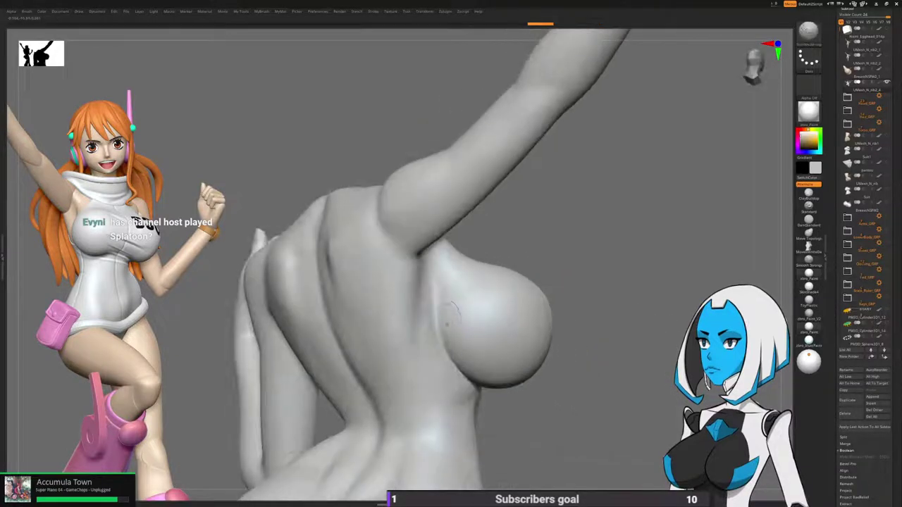
pyautogui.keyDown('shift'); pyautogui.moveTo(446, 370); pyautogui.dragTo(457, 394); pyautogui.keyUp('shift')
pyautogui.moveTo(456, 391)
pyautogui.keyDown('ctrl'); pyautogui.mouseDown(button='right')
pyautogui.moveTo(452, 339)
pyautogui.moveTo(479, 274)
pyautogui.moveTo(390, 242)
pyautogui.moveTo(381, 271)
pyautogui.mouseUp(button='right'); pyautogui.keyUp('ctrl')
# Show the suit, the panties and the clothing group over the fused body.
pyautogui.moveTo(338, 226)
pyautogui.mouseDown(button='right')
pyautogui.moveTo(413, 238)
pyautogui.moveTo(400, 238)
pyautogui.mouseUp(button='right')
pyautogui.moveTo(400, 238); pyautogui.dragTo(407, 240, button='right')
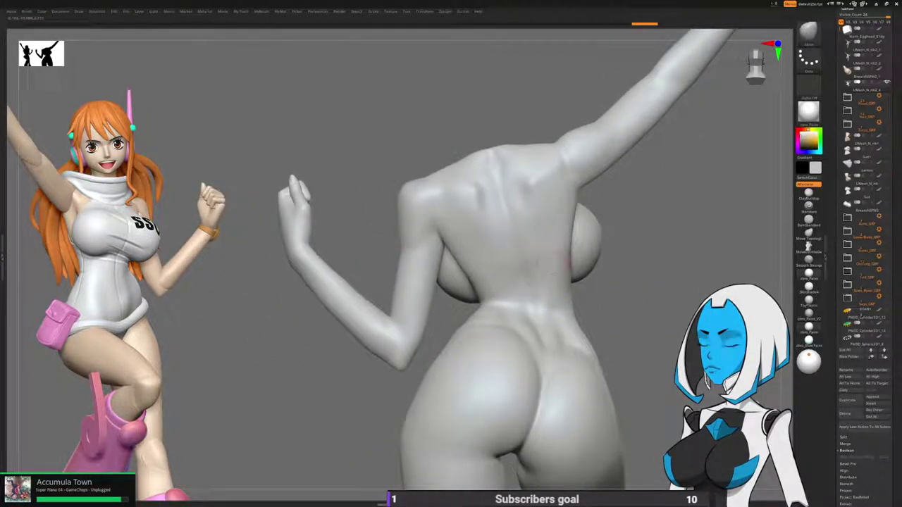
pyautogui.moveTo(573, 413)
pyautogui.mouseDown(button='right')
pyautogui.moveTo(712, 296)
pyautogui.moveTo(751, 148)
pyautogui.mouseUp(button='right')
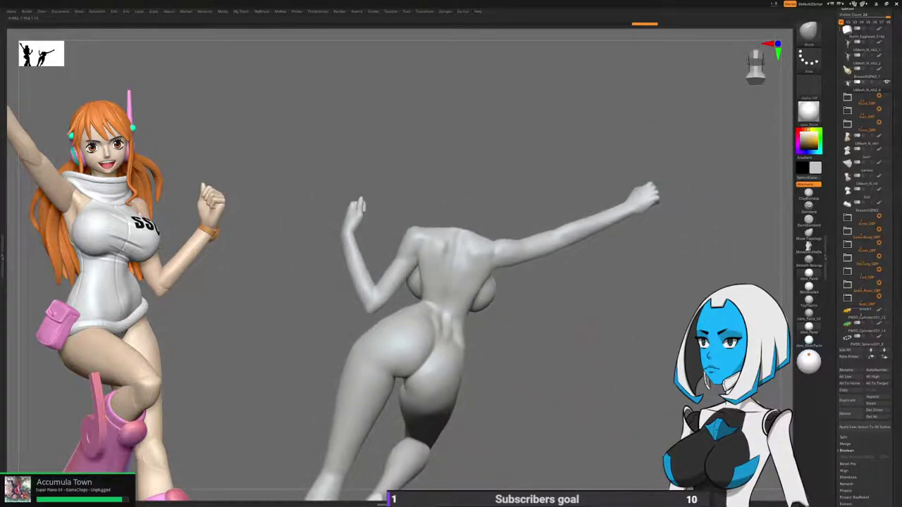
pyautogui.click(886, 149)
pyautogui.click(886, 163)
pyautogui.moveTo(525, 363)
pyautogui.mouseDown(button='right')
pyautogui.moveTo(704, 338)
pyautogui.moveTo(634, 353)
pyautogui.mouseUp(button='right')
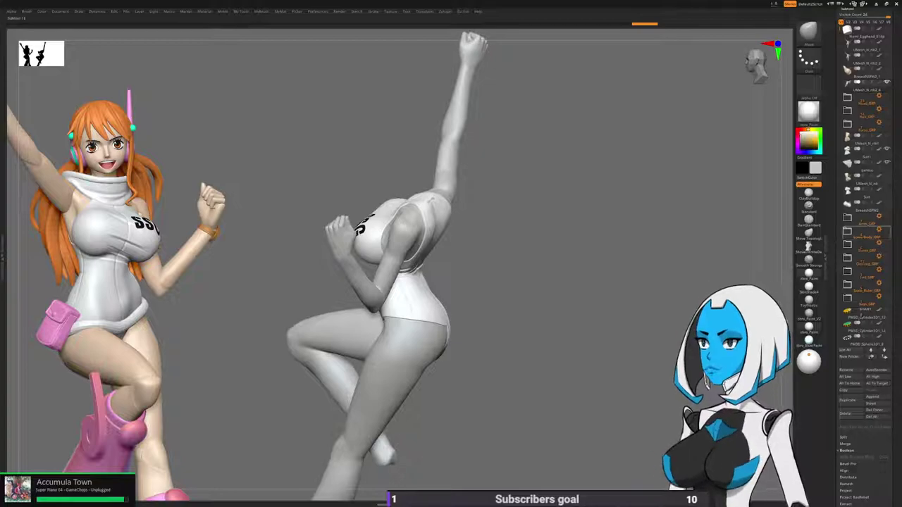
pyautogui.moveTo(865, 259)
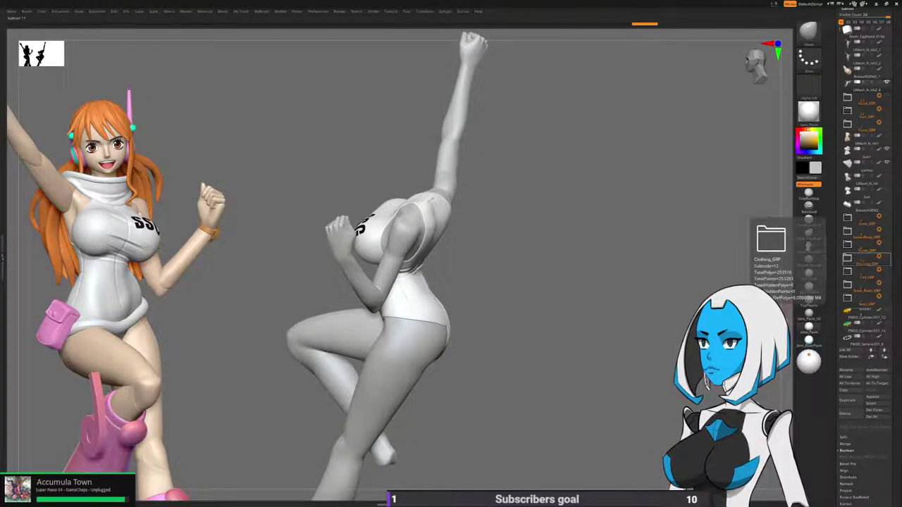
pyautogui.click(887, 256)
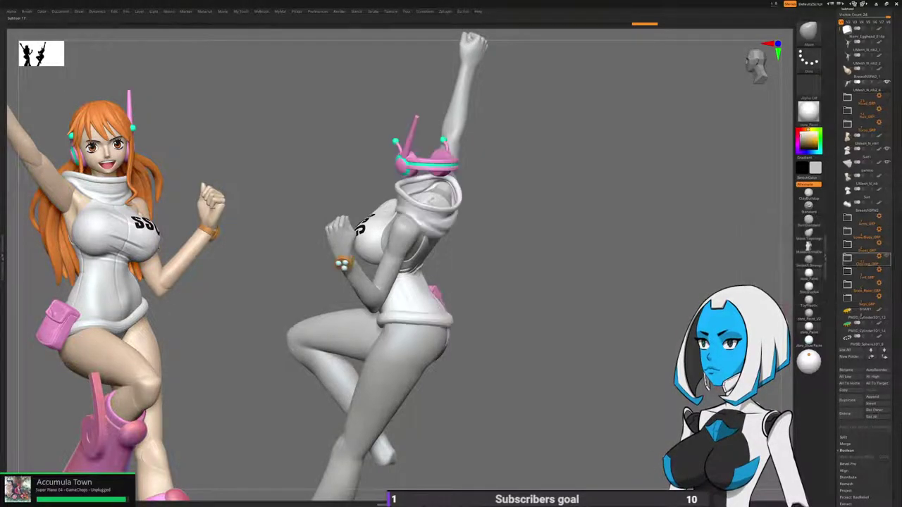
pyautogui.moveTo(634, 282)
pyautogui.mouseDown(button='right')
pyautogui.moveTo(599, 285)
pyautogui.moveTo(589, 307)
pyautogui.moveTo(579, 300)
pyautogui.moveTo(613, 285)
pyautogui.mouseUp(button='right')
# Show the head and hair groups, and hide the long back hair mesh inside the hair group.
pyautogui.click(887, 95)
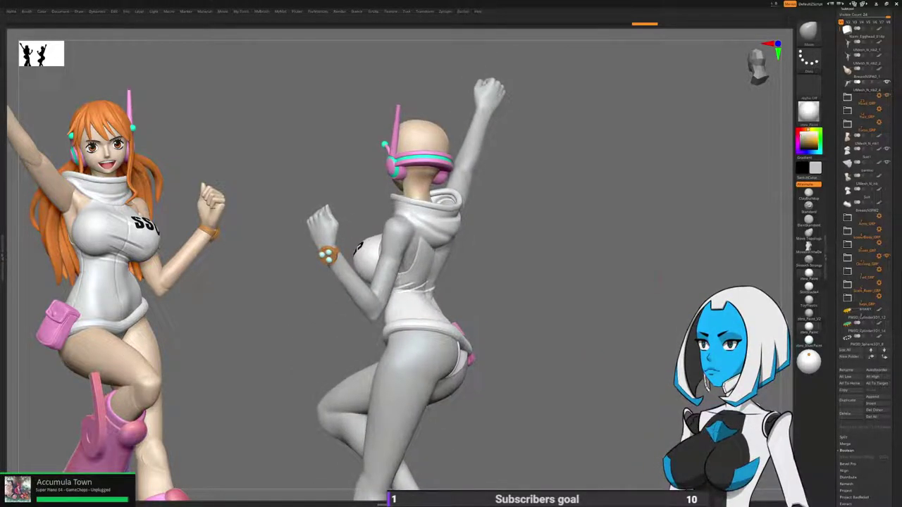
pyautogui.click(887, 108)
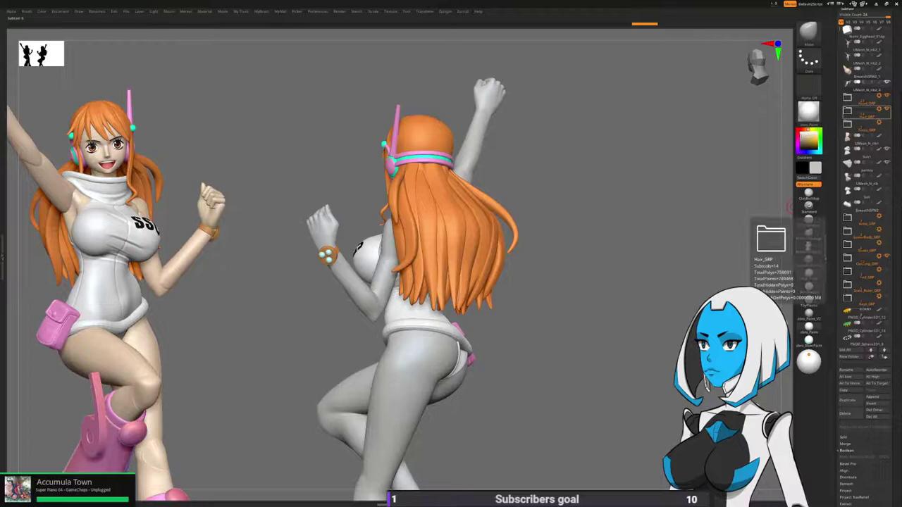
pyautogui.click(847, 111)
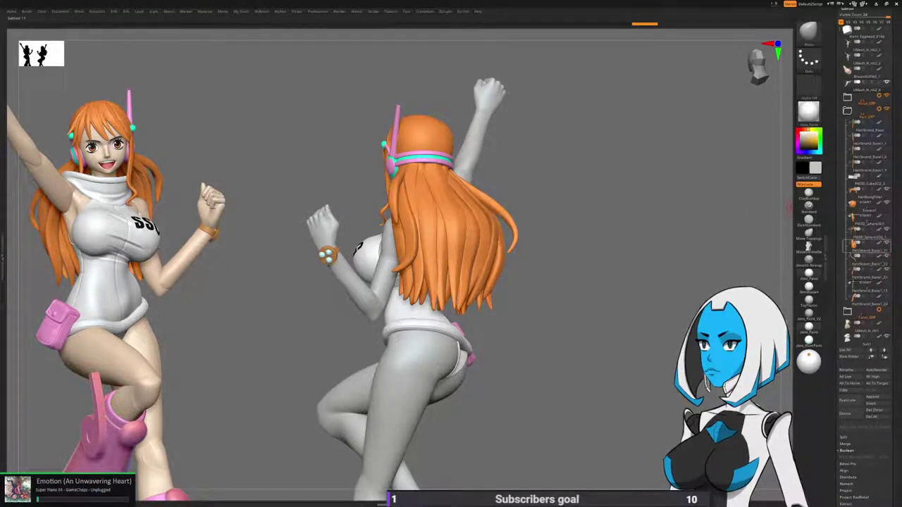
pyautogui.moveTo(858, 246)
pyautogui.click(886, 243)
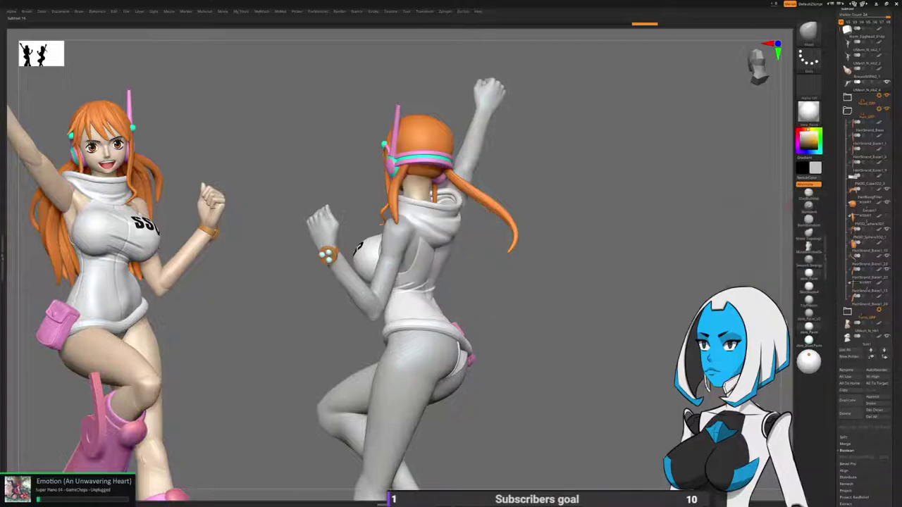
pyautogui.click(886, 250)
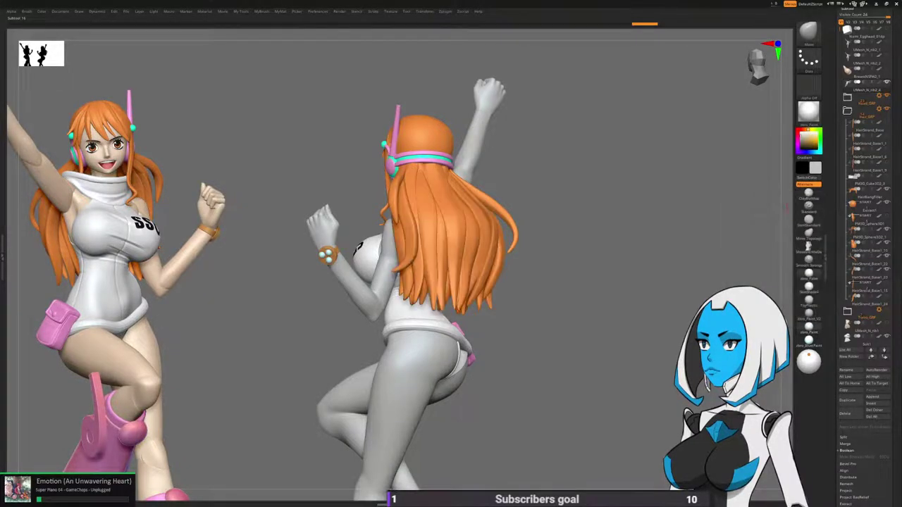
pyautogui.click(886, 242)
pyautogui.moveTo(507, 423); pyautogui.dragTo(564, 429)
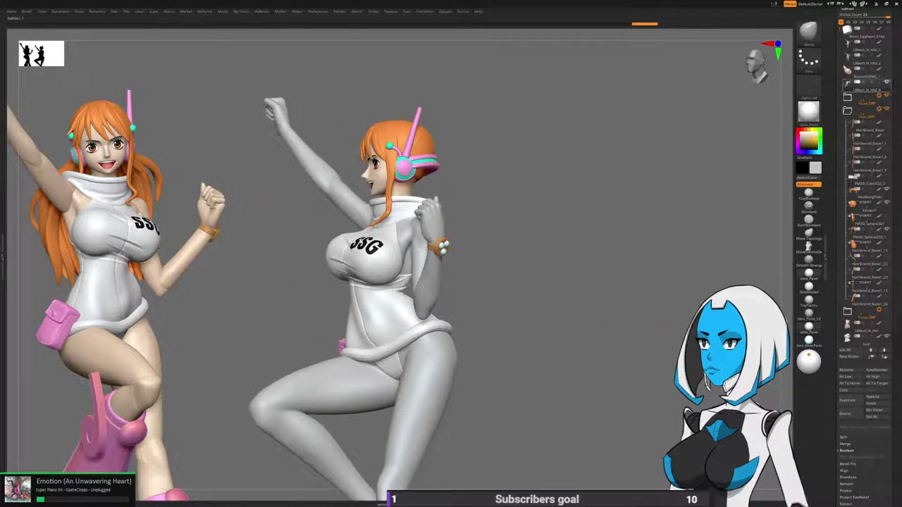
# Select the fused body, restore its skin colour and turn off DynaMesh.
pyautogui.click(865, 86)
pyautogui.moveTo(528, 282); pyautogui.dragTo(671, 272)
pyautogui.keyDown('alt'); pyautogui.click(384, 302); pyautogui.keyUp('alt')
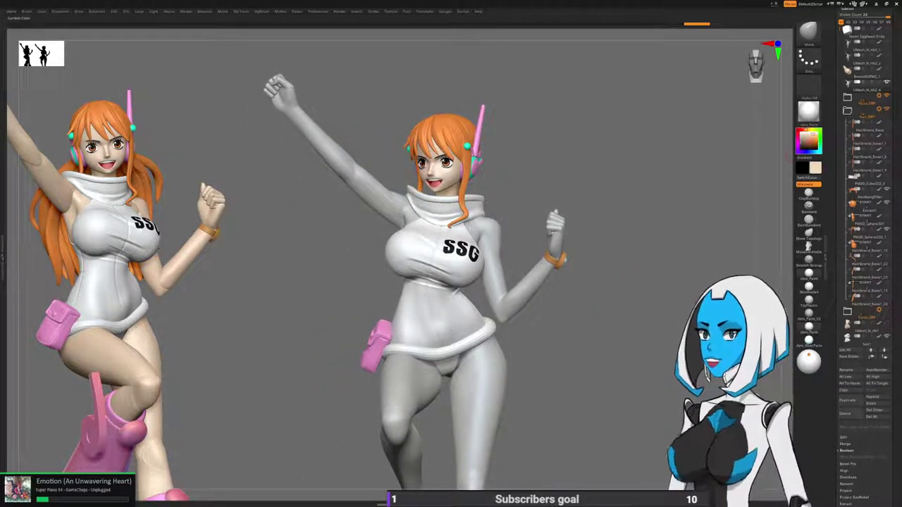
pyautogui.press('space')
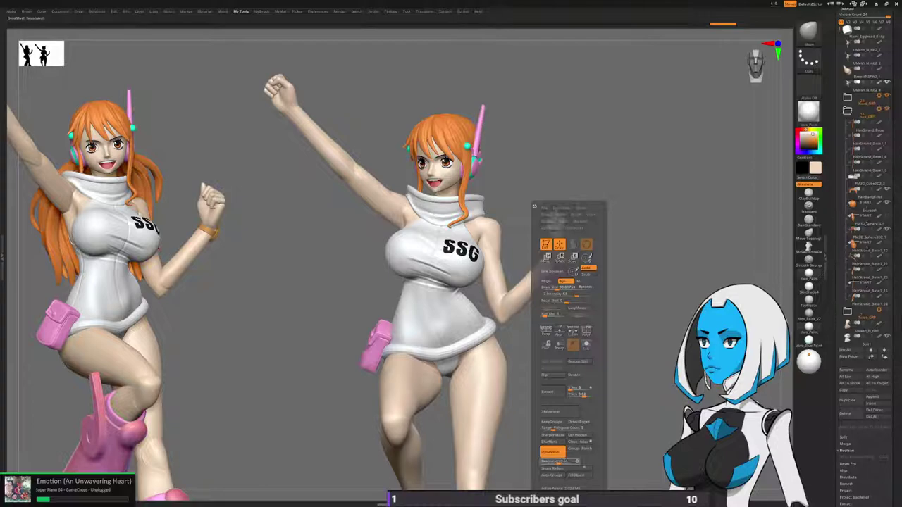
pyautogui.click(553, 451)
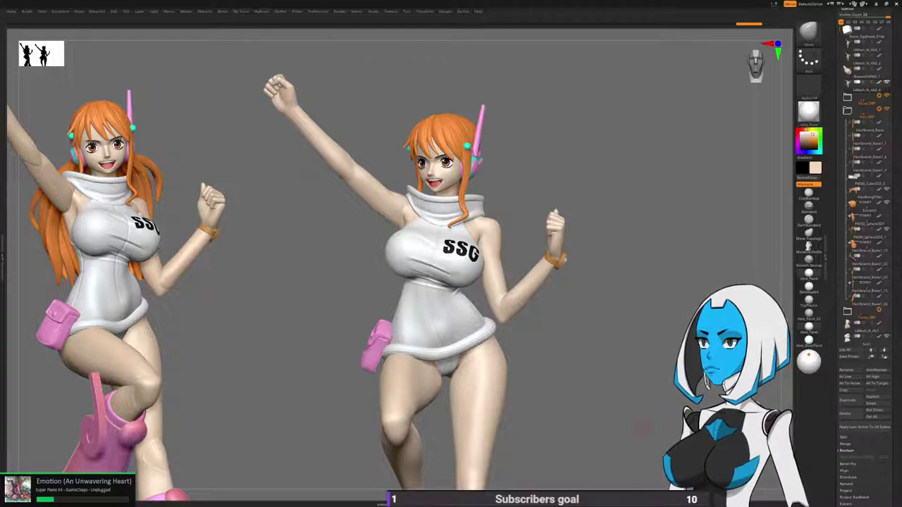
# Enlarge the Move brush and adjust the bent arm's shoulder beside the collar.
pyautogui.moveTo(643, 427); pyautogui.dragTo(610, 423)
pyautogui.keyDown('alt'); pyautogui.moveTo(557, 282); pyautogui.dragTo(465, 263); pyautogui.keyUp('alt')
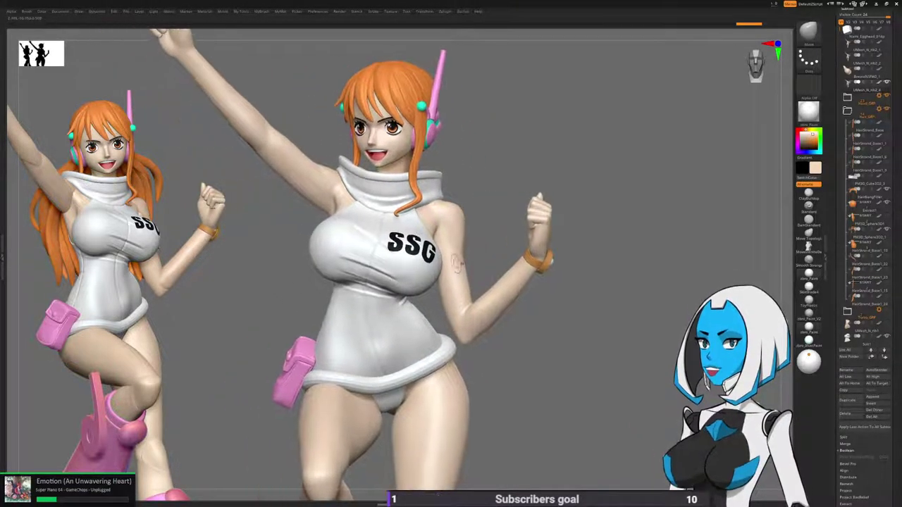
pyautogui.press('space')
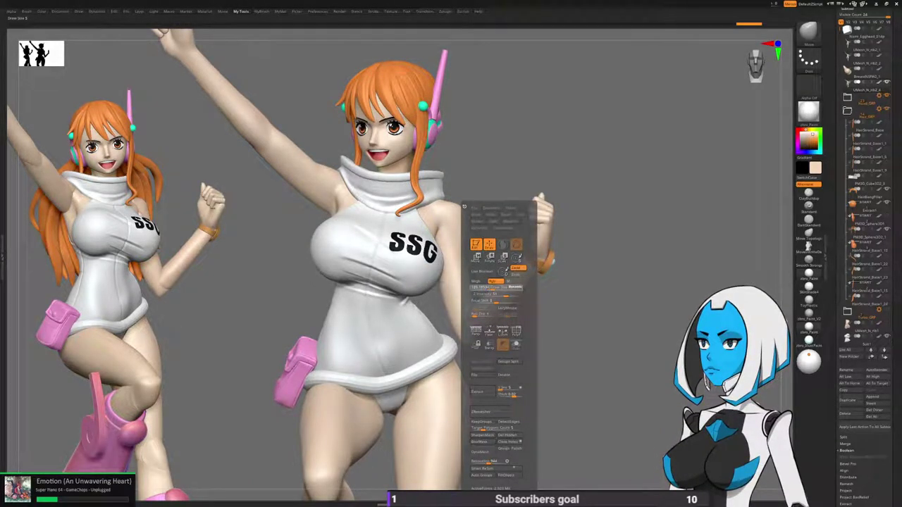
pyautogui.press('space')
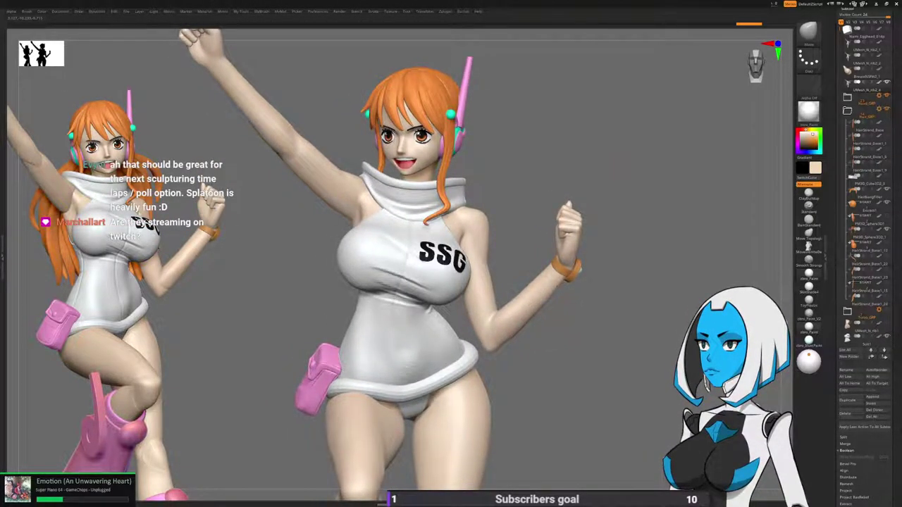
pyautogui.press('space')
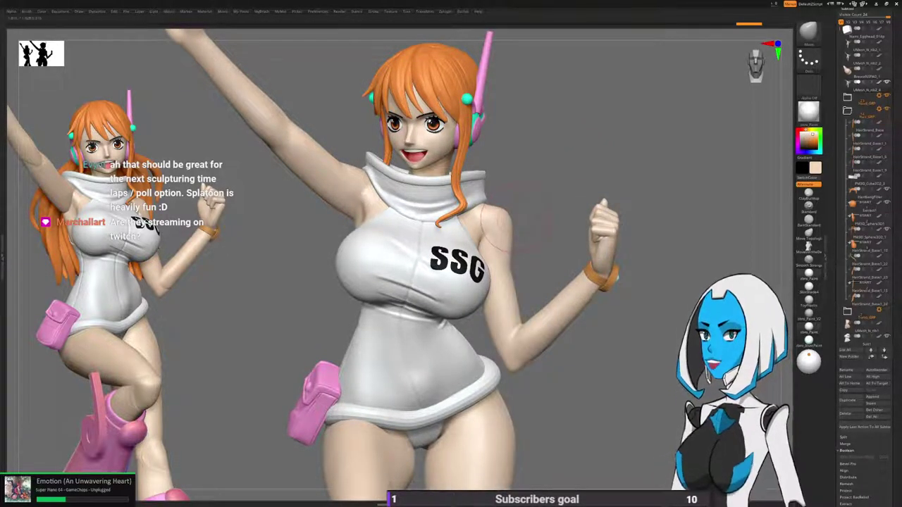
pyautogui.moveTo(556, 183); pyautogui.dragTo(546, 183)
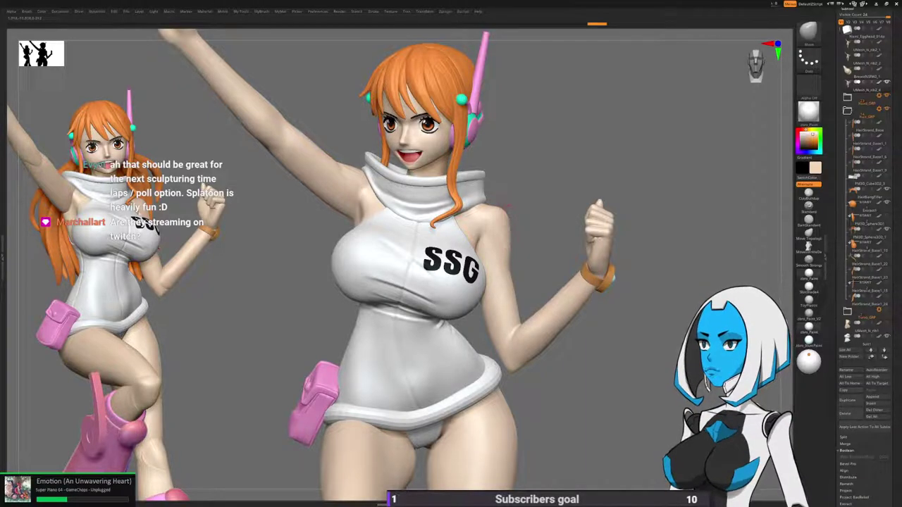
pyautogui.moveTo(655, 225)
pyautogui.mouseDown()
pyautogui.moveTo(504, 248)
pyautogui.moveTo(534, 243)
pyautogui.mouseUp()
pyautogui.moveTo(491, 233); pyautogui.dragTo(532, 234, button='right')
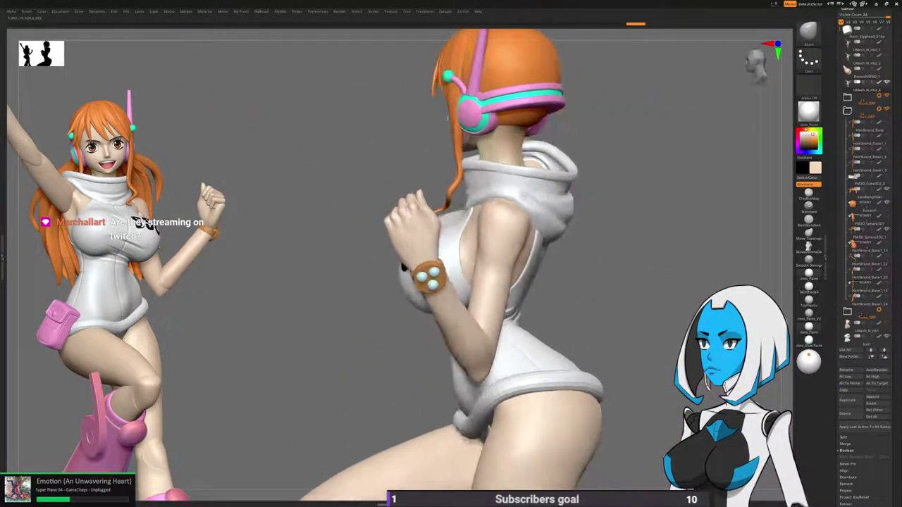
# Reshape the bent arm's shoulder and upper arm with the Move brush, working from the side and back.
pyautogui.moveTo(488, 208)
pyautogui.mouseDown()
pyautogui.moveTo(508, 197)
pyautogui.moveTo(484, 217)
pyautogui.mouseUp()
pyautogui.moveTo(499, 249); pyautogui.dragTo(494, 248)
pyautogui.moveTo(384, 213)
pyautogui.mouseDown(button='right')
pyautogui.moveTo(403, 209)
pyautogui.moveTo(419, 320)
pyautogui.moveTo(441, 334)
pyautogui.mouseUp(button='right')
pyautogui.moveTo(521, 214); pyautogui.dragTo(517, 205)
pyautogui.moveTo(423, 352)
pyautogui.mouseDown(button='right')
pyautogui.moveTo(412, 236)
pyautogui.moveTo(335, 229)
pyautogui.moveTo(329, 217)
pyautogui.mouseUp(button='right')
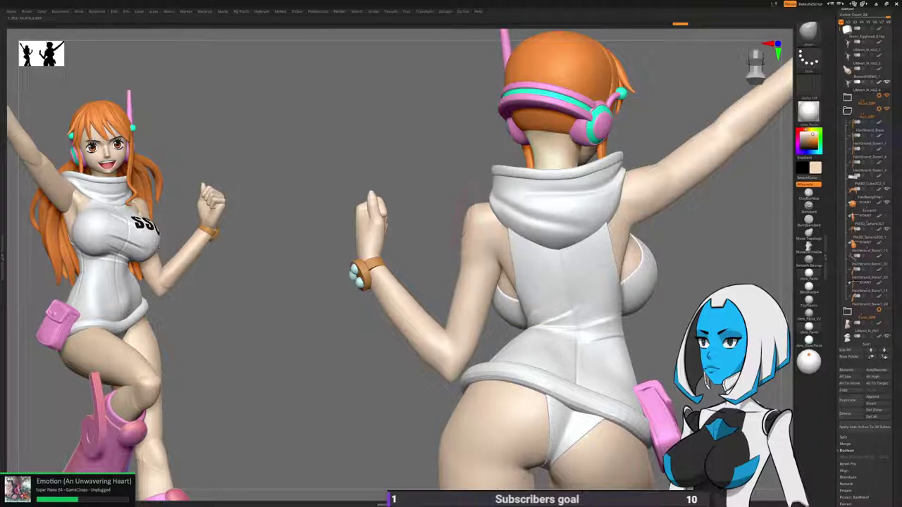
pyautogui.moveTo(471, 249); pyautogui.dragTo(471, 265)
pyautogui.moveTo(471, 265)
pyautogui.mouseDown(button='right')
pyautogui.moveTo(458, 257)
pyautogui.moveTo(566, 231)
pyautogui.mouseUp(button='right')
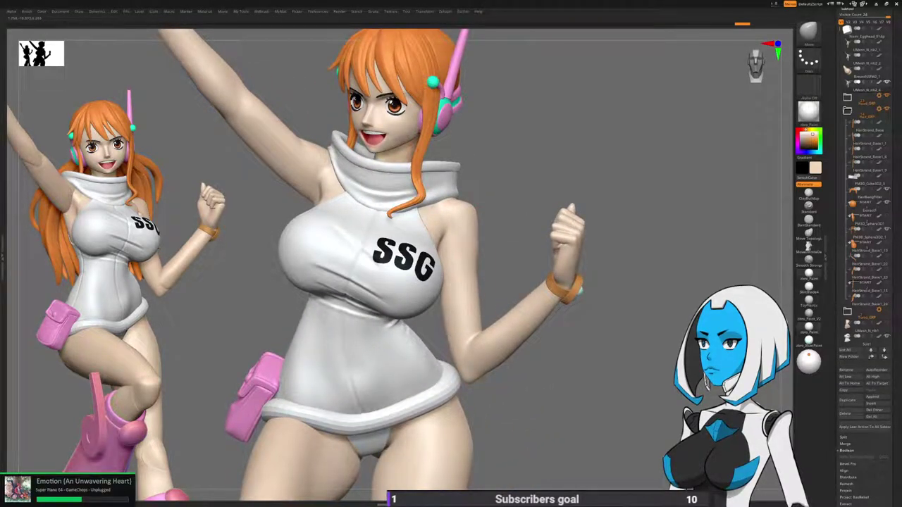
# Readjust the Move brush size and nudge the body's upper back behind the bent arm's shoulder.
pyautogui.press('space')
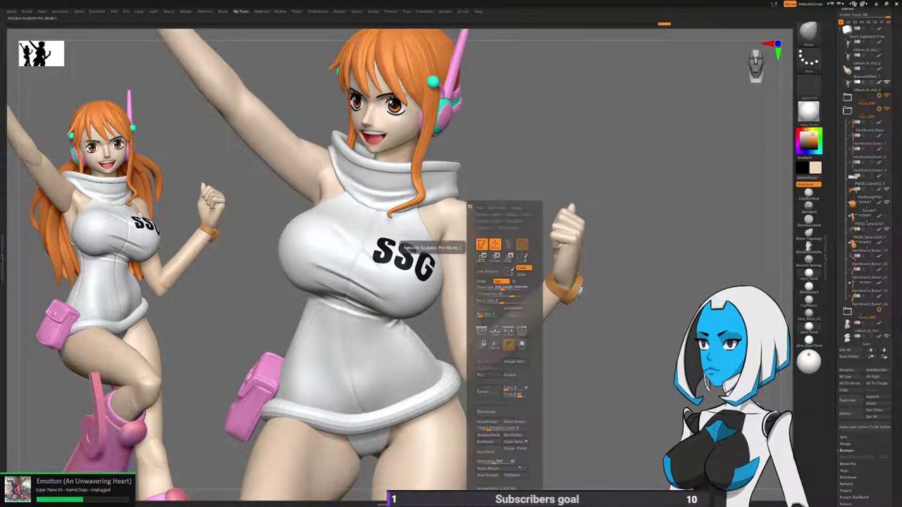
pyautogui.moveTo(506, 282); pyautogui.dragTo(408, 271, button='right')
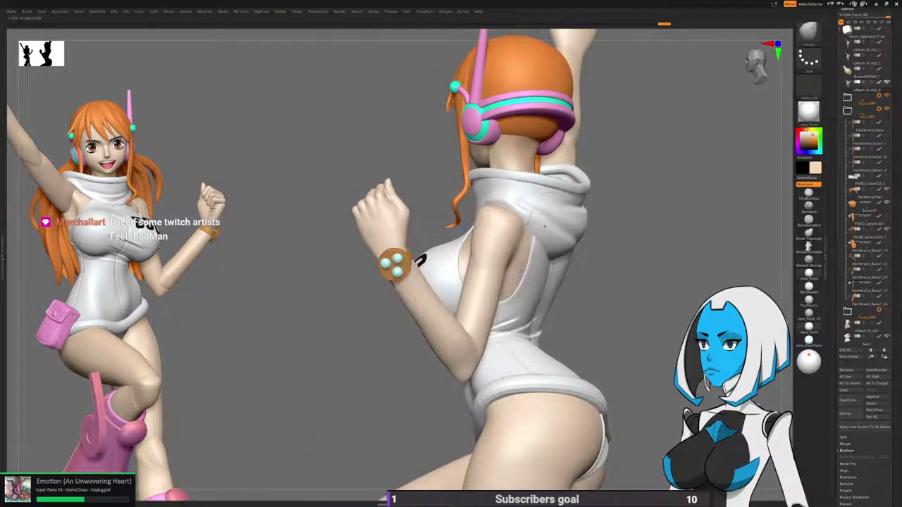
pyautogui.moveTo(553, 197); pyautogui.dragTo(552, 191)
pyautogui.moveTo(552, 192); pyautogui.dragTo(574, 196, button='right')
pyautogui.moveTo(645, 271)
pyautogui.mouseDown(button='right')
pyautogui.moveTo(648, 292)
pyautogui.moveTo(611, 255)
pyautogui.mouseUp(button='right')
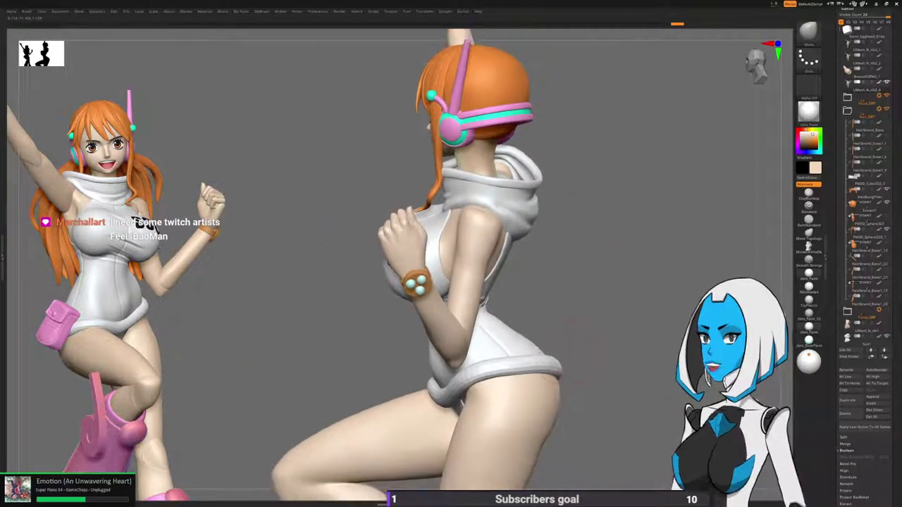
# Solo the body and isolate its torso and bent upper arm by hiding the other polygroups.
pyautogui.press('space')
pyautogui.click(537, 270)
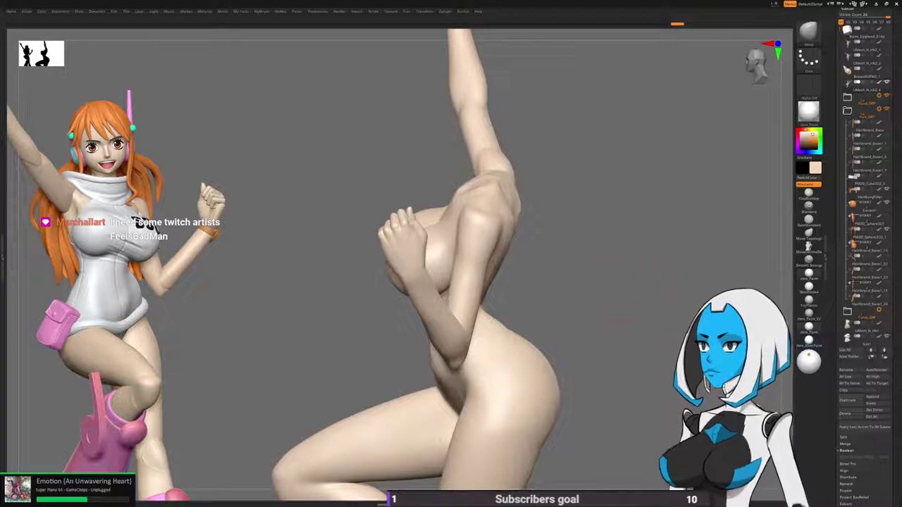
pyautogui.keyDown('ctrl'); pyautogui.keyDown('shift'); pyautogui.click(483, 272); pyautogui.keyUp('shift'); pyautogui.keyUp('ctrl')
pyautogui.keyDown('ctrl'); pyautogui.keyDown('shift'); pyautogui.moveTo(551, 255); pyautogui.dragTo(548, 270); pyautogui.keyUp('shift'); pyautogui.keyUp('ctrl')
pyautogui.keyDown('ctrl'); pyautogui.keyDown('shift'); pyautogui.click(508, 220); pyautogui.keyUp('shift'); pyautogui.keyUp('ctrl')
pyautogui.keyDown('ctrl'); pyautogui.keyDown('shift'); pyautogui.moveTo(563, 216); pyautogui.dragTo(565, 237); pyautogui.keyUp('shift'); pyautogui.keyUp('ctrl')
pyautogui.hotkey('ctrl', 'shift', 's')
pyautogui.moveTo(556, 243); pyautogui.dragTo(525, 246, button='right')
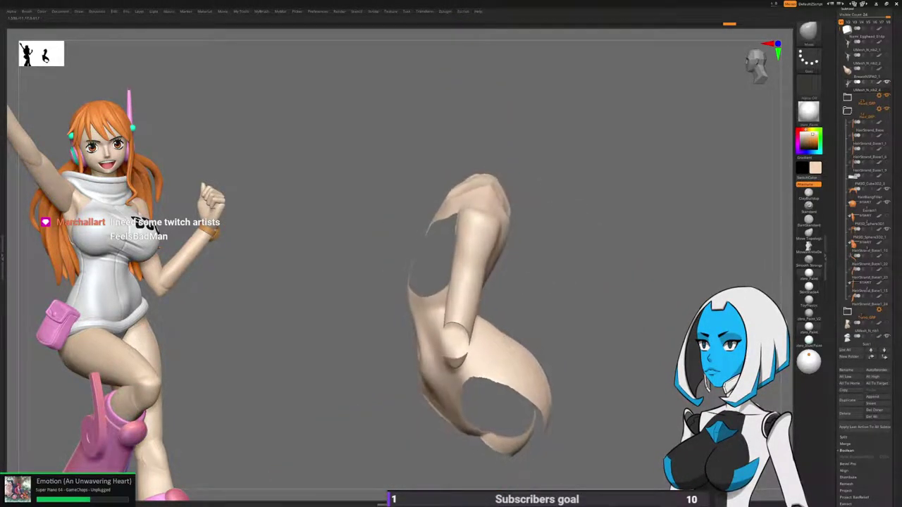
# Group the visible torso and upper arm into one polygroup, and bring the breasts back into view.
pyautogui.hotkey('ctrl', 'w')
pyautogui.keyDown('ctrl'); pyautogui.keyDown('shift'); pyautogui.click(486, 247); pyautogui.keyUp('shift'); pyautogui.keyUp('ctrl')
pyautogui.keyDown('ctrl'); pyautogui.keyDown('shift'); pyautogui.click(449, 234); pyautogui.keyUp('shift'); pyautogui.keyUp('ctrl')
pyautogui.keyDown('ctrl'); pyautogui.keyDown('shift'); pyautogui.moveTo(573, 213); pyautogui.dragTo(575, 234); pyautogui.keyUp('shift'); pyautogui.keyUp('ctrl')
pyautogui.moveTo(575, 234); pyautogui.dragTo(544, 269, button='right')
# Refine the front and back contours of the bent arm's shoulder where it meets the torso.
pyautogui.moveTo(477, 204); pyautogui.dragTo(464, 212)
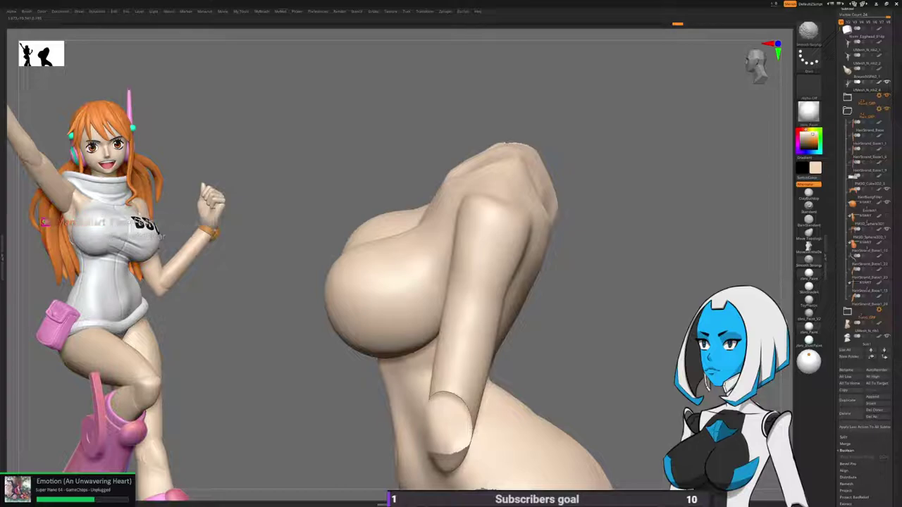
pyautogui.moveTo(518, 269); pyautogui.dragTo(556, 257, button='right')
pyautogui.moveTo(533, 229); pyautogui.dragTo(524, 236)
pyautogui.moveTo(539, 243); pyautogui.dragTo(497, 250, button='right')
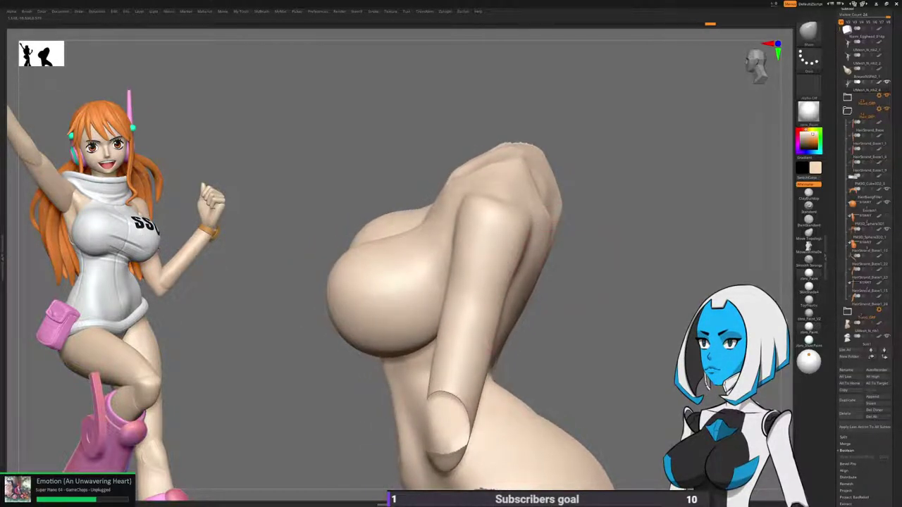
# Nudge the side and back contours of the bent arm's upper arm and shoulder with the Move brush.
pyautogui.moveTo(538, 282); pyautogui.dragTo(510, 288, button='right')
pyautogui.moveTo(513, 284); pyautogui.dragTo(510, 289)
pyautogui.moveTo(445, 297); pyautogui.dragTo(502, 301, button='right')
pyautogui.moveTo(501, 301); pyautogui.dragTo(496, 303)
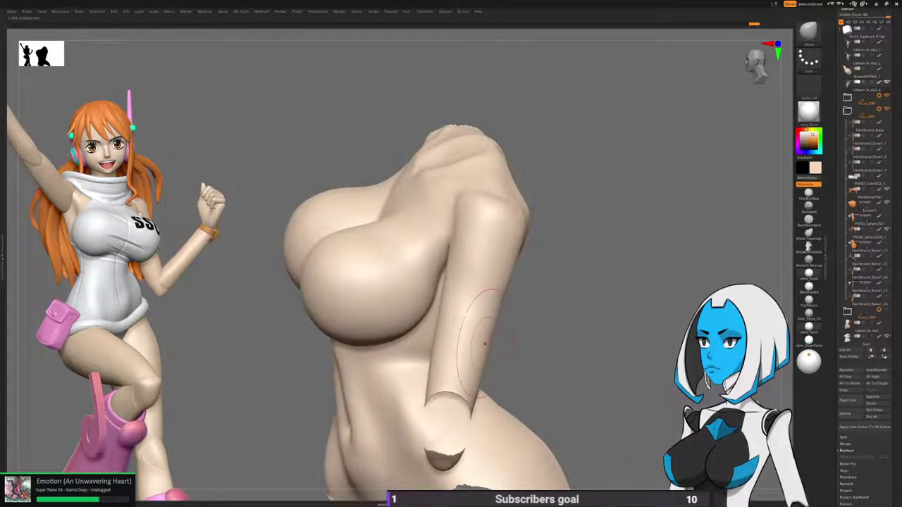
pyautogui.moveTo(517, 331)
pyautogui.mouseDown(button='right')
pyautogui.moveTo(466, 341)
pyautogui.moveTo(495, 366)
pyautogui.mouseUp(button='right')
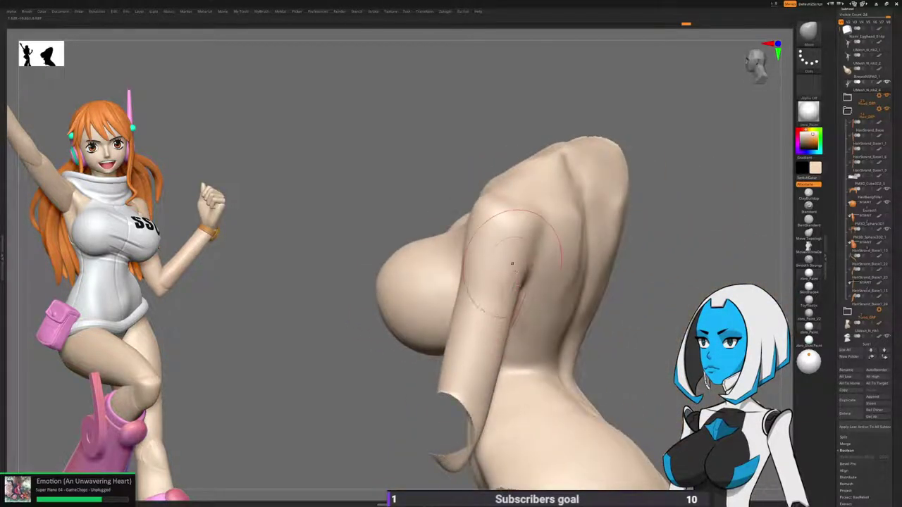
# Switch to ClayBuildup, adjust its size, and build up and smooth the muscle form on the back of the bent arm's shoulder.
pyautogui.press('b')
pyautogui.click(498, 341)
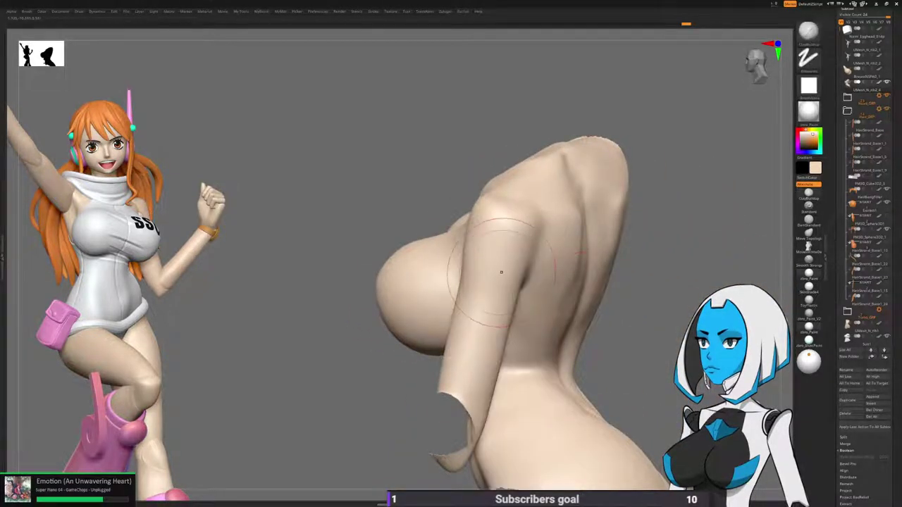
pyautogui.press('space')
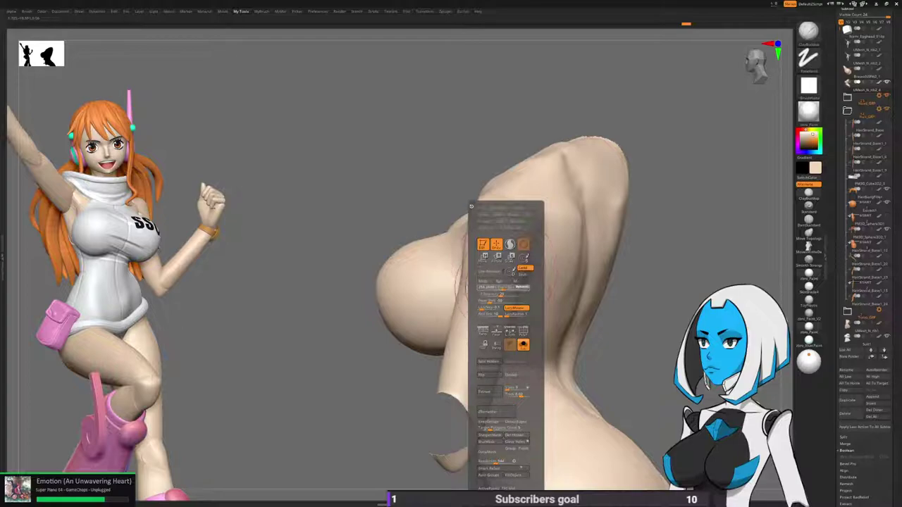
pyautogui.moveTo(503, 288); pyautogui.dragTo(505, 287)
pyautogui.moveTo(513, 236)
pyautogui.keyDown('ctrl'); pyautogui.mouseDown(button='right')
pyautogui.moveTo(526, 248)
pyautogui.moveTo(546, 219)
pyautogui.mouseUp(button='right'); pyautogui.keyUp('ctrl')
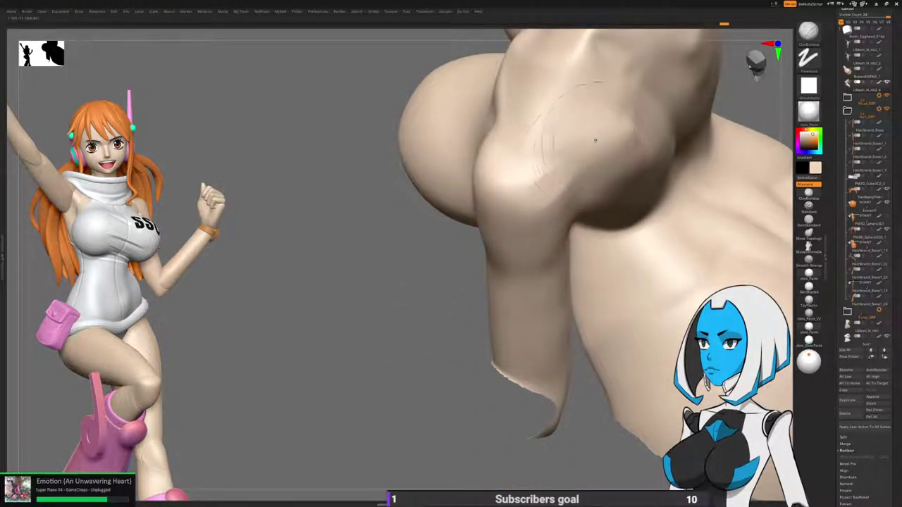
pyautogui.moveTo(585, 161); pyautogui.dragTo(493, 224, button='right')
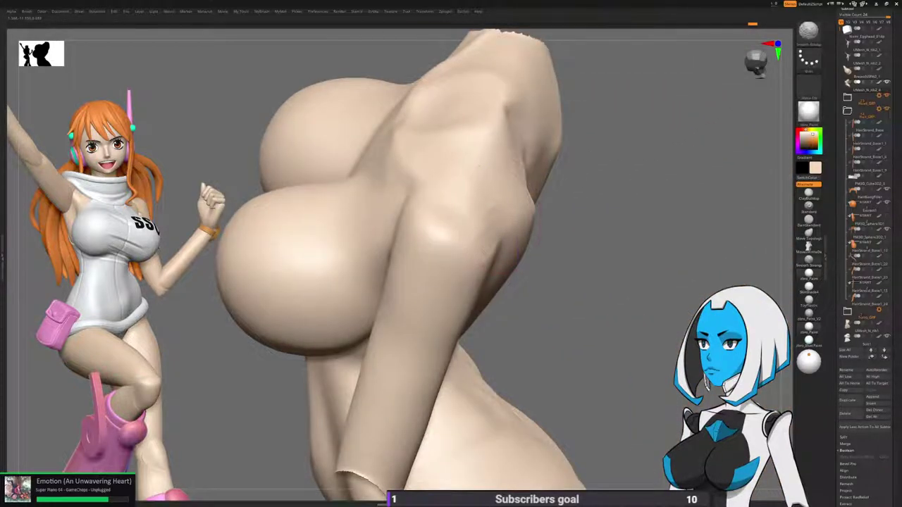
pyautogui.moveTo(562, 234); pyautogui.dragTo(505, 244, button='right')
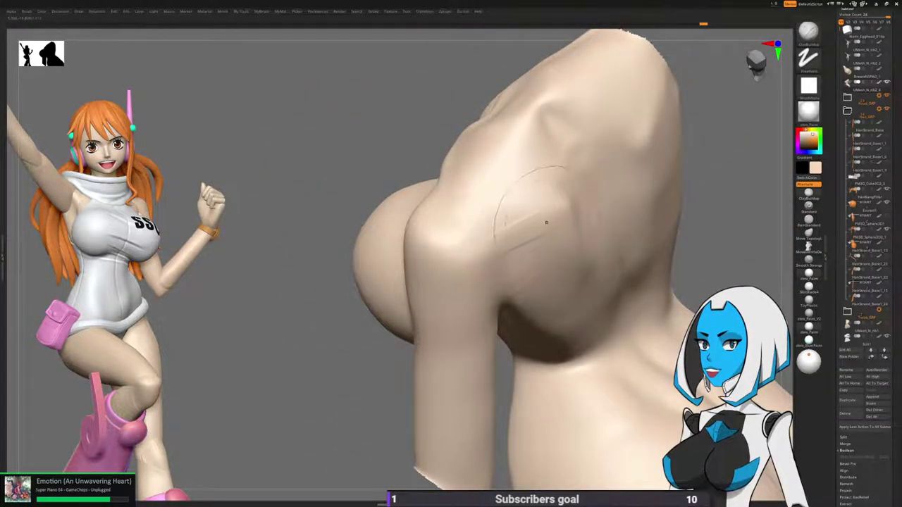
pyautogui.keyDown('shift'); pyautogui.moveTo(511, 245); pyautogui.dragTo(538, 227); pyautogui.keyUp('shift')
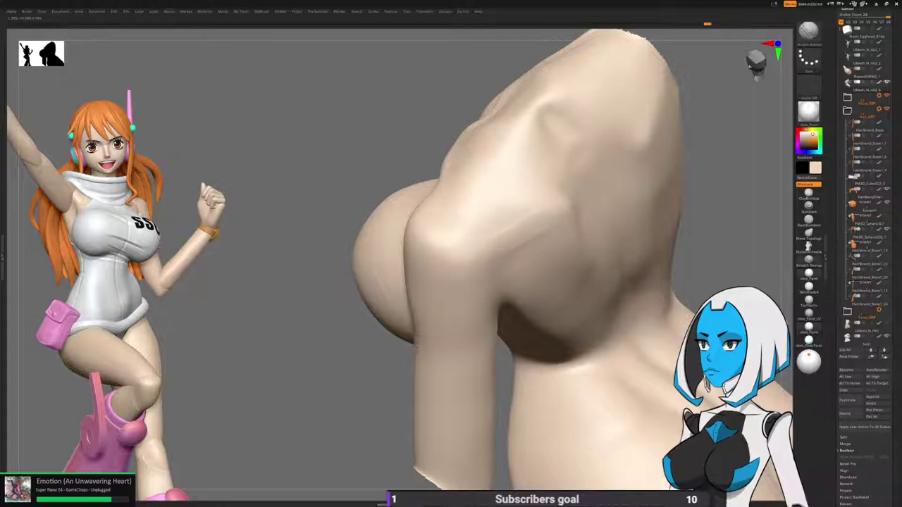
# Add clay where the bent arm's shoulder meets the chest at the front and smooth it into the upper arm.
pyautogui.moveTo(464, 229); pyautogui.dragTo(567, 208, button='right')
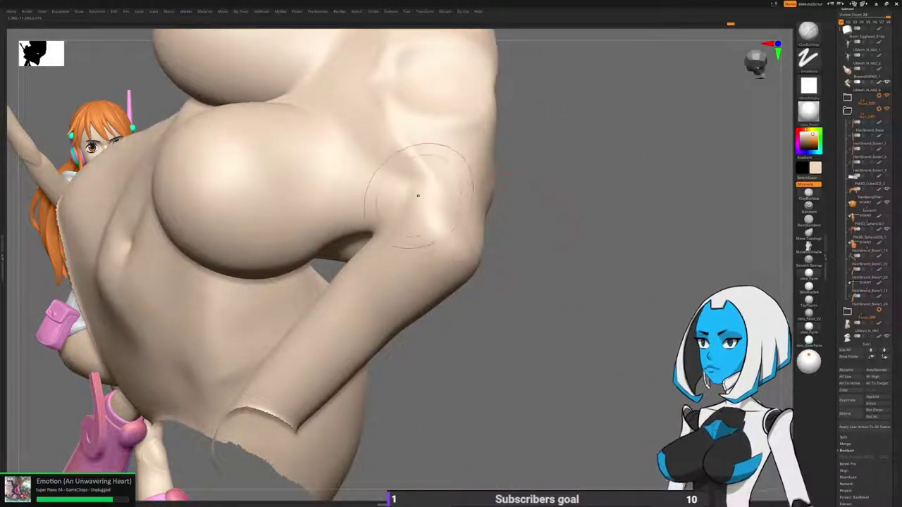
pyautogui.moveTo(416, 221)
pyautogui.mouseDown()
pyautogui.moveTo(398, 193)
pyautogui.moveTo(417, 216)
pyautogui.moveTo(396, 240)
pyautogui.mouseUp()
pyautogui.keyDown('shift'); pyautogui.moveTo(448, 201); pyautogui.dragTo(451, 222); pyautogui.keyUp('shift')
# Unhide all polygroups of the body and turn off Solo to bring back the rest of the figure.
pyautogui.moveTo(518, 215); pyautogui.dragTo(443, 227, button='right')
pyautogui.moveTo(457, 269)
pyautogui.keyDown('alt'); pyautogui.mouseDown(button='right')
pyautogui.moveTo(444, 180)
pyautogui.moveTo(539, 157)
pyautogui.mouseUp(button='right'); pyautogui.keyUp('alt')
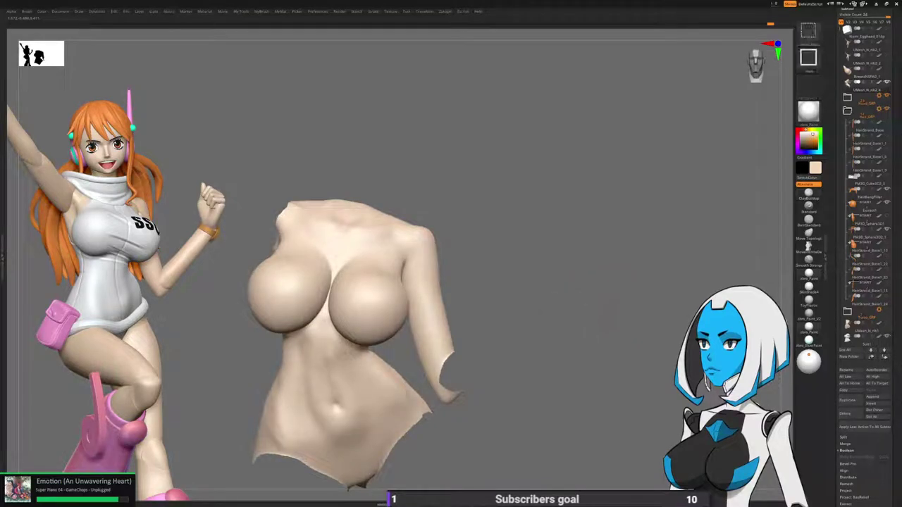
pyautogui.keyDown('ctrl'); pyautogui.keyDown('shift'); pyautogui.click(599, 317); pyautogui.keyUp('shift'); pyautogui.keyUp('ctrl')
pyautogui.moveTo(579, 430); pyautogui.dragTo(458, 290, button='right')
pyautogui.press('space')
pyautogui.click(600, 344)
# Reduce the ClayBuildup brush size and refine and smooth the back of the raised fist.
pyautogui.keyDown('ctrl'); pyautogui.moveTo(592, 336); pyautogui.dragTo(589, 289, button='right'); pyautogui.keyUp('ctrl')
pyautogui.keyDown('alt'); pyautogui.moveTo(588, 288); pyautogui.dragTo(486, 448, button='right'); pyautogui.keyUp('alt')
pyautogui.keyDown('ctrl'); pyautogui.moveTo(523, 211); pyautogui.dragTo(527, 300, button='right'); pyautogui.keyUp('ctrl')
pyautogui.moveTo(676, 317)
pyautogui.mouseDown(button='right')
pyautogui.moveTo(486, 321)
pyautogui.moveTo(501, 310)
pyautogui.mouseUp(button='right')
pyautogui.keyDown('ctrl'); pyautogui.moveTo(499, 240); pyautogui.dragTo(495, 278, button='right'); pyautogui.keyUp('ctrl')
pyautogui.press('space')
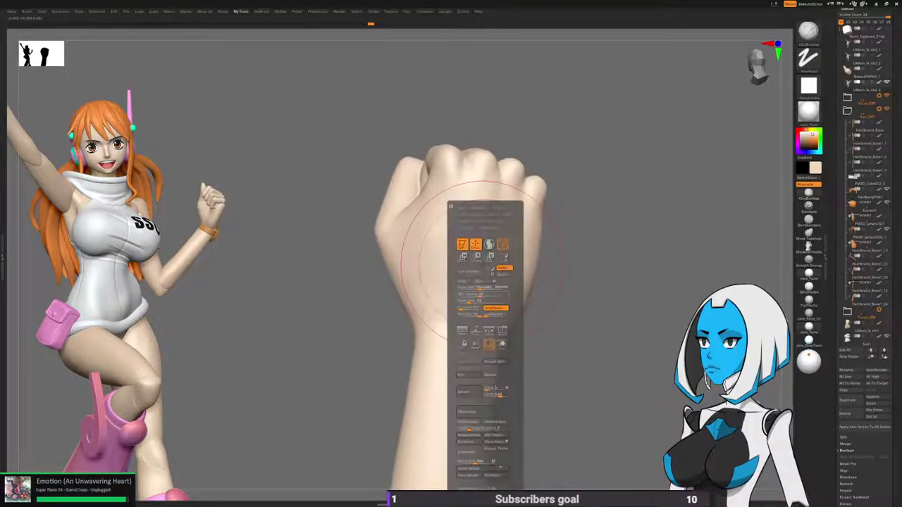
pyautogui.moveTo(483, 287); pyautogui.dragTo(472, 288)
pyautogui.moveTo(473, 288); pyautogui.dragTo(479, 329, button='right')
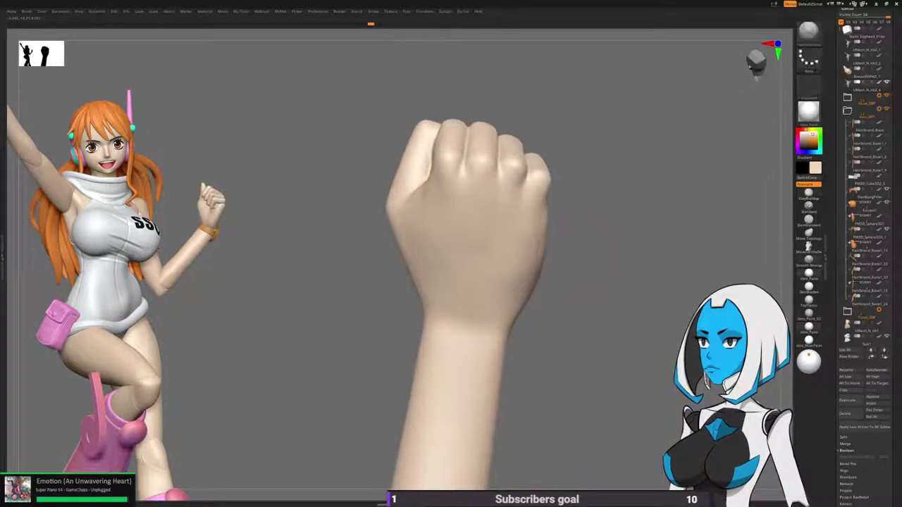
pyautogui.moveTo(491, 266)
pyautogui.mouseDown(button='right')
pyautogui.moveTo(492, 276)
pyautogui.moveTo(497, 155)
pyautogui.mouseUp(button='right')
pyautogui.keyDown('alt'); pyautogui.moveTo(493, 324); pyautogui.dragTo(451, 229, button='right'); pyautogui.keyUp('alt')
pyautogui.keyDown('ctrl'); pyautogui.moveTo(451, 229); pyautogui.dragTo(502, 190, button='right'); pyautogui.keyUp('ctrl')
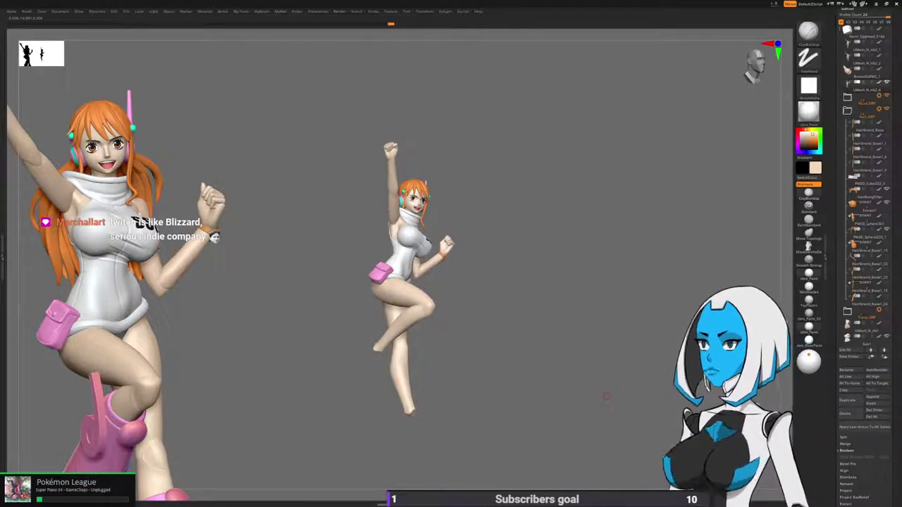
# Build up the buttock and upper back thigh of the standing leg with a resized ClayBuildup brush and smooth the strokes.
pyautogui.keyDown('alt'); pyautogui.moveTo(606, 397); pyautogui.dragTo(607, 462); pyautogui.keyUp('alt')
pyautogui.moveTo(591, 232)
pyautogui.keyDown('alt'); pyautogui.mouseDown()
pyautogui.moveTo(596, 285)
pyautogui.moveTo(581, 283)
pyautogui.moveTo(595, 360)
pyautogui.moveTo(580, 338)
pyautogui.moveTo(553, 342)
pyautogui.moveTo(574, 378)
pyautogui.moveTo(558, 415)
pyautogui.mouseUp(); pyautogui.keyUp('alt')
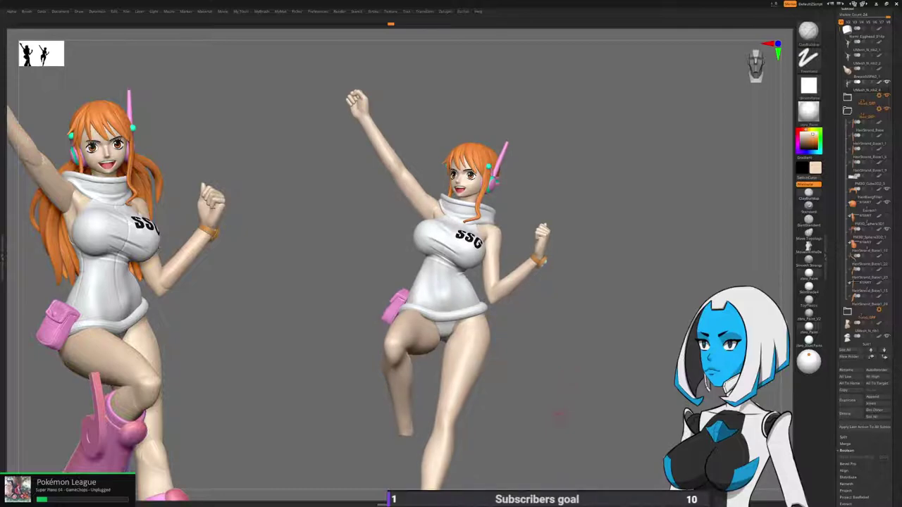
pyautogui.moveTo(560, 417); pyautogui.dragTo(653, 423)
pyautogui.keyDown('alt'); pyautogui.moveTo(493, 366); pyautogui.dragTo(594, 306); pyautogui.keyUp('alt')
pyautogui.keyDown('alt'); pyautogui.moveTo(384, 282); pyautogui.dragTo(391, 376); pyautogui.keyUp('alt')
pyautogui.press('space')
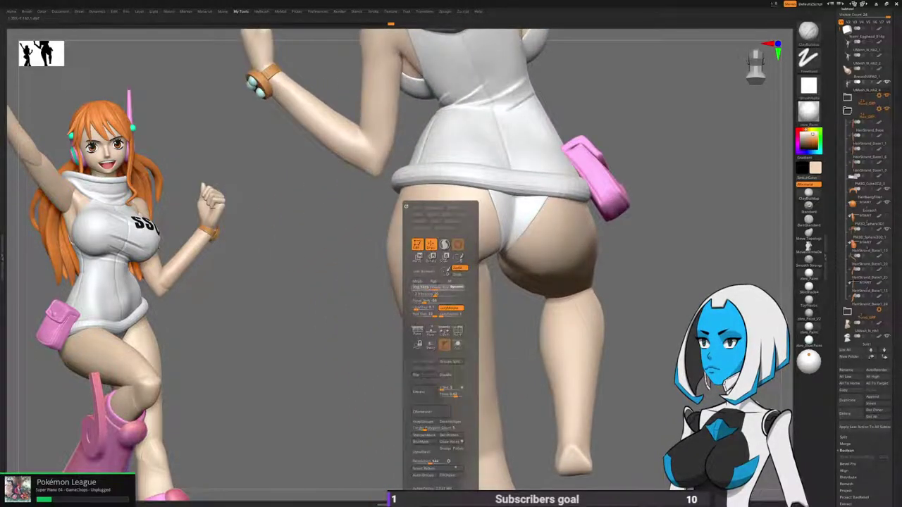
pyautogui.moveTo(644, 195); pyautogui.dragTo(697, 190)
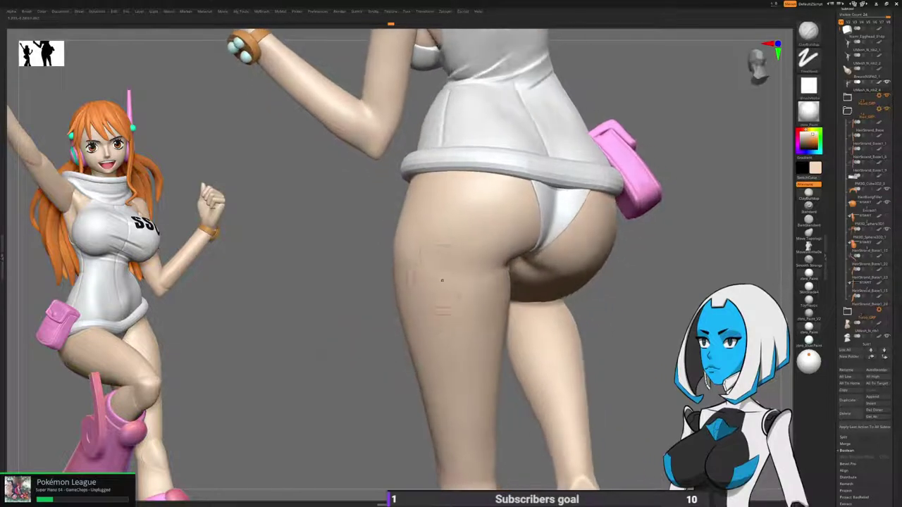
pyautogui.press('space')
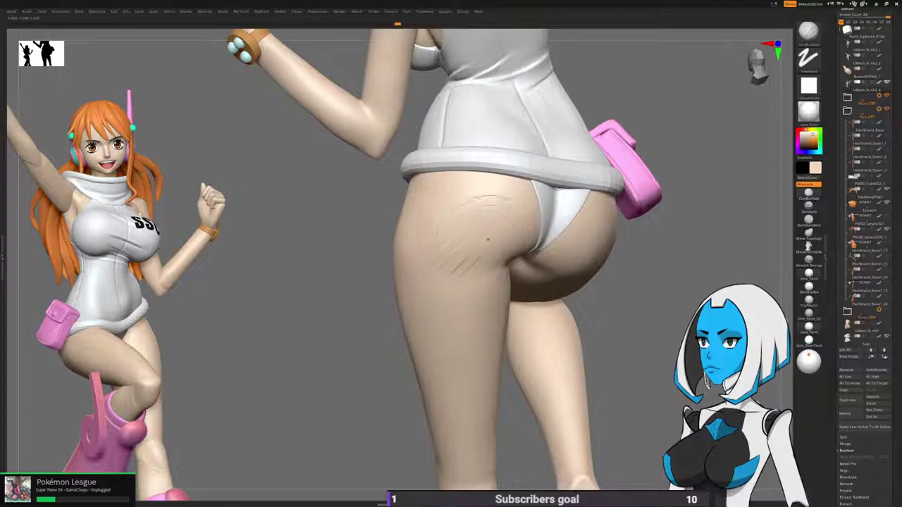
pyautogui.press('shift')
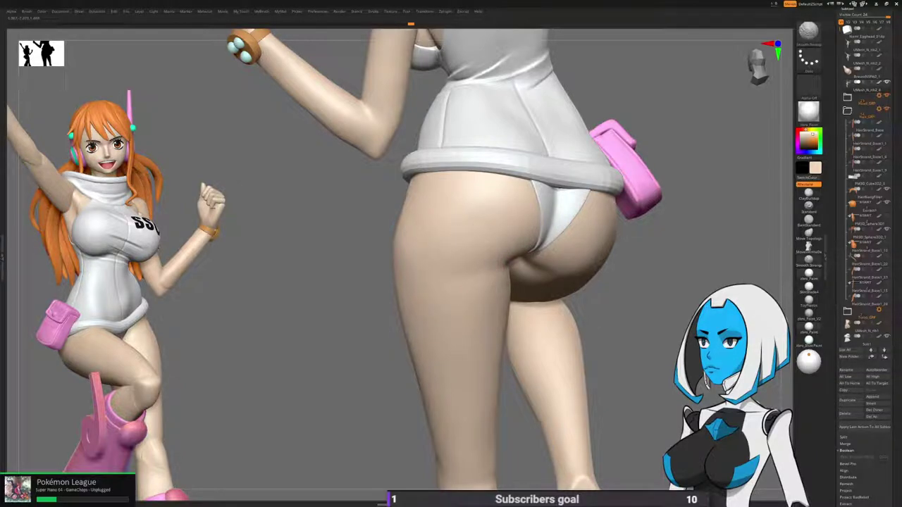
pyautogui.moveTo(413, 296); pyautogui.dragTo(335, 298, button='right')
pyautogui.moveTo(413, 297)
pyautogui.mouseDown(button='right')
pyautogui.moveTo(364, 297)
pyautogui.moveTo(529, 293)
pyautogui.moveTo(497, 289)
pyautogui.mouseUp(button='right')
pyautogui.press('shift')
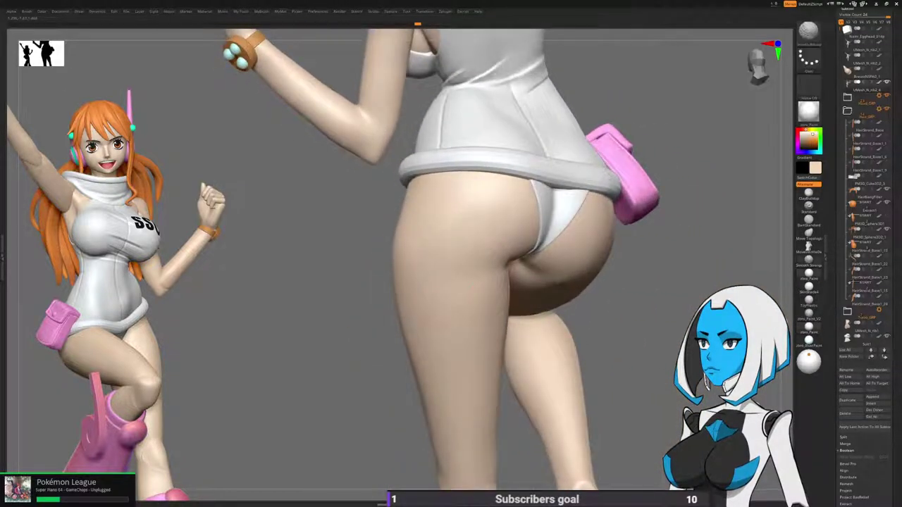
# Check the whole figure, collapse the hair folder in the subtool list, and save the tool to disk.
pyautogui.keyDown('ctrl'); pyautogui.moveTo(451, 317); pyautogui.dragTo(563, 287, button='right'); pyautogui.keyUp('ctrl')
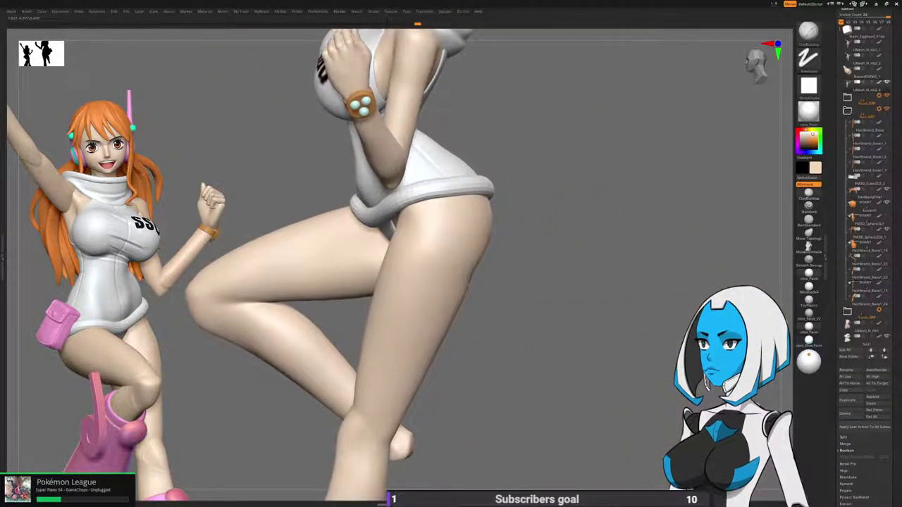
pyautogui.keyDown('ctrl'); pyautogui.moveTo(493, 300); pyautogui.dragTo(545, 243, button='right'); pyautogui.keyUp('ctrl')
pyautogui.moveTo(544, 278); pyautogui.dragTo(577, 274, button='right')
pyautogui.keyDown('ctrl'); pyautogui.moveTo(578, 275); pyautogui.dragTo(562, 254, button='right'); pyautogui.keyUp('ctrl')
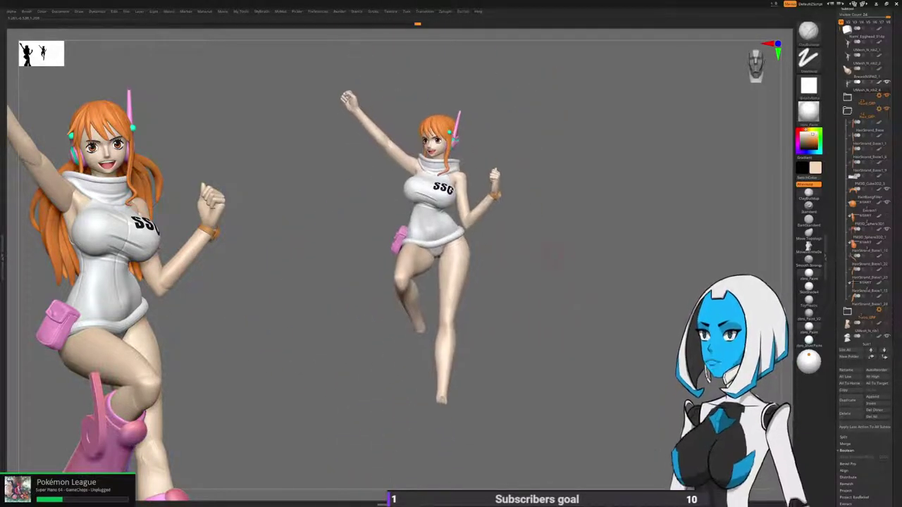
pyautogui.rightClick(555, 298)
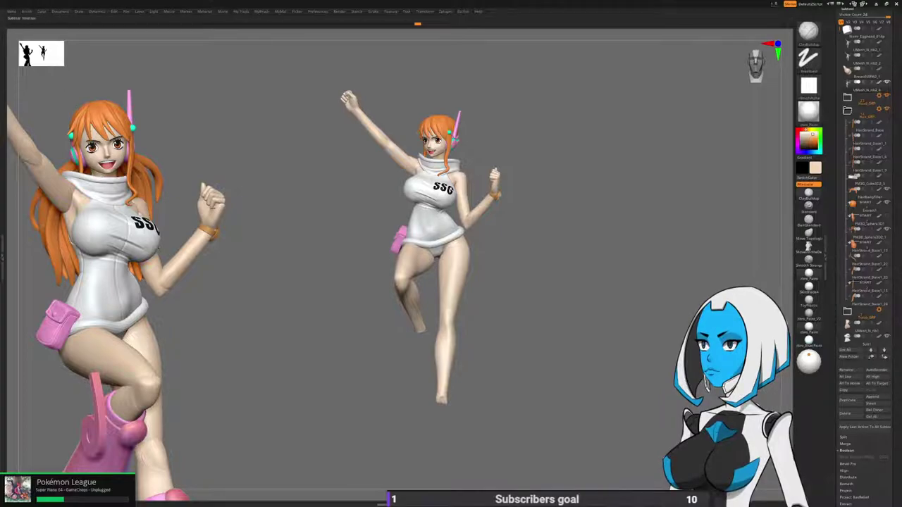
pyautogui.click(848, 112)
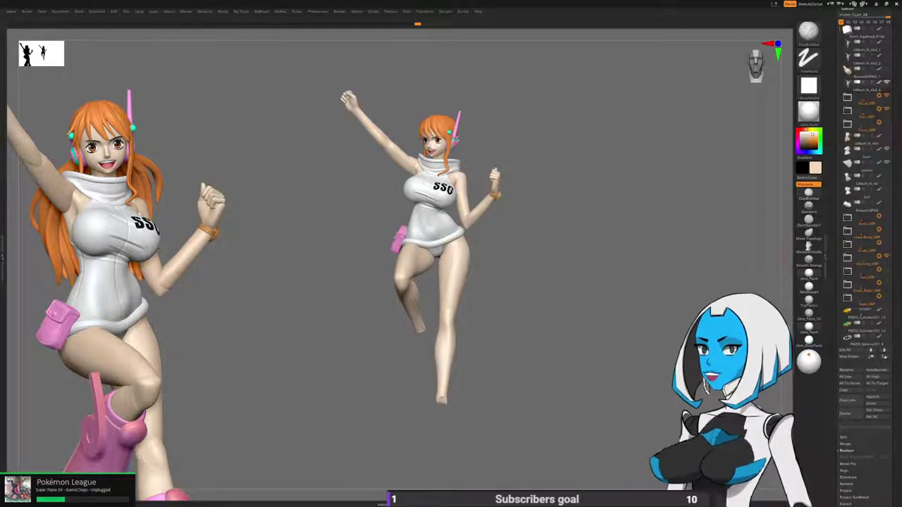
pyautogui.moveTo(893, 195); pyautogui.dragTo(893, 328)
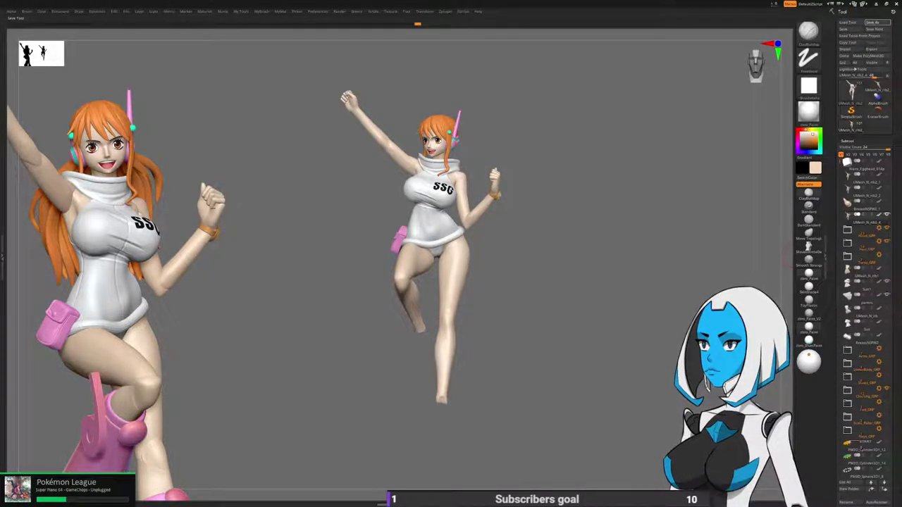
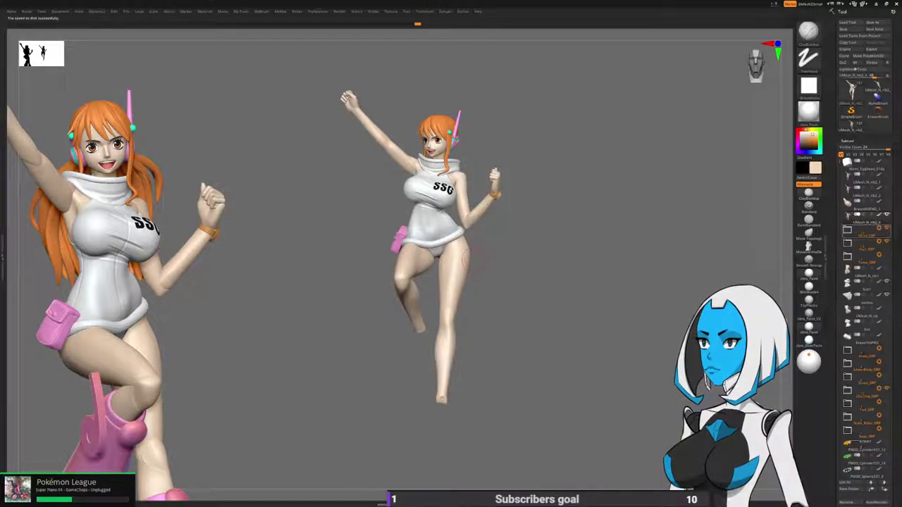
# Hide the head, hair, suit and clothing subtools so that only the bare body shows.
pyautogui.click(887, 227)
pyautogui.click(887, 241)
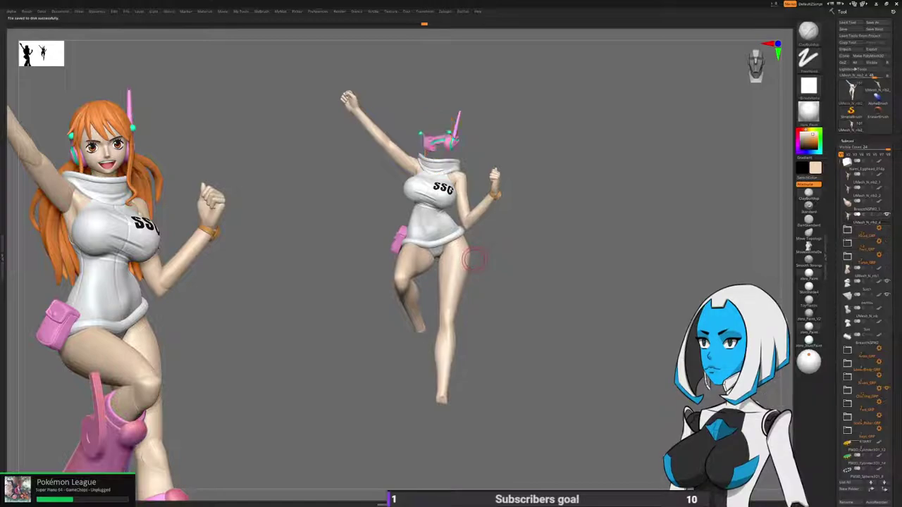
pyautogui.click(887, 281)
pyautogui.click(887, 388)
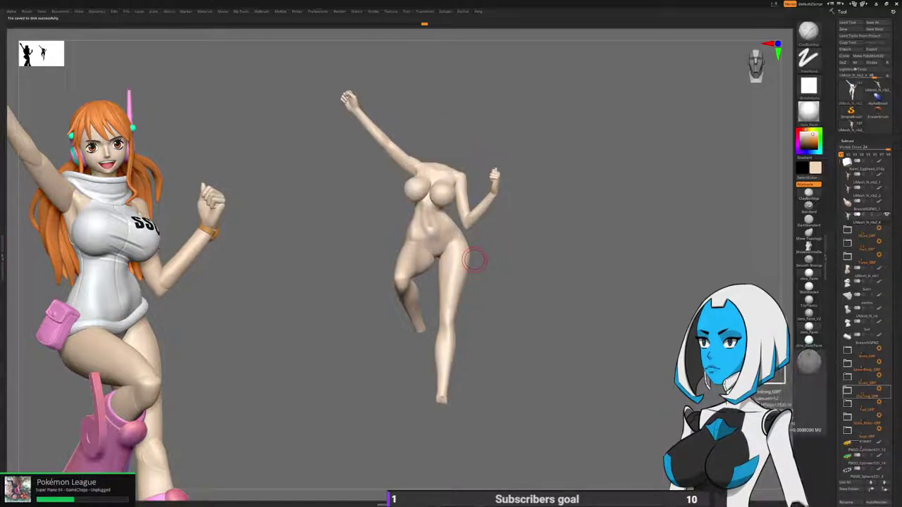
# Change the active colour to a neutral light grey and duplicate the body subtool.
pyautogui.click(811, 139)
pyautogui.click(802, 136)
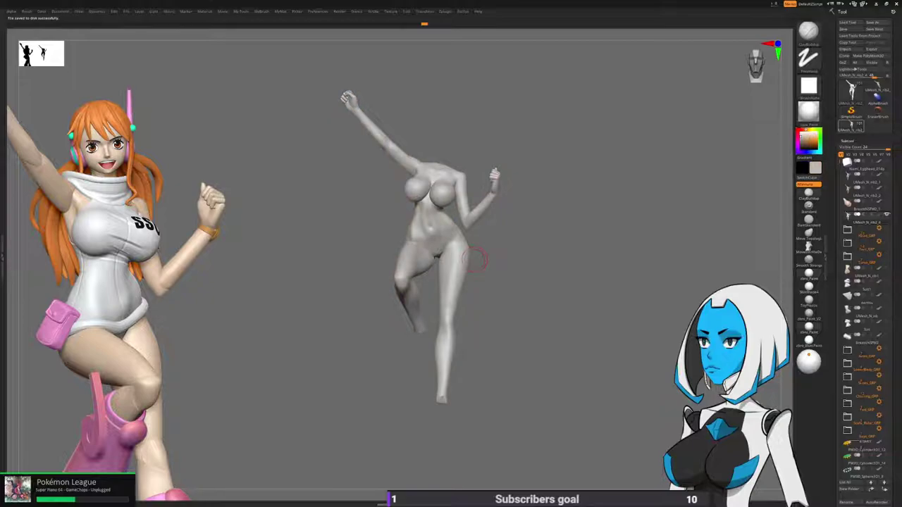
pyautogui.moveTo(836, 486); pyautogui.dragTo(836, 375)
pyautogui.click(850, 421)
# Turn on the polyframe for the duplicated body and display its polygroups without the wireframe lines.
pyautogui.press('space')
pyautogui.click(481, 330)
pyautogui.press('space')
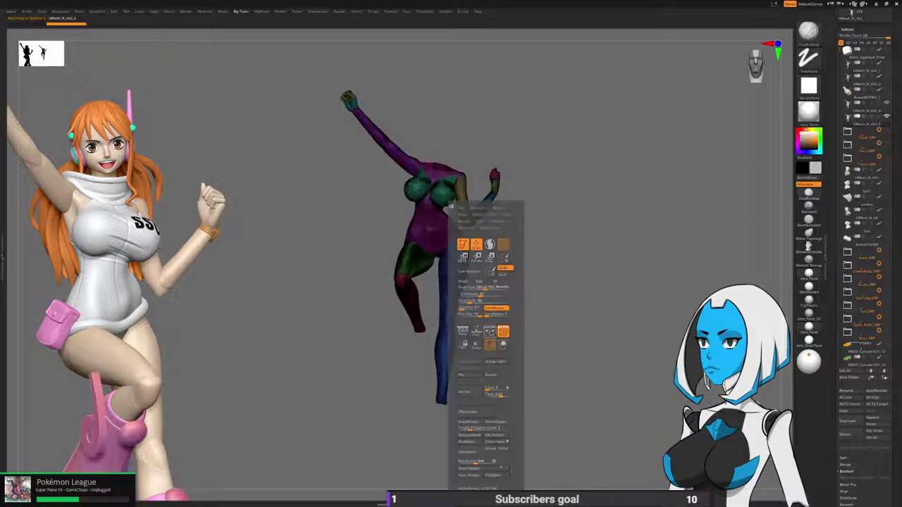
pyautogui.click(499, 327)
pyautogui.moveTo(546, 292)
pyautogui.keyDown('alt'); pyautogui.mouseDown()
pyautogui.moveTo(546, 313)
pyautogui.moveTo(521, 313)
pyautogui.moveTo(607, 307)
pyautogui.moveTo(558, 293)
pyautogui.mouseUp(); pyautogui.keyUp('alt')
# Bring back the wireframe lines and run ZRemesher on the duplicated body.
pyautogui.press('space')
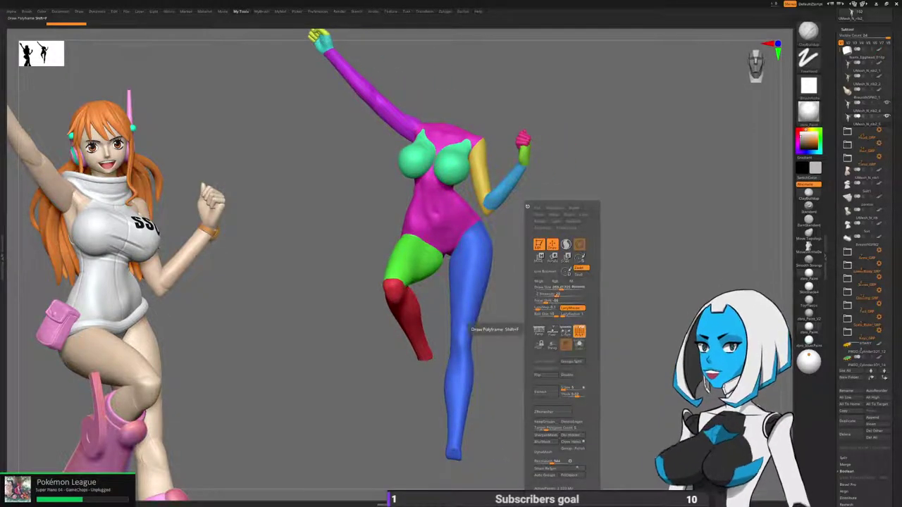
pyautogui.click(538, 330)
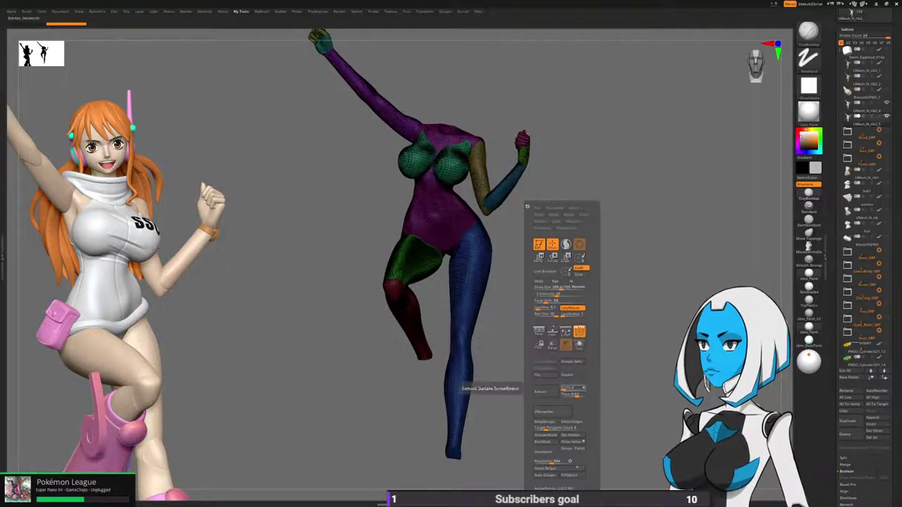
pyautogui.click(552, 411)
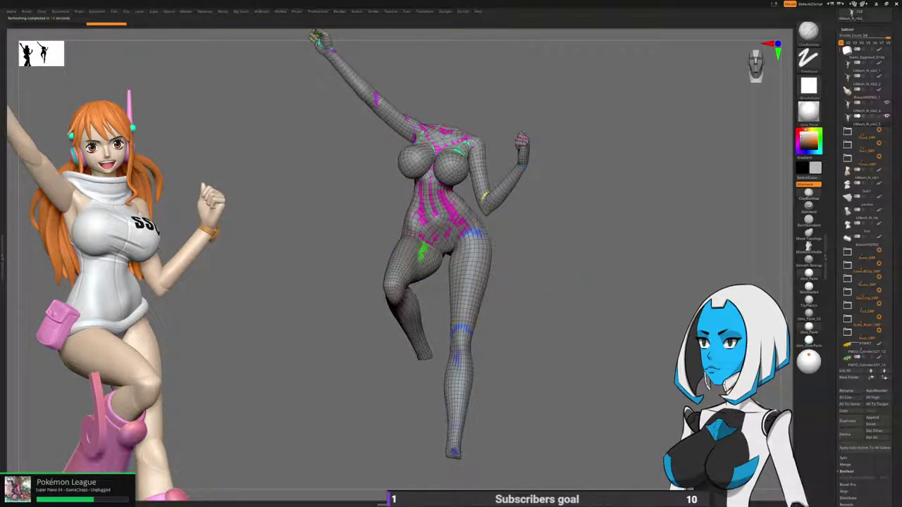
pyautogui.press('space')
pyautogui.click(615, 341)
pyautogui.moveTo(645, 341)
pyautogui.keyDown('alt'); pyautogui.mouseDown()
pyautogui.moveTo(644, 361)
pyautogui.moveTo(638, 357)
pyautogui.mouseUp(); pyautogui.keyUp('alt')
pyautogui.keyDown('ctrl'); pyautogui.moveTo(638, 355); pyautogui.dragTo(642, 293, button='right'); pyautogui.keyUp('ctrl')
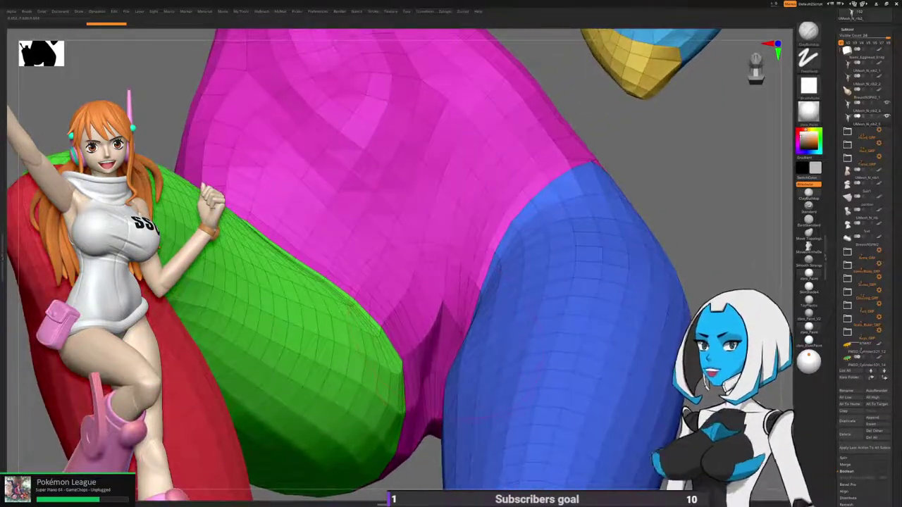
# Examine the remeshed topology around the hips and thighs, and undo the remesh.
pyautogui.keyDown('ctrl'); pyautogui.moveTo(416, 387); pyautogui.dragTo(458, 429, button='right'); pyautogui.keyUp('ctrl')
pyautogui.keyDown('alt'); pyautogui.moveTo(457, 430); pyautogui.dragTo(423, 479, button='right'); pyautogui.keyUp('alt')
pyautogui.keyDown('ctrl'); pyautogui.moveTo(422, 479); pyautogui.dragTo(423, 497, button='right'); pyautogui.keyUp('ctrl')
pyautogui.moveTo(486, 260); pyautogui.dragTo(488, 205, button='right')
pyautogui.press('d')
pyautogui.press('d')
pyautogui.press('d')
pyautogui.keyDown('alt'); pyautogui.moveTo(488, 205); pyautogui.dragTo(487, 109, button='right'); pyautogui.keyUp('alt')
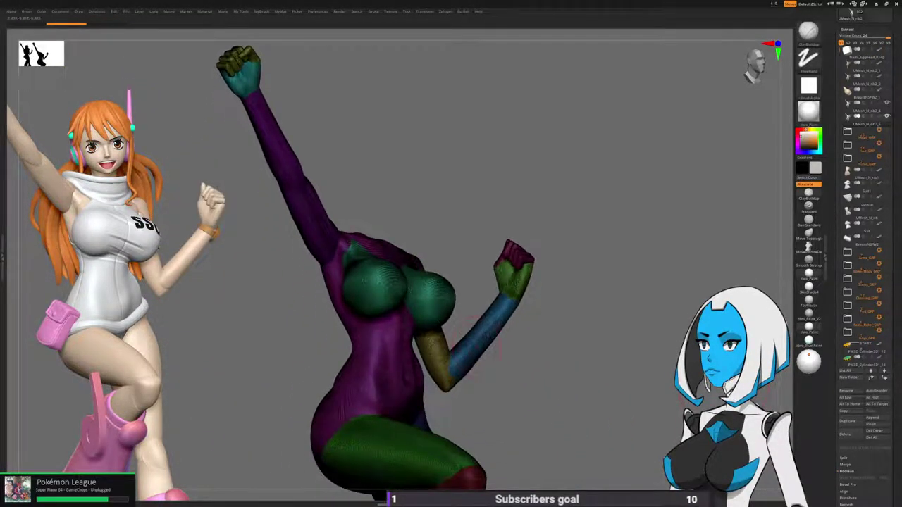
# Hide the wireframe lines on the duplicated body and examine its polygroups from several angles.
pyautogui.moveTo(476, 347); pyautogui.dragTo(453, 346, button='right')
pyautogui.press('space')
pyautogui.click(526, 332)
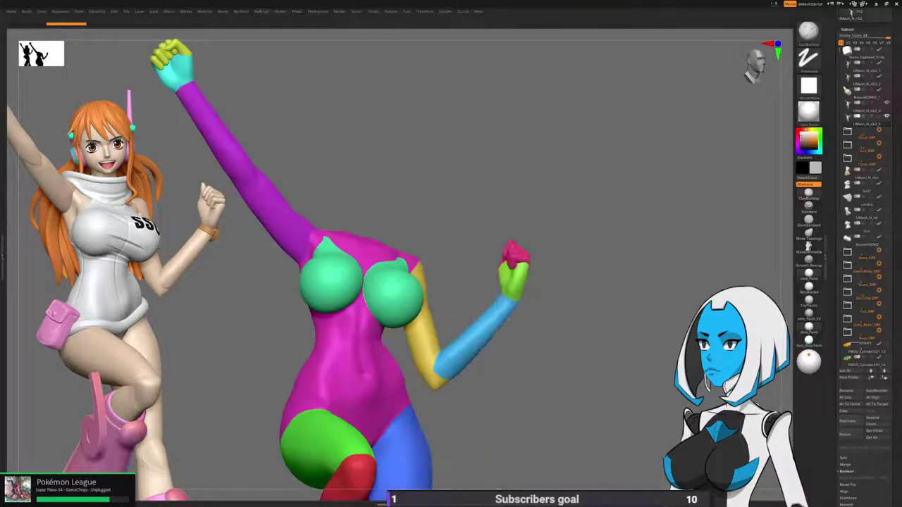
pyautogui.moveTo(623, 419); pyautogui.dragTo(645, 320, button='right')
pyautogui.moveTo(637, 378); pyautogui.dragTo(618, 435, button='right')
pyautogui.rightClick(516, 338)
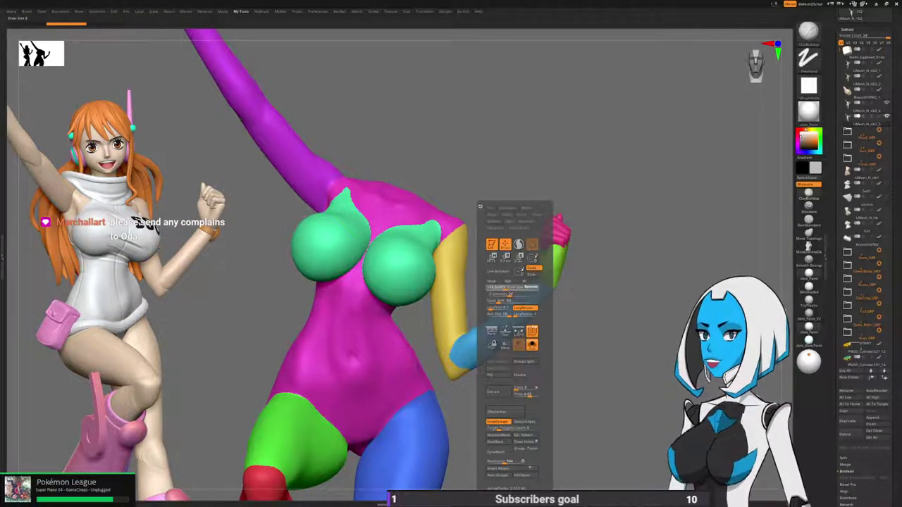
pyautogui.keyDown('ctrl'); pyautogui.moveTo(564, 451); pyautogui.dragTo(560, 352, button='right'); pyautogui.keyUp('ctrl')
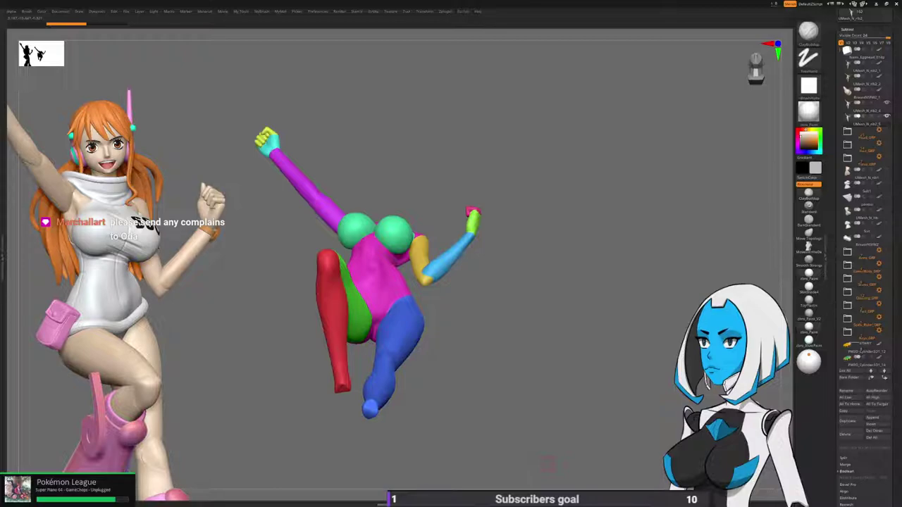
pyautogui.keyDown('ctrl'); pyautogui.moveTo(556, 402); pyautogui.dragTo(562, 455, button='right'); pyautogui.keyUp('ctrl')
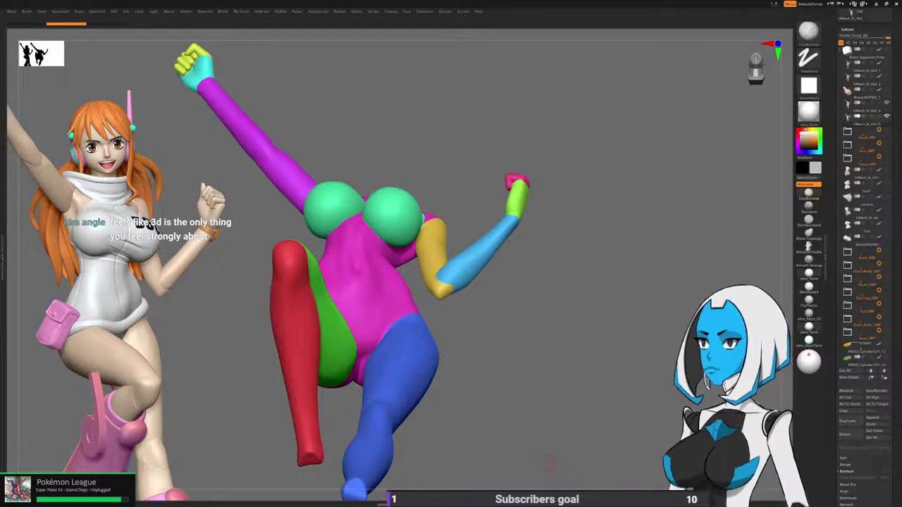
pyautogui.moveTo(585, 317); pyautogui.dragTo(698, 409)
pyautogui.moveTo(599, 373); pyautogui.dragTo(712, 317)
pyautogui.keyDown('alt'); pyautogui.moveTo(563, 366); pyautogui.dragTo(563, 324); pyautogui.keyUp('alt')
pyautogui.keyDown('alt'); pyautogui.moveTo(482, 353); pyautogui.dragTo(569, 338); pyautogui.keyUp('alt')
pyautogui.keyDown('alt'); pyautogui.moveTo(511, 327); pyautogui.dragTo(506, 301); pyautogui.keyUp('alt')
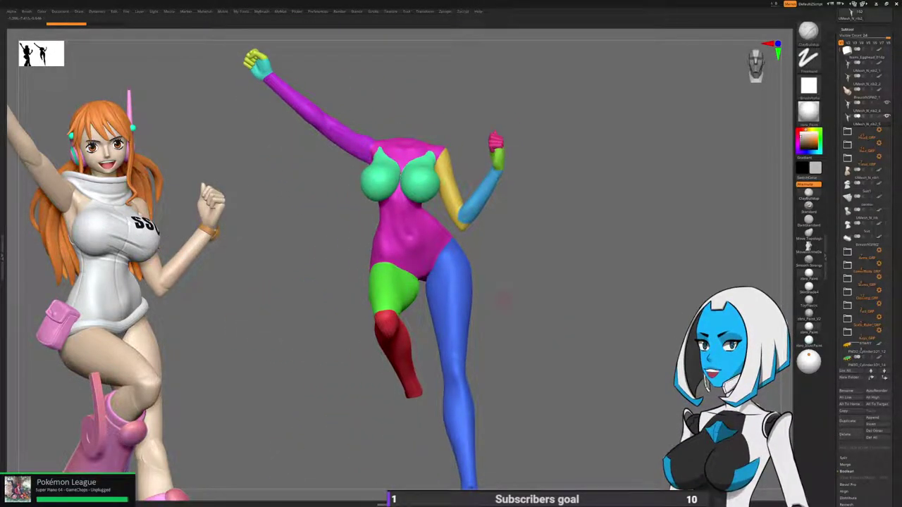
# Show the wireframe lines again and run ZRemesher once more on the duplicated body.
pyautogui.press('space')
pyautogui.click(522, 331)
pyautogui.moveTo(567, 335); pyautogui.dragTo(574, 310)
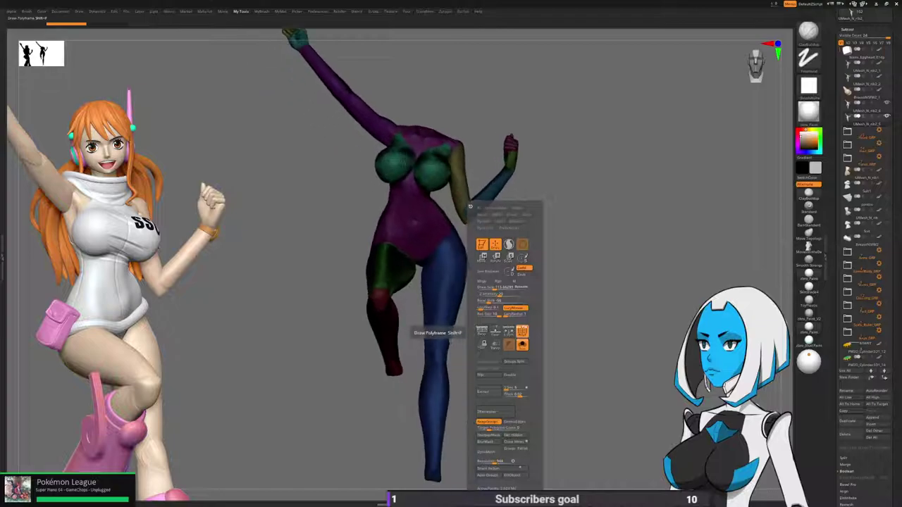
pyautogui.click(500, 428)
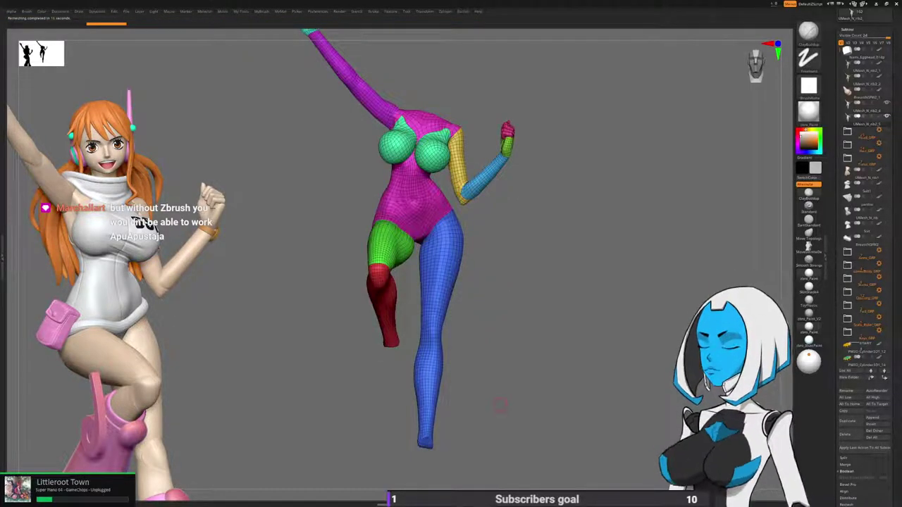
# Examine the remeshed topology on the torso, arms and hips, and undo the remesh.
pyautogui.moveTo(500, 405); pyautogui.dragTo(497, 370)
pyautogui.moveTo(521, 320); pyautogui.dragTo(542, 281)
pyautogui.moveTo(486, 200); pyautogui.dragTo(502, 211, button='right')
pyautogui.moveTo(539, 366); pyautogui.dragTo(543, 292, button='right')
pyautogui.moveTo(140, 224); pyautogui.dragTo(140, 224)
pyautogui.keyDown('ctrl'); pyautogui.moveTo(532, 210); pyautogui.dragTo(560, 172, button='right'); pyautogui.keyUp('ctrl')
pyautogui.moveTo(451, 158)
pyautogui.keyDown('ctrl'); pyautogui.mouseDown(button='right')
pyautogui.moveTo(440, 186)
pyautogui.moveTo(461, 212)
pyautogui.moveTo(444, 170)
pyautogui.mouseUp(button='right'); pyautogui.keyUp('ctrl')
pyautogui.keyDown('ctrl'); pyautogui.moveTo(460, 232); pyautogui.dragTo(458, 215, button='right'); pyautogui.keyUp('ctrl')
pyautogui.moveTo(422, 243); pyautogui.dragTo(428, 389)
pyautogui.hotkey('ctrl', 'shift')
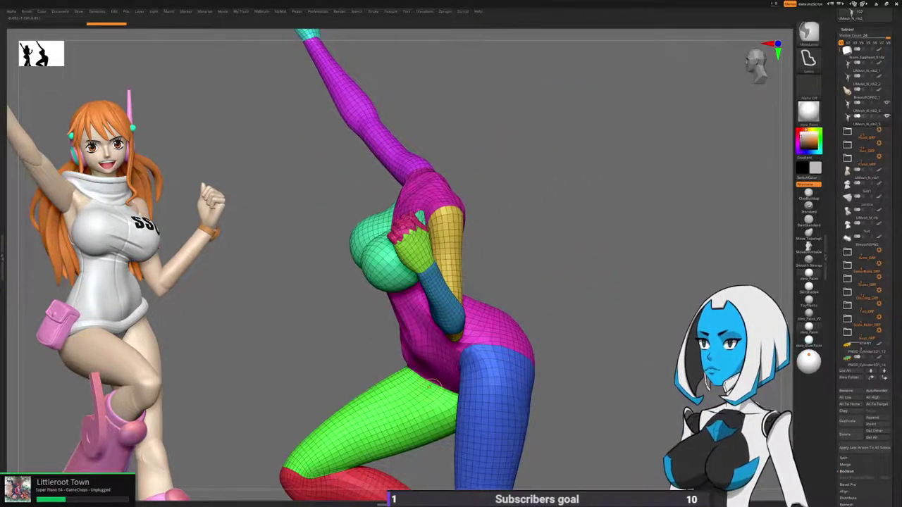
pyautogui.hotkey('ctrl', 'z')
# Turn off the wireframe lines and isolate the finger and palm polygroups of the bent arm's fist.
pyautogui.press('space')
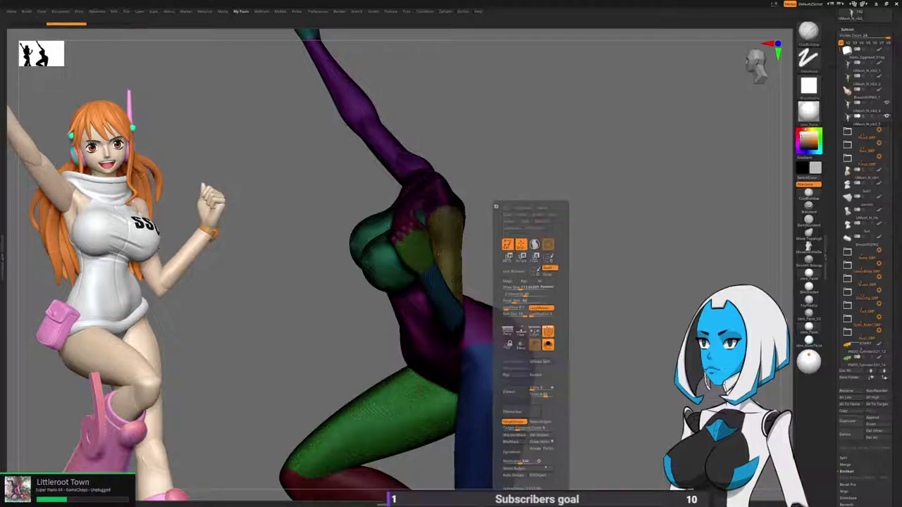
pyautogui.click(548, 330)
pyautogui.moveTo(536, 282); pyautogui.dragTo(543, 302)
pyautogui.keyDown('ctrl'); pyautogui.keyDown('shift'); pyautogui.click(451, 201); pyautogui.keyUp('shift'); pyautogui.keyUp('ctrl')
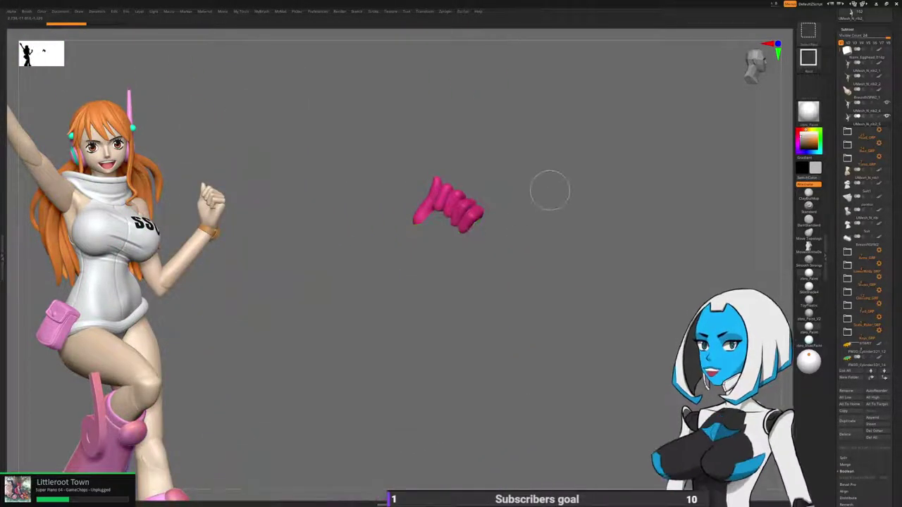
pyautogui.keyDown('ctrl'); pyautogui.keyDown('shift'); pyautogui.moveTo(552, 244); pyautogui.dragTo(486, 253); pyautogui.keyUp('shift'); pyautogui.keyUp('ctrl')
pyautogui.keyDown('ctrl'); pyautogui.keyDown('shift'); pyautogui.click(456, 244); pyautogui.keyUp('shift'); pyautogui.keyUp('ctrl')
pyautogui.keyDown('ctrl'); pyautogui.keyDown('shift'); pyautogui.moveTo(575, 201); pyautogui.dragTo(554, 243); pyautogui.keyUp('shift'); pyautogui.keyUp('ctrl')
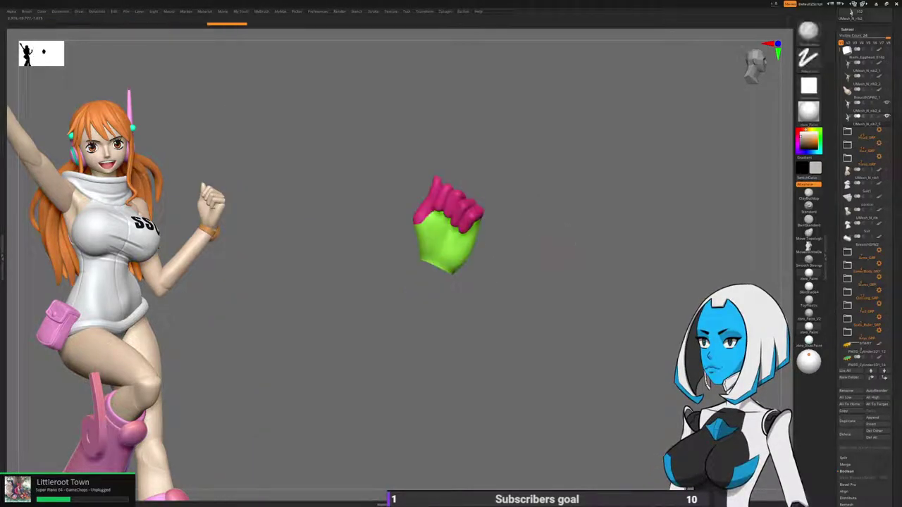
# Combine the isolated fingers and palm into one polygroup with Group Visible, and show the whole body again.
pyautogui.moveTo(835, 352); pyautogui.dragTo(835, 124)
pyautogui.scroll(-6, 865, 254)
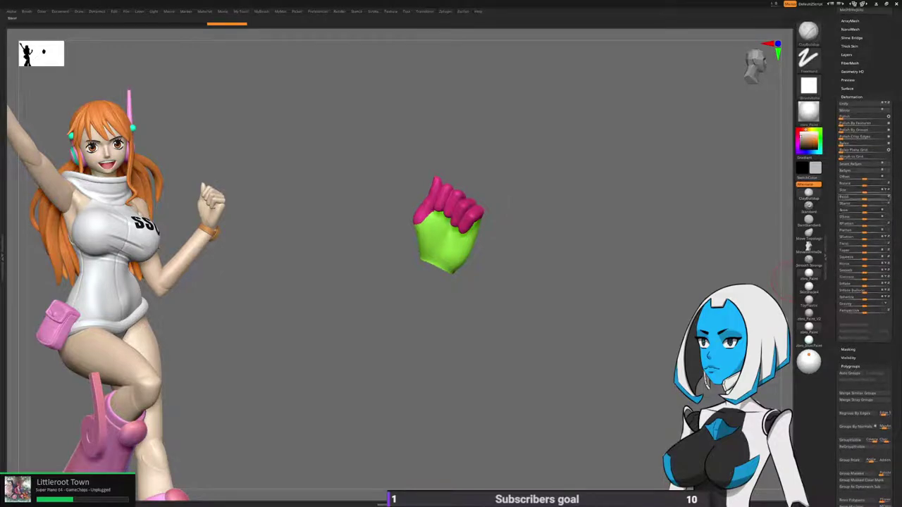
pyautogui.scroll(-4, 865, 254)
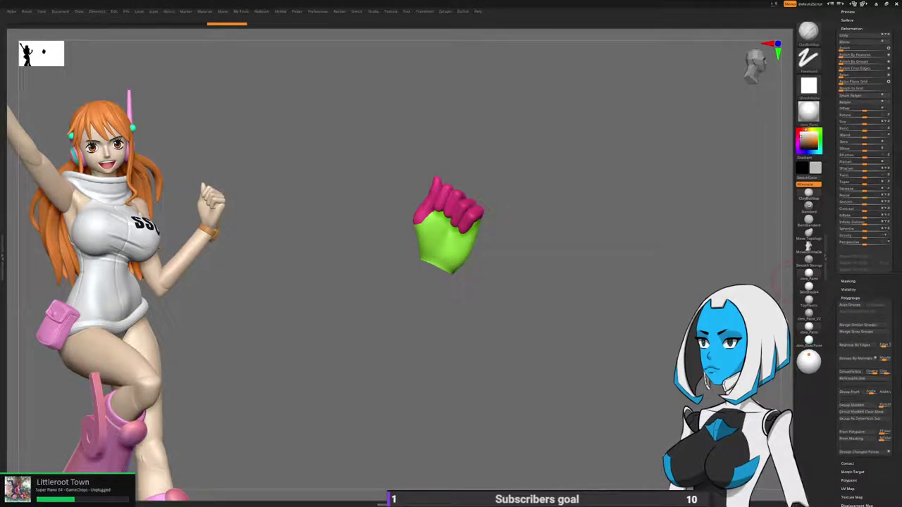
pyautogui.click(850, 371)
pyautogui.keyDown('ctrl'); pyautogui.keyDown('shift'); pyautogui.click(564, 353); pyautogui.keyUp('shift'); pyautogui.keyUp('ctrl')
pyautogui.keyDown('ctrl'); pyautogui.moveTo(564, 352); pyautogui.dragTo(672, 325, button='right'); pyautogui.keyUp('ctrl')
pyautogui.moveTo(493, 190); pyautogui.dragTo(431, 191, button='right')
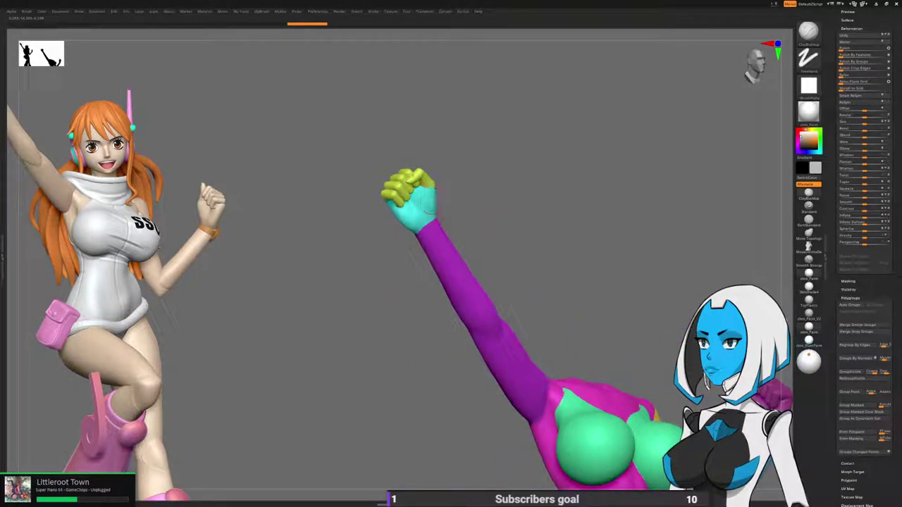
# Isolate the raised arm's fingers and palm, merge them into one polygroup, and show the whole body again.
pyautogui.keyDown('ctrl'); pyautogui.keyDown('shift'); pyautogui.click(427, 208); pyautogui.keyUp('shift'); pyautogui.keyUp('ctrl')
pyautogui.keyDown('ctrl'); pyautogui.keyDown('shift'); pyautogui.moveTo(474, 183); pyautogui.dragTo(497, 196); pyautogui.keyUp('shift'); pyautogui.keyUp('ctrl')
pyautogui.keyDown('ctrl'); pyautogui.keyDown('shift'); pyautogui.click(408, 196); pyautogui.keyUp('shift'); pyautogui.keyUp('ctrl')
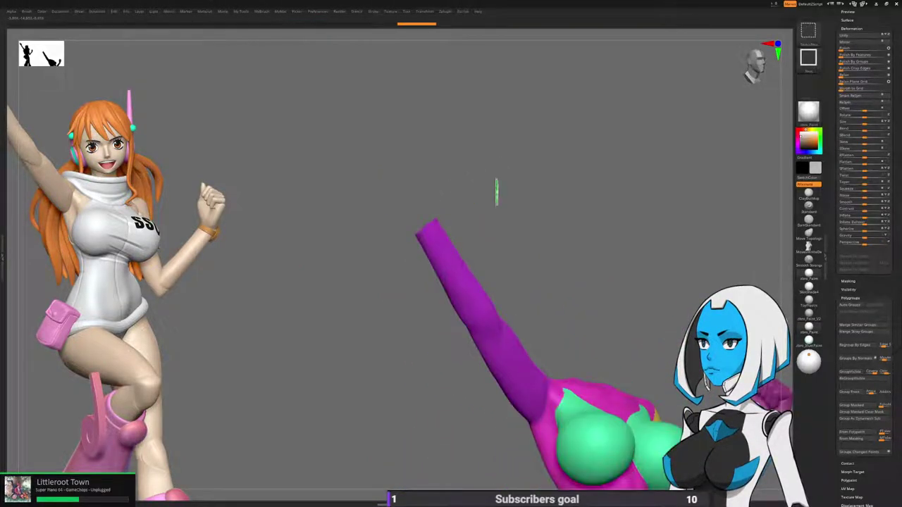
pyautogui.keyDown('ctrl'); pyautogui.keyDown('shift'); pyautogui.click(496, 187); pyautogui.keyUp('shift'); pyautogui.keyUp('ctrl')
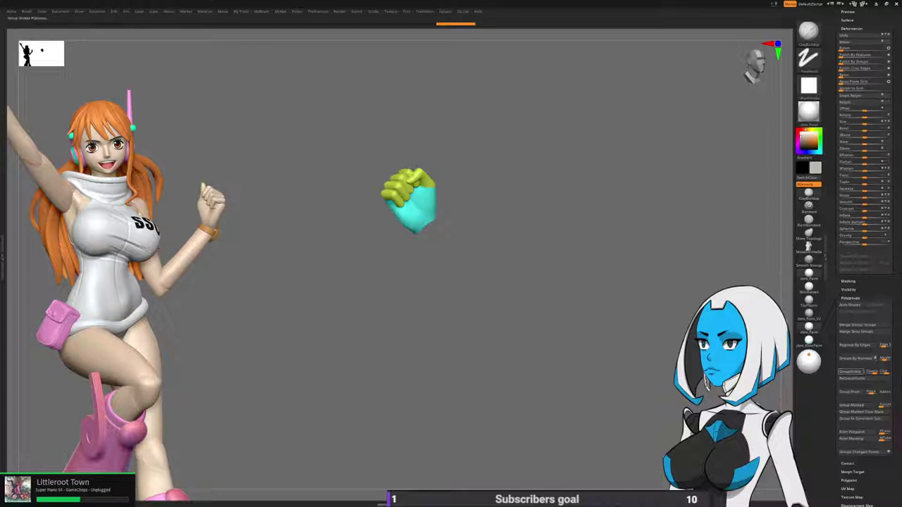
pyautogui.hotkey('ctrl', 'w')
pyautogui.keyDown('ctrl'); pyautogui.keyDown('shift'); pyautogui.click(402, 377); pyautogui.keyUp('shift'); pyautogui.keyUp('ctrl')
# Isolate the bent arm's forearm and upper arm, merge them into one polygroup, and unhide the rest of the body.
pyautogui.moveTo(401, 377)
pyautogui.keyDown('alt'); pyautogui.mouseDown()
pyautogui.moveTo(338, 264)
pyautogui.moveTo(373, 285)
pyautogui.mouseUp(); pyautogui.keyUp('alt')
pyautogui.moveTo(408, 321); pyautogui.dragTo(609, 348)
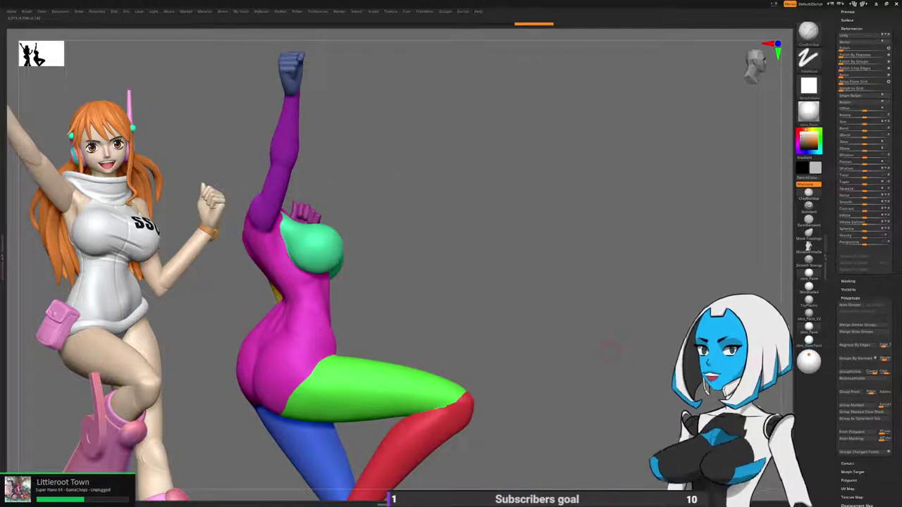
pyautogui.keyDown('alt'); pyautogui.moveTo(611, 353); pyautogui.dragTo(699, 236); pyautogui.keyUp('alt')
pyautogui.moveTo(380, 282); pyautogui.dragTo(567, 263)
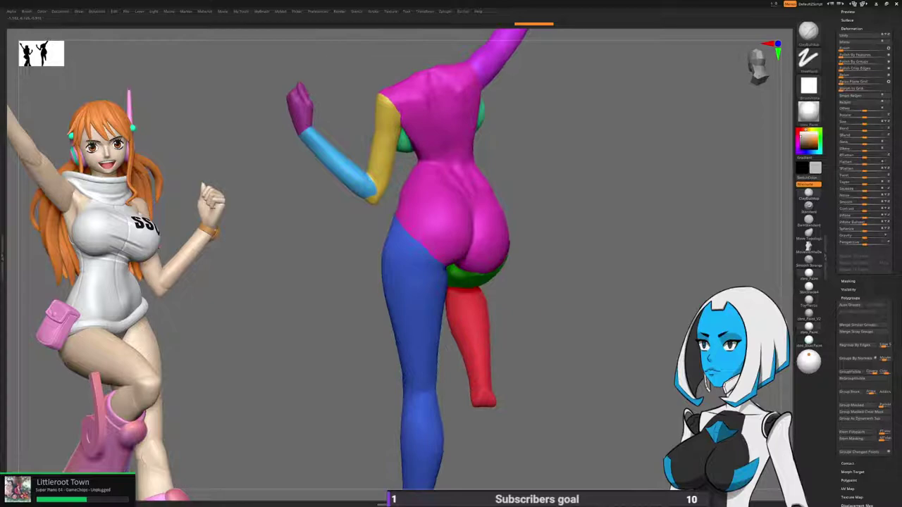
pyautogui.keyDown('alt'); pyautogui.moveTo(564, 231); pyautogui.dragTo(584, 309); pyautogui.keyUp('alt')
pyautogui.keyDown('ctrl'); pyautogui.keyDown('shift'); pyautogui.click(362, 238); pyautogui.keyUp('shift'); pyautogui.keyUp('ctrl')
pyautogui.keyDown('ctrl'); pyautogui.keyDown('shift'); pyautogui.moveTo(348, 295); pyautogui.dragTo(373, 352); pyautogui.keyUp('shift'); pyautogui.keyUp('ctrl')
pyautogui.keyDown('ctrl'); pyautogui.keyDown('shift'); pyautogui.click(405, 224); pyautogui.keyUp('shift'); pyautogui.keyUp('ctrl')
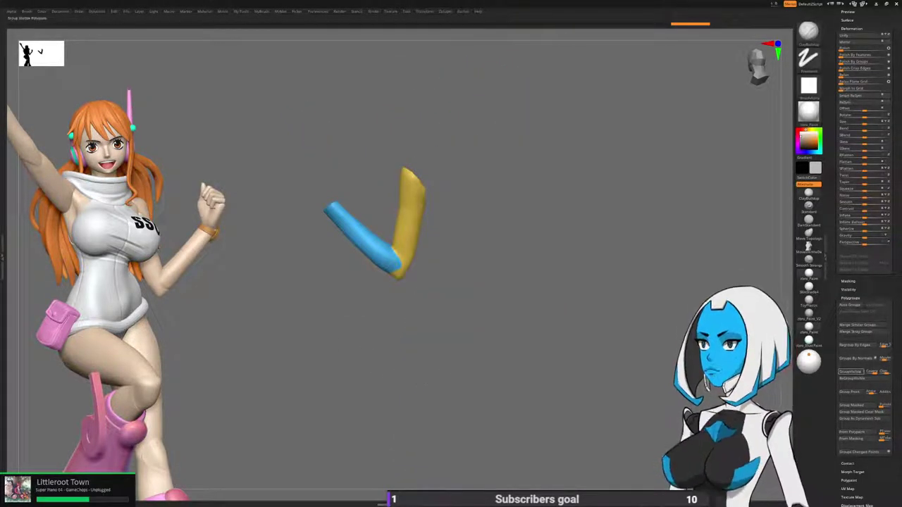
pyautogui.click(850, 372)
pyautogui.keyDown('ctrl'); pyautogui.keyDown('shift'); pyautogui.click(589, 354); pyautogui.keyUp('shift'); pyautogui.keyUp('ctrl')
# Load the Smooth Groups brush from LightBox, with the hip area in view.
pyautogui.moveTo(589, 352); pyautogui.dragTo(317, 331)
pyautogui.keyDown('alt'); pyautogui.moveTo(317, 331); pyautogui.dragTo(447, 229); pyautogui.keyUp('alt')
pyautogui.keyDown('alt'); pyautogui.moveTo(447, 195); pyautogui.dragTo(564, 236); pyautogui.keyUp('alt')
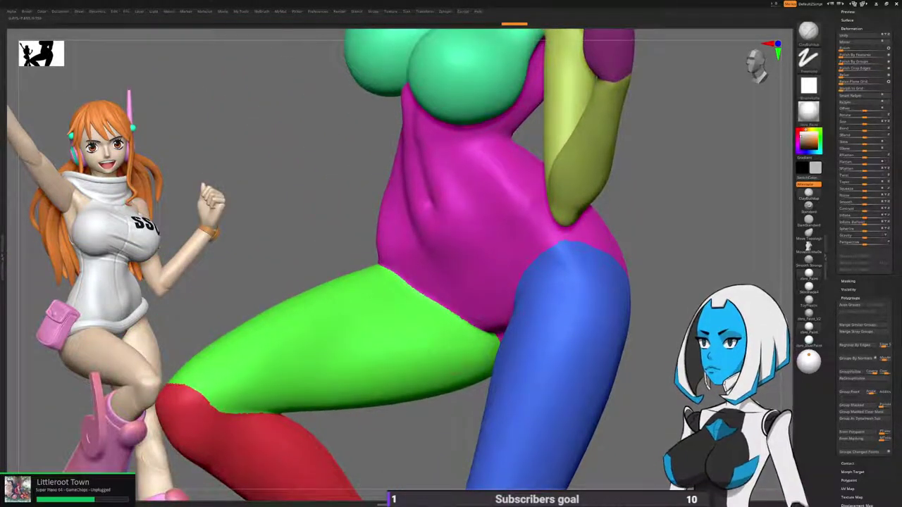
pyautogui.click(317, 12)
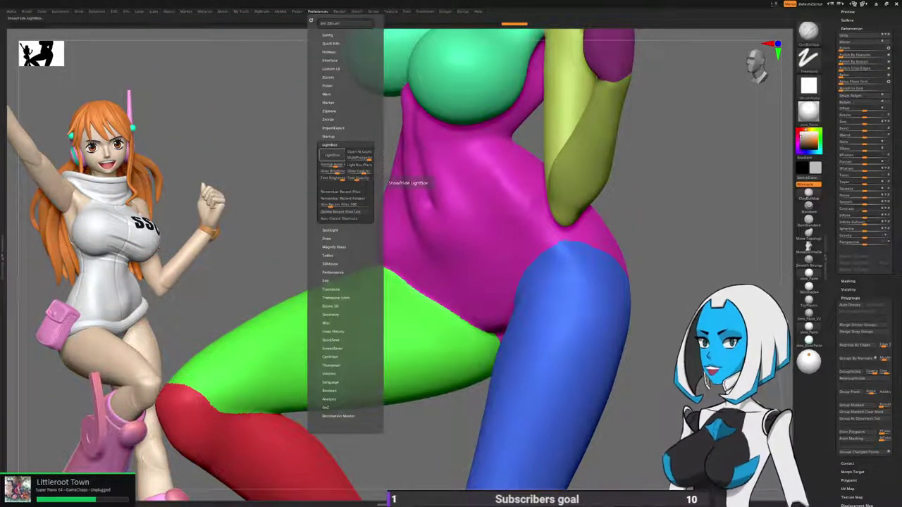
pyautogui.click(331, 154)
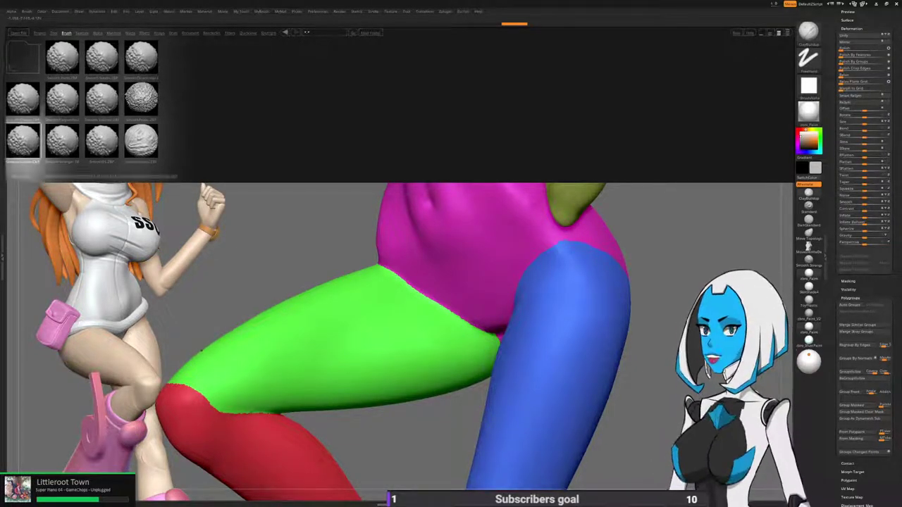
pyautogui.doubleClick(26, 100)
pyautogui.press('space')
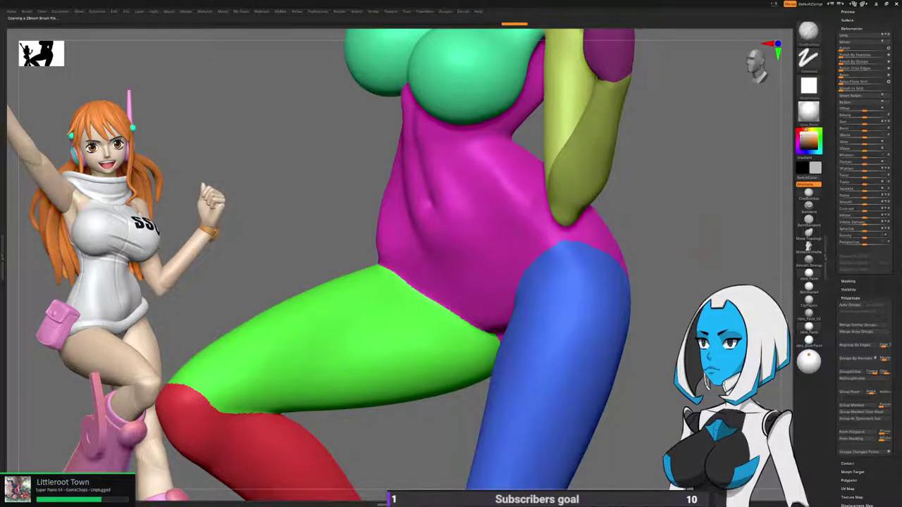
# Smooth the jagged polygroup borders between the torso and both thighs, front and back, with the Smooth Groups brush.
pyautogui.keyDown('alt'); pyautogui.moveTo(584, 268); pyautogui.dragTo(455, 257, button='right'); pyautogui.keyUp('alt')
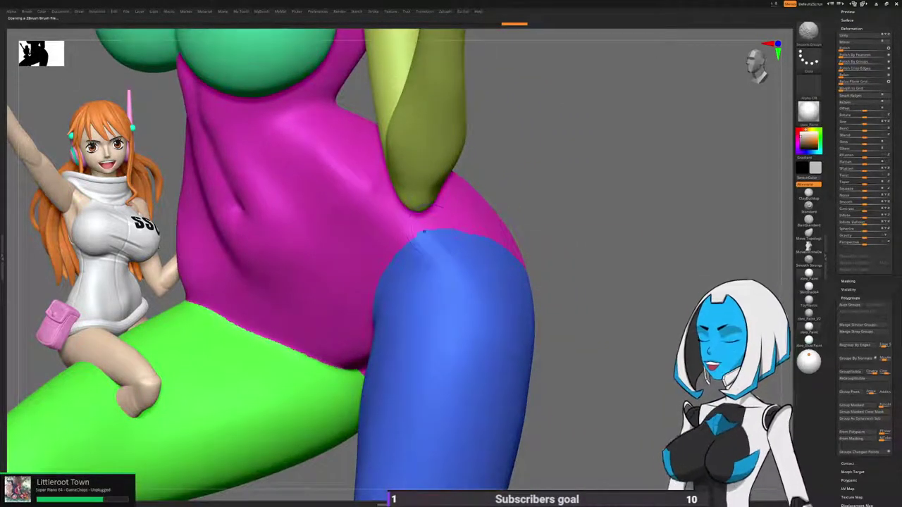
pyautogui.moveTo(560, 252)
pyautogui.mouseDown(button='right')
pyautogui.moveTo(588, 288)
pyautogui.moveTo(604, 238)
pyautogui.moveTo(529, 247)
pyautogui.moveTo(415, 240)
pyautogui.mouseUp(button='right')
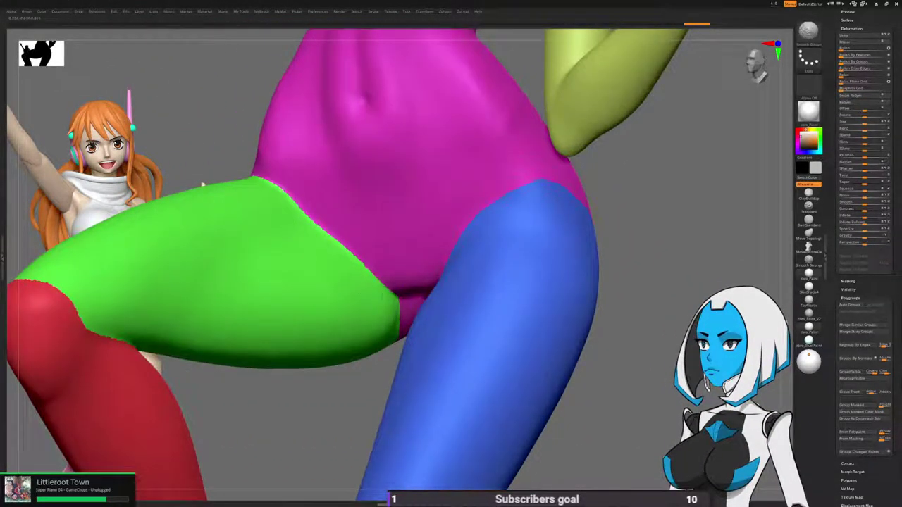
pyautogui.moveTo(202, 185); pyautogui.dragTo(525, 224, button='right')
pyautogui.moveTo(338, 240); pyautogui.dragTo(479, 271, button='right')
pyautogui.moveTo(367, 281)
pyautogui.mouseDown(button='right')
pyautogui.moveTo(409, 204)
pyautogui.moveTo(453, 240)
pyautogui.mouseUp(button='right')
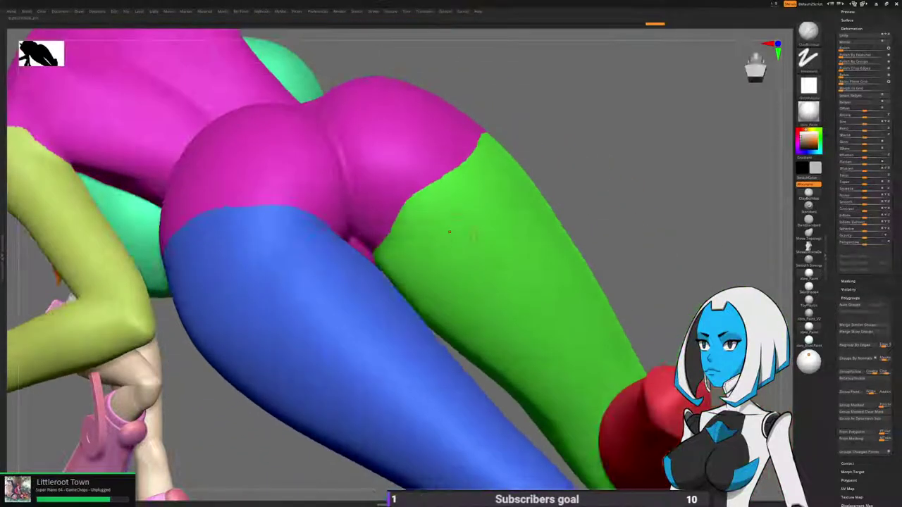
pyautogui.keyDown('shift'); pyautogui.moveTo(452, 163); pyautogui.dragTo(429, 180); pyautogui.keyUp('shift')
pyautogui.moveTo(444, 250)
pyautogui.mouseDown(button='right')
pyautogui.moveTo(416, 204)
pyautogui.moveTo(441, 123)
pyautogui.moveTo(525, 151)
pyautogui.moveTo(617, 162)
pyautogui.moveTo(574, 251)
pyautogui.moveTo(573, 225)
pyautogui.mouseUp(button='right')
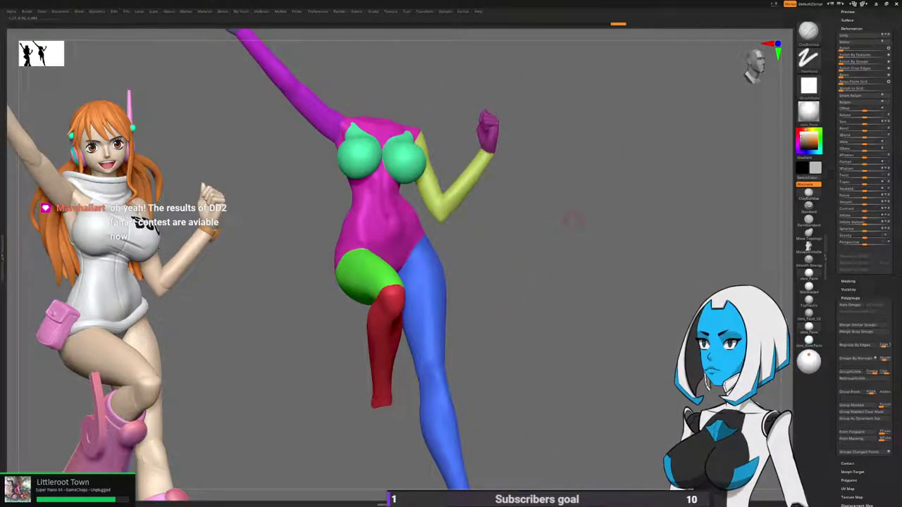
pyautogui.moveTo(573, 219); pyautogui.dragTo(536, 275, button='right')
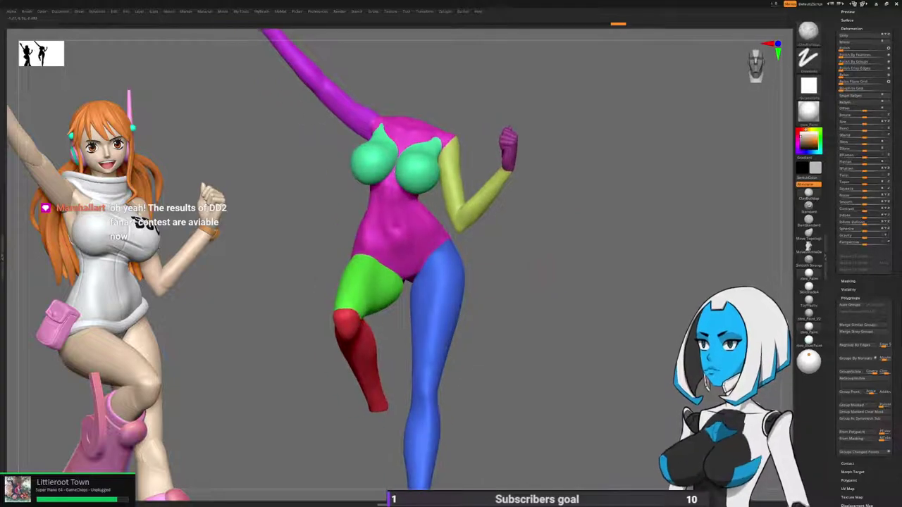
# Turn on the polyframe display and ZRemesh the body with Keep Groups enabled.
pyautogui.press('space')
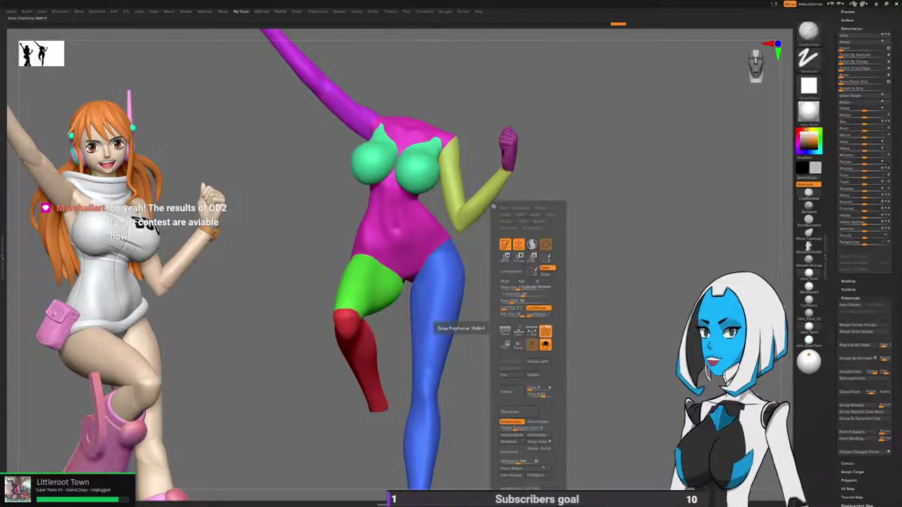
pyautogui.hotkey('shift', 'f')
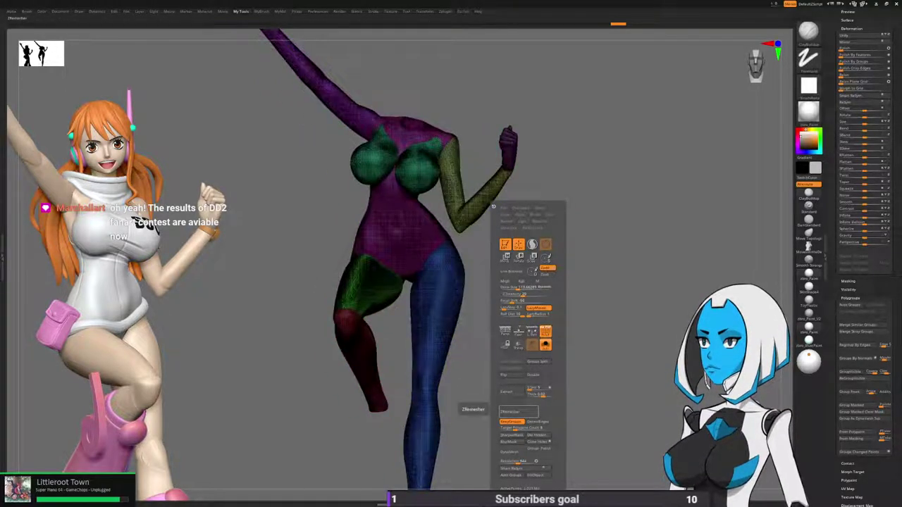
pyautogui.click(518, 412)
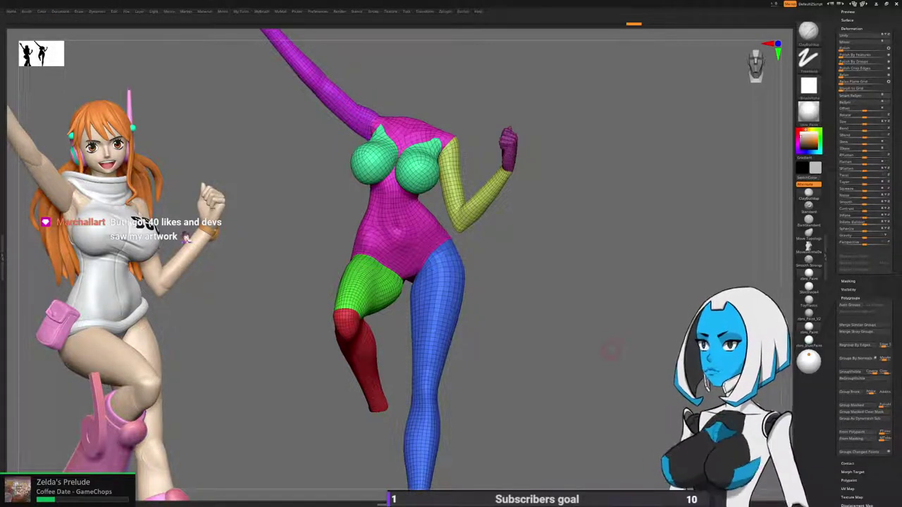
# Check the remeshed topology around the whole body and turn off the polyframe display.
pyautogui.moveTo(611, 350); pyautogui.dragTo(641, 317)
pyautogui.keyDown('alt'); pyautogui.moveTo(641, 317); pyautogui.dragTo(637, 482); pyautogui.keyUp('alt')
pyautogui.moveTo(634, 338); pyautogui.dragTo(564, 415)
pyautogui.moveTo(633, 416); pyautogui.dragTo(634, 309)
pyautogui.keyDown('alt'); pyautogui.moveTo(634, 352); pyautogui.dragTo(639, 257); pyautogui.keyUp('alt')
pyautogui.moveTo(634, 310)
pyautogui.mouseDown()
pyautogui.moveTo(634, 335)
pyautogui.moveTo(628, 303)
pyautogui.mouseUp()
pyautogui.press('space')
pyautogui.click(648, 331)
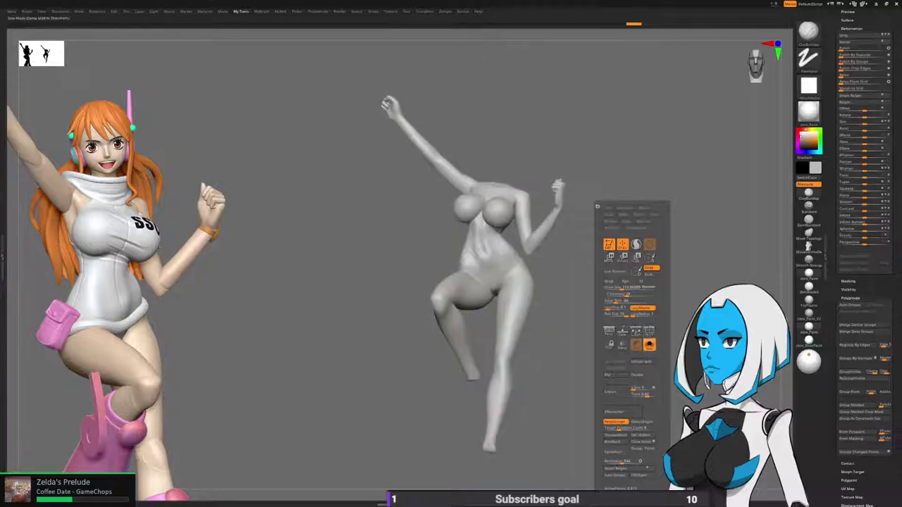
# Select the remeshed body subtool, keep the original body visible with it, and run ProjectAll to transfer the detail.
pyautogui.moveTo(862, 42); pyautogui.dragTo(860, 415)
pyautogui.scroll(3, 865, 246)
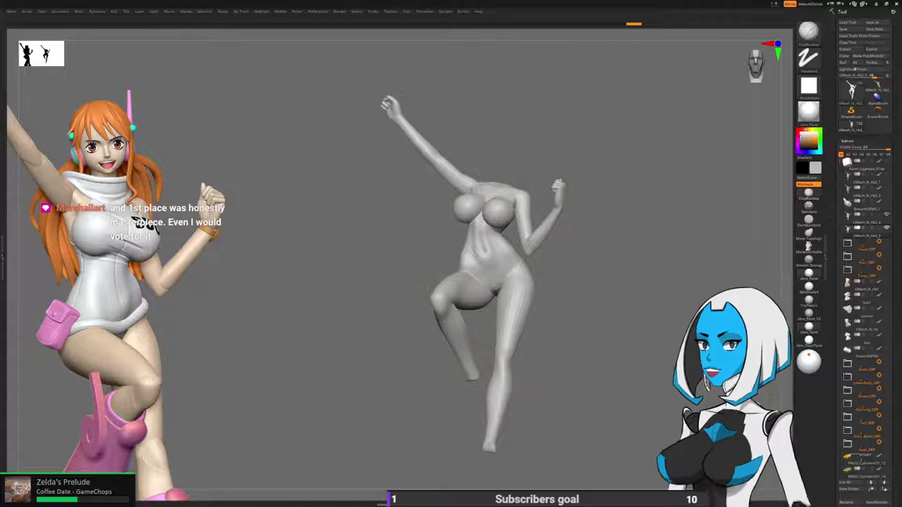
pyautogui.keyDown('alt'); pyautogui.moveTo(537, 389); pyautogui.dragTo(524, 372); pyautogui.keyUp('alt')
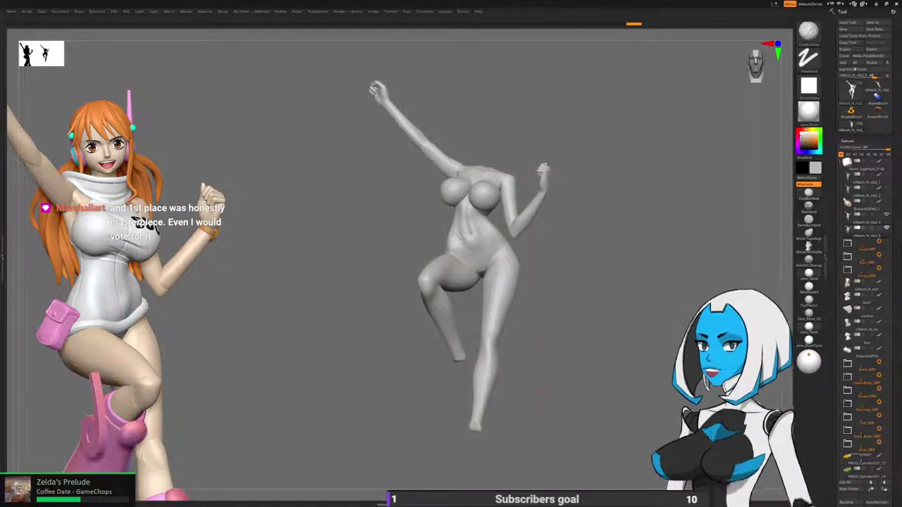
pyautogui.press('Up')
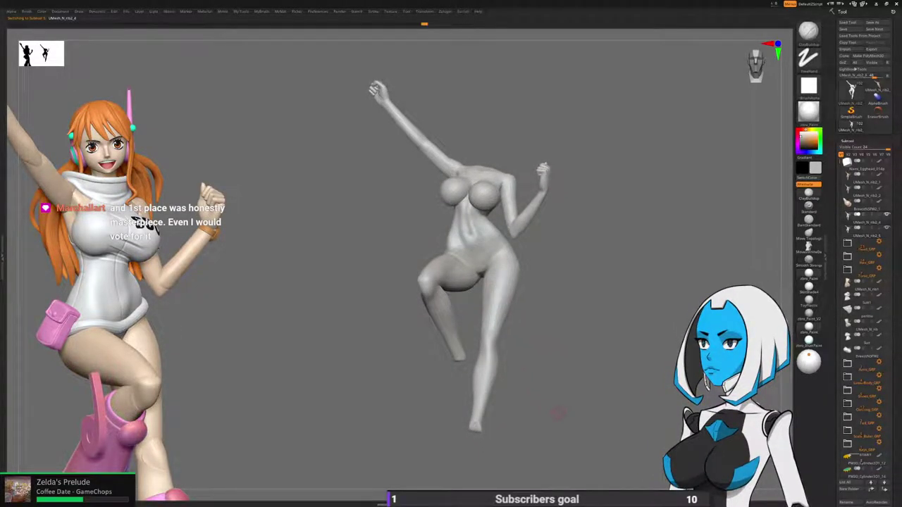
pyautogui.keyDown('alt'); pyautogui.moveTo(558, 413); pyautogui.dragTo(560, 411); pyautogui.keyUp('alt')
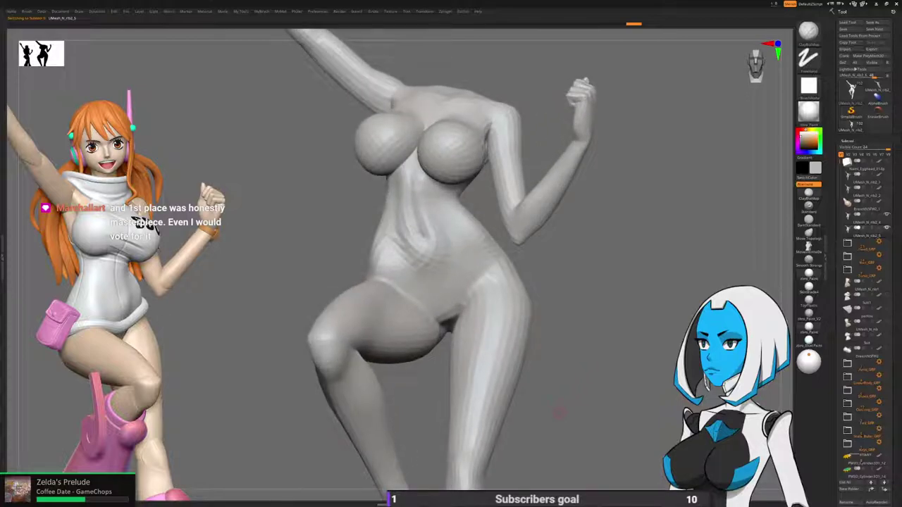
pyautogui.scroll(-10, 865, 254)
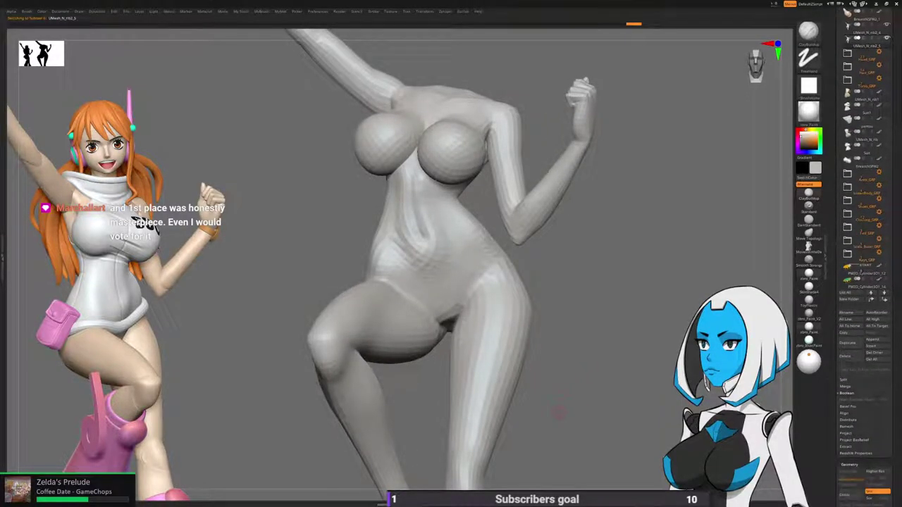
pyautogui.click(845, 433)
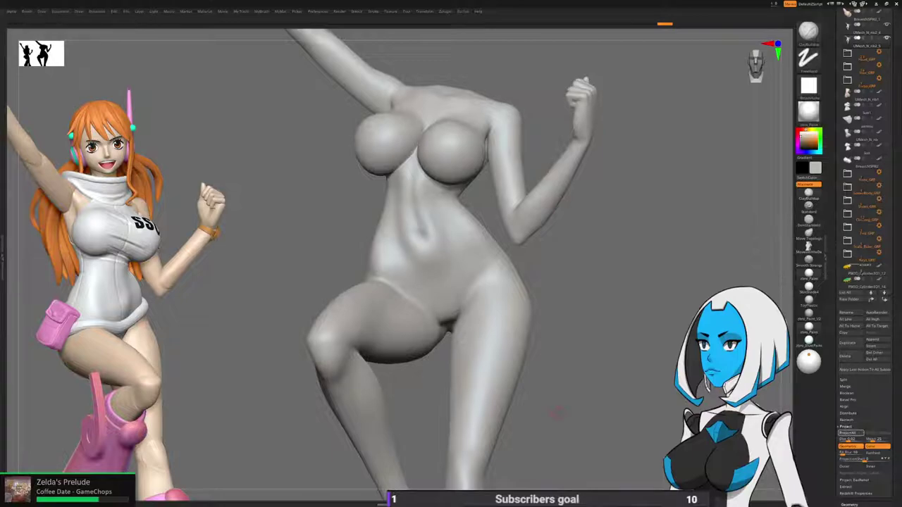
# Check the projected torso and arms, then subdivide the remeshed body further and project the original detail again.
pyautogui.keyDown('alt'); pyautogui.moveTo(620, 425); pyautogui.dragTo(595, 398); pyautogui.keyUp('alt')
pyautogui.moveTo(539, 232)
pyautogui.mouseDown()
pyautogui.moveTo(574, 310)
pyautogui.moveTo(540, 233)
pyautogui.moveTo(620, 151)
pyautogui.mouseUp()
pyautogui.keyDown('ctrl'); pyautogui.moveTo(516, 290); pyautogui.dragTo(513, 171, button='right'); pyautogui.keyUp('ctrl')
pyautogui.keyDown('alt'); pyautogui.moveTo(317, 141); pyautogui.dragTo(733, 396, button='right'); pyautogui.keyUp('alt')
pyautogui.keyDown('alt'); pyautogui.moveTo(518, 282); pyautogui.dragTo(303, 141, button='right'); pyautogui.keyUp('alt')
pyautogui.moveTo(565, 398)
pyautogui.mouseDown(button='right')
pyautogui.moveTo(627, 408)
pyautogui.moveTo(747, 395)
pyautogui.moveTo(574, 398)
pyautogui.mouseUp(button='right')
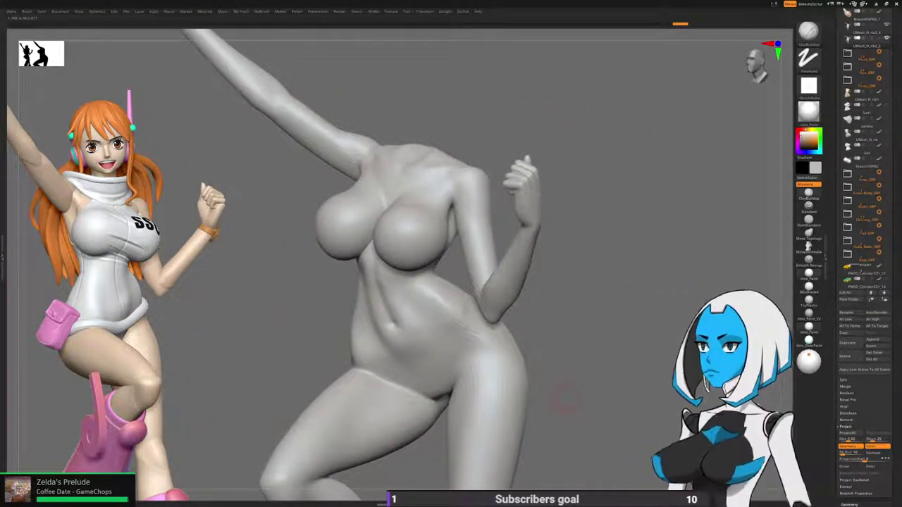
pyautogui.press('d')
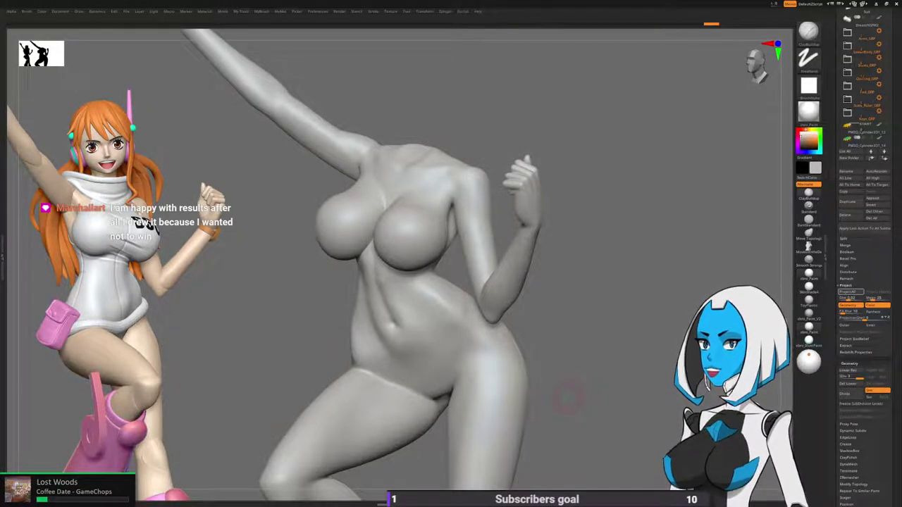
# Examine both fists and the whole body up close for projection flaws around the fingers.
pyautogui.moveTo(599, 317)
pyautogui.keyDown('alt'); pyautogui.mouseDown()
pyautogui.moveTo(626, 352)
pyautogui.moveTo(676, 338)
pyautogui.moveTo(620, 352)
pyautogui.moveTo(646, 366)
pyautogui.moveTo(620, 354)
pyautogui.moveTo(628, 353)
pyautogui.mouseUp(); pyautogui.keyUp('alt')
pyautogui.moveTo(567, 346); pyautogui.dragTo(637, 299)
pyautogui.moveTo(424, 328); pyautogui.dragTo(578, 405, button='right')
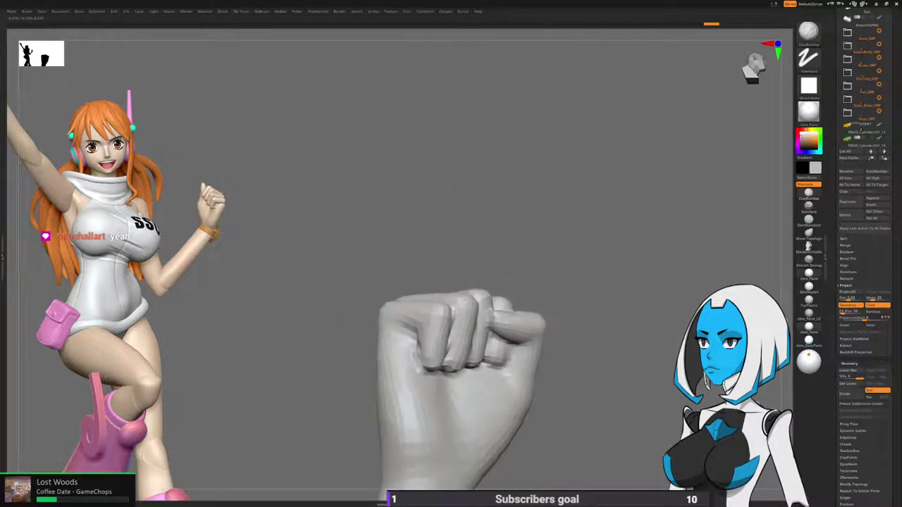
pyautogui.moveTo(601, 346); pyautogui.dragTo(676, 443, button='right')
pyautogui.moveTo(585, 423); pyautogui.dragTo(610, 379, button='right')
pyautogui.moveTo(610, 359); pyautogui.dragTo(540, 402)
pyautogui.keyDown('ctrl'); pyautogui.moveTo(539, 403); pyautogui.dragTo(624, 406, button='right'); pyautogui.keyUp('ctrl')
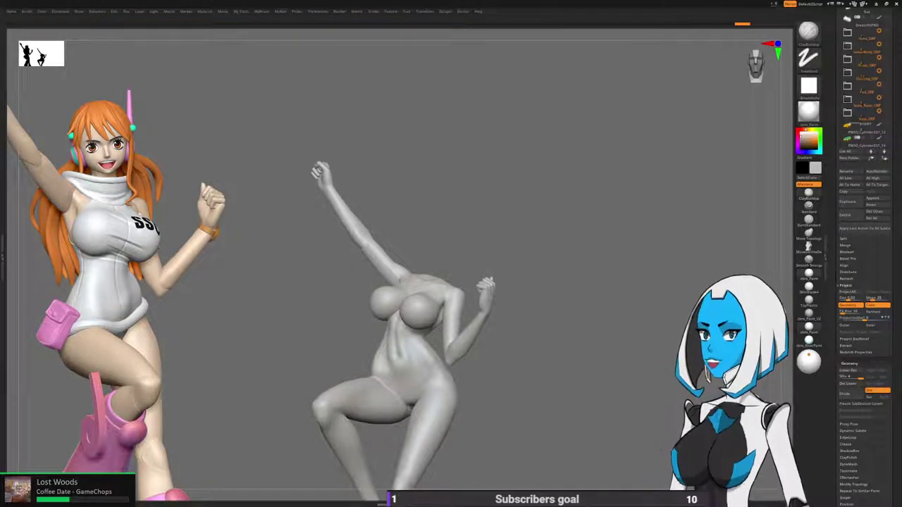
pyautogui.moveTo(563, 296); pyautogui.dragTo(539, 426, button='right')
pyautogui.keyDown('alt'); pyautogui.moveTo(345, 431); pyautogui.dragTo(521, 314, button='right'); pyautogui.keyUp('alt')
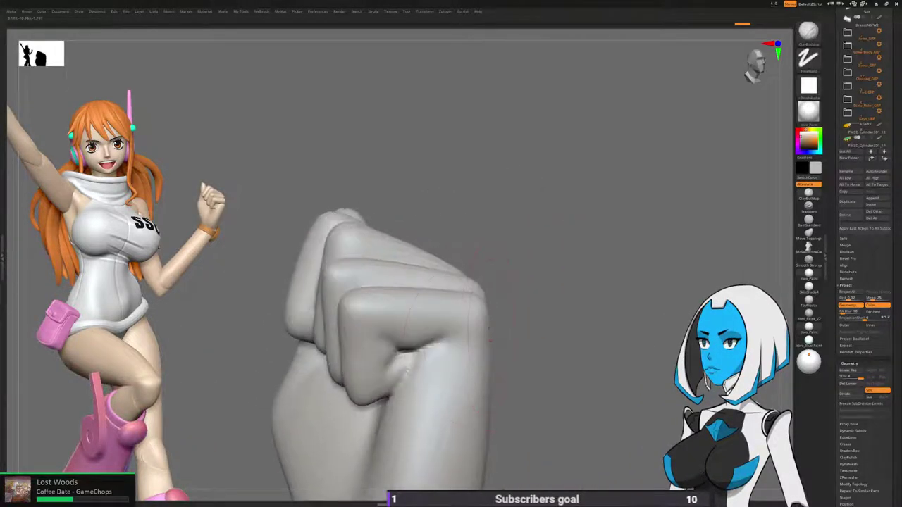
pyautogui.moveTo(449, 362); pyautogui.dragTo(451, 330, button='right')
pyautogui.moveTo(510, 374); pyautogui.dragTo(562, 402, button='right')
# Subdivide the body mesh one more level while viewing the clenched hand.
pyautogui.press('space')
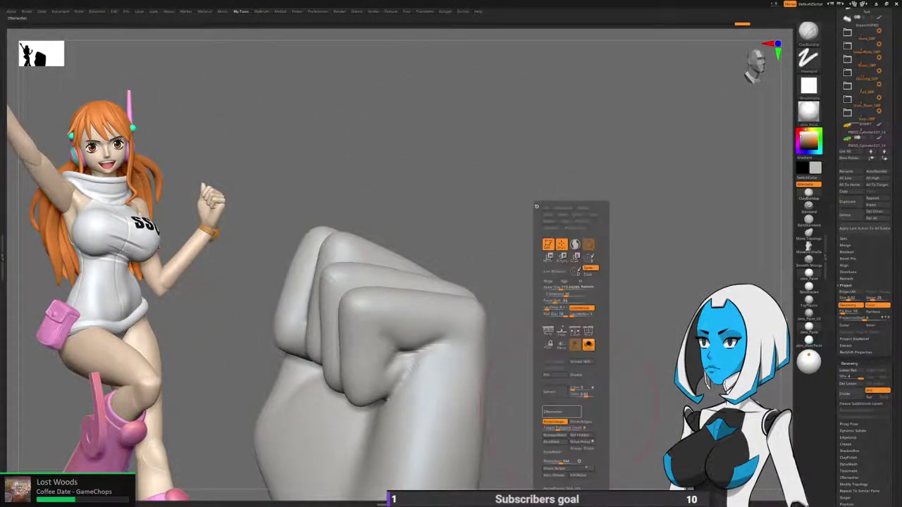
pyautogui.moveTo(507, 381); pyautogui.dragTo(627, 352, button='right')
pyautogui.moveTo(627, 387)
pyautogui.mouseDown(button='right')
pyautogui.moveTo(651, 317)
pyautogui.moveTo(657, 346)
pyautogui.mouseUp(button='right')
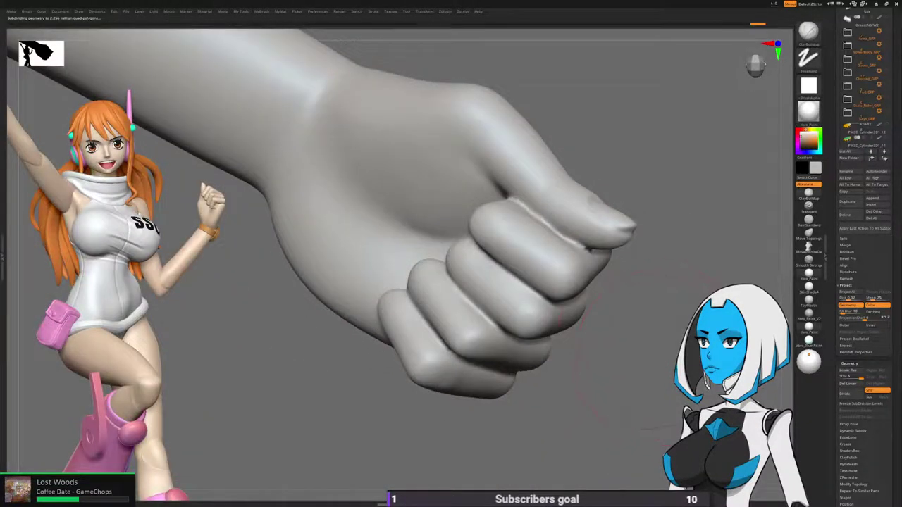
# Adjust the brush size and smooth the creases between the thumb, fingers and palm of the clenched hands.
pyautogui.press('space')
pyautogui.moveTo(647, 289); pyautogui.dragTo(635, 288)
pyautogui.keyDown('shift'); pyautogui.moveTo(540, 226); pyautogui.dragTo(579, 259); pyautogui.keyUp('shift')
pyautogui.moveTo(620, 338)
pyautogui.mouseDown(button='right')
pyautogui.moveTo(592, 352)
pyautogui.moveTo(651, 320)
pyautogui.mouseUp(button='right')
pyautogui.keyDown('shift'); pyautogui.moveTo(489, 228); pyautogui.dragTo(479, 283); pyautogui.keyUp('shift')
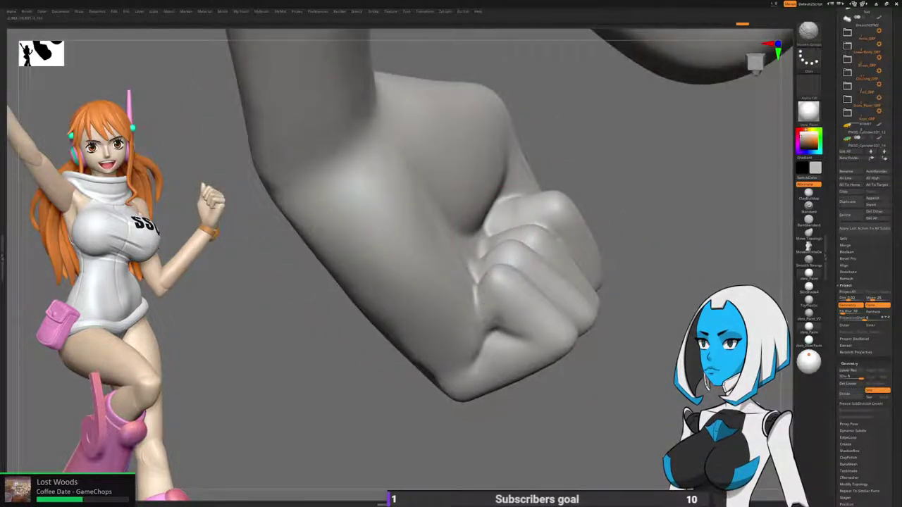
pyautogui.moveTo(562, 335)
pyautogui.keyDown('ctrl'); pyautogui.mouseDown(button='right')
pyautogui.moveTo(556, 268)
pyautogui.moveTo(605, 211)
pyautogui.moveTo(609, 243)
pyautogui.moveTo(605, 211)
pyautogui.moveTo(634, 215)
pyautogui.moveTo(392, 241)
pyautogui.mouseUp(button='right'); pyautogui.keyUp('ctrl')
pyautogui.moveTo(690, 200)
pyautogui.keyDown('alt'); pyautogui.mouseDown(button='right')
pyautogui.moveTo(596, 246)
pyautogui.moveTo(598, 310)
pyautogui.moveTo(553, 306)
pyautogui.moveTo(458, 261)
pyautogui.moveTo(433, 271)
pyautogui.mouseUp(button='right'); pyautogui.keyUp('alt')
pyautogui.keyDown('ctrl'); pyautogui.moveTo(553, 277); pyautogui.dragTo(566, 309, button='right'); pyautogui.keyUp('ctrl')
pyautogui.keyDown('shift'); pyautogui.moveTo(544, 273); pyautogui.dragTo(553, 263); pyautogui.keyUp('shift')
pyautogui.moveTo(402, 247); pyautogui.dragTo(462, 277, button='right')
pyautogui.keyDown('ctrl'); pyautogui.moveTo(627, 303); pyautogui.dragTo(638, 211, button='right'); pyautogui.keyUp('ctrl')
pyautogui.moveTo(652, 267); pyautogui.dragTo(504, 252, button='right')
# Leave Solo mode and show the head, hair, suit and boots subtools together with the new body.
pyautogui.moveTo(838, 169); pyautogui.dragTo(843, 493)
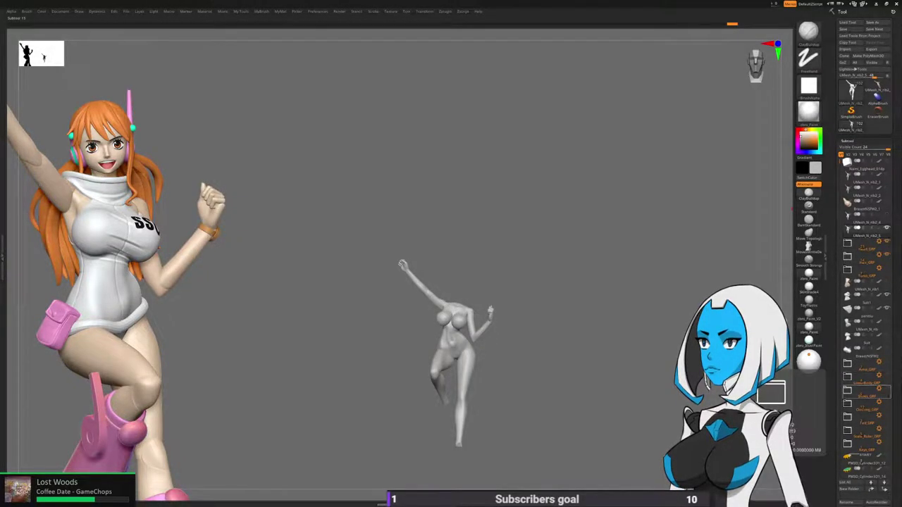
pyautogui.press('space')
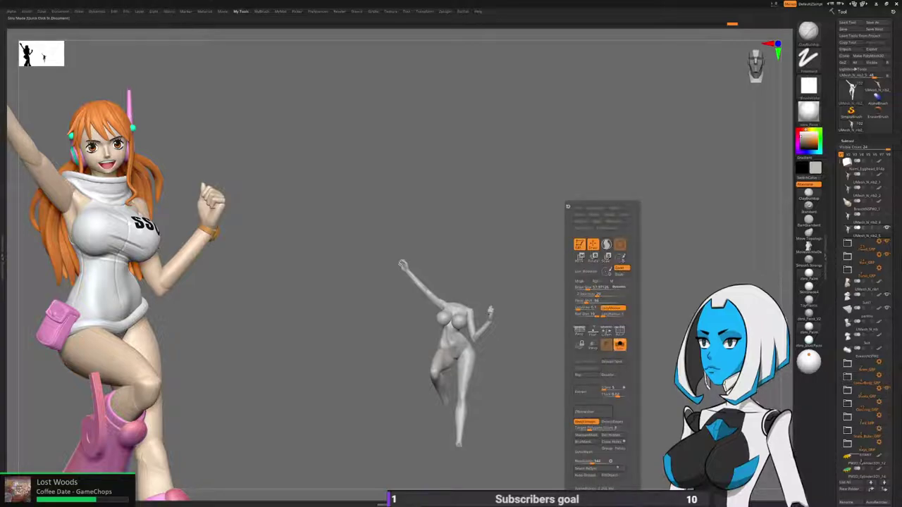
pyautogui.click(606, 344)
pyautogui.keyDown('alt'); pyautogui.moveTo(564, 352); pyautogui.dragTo(574, 303); pyautogui.keyUp('alt')
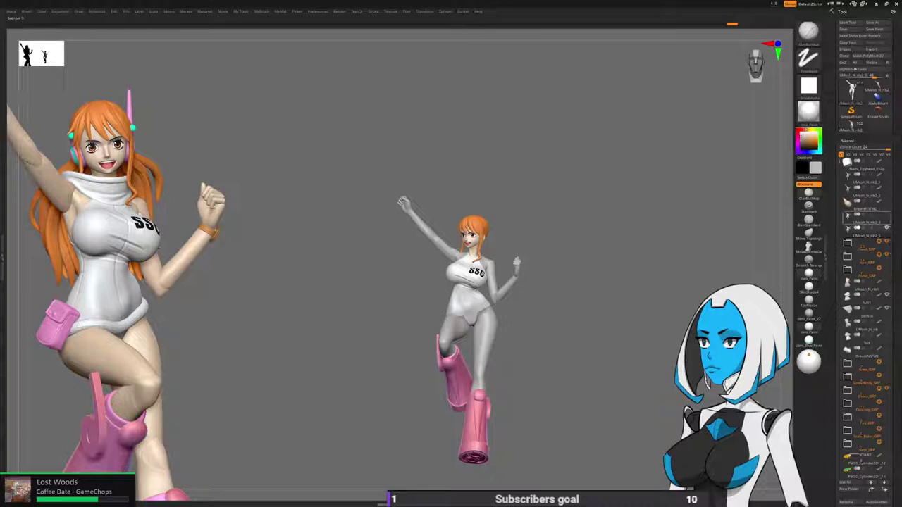
# Fill the new body mesh with the skin tone and show the clothing and accessories group.
pyautogui.click(810, 135)
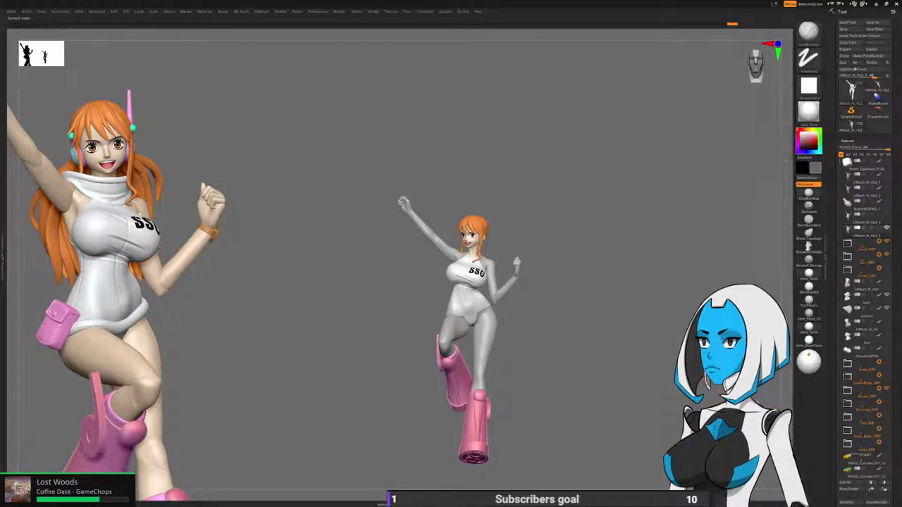
pyautogui.press('space')
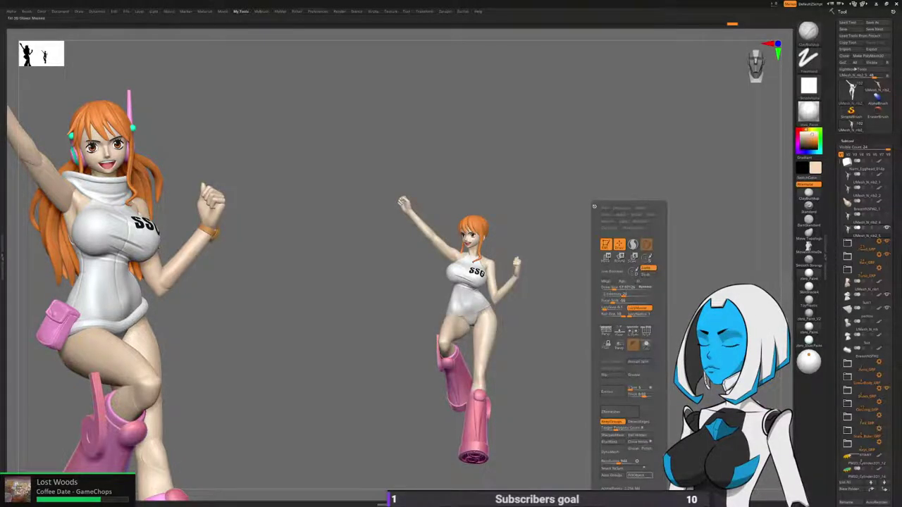
pyautogui.click(640, 476)
pyautogui.click(887, 402)
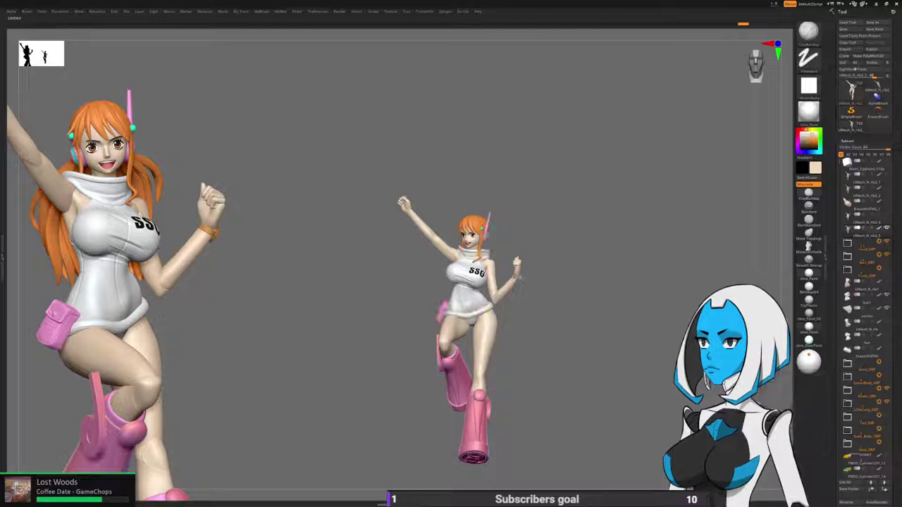
# Examine the fully dressed figure from the front, side and back, ending close on the hips.
pyautogui.keyDown('alt'); pyautogui.moveTo(599, 395); pyautogui.dragTo(232, 454); pyautogui.keyUp('alt')
pyautogui.keyDown('alt'); pyautogui.moveTo(232, 454); pyautogui.dragTo(533, 456); pyautogui.keyUp('alt')
pyautogui.moveTo(543, 271); pyautogui.dragTo(693, 273, button='right')
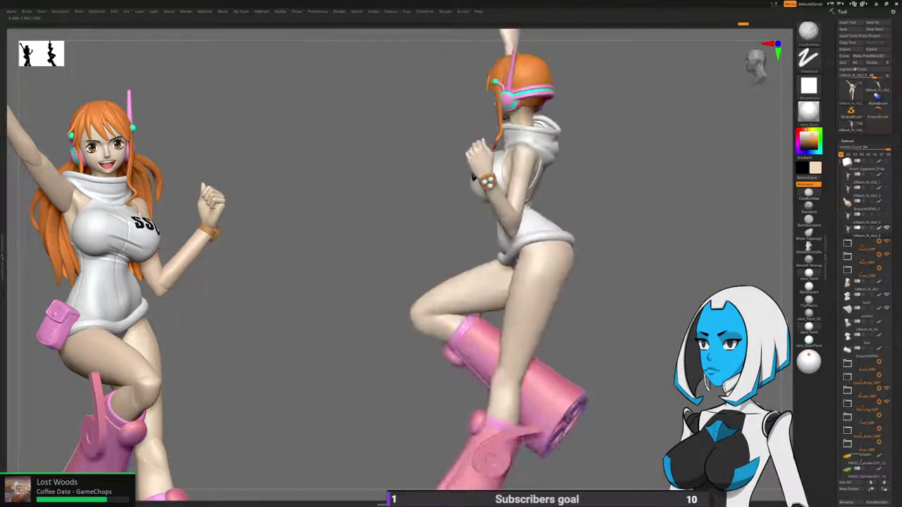
pyautogui.moveTo(607, 306); pyautogui.dragTo(728, 260, button='right')
pyautogui.keyDown('alt'); pyautogui.moveTo(727, 260); pyautogui.dragTo(703, 271, button='right'); pyautogui.keyUp('alt')
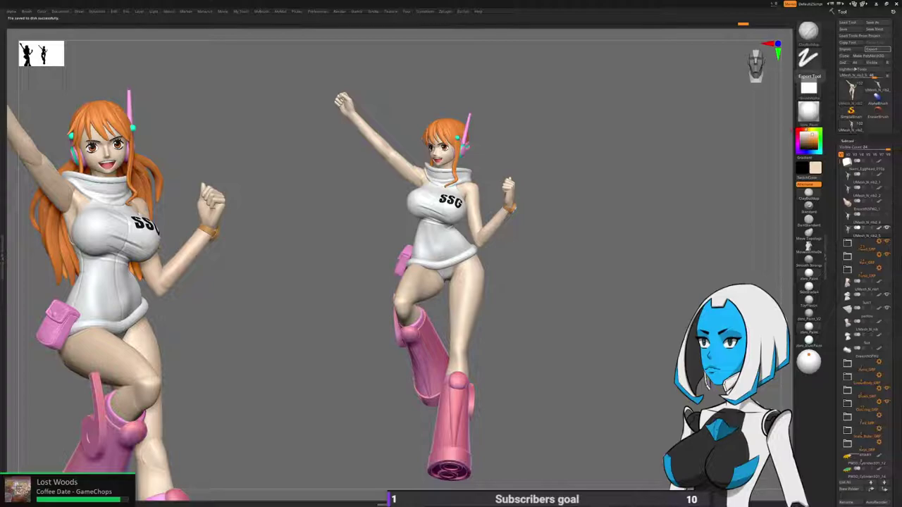
pyautogui.moveTo(690, 233); pyautogui.dragTo(493, 278)
pyautogui.keyDown('alt'); pyautogui.moveTo(534, 299); pyautogui.dragTo(470, 296); pyautogui.keyUp('alt')
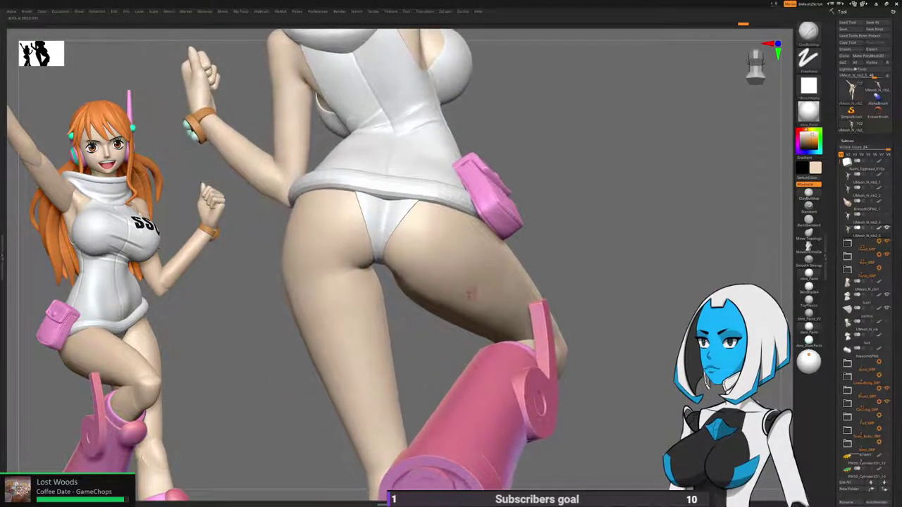
# Adjust the brush size and drop the body mesh to a lower subdivision level.
pyautogui.press('space')
pyautogui.click(449, 287)
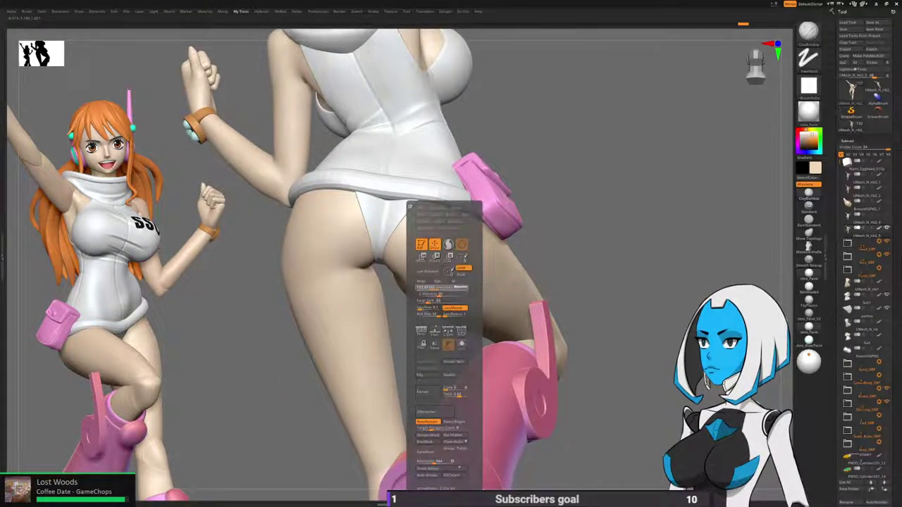
pyautogui.moveTo(604, 231); pyautogui.dragTo(432, 288)
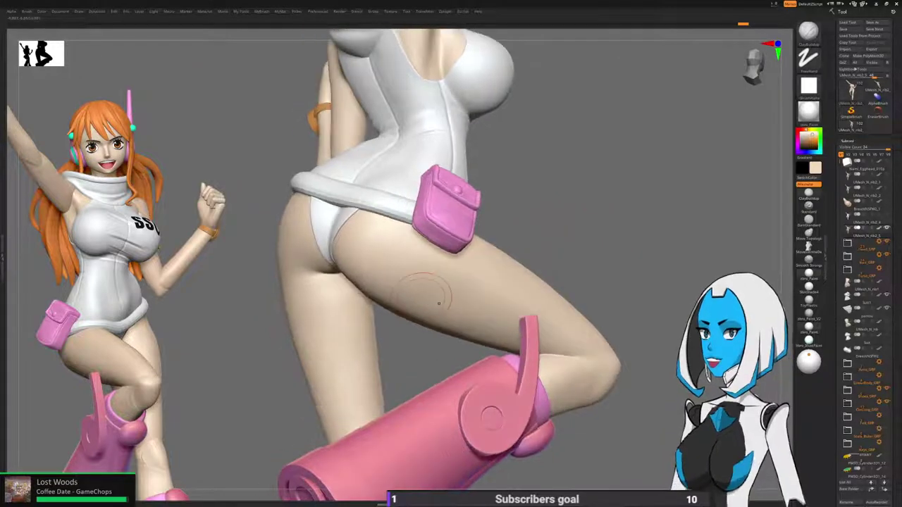
pyautogui.moveTo(303, 276); pyautogui.dragTo(441, 265)
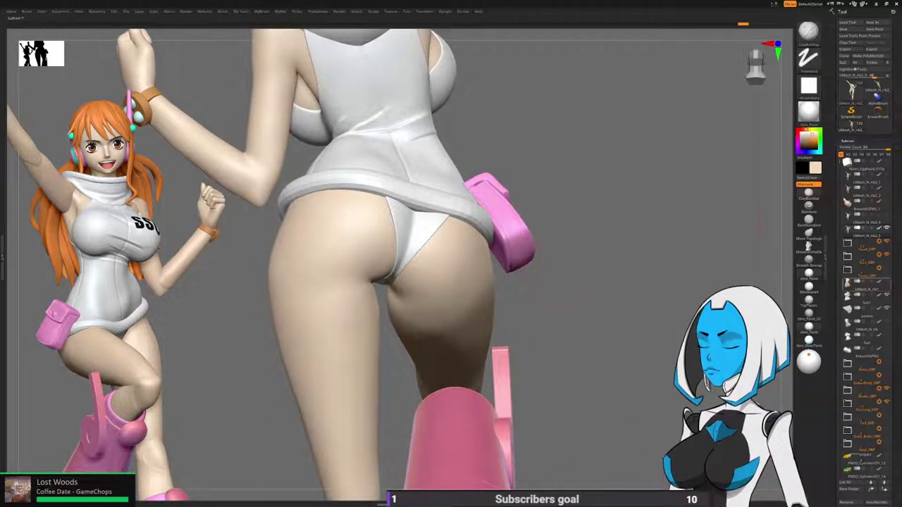
pyautogui.moveTo(893, 317); pyautogui.dragTo(893, 129)
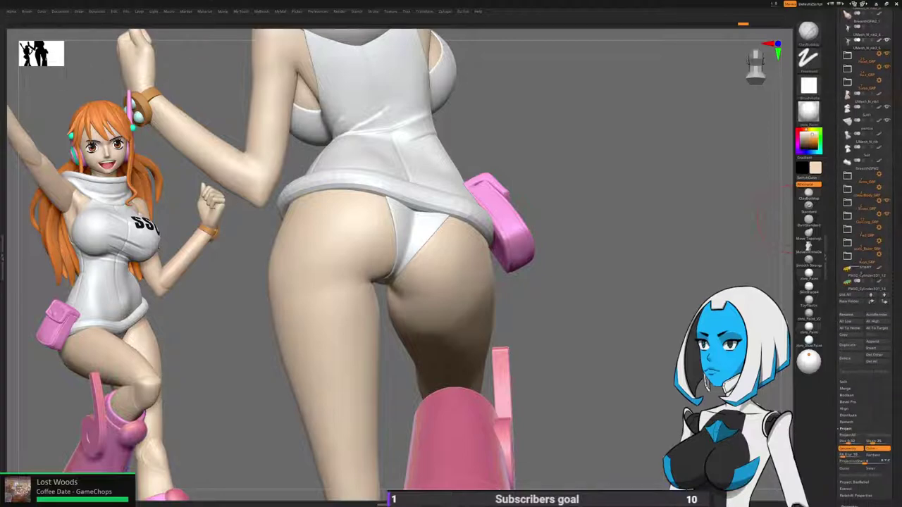
pyautogui.scroll(-4, 864, 282)
pyautogui.hotkey('shift', 'd')
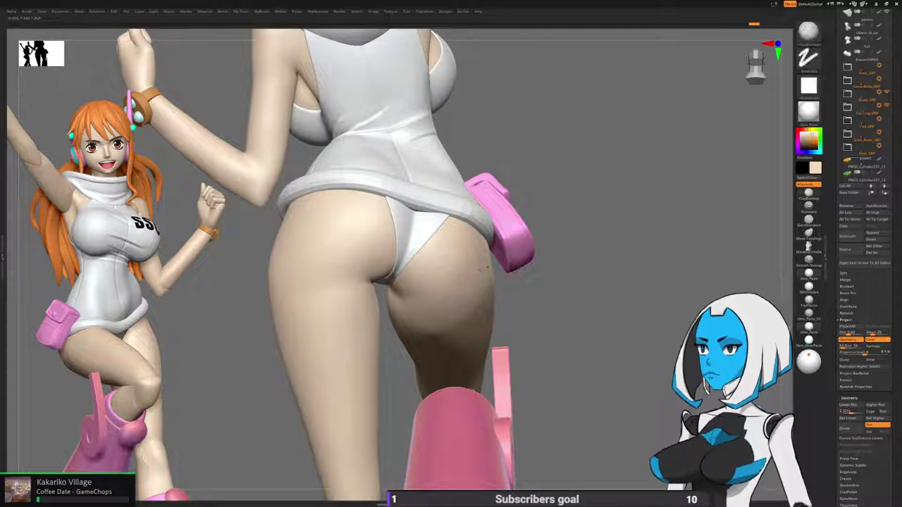
# Adjust the Smooth brush intensity and soften the surface of the raised leg's buttock and upper thigh.
pyautogui.press('space')
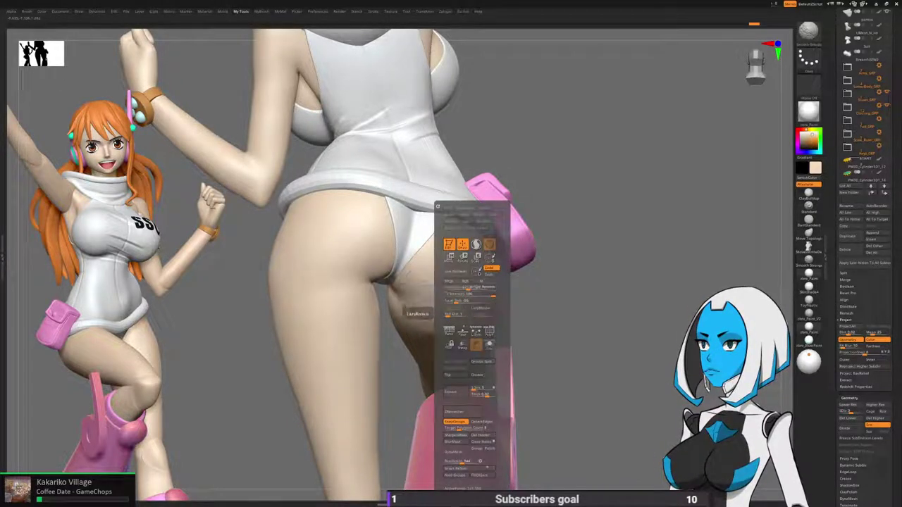
pyautogui.keyDown('shift'); pyautogui.click(470, 294); pyautogui.keyUp('shift')
pyautogui.moveTo(477, 389); pyautogui.dragTo(494, 377, button='right')
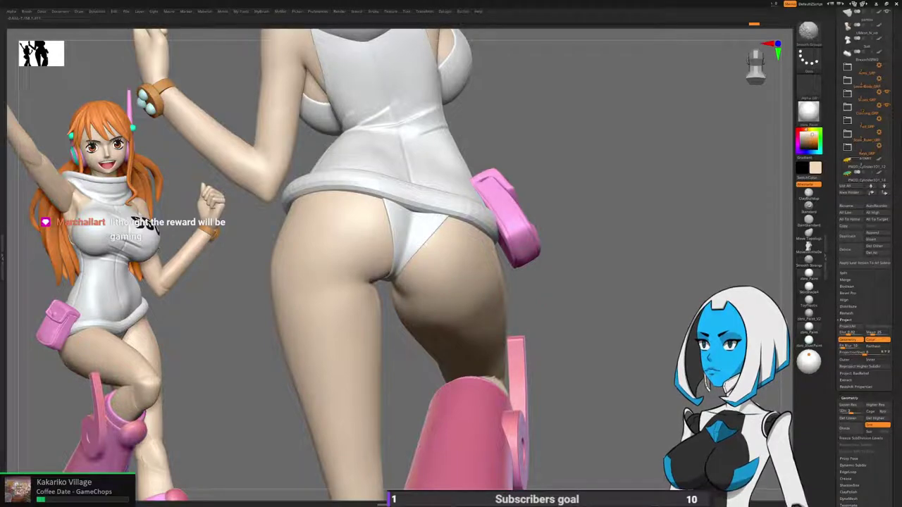
pyautogui.moveTo(451, 317)
pyautogui.mouseDown(button='right')
pyautogui.moveTo(517, 317)
pyautogui.moveTo(423, 309)
pyautogui.mouseUp(button='right')
pyautogui.moveTo(486, 310)
pyautogui.mouseDown(button='right')
pyautogui.moveTo(552, 311)
pyautogui.moveTo(524, 236)
pyautogui.moveTo(539, 183)
pyautogui.mouseUp(button='right')
pyautogui.moveTo(552, 315)
pyautogui.mouseDown(button='right')
pyautogui.moveTo(547, 300)
pyautogui.moveTo(539, 314)
pyautogui.moveTo(539, 284)
pyautogui.moveTo(581, 306)
pyautogui.moveTo(525, 309)
pyautogui.mouseUp(button='right')
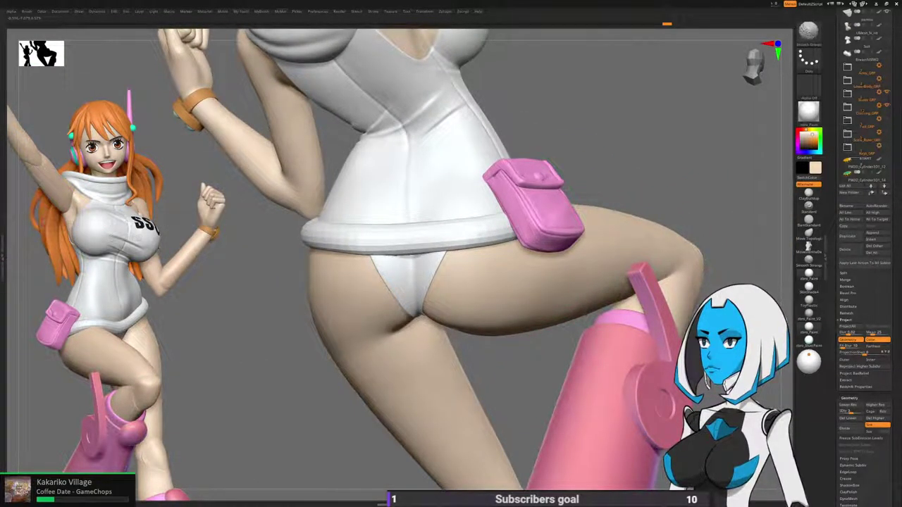
pyautogui.moveTo(522, 314); pyautogui.dragTo(555, 344, button='right')
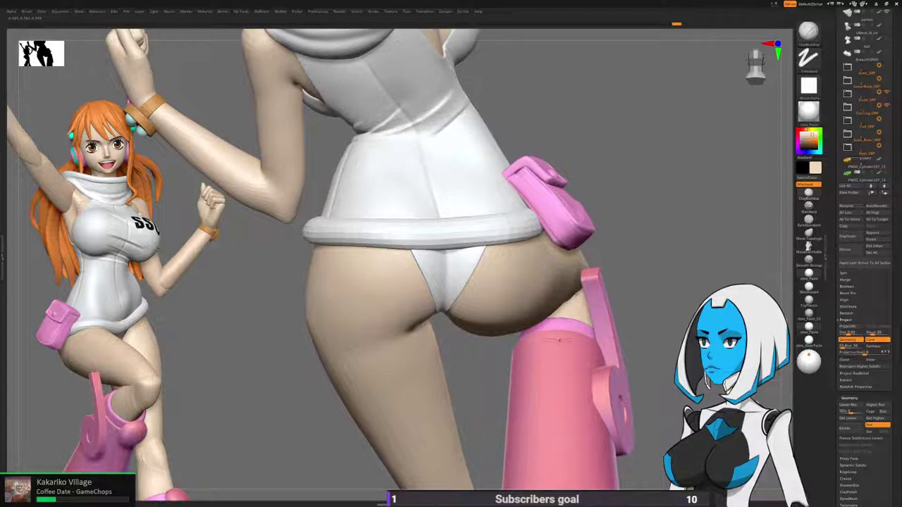
# Choose the Move brush, resize it and reshape the contour where the raised thigh meets the buttock.
pyautogui.press('b')
pyautogui.click(599, 356)
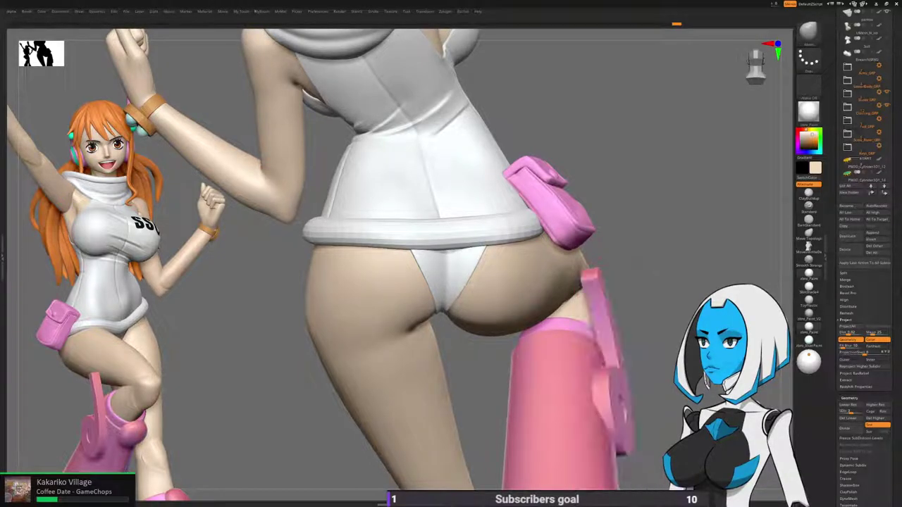
pyautogui.press('space')
pyautogui.moveTo(653, 323); pyautogui.dragTo(637, 322, button='right')
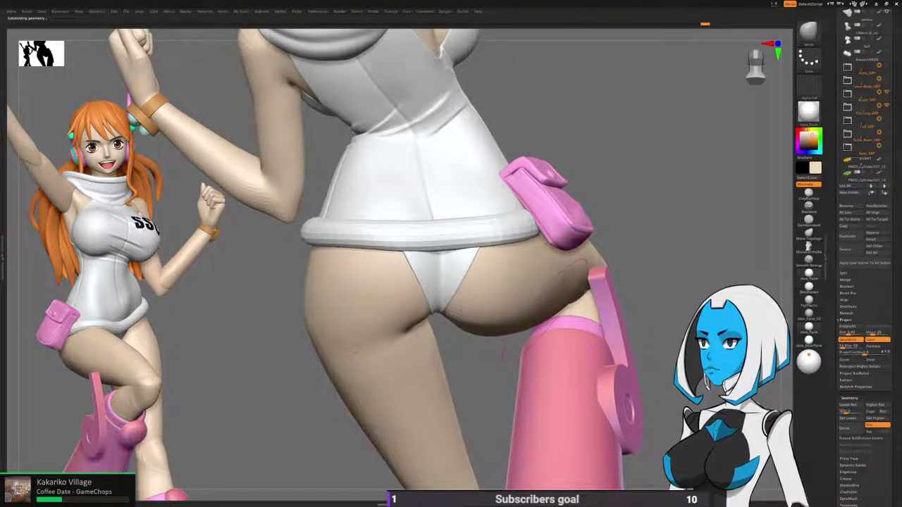
pyautogui.moveTo(549, 276); pyautogui.dragTo(532, 317, button='right')
pyautogui.moveTo(518, 282); pyautogui.dragTo(426, 261, button='right')
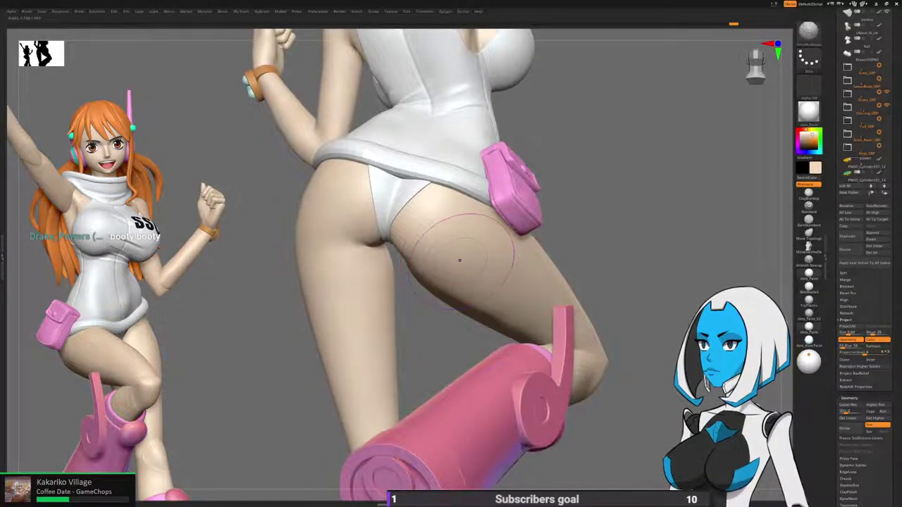
# Smooth the transition between the raised leg's buttock and the back of its thigh.
pyautogui.keyDown('shift'); pyautogui.moveTo(431, 220); pyautogui.dragTo(461, 221); pyautogui.keyUp('shift')
pyautogui.moveTo(461, 221); pyautogui.dragTo(531, 224, button='right')
pyautogui.keyDown('shift'); pyautogui.moveTo(461, 240); pyautogui.dragTo(463, 241); pyautogui.keyUp('shift')
pyautogui.moveTo(507, 268)
pyautogui.mouseDown(button='right')
pyautogui.moveTo(486, 226)
pyautogui.moveTo(451, 211)
pyautogui.mouseUp(button='right')
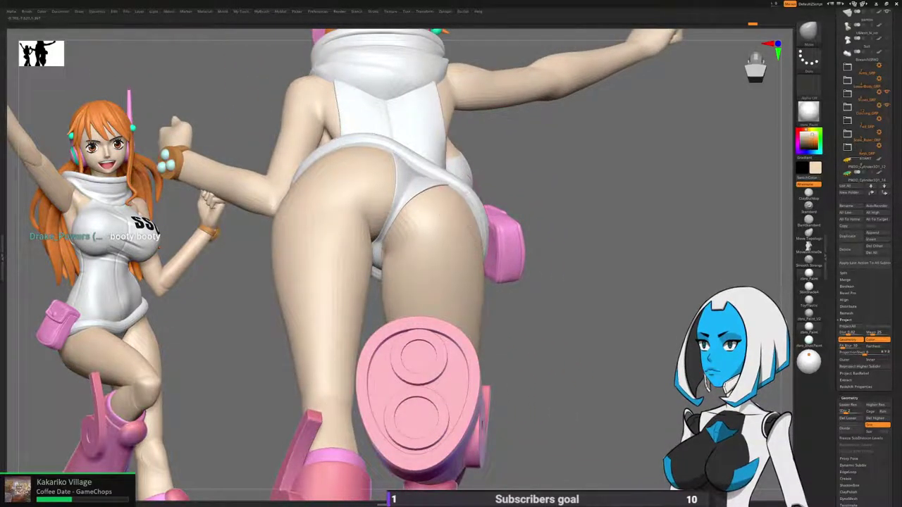
# Resize the Move brush and refine the buttock and thigh volume from below and behind.
pyautogui.moveTo(467, 215); pyautogui.dragTo(576, 264)
pyautogui.press('space')
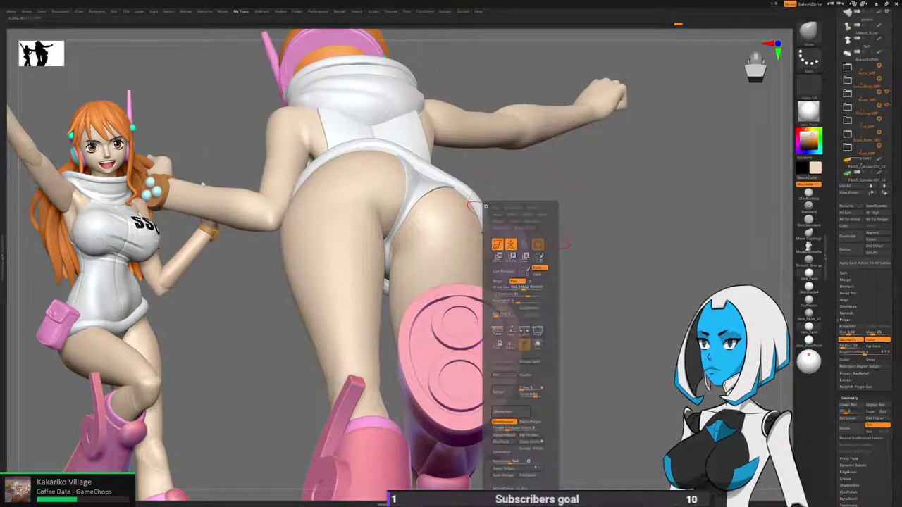
pyautogui.moveTo(520, 345); pyautogui.dragTo(560, 376)
pyautogui.press('space')
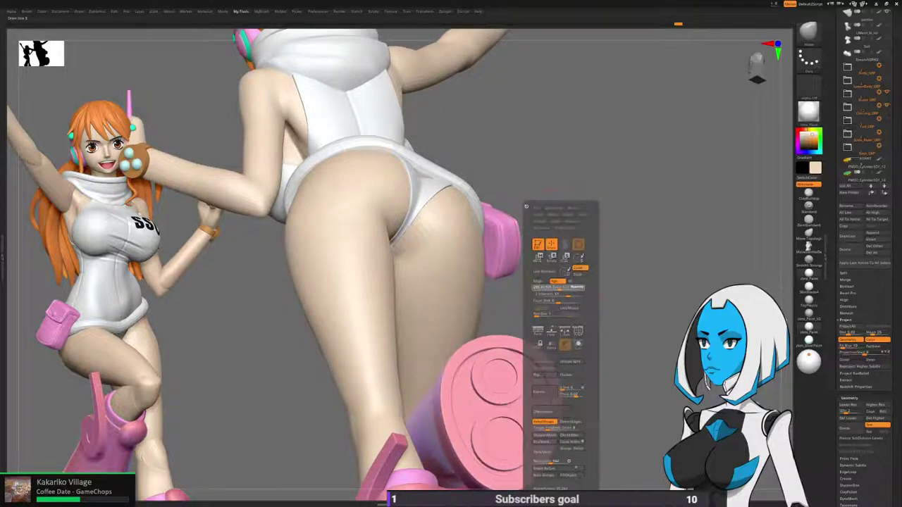
pyautogui.moveTo(560, 288); pyautogui.dragTo(490, 264)
pyautogui.moveTo(490, 215); pyautogui.dragTo(496, 262)
pyautogui.moveTo(496, 296); pyautogui.dragTo(464, 266)
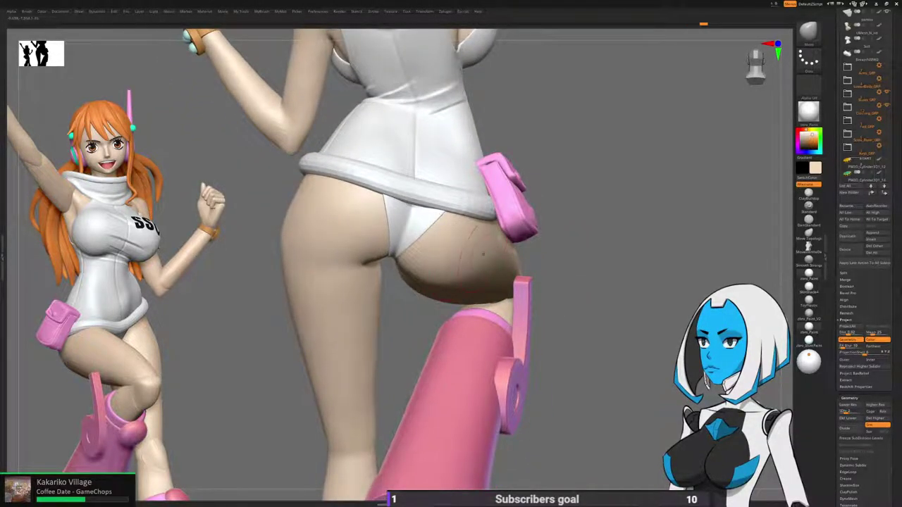
pyautogui.moveTo(517, 386)
pyautogui.mouseDown(button='right')
pyautogui.moveTo(567, 384)
pyautogui.moveTo(505, 374)
pyautogui.mouseUp(button='right')
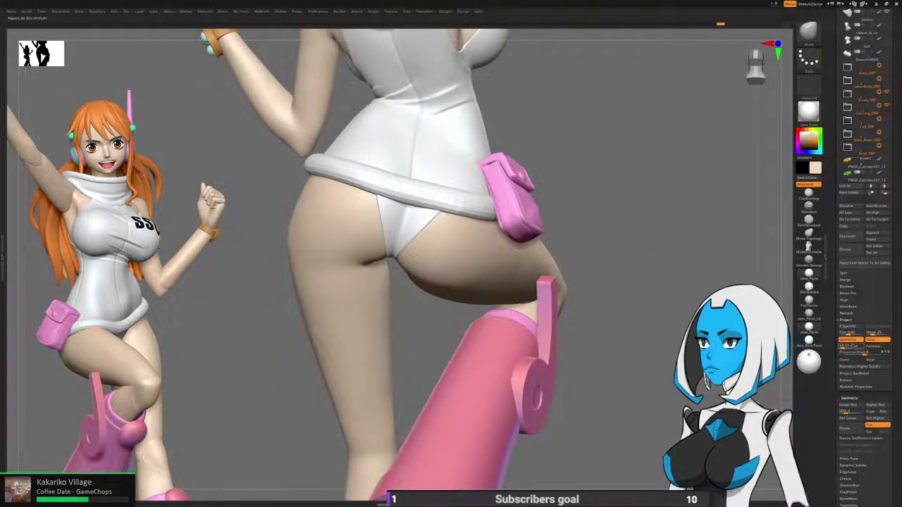
# Rename the new body subtool as BodyFull.
pyautogui.moveTo(833, 169); pyautogui.dragTo(834, 466)
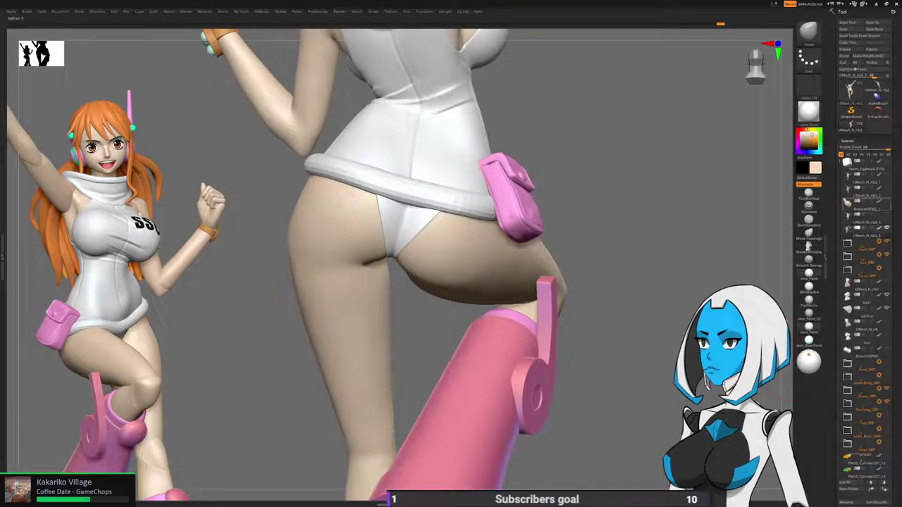
pyautogui.scroll(-3, 865, 282)
pyautogui.click(848, 431)
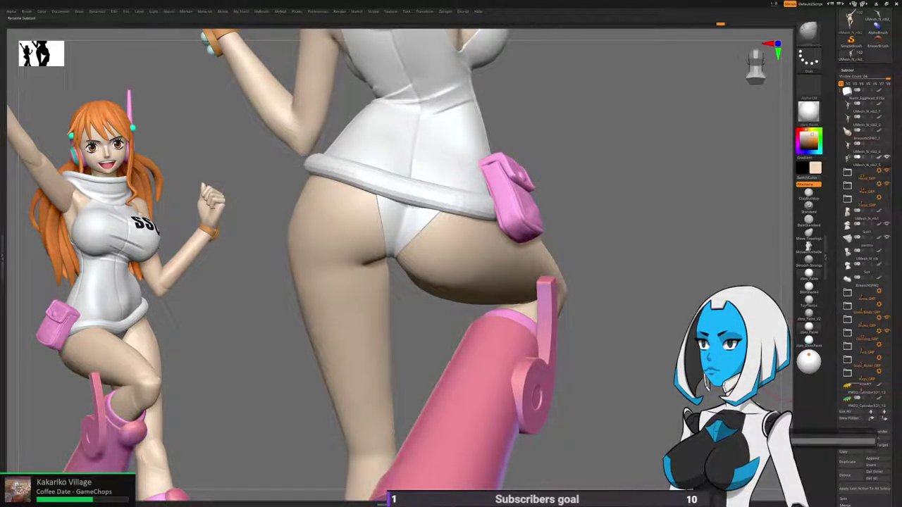
pyautogui.press('Return')
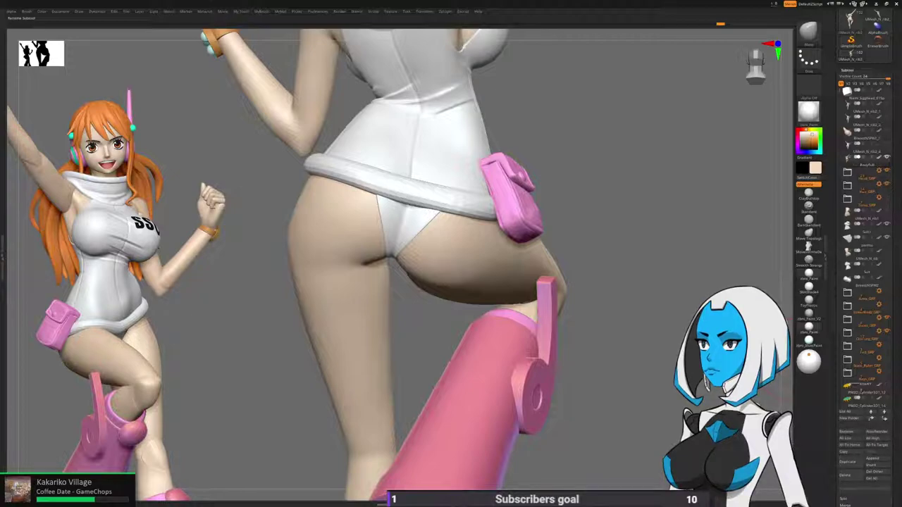
# Duplicate the BodyFull subtool and rename the copy as BodyFull_Chub.
pyautogui.click(849, 462)
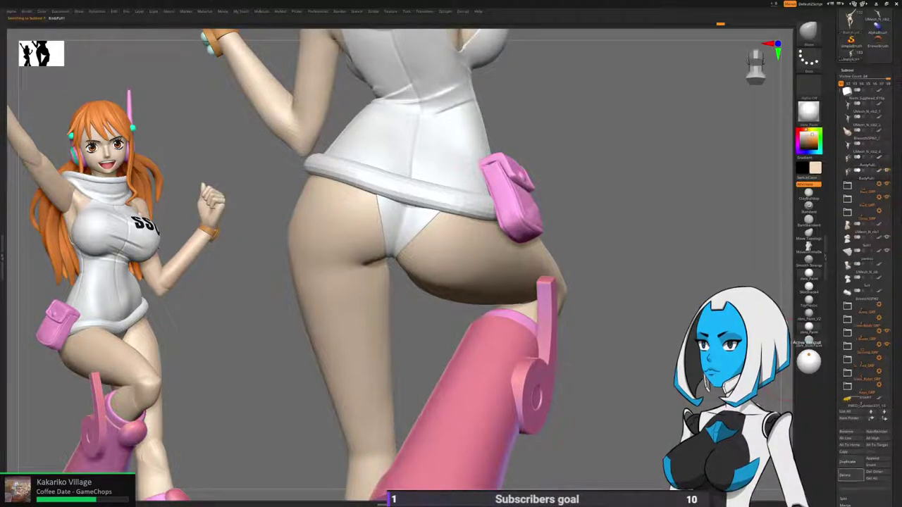
pyautogui.click(845, 431)
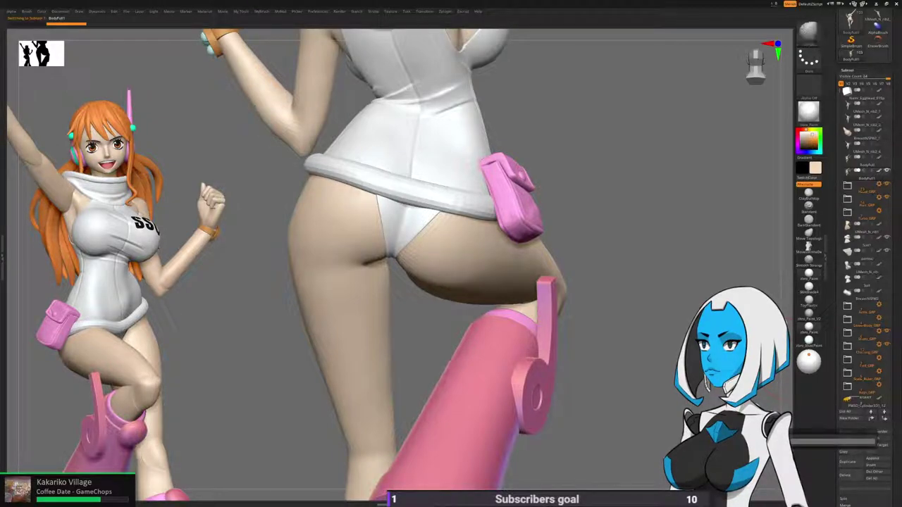
pyautogui.press('Return')
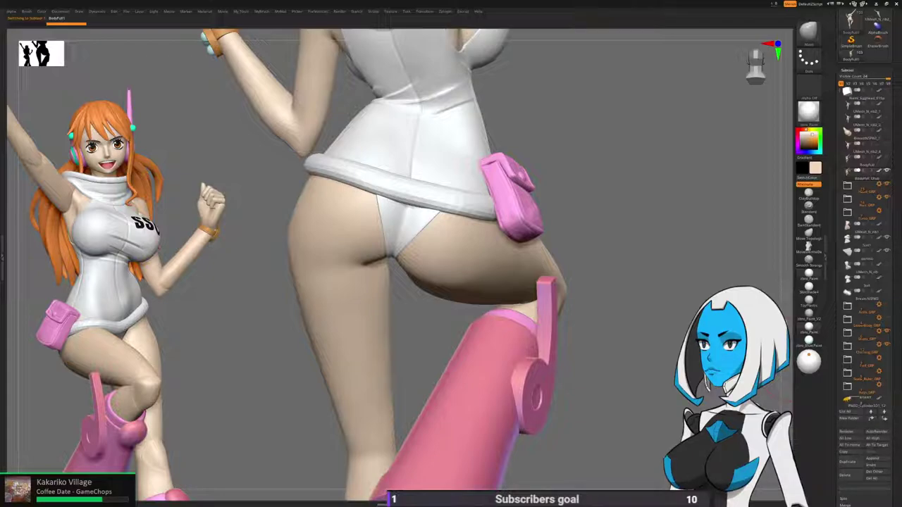
# Raise the duplicated body to its highest subdivision level.
pyautogui.scroll(-5, 865, 282)
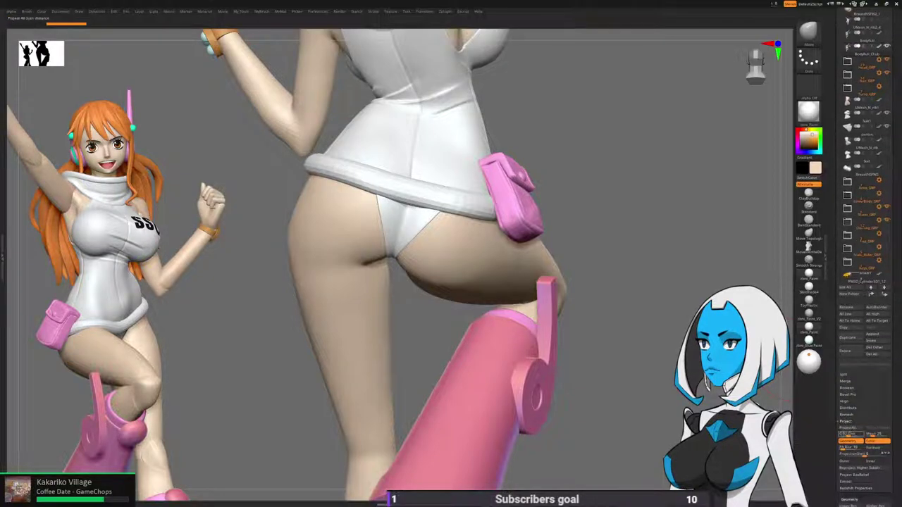
pyautogui.scroll(-3, 865, 451)
pyautogui.click(860, 446)
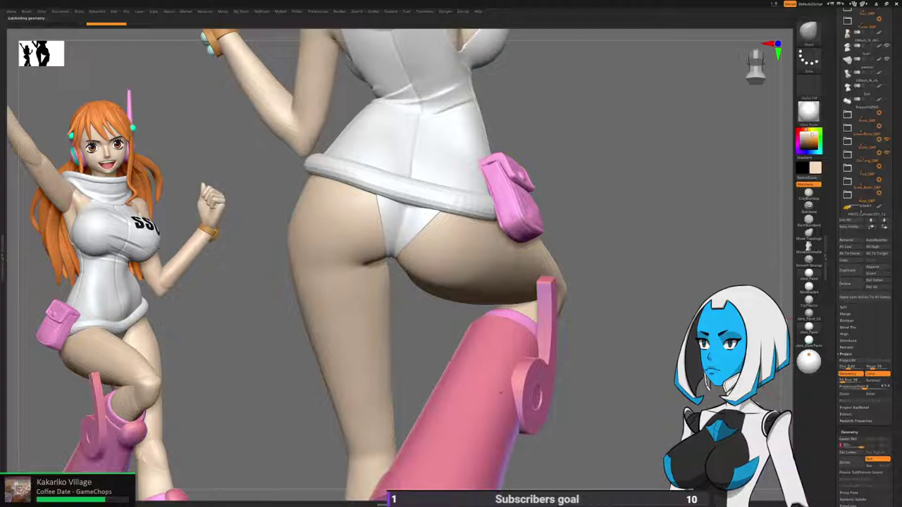
# Resize the mask brush and begin painting a mask over the raised leg's buttock beside the panties.
pyautogui.moveTo(436, 261); pyautogui.dragTo(490, 224, button='right')
pyautogui.press('b')
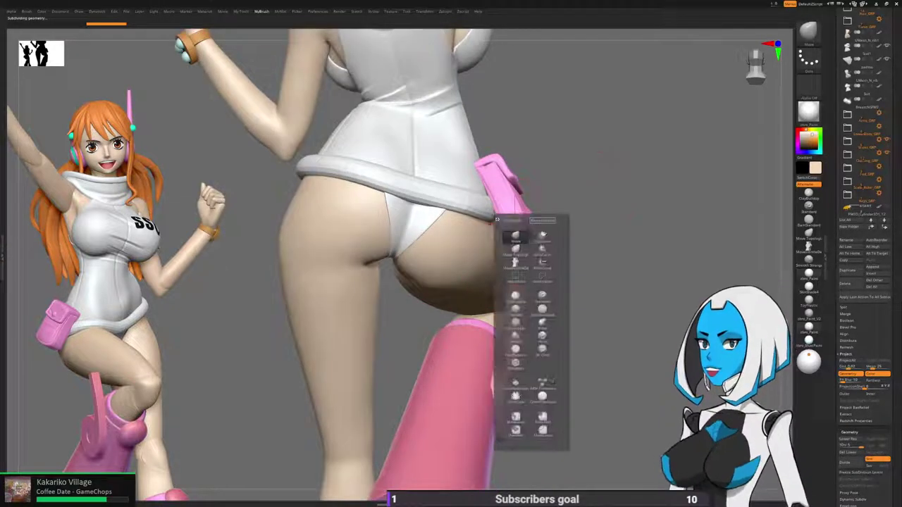
pyautogui.press('space')
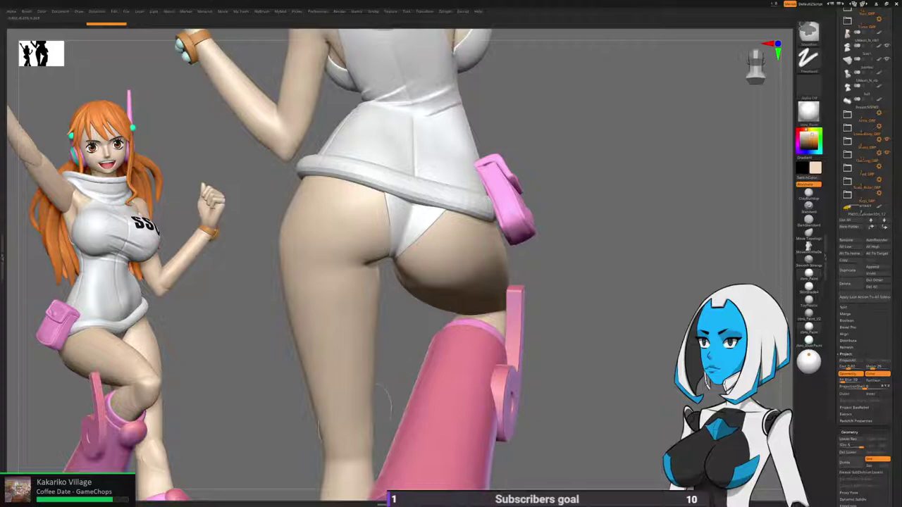
pyautogui.moveTo(484, 328)
pyautogui.mouseDown(button='right')
pyautogui.moveTo(465, 345)
pyautogui.moveTo(429, 284)
pyautogui.moveTo(437, 277)
pyautogui.mouseUp(button='right')
pyautogui.press('space')
pyautogui.moveTo(440, 287); pyautogui.dragTo(425, 287)
pyautogui.moveTo(393, 297); pyautogui.dragTo(362, 303, button='right')
pyautogui.moveTo(389, 306)
pyautogui.keyDown('ctrl'); pyautogui.mouseDown()
pyautogui.moveTo(416, 280)
pyautogui.moveTo(405, 310)
pyautogui.mouseUp(); pyautogui.keyUp('ctrl')
pyautogui.moveTo(399, 314); pyautogui.dragTo(438, 291, button='right')
pyautogui.keyDown('ctrl'); pyautogui.moveTo(373, 314); pyautogui.dragTo(384, 322); pyautogui.keyUp('ctrl')
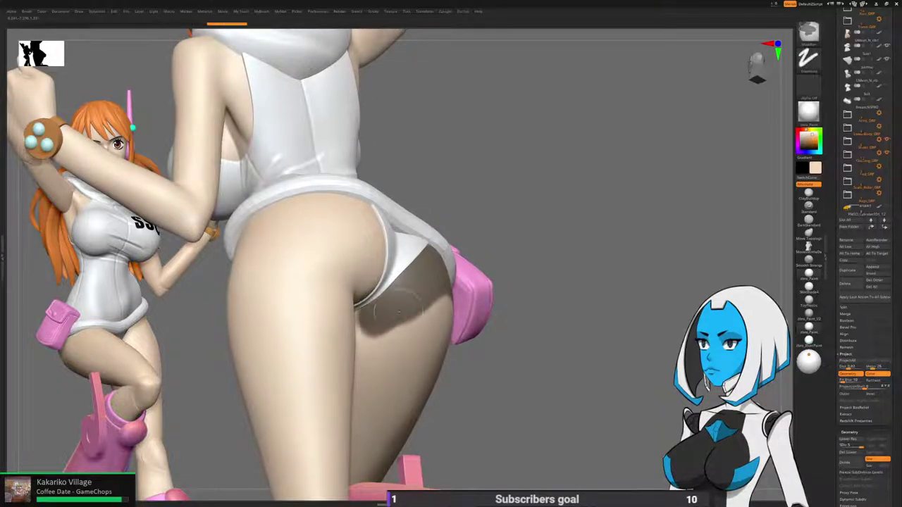
# Extend the mask across the whole buttock of the raised leg, from the suit hem to the thigh.
pyautogui.moveTo(395, 319)
pyautogui.mouseDown(button='right')
pyautogui.moveTo(416, 314)
pyautogui.moveTo(493, 334)
pyautogui.moveTo(480, 324)
pyautogui.mouseUp(button='right')
pyautogui.moveTo(405, 321)
pyautogui.keyDown('ctrl'); pyautogui.mouseDown()
pyautogui.moveTo(421, 317)
pyautogui.moveTo(450, 271)
pyautogui.moveTo(433, 267)
pyautogui.mouseUp(); pyautogui.keyUp('ctrl')
pyautogui.moveTo(433, 270); pyautogui.dragTo(404, 307, button='right')
pyautogui.moveTo(423, 299)
pyautogui.keyDown('ctrl'); pyautogui.mouseDown()
pyautogui.moveTo(448, 265)
pyautogui.moveTo(459, 265)
pyautogui.moveTo(477, 296)
pyautogui.moveTo(433, 337)
pyautogui.mouseUp(); pyautogui.keyUp('ctrl')
pyautogui.moveTo(422, 307); pyautogui.dragTo(405, 236, button='right')
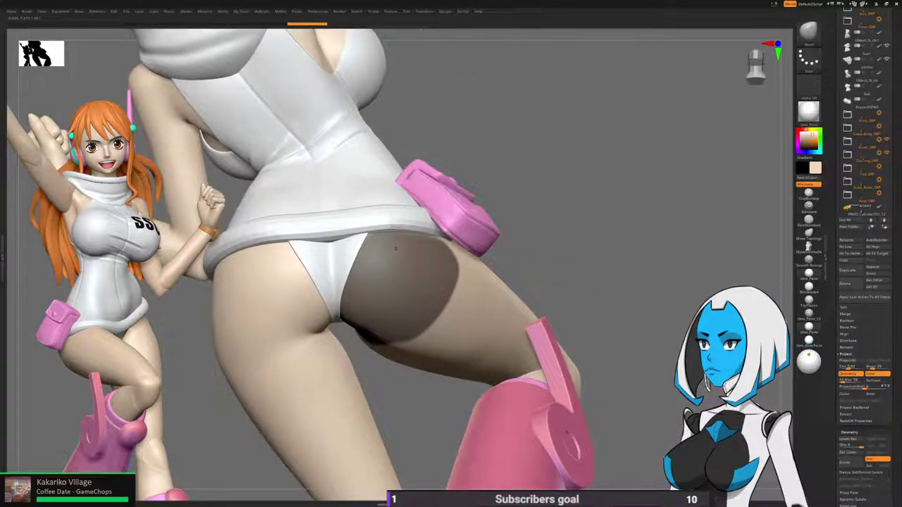
# Hide the hip pouch subtools that cover the raised leg's hip, keeping the suit's hem roll shown.
pyautogui.keyDown('ctrl'); pyautogui.moveTo(439, 244); pyautogui.dragTo(456, 258); pyautogui.keyUp('ctrl')
pyautogui.moveTo(462, 282); pyautogui.dragTo(415, 320, button='right')
pyautogui.moveTo(834, 176); pyautogui.dragTo(834, 335)
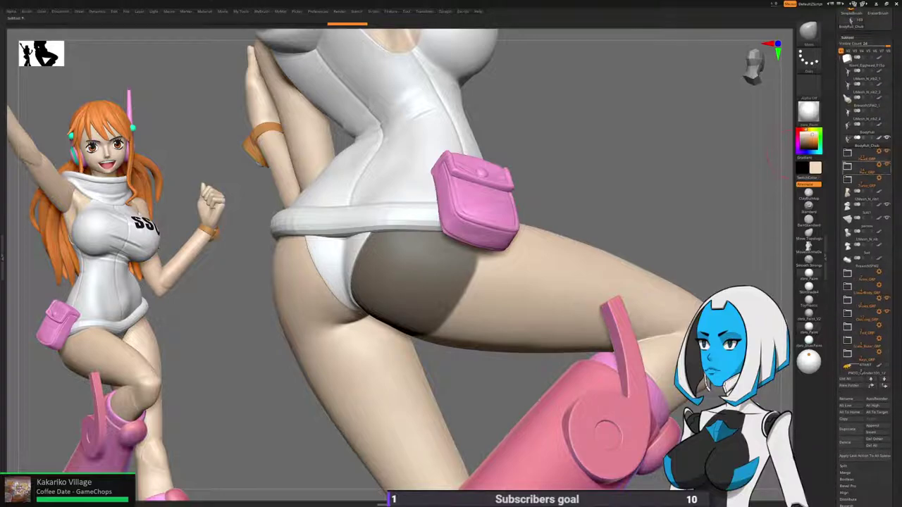
pyautogui.click(848, 314)
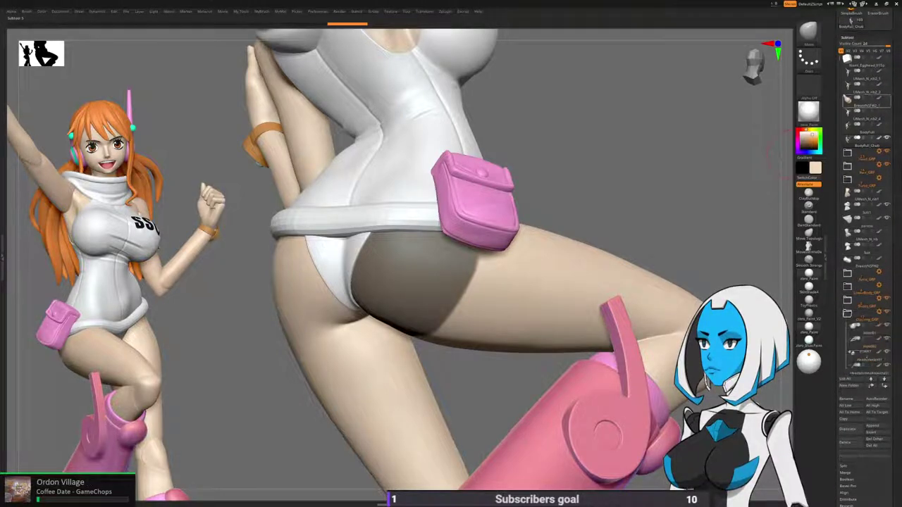
pyautogui.moveTo(840, 106); pyautogui.dragTo(839, 141)
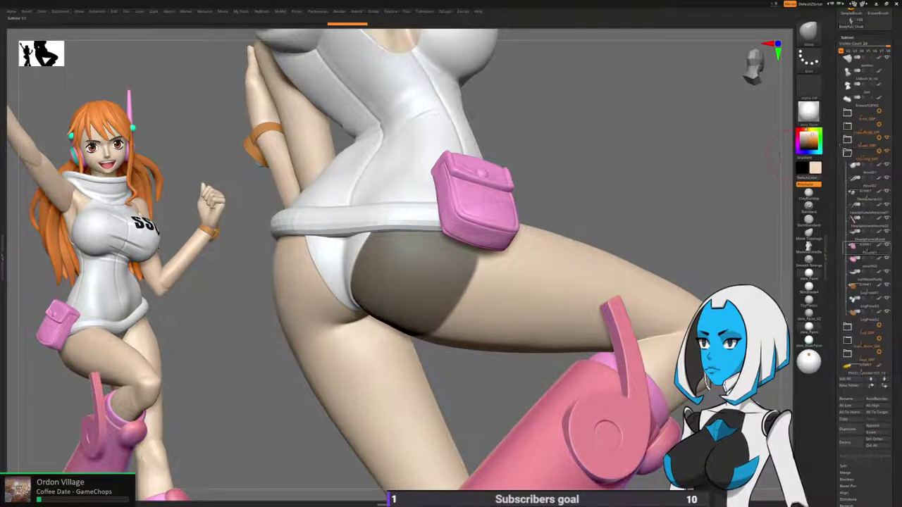
pyautogui.moveTo(886, 246); pyautogui.dragTo(887, 272)
pyautogui.moveTo(426, 266); pyautogui.dragTo(407, 251, button='right')
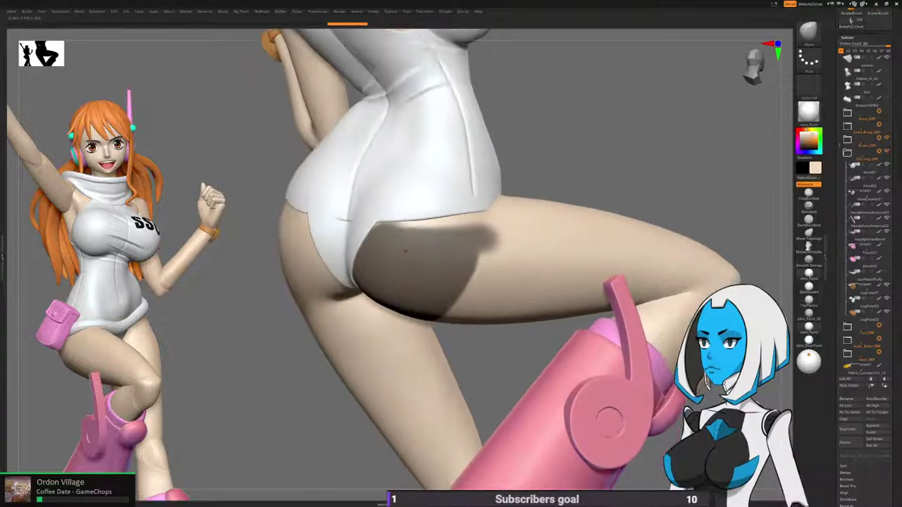
pyautogui.click(887, 271)
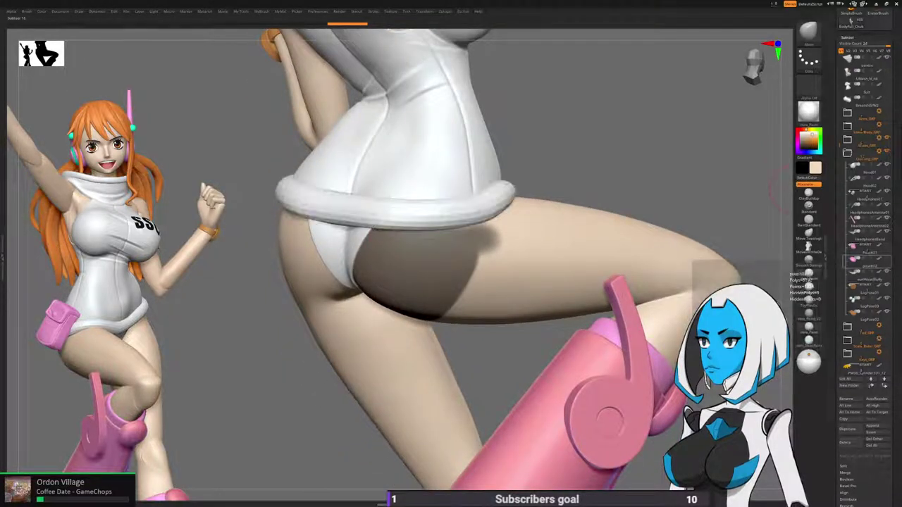
# Extend the mask around the raised leg's hip and paint a matching mask over the standing leg's buttock.
pyautogui.moveTo(567, 262); pyautogui.dragTo(465, 248, button='right')
pyautogui.moveTo(487, 240)
pyautogui.keyDown('ctrl'); pyautogui.mouseDown()
pyautogui.moveTo(513, 238)
pyautogui.moveTo(462, 303)
pyautogui.moveTo(497, 271)
pyautogui.mouseUp(); pyautogui.keyUp('ctrl')
pyautogui.moveTo(497, 272); pyautogui.dragTo(440, 224, button='right')
pyautogui.moveTo(474, 266)
pyautogui.keyDown('ctrl'); pyautogui.mouseDown()
pyautogui.moveTo(476, 276)
pyautogui.moveTo(410, 334)
pyautogui.mouseUp(); pyautogui.keyUp('ctrl')
pyautogui.moveTo(480, 252)
pyautogui.mouseDown(button='right')
pyautogui.moveTo(497, 209)
pyautogui.moveTo(418, 255)
pyautogui.mouseUp(button='right')
pyautogui.keyDown('ctrl'); pyautogui.moveTo(415, 213); pyautogui.dragTo(434, 284); pyautogui.keyUp('ctrl')
pyautogui.moveTo(398, 215)
pyautogui.keyDown('ctrl'); pyautogui.mouseDown()
pyautogui.moveTo(349, 215)
pyautogui.moveTo(330, 309)
pyautogui.mouseUp(); pyautogui.keyUp('ctrl')
pyautogui.moveTo(451, 280)
pyautogui.keyDown('ctrl'); pyautogui.mouseDown()
pyautogui.moveTo(348, 325)
pyautogui.moveTo(361, 232)
pyautogui.moveTo(384, 278)
pyautogui.moveTo(409, 279)
pyautogui.mouseUp(); pyautogui.keyUp('ctrl')
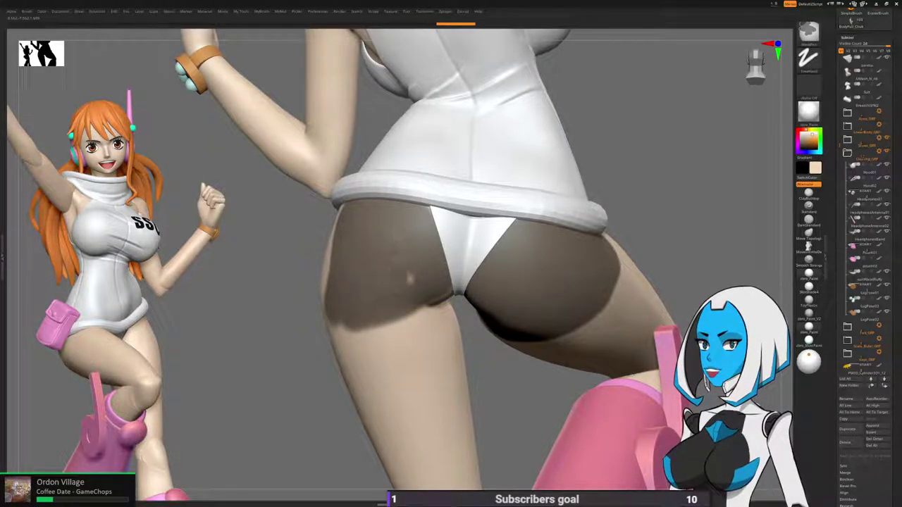
# Reshape the fold below the standing leg's masked buttock with the Move brush, and clear the mask.
pyautogui.moveTo(406, 203); pyautogui.dragTo(317, 151, button='right')
pyautogui.moveTo(465, 278); pyautogui.dragTo(449, 307)
pyautogui.moveTo(443, 302)
pyautogui.mouseDown(button='right')
pyautogui.moveTo(521, 310)
pyautogui.moveTo(444, 292)
pyautogui.moveTo(511, 293)
pyautogui.mouseUp(button='right')
pyautogui.moveTo(409, 260); pyautogui.dragTo(506, 238)
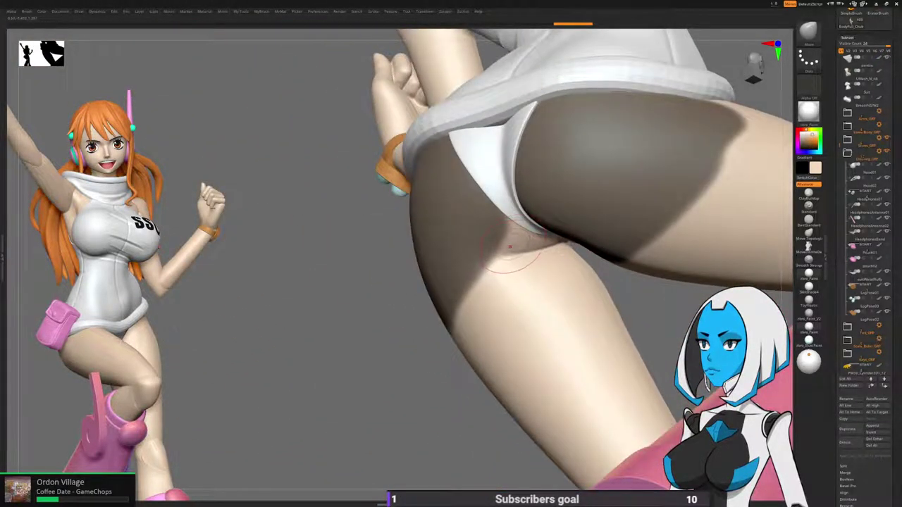
pyautogui.moveTo(508, 252)
pyautogui.keyDown('ctrl'); pyautogui.mouseDown(button='right')
pyautogui.moveTo(502, 193)
pyautogui.moveTo(550, 229)
pyautogui.mouseUp(button='right'); pyautogui.keyUp('ctrl')
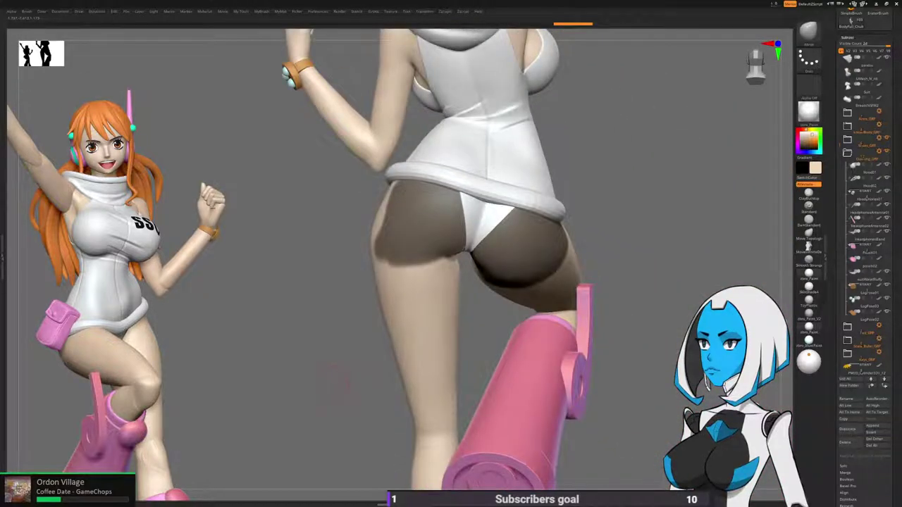
pyautogui.keyDown('ctrl'); pyautogui.click(341, 380); pyautogui.keyUp('ctrl')
# Carve the crease under the standing leg's buttock with DamStandard, and mask the raised leg's buttock and thigh.
pyautogui.press('b')
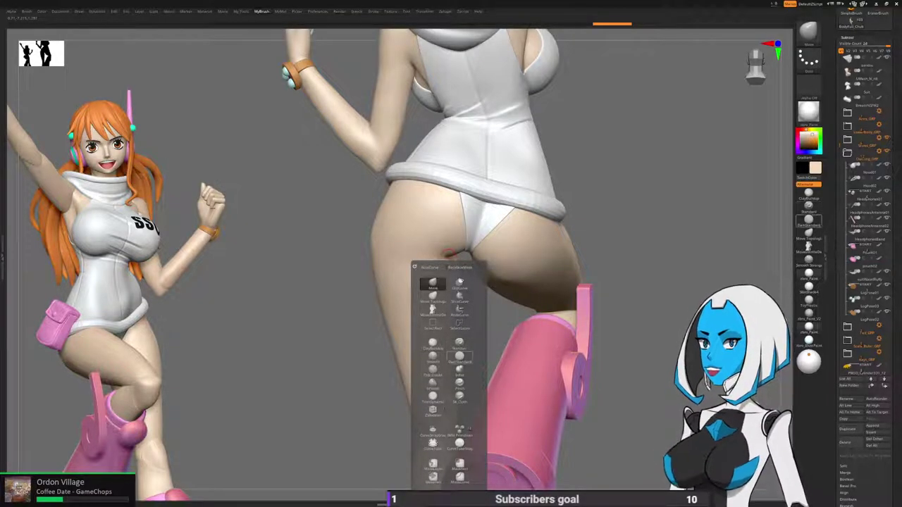
pyautogui.click(459, 357)
pyautogui.press('space')
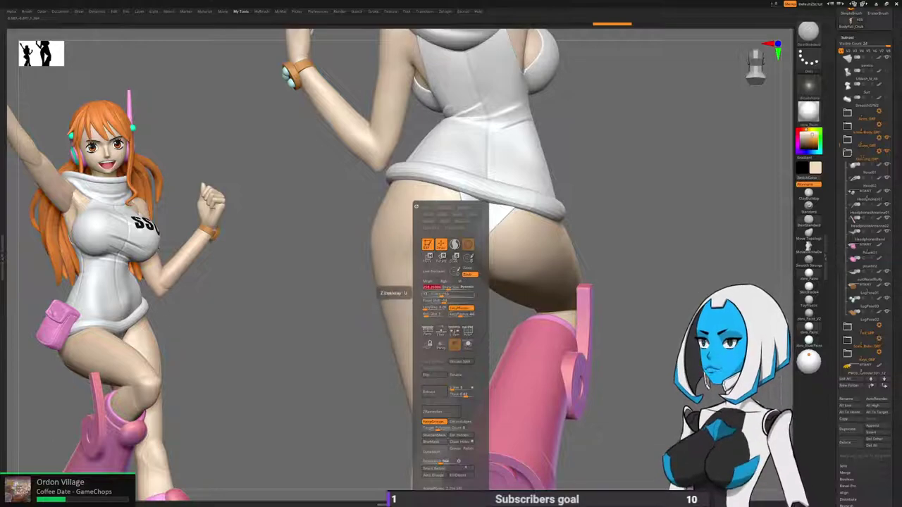
pyautogui.keyDown('ctrl'); pyautogui.moveTo(521, 231); pyautogui.dragTo(461, 257, button='right'); pyautogui.keyUp('ctrl')
pyautogui.moveTo(424, 269); pyautogui.dragTo(454, 259)
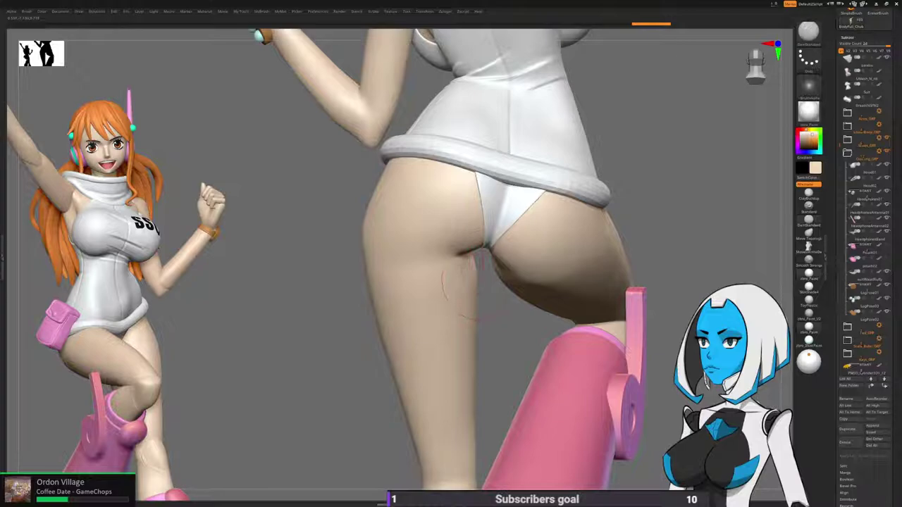
pyautogui.moveTo(486, 301)
pyautogui.keyDown('ctrl'); pyautogui.keyDown('shift'); pyautogui.mouseDown()
pyautogui.moveTo(543, 202)
pyautogui.moveTo(744, 91)
pyautogui.mouseUp(); pyautogui.keyUp('shift'); pyautogui.keyUp('ctrl')
pyautogui.moveTo(535, 265); pyautogui.dragTo(366, 268, button='right')
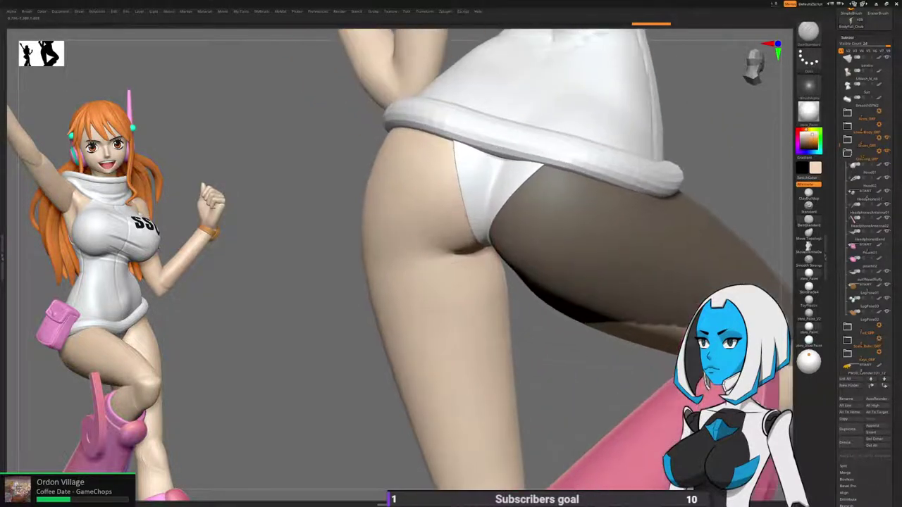
# Try to build up the standing leg's buttock fold with ClayBuildup and smoothing strokes.
pyautogui.press('b')
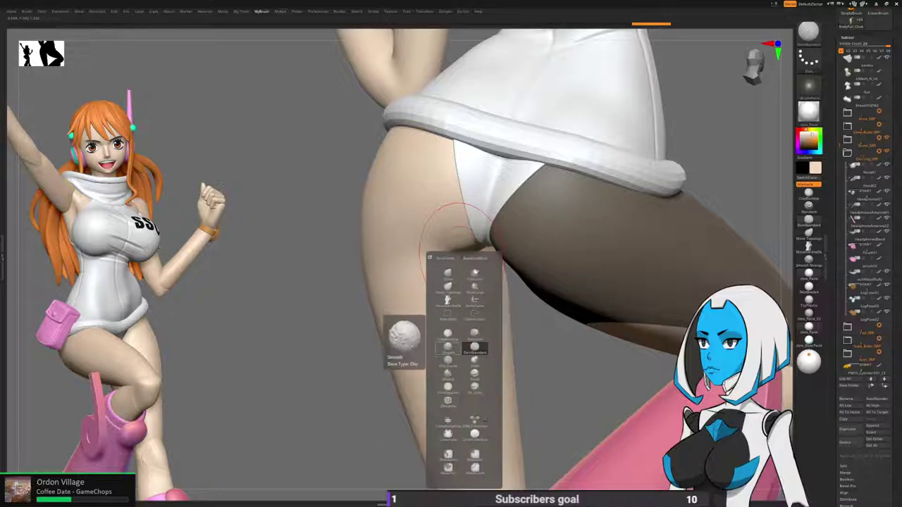
pyautogui.click(448, 335)
pyautogui.press('space')
pyautogui.moveTo(436, 287); pyautogui.dragTo(421, 286)
pyautogui.moveTo(394, 264); pyautogui.dragTo(441, 257, button='right')
pyautogui.moveTo(441, 256); pyautogui.dragTo(458, 247)
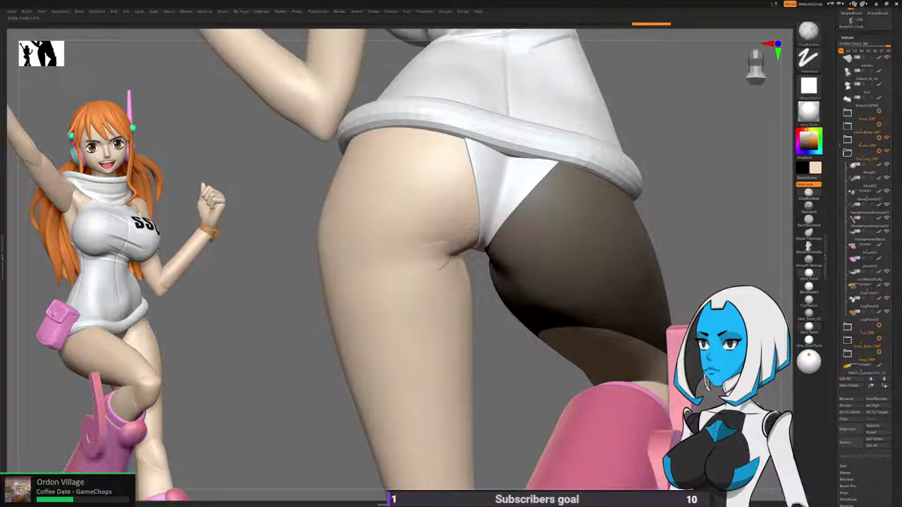
pyautogui.moveTo(465, 238); pyautogui.dragTo(452, 238, button='right')
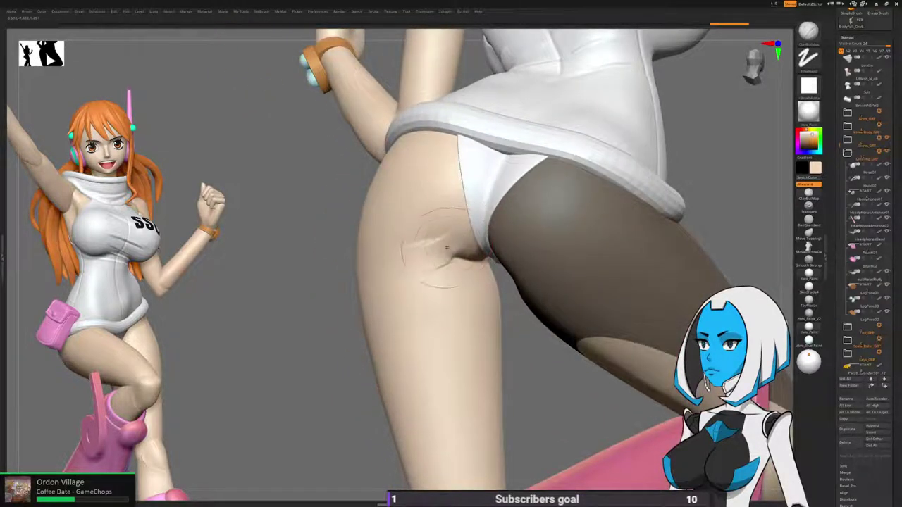
pyautogui.moveTo(454, 255)
pyautogui.mouseDown()
pyautogui.moveTo(438, 266)
pyautogui.moveTo(451, 270)
pyautogui.mouseUp()
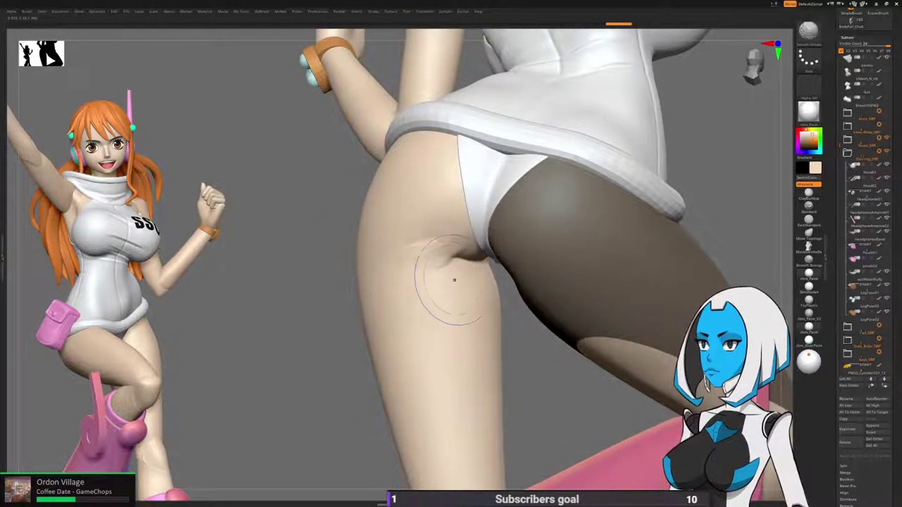
pyautogui.keyDown('shift'); pyautogui.moveTo(481, 354); pyautogui.dragTo(488, 357); pyautogui.keyUp('shift')
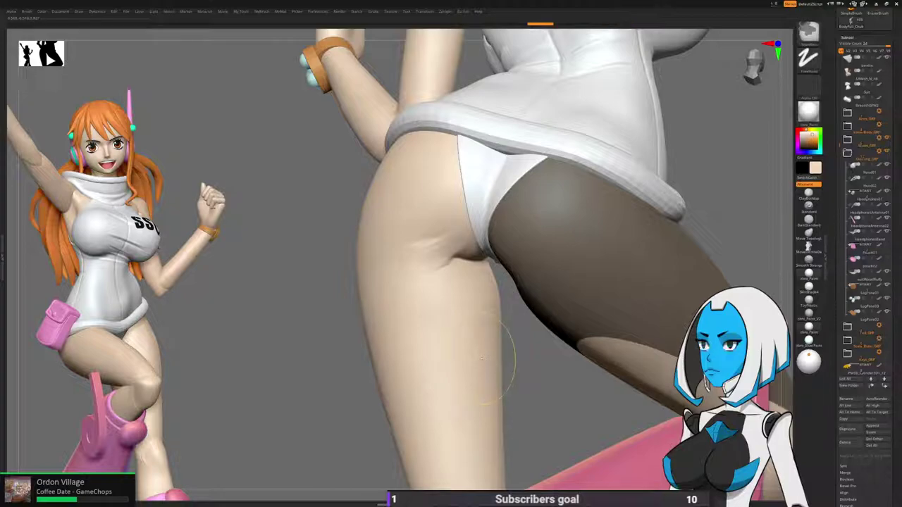
pyautogui.hotkey('ctrl', 'z')
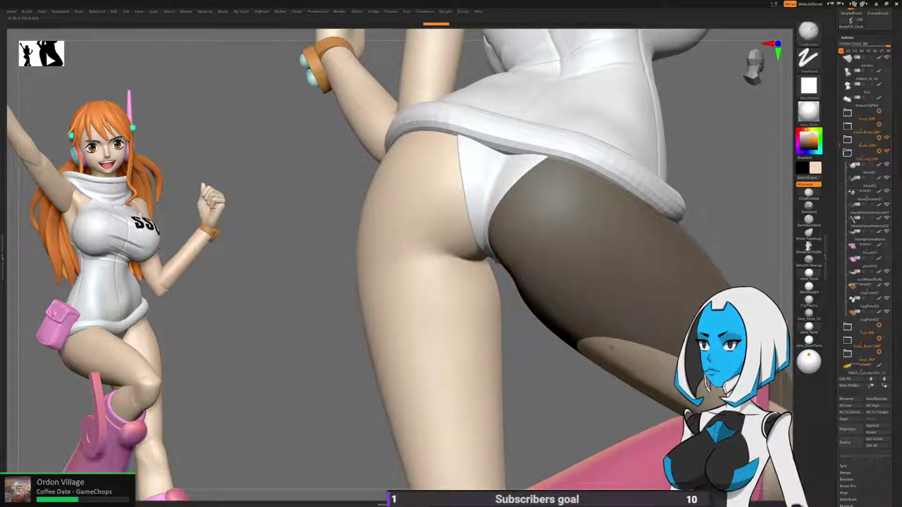
# Lower the body's subdivision level, resize ClayBuildup, and rework the fold between the standing leg's buttock and inner thigh.
pyautogui.scroll(-5, 856, 384)
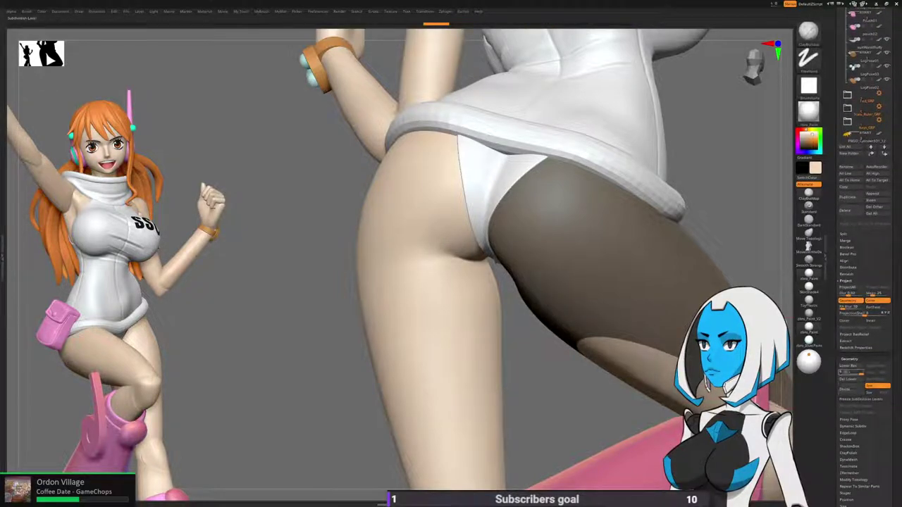
pyautogui.click(845, 389)
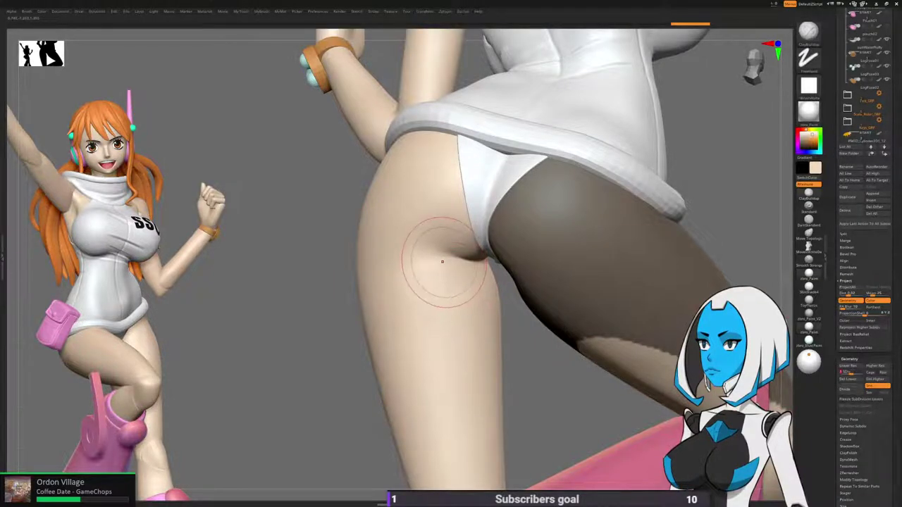
pyautogui.keyDown('shift'); pyautogui.moveTo(444, 259); pyautogui.dragTo(454, 258); pyautogui.keyUp('shift')
pyautogui.moveTo(458, 257)
pyautogui.mouseDown(button='right')
pyautogui.moveTo(431, 281)
pyautogui.moveTo(443, 262)
pyautogui.moveTo(462, 272)
pyautogui.mouseUp(button='right')
pyautogui.press('space')
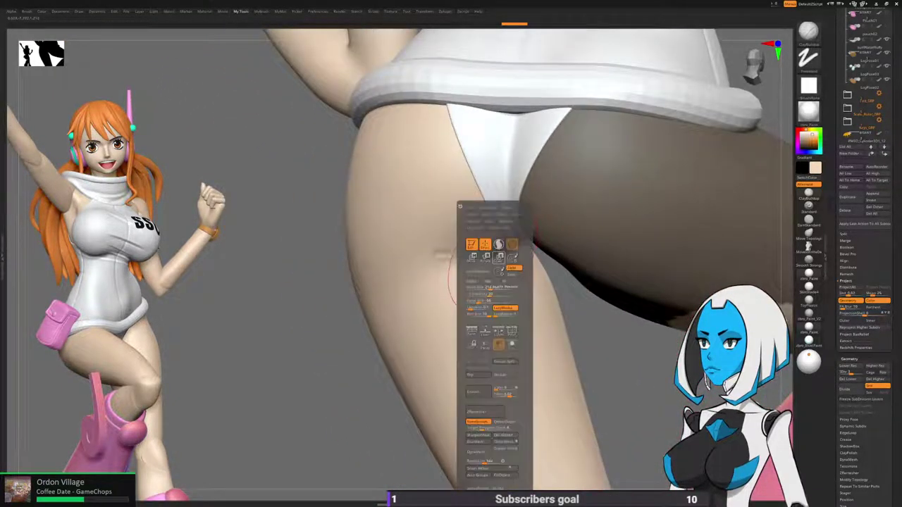
pyautogui.click(488, 288)
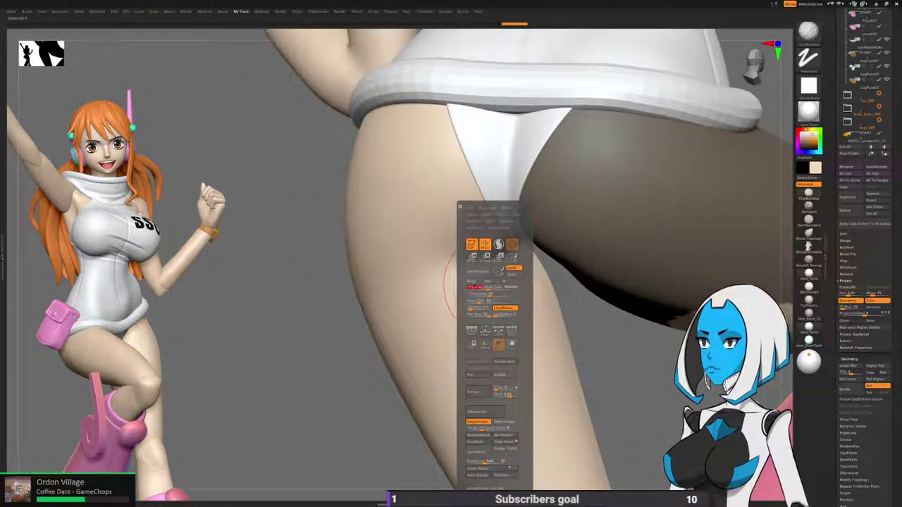
pyautogui.moveTo(497, 259)
pyautogui.mouseDown()
pyautogui.moveTo(443, 270)
pyautogui.moveTo(489, 264)
pyautogui.mouseUp()
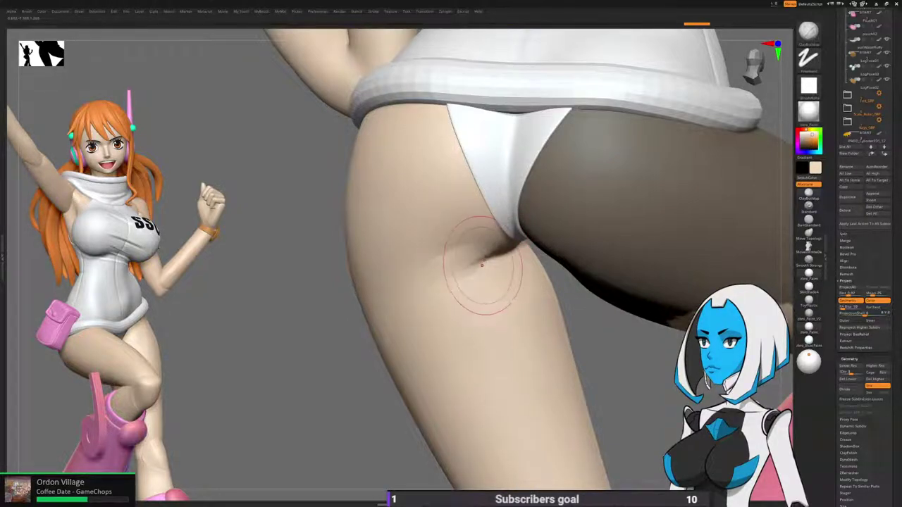
# Fill and smooth the inner end of the standing leg's buttock fold beside the panties.
pyautogui.moveTo(477, 267); pyautogui.dragTo(406, 233, button='right')
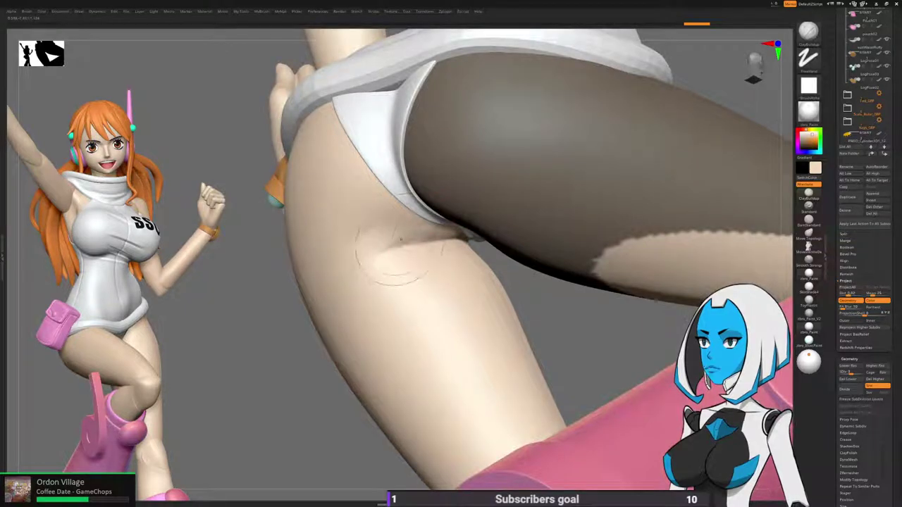
pyautogui.moveTo(414, 247)
pyautogui.mouseDown()
pyautogui.moveTo(360, 268)
pyautogui.moveTo(363, 256)
pyautogui.mouseUp()
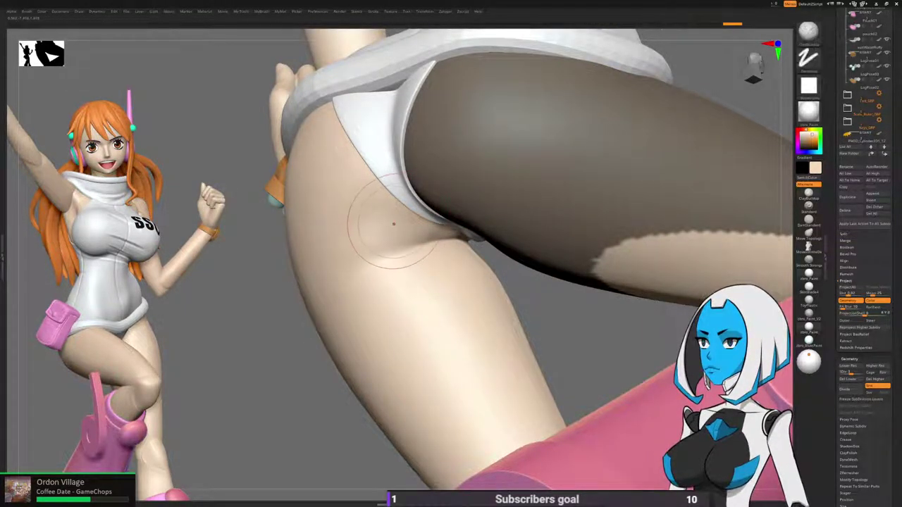
pyautogui.moveTo(451, 148); pyautogui.dragTo(401, 233, button='right')
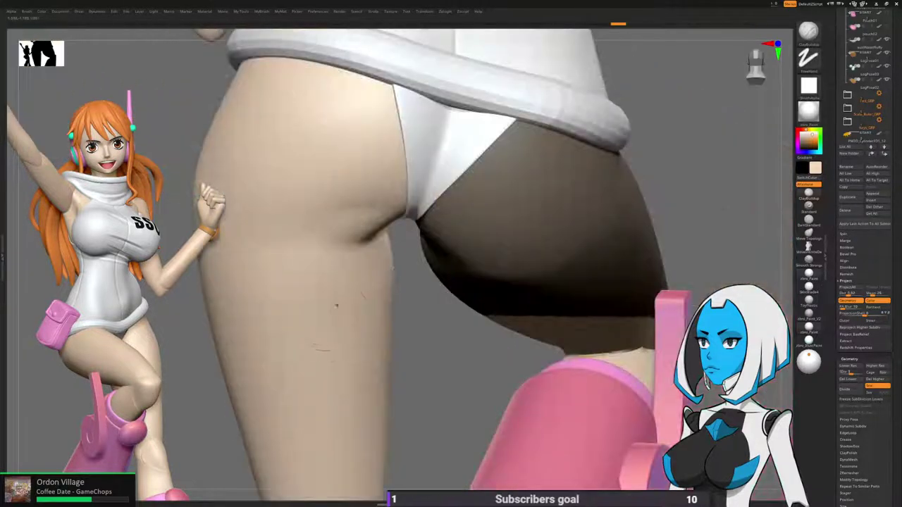
pyautogui.moveTo(383, 204)
pyautogui.keyDown('shift'); pyautogui.mouseDown()
pyautogui.moveTo(355, 220)
pyautogui.moveTo(366, 222)
pyautogui.mouseUp(); pyautogui.keyUp('shift')
# Try additional clay strokes running diagonally across the fold below the standing leg's buttock.
pyautogui.moveTo(414, 194)
pyautogui.mouseDown(button='right')
pyautogui.moveTo(317, 272)
pyautogui.moveTo(361, 242)
pyautogui.mouseUp(button='right')
pyautogui.moveTo(374, 224)
pyautogui.mouseDown()
pyautogui.moveTo(330, 244)
pyautogui.moveTo(340, 262)
pyautogui.mouseUp()
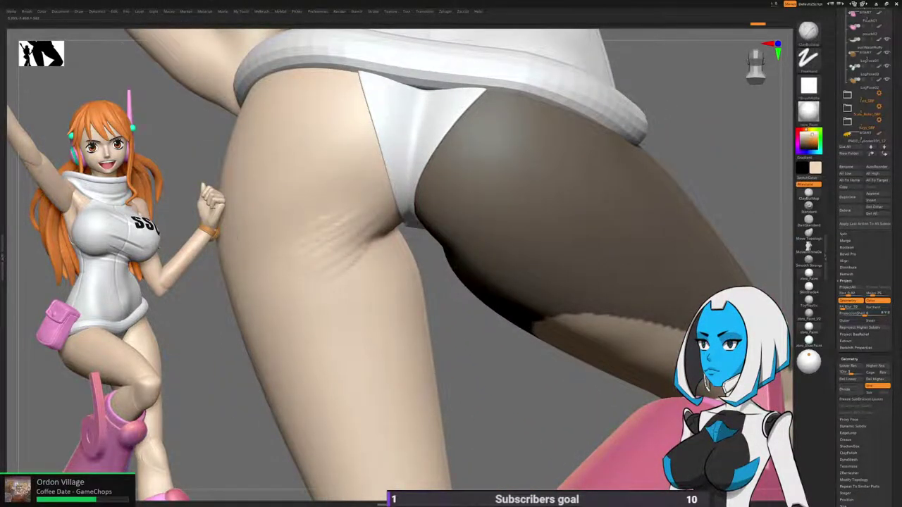
pyautogui.hotkey('ctrl', 'z')
pyautogui.hotkey('ctrl', 'z')
pyautogui.hotkey('ctrl', 'z')
pyautogui.hotkey('ctrl', 'z')
pyautogui.hotkey('ctrl', 'z')
# Switch to the Move brush and adjust the inner end of the standing leg's buttock fold beside the panties.
pyautogui.moveTo(315, 289)
pyautogui.keyDown('ctrl'); pyautogui.mouseDown(button='right')
pyautogui.moveTo(328, 238)
pyautogui.moveTo(387, 224)
pyautogui.moveTo(479, 233)
pyautogui.mouseUp(button='right'); pyautogui.keyUp('ctrl')
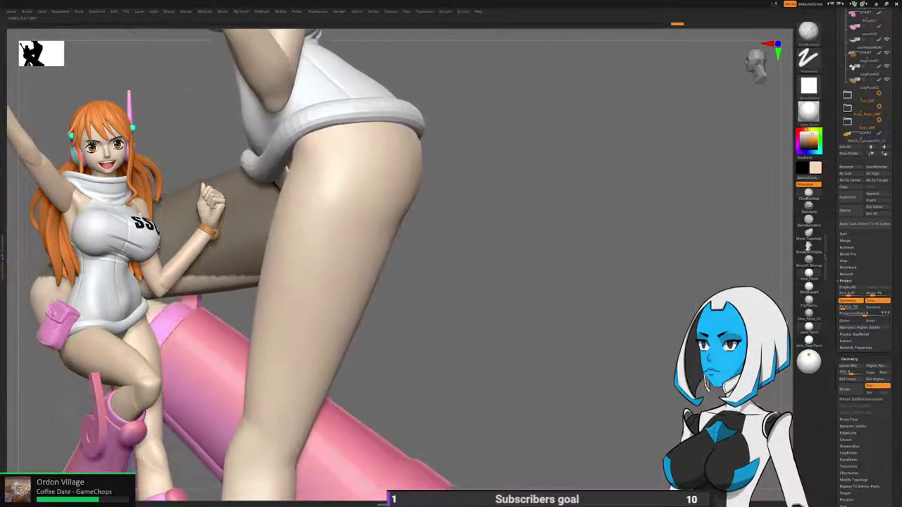
pyautogui.press('1')
pyautogui.click(456, 300)
pyautogui.press('2')
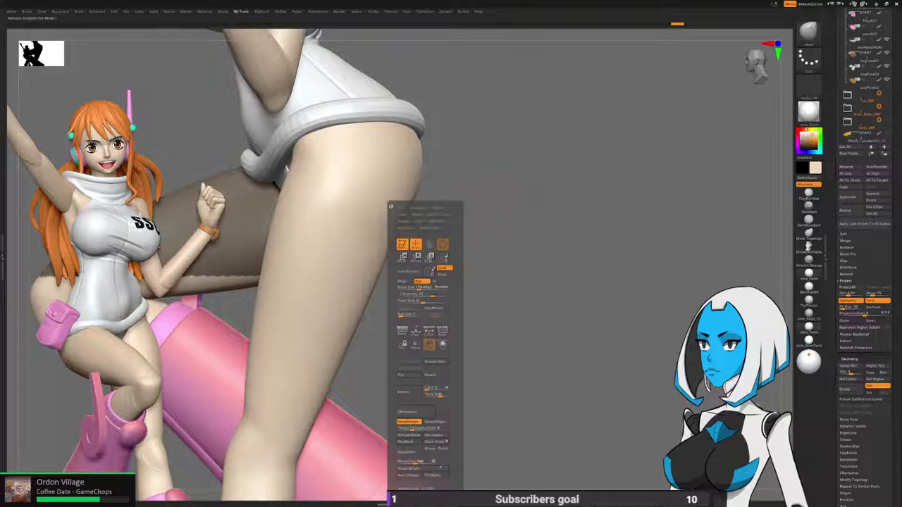
pyautogui.moveTo(479, 243); pyautogui.dragTo(360, 236, button='right')
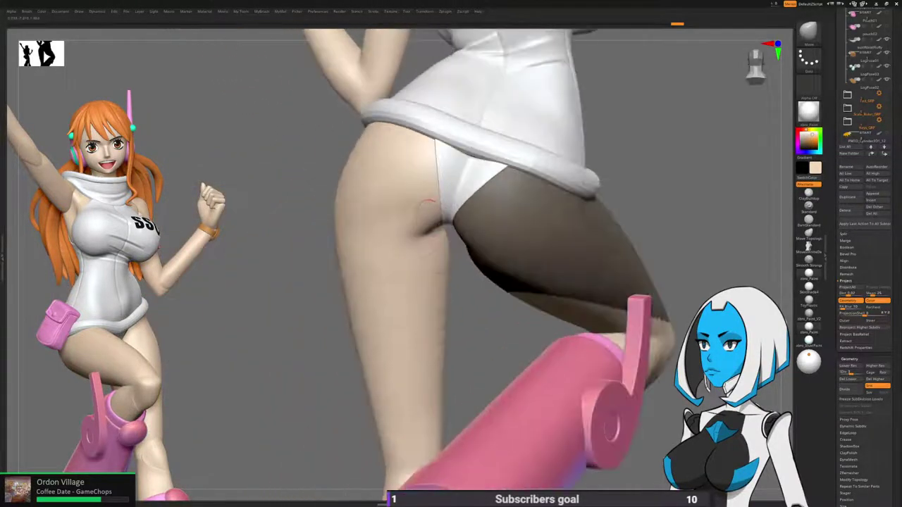
pyautogui.moveTo(406, 253); pyautogui.dragTo(413, 233, button='right')
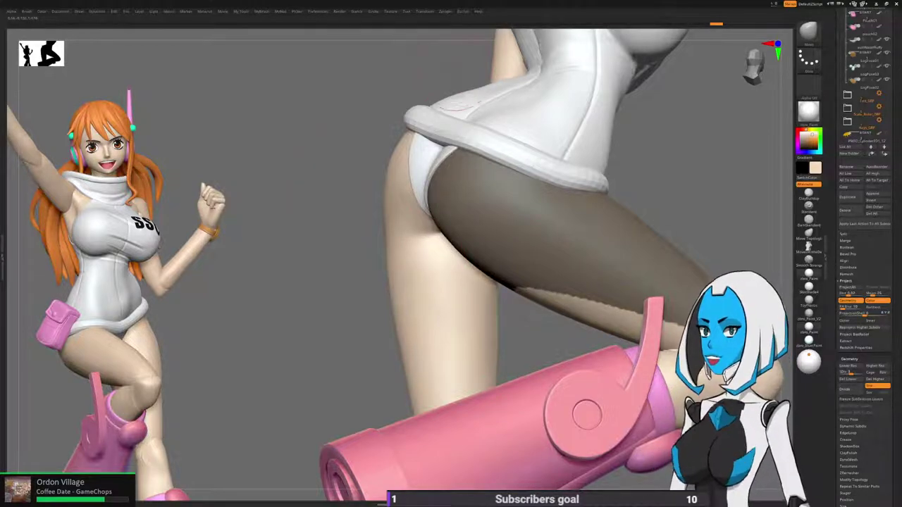
# Resize the Move brush and reshape the standing leg's buttock silhouette and outer hip from both sides.
pyautogui.press('b')
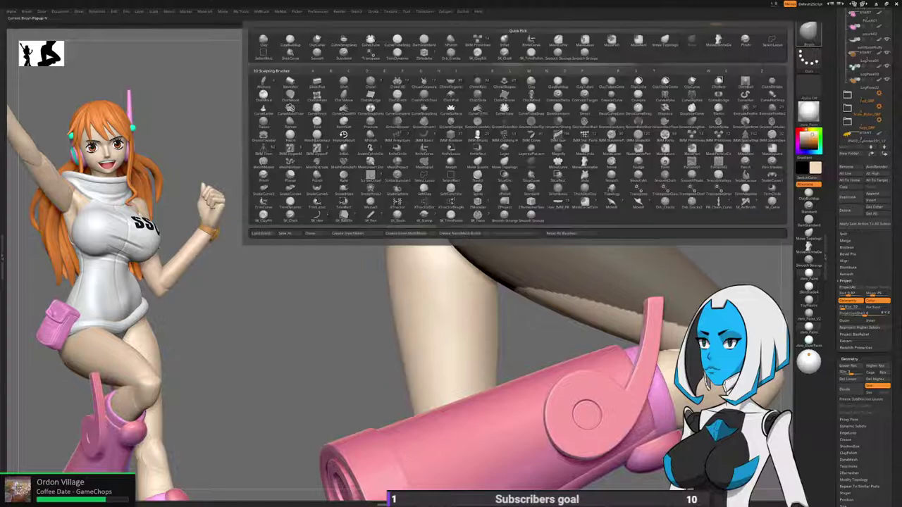
pyautogui.click(561, 56)
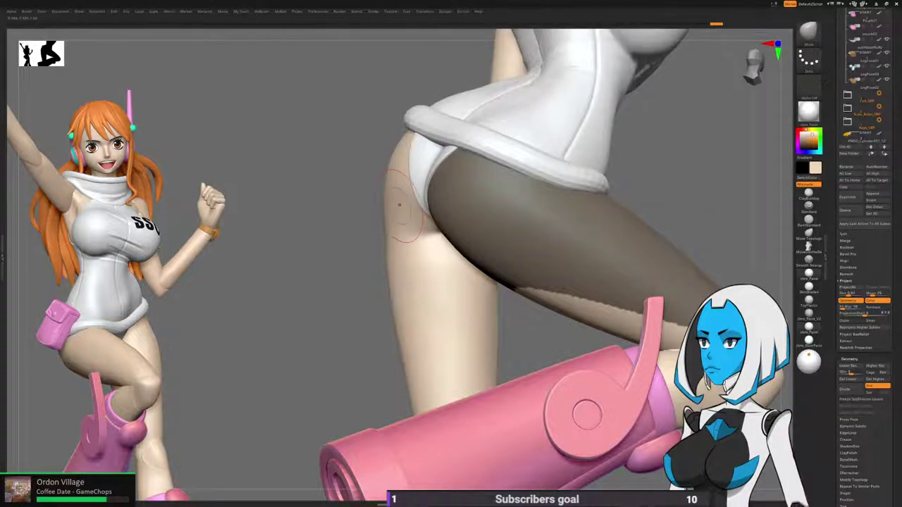
pyautogui.press('space')
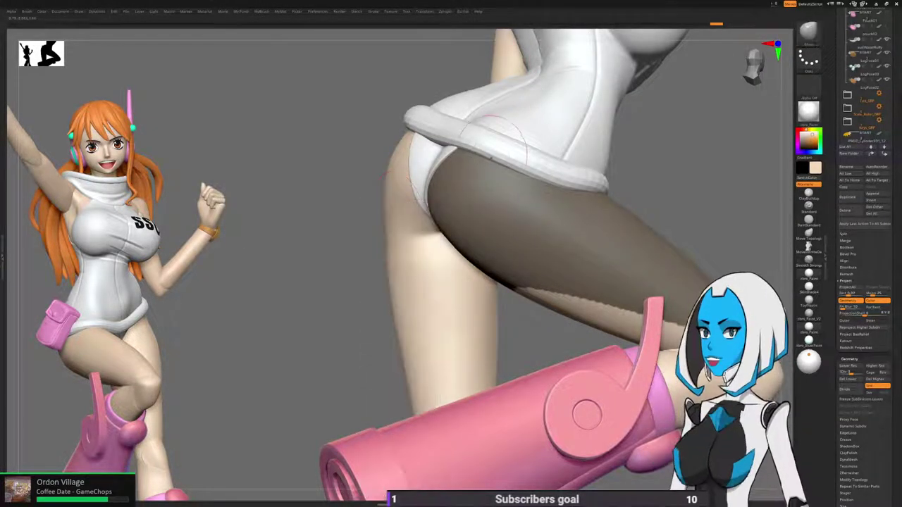
pyautogui.moveTo(342, 257)
pyautogui.mouseDown()
pyautogui.moveTo(299, 243)
pyautogui.moveTo(295, 211)
pyautogui.mouseUp()
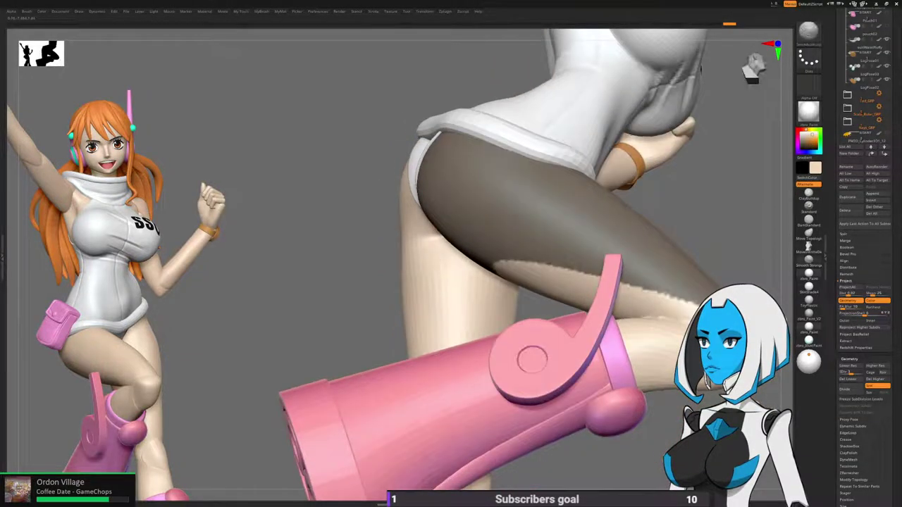
pyautogui.moveTo(338, 236); pyautogui.dragTo(396, 244)
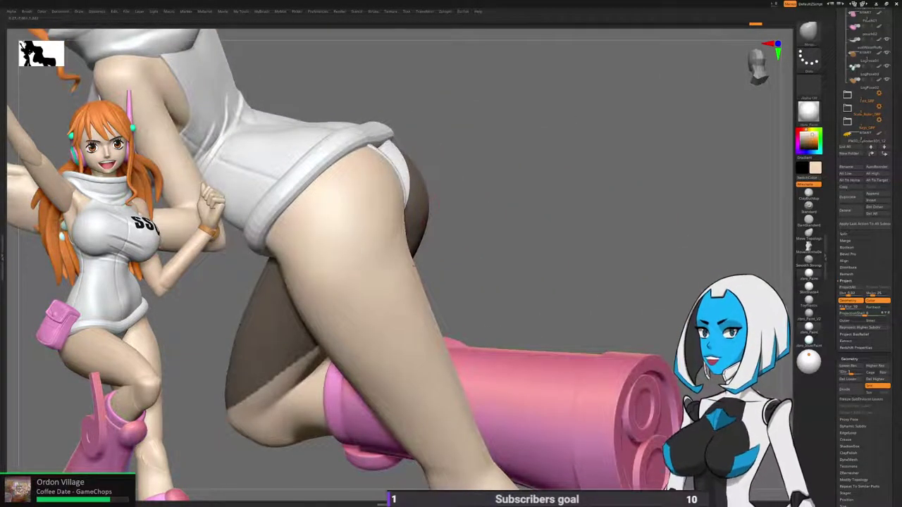
pyautogui.moveTo(469, 236); pyautogui.dragTo(500, 232)
# Refine the transition from the standing leg's buttock into the back of the thigh with moving and smoothing strokes.
pyautogui.moveTo(436, 232); pyautogui.dragTo(405, 231, button='right')
pyautogui.moveTo(400, 246); pyautogui.dragTo(396, 215)
pyautogui.moveTo(396, 207)
pyautogui.mouseDown(button='right')
pyautogui.moveTo(341, 206)
pyautogui.moveTo(445, 192)
pyautogui.mouseUp(button='right')
pyautogui.moveTo(427, 247); pyautogui.dragTo(443, 257)
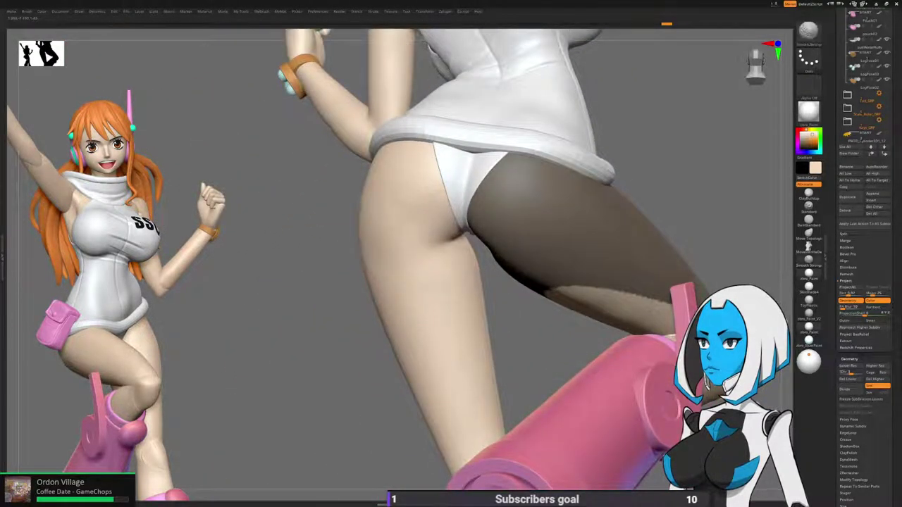
pyautogui.moveTo(388, 259); pyautogui.dragTo(416, 271)
pyautogui.moveTo(391, 237)
pyautogui.mouseDown()
pyautogui.moveTo(391, 254)
pyautogui.moveTo(419, 261)
pyautogui.mouseUp()
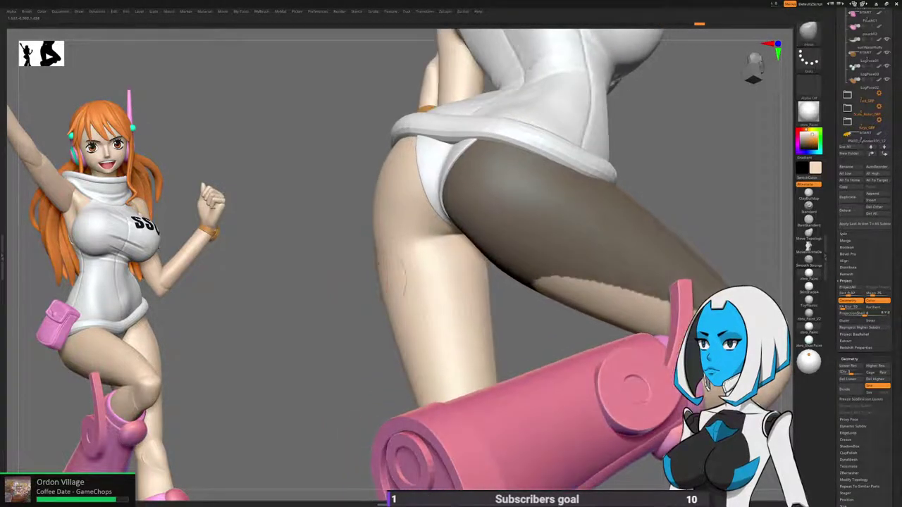
# Choose the DamStandard brush, resize it, and carve a sharper crease along the standing leg's buttock fold.
pyautogui.press('b')
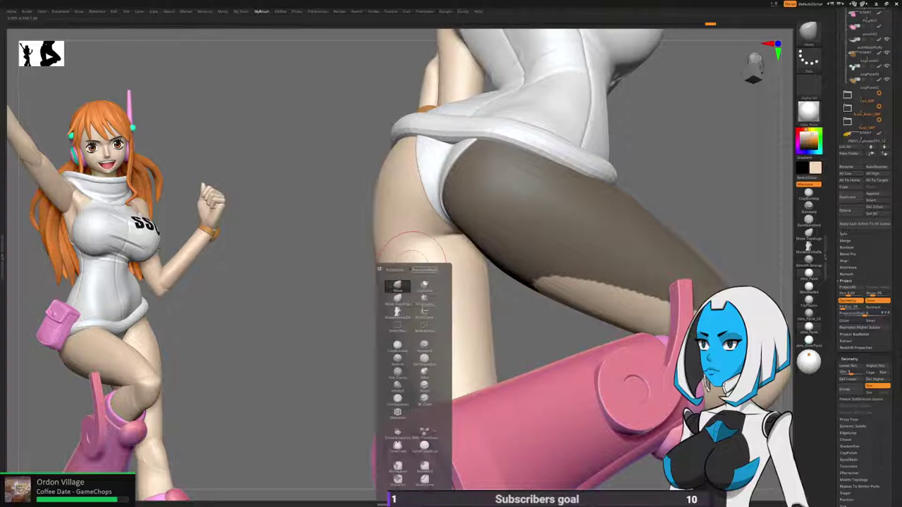
pyautogui.click(424, 358)
pyautogui.moveTo(450, 236)
pyautogui.keyDown('ctrl'); pyautogui.mouseDown(button='right')
pyautogui.moveTo(458, 256)
pyautogui.moveTo(465, 239)
pyautogui.mouseUp(button='right'); pyautogui.keyUp('ctrl')
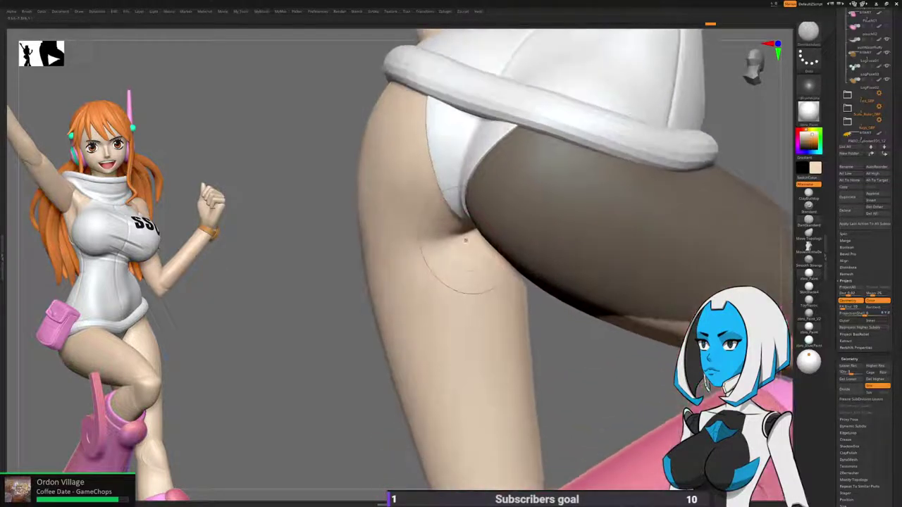
pyautogui.press('space')
pyautogui.moveTo(456, 285); pyautogui.dragTo(448, 285)
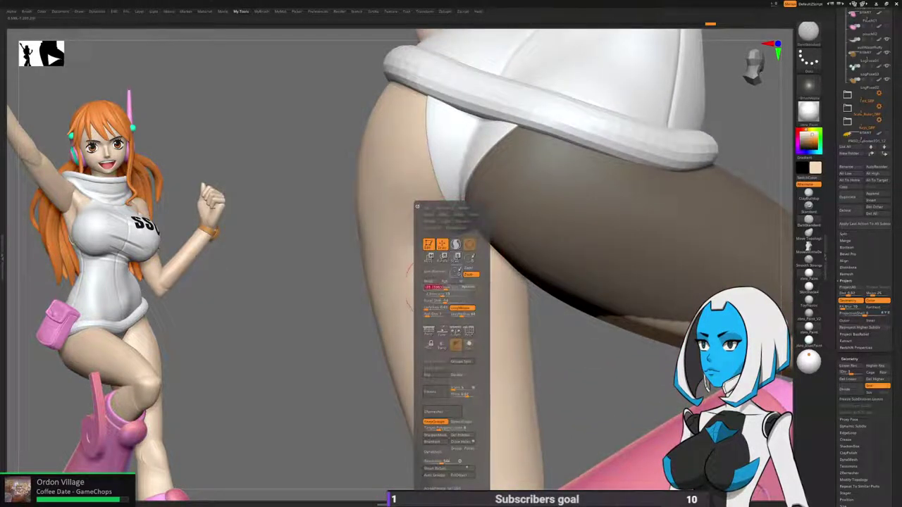
pyautogui.moveTo(461, 240); pyautogui.dragTo(469, 234, button='right')
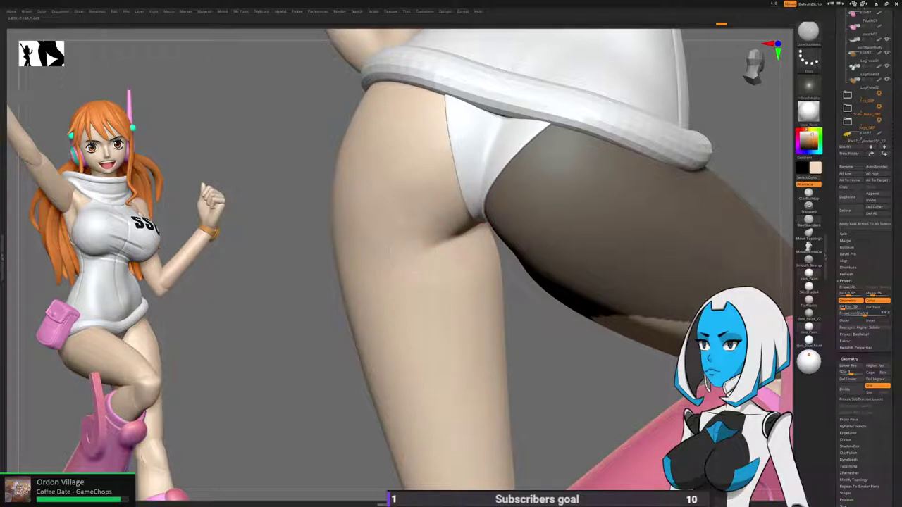
pyautogui.moveTo(396, 262); pyautogui.dragTo(423, 252, button='right')
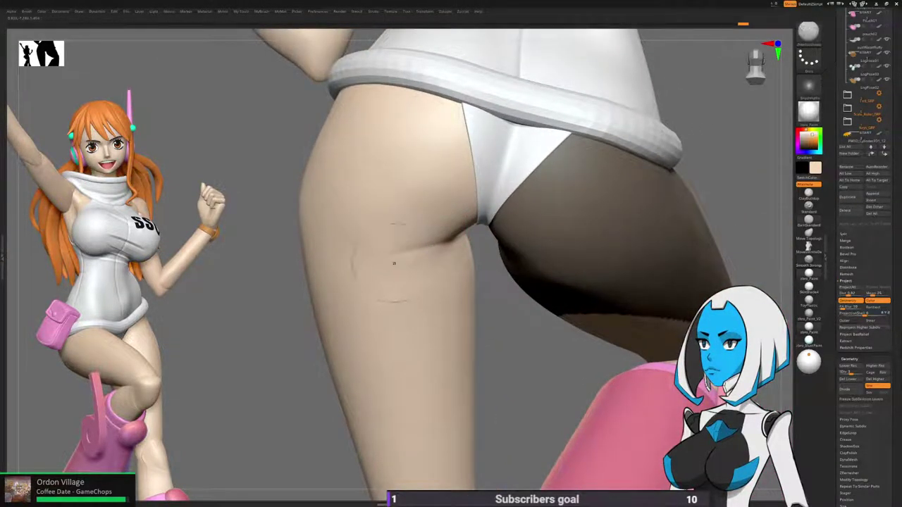
# Build up the inner thigh and lower buttock around the standing leg's fold with ClayBuildup and smoothing strokes.
pyautogui.press('b')
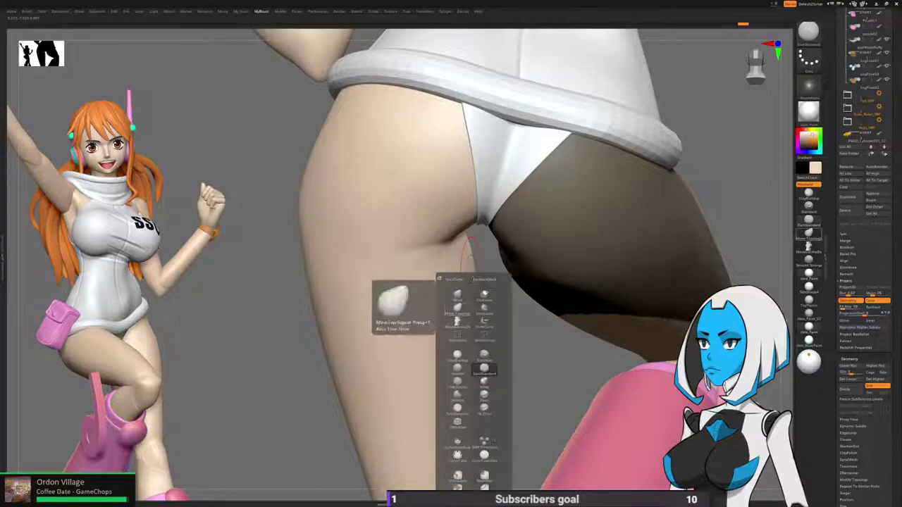
pyautogui.click(457, 349)
pyautogui.moveTo(491, 258); pyautogui.dragTo(468, 253, button='right')
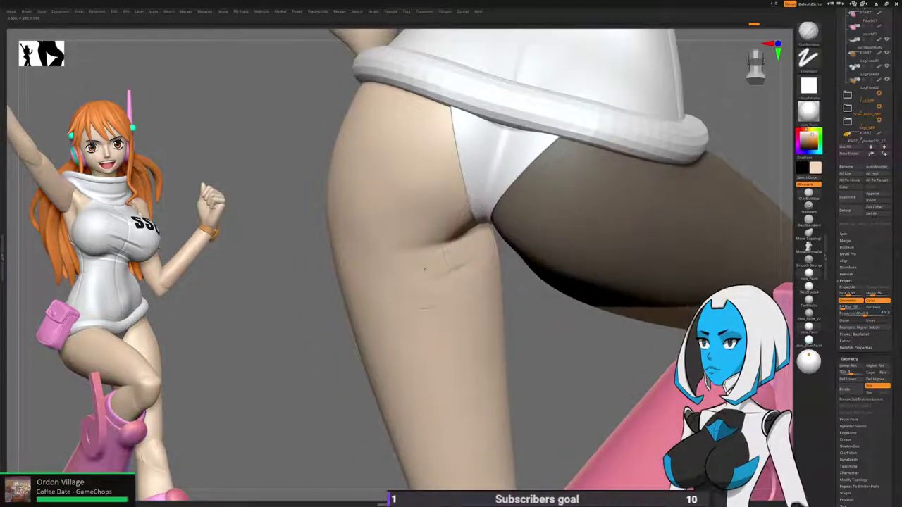
pyautogui.moveTo(429, 267); pyautogui.dragTo(445, 262)
pyautogui.press('shift')
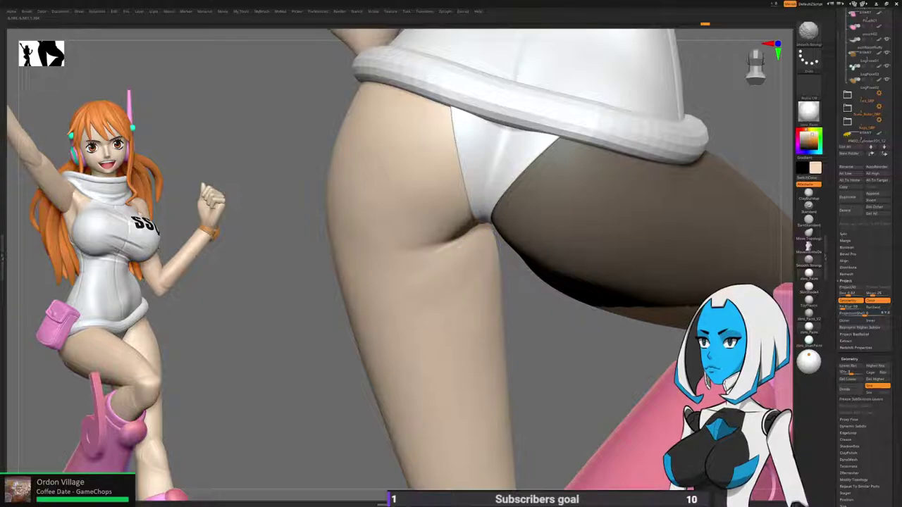
pyautogui.moveTo(437, 283); pyautogui.dragTo(457, 234, button='right')
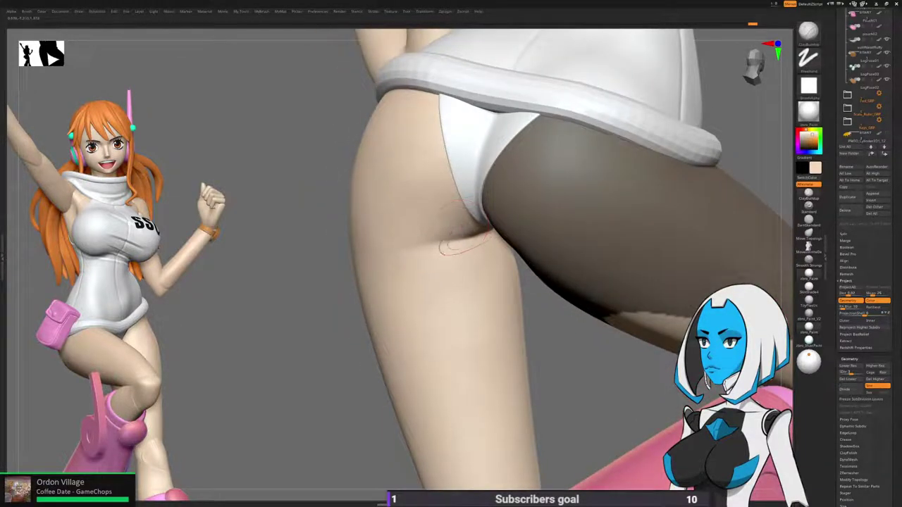
pyautogui.moveTo(446, 222); pyautogui.dragTo(457, 226)
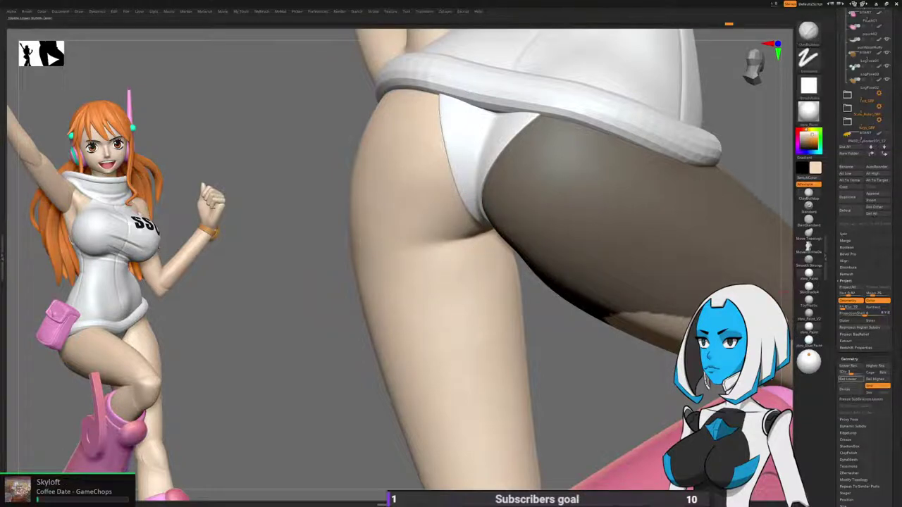
# Soften the standing leg's buttock fold with smoothing strokes and raise the body to subdivision level 4.
pyautogui.moveTo(606, 384); pyautogui.dragTo(556, 384)
pyautogui.keyDown('shift'); pyautogui.moveTo(461, 242); pyautogui.dragTo(416, 253); pyautogui.keyUp('shift')
pyautogui.moveTo(546, 331); pyautogui.dragTo(577, 331)
pyautogui.keyDown('shift'); pyautogui.moveTo(440, 250); pyautogui.dragTo(413, 255); pyautogui.keyUp('shift')
pyautogui.moveTo(563, 310)
pyautogui.mouseDown()
pyautogui.moveTo(532, 307)
pyautogui.moveTo(472, 232)
pyautogui.mouseUp()
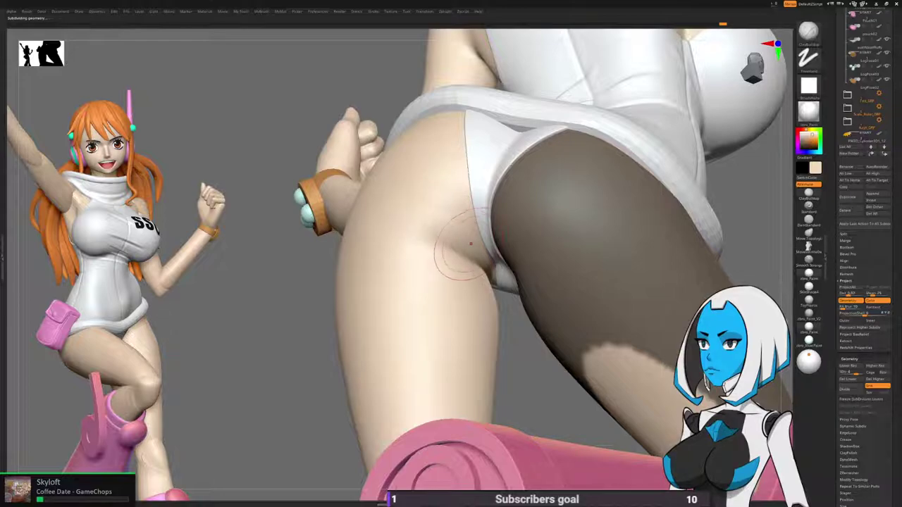
pyautogui.press('shift')
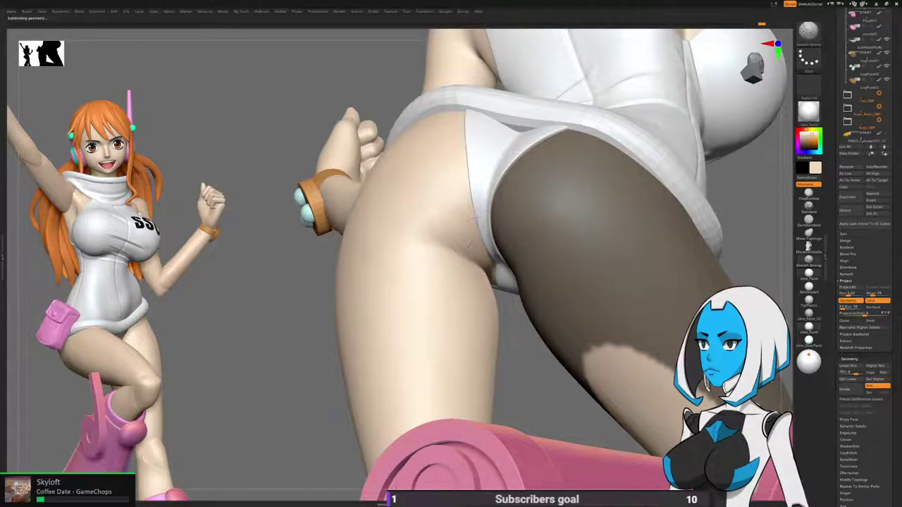
# Refine the inner end of the fold and the surrounding buttock of the standing leg with alternating clay and smoothing strokes.
pyautogui.keyDown('shift'); pyautogui.moveTo(247, 296); pyautogui.dragTo(254, 362); pyautogui.keyUp('shift')
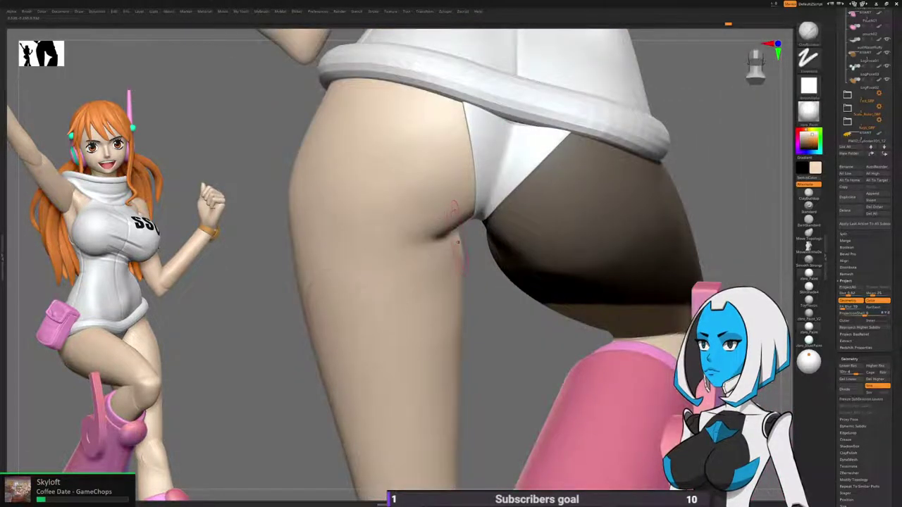
pyautogui.press('shift')
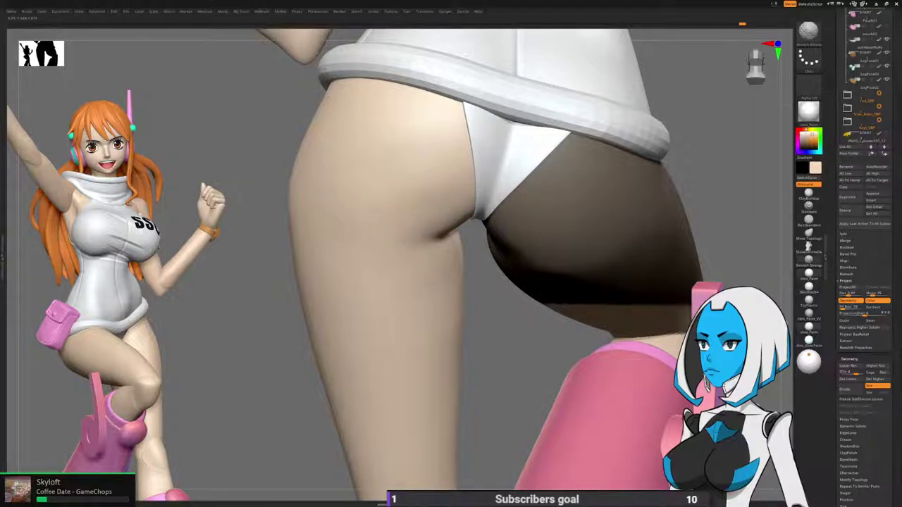
pyautogui.moveTo(493, 282); pyautogui.dragTo(409, 271)
pyautogui.press('shift')
pyautogui.moveTo(282, 281); pyautogui.dragTo(317, 352)
pyautogui.press('shift')
pyautogui.moveTo(317, 211)
pyautogui.mouseDown()
pyautogui.moveTo(352, 141)
pyautogui.moveTo(369, 240)
pyautogui.mouseUp()
pyautogui.moveTo(569, 146); pyautogui.dragTo(522, 196)
pyautogui.press('shift')
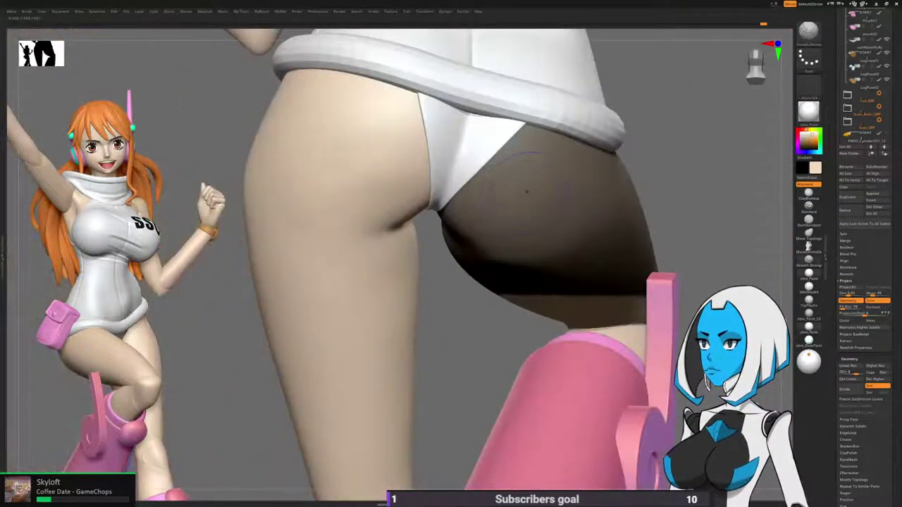
# Turn on transparency for the surrounding subtools and clear the mask from the body's raised leg.
pyautogui.press('space')
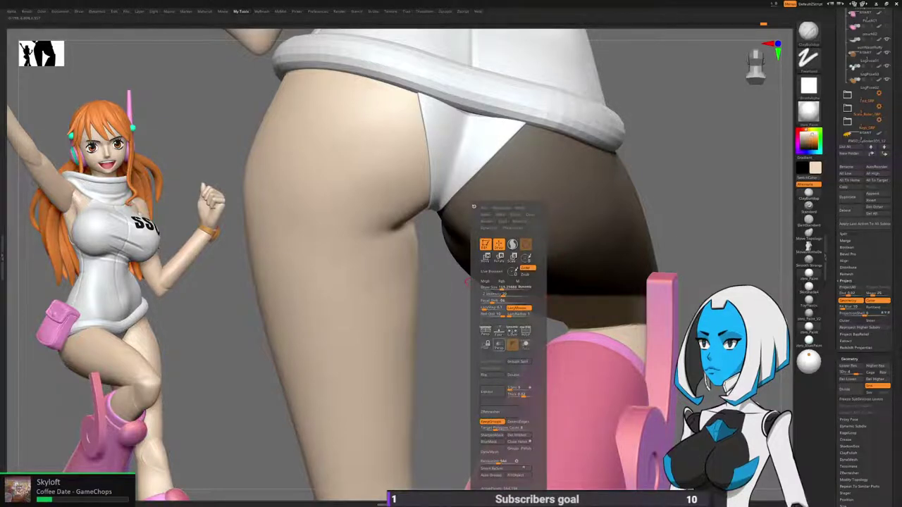
pyautogui.click(499, 345)
pyautogui.moveTo(493, 345); pyautogui.dragTo(446, 327)
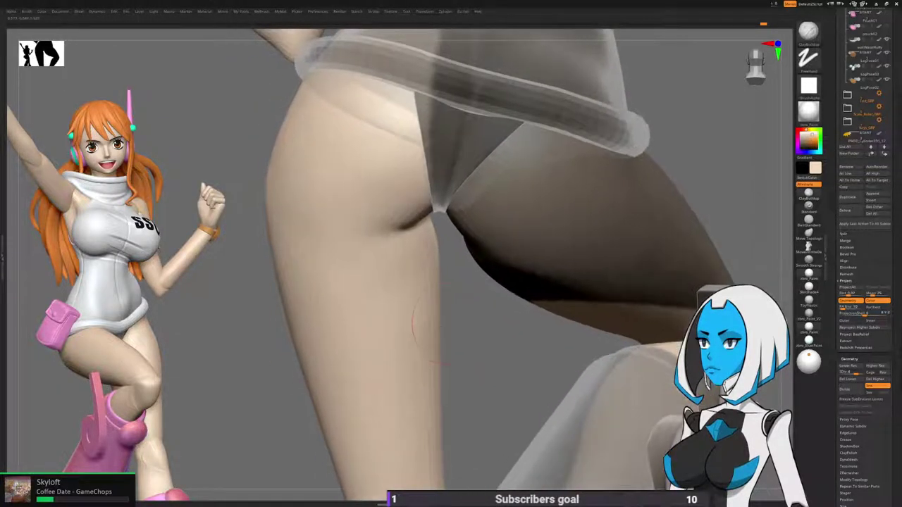
pyautogui.moveTo(461, 367); pyautogui.dragTo(471, 352)
pyautogui.moveTo(402, 204); pyautogui.dragTo(416, 175)
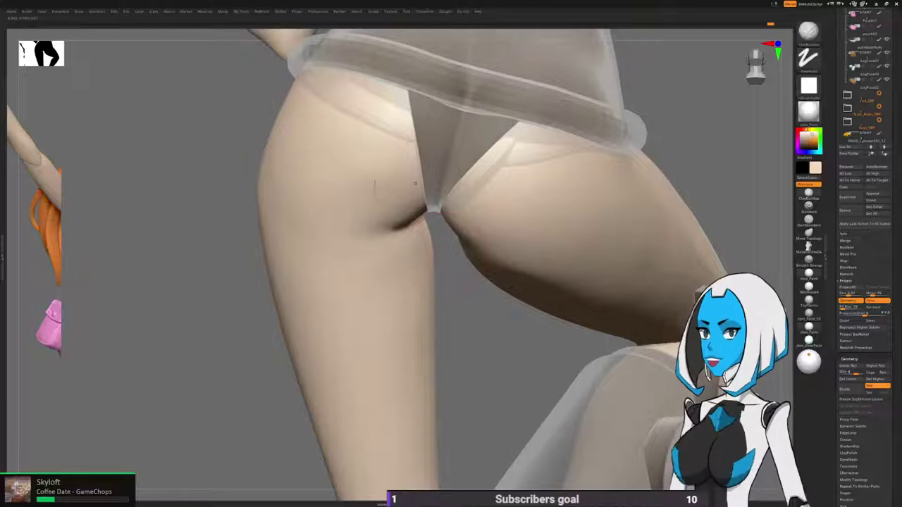
pyautogui.moveTo(461, 332); pyautogui.dragTo(473, 335)
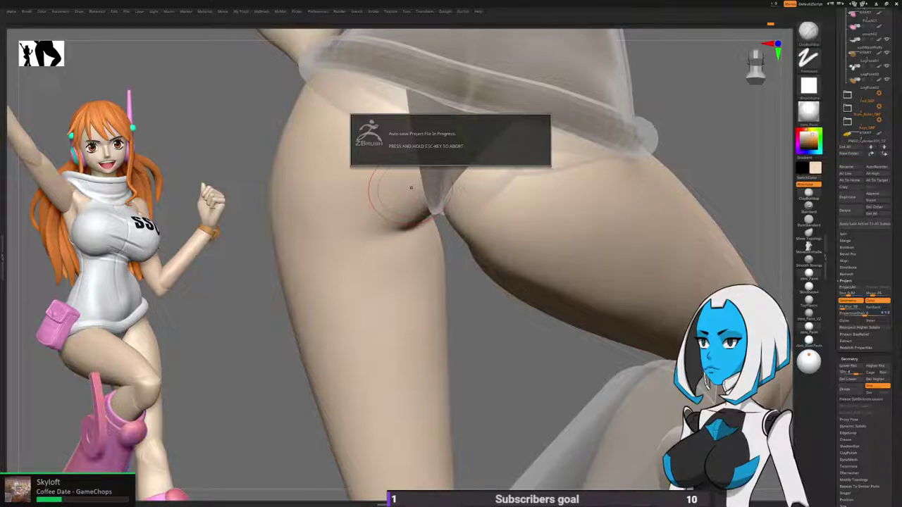
# Resize the brush, mask a strip of the standing leg's buttock beside the panties, and raise the body to subdivision level 5.
pyautogui.press('space')
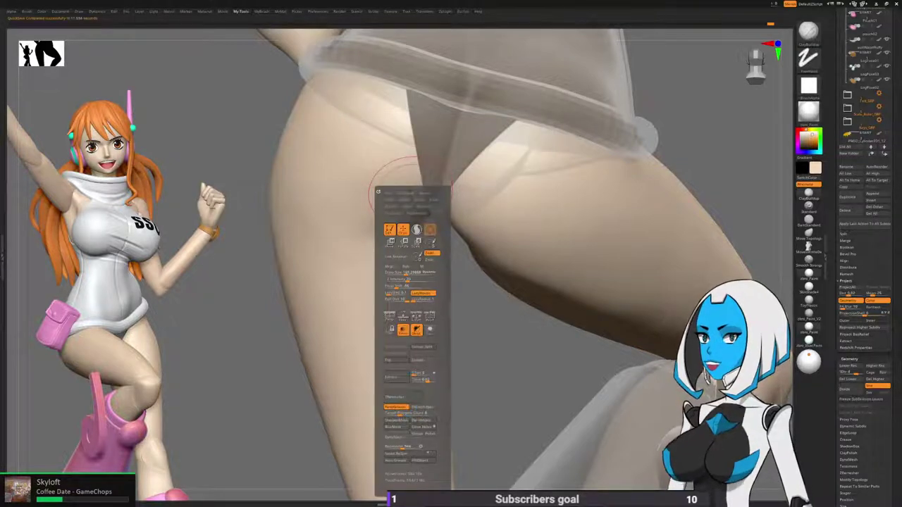
pyautogui.press('space')
pyautogui.moveTo(415, 288); pyautogui.dragTo(408, 287)
pyautogui.keyDown('ctrl'); pyautogui.moveTo(393, 92); pyautogui.dragTo(415, 207); pyautogui.keyUp('ctrl')
pyautogui.keyDown('ctrl'); pyautogui.moveTo(393, 102); pyautogui.dragTo(333, 78); pyautogui.keyUp('ctrl')
pyautogui.moveTo(246, 127)
pyautogui.mouseDown()
pyautogui.moveTo(252, 158)
pyautogui.moveTo(262, 83)
pyautogui.mouseUp()
pyautogui.keyDown('ctrl'); pyautogui.moveTo(434, 219); pyautogui.dragTo(438, 193, button='right'); pyautogui.keyUp('ctrl')
pyautogui.click(860, 372)
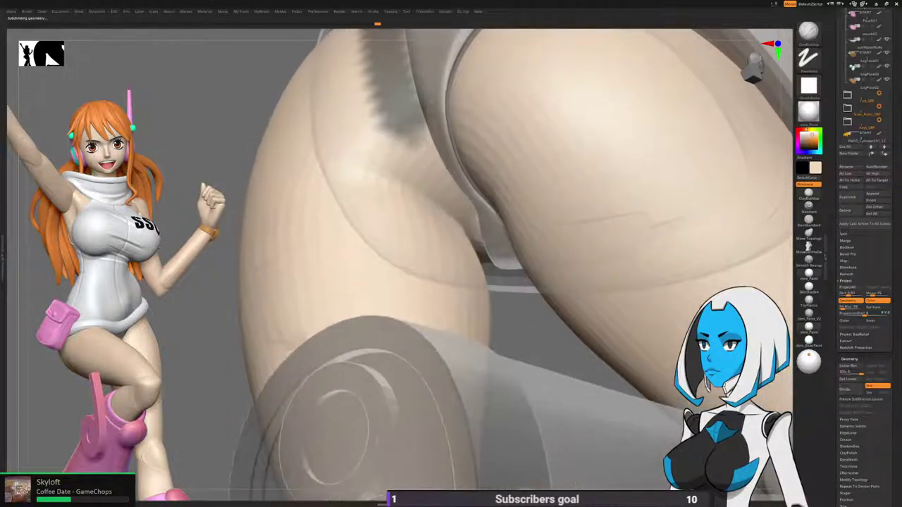
# Extend the mask across the whole standing leg's buttock, from the panties edge down to the gluteal fold.
pyautogui.press('space')
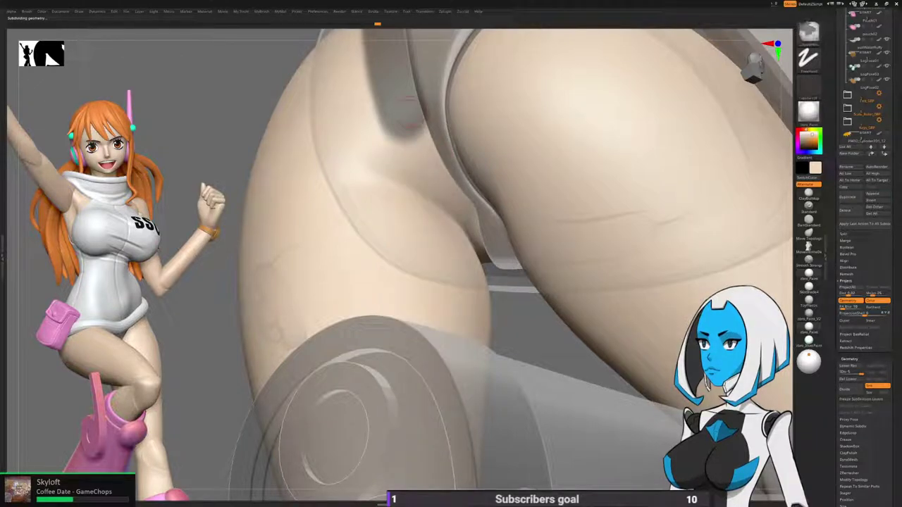
pyautogui.moveTo(432, 168)
pyautogui.keyDown('ctrl'); pyautogui.mouseDown()
pyautogui.moveTo(451, 192)
pyautogui.moveTo(428, 192)
pyautogui.moveTo(361, 139)
pyautogui.moveTo(399, 138)
pyautogui.moveTo(368, 109)
pyautogui.mouseUp(); pyautogui.keyUp('ctrl')
pyautogui.moveTo(482, 157)
pyautogui.keyDown('ctrl'); pyautogui.mouseDown(button='right')
pyautogui.moveTo(471, 298)
pyautogui.moveTo(457, 278)
pyautogui.moveTo(482, 283)
pyautogui.moveTo(456, 289)
pyautogui.mouseUp(button='right'); pyautogui.keyUp('ctrl')
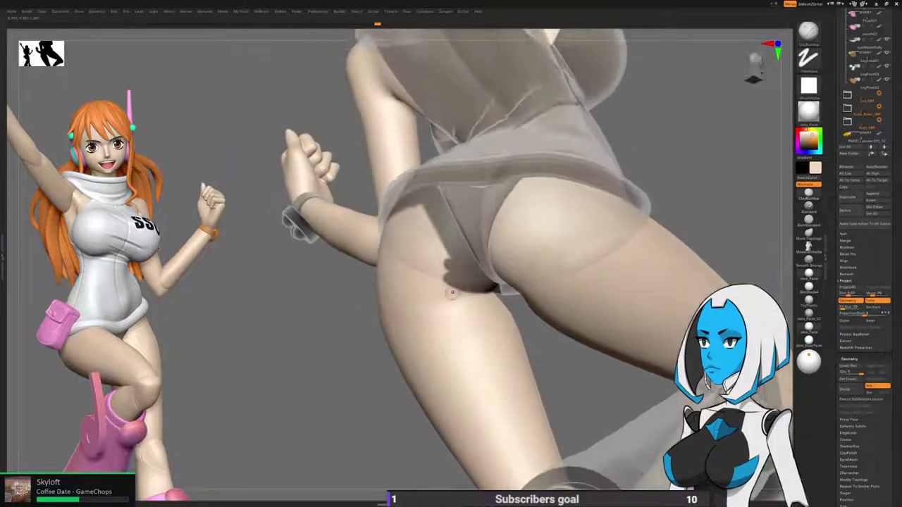
pyautogui.press('space')
pyautogui.moveTo(438, 288)
pyautogui.mouseDown()
pyautogui.moveTo(404, 294)
pyautogui.moveTo(423, 262)
pyautogui.moveTo(404, 215)
pyautogui.mouseUp()
pyautogui.moveTo(404, 215)
pyautogui.mouseDown(button='right')
pyautogui.moveTo(416, 261)
pyautogui.moveTo(479, 278)
pyautogui.mouseUp(button='right')
pyautogui.moveTo(445, 290)
pyautogui.keyDown('ctrl'); pyautogui.mouseDown()
pyautogui.moveTo(416, 303)
pyautogui.moveTo(357, 276)
pyautogui.moveTo(387, 236)
pyautogui.moveTo(357, 238)
pyautogui.moveTo(360, 269)
pyautogui.moveTo(408, 271)
pyautogui.moveTo(392, 279)
pyautogui.mouseUp(); pyautogui.keyUp('ctrl')
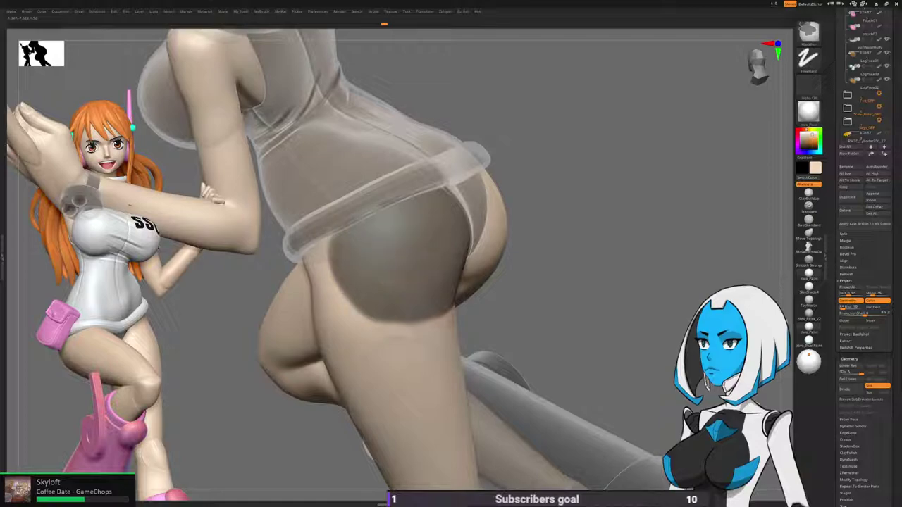
# Mask the raised leg's buttock along the panties edge, starting just below the suit's hem.
pyautogui.moveTo(416, 282); pyautogui.dragTo(310, 232, button='right')
pyautogui.moveTo(564, 231); pyautogui.dragTo(440, 219, button='right')
pyautogui.moveTo(427, 226); pyautogui.dragTo(411, 226, button='right')
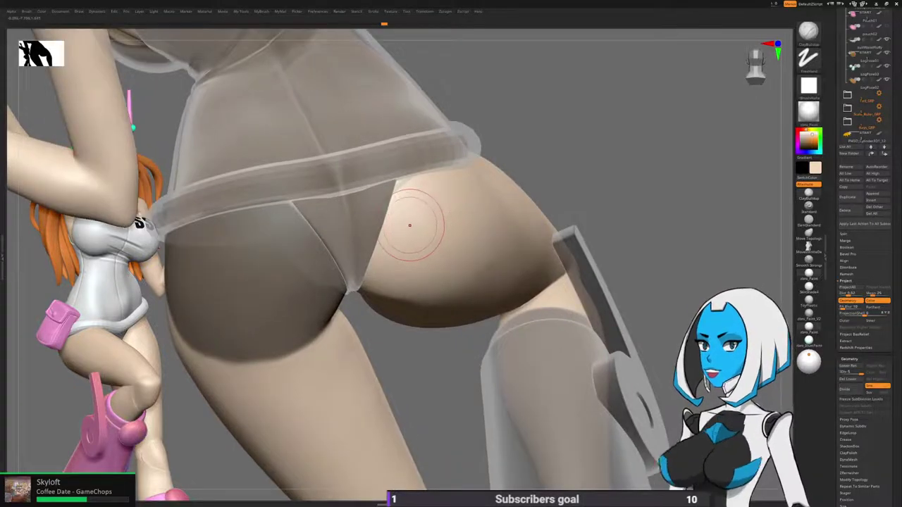
pyautogui.press('space')
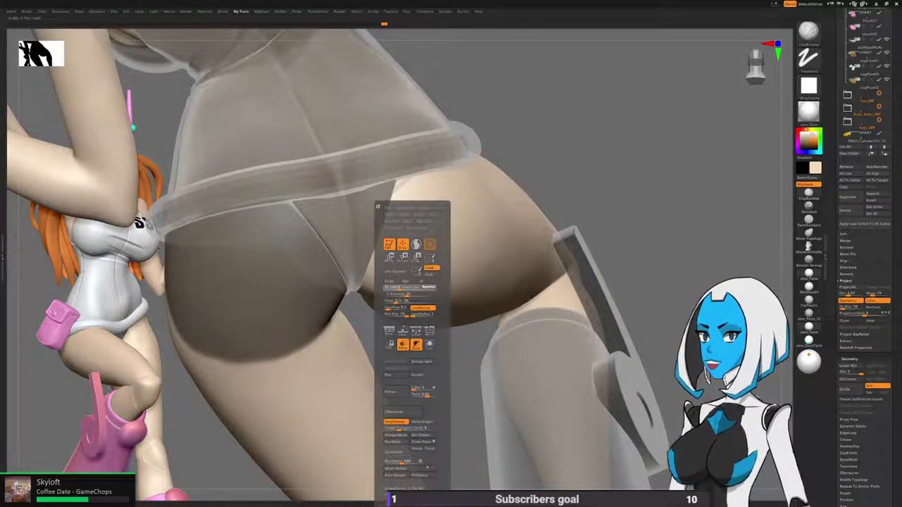
pyautogui.keyDown('ctrl'); pyautogui.moveTo(403, 185); pyautogui.dragTo(393, 235); pyautogui.keyUp('ctrl')
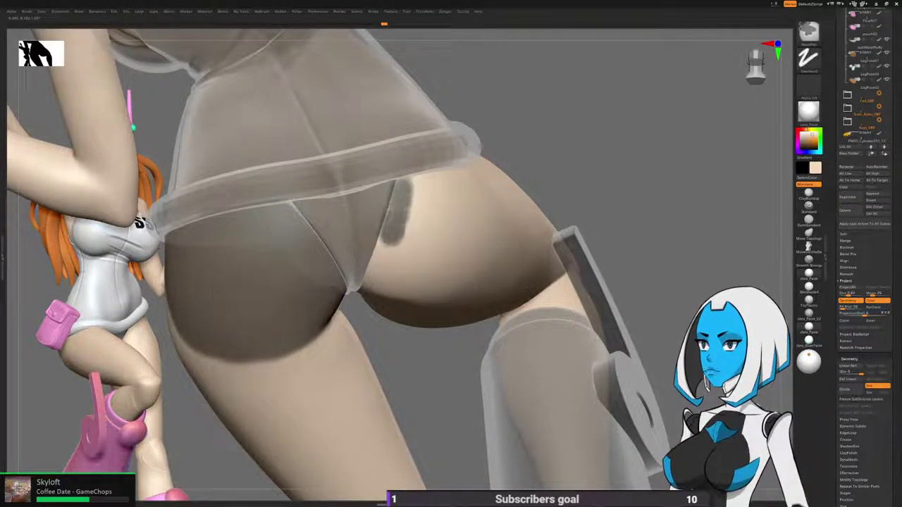
pyautogui.moveTo(394, 224); pyautogui.dragTo(412, 203, button='right')
pyautogui.keyDown('ctrl'); pyautogui.moveTo(408, 184); pyautogui.dragTo(530, 138); pyautogui.keyUp('ctrl')
# Turn off transparency for the surrounding subtools and adjust the draw size for masking.
pyautogui.moveTo(532, 234)
pyautogui.keyDown('ctrl'); pyautogui.mouseDown(button='right')
pyautogui.moveTo(529, 247)
pyautogui.moveTo(624, 256)
pyautogui.moveTo(604, 277)
pyautogui.moveTo(556, 282)
pyautogui.moveTo(494, 268)
pyautogui.moveTo(528, 231)
pyautogui.moveTo(479, 243)
pyautogui.mouseUp(button='right'); pyautogui.keyUp('ctrl')
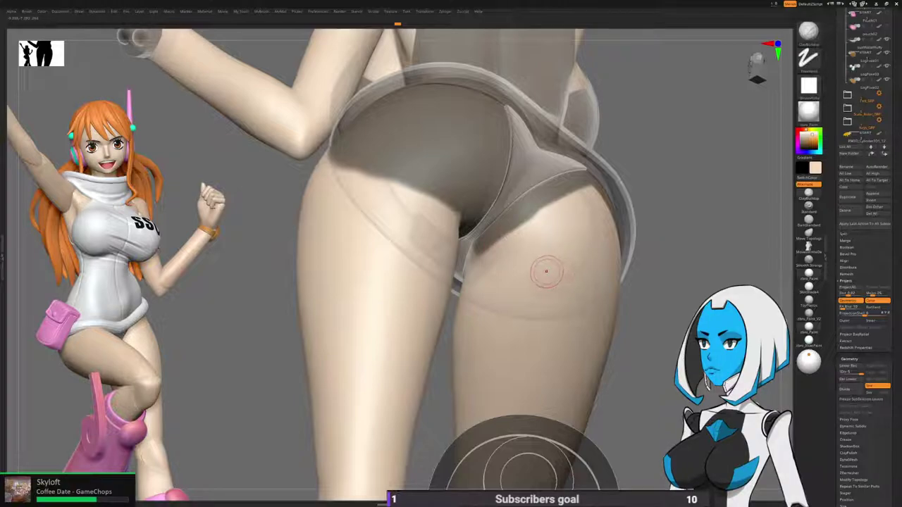
pyautogui.press('space')
pyautogui.click(539, 344)
pyautogui.moveTo(553, 242)
pyautogui.mouseDown(button='right')
pyautogui.moveTo(548, 269)
pyautogui.moveTo(484, 261)
pyautogui.mouseUp(button='right')
pyautogui.press('space')
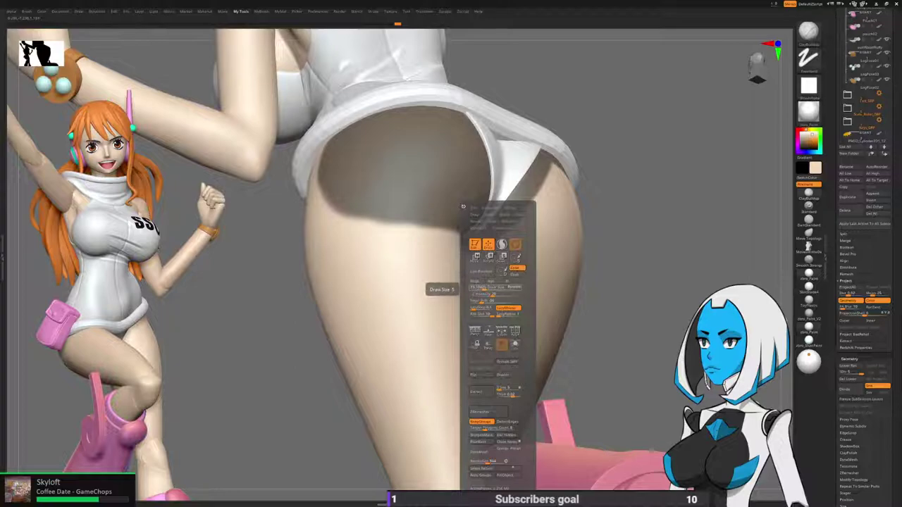
# Extend the mask across the raised leg's whole buttock, from the panties to the outer hip beneath the suit's hem.
pyautogui.moveTo(498, 249)
pyautogui.keyDown('ctrl'); pyautogui.mouseDown()
pyautogui.moveTo(494, 257)
pyautogui.moveTo(556, 185)
pyautogui.mouseUp(); pyautogui.keyUp('ctrl')
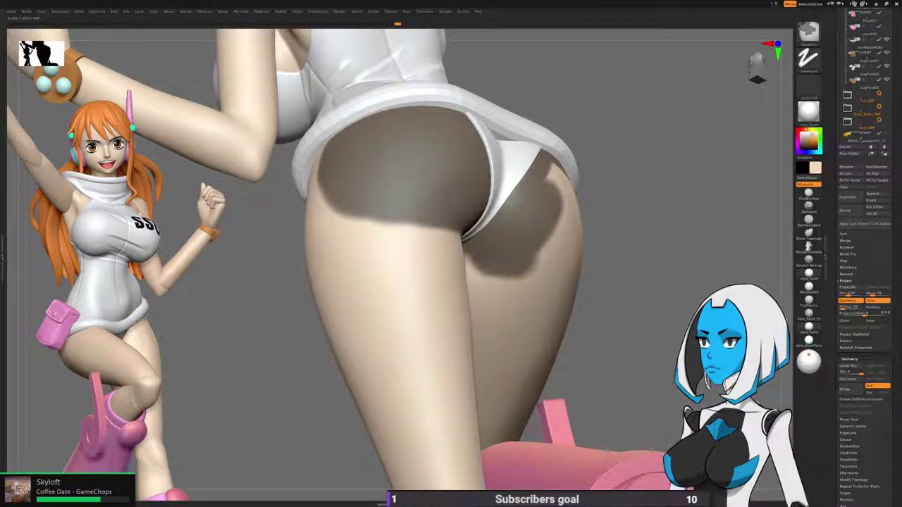
pyautogui.keyDown('ctrl'); pyautogui.moveTo(519, 258); pyautogui.dragTo(487, 259); pyautogui.keyUp('ctrl')
pyautogui.moveTo(514, 259); pyautogui.dragTo(455, 257, button='right')
pyautogui.moveTo(525, 254)
pyautogui.keyDown('ctrl'); pyautogui.mouseDown()
pyautogui.moveTo(552, 253)
pyautogui.moveTo(563, 204)
pyautogui.moveTo(583, 177)
pyautogui.mouseUp(); pyautogui.keyUp('ctrl')
pyautogui.moveTo(634, 219); pyautogui.dragTo(530, 234, button='right')
pyautogui.keyDown('ctrl'); pyautogui.moveTo(516, 256); pyautogui.dragTo(599, 236); pyautogui.keyUp('ctrl')
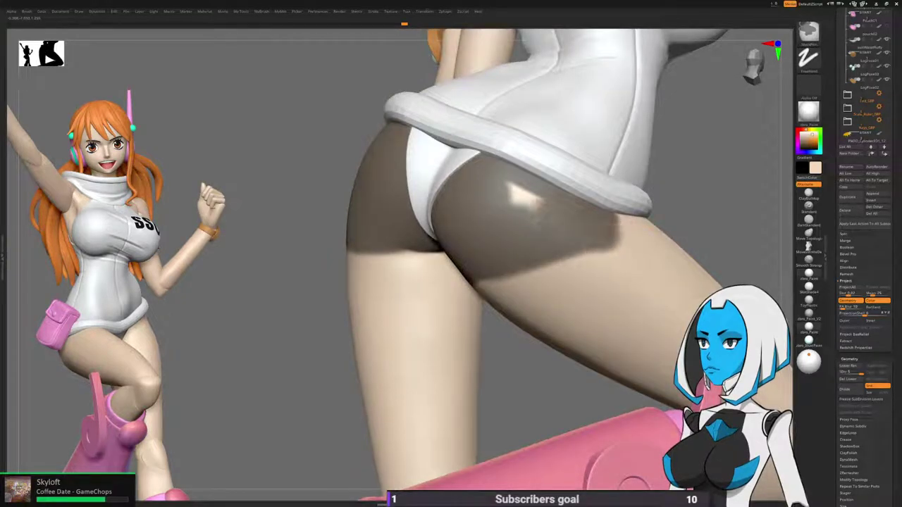
# Clean up the lower edges of the mask where both buttocks meet the upper thighs.
pyautogui.moveTo(393, 282)
pyautogui.mouseDown(button='right')
pyautogui.moveTo(413, 263)
pyautogui.moveTo(520, 266)
pyautogui.moveTo(525, 246)
pyautogui.mouseUp(button='right')
pyautogui.press('space')
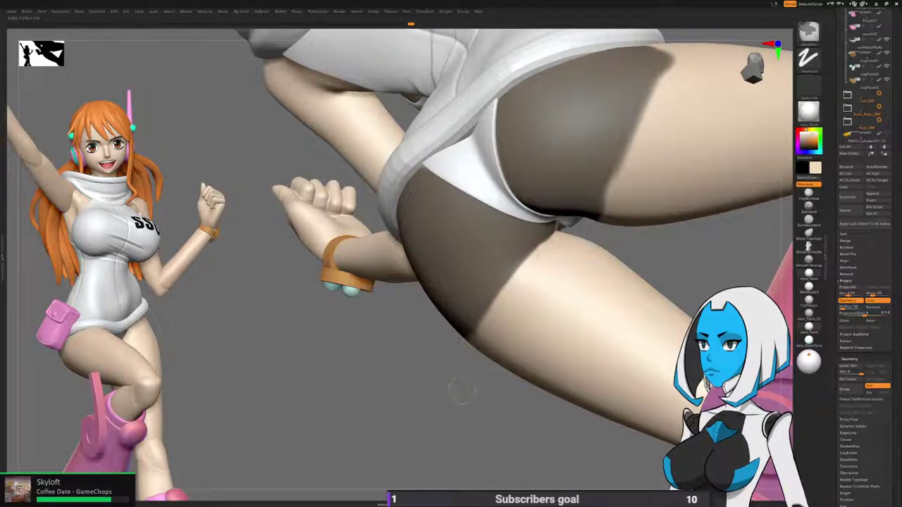
pyautogui.moveTo(563, 248); pyautogui.dragTo(638, 256, button='right')
pyautogui.moveTo(521, 296); pyautogui.dragTo(581, 236, button='right')
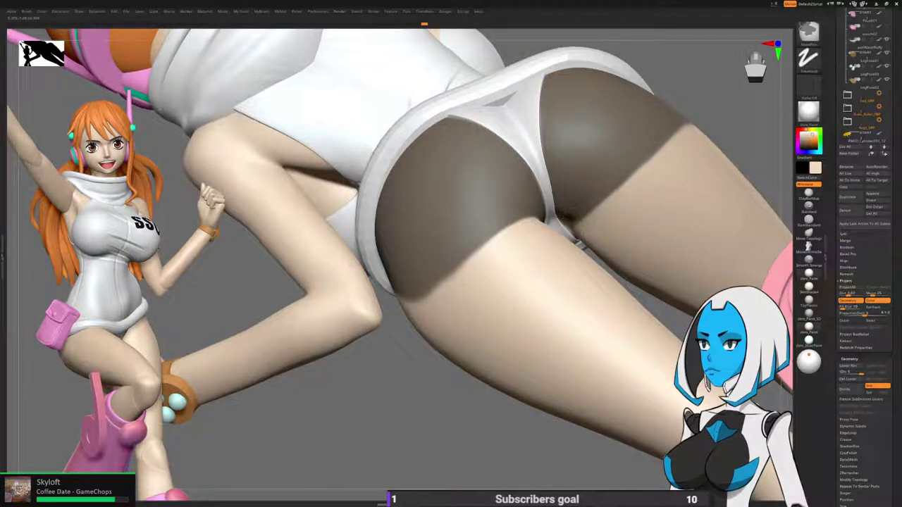
pyautogui.moveTo(589, 240); pyautogui.dragTo(528, 192, button='right')
pyautogui.keyDown('ctrl'); pyautogui.keyDown('shift'); pyautogui.moveTo(302, 368); pyautogui.dragTo(459, 173); pyautogui.keyUp('shift'); pyautogui.keyUp('ctrl')
pyautogui.moveTo(549, 307); pyautogui.dragTo(545, 311, button='right')
pyautogui.keyDown('ctrl'); pyautogui.keyDown('shift'); pyautogui.moveTo(625, 196); pyautogui.dragTo(458, 396); pyautogui.keyUp('shift'); pyautogui.keyUp('ctrl')
pyautogui.moveTo(486, 383); pyautogui.dragTo(496, 239, button='right')
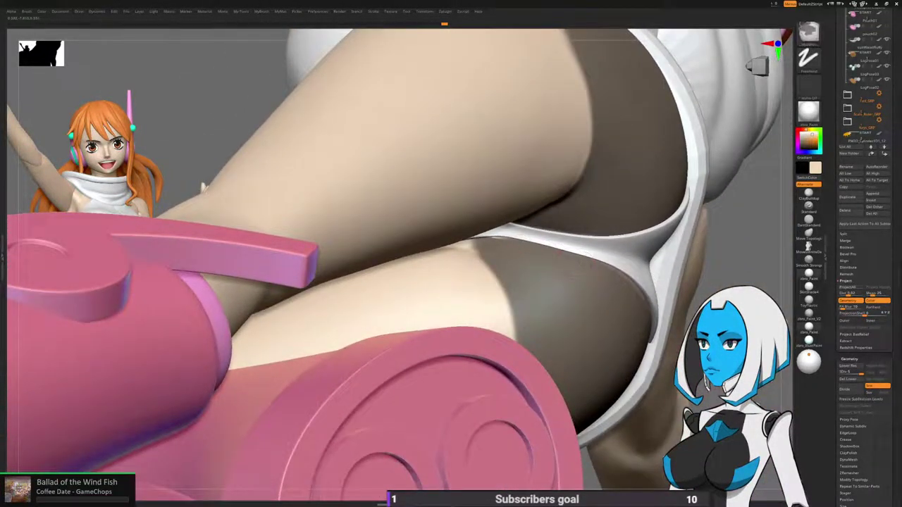
# Blur the buttock mask and invert it so that only the buttocks stay editable.
pyautogui.keyDown('ctrl'); pyautogui.moveTo(493, 281); pyautogui.dragTo(255, 359, button='right'); pyautogui.keyUp('ctrl')
pyautogui.moveTo(578, 299)
pyautogui.mouseDown(button='right')
pyautogui.moveTo(579, 243)
pyautogui.moveTo(578, 287)
pyautogui.mouseUp(button='right')
pyautogui.press('space')
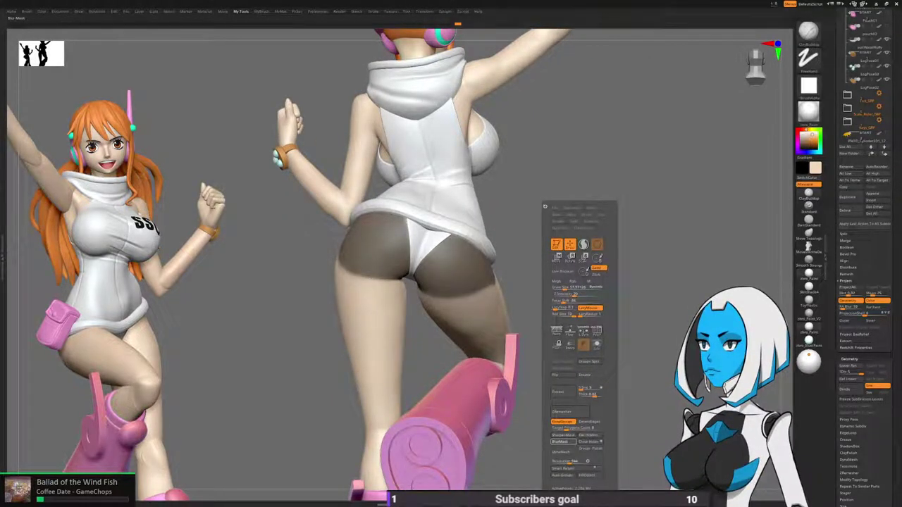
pyautogui.click(562, 443)
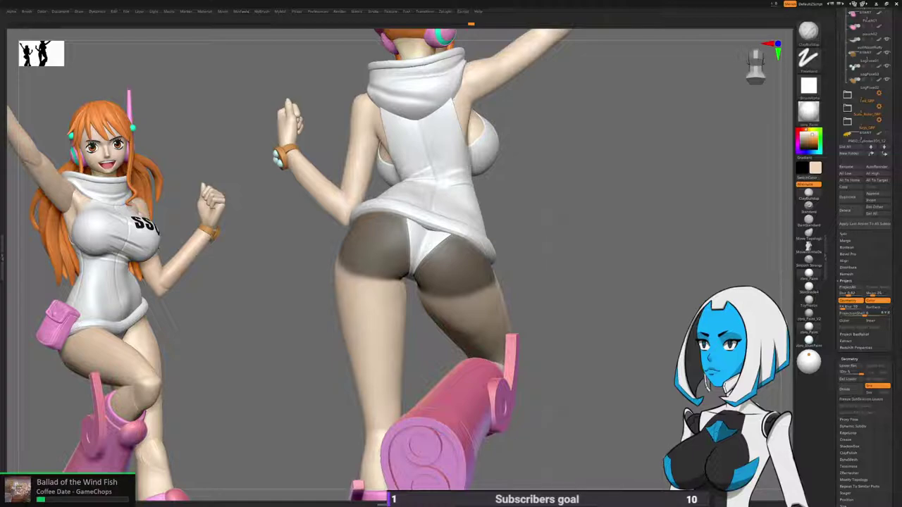
pyautogui.keyDown('ctrl'); pyautogui.click(625, 347); pyautogui.keyUp('ctrl')
pyautogui.moveTo(625, 345); pyautogui.dragTo(603, 339, button='right')
# Turn off the mask's display on the body while keeping the mask active.
pyautogui.moveTo(834, 451); pyautogui.dragTo(834, 136)
pyautogui.scroll(-10, 865, 254)
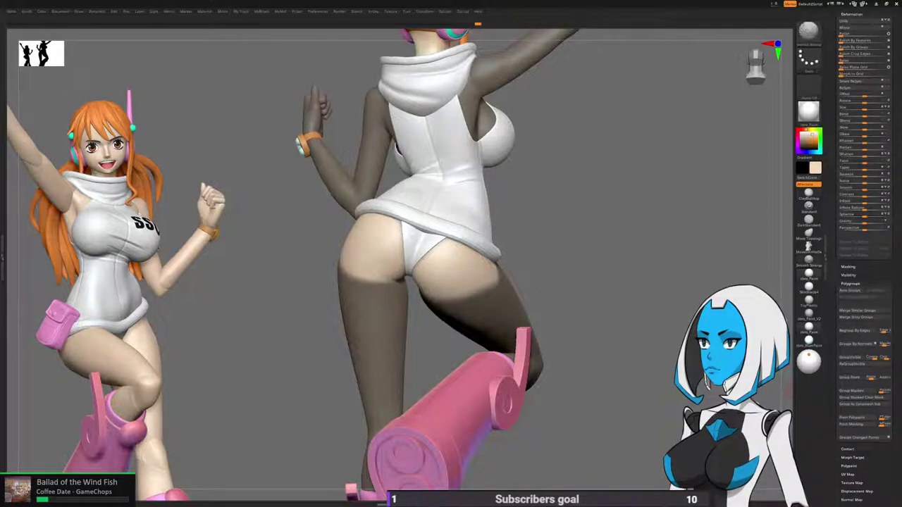
pyautogui.keyDown('shift'); pyautogui.click(848, 267); pyautogui.keyUp('shift')
pyautogui.click(848, 273)
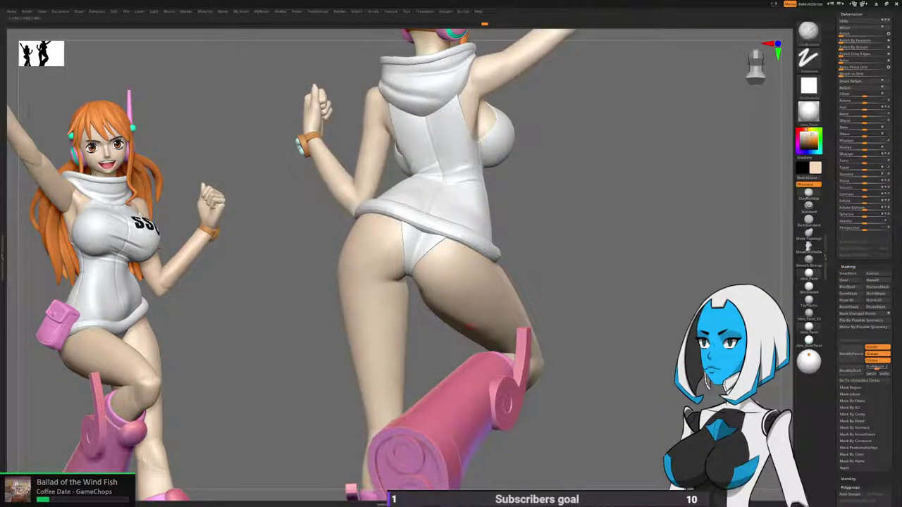
# Switch to the Inflat brush and enable LazyMouse for it.
pyautogui.press('space')
pyautogui.click(383, 279)
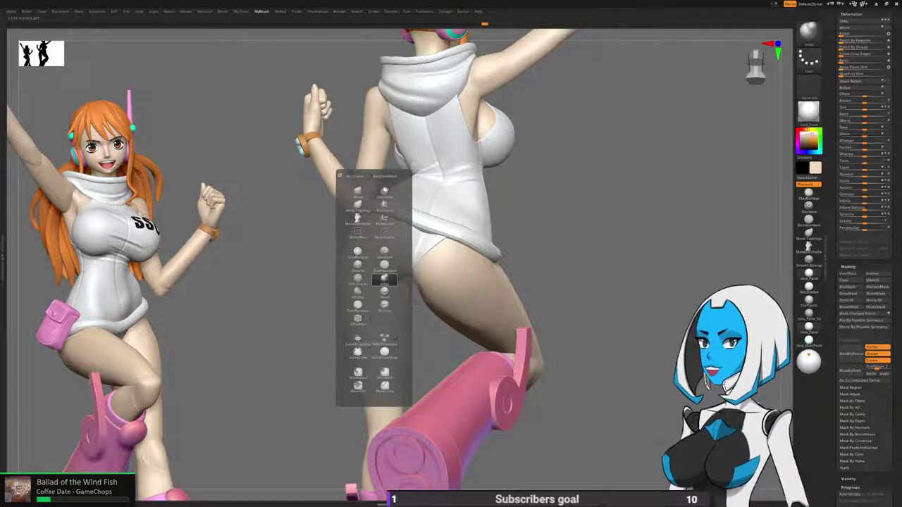
pyautogui.press('space')
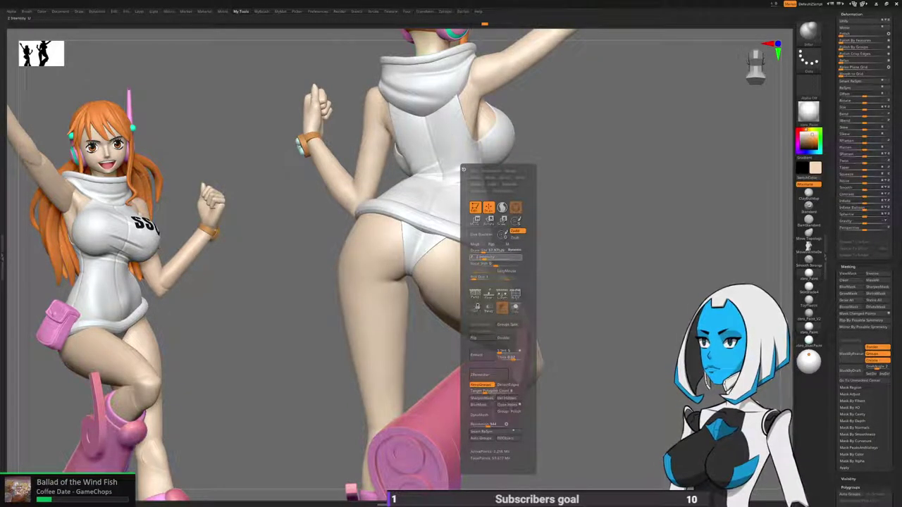
pyautogui.click(507, 271)
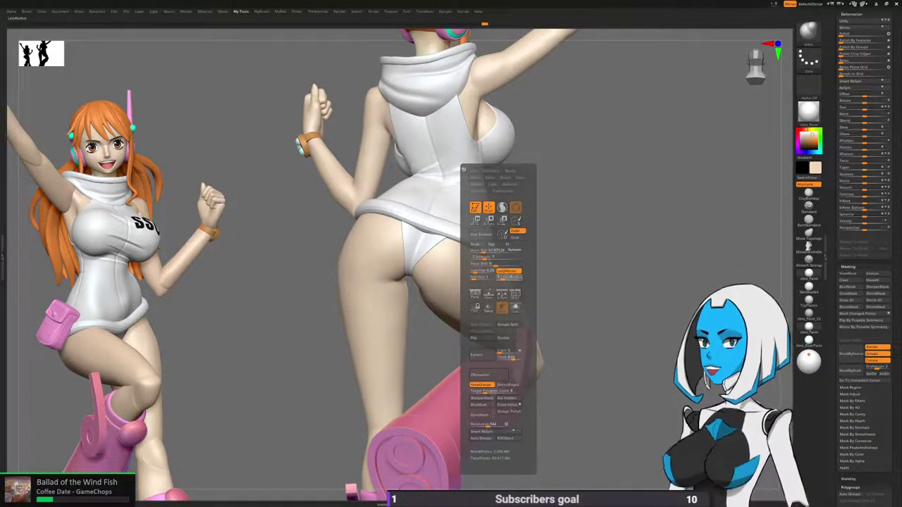
pyautogui.press('space')
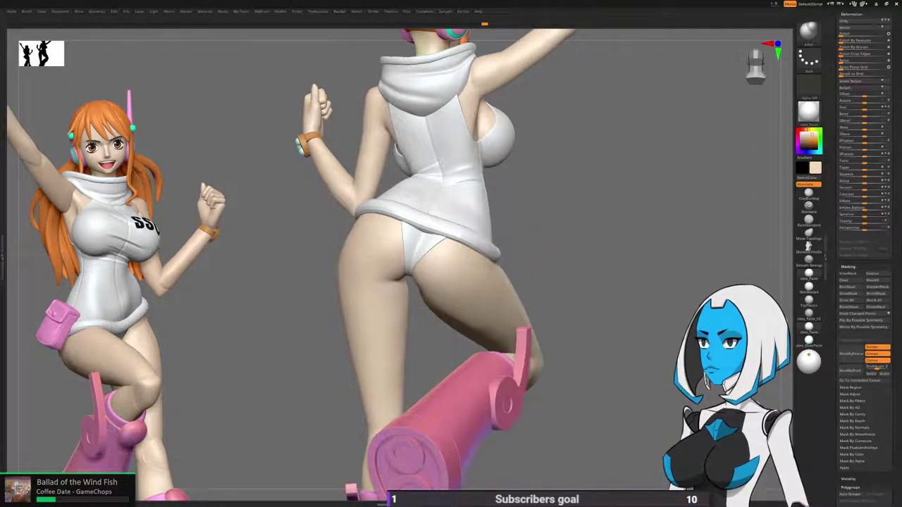
pyautogui.moveTo(606, 296); pyautogui.dragTo(553, 299)
# Resize the Inflat brush for the buttocks and lower the body's subdivision level.
pyautogui.moveTo(470, 251)
pyautogui.keyDown('ctrl'); pyautogui.mouseDown(button='right')
pyautogui.moveTo(430, 249)
pyautogui.moveTo(414, 227)
pyautogui.mouseUp(button='right'); pyautogui.keyUp('ctrl')
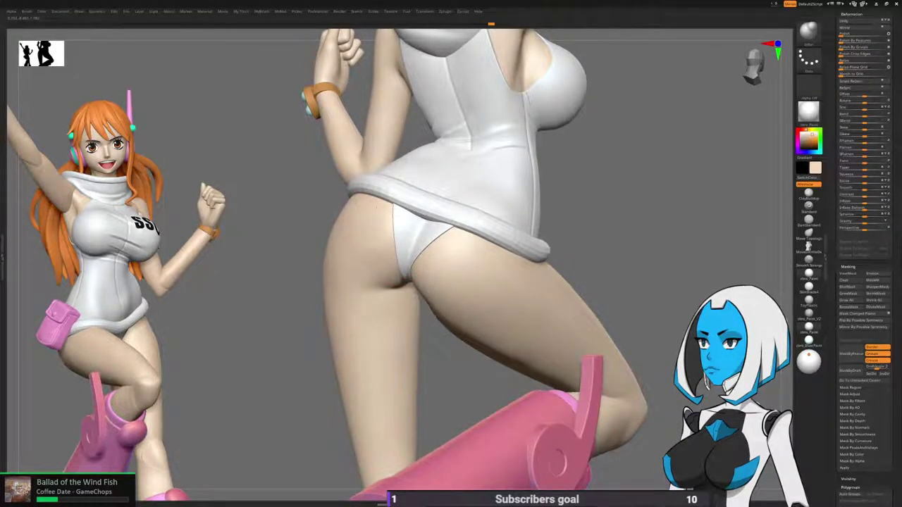
pyautogui.moveTo(414, 268); pyautogui.dragTo(467, 264, button='right')
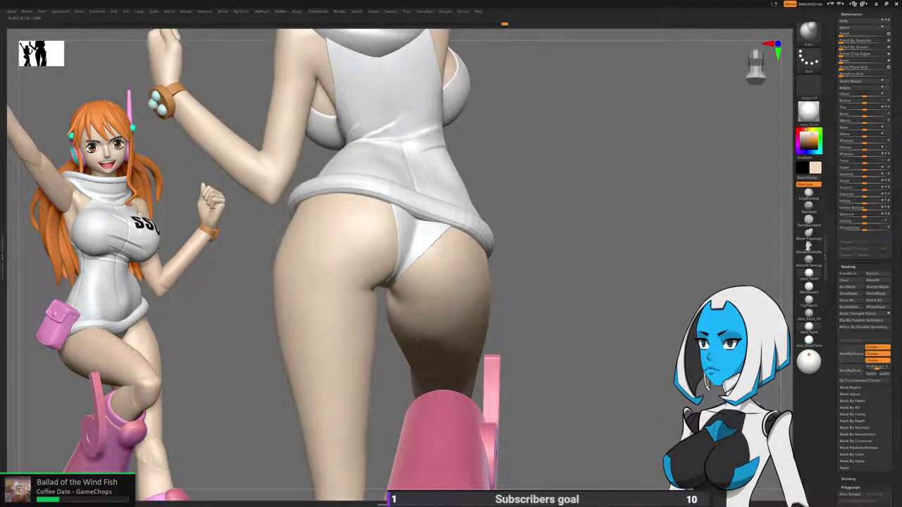
pyautogui.press('space')
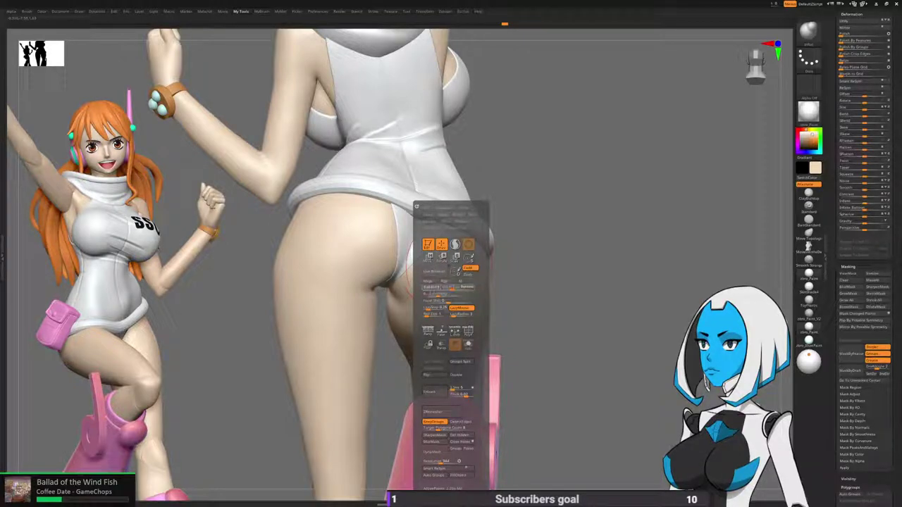
pyautogui.moveTo(457, 287); pyautogui.dragTo(374, 273, button='right')
pyautogui.moveTo(833, 183); pyautogui.dragTo(832, 480)
pyautogui.moveTo(834, 243); pyautogui.dragTo(833, 363)
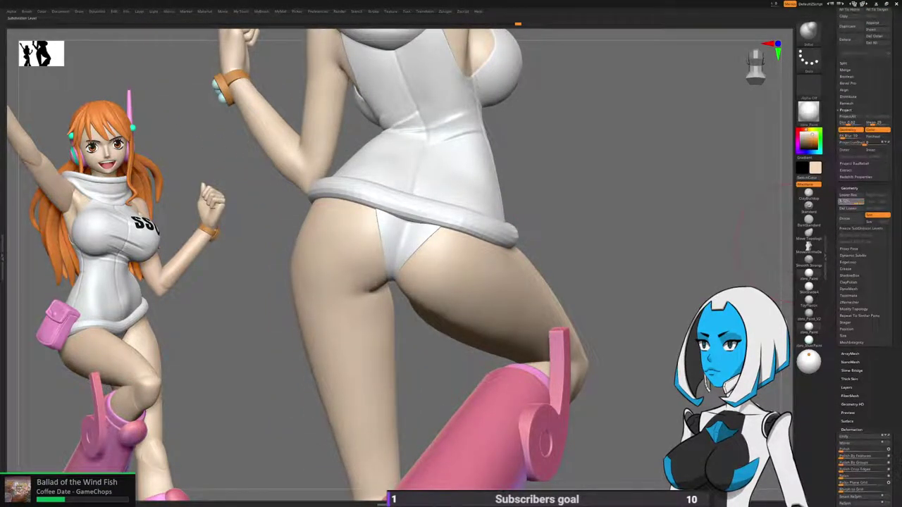
pyautogui.moveTo(666, 251); pyautogui.dragTo(588, 256, button='right')
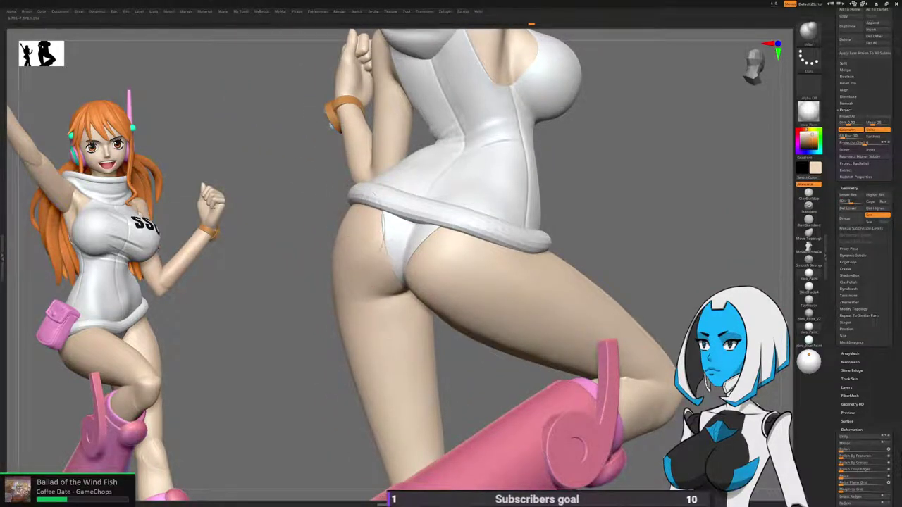
# Inflate the inner sides of both buttocks beside the panties, adjusting the brush size between strokes.
pyautogui.moveTo(372, 217); pyautogui.dragTo(472, 315, button='right')
pyautogui.press('space')
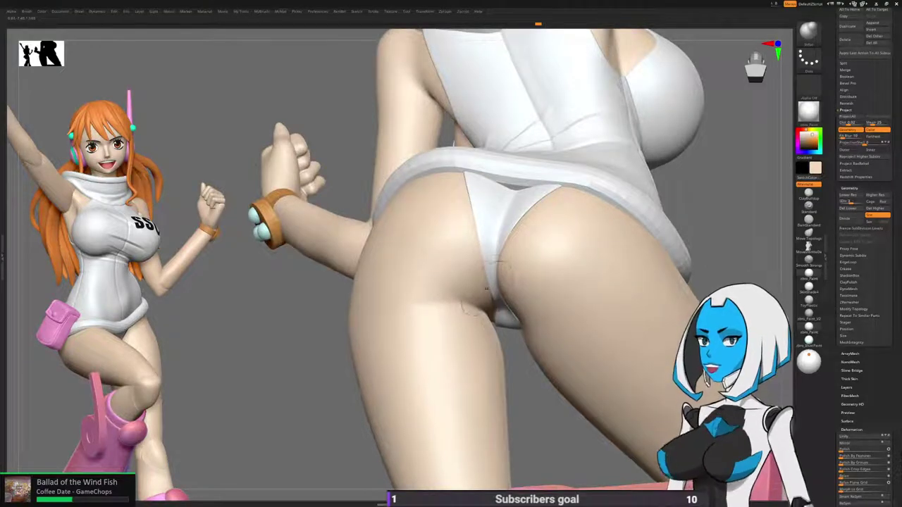
pyautogui.moveTo(479, 279); pyautogui.dragTo(493, 284, button='right')
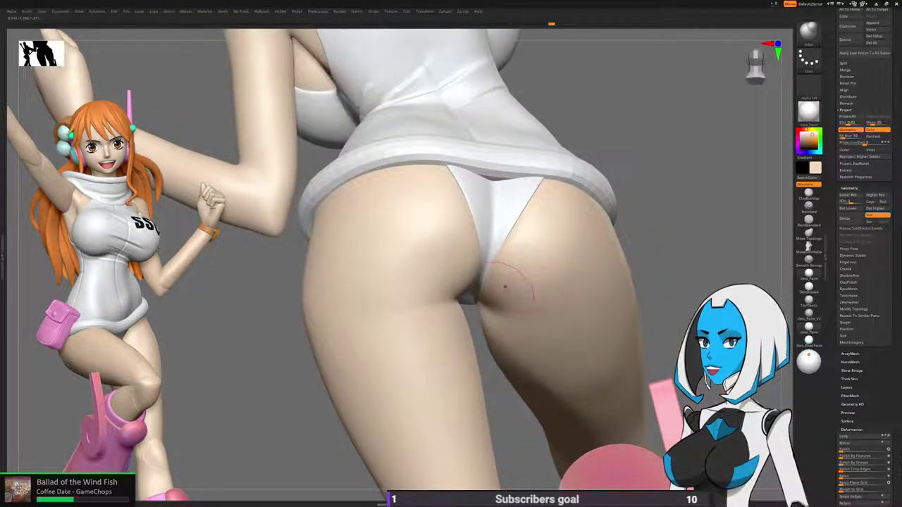
pyautogui.press('space')
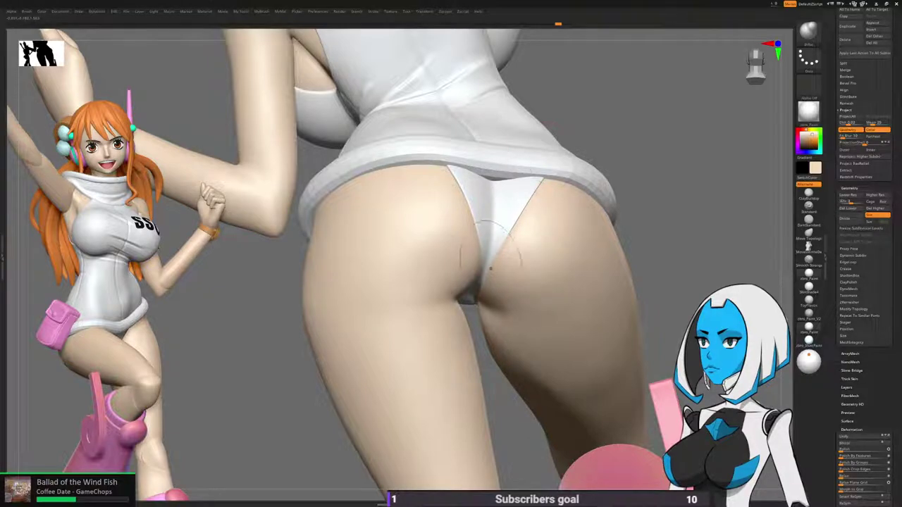
pyautogui.press('space')
pyautogui.moveTo(545, 287); pyautogui.dragTo(548, 287)
pyautogui.moveTo(610, 257)
pyautogui.mouseDown(button='right')
pyautogui.moveTo(540, 259)
pyautogui.moveTo(474, 221)
pyautogui.mouseUp(button='right')
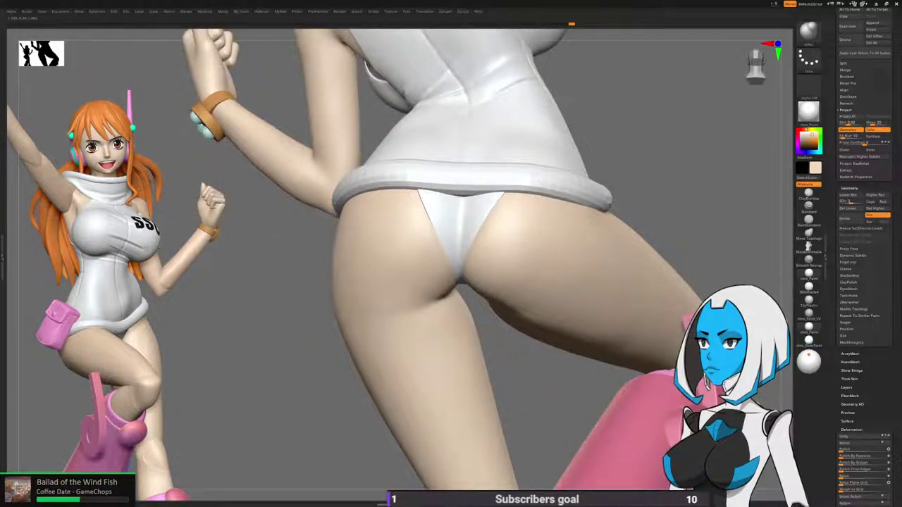
# Add volume to the buttocks with the Inflat brush, checking their roundness from behind and from the sides.
pyautogui.moveTo(310, 384); pyautogui.dragTo(587, 290, button='right')
pyautogui.moveTo(585, 236); pyautogui.dragTo(559, 202, button='right')
pyautogui.moveTo(622, 236)
pyautogui.keyDown('alt'); pyautogui.mouseDown(button='right')
pyautogui.moveTo(593, 265)
pyautogui.moveTo(582, 243)
pyautogui.mouseUp(button='right'); pyautogui.keyUp('alt')
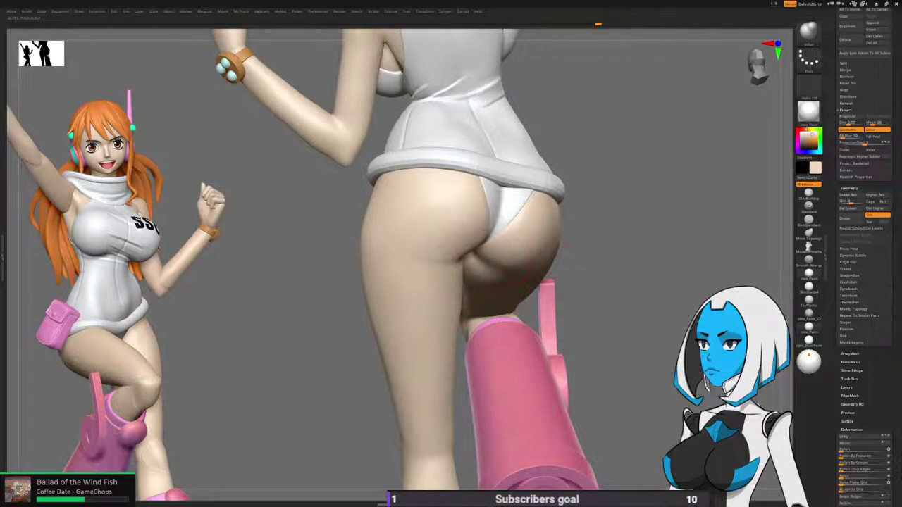
pyautogui.moveTo(519, 276); pyautogui.dragTo(451, 264, button='right')
pyautogui.moveTo(620, 236)
pyautogui.mouseDown(button='right')
pyautogui.moveTo(600, 210)
pyautogui.moveTo(507, 258)
pyautogui.moveTo(492, 228)
pyautogui.mouseUp(button='right')
pyautogui.moveTo(500, 278)
pyautogui.mouseDown(button='right')
pyautogui.moveTo(448, 198)
pyautogui.moveTo(436, 216)
pyautogui.mouseUp(button='right')
pyautogui.moveTo(412, 163); pyautogui.dragTo(419, 191, button='right')
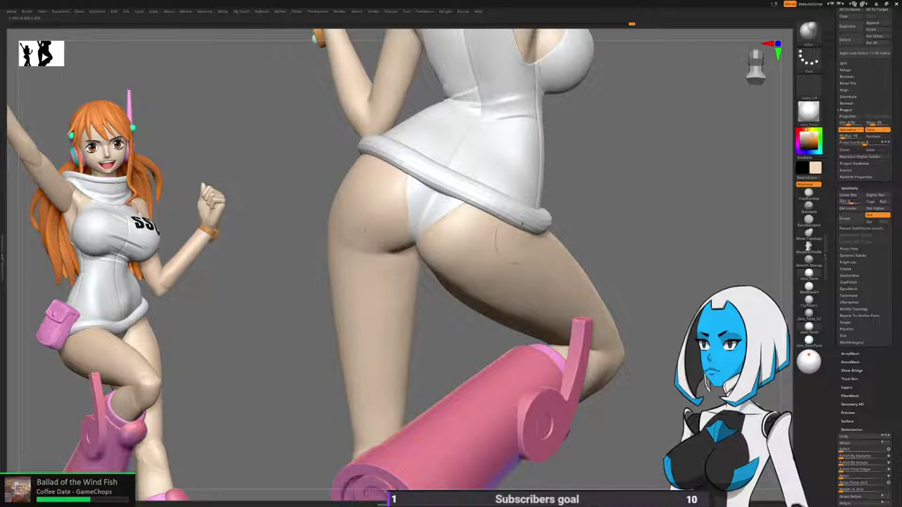
# Even out and round both buttocks with Inflat and smoothing strokes, working from behind and from the raised-leg side.
pyautogui.moveTo(520, 221); pyautogui.dragTo(503, 248, button='right')
pyautogui.press('space')
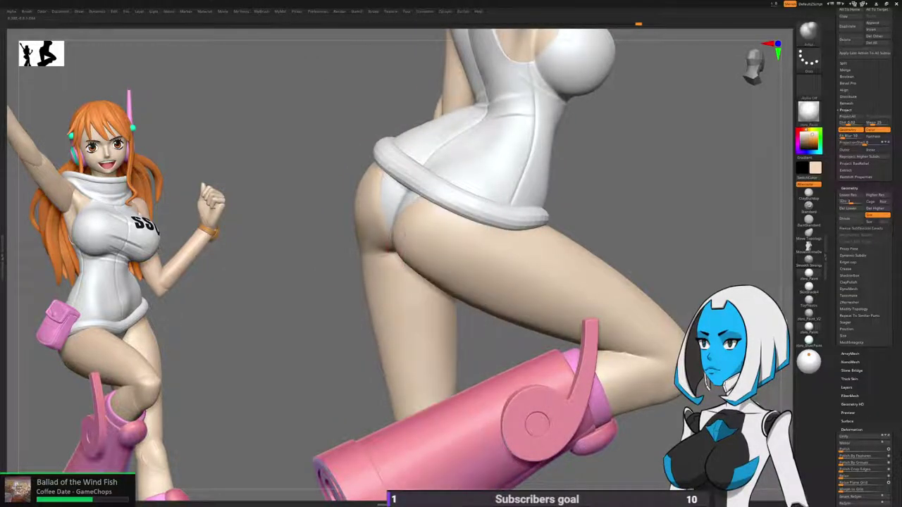
pyautogui.moveTo(359, 221); pyautogui.dragTo(368, 231, button='right')
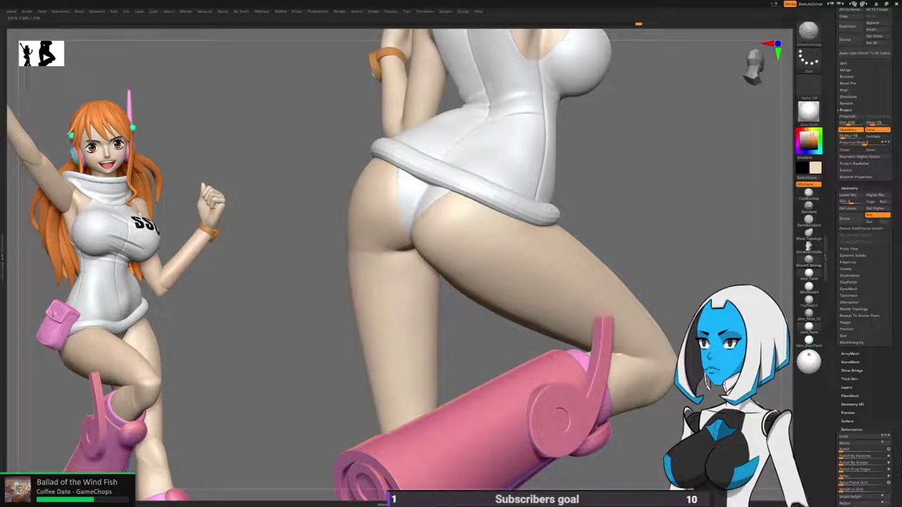
pyautogui.moveTo(384, 282)
pyautogui.mouseDown(button='right')
pyautogui.moveTo(357, 273)
pyautogui.moveTo(394, 279)
pyautogui.moveTo(658, 217)
pyautogui.mouseUp(button='right')
pyautogui.moveTo(521, 229); pyautogui.dragTo(419, 229, button='right')
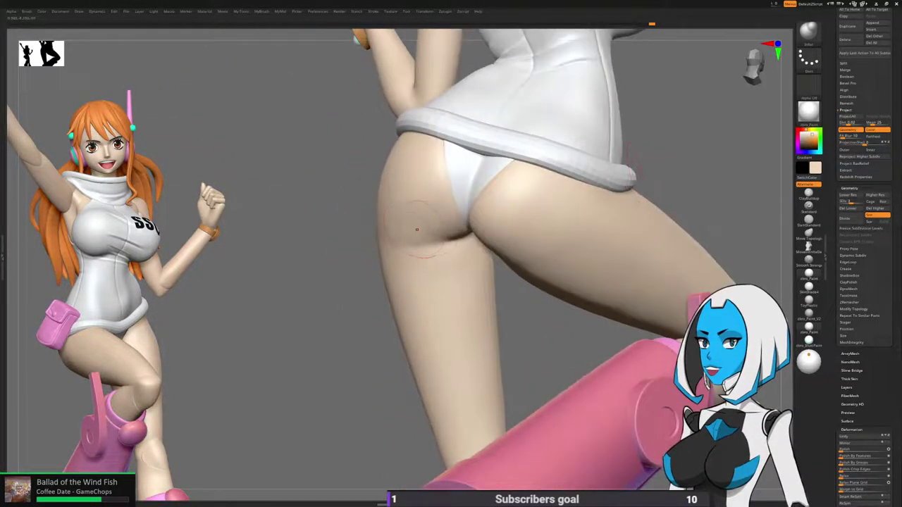
# Resize the Inflat brush and refine the lower curve of the buttocks where they meet the thighs.
pyautogui.press('space')
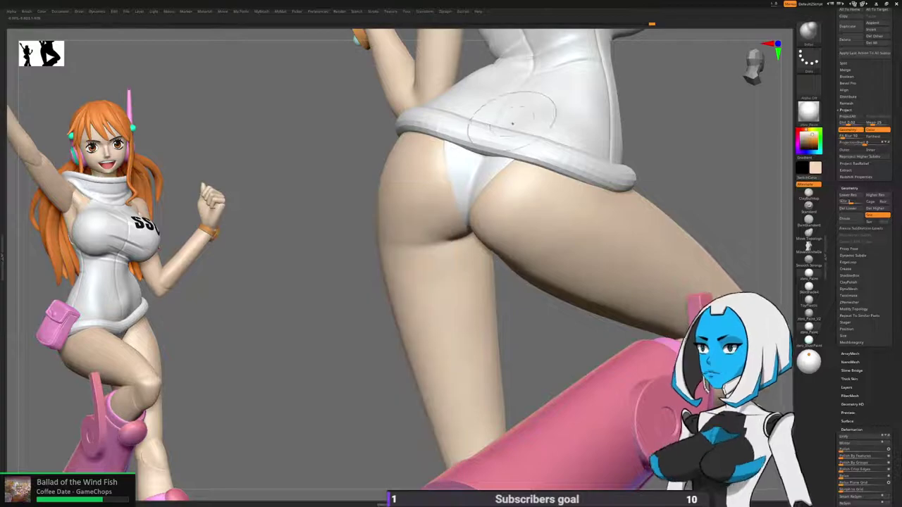
pyautogui.moveTo(405, 176); pyautogui.dragTo(522, 238, button='right')
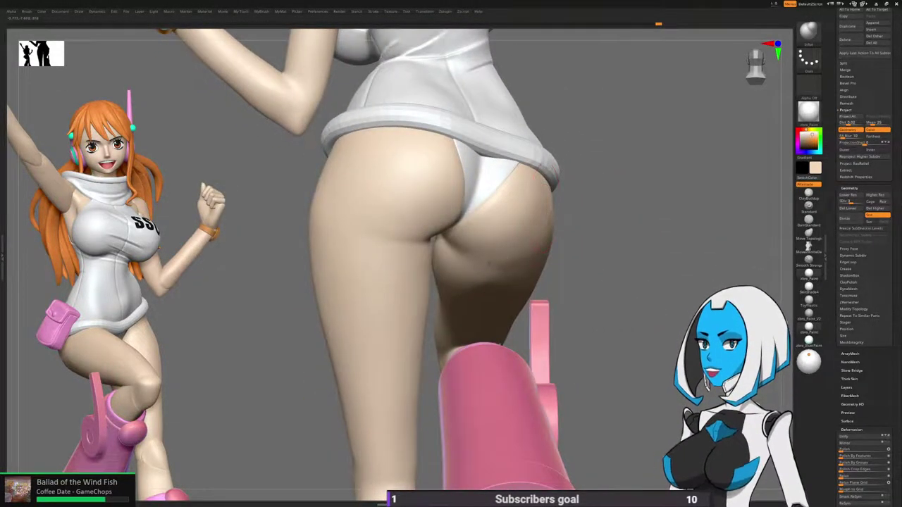
pyautogui.moveTo(609, 215); pyautogui.dragTo(555, 233, button='right')
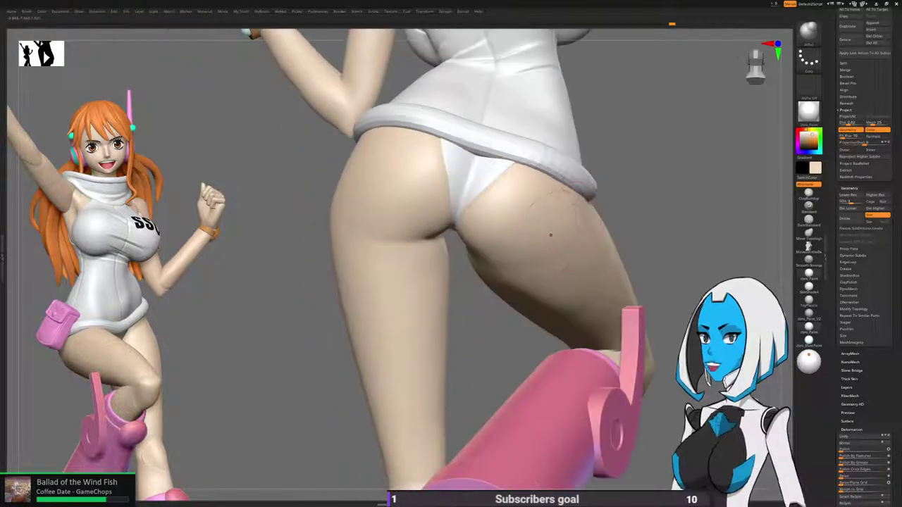
pyautogui.moveTo(490, 313)
pyautogui.mouseDown(button='right')
pyautogui.moveTo(417, 331)
pyautogui.moveTo(418, 272)
pyautogui.moveTo(433, 237)
pyautogui.mouseUp(button='right')
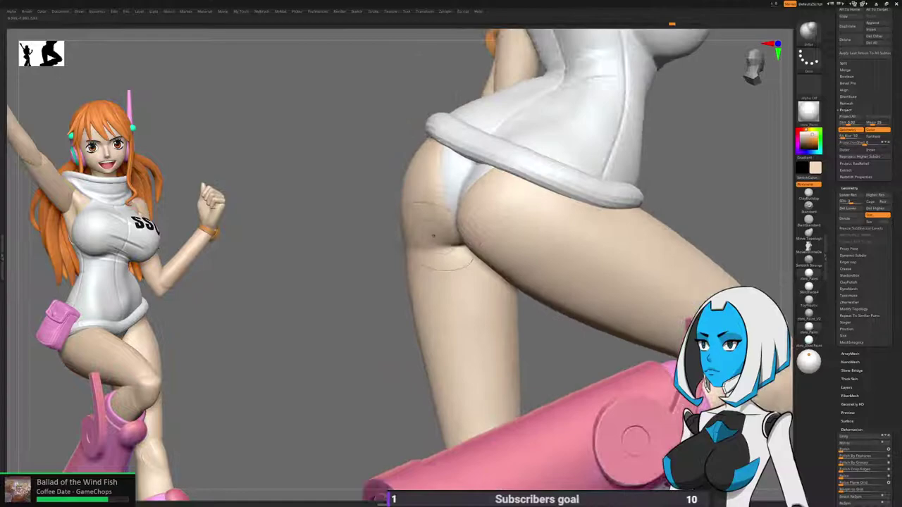
pyautogui.moveTo(425, 182)
pyautogui.mouseDown(button='right')
pyautogui.moveTo(419, 241)
pyautogui.moveTo(546, 254)
pyautogui.moveTo(543, 201)
pyautogui.moveTo(496, 211)
pyautogui.moveTo(468, 200)
pyautogui.mouseUp(button='right')
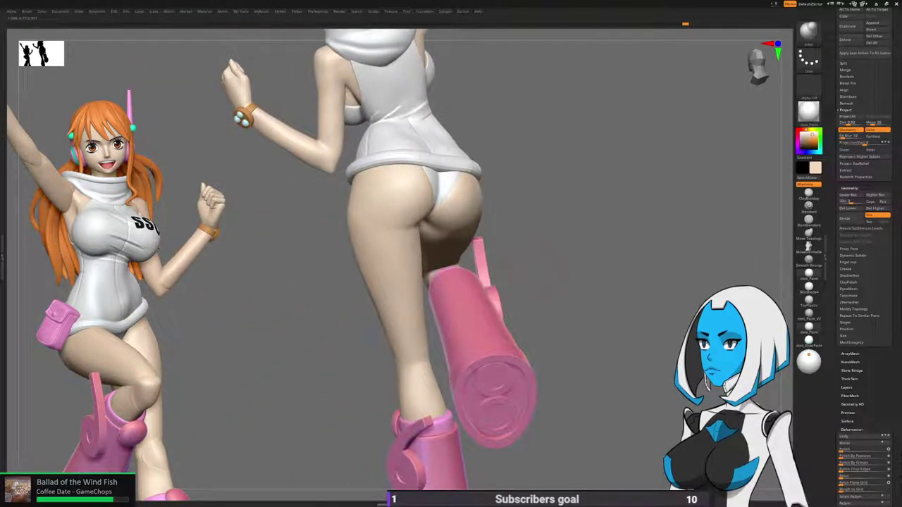
# Raise the body's subdivision level by one and refine the fold between the buttocks and the thighs.
pyautogui.click(856, 202)
pyautogui.moveTo(570, 252); pyautogui.dragTo(477, 252)
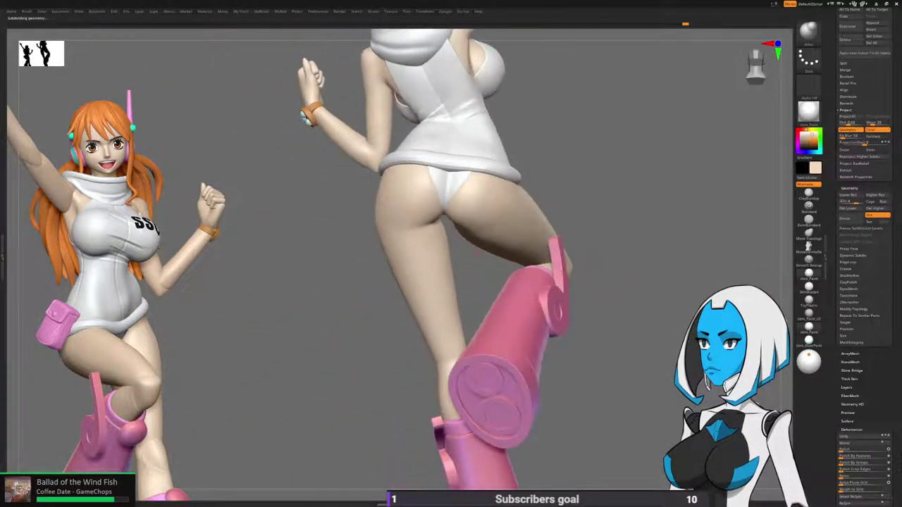
pyautogui.moveTo(474, 216); pyautogui.dragTo(445, 223, button='right')
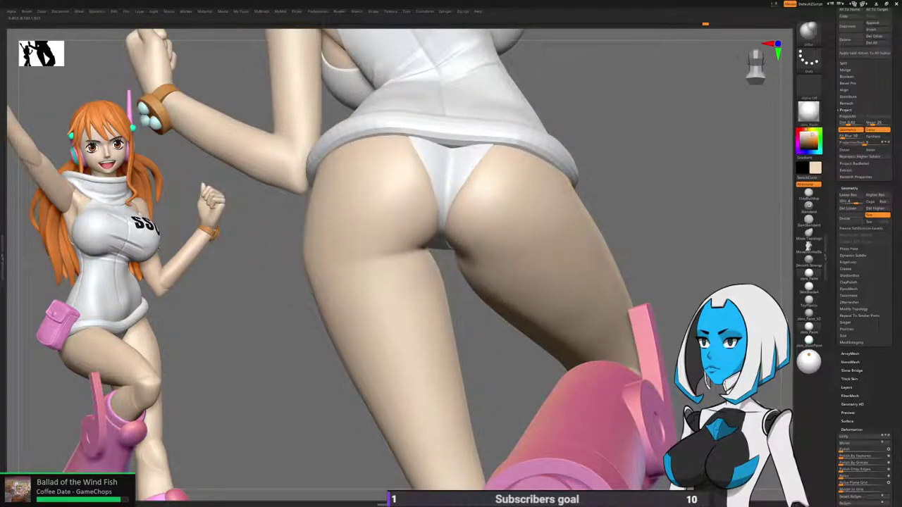
pyautogui.moveTo(591, 231); pyautogui.dragTo(640, 234, button='right')
pyautogui.moveTo(412, 276); pyautogui.dragTo(400, 276)
pyautogui.moveTo(607, 211); pyautogui.dragTo(538, 185, button='right')
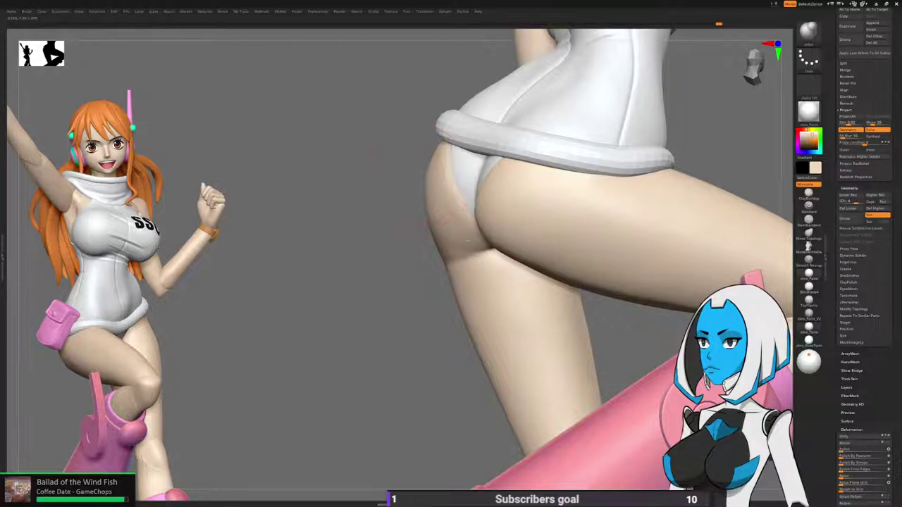
pyautogui.moveTo(417, 227); pyautogui.dragTo(508, 240, button='right')
pyautogui.moveTo(613, 308); pyautogui.dragTo(554, 311, button='right')
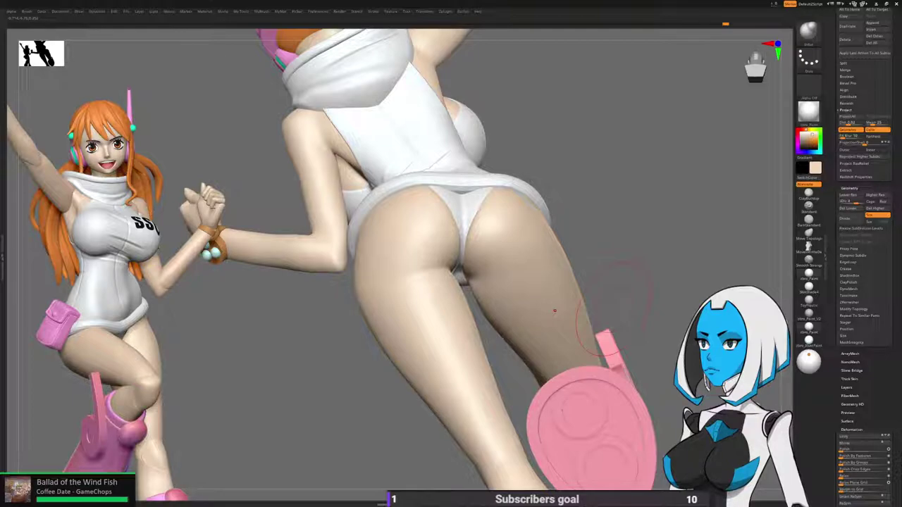
# Clear the body's mask and smooth the buttocks beneath the suit's hem.
pyautogui.moveTo(555, 311); pyautogui.dragTo(654, 227, button='right')
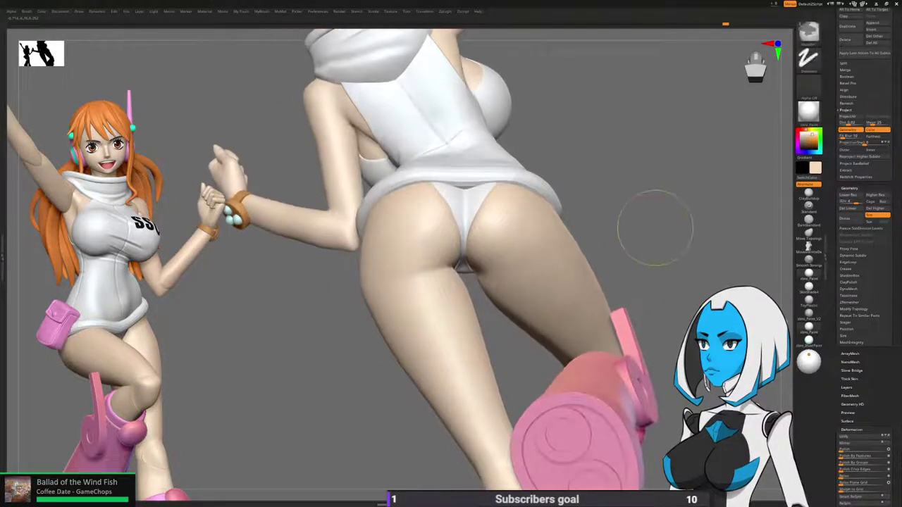
pyautogui.keyDown('ctrl'); pyautogui.moveTo(655, 228); pyautogui.dragTo(674, 205); pyautogui.keyUp('ctrl')
pyautogui.moveTo(674, 205); pyautogui.dragTo(536, 211, button='right')
pyautogui.press('shift')
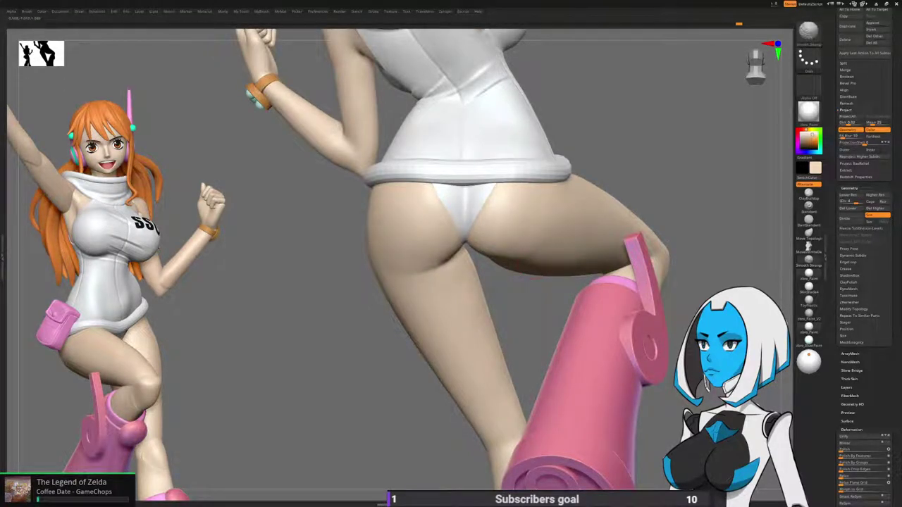
# Switch to the DamStandard brush, adjust its size, and hide the puffy waist ring subtool to expose the panties' edges.
pyautogui.press('b')
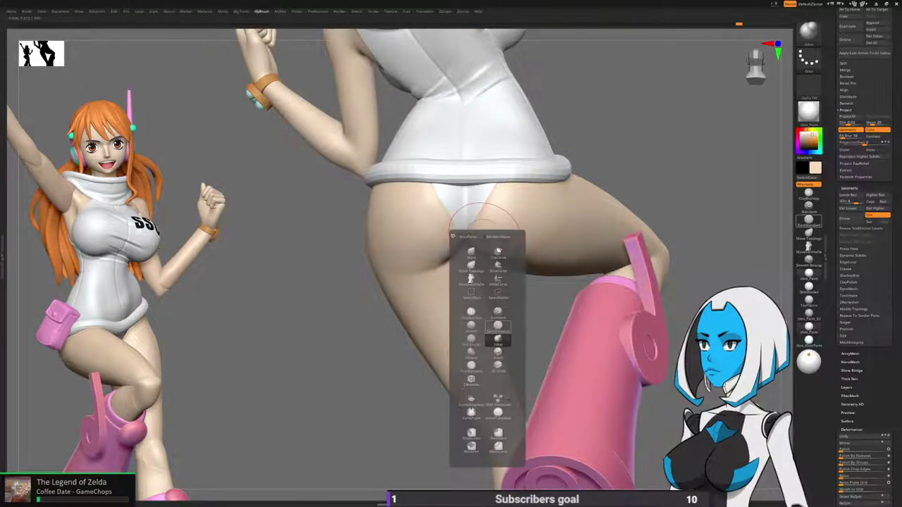
pyautogui.press('space')
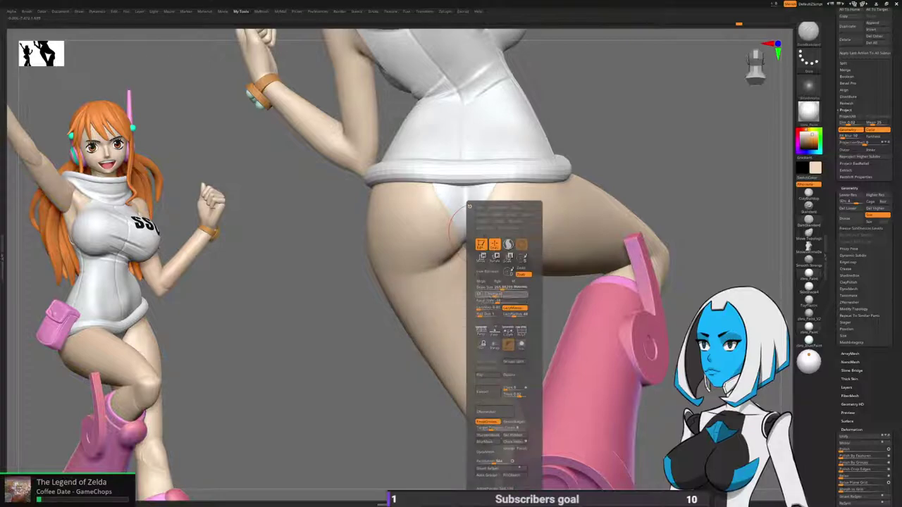
pyautogui.moveTo(582, 212); pyautogui.dragTo(480, 190, button='right')
pyautogui.moveTo(837, 99); pyautogui.dragTo(837, 495)
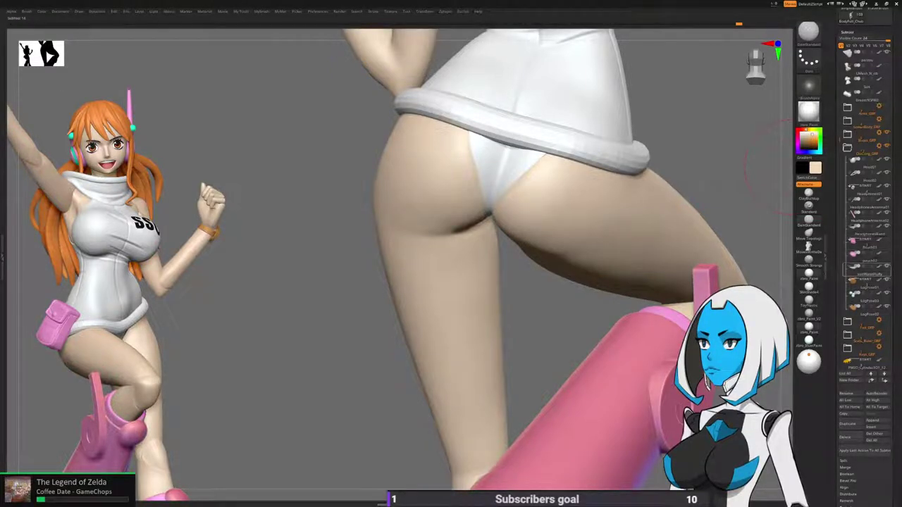
pyautogui.click(887, 267)
pyautogui.keyDown('ctrl'); pyautogui.moveTo(487, 150); pyautogui.dragTo(491, 191, button='right'); pyautogui.keyUp('ctrl')
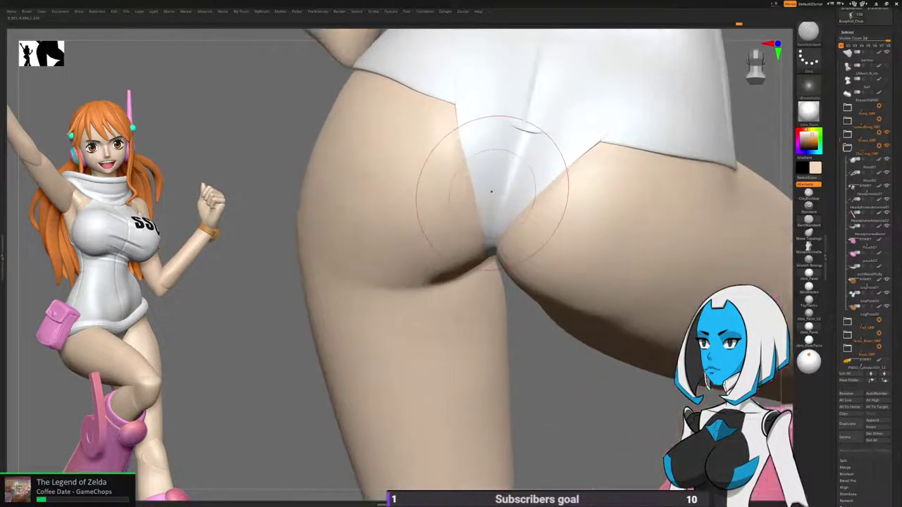
pyautogui.press('space')
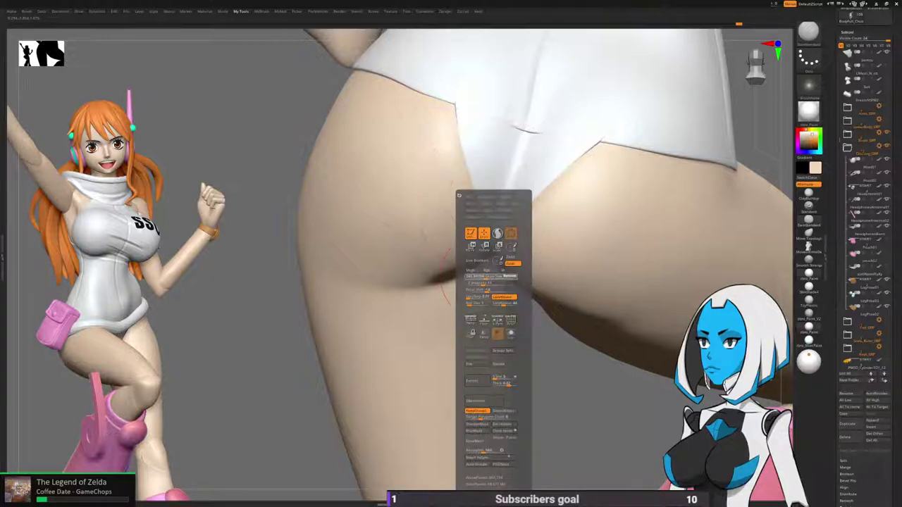
# Raise the body to its highest subdivision level and adjust the DamStandard brush for the crease beside the panties.
pyautogui.moveTo(839, 461); pyautogui.dragTo(839, 299)
pyautogui.moveTo(858, 437); pyautogui.dragTo(862, 436)
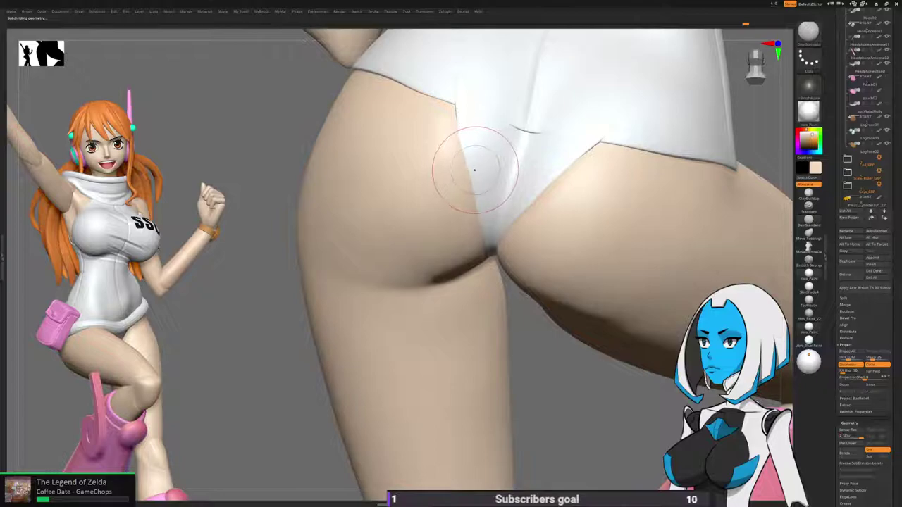
pyautogui.press('space')
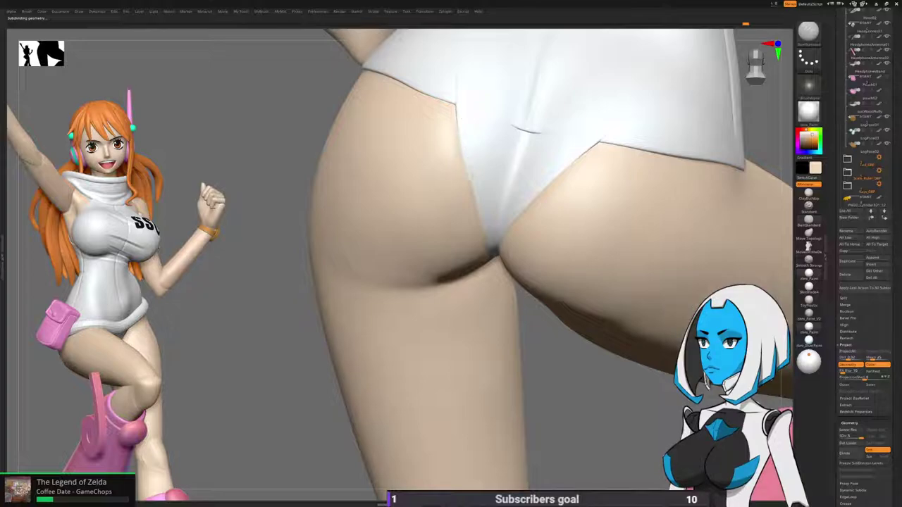
pyautogui.moveTo(451, 281)
pyautogui.mouseDown(button='right')
pyautogui.moveTo(523, 245)
pyautogui.moveTo(498, 211)
pyautogui.moveTo(484, 234)
pyautogui.moveTo(478, 224)
pyautogui.moveTo(451, 222)
pyautogui.moveTo(494, 243)
pyautogui.mouseUp(button='right')
# Mask the raised-leg buttock with a rectangle and invert the mask so only that buttock stays editable.
pyautogui.keyDown('ctrl'); pyautogui.moveTo(477, 332); pyautogui.dragTo(719, 56); pyautogui.keyUp('ctrl')
pyautogui.moveTo(509, 310); pyautogui.dragTo(478, 312, button='right')
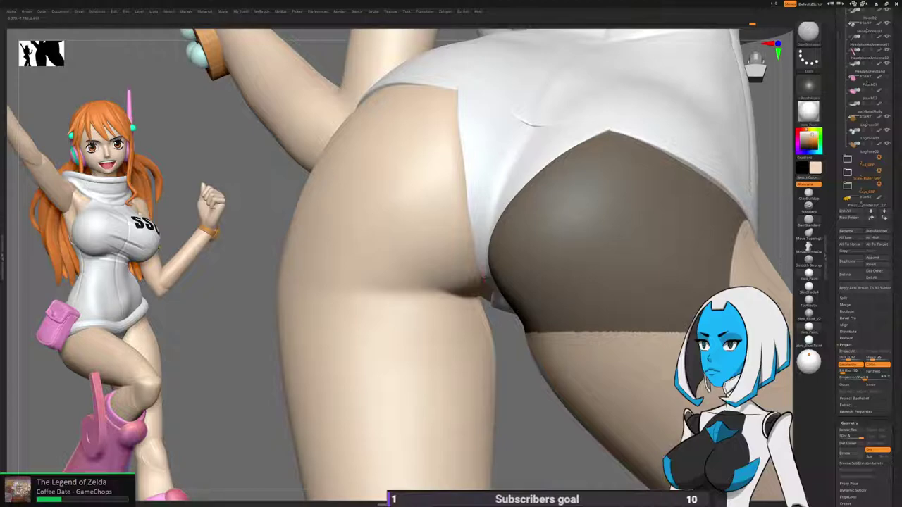
pyautogui.keyDown('ctrl'); pyautogui.click(510, 330); pyautogui.keyUp('ctrl')
pyautogui.moveTo(514, 317); pyautogui.dragTo(568, 303, button='right')
pyautogui.moveTo(572, 271); pyautogui.dragTo(596, 248, button='right')
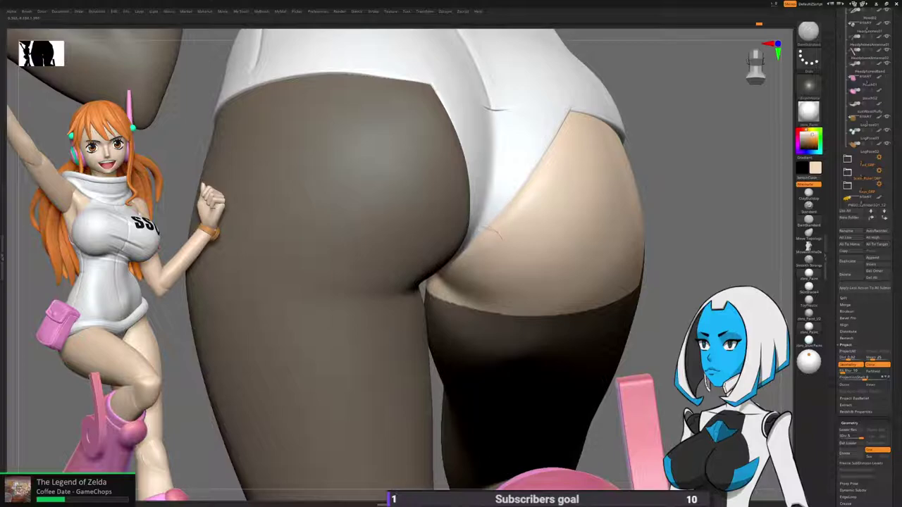
# Change the selection brush and hide the body's standing leg, leaving the raised-leg buttock visible.
pyautogui.moveTo(473, 240); pyautogui.dragTo(482, 199, button='right')
pyautogui.moveTo(491, 239)
pyautogui.keyDown('ctrl'); pyautogui.mouseDown(button='right')
pyautogui.moveTo(493, 262)
pyautogui.moveTo(475, 191)
pyautogui.moveTo(440, 229)
pyautogui.moveTo(503, 223)
pyautogui.mouseUp(button='right'); pyautogui.keyUp('ctrl')
pyautogui.press('b')
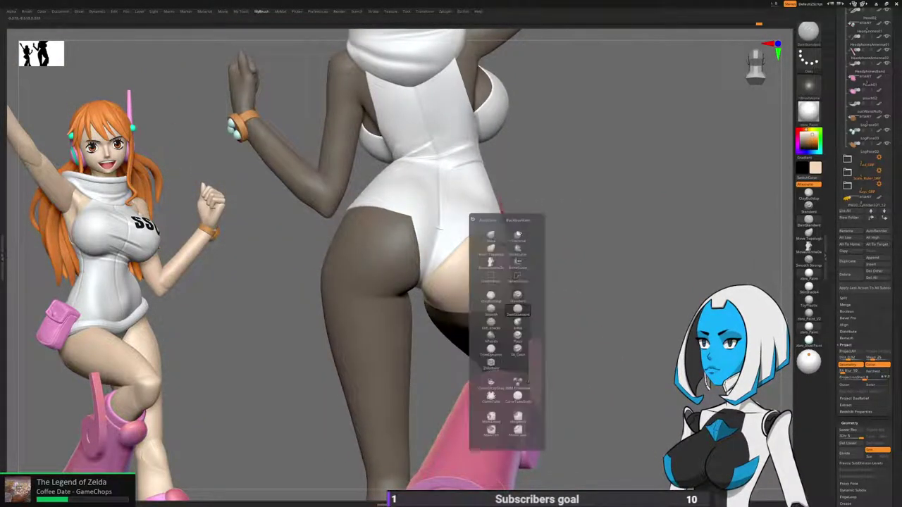
pyautogui.click(517, 277)
pyautogui.moveTo(458, 282); pyautogui.dragTo(437, 286, button='right')
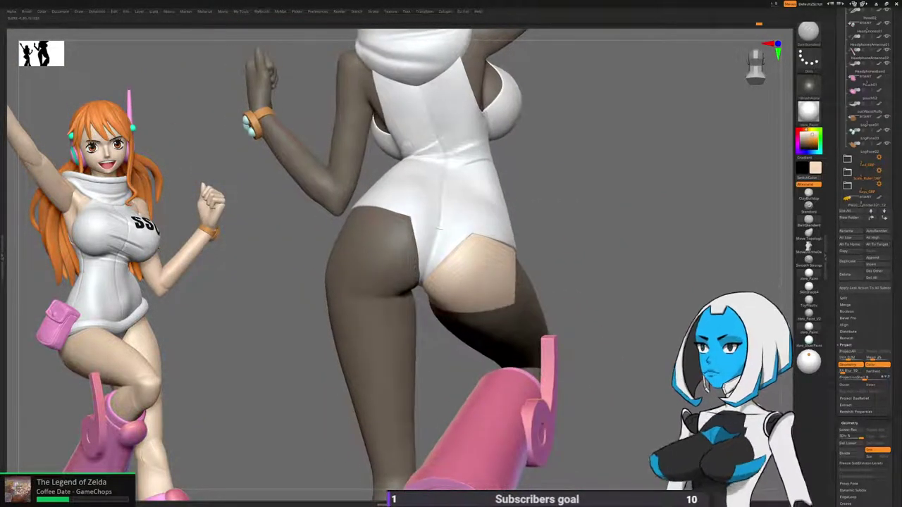
pyautogui.keyDown('ctrl'); pyautogui.keyDown('shift'); pyautogui.moveTo(420, 284); pyautogui.dragTo(604, 312); pyautogui.keyUp('shift'); pyautogui.keyUp('ctrl')
# Crease and smooth the raised-leg buttock along the panties' edge, resizing the DamStandard brush.
pyautogui.moveTo(439, 229); pyautogui.dragTo(514, 218, button='right')
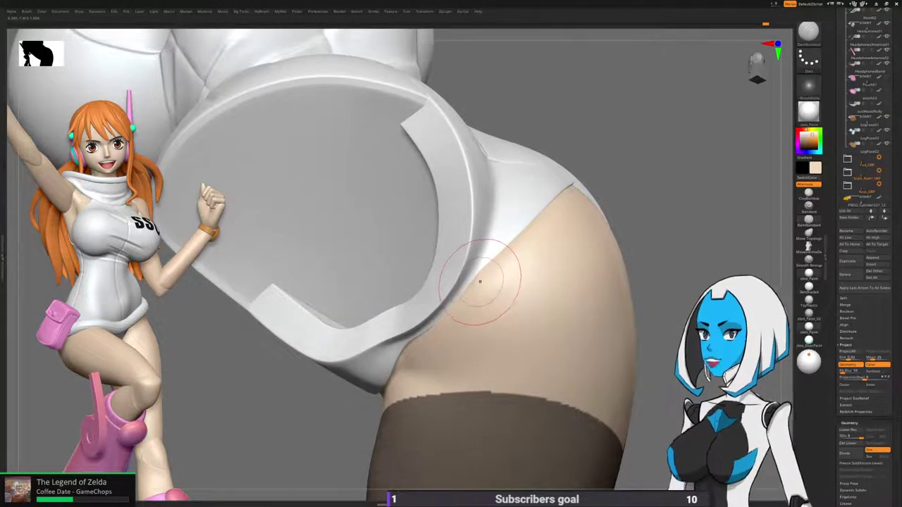
pyautogui.press('space')
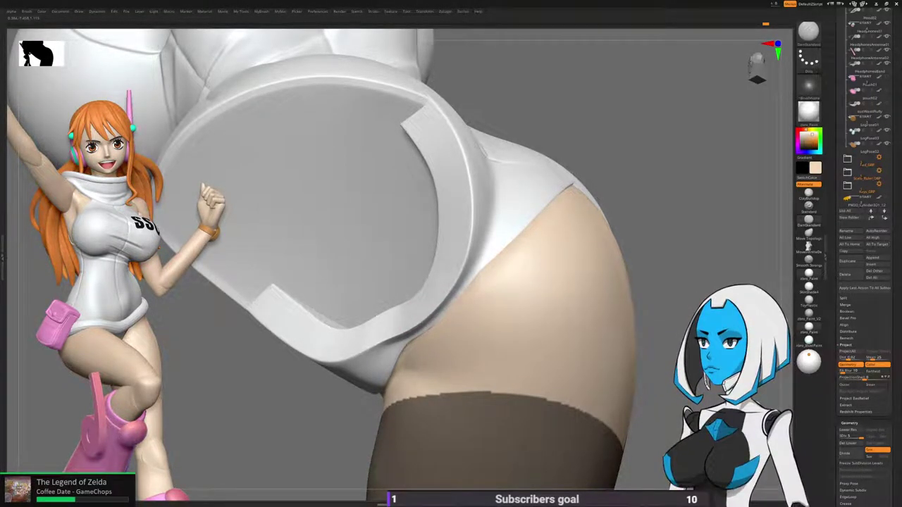
pyautogui.moveTo(530, 248); pyautogui.dragTo(515, 238, button='right')
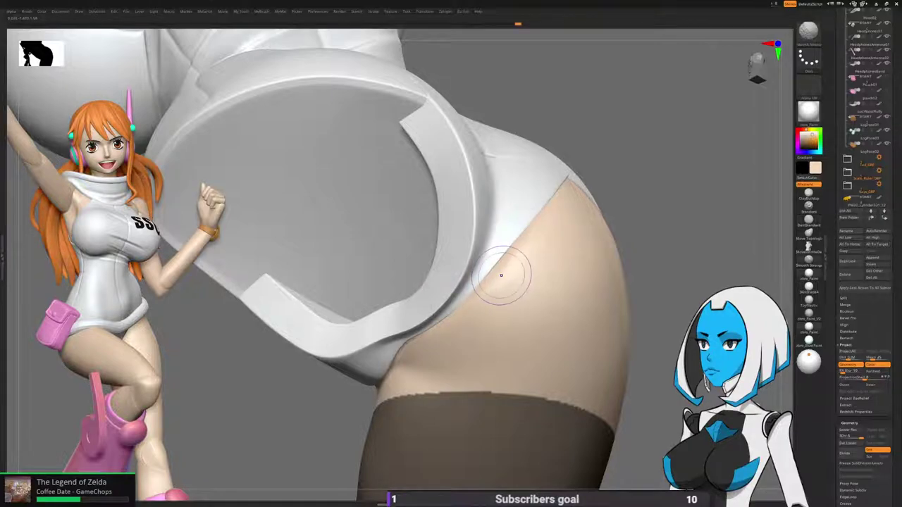
pyautogui.moveTo(451, 282)
pyautogui.mouseDown(button='right')
pyautogui.moveTo(394, 338)
pyautogui.moveTo(437, 310)
pyautogui.moveTo(431, 299)
pyautogui.moveTo(402, 317)
pyautogui.moveTo(422, 352)
pyautogui.moveTo(472, 366)
pyautogui.mouseUp(button='right')
pyautogui.moveTo(598, 288); pyautogui.dragTo(624, 287, button='right')
# Reverse the visibility to show the standing-leg side, and crease and smooth that buttock along the panties' edge.
pyautogui.keyDown('ctrl'); pyautogui.moveTo(493, 423); pyautogui.dragTo(459, 399, button='right'); pyautogui.keyUp('ctrl')
pyautogui.keyDown('ctrl'); pyautogui.keyDown('shift'); pyautogui.moveTo(458, 399); pyautogui.dragTo(517, 422); pyautogui.keyUp('shift'); pyautogui.keyUp('ctrl')
pyautogui.moveTo(517, 415); pyautogui.dragTo(563, 388, button='right')
pyautogui.moveTo(474, 293); pyautogui.dragTo(476, 243, button='right')
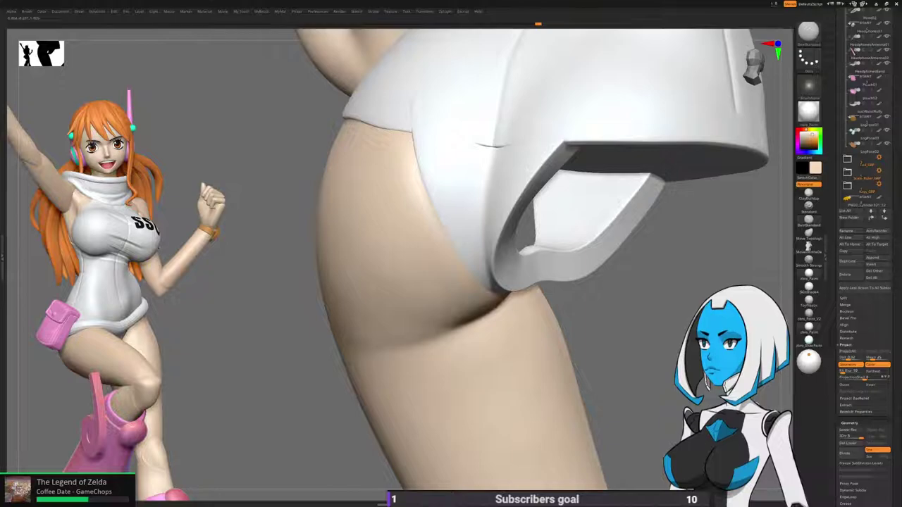
pyautogui.moveTo(555, 320)
pyautogui.mouseDown(button='right')
pyautogui.moveTo(564, 261)
pyautogui.moveTo(584, 256)
pyautogui.moveTo(458, 257)
pyautogui.moveTo(419, 235)
pyautogui.mouseUp(button='right')
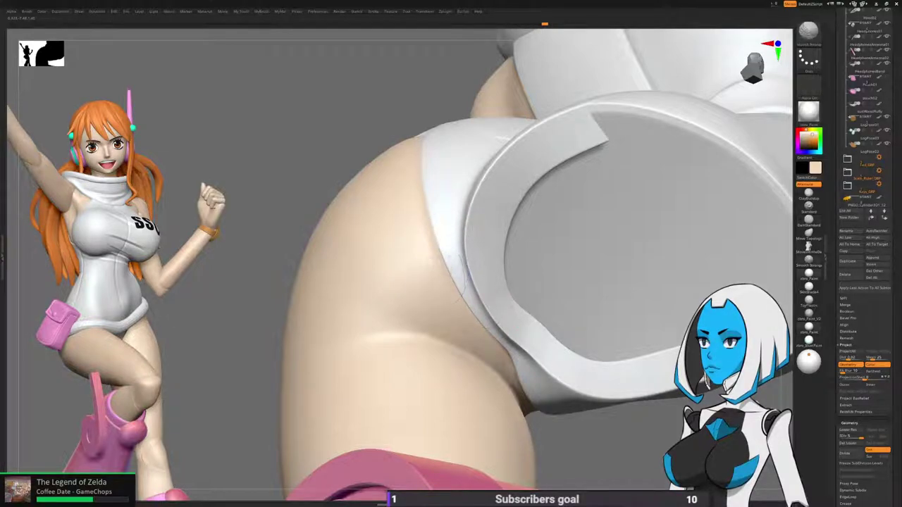
pyautogui.moveTo(559, 365); pyautogui.dragTo(543, 401, button='right')
pyautogui.moveTo(542, 401)
pyautogui.keyDown('ctrl'); pyautogui.mouseDown(button='right')
pyautogui.moveTo(539, 338)
pyautogui.moveTo(557, 317)
pyautogui.moveTo(520, 295)
pyautogui.moveTo(511, 332)
pyautogui.mouseUp(button='right'); pyautogui.keyUp('ctrl')
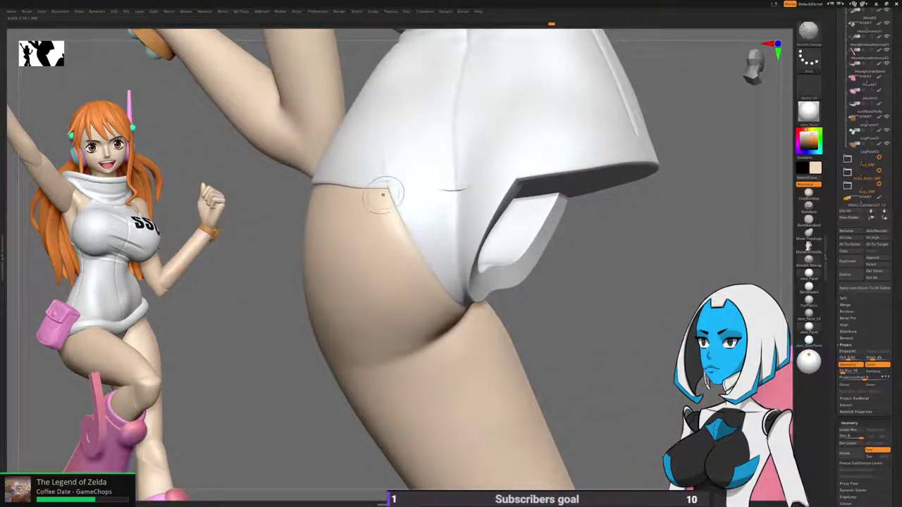
# Unhide the entire body and show the puffy waist ring subtool again.
pyautogui.keyDown('ctrl'); pyautogui.keyDown('shift'); pyautogui.click(579, 331); pyautogui.keyUp('shift'); pyautogui.keyUp('ctrl')
pyautogui.keyDown('ctrl'); pyautogui.click(313, 410); pyautogui.keyUp('ctrl')
pyautogui.keyDown('ctrl'); pyautogui.click(312, 410); pyautogui.keyUp('ctrl')
pyautogui.moveTo(432, 397); pyautogui.dragTo(394, 339, button='right')
pyautogui.click(887, 103)
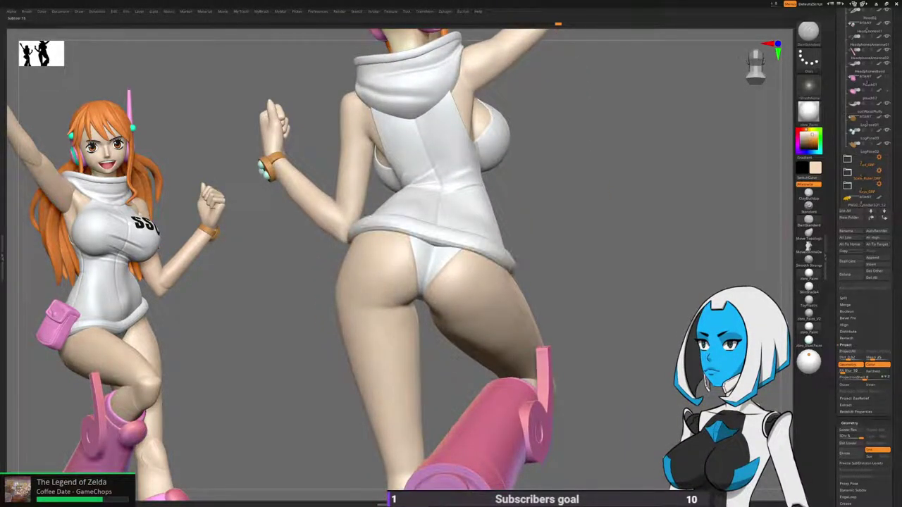
# Switch to the Move brush, adjust its size, and drop the body to its lowest subdivision level.
pyautogui.moveTo(423, 289); pyautogui.dragTo(406, 289, button='right')
pyautogui.moveTo(484, 328); pyautogui.dragTo(392, 337, button='right')
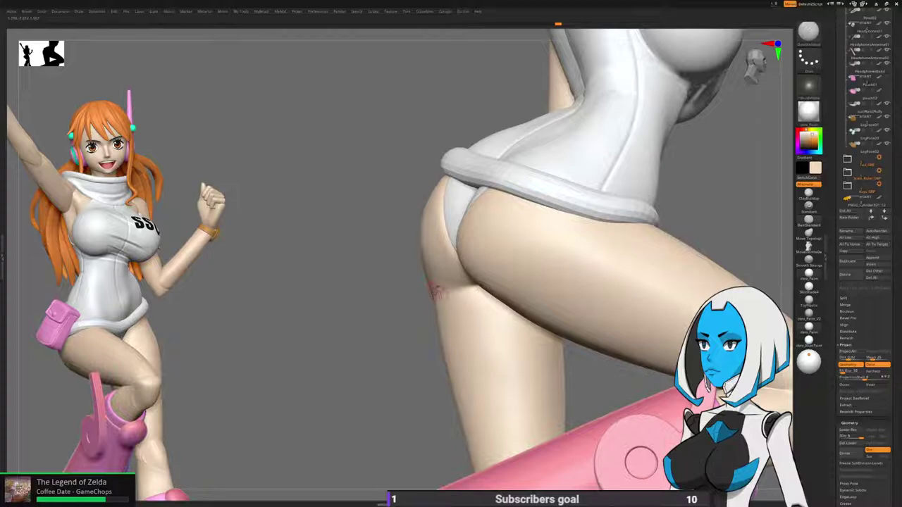
pyautogui.moveTo(435, 261); pyautogui.dragTo(456, 205, button='right')
pyautogui.moveTo(440, 254); pyautogui.dragTo(422, 304, button='right')
pyautogui.press('b')
pyautogui.click(396, 303)
pyautogui.press('space')
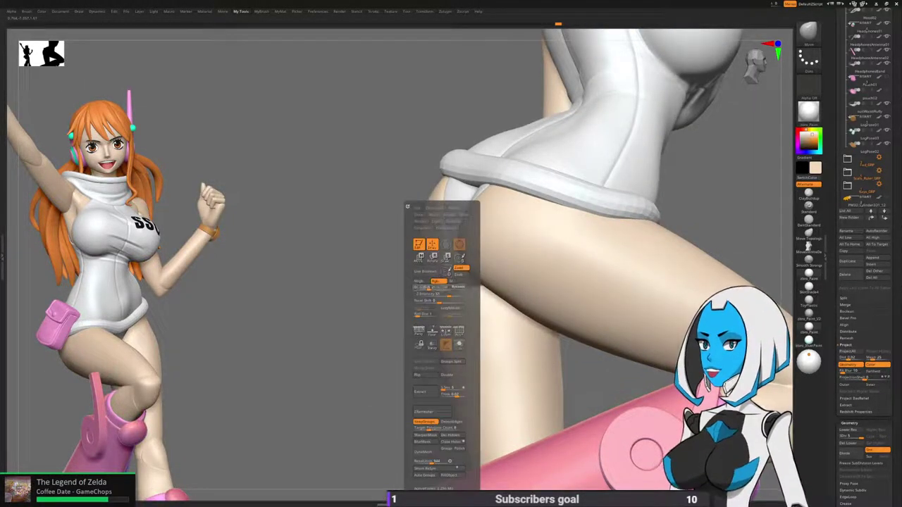
pyautogui.hotkey('shift', 'd')
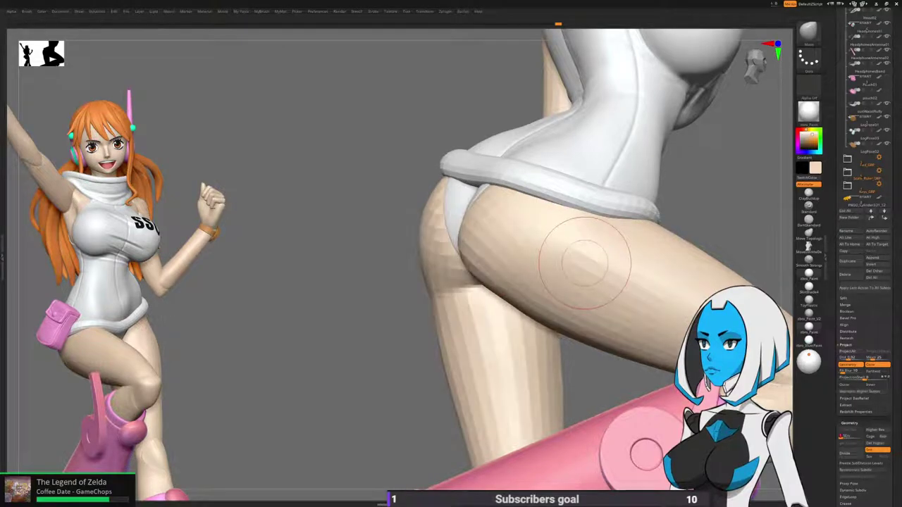
# Raise the body one subdivision level at a time and smooth the transition from the standing-leg buttock into the thigh.
pyautogui.moveTo(498, 314)
pyautogui.mouseDown(button='right')
pyautogui.moveTo(477, 315)
pyautogui.moveTo(485, 309)
pyautogui.mouseUp(button='right')
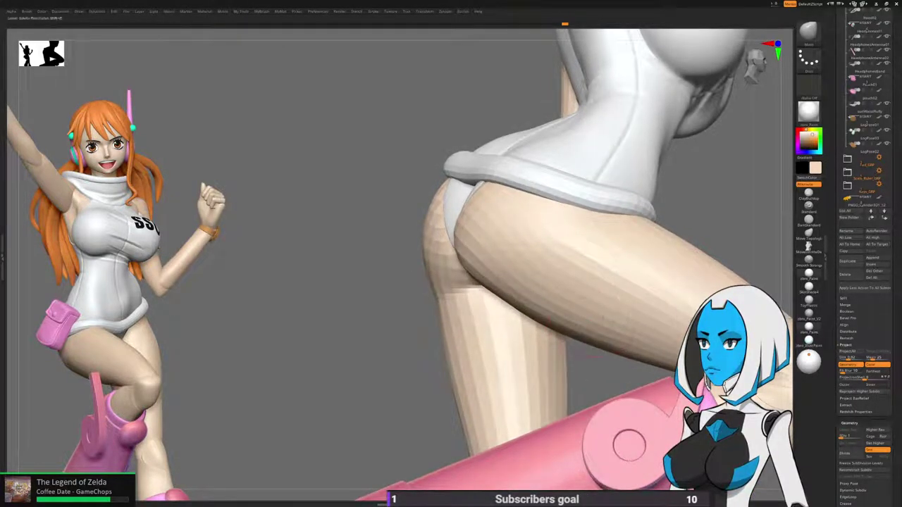
pyautogui.hotkey('shift', 'd')
pyautogui.moveTo(521, 314)
pyautogui.mouseDown(button='right')
pyautogui.moveTo(443, 258)
pyautogui.moveTo(455, 264)
pyautogui.mouseUp(button='right')
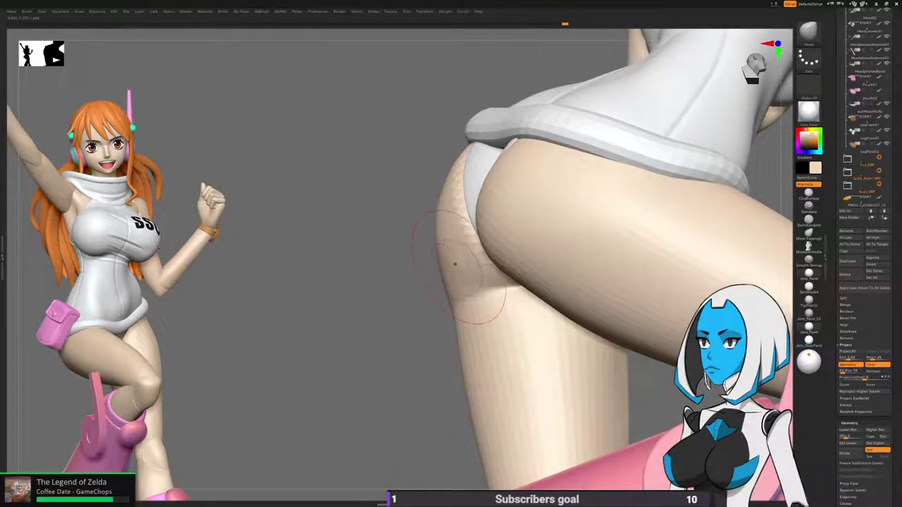
pyautogui.press('space')
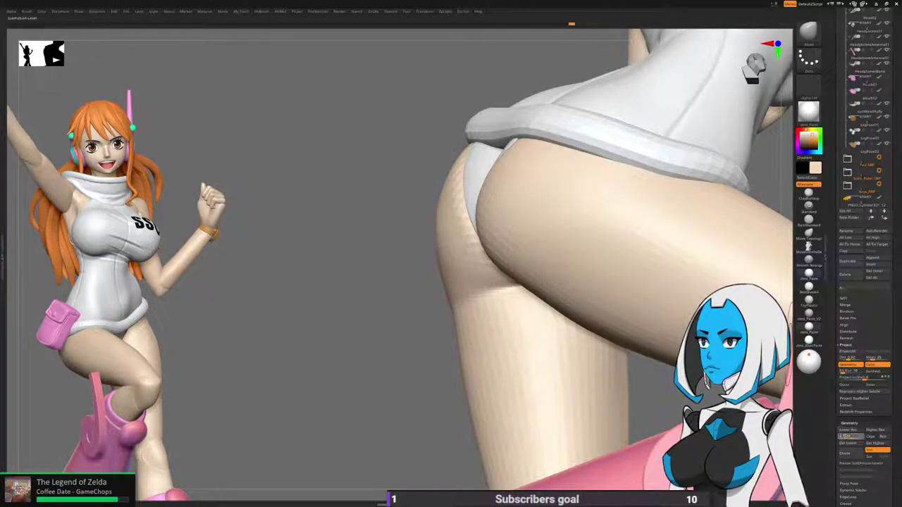
pyautogui.moveTo(394, 338)
pyautogui.mouseDown()
pyautogui.moveTo(296, 282)
pyautogui.moveTo(261, 232)
pyautogui.moveTo(271, 292)
pyautogui.mouseUp()
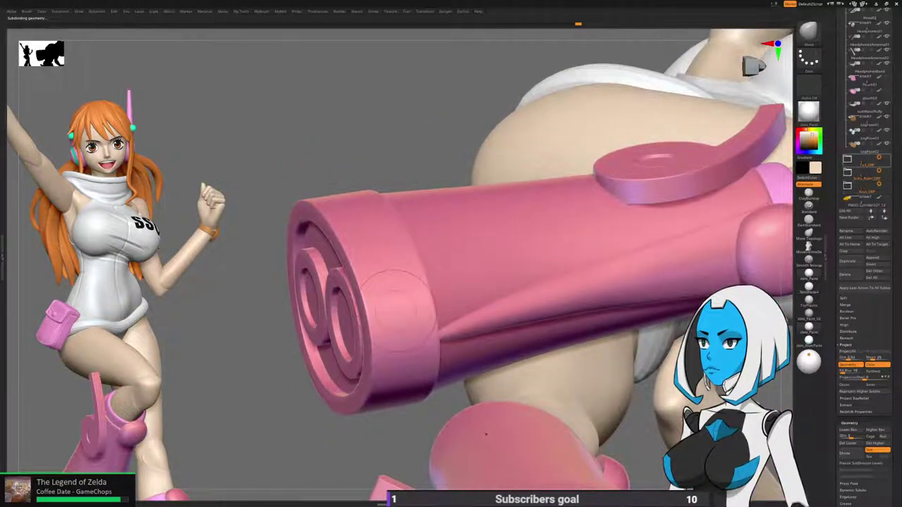
# Hide the boots folder and examine the buttocks and thighs from behind without the boots.
pyautogui.moveTo(841, 225); pyautogui.dragTo(841, 349)
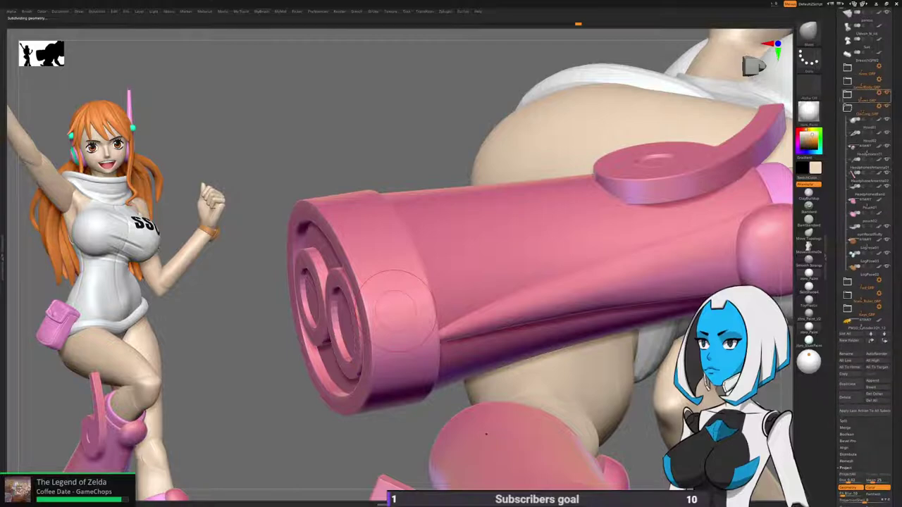
pyautogui.click(886, 93)
pyautogui.moveTo(415, 359); pyautogui.dragTo(435, 370)
pyautogui.moveTo(435, 369); pyautogui.dragTo(441, 324, button='right')
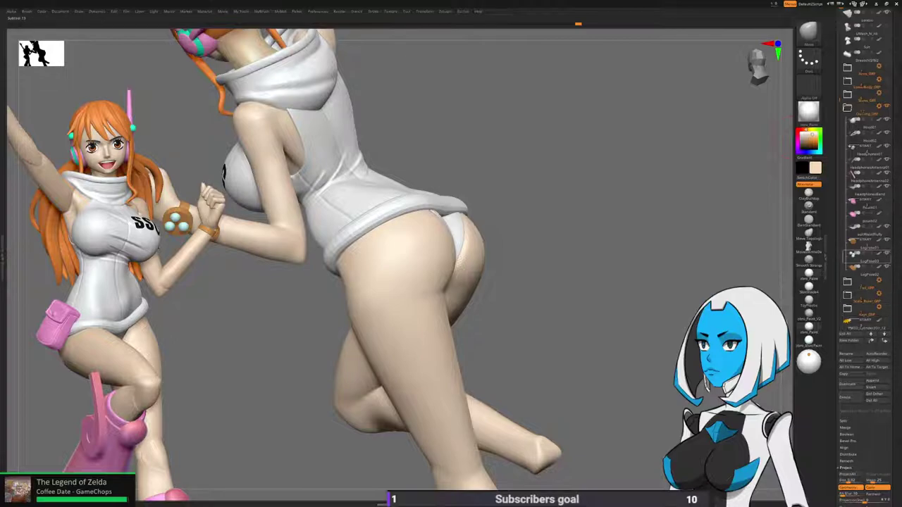
# Show the boots again and raise the body to subdivision level 5.
pyautogui.click(886, 92)
pyautogui.scroll(-5, 851, 366)
pyautogui.moveTo(851, 390); pyautogui.dragTo(861, 389)
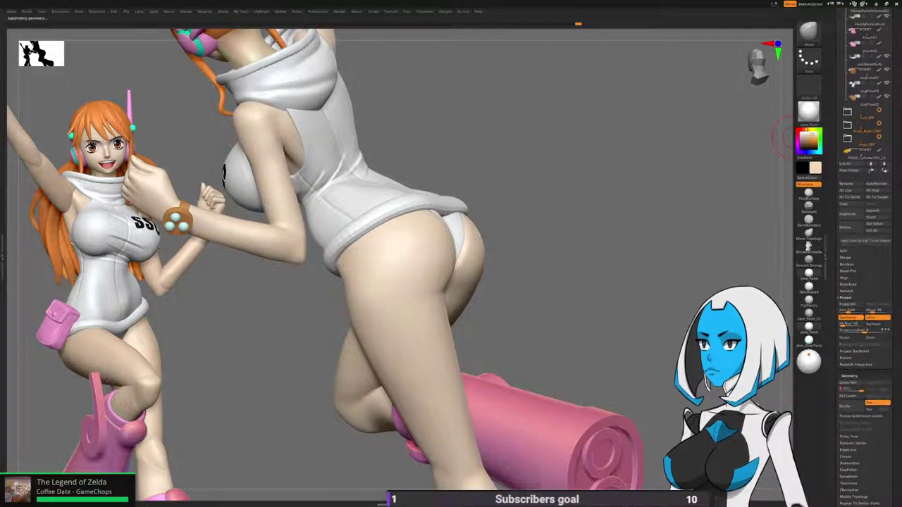
# Examine the buttocks and thighs from several rear angles, briefly displaying the polygroup wireframe.
pyautogui.keyDown('alt'); pyautogui.moveTo(676, 177); pyautogui.dragTo(655, 113); pyautogui.keyUp('alt')
pyautogui.moveTo(655, 155); pyautogui.dragTo(584, 169)
pyautogui.keyDown('alt'); pyautogui.moveTo(599, 211); pyautogui.dragTo(609, 282); pyautogui.keyUp('alt')
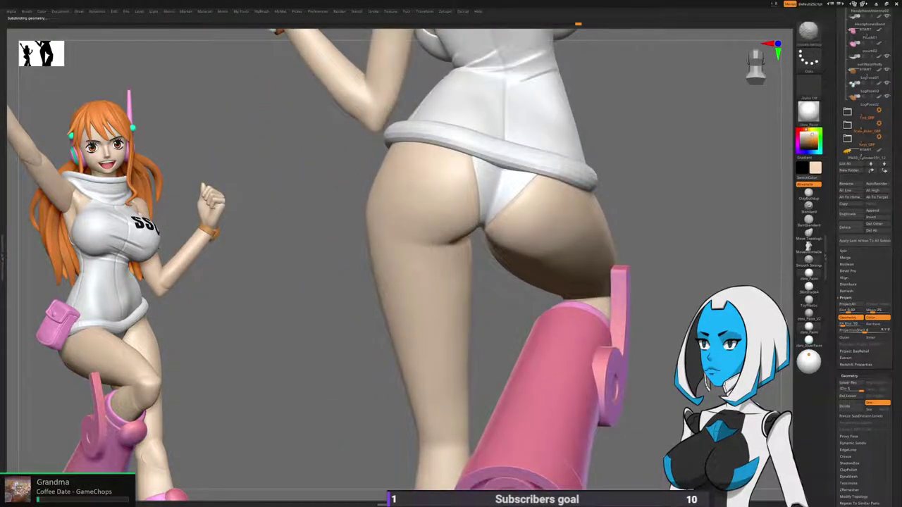
pyautogui.moveTo(310, 246)
pyautogui.mouseDown()
pyautogui.moveTo(519, 261)
pyautogui.moveTo(345, 247)
pyautogui.mouseUp()
pyautogui.keyDown('alt'); pyautogui.moveTo(380, 288); pyautogui.dragTo(371, 211); pyautogui.keyUp('alt')
pyautogui.moveTo(317, 268); pyautogui.dragTo(282, 247)
pyautogui.keyDown('alt'); pyautogui.moveTo(366, 246); pyautogui.dragTo(377, 363); pyautogui.keyUp('alt')
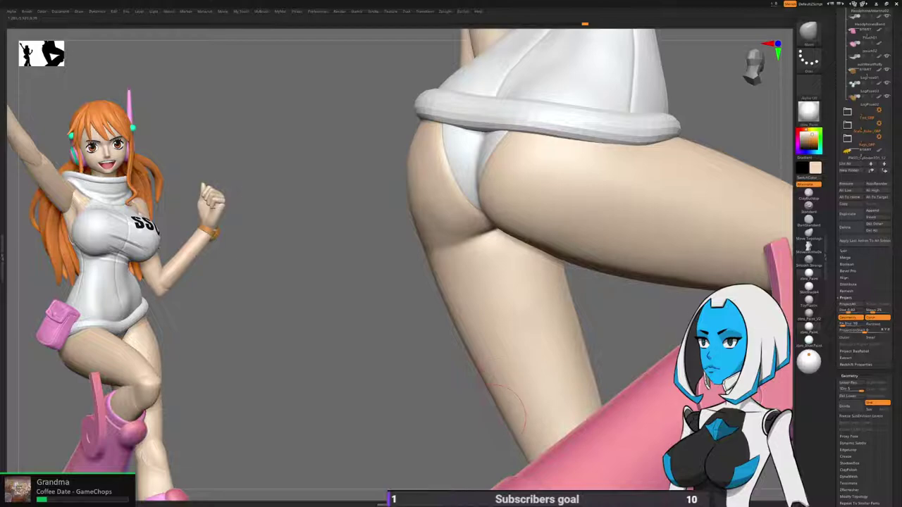
pyautogui.hotkey('shift', 'f')
pyautogui.hotkey('shift', 'f')
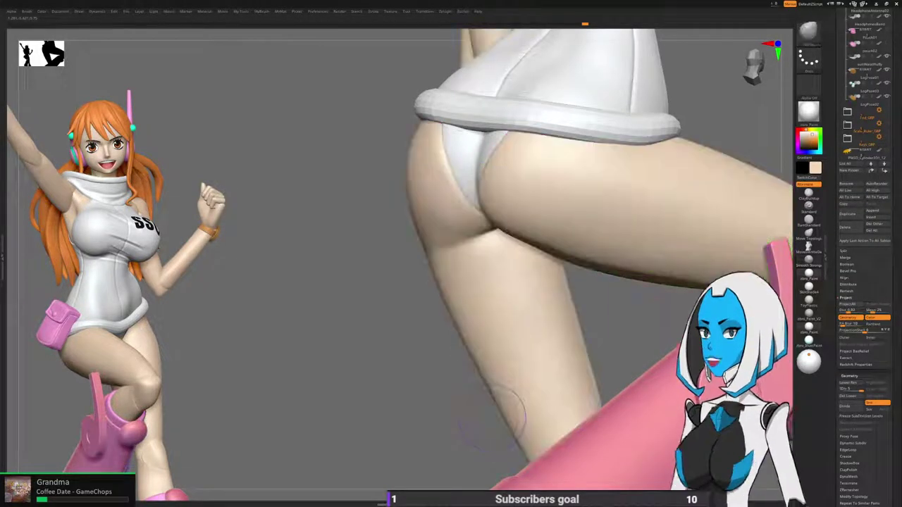
# Drop the body two subdivision levels and smooth the underside of the standing-leg buttock.
pyautogui.hotkey('shift', 'd')
pyautogui.hotkey('shift', 'd')
pyautogui.keyDown('shift'); pyautogui.moveTo(429, 302); pyautogui.dragTo(461, 246); pyautogui.keyUp('shift')
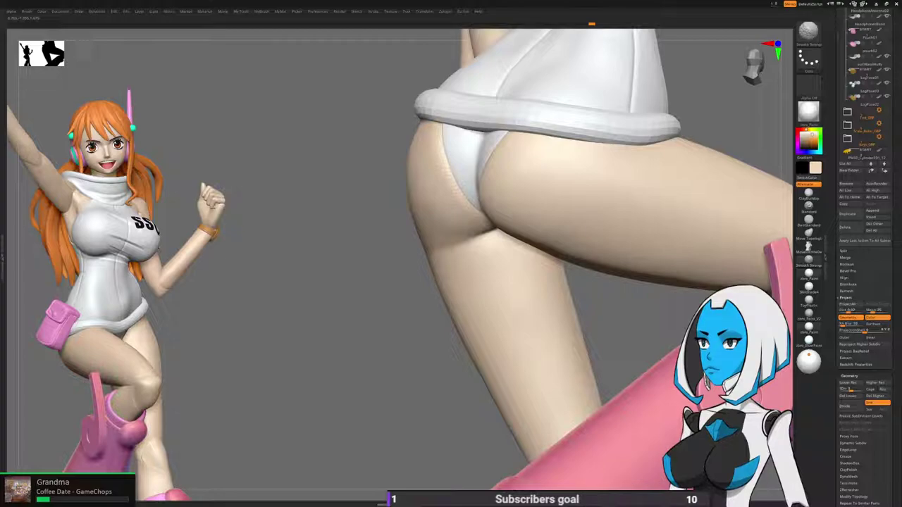
pyautogui.moveTo(454, 348); pyautogui.dragTo(431, 349)
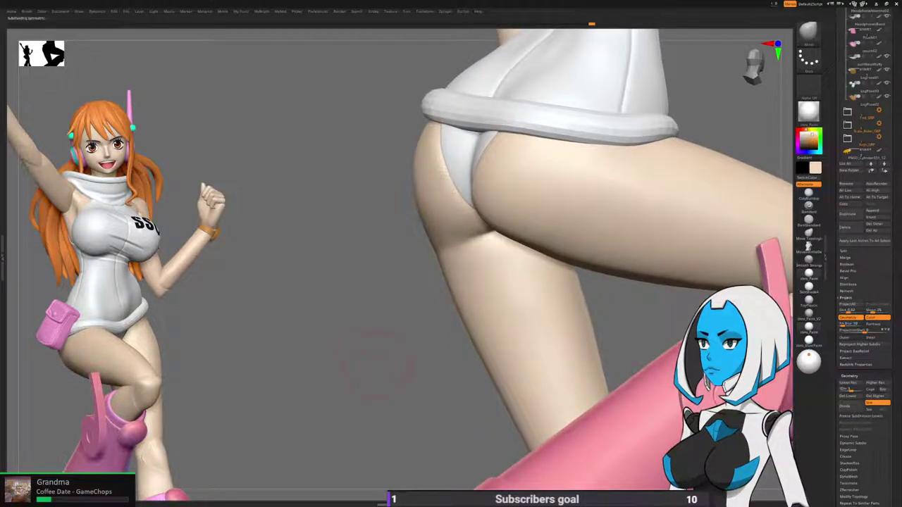
pyautogui.moveTo(377, 373); pyautogui.dragTo(453, 269)
# Switch the material to StartupMaterial and set the active colour to white.
pyautogui.click(808, 110)
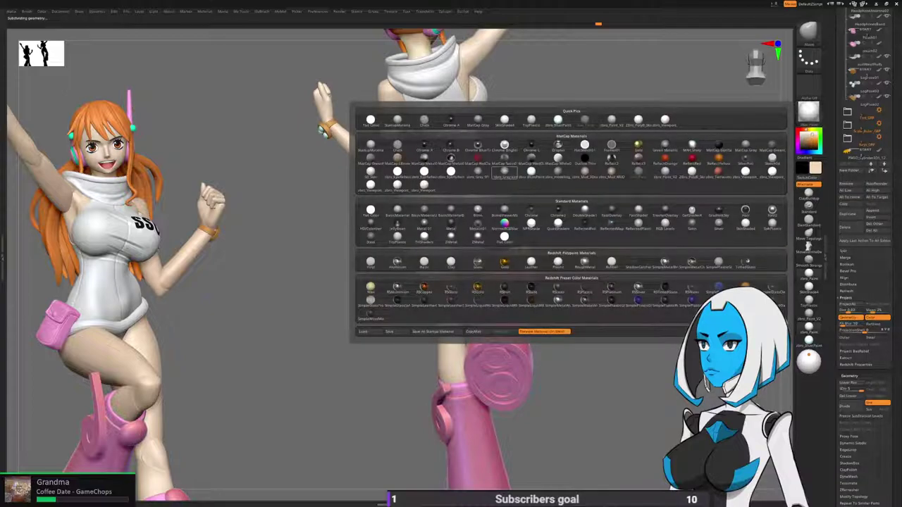
pyautogui.click(370, 146)
pyautogui.press('space')
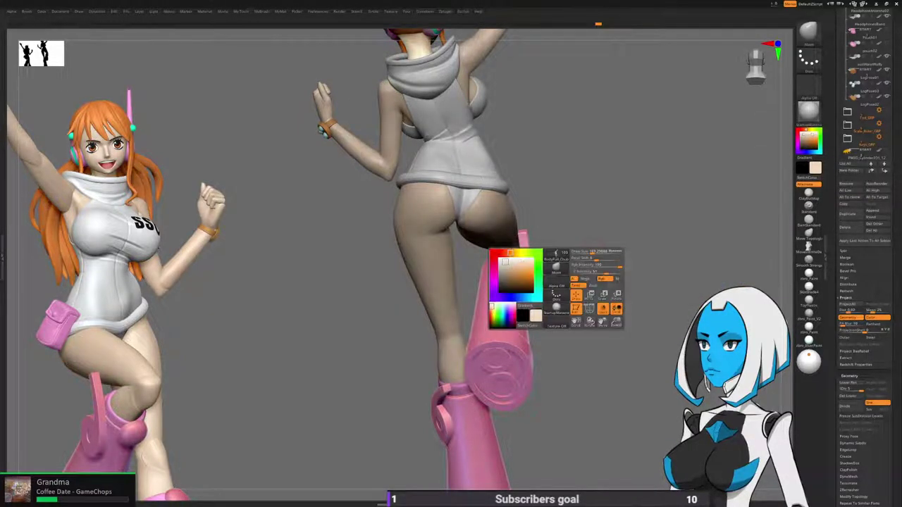
pyautogui.click(493, 304)
pyautogui.click(500, 264)
# Find the BodyFull_Chub subtool in the list and turn off its painted colour so it displays plain grey.
pyautogui.moveTo(892, 141); pyautogui.dragTo(892, 281)
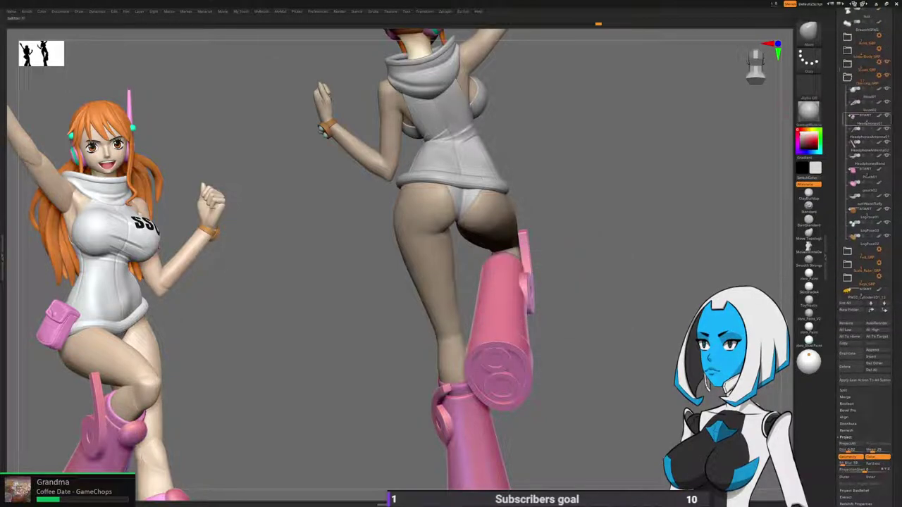
pyautogui.moveTo(891, 120); pyautogui.dragTo(892, 256)
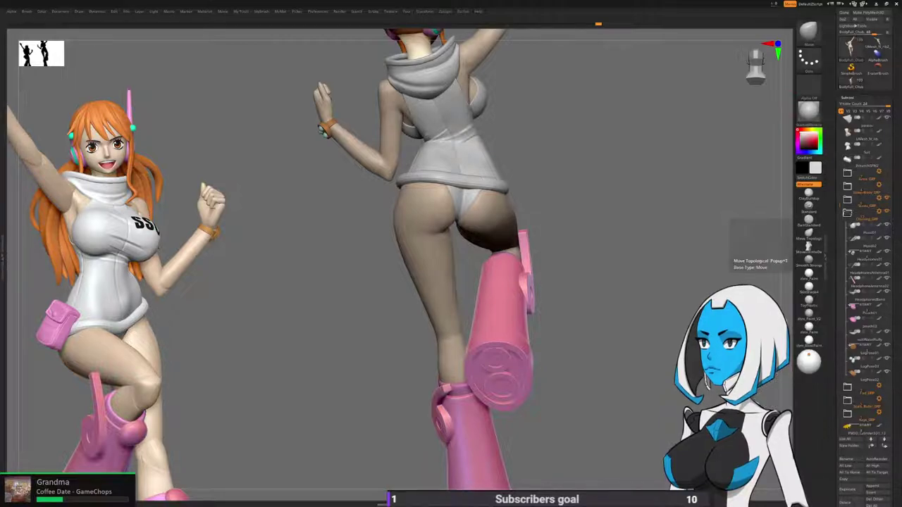
pyautogui.click(809, 360)
pyautogui.moveTo(840, 205); pyautogui.dragTo(839, 224)
pyautogui.scroll(10, 865, 282)
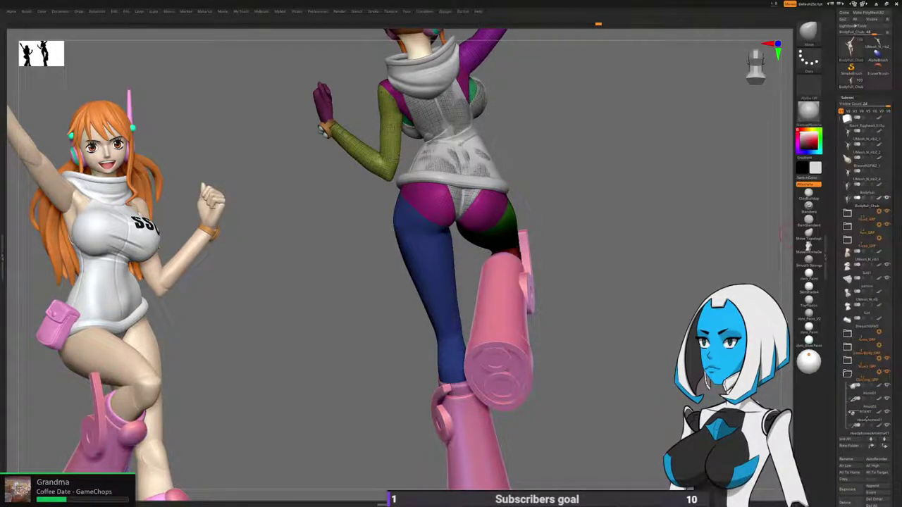
pyautogui.hotkey('shift', 'f')
# Build up and smooth the fold beneath the standing-leg buttock with the ClayBuildup brush.
pyautogui.moveTo(644, 294); pyautogui.dragTo(535, 304)
pyautogui.press('space')
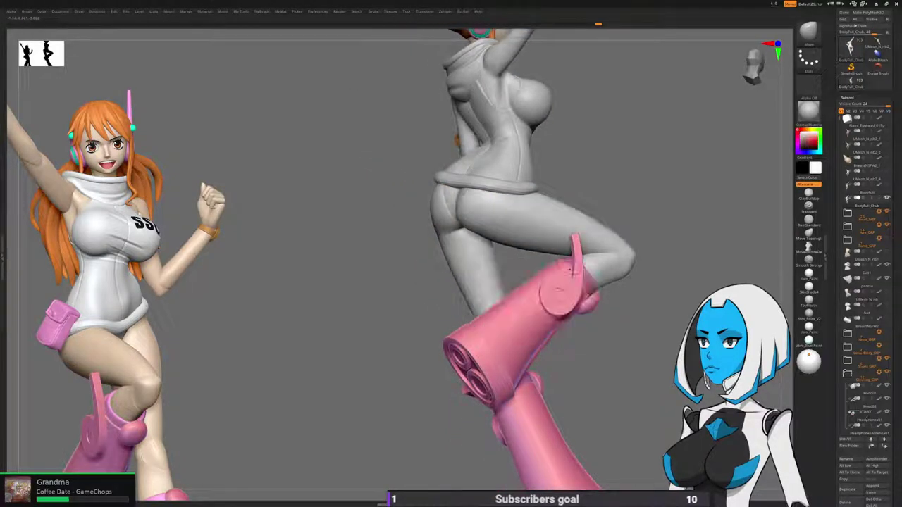
pyautogui.moveTo(394, 303); pyautogui.dragTo(359, 314)
pyautogui.moveTo(399, 400); pyautogui.dragTo(398, 356)
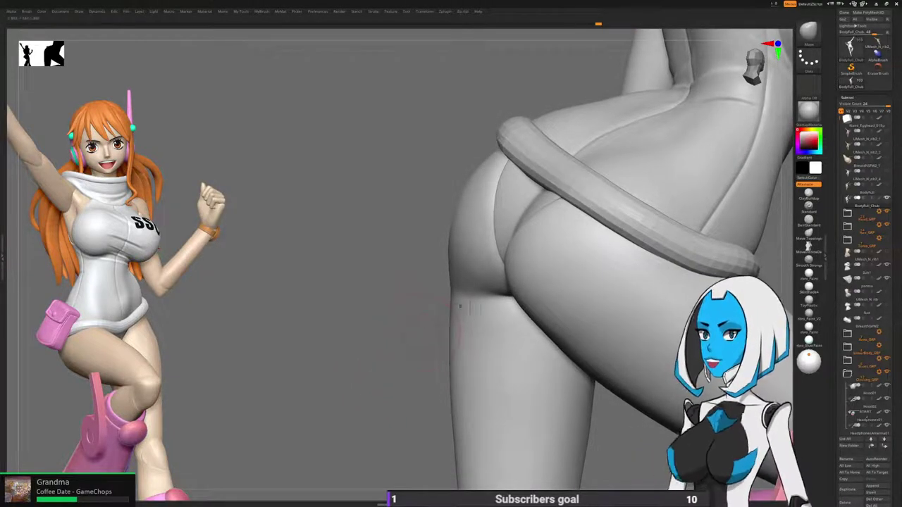
pyautogui.press('b')
pyautogui.click(467, 357)
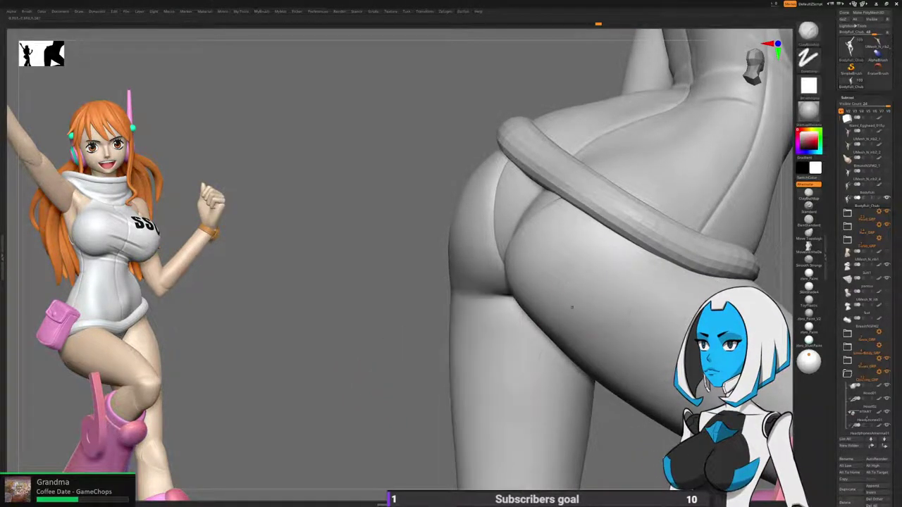
pyautogui.moveTo(394, 314); pyautogui.dragTo(488, 293)
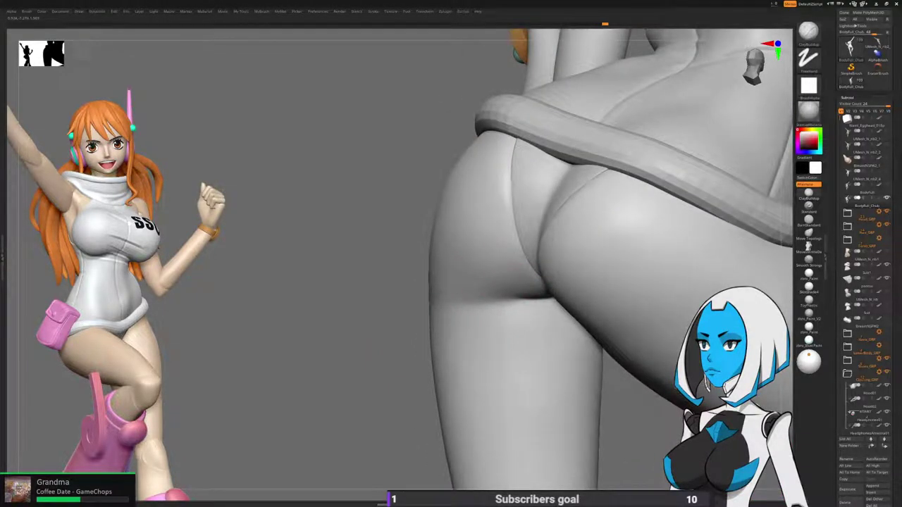
pyautogui.press('shift')
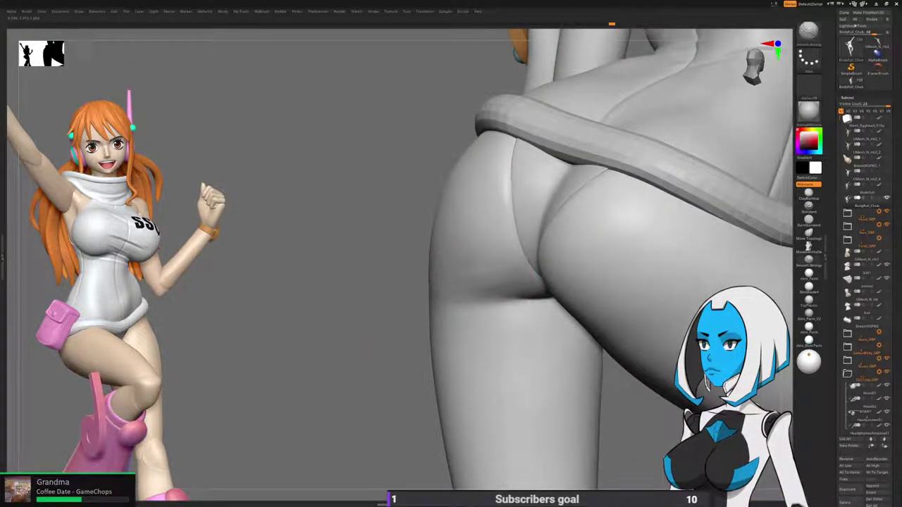
# Refine the transition between the standing-leg buttock and the back of the thigh, smoothing the fold's outer end.
pyautogui.moveTo(415, 282)
pyautogui.mouseDown()
pyautogui.moveTo(373, 280)
pyautogui.moveTo(398, 282)
pyautogui.mouseUp()
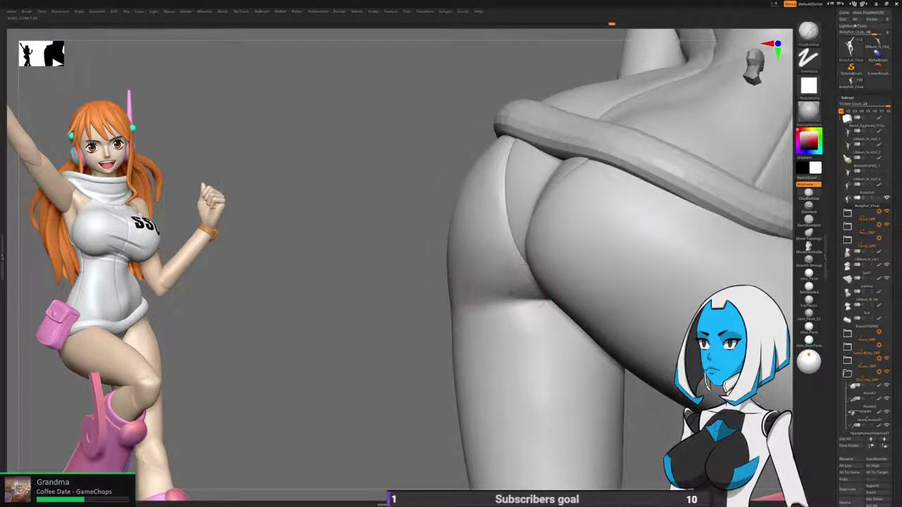
pyautogui.press('shift')
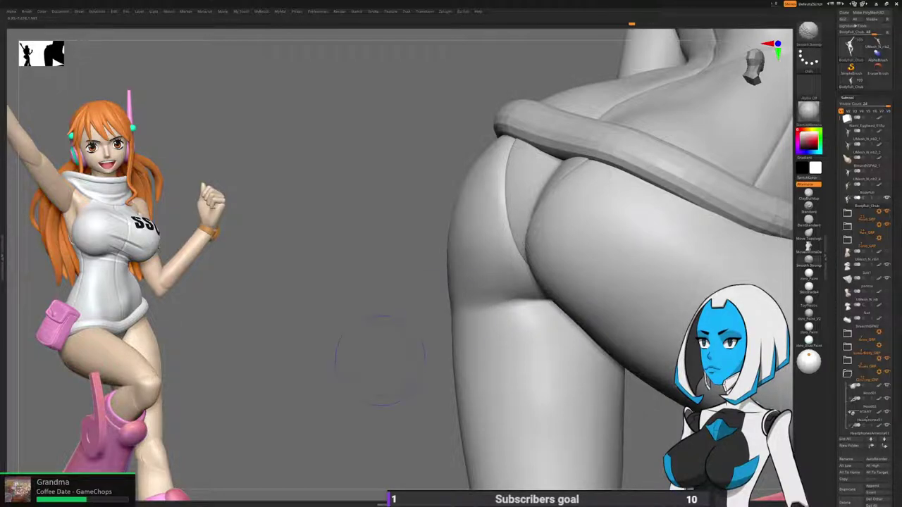
pyautogui.moveTo(381, 331); pyautogui.dragTo(415, 369)
pyautogui.keyDown('shift'); pyautogui.moveTo(481, 296); pyautogui.dragTo(470, 310); pyautogui.keyUp('shift')
# Lower the body's subdivision level and smooth the undersides of both buttocks where they meet the thighs.
pyautogui.moveTo(486, 310); pyautogui.dragTo(603, 308, button='right')
pyautogui.moveTo(591, 317)
pyautogui.mouseDown()
pyautogui.moveTo(387, 436)
pyautogui.moveTo(338, 436)
pyautogui.mouseUp()
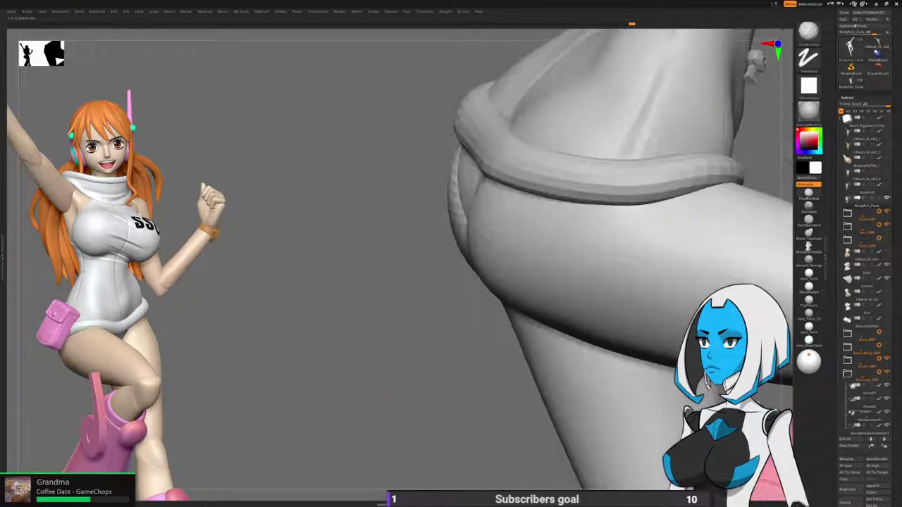
pyautogui.moveTo(414, 440)
pyautogui.mouseDown()
pyautogui.moveTo(472, 431)
pyautogui.moveTo(414, 423)
pyautogui.moveTo(408, 388)
pyautogui.moveTo(413, 437)
pyautogui.mouseUp()
pyautogui.keyDown('alt'); pyautogui.moveTo(414, 440); pyautogui.dragTo(394, 422, button='right'); pyautogui.keyUp('alt')
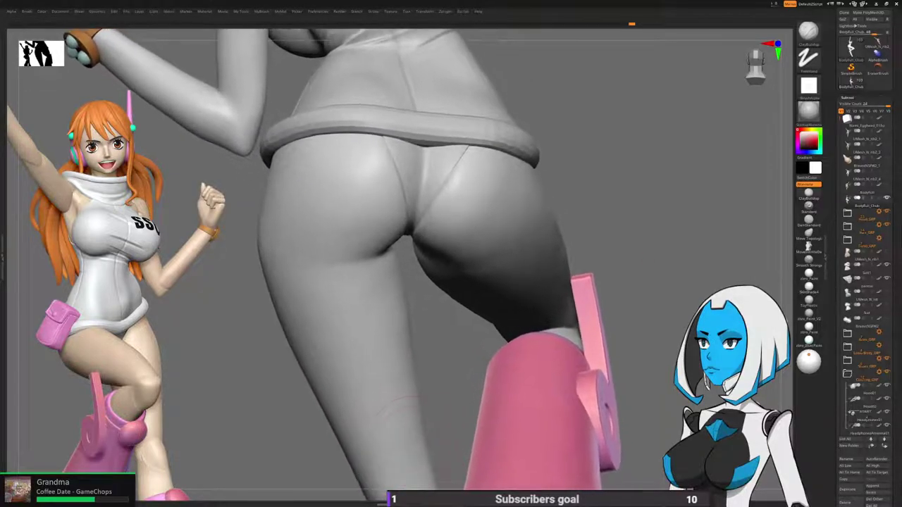
pyautogui.moveTo(892, 254); pyautogui.dragTo(892, 193)
pyautogui.scroll(-5, 856, 254)
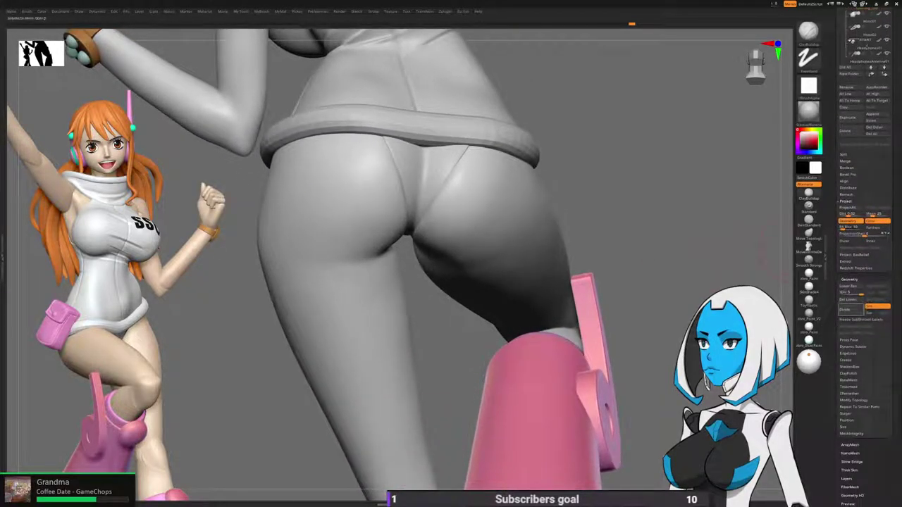
pyautogui.click(850, 292)
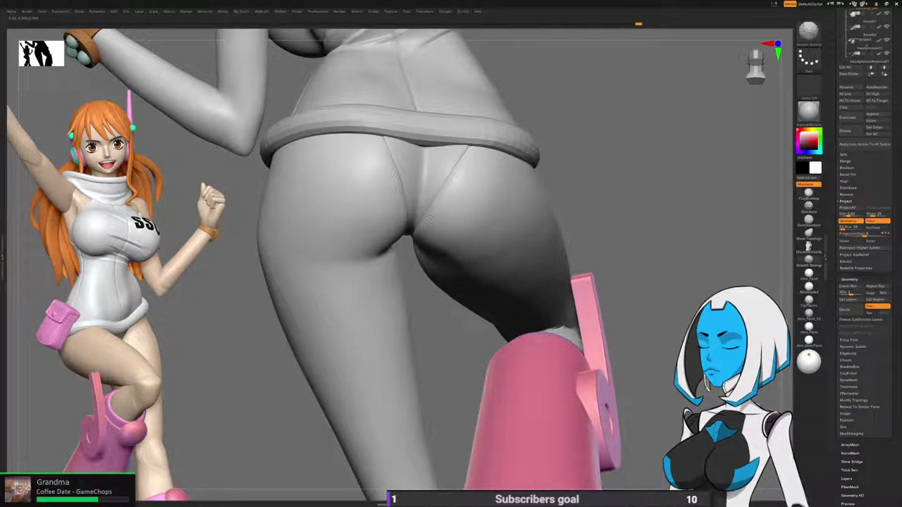
pyautogui.moveTo(680, 296); pyautogui.dragTo(625, 302, button='right')
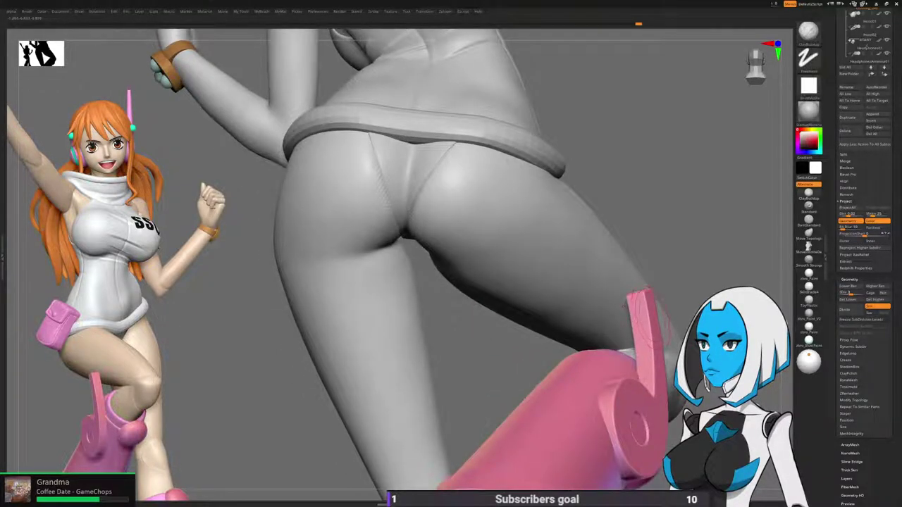
pyautogui.press('space')
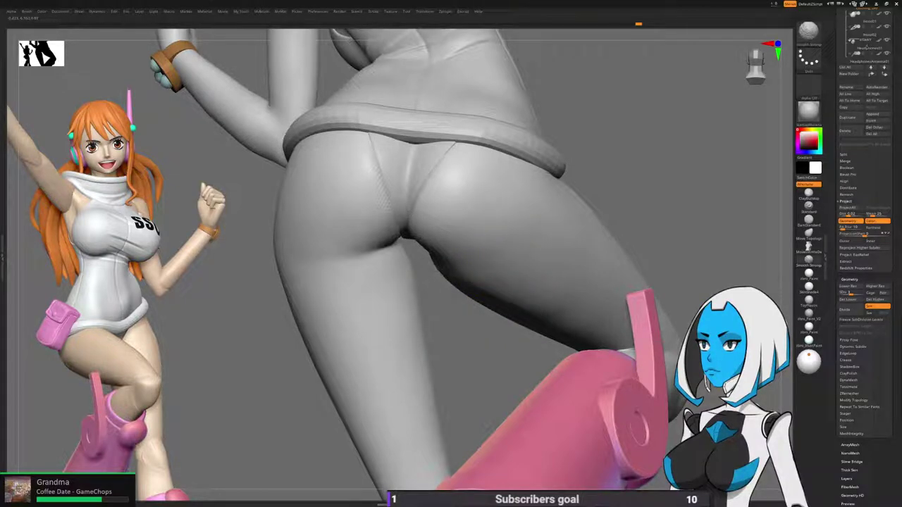
pyautogui.moveTo(465, 219)
pyautogui.mouseDown(button='right')
pyautogui.moveTo(532, 217)
pyautogui.moveTo(504, 219)
pyautogui.mouseUp(button='right')
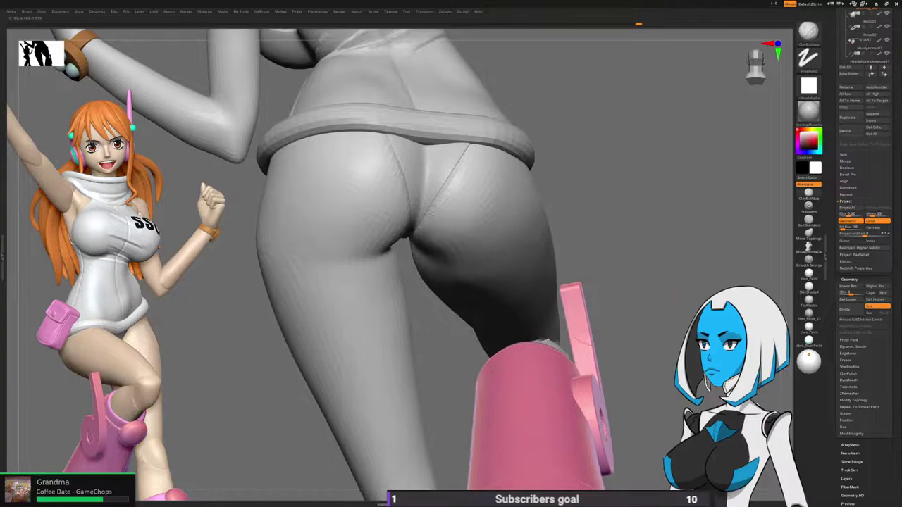
# Check the body's polygroup wireframe and overall silhouette, and return it to subdivision level 5.
pyautogui.hotkey('shift', 'f')
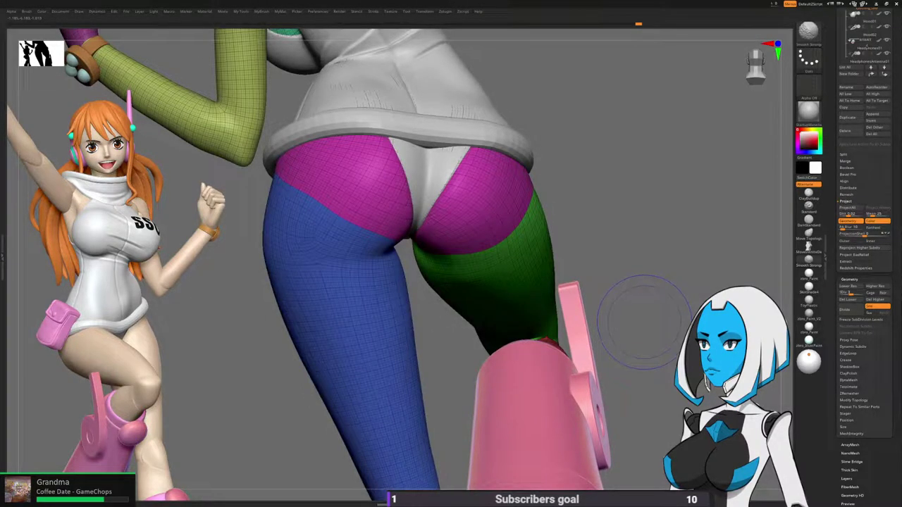
pyautogui.hotkey('shift', 'f')
pyautogui.moveTo(465, 232)
pyautogui.mouseDown(button='right')
pyautogui.moveTo(465, 155)
pyautogui.moveTo(493, 152)
pyautogui.mouseUp(button='right')
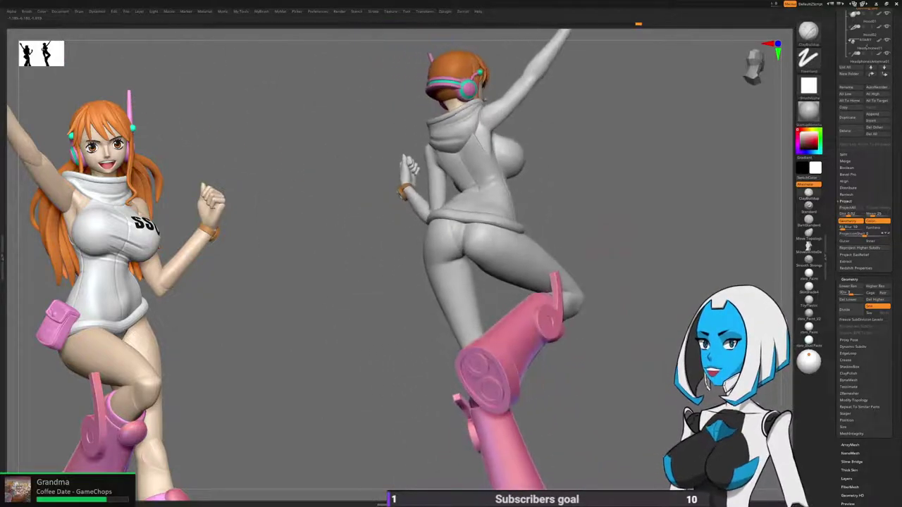
pyautogui.moveTo(658, 293)
pyautogui.mouseDown()
pyautogui.moveTo(641, 317)
pyautogui.moveTo(644, 334)
pyautogui.mouseUp()
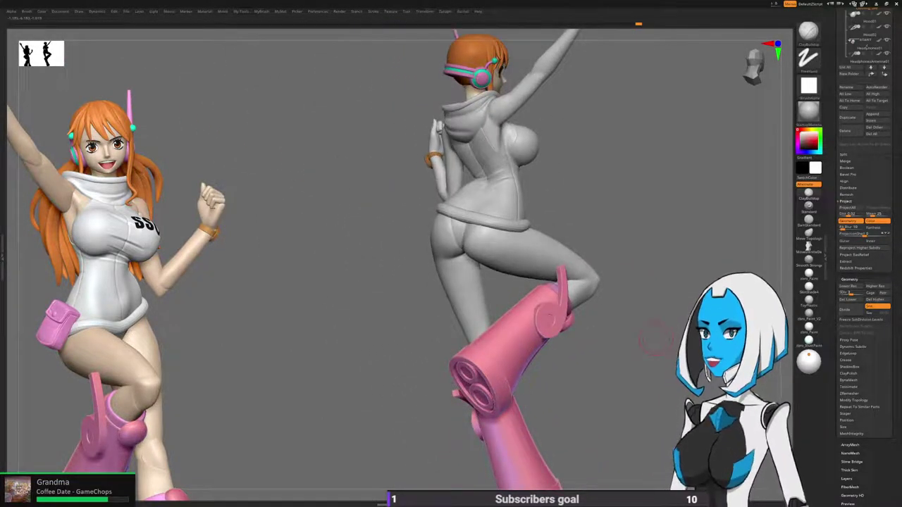
pyautogui.hotkey('ctrl', 'd')
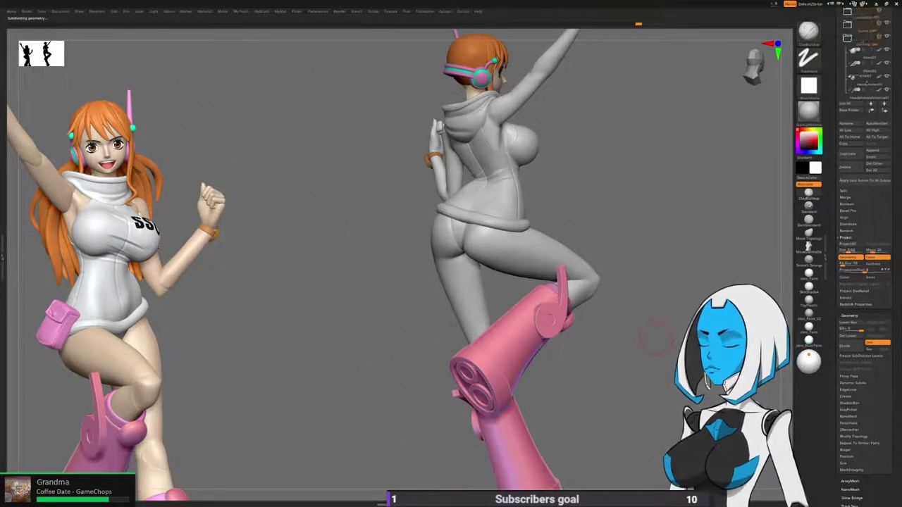
# Switch the body to a skin-toned paint material, check the whole figure, and save the tool under a new file.
pyautogui.moveTo(833, 91); pyautogui.dragTo(832, 462)
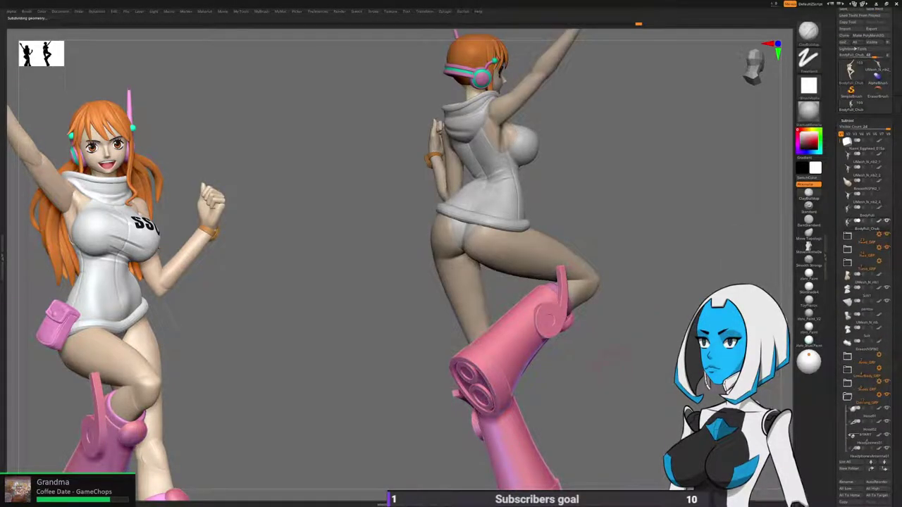
pyautogui.press('m')
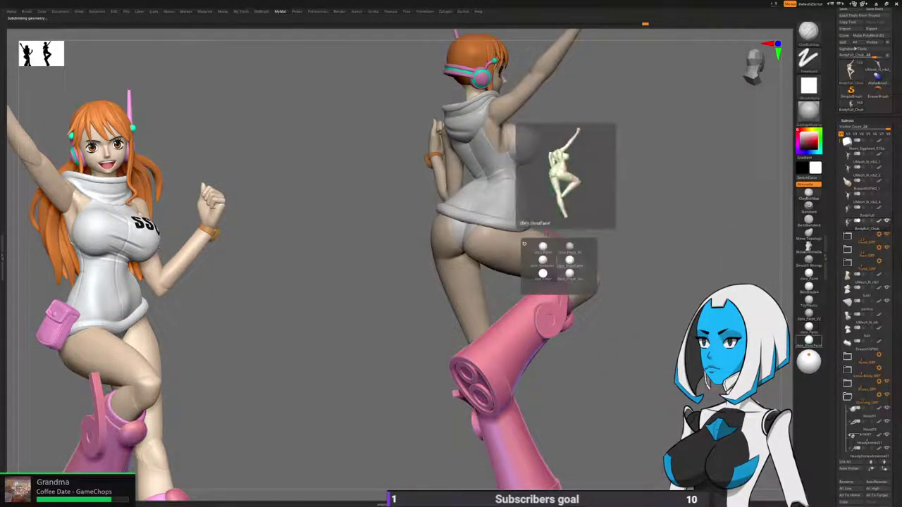
pyautogui.click(541, 271)
pyautogui.keyDown('alt'); pyautogui.moveTo(607, 207); pyautogui.dragTo(504, 212); pyautogui.keyUp('alt')
pyautogui.keyDown('alt'); pyautogui.moveTo(571, 373); pyautogui.dragTo(551, 383); pyautogui.keyUp('alt')
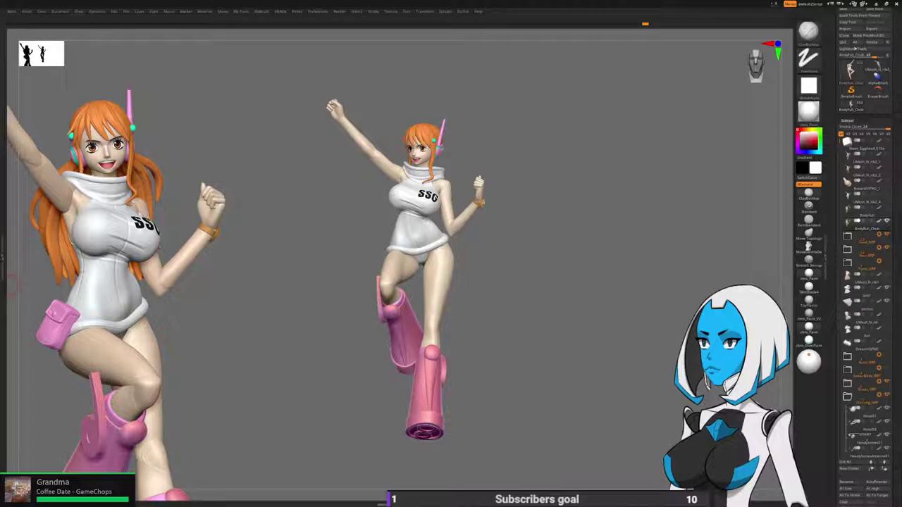
pyautogui.moveTo(240, 299); pyautogui.dragTo(169, 311)
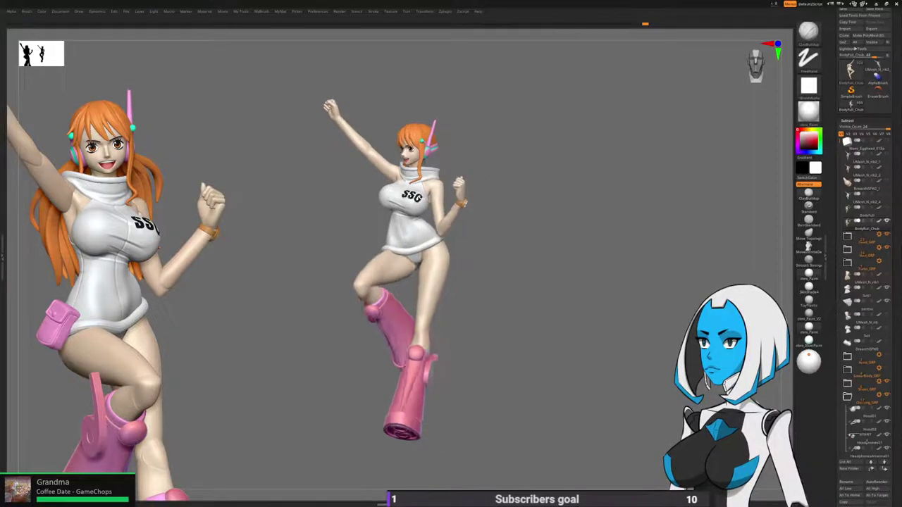
pyautogui.moveTo(833, 42); pyautogui.dragTo(833, 65)
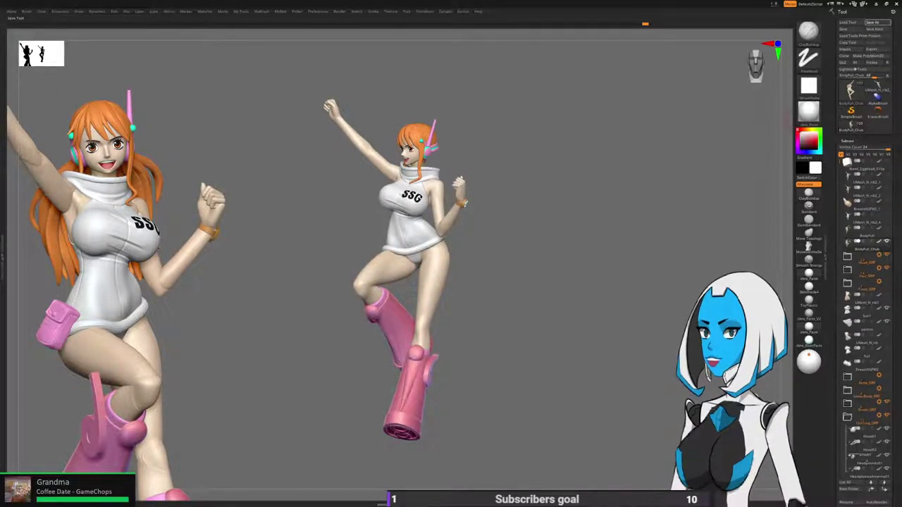
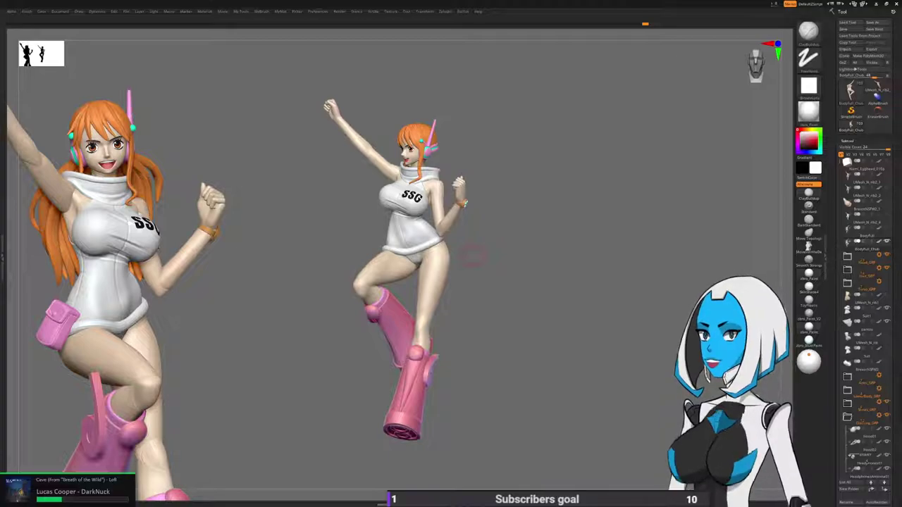
# Examine the figure's upper body from several angles, focusing on the raised arm's shoulder and armpit.
pyautogui.moveTo(474, 256); pyautogui.dragTo(658, 252)
pyautogui.moveTo(669, 384); pyautogui.dragTo(673, 458)
pyautogui.keyDown('alt'); pyautogui.moveTo(620, 423); pyautogui.dragTo(685, 437); pyautogui.keyUp('alt')
pyautogui.moveTo(694, 345); pyautogui.dragTo(602, 376)
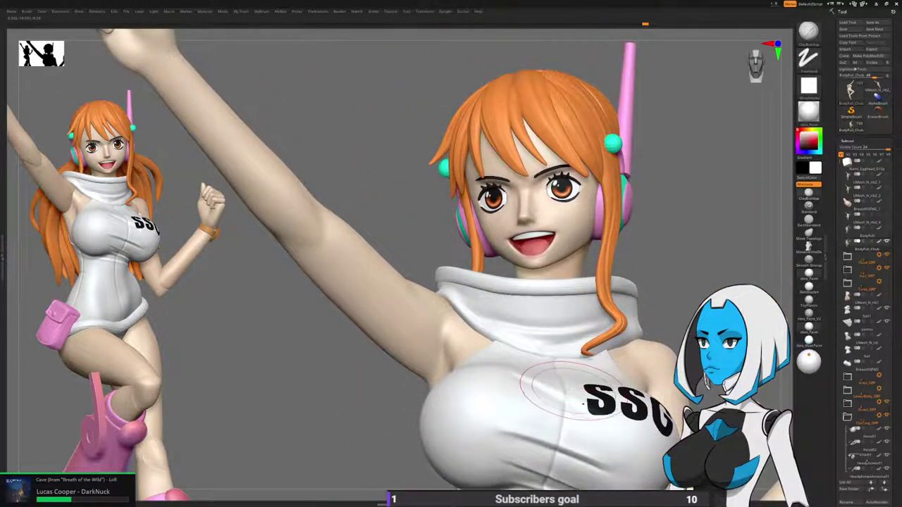
pyautogui.press('1')
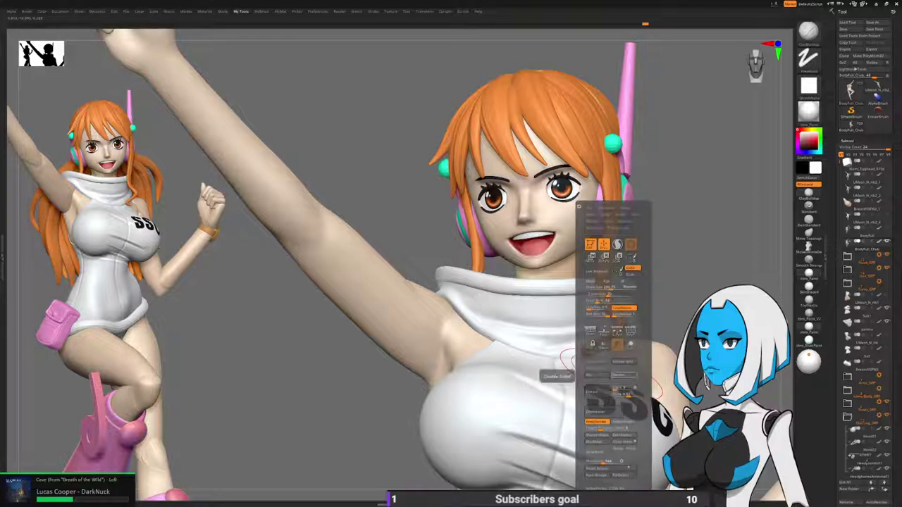
pyautogui.press('2')
pyautogui.click(631, 371)
pyautogui.press('1')
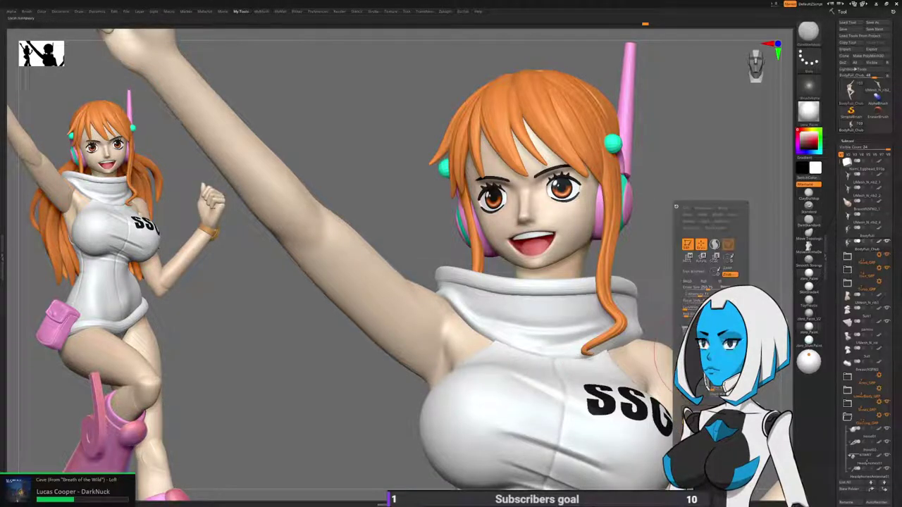
pyautogui.keyDown('ctrl'); pyautogui.moveTo(701, 285); pyautogui.dragTo(701, 208, button='right'); pyautogui.keyUp('ctrl')
pyautogui.moveTo(613, 204); pyautogui.dragTo(604, 209)
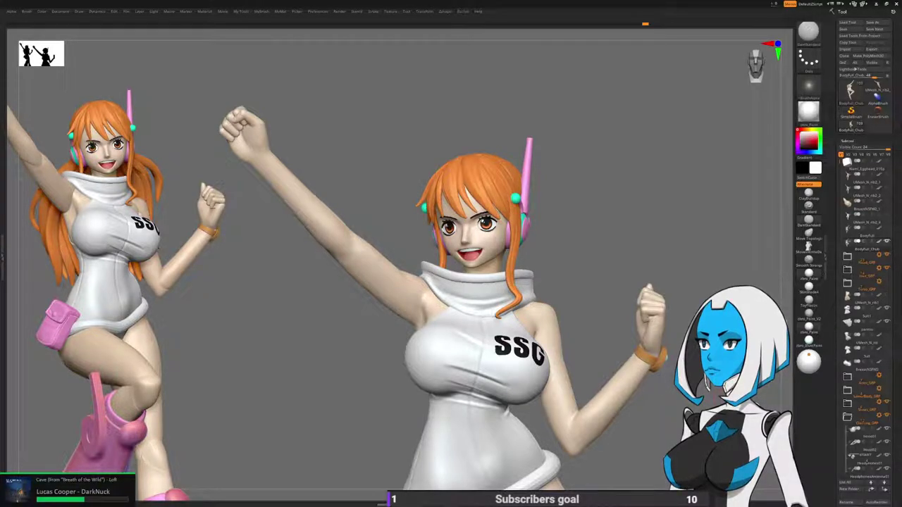
pyautogui.moveTo(310, 338); pyautogui.dragTo(341, 338)
pyautogui.moveTo(630, 420)
pyautogui.keyDown('alt'); pyautogui.mouseDown()
pyautogui.moveTo(479, 426)
pyautogui.moveTo(634, 419)
pyautogui.mouseUp(); pyautogui.keyUp('alt')
pyautogui.moveTo(514, 421); pyautogui.dragTo(596, 420)
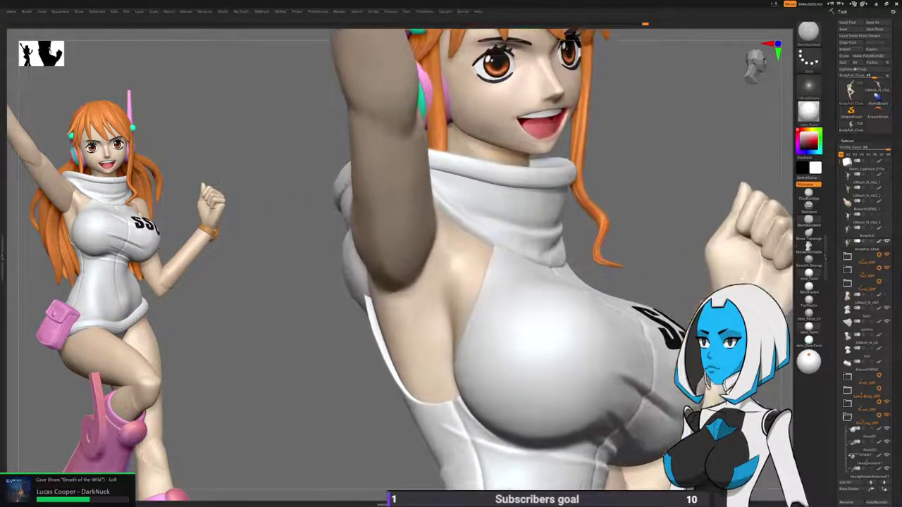
pyautogui.moveTo(595, 419); pyautogui.dragTo(514, 416)
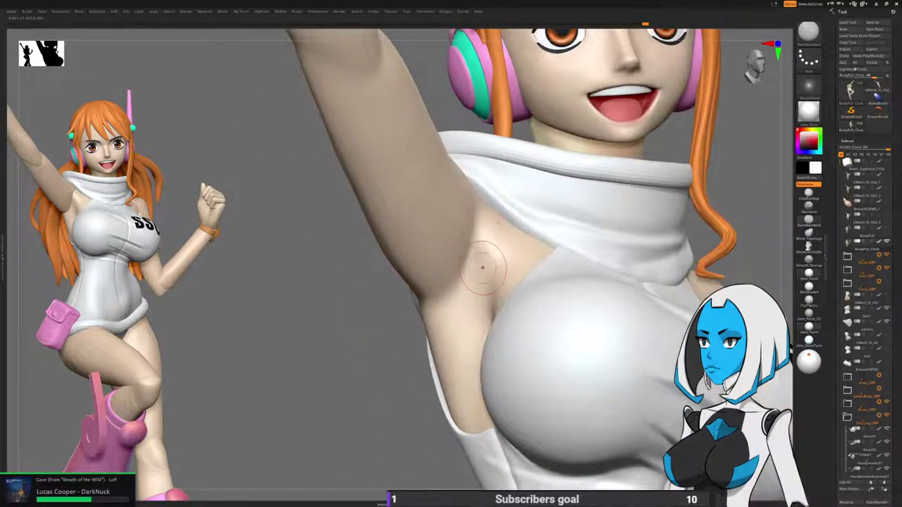
# Build up the front of the raised arm's armpit with the ClayBuildup brush and smooth the strokes.
pyautogui.press('b')
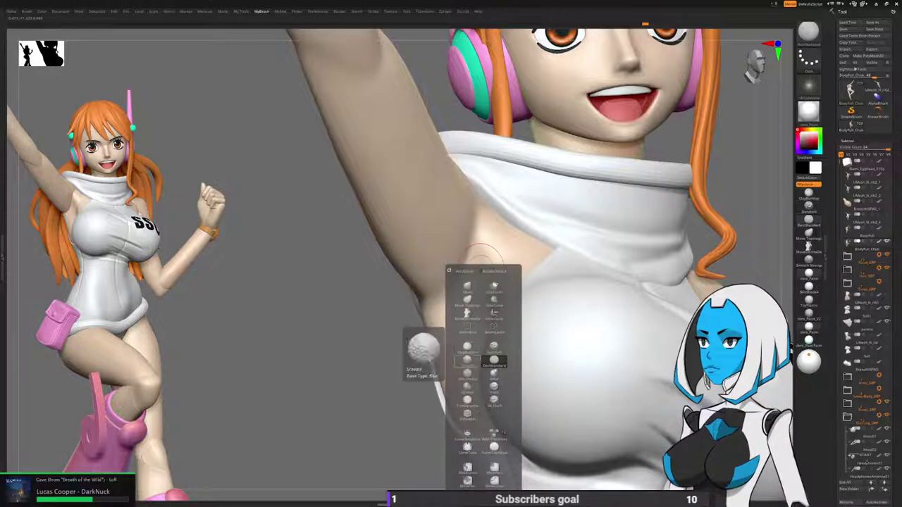
pyautogui.click(467, 347)
pyautogui.moveTo(462, 261)
pyautogui.mouseDown(button='right')
pyautogui.moveTo(416, 264)
pyautogui.moveTo(448, 263)
pyautogui.mouseUp(button='right')
pyautogui.moveTo(470, 239); pyautogui.dragTo(458, 276)
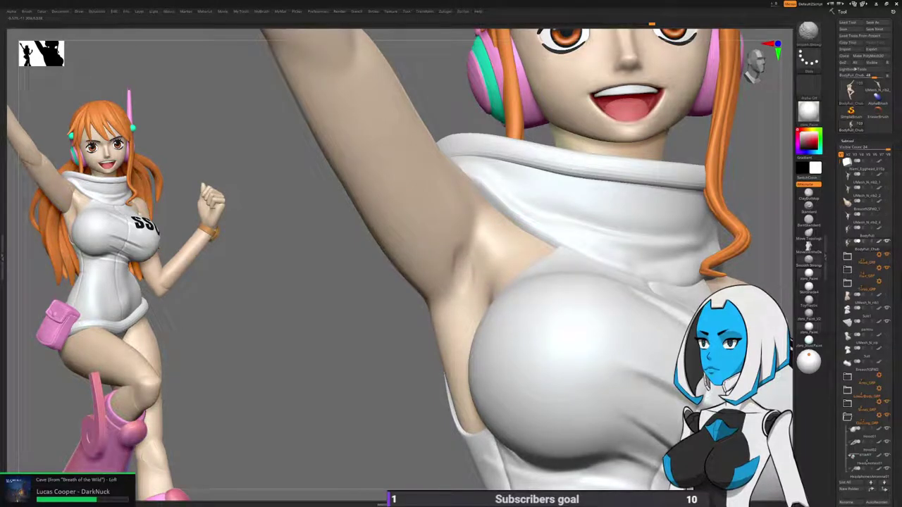
pyautogui.moveTo(466, 301)
pyautogui.mouseDown(button='right')
pyautogui.moveTo(420, 286)
pyautogui.moveTo(463, 260)
pyautogui.moveTo(405, 274)
pyautogui.moveTo(403, 266)
pyautogui.moveTo(433, 265)
pyautogui.moveTo(496, 286)
pyautogui.mouseUp(button='right')
pyautogui.press('space')
pyautogui.moveTo(452, 240)
pyautogui.mouseDown()
pyautogui.moveTo(455, 278)
pyautogui.moveTo(468, 229)
pyautogui.mouseUp()
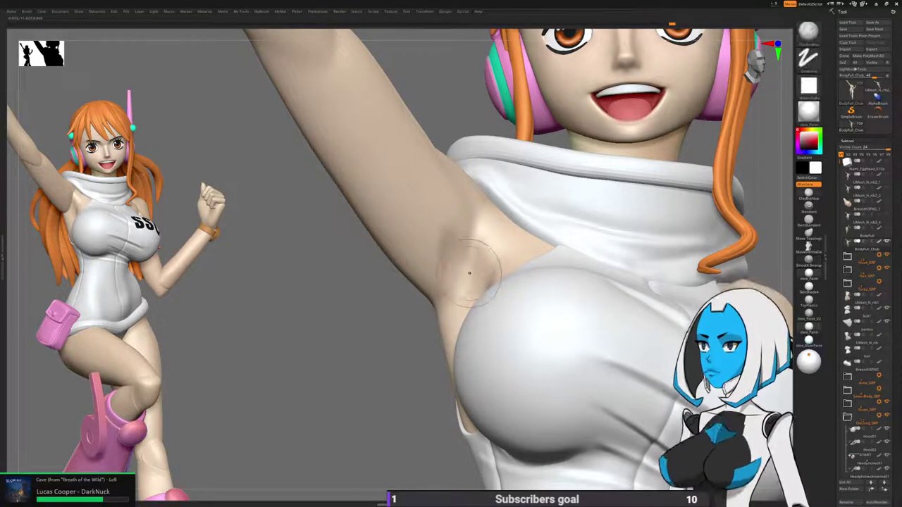
pyautogui.press('space')
pyautogui.keyDown('shift'); pyautogui.moveTo(458, 294); pyautogui.dragTo(468, 294); pyautogui.keyUp('shift')
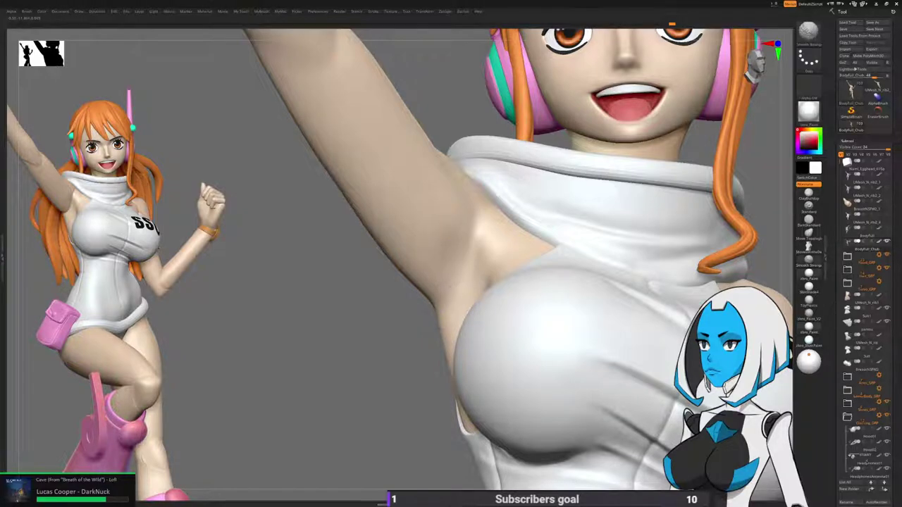
# Shape the armpit hollow below the raised arm with ClayBuildup and blend it into the side and back of the shoulder.
pyautogui.moveTo(457, 307)
pyautogui.mouseDown(button='right')
pyautogui.moveTo(411, 301)
pyautogui.moveTo(432, 327)
pyautogui.mouseUp(button='right')
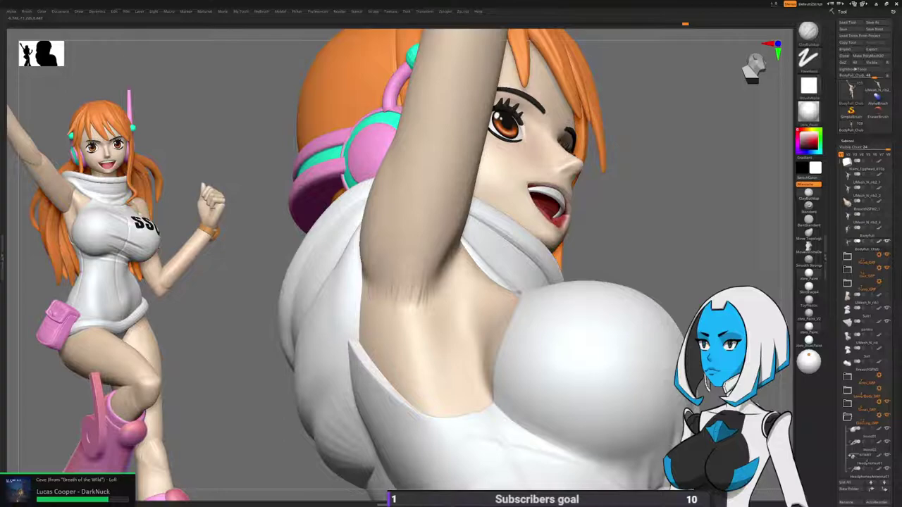
pyautogui.keyDown('shift'); pyautogui.moveTo(422, 298); pyautogui.dragTo(409, 289); pyautogui.keyUp('shift')
pyautogui.moveTo(443, 326); pyautogui.dragTo(435, 279)
pyautogui.moveTo(444, 348); pyautogui.dragTo(445, 288)
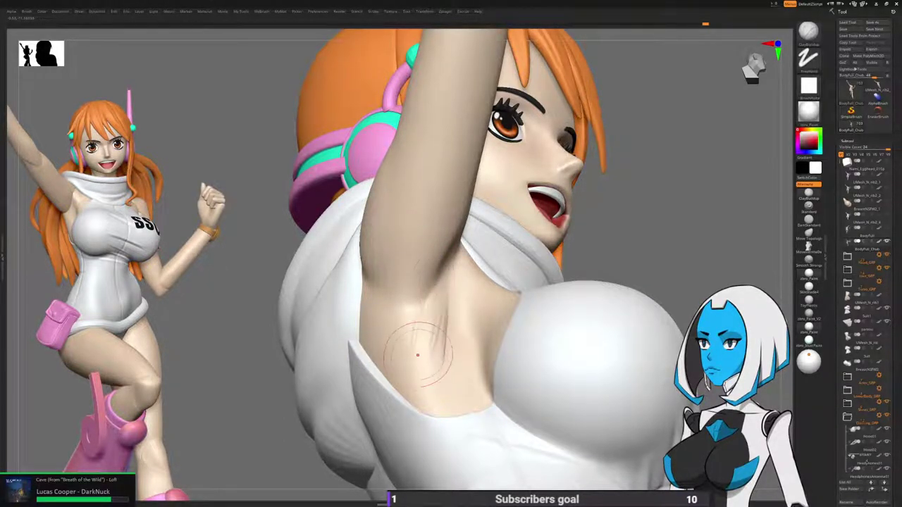
pyautogui.press('shift')
pyautogui.moveTo(427, 371)
pyautogui.mouseDown(button='right')
pyautogui.moveTo(310, 375)
pyautogui.moveTo(298, 352)
pyautogui.moveTo(332, 408)
pyautogui.moveTo(539, 359)
pyautogui.moveTo(464, 282)
pyautogui.mouseUp(button='right')
pyautogui.press('shift')
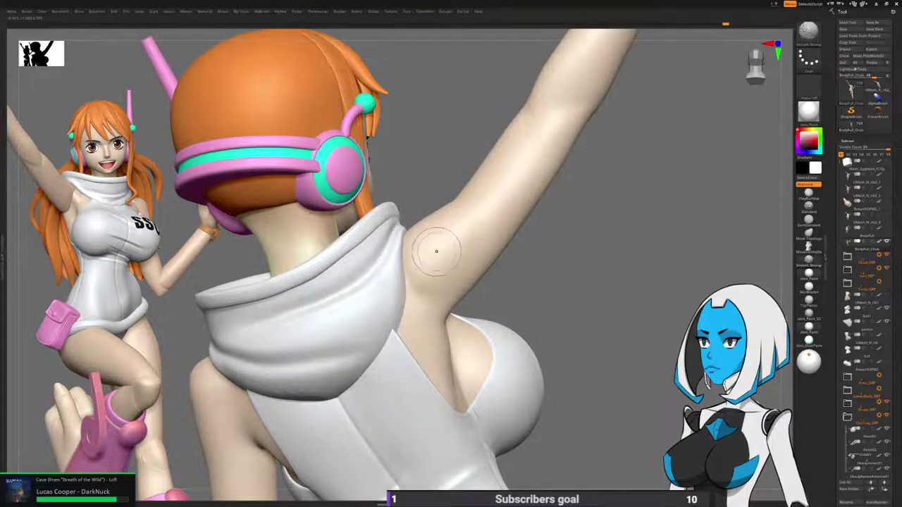
pyautogui.moveTo(553, 346); pyautogui.dragTo(600, 354, button='right')
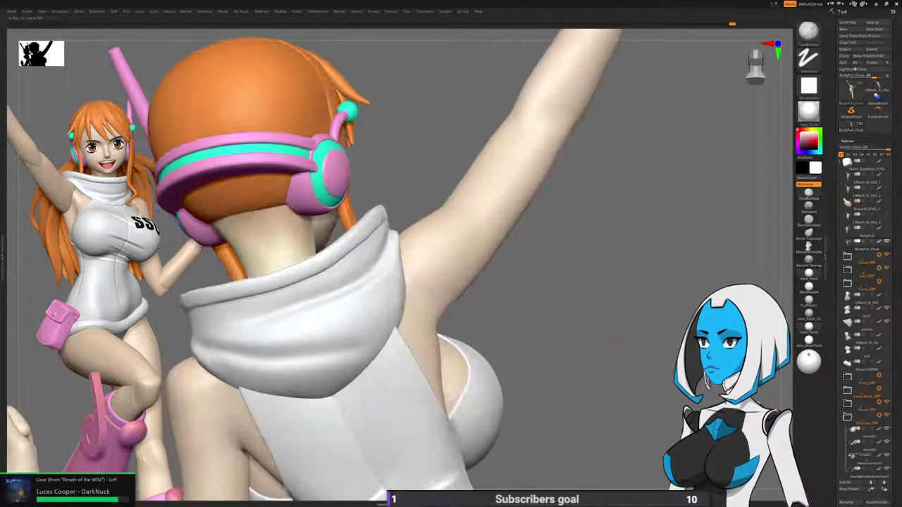
# Define the crease between the raised arm's armpit and the chest with the DamStandard brush.
pyautogui.moveTo(598, 353); pyautogui.dragTo(602, 368)
pyautogui.keyDown('ctrl'); pyautogui.moveTo(603, 371); pyautogui.dragTo(605, 368, button='right'); pyautogui.keyUp('ctrl')
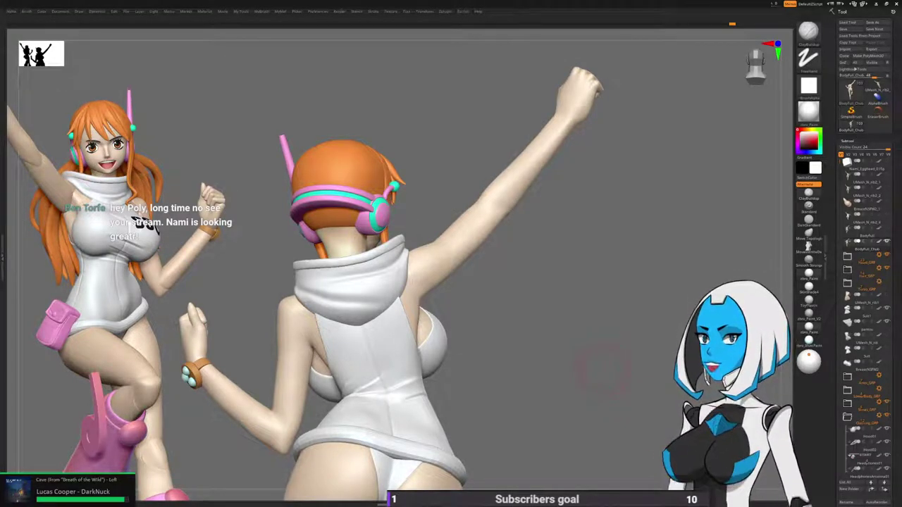
pyautogui.keyDown('alt'); pyautogui.moveTo(603, 370); pyautogui.dragTo(601, 369); pyautogui.keyUp('alt')
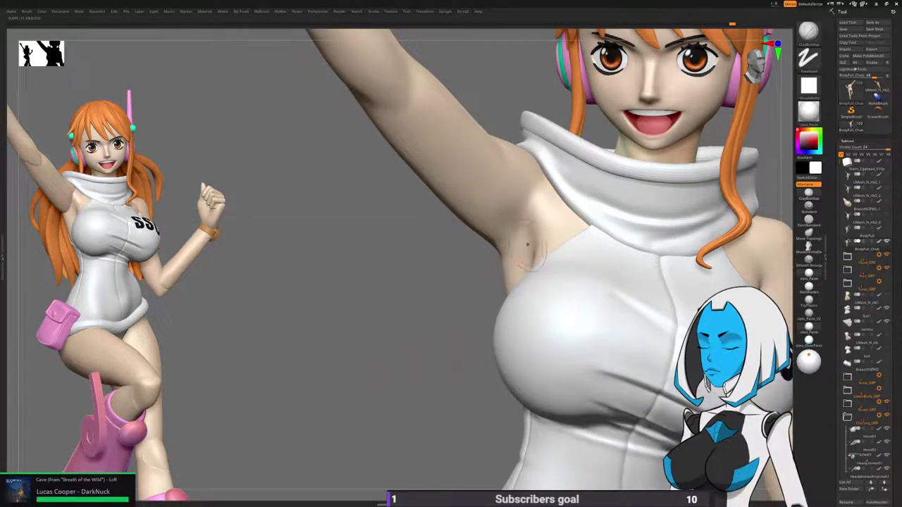
pyautogui.press('b')
pyautogui.click(540, 338)
pyautogui.keyDown('alt'); pyautogui.moveTo(606, 226); pyautogui.dragTo(524, 245, button='right'); pyautogui.keyUp('alt')
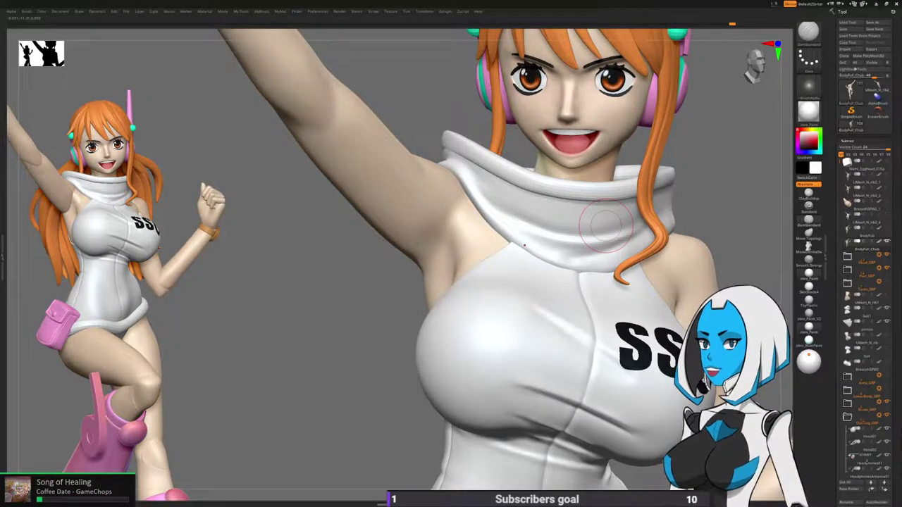
pyautogui.moveTo(524, 245)
pyautogui.mouseDown(button='right')
pyautogui.moveTo(582, 252)
pyautogui.moveTo(550, 256)
pyautogui.mouseUp(button='right')
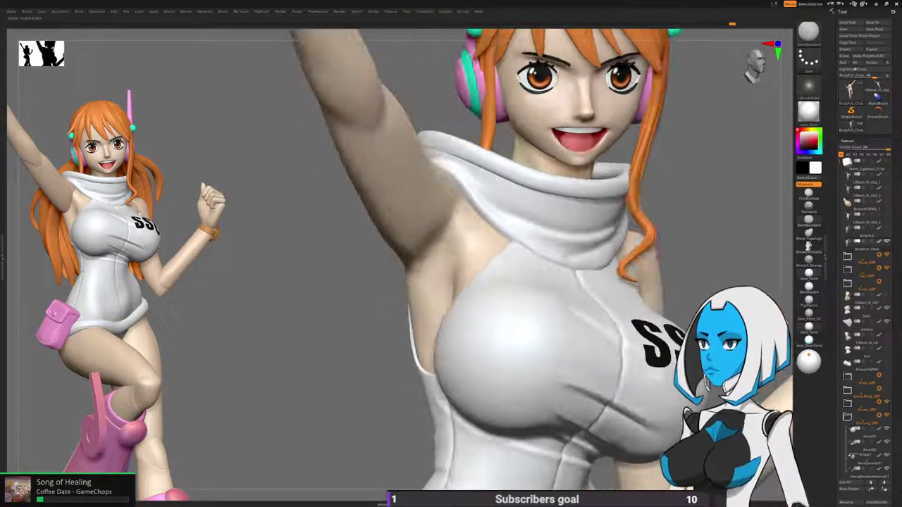
pyautogui.moveTo(508, 311)
pyautogui.mouseDown(button='right')
pyautogui.moveTo(506, 257)
pyautogui.moveTo(527, 185)
pyautogui.mouseUp(button='right')
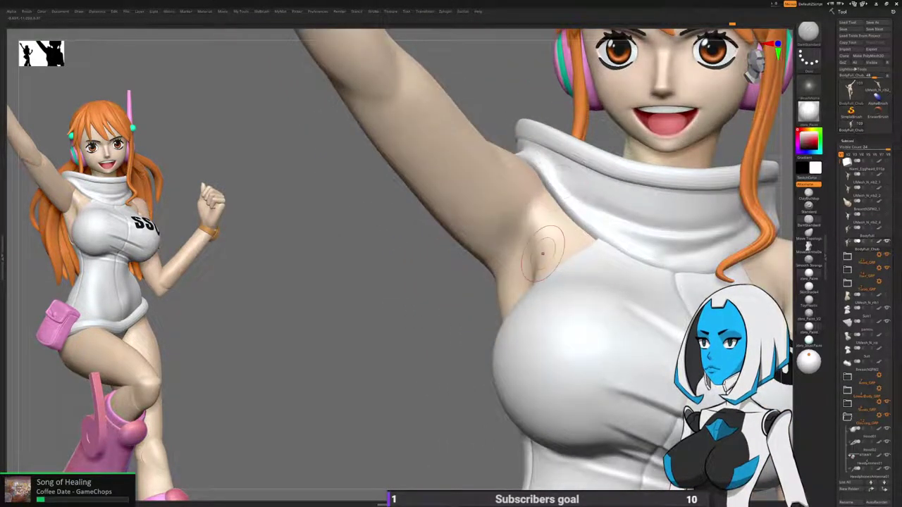
pyautogui.moveTo(522, 227); pyautogui.dragTo(543, 230, button='right')
pyautogui.press('space')
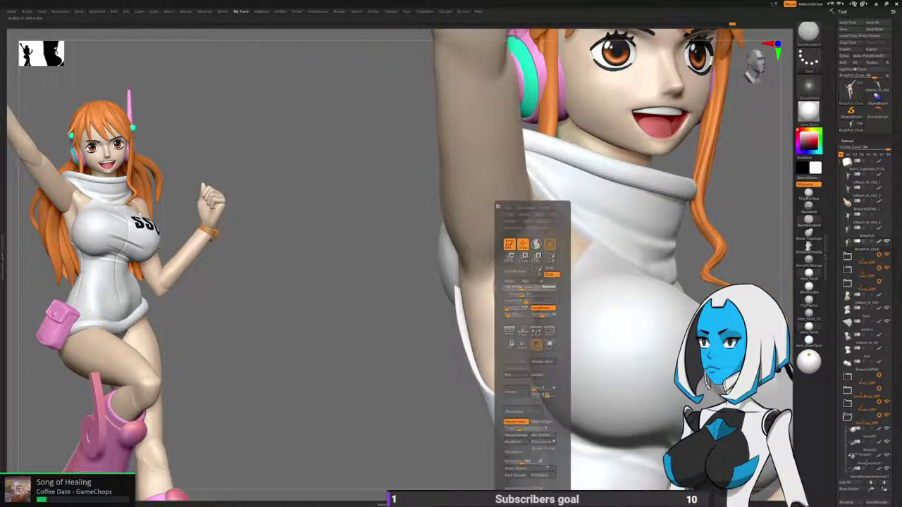
pyautogui.moveTo(534, 289); pyautogui.dragTo(413, 312, button='right')
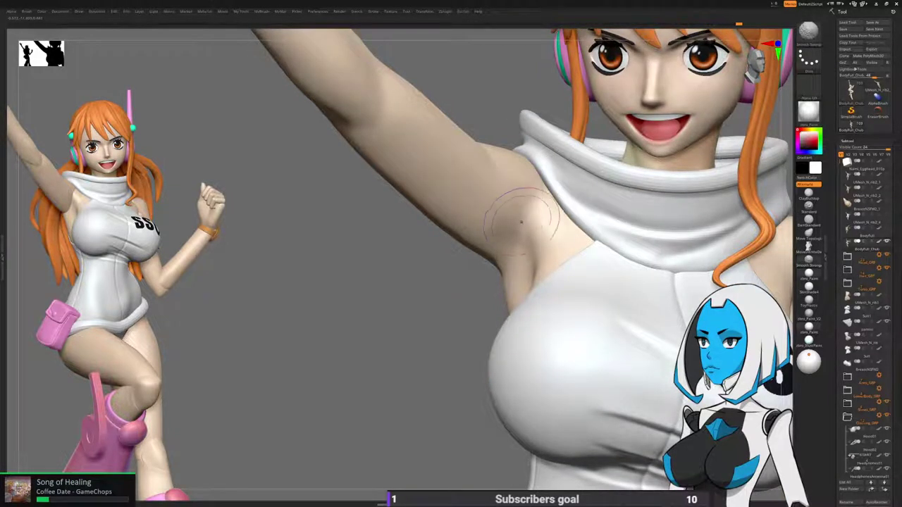
# Refine and soften the armpit crease where the raised upper arm meets the chest.
pyautogui.moveTo(523, 224); pyautogui.dragTo(553, 206, button='right')
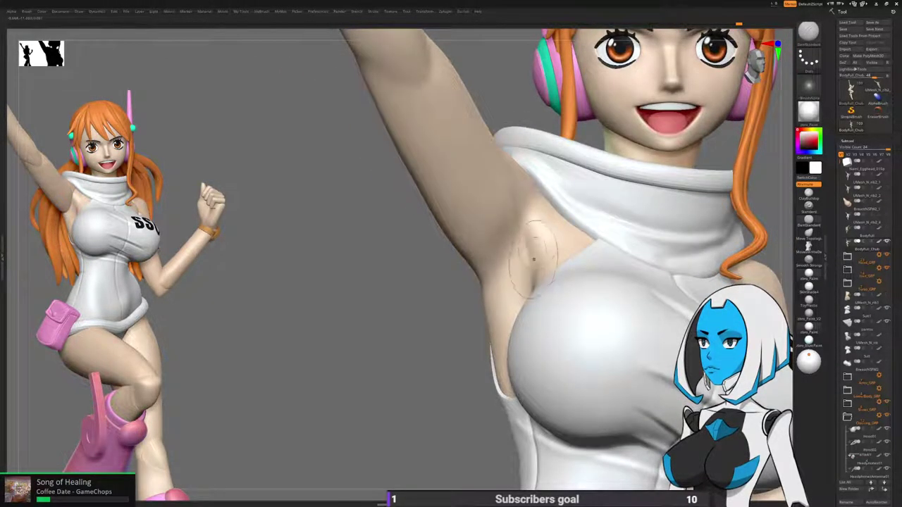
pyautogui.press('space')
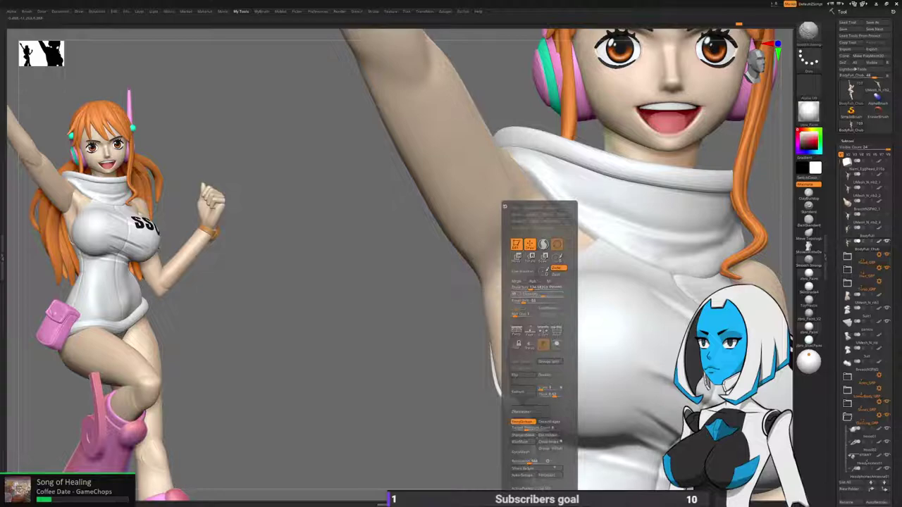
pyautogui.moveTo(556, 224); pyautogui.dragTo(534, 217, button='right')
pyautogui.keyDown('shift'); pyautogui.moveTo(534, 218); pyautogui.dragTo(536, 250); pyautogui.keyUp('shift')
pyautogui.moveTo(525, 247)
pyautogui.mouseDown(button='right')
pyautogui.moveTo(519, 229)
pyautogui.moveTo(505, 251)
pyautogui.mouseUp(button='right')
pyautogui.keyDown('shift'); pyautogui.moveTo(508, 247); pyautogui.dragTo(522, 248); pyautogui.keyUp('shift')
pyautogui.moveTo(522, 248)
pyautogui.mouseDown(button='right')
pyautogui.moveTo(483, 241)
pyautogui.moveTo(522, 229)
pyautogui.moveTo(525, 217)
pyautogui.moveTo(520, 225)
pyautogui.mouseUp(button='right')
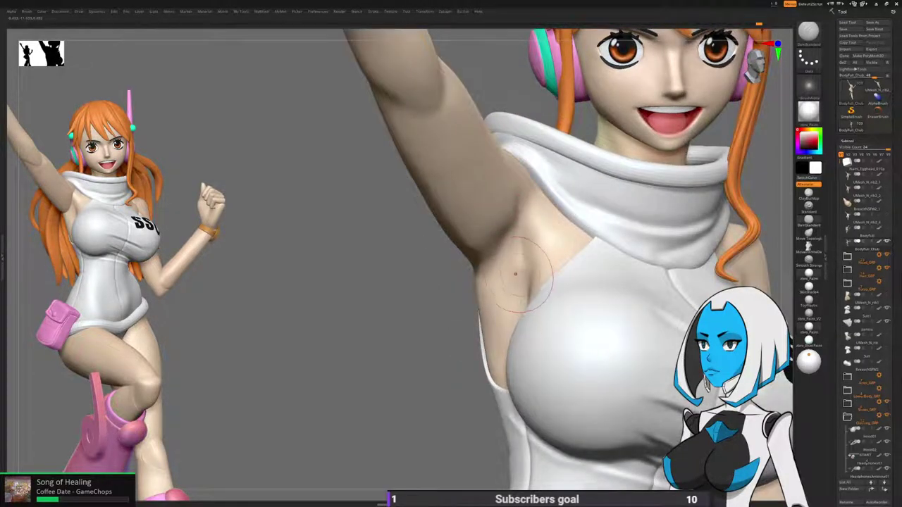
# Deepen the front armpit fold with DamStandard and smooth the hollow beneath the raised arm.
pyautogui.moveTo(516, 274); pyautogui.dragTo(493, 276, button='right')
pyautogui.moveTo(532, 192); pyautogui.dragTo(510, 193, button='right')
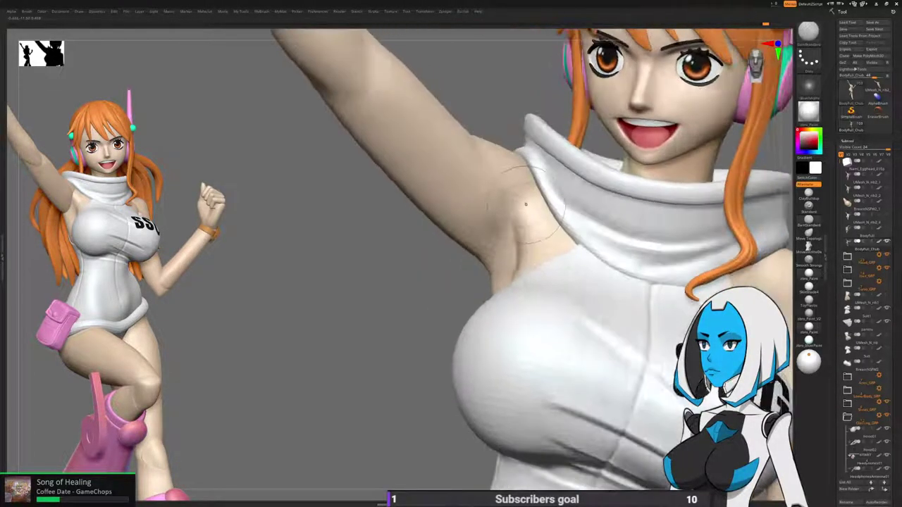
pyautogui.moveTo(514, 275); pyautogui.dragTo(502, 219, button='right')
pyautogui.keyDown('shift'); pyautogui.moveTo(501, 300); pyautogui.dragTo(499, 263); pyautogui.keyUp('shift')
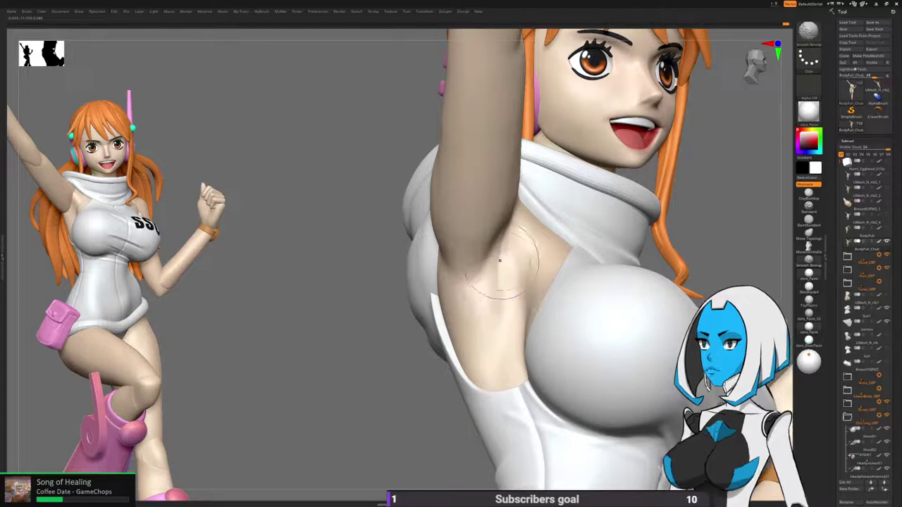
pyautogui.moveTo(495, 310); pyautogui.dragTo(437, 310, button='right')
pyautogui.moveTo(499, 268)
pyautogui.mouseDown(button='right')
pyautogui.moveTo(435, 289)
pyautogui.moveTo(501, 262)
pyautogui.moveTo(509, 274)
pyautogui.mouseUp(button='right')
pyautogui.moveTo(461, 230); pyautogui.dragTo(563, 203, button='right')
# Carve the fold where the raised upper arm meets the armpit with DamStandard and smooth it into the shoulder.
pyautogui.press('space')
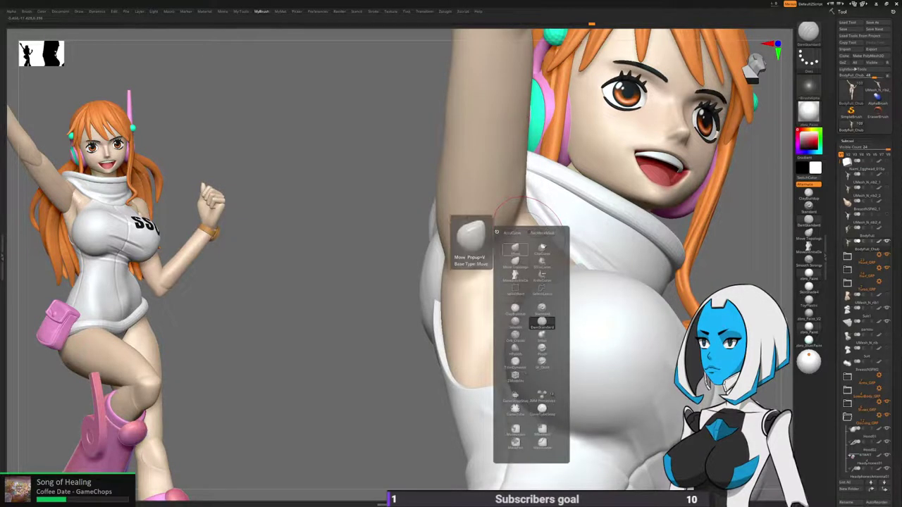
pyautogui.click(537, 261)
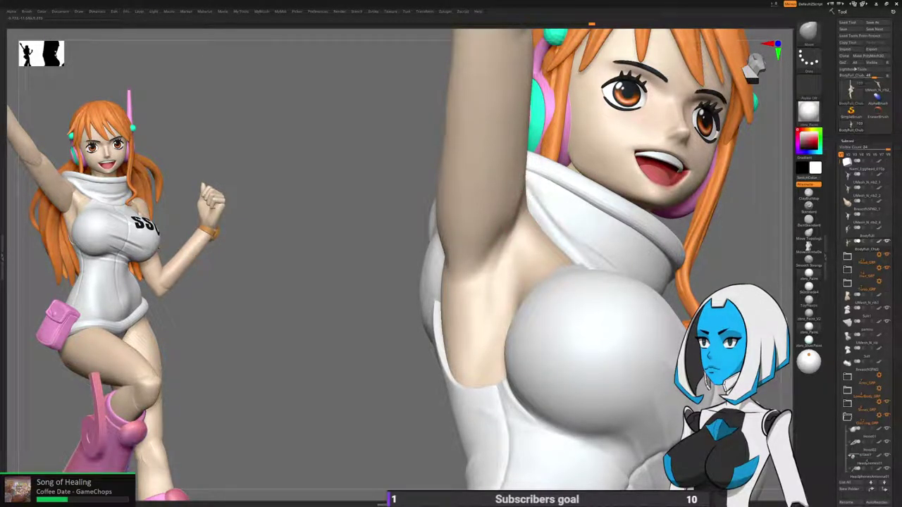
pyautogui.moveTo(514, 230)
pyautogui.mouseDown(button='right')
pyautogui.moveTo(490, 317)
pyautogui.moveTo(500, 281)
pyautogui.moveTo(543, 312)
pyautogui.moveTo(546, 324)
pyautogui.moveTo(521, 352)
pyautogui.moveTo(542, 321)
pyautogui.moveTo(515, 286)
pyautogui.moveTo(550, 299)
pyautogui.moveTo(565, 282)
pyautogui.mouseUp(button='right')
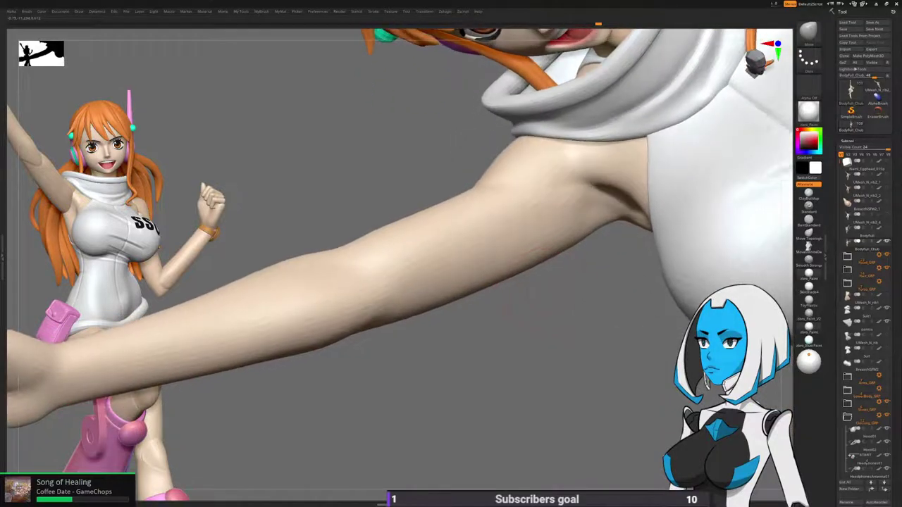
pyautogui.press('space')
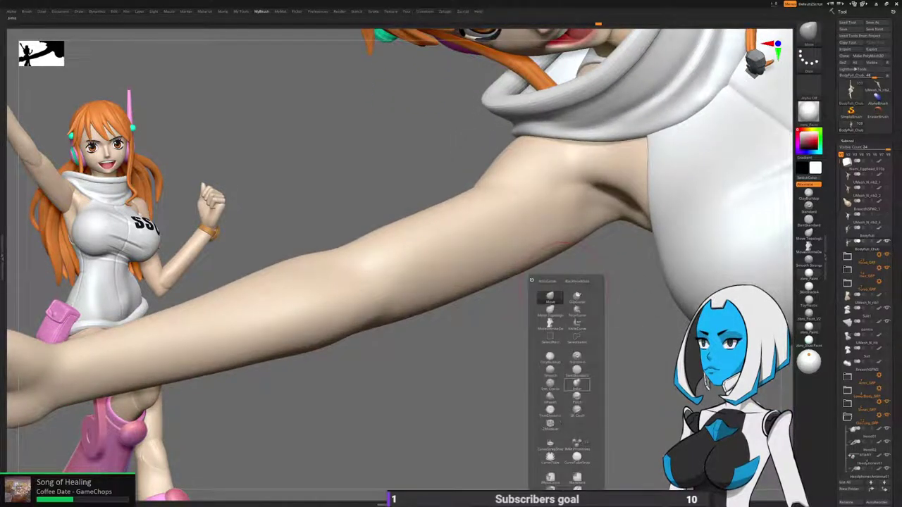
pyautogui.click(577, 369)
pyautogui.press('space')
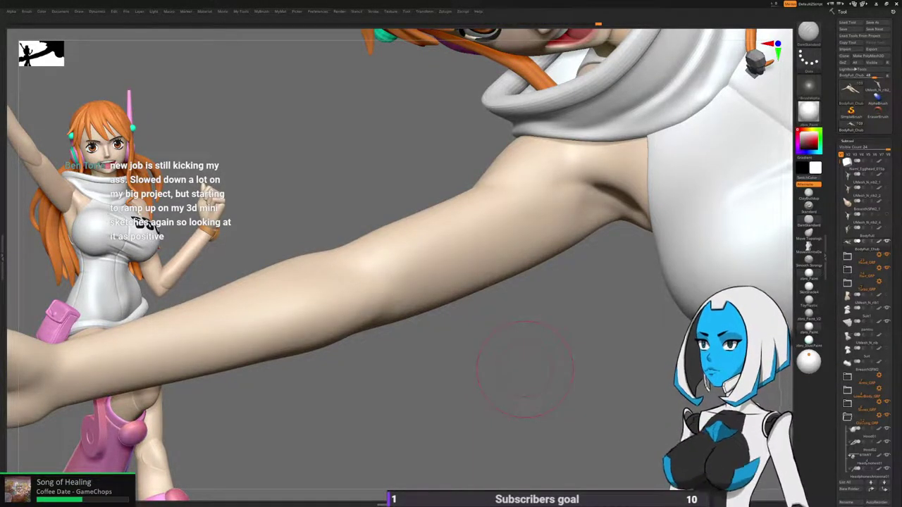
pyautogui.moveTo(525, 369)
pyautogui.mouseDown()
pyautogui.moveTo(530, 343)
pyautogui.moveTo(527, 369)
pyautogui.mouseUp()
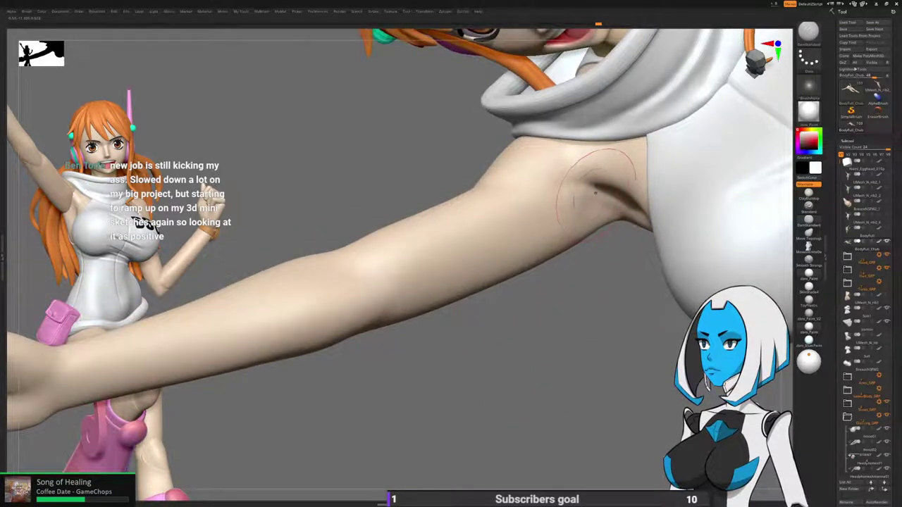
pyautogui.moveTo(593, 189); pyautogui.dragTo(527, 236)
pyautogui.moveTo(543, 204)
pyautogui.keyDown('shift'); pyautogui.mouseDown()
pyautogui.moveTo(524, 221)
pyautogui.moveTo(587, 196)
pyautogui.moveTo(574, 220)
pyautogui.mouseUp(); pyautogui.keyUp('shift')
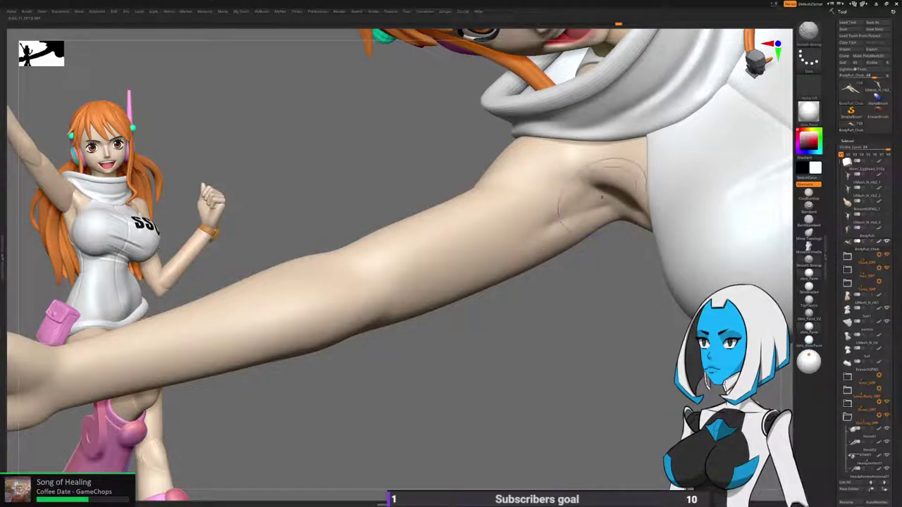
# Smooth the front armpit crease between the raised arm and the chest.
pyautogui.moveTo(451, 352)
pyautogui.mouseDown()
pyautogui.moveTo(409, 416)
pyautogui.moveTo(401, 373)
pyautogui.mouseUp()
pyautogui.moveTo(518, 243)
pyautogui.mouseDown(button='right')
pyautogui.moveTo(553, 262)
pyautogui.moveTo(556, 221)
pyautogui.mouseUp(button='right')
pyautogui.keyDown('shift'); pyautogui.moveTo(556, 221); pyautogui.dragTo(553, 218); pyautogui.keyUp('shift')
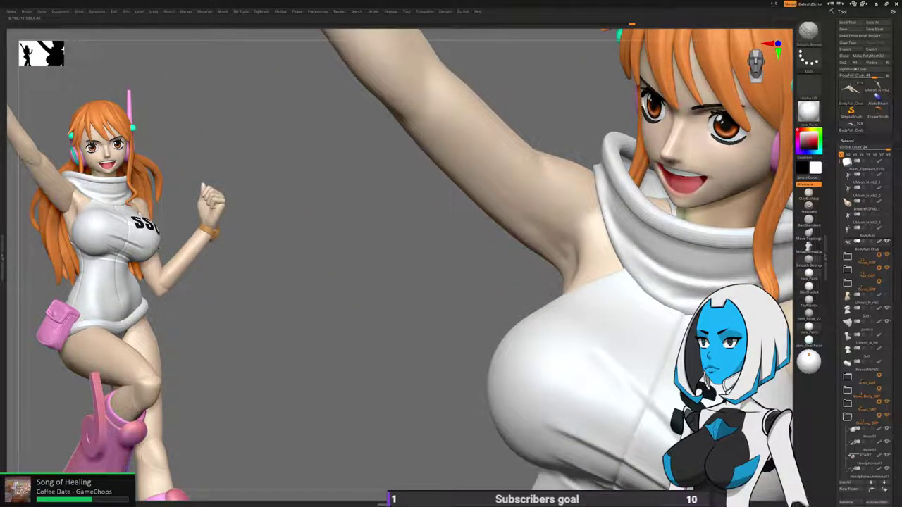
pyautogui.keyDown('shift'); pyautogui.moveTo(562, 255); pyautogui.dragTo(560, 270); pyautogui.keyUp('shift')
pyautogui.moveTo(550, 274); pyautogui.dragTo(561, 278, button='right')
pyautogui.keyDown('shift'); pyautogui.moveTo(560, 277); pyautogui.dragTo(557, 283); pyautogui.keyUp('shift')
pyautogui.moveTo(540, 287)
pyautogui.mouseDown(button='right')
pyautogui.moveTo(568, 275)
pyautogui.moveTo(584, 168)
pyautogui.mouseUp(button='right')
# Sharpen the crease inside the armpit hollow with DamStandard and soften its edges below the raised arm.
pyautogui.moveTo(573, 251)
pyautogui.mouseDown()
pyautogui.moveTo(594, 209)
pyautogui.moveTo(572, 262)
pyautogui.mouseUp()
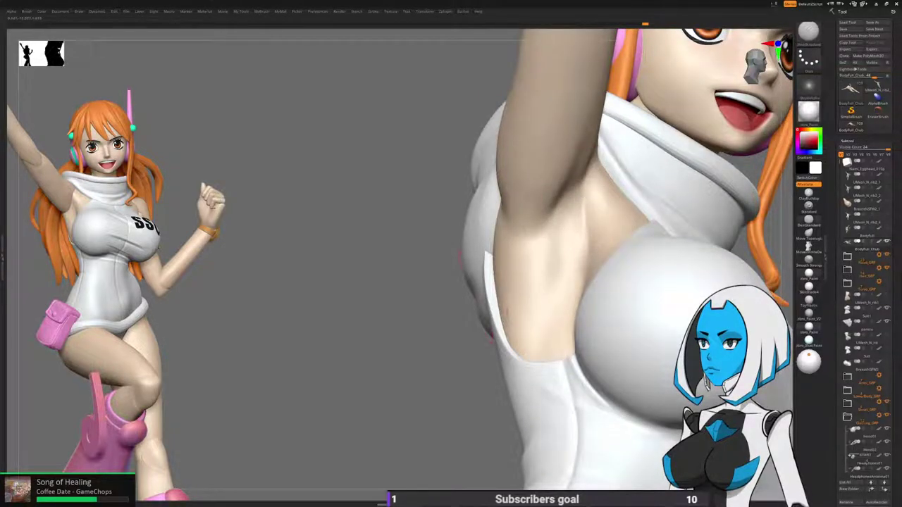
pyautogui.moveTo(563, 262); pyautogui.dragTo(599, 247, button='right')
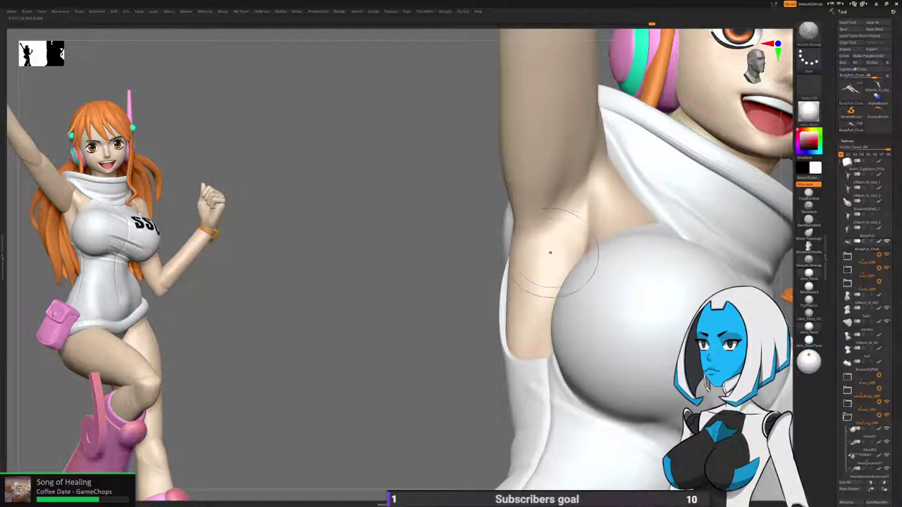
pyautogui.keyDown('shift'); pyautogui.moveTo(553, 249); pyautogui.dragTo(566, 204); pyautogui.keyUp('shift')
pyautogui.moveTo(566, 205); pyautogui.dragTo(575, 230, button='right')
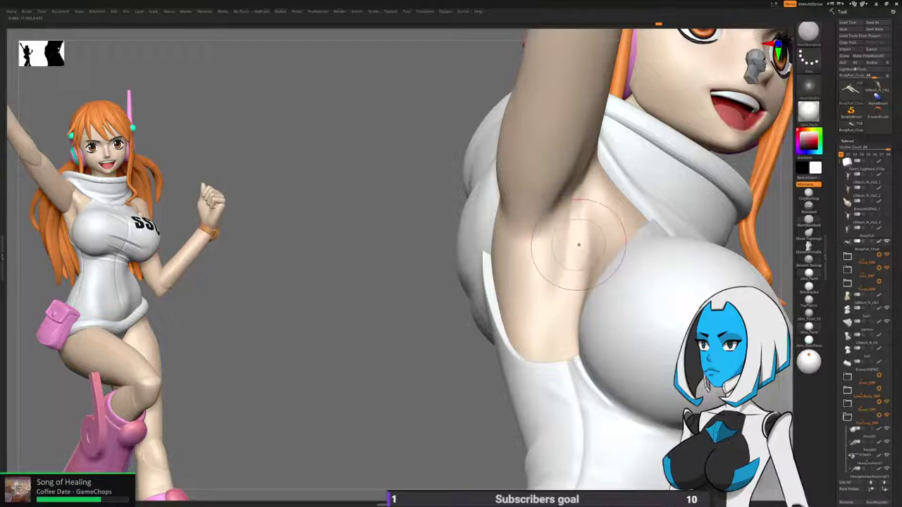
# Raise a subtle tendon ridge through the armpit hollow with the Standard brush and blend it into the side of the chest.
pyautogui.press('b')
pyautogui.click(590, 328)
pyautogui.press('space')
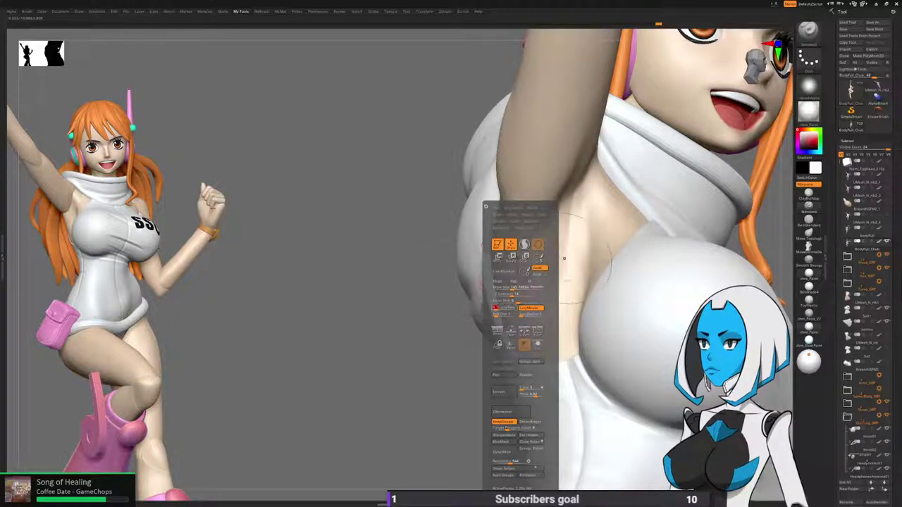
pyautogui.press('t')
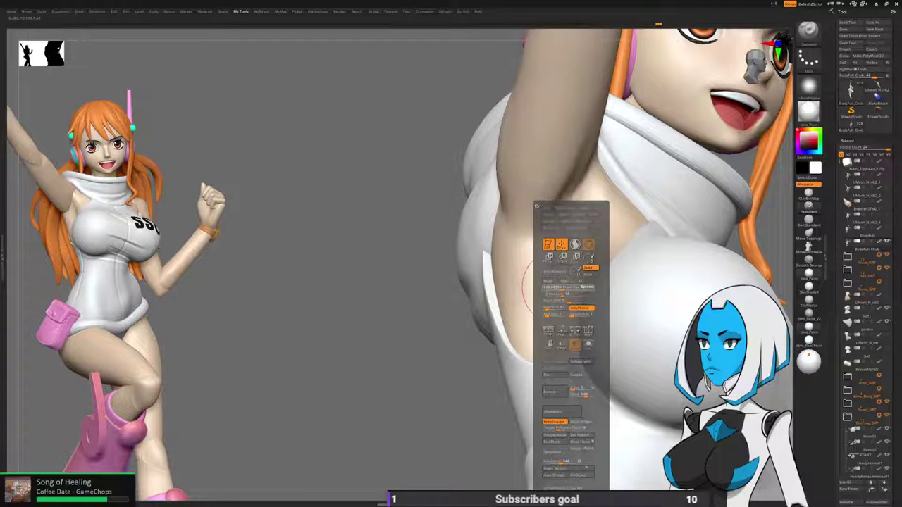
pyautogui.moveTo(556, 286)
pyautogui.mouseDown(button='right')
pyautogui.moveTo(519, 282)
pyautogui.moveTo(554, 204)
pyautogui.moveTo(545, 216)
pyautogui.mouseUp(button='right')
pyautogui.moveTo(550, 262); pyautogui.dragTo(541, 217)
pyautogui.moveTo(536, 200); pyautogui.dragTo(534, 224, button='right')
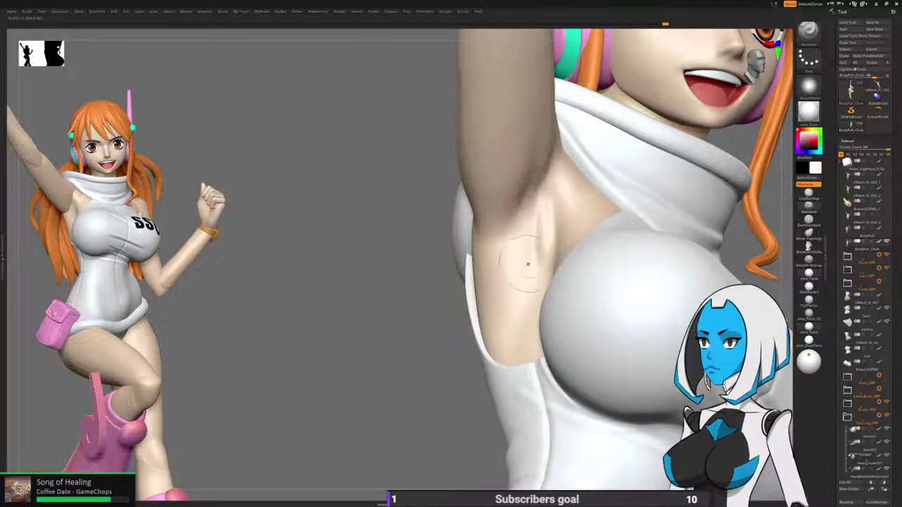
pyautogui.moveTo(515, 296); pyautogui.dragTo(524, 262, button='right')
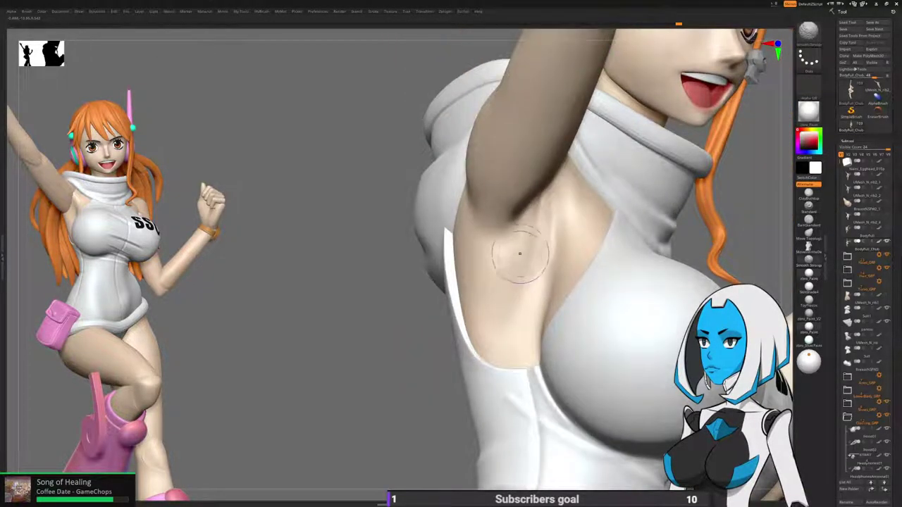
pyautogui.moveTo(547, 207); pyautogui.dragTo(544, 239)
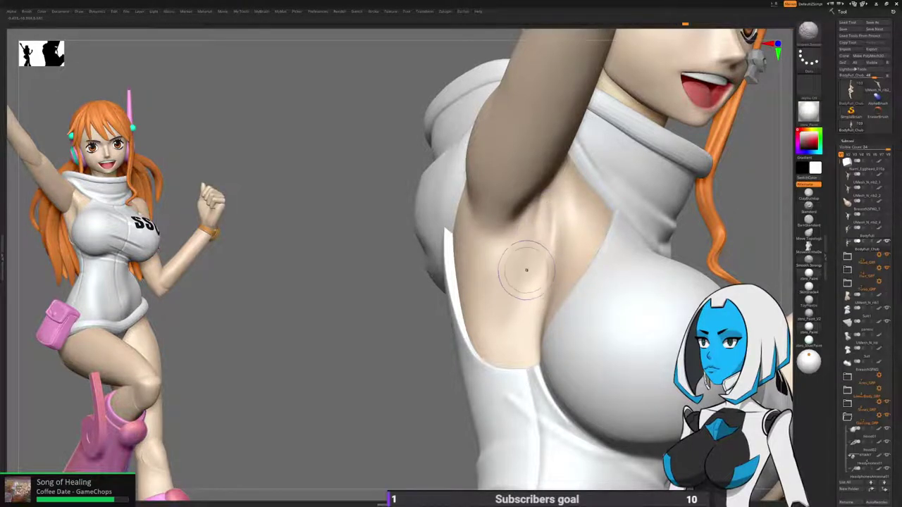
pyautogui.moveTo(525, 274); pyautogui.dragTo(525, 236, button='right')
pyautogui.moveTo(471, 304); pyautogui.dragTo(416, 307, button='right')
pyautogui.moveTo(521, 219); pyautogui.dragTo(514, 178, button='right')
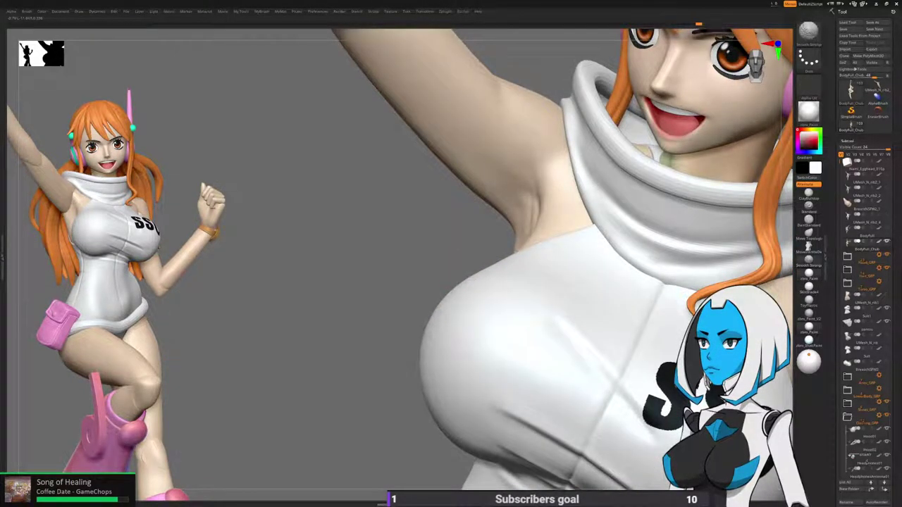
# Start defining the back of the raised arm's elbow with ClayBuildup and smooth the surface.
pyautogui.moveTo(460, 276)
pyautogui.mouseDown(button='right')
pyautogui.moveTo(483, 240)
pyautogui.moveTo(444, 255)
pyautogui.moveTo(445, 204)
pyautogui.moveTo(527, 248)
pyautogui.moveTo(590, 246)
pyautogui.moveTo(431, 244)
pyautogui.moveTo(431, 204)
pyautogui.moveTo(487, 206)
pyautogui.moveTo(493, 236)
pyautogui.moveTo(535, 234)
pyautogui.mouseUp(button='right')
pyautogui.press('space')
pyautogui.click(511, 270)
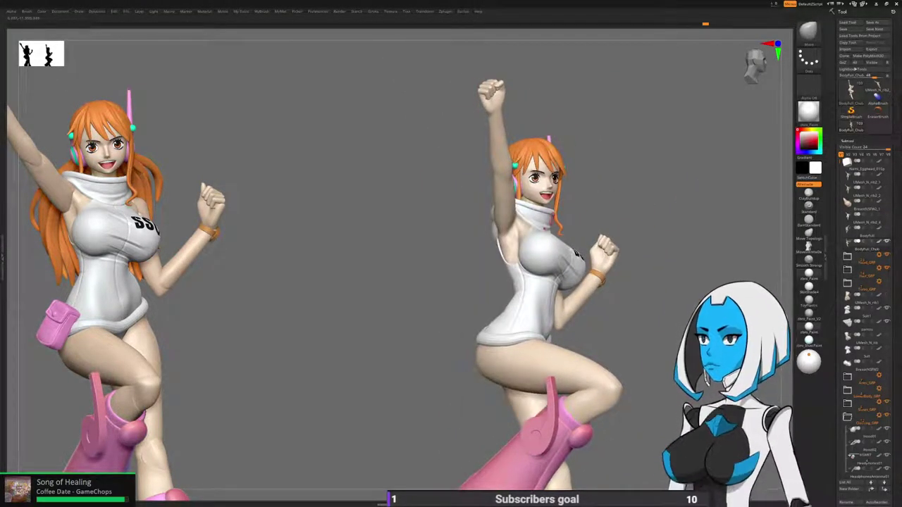
pyautogui.press('space')
pyautogui.click(543, 301)
pyautogui.moveTo(522, 185)
pyautogui.keyDown('ctrl'); pyautogui.mouseDown(button='right')
pyautogui.moveTo(533, 209)
pyautogui.moveTo(586, 248)
pyautogui.moveTo(588, 267)
pyautogui.moveTo(570, 298)
pyautogui.mouseUp(button='right'); pyautogui.keyUp('ctrl')
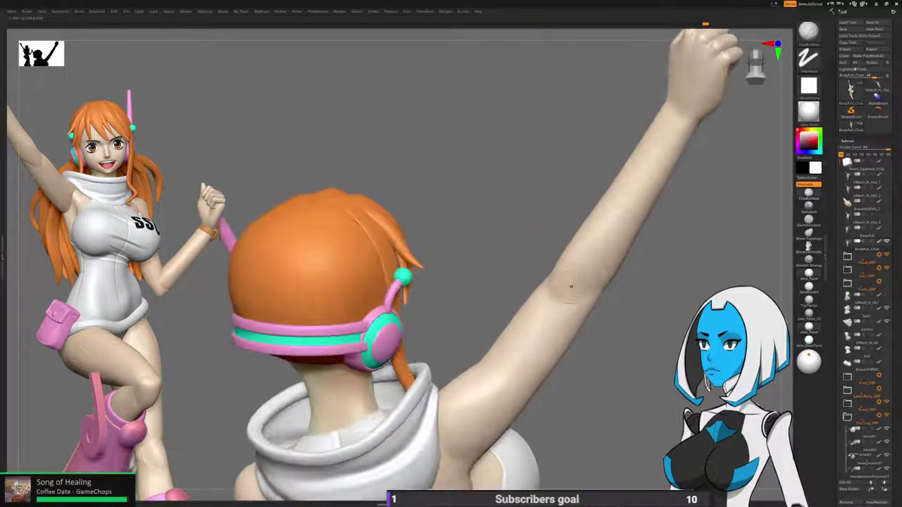
pyautogui.keyDown('shift'); pyautogui.moveTo(538, 311); pyautogui.dragTo(568, 275); pyautogui.keyUp('shift')
pyautogui.moveTo(593, 308)
pyautogui.mouseDown(button='right')
pyautogui.moveTo(615, 285)
pyautogui.moveTo(585, 296)
pyautogui.mouseUp(button='right')
# Sculpt the bony tip of the raised arm's elbow and the shallow hollows beside it.
pyautogui.press('b')
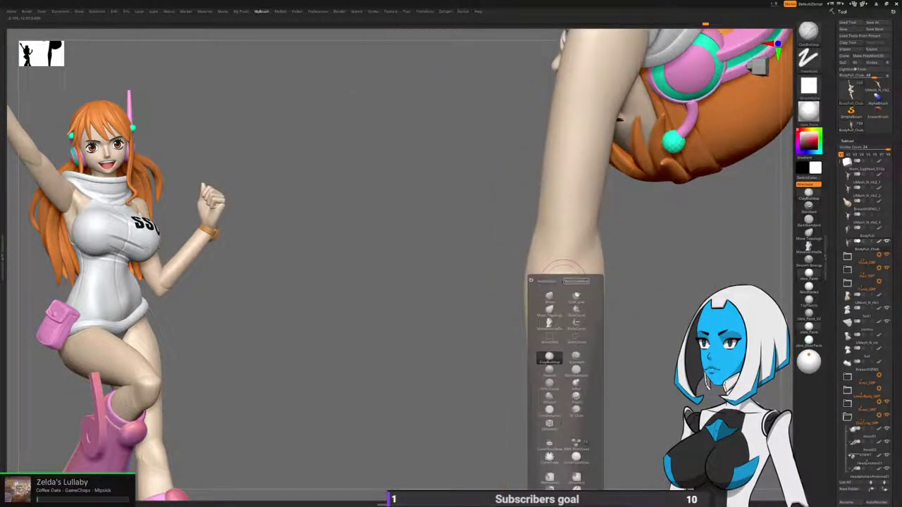
pyautogui.press('space')
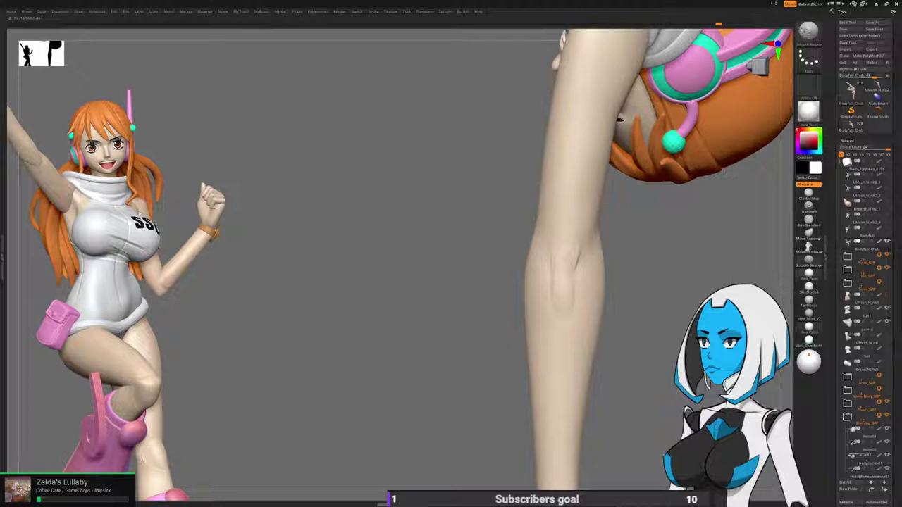
pyautogui.moveTo(533, 256); pyautogui.dragTo(541, 231)
pyautogui.moveTo(542, 311); pyautogui.dragTo(540, 281)
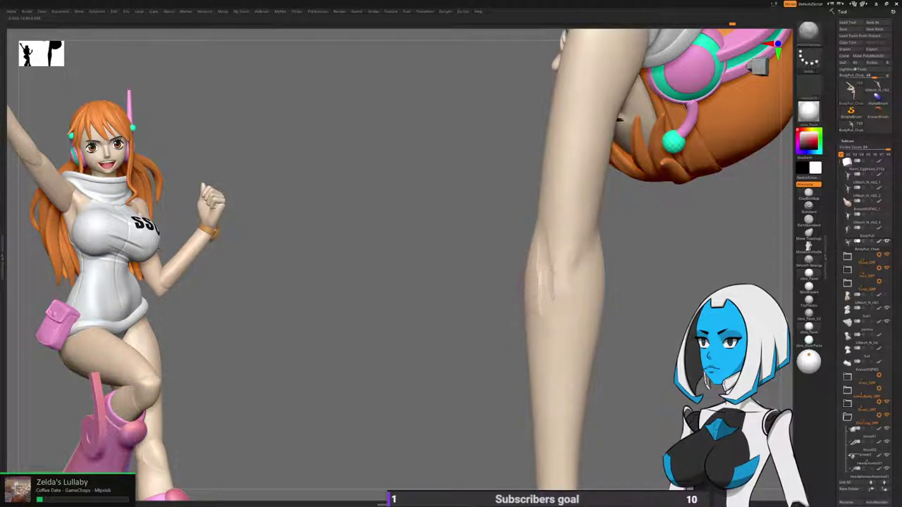
# Add volume along the sides of the elbow with ClayBuildup and smooth it around the bony tip.
pyautogui.press('b')
pyautogui.press('c')
pyautogui.press('b')
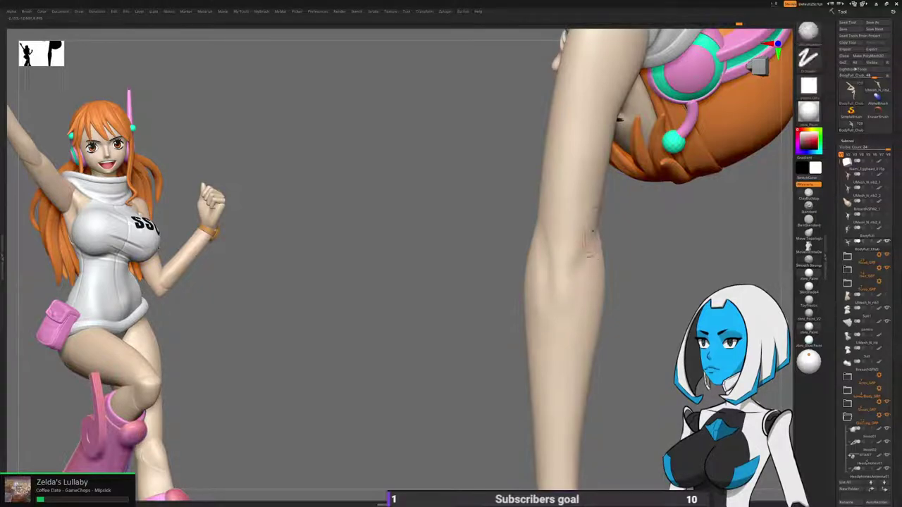
pyautogui.press('b')
pyautogui.press('s')
pyautogui.press('t')
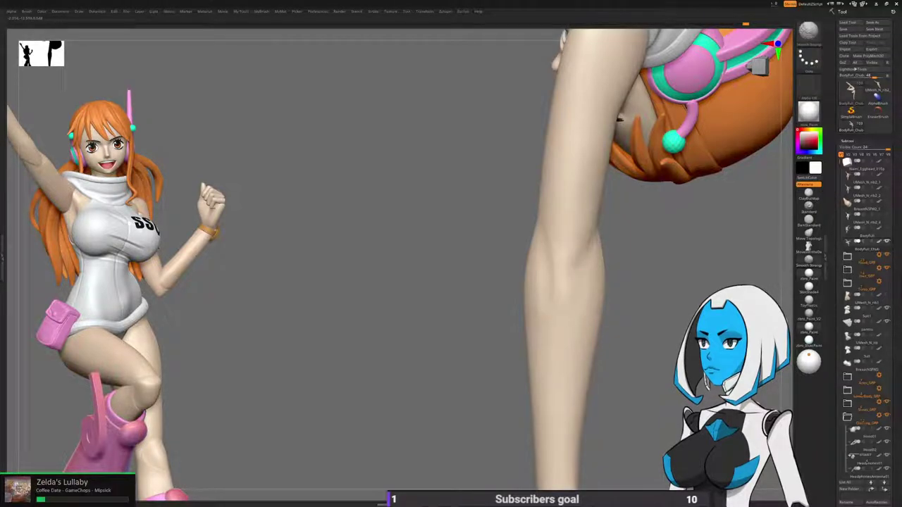
pyautogui.moveTo(437, 303); pyautogui.dragTo(489, 303)
pyautogui.keyDown('shift'); pyautogui.moveTo(562, 291); pyautogui.dragTo(560, 313); pyautogui.keyUp('shift')
# Refine the elbow's side transition between upper arm and forearm with ClayBuildup and smooth it toward the inner elbow.
pyautogui.moveTo(493, 317); pyautogui.dragTo(423, 310)
pyautogui.moveTo(550, 338); pyautogui.dragTo(620, 331)
pyautogui.moveTo(620, 211); pyautogui.dragTo(595, 412)
pyautogui.moveTo(592, 407); pyautogui.dragTo(541, 265, button='right')
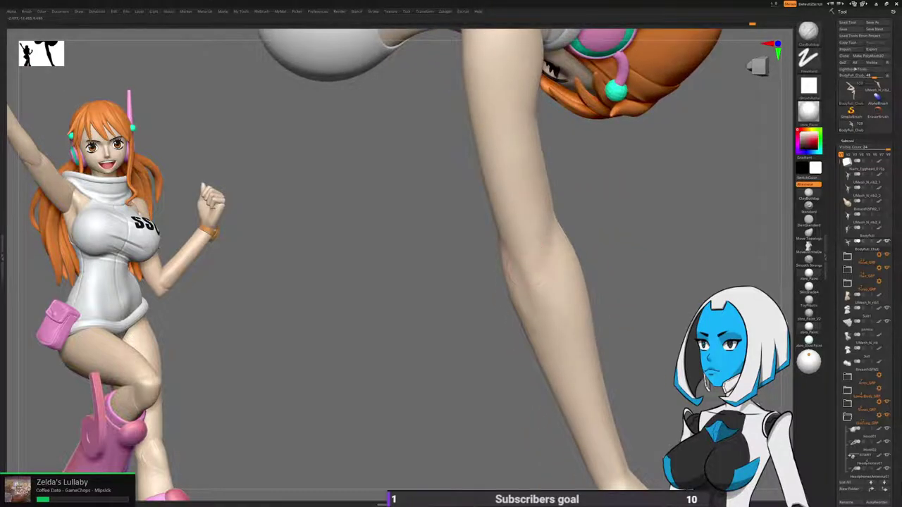
pyautogui.press('b')
pyautogui.click(591, 293)
pyautogui.moveTo(590, 293); pyautogui.dragTo(657, 283, button='right')
pyautogui.press('space')
pyautogui.moveTo(523, 287); pyautogui.dragTo(531, 288)
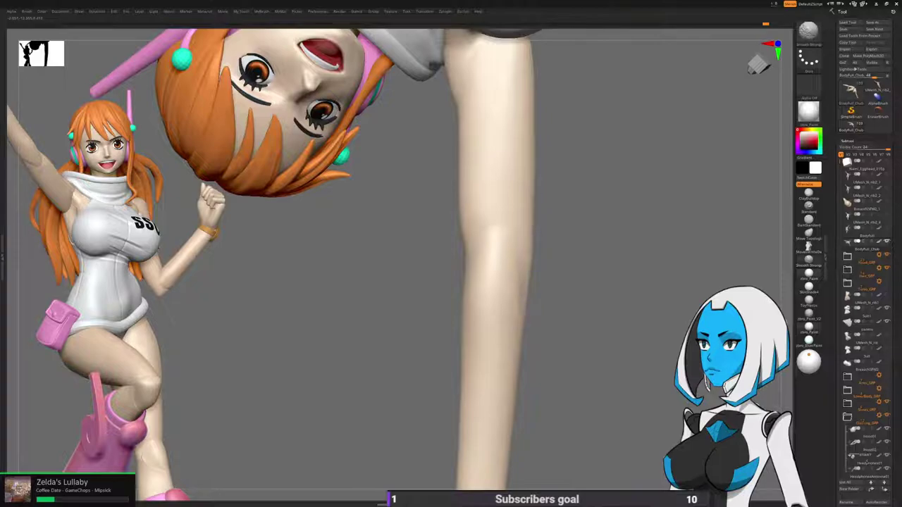
# Adjust the inner elbow contour of the raised arm and smooth it into the forearm.
pyautogui.keyDown('ctrl'); pyautogui.moveTo(554, 239); pyautogui.dragTo(582, 269, button='right'); pyautogui.keyUp('ctrl')
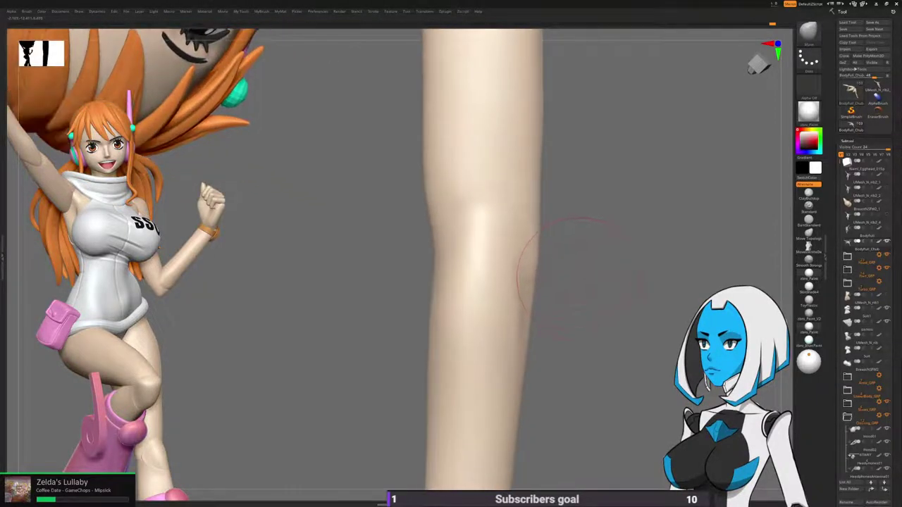
pyautogui.press('space')
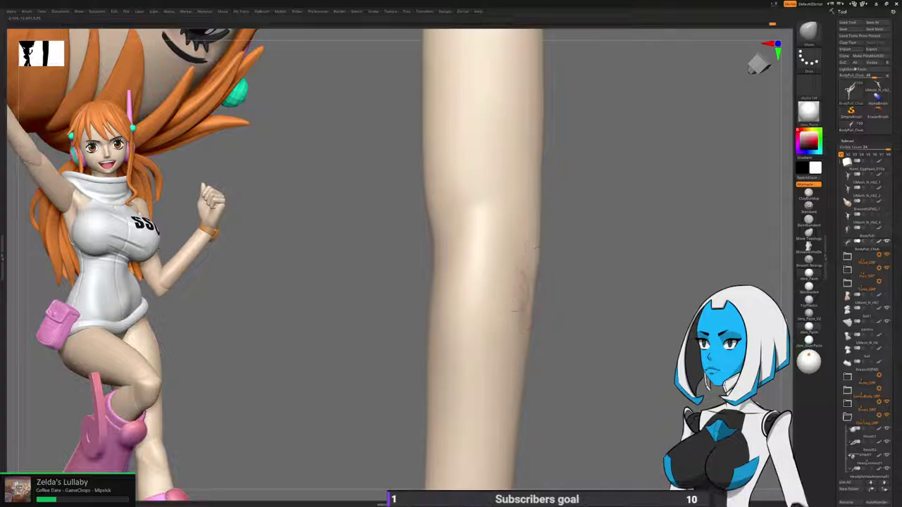
pyautogui.moveTo(526, 280)
pyautogui.keyDown('shift'); pyautogui.mouseDown()
pyautogui.moveTo(528, 237)
pyautogui.moveTo(539, 256)
pyautogui.mouseUp(); pyautogui.keyUp('shift')
pyautogui.moveTo(541, 253)
pyautogui.keyDown('ctrl'); pyautogui.mouseDown(button='right')
pyautogui.moveTo(535, 229)
pyautogui.moveTo(655, 236)
pyautogui.moveTo(644, 224)
pyautogui.moveTo(683, 225)
pyautogui.mouseUp(button='right'); pyautogui.keyUp('ctrl')
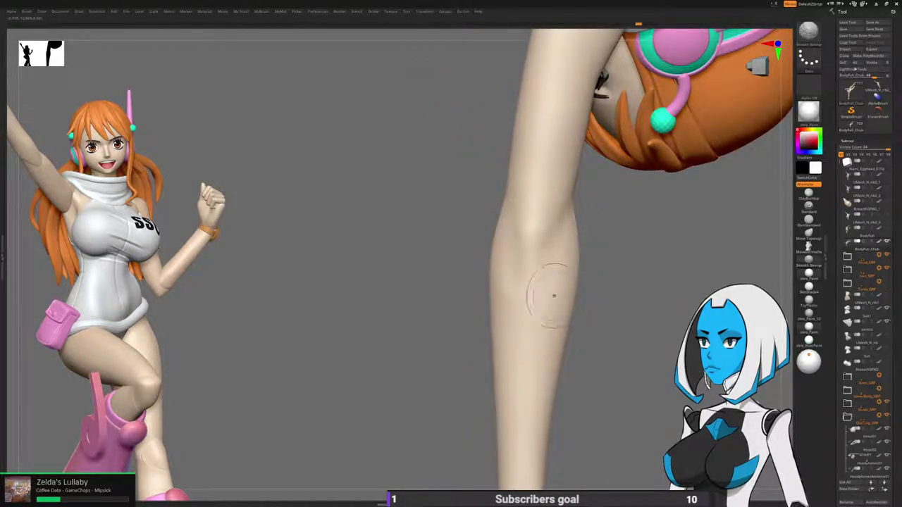
pyautogui.moveTo(542, 268)
pyautogui.keyDown('ctrl'); pyautogui.mouseDown(button='right')
pyautogui.moveTo(528, 183)
pyautogui.moveTo(557, 303)
pyautogui.moveTo(437, 292)
pyautogui.moveTo(443, 360)
pyautogui.moveTo(423, 338)
pyautogui.moveTo(448, 359)
pyautogui.moveTo(436, 345)
pyautogui.moveTo(486, 258)
pyautogui.mouseUp(button='right'); pyautogui.keyUp('ctrl')
# Build up the forearm muscle just past the raised arm's elbow with ClayBuildup and smooth the strokes.
pyautogui.press('b')
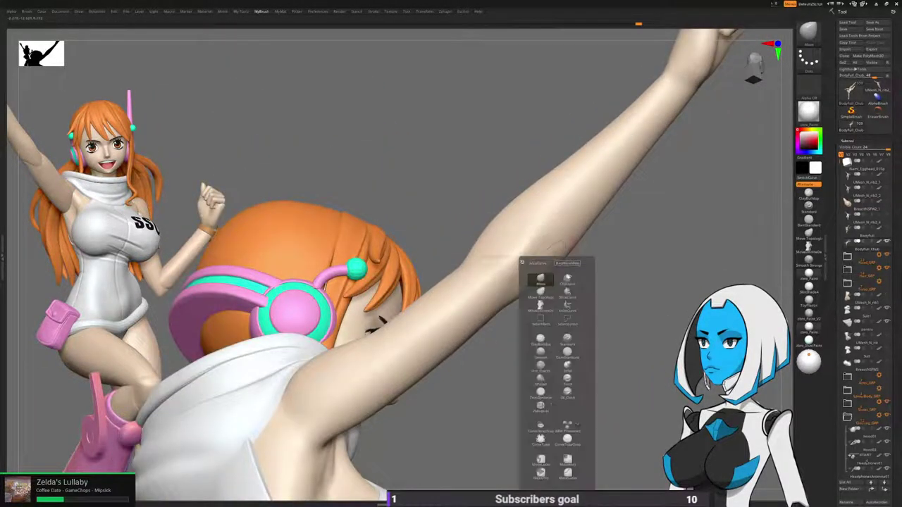
pyautogui.press('c')
pyautogui.press('b')
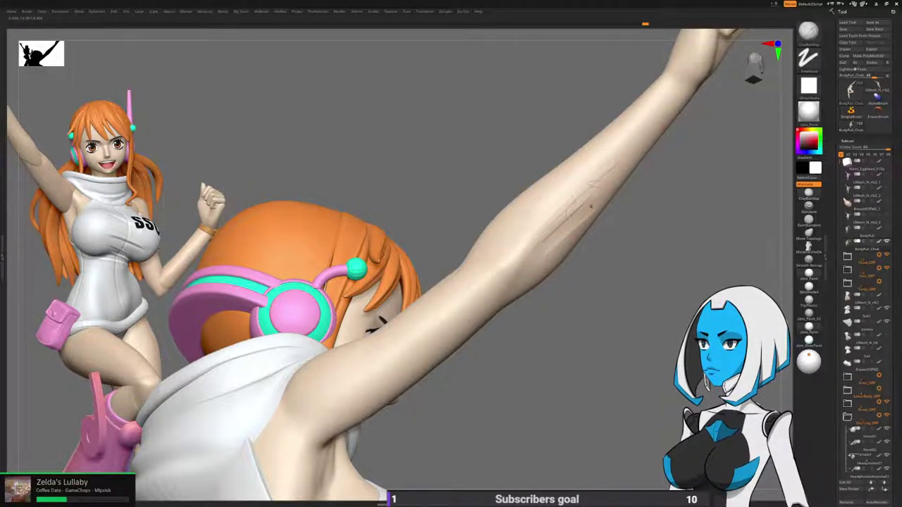
pyautogui.moveTo(582, 207); pyautogui.dragTo(603, 210, button='right')
pyautogui.moveTo(602, 182); pyautogui.dragTo(566, 211)
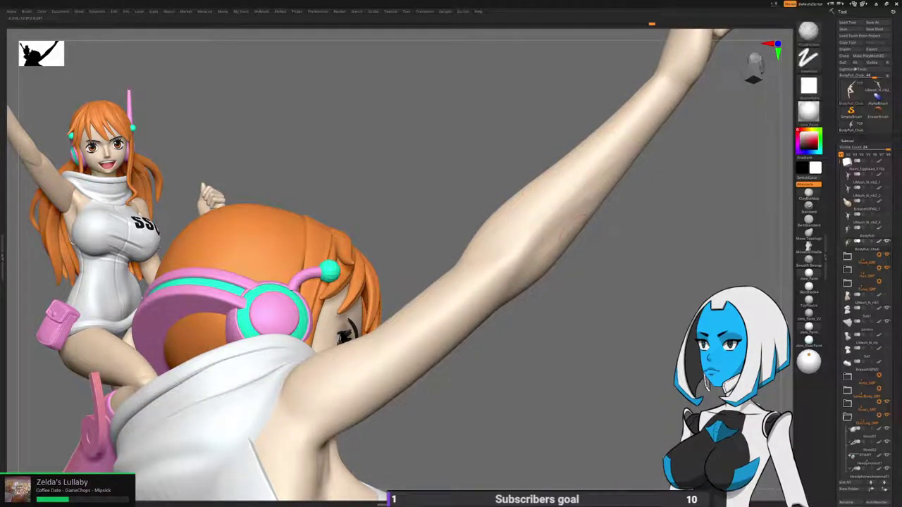
pyautogui.press('space')
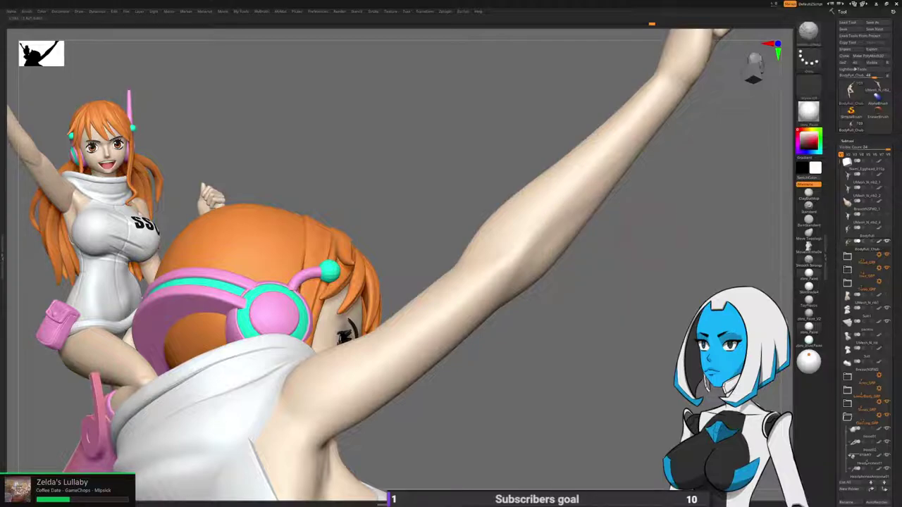
pyautogui.moveTo(620, 274)
pyautogui.keyDown('alt'); pyautogui.mouseDown()
pyautogui.moveTo(607, 169)
pyautogui.moveTo(655, 194)
pyautogui.moveTo(652, 282)
pyautogui.moveTo(634, 179)
pyautogui.moveTo(532, 247)
pyautogui.moveTo(569, 287)
pyautogui.moveTo(553, 278)
pyautogui.mouseUp(); pyautogui.keyUp('alt')
# Build up the back of the raised arm's wrist with ClayBuildup and smooth it into the forearm.
pyautogui.press('space')
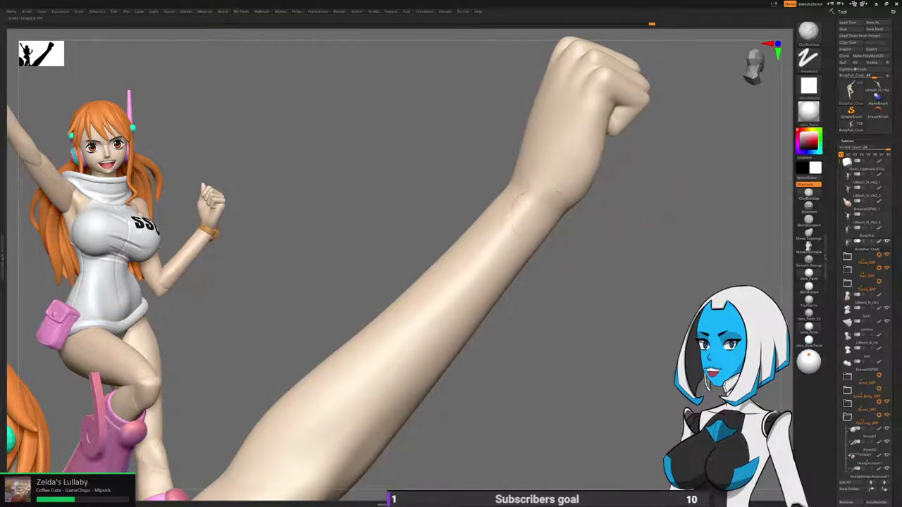
pyautogui.moveTo(551, 238); pyautogui.dragTo(569, 239)
pyautogui.press('space')
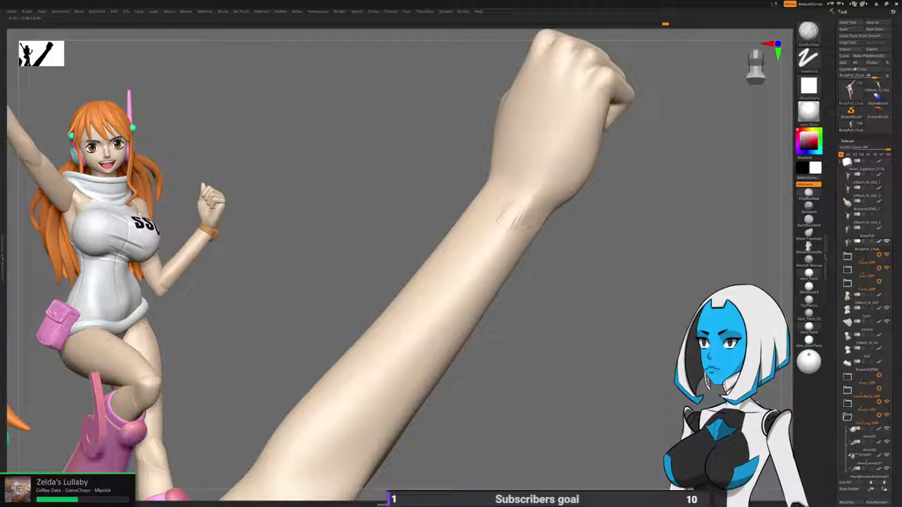
pyautogui.moveTo(508, 229)
pyautogui.keyDown('shift'); pyautogui.mouseDown()
pyautogui.moveTo(520, 215)
pyautogui.moveTo(512, 224)
pyautogui.mouseUp(); pyautogui.keyUp('shift')
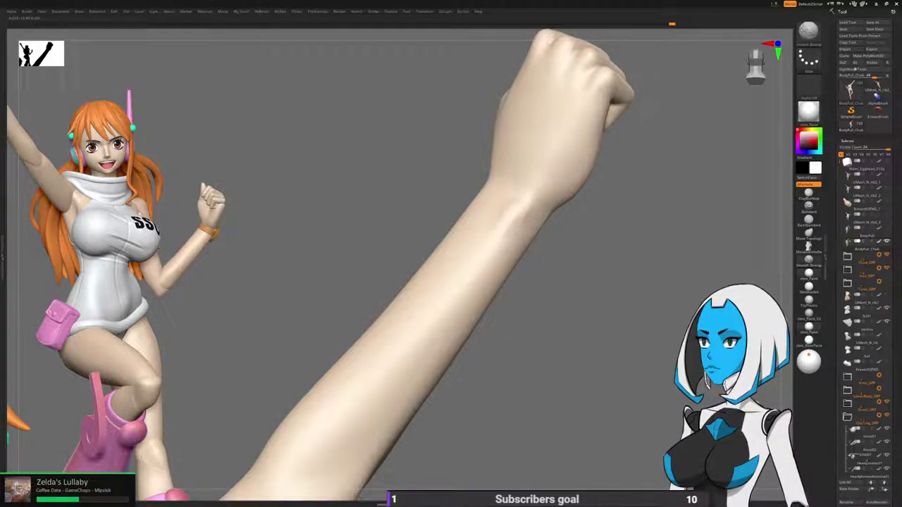
# Adjust the brush settings, touch up the fold at the back of the raised arm's armpit and smooth it.
pyautogui.moveTo(563, 338)
pyautogui.mouseDown()
pyautogui.moveTo(599, 310)
pyautogui.moveTo(591, 317)
pyautogui.moveTo(582, 261)
pyautogui.moveTo(651, 271)
pyautogui.moveTo(648, 225)
pyautogui.mouseUp()
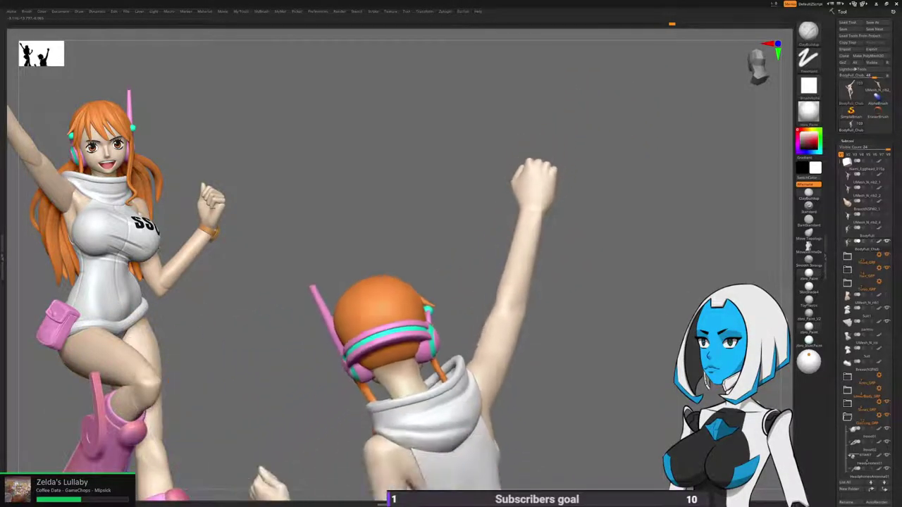
pyautogui.keyDown('alt'); pyautogui.moveTo(648, 282); pyautogui.dragTo(605, 282); pyautogui.keyUp('alt')
pyautogui.keyDown('alt'); pyautogui.moveTo(605, 339); pyautogui.dragTo(634, 309); pyautogui.keyUp('alt')
pyautogui.moveTo(634, 394); pyautogui.dragTo(670, 359)
pyautogui.press('space')
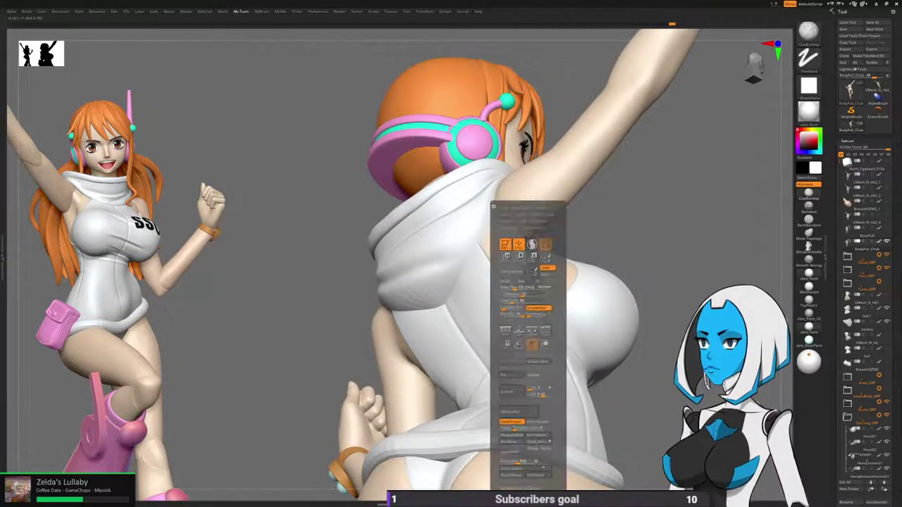
pyautogui.press('space')
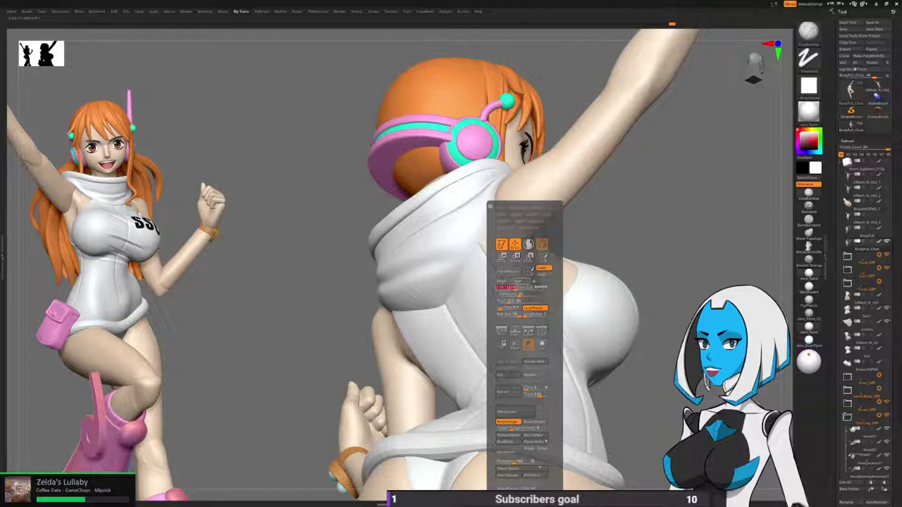
pyautogui.moveTo(518, 239); pyautogui.dragTo(527, 226)
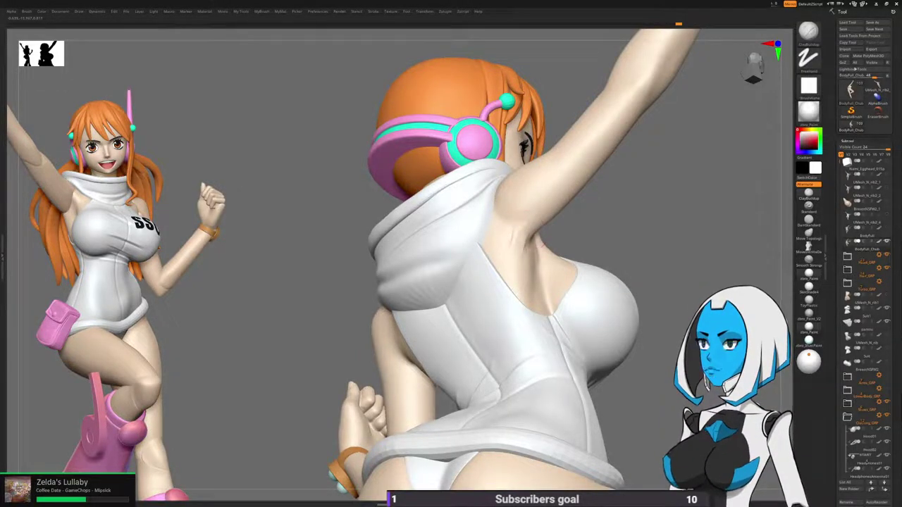
pyautogui.keyDown('shift'); pyautogui.moveTo(520, 274); pyautogui.dragTo(527, 256); pyautogui.keyUp('shift')
# Examine the raised arm and the whole pose from the front, and the bent arm from behind.
pyautogui.moveTo(530, 255)
pyautogui.mouseDown(button='right')
pyautogui.moveTo(614, 225)
pyautogui.moveTo(448, 228)
pyautogui.mouseUp(button='right')
pyautogui.moveTo(450, 320)
pyautogui.keyDown('ctrl'); pyautogui.mouseDown(button='right')
pyautogui.moveTo(451, 270)
pyautogui.moveTo(462, 339)
pyautogui.mouseUp(button='right'); pyautogui.keyUp('ctrl')
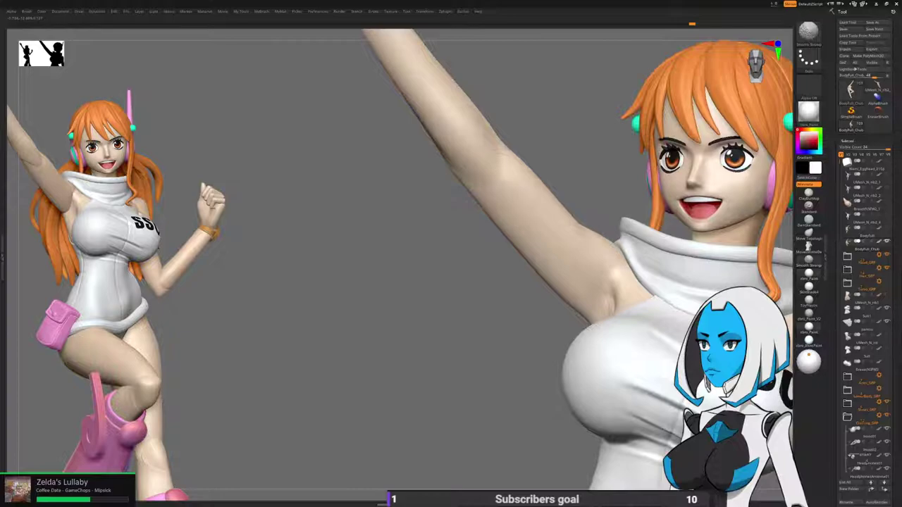
pyautogui.moveTo(482, 285)
pyautogui.keyDown('ctrl'); pyautogui.mouseDown(button='right')
pyautogui.moveTo(441, 280)
pyautogui.moveTo(457, 288)
pyautogui.moveTo(390, 293)
pyautogui.mouseUp(button='right'); pyautogui.keyUp('ctrl')
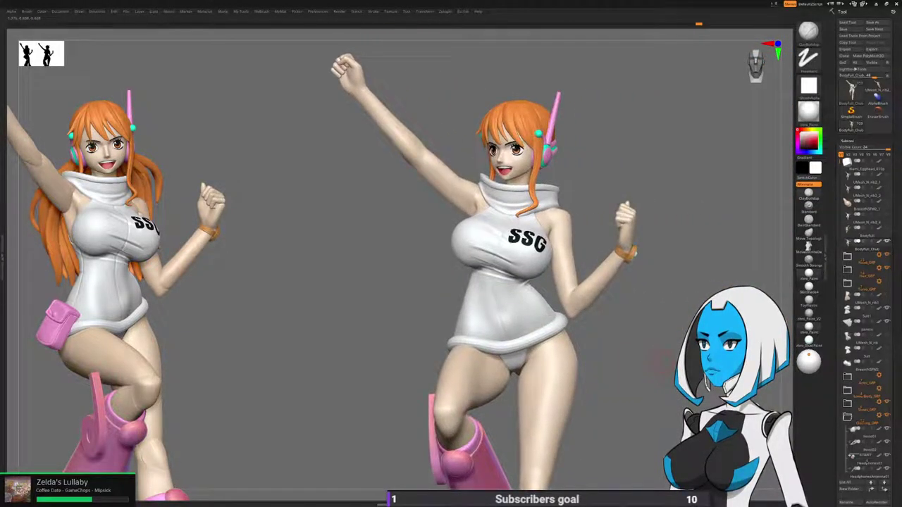
pyautogui.keyDown('alt'); pyautogui.moveTo(666, 367); pyautogui.dragTo(599, 321, button='right'); pyautogui.keyUp('alt')
pyautogui.keyDown('ctrl'); pyautogui.moveTo(599, 320); pyautogui.dragTo(676, 321, button='right'); pyautogui.keyUp('ctrl')
pyautogui.moveTo(422, 272); pyautogui.dragTo(497, 291, button='right')
pyautogui.moveTo(502, 285)
pyautogui.mouseDown()
pyautogui.moveTo(494, 304)
pyautogui.moveTo(501, 288)
pyautogui.mouseUp()
pyautogui.moveTo(584, 356); pyautogui.dragTo(473, 380)
pyautogui.moveTo(577, 292)
pyautogui.mouseDown(button='right')
pyautogui.moveTo(543, 296)
pyautogui.moveTo(557, 302)
pyautogui.mouseUp(button='right')
pyautogui.moveTo(557, 303); pyautogui.dragTo(517, 310)
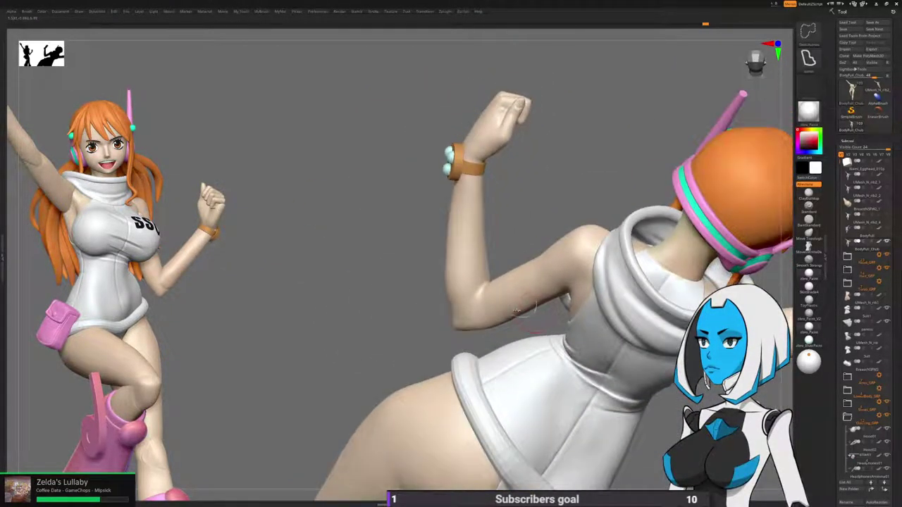
# Isolate the bent arm's polygroup so only the upper arm and forearm of the body remain shown.
pyautogui.press('c')
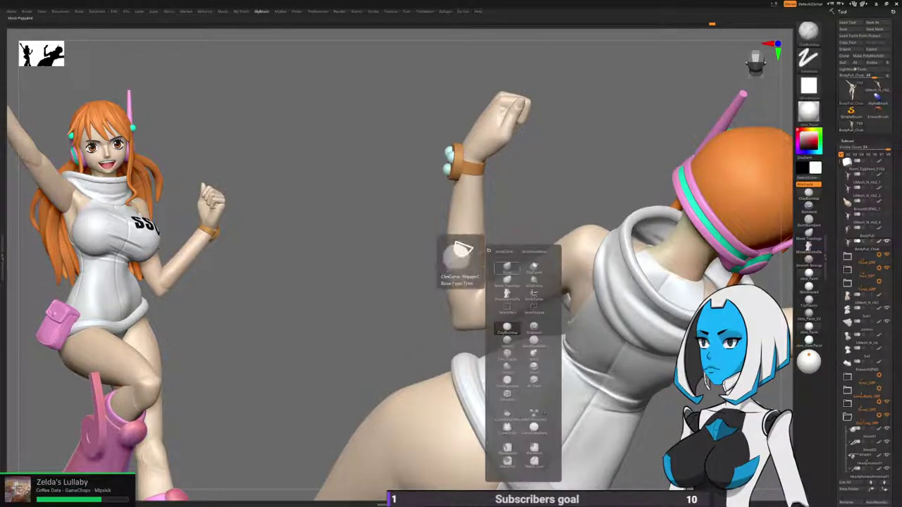
pyautogui.click(507, 309)
pyautogui.keyDown('ctrl'); pyautogui.keyDown('shift'); pyautogui.click(469, 293); pyautogui.keyUp('shift'); pyautogui.keyUp('ctrl')
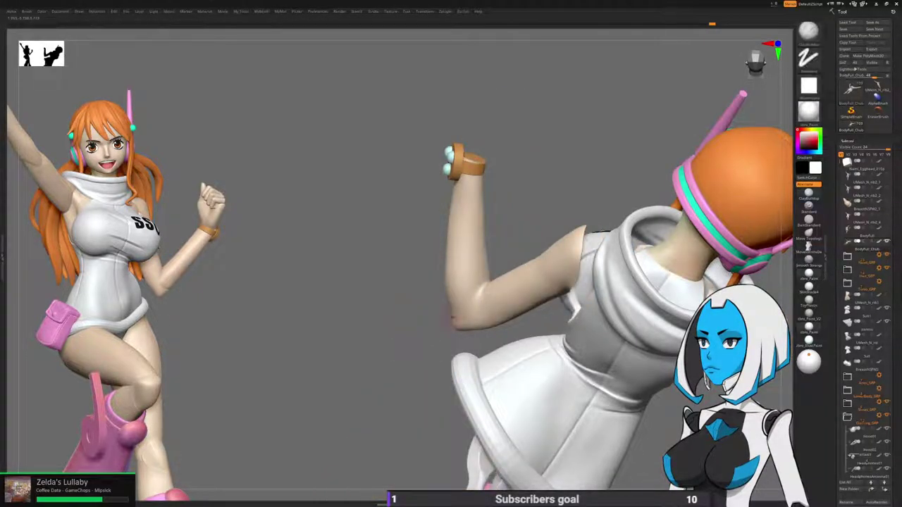
pyautogui.press('space')
pyautogui.click(545, 345)
pyautogui.moveTo(545, 344)
pyautogui.keyDown('ctrl'); pyautogui.mouseDown(button='right')
pyautogui.moveTo(528, 272)
pyautogui.moveTo(582, 246)
pyautogui.moveTo(552, 244)
pyautogui.mouseUp(button='right'); pyautogui.keyUp('ctrl')
# Define the crease of the bent arm's inner elbow with the DamStandard brush.
pyautogui.press('c')
pyautogui.click(528, 320)
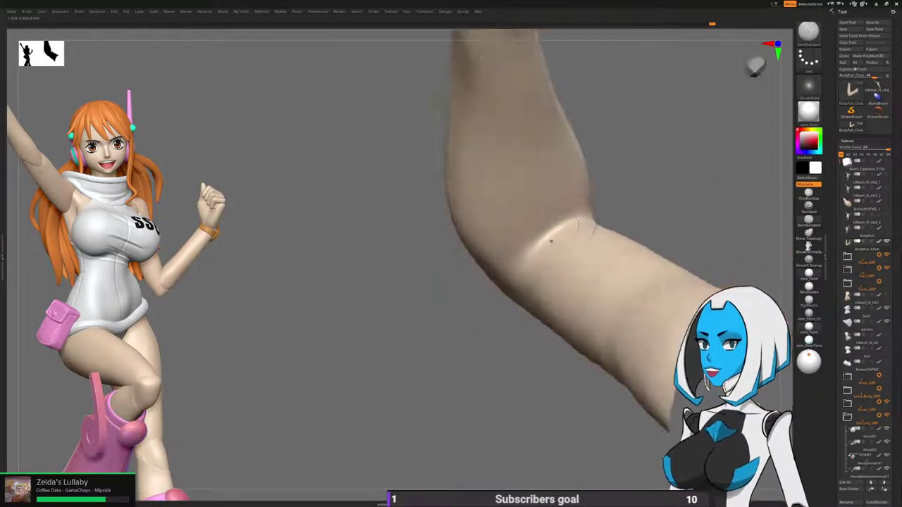
pyautogui.press('space')
pyautogui.moveTo(543, 288)
pyautogui.mouseDown(button='right')
pyautogui.moveTo(635, 224)
pyautogui.moveTo(557, 248)
pyautogui.moveTo(526, 229)
pyautogui.mouseUp(button='right')
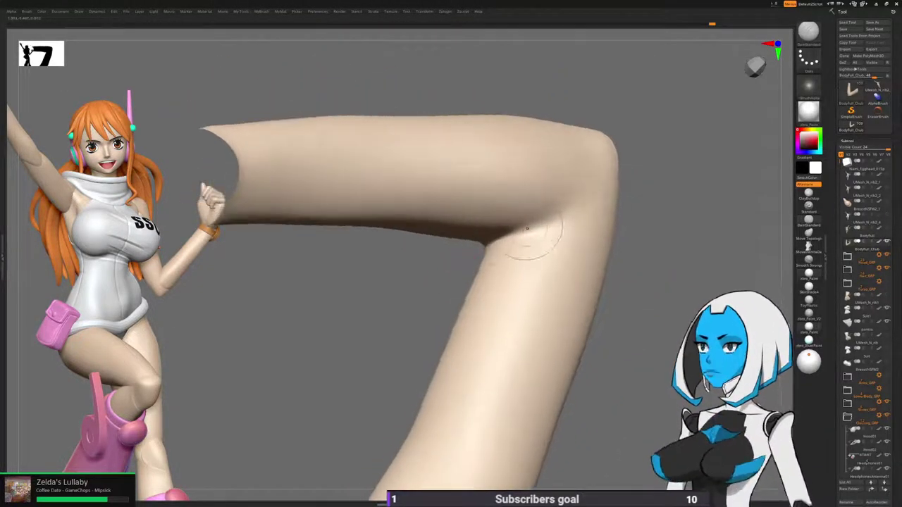
pyautogui.moveTo(568, 211); pyautogui.dragTo(563, 197)
pyautogui.moveTo(563, 197); pyautogui.dragTo(669, 225, button='right')
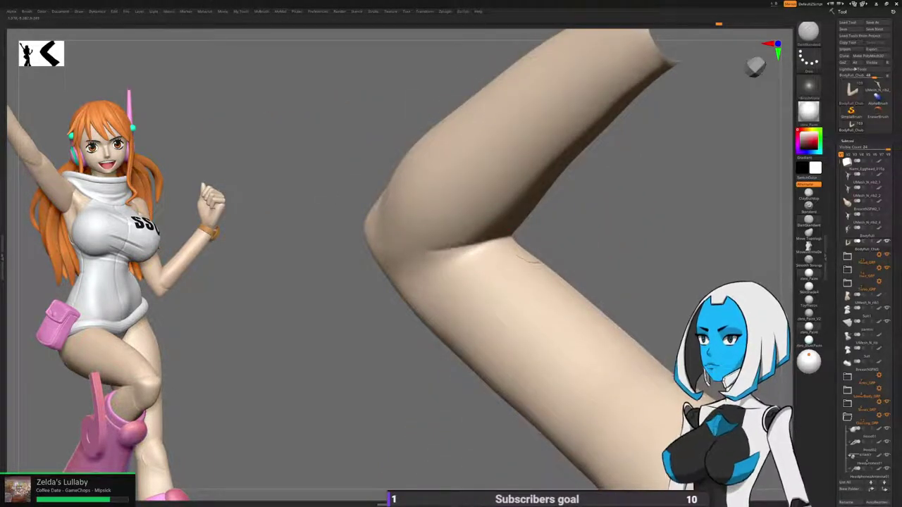
pyautogui.moveTo(518, 250); pyautogui.dragTo(495, 253, button='right')
pyautogui.moveTo(418, 291)
pyautogui.mouseDown(button='right')
pyautogui.moveTo(418, 255)
pyautogui.moveTo(433, 276)
pyautogui.moveTo(536, 282)
pyautogui.moveTo(557, 271)
pyautogui.moveTo(571, 240)
pyautogui.moveTo(560, 322)
pyautogui.mouseUp(button='right')
pyautogui.moveTo(502, 291); pyautogui.dragTo(525, 271, button='right')
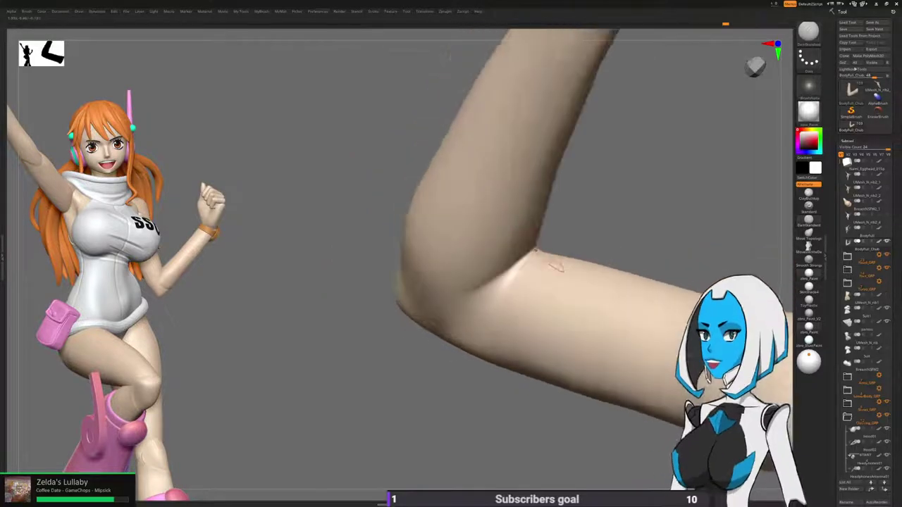
# Soften the transition beside the bent arm's inner elbow crease with ClayBuildup.
pyautogui.press('b')
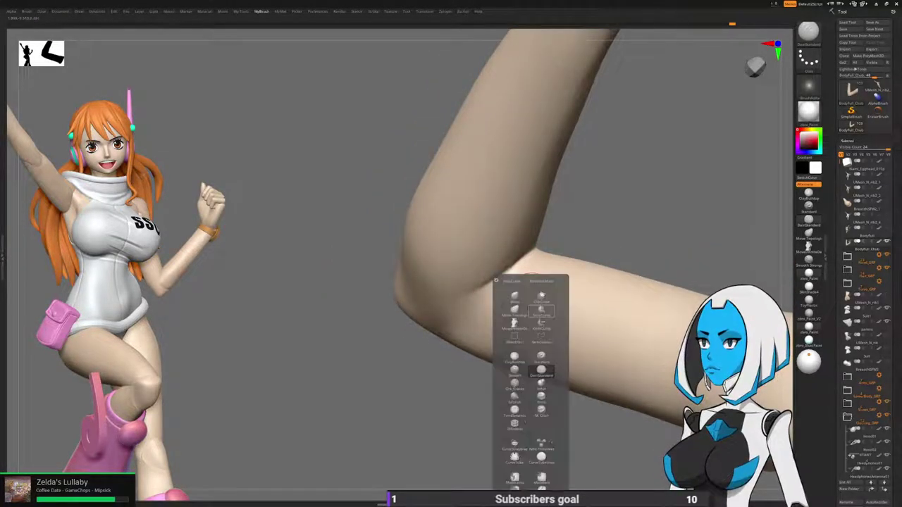
pyautogui.click(514, 357)
pyautogui.moveTo(628, 282)
pyautogui.mouseDown(button='right')
pyautogui.moveTo(499, 372)
pyautogui.moveTo(477, 416)
pyautogui.mouseUp(button='right')
pyautogui.press('space')
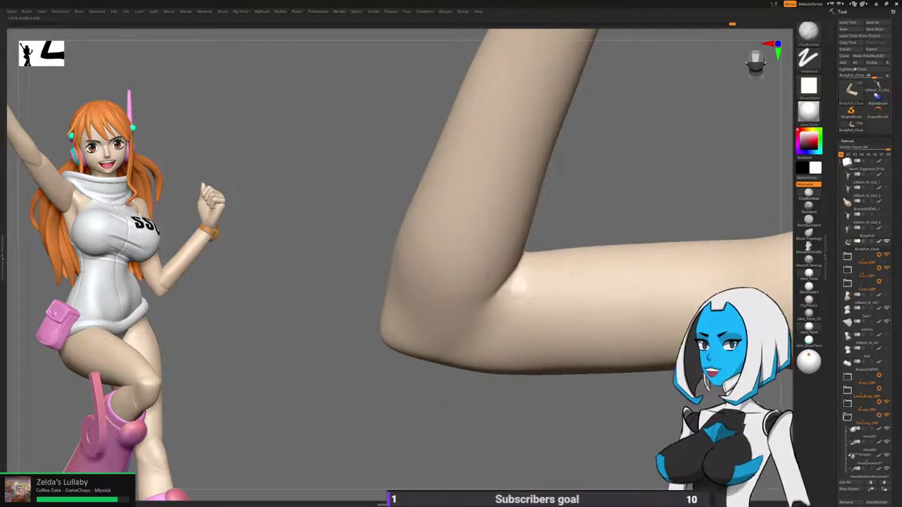
pyautogui.moveTo(554, 291); pyautogui.dragTo(527, 391, button='right')
pyautogui.moveTo(493, 291)
pyautogui.mouseDown()
pyautogui.moveTo(489, 314)
pyautogui.moveTo(467, 290)
pyautogui.mouseUp()
pyautogui.moveTo(466, 291)
pyautogui.mouseDown(button='right')
pyautogui.moveTo(493, 282)
pyautogui.moveTo(493, 243)
pyautogui.moveTo(493, 289)
pyautogui.moveTo(526, 265)
pyautogui.mouseUp(button='right')
# Lasso-mask the forearm along the inner elbow crease and shape the upper arm's side of the fold.
pyautogui.keyDown('ctrl'); pyautogui.moveTo(498, 215); pyautogui.dragTo(478, 247); pyautogui.keyUp('ctrl')
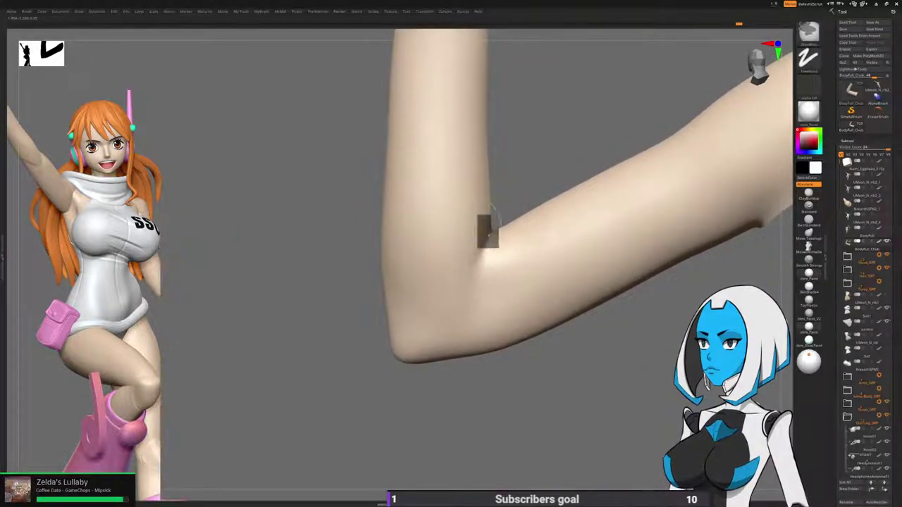
pyautogui.press('b')
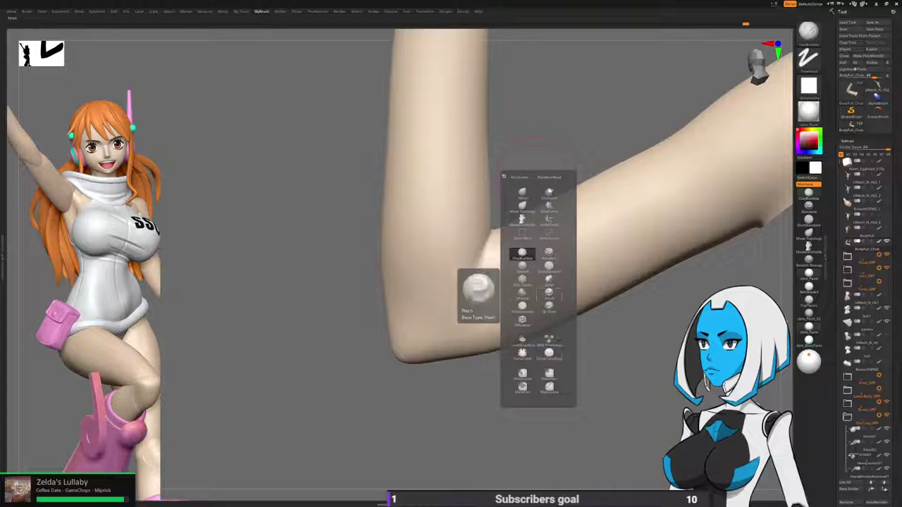
pyautogui.click(522, 375)
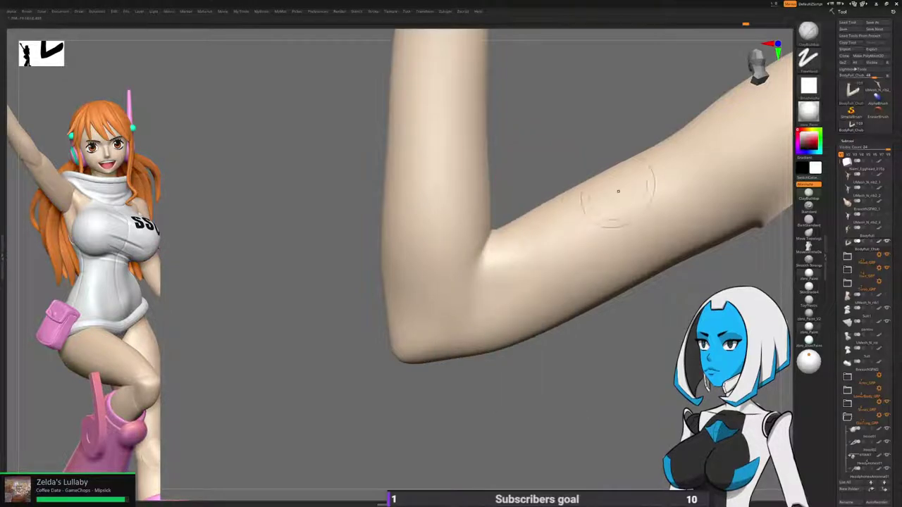
pyautogui.moveTo(497, 212)
pyautogui.keyDown('ctrl'); pyautogui.mouseDown()
pyautogui.moveTo(329, 303)
pyautogui.moveTo(463, 67)
pyautogui.mouseUp(); pyautogui.keyUp('ctrl')
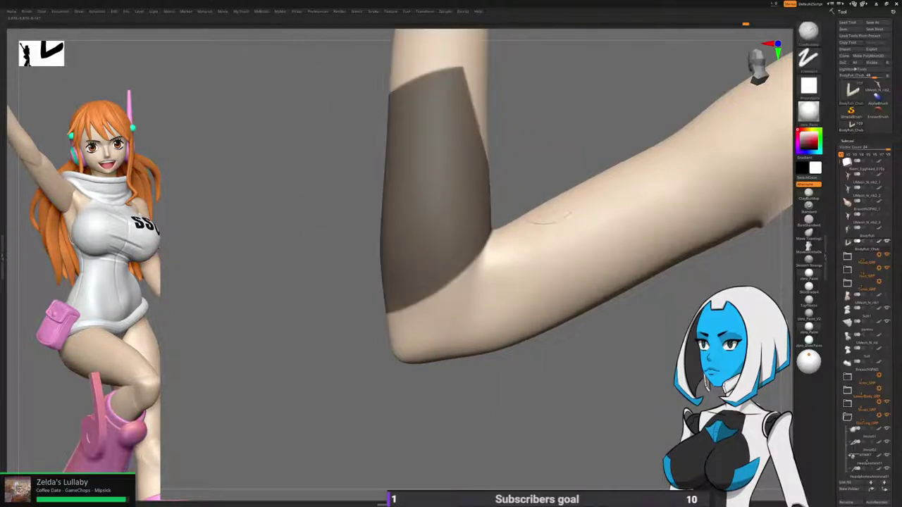
pyautogui.moveTo(619, 380)
pyautogui.mouseDown()
pyautogui.moveTo(542, 373)
pyautogui.moveTo(606, 377)
pyautogui.moveTo(599, 405)
pyautogui.mouseUp()
pyautogui.moveTo(520, 252); pyautogui.dragTo(523, 190)
pyautogui.moveTo(550, 258); pyautogui.dragTo(545, 285)
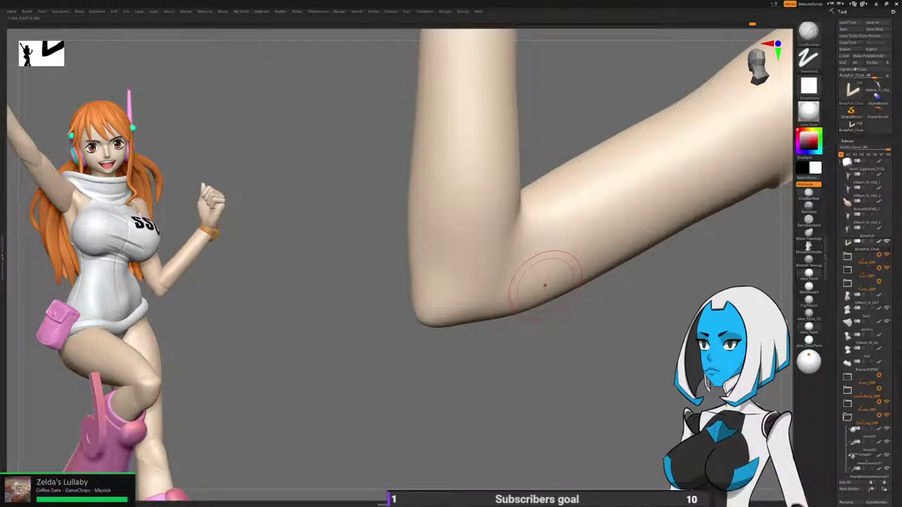
pyautogui.moveTo(545, 285); pyautogui.dragTo(541, 278, button='right')
# Add ClayBuildup volume on the upper arm just below the inner elbow crease and smooth it.
pyautogui.press('b')
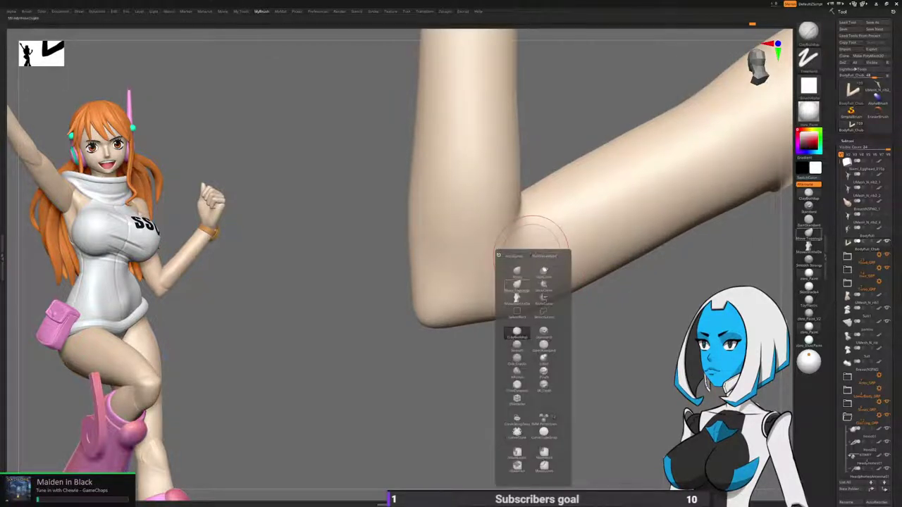
pyautogui.click(517, 332)
pyautogui.press('space')
pyautogui.moveTo(519, 288); pyautogui.dragTo(513, 287)
pyautogui.moveTo(657, 238); pyautogui.dragTo(666, 241, button='right')
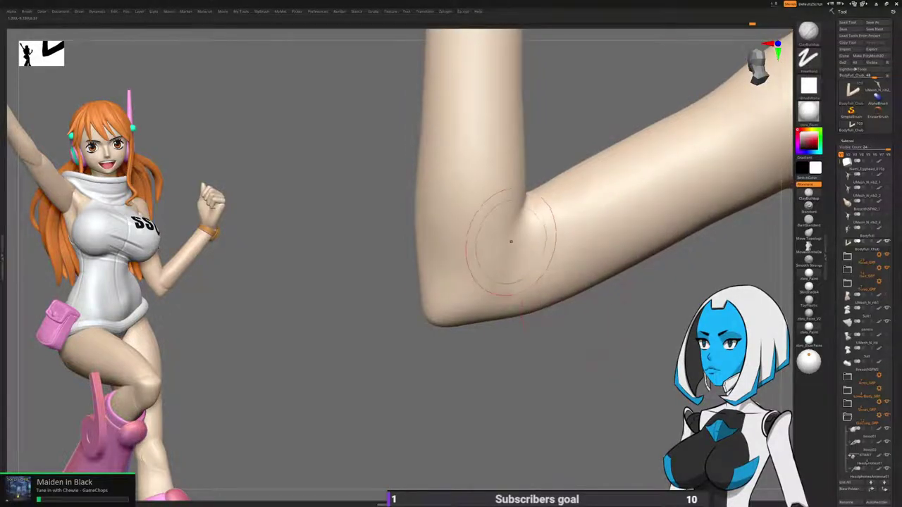
pyautogui.moveTo(527, 217)
pyautogui.mouseDown()
pyautogui.moveTo(516, 245)
pyautogui.moveTo(554, 269)
pyautogui.mouseUp()
pyautogui.moveTo(554, 296)
pyautogui.mouseDown(button='right')
pyautogui.moveTo(634, 310)
pyautogui.moveTo(546, 319)
pyautogui.mouseUp(button='right')
pyautogui.moveTo(498, 279)
pyautogui.mouseDown()
pyautogui.moveTo(530, 238)
pyautogui.moveTo(523, 288)
pyautogui.mouseUp()
pyautogui.moveTo(532, 247)
pyautogui.keyDown('shift'); pyautogui.mouseDown()
pyautogui.moveTo(539, 246)
pyautogui.moveTo(512, 271)
pyautogui.moveTo(518, 262)
pyautogui.moveTo(543, 266)
pyautogui.mouseUp(); pyautogui.keyUp('shift')
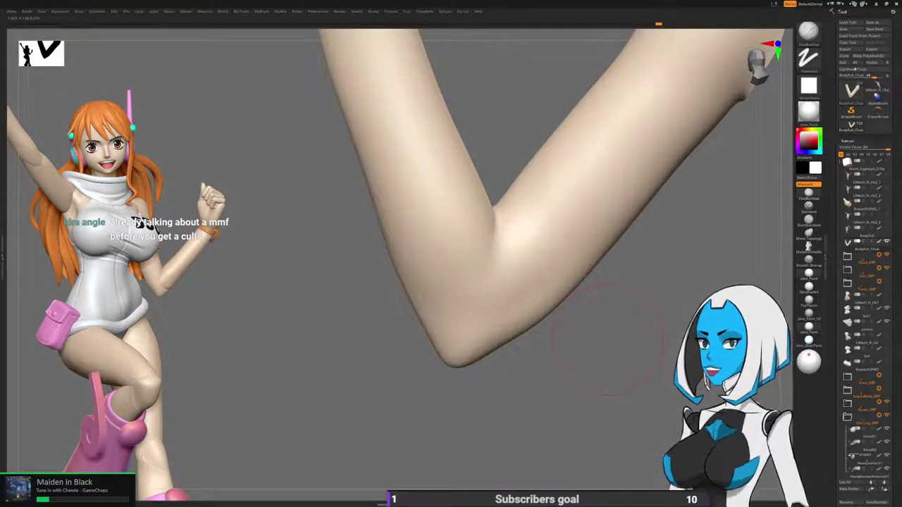
# Build up the muscle between the elbow tip and upper arm with ClayBuildup strokes and smooth them.
pyautogui.moveTo(607, 339)
pyautogui.mouseDown()
pyautogui.moveTo(486, 324)
pyautogui.moveTo(467, 298)
pyautogui.moveTo(522, 312)
pyautogui.moveTo(504, 285)
pyautogui.moveTo(518, 367)
pyautogui.mouseUp()
pyautogui.moveTo(477, 312); pyautogui.dragTo(506, 261)
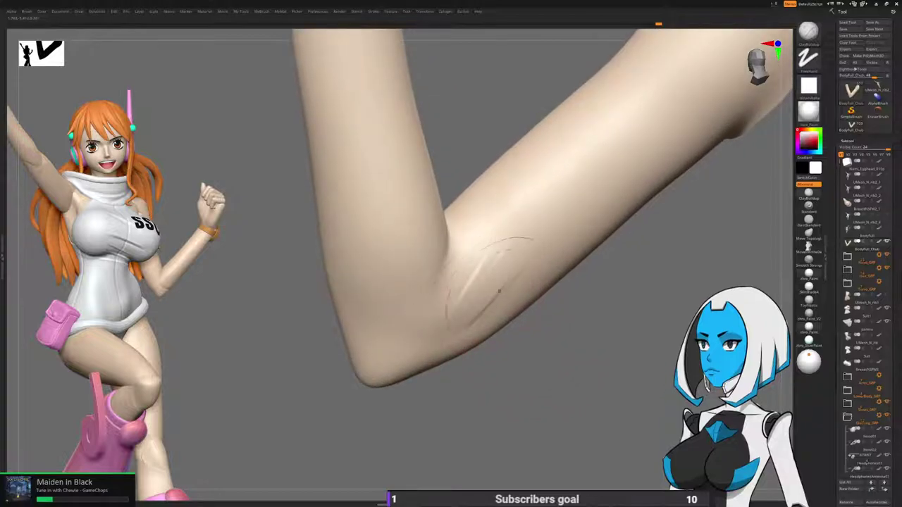
pyautogui.moveTo(465, 301); pyautogui.dragTo(430, 316)
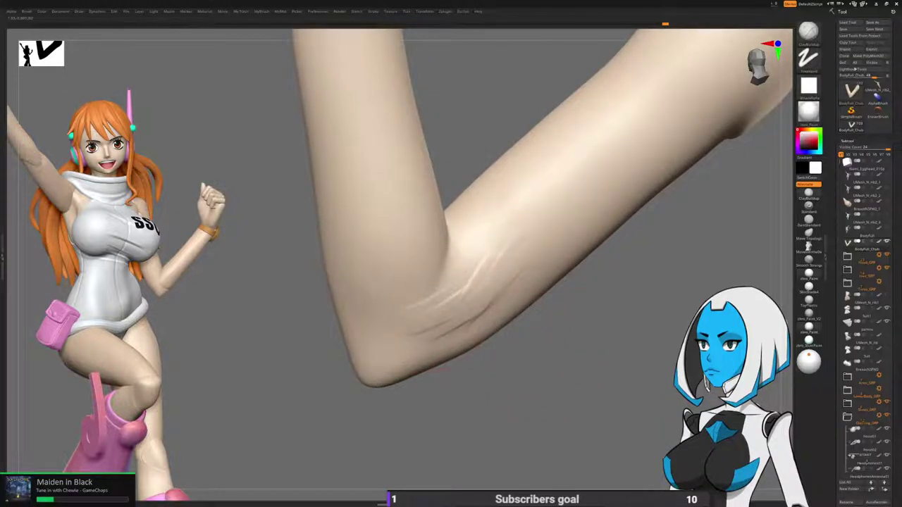
pyautogui.moveTo(505, 275); pyautogui.dragTo(416, 324)
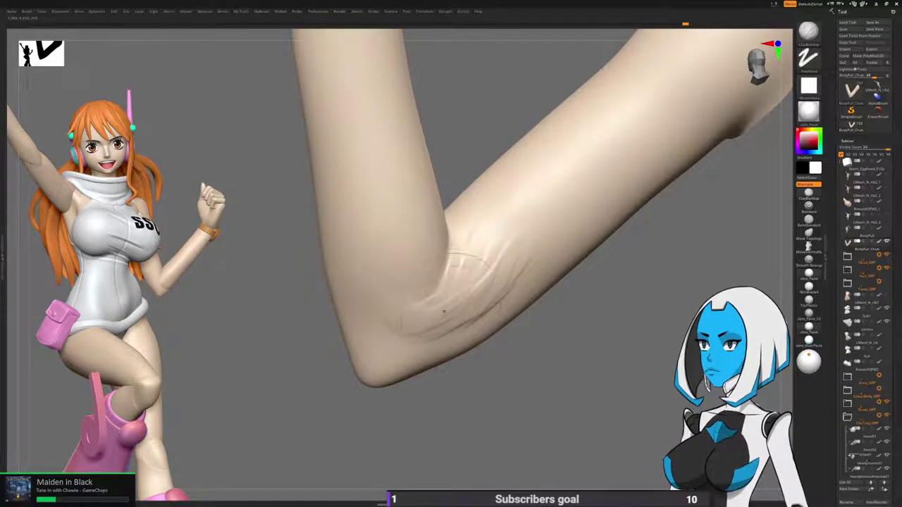
pyautogui.moveTo(511, 281)
pyautogui.keyDown('shift'); pyautogui.mouseDown()
pyautogui.moveTo(449, 305)
pyautogui.moveTo(496, 251)
pyautogui.mouseUp(); pyautogui.keyUp('shift')
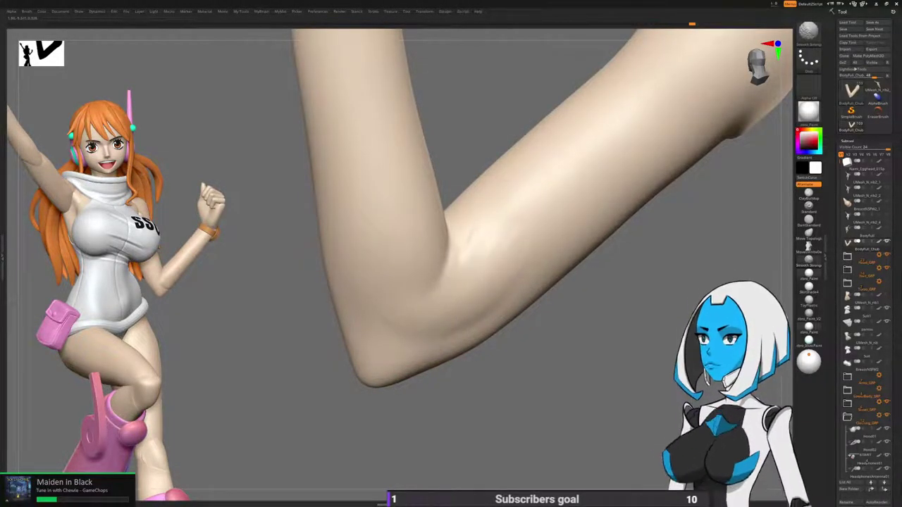
# Smooth the upper arm beside the end of the bent elbow's crease and check the shape from several sides.
pyautogui.moveTo(553, 301)
pyautogui.mouseDown(button='right')
pyautogui.moveTo(523, 343)
pyautogui.moveTo(486, 305)
pyautogui.moveTo(518, 289)
pyautogui.moveTo(504, 229)
pyautogui.moveTo(507, 260)
pyautogui.mouseUp(button='right')
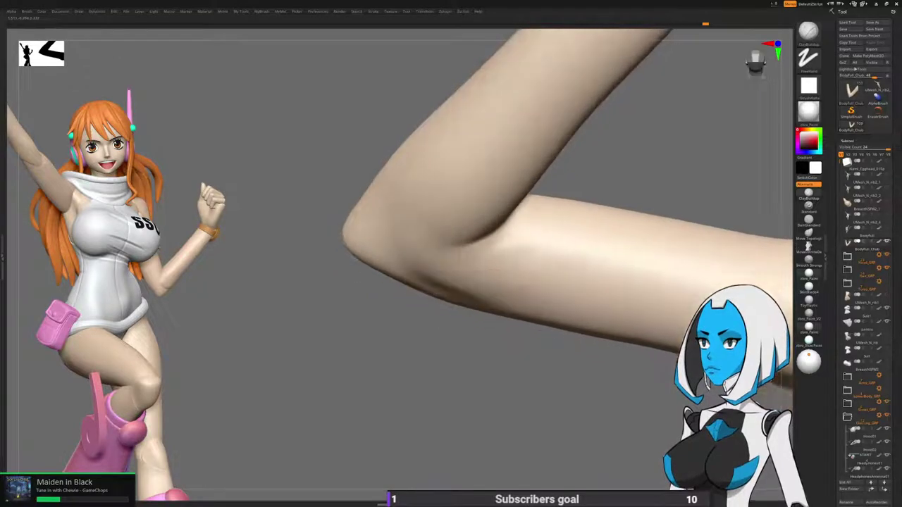
pyautogui.moveTo(539, 254)
pyautogui.keyDown('shift'); pyautogui.mouseDown()
pyautogui.moveTo(533, 284)
pyautogui.moveTo(494, 269)
pyautogui.mouseUp(); pyautogui.keyUp('shift')
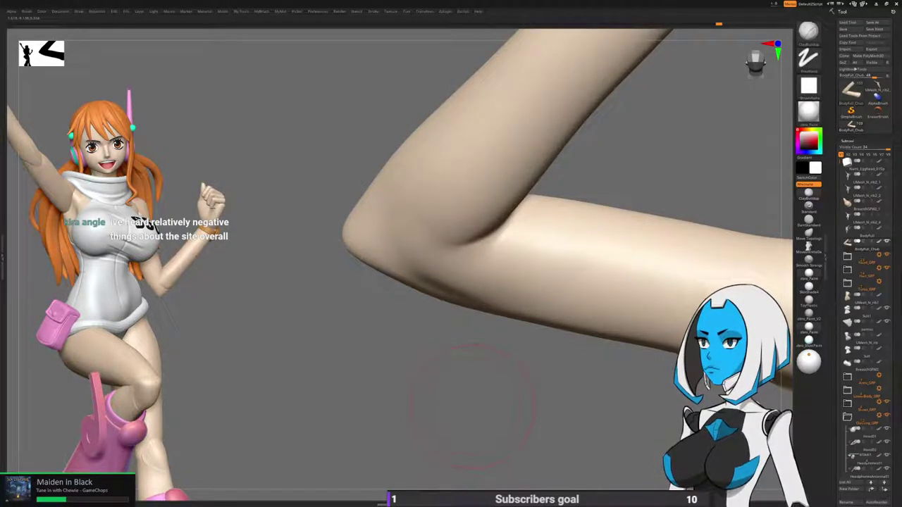
pyautogui.moveTo(473, 408); pyautogui.dragTo(477, 338, button='right')
pyautogui.moveTo(532, 266)
pyautogui.mouseDown(button='right')
pyautogui.moveTo(486, 255)
pyautogui.moveTo(509, 220)
pyautogui.mouseUp(button='right')
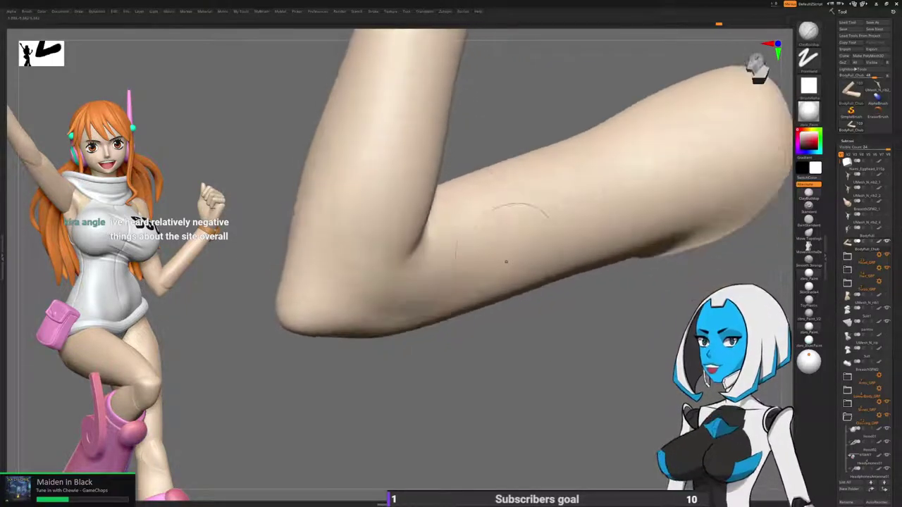
# Mask the forearm along the inner elbow crease, refine the fold beside it and clear the mask.
pyautogui.moveTo(520, 257); pyautogui.dragTo(472, 179, button='right')
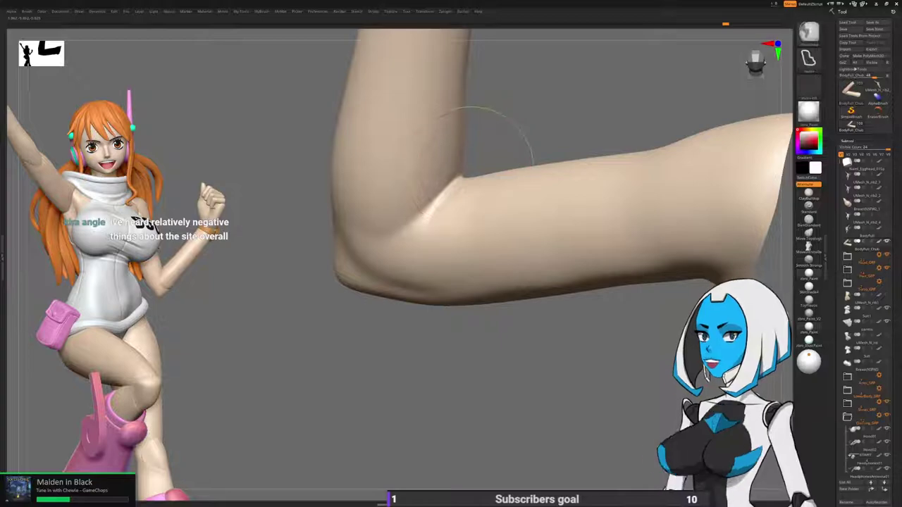
pyautogui.moveTo(467, 175)
pyautogui.keyDown('ctrl'); pyautogui.mouseDown()
pyautogui.moveTo(440, 58)
pyautogui.moveTo(477, 54)
pyautogui.mouseUp(); pyautogui.keyUp('ctrl')
pyautogui.moveTo(509, 224); pyautogui.dragTo(476, 200, button='right')
pyautogui.moveTo(420, 261)
pyautogui.mouseDown(button='right')
pyautogui.moveTo(445, 280)
pyautogui.moveTo(564, 279)
pyautogui.moveTo(518, 307)
pyautogui.moveTo(527, 365)
pyautogui.moveTo(483, 337)
pyautogui.moveTo(487, 324)
pyautogui.mouseUp(button='right')
pyautogui.keyDown('ctrl'); pyautogui.moveTo(487, 324); pyautogui.dragTo(504, 338); pyautogui.keyUp('ctrl')
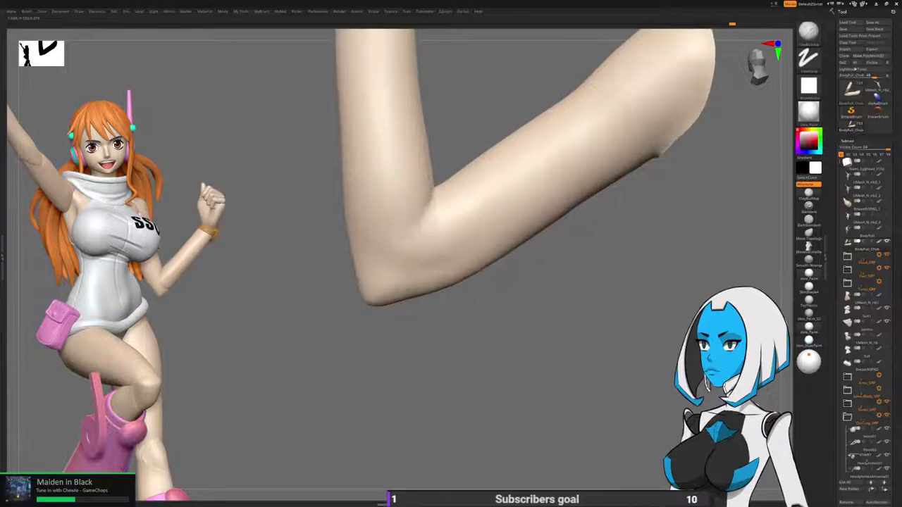
# Build up the surface beside the bent arm's inner elbow crease with a ClayBuildup stroke and smooth it along the fold.
pyautogui.moveTo(504, 338); pyautogui.dragTo(520, 331, button='right')
pyautogui.moveTo(452, 240)
pyautogui.mouseDown(button='right')
pyautogui.moveTo(459, 243)
pyautogui.moveTo(430, 230)
pyautogui.mouseUp(button='right')
pyautogui.press('b')
pyautogui.click(444, 311)
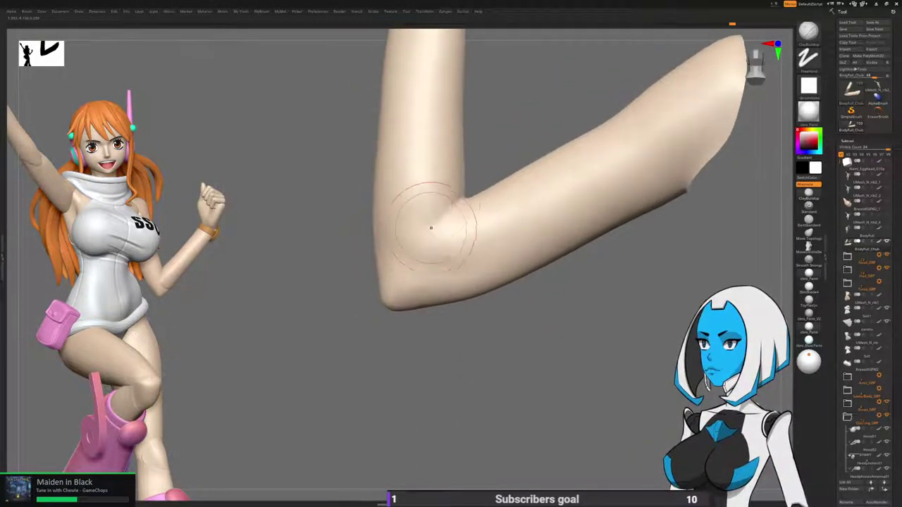
pyautogui.moveTo(459, 216)
pyautogui.mouseDown()
pyautogui.moveTo(427, 204)
pyautogui.moveTo(503, 177)
pyautogui.mouseUp()
pyautogui.moveTo(503, 178); pyautogui.dragTo(483, 216, button='right')
pyautogui.keyDown('shift'); pyautogui.moveTo(483, 204); pyautogui.dragTo(517, 151); pyautogui.keyUp('shift')
pyautogui.moveTo(502, 205); pyautogui.dragTo(458, 247, button='right')
# Carve the bent arm's inner elbow crease deeper with DamStandard strokes between the forearm and upper arm.
pyautogui.press('b')
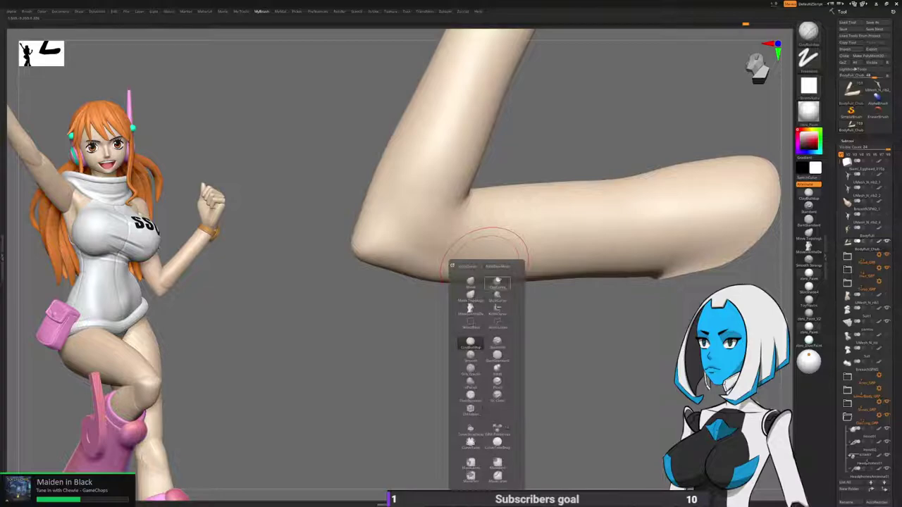
pyautogui.click(498, 357)
pyautogui.moveTo(498, 352)
pyautogui.mouseDown(button='right')
pyautogui.moveTo(464, 310)
pyautogui.moveTo(474, 246)
pyautogui.mouseUp(button='right')
pyautogui.moveTo(475, 195); pyautogui.dragTo(474, 207, button='right')
pyautogui.press('space')
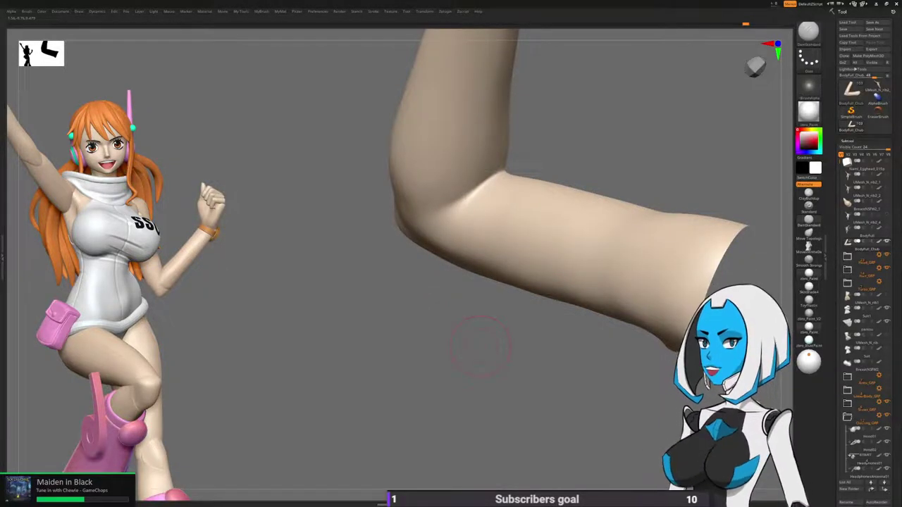
pyautogui.moveTo(484, 346)
pyautogui.keyDown('alt'); pyautogui.mouseDown()
pyautogui.moveTo(438, 361)
pyautogui.moveTo(346, 345)
pyautogui.moveTo(409, 356)
pyautogui.mouseUp(); pyautogui.keyUp('alt')
pyautogui.moveTo(474, 191); pyautogui.dragTo(442, 212)
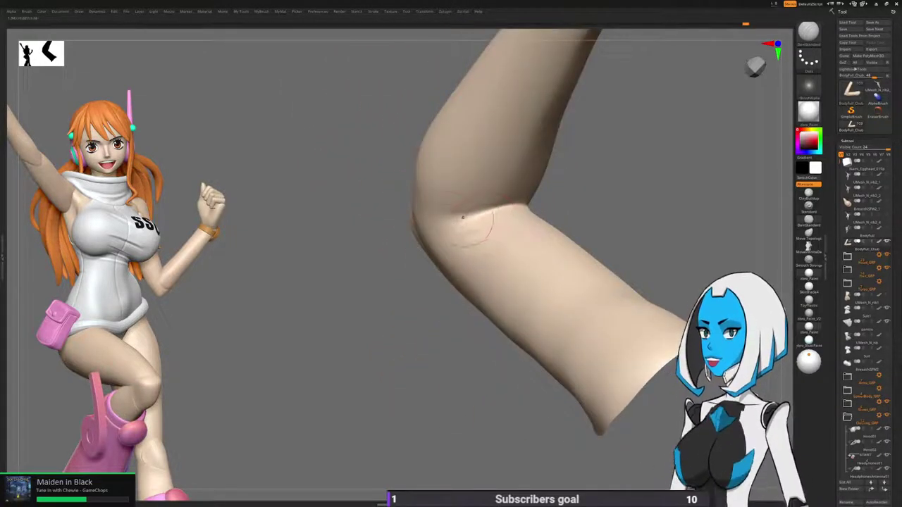
pyautogui.moveTo(491, 217); pyautogui.dragTo(471, 223, button='right')
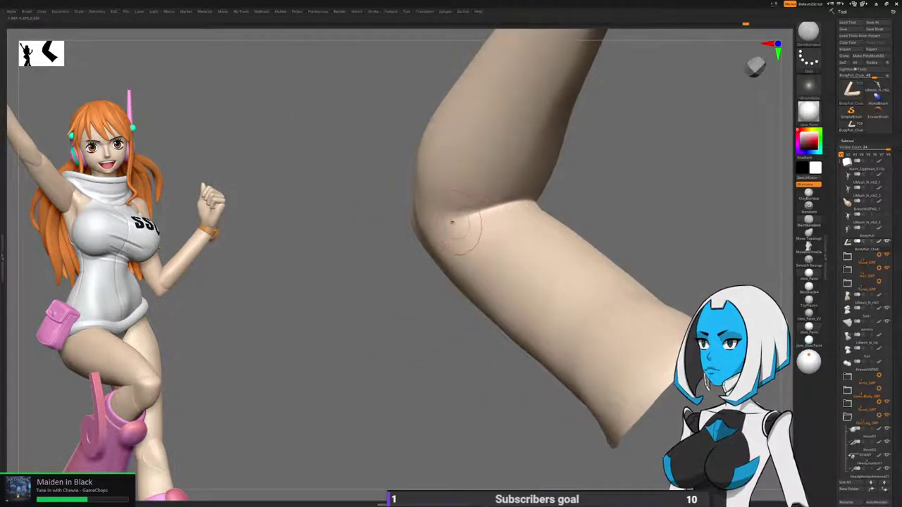
pyautogui.moveTo(535, 227)
pyautogui.mouseDown()
pyautogui.moveTo(548, 201)
pyautogui.moveTo(493, 222)
pyautogui.mouseUp()
pyautogui.moveTo(509, 214); pyautogui.dragTo(454, 224, button='right')
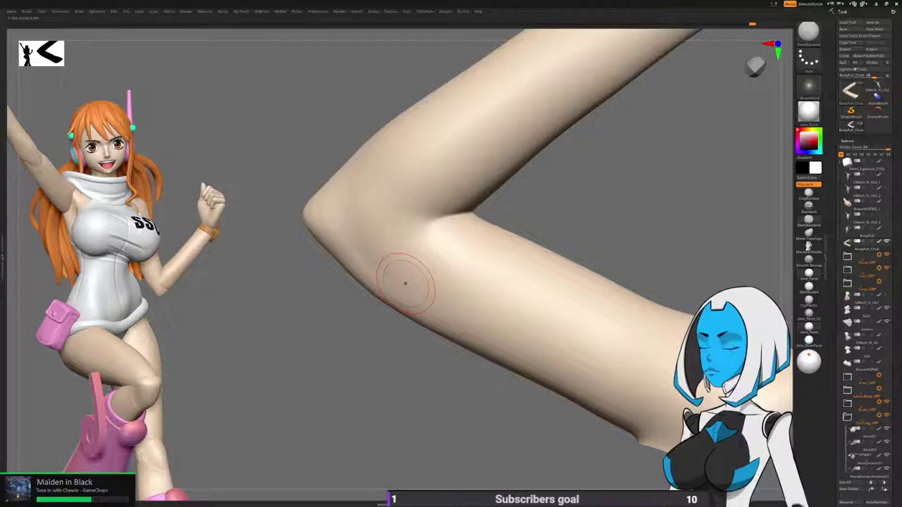
# Smooth the end of the carved crease where it fades into the upper arm.
pyautogui.moveTo(462, 352)
pyautogui.mouseDown(button='right')
pyautogui.moveTo(360, 375)
pyautogui.moveTo(394, 359)
pyautogui.mouseUp(button='right')
pyautogui.keyDown('shift'); pyautogui.moveTo(501, 234); pyautogui.dragTo(471, 251); pyautogui.keyUp('shift')
pyautogui.keyDown('ctrl'); pyautogui.moveTo(480, 282); pyautogui.dragTo(480, 233, button='right'); pyautogui.keyUp('ctrl')
# Switch to the Move brush, adjust its draw size and reshape and smooth the side of the elbow behind the forearm.
pyautogui.moveTo(558, 321); pyautogui.dragTo(558, 401, button='right')
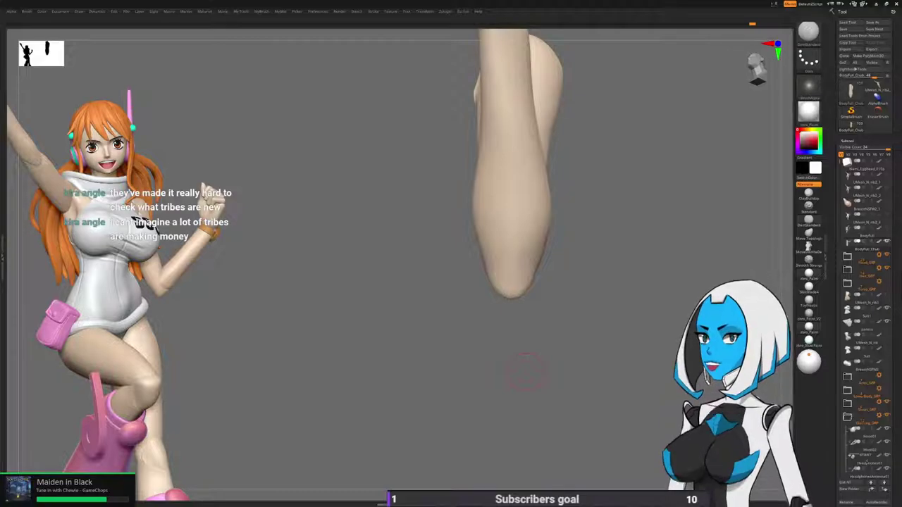
pyautogui.keyDown('alt'); pyautogui.moveTo(526, 372); pyautogui.dragTo(415, 372); pyautogui.keyUp('alt')
pyautogui.keyDown('alt'); pyautogui.moveTo(487, 226); pyautogui.dragTo(451, 236); pyautogui.keyUp('alt')
pyautogui.moveTo(455, 163); pyautogui.dragTo(521, 270)
pyautogui.press('b')
pyautogui.click(427, 277)
pyautogui.press('space')
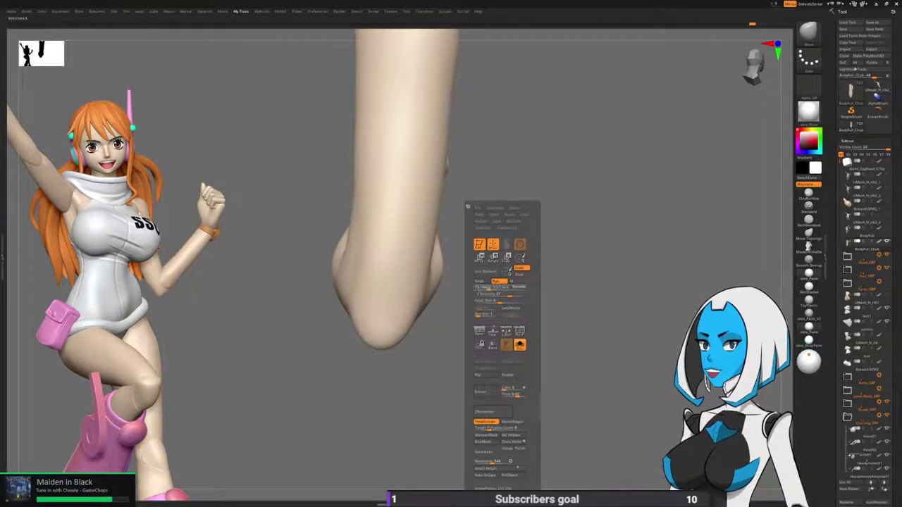
pyautogui.moveTo(489, 287); pyautogui.dragTo(501, 287)
pyautogui.moveTo(614, 284)
pyautogui.mouseDown()
pyautogui.moveTo(562, 282)
pyautogui.moveTo(606, 281)
pyautogui.mouseUp()
pyautogui.moveTo(606, 281); pyautogui.dragTo(572, 275)
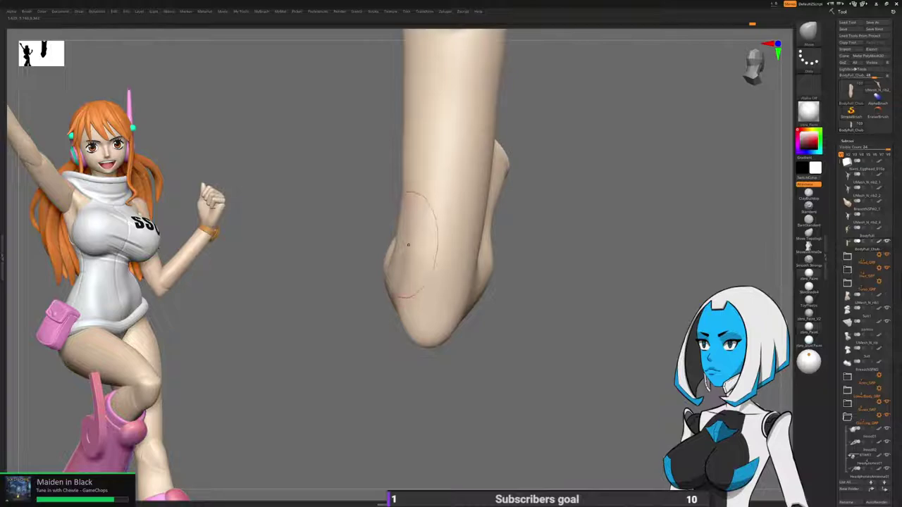
pyautogui.moveTo(411, 256)
pyautogui.keyDown('shift'); pyautogui.mouseDown()
pyautogui.moveTo(405, 249)
pyautogui.moveTo(402, 279)
pyautogui.mouseUp(); pyautogui.keyUp('shift')
# Pull in the outlines on both sides of the elbow tip with the Move brush.
pyautogui.keyDown('alt'); pyautogui.moveTo(569, 251); pyautogui.dragTo(580, 212); pyautogui.keyUp('alt')
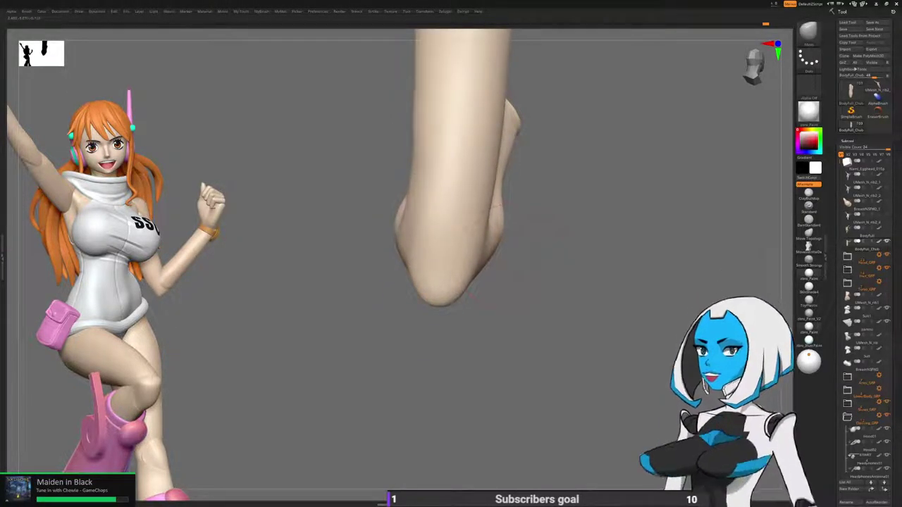
pyautogui.moveTo(523, 262); pyautogui.dragTo(411, 242)
pyautogui.moveTo(493, 296)
pyautogui.mouseDown()
pyautogui.moveTo(546, 299)
pyautogui.moveTo(497, 303)
pyautogui.mouseUp()
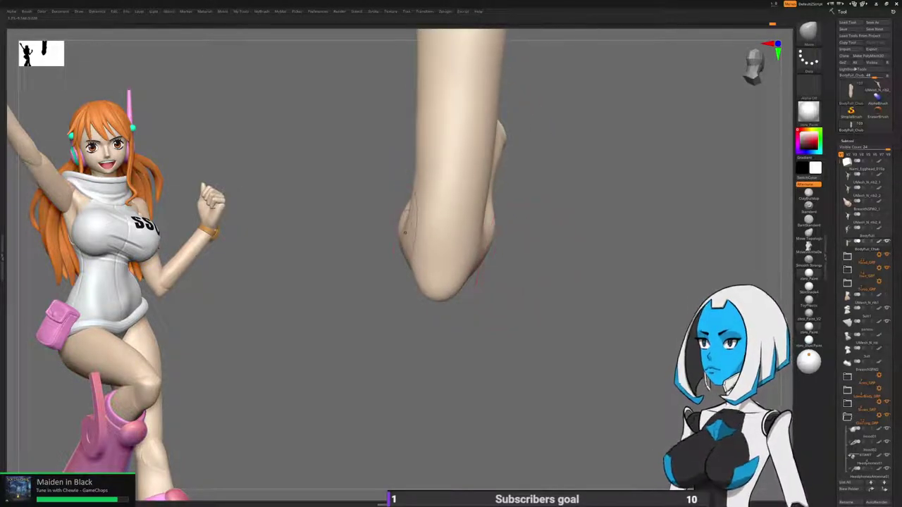
# Lower the arm's subdivision level to 2 and adjust the forearm and elbow contour with a resized Move brush.
pyautogui.click(825, 257)
pyautogui.moveTo(833, 430); pyautogui.dragTo(832, 143)
pyautogui.moveTo(860, 422); pyautogui.dragTo(845, 421)
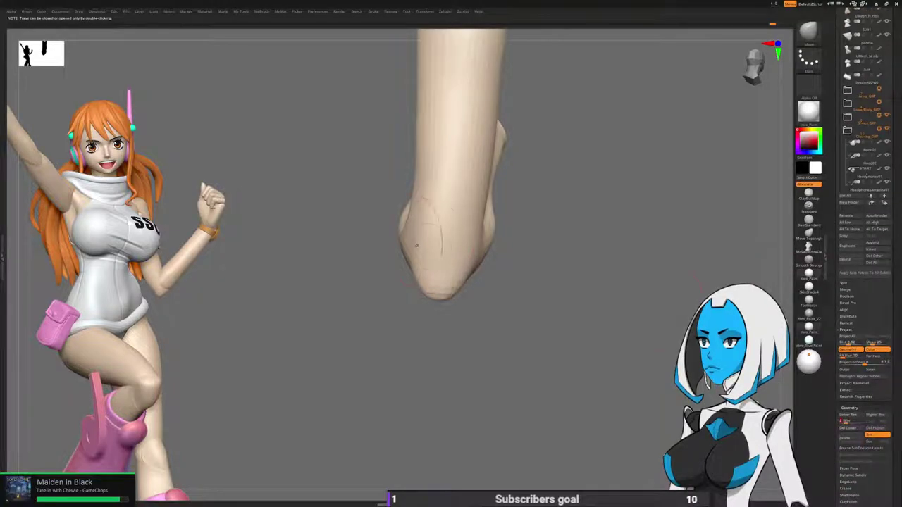
pyautogui.moveTo(427, 186); pyautogui.dragTo(438, 210, button='right')
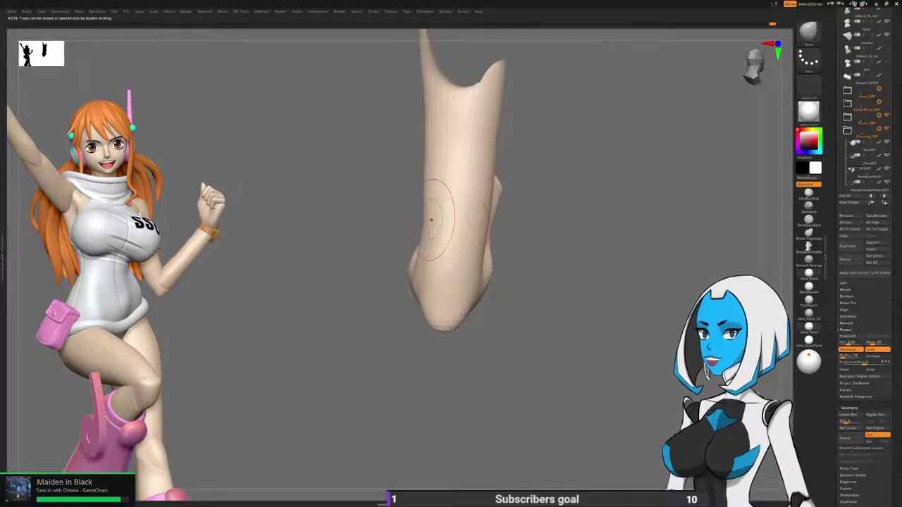
pyautogui.press('space')
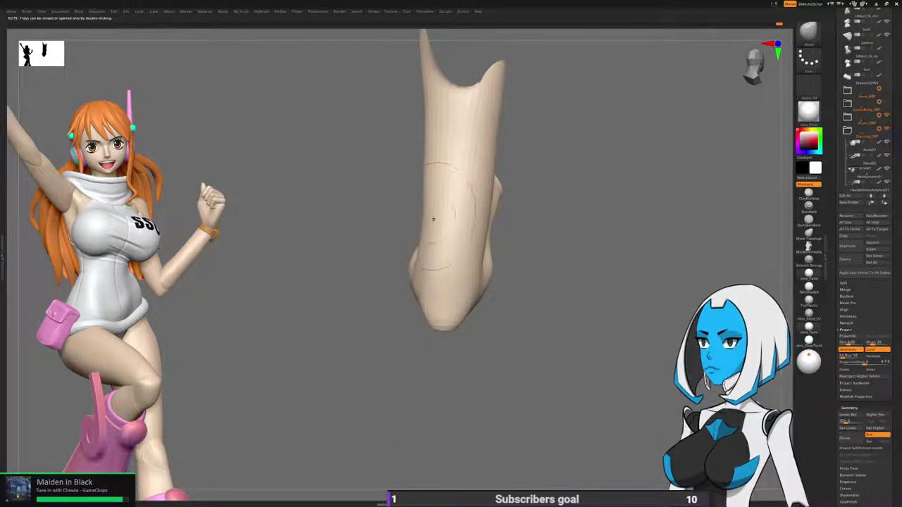
pyautogui.moveTo(539, 206)
pyautogui.mouseDown()
pyautogui.moveTo(606, 243)
pyautogui.moveTo(572, 248)
pyautogui.moveTo(572, 212)
pyautogui.moveTo(542, 202)
pyautogui.moveTo(530, 224)
pyautogui.moveTo(539, 306)
pyautogui.moveTo(529, 303)
pyautogui.mouseUp()
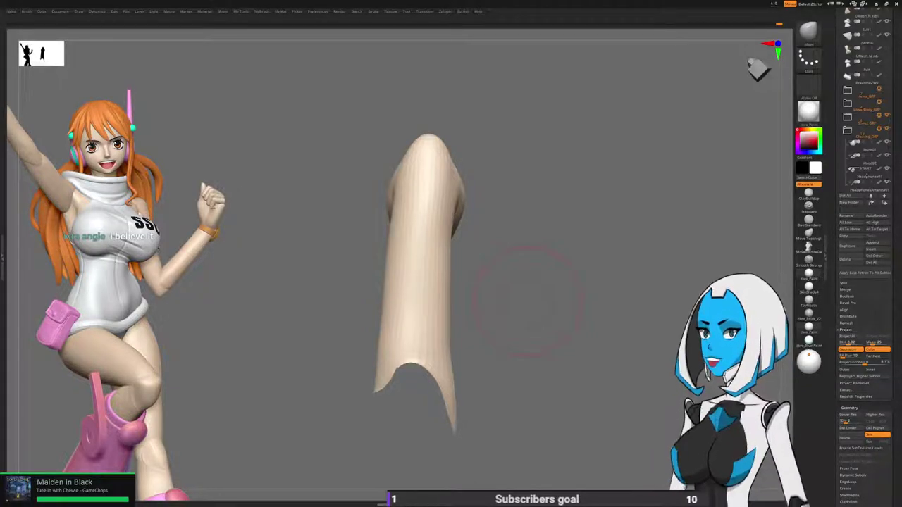
# Refine the elbow's silhouette from several sides with the Move brush and raise the arm's subdivision level to 5.
pyautogui.moveTo(579, 310); pyautogui.dragTo(523, 398)
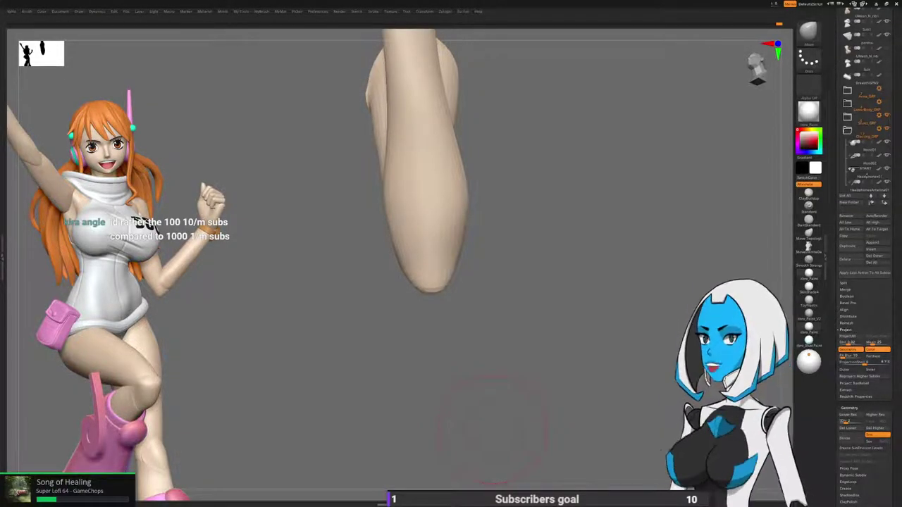
pyautogui.moveTo(493, 430); pyautogui.dragTo(473, 431)
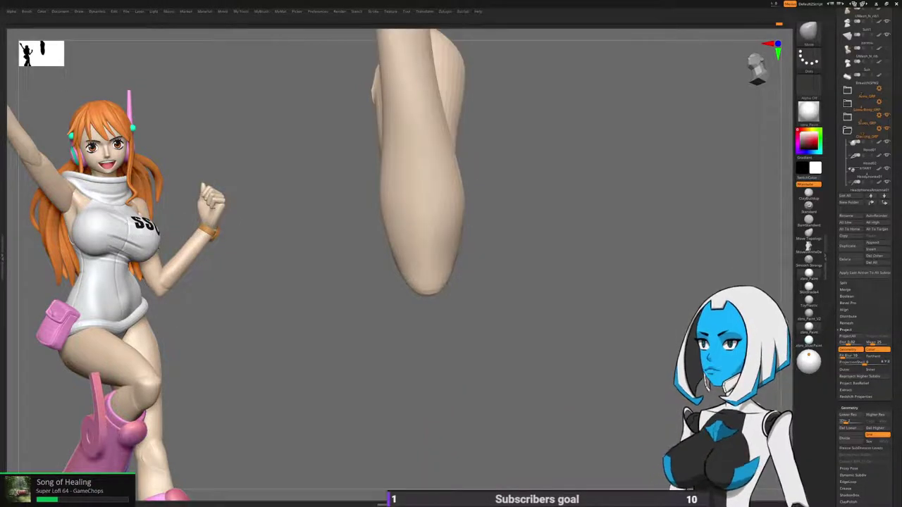
pyautogui.moveTo(530, 327)
pyautogui.mouseDown()
pyautogui.moveTo(545, 317)
pyautogui.moveTo(394, 314)
pyautogui.mouseUp()
pyautogui.moveTo(490, 321); pyautogui.dragTo(402, 302)
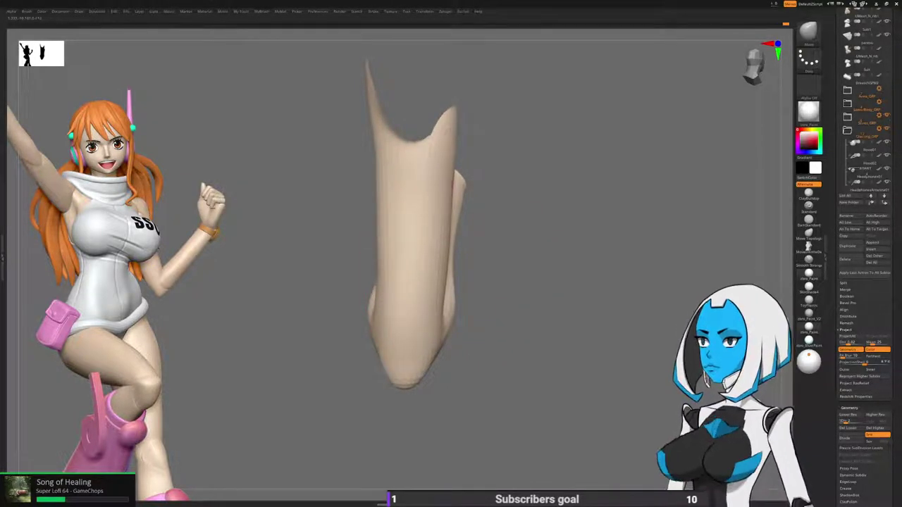
pyautogui.moveTo(461, 345); pyautogui.dragTo(574, 416)
pyautogui.hotkey('ctrl', 'd')
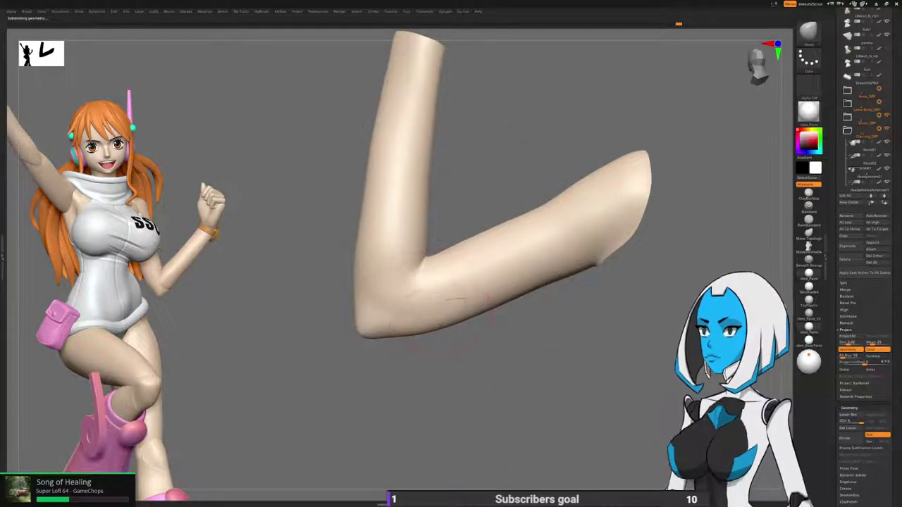
# Adjust the Move brush size and reshape the underside of the bent arm near the elbow.
pyautogui.press('space')
pyautogui.moveTo(438, 287); pyautogui.dragTo(435, 288)
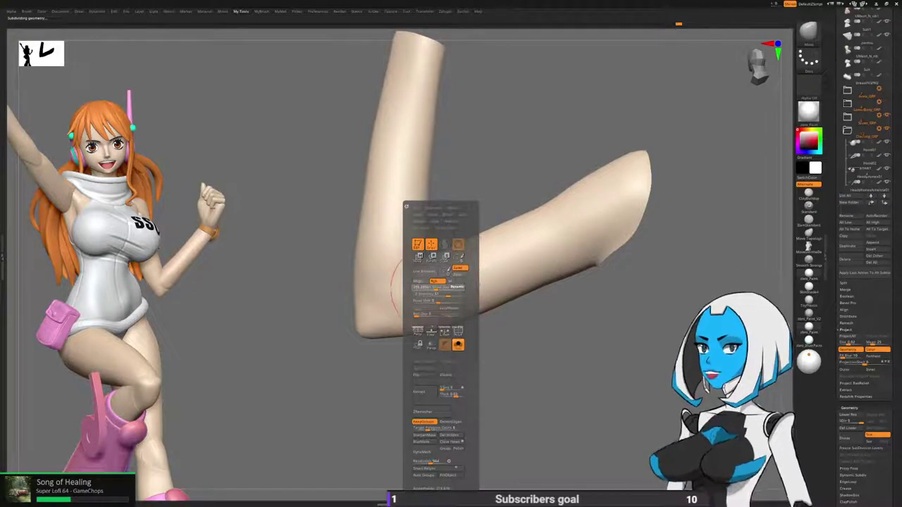
pyautogui.moveTo(458, 243)
pyautogui.keyDown('ctrl'); pyautogui.mouseDown(button='right')
pyautogui.moveTo(406, 298)
pyautogui.moveTo(424, 273)
pyautogui.moveTo(299, 252)
pyautogui.mouseUp(button='right'); pyautogui.keyUp('ctrl')
pyautogui.moveTo(300, 252)
pyautogui.keyDown('alt'); pyautogui.mouseDown(button='right')
pyautogui.moveTo(391, 224)
pyautogui.moveTo(363, 219)
pyautogui.moveTo(388, 204)
pyautogui.mouseUp(button='right'); pyautogui.keyUp('alt')
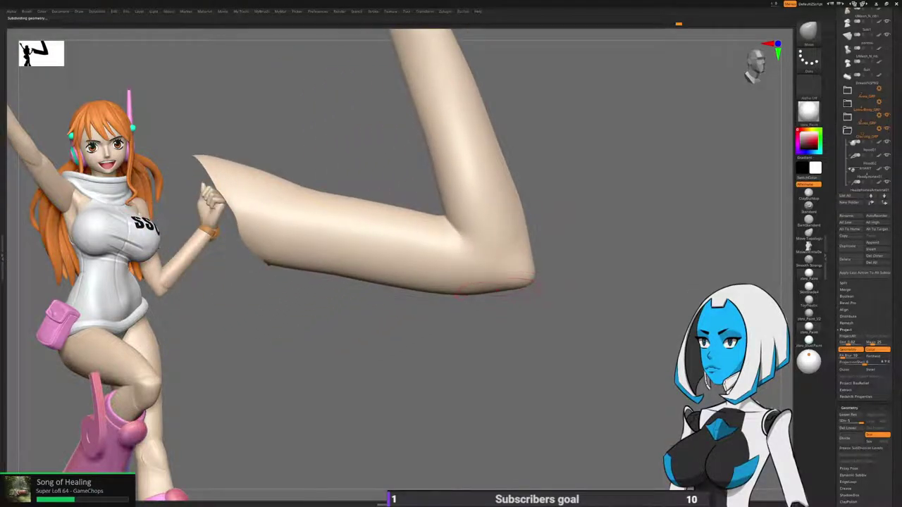
pyautogui.moveTo(458, 290); pyautogui.dragTo(494, 383)
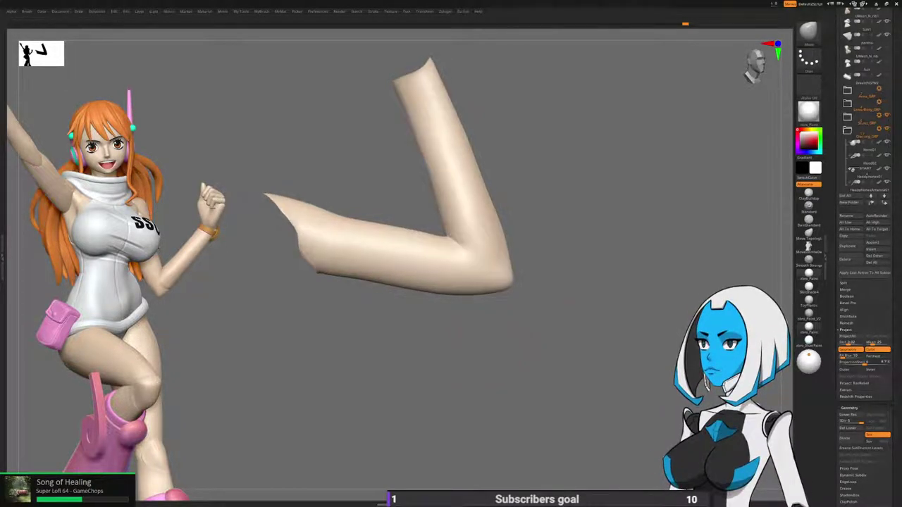
# Show the whole body again and switch the mesh to a lower subdivision level.
pyautogui.keyDown('ctrl'); pyautogui.keyDown('shift'); pyautogui.click(541, 180); pyautogui.keyUp('shift'); pyautogui.keyUp('ctrl')
pyautogui.moveTo(581, 141); pyautogui.dragTo(599, 243)
pyautogui.click(844, 421)
pyautogui.moveTo(451, 222); pyautogui.dragTo(463, 217)
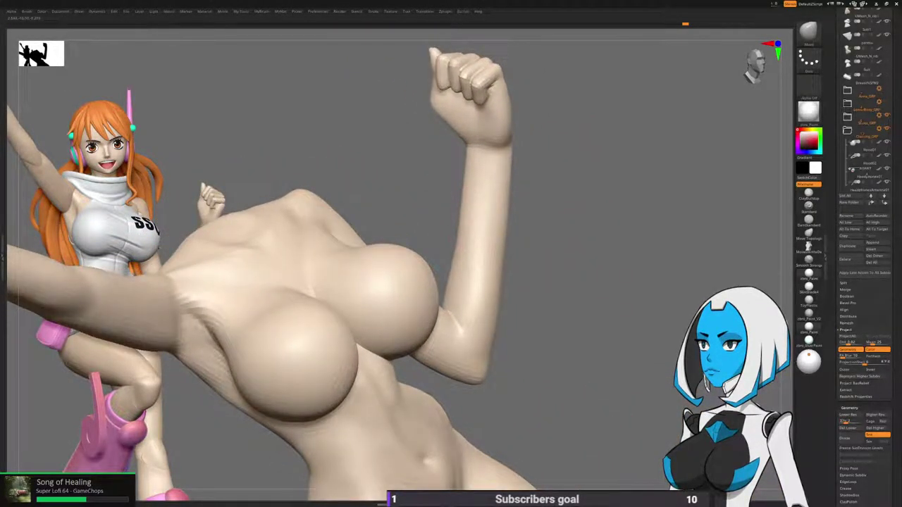
# Reshape the raised forearm's contour between the wrist and elbow with the Move brush.
pyautogui.moveTo(569, 296)
pyautogui.mouseDown()
pyautogui.moveTo(555, 302)
pyautogui.moveTo(563, 310)
pyautogui.mouseUp()
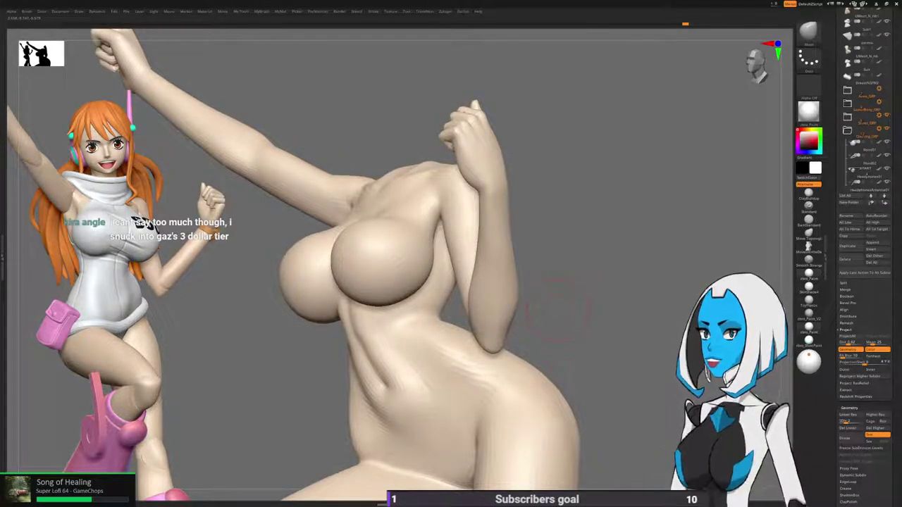
pyautogui.moveTo(559, 310); pyautogui.dragTo(449, 225)
pyautogui.moveTo(512, 173); pyautogui.dragTo(476, 185)
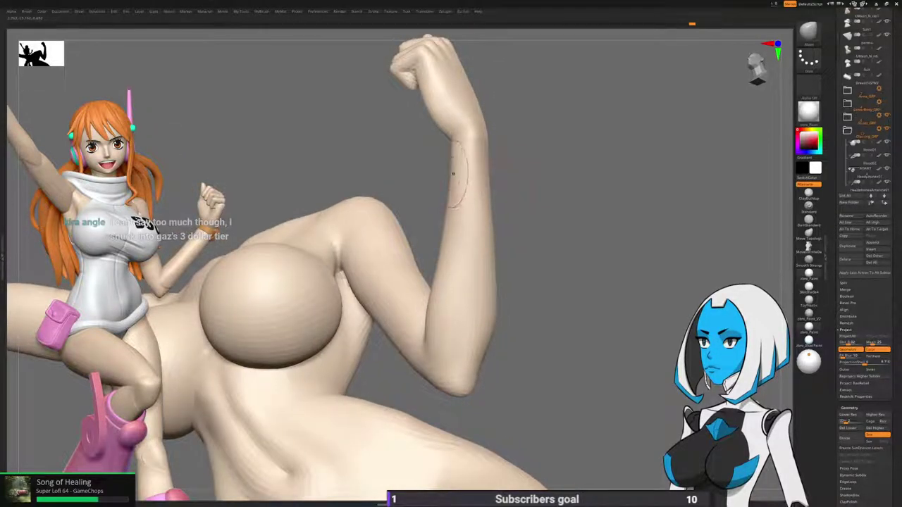
pyautogui.moveTo(454, 173); pyautogui.dragTo(437, 176, button='right')
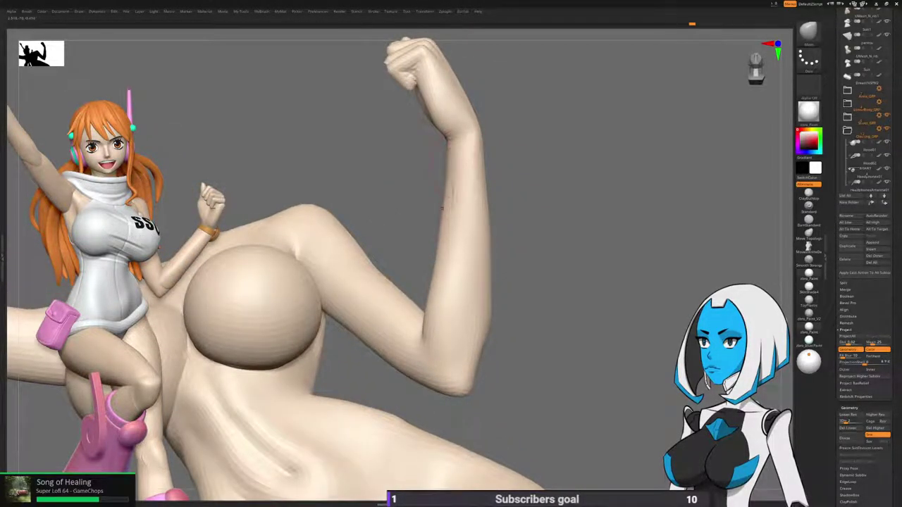
pyautogui.moveTo(519, 281); pyautogui.dragTo(501, 282)
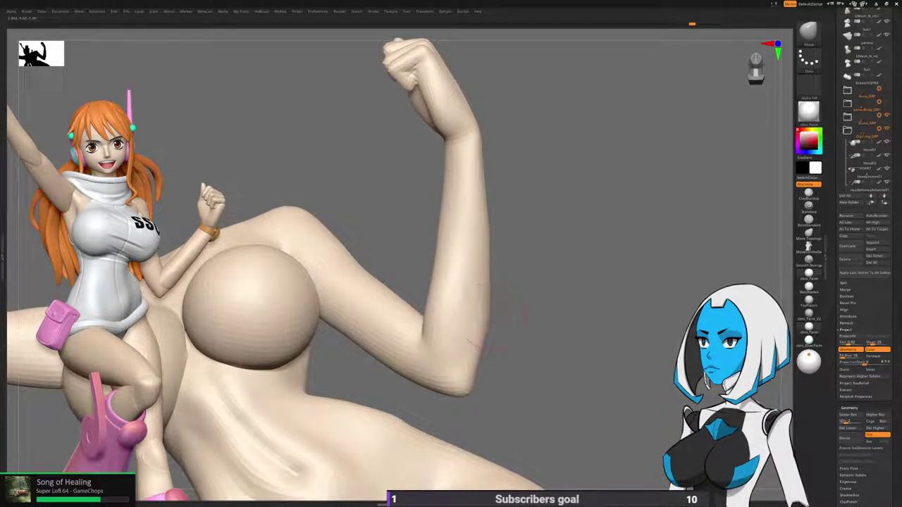
# Return to the highest subdivision level and isolate the raised arm together with its fist.
pyautogui.moveTo(846, 422); pyautogui.dragTo(860, 421)
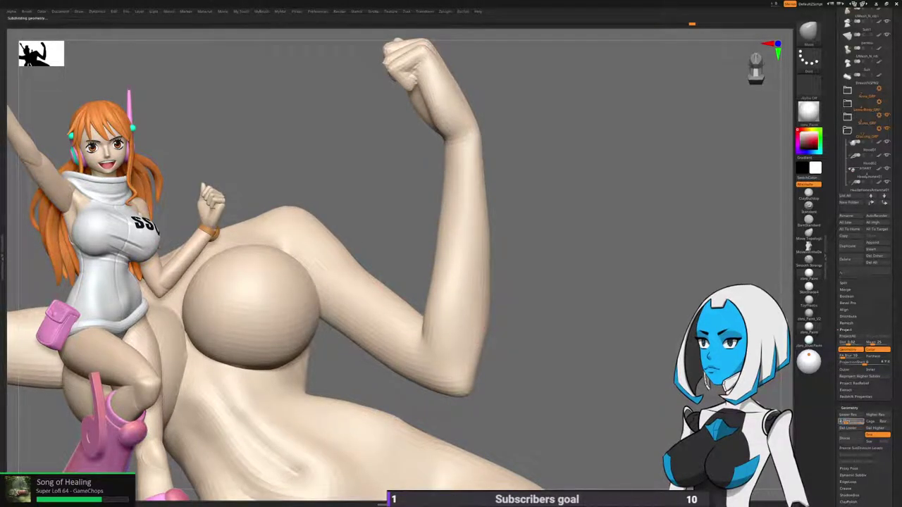
pyautogui.moveTo(514, 297); pyautogui.dragTo(584, 282)
pyautogui.keyDown('ctrl'); pyautogui.keyDown('shift'); pyautogui.click(484, 302); pyautogui.keyUp('shift'); pyautogui.keyUp('ctrl')
pyautogui.keyDown('ctrl'); pyautogui.keyDown('shift'); pyautogui.moveTo(584, 276); pyautogui.dragTo(588, 289); pyautogui.keyUp('shift'); pyautogui.keyUp('ctrl')
pyautogui.keyDown('ctrl'); pyautogui.keyDown('shift'); pyautogui.click(477, 120); pyautogui.keyUp('shift'); pyautogui.keyUp('ctrl')
pyautogui.moveTo(590, 136)
pyautogui.keyDown('ctrl'); pyautogui.keyDown('shift'); pyautogui.mouseDown()
pyautogui.moveTo(610, 188)
pyautogui.moveTo(591, 148)
pyautogui.mouseUp(); pyautogui.keyUp('shift'); pyautogui.keyUp('ctrl')
# Build up the bony bump on the back of the wrist with a resized ClayBuildup brush and smooth it.
pyautogui.press('b')
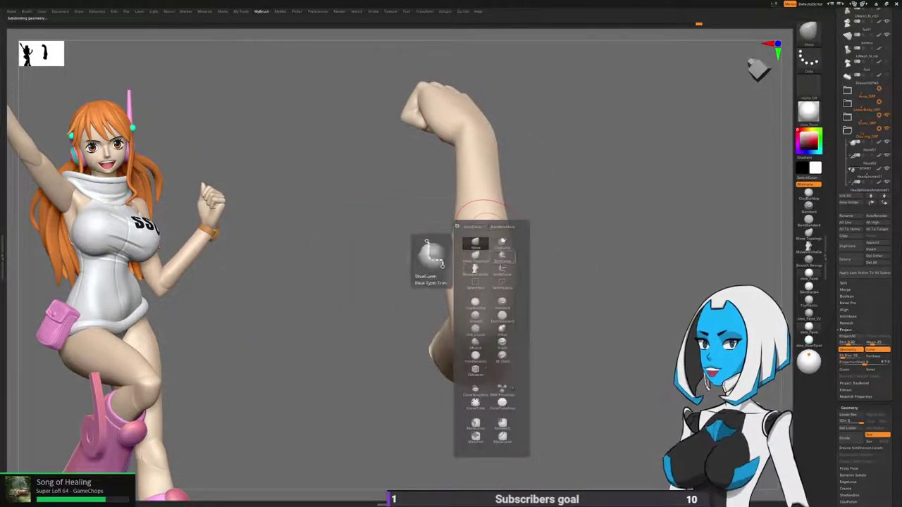
pyautogui.click(476, 303)
pyautogui.moveTo(569, 206)
pyautogui.mouseDown()
pyautogui.moveTo(596, 185)
pyautogui.moveTo(544, 192)
pyautogui.moveTo(584, 261)
pyautogui.moveTo(554, 314)
pyautogui.moveTo(534, 304)
pyautogui.mouseUp()
pyautogui.press('space')
pyautogui.moveTo(421, 287); pyautogui.dragTo(418, 287)
pyautogui.keyDown('shift'); pyautogui.moveTo(588, 250); pyautogui.dragTo(579, 244); pyautogui.keyUp('shift')
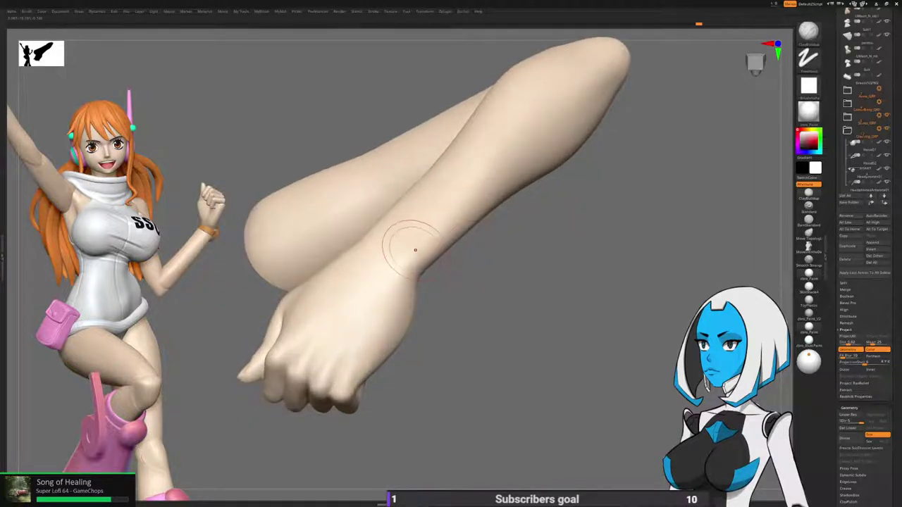
pyautogui.press('space')
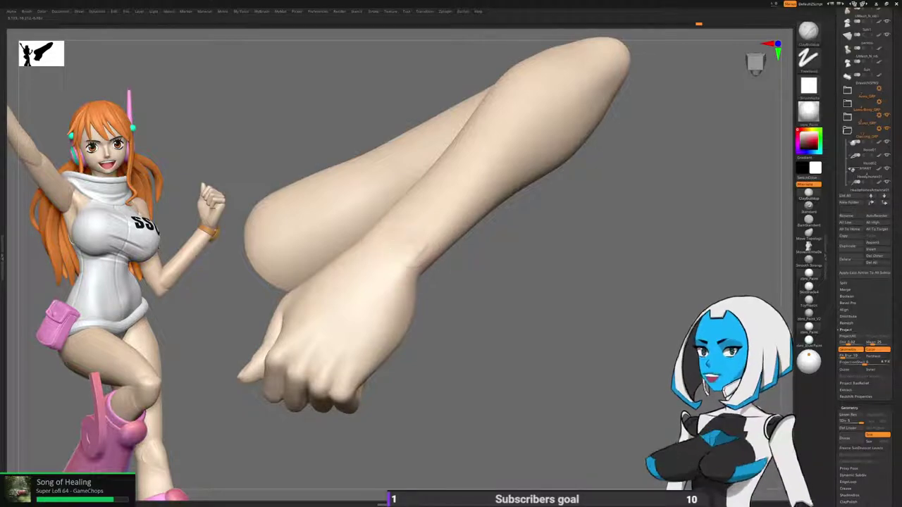
pyautogui.moveTo(427, 227); pyautogui.dragTo(482, 268, button='right')
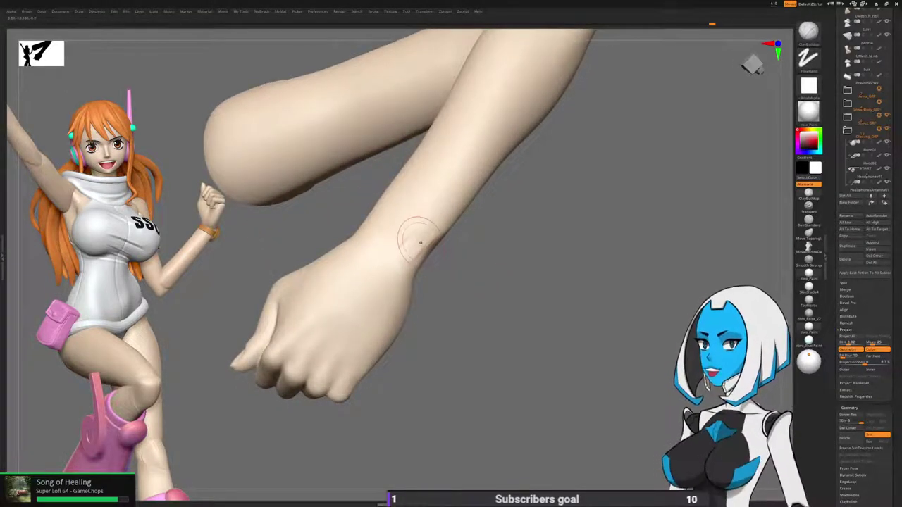
pyautogui.moveTo(401, 247); pyautogui.dragTo(404, 270)
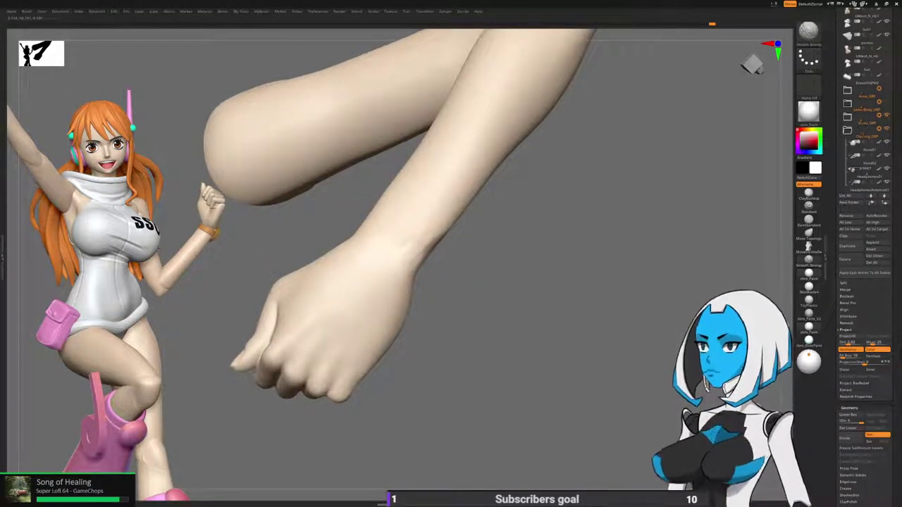
pyautogui.moveTo(483, 262); pyautogui.dragTo(447, 246, button='right')
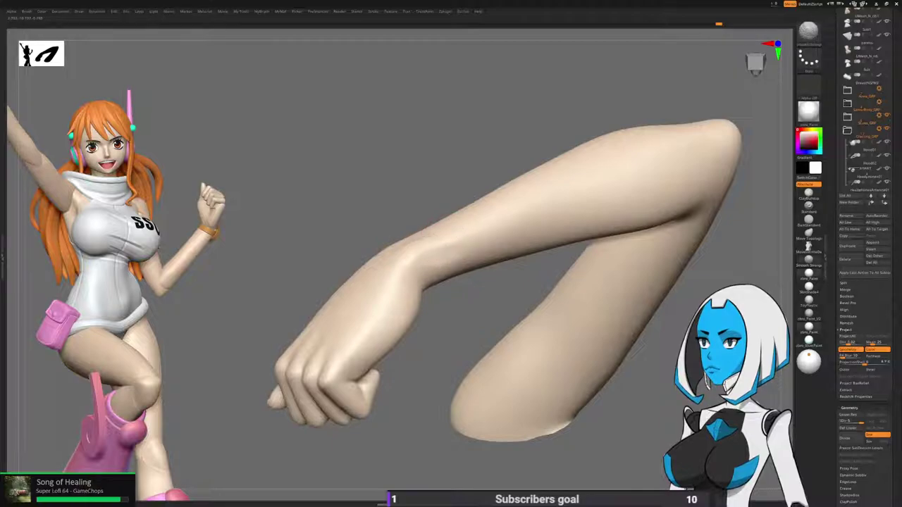
# Add volume along the back of the forearm above the wrist with ClayBuildup and smooth it into the surface.
pyautogui.moveTo(461, 192)
pyautogui.mouseDown(button='right')
pyautogui.moveTo(450, 262)
pyautogui.moveTo(455, 255)
pyautogui.moveTo(534, 287)
pyautogui.moveTo(509, 276)
pyautogui.moveTo(518, 224)
pyautogui.mouseUp(button='right')
pyautogui.keyDown('shift'); pyautogui.moveTo(429, 221); pyautogui.dragTo(428, 243); pyautogui.keyUp('shift')
pyautogui.moveTo(486, 262)
pyautogui.mouseDown(button='right')
pyautogui.moveTo(546, 211)
pyautogui.moveTo(572, 299)
pyautogui.moveTo(584, 282)
pyautogui.moveTo(578, 296)
pyautogui.mouseUp(button='right')
pyautogui.moveTo(423, 236); pyautogui.dragTo(408, 296, button='right')
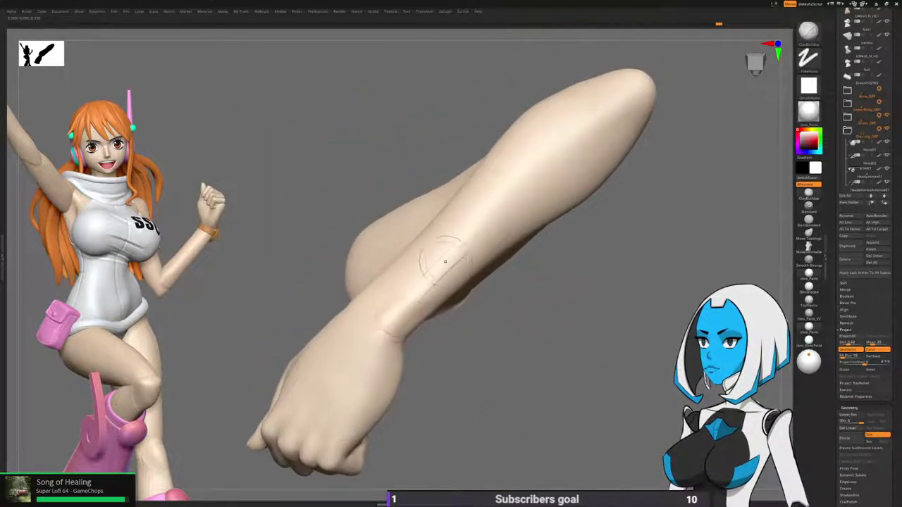
pyautogui.press('shift')
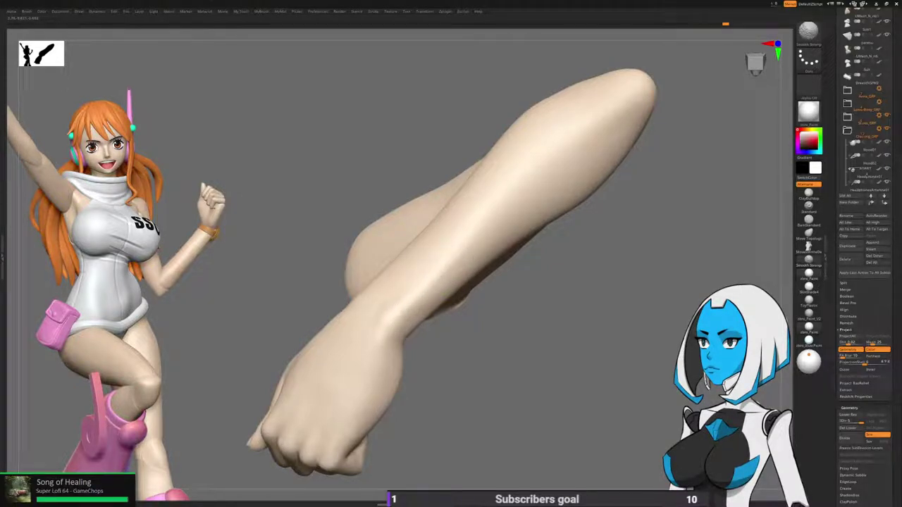
pyautogui.moveTo(521, 257)
pyautogui.mouseDown(button='right')
pyautogui.moveTo(514, 243)
pyautogui.moveTo(519, 261)
pyautogui.moveTo(544, 266)
pyautogui.moveTo(465, 243)
pyautogui.mouseUp(button='right')
pyautogui.press('shift')
pyautogui.keyDown('shift'); pyautogui.moveTo(445, 210); pyautogui.dragTo(452, 186); pyautogui.keyUp('shift')
# Reshape the hand and wrist contour with the Move brush at a lower subdivision level.
pyautogui.moveTo(465, 190)
pyautogui.mouseDown(button='right')
pyautogui.moveTo(564, 201)
pyautogui.moveTo(565, 247)
pyautogui.mouseUp(button='right')
pyautogui.moveTo(532, 201); pyautogui.dragTo(528, 202, button='right')
pyautogui.press('space')
pyautogui.click(485, 300)
pyautogui.hotkey('shift', 'd')
pyautogui.hotkey('shift', 'd')
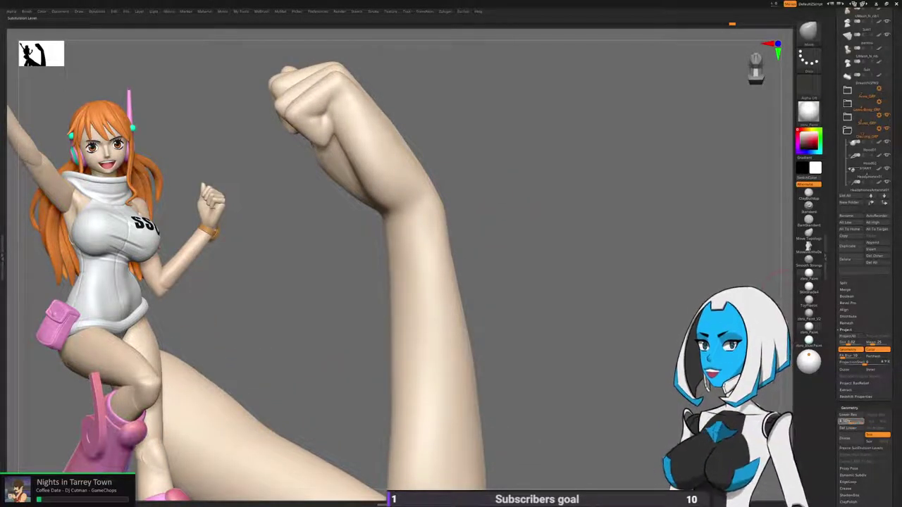
pyautogui.moveTo(229, 429); pyautogui.dragTo(240, 412)
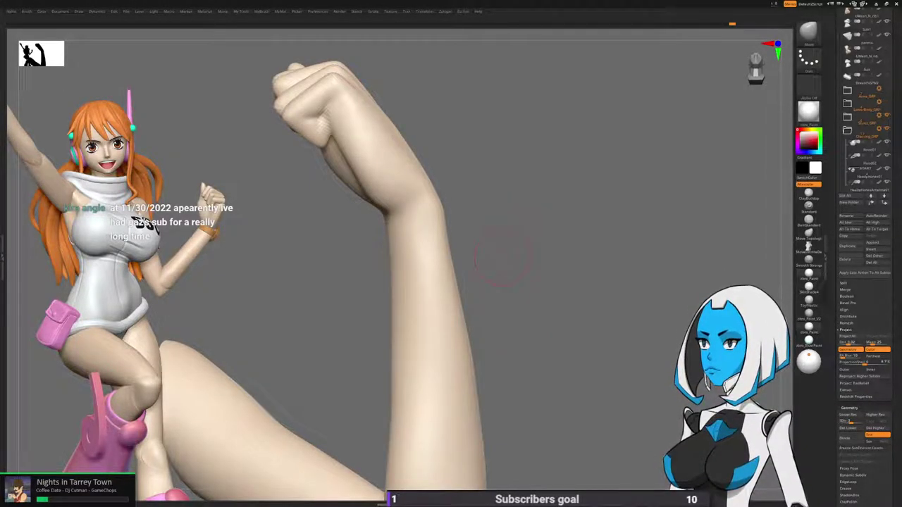
pyautogui.press('space')
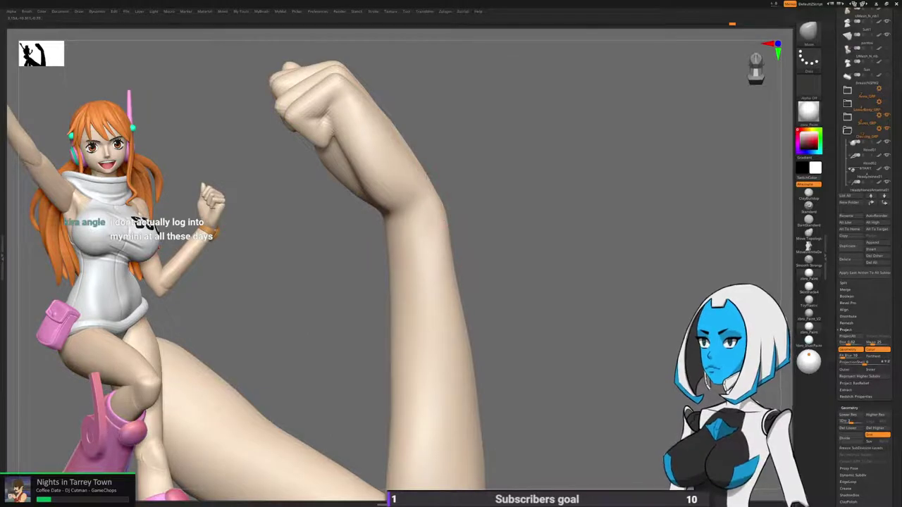
pyautogui.moveTo(432, 189); pyautogui.dragTo(434, 192)
pyautogui.moveTo(462, 277)
pyautogui.mouseDown()
pyautogui.moveTo(503, 276)
pyautogui.moveTo(522, 297)
pyautogui.moveTo(491, 289)
pyautogui.mouseUp()
# Resize the Move brush and refine the outer contour of the forearm down to the elbow.
pyautogui.press('space')
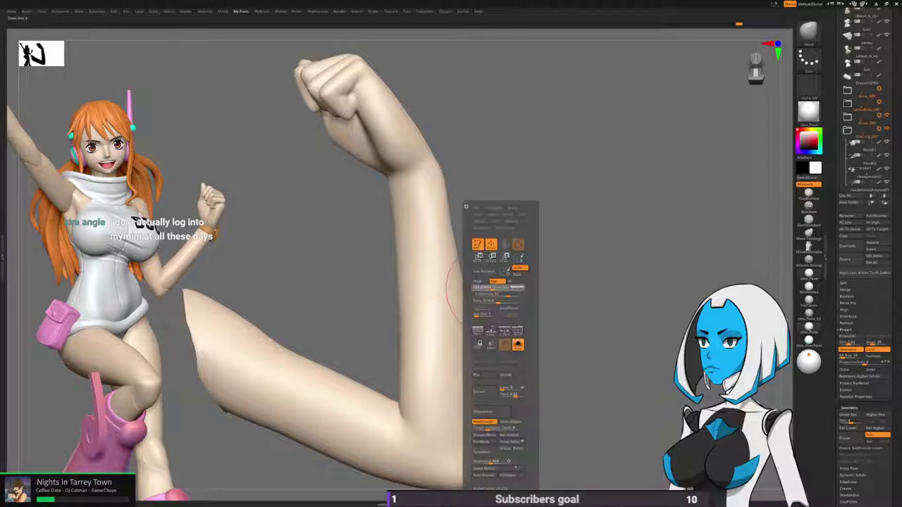
pyautogui.moveTo(474, 373); pyautogui.dragTo(478, 375)
pyautogui.moveTo(525, 352); pyautogui.dragTo(567, 329)
pyautogui.moveTo(457, 258); pyautogui.dragTo(455, 260, button='right')
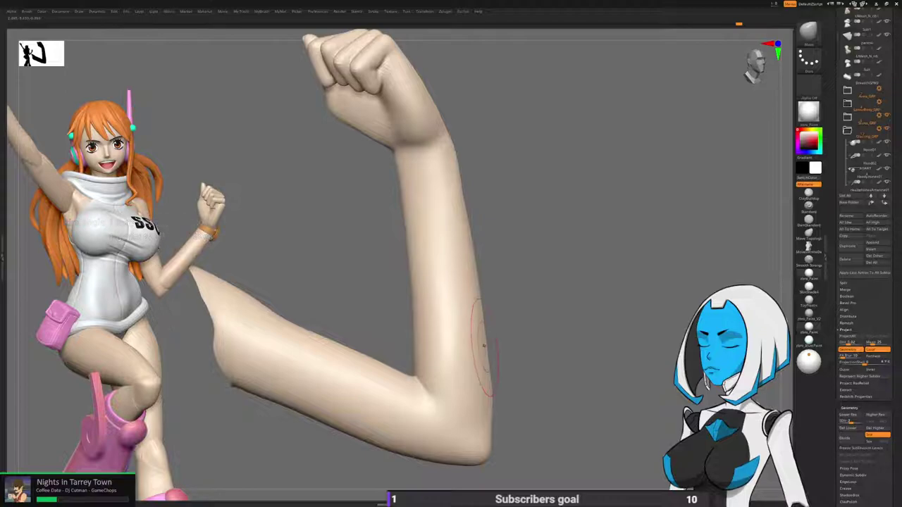
pyautogui.moveTo(486, 356); pyautogui.dragTo(455, 348, button='right')
pyautogui.moveTo(491, 262); pyautogui.dragTo(459, 332, button='right')
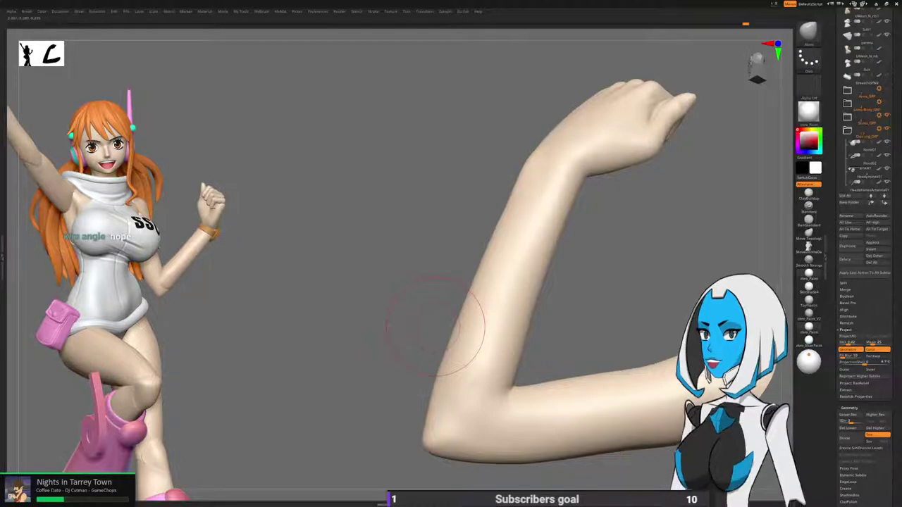
pyautogui.moveTo(430, 324); pyautogui.dragTo(602, 231)
pyautogui.moveTo(547, 309); pyautogui.dragTo(574, 369)
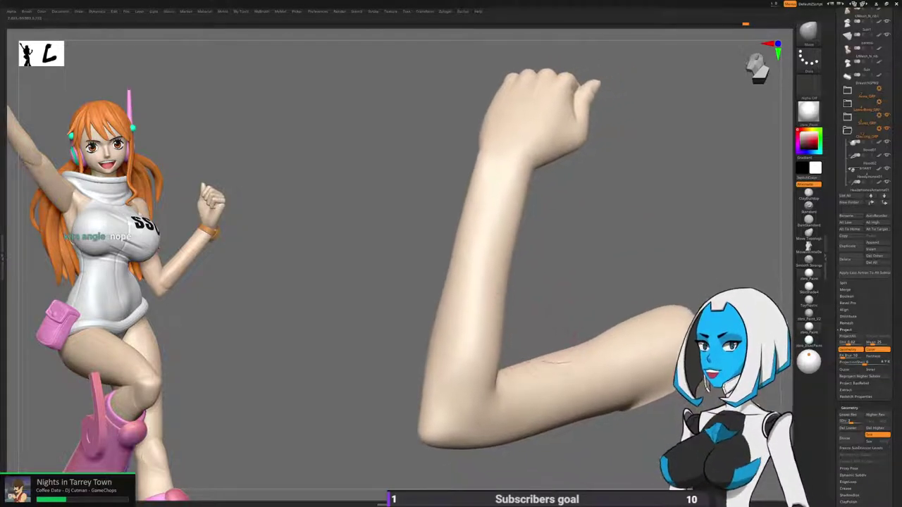
# Return to the highest subdivision level and adjust the lower forearm's shape near the wrist.
pyautogui.click(852, 421)
pyautogui.moveTo(498, 314); pyautogui.dragTo(494, 268)
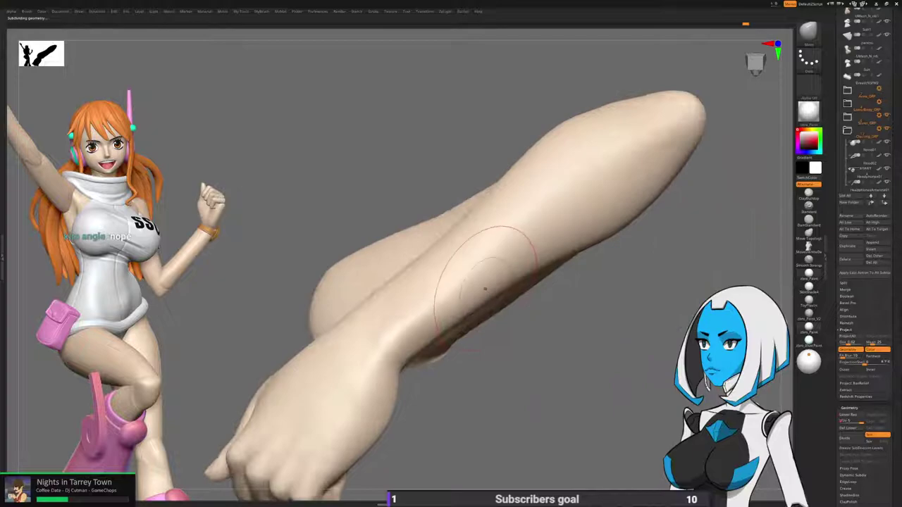
pyautogui.press('space')
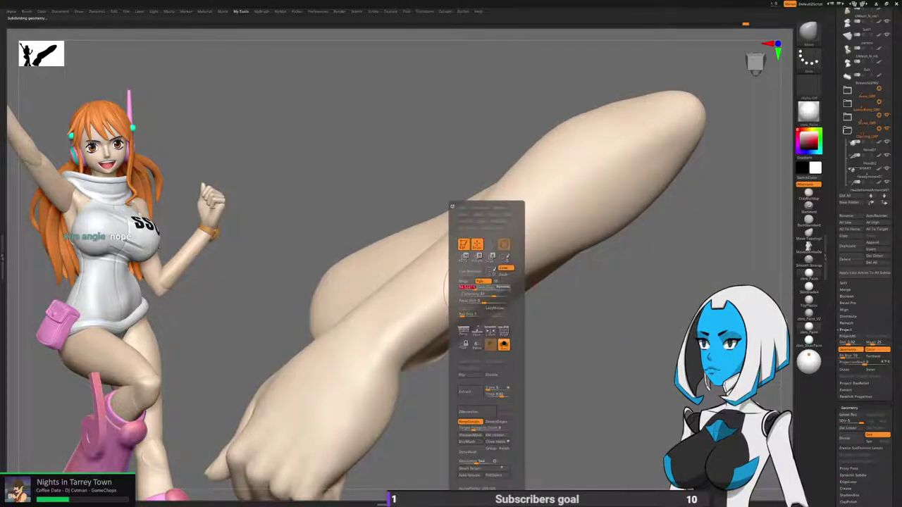
pyautogui.moveTo(687, 217)
pyautogui.keyDown('ctrl'); pyautogui.mouseDown(button='right')
pyautogui.moveTo(690, 204)
pyautogui.moveTo(694, 229)
pyautogui.mouseUp(button='right'); pyautogui.keyUp('ctrl')
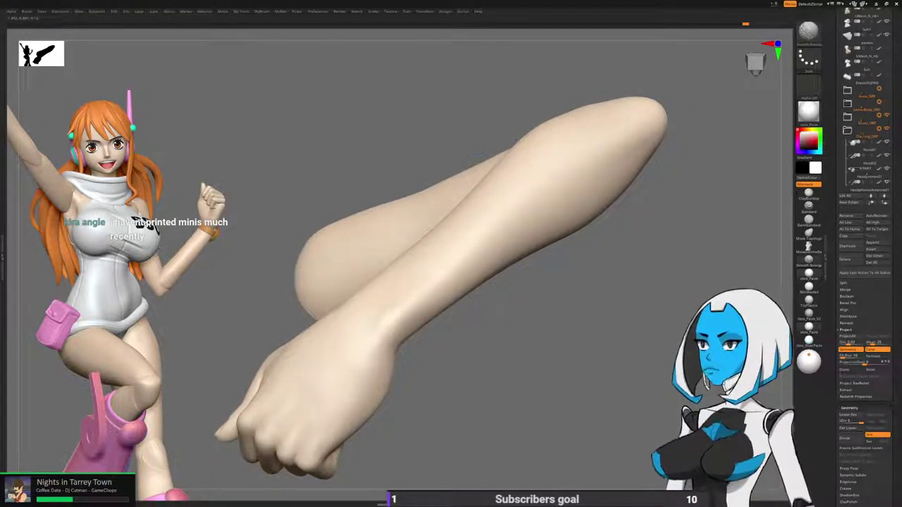
# Build up the forearm's edge behind the wrist with a resized ClayBuildup brush and smooth the strokes.
pyautogui.press('b')
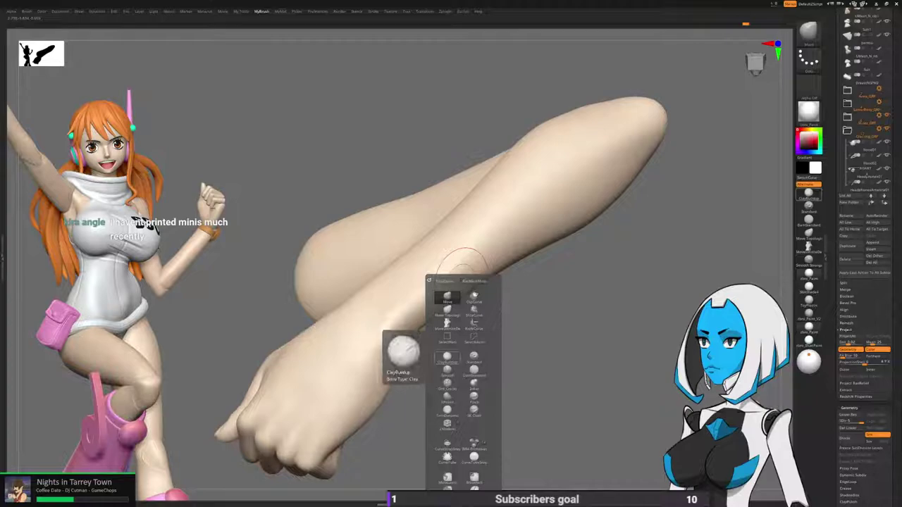
pyautogui.click(447, 357)
pyautogui.press('space')
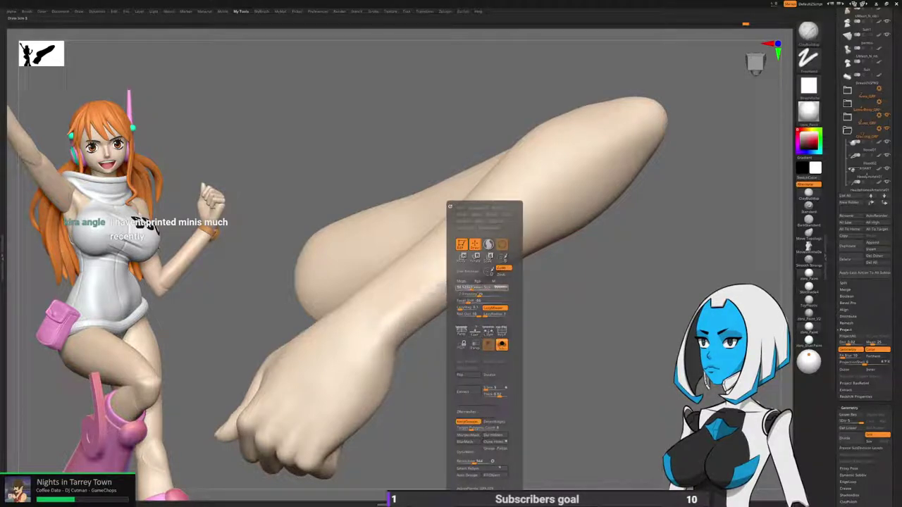
pyautogui.moveTo(572, 248); pyautogui.dragTo(596, 293)
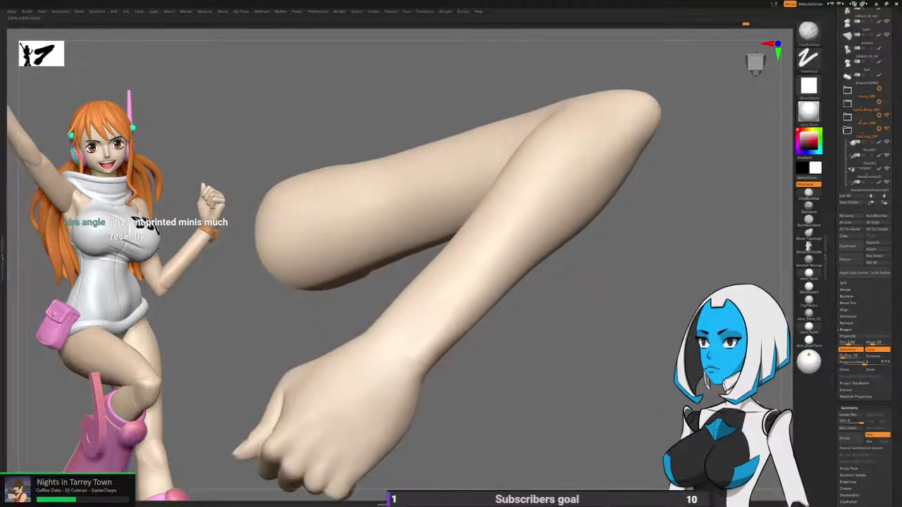
pyautogui.moveTo(443, 322); pyautogui.dragTo(529, 302, button='right')
pyautogui.moveTo(445, 351); pyautogui.dragTo(495, 312)
pyautogui.keyDown('shift'); pyautogui.moveTo(454, 349); pyautogui.dragTo(486, 317); pyautogui.keyUp('shift')
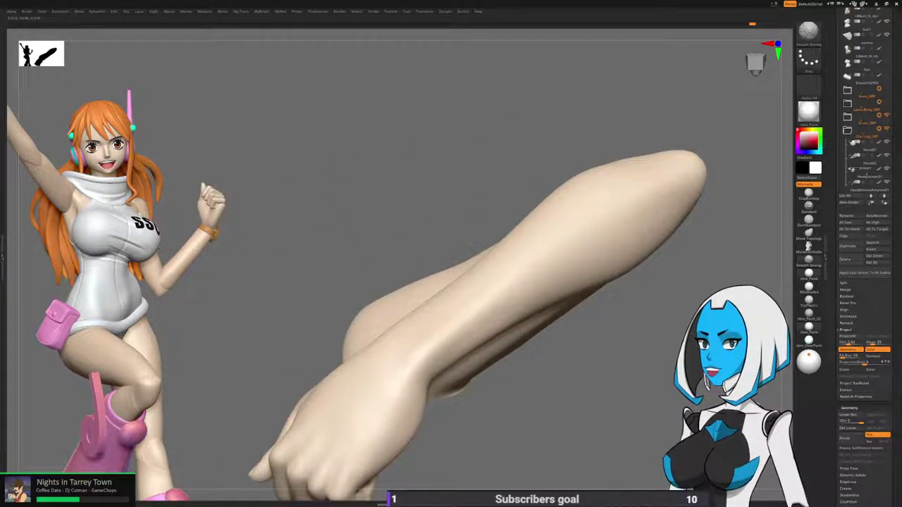
# Add a ClayBuildup stroke from the wrist along the side of the forearm and smooth it.
pyautogui.moveTo(493, 352)
pyautogui.mouseDown(button='right')
pyautogui.moveTo(584, 362)
pyautogui.moveTo(634, 317)
pyautogui.mouseUp(button='right')
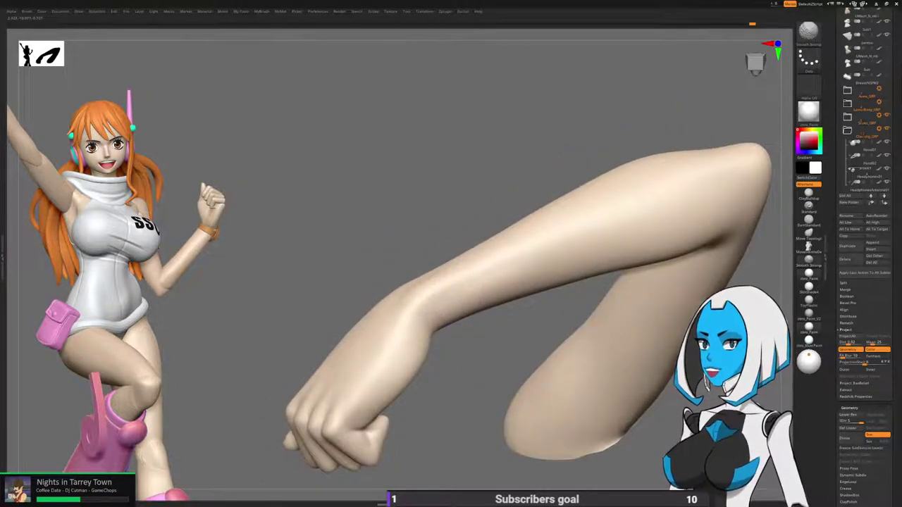
pyautogui.moveTo(486, 366)
pyautogui.mouseDown(button='right')
pyautogui.moveTo(513, 218)
pyautogui.moveTo(451, 204)
pyautogui.moveTo(350, 134)
pyautogui.moveTo(592, 243)
pyautogui.moveTo(529, 268)
pyautogui.moveTo(584, 294)
pyautogui.mouseUp(button='right')
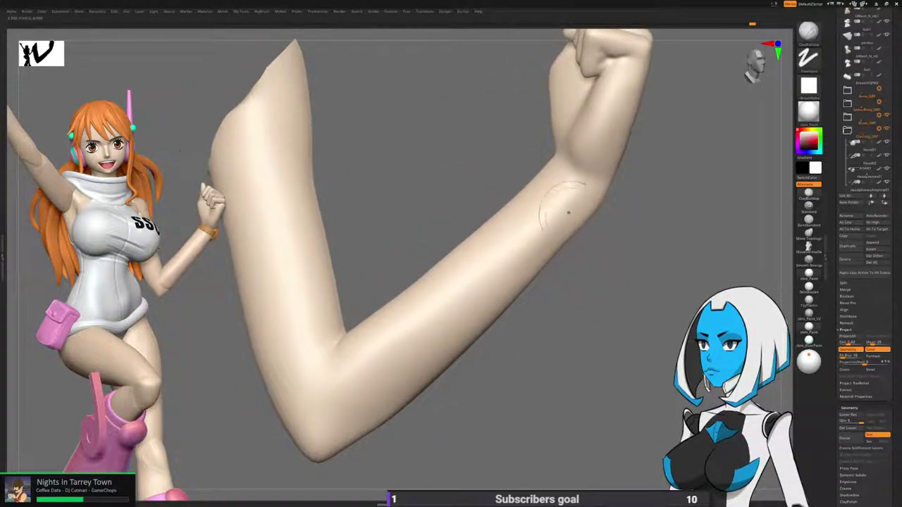
pyautogui.moveTo(575, 205)
pyautogui.mouseDown()
pyautogui.moveTo(510, 221)
pyautogui.moveTo(516, 229)
pyautogui.mouseUp()
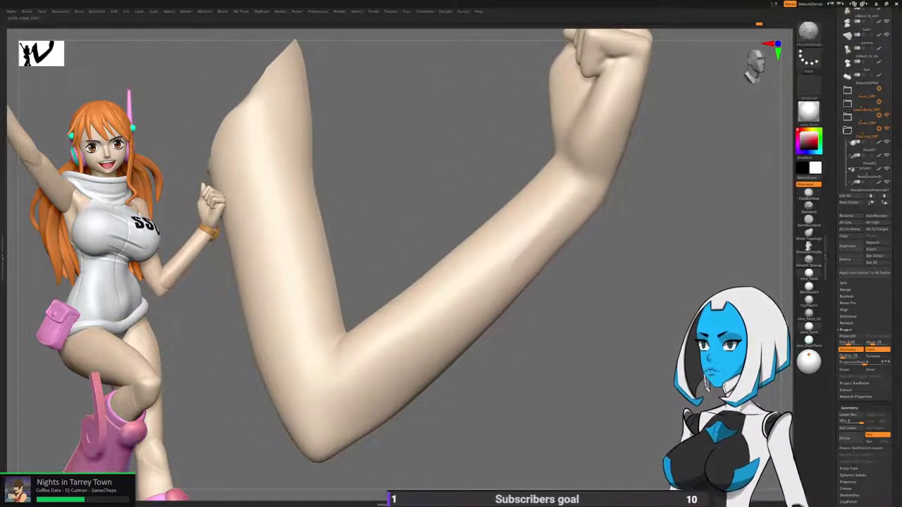
pyautogui.moveTo(493, 243); pyautogui.dragTo(517, 295, button='right')
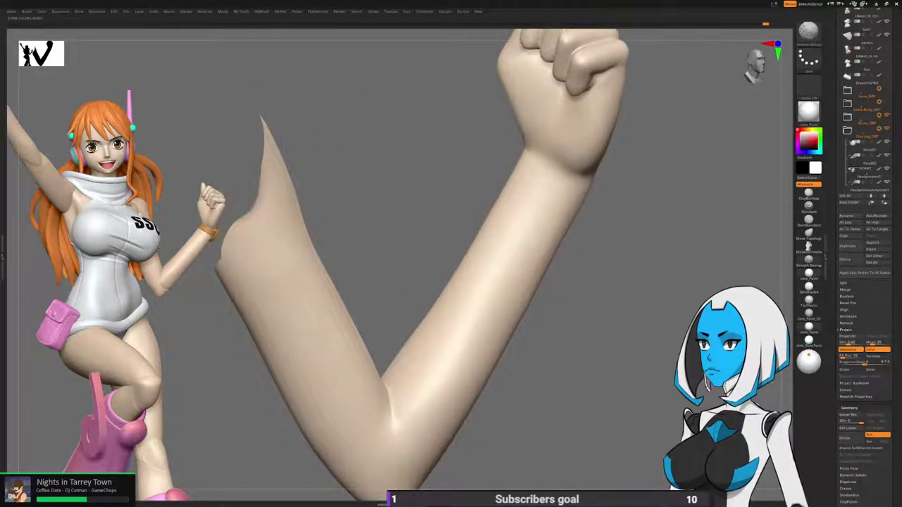
# Switch to the Move brush, resize it and adjust the contour between the heel of the palm and the wrist.
pyautogui.moveTo(486, 232)
pyautogui.keyDown('ctrl'); pyautogui.mouseDown(button='right')
pyautogui.moveTo(479, 190)
pyautogui.moveTo(563, 171)
pyautogui.moveTo(620, 185)
pyautogui.moveTo(533, 195)
pyautogui.moveTo(518, 222)
pyautogui.moveTo(486, 212)
pyautogui.moveTo(481, 203)
pyautogui.moveTo(493, 200)
pyautogui.mouseUp(button='right'); pyautogui.keyUp('ctrl')
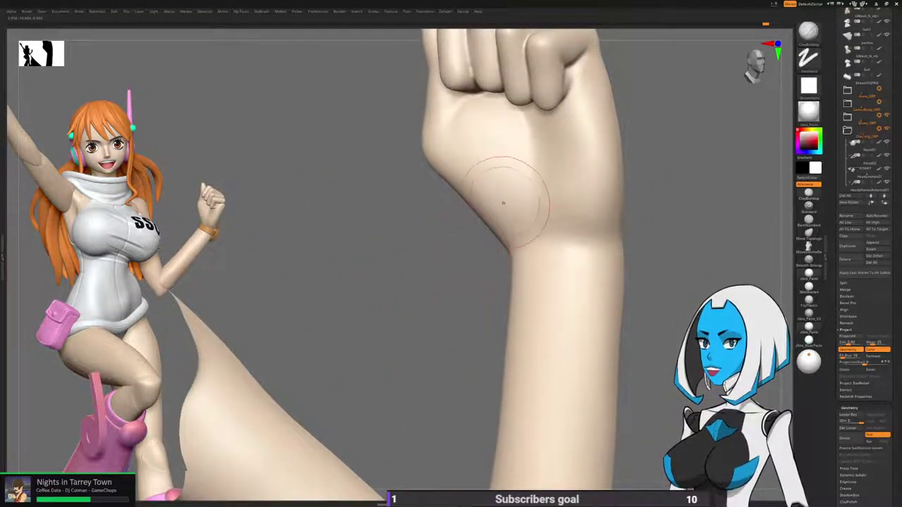
pyautogui.press('b')
pyautogui.click(486, 243)
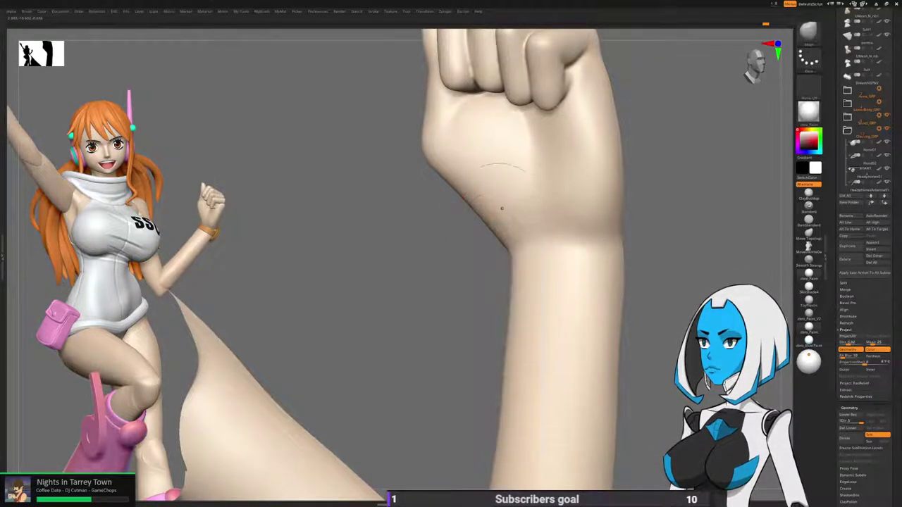
pyautogui.press('space')
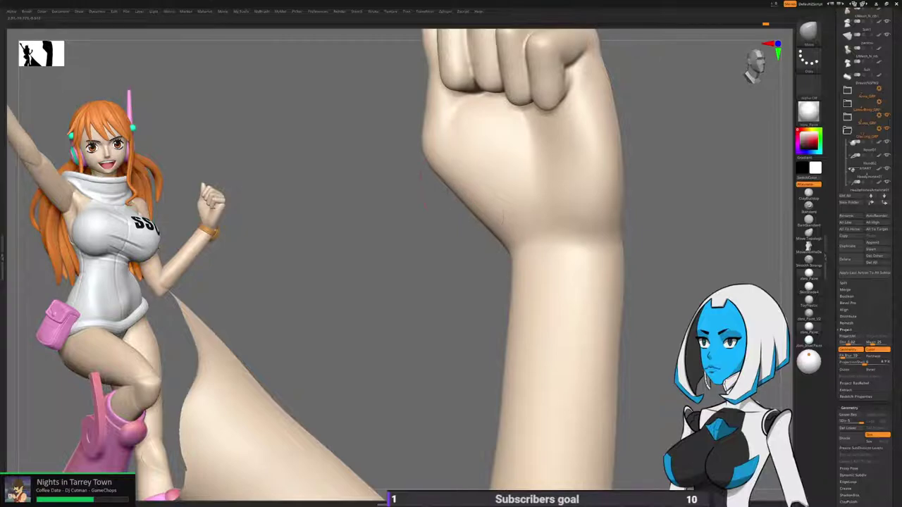
pyautogui.moveTo(461, 307)
pyautogui.mouseDown()
pyautogui.moveTo(612, 261)
pyautogui.moveTo(421, 320)
pyautogui.moveTo(374, 316)
pyautogui.mouseUp()
pyautogui.moveTo(598, 300)
pyautogui.mouseDown()
pyautogui.moveTo(584, 309)
pyautogui.moveTo(564, 243)
pyautogui.mouseUp()
pyautogui.moveTo(528, 306)
pyautogui.mouseDown()
pyautogui.moveTo(611, 298)
pyautogui.moveTo(525, 297)
pyautogui.moveTo(539, 303)
pyautogui.moveTo(556, 247)
pyautogui.moveTo(563, 275)
pyautogui.mouseUp()
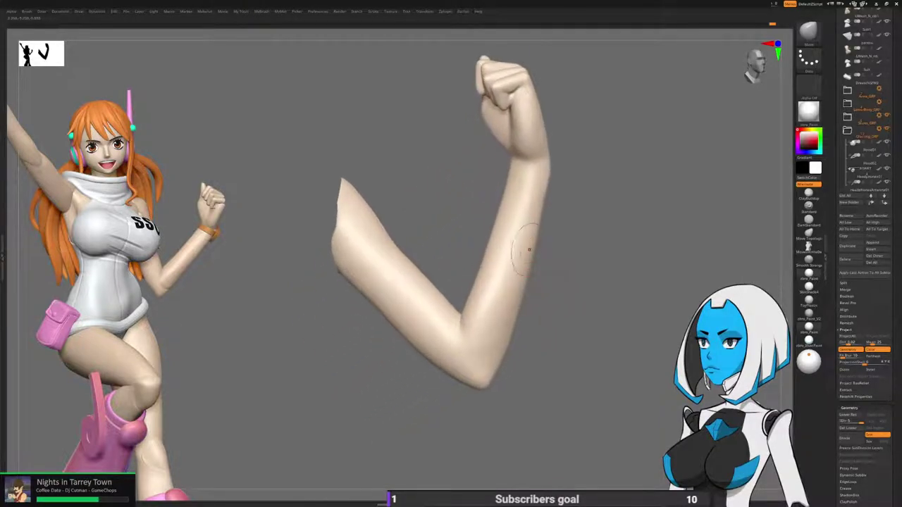
# Drop the arm to a low subdivision level and reshape the forearm's outer side with a resized Move brush.
pyautogui.moveTo(860, 422); pyautogui.dragTo(840, 421)
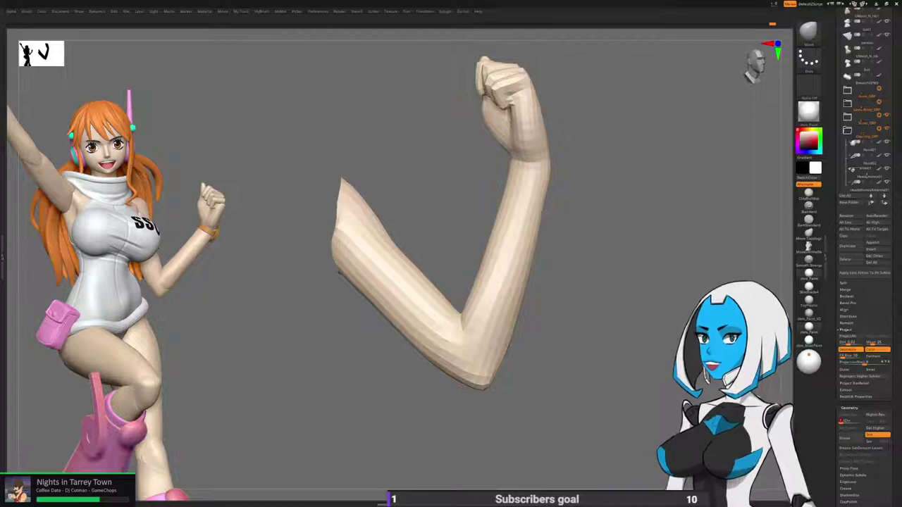
pyautogui.press('b')
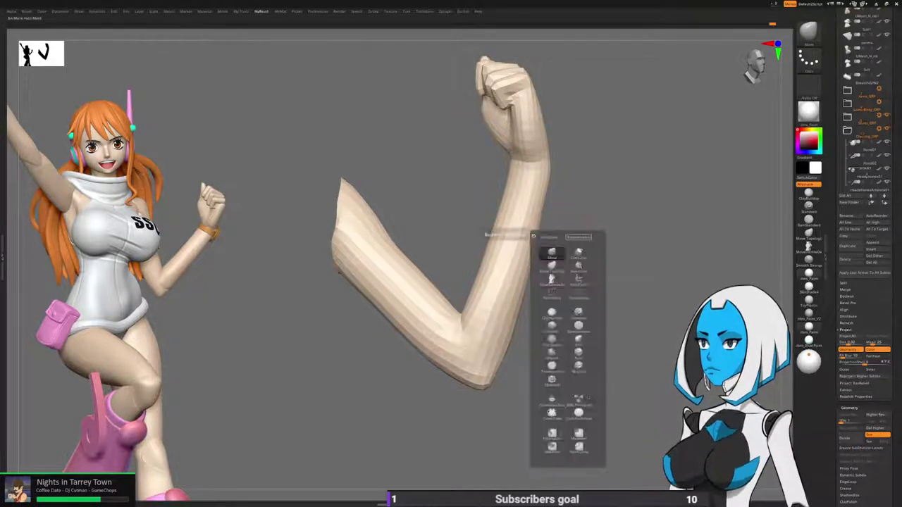
pyautogui.press('d')
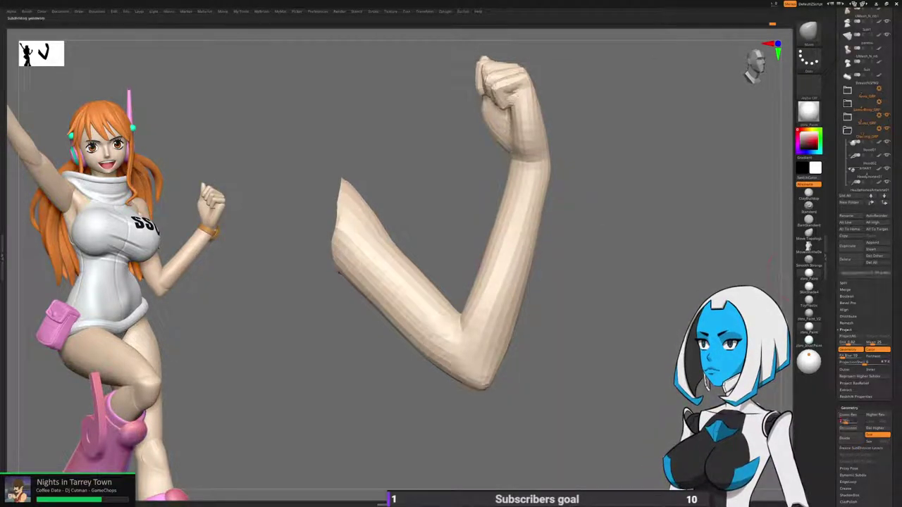
pyautogui.press('space')
pyautogui.moveTo(538, 288); pyautogui.dragTo(546, 288)
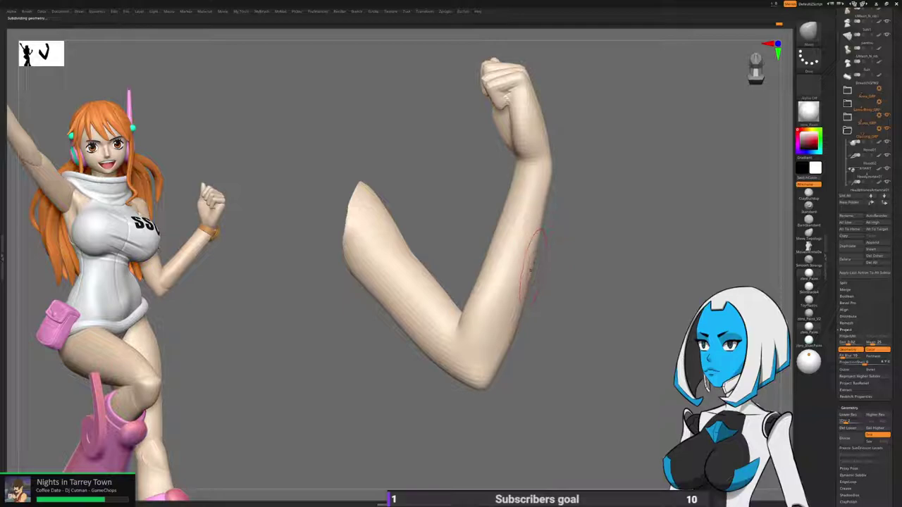
pyautogui.moveTo(620, 290)
pyautogui.mouseDown()
pyautogui.moveTo(536, 285)
pyautogui.moveTo(532, 342)
pyautogui.moveTo(544, 332)
pyautogui.mouseUp()
pyautogui.press('space')
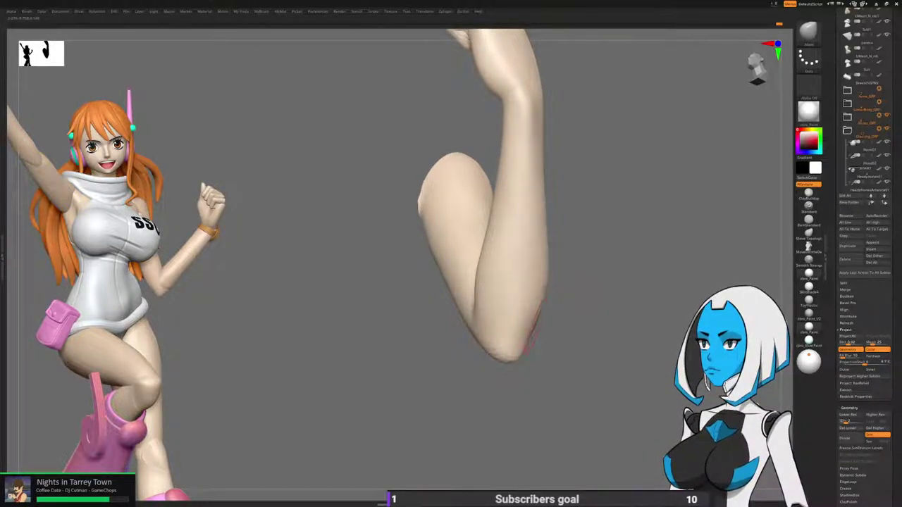
# Refine the elbow and the back contour of the forearm from several angles with the Move brush.
pyautogui.moveTo(606, 282); pyautogui.dragTo(479, 278)
pyautogui.moveTo(507, 387); pyautogui.dragTo(451, 381)
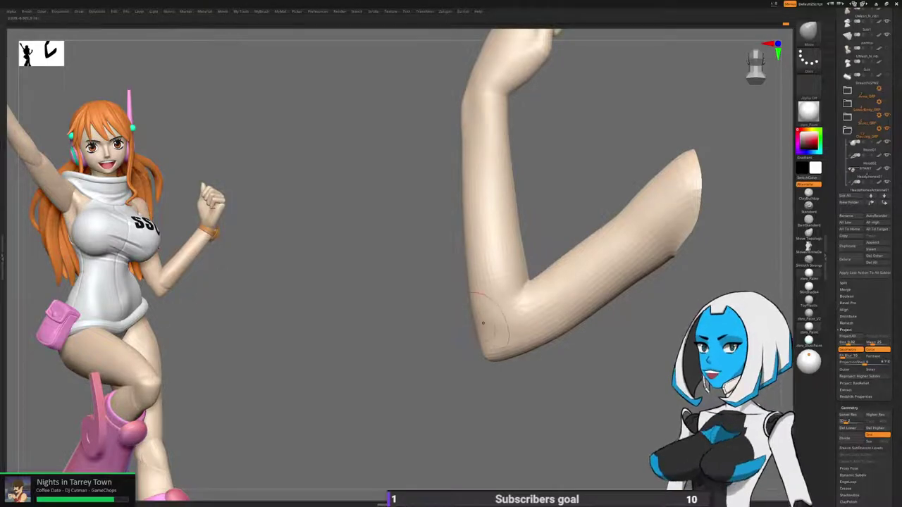
pyautogui.moveTo(457, 297); pyautogui.dragTo(442, 302)
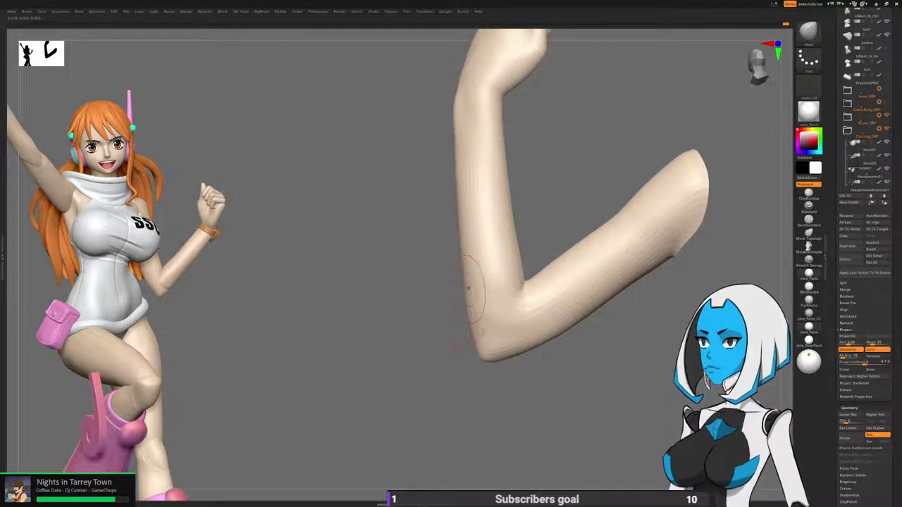
pyautogui.press('space')
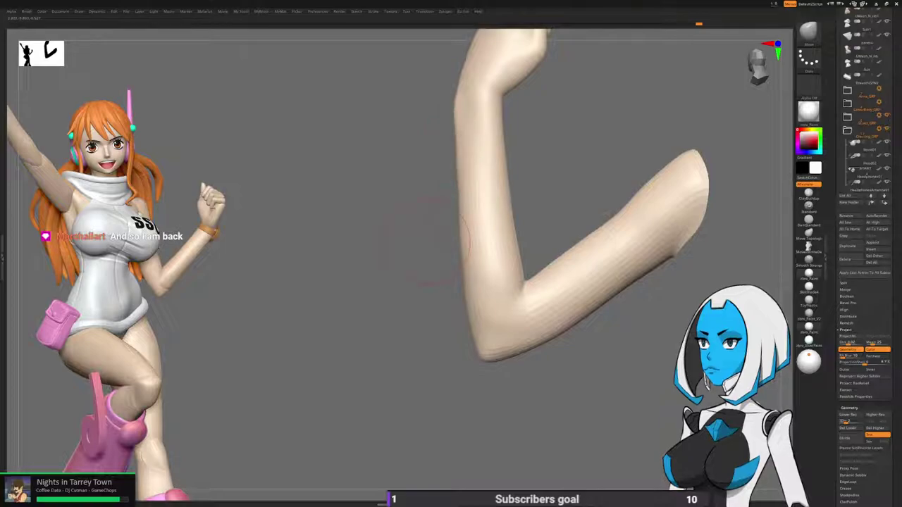
pyautogui.moveTo(423, 239)
pyautogui.mouseDown()
pyautogui.moveTo(465, 401)
pyautogui.moveTo(463, 166)
pyautogui.mouseUp()
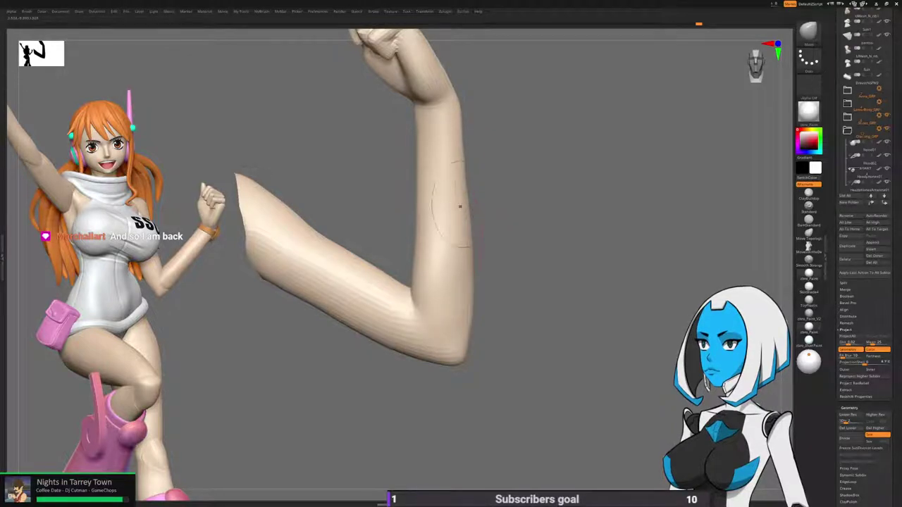
pyautogui.press('space')
pyautogui.press('shift')
pyautogui.moveTo(517, 247); pyautogui.dragTo(474, 257)
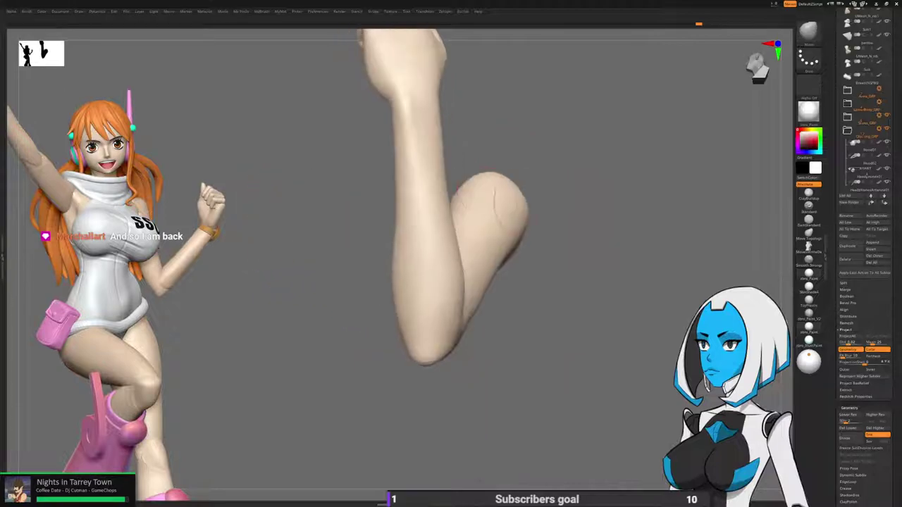
# Resize the Move brush, smooth the forearm just below the wrist and adjust its edge there.
pyautogui.press('space')
pyautogui.moveTo(430, 280); pyautogui.dragTo(434, 280)
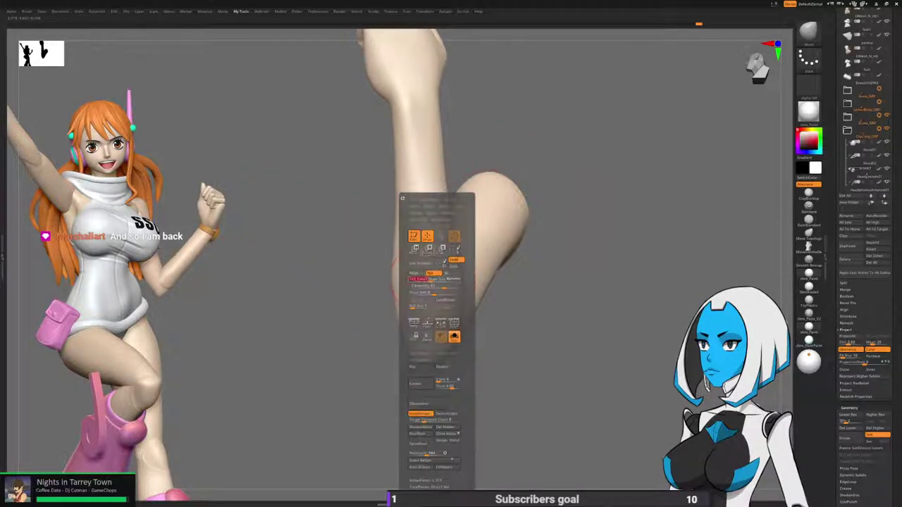
pyautogui.moveTo(501, 303); pyautogui.dragTo(546, 300)
pyautogui.moveTo(407, 138)
pyautogui.keyDown('shift'); pyautogui.mouseDown()
pyautogui.moveTo(424, 204)
pyautogui.moveTo(429, 134)
pyautogui.moveTo(427, 189)
pyautogui.mouseUp(); pyautogui.keyUp('shift')
pyautogui.moveTo(443, 139); pyautogui.dragTo(433, 135)
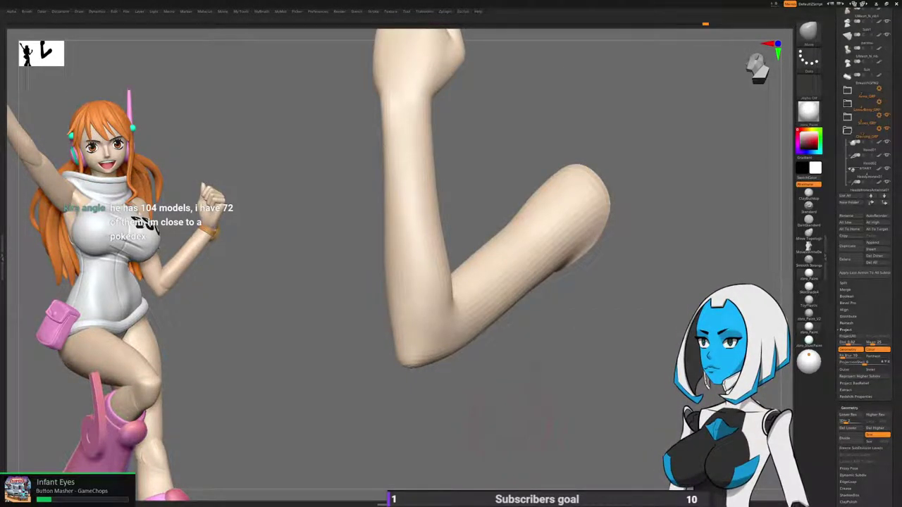
pyautogui.moveTo(493, 394); pyautogui.dragTo(549, 425)
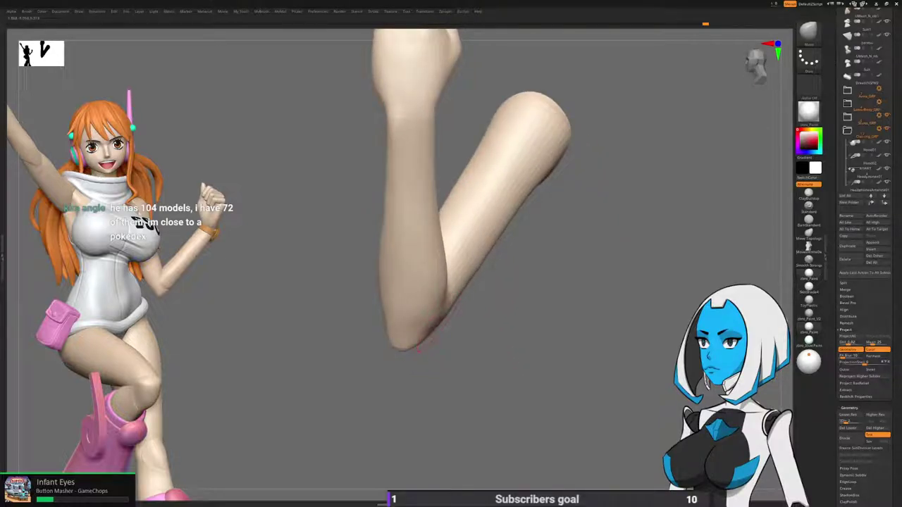
pyautogui.moveTo(549, 352); pyautogui.dragTo(447, 345)
pyautogui.moveTo(612, 289); pyautogui.dragTo(475, 264)
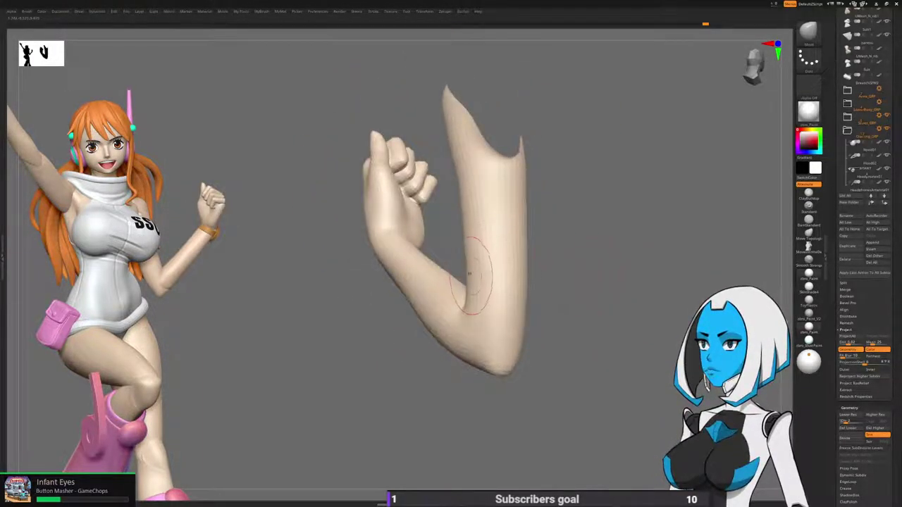
pyautogui.moveTo(564, 310); pyautogui.dragTo(620, 380)
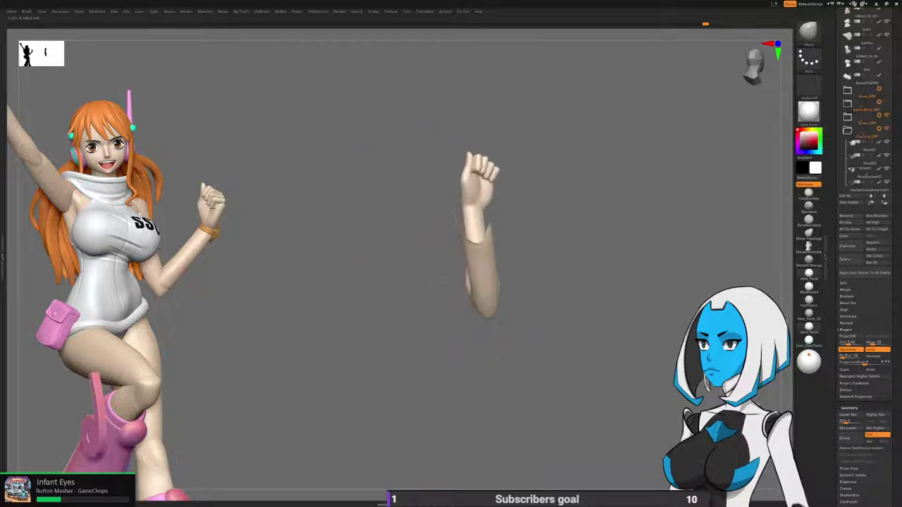
# Return the mesh to its highest subdivision level and unhide the rest of the body around the arm.
pyautogui.moveTo(848, 422); pyautogui.dragTo(861, 421)
pyautogui.moveTo(613, 303); pyautogui.dragTo(609, 275)
pyautogui.keyDown('ctrl'); pyautogui.keyDown('shift'); pyautogui.click(591, 282); pyautogui.keyUp('shift'); pyautogui.keyUp('ctrl')
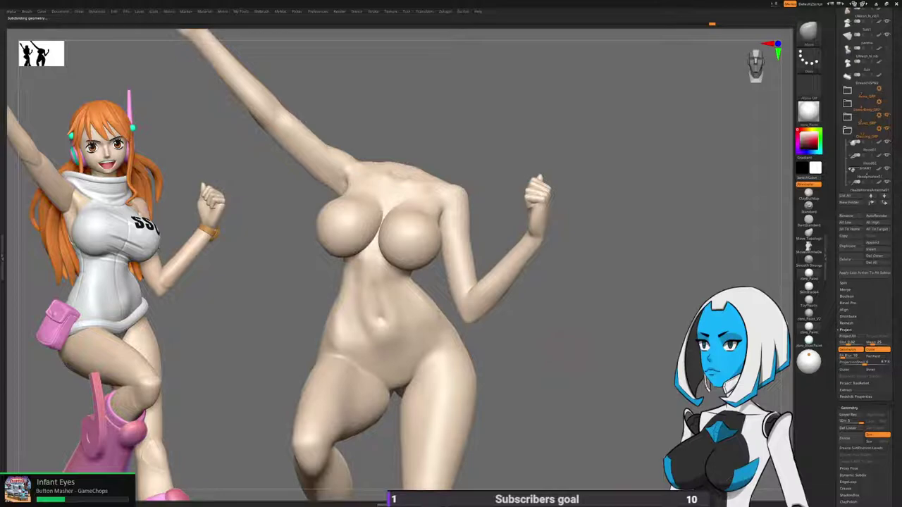
pyautogui.moveTo(564, 352); pyautogui.dragTo(599, 356)
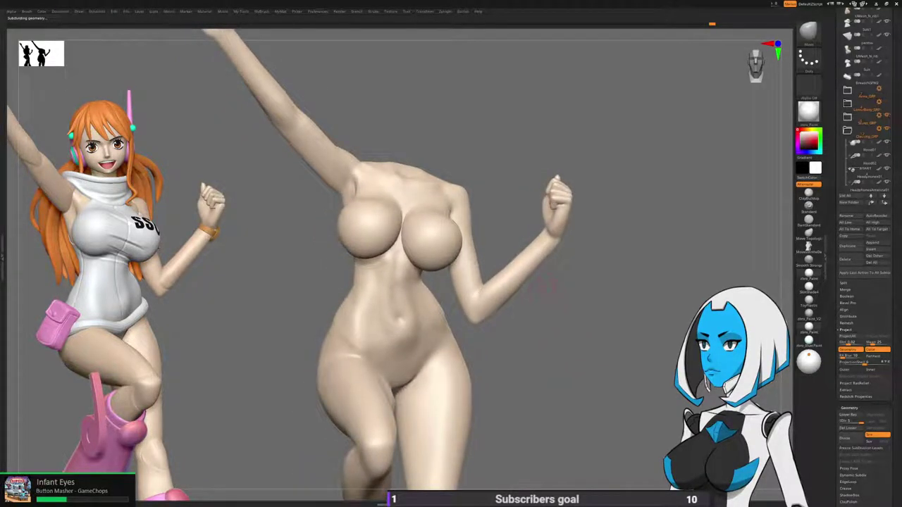
pyautogui.moveTo(556, 293); pyautogui.dragTo(574, 307)
# Lower the subdivision level, show the clothing and other parts again, and touch up the forearm near the elbow.
pyautogui.moveTo(861, 421); pyautogui.dragTo(845, 421)
pyautogui.moveTo(599, 309)
pyautogui.mouseDown()
pyautogui.moveTo(581, 292)
pyautogui.moveTo(613, 310)
pyautogui.mouseUp()
pyautogui.press('space')
pyautogui.click(629, 341)
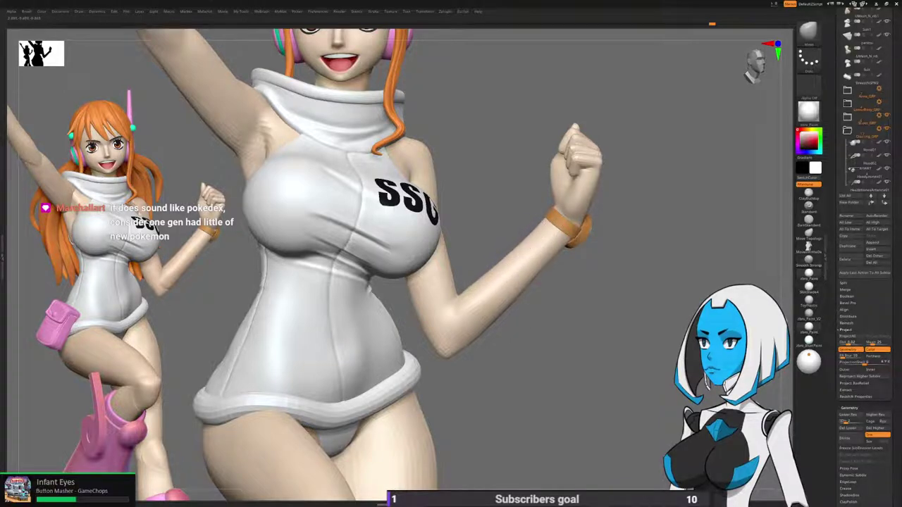
pyautogui.moveTo(511, 280); pyautogui.dragTo(524, 276, button='right')
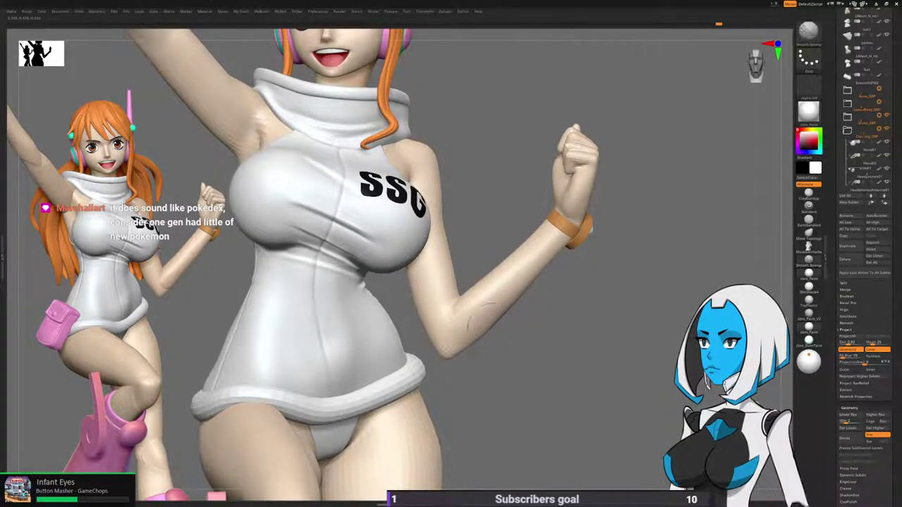
pyautogui.moveTo(448, 357); pyautogui.dragTo(507, 349, button='right')
# Restore the body's highest subdivision level and bring the whole figure into view.
pyautogui.keyDown('ctrl'); pyautogui.moveTo(588, 338); pyautogui.dragTo(587, 253, button='right'); pyautogui.keyUp('ctrl')
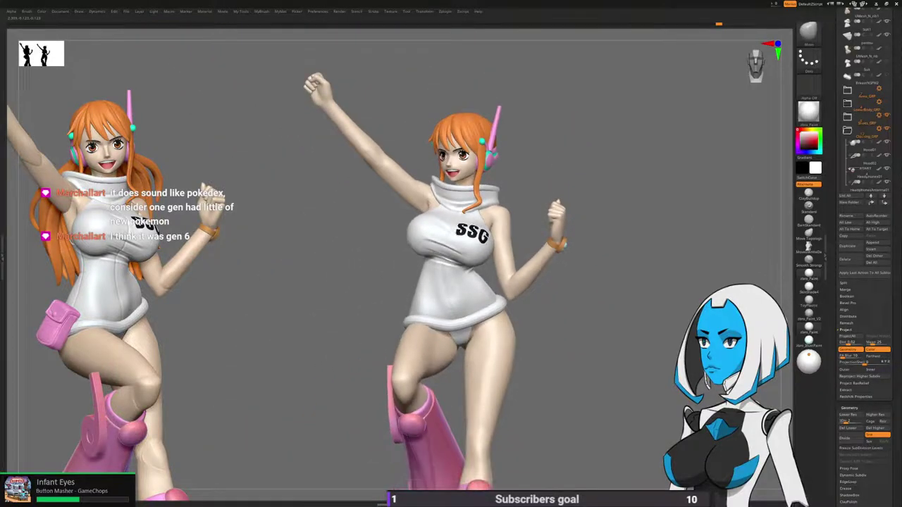
pyautogui.hotkey('ctrl', 'd')
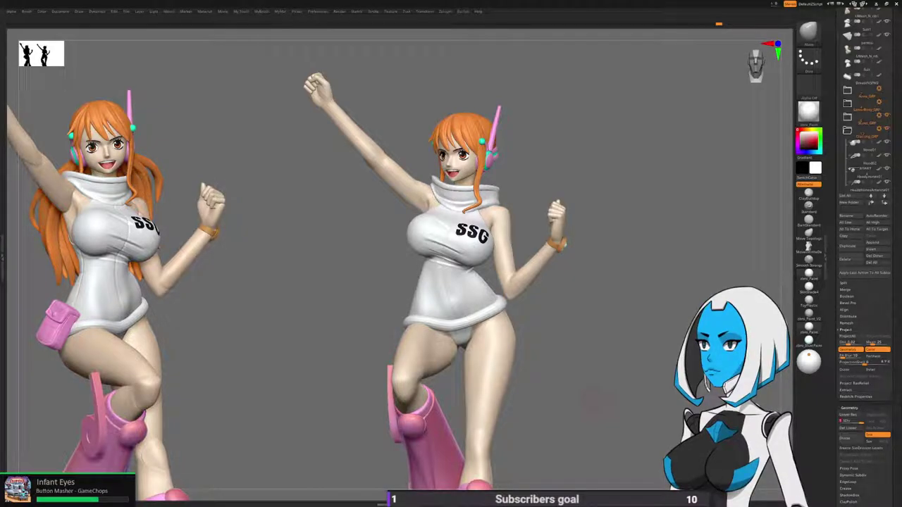
pyautogui.keyDown('alt'); pyautogui.moveTo(595, 400); pyautogui.dragTo(591, 399); pyautogui.keyUp('alt')
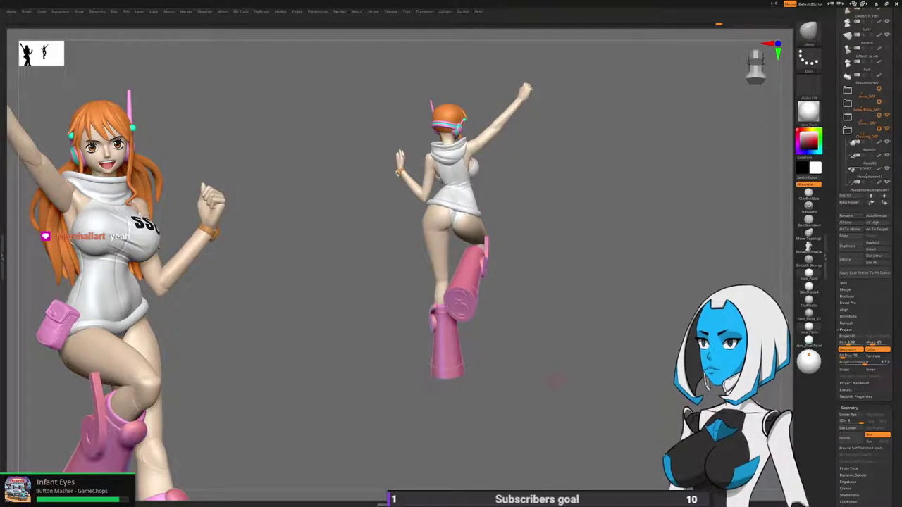
# Expand the hair folder in the subtool list and make the hidden long back hair visible.
pyautogui.scroll(5, 865, 247)
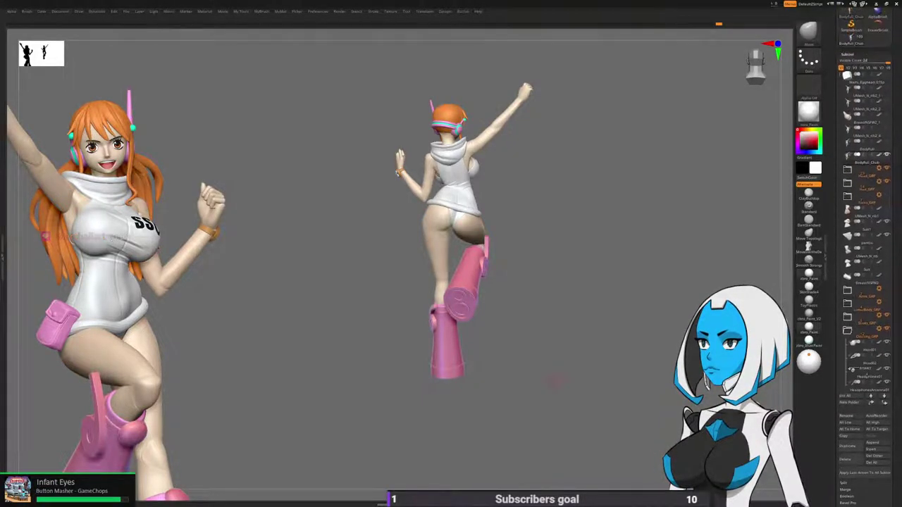
pyautogui.click(848, 183)
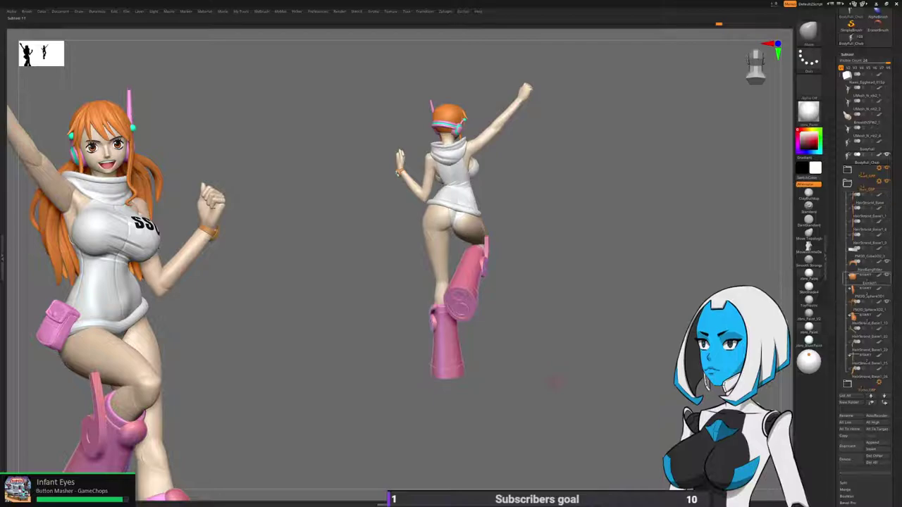
pyautogui.scroll(-5, 865, 246)
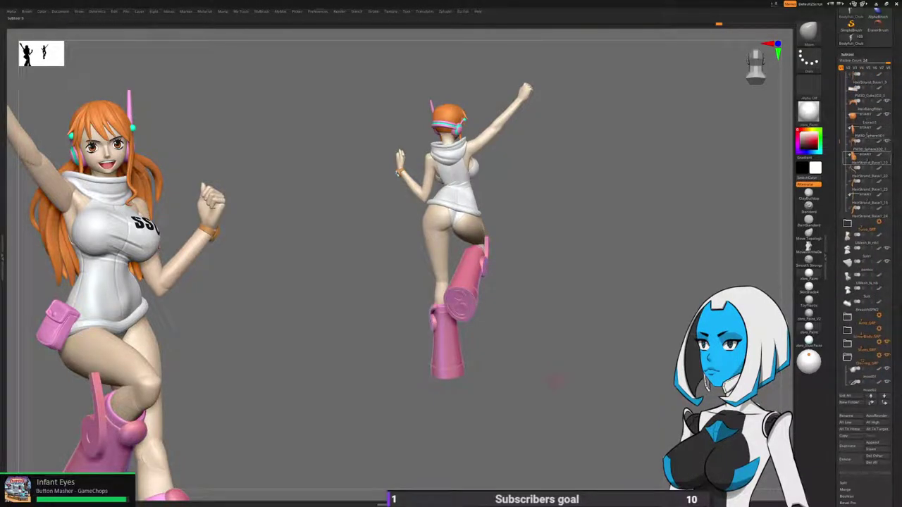
pyautogui.click(865, 157)
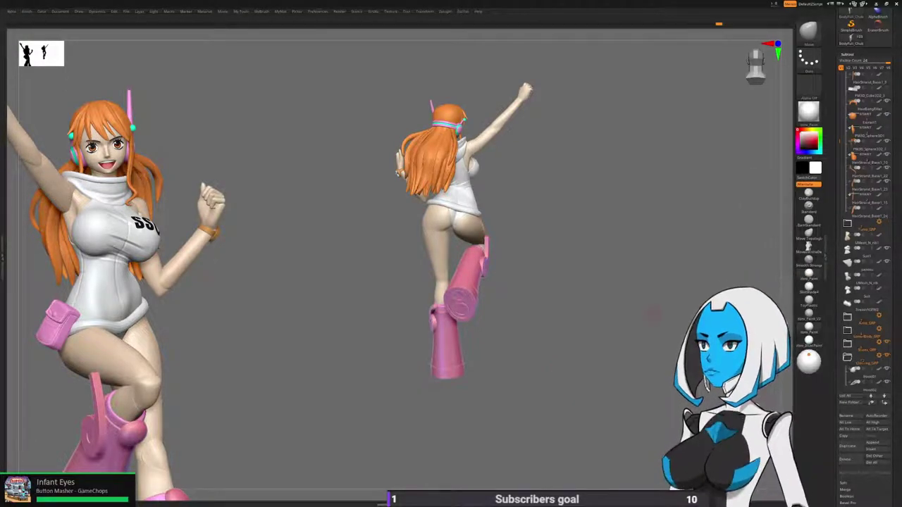
# Examine the complete figure from the front, sides and low angles to judge its pose and silhouette.
pyautogui.moveTo(652, 314); pyautogui.dragTo(544, 323)
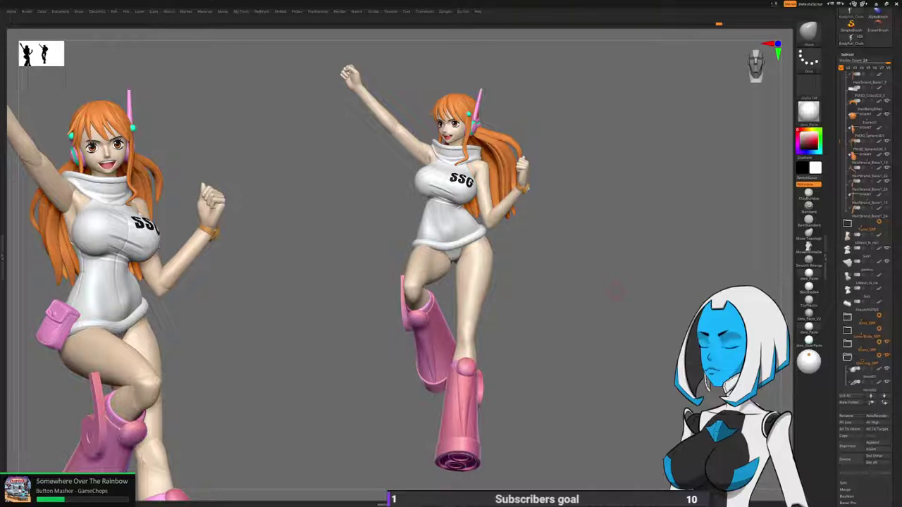
pyautogui.moveTo(617, 291); pyautogui.dragTo(574, 293)
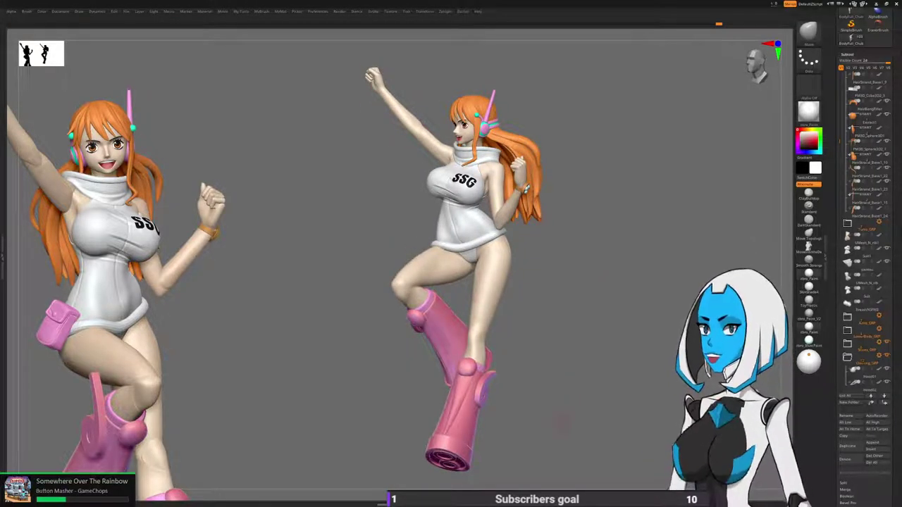
pyautogui.keyDown('alt'); pyautogui.moveTo(576, 454); pyautogui.dragTo(655, 421); pyautogui.keyUp('alt')
pyautogui.moveTo(565, 421); pyautogui.dragTo(494, 423)
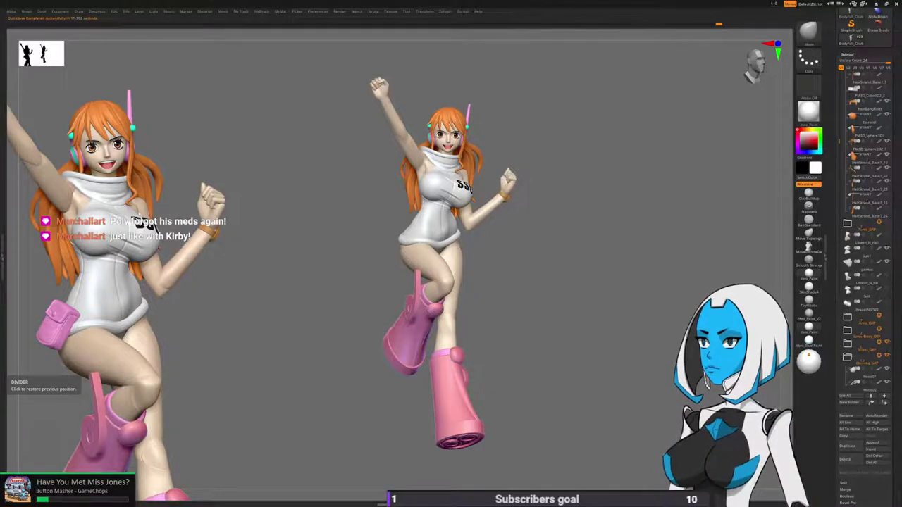
pyautogui.moveTo(620, 397); pyautogui.dragTo(578, 398)
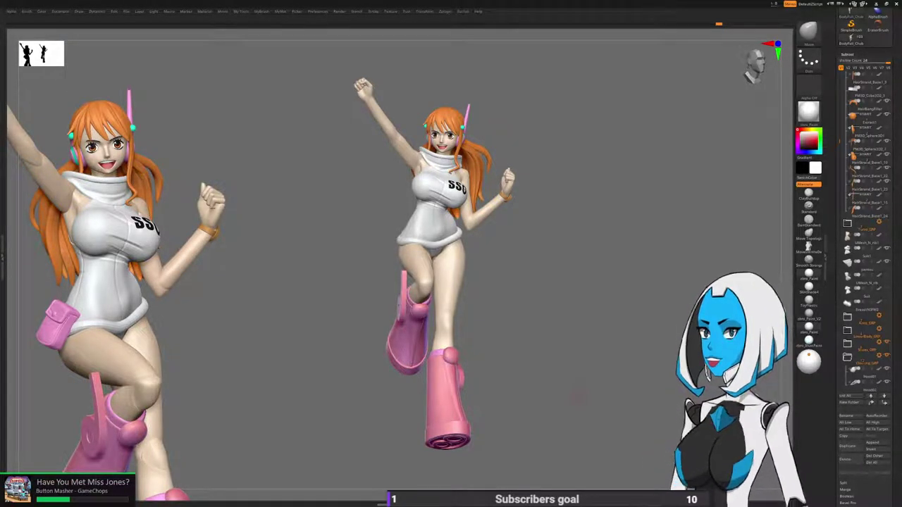
pyautogui.moveTo(578, 396); pyautogui.dragTo(317, 390)
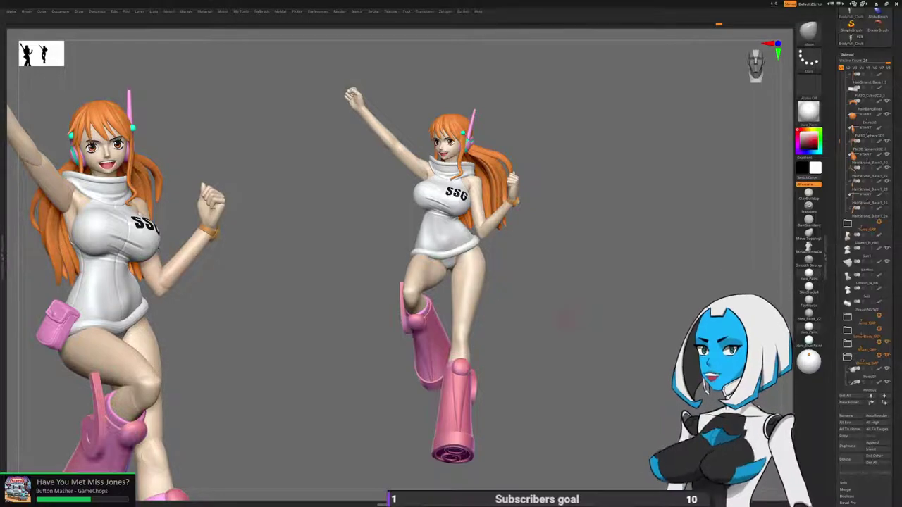
# Mask the body's breasts, including the skin exposed beside the suit's armhole, and bring the rest of the body back into display.
pyautogui.moveTo(567, 318); pyautogui.dragTo(623, 345)
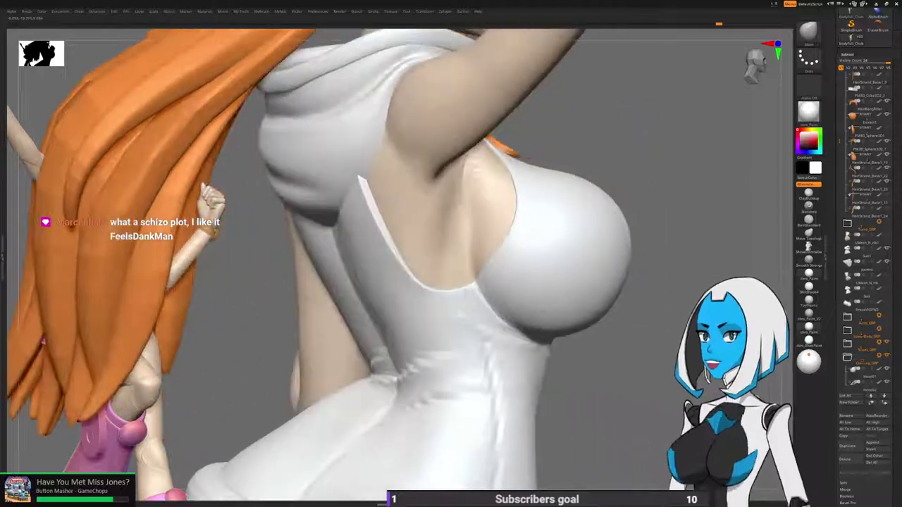
pyautogui.moveTo(513, 224)
pyautogui.mouseDown(button='right')
pyautogui.moveTo(541, 228)
pyautogui.moveTo(501, 205)
pyautogui.mouseUp(button='right')
pyautogui.press('b')
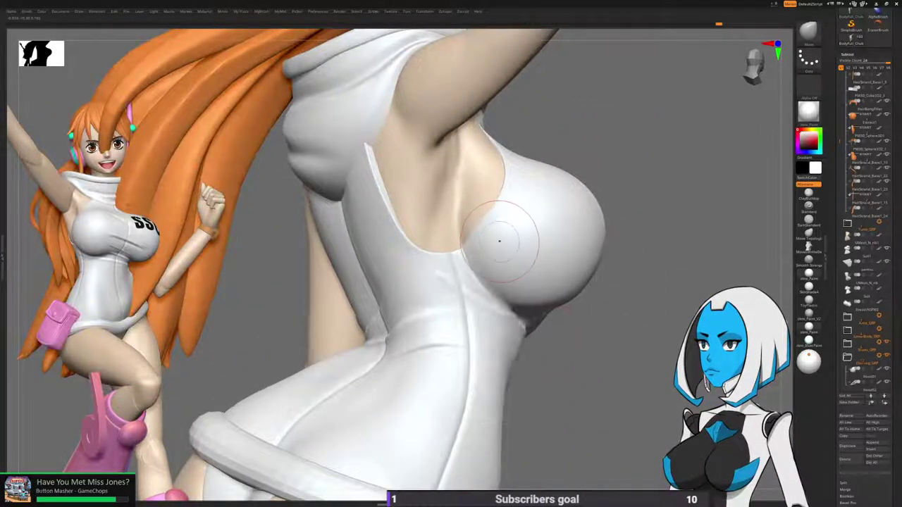
pyautogui.press('b')
pyautogui.press('space')
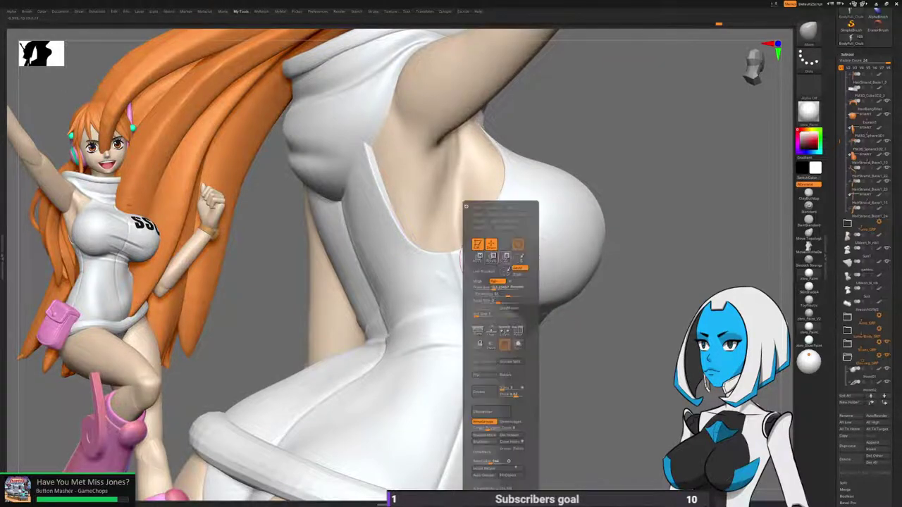
pyautogui.keyDown('ctrl'); pyautogui.keyDown('shift'); pyautogui.click(483, 187); pyautogui.keyUp('shift'); pyautogui.keyUp('ctrl')
pyautogui.keyDown('ctrl'); pyautogui.click(636, 148); pyautogui.keyUp('ctrl')
pyautogui.keyDown('ctrl'); pyautogui.keyDown('shift'); pyautogui.click(636, 147); pyautogui.keyUp('shift'); pyautogui.keyUp('ctrl')
pyautogui.moveTo(636, 146); pyautogui.dragTo(624, 146)
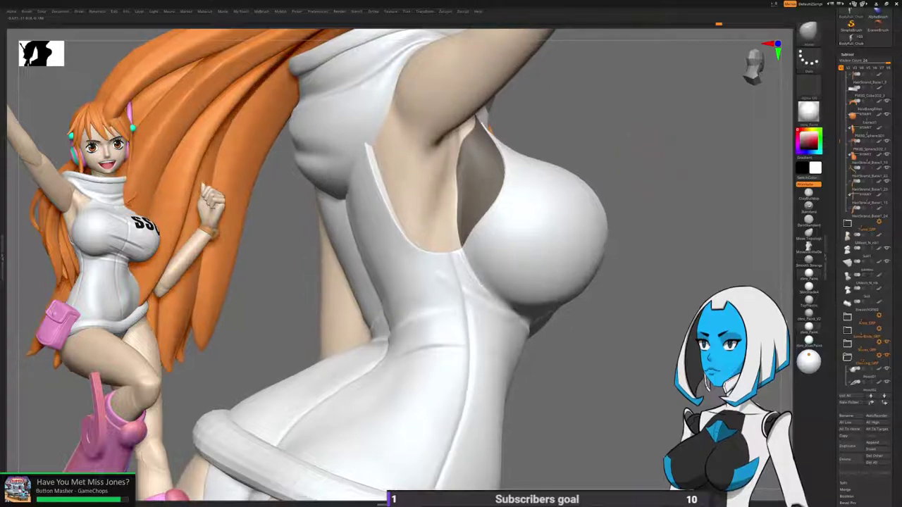
pyautogui.moveTo(892, 444); pyautogui.dragTo(891, 234)
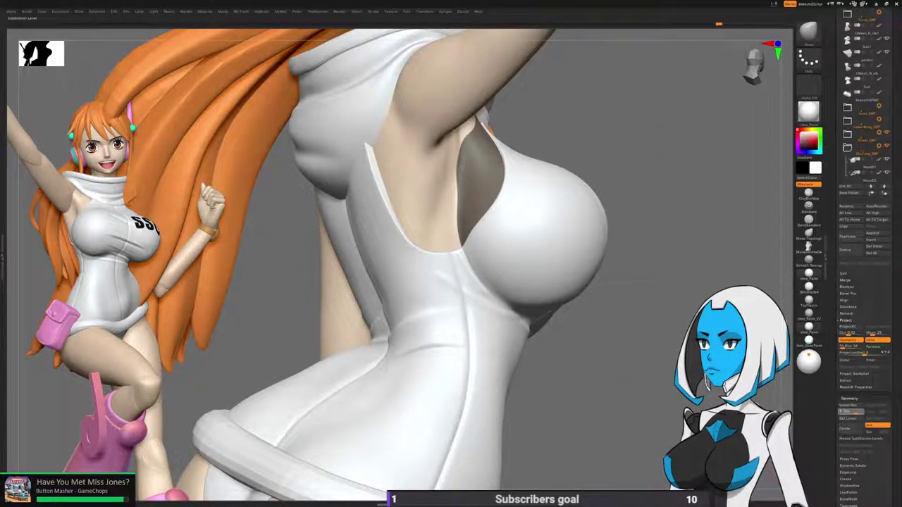
pyautogui.click(850, 412)
pyautogui.keyDown('shift'); pyautogui.moveTo(482, 180); pyautogui.dragTo(479, 184); pyautogui.keyUp('shift')
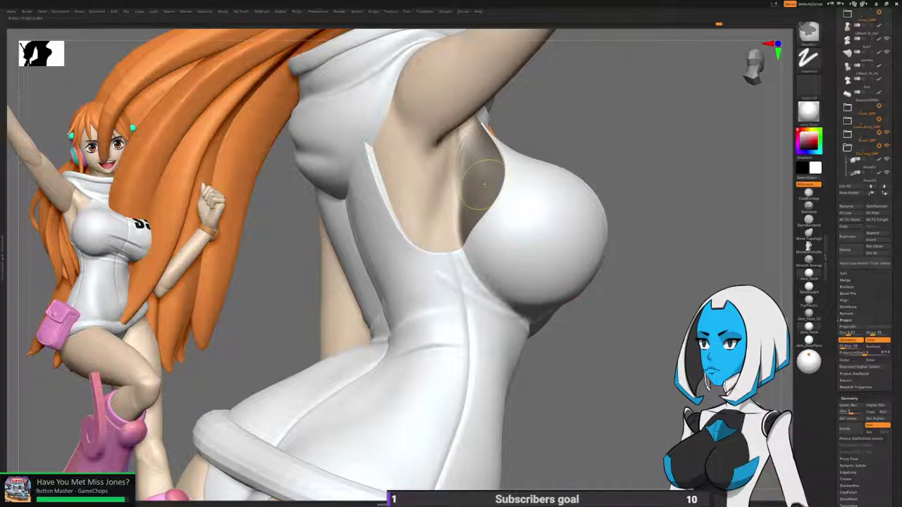
pyautogui.moveTo(639, 197); pyautogui.dragTo(518, 190)
pyautogui.hotkey('ctrl', 'z')
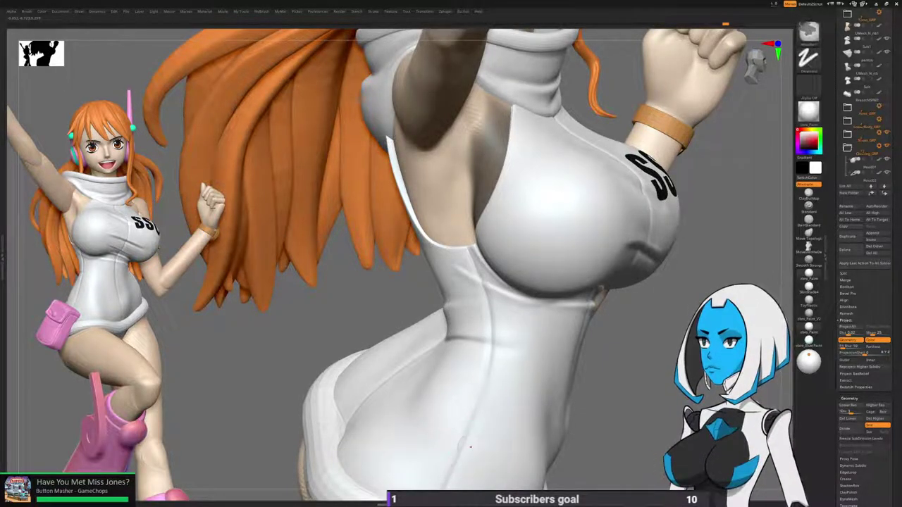
pyautogui.hotkey('ctrl', 'z')
pyautogui.hotkey('ctrl', 'z')
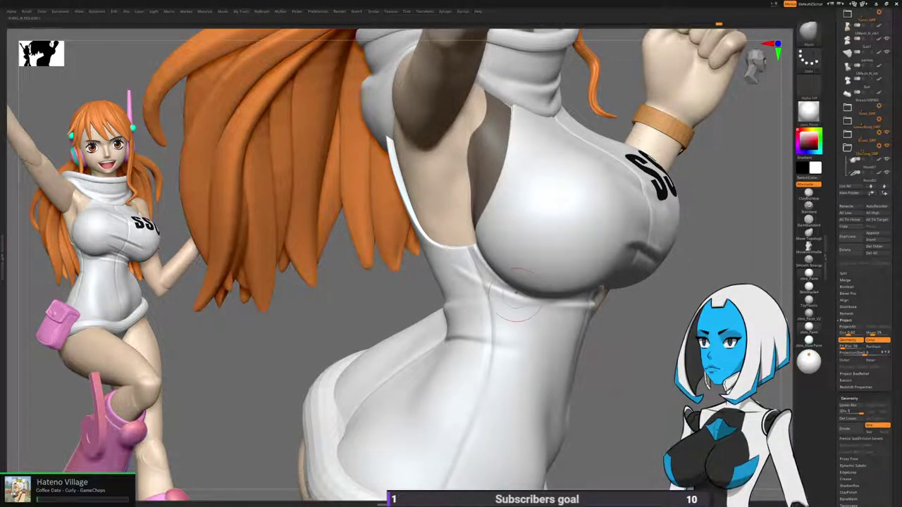
# Turn on transparency so the body and its mask can be seen through the clothing and hair.
pyautogui.press('space')
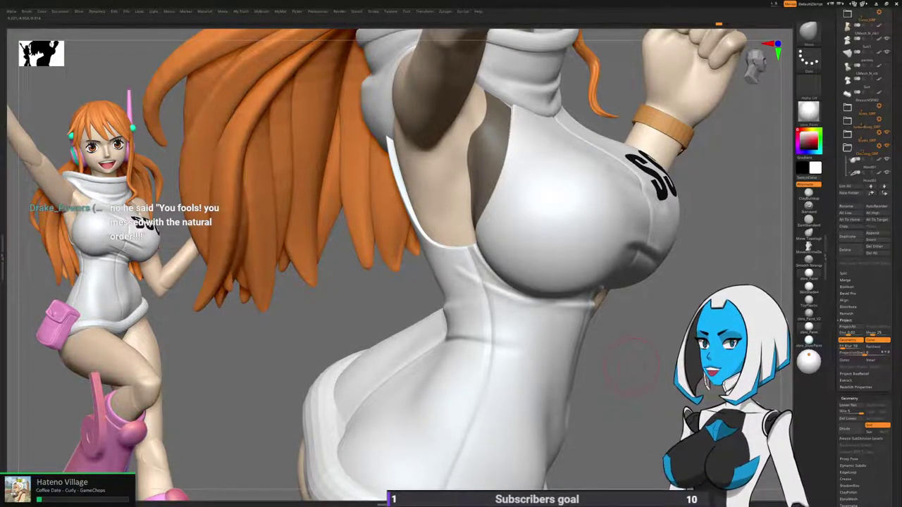
pyautogui.press('space')
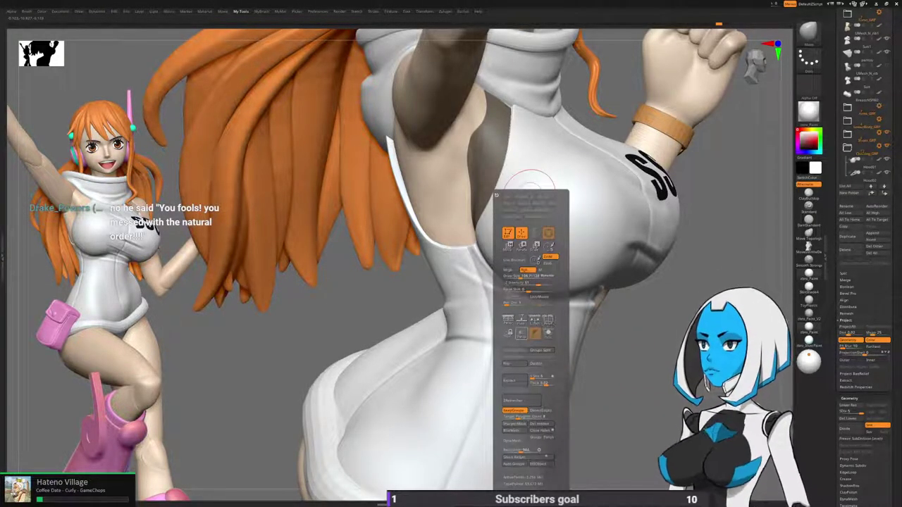
pyautogui.click(521, 334)
pyautogui.moveTo(303, 317); pyautogui.dragTo(271, 317)
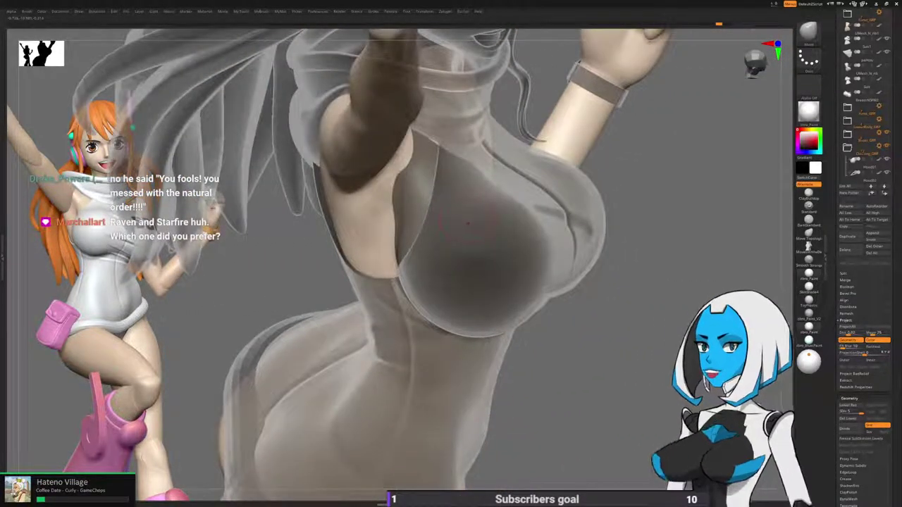
pyautogui.press('space')
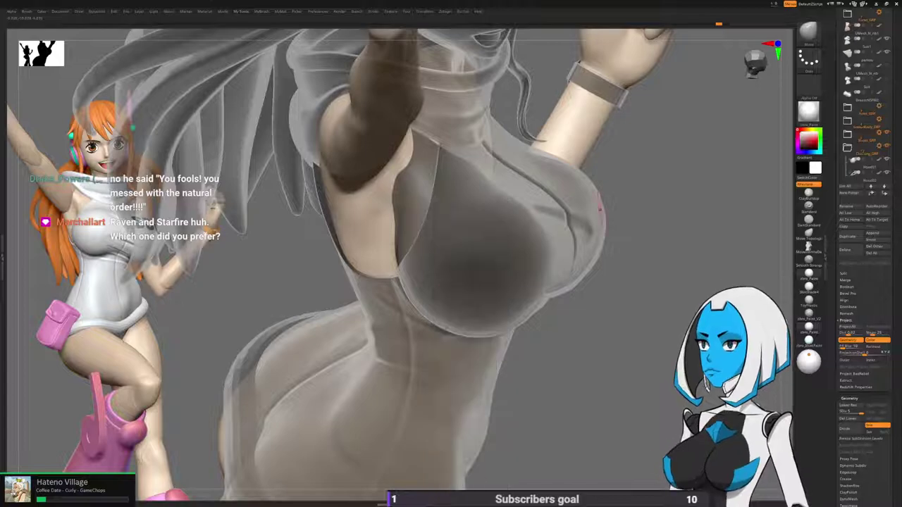
pyautogui.moveTo(627, 243); pyautogui.dragTo(642, 276)
pyautogui.moveTo(459, 155)
pyautogui.keyDown('ctrl'); pyautogui.mouseDown()
pyautogui.moveTo(434, 264)
pyautogui.moveTo(456, 159)
pyautogui.moveTo(441, 212)
pyautogui.moveTo(462, 176)
pyautogui.moveTo(458, 240)
pyautogui.mouseUp(); pyautogui.keyUp('ctrl')
pyautogui.hotkey('ctrl', 'z')
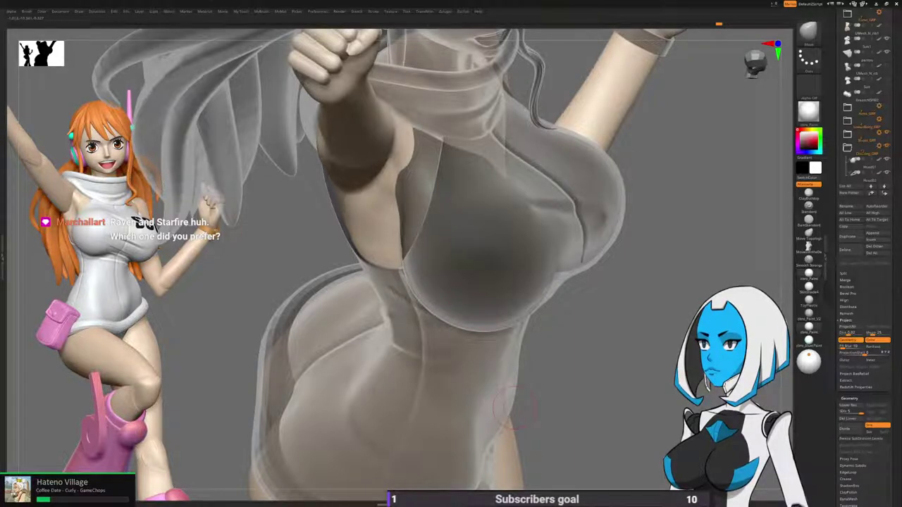
# Erase the mask from the upper and outer part of the breast beside the raised arm, keeping the skin exposed at the armhole masked.
pyautogui.moveTo(486, 148); pyautogui.dragTo(437, 211, button='right')
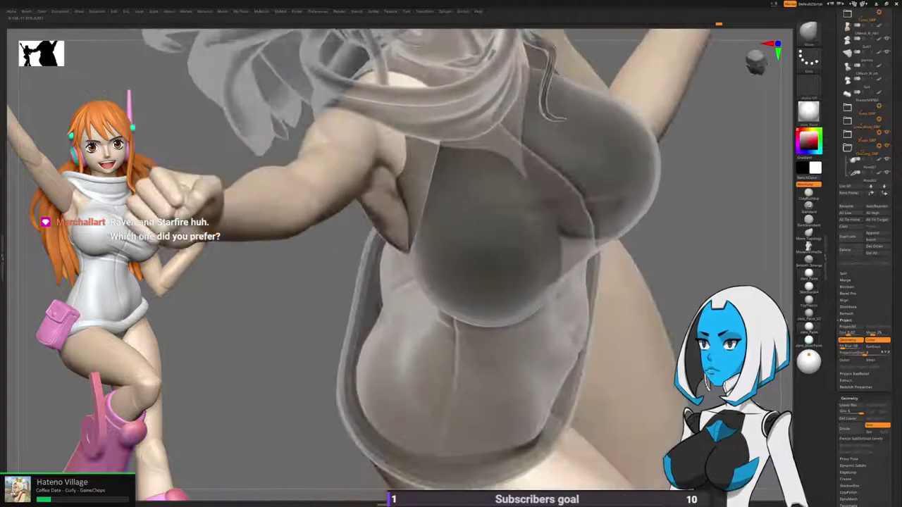
pyautogui.keyDown('ctrl'); pyautogui.keyDown('alt'); pyautogui.moveTo(456, 139); pyautogui.dragTo(443, 246); pyautogui.keyUp('alt'); pyautogui.keyUp('ctrl')
pyautogui.moveTo(451, 240); pyautogui.dragTo(564, 204, button='right')
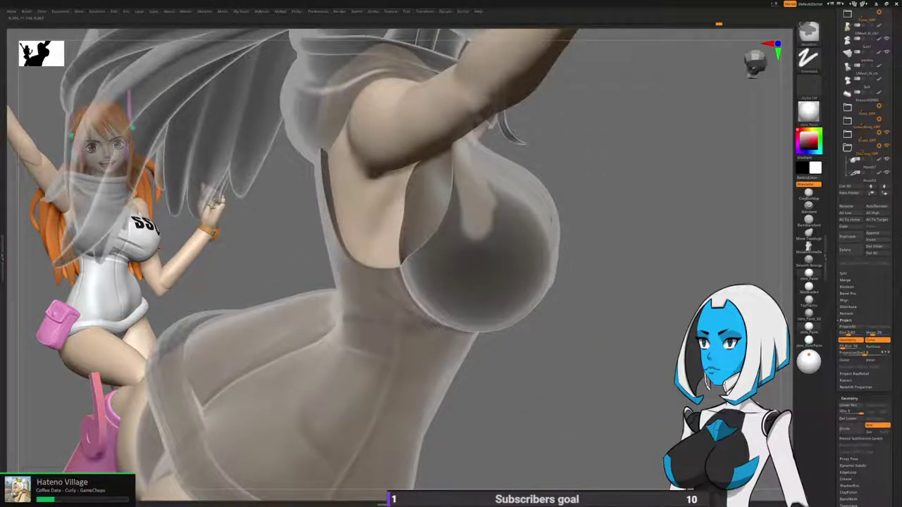
pyautogui.keyDown('ctrl'); pyautogui.keyDown('alt'); pyautogui.moveTo(458, 185); pyautogui.dragTo(466, 232); pyautogui.keyUp('alt'); pyautogui.keyUp('ctrl')
pyautogui.moveTo(474, 176)
pyautogui.keyDown('ctrl'); pyautogui.keyDown('alt'); pyautogui.mouseDown()
pyautogui.moveTo(452, 265)
pyautogui.moveTo(493, 233)
pyautogui.mouseUp(); pyautogui.keyUp('alt'); pyautogui.keyUp('ctrl')
pyautogui.moveTo(500, 232)
pyautogui.mouseDown(button='right')
pyautogui.moveTo(563, 246)
pyautogui.moveTo(585, 226)
pyautogui.mouseUp(button='right')
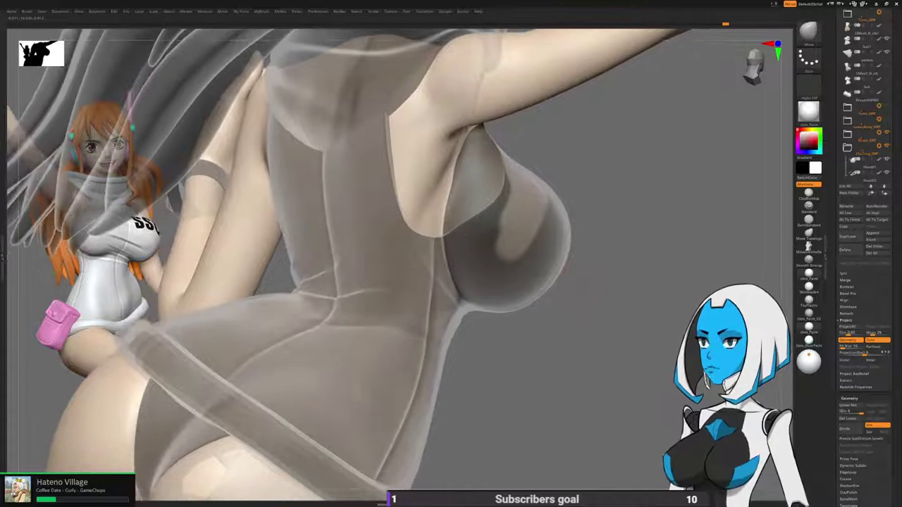
pyautogui.moveTo(509, 185)
pyautogui.keyDown('ctrl'); pyautogui.keyDown('alt'); pyautogui.mouseDown()
pyautogui.moveTo(502, 228)
pyautogui.moveTo(466, 239)
pyautogui.moveTo(457, 259)
pyautogui.moveTo(479, 257)
pyautogui.moveTo(463, 269)
pyautogui.moveTo(509, 271)
pyautogui.mouseUp(); pyautogui.keyUp('alt'); pyautogui.keyUp('ctrl')
pyautogui.moveTo(536, 234)
pyautogui.keyDown('ctrl'); pyautogui.keyDown('alt'); pyautogui.mouseDown()
pyautogui.moveTo(493, 276)
pyautogui.moveTo(549, 236)
pyautogui.moveTo(554, 212)
pyautogui.mouseUp(); pyautogui.keyUp('alt'); pyautogui.keyUp('ctrl')
pyautogui.moveTo(592, 260); pyautogui.dragTo(578, 262, button='right')
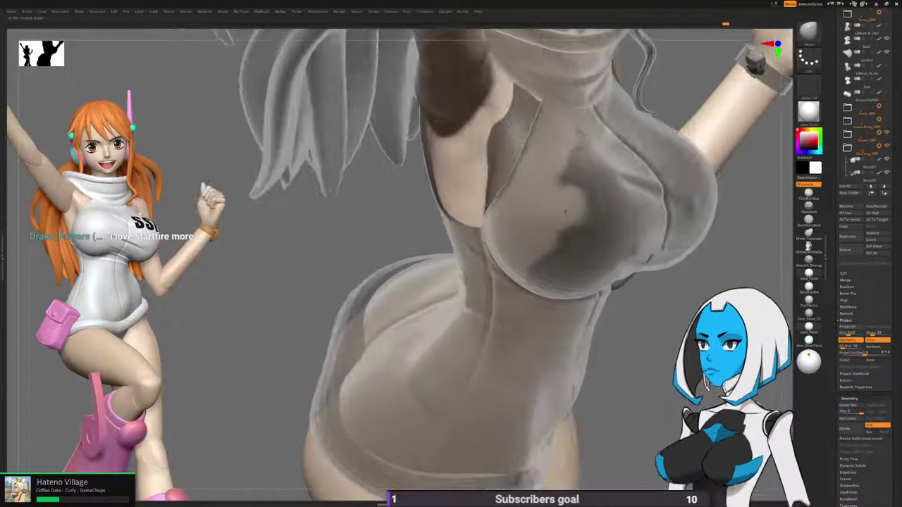
# Extend the unmasked area across the front of the breast beside the raised arm, up to the cleavage.
pyautogui.moveTo(451, 282); pyautogui.dragTo(419, 296, button='right')
pyautogui.moveTo(501, 215)
pyautogui.keyDown('ctrl'); pyautogui.keyDown('alt'); pyautogui.mouseDown()
pyautogui.moveTo(513, 212)
pyautogui.moveTo(518, 243)
pyautogui.moveTo(495, 290)
pyautogui.mouseUp(); pyautogui.keyUp('alt'); pyautogui.keyUp('ctrl')
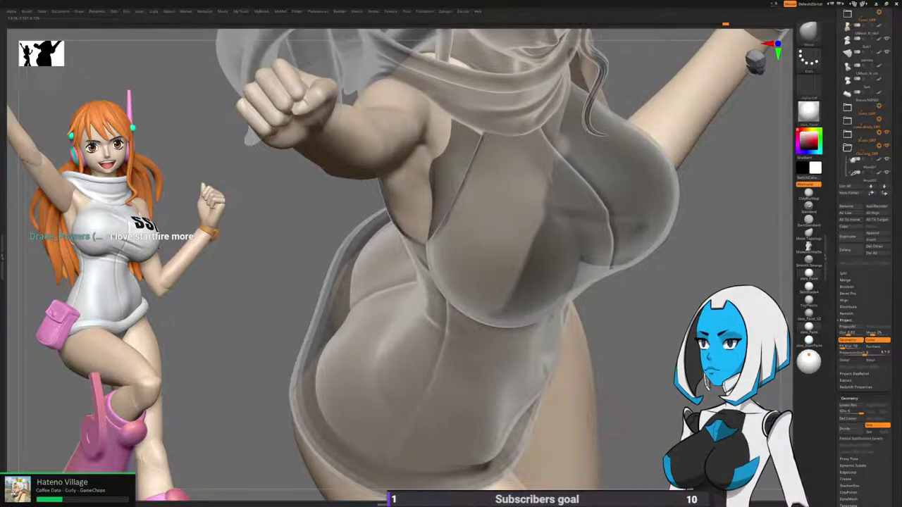
pyautogui.moveTo(616, 418); pyautogui.dragTo(666, 423, button='right')
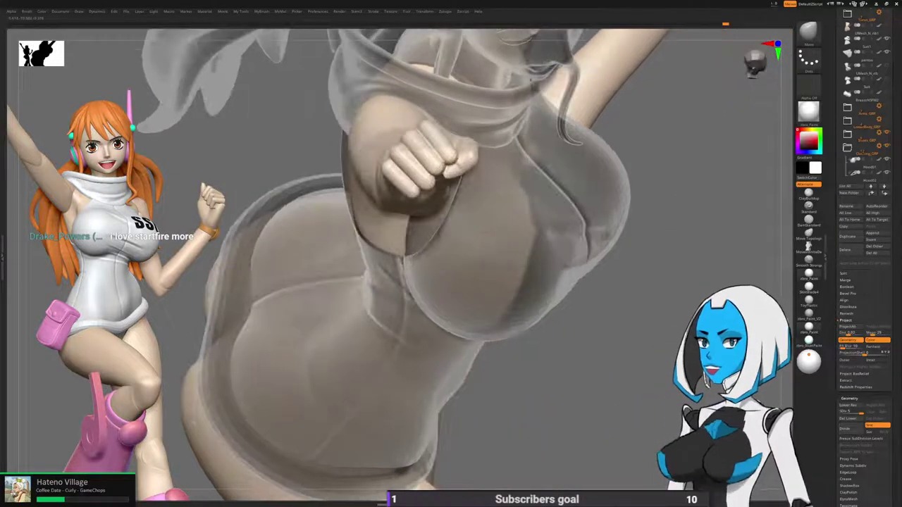
pyautogui.moveTo(481, 240); pyautogui.dragTo(471, 232, button='right')
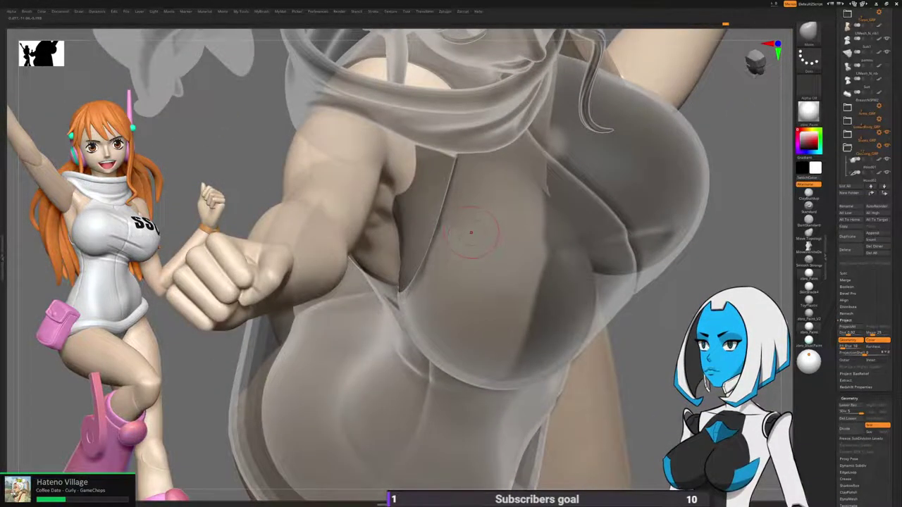
pyautogui.press('space')
pyautogui.click(467, 288)
pyautogui.moveTo(392, 265); pyautogui.dragTo(443, 273, button='right')
pyautogui.press('ctrl')
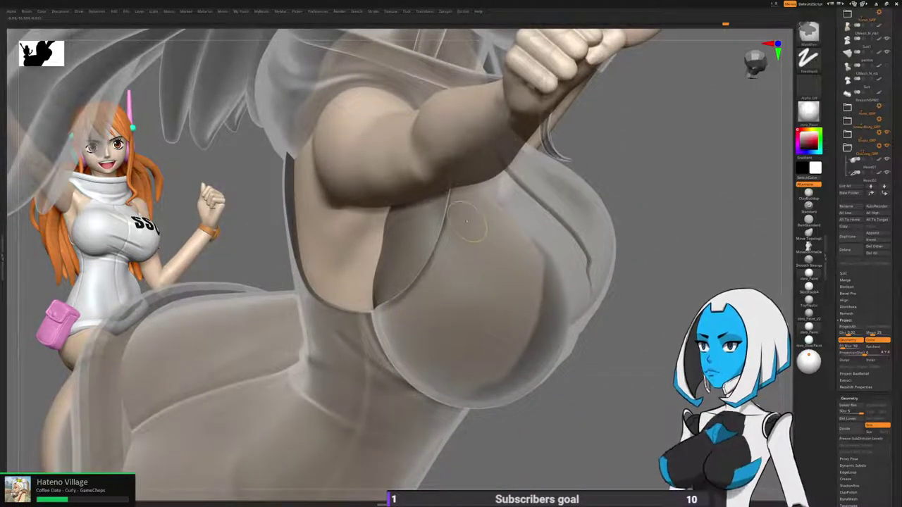
pyautogui.keyDown('alt'); pyautogui.moveTo(466, 217); pyautogui.dragTo(608, 141, button='right'); pyautogui.keyUp('alt')
pyautogui.keyDown('alt'); pyautogui.moveTo(560, 395); pyautogui.dragTo(442, 329, button='right'); pyautogui.keyUp('alt')
pyautogui.moveTo(599, 288); pyautogui.dragTo(598, 276)
pyautogui.keyDown('ctrl'); pyautogui.moveTo(599, 310); pyautogui.dragTo(569, 290, button='right'); pyautogui.keyUp('ctrl')
pyautogui.moveTo(468, 237); pyautogui.dragTo(453, 261, button='right')
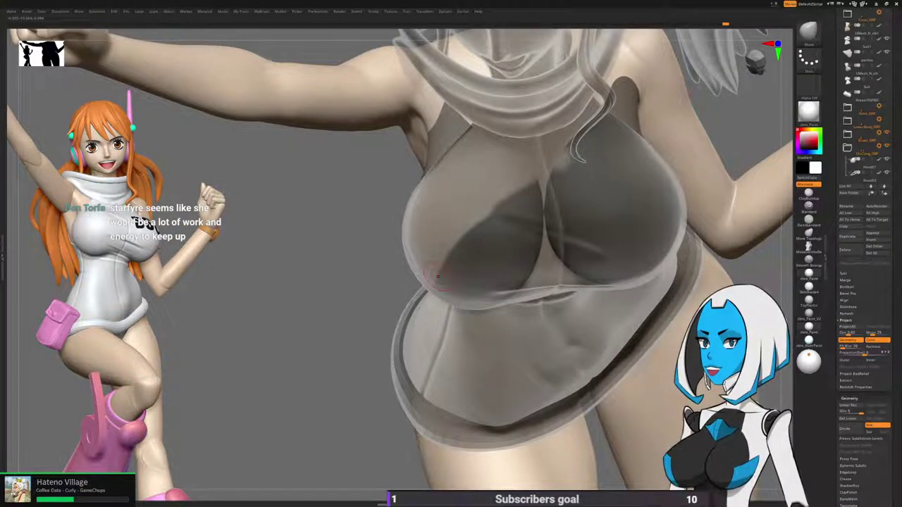
pyautogui.moveTo(438, 276); pyautogui.dragTo(412, 282, button='right')
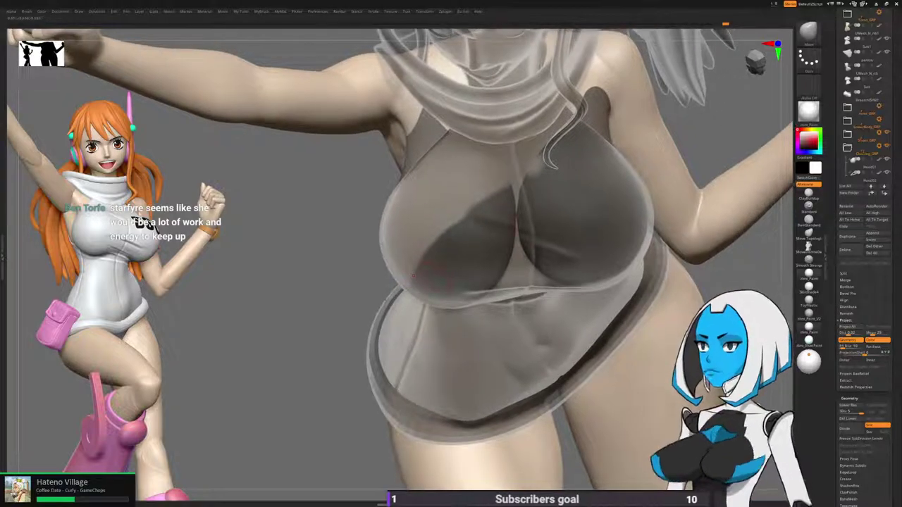
pyautogui.moveTo(513, 185)
pyautogui.keyDown('ctrl'); pyautogui.keyDown('alt'); pyautogui.mouseDown()
pyautogui.moveTo(520, 231)
pyautogui.moveTo(502, 262)
pyautogui.moveTo(423, 276)
pyautogui.moveTo(494, 233)
pyautogui.moveTo(491, 287)
pyautogui.mouseUp(); pyautogui.keyUp('alt'); pyautogui.keyUp('ctrl')
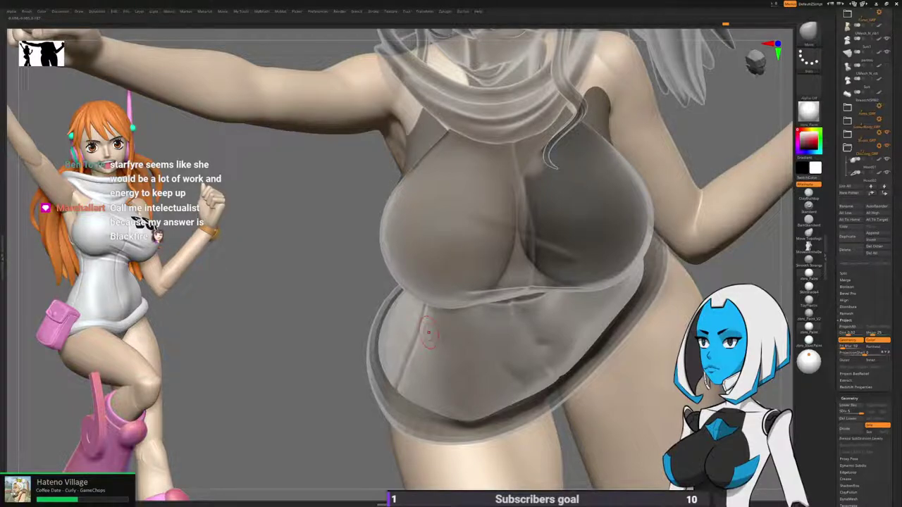
# Clean the leftover mask from the underside of the breast beside the raised arm.
pyautogui.moveTo(428, 331); pyautogui.dragTo(377, 444, button='right')
pyautogui.moveTo(477, 217)
pyautogui.keyDown('shift'); pyautogui.mouseDown()
pyautogui.moveTo(450, 219)
pyautogui.moveTo(459, 229)
pyautogui.mouseUp(); pyautogui.keyUp('shift')
pyautogui.moveTo(532, 221); pyautogui.dragTo(560, 218, button='right')
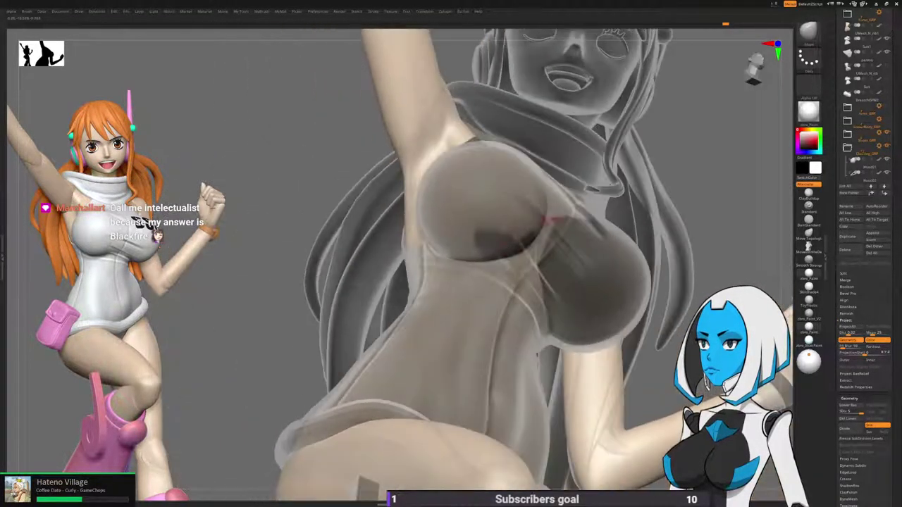
pyautogui.keyDown('ctrl'); pyautogui.keyDown('alt'); pyautogui.moveTo(473, 247); pyautogui.dragTo(509, 254); pyautogui.keyUp('alt'); pyautogui.keyUp('ctrl')
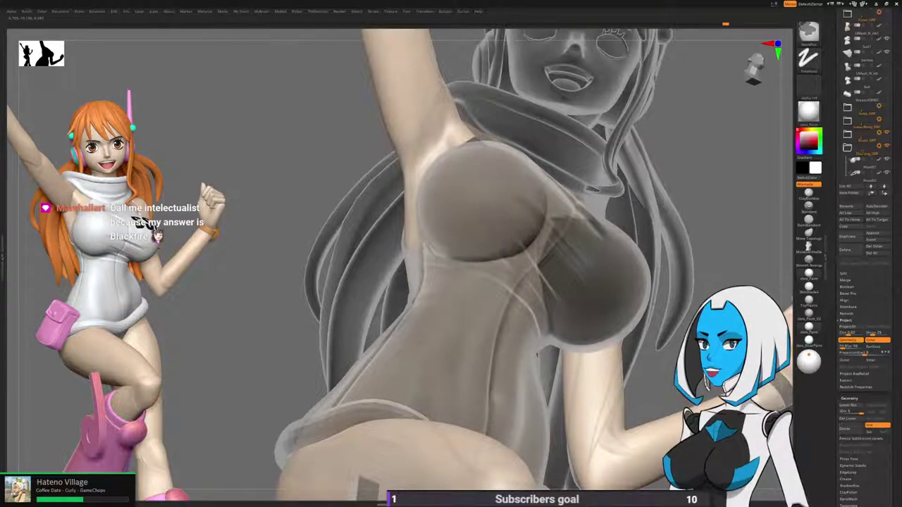
# Erase the mask from the upper front of the breast beside the bent arm.
pyautogui.moveTo(556, 243)
pyautogui.mouseDown(button='right')
pyautogui.moveTo(518, 246)
pyautogui.moveTo(473, 279)
pyautogui.moveTo(454, 224)
pyautogui.mouseUp(button='right')
pyautogui.keyDown('ctrl'); pyautogui.keyDown('alt'); pyautogui.moveTo(475, 137); pyautogui.dragTo(476, 213); pyautogui.keyUp('alt'); pyautogui.keyUp('ctrl')
pyautogui.moveTo(588, 310)
pyautogui.mouseDown(button='right')
pyautogui.moveTo(508, 271)
pyautogui.moveTo(497, 299)
pyautogui.mouseUp(button='right')
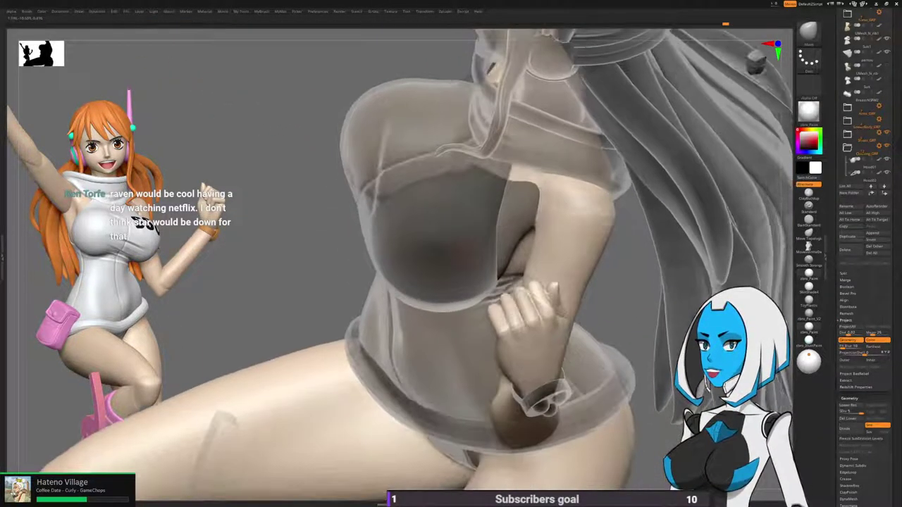
pyautogui.moveTo(493, 173)
pyautogui.keyDown('ctrl'); pyautogui.keyDown('alt'); pyautogui.mouseDown()
pyautogui.moveTo(475, 236)
pyautogui.moveTo(484, 217)
pyautogui.moveTo(481, 273)
pyautogui.moveTo(448, 261)
pyautogui.moveTo(429, 236)
pyautogui.moveTo(436, 270)
pyautogui.moveTo(453, 278)
pyautogui.mouseUp(); pyautogui.keyUp('alt'); pyautogui.keyUp('ctrl')
pyautogui.moveTo(454, 281); pyautogui.dragTo(448, 252, button='right')
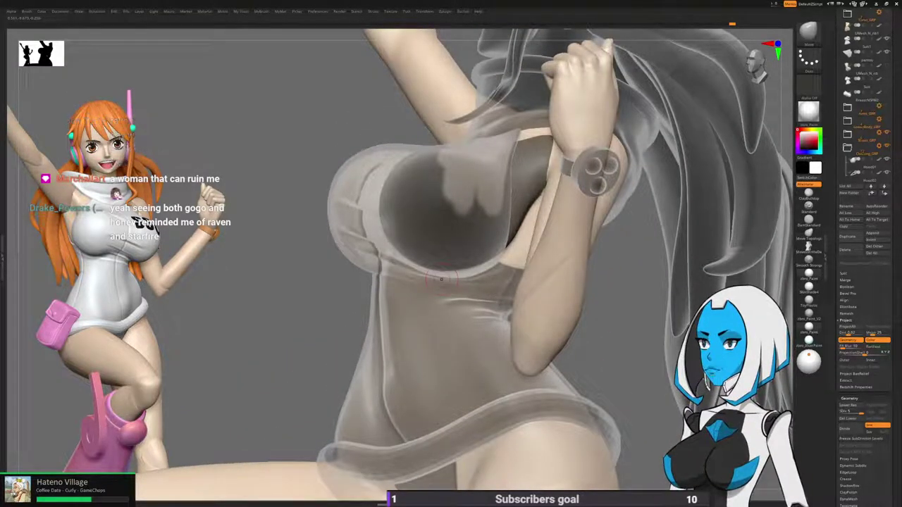
# Hide the bent arm and erase the mask along the outer side of the breast behind it, following the suit's armhole edge.
pyautogui.keyDown('ctrl'); pyautogui.keyDown('shift'); pyautogui.click(484, 243); pyautogui.keyUp('shift'); pyautogui.keyUp('ctrl')
pyautogui.moveTo(311, 350)
pyautogui.keyDown('ctrl'); pyautogui.keyDown('shift'); pyautogui.mouseDown()
pyautogui.moveTo(303, 331)
pyautogui.moveTo(225, 296)
pyautogui.moveTo(243, 349)
pyautogui.mouseUp(); pyautogui.keyUp('shift'); pyautogui.keyUp('ctrl')
pyautogui.keyDown('ctrl'); pyautogui.keyDown('shift'); pyautogui.click(415, 337); pyautogui.keyUp('shift'); pyautogui.keyUp('ctrl')
pyautogui.moveTo(469, 207)
pyautogui.keyDown('ctrl'); pyautogui.keyDown('alt'); pyautogui.mouseDown()
pyautogui.moveTo(472, 235)
pyautogui.moveTo(459, 248)
pyautogui.mouseUp(); pyautogui.keyUp('alt'); pyautogui.keyUp('ctrl')
pyautogui.moveTo(355, 331); pyautogui.dragTo(346, 289)
pyautogui.keyDown('ctrl'); pyautogui.keyDown('alt'); pyautogui.moveTo(456, 217); pyautogui.dragTo(474, 220); pyautogui.keyUp('alt'); pyautogui.keyUp('ctrl')
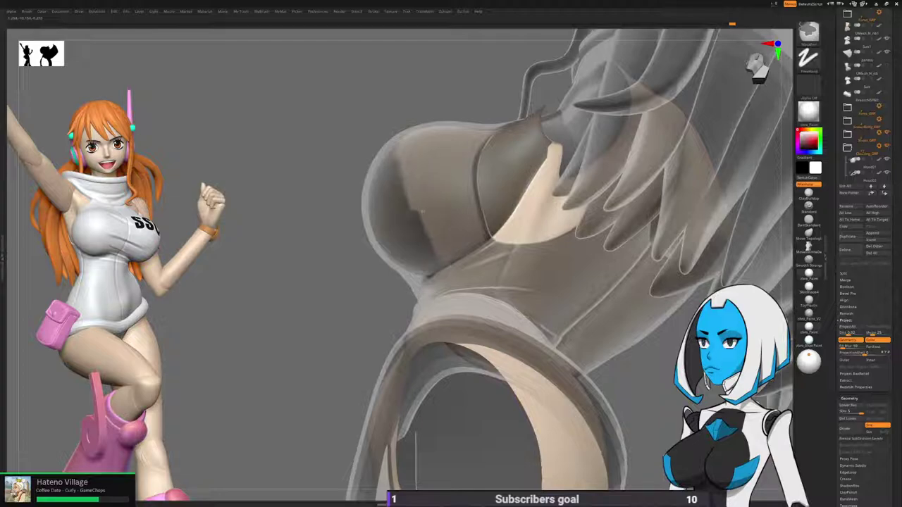
pyautogui.keyDown('ctrl'); pyautogui.keyDown('alt'); pyautogui.moveTo(420, 200); pyautogui.dragTo(428, 267); pyautogui.keyUp('alt'); pyautogui.keyUp('ctrl')
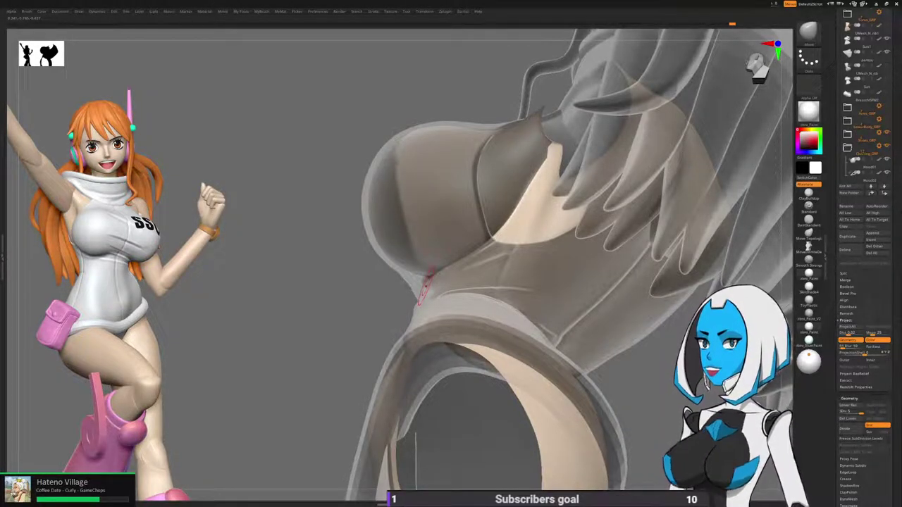
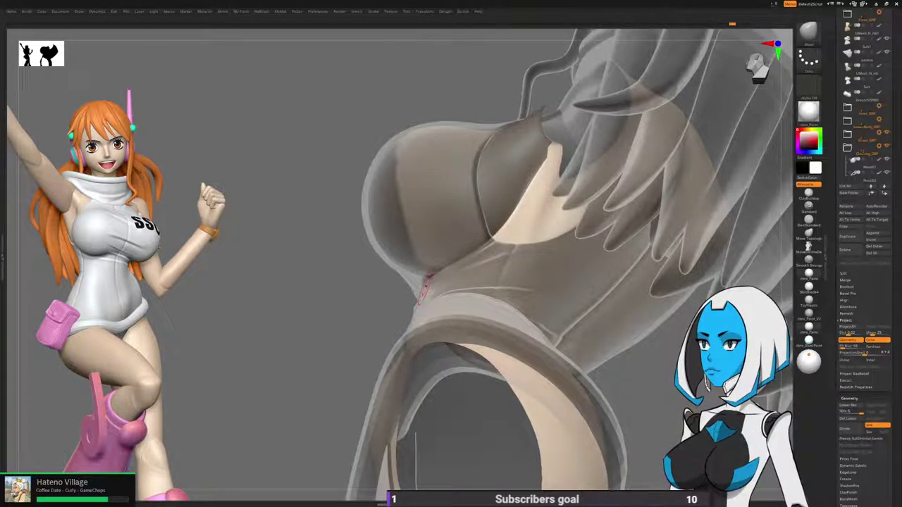
# Erase the remaining mask from the front and inner side of the breast beside the hidden bent arm.
pyautogui.moveTo(426, 285)
pyautogui.mouseDown(button='right')
pyautogui.moveTo(489, 301)
pyautogui.moveTo(424, 285)
pyautogui.moveTo(424, 265)
pyautogui.mouseUp(button='right')
pyautogui.moveTo(421, 132)
pyautogui.keyDown('ctrl'); pyautogui.keyDown('alt'); pyautogui.mouseDown()
pyautogui.moveTo(407, 241)
pyautogui.moveTo(404, 165)
pyautogui.mouseUp(); pyautogui.keyUp('alt'); pyautogui.keyUp('ctrl')
pyautogui.moveTo(440, 145); pyautogui.dragTo(463, 198, button='right')
pyautogui.moveTo(465, 199)
pyautogui.keyDown('ctrl'); pyautogui.keyDown('alt'); pyautogui.mouseDown()
pyautogui.moveTo(462, 95)
pyautogui.moveTo(471, 206)
pyautogui.mouseUp(); pyautogui.keyUp('alt'); pyautogui.keyUp('ctrl')
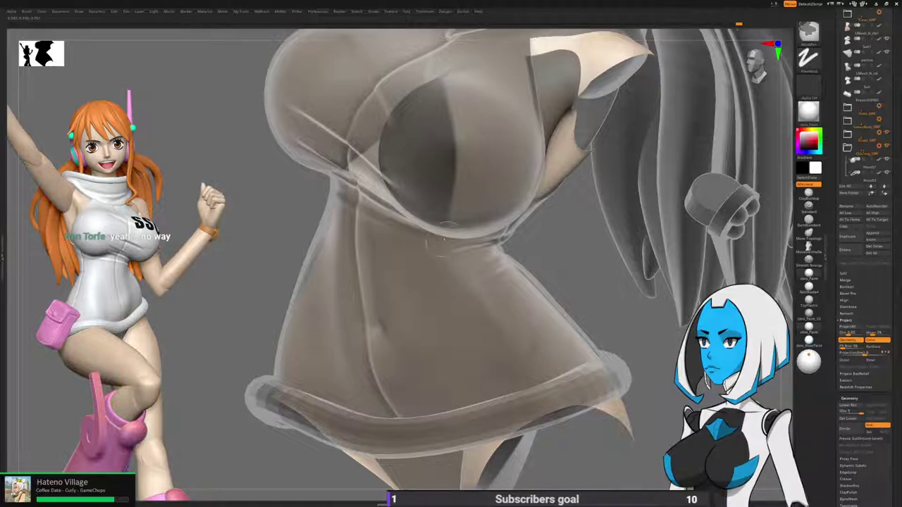
pyautogui.moveTo(447, 231)
pyautogui.mouseDown(button='right')
pyautogui.moveTo(480, 211)
pyautogui.moveTo(491, 192)
pyautogui.mouseUp(button='right')
pyautogui.moveTo(417, 134)
pyautogui.keyDown('ctrl'); pyautogui.keyDown('alt'); pyautogui.mouseDown()
pyautogui.moveTo(382, 217)
pyautogui.moveTo(418, 245)
pyautogui.moveTo(445, 166)
pyautogui.moveTo(427, 258)
pyautogui.mouseUp(); pyautogui.keyUp('alt'); pyautogui.keyUp('ctrl')
pyautogui.moveTo(407, 227); pyautogui.dragTo(445, 233, button='right')
pyautogui.moveTo(438, 255)
pyautogui.keyDown('ctrl'); pyautogui.keyDown('alt'); pyautogui.mouseDown()
pyautogui.moveTo(445, 244)
pyautogui.moveTo(421, 250)
pyautogui.moveTo(461, 185)
pyautogui.moveTo(458, 237)
pyautogui.mouseUp(); pyautogui.keyUp('alt'); pyautogui.keyUp('ctrl')
pyautogui.moveTo(451, 239)
pyautogui.mouseDown(button='right')
pyautogui.moveTo(414, 69)
pyautogui.moveTo(383, 261)
pyautogui.moveTo(268, 272)
pyautogui.moveTo(246, 281)
pyautogui.moveTo(162, 271)
pyautogui.mouseUp(button='right')
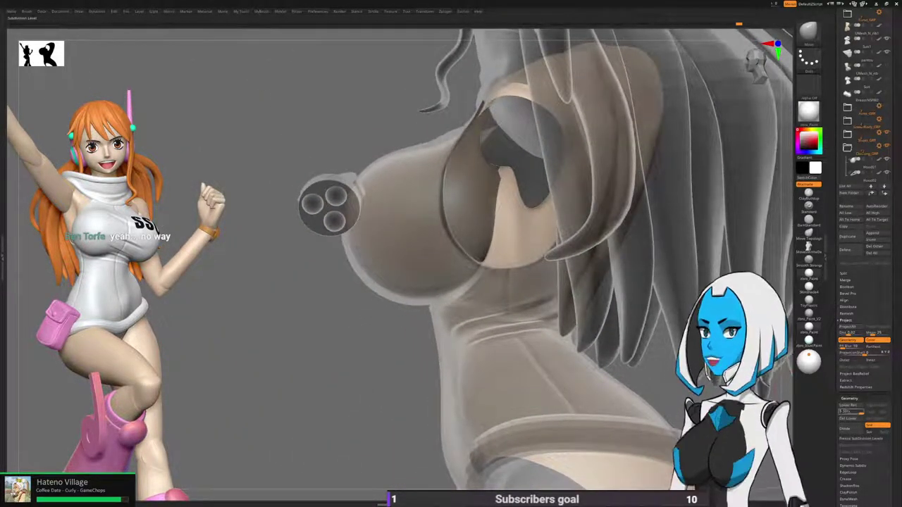
# Lower the body's subdivision level, then soften and invert the mask so only the exposed chest sides stay editable.
pyautogui.hotkey('shift', 'd')
pyautogui.keyDown('ctrl'); pyautogui.click(474, 205); pyautogui.keyUp('ctrl')
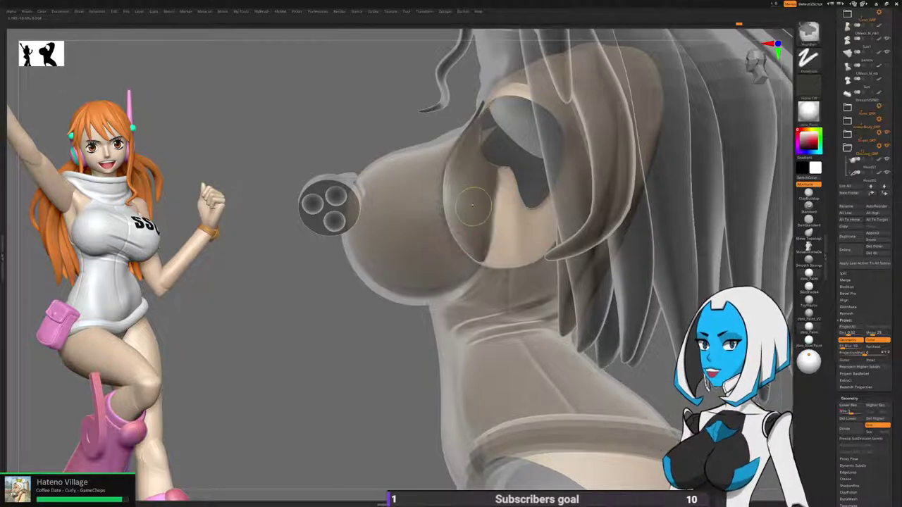
pyautogui.moveTo(316, 429); pyautogui.dragTo(377, 427, button='right')
pyautogui.keyDown('ctrl'); pyautogui.click(302, 430); pyautogui.keyUp('ctrl')
pyautogui.moveTo(400, 219)
pyautogui.mouseDown(button='right')
pyautogui.moveTo(567, 229)
pyautogui.moveTo(496, 230)
pyautogui.mouseUp(button='right')
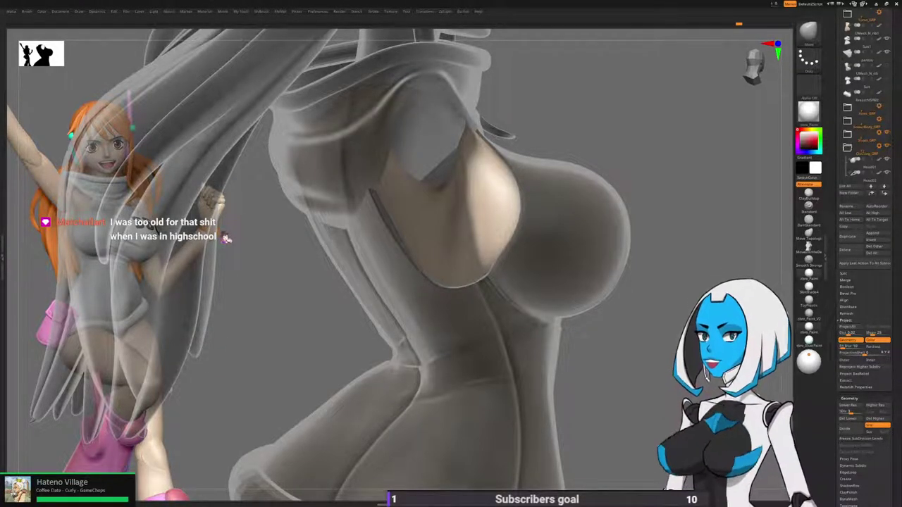
# Turn off the transparency to show the full figure solid and raise the body's subdivision level.
pyautogui.moveTo(574, 330); pyautogui.dragTo(596, 317, button='right')
pyautogui.press('space')
pyautogui.click(559, 310)
pyautogui.click(585, 310)
pyautogui.press('space')
pyautogui.click(644, 345)
pyautogui.moveTo(644, 344); pyautogui.dragTo(592, 332, button='right')
pyautogui.keyDown('ctrl'); pyautogui.moveTo(592, 331); pyautogui.dragTo(591, 296, button='right'); pyautogui.keyUp('ctrl')
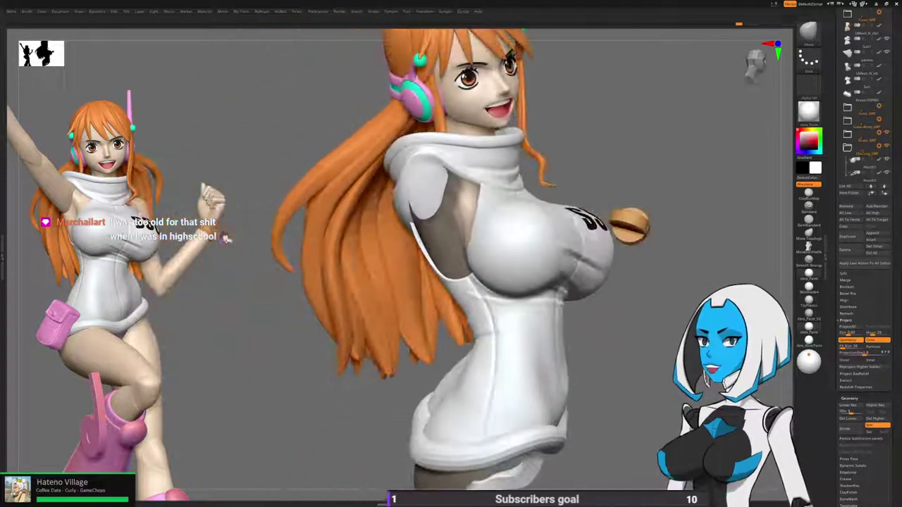
pyautogui.click(861, 412)
pyautogui.keyDown('alt'); pyautogui.moveTo(542, 242); pyautogui.dragTo(508, 177, button='right'); pyautogui.keyUp('alt')
pyautogui.moveTo(394, 177)
pyautogui.keyDown('alt'); pyautogui.mouseDown(button='right')
pyautogui.moveTo(438, 218)
pyautogui.moveTo(421, 217)
pyautogui.mouseUp(button='right'); pyautogui.keyUp('alt')
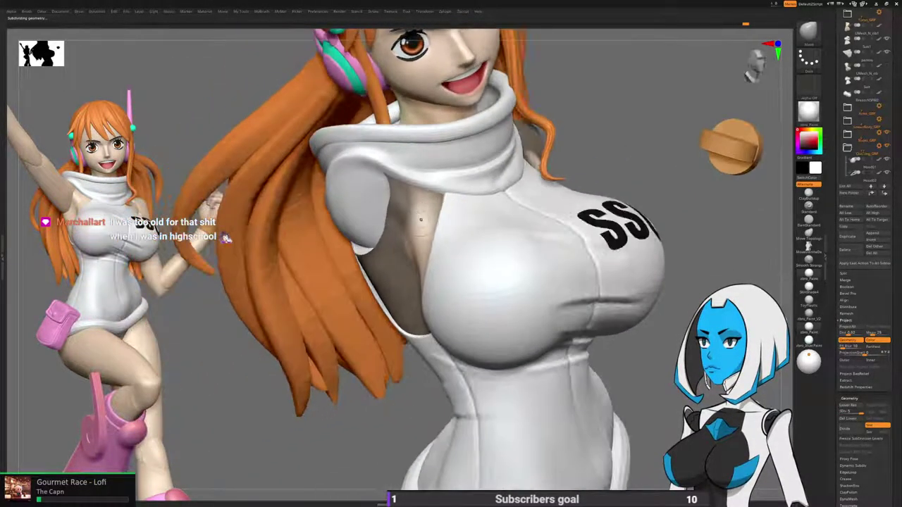
# Adjust the upper chest side inside the hidden bent arm's armhole and erase leftover mask from it.
pyautogui.moveTo(416, 234); pyautogui.dragTo(412, 240)
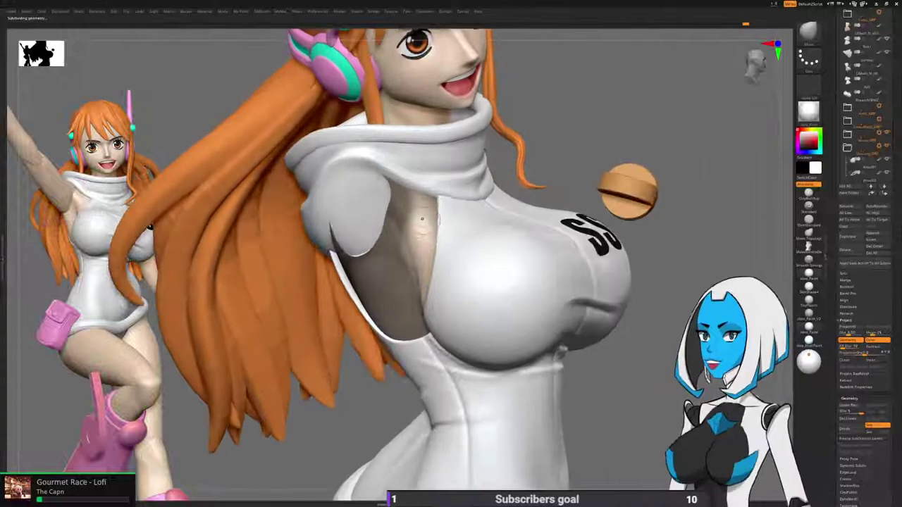
pyautogui.moveTo(413, 203); pyautogui.dragTo(412, 249)
pyautogui.moveTo(426, 200)
pyautogui.keyDown('ctrl'); pyautogui.keyDown('alt'); pyautogui.mouseDown()
pyautogui.moveTo(431, 250)
pyautogui.moveTo(432, 222)
pyautogui.mouseUp(); pyautogui.keyUp('alt'); pyautogui.keyUp('ctrl')
pyautogui.moveTo(417, 244); pyautogui.dragTo(436, 247, button='right')
pyautogui.keyDown('ctrl'); pyautogui.keyDown('alt'); pyautogui.moveTo(437, 247); pyautogui.dragTo(437, 294); pyautogui.keyUp('alt'); pyautogui.keyUp('ctrl')
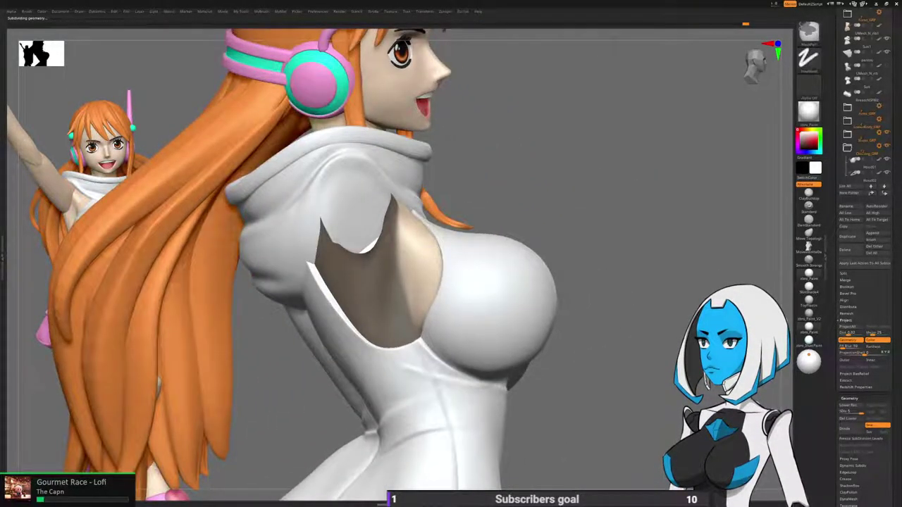
# Touch up the exposed chest side at the opposite armhole, along the edge behind the breast.
pyautogui.moveTo(634, 236); pyautogui.dragTo(501, 223, button='right')
pyautogui.moveTo(560, 254); pyautogui.dragTo(498, 296, button='right')
pyautogui.keyDown('alt'); pyautogui.moveTo(528, 351); pyautogui.dragTo(513, 271, button='right'); pyautogui.keyUp('alt')
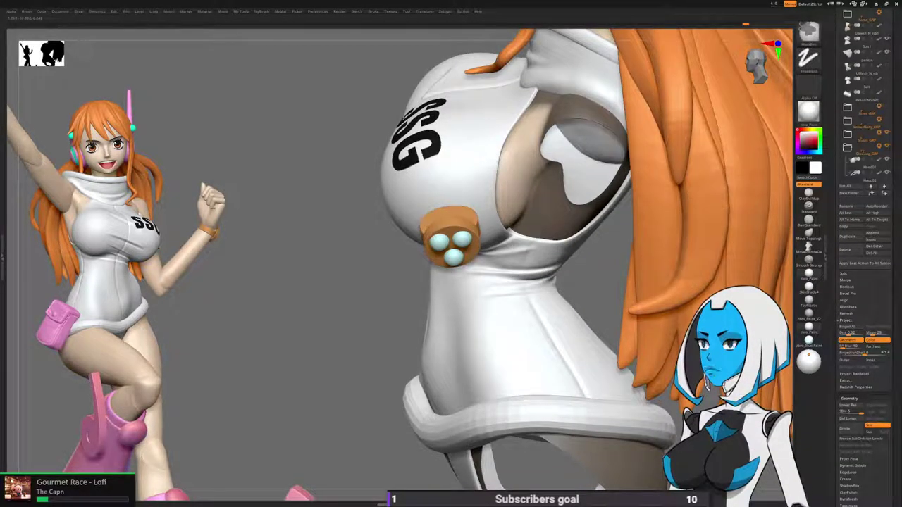
pyautogui.moveTo(513, 229); pyautogui.dragTo(517, 146, button='right')
pyautogui.moveTo(505, 200)
pyautogui.mouseDown()
pyautogui.moveTo(512, 231)
pyautogui.moveTo(530, 178)
pyautogui.mouseUp()
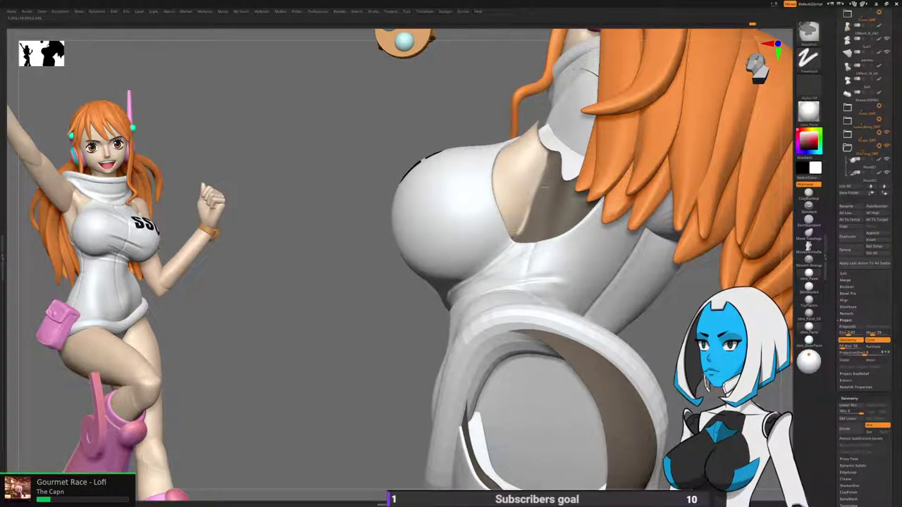
# Isolate the body and try painting mask over the lower tip of the exposed chest side, undoing the stray strokes.
pyautogui.moveTo(543, 168); pyautogui.dragTo(547, 247, button='right')
pyautogui.press('space')
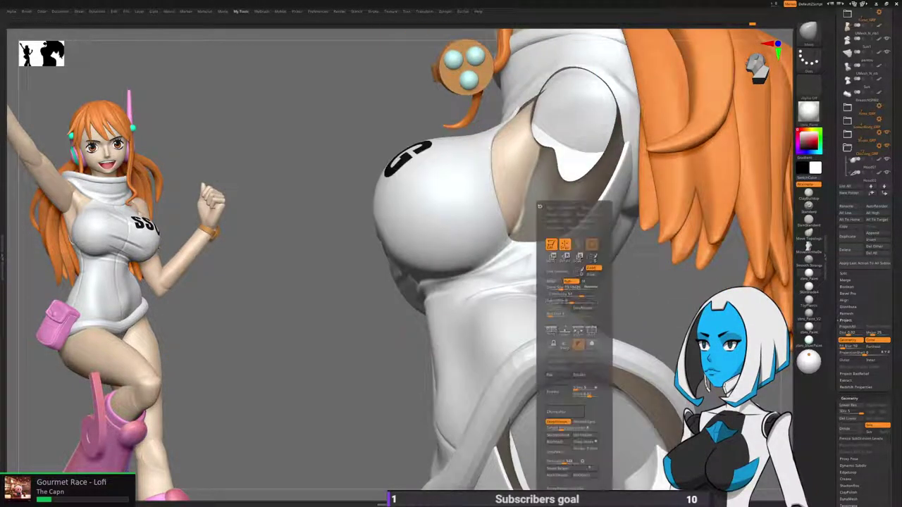
pyautogui.click(592, 345)
pyautogui.moveTo(564, 296); pyautogui.dragTo(500, 225, button='right')
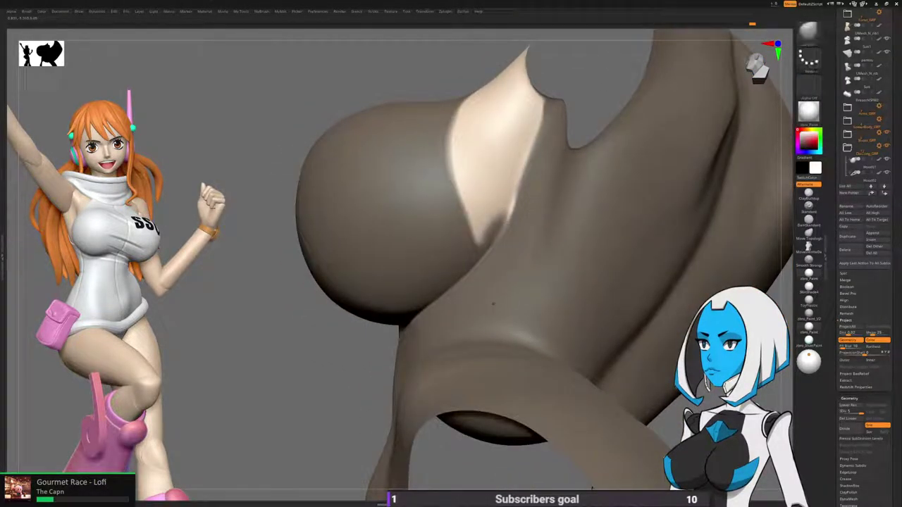
pyautogui.hotkey('ctrl', 'z')
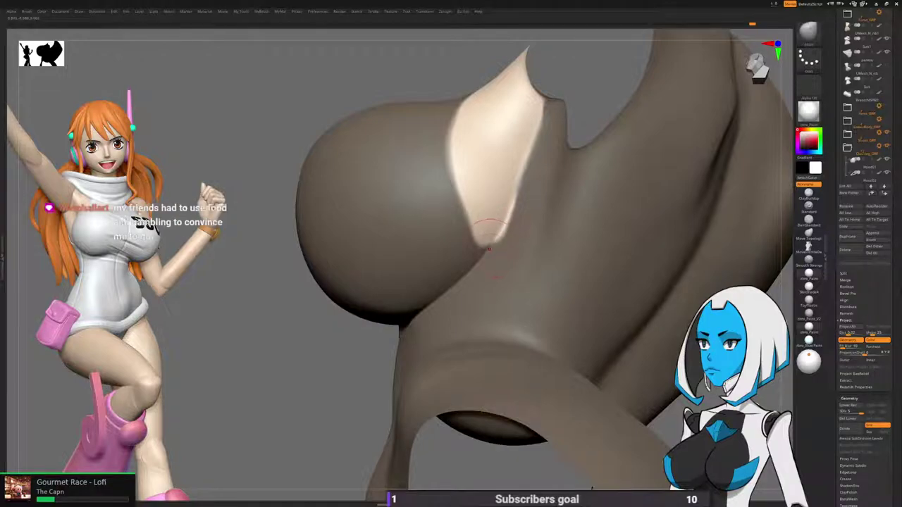
pyautogui.moveTo(509, 218); pyautogui.dragTo(514, 239, button='right')
pyautogui.hotkey('ctrl', 'z')
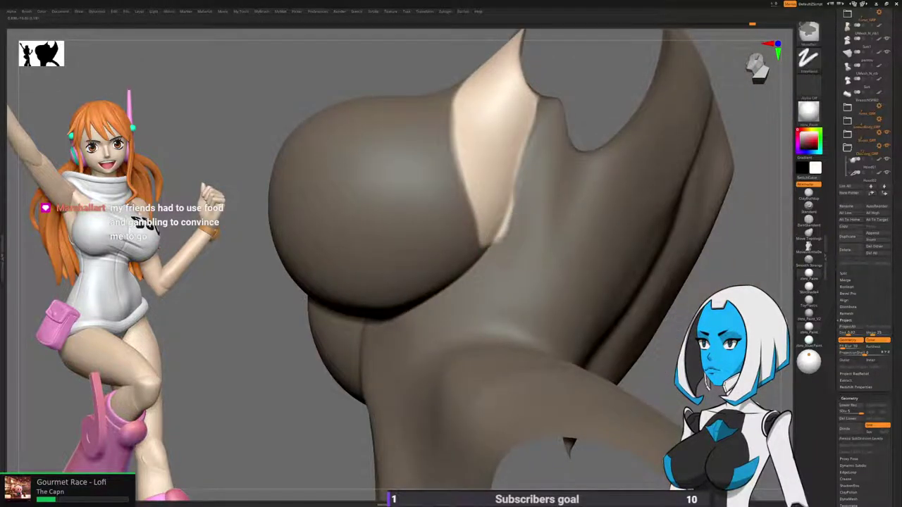
pyautogui.moveTo(501, 224); pyautogui.dragTo(503, 232)
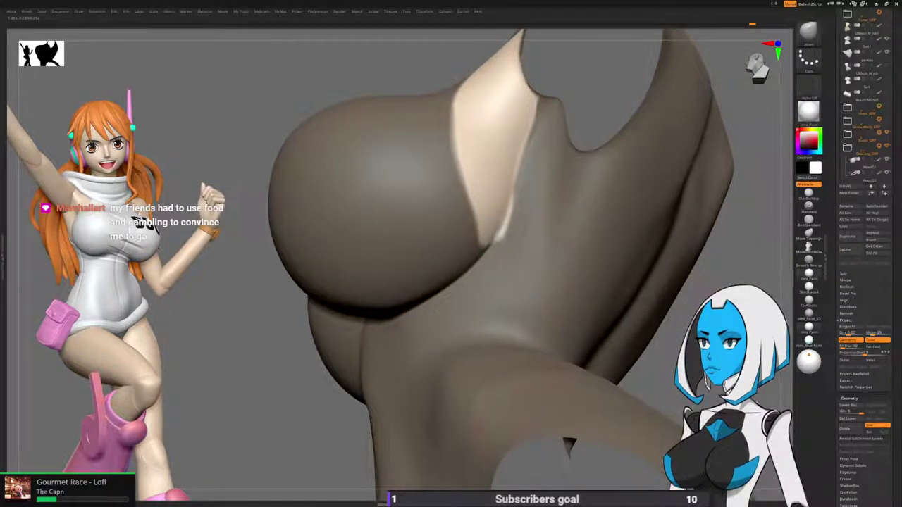
# Mask the lower tip of the exposed chest side with the MaskLasso brush.
pyautogui.press('b')
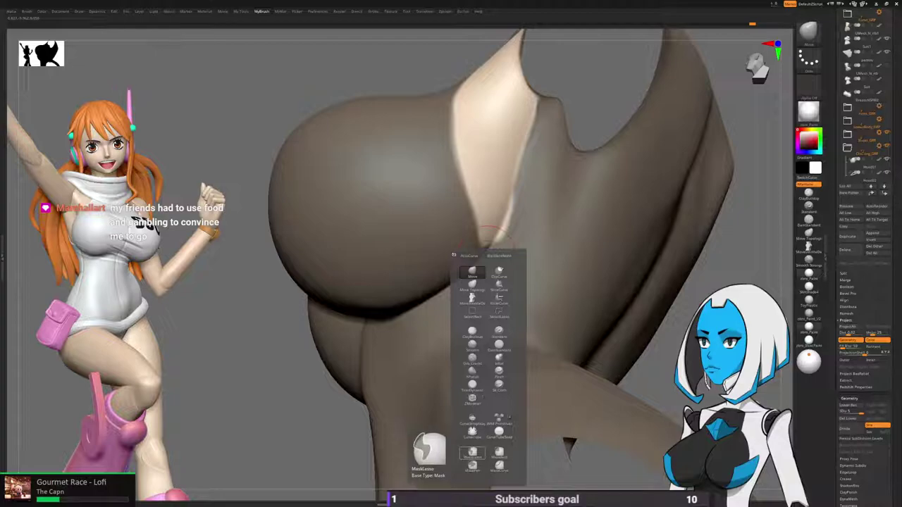
pyautogui.click(472, 453)
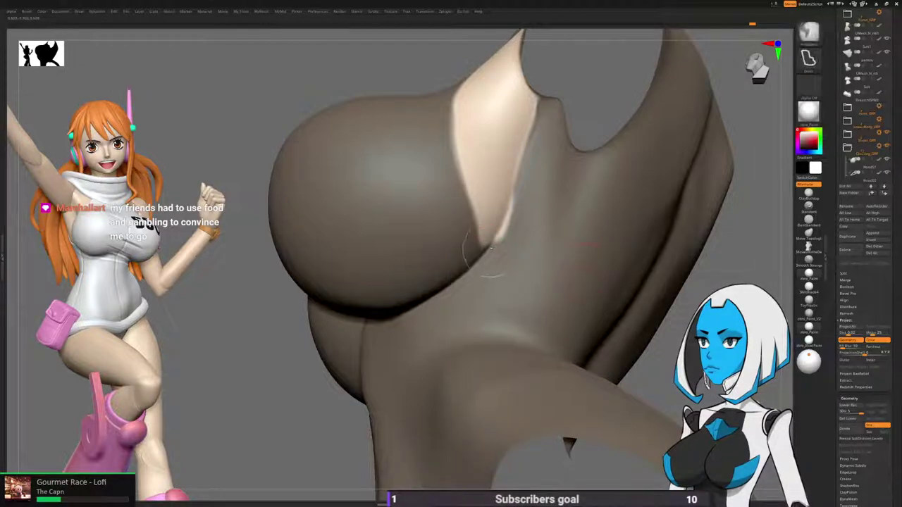
pyautogui.moveTo(491, 244)
pyautogui.keyDown('ctrl'); pyautogui.mouseDown()
pyautogui.moveTo(561, 185)
pyautogui.moveTo(493, 339)
pyautogui.mouseUp(); pyautogui.keyUp('ctrl')
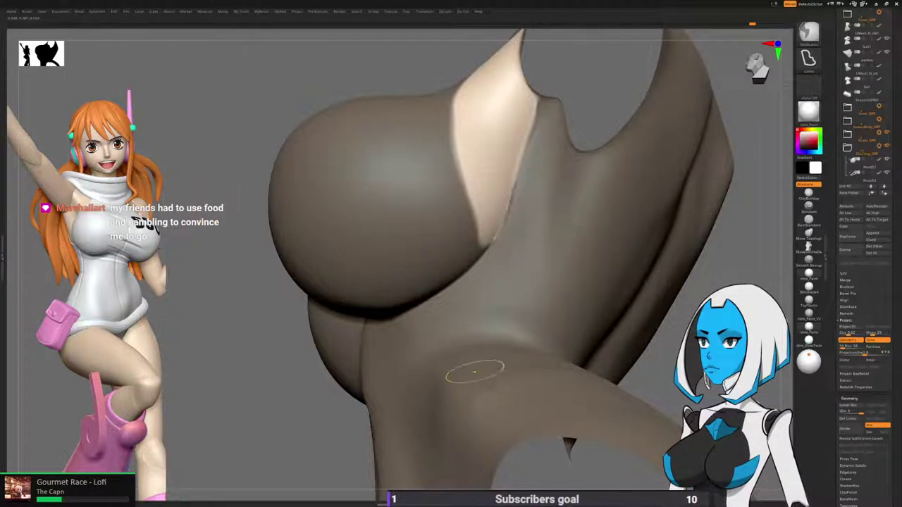
pyautogui.keyDown('alt'); pyautogui.moveTo(331, 423); pyautogui.dragTo(317, 352); pyautogui.keyUp('alt')
pyautogui.moveTo(282, 296); pyautogui.dragTo(458, 310)
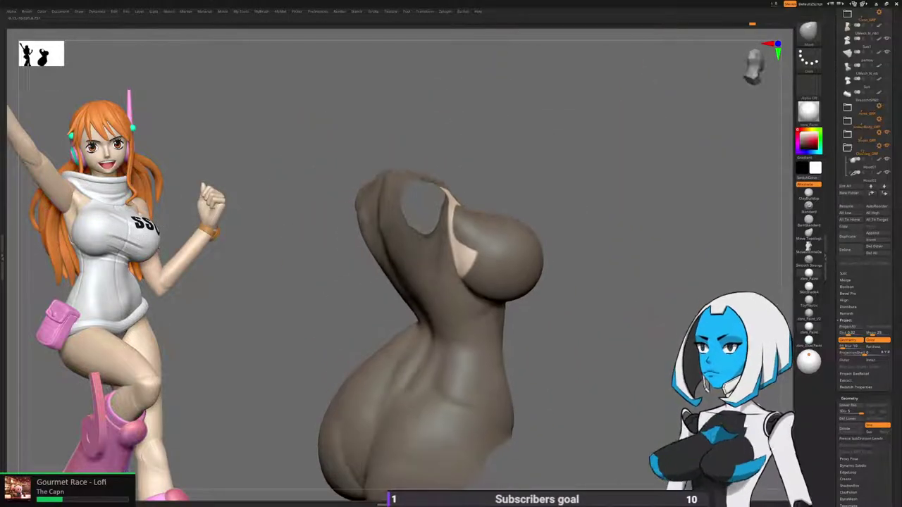
pyautogui.keyDown('alt'); pyautogui.moveTo(605, 282); pyautogui.dragTo(613, 324); pyautogui.keyUp('alt')
pyautogui.moveTo(704, 180); pyautogui.dragTo(726, 182)
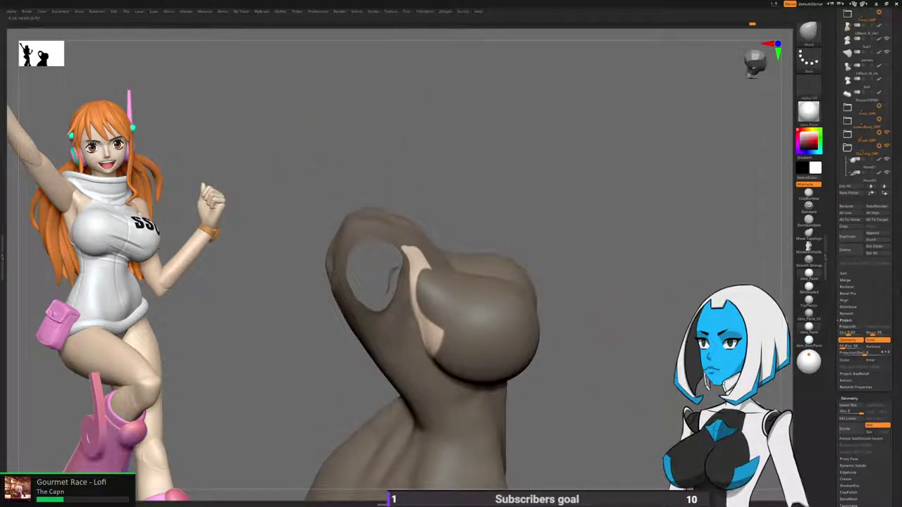
# Show all parts again and make the inactive ones transparent around the armhole of the hidden bent arm.
pyautogui.press('space')
pyautogui.click(621, 345)
pyautogui.moveTo(485, 368); pyautogui.dragTo(518, 332, button='right')
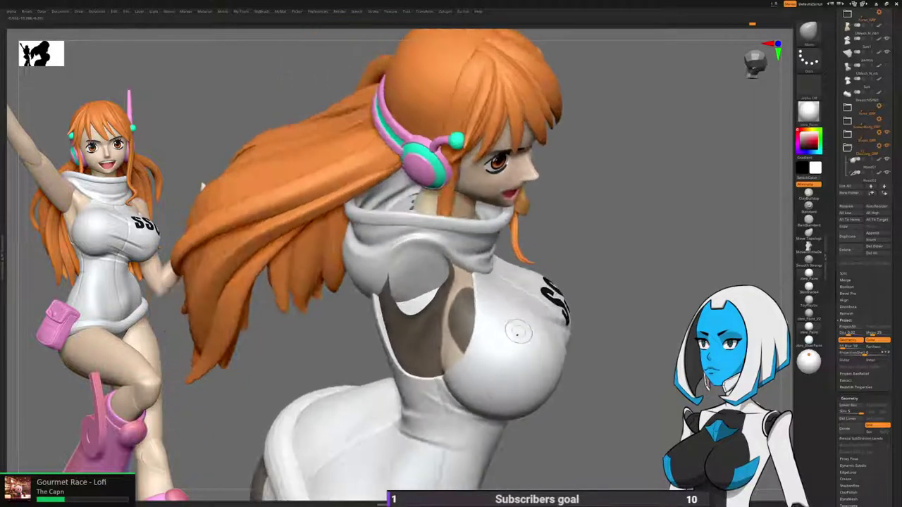
pyautogui.press('space')
pyautogui.click(540, 344)
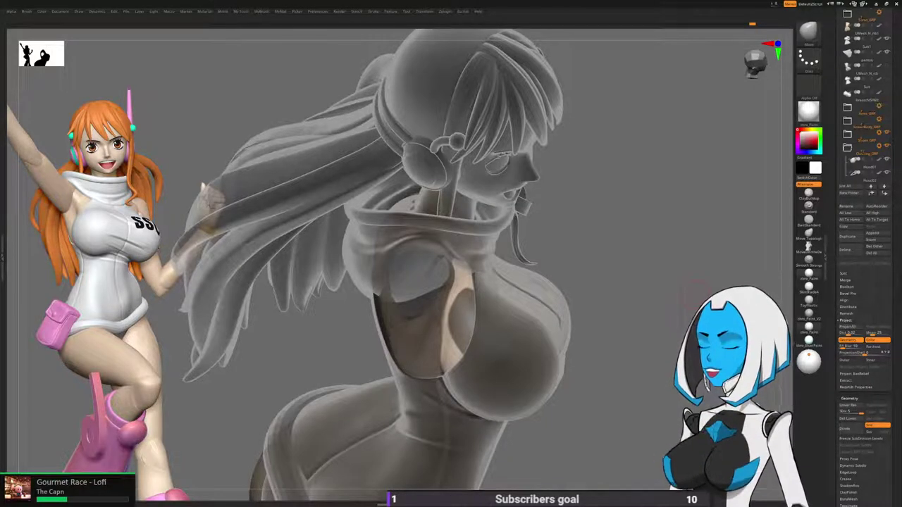
pyautogui.moveTo(697, 294); pyautogui.dragTo(630, 331, button='right')
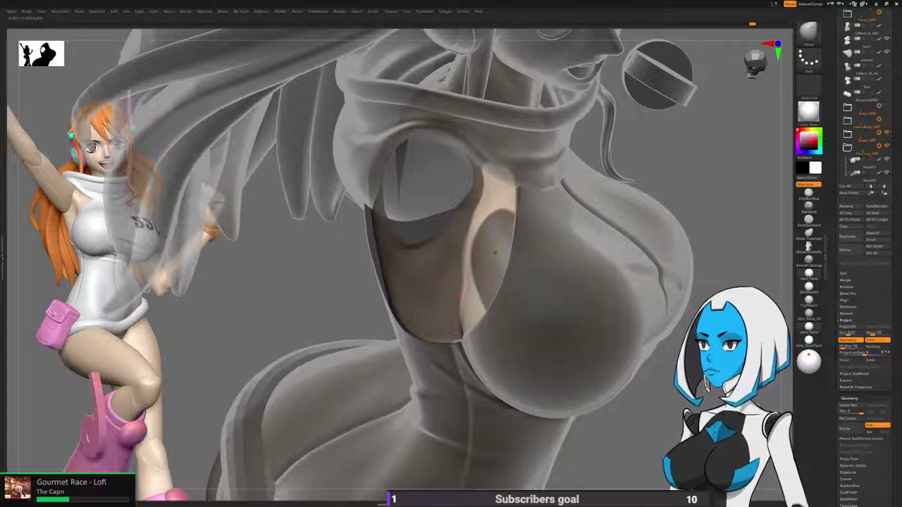
# Erase the dark mask patch from the breast side inside the armhole with the MaskPen brush.
pyautogui.press('space')
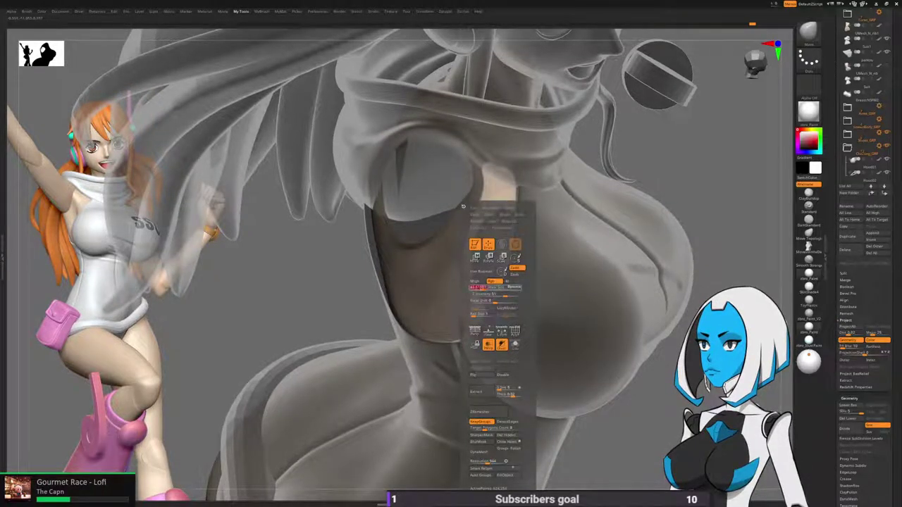
pyautogui.press('b')
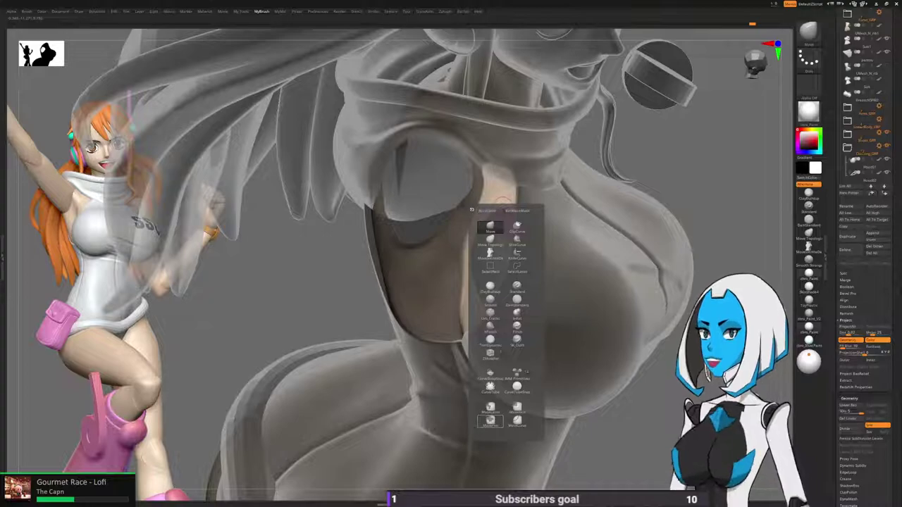
pyautogui.click(490, 421)
pyautogui.moveTo(502, 213)
pyautogui.keyDown('ctrl'); pyautogui.keyDown('alt'); pyautogui.mouseDown()
pyautogui.moveTo(486, 283)
pyautogui.moveTo(505, 229)
pyautogui.mouseUp(); pyautogui.keyUp('alt'); pyautogui.keyUp('ctrl')
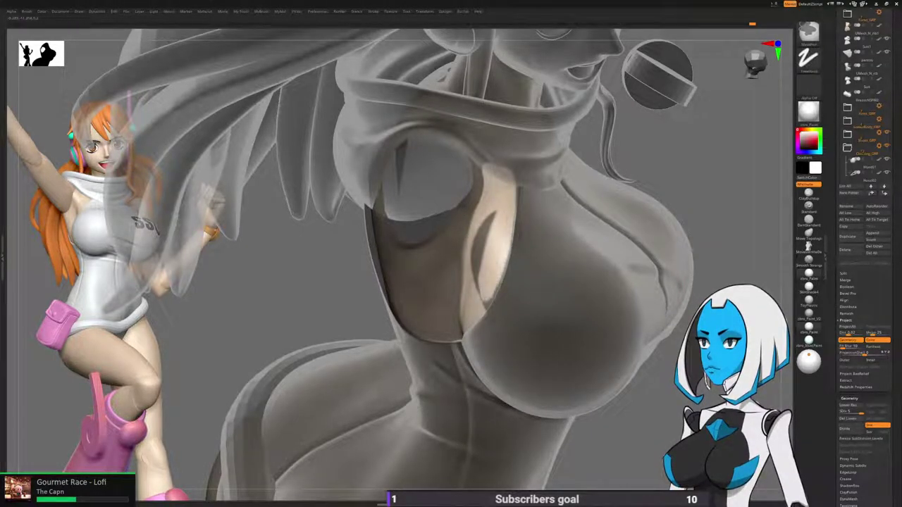
pyautogui.moveTo(481, 283)
pyautogui.keyDown('ctrl'); pyautogui.keyDown('alt'); pyautogui.mouseDown()
pyautogui.moveTo(493, 215)
pyautogui.moveTo(475, 278)
pyautogui.mouseUp(); pyautogui.keyUp('alt'); pyautogui.keyUp('ctrl')
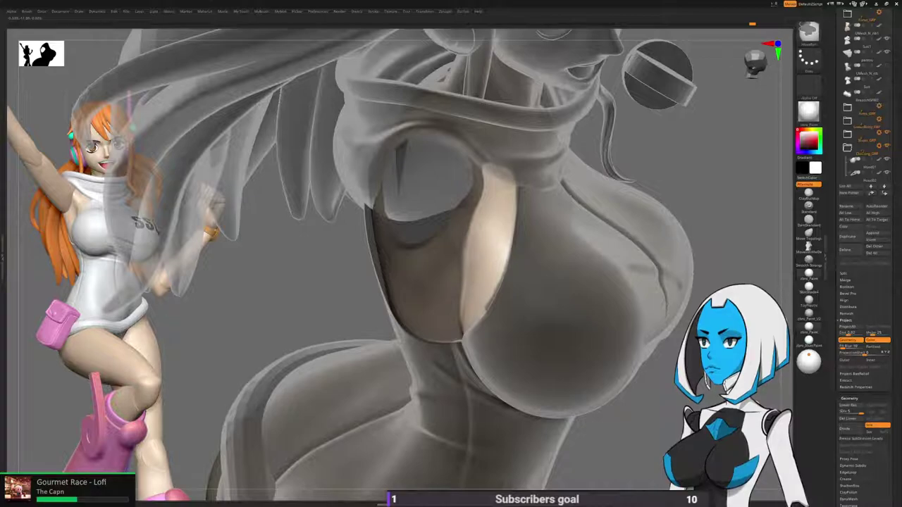
# Blur the body's mask around the exposed chest side.
pyautogui.moveTo(462, 248); pyautogui.dragTo(503, 266, button='right')
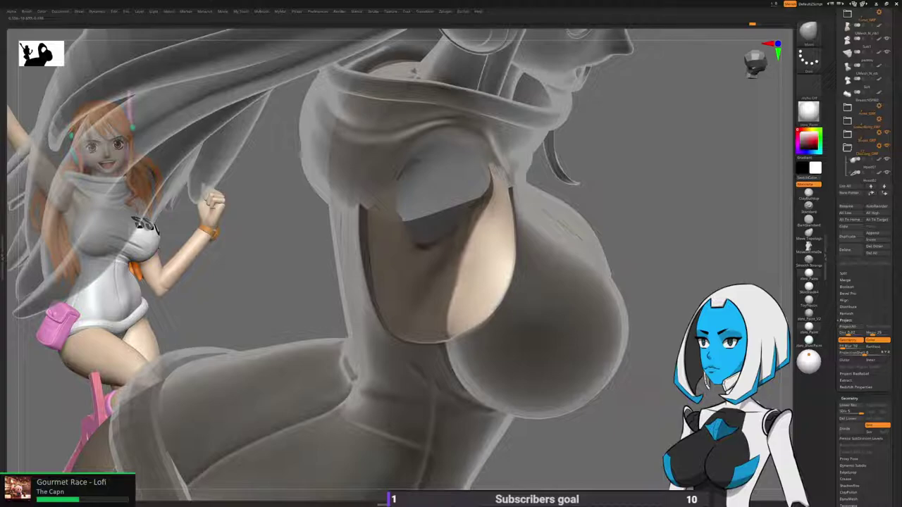
pyautogui.press('space')
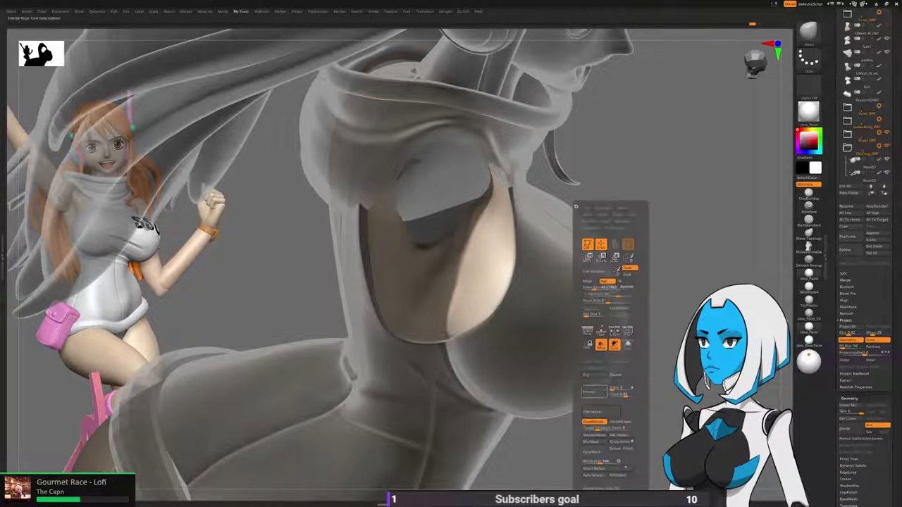
pyautogui.click(591, 442)
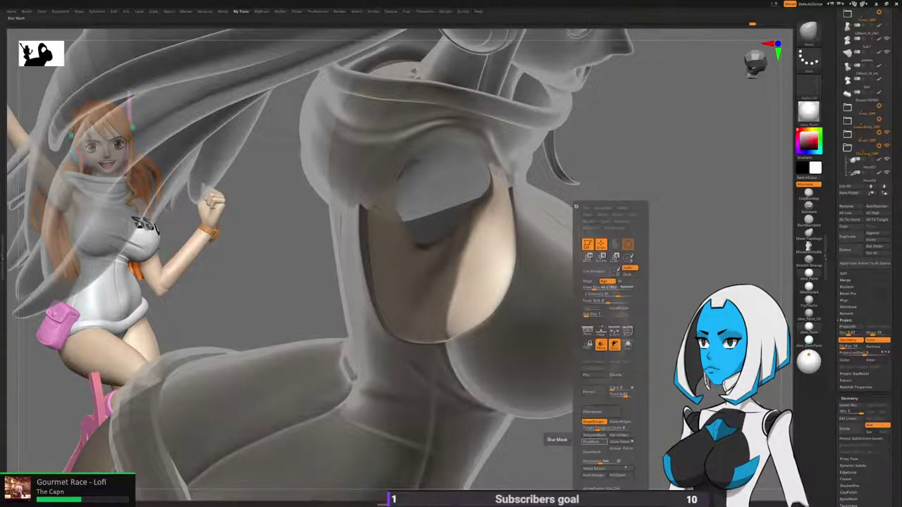
# Display the full figure solid again and hide the mask shading on the body.
pyautogui.press('space')
pyautogui.click(567, 344)
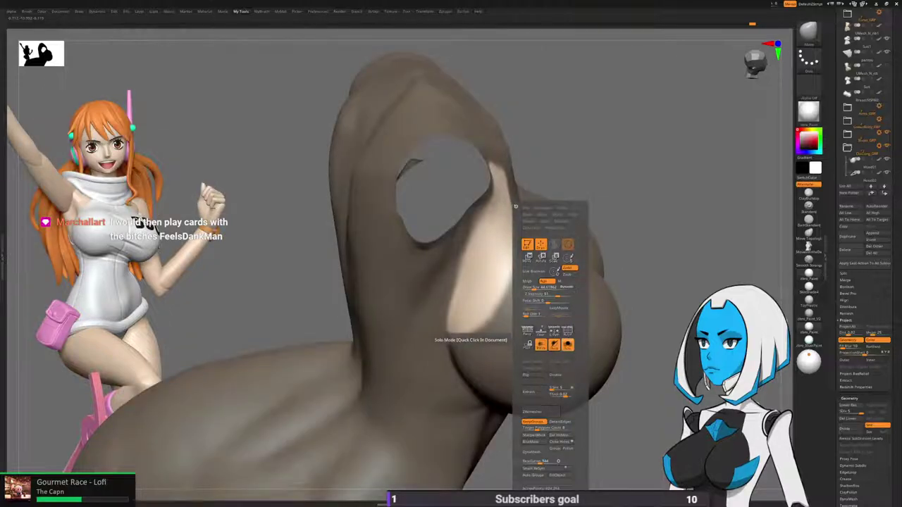
pyautogui.click(568, 344)
pyautogui.click(540, 345)
pyautogui.scroll(-15, 865, 282)
pyautogui.scroll(-5, 864, 282)
pyautogui.moveTo(534, 338); pyautogui.dragTo(445, 380, button='right')
pyautogui.keyDown('alt'); pyautogui.moveTo(445, 381); pyautogui.dragTo(510, 365, button='right'); pyautogui.keyUp('alt')
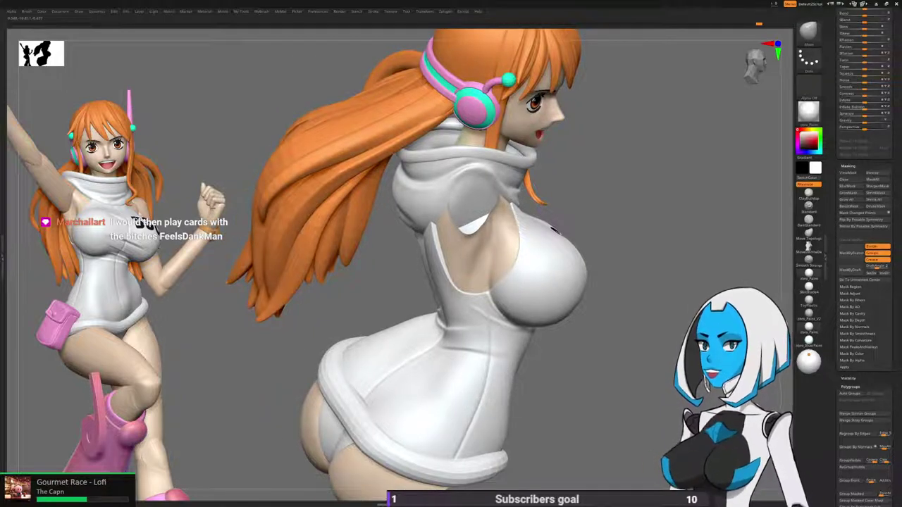
# Inflate the exposed chest side inside the raised arm's armhole with the Inflat brush at a slightly larger draw size.
pyautogui.press('b')
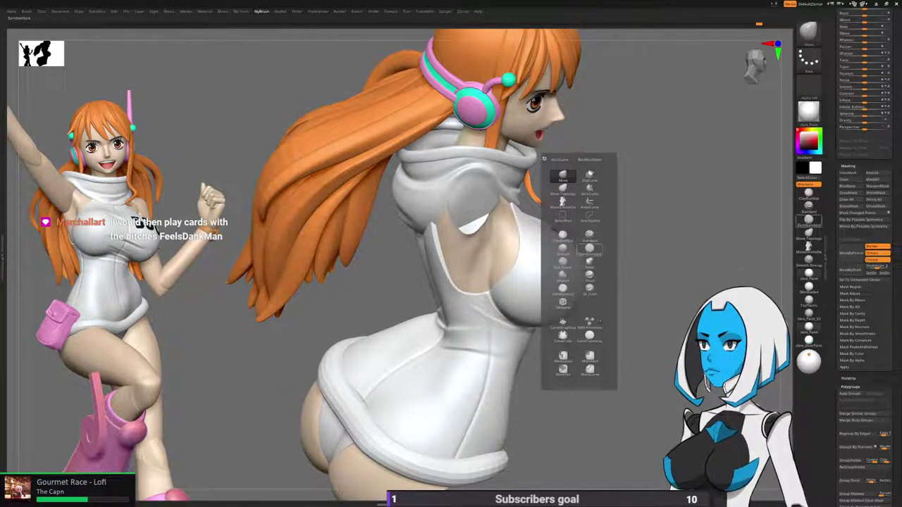
pyautogui.click(590, 262)
pyautogui.press('space')
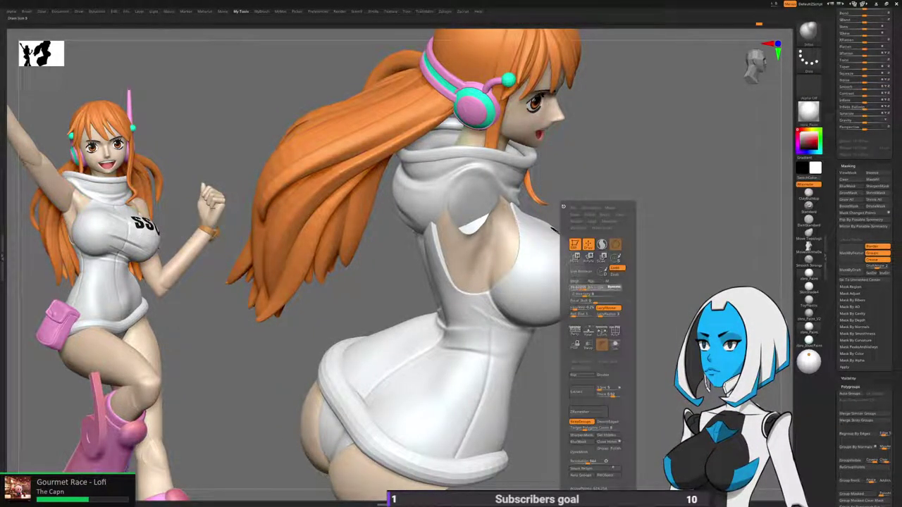
pyautogui.moveTo(587, 288); pyautogui.dragTo(592, 288)
pyautogui.moveTo(607, 262); pyautogui.dragTo(518, 226, button='right')
pyautogui.press('space')
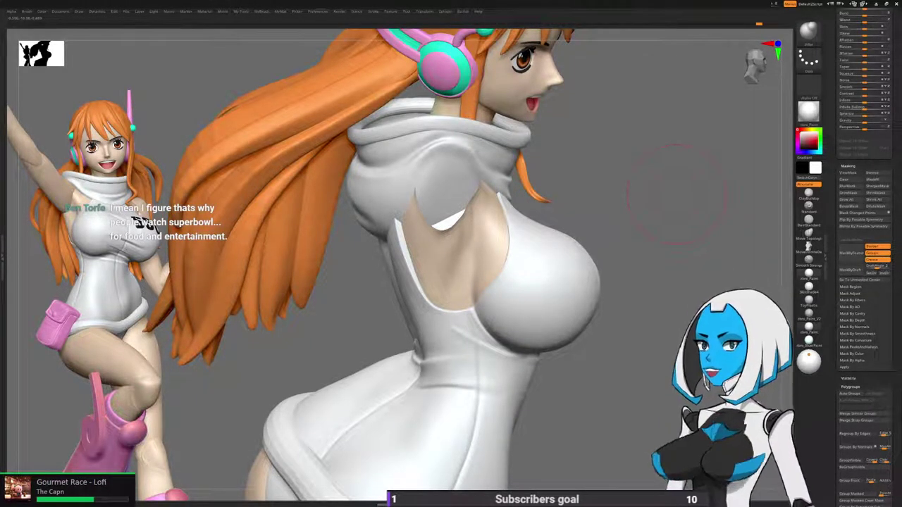
pyautogui.moveTo(679, 195); pyautogui.dragTo(642, 206)
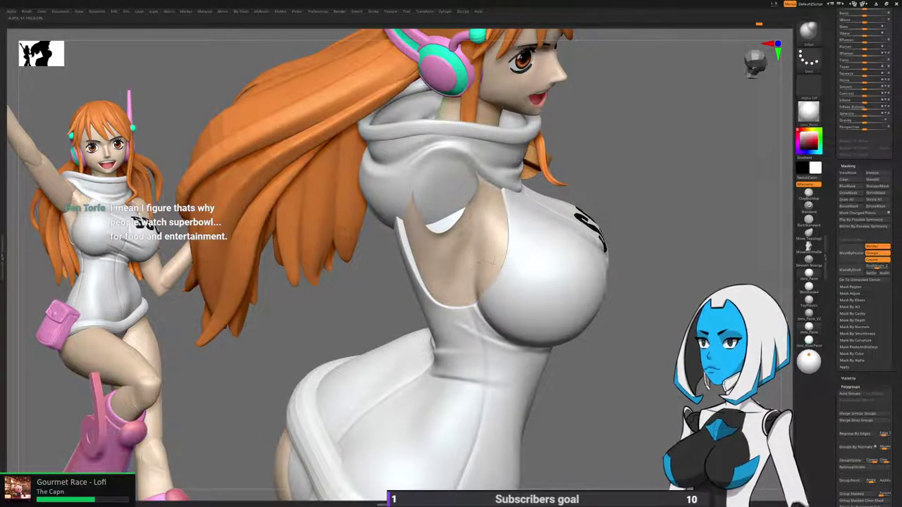
pyautogui.moveTo(627, 282); pyautogui.dragTo(556, 262)
pyautogui.moveTo(620, 247); pyautogui.dragTo(682, 242)
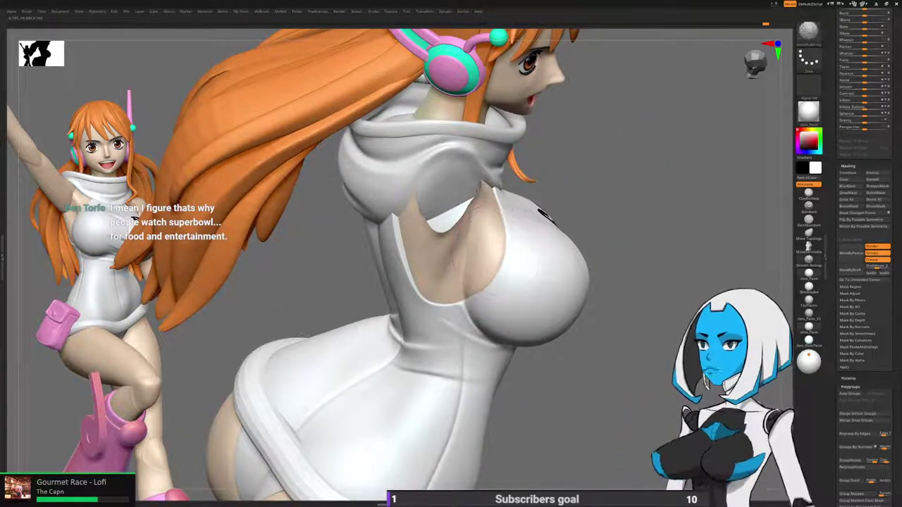
pyautogui.moveTo(498, 253); pyautogui.dragTo(485, 268)
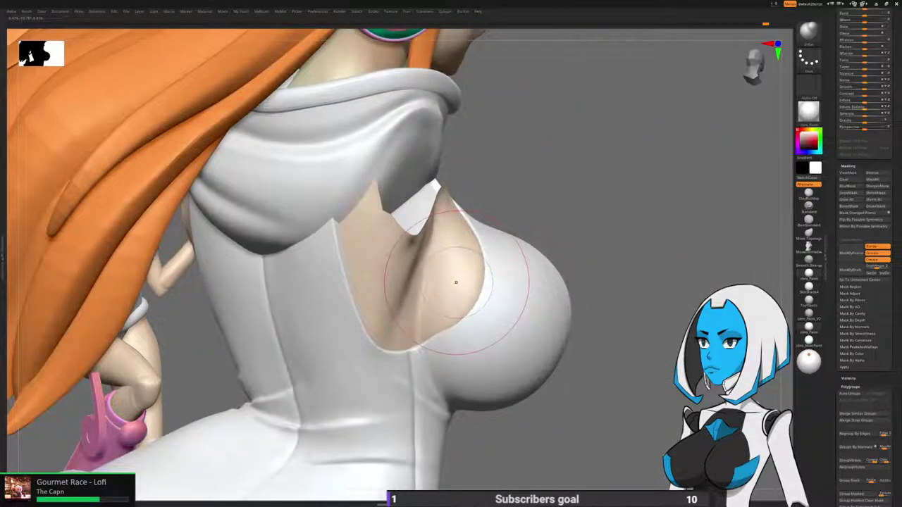
pyautogui.press('space')
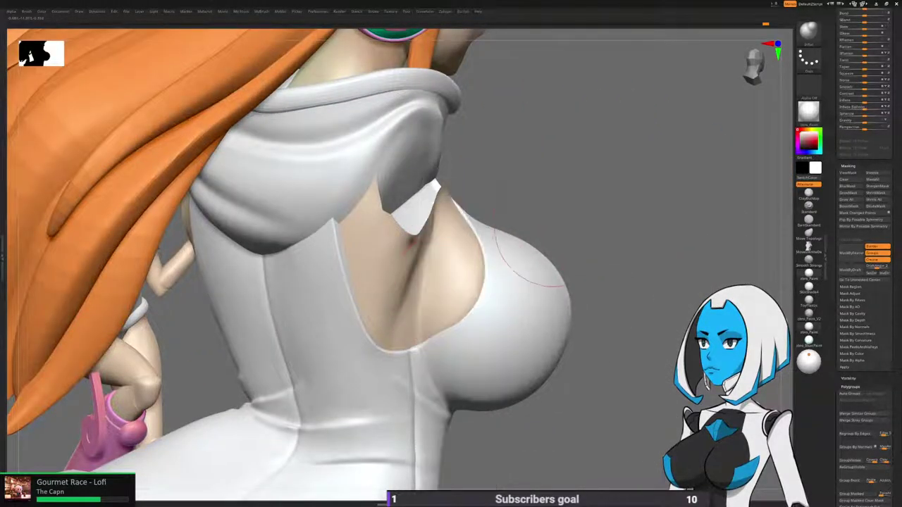
pyautogui.moveTo(417, 308); pyautogui.dragTo(350, 333, button='right')
# Fill out and smooth the exposed chest side inside the bent arm's armhole.
pyautogui.moveTo(436, 371)
pyautogui.keyDown('ctrl'); pyautogui.mouseDown(button='right')
pyautogui.moveTo(447, 360)
pyautogui.moveTo(395, 296)
pyautogui.mouseUp(button='right'); pyautogui.keyUp('ctrl')
pyautogui.moveTo(394, 295)
pyautogui.mouseDown(button='right')
pyautogui.moveTo(243, 280)
pyautogui.moveTo(169, 285)
pyautogui.mouseUp(button='right')
pyautogui.moveTo(500, 324); pyautogui.dragTo(513, 271)
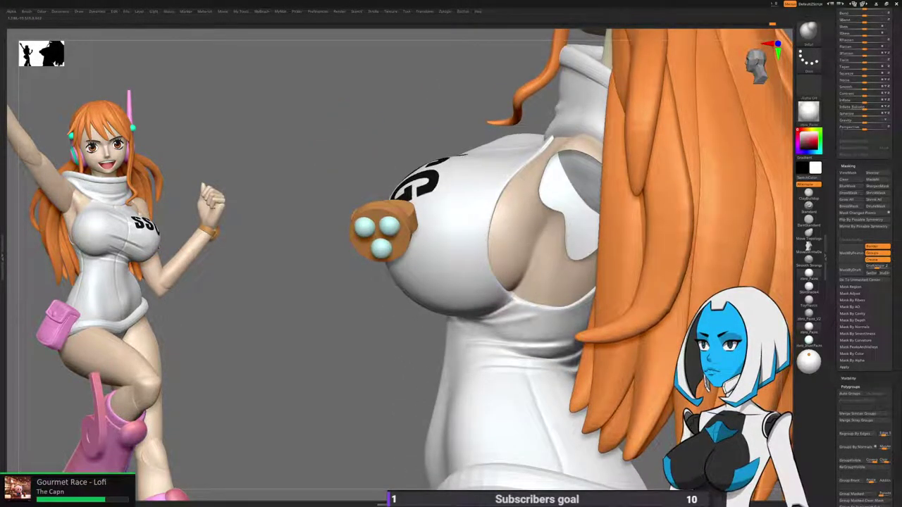
pyautogui.moveTo(523, 257); pyautogui.dragTo(534, 212, button='right')
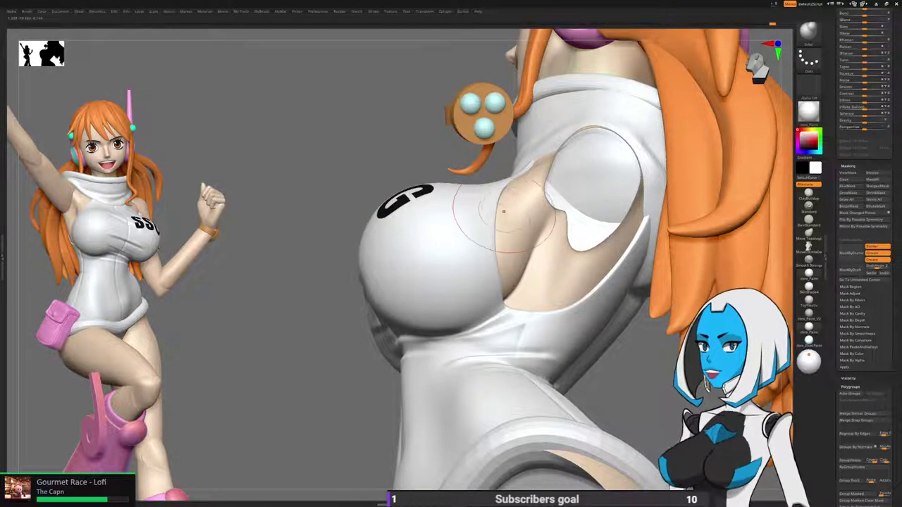
pyautogui.moveTo(513, 255); pyautogui.dragTo(493, 227, button='right')
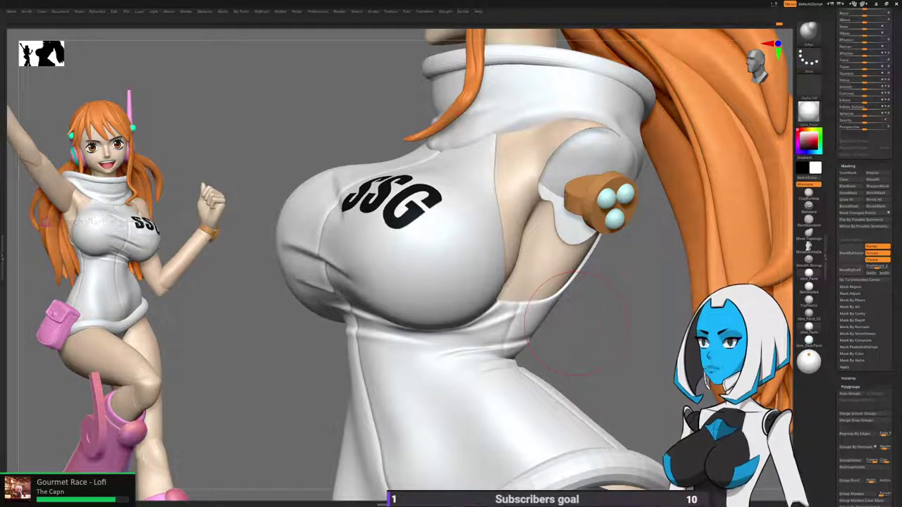
pyautogui.moveTo(568, 376); pyautogui.dragTo(589, 360)
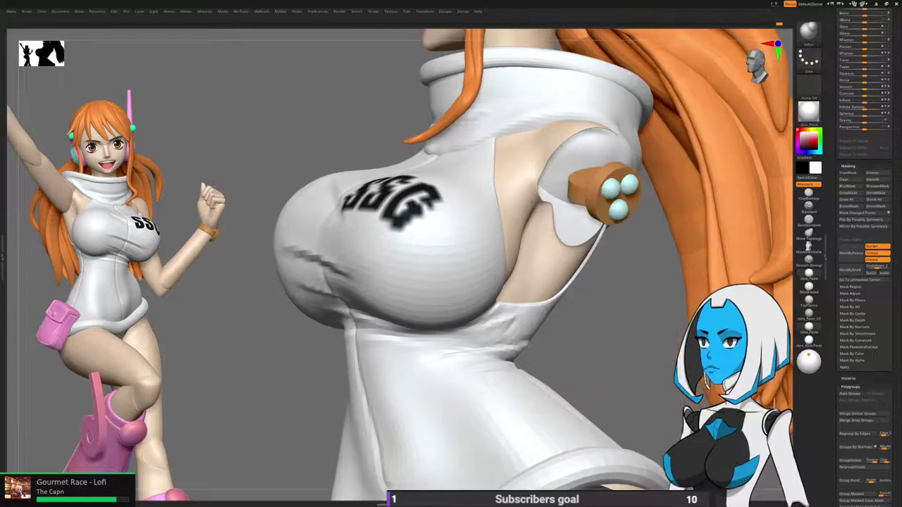
pyautogui.moveTo(623, 296)
pyautogui.mouseDown()
pyautogui.moveTo(629, 355)
pyautogui.moveTo(533, 275)
pyautogui.mouseUp()
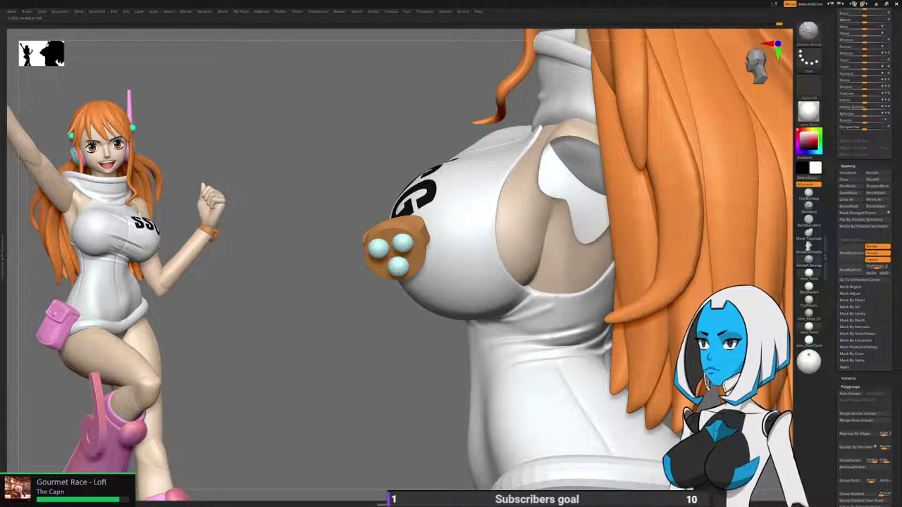
pyautogui.moveTo(502, 289); pyautogui.dragTo(497, 223, button='right')
# Reduce the brush size, then inflate and smooth the exposed chest side along the suit edge at the raised arm's armhole.
pyautogui.moveTo(505, 277); pyautogui.dragTo(583, 290, button='right')
pyautogui.moveTo(358, 206); pyautogui.dragTo(529, 189, button='right')
pyautogui.moveTo(430, 184)
pyautogui.keyDown('alt'); pyautogui.mouseDown(button='right')
pyautogui.moveTo(472, 237)
pyautogui.moveTo(460, 244)
pyautogui.moveTo(474, 248)
pyautogui.mouseUp(button='right'); pyautogui.keyUp('alt')
pyautogui.press('space')
pyautogui.moveTo(472, 288); pyautogui.dragTo(467, 288)
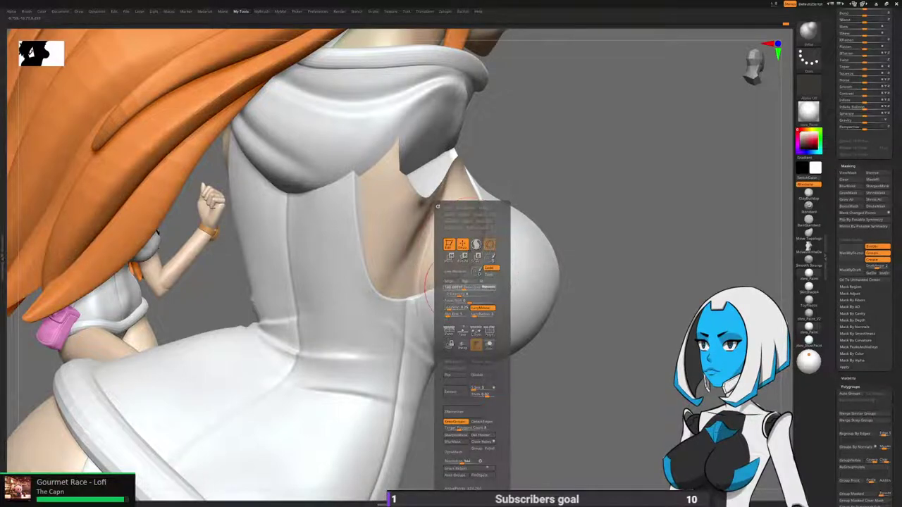
pyautogui.moveTo(461, 276); pyautogui.dragTo(448, 255, button='right')
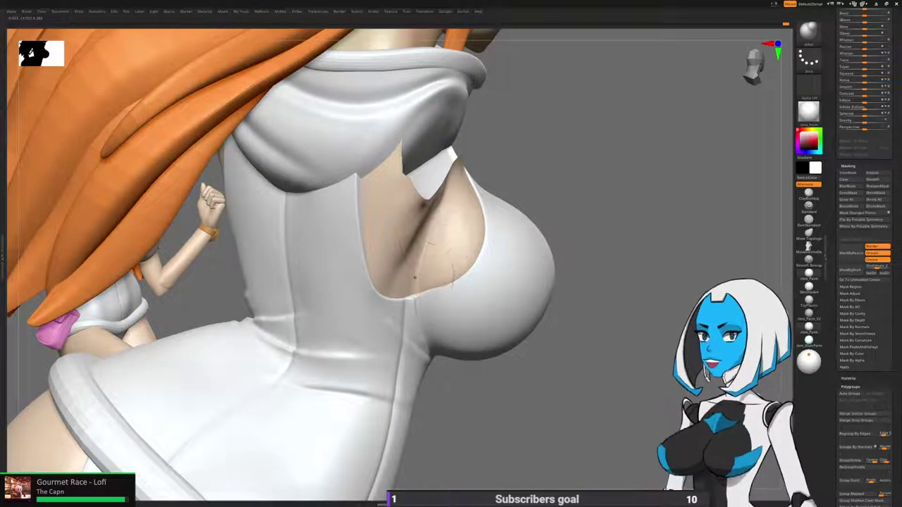
pyautogui.keyDown('shift'); pyautogui.moveTo(428, 248); pyautogui.dragTo(473, 237); pyautogui.keyUp('shift')
pyautogui.moveTo(486, 236)
pyautogui.mouseDown(button='right')
pyautogui.moveTo(518, 204)
pyautogui.moveTo(436, 227)
pyautogui.moveTo(465, 231)
pyautogui.mouseUp(button='right')
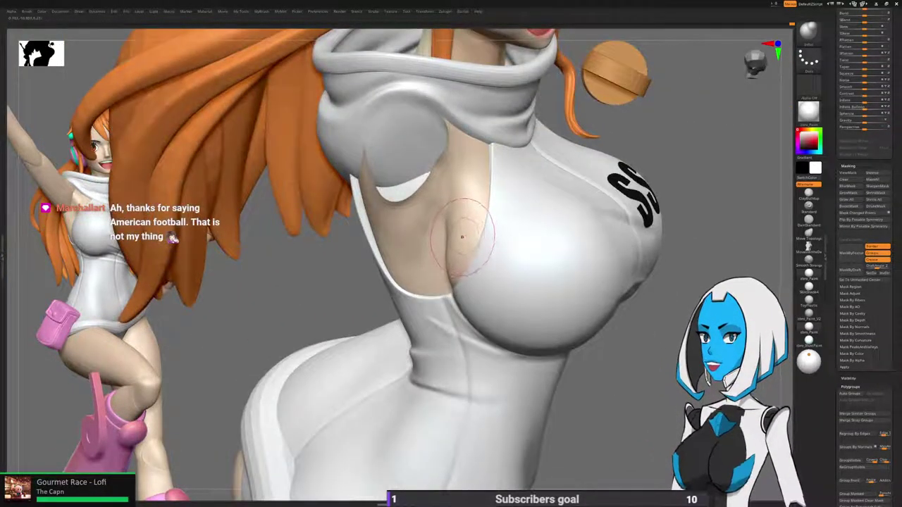
pyautogui.press('space')
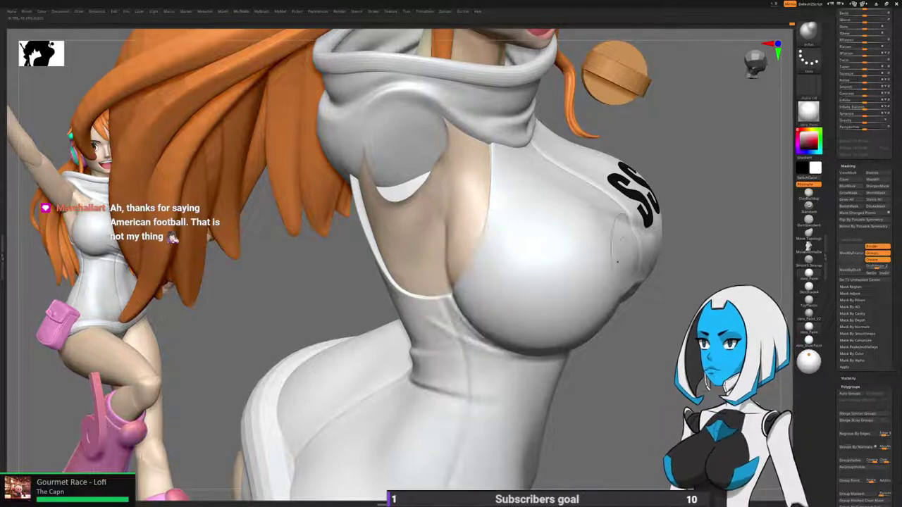
pyautogui.moveTo(608, 251); pyautogui.dragTo(644, 247, button='right')
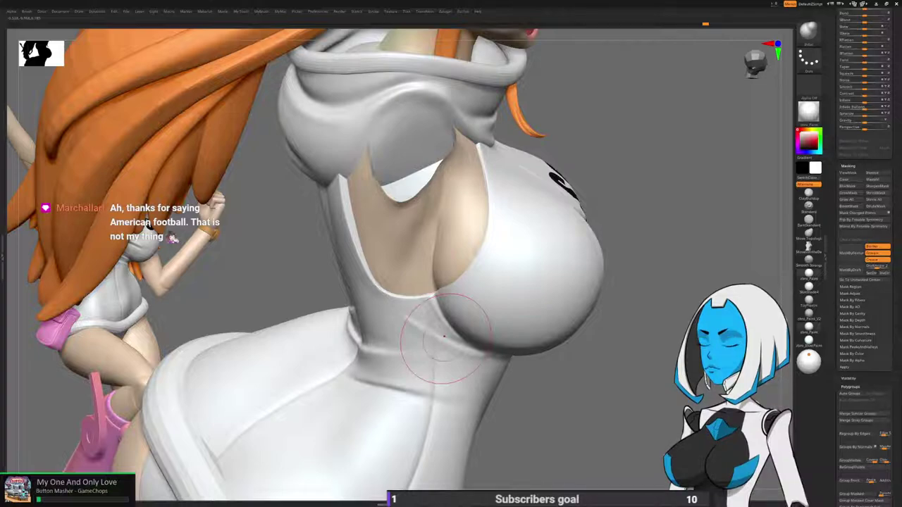
# Build up the skin between the suit edge and the armpit crease on the bent arm's side.
pyautogui.moveTo(445, 336)
pyautogui.mouseDown(button='right')
pyautogui.moveTo(496, 321)
pyautogui.moveTo(590, 264)
pyautogui.moveTo(605, 241)
pyautogui.moveTo(510, 234)
pyautogui.mouseUp(button='right')
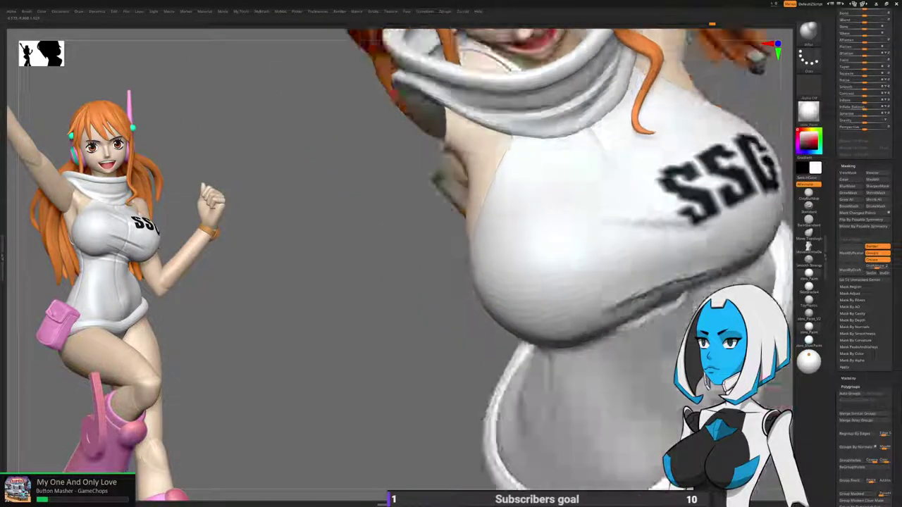
pyautogui.moveTo(416, 190); pyautogui.dragTo(539, 208, button='right')
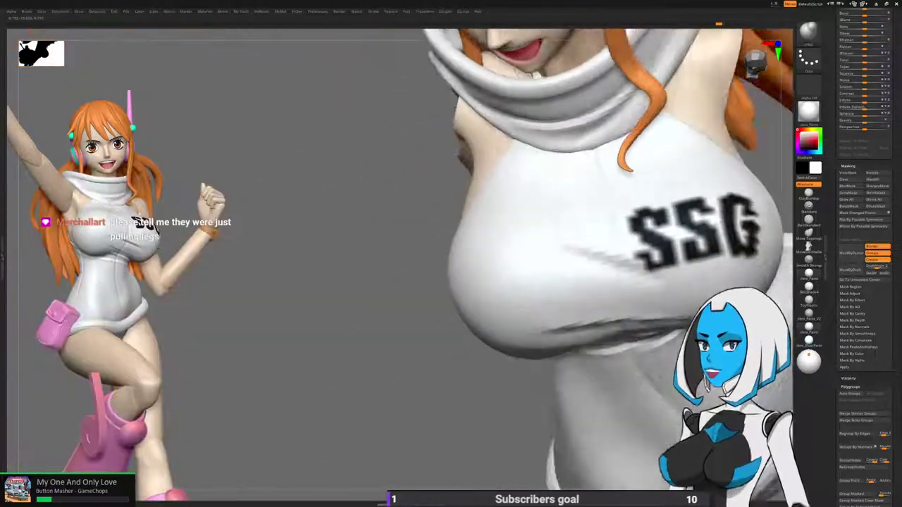
pyautogui.keyDown('ctrl'); pyautogui.moveTo(410, 381); pyautogui.dragTo(356, 416, button='right'); pyautogui.keyUp('ctrl')
pyautogui.moveTo(426, 436); pyautogui.dragTo(437, 240)
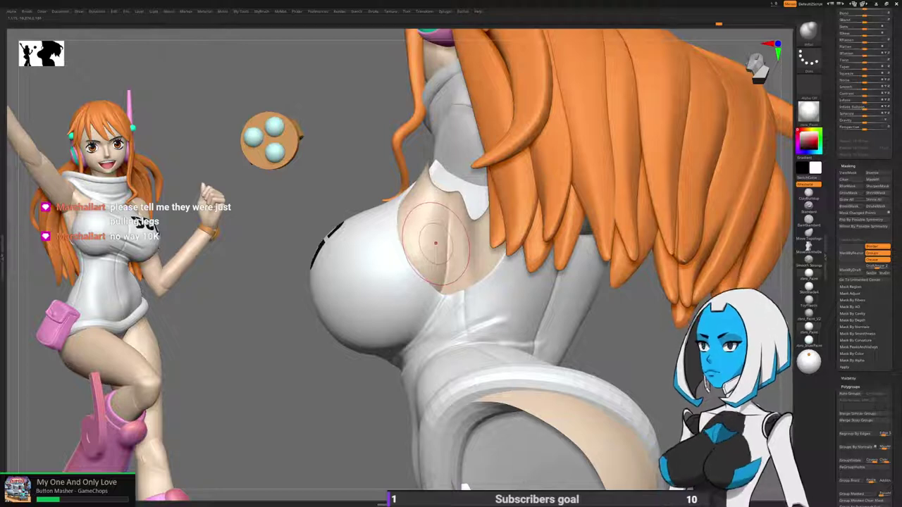
pyautogui.press('space')
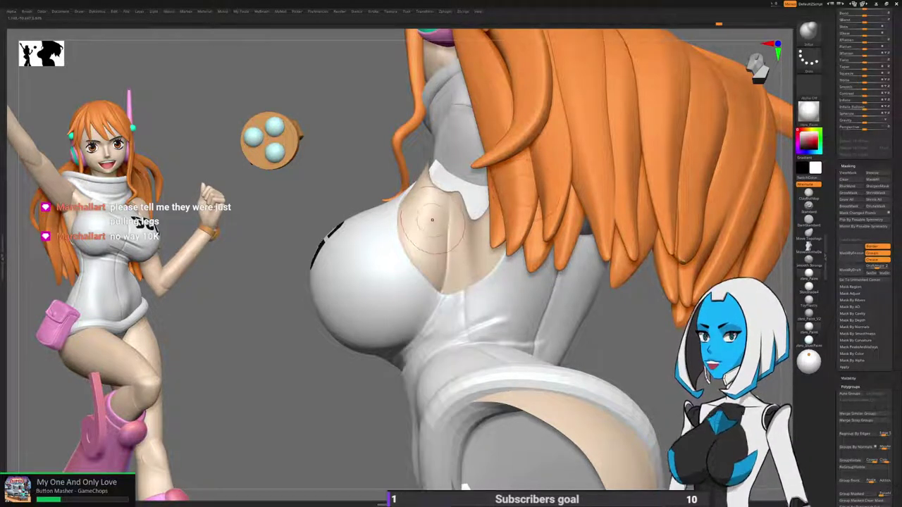
pyautogui.moveTo(433, 221); pyautogui.dragTo(447, 269)
pyautogui.press('space')
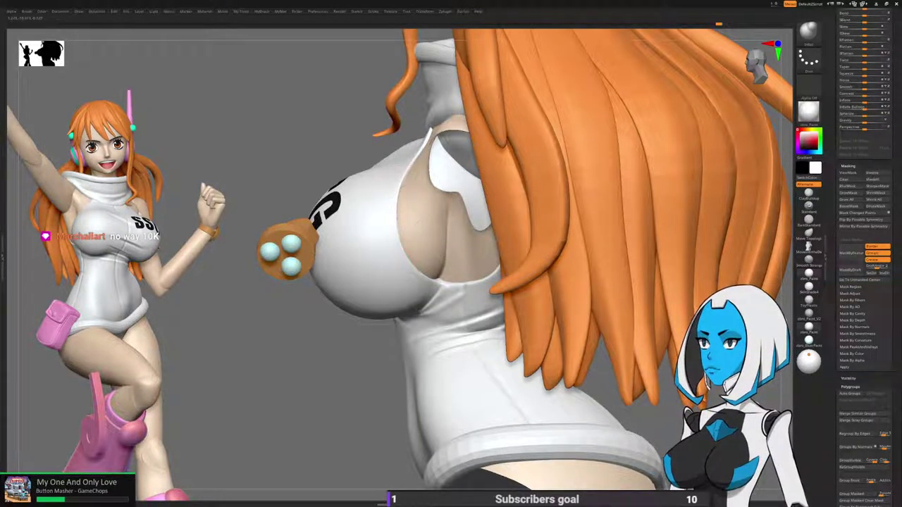
pyautogui.moveTo(419, 265)
pyautogui.mouseDown(button='right')
pyautogui.moveTo(462, 232)
pyautogui.moveTo(493, 243)
pyautogui.moveTo(518, 450)
pyautogui.mouseUp(button='right')
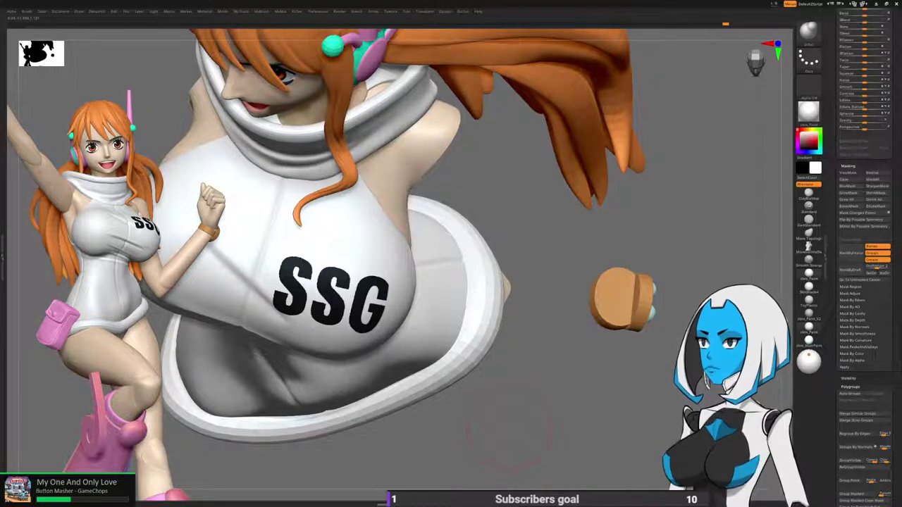
# Reduce the draw size and refine the lower corner of the chest side at the raised arm's armhole.
pyautogui.moveTo(508, 423); pyautogui.dragTo(479, 428)
pyautogui.moveTo(614, 377); pyautogui.dragTo(653, 414)
pyautogui.moveTo(600, 335); pyautogui.dragTo(544, 211)
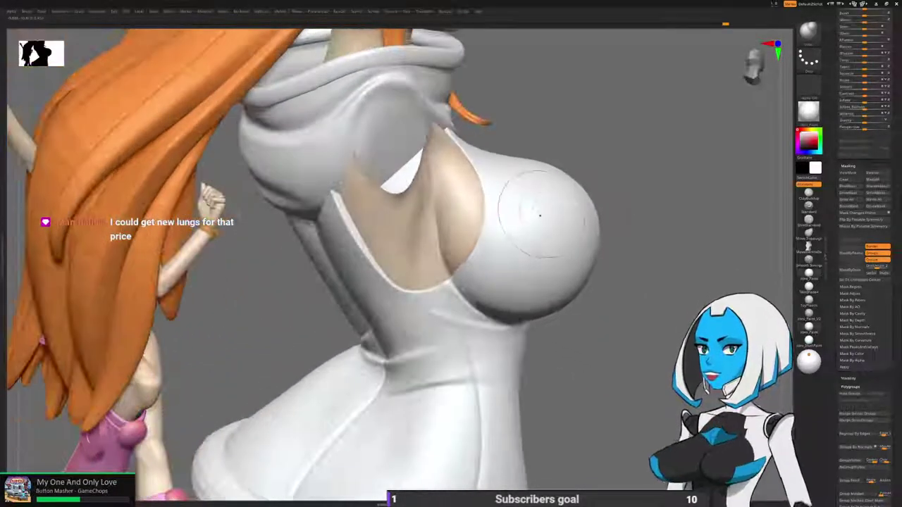
pyautogui.press('space')
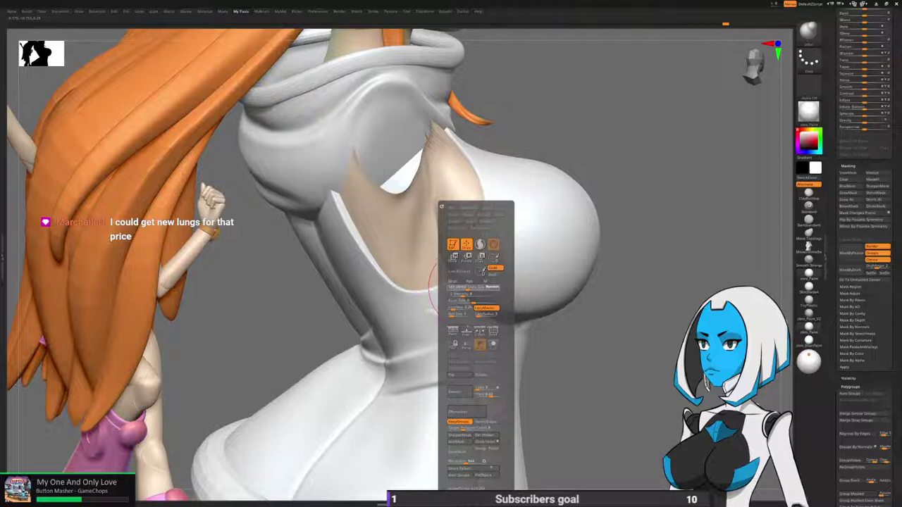
pyautogui.moveTo(470, 288); pyautogui.dragTo(465, 288)
pyautogui.moveTo(611, 296); pyautogui.dragTo(638, 298)
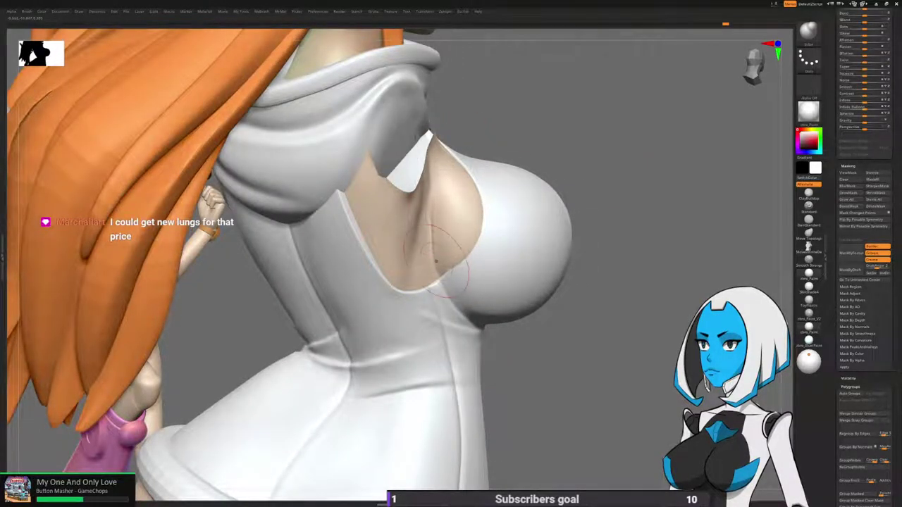
pyautogui.moveTo(443, 279); pyautogui.dragTo(396, 274, button='right')
# Round out the exposed chest side next to the suit edge at the bent arm's armhole.
pyautogui.moveTo(497, 216)
pyautogui.mouseDown(button='right')
pyautogui.moveTo(468, 271)
pyautogui.moveTo(409, 331)
pyautogui.moveTo(550, 352)
pyautogui.mouseUp(button='right')
pyautogui.moveTo(529, 395); pyautogui.dragTo(415, 338, button='right')
pyautogui.moveTo(570, 261); pyautogui.dragTo(512, 224, button='right')
pyautogui.moveTo(512, 224); pyautogui.dragTo(525, 222)
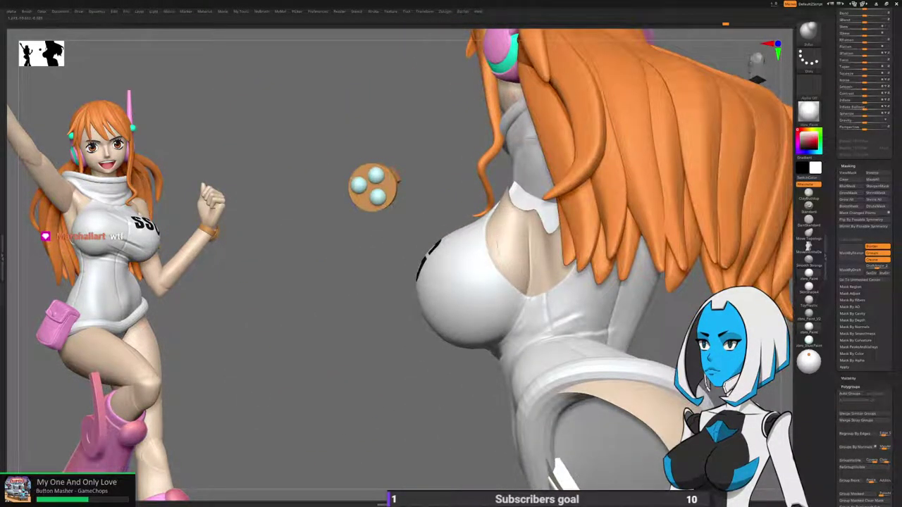
pyautogui.moveTo(530, 138); pyautogui.dragTo(488, 205, button='right')
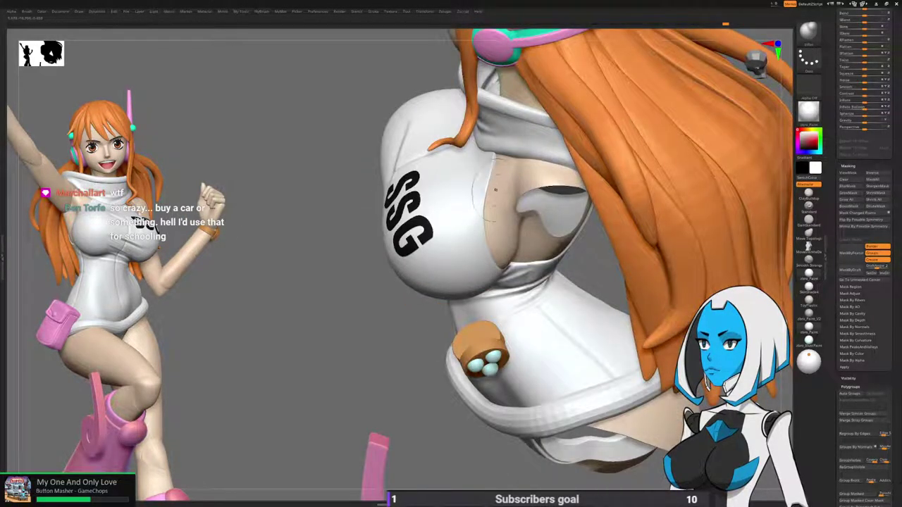
pyautogui.moveTo(511, 333); pyautogui.dragTo(555, 300, button='right')
pyautogui.moveTo(510, 332); pyautogui.dragTo(508, 322)
pyautogui.keyDown('ctrl'); pyautogui.moveTo(512, 336); pyautogui.dragTo(540, 259, button='right'); pyautogui.keyUp('ctrl')
pyautogui.moveTo(533, 257); pyautogui.dragTo(530, 238)
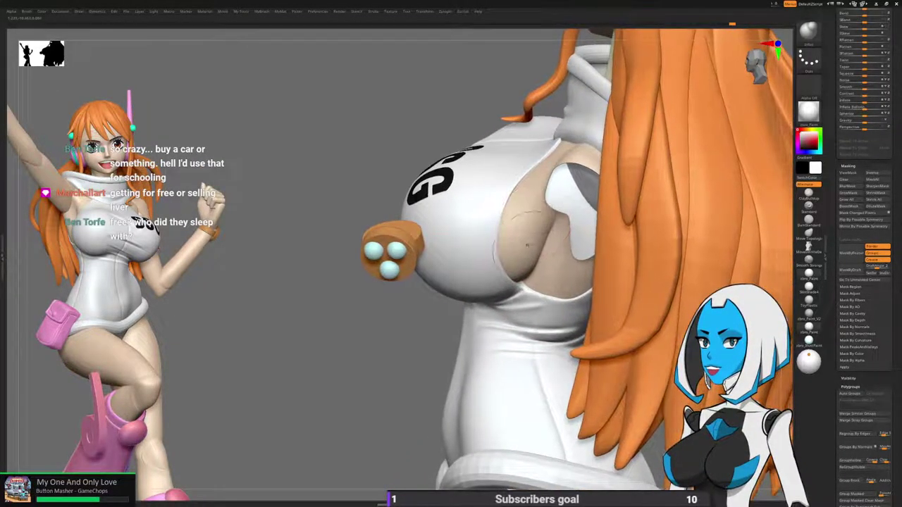
# Even out the upper surface of the chest side toward the armpit in the bent arm's armhole.
pyautogui.keyDown('alt'); pyautogui.moveTo(529, 189); pyautogui.dragTo(483, 358, button='right'); pyautogui.keyUp('alt')
pyautogui.moveTo(487, 416); pyautogui.dragTo(451, 352, button='right')
pyautogui.moveTo(378, 324); pyautogui.dragTo(437, 316)
pyautogui.moveTo(436, 316); pyautogui.dragTo(486, 299, button='right')
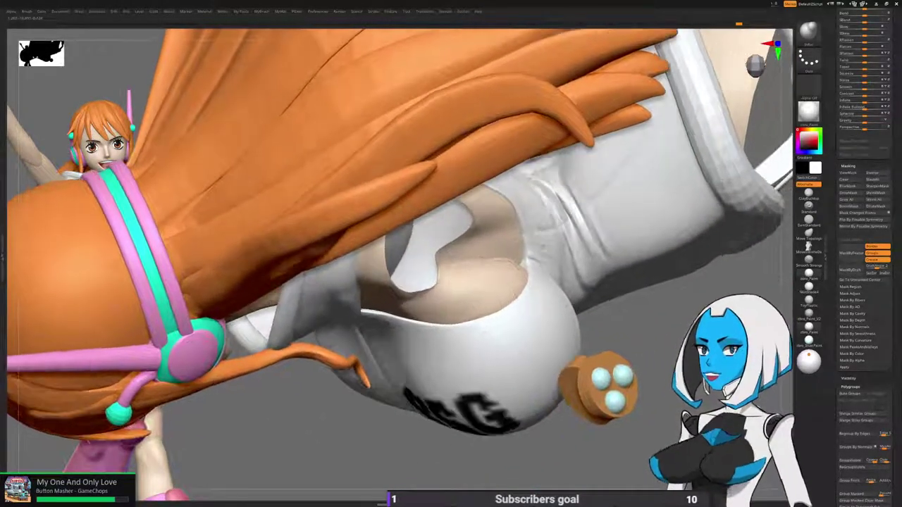
pyautogui.moveTo(465, 282); pyautogui.dragTo(426, 315)
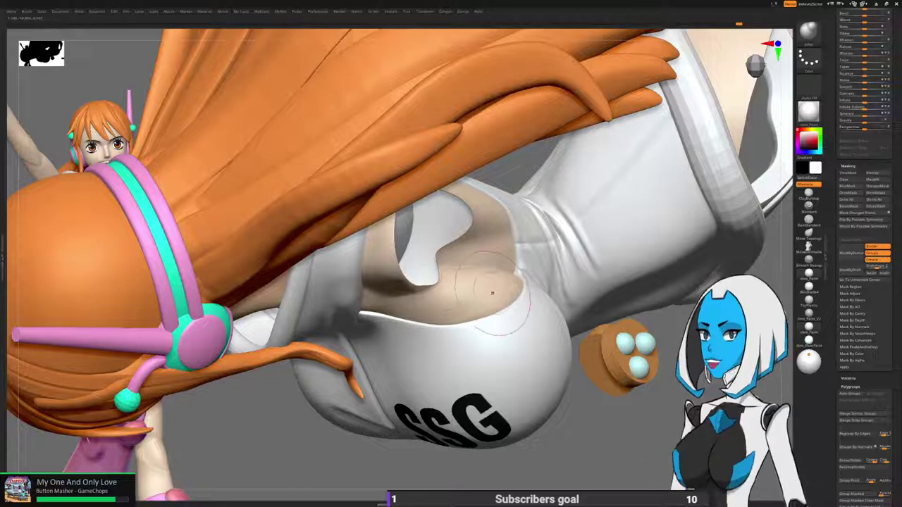
pyautogui.moveTo(493, 292); pyautogui.dragTo(462, 315)
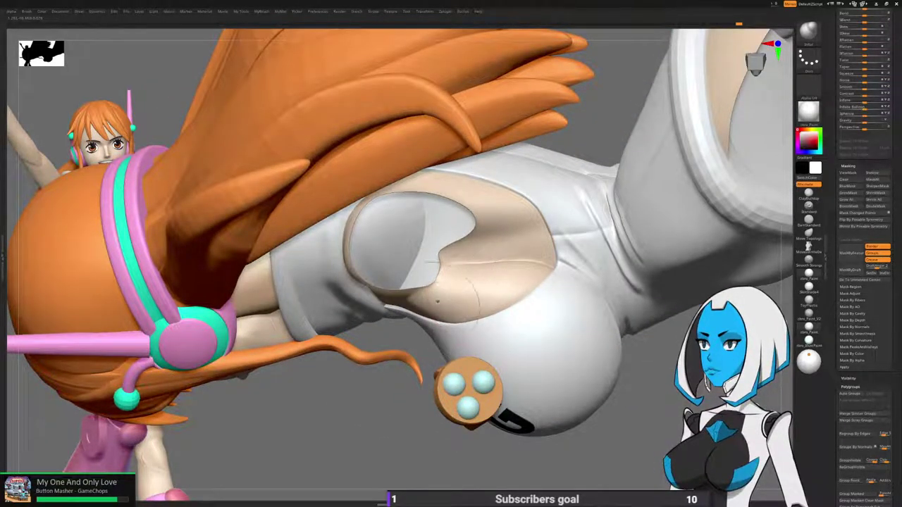
pyautogui.moveTo(414, 362); pyautogui.dragTo(433, 412)
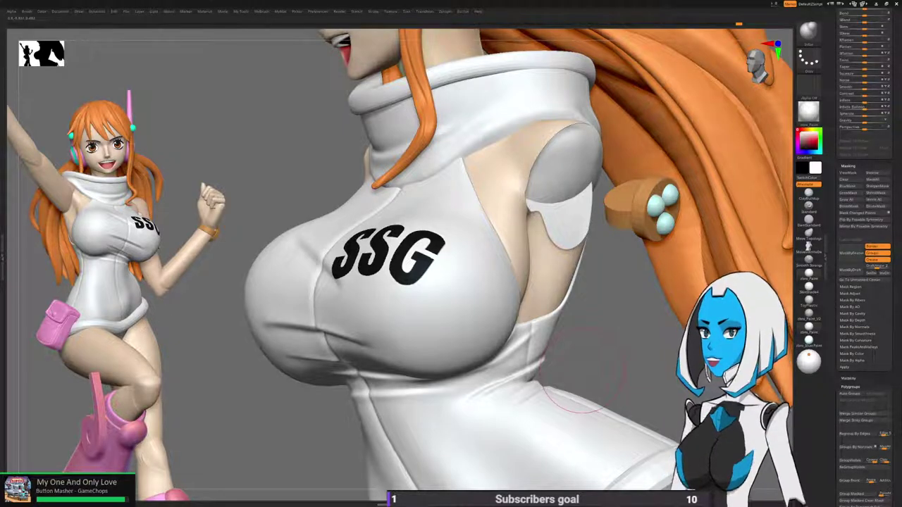
# Smooth the filled-out chest side at the raised arm's armhole and check the shape from the front.
pyautogui.moveTo(592, 369); pyautogui.dragTo(627, 380)
pyautogui.moveTo(423, 317); pyautogui.dragTo(505, 310)
pyautogui.moveTo(394, 331); pyautogui.dragTo(451, 263)
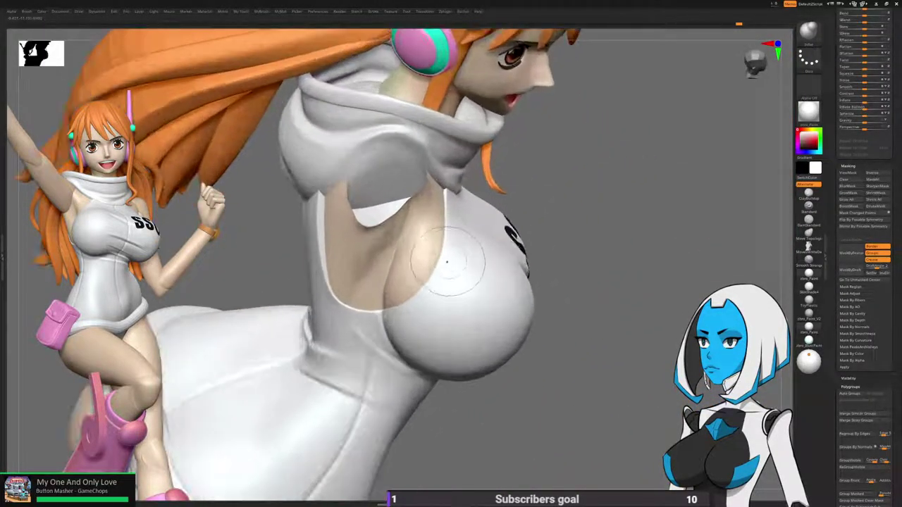
pyautogui.moveTo(744, 233); pyautogui.dragTo(719, 239)
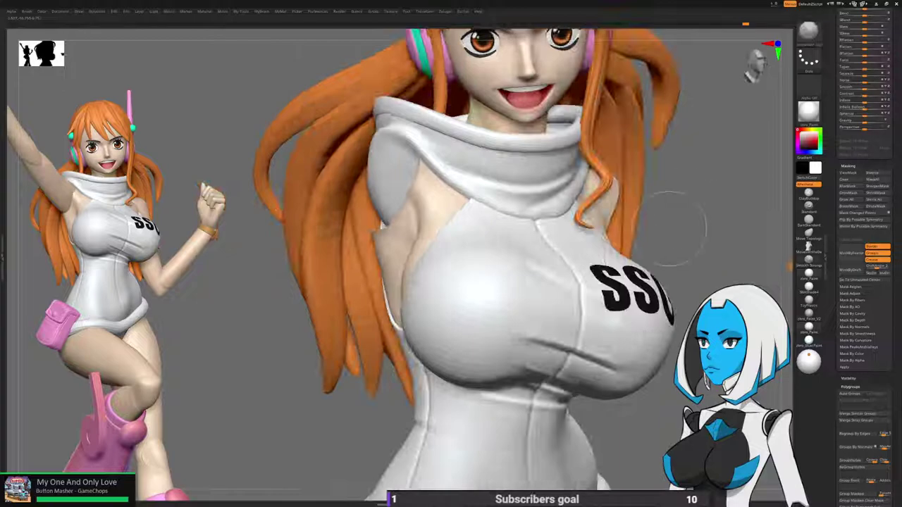
# Hide the bent arm so the exposed chest side inside its armhole is accessible.
pyautogui.keyDown('ctrl'); pyautogui.moveTo(708, 187); pyautogui.dragTo(691, 212); pyautogui.keyUp('ctrl')
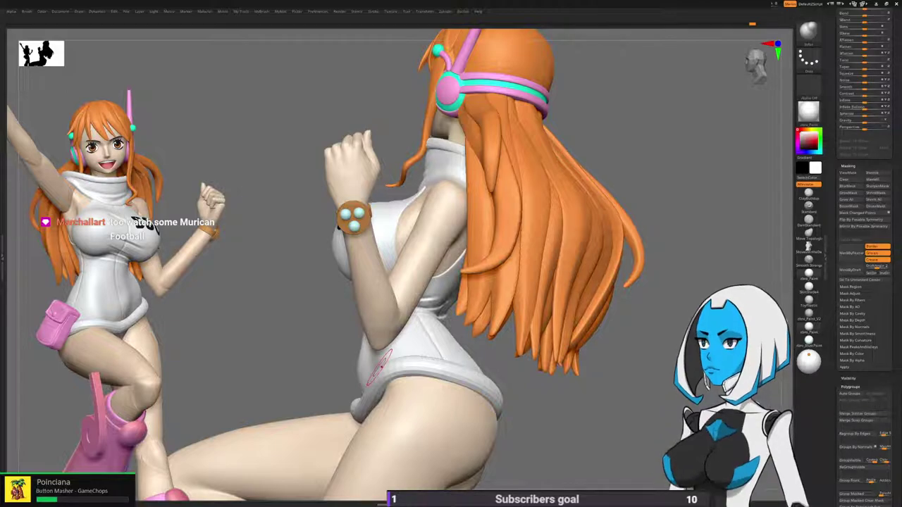
pyautogui.moveTo(381, 367); pyautogui.dragTo(606, 311, button='right')
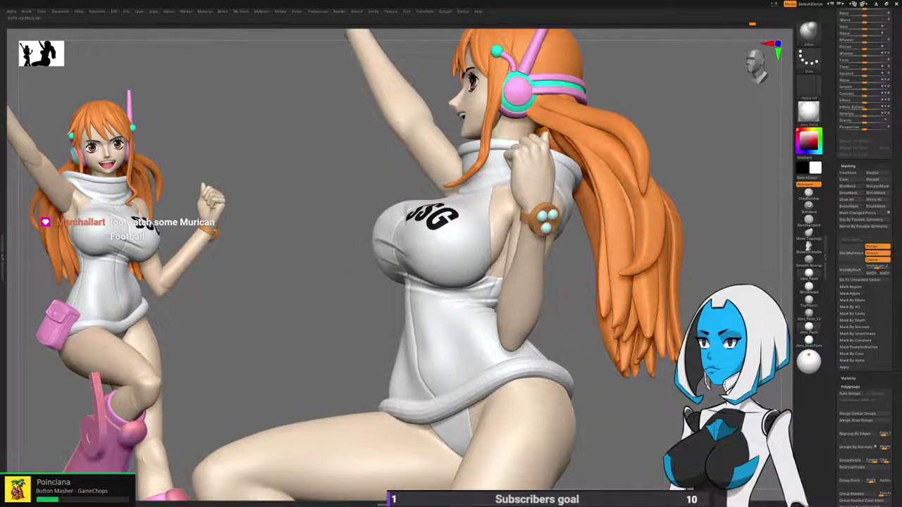
pyautogui.moveTo(498, 251); pyautogui.dragTo(570, 148, button='right')
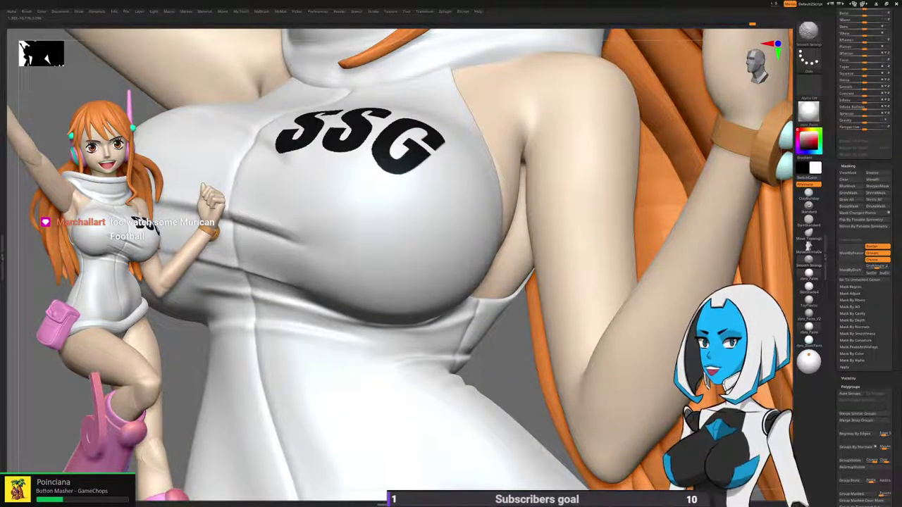
pyautogui.moveTo(566, 184)
pyautogui.keyDown('ctrl'); pyautogui.mouseDown(button='right')
pyautogui.moveTo(556, 264)
pyautogui.moveTo(432, 292)
pyautogui.moveTo(518, 289)
pyautogui.mouseUp(button='right'); pyautogui.keyUp('ctrl')
pyautogui.keyDown('ctrl'); pyautogui.keyDown('shift'); pyautogui.click(579, 253); pyautogui.keyUp('shift'); pyautogui.keyUp('ctrl')
pyautogui.keyDown('ctrl'); pyautogui.keyDown('shift'); pyautogui.click(579, 253); pyautogui.keyUp('shift'); pyautogui.keyUp('ctrl')
pyautogui.keyDown('ctrl'); pyautogui.keyDown('shift'); pyautogui.moveTo(647, 129); pyautogui.dragTo(470, 303); pyautogui.keyUp('shift'); pyautogui.keyUp('ctrl')
pyautogui.moveTo(514, 245); pyautogui.dragTo(374, 242, button='right')
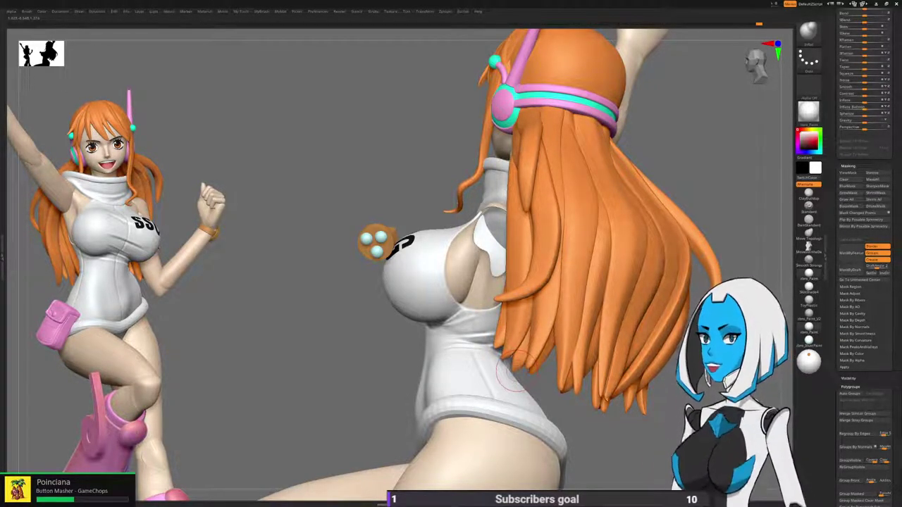
# Inflate the exposed chest side next to the suit edge in the bent arm's armhole.
pyautogui.moveTo(516, 371); pyautogui.dragTo(620, 366, button='right')
pyautogui.keyDown('ctrl'); pyautogui.moveTo(459, 226); pyautogui.dragTo(439, 220, button='right'); pyautogui.keyUp('ctrl')
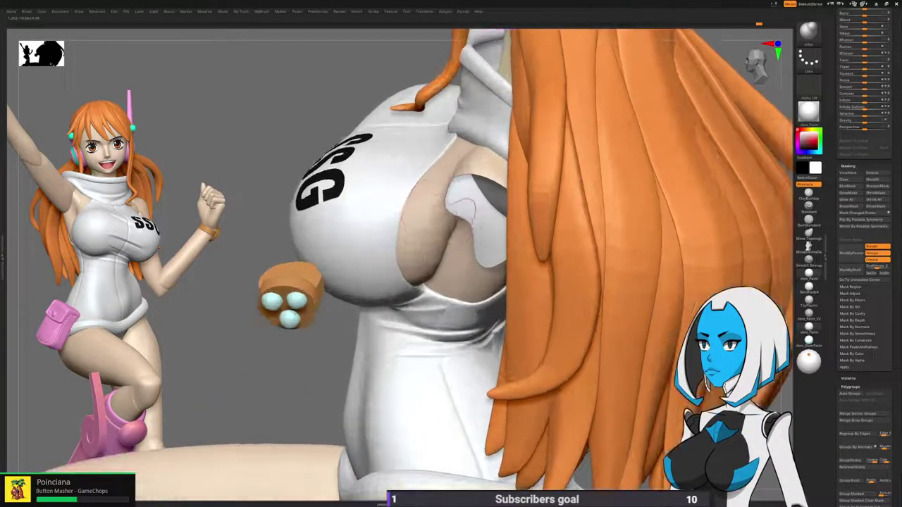
pyautogui.moveTo(438, 236); pyautogui.dragTo(416, 227)
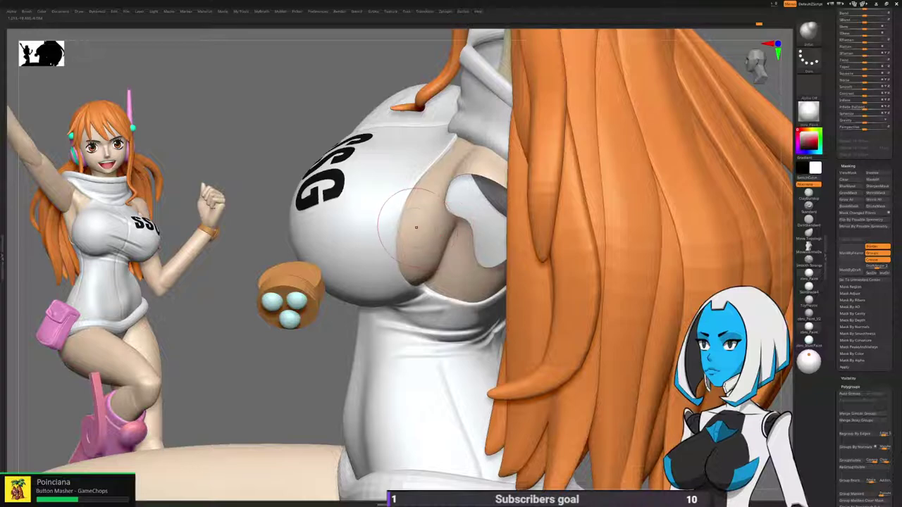
pyautogui.press('space')
pyautogui.click(430, 319)
# Refine the crease between chest side and ribs with the DamStandard brush, and unhide the bent arm.
pyautogui.moveTo(438, 212)
pyautogui.keyDown('ctrl'); pyautogui.mouseDown(button='right')
pyautogui.moveTo(409, 216)
pyautogui.moveTo(420, 203)
pyautogui.mouseUp(button='right'); pyautogui.keyUp('ctrl')
pyautogui.press('space')
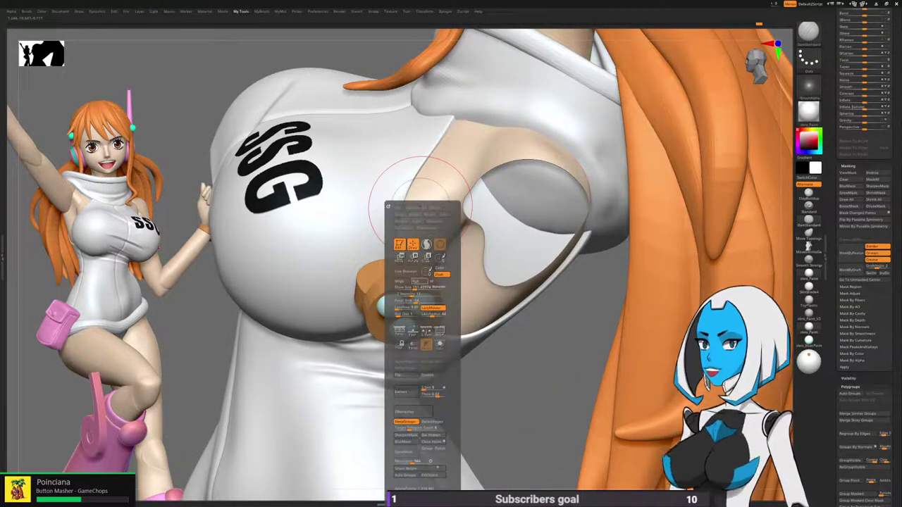
pyautogui.moveTo(432, 282)
pyautogui.mouseDown(button='right')
pyautogui.moveTo(317, 106)
pyautogui.moveTo(345, 72)
pyautogui.mouseUp(button='right')
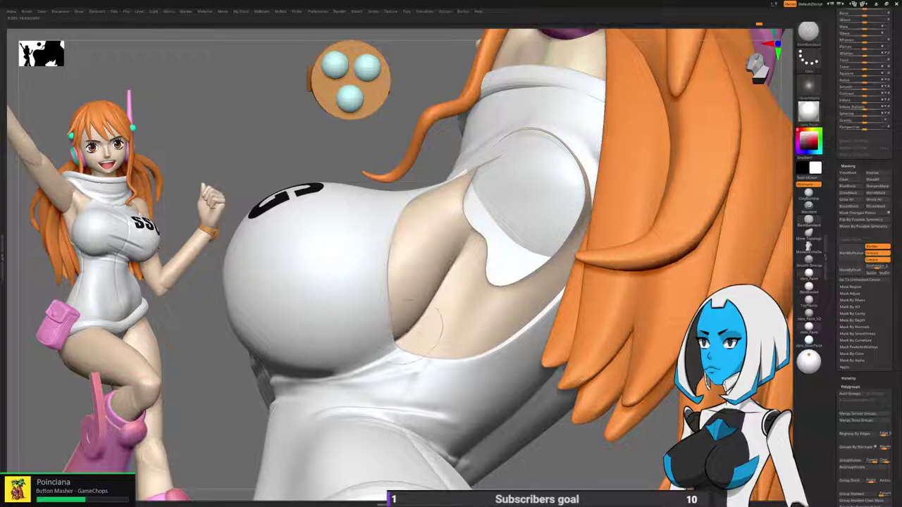
pyautogui.moveTo(451, 317); pyautogui.dragTo(420, 268, button='right')
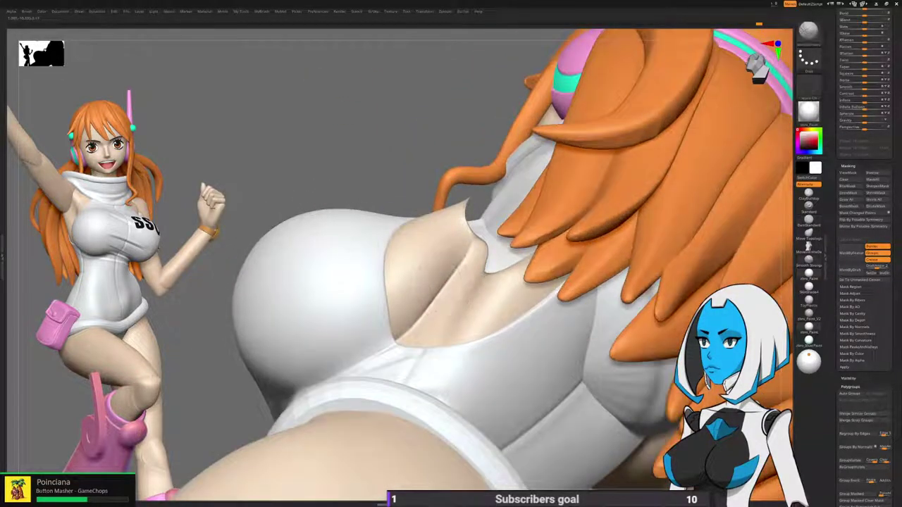
pyautogui.keyDown('ctrl'); pyautogui.keyDown('shift'); pyautogui.click(331, 162); pyautogui.keyUp('shift'); pyautogui.keyUp('ctrl')
# Examine the chest sides from below and from the raised arm's side.
pyautogui.moveTo(338, 211)
pyautogui.mouseDown(button='right')
pyautogui.moveTo(320, 179)
pyautogui.moveTo(309, 106)
pyautogui.mouseUp(button='right')
pyautogui.moveTo(479, 297); pyautogui.dragTo(441, 277, button='right')
pyautogui.moveTo(360, 209)
pyautogui.mouseDown(button='right')
pyautogui.moveTo(368, 262)
pyautogui.moveTo(243, 241)
pyautogui.mouseUp(button='right')
pyautogui.moveTo(379, 250)
pyautogui.mouseDown(button='right')
pyautogui.moveTo(430, 292)
pyautogui.moveTo(439, 284)
pyautogui.moveTo(432, 289)
pyautogui.mouseUp(button='right')
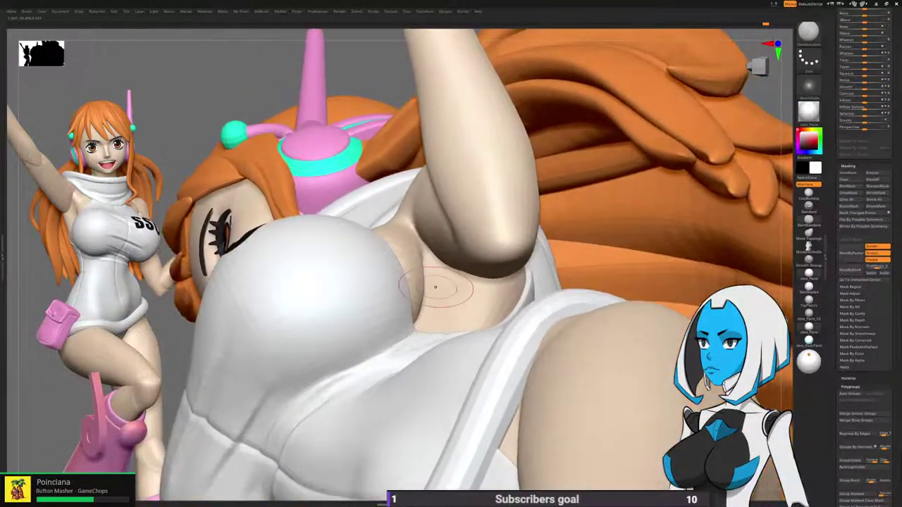
pyautogui.press('f')
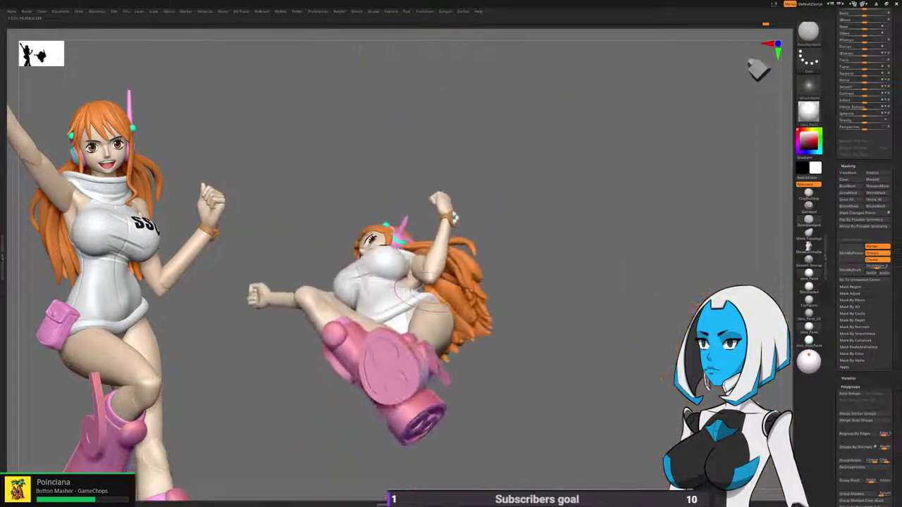
pyautogui.moveTo(426, 291); pyautogui.dragTo(468, 331, button='right')
pyautogui.keyDown('ctrl'); pyautogui.moveTo(468, 282); pyautogui.dragTo(493, 220, button='right'); pyautogui.keyUp('ctrl')
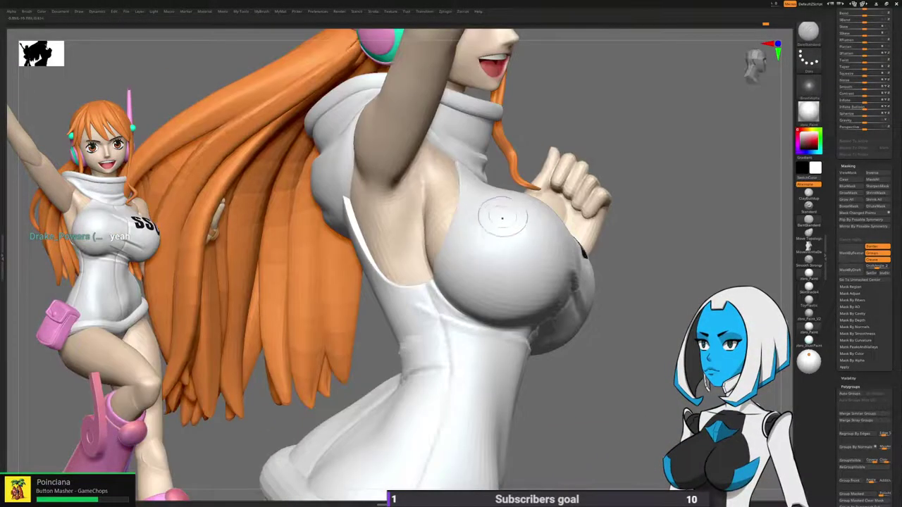
pyautogui.moveTo(619, 311); pyautogui.dragTo(659, 317, button='right')
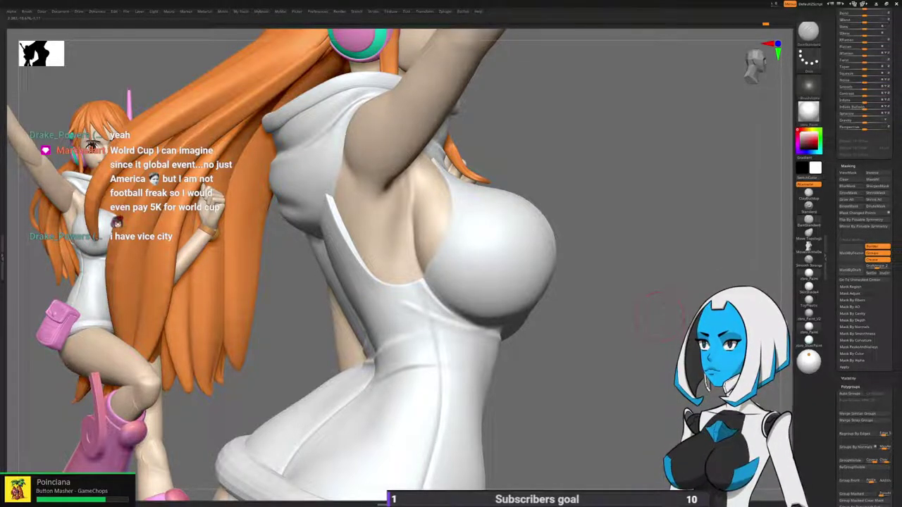
# Reduce the DamStandard brush's draw size and refine the chest side along the suit edge at the raised arm's armhole.
pyautogui.keyDown('alt'); pyautogui.moveTo(658, 317); pyautogui.dragTo(655, 285); pyautogui.keyUp('alt')
pyautogui.moveTo(708, 232)
pyautogui.mouseDown()
pyautogui.moveTo(667, 167)
pyautogui.moveTo(525, 163)
pyautogui.moveTo(483, 218)
pyautogui.mouseUp()
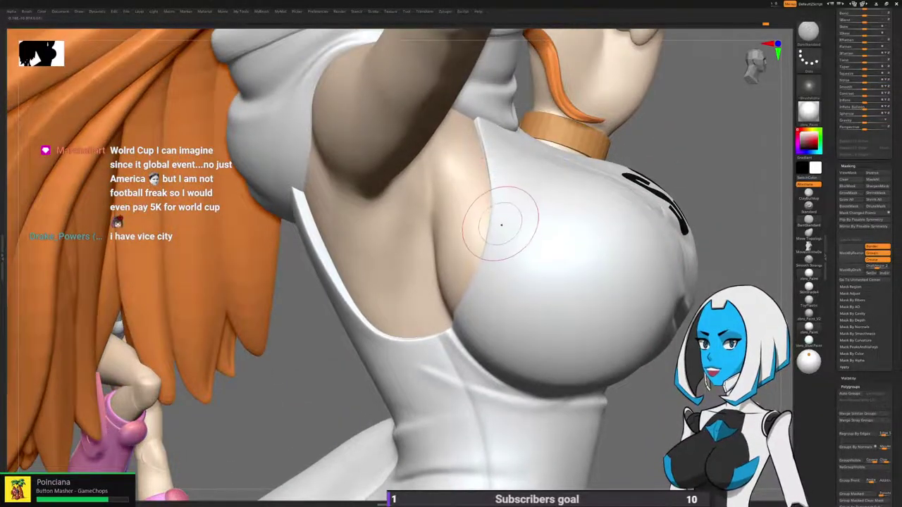
pyautogui.press('space')
pyautogui.moveTo(501, 287); pyautogui.dragTo(496, 287)
pyautogui.moveTo(704, 218); pyautogui.dragTo(761, 224)
pyautogui.moveTo(465, 232); pyautogui.dragTo(528, 209)
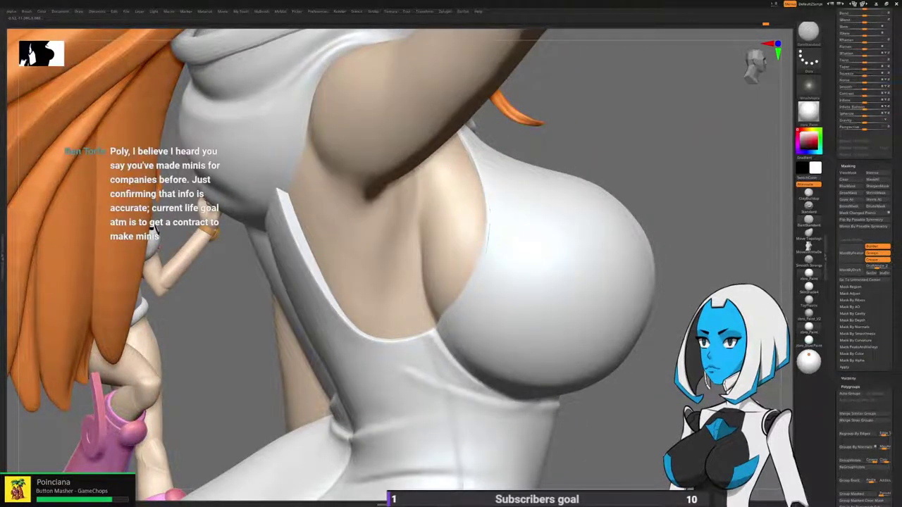
pyautogui.moveTo(416, 271); pyautogui.dragTo(469, 302, button='right')
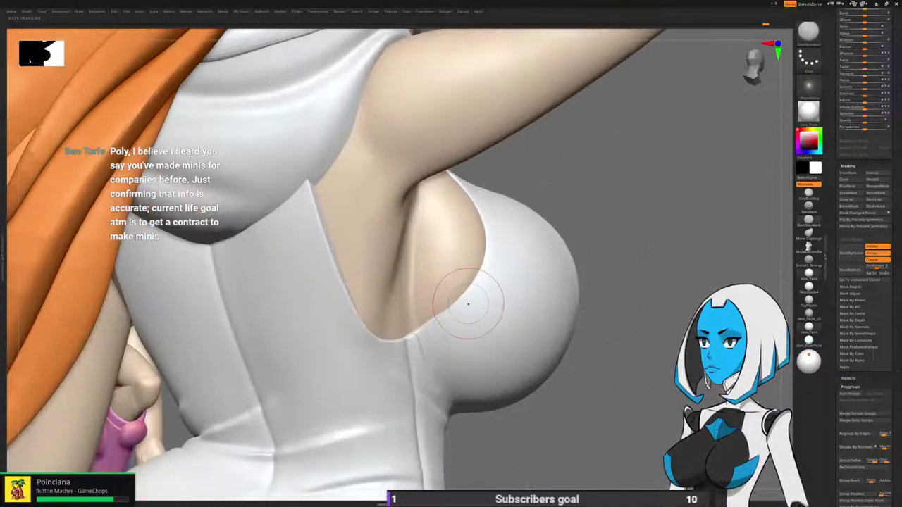
pyautogui.moveTo(418, 333)
pyautogui.mouseDown()
pyautogui.moveTo(457, 303)
pyautogui.moveTo(488, 255)
pyautogui.mouseUp()
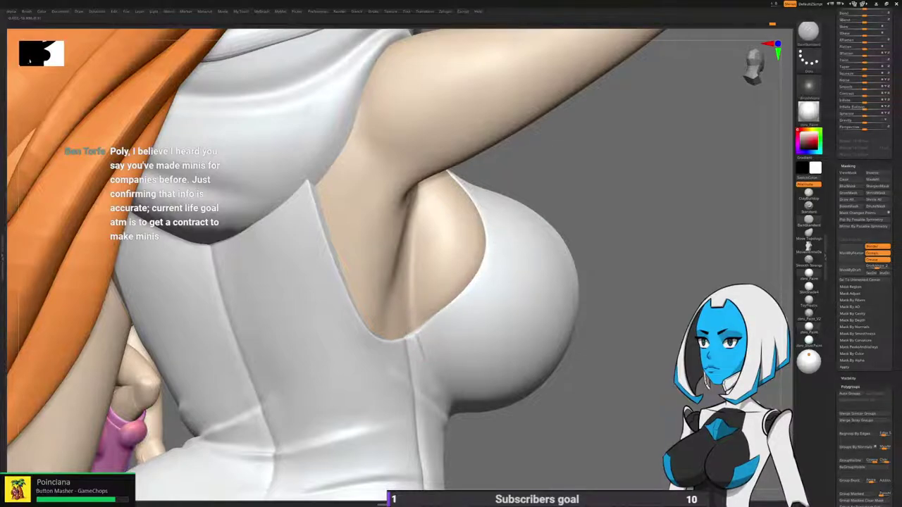
# Smooth the crease between the chest side and the armpit at the raised arm's armhole.
pyautogui.moveTo(451, 201); pyautogui.dragTo(486, 214, button='right')
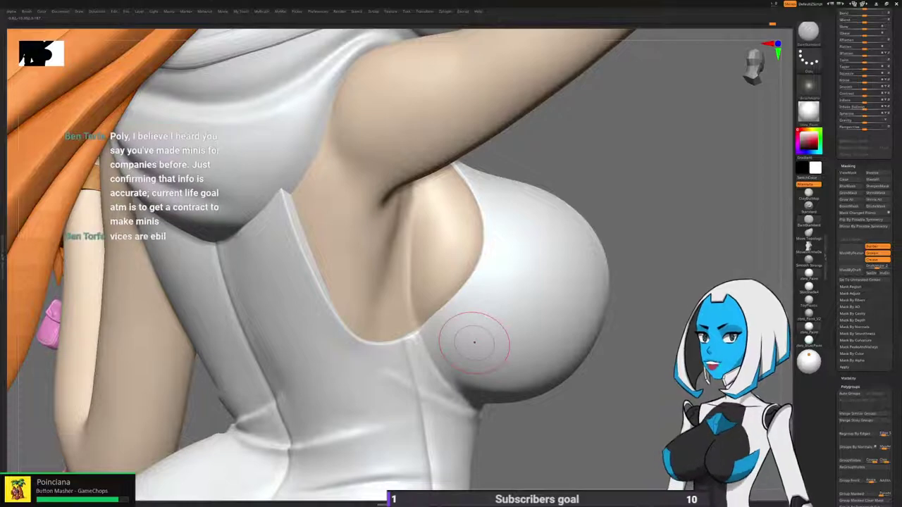
pyautogui.moveTo(474, 342); pyautogui.dragTo(636, 319, button='right')
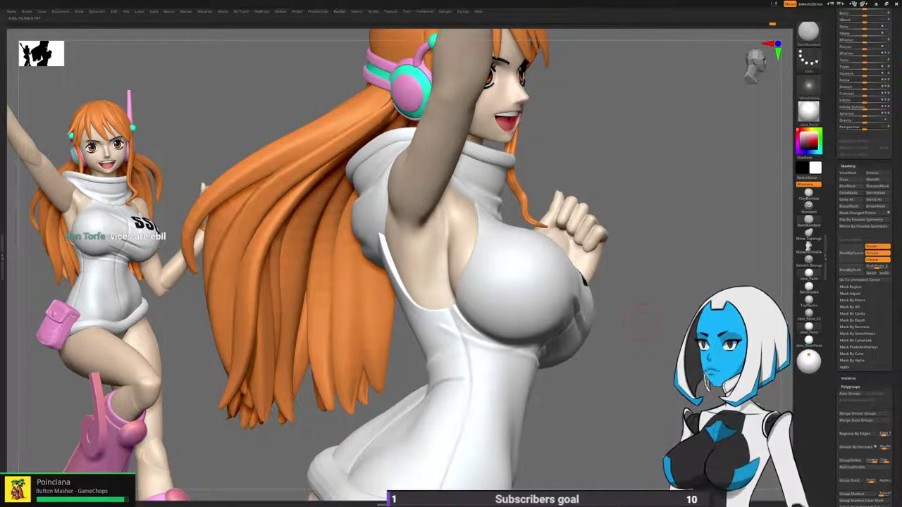
pyautogui.moveTo(529, 280)
pyautogui.keyDown('alt'); pyautogui.mouseDown(button='right')
pyautogui.moveTo(539, 255)
pyautogui.moveTo(541, 295)
pyautogui.moveTo(598, 282)
pyautogui.mouseUp(button='right'); pyautogui.keyUp('alt')
pyautogui.keyDown('shift'); pyautogui.moveTo(470, 236); pyautogui.dragTo(466, 267); pyautogui.keyUp('shift')
pyautogui.moveTo(515, 229); pyautogui.dragTo(457, 247, button='right')
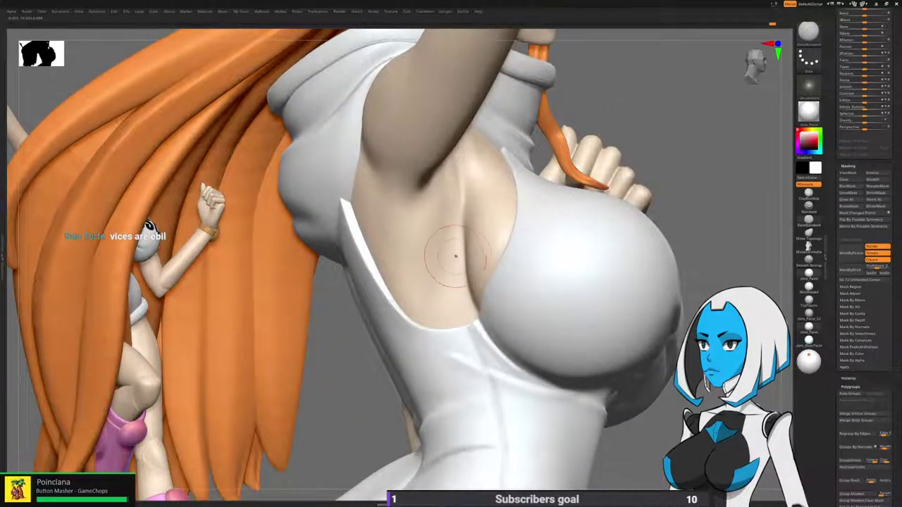
# Fill out the chest side at the raised arm's armhole using the Inflate brush with a smaller draw size.
pyautogui.press('b')
pyautogui.press('b')
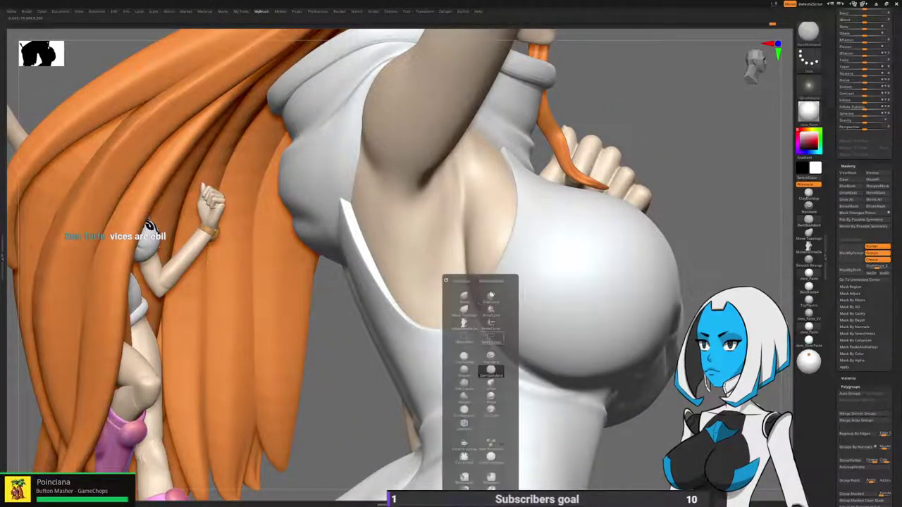
pyautogui.click(491, 384)
pyautogui.moveTo(493, 251); pyautogui.dragTo(517, 235, button='right')
pyautogui.press('space')
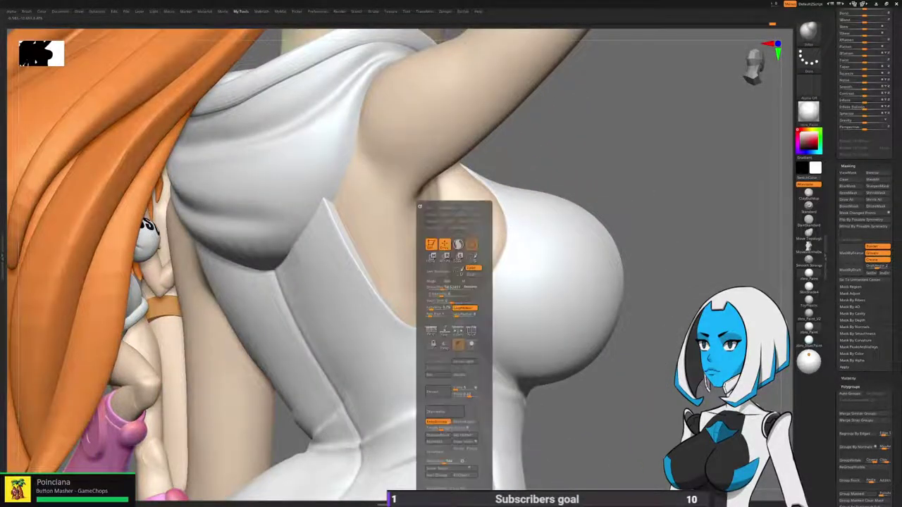
pyautogui.moveTo(447, 287); pyautogui.dragTo(443, 287)
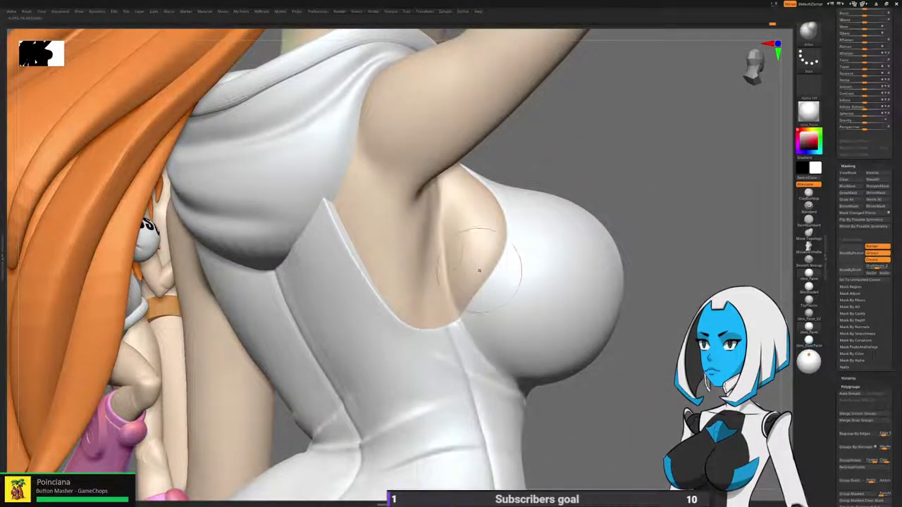
pyautogui.moveTo(448, 245); pyautogui.dragTo(455, 256)
pyautogui.moveTo(456, 256)
pyautogui.mouseDown(button='right')
pyautogui.moveTo(462, 232)
pyautogui.moveTo(448, 294)
pyautogui.moveTo(482, 288)
pyautogui.moveTo(558, 296)
pyautogui.moveTo(513, 278)
pyautogui.moveTo(484, 243)
pyautogui.mouseUp(button='right')
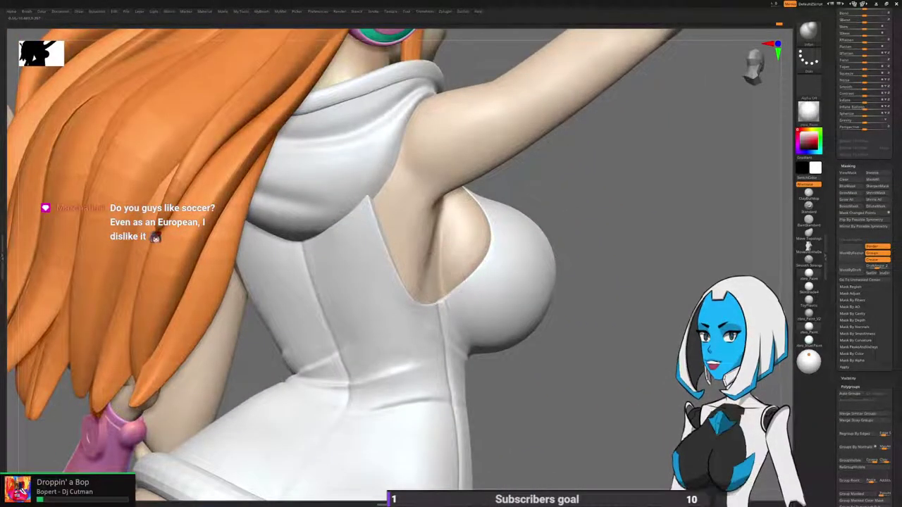
# Switch back to DamStandard with a smaller draw size and define the chest side's border with the suit.
pyautogui.keyDown('ctrl'); pyautogui.moveTo(484, 296); pyautogui.dragTo(486, 201, button='right'); pyautogui.keyUp('ctrl')
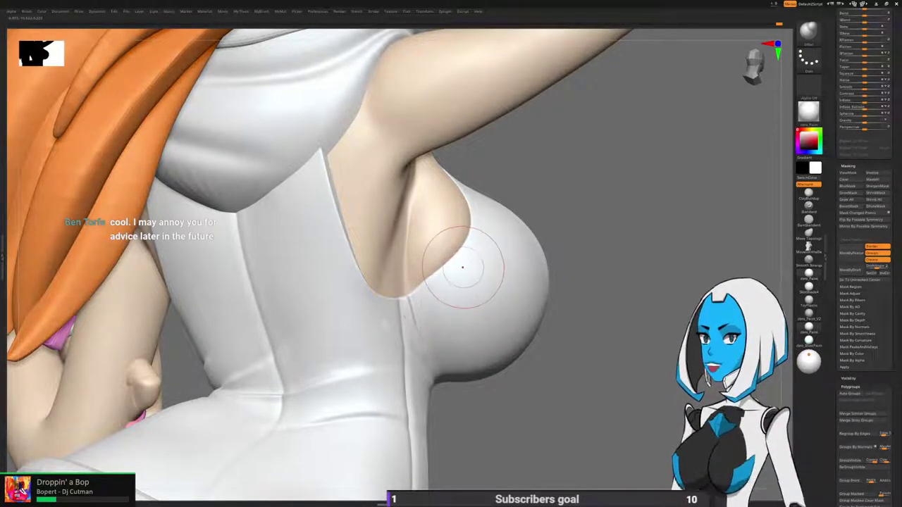
pyautogui.press('b')
pyautogui.click(466, 370)
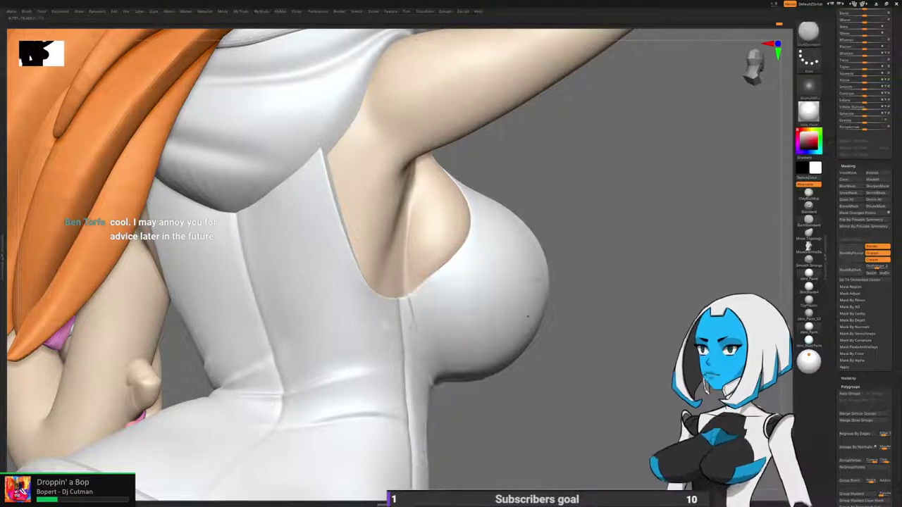
pyautogui.press('space')
pyautogui.moveTo(444, 287); pyautogui.dragTo(436, 287)
pyautogui.moveTo(543, 243); pyautogui.dragTo(579, 241)
pyautogui.moveTo(444, 280); pyautogui.dragTo(479, 252, button='right')
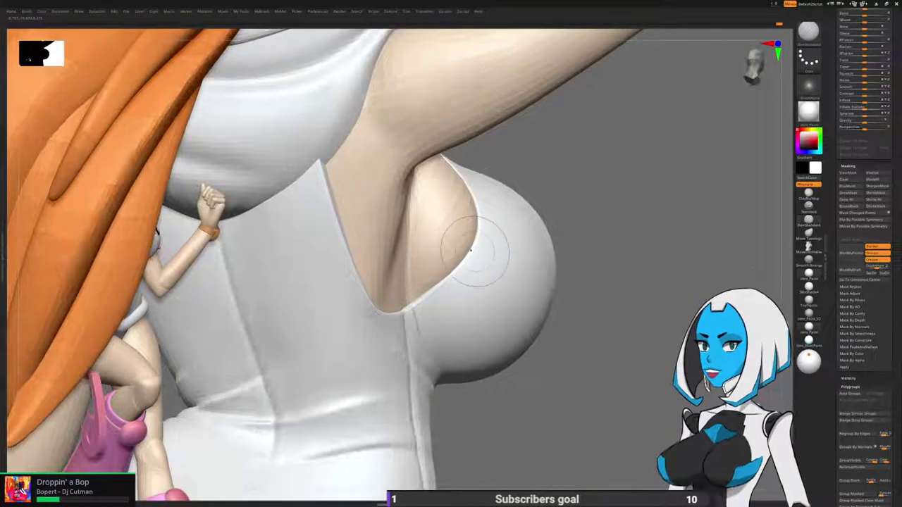
# Check the raised arm's armhole from behind and the whole figure from the front and side.
pyautogui.moveTo(493, 300); pyautogui.dragTo(568, 274, button='right')
pyautogui.keyDown('ctrl'); pyautogui.moveTo(567, 273); pyautogui.dragTo(572, 232, button='right'); pyautogui.keyUp('ctrl')
pyautogui.keyDown('ctrl'); pyautogui.moveTo(572, 281); pyautogui.dragTo(577, 246, button='right'); pyautogui.keyUp('ctrl')
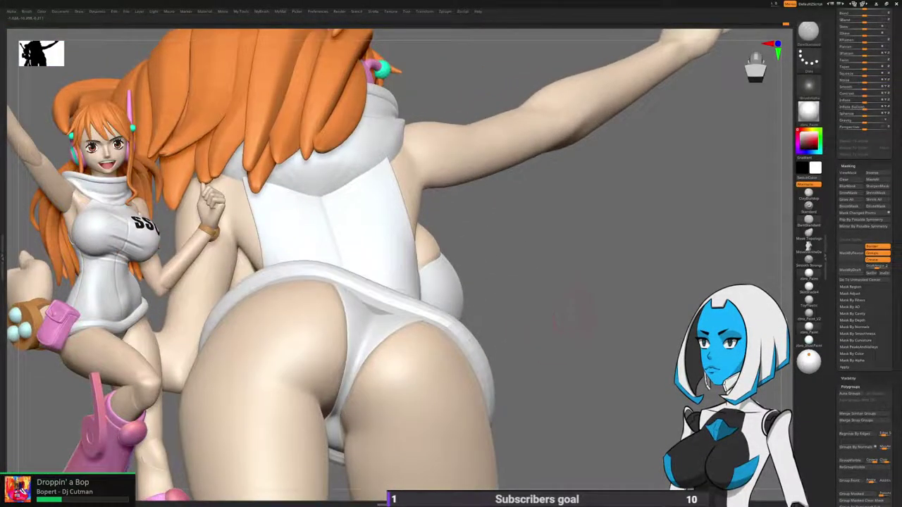
pyautogui.moveTo(577, 312); pyautogui.dragTo(550, 345, button='right')
pyautogui.keyDown('ctrl'); pyautogui.moveTo(550, 310); pyautogui.dragTo(546, 335, button='right'); pyautogui.keyUp('ctrl')
pyautogui.moveTo(435, 282); pyautogui.dragTo(451, 266, button='right')
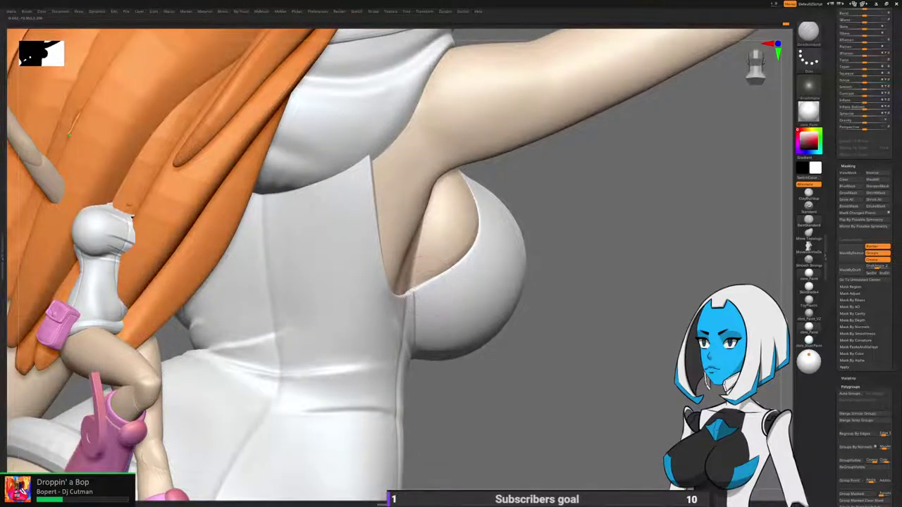
pyautogui.moveTo(518, 211); pyautogui.dragTo(550, 176, button='right')
pyautogui.moveTo(550, 211); pyautogui.dragTo(448, 92, button='right')
pyautogui.moveTo(448, 211); pyautogui.dragTo(446, 89, button='right')
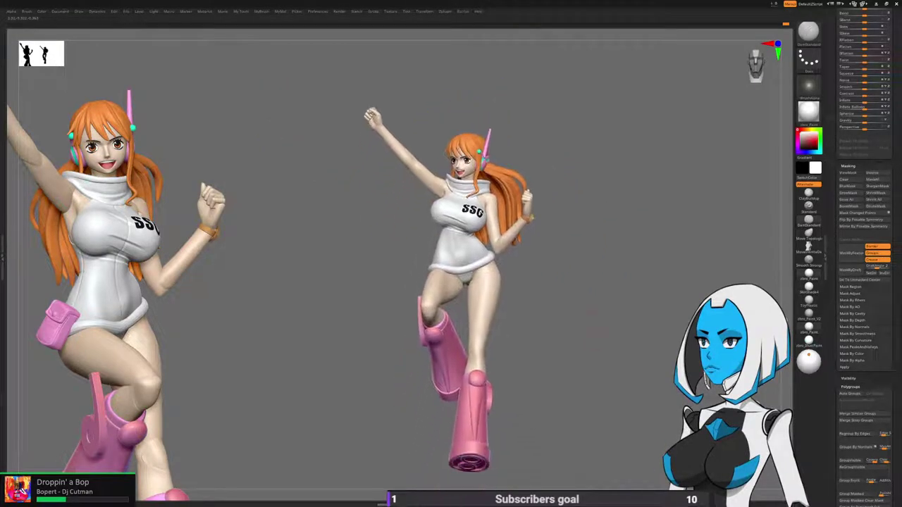
pyautogui.keyDown('ctrl'); pyautogui.moveTo(595, 310); pyautogui.dragTo(596, 341, button='right'); pyautogui.keyUp('ctrl')
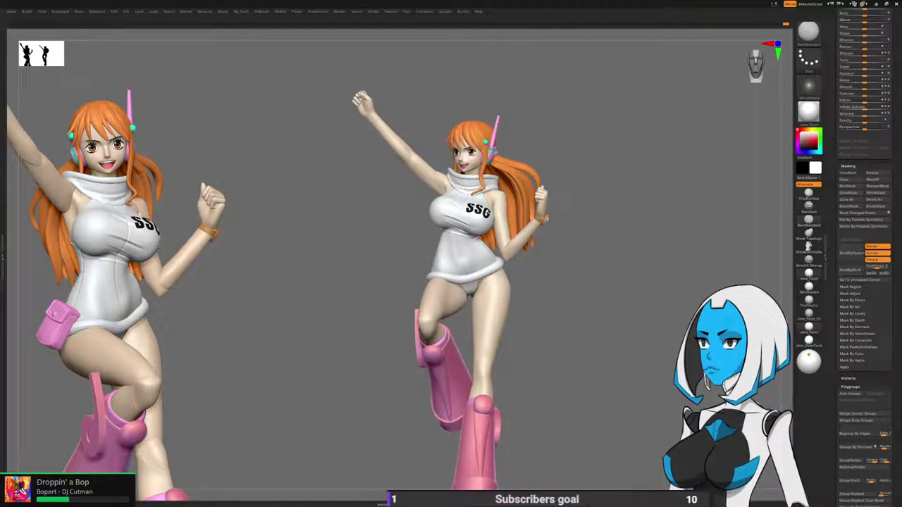
pyautogui.keyDown('ctrl'); pyautogui.moveTo(591, 310); pyautogui.dragTo(592, 353, button='right'); pyautogui.keyUp('ctrl')
pyautogui.moveTo(504, 347); pyautogui.dragTo(594, 354, button='right')
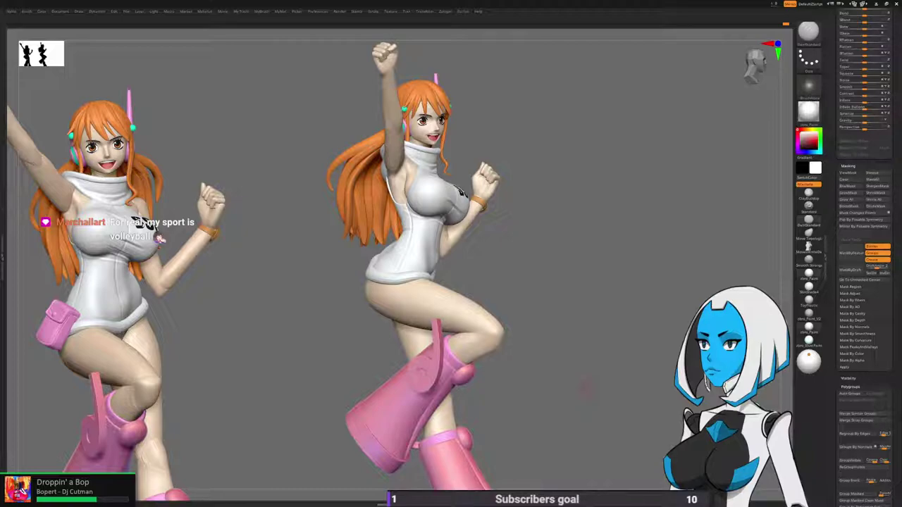
# Switch to the Move brush for the raised arm's armhole area and lower the body's subdivision level.
pyautogui.moveTo(586, 388); pyautogui.dragTo(638, 387)
pyautogui.keyDown('alt'); pyautogui.moveTo(599, 352); pyautogui.dragTo(584, 420); pyautogui.keyUp('alt')
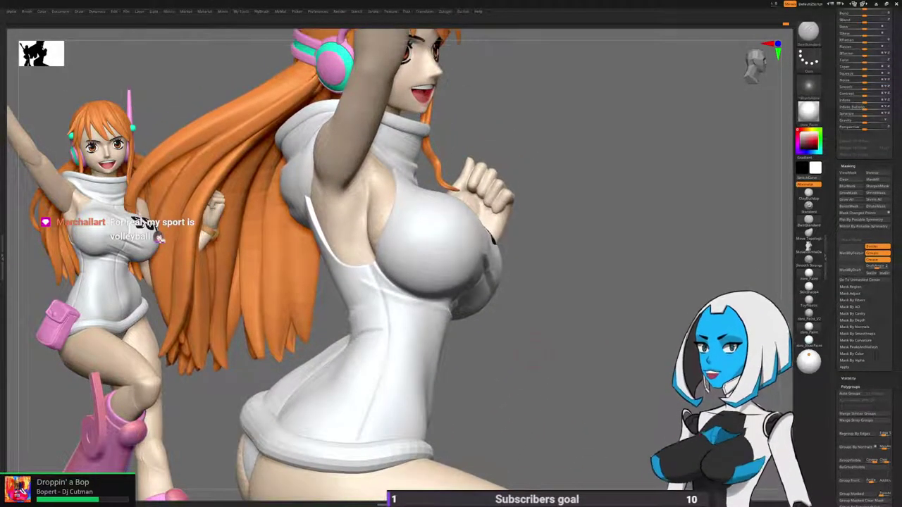
pyautogui.press('b')
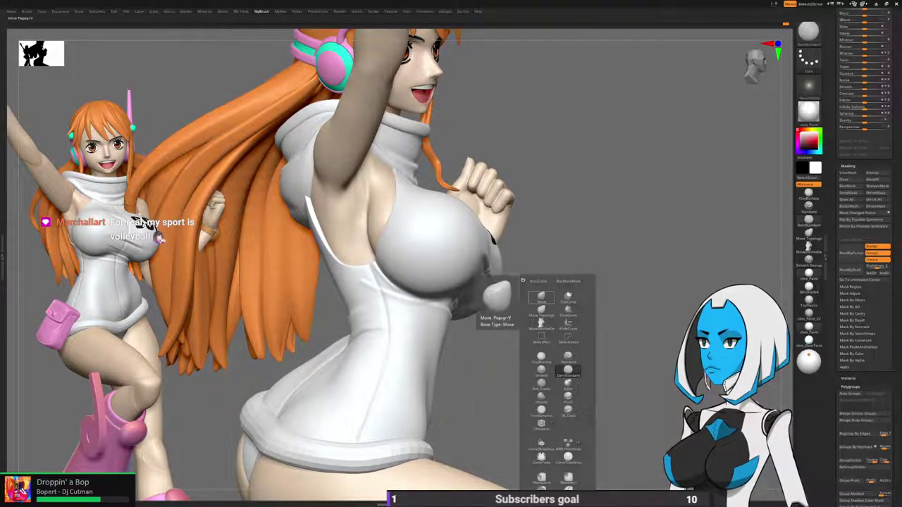
pyautogui.click(541, 298)
pyautogui.moveTo(599, 335); pyautogui.dragTo(659, 384)
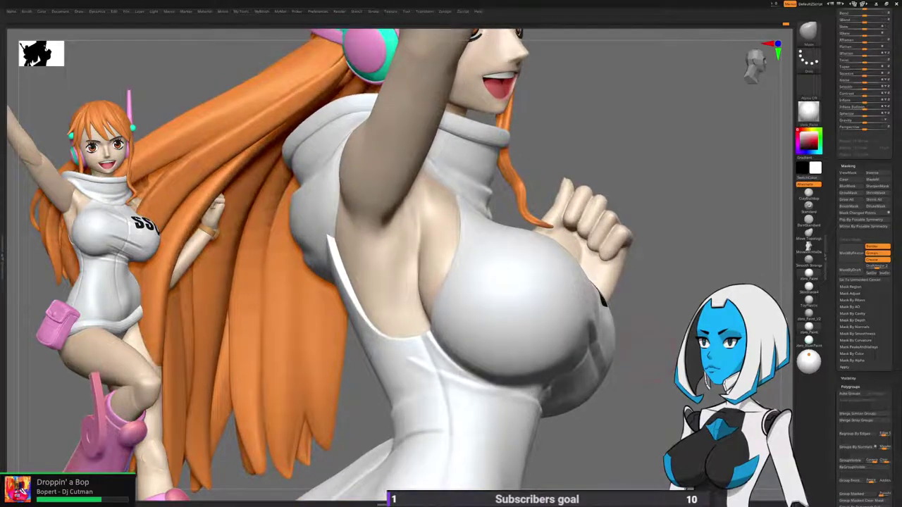
pyautogui.moveTo(836, 42); pyautogui.dragTo(835, 486)
pyautogui.moveTo(836, 268); pyautogui.dragTo(836, 349)
pyautogui.scroll(10, 865, 257)
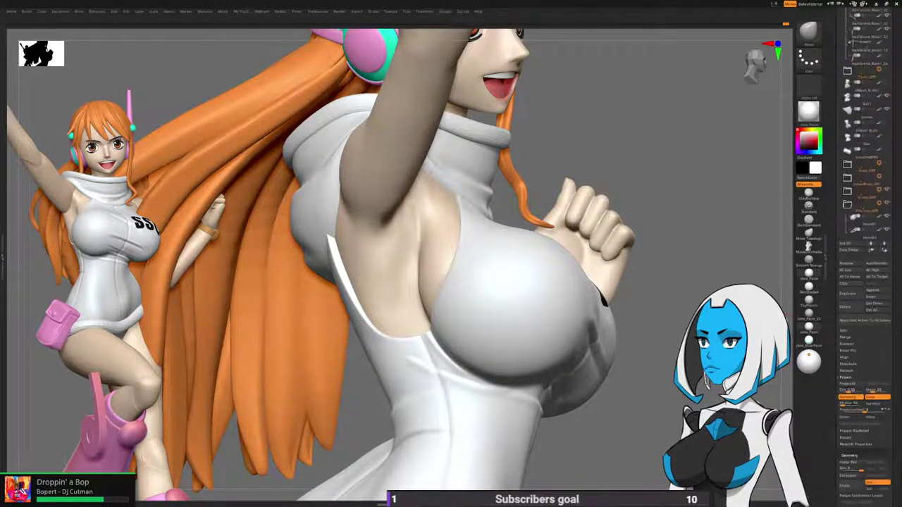
pyautogui.scroll(5, 865, 257)
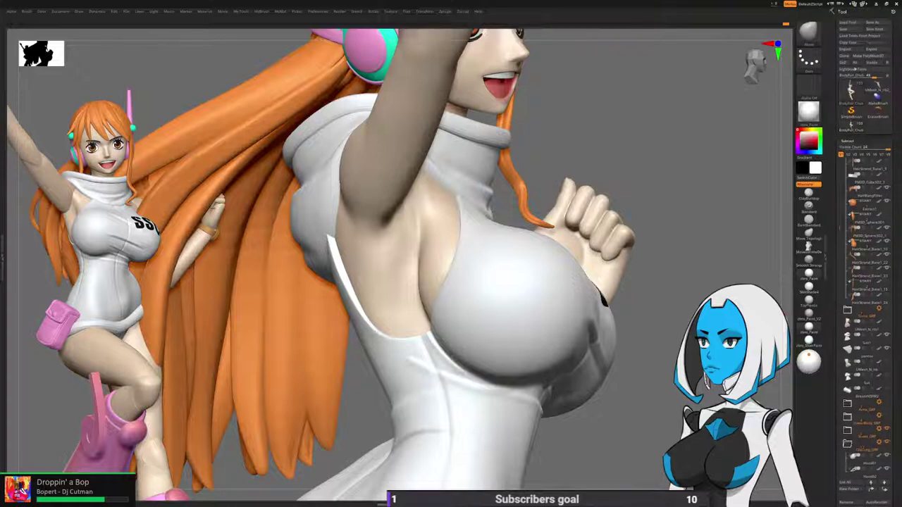
pyautogui.scroll(5, 847, 161)
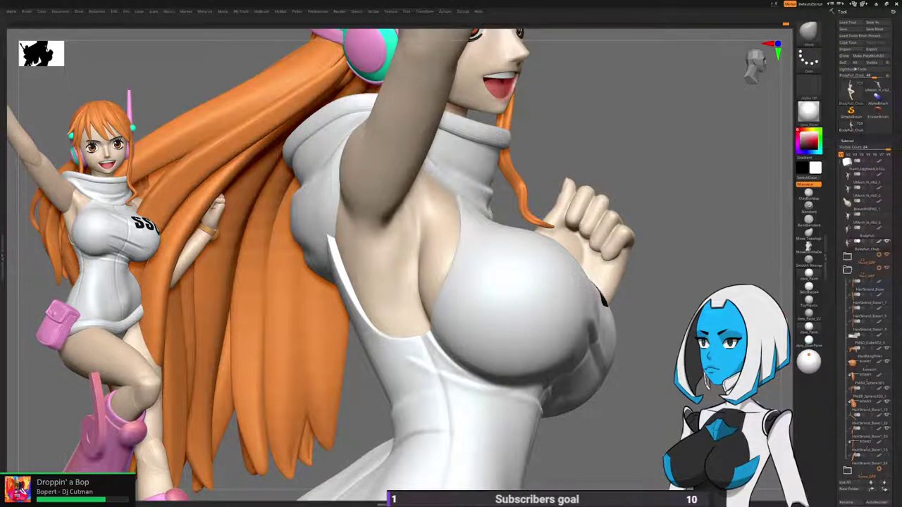
pyautogui.scroll(-10, 854, 69)
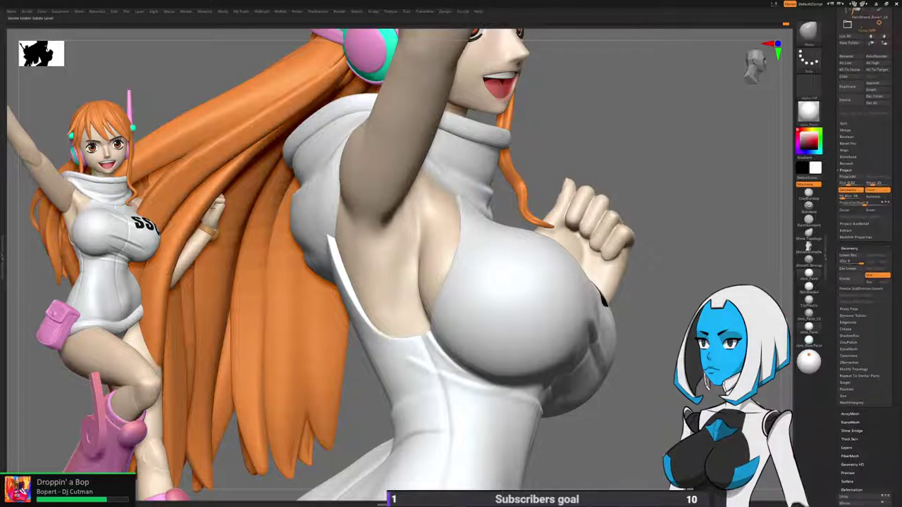
pyautogui.click(846, 262)
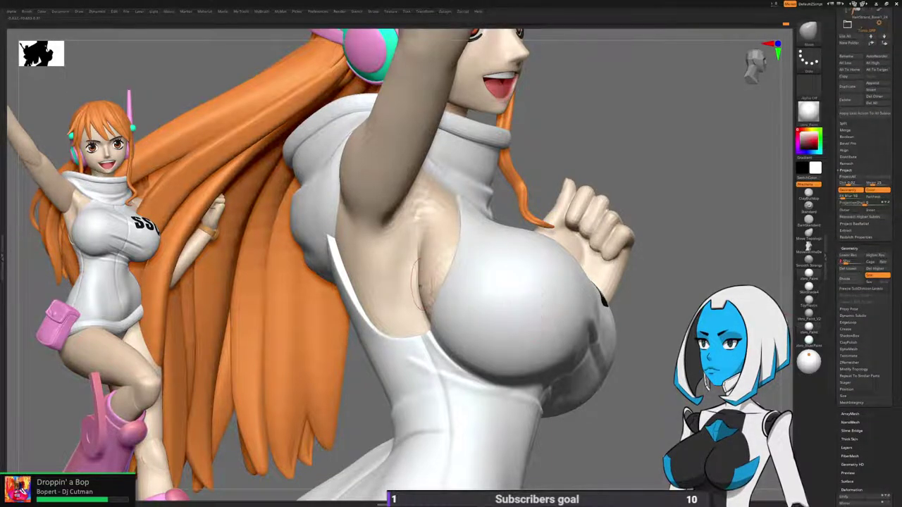
# Reshape the exposed chest side beside the raised arm's armpit using the Move brush.
pyautogui.moveTo(655, 233); pyautogui.dragTo(694, 234)
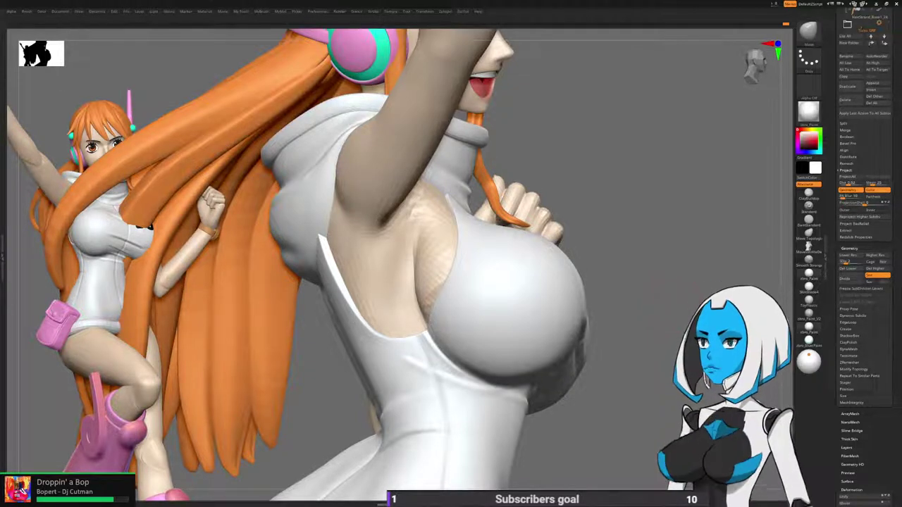
pyautogui.moveTo(675, 306); pyautogui.dragTo(598, 304, button='right')
pyautogui.moveTo(459, 284); pyautogui.dragTo(431, 254, button='right')
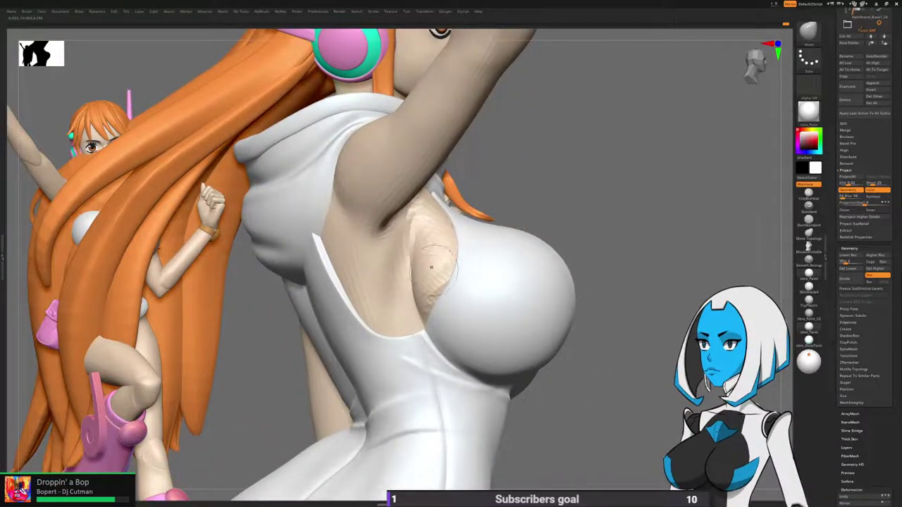
pyautogui.press('space')
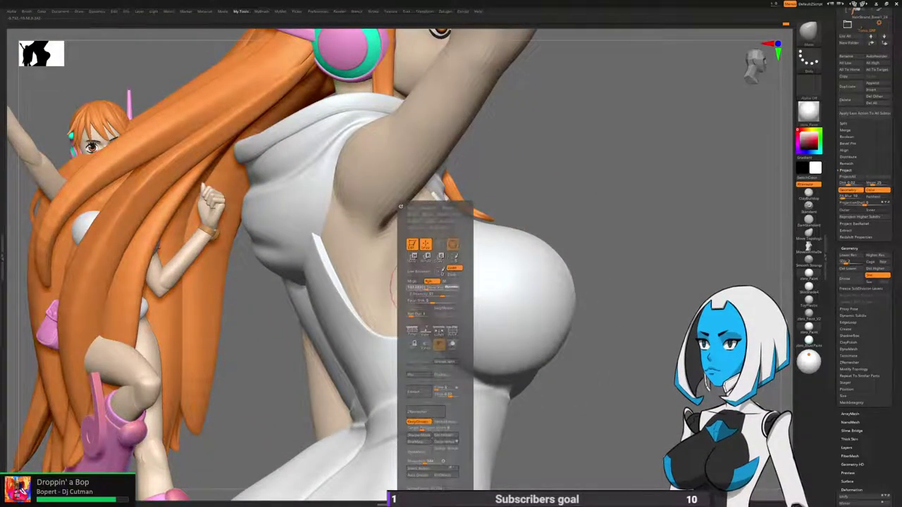
pyautogui.moveTo(414, 285); pyautogui.dragTo(407, 290)
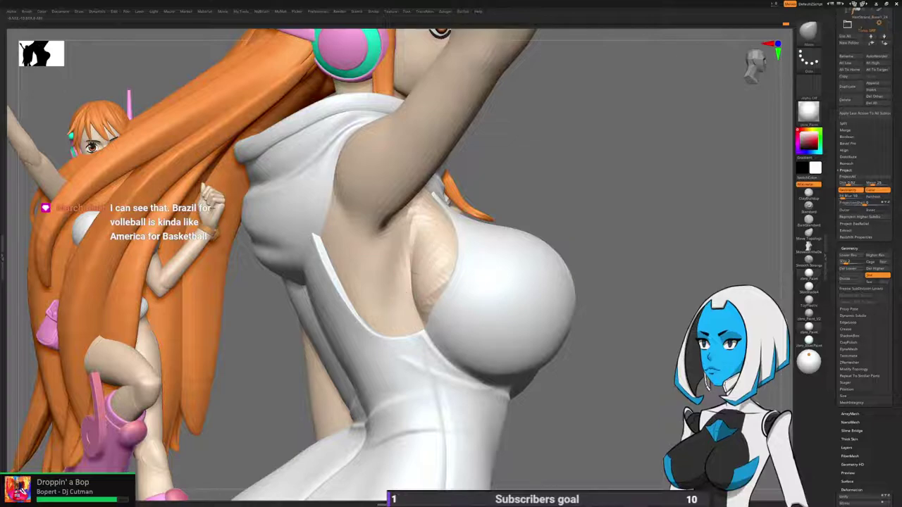
pyautogui.moveTo(421, 276); pyautogui.dragTo(535, 280, button='right')
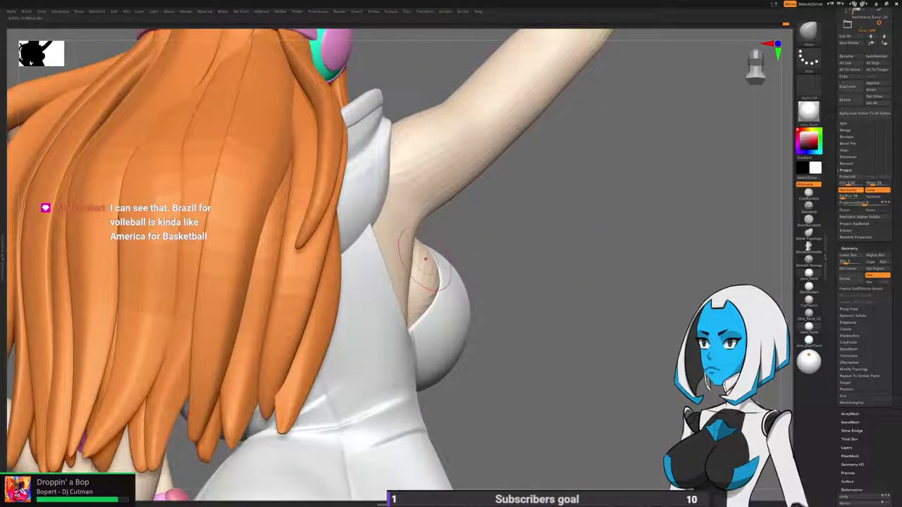
pyautogui.moveTo(634, 284); pyautogui.dragTo(486, 303, button='right')
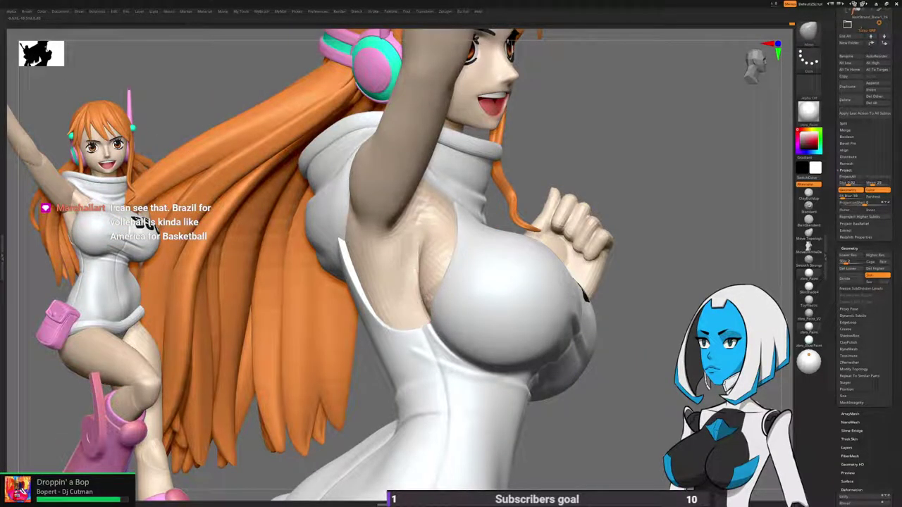
pyautogui.moveTo(422, 267); pyautogui.dragTo(418, 264)
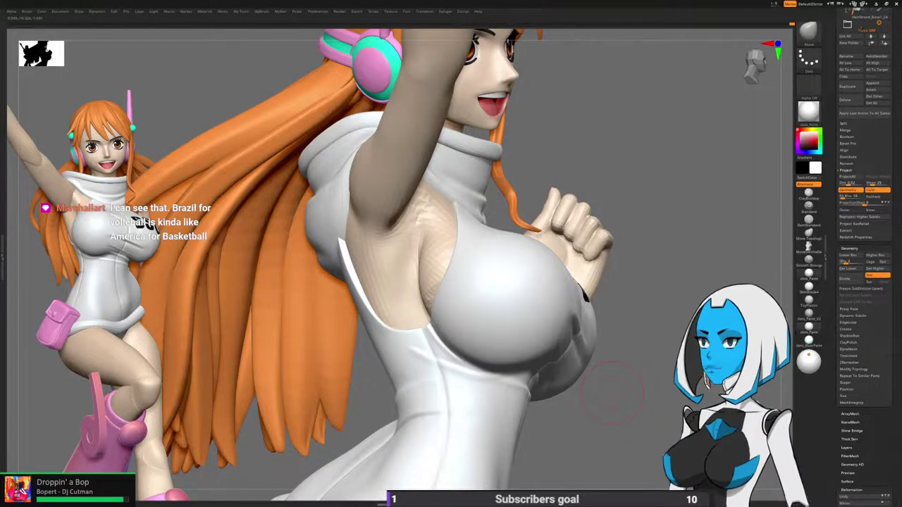
pyautogui.moveTo(614, 393)
pyautogui.mouseDown()
pyautogui.moveTo(518, 391)
pyautogui.moveTo(504, 461)
pyautogui.moveTo(570, 422)
pyautogui.moveTo(648, 414)
pyautogui.moveTo(621, 359)
pyautogui.moveTo(578, 370)
pyautogui.mouseUp()
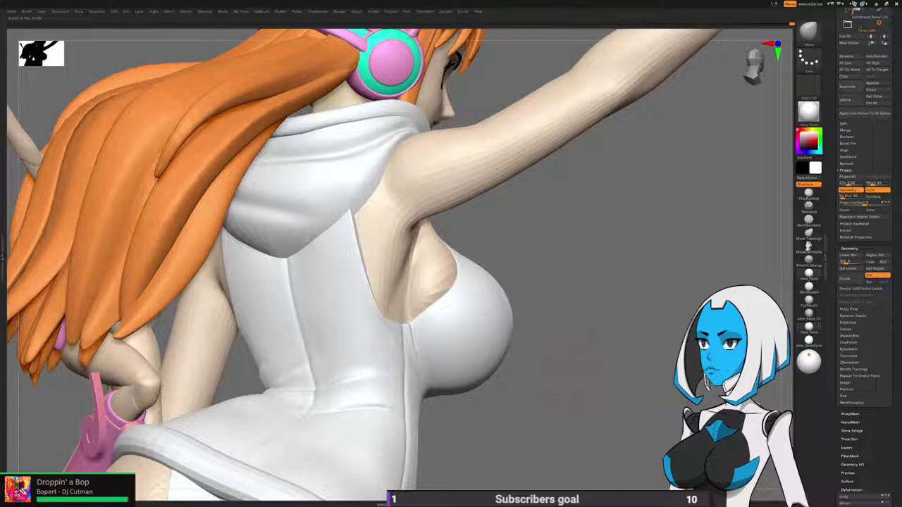
# Puff out the chest side at the raised arm's armhole with the Inflate brush and restore the body's highest subdivision level.
pyautogui.press('space')
pyautogui.click(539, 370)
pyautogui.keyDown('alt'); pyautogui.moveTo(563, 387); pyautogui.dragTo(568, 430); pyautogui.keyUp('alt')
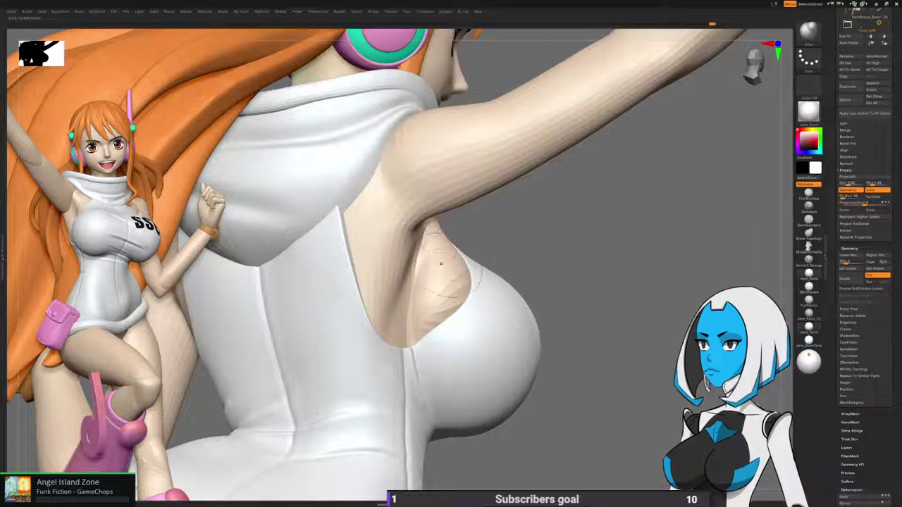
pyautogui.moveTo(599, 211); pyautogui.dragTo(515, 218)
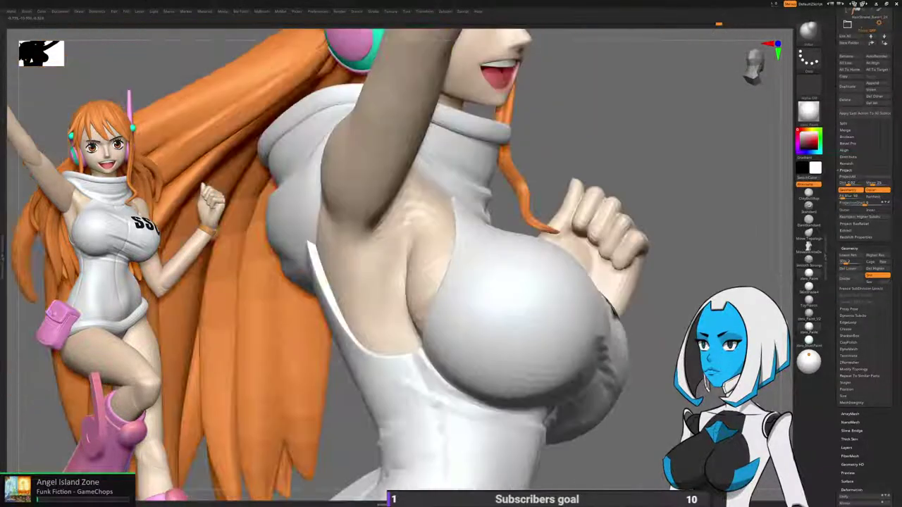
pyautogui.keyDown('alt'); pyautogui.moveTo(598, 282); pyautogui.dragTo(473, 201); pyautogui.keyUp('alt')
pyautogui.moveTo(851, 262); pyautogui.dragTo(862, 263)
pyautogui.moveTo(598, 177); pyautogui.dragTo(736, 180)
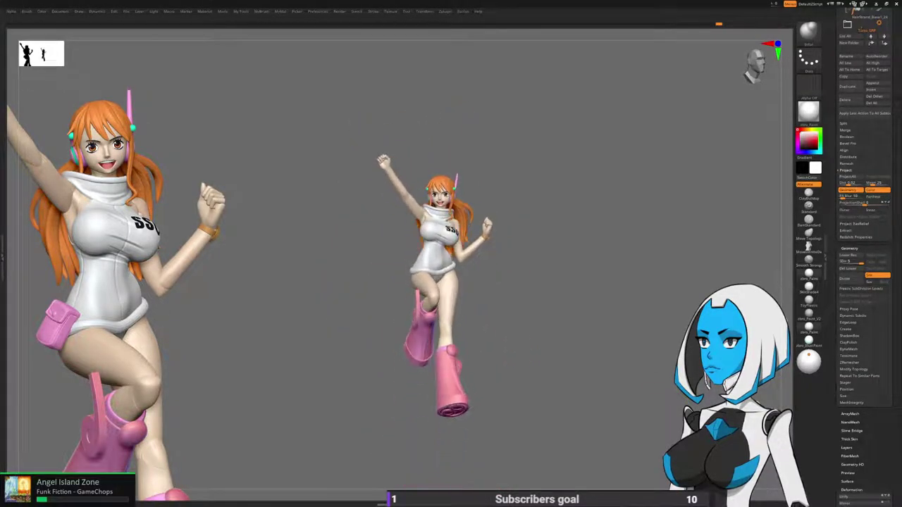
# Collapse the hair and clothing folders in the subtool list and show the folder containing the yellow base.
pyautogui.moveTo(833, 49); pyautogui.dragTo(833, 494)
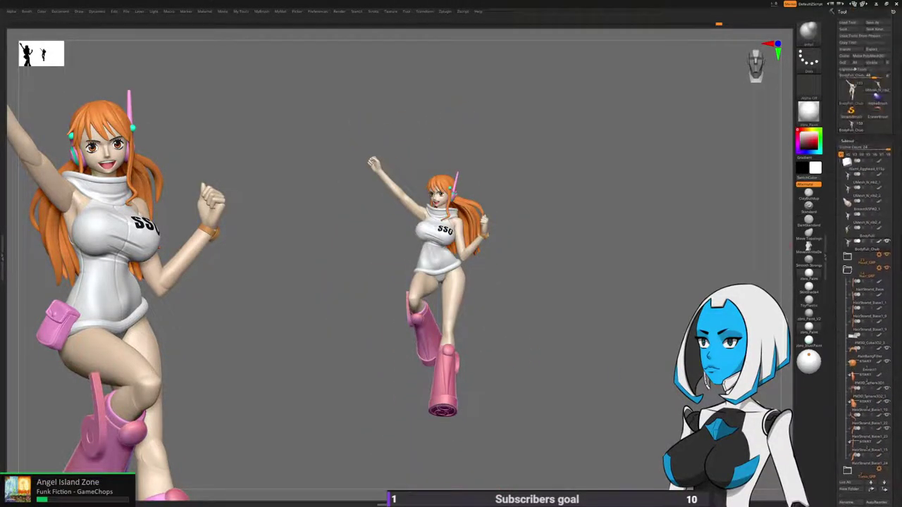
pyautogui.click(846, 270)
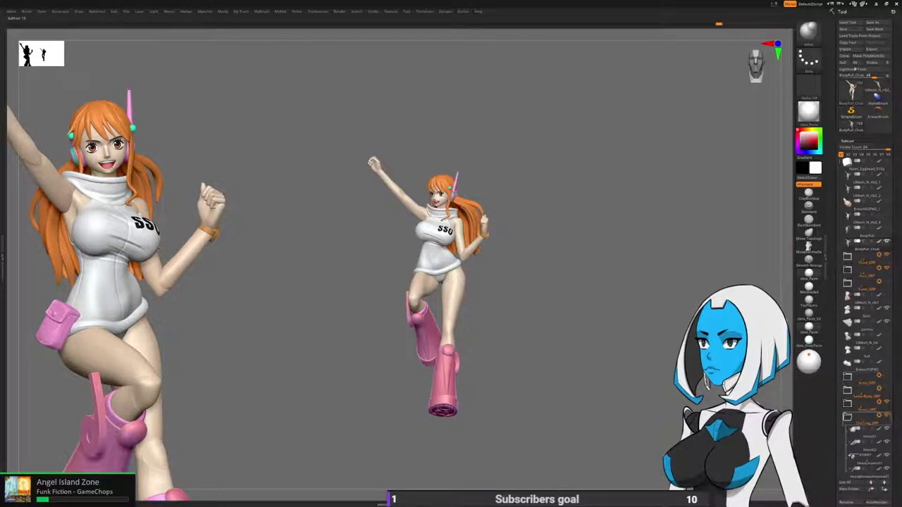
pyautogui.click(847, 416)
pyautogui.click(886, 430)
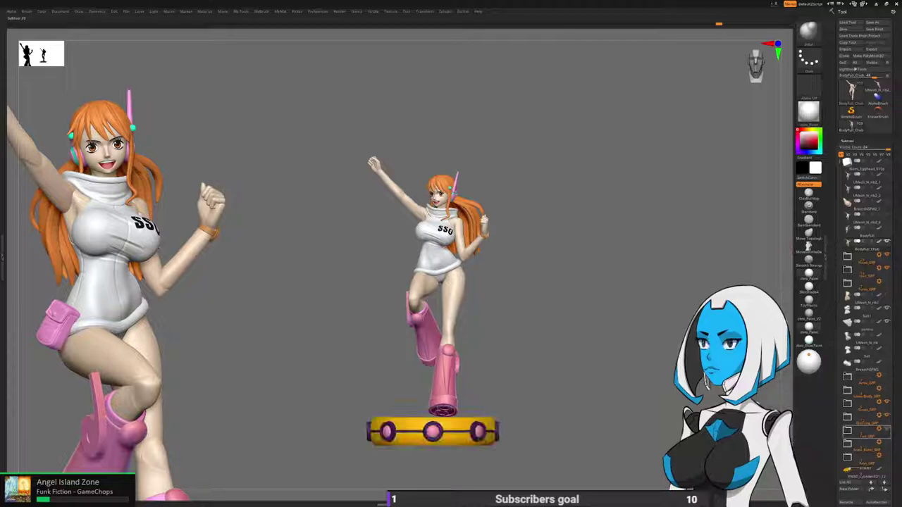
pyautogui.keyDown('alt'); pyautogui.moveTo(597, 442); pyautogui.dragTo(595, 427); pyautogui.keyUp('alt')
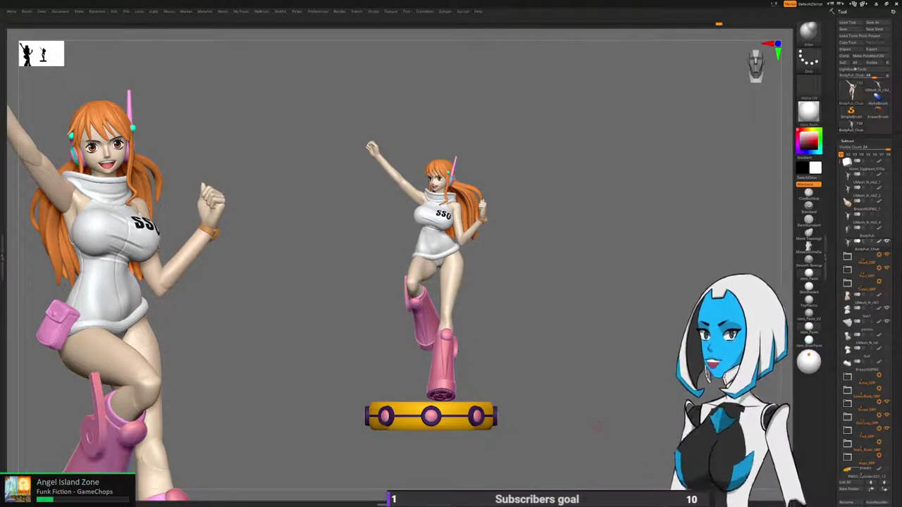
# Duplicate the white cube standing on the base and shift the copy sideways and backward away from the standing boot.
pyautogui.scroll(-5, 863, 317)
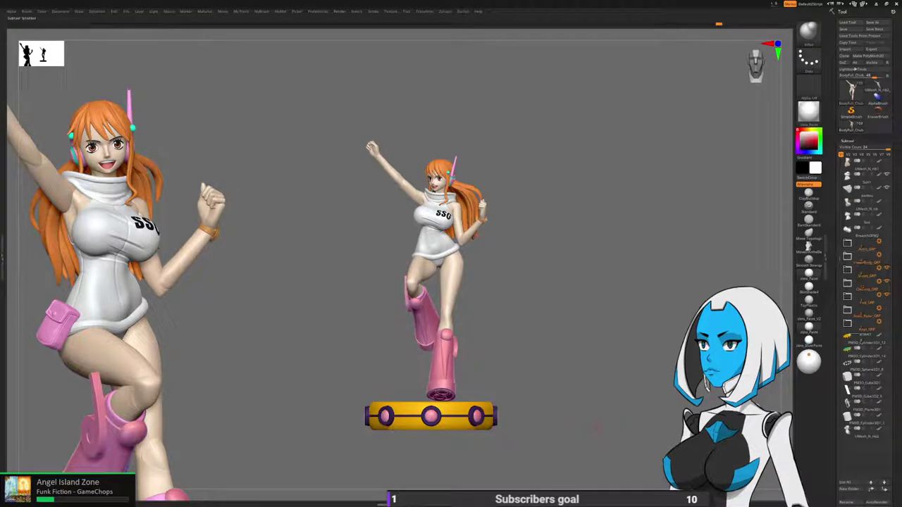
pyautogui.click(862, 383)
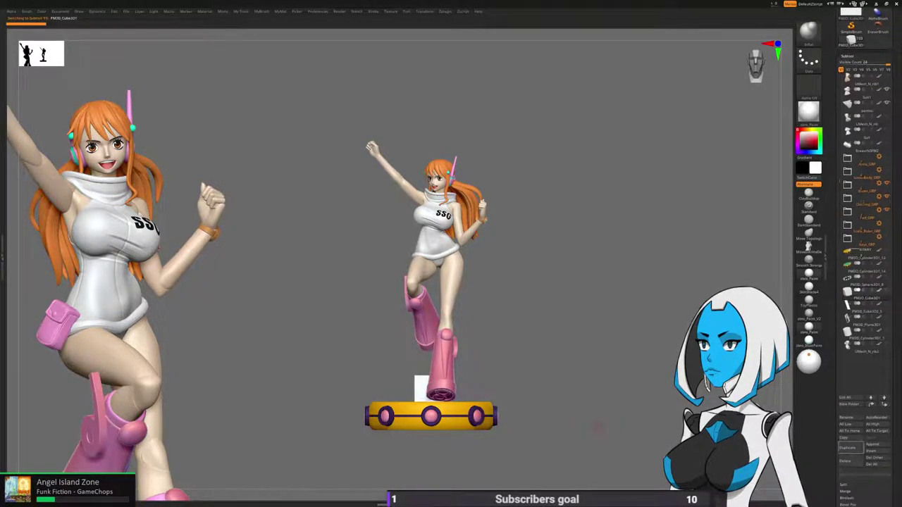
pyautogui.click(851, 448)
pyautogui.press('w')
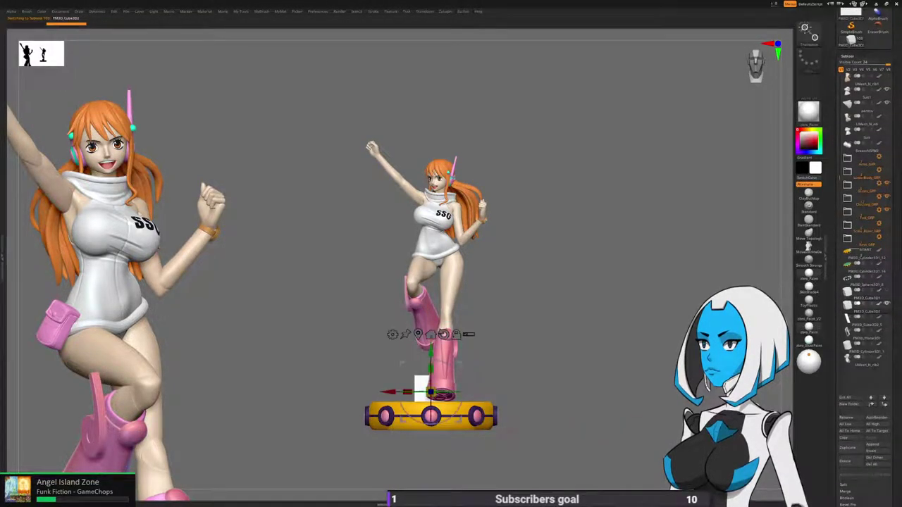
pyautogui.moveTo(549, 331)
pyautogui.keyDown('alt'); pyautogui.mouseDown()
pyautogui.moveTo(539, 300)
pyautogui.moveTo(552, 331)
pyautogui.moveTo(553, 320)
pyautogui.moveTo(553, 384)
pyautogui.moveTo(544, 354)
pyautogui.mouseUp(); pyautogui.keyUp('alt')
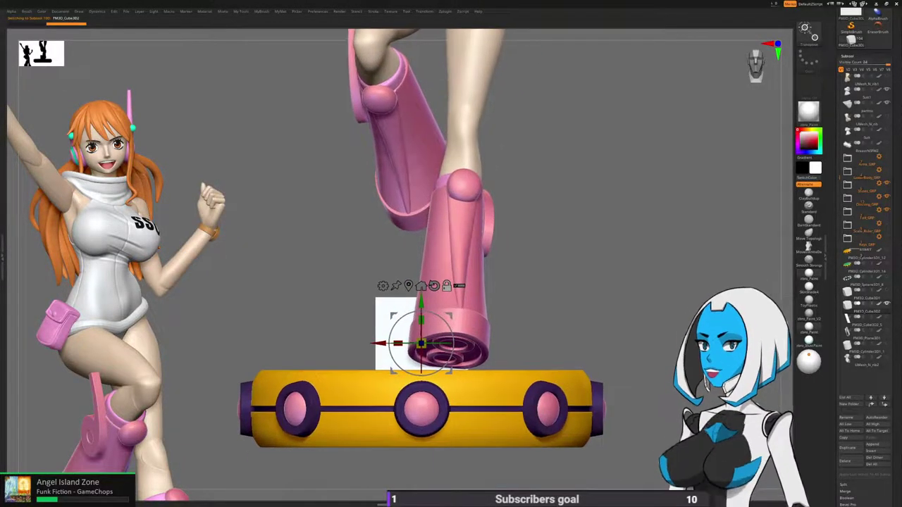
pyautogui.moveTo(379, 343); pyautogui.dragTo(402, 343)
pyautogui.keyDown('shift'); pyautogui.moveTo(338, 310); pyautogui.dragTo(247, 310); pyautogui.keyUp('shift')
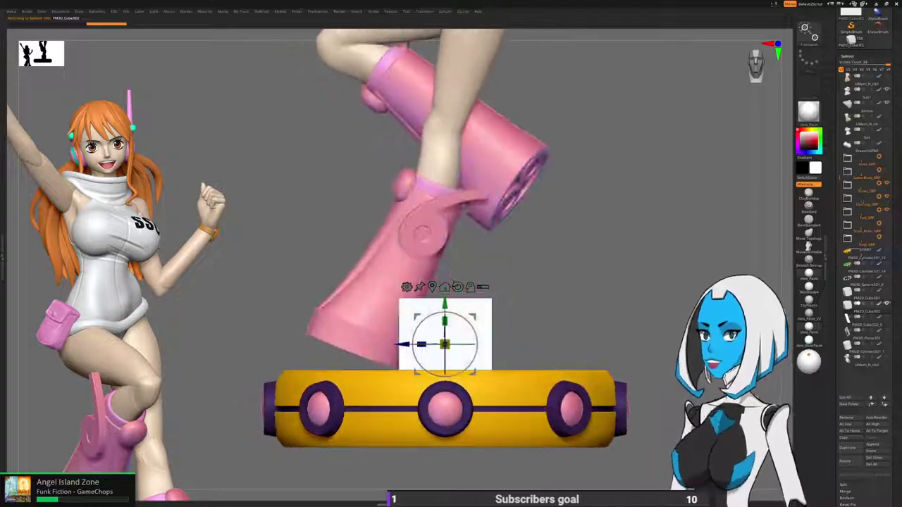
pyautogui.moveTo(402, 345); pyautogui.dragTo(410, 344)
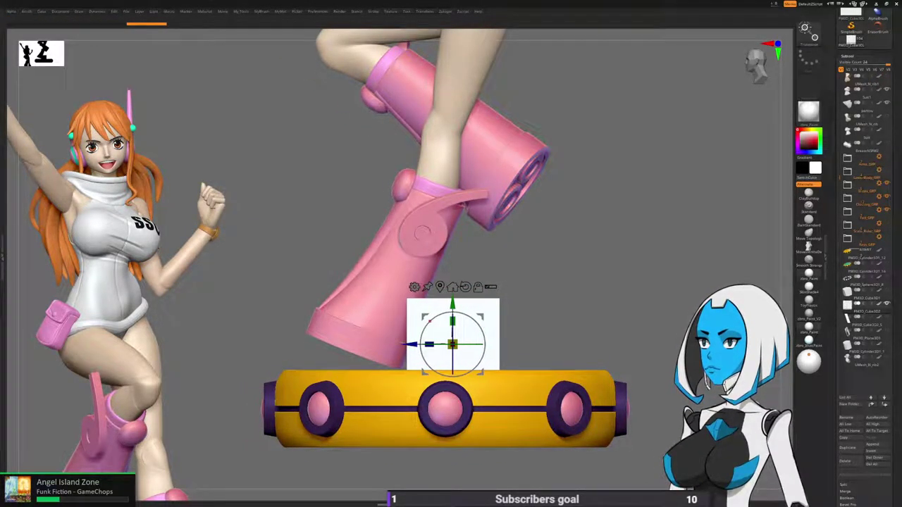
# Turn on the polyframe display, stretch the copied box taller and move it behind the boot near the base's rear edge.
pyautogui.press('space')
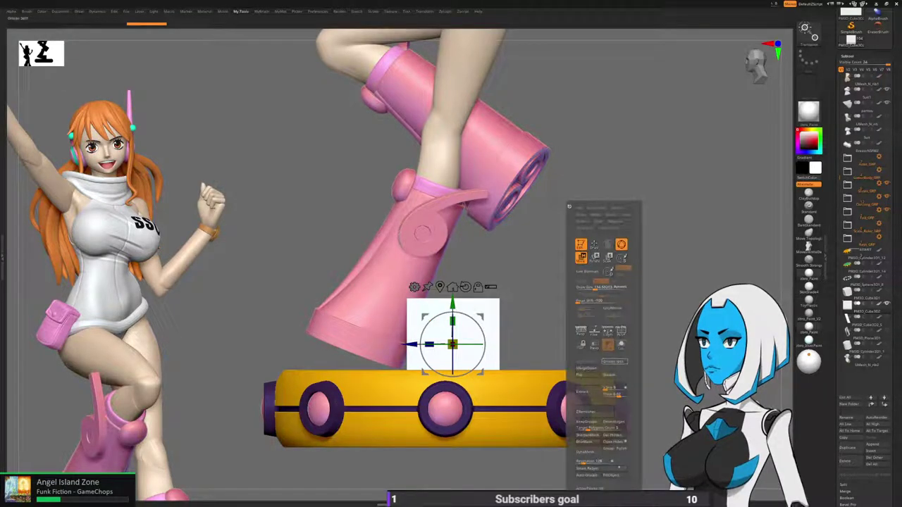
pyautogui.click(620, 331)
pyautogui.moveTo(453, 321); pyautogui.dragTo(453, 269)
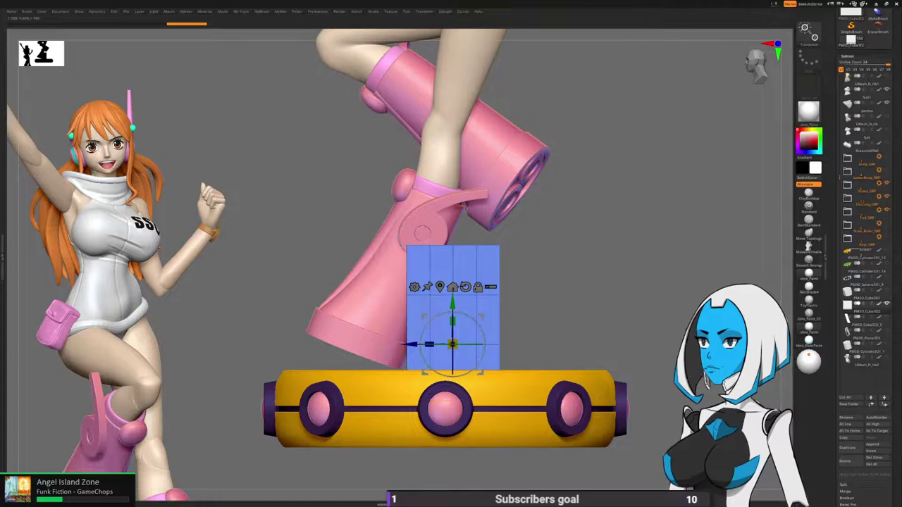
pyautogui.moveTo(410, 345)
pyautogui.mouseDown()
pyautogui.moveTo(388, 344)
pyautogui.moveTo(540, 344)
pyautogui.mouseUp()
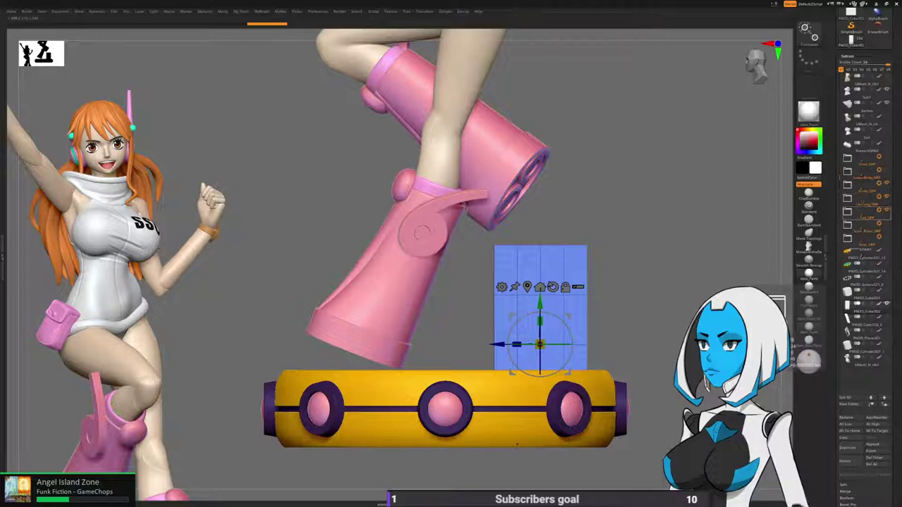
# Activate Transpose Set for the base's folder and raise the whole base slightly toward the standing boot.
pyautogui.click(848, 212)
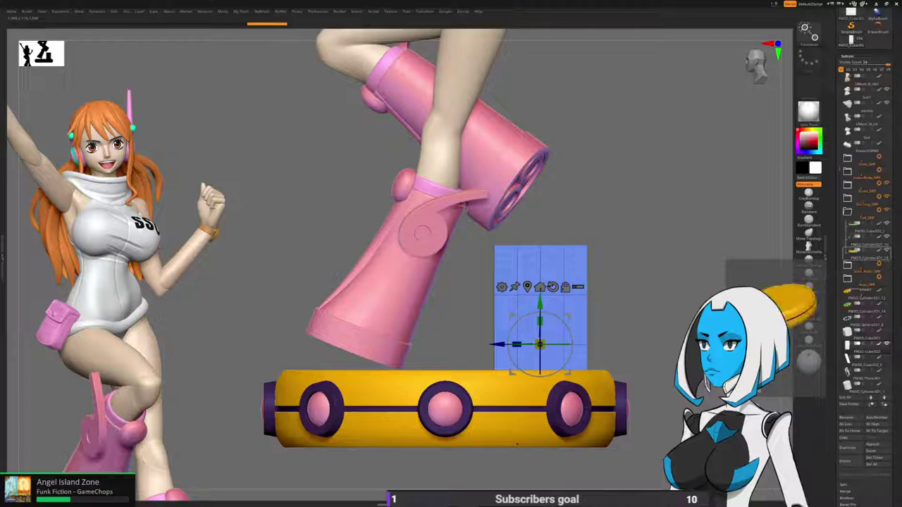
pyautogui.click(861, 253)
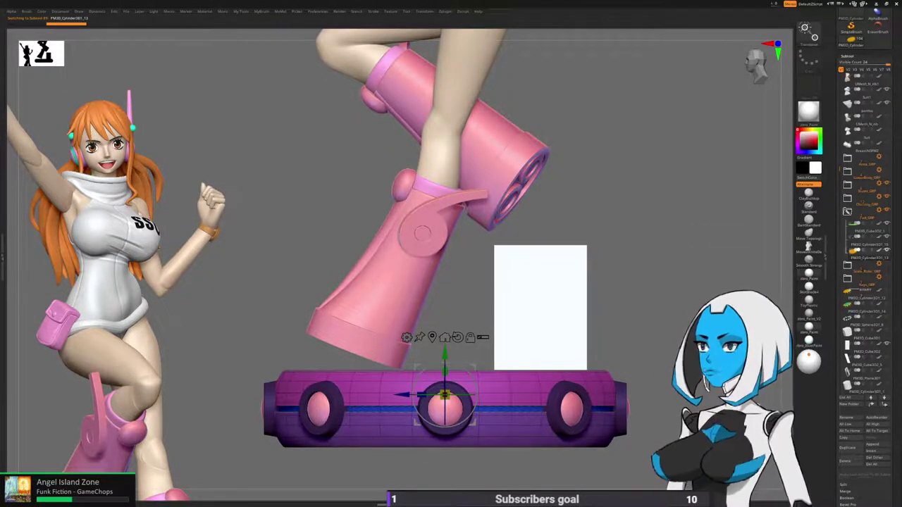
pyautogui.press('space')
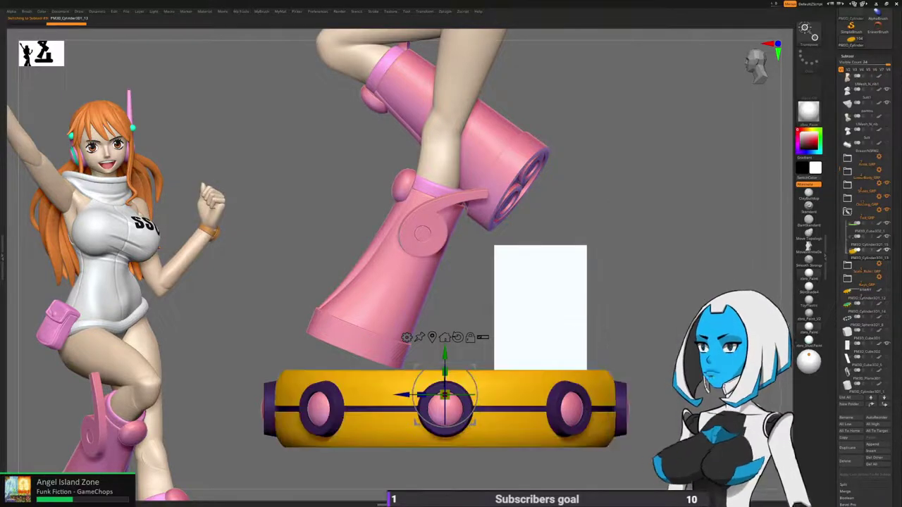
pyautogui.click(878, 210)
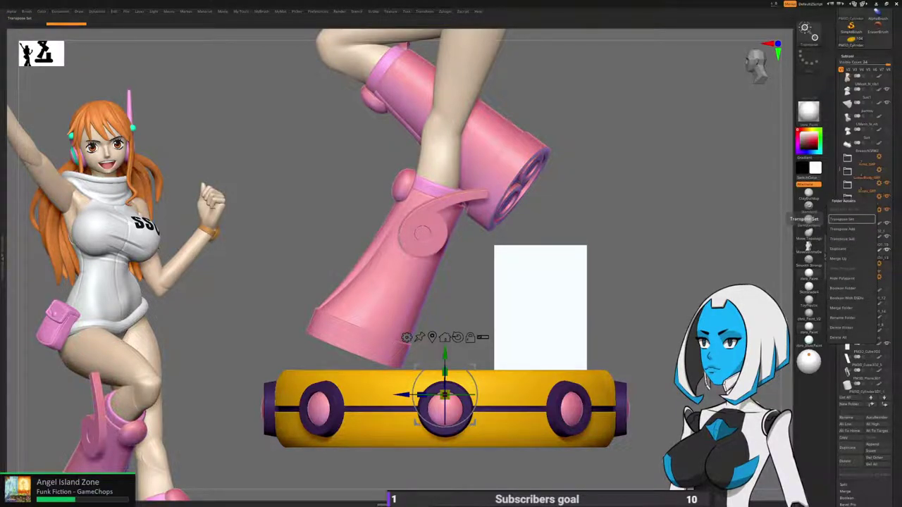
pyautogui.click(851, 220)
pyautogui.moveTo(444, 352); pyautogui.dragTo(445, 347)
pyautogui.press('q')
pyautogui.moveTo(464, 207)
pyautogui.mouseDown(button='right')
pyautogui.moveTo(527, 219)
pyautogui.moveTo(560, 215)
pyautogui.moveTo(463, 206)
pyautogui.mouseUp(button='right')
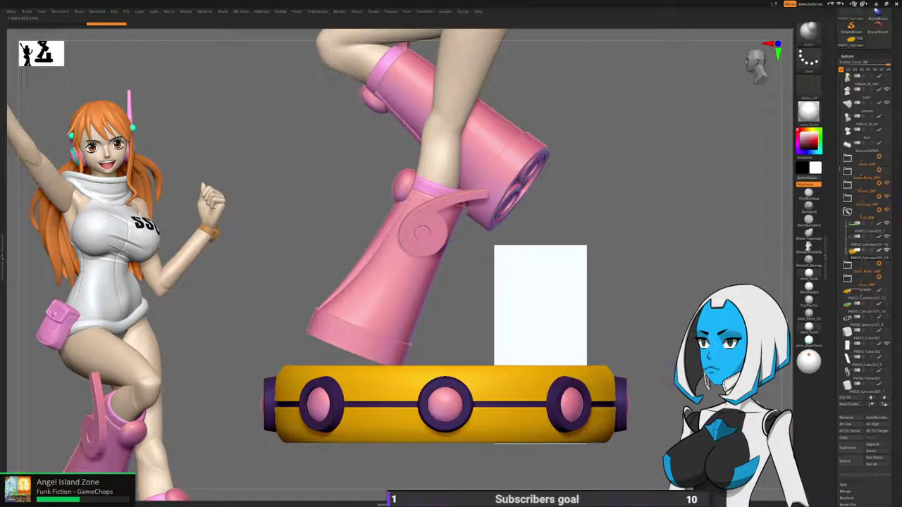
pyautogui.click(848, 211)
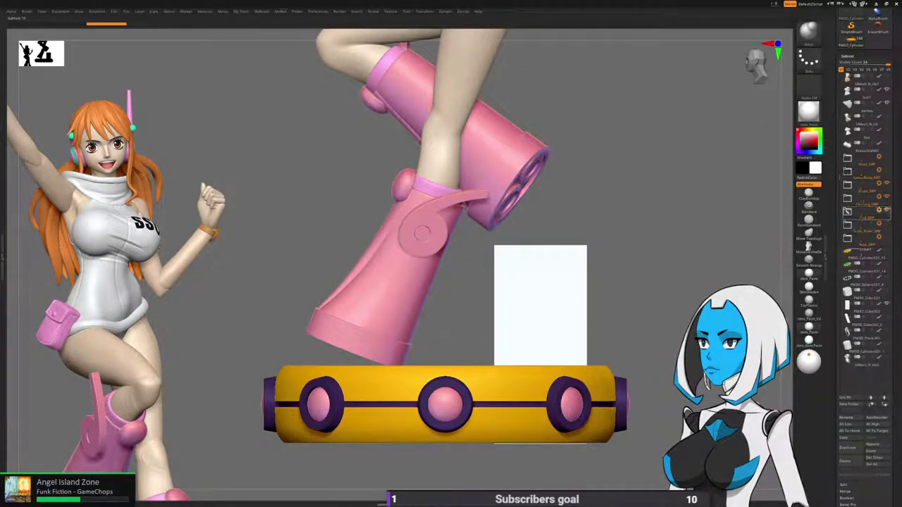
# Move the tall white box forward into the standing boot's heel, shorten it and seat its bottom on the base's surface.
pyautogui.click(849, 306)
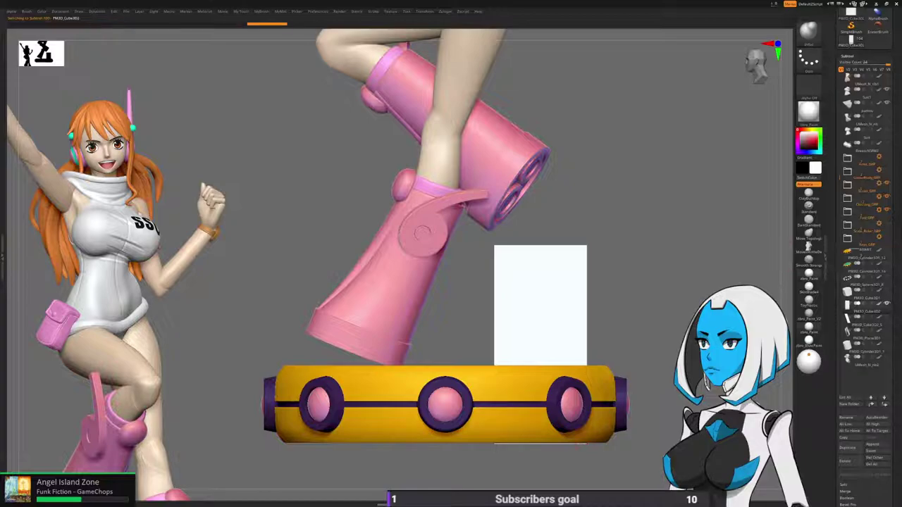
pyautogui.press('w')
pyautogui.moveTo(497, 344); pyautogui.dragTo(432, 344)
pyautogui.moveTo(475, 321); pyautogui.dragTo(475, 330)
pyautogui.moveTo(475, 400); pyautogui.dragTo(445, 408)
pyautogui.moveTo(448, 310); pyautogui.dragTo(413, 369)
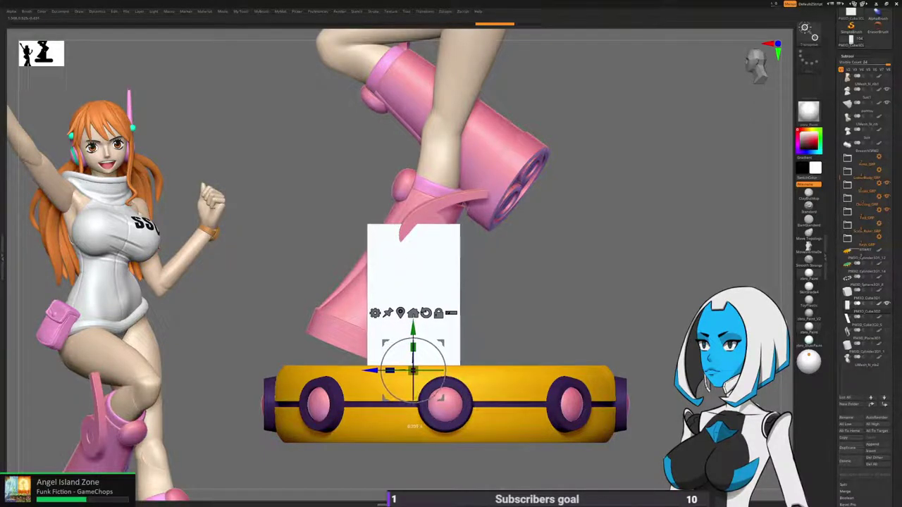
# Apply the Deformer to the white box and reduce its cage to corner points only in height and depth.
pyautogui.click(375, 313)
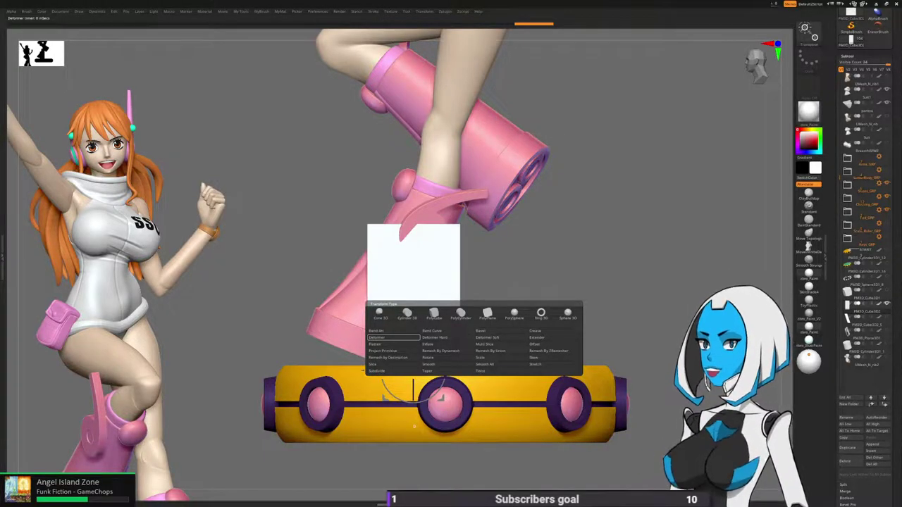
pyautogui.click(377, 337)
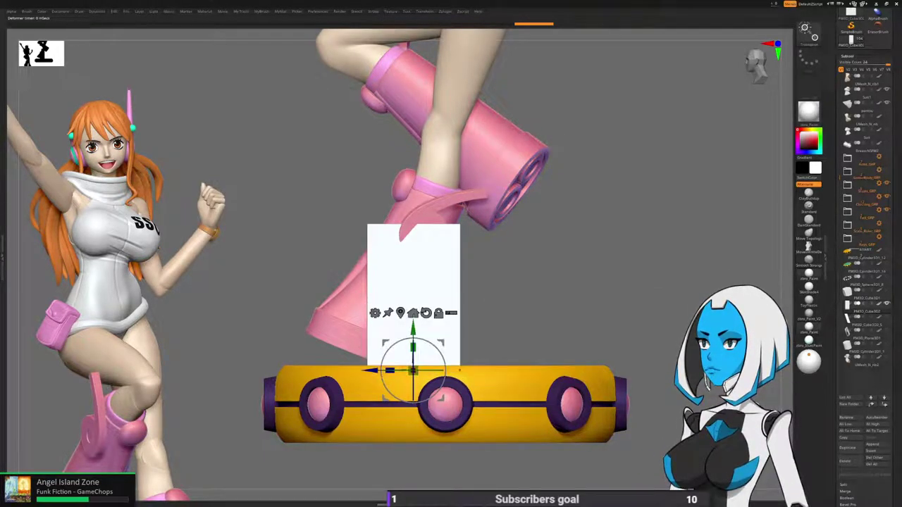
pyautogui.click(375, 313)
pyautogui.click(391, 335)
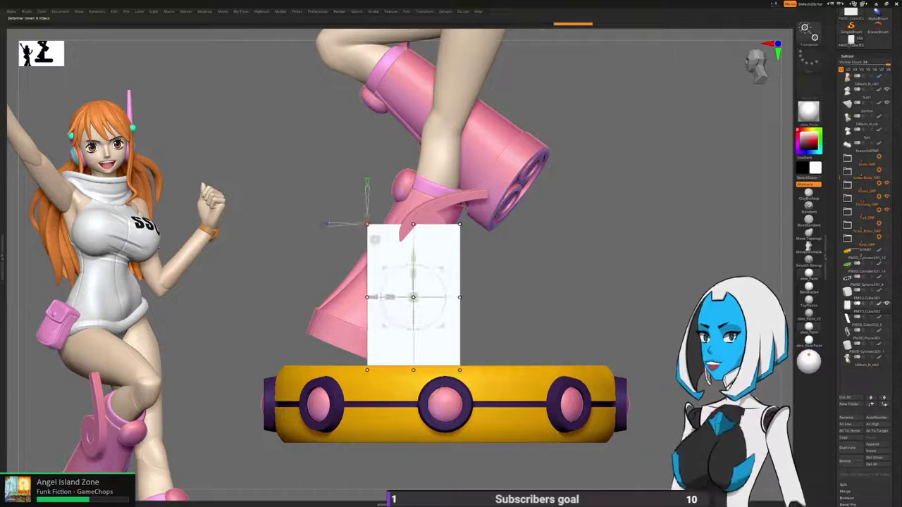
pyautogui.moveTo(268, 343)
pyautogui.keyDown('ctrl'); pyautogui.mouseDown()
pyautogui.moveTo(314, 255)
pyautogui.moveTo(404, 189)
pyautogui.moveTo(394, 192)
pyautogui.mouseUp(); pyautogui.keyUp('ctrl')
pyautogui.moveTo(324, 224); pyautogui.dragTo(327, 224)
pyautogui.moveTo(367, 182); pyautogui.dragTo(367, 183)
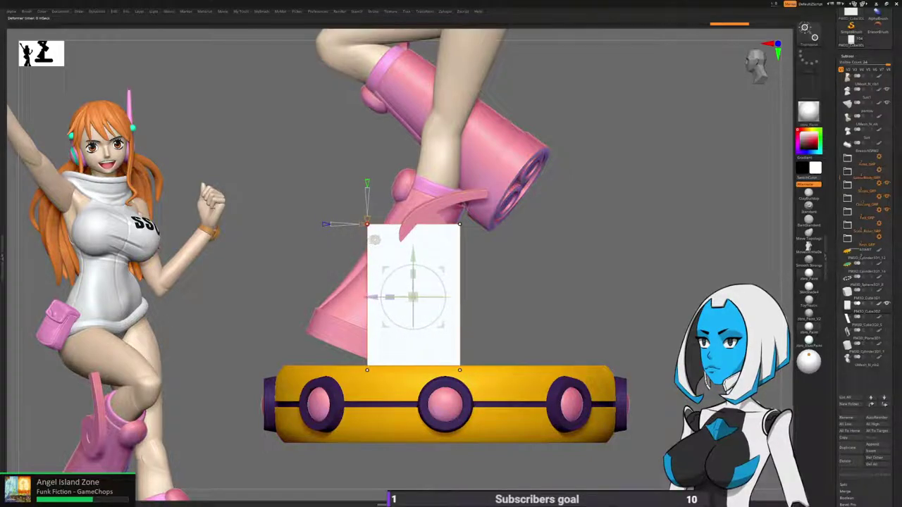
# Push the box's upper front edge backward so its front face slopes along the back of the boot.
pyautogui.keyDown('ctrl'); pyautogui.moveTo(312, 199); pyautogui.dragTo(379, 272); pyautogui.keyUp('ctrl')
pyautogui.keyDown('ctrl'); pyautogui.click(351, 269); pyautogui.keyUp('ctrl')
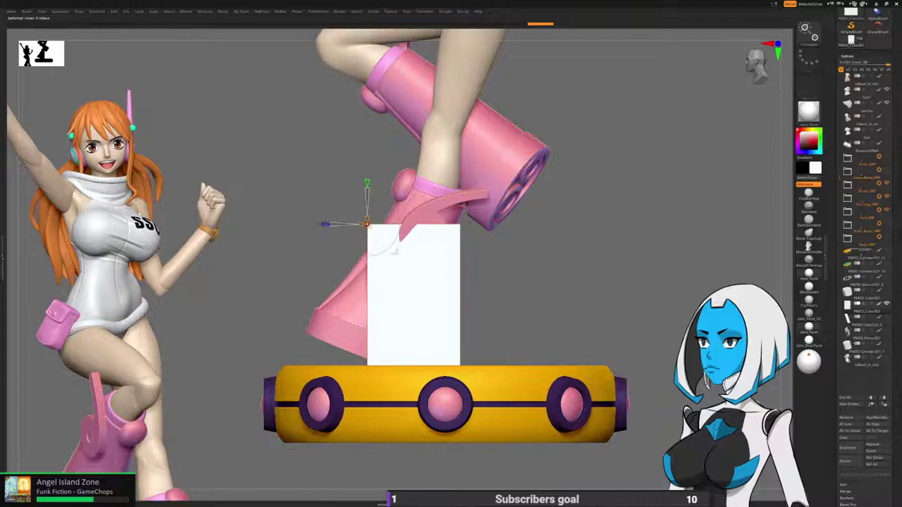
pyautogui.moveTo(324, 224); pyautogui.dragTo(385, 224)
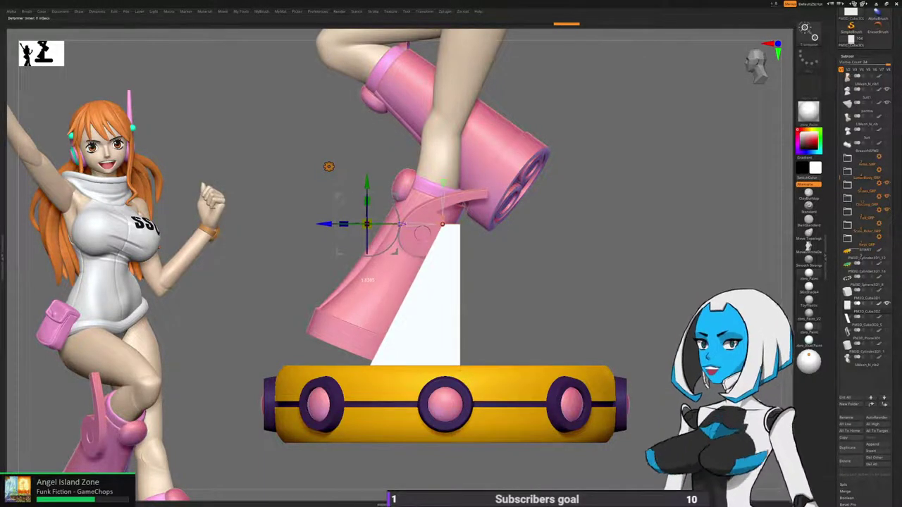
# Shift the sloped box sideways to line up behind the standing boot and narrow it slightly.
pyautogui.moveTo(400, 226); pyautogui.dragTo(487, 240, button='right')
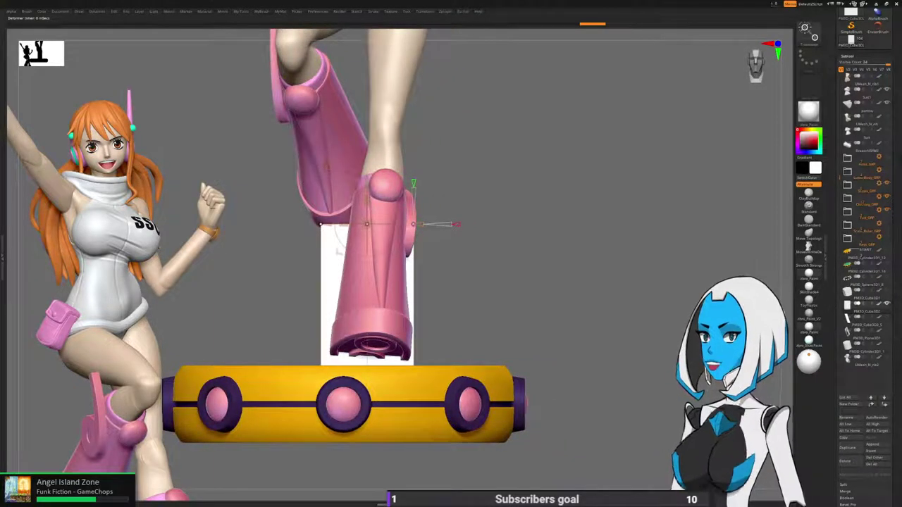
pyautogui.keyDown('ctrl'); pyautogui.moveTo(486, 241); pyautogui.dragTo(508, 267); pyautogui.keyUp('ctrl')
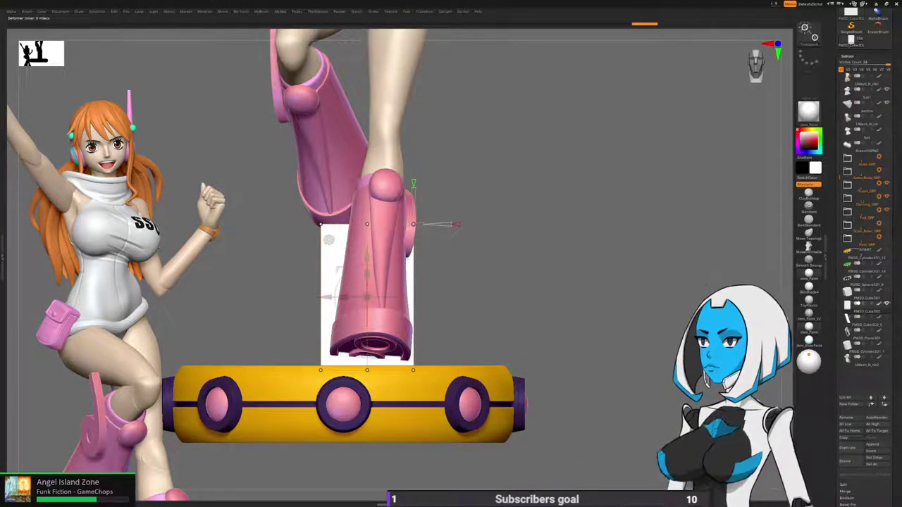
pyautogui.moveTo(326, 297); pyautogui.dragTo(334, 297)
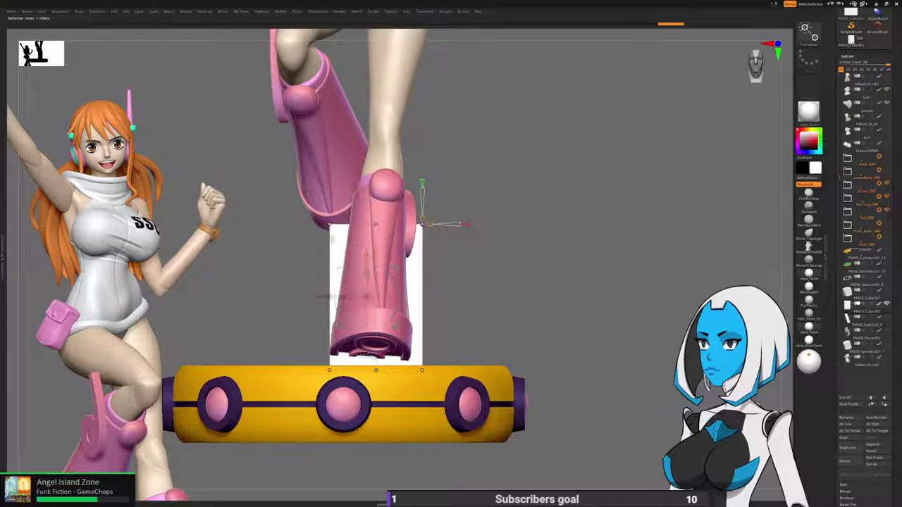
pyautogui.moveTo(459, 232); pyautogui.dragTo(437, 222, button='right')
pyautogui.keyDown('ctrl'); pyautogui.moveTo(207, 473); pyautogui.dragTo(381, 178); pyautogui.keyUp('ctrl')
pyautogui.moveTo(381, 178); pyautogui.dragTo(486, 187, button='right')
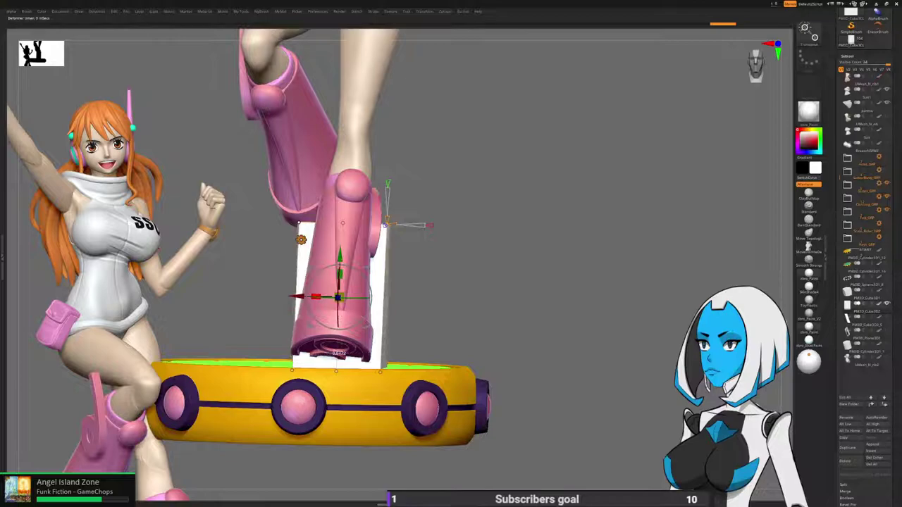
pyautogui.moveTo(430, 225); pyautogui.dragTo(420, 226)
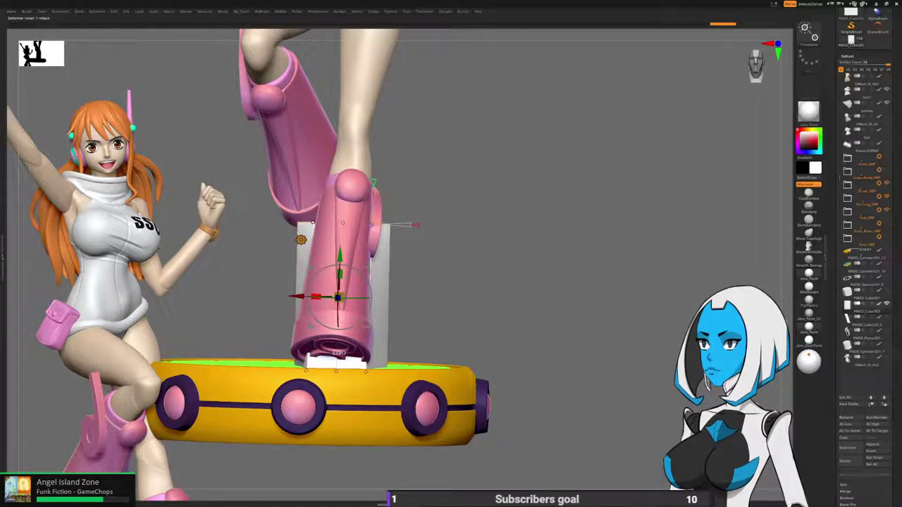
pyautogui.moveTo(420, 225); pyautogui.dragTo(426, 226)
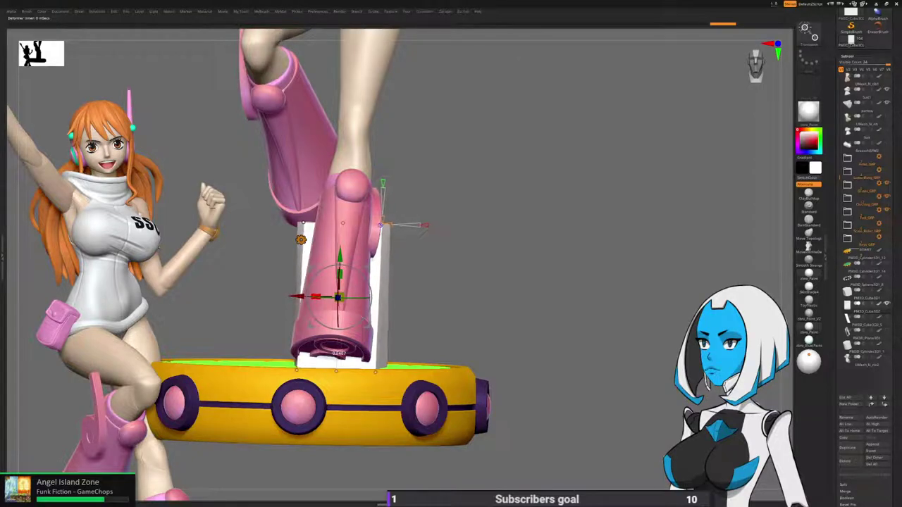
# Select the cage points at the box's top and squeeze them together so the block tapers upward in width.
pyautogui.keyDown('shift'); pyautogui.moveTo(522, 232); pyautogui.dragTo(529, 224); pyautogui.keyUp('shift')
pyautogui.keyDown('ctrl'); pyautogui.moveTo(484, 155); pyautogui.dragTo(261, 247); pyautogui.keyUp('ctrl')
pyautogui.keyDown('ctrl'); pyautogui.moveTo(519, 175); pyautogui.dragTo(284, 236); pyautogui.keyUp('ctrl')
pyautogui.moveTo(339, 224); pyautogui.dragTo(321, 224)
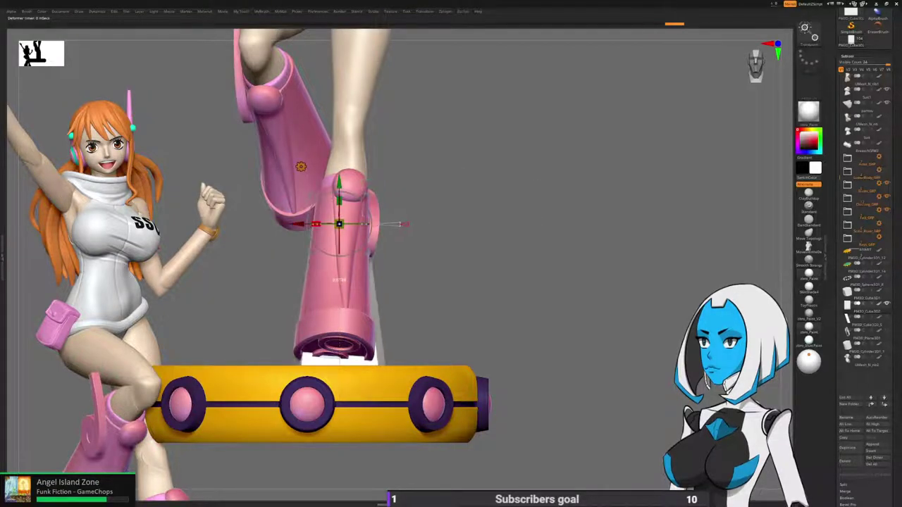
pyautogui.moveTo(298, 167); pyautogui.dragTo(236, 176, button='right')
pyautogui.keyDown('shift'); pyautogui.moveTo(374, 168); pyautogui.dragTo(303, 166, button='right'); pyautogui.keyUp('shift')
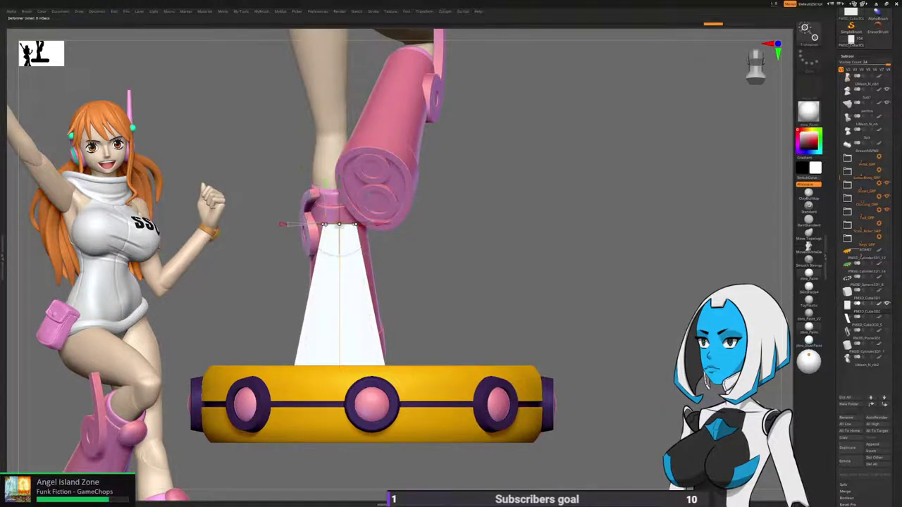
pyautogui.moveTo(302, 167); pyautogui.dragTo(436, 145, button='right')
pyautogui.moveTo(304, 183)
pyautogui.mouseDown(button='right')
pyautogui.moveTo(380, 201)
pyautogui.moveTo(374, 207)
pyautogui.mouseUp(button='right')
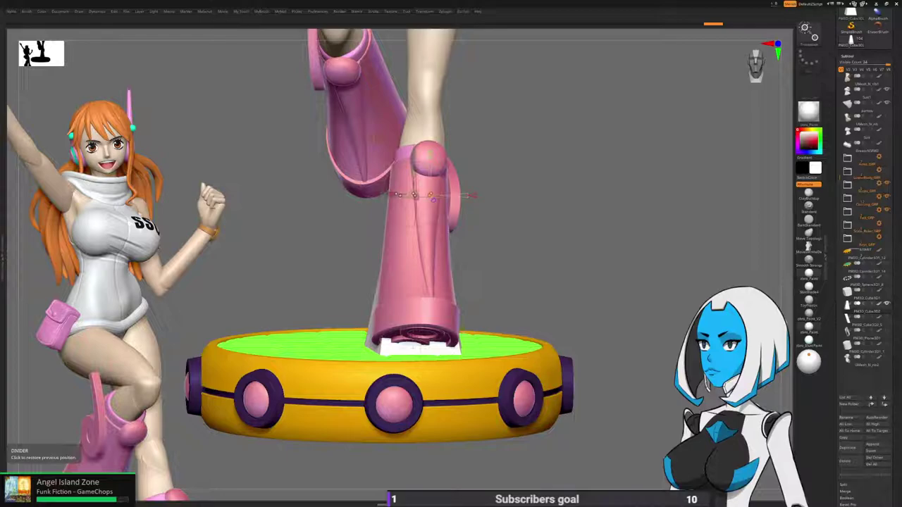
# Move the tapered block slightly backward, then pull its lower front edge back to end at the boot's heel.
pyautogui.moveTo(271, 183); pyautogui.dragTo(384, 145)
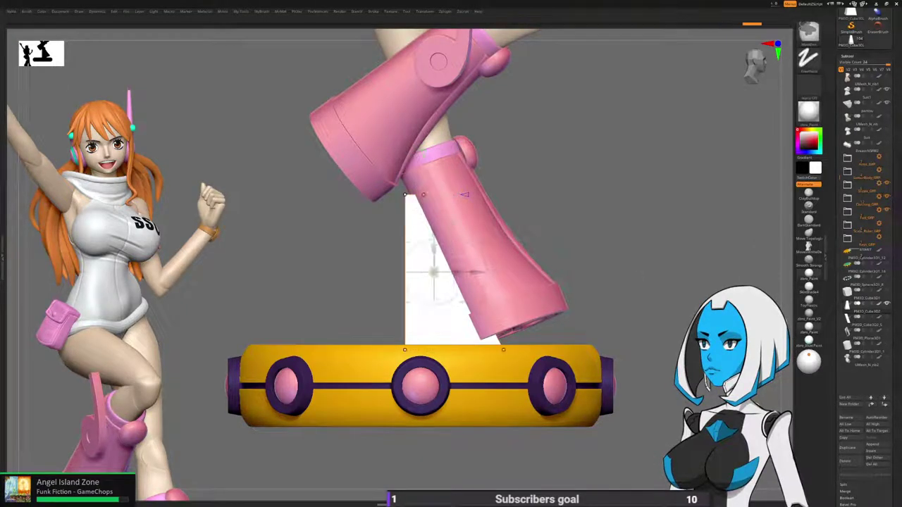
pyautogui.press('w')
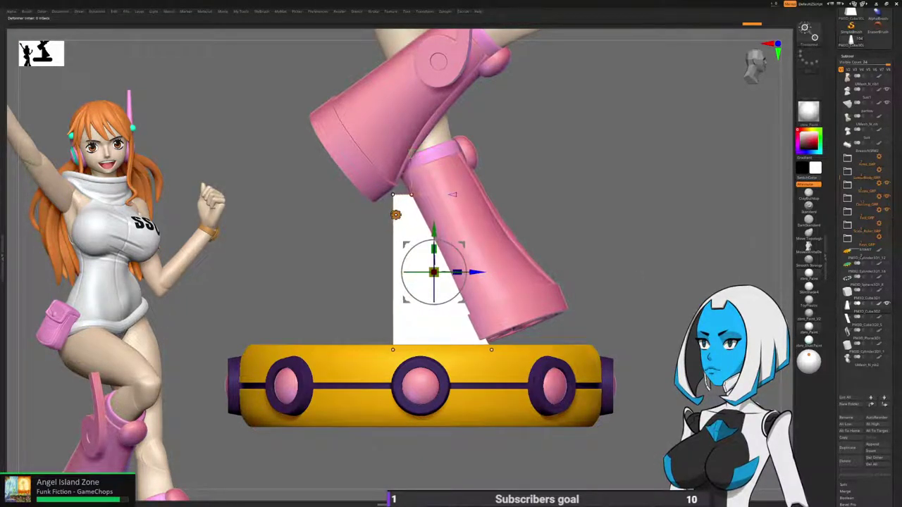
pyautogui.press('q')
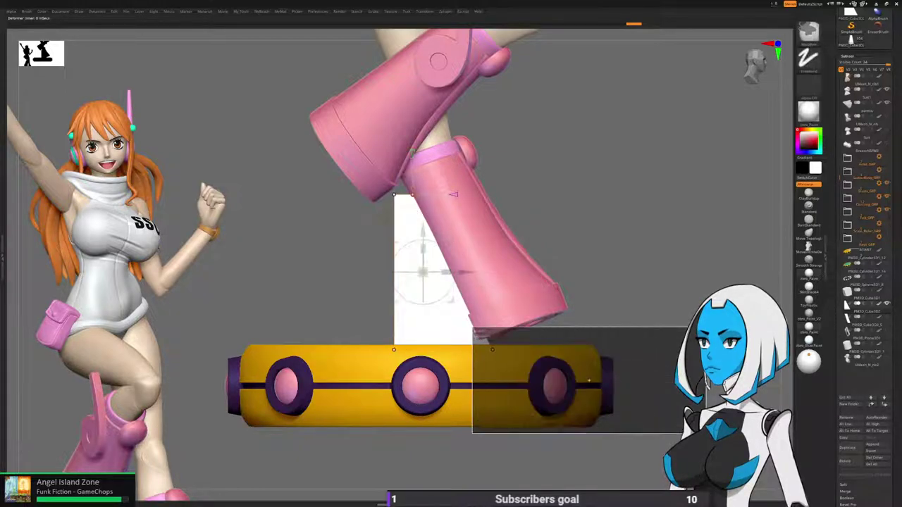
pyautogui.press('w')
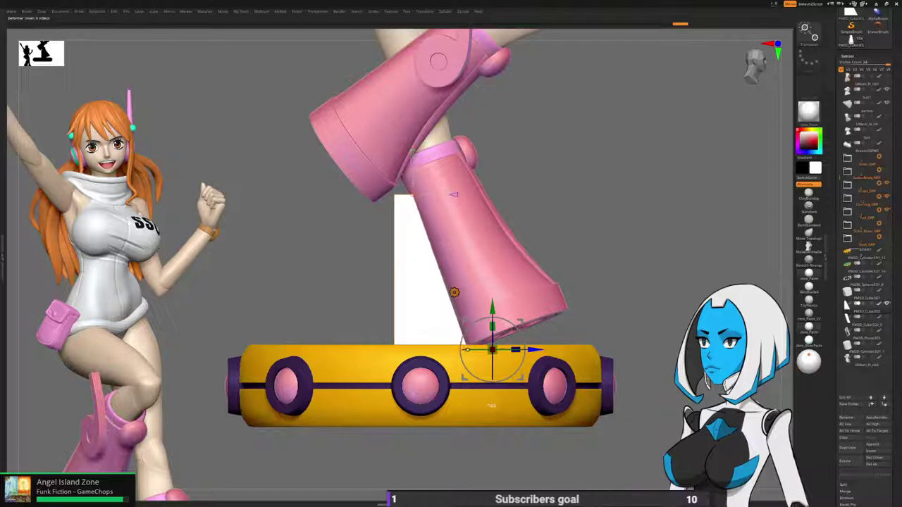
pyautogui.press('e')
pyautogui.moveTo(620, 211); pyautogui.dragTo(683, 211)
pyautogui.moveTo(484, 194); pyautogui.dragTo(413, 398, button='right')
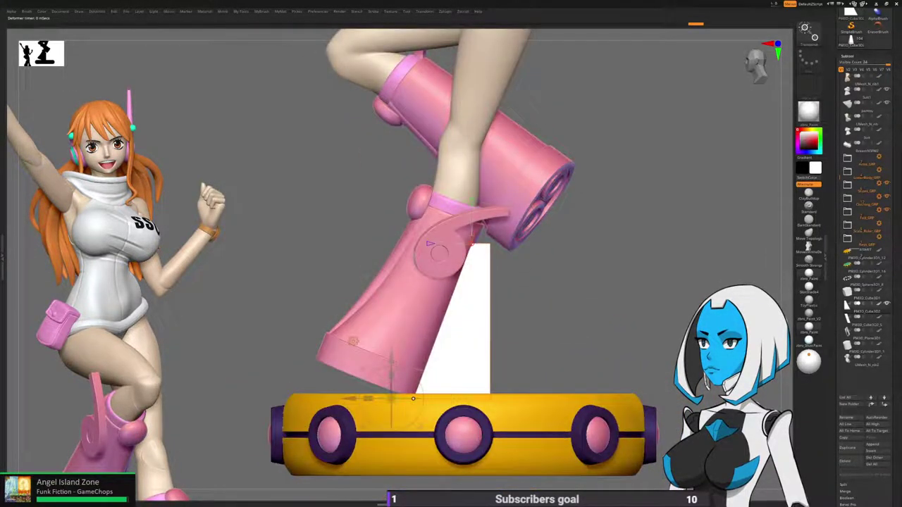
pyautogui.press('q')
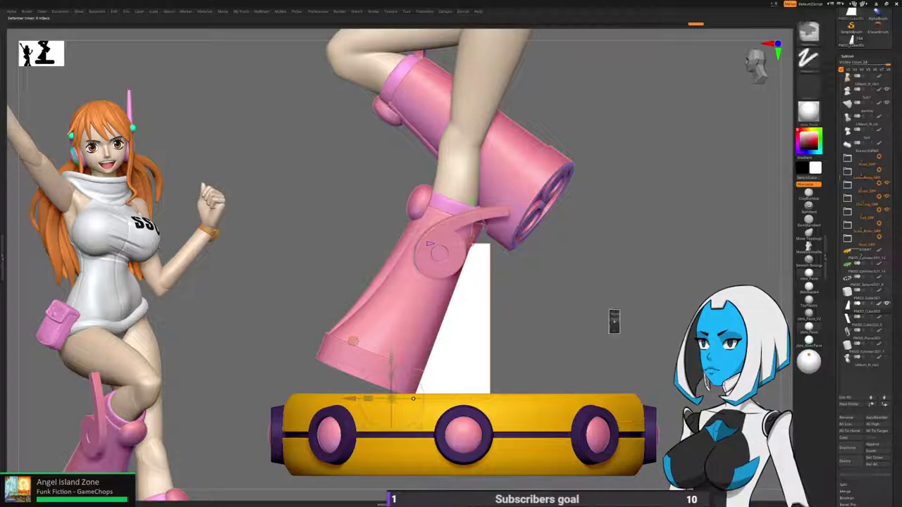
# Check the wedge's fit behind the boot from several sides and accept the Deformer changes.
pyautogui.moveTo(493, 282); pyautogui.dragTo(561, 314, button='right')
pyautogui.moveTo(427, 263); pyautogui.dragTo(620, 269, button='right')
pyautogui.keyDown('ctrl'); pyautogui.moveTo(704, 345); pyautogui.dragTo(492, 459); pyautogui.keyUp('ctrl')
pyautogui.moveTo(516, 251); pyautogui.dragTo(475, 274, button='right')
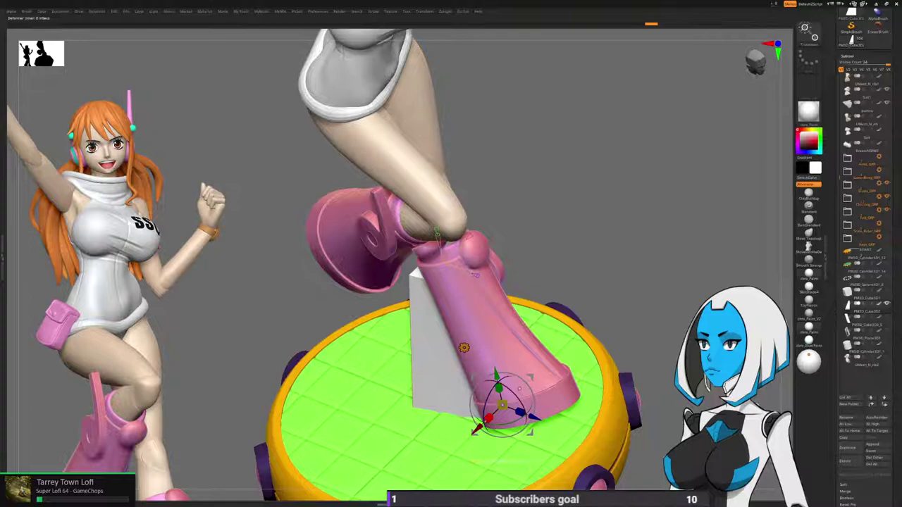
pyautogui.moveTo(535, 281); pyautogui.dragTo(360, 327, button='right')
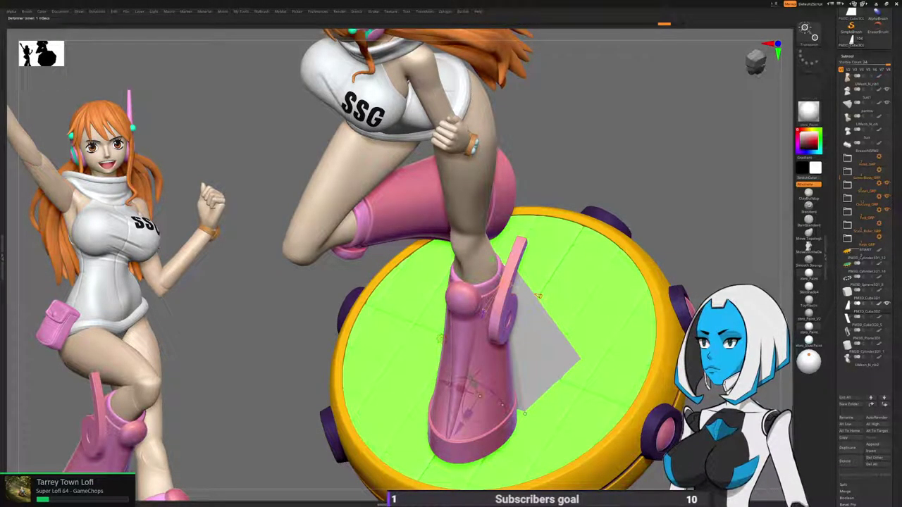
pyautogui.press('ctrl')
pyautogui.press('w')
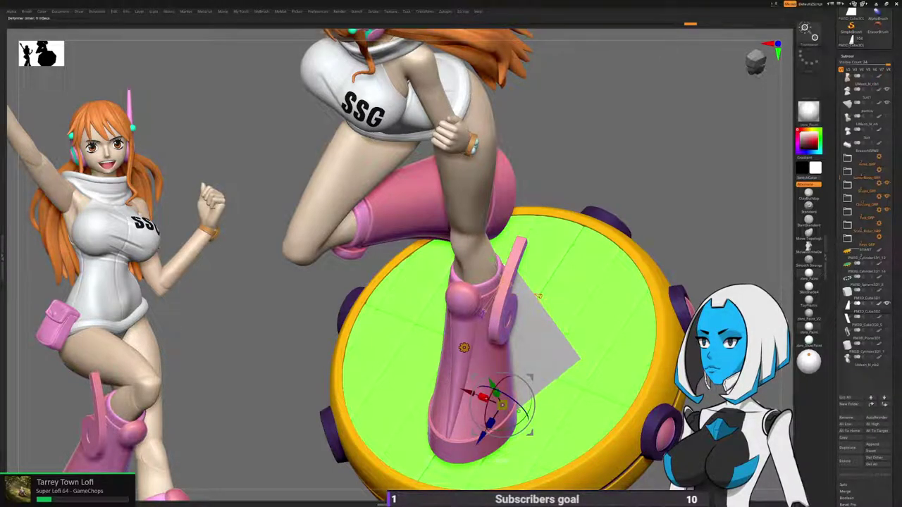
pyautogui.moveTo(538, 296); pyautogui.dragTo(456, 283, button='right')
pyautogui.moveTo(513, 308); pyautogui.dragTo(485, 249)
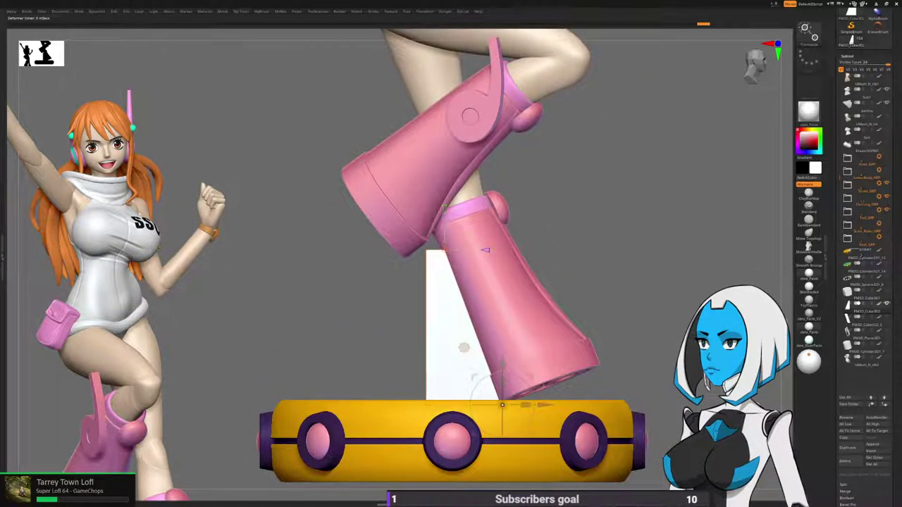
pyautogui.click(463, 347)
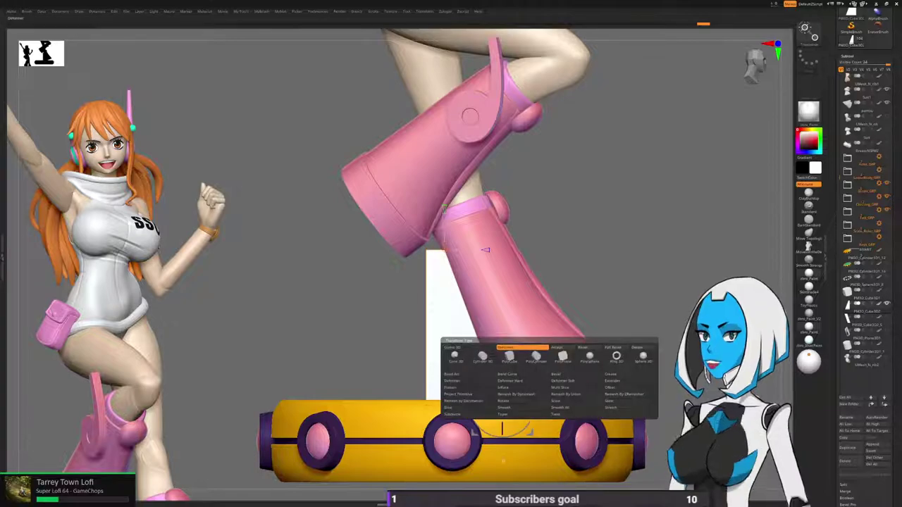
pyautogui.click(557, 347)
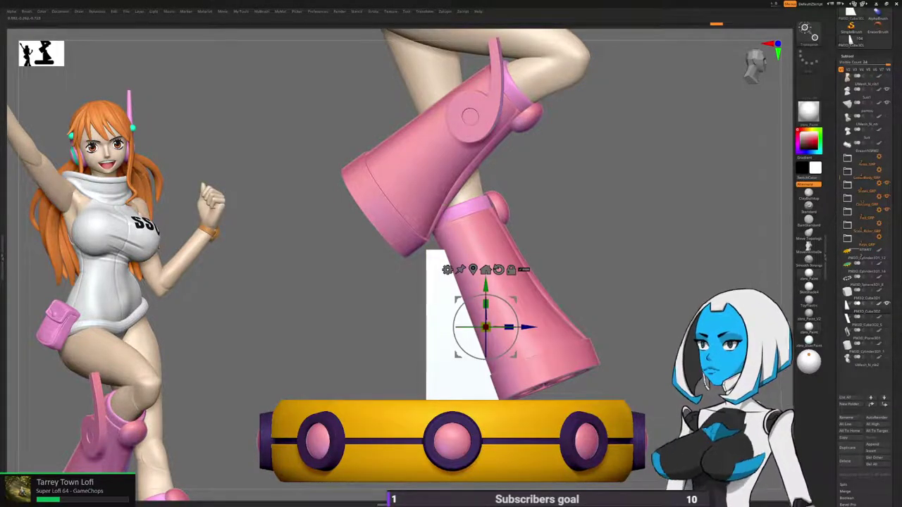
# Fill the wedge with the green sampled from the base's floor and move it into the subtool folder holding the base parts.
pyautogui.press('q')
pyautogui.keyDown('ctrl'); pyautogui.moveTo(563, 296); pyautogui.dragTo(409, 281, button='right'); pyautogui.keyUp('ctrl')
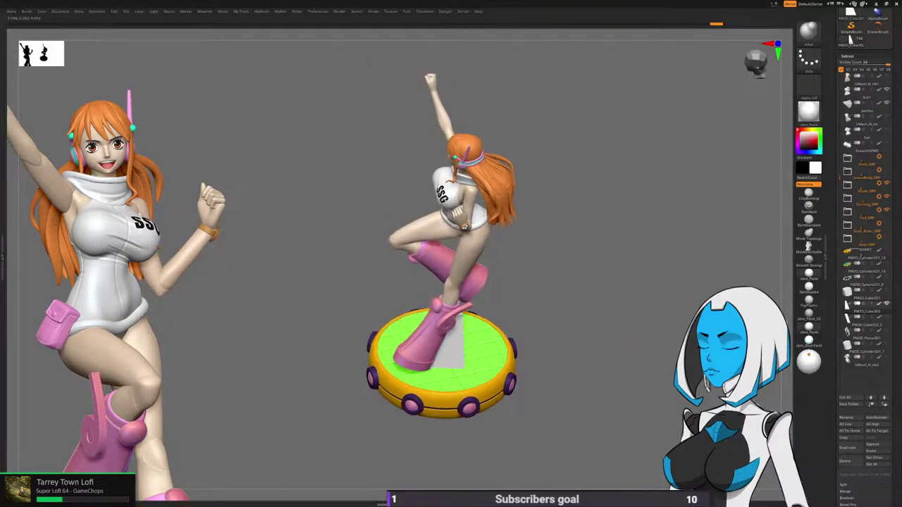
pyautogui.moveTo(814, 167); pyautogui.dragTo(498, 354)
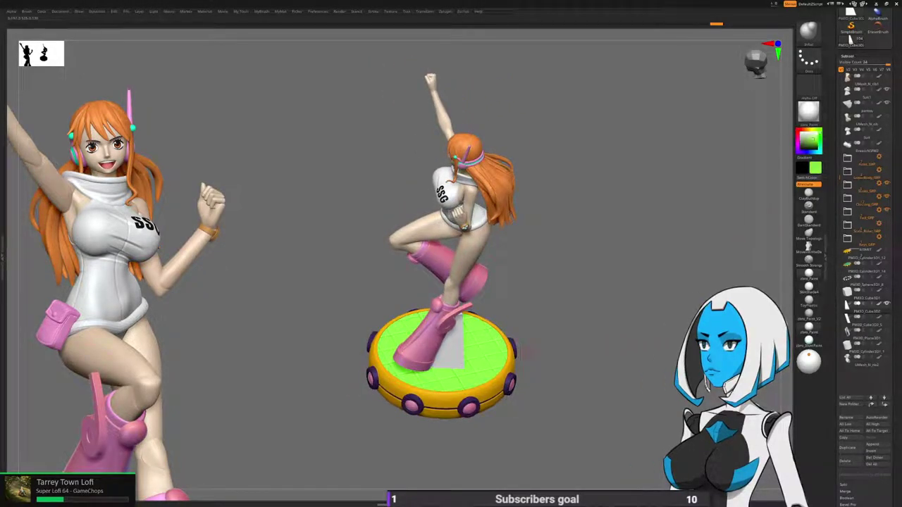
pyautogui.press('space')
pyautogui.click(612, 474)
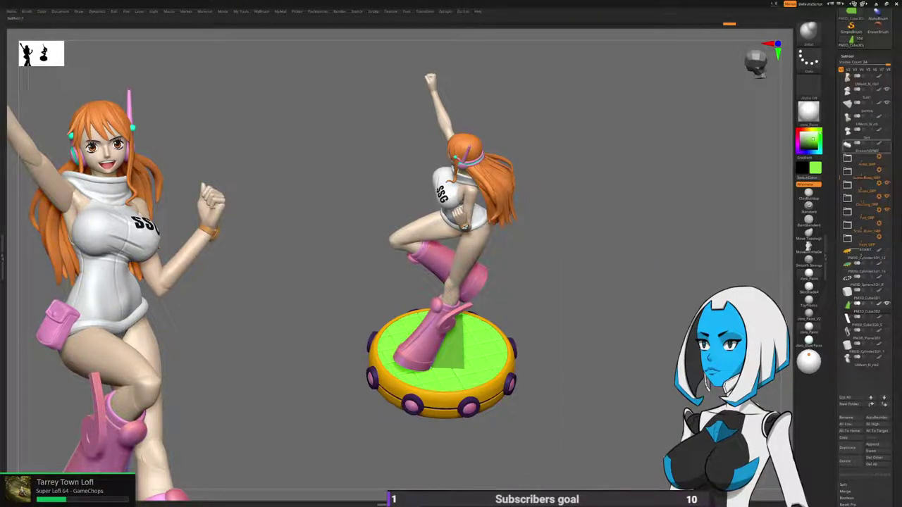
pyautogui.click(848, 212)
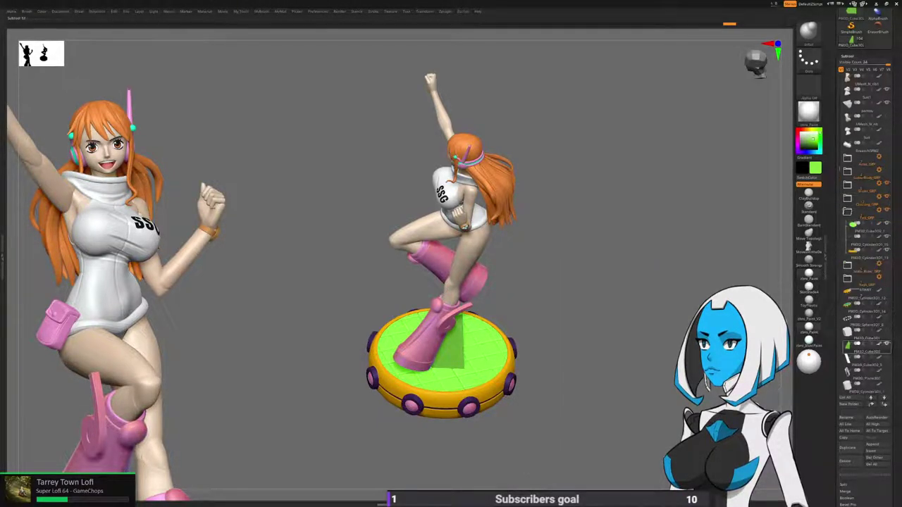
pyautogui.click(847, 211)
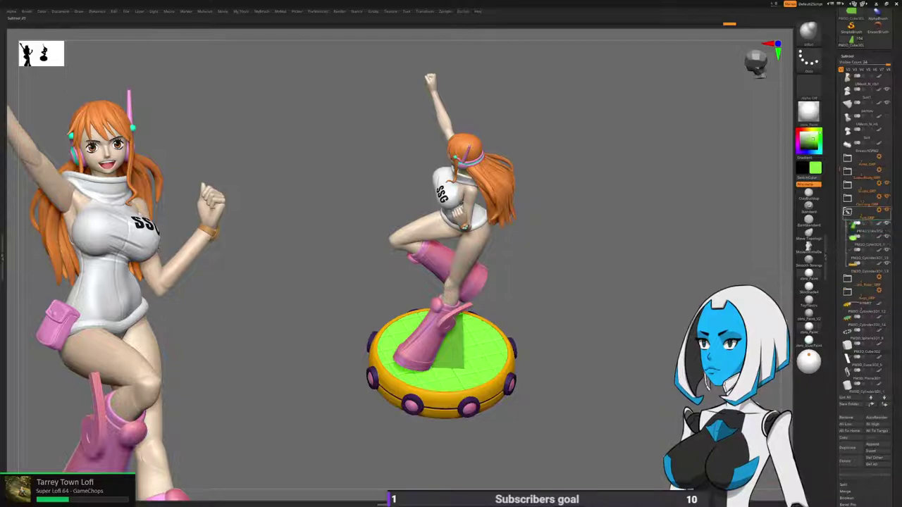
# Try the BluePaint material on the model, and replace it with a warmer, neutral paint material.
pyautogui.moveTo(599, 296); pyautogui.dragTo(605, 324)
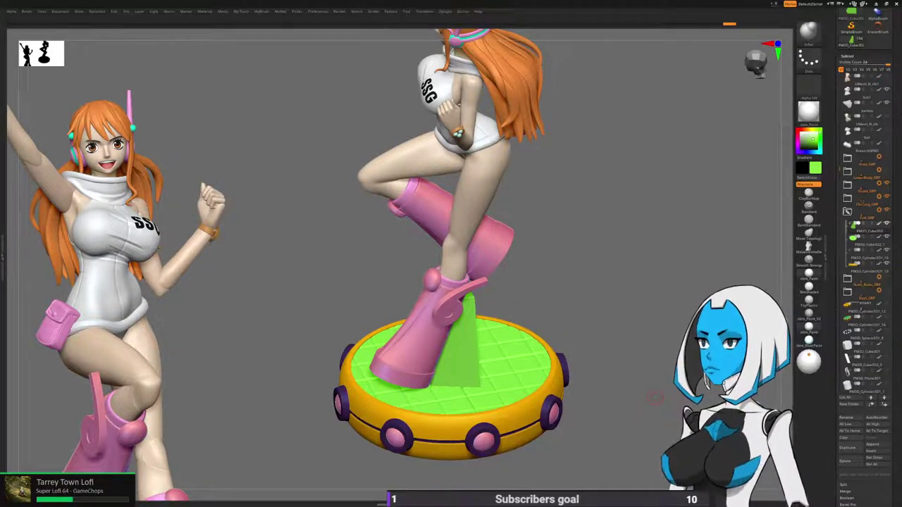
pyautogui.moveTo(606, 324); pyautogui.dragTo(539, 321)
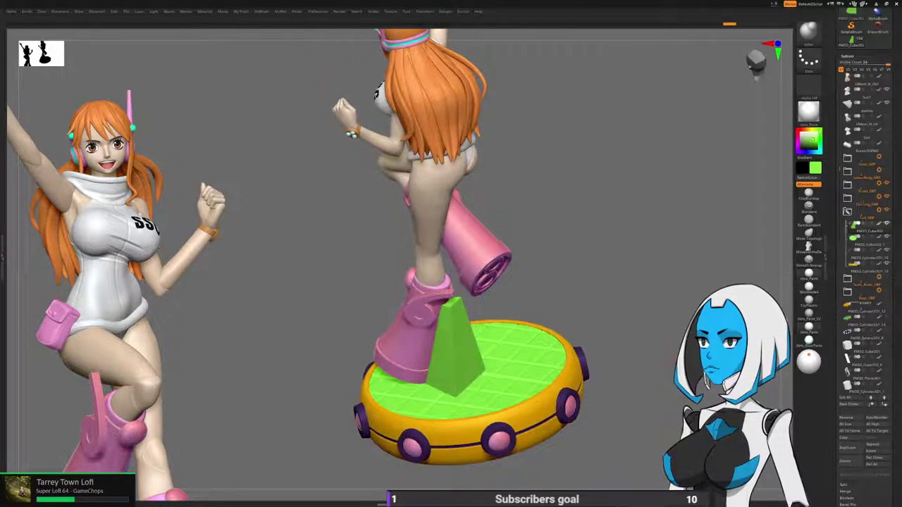
pyautogui.press('m')
pyautogui.click(670, 347)
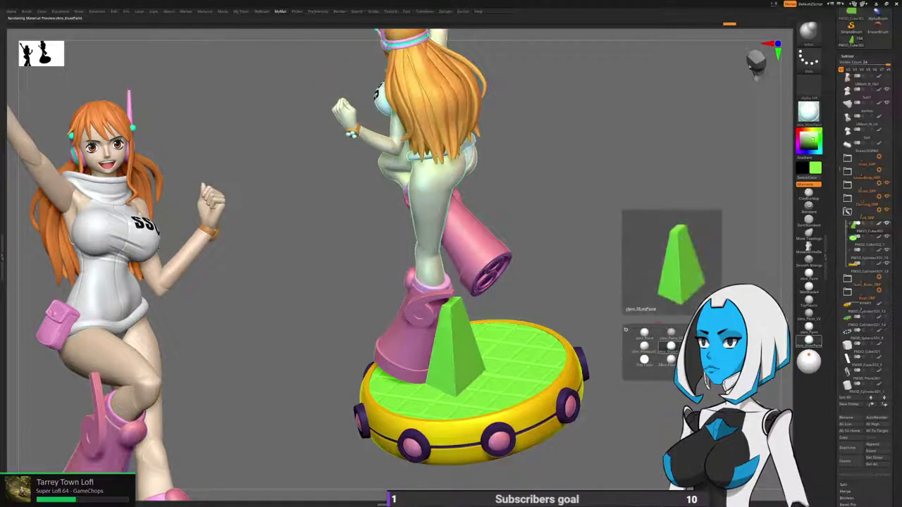
pyautogui.press('space')
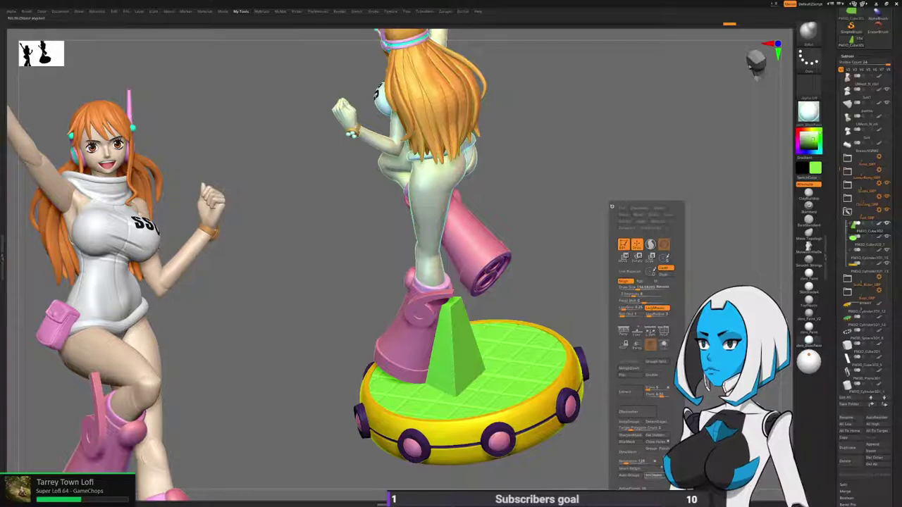
pyautogui.press('m')
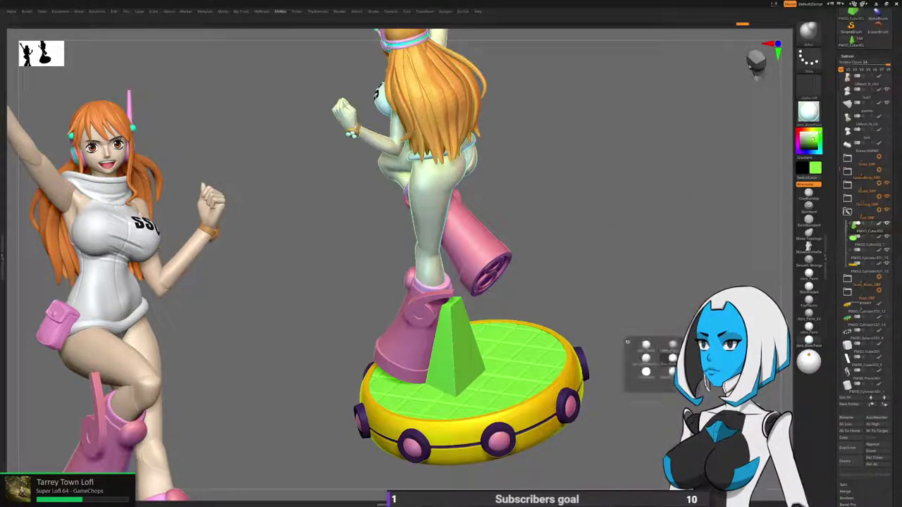
pyautogui.click(671, 372)
# Isolate the wedge and display its polygon wireframe.
pyautogui.moveTo(599, 317); pyautogui.dragTo(717, 327)
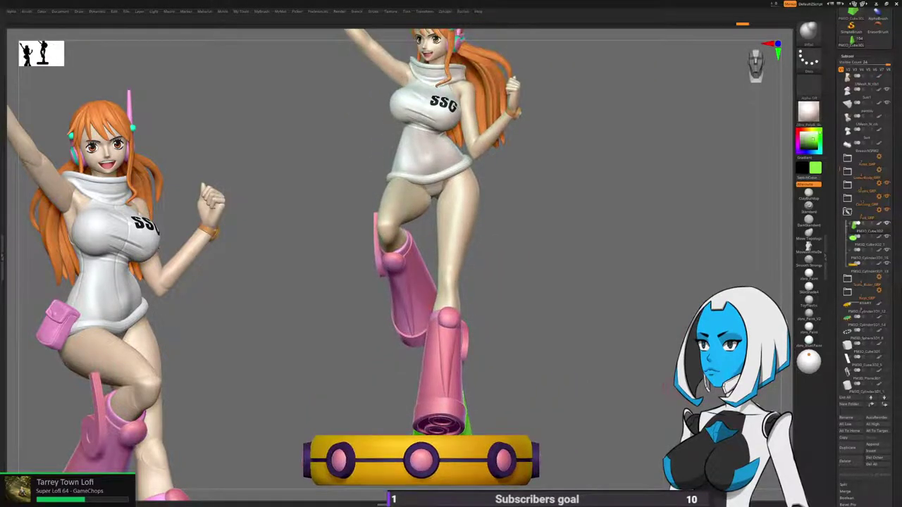
pyautogui.keyDown('alt'); pyautogui.moveTo(664, 384); pyautogui.dragTo(669, 359); pyautogui.keyUp('alt')
pyautogui.moveTo(732, 380); pyautogui.dragTo(670, 386)
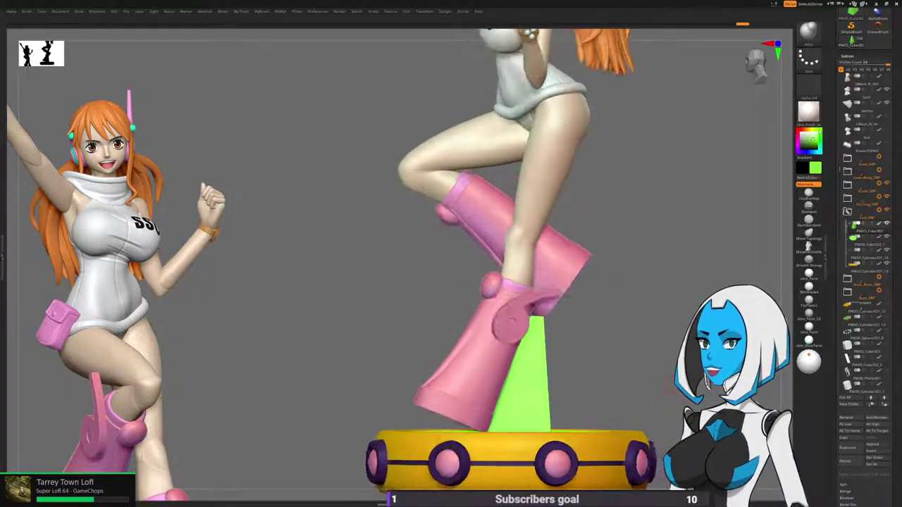
pyautogui.moveTo(606, 193); pyautogui.dragTo(610, 206)
pyautogui.press('space')
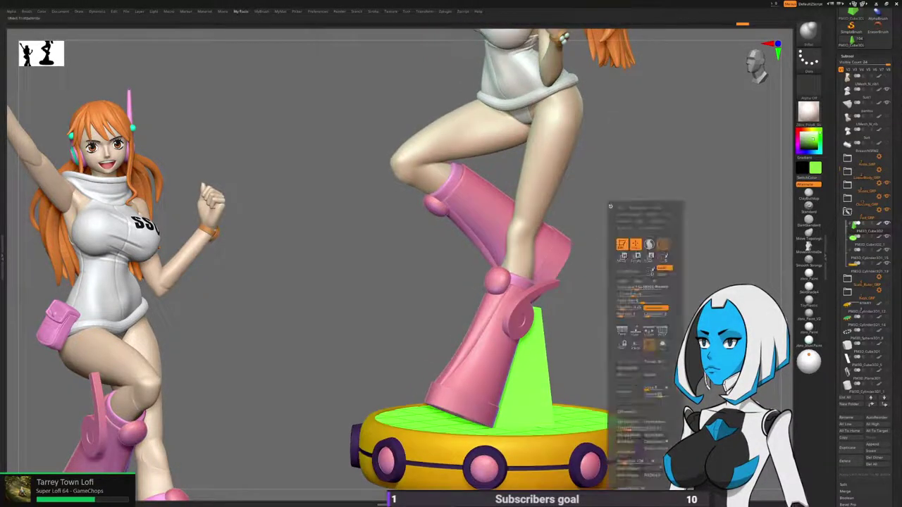
pyautogui.click(662, 345)
pyautogui.moveTo(658, 340); pyautogui.dragTo(648, 338)
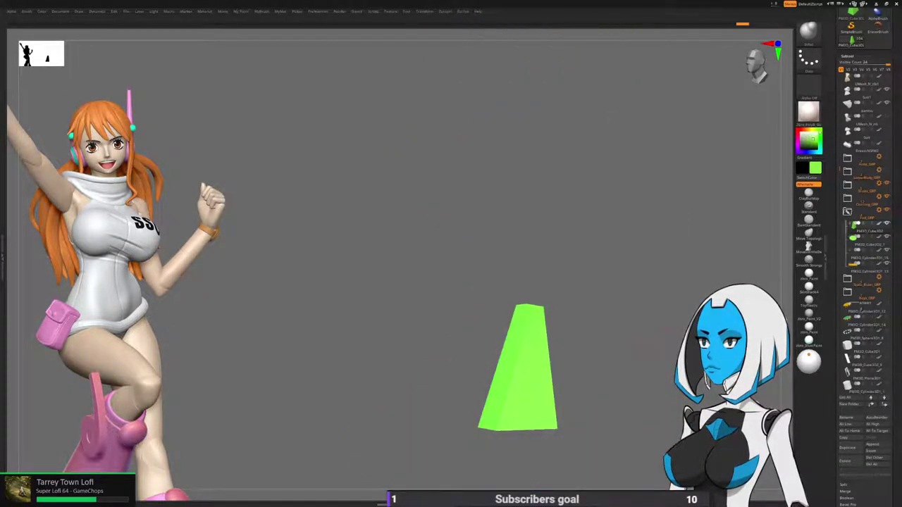
pyautogui.press('1')
pyautogui.press('space')
pyautogui.click(678, 343)
pyautogui.moveTo(619, 338); pyautogui.dragTo(585, 360)
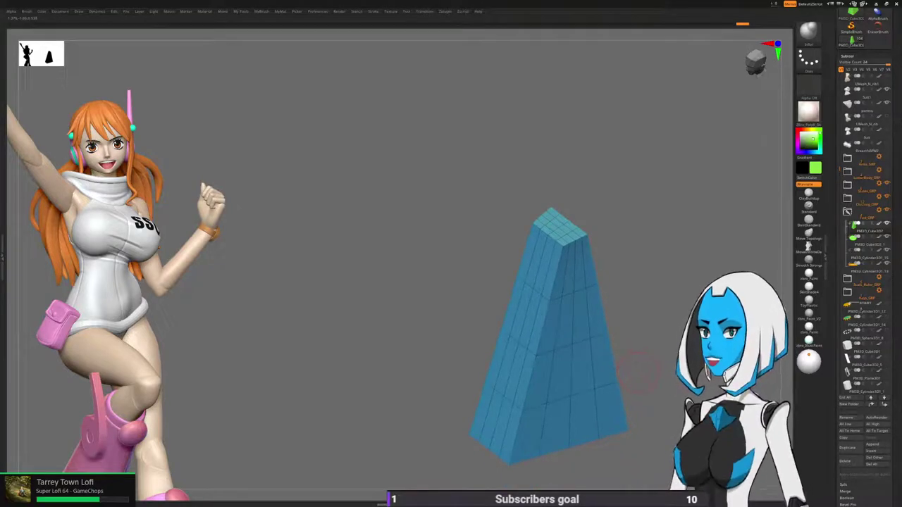
# Switch to the ZModeler brush and set up its edge action for inserting edge loops on the wedge.
pyautogui.press('b')
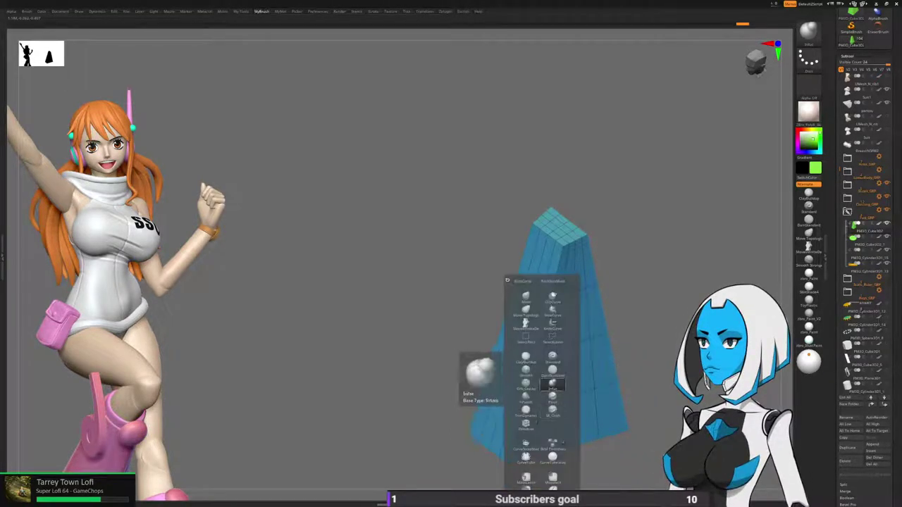
pyautogui.click(527, 424)
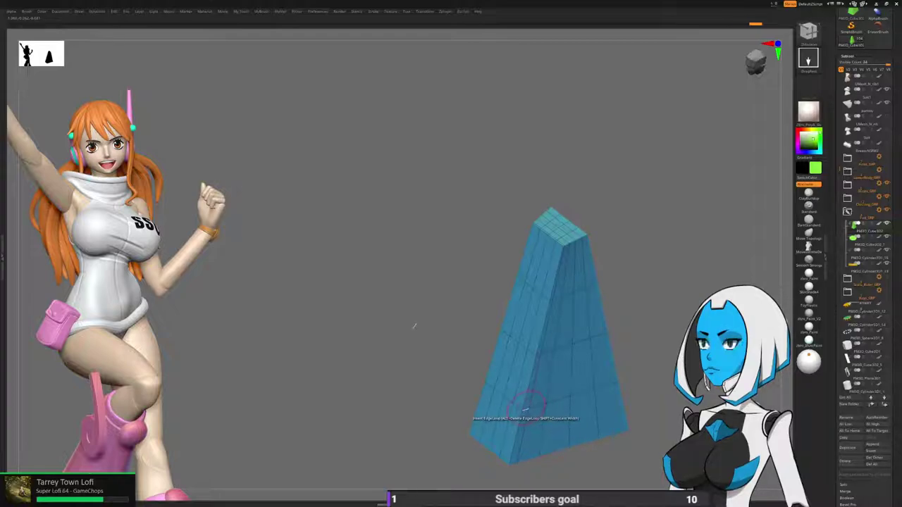
pyautogui.press('space')
pyautogui.click(534, 332)
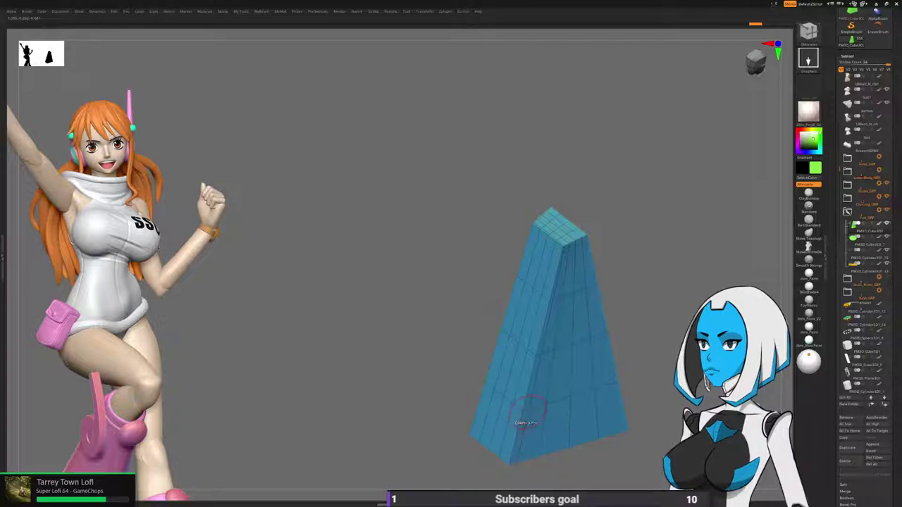
# Unlock the gizmo, recentre it on the wedge, and lock it again.
pyautogui.press('w')
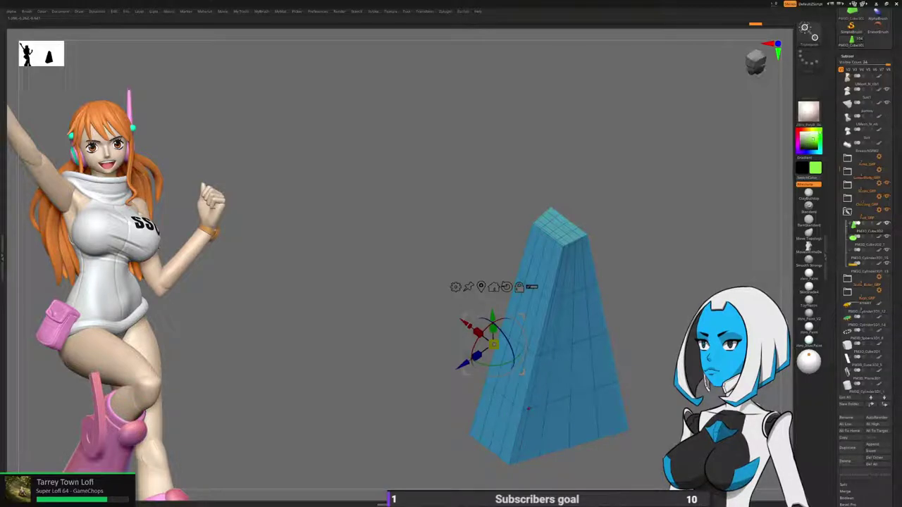
pyautogui.click(519, 287)
pyautogui.click(481, 287)
pyautogui.click(554, 278)
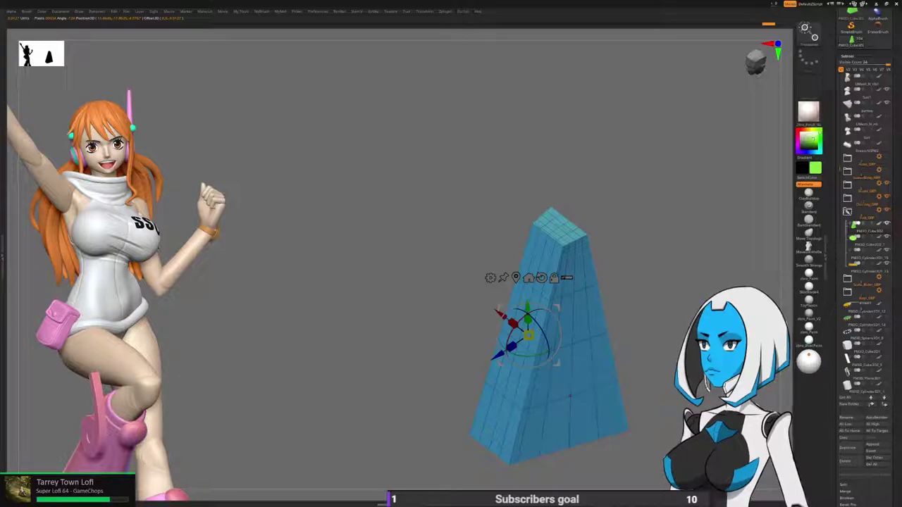
# Insert supporting edge loops close to the wedge's corners on its sides, front and back.
pyautogui.press('q')
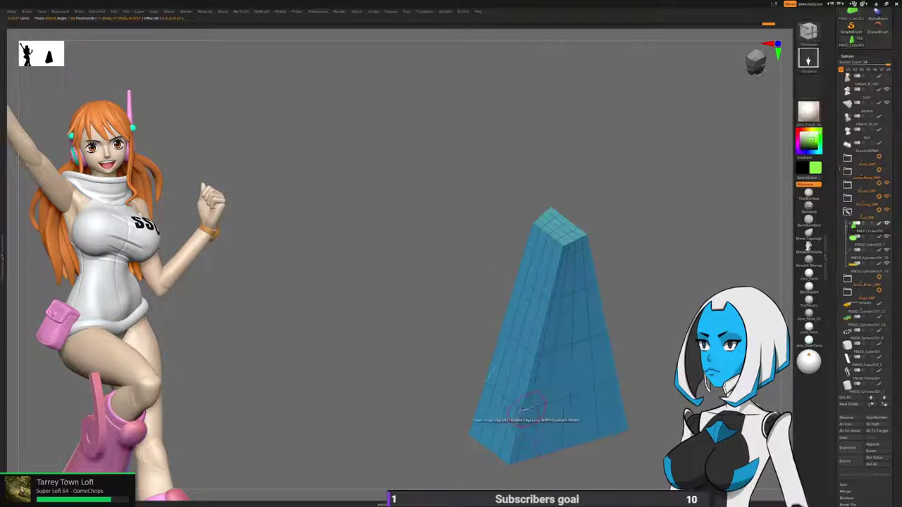
pyautogui.moveTo(498, 468); pyautogui.dragTo(557, 465)
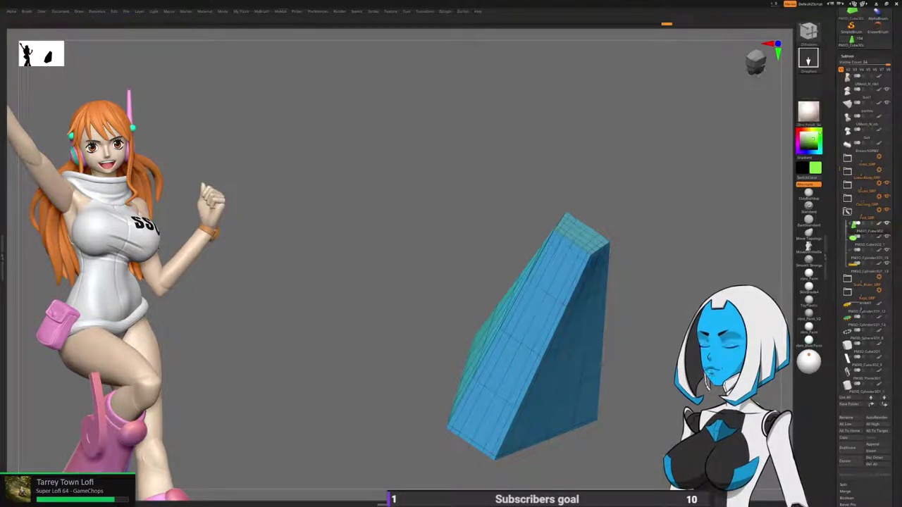
pyautogui.moveTo(600, 259); pyautogui.dragTo(639, 349)
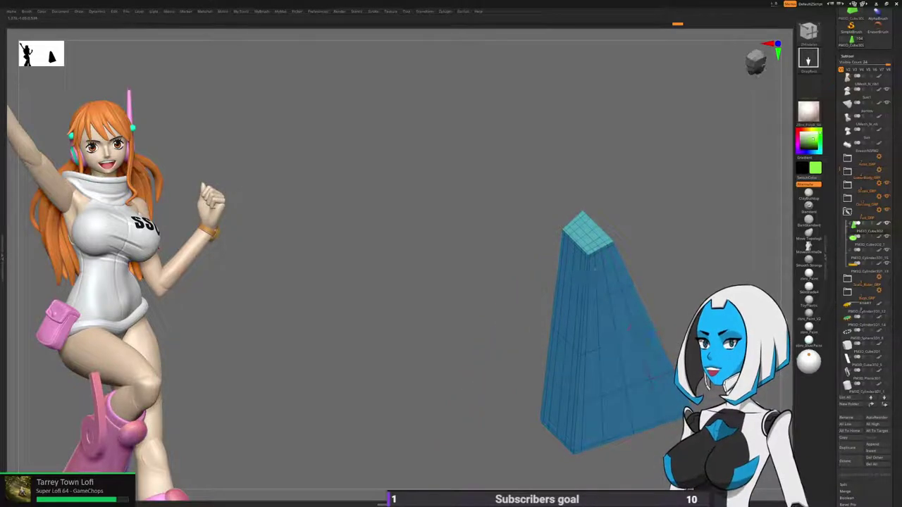
pyautogui.moveTo(693, 328); pyautogui.dragTo(656, 344)
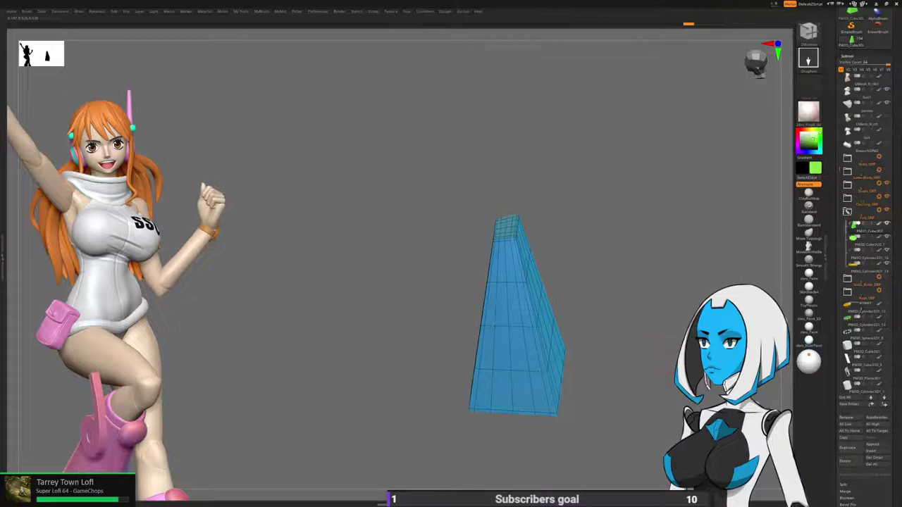
# Hide the wireframe and subdivide the wedge twice to smooth it while keeping its edges crisp.
pyautogui.press('space')
pyautogui.click(670, 335)
pyautogui.moveTo(894, 423); pyautogui.dragTo(894, 153)
pyautogui.click(844, 370)
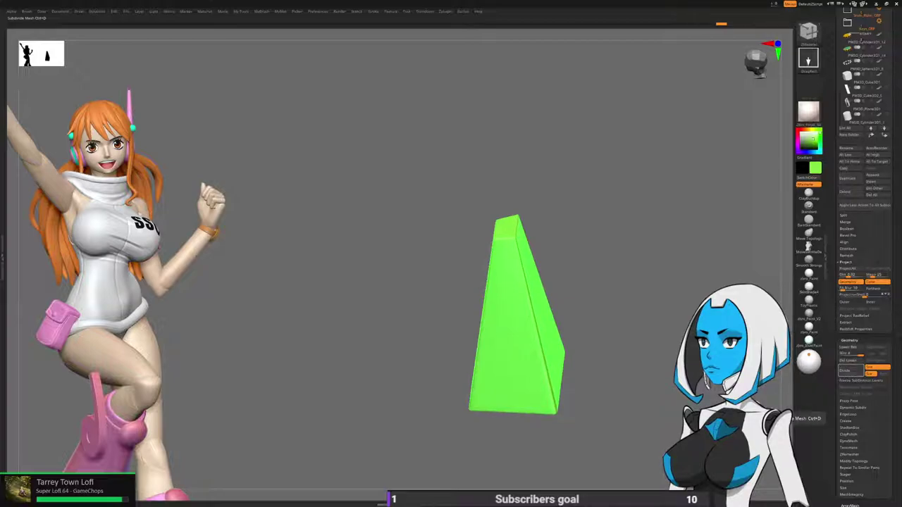
pyautogui.click(845, 370)
# Bring the figure and base back into view around the isolated wedge.
pyautogui.moveTo(599, 421)
pyautogui.mouseDown()
pyautogui.moveTo(665, 401)
pyautogui.moveTo(656, 404)
pyautogui.mouseUp()
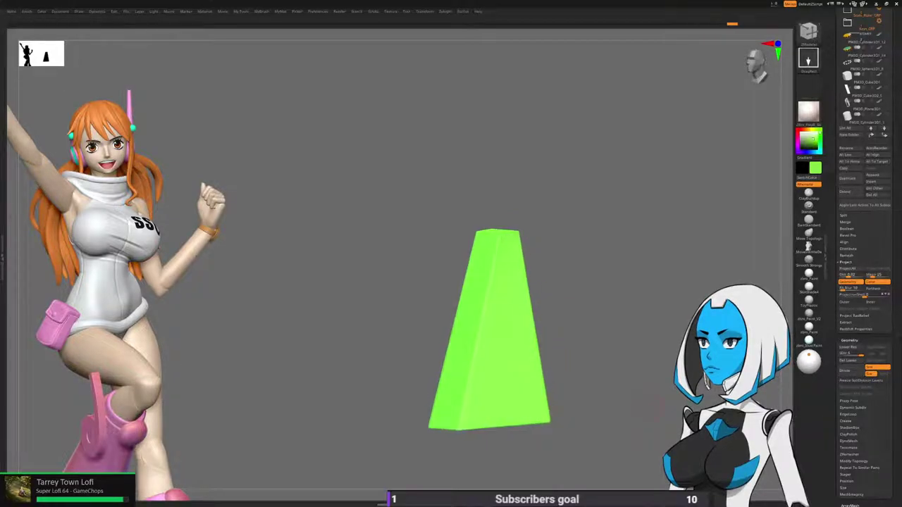
pyautogui.press('space')
pyautogui.click(667, 345)
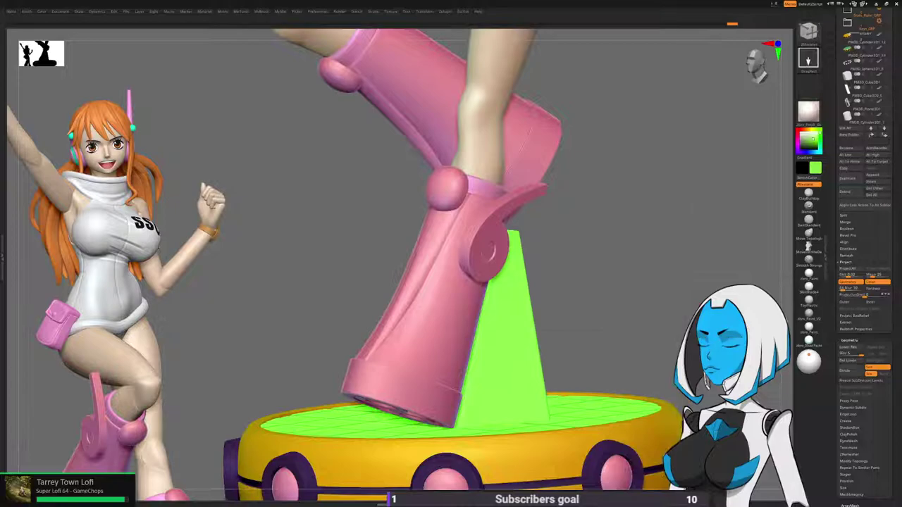
# Switch the wedge's polypaint off and back on while checking its colour against the base.
pyautogui.moveTo(836, 127); pyautogui.dragTo(836, 236)
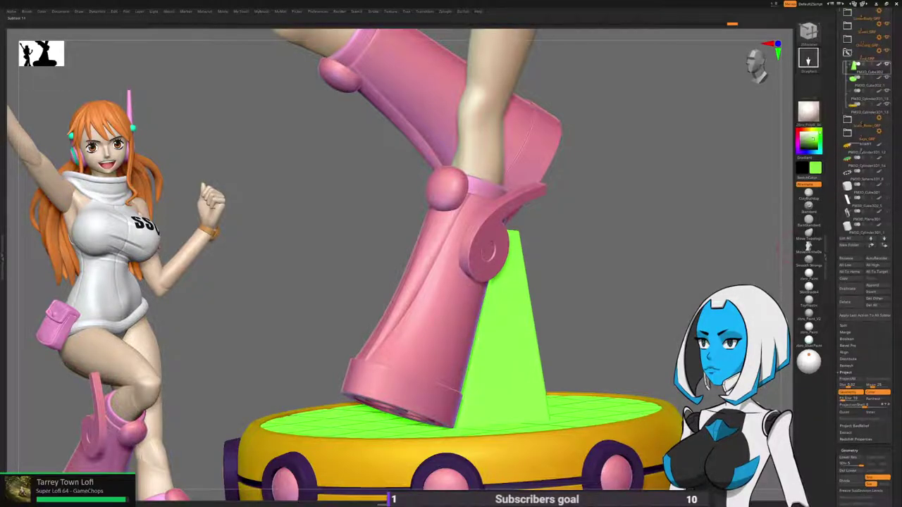
pyautogui.click(878, 64)
pyautogui.moveTo(648, 212)
pyautogui.mouseDown()
pyautogui.moveTo(493, 211)
pyautogui.moveTo(451, 221)
pyautogui.moveTo(504, 281)
pyautogui.moveTo(510, 273)
pyautogui.moveTo(458, 279)
pyautogui.moveTo(384, 247)
pyautogui.moveTo(440, 243)
pyautogui.moveTo(504, 222)
pyautogui.moveTo(565, 184)
pyautogui.mouseUp()
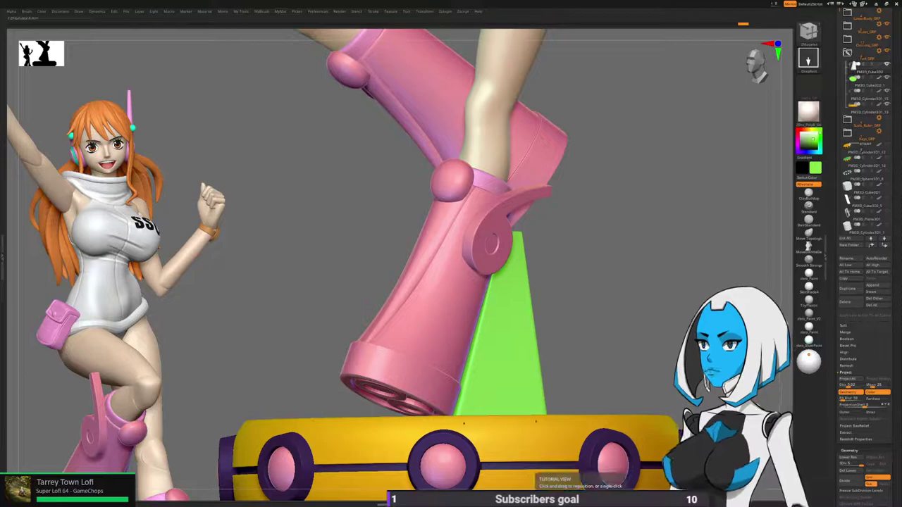
pyautogui.moveTo(652, 282); pyautogui.dragTo(602, 329)
pyautogui.moveTo(670, 345); pyautogui.dragTo(663, 317)
pyautogui.click(865, 69)
# Examine the whole figure on its base from both sides and the back to judge how the wedge supports the boot.
pyautogui.keyDown('ctrl'); pyautogui.moveTo(487, 366); pyautogui.dragTo(462, 335, button='right'); pyautogui.keyUp('ctrl')
pyautogui.keyDown('alt'); pyautogui.moveTo(462, 336); pyautogui.dragTo(460, 359, button='right'); pyautogui.keyUp('alt')
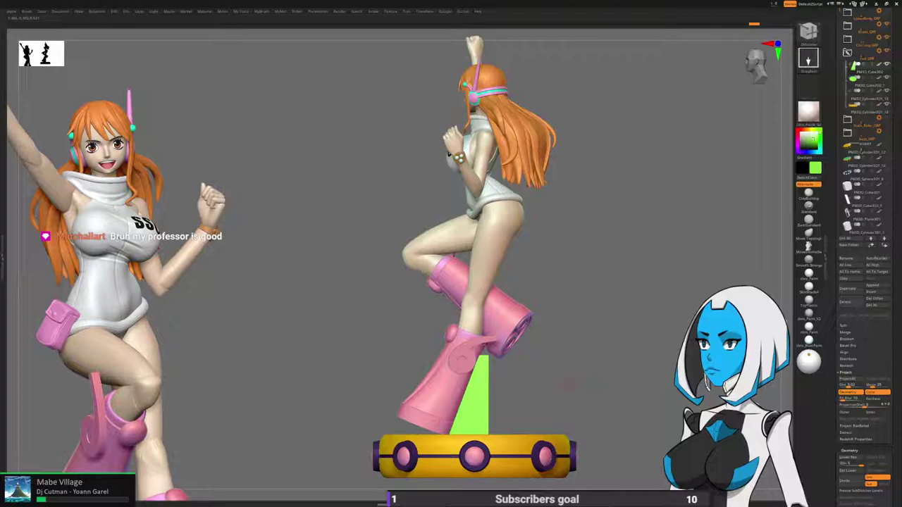
pyautogui.scroll(-4, 569, 386)
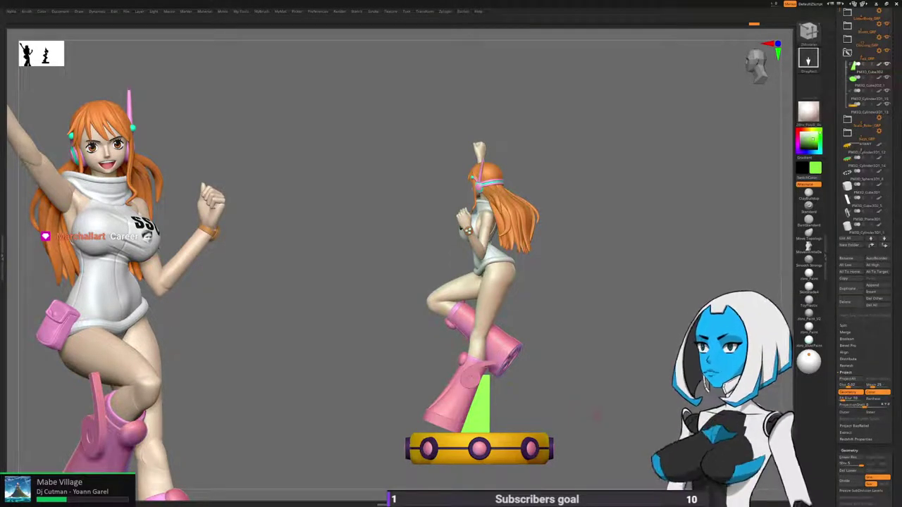
pyautogui.moveTo(597, 416); pyautogui.dragTo(636, 375)
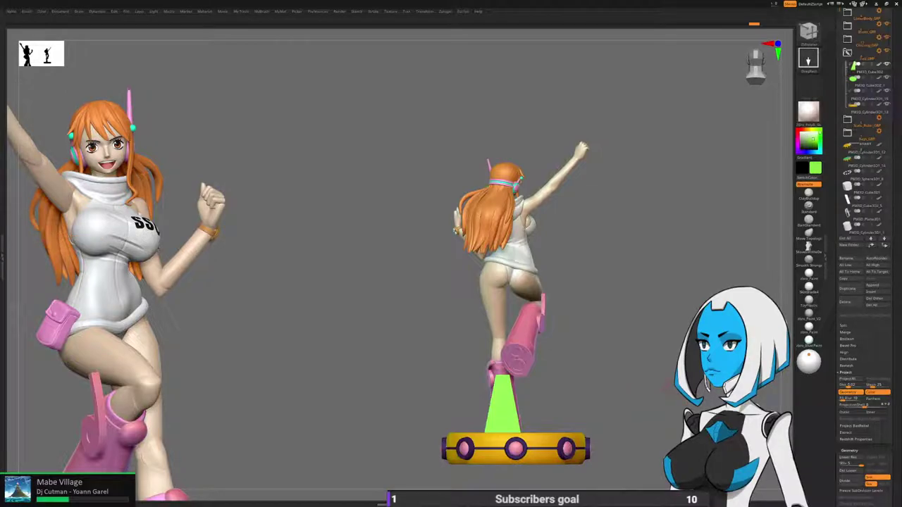
pyautogui.moveTo(637, 335); pyautogui.dragTo(614, 382)
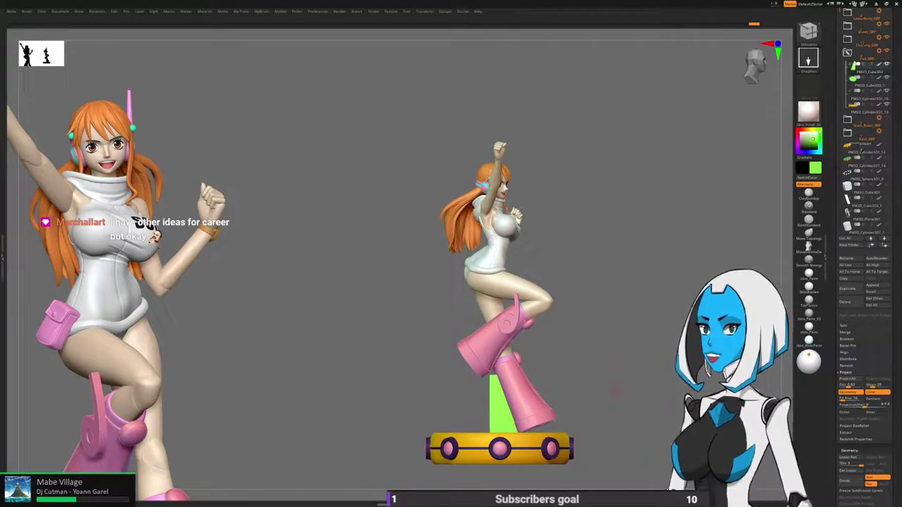
pyautogui.moveTo(617, 391)
pyautogui.mouseDown()
pyautogui.moveTo(629, 395)
pyautogui.moveTo(614, 402)
pyautogui.mouseUp()
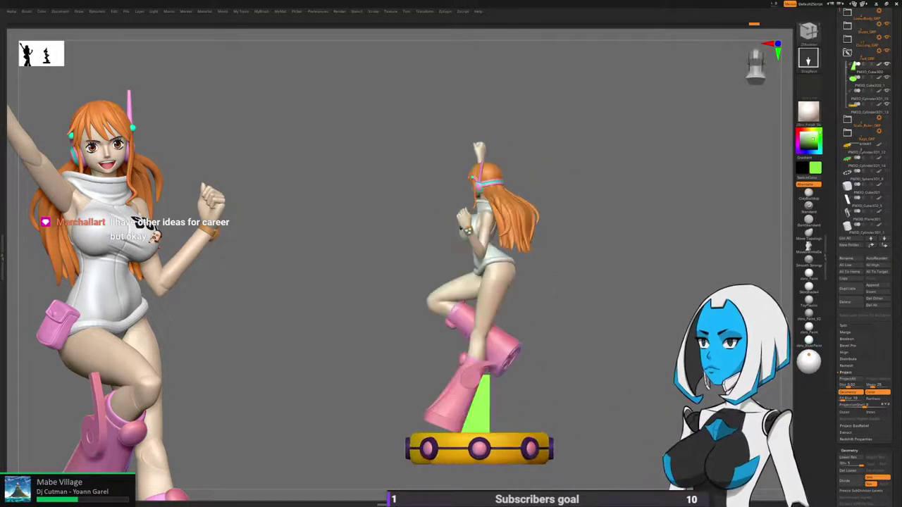
pyautogui.press('w')
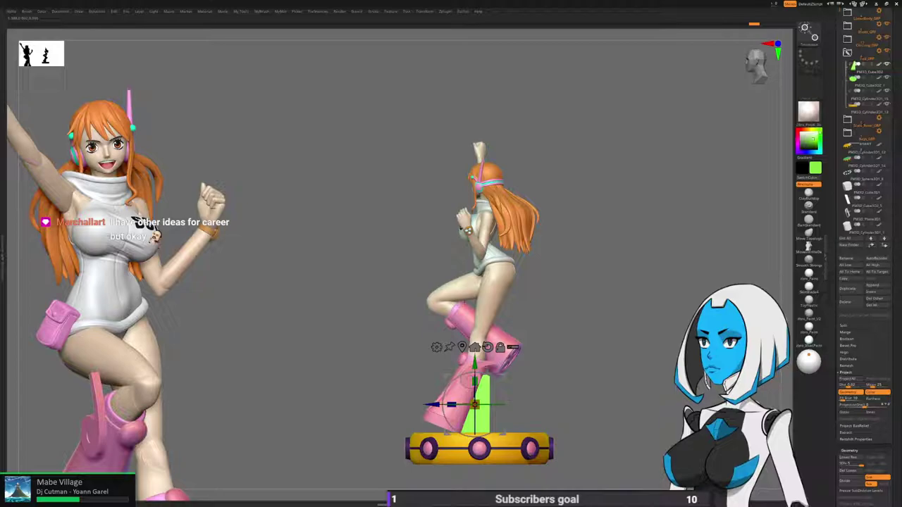
# Measure the full height of the figure and its base from the side view with a transpose line.
pyautogui.press('space')
pyautogui.click(582, 244)
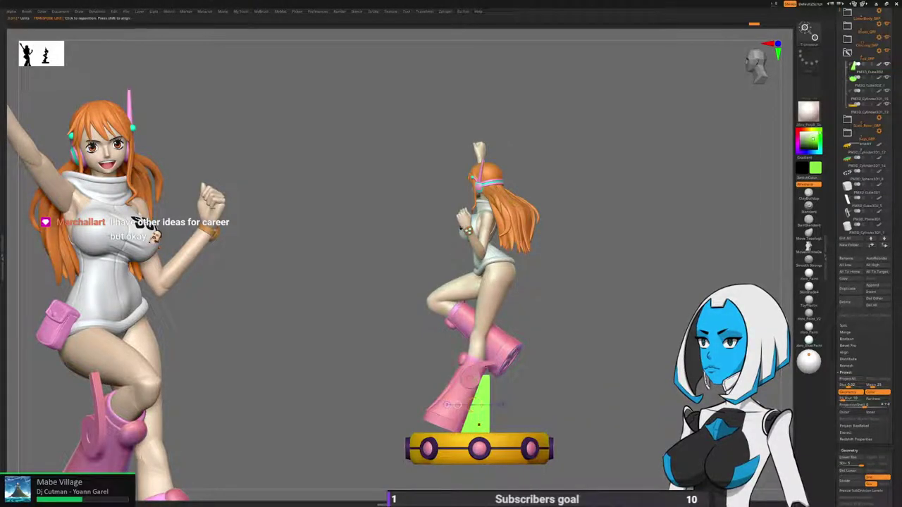
pyautogui.moveTo(479, 148); pyautogui.dragTo(479, 69)
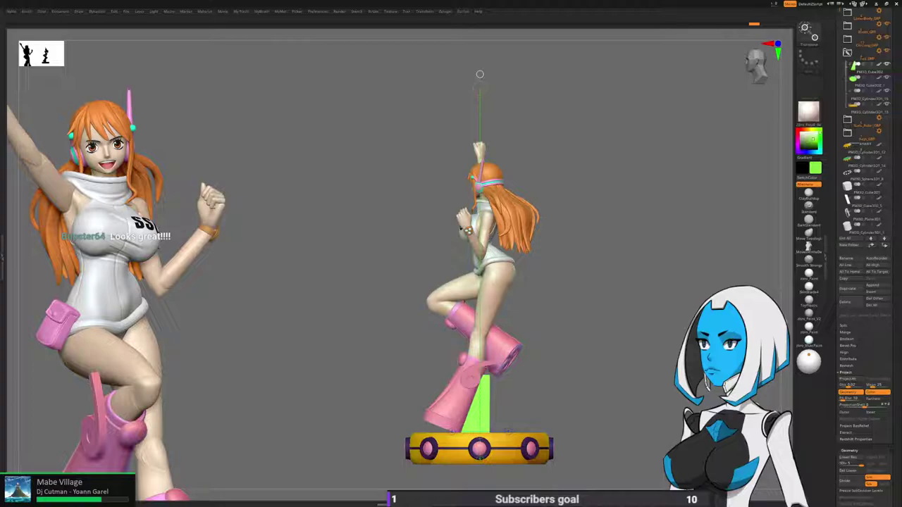
pyautogui.moveTo(634, 247); pyautogui.dragTo(493, 243)
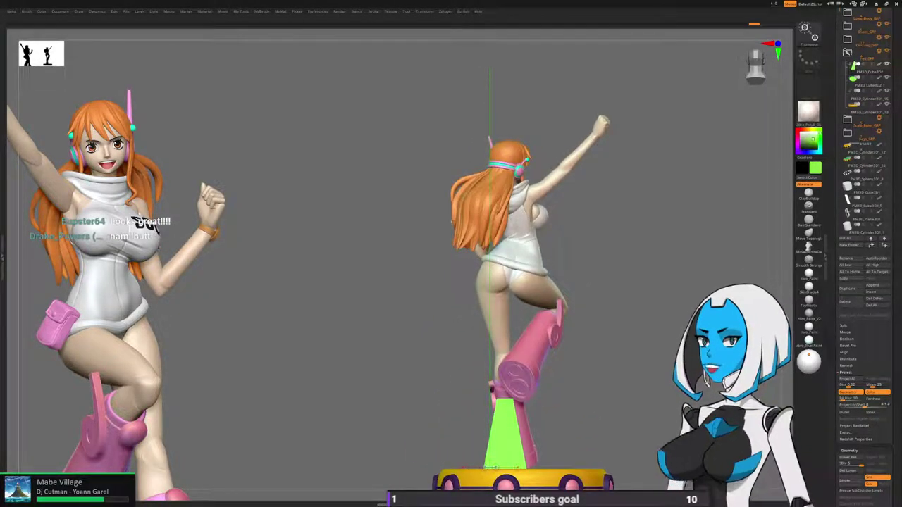
pyautogui.press('space')
pyautogui.click(510, 124)
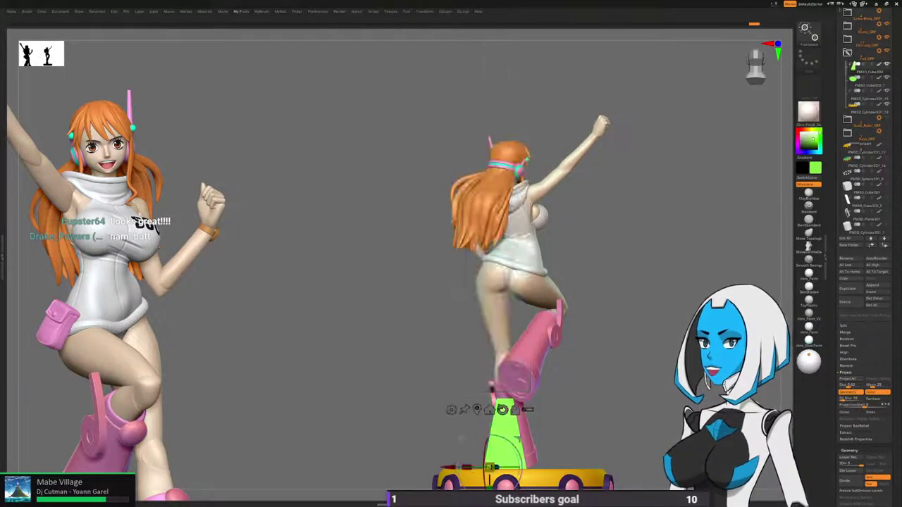
# Switch the model's material to the viewport skin material and inspect its shading on the figure from the front, back and side.
pyautogui.press('q')
pyautogui.moveTo(606, 281); pyautogui.dragTo(536, 338)
pyautogui.moveTo(577, 296); pyautogui.dragTo(532, 282)
pyautogui.keyDown('alt'); pyautogui.moveTo(563, 394); pyautogui.dragTo(639, 394); pyautogui.keyUp('alt')
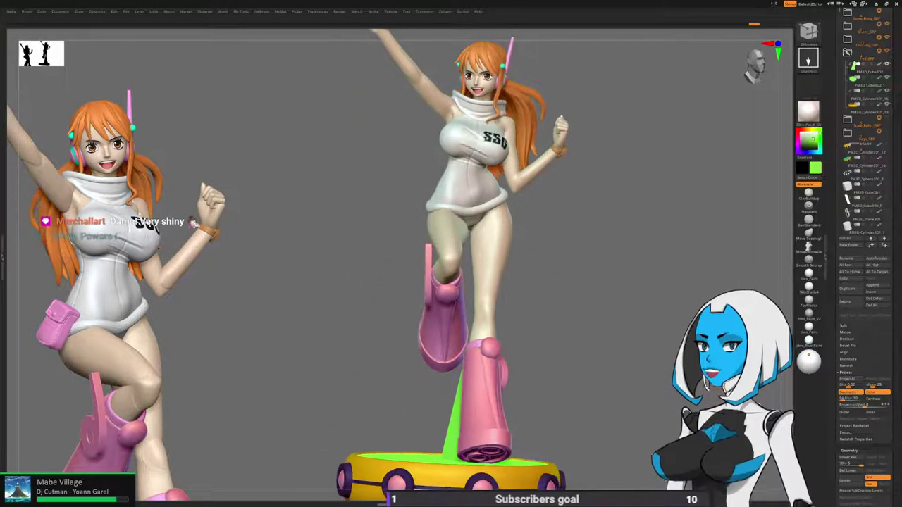
pyautogui.press('m')
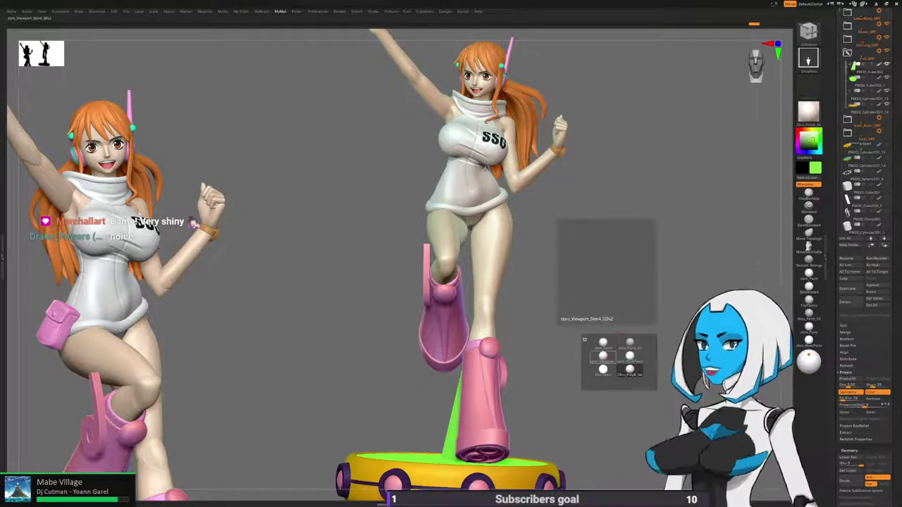
pyautogui.click(603, 357)
pyautogui.moveTo(599, 338); pyautogui.dragTo(729, 367)
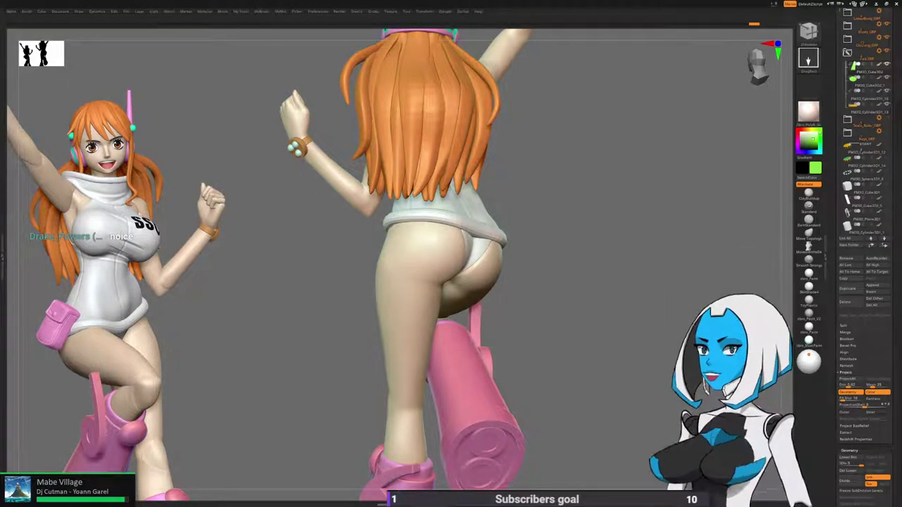
pyautogui.click(652, 388)
pyautogui.keyDown('ctrl'); pyautogui.moveTo(634, 367); pyautogui.dragTo(634, 310, button='right'); pyautogui.keyUp('ctrl')
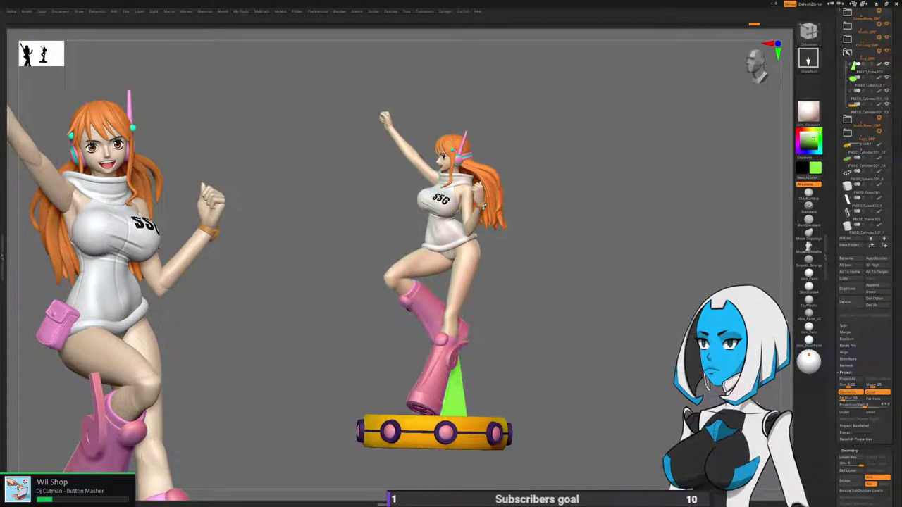
pyautogui.moveTo(564, 211); pyautogui.dragTo(598, 394)
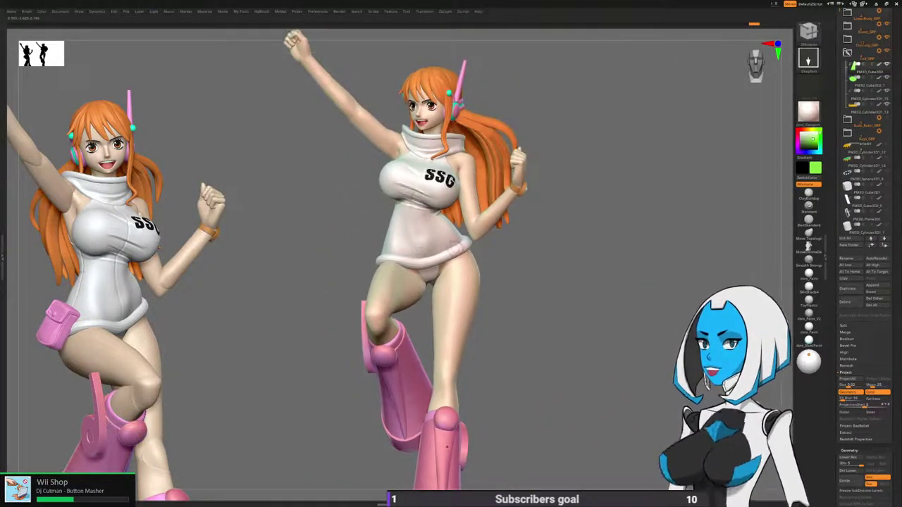
# Select the white sweater for editing with the Move brush, keeping the whole figure and base framed.
pyautogui.keyDown('alt'); pyautogui.click(453, 249); pyautogui.keyUp('alt')
pyautogui.keyDown('alt'); pyautogui.moveTo(454, 249); pyautogui.dragTo(465, 263, button='right'); pyautogui.keyUp('alt')
pyautogui.press('space')
pyautogui.click(534, 308)
pyautogui.keyDown('ctrl'); pyautogui.moveTo(539, 310); pyautogui.dragTo(564, 352, button='right'); pyautogui.keyUp('ctrl')
pyautogui.moveTo(662, 247); pyautogui.dragTo(536, 262, button='right')
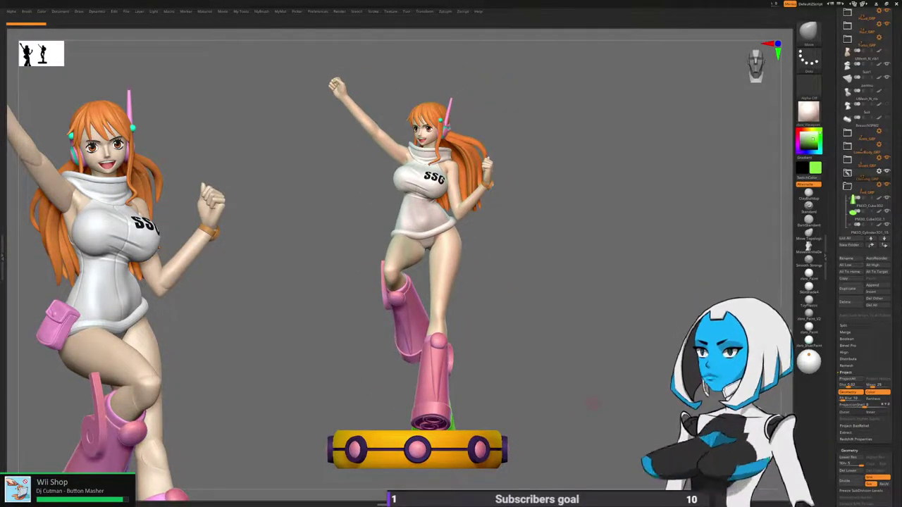
# Save the tool and the project, clearing the leftover copy of the figure from the canvas.
pyautogui.moveTo(832, 162); pyautogui.dragTo(833, 406)
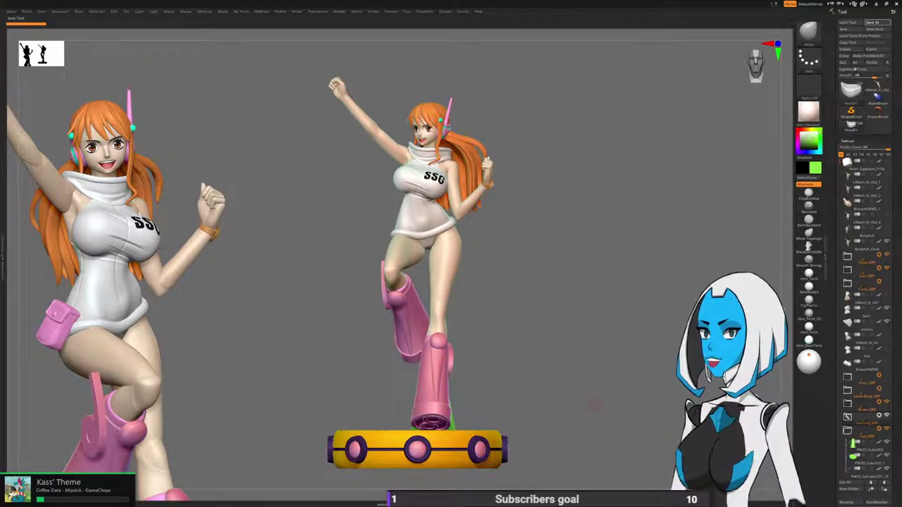
pyautogui.hotkey('ctrl', 'n')
pyautogui.keyDown('alt'); pyautogui.moveTo(515, 401); pyautogui.dragTo(509, 405); pyautogui.keyUp('alt')
pyautogui.click(126, 12)
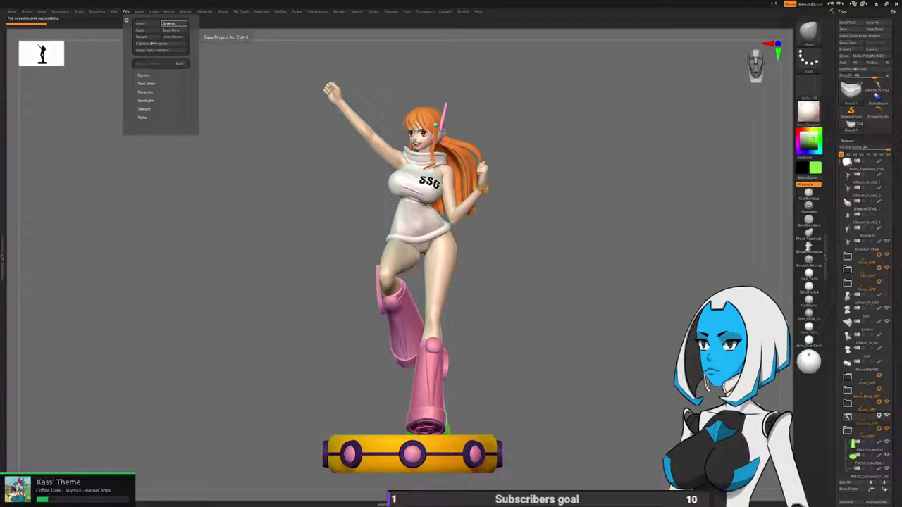
pyautogui.click(173, 23)
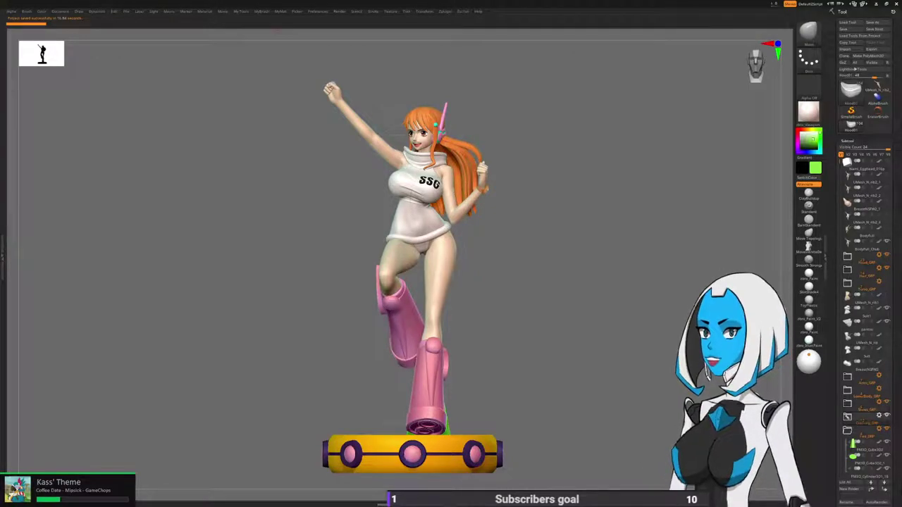
# Show the movie timeline and expand its track settings.
pyautogui.click(223, 11)
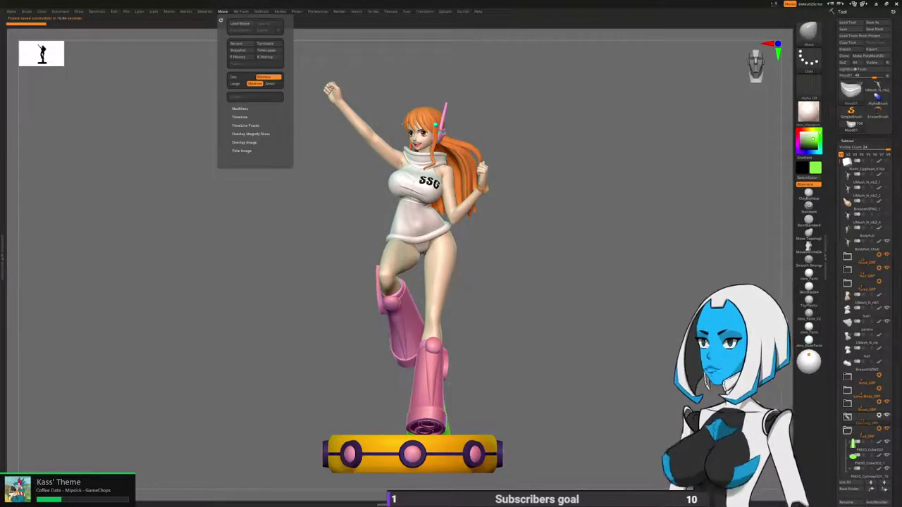
pyautogui.click(240, 117)
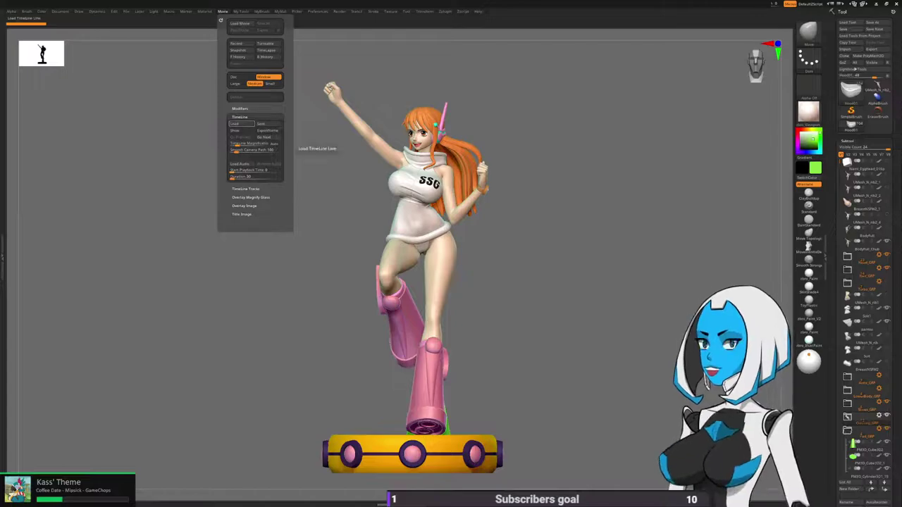
pyautogui.click(241, 130)
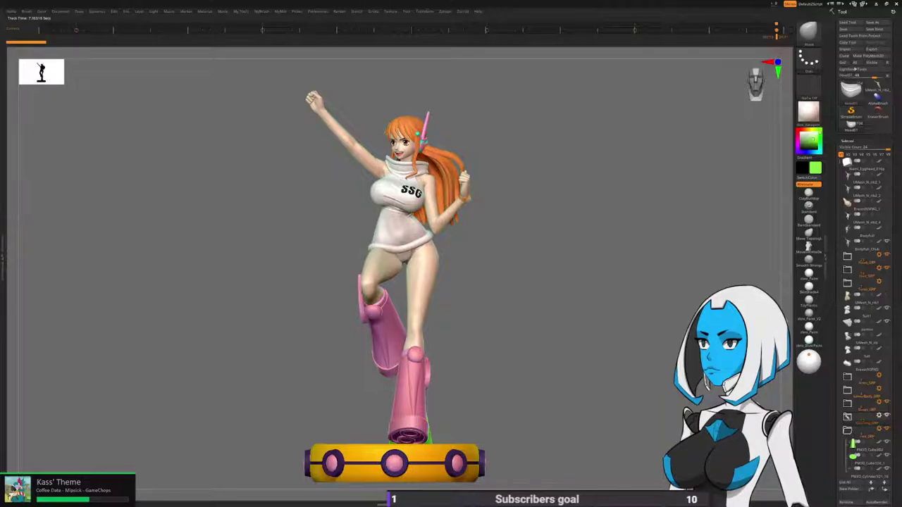
pyautogui.click(222, 11)
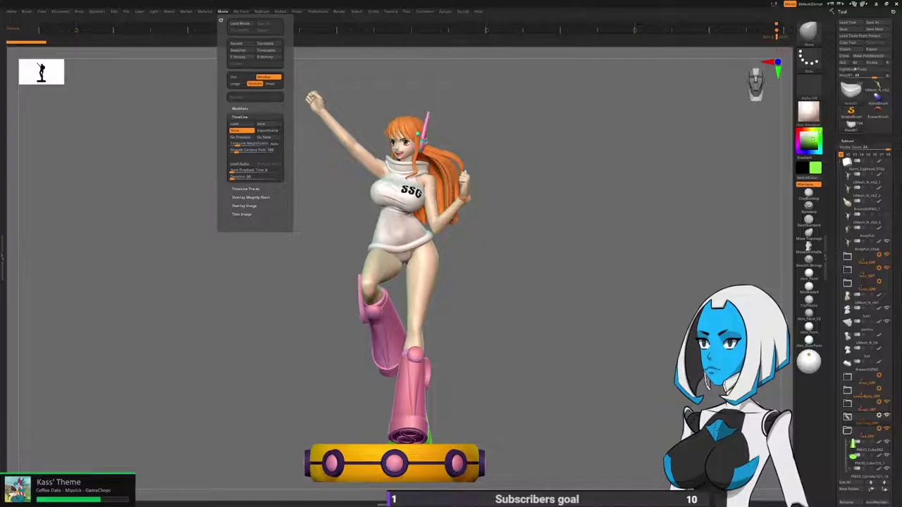
pyautogui.click(246, 188)
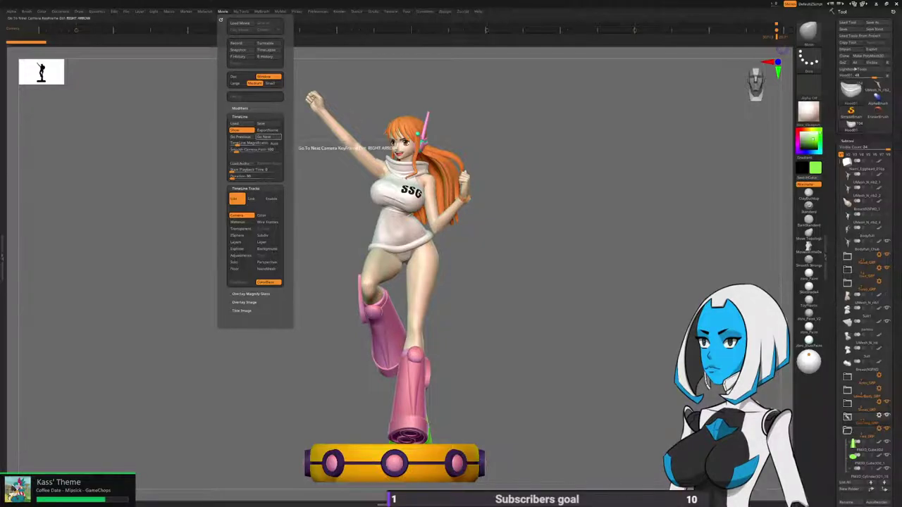
# Step through the camera keyframes to preview the figure's turn and return to the front view.
pyautogui.click(269, 137)
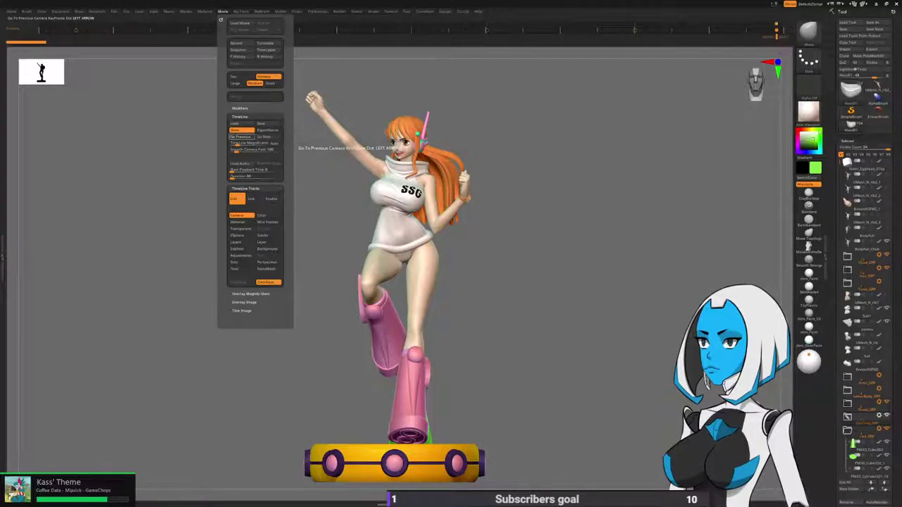
pyautogui.click(240, 136)
pyautogui.click(241, 136)
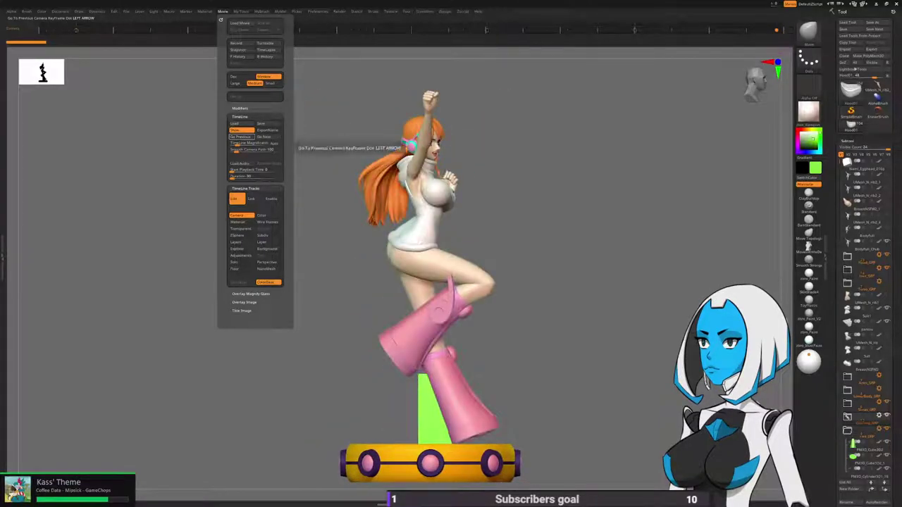
pyautogui.click(241, 136)
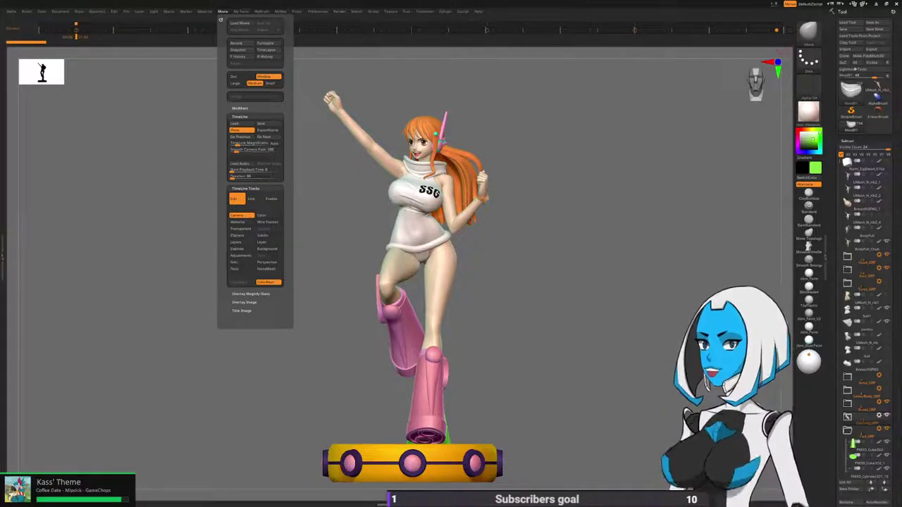
# Try recording a movie of the figure and pause the recording.
pyautogui.click(238, 43)
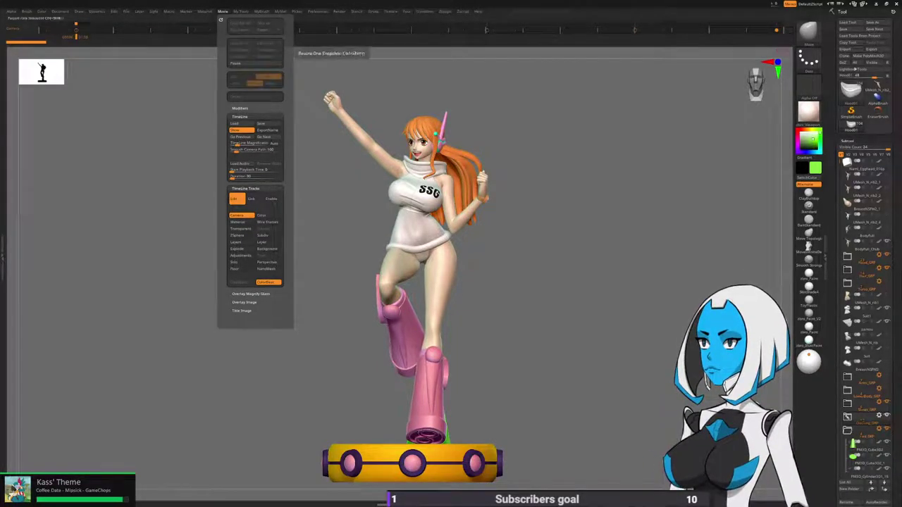
pyautogui.click(252, 63)
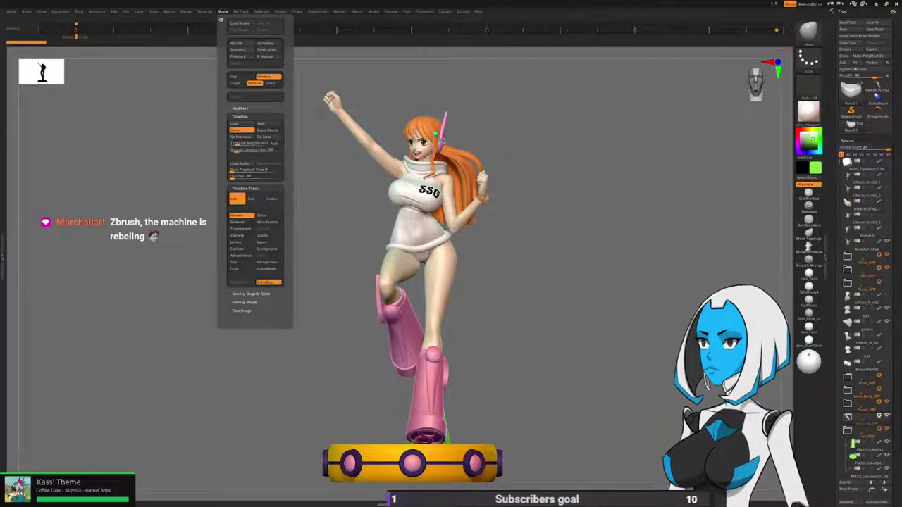
# Expand the movie modifiers to check the playback frame rate, repositioning the playhead near the timeline's start.
pyautogui.keyDown('shift'); pyautogui.click(240, 109); pyautogui.keyUp('shift')
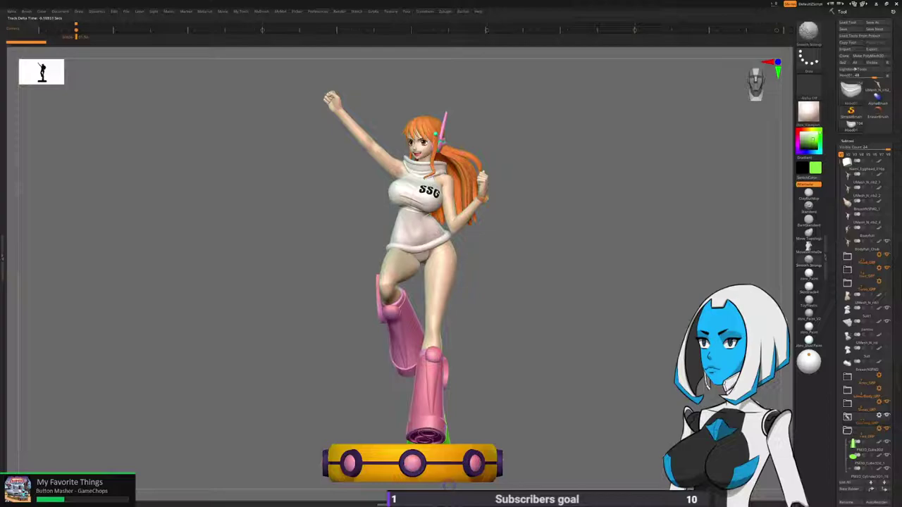
pyautogui.keyDown('shift'); pyautogui.click(77, 30); pyautogui.keyUp('shift')
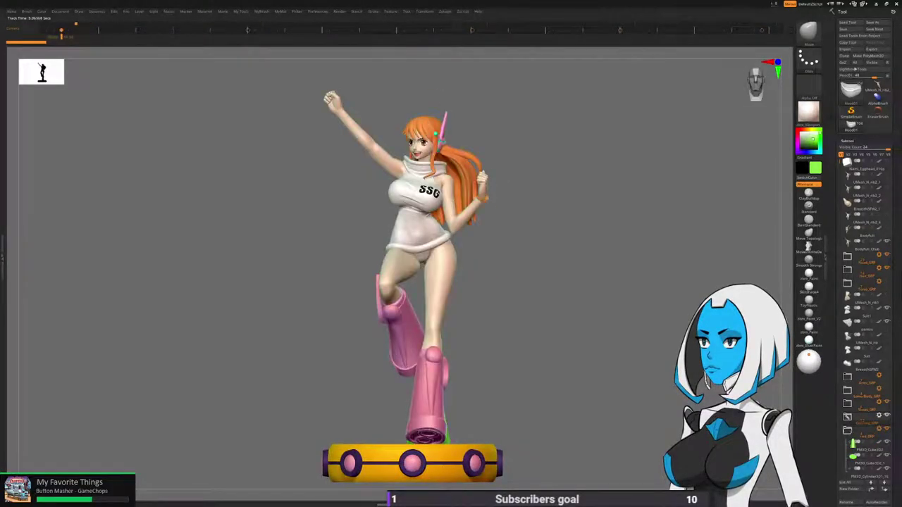
pyautogui.click(222, 11)
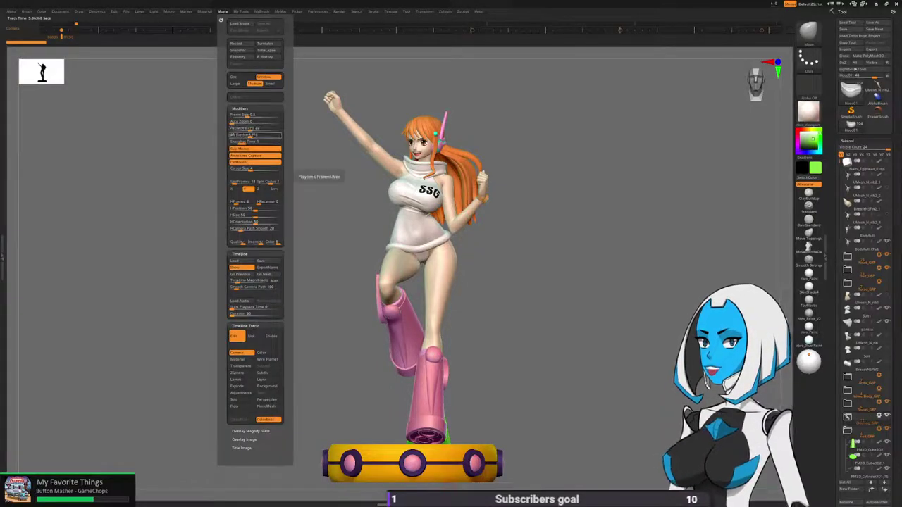
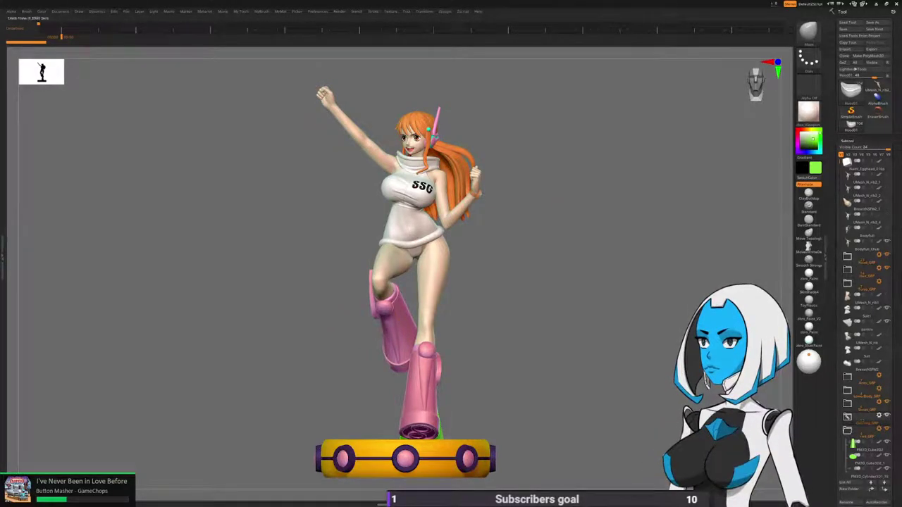
# Try to animate a camera turn around the figure with front and back views keyed along the timeline.
pyautogui.keyDown('shift'); pyautogui.click(64, 34); pyautogui.keyUp('shift')
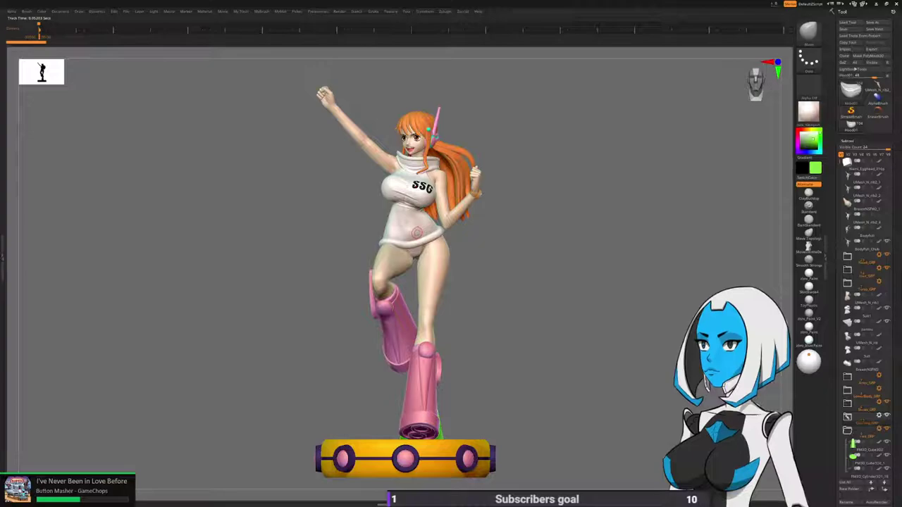
pyautogui.moveTo(413, 235); pyautogui.dragTo(488, 217, button='right')
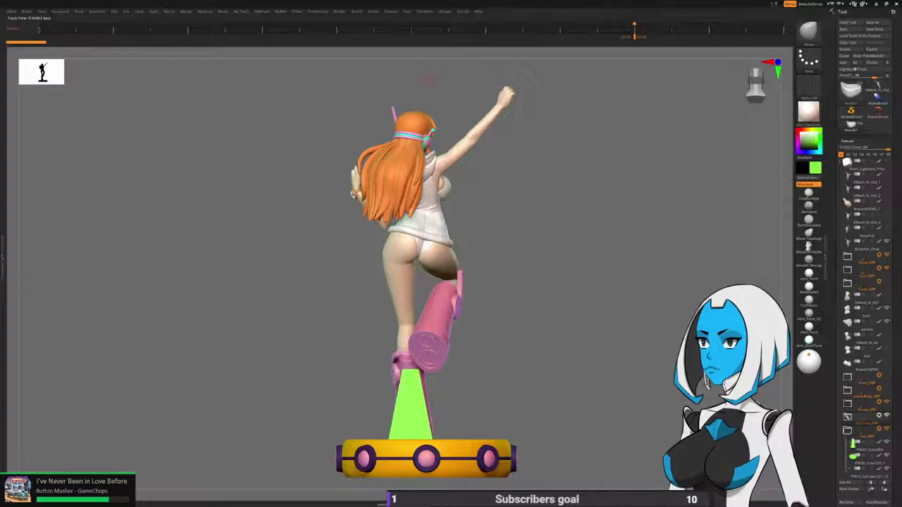
pyautogui.press('Left')
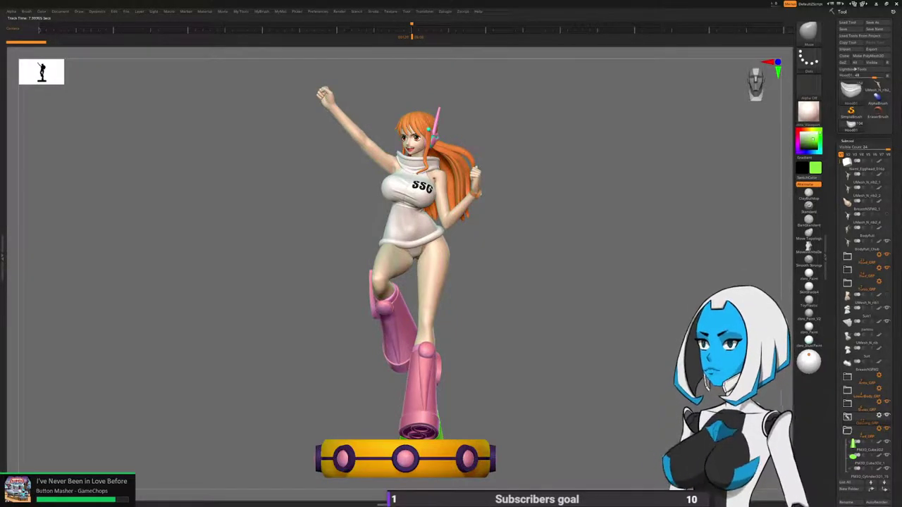
pyautogui.moveTo(310, 243); pyautogui.dragTo(475, 238)
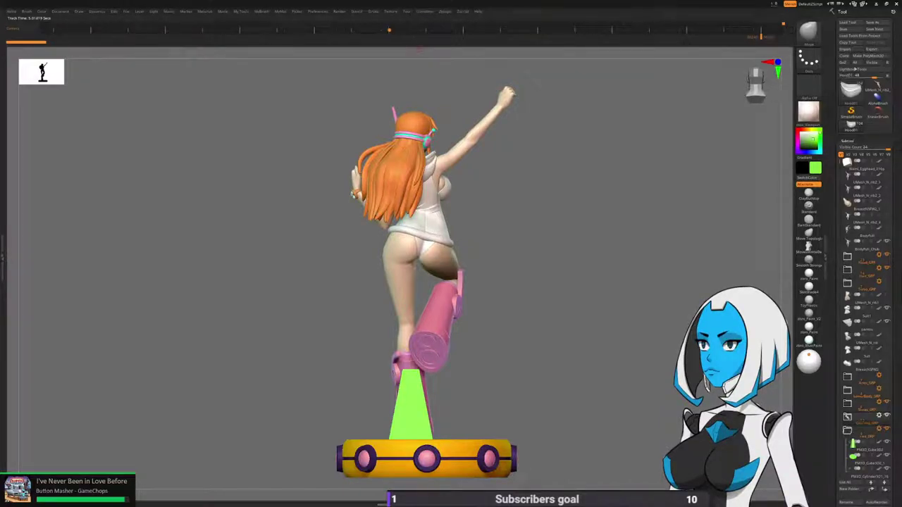
pyautogui.moveTo(324, 227); pyautogui.dragTo(486, 219)
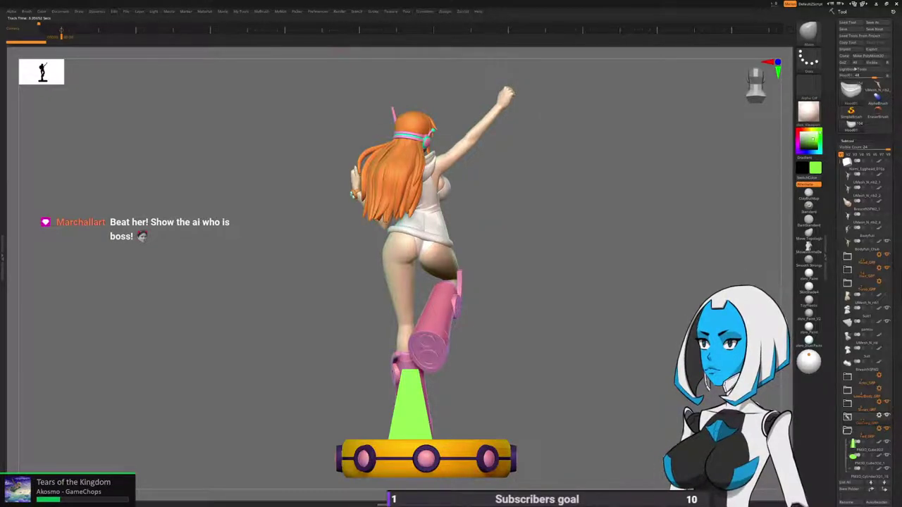
pyautogui.click(307, 31)
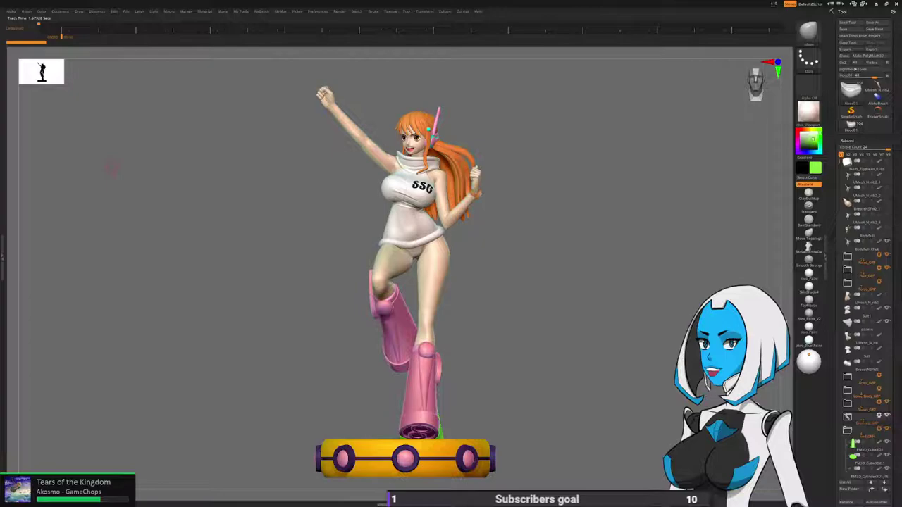
# Examine the movie modifiers, timeline options and camera track settings for the turntable animation.
pyautogui.click(222, 12)
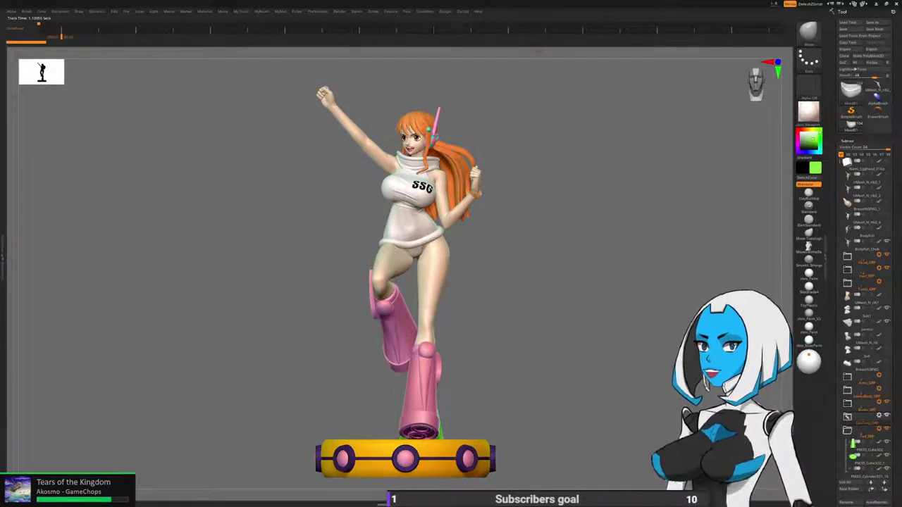
pyautogui.click(223, 11)
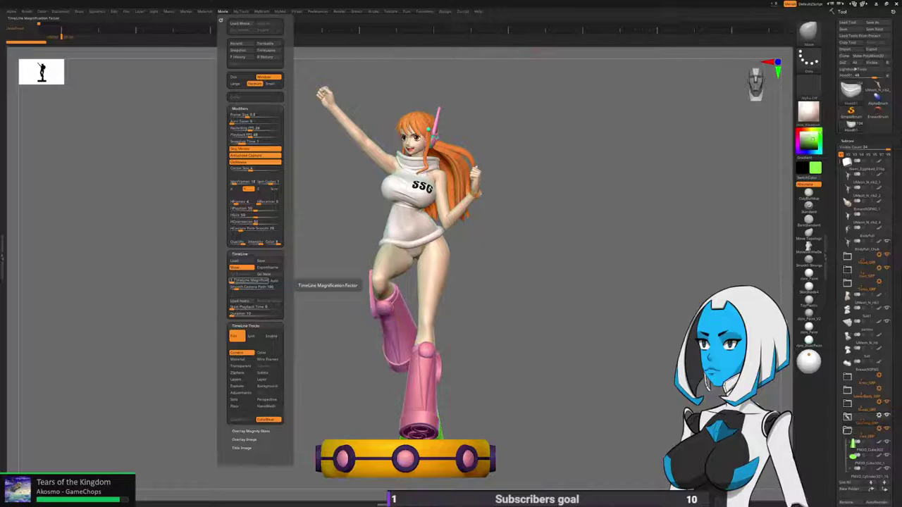
pyautogui.press('ctrl')
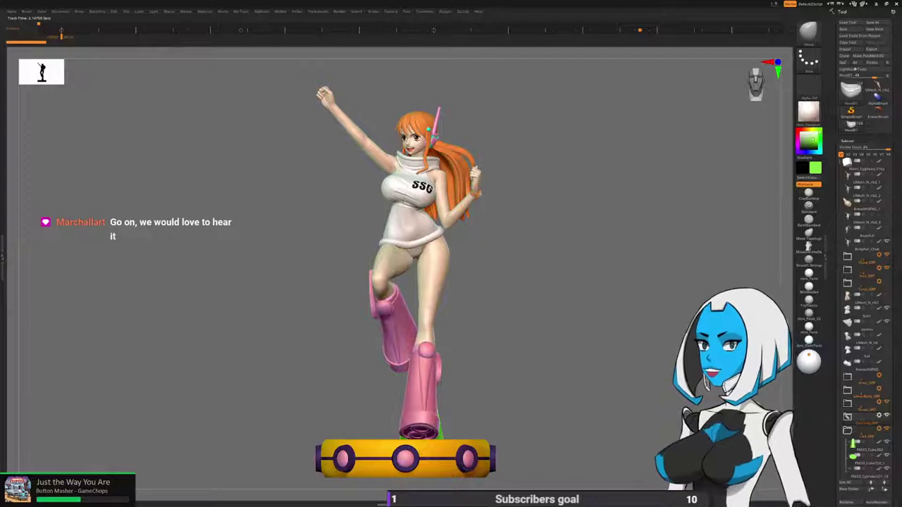
# Set the movie capture to the Large document size and record the camera timeline animation.
pyautogui.click(222, 12)
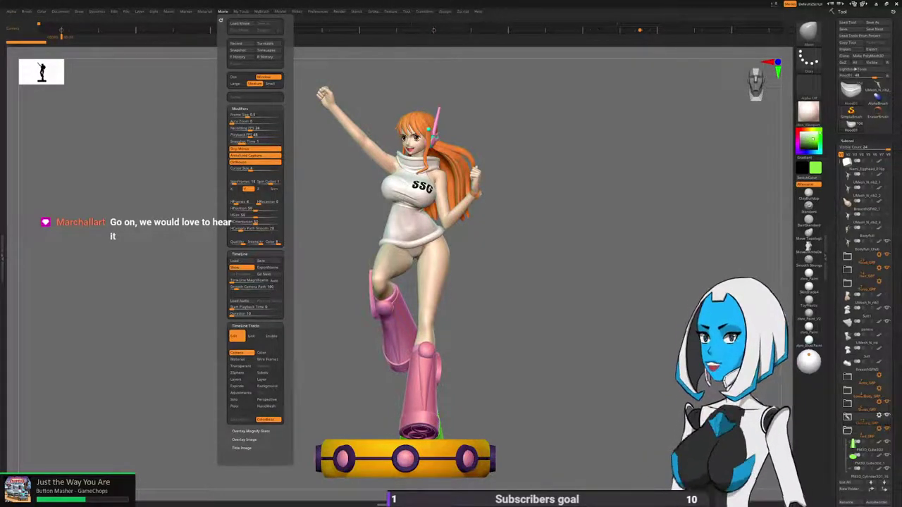
pyautogui.click(235, 83)
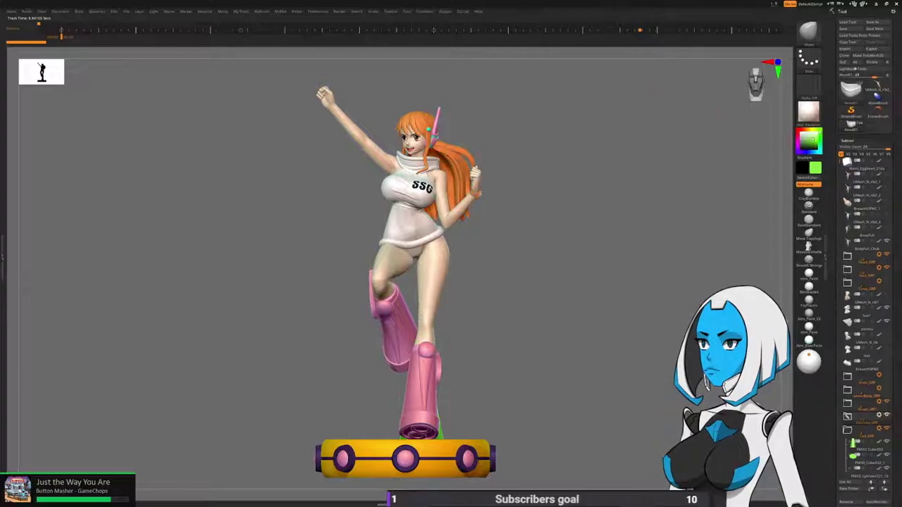
pyautogui.hotkey('ctrl', 'shift')
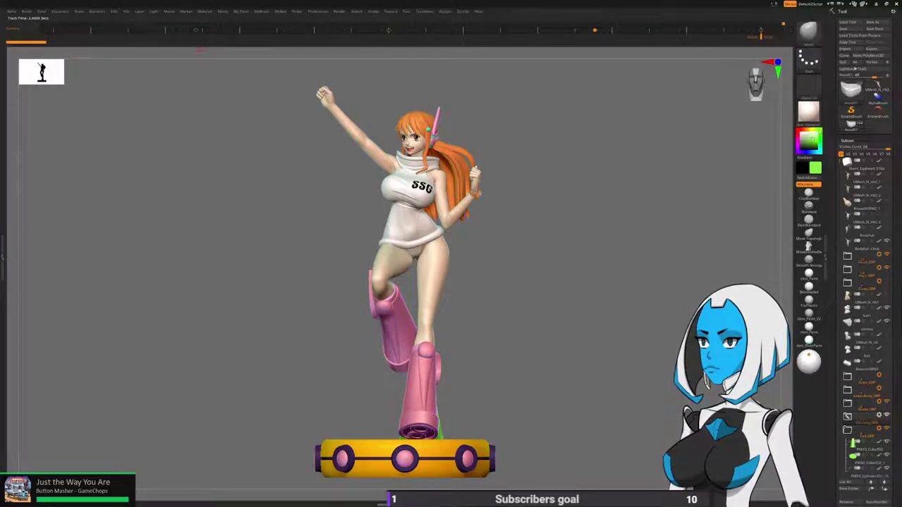
pyautogui.click(335, 31)
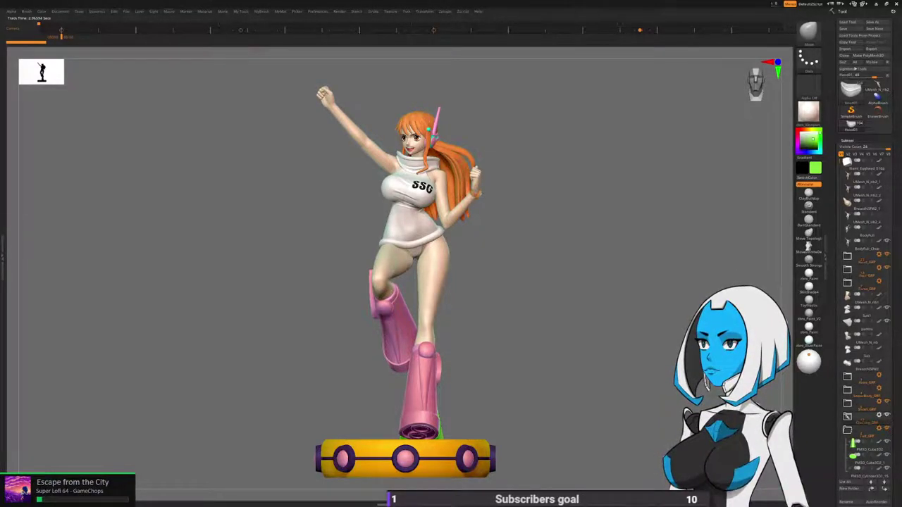
# Play back the recorded turntable movie and delete it.
pyautogui.click(223, 12)
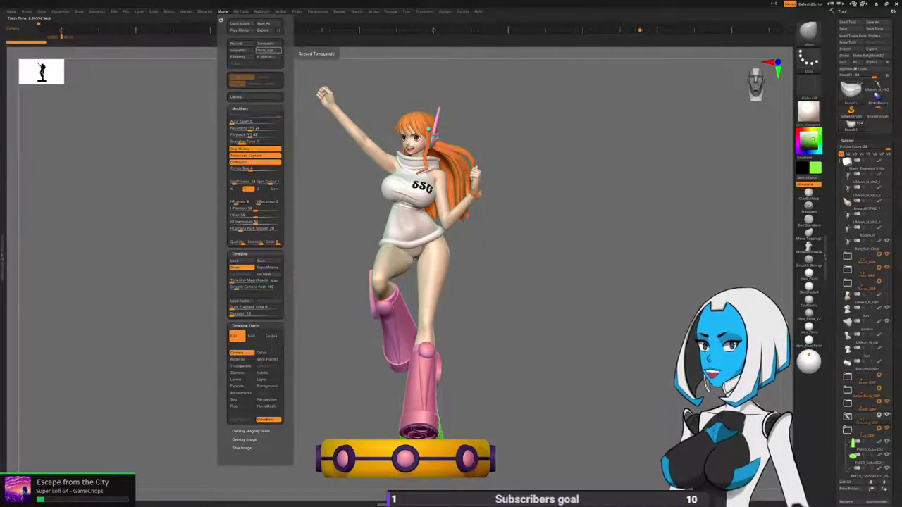
pyautogui.click(240, 31)
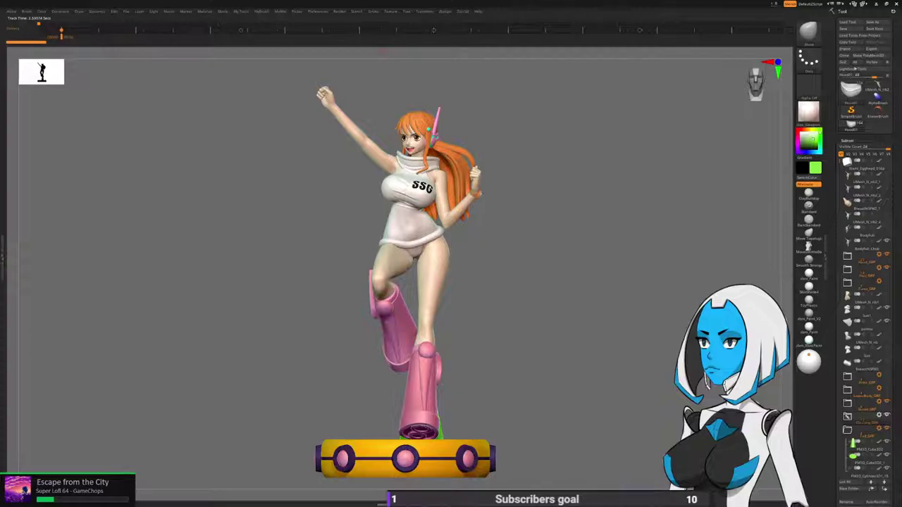
pyautogui.click(223, 11)
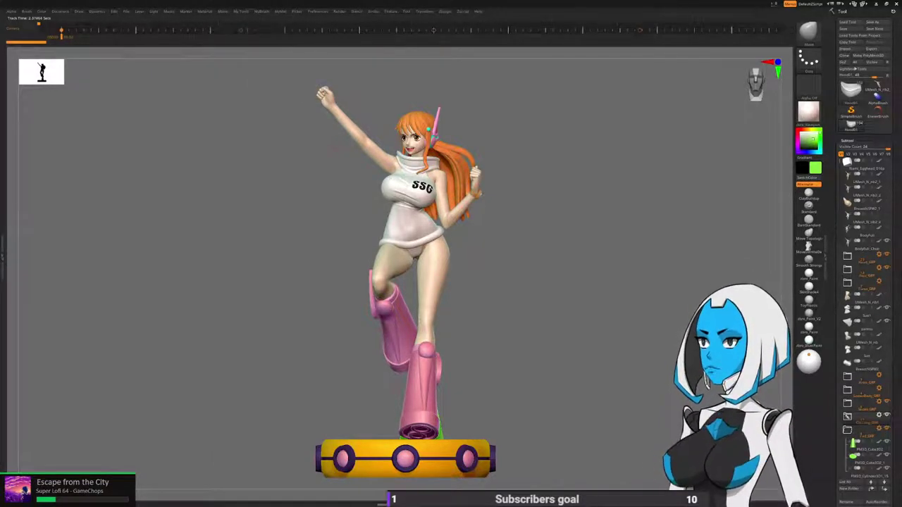
# Set the movie's overlay image opacity and title image fade times to 0, and record the camera timeline again.
pyautogui.click(222, 11)
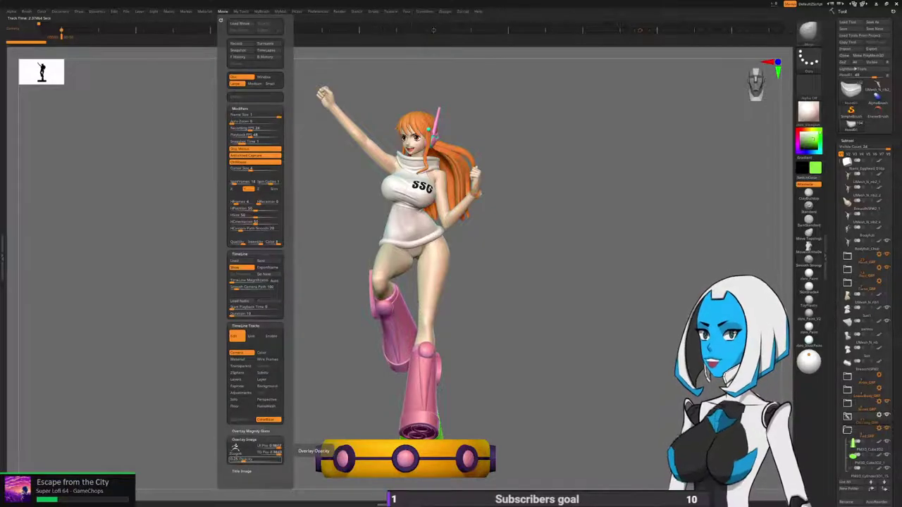
pyautogui.scroll(-2, 282, 451)
pyautogui.keyDown('shift'); pyautogui.click(242, 447); pyautogui.keyUp('shift')
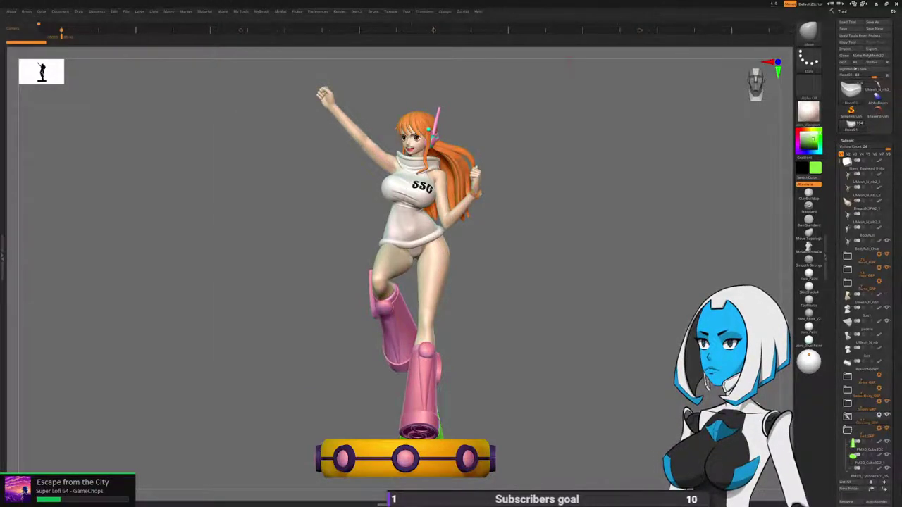
pyautogui.keyDown('ctrl'); pyautogui.keyDown('shift'); pyautogui.click(64, 31); pyautogui.keyUp('shift'); pyautogui.keyUp('ctrl')
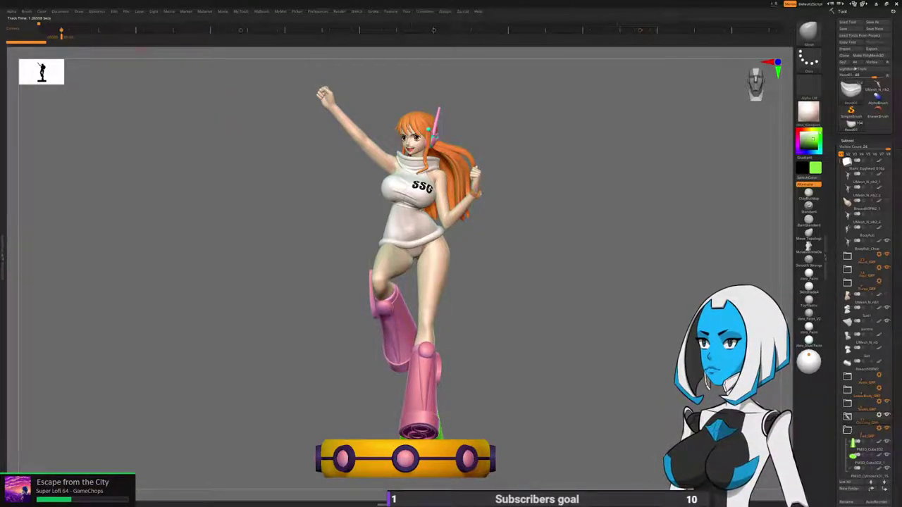
# Delete the latest turntable recording and return to the camera timeline for another take.
pyautogui.click(205, 11)
pyautogui.moveTo(222, 11)
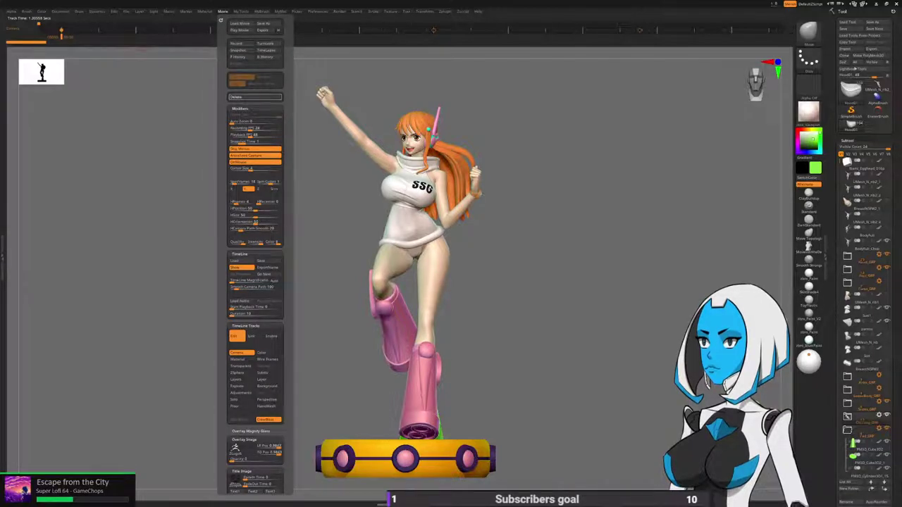
pyautogui.press('shift')
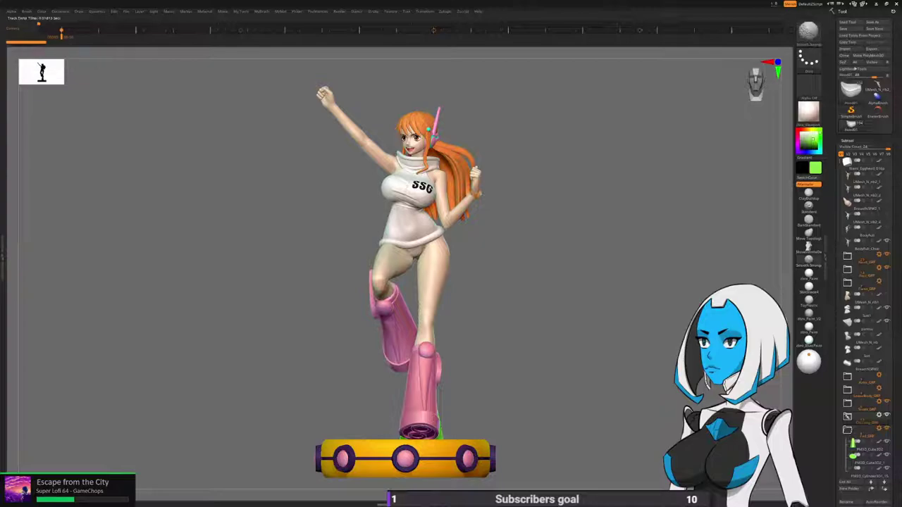